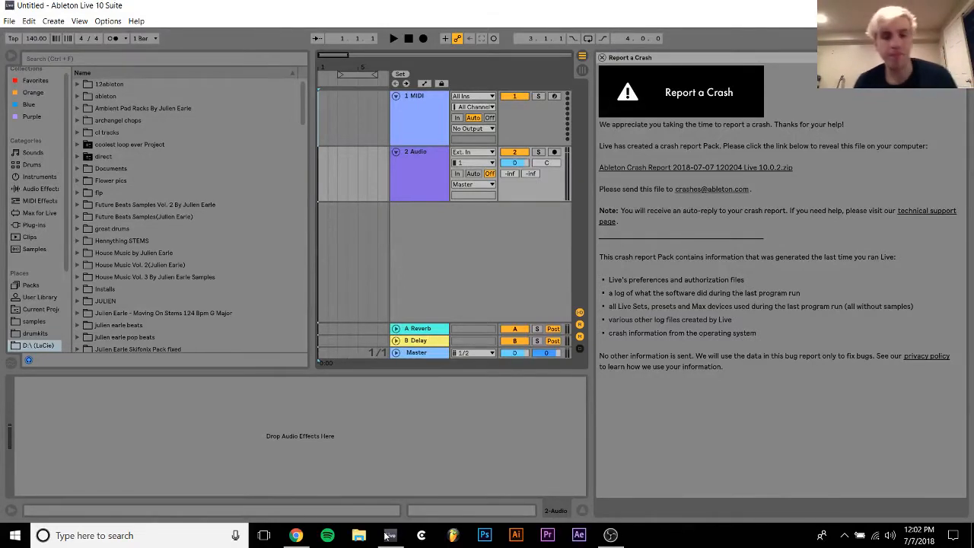
Close the YouTube browser window and dismiss the crash report view in the untitled set
mouse_move(283, 535)
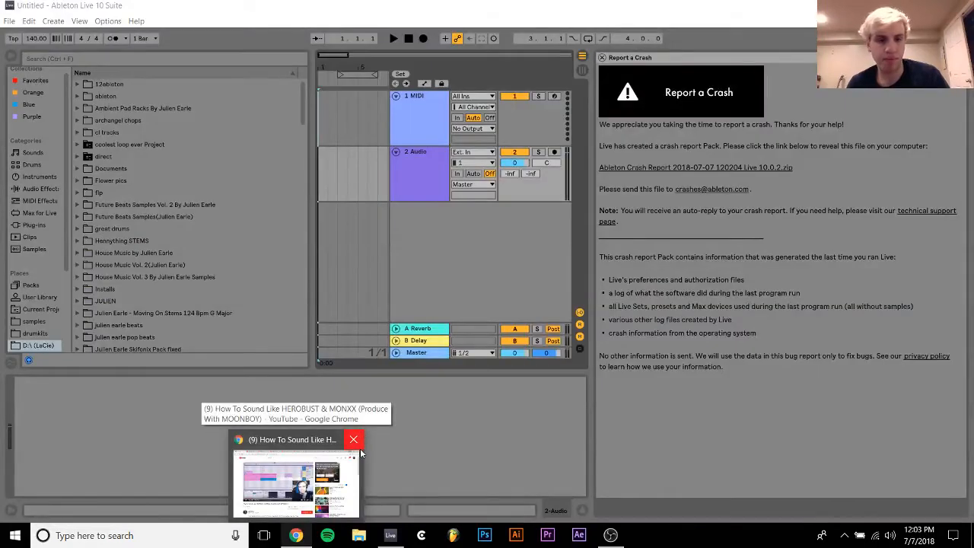
left_click(355, 440)
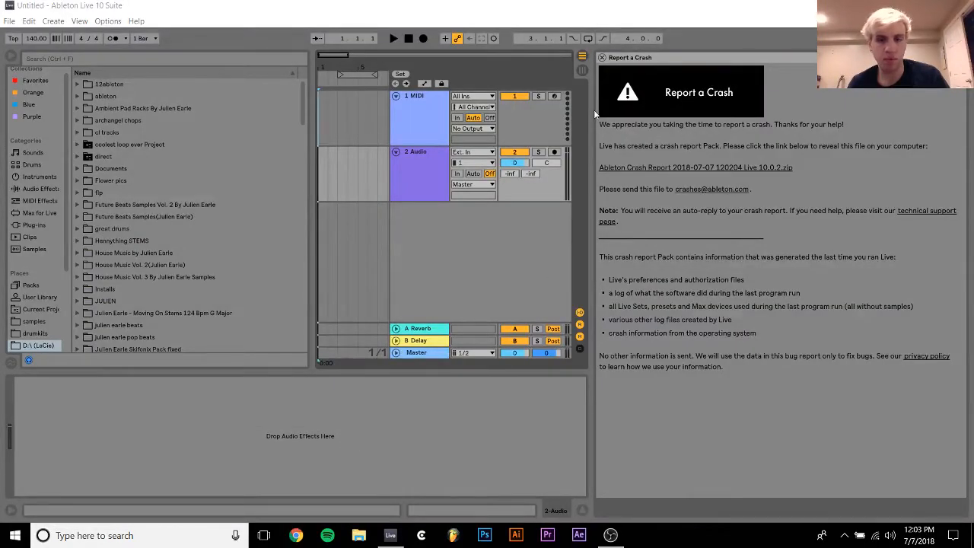
left_click(601, 58)
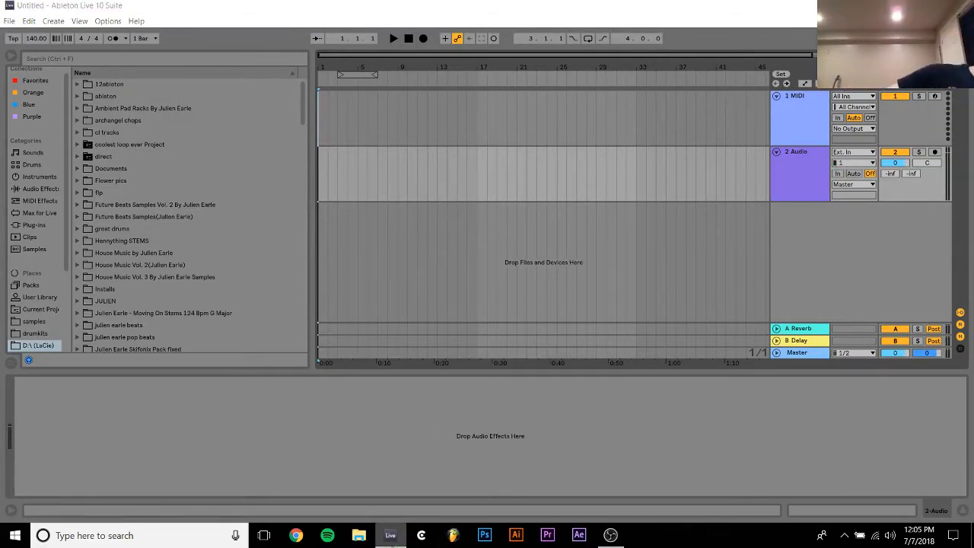
Open the recent set streamingandvideo in a second Live instance, accepting the ReWire notice
right_click(390, 535)
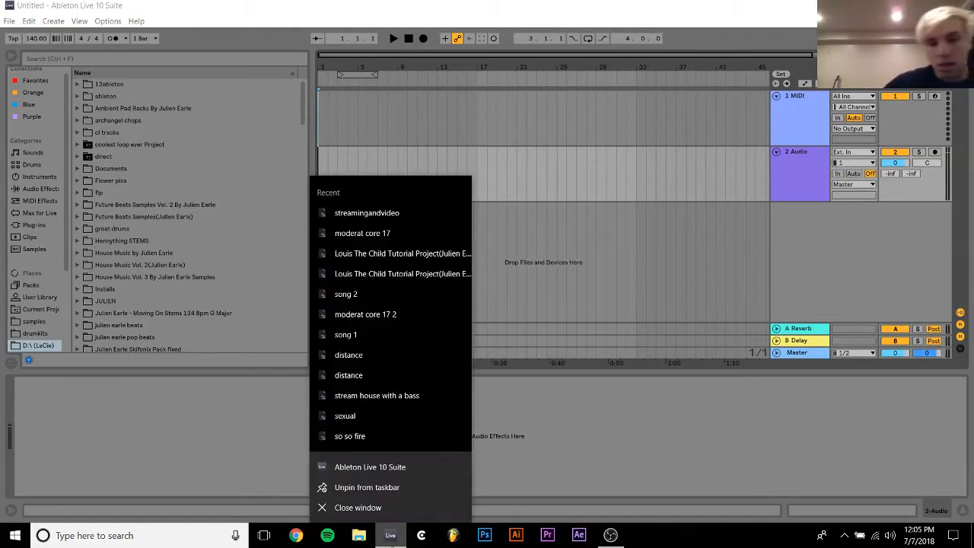
left_click(363, 218)
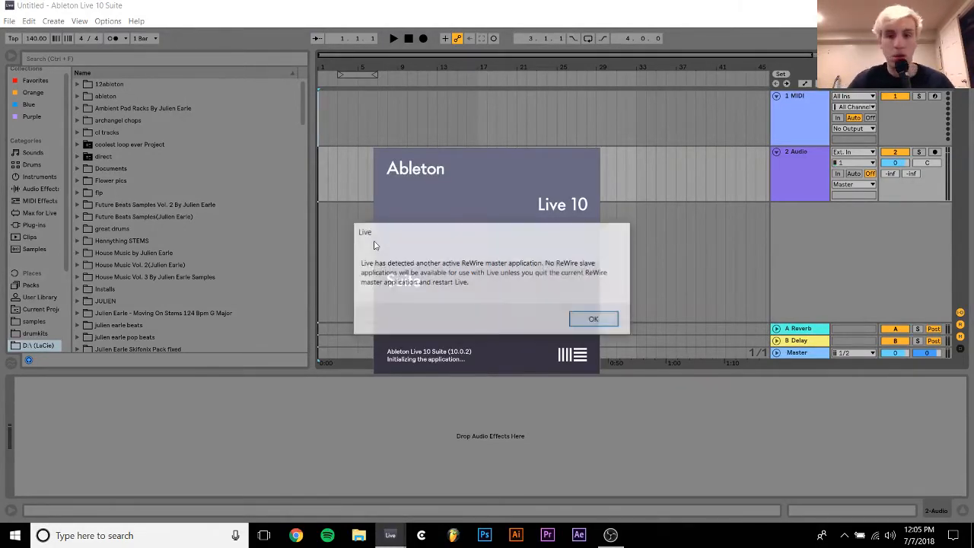
key("Return")
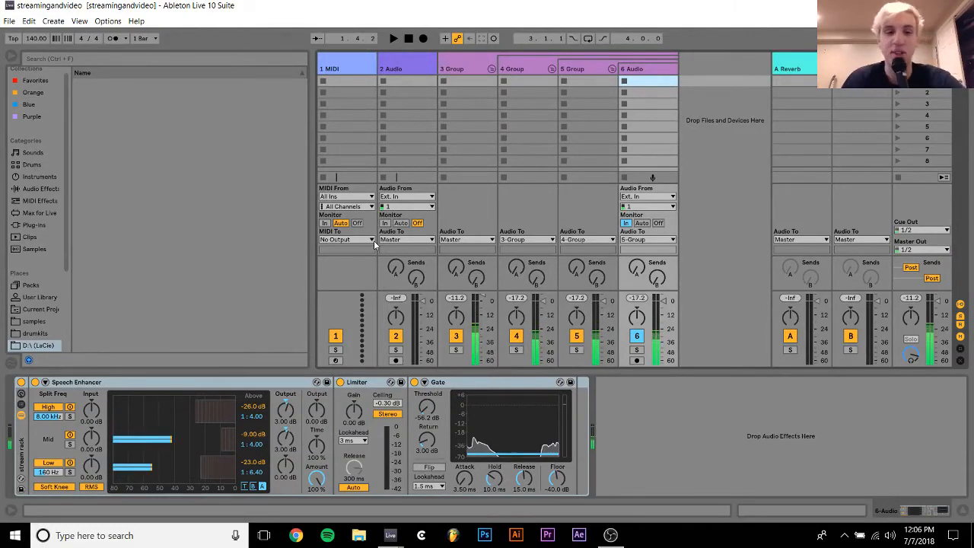
Return to the untitled set and load the Serum_x64 plug-in onto the first MIDI track
mouse_move(389, 535)
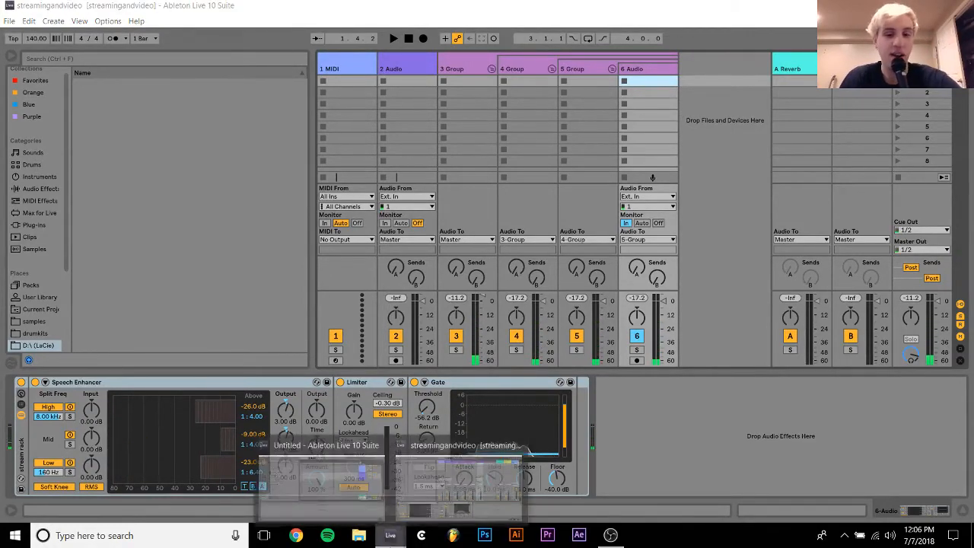
left_click(348, 483)
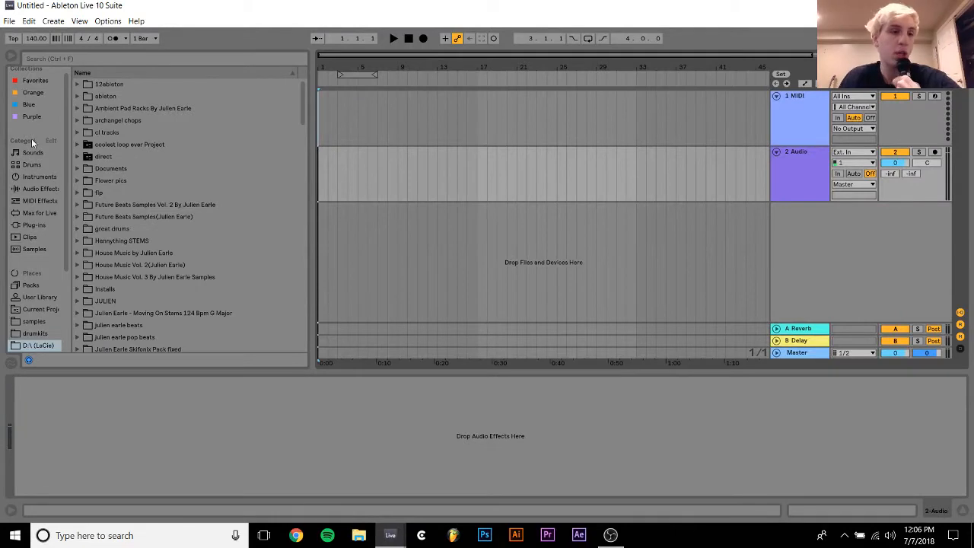
left_click(43, 224)
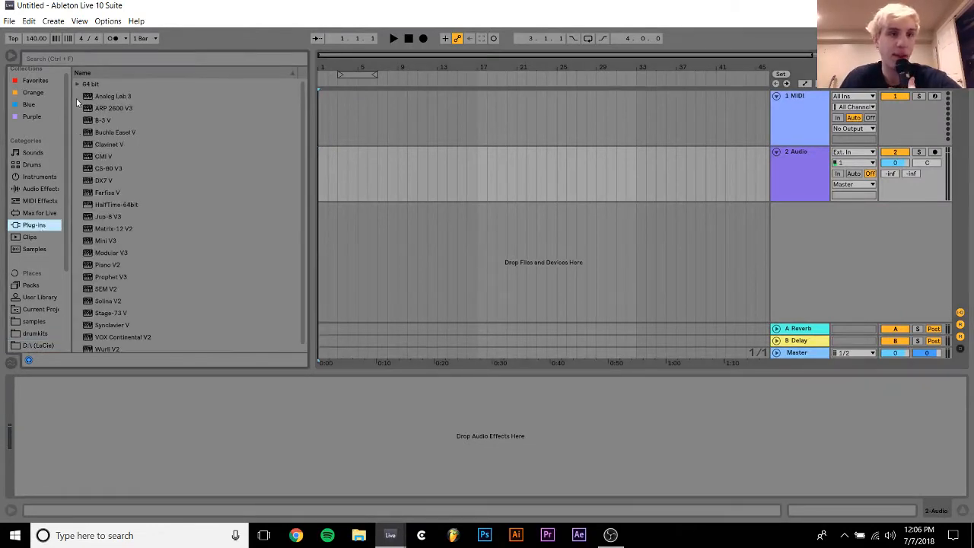
left_click(77, 84)
scroll(123, 196, "down", 1)
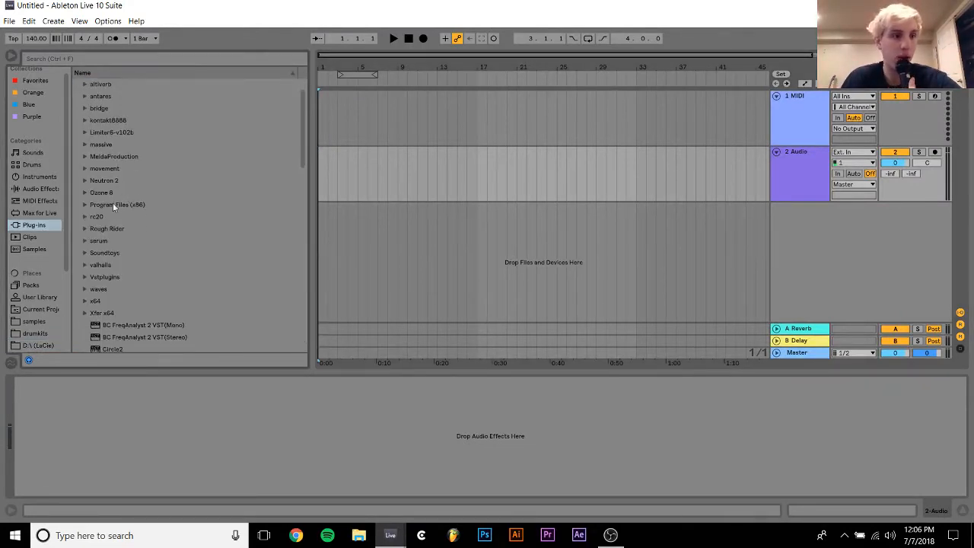
left_click(83, 243)
left_click_drag(106, 252, 401, 119)
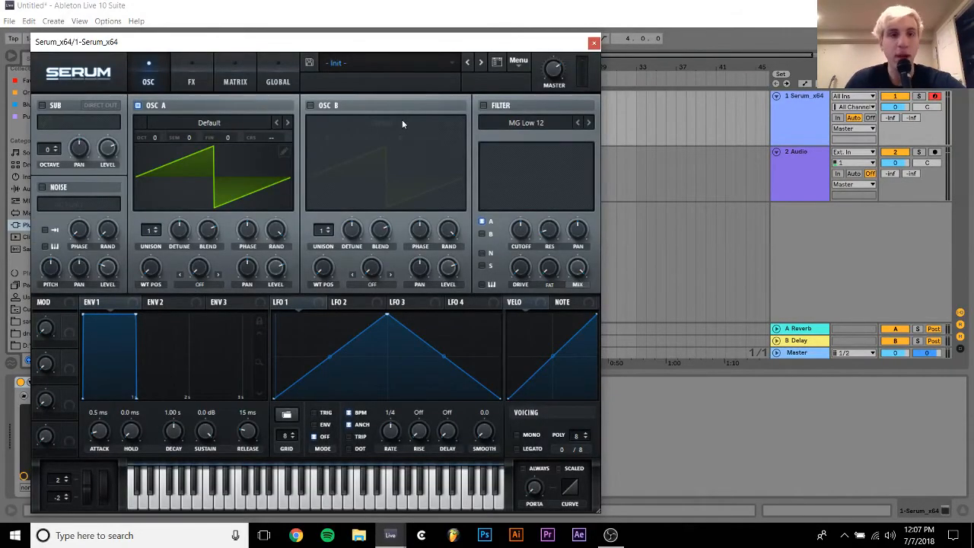
Load the BASS - Carburetor preset from the Cymatics - Jawz Presets in Serum
left_click(391, 67)
mouse_move(408, 132)
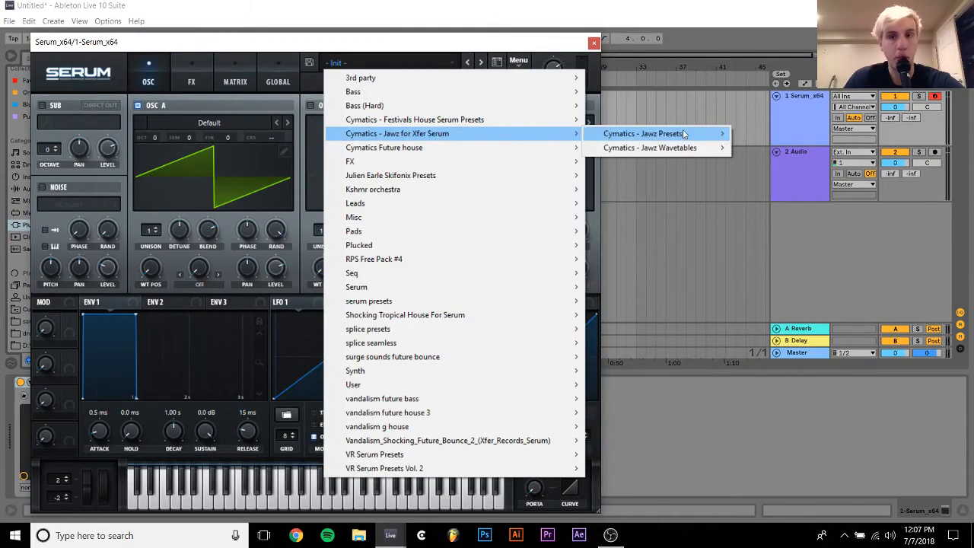
mouse_move(677, 134)
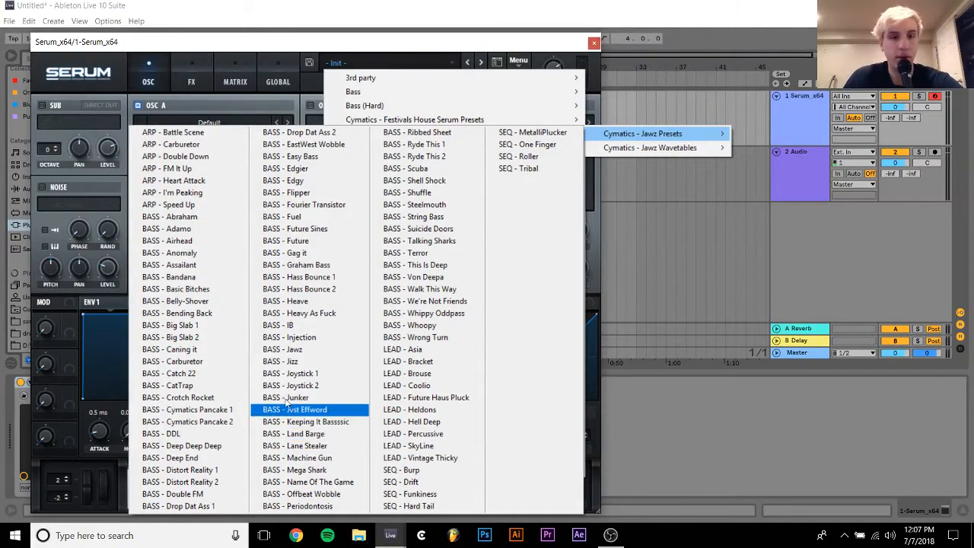
left_click(214, 363)
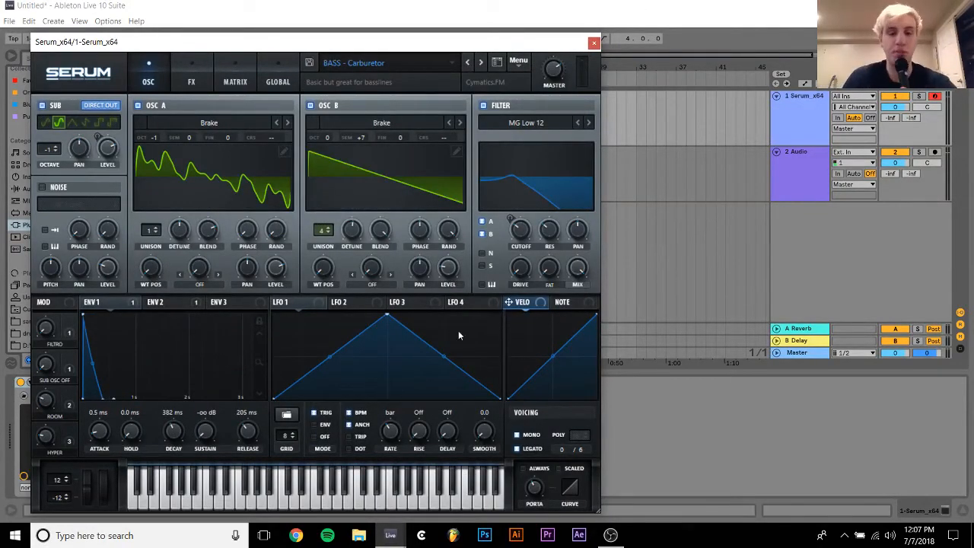
Check the streamingandvideo set and return to the untitled set
left_click(394, 533)
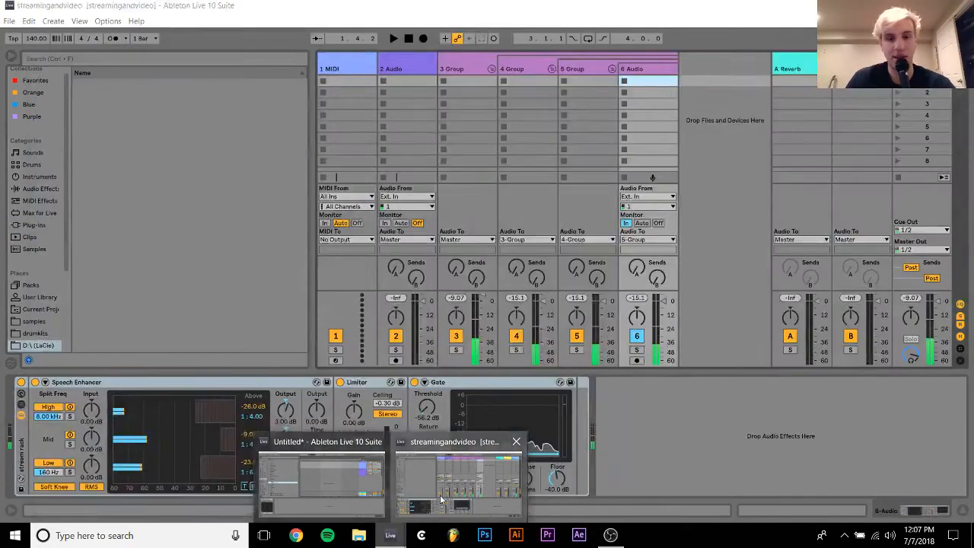
left_click(458, 480)
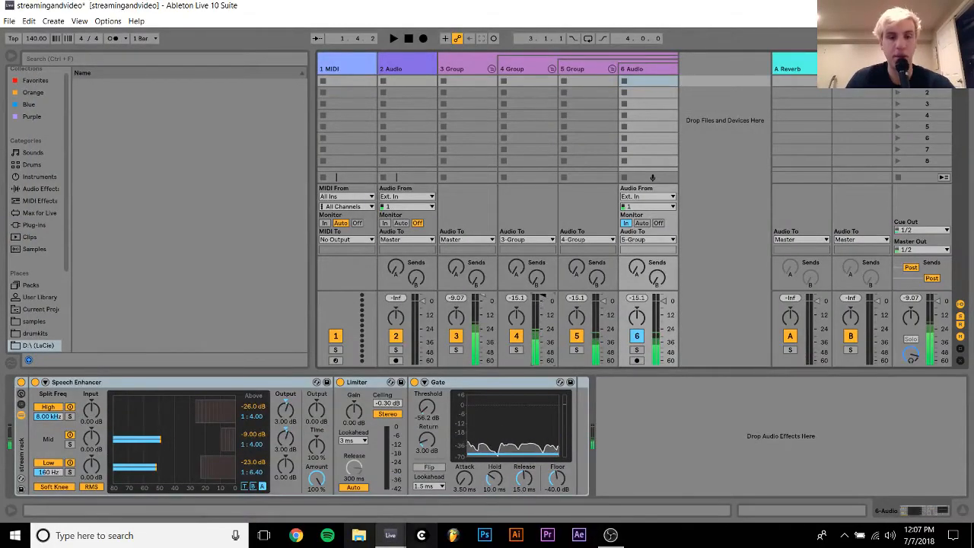
left_click(390, 535)
left_click(354, 496)
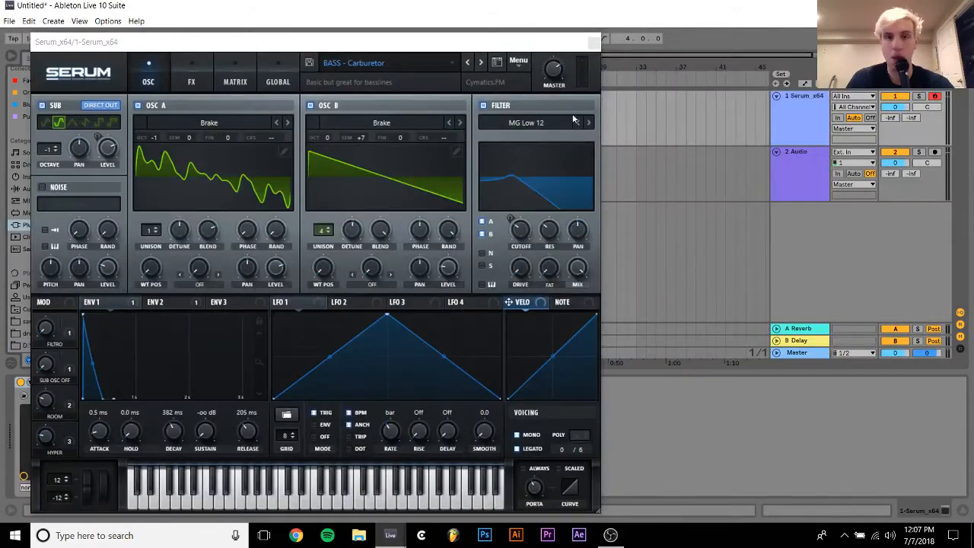
Close the Serum window and insert an empty four-bar MIDI clip at the start of the Serum track
left_click(592, 42)
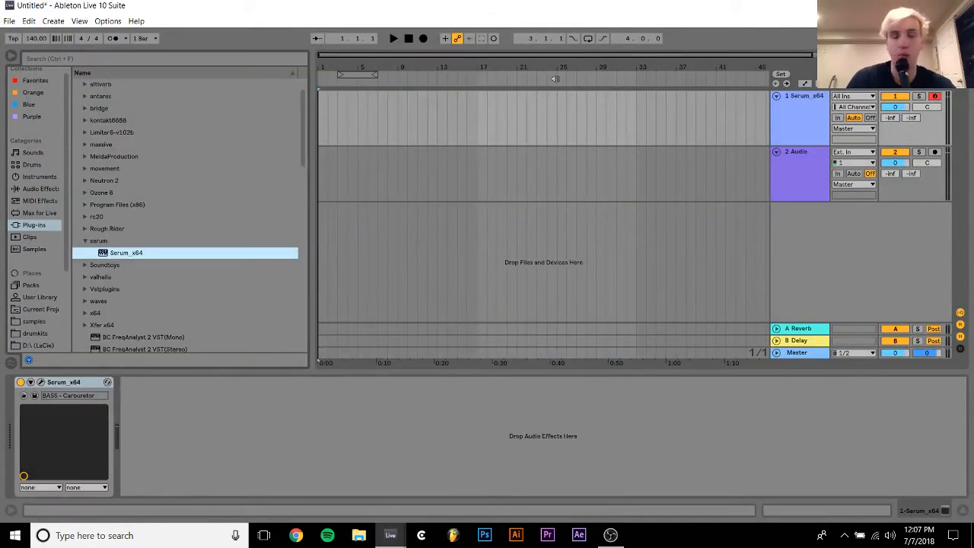
left_click_drag(363, 124, 320, 118)
key("ctrl+shift+m")
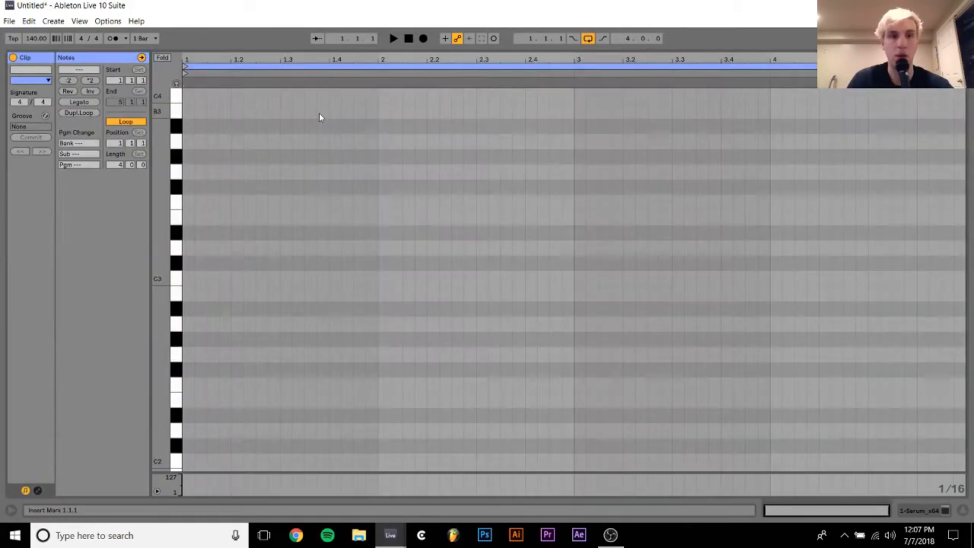
Add a G#3 note at the start of the clip and lengthen it to three sixteenths
double_click(190, 157)
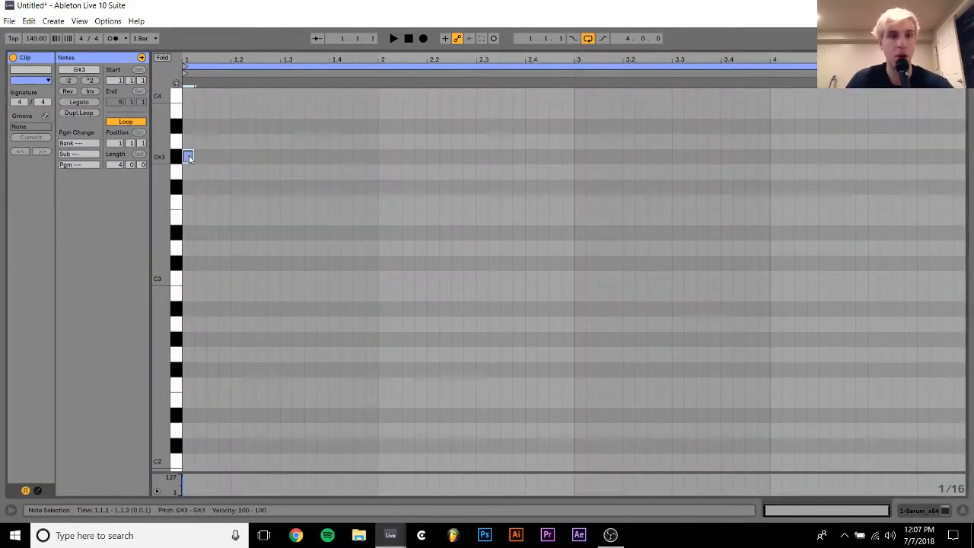
key("shift+Right")
key("shift+Right")
Duplicate the G#3 note directly after itself and lower the copy to D#3
key("ctrl+d")
key("Down")
key("Down")
key("Down")
key("Down")
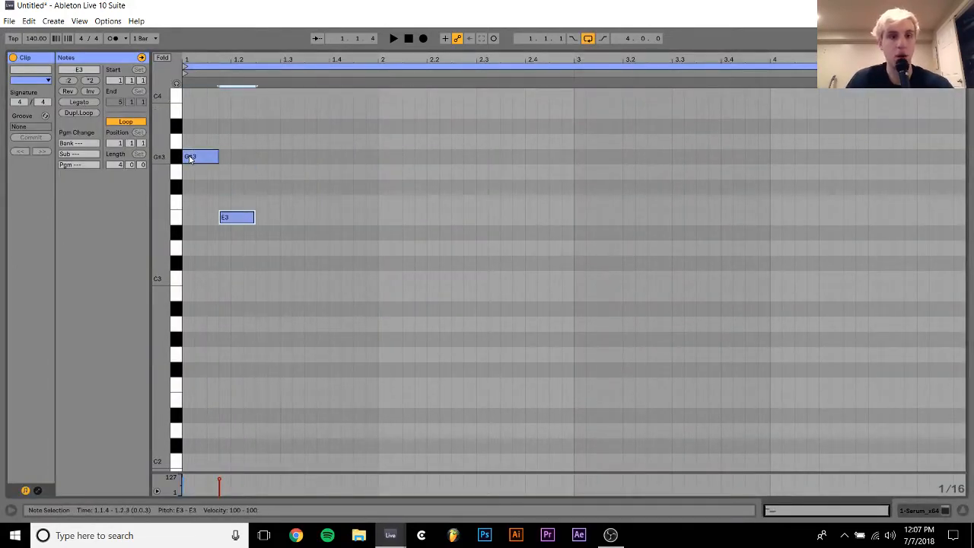
key("Down")
Duplicate the D#3 note directly after itself, raise the copy to G3, and play the clip
key("ctrl+d")
key("Up")
key("Up")
key("Up")
key("Up")
key("Up")
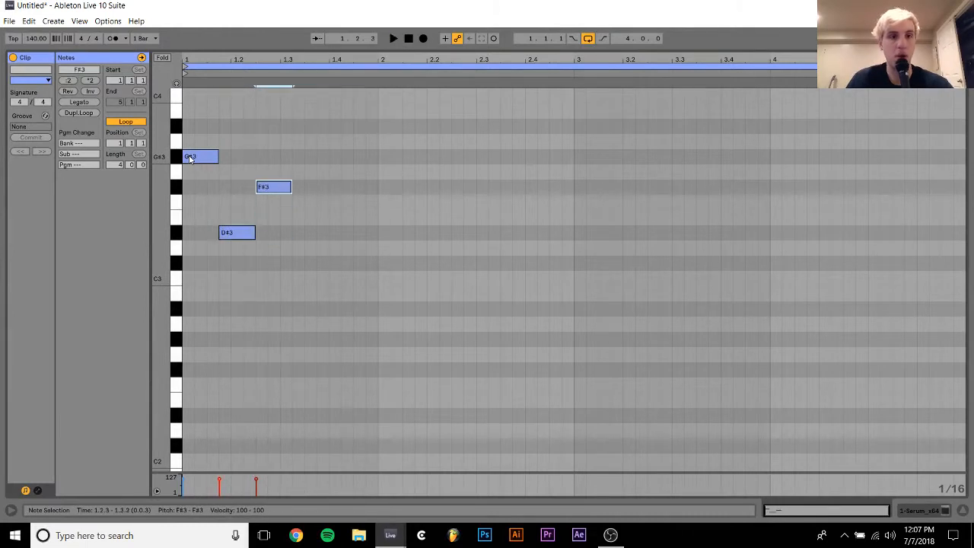
key("Down")
key("space")
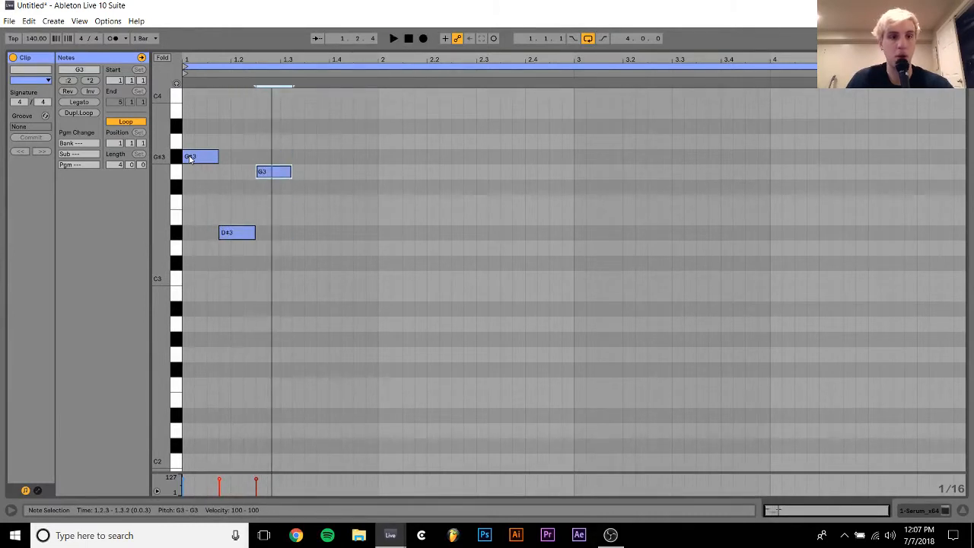
Lower the second note to C#3 and play the clip
key("space")
left_click(178, 235)
key("Down")
key("Down")
key("space")
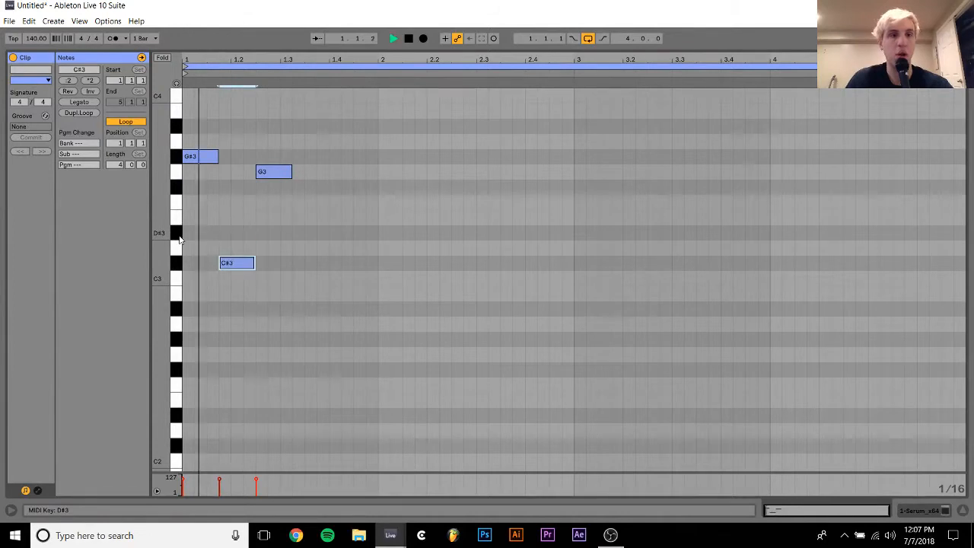
Transpose all three notes down one octave and stop playback
key("ctrl+a")
key("shift+Down")
key("space")
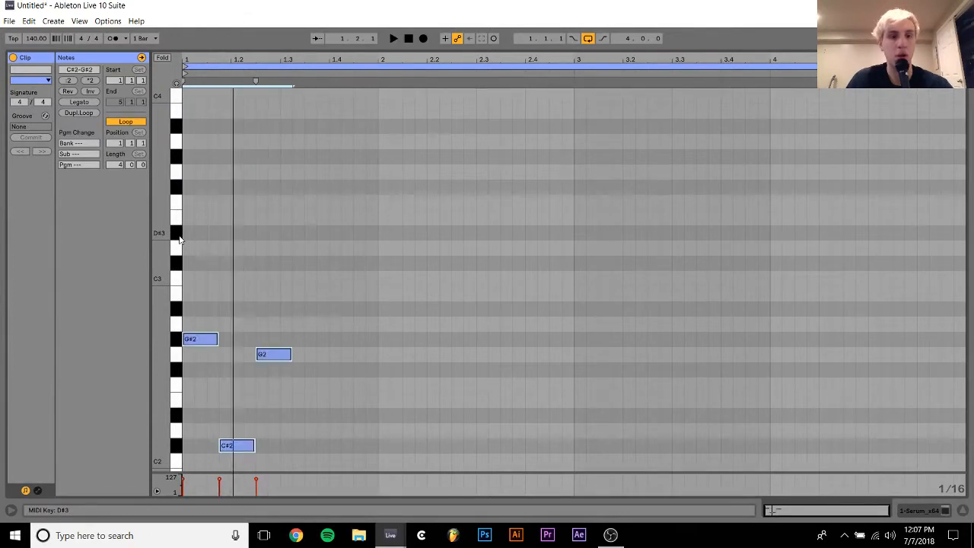
Lower the second note to C2 and play the clip to audition the riff
left_click(176, 448)
key("space")
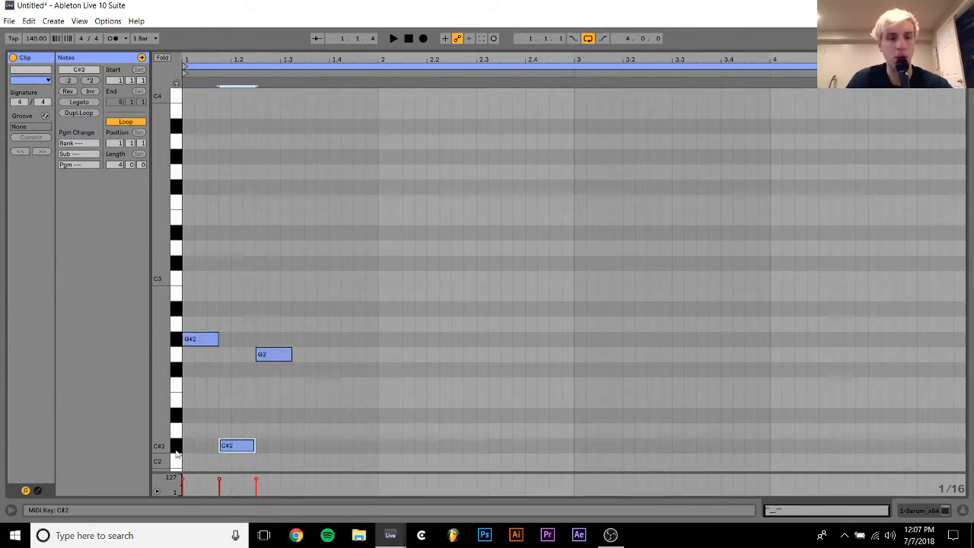
key("Down")
key("space")
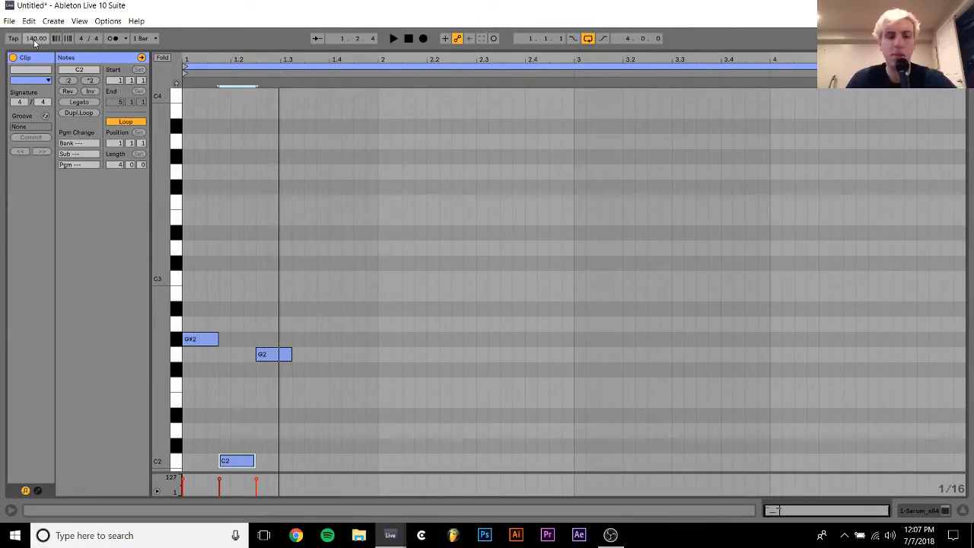
key("Return")
key("space")
key("space")
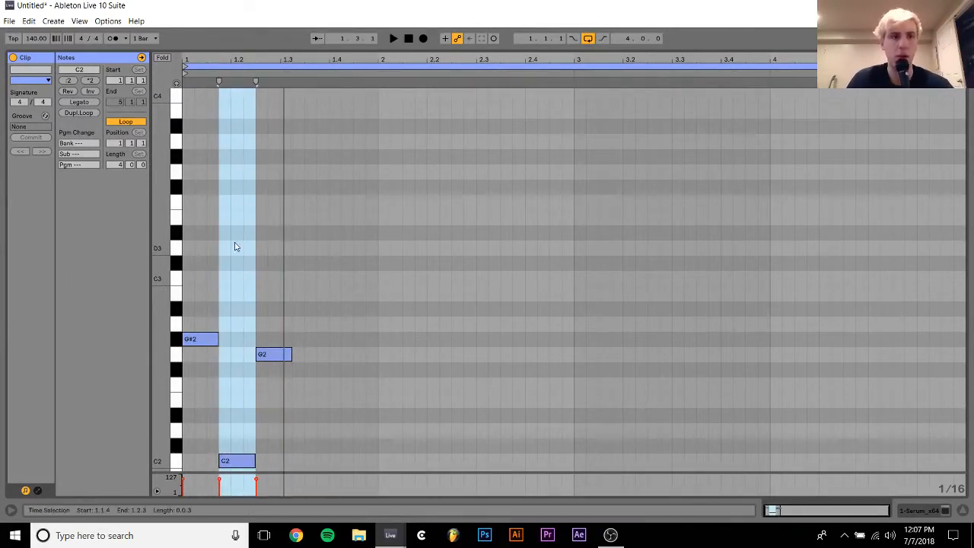
Set the set's tempo to 124 BPM and audition the clip
left_click(36, 40)
type("12")
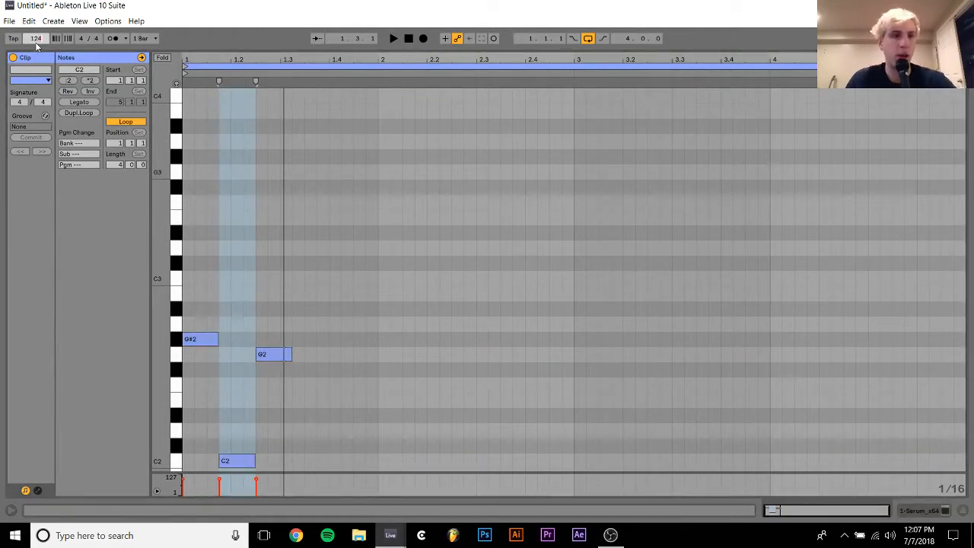
type("4")
key("Return")
left_click(244, 146)
key("space")
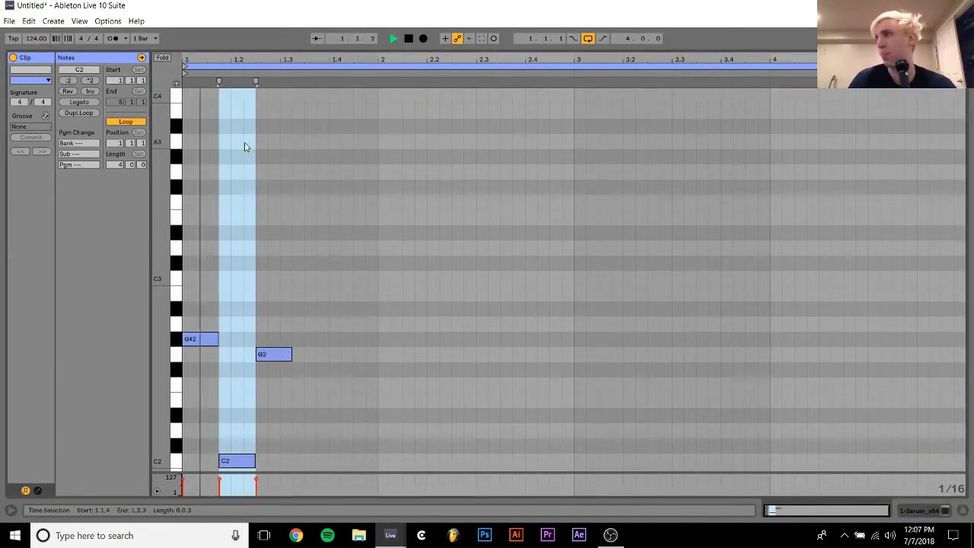
key("space")
Add a G#1 note three sixteenths long right after the G2 note, duplicate it directly after itself, and play the clip
scroll(323, 394, "down", 1)
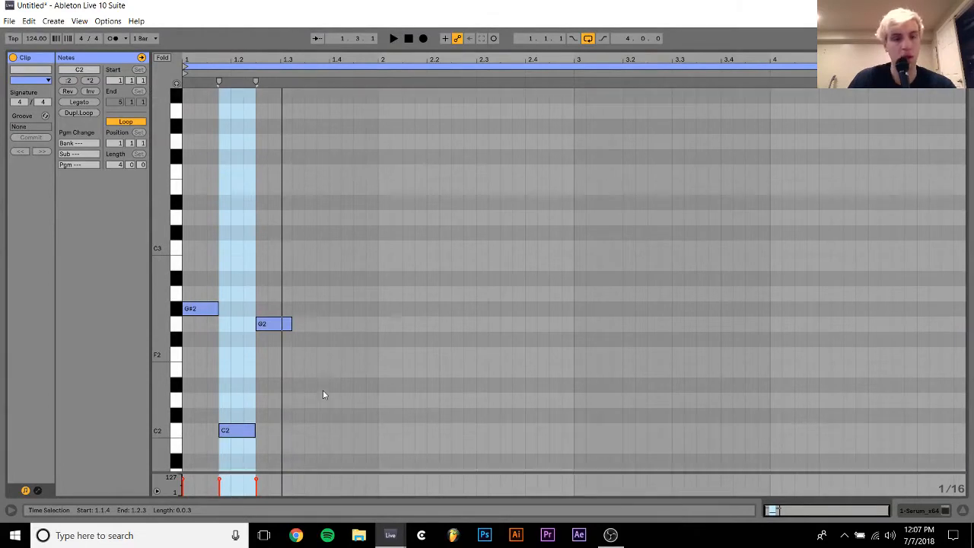
scroll(322, 394, "down", 1)
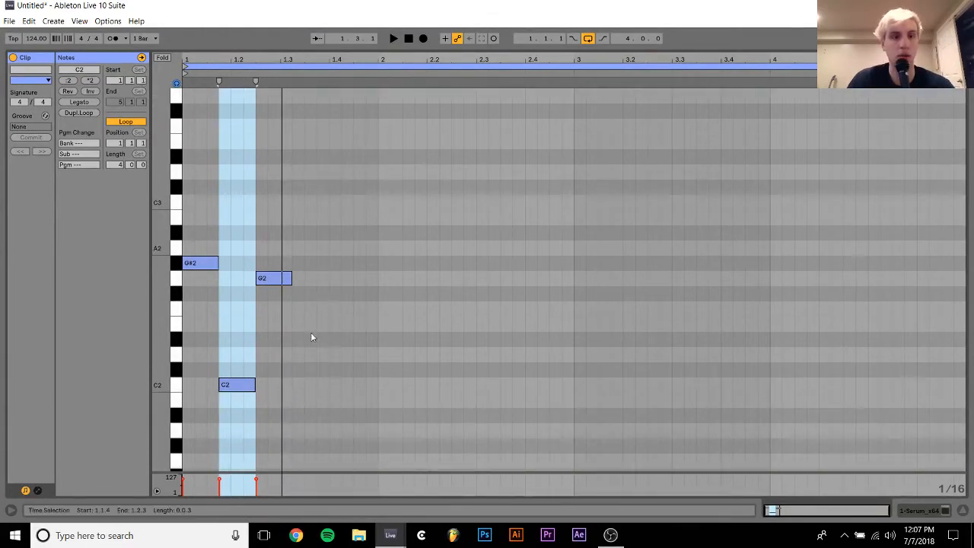
double_click(298, 448)
key("shift+Right")
key("shift+Right")
key("space")
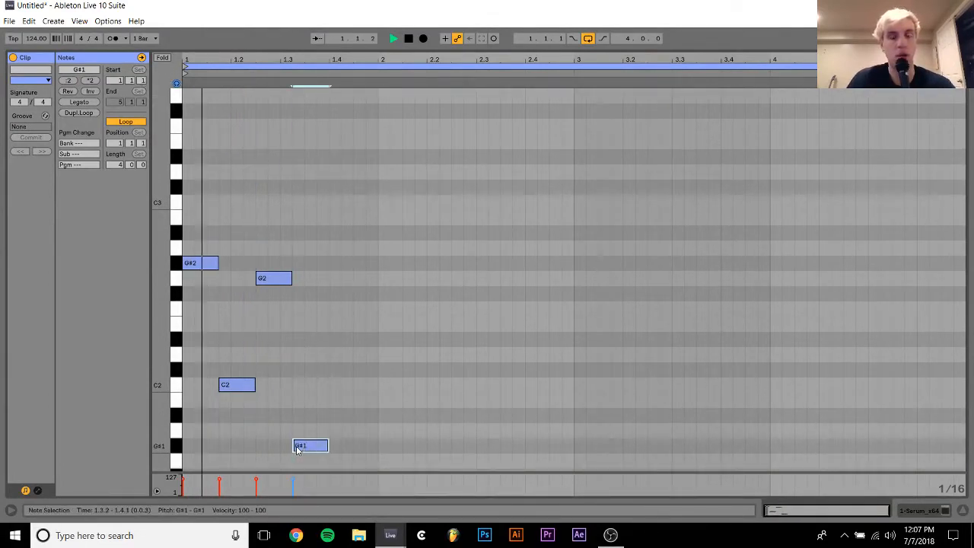
key("shift+Right")
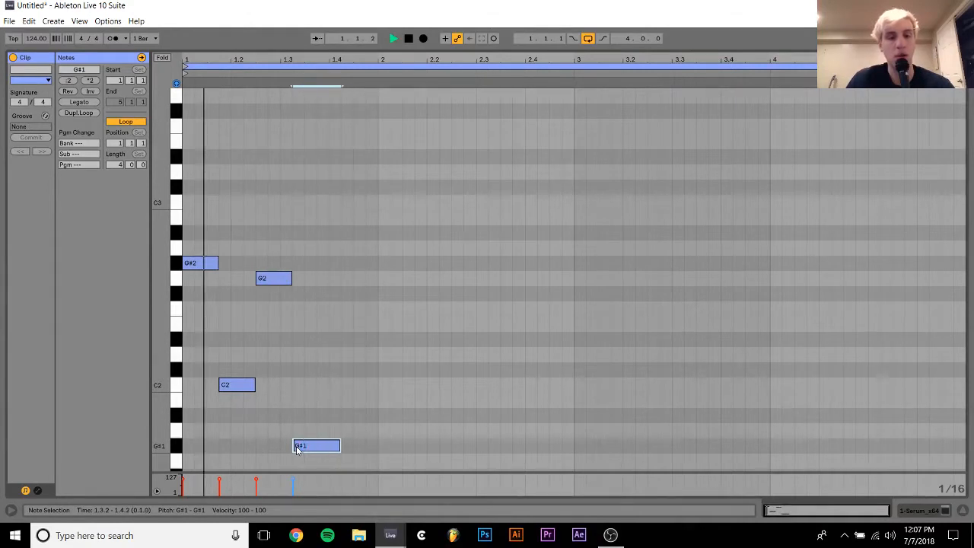
key("shift+Left")
key("ctrl+d")
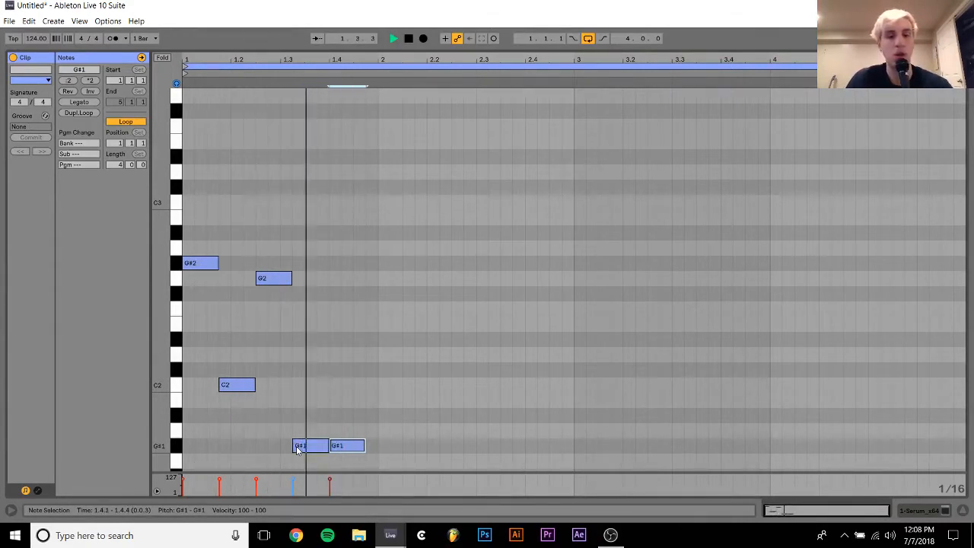
Duplicate the G#1 note so three sit in a row, and add three consecutive A#1 notes directly after them
key("ctrl+d")
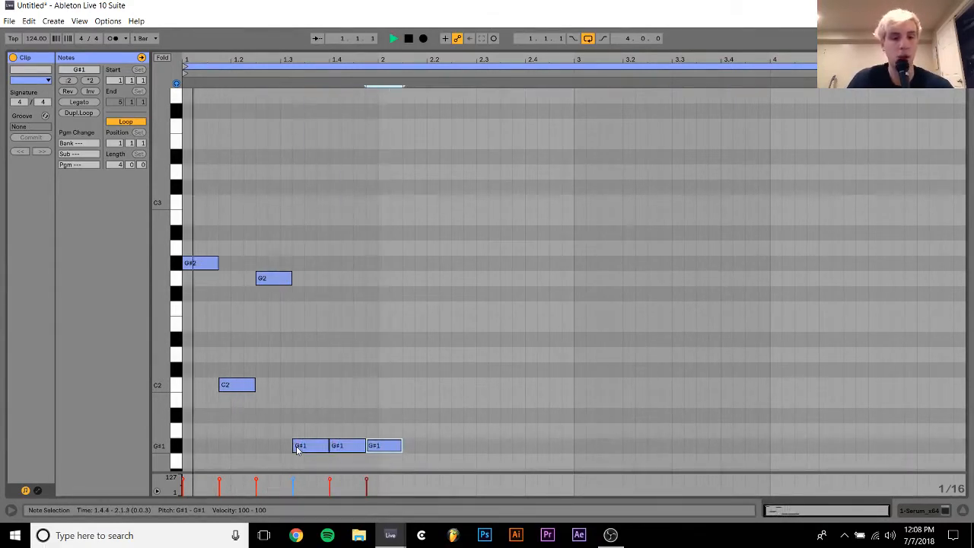
key("ctrl+d")
key("Up")
key("Up")
key("Up")
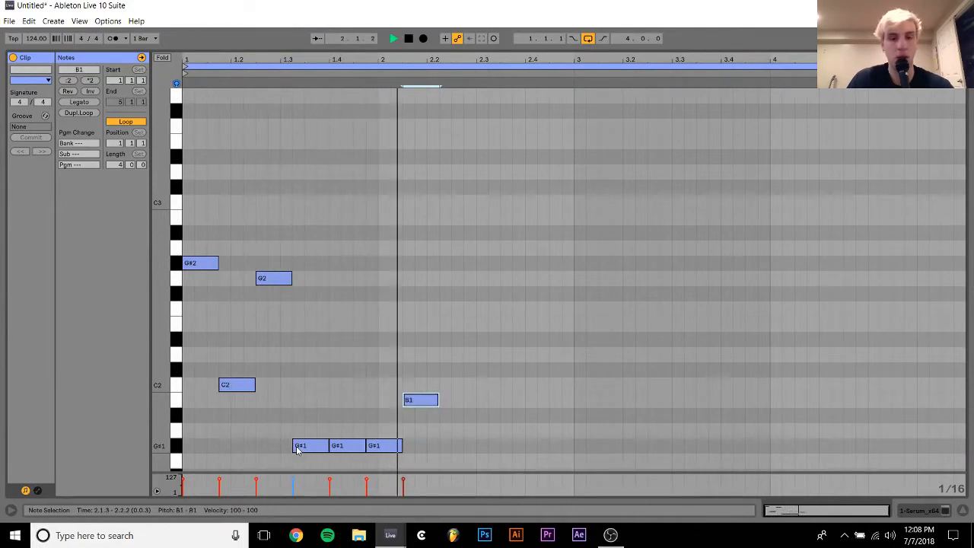
key("Down")
key("ctrl+d")
key("ctrl+d")
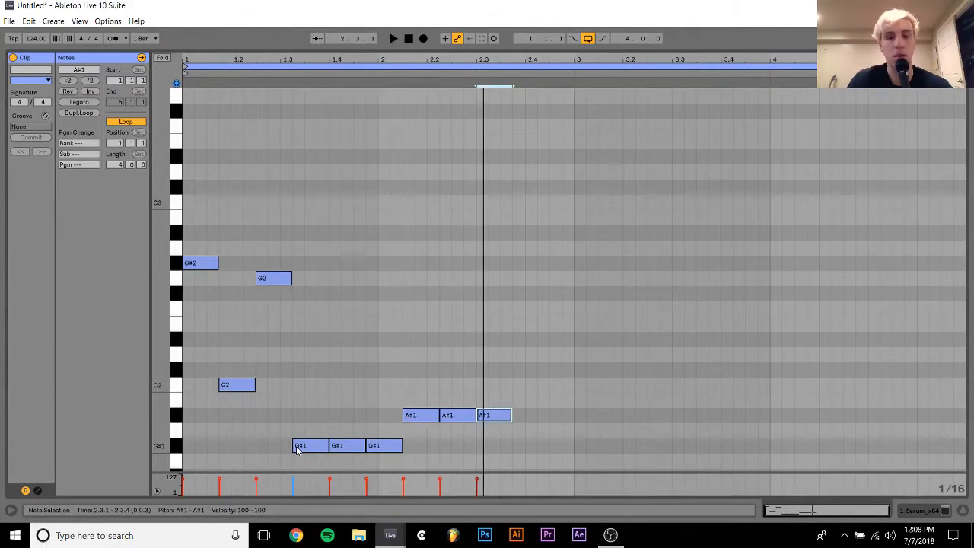
Lower the first A#1 note to G#1 and audition the clip
left_click(430, 416)
key("Down")
key("Down")
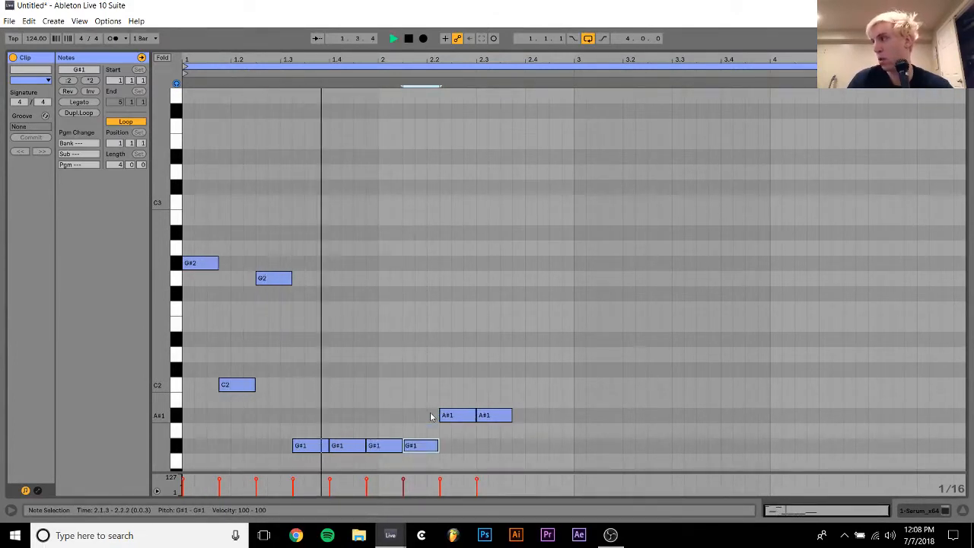
key("space")
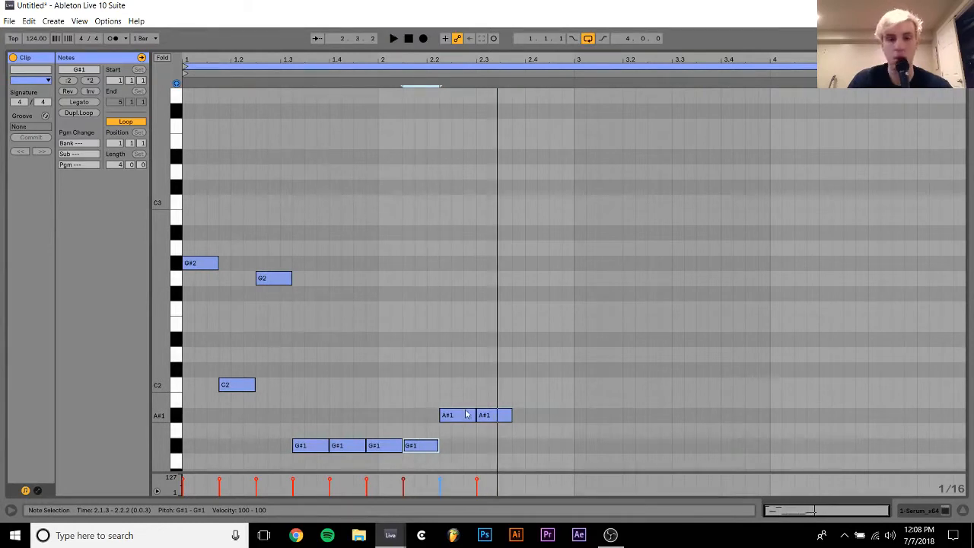
Raise the two remaining A#1 notes to D#2 and audition the clip
left_click_drag(471, 394, 514, 436)
key("Up")
key("Up")
key("Up")
key("Up")
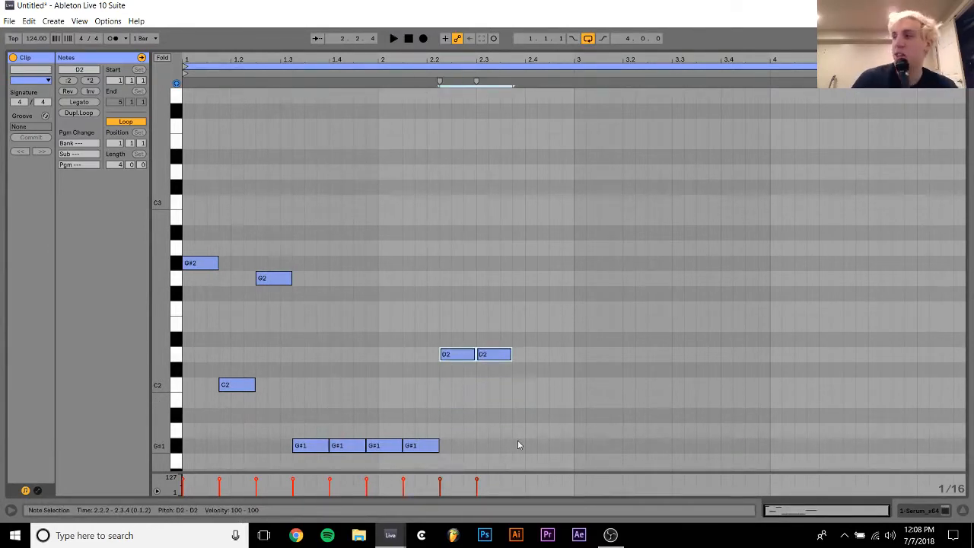
key("Up")
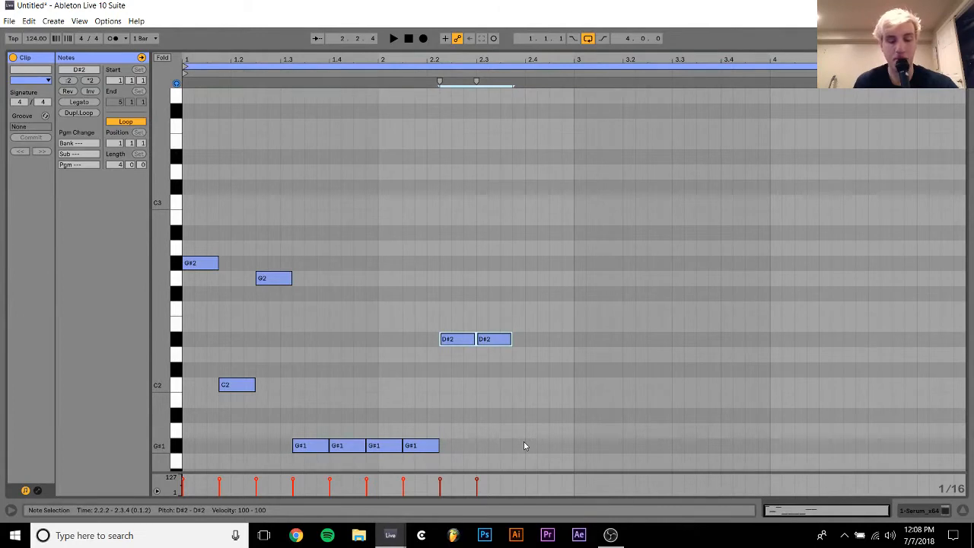
key("space")
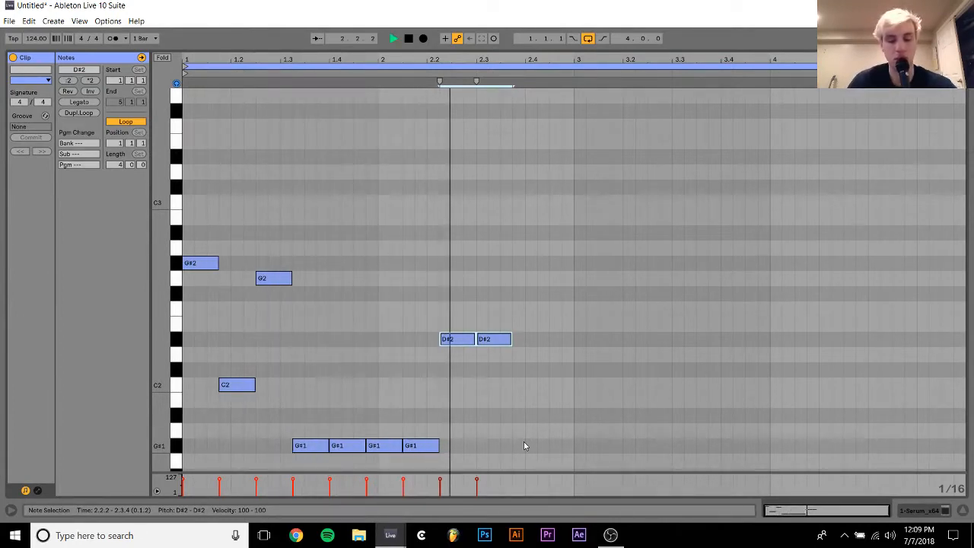
key("space")
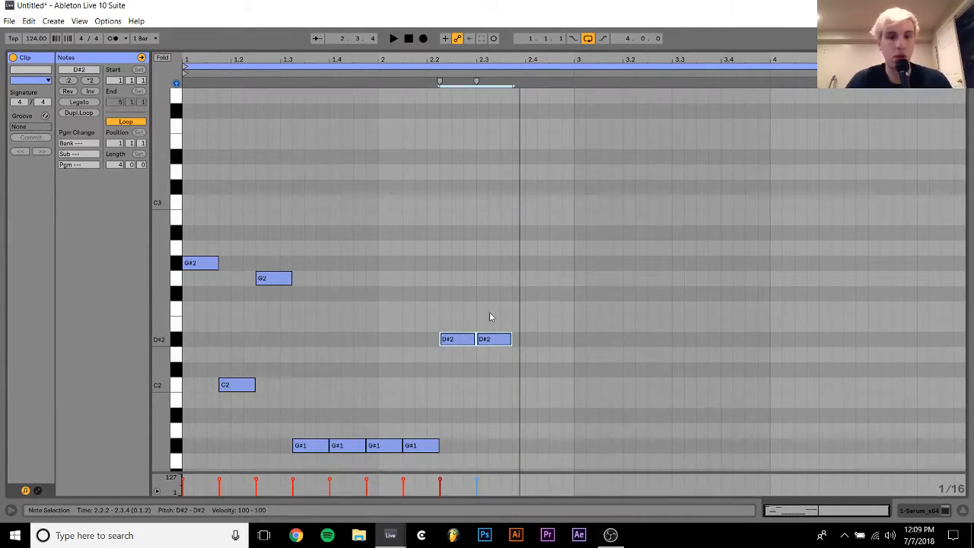
Duplicate the last D#2 note twice, then lower the final copy to C#2, shorten it to two sixteenths, and play the clip
left_click(492, 339)
key("ctrl+d")
key("ctrl+d")
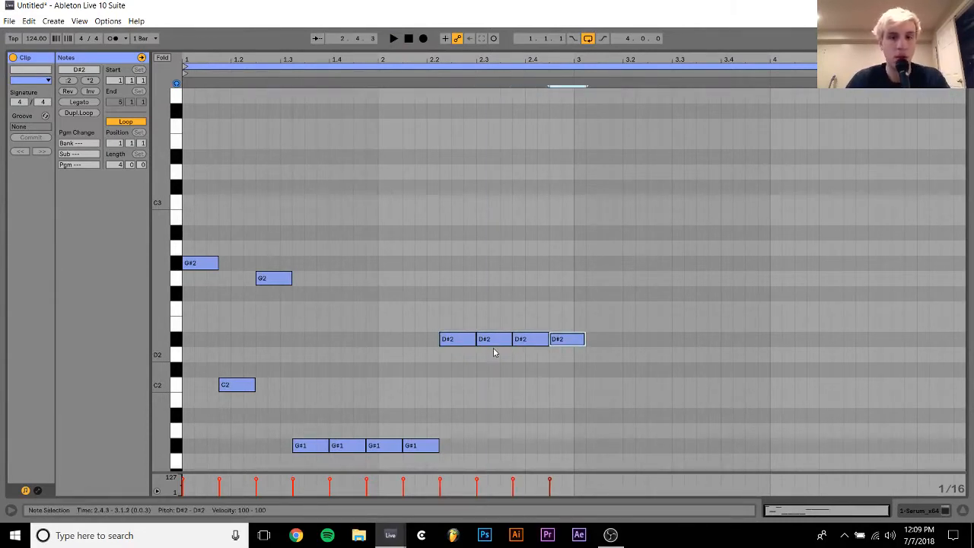
key("Down")
key("Down")
key("shift+Left")
key("space")
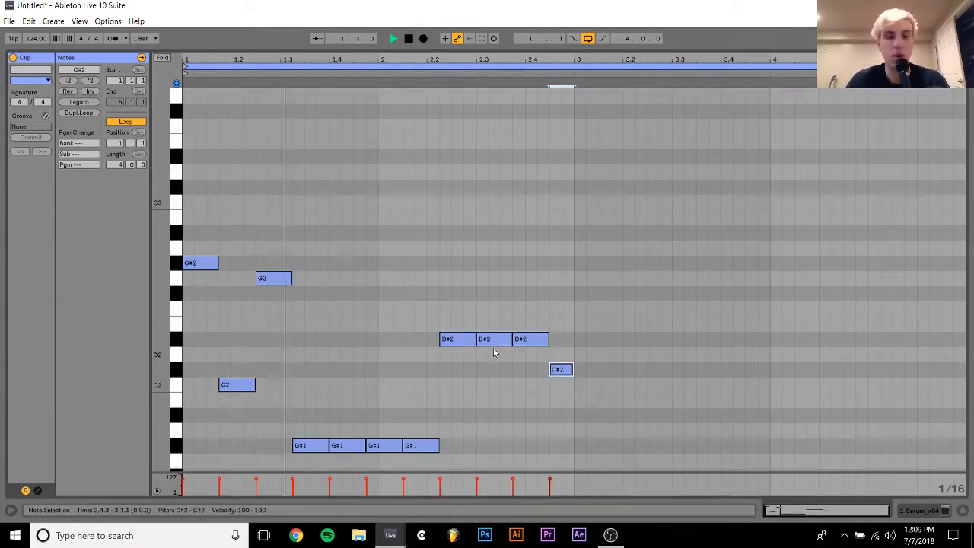
Lower the short last note to A#1, auditioning C2 on the way, and stop playback
key("Down")
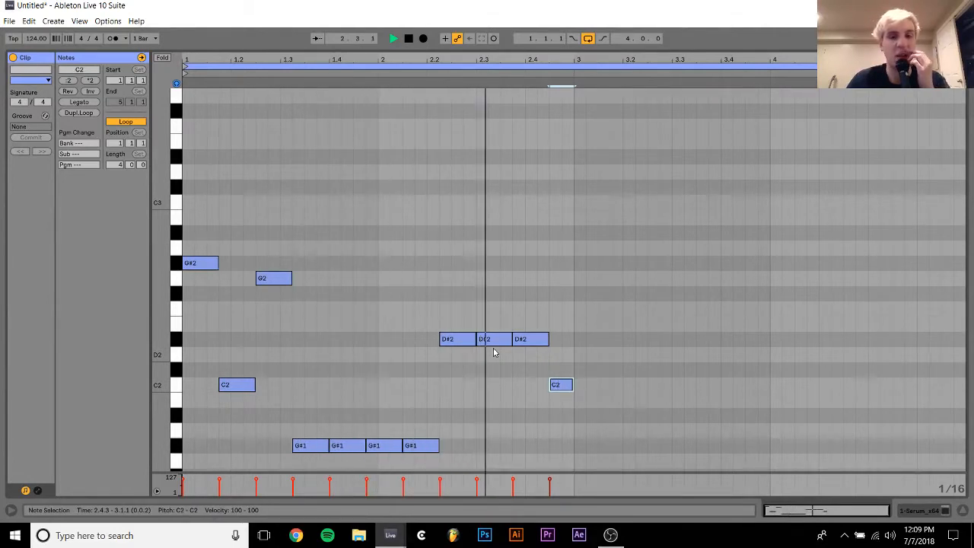
key("space")
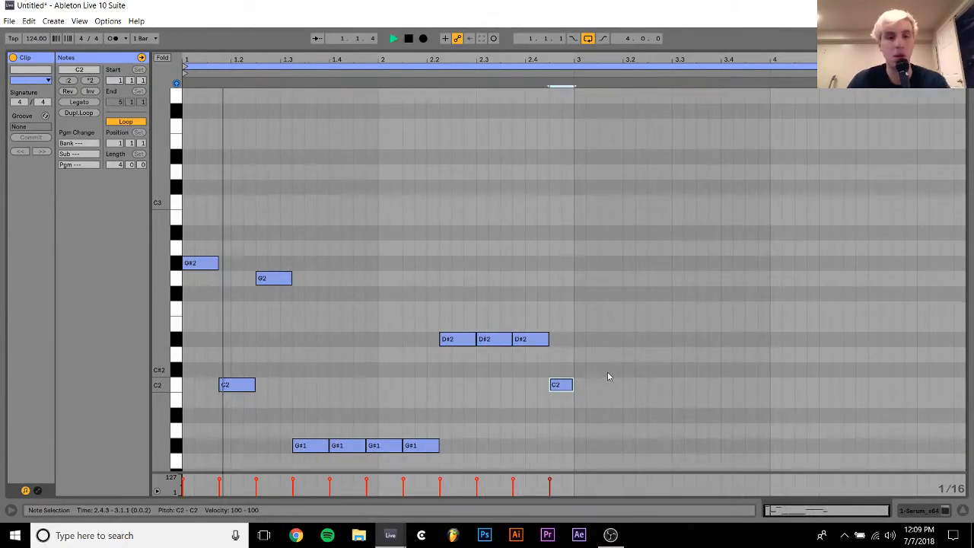
key("Down")
key("Down")
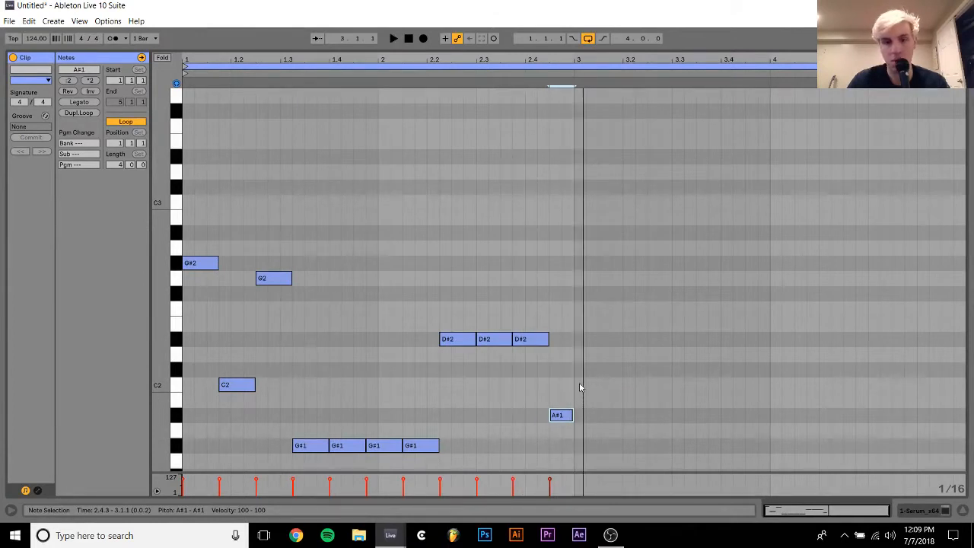
key("space")
Add a C2 note three sixteenths long at the start of bar 3, duplicate it directly after itself, and audition the clip
double_click(579, 385)
key("shift+Right")
key("shift+Right")
key("space")
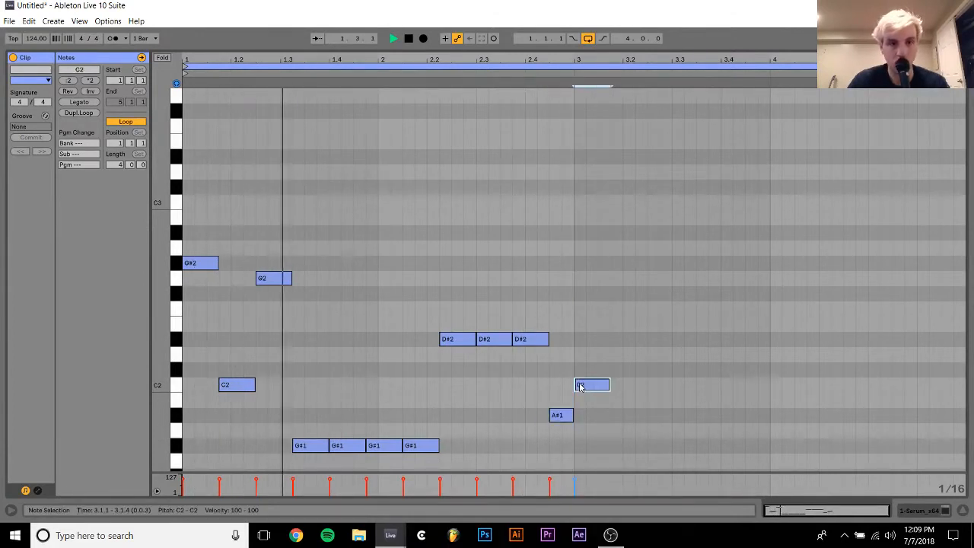
key("ctrl+d")
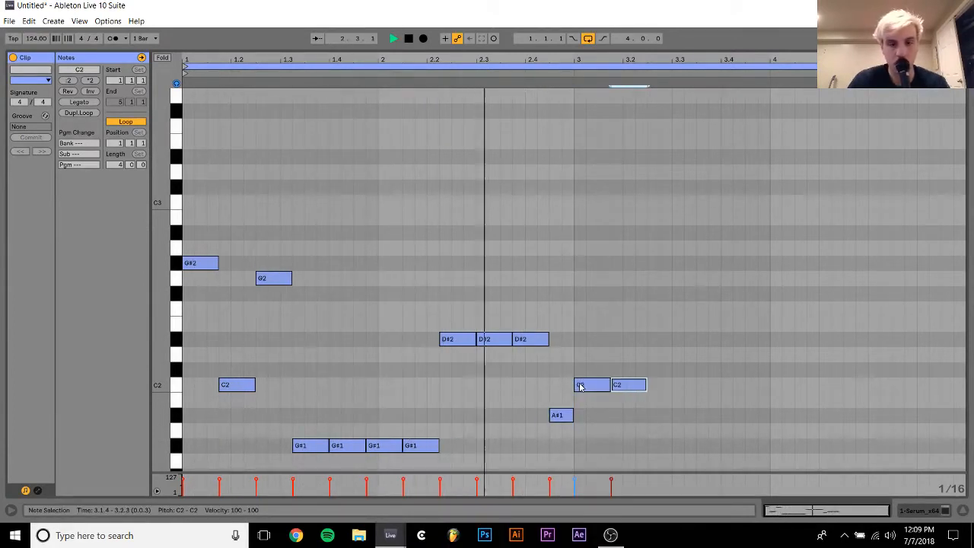
key("space")
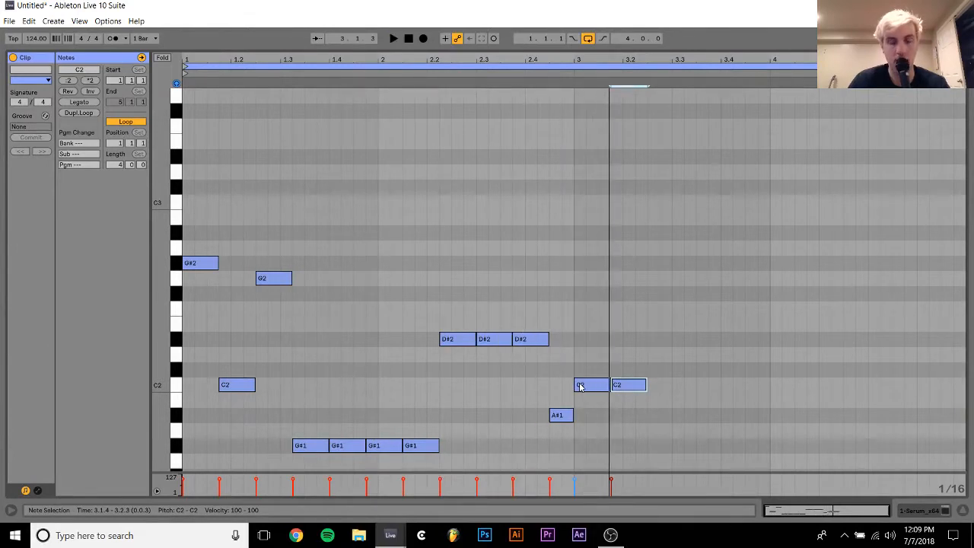
Try the first bar 3 note at C#2 while playing the clip, and return it to C2
left_click(580, 385)
key("Up")
key("space")
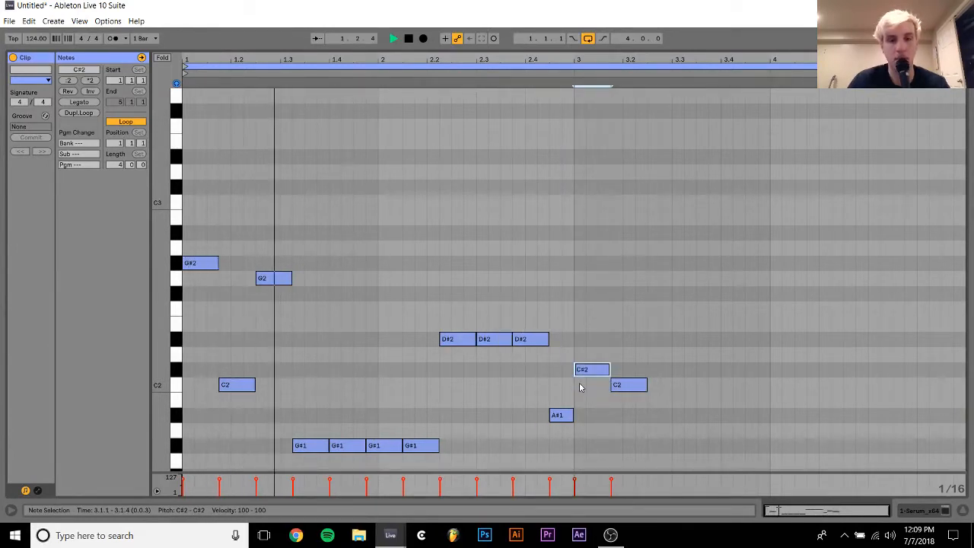
key("Down")
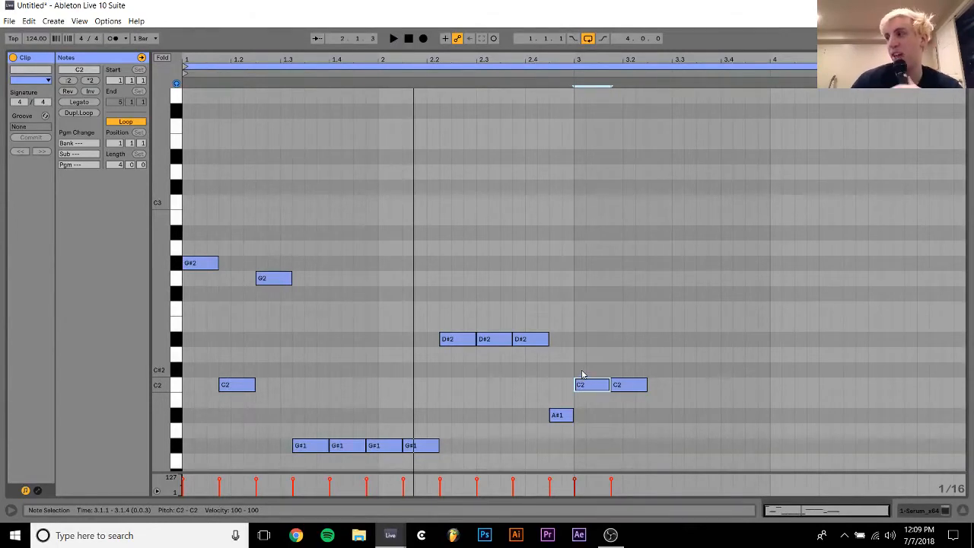
Search the 12ableton folder in the browser for "stream"
left_click(9, 21)
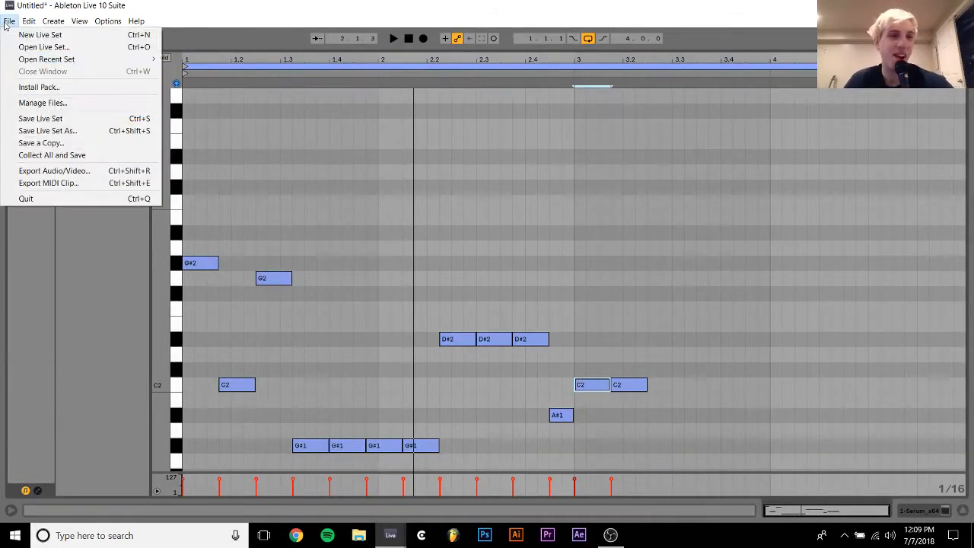
mouse_move(61, 61)
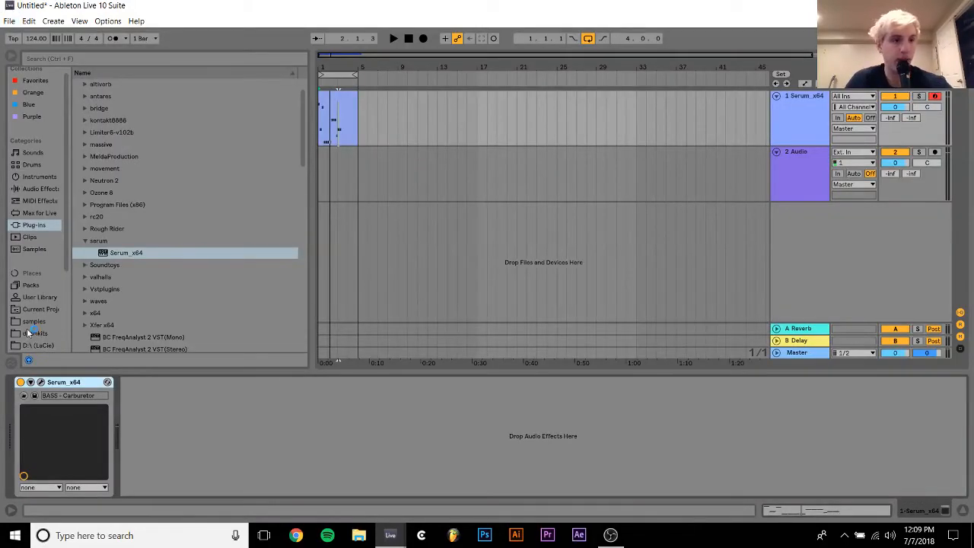
left_click(36, 344)
scroll(35, 312, "down", 3)
left_click(36, 262)
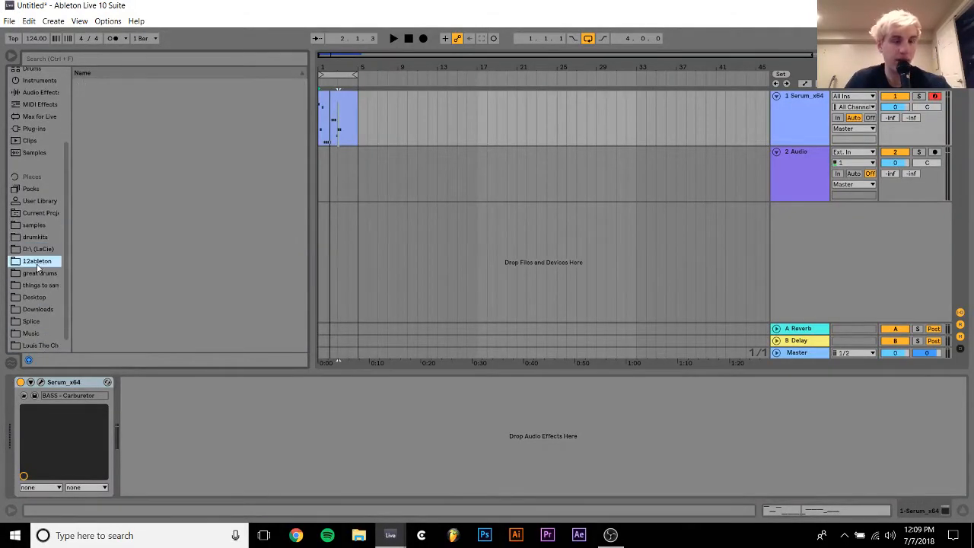
left_click(162, 58)
type("sr")
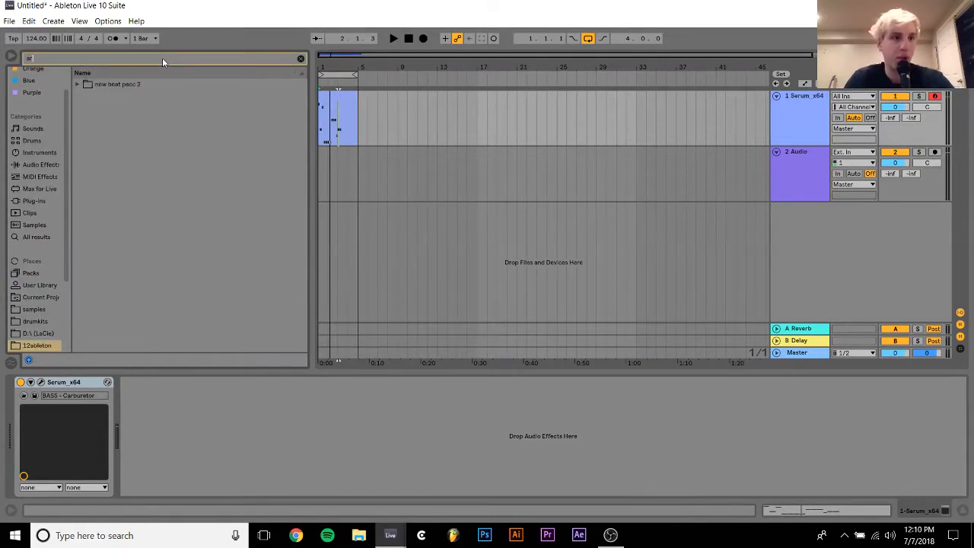
key("BackSpace")
type("t")
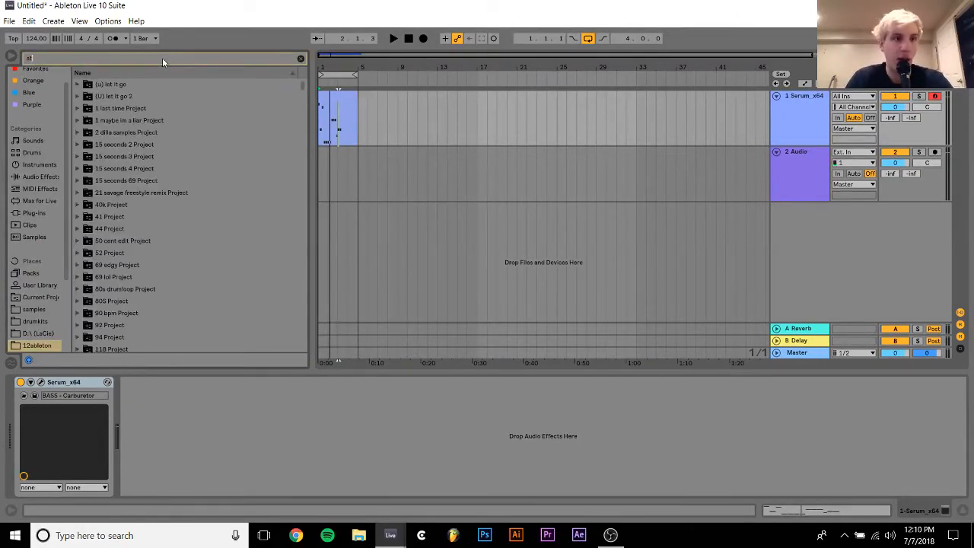
type("ream")
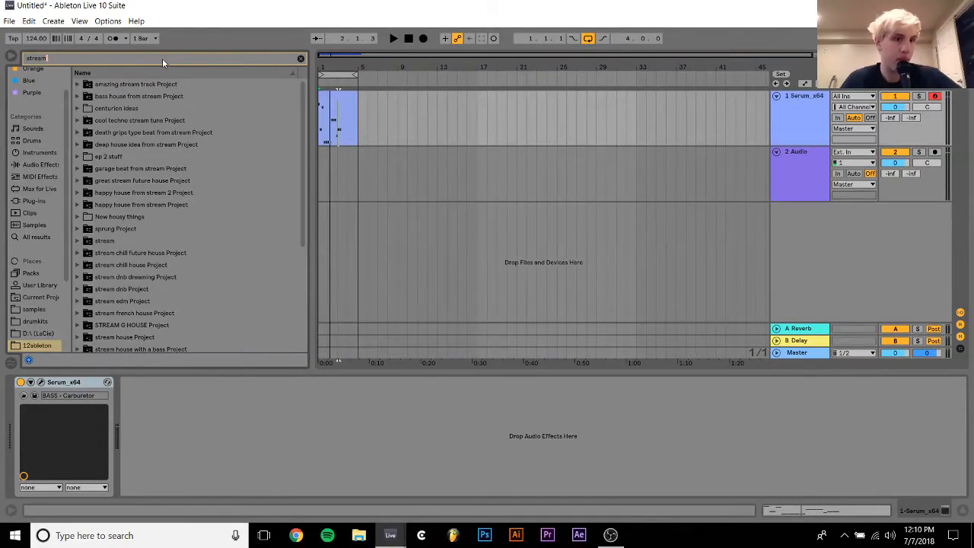
Expand the amazing stream track Project folder and open amazing stream track.als without saving the current set
left_click(165, 87)
key("Right")
key("Down")
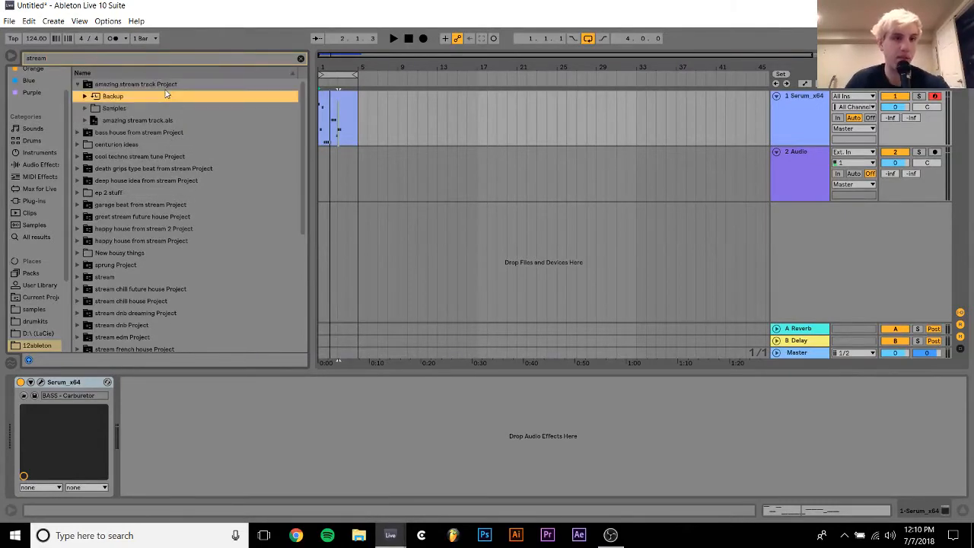
key("Down")
key("Down")
key("Return")
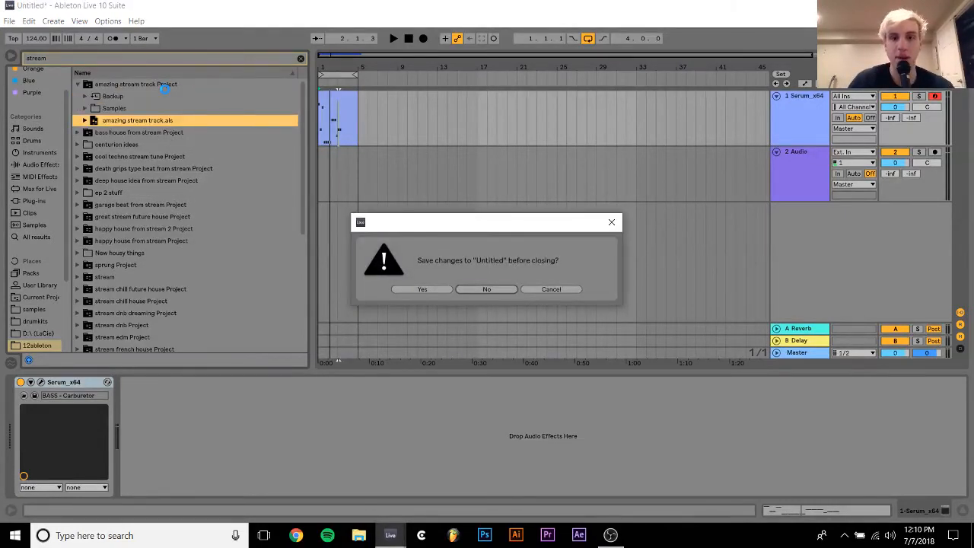
key("Return")
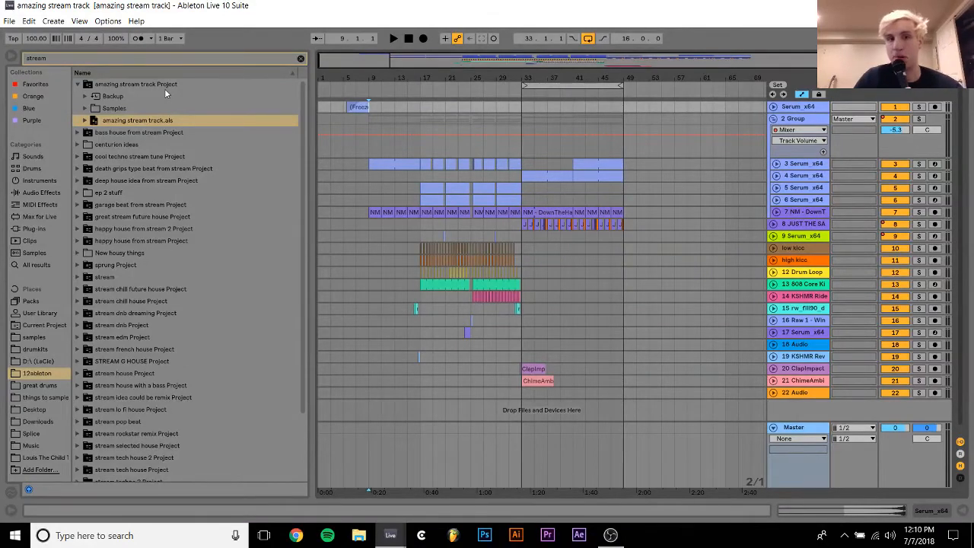
Audition the arrangement from bar 9 and from the frozen clip at 5.3.1, fold and unfold the 2 Group track, and stop playback
key("space")
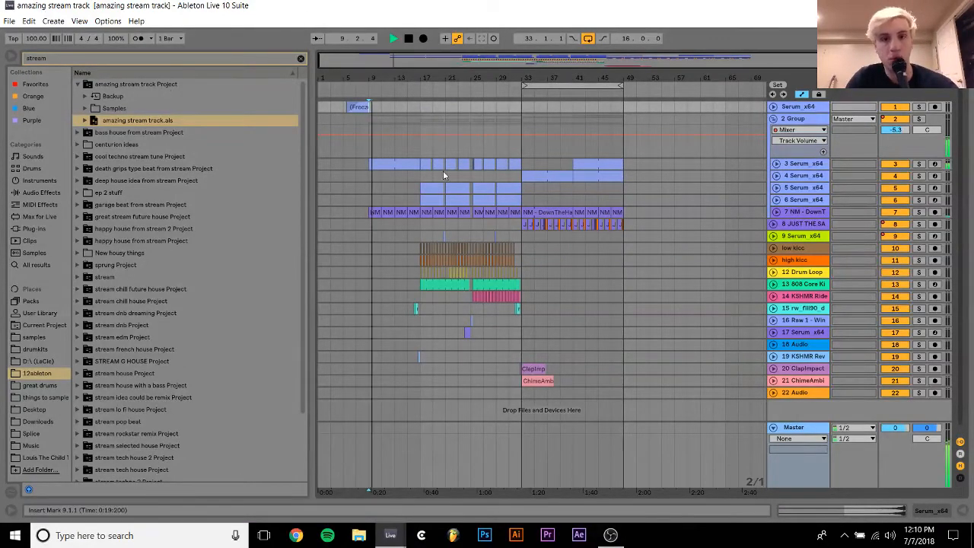
key("space")
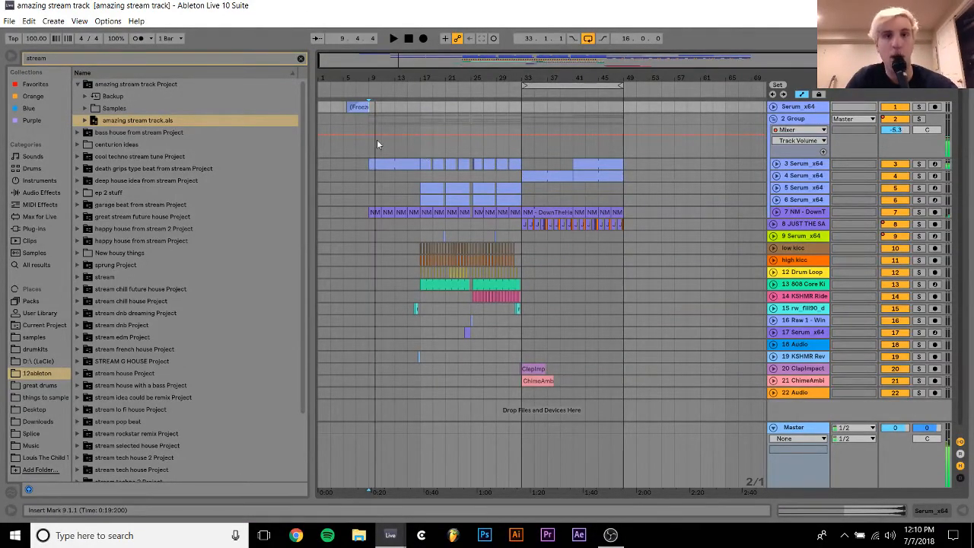
left_click(350, 108)
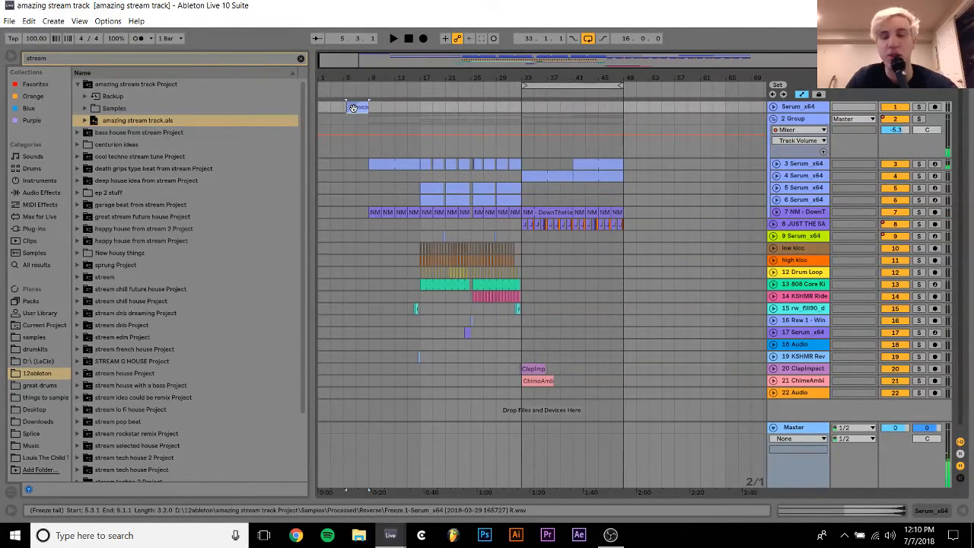
key("space")
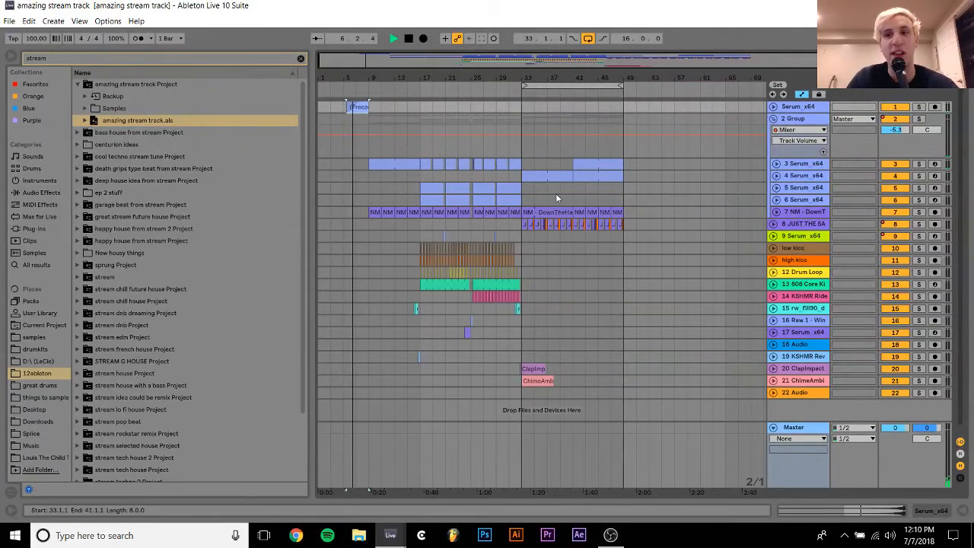
left_click(774, 119)
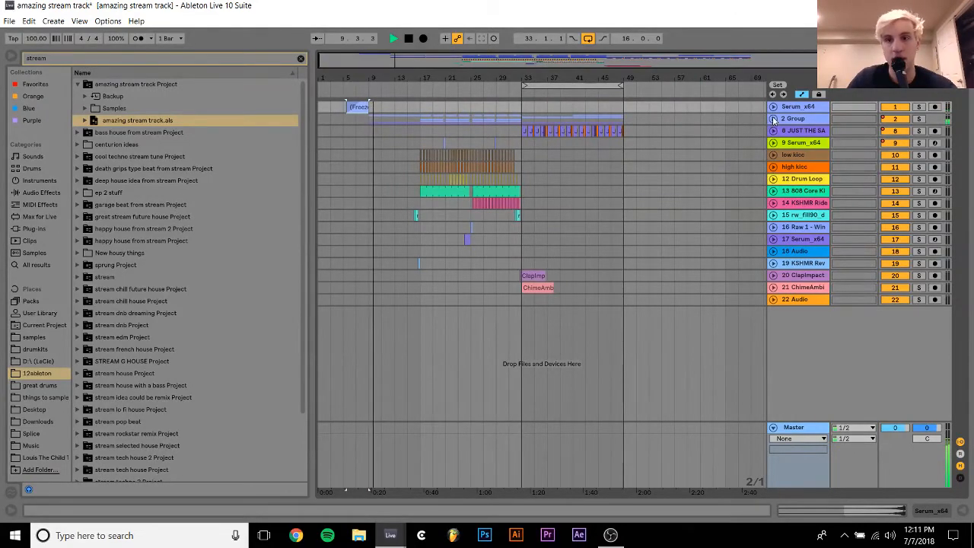
left_click(773, 119)
key("space")
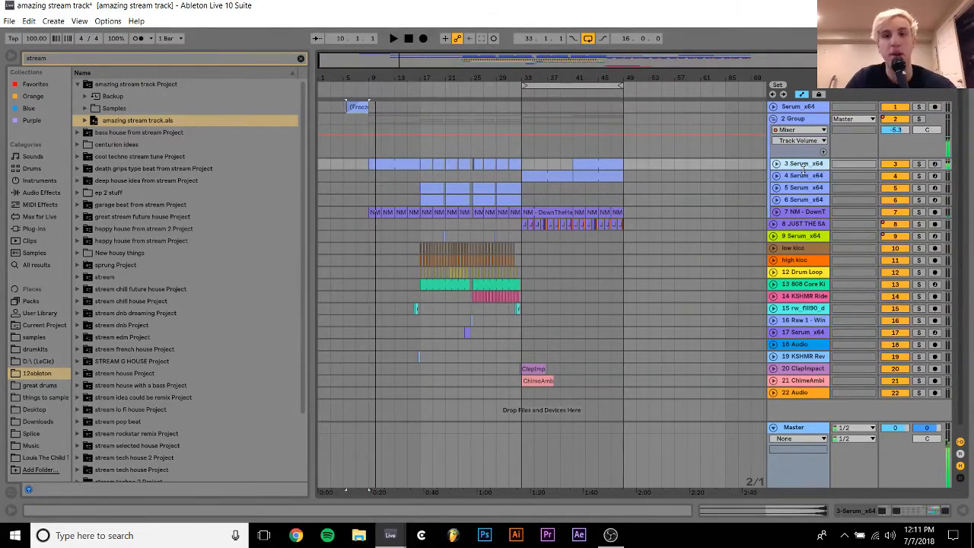
right_click(806, 200)
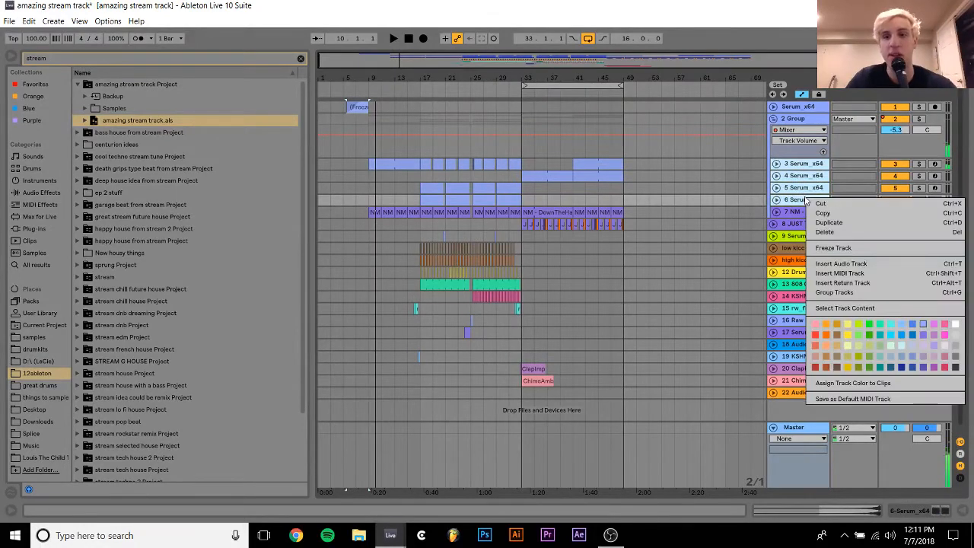
left_click(830, 248)
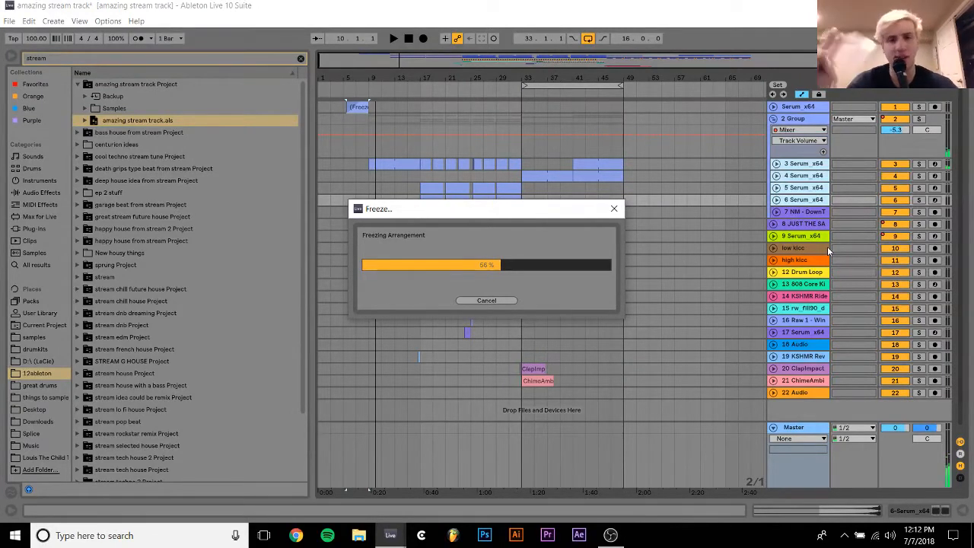
left_click(473, 301)
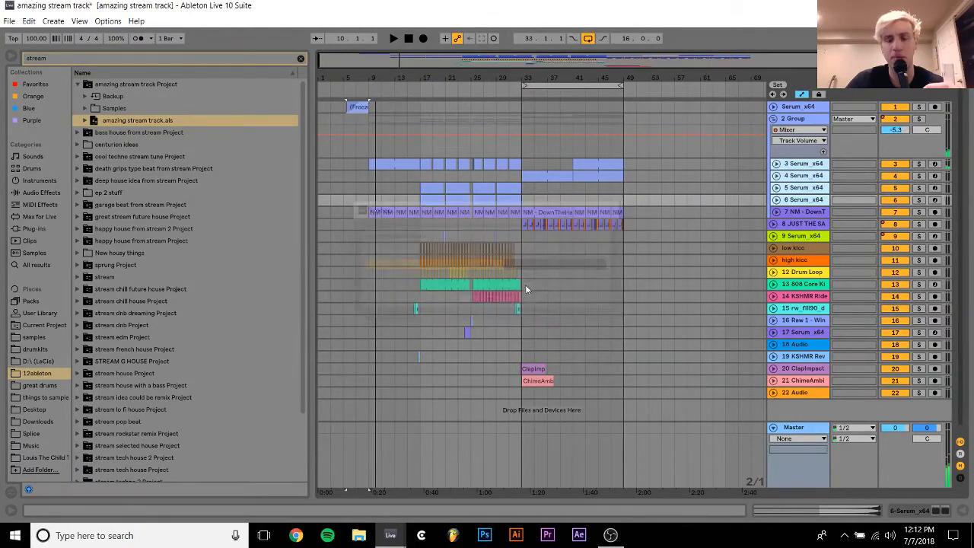
Show the device chain of track 3 Serum_x64, solo the track and audition it from bar 9
double_click(801, 164)
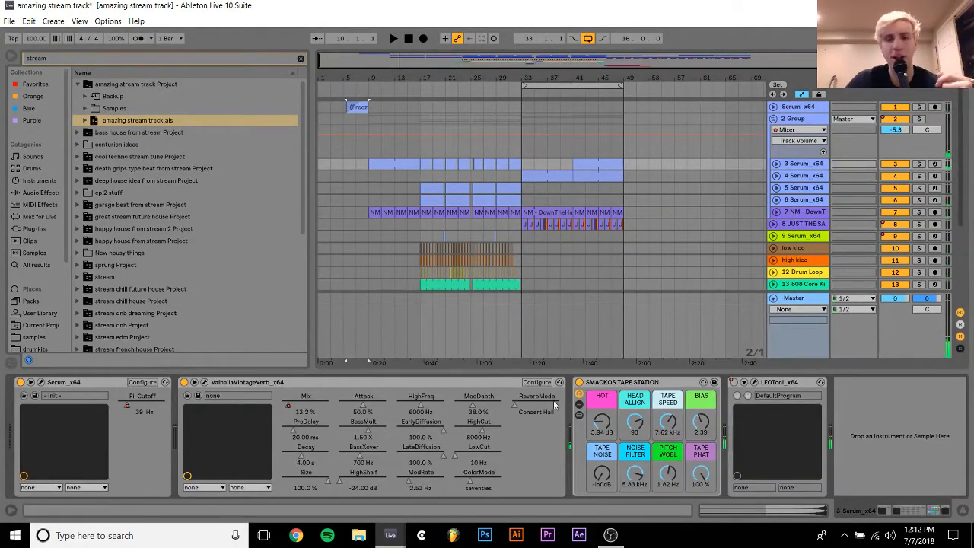
left_click(381, 165)
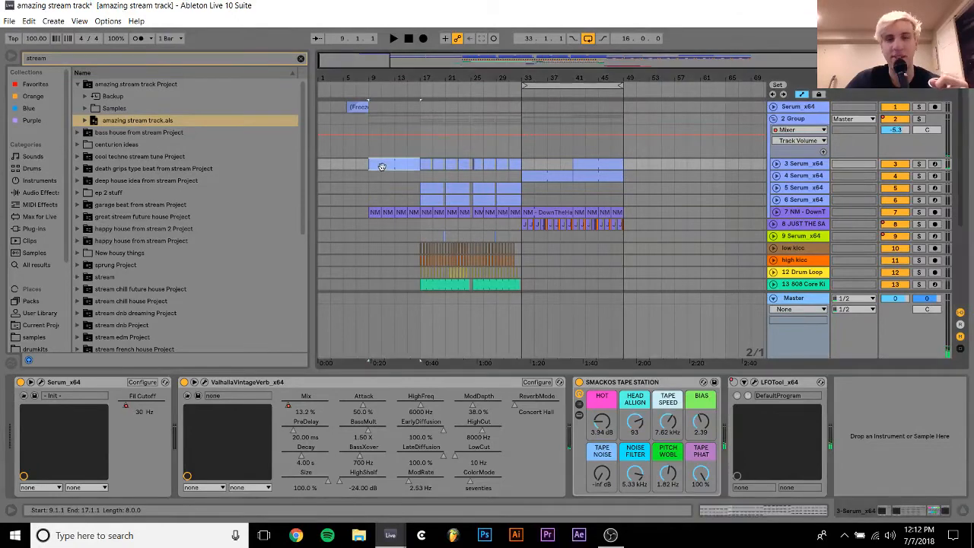
left_click(788, 108)
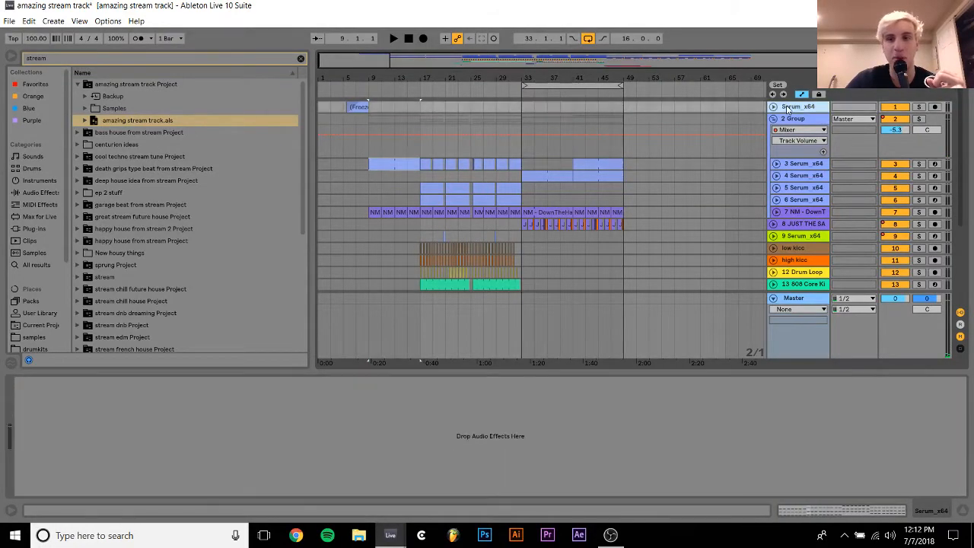
left_click(803, 169)
left_click(919, 164)
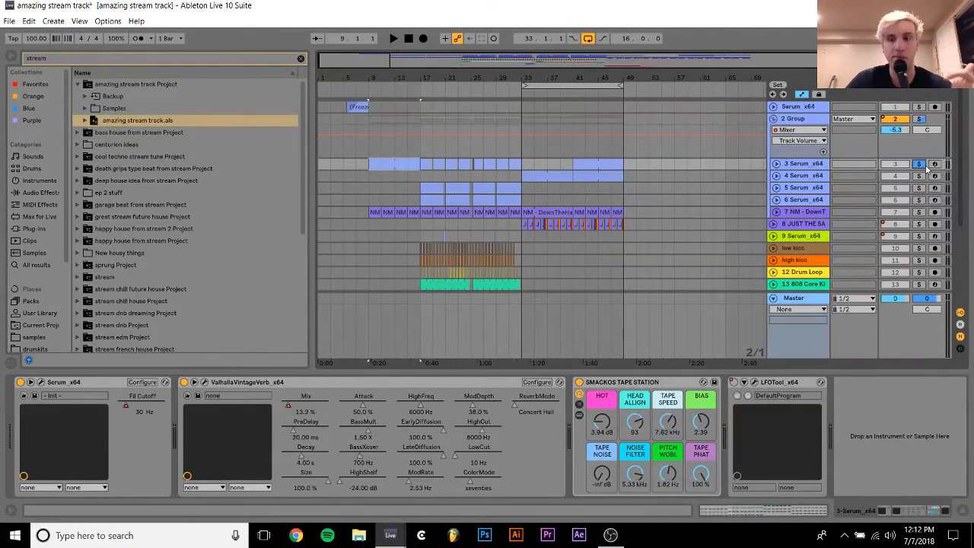
key("space")
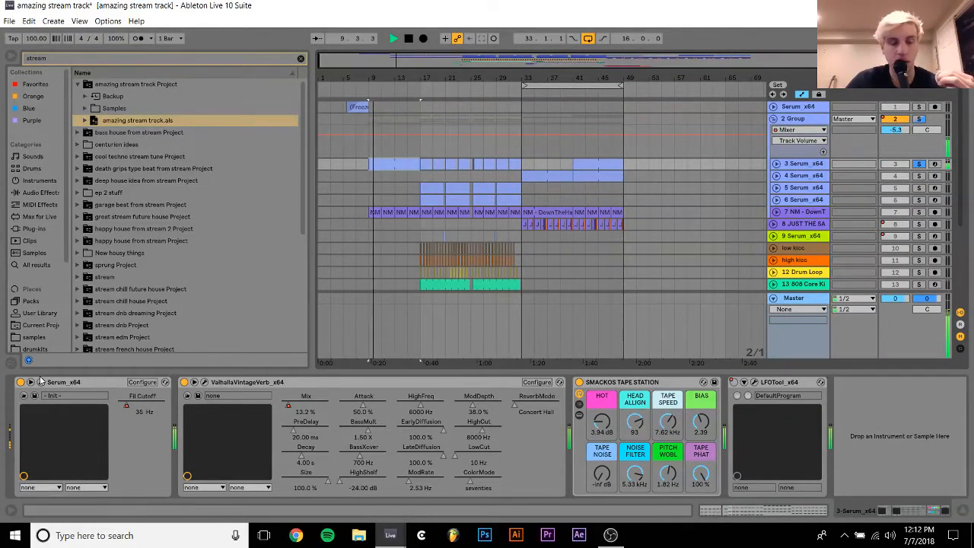
key("space")
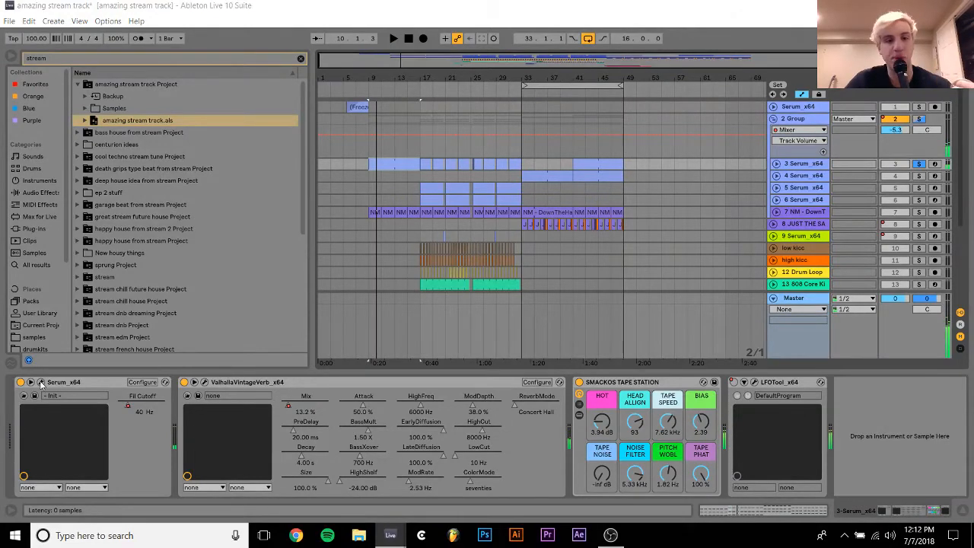
Open track 3's Serum synth, examine its FX and OSC pages while playing the clip, and close the synth window
left_click(41, 382)
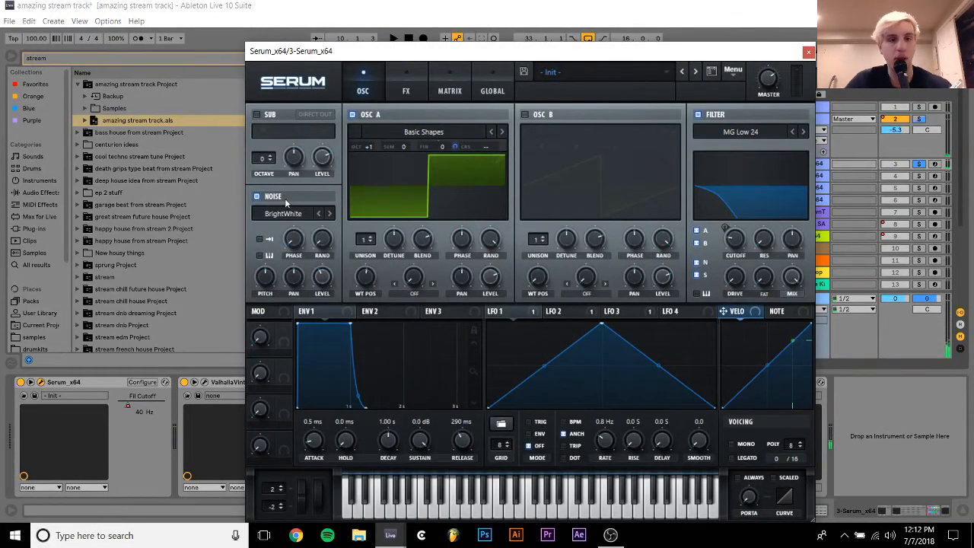
left_click(417, 86)
left_click(362, 96)
key("space")
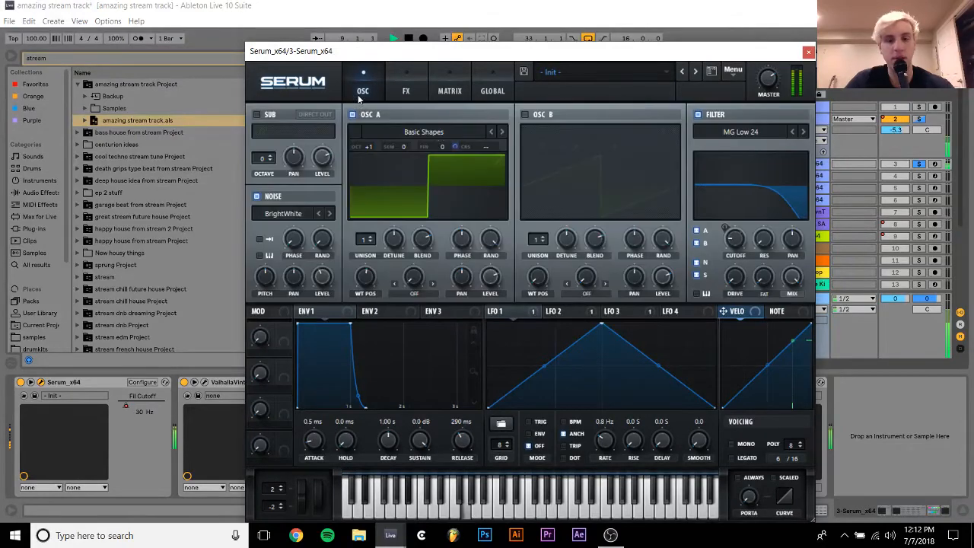
left_click(809, 54)
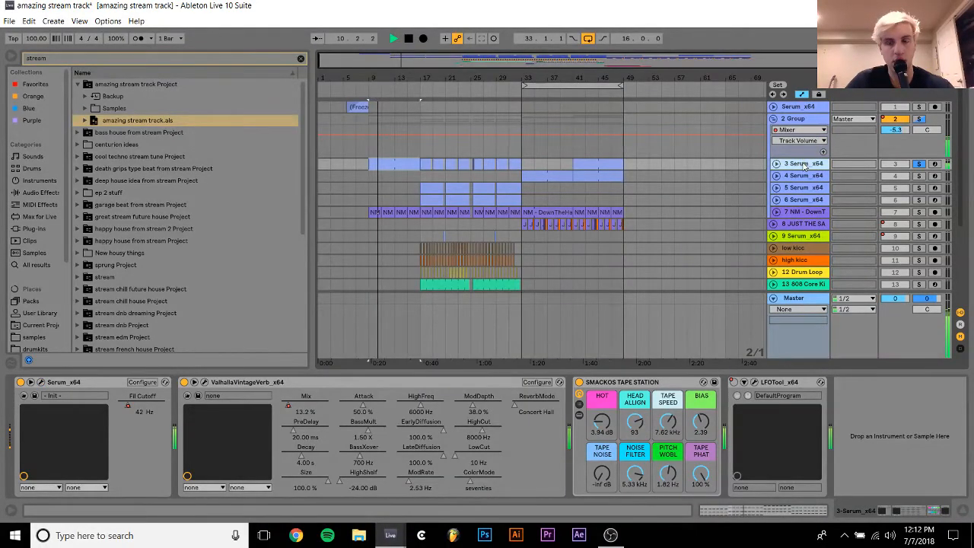
Turn off SMACKOS TAPE STATION on track 3, insert the RC-20 Retro Color plug-in before it, and audition the result
left_click(579, 382)
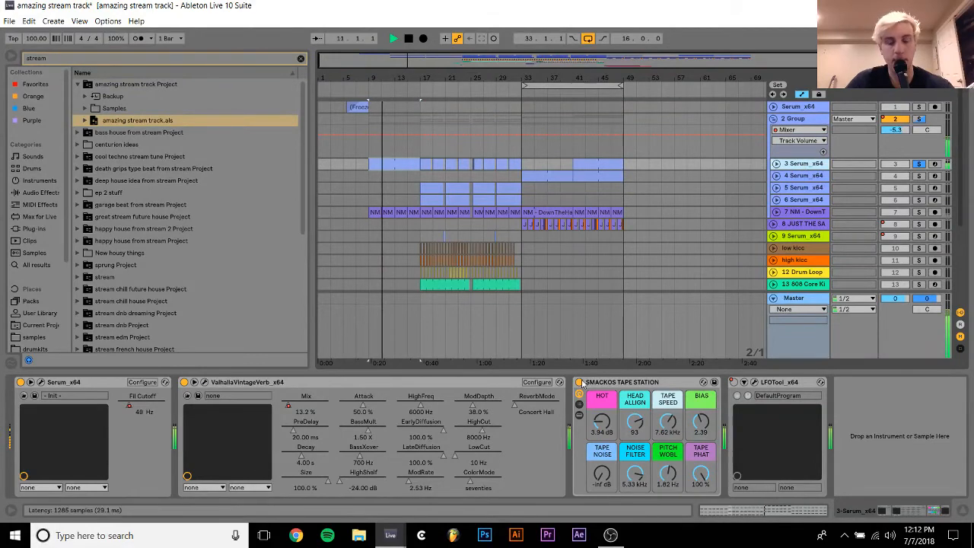
left_click(301, 58)
left_click(27, 216)
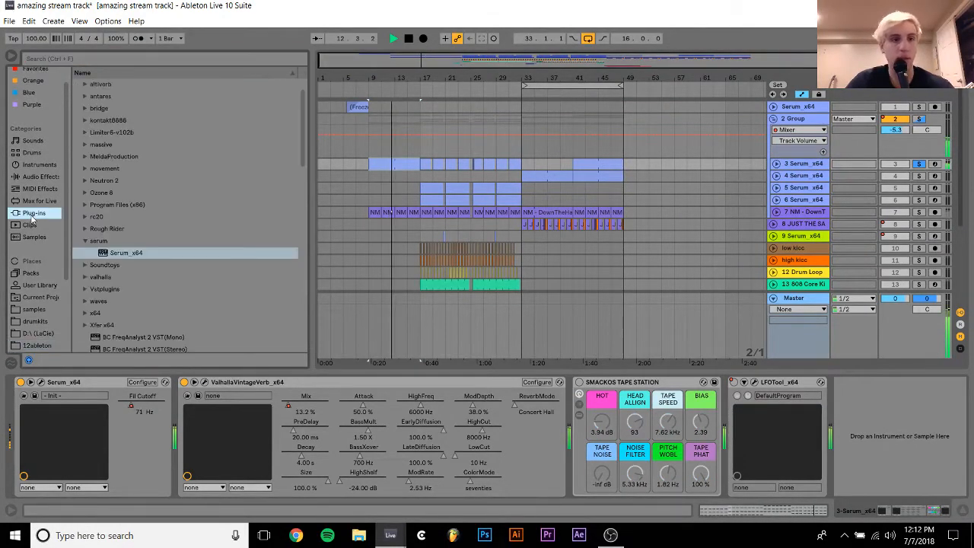
left_click(83, 216)
left_click_drag(103, 228, 606, 423)
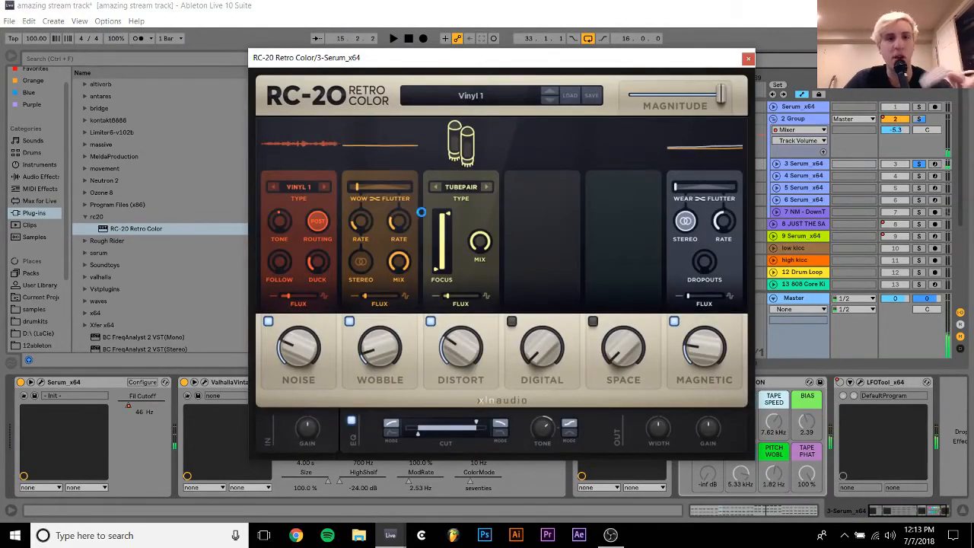
key("space")
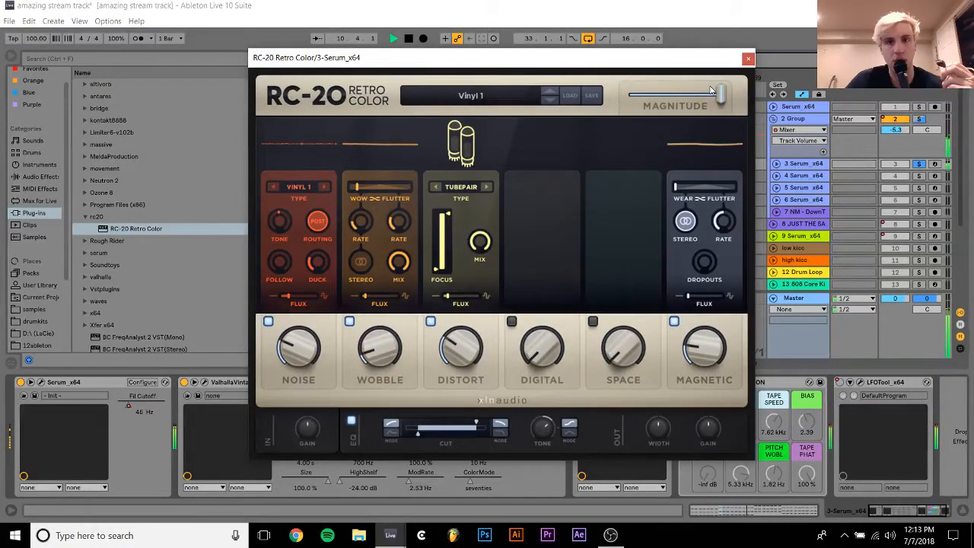
key("space")
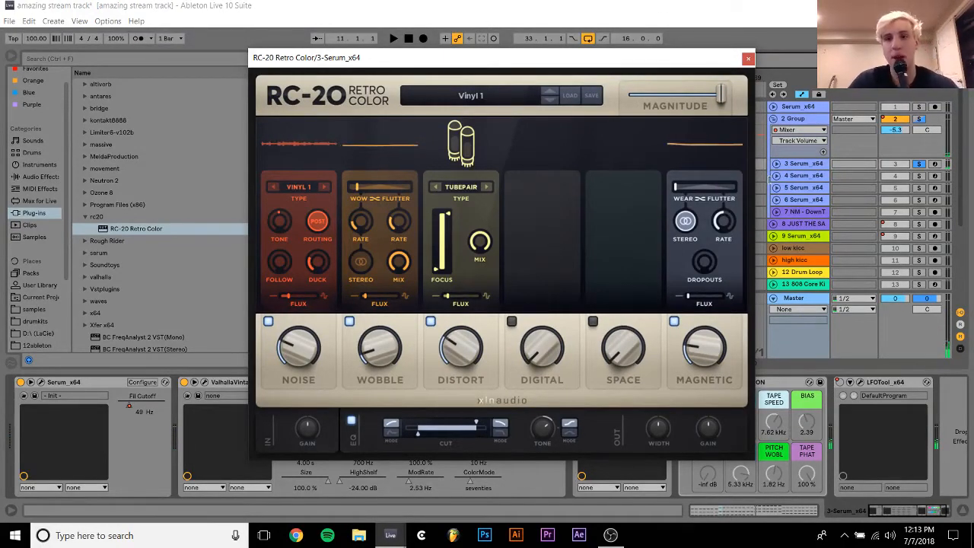
Group track 3 Serum_x64 by itself and move its ValhallaVintageVerb, RC-20 Retro Color, SMACKOS TAPE STATION and LFOTool effects onto the new group
left_click(801, 166)
key("ctrl+d")
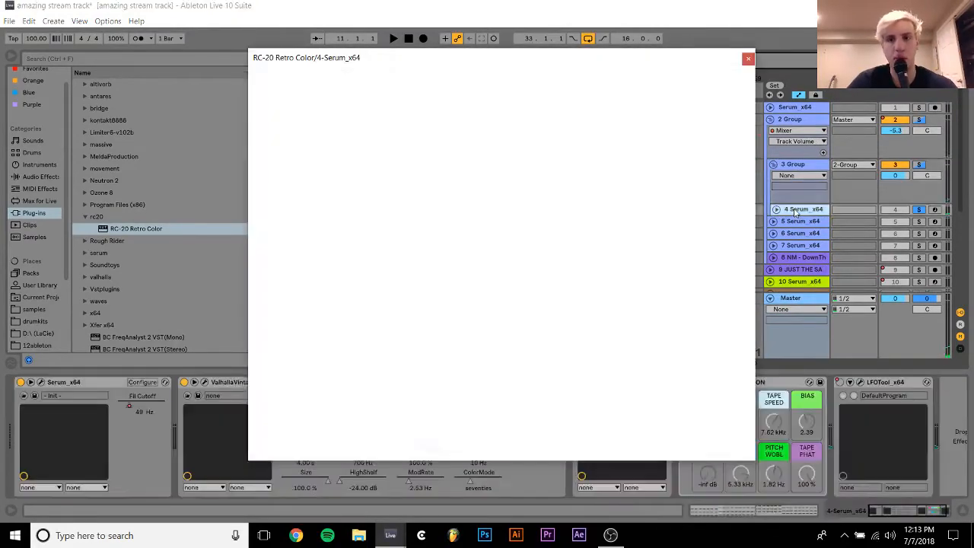
left_click(748, 59)
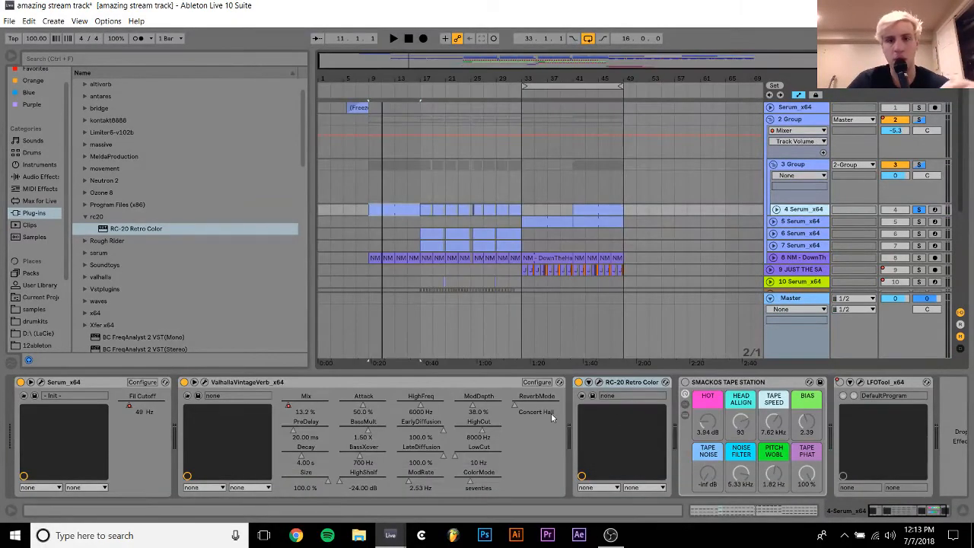
left_click(511, 385)
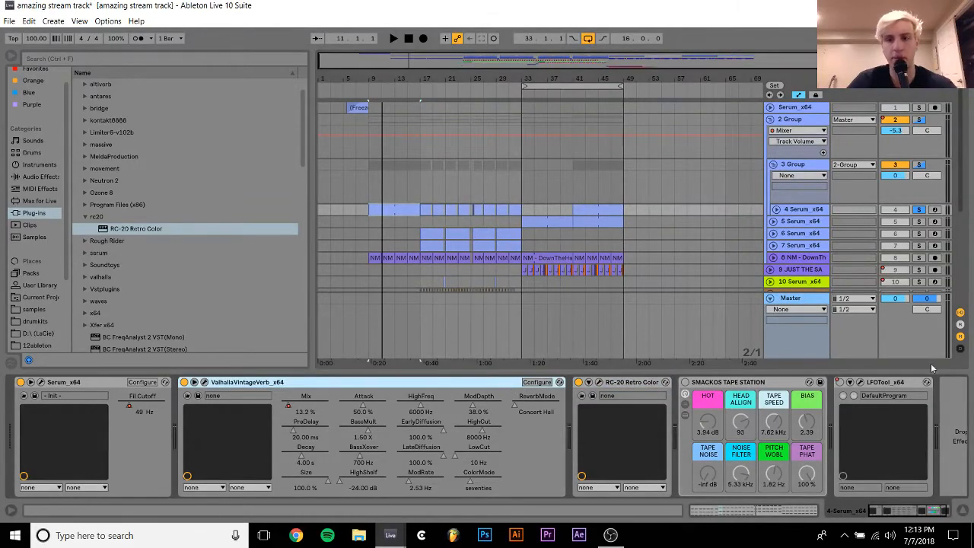
left_click(872, 386)
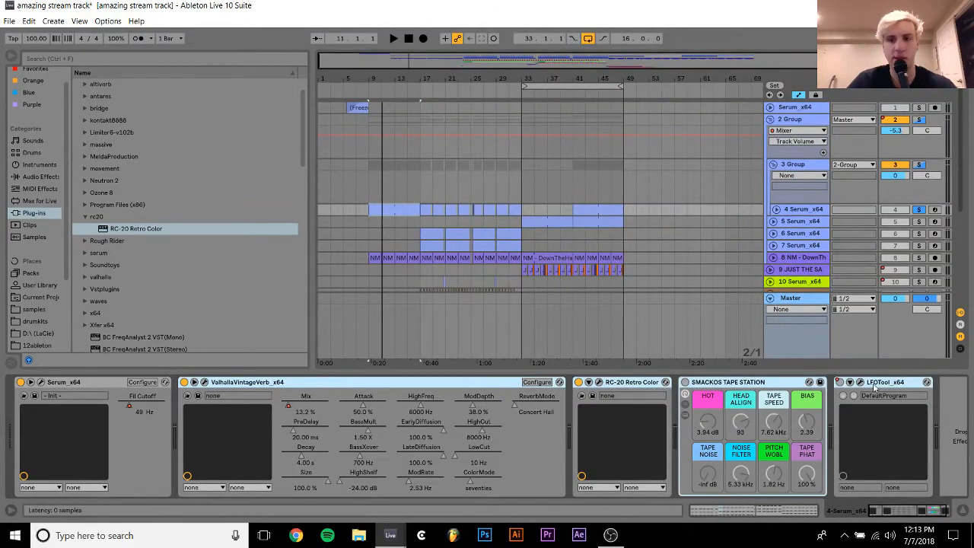
Freeze track 4 Serum_x64 inside the new group
left_click(795, 211)
right_click(799, 217)
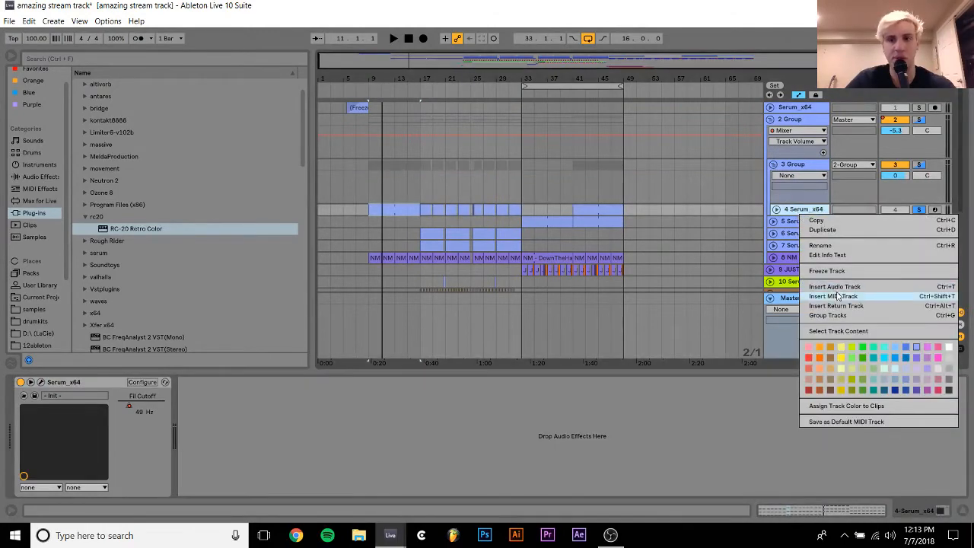
left_click(828, 270)
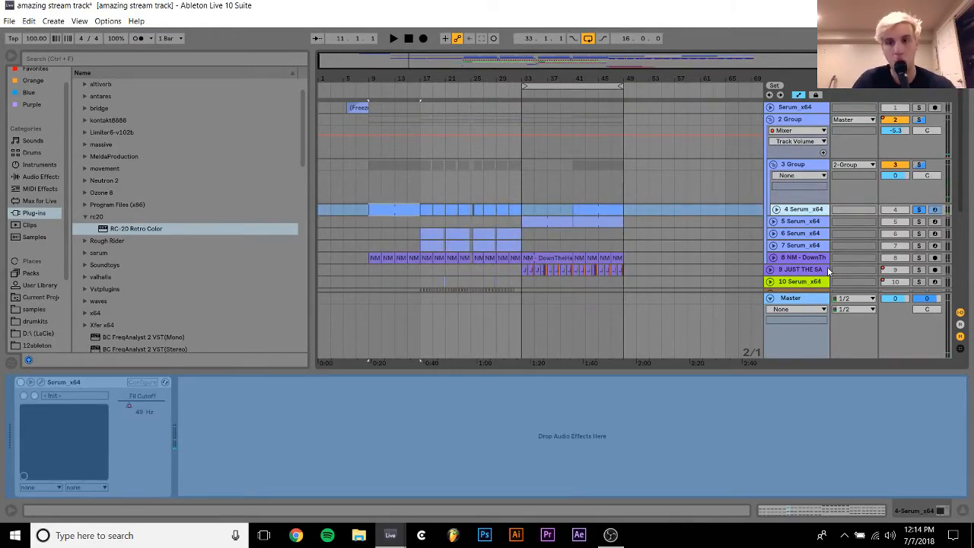
Play the frozen Serum track from bar 9, display the 3 Group effects and take track 4 off solo
key("space")
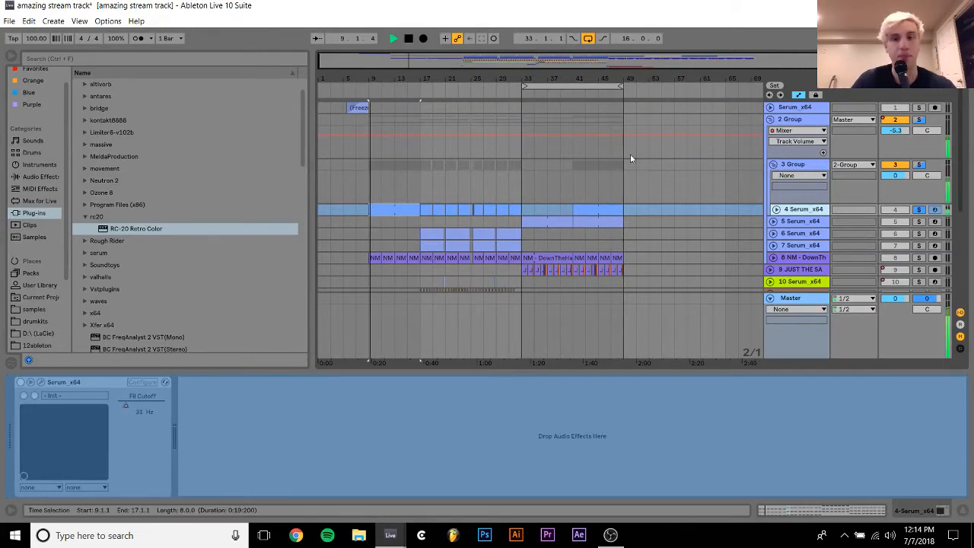
left_click(792, 164)
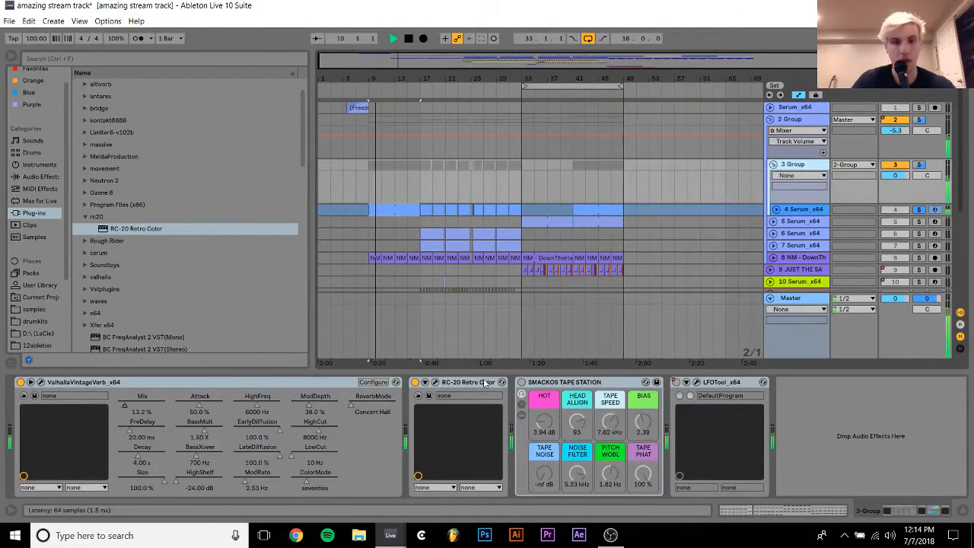
left_click(895, 209)
left_click(919, 209)
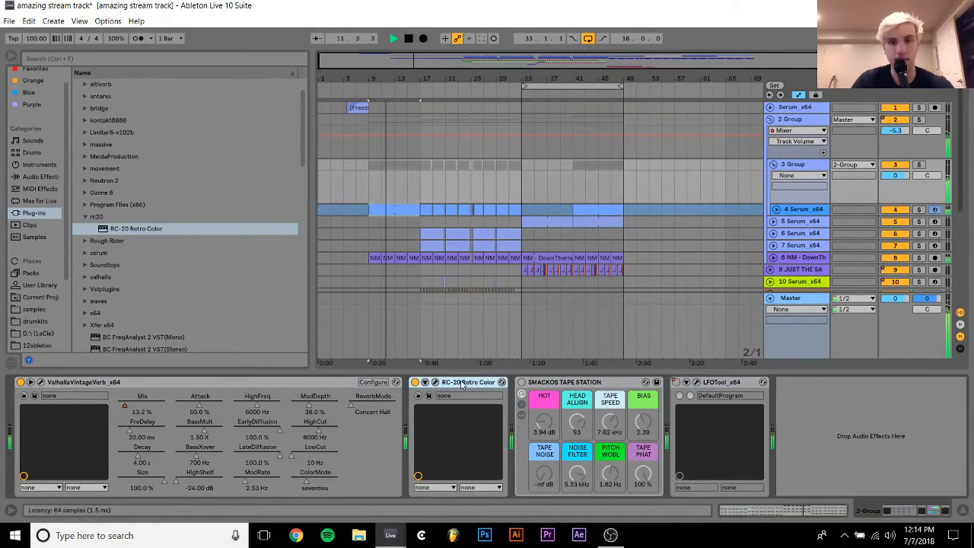
Audition RC-20 presets Sampler 12-bit, Short Slap Back, Snare Buzz and INIT on a soloed 3 Group, stop playback and cancel the preset change
left_click(433, 383)
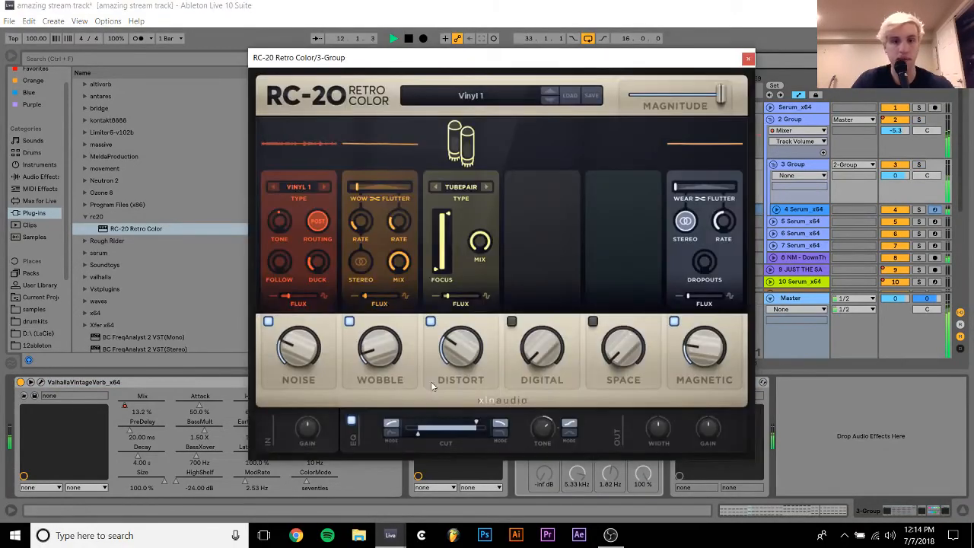
left_click(468, 101)
left_click(372, 148)
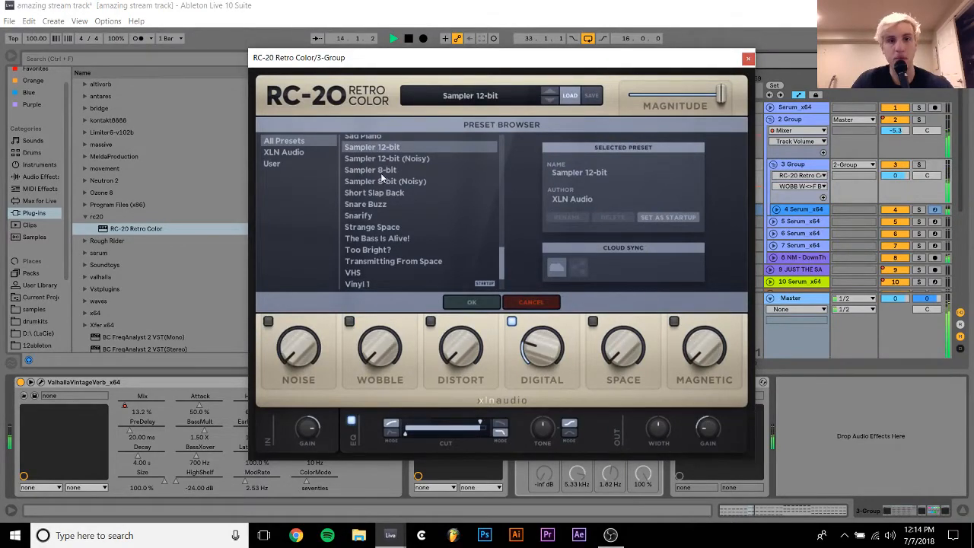
left_click(373, 192)
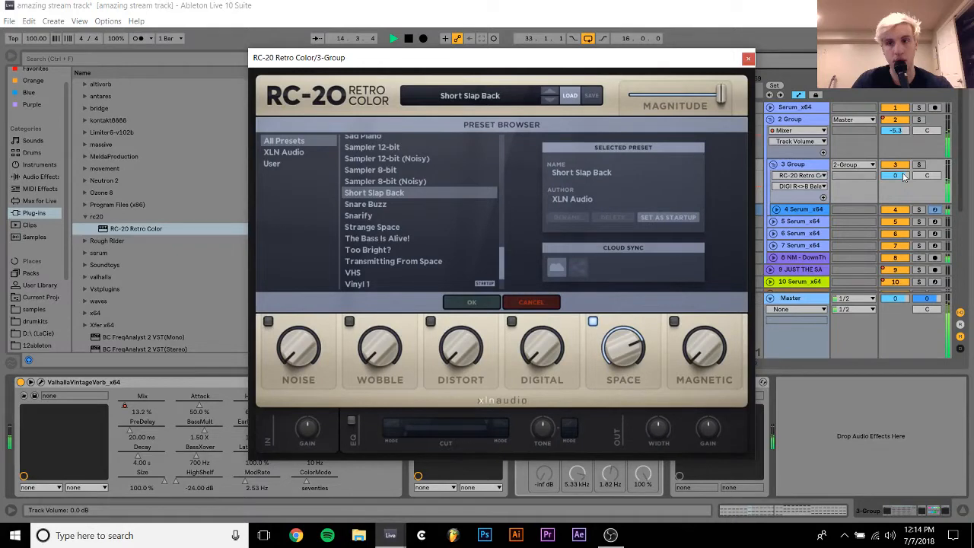
scroll(372, 222, "up", 3)
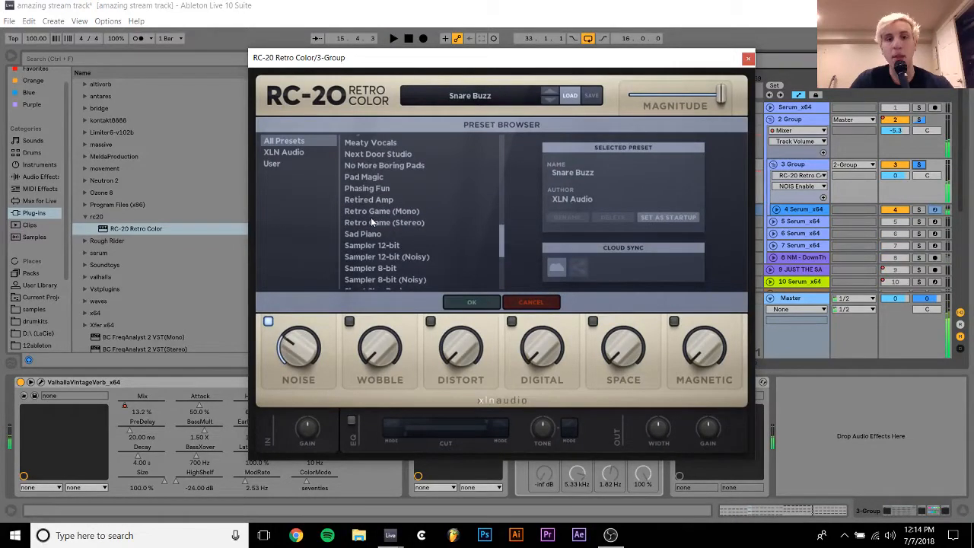
scroll(369, 182, "up", 10)
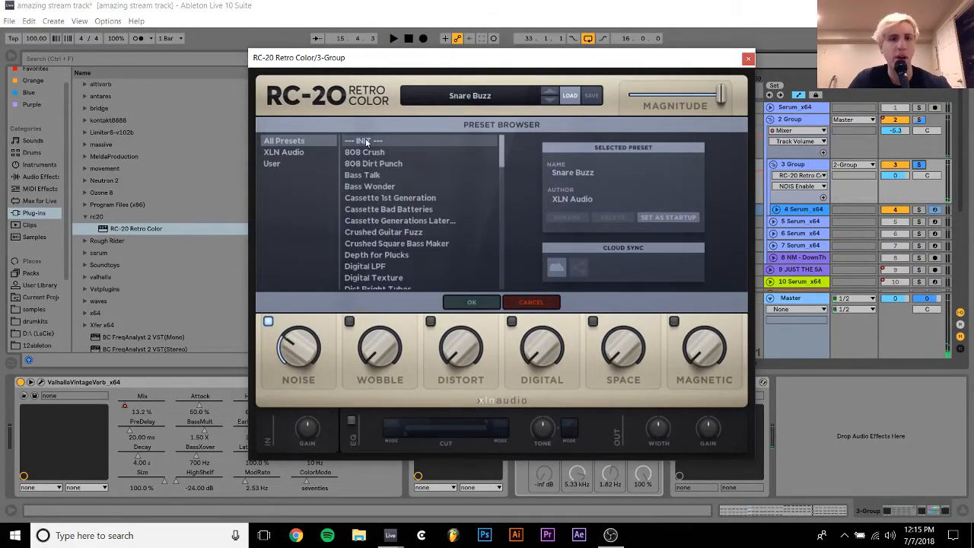
left_click(366, 142)
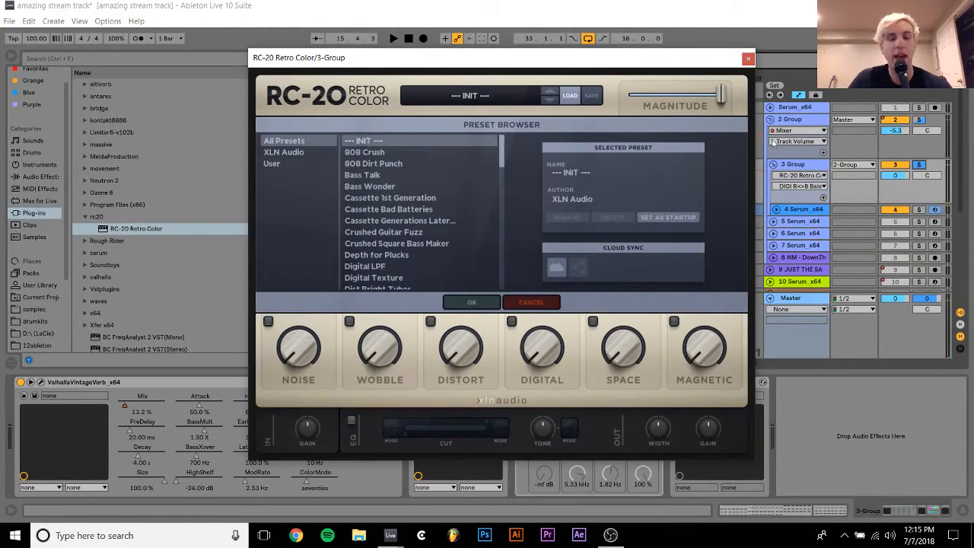
left_click(529, 304)
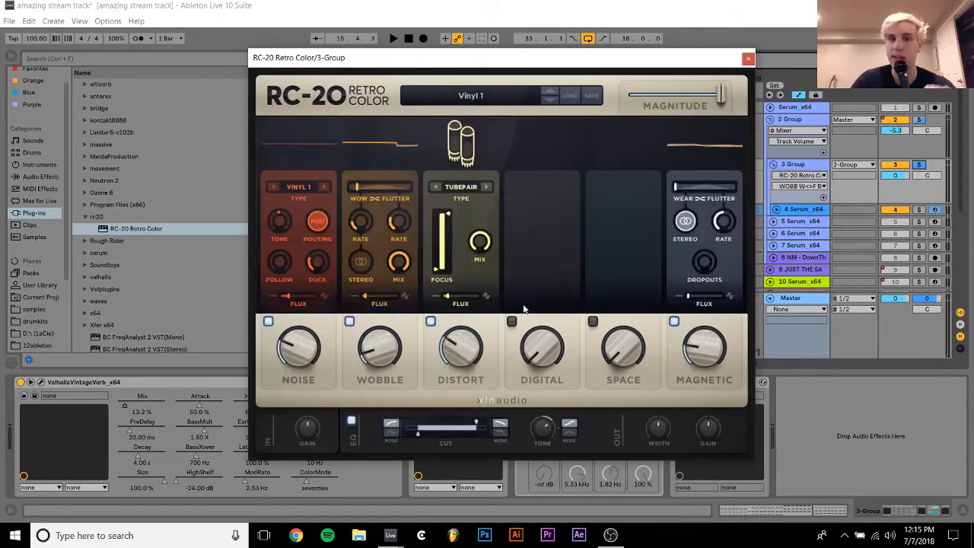
Load the INIT preset in RC-20 Retro Color on 3 Group
left_click(570, 95)
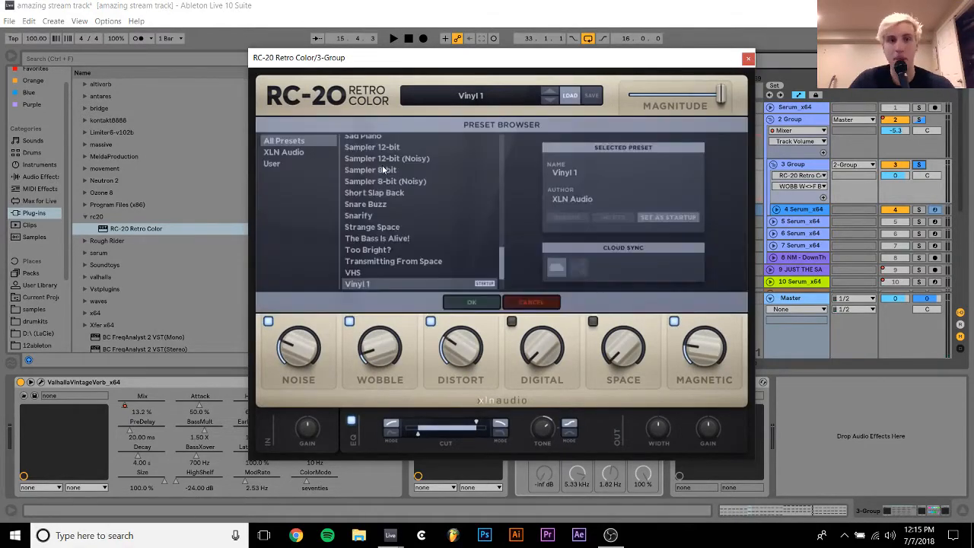
scroll(382, 169, "up", 4)
scroll(382, 165, "up", 6)
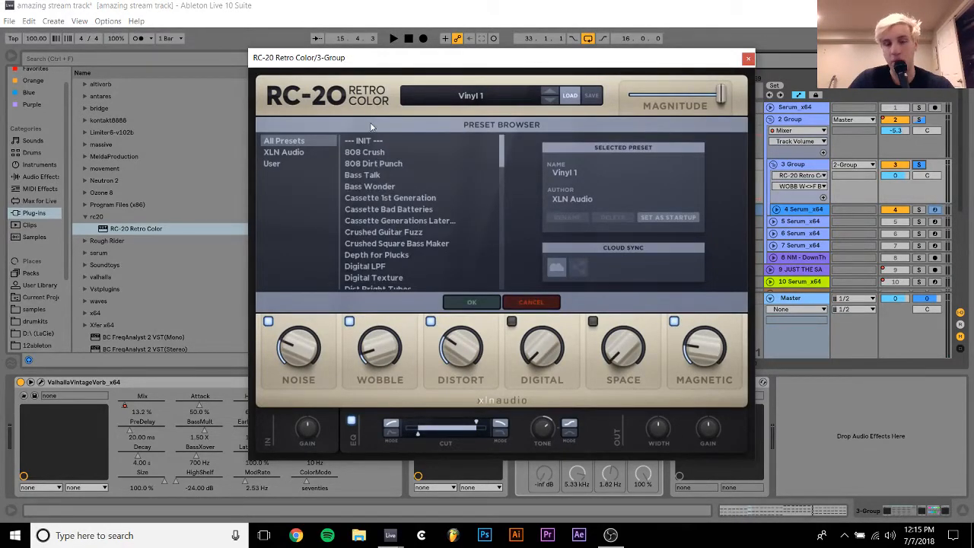
left_click(368, 141)
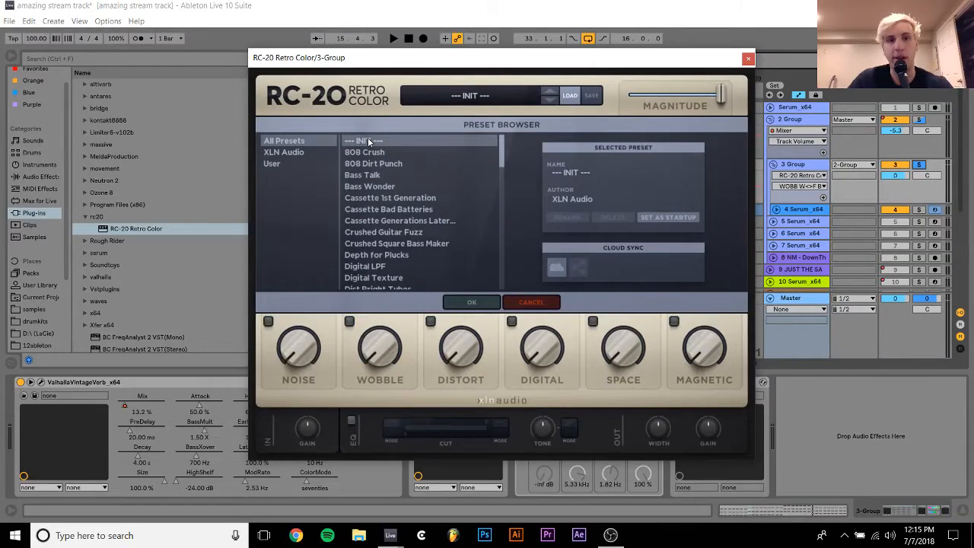
left_click(472, 303)
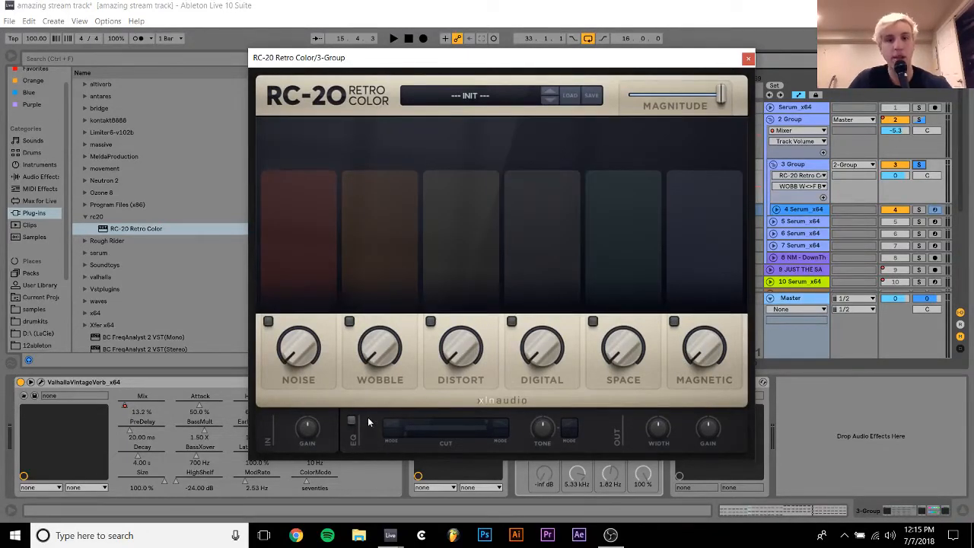
Enable the Wobble module, raise its amount to 29 % during playback, and switch the module off again
left_click(350, 322)
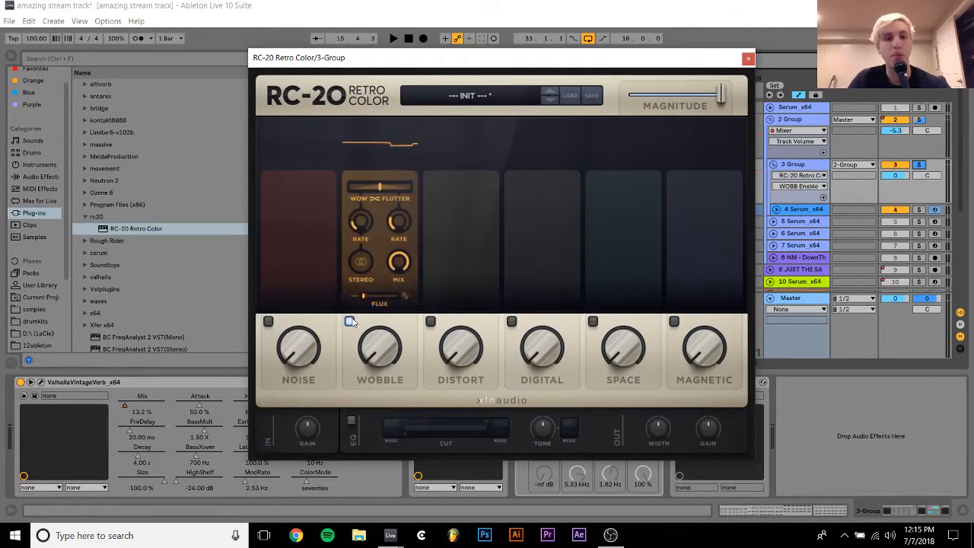
key("space")
left_click_drag(375, 379, 354, 306)
key("space")
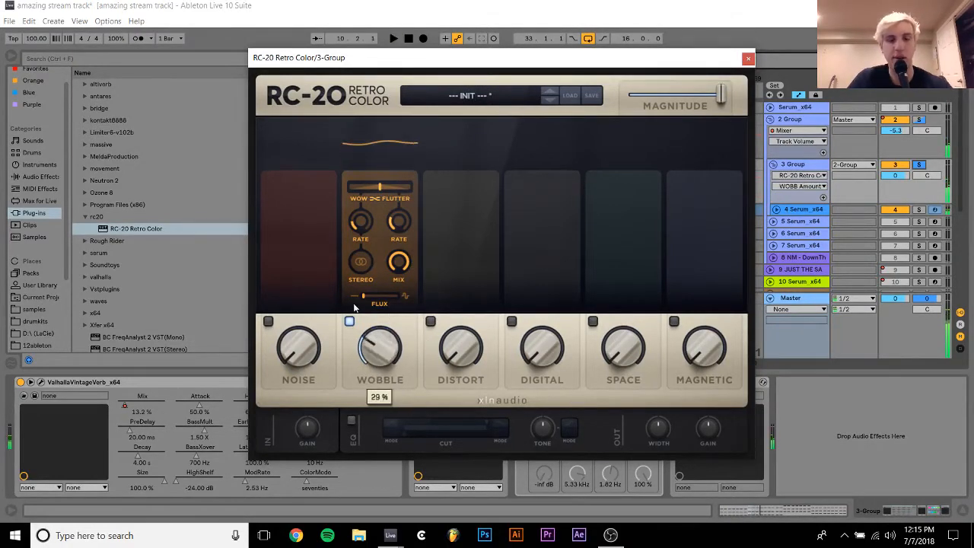
left_click(350, 321)
Enable the Noise module, raise its amount and audition the Vinyl 1 and Vinyl 2 noise types
left_click(268, 321)
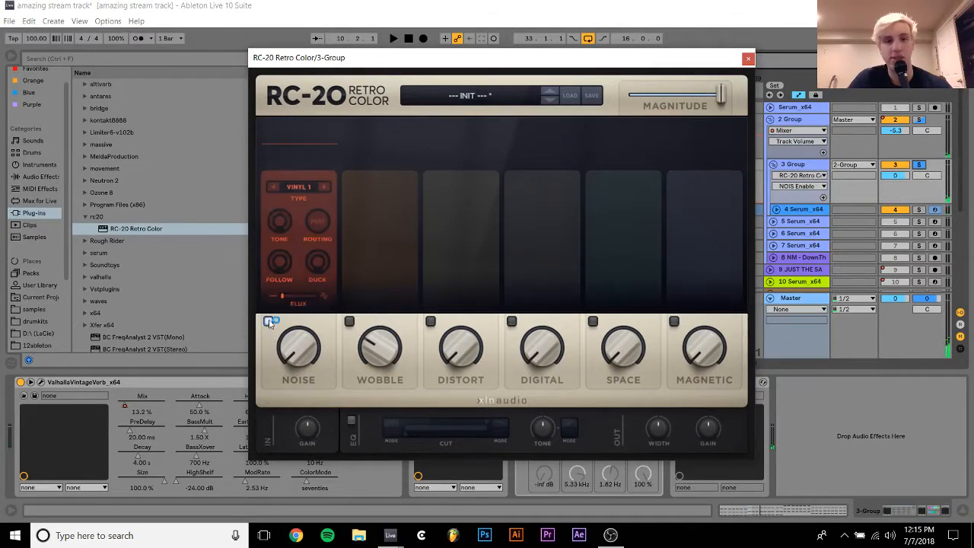
key("space")
left_click_drag(299, 355, 293, 378)
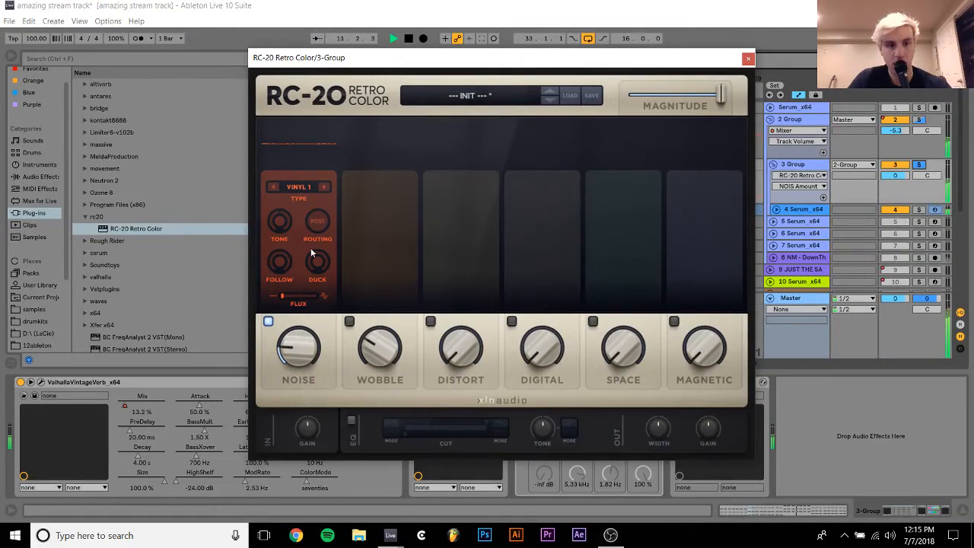
key("space")
left_click(311, 199)
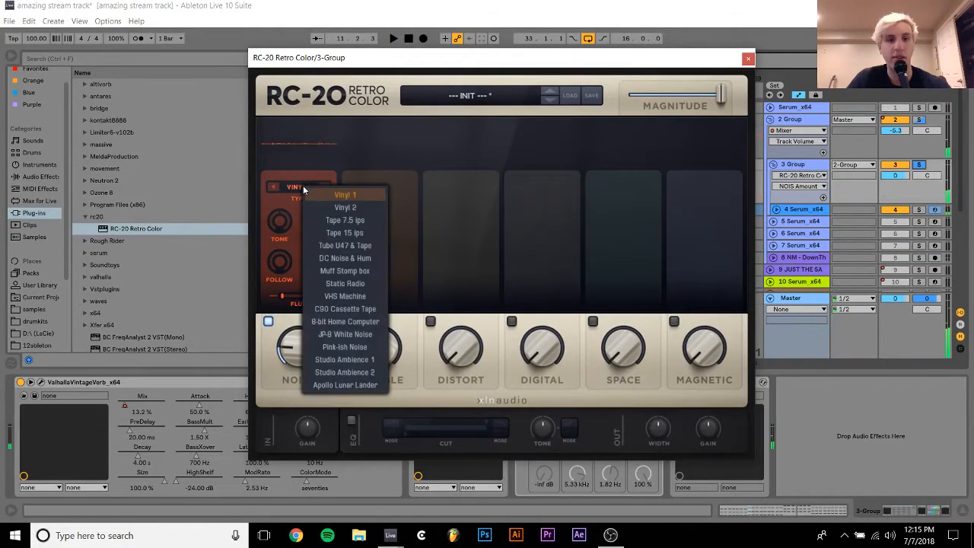
left_click(338, 209)
key("space")
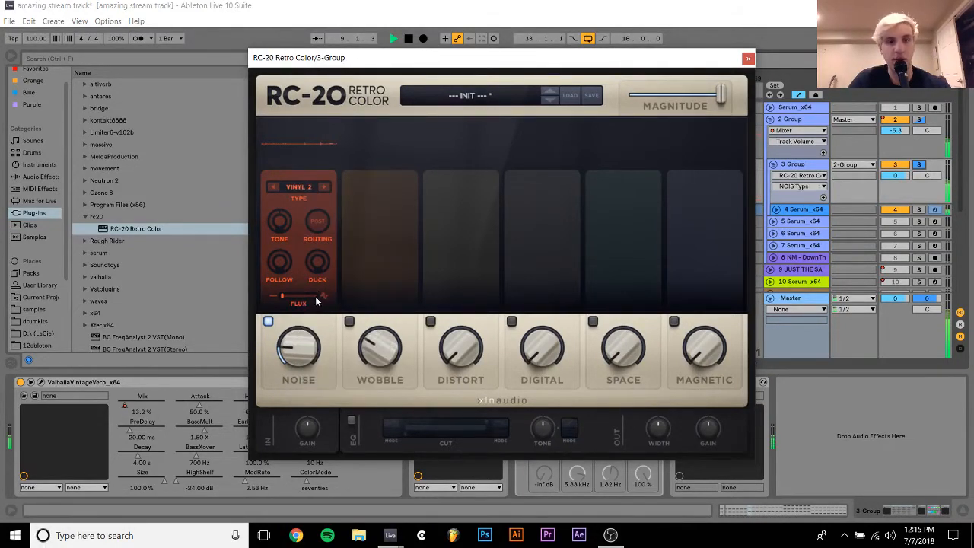
key("space")
Set the noise type to Pink-ish Noise, lower the Noise amount to its minimum and switch the module off
left_click(303, 194)
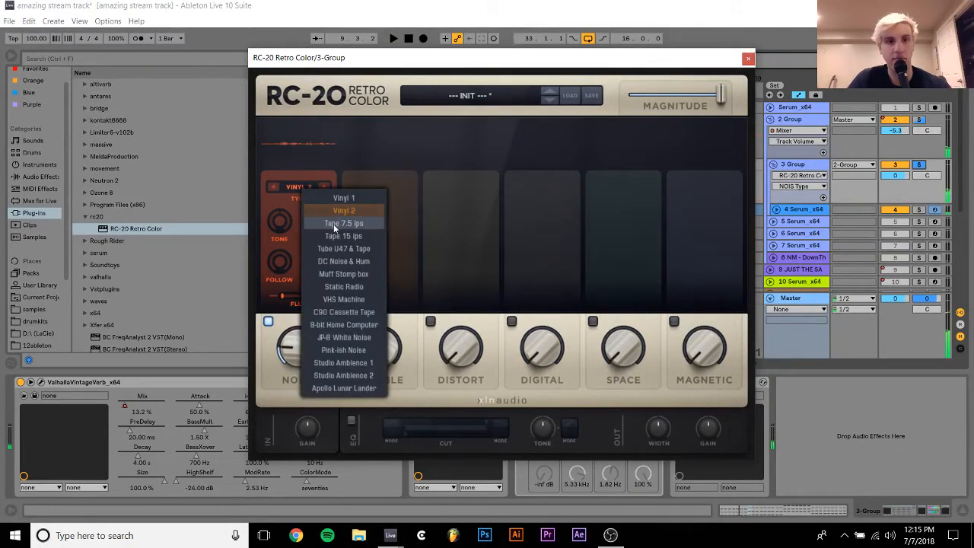
left_click(351, 351)
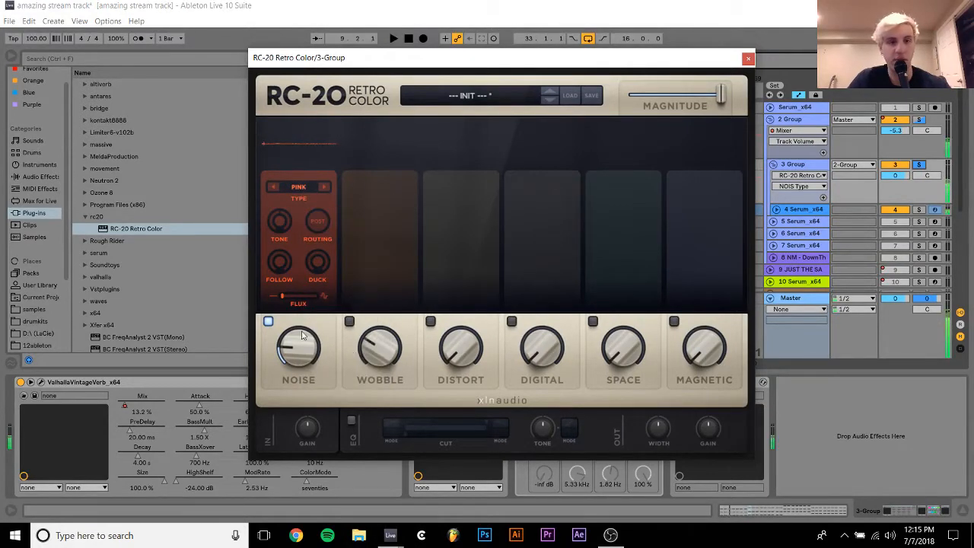
left_click_drag(301, 333, 299, 365)
left_click(268, 321)
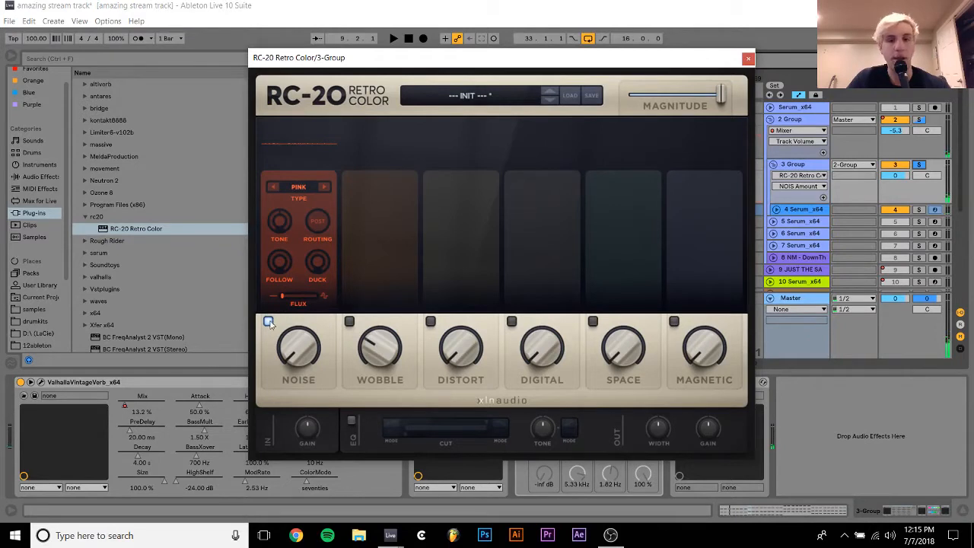
Enable the Digital module, vary its amount during playback and switch the module off again
left_click(511, 321)
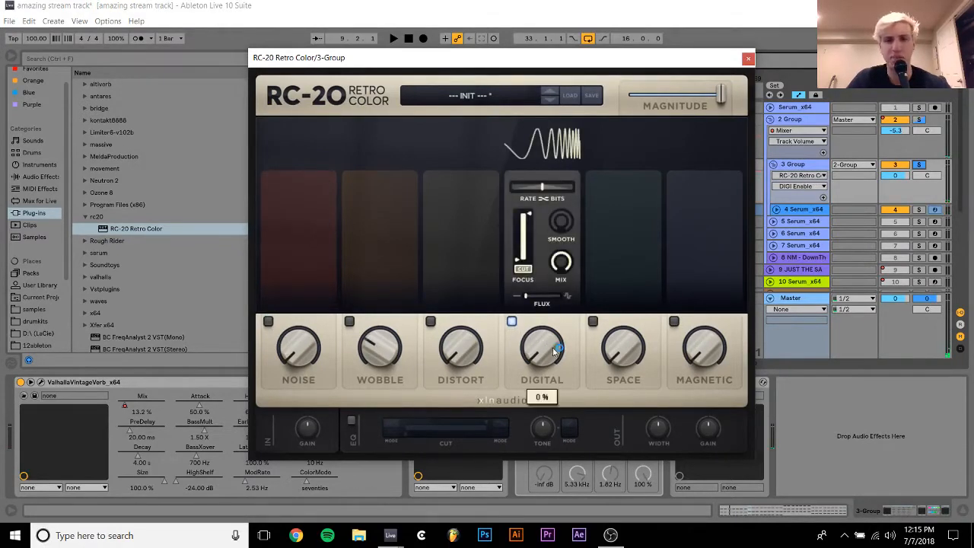
key("space")
left_click_drag(557, 352, 584, 180)
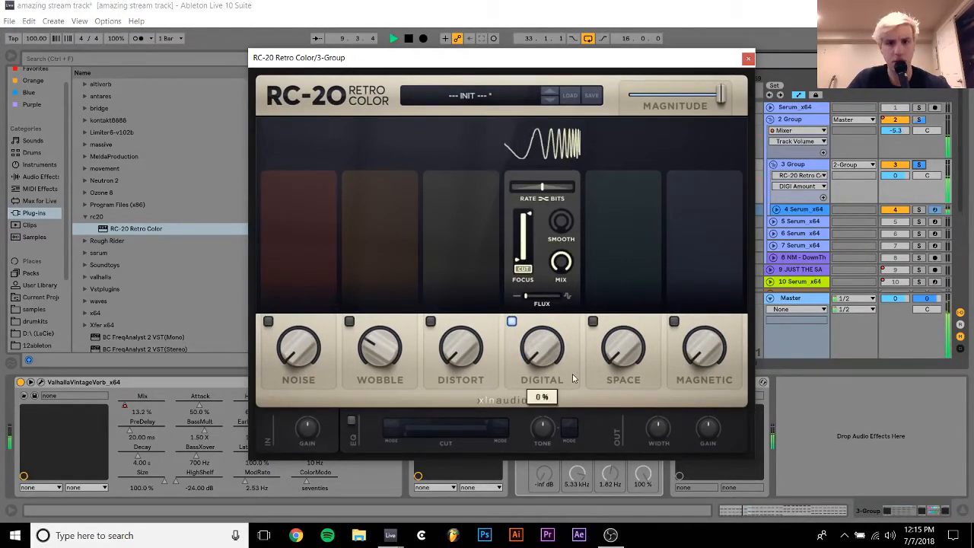
key("space")
left_click(511, 321)
left_click(512, 321)
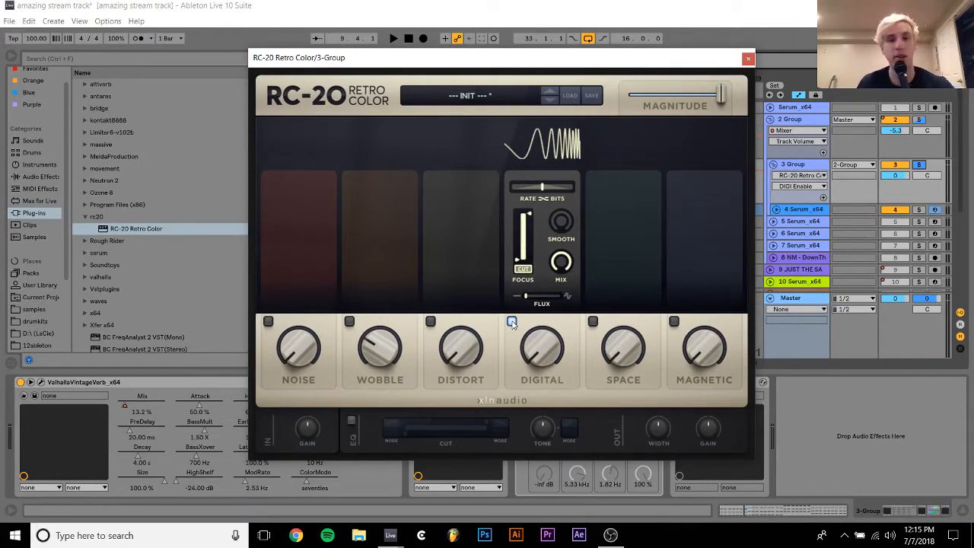
left_click(511, 322)
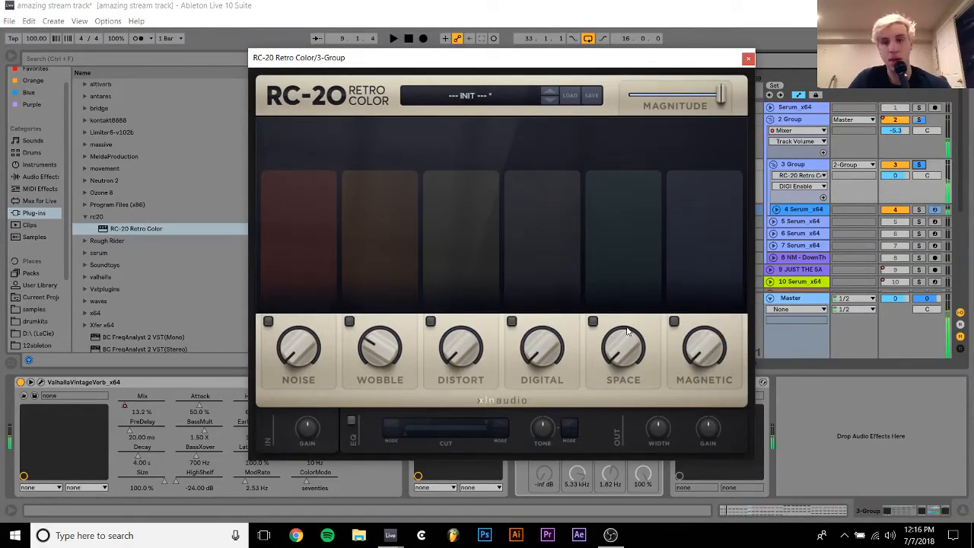
Enable the Space module, audition it at 100 %, lower its amount to about the middle and switch it off
left_click(592, 321)
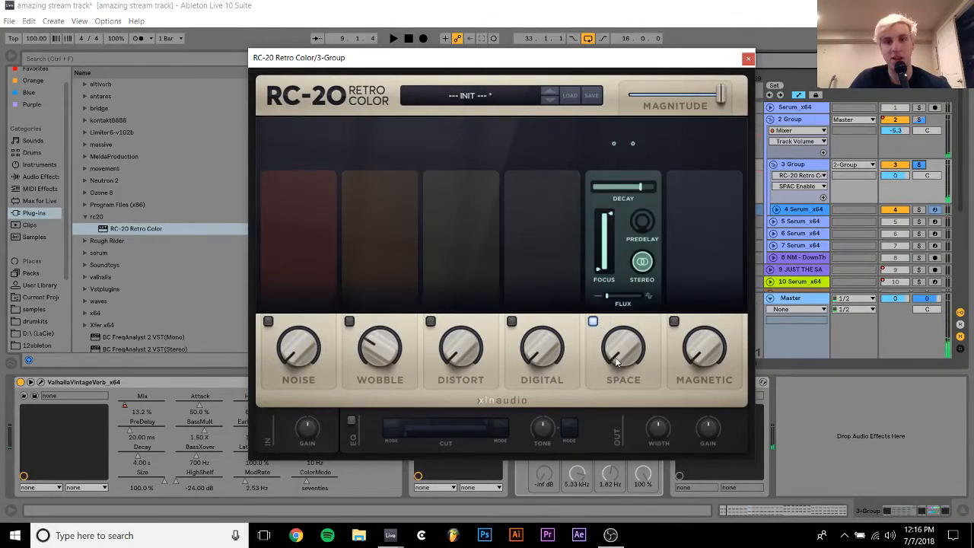
key("space")
left_click_drag(623, 359, 644, 269)
key("space")
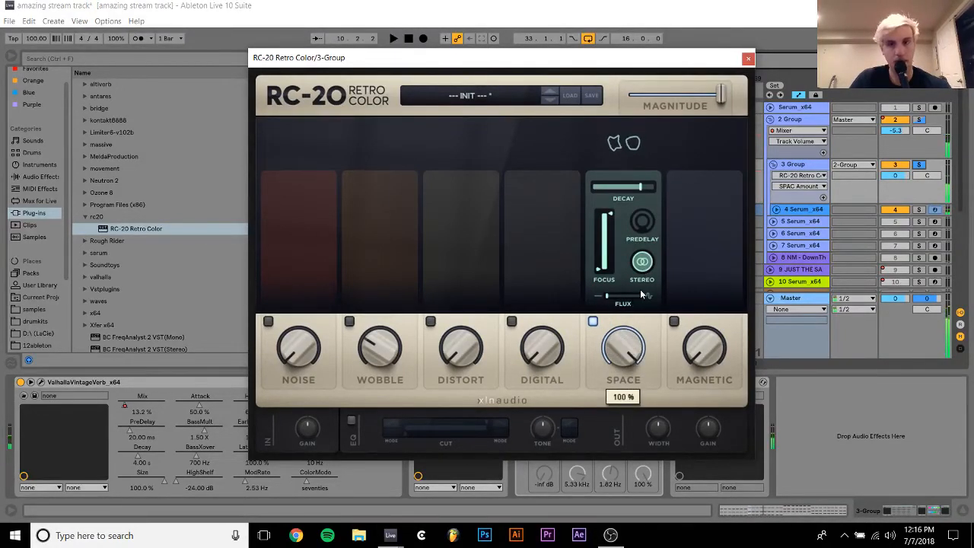
left_click_drag(625, 350, 623, 365)
left_click(592, 321)
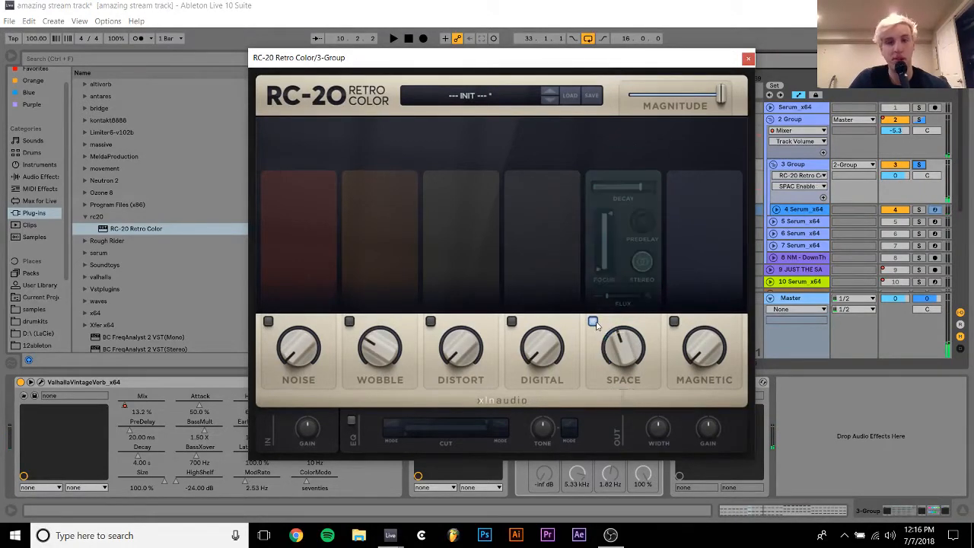
Enable the Magnetic module, raise its amount during playback, shift its balance toward Wear and raise Dropouts to 64 %
left_click(674, 322)
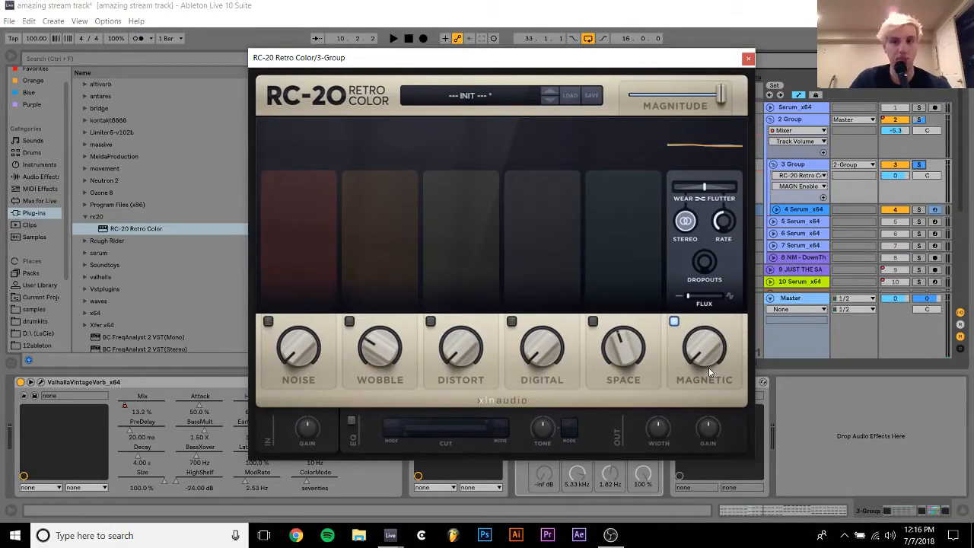
key("space")
left_click_drag(709, 367, 675, 187)
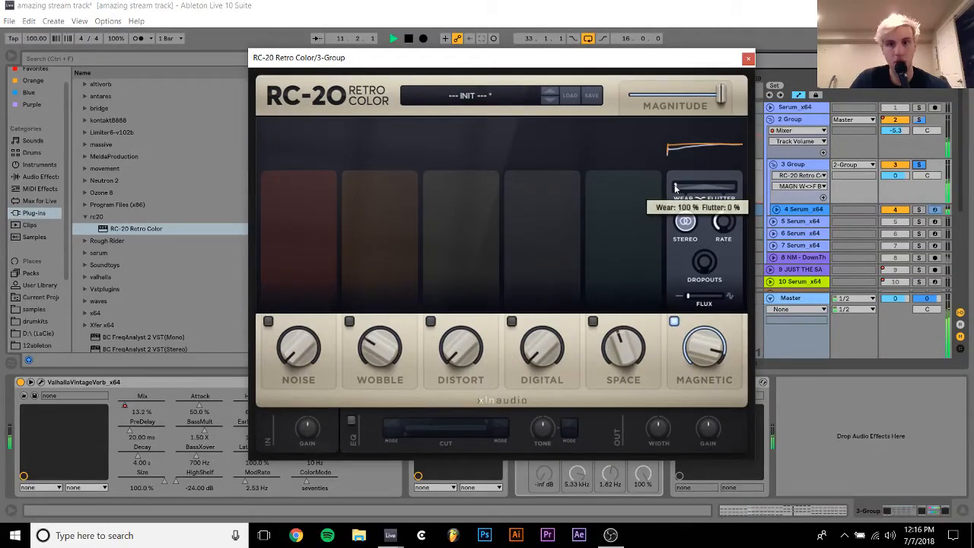
left_click_drag(674, 188, 692, 187)
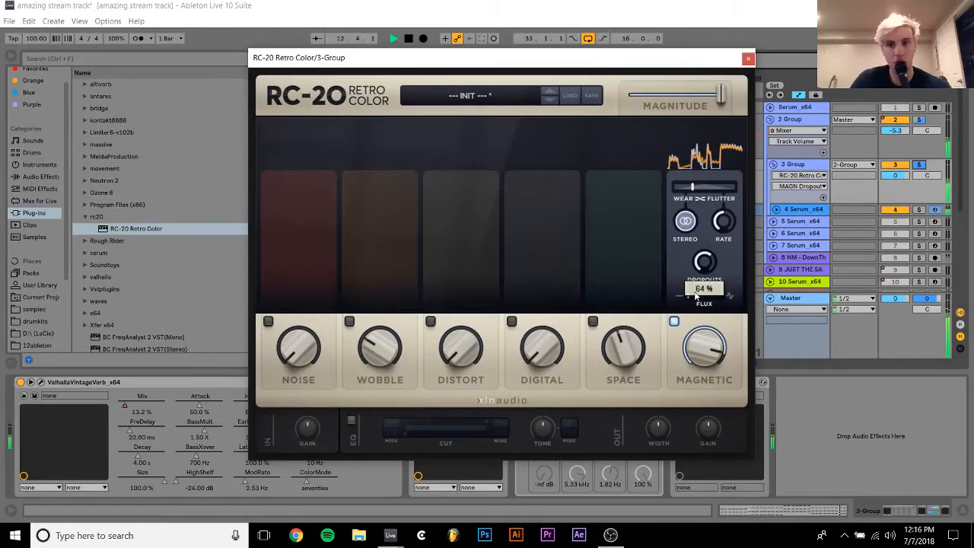
Audition the RC-20 presets Sampler 12-bit and Sad Piano during playback, and take 3 Group off solo
left_click(570, 95)
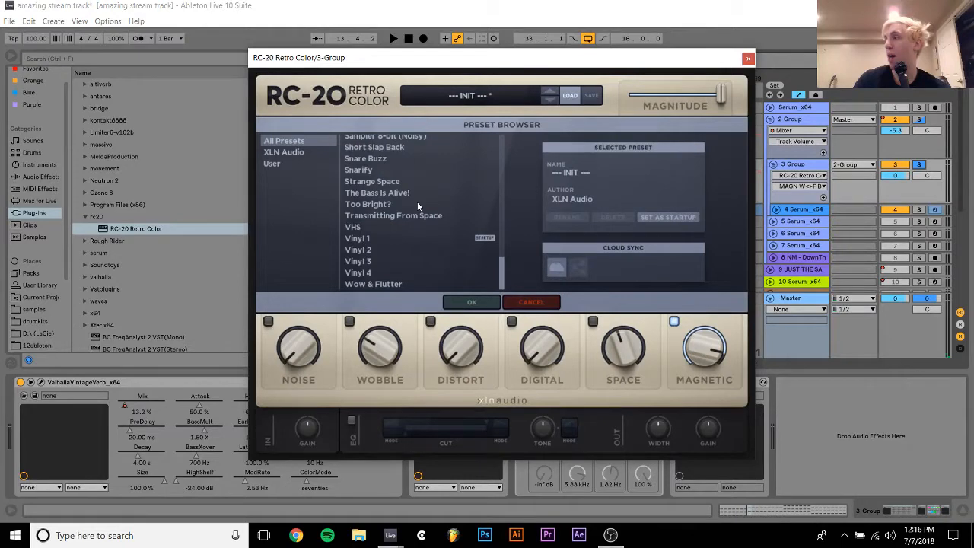
left_click(385, 192)
key("space")
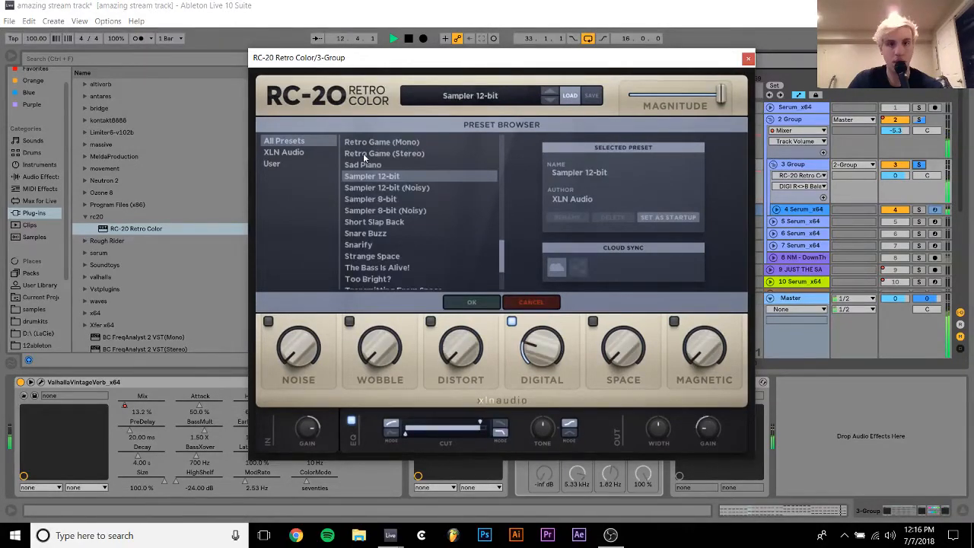
left_click(364, 163)
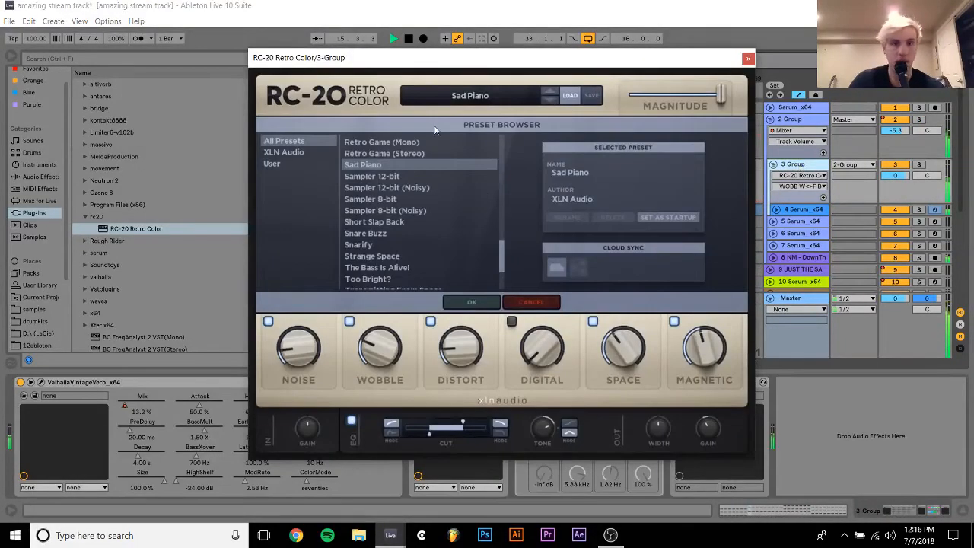
Browse the RC-20 preset list, solo 3 Group, stop playback and close the plug-in window
scroll(455, 262, "down", 3)
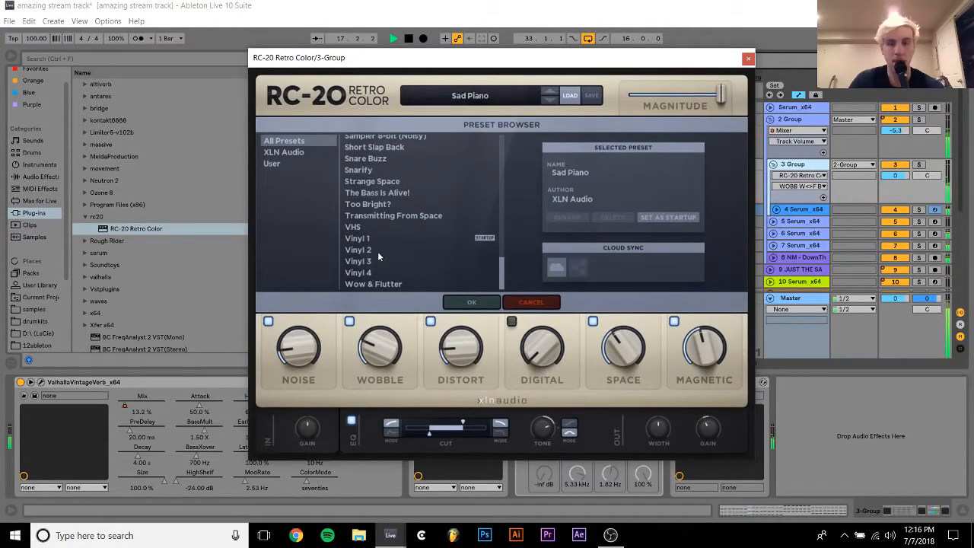
scroll(378, 257, "up", 20)
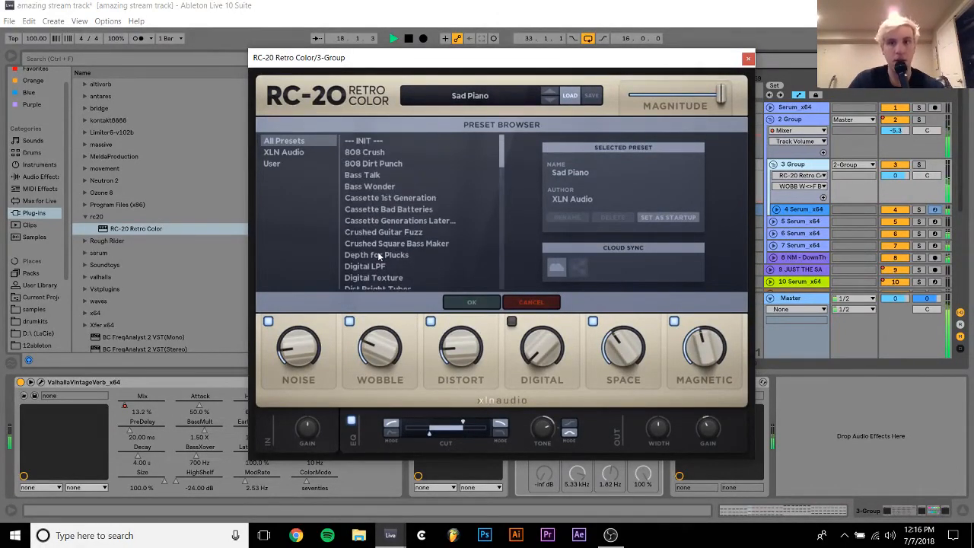
left_click(918, 164)
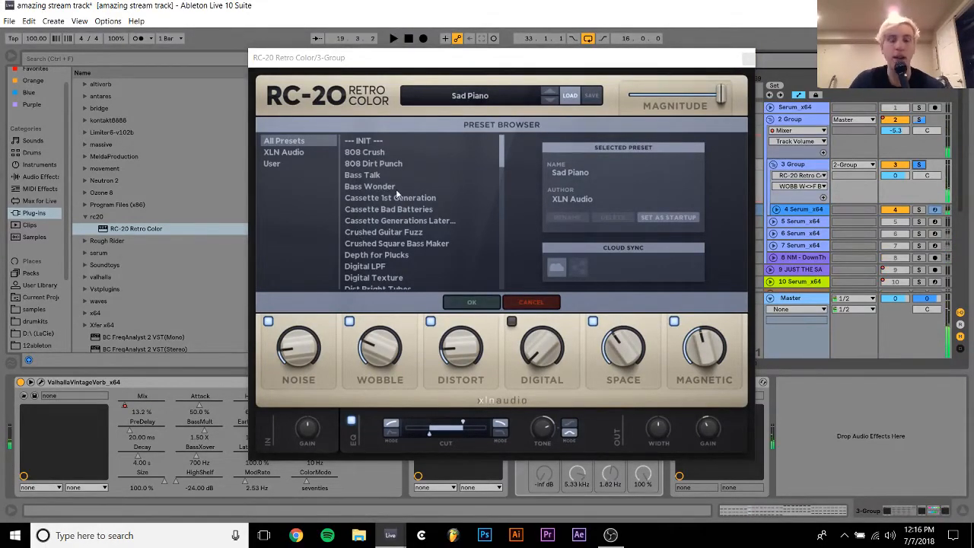
scroll(391, 248, "down", 5)
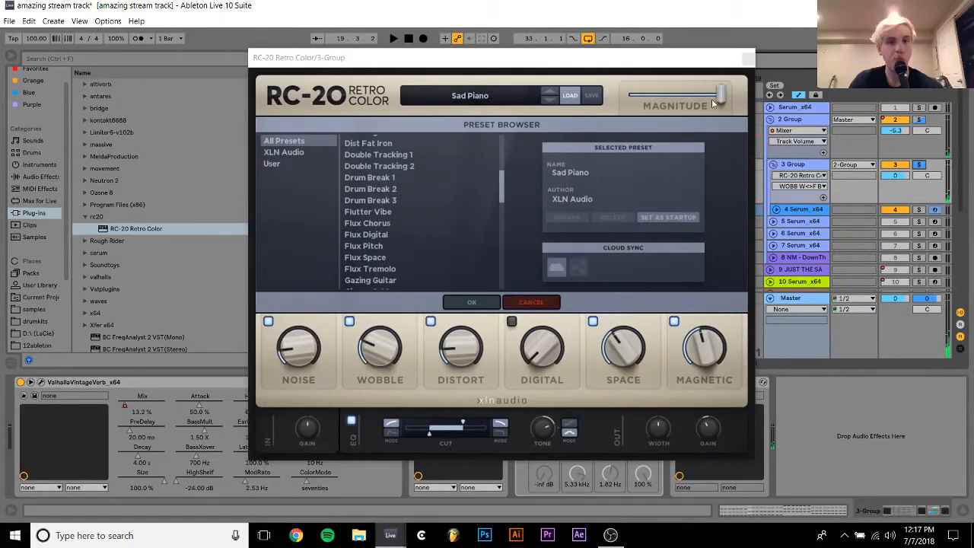
left_click(748, 58)
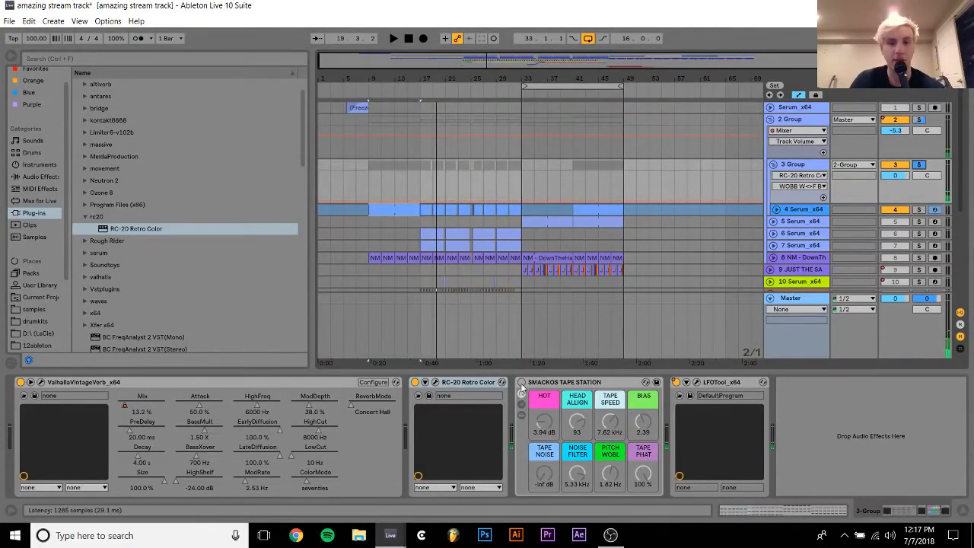
Switch off RC-20 Retro Color, switch on SMACKOS TAPE STATION, play from bar 9 and take 3 Group off solo
left_click(415, 382)
left_click(414, 382)
key("space")
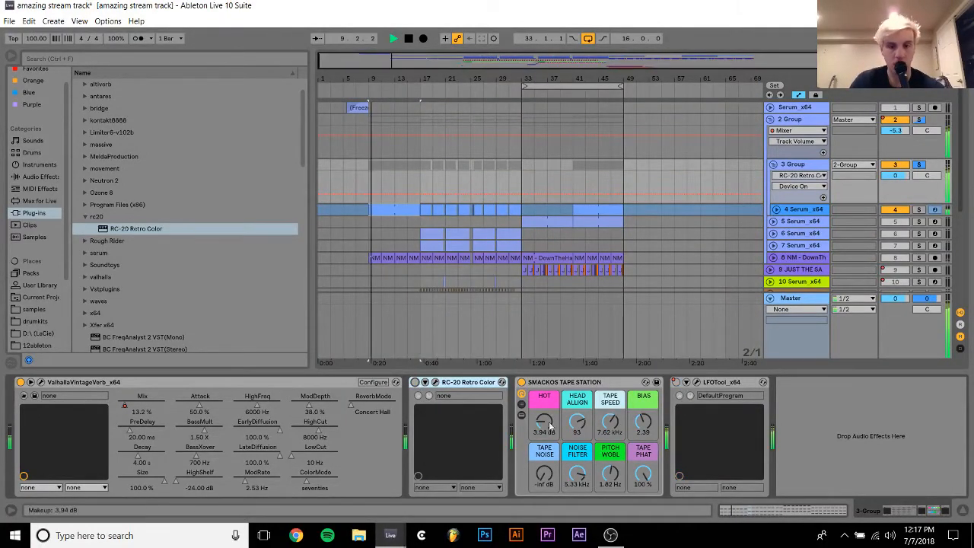
left_click(919, 166)
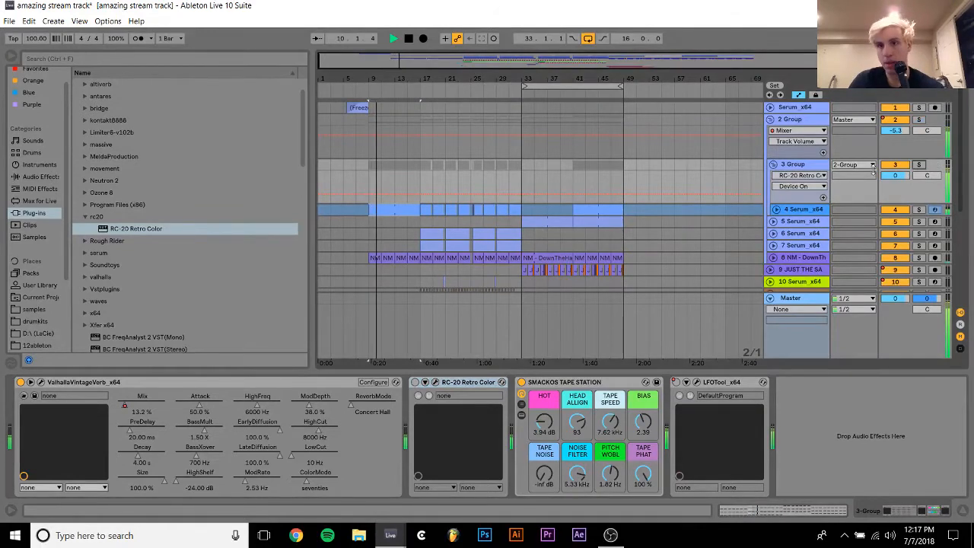
Add EQ Eight after LFOTool on 3 Group, cut band 2 by about 6.32 dB at 278 Hz, and unfold track 4 Serum_x64
left_click(42, 176)
left_click_drag(108, 229, 790, 446)
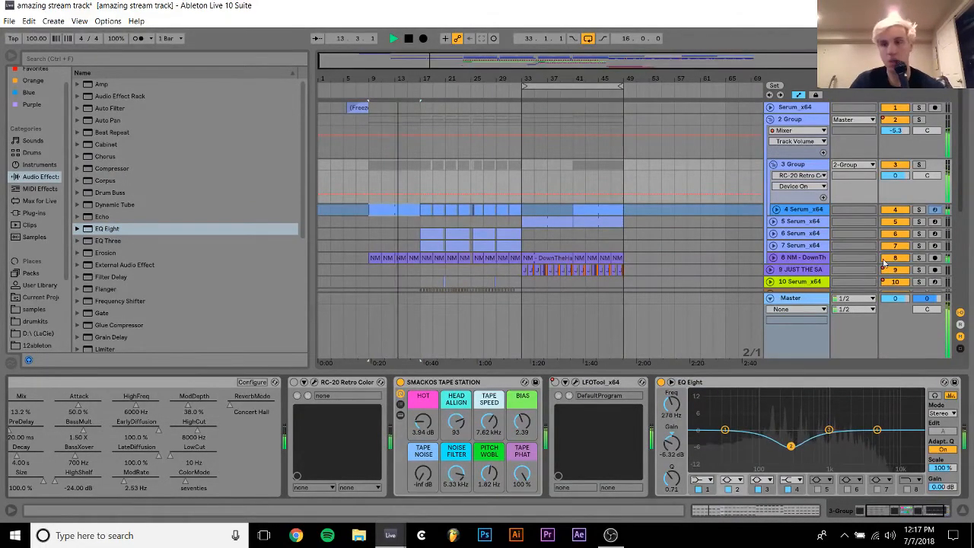
left_click(777, 210)
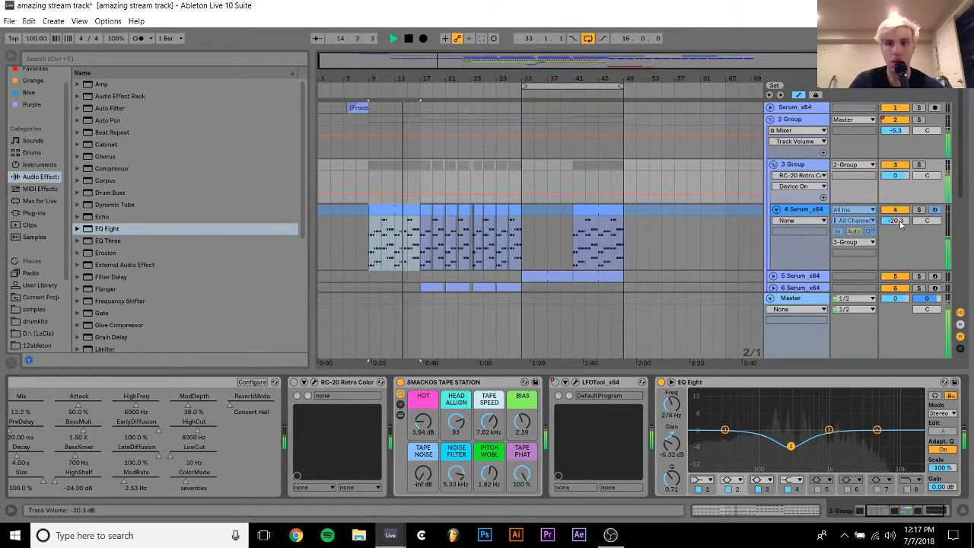
Lower the volume of 3 Group to -5.3 dB, fold the group and stop playback
mouse_move(897, 176)
left_mouse_down()
mouse_move(900, 193)
mouse_move(893, 187)
left_mouse_up()
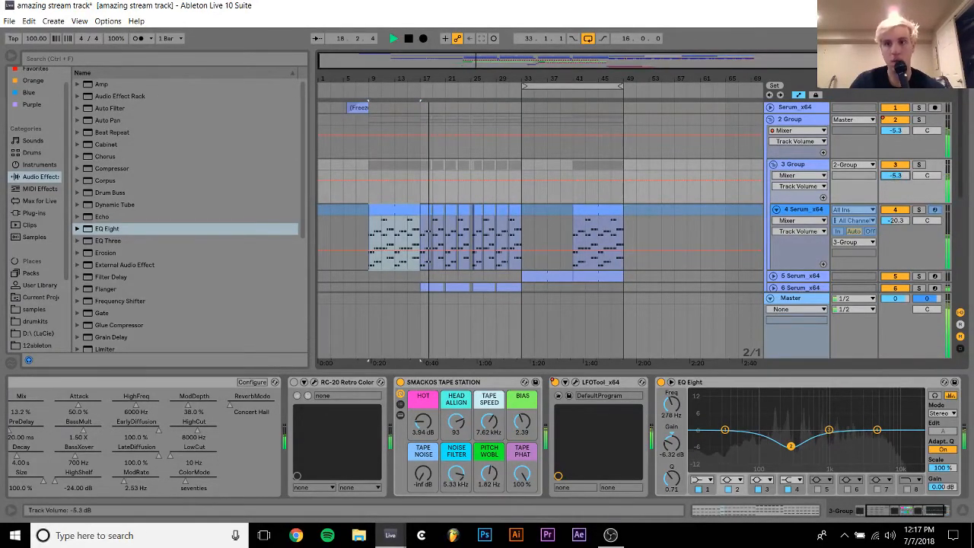
left_click(773, 164)
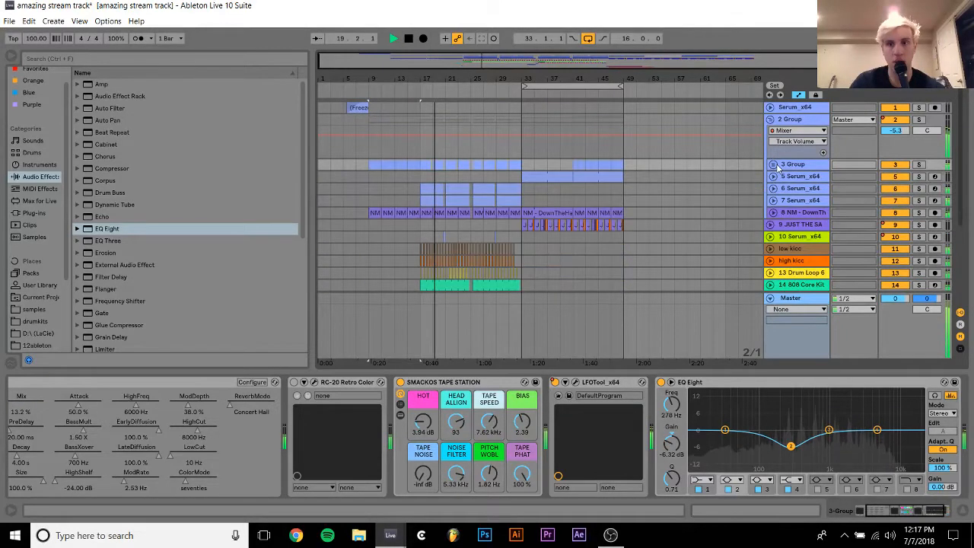
key("space")
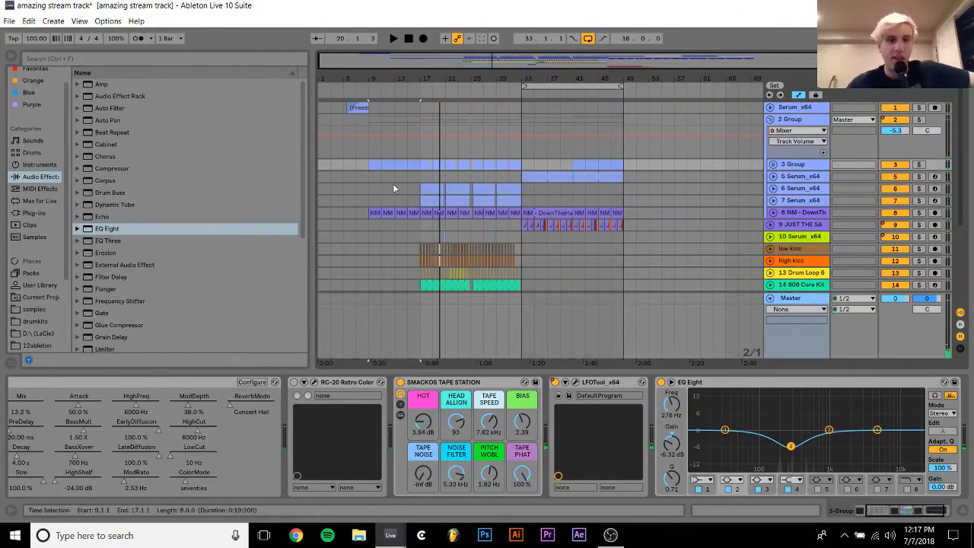
Play from bar 17 with tracks 6 and 7 Serum_x64 soloed together, and stop playback
left_click(423, 189)
key("space")
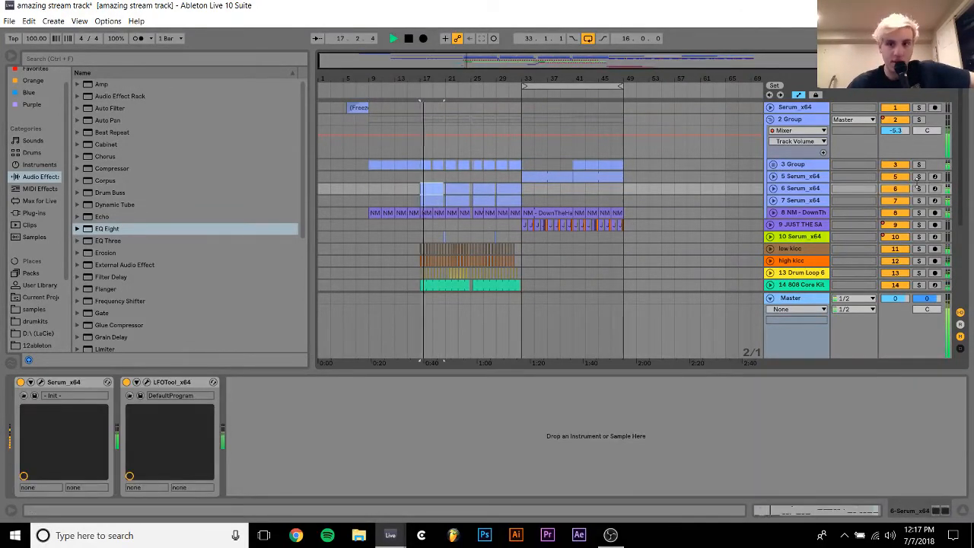
left_click(919, 188)
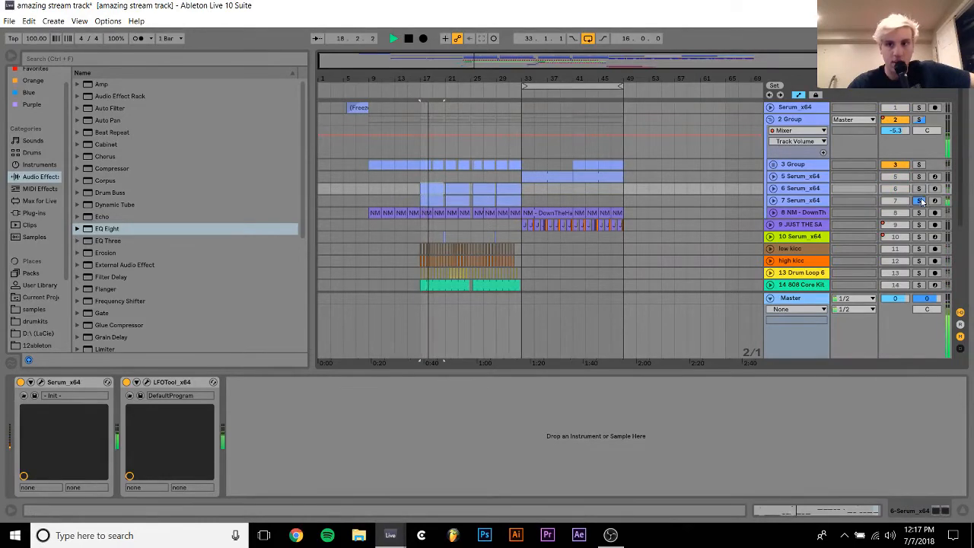
left_click(919, 200, "ctrl")
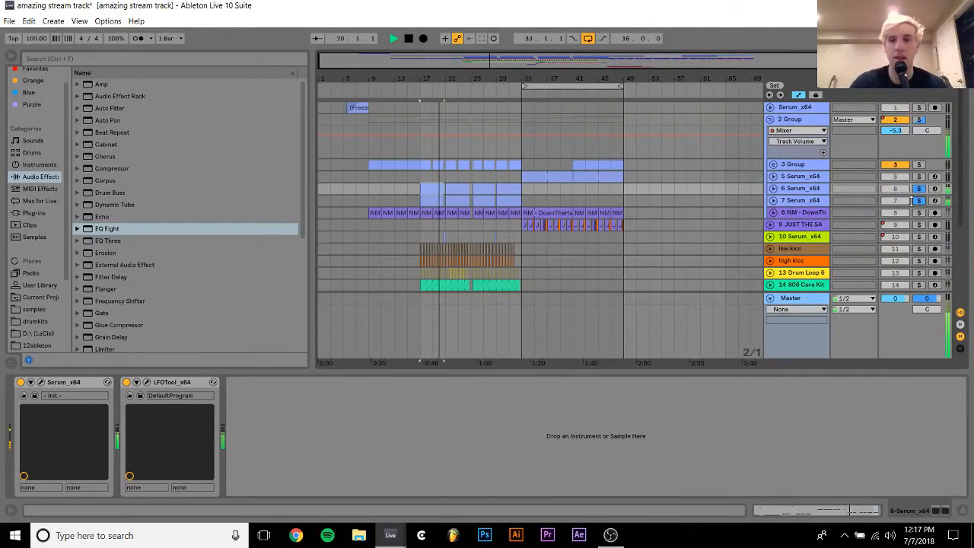
left_click(803, 191)
key("space")
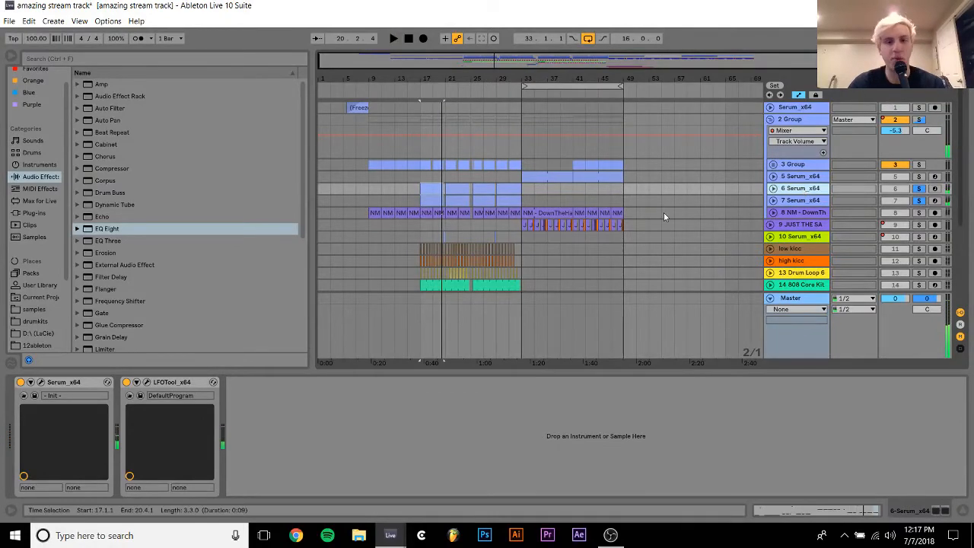
Show the devices of track 8 NM - DownTh, replay from bar 17 and take tracks 6 and 7 off solo
scroll(664, 215, "down", 5)
scroll(685, 205, "up", 5)
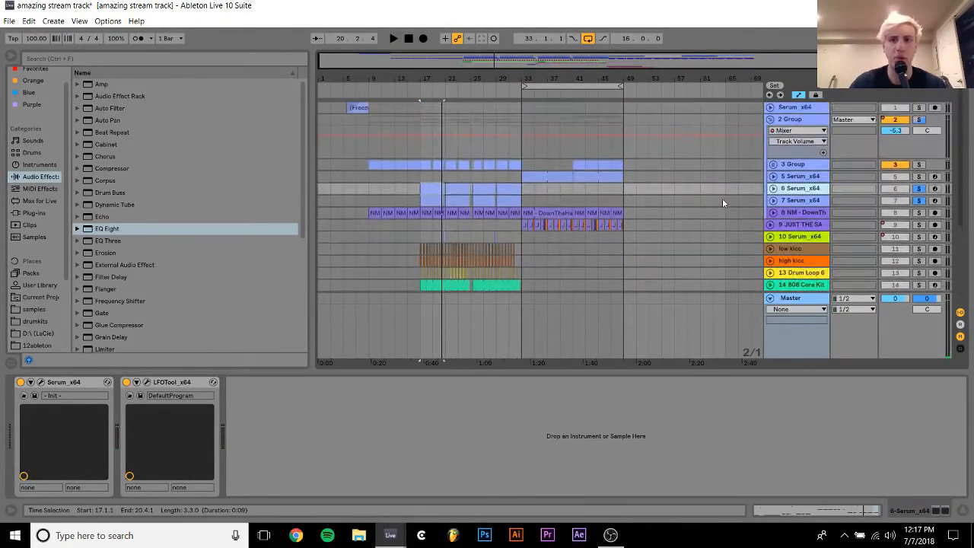
left_click(800, 213)
key("space")
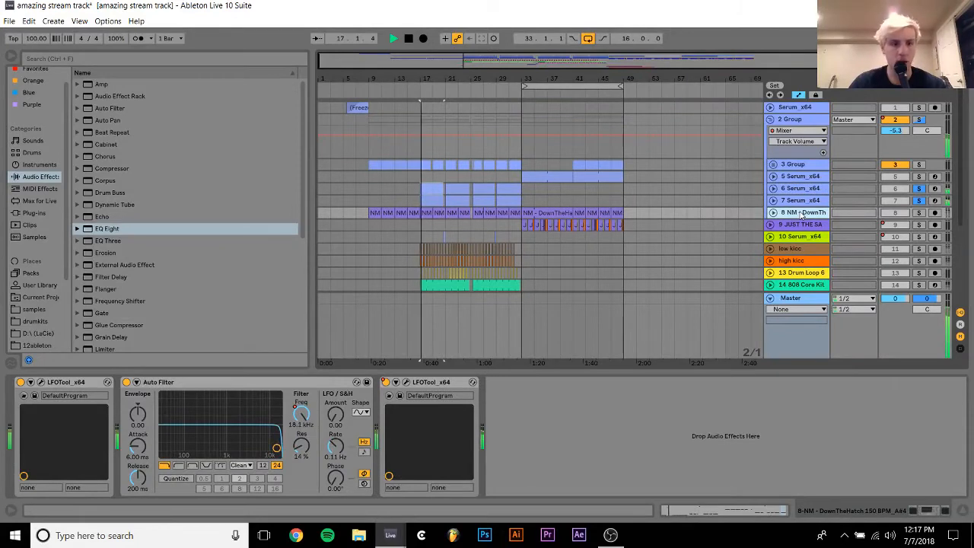
left_click(918, 201)
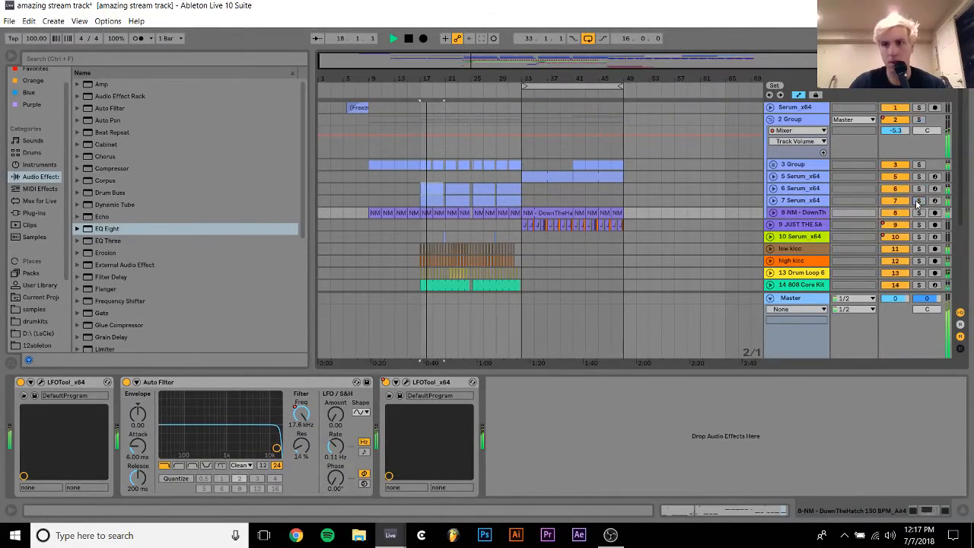
Fold 2 Group, play from bar 31 and show the devices of track 9 JUST THE SA before stopping playback
left_click(770, 121)
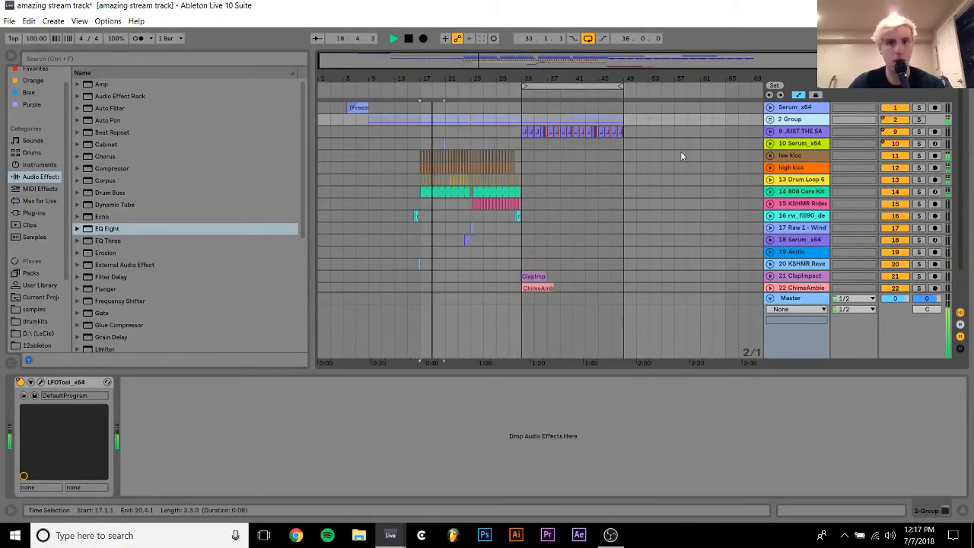
left_click(509, 123)
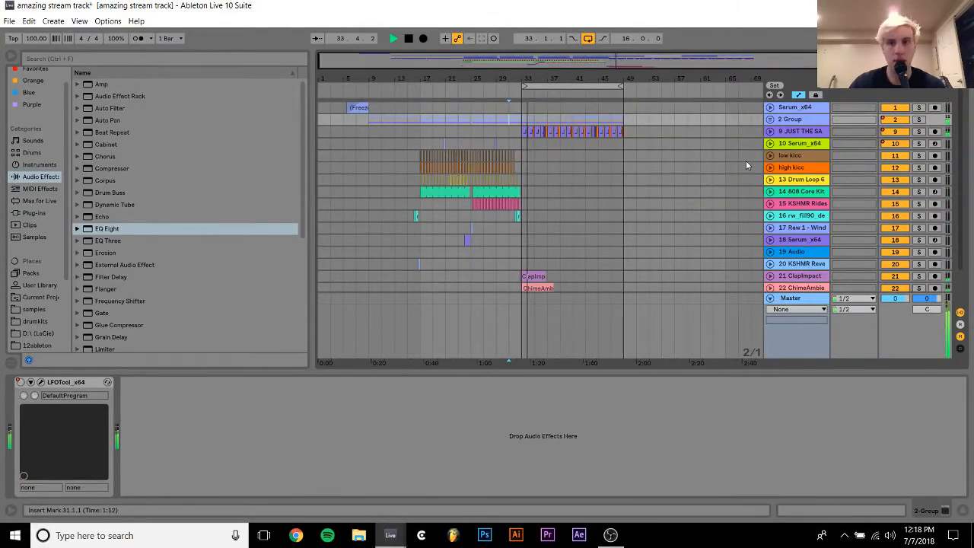
left_click(802, 131)
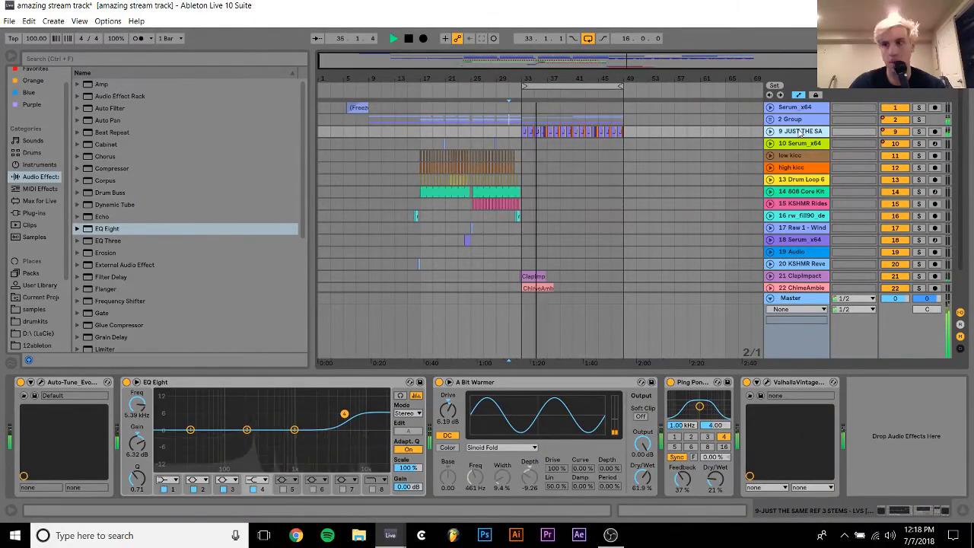
key("space")
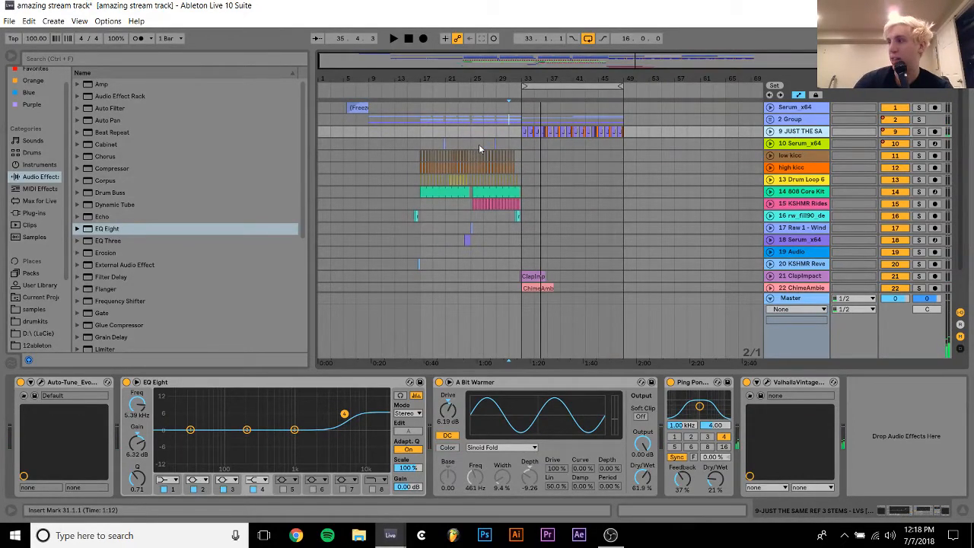
Play the arrangement briefly from bar 17 and stop it
left_click(419, 134)
key("space")
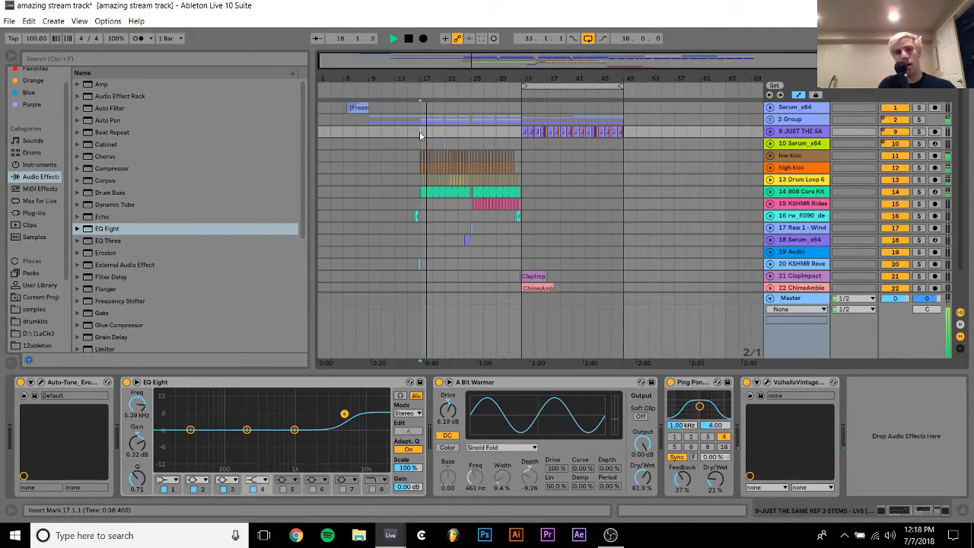
key("space")
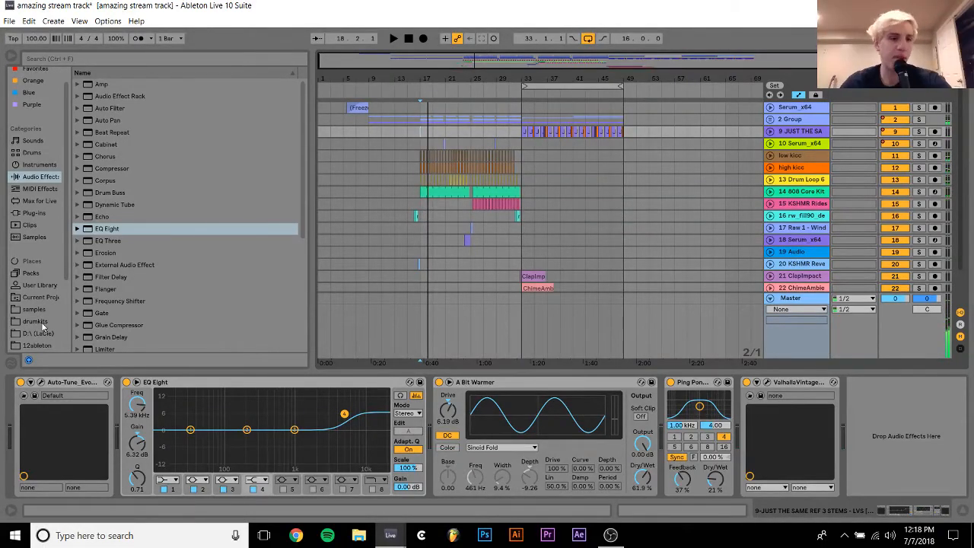
Search the 12ableton folder for "stream"
left_click(34, 345)
left_click(120, 61)
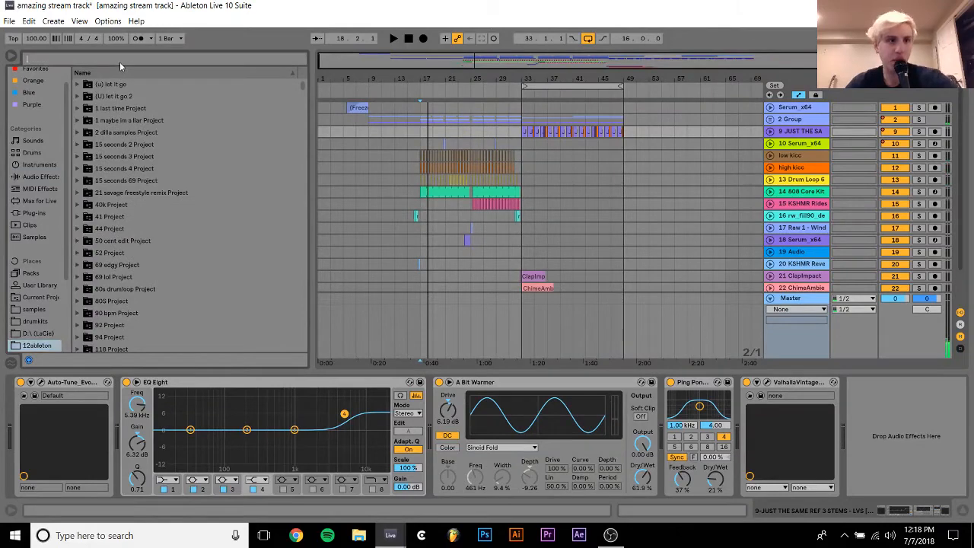
type("st")
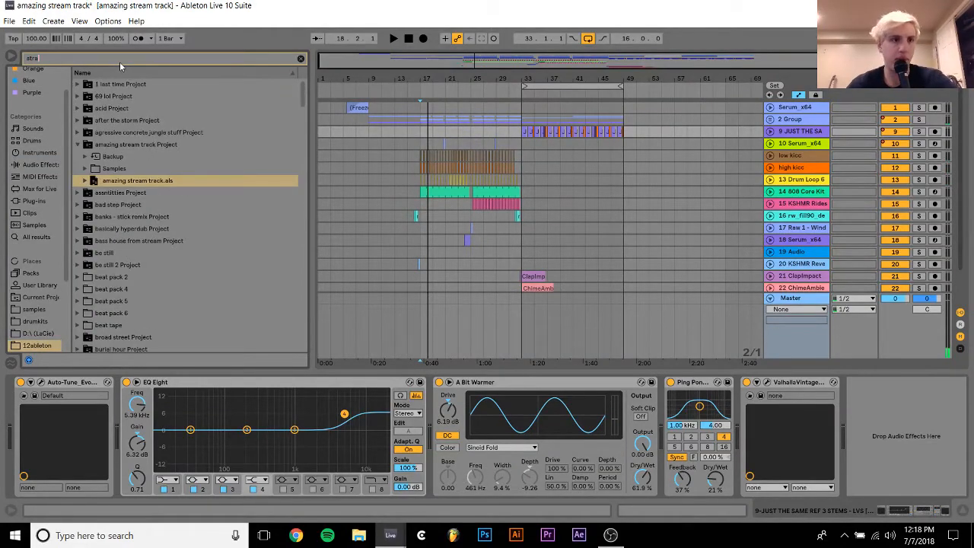
type("ream")
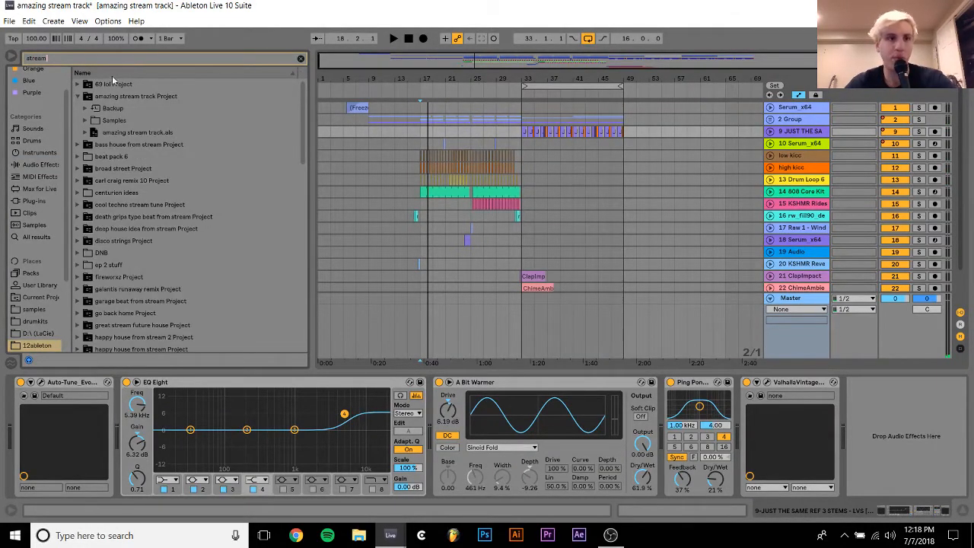
Browse the found projects, expand great stream future house Project and open great stream future house.als
left_click(111, 205)
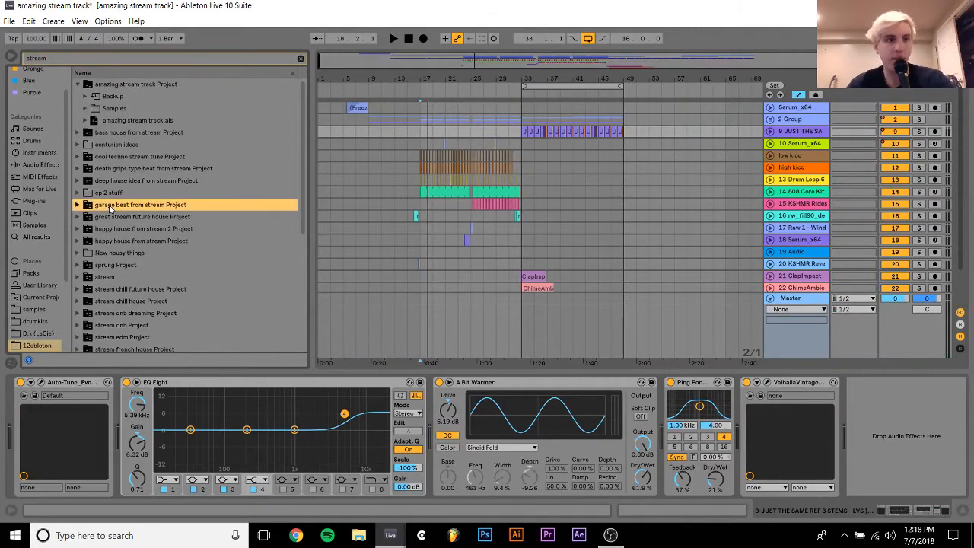
key("Up")
key("Up")
key("Up")
key("Down")
key("Down")
key("Down")
key("Down")
key("Down")
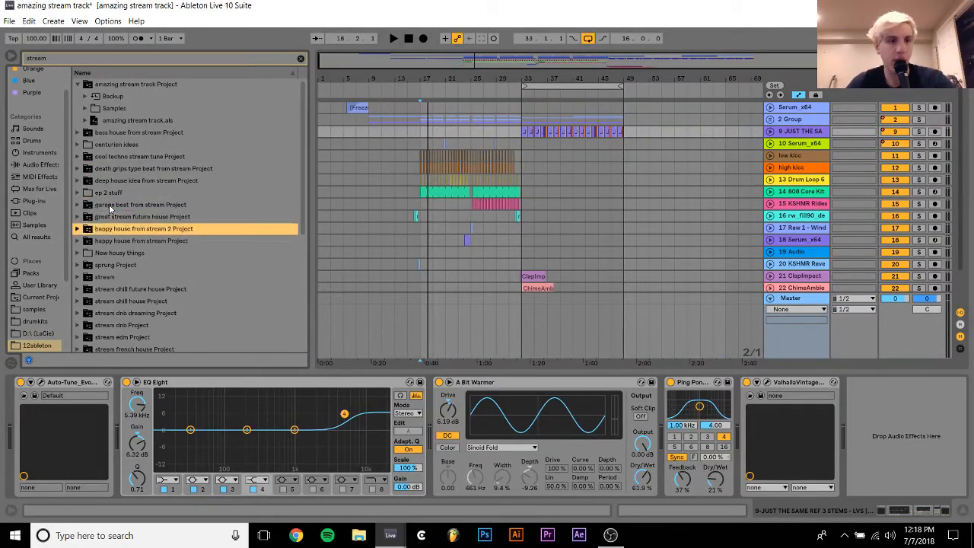
key("Up")
key("Right")
key("Right")
key("Down")
key("Down")
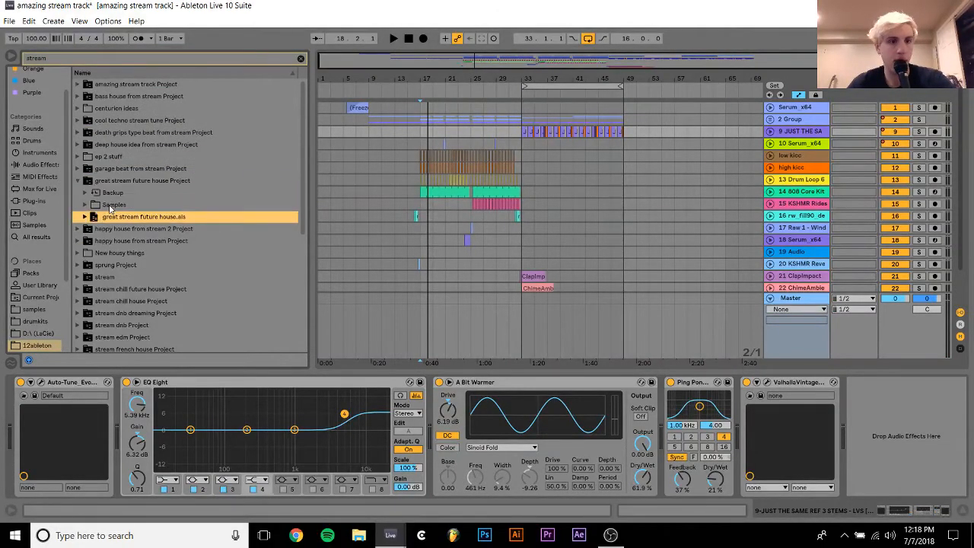
key("Return")
key("Return")
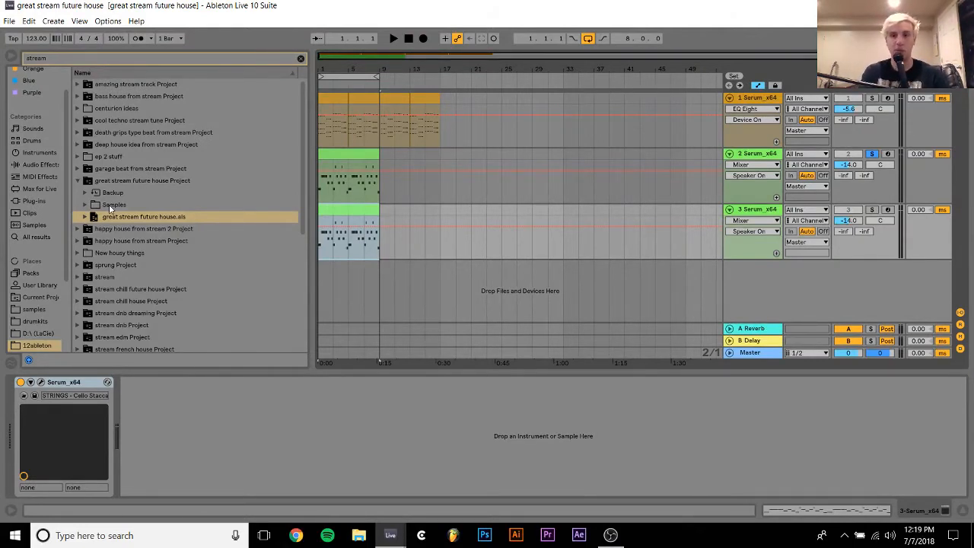
Play the opened set, take track 2 Serum_x64 off solo and show the devices of track 1 Serum_x64
key("space")
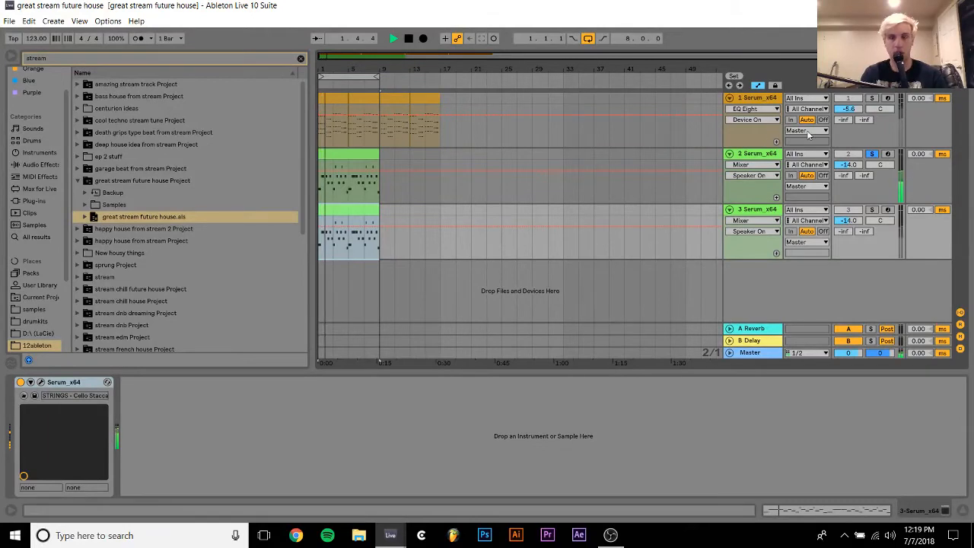
left_click(757, 99)
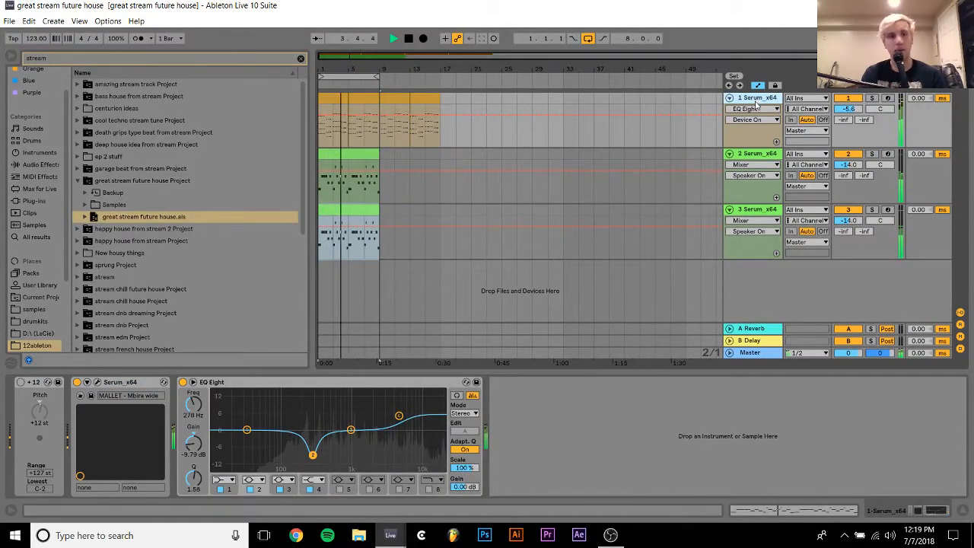
left_click(440, 133)
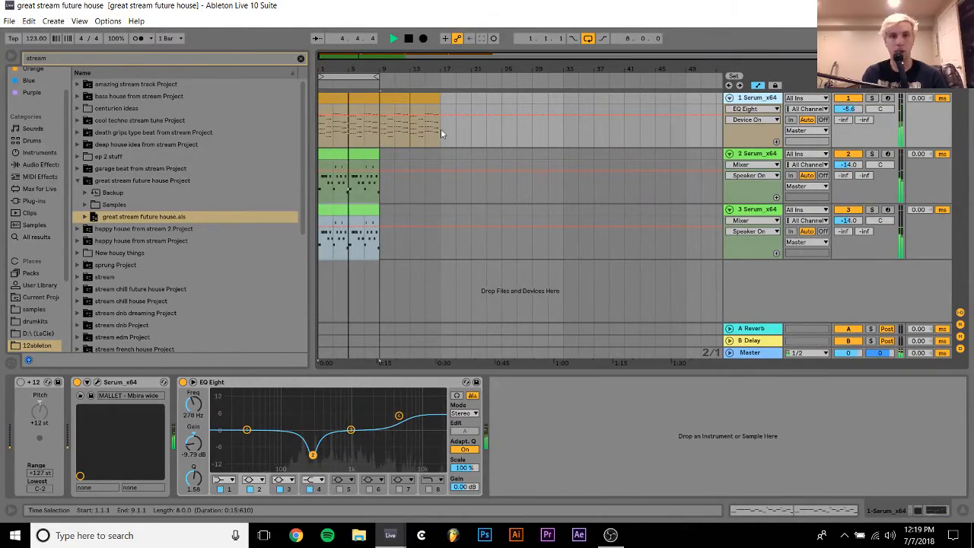
Open the first MIDI clip of track 1 Serum_x64 in the note editor and stop playback
double_click(332, 99)
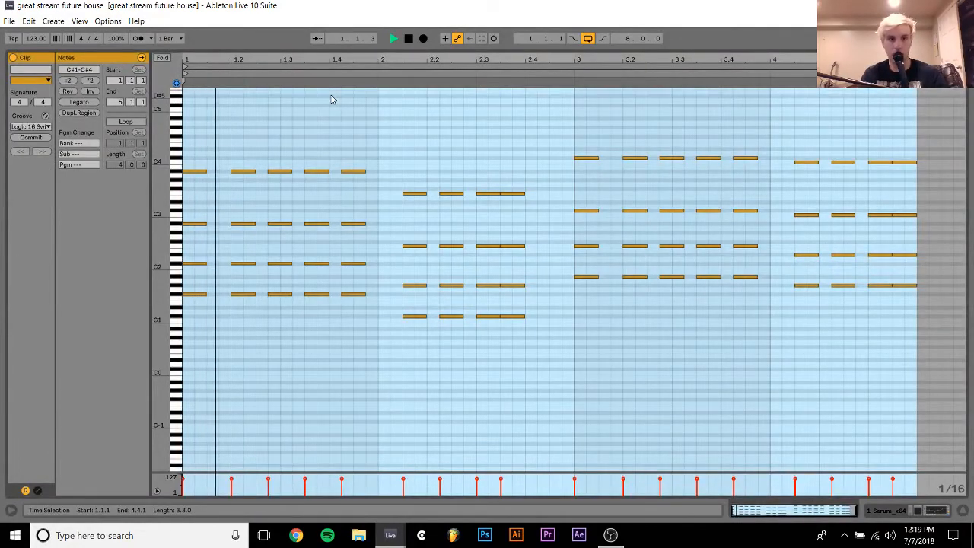
left_click(401, 164)
key("space")
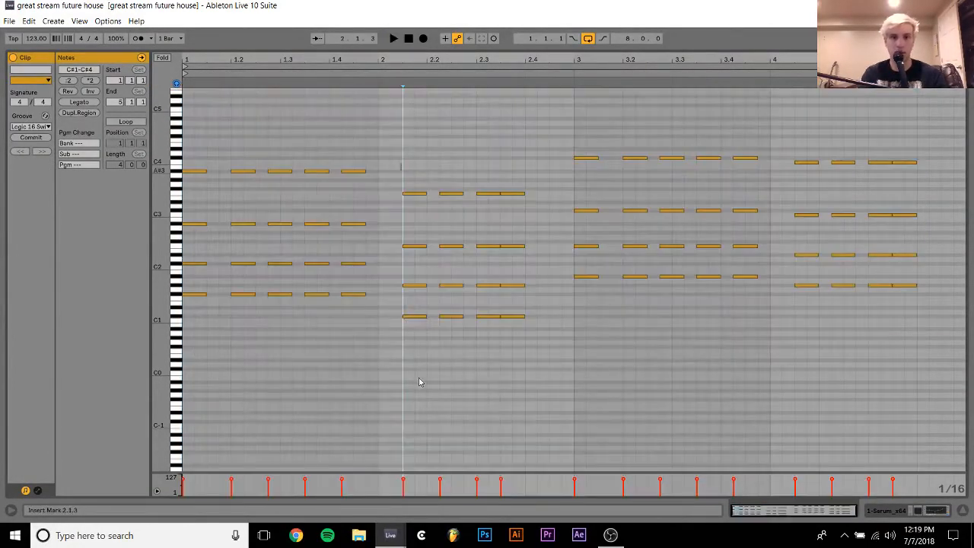
Move bar 2's first chord two sixteenths earlier to 2.1.1, duplicate it and place the copy at 2.1.4
left_click_drag(419, 382, 426, 421)
key("Left")
key("Left")
key("ctrl+d")
key("Right")
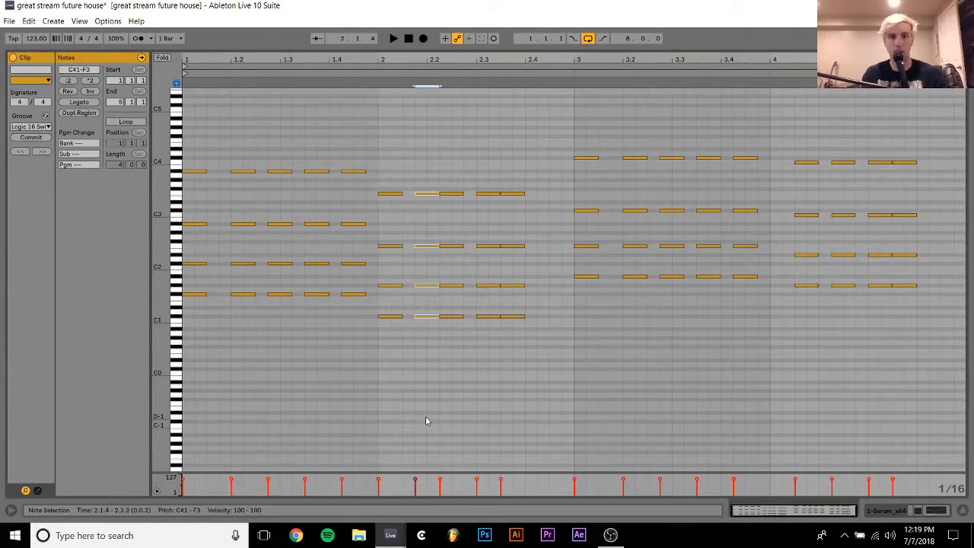
Shift the last three chords of bar 2 one sixteenth later, and the final one by another sixteenth
left_click_drag(448, 352, 545, 365)
key("Right")
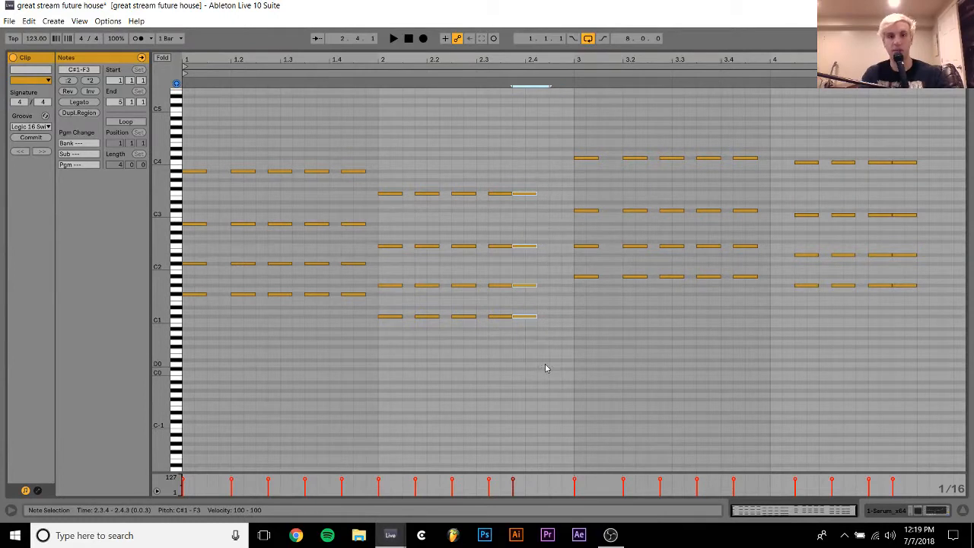
key("Right")
Move all the chords of bar 4 two sixteenths earlier so the first starts at 4.1.1
left_click_drag(791, 146, 916, 363)
key("Left")
key("Left")
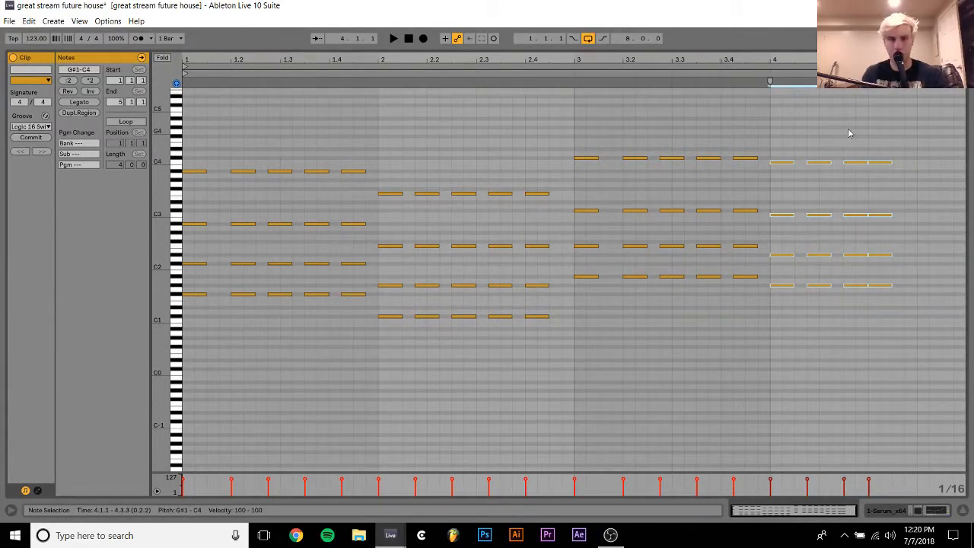
Select only the last chord of bar 4 and move it one sixteenth later to 4.3.2
right_click(879, 141)
left_click(890, 324)
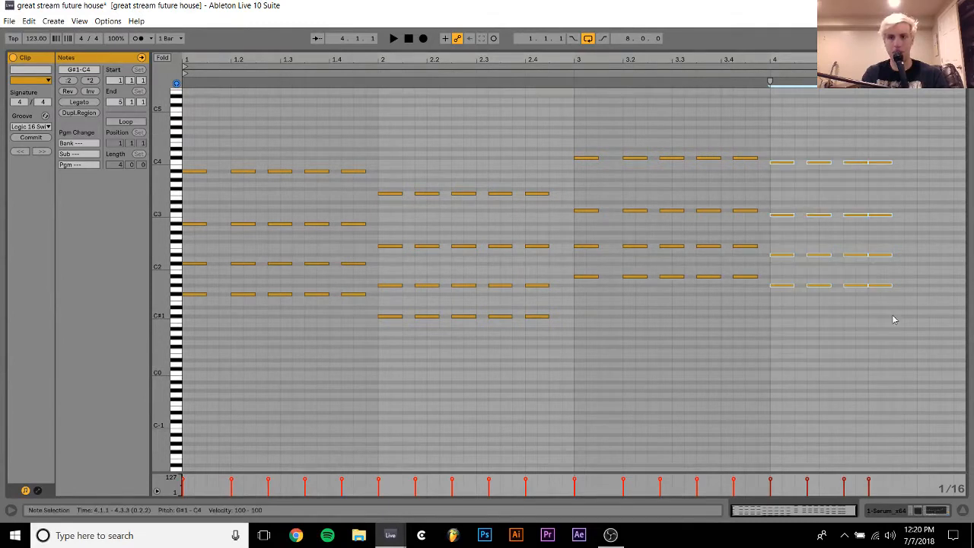
left_click(885, 312)
left_click_drag(885, 312, 871, 85)
key("Right")
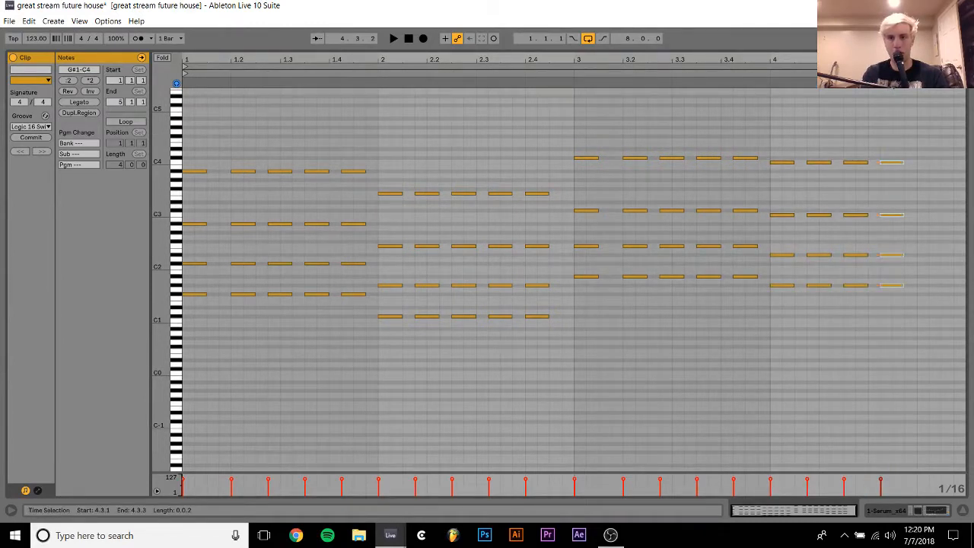
Duplicate the last chord of bar 4, place the copy at 4.4.2, and play back the edited pattern
key("ctrl+d")
key("Right")
key("Right")
key("space")
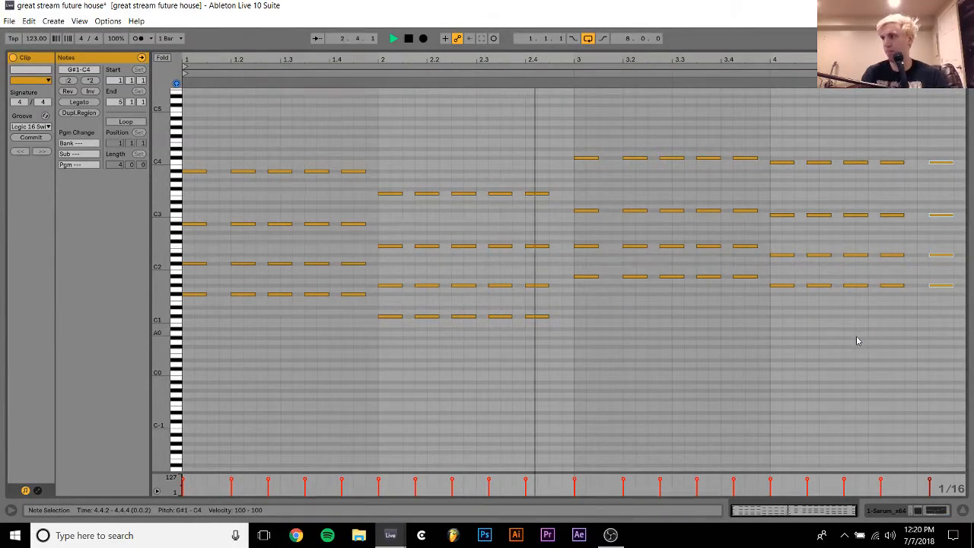
key("space")
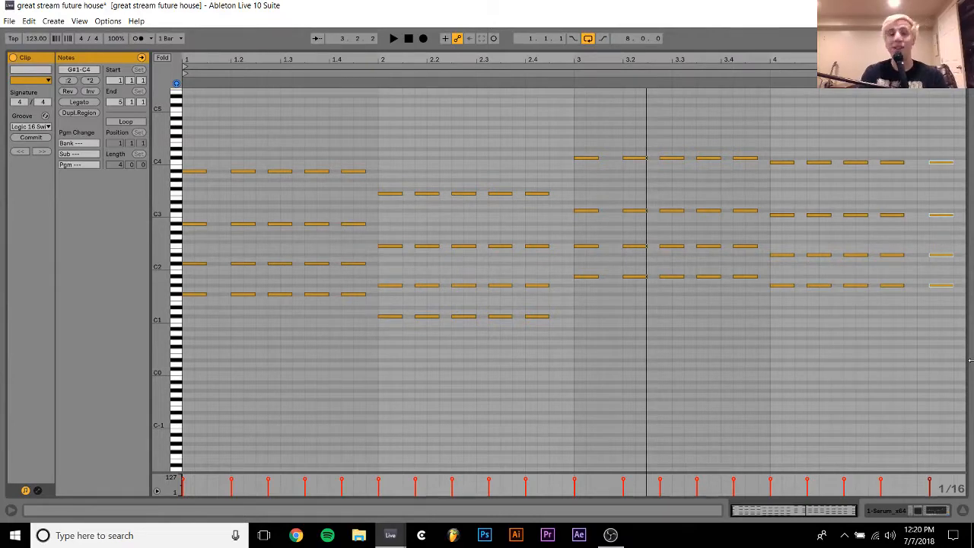
Return to the arrangement, solo the chord track, and delete its Pitch, Serum and EQ Eight devices
left_click(915, 509)
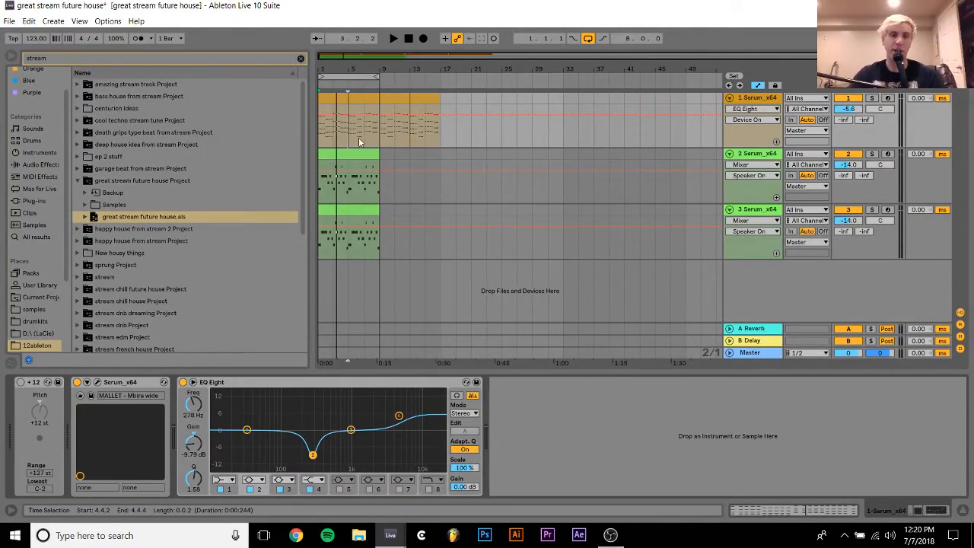
left_click(337, 99)
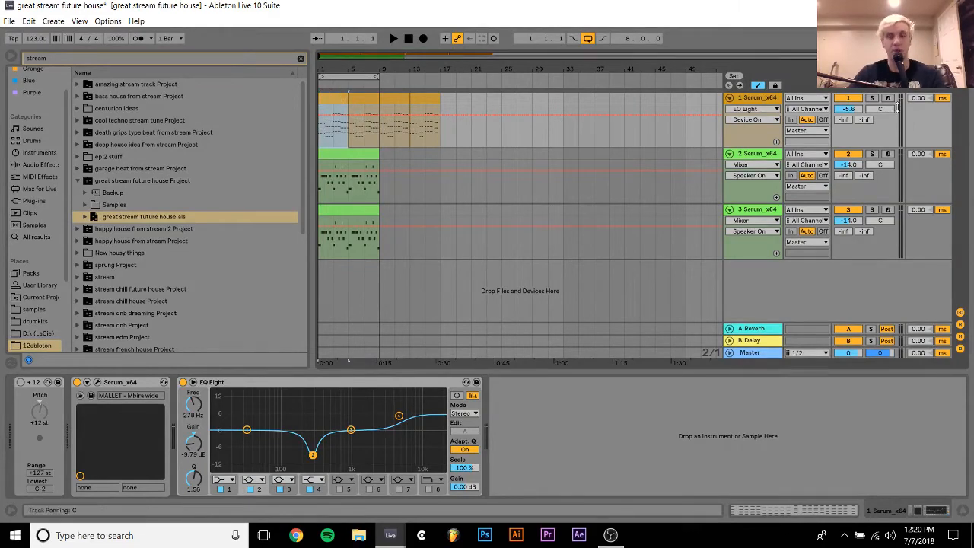
left_click(871, 99)
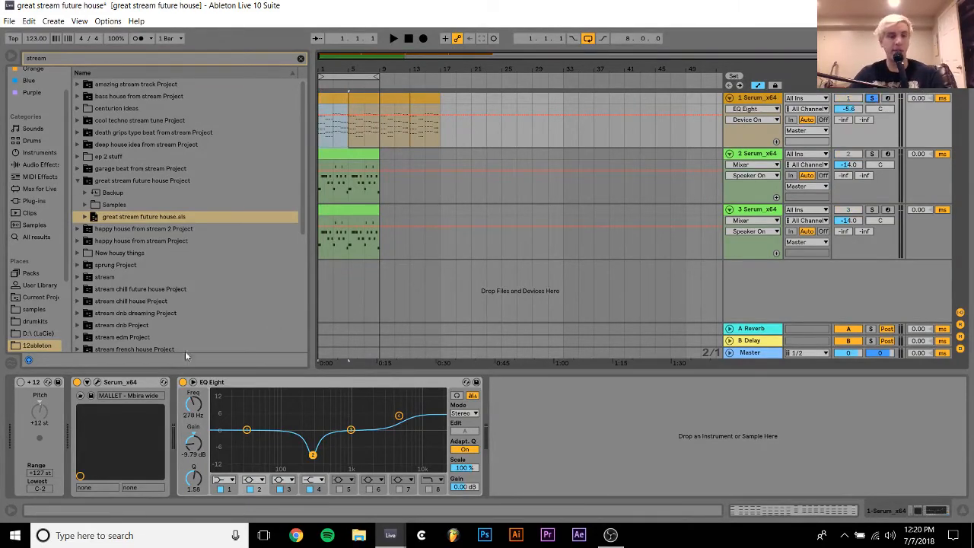
left_click(107, 383)
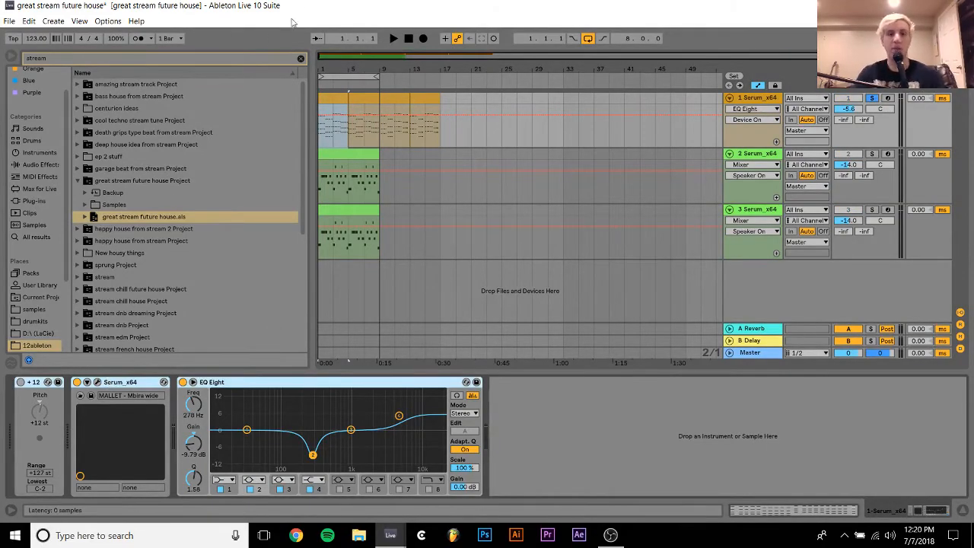
key("Delete")
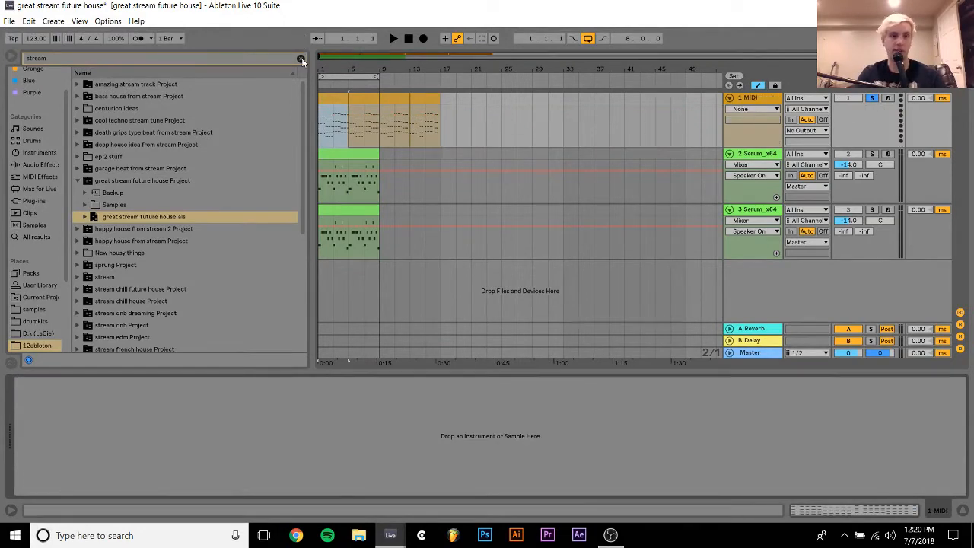
Clear the browser search and navigate the installed plug-ins to the kontakt8686 folder
left_click(301, 60)
left_click(30, 213)
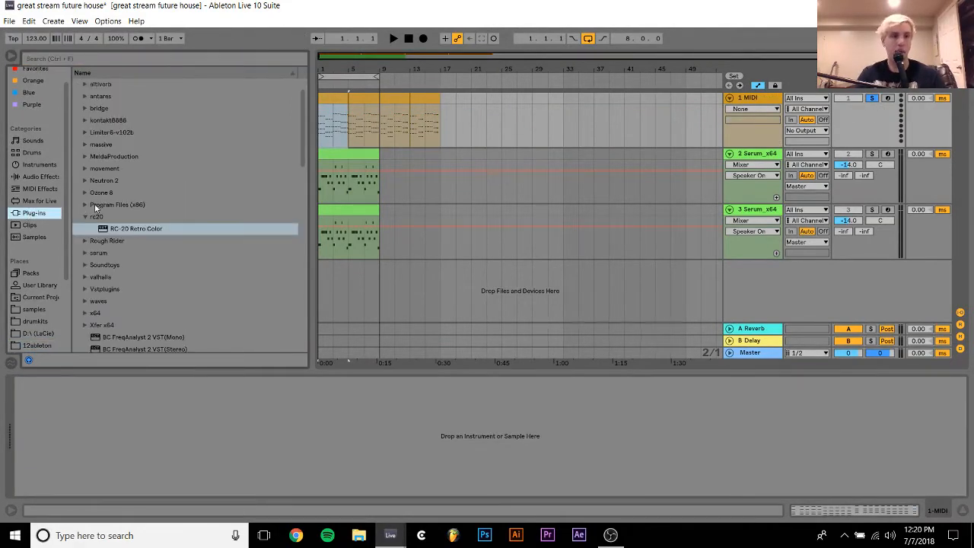
left_click(103, 204)
key("Up")
key("Up")
key("Up")
key("Up")
key("Up")
key("Up")
key("Up")
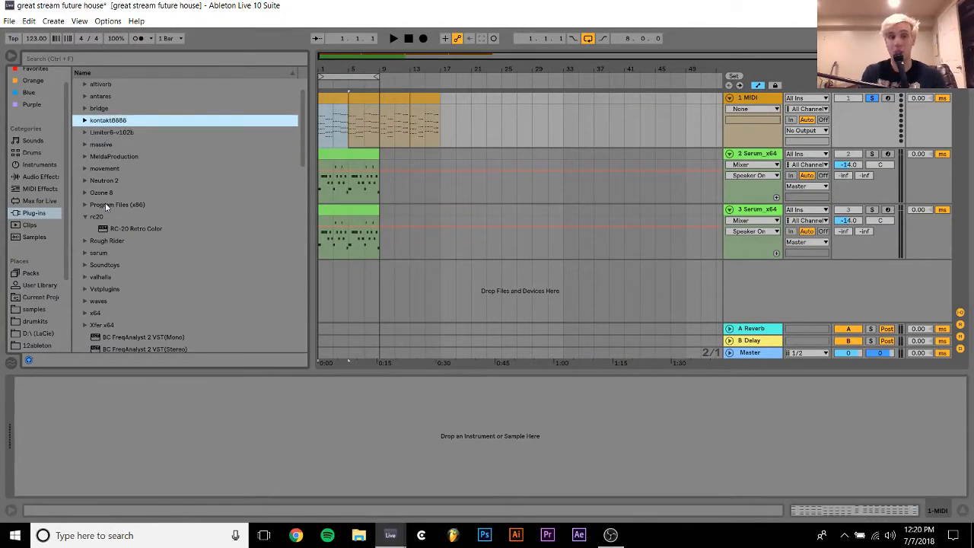
Expand the kontakt8686 VST folder and load Kontakt 5 Portable x64 8out onto the chord track
key("Right")
key("Down")
left_click(85, 192)
key("Up")
key("Up")
key("Up")
key("Up")
key("Up")
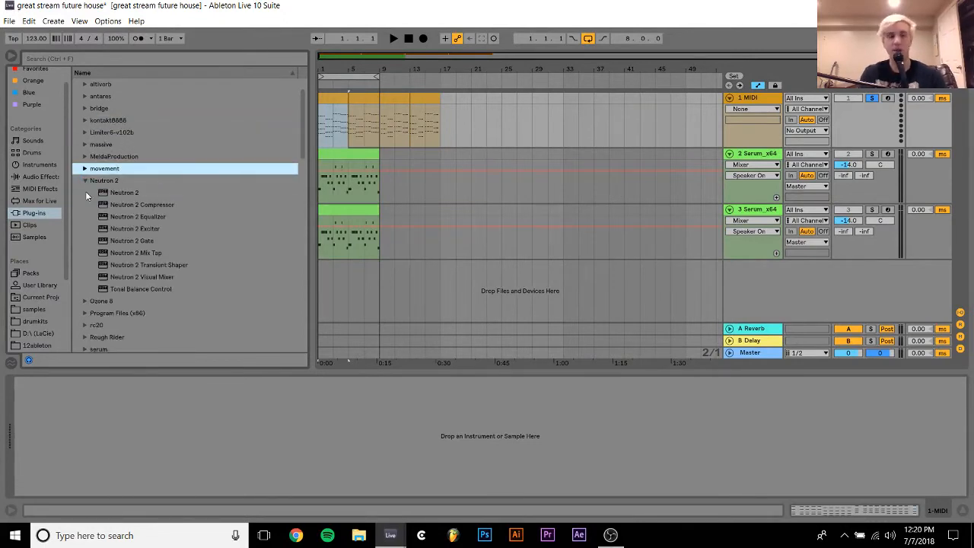
key("Right")
key("Down")
key("Right")
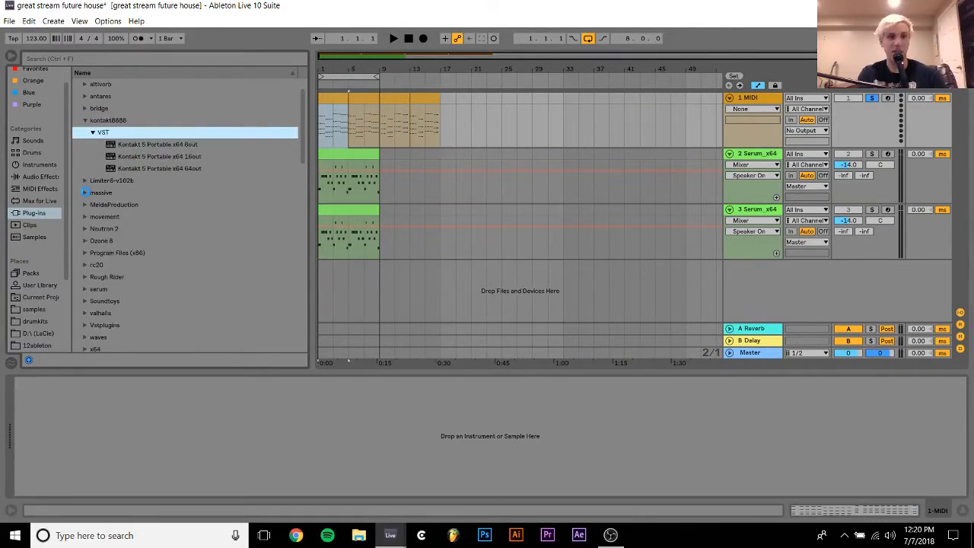
key("Down")
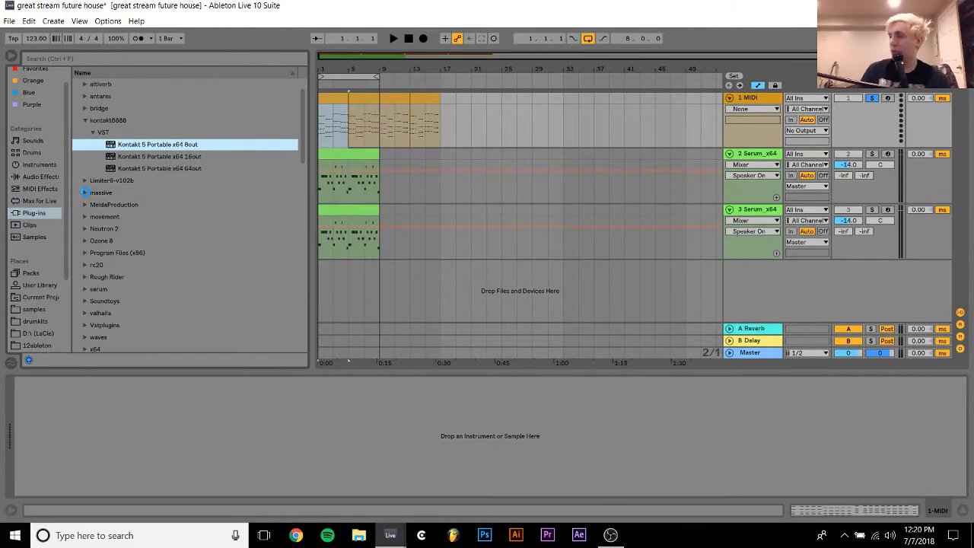
key("Return")
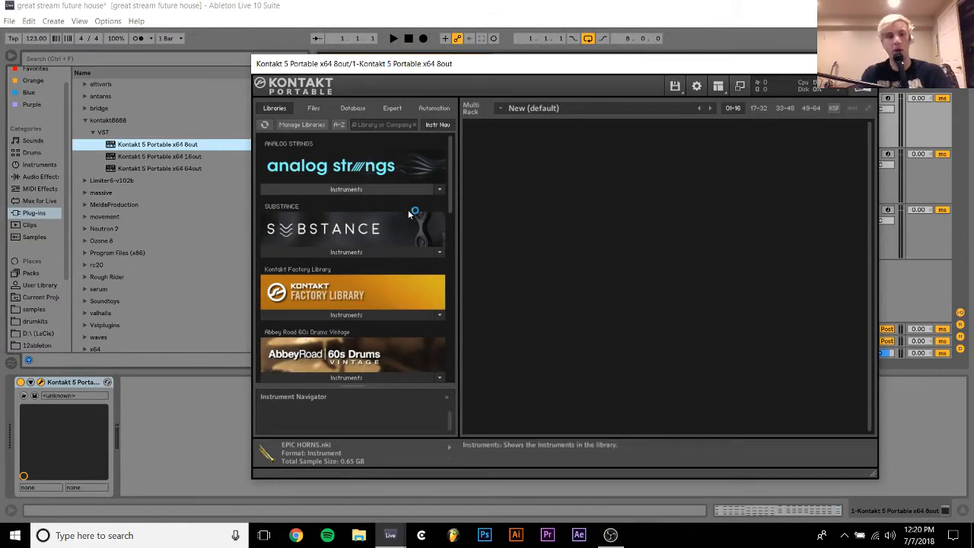
Load Marimba.nki from the Kontakt Factory Library's Orchestral VSL Percussion folder into the instrument rack
left_click(356, 314)
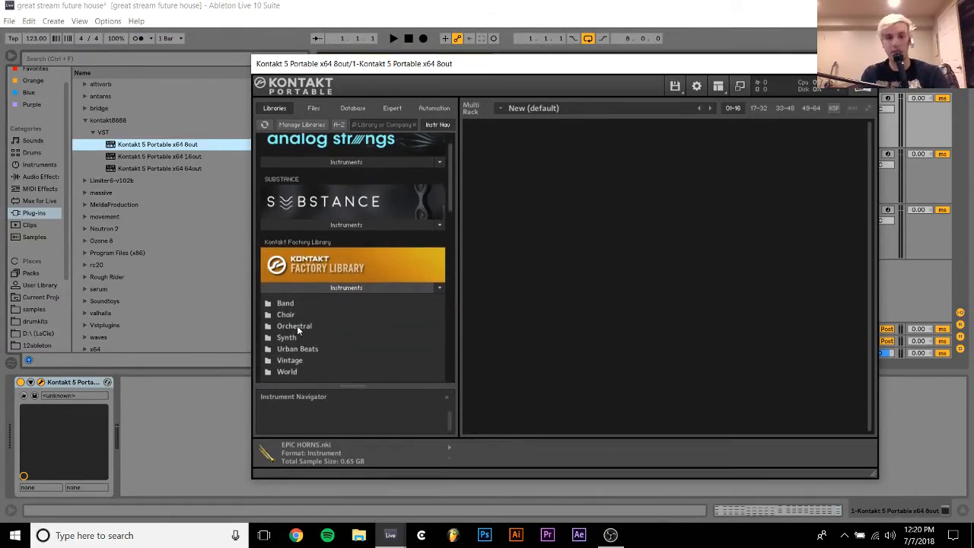
left_click(296, 327)
left_click(303, 336)
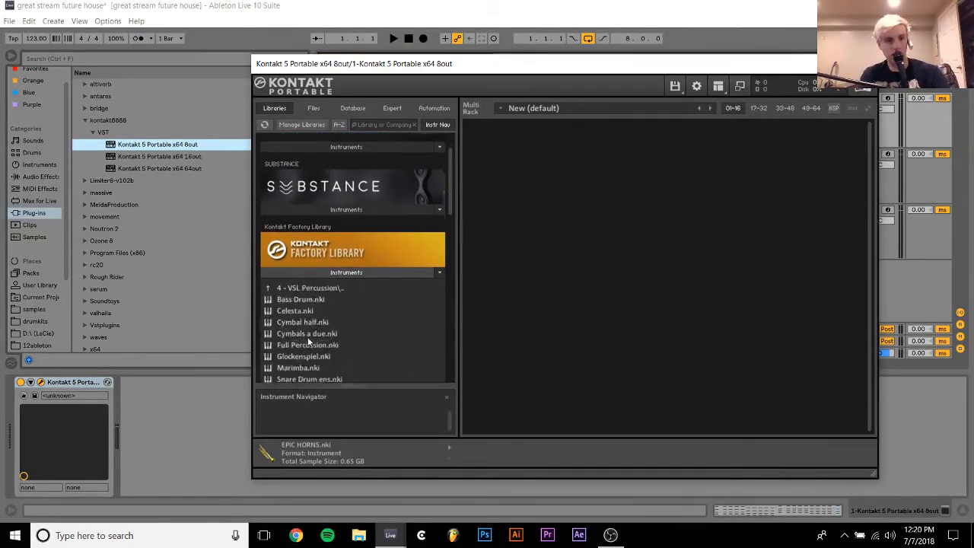
left_click(918, 534)
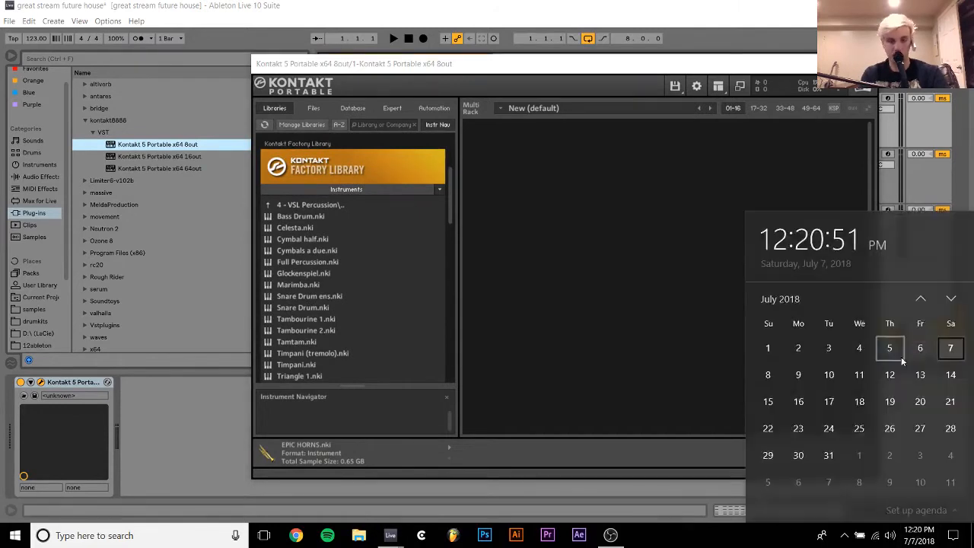
left_click(586, 293)
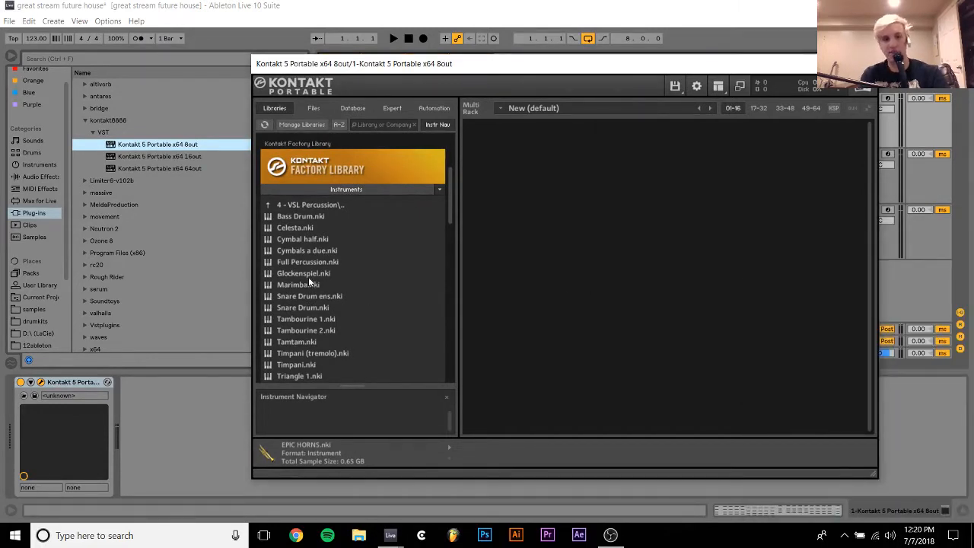
left_click_drag(298, 284, 560, 300)
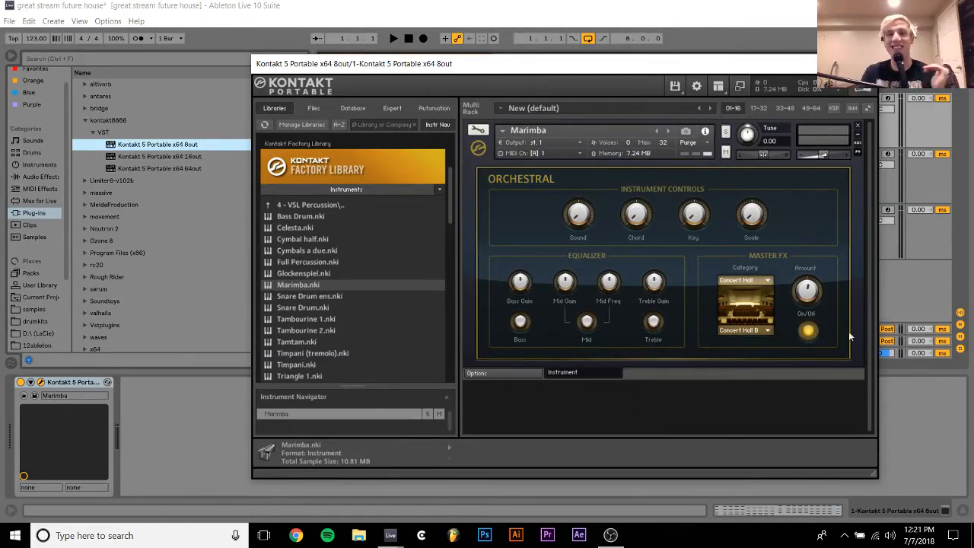
Switch off the marimba's Master FX, play back the chords with it, and close the Kontakt window
left_click(807, 333)
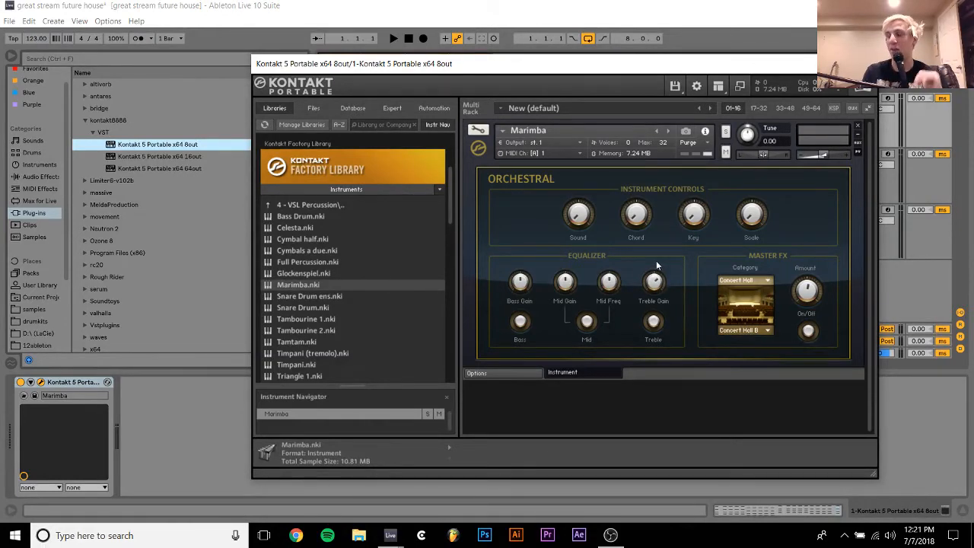
key("space")
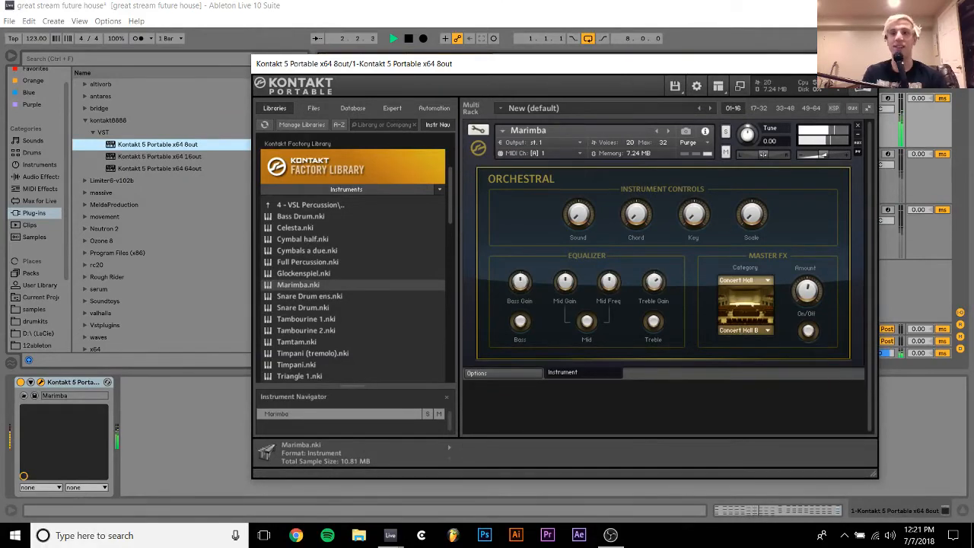
left_click(861, 64)
key("space")
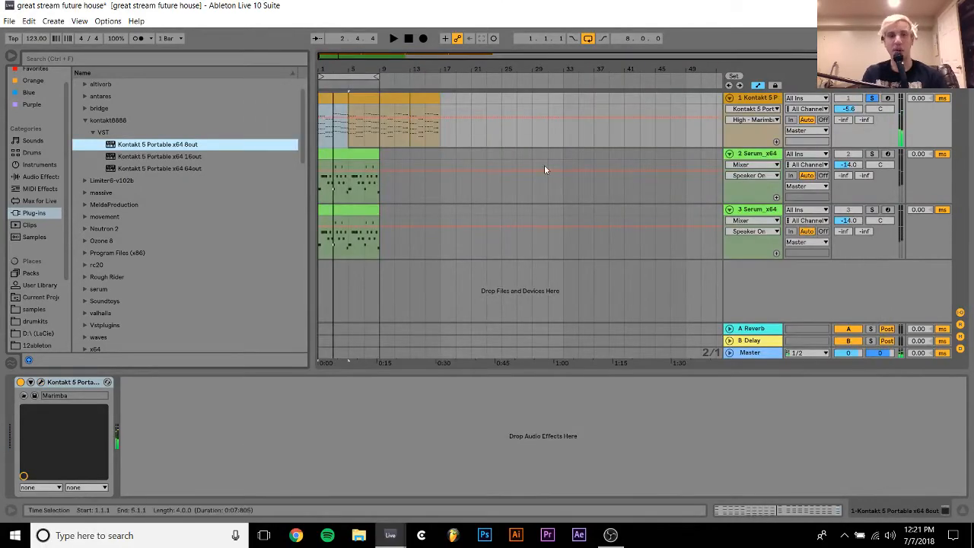
Open the first chord clip and transpose all its notes up one octave
double_click(328, 96)
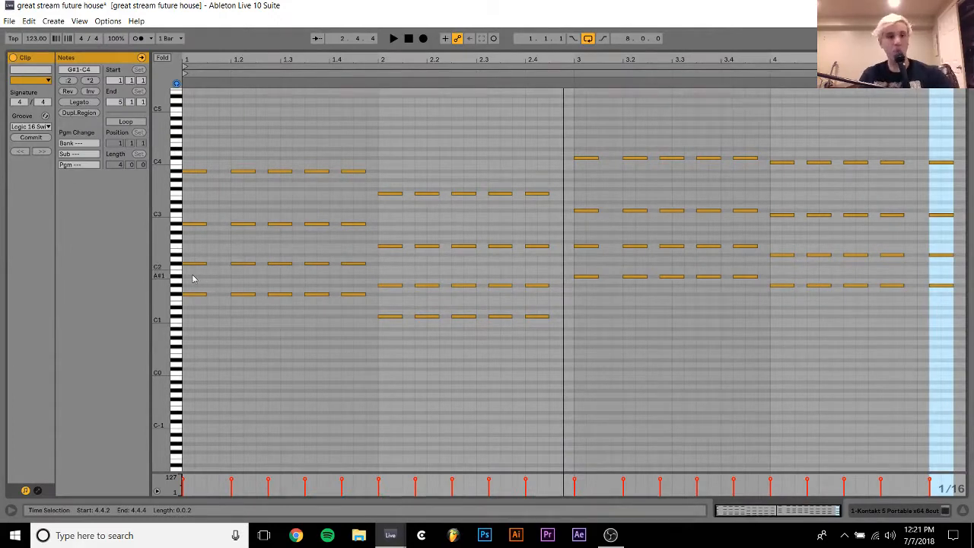
left_click_drag(193, 275, 347, 330)
key("ctrl+a")
key("shift+Up")
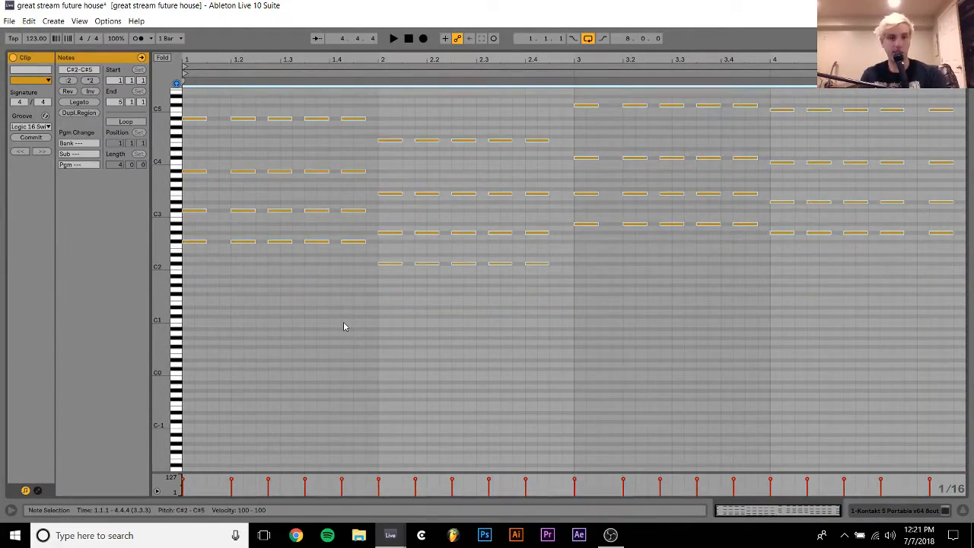
Transpose the top note of every chord down one octave and play back the result
left_click_drag(192, 146, 957, 76)
key("shift+Down")
key("space")
key("space")
key("shift+Down")
key("space")
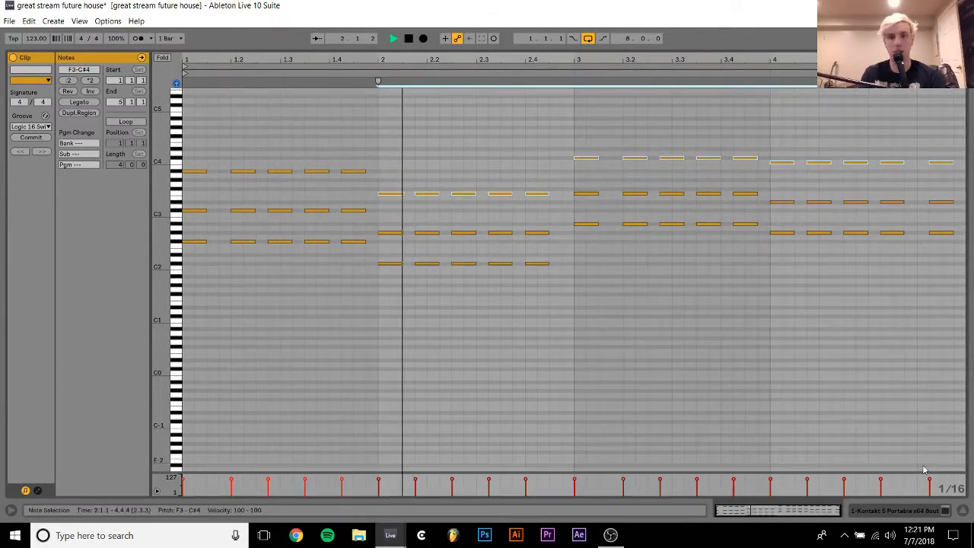
Return to the arrangement and duplicate the edited first chord clip over the clip at bar 5
left_click(890, 511)
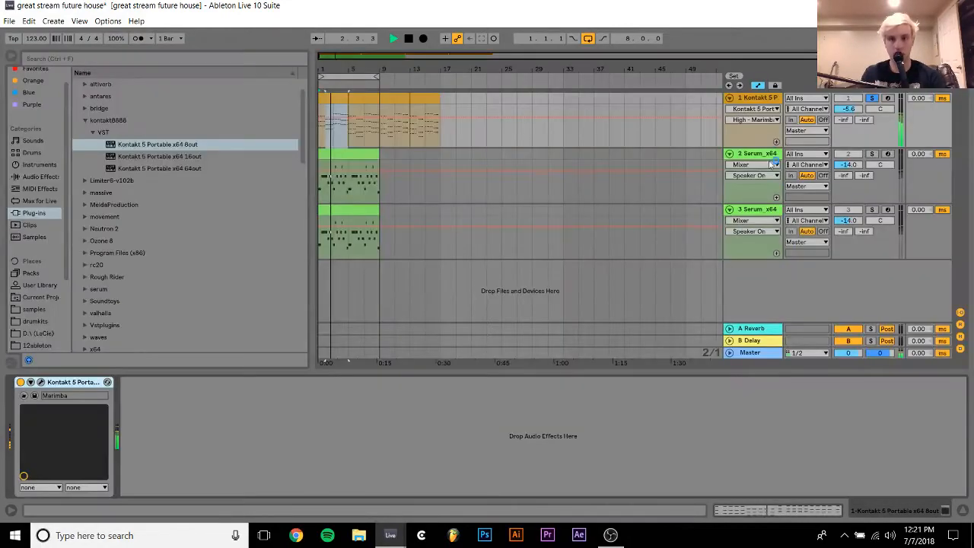
left_click(330, 98)
key("ctrl+d")
Delete the remaining chord clips from bar 9 onward and play the first clip from its start
left_click(396, 100)
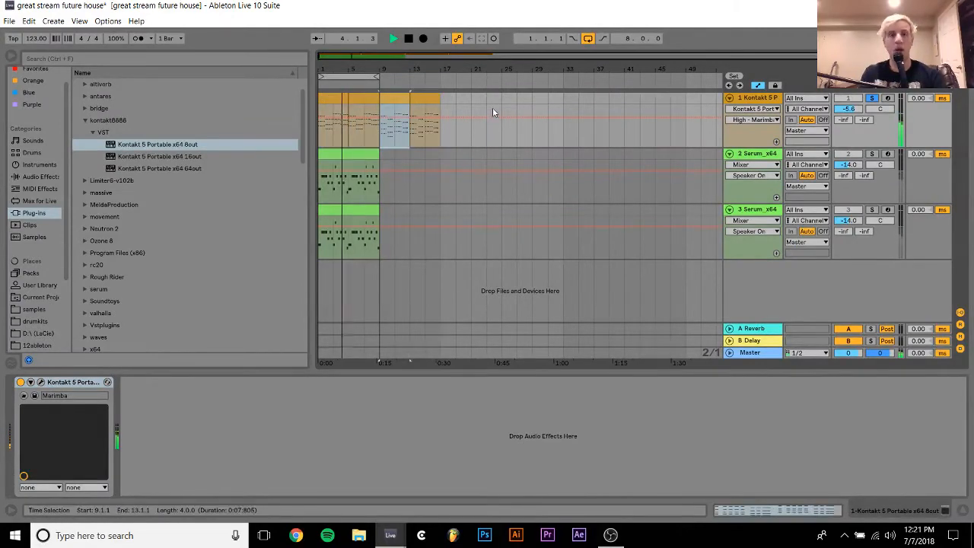
left_click(493, 108, "shift")
key("Delete")
left_click(332, 98)
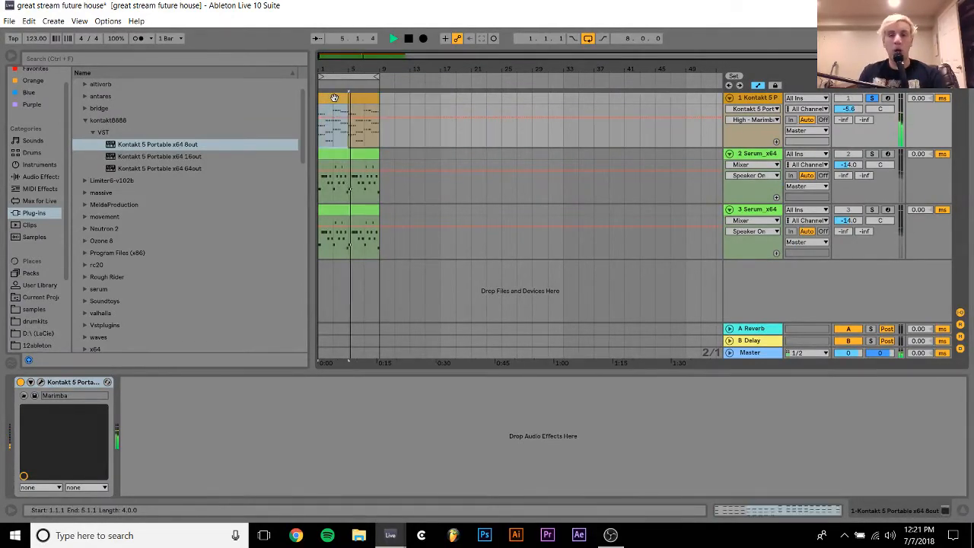
key("space")
key("space")
key("space")
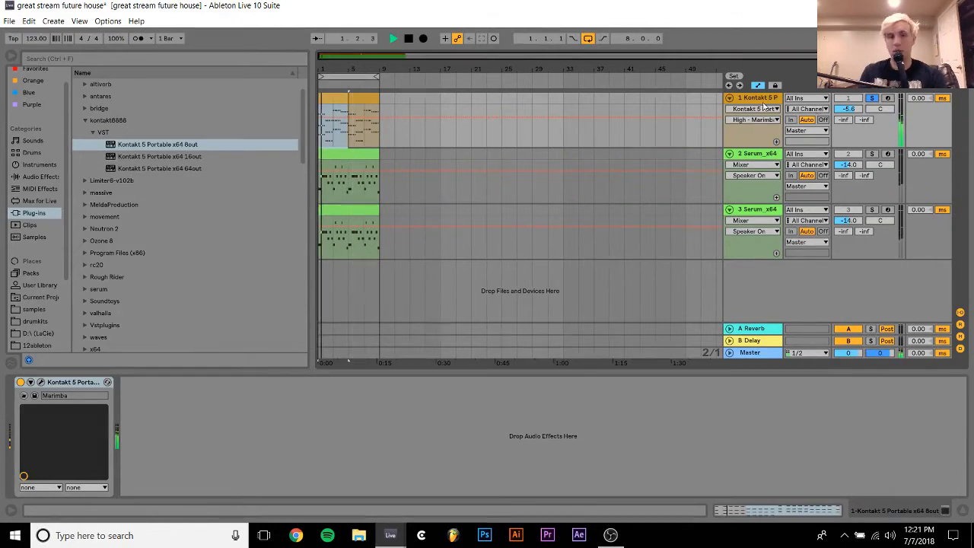
Duplicate the Kontakt marimba track and try to solo the copy
left_click(747, 103)
key("ctrl+d")
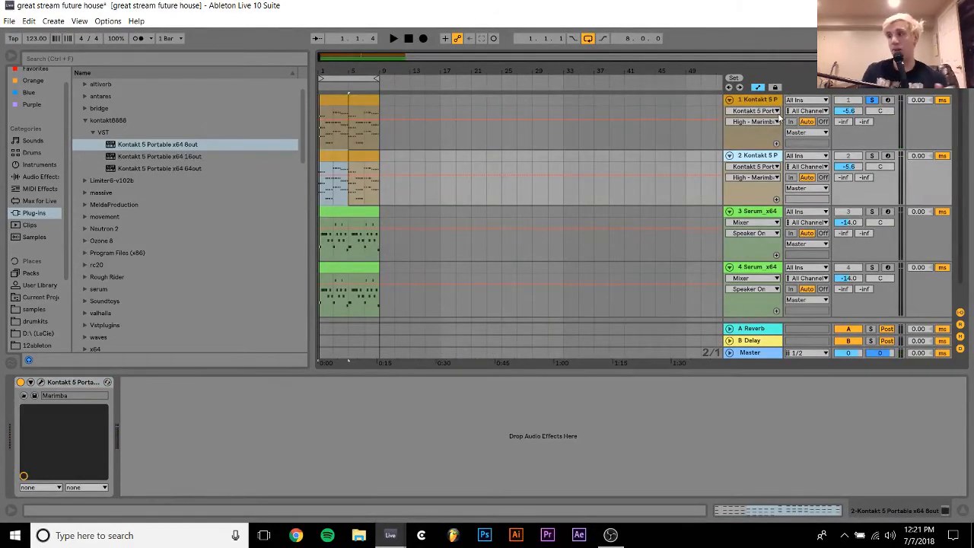
left_click(872, 156)
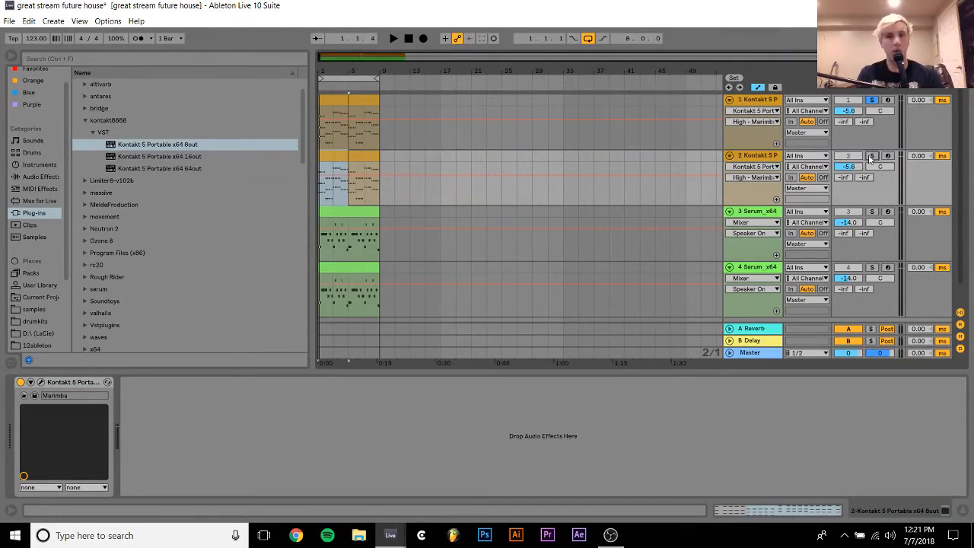
Open the duplicated track's Kontakt and browse the Kontakt Factory Library to World's 7 - Metallophones instruments
left_click(41, 383)
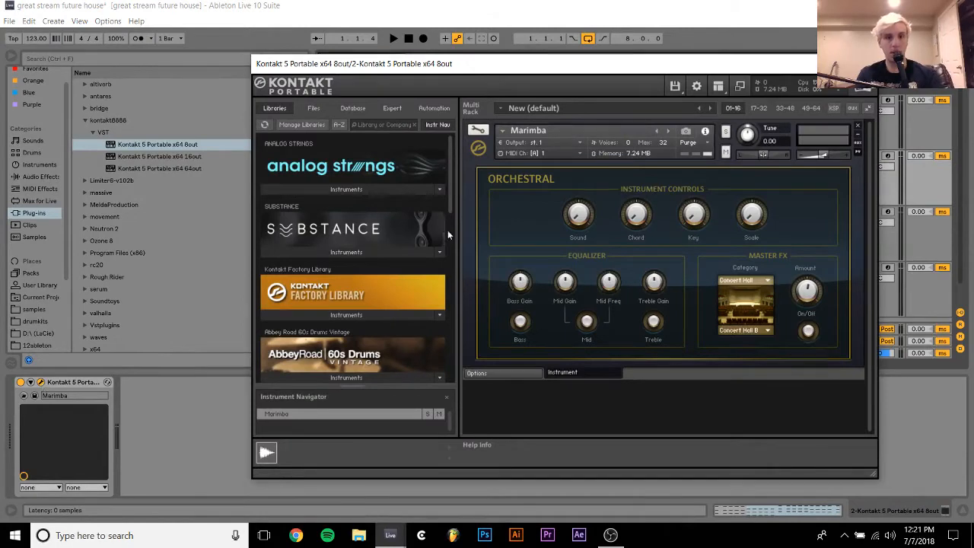
scroll(314, 324, "down", 1)
left_click(314, 311)
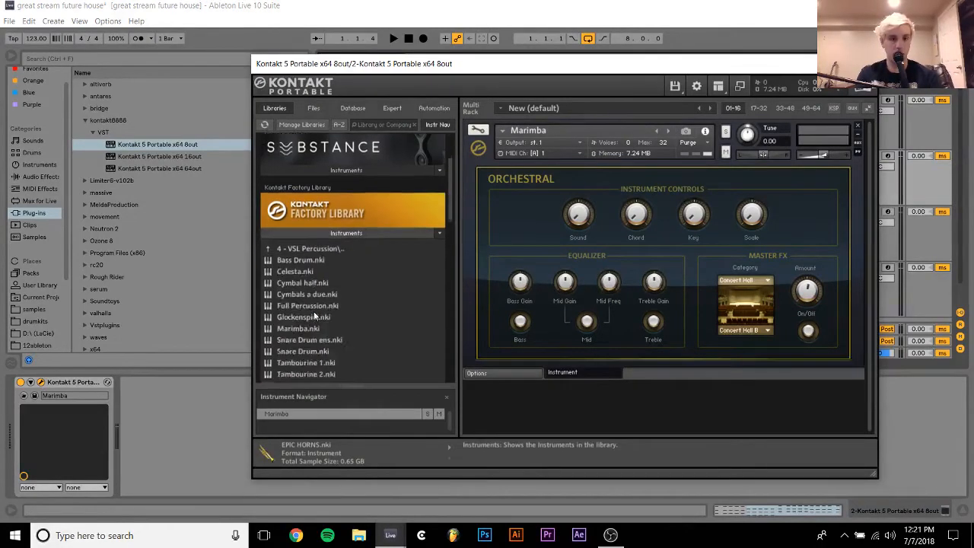
scroll(314, 315, "down", 1)
left_click(297, 204)
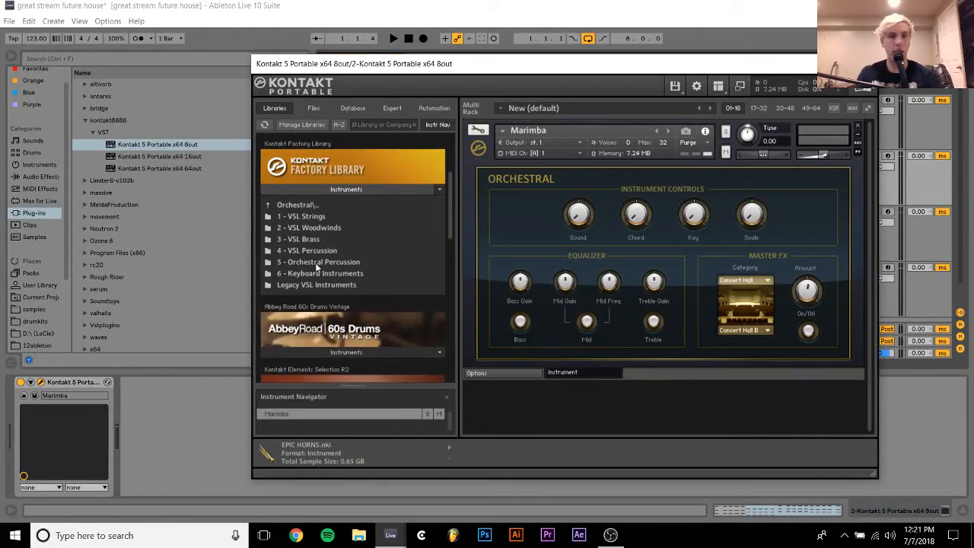
left_click(292, 205)
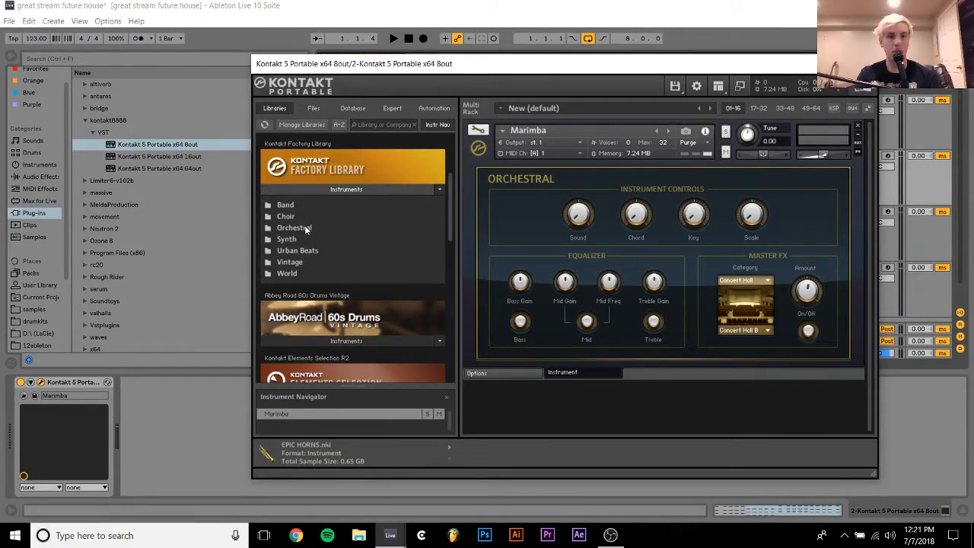
left_click(297, 272)
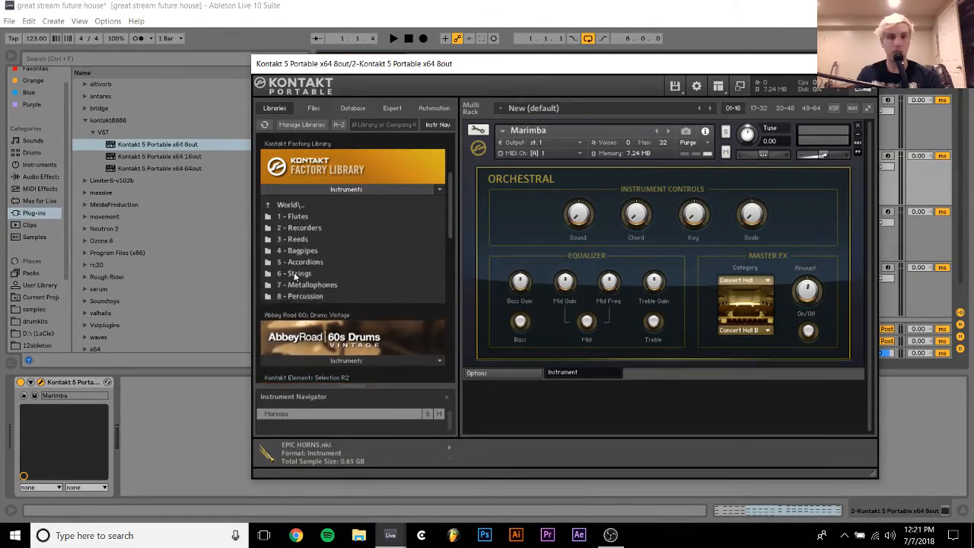
left_click(314, 285)
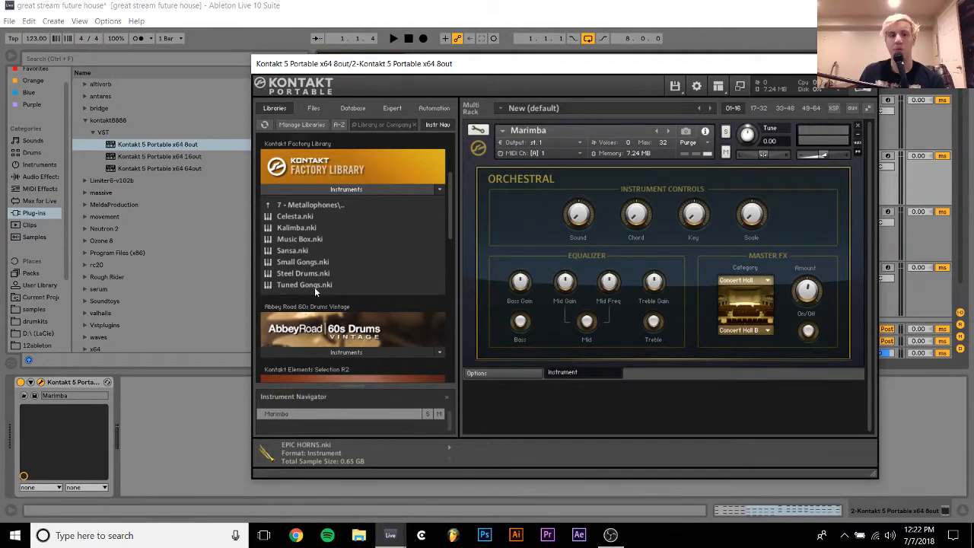
Replace the Marimba with Kalimba.nki on the duplicated track and play the chords
left_click(315, 286)
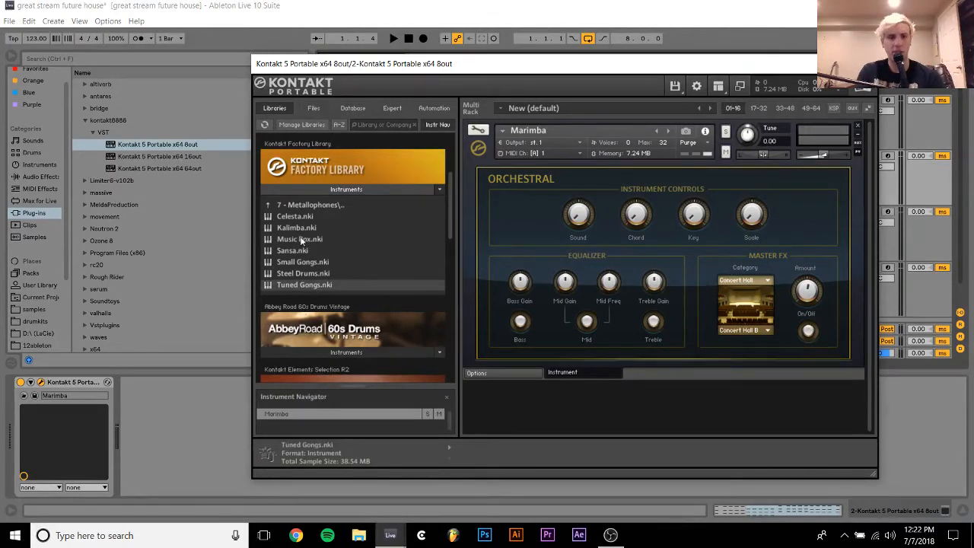
left_click(294, 230)
left_click_drag(415, 222, 525, 218)
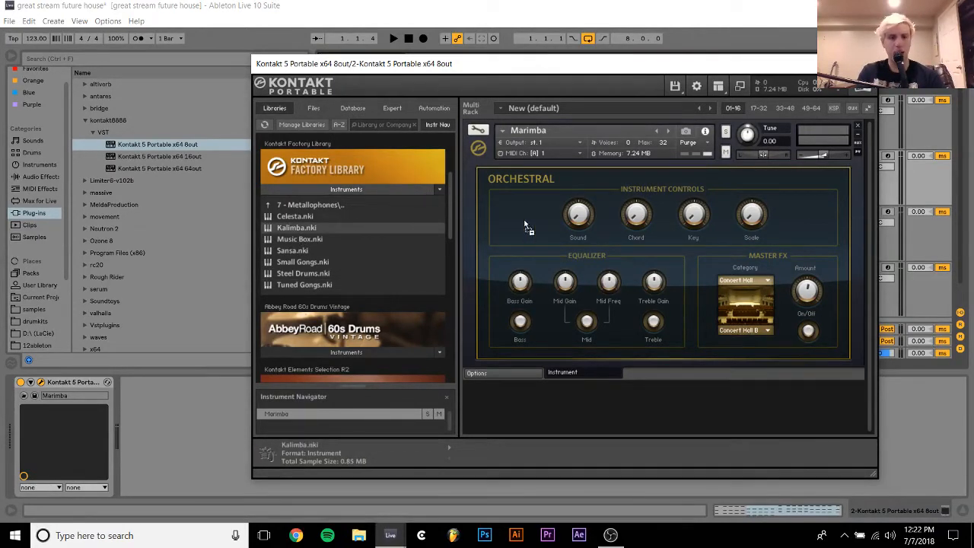
key("space")
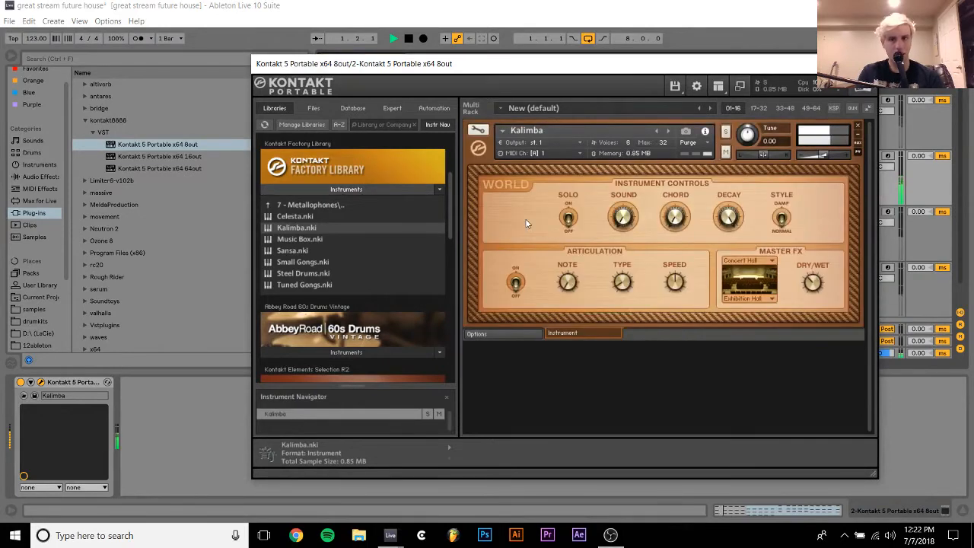
key("space")
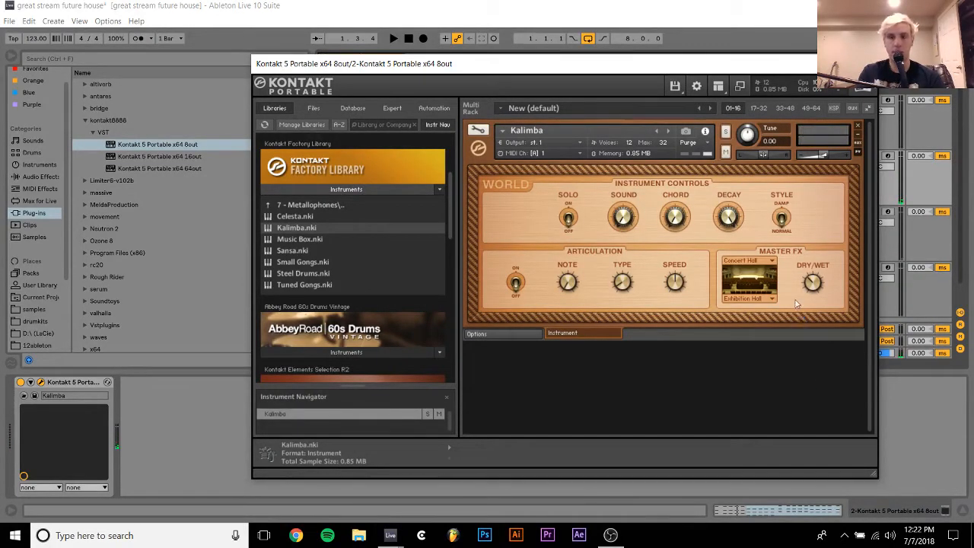
key("space")
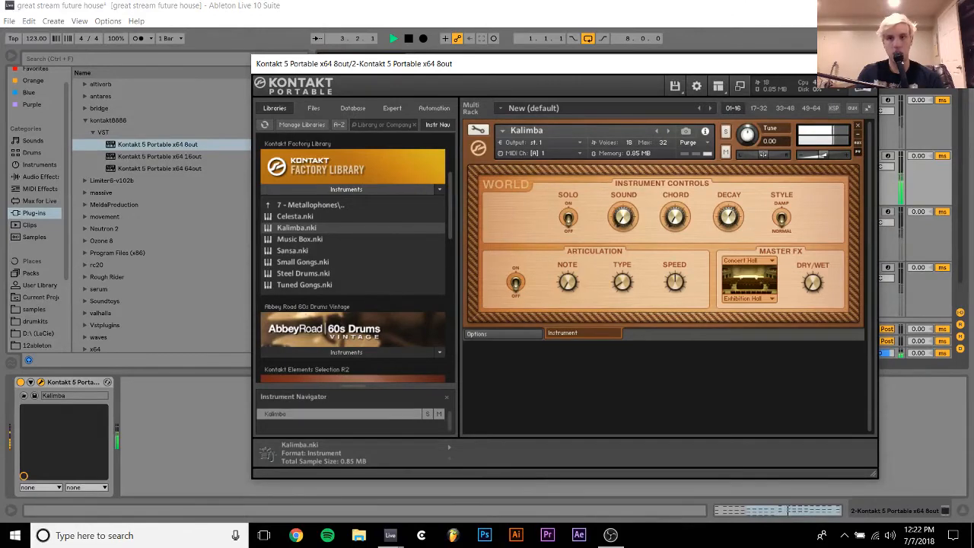
Close Kontakt, set the kalimba track's volume to -4.4 dB and solo the marimba track along with it
left_click(865, 64)
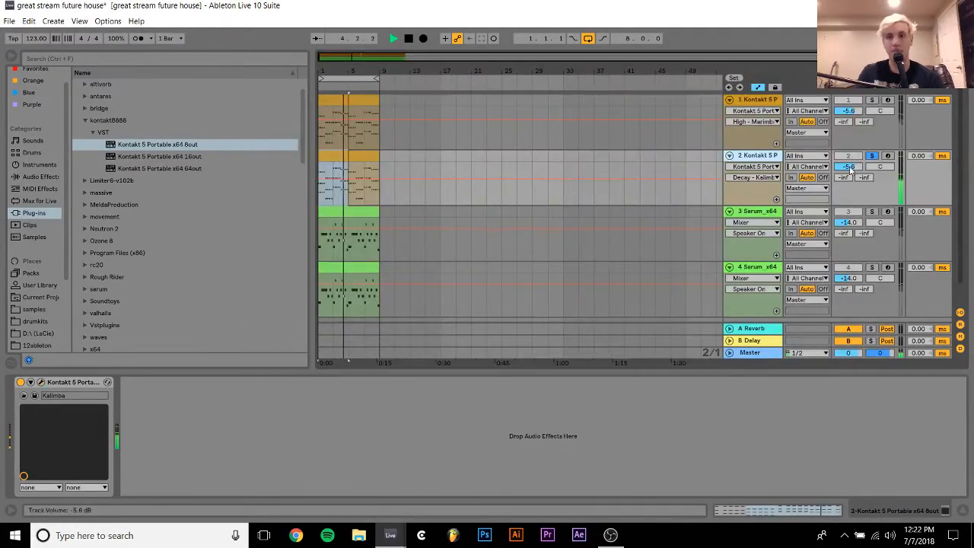
left_click_drag(852, 166, 851, 160)
left_click(872, 101)
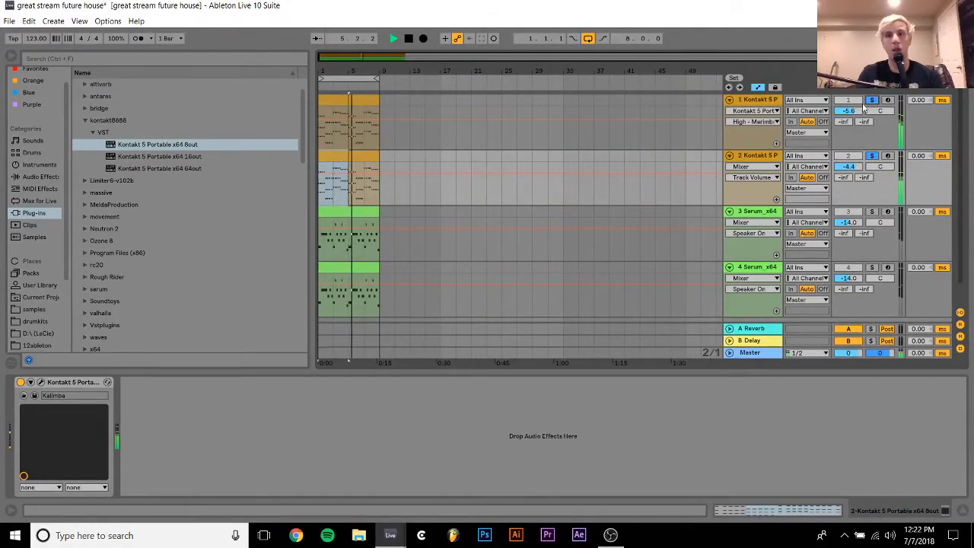
Move the last chord in the first kalimba clip one sixteenth earlier, to 4.4.1, and return to the arrangement
left_click(335, 158)
double_click(335, 158)
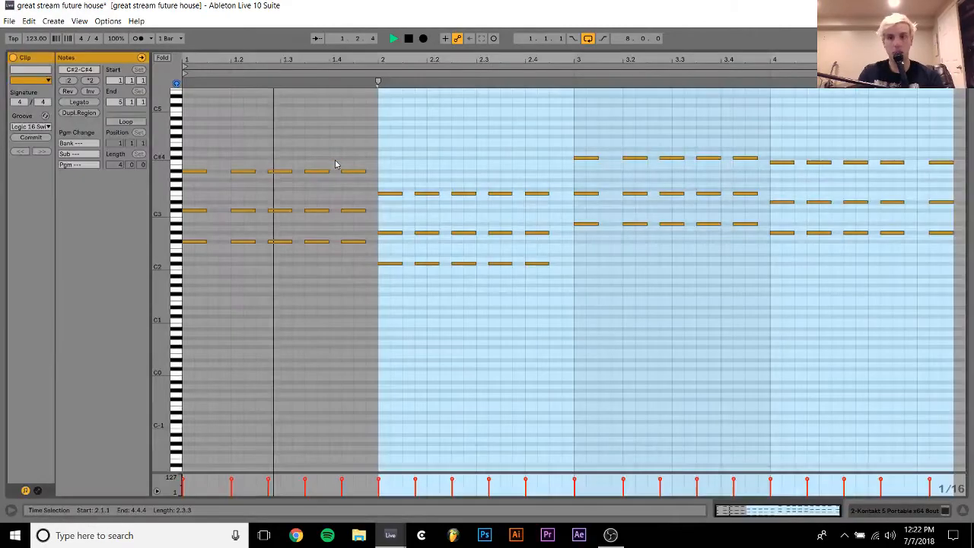
left_click_drag(935, 132, 951, 278)
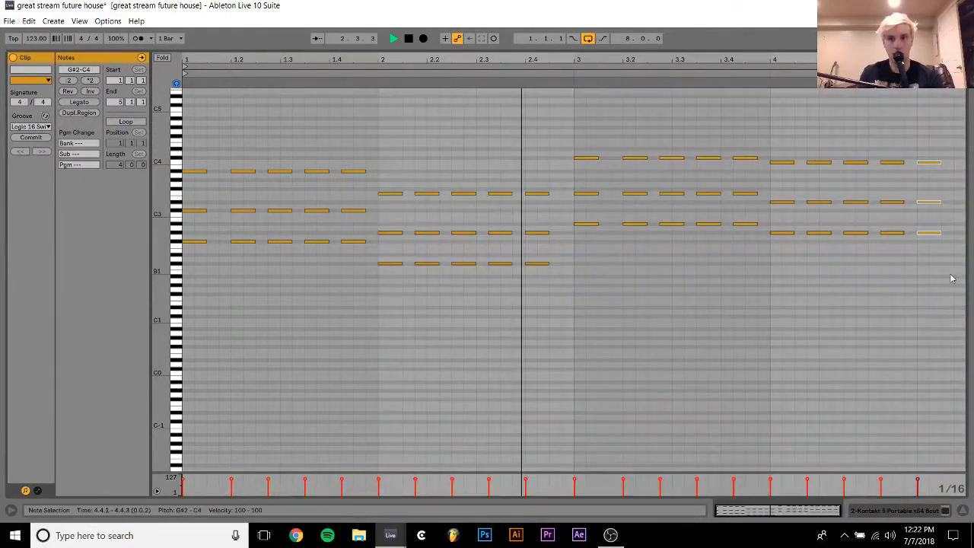
left_click(916, 510)
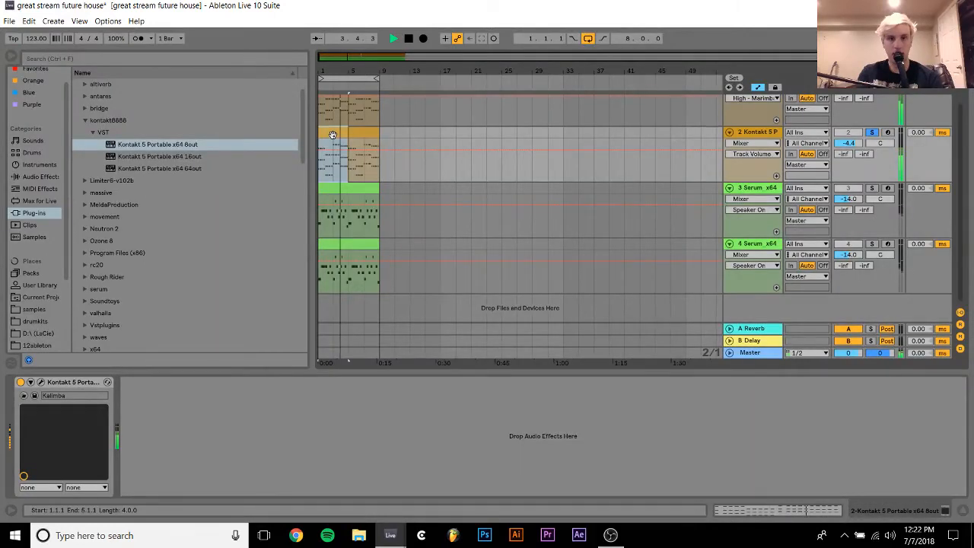
Select both Kontakt tracks' chord clips across bars 1 to 9, clear the solos and play all tracks together
left_click(322, 119)
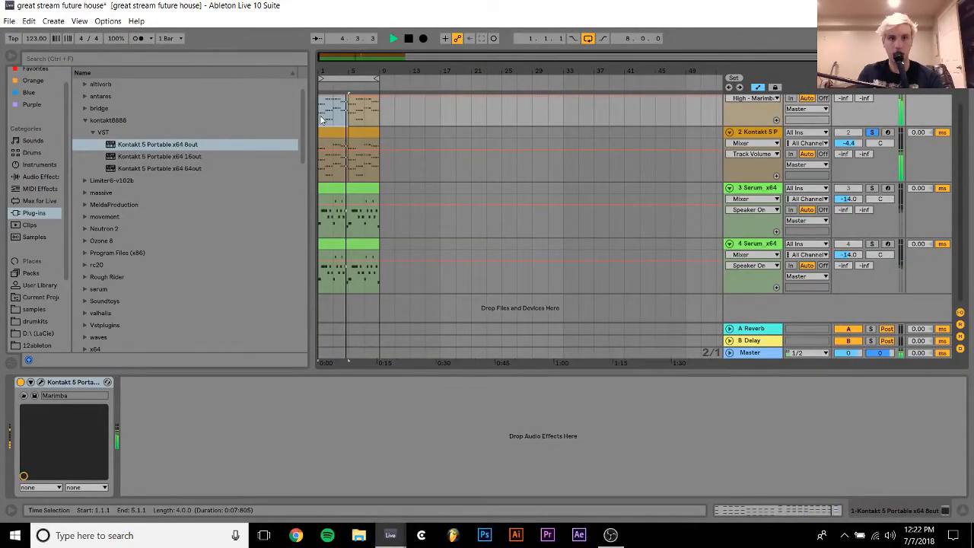
left_click(852, 139)
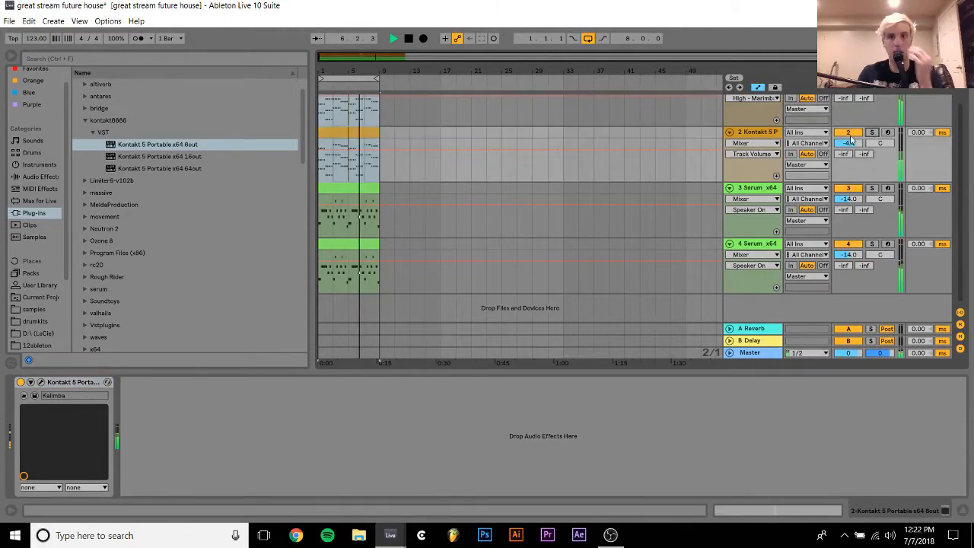
left_click(791, 170)
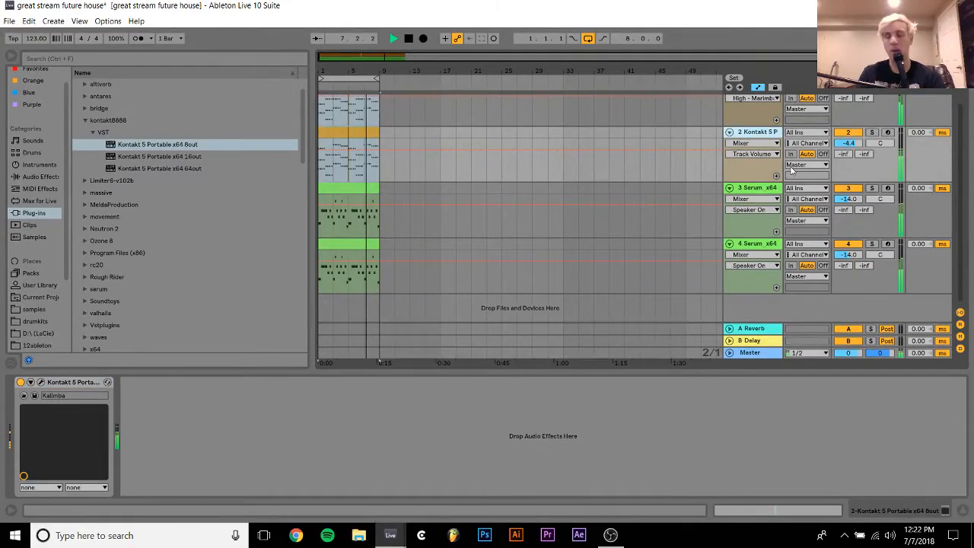
key("space")
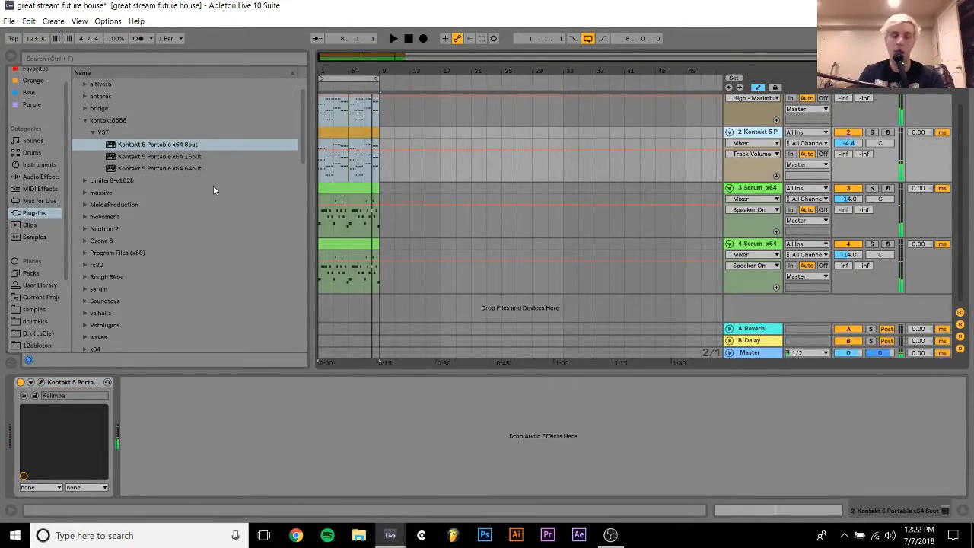
Open the first kalimba chord clip to check its notes and return to the arrangement
double_click(328, 121)
left_click(34, 137)
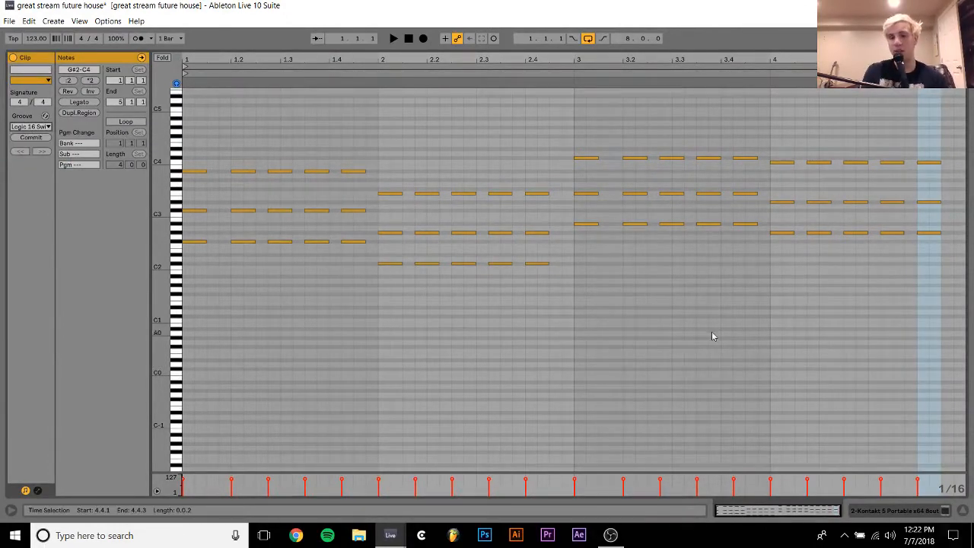
left_click(898, 510)
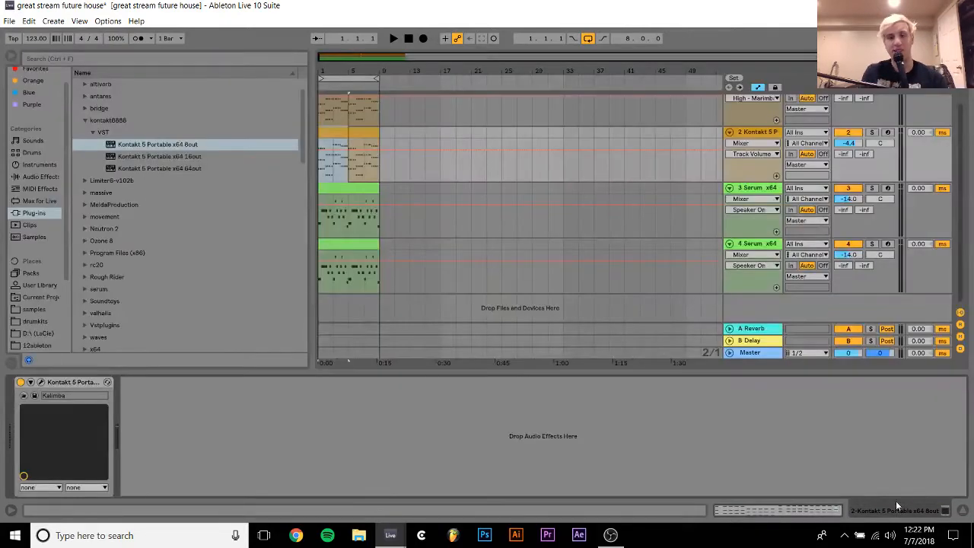
Browse the samples folder and the Splice sample packs for sounds to add to the arrangement
left_click(746, 190)
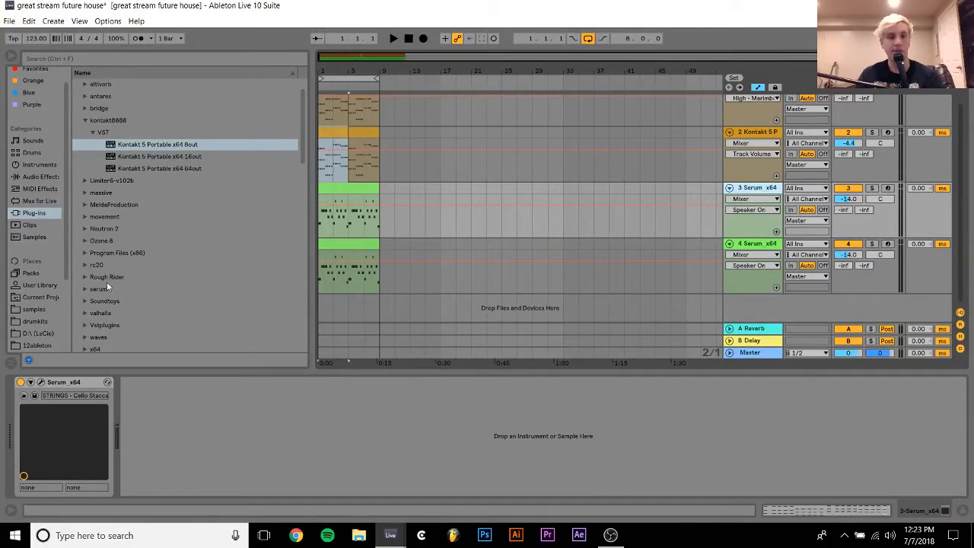
left_click(32, 310)
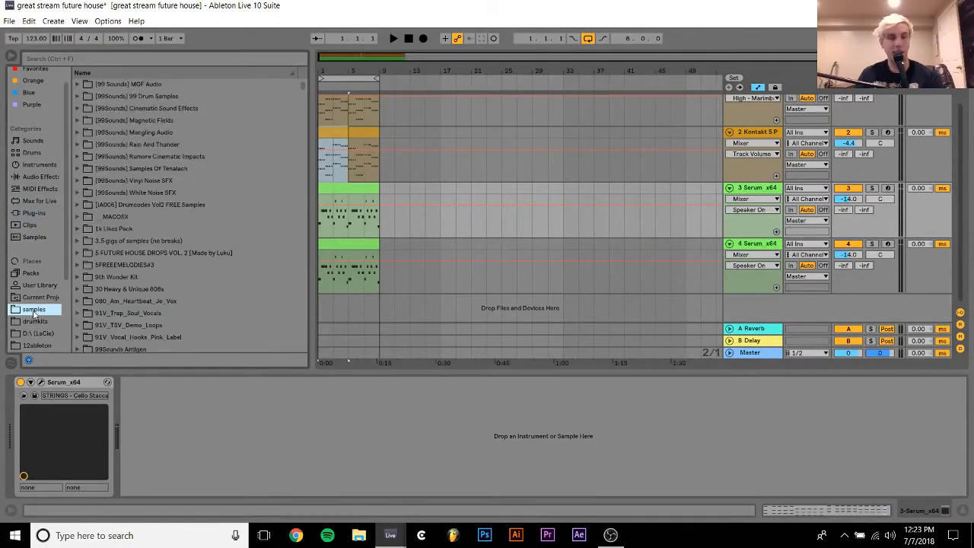
scroll(33, 318, "down", 4)
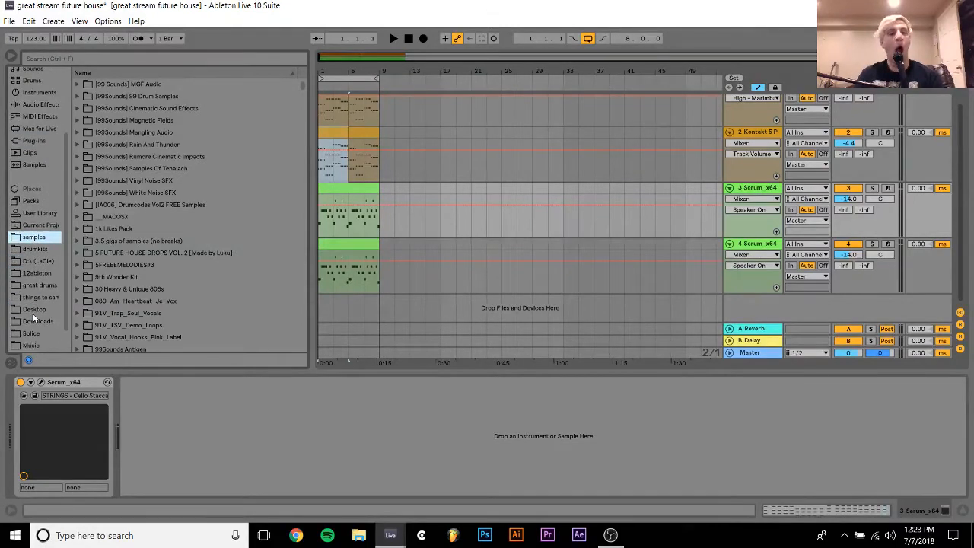
left_click(32, 310)
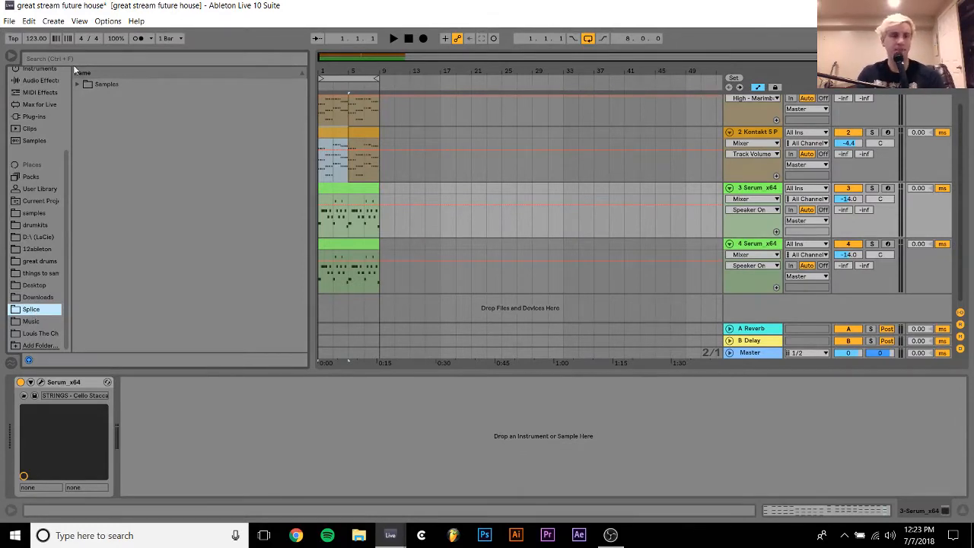
left_click(78, 84)
left_click(86, 96)
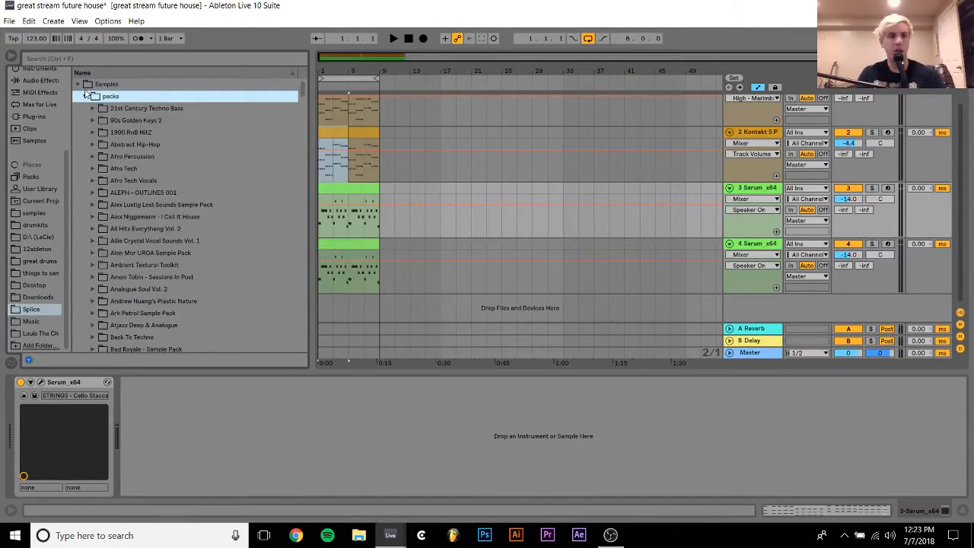
scroll(208, 297, "down", 5)
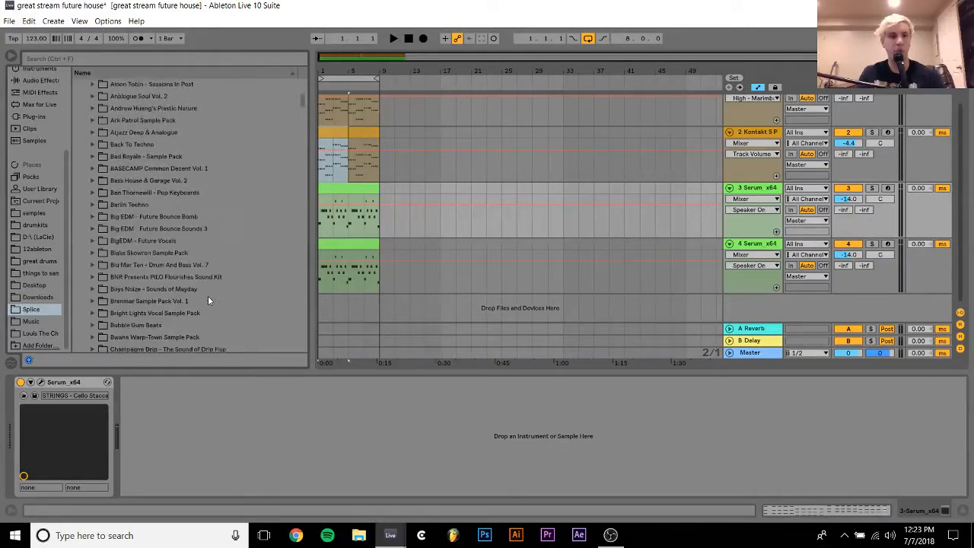
scroll(207, 296, "down", 6)
left_click(625, 258)
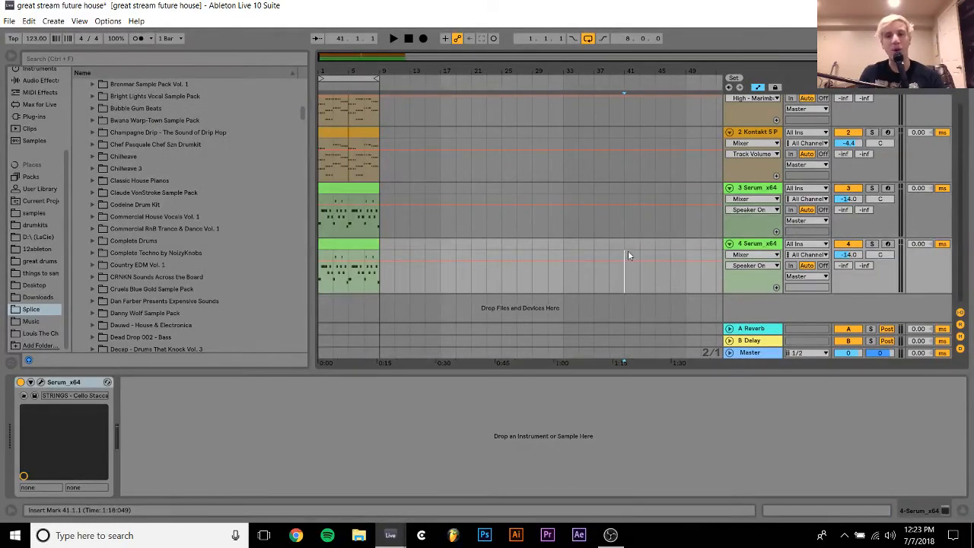
left_click(348, 243)
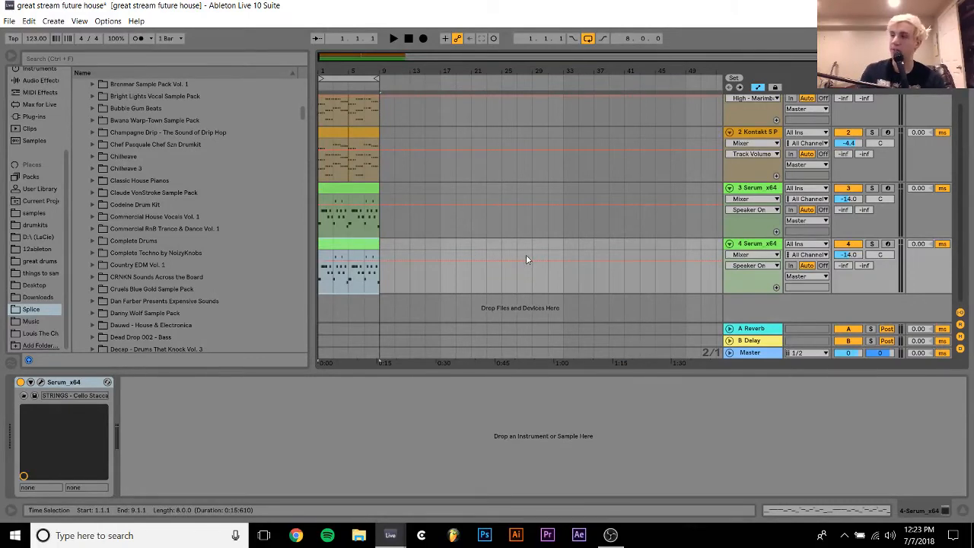
Duplicate the kalimba track and solo the copy
left_click(747, 133)
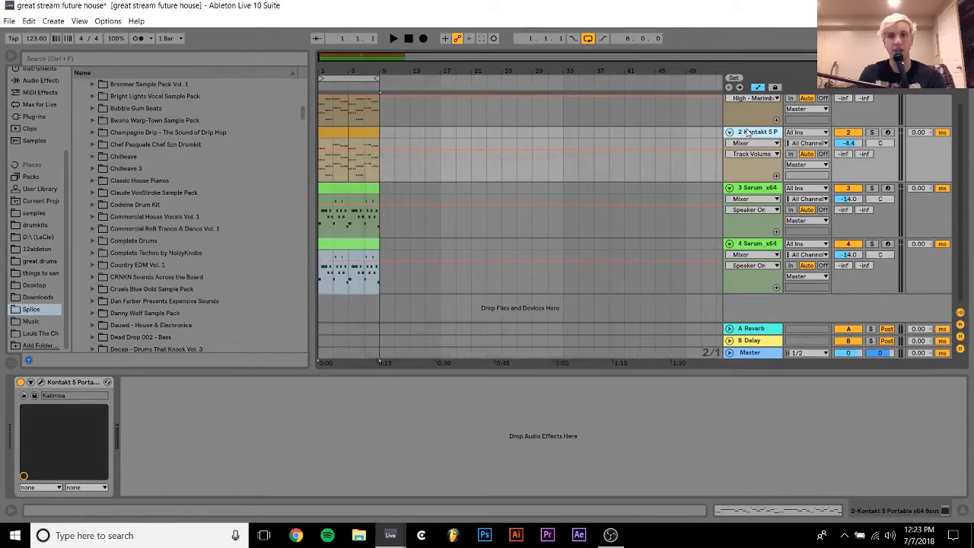
key("ctrl+d")
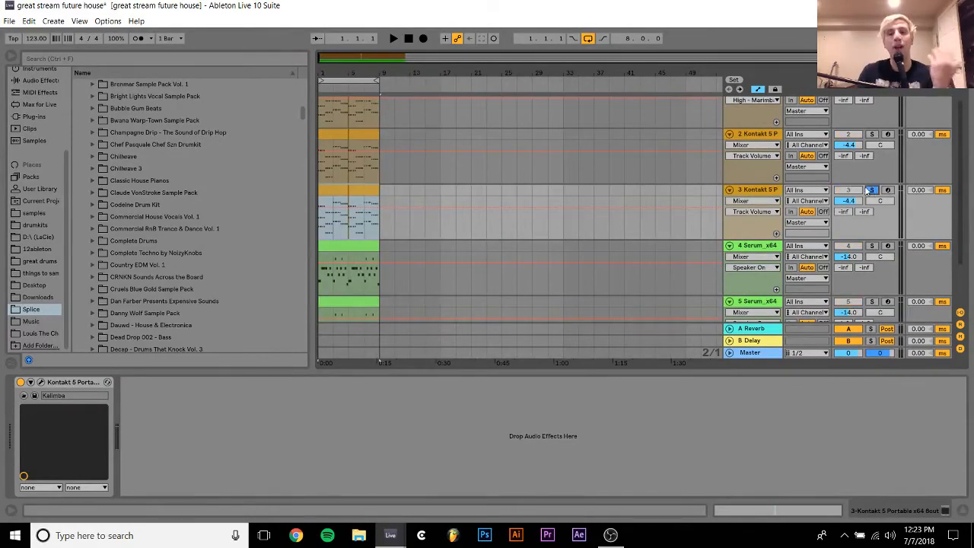
Delete the upper two notes of every chord in the copied track's first clip and select the remaining lowest notes
double_click(337, 191)
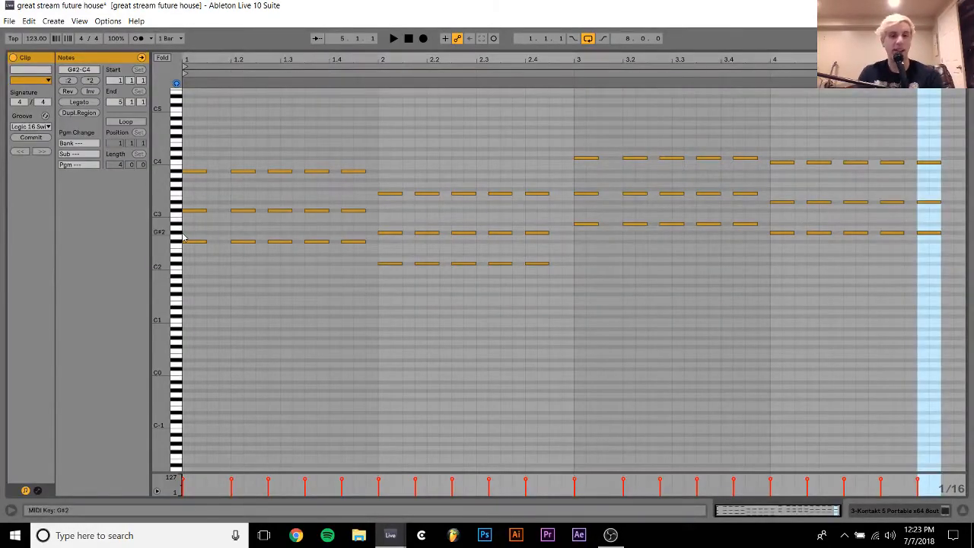
left_click(191, 237)
left_click_drag(184, 236, 539, 120)
left_click_drag(579, 213, 965, 87)
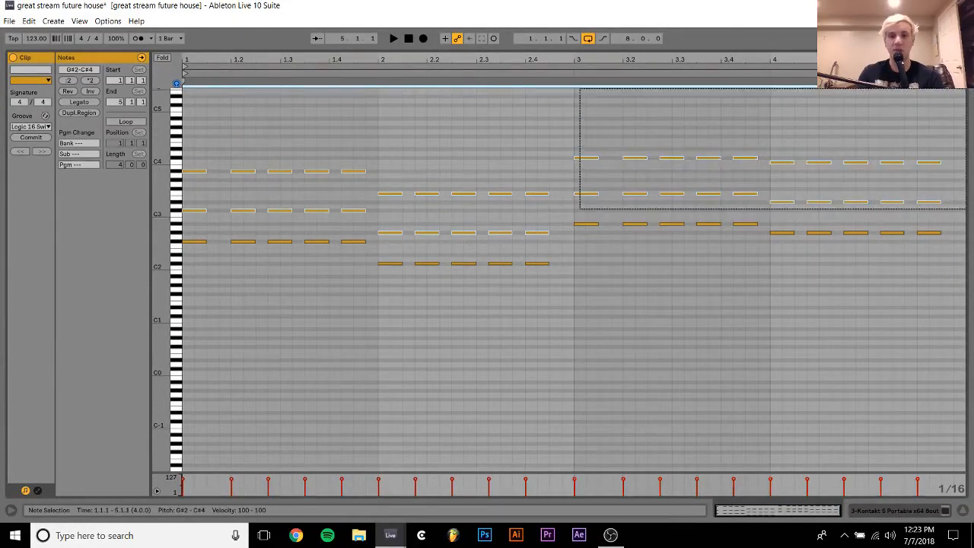
key("Delete")
key("ctrl+a")
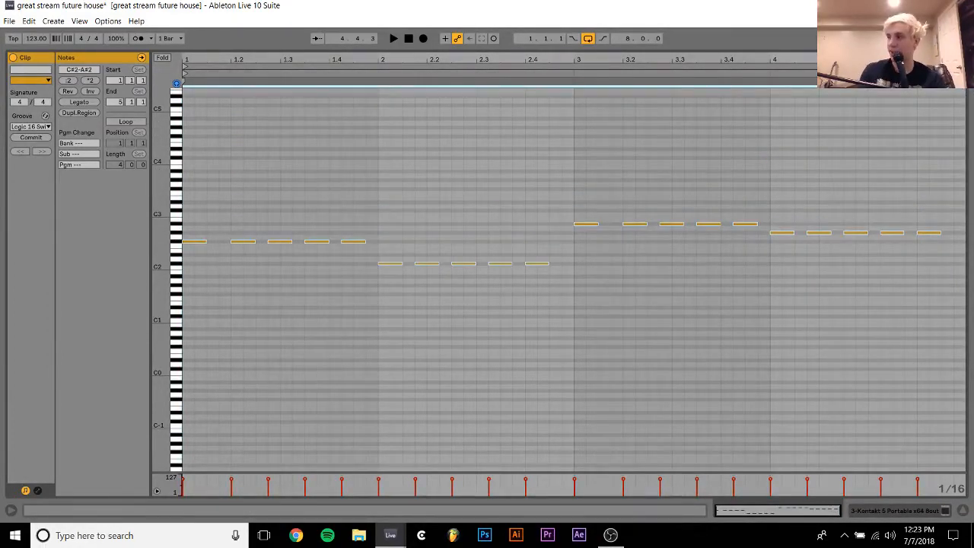
Try the selected bass notes one octave lower and play them back before restoring their pitch
key("shift+Down")
key("space")
key("shift+Up")
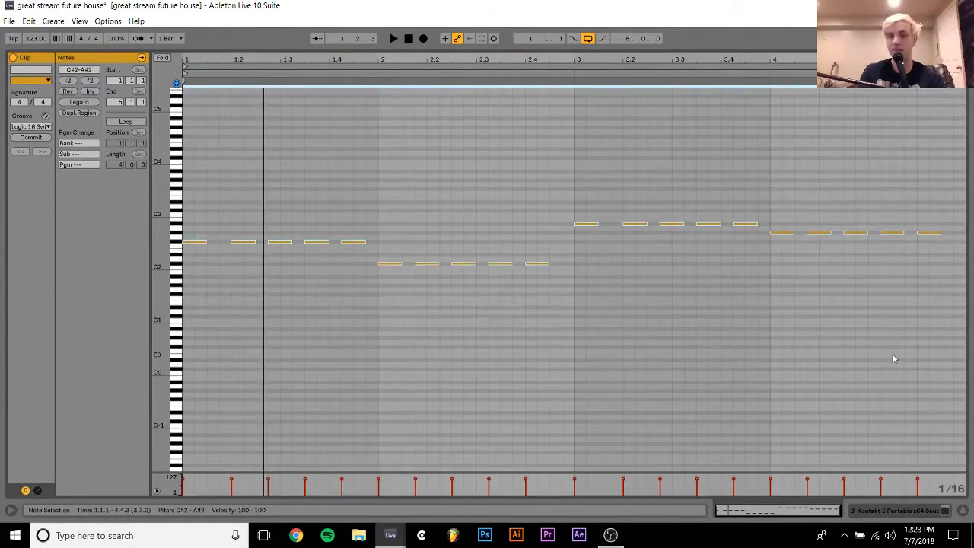
key("space")
Return to the arrangement and duplicate the copied track's bass-note clip over its second clip at bar 5
left_click(922, 512)
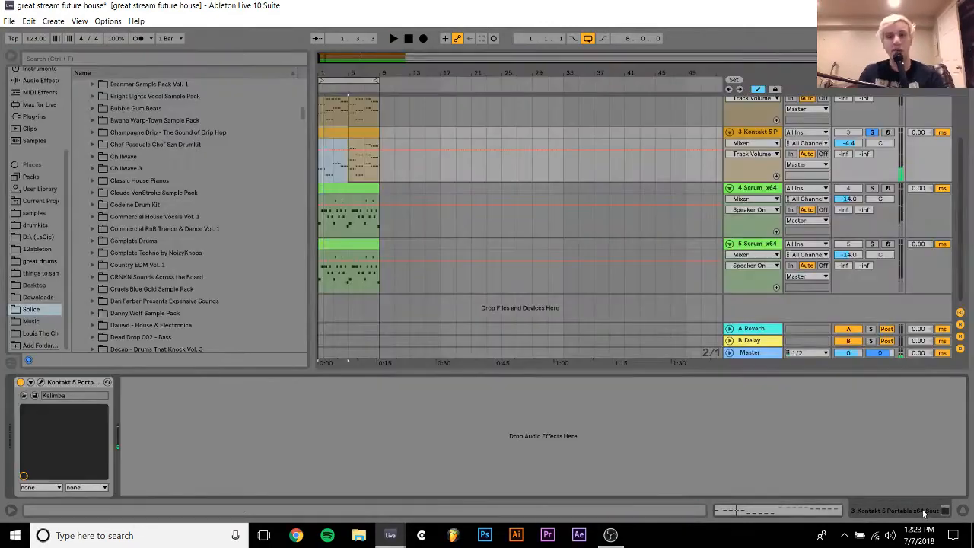
left_click(331, 135)
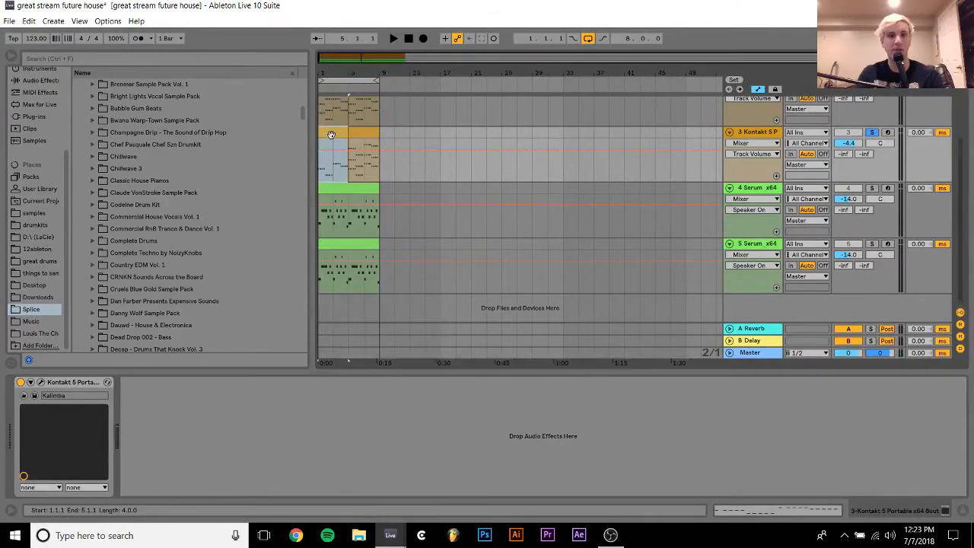
key("ctrl+d")
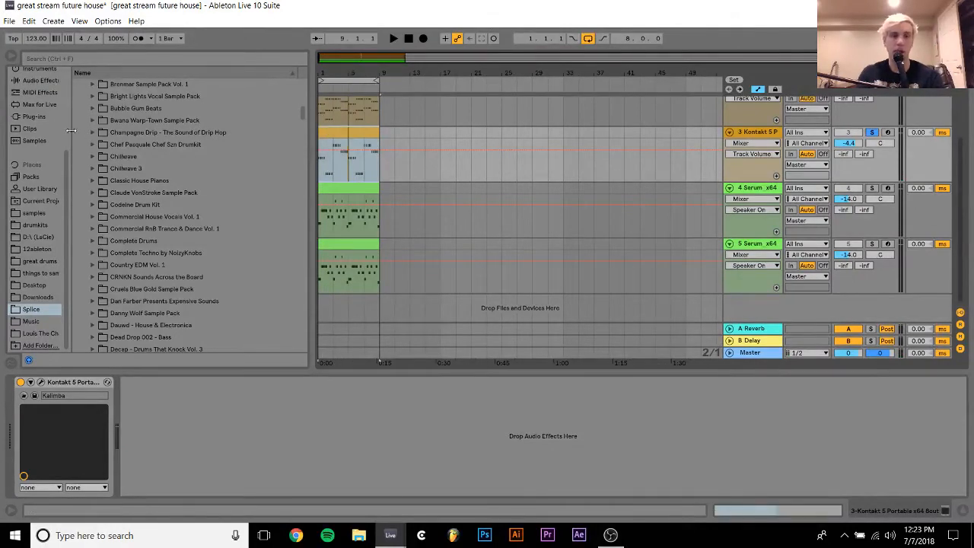
Load the Massive synth on the bass-note track in place of Kontakt
left_click(34, 116)
left_click(159, 144)
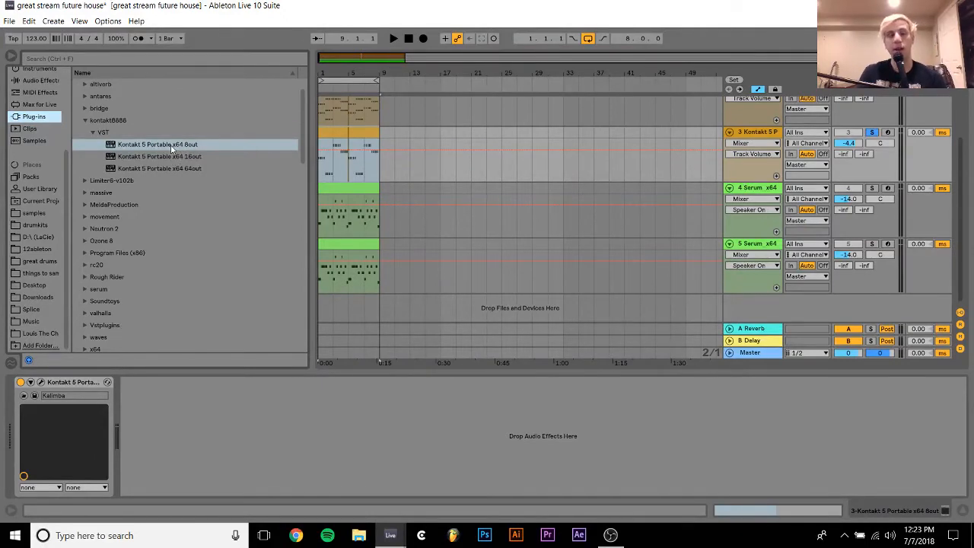
scroll(172, 149, "down", 3)
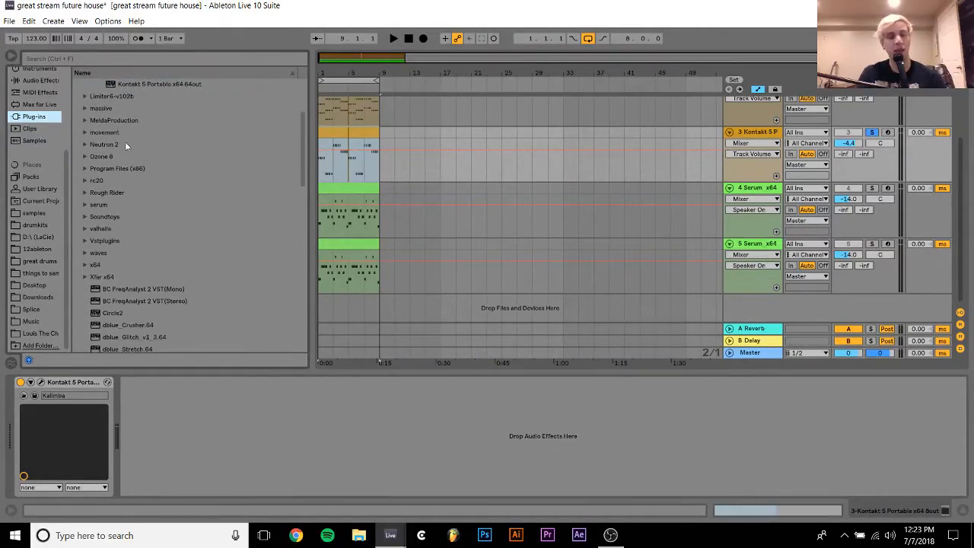
left_click(84, 108)
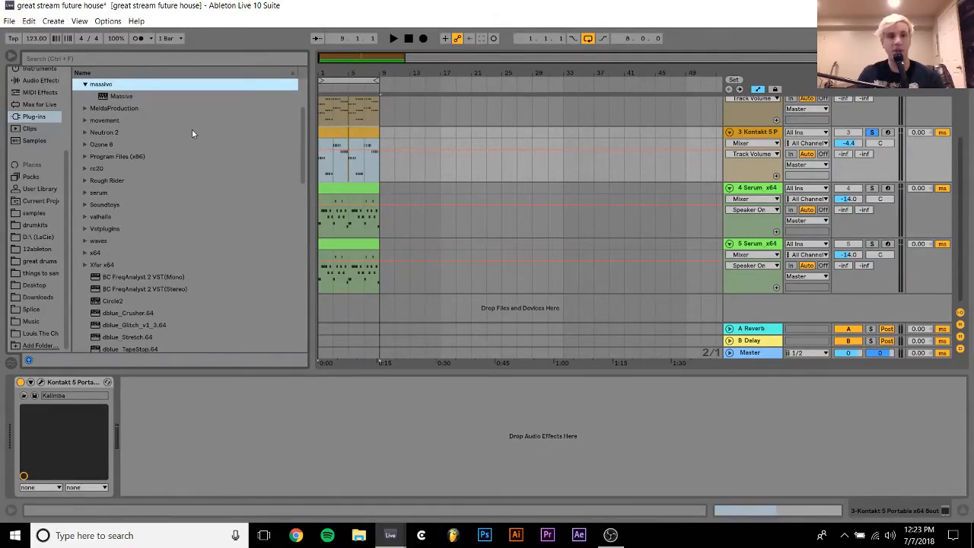
left_click(122, 97)
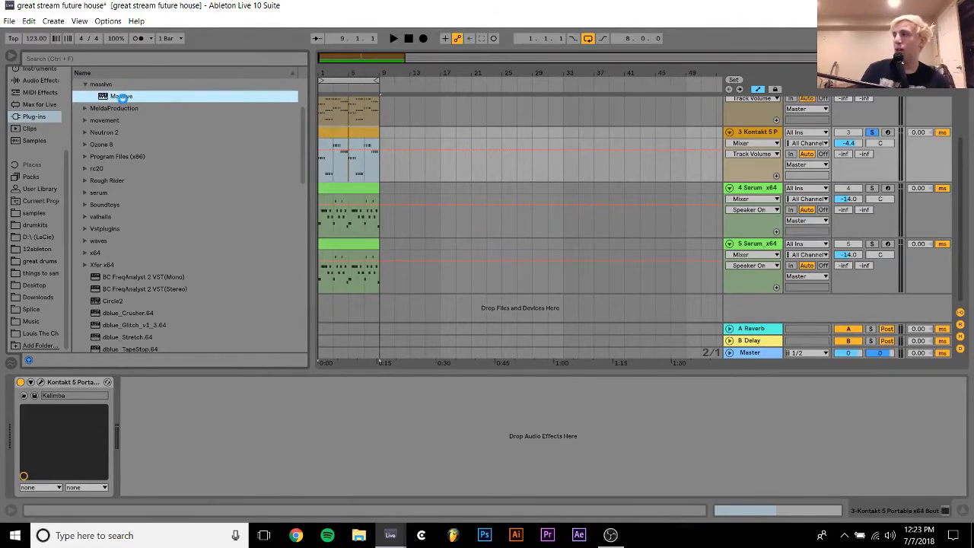
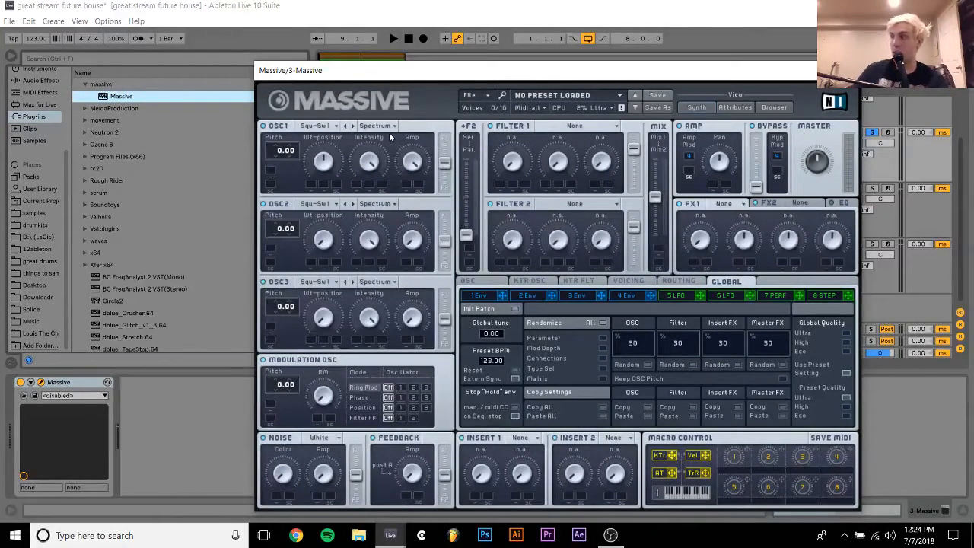
Load the recently used EDX Bass preset in Massive and close the plug-in window
left_click(476, 96)
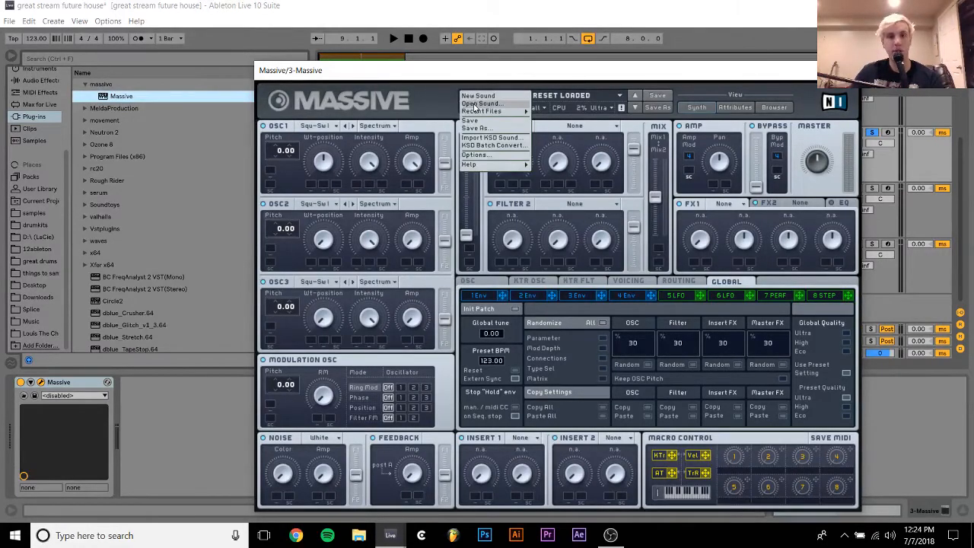
mouse_move(513, 112)
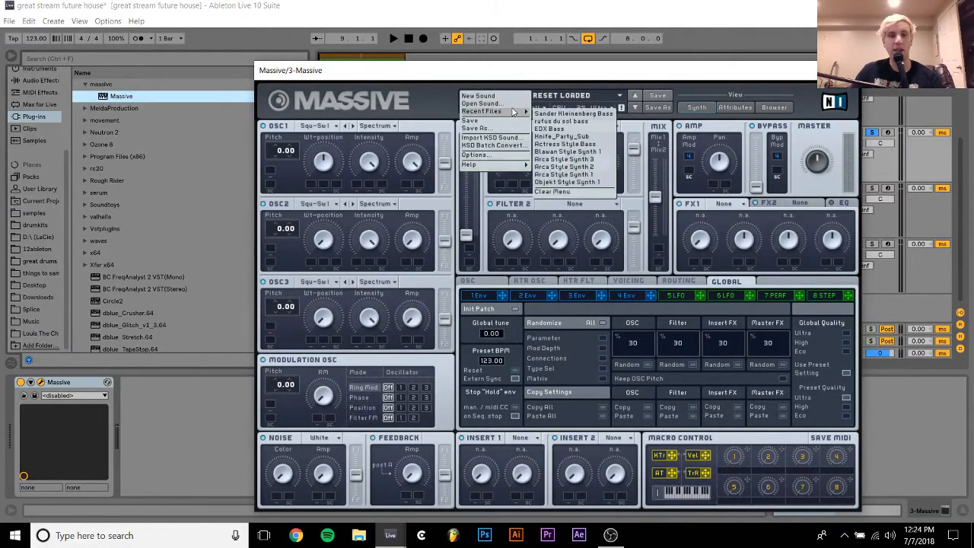
left_click(559, 129)
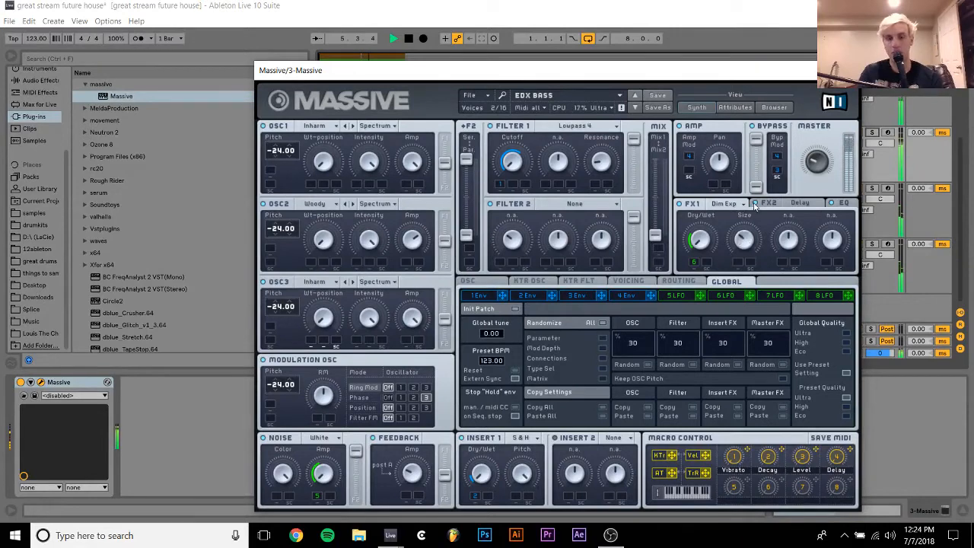
left_click(844, 70)
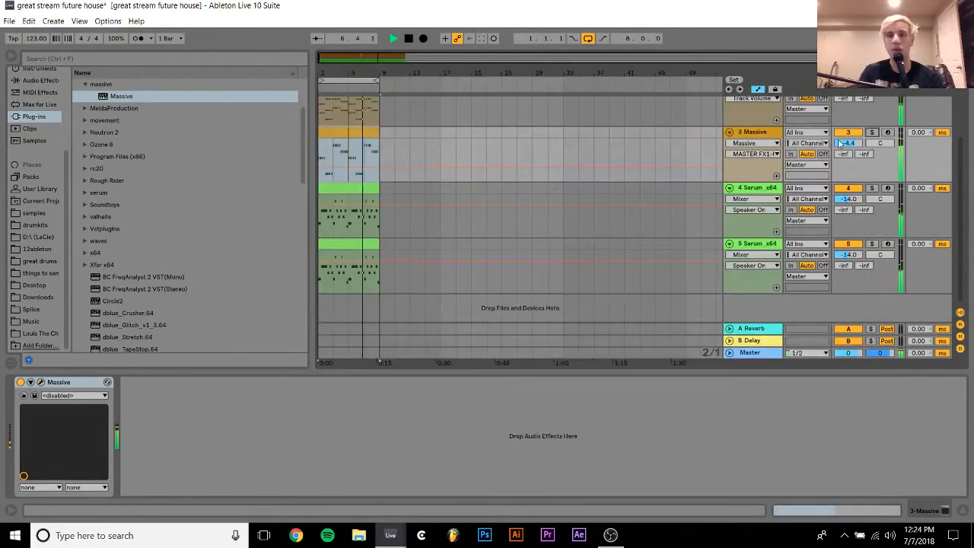
Balance the Massive bass against the other tracks, soloing it briefly, and set its volume to -17.4 dB
scroll(837, 145, "up", 2)
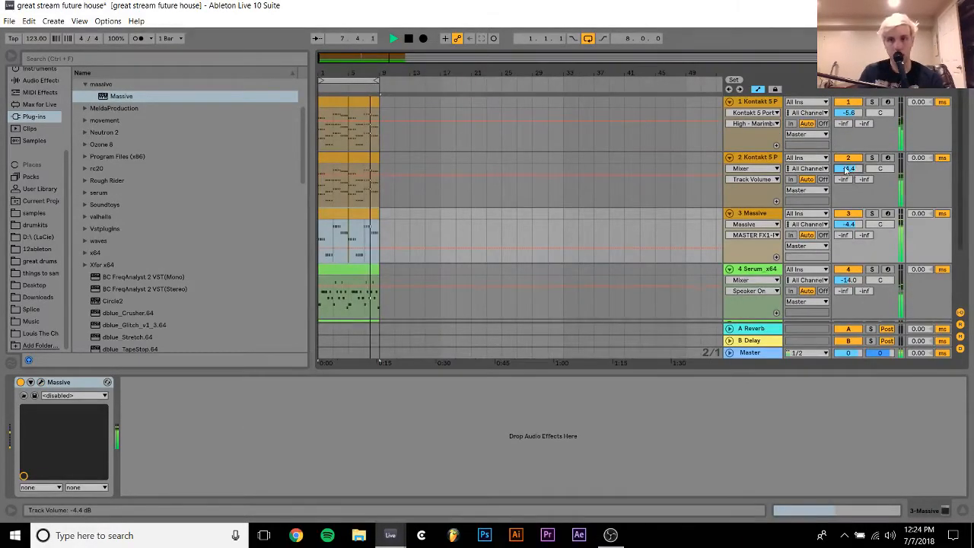
left_click(848, 225)
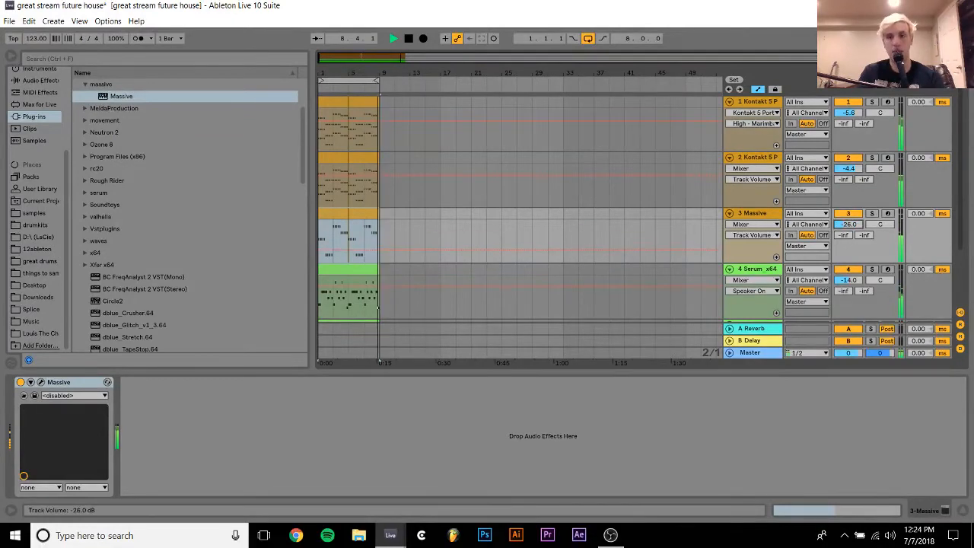
left_click_drag(844, 224, 844, 274)
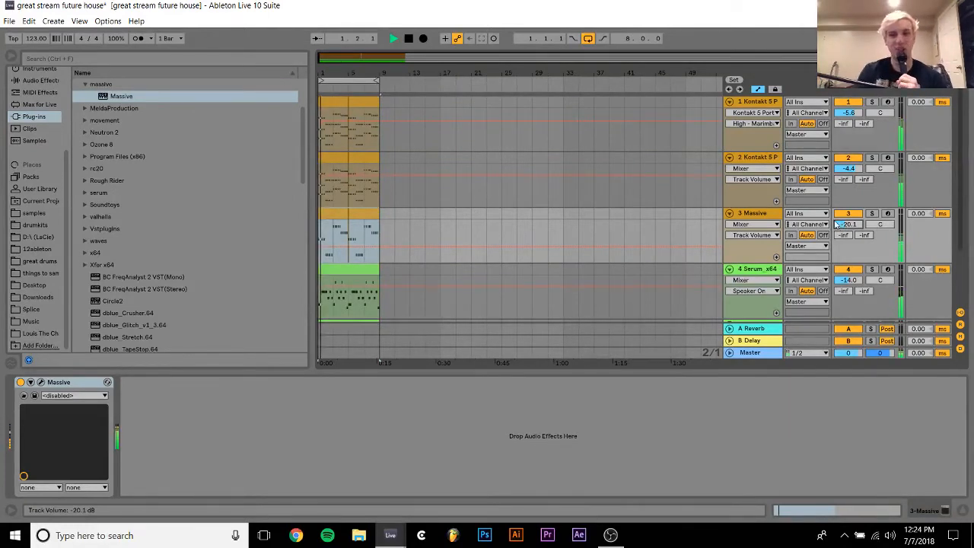
left_click(768, 213)
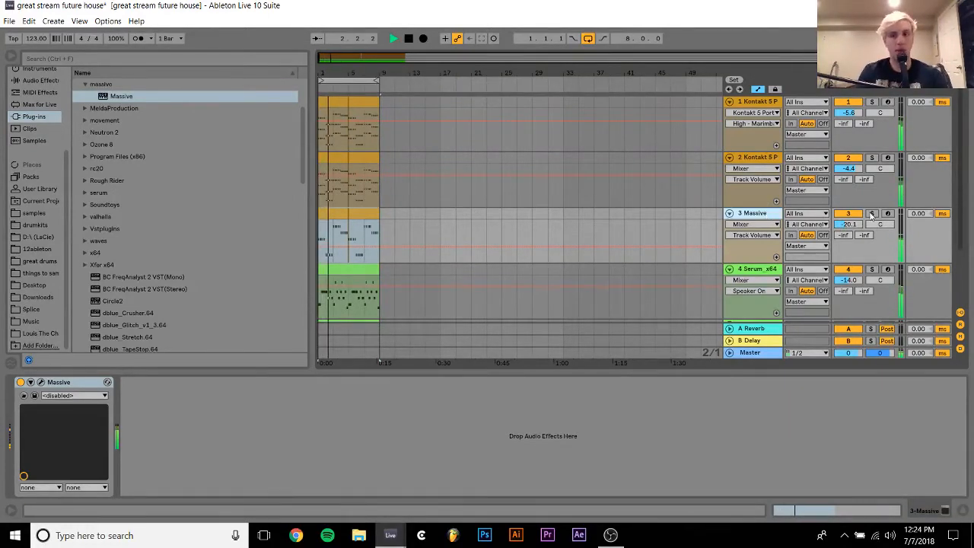
left_click(871, 214)
left_click_drag(849, 225, 849, 215)
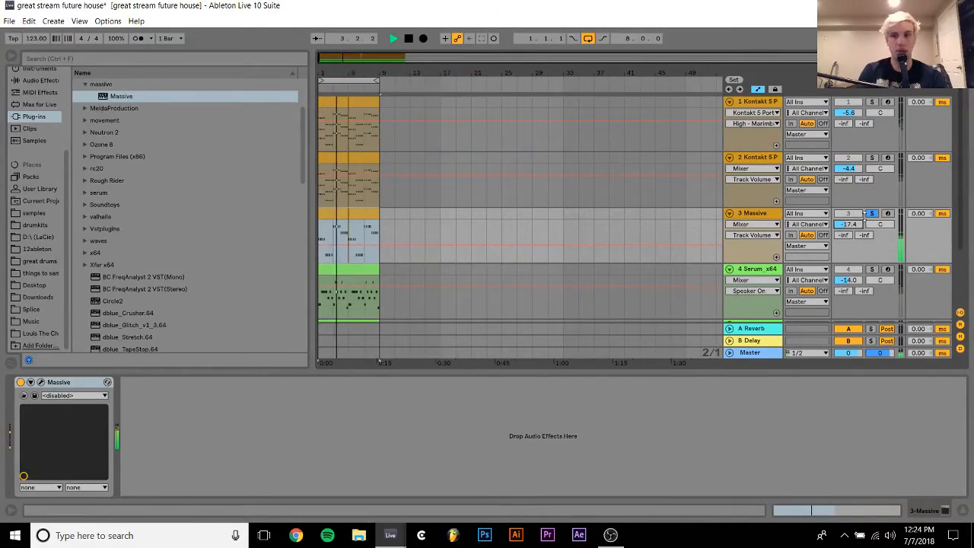
left_click(872, 213)
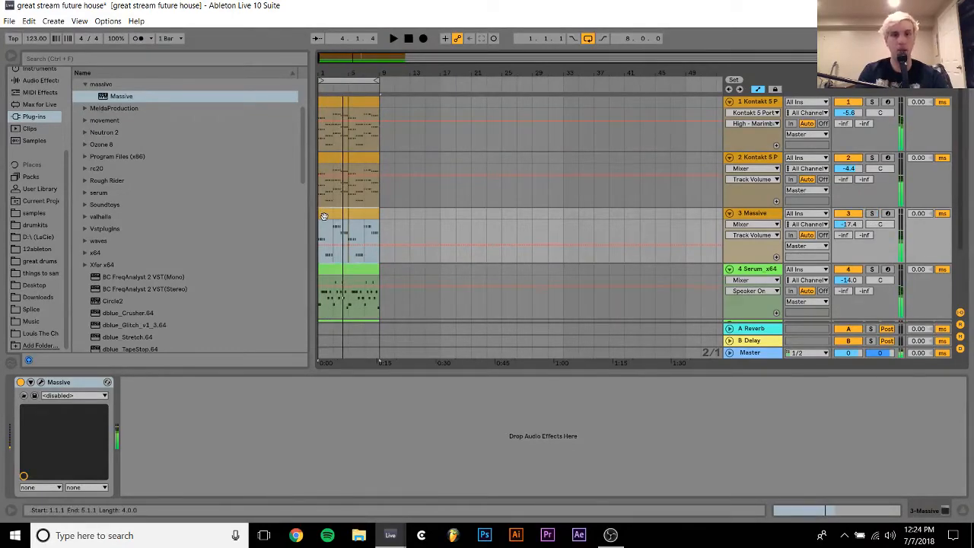
Make the notes in the first Massive clip legato and repeat the clip over bars 5 to 8
double_click(327, 213)
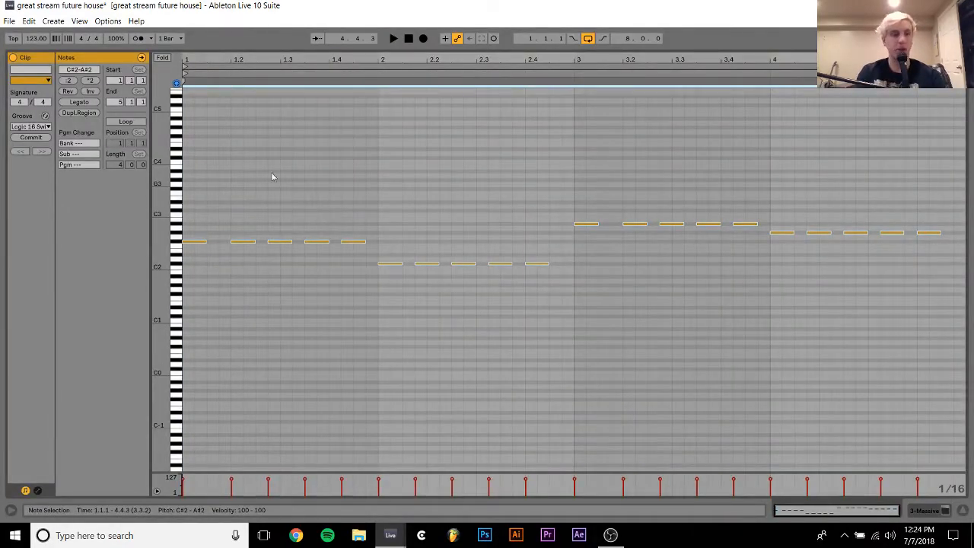
left_click(82, 102)
key("space")
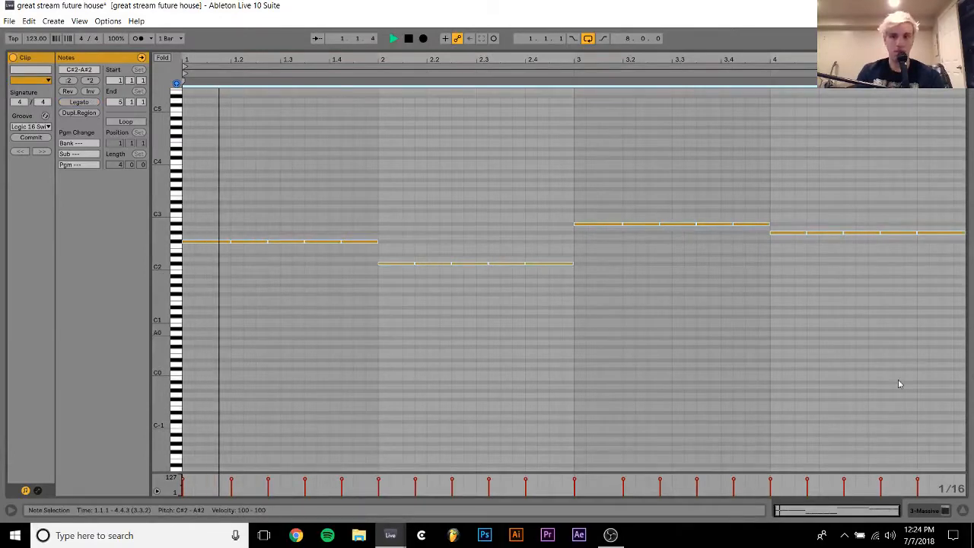
left_click(943, 511)
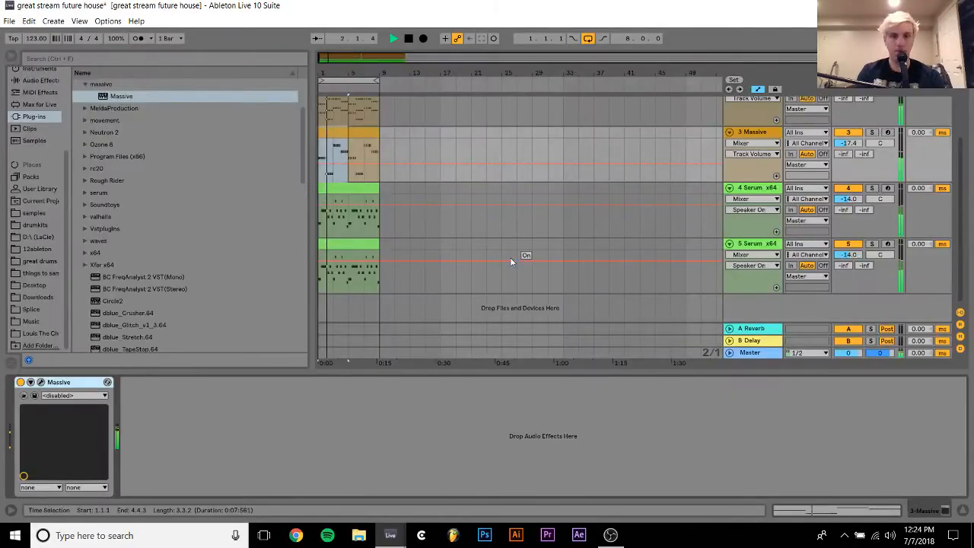
scroll(510, 258, "up", 1)
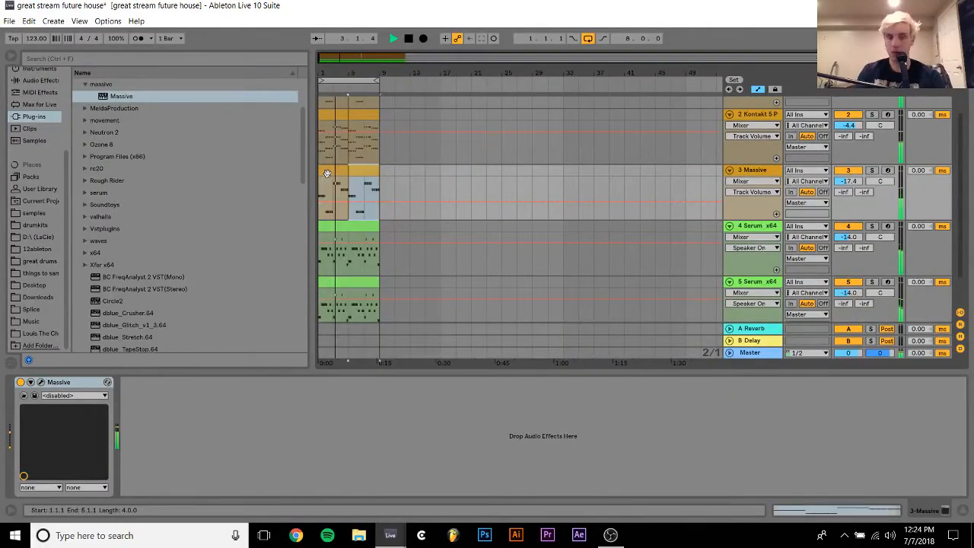
Make all chord notes in the first kalimba clip legato, play them back and return to the arrangement
left_click(334, 112)
double_click(334, 112)
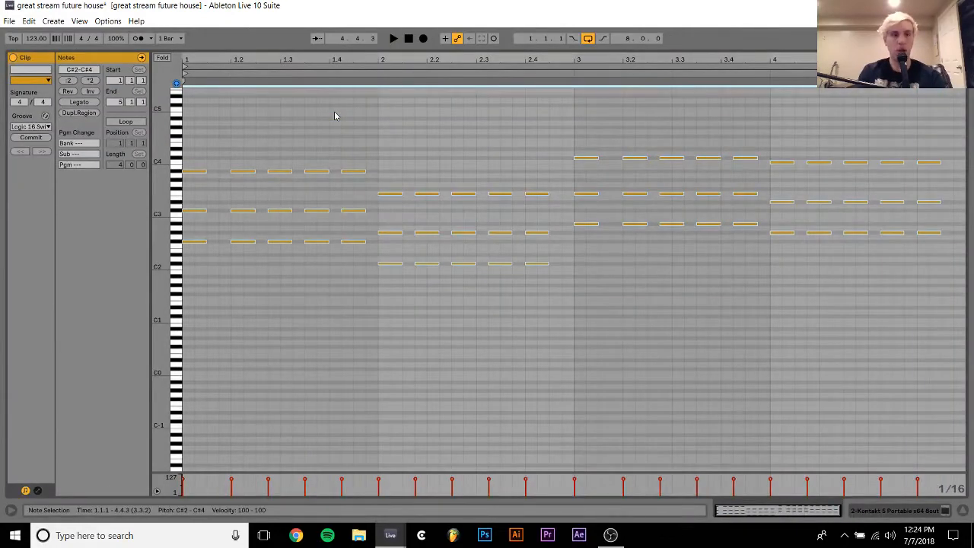
left_click(79, 101)
key("space")
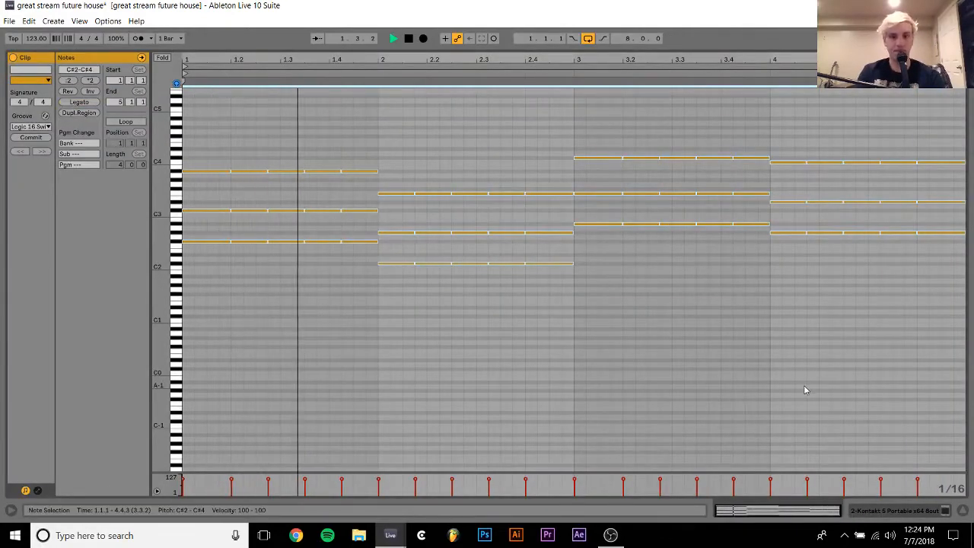
left_click(927, 513)
scroll(478, 244, "up", 2)
key("space")
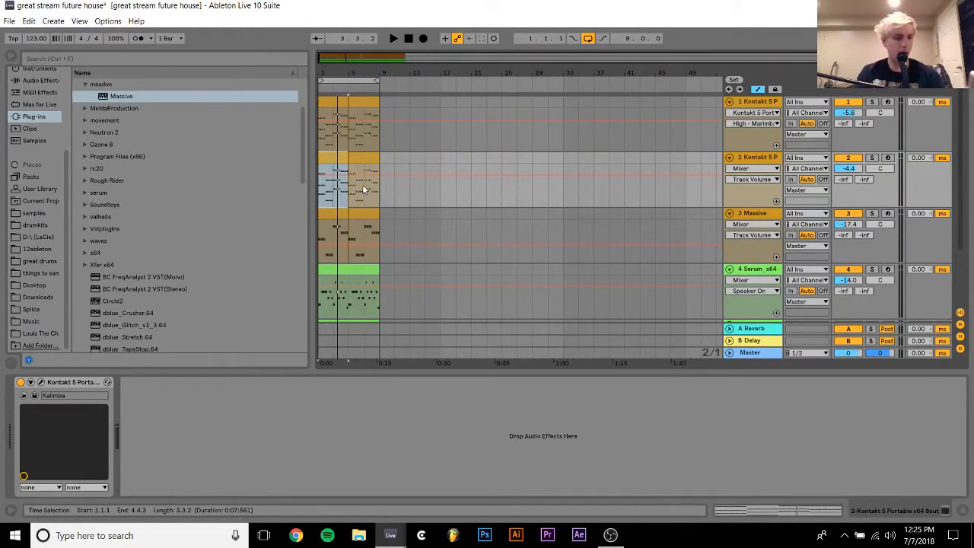
Play the arrangement from the first kalimba clip and lower the marimba track's volume to about -7.7 dB
left_click(361, 159)
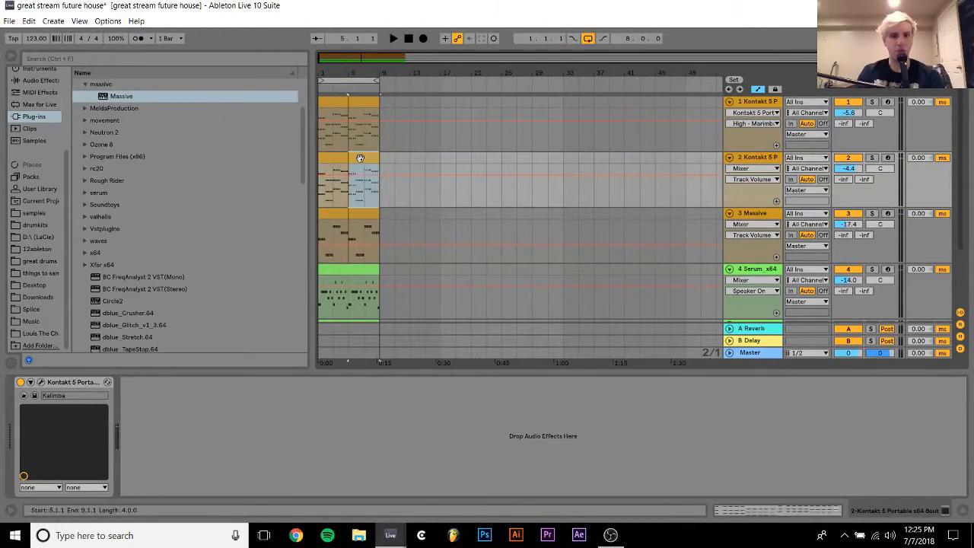
left_click(333, 158)
key("space")
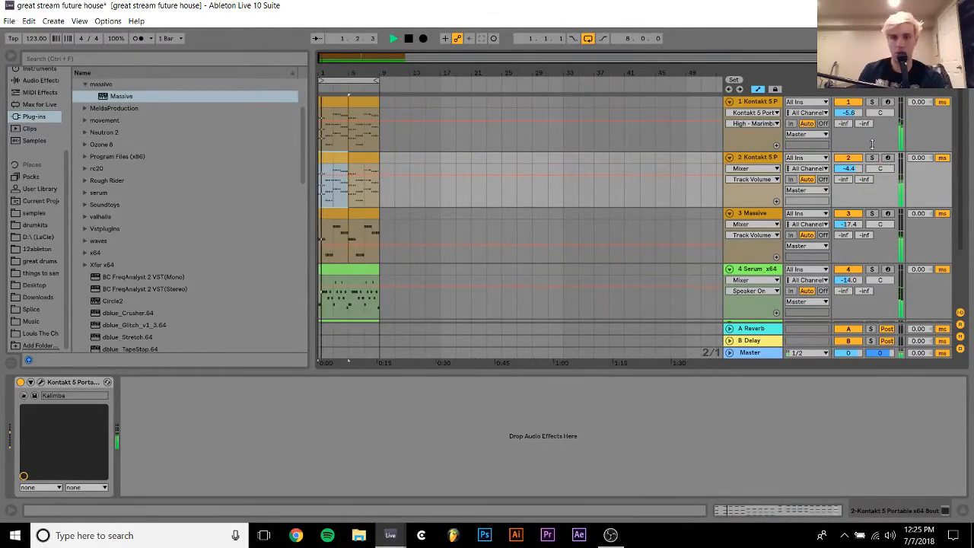
left_click_drag(848, 112, 848, 123)
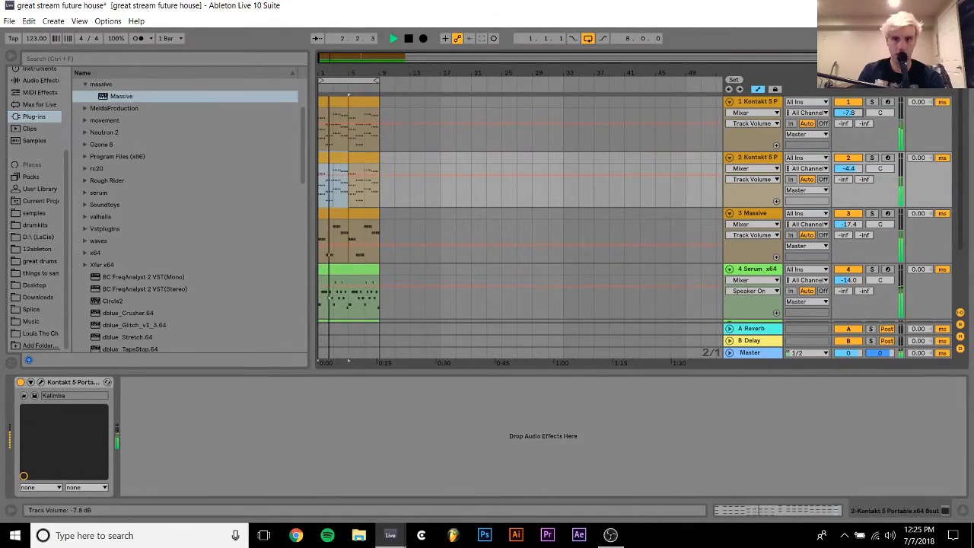
Solo the kalimba track to hear it alone and list the audio effects in the browser
left_click(871, 157)
key("space")
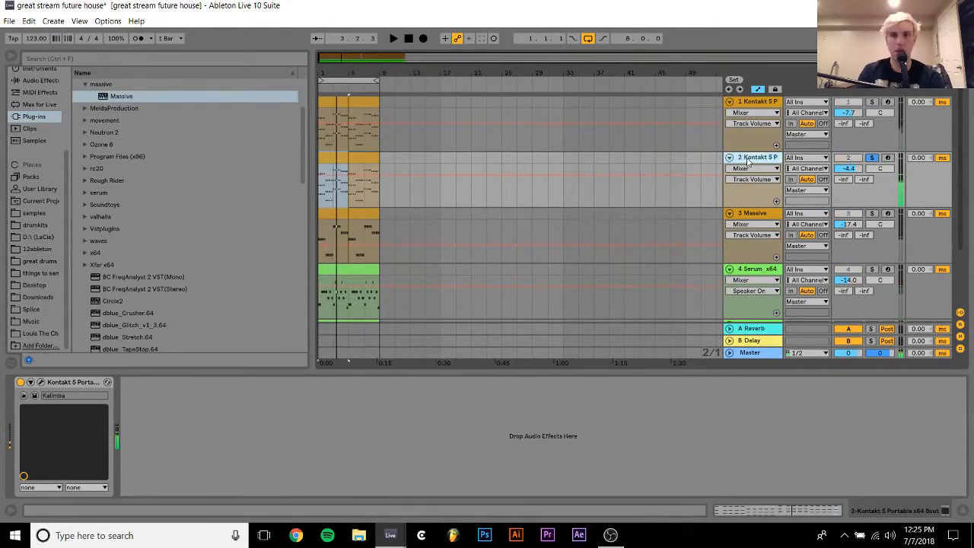
left_click(57, 80)
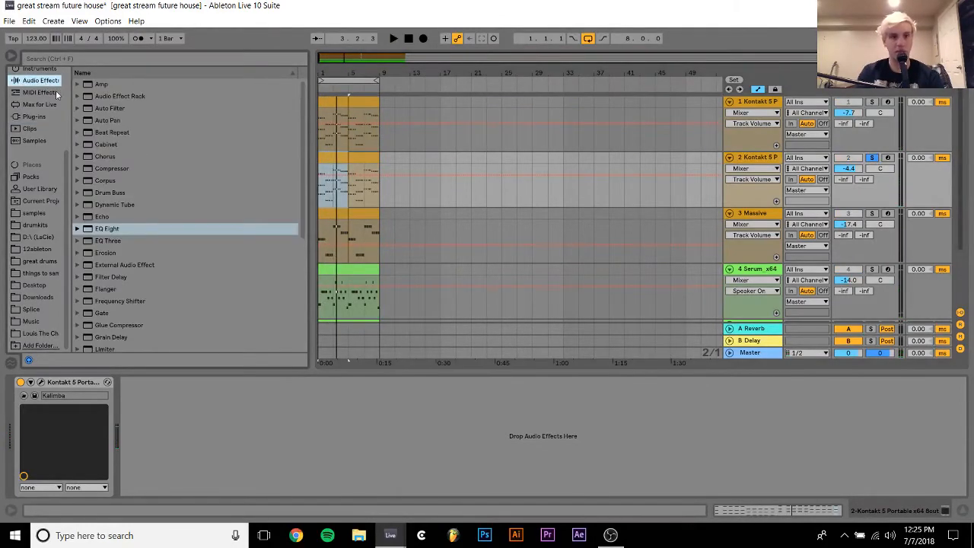
Compare the layers by soloing the marimba with the Massive bass, and the kalimba with the Massive bass
left_click(872, 102)
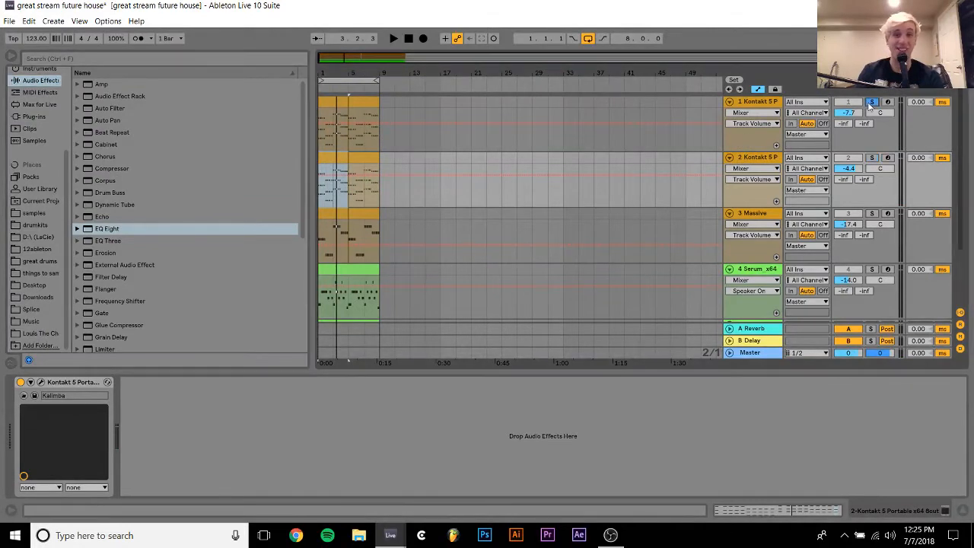
key("space")
left_click(872, 214)
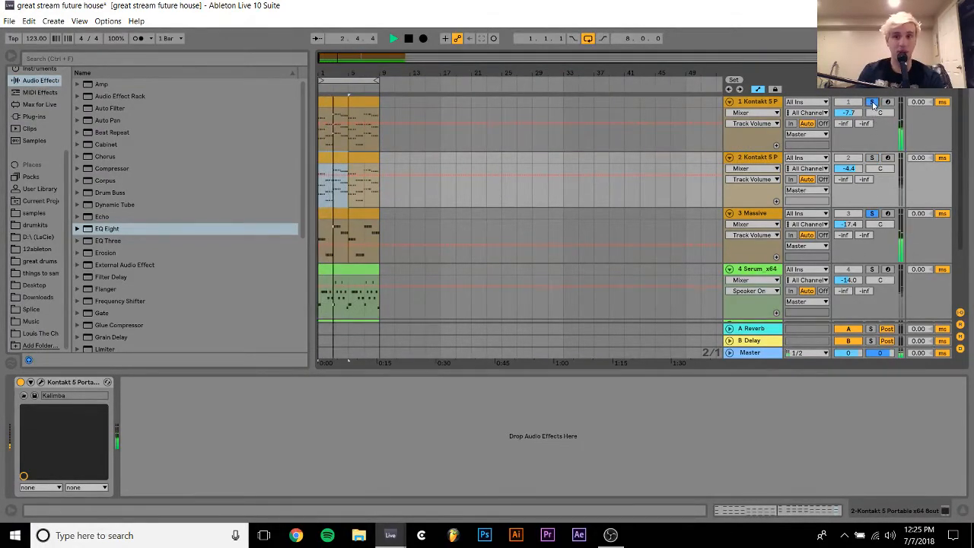
key("space")
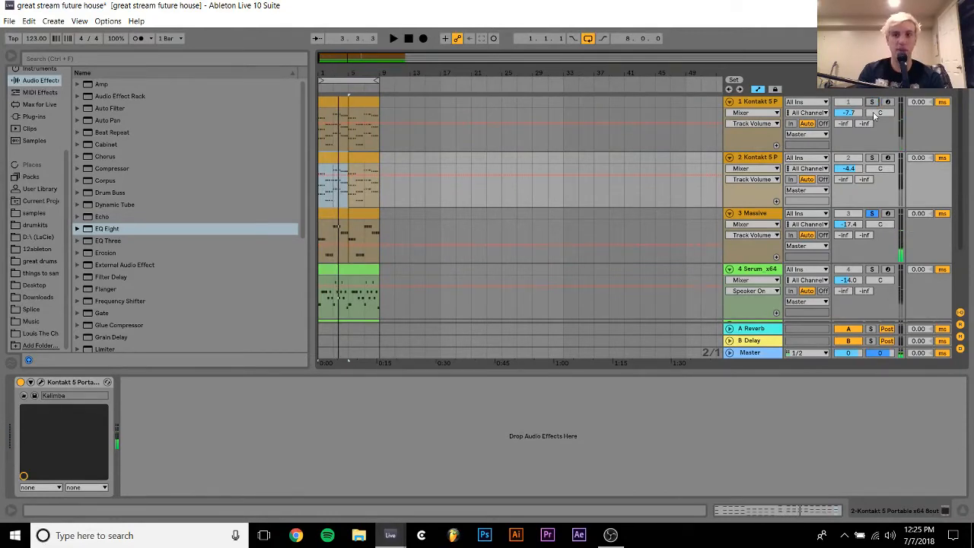
left_click(871, 159)
key("space")
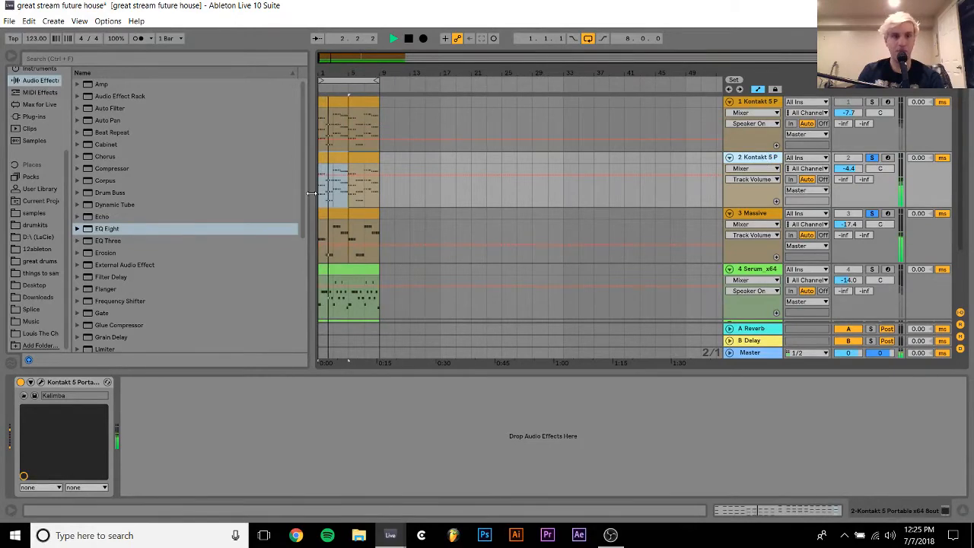
Add EQ Eight to the kalimba track and set its first band as a low cut at about 225 Hz
key("space")
left_click(94, 230)
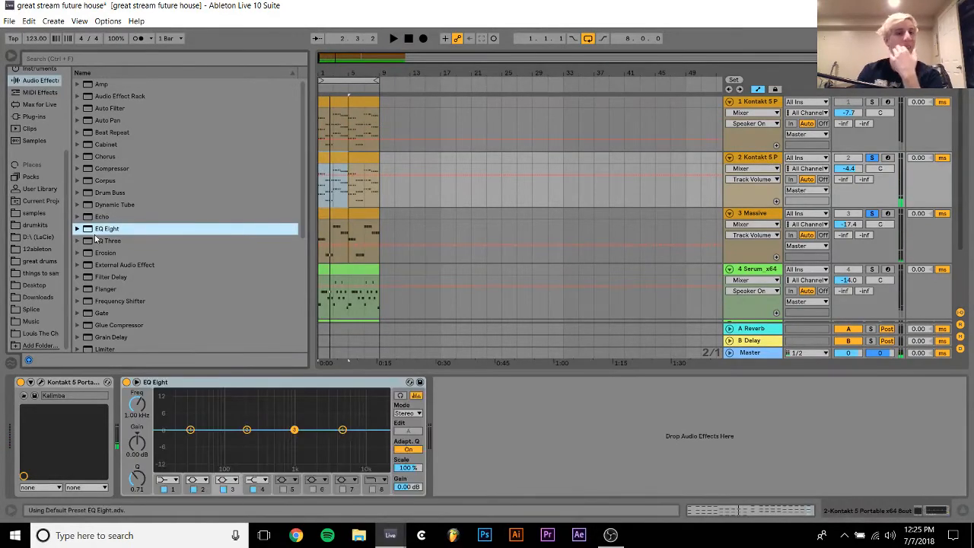
left_click(160, 481)
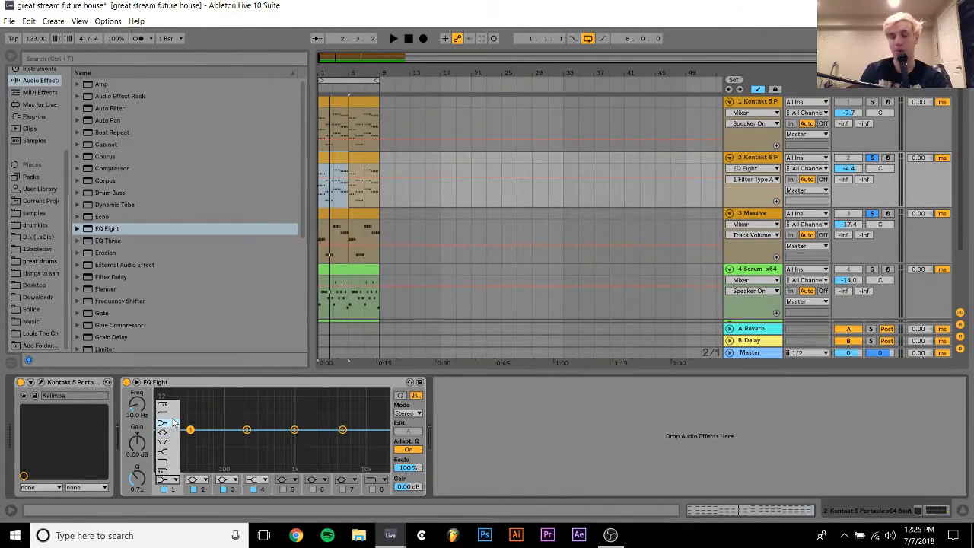
left_click(169, 413)
key("space")
left_click_drag(190, 439, 250, 439)
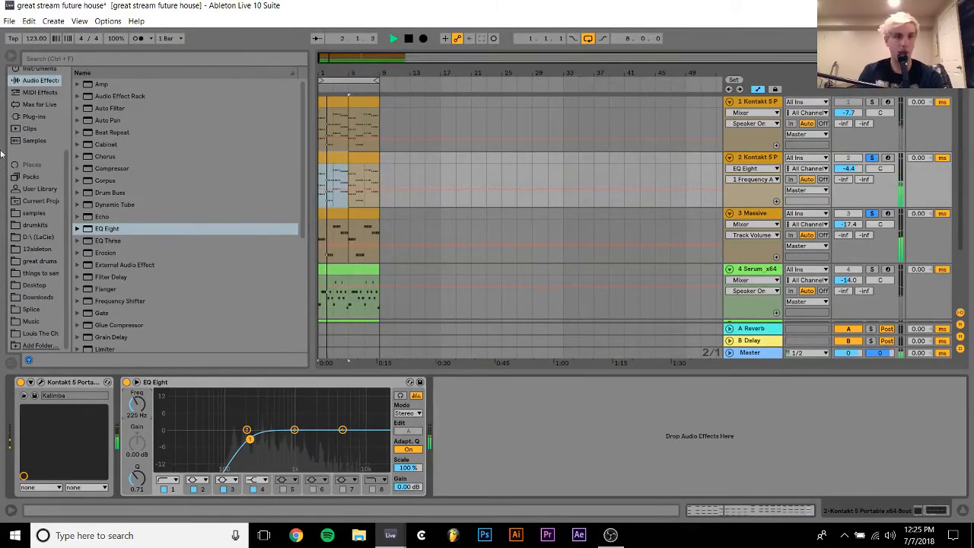
Insert the ValhallaPlate reverb on the kalimba track between Kontakt and EQ Eight
left_click(33, 116)
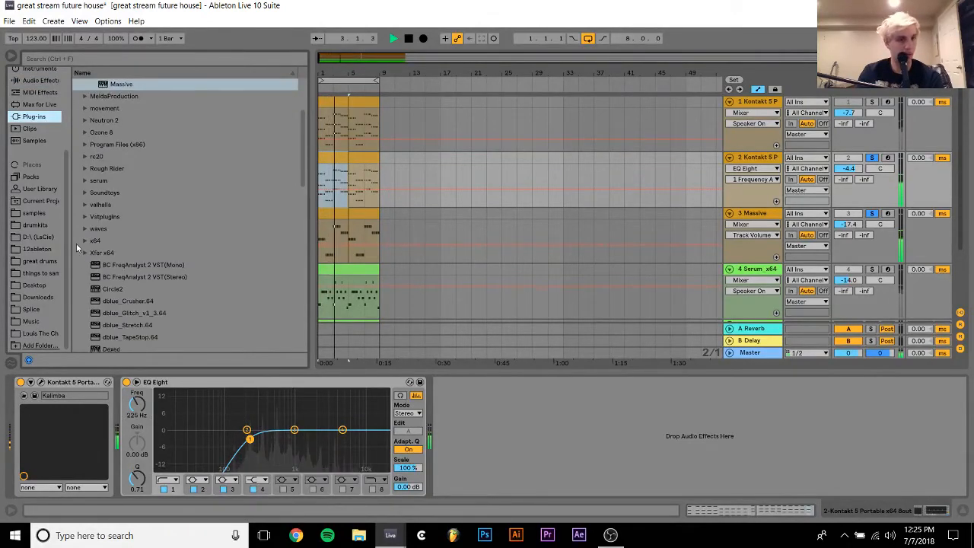
left_click(84, 215)
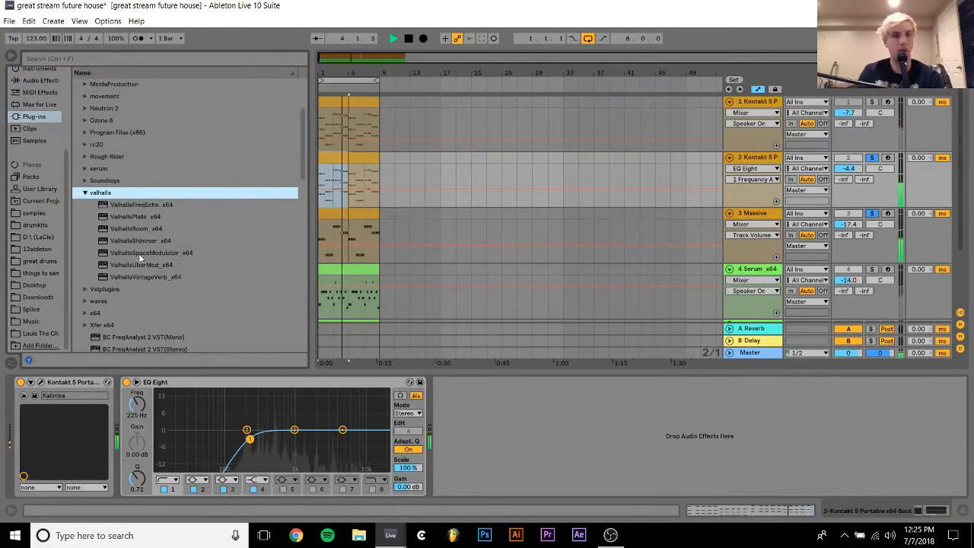
key("space")
left_click(132, 218)
left_click_drag(125, 439, 126, 442)
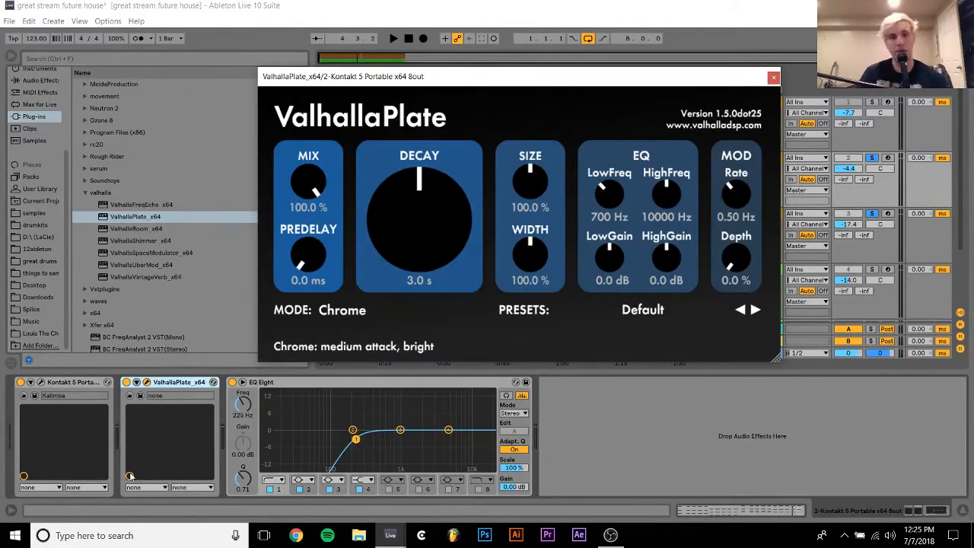
While playing the loop, set ValhallaPlate's mix to 32.8%, decay to 1.8 s and size to 70.4%
key("space")
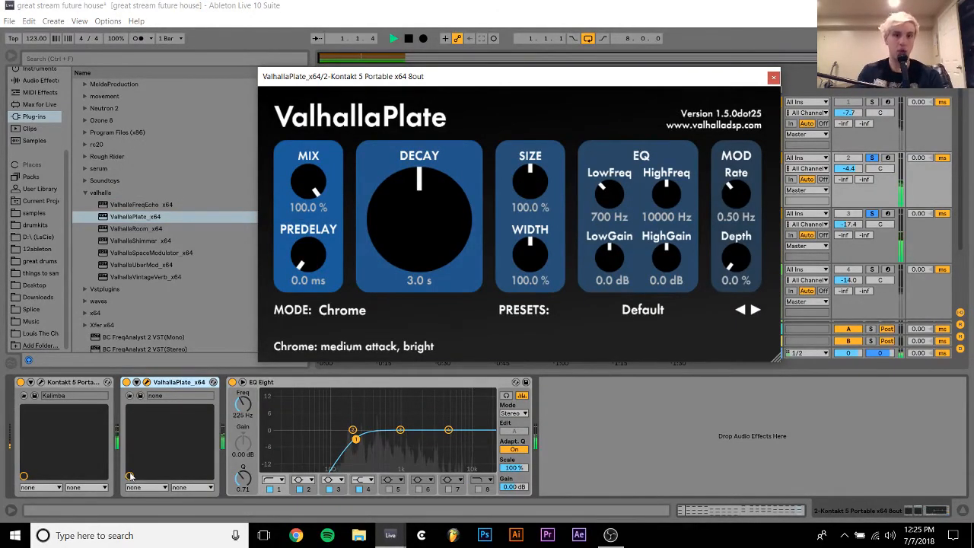
left_click_drag(315, 190, 320, 289)
left_click_drag(408, 252, 413, 290)
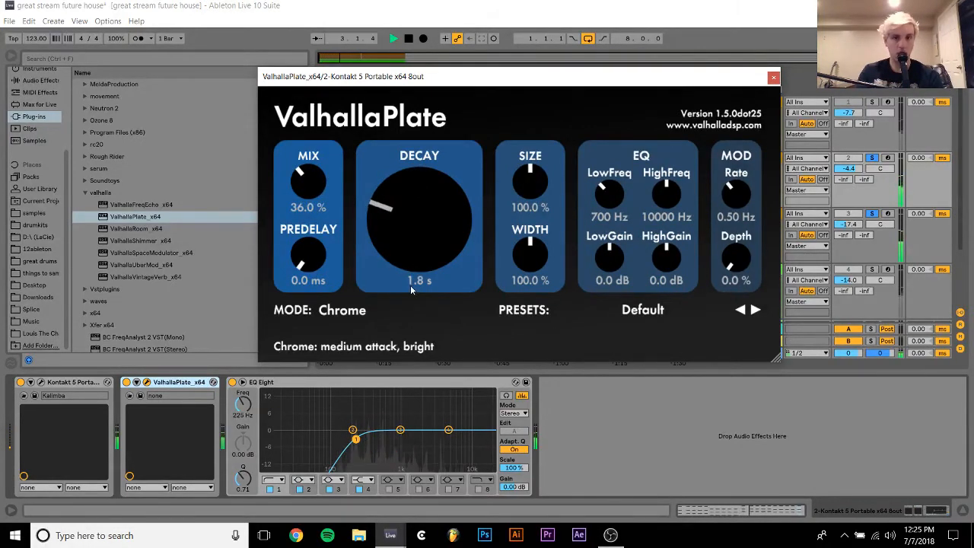
left_click_drag(530, 181, 534, 208)
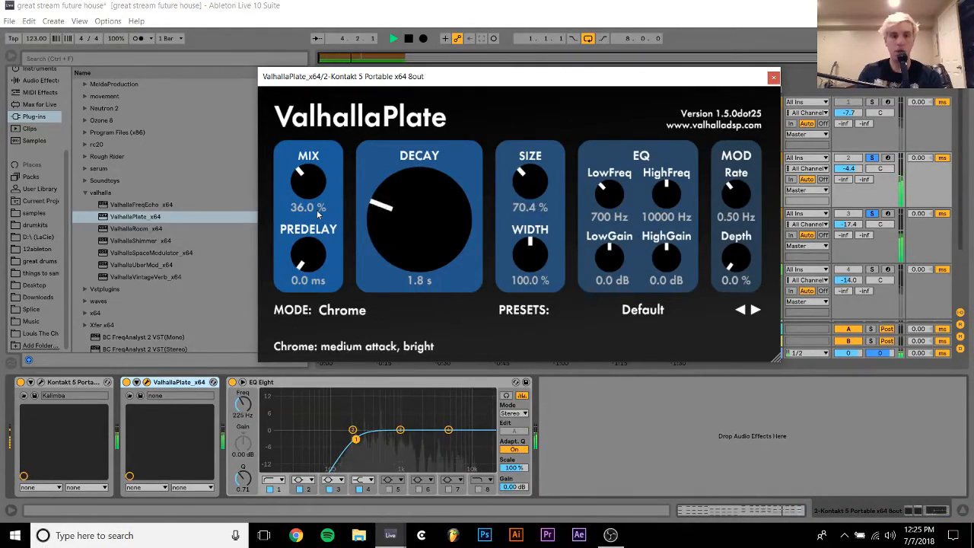
left_click_drag(311, 192, 312, 198)
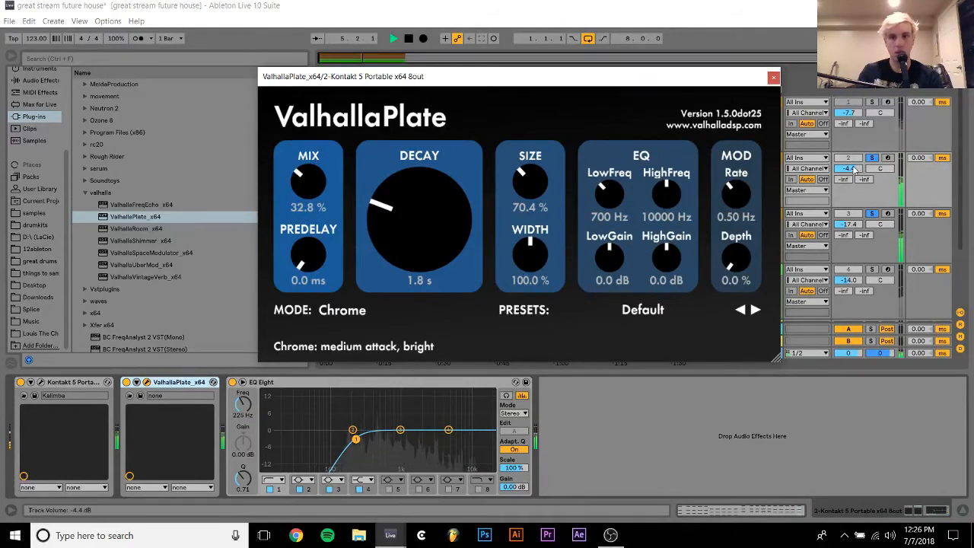
Set the kalimba track's volume to about -4.1 dB, turn off its solo and close the reverb window
left_click(854, 168)
key("Delete")
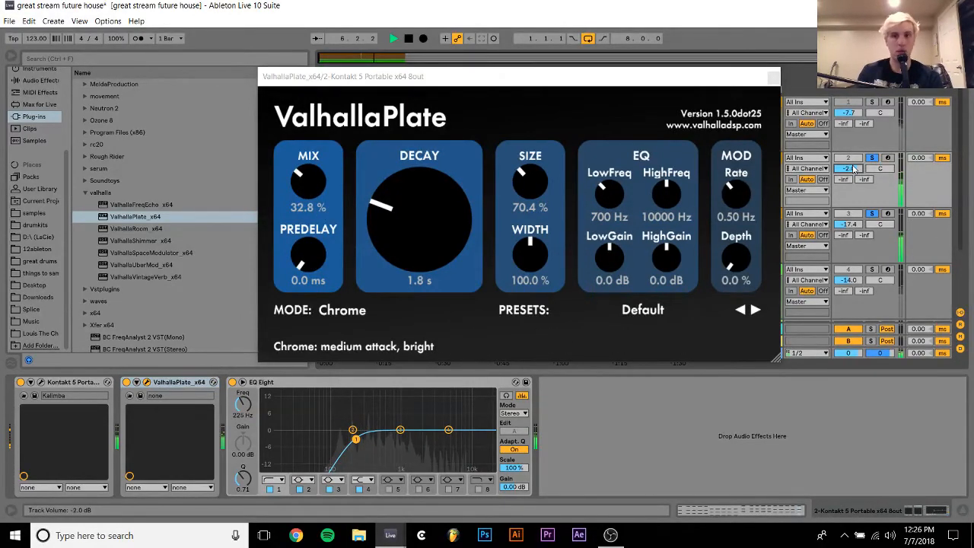
left_click(871, 158)
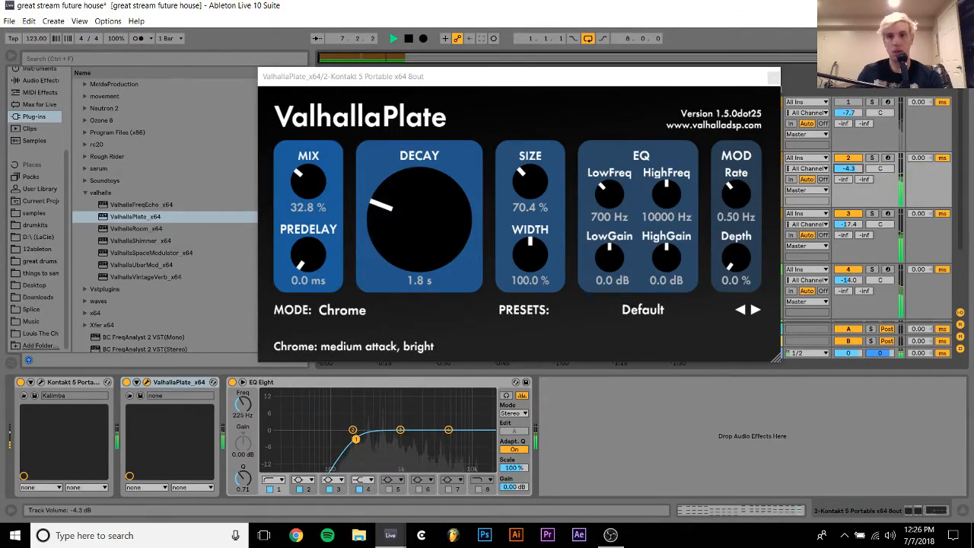
left_click(772, 76)
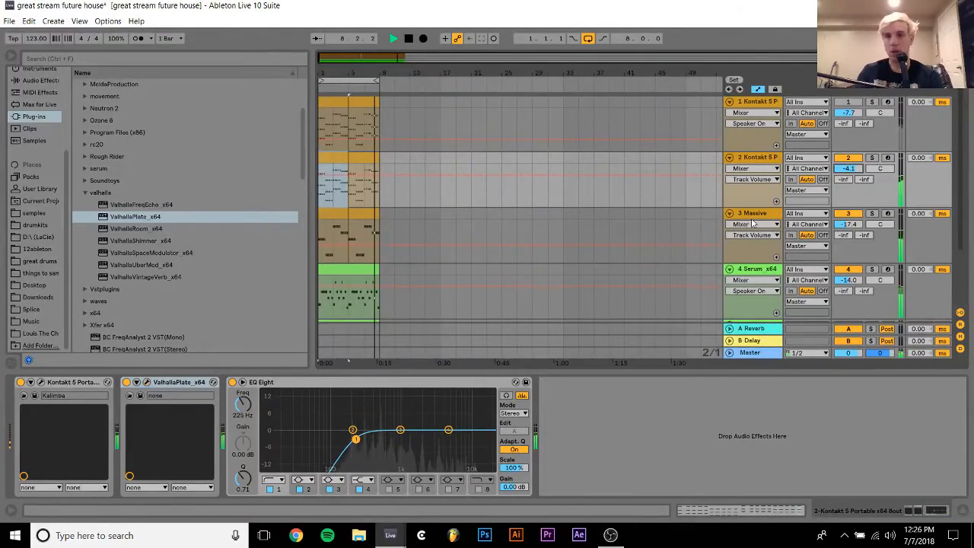
Fold the Massive track and both Serum tracks in the arrangement
left_click(750, 214)
left_click(729, 213)
left_click(729, 225)
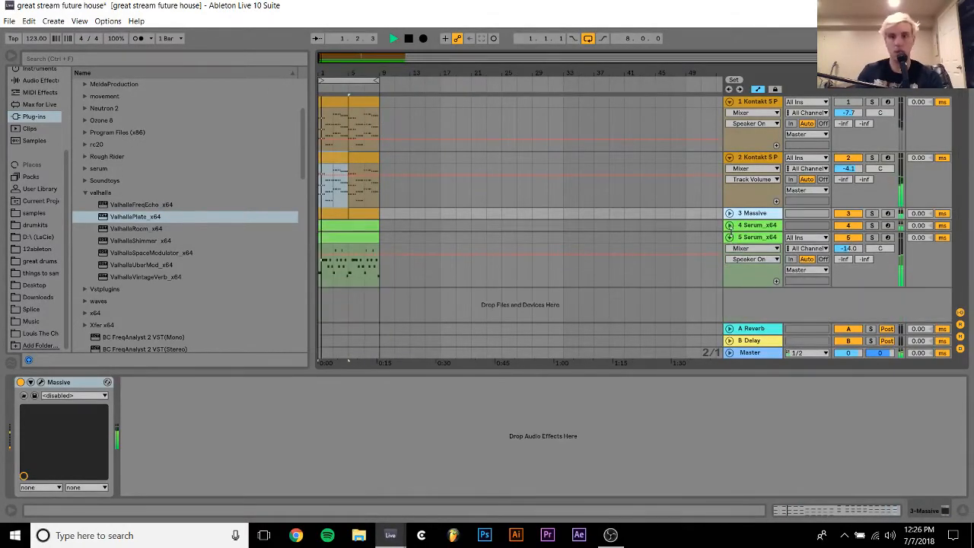
left_click(728, 237)
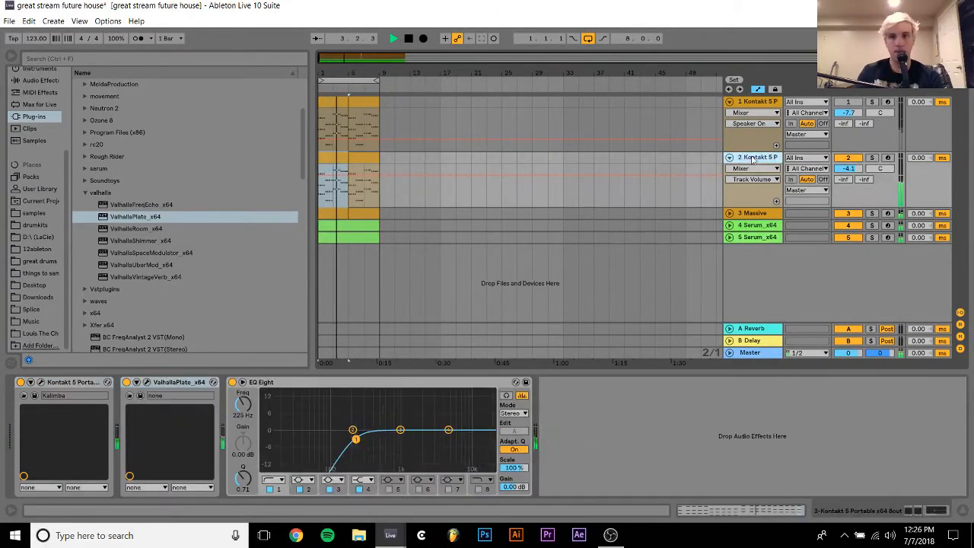
Solo the kalimba and set ValhallaPlate's size to 30.4%, decay to 1.2 s and mix to 40.8%
left_click(868, 162)
left_click(871, 158)
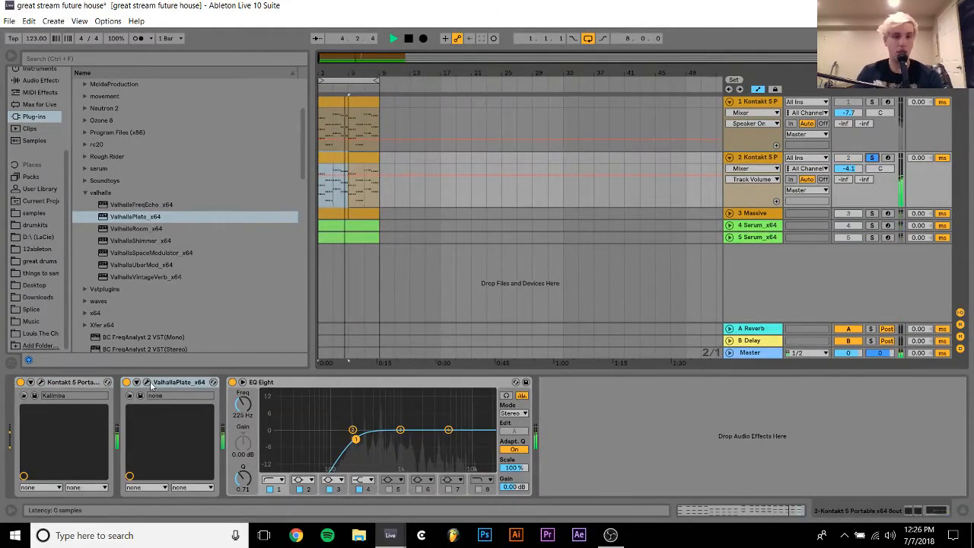
left_click(212, 382)
left_click_drag(530, 183, 522, 211)
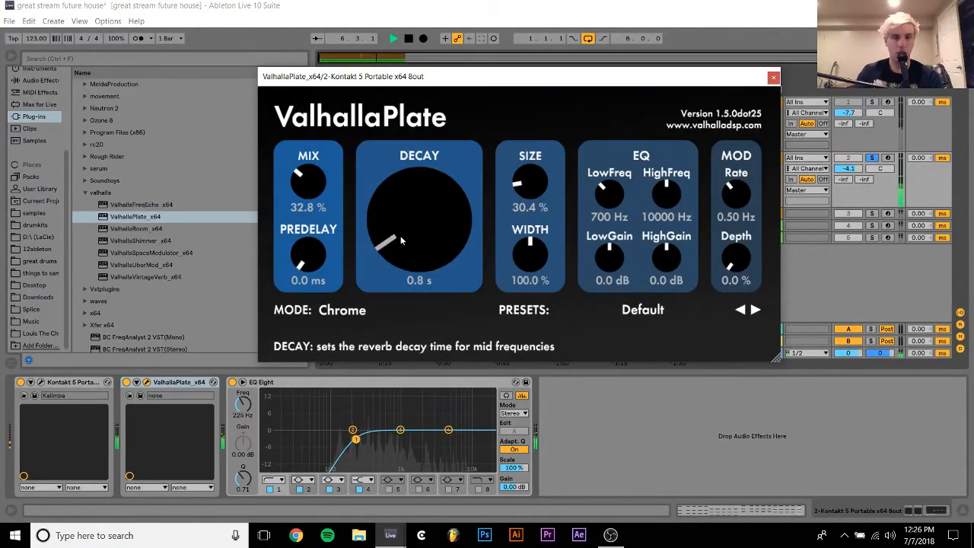
left_click_drag(386, 209, 384, 203)
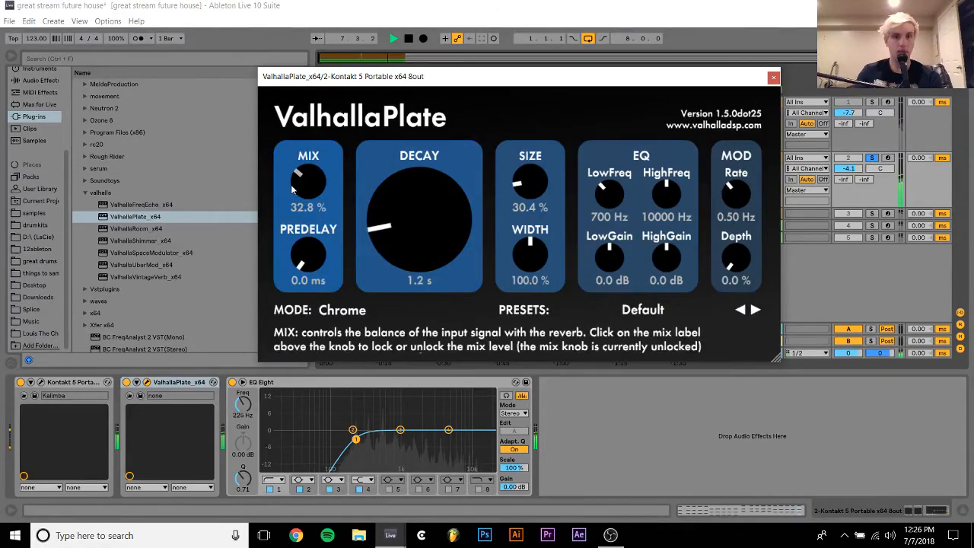
left_click_drag(298, 168, 347, 166)
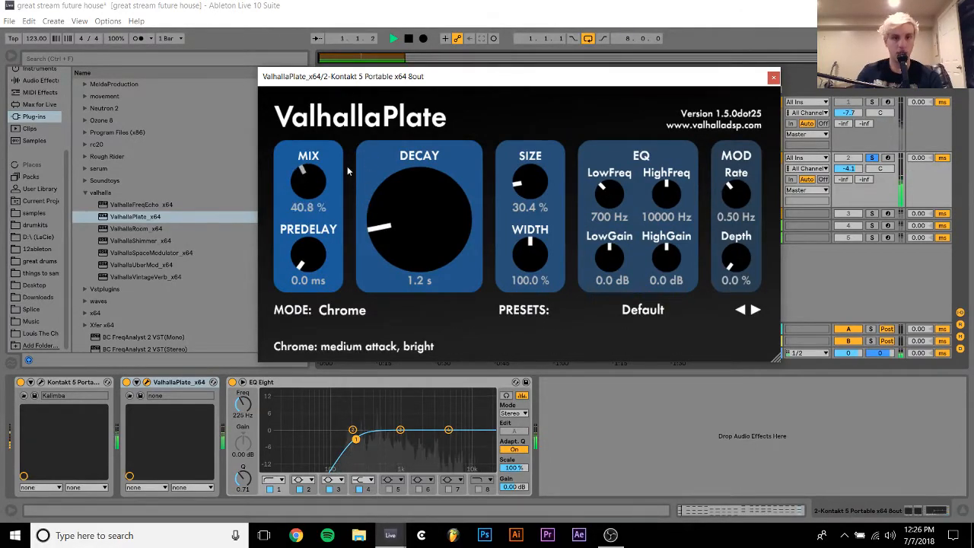
left_click(773, 76)
key("space")
Duplicate the kalimba track together with its clips and effects, and look through the plug-ins for another sound
left_click(772, 157)
key("space")
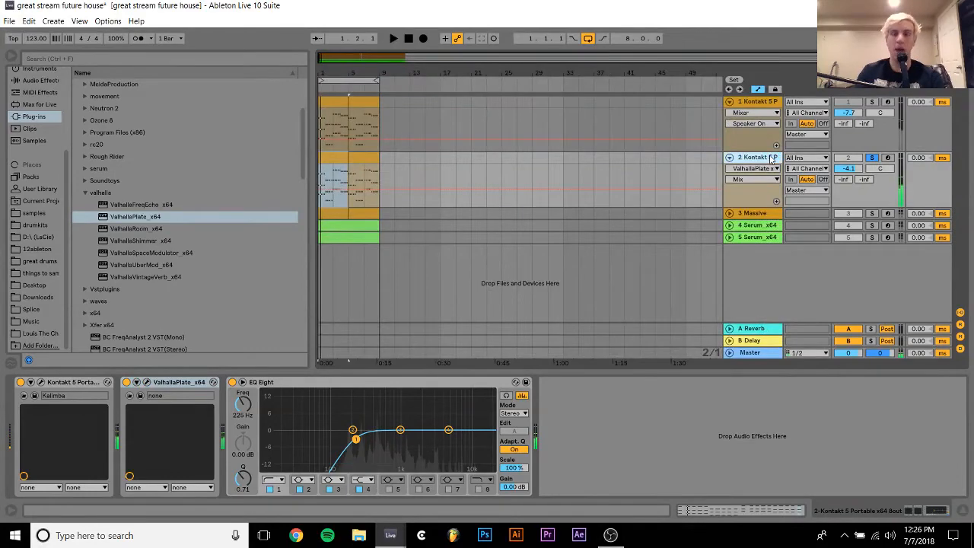
key("ctrl+d")
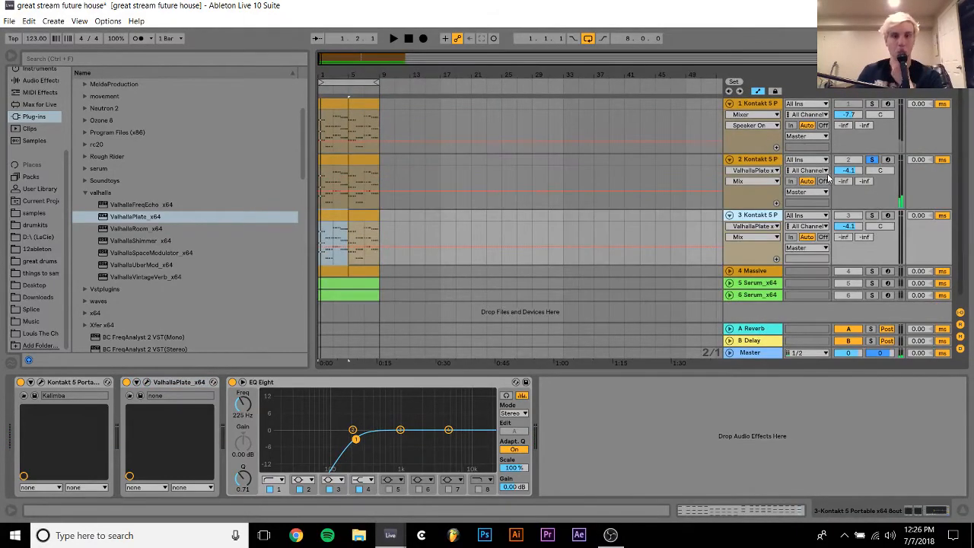
scroll(150, 241, "down", 8)
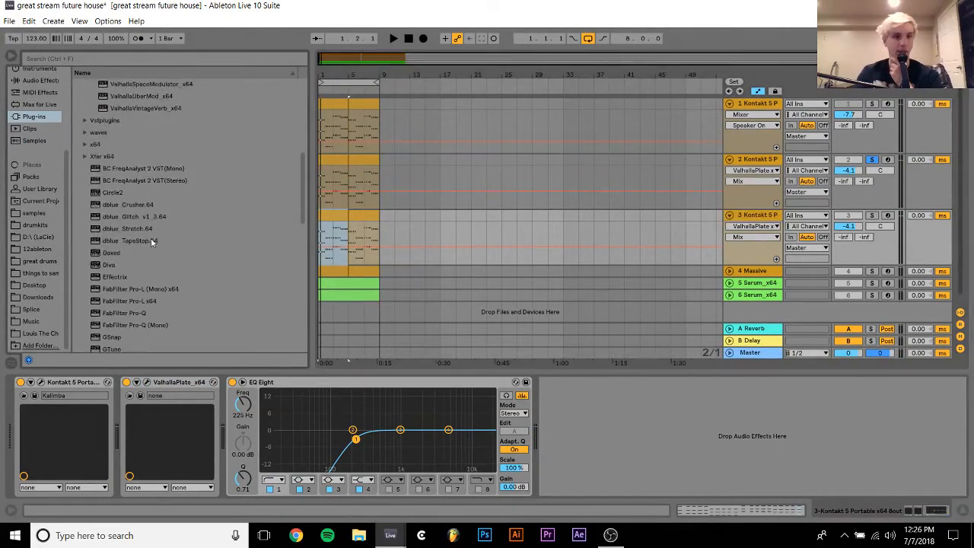
scroll(151, 238, "up", 1)
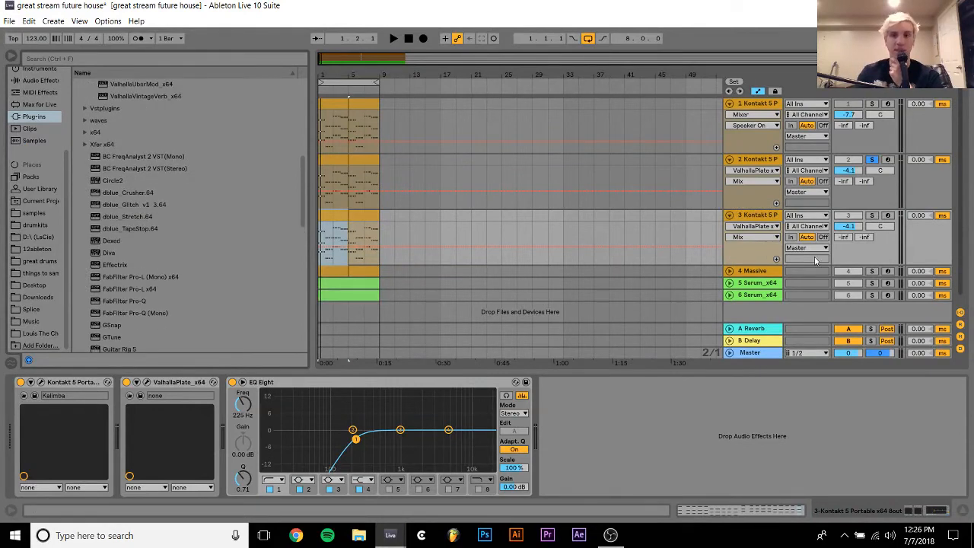
Solo the duplicated kalimba track, play it and bypass its ValhallaPlate and EQ Eight
left_click(871, 216)
left_click(756, 218)
key("space")
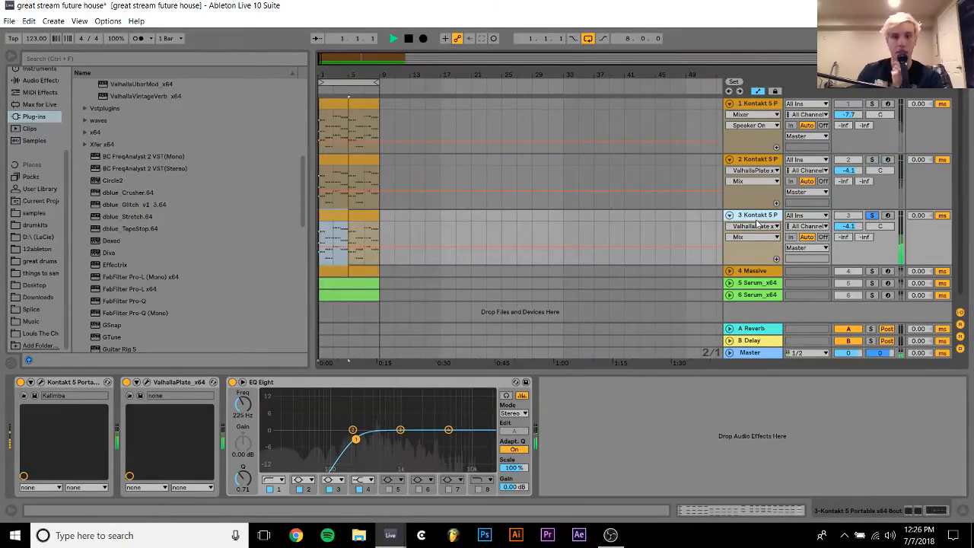
left_click(127, 382)
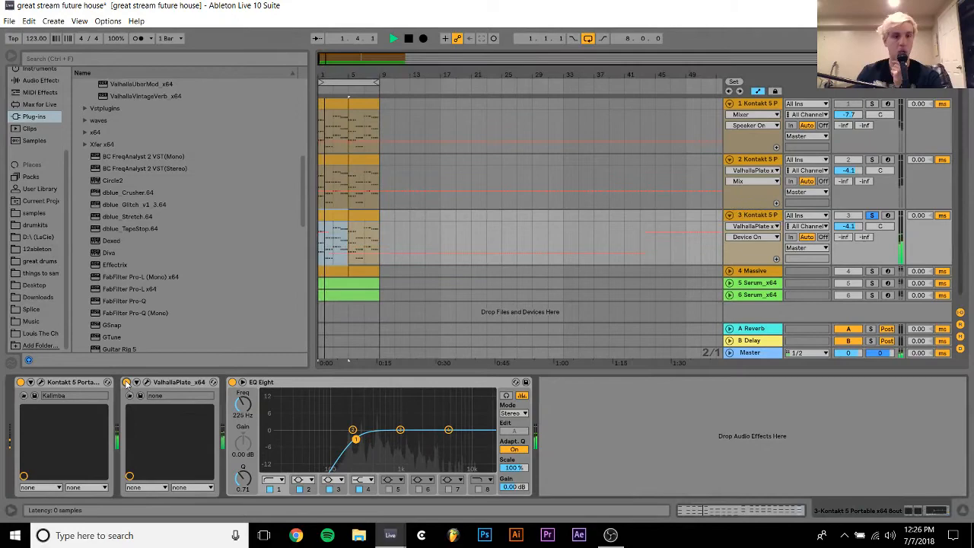
left_click(232, 382)
key("space")
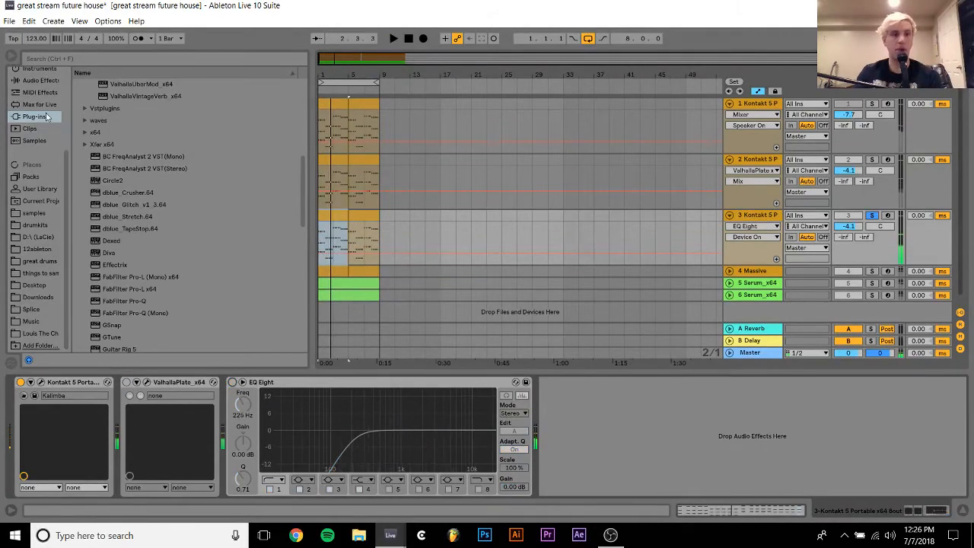
Replace Kontakt with the Operator instrument on the duplicated kalimba track
left_click(31, 70)
left_click(104, 170)
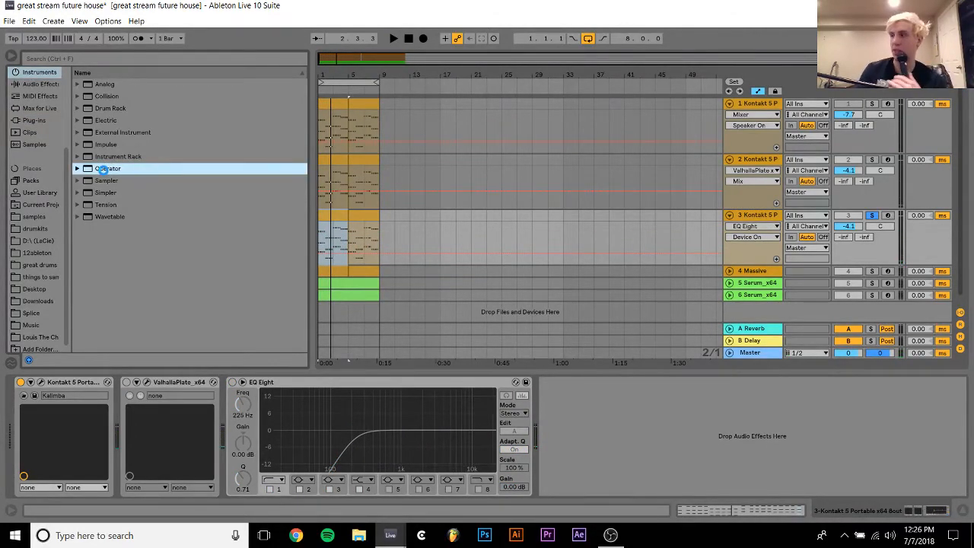
double_click(103, 169)
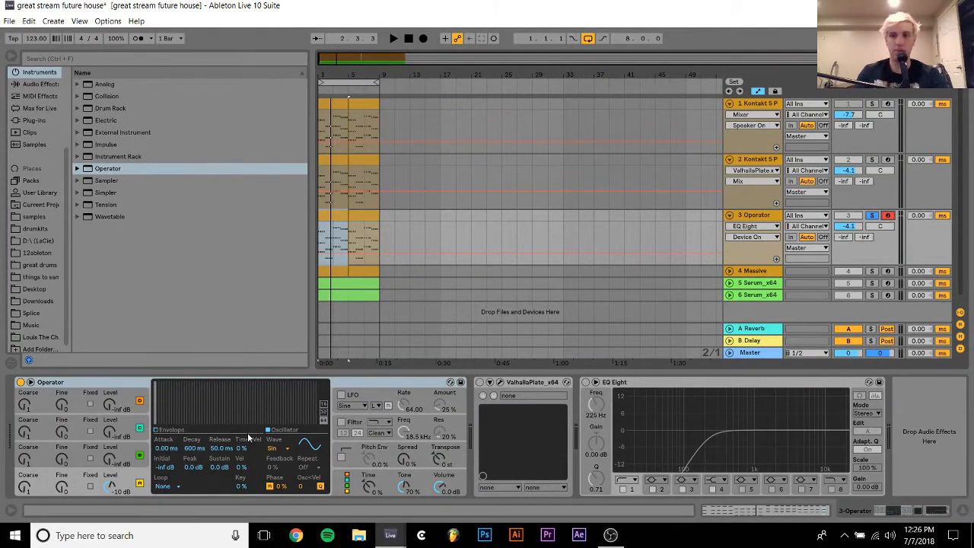
Play test notes and set Operator's oscillator A envelope to 1.15 s decay, -inf sustain and 447 ms release
key("a")
key("x")
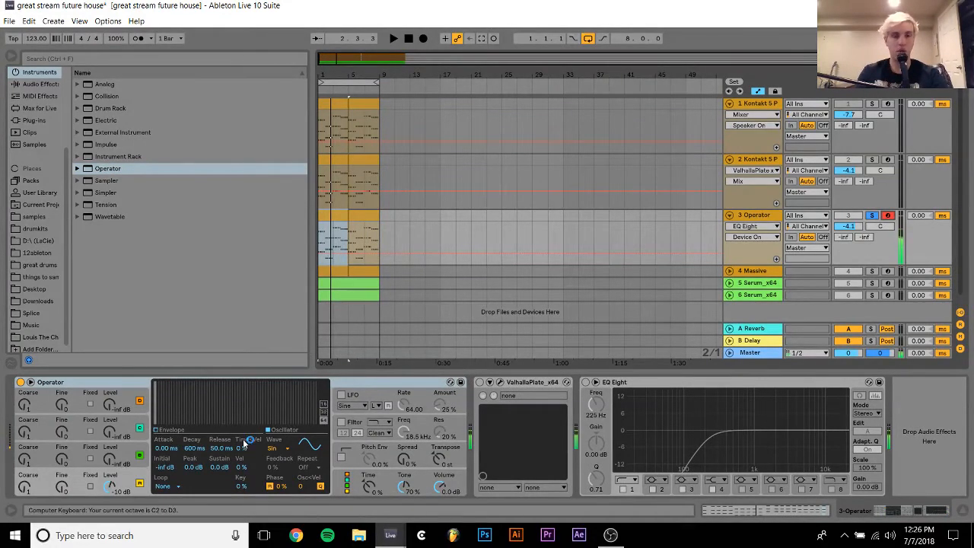
left_click_drag(192, 449, 221, 437)
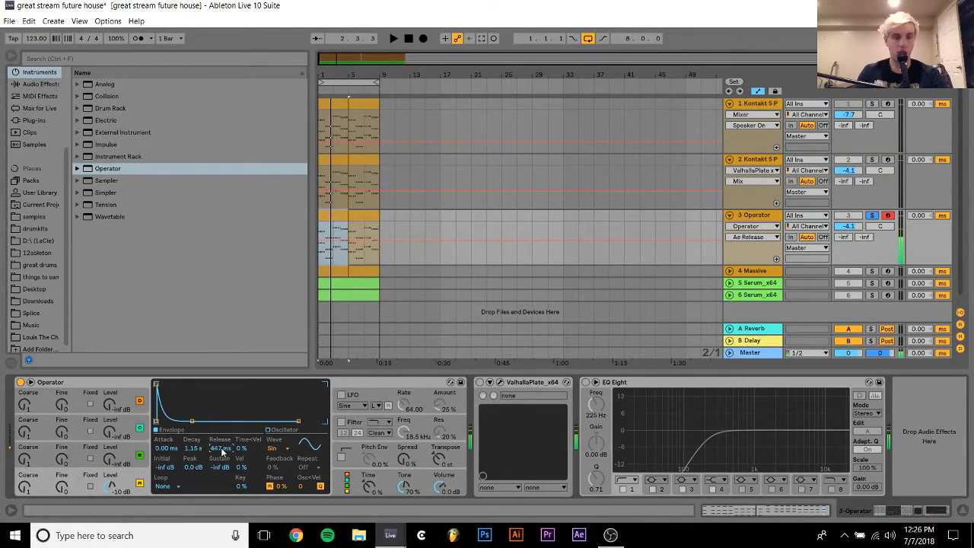
During playback, set oscillator B to -16 dB with -inf sustain, 376 ms release and 487 ms decay, and adjust its coarse tuning
key("space")
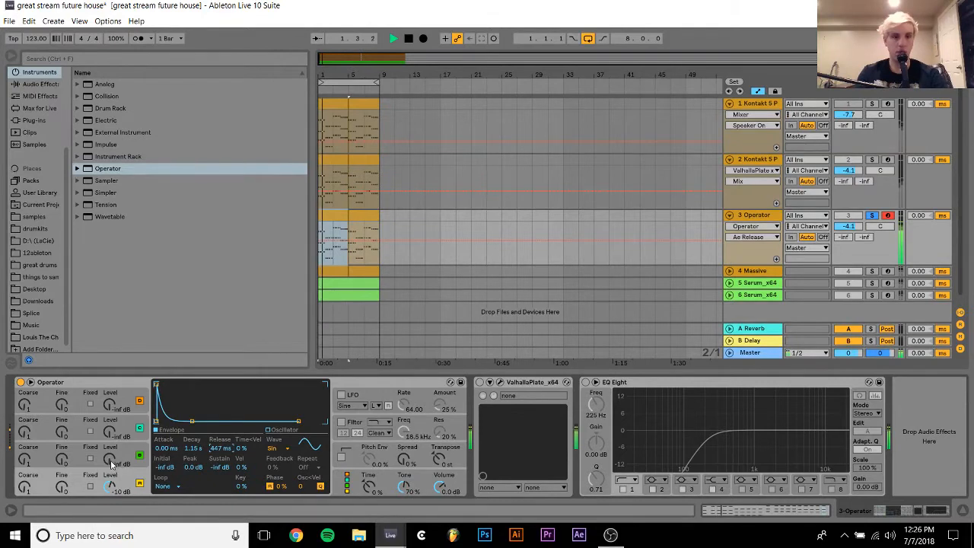
left_click_drag(110, 460, 110, 426)
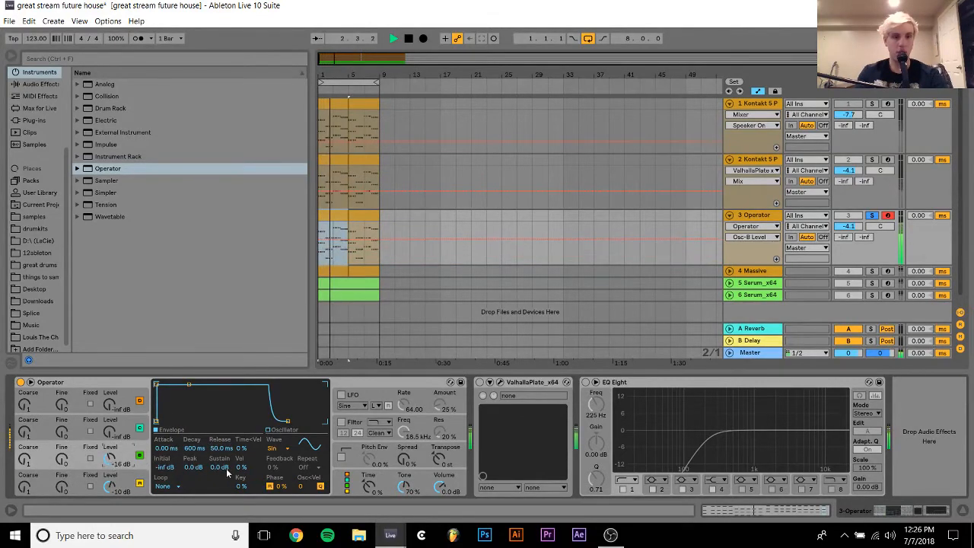
left_click_drag(225, 469, 225, 525)
left_click_drag(220, 448, 190, 422)
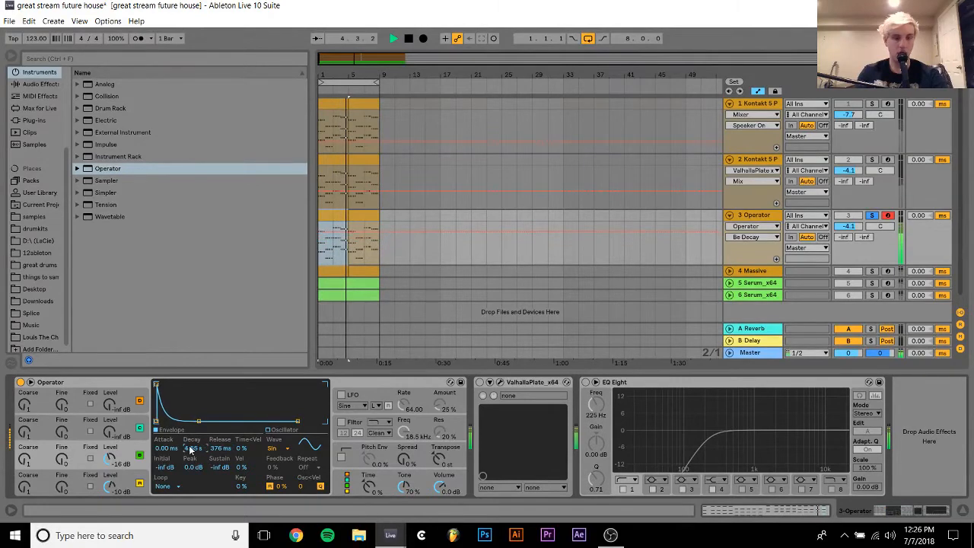
left_click_drag(40, 462, 40, 455)
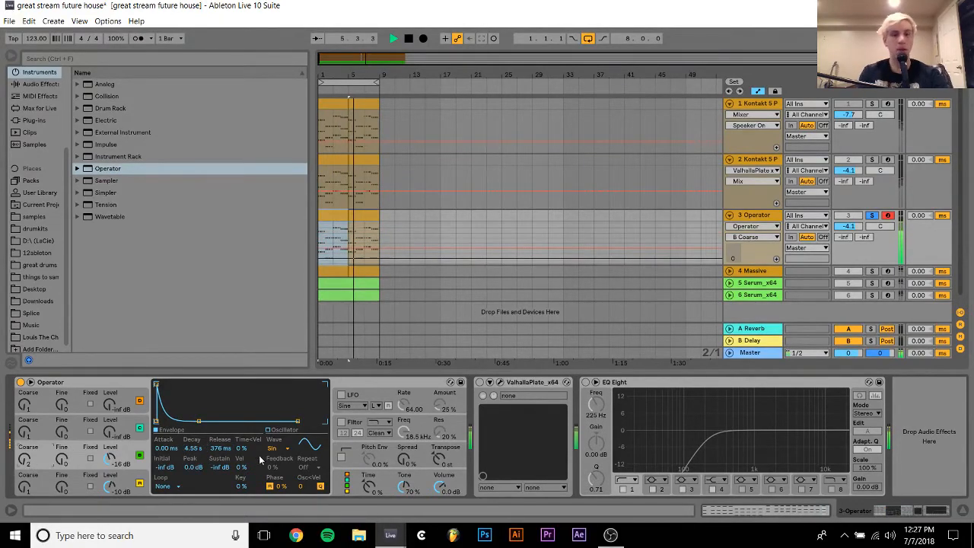
left_click_drag(197, 448, 196, 468)
left_click_drag(105, 462, 105, 470)
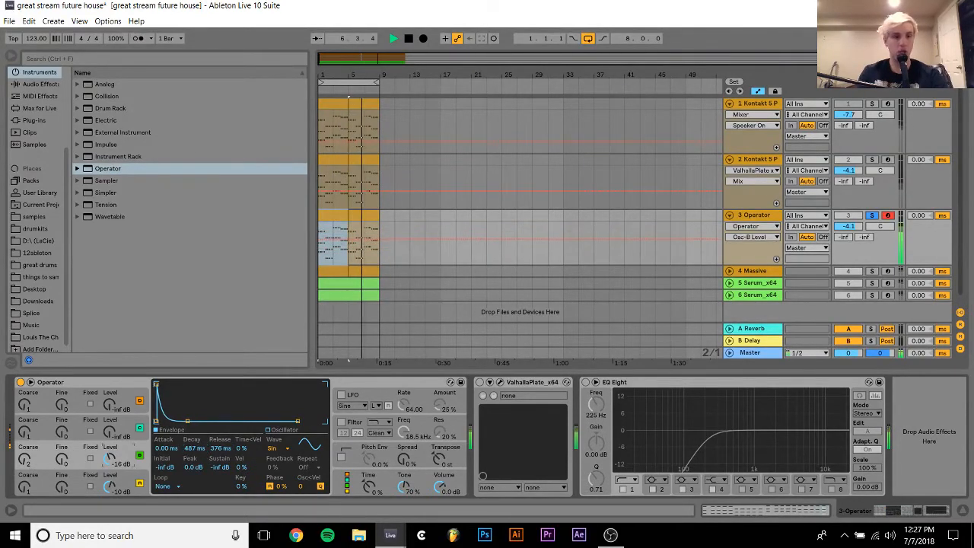
Stop playback, set Operator's oscillator B to 49.2 ms attack, 11.7 s decay and -12 dB level, and restart playback
key("space")
left_click_drag(178, 448, 178, 442)
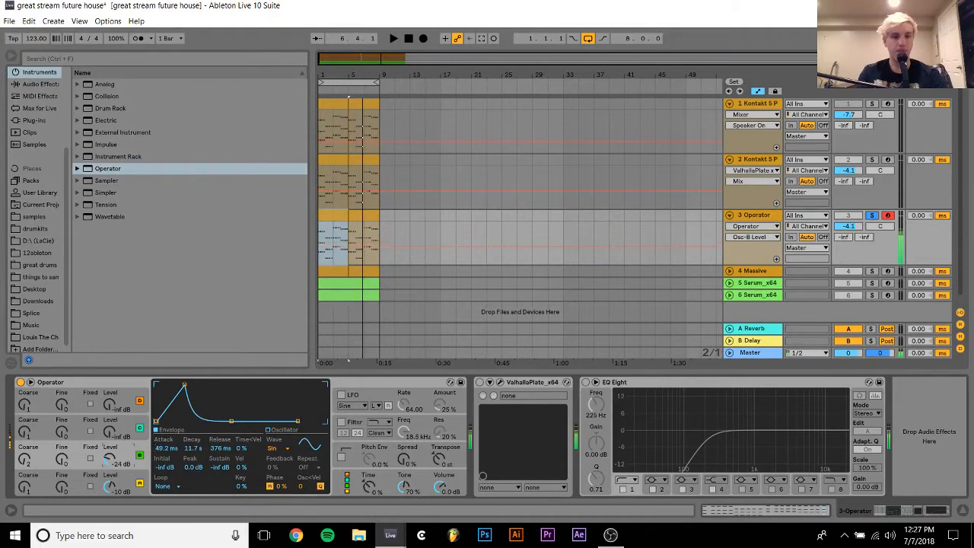
left_click_drag(108, 465, 109, 463)
key("z")
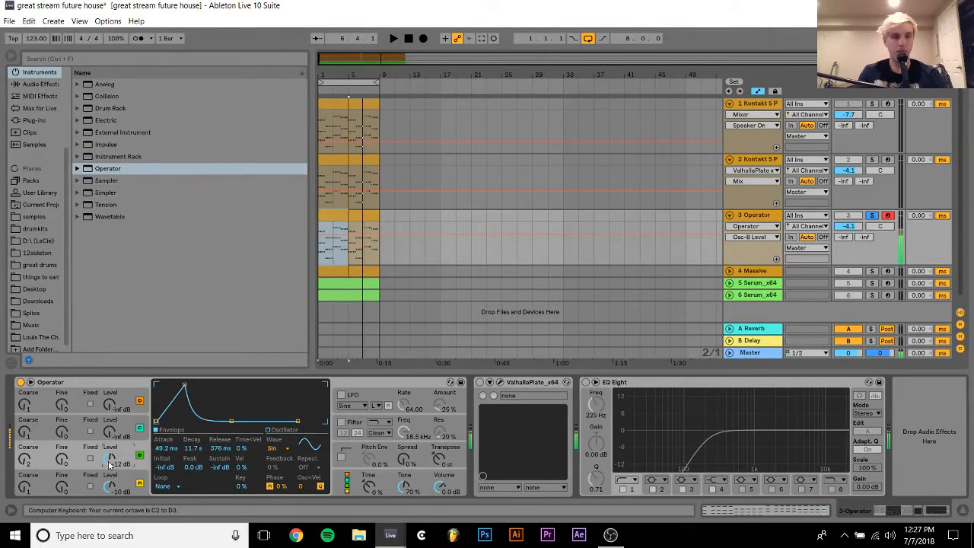
left_click(28, 458)
key("space")
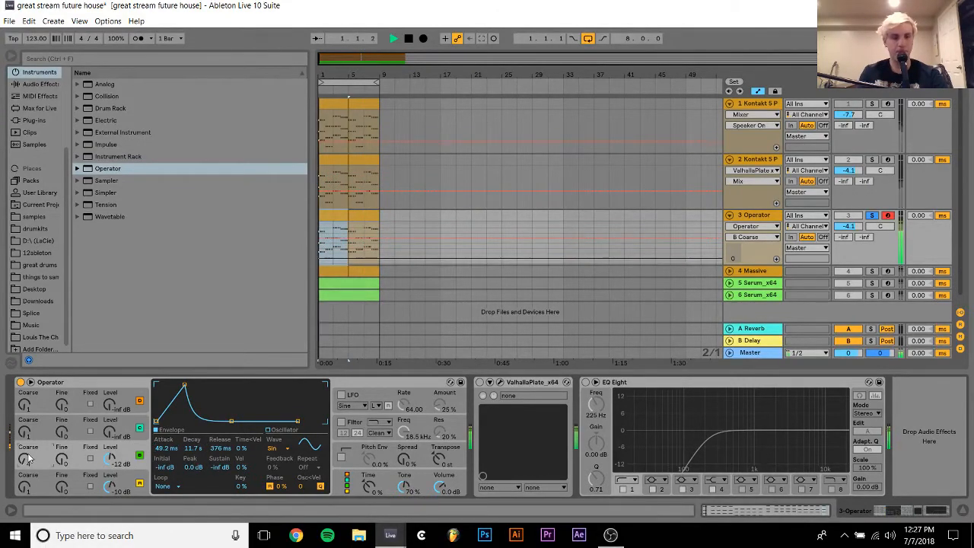
Set oscillator B to 0.00 ms attack, 60.0 s release and -21 dB level while trying different coarse tunings during playback
left_click_drag(27, 458, 27, 448)
left_click_drag(165, 448, 164, 480)
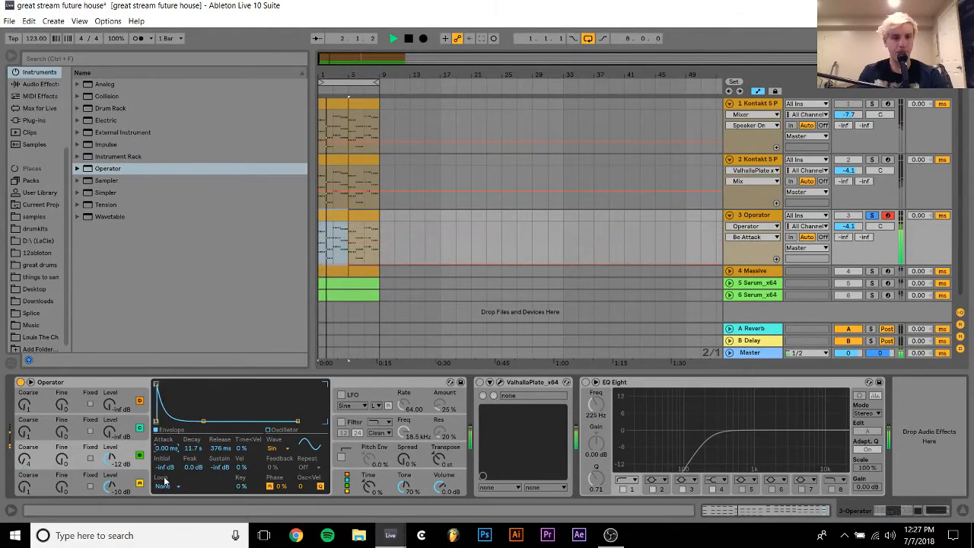
left_click_drag(220, 452, 219, 411)
left_click_drag(111, 460, 111, 475)
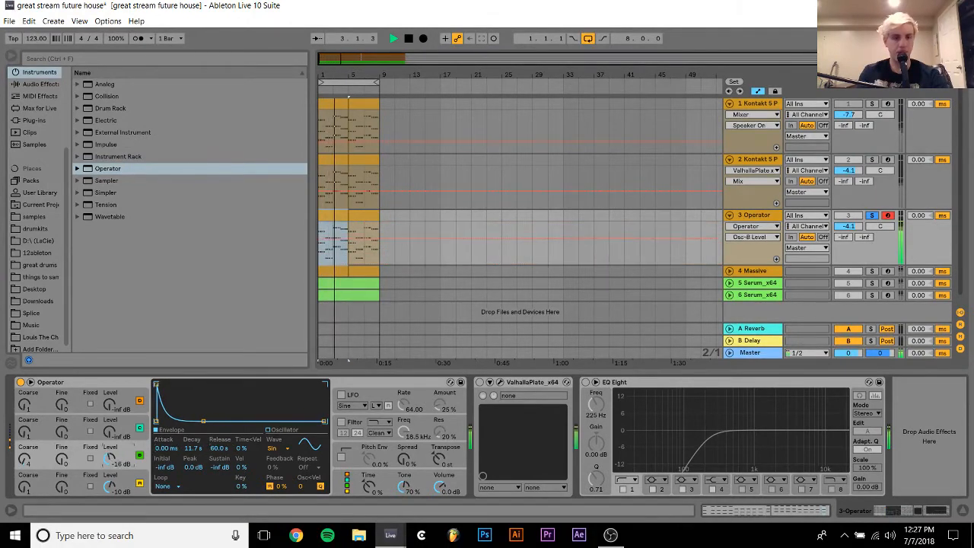
left_click(27, 464)
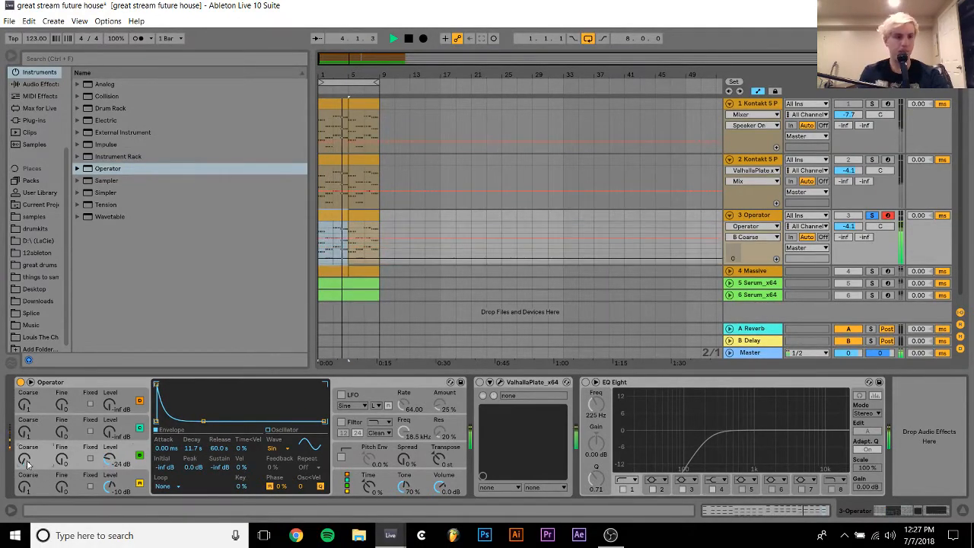
left_click_drag(112, 460, 111, 457)
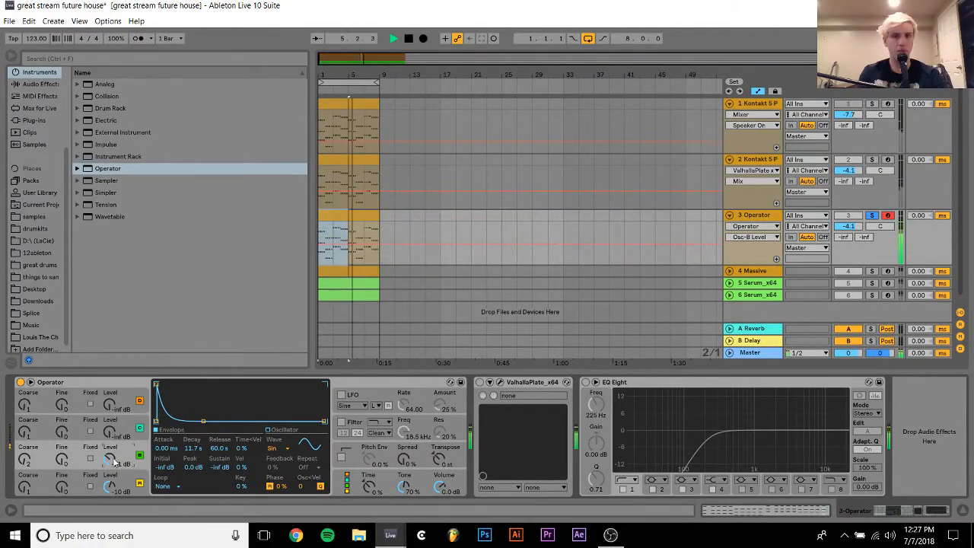
Solo the kalimba track alongside Operator and balance them, setting Operator's track volume to -14.7 dB and the kalimba's to -3.6 dB
left_click(872, 159)
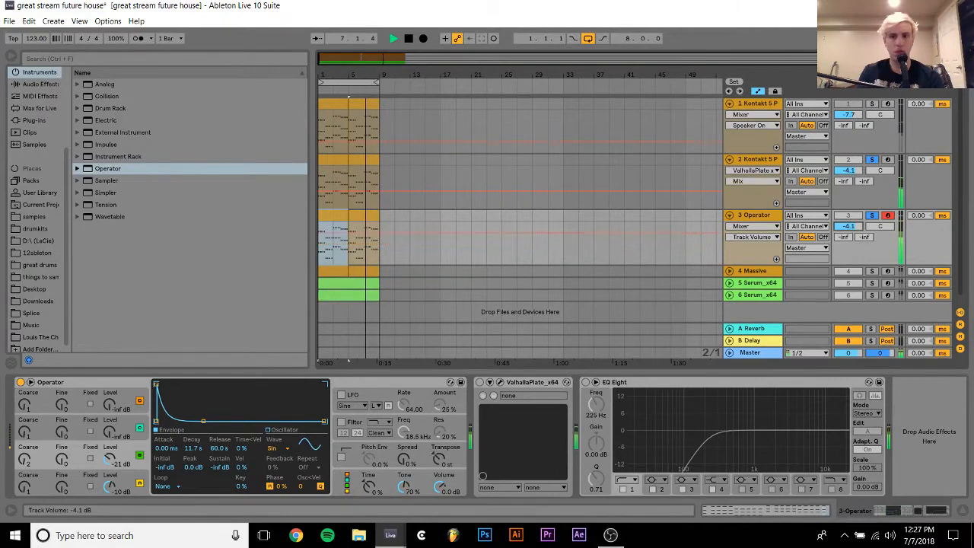
left_click_drag(848, 226, 853, 230)
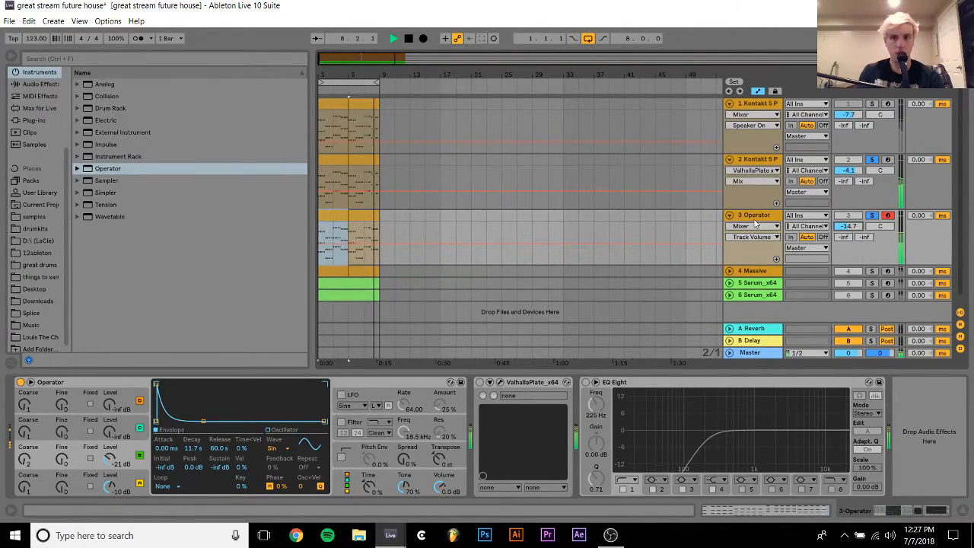
left_click(23, 462)
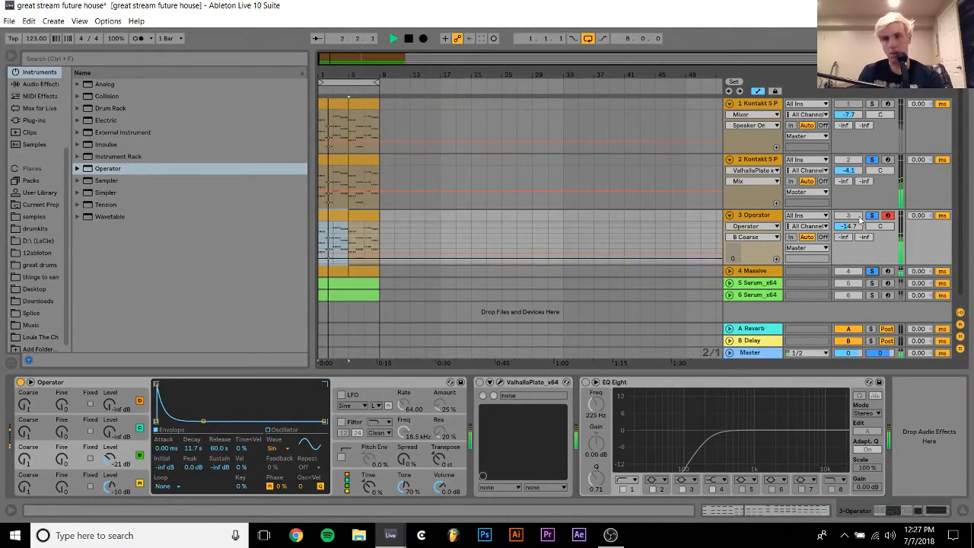
left_click_drag(849, 177, 858, 177)
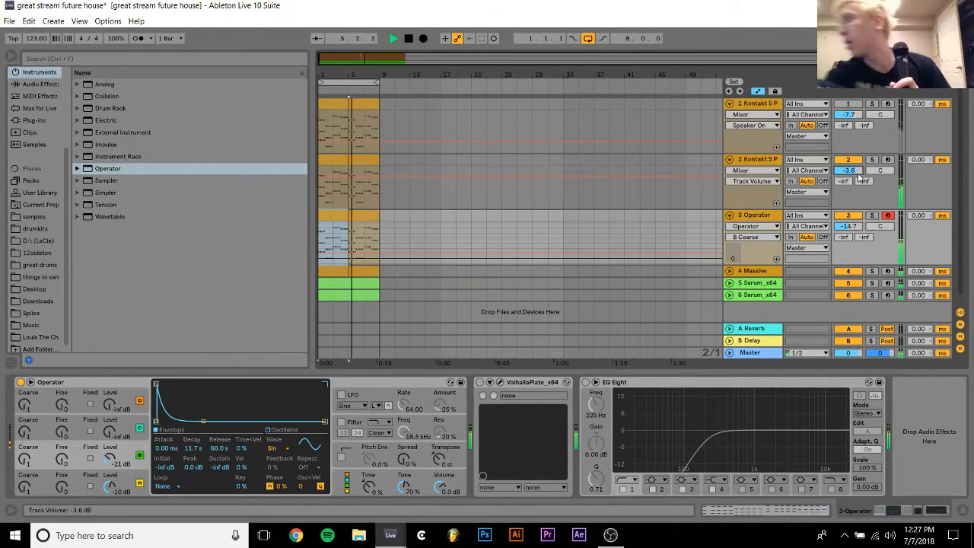
Deactivate the Operator, kalimba and both Serum tracks, and play only the Massive bass
left_click(844, 217)
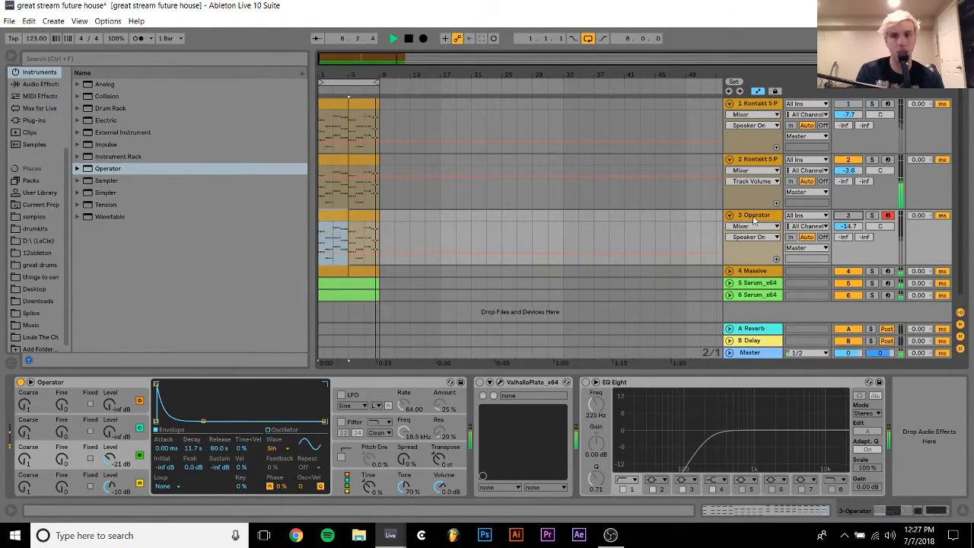
key("space")
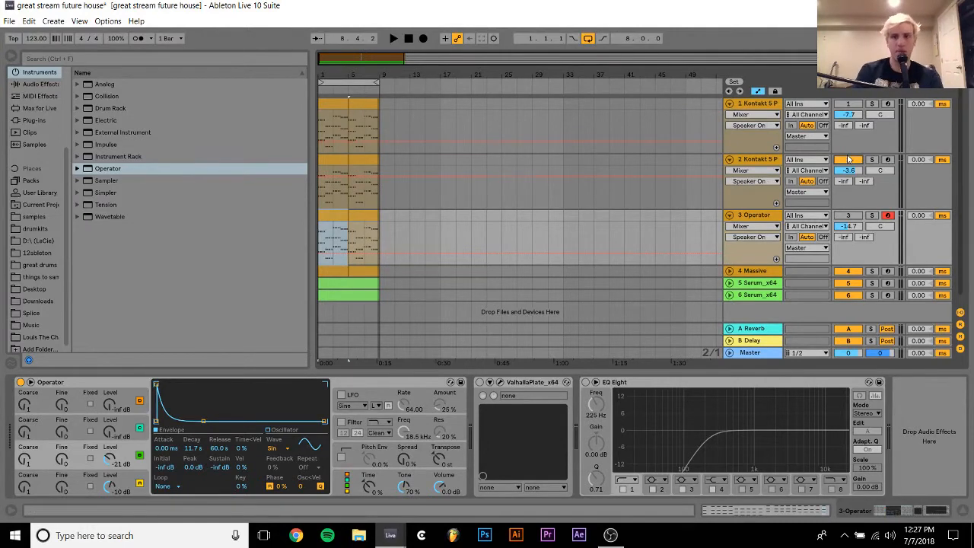
left_click(842, 288)
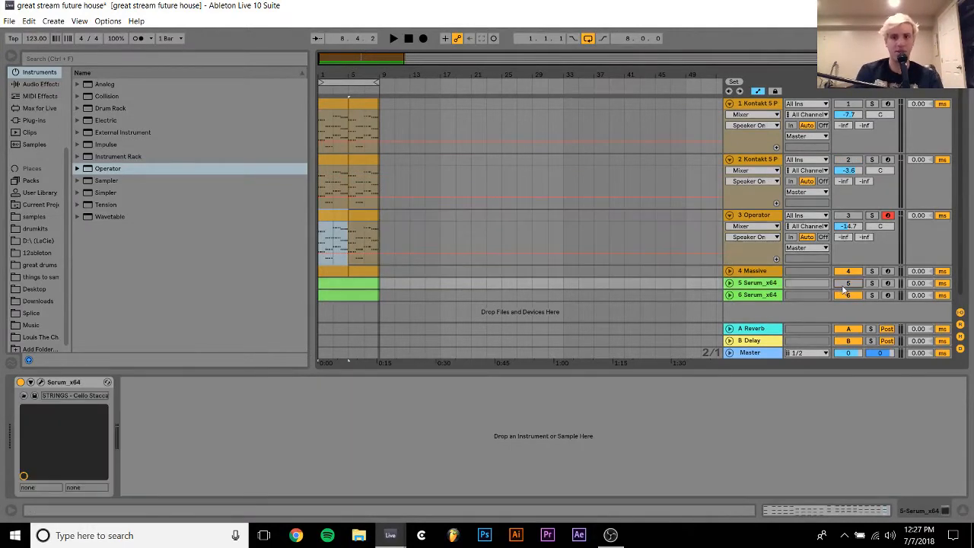
key("space")
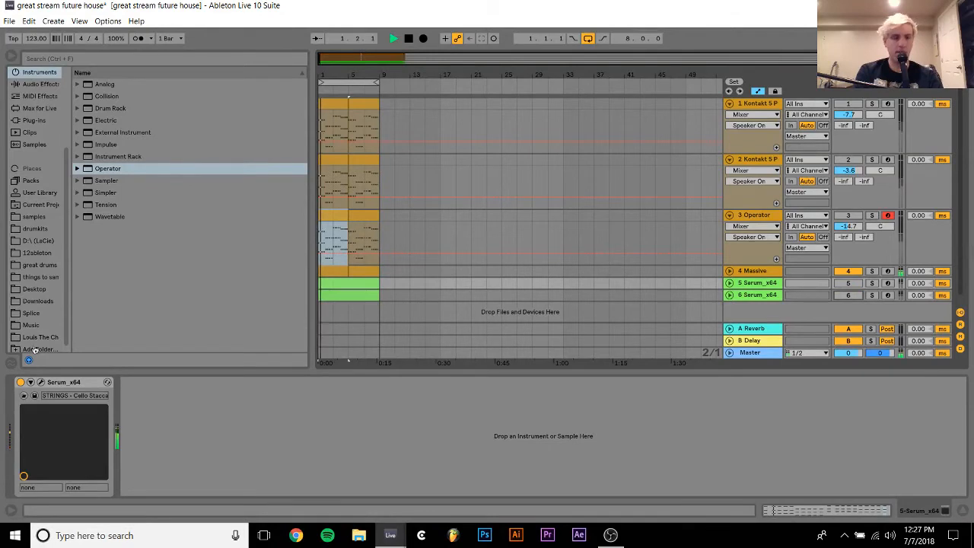
Show the Louis The Child folder in Explorer and remove it from the browser sidebar
left_click(31, 313)
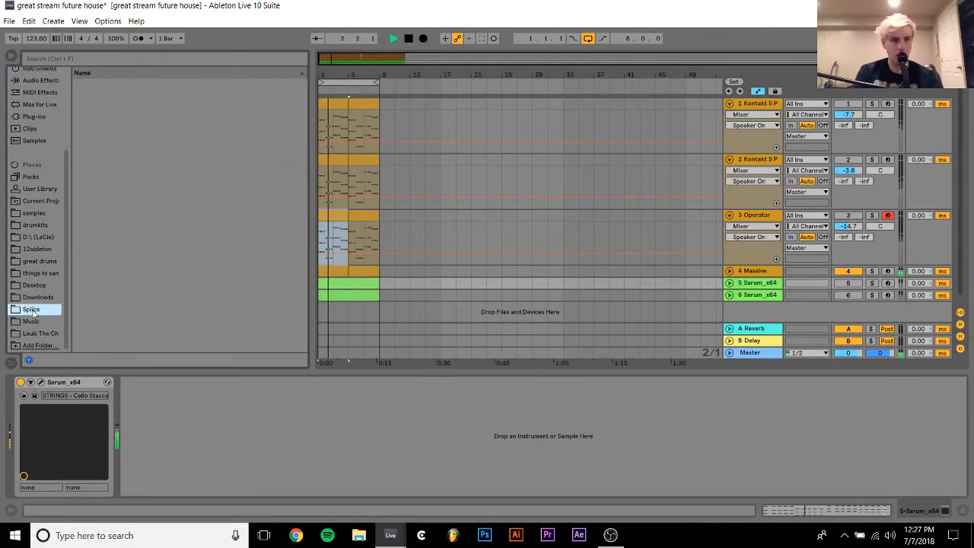
left_click(39, 334)
right_click(41, 335)
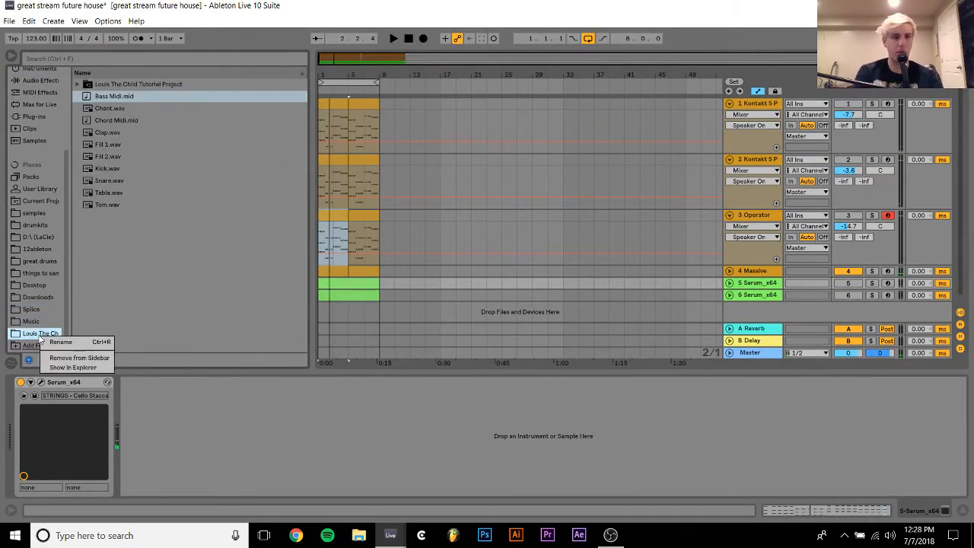
left_click(95, 365)
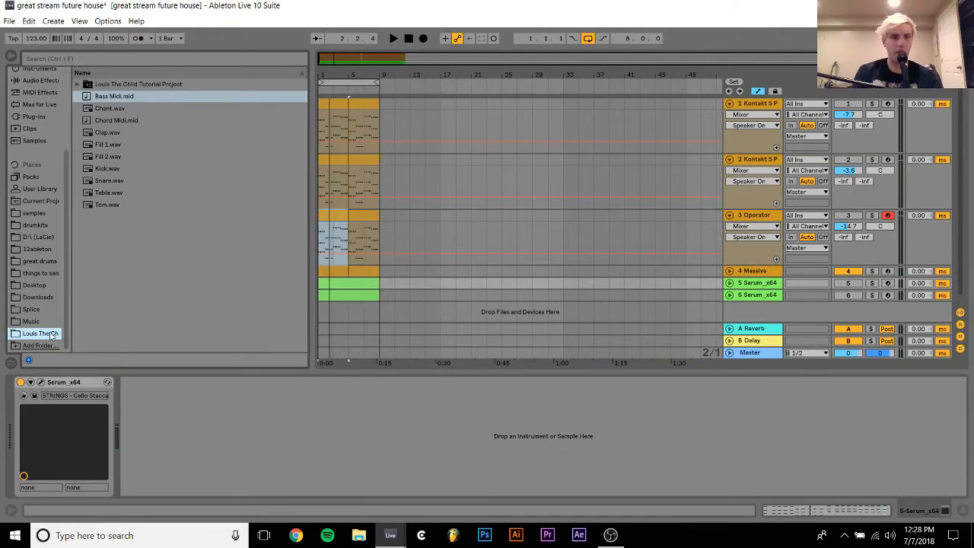
right_click(52, 333)
left_click(70, 355)
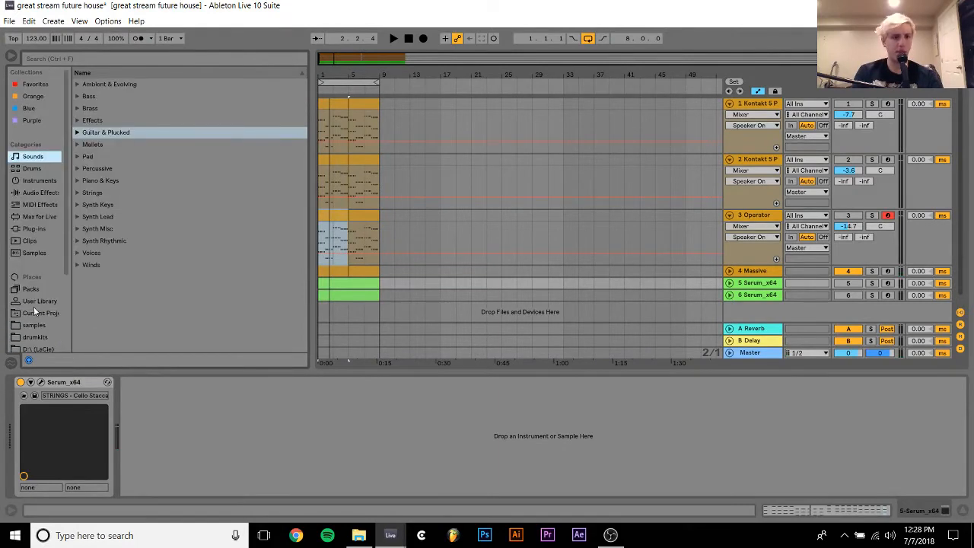
Browse the sample packs in the Splice folder, looking into the Claude VonStroke Sample Pack and Codeine Drum Kit
left_click(34, 322)
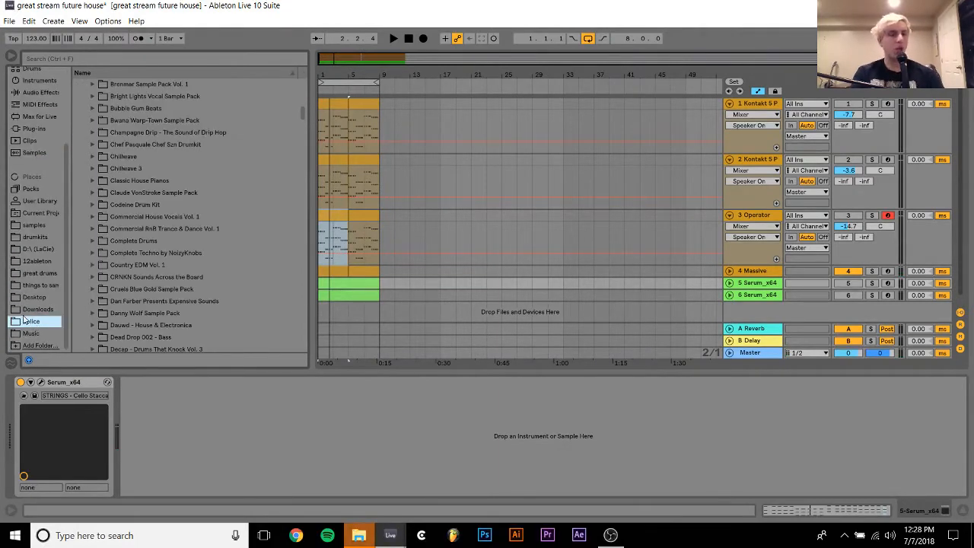
scroll(250, 273, "down", 7)
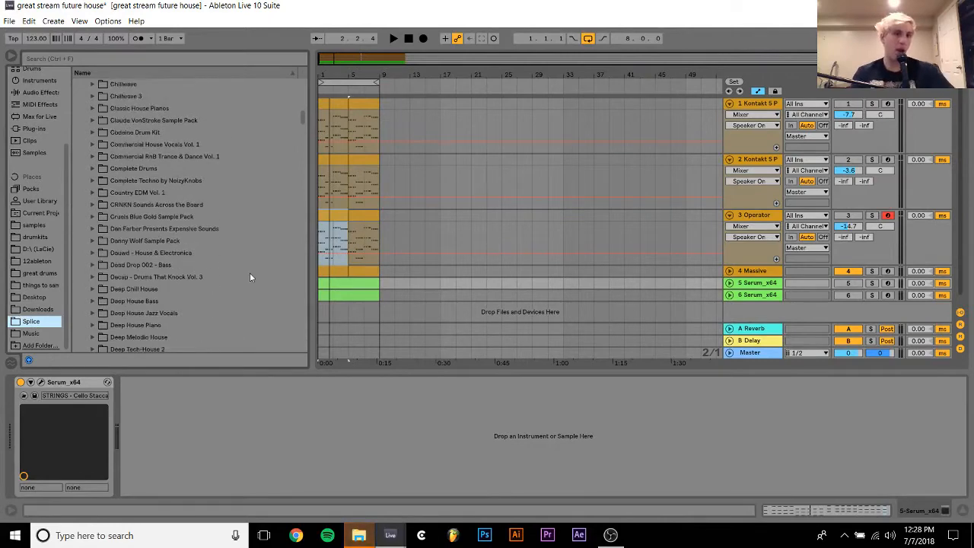
left_click(145, 58)
scroll(146, 84, "up", 6)
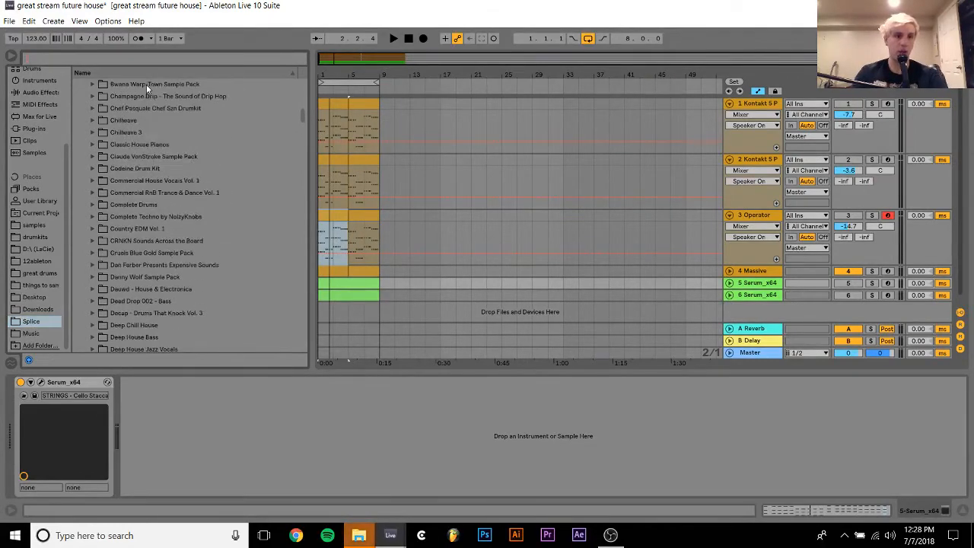
left_click(139, 182)
key("Up")
key("Up")
key("Down")
key("Right")
key("Right")
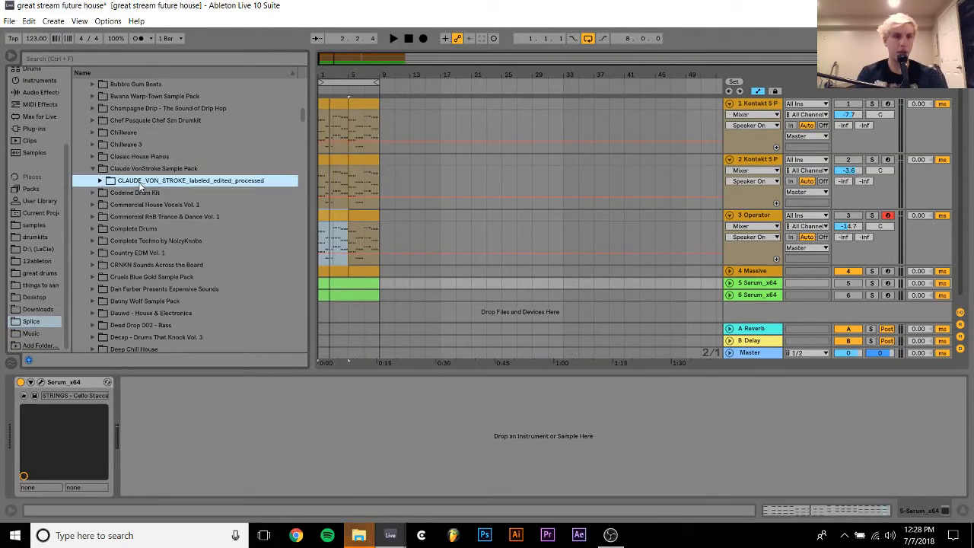
key("Left")
key("Left")
key("Down")
key("Right")
key("Right")
key("Up")
key("Up")
key("Right")
key("Right")
key("Down")
key("Right")
key("Right")
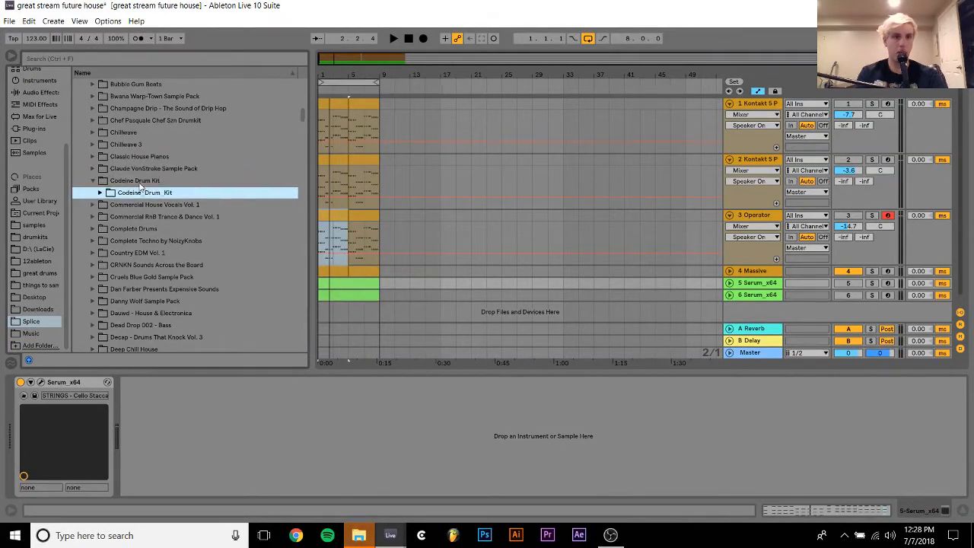
Look through the Claude VonStroke pack's drum loops and preview CVS_snare_loop_build_01_124.wav
key("Up")
key("Up")
key("Right")
key("Right")
key("Right")
key("Right")
key("Right")
key("Right")
key("Right")
key("Right")
key("Right")
key("Right")
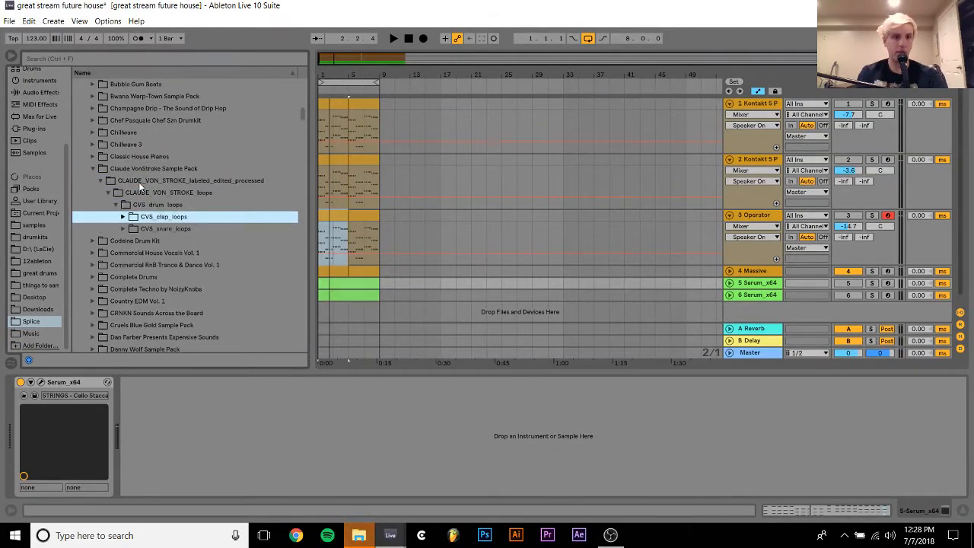
key("Left")
key("Left")
key("Down")
key("Right")
key("Right")
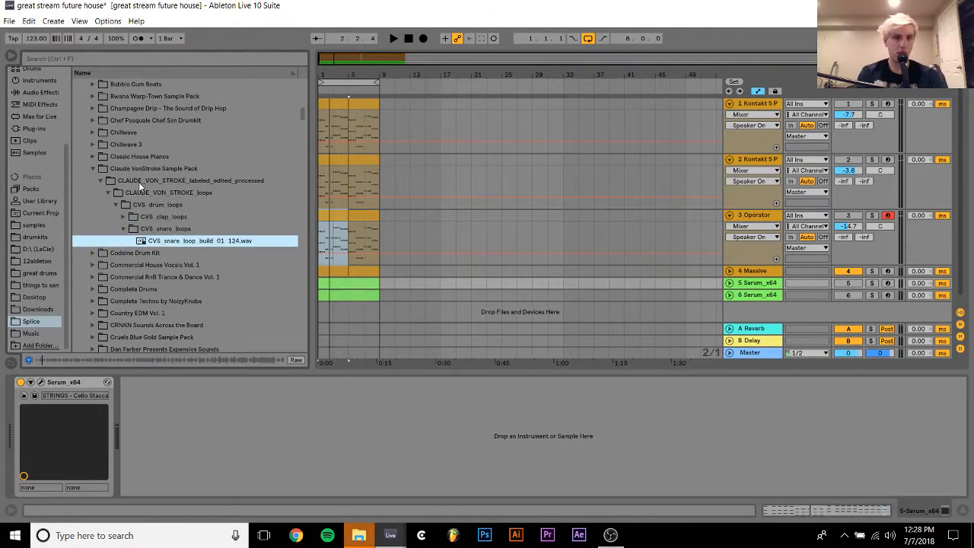
Search the Splice folder for "kick" and go through the matching packs to the future house and future bounce ones
left_click(53, 59)
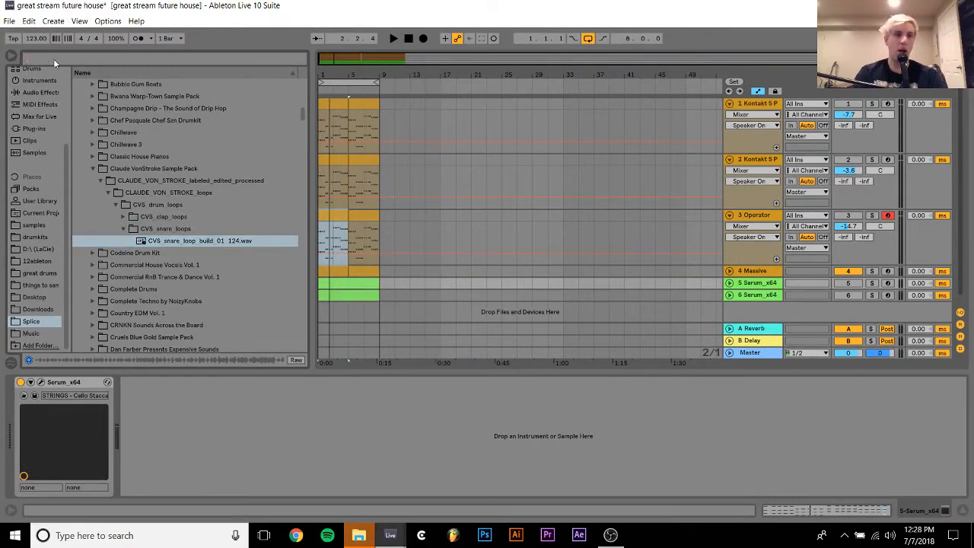
type("kick")
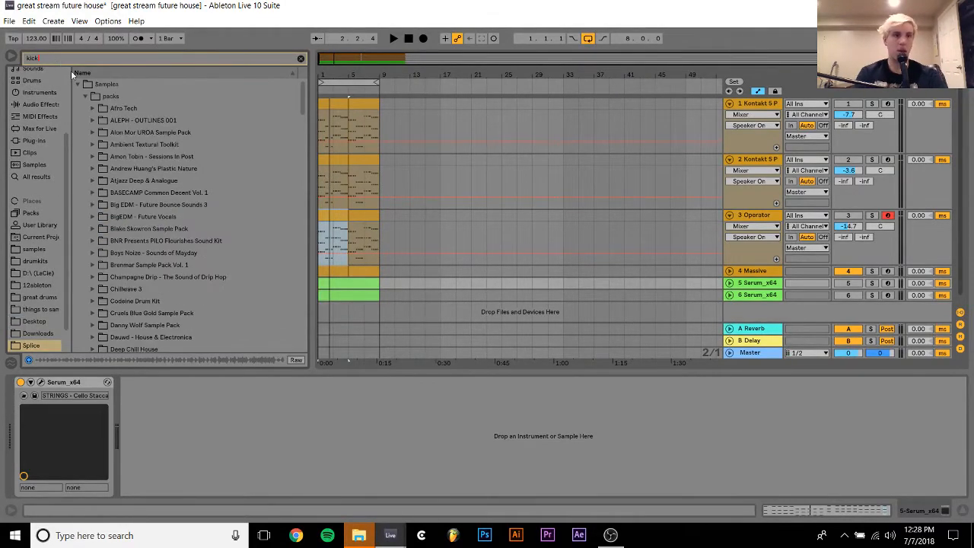
left_click(151, 194)
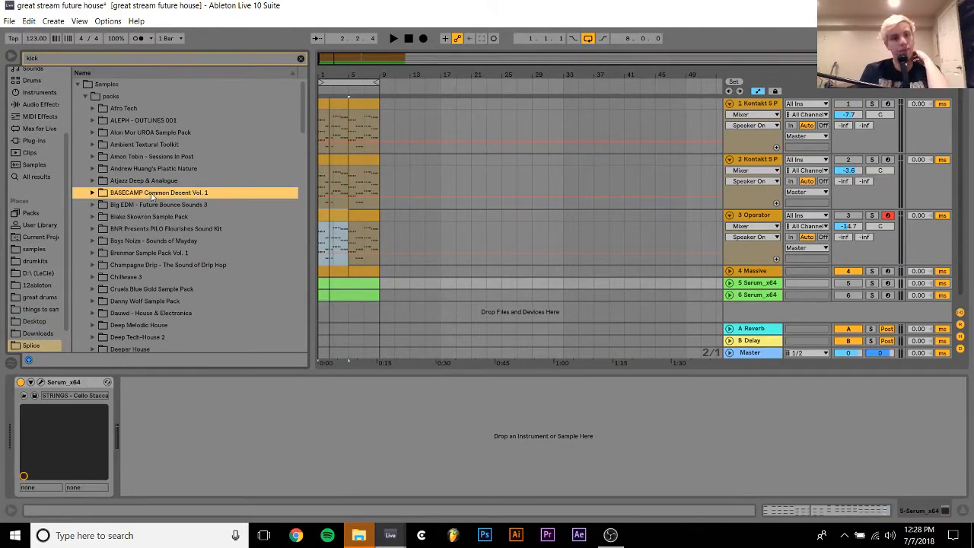
key("Down")
key("Down")
key("Down")
key("Down")
key("Down")
key("Down")
key("Down")
key("Down")
key("Down")
key("Down")
key("Down")
key("Down")
key("Down")
key("Down")
key("Down")
key("Down")
key("Down")
key("Down")
key("Down")
key("Down")
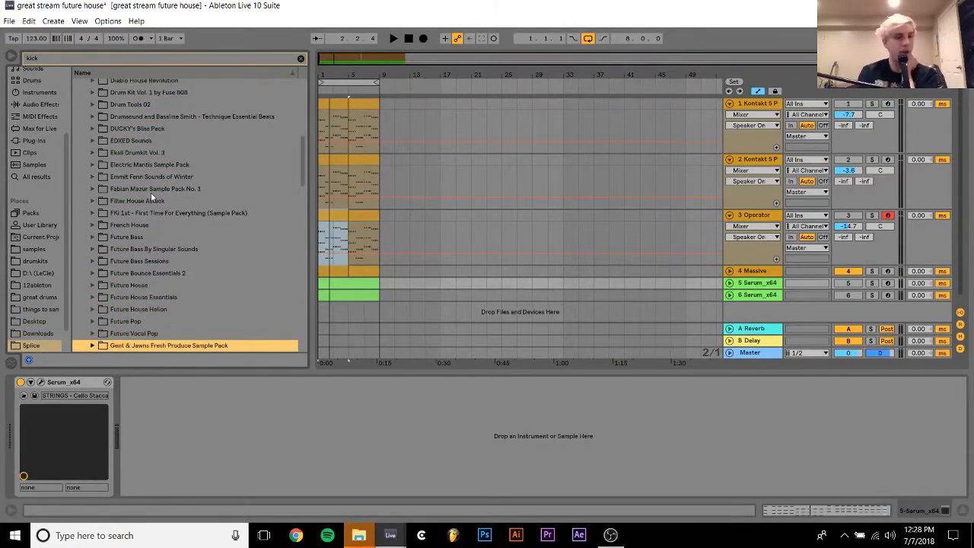
key("Up")
key("Up")
key("Up")
key("Up")
key("Up")
key("Up")
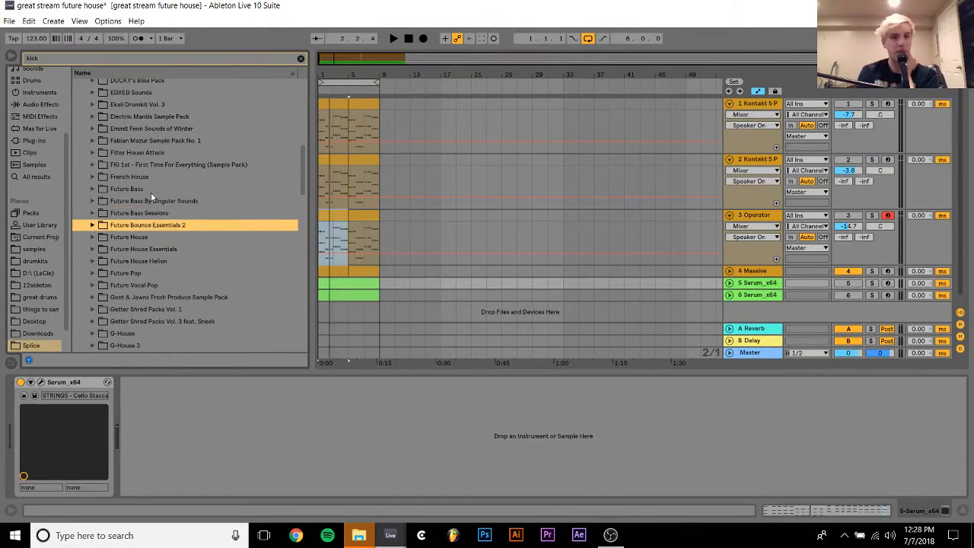
Expand the Future House pack down to its kit2_126_e_minor folder and preview FH_kit2_drop_kick.wav
key("Down")
key("Right")
key("Down")
key("Right")
key("Down")
key("Right")
key("Down")
key("Right")
key("Down")
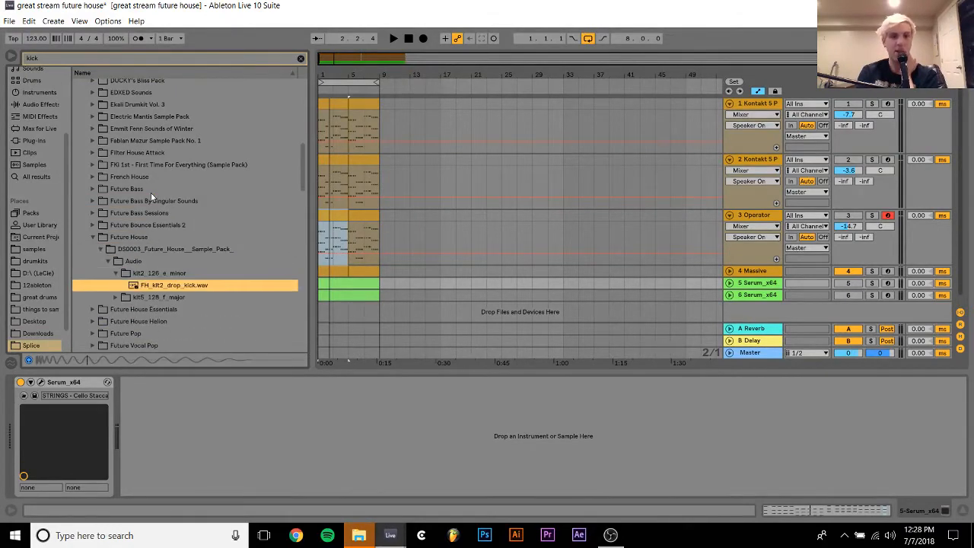
Preview FH_kit5_drop_kick.wav from the kit5_128_f_major folder and add it to a new audio track below the Serum tracks
key("Left")
key("Down")
key("Right")
key("Down")
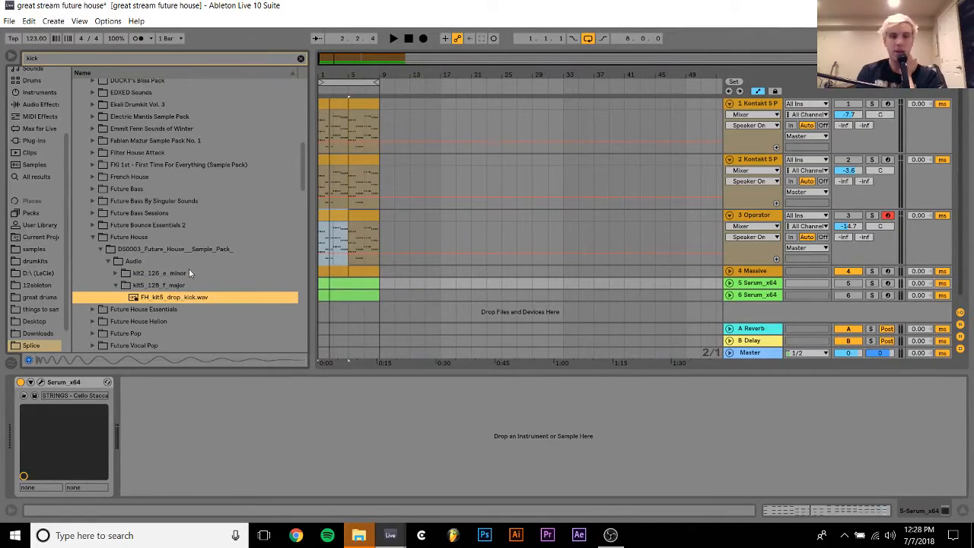
mouse_move(140, 308)
left_mouse_down()
mouse_move(216, 318)
mouse_move(319, 307)
left_mouse_up()
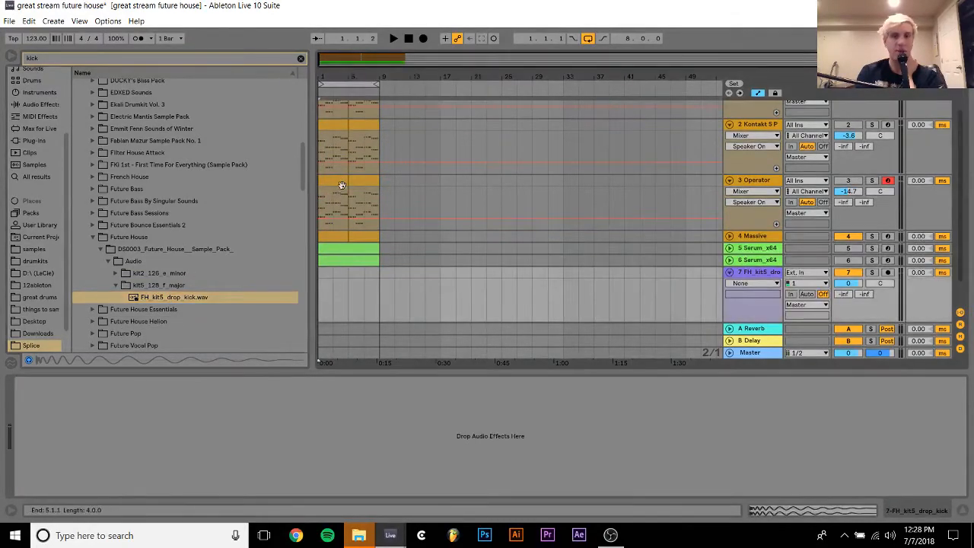
Check the notes in the Operator chord clip and transpose the kick sample clip up 1 semitone
double_click(328, 181)
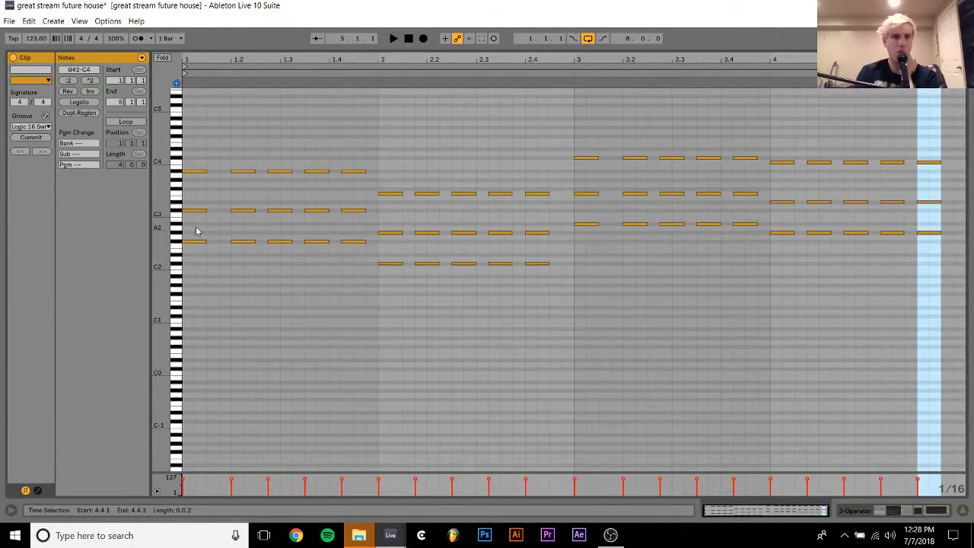
left_click(195, 241)
left_click(881, 514)
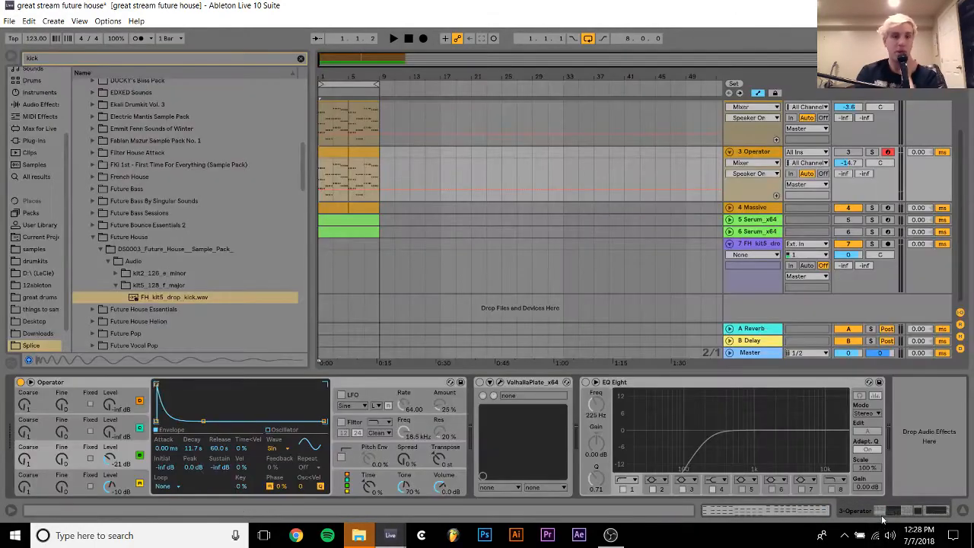
left_click_drag(321, 78, 327, 198)
left_click(319, 247)
double_click(319, 248)
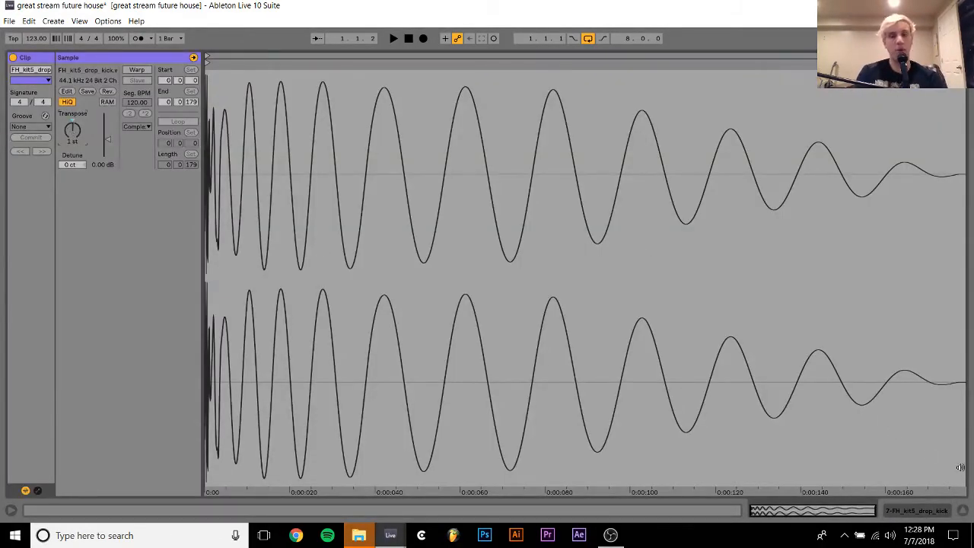
left_click(933, 510)
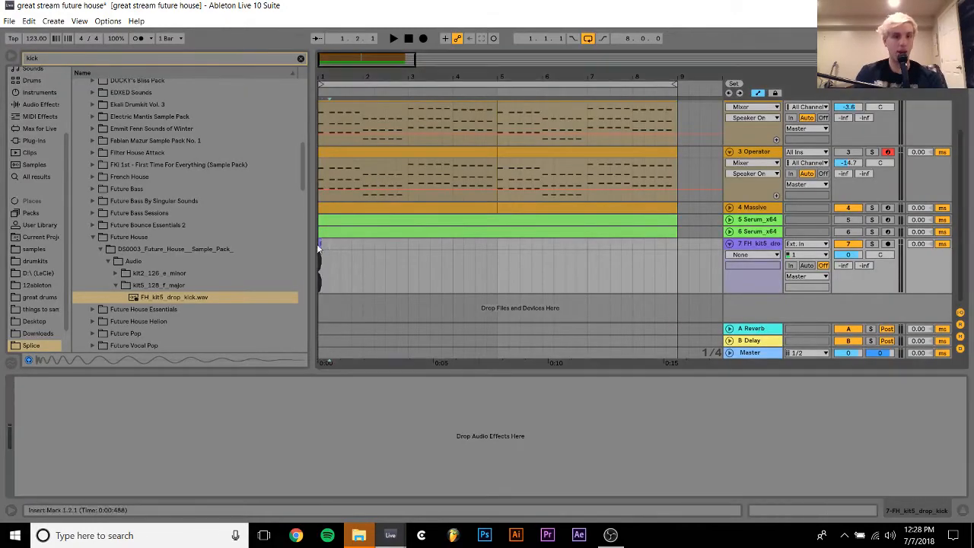
Repeat the kick clip on every beat until it fills the eight-bar loop
mouse_move(328, 255)
left_mouse_down()
mouse_move(318, 249)
mouse_move(327, 256)
left_mouse_up()
key("ctrl+d")
key("ctrl+d")
key("ctrl+d")
left_click_drag(363, 254, 296, 256)
key("ctrl+d")
key("ctrl+d")
key("ctrl+d")
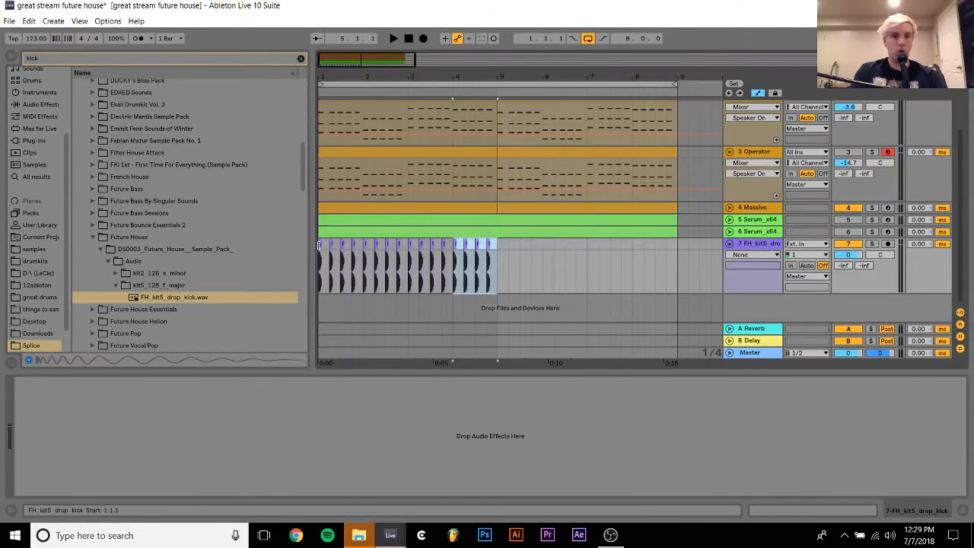
left_click(322, 243, "shift")
key("ctrl+d")
left_click(322, 243, "shift")
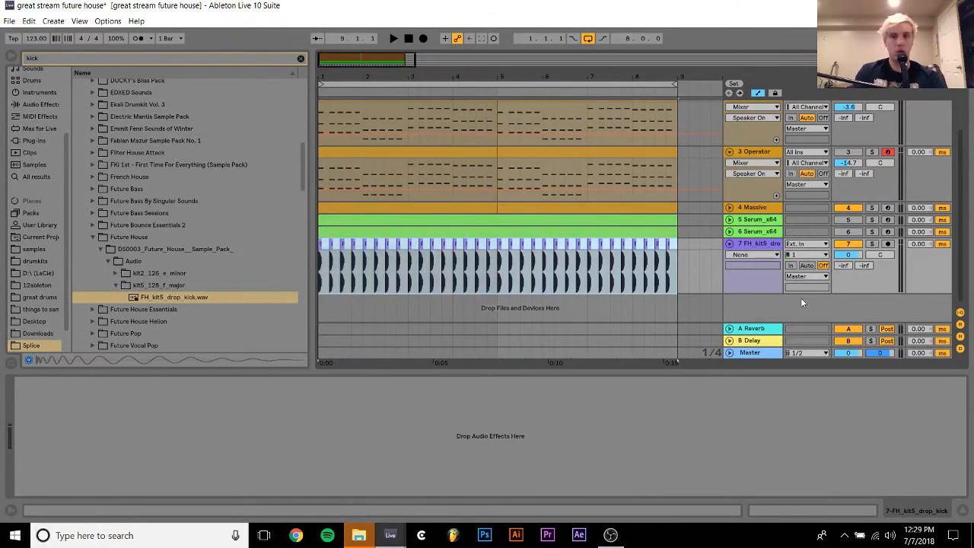
Lower the kick track's volume to -11.0 dB during playback
left_click(856, 257)
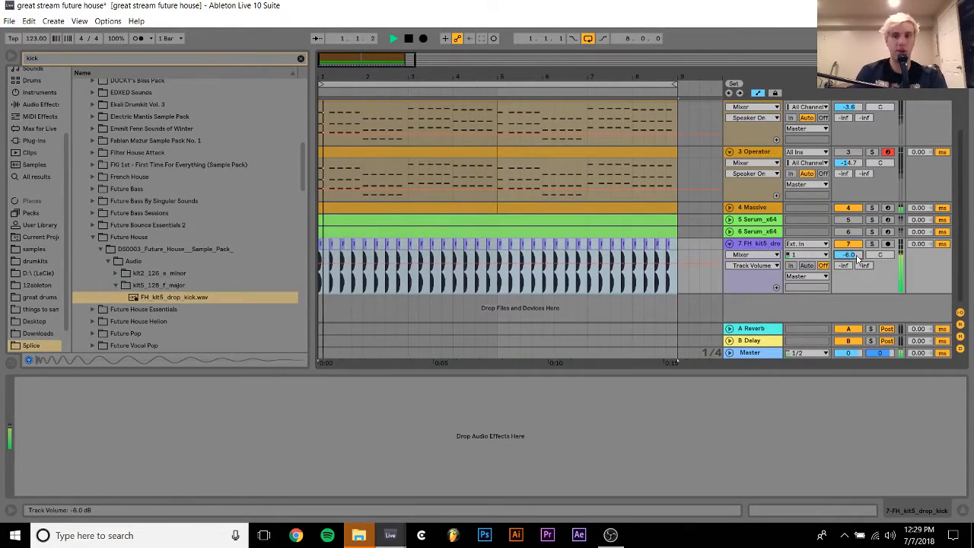
scroll(858, 259, "down", 5)
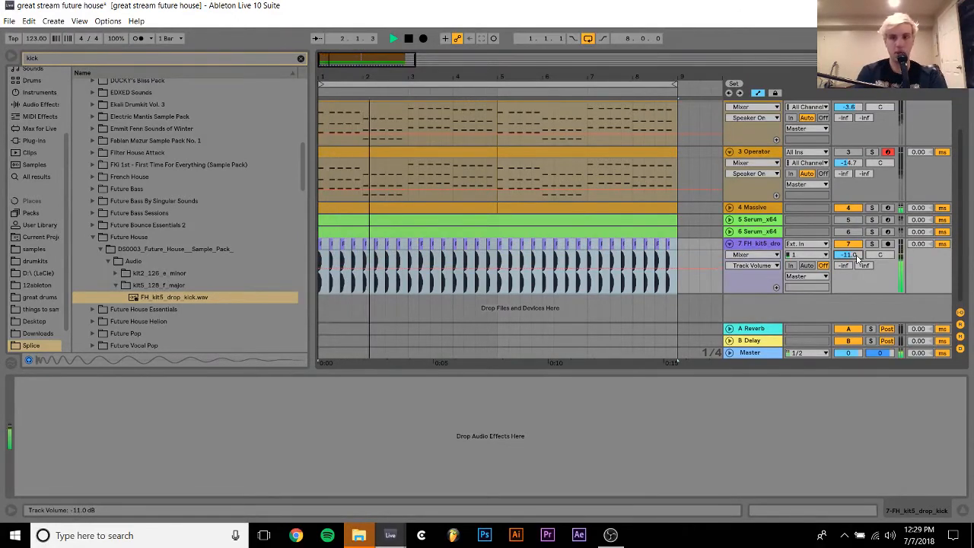
left_click_drag(856, 256, 857, 253)
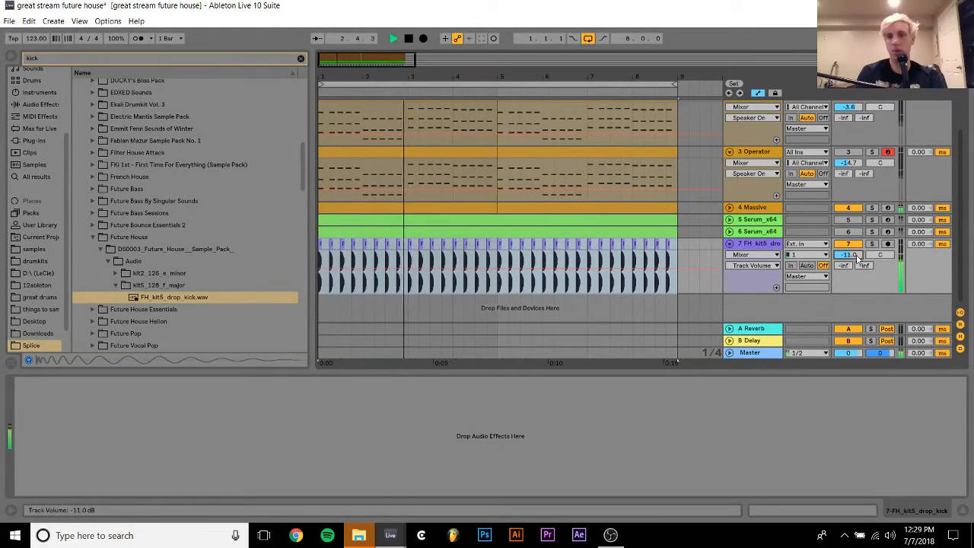
Insert the Xfer LFOTool_x64 plug-in after Massive on the Massive bass track
left_click(762, 208)
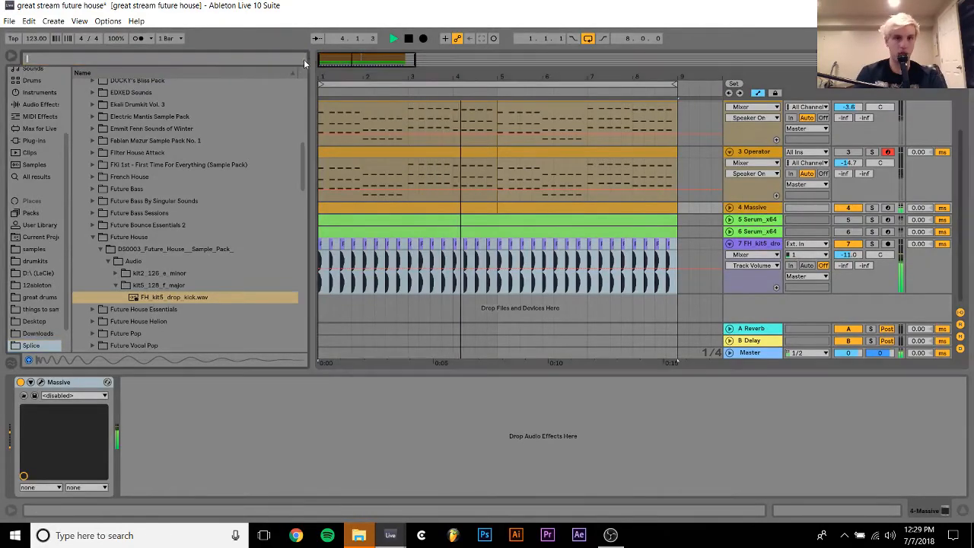
left_click(301, 58)
left_click(32, 153)
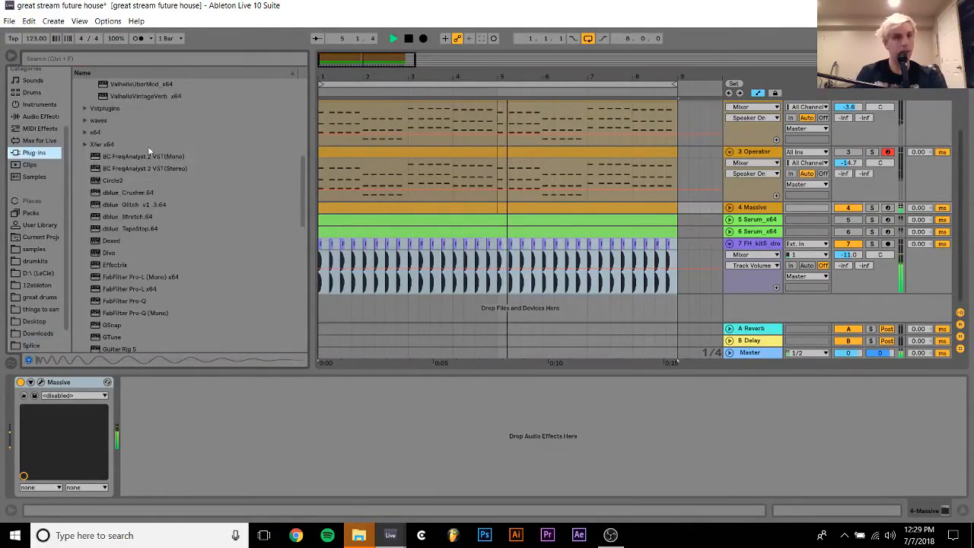
left_click(85, 144)
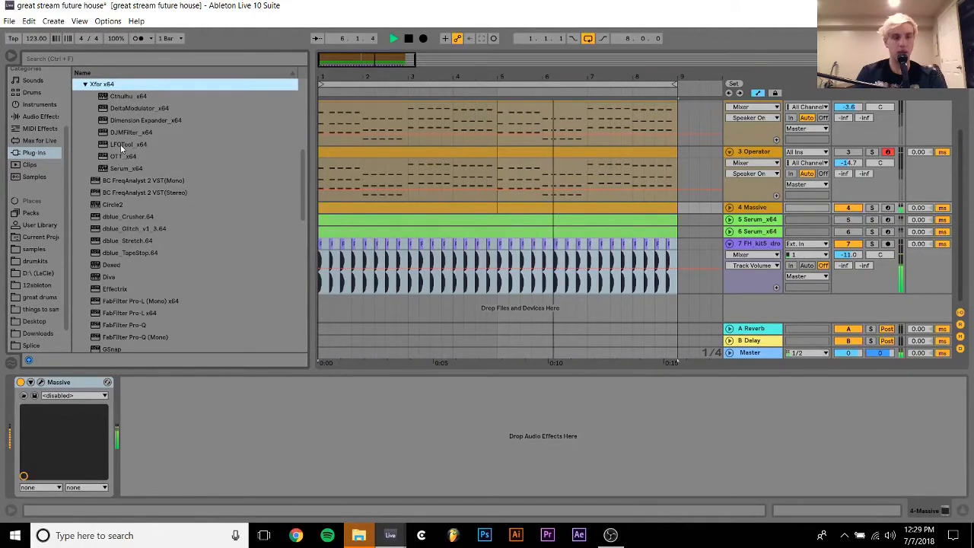
double_click(122, 144)
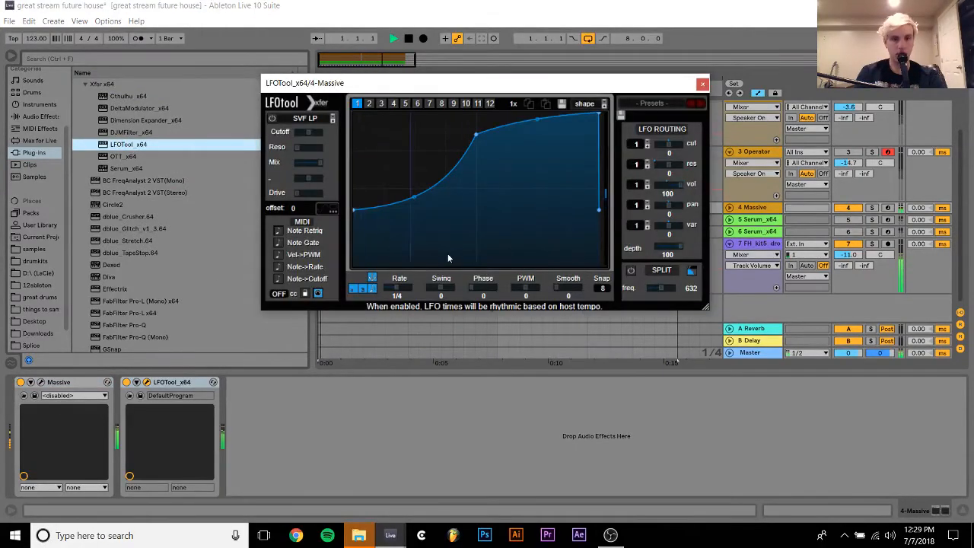
Shape LFOTool's volume curve to start and end at zero, with the peak slightly before the end and a bowed drop
left_click_drag(600, 209, 599, 264)
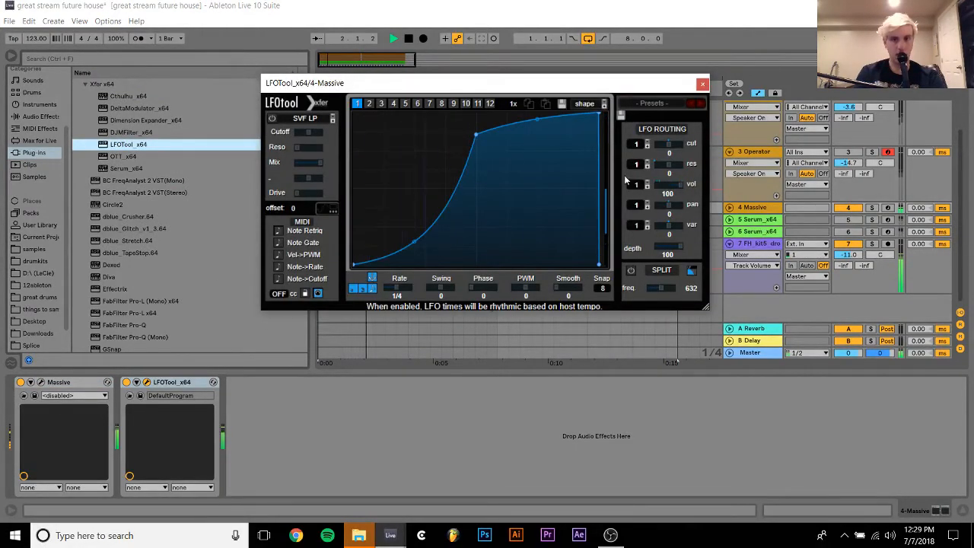
left_click_drag(600, 116, 589, 111)
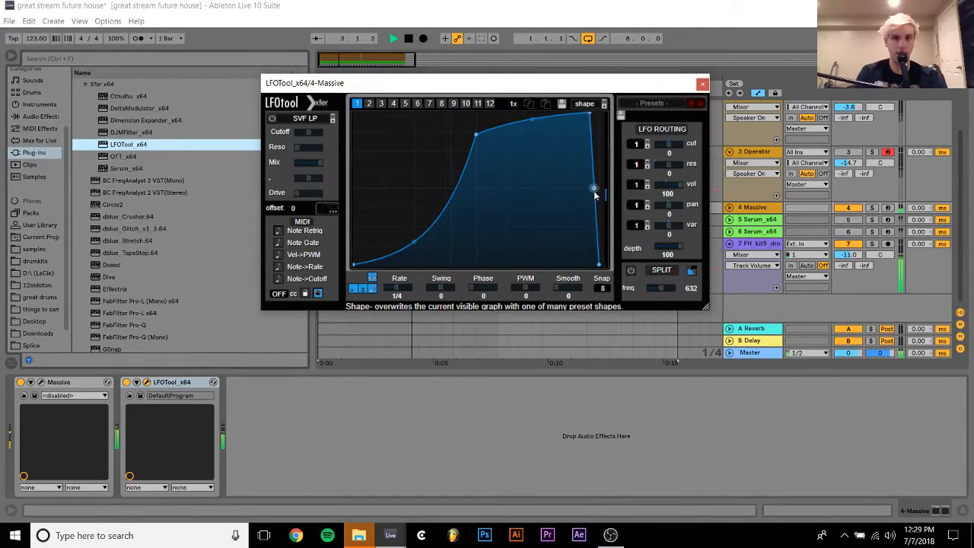
left_click_drag(595, 196, 613, 156)
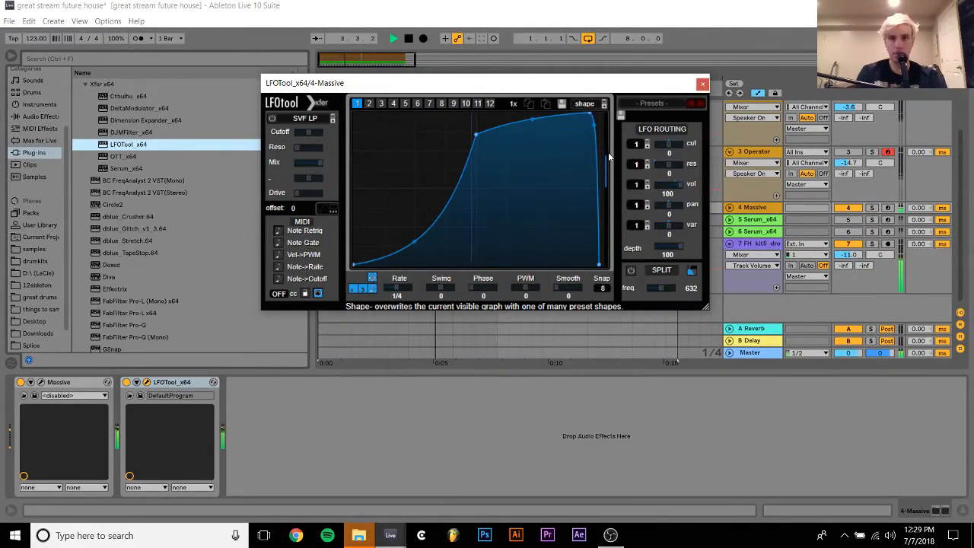
left_click(701, 86)
Unfold the Massive bass track, raise its volume to -11.6 dB and solo it
left_click(729, 208)
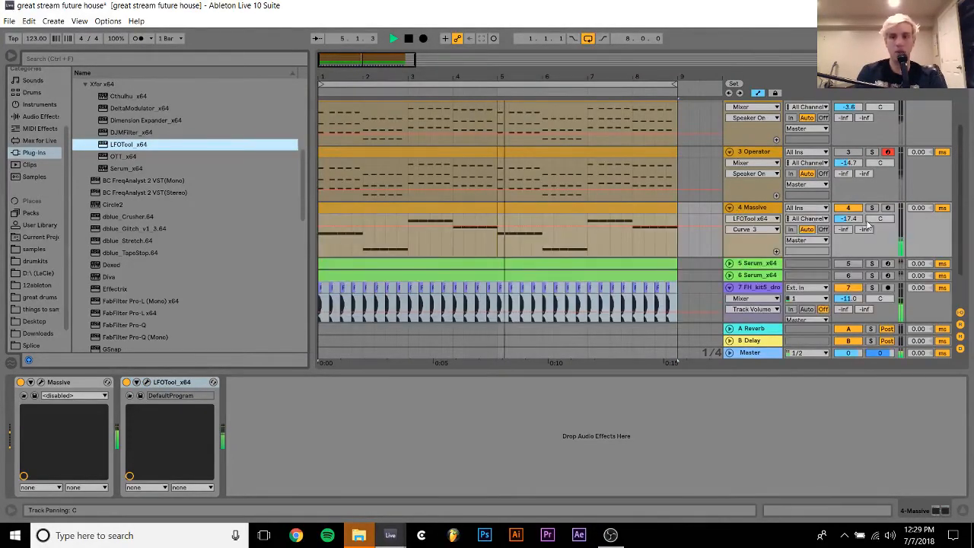
left_click_drag(849, 219, 849, 205)
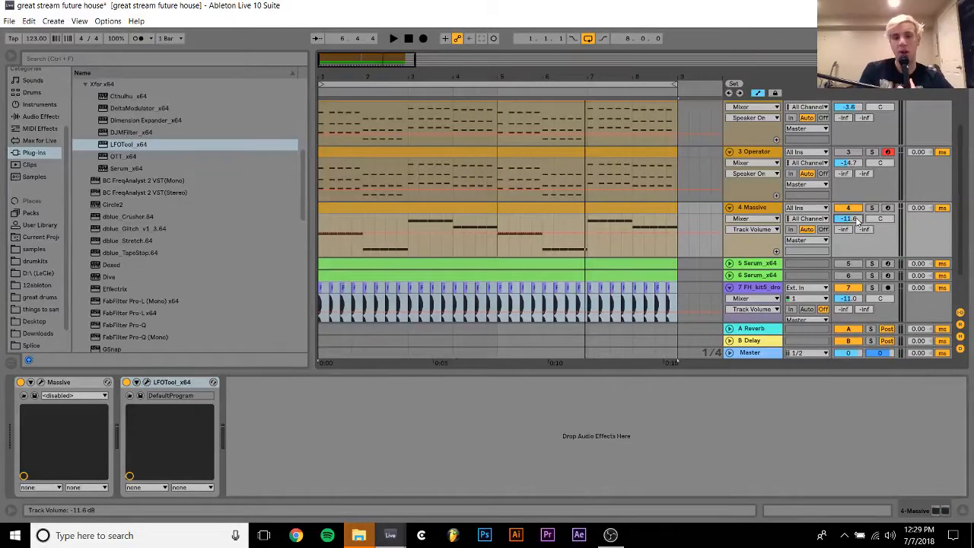
key("space")
left_click(871, 211)
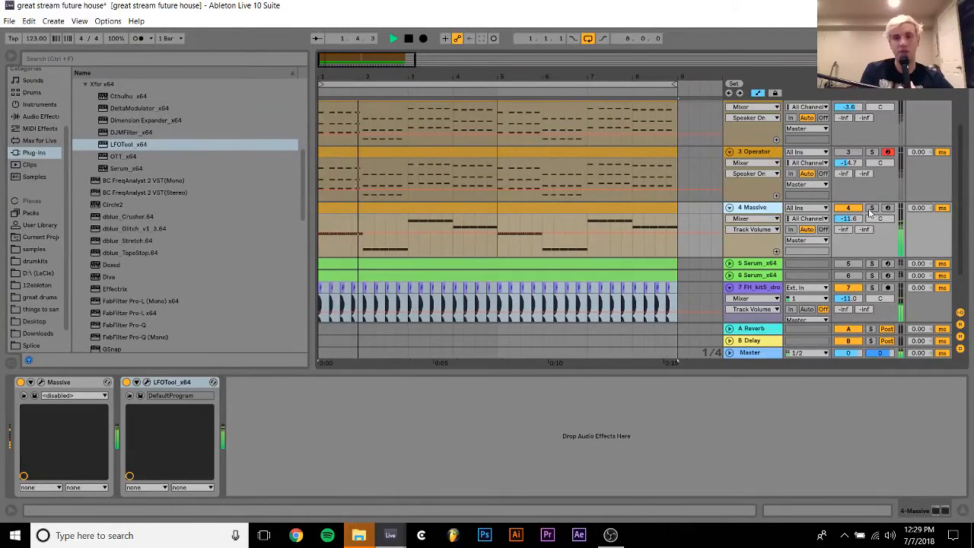
left_click(871, 209)
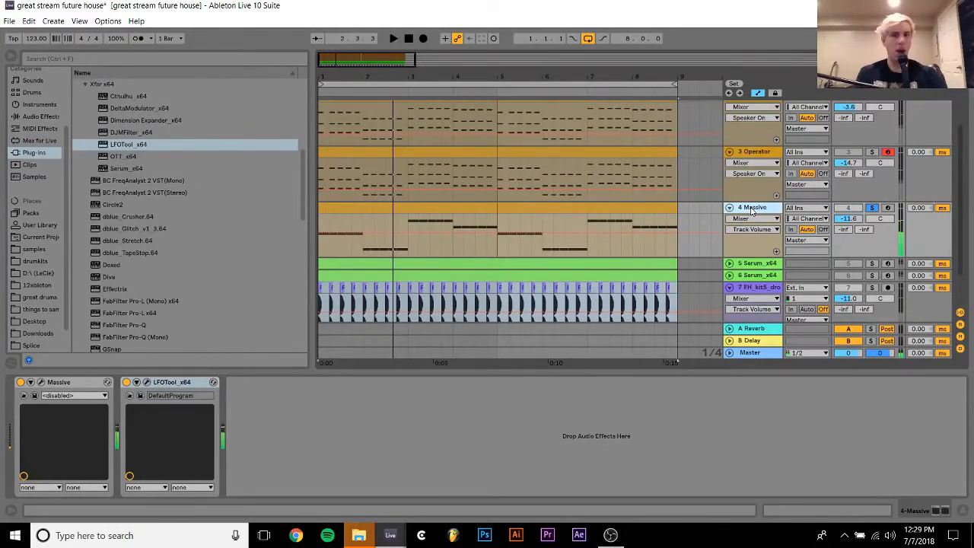
Duplicate the Massive bass track and load the recent Knife_Party_Sub sound in the copy's Massive
key("ctrl+d")
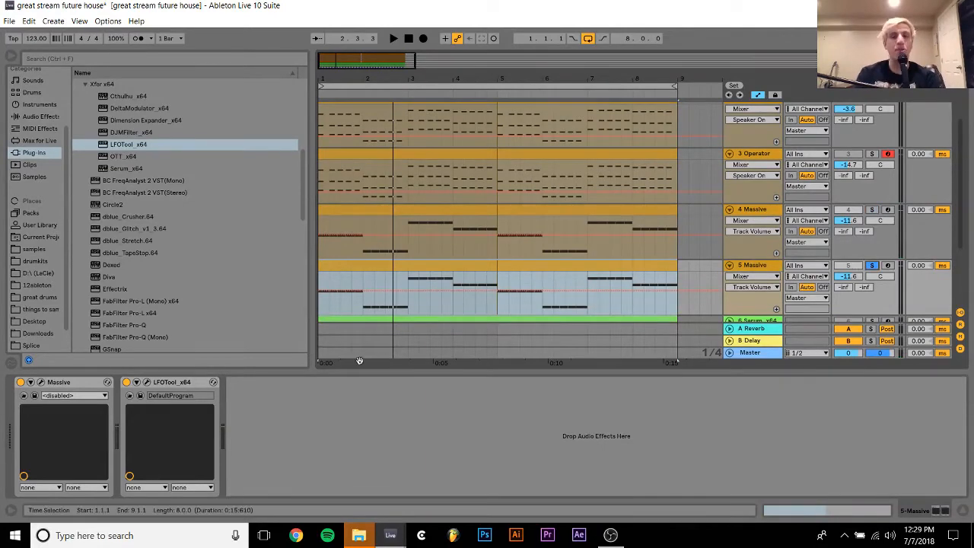
left_click(41, 383)
left_click(484, 100)
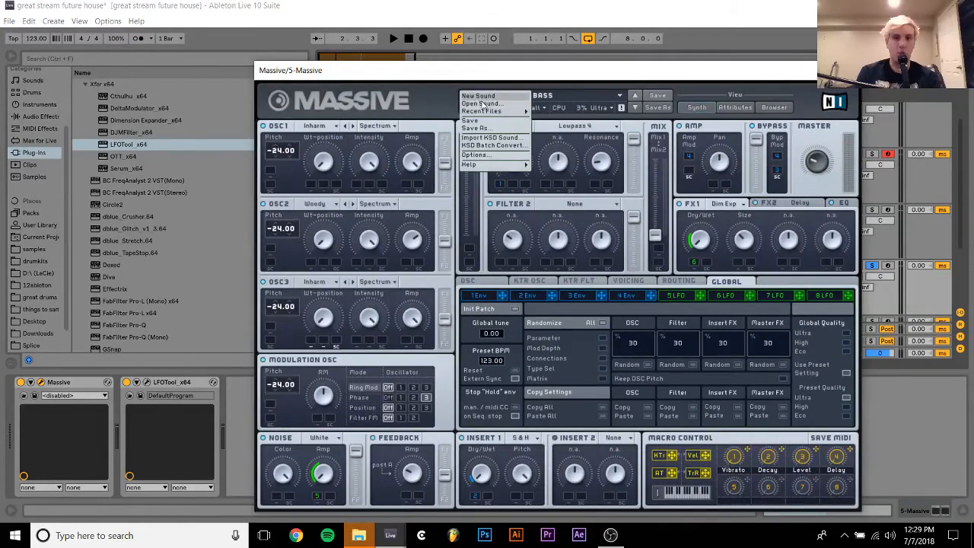
mouse_move(506, 112)
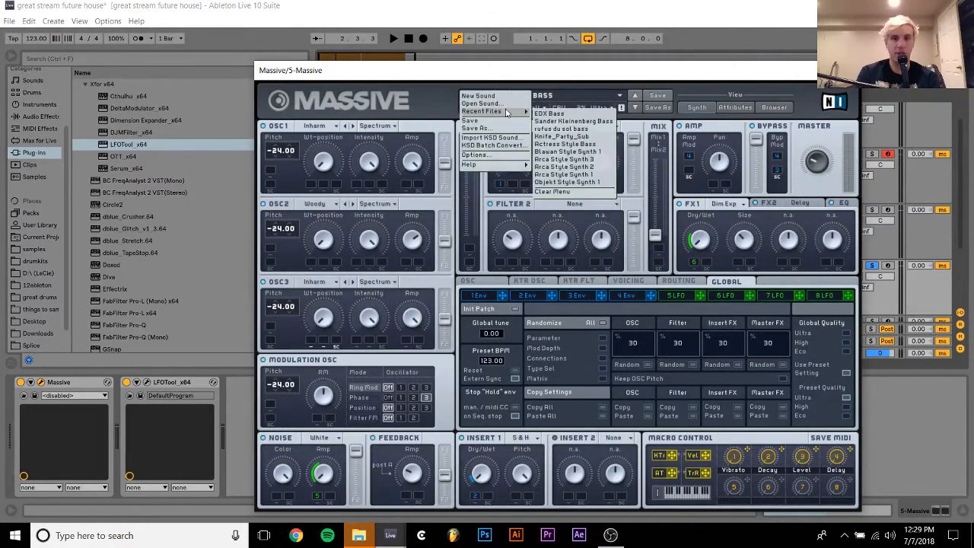
left_click(598, 137)
key("space")
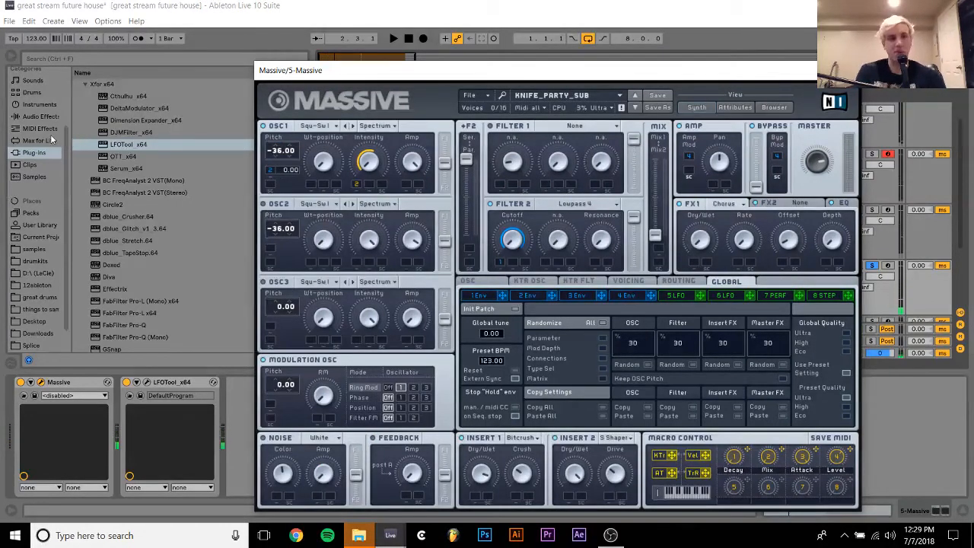
Add the +24 Pitch MIDI effect preset before the duplicated Massive and set its pitch to +12 st
left_click(41, 128)
left_click(77, 132)
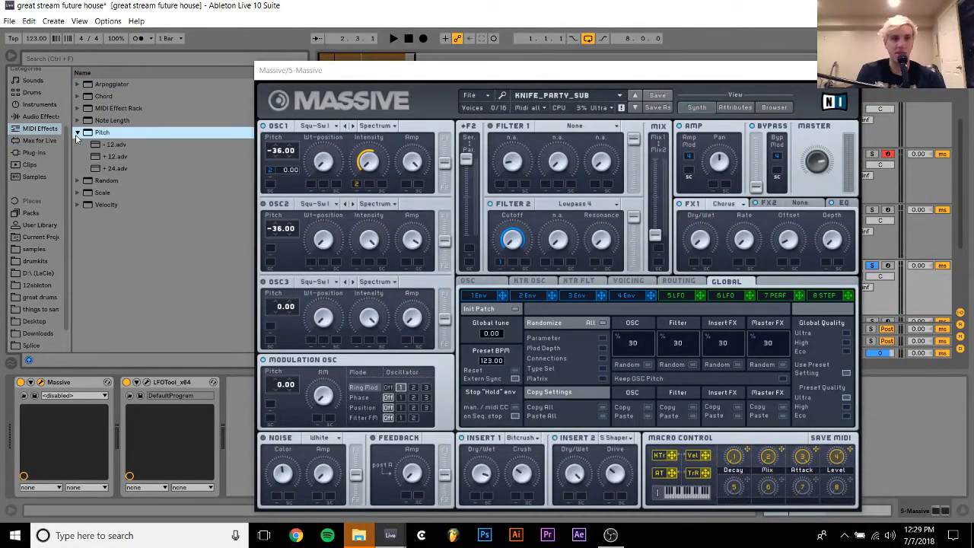
double_click(110, 169)
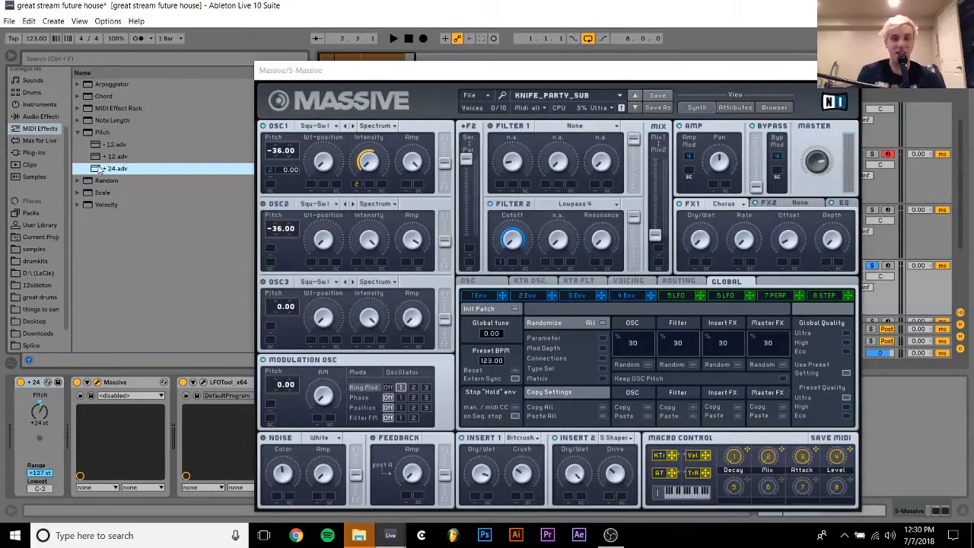
key("space")
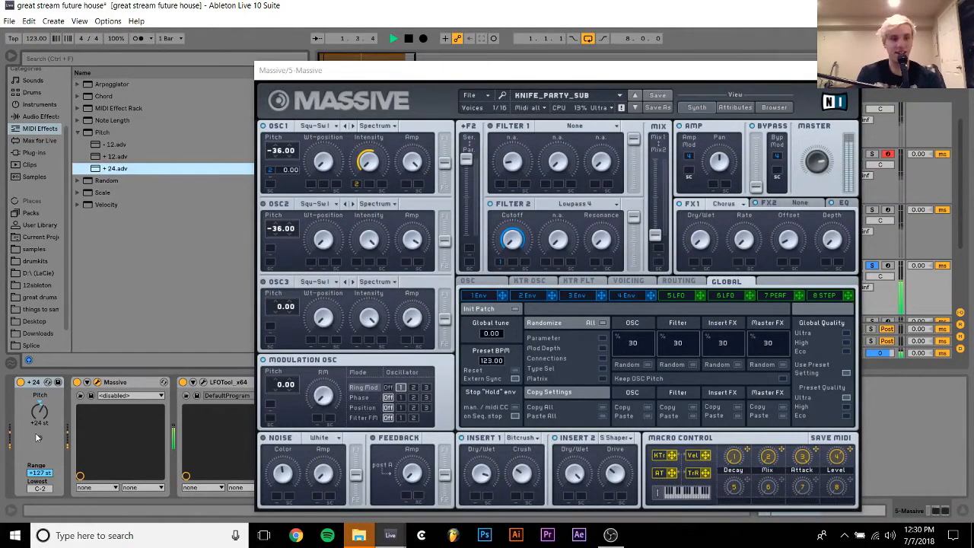
left_click(38, 411)
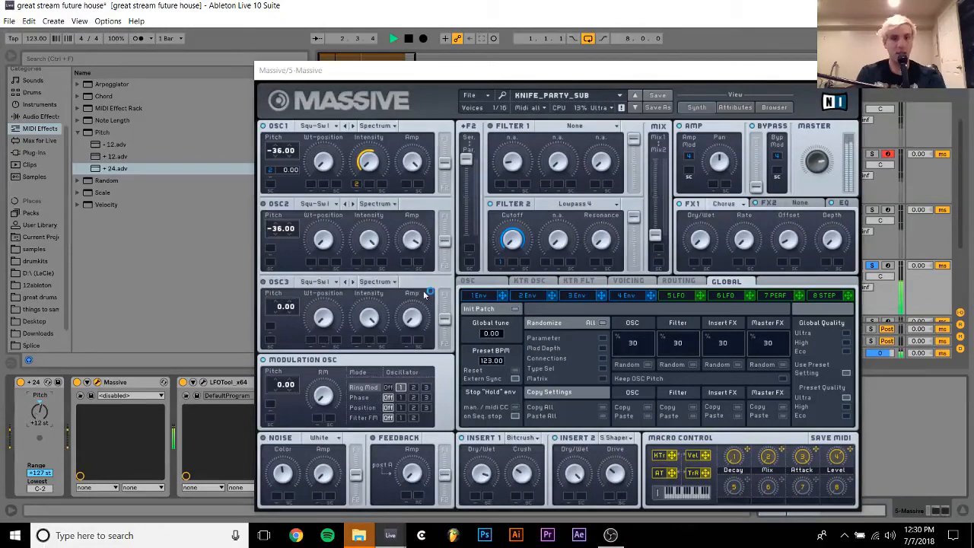
Set the duplicated Massive track's volume to -11.9 dB while comparing it in the full mix and soloed
left_click(847, 70)
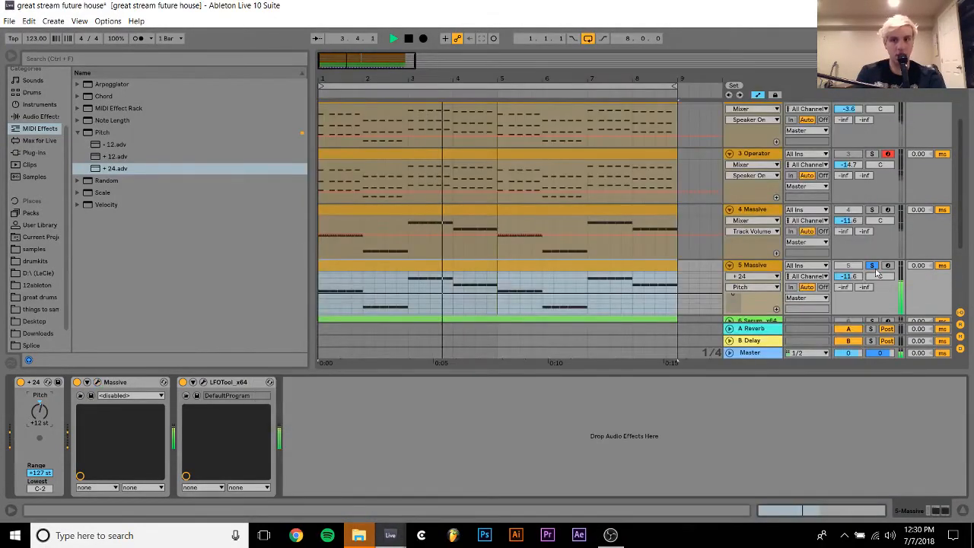
left_click(871, 266)
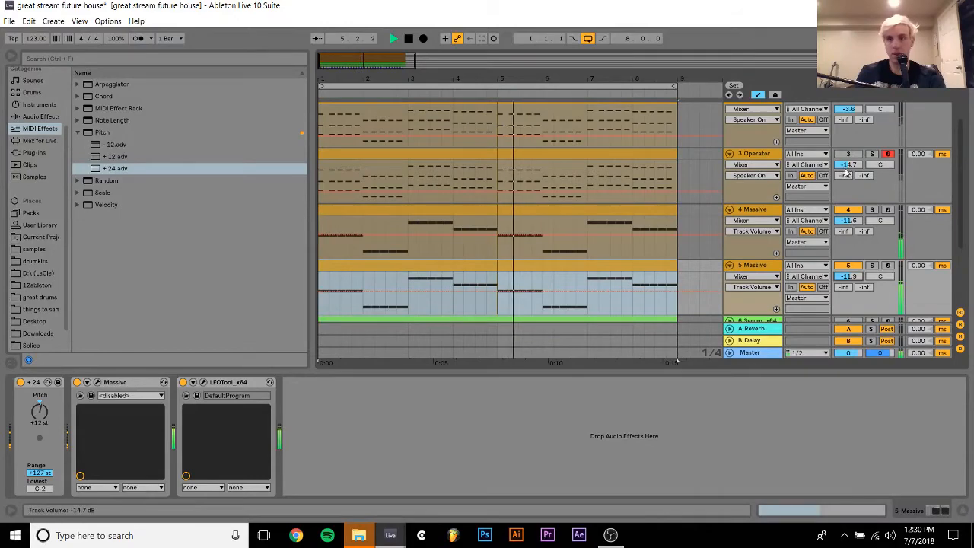
left_click(871, 266)
key("space")
Shorten envelope 1's decay in the duplicated Massive and listen to both Massive tracks soloed together
left_click(97, 382)
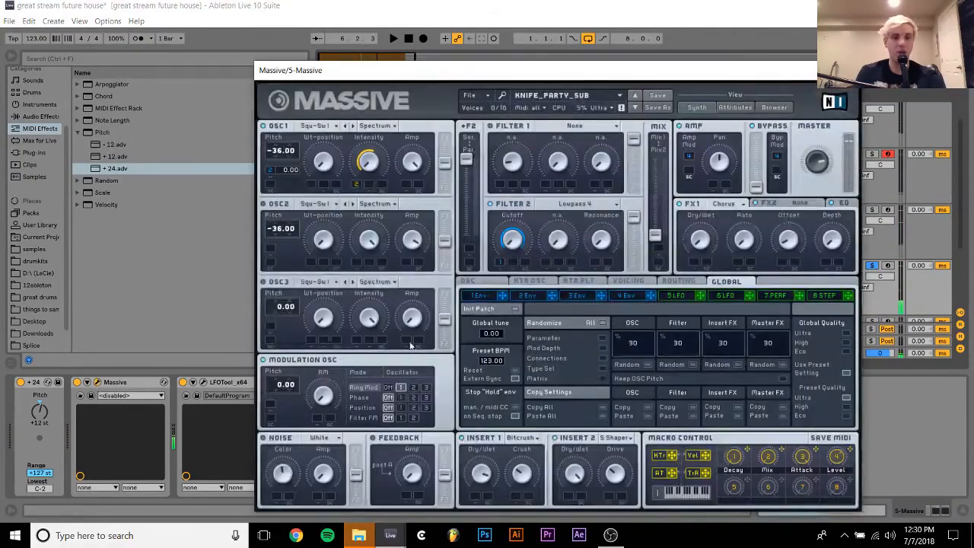
left_click(641, 295)
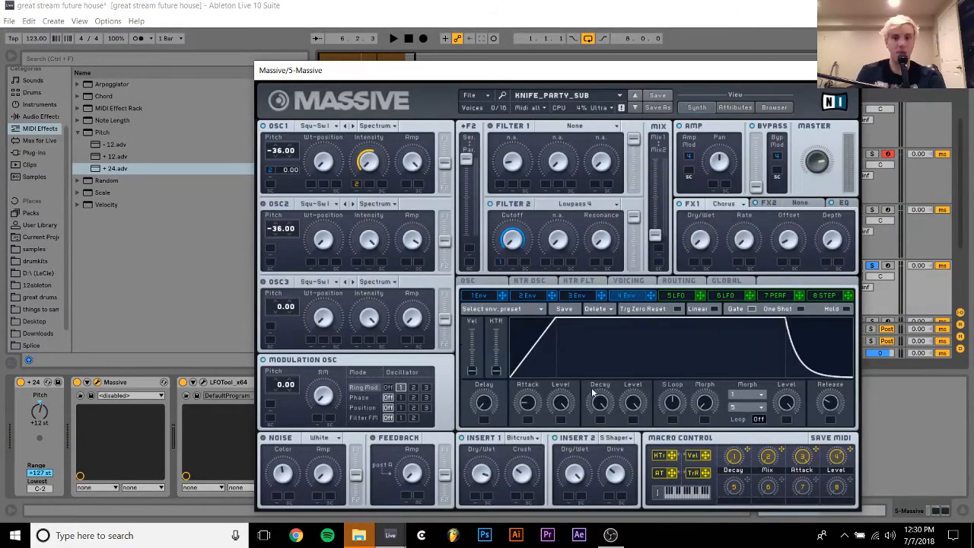
left_click(477, 296)
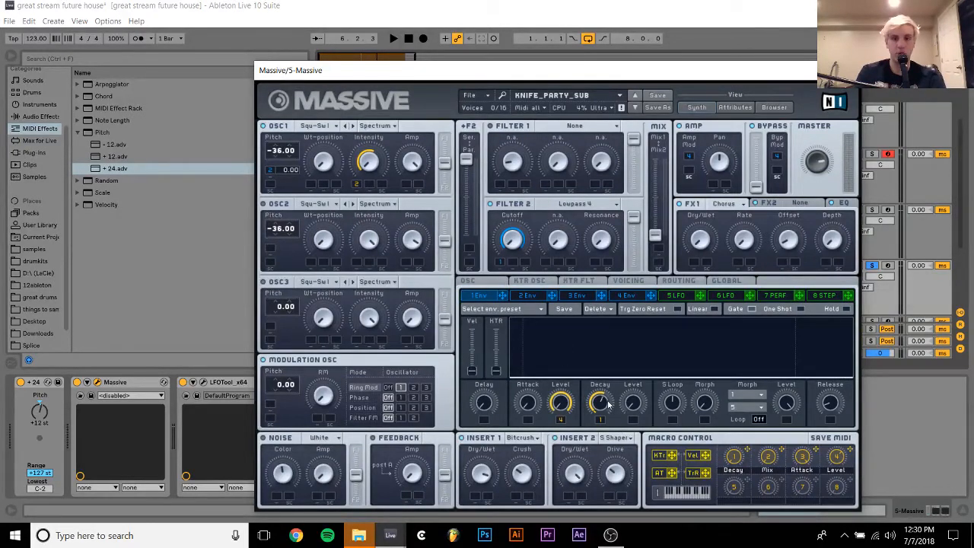
key("space")
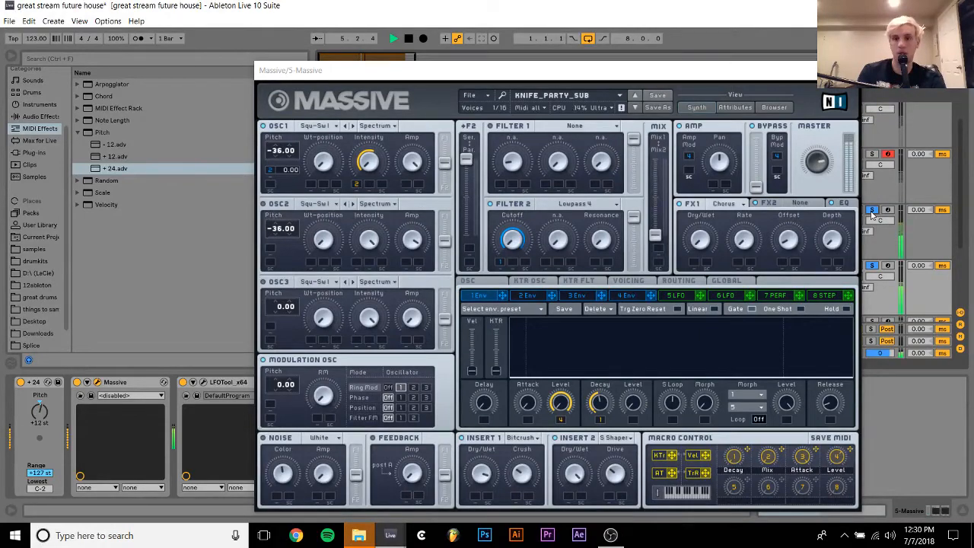
left_click(845, 70)
left_click(752, 209)
key("space")
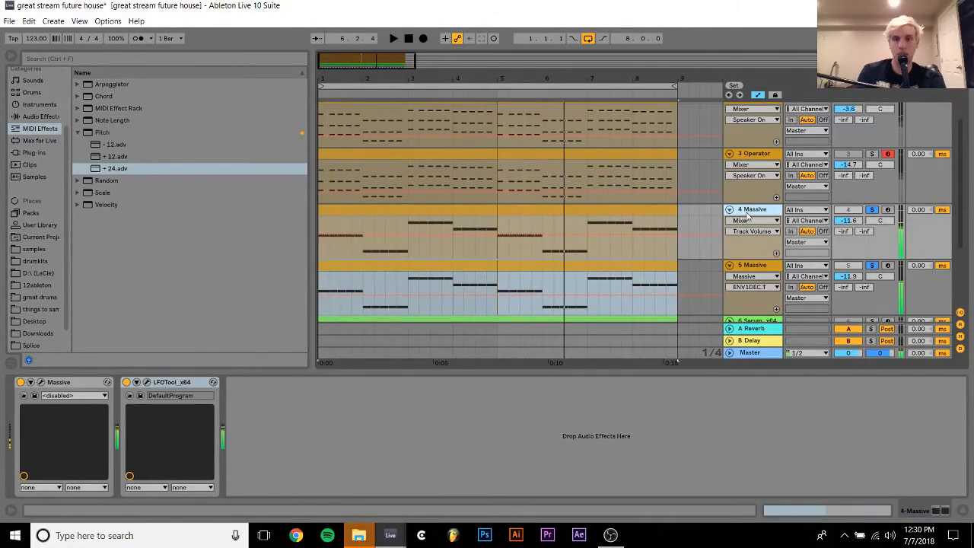
Add an EQ Eight after LFOTool on the 4 Massive track and play that track soloed
left_click(29, 117)
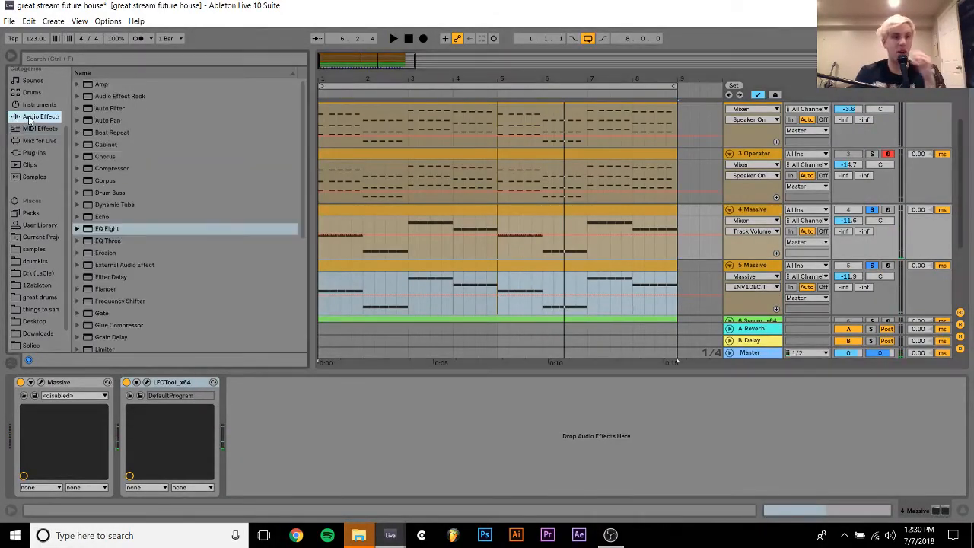
double_click(106, 230)
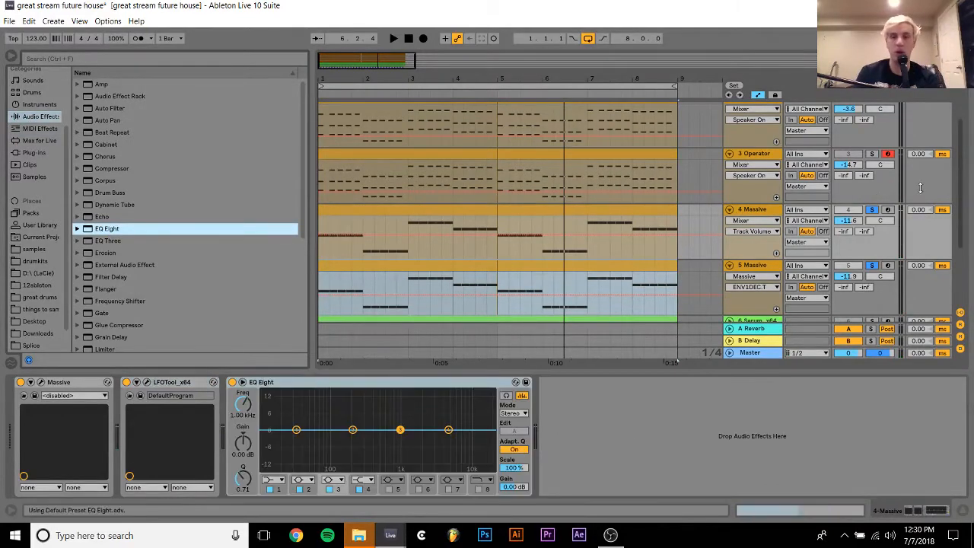
left_click(871, 210)
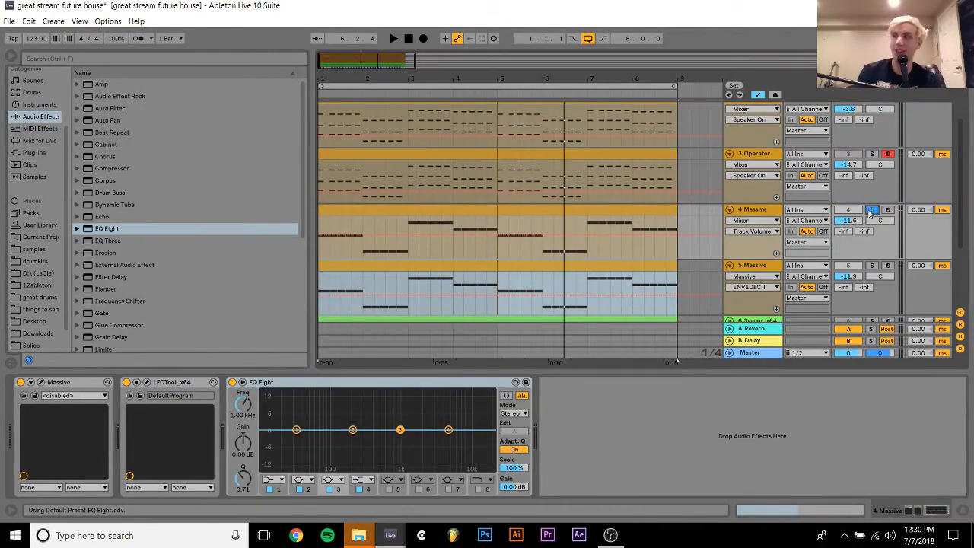
key("space")
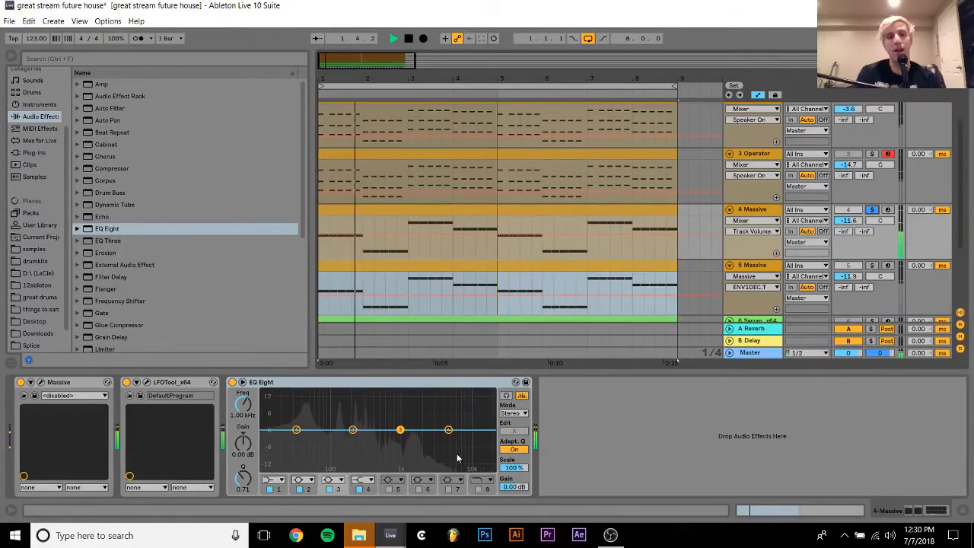
Make EQ Eight's band 1 a low cut at 95.8 Hz, checking it with both Massive tracks soloed
left_click(274, 480)
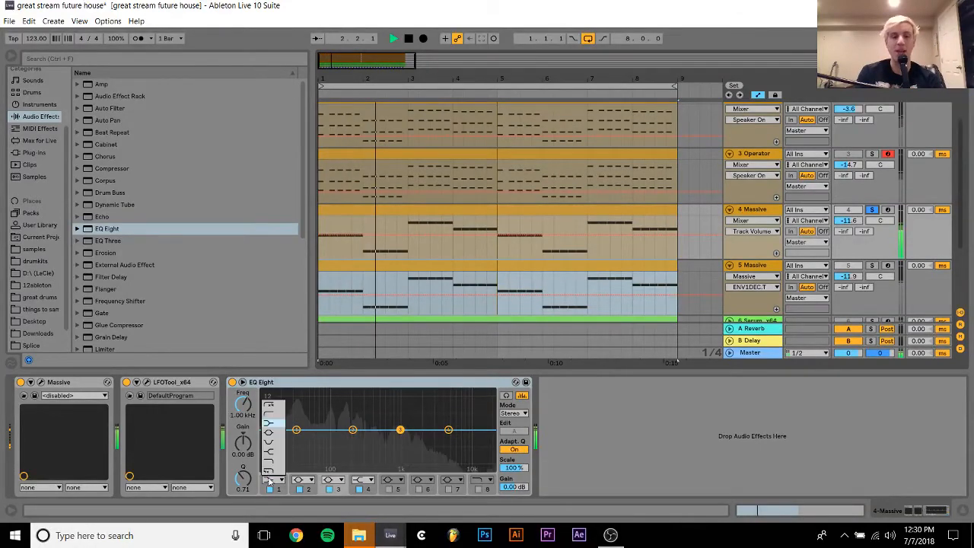
left_click(276, 417)
left_click_drag(242, 420, 242, 411)
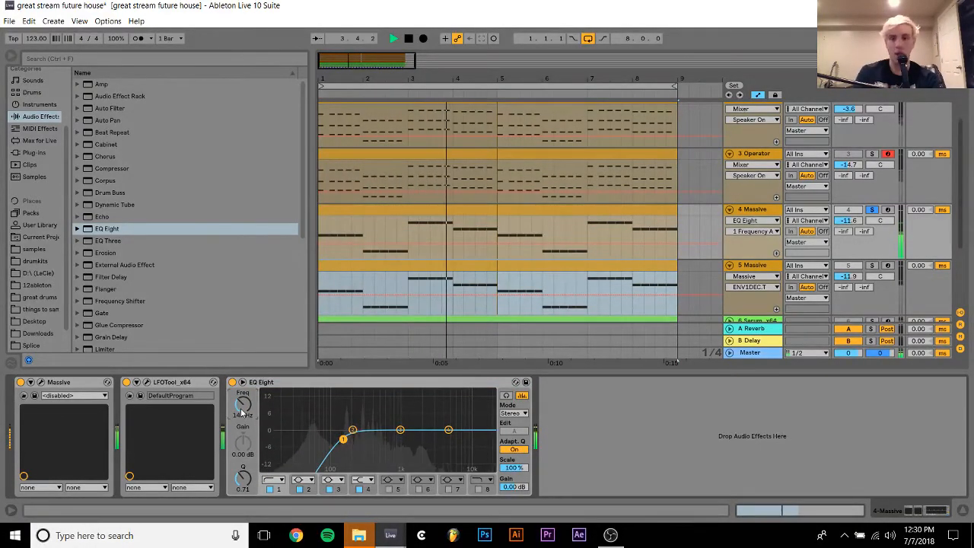
left_click(872, 267, "ctrl")
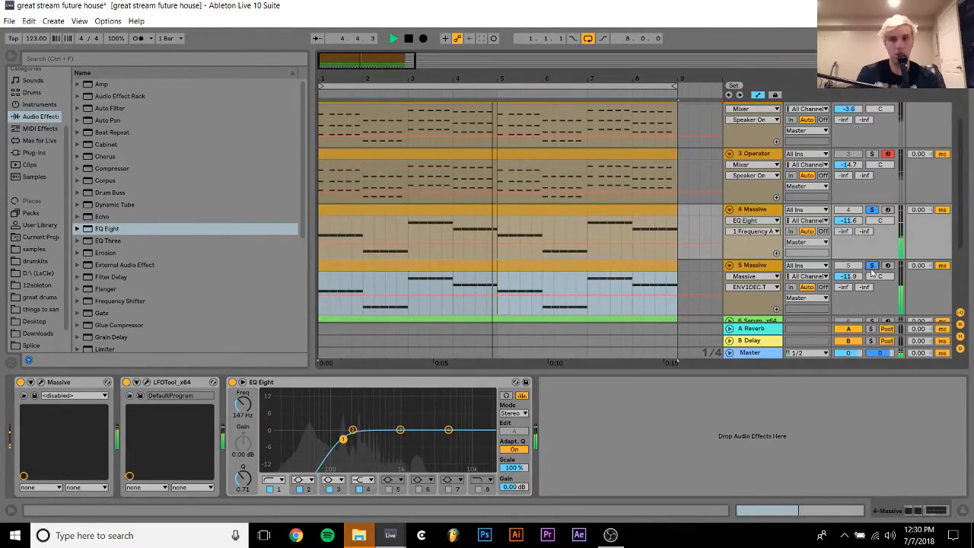
left_click_drag(242, 404, 241, 413)
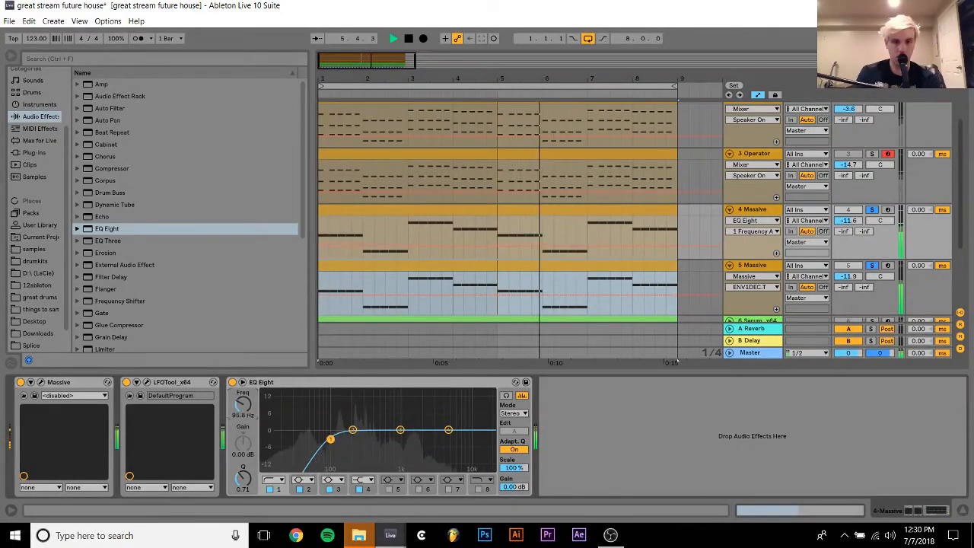
Insert the Saturator preset A Bit Warmer between Massive and LFOTool on the 5 Massive track
left_click(752, 265)
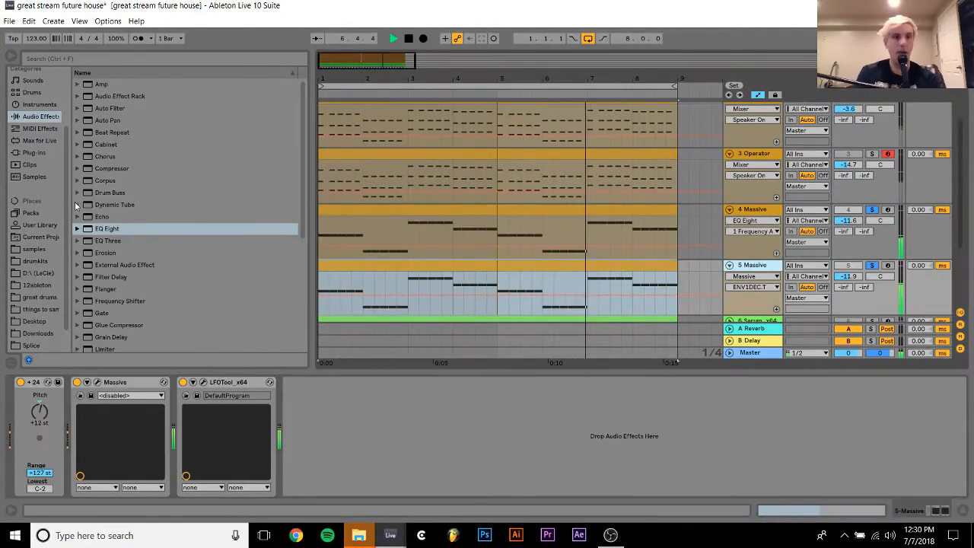
scroll(139, 287, "down", 5)
left_click(83, 271)
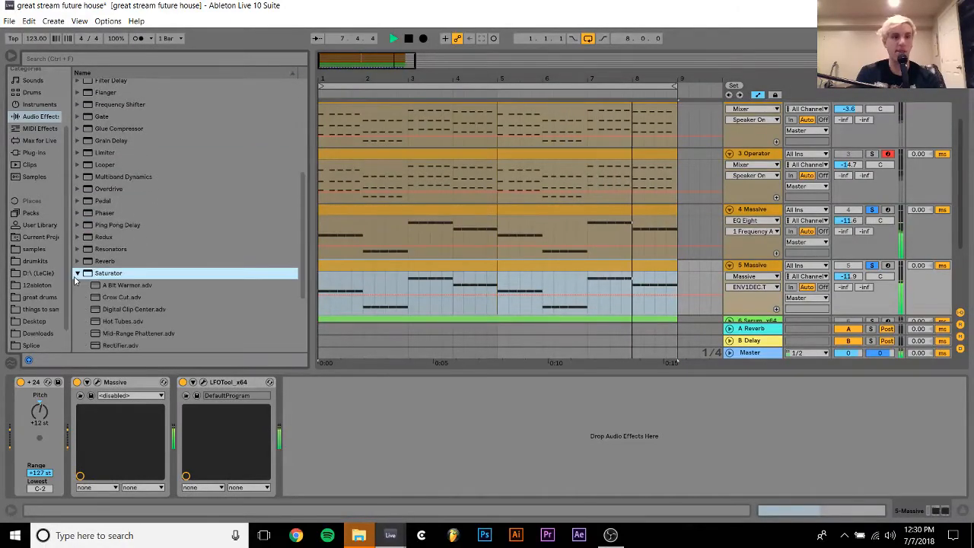
left_click_drag(121, 284, 181, 447)
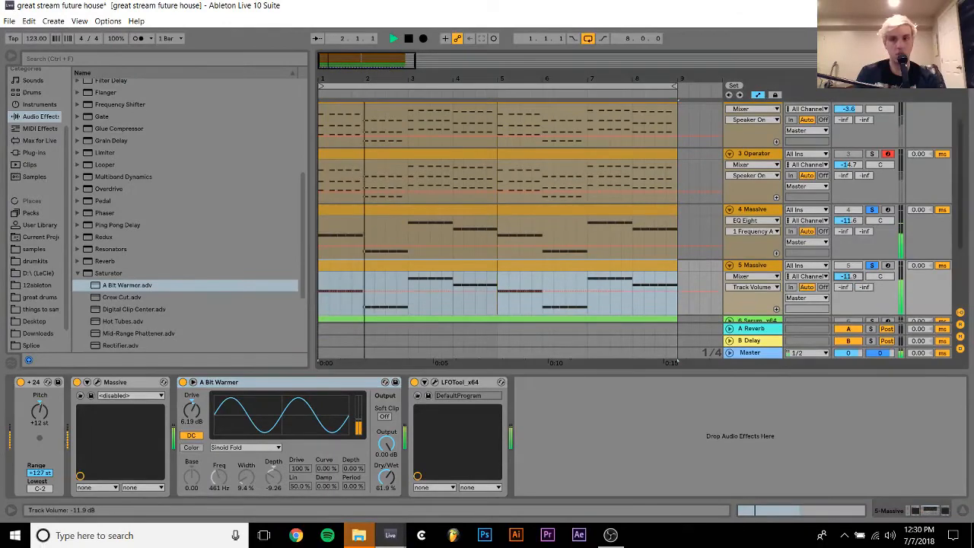
Balance the Massive tracks against the soloed kick, setting 5 Massive to -11.7 dB and 4 Massive to -12.1 dB
scroll(852, 284, "down", 3)
scroll(861, 281, "down", 1)
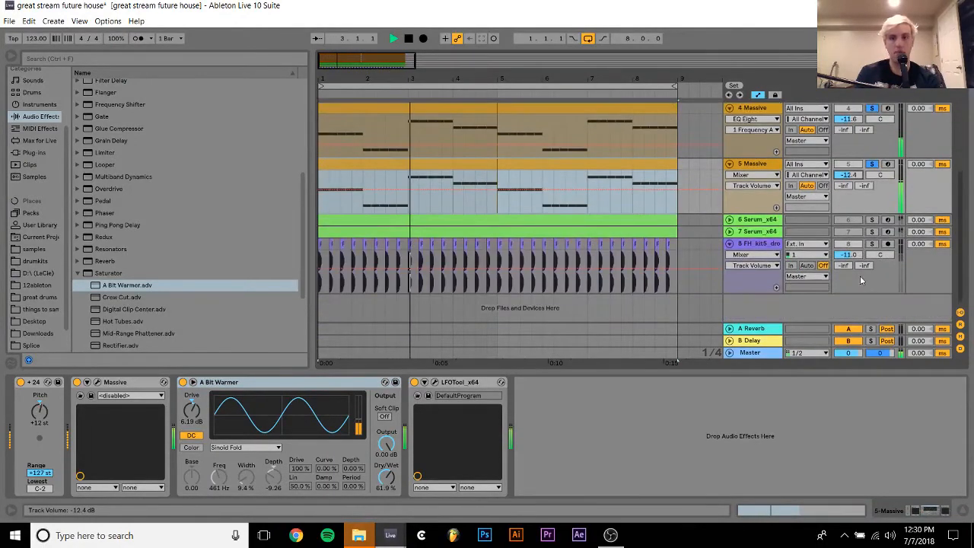
left_click(871, 243)
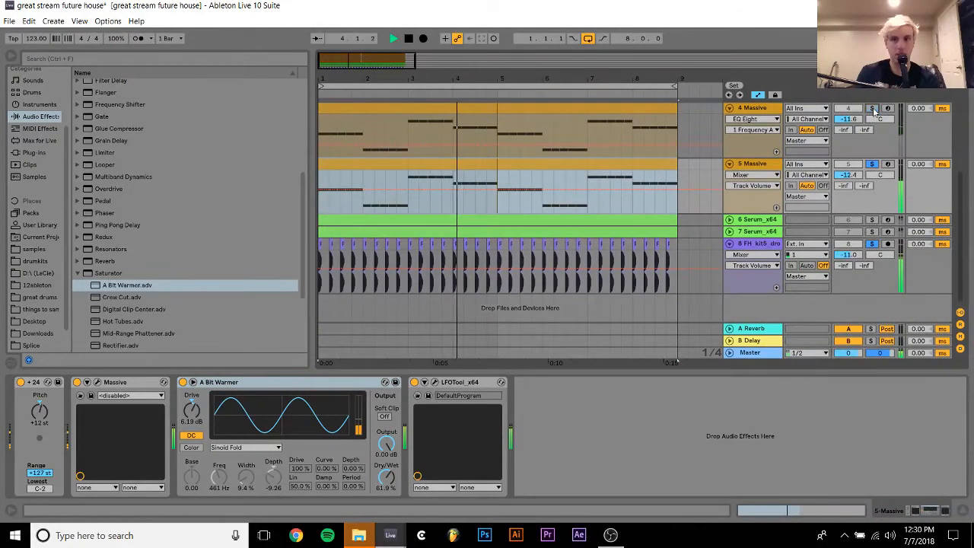
left_click_drag(847, 175, 850, 177)
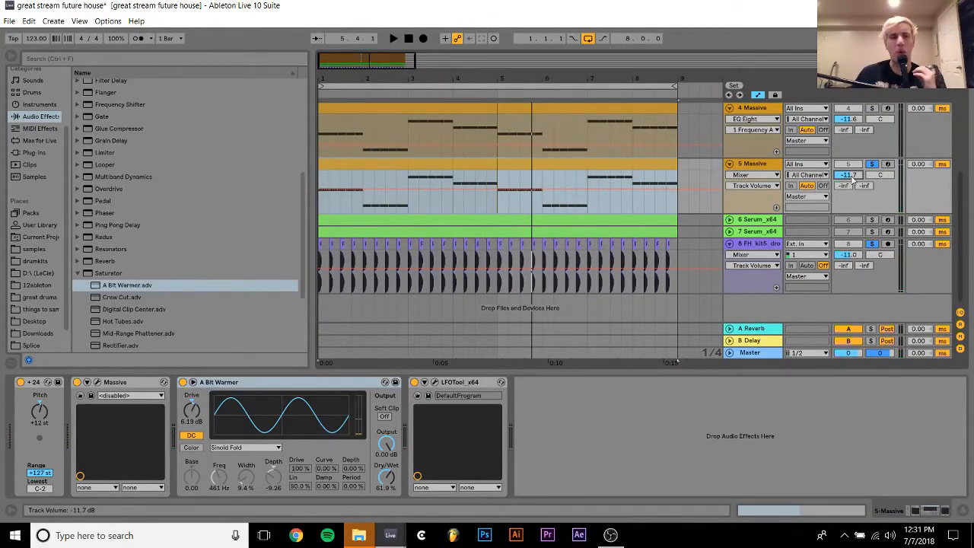
key("space")
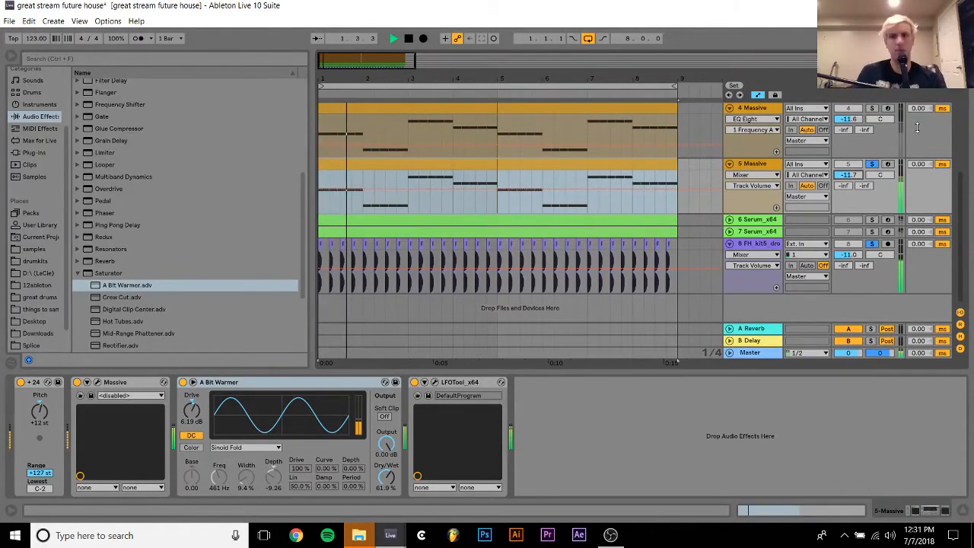
left_click(852, 120)
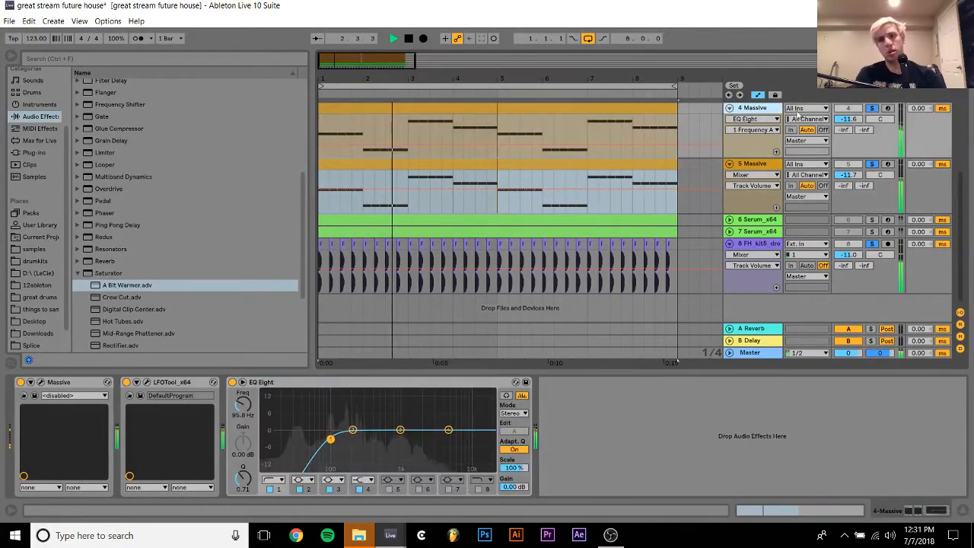
scroll(867, 167, "up", 5)
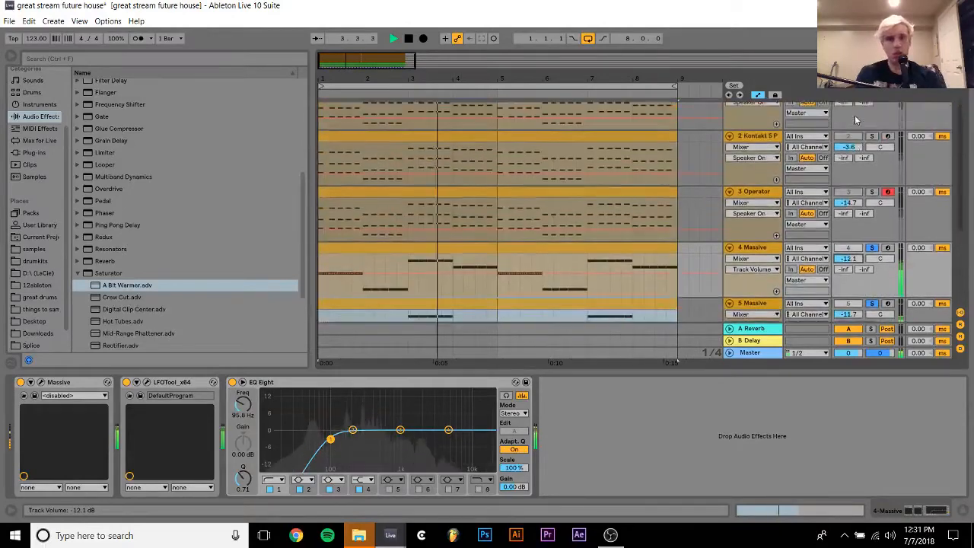
Solo the second Kontakt track alongside the Massive tracks and copy the LFOTool from track 4 Massive onto it
left_click(872, 164, "ctrl")
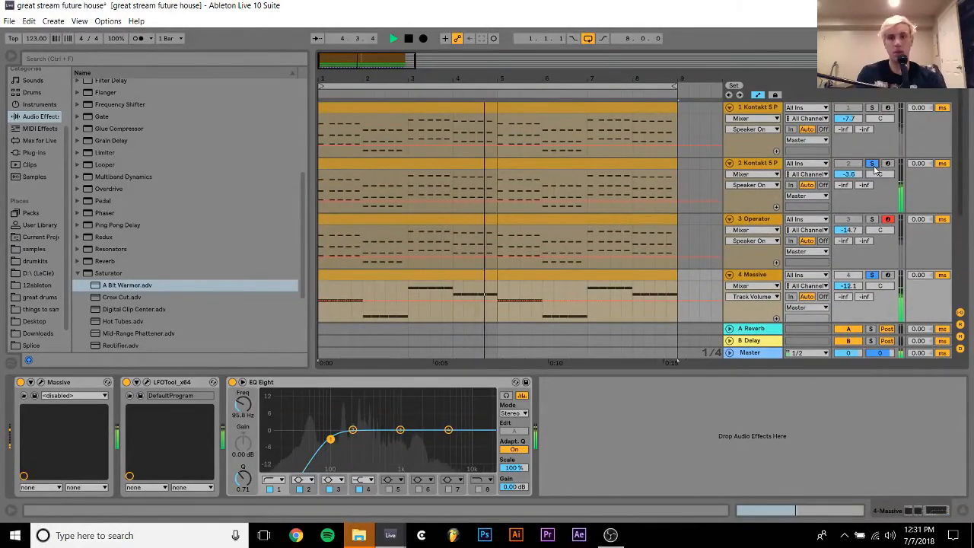
scroll(859, 180, "down", 5)
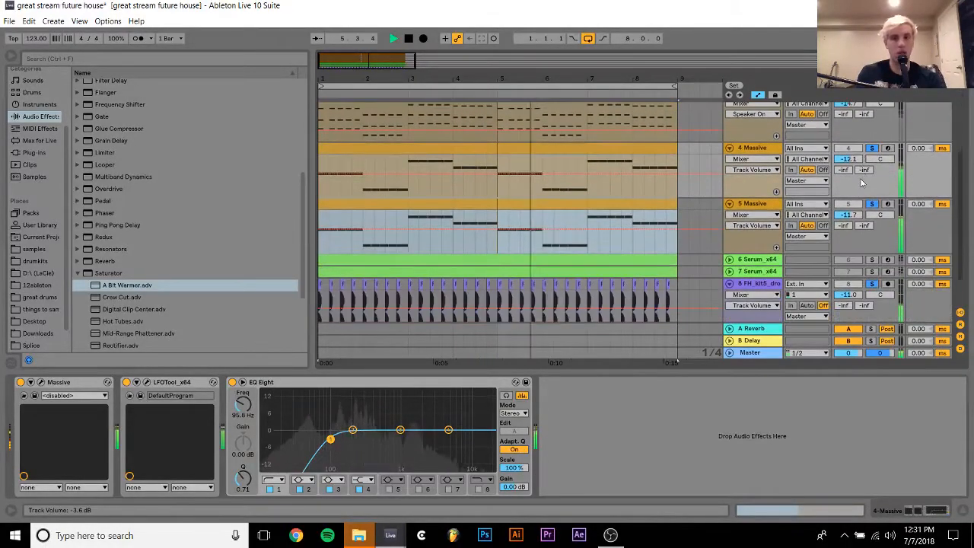
scroll(862, 182, "up", 3)
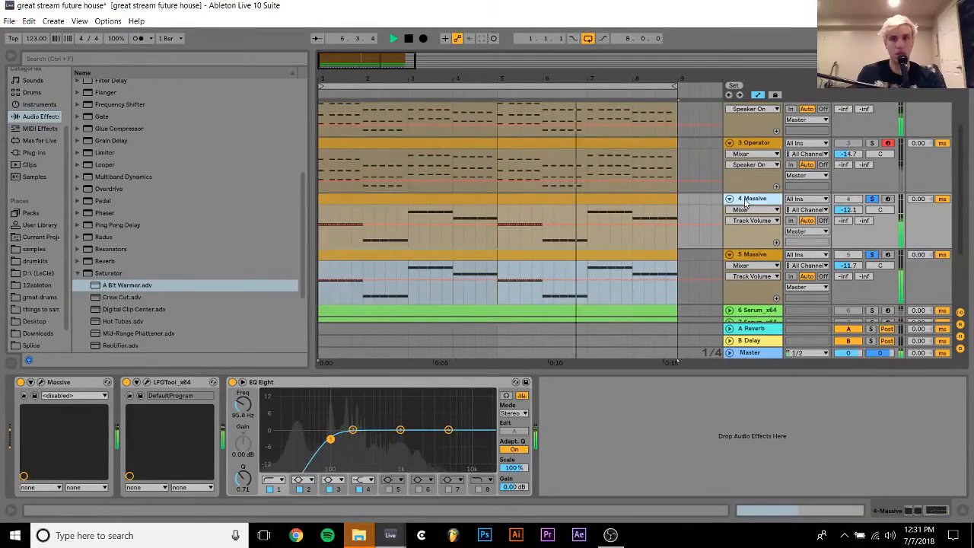
scroll(862, 183, "up", 2)
left_click(147, 382)
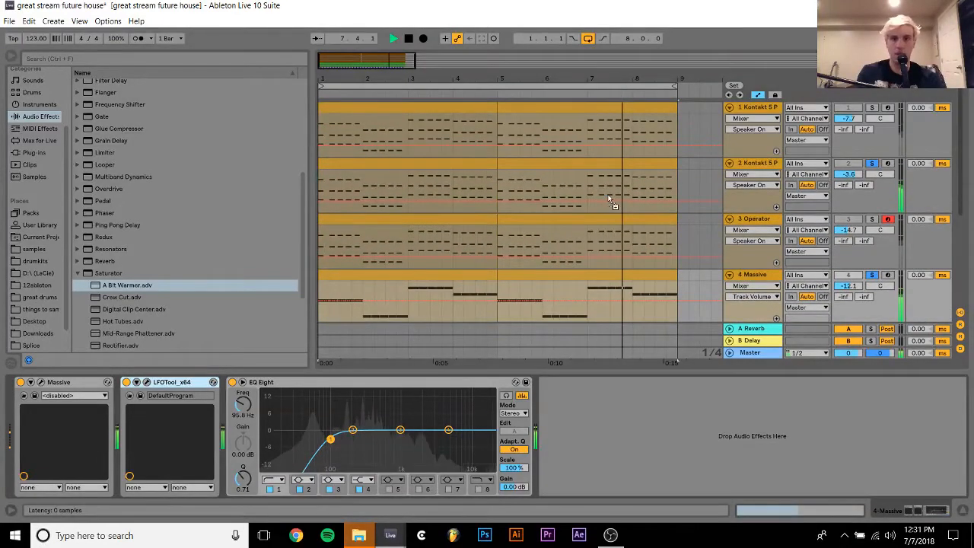
left_click_drag(639, 179, 639, 179)
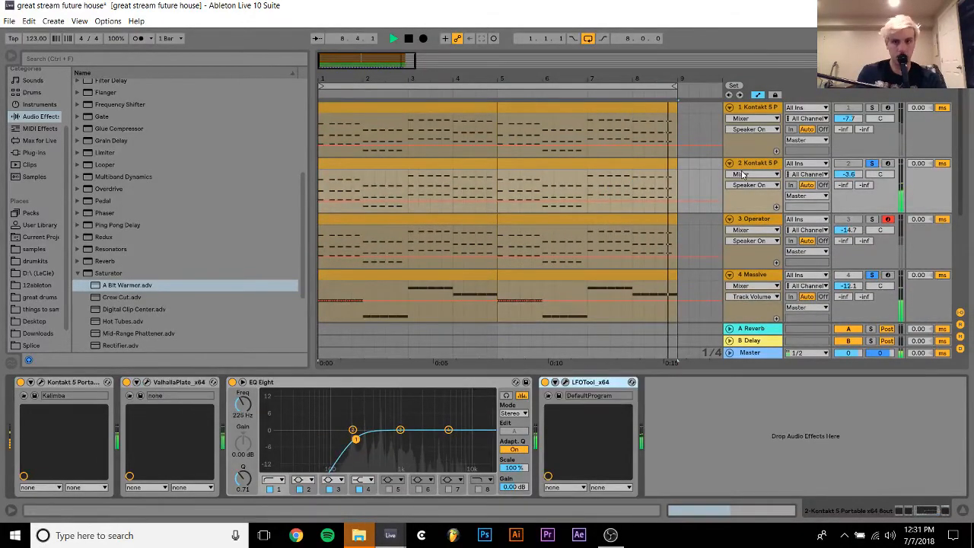
Inspect the LFOTool volume curve on the second Kontakt track and the track levels in the Session mixer
left_click(564, 381)
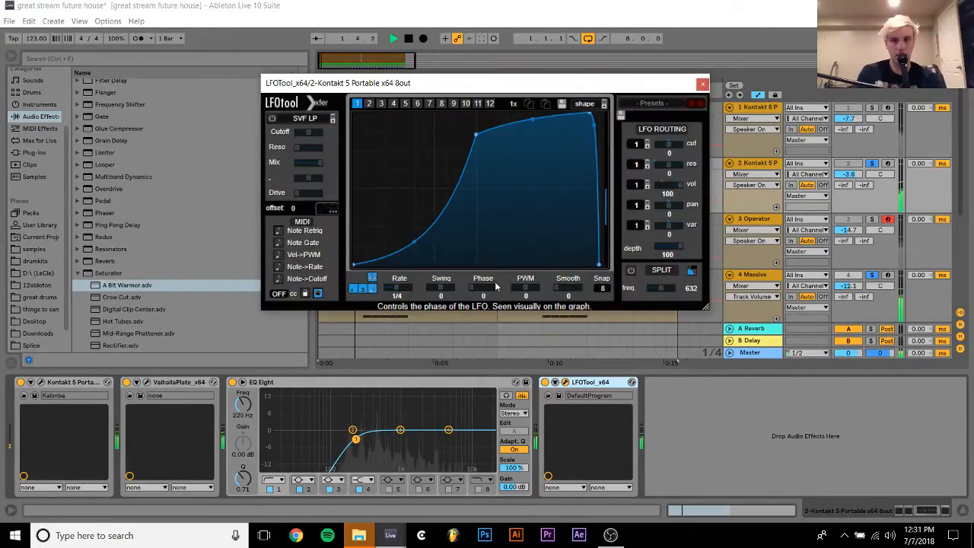
left_click(702, 85)
key("Tab")
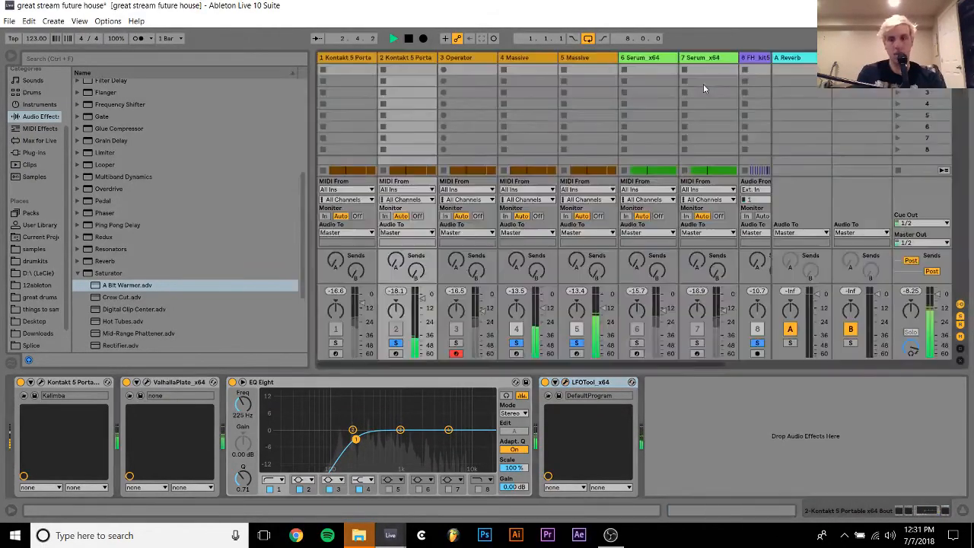
key("Tab")
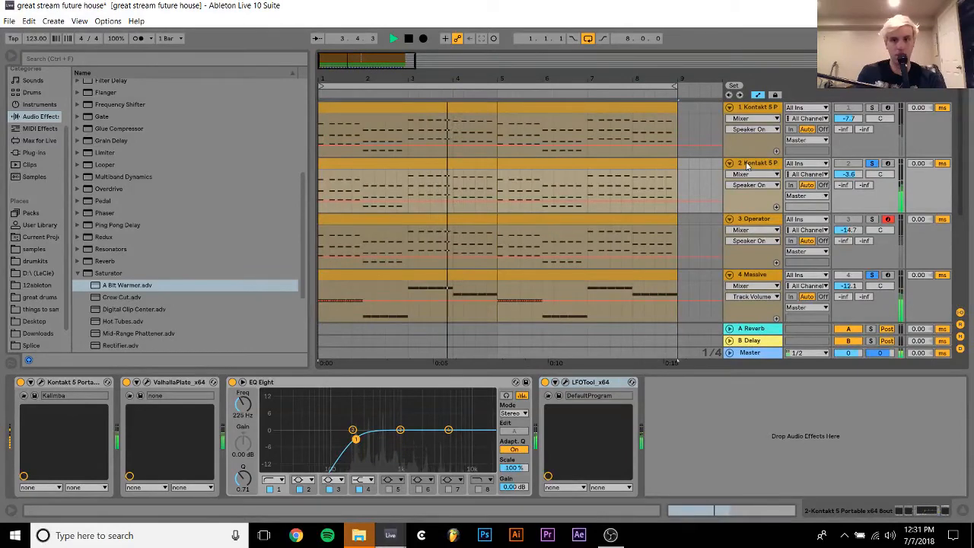
Copy the LFOTool from the second Kontakt track onto Serum tracks 6 and 7, and reactivate both tracks for playback
scroll(753, 163, "down", 4)
scroll(748, 168, "up", 3)
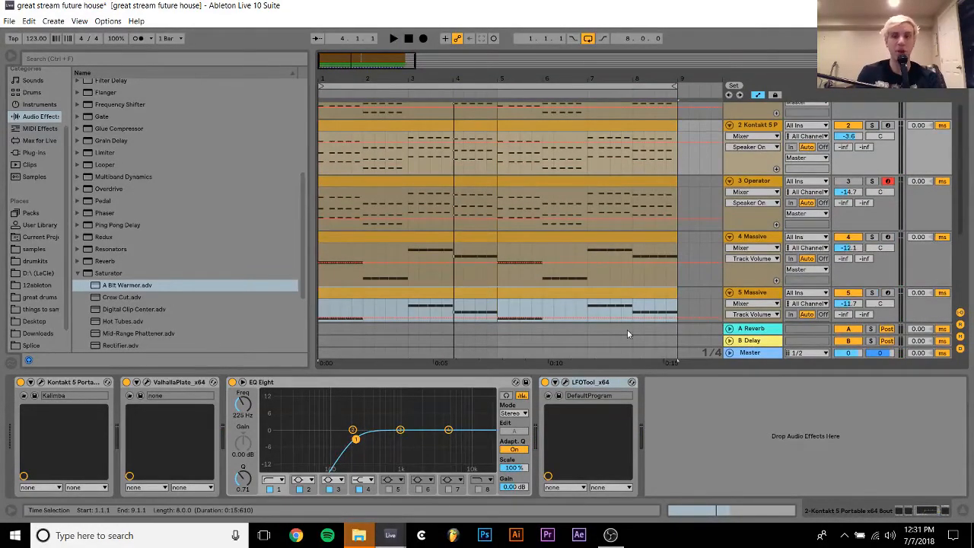
scroll(687, 310, "down", 3)
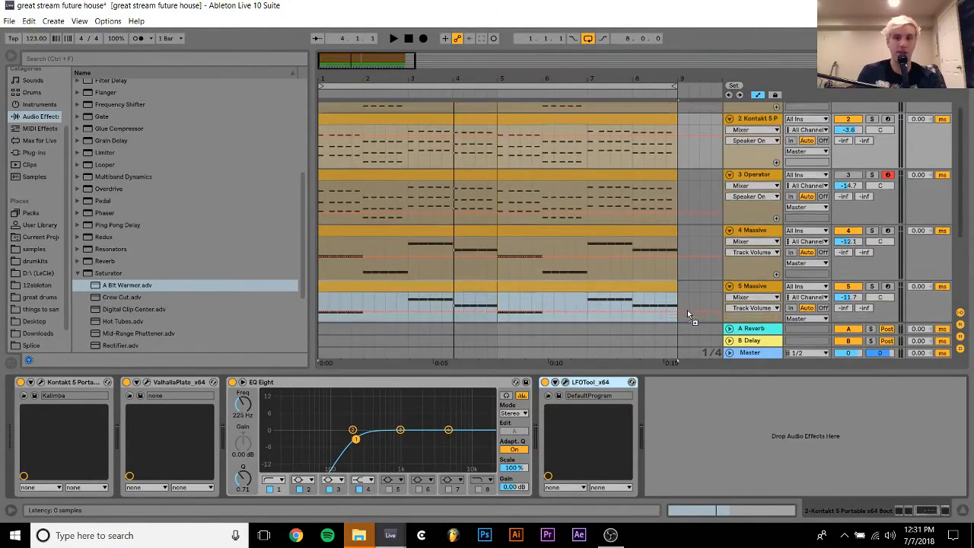
left_click(687, 311)
scroll(687, 312, "down", 2)
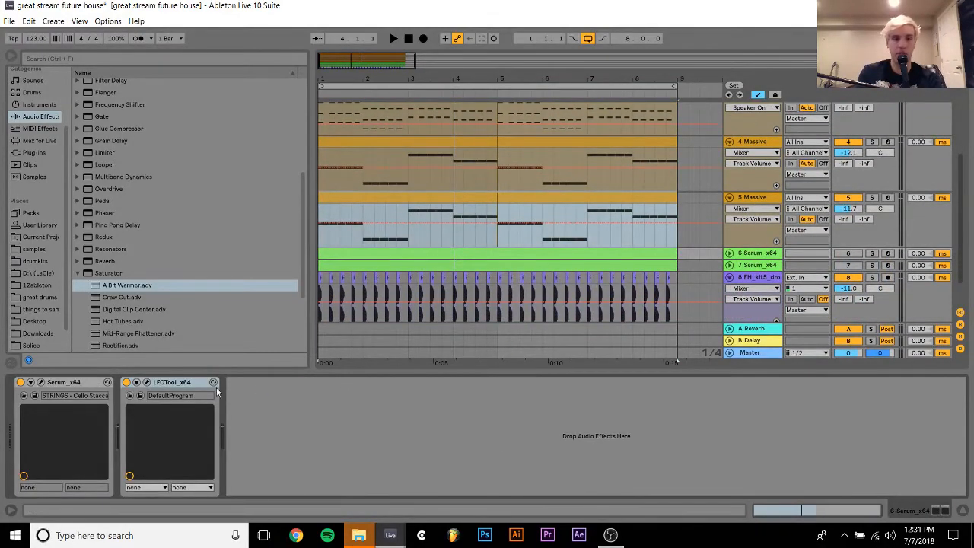
left_click_drag(688, 261, 686, 261)
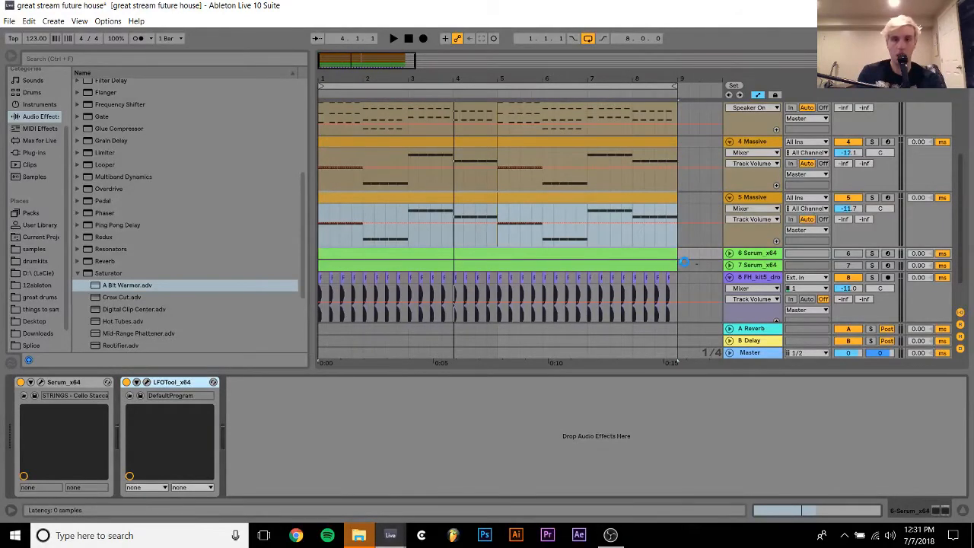
key("space")
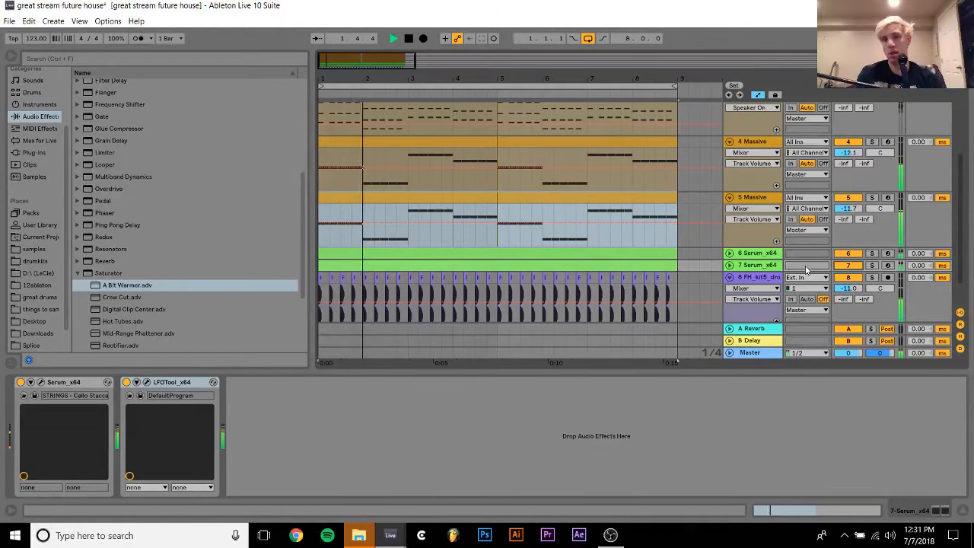
Collapse the FH_kit5 drop kick track and show the Splice folder in the browser
left_click(728, 277)
left_click(741, 278)
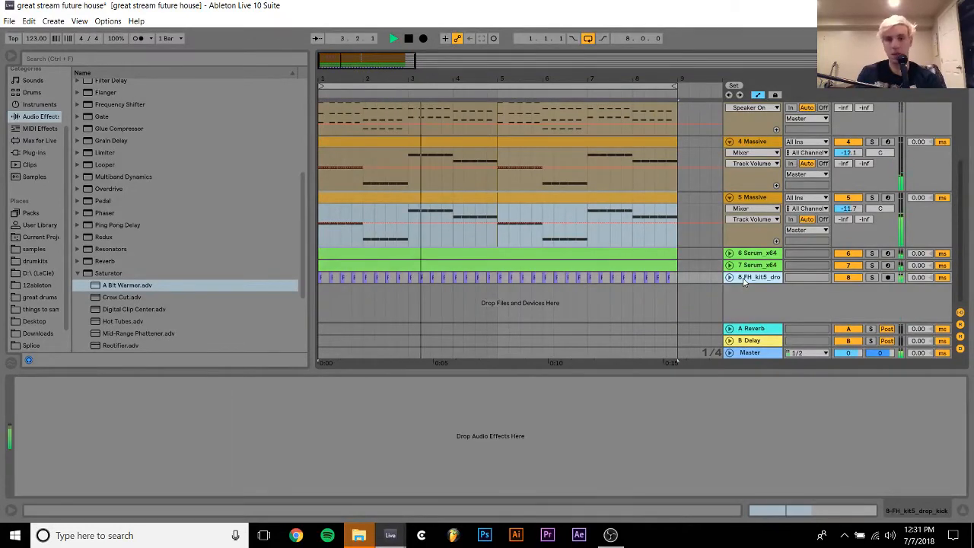
left_click(37, 344)
Solo the Operator track and copy the LFOTool from the second Kontakt track to the end of its device chain
scroll(654, 170, "up", 3)
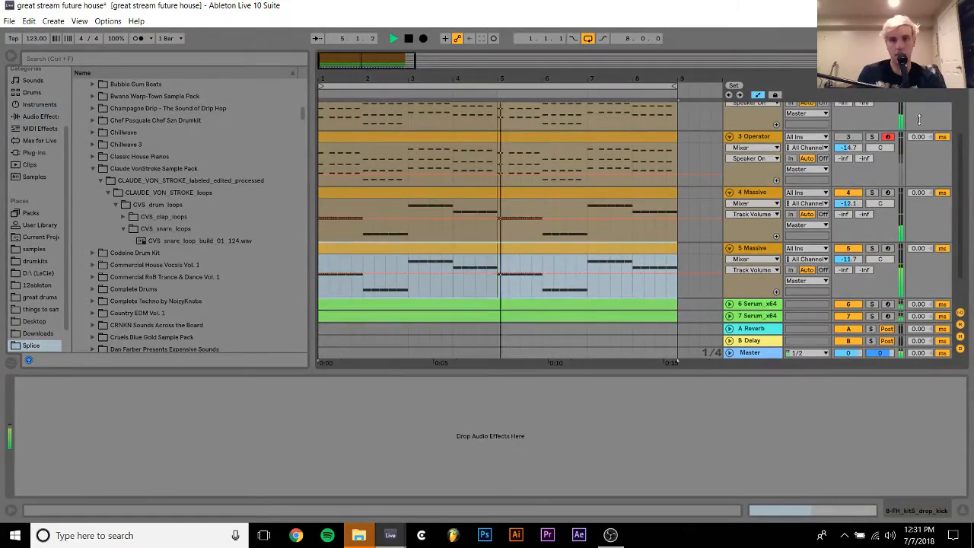
scroll(886, 141, "up", 2)
left_click(871, 144)
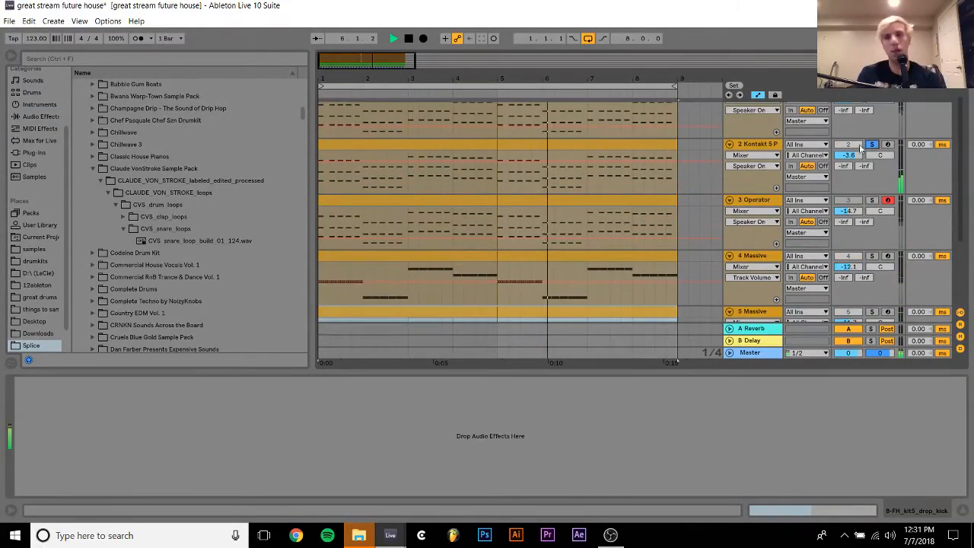
left_click(769, 144)
left_click(872, 200)
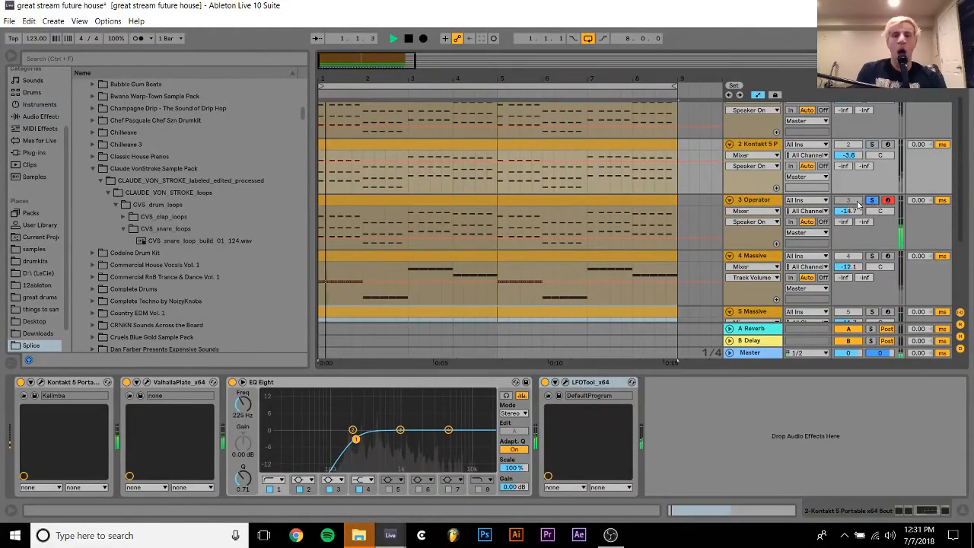
left_click(761, 200)
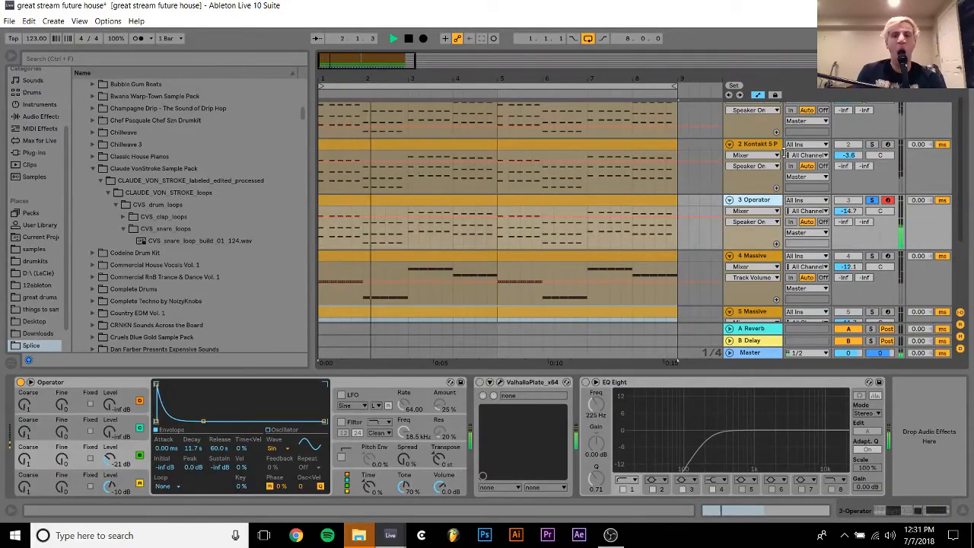
left_click(784, 151)
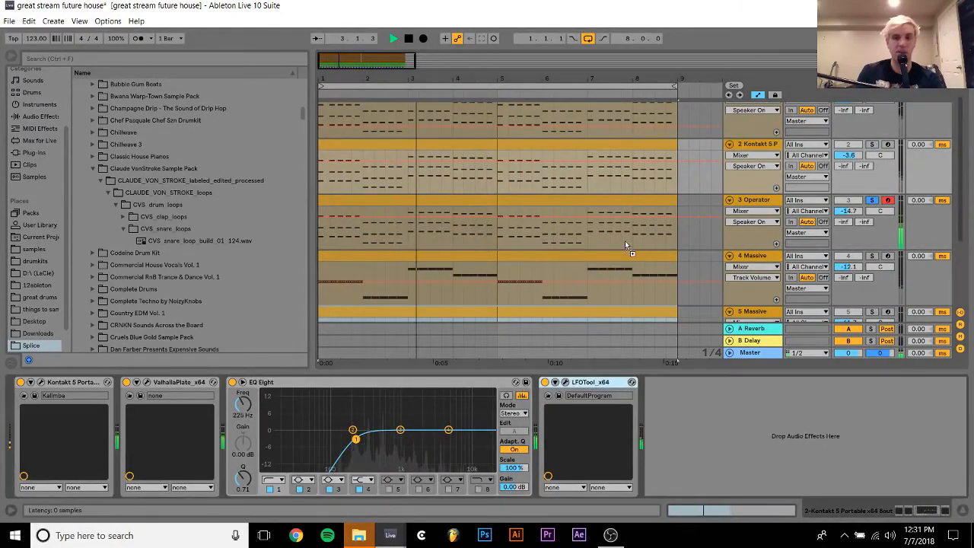
key("ctrl+z")
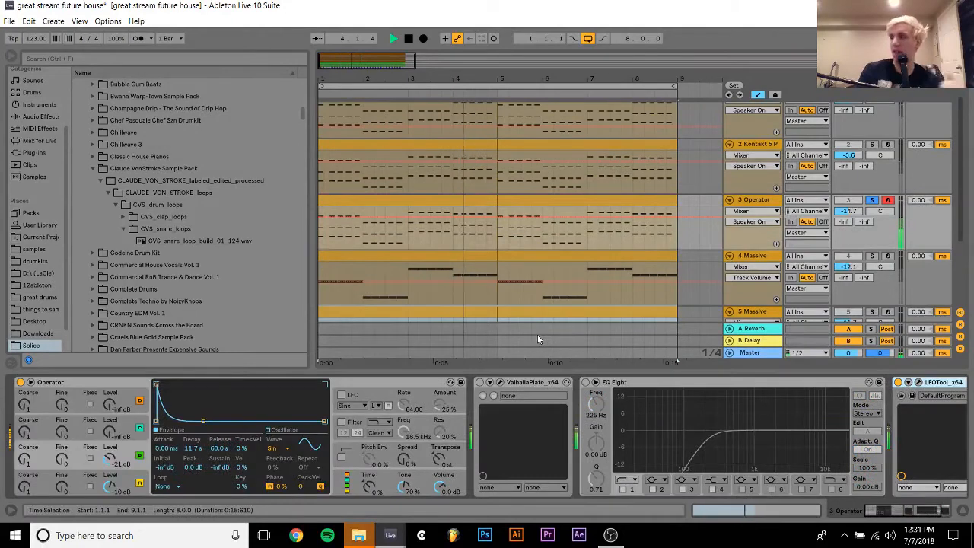
left_click(532, 327)
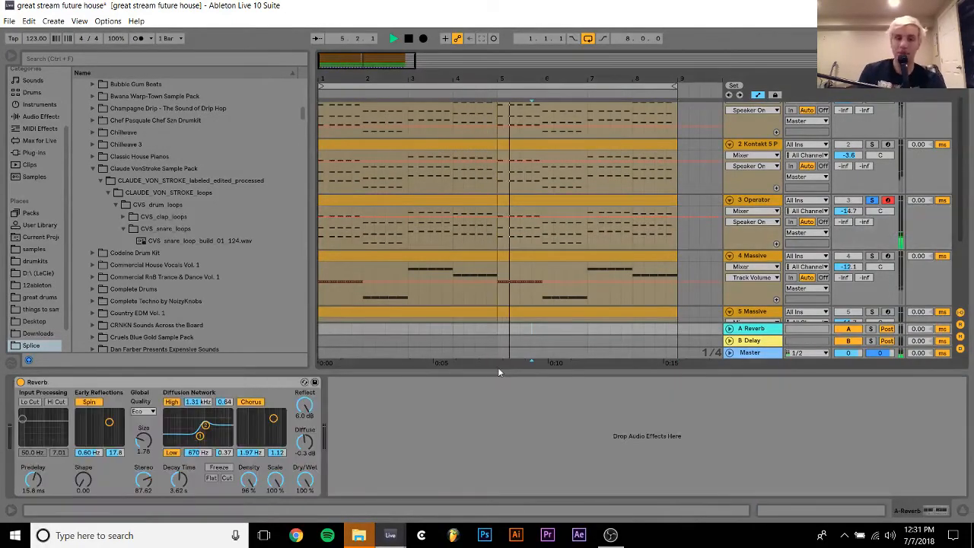
Turn off the ValhallaPlate on the Operator track, solo the track and stop playback
right_click(750, 199)
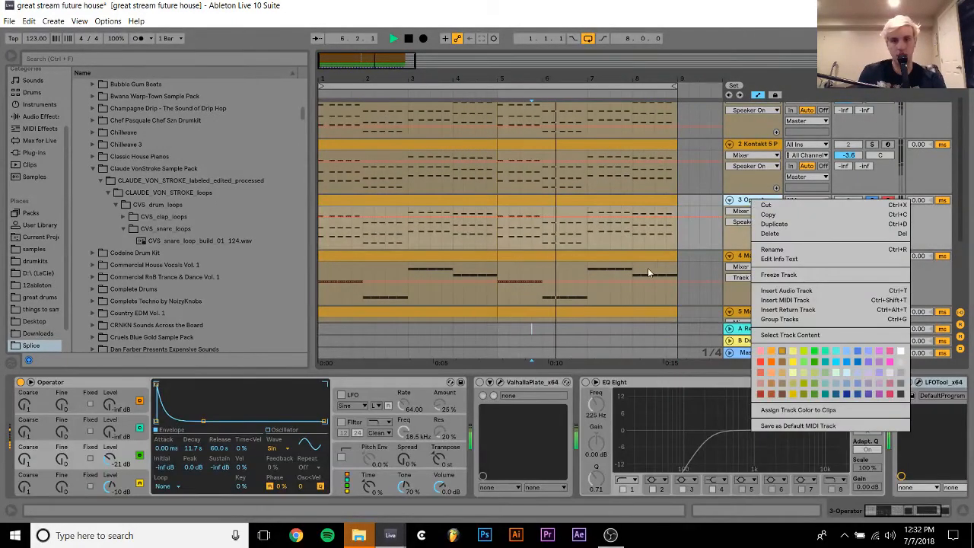
left_click(480, 383)
left_click(480, 382)
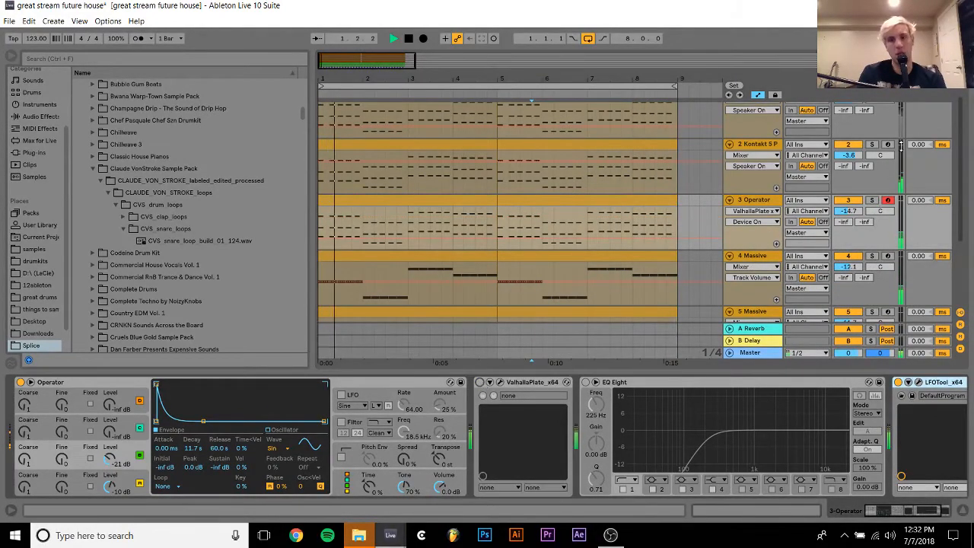
left_click(872, 201)
key("space")
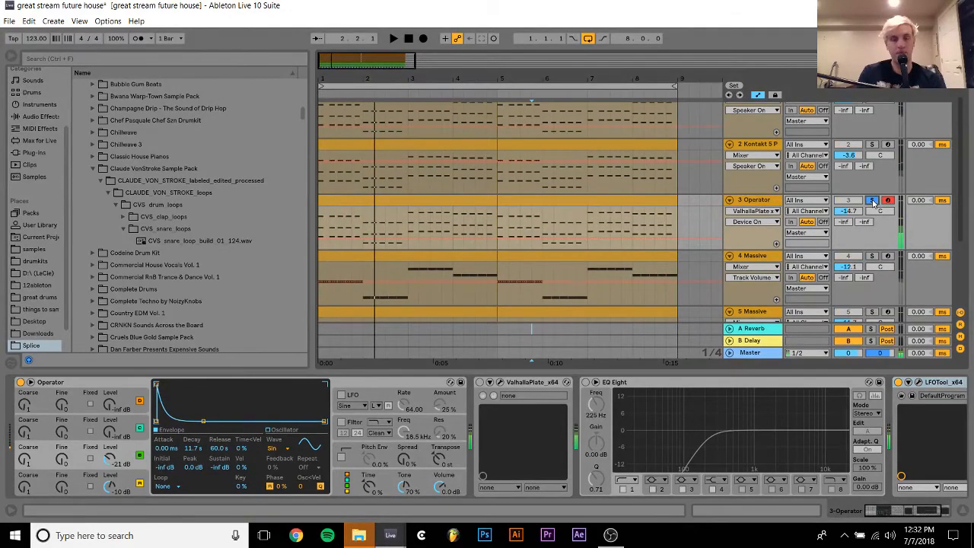
Replace Operator on track 3 with Serum and audition the PN Dance Piano 2 preset from the surge sounds future bounce bank
left_click(33, 153)
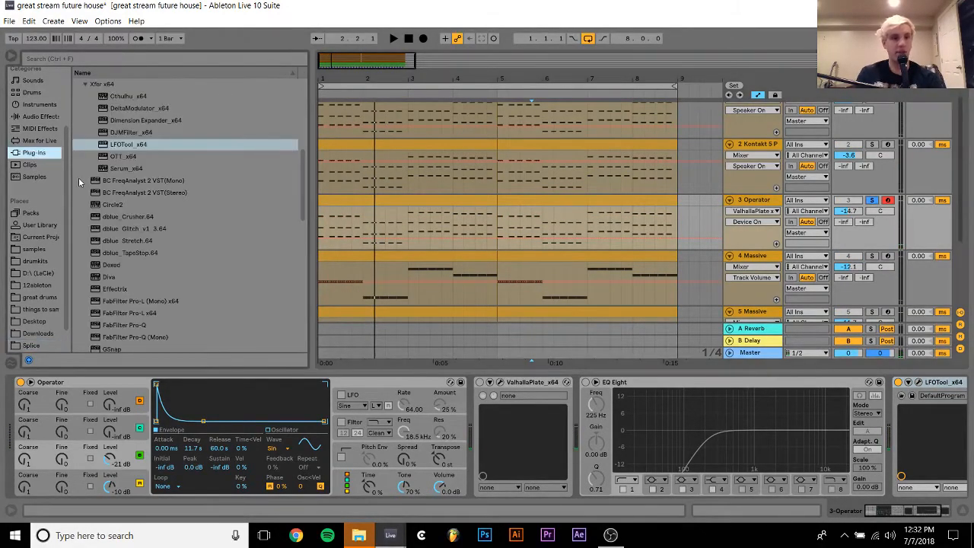
double_click(102, 169)
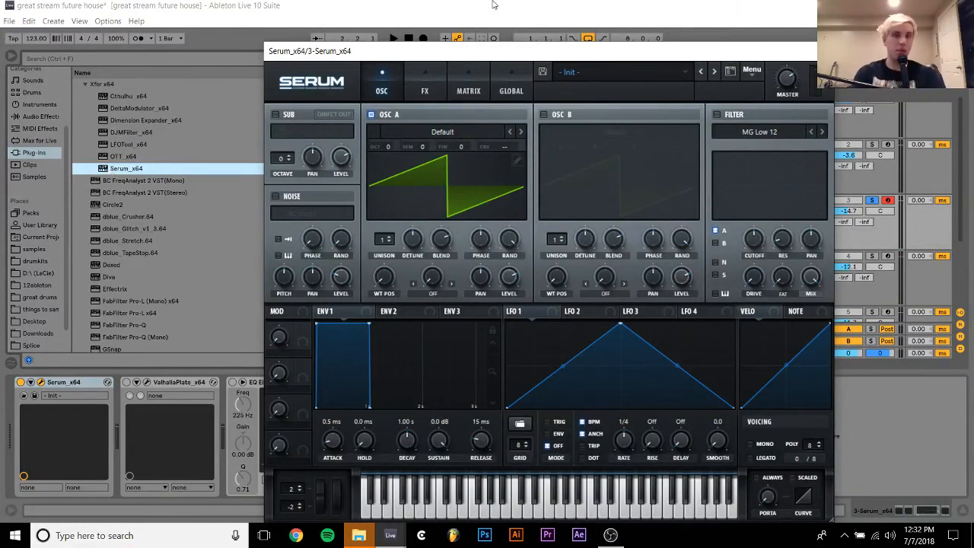
left_click(604, 69)
mouse_move(669, 368)
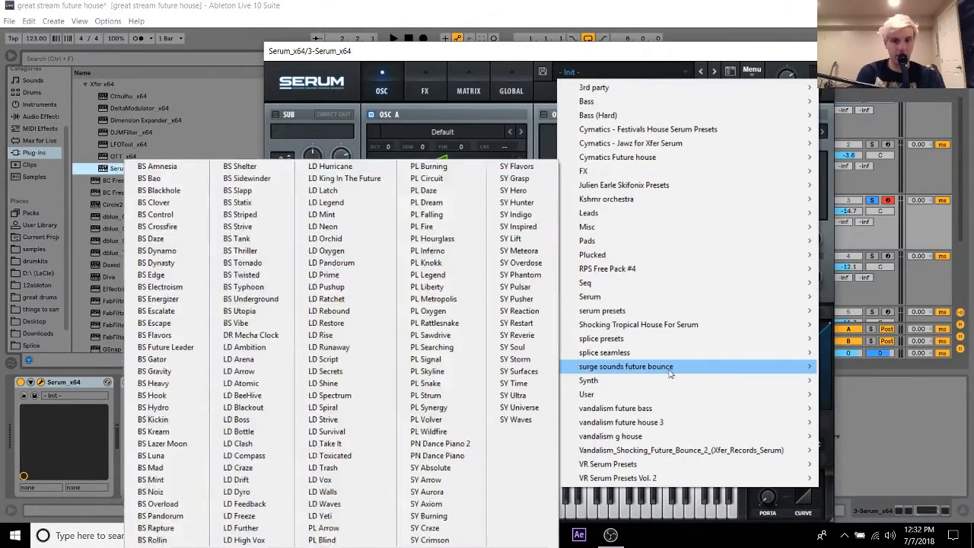
left_click(448, 446)
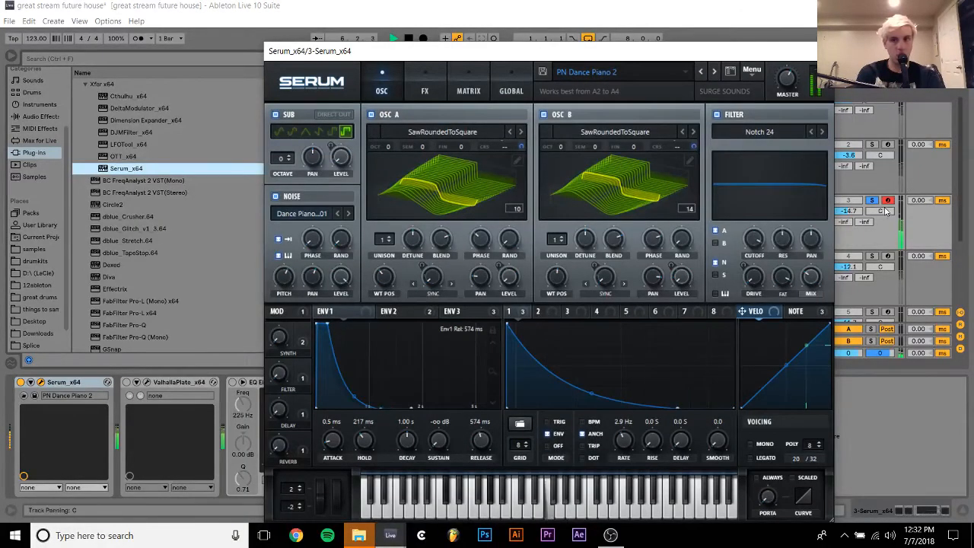
key("space")
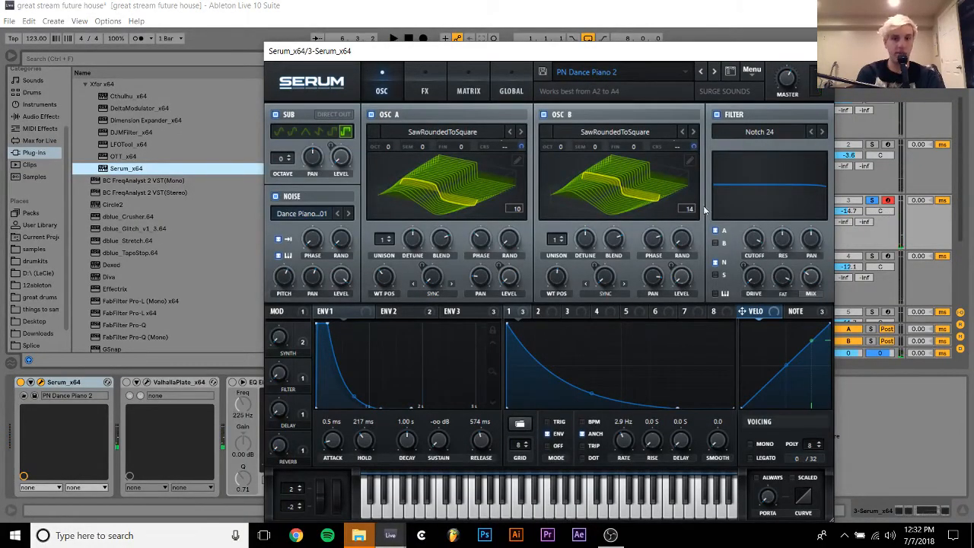
key("space")
left_click(824, 51)
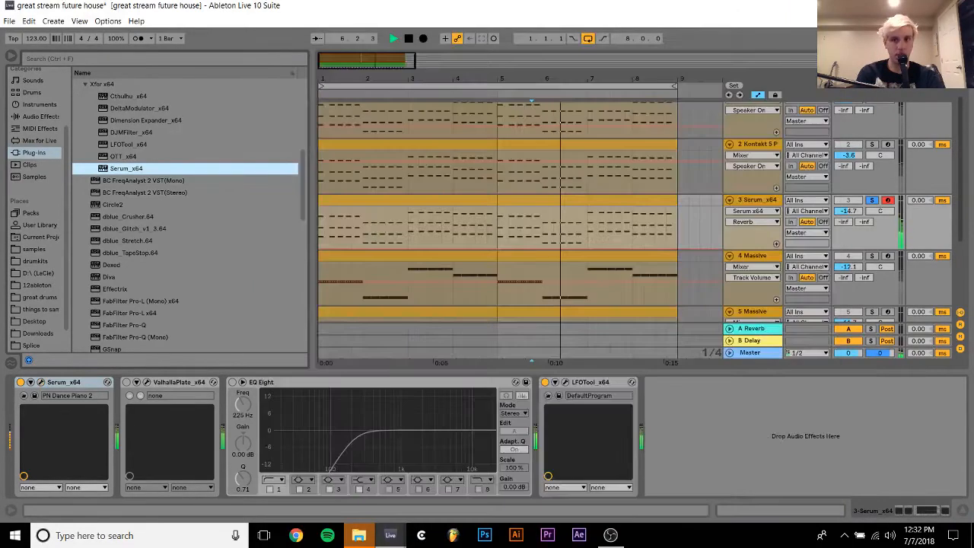
Delete the Marimba Kontakt track and play the remaining tracks together without solo
left_click(495, 221)
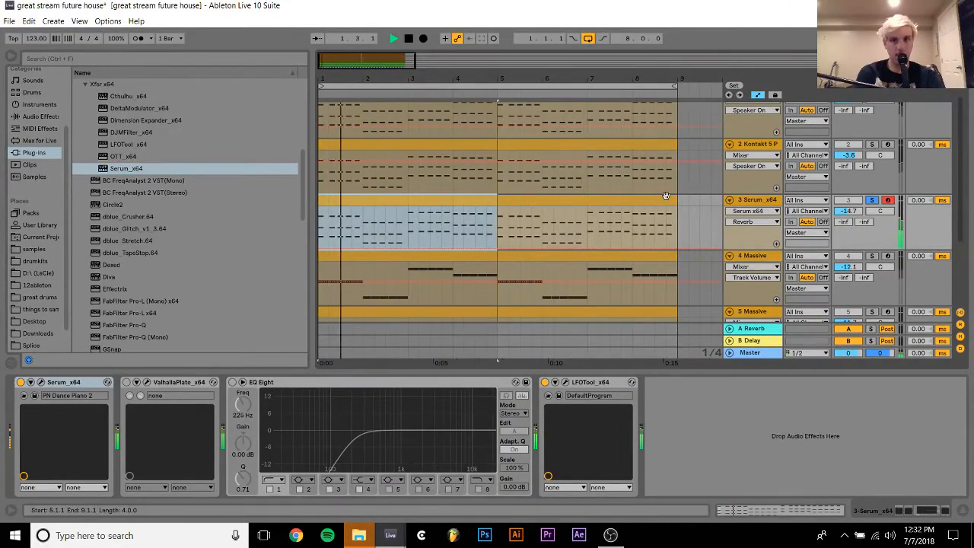
scroll(666, 196, "up", 1)
left_click(764, 112)
key("space")
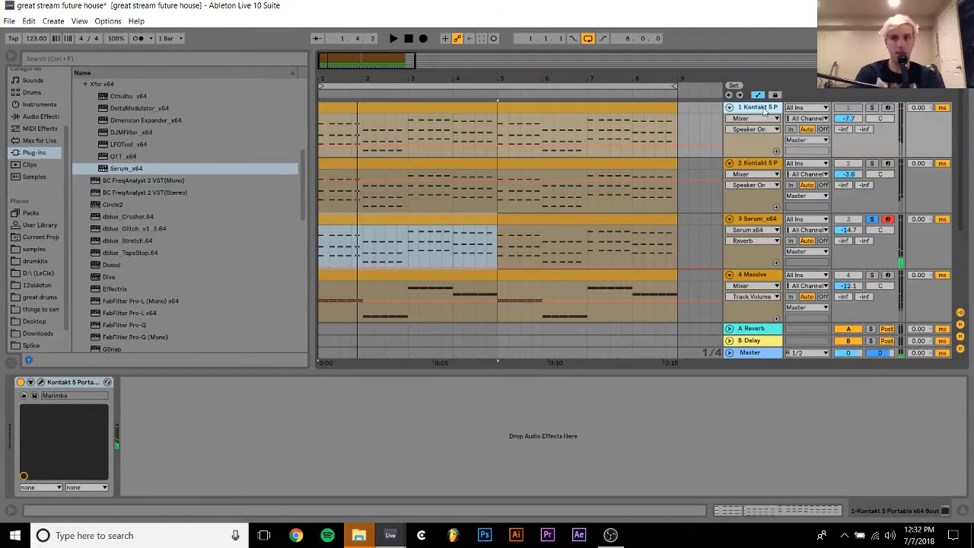
left_click(757, 163)
scroll(756, 163, "down", 1)
key("space")
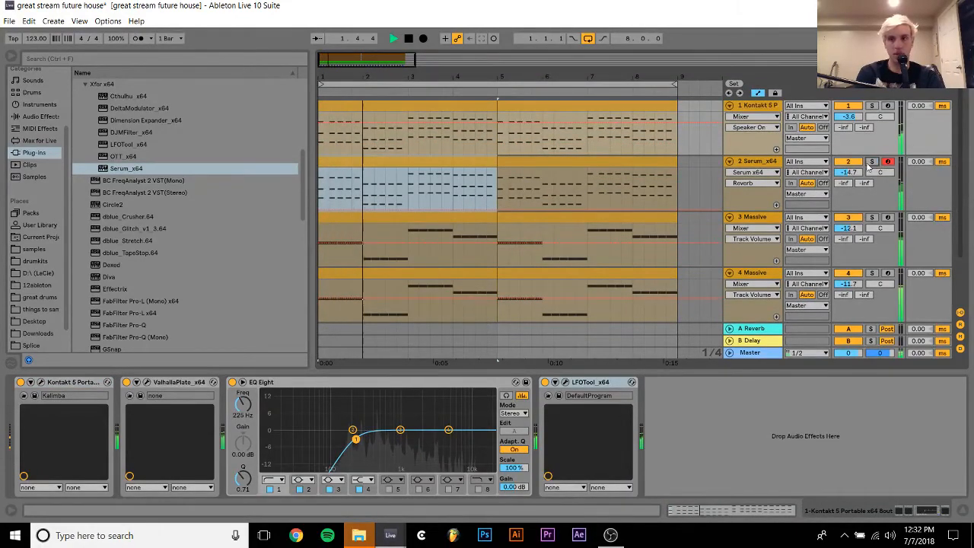
Set the Serum piano track's volume to -14.5 dB, solo the track and stop playback
left_click(760, 165)
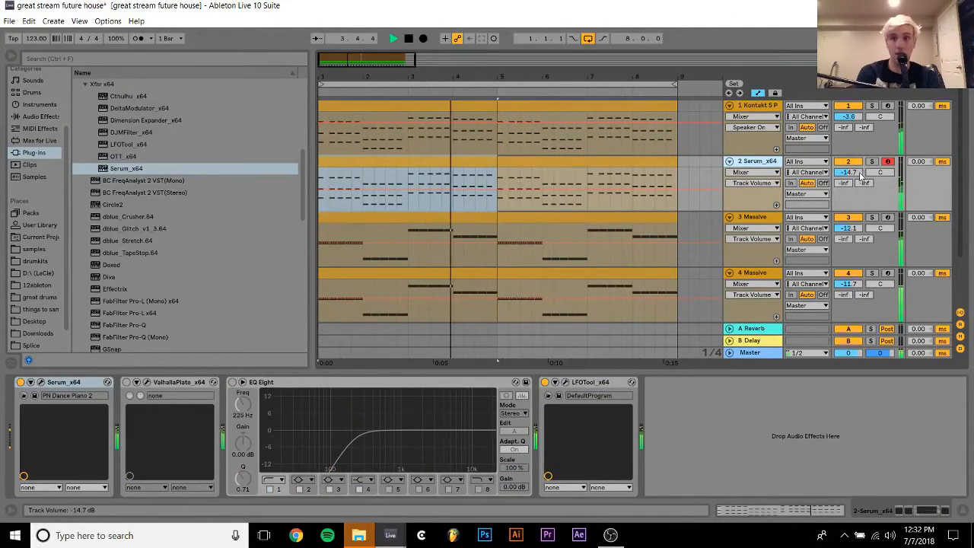
left_click_drag(860, 174, 868, 166)
key("space")
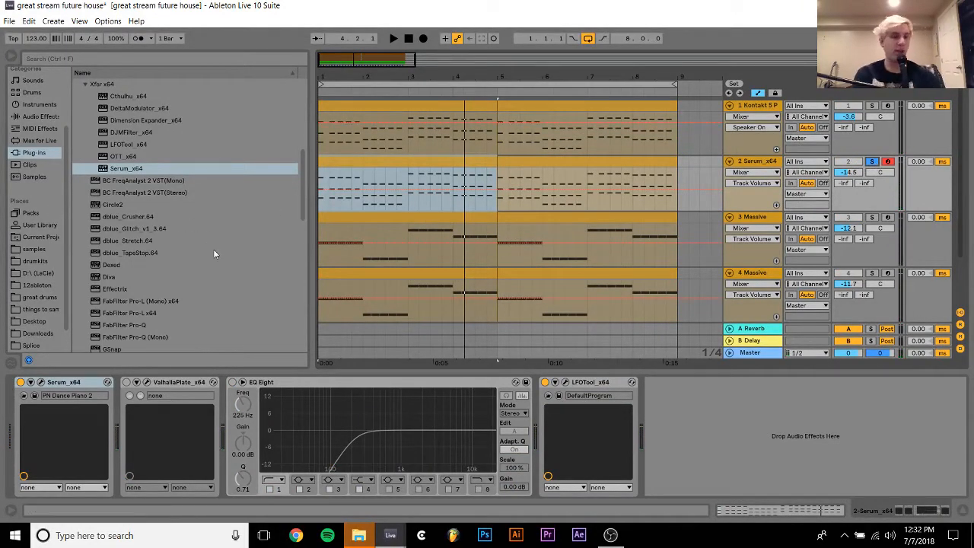
Replace Serum on track 2 with the Nexus.64 plug-in from the Program Files (x86) folder
scroll(214, 254, "up", 4)
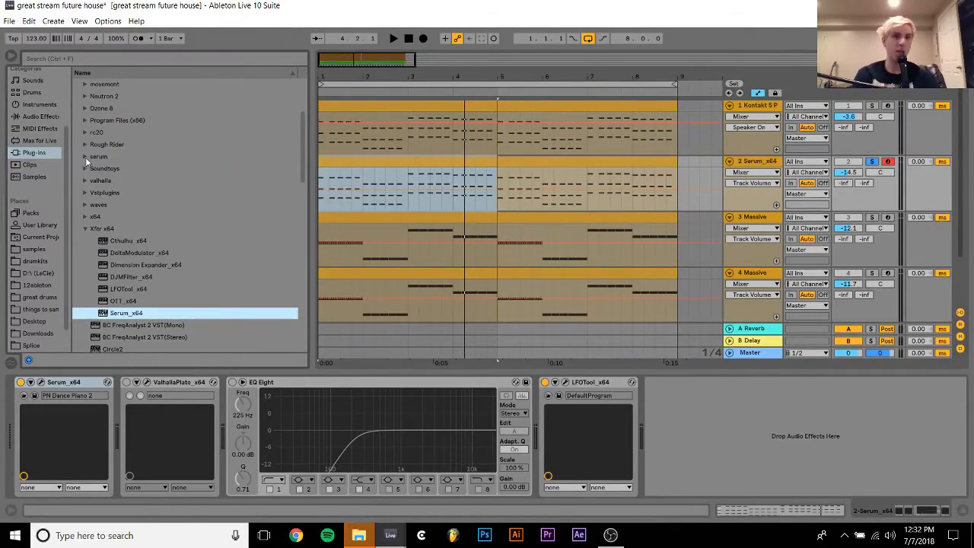
left_click(85, 120)
left_click(104, 132)
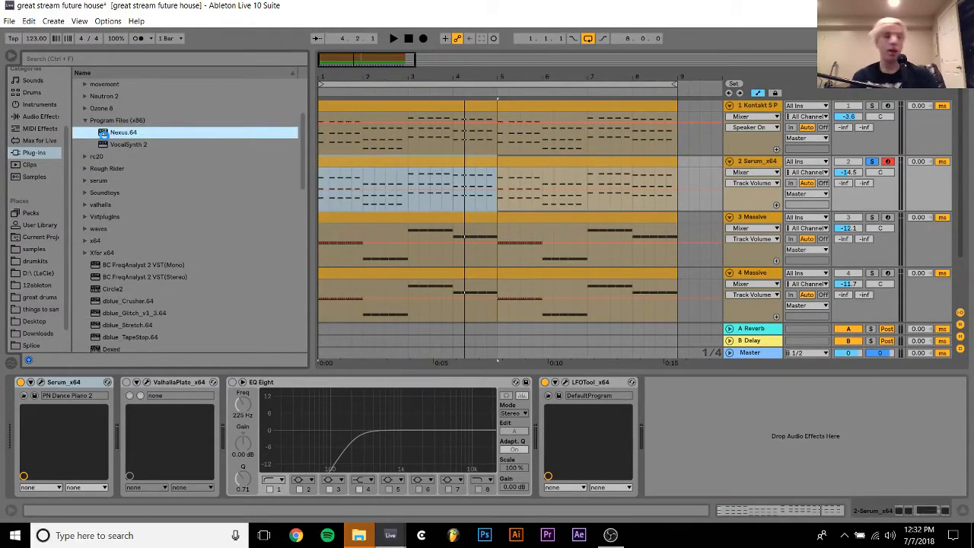
double_click(104, 132)
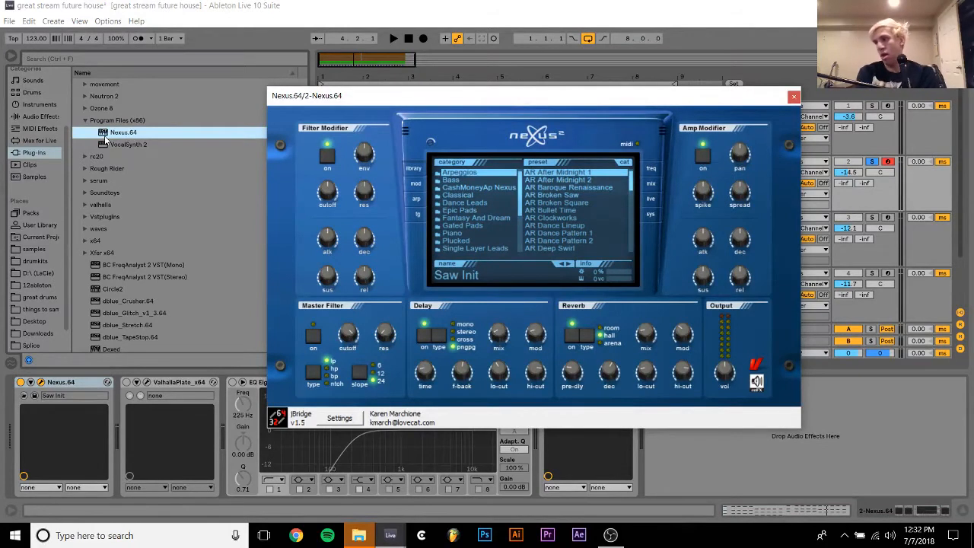
Load the PN Dancepiano 2k7 preset from the Nexus Piano category, play it soloed and show its mix page
left_click(469, 233)
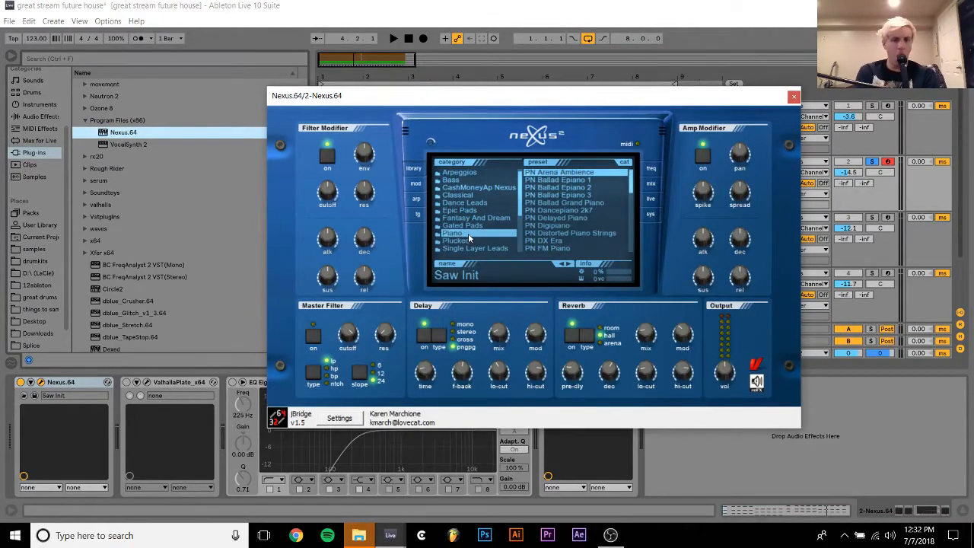
left_click(557, 218)
left_click(553, 211)
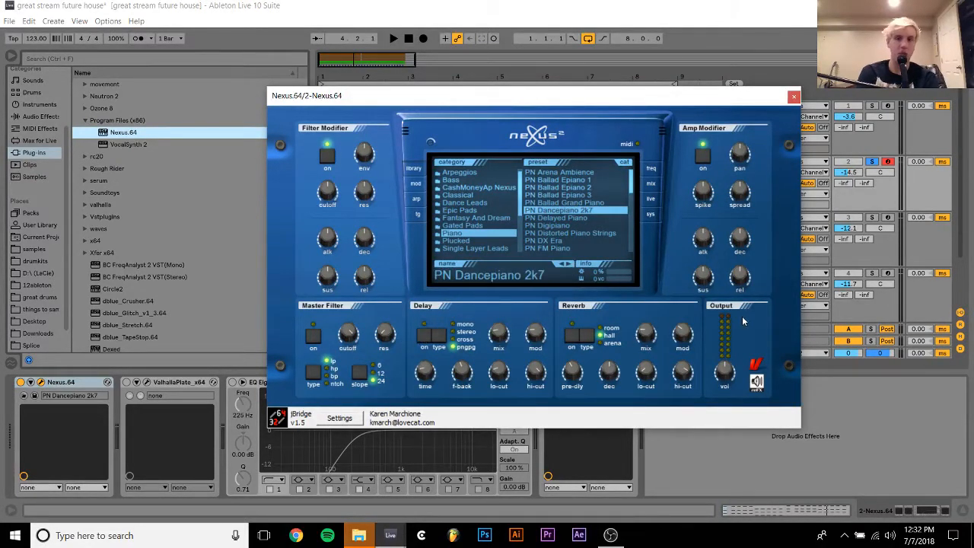
key("space")
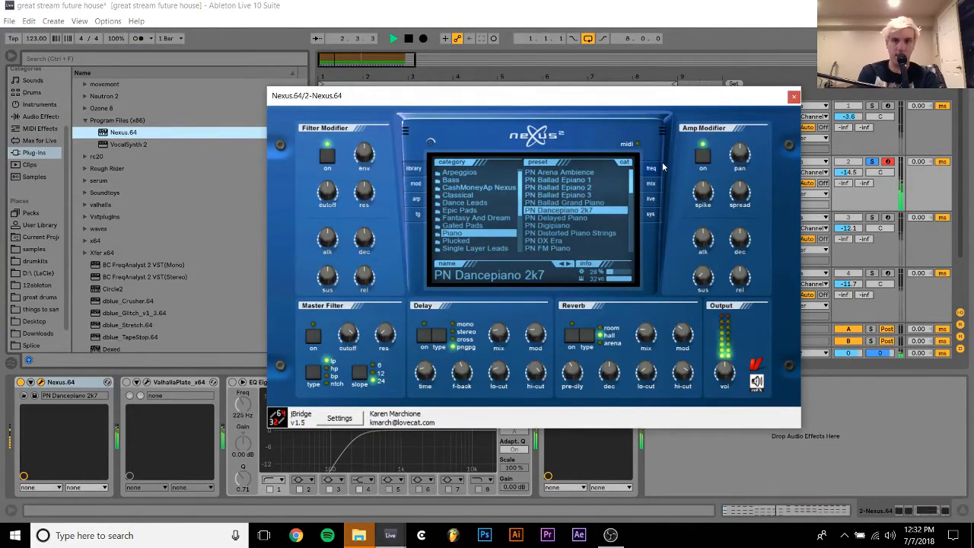
left_click(651, 183)
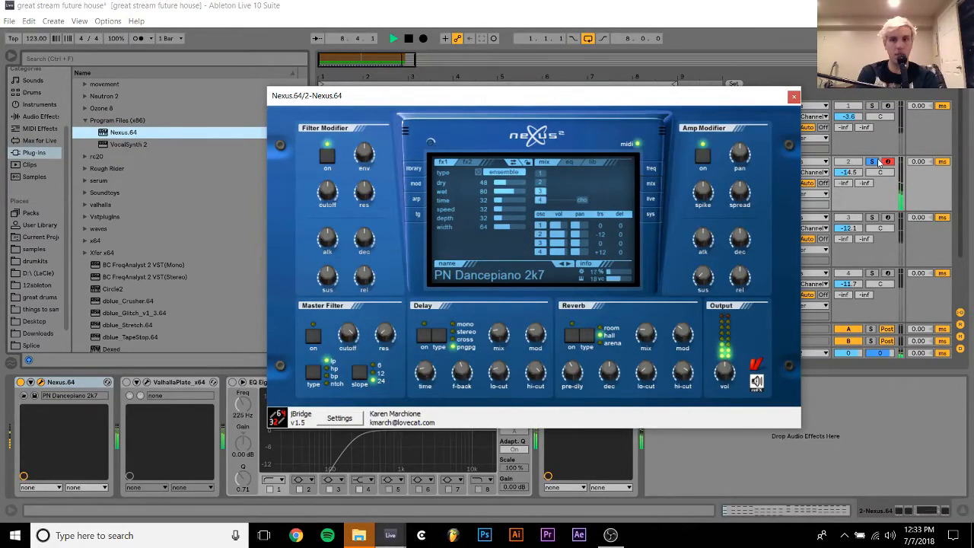
Unsolo the Nexus track at -11.3 dB volume and enable its EQ Eight with a 6.07 dB high-shelf boost at 4.74 kHz
left_click(879, 162)
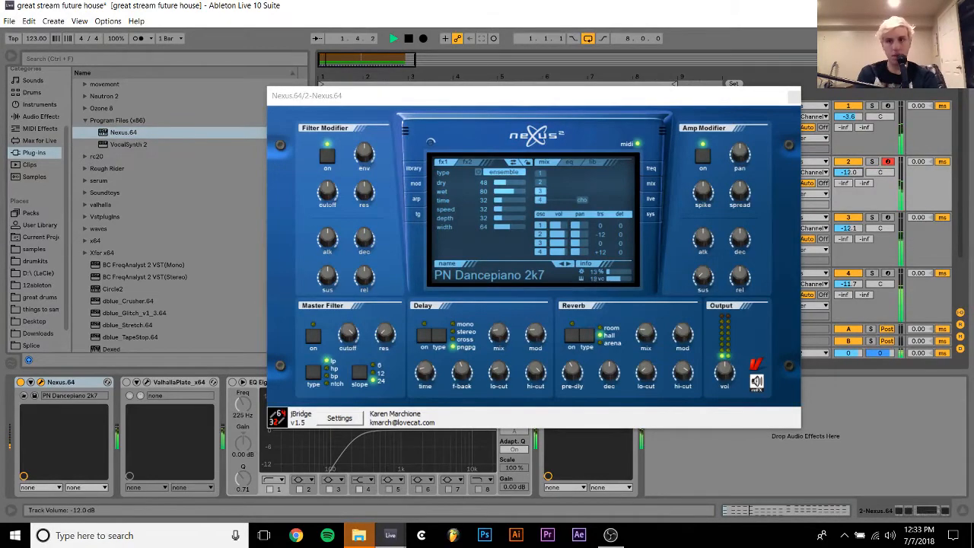
left_click(793, 97)
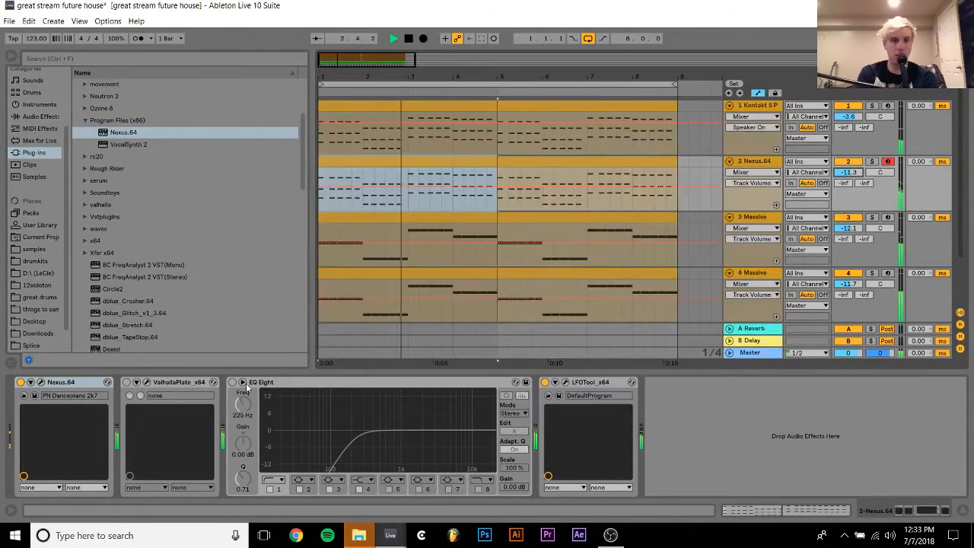
mouse_move(448, 430)
left_mouse_down()
mouse_move(460, 422)
mouse_move(449, 404)
mouse_move(446, 414)
left_mouse_up()
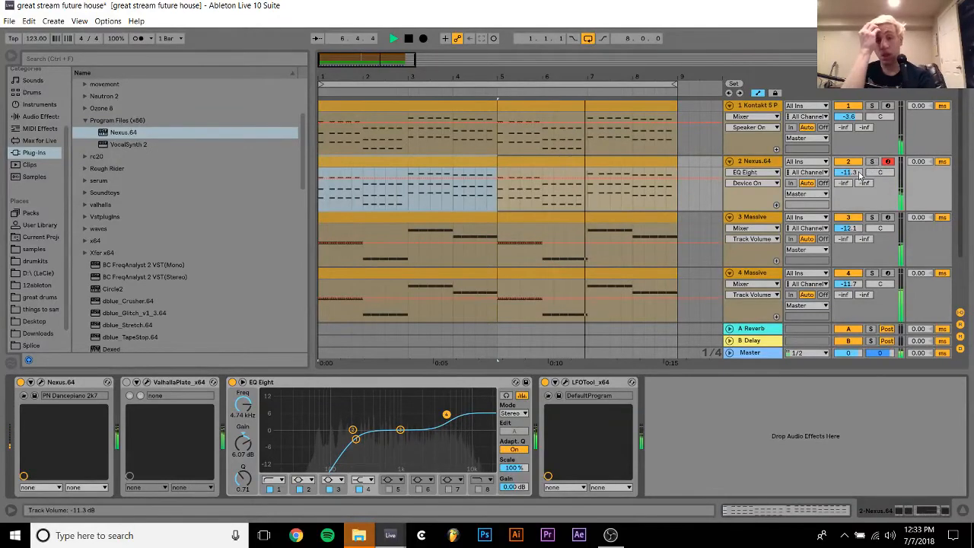
Stop playback and remove all FH_kit5_drop_kick clips from audio track 7
scroll(719, 263, "down", 3)
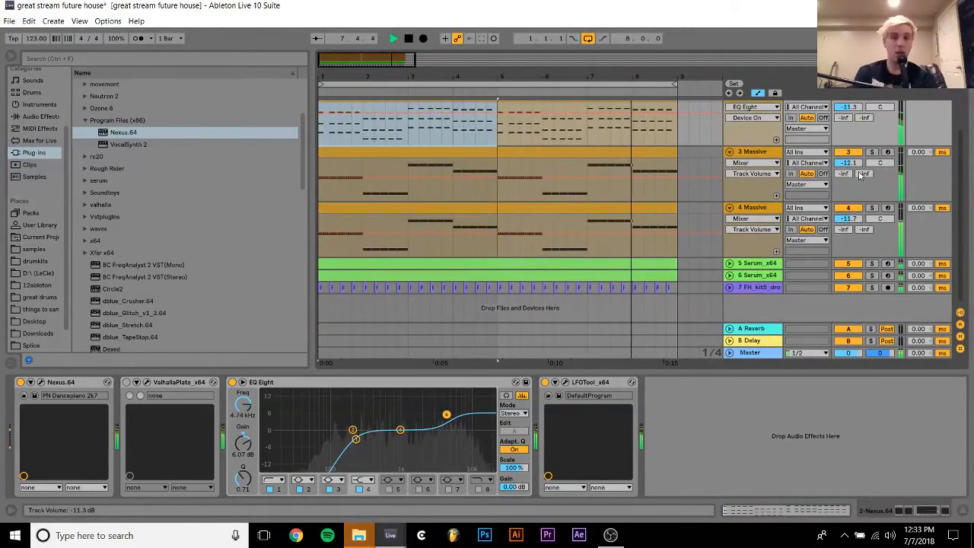
left_click(688, 287)
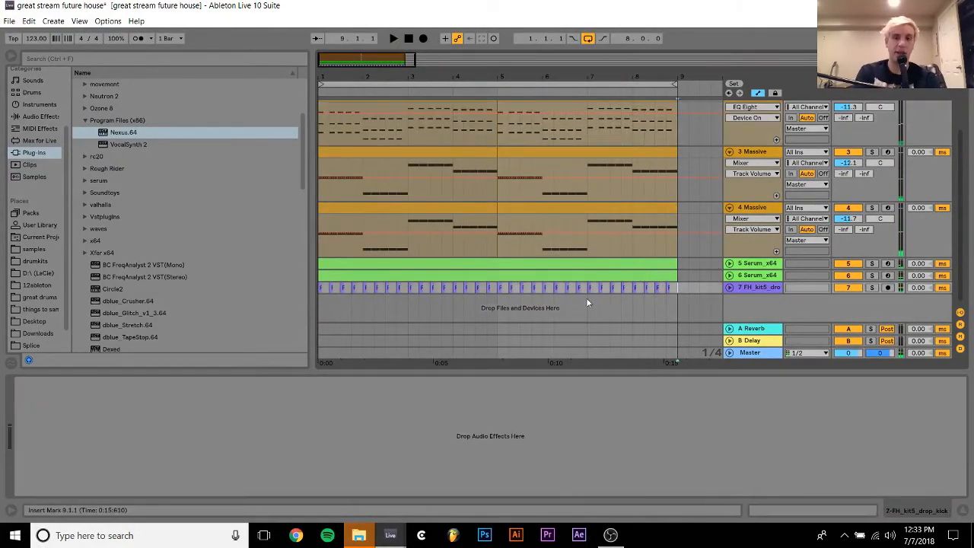
key("ctrl+z")
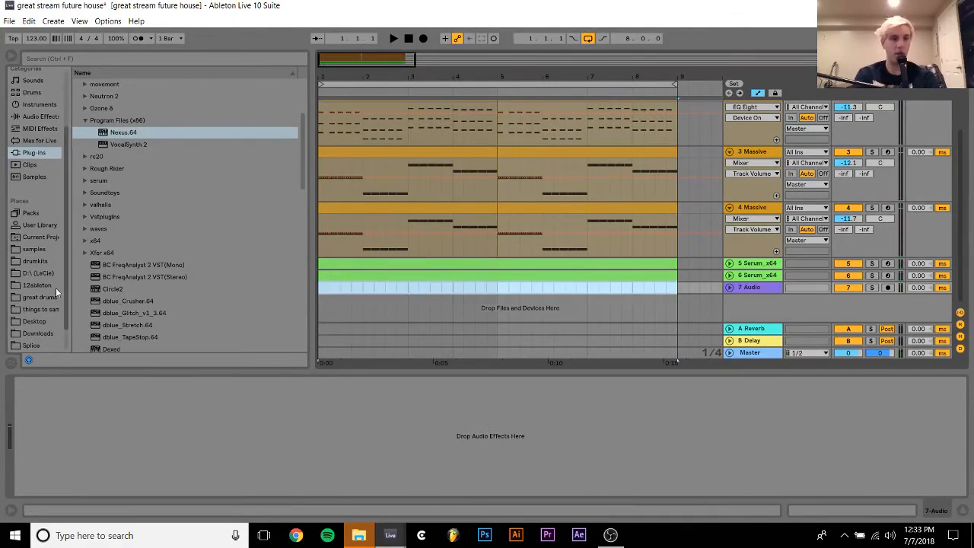
Browse the Splice sample packs for the Future House pack and go into its DS0003 sample folder
left_click(32, 345)
left_click(143, 219)
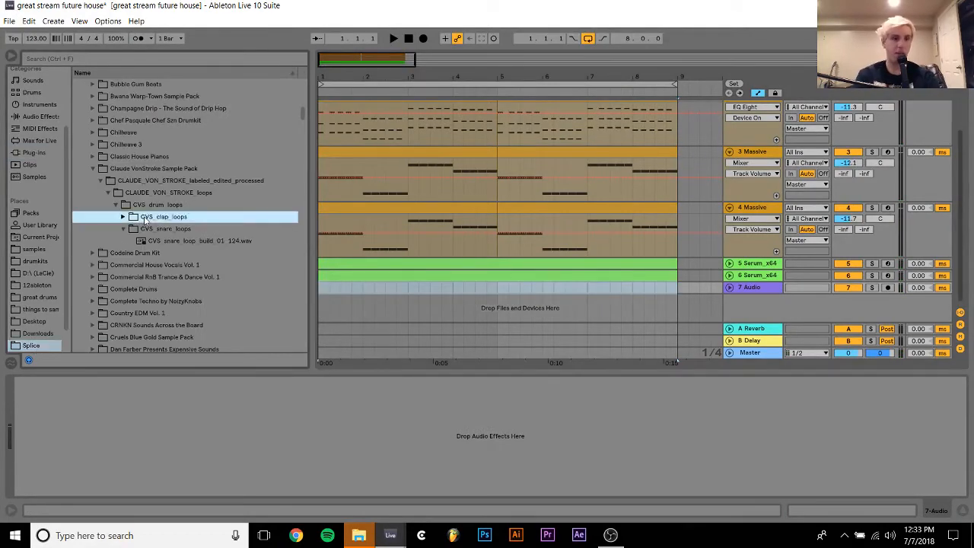
key("Down")
scroll(144, 218, "down", 10)
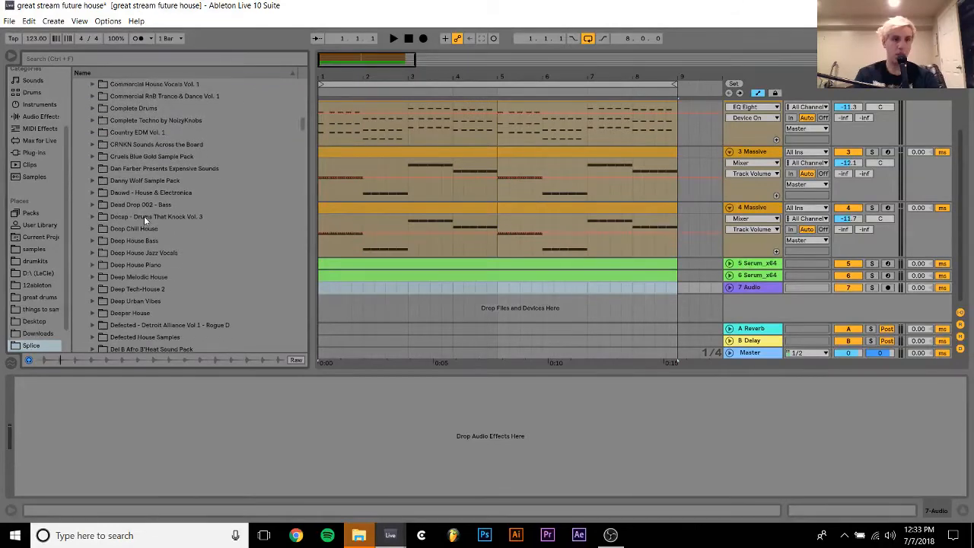
scroll(144, 216, "down", 8)
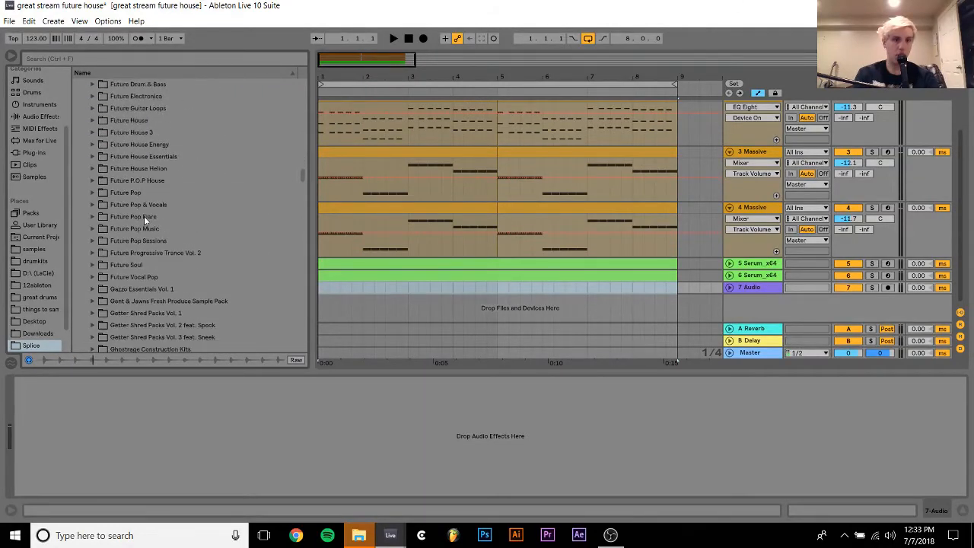
left_click(146, 220)
key("Up")
key("Up")
key("Up")
key("Up")
key("Up")
key("Up")
key("Up")
key("Up")
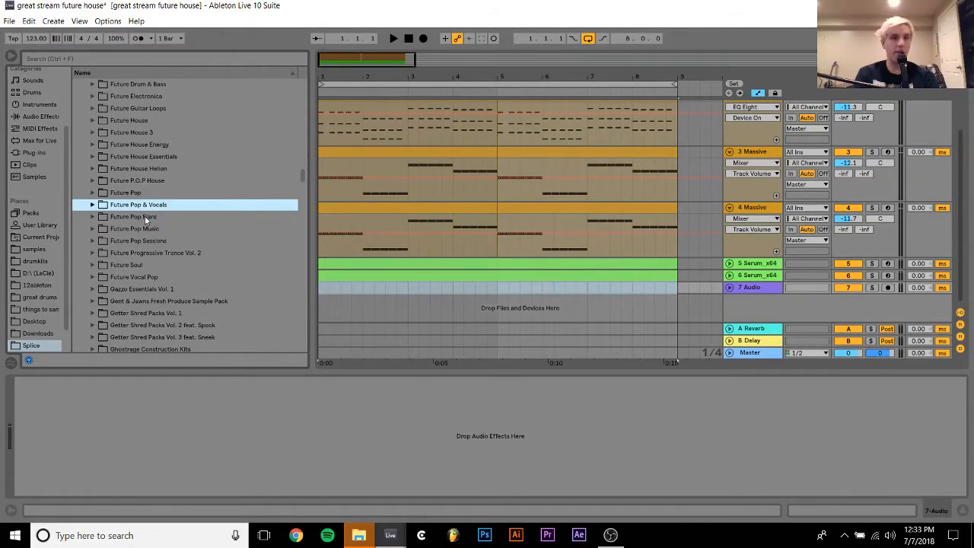
key("Down")
scroll(145, 219, "down", 1)
key("Up")
key("Right")
key("Down")
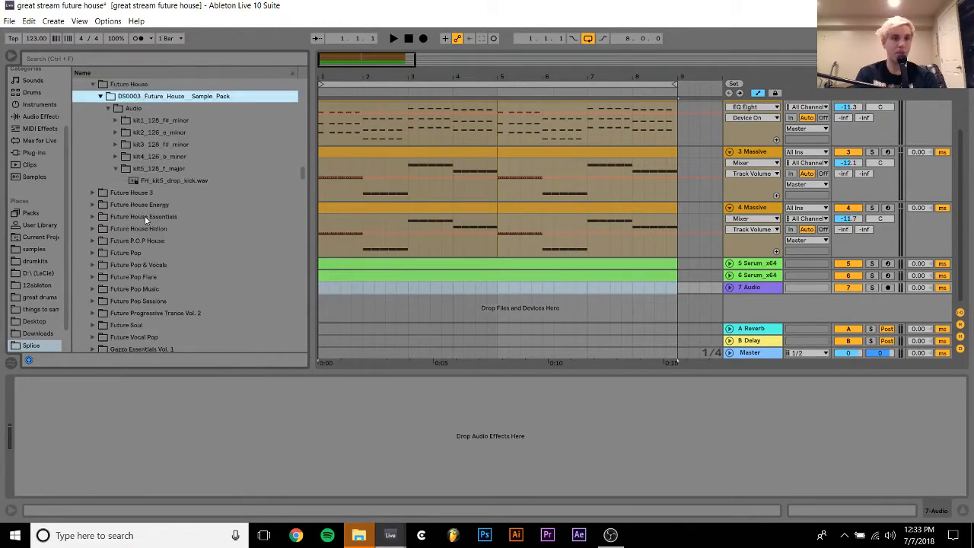
Open the kit2_126_e_minor folder and audition FH_kit2_brake_fill_short_126.wav and FH_kit2_drop_kick.wav
key("Down")
key("Down")
key("Down")
key("Up")
key("Right")
key("Down")
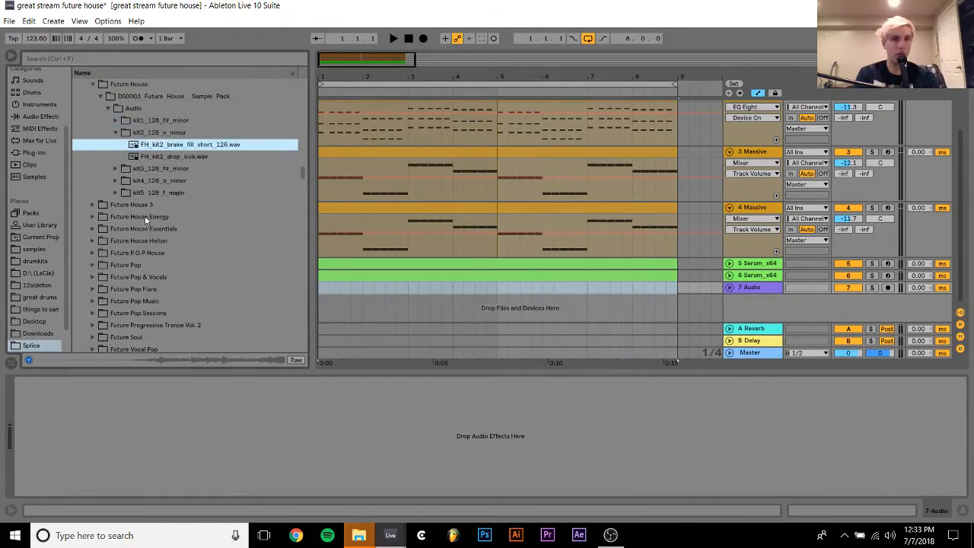
key("Down")
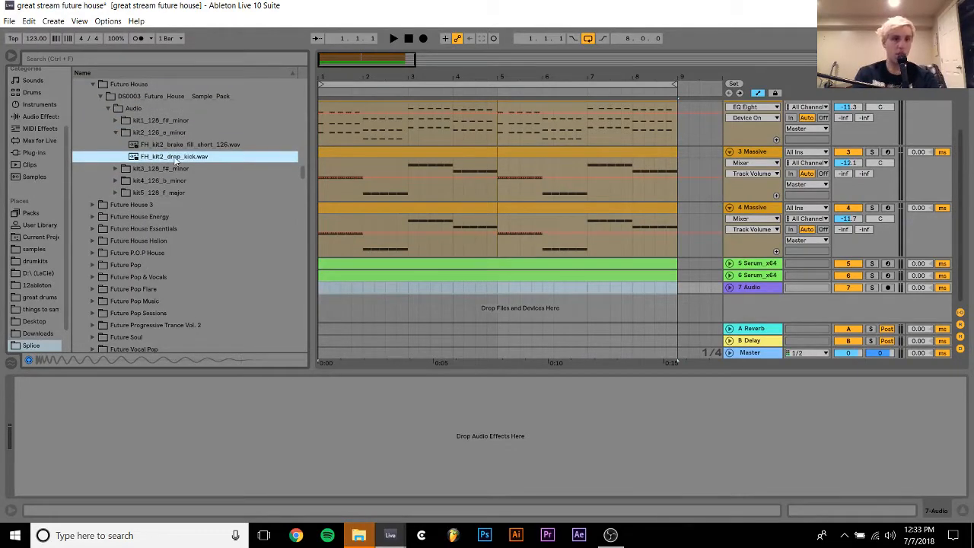
Place FH_kit2_drop_kick.wav on audio track 7, transposed 2 semitones, and repeat it on every beat across the eight bars
left_click_drag(174, 157, 319, 288)
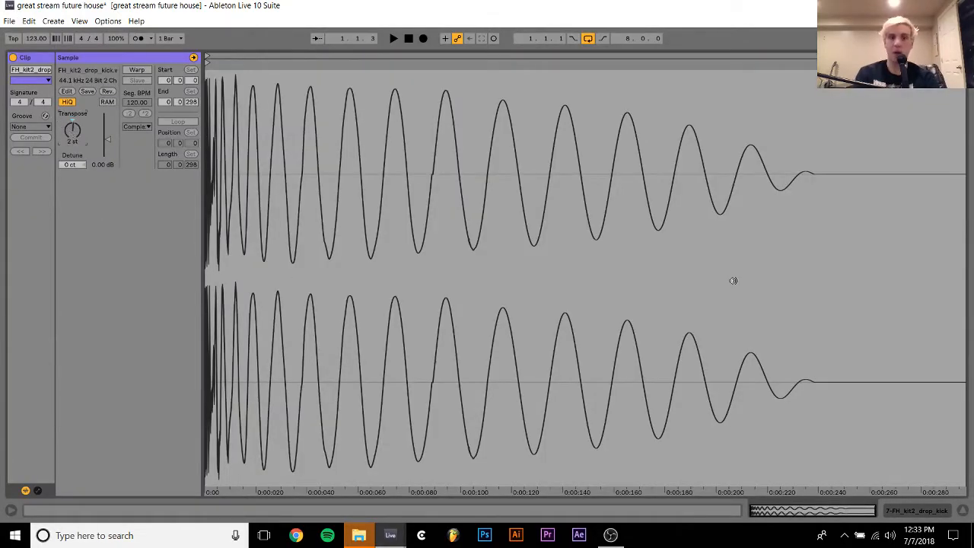
left_click(917, 509)
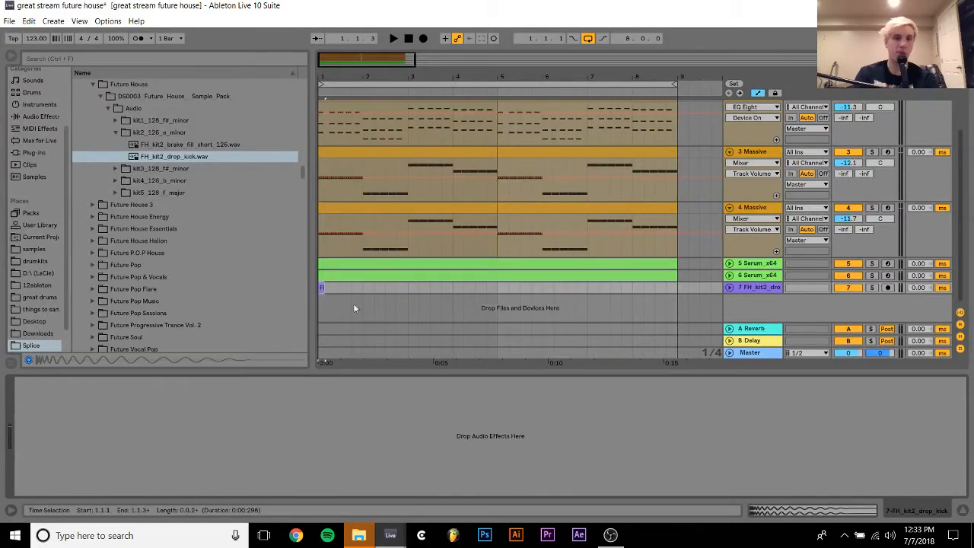
key("ctrl+d")
key("ctrl+d")
key("ctrl+d")
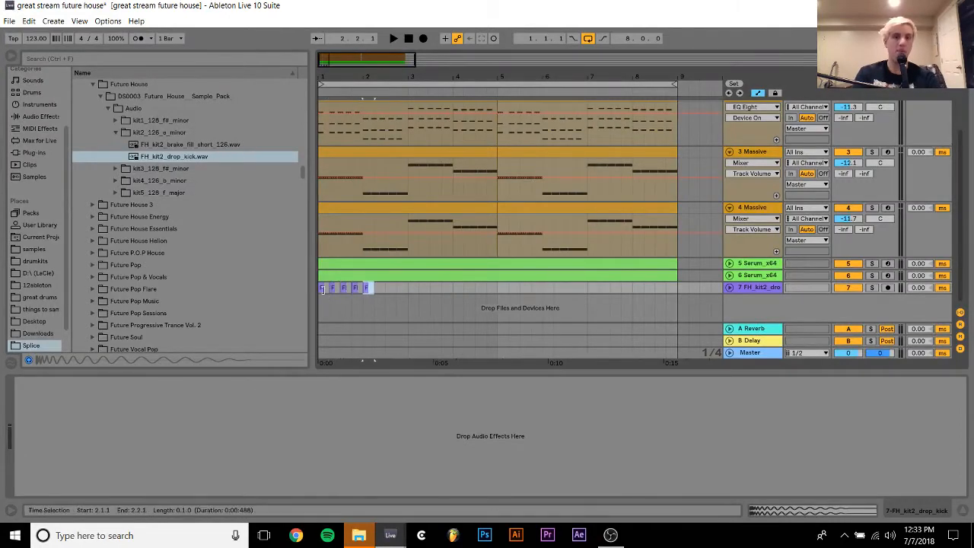
key("ctrl+d")
key("ctrl+d")
key("ctrl+d")
key("ctrl+d")
key("ctrl+d")
key("ctrl+d")
key("ctrl+d")
key("ctrl+d")
key("ctrl+d")
key("ctrl+d")
key("ctrl+d")
key("ctrl+d")
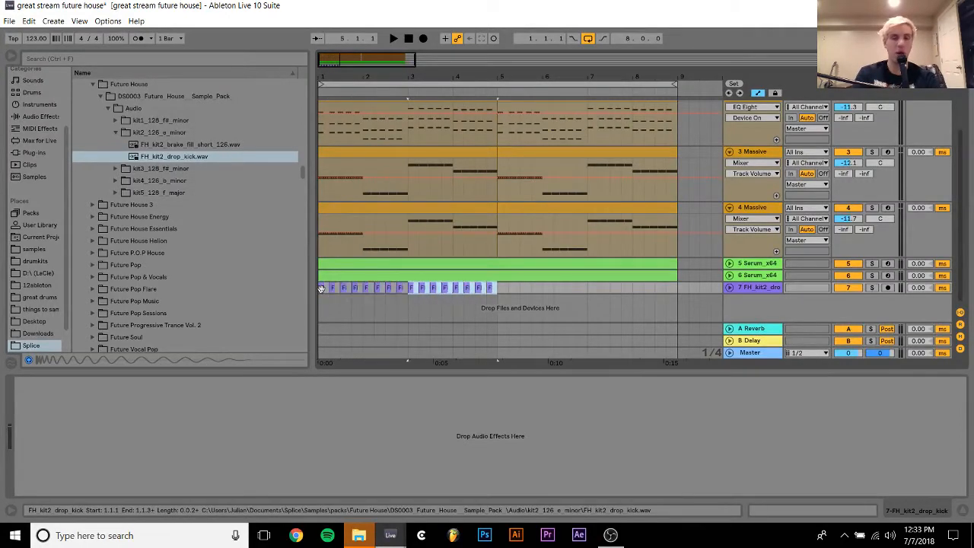
key("ctrl+d")
Play the drop with the kit2 kicks, then delete them all from track 7 and stop playback
key("space")
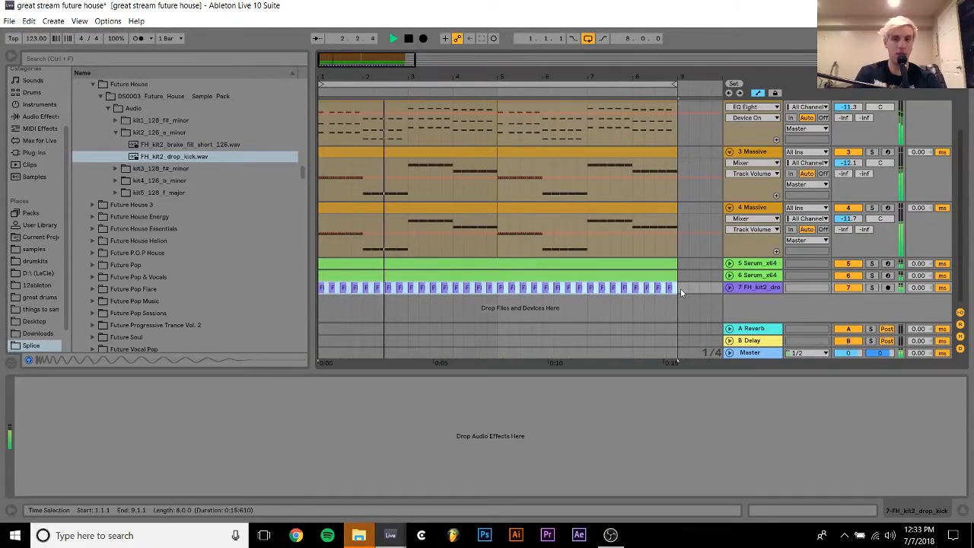
key("Delete")
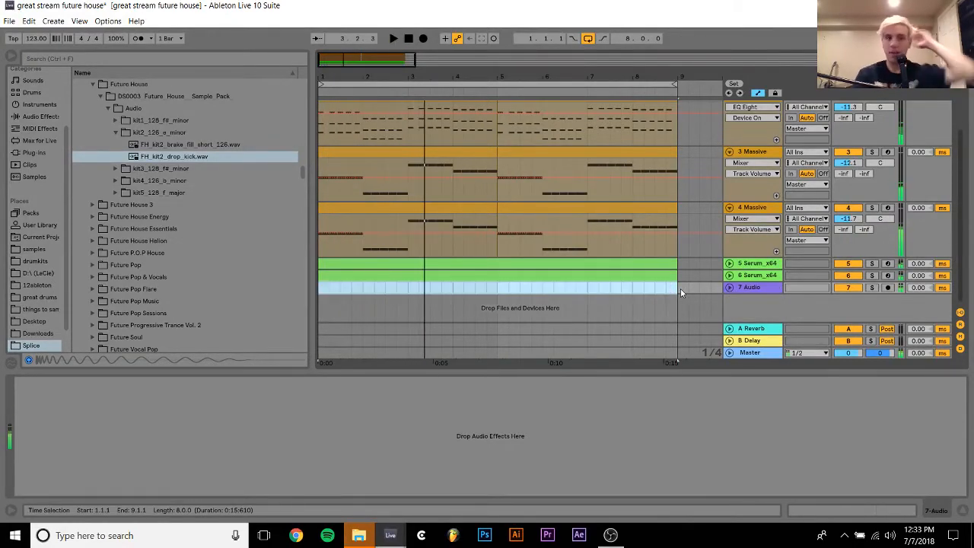
key("space")
Search the Splice samples for "kick" and look through the matching packs around the Future House folders
left_click(175, 61)
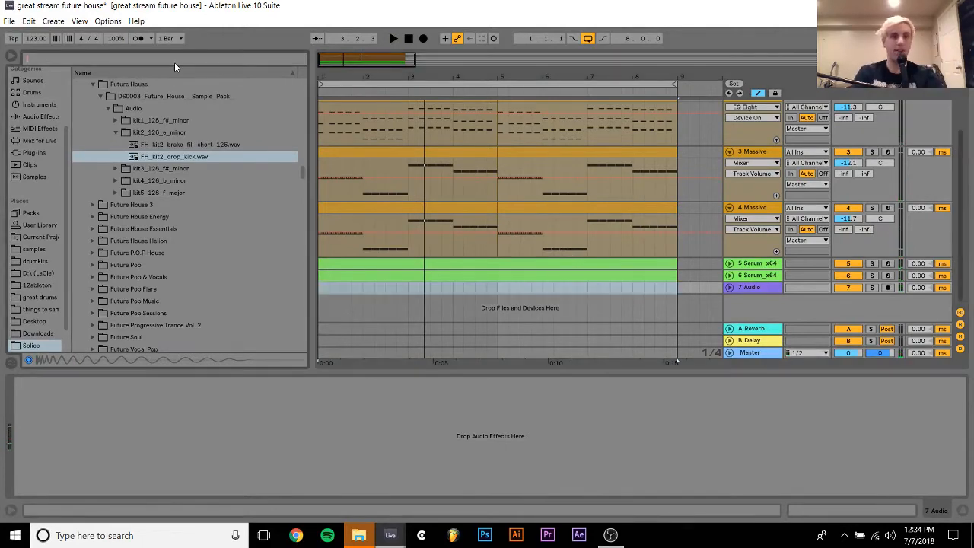
type("kick")
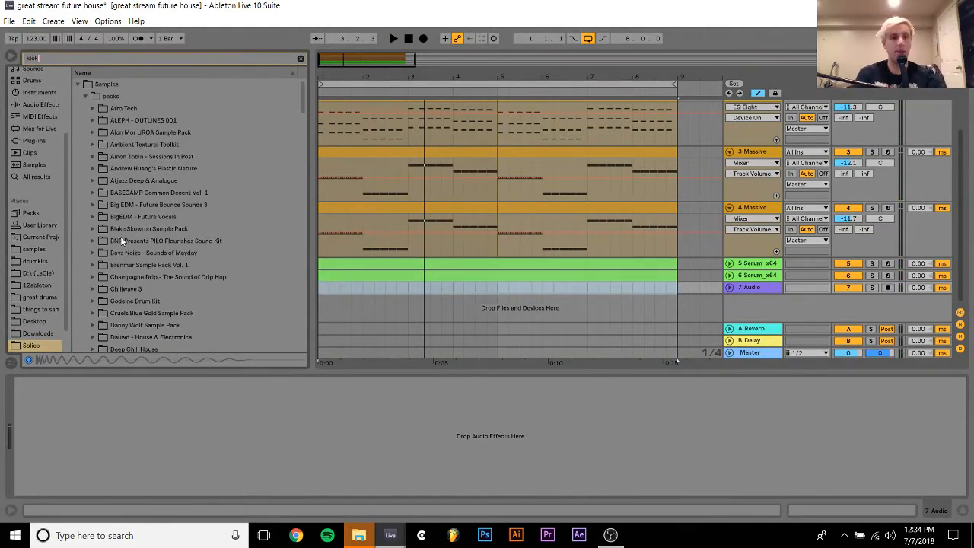
scroll(120, 236, "down", 10)
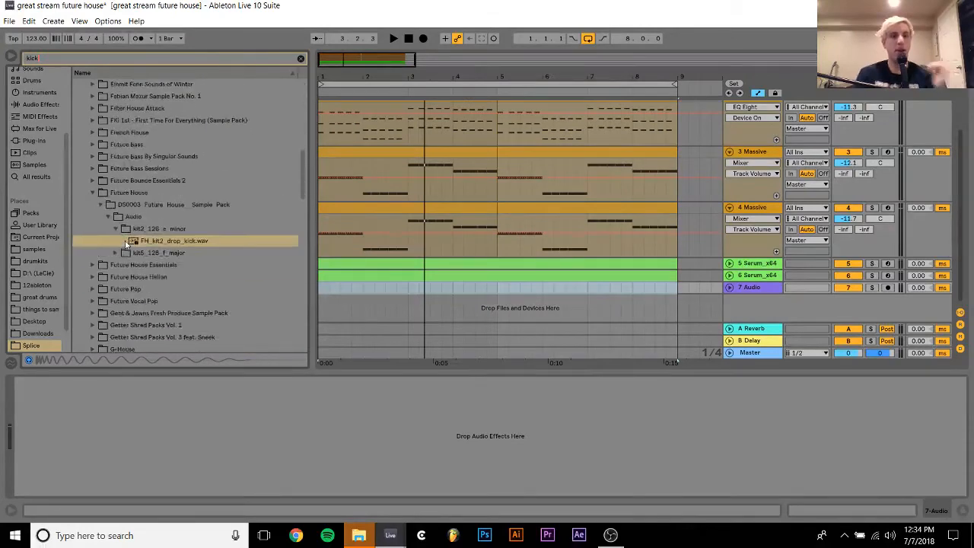
scroll(127, 243, "up", 3)
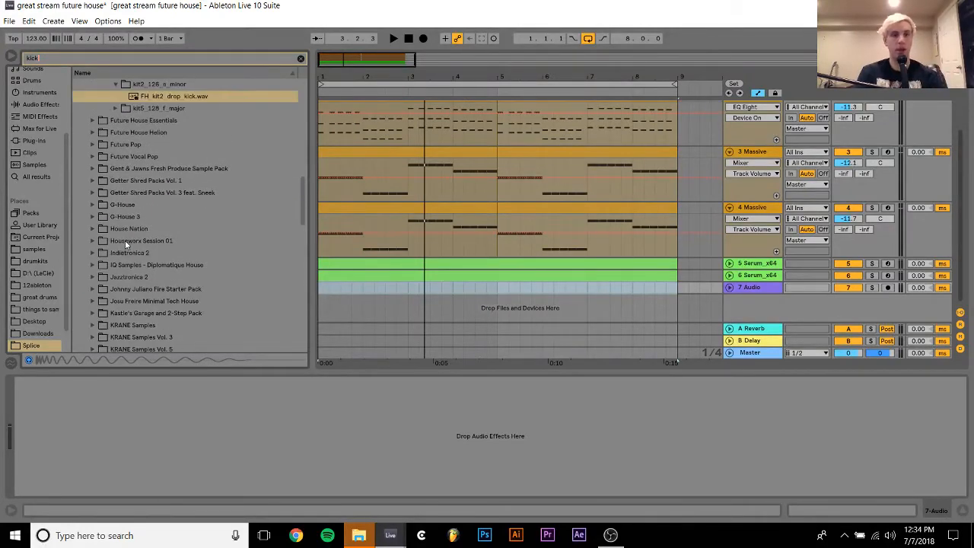
Expand the Future House Essentials pack to its one-shot Kick folder and audition WA_Kick7.wav
left_click(125, 118)
key("Right")
key("Right")
key("Right")
key("Right")
key("Right")
key("Right")
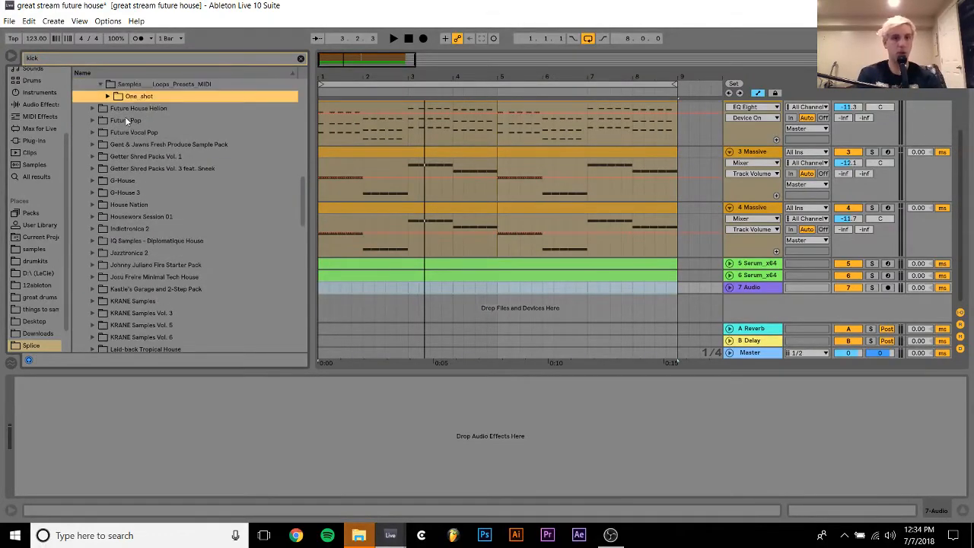
key("Right")
key("Right")
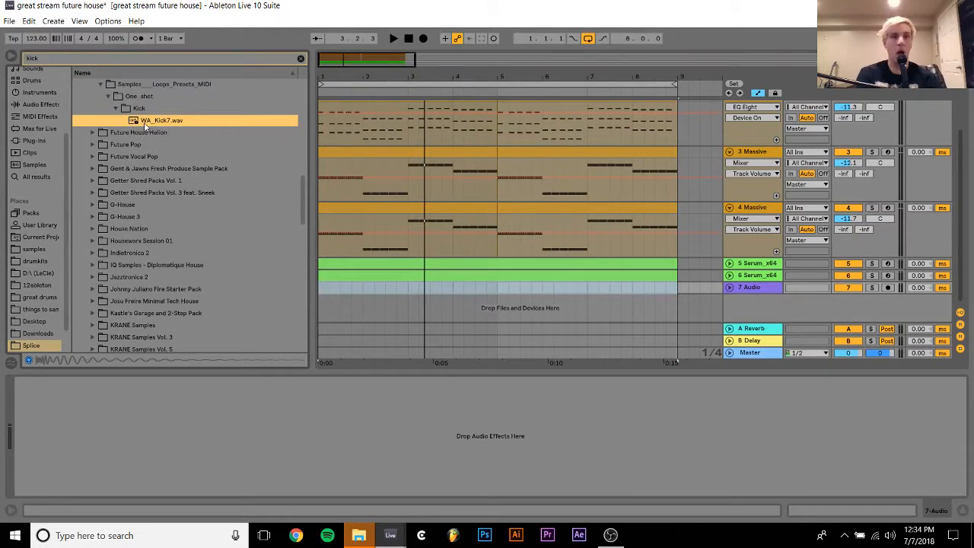
Fill the eight bars of audio track 7 with WA_Kick7.wav on every beat and play the drop
left_click_drag(144, 125, 320, 290)
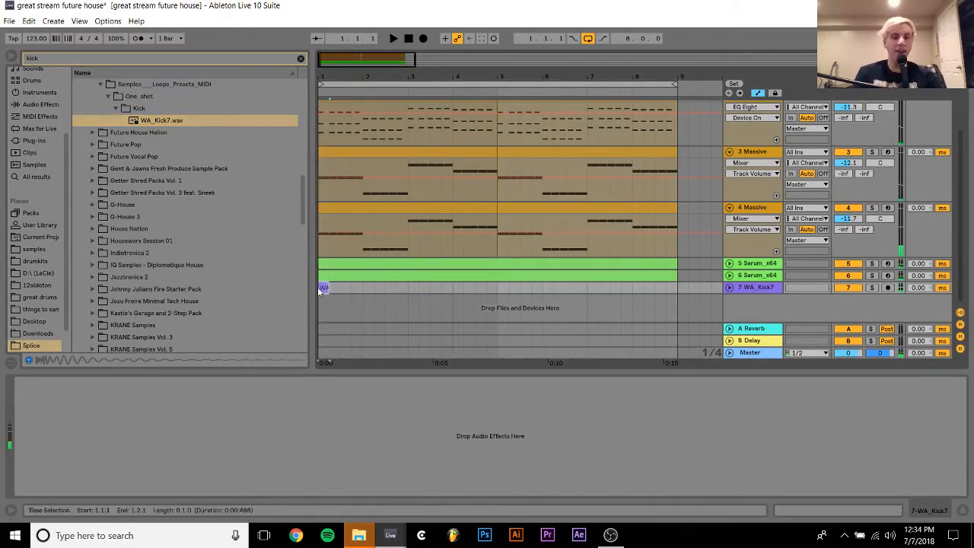
key("ctrl+d")
key("ctrl+d")
key("ctrl+d")
key("ctrl+d")
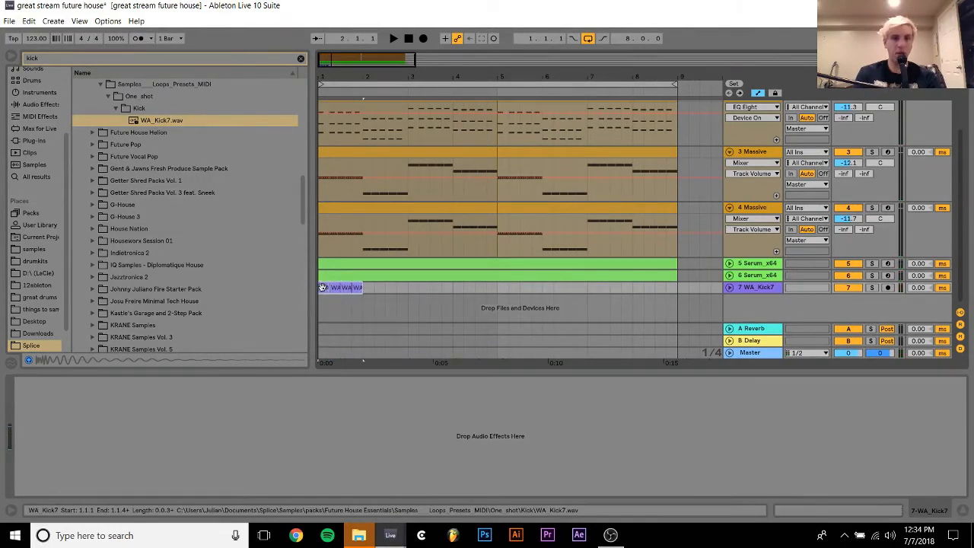
key("ctrl+d")
key("ctrl+d")
key("ctrl+d")
key("space")
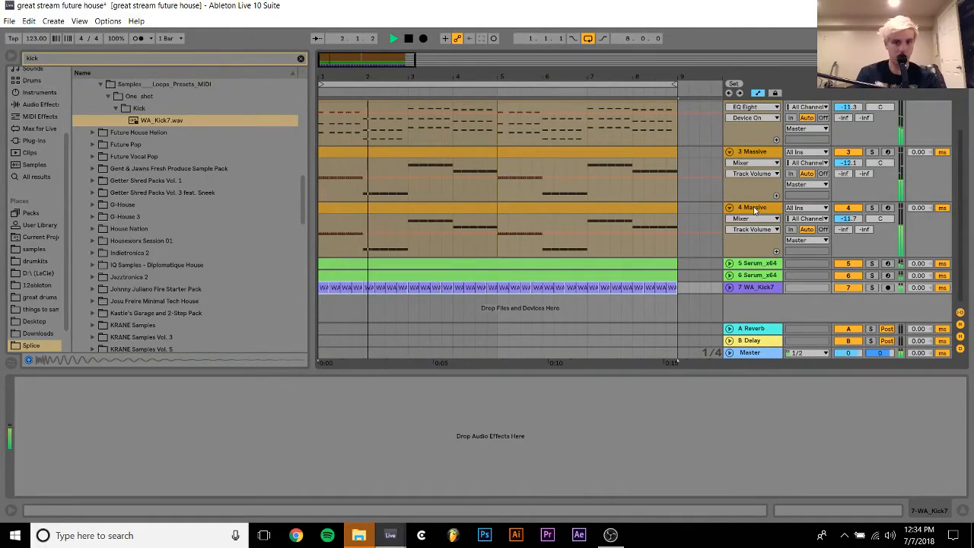
Solo the Kontakt track and boost its highs with EQ Eight band 4 at 3.16 kHz and 7.81 dB, then unsolo it
scroll(753, 207, "up", 4)
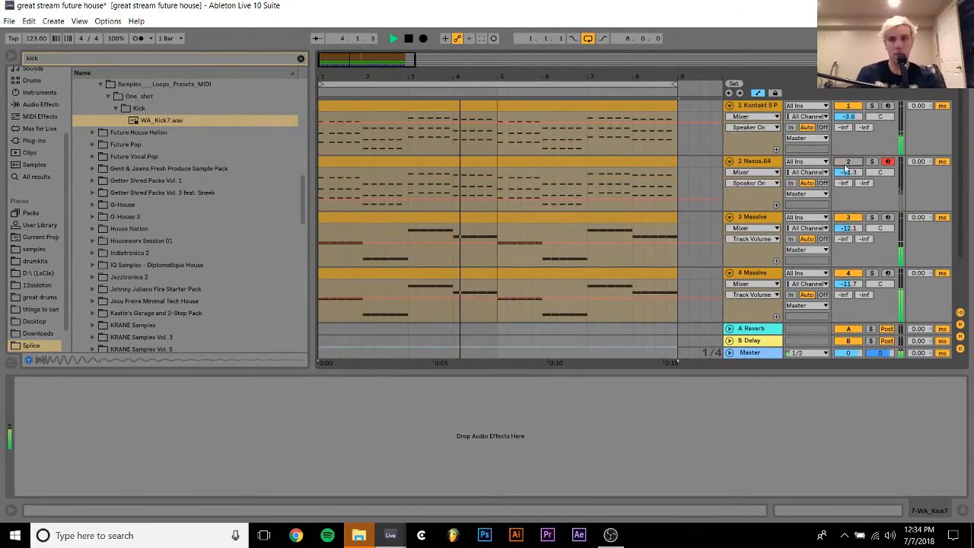
left_click(766, 158)
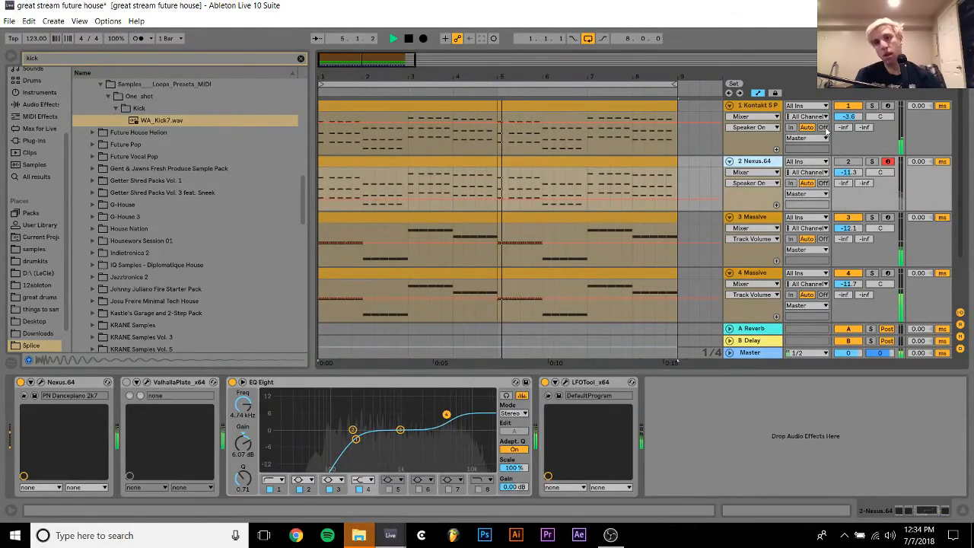
left_click(759, 110)
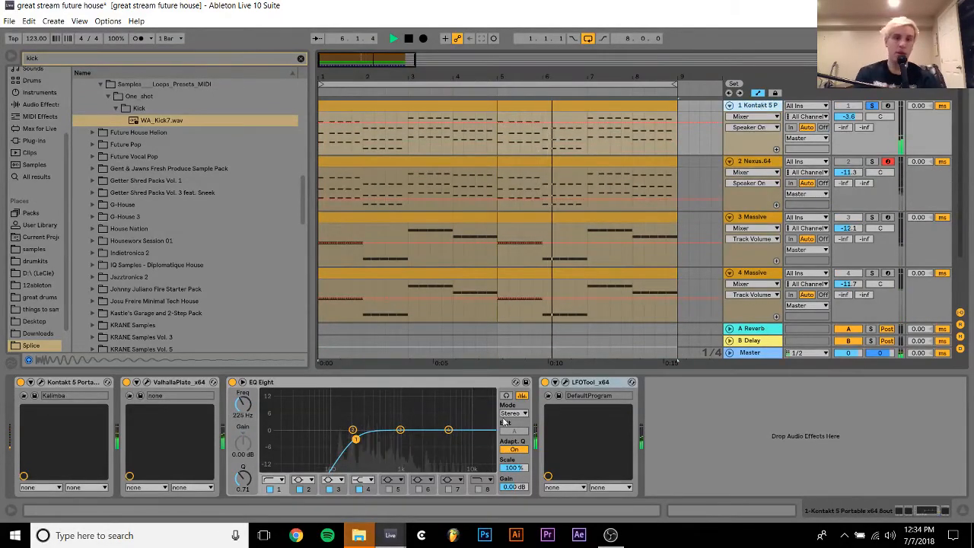
left_click_drag(448, 429, 434, 410)
left_click(871, 107)
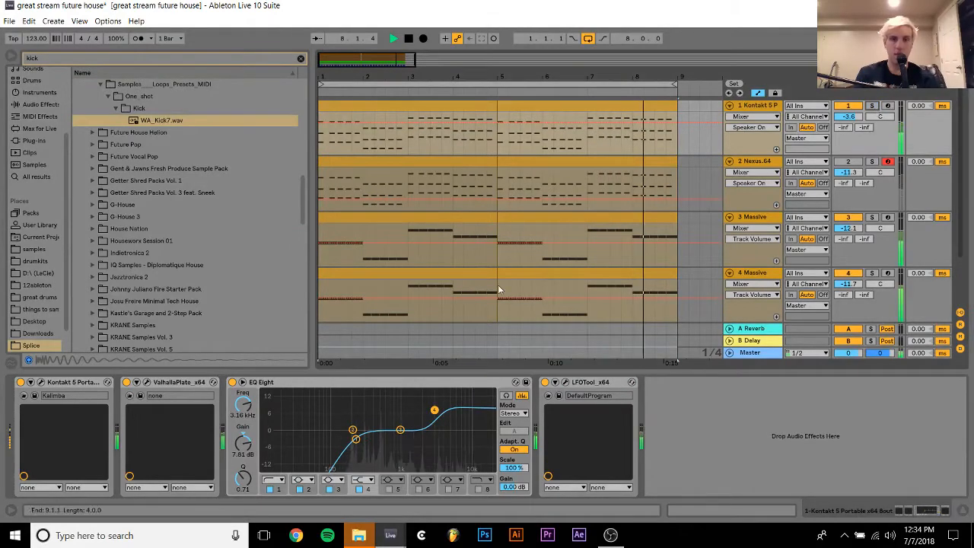
Browse the audio effects around Saturator and compare the Kontakt track played solo with the full mix
left_click(301, 59)
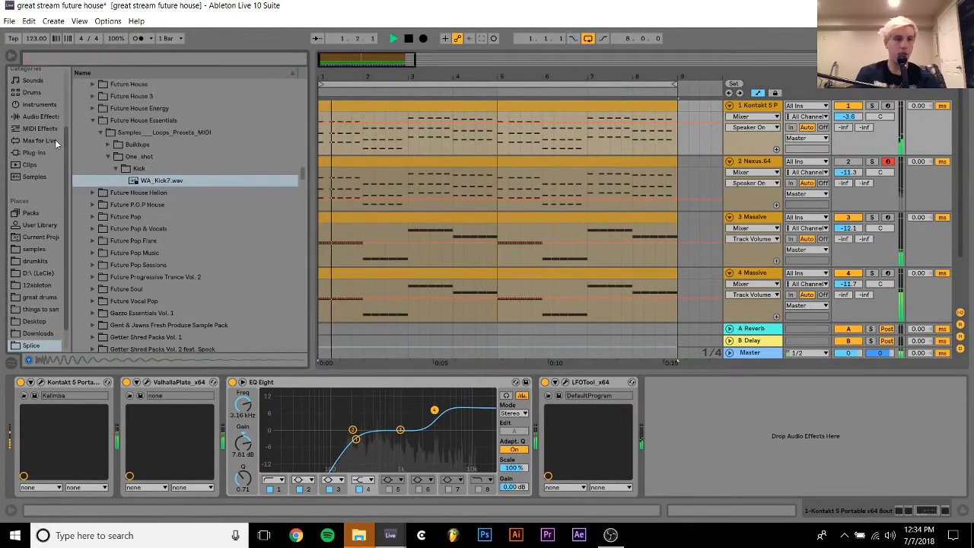
left_click(39, 116)
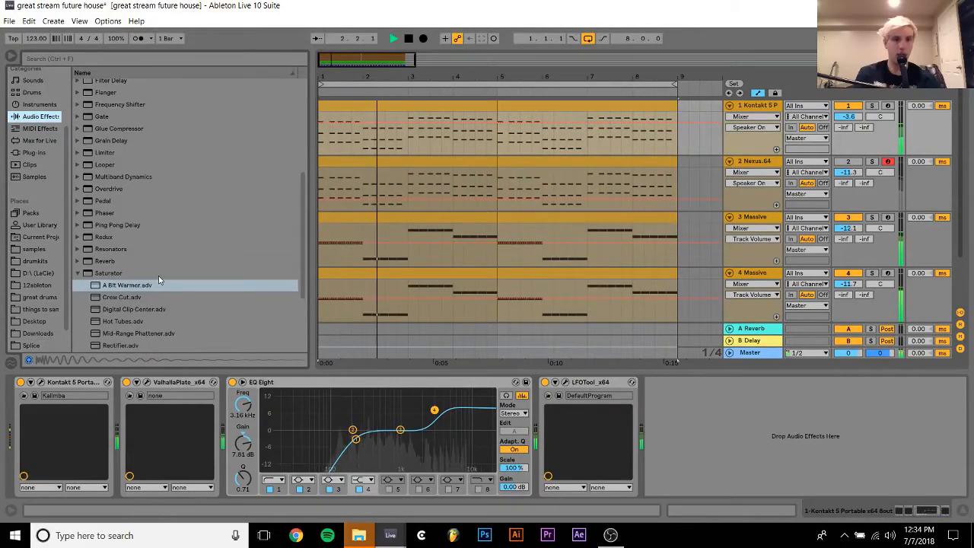
scroll(159, 282, "down", 1)
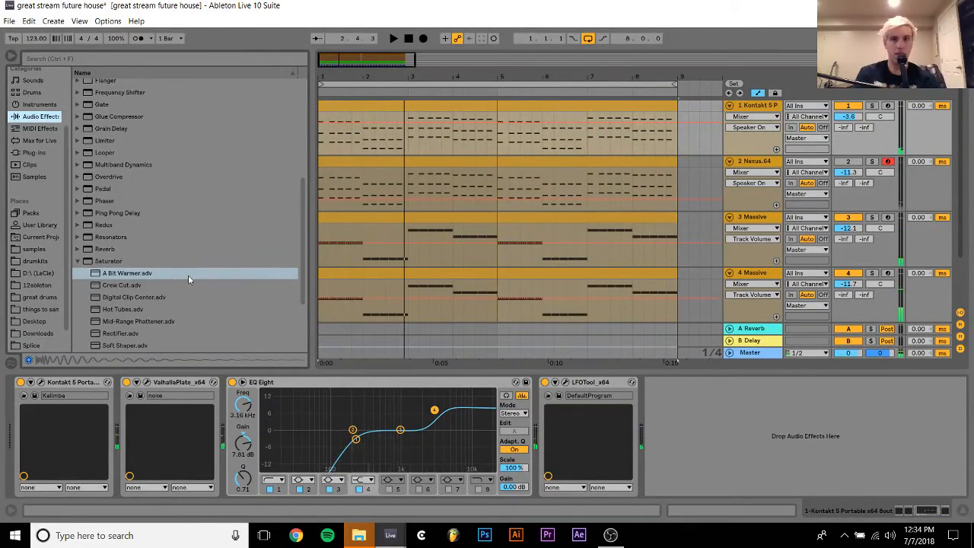
left_click(872, 106)
key("space")
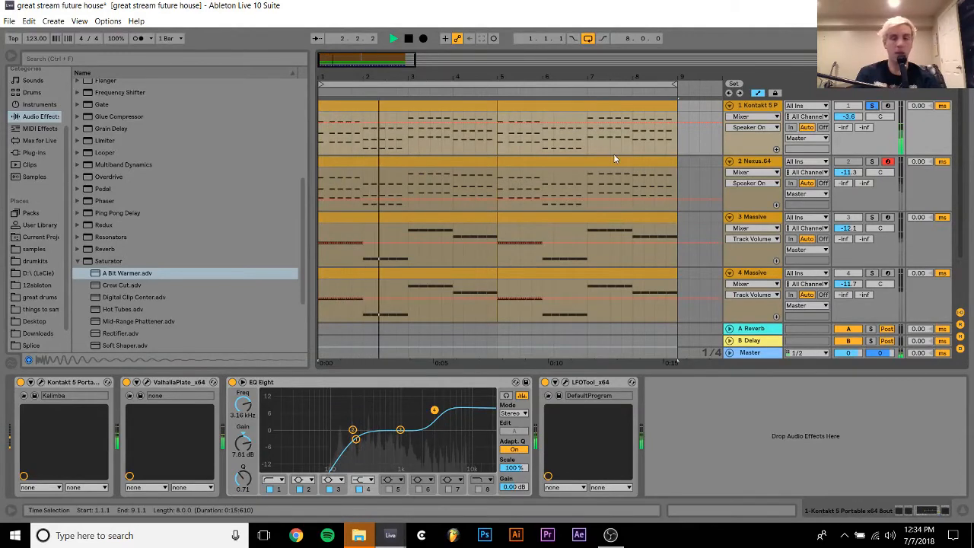
left_click(872, 105)
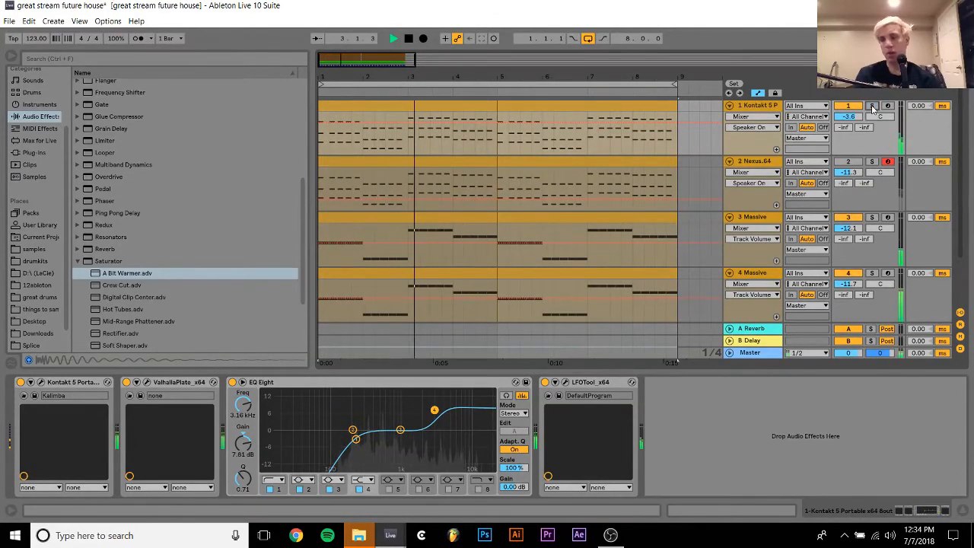
Collapse tracks 2 to 4, check the mixer levels, and inspect the device chains of the kick and Master tracks
left_click(729, 161)
left_click(729, 173)
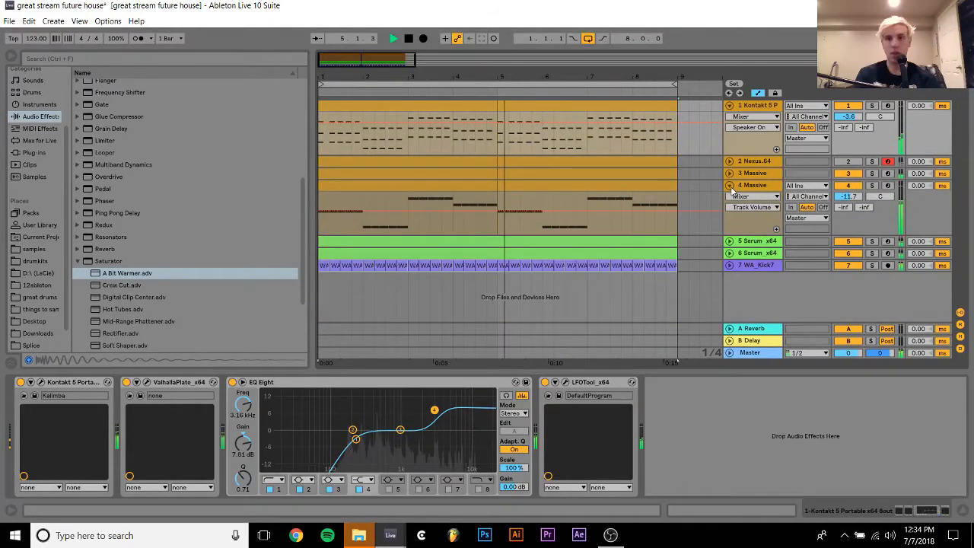
left_click(730, 185)
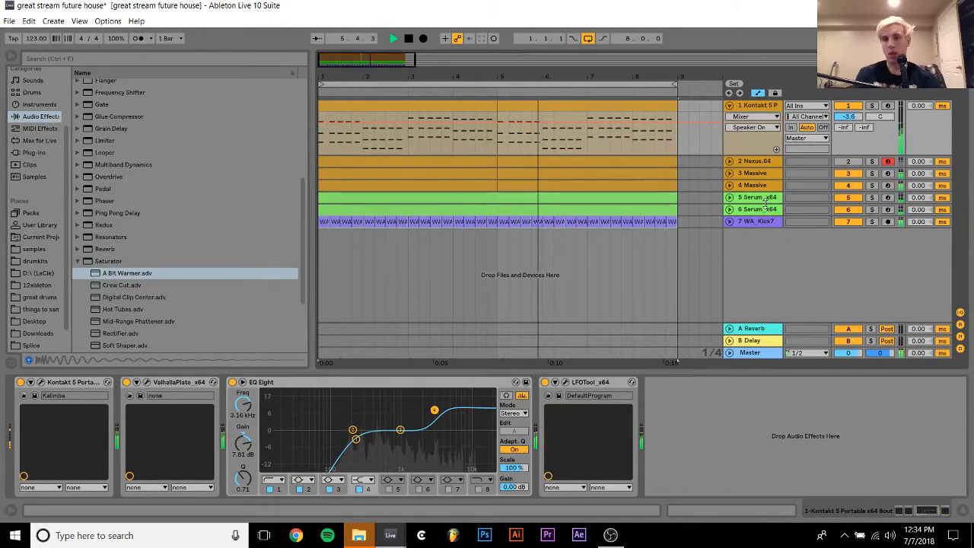
key("Tab")
key("Tab")
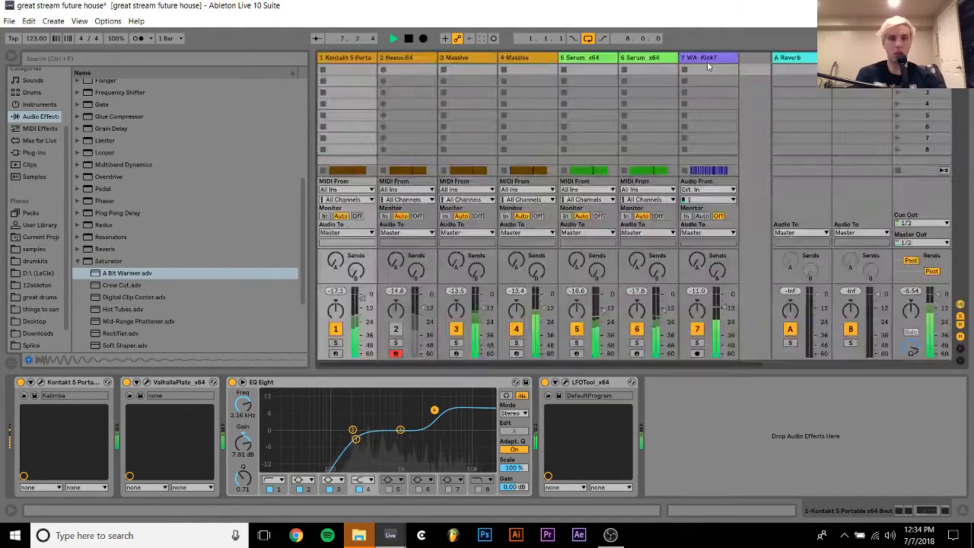
left_click(759, 221)
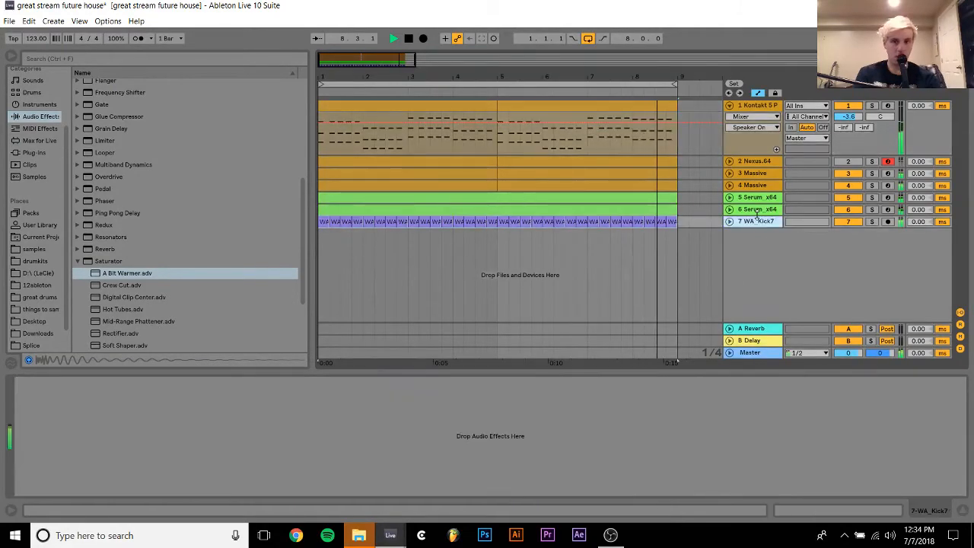
left_click(749, 353)
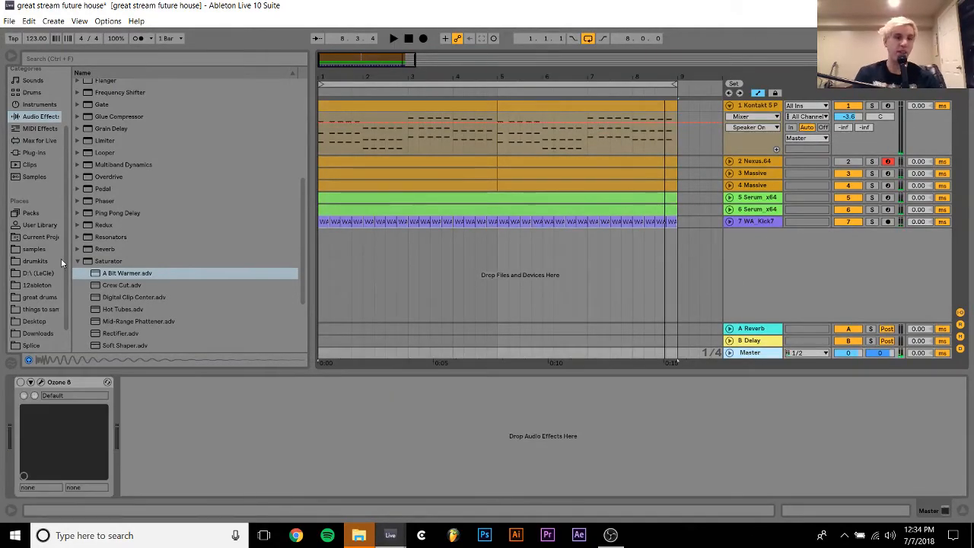
Load Ozone 8 Imager on the Master track and solo its frequency bands while playing the drop
left_click(38, 153)
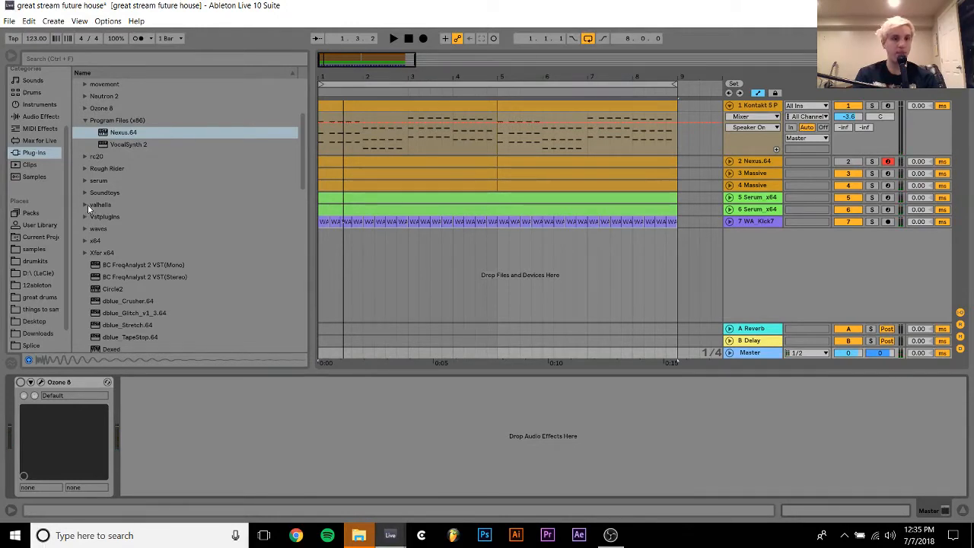
scroll(87, 204, "up", 2)
left_click(85, 144)
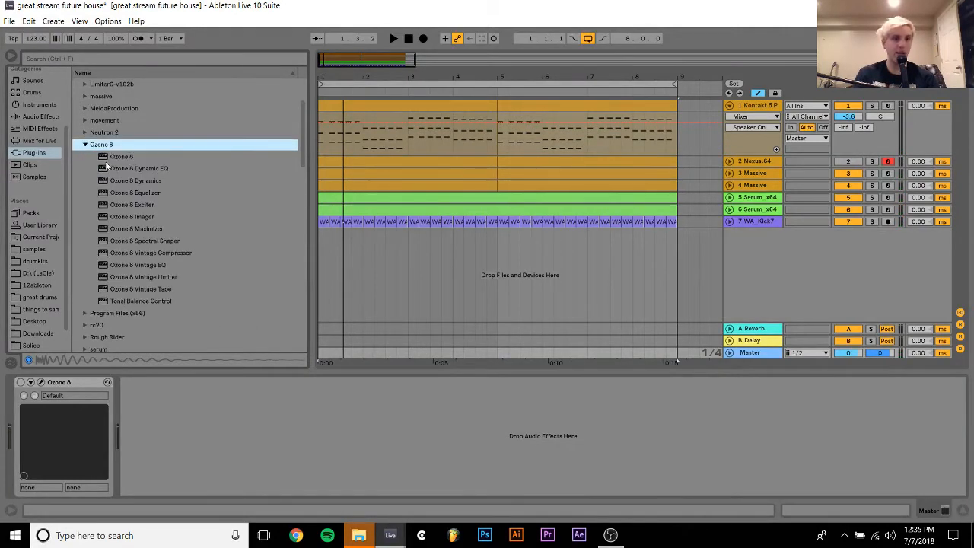
left_click(140, 217)
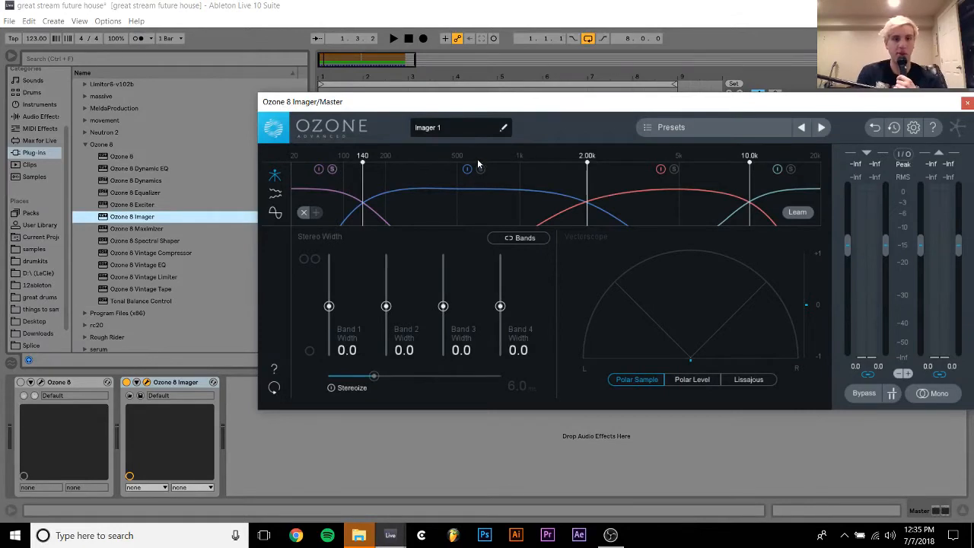
key("space")
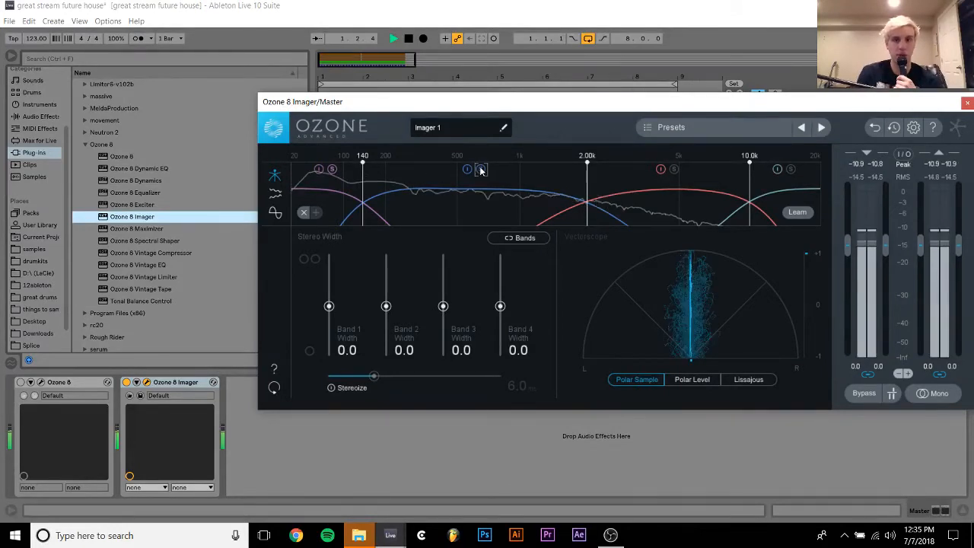
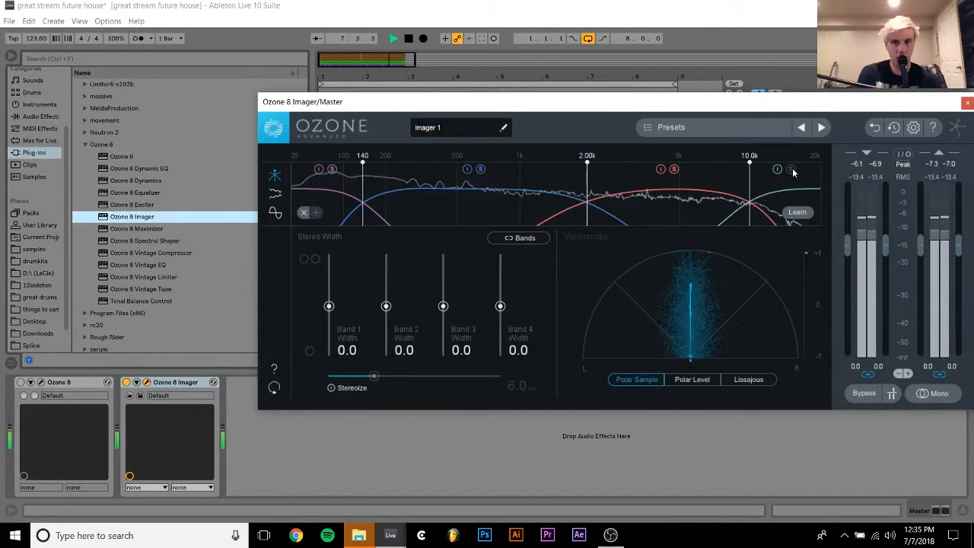
Stop playback and remove Ozone 8 Imager from the Master track
left_click(967, 103)
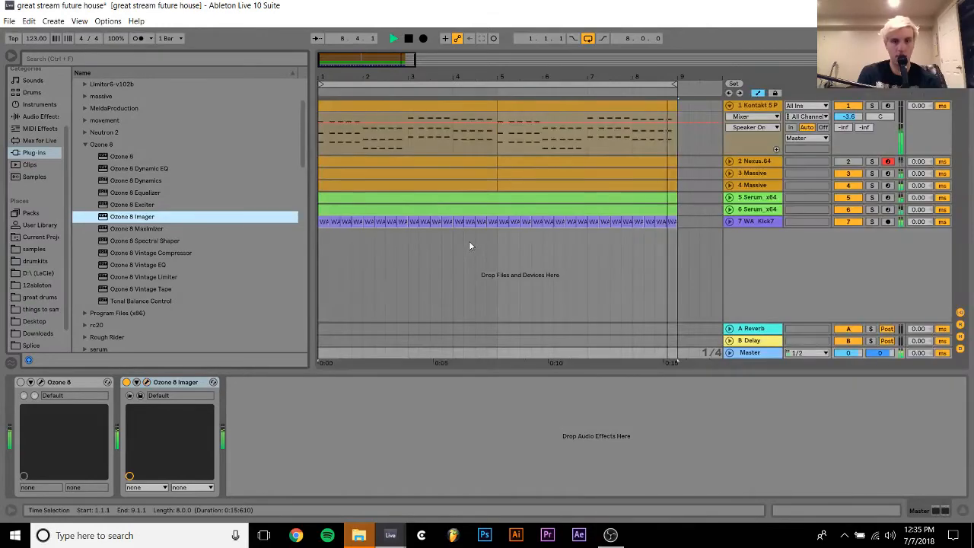
left_click(176, 381)
key("space")
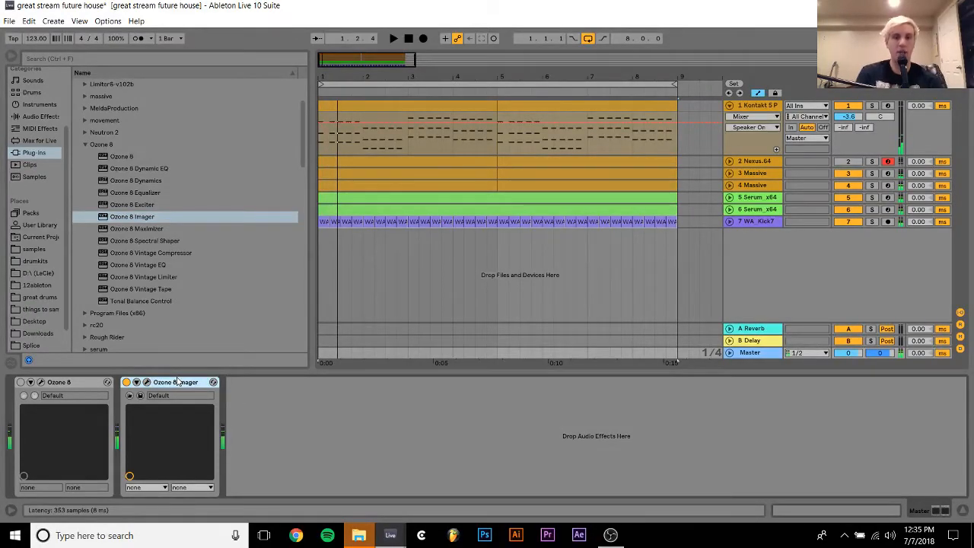
key("Delete")
Solo the WA_Kick7 track and play it briefly
left_click(840, 224)
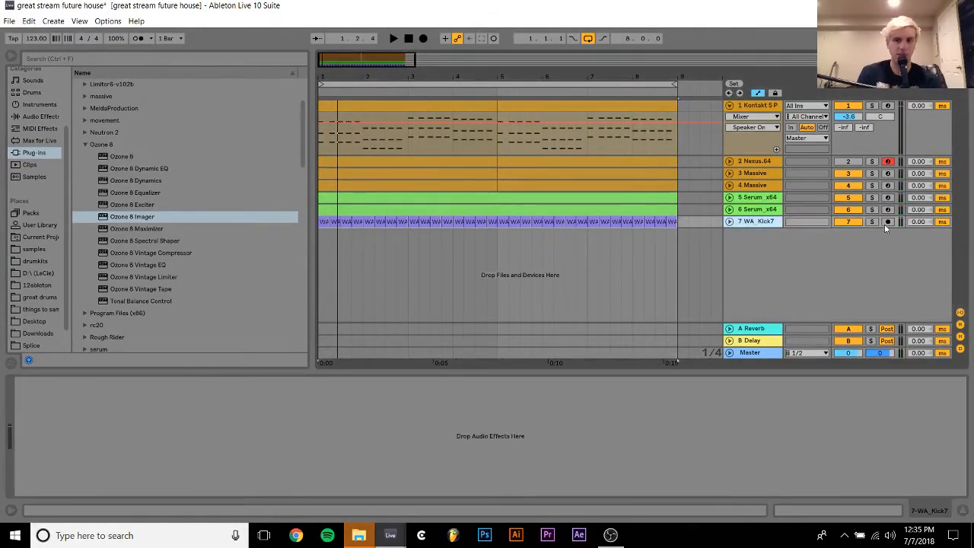
left_click(871, 222)
key("space")
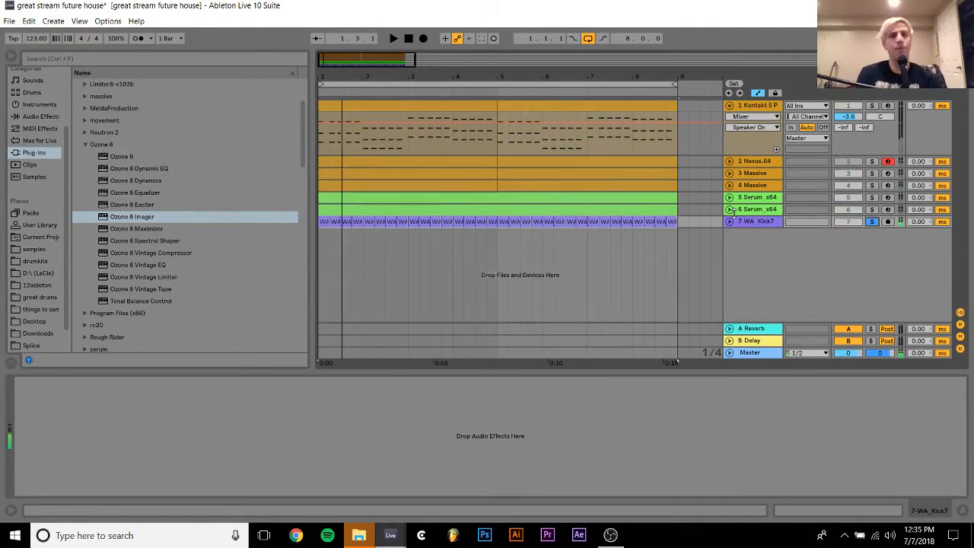
Unfold the kick track, cut the first 2 ms off its first WA_Kick7 clip and play the result
left_click_drag(322, 75, 322, 222)
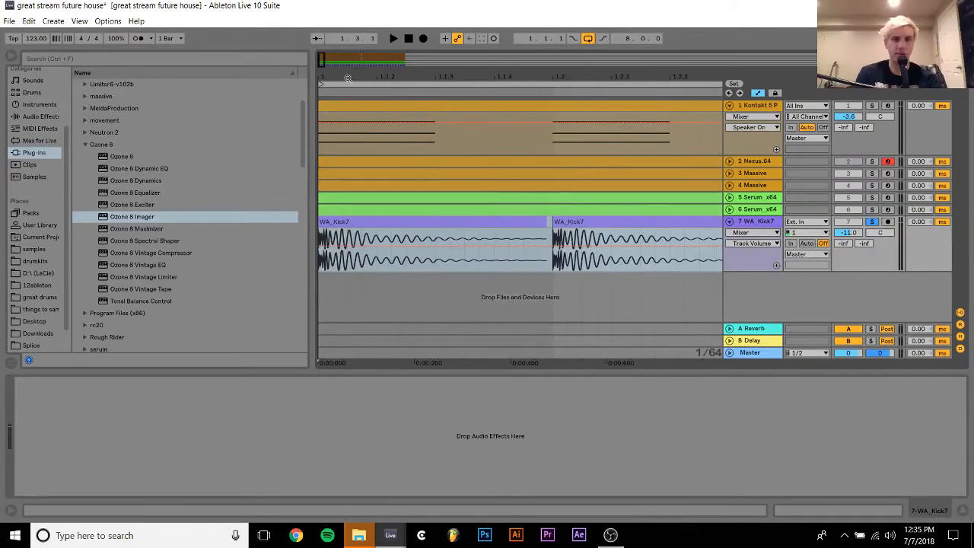
left_click_drag(323, 66, 322, 152)
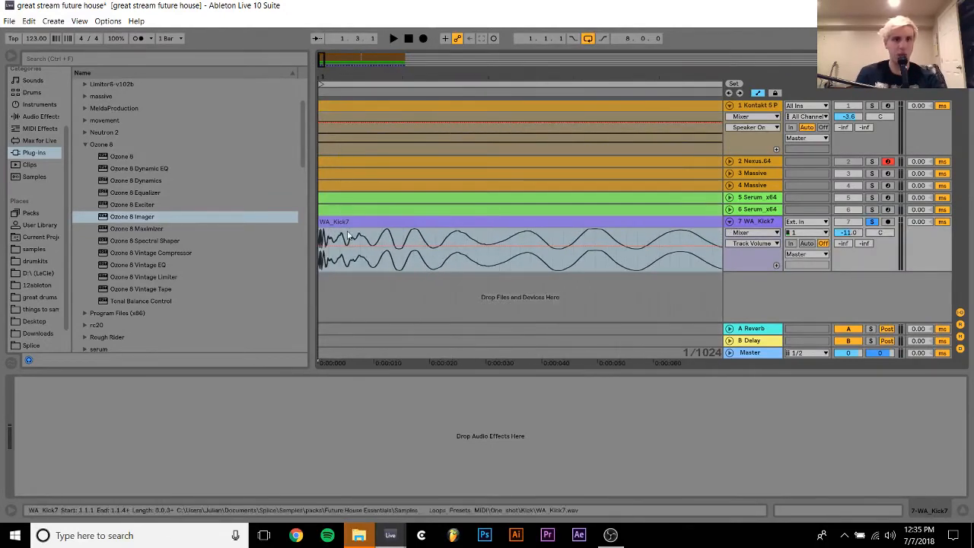
left_click(331, 272)
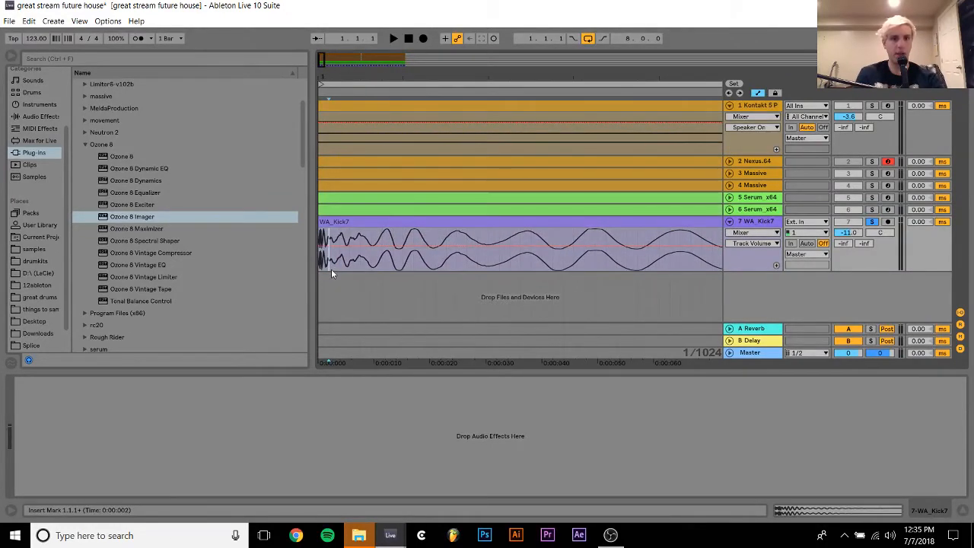
key("space")
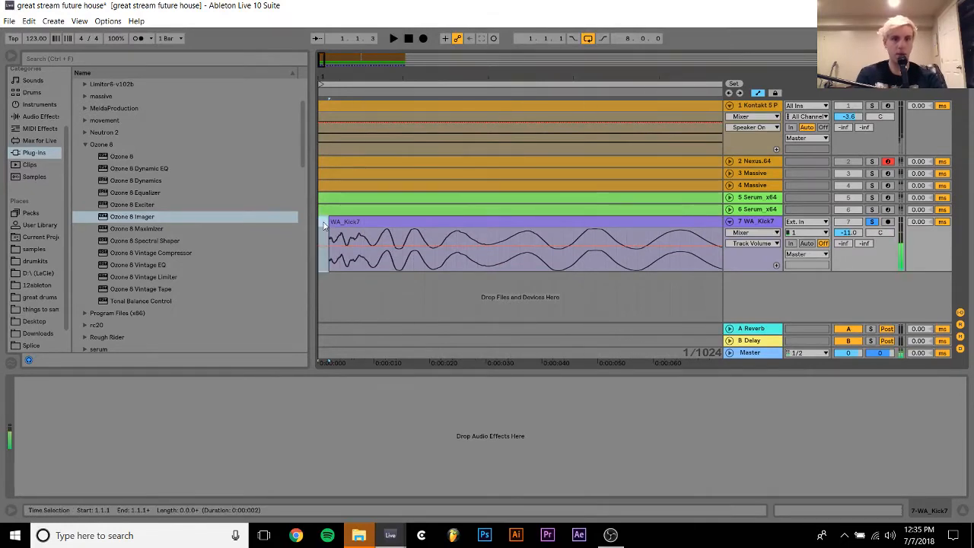
key("space")
left_click(335, 221)
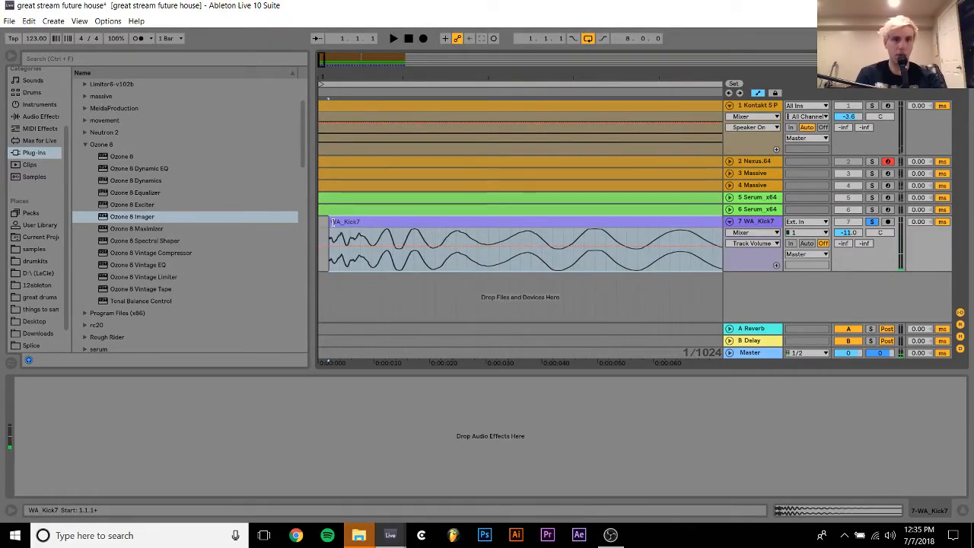
Try trimming the first kick clip's start further to about 10 ms, then undo the trim and replay the clip
left_click_drag(332, 222, 371, 221)
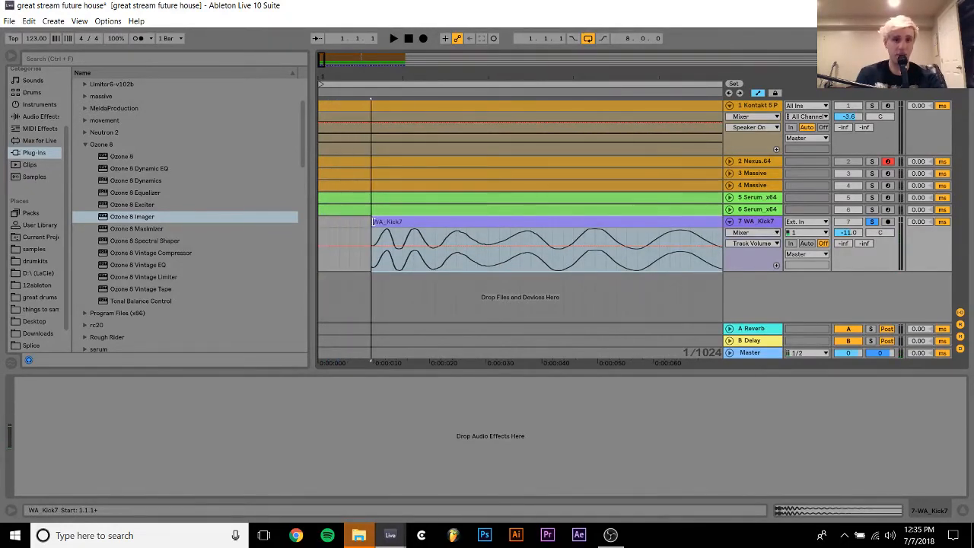
left_click(319, 226)
key("space")
key("ctrl+z")
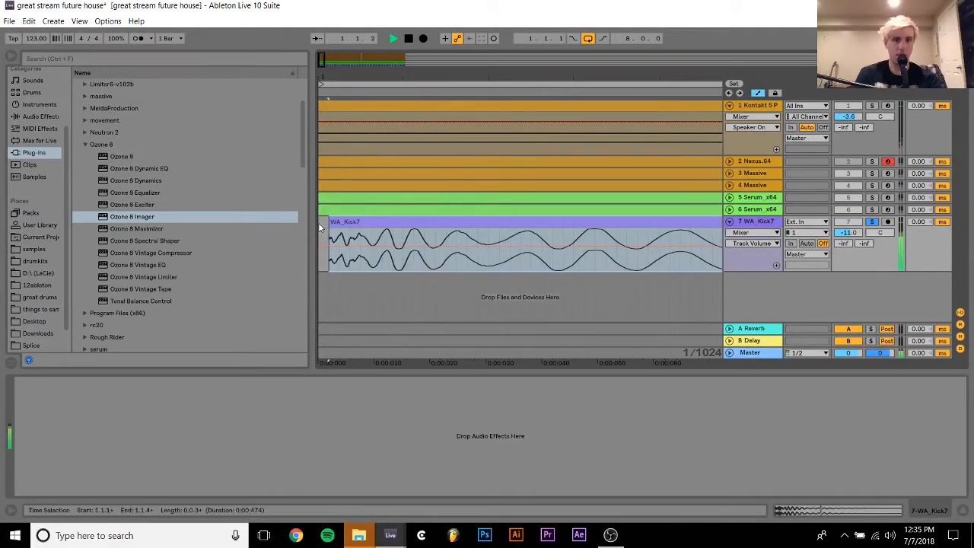
left_click(318, 226)
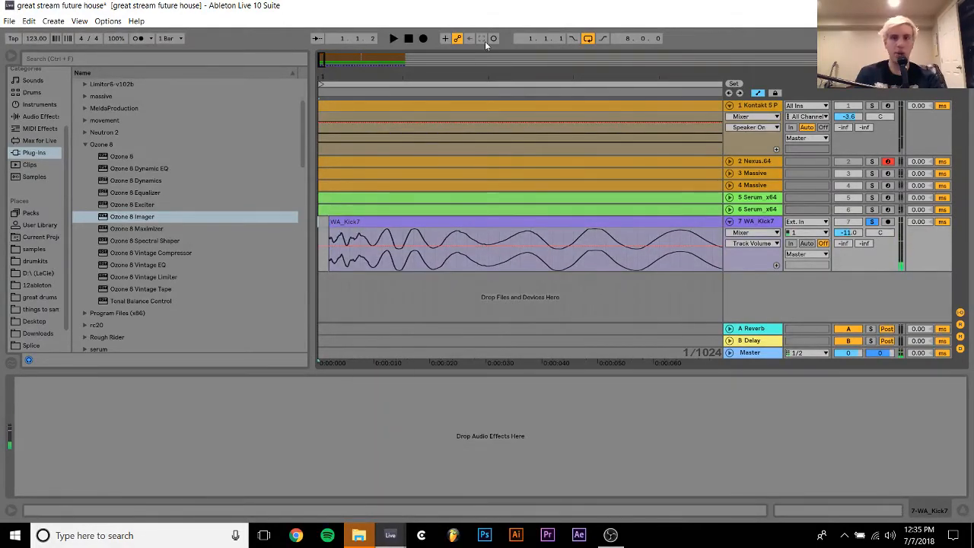
Delete all kick clips on track 7 after the first beat, from 1.2.1 onward, keeping only the trimmed one
left_click_drag(483, 61, 432, 38)
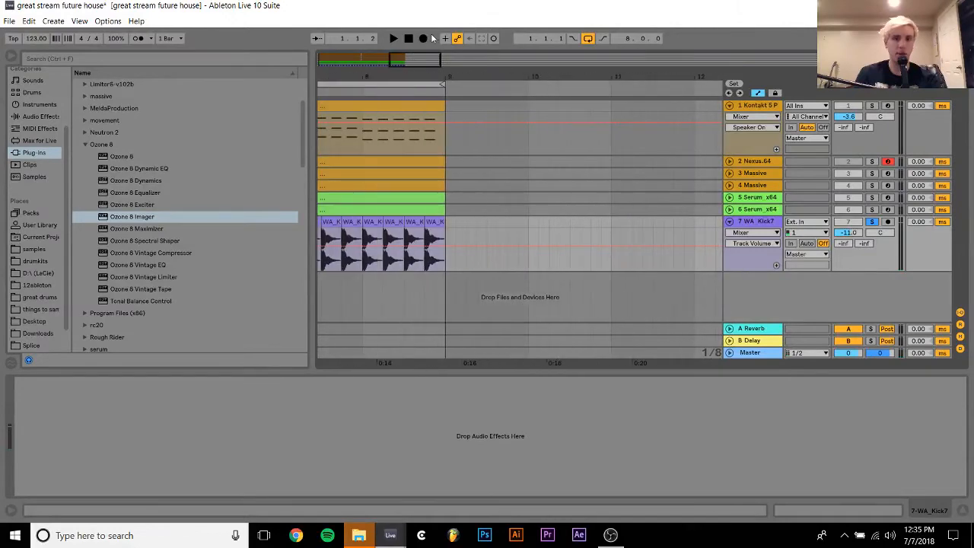
left_click_drag(349, 71, 352, 38)
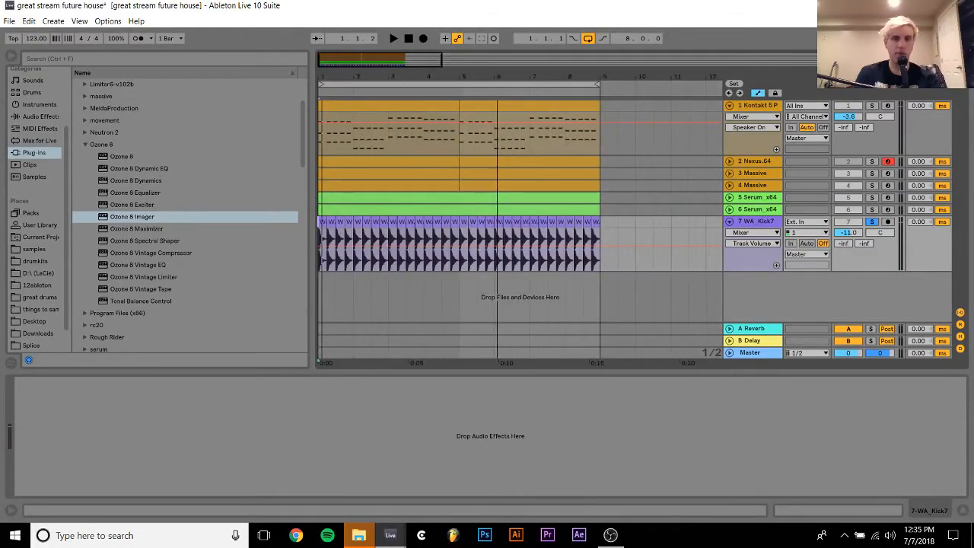
left_click_drag(497, 76, 496, 61)
left_click(609, 223, "shift")
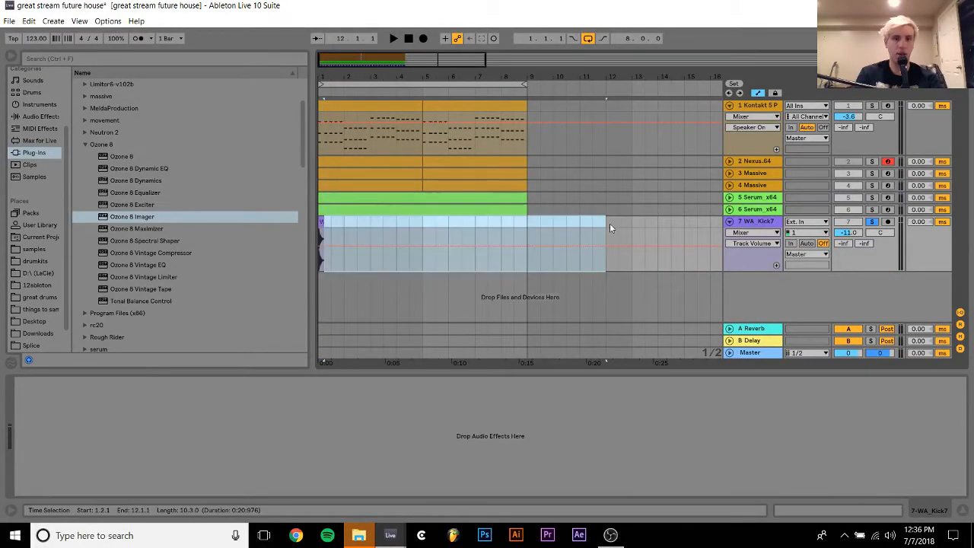
left_click_drag(327, 76, 327, 130)
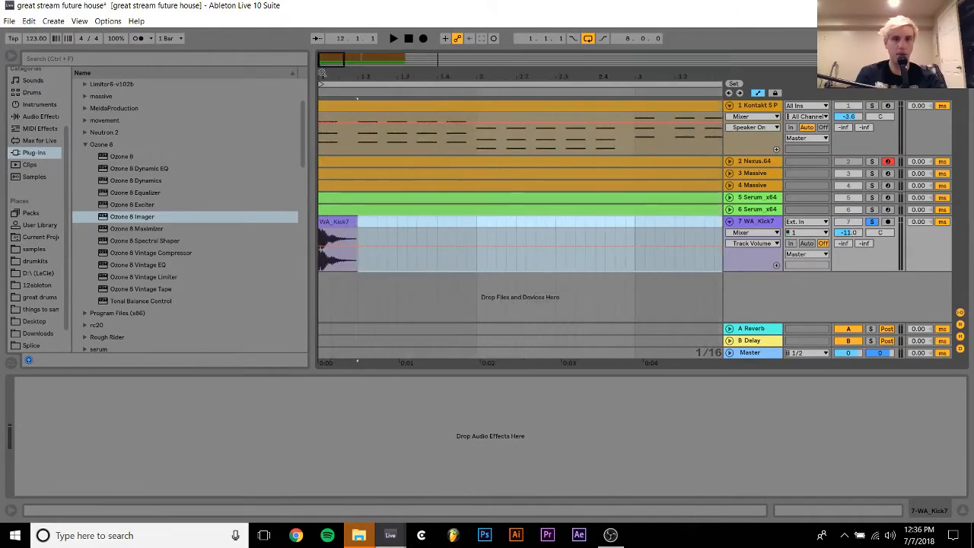
Duplicate the trimmed WA_Kick7 clip as a one-beat selection repeatedly along track 7 until bar 9
left_click_drag(361, 228, 293, 226)
key("ctrl+d")
key("ctrl+d")
key("ctrl+d")
key("ctrl+d")
key("ctrl+d")
key("ctrl+d")
key("ctrl+d")
key("ctrl+d")
key("ctrl+d")
key("ctrl+d")
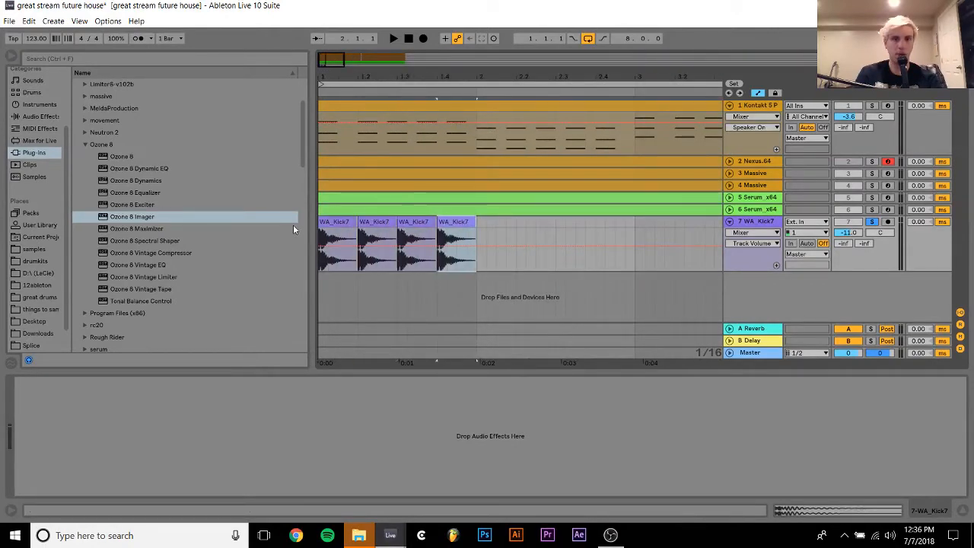
key("ctrl+d")
key("ctrl+d")
key("ctrl+d")
key("ctrl+d")
key("ctrl+d")
key("ctrl+d")
key("ctrl+d")
key("ctrl+d")
key("ctrl+d")
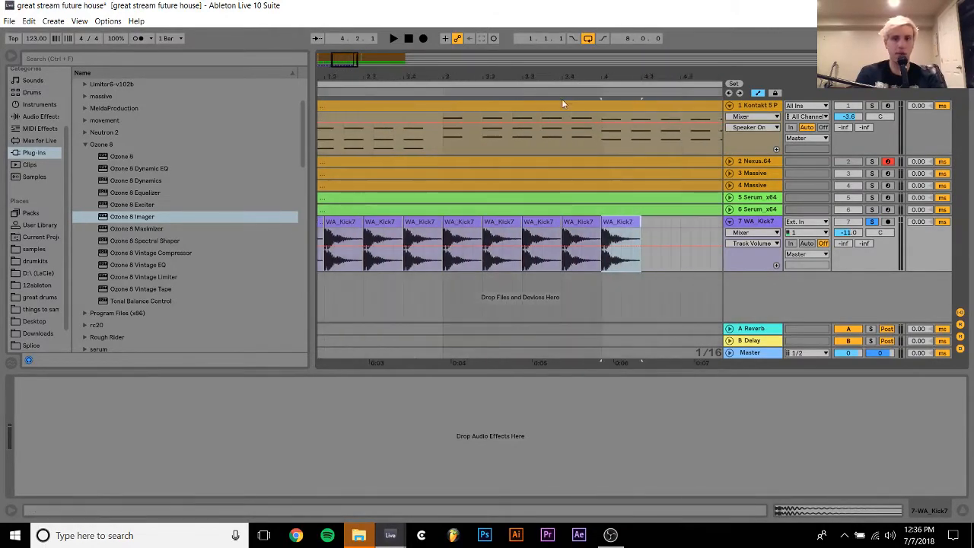
key("ctrl+d")
key("ctrl+d")
key("ctrl+d")
key("ctrl+d")
key("ctrl+d")
key("ctrl+d")
key("ctrl+d")
key("ctrl+d")
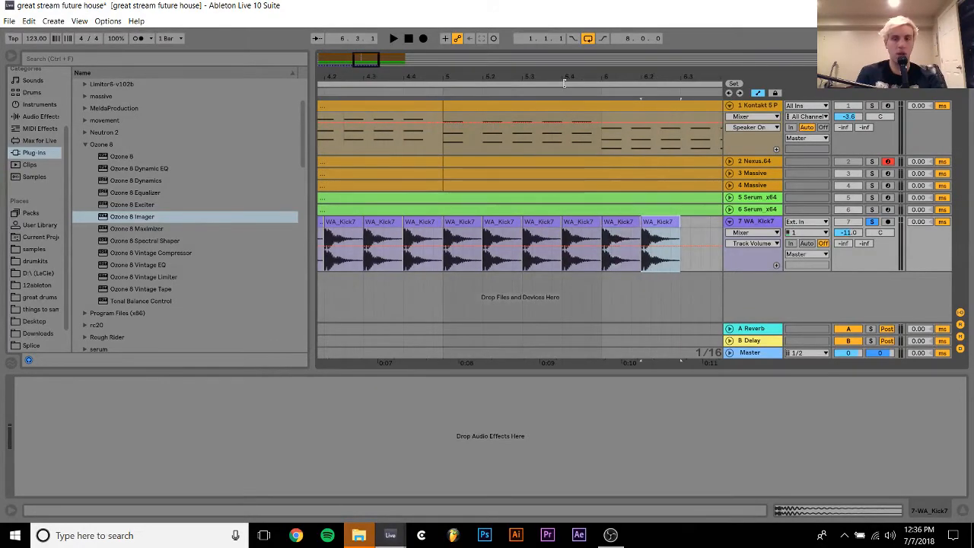
key("ctrl+d")
key("ctrl+d")
key("ctrl+d")
key("ctrl+d")
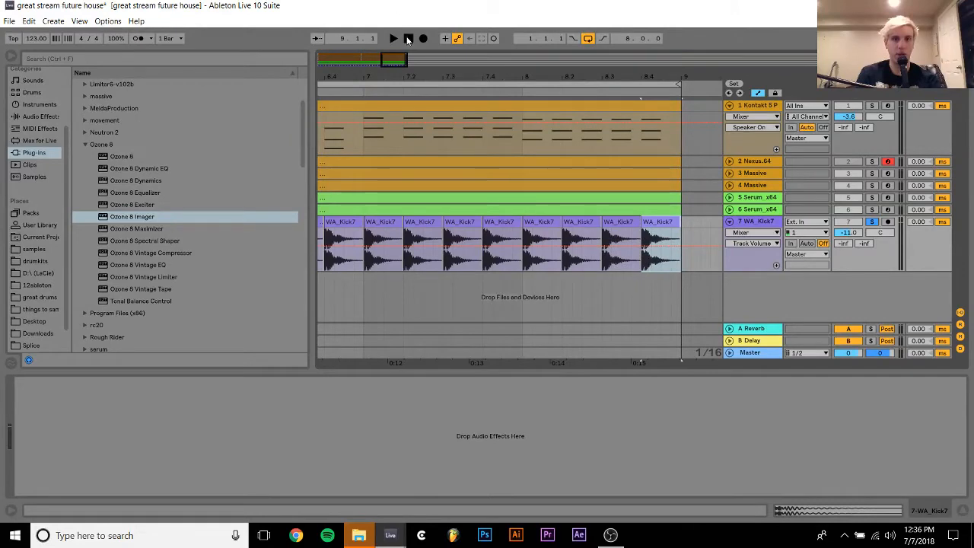
Play the repeated kick, unsolo the WA_Kick7 track and listen to it with the full mix
key("space")
left_click_drag(379, 74, 730, 84)
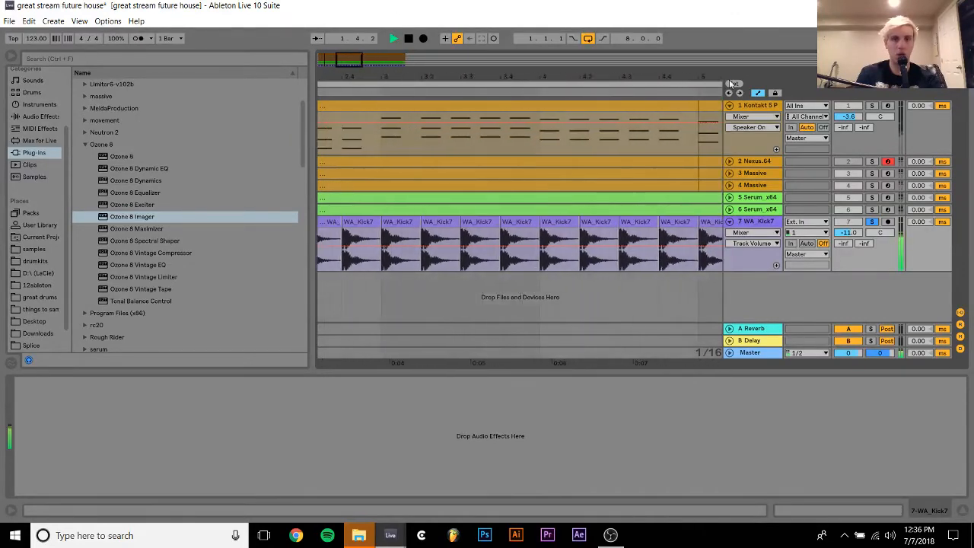
left_click(872, 222)
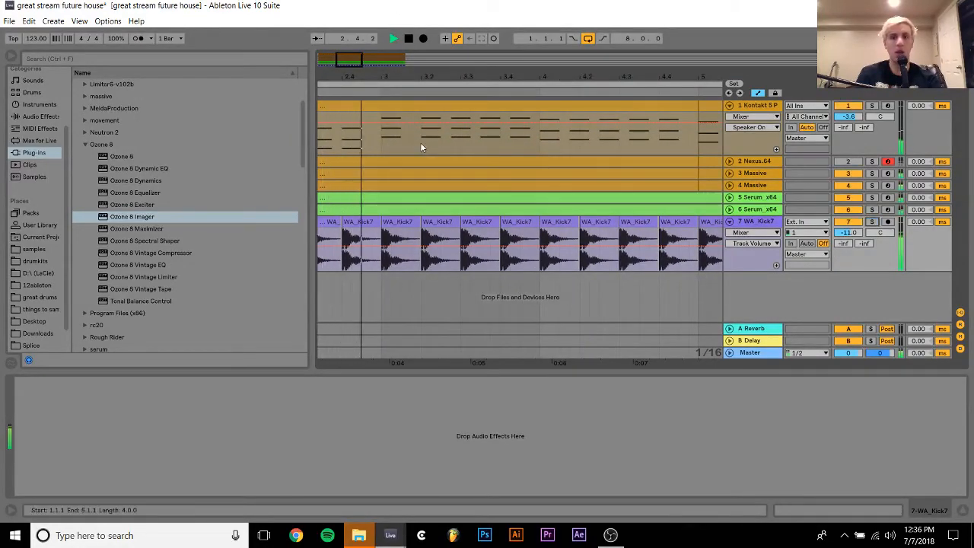
left_click_drag(336, 76, 590, 76)
key("space")
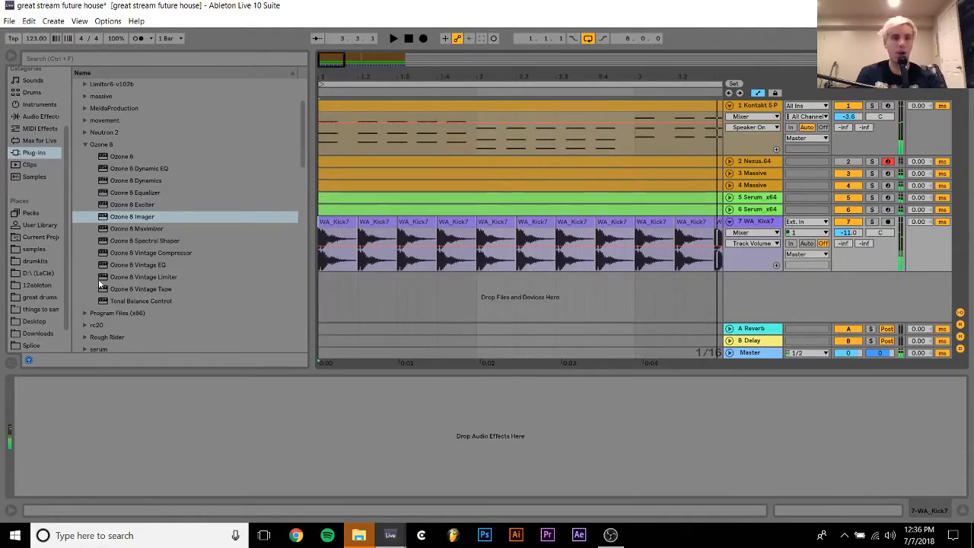
Browse the samples folder to KSHMR Vol. 2 and expand its Drums, Kicks and Big Kicks folders
left_click(34, 251)
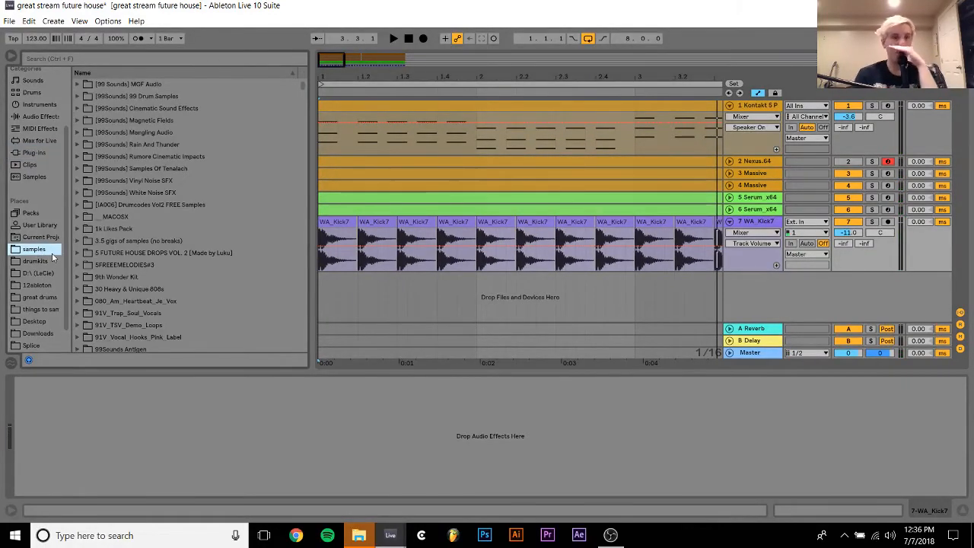
scroll(201, 273, "down", 20)
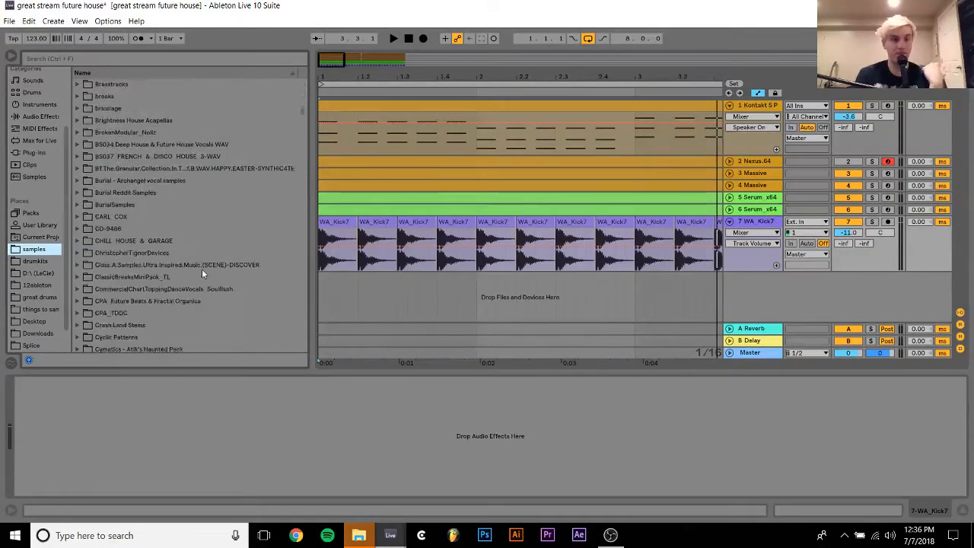
scroll(202, 273, "down", 10)
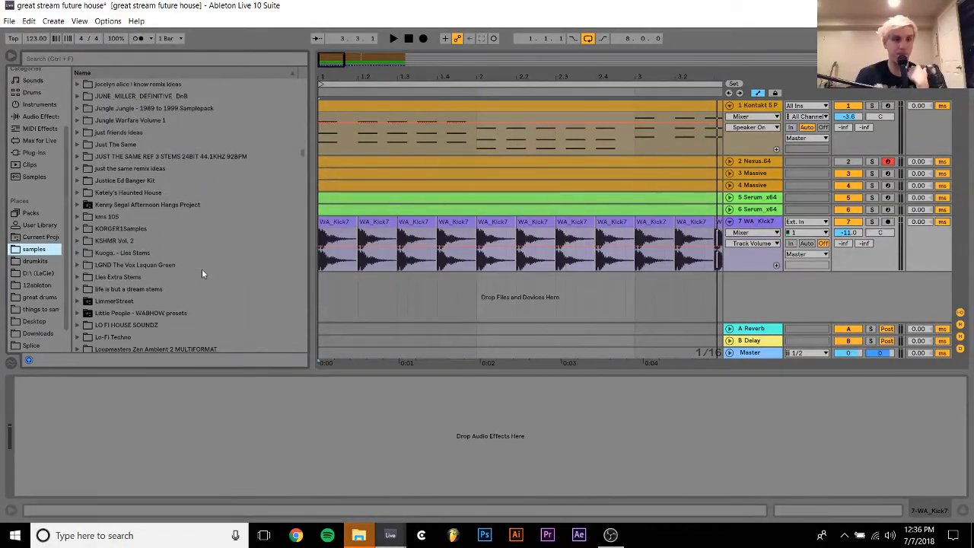
left_click(107, 244)
key("Right")
key("Right")
key("Right")
key("Right")
key("Right")
key("Right")
key("Right")
key("Right")
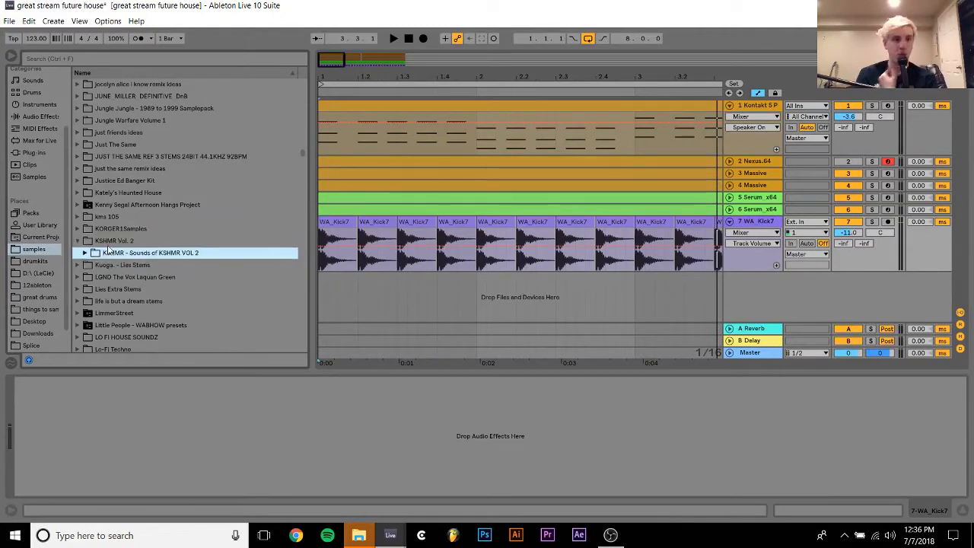
key("Left")
key("Left")
key("Down")
key("Down")
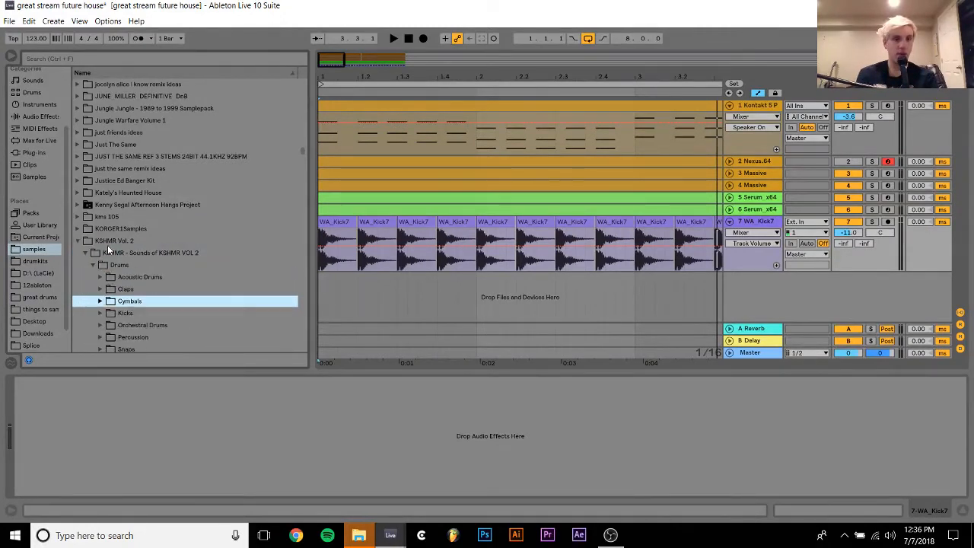
key("Down")
key("Right")
key("Down")
key("Right")
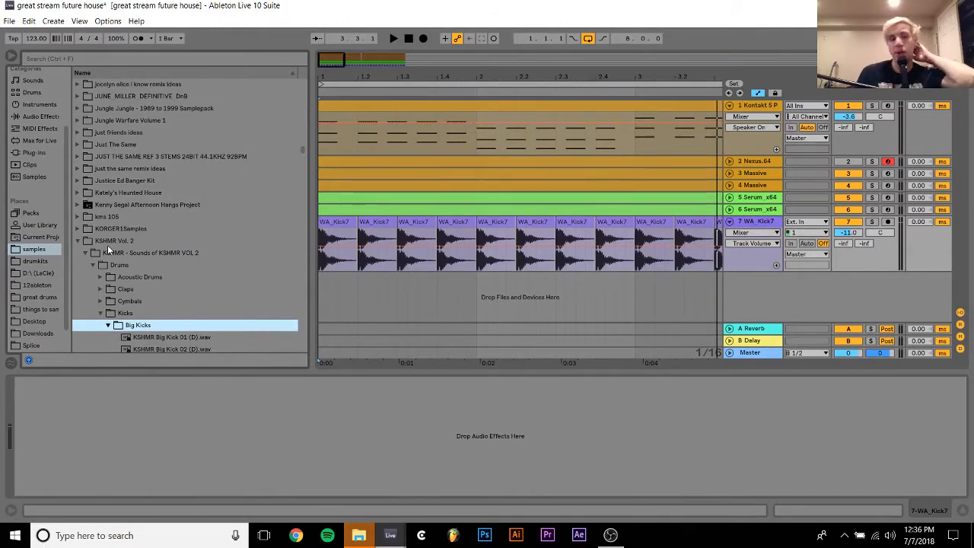
Audition the first Big Kicks samples and place KSHMR Big Kick 01 (D) on a new audio track at 1.1.1
key("Down")
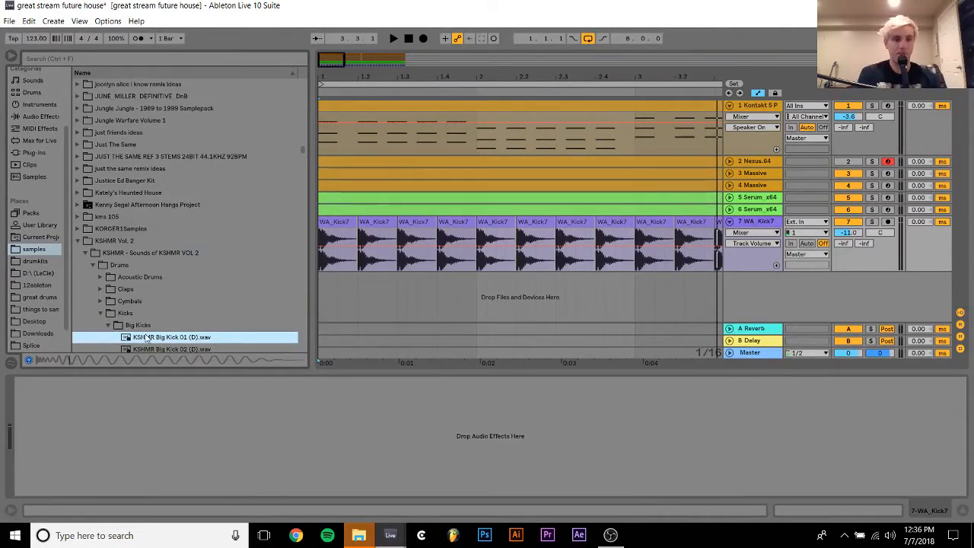
key("Down")
key("Down")
key("Up")
key("Up")
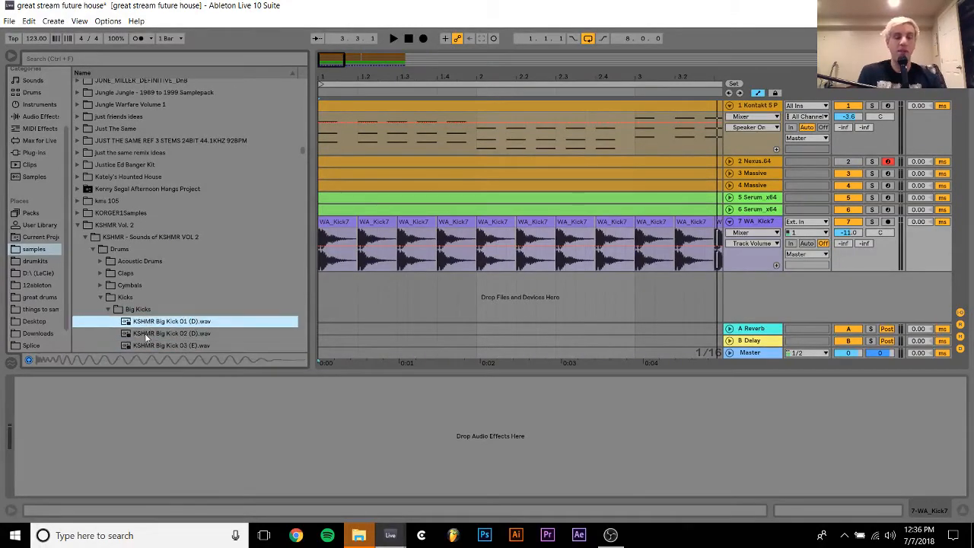
left_click_drag(143, 321, 321, 280)
Split the KSHMR Big Kick 01 clip where WA_Kick7 starts, at about 2 ms, and delete the remainder
left_click_drag(321, 80, 321, 197)
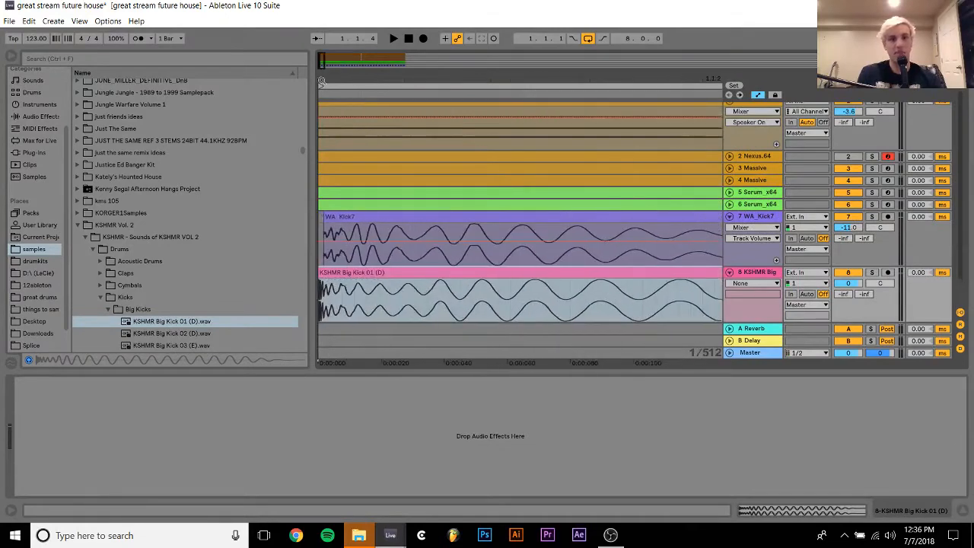
left_click_drag(324, 82, 381, 180)
left_click(447, 313)
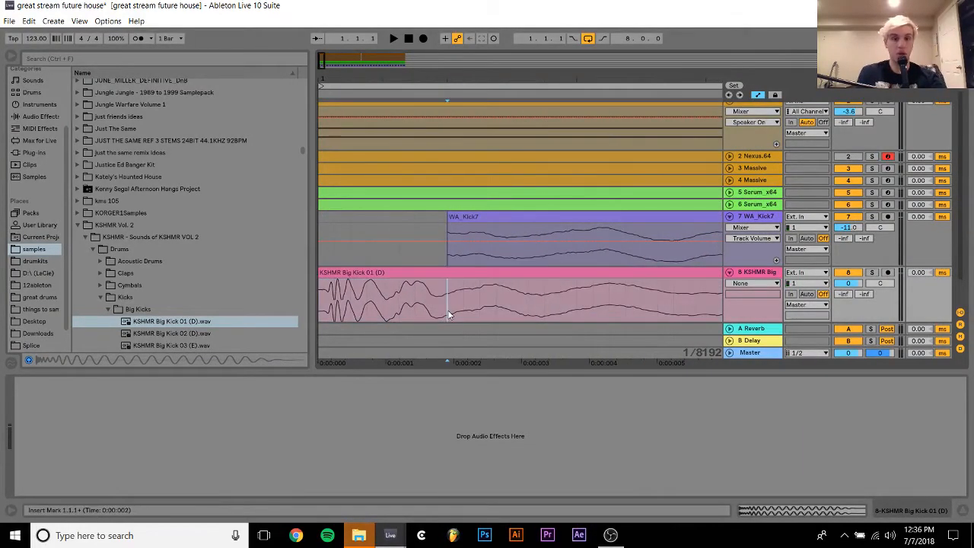
key("ctrl+e")
left_click(479, 275)
key("Delete")
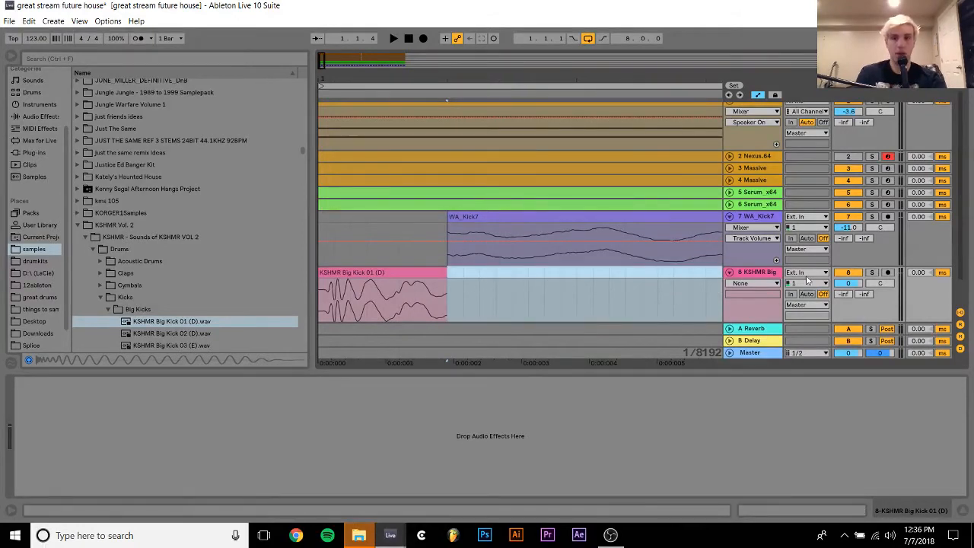
Set the KSHMR track's volume to -11.0 dB and play the layered kick from the start
left_click(846, 283)
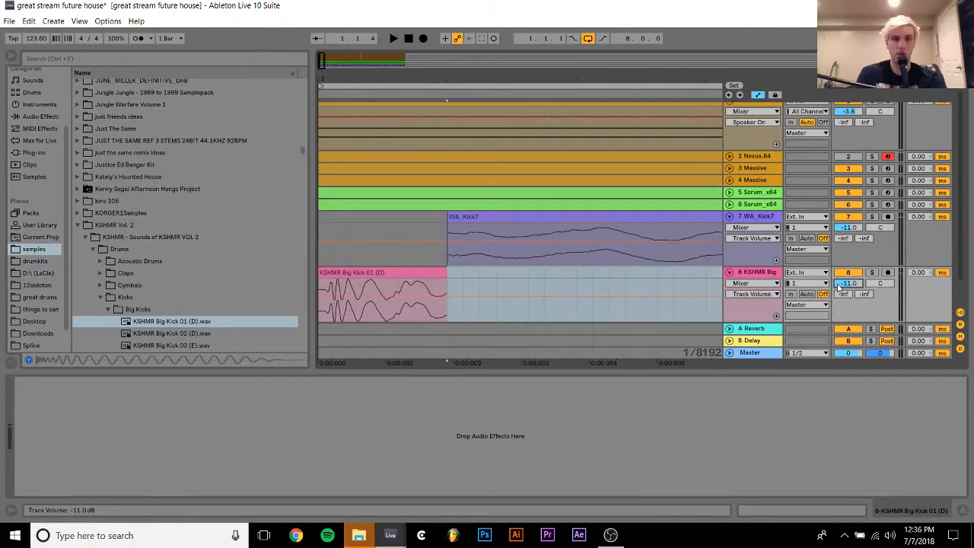
left_click(414, 273)
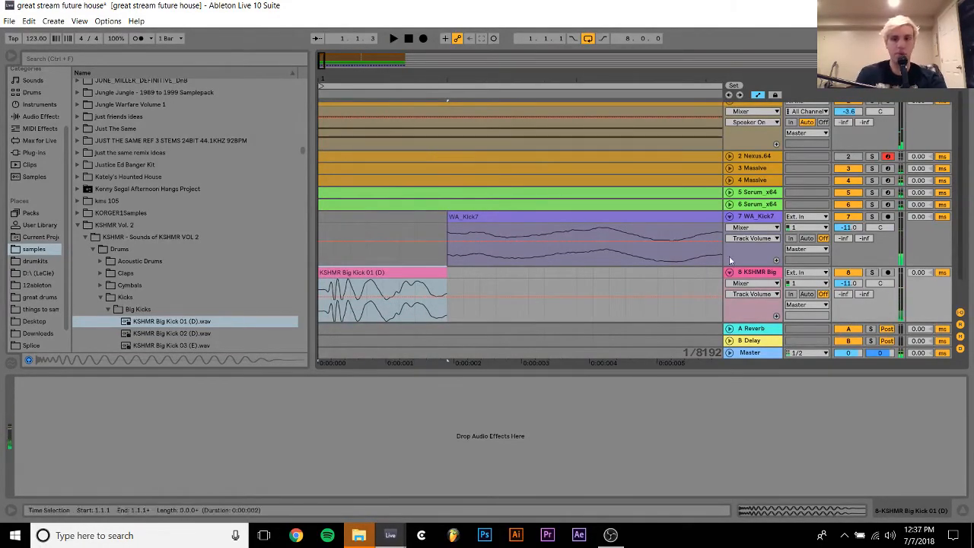
left_click(872, 273)
key("space")
key("space")
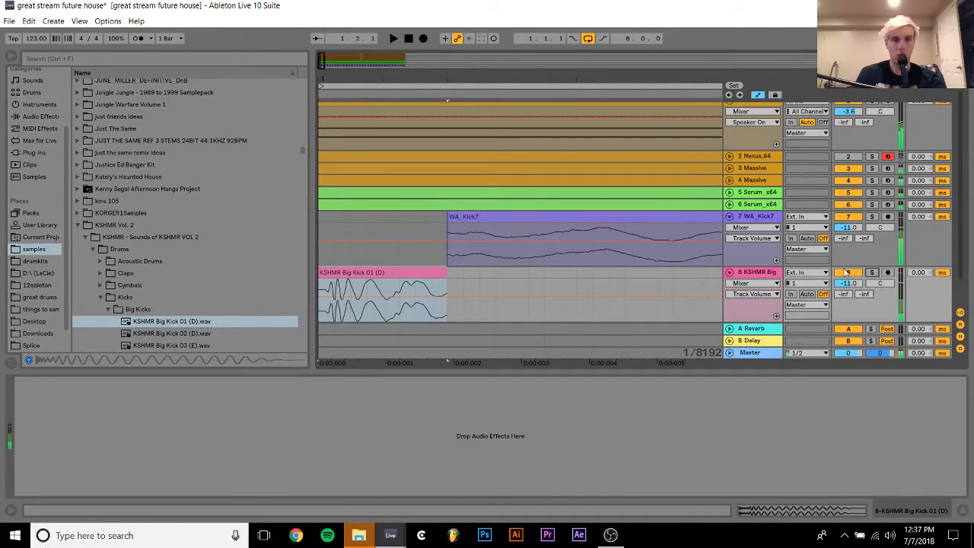
Audition the other Big Kicks samples and replace the clip on track 8 with KSHMR Big Kick 06 (F)
left_click(165, 333)
key("Down")
key("Down")
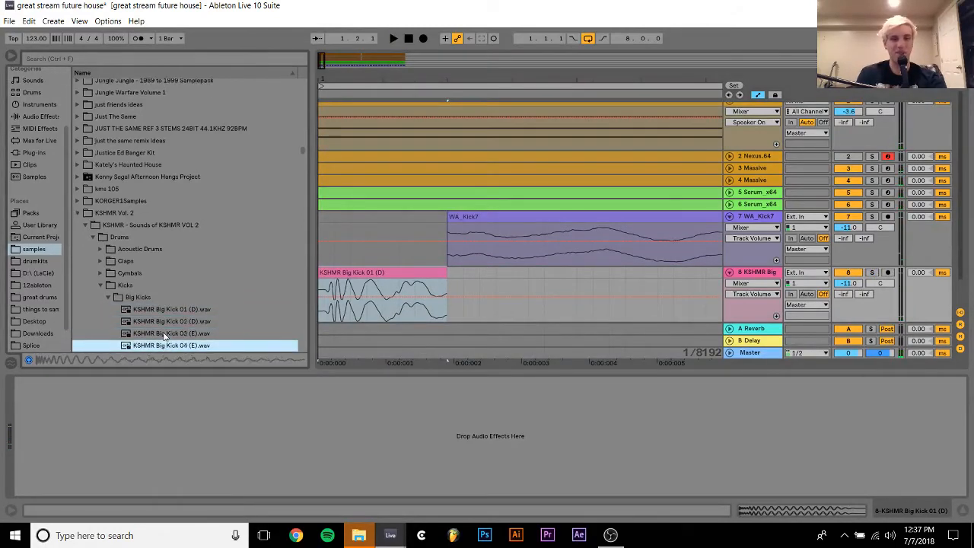
key("Down")
key("Down")
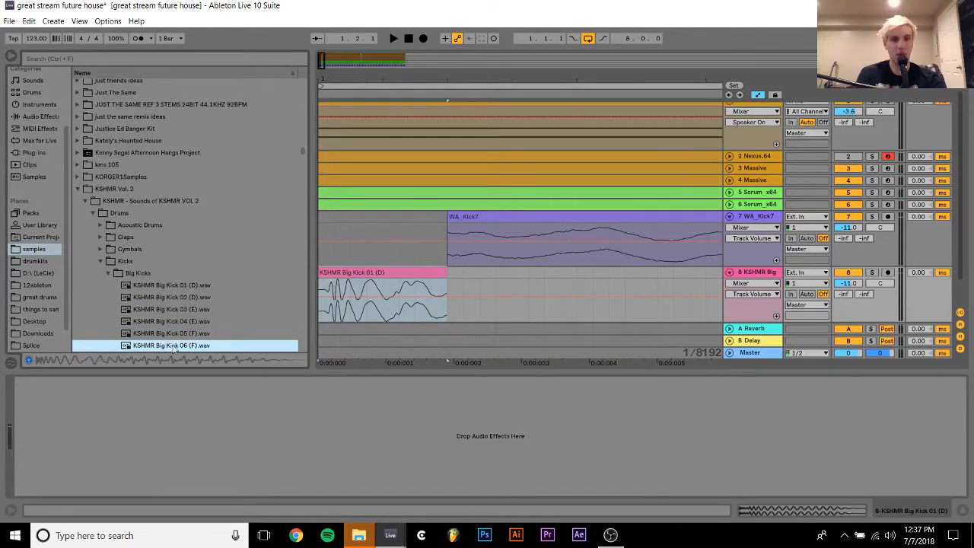
left_click_drag(171, 345, 437, 308)
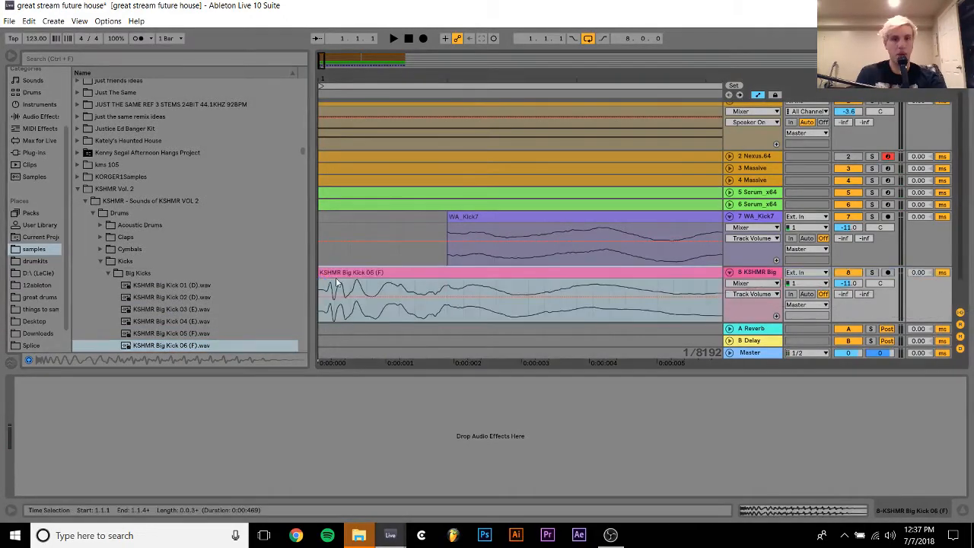
Split the KSHMR Big Kick 06 clip where WA_Kick7 starts and delete everything after the split
left_click(447, 317)
key("ctrl+e")
left_click(475, 273)
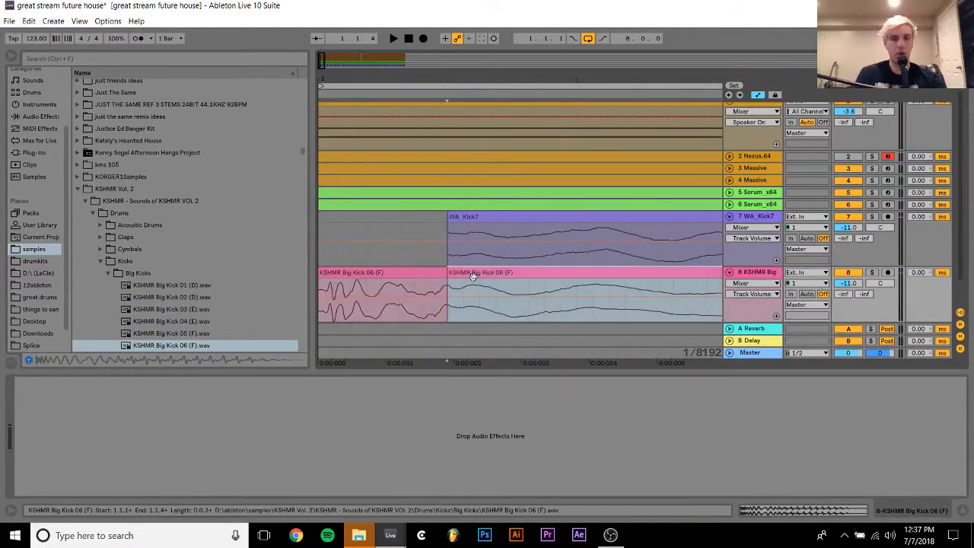
key("Delete")
left_click(400, 273)
Play the new layered kick and set the KSHMR track's volume to -9.6 dB
key("space")
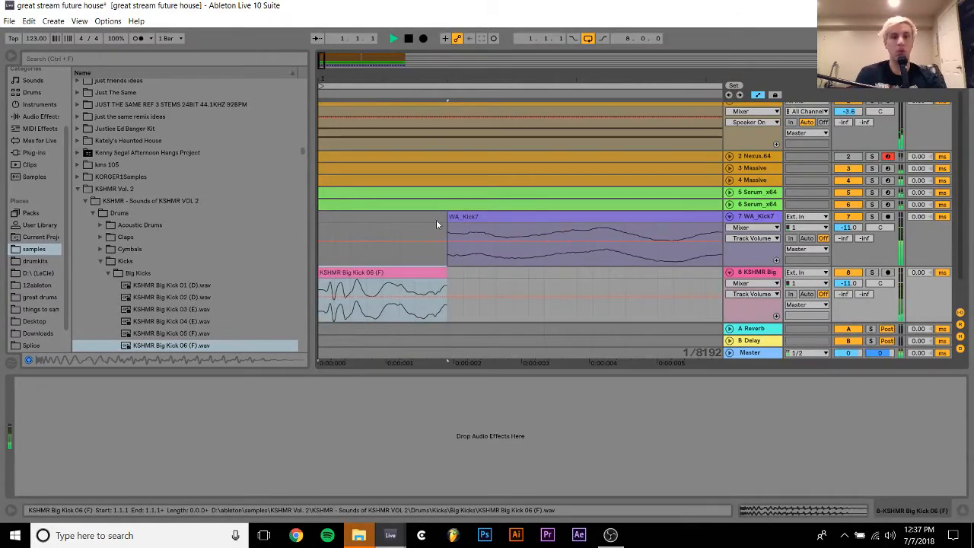
key("space")
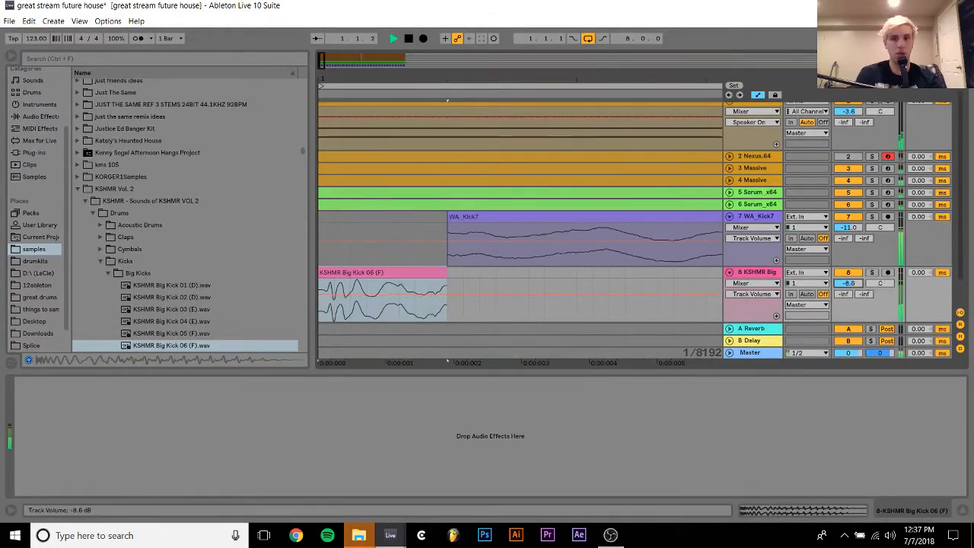
left_click_drag(858, 283, 858, 285)
Duplicate the trimmed KSHMR attack as a one-beat selection along track 8 until bar 9, undoing any extra copy
left_click_drag(606, 80, 606, 7)
left_click(441, 275, "shift")
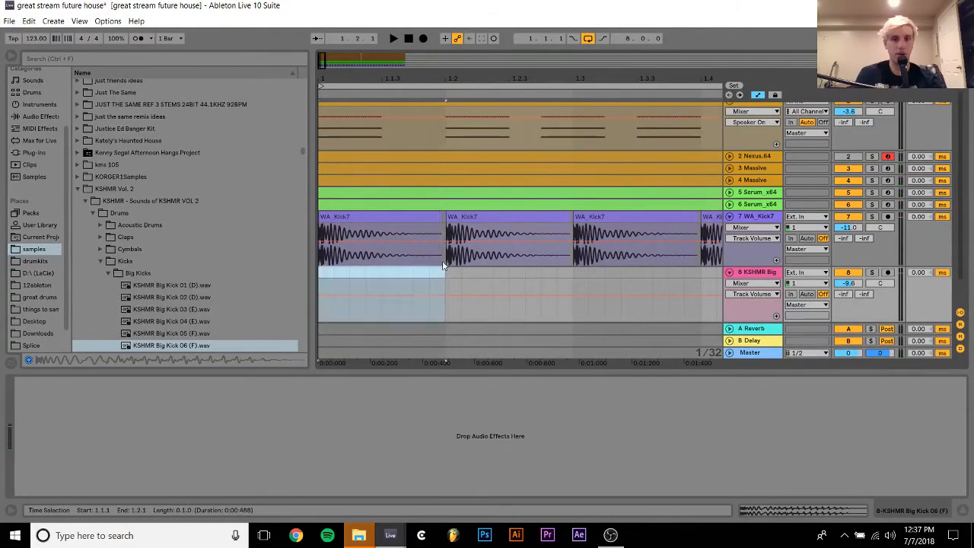
left_click(443, 253, "shift")
key("ctrl+d")
key("ctrl+d")
key("ctrl+d")
key("ctrl+d")
key("ctrl+d")
key("ctrl+d")
key("ctrl+d")
key("ctrl+d")
key("ctrl+d")
key("ctrl+d")
key("ctrl+d")
key("ctrl+d")
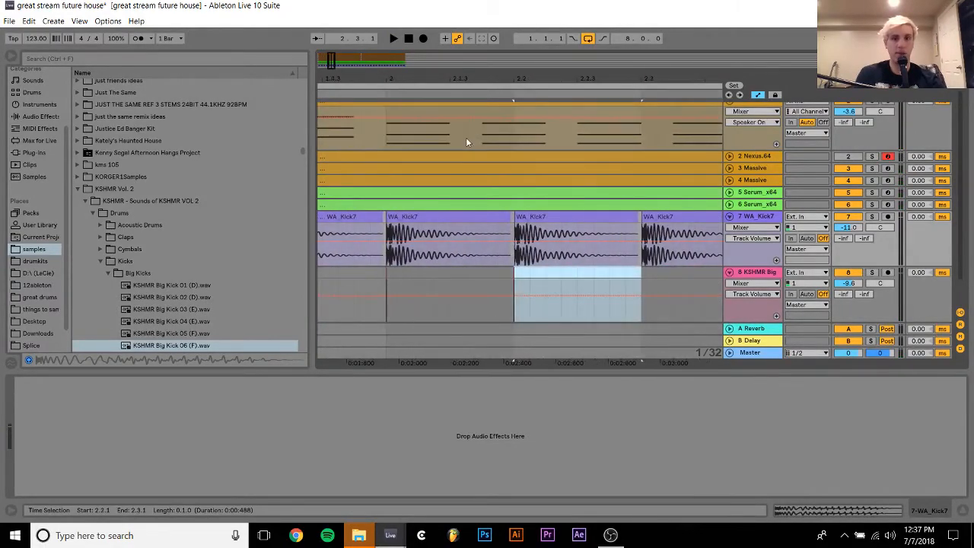
key("ctrl+d")
key("ctrl+d")
key("ctrl+d")
key("ctrl+d")
key("ctrl+d")
key("ctrl+d")
key("ctrl+d")
key("ctrl+d")
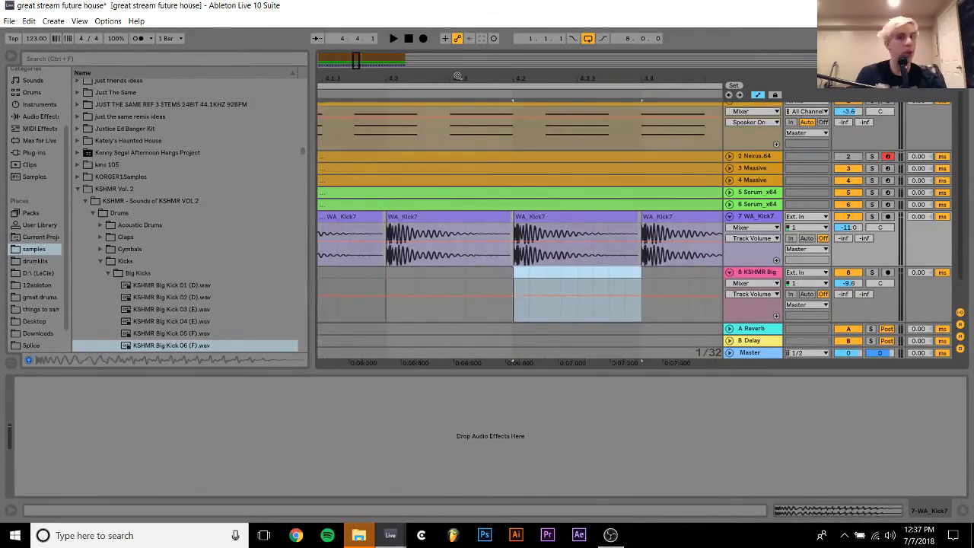
key("ctrl+d")
key("ctrl+d")
key("ctrl+d")
key("ctrl+d")
key("ctrl+d")
key("ctrl+d")
key("ctrl+d")
key("ctrl+d")
key("ctrl+d")
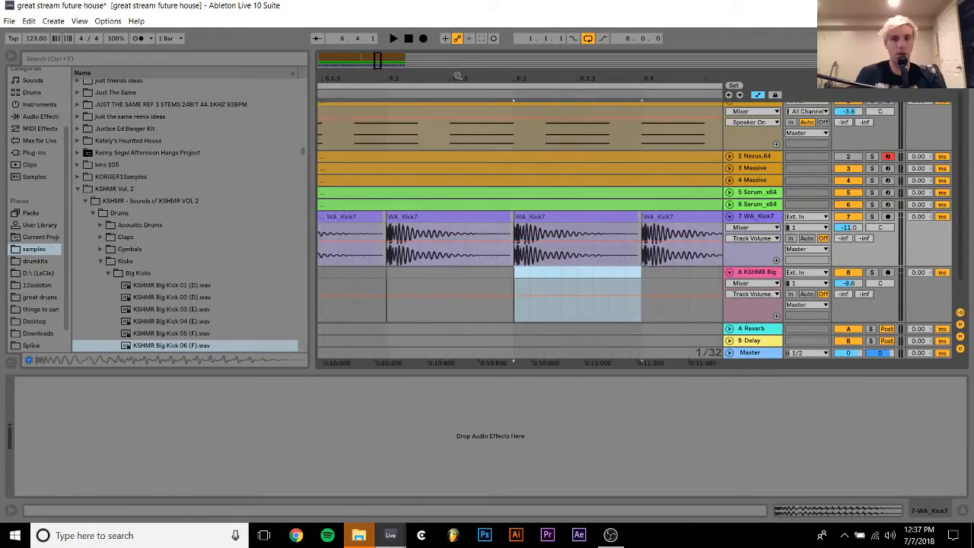
key("ctrl+d")
key("ctrl+d")
key("ctrl+d")
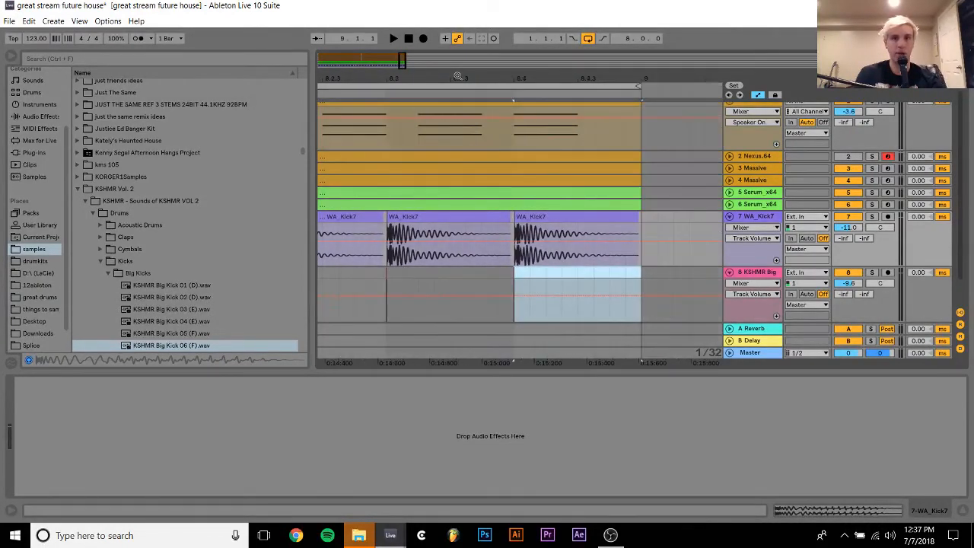
key("ctrl+z")
Play the whole eight-bar drop, set the KSHMR track's volume to -9.4 dB and select that track
left_click_drag(457, 76, 540, 53)
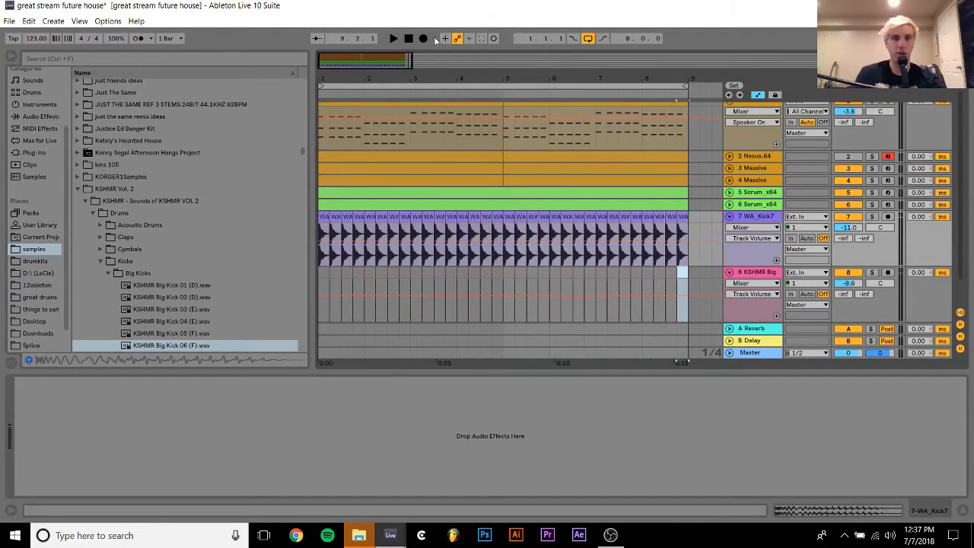
key("space")
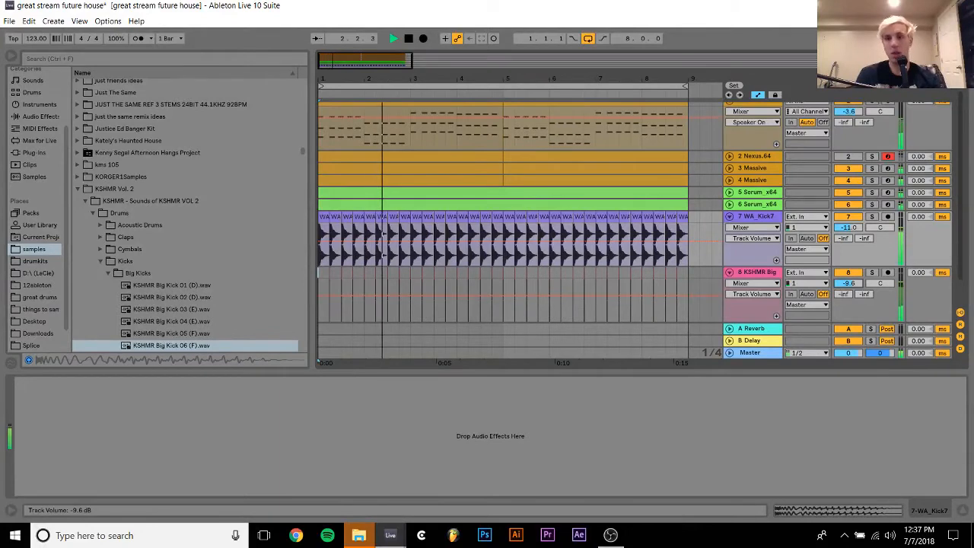
left_click_drag(848, 283, 848, 282)
left_click(775, 273)
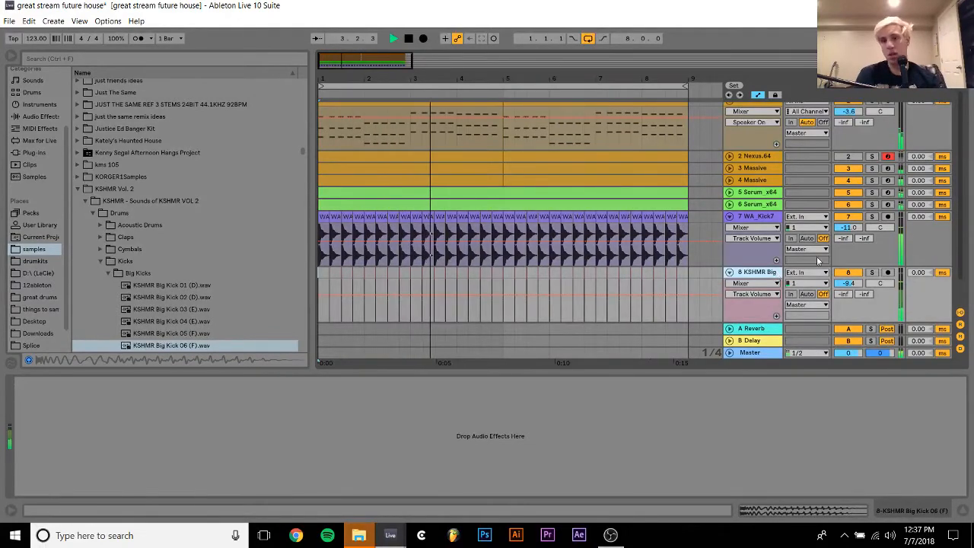
Audition the two kick tracks soloed together, return to the full mix and stop playback
left_click(872, 272)
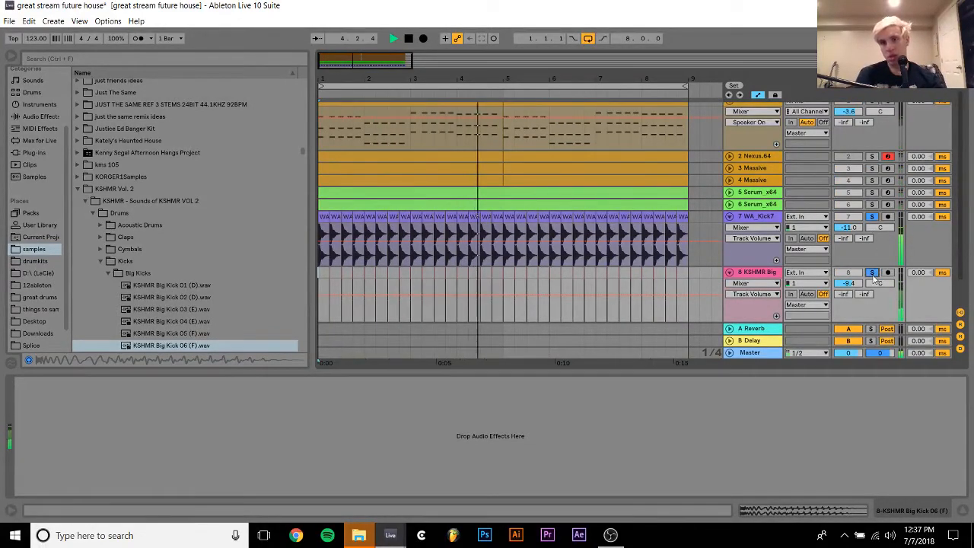
left_click(872, 273)
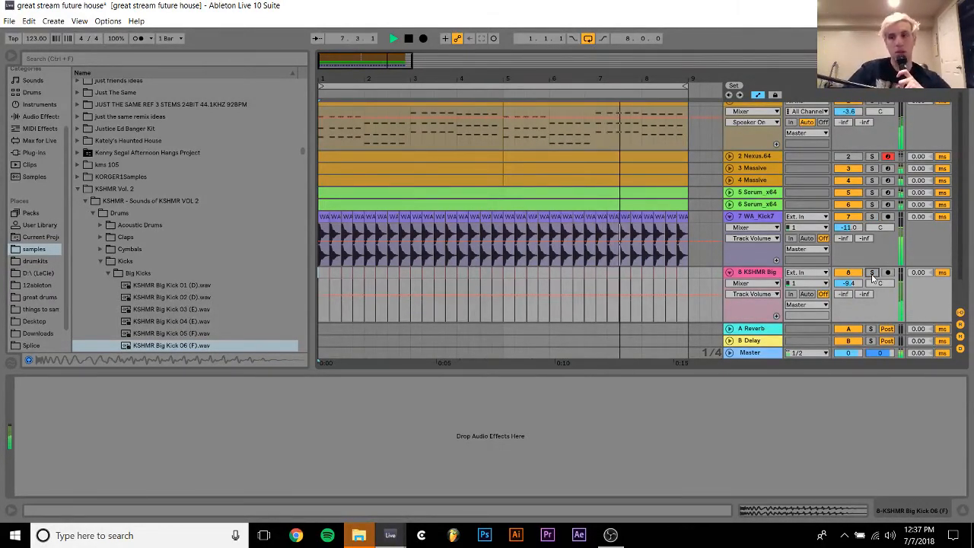
key("space")
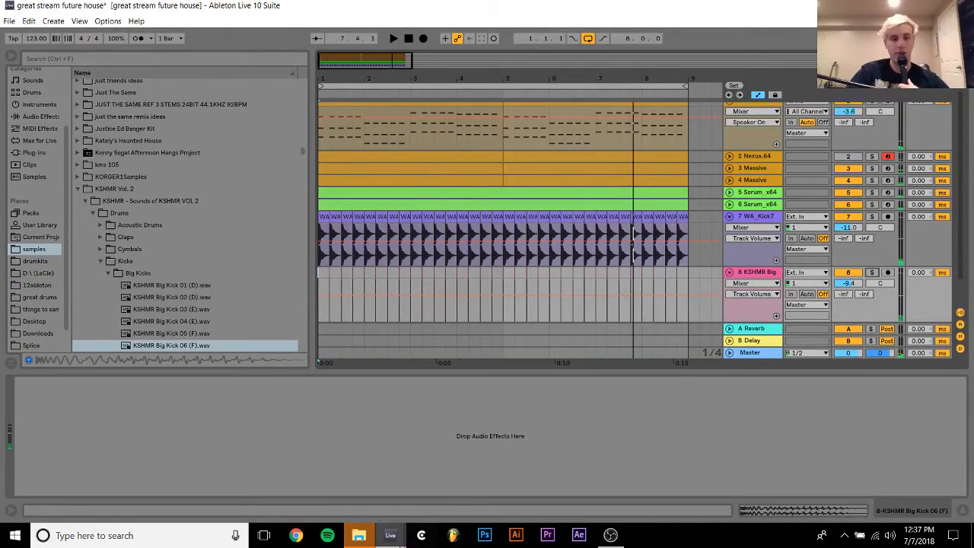
Switch to the streamingandvideo set, set the Gate's threshold on track 6 to -57.4 dB, and return to the future house set
mouse_move(390, 535)
left_click(457, 452)
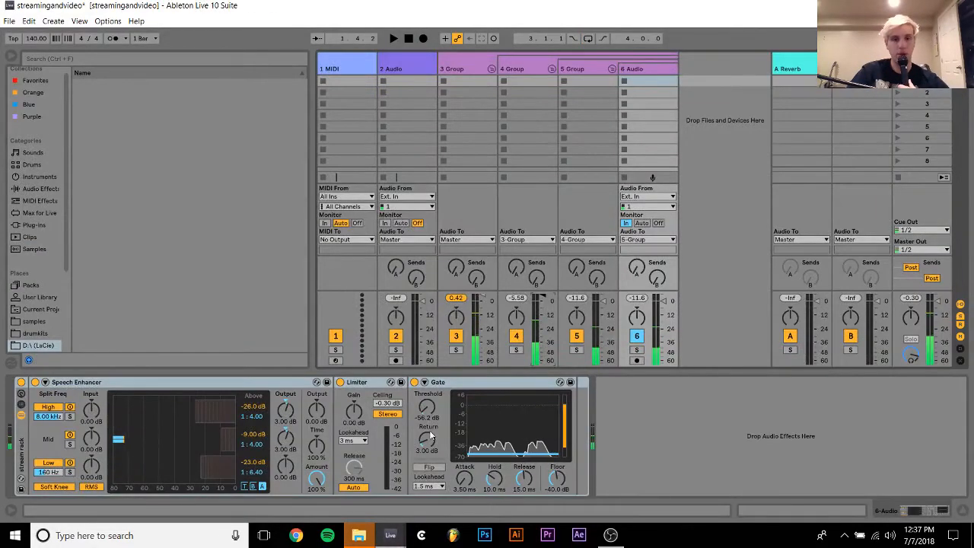
mouse_move(427, 408)
left_mouse_down()
mouse_move(427, 392)
mouse_move(432, 413)
left_mouse_up()
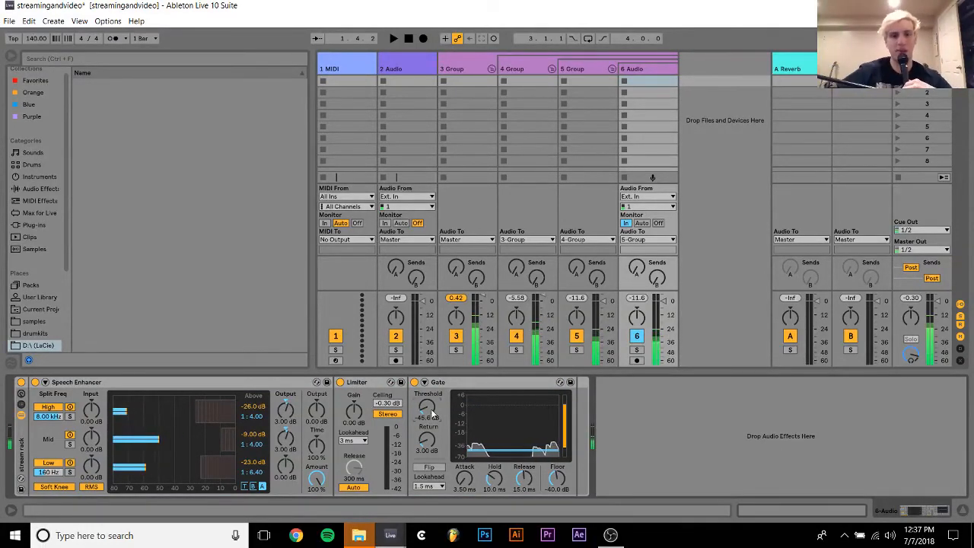
mouse_move(389, 535)
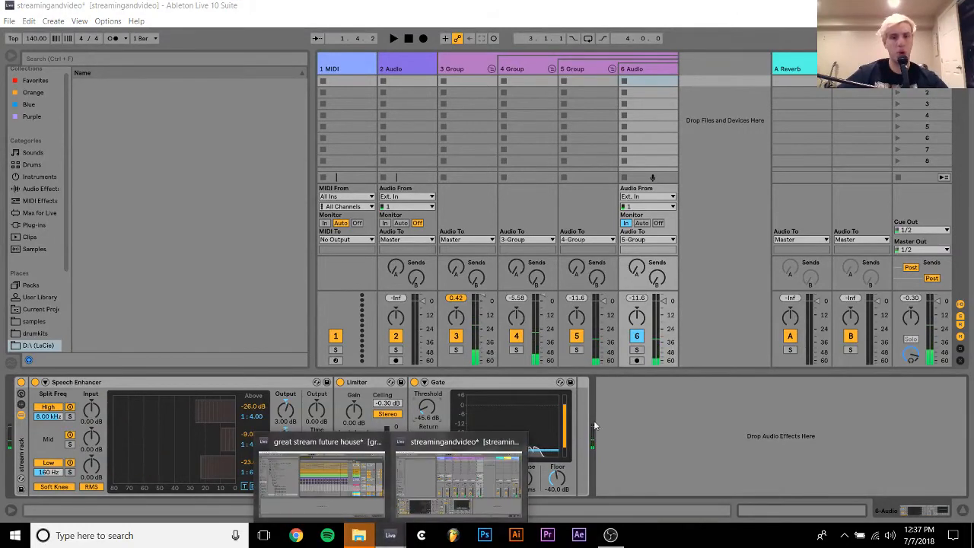
scroll(428, 413, "down", 5)
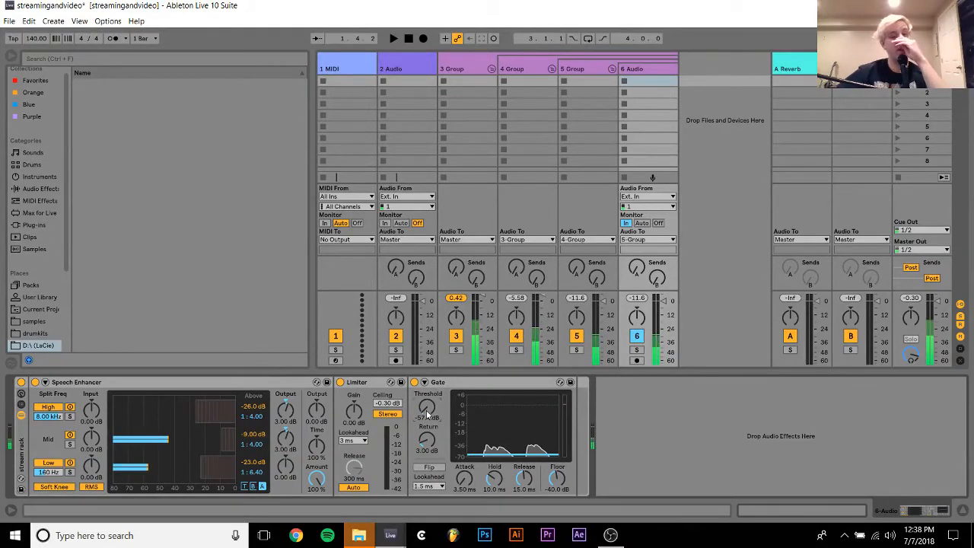
left_click(392, 538)
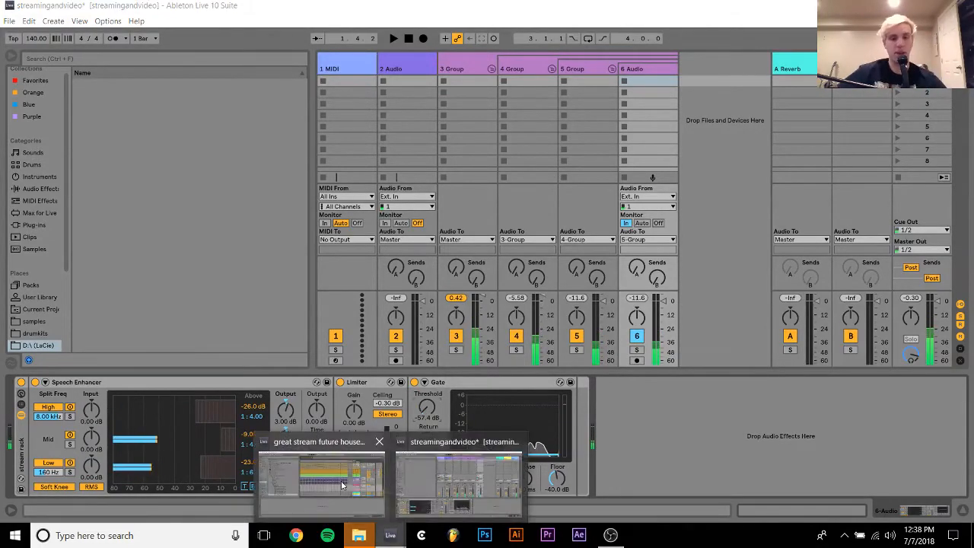
left_click(339, 484)
Play the drop briefly, fold both kick tracks and delete the KSHMR Big Kick 06 track
key("space")
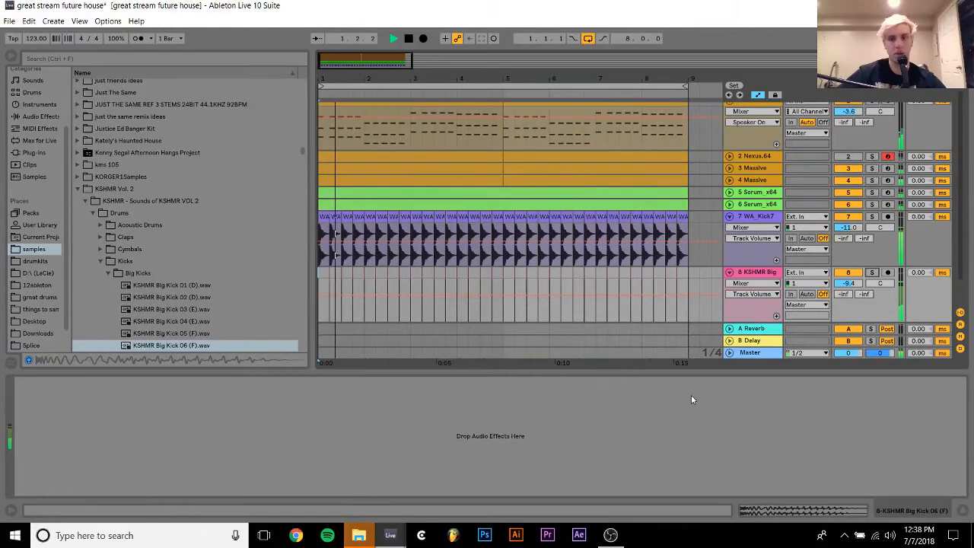
left_click(728, 271)
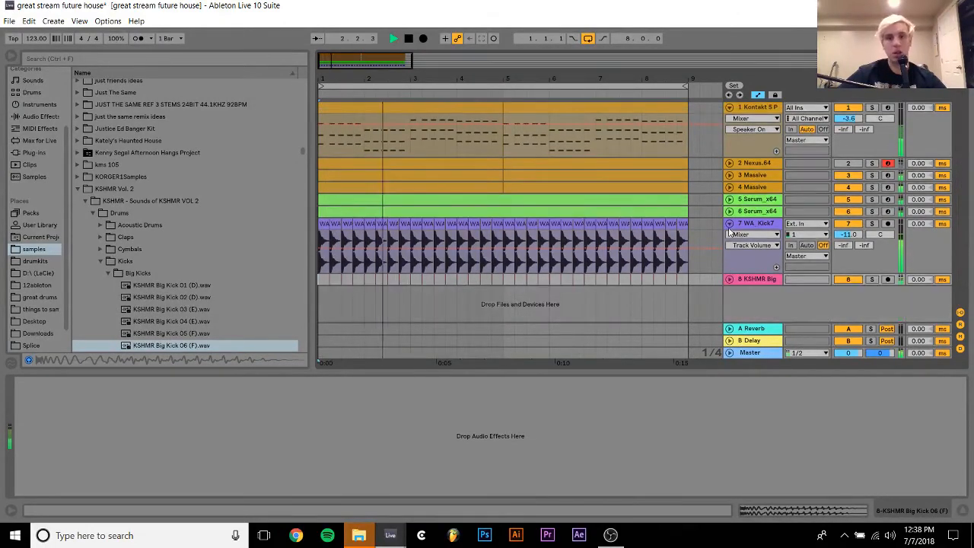
left_click(729, 223)
left_click(742, 238)
key("space")
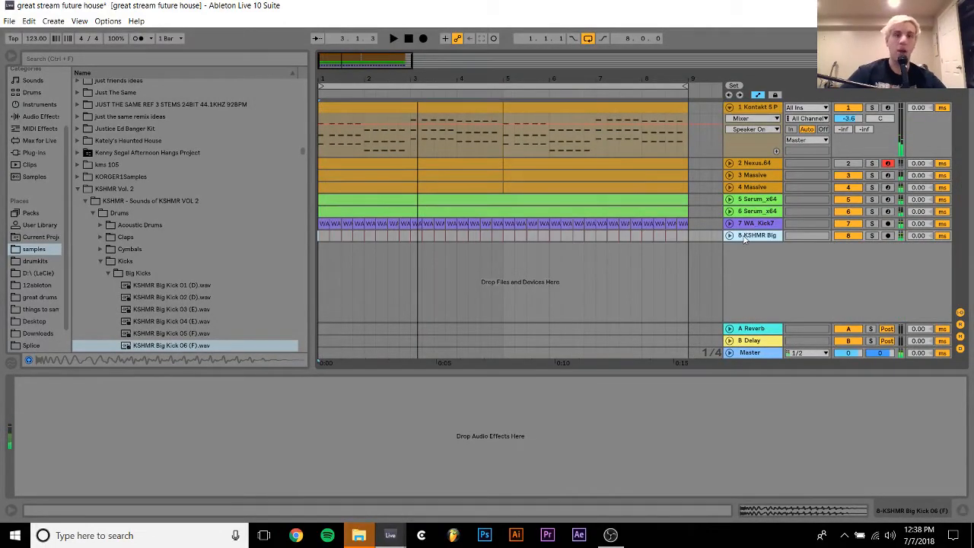
key("Delete")
Audition KSHMR Big Kick 07 and 08, and place KSHMR Big Kick 08 (F) on a new track 8 at bar 1
left_click_drag(323, 76, 324, 228)
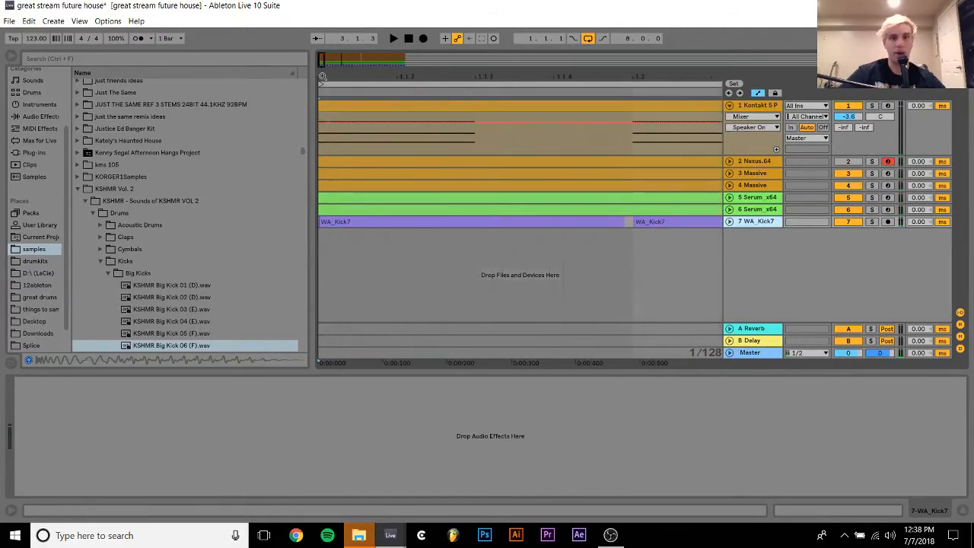
left_click(156, 346)
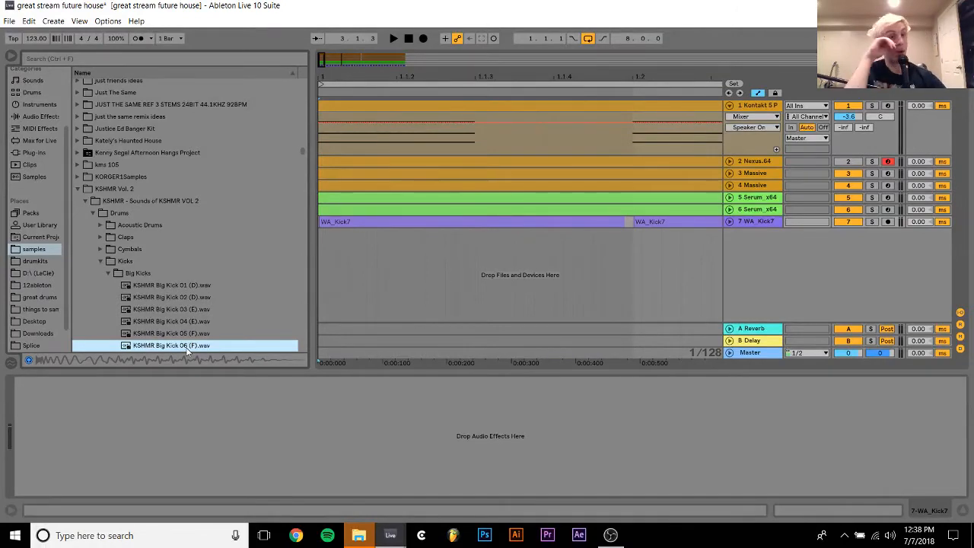
key("Down")
left_click_drag(314, 76, 313, 190)
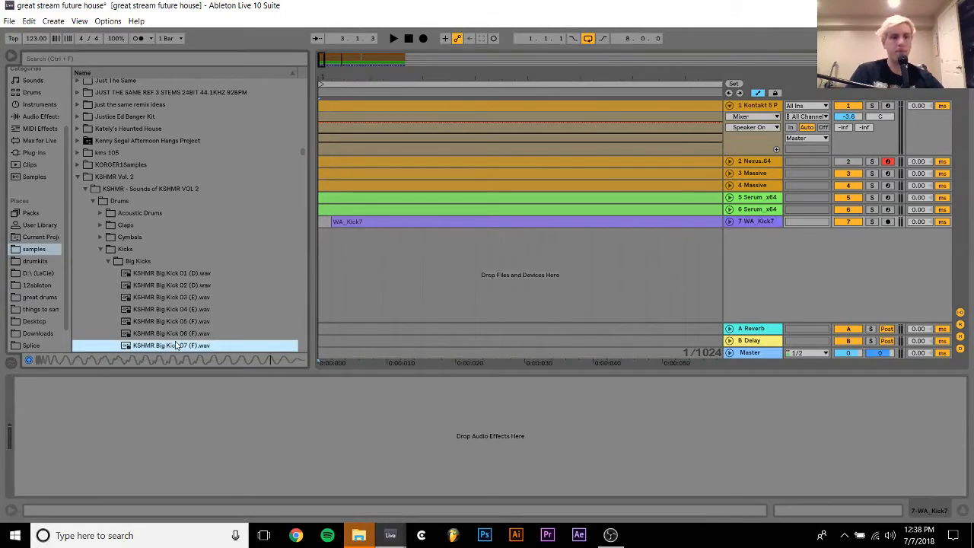
key("Down")
key("Up")
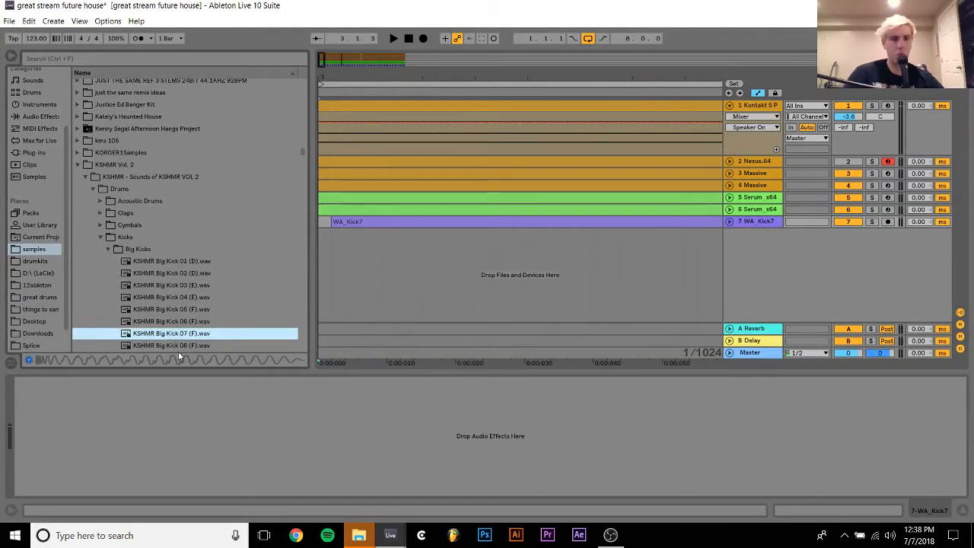
key("Down")
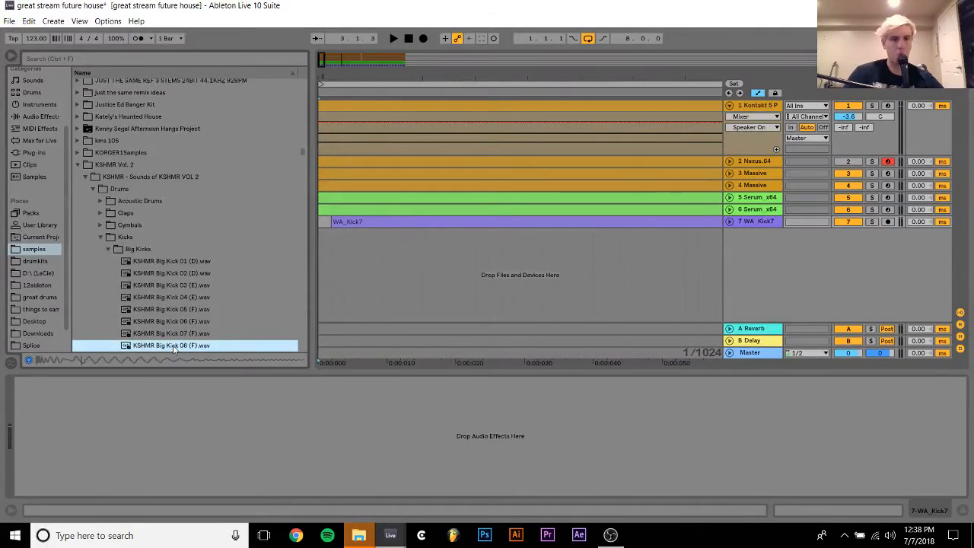
left_click_drag(319, 257, 320, 258)
Split the KSHMR Big Kick 08 clip where WA_Kick7 starts, delete the remainder and set the track's volume to -8.0 dB
left_click(331, 263)
key("ctrl+e")
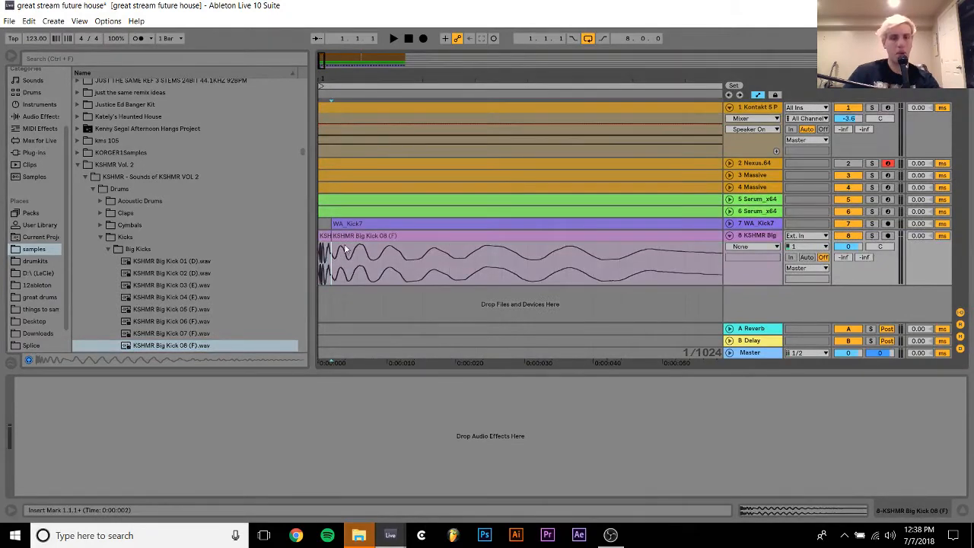
left_click(341, 237)
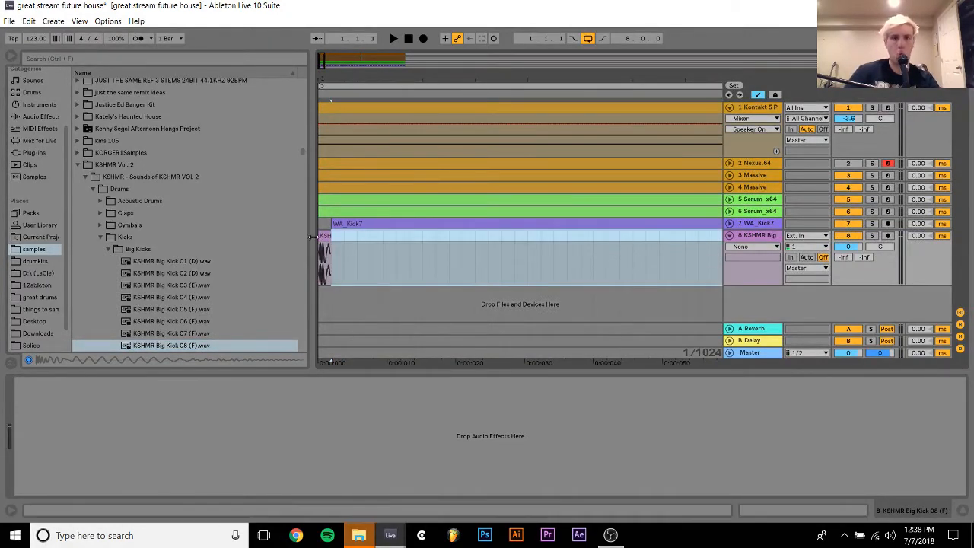
key("Delete")
left_click(854, 250)
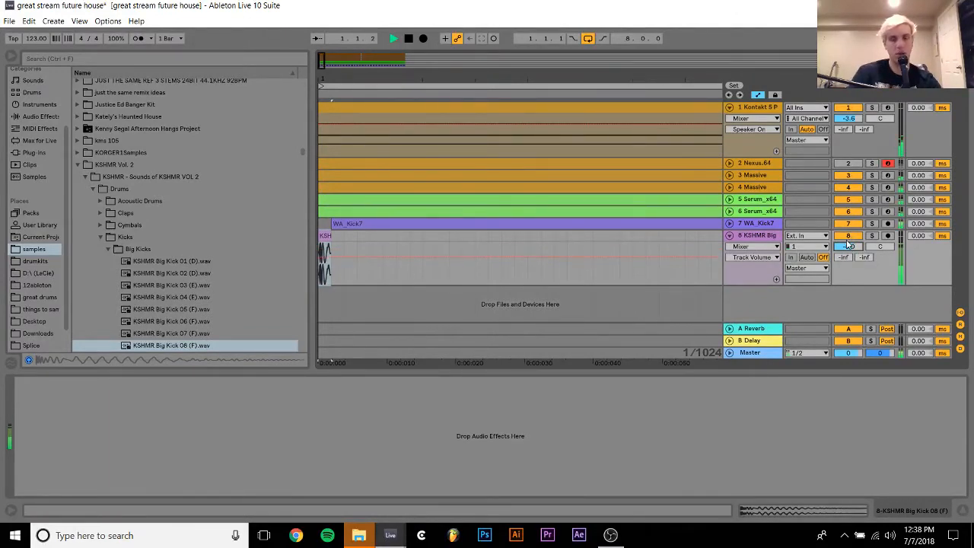
Duplicate the trimmed Big Kick 08 attack as a one-beat selection along track 8 from bar 1 until beat 8.4
left_click_drag(591, 79, 340, 64)
left_click_drag(409, 236, 319, 235)
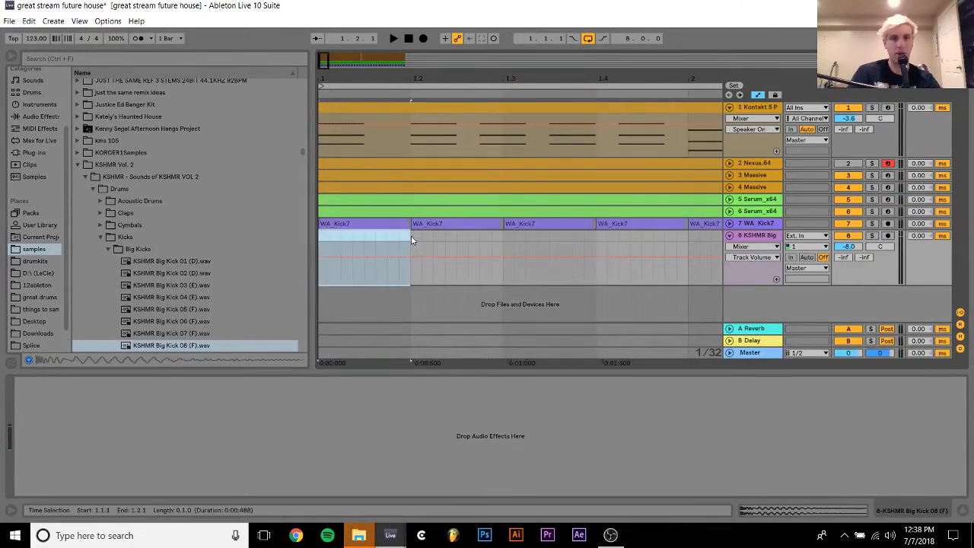
key("Right")
key("Right")
key("Right")
key("Right")
key("Right")
key("Right")
key("Right")
key("Right")
key("Right")
key("Right")
key("Right")
key("Right")
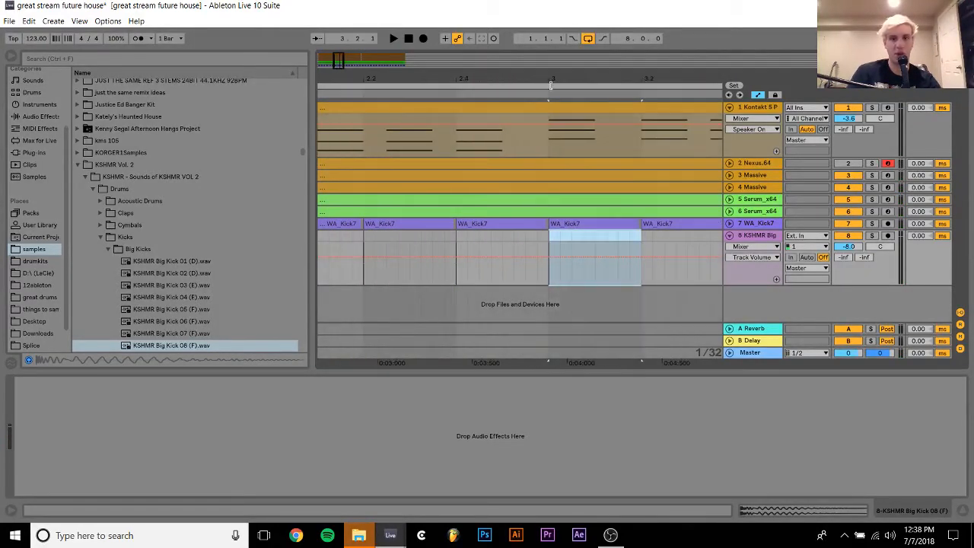
key("Right")
key("Right")
key("Right")
key("Right")
key("Right")
key("Right")
key("Right")
key("Right")
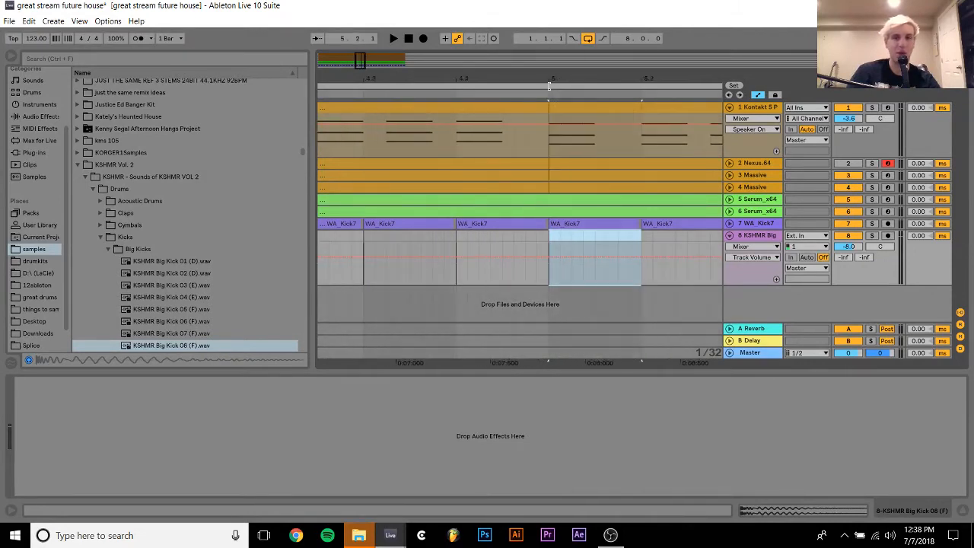
key("ctrl+d")
key("ctrl+d")
key("ctrl+d")
key("ctrl+d")
key("ctrl+d")
key("ctrl+d")
key("ctrl+d")
left_click_drag(552, 80, 516, 29)
key("ctrl+d")
key("ctrl+d")
key("ctrl+d")
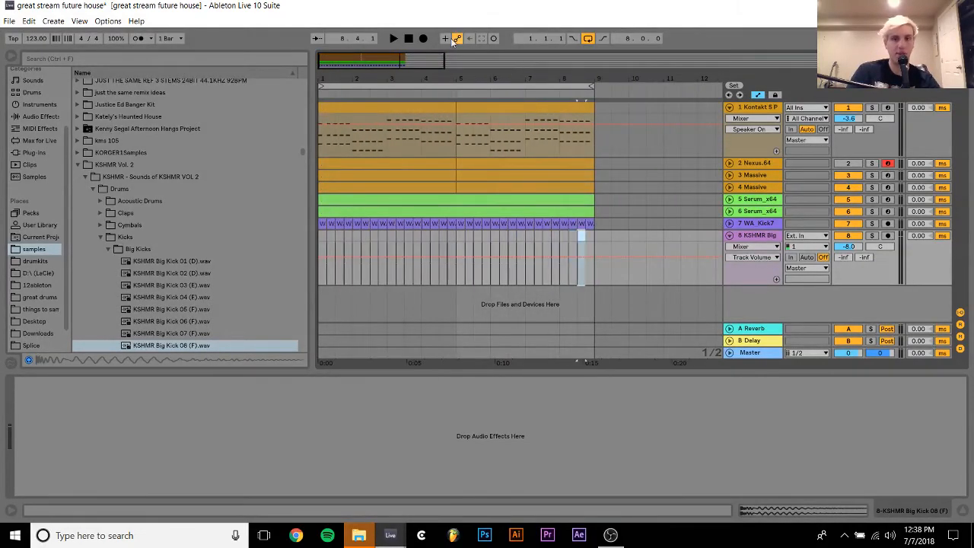
Play the drop and duplicate the attack's one-beat selection at 8.3 once more to fill track 8 up to bar 9
key("space")
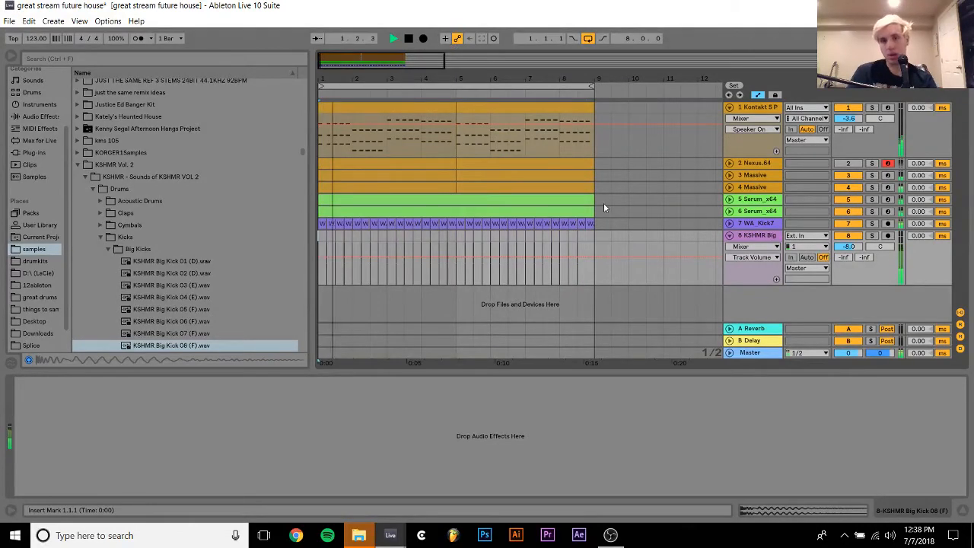
left_click_drag(588, 73, 588, 78)
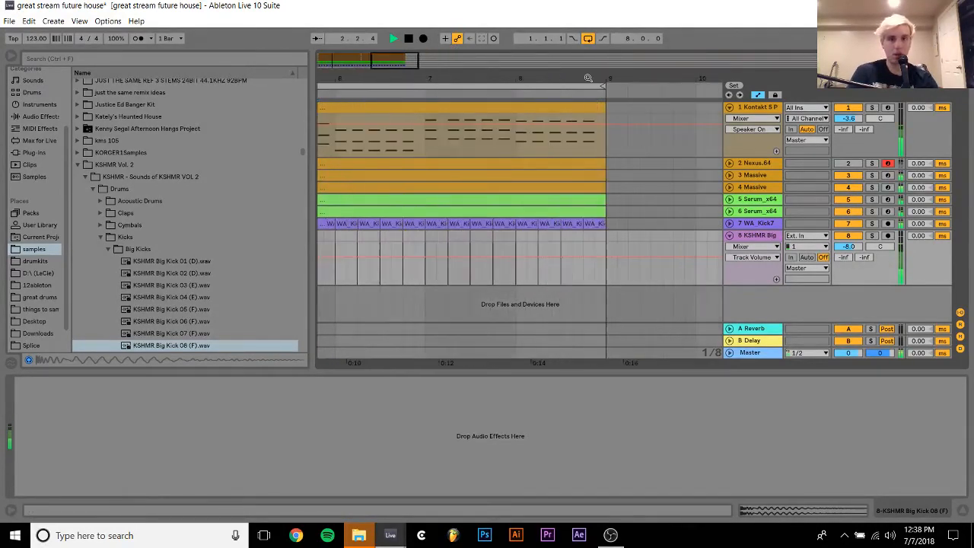
left_click(566, 243)
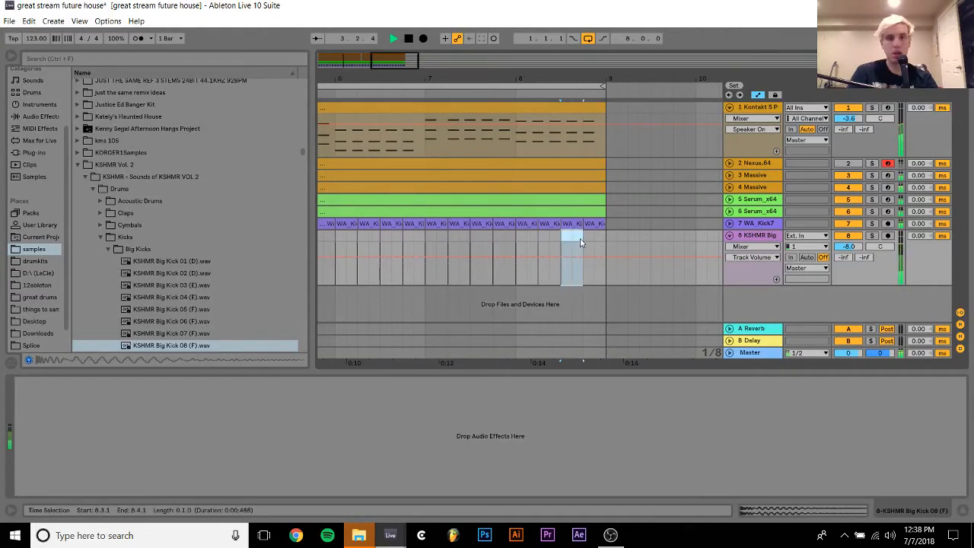
key("ctrl+d")
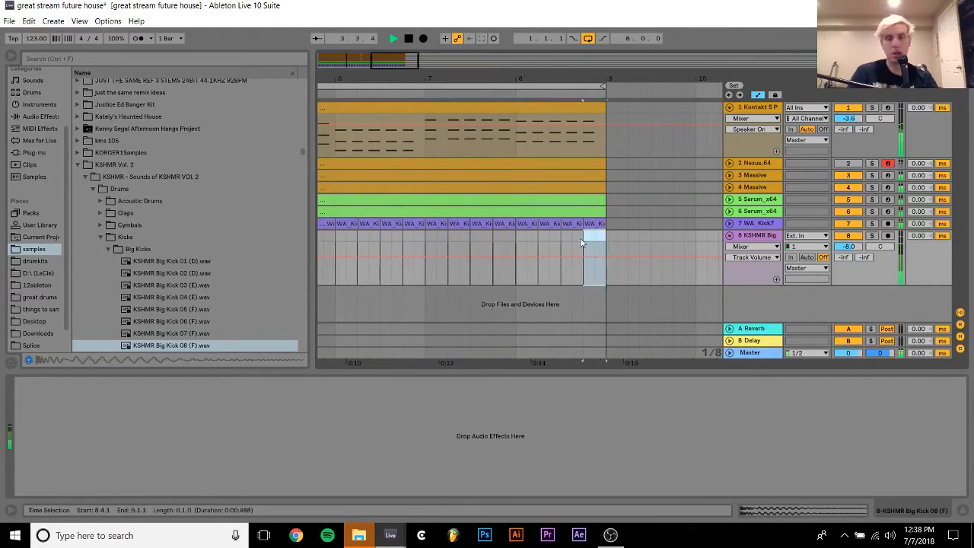
Select the Nexus.64 track during playback and unfold it
left_click(755, 165)
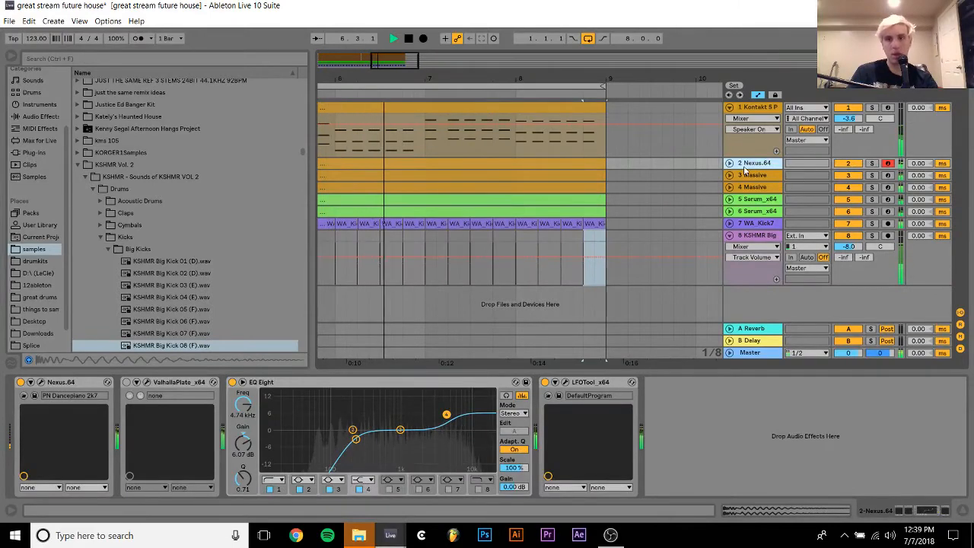
left_click(730, 164)
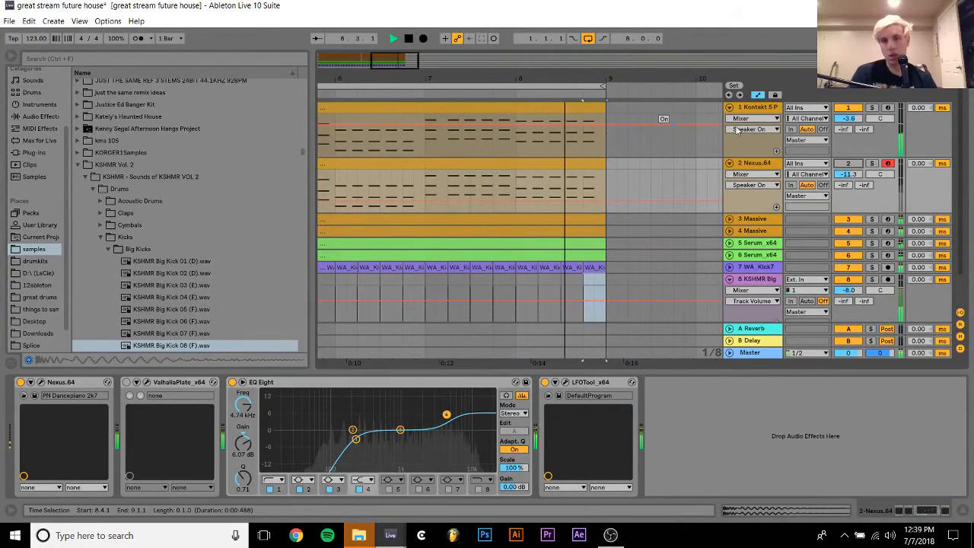
Unfold the WA_Kick7 track, set its volume to -10.0 dB and fold it again
left_click(751, 280)
left_click(752, 268)
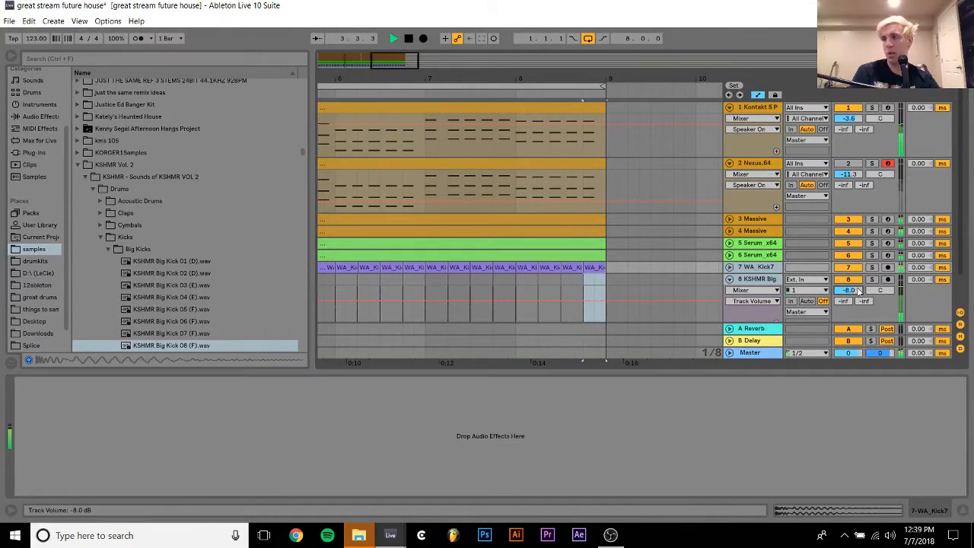
left_click(747, 268)
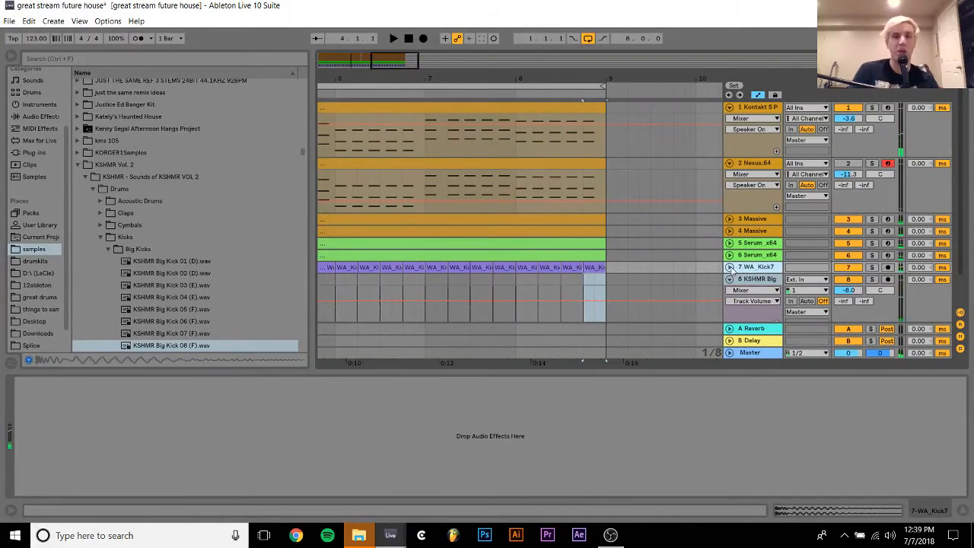
left_click(728, 268)
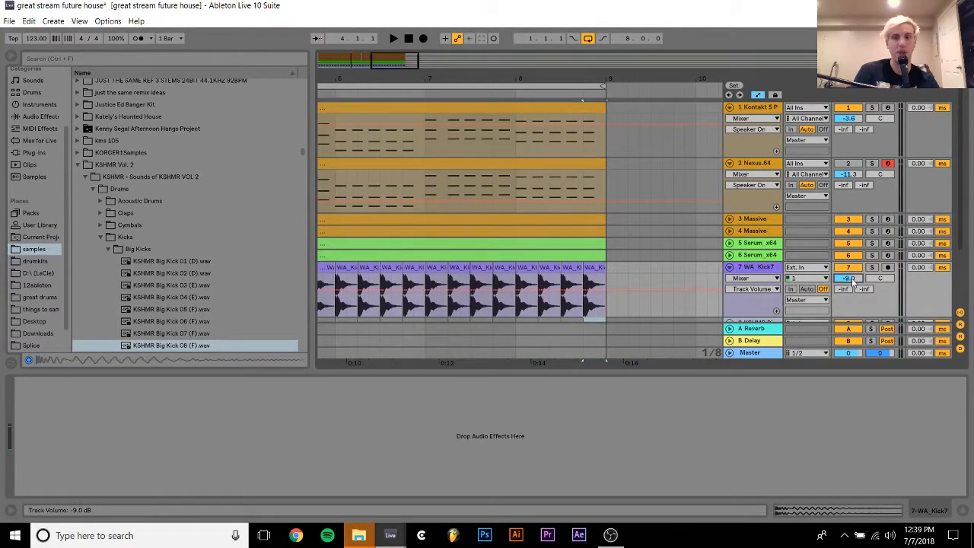
key("space")
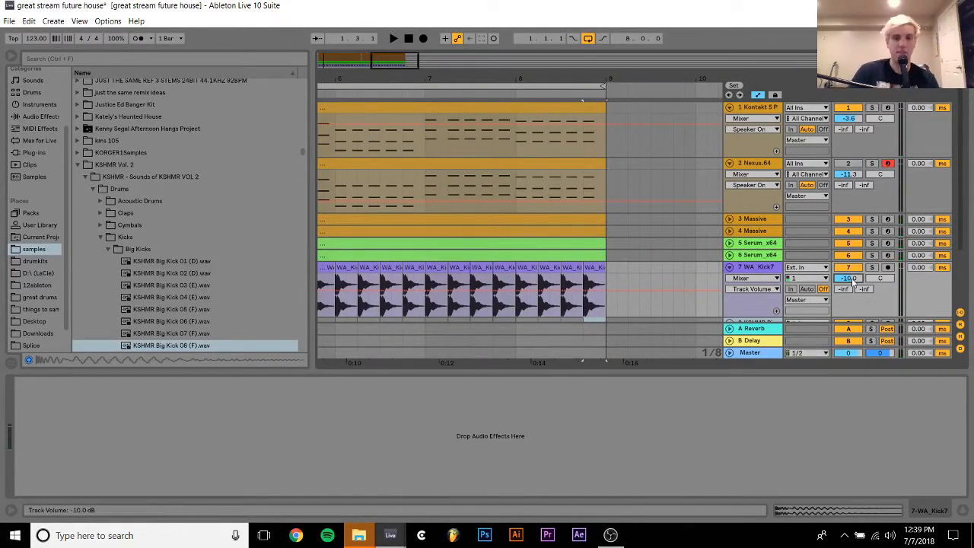
left_click(729, 267)
Play the drop, set the KSHMR Big Kick track's volume to -9.0 dB and fold that track
key("space")
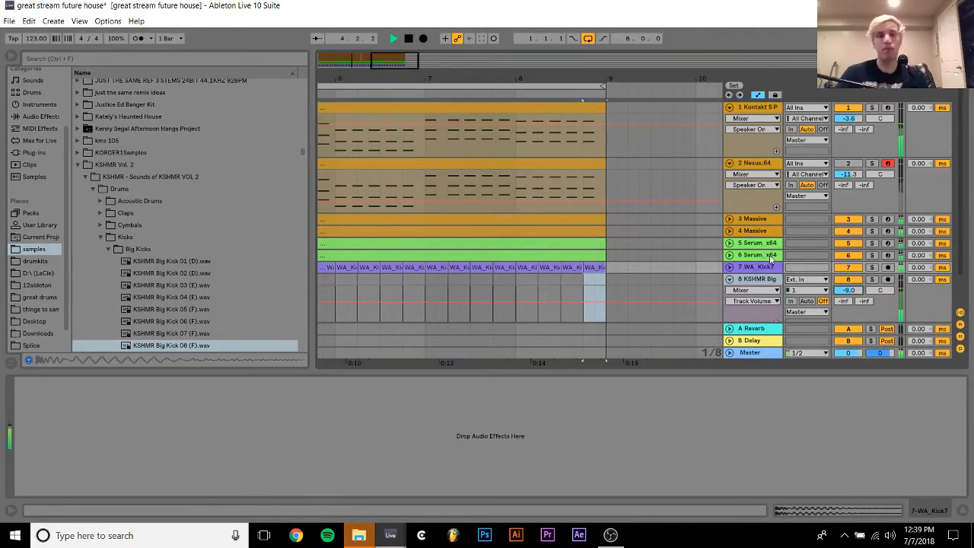
left_click(730, 280)
left_click_drag(398, 79, 496, 79)
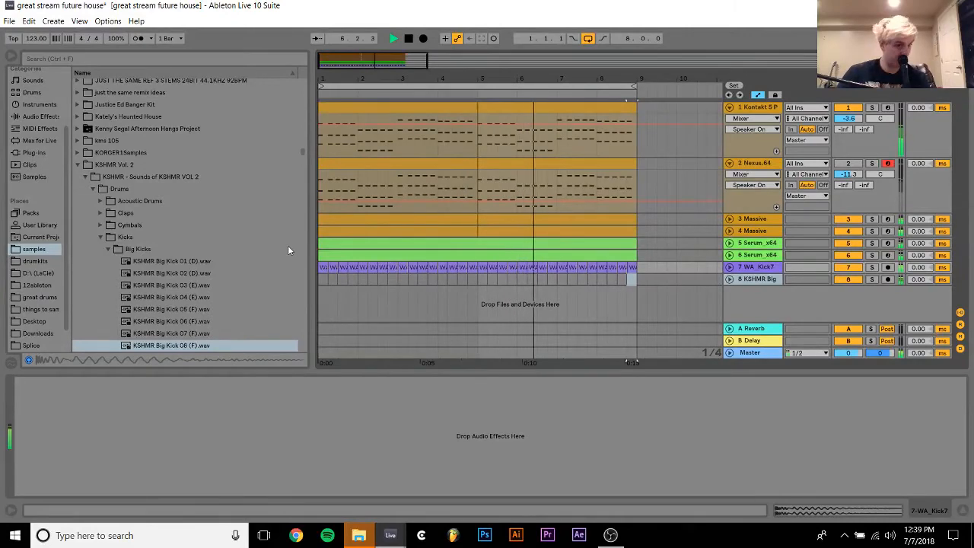
Browse the samples folder to vengeance deep house 2 and unfold its VEDH2 Drumloops 122 BPM subfolder
scroll(161, 265, "down", 20)
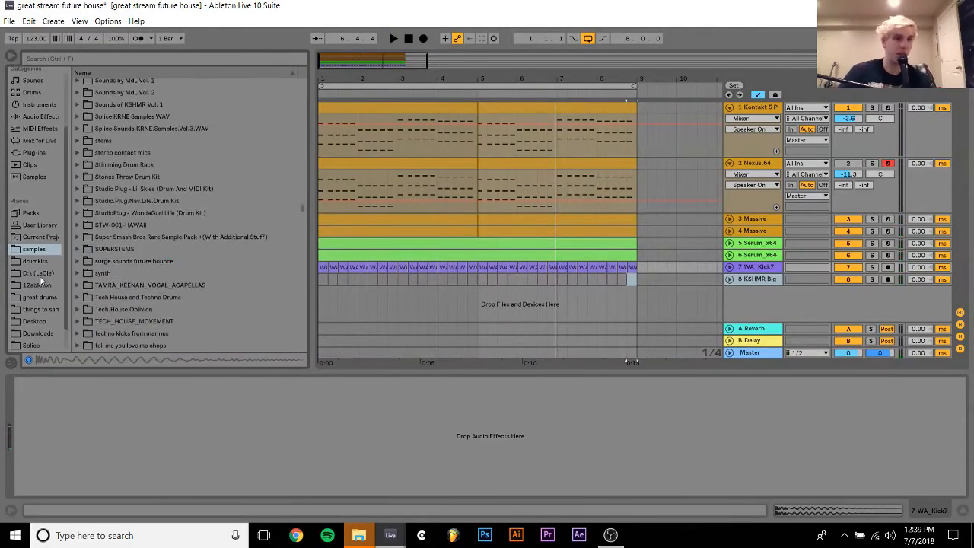
scroll(94, 291, "down", 5)
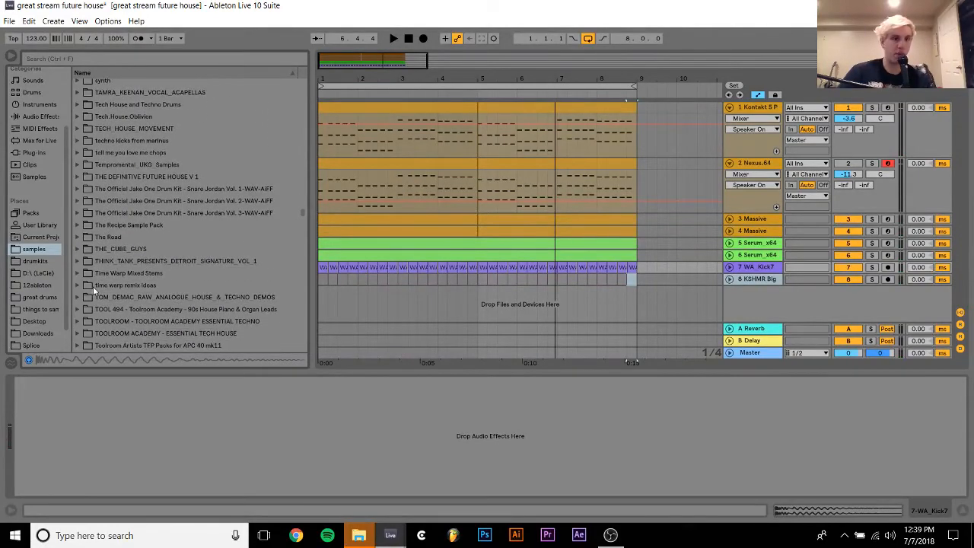
scroll(93, 290, "down", 15)
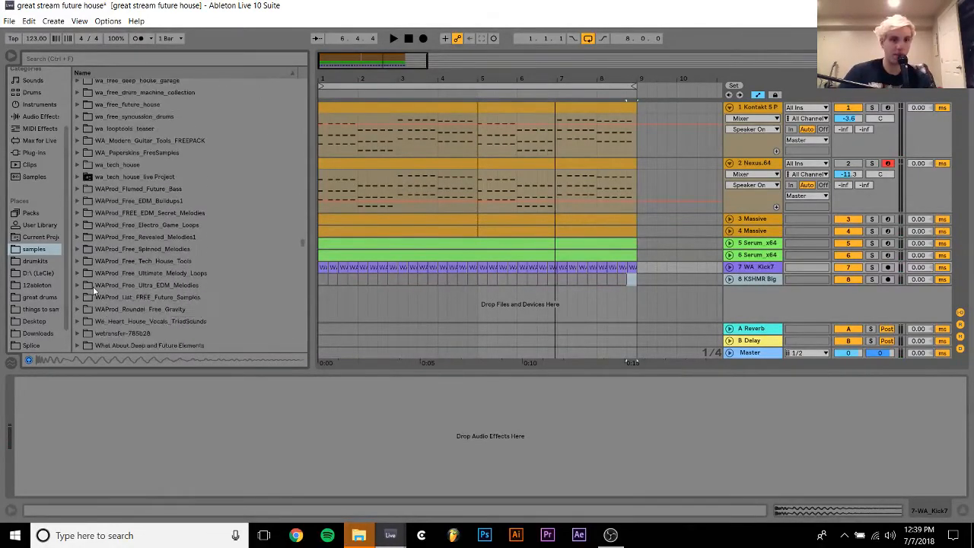
scroll(93, 286, "down", 3)
scroll(93, 286, "up", 10)
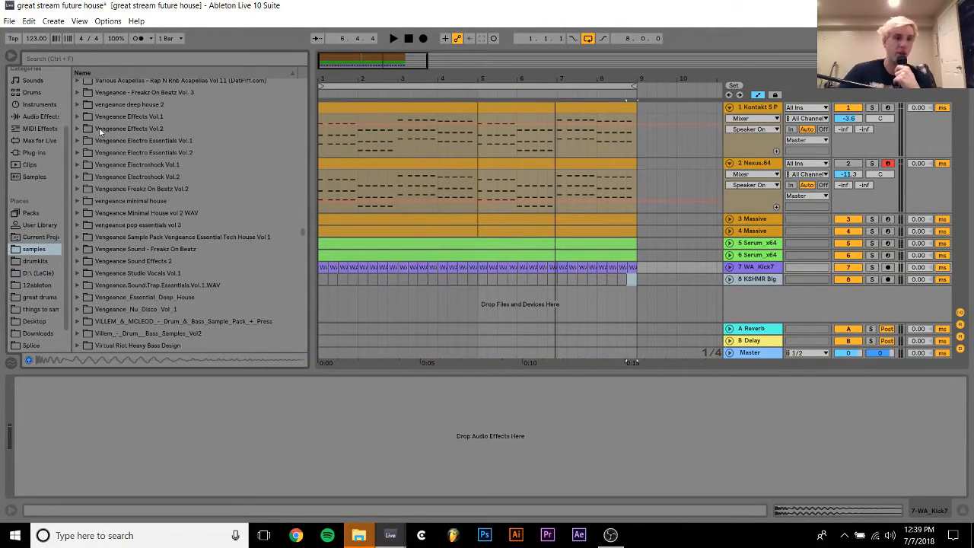
left_click(76, 105)
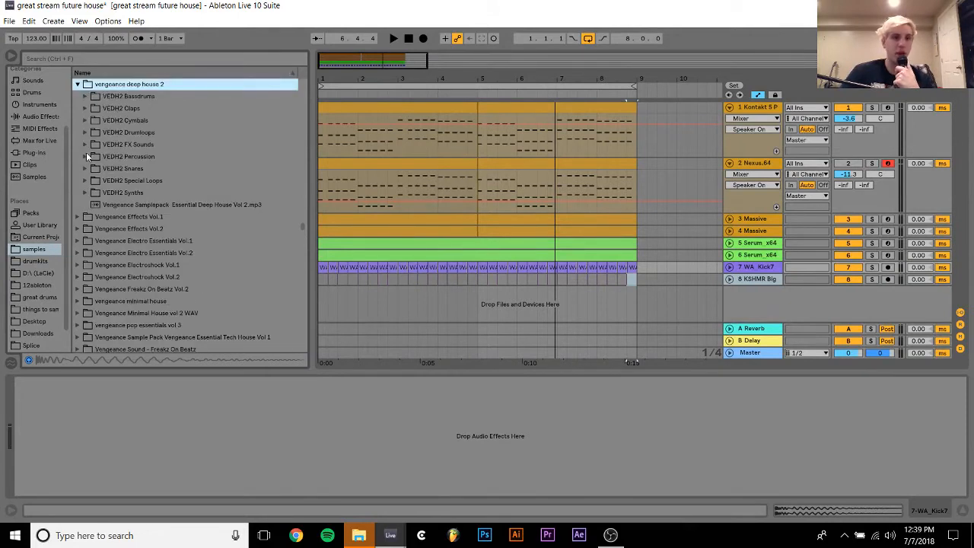
left_click(85, 135)
left_click(93, 157)
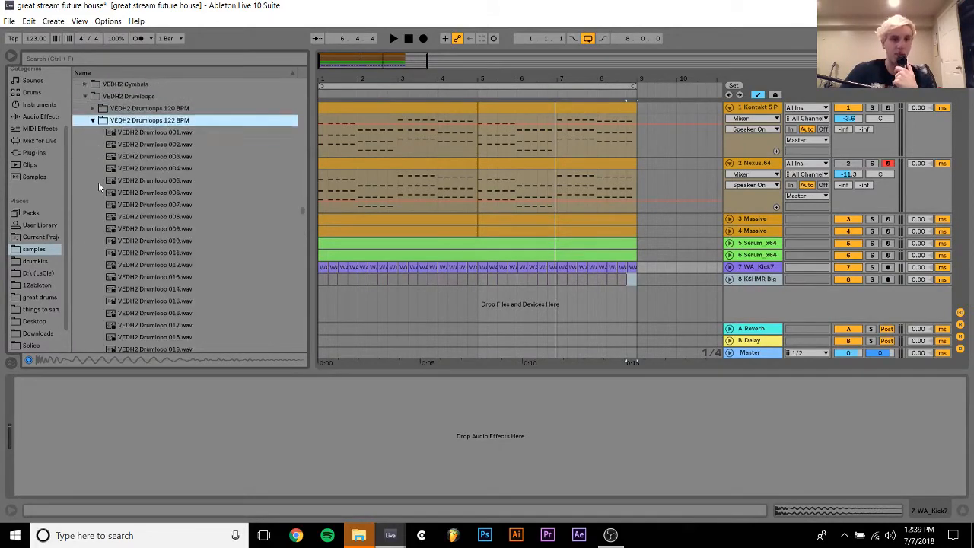
scroll(98, 182, "down", 10)
scroll(98, 182, "down", 10)
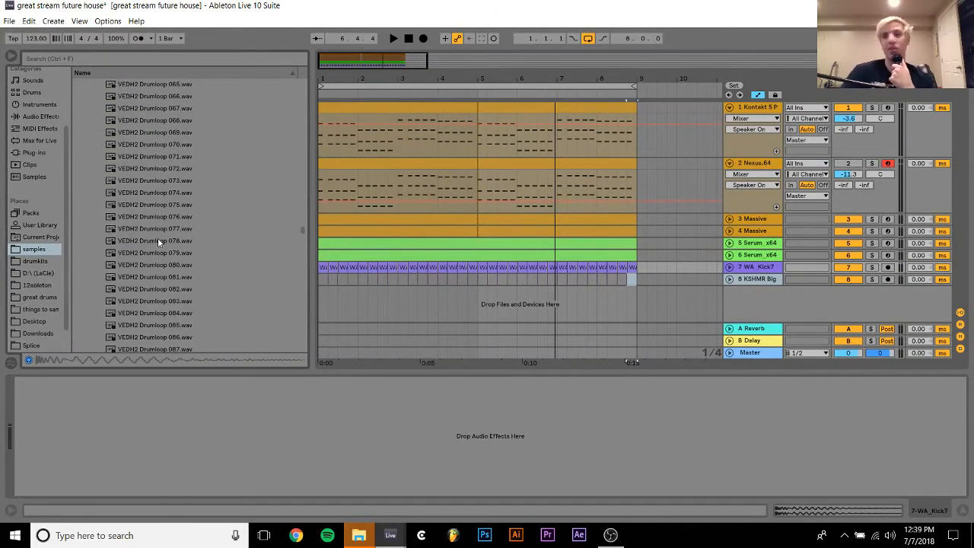
Audition the VEDH2 drum loops from VEDH2 Drumloop 078 through VEDH2 Drumloop 083
left_click(159, 242)
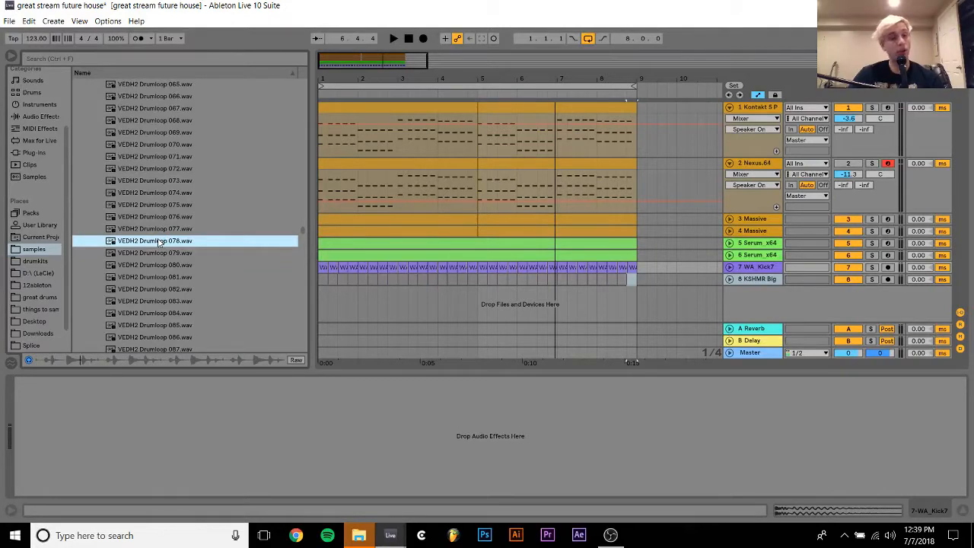
key("Down")
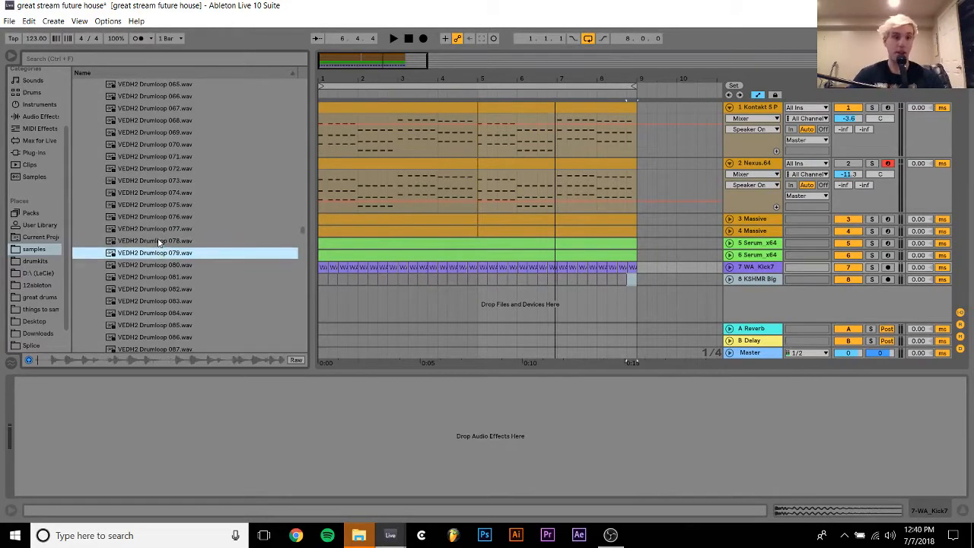
key("Down")
key("Down")
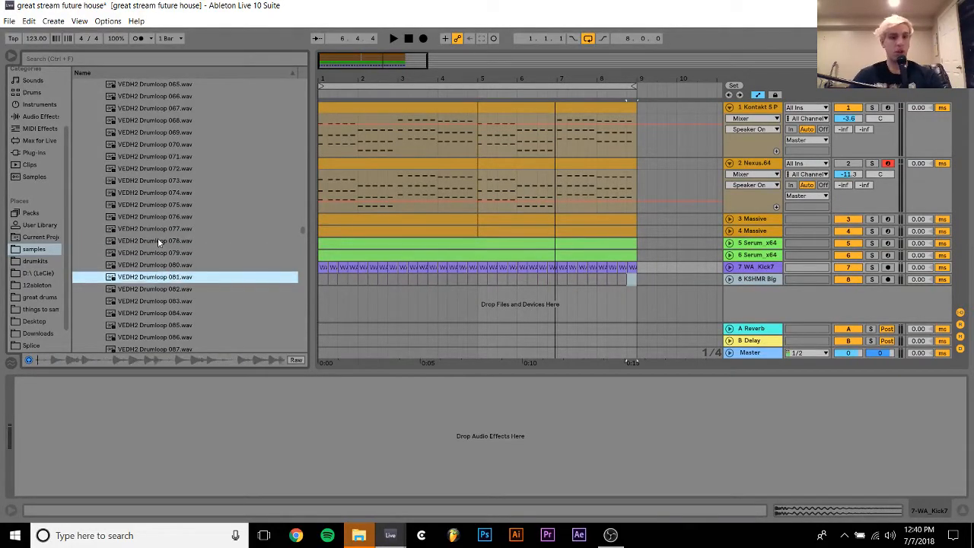
key("Down")
key("Down")
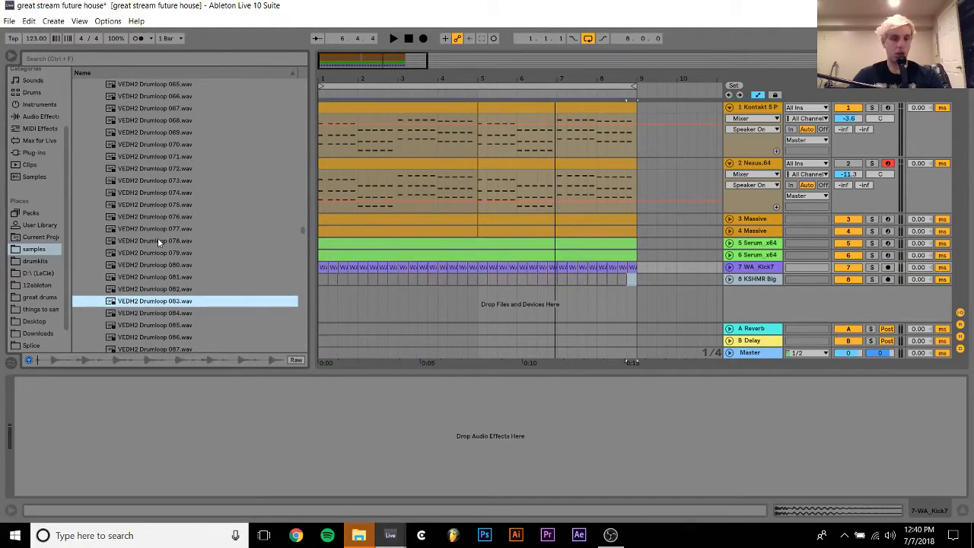
Switch to the Splice folder and look through its sample packs up to Classic House Pianos
left_click(34, 345)
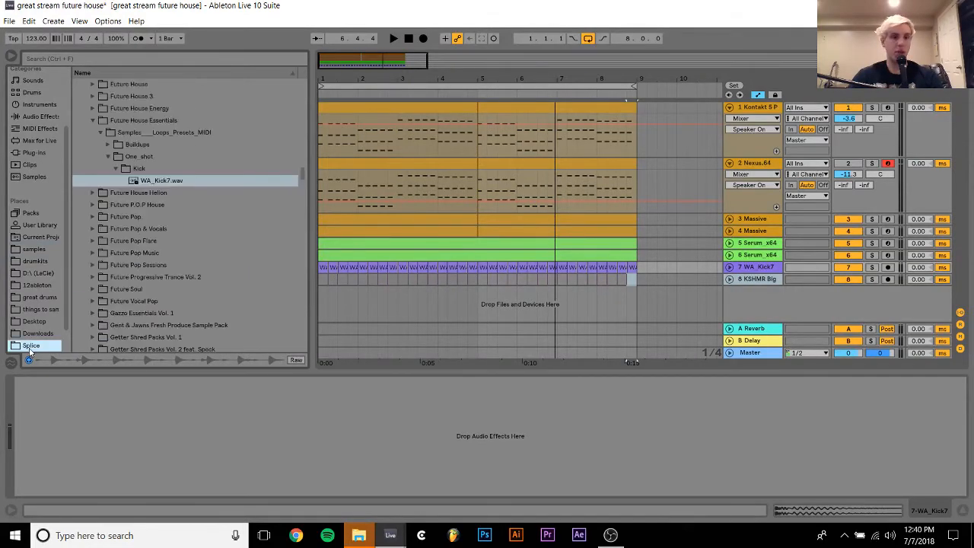
scroll(161, 193, "up", 2)
scroll(161, 190, "up", 15)
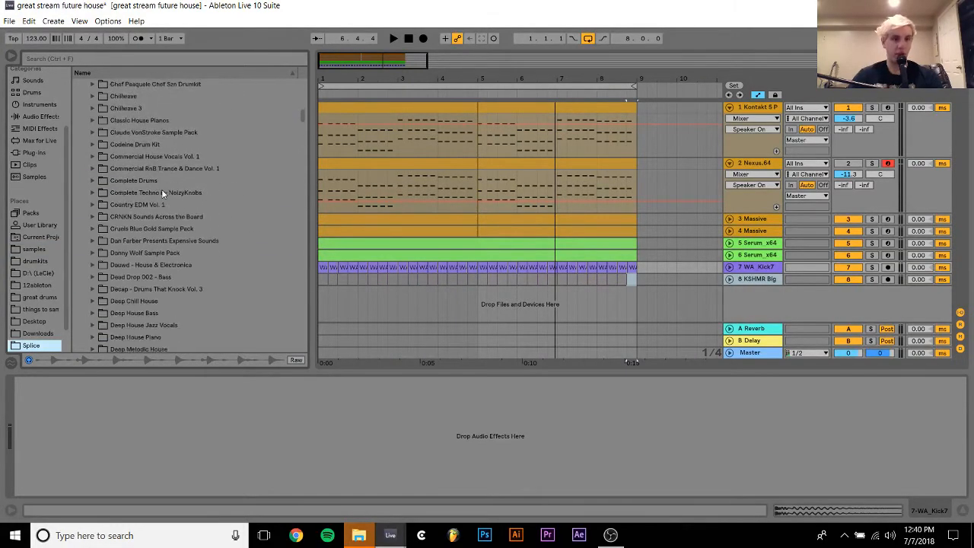
left_click(159, 219)
key("Up")
key("Up")
key("Up")
key("Up")
key("Up")
key("Up")
key("Up")
key("Up")
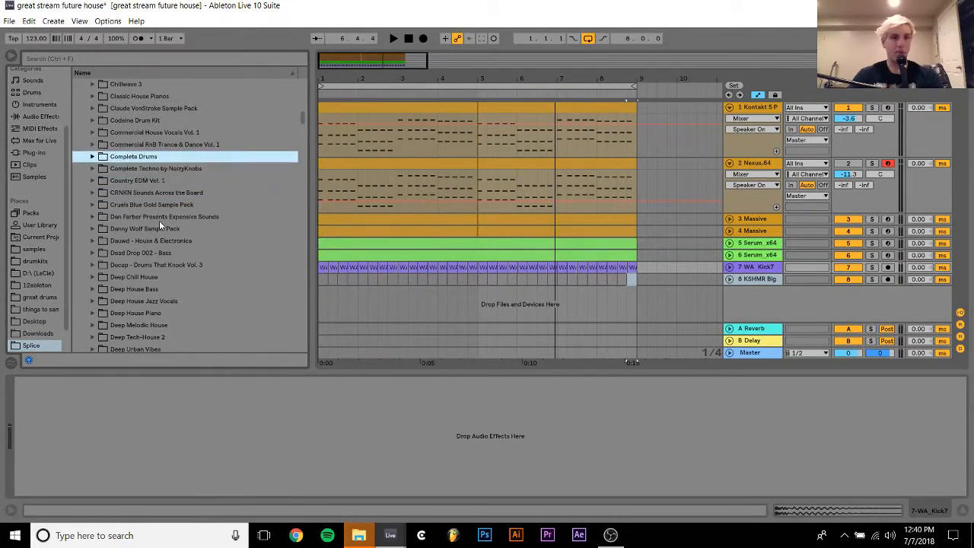
key("Up")
key("Up")
key("Up")
Unfold the Claude VonStroke Sample Pack down to CVS_clap_loops and audition CVS_clap_loop_03_124.wav
key("Down")
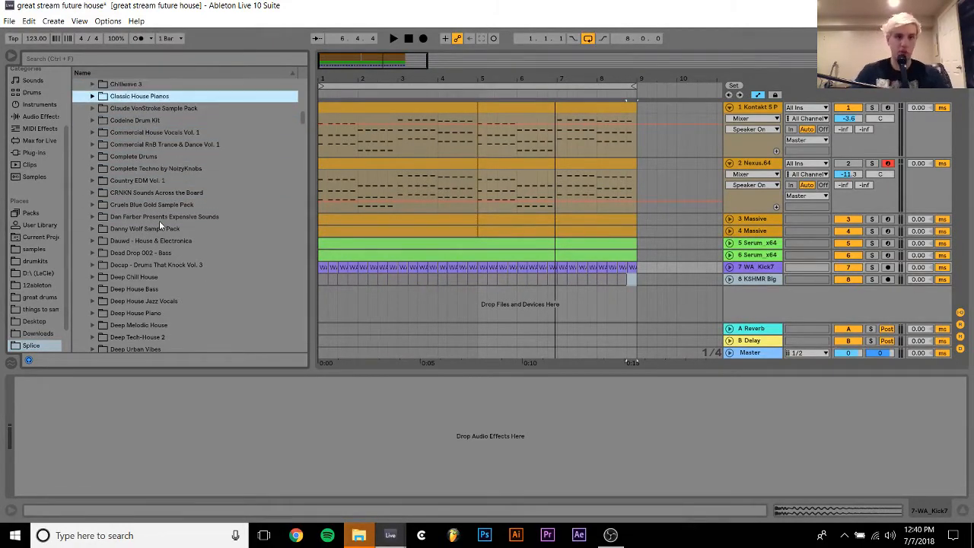
key("Down")
key("Right")
key("Down")
key("Down")
key("Down")
key("Down")
key("Down")
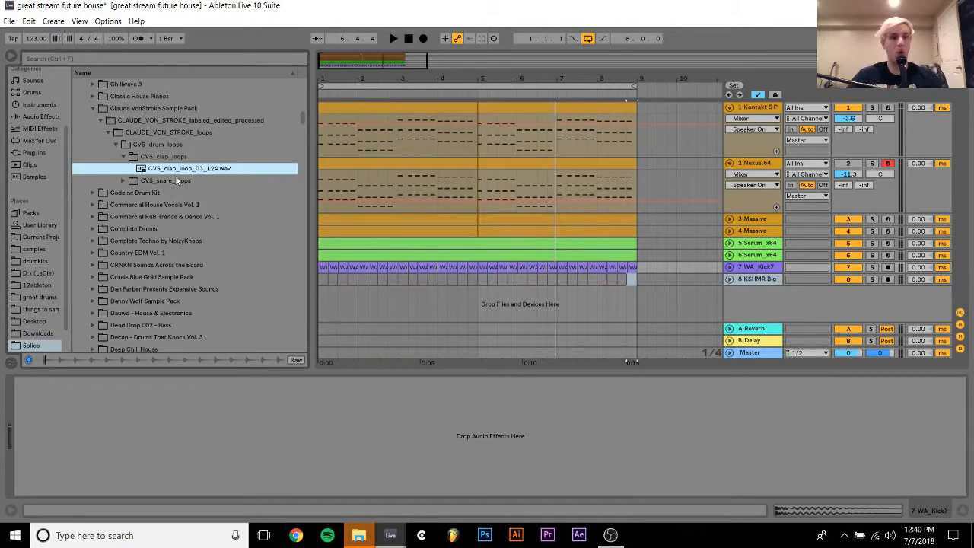
Add CVS_clap_loop_03_124.wav to a new track at bar 1 and set its warp mode to Re-Pitch
left_click_drag(179, 173, 326, 300)
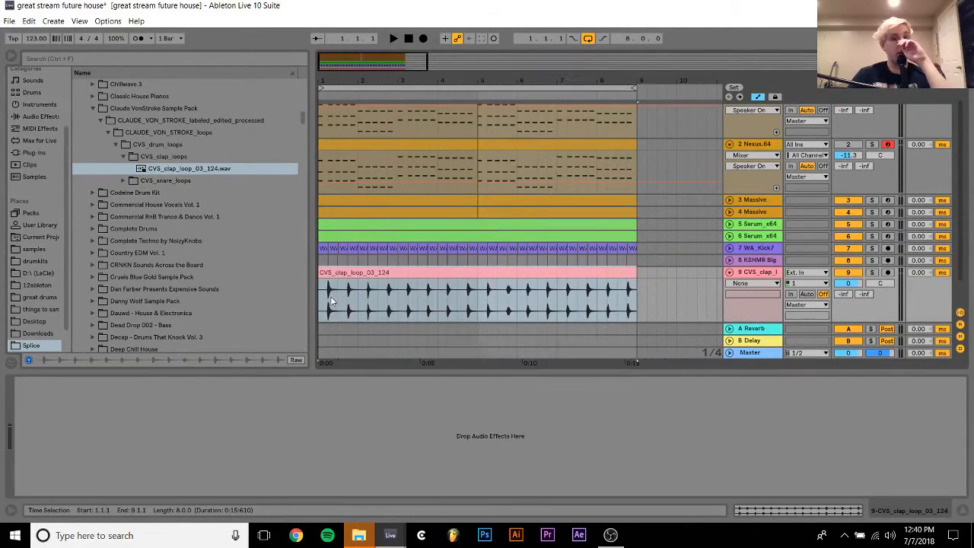
left_click(378, 283)
double_click(378, 283)
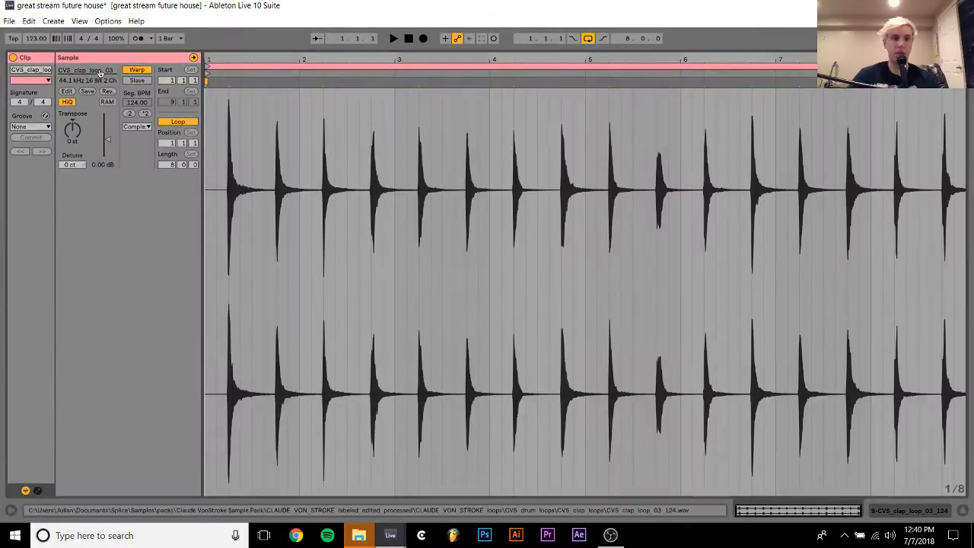
left_click(137, 127)
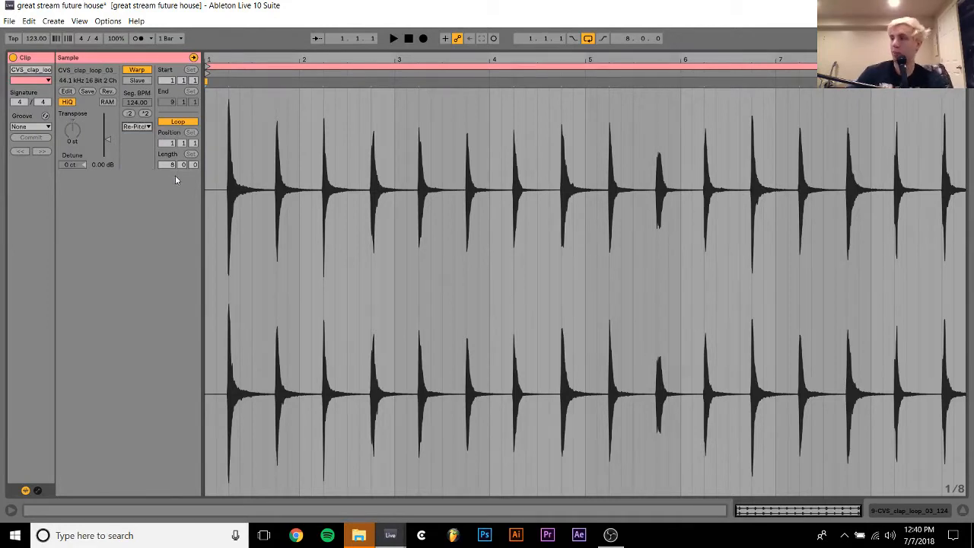
left_click(896, 511)
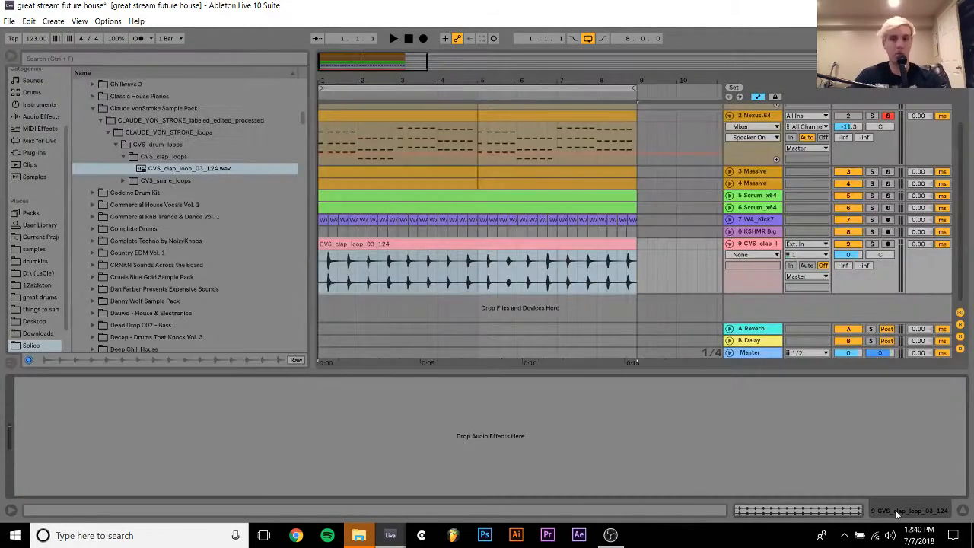
Try the clap loop in the drop at a volume of -12.6 dB, and delete its track
mouse_move(849, 255)
left_mouse_down()
mouse_move(848, 275)
mouse_move(845, 254)
left_mouse_up()
key("space")
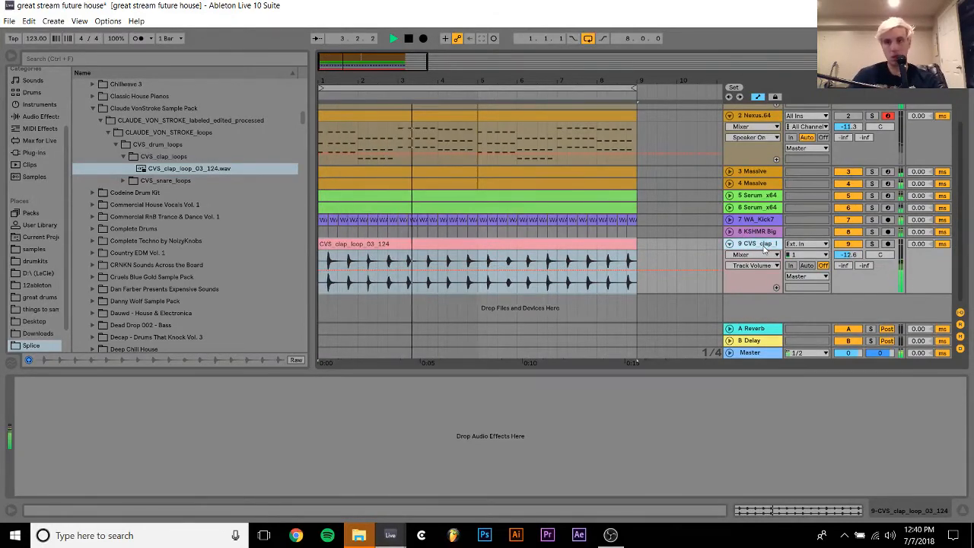
key("Delete")
key("space")
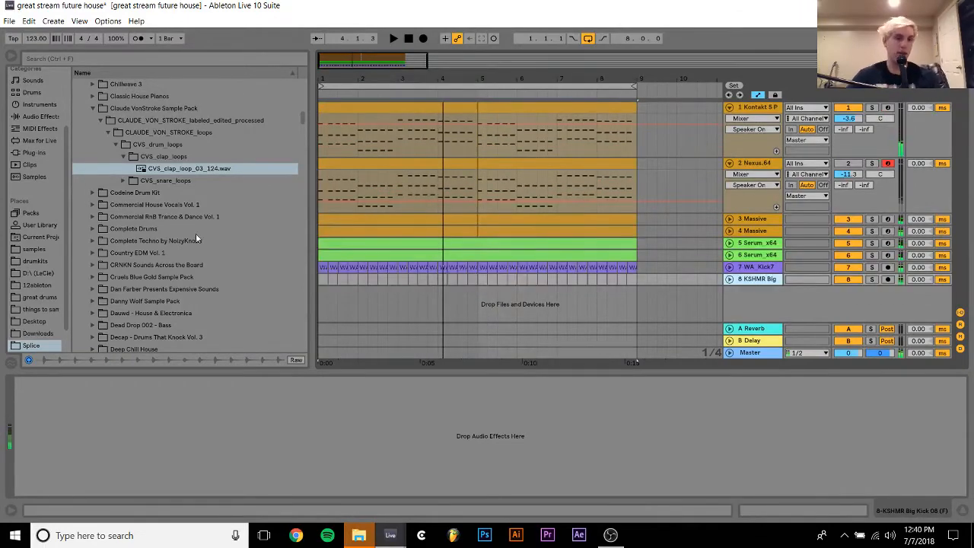
Unfold Commercial House Vocals Vol. 1 and audition PL_CHV1_04_Acapella_F_120_Dry.wav
left_click(158, 239)
key("Up")
key("Up")
key("Up")
key("Right")
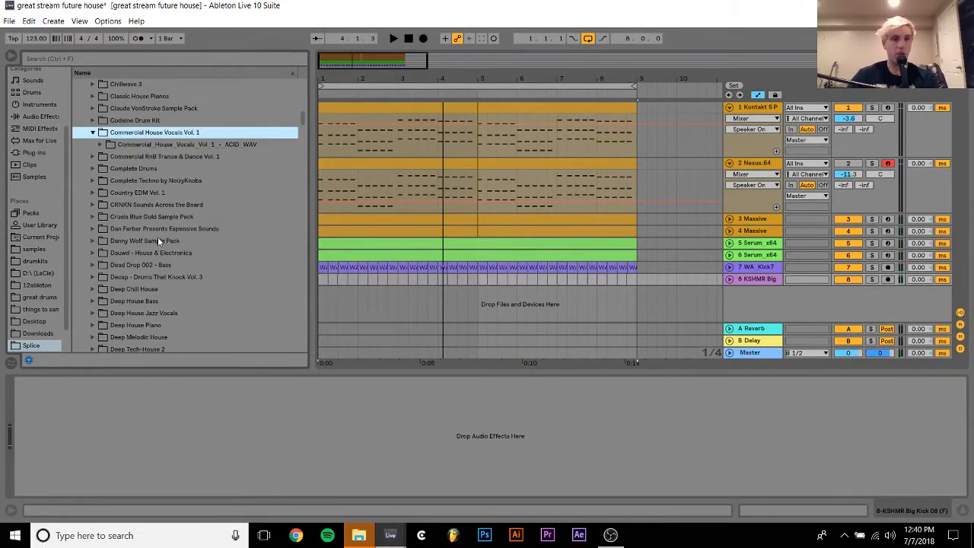
key("Down")
key("Right")
key("Down")
key("Right")
key("Down")
key("Right")
key("Down")
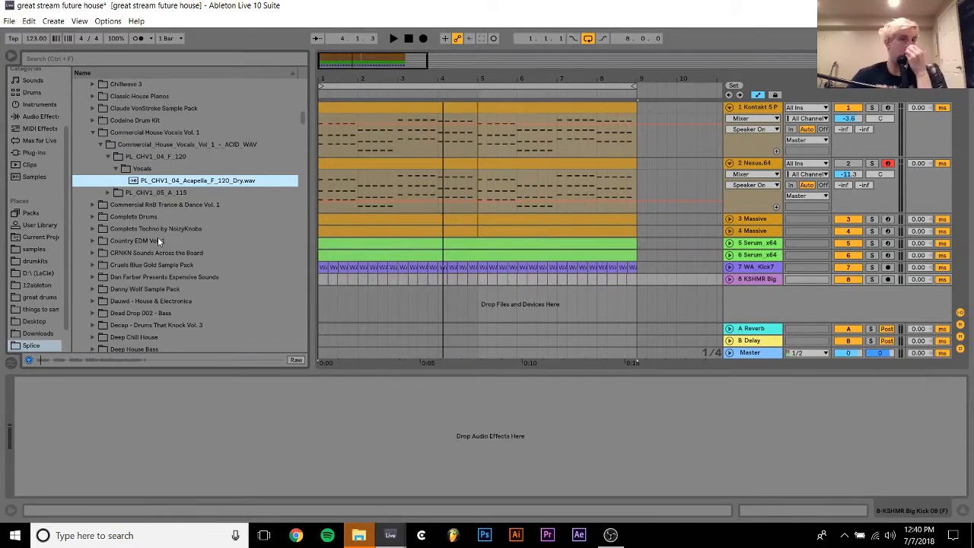
Unfold PL_CHV1_05_A_115 and audition the dry acapella in its Vocals folder
key("Down")
key("Right")
key("Down")
key("Right")
key("Down")
key("Down")
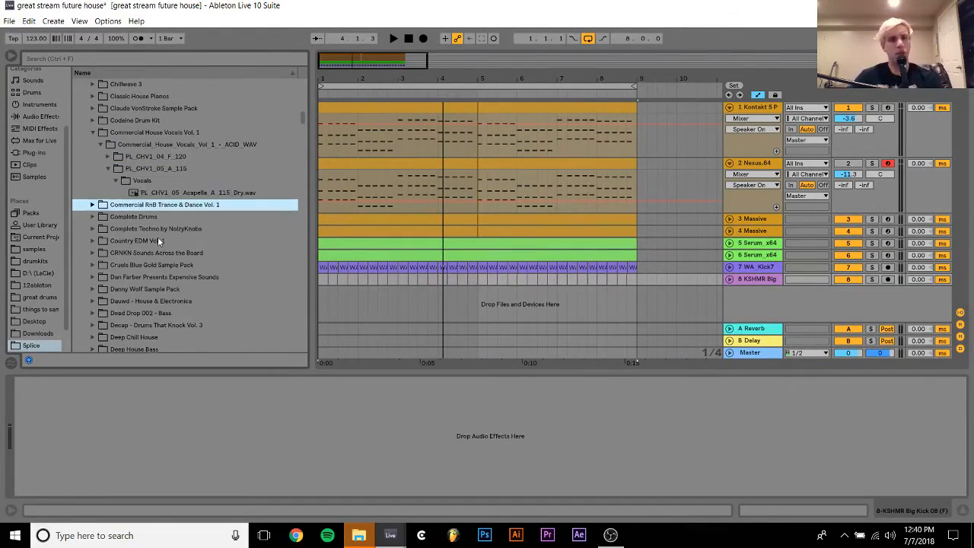
key("Up")
Unfold Commercial RnB Trance & Dance Vol. 1 and audition CRNB1_03_A_Arp_Chords_Wet_127_D.wav
key("Down")
key("Right")
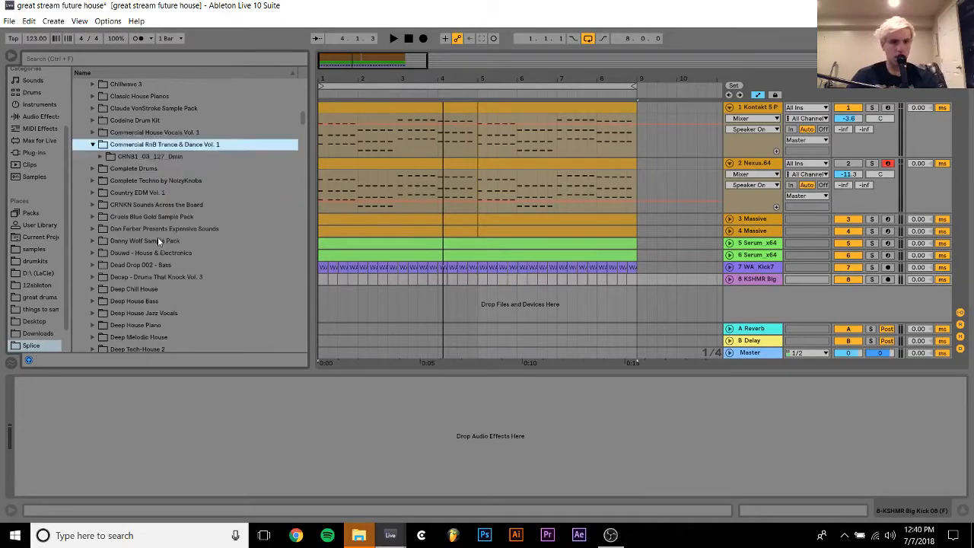
key("Down")
key("Right")
key("Down")
key("Right")
key("Down")
key("Right")
key("Down")
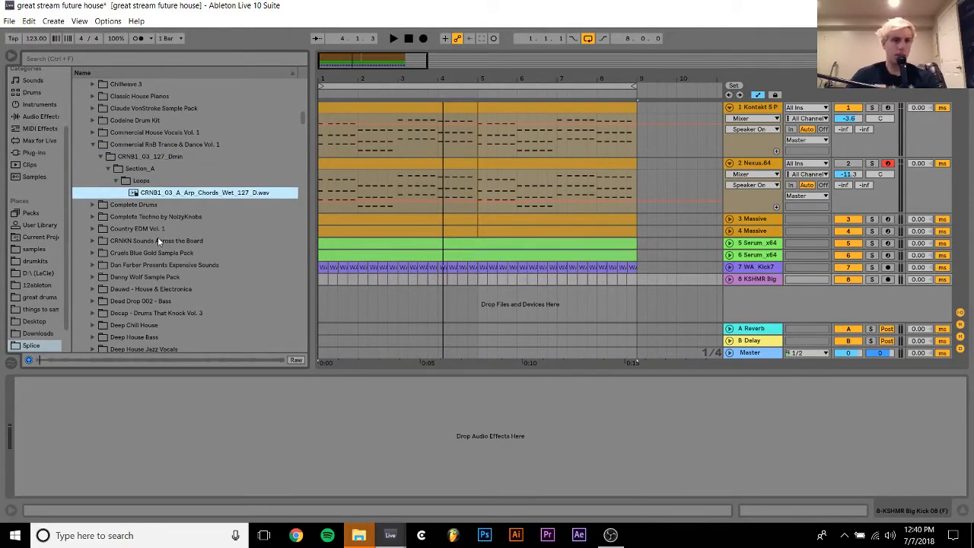
Unfold the Complete Drums pack's processed_drums percussion and audition the two wasd_rim_sys100 blip samples
key("Down")
key("Right")
key("Down")
key("Right")
key("Down")
key("Right")
key("Down")
key("Right")
key("Down")
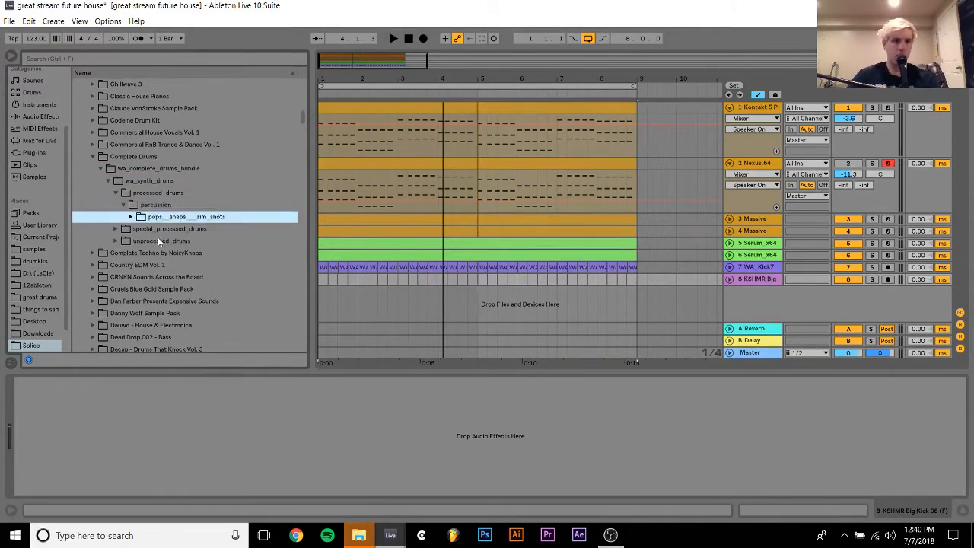
key("Right")
key("Down")
key("Down")
key("Down")
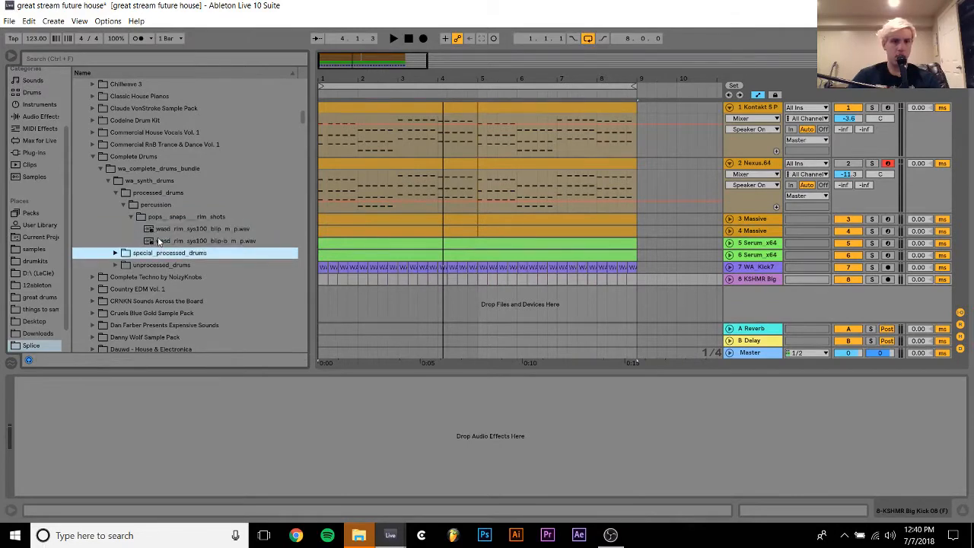
key("Up")
Unfold the special_processed_drums percussion and audition the deep-woody and blip-b rim shots
key("Down")
key("Right")
key("Down")
key("Right")
key("Down")
key("Right")
key("Down")
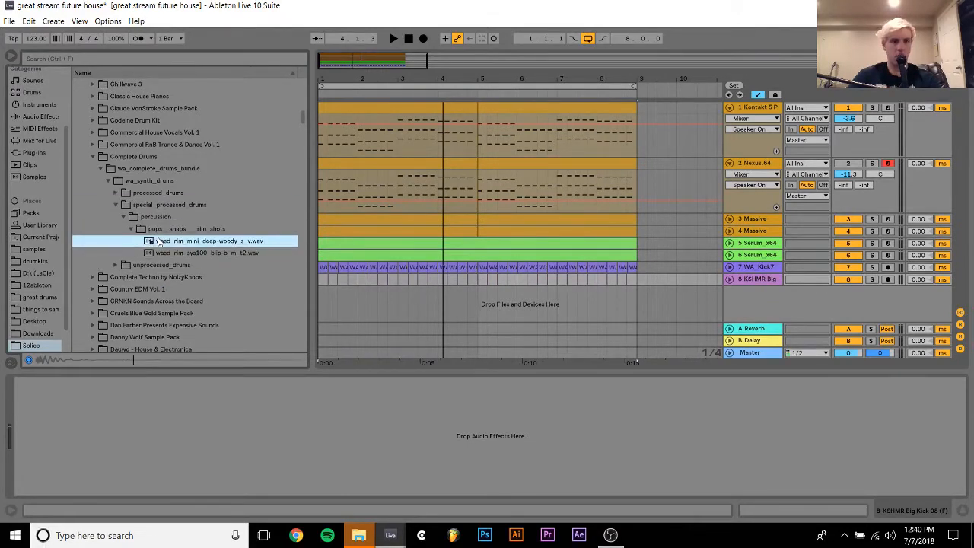
key("Down")
Unfold the unprocessed_drums percussion and audition wasd_rim_jp8_harmonic-2_u.wav
key("Down")
key("Right")
key("Down")
key("Right")
key("Down")
key("Right")
key("Down")
key("Down")
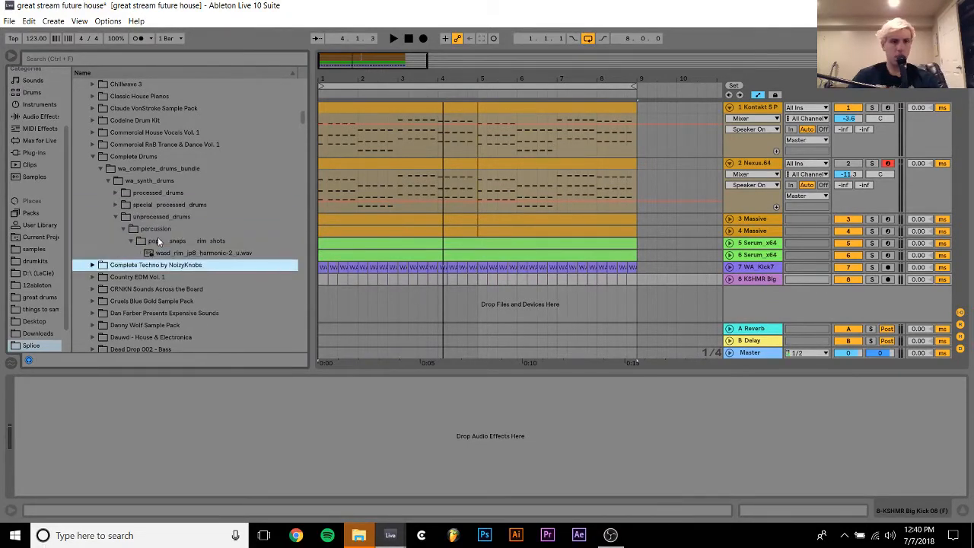
Return to the special_processed_drums rim shots and compare the deep-woody sample with wasd_rim_sys100_blip-b_m_t2.wav
key("Up")
key("Up")
key("Left")
key("Up")
key("Up")
key("Up")
key("Right")
key("Down")
key("Down")
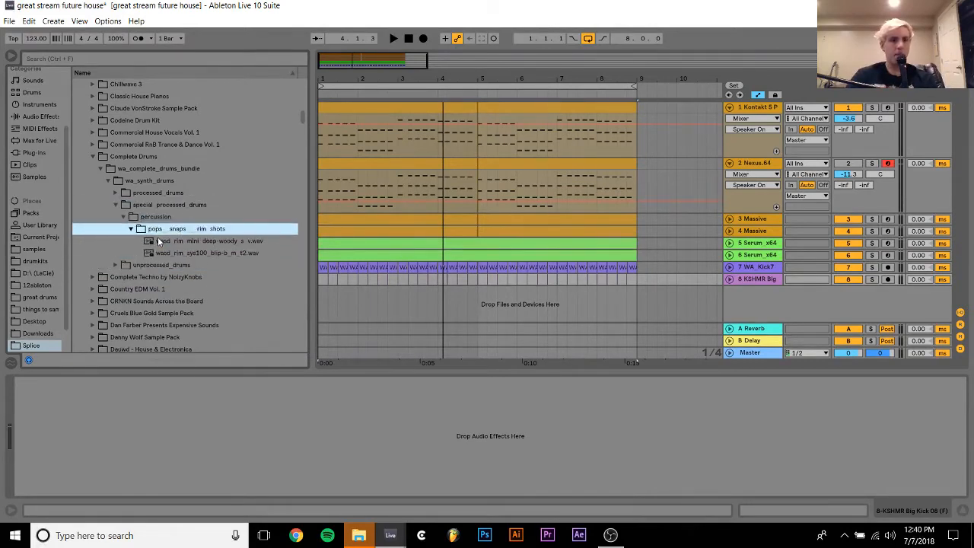
key("Down")
key("Down")
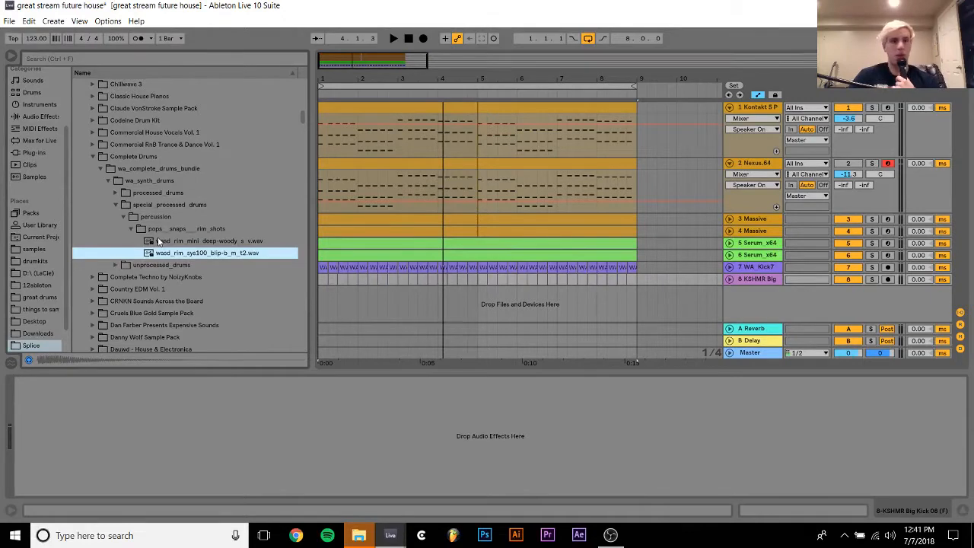
key("Up")
key("Down")
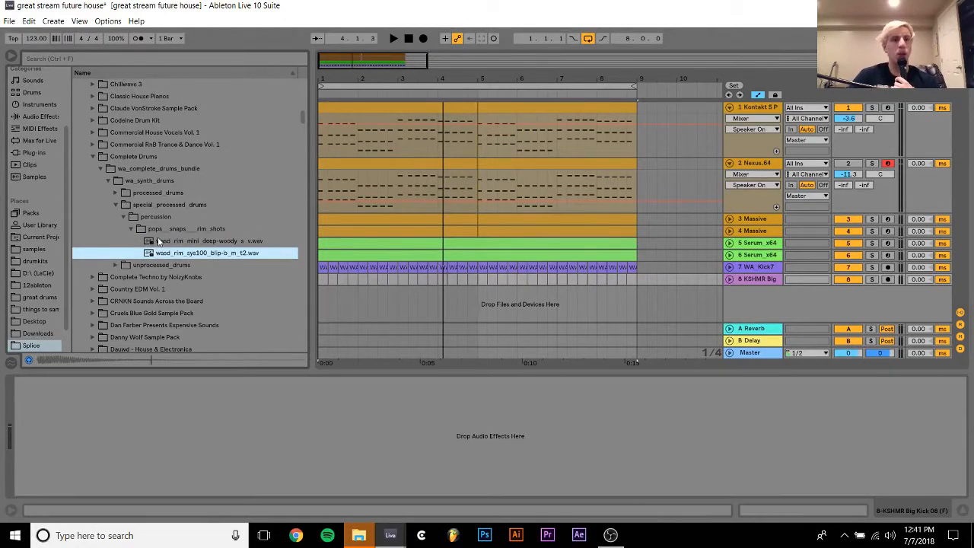
key("Up")
key("Down")
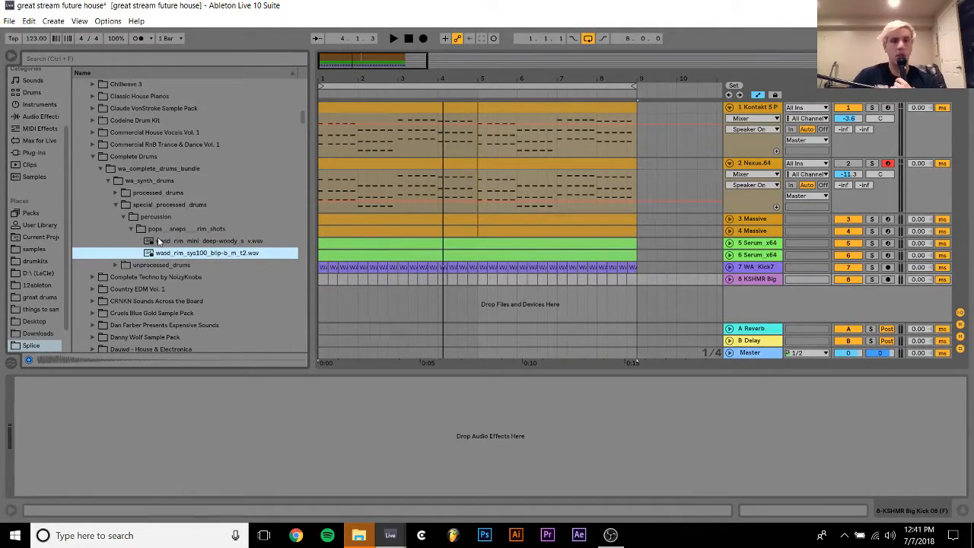
Switch back and forth between the deep-woody and blip-b rim shots, and play the arrangement for comparison
key("Up")
key("Down")
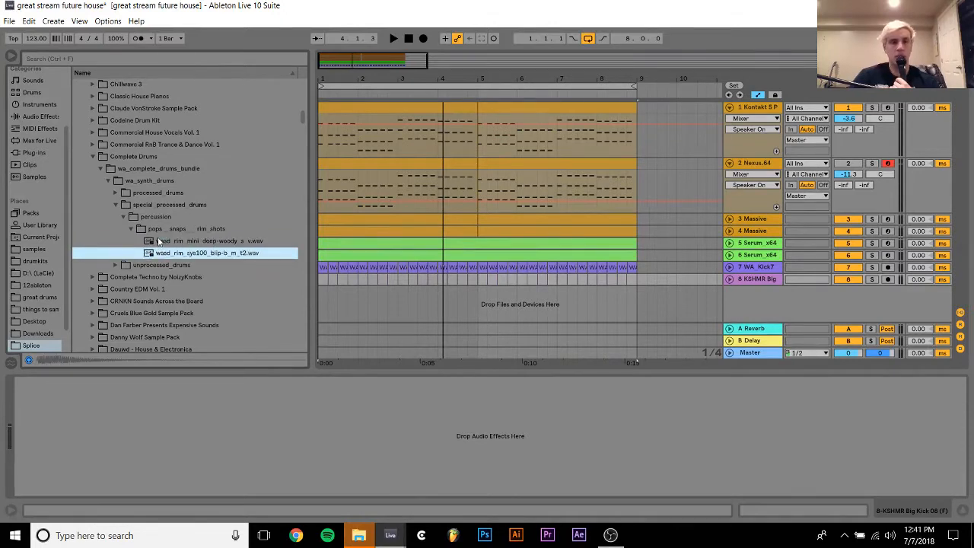
key("Up")
key("Down")
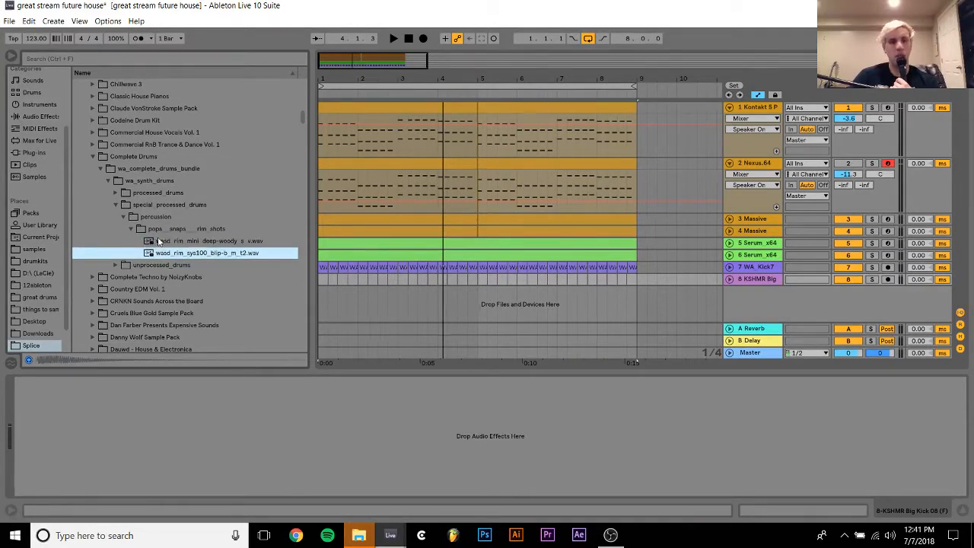
key("space")
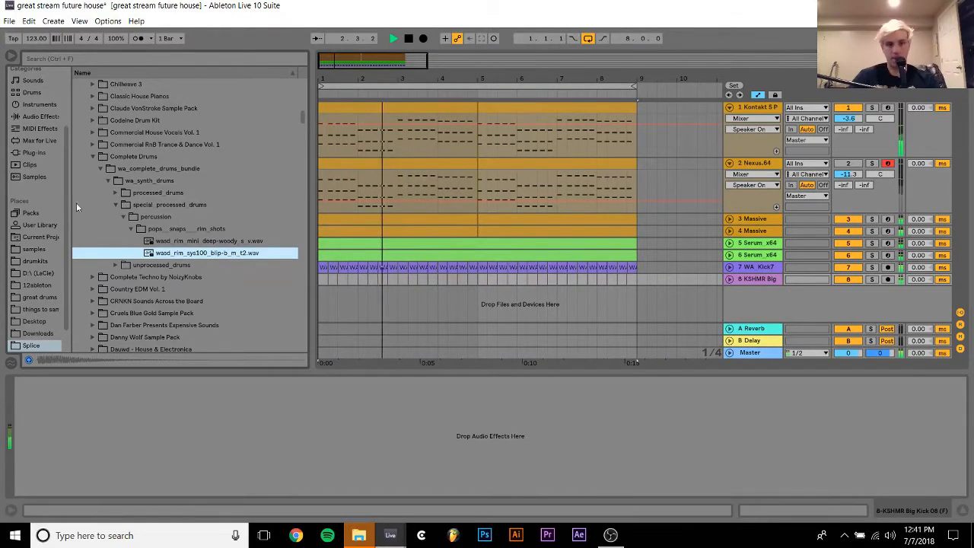
Return to the samples folder and audition VEDH2 Drumloops 085 through 089
left_click(34, 249)
key("space")
left_click(154, 325)
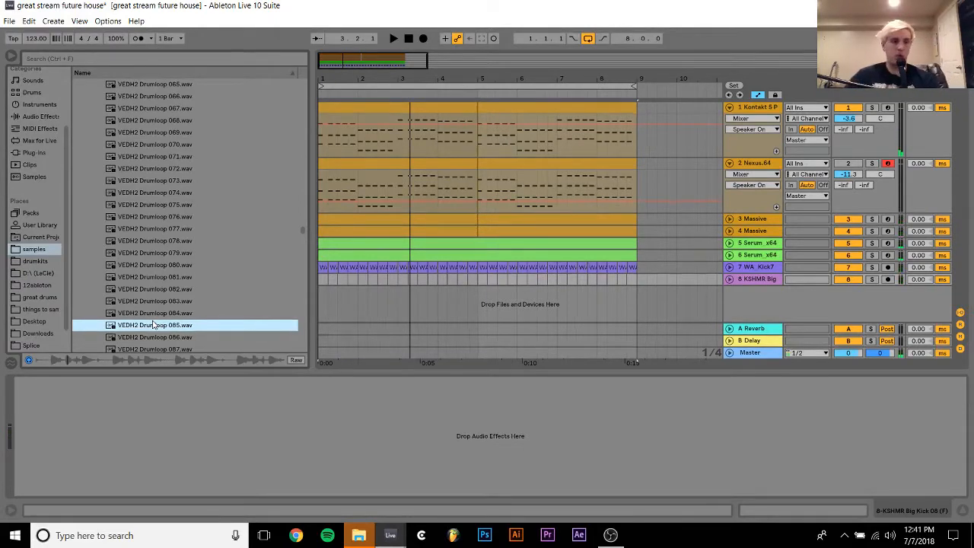
key("Down")
key("Down")
key("Down")
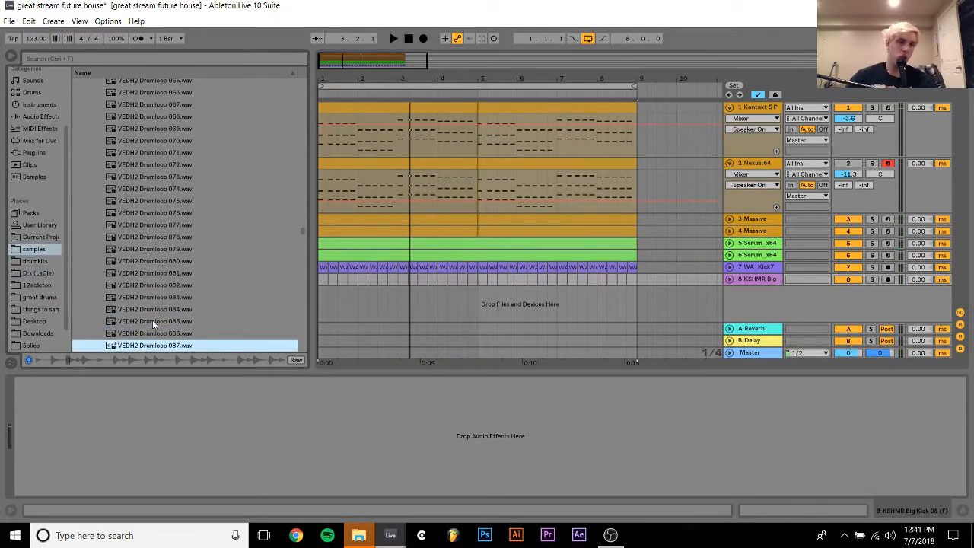
key("Down")
scroll(153, 320, "down", 5)
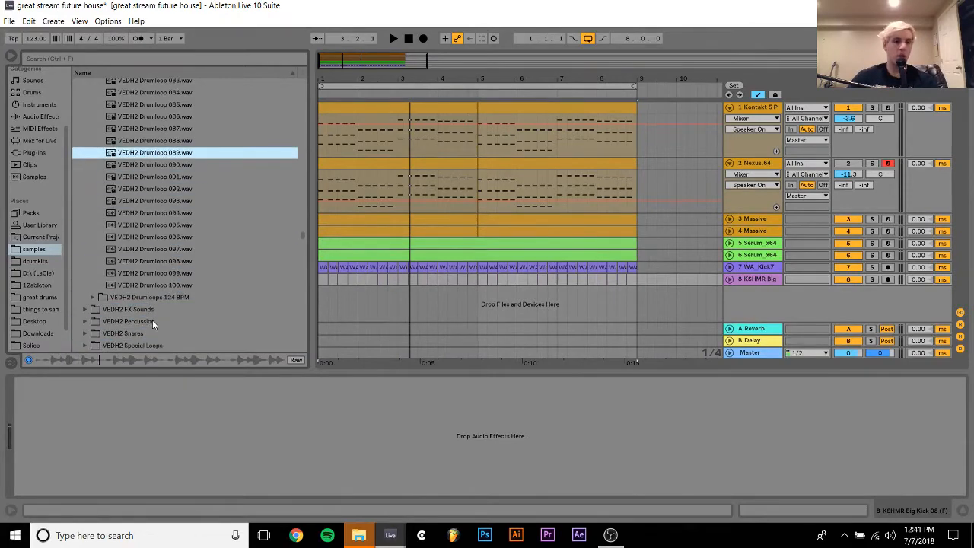
Add VEDH2 Drumloop 089 on a new track below the kicks, extended to 8 bars, and set its warp mode to Re-Pitch
left_click_drag(141, 156, 638, 281)
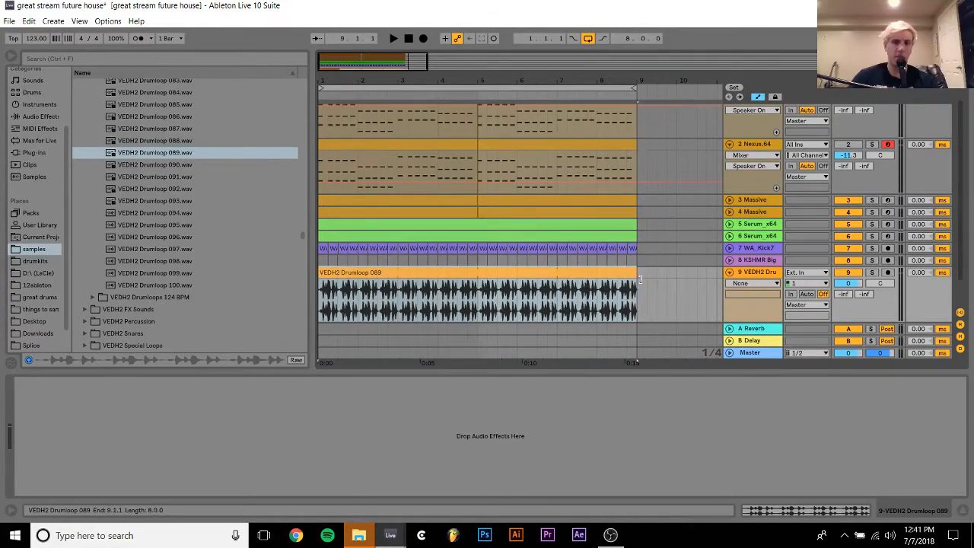
double_click(610, 270)
left_click(136, 127)
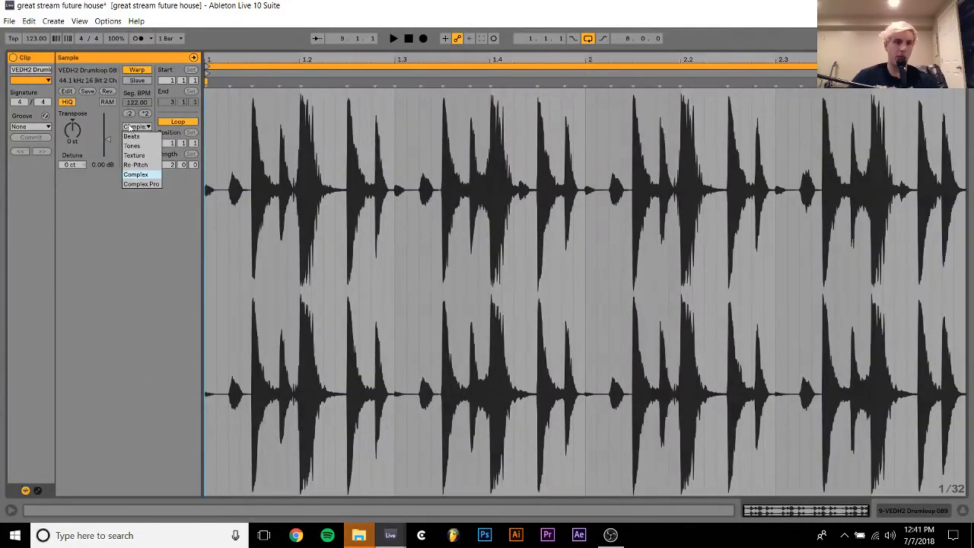
left_click(146, 164)
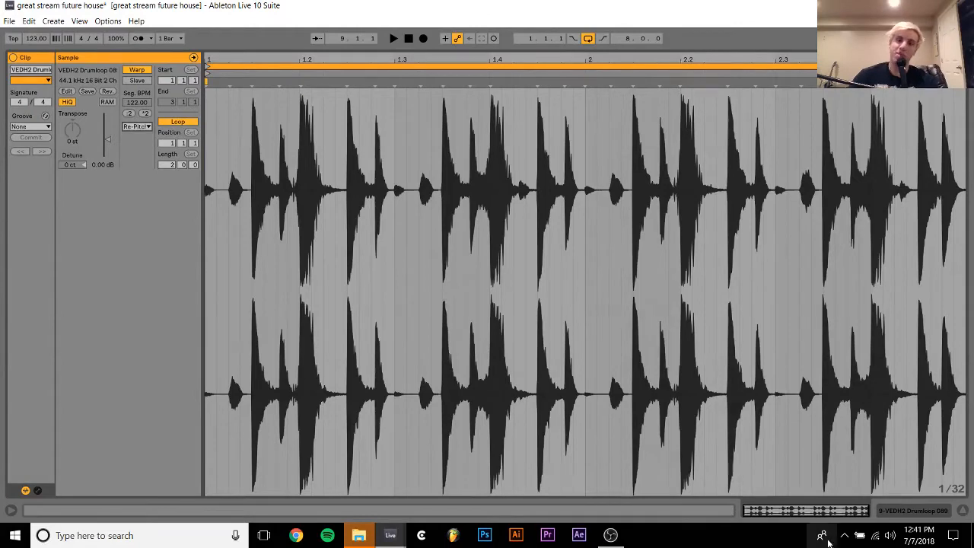
Lower the drum loop track's volume to -12.7 dB and play the arrangement with it
left_click(896, 511)
left_click_drag(858, 255, 857, 264)
key("space")
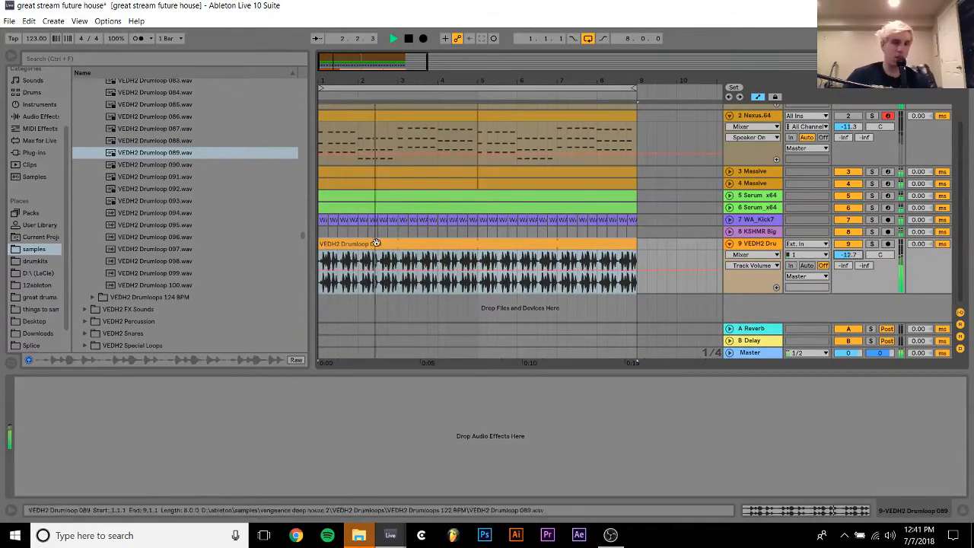
key("space")
Try VEDH2 Drumloops 097 and 098 in turn over the first two bars of the drum loop track
left_click(225, 250)
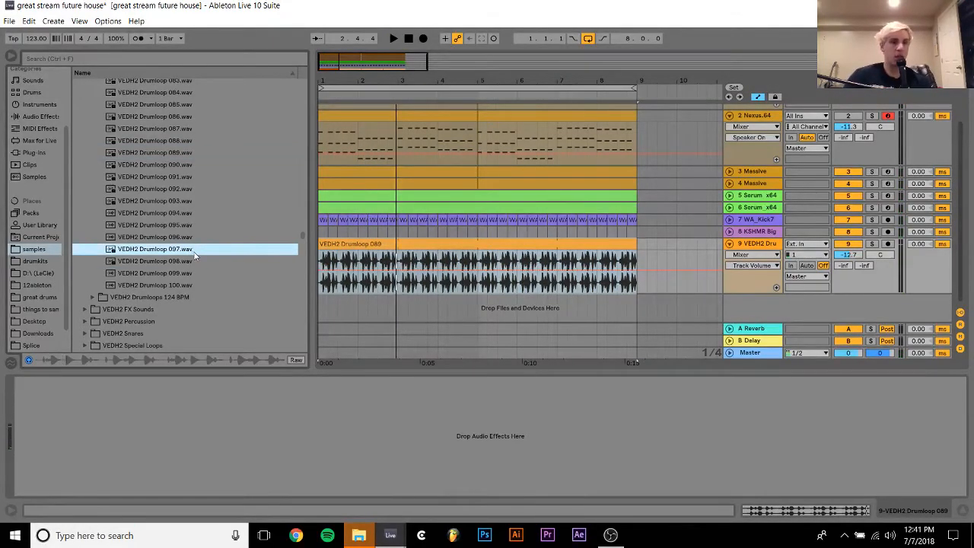
left_click_drag(244, 265, 322, 269)
key("space")
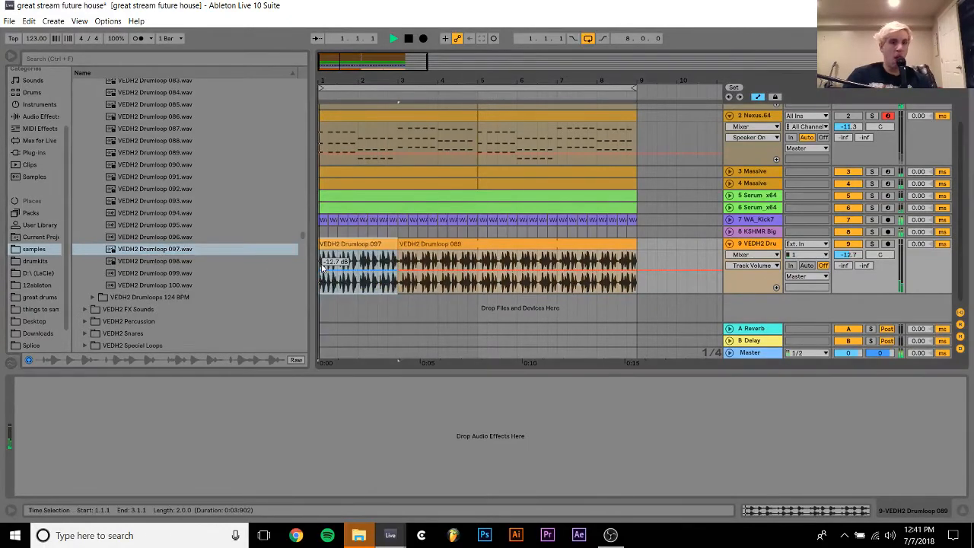
left_click(183, 264)
left_click_drag(183, 267, 321, 262)
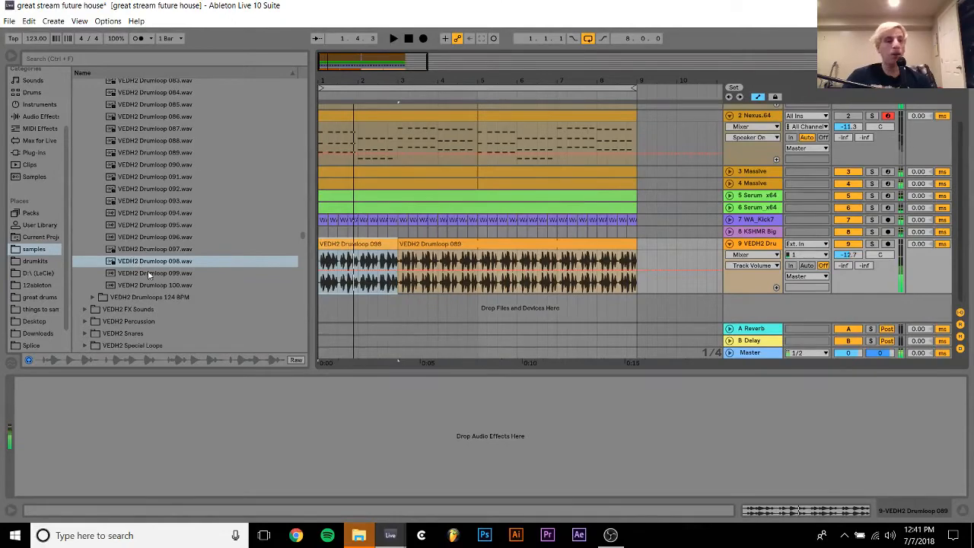
Audition VEDH2 Drumloop 100 and collapse the open VEDH2 Drumloops folders
left_click(164, 283)
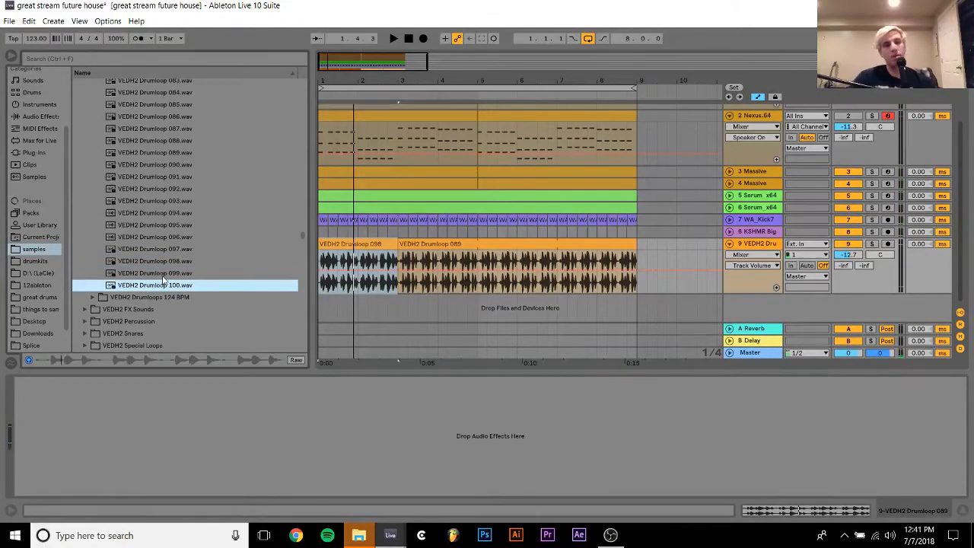
key("Left")
key("Down")
key("Down")
key("Down")
key("Left")
key("Left")
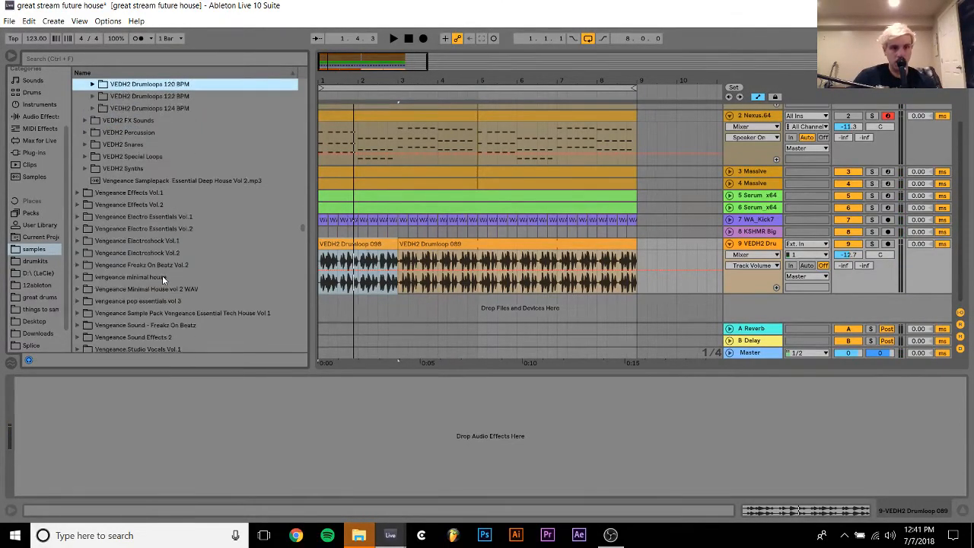
Unfold the VEDH2 Drumloops 120 BPM folder and audition Drumloop 048
key("Right")
key("Down")
key("Down")
key("Down")
scroll(162, 275, "down", 10)
left_click(162, 277)
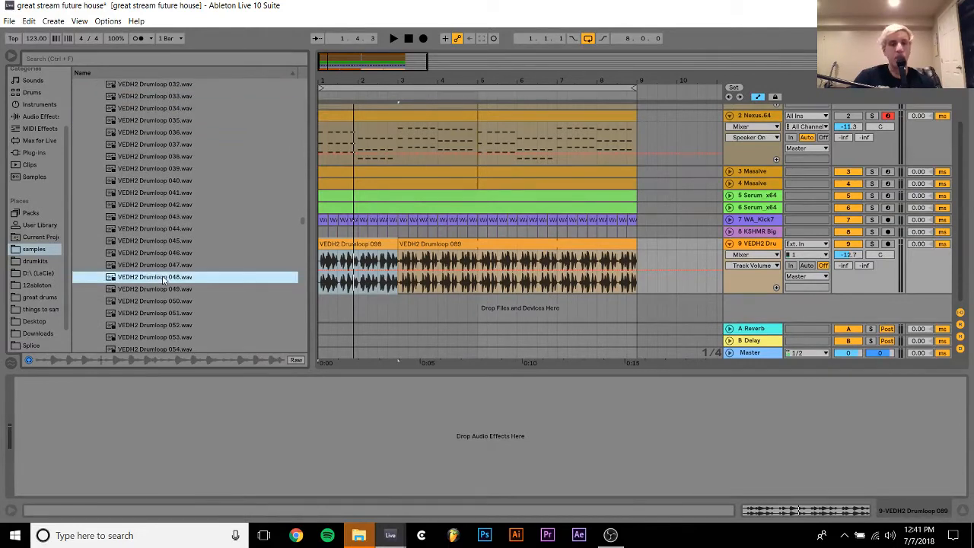
Replace the drum loop clips with VEDH2 Drumloop 048 across all 8 bars and play it, briefly muting the first Serum track
left_click_drag(164, 278, 636, 243)
key("space")
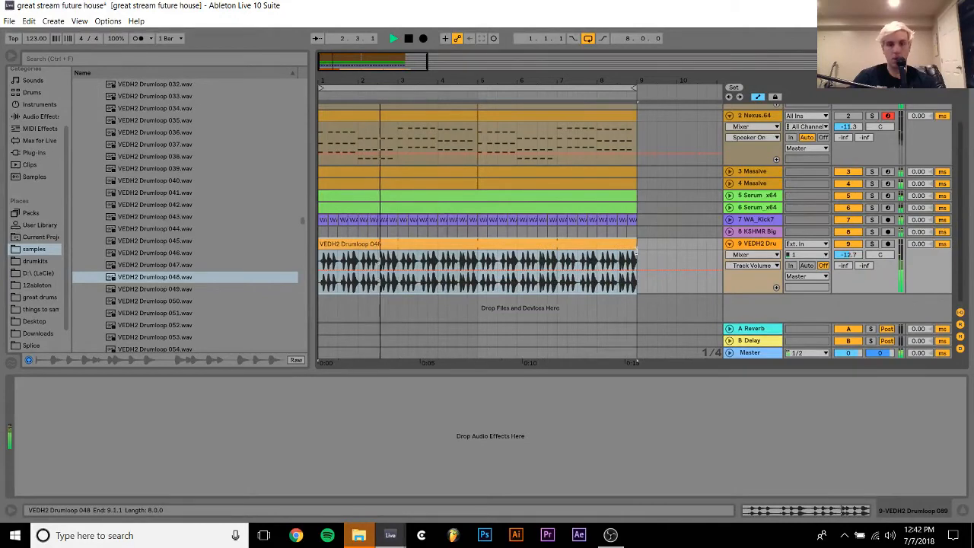
left_click(853, 196)
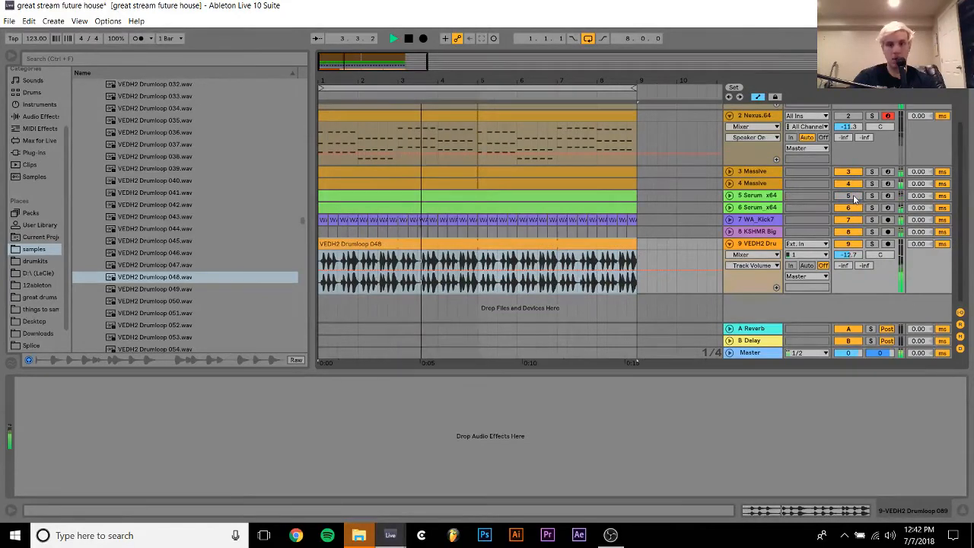
left_click(853, 196)
key("space")
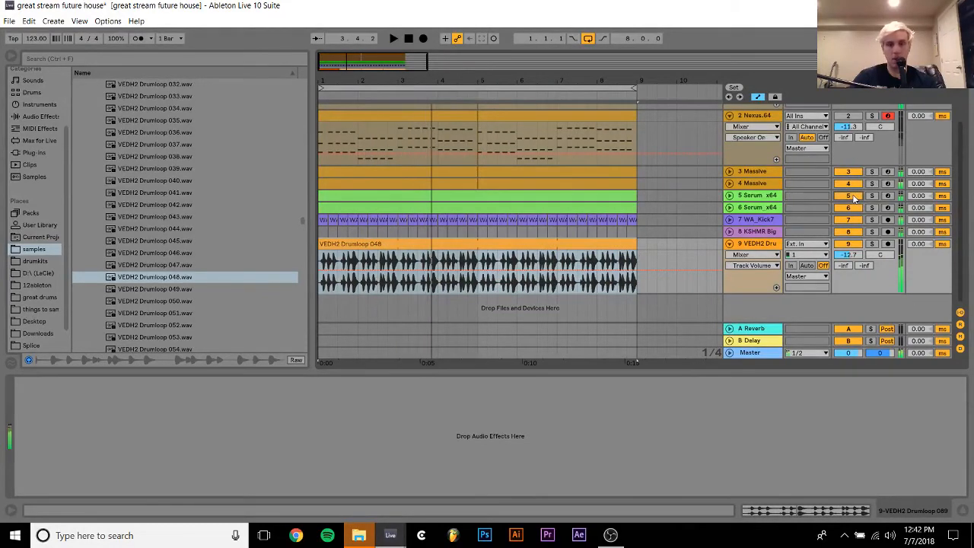
Delete the VEDH2 drum loop track and play the arrangement without it
left_click(772, 249)
key("space")
key("Delete")
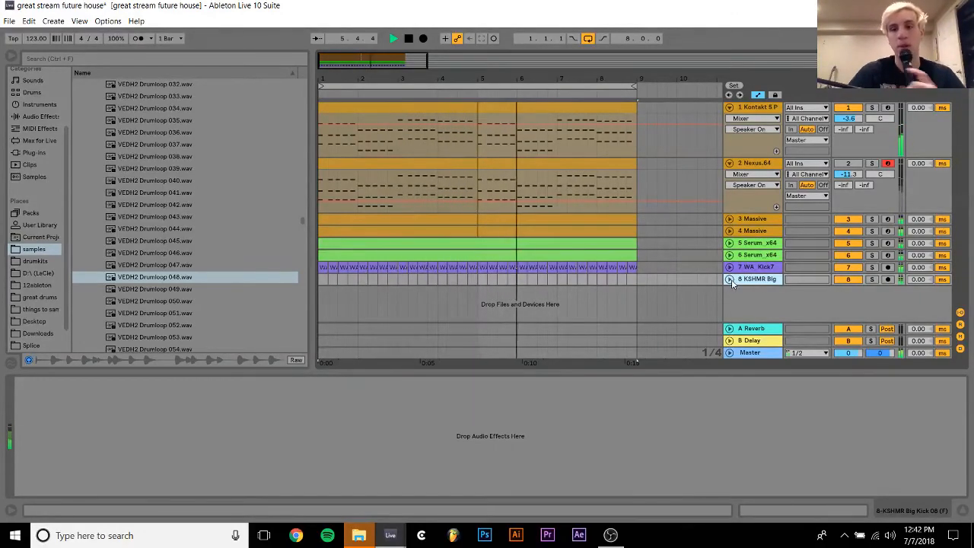
Listen to the WA_Kick7 and KSHMR Big Kick tracks soloed together, and release the solos to hear the full mix
key("space")
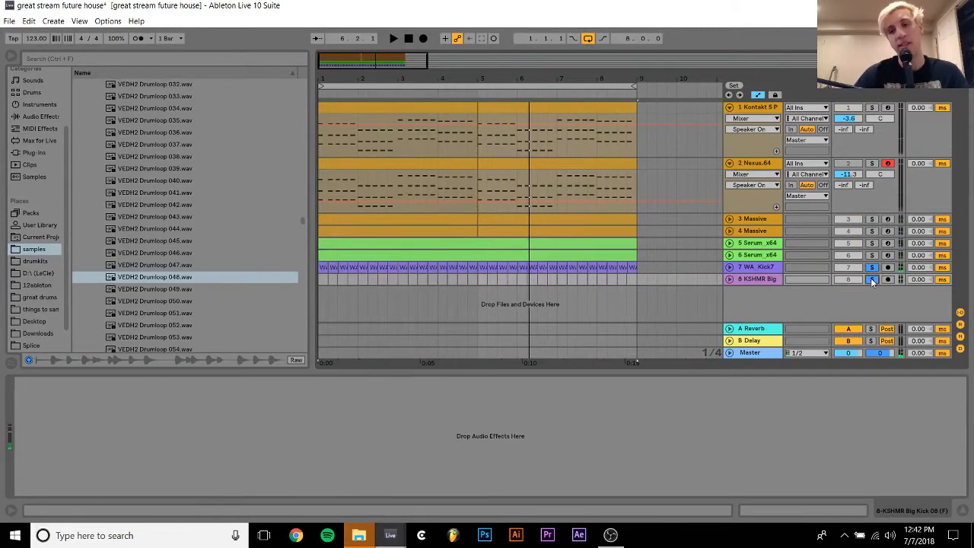
key("space")
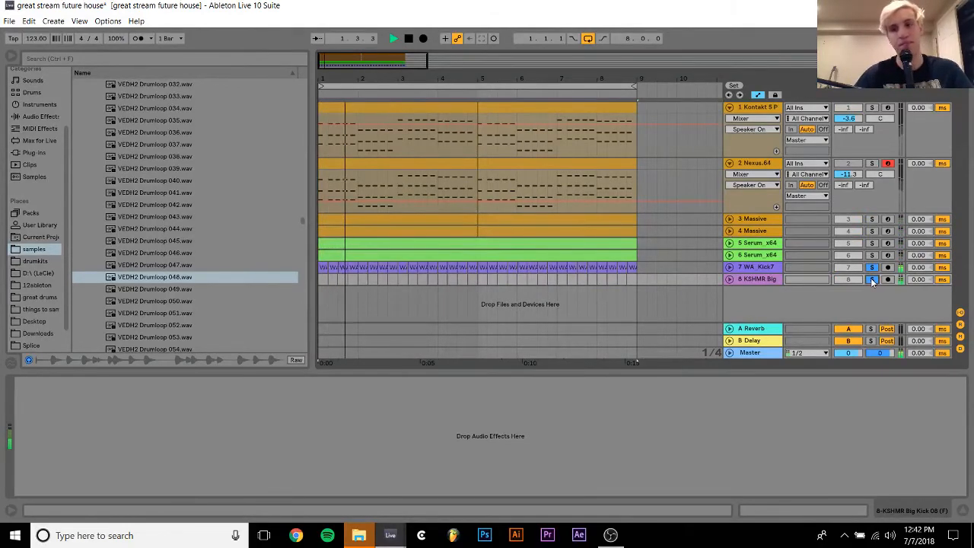
left_click(871, 280)
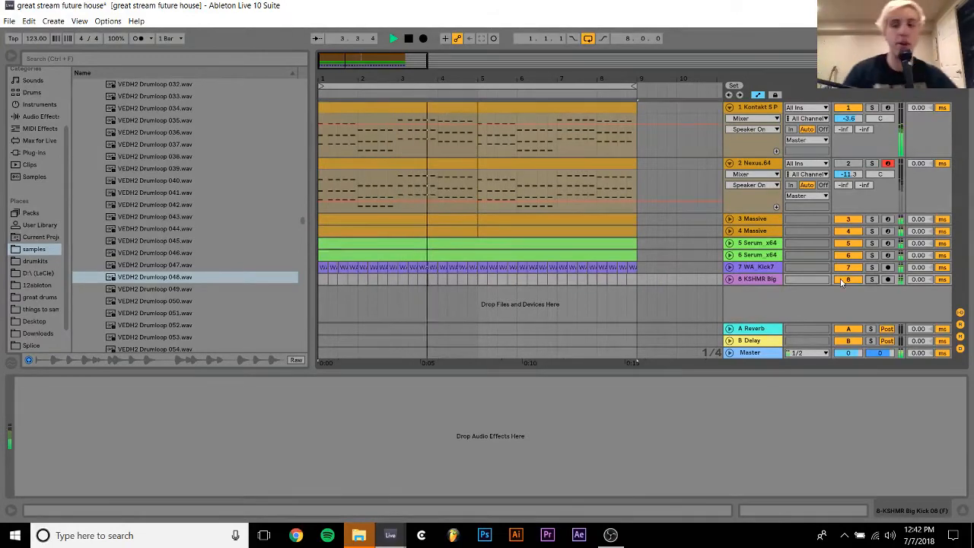
Unfold the KSHMR Big Kick track and set its volume to -8.0 dB while listening to the mix
left_click(728, 279)
key("space")
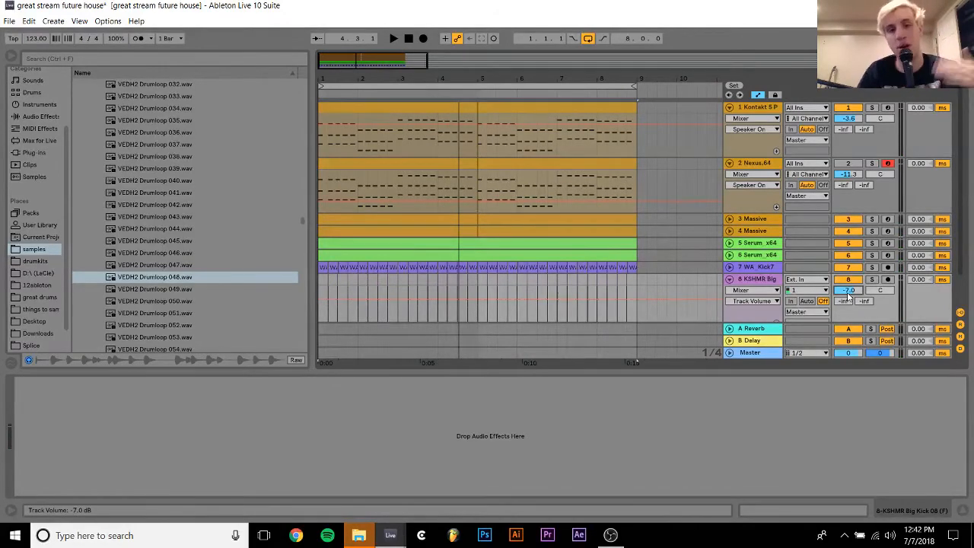
key("space")
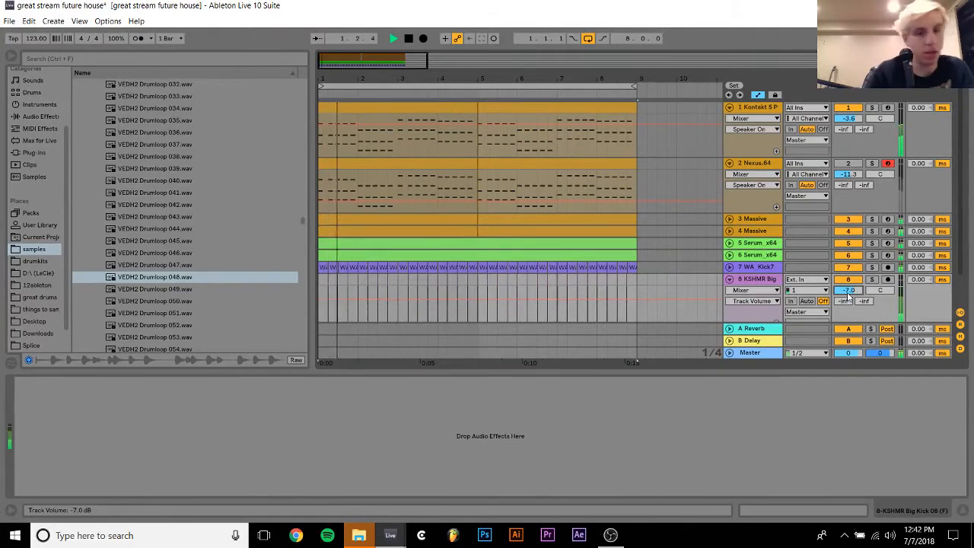
key("Down")
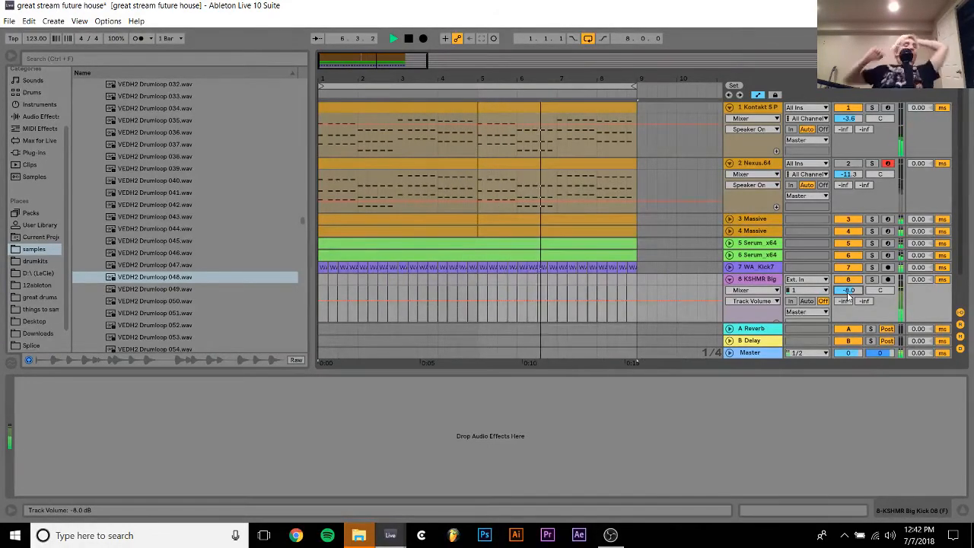
key("space")
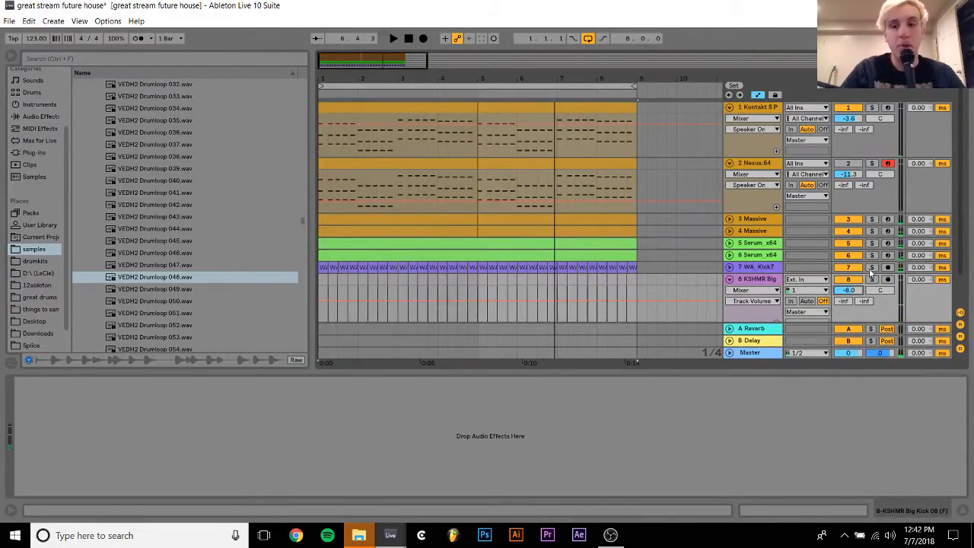
Solo the WA_Kick7 track for listening and add an EQ Three effect to it
key("space")
left_click(756, 268)
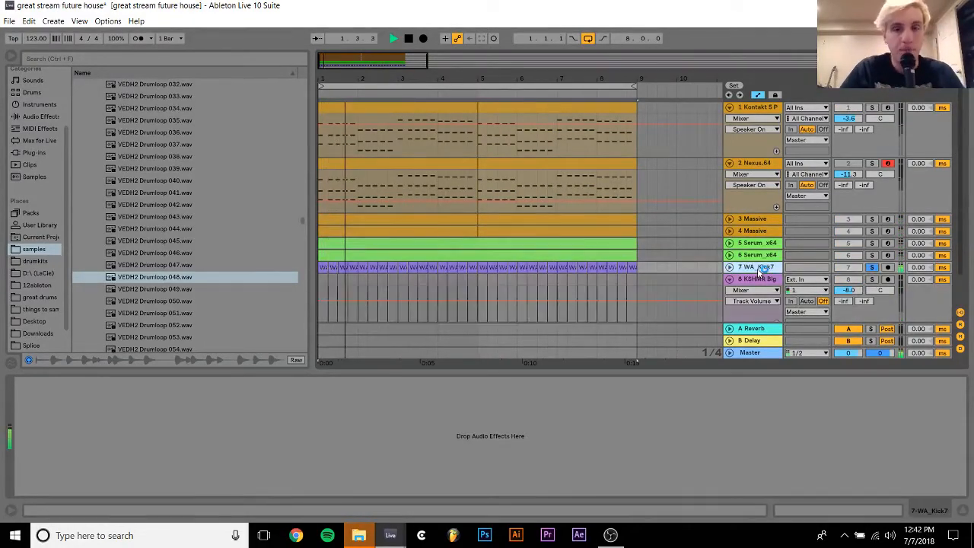
key("space")
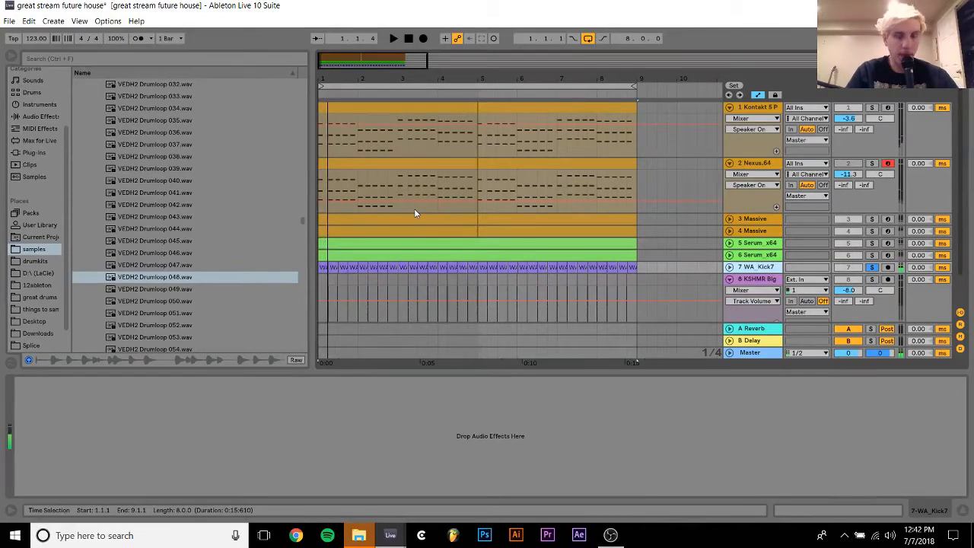
left_click(29, 117)
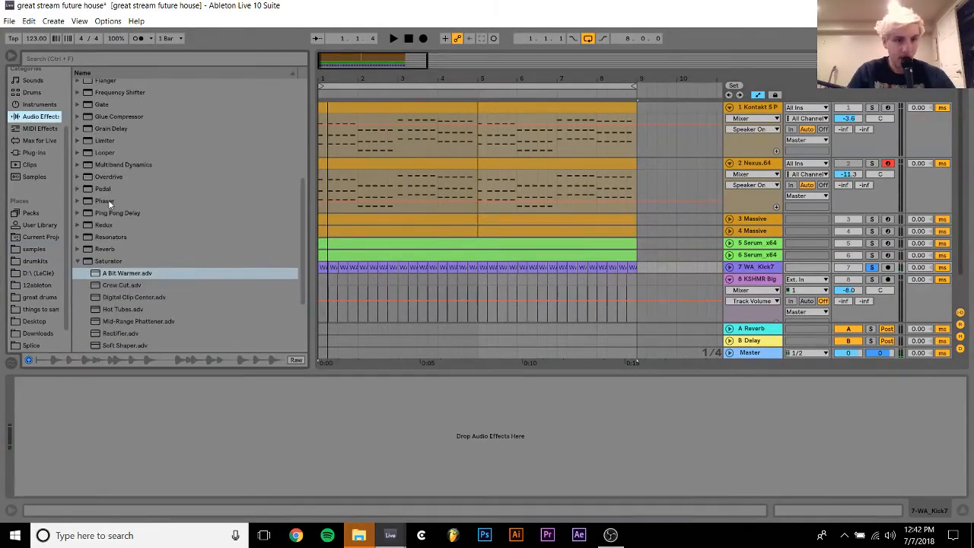
scroll(112, 216, "up", 4)
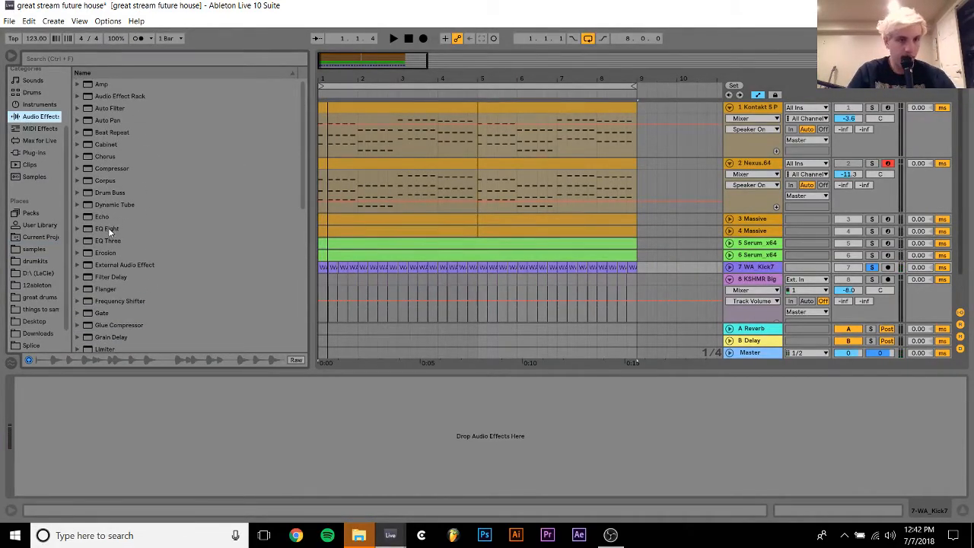
left_click(111, 243)
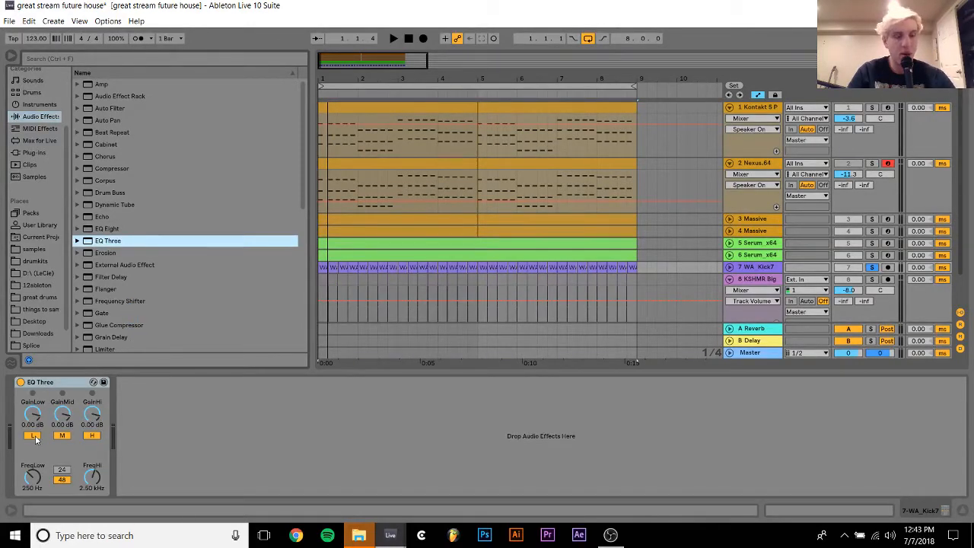
Turn off the mid and high bands of WA_Kick7's EQ Three and lower FreqLow to 122 Hz during playback
left_click(66, 438)
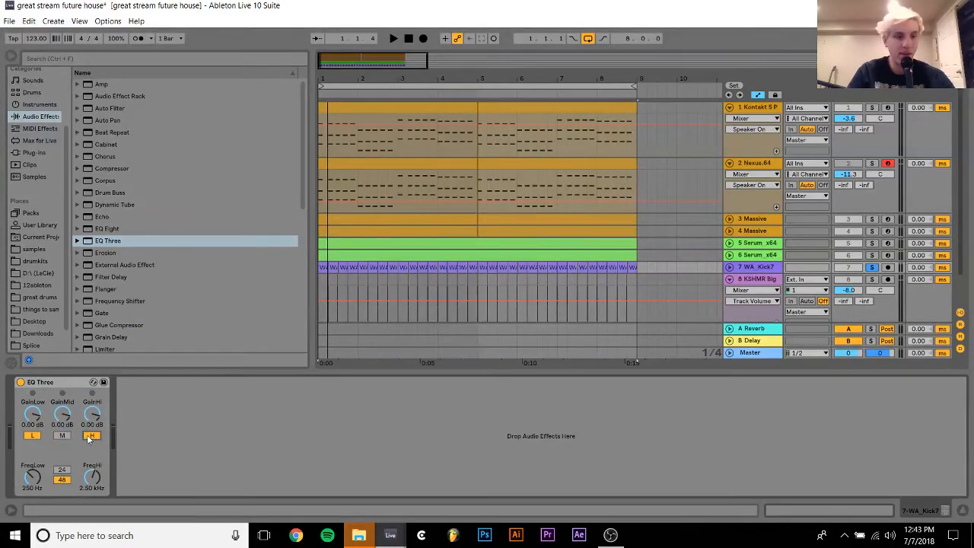
left_click(89, 437)
key("space")
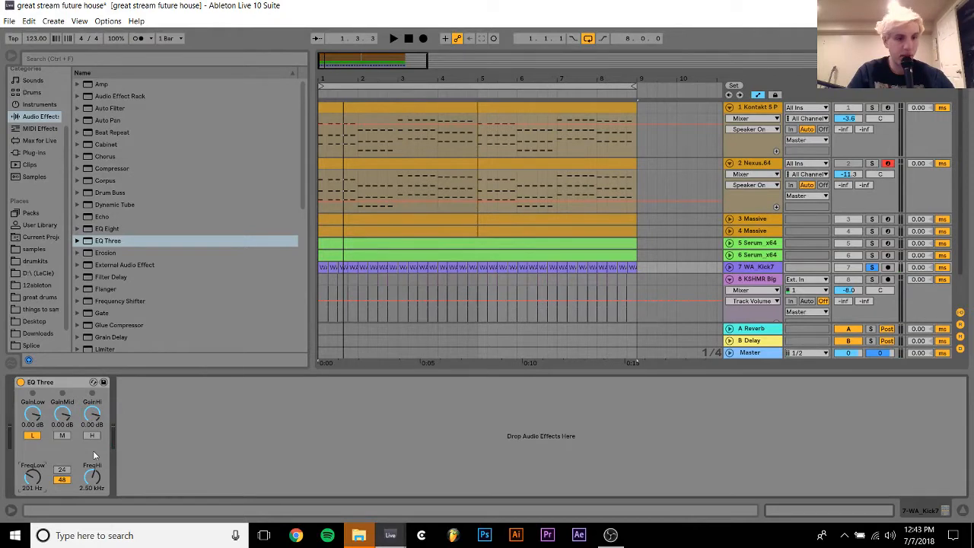
key("space")
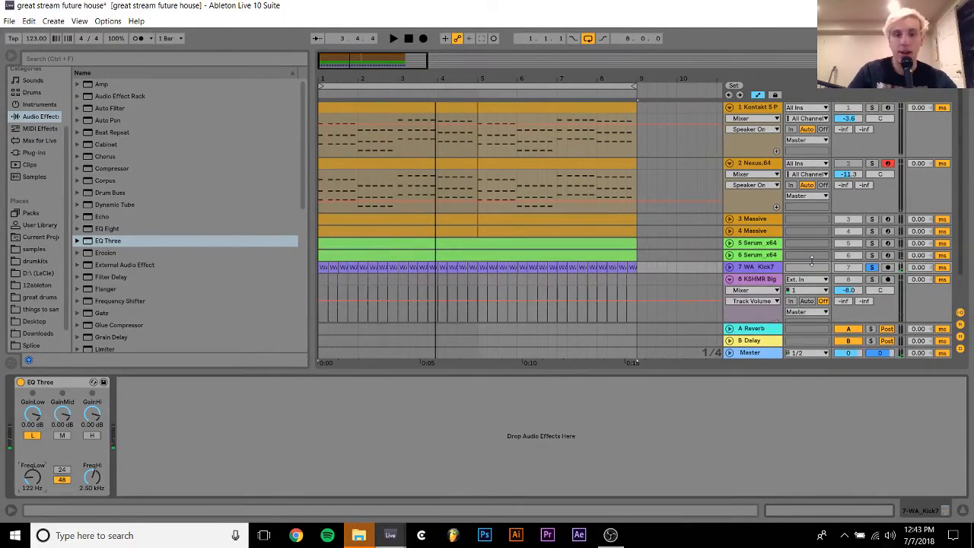
Insert a MIDI track below WA_Kick7 and collapse the VEDH2 Drumloops 120 BPM folder in the samples library
key("ctrl+shift+t")
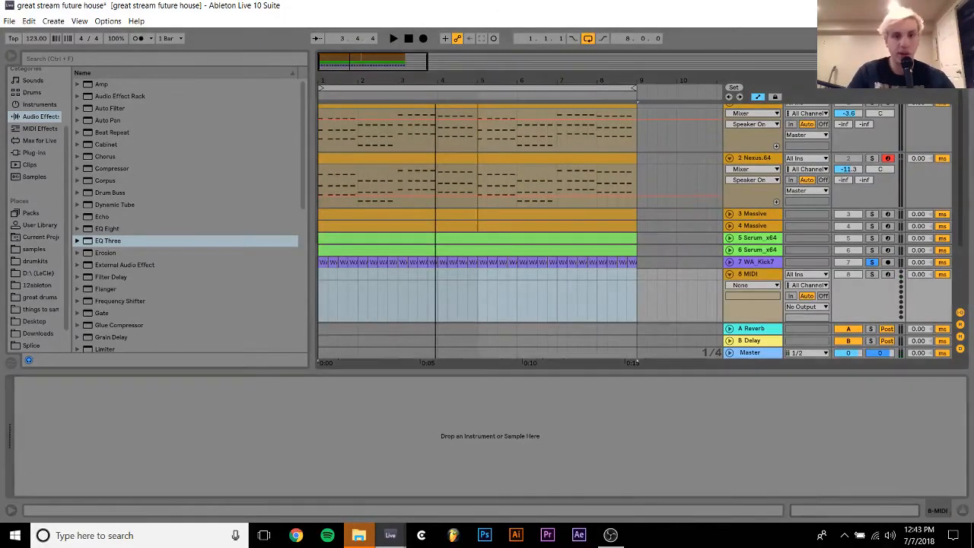
left_click_drag(325, 80, 325, 114)
left_click(32, 251)
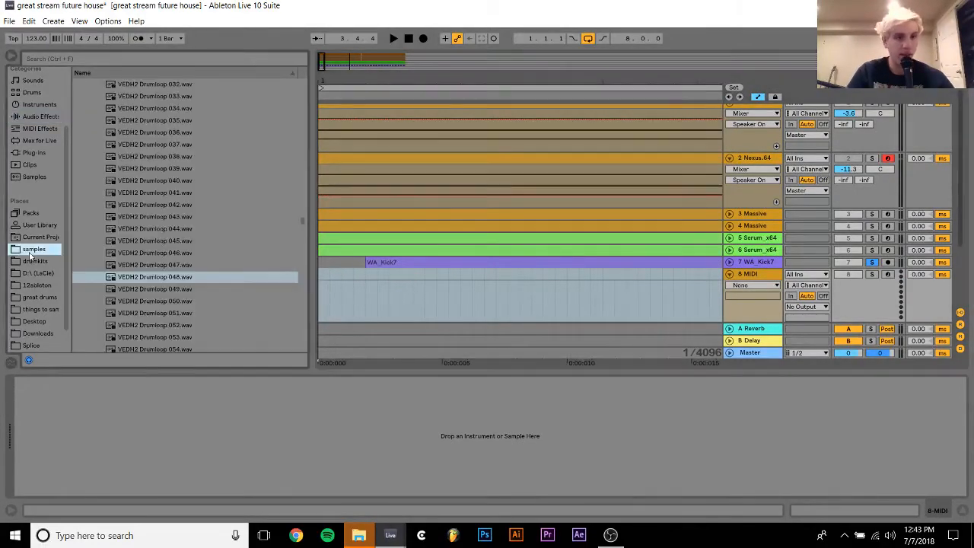
left_click(140, 264)
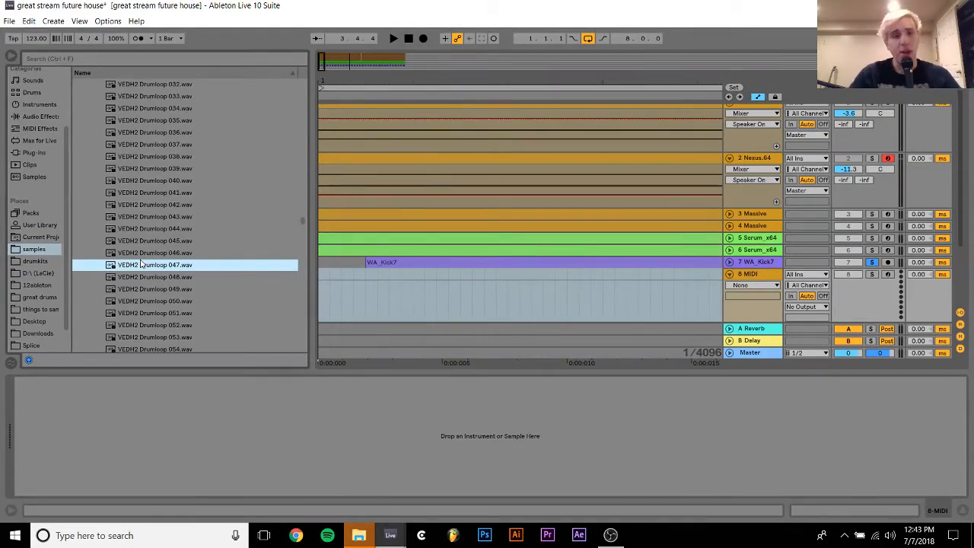
key("Left")
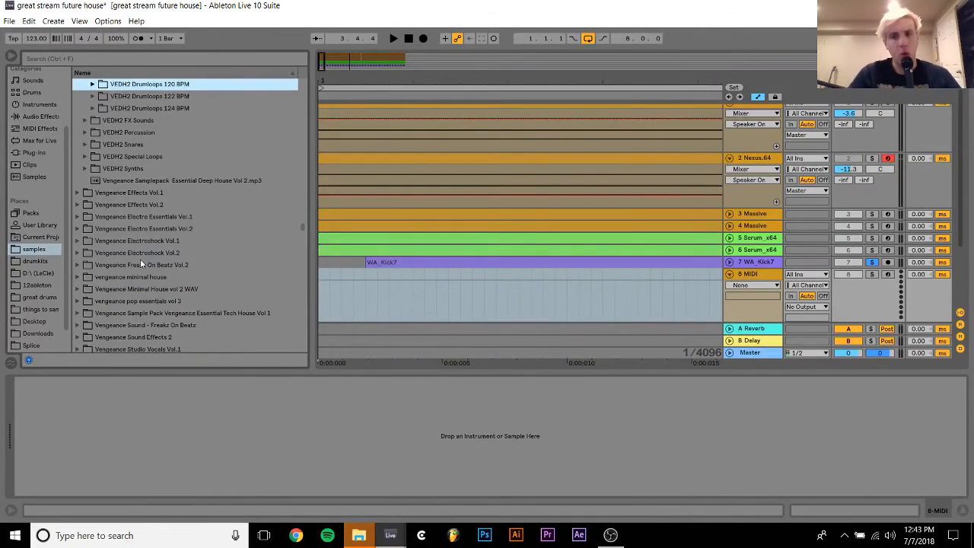
Find the KSHMR Vol. 2 folder in the samples library and expand it
scroll(140, 259, "down", 15)
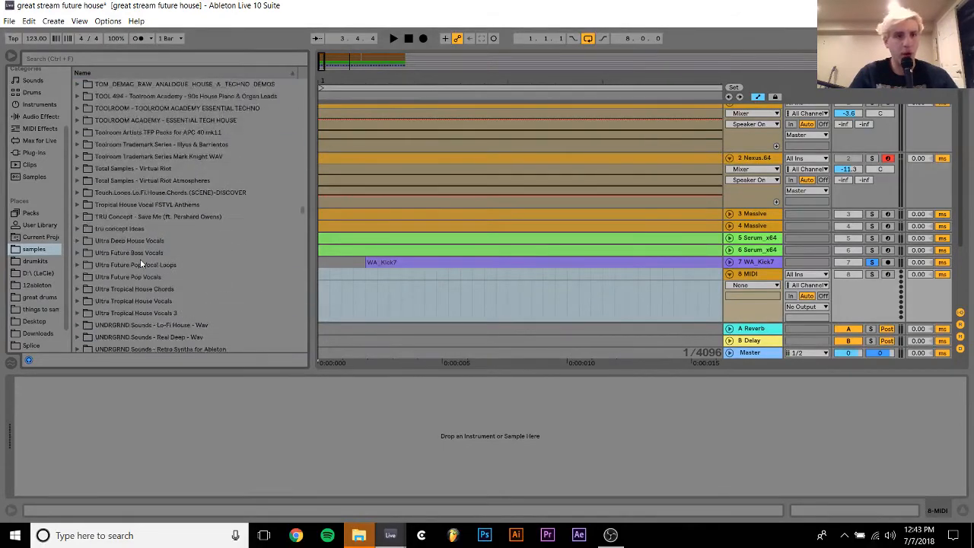
scroll(140, 263, "up", 20)
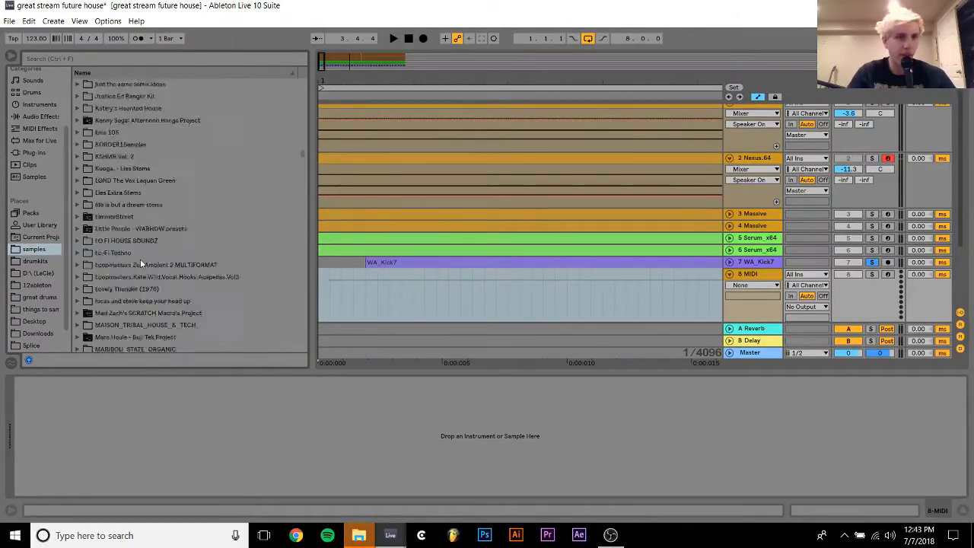
scroll(140, 264, "down", 10)
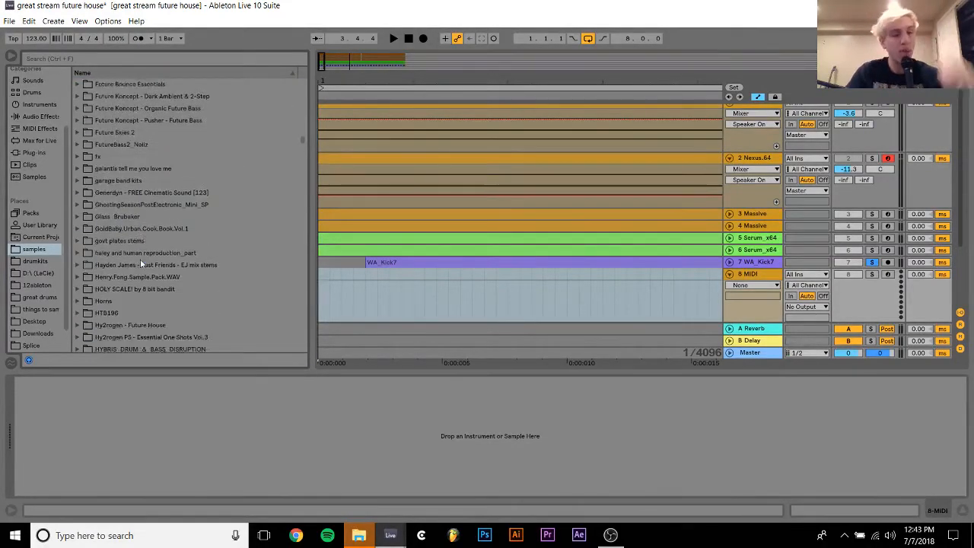
left_click(118, 253)
key("Down")
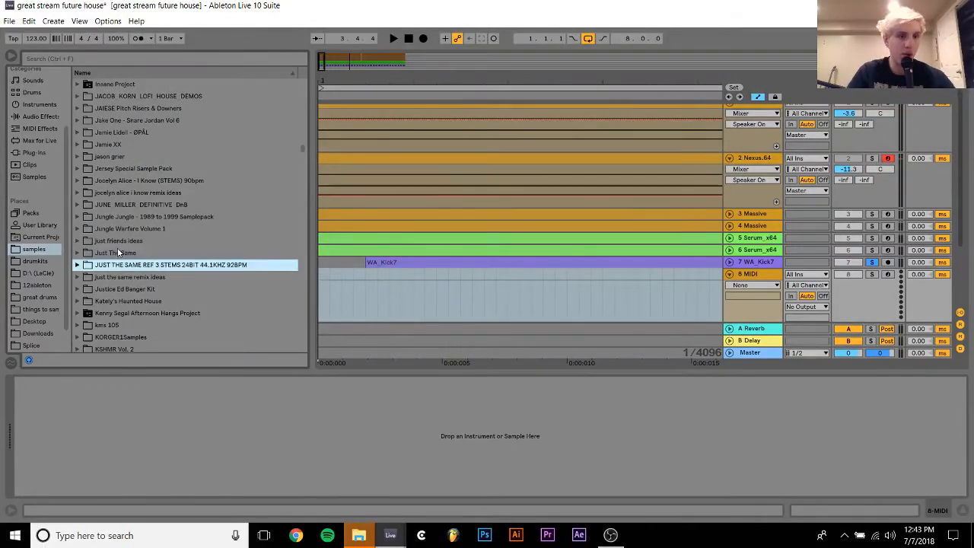
key("Down")
key("Down")
key("Down")
key("Down")
key("Down")
key("Down")
key("Down")
key("Down")
key("Down")
key("Down")
key("Down")
key("Up")
key("Up")
key("Up")
key("Up")
key("Right")
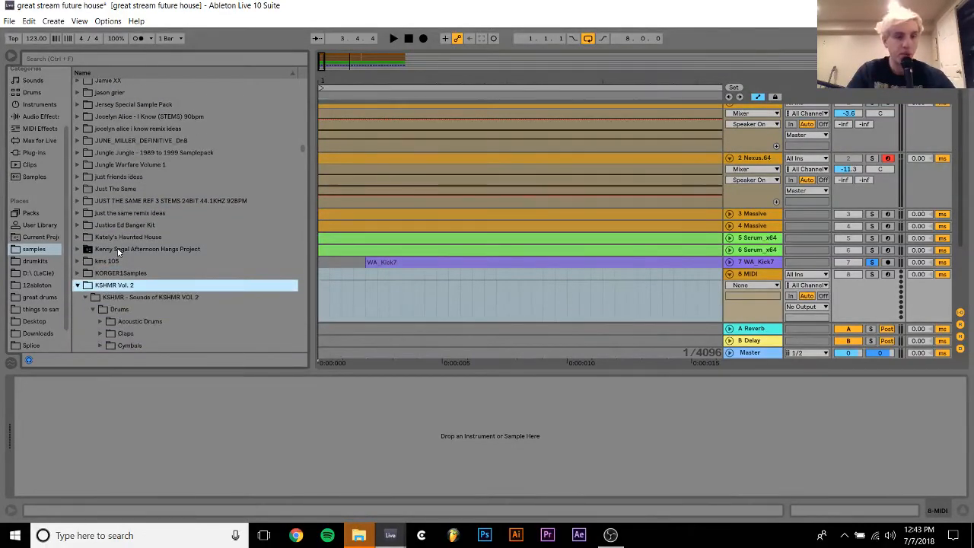
Expand the pack's Drums, Kicks and Big Kicks folders and preview KSHMR Big Kick 01 and 02
key("Down")
key("Right")
key("Down")
key("Right")
key("Down")
key("Down")
key("Down")
key("Down")
key("Right")
key("Down")
key("Right")
key("Down")
key("Down")
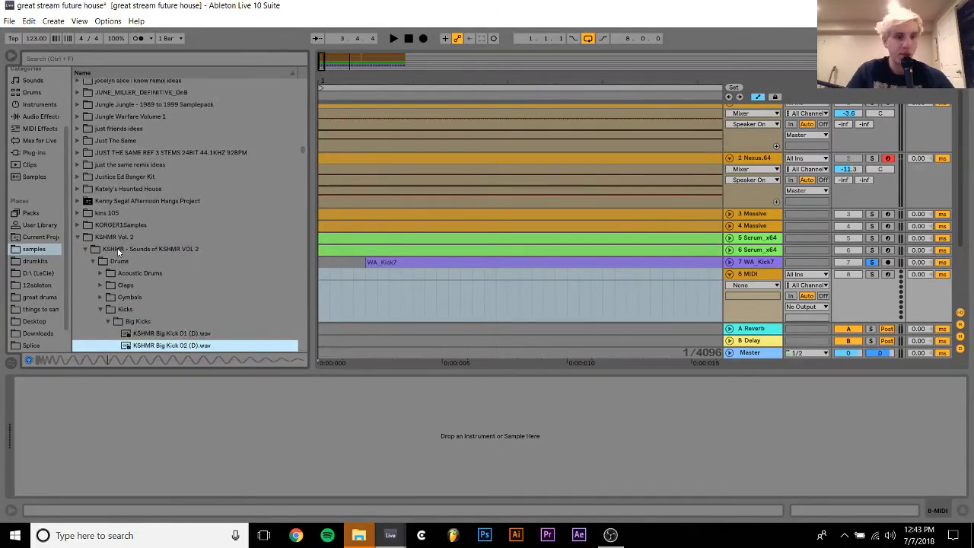
Collapse Big Kicks, expand Signature Kicks and audition its samples, ending on KSHMR Signature Kick 01 - Bazaar (E)
key("Left")
key("Left")
key("Down")
key("Down")
key("Down")
key("Up")
key("Right")
key("Down")
key("Down")
key("Down")
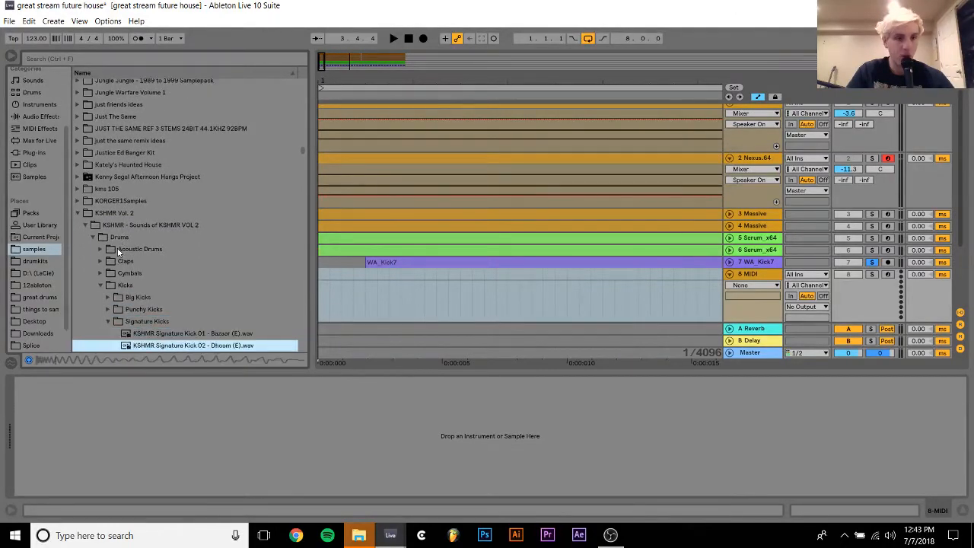
key("Up")
key("Up")
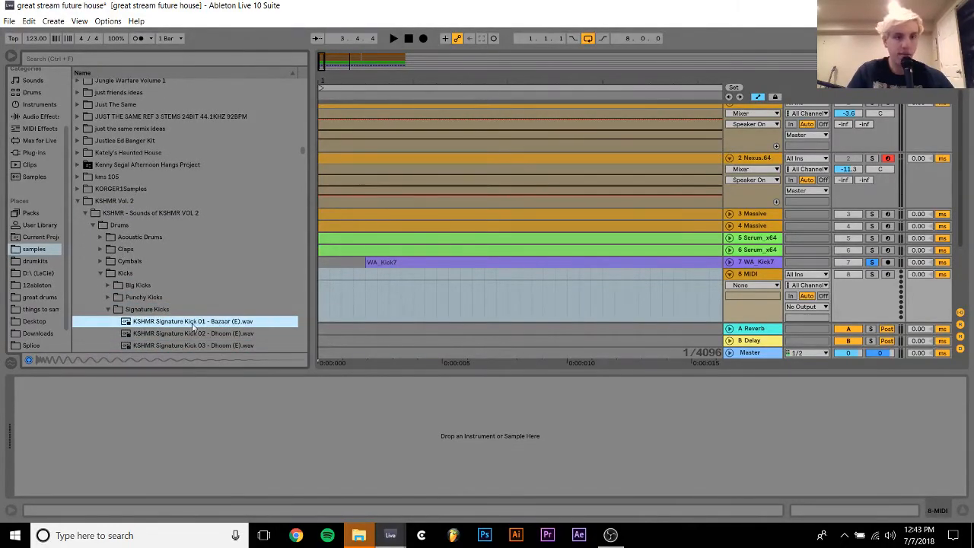
Place KSHMR Signature Kick 01 - Bazaar (E) on the new track, split it at WA_Kick7's start and delete the part before
left_click_drag(191, 323, 317, 290)
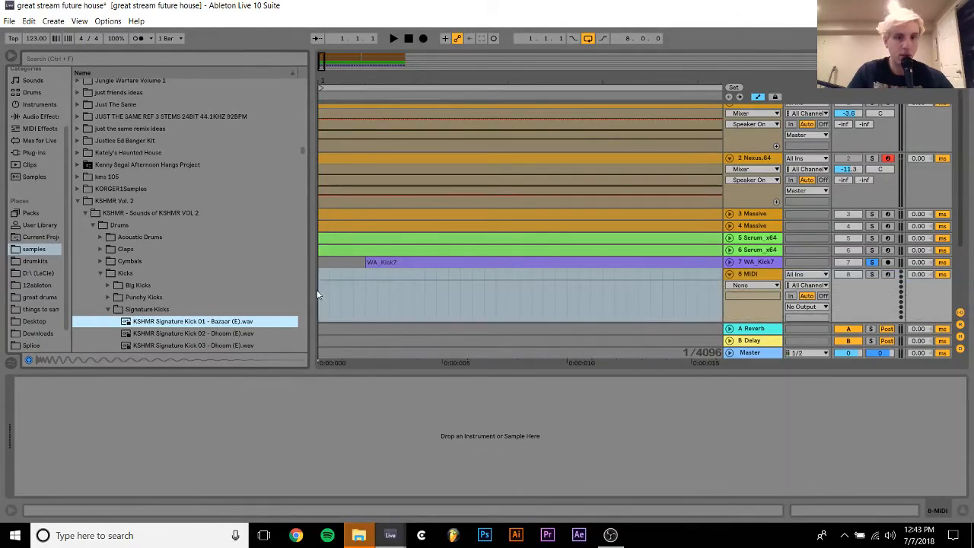
left_click_drag(194, 322, 350, 283)
left_click(366, 306)
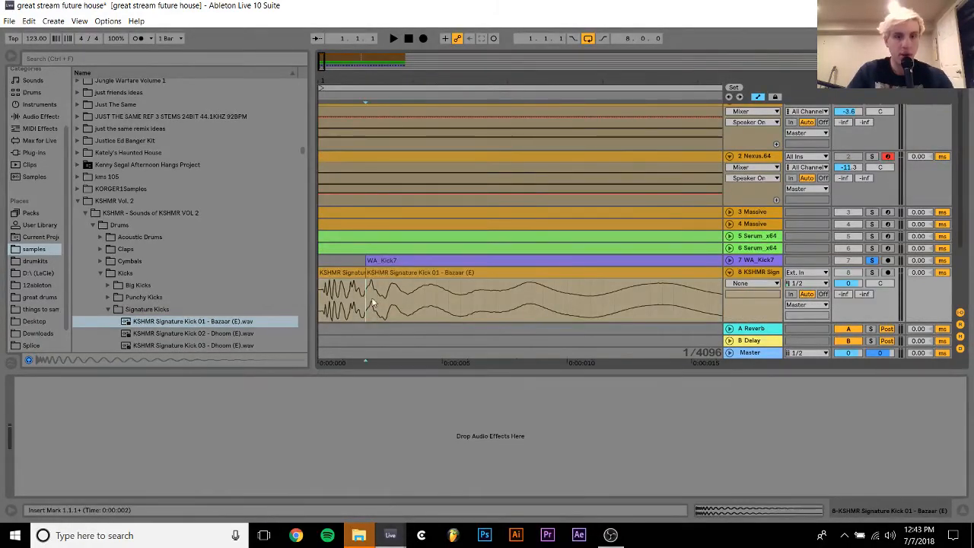
left_click(343, 278)
key("Delete")
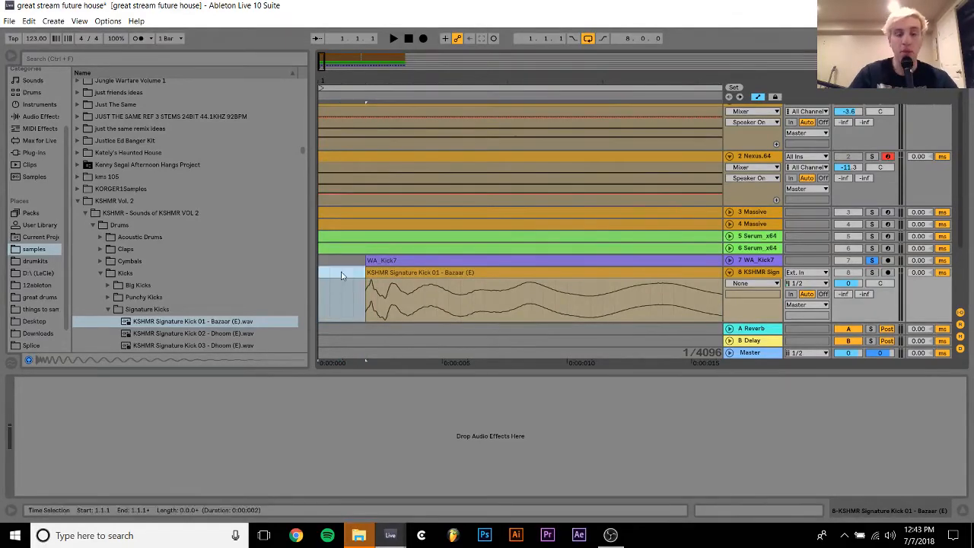
Solo the Signature Kick track together with WA_Kick7 and lower the Signature Kick's volume to -4.5 dB
left_click_drag(848, 283, 848, 296)
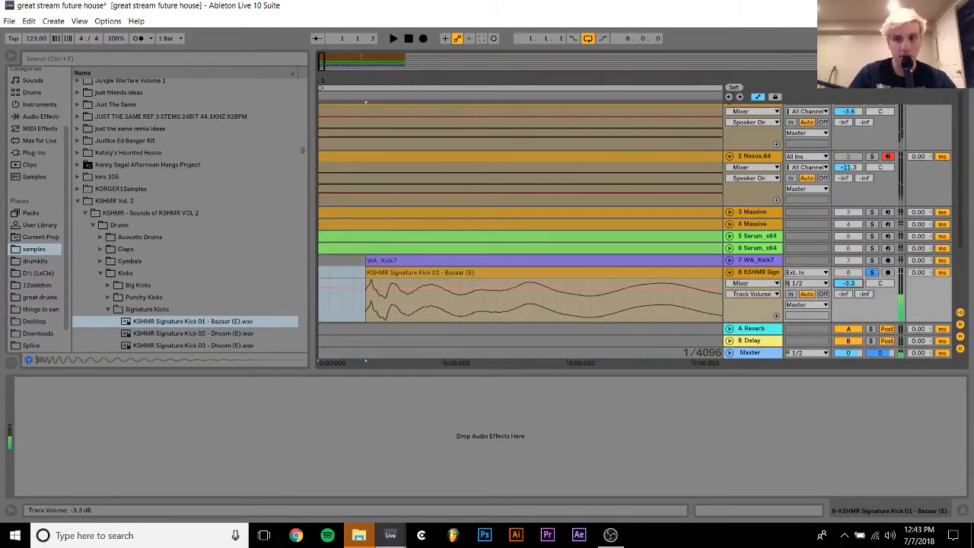
left_click(872, 260)
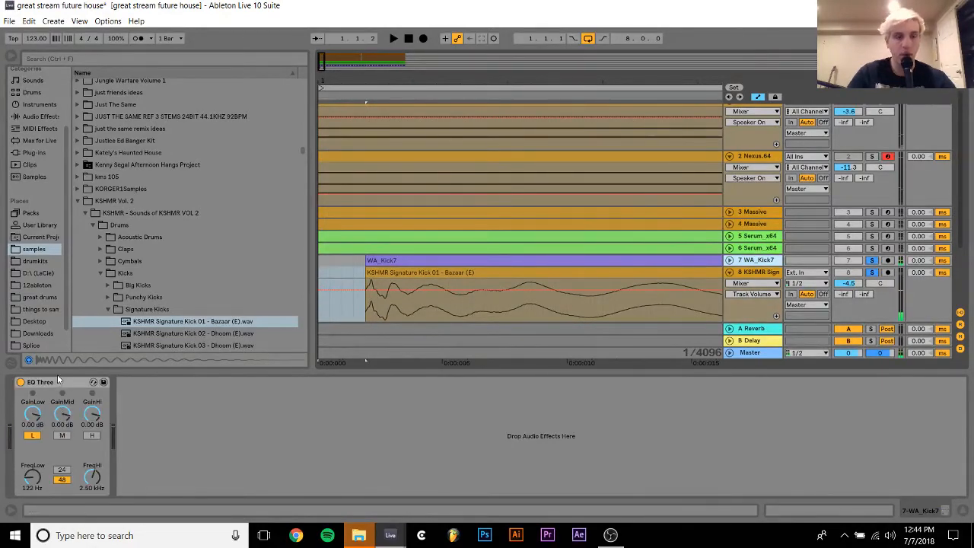
Copy WA_Kick7's EQ Three to the Signature Kick track, turn its low band off and its mid and high bands on
left_click_drag(58, 381, 346, 306)
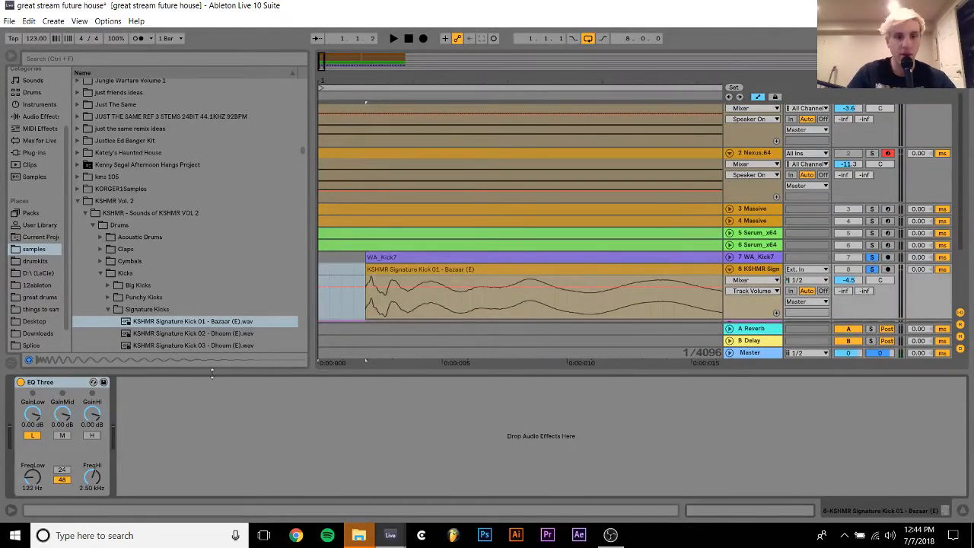
left_click(33, 435)
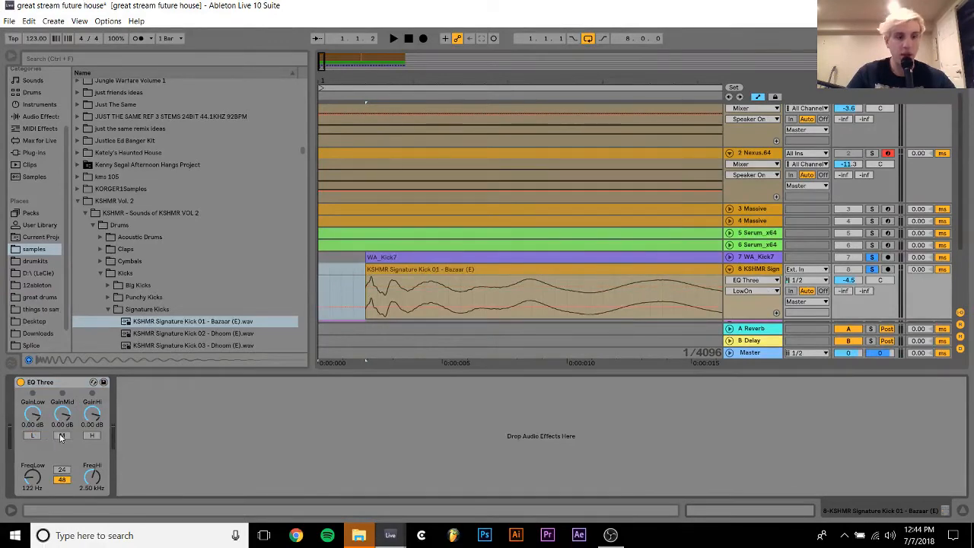
key("space")
key("space")
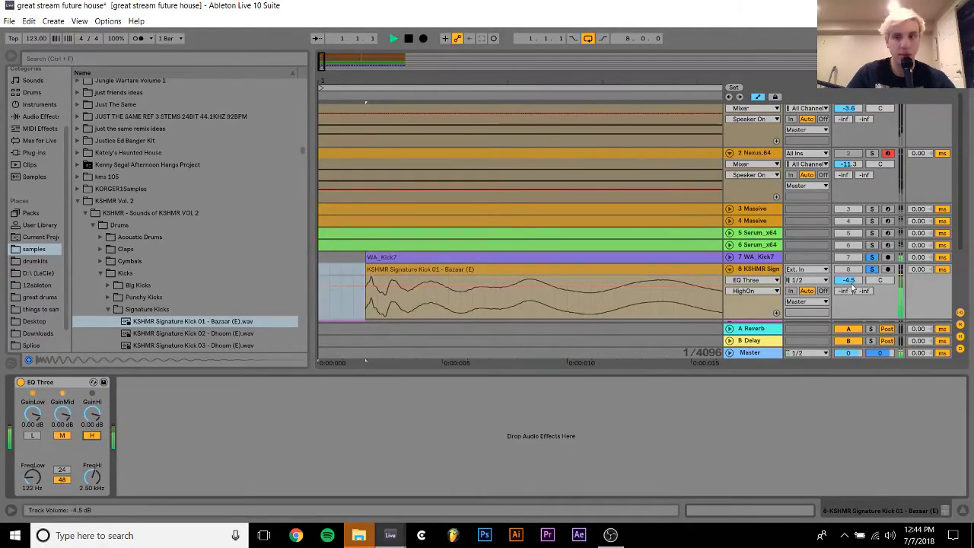
Solo the KSHMR Big Kick track as well and lower the Signature Kick's volume to -10.4 dB while listening
left_click(848, 280)
key("space")
scroll(848, 282, "down", 3)
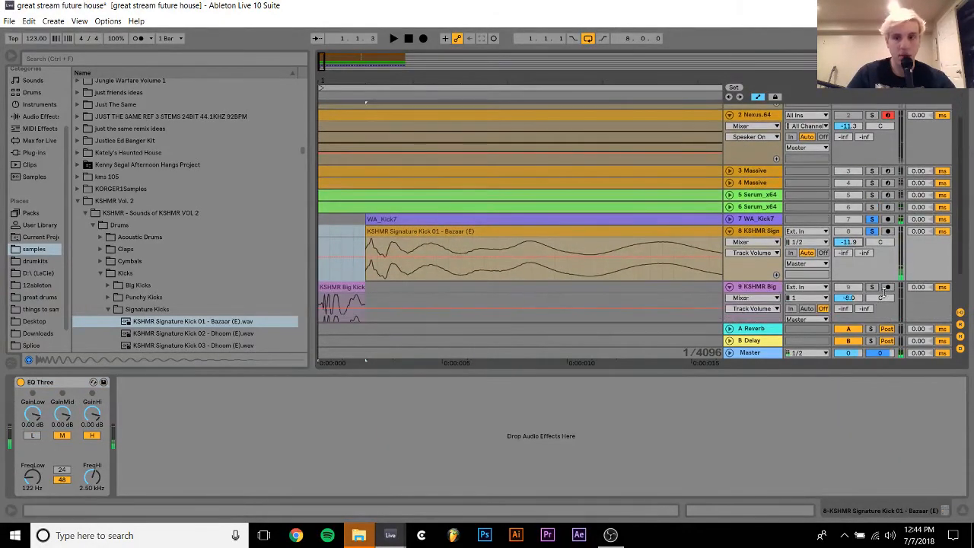
key("space")
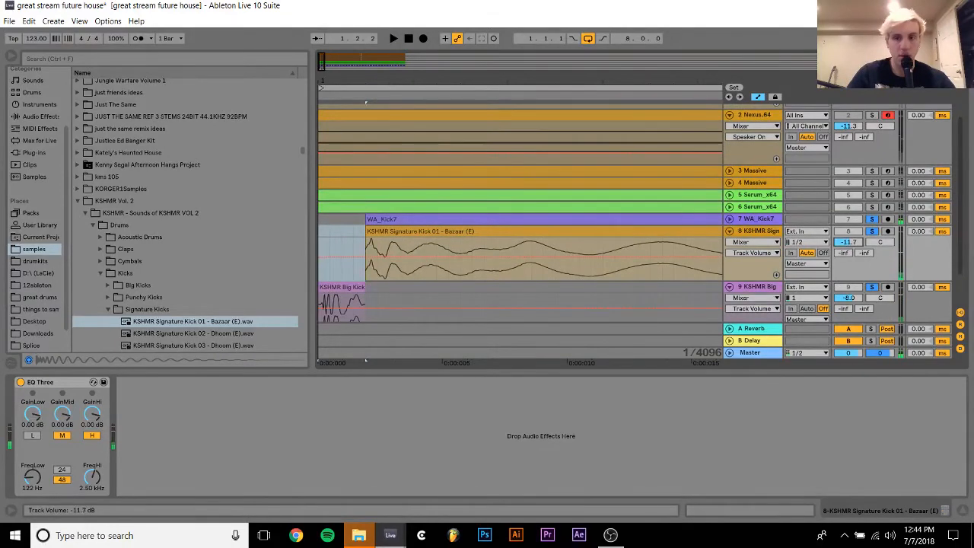
Trim the beginning of the Signature Kick clip, keep it aligned with WA_Kick7's start and play the layered kicks
left_click(320, 236)
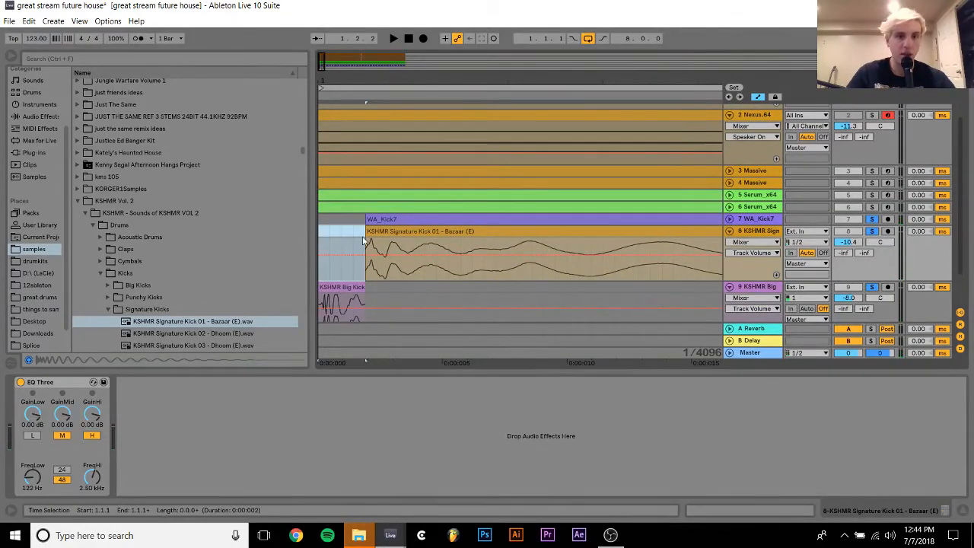
mouse_move(387, 232)
left_mouse_down()
mouse_move(423, 231)
mouse_move(388, 232)
left_mouse_up()
left_click(319, 233)
key("space")
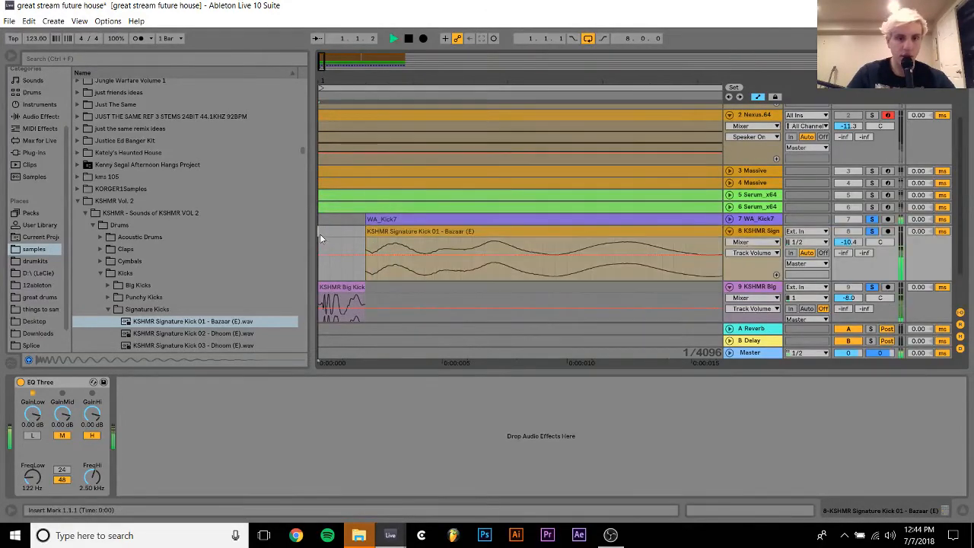
key("space")
Duplicate the one-beat Signature Kick clip on every beat through the end of bar 8, undoing the surplus copies
left_click_drag(380, 80, 381, 32)
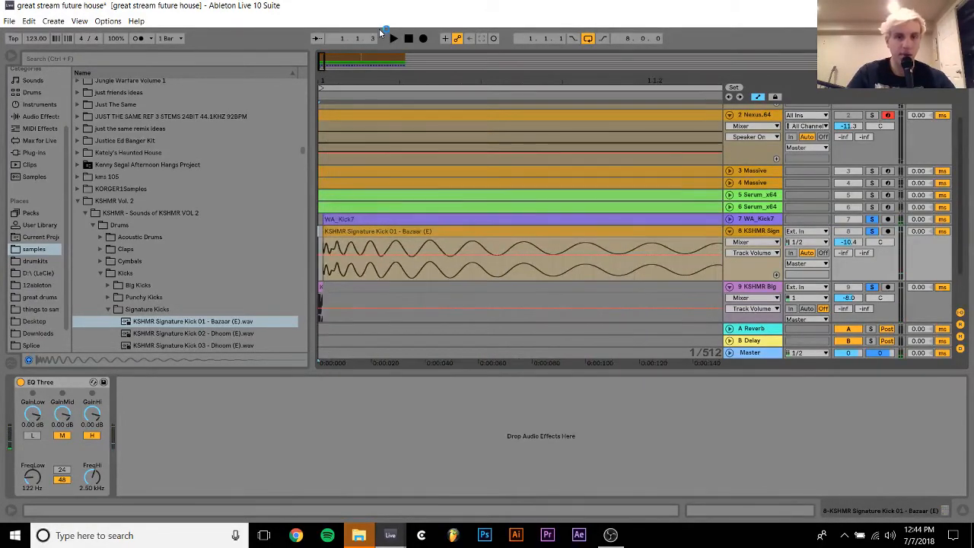
left_click_drag(380, 79, 380, 25)
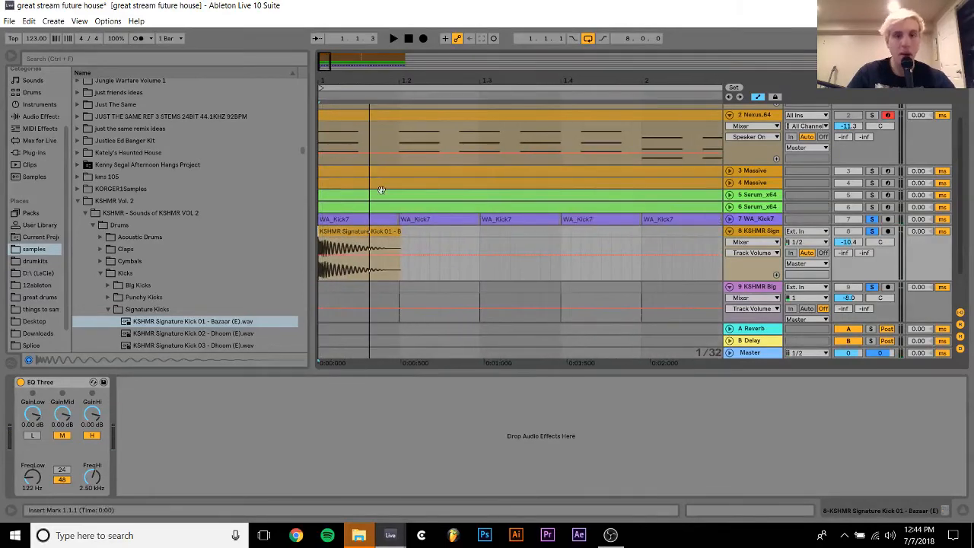
left_click(396, 266, "shift")
key("ctrl+d")
key("ctrl+d")
key("ctrl+d")
key("ctrl+d")
key("ctrl+d")
key("ctrl+d")
key("ctrl+d")
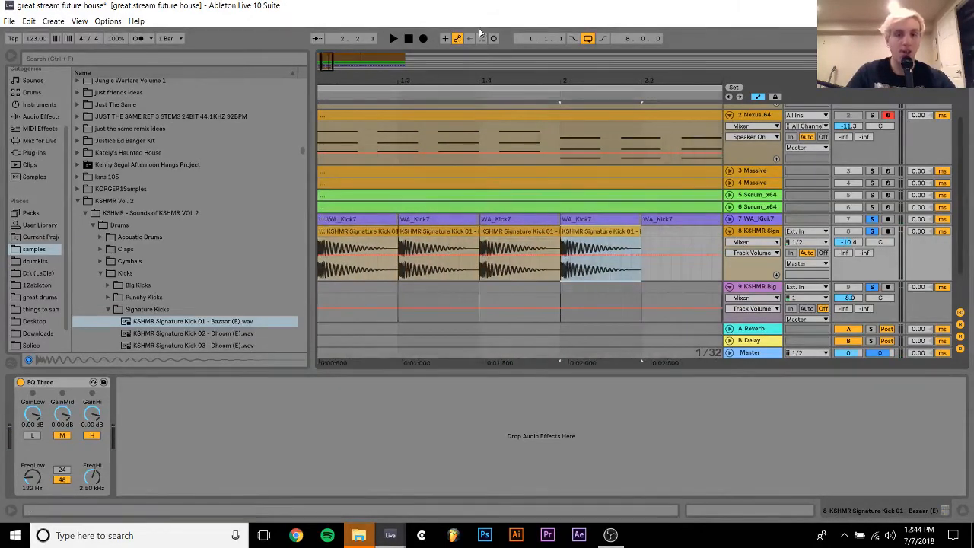
key("ctrl+d")
key("ctrl+d")
key("ctrl+d")
key("ctrl+d")
key("ctrl+d")
key("ctrl+d")
key("ctrl+d")
key("ctrl+d")
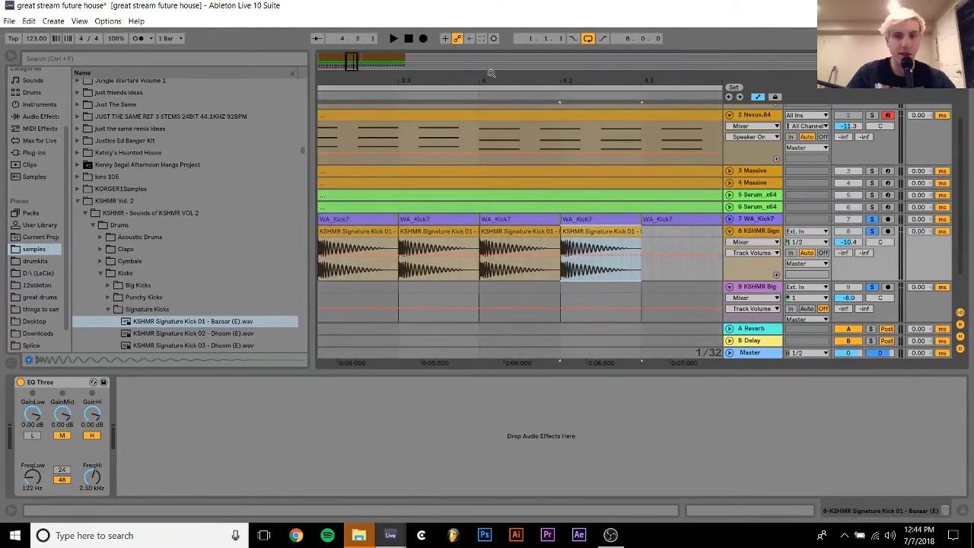
key("ctrl+d")
key("ctrl+d")
key("ctrl+d")
key("ctrl+d")
key("ctrl+d")
key("ctrl+d")
key("ctrl+d")
key("ctrl+d")
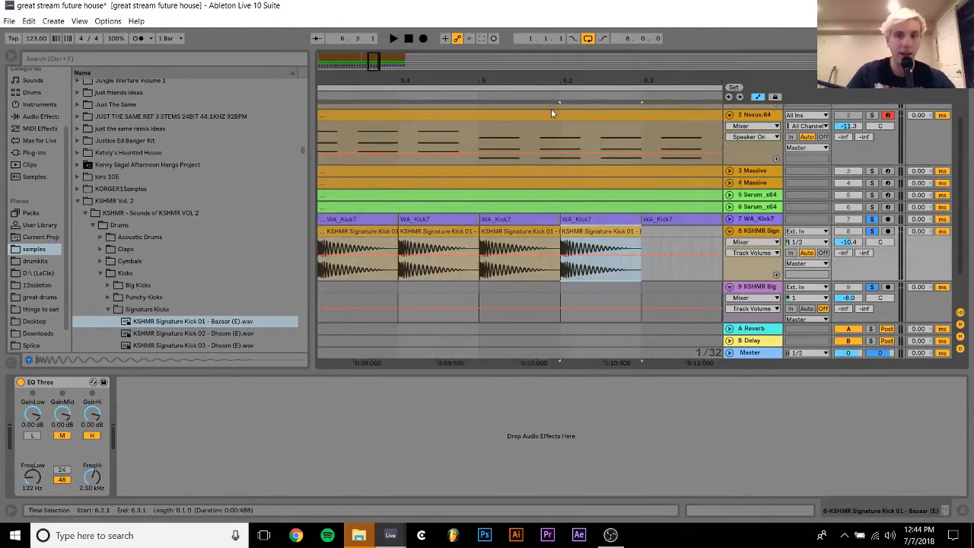
key("ctrl+d")
key("ctrl+d")
key("ctrl+d")
key("ctrl+d")
key("ctrl+d")
key("ctrl+d")
key("ctrl+d")
key("ctrl+d")
key("ctrl+d")
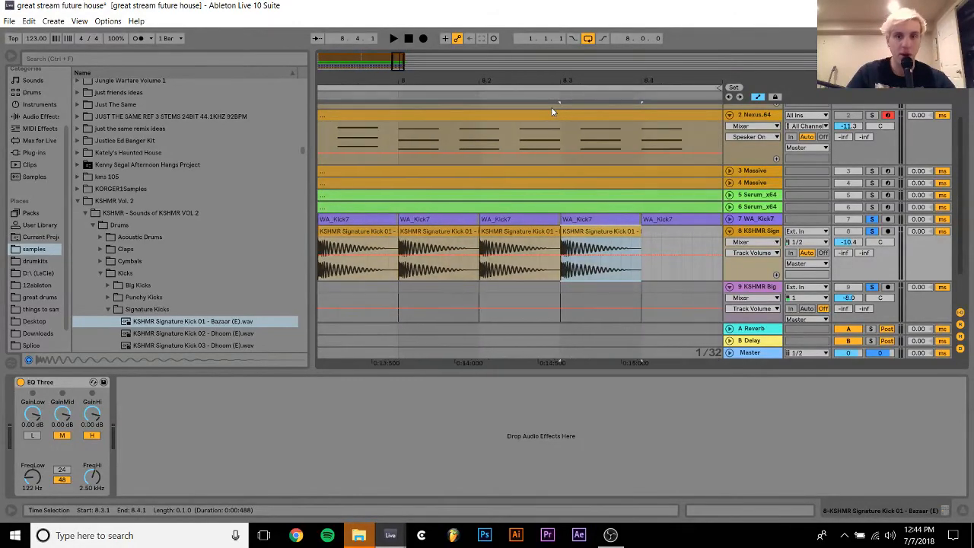
key("ctrl+d")
key("ctrl+z")
key("ctrl+z")
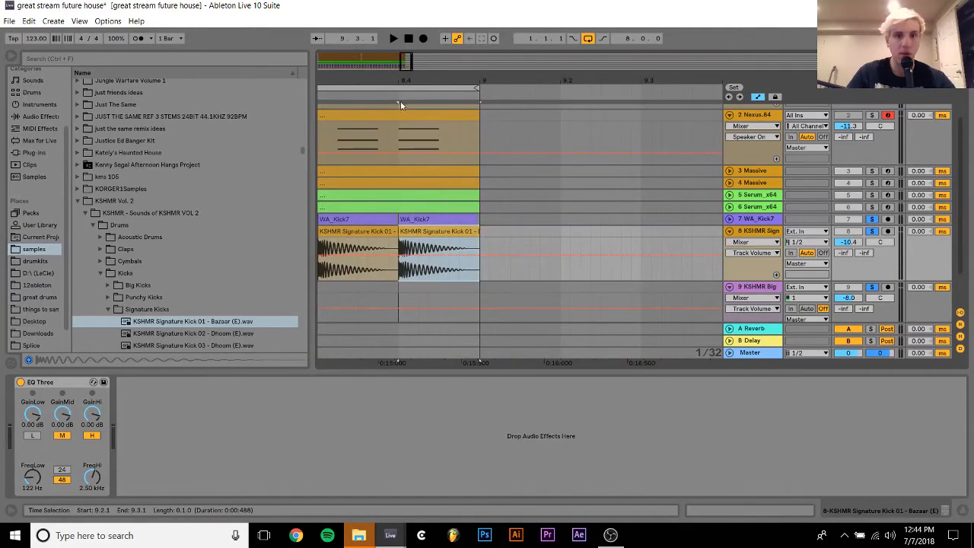
Play the soloed kick layers, raise the Signature Kick track to -7.7 dB and release the solos to hear the mix
left_click_drag(397, 73, 402, 118)
left_click_drag(720, 110, 720, 74)
key("ctrl+a")
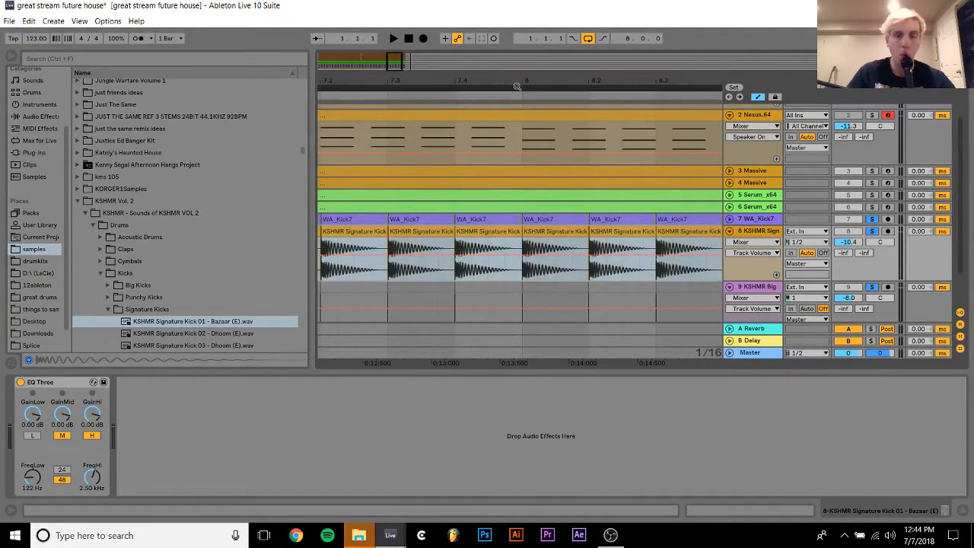
left_click(318, 229)
key("space")
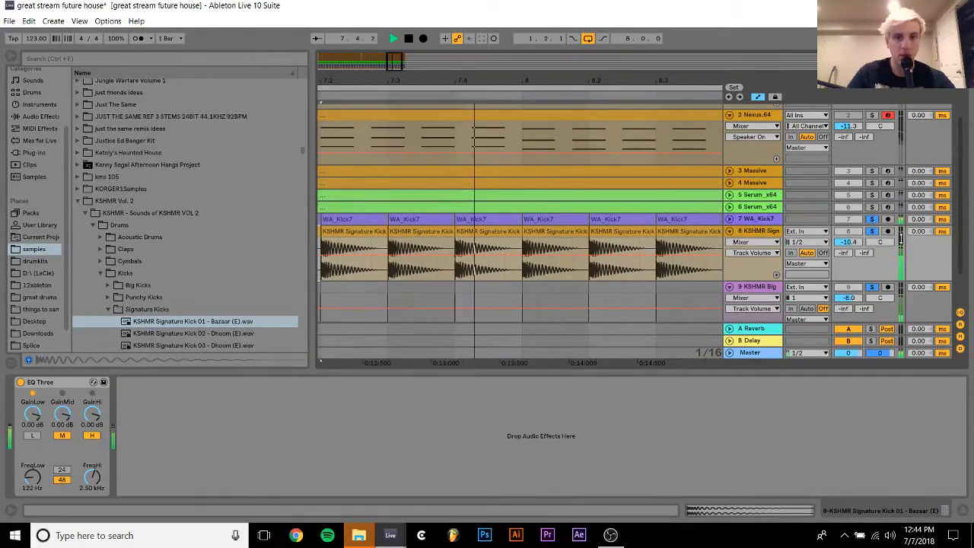
left_click_drag(860, 242, 862, 237)
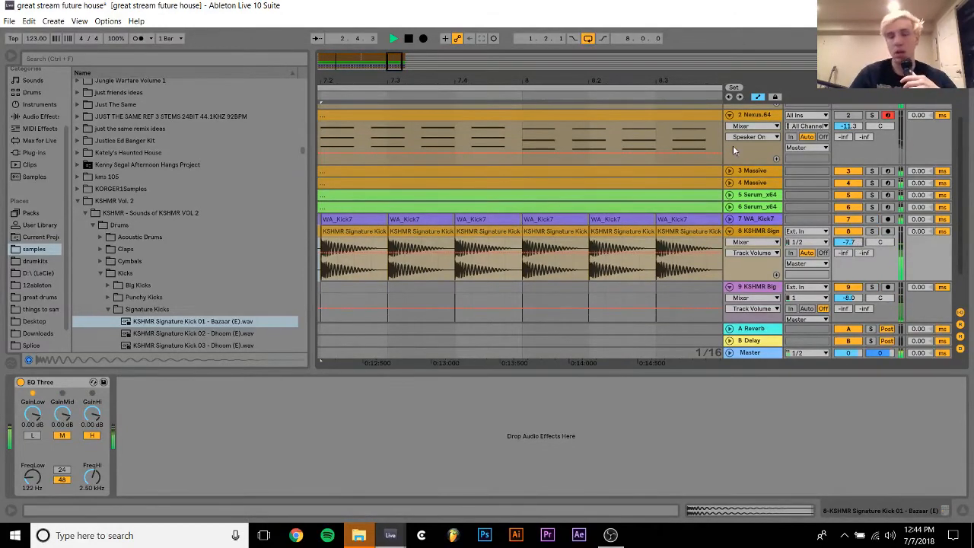
scroll(734, 144, "up", 2)
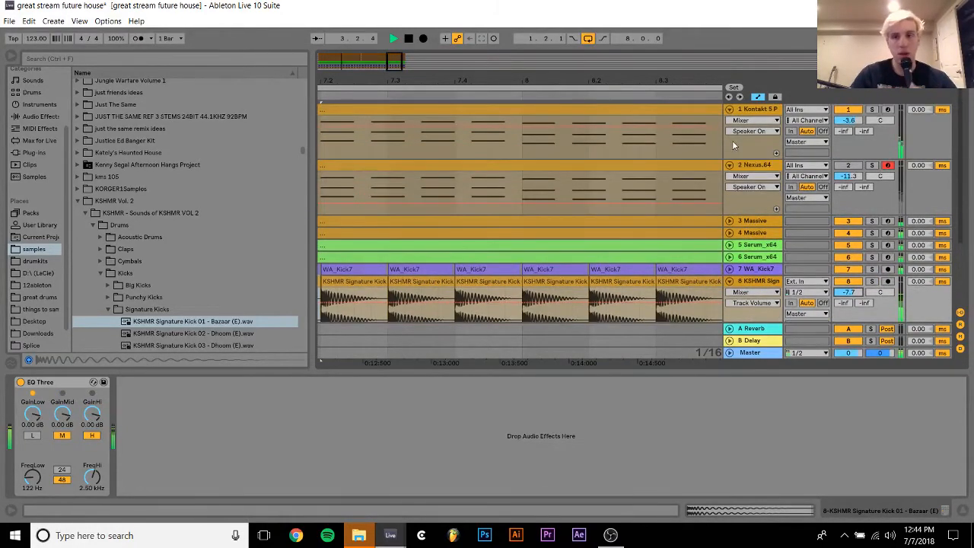
Solo the Massive track 3, raise its volume to -11.3 dB and release the solo
left_click(765, 220)
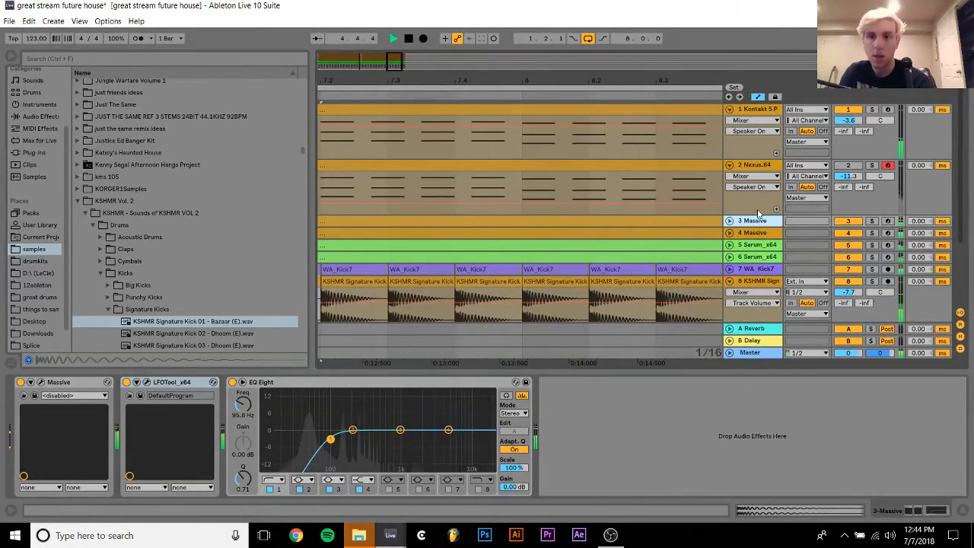
left_click(728, 221)
left_click(872, 220)
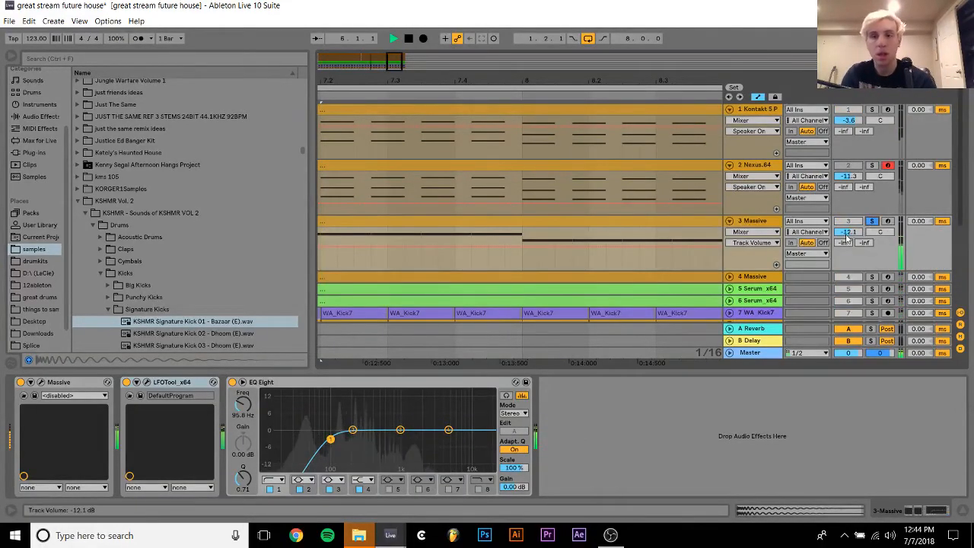
left_click(846, 233)
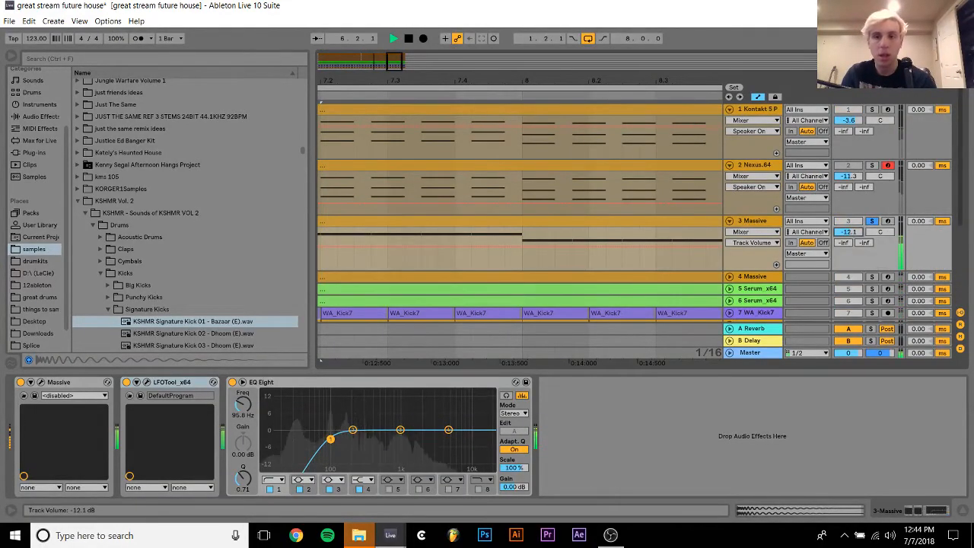
left_click(870, 221)
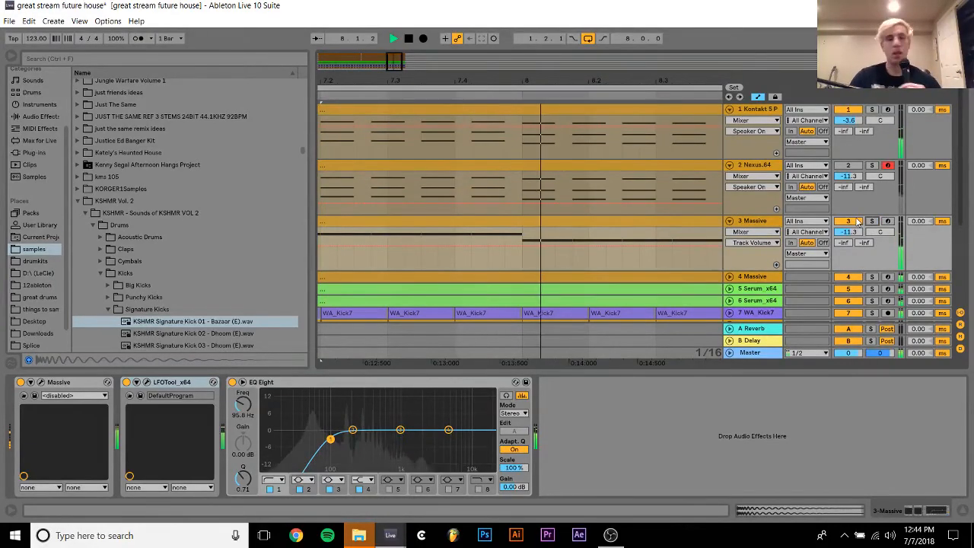
Fold the Signature Kick track, make the arrangement loop end at bar 9 and play the drop from the start
scroll(857, 221, "down", 2)
key("space")
scroll(857, 222, "down", 1)
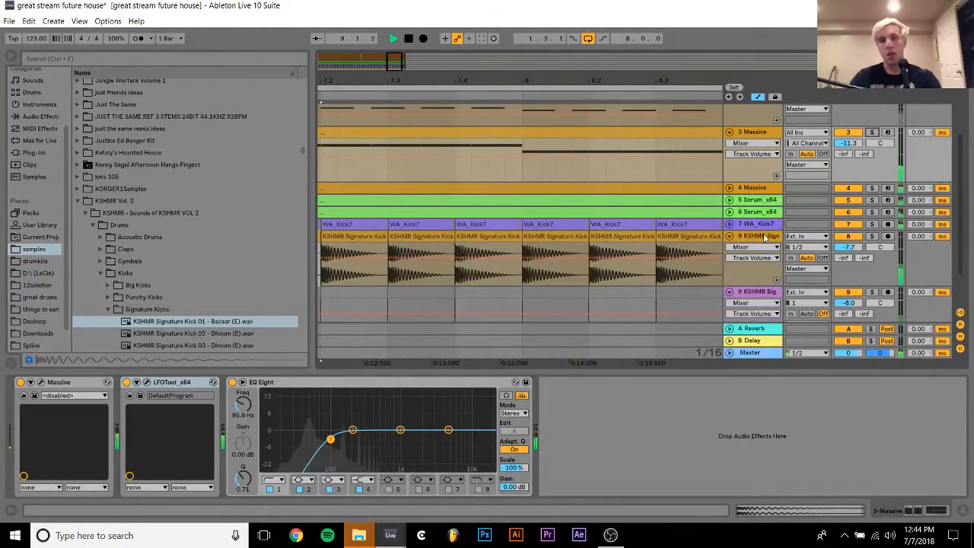
left_click(729, 237)
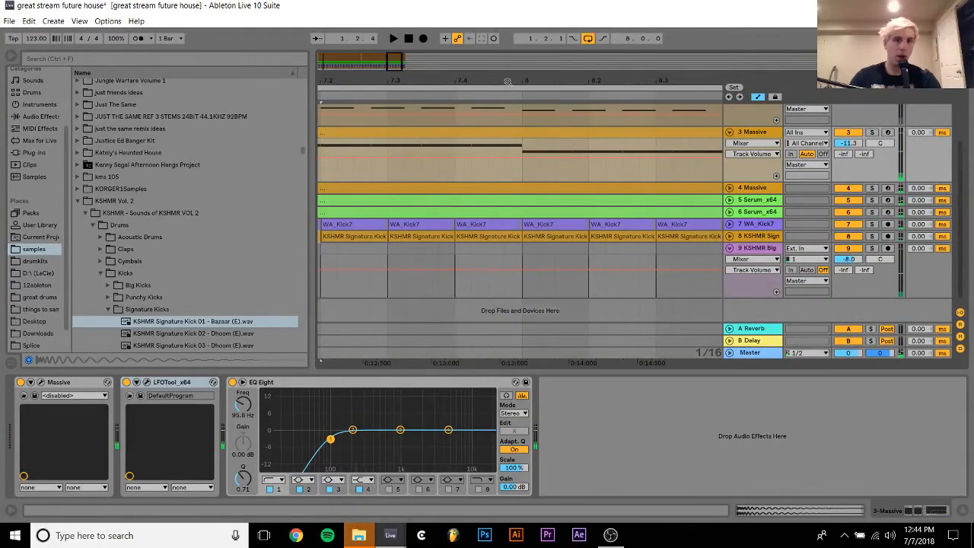
left_click_drag(508, 81, 388, 75)
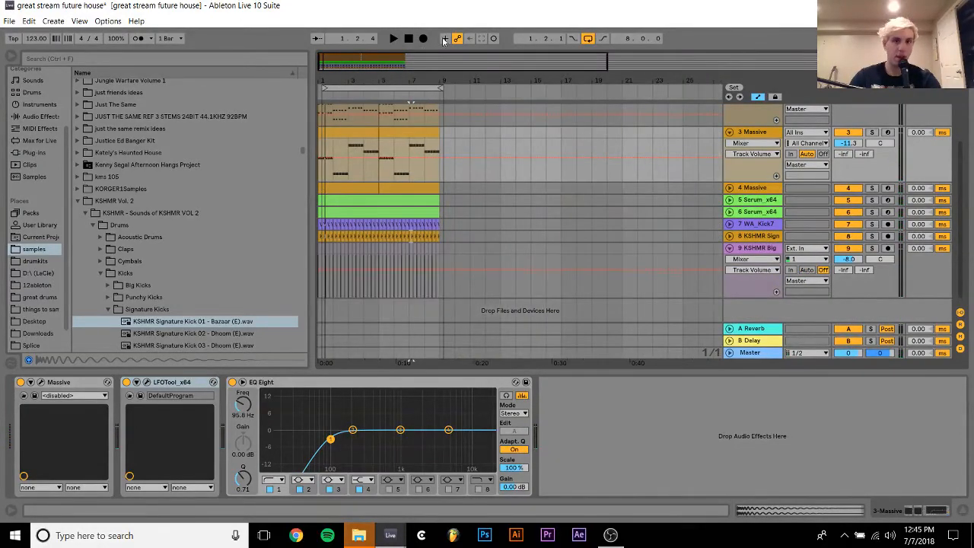
key("space")
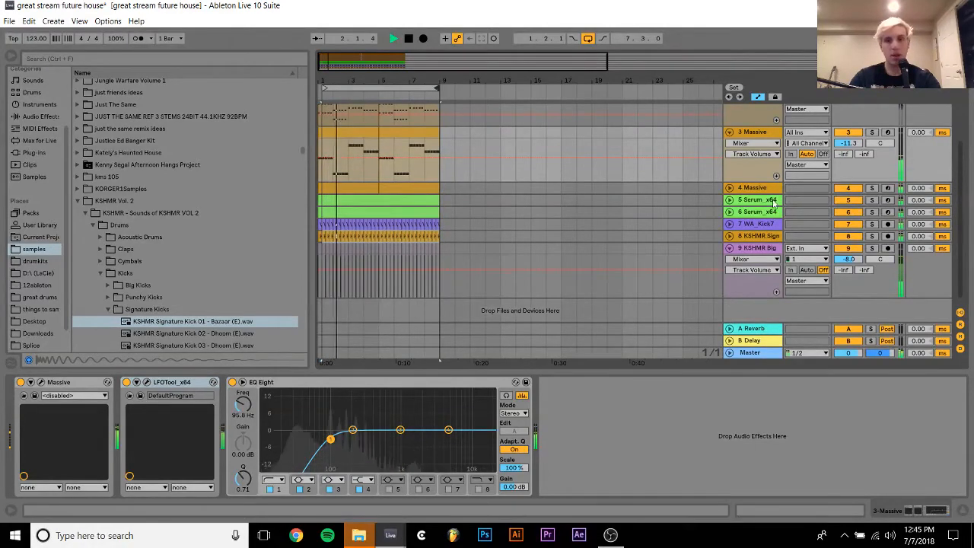
Delete the KSHMR Signature Kick track, bypass the EQ Three on WA_Kick7 during playback and fold the Big Kick track
left_click(755, 236)
key("Delete")
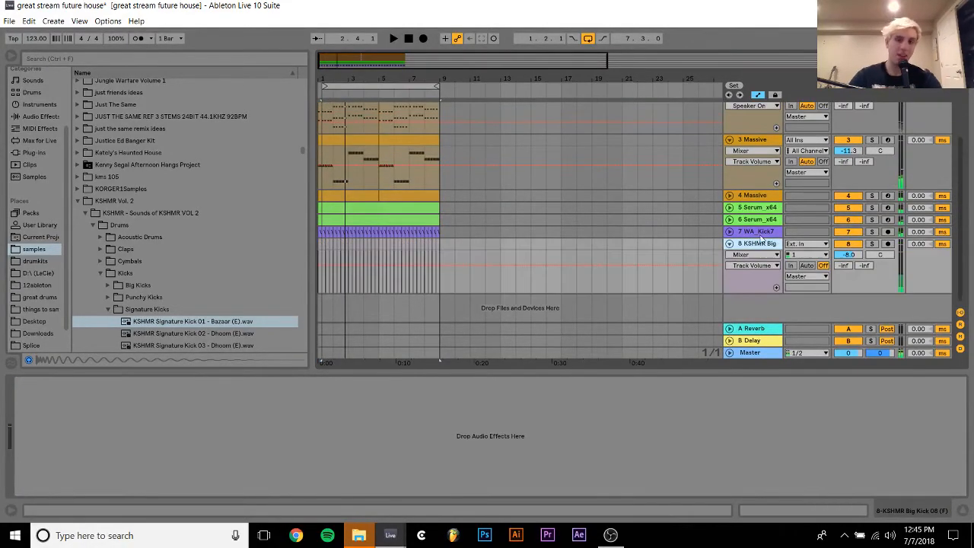
key("space")
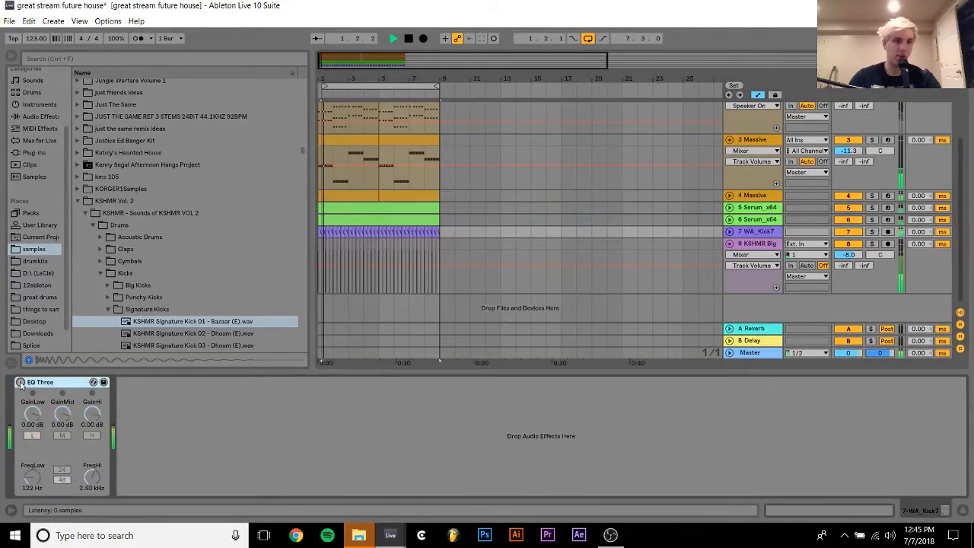
left_click(20, 381)
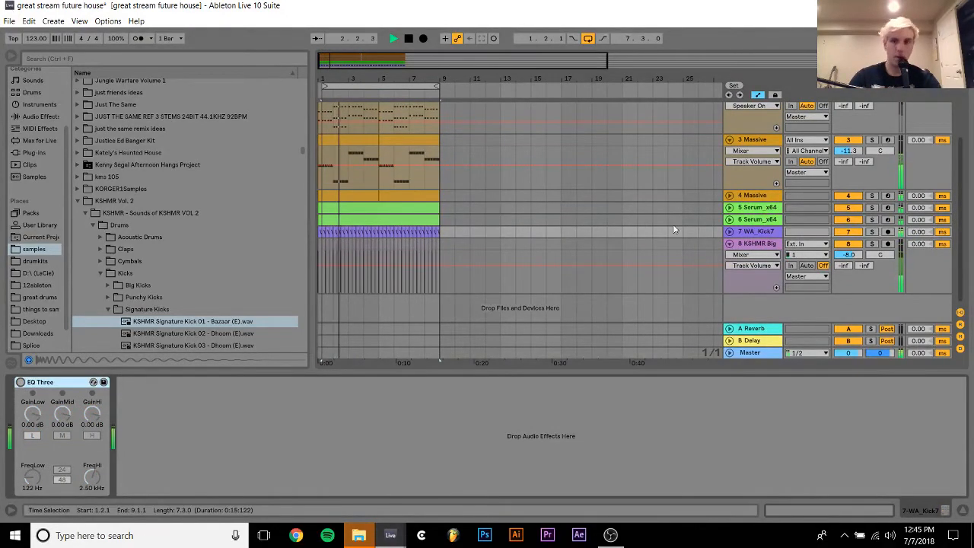
left_click(729, 243)
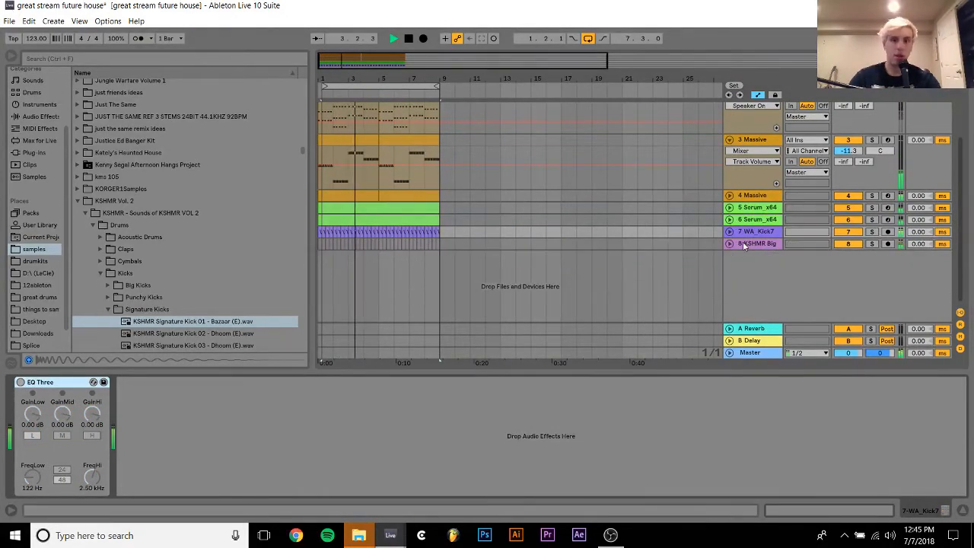
Raise the Kontakt track's volume to -3.3 dB while the drop plays
left_click(751, 244)
scroll(837, 175, "up", 5)
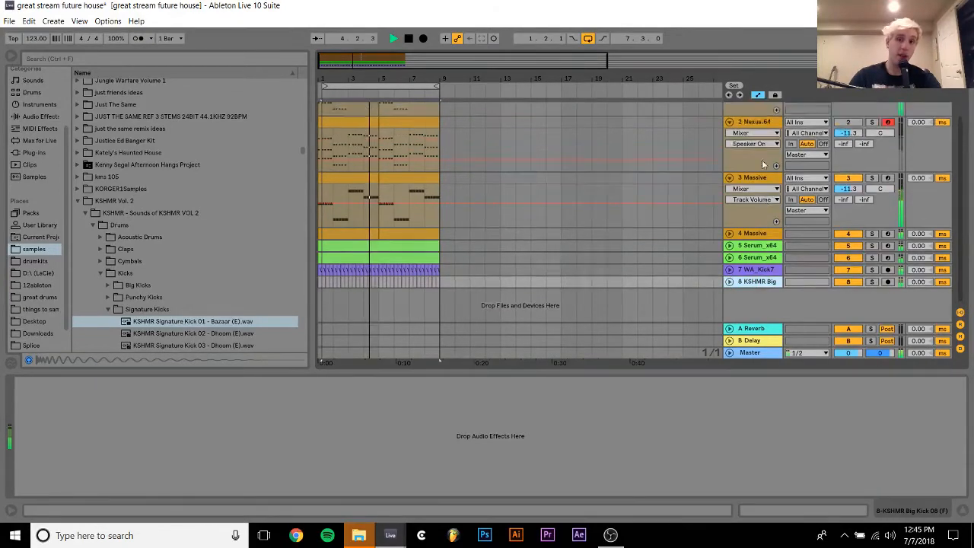
left_click_drag(859, 119, 860, 117)
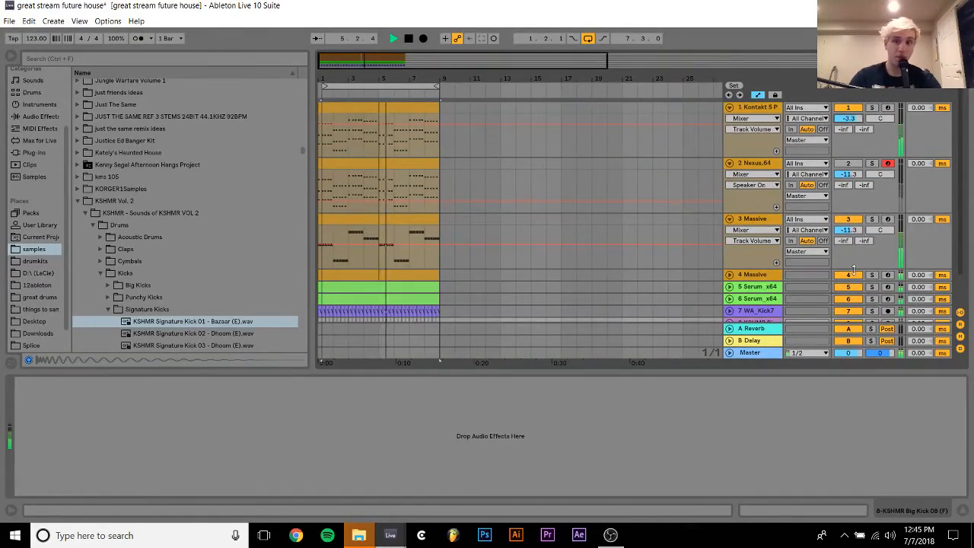
Solo the second Serum track (track 6), duplicate it and solo the copy instead
left_click(872, 288)
left_click(873, 299)
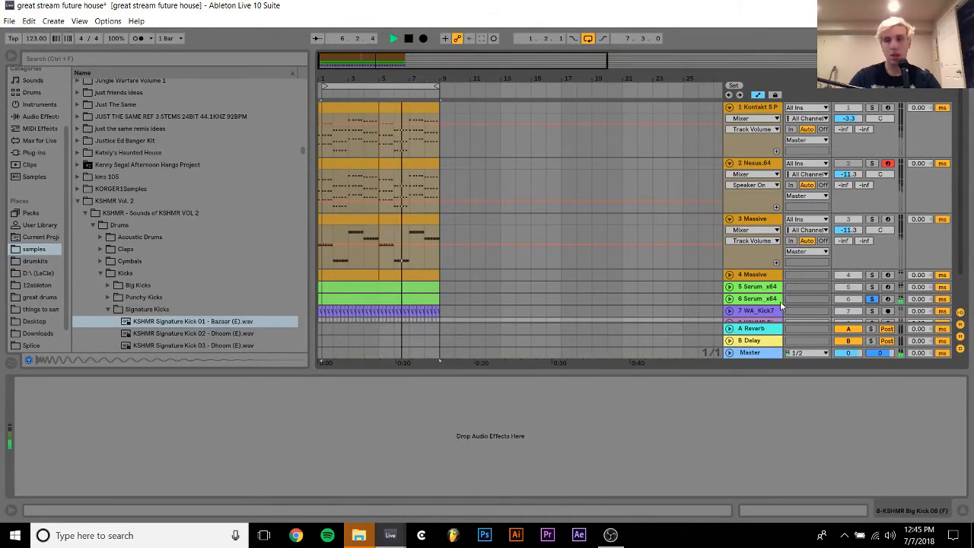
left_click(757, 299)
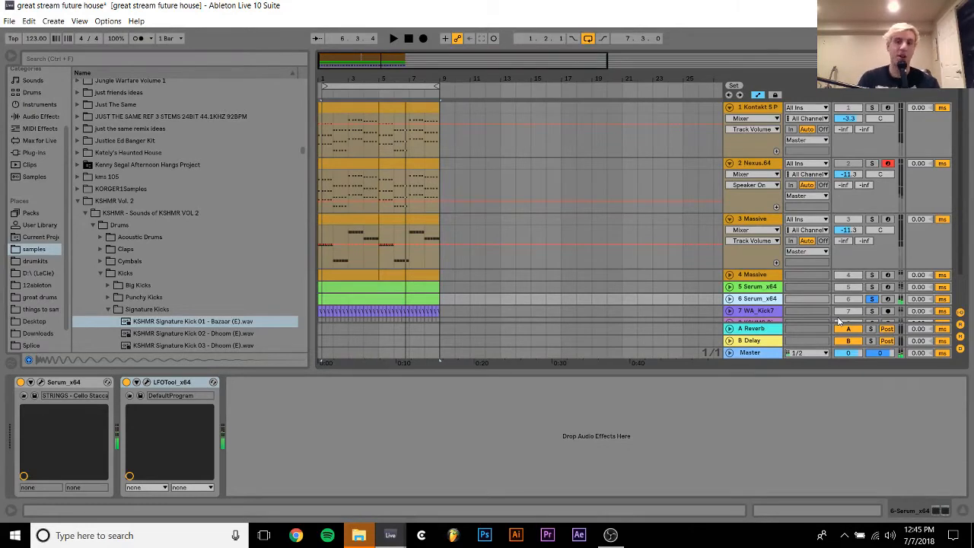
key("ctrl+d")
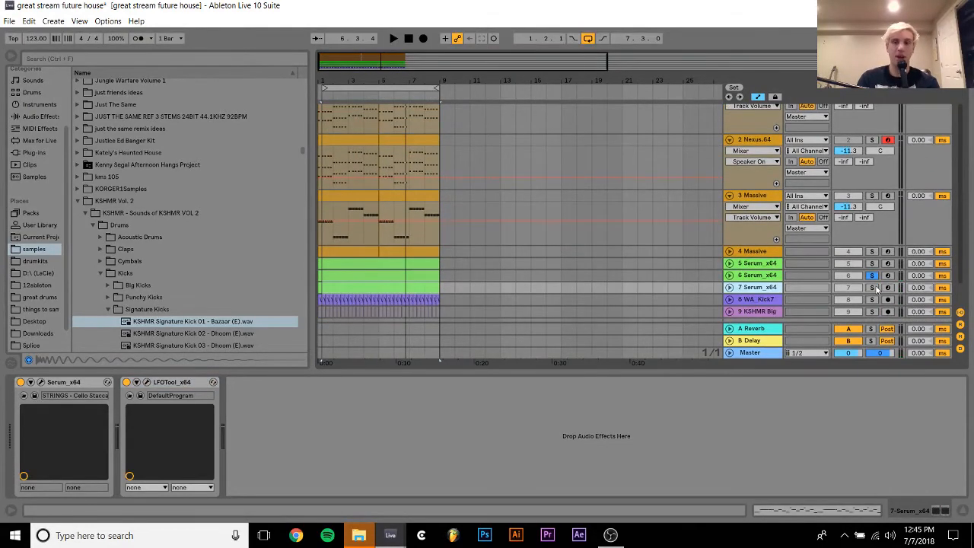
left_click(873, 287)
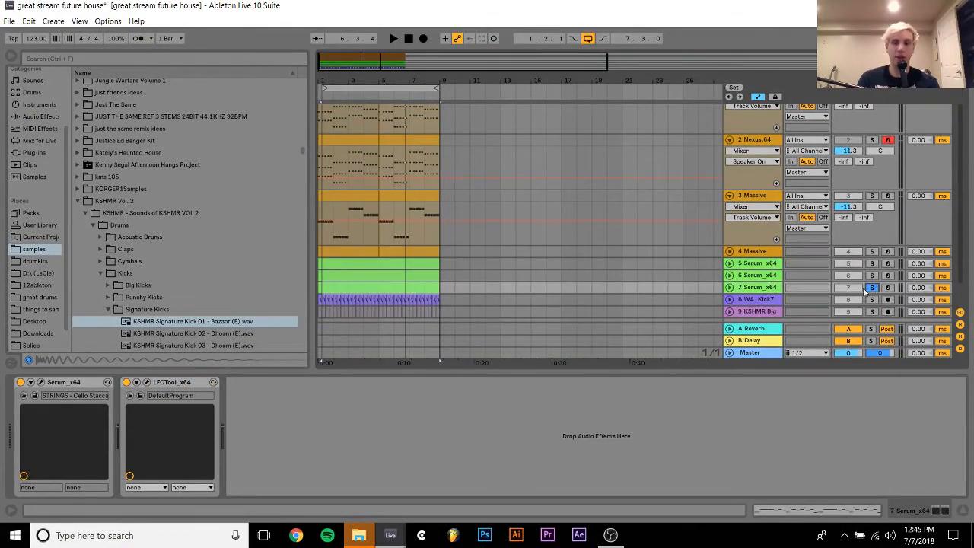
Initialize the preset in the duplicated track's Serum and set oscillator A to 4 unison voices
left_click(41, 382)
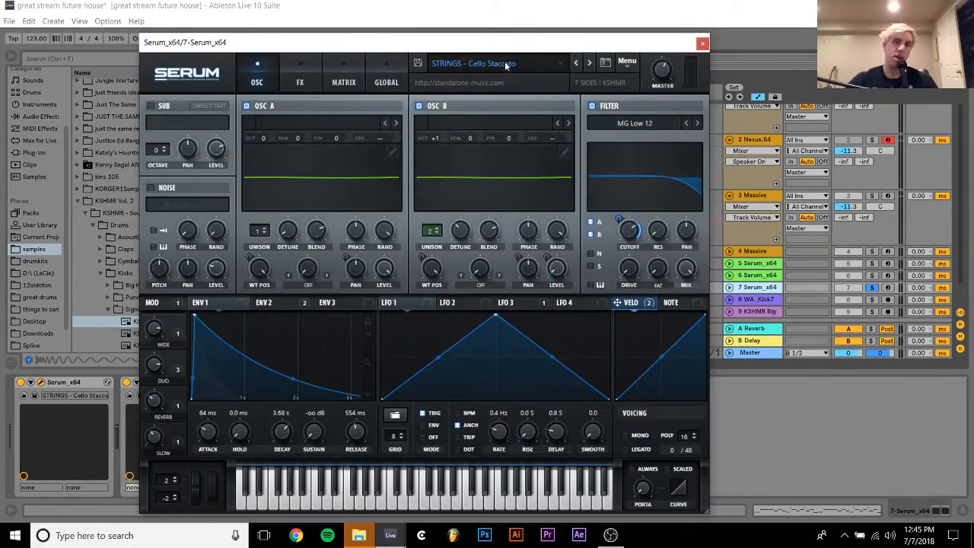
left_click(625, 62)
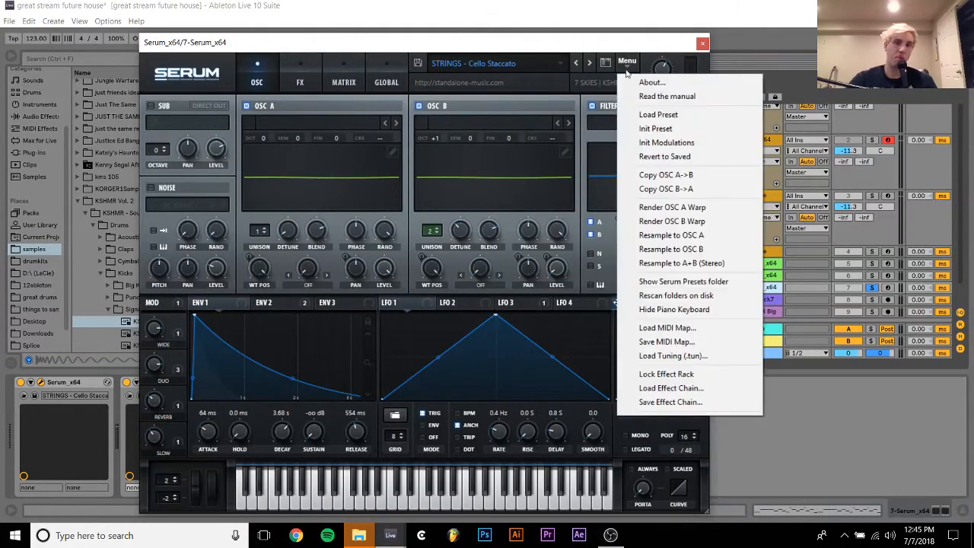
left_click(647, 129)
left_click(263, 230)
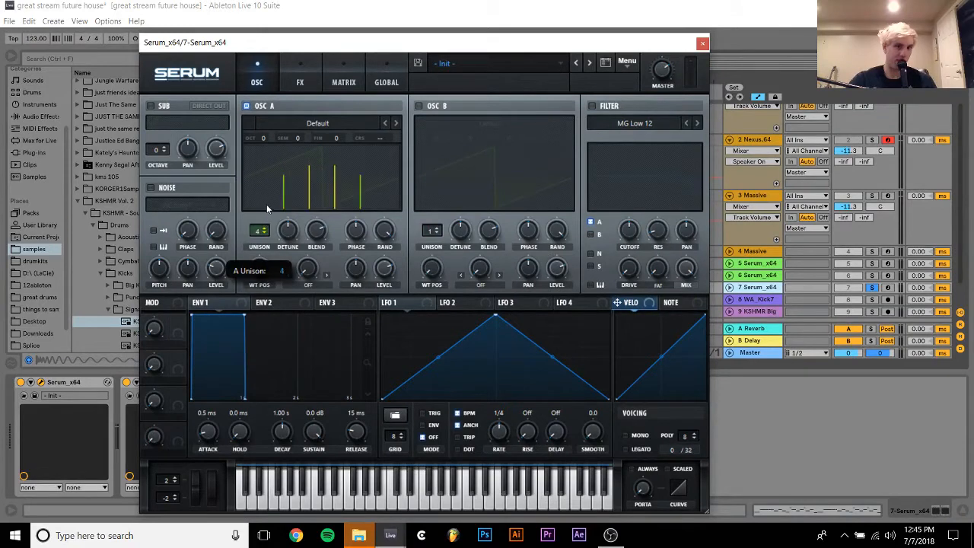
left_click_drag(266, 204, 266, 203)
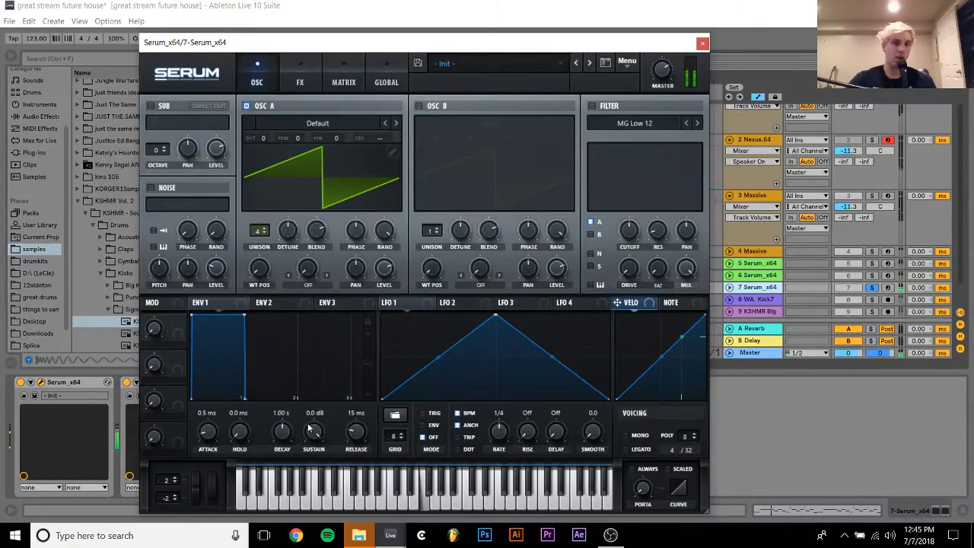
Shape Serum's Envelope 1 with sustain at -oo dB, a 1.52 s decay and a 65 ms attack
left_click_drag(308, 430, 309, 472)
left_click_drag(286, 430, 287, 424)
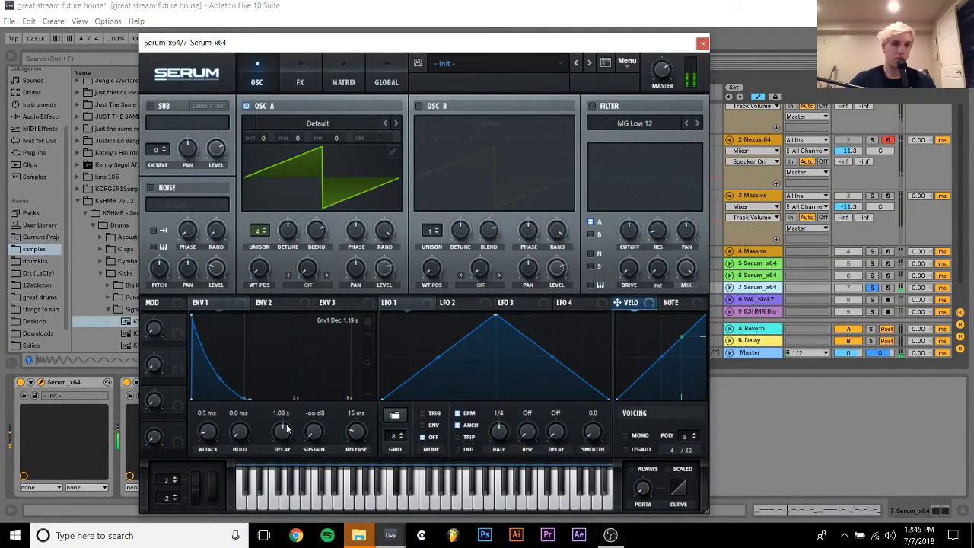
left_click(729, 287)
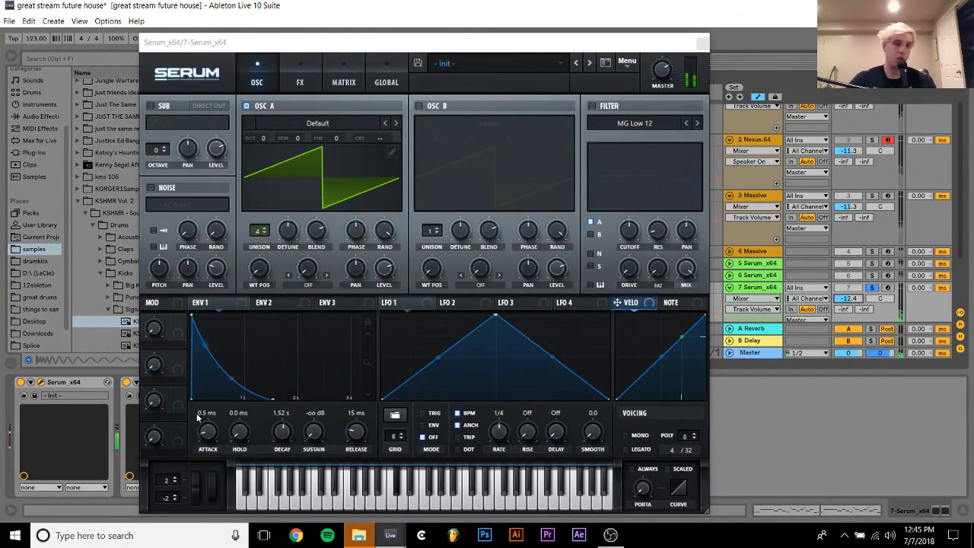
left_click_drag(208, 440, 221, 419)
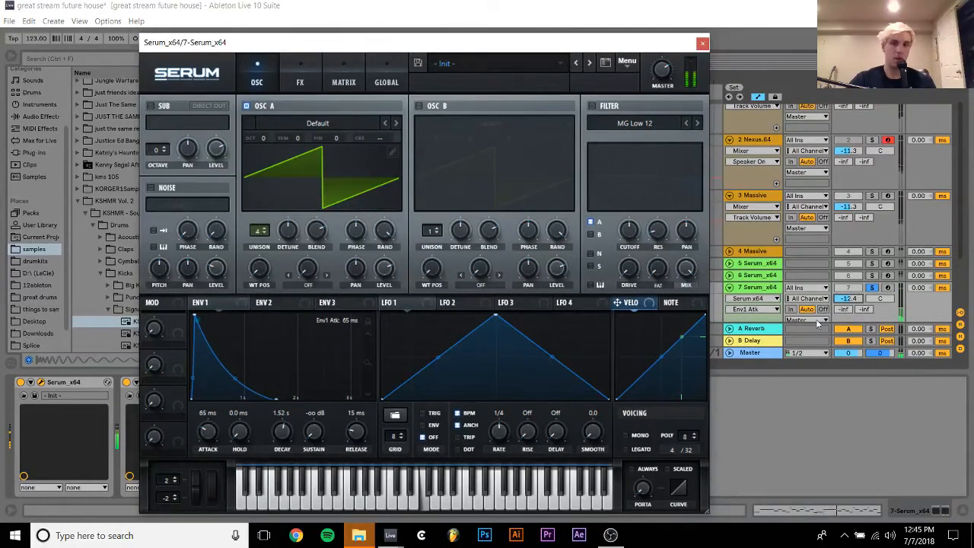
Set Envelope 1 to a 56 ms attack and 836 ms decay while also soloing track 6, returning to the copy alone
left_click(872, 277, "ctrl")
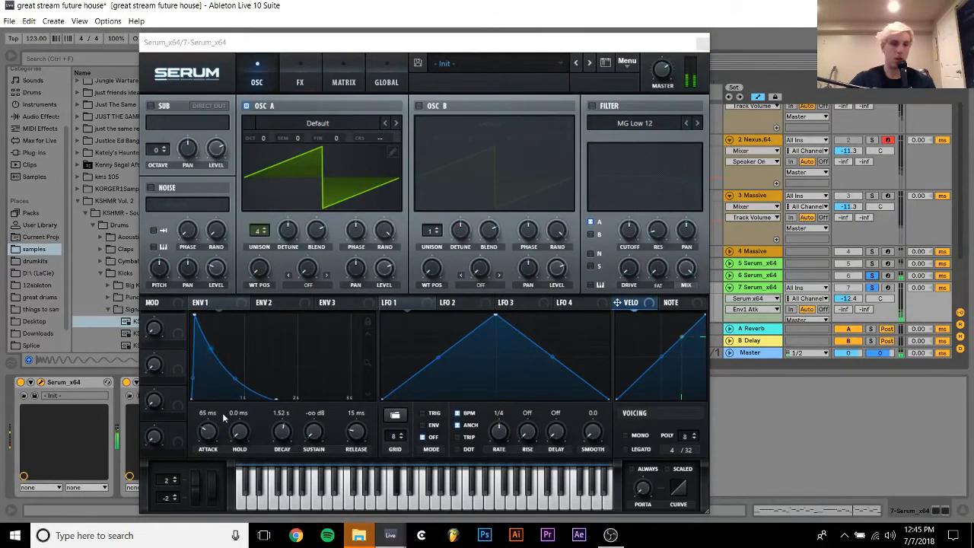
left_click_drag(213, 424, 215, 429)
mouse_move(278, 436)
left_mouse_down()
mouse_move(276, 468)
mouse_move(276, 453)
left_mouse_up()
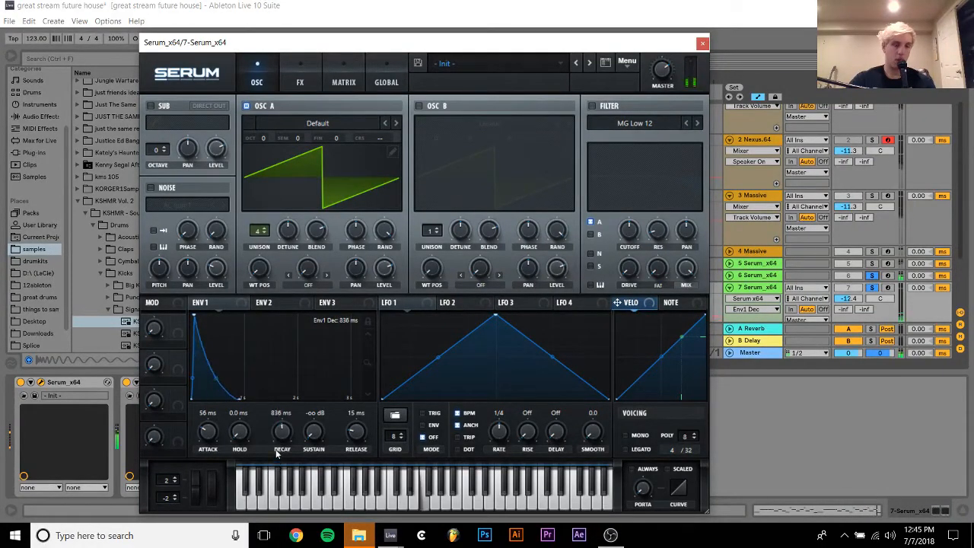
left_click(872, 288)
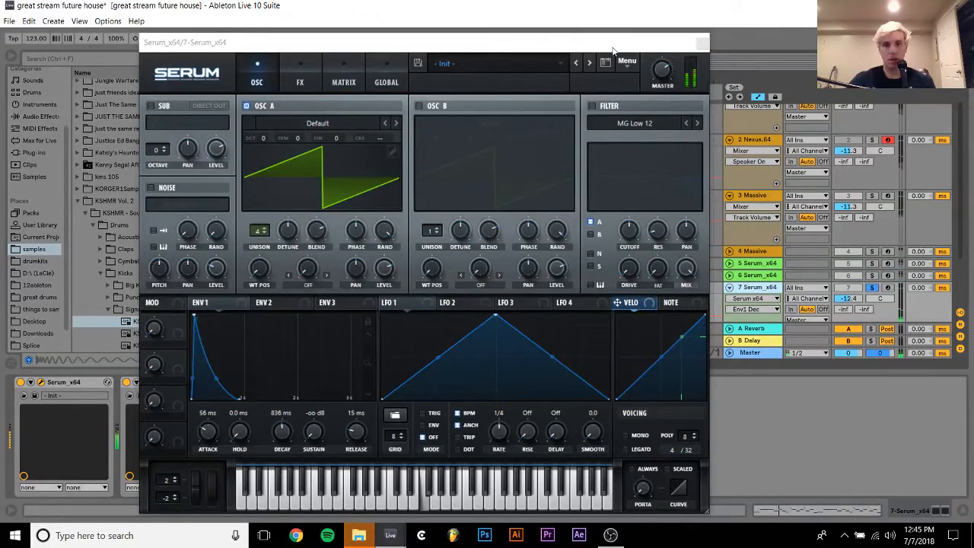
Extend the arrangement loop's start back to 1.1.1, moving the Serum window out of the way and back
left_click_drag(613, 48, 537, 337)
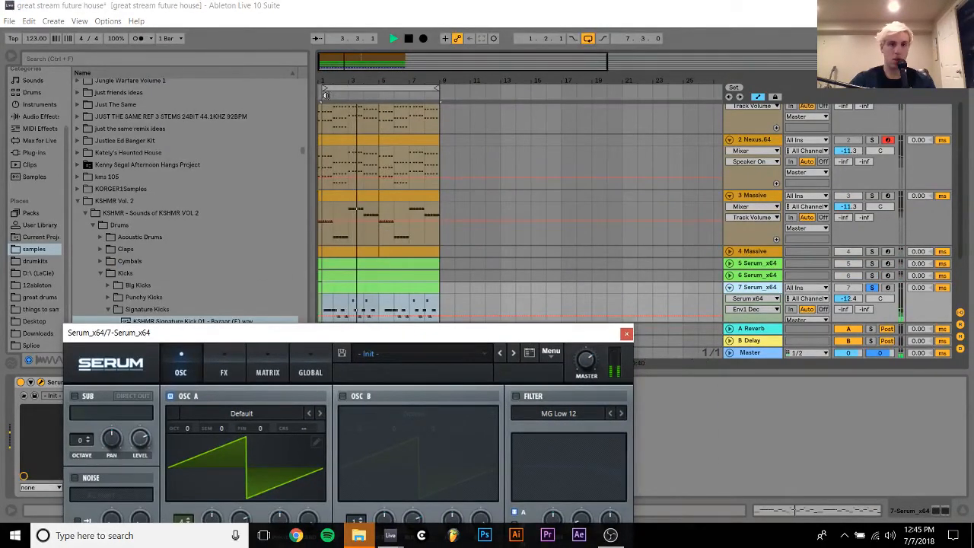
left_click_drag(323, 88, 318, 89)
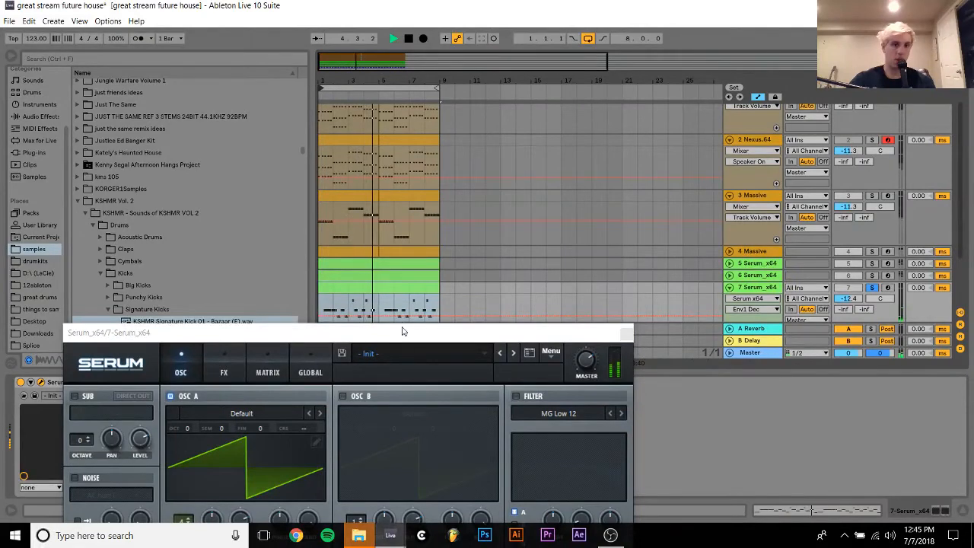
left_click_drag(403, 331, 425, 251)
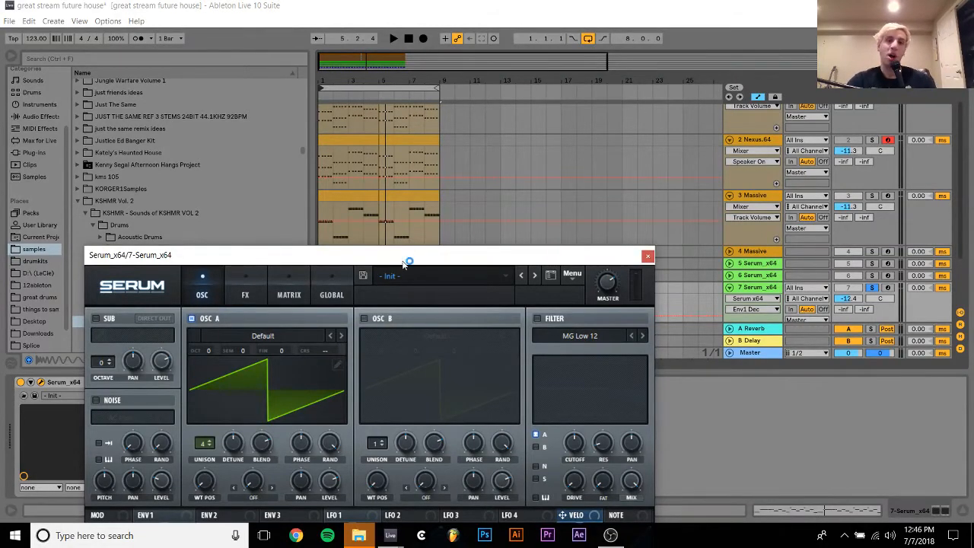
left_click_drag(406, 256, 477, 29)
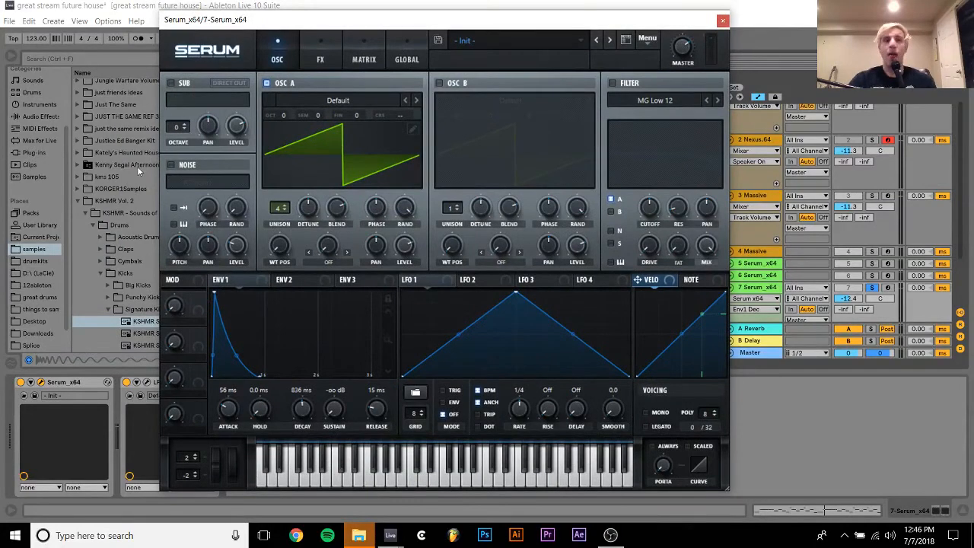
Enable Serum's noise oscillator with the Analog BrightWhite sample and shorten the Envelope 1 attack to 5.4 ms
left_click(182, 166)
left_click(192, 182)
mouse_move(215, 199)
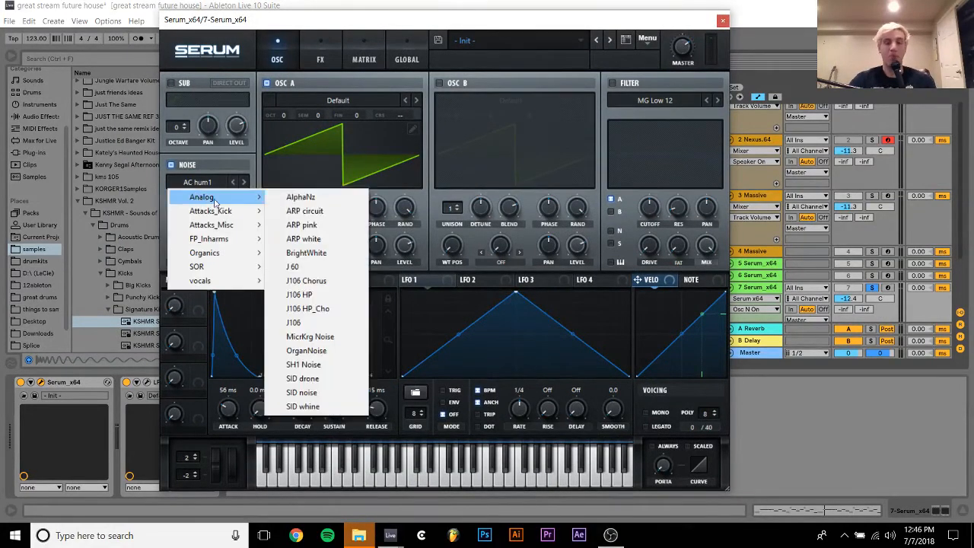
left_click(327, 252)
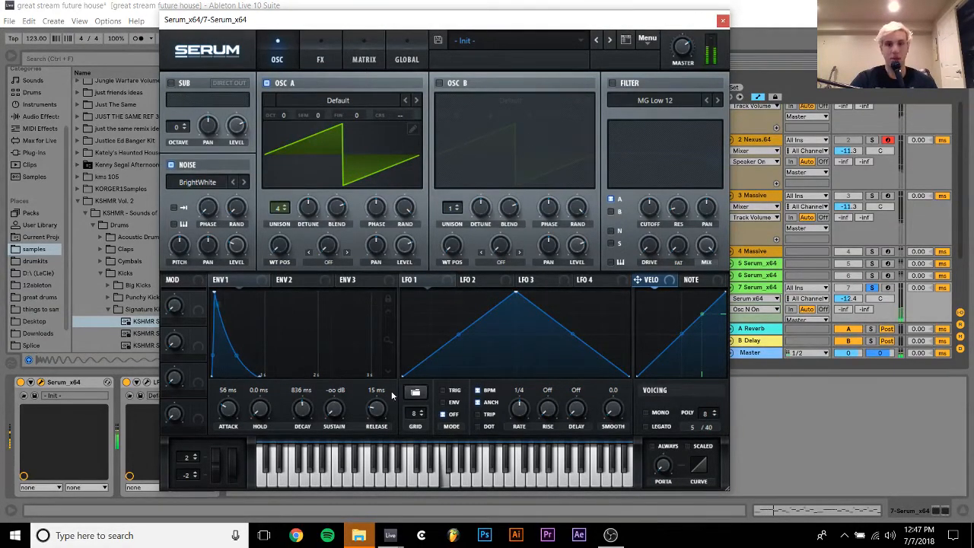
left_click_drag(228, 409, 227, 426)
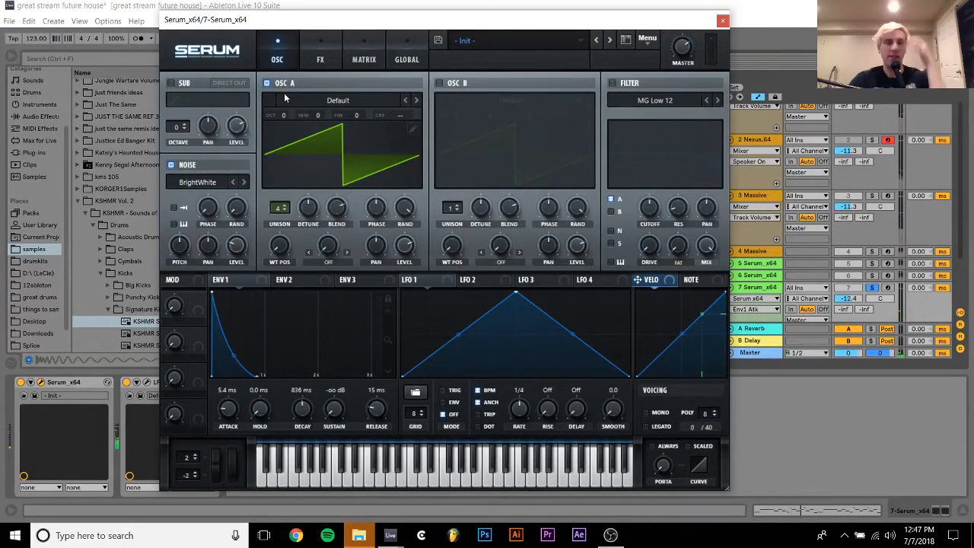
Enable Serum's Tube distortion with a higher drive and tighten Envelope 1 to a 519 ms decay with a steeper curve
left_click(321, 53)
left_click(175, 105)
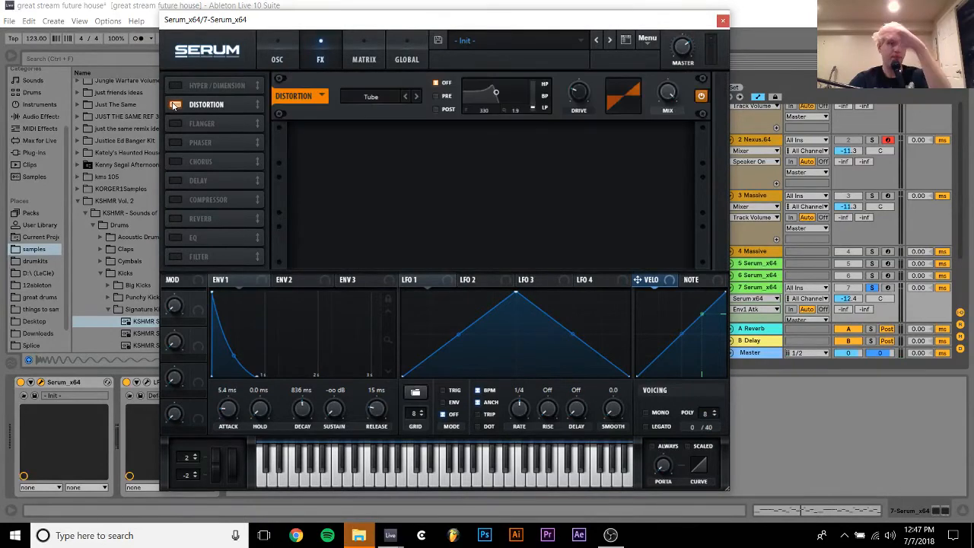
left_click_drag(577, 99, 635, 3)
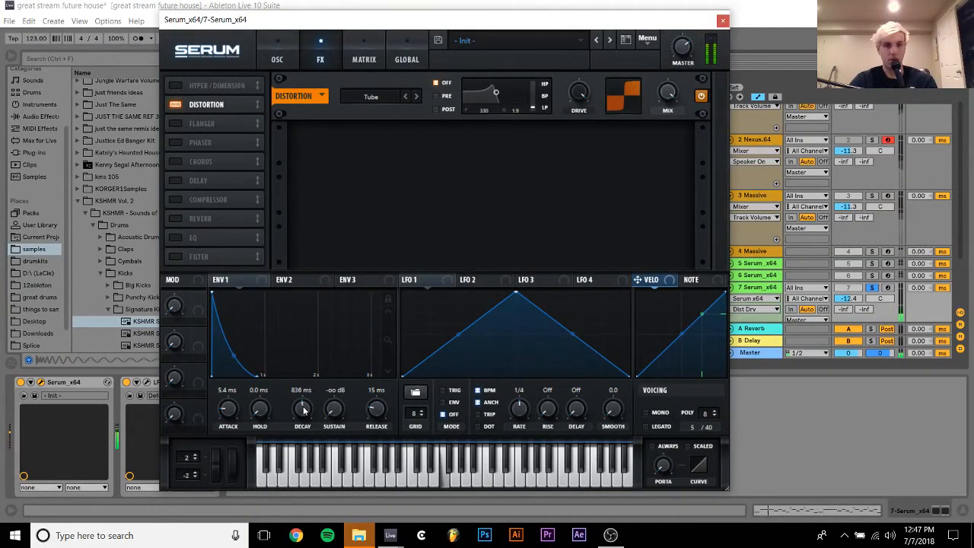
left_click_drag(303, 411, 303, 410)
left_click_drag(224, 356, 227, 363)
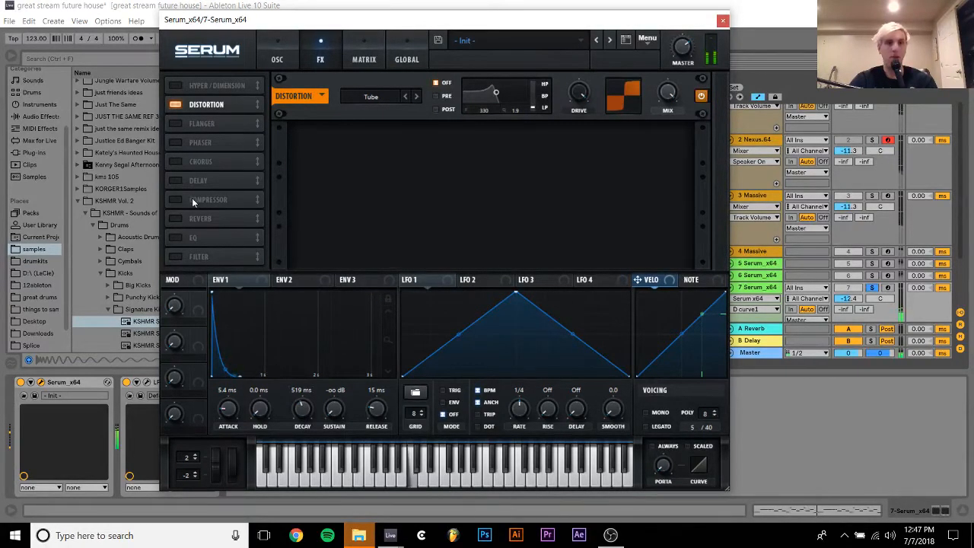
Try Serum's Hall reverb on the pluck patch and recheck the oscillator and effects settings
left_click(177, 219)
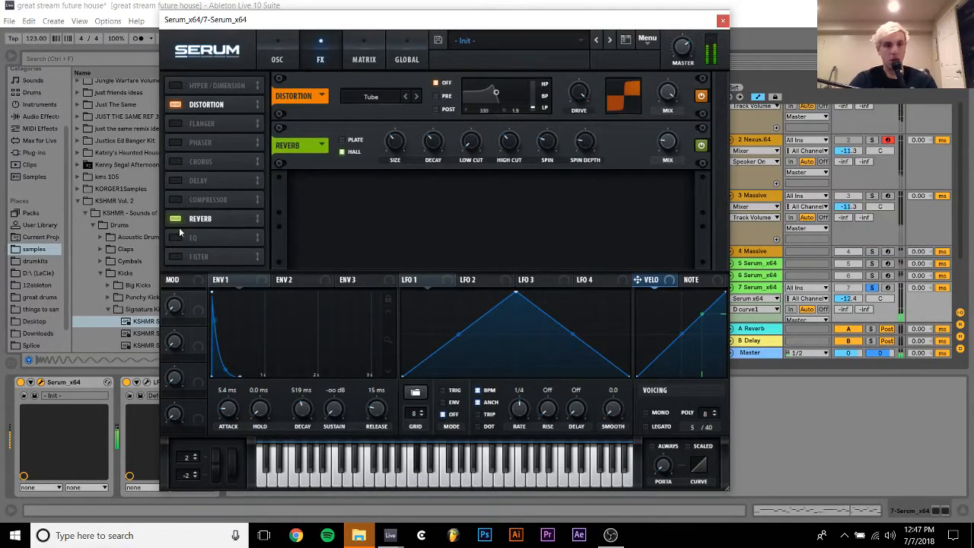
left_click(177, 219)
left_click(277, 58)
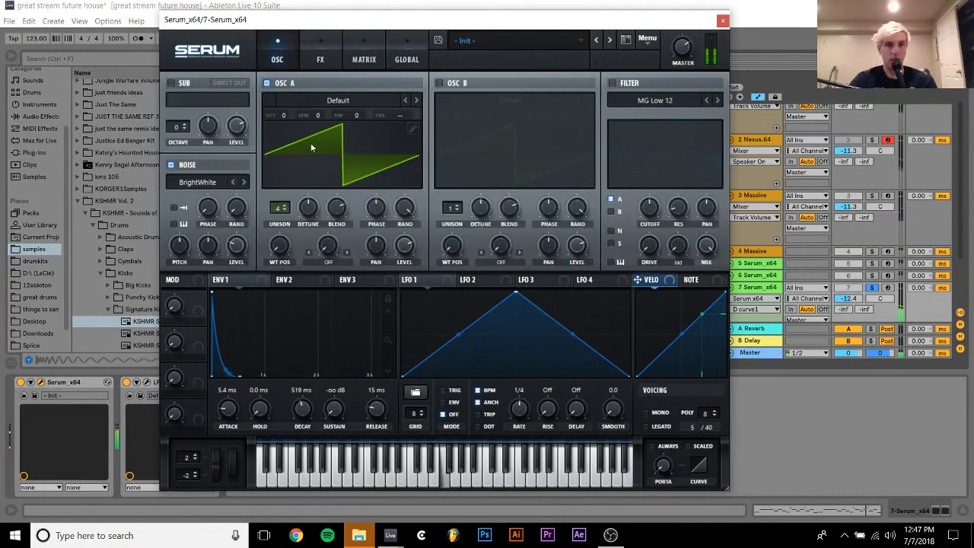
left_click(312, 46)
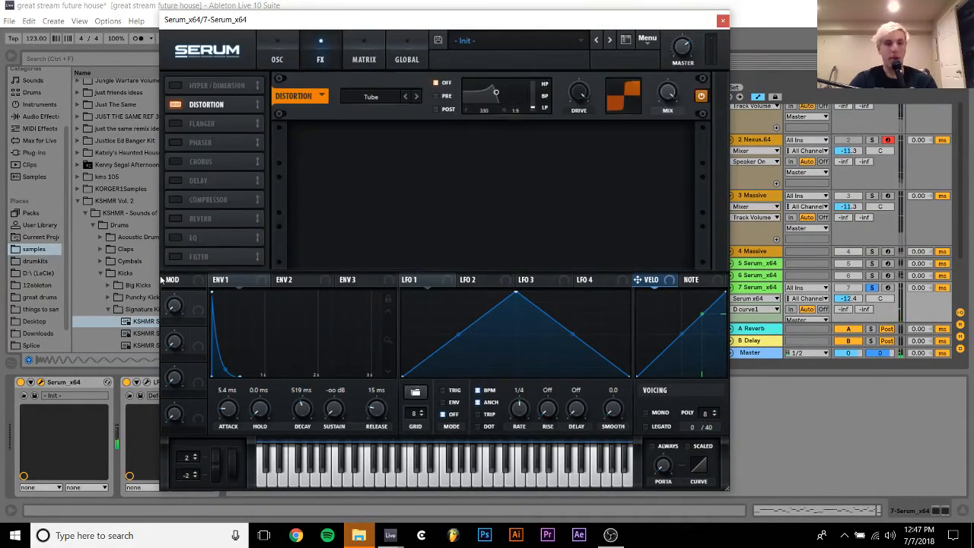
left_click(277, 59)
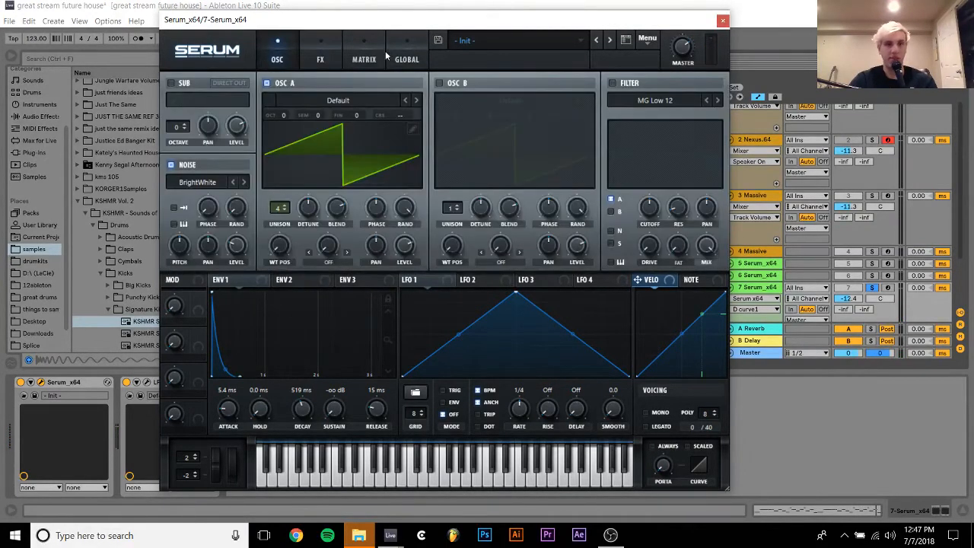
Enable Serum's filter with the Peak 12 type and route the noise oscillator through it
left_click(611, 83)
left_click(670, 101)
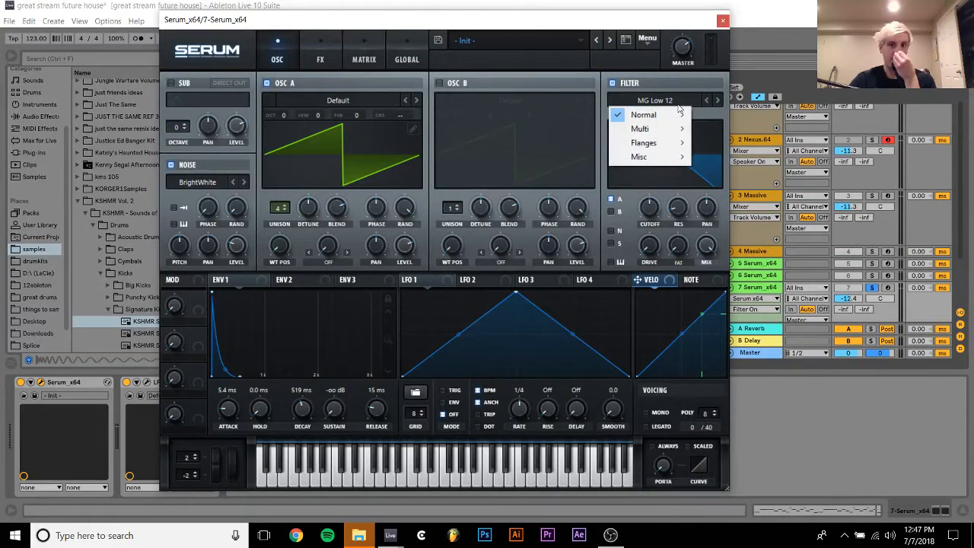
mouse_move(655, 115)
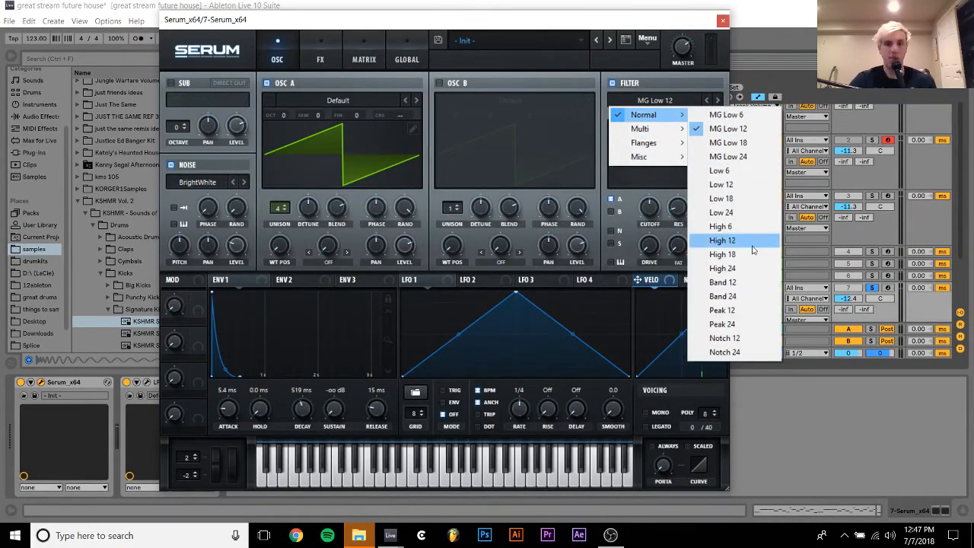
left_click(731, 317)
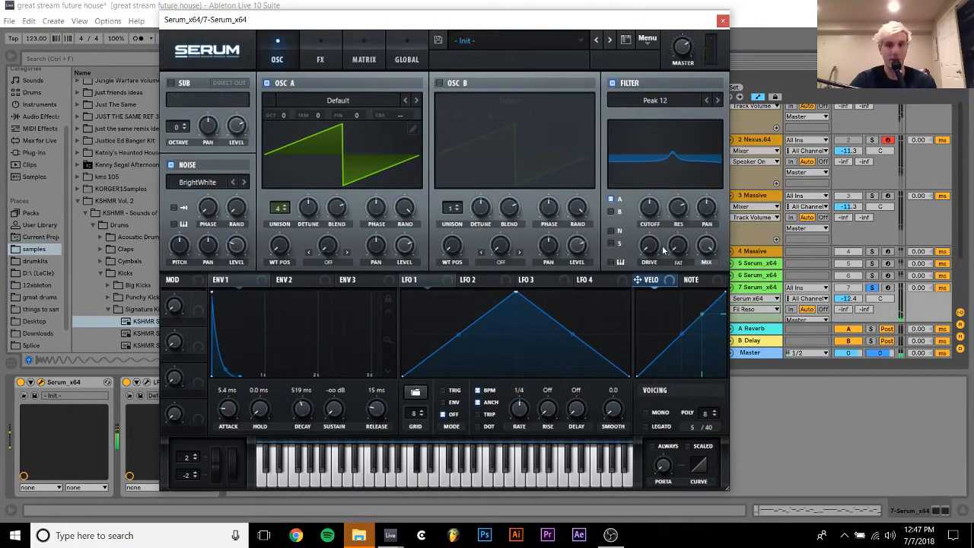
left_click(611, 230)
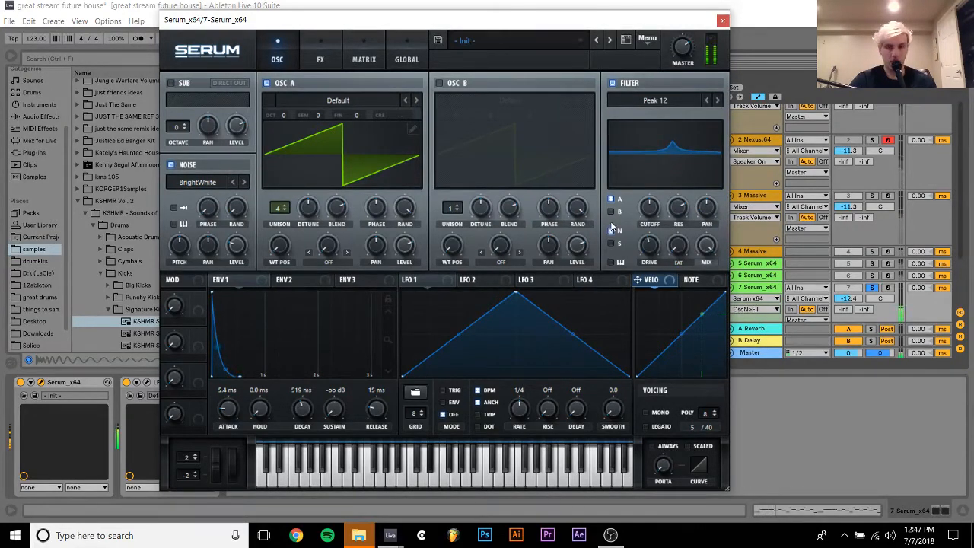
Change Serum's filter type to Band 12, sweeping the cutoff up and settling it slightly lower
left_click_drag(648, 207, 654, 173)
left_click(706, 101)
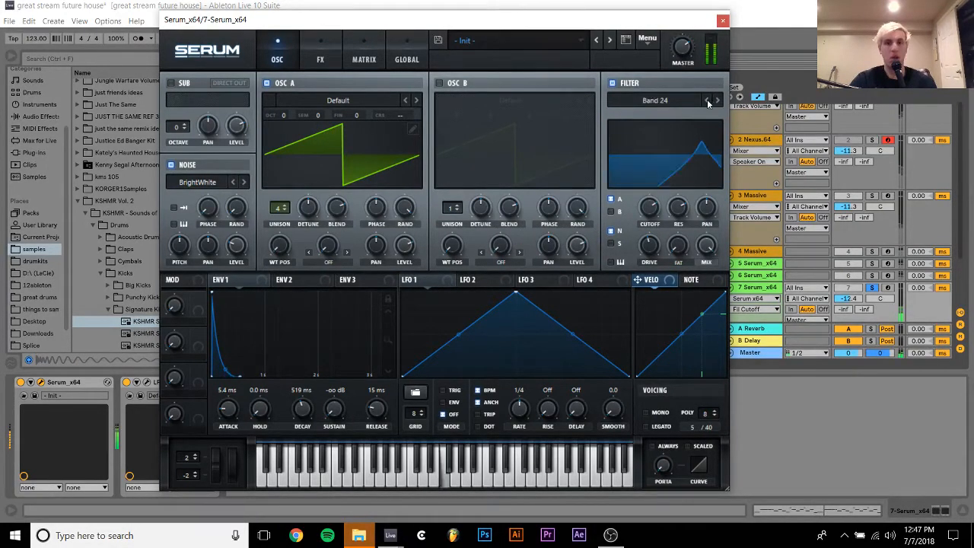
left_click(707, 101)
left_click_drag(649, 210, 652, 237)
Balance track 7 against soloed tracks 5 and 6 by lowering its volume to -19.2 dB, returning to the full mix
left_click(873, 276, "ctrl")
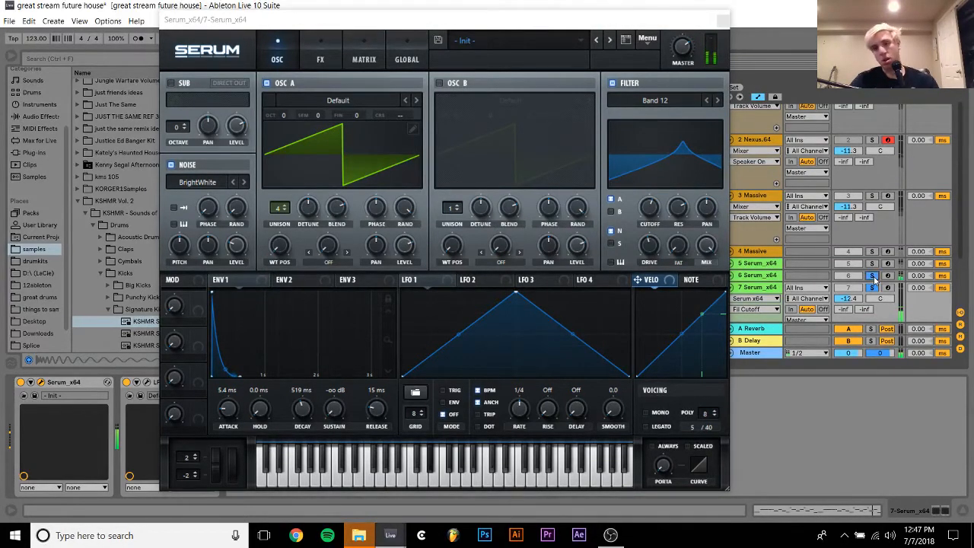
left_click(873, 264, "ctrl")
mouse_move(855, 302)
left_mouse_down()
mouse_move(855, 326)
mouse_move(855, 317)
left_mouse_up()
left_click(872, 288)
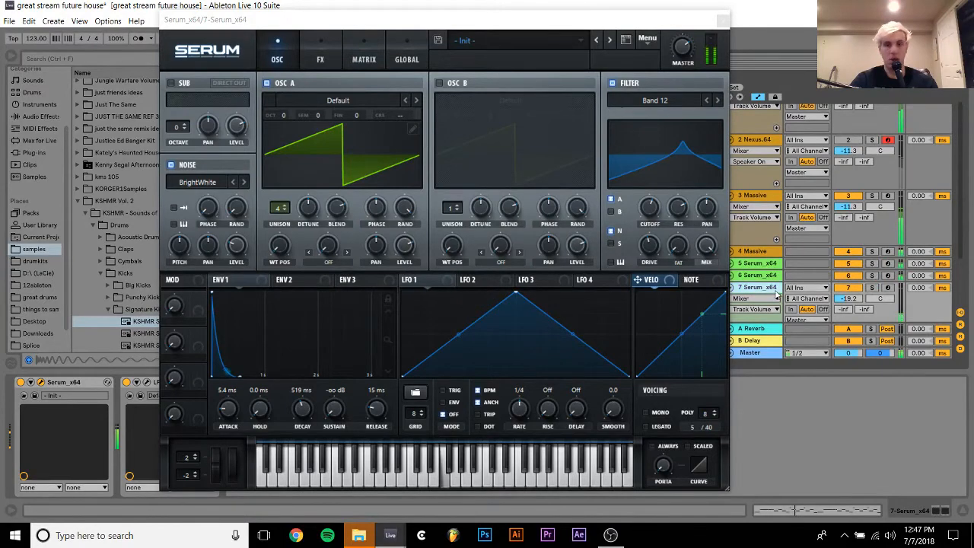
Readjust the Band 12 filter cutoff in track 7's Serum, first in the full mix and with the track soloed
left_click(721, 21)
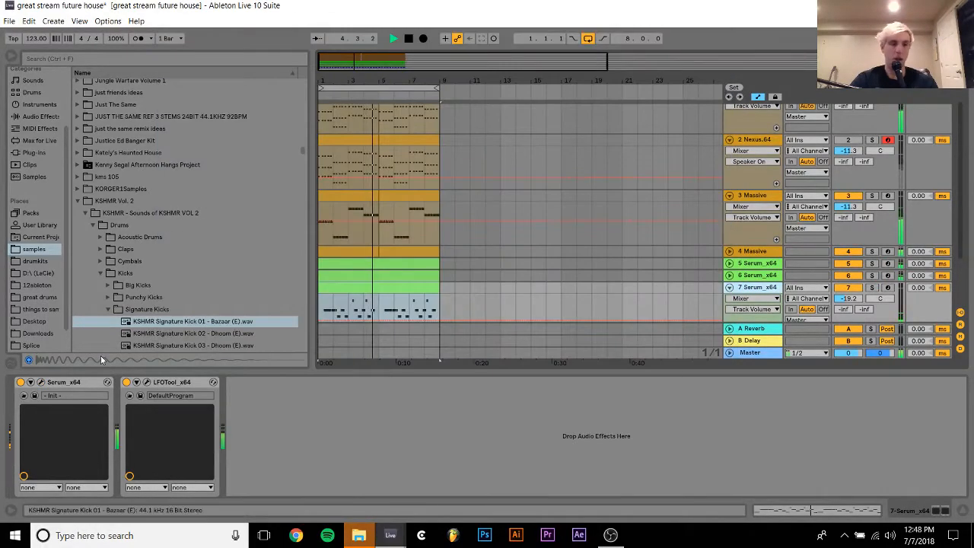
left_click(40, 382)
left_click_drag(648, 212, 648, 215)
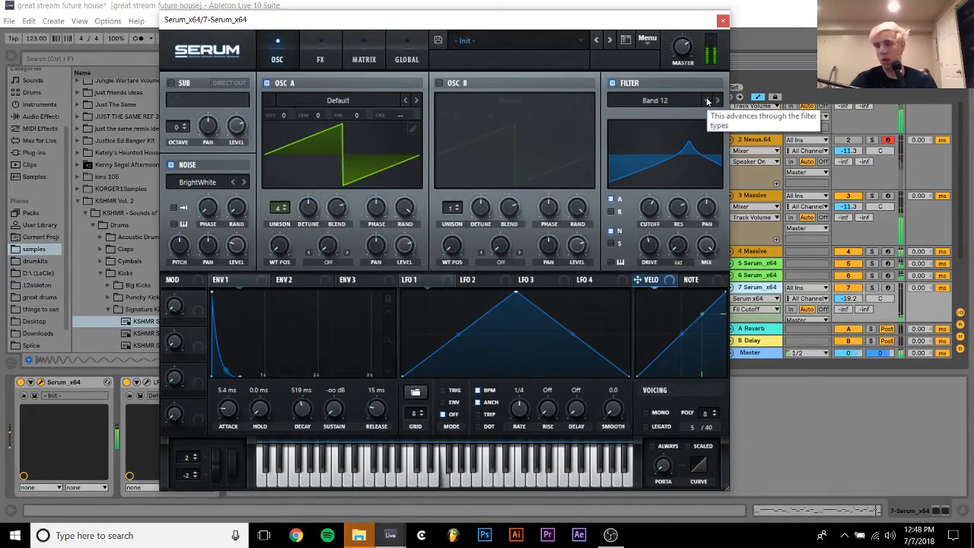
left_click(871, 288)
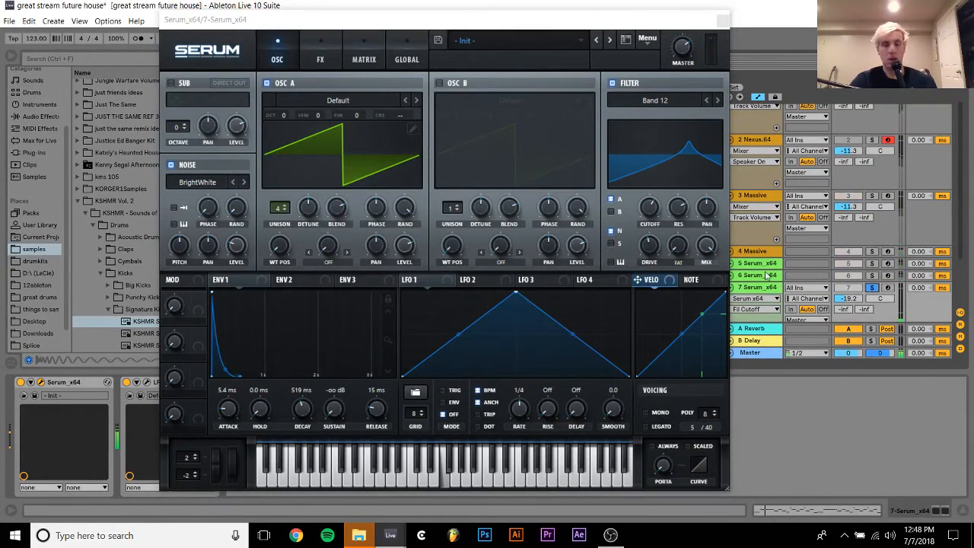
left_click_drag(652, 216, 662, 244)
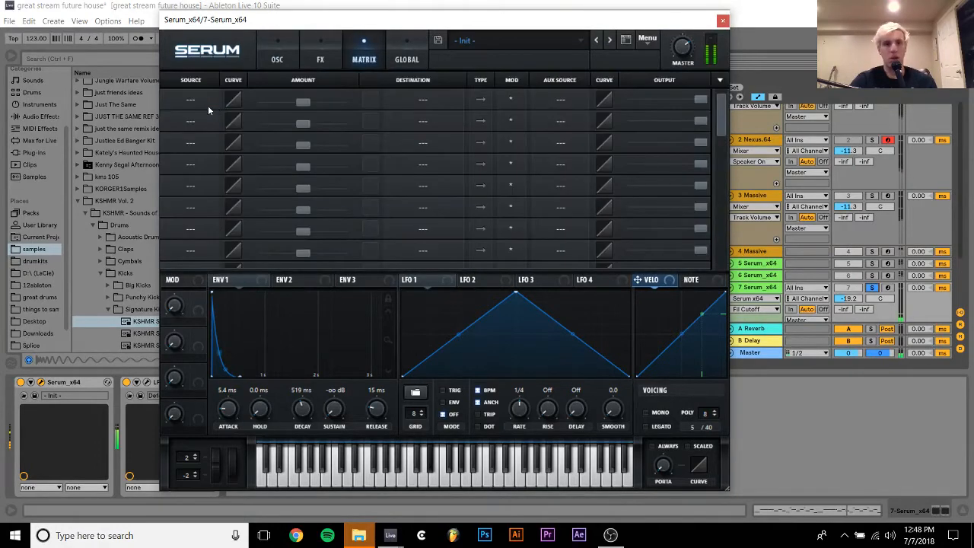
Add a Serum modulation from Env 1 to the filter cutoff with an amount of 27
left_click(207, 105)
left_click(222, 141)
left_click(440, 97)
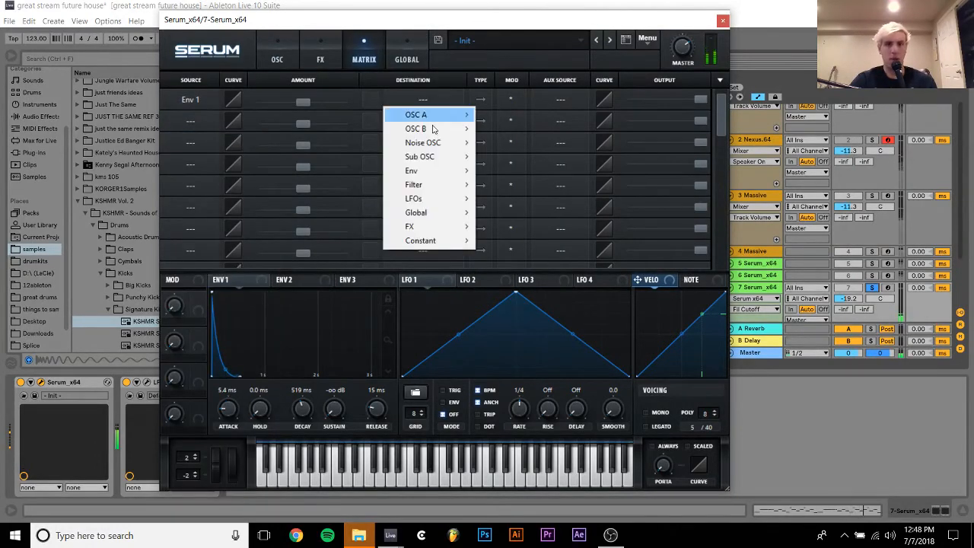
mouse_move(448, 187)
left_click(503, 183)
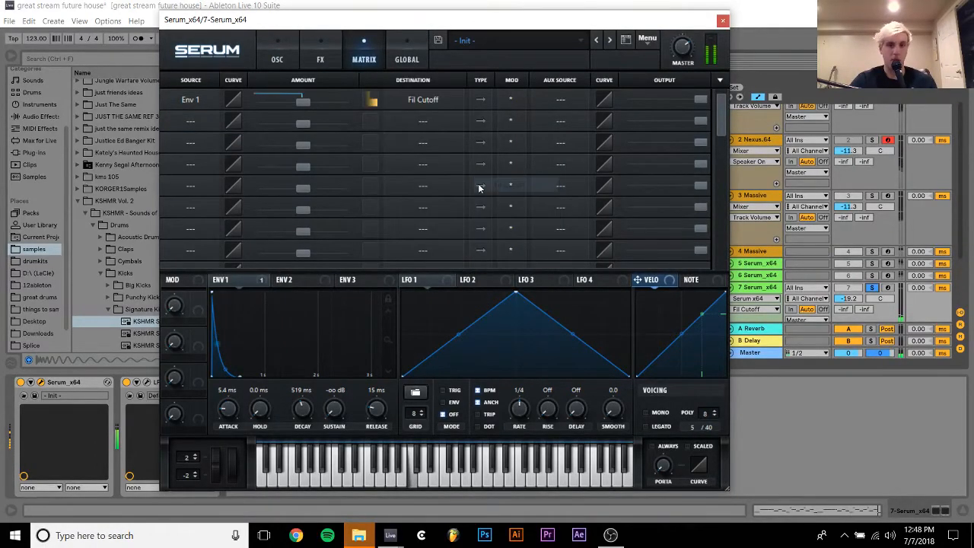
mouse_move(304, 100)
left_mouse_down()
mouse_move(332, 104)
mouse_move(311, 103)
left_mouse_up()
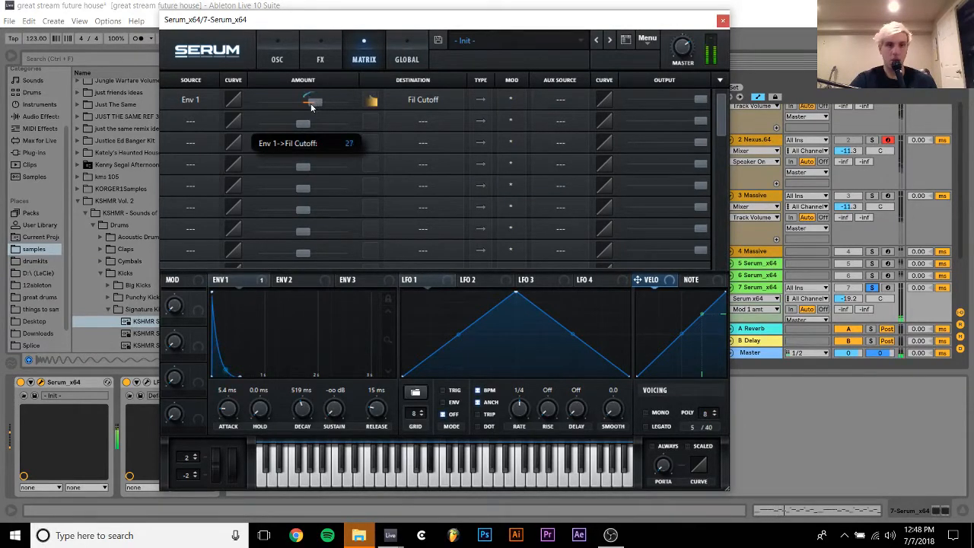
Reduce the filter cutoff modulation amount and set Envelope 1 to a 37 ms attack and 1.00 s decay
left_click_drag(305, 414, 303, 365)
left_click_drag(309, 106, 305, 109)
left_click_drag(306, 409, 304, 424)
left_click_drag(236, 420, 229, 397)
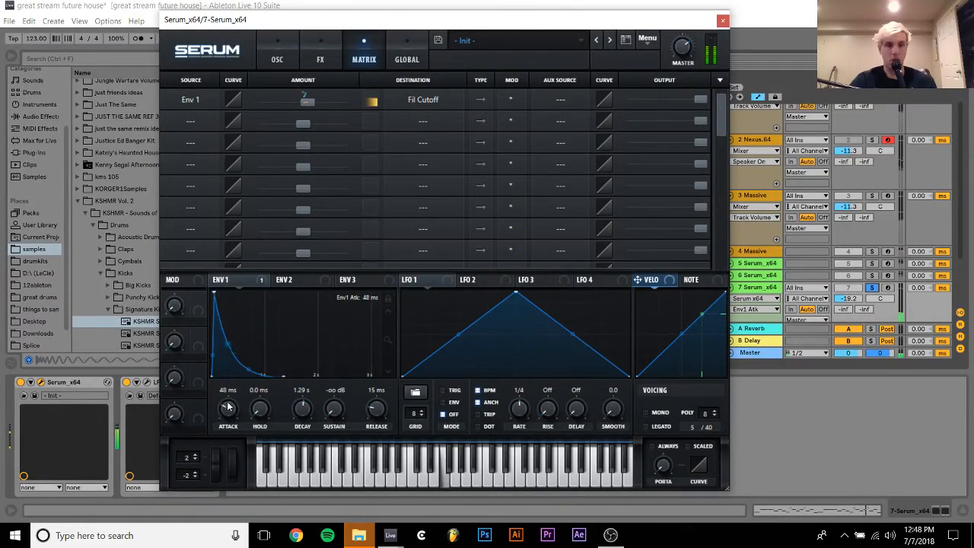
left_click_drag(310, 411, 310, 412)
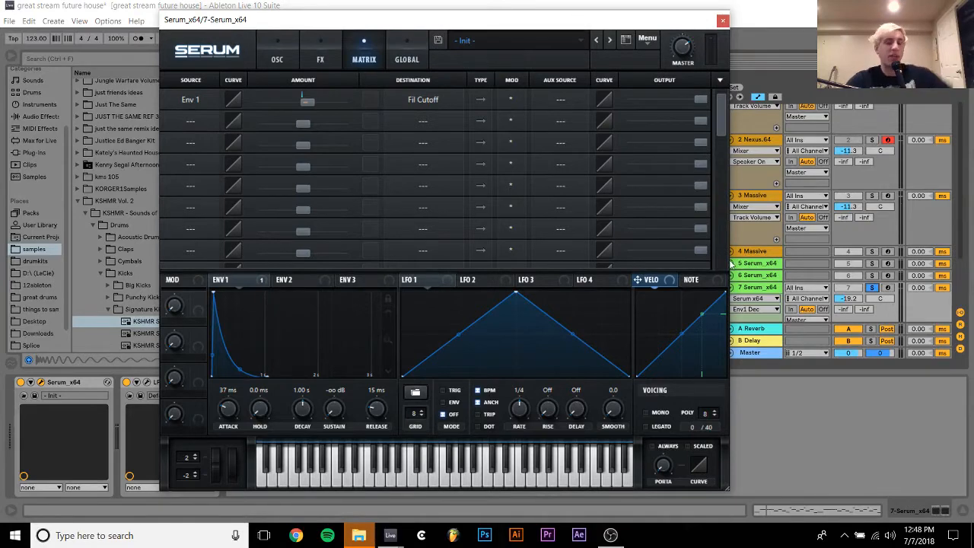
Switch off Serum's filter and compare track 7 in the full mix and soloed
left_click(277, 59)
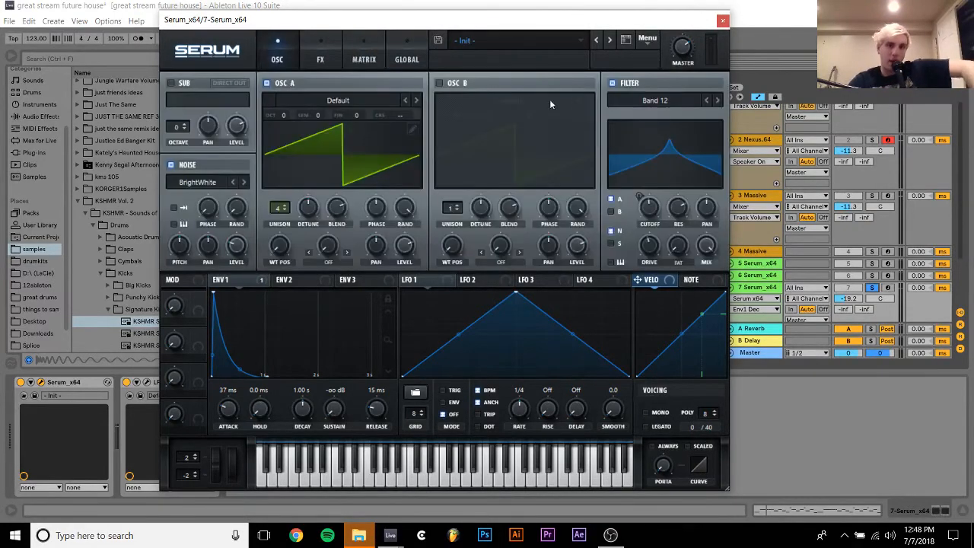
left_click(612, 82)
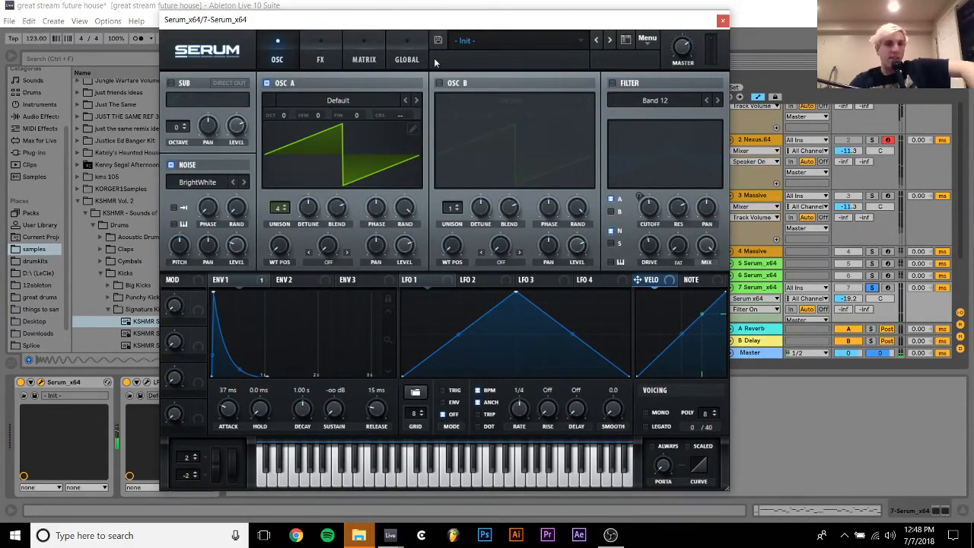
left_click(872, 288)
key("space")
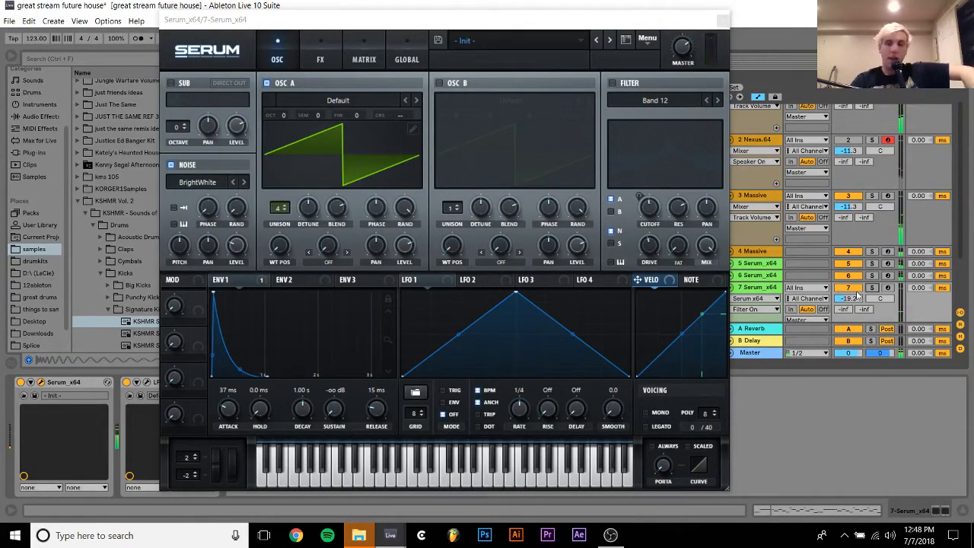
left_click(872, 287)
Load the LD Secrets preset from the surge sounds future bounce presets and set track 7's volume to -14.0 dB
left_click(525, 41)
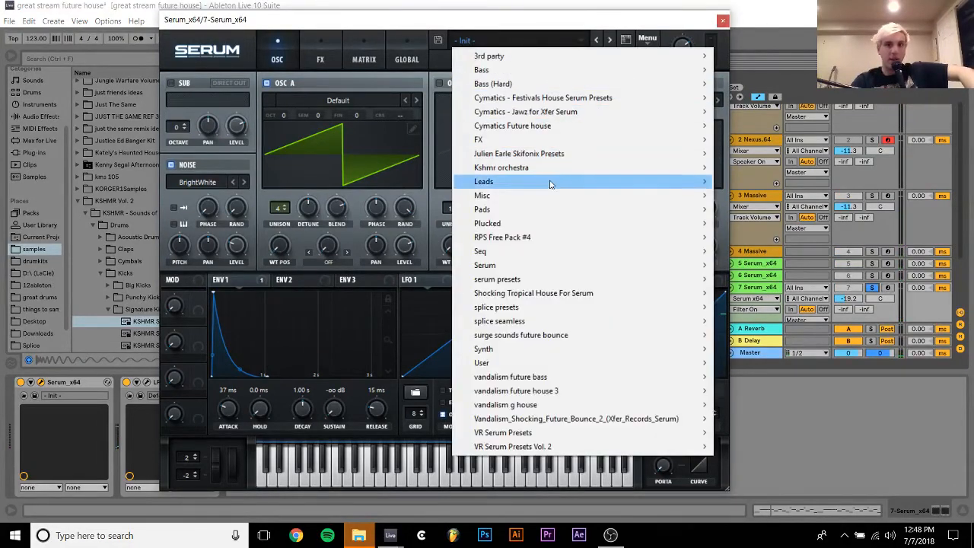
mouse_move(572, 335)
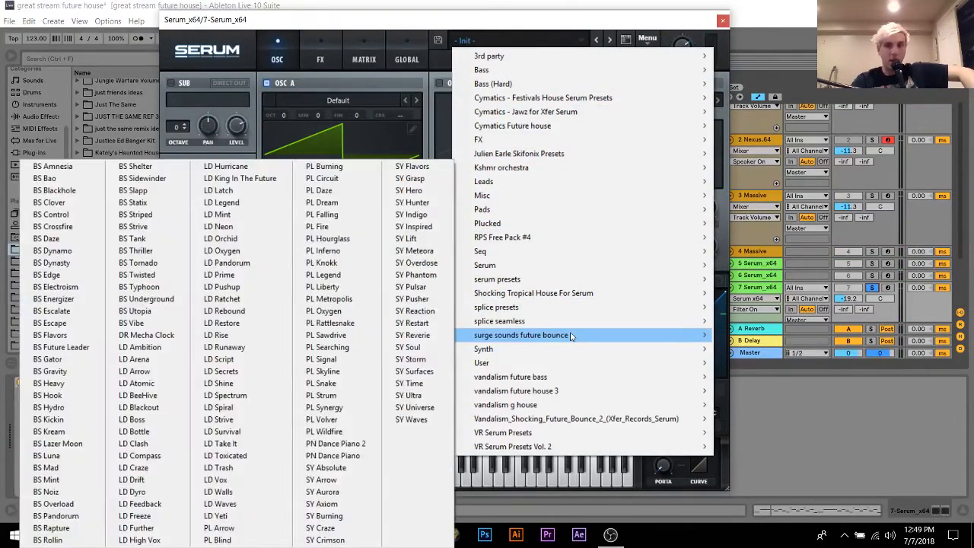
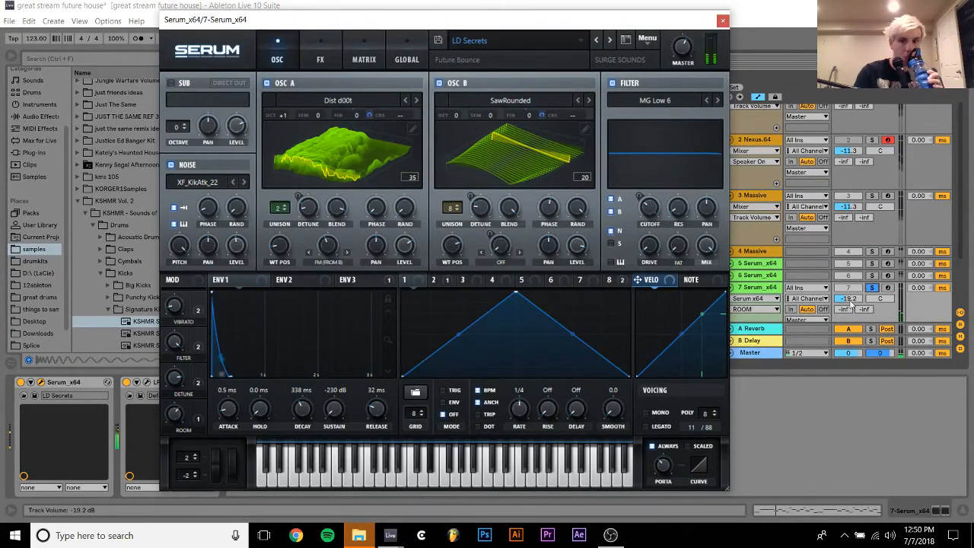
left_click_drag(851, 303, 863, 297)
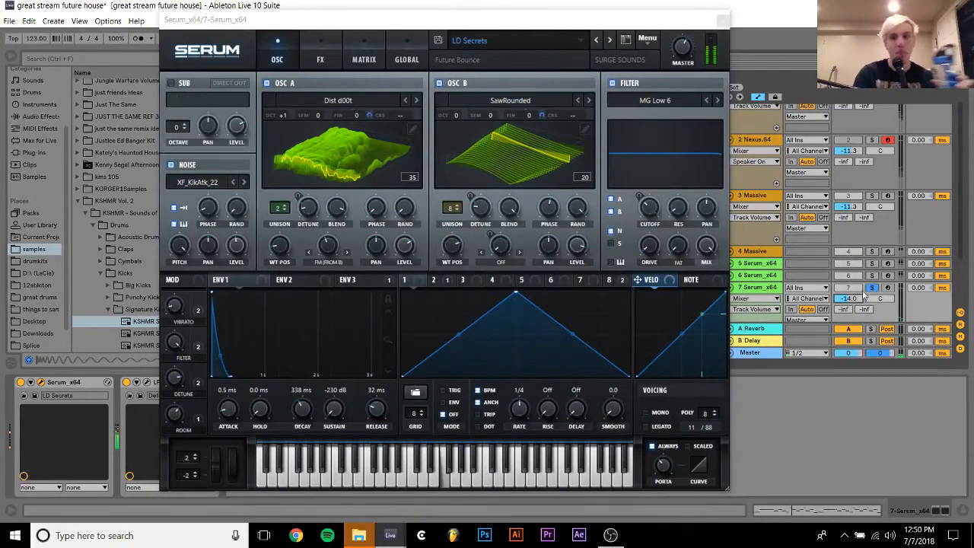
left_click(664, 464)
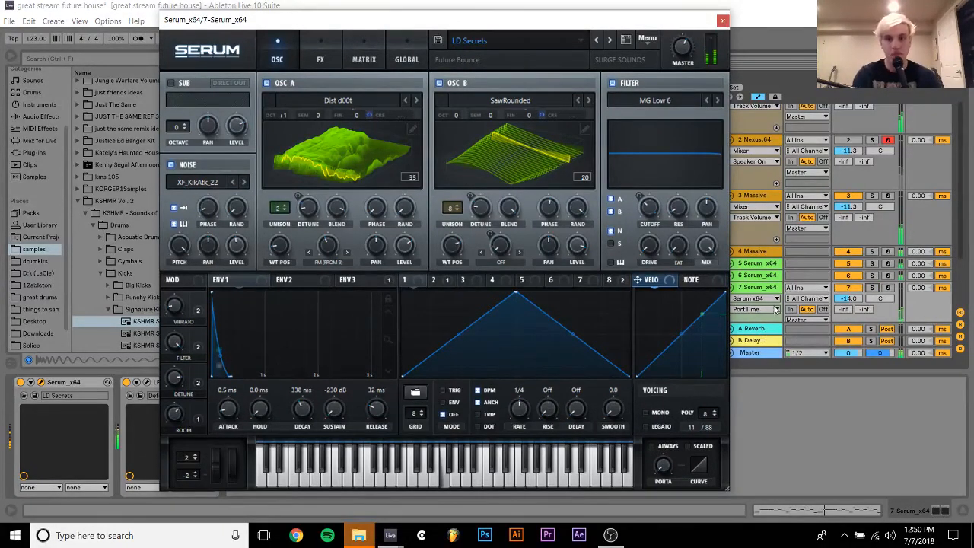
Close Serum and raise the volume of Serum tracks 5 to 7 together to -11.9 dB
left_click(721, 20)
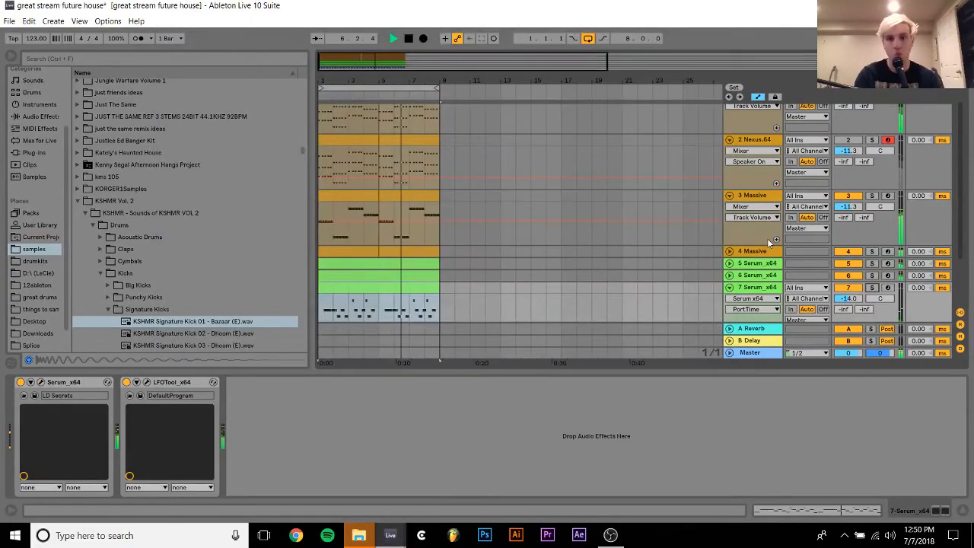
left_click(730, 287)
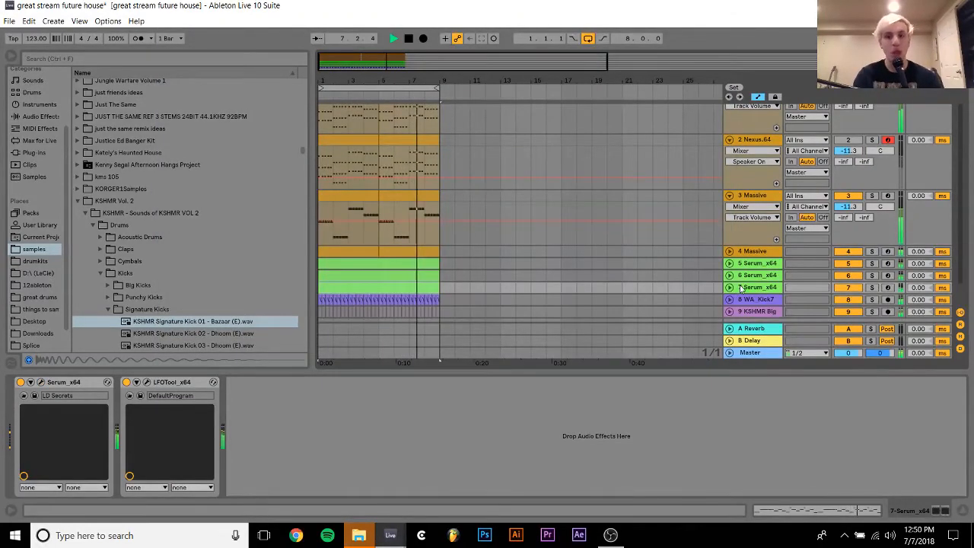
left_click(750, 289)
left_click(755, 264, "shift")
left_click(730, 263)
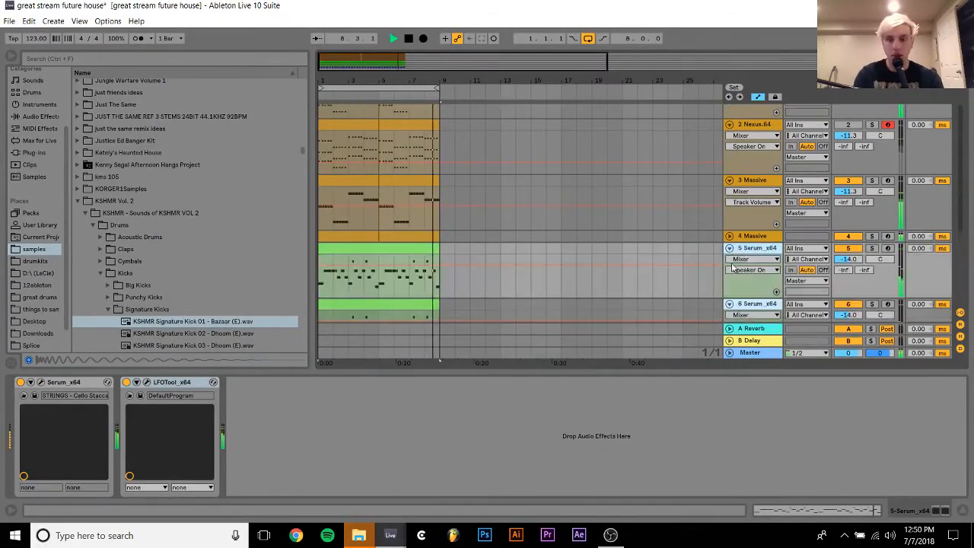
left_click_drag(848, 259, 855, 260)
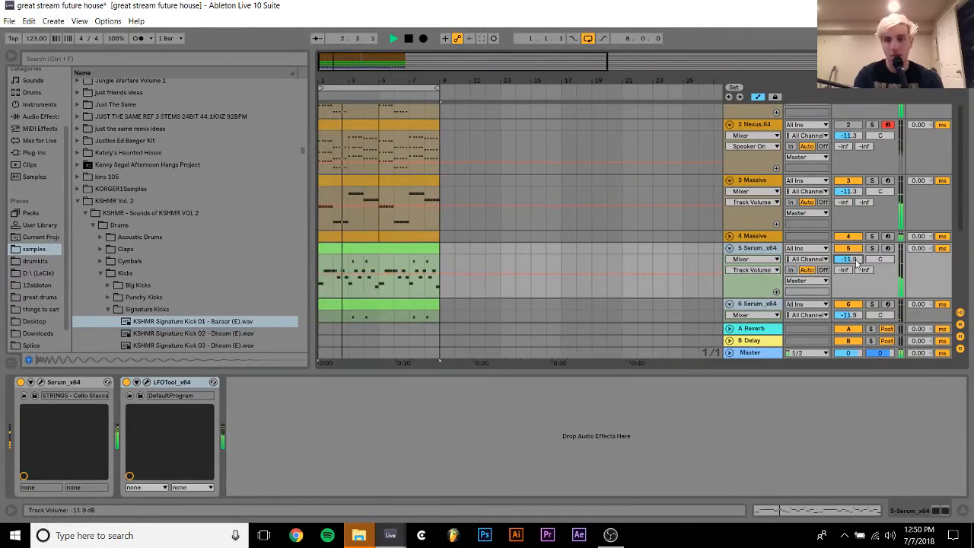
Solo the Nexus layer on track 2 and play it back on its own
scroll(754, 249, "up", 2)
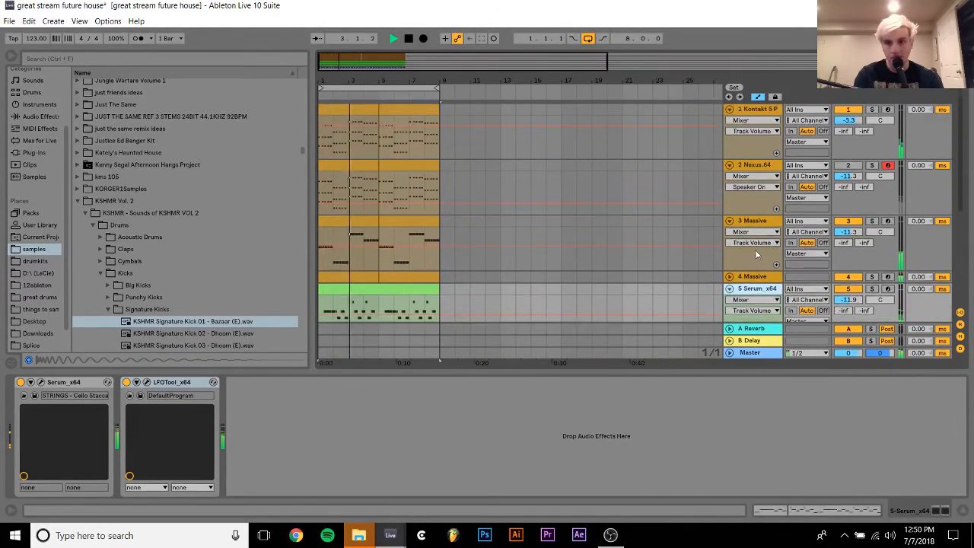
key("space")
left_click(871, 110)
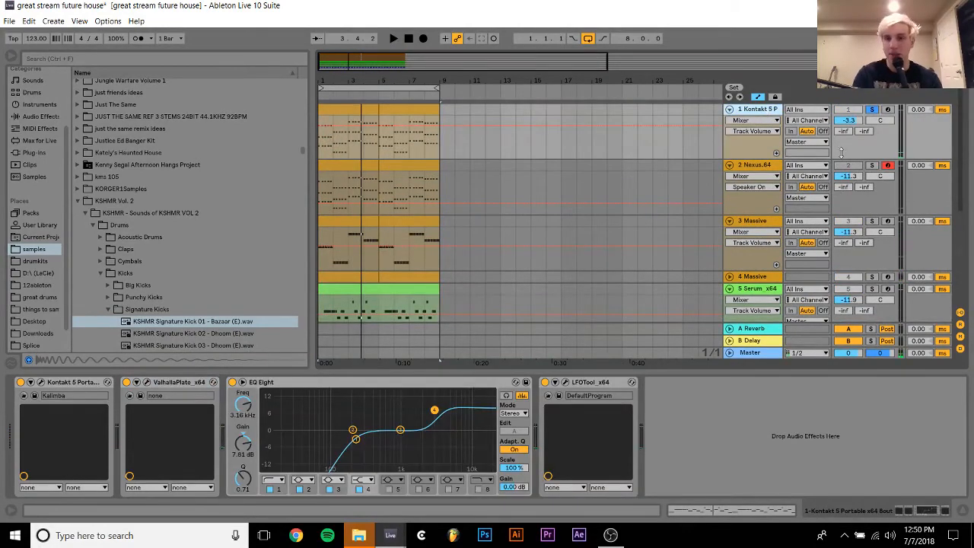
left_click(872, 165)
key("space")
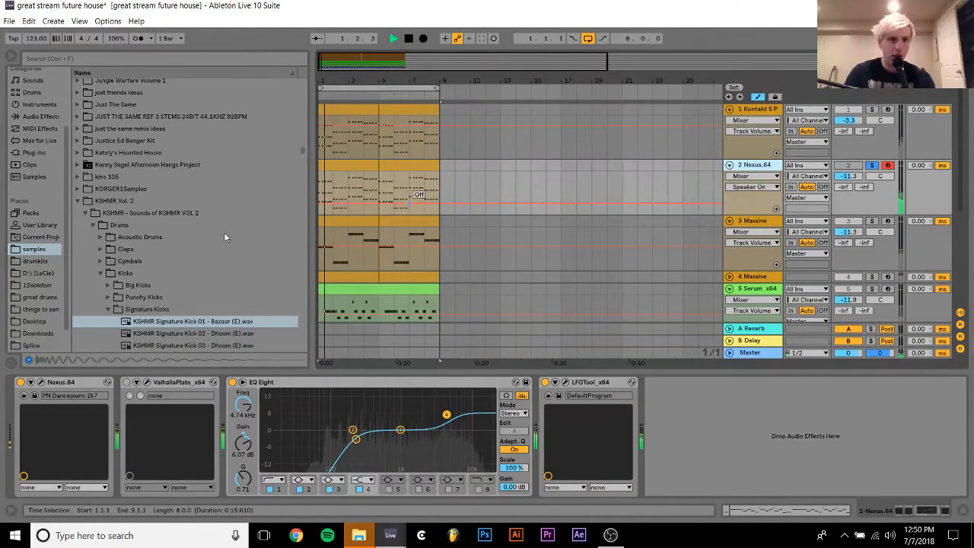
Replace the Nexus instrument on track 2 with Serum_x64
left_click(33, 152)
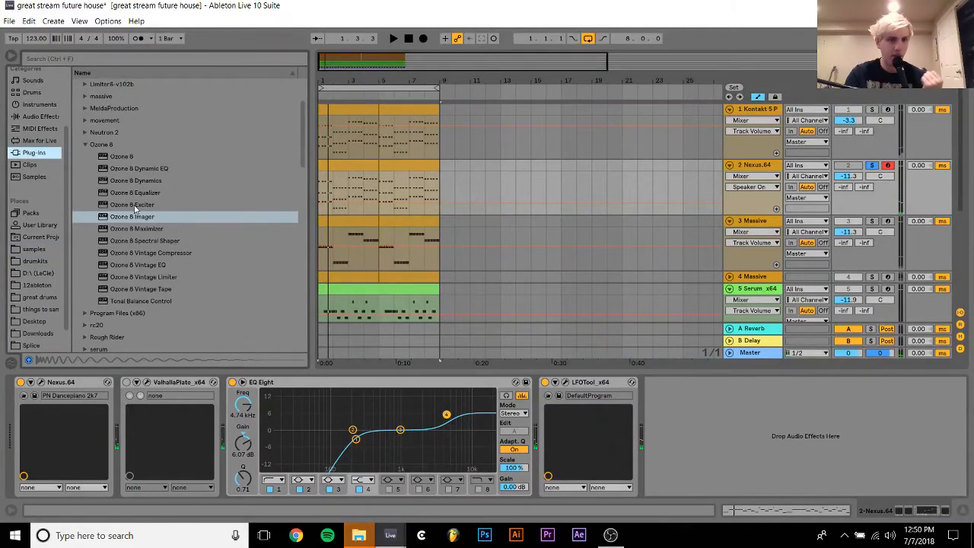
left_click(84, 145)
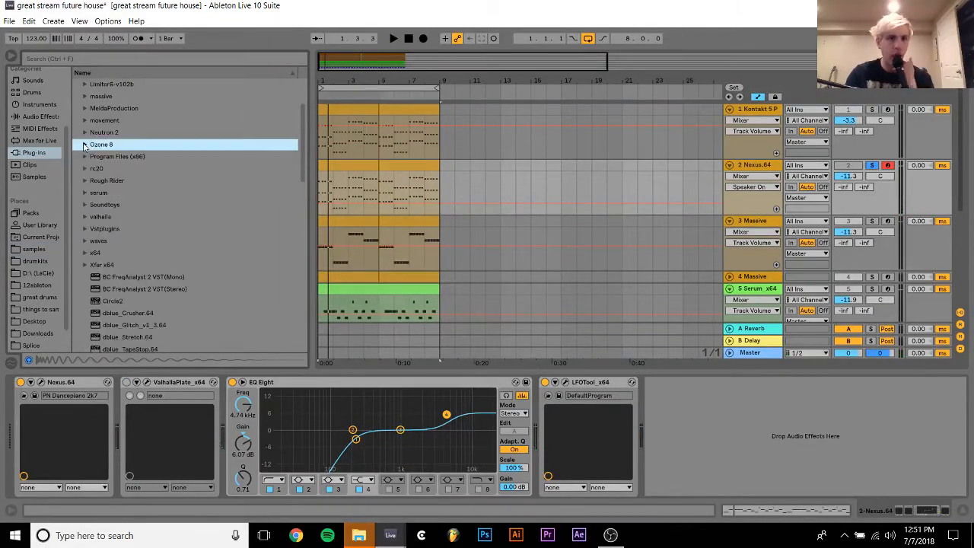
left_click(86, 192)
left_click(99, 204)
double_click(102, 204)
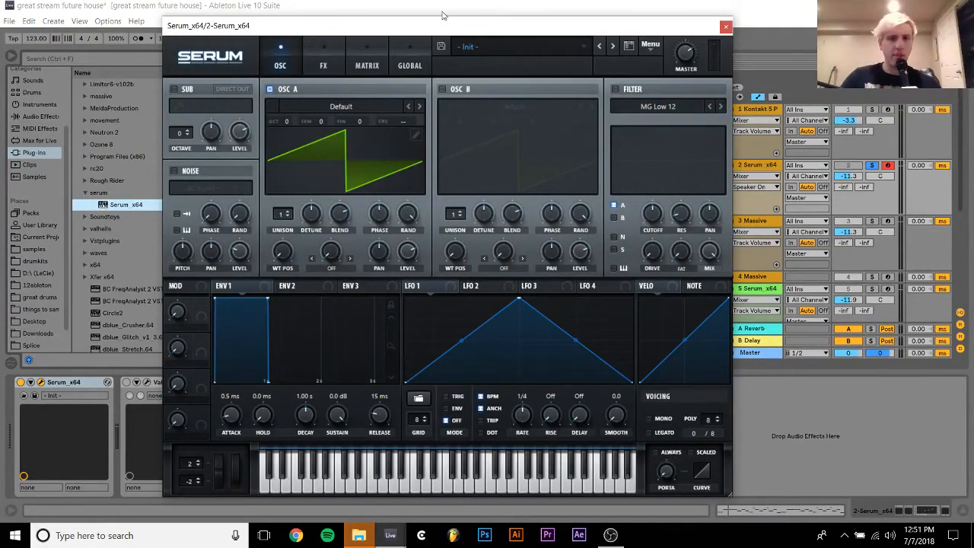
Load the PL Volver preset from the surge sounds future bounce folder into track 2's Serum
left_click(510, 50)
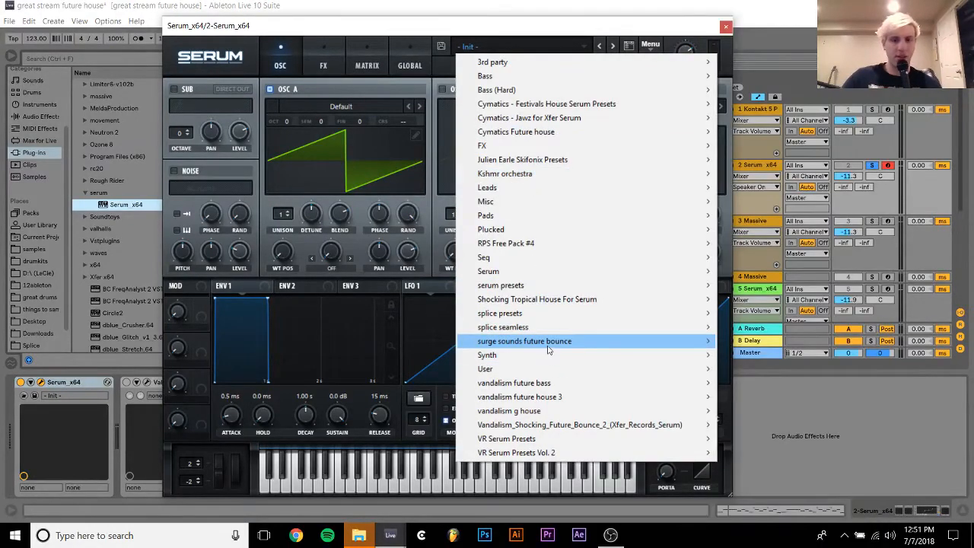
mouse_move(553, 344)
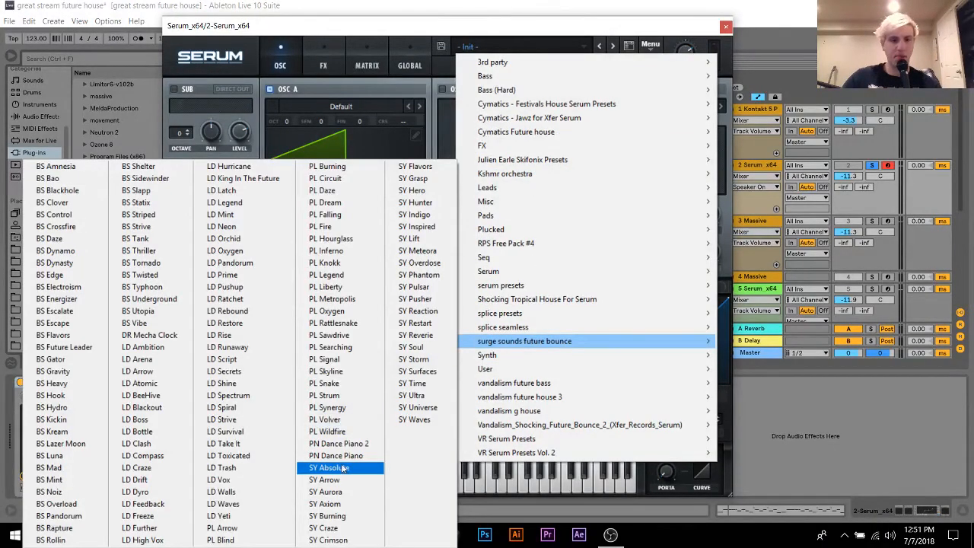
left_click(343, 432)
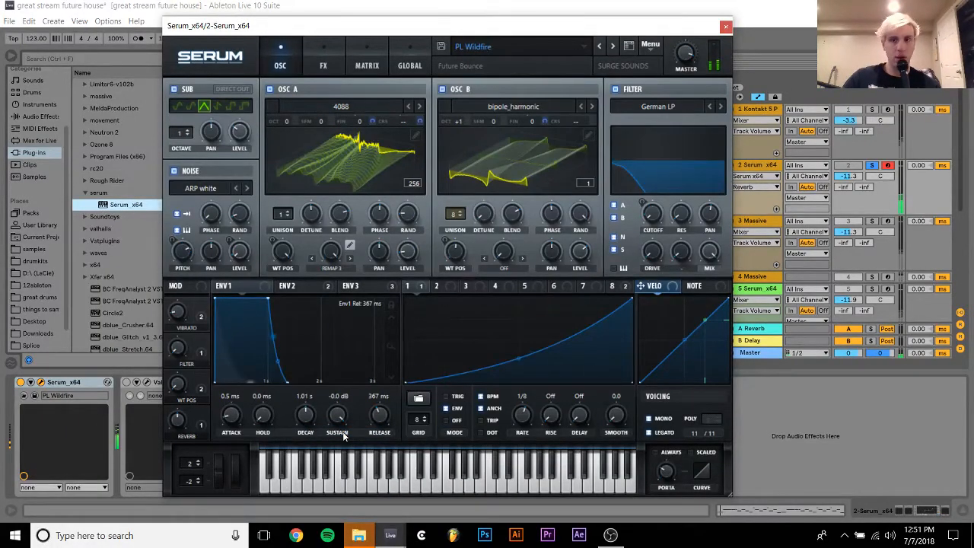
left_click(599, 47)
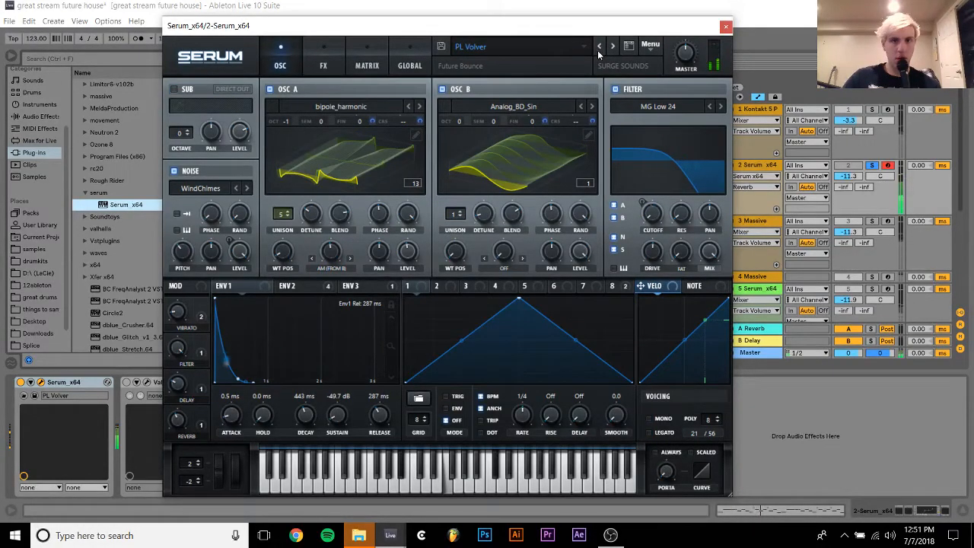
Set oscillator A's unison to 1 voice and track 2's volume to -11.0 dB
left_click_drag(281, 214, 307, 435)
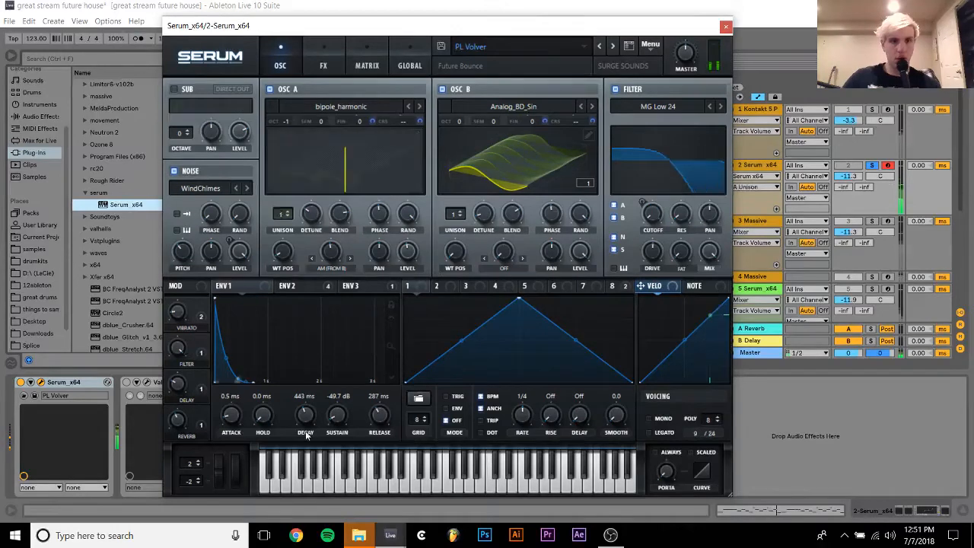
left_click_drag(853, 178, 842, 165)
left_click(846, 165)
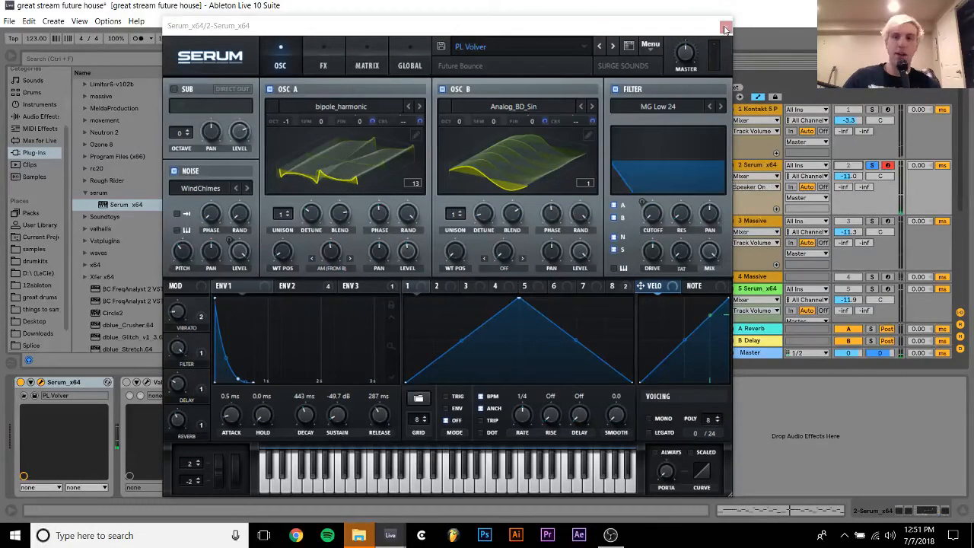
Close Serum and delete the ValhallaPlate reverb from track 2
left_click(724, 29)
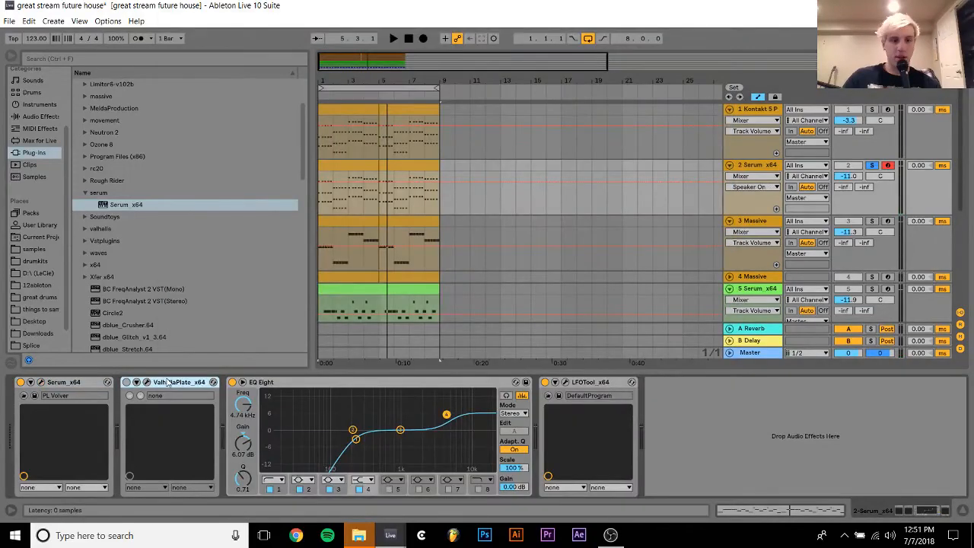
key("Delete")
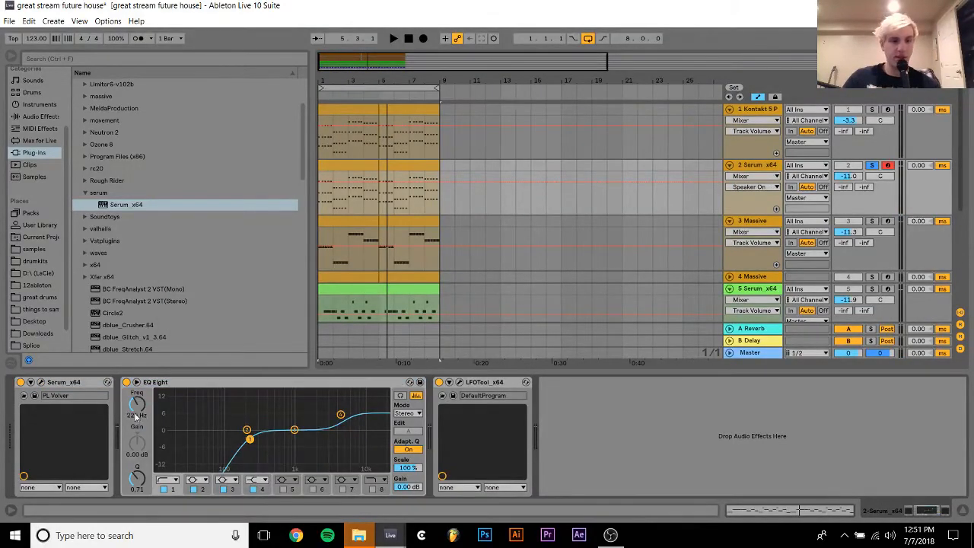
Lower the low cut in track 2's EQ Eight to about 79 Hz and switch off band 4
left_click_drag(250, 439, 218, 438)
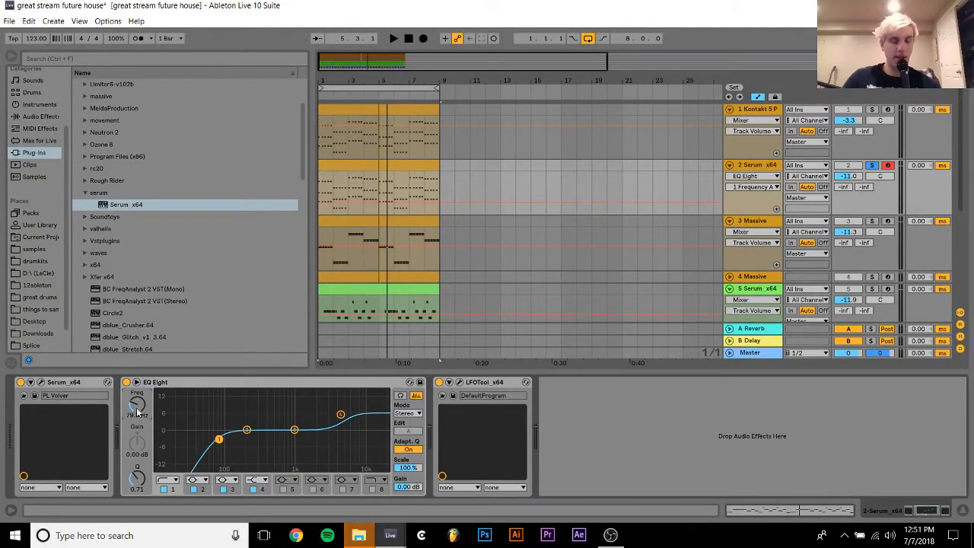
left_click(250, 492)
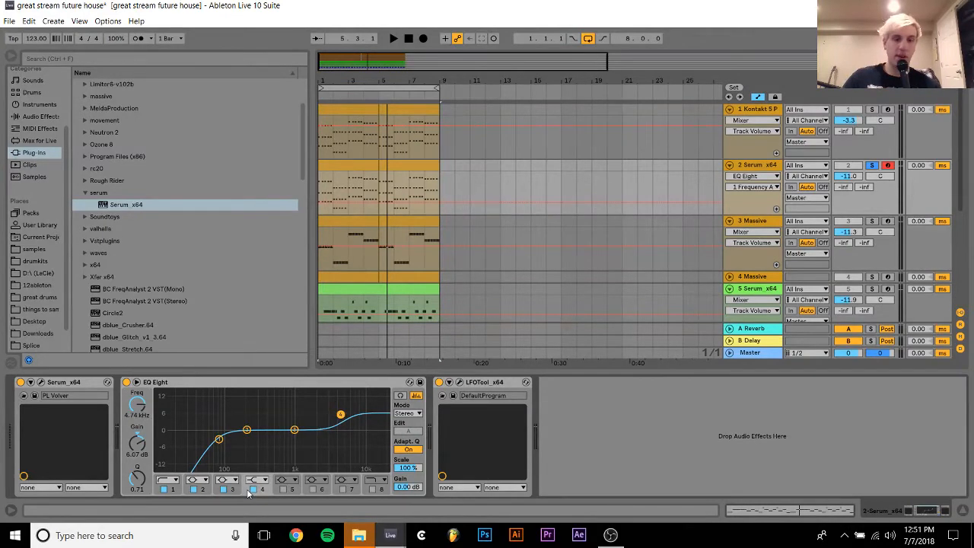
left_click(252, 489)
Raise track 2's volume to -8.4 dB during playback and unsolo it to hear it in the full mix
key("space")
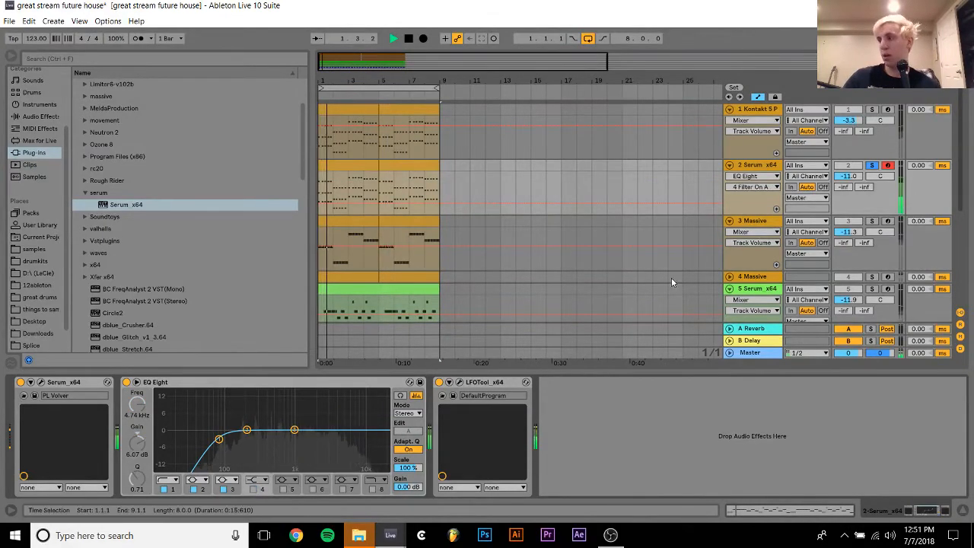
mouse_move(847, 176)
left_mouse_down()
mouse_move(847, 168)
mouse_move(848, 177)
left_mouse_up()
left_click(872, 166)
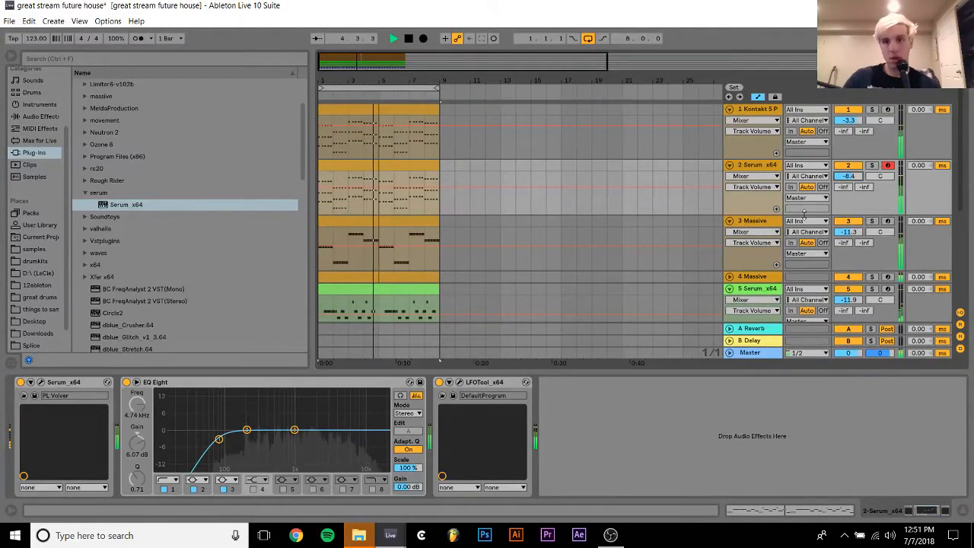
scroll(803, 216, "down", 3)
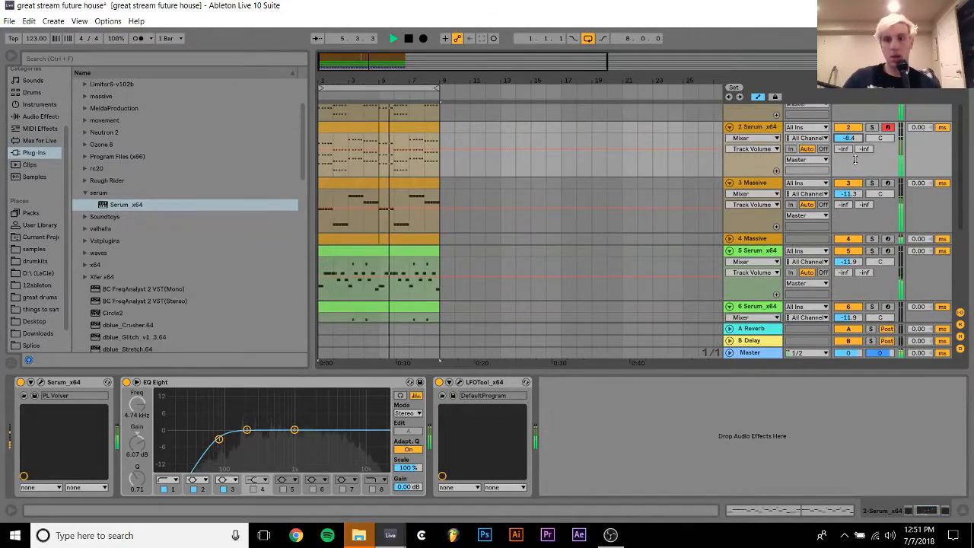
key("space")
Reset the Kontakt track 1 volume to 0 dB and set its EQ Eight high shelf to 8.06 dB at 3.30 kHz
scroll(845, 144, "up", 3)
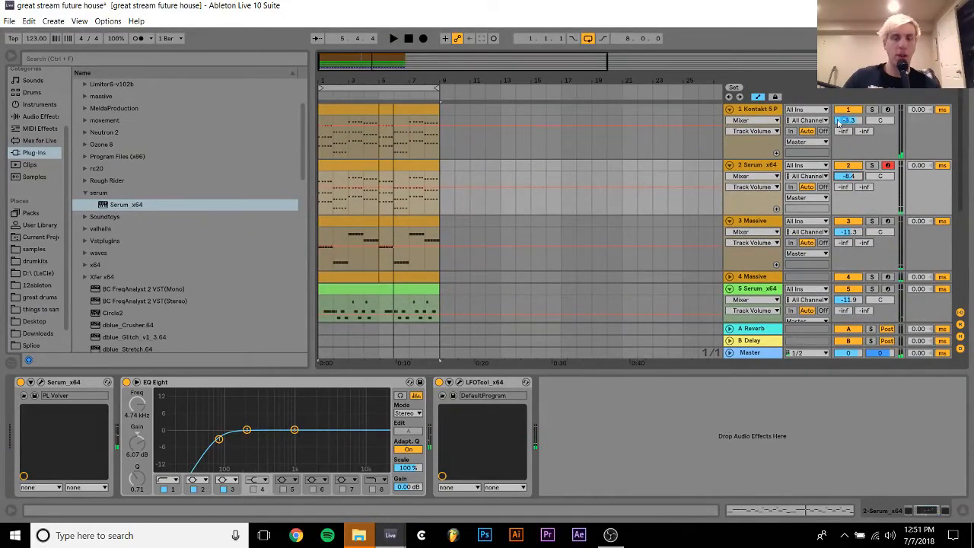
left_click(846, 121)
key("Delete")
key("space")
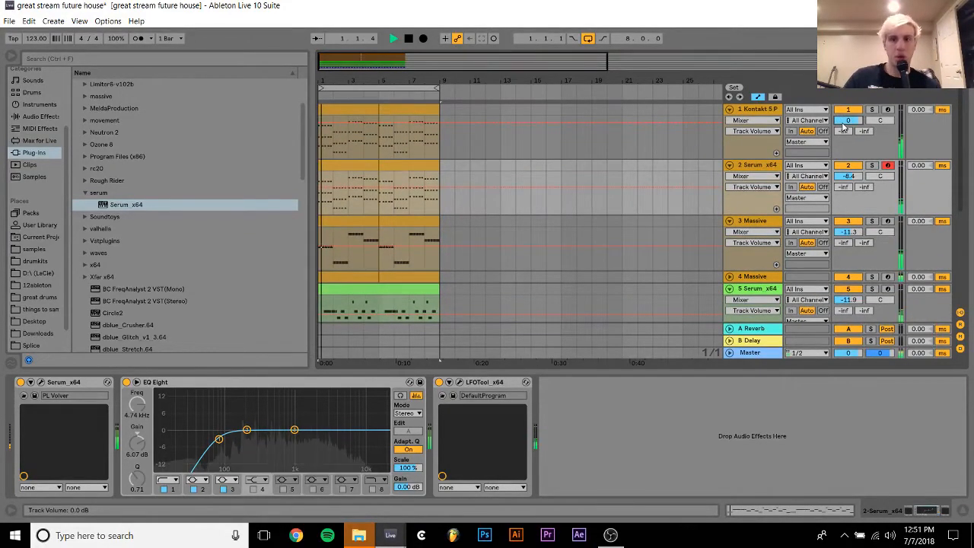
left_click(761, 110)
mouse_move(433, 410)
left_mouse_down()
mouse_move(438, 399)
mouse_move(404, 429)
mouse_move(435, 408)
left_mouse_up()
Solo Serum track 7 and listen to it on its own
scroll(613, 217, "down", 2)
scroll(612, 217, "down", 3)
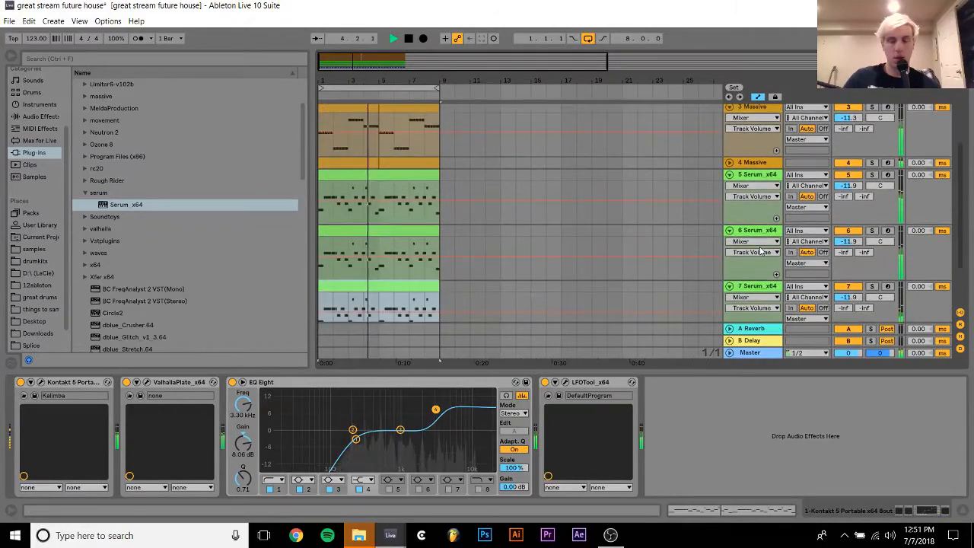
left_click(872, 248)
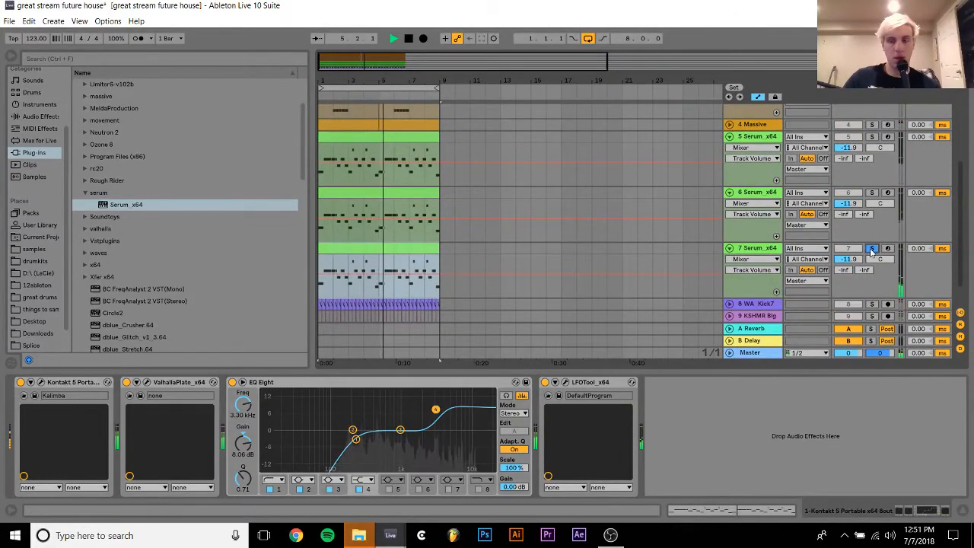
key("space")
Duplicate Serum track 7 and solo the copy for a short playback check
left_click(765, 249)
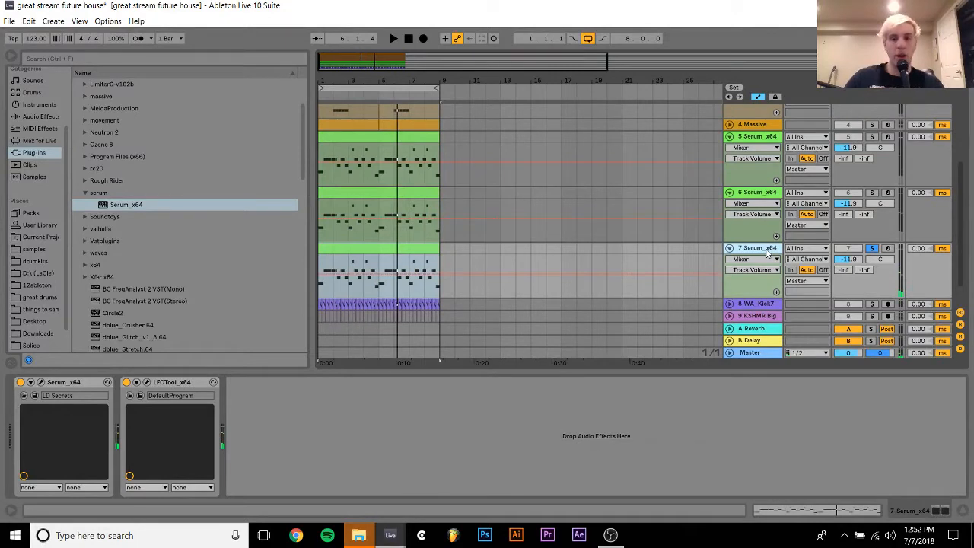
key("ctrl+d")
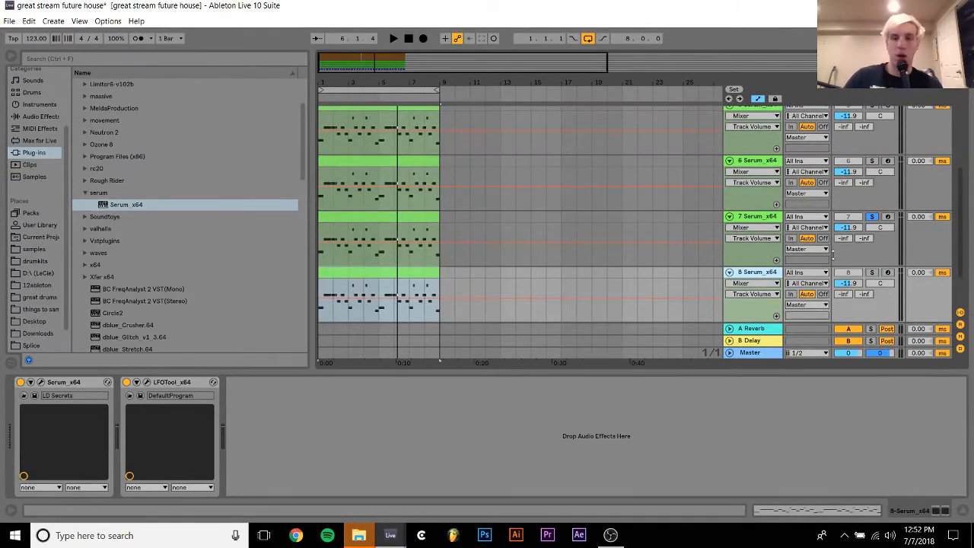
left_click(872, 273)
key("space")
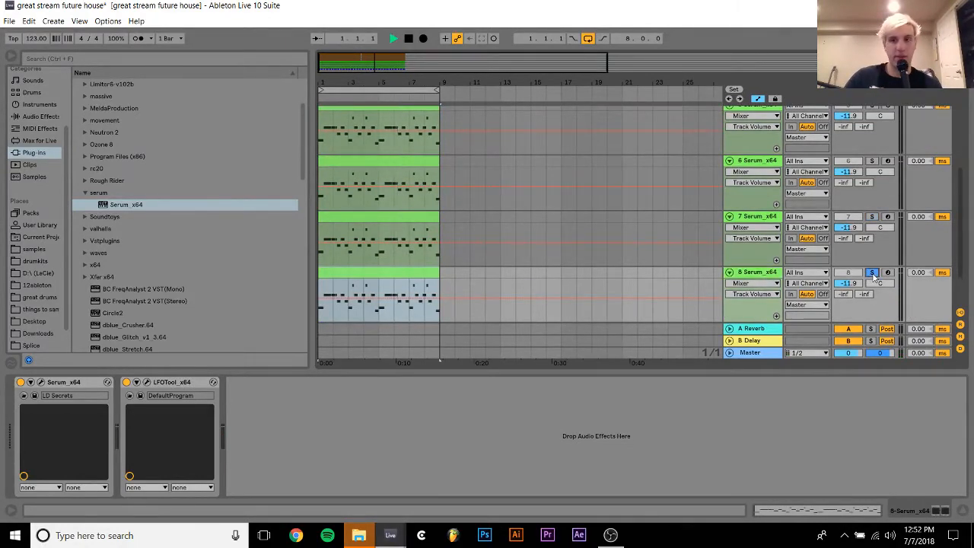
key("space")
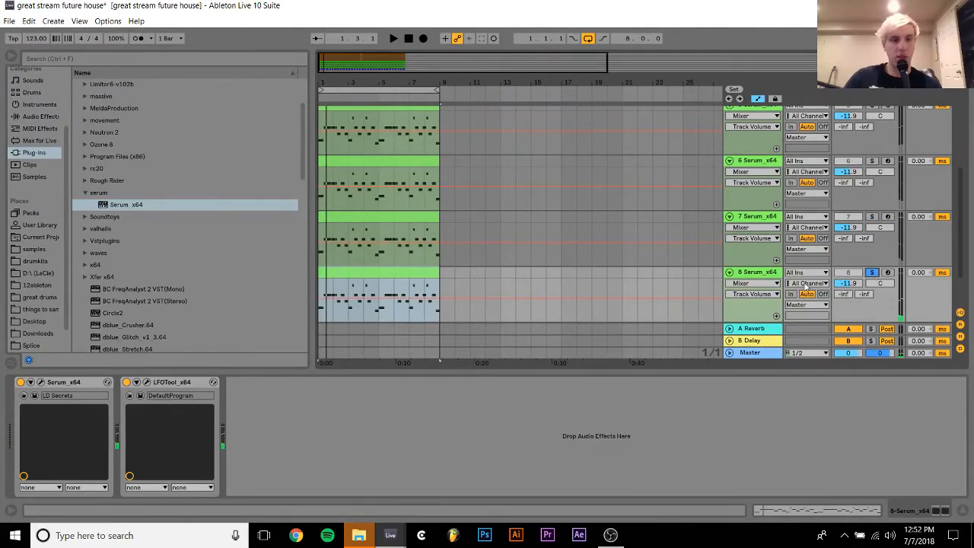
Load the LD Araba [KSHMR] preset from the splice presets folder into track 8's Serum
left_click(41, 382)
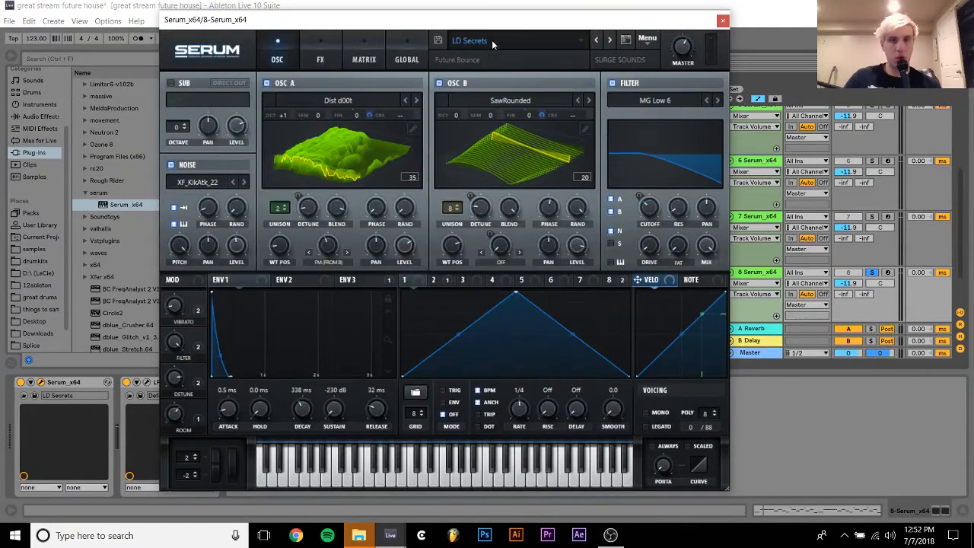
left_click(492, 40)
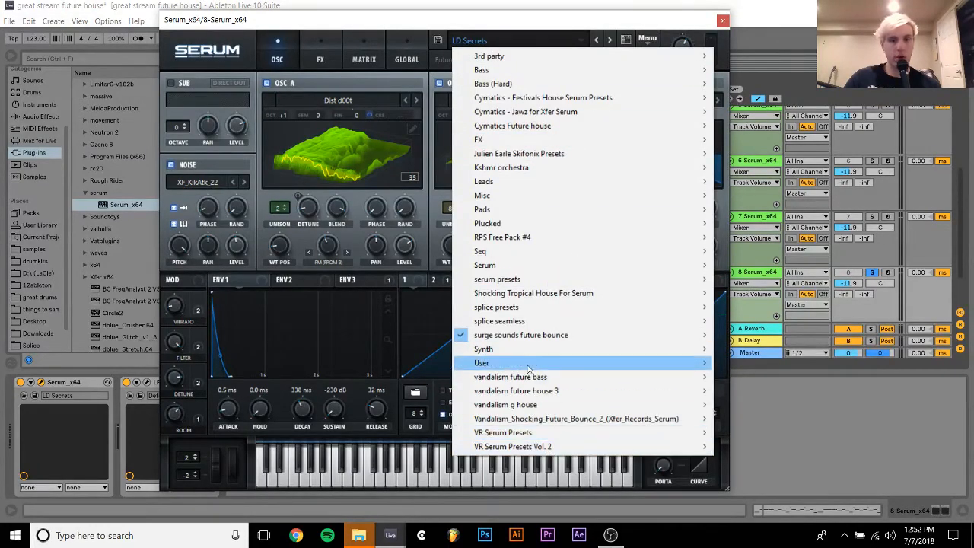
mouse_move(520, 307)
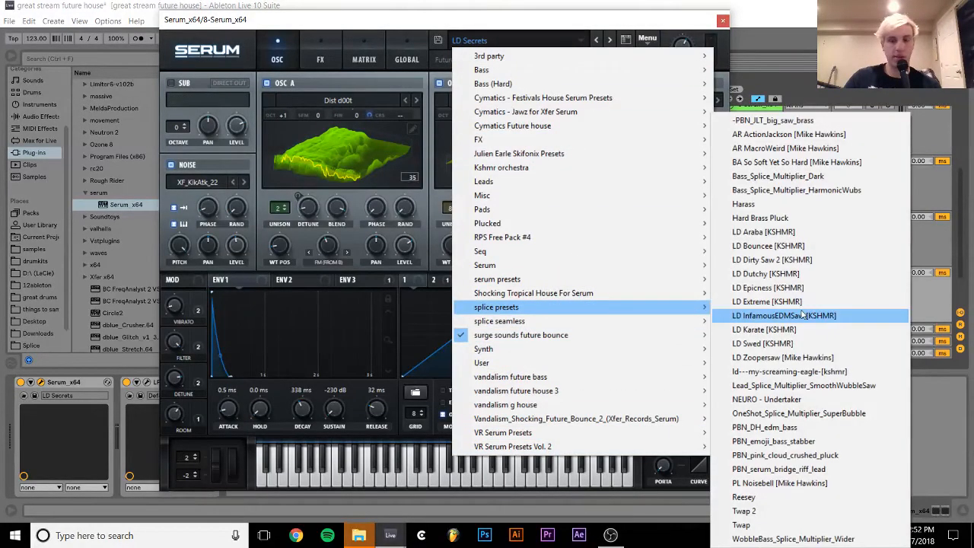
left_click(763, 238)
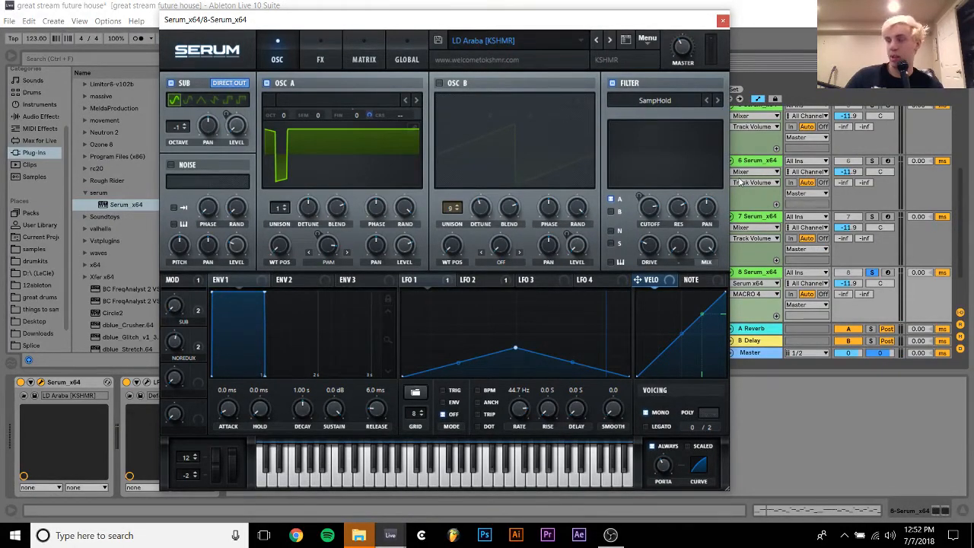
Switch to the LD Bouncee [KSHMR] preset and set Envelope 1 to minus infinity sustain and 799 ms decay
left_click(609, 40)
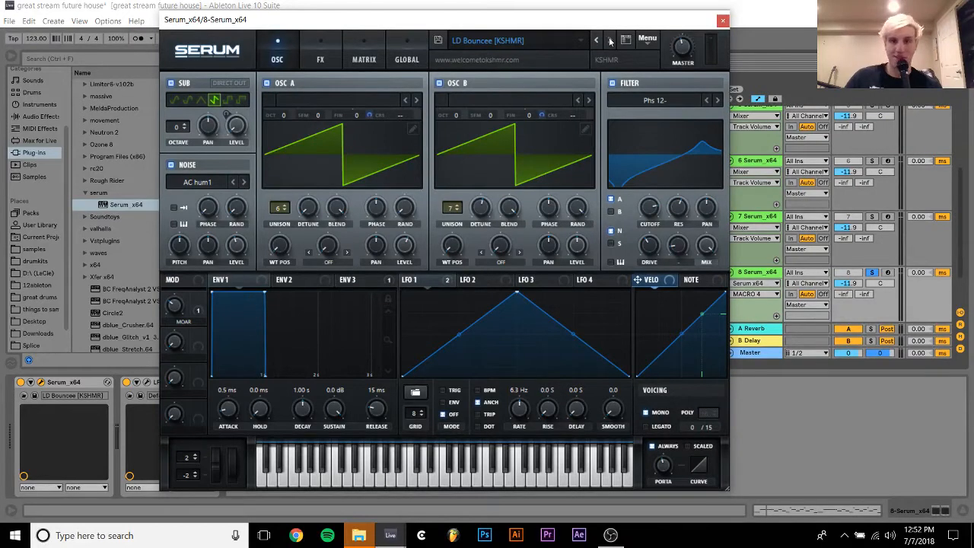
left_click(609, 41)
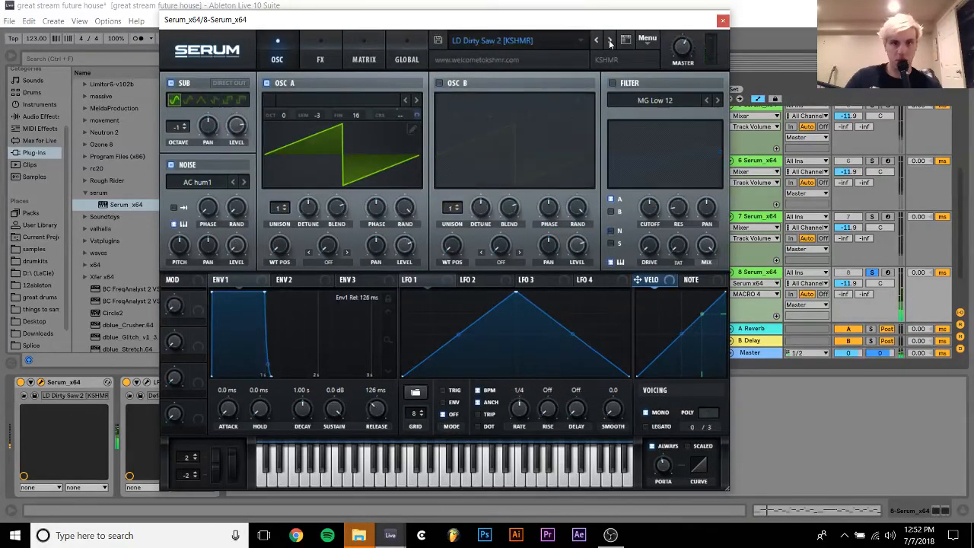
left_click(595, 42)
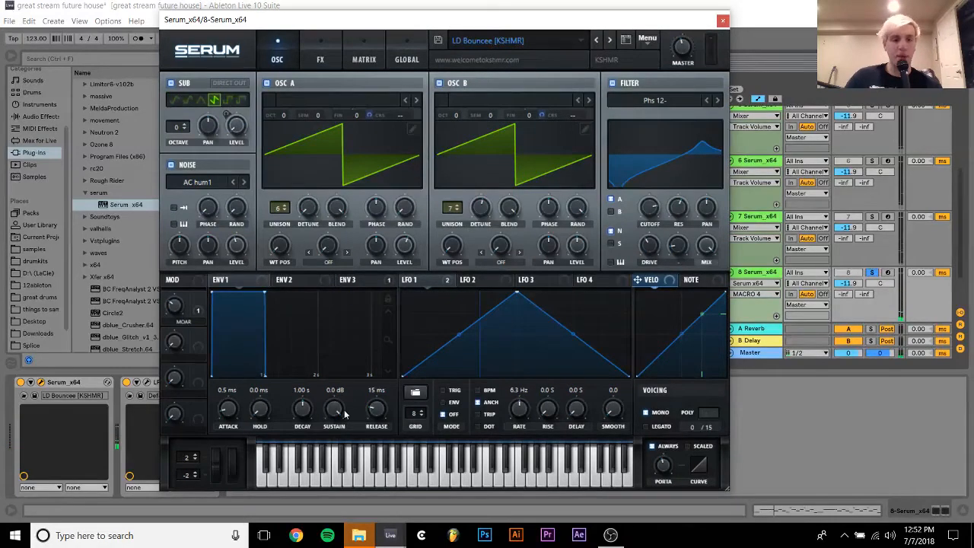
left_click_drag(344, 413, 302, 417)
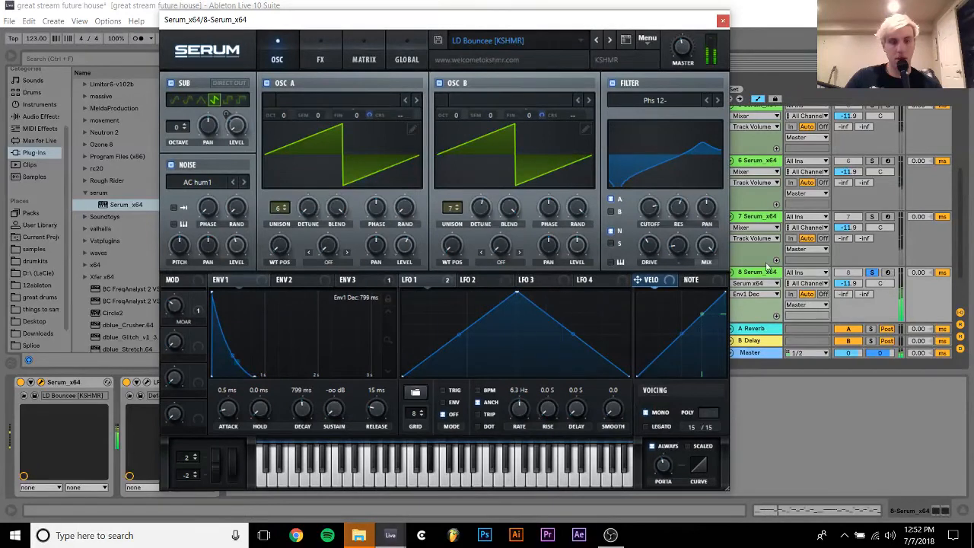
Unsolo Serum track 8 at -12.9 dB volume and compare the full mix with and without it
mouse_move(610, 535)
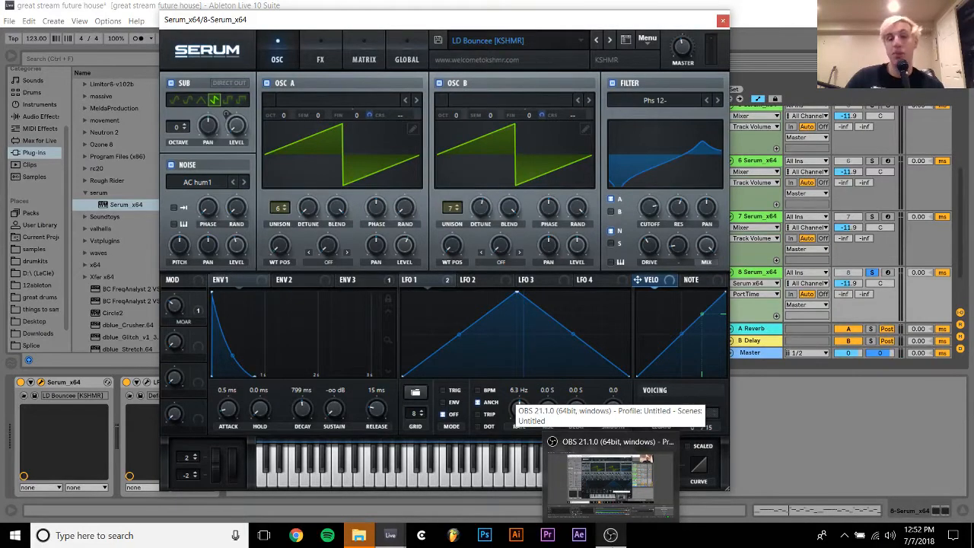
left_click(858, 447)
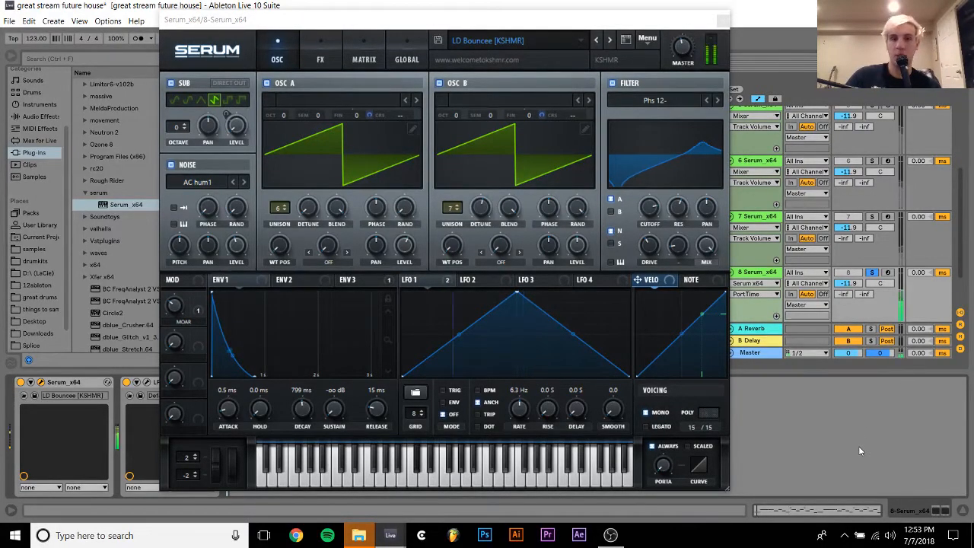
left_click(871, 273)
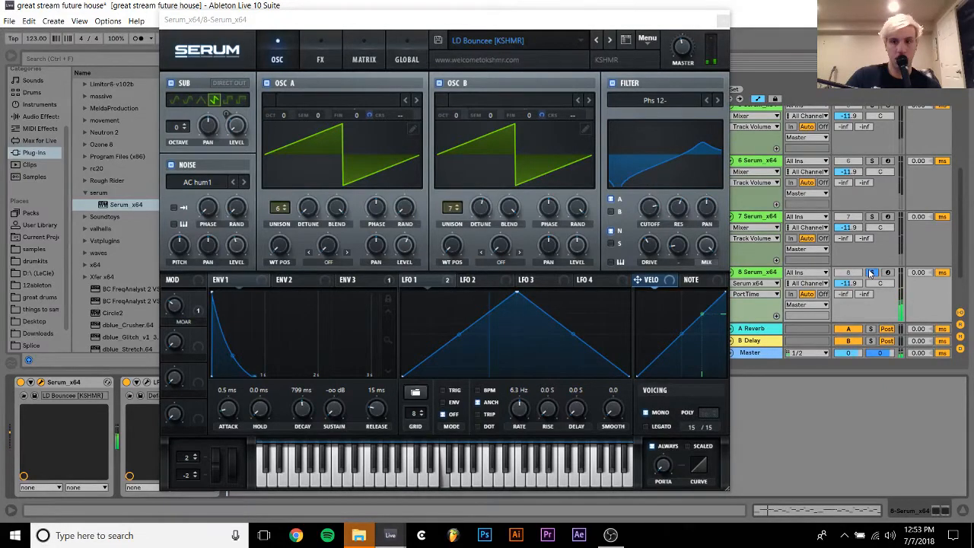
left_click(871, 273)
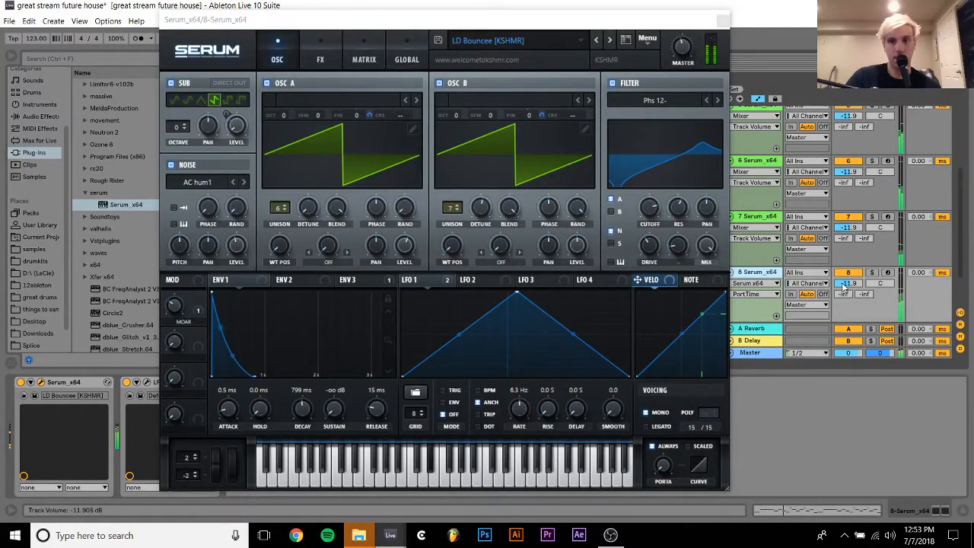
left_click_drag(842, 286, 843, 290)
left_click(847, 273)
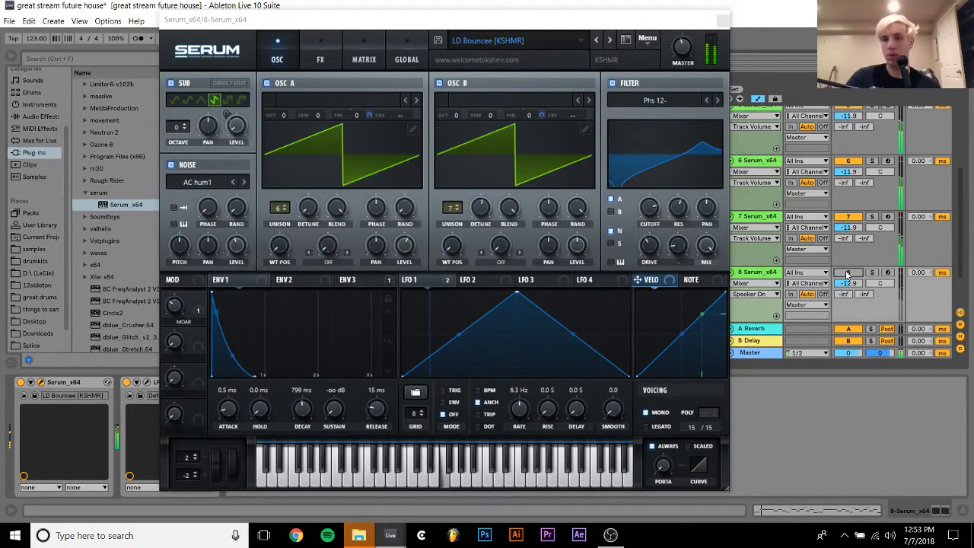
Delete Serum track 8 and add an empty MIDI track below the KSHMR Big track
left_click(741, 274)
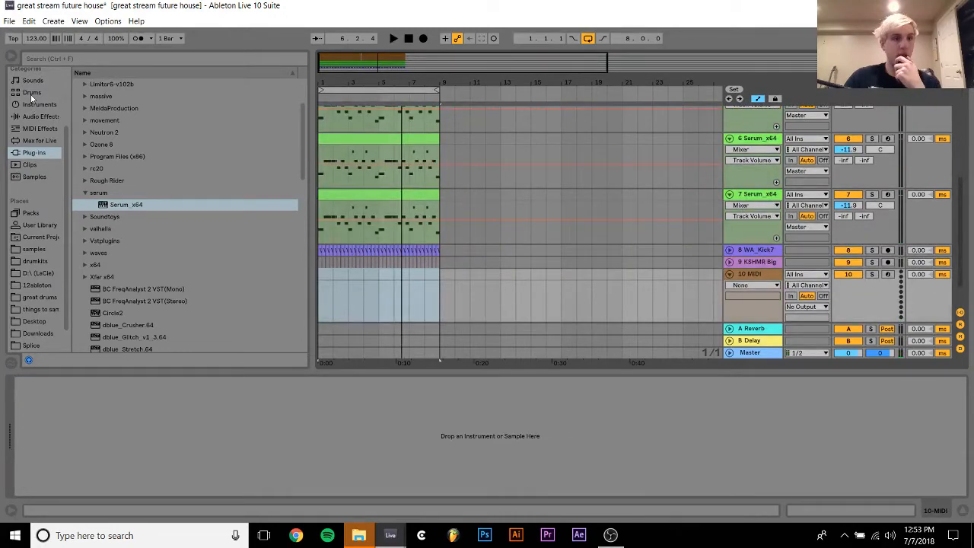
Load an empty Drum Rack onto the 10 MIDI track and open the samples folder
left_click(31, 92)
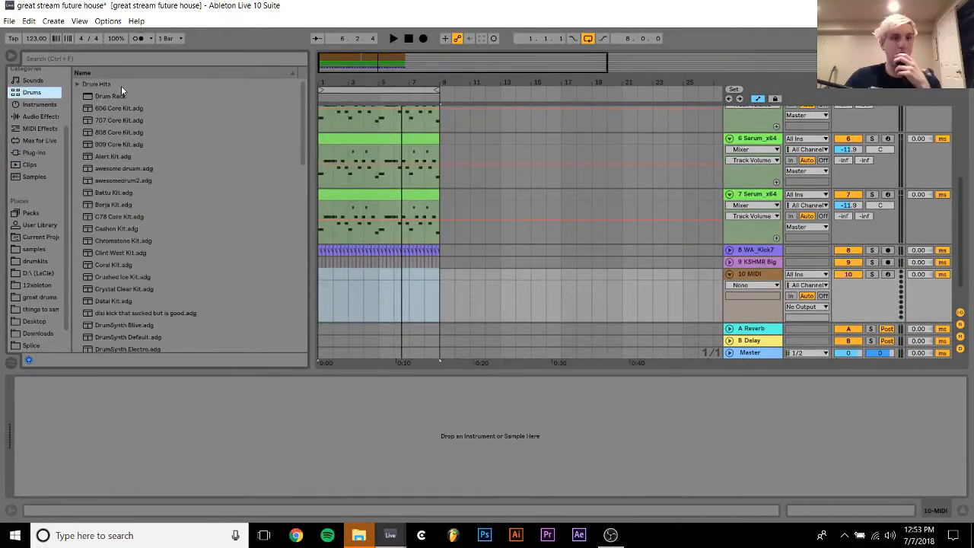
double_click(114, 96)
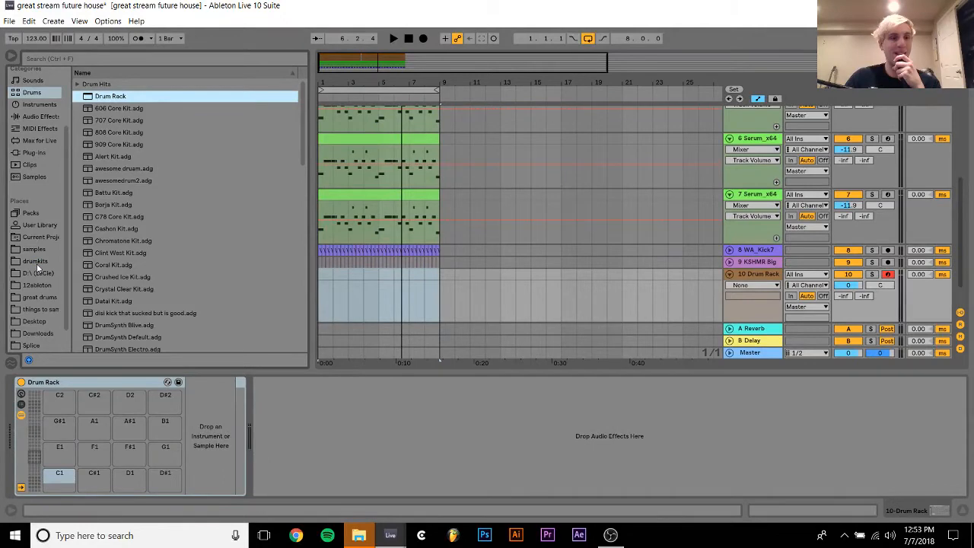
left_click(34, 249)
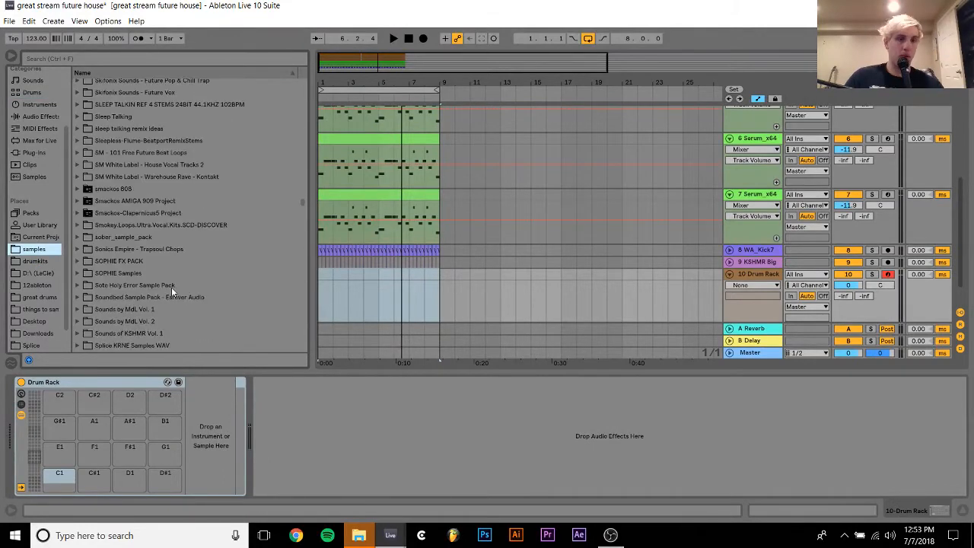
Look through the sample packs for a suitable drum pack, concentrating on the Vengeance folders
scroll(171, 287, "down", 5)
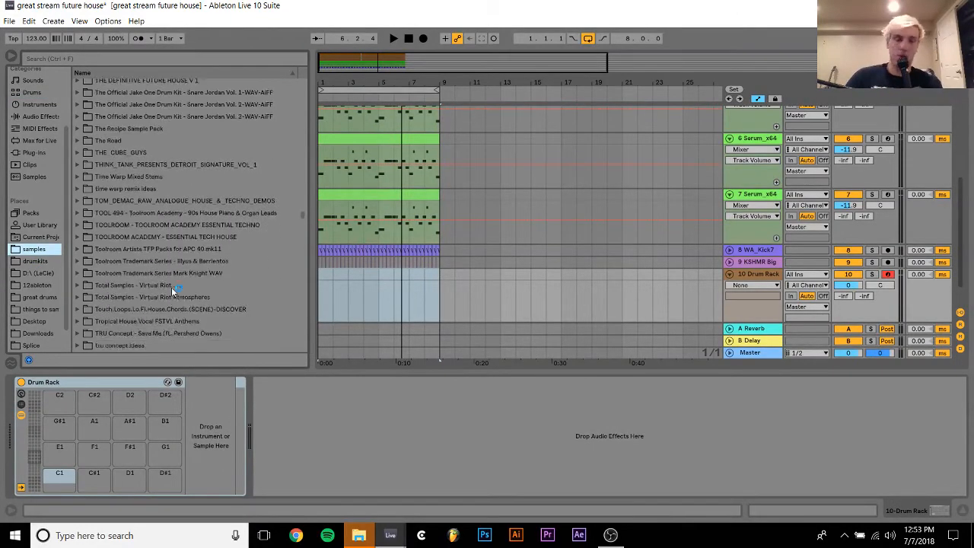
scroll(171, 287, "down", 15)
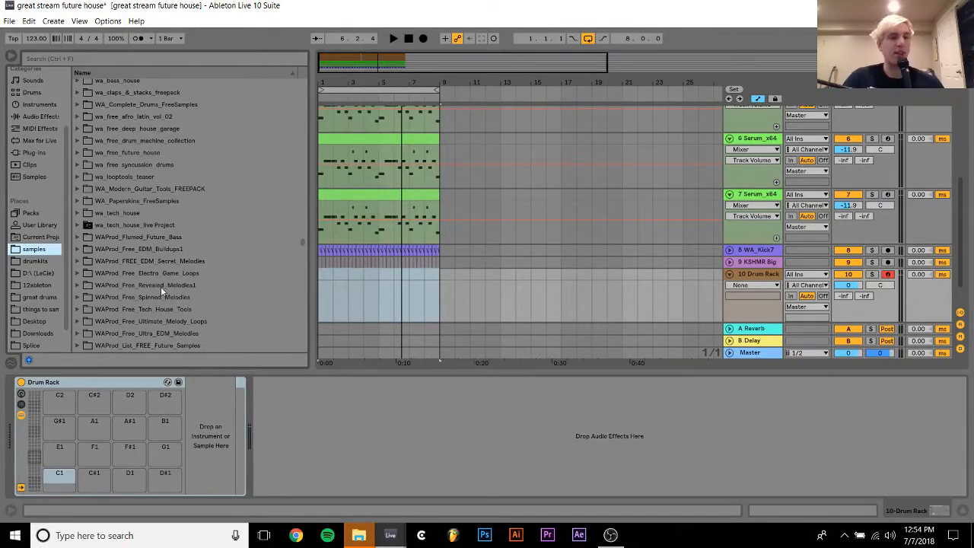
scroll(151, 285, "up", 15)
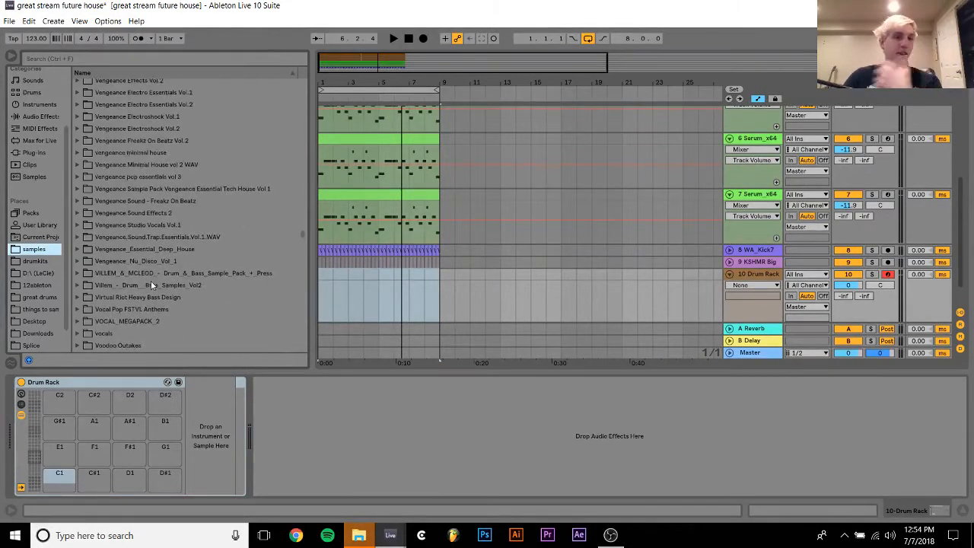
scroll(152, 282, "down", 10)
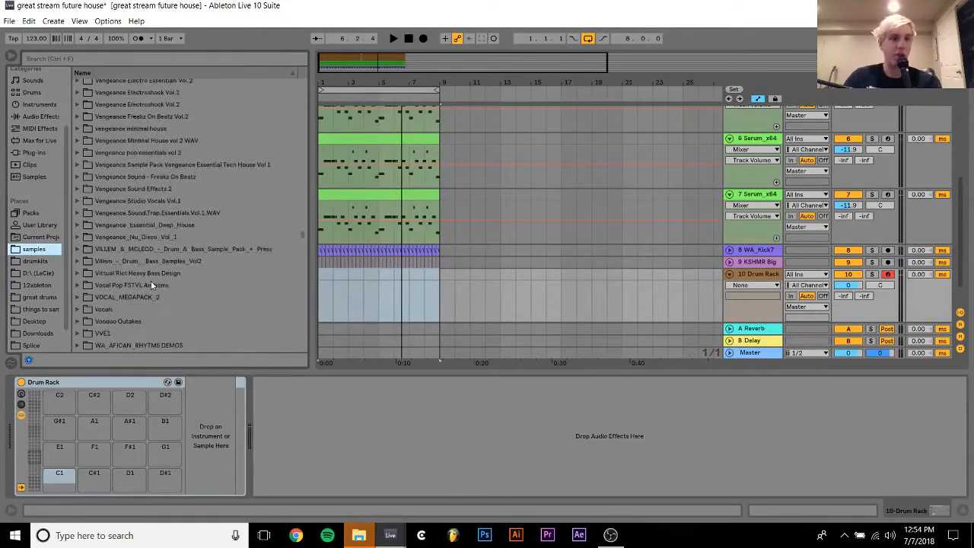
scroll(151, 272, "up", 10)
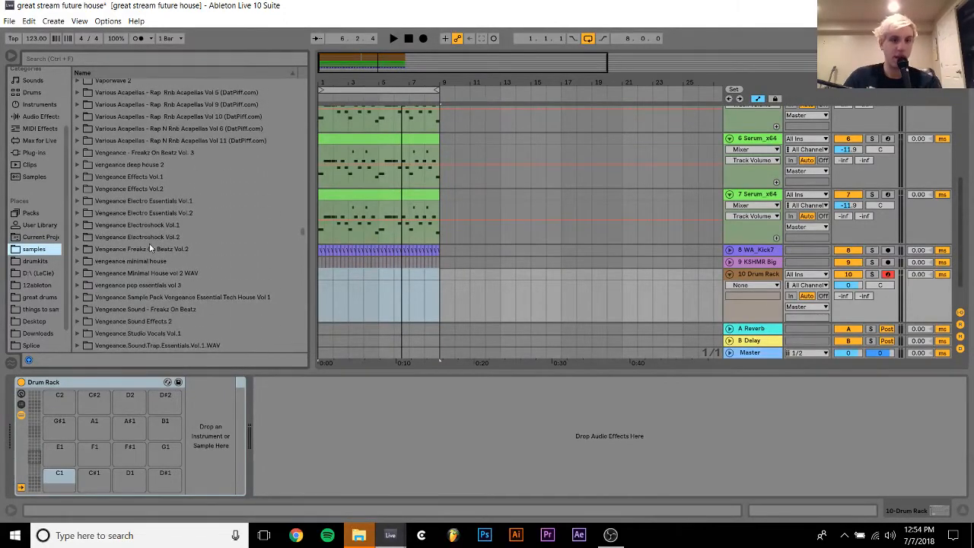
left_click(151, 237)
key("Down")
key("Down")
key("Down")
key("Down")
key("Down")
key("Down")
key("Down")
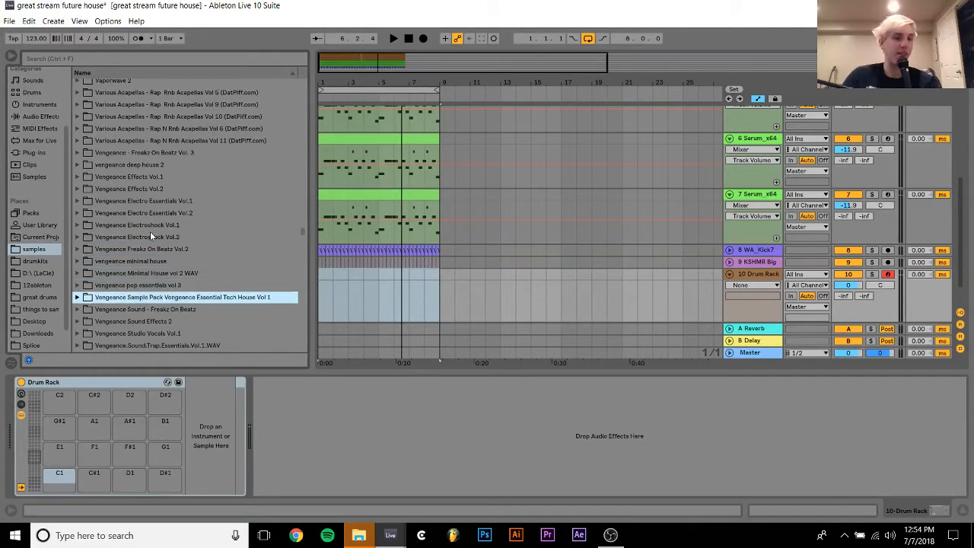
key("Up")
key("Up")
key("Up")
key("Up")
key("Up")
key("Up")
key("Up")
key("Up")
key("Up")
key("Up")
key("Up")
key("Up")
key("Up")
key("Up")
key("Up")
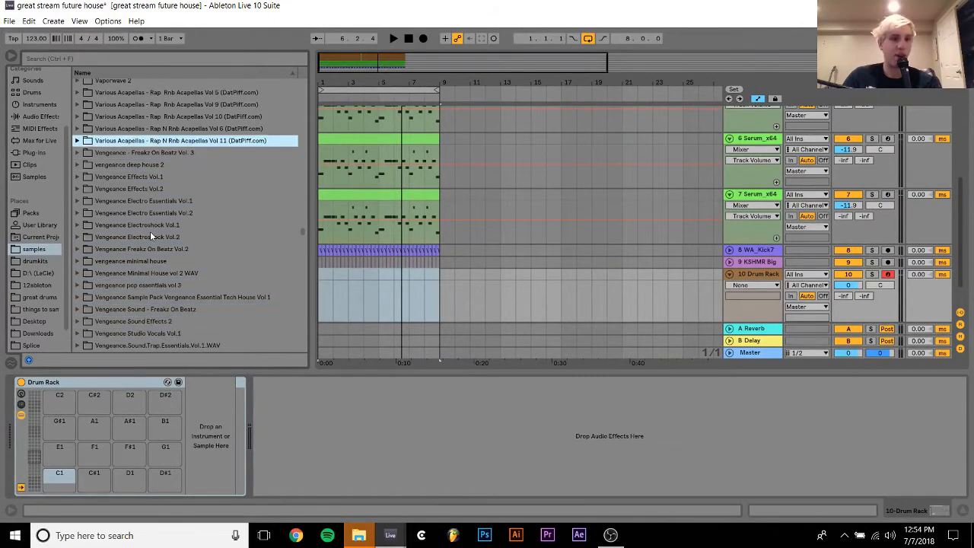
Expand the vengeance deep house 2 pack down to its VEDH2 Cymbals and VEDH2 Closed Hihats folders
key("Down")
key("Down")
key("Right")
key("Down")
key("Down")
key("Down")
key("Down")
key("Left")
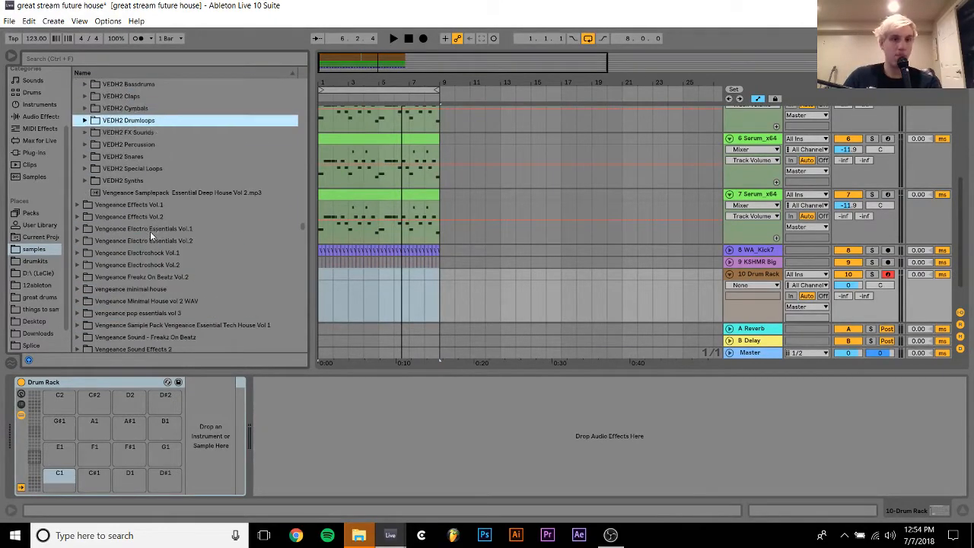
key("Up")
key("Right")
key("Down")
key("Right")
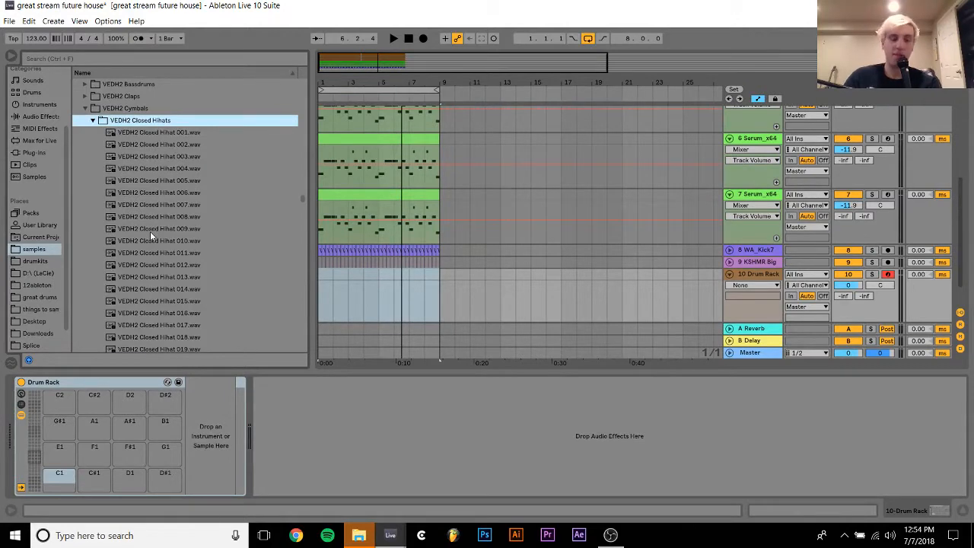
Audition the first closed hi-hats and load VEDH2 Closed Hihat 004, 005 and 006 onto Drum Rack pads C1, C#1 and D1
key("Down")
key("Down")
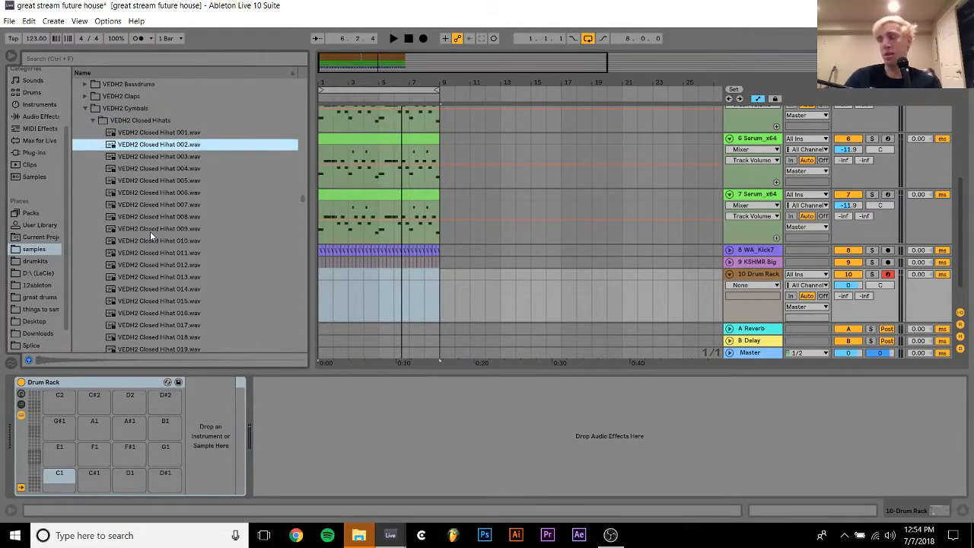
key("Down")
key("Down")
key("Down")
key("Down")
key("Up")
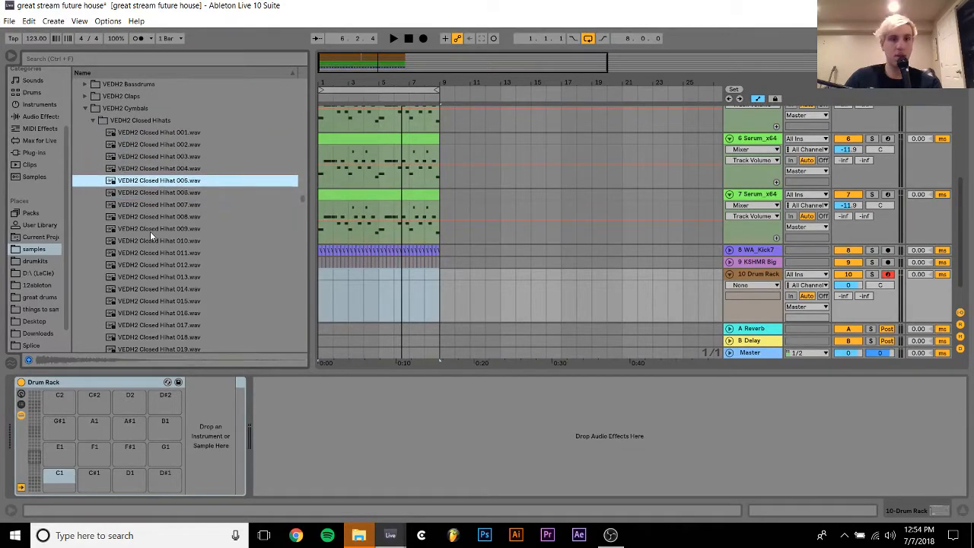
key("Up")
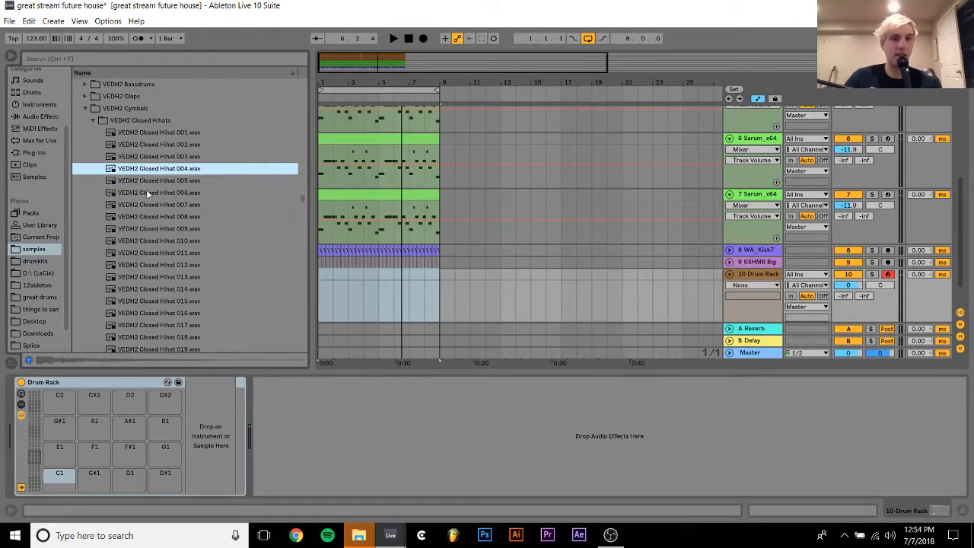
left_click(148, 192, "shift")
left_click(148, 193)
left_click(149, 170, "shift")
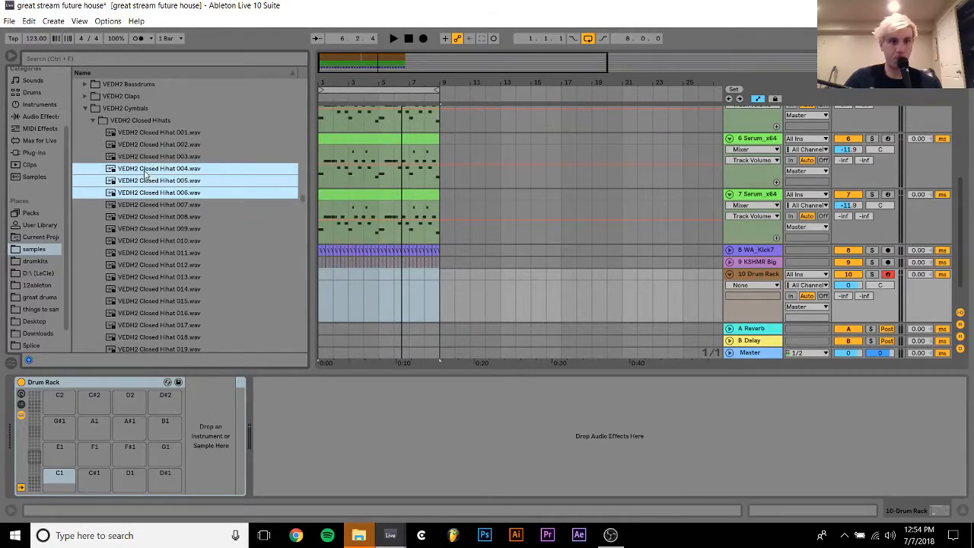
Collapse the closed hi-hats, expand the VEDH2 Open Hihats folder and audition samples 001 to 007
left_click(94, 120)
key("Down")
key("Down")
key("Right")
key("Down")
key("Down")
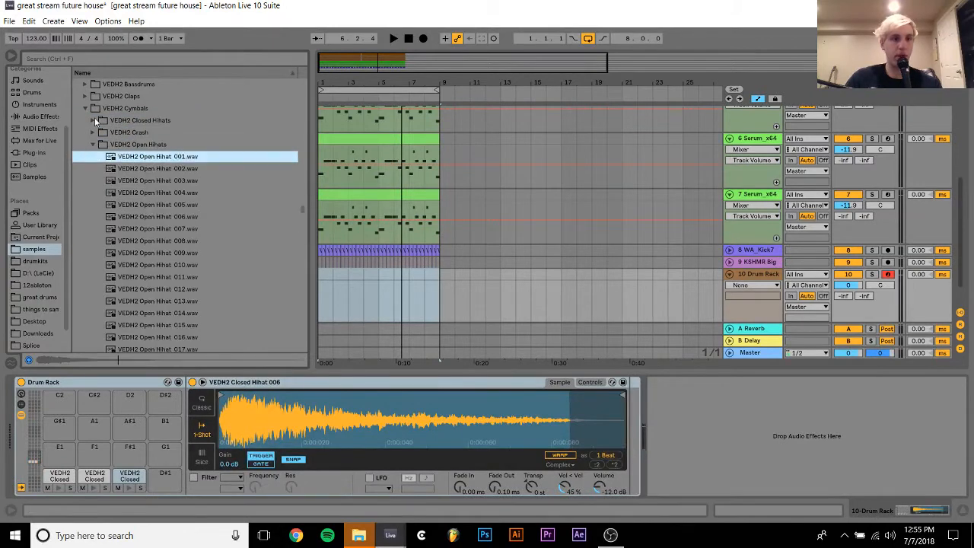
key("Down")
key("Down")
key("Down")
key("Down")
key("Down")
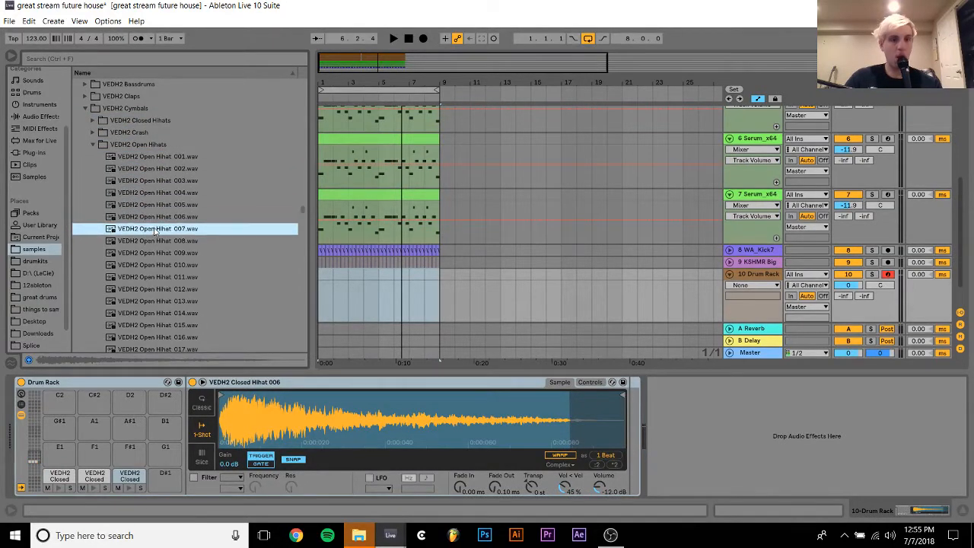
Load VEDH2 Open Hihat 007 onto pad A#1, Open Hihat 002 onto A1 and Open Hihat 001 onto G#1
left_click(147, 252)
left_click_drag(147, 230, 120, 419)
left_click_drag(148, 168, 88, 427)
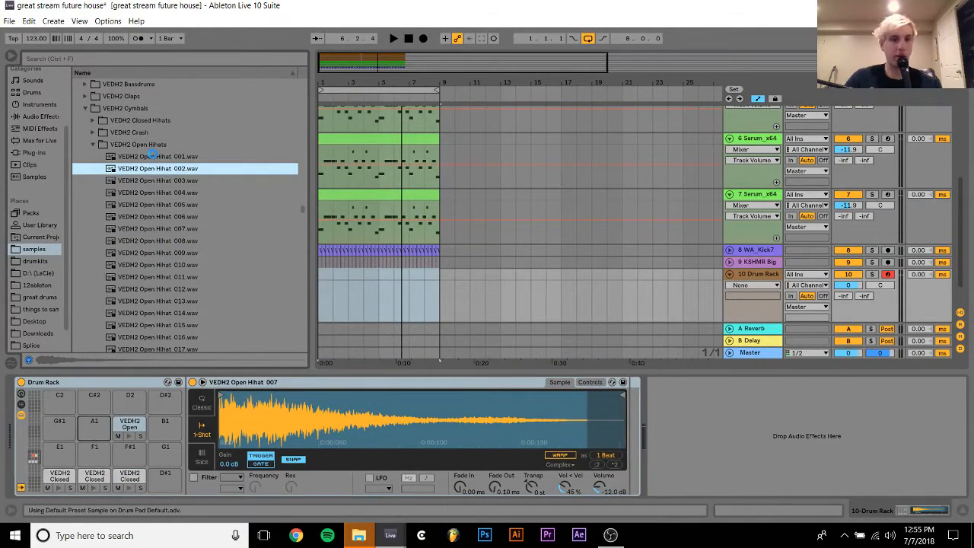
left_click(155, 156)
left_click_drag(154, 157, 58, 428)
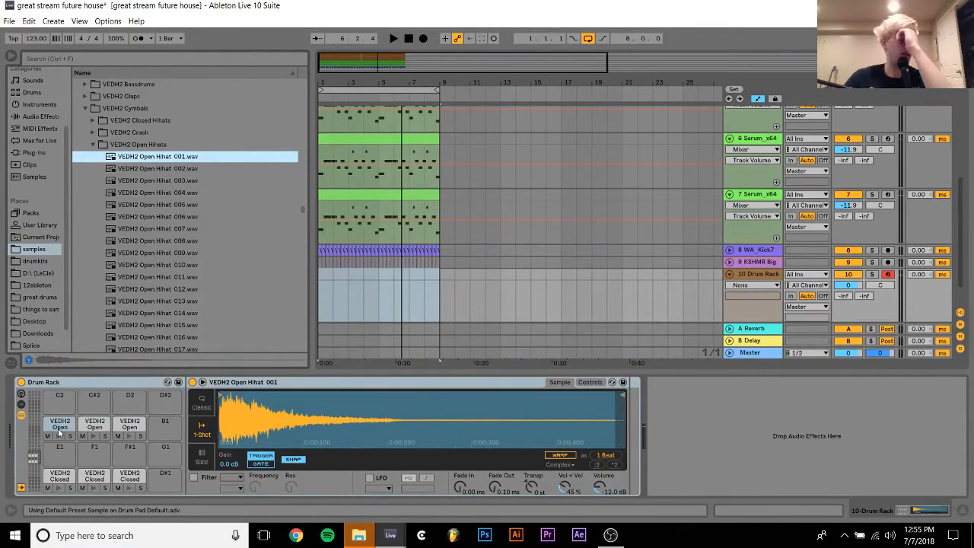
Audition further VEDH2 open hi-hats up to sample 026
left_click(219, 323)
key("Down")
key("Down")
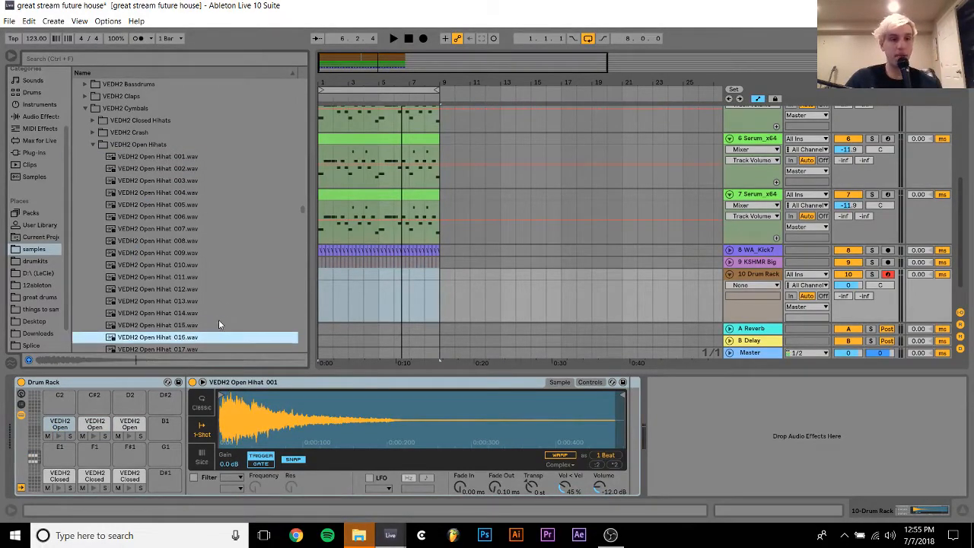
key("Down")
key("Down")
key("Down")
key("Down")
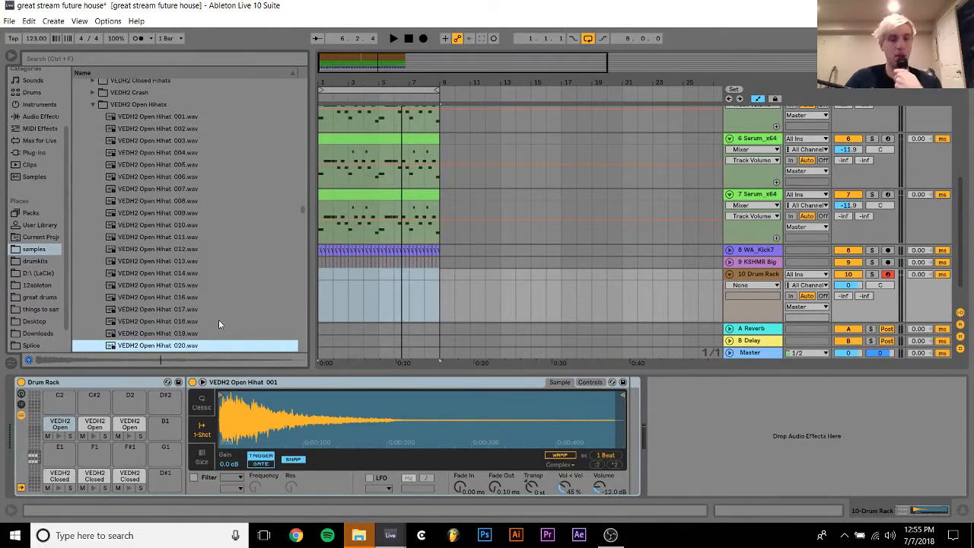
key("Down")
key("Down")
key("Down")
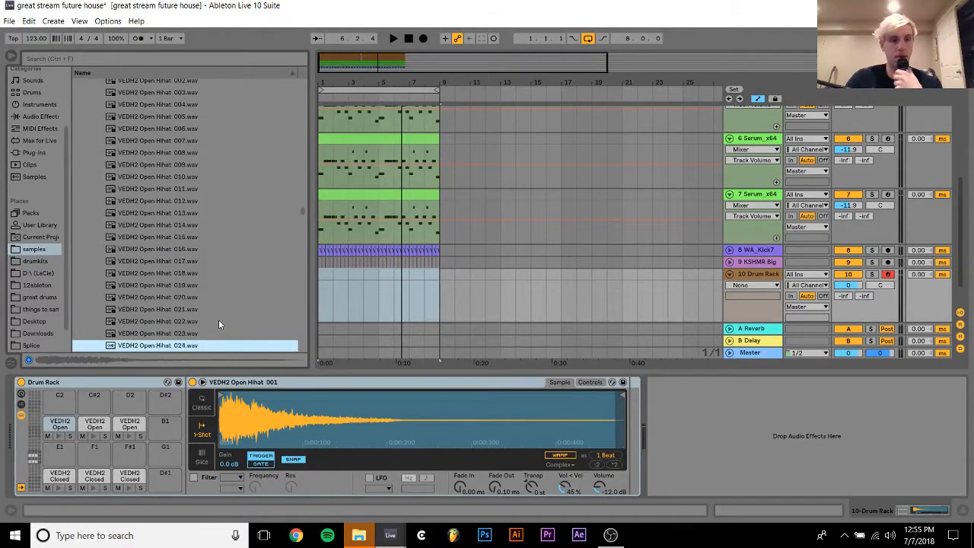
key("Down")
key("Down")
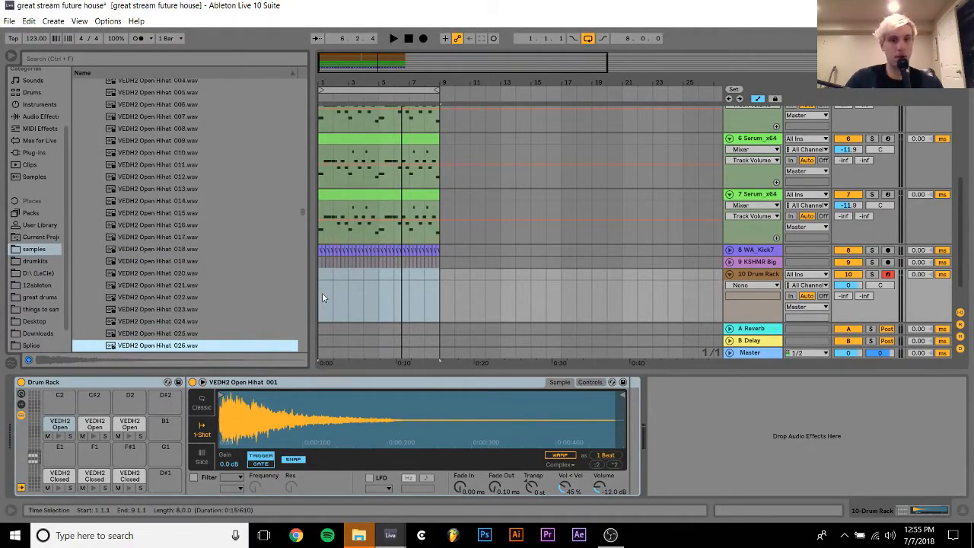
Insert a one-bar MIDI clip at bar 1 of the Drum Rack track and set its groove to Logic 16 Swing 68
left_click(333, 279)
left_click_drag(334, 280, 321, 279)
key("ctrl+shift+m")
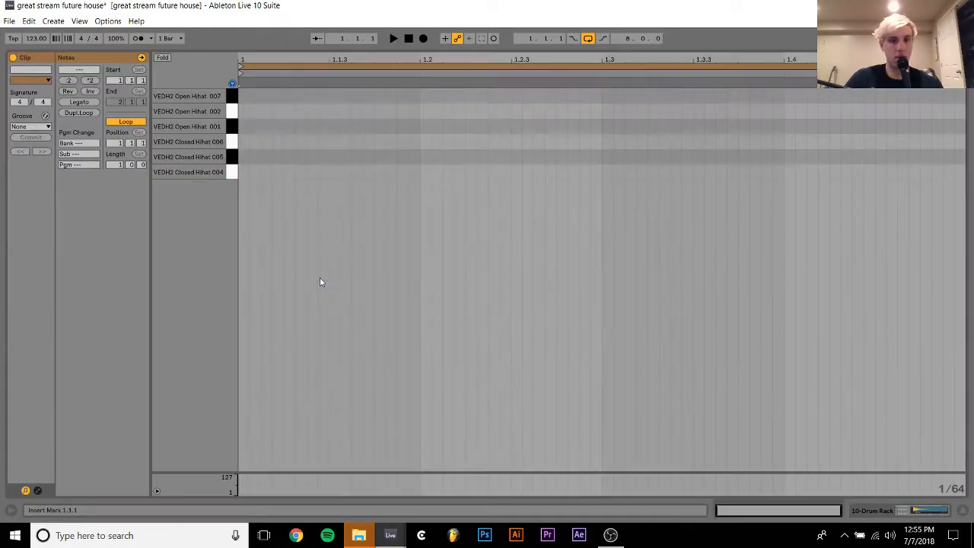
left_click(30, 126)
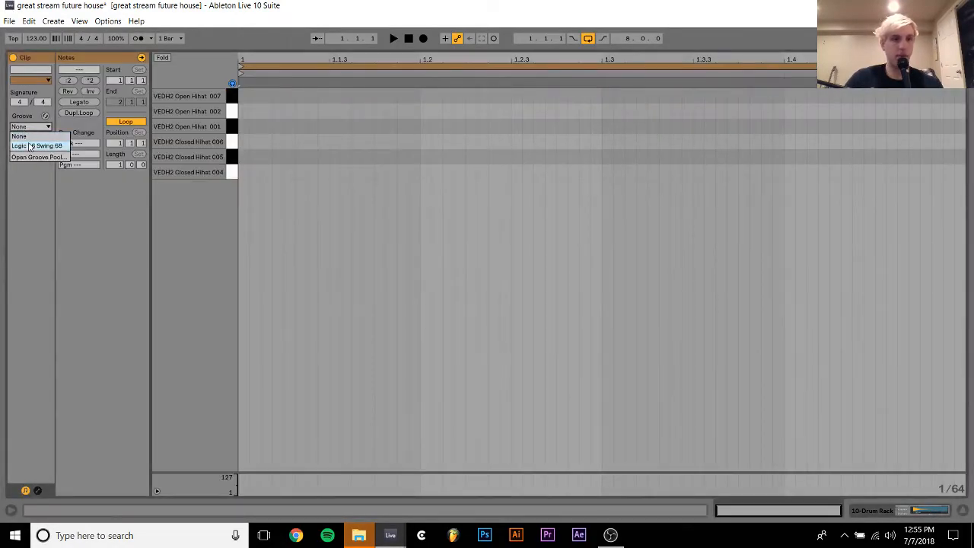
left_click(31, 143)
Add a sixteenth-long VEDH2 Closed Hihat 005 note at 1.1.2
double_click(279, 158)
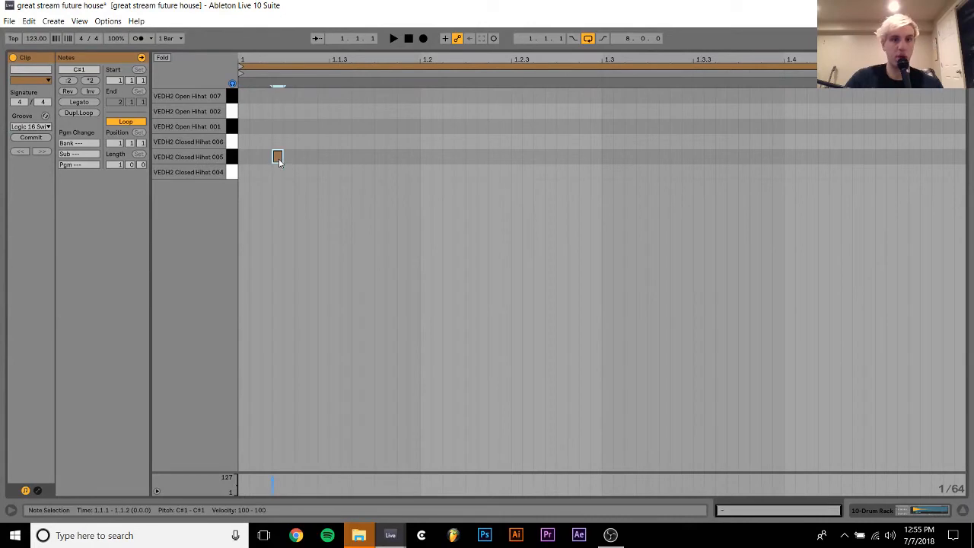
key("Left")
key("shift+Right")
key("shift+Right")
key("shift+Right")
Duplicate the closed hi-hat note to 1.1.3, move the copy to the VEDH2 Open Hihat 007 row and play it back
key("ctrl+d")
key("Up")
key("Up")
key("Up")
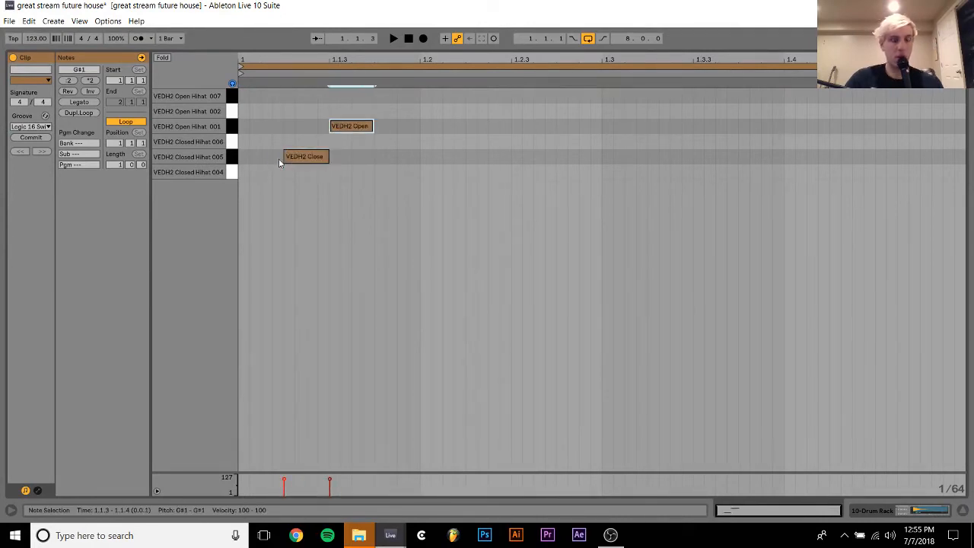
key("space")
key("Up")
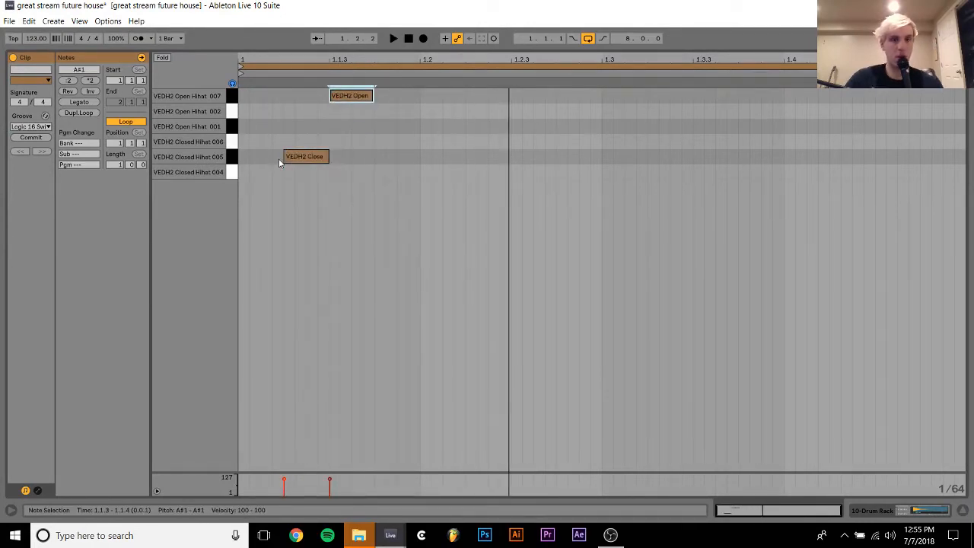
Duplicate the Open Hihat 007 note and shift the copy to the second beat's offbeat at 1.2.3
key("ctrl+d")
key("Right")
key("Right")
key("Right")
key("Right")
key("Right")
key("Right")
key("Right")
key("Right")
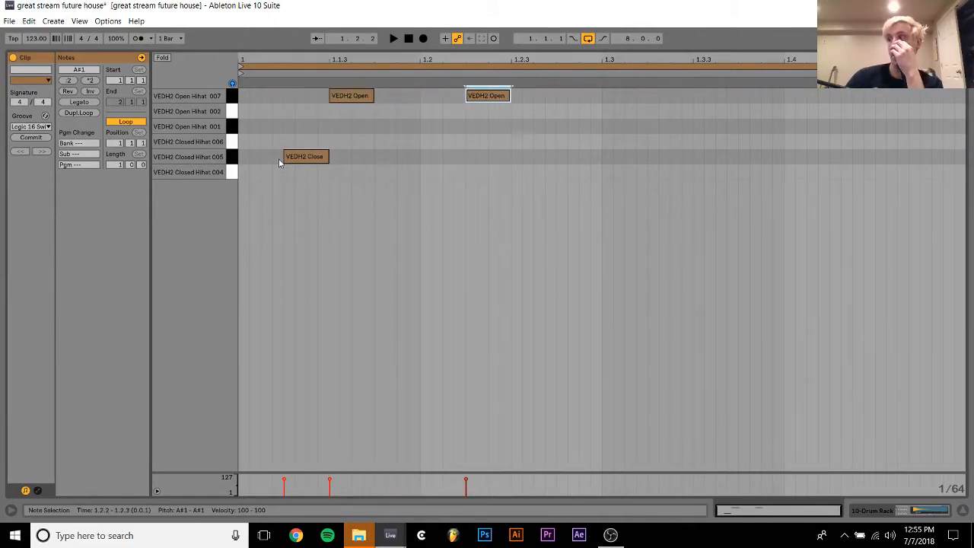
key("Right")
key("Right")
key("Right")
key("Right")
key("Right")
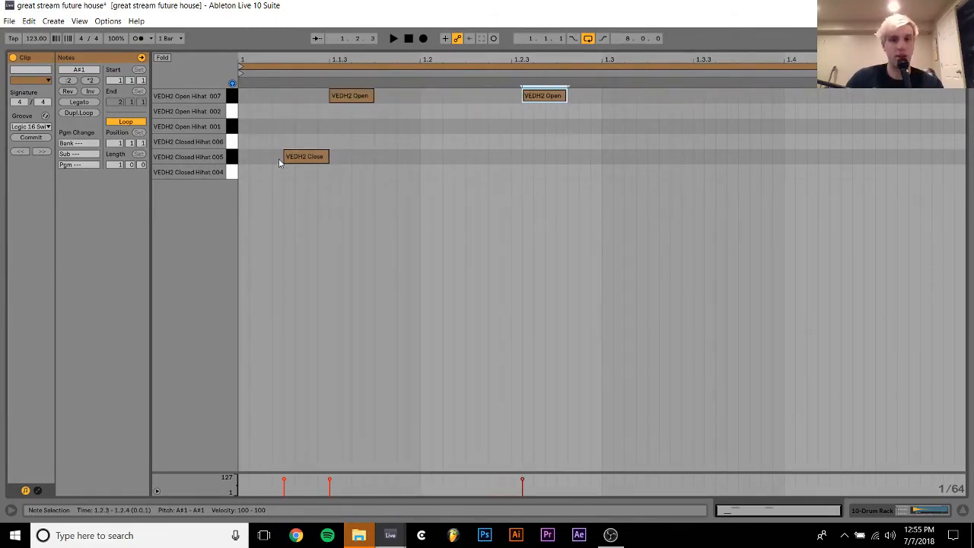
key("Left")
Repeat the two open hi-hat notes at 1.3.3 and 1.4.3, and duplicate the loop to make the clip two bars long
left_click_drag(241, 85, 613, 82)
key("ctrl+d")
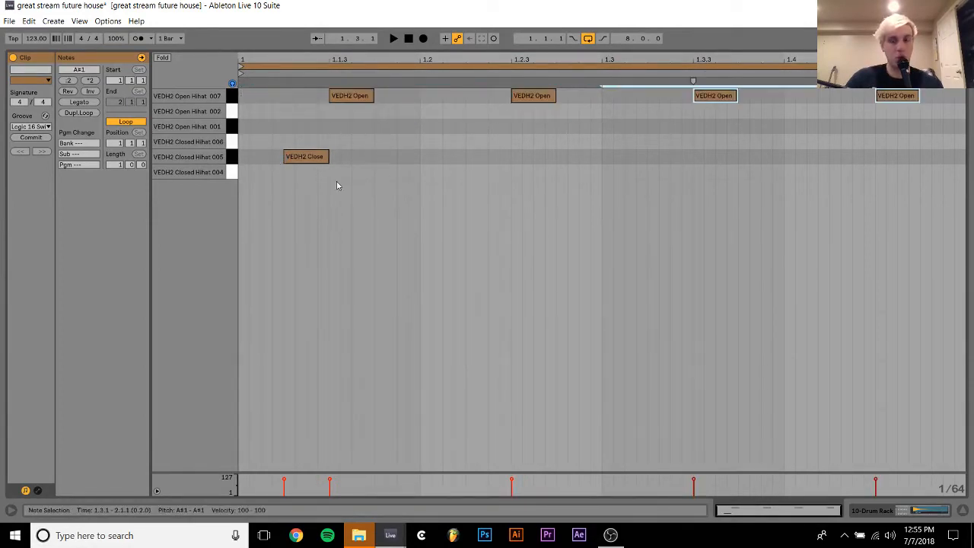
left_click(269, 138)
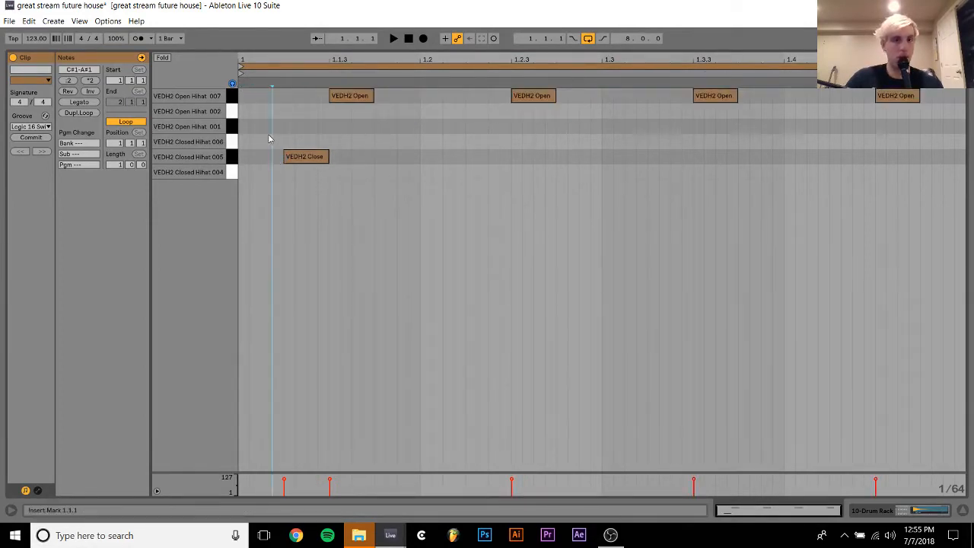
left_click(80, 112)
Add a sixteenth-long note at 1.2.4 on the VEDH2 Open Hihat 002 row
scroll(371, 145, "up", 2)
double_click(371, 141)
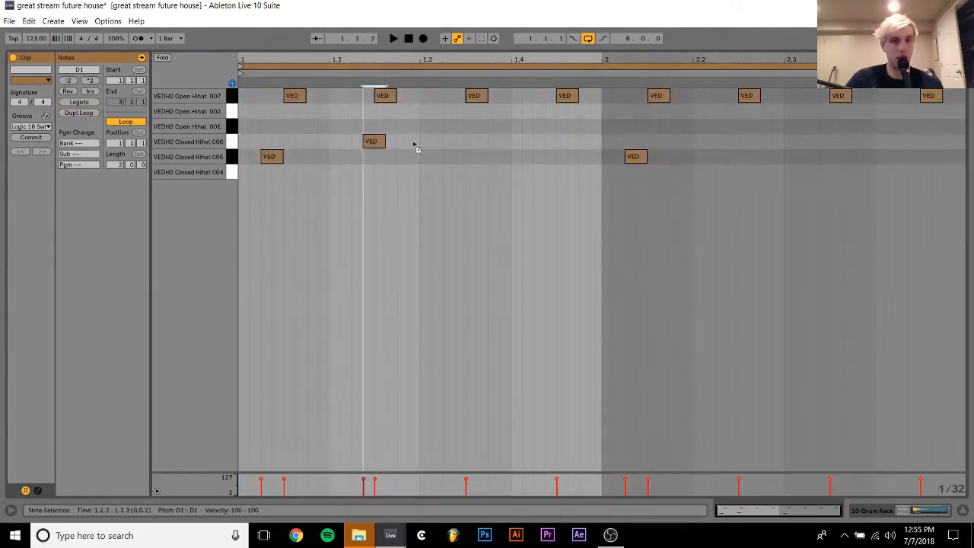
left_click_drag(413, 142, 415, 129)
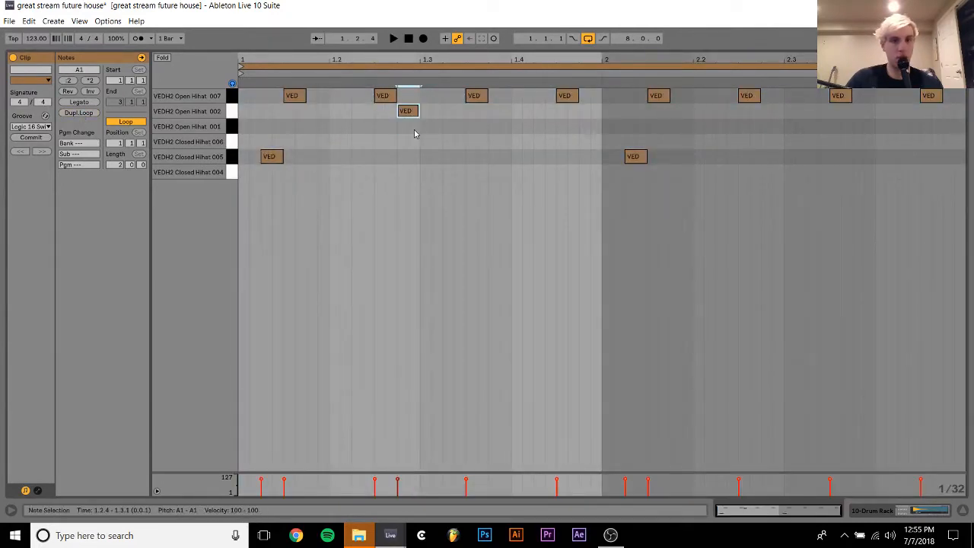
Move the 1.2.4 note to the VEDH2 Closed Hihat 004 row and play the pattern back briefly
key("Down")
key("Down")
key("Down")
key("Down")
key("space")
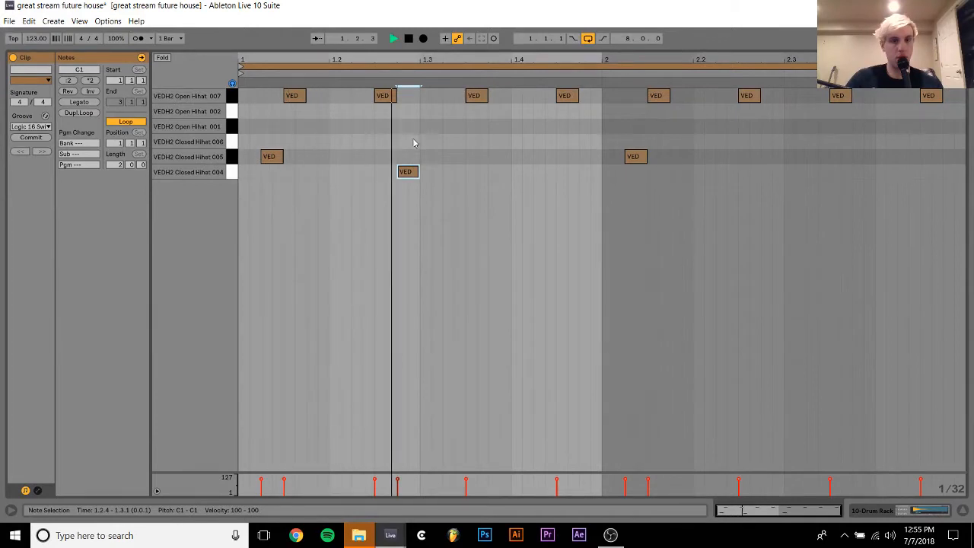
key("space")
Add a note at 1.3.2 on the Closed Hihat 005 row and copy it to 1.4.4 on the Closed Hihat 006 row
double_click(453, 157)
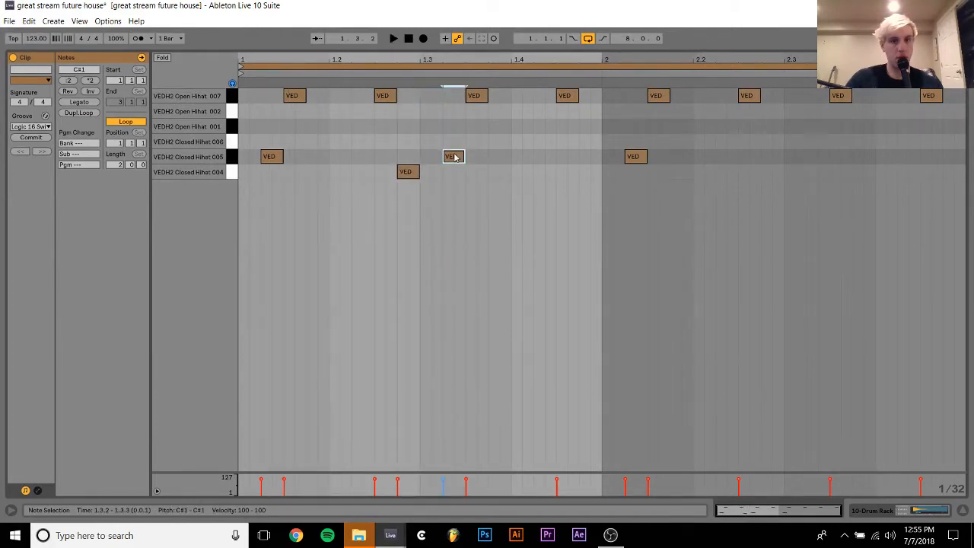
left_click_drag(455, 157, 588, 144)
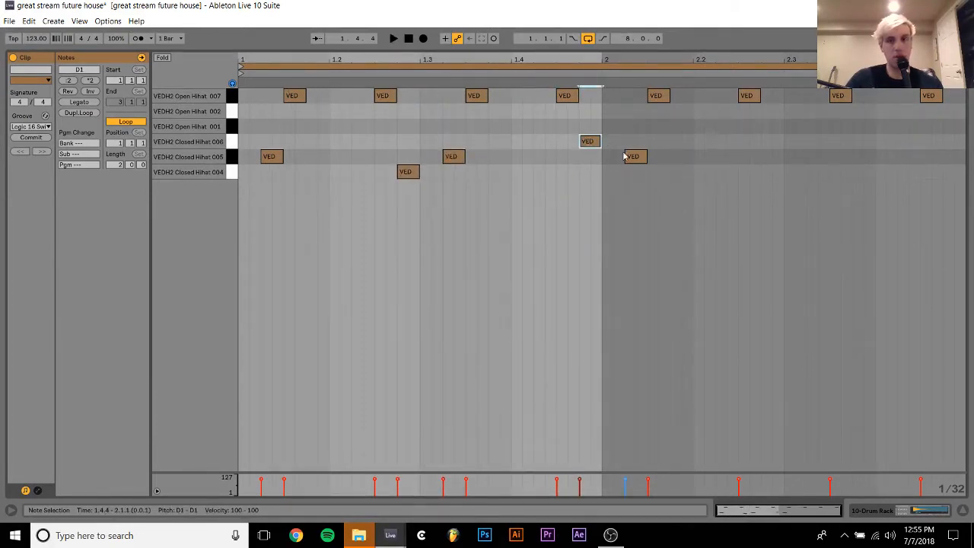
left_click(79, 112)
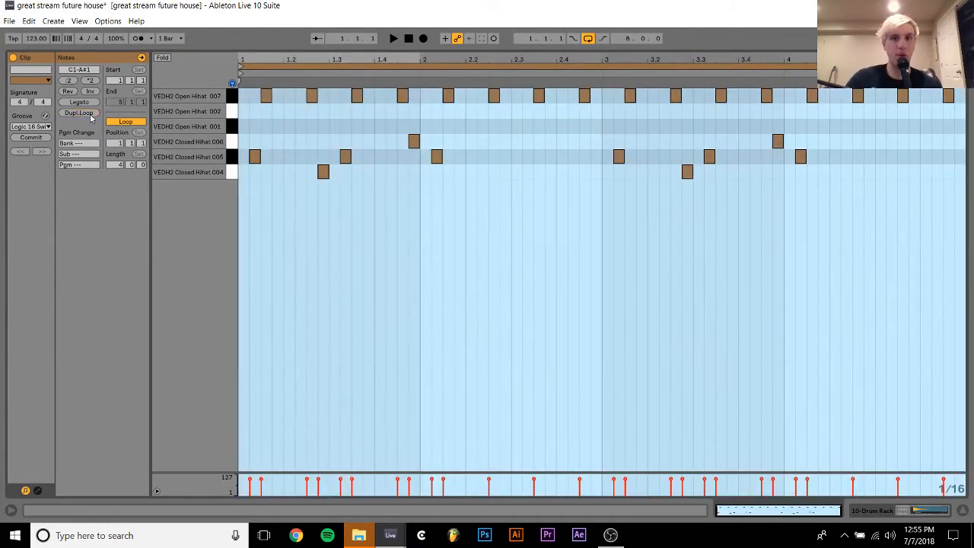
key("ctrl+z")
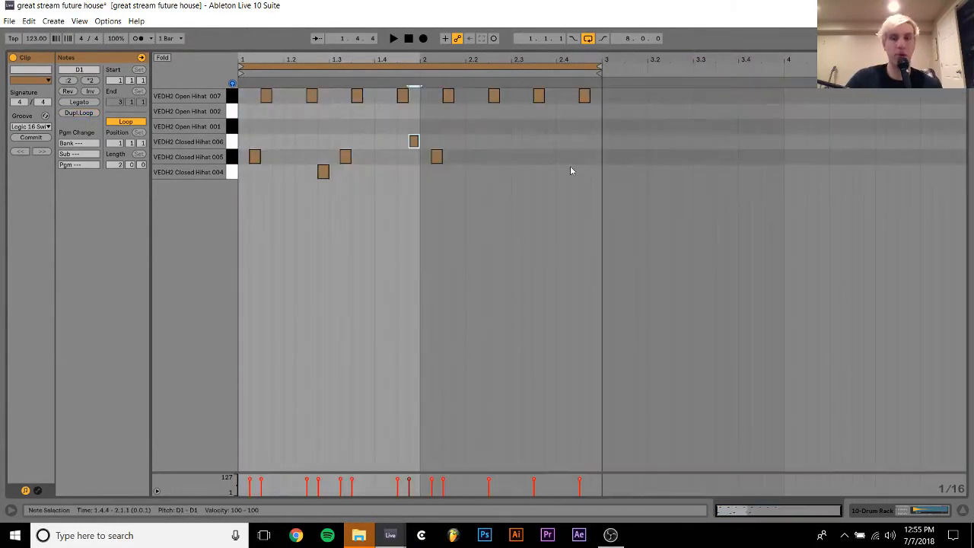
left_click(902, 513)
left_click_drag(331, 244, 439, 243)
double_click(432, 243)
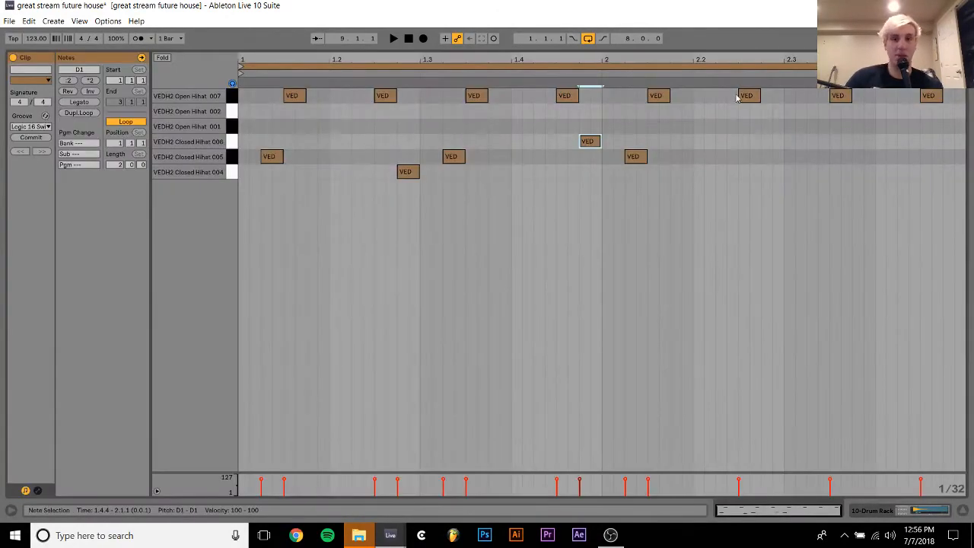
Copy the 2.1.2 closed hi-hat to 2.2.4 on the 006 row, 2.3.2 on the 005 row and 2.3.4 on the 004 row
left_click_drag(642, 157, 777, 143)
key("Down")
key("Right")
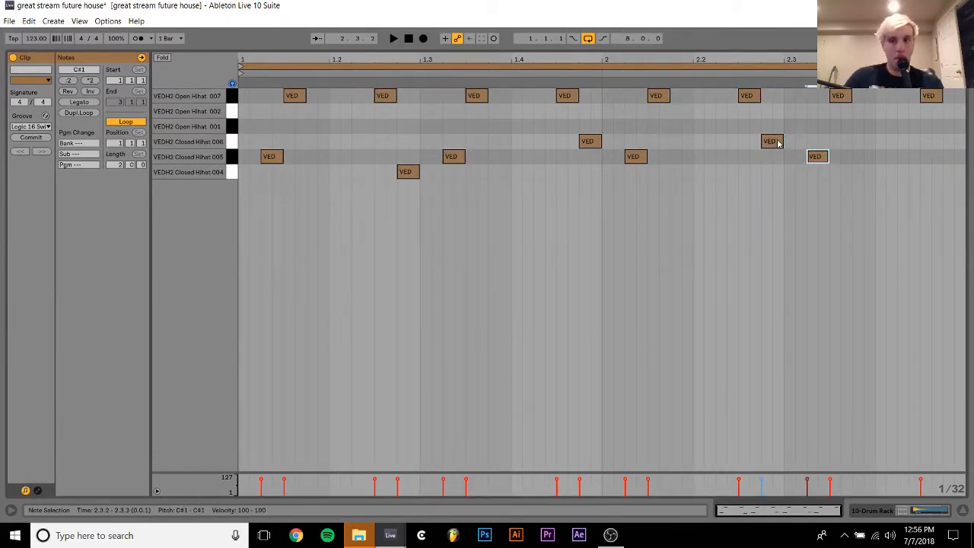
key("Right")
key("Down")
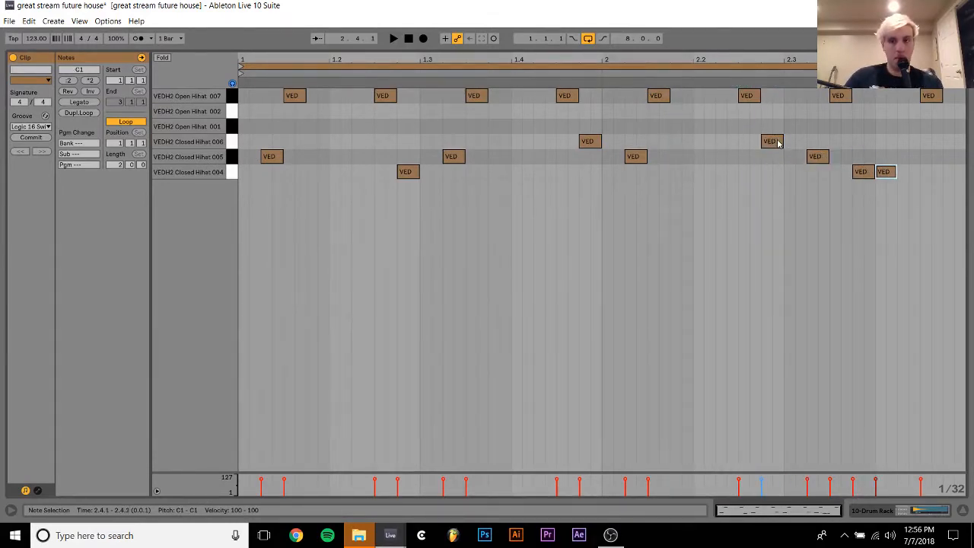
Place one more closed hi-hat copy at 2.4.4 on the Closed Hihat 006 row and play the loop
key("Right")
key("Up")
key("Up")
key("space")
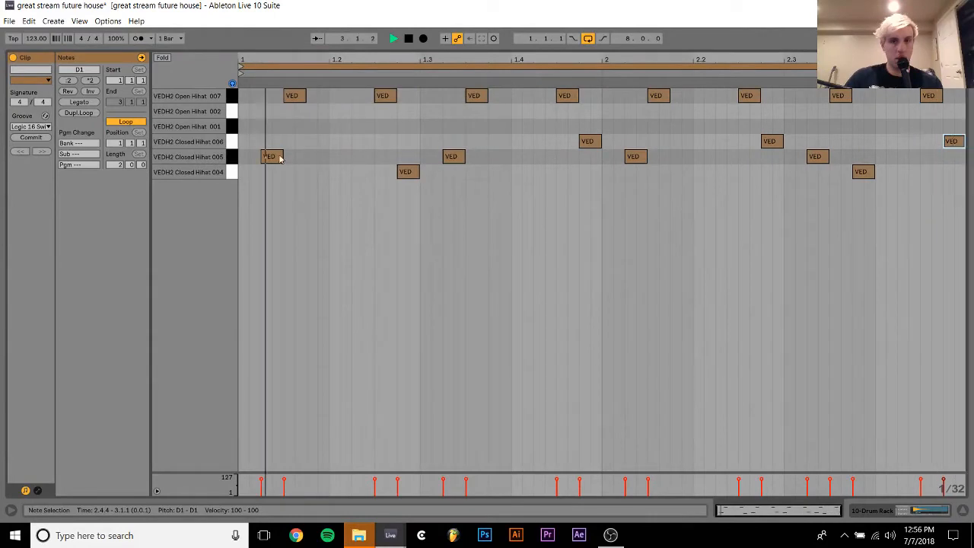
key("space")
Lower the velocity of all closed hi-hat notes to 56 and listen to the two-bar pattern
left_click_drag(263, 124, 894, 196)
left_click_drag(972, 227, 971, 228)
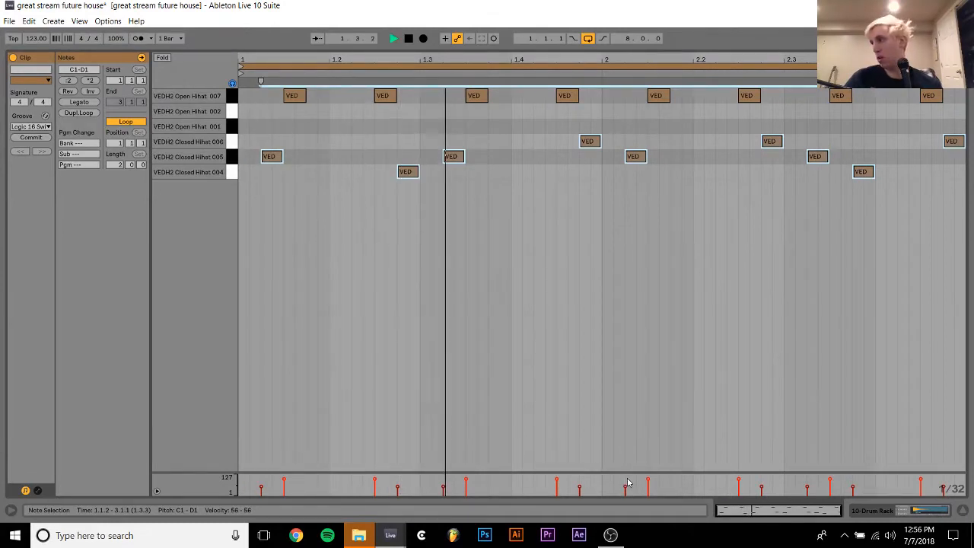
key("space")
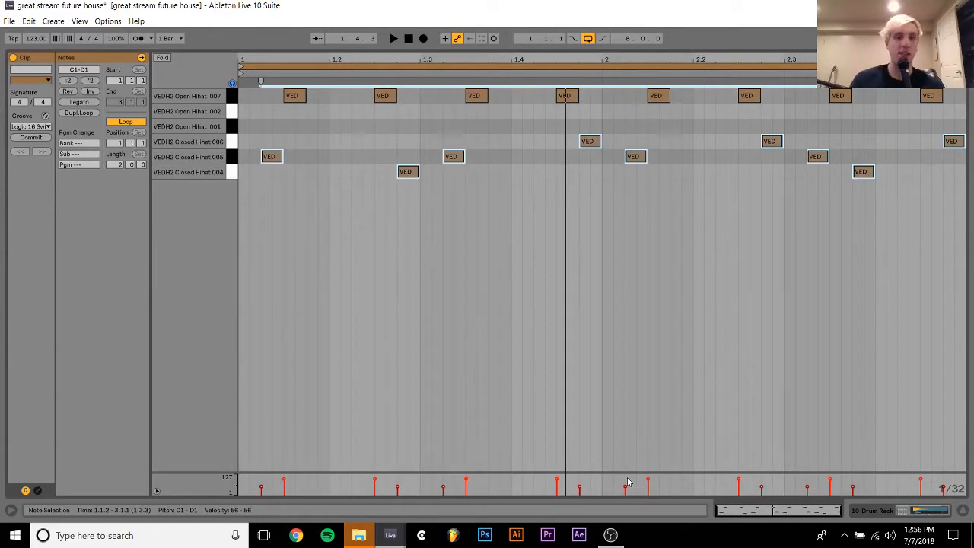
Insert a new MIDI track below the 10 Drum Rack track
left_click(865, 507)
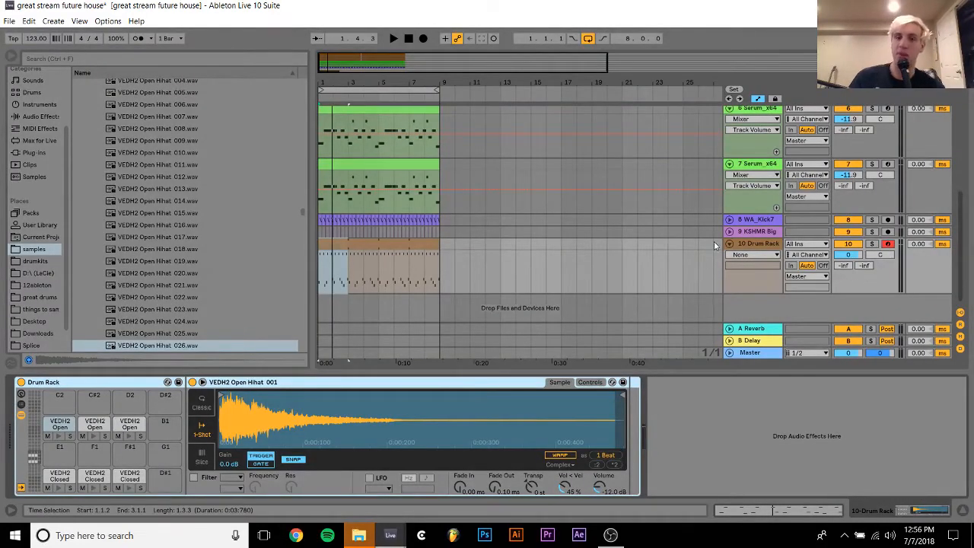
left_click(750, 245)
key("ctrl+shift+t")
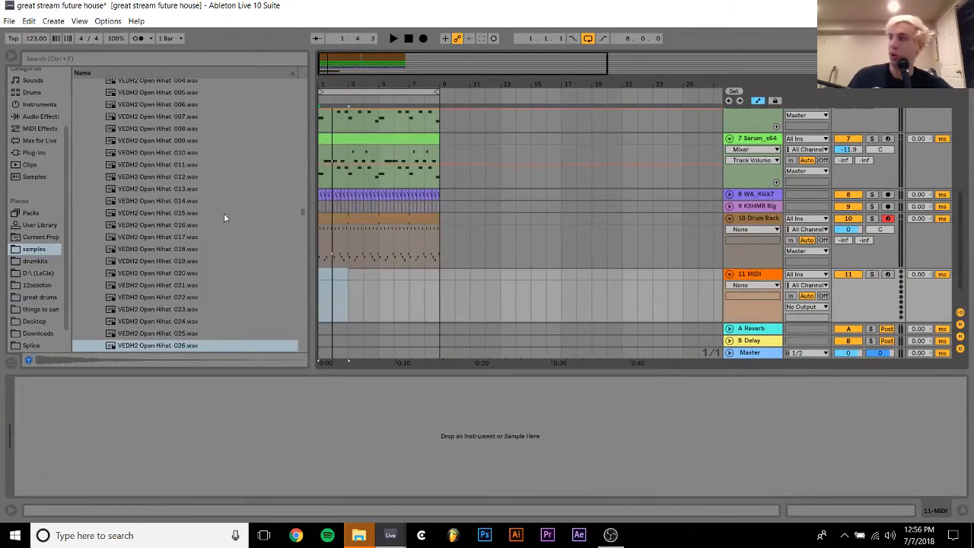
Find the PHUTURE (Future Festival) - ST2 Samples pack in the samples folder and expand its Audio_MIDI_Presets folder
scroll(80, 242, "up", 15)
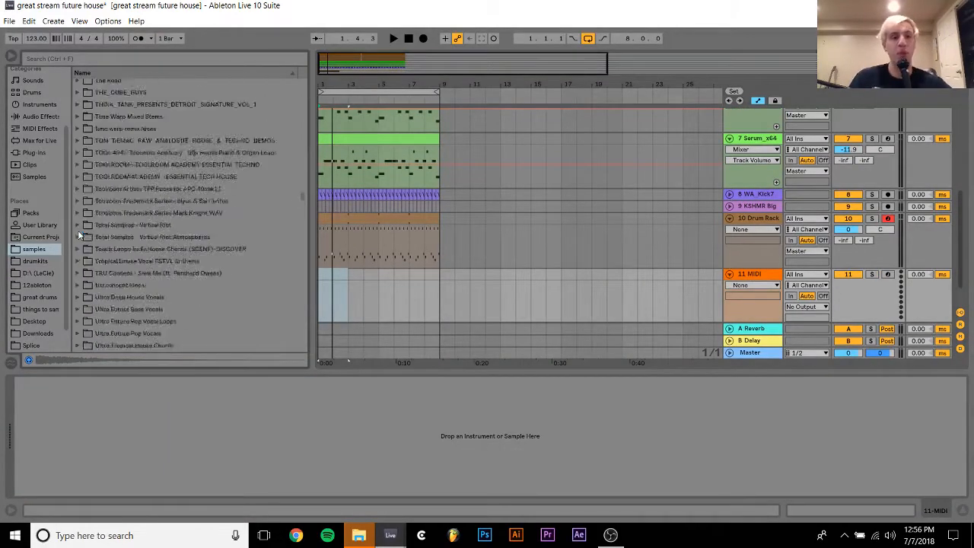
scroll(79, 237, "up", 15)
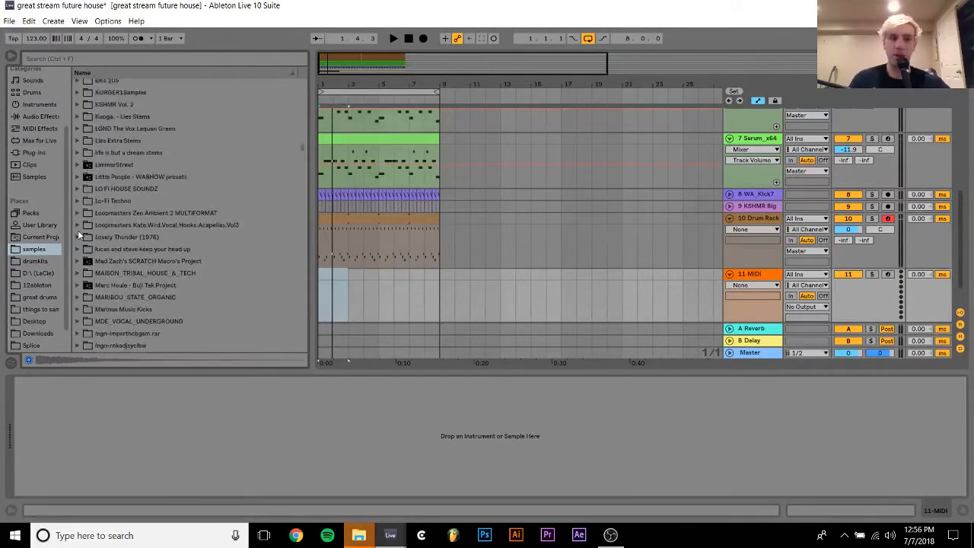
scroll(79, 237, "down", 15)
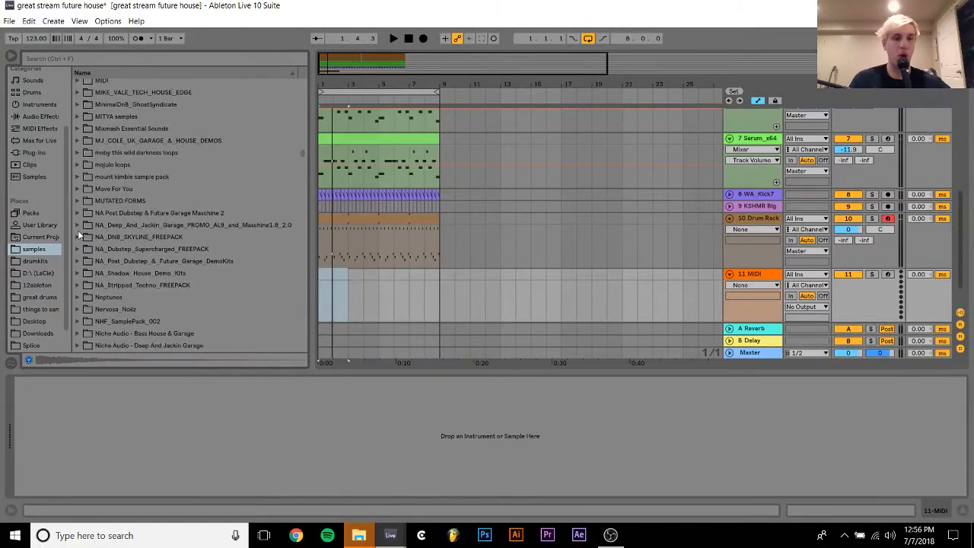
scroll(79, 235, "down", 6)
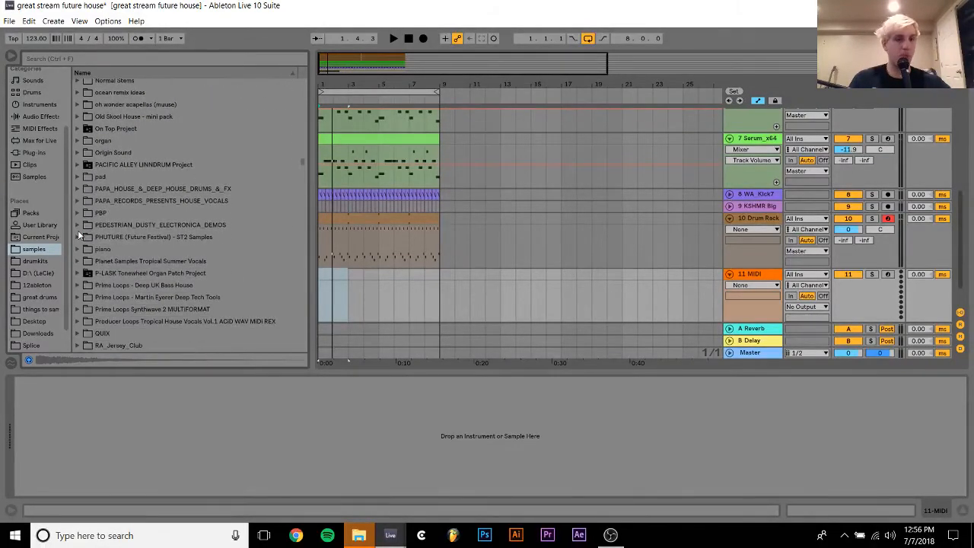
left_click(77, 202)
key("Down")
key("Down")
key("Down")
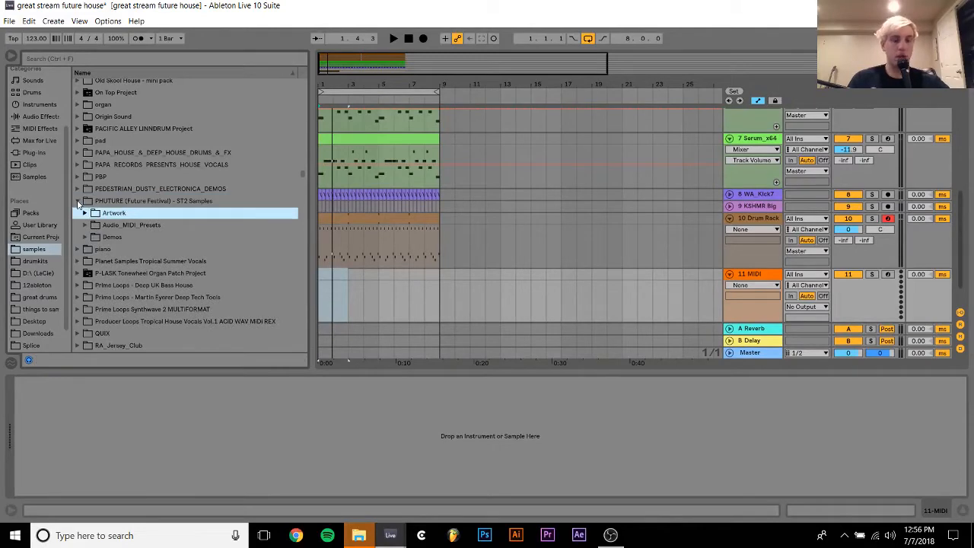
key("Up")
key("Right")
Expand the pack's Drum Hits folder and its Claps subfolder
key("Down")
key("Down")
key("Down")
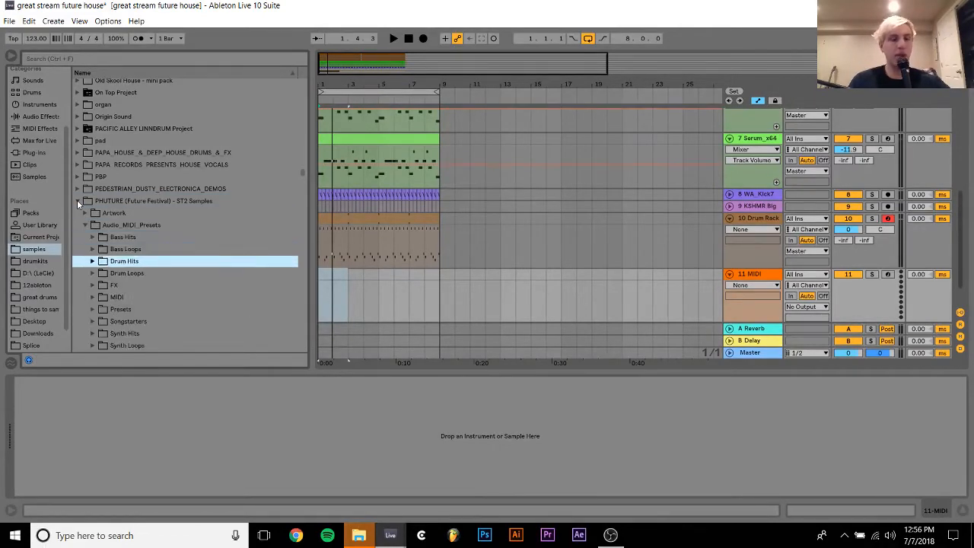
key("Right")
key("Down")
key("Right")
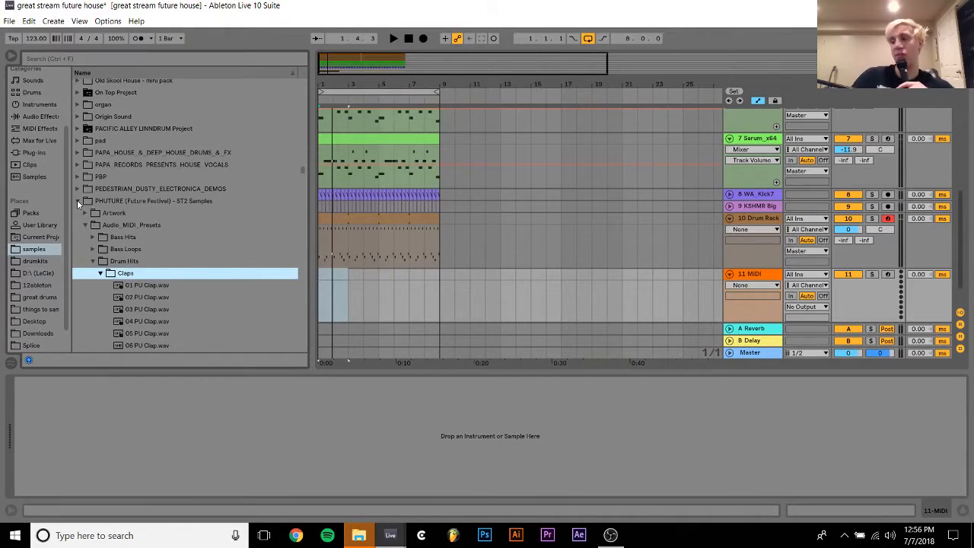
Audition the first PU Clap samples and select 03 PU Clap.wav
key("Down")
key("Down")
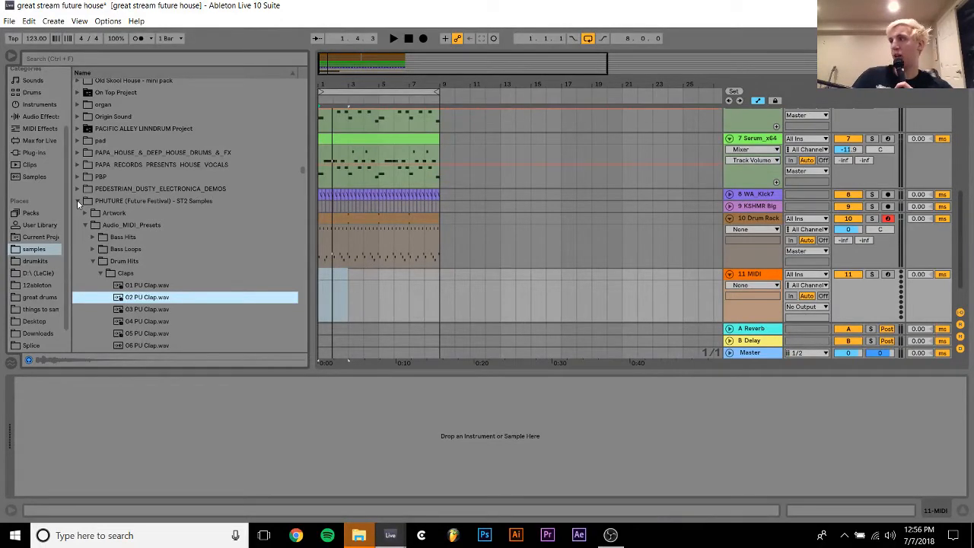
key("Down")
key("Down")
left_click(148, 311)
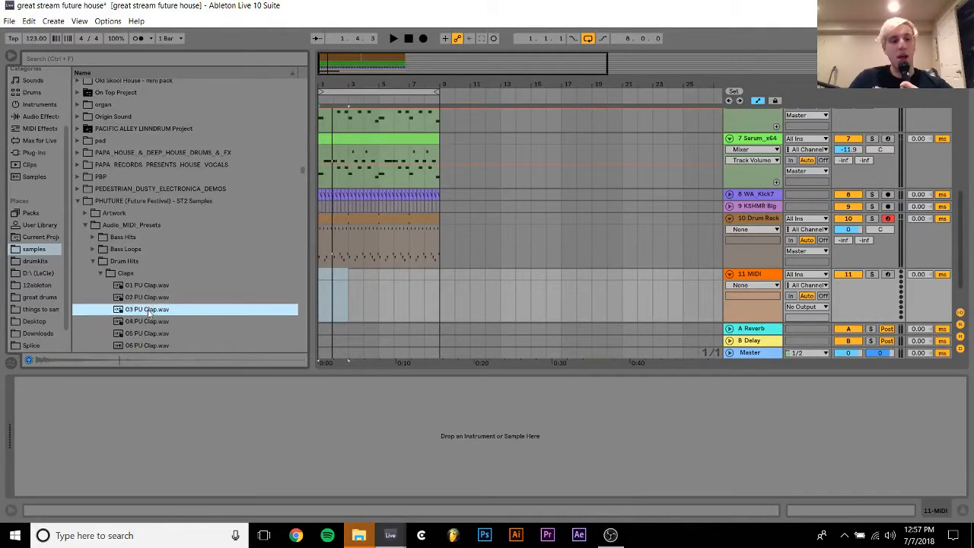
Place 03 PU Clap.wav at 1.2.1 on track 11 and repeat it on beats 2 and 4 through bar 4
left_click_drag(324, 81, 324, 153)
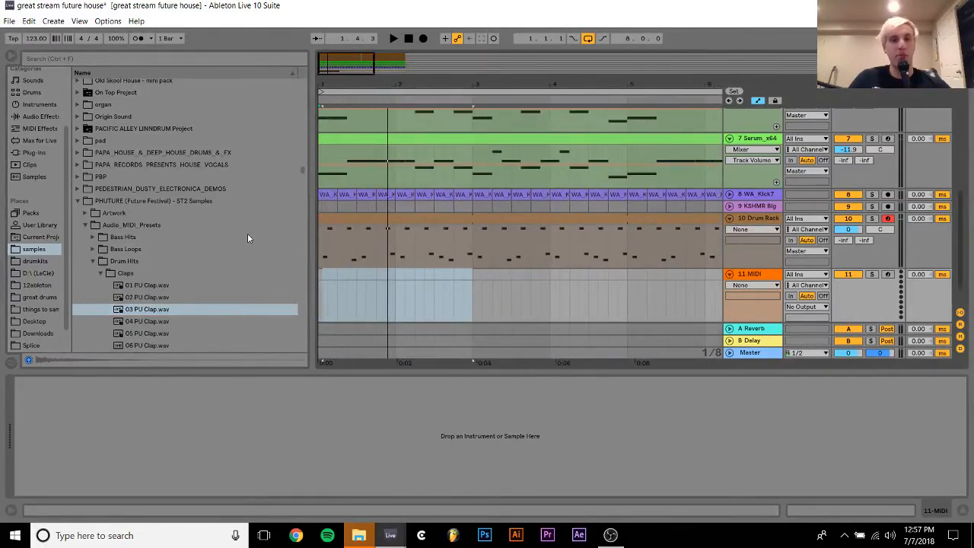
left_click_drag(158, 306, 335, 288)
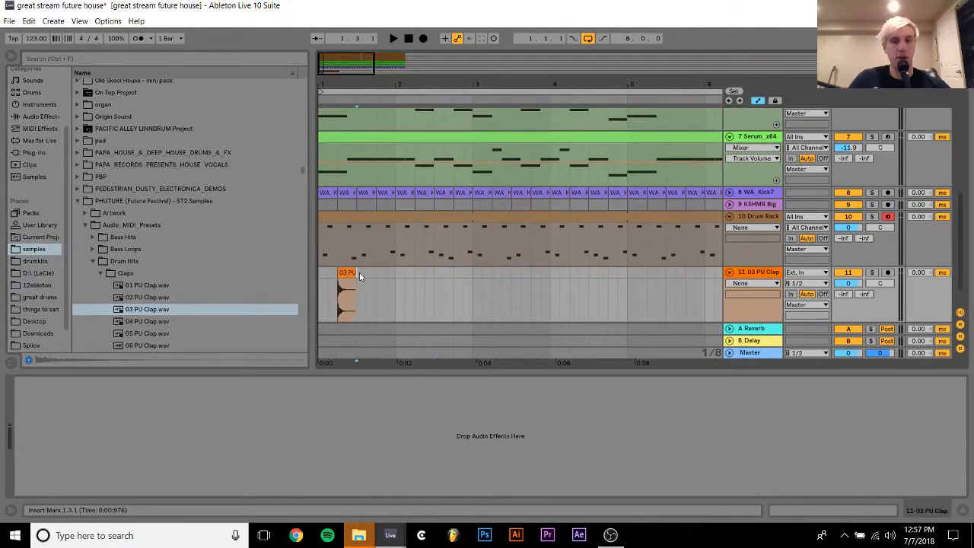
key("ctrl+d")
key("ctrl+d")
key("ctrl+d")
key("ctrl+d")
key("ctrl+d")
key("ctrl+d")
key("ctrl+d")
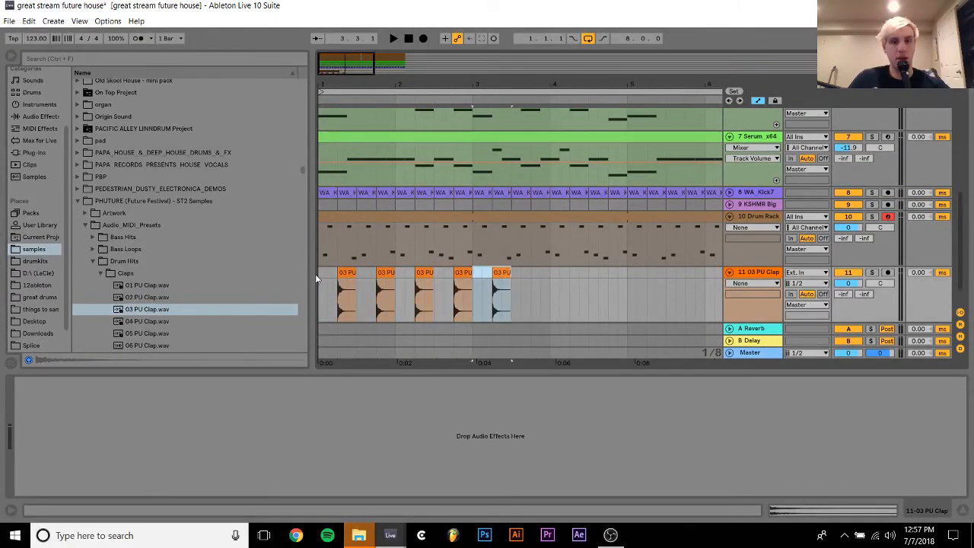
Duplicate the four-bar clap section from bar 1 to fill bars 5 to 8
left_click(322, 277, "shift")
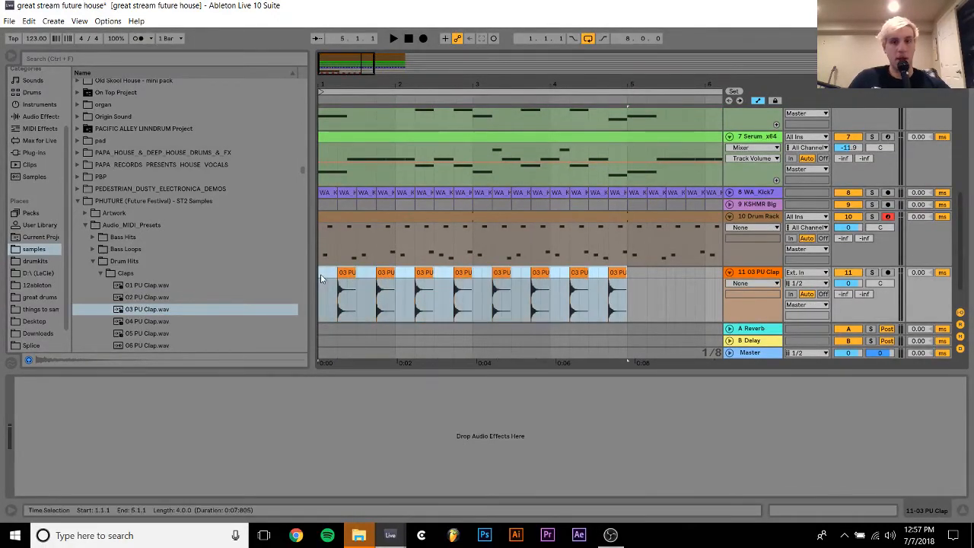
left_click_drag(333, 84, 334, 53)
key("ctrl+d")
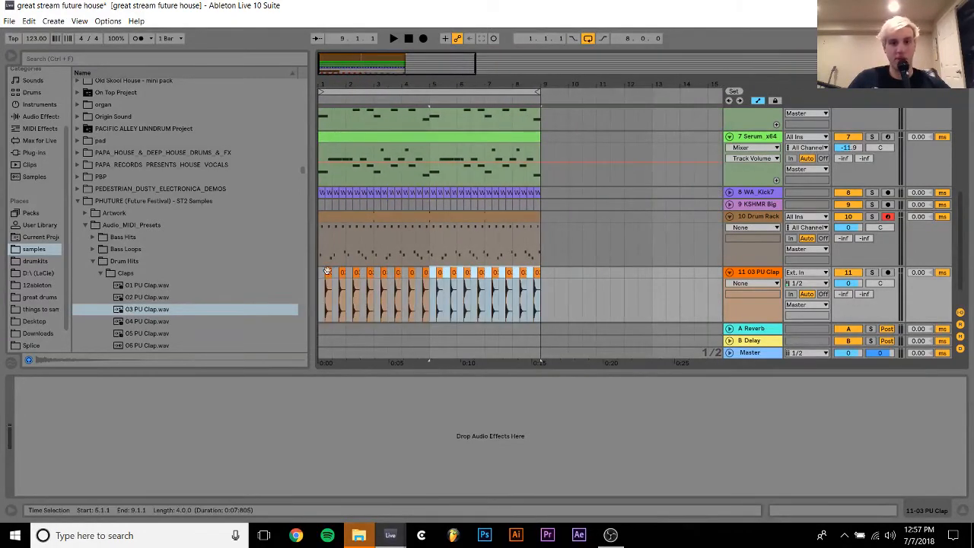
Set the clap track's volume to -8.5 dB and the Drum Rack track's to -2.1 dB, and play the arrangement from the start
left_click(320, 275)
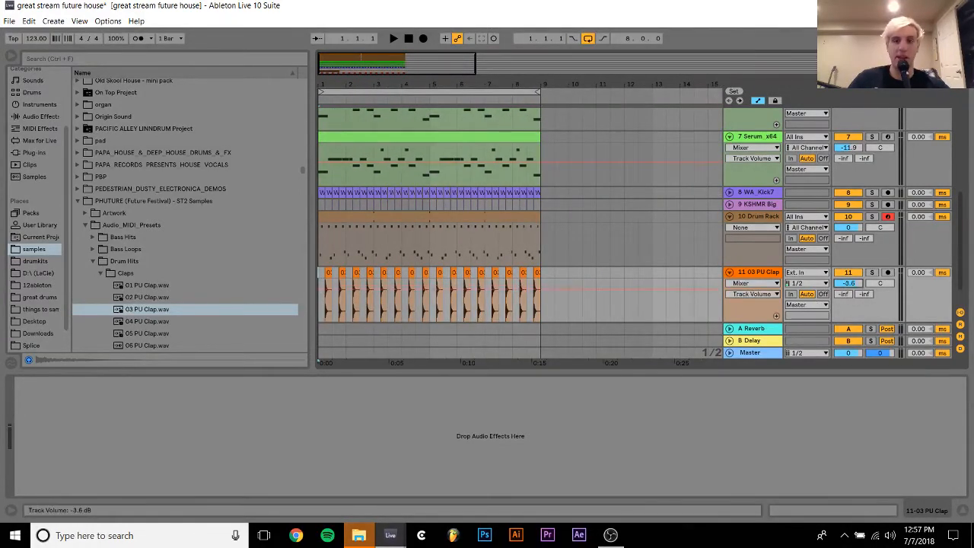
left_click_drag(854, 228, 854, 232)
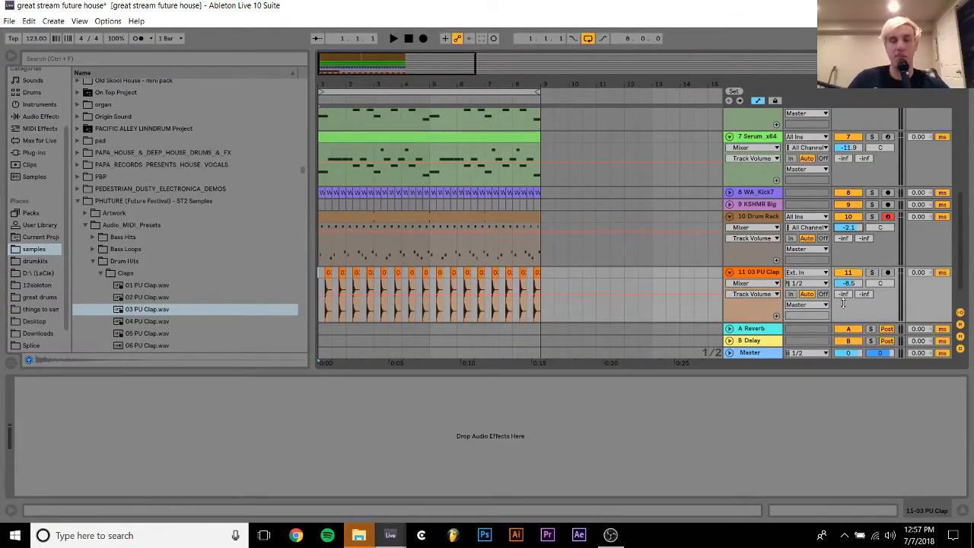
key("space")
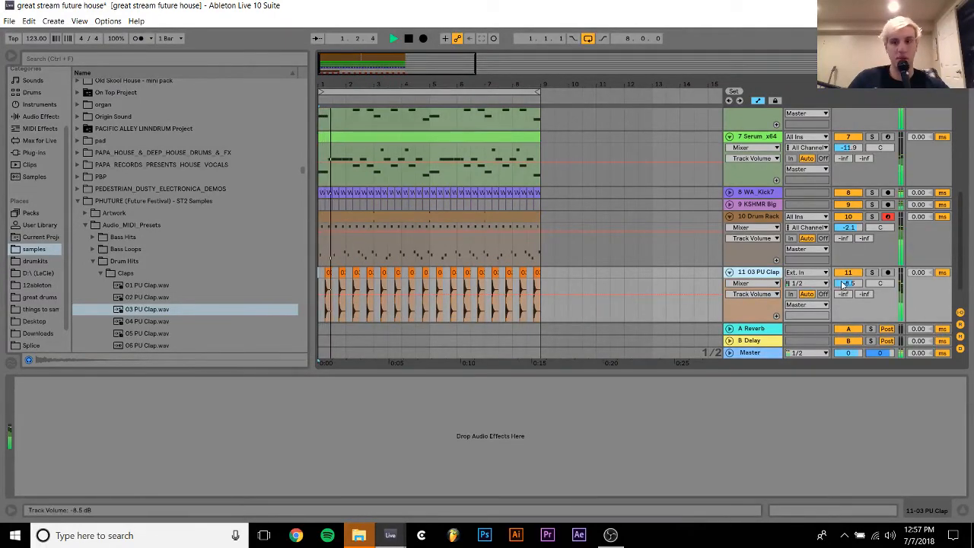
key("space")
Delete the 03 PU Clap track and deactivate the 10 Drum Rack track
key("Delete")
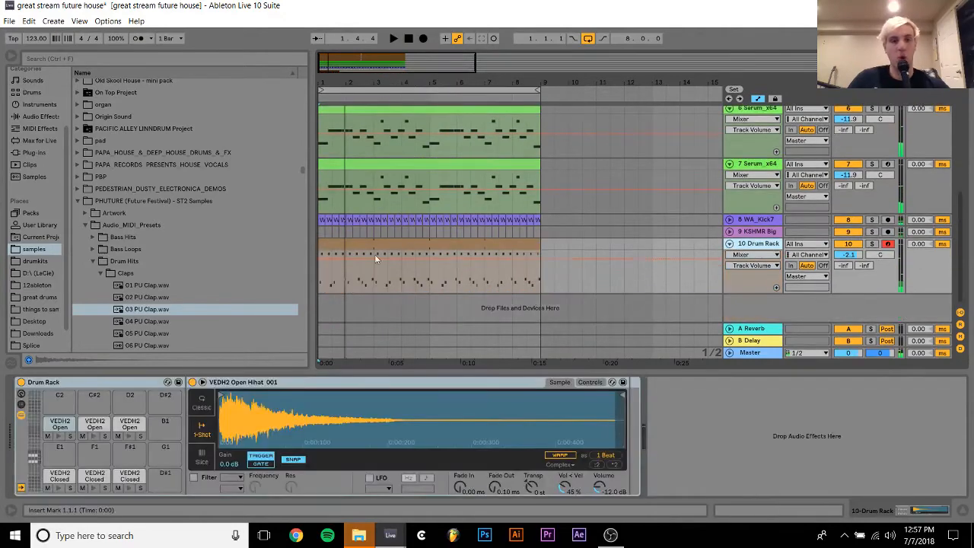
scroll(176, 184, "up", 15)
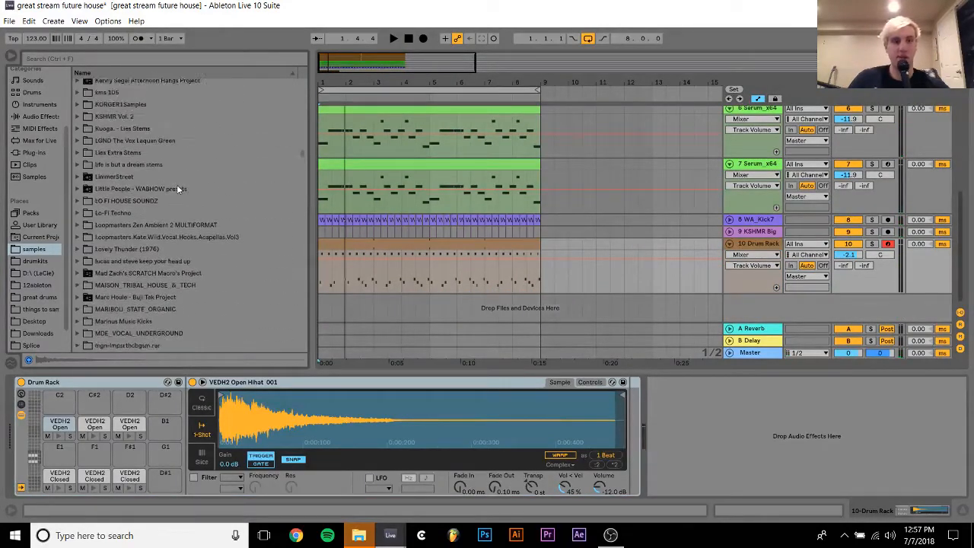
scroll(177, 184, "up", 5)
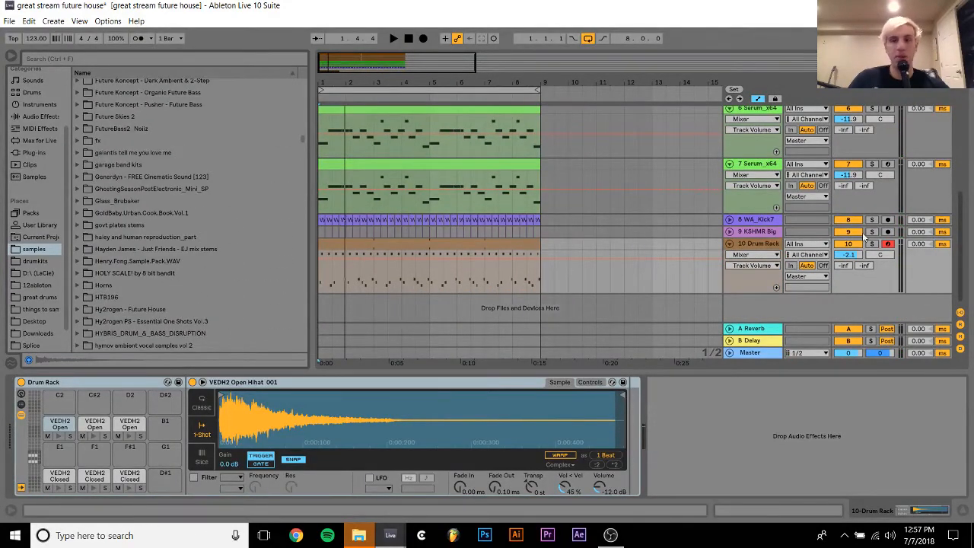
left_click(849, 244)
Open the KSHMR Vol. 2 sample folder and browse to its Drums folder
scroll(161, 294, "down", 15)
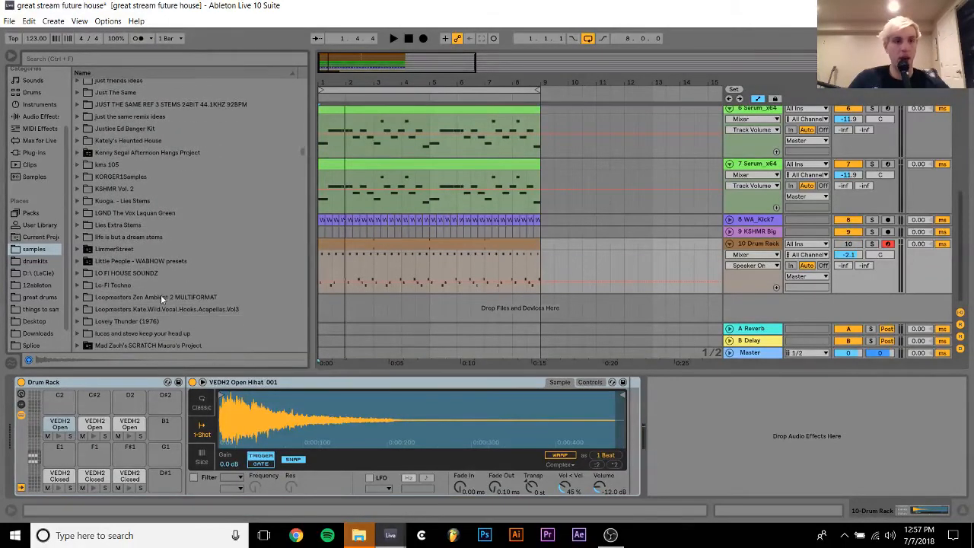
left_click(79, 129)
key("Down")
key("Down")
key("Down")
key("Down")
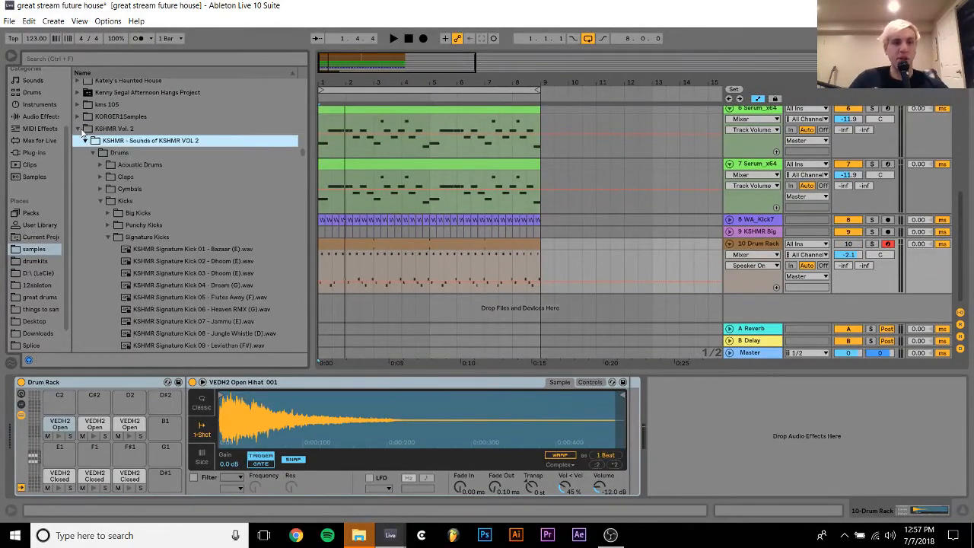
Open the Pre-Shifted Claps folder within Claps and preview KSHMR Pre-Shifted Clap 02.wav and 01.wav
key("Right")
key("Down")
key("Down")
key("Down")
key("Down")
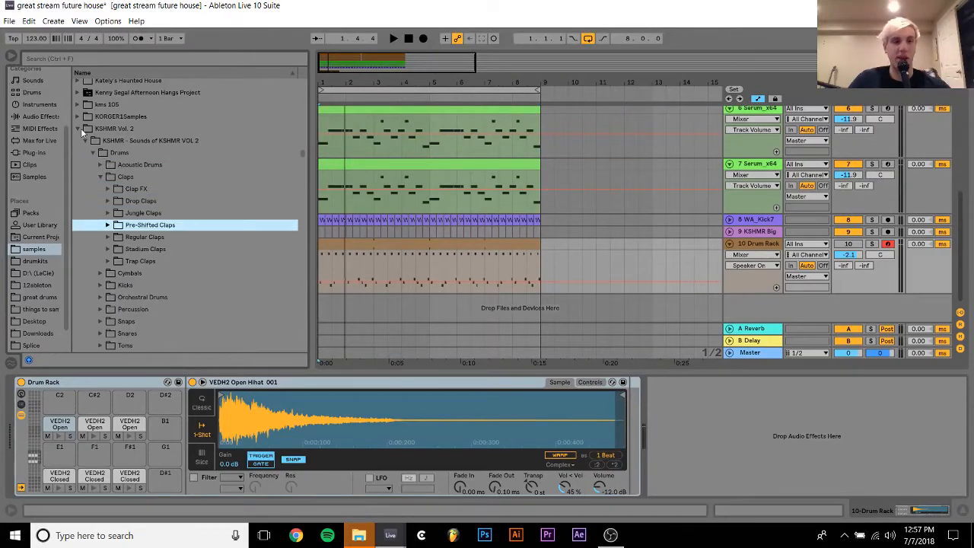
key("Right")
key("Down")
key("Down")
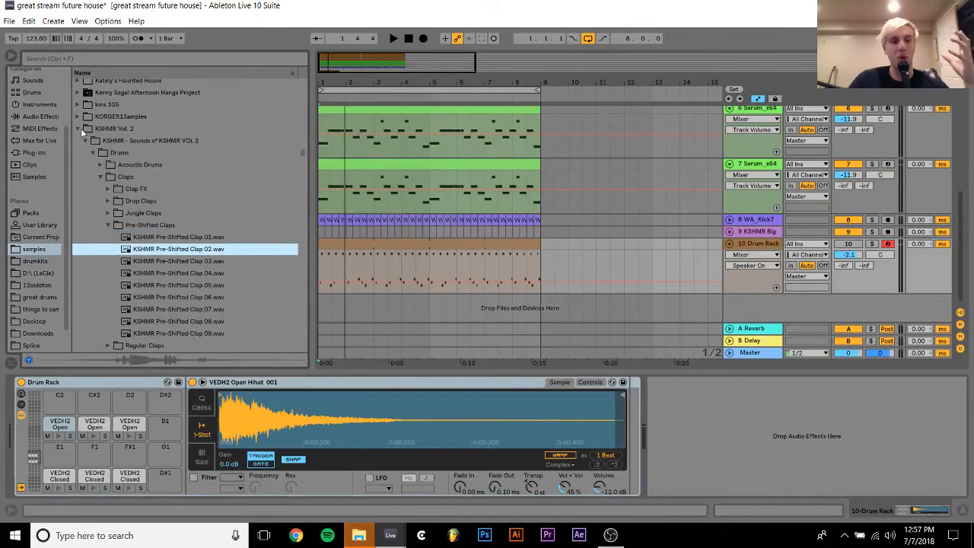
key("Up")
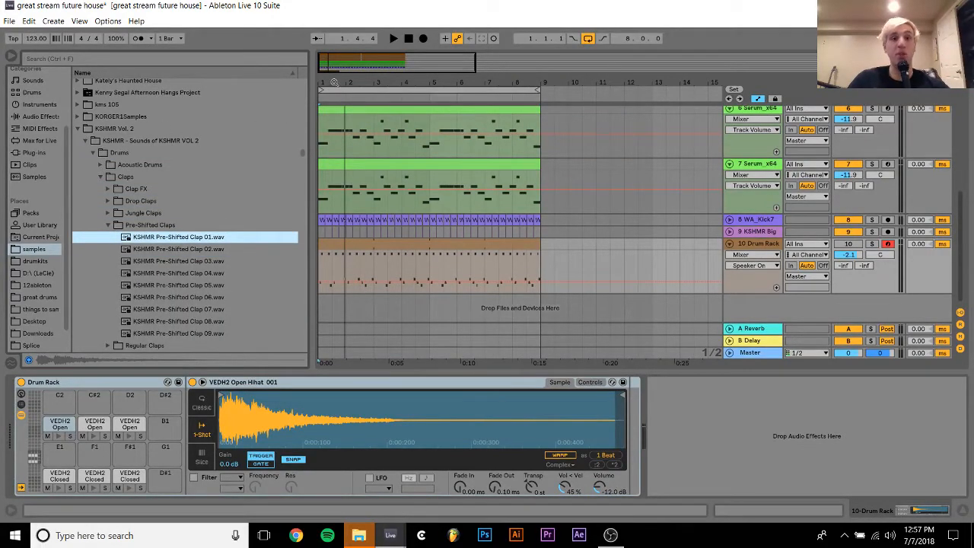
Place KSHMR Pre-Shifted Clap 01.wav on a new track, starting slightly before 1.2, and repeat it on beats 2 and 4 through bar 2
left_click_drag(334, 83, 424, 83)
left_click_drag(360, 80, 384, 79)
mouse_move(151, 239)
left_mouse_down()
mouse_move(389, 314)
mouse_move(442, 312)
left_mouse_up()
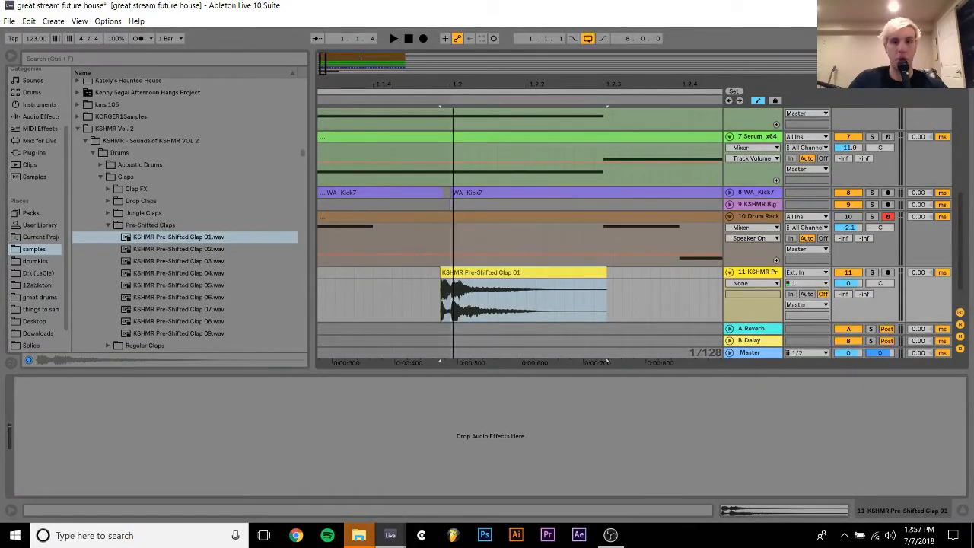
left_click_drag(452, 84, 448, 26)
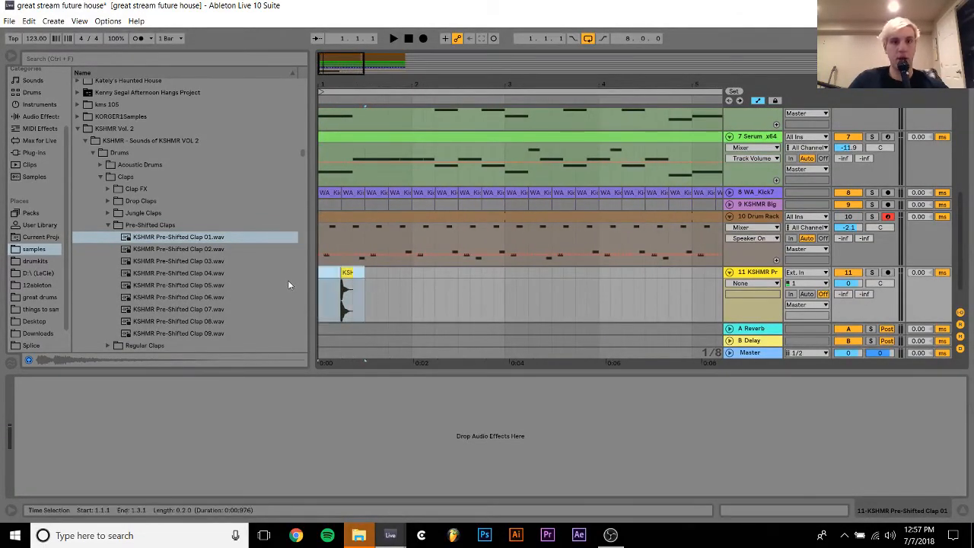
key("ctrl+d")
key("ctrl+d")
key("ctrl+d")
key("ctrl+d")
key("ctrl+z")
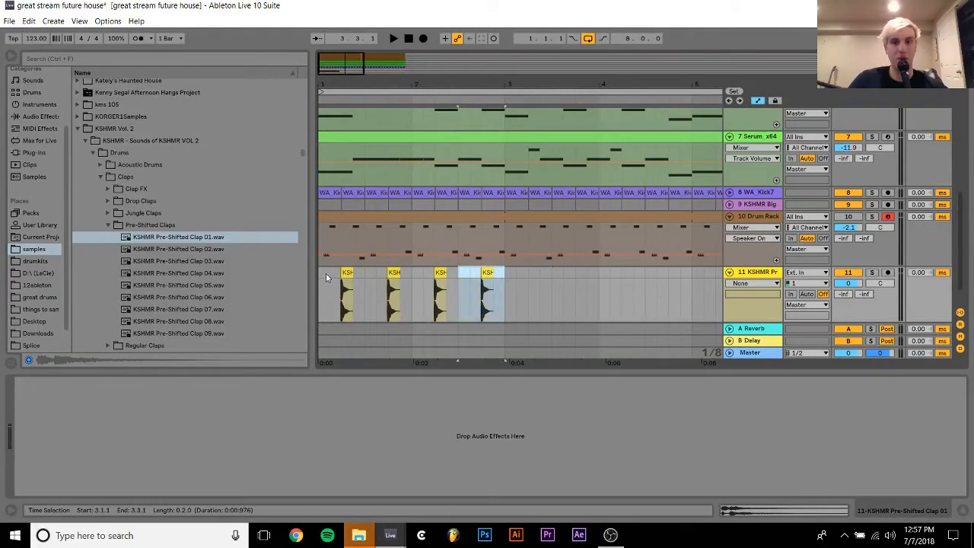
Duplicate the two-bar pre-shifted clap section to fill bars 3 to 8
left_click(320, 275, "shift")
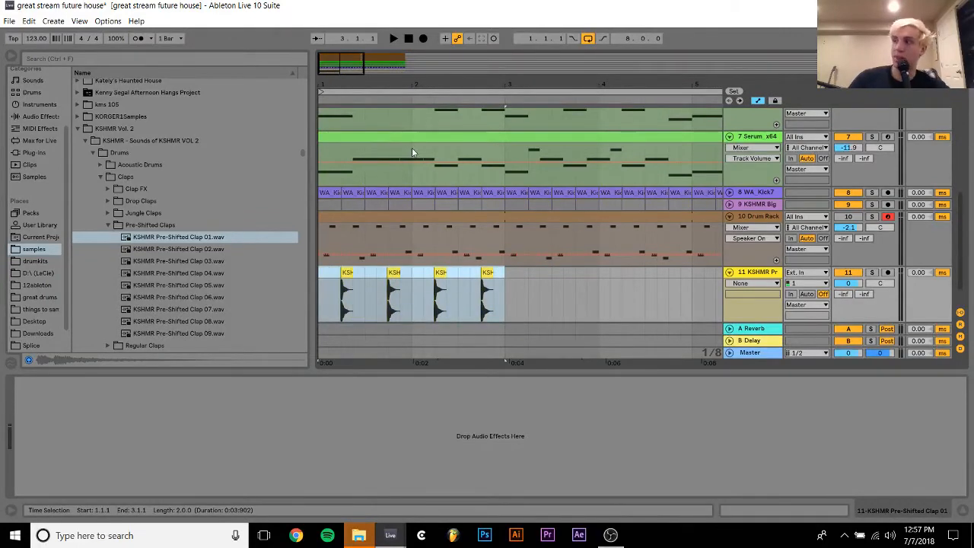
key("minus")
key("minus")
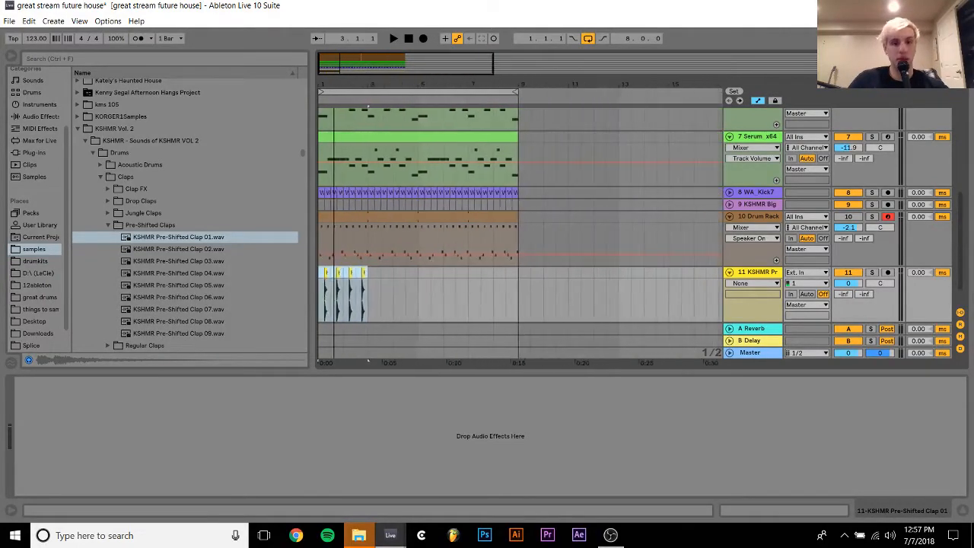
key("ctrl+d")
key("ctrl+d")
key("ctrl+d")
left_click(320, 275)
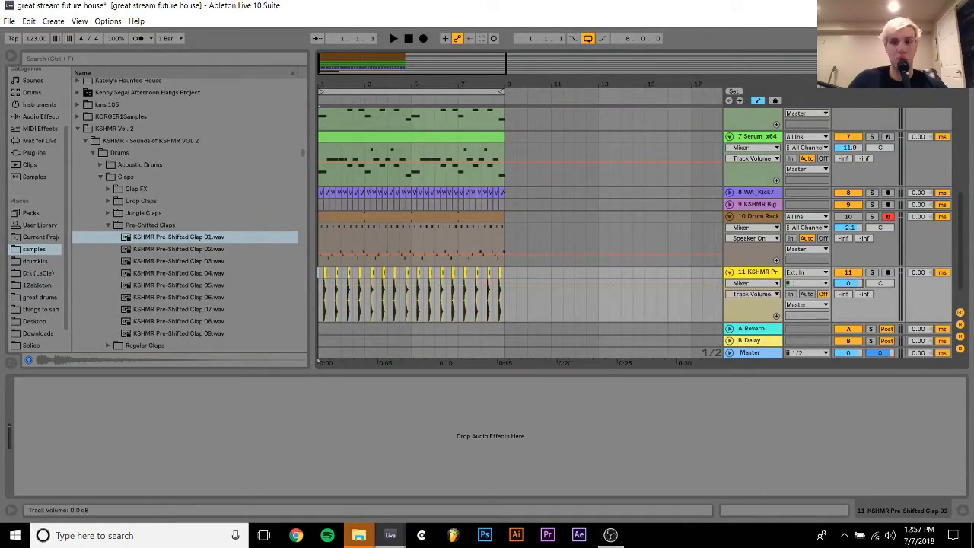
Play the arrangement with the pre-shifted clap track at -10.9 dB and reactivate the 10 Drum Rack track
key("space")
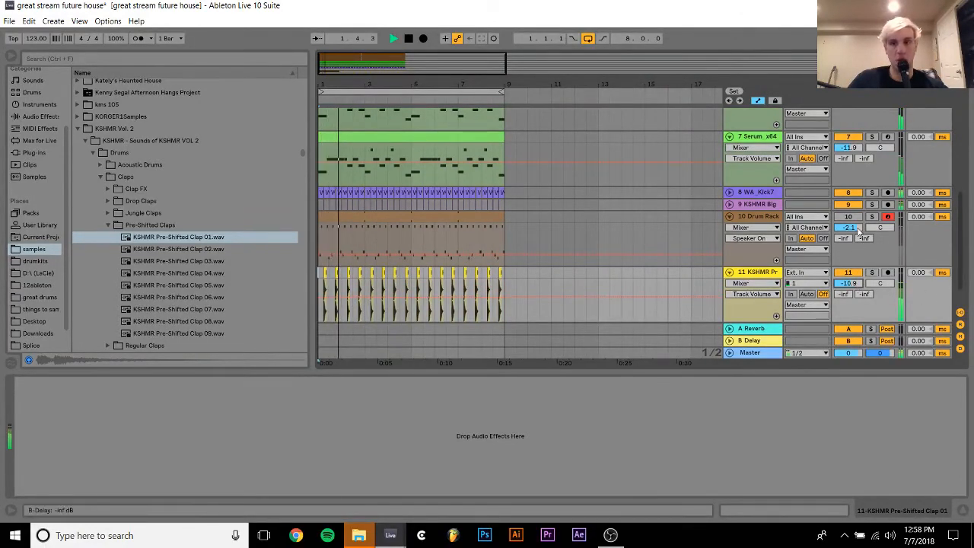
left_click(845, 229)
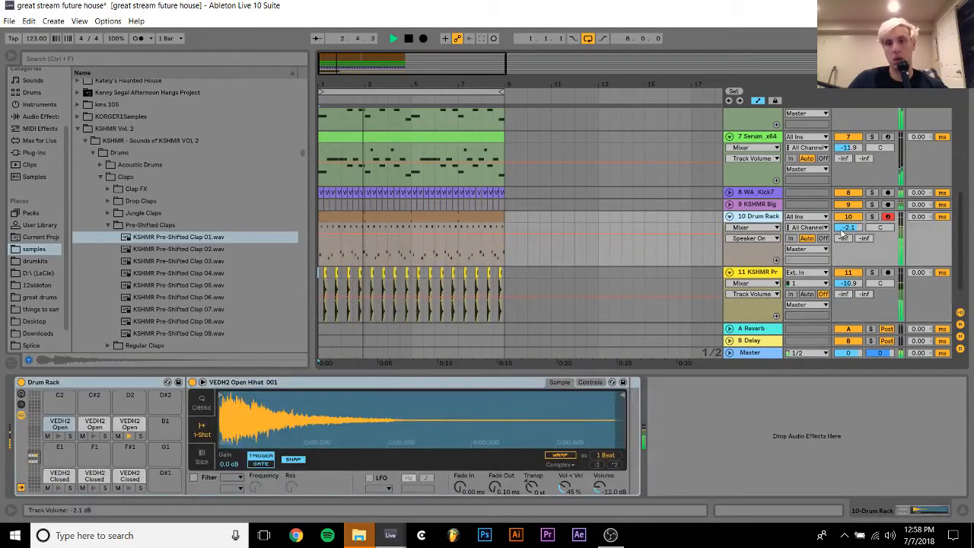
left_click(121, 430)
key("space")
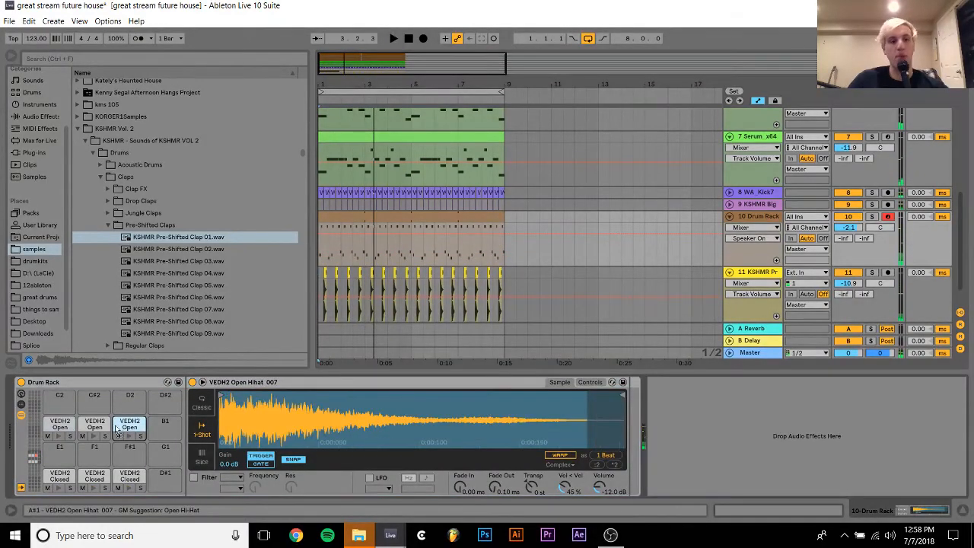
Transpose the VEDH2 Open Hihat 002 sample in the Drum Rack to -3 st during playback
key("space")
left_click(60, 426)
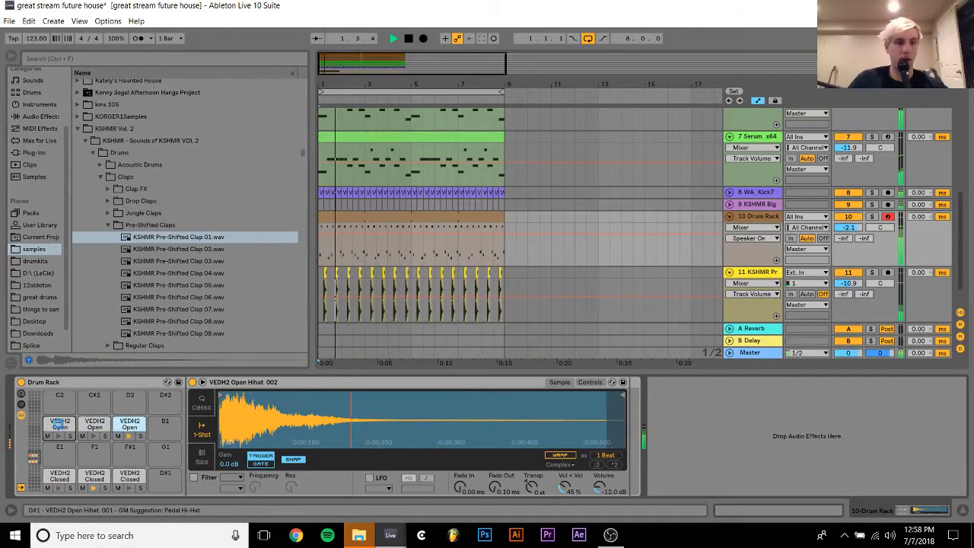
left_click(59, 426)
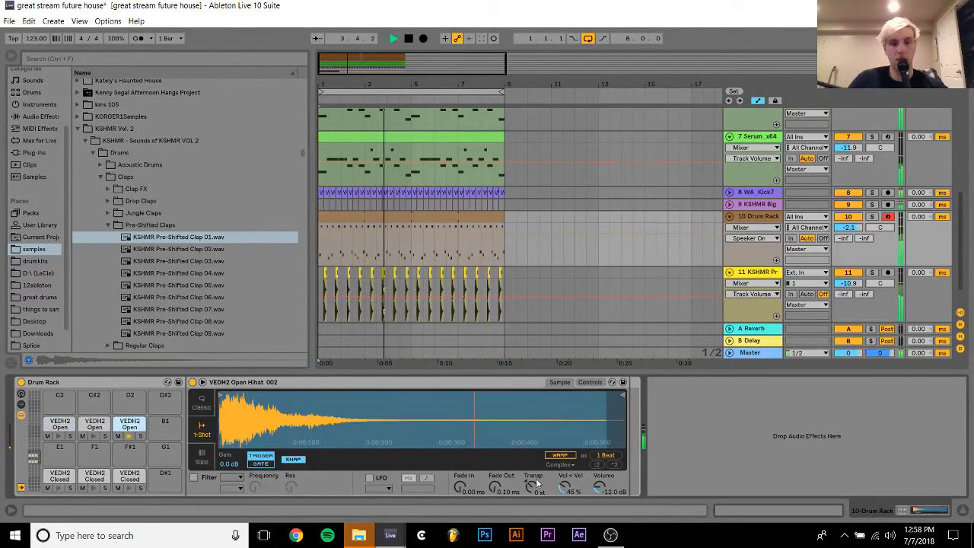
left_click_drag(536, 483, 536, 495)
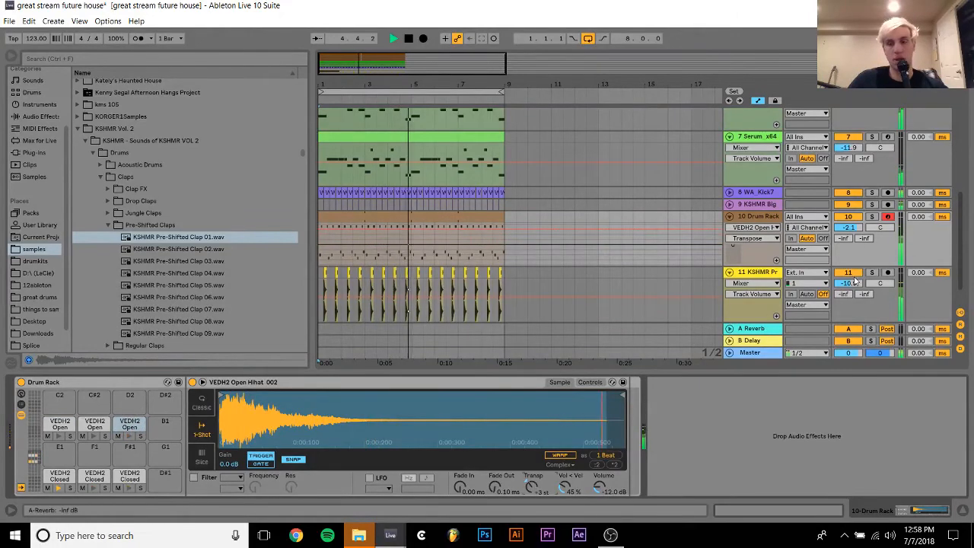
Set the Drum Rack track's volume to -5.6 dB and the pre-shifted clap track's to -12.1 dB
left_click_drag(848, 227, 862, 237)
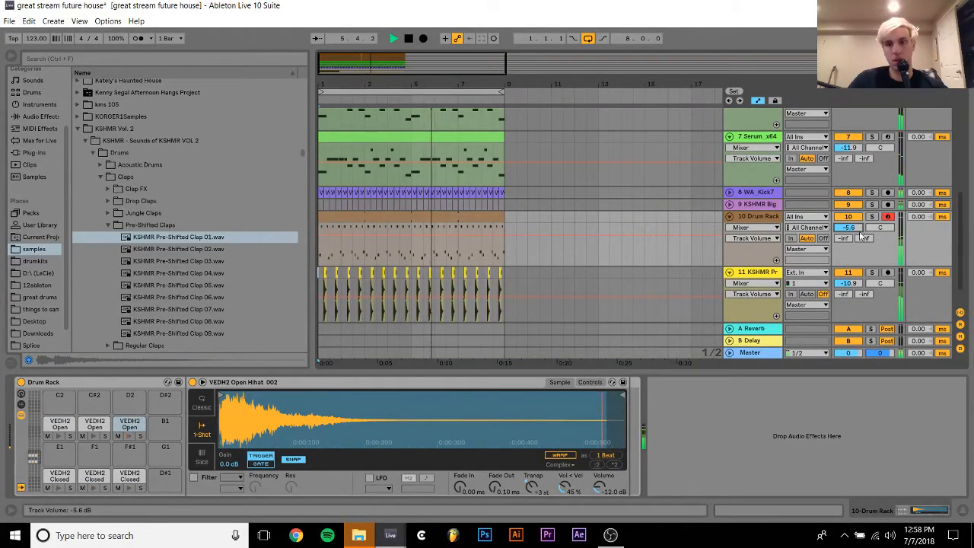
left_click_drag(849, 282, 849, 287)
left_click(761, 272)
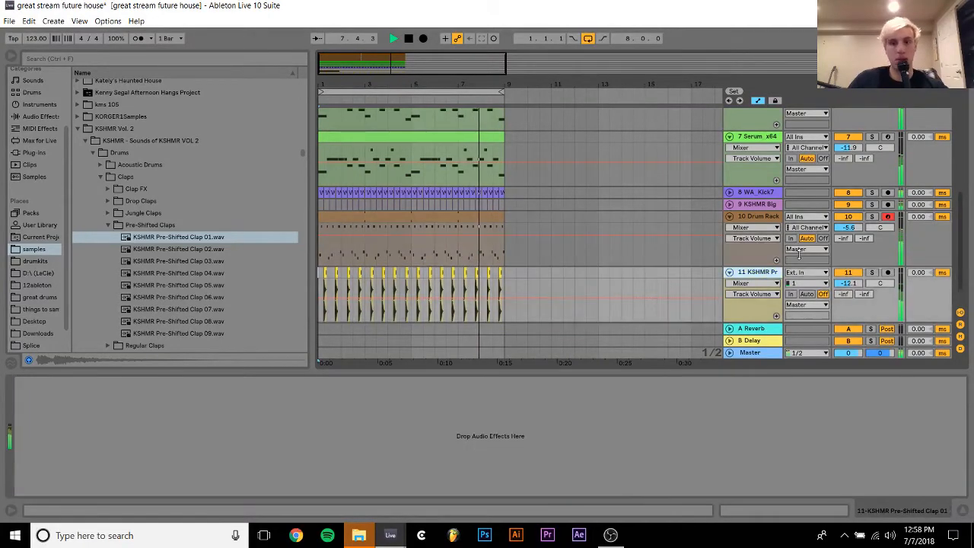
Fold the 10 Drum Rack track, compare the loop with it switched off, and delete the track
left_click(766, 219)
left_click(728, 216)
key("space")
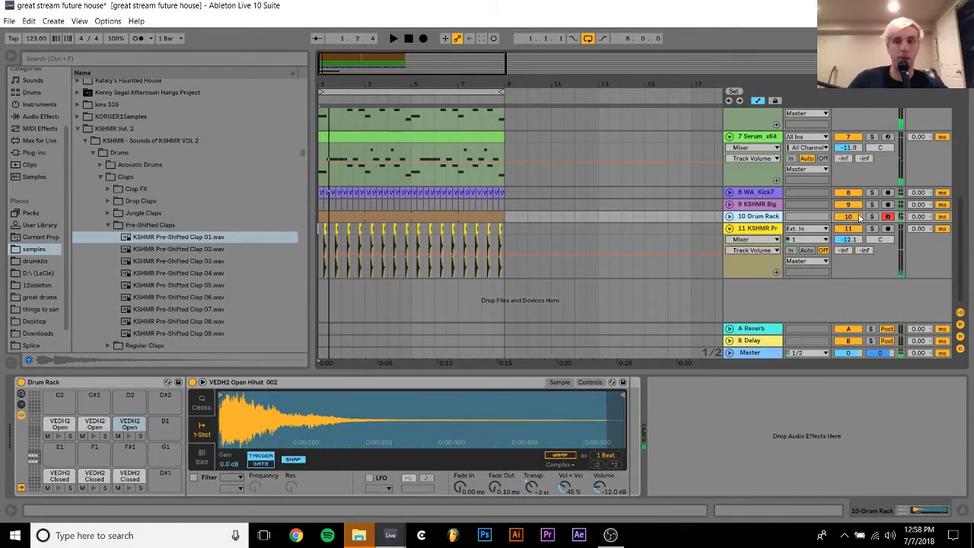
key("space")
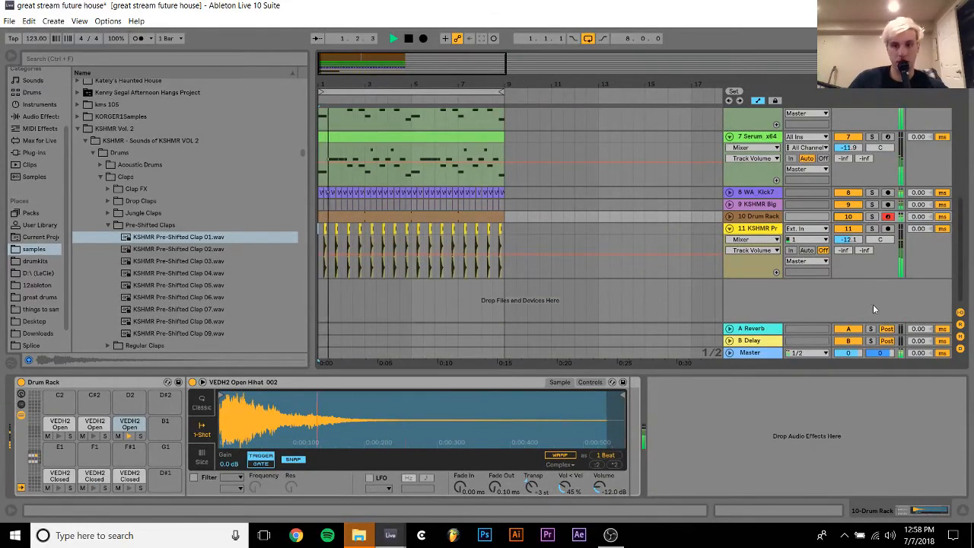
left_click(848, 217)
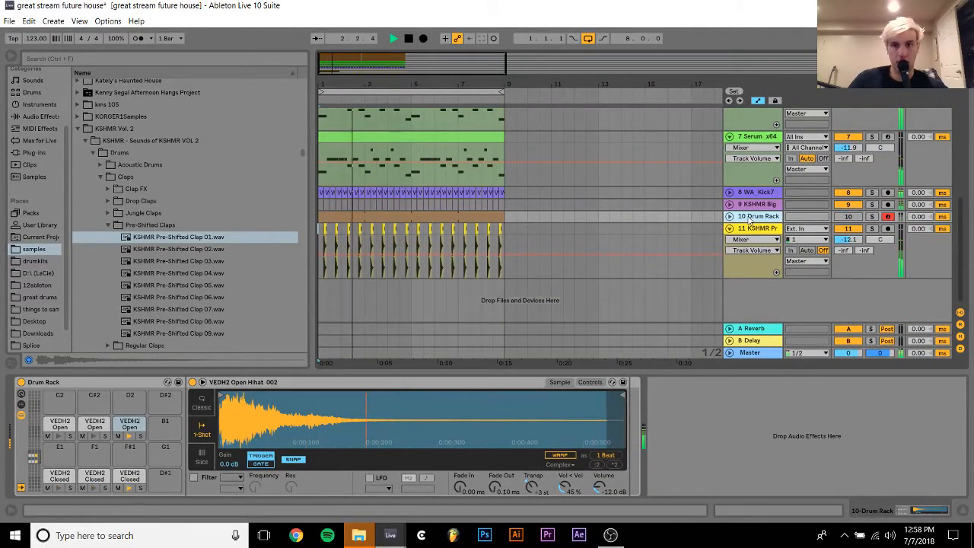
key("Delete")
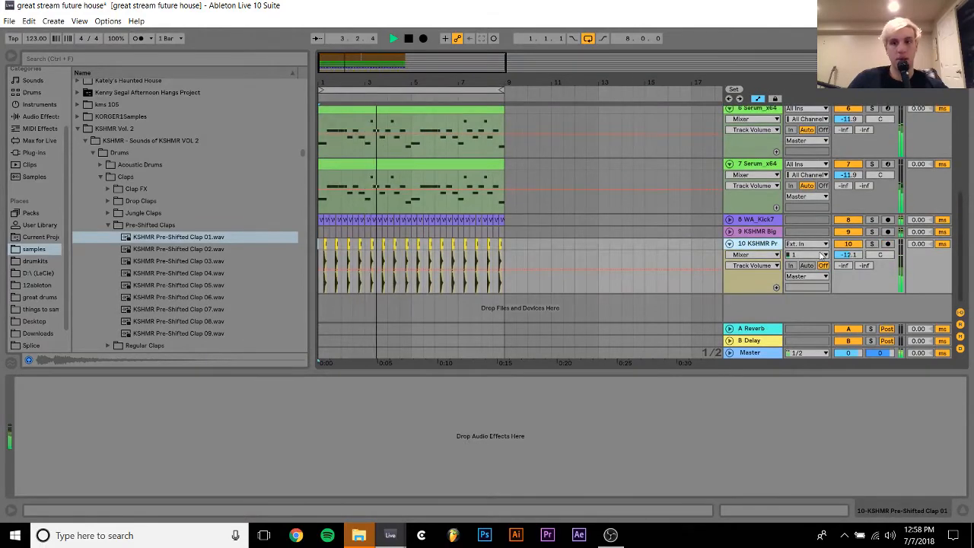
Set the pre-shifted clap track's volume to -11.0 dB and play the arrangement from the start
key("space")
scroll(849, 258, "up", 1)
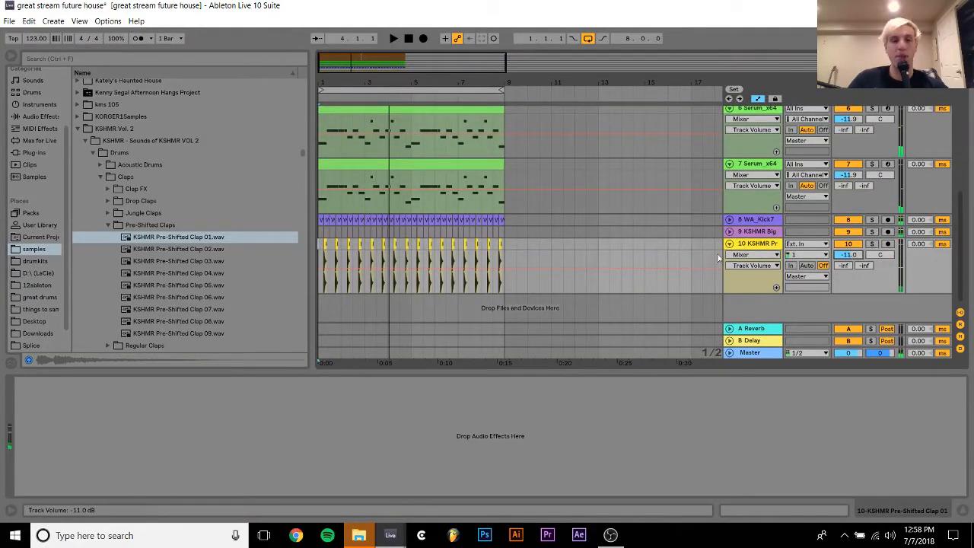
left_click_drag(375, 82, 376, 163)
key("space")
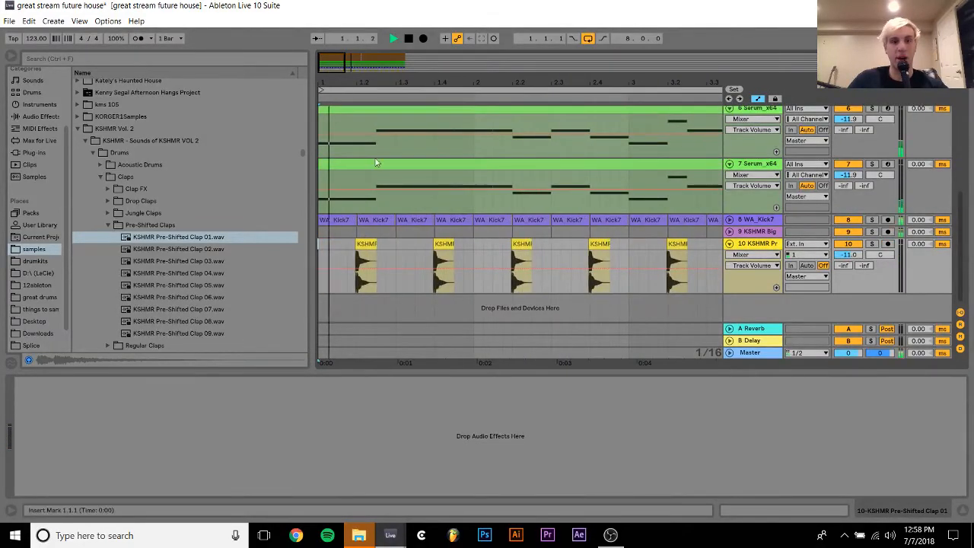
Stop playback, open the Regular Claps folder and preview its samples down to KSHMR Clap 03 - Classic 03.wav
left_click(110, 224)
key("space")
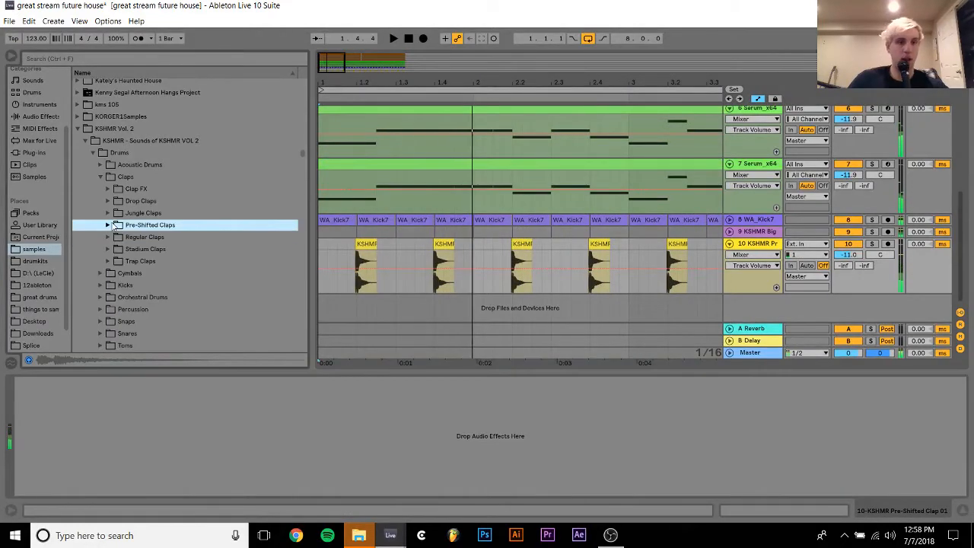
key("Down")
key("Right")
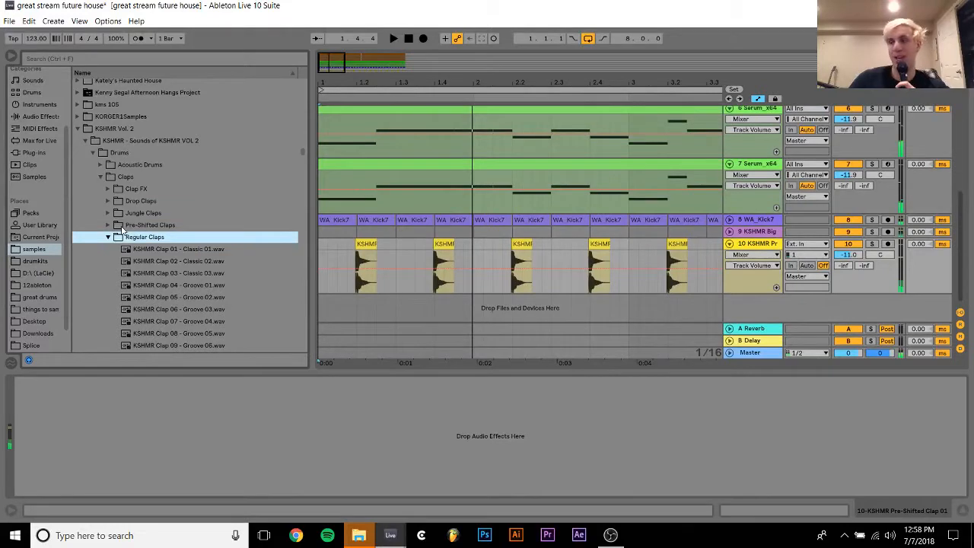
key("Down")
key("Down")
key("Down")
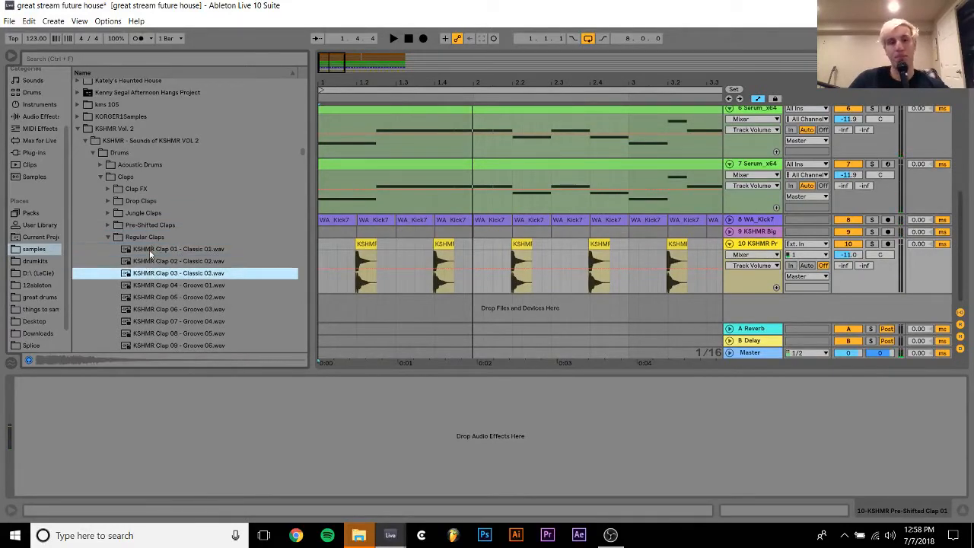
Place KSHMR Clap 03 - Classic 03.wav at 1.2 on a new track 11 and repeat it on beats 2 and 4 through bar 8
left_click_drag(169, 274, 285, 279)
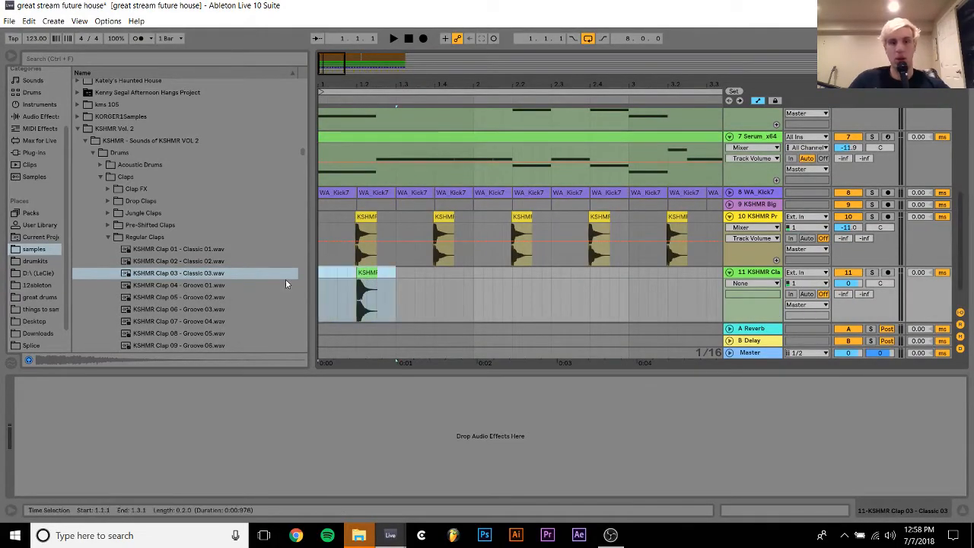
key("ctrl+d")
key("ctrl+d")
key("ctrl+d")
key("ctrl+d")
key("ctrl+d")
key("ctrl+d")
key("ctrl+d")
left_click_drag(464, 86, 463, 34)
key("ctrl+d")
key("ctrl+d")
key("ctrl+d")
key("ctrl+d")
key("ctrl+d")
key("ctrl+d")
key("ctrl+d")
key("ctrl+d")
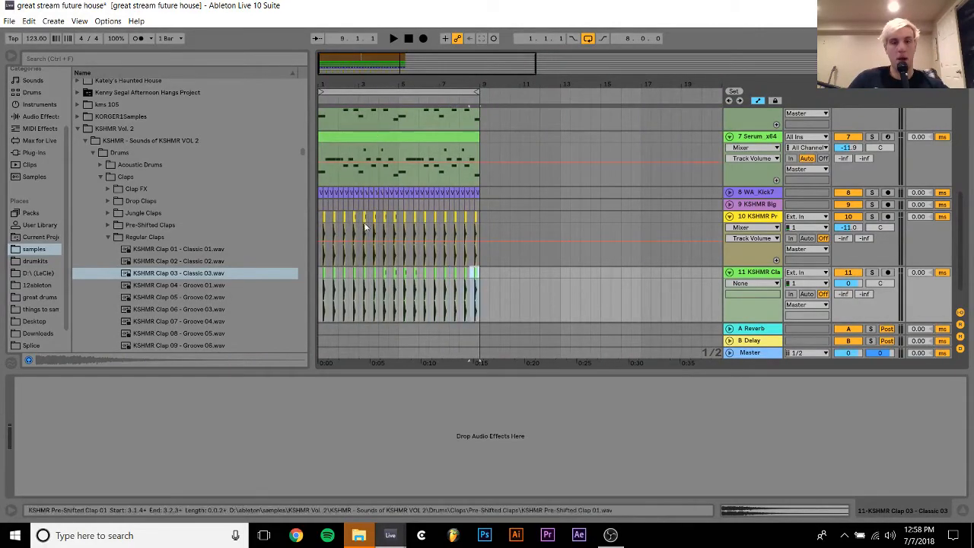
Set the volume of the KSHMR Clap 03 track to -15.0 dB while playing the arrangement from the start
left_click(317, 274)
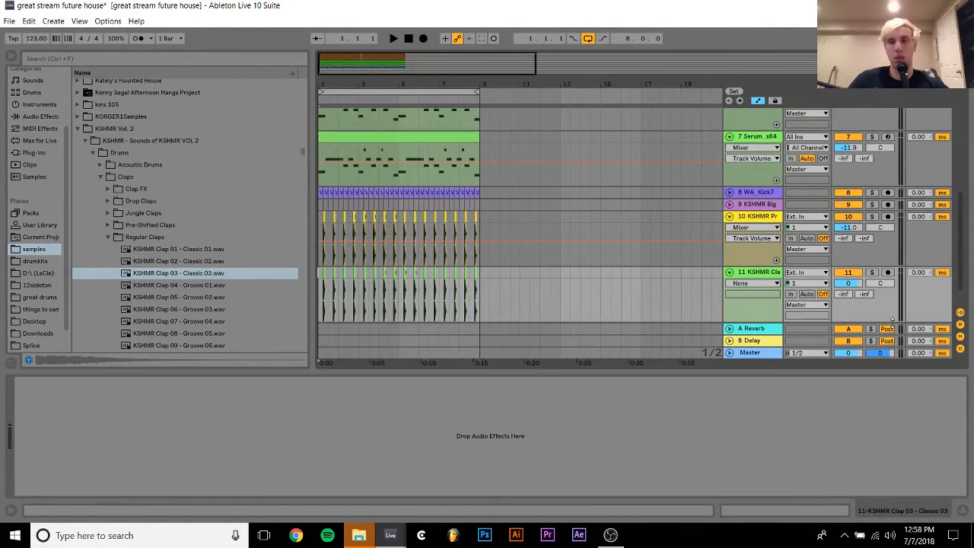
left_click_drag(847, 283, 848, 286)
key("space")
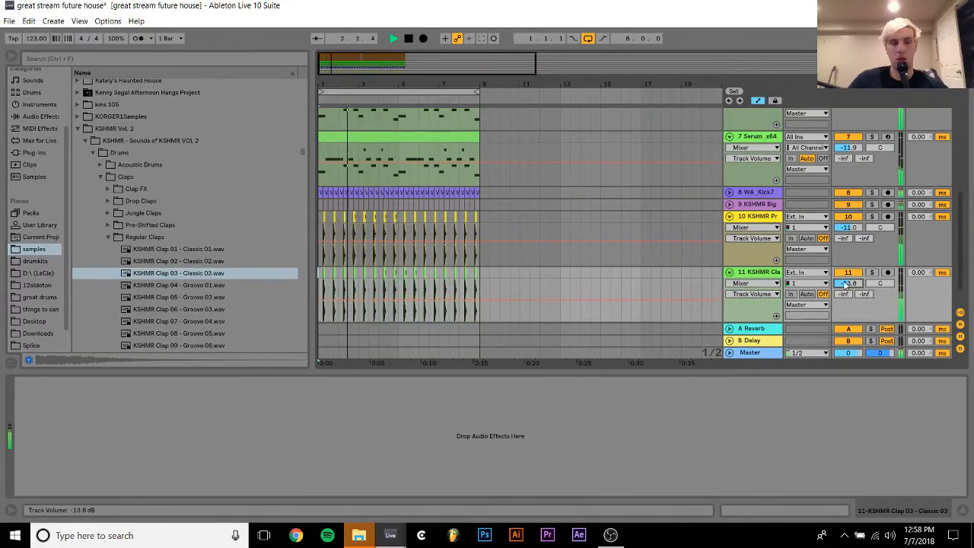
left_click_drag(848, 283, 845, 285)
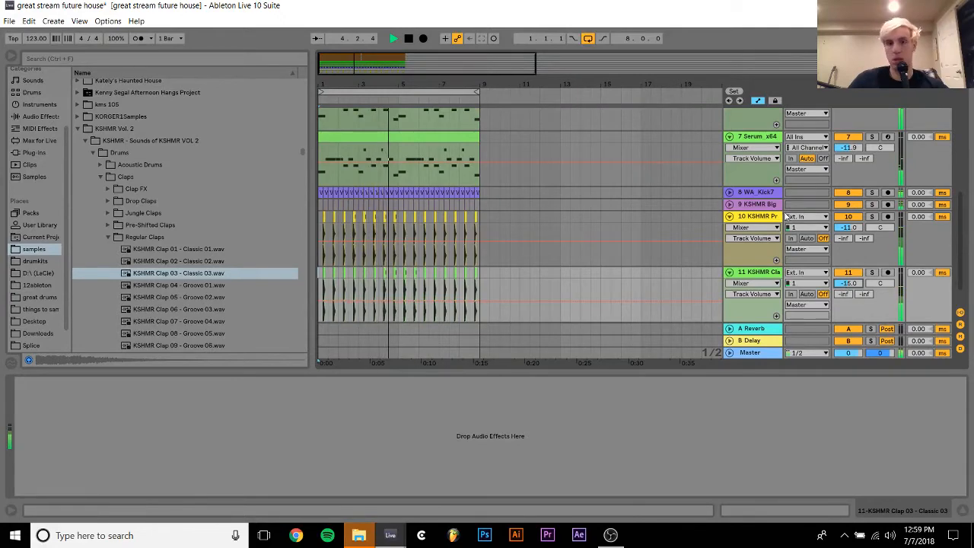
Set the volume of the 10 KSHMR Pre-Shifted Clap track to -17.1 dB during playback
scroll(844, 284, "up", 3)
left_click(729, 268)
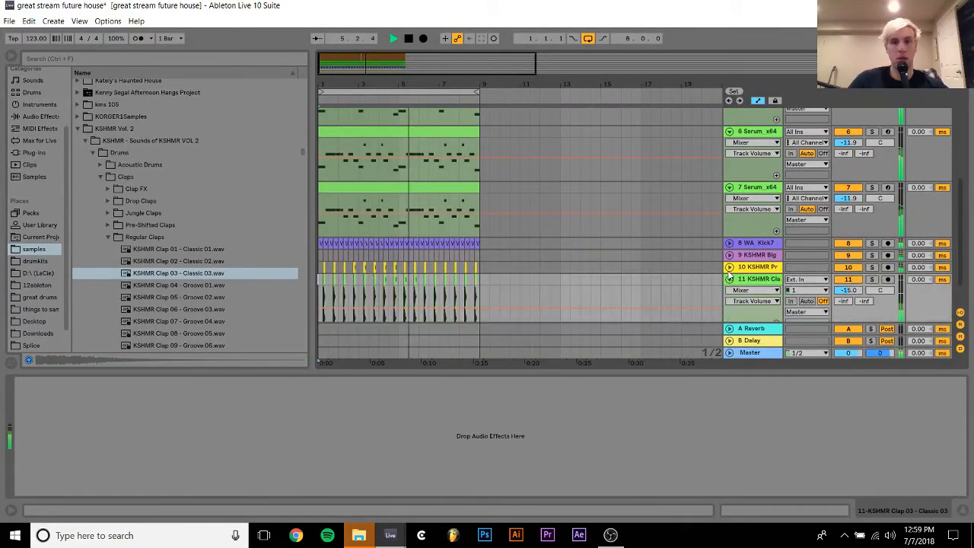
left_click(728, 268)
mouse_move(847, 279)
left_mouse_down()
mouse_move(841, 288)
mouse_move(841, 279)
left_mouse_up()
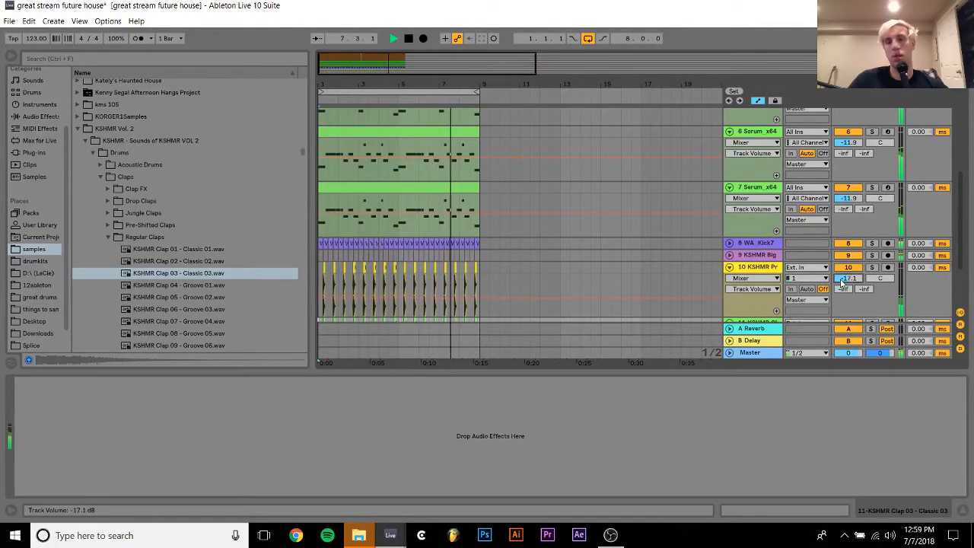
Fold the 10 KSHMR Pre-Shifted Clap, 7 Serum, 6 Serum and 3 Massive tracks in the arrangement
left_click(729, 268)
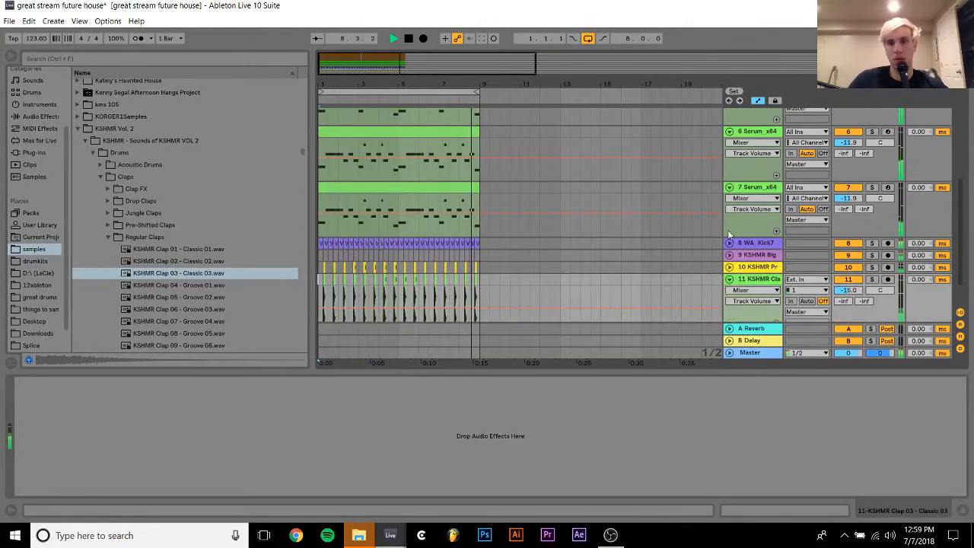
left_click(729, 188)
scroll(731, 202, "up", 5)
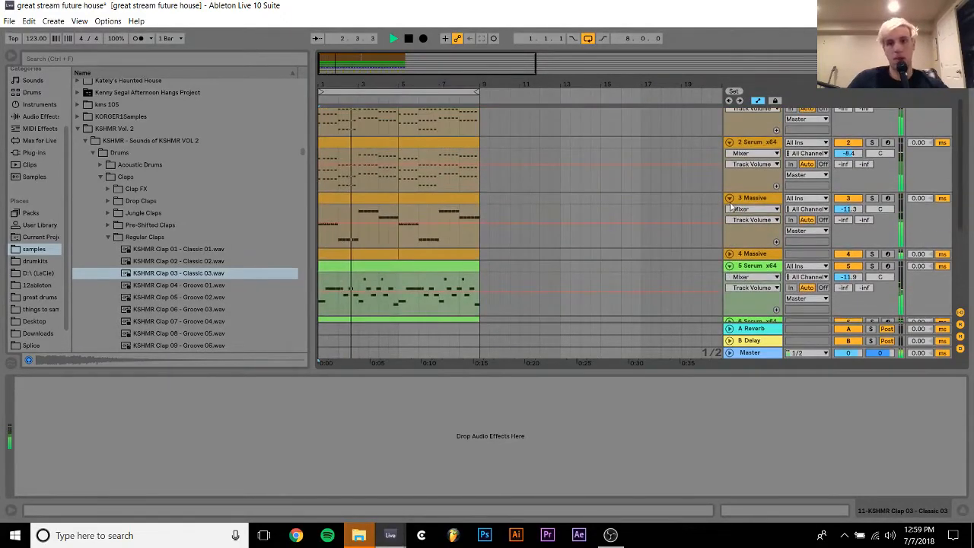
left_click(729, 198)
scroll(729, 202, "up", 1)
scroll(730, 204, "down", 3)
scroll(729, 204, "down", 2)
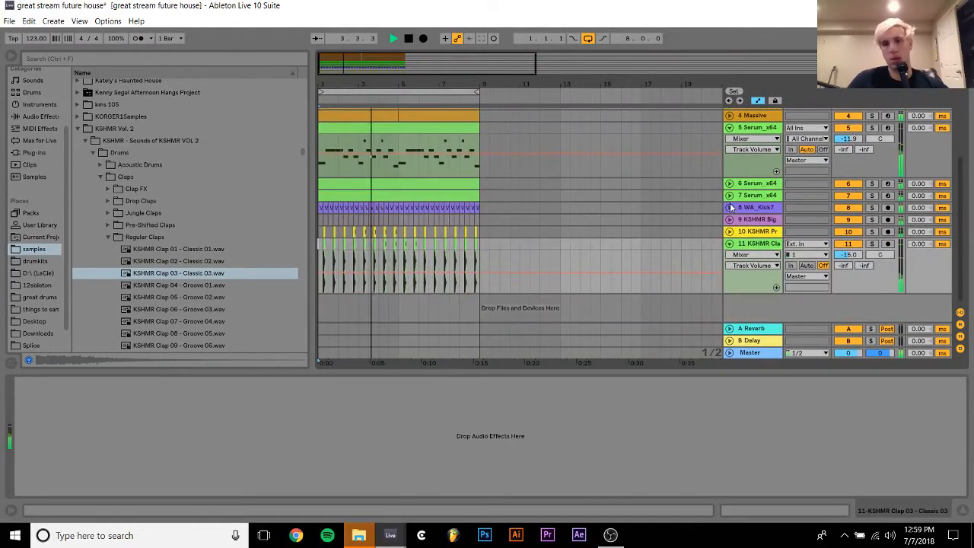
Set the volume of the 11 KSHMR Clap 03 track to -15.4 dB during playback and stop playback
left_click(750, 231)
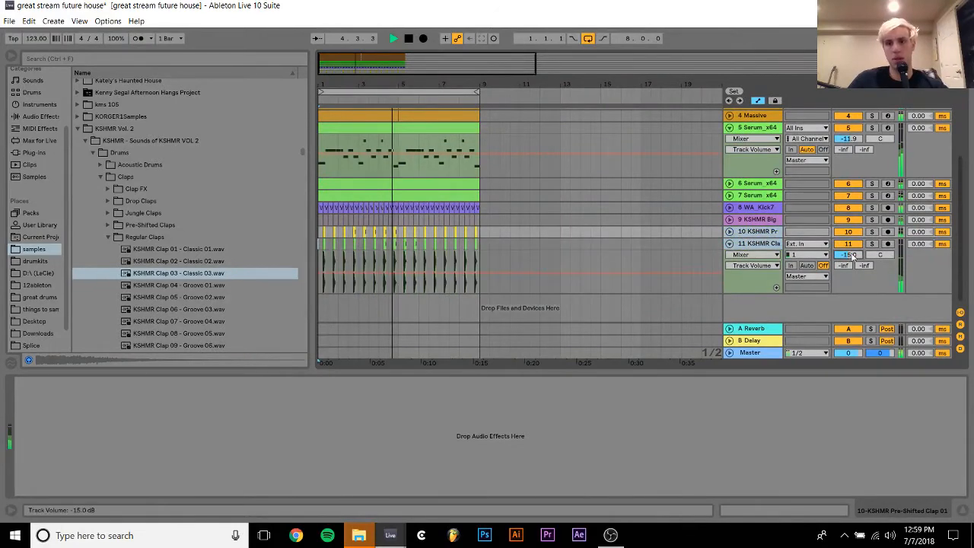
left_click_drag(848, 254, 851, 257)
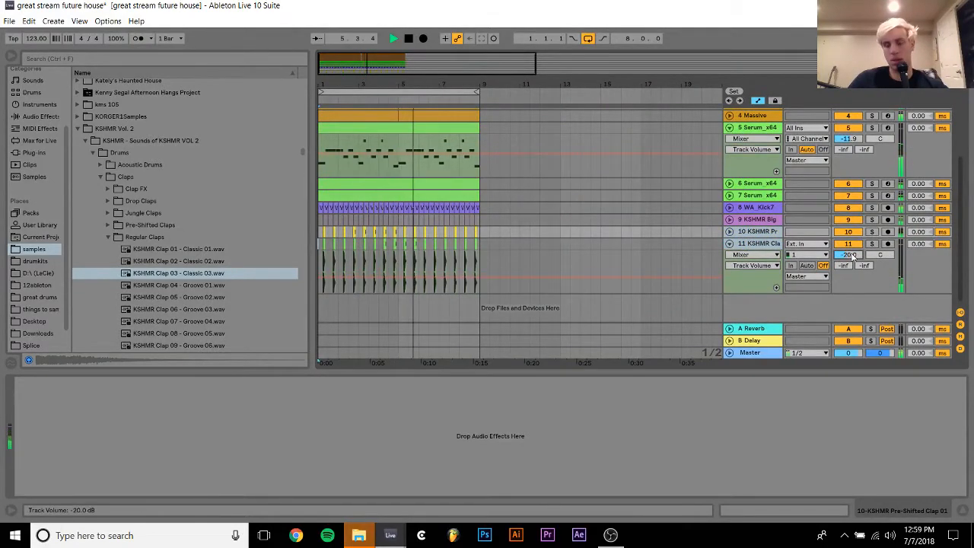
mouse_move(852, 257)
left_mouse_down()
mouse_move(850, 243)
mouse_move(851, 259)
left_mouse_up()
left_click(768, 244)
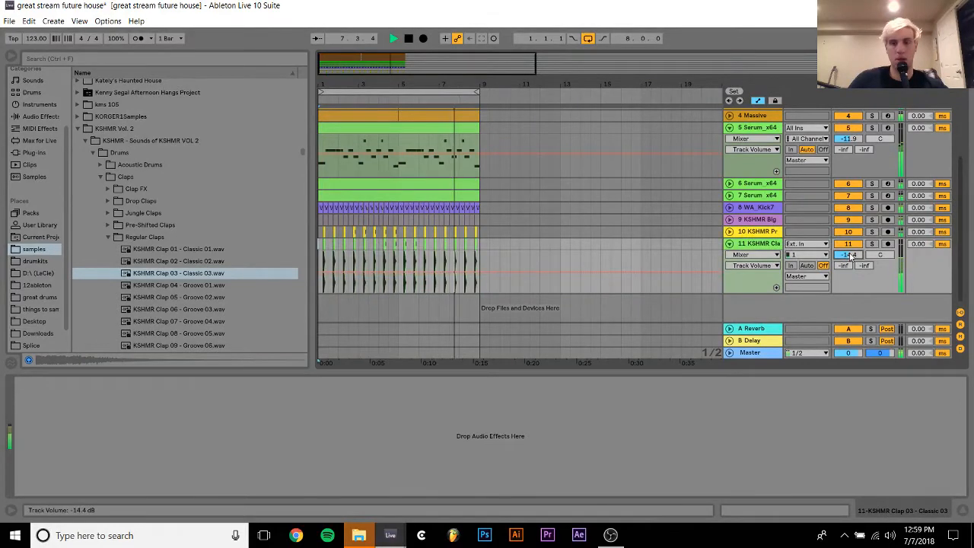
key("space")
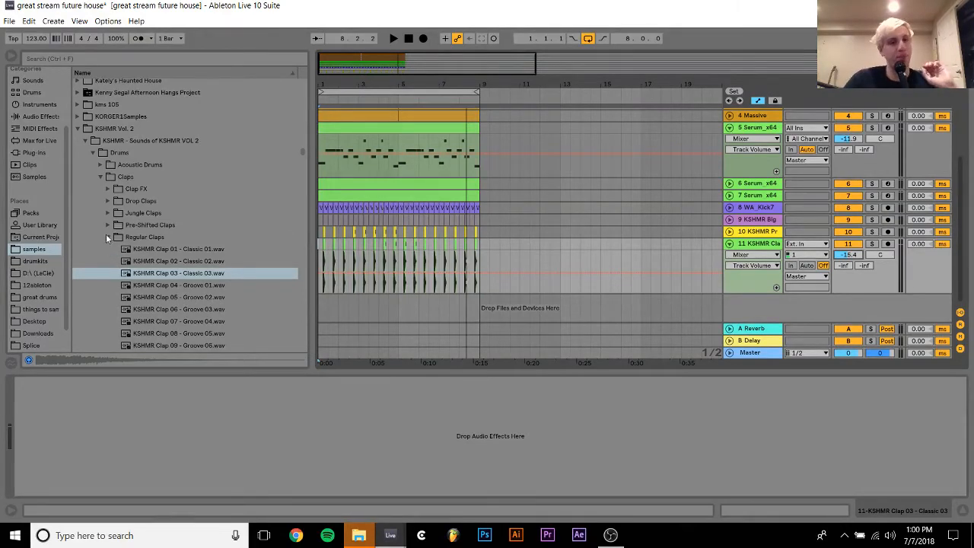
Close the Regular Claps folder and preview KSHMR Jungle Clap 05 (D).wav and its neighbours in the Jungle Claps folder
key("Left")
key("Up")
key("Up")
key("Right")
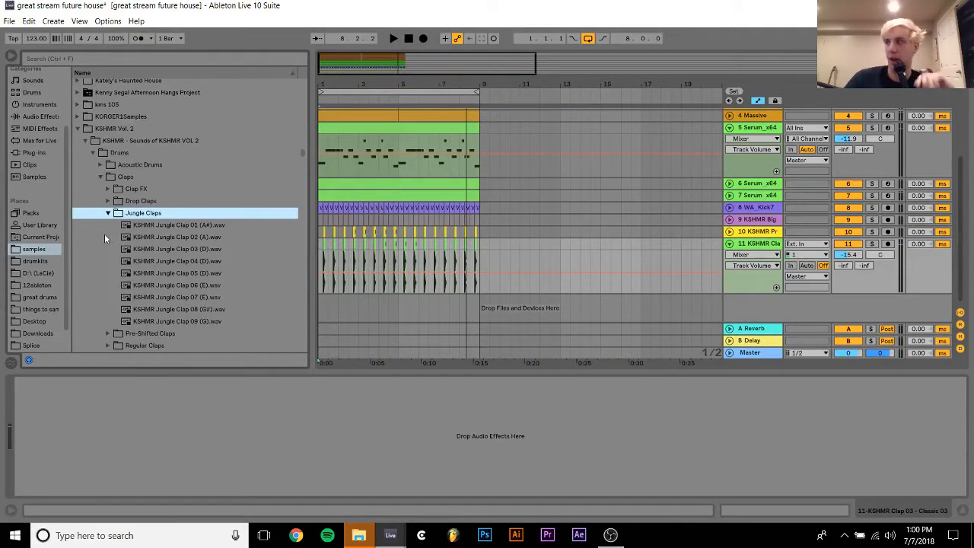
left_click(140, 272)
key("Up")
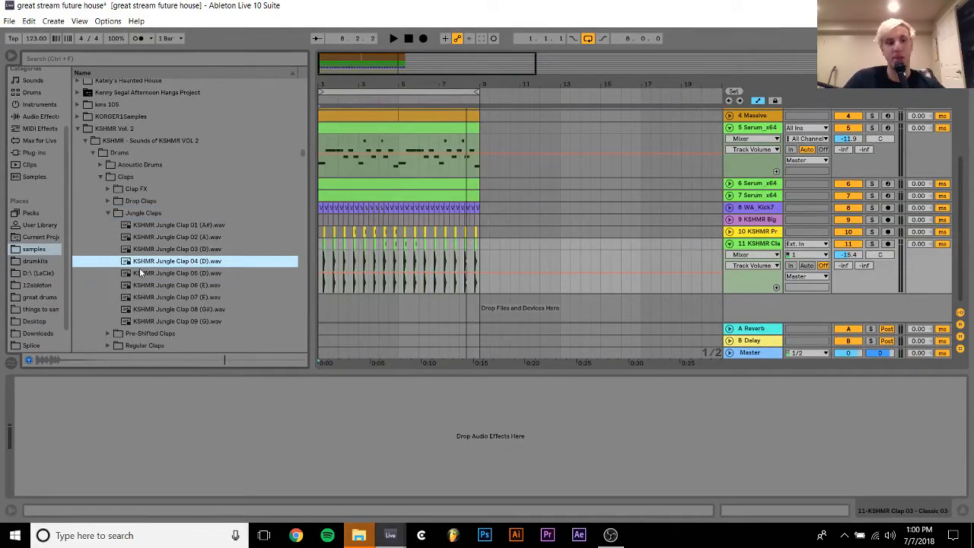
key("Up")
key("Left")
Open the Trap Claps folder, preview KSHMR Trap Clap 01.wav and 02.wav, and close the folder
key("Down")
key("Down")
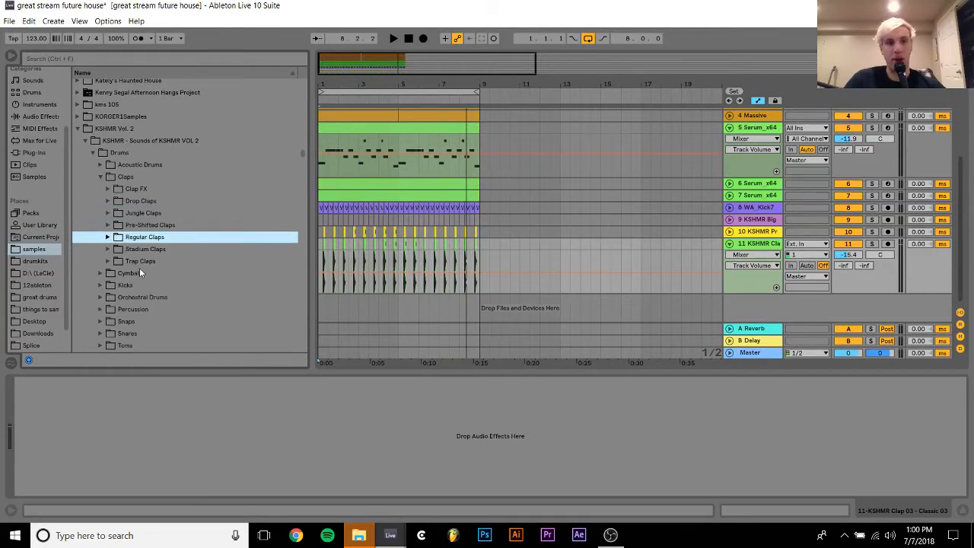
key("Down")
key("Down")
key("Right")
key("Down")
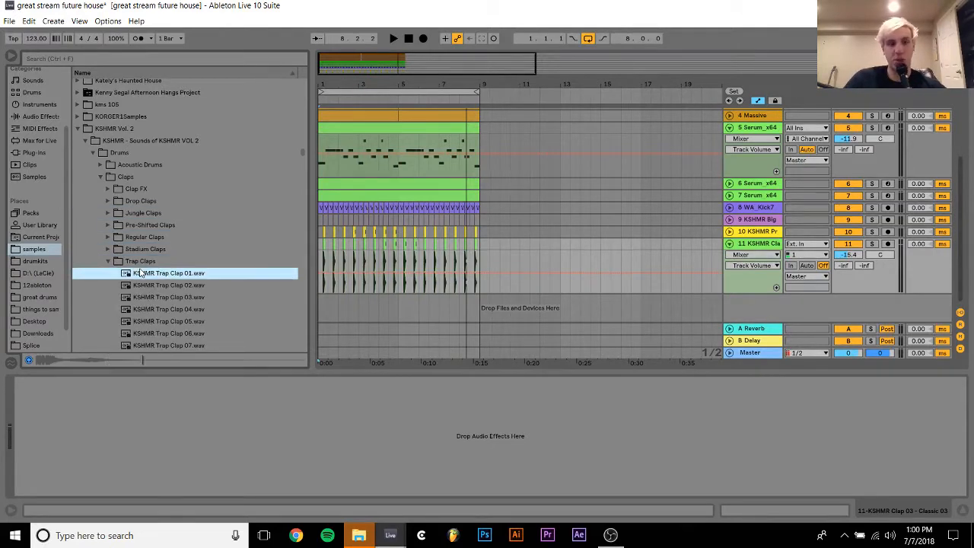
key("Down")
key("Left")
key("Left")
Close the Drums folder, open Drums Loops and check its Cinematic Drum Loops subfolder
key("Down")
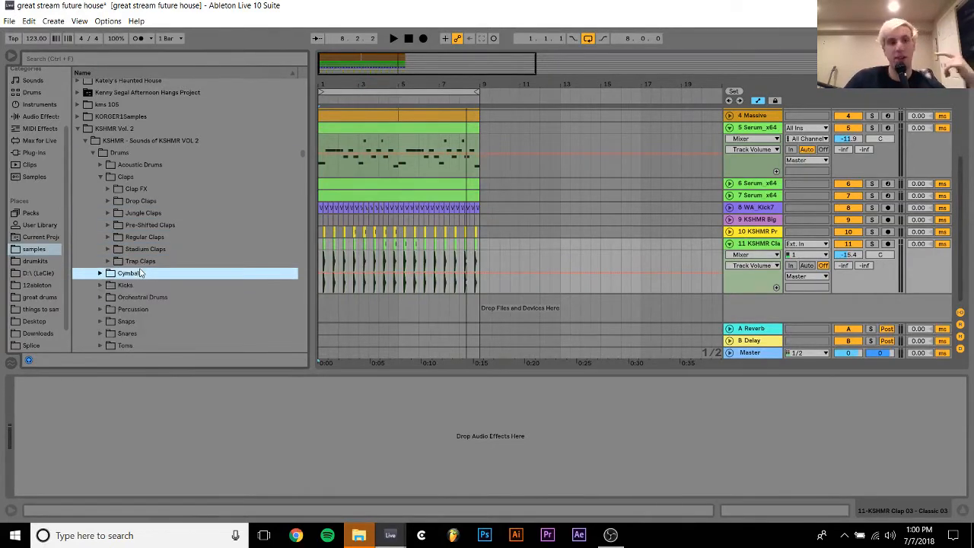
key("Left")
key("Left")
key("Down")
key("Down")
key("Up")
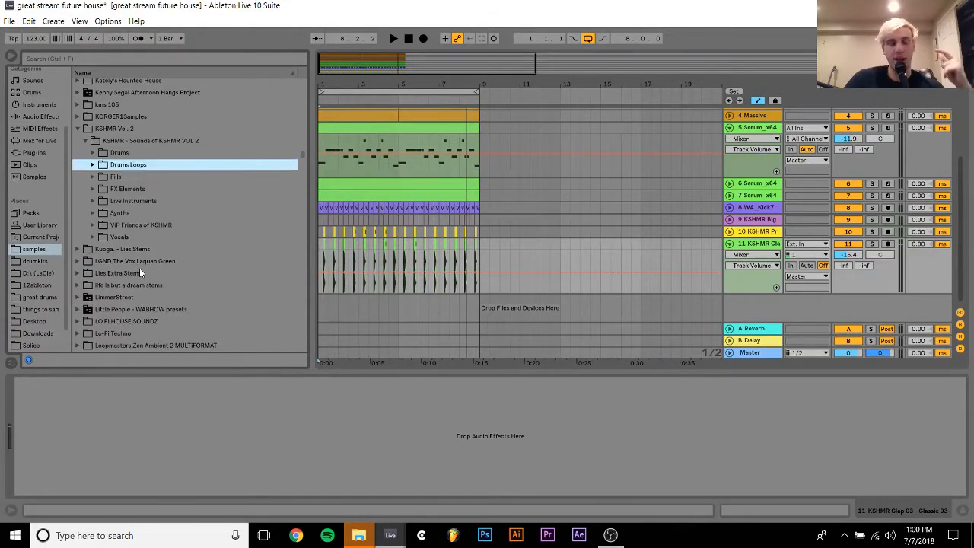
key("Right")
key("Down")
key("Right")
key("Down")
key("Left")
key("Left")
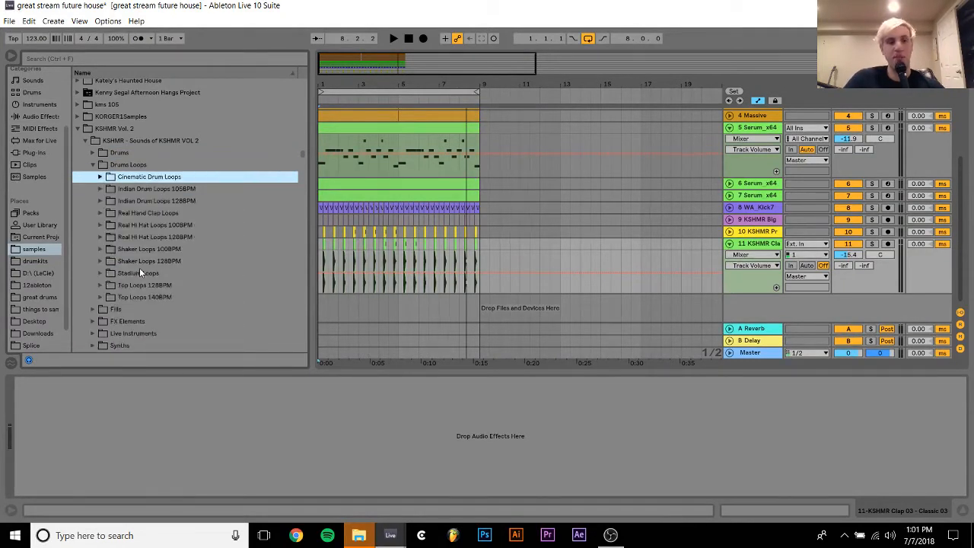
Close the Drums Loops and KSHMR Vol. 2 folders and move on to the Kuoga. - Lies Stems folder
key("Left")
key("Left")
key("Left")
key("Left")
key("Down")
key("Down")
key("Up")
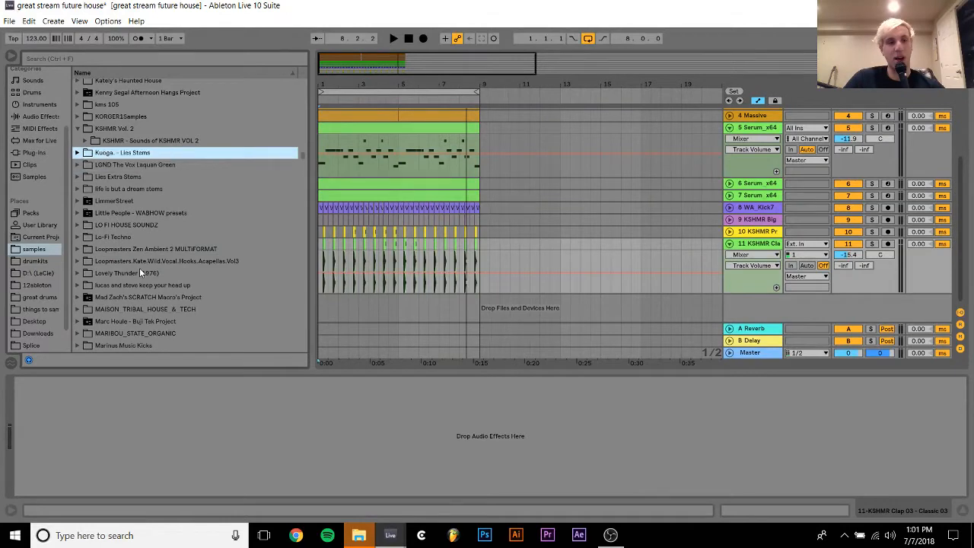
key("Right")
key("Down")
key("Left")
key("Left")
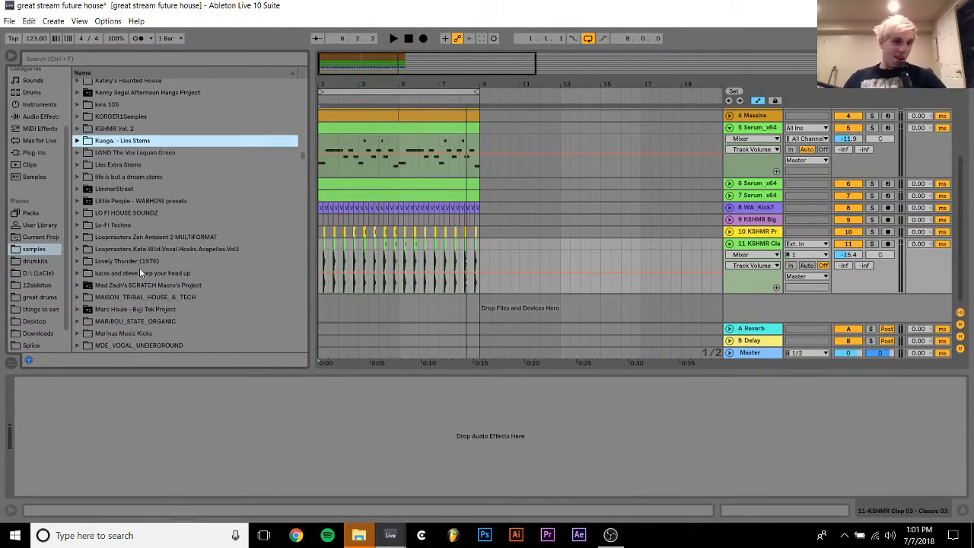
Look through the sample pack folders from Kuoga. - Lies Stems down to On Top Project for further drum sounds
key("Down")
key("Down")
key("Down")
key("Down")
key("Down")
key("Down")
key("Down")
key("Down")
key("Down")
key("Down")
key("Down")
key("Down")
key("Down")
key("Down")
key("Down")
key("Down")
key("Down")
key("Down")
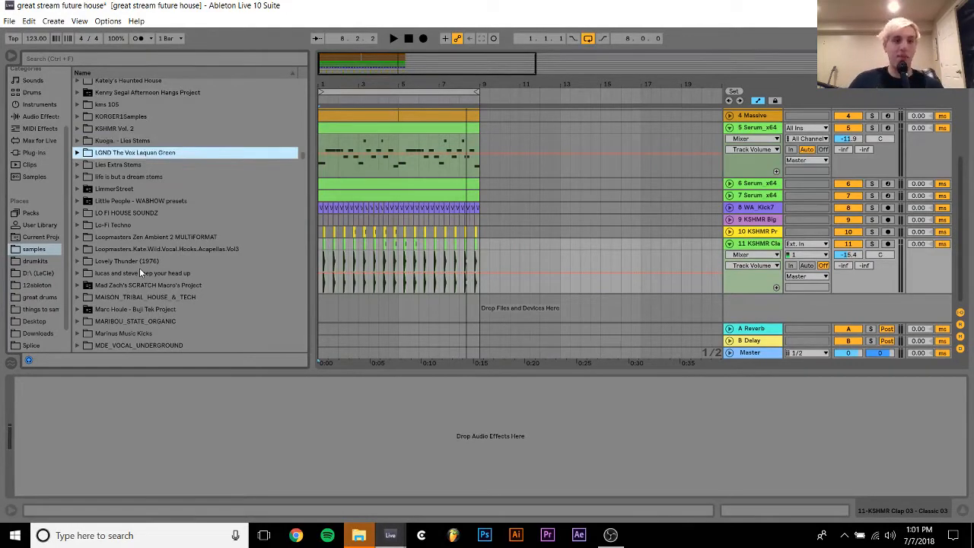
key("Down")
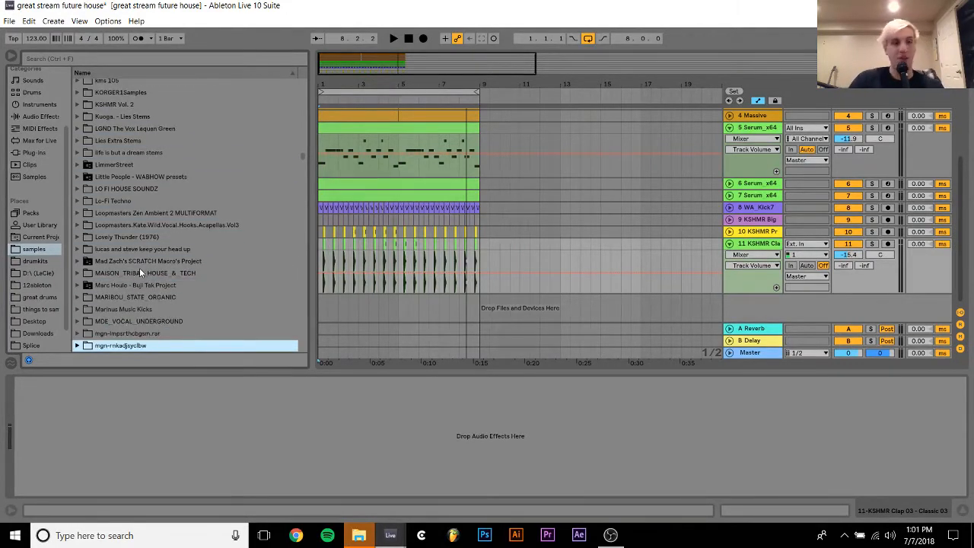
key("Up")
key("Up")
key("Up")
key("Up")
key("Up")
key("Up")
key("Up")
key("Up")
key("Up")
key("Up")
key("Down")
key("Down")
key("Down")
key("Down")
key("Down")
key("Down")
key("Down")
key("Down")
key("Down")
key("Down")
key("Down")
key("Down")
key("Down")
key("Down")
key("Down")
key("Down")
key("Down")
key("Down")
key("Down")
key("Down")
key("Down")
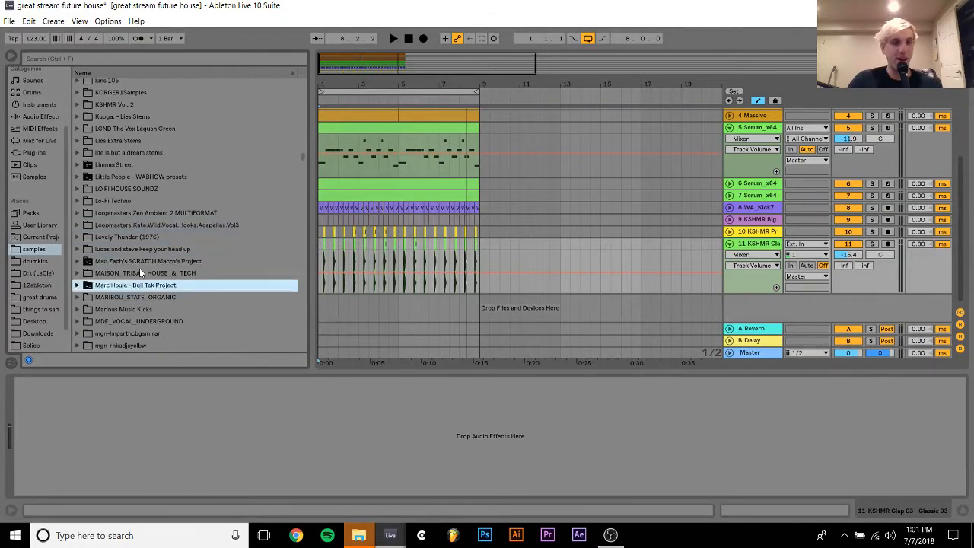
key("Down")
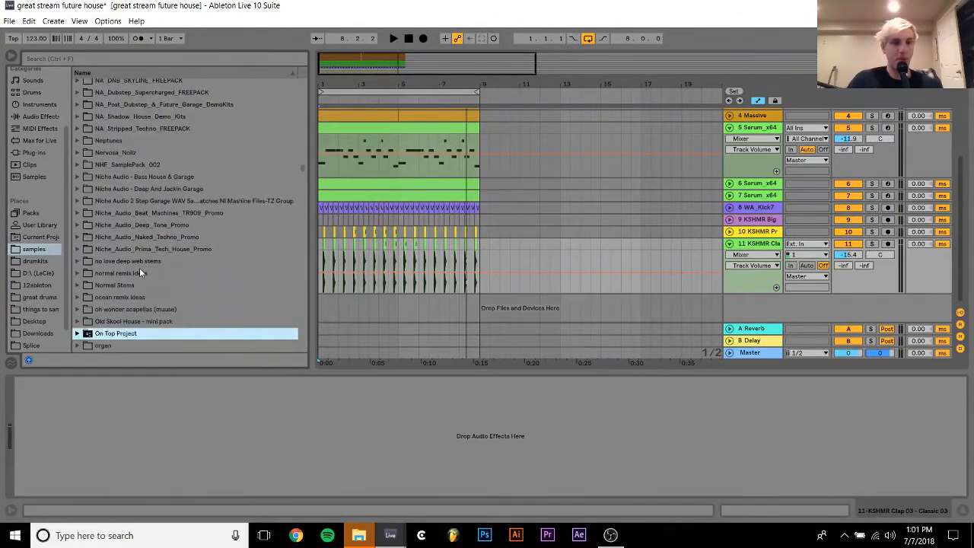
Go back up from On Top Project and recheck the sample packs around MinimalDnB_GhostSyndicate and mojulo loops
key("Up")
key("Up")
key("Up")
key("Up")
key("Up")
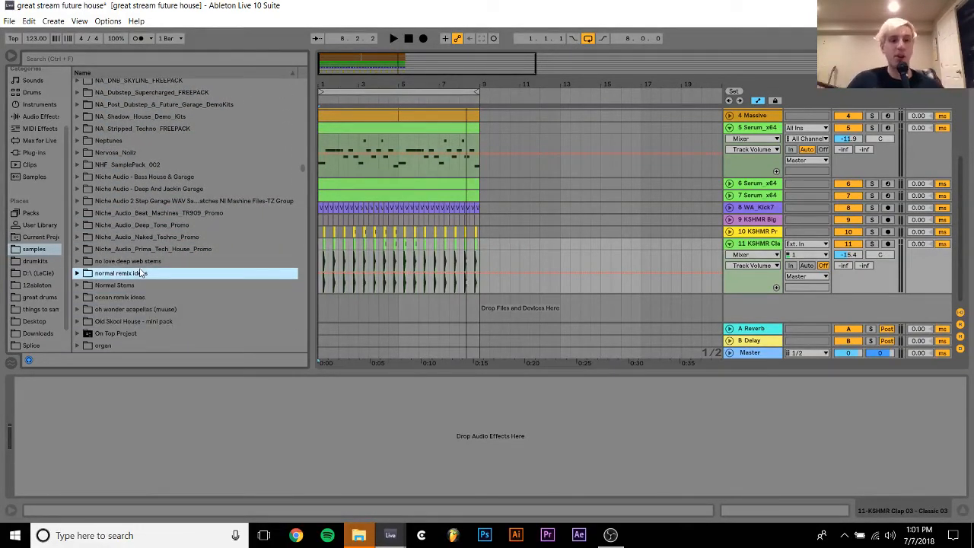
key("Up")
key("Up")
key("Up")
key("Up")
key("Up")
key("Up")
key("Up")
key("Up")
key("Up")
key("Up")
key("Up")
key("Up")
key("Up")
key("Up")
key("Up")
key("Up")
key("Up")
key("Up")
key("Up")
key("Up")
key("Up")
key("Up")
key("Up")
key("Up")
key("Up")
key("Up")
key("Up")
key("Up")
key("Up")
key("Up")
key("Up")
key("Up")
key("Up")
key("Up")
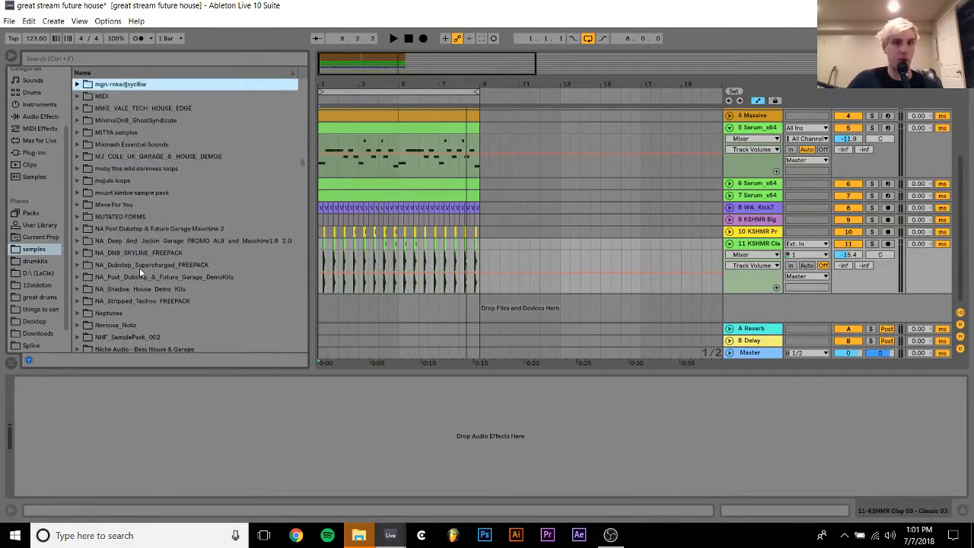
key("Down")
key("Down")
key("Down")
key("Down")
key("Down")
key("Down")
key("Down")
key("Down")
key("Down")
key("Down")
key("Down")
key("Down")
key("Down")
key("Down")
key("Down")
key("Down")
key("Down")
key("Down")
key("Down")
key("Down")
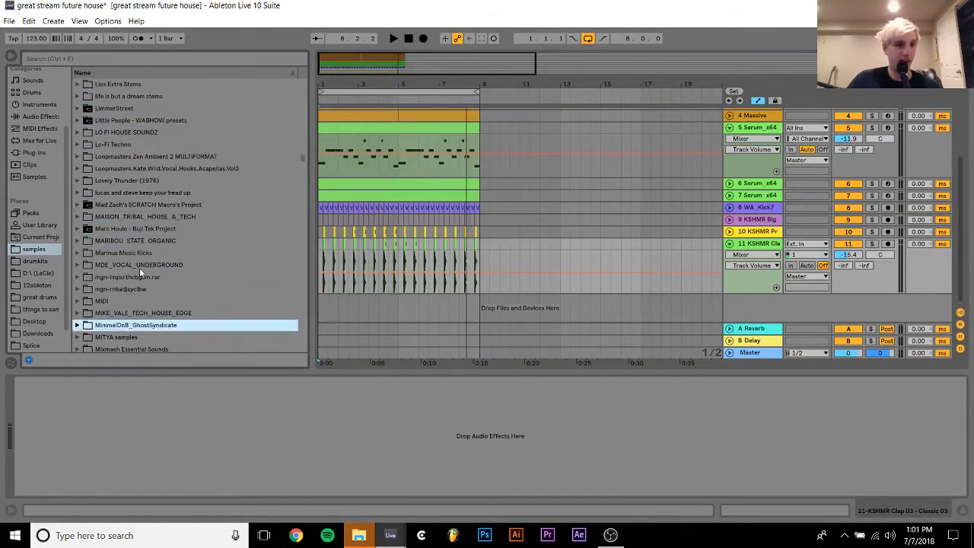
key("Up")
key("Up")
key("Up")
key("Up")
key("Up")
key("Up")
key("Up")
key("Up")
key("Up")
key("Up")
key("Up")
key("Up")
key("Up")
key("Up")
key("Up")
key("Up")
key("Up")
key("Up")
key("Up")
key("Up")
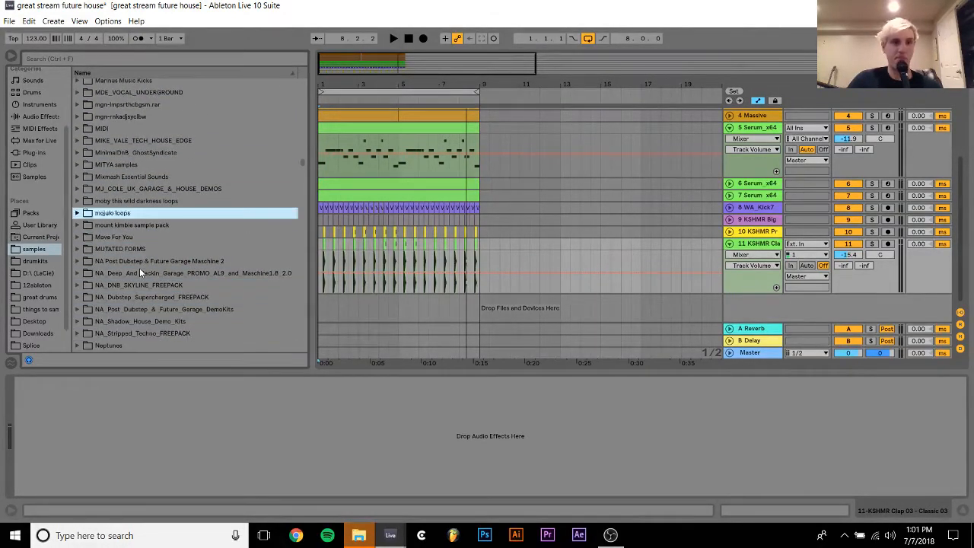
Examine the earlier sample packs, going up past IN MY HEAD STEMS 102 BPM to Generdyn - FREE Cinematic Sound [123]
key("Up")
key("Up")
key("Up")
key("Up")
key("Up")
key("Up")
key("Up")
key("Up")
key("Up")
key("Up")
key("Up")
key("Up")
key("Up")
key("Up")
key("Up")
key("Up")
key("Up")
key("Up")
key("Up")
key("Up")
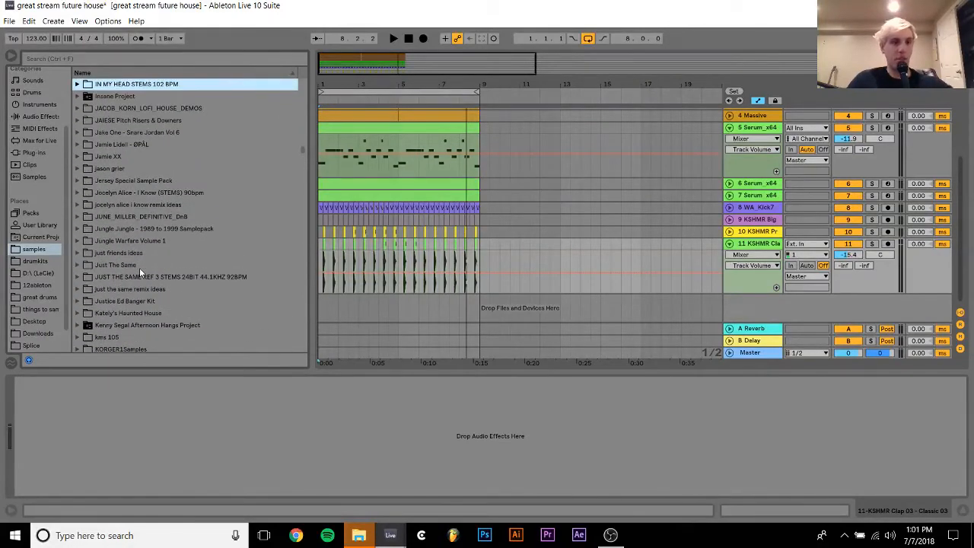
key("Up")
key("Up")
key("Up")
key("Up")
key("Up")
key("Up")
key("Up")
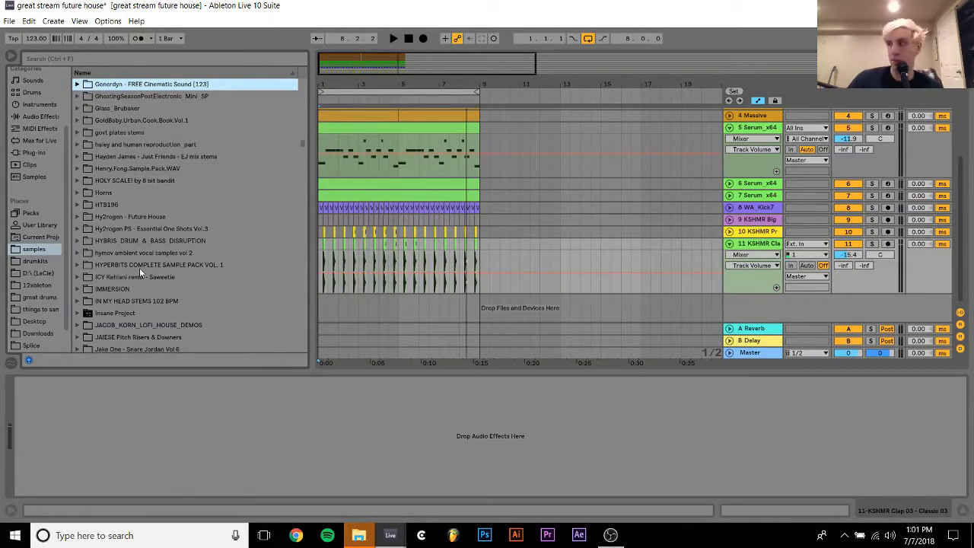
Look through the sample pack folders from Generdyn - FREE Cinematic Sound [123] up to Future Bounce Essentials
key("Up")
key("Up")
key("Up")
key("Up")
key("Up")
key("Up")
key("Up")
key("Up")
key("Up")
Go back down the sample packs from Future Bounce Essentials to HOLY SCALE! by 8 bit bandit, looking for drum sounds
key("Down")
key("Down")
key("Down")
key("Down")
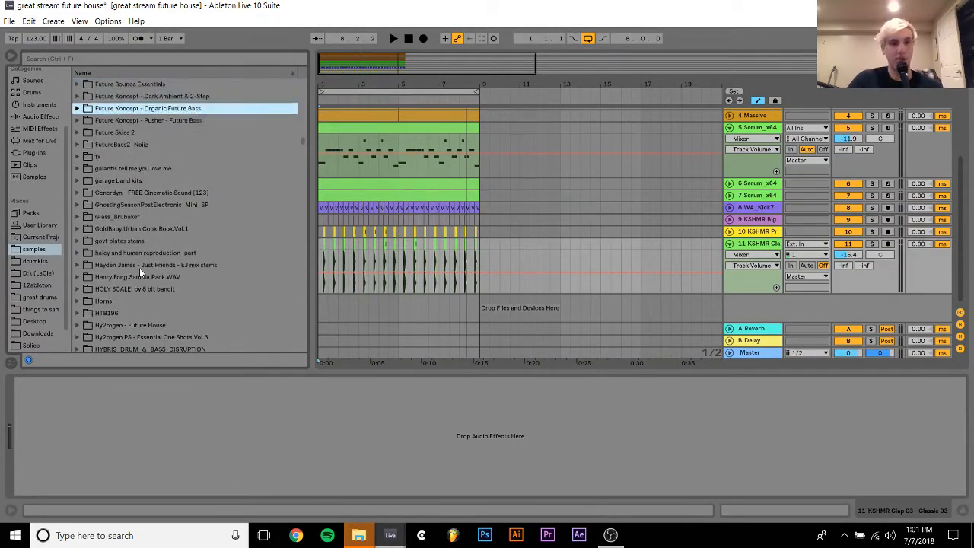
key("Down")
key("Down")
key("Down")
key("Down")
key("Down")
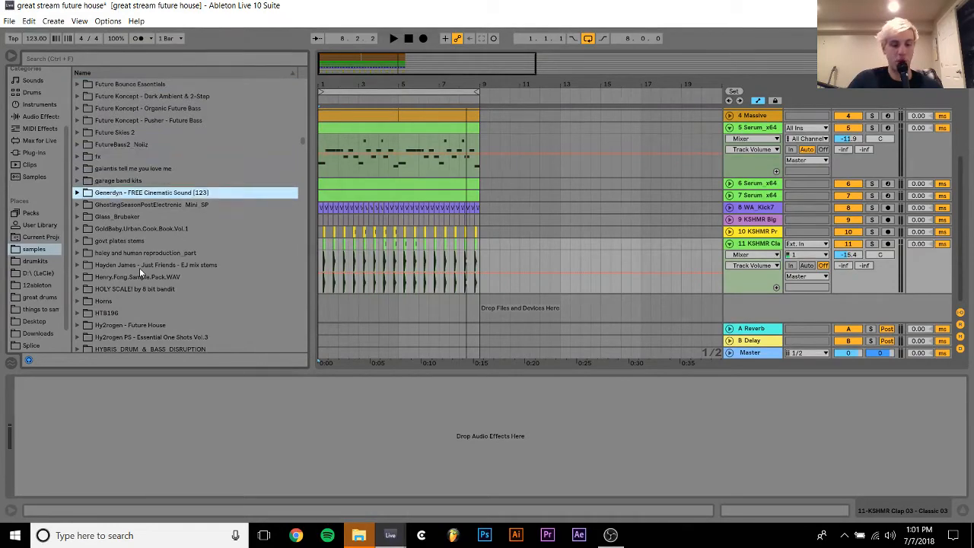
key("Down")
key("Down")
key("Down")
key("Down")
key("Down")
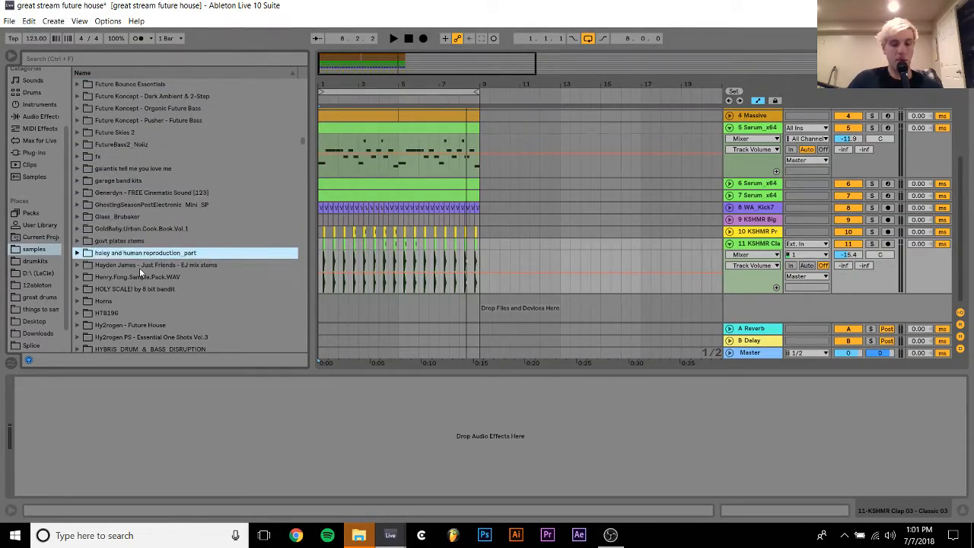
key("Down")
key("Down")
key("Down")
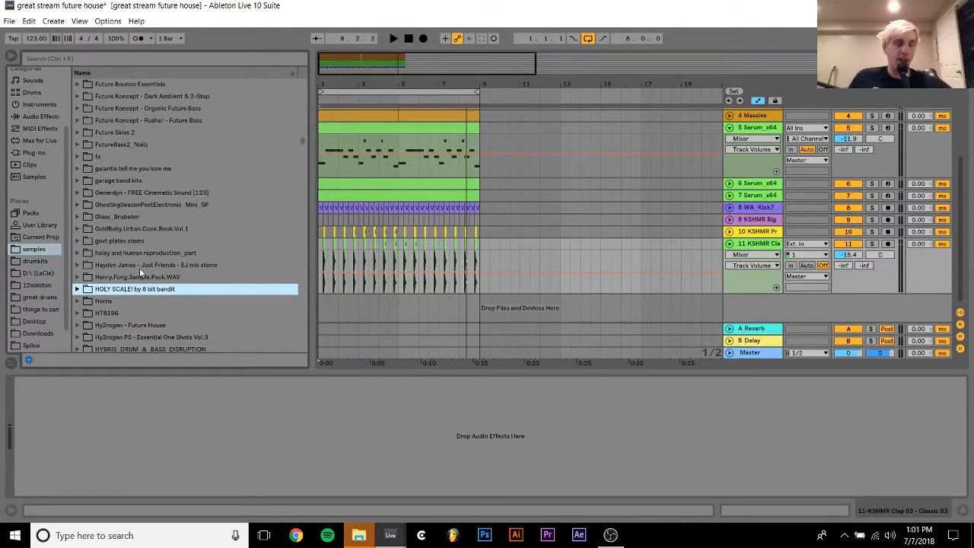
Return to the Future Bounce Essentials pack, open its Drumloops folder and preview Drumloop - 1.wav
key("Up")
key("Up")
key("Up")
key("Up")
key("Up")
key("Up")
key("Up")
key("Up")
key("Up")
key("Up")
key("Up")
key("Up")
key("Up")
key("Up")
key("Up")
key("Up")
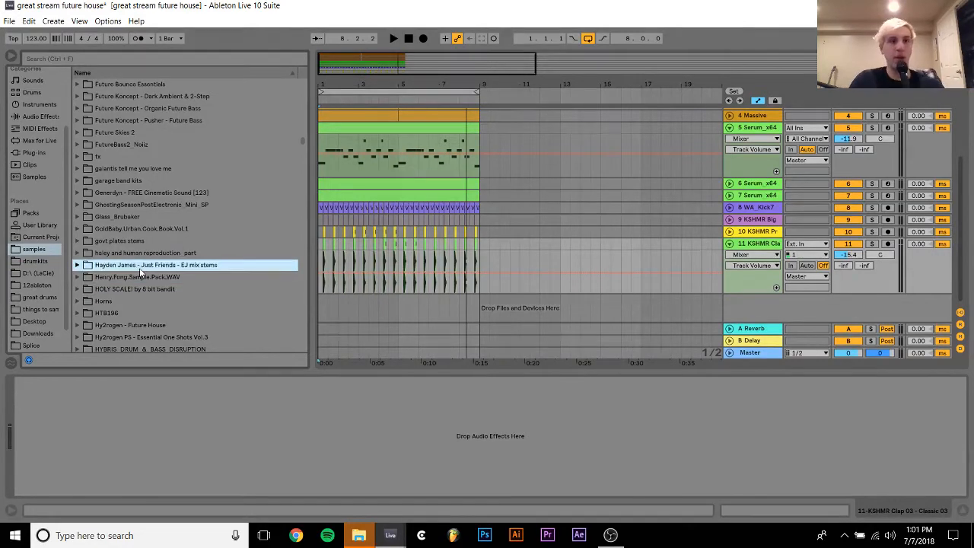
key("Up")
key("Right")
key("Down")
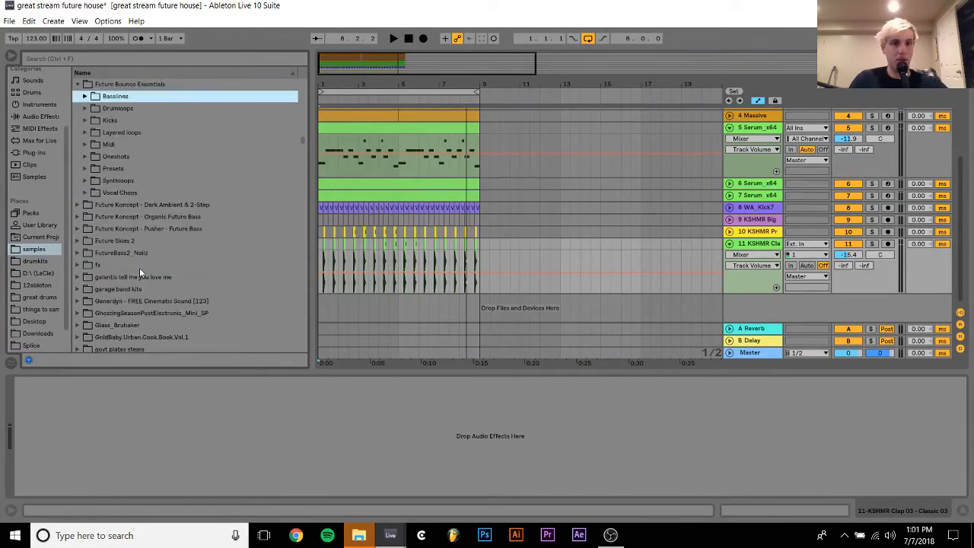
key("Down")
key("Right")
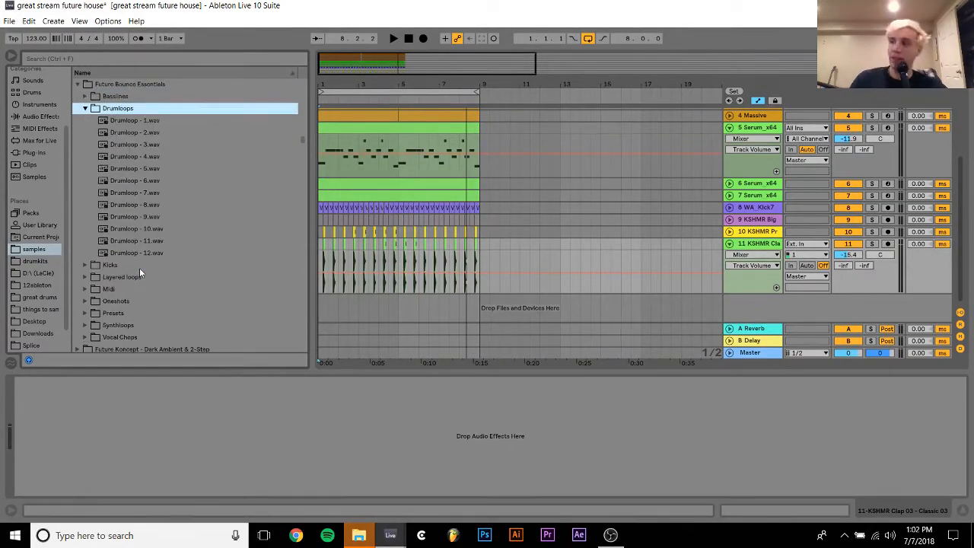
key("Down")
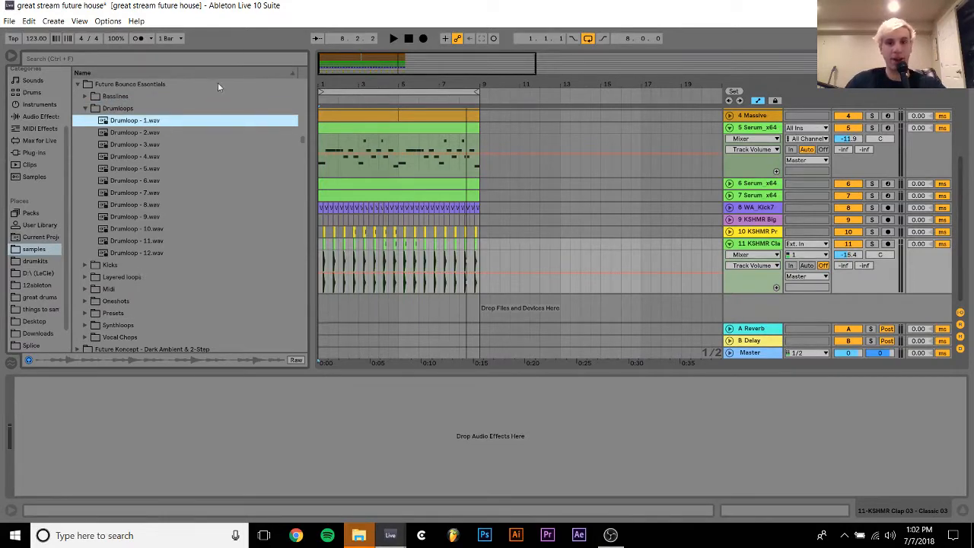
Place Drumloop - 1.wav at bar 1 on a new audio track and mute both KSHMR clap tracks
left_click_drag(131, 124, 319, 308)
left_click(131, 135)
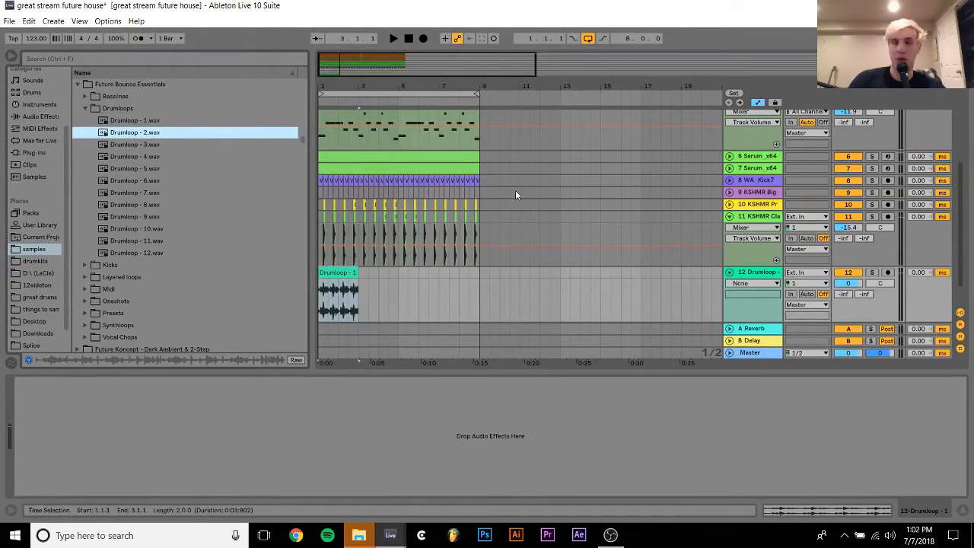
left_click(847, 216)
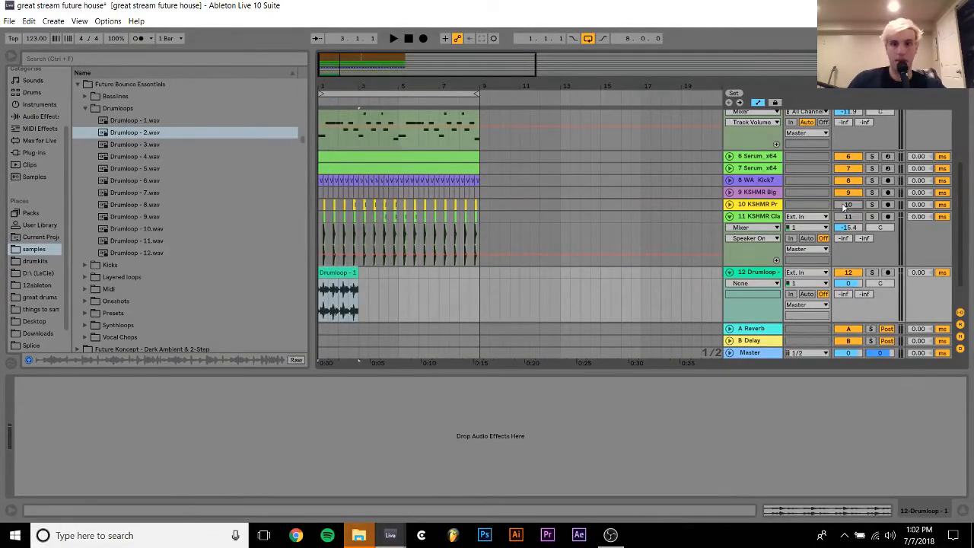
Turn off warping for the Drumloop - 1 clip and return to the arrangement
double_click(340, 280)
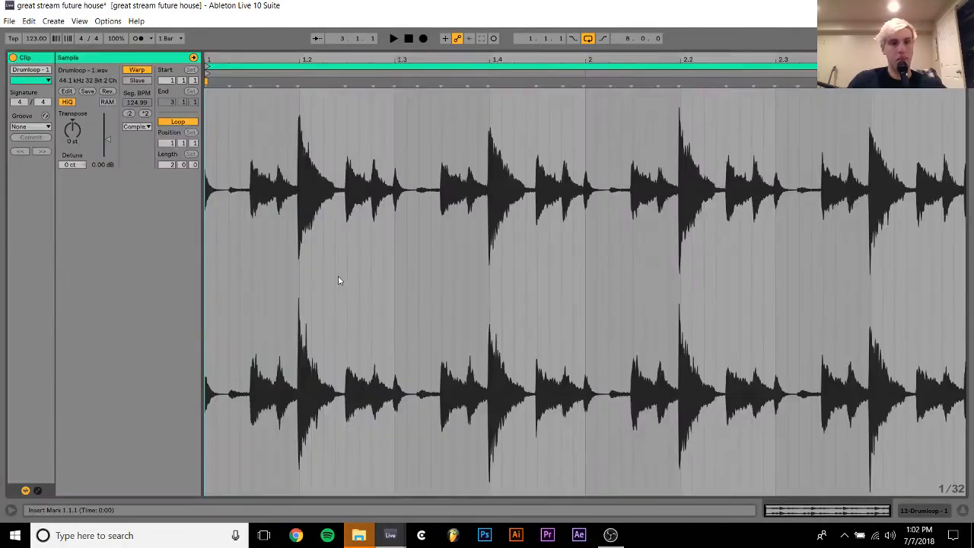
left_click(139, 71)
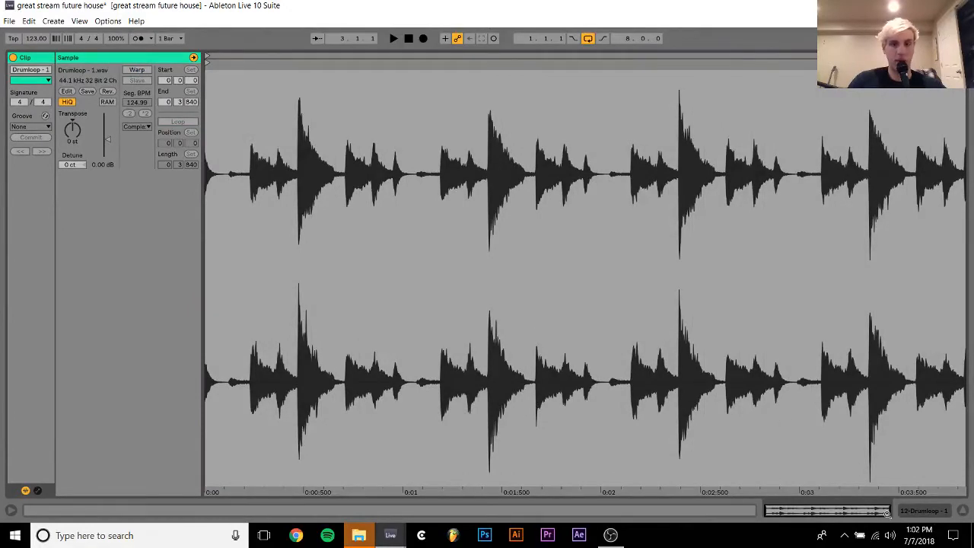
left_click(918, 510)
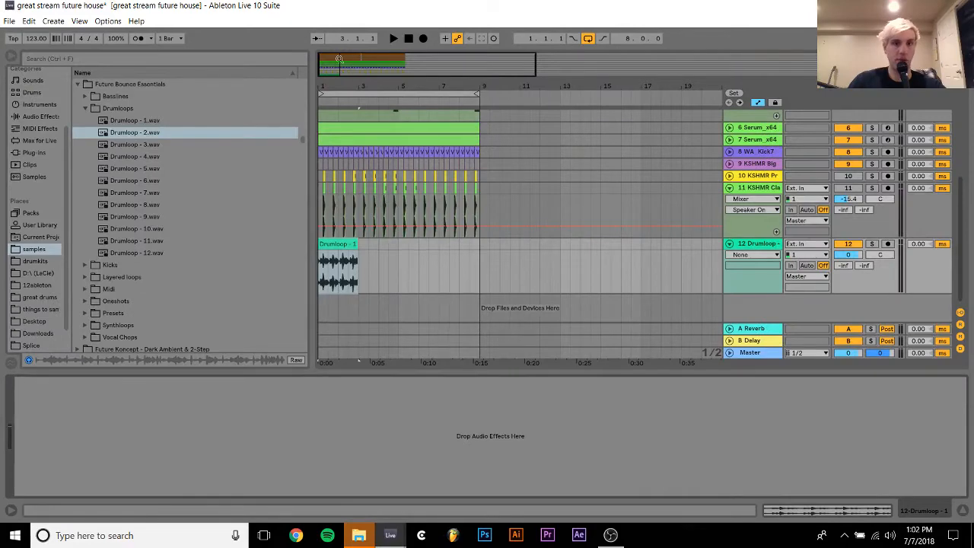
Try a project tempo of 127 BPM and play the unwarped drum loop against the kick
left_click_drag(320, 83, 320, 185)
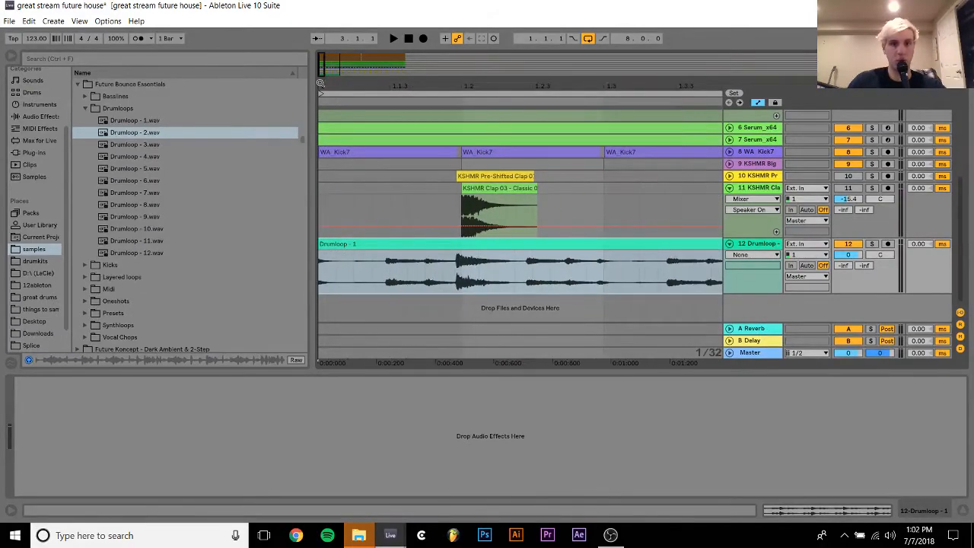
left_click_drag(31, 39, 31, 29)
scroll(31, 42, "up", 1)
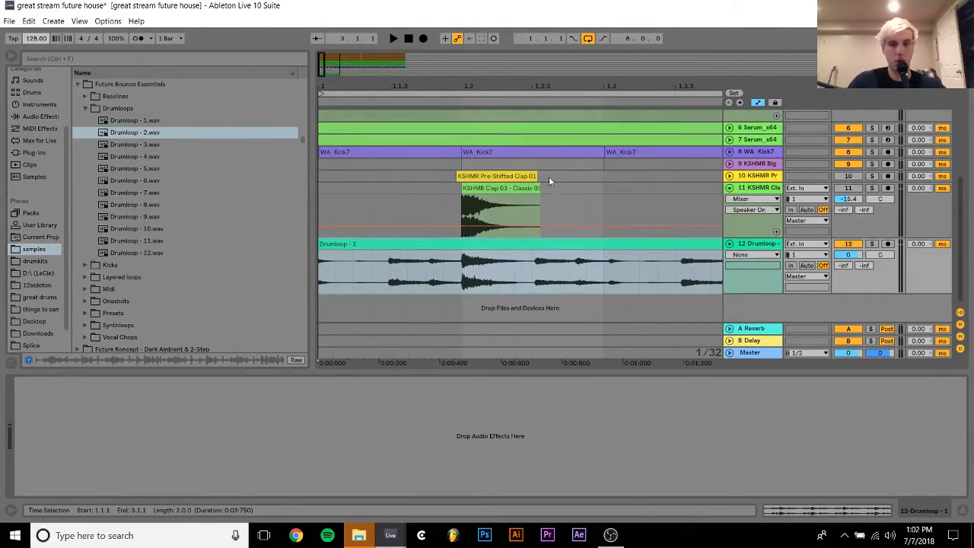
key("ctrl+z")
key("space")
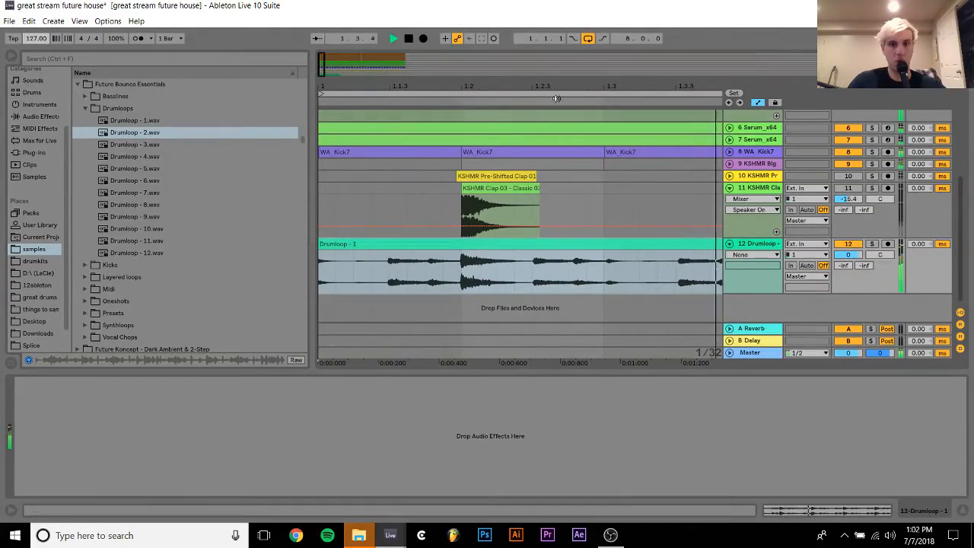
left_click_drag(558, 90, 460, 71)
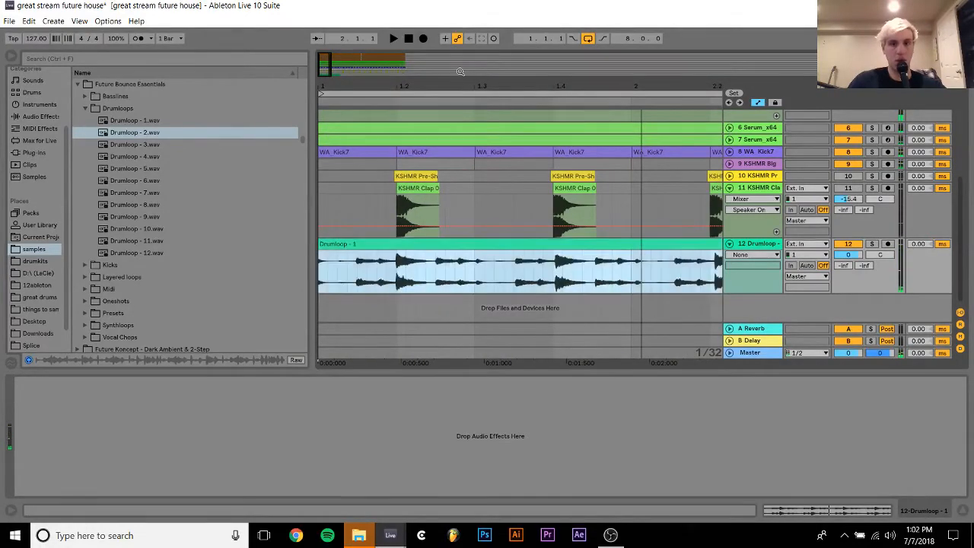
Set the project tempo to 125 BPM and play the drum loop to check its timing
left_click(32, 41)
key("Down")
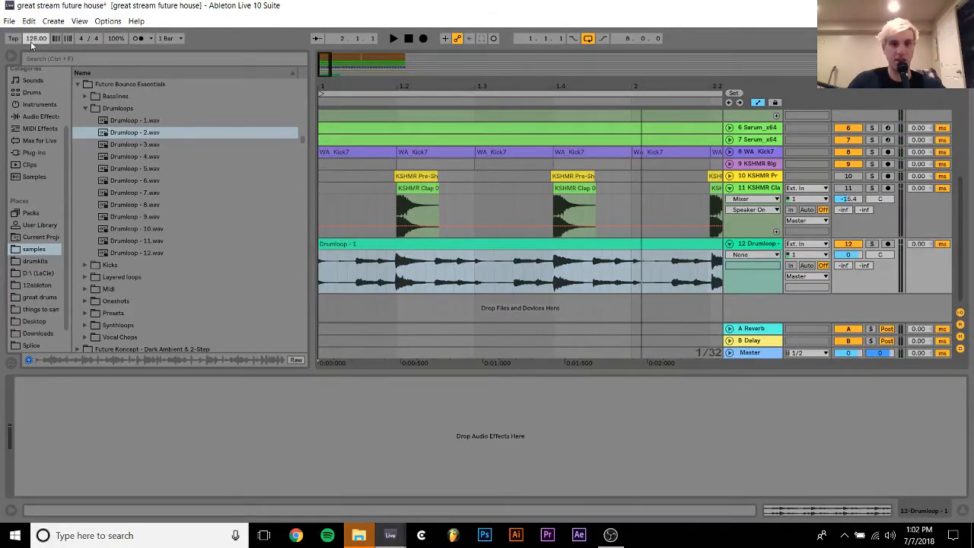
key("space")
key("Down")
key("space")
key("space")
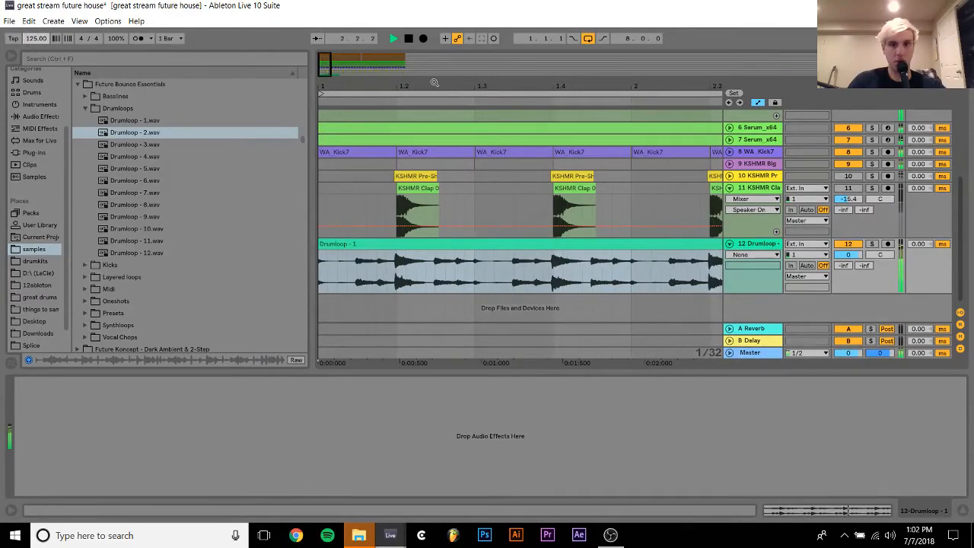
left_click_drag(435, 84, 337, 83)
key("space")
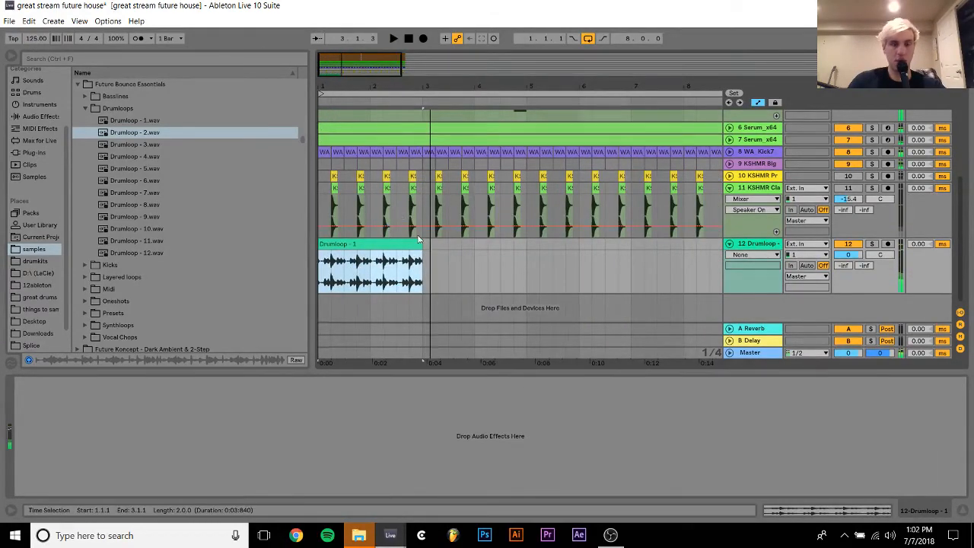
Duplicate the Drumloop - 1 clip until the copies fill the eight-bar loop up to bar 9
left_click_drag(423, 242, 235, 253)
key("ctrl+d")
key("ctrl+d")
key("ctrl+d")
key("ctrl+d")
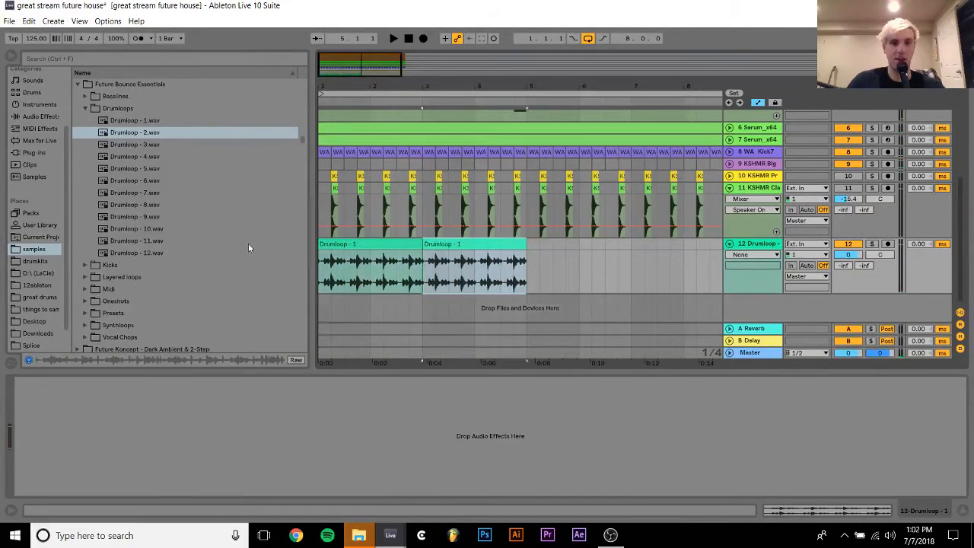
key("ctrl+z")
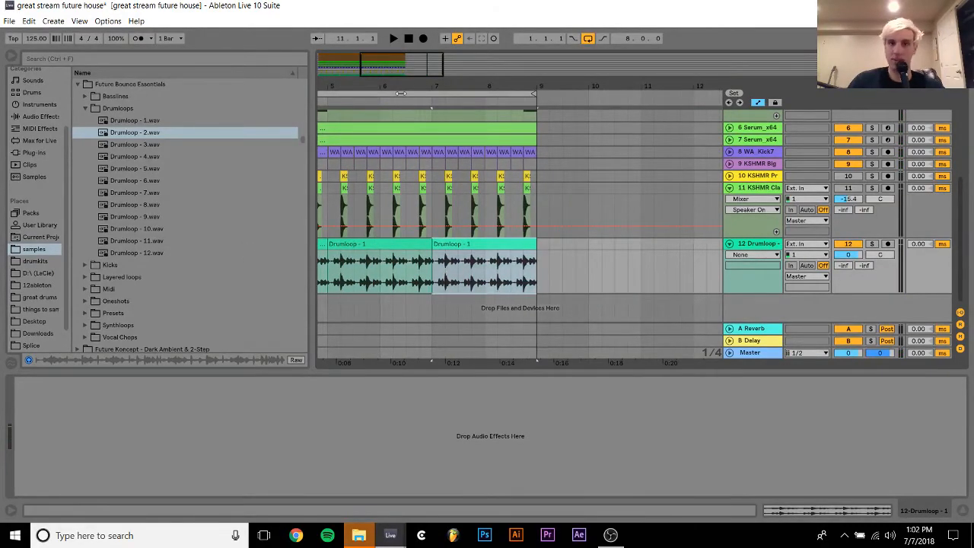
left_click_drag(395, 89, 395, 51)
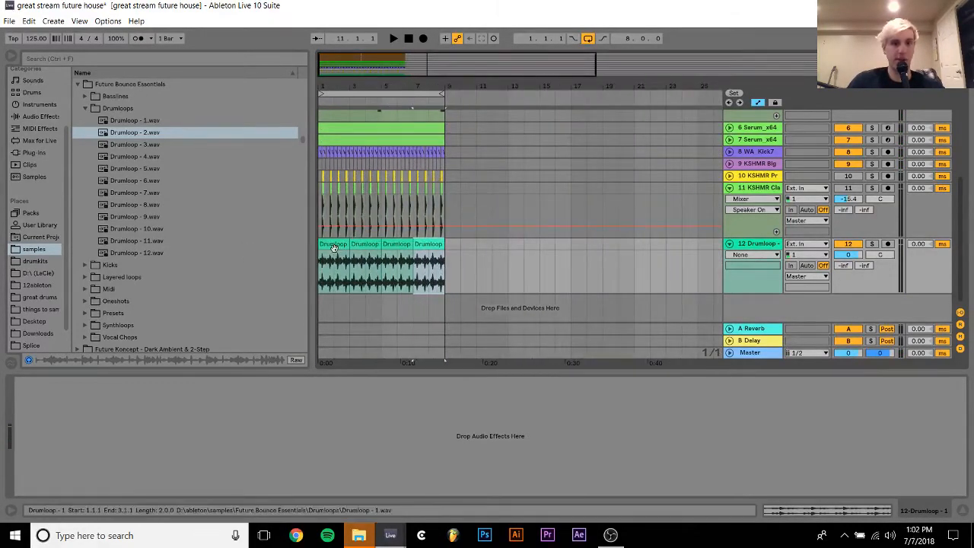
Select all the Drumloop - 1 clips and lower their track volume to -6.1 dB during playback
left_click(335, 245, "shift")
key("space")
left_click_drag(852, 254, 852, 273)
key("space")
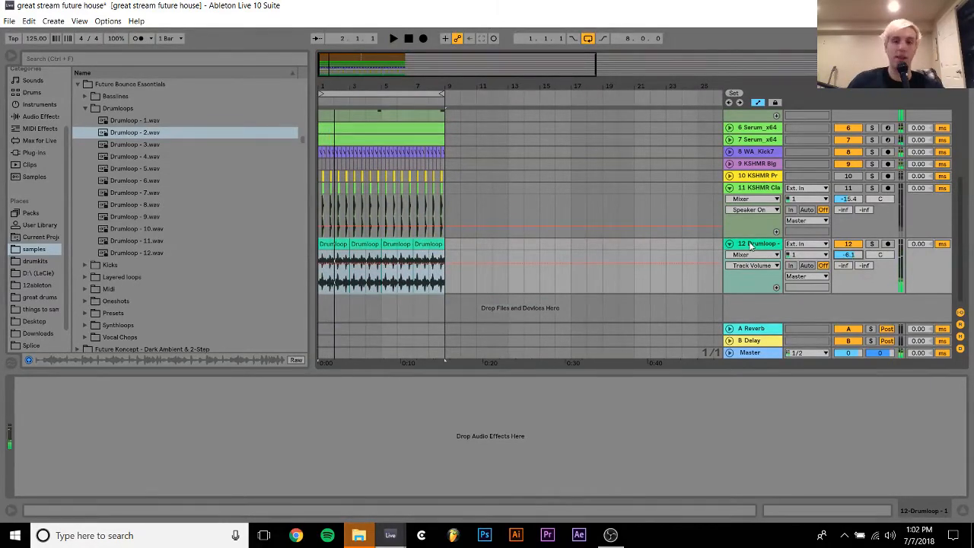
Delete the drum loop track and unmute both KSHMR clap tracks
scroll(750, 246, "up", 2)
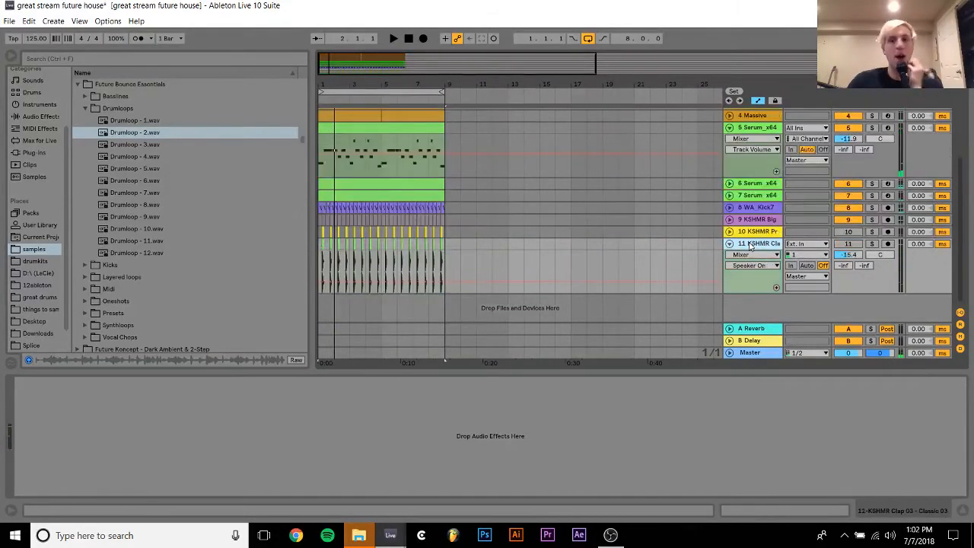
left_click(849, 231)
left_click(848, 244)
Set the KSHMR Clap 03 track volume to -12.4 dB during playback and fold the track
key("space")
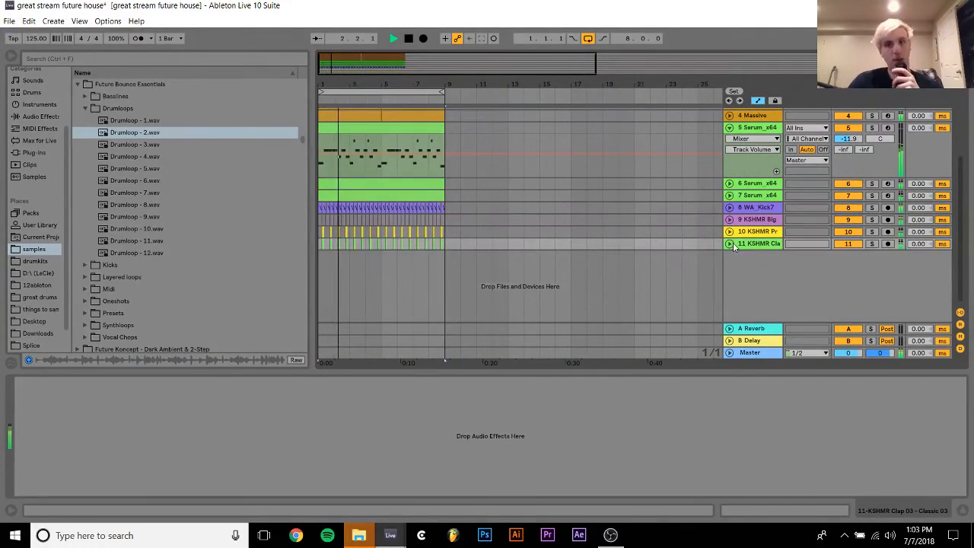
left_click(847, 255)
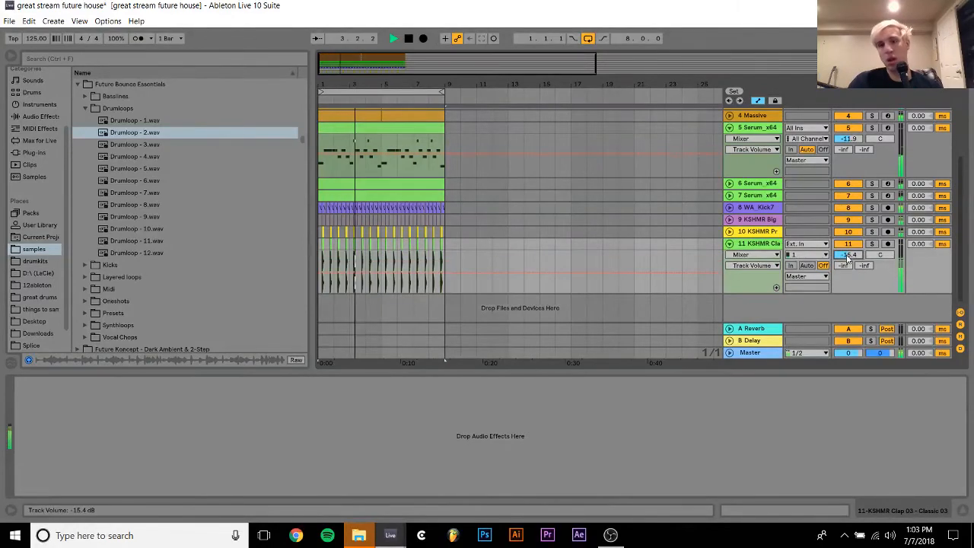
left_click_drag(847, 257, 848, 259)
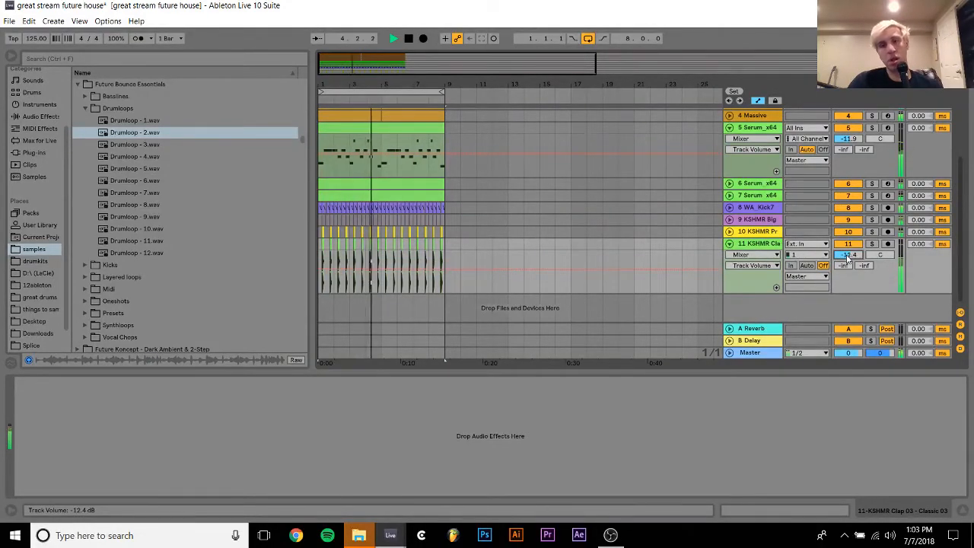
left_click(730, 244)
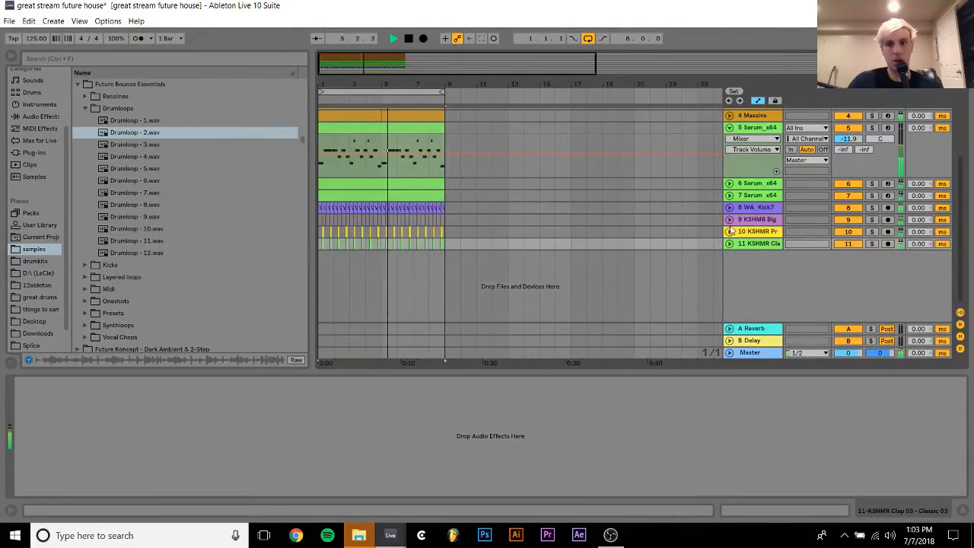
Solo the Kontakt track and Serum track 2 in turn, set the Serum track's volume to -8.0 dB and end the solo
scroll(736, 183, "up", 5)
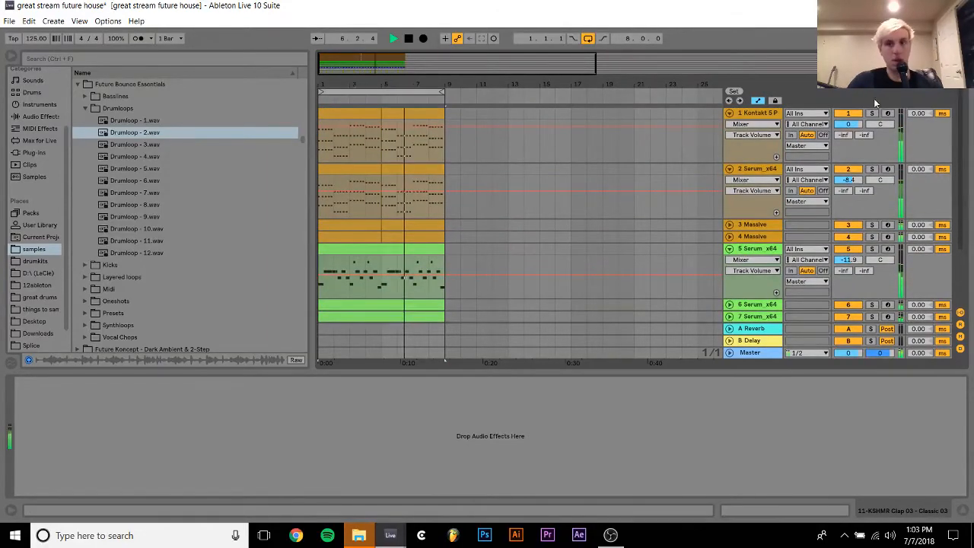
key("space")
left_click(757, 114)
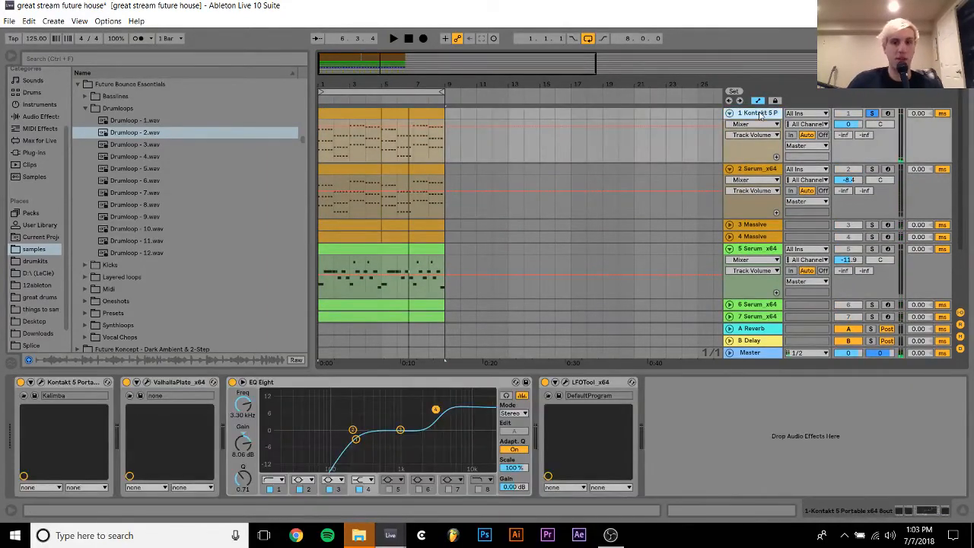
left_click(872, 168)
key("space")
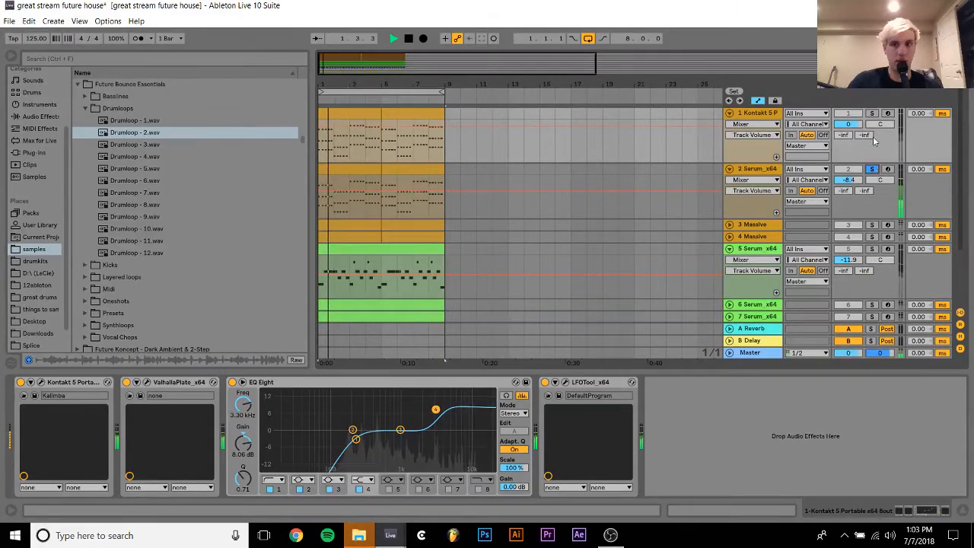
left_click(871, 169)
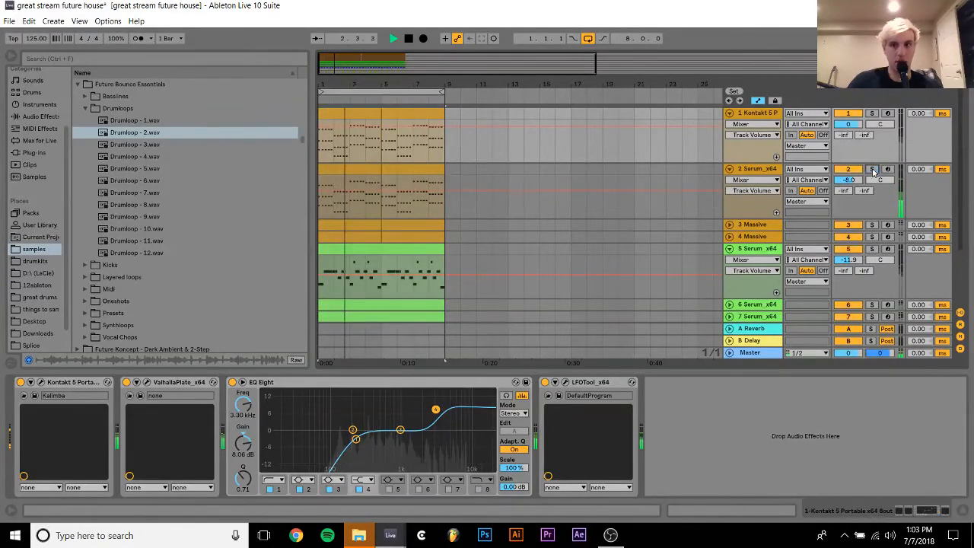
Duplicate the Kontakt 5 track with its effects and solo the copy
left_click(756, 114)
key("space")
key("ctrl+d")
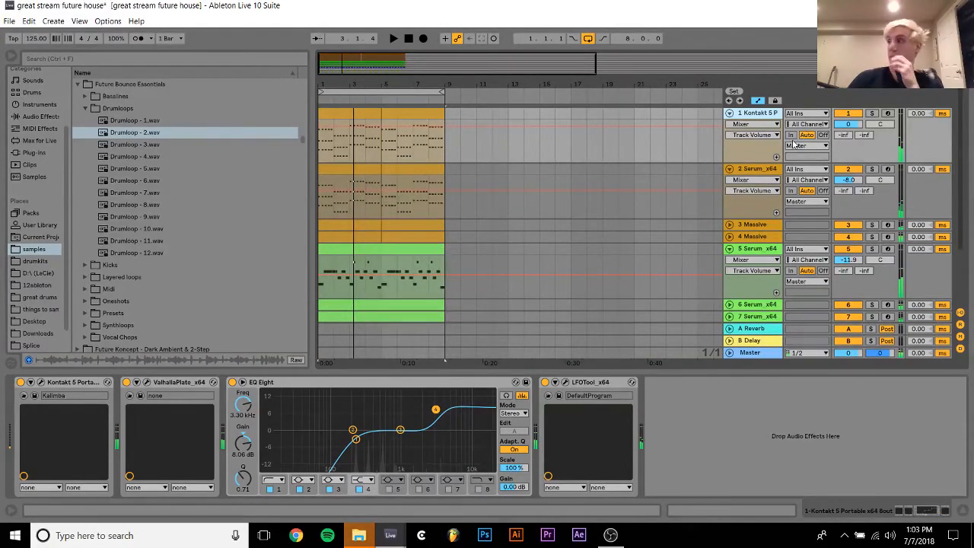
left_click(871, 171)
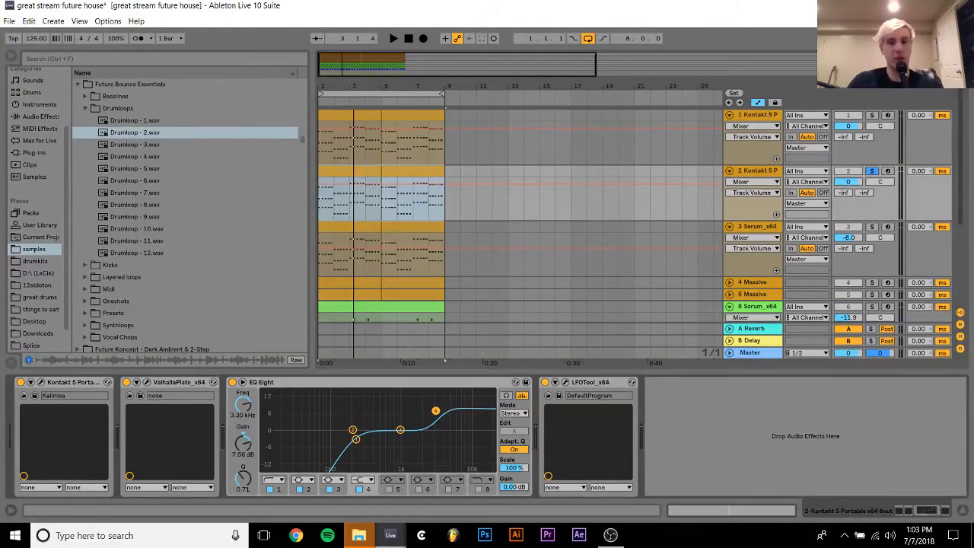
On the Kontakt copy, flatten the EQ Eight high shelf, lower the low-cut frequency to 90.2 Hz and switch off ValhallaPlate
left_click_drag(435, 408, 439, 432)
left_click(355, 440)
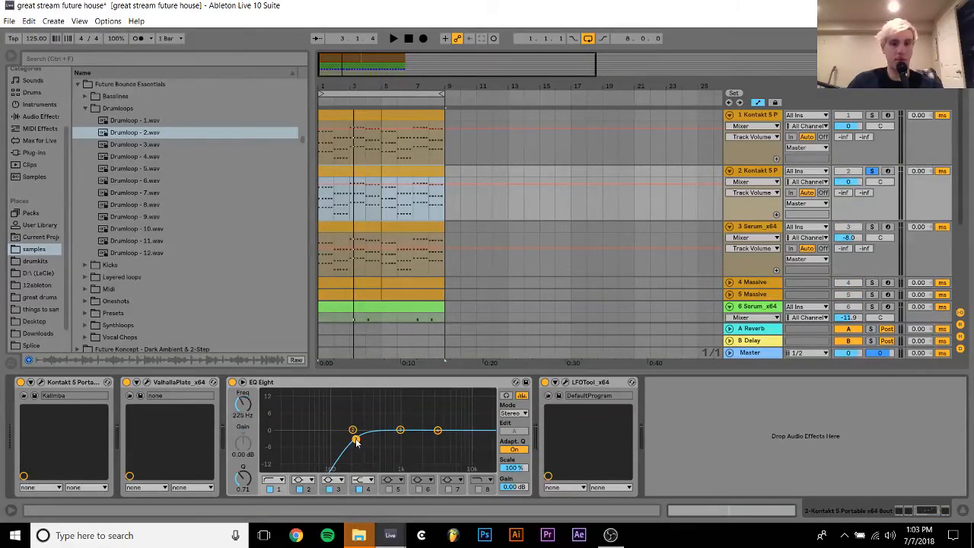
left_click_drag(239, 413, 239, 433)
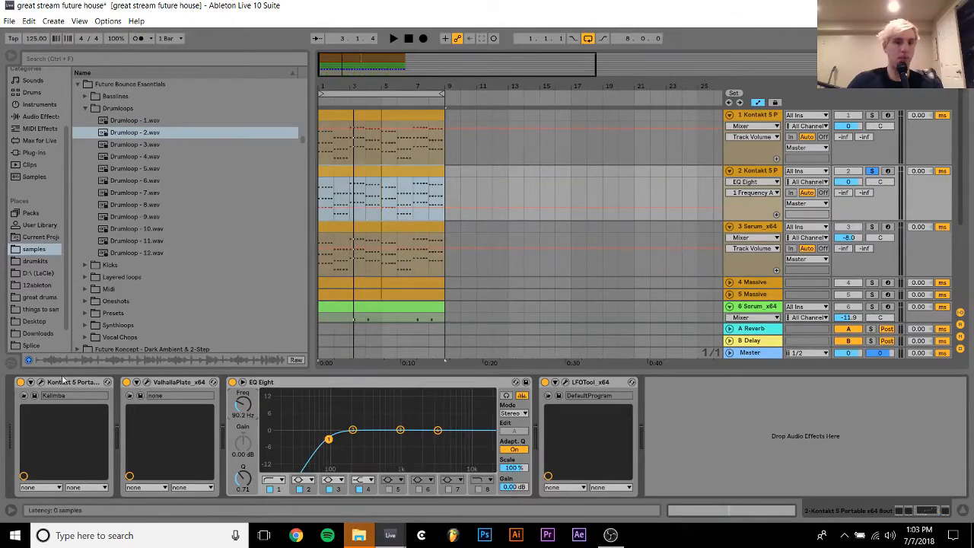
left_click(126, 382)
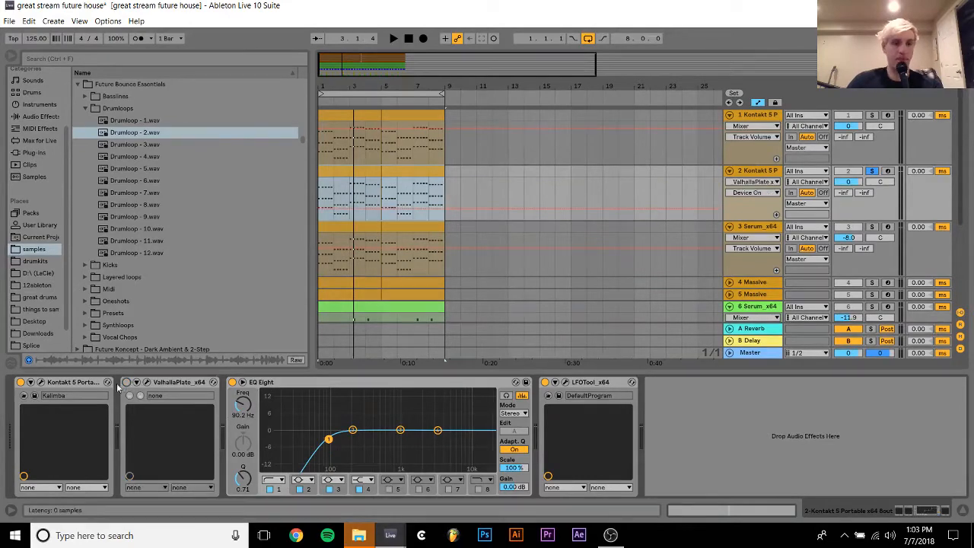
Load Music Box.nki from the Kontakt Factory Library in place of Kalimba on the copied Kontakt track
left_click(41, 382)
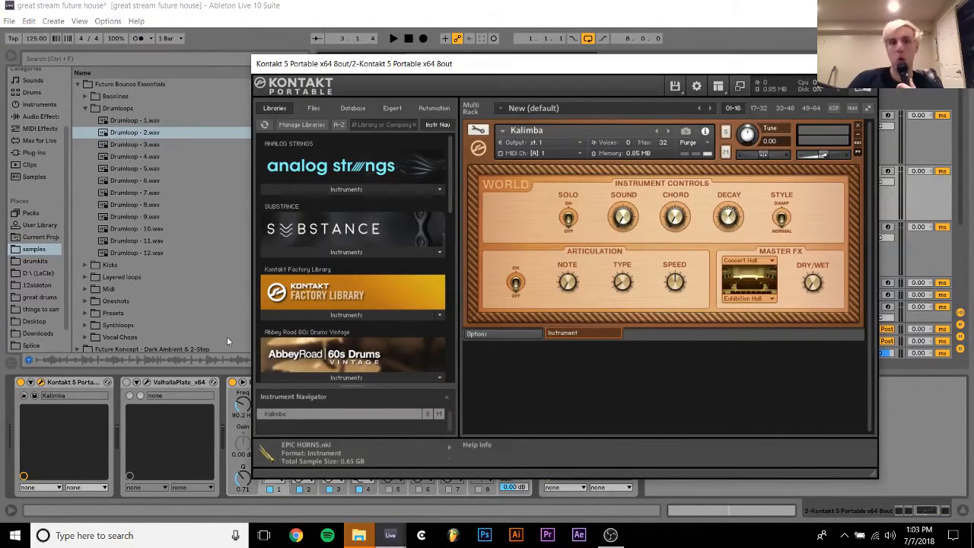
scroll(376, 228, "down", 2)
left_click(376, 230)
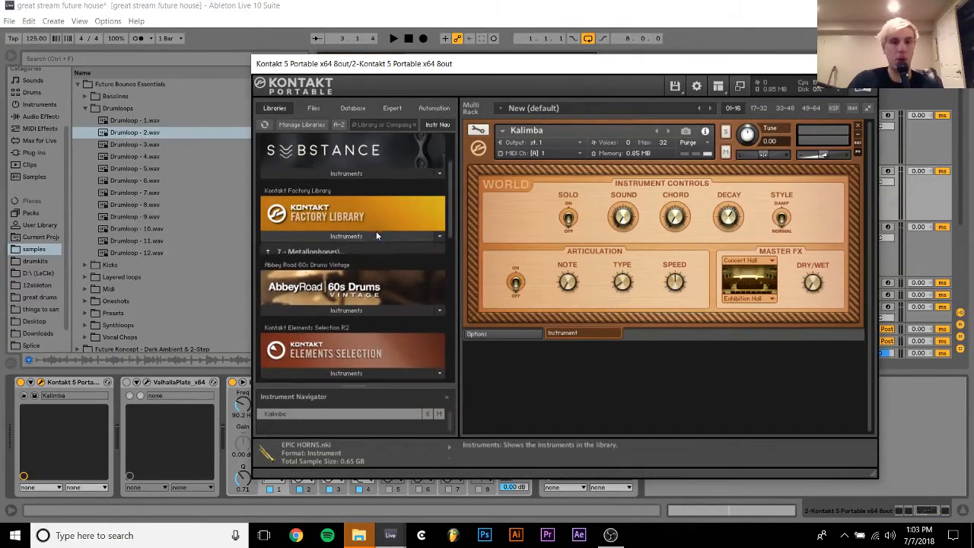
left_click_drag(411, 292, 529, 207)
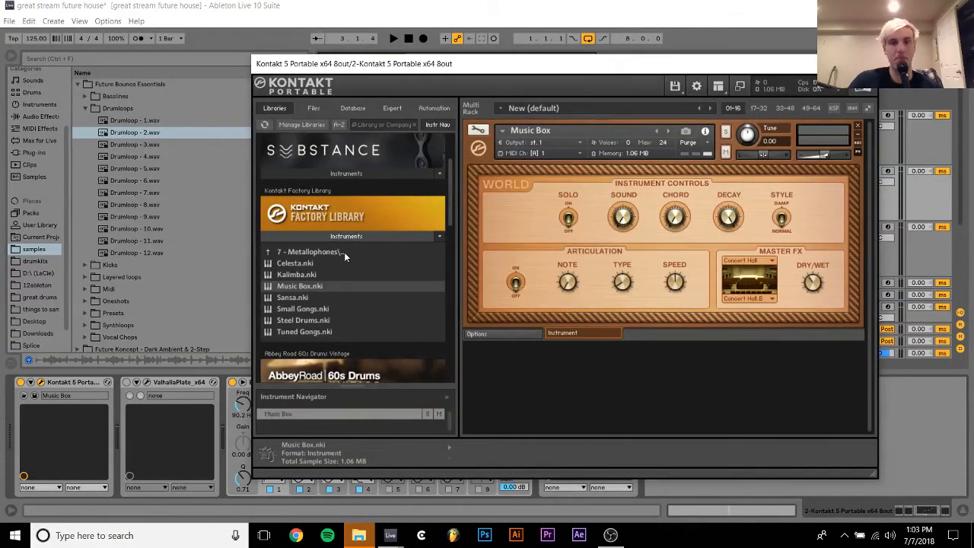
Audition the Music Box while adjusting its Sound control, then end the copied track's solo to hear it in the mix
key("space")
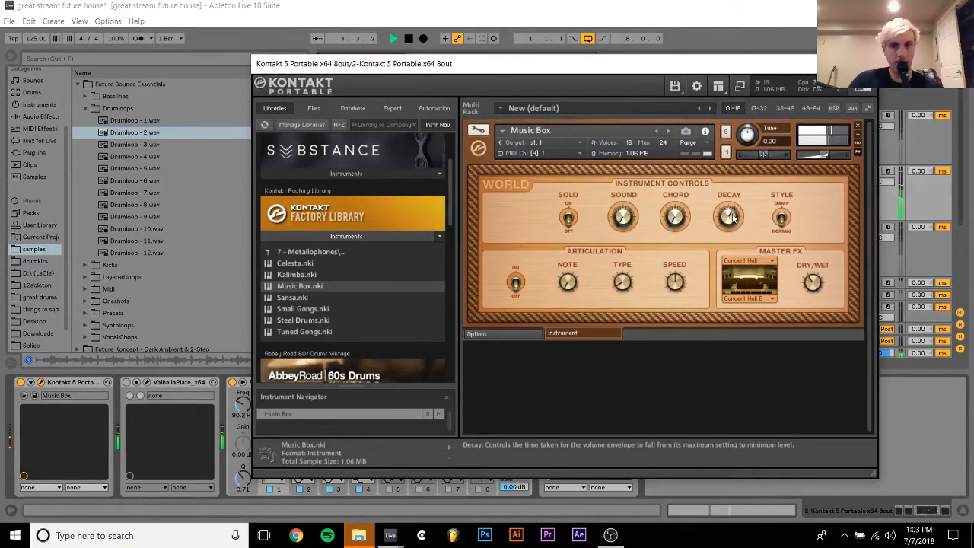
key("space")
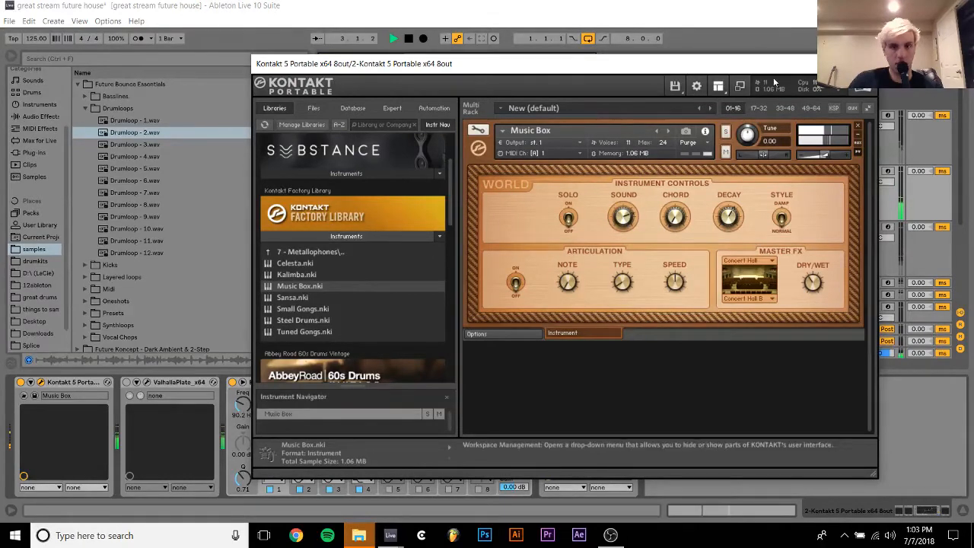
left_click(860, 64)
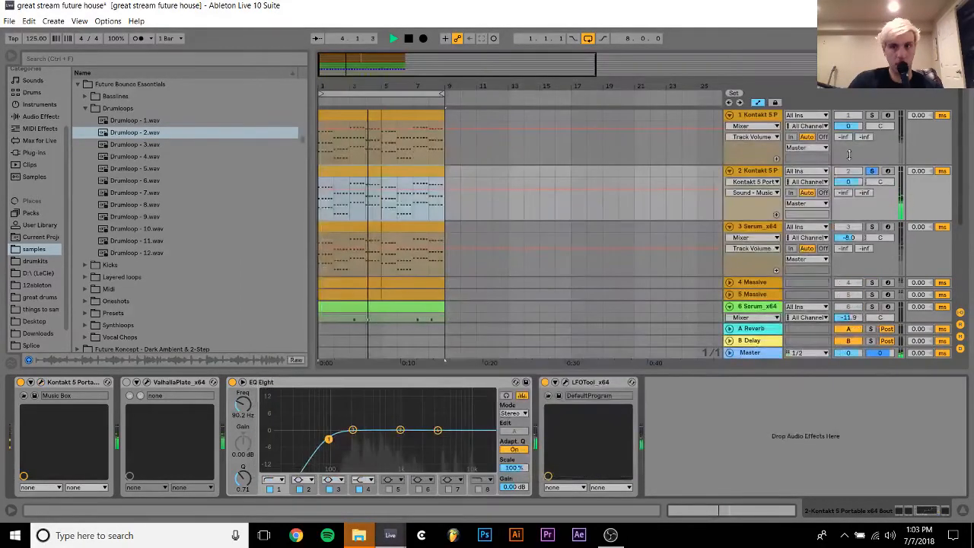
left_click(872, 172)
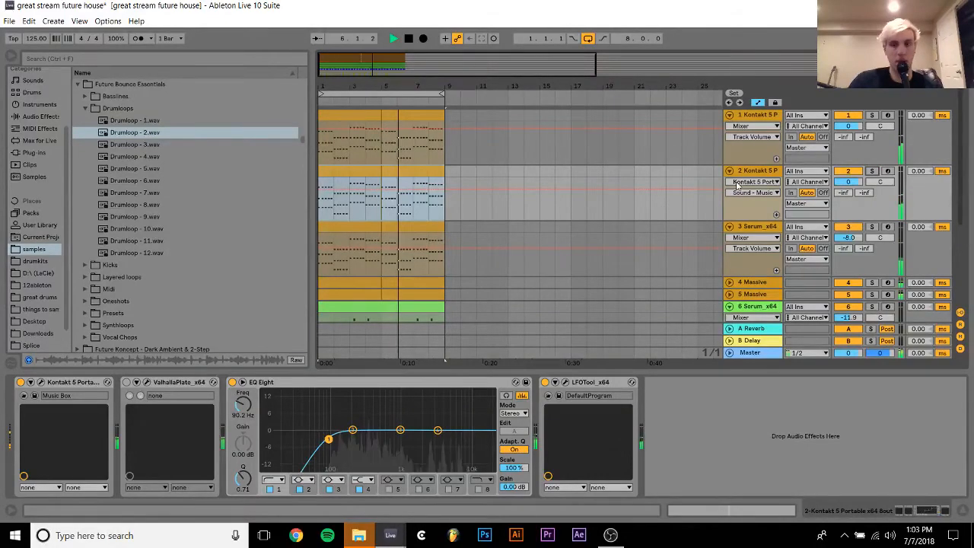
Fold the Kontakt copy and Serum tracks, delete the Kontakt copy and show the plug-ins in the browser
left_click(728, 171)
left_click(729, 183)
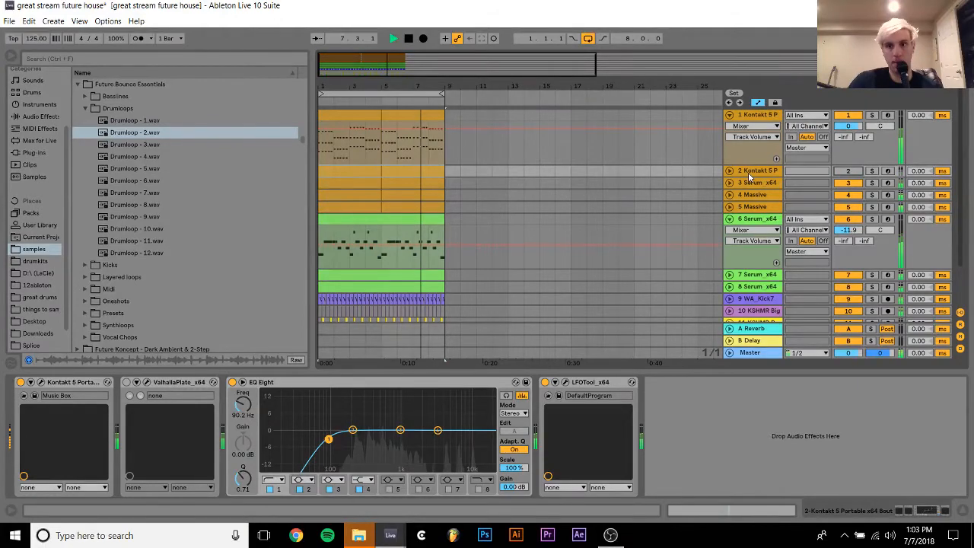
key("Delete")
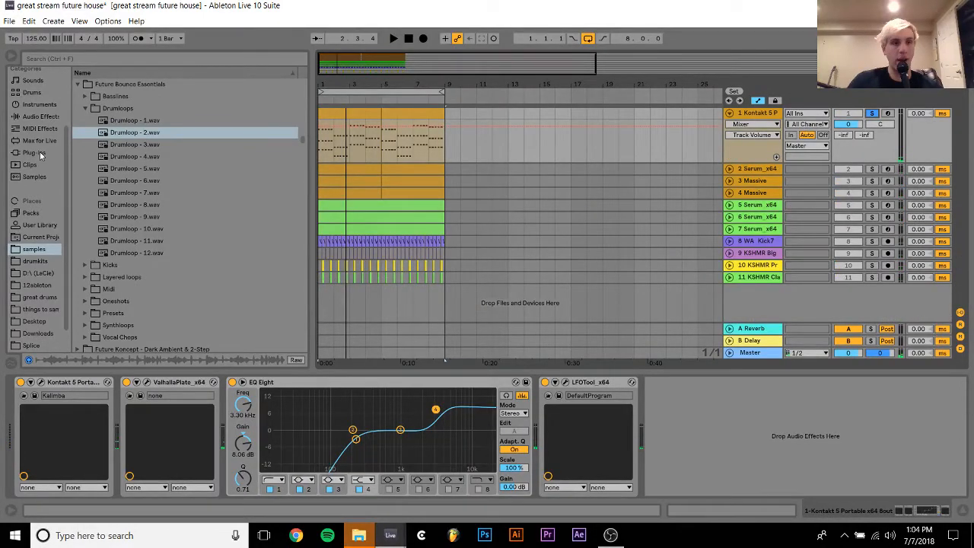
left_click(40, 152)
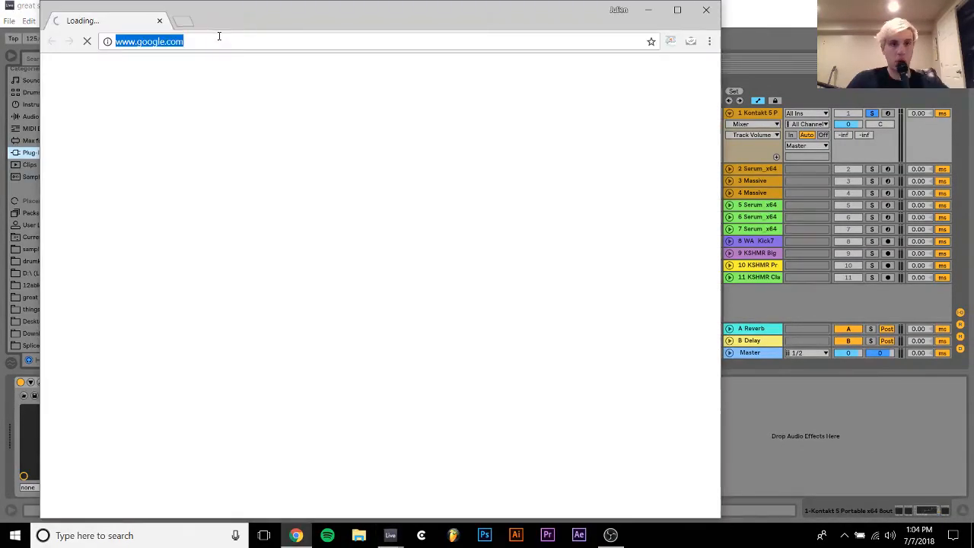
Switch to Chrome, open the production group on MetaPop and read the recent messages in its general topic
type("meta")
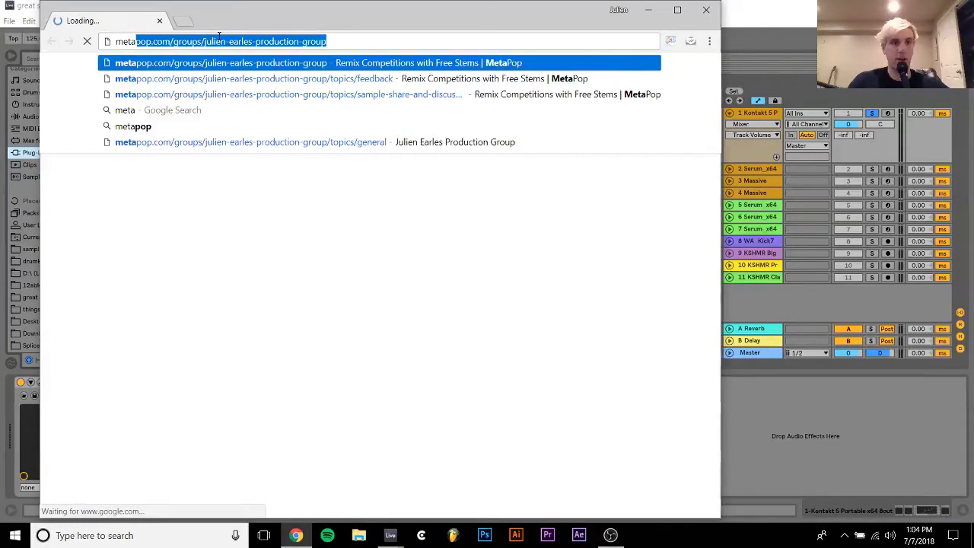
key("Return")
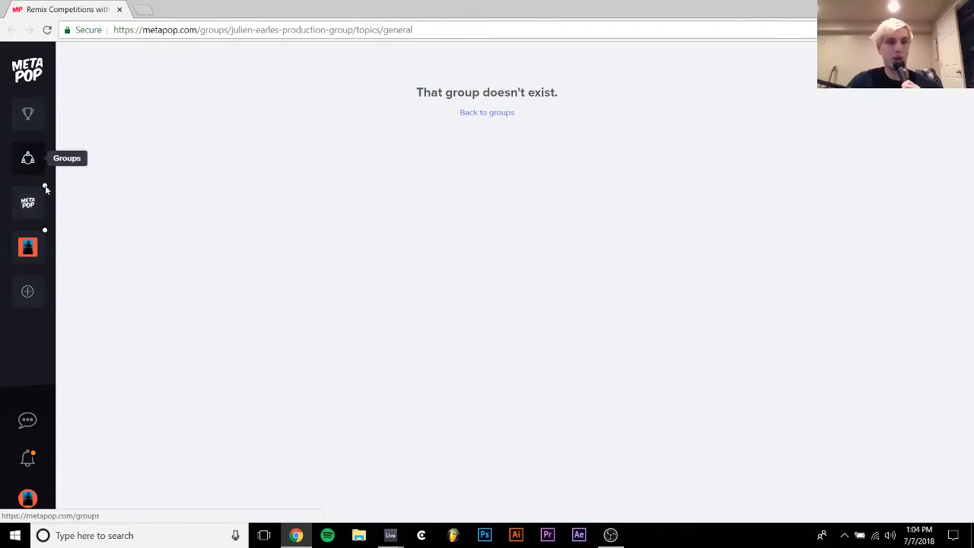
left_click(28, 248)
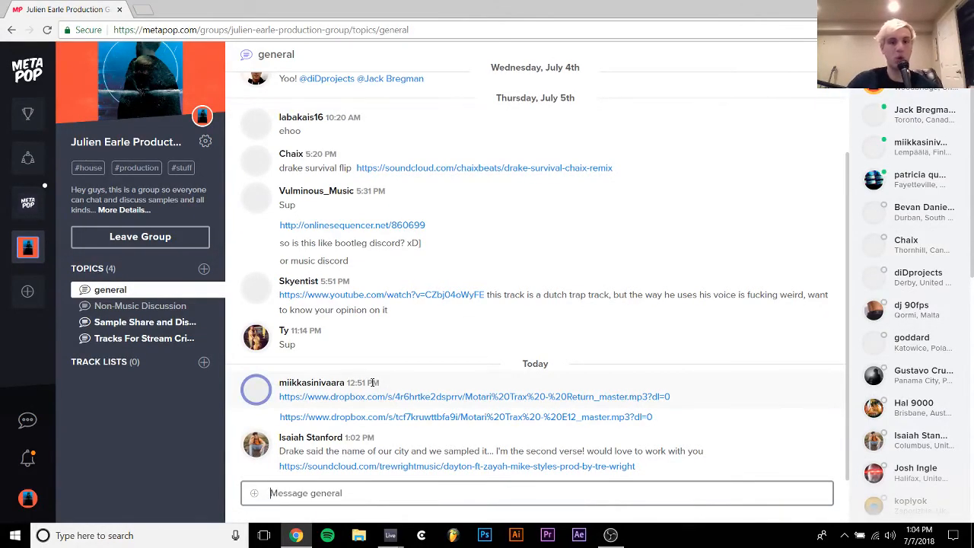
scroll(400, 298, "up", 1)
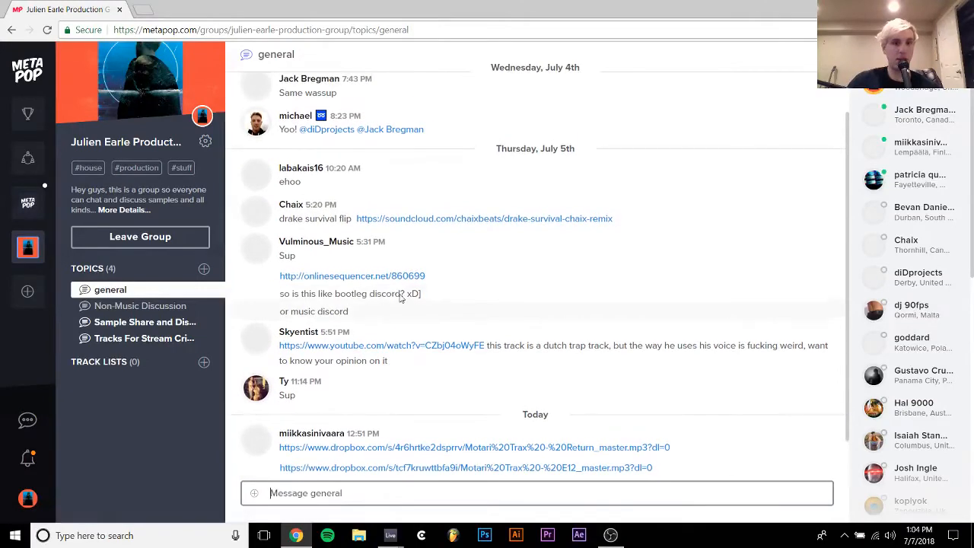
scroll(395, 294, "up", 1)
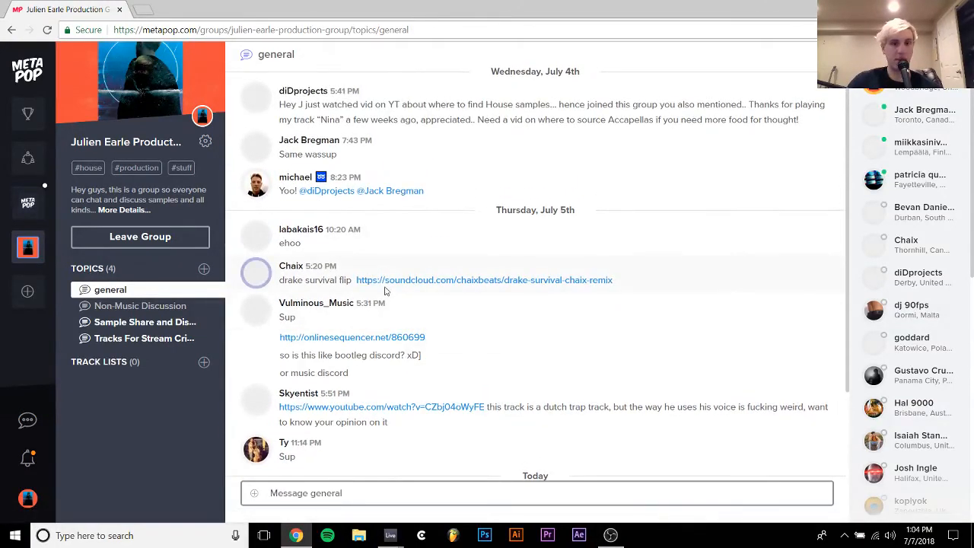
scroll(429, 335, "down", 1)
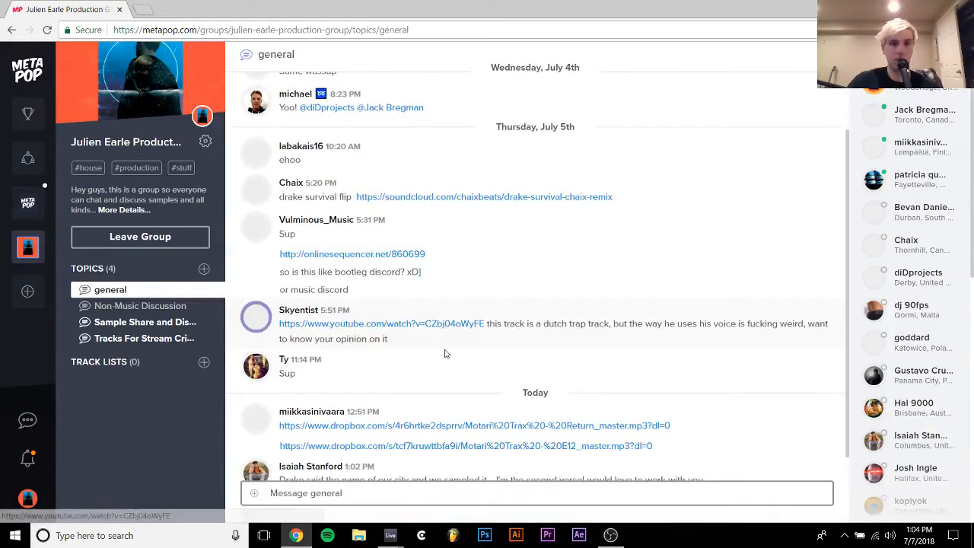
scroll(446, 353, "down", 1)
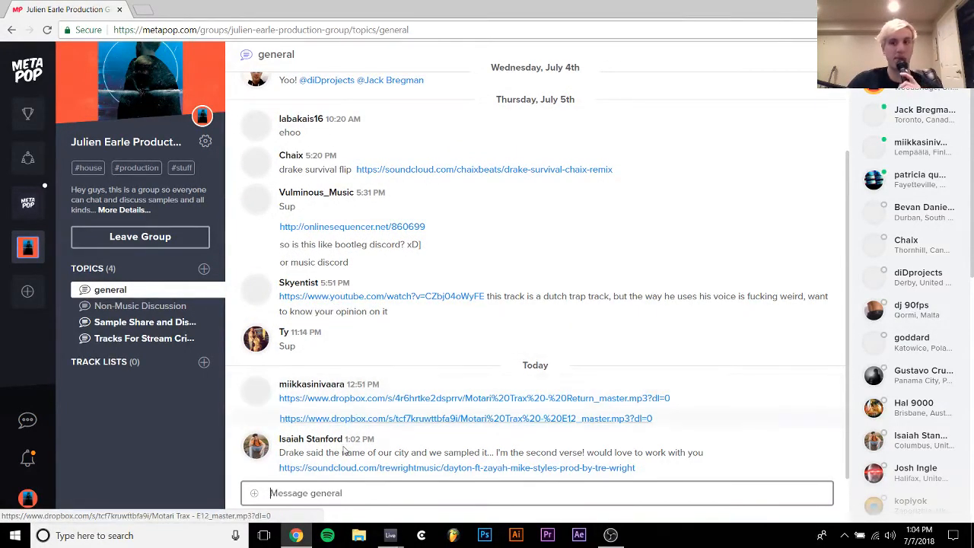
Switch to the streamingandvideo Live set, close it without saving and reopen it from the recent sets
left_click(391, 535)
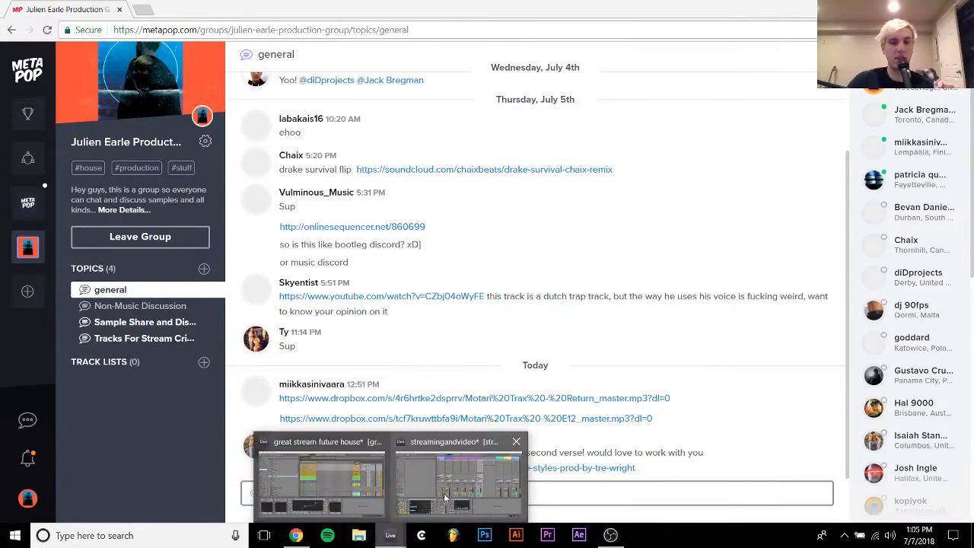
left_click(446, 494)
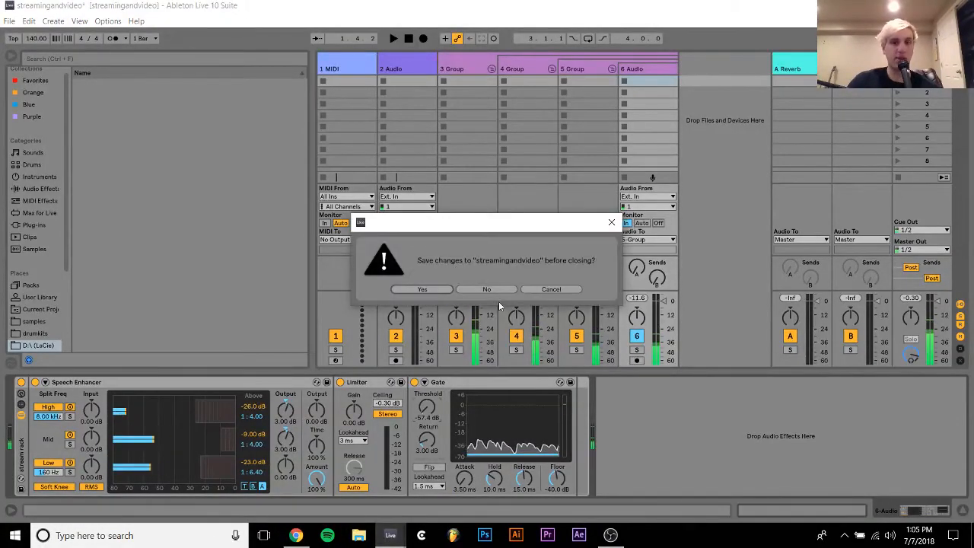
left_click(492, 291)
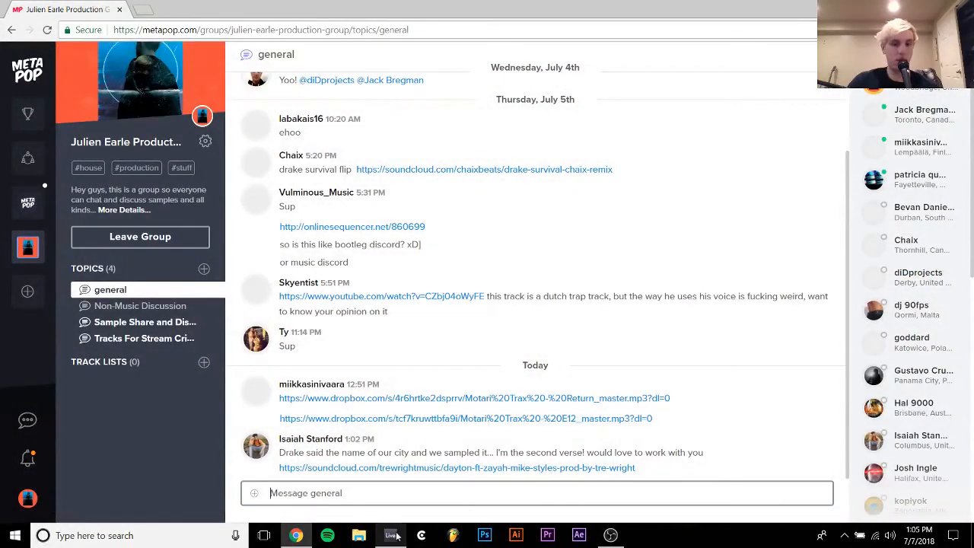
left_click(395, 536)
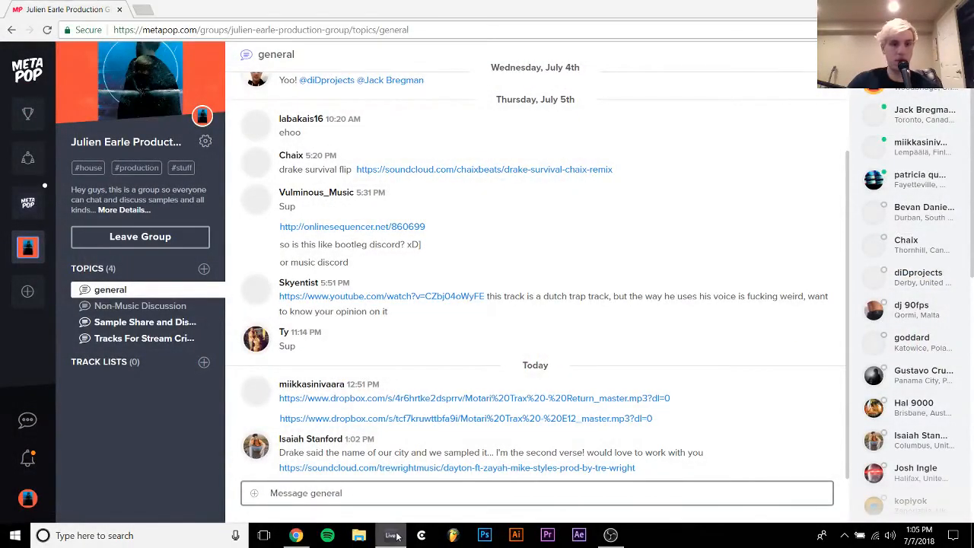
left_click_drag(405, 499, 407, 453)
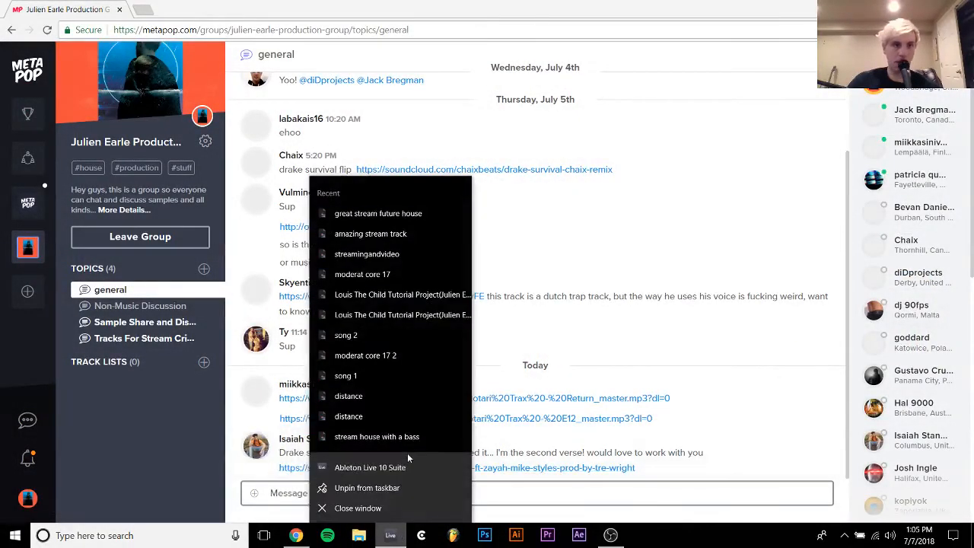
left_click(379, 258)
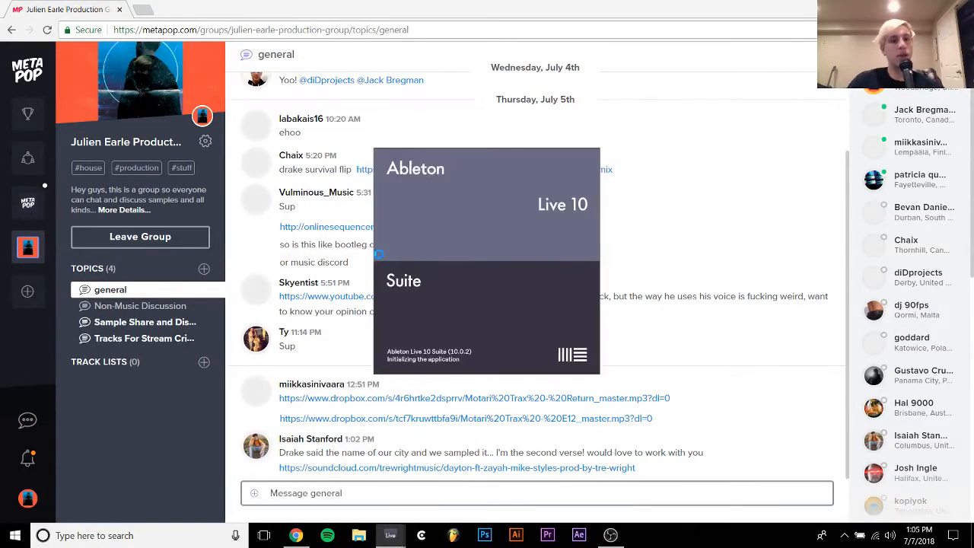
Browse the group's Sample Share and Discussion and Tracks For Stream Critique topics, and check on the loading Live window
left_click(126, 211)
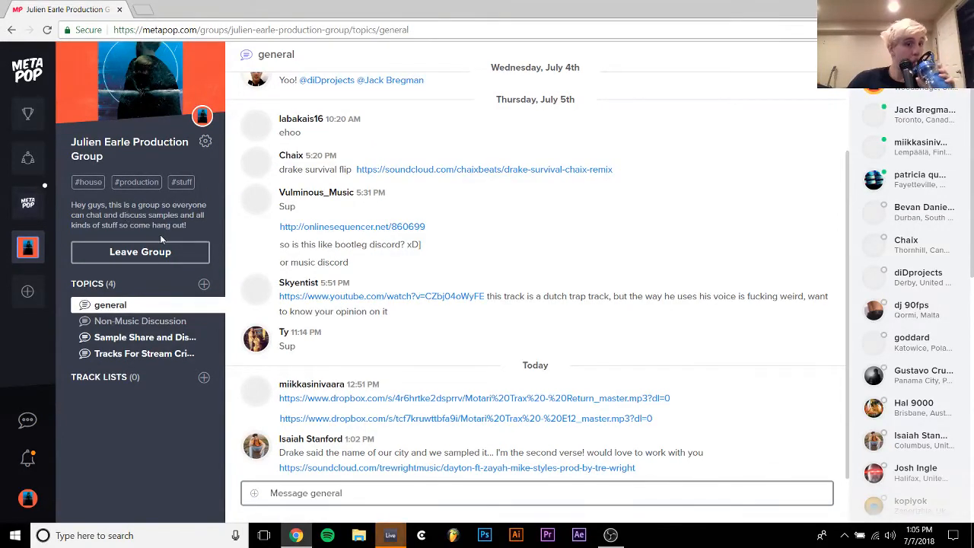
left_click(167, 339)
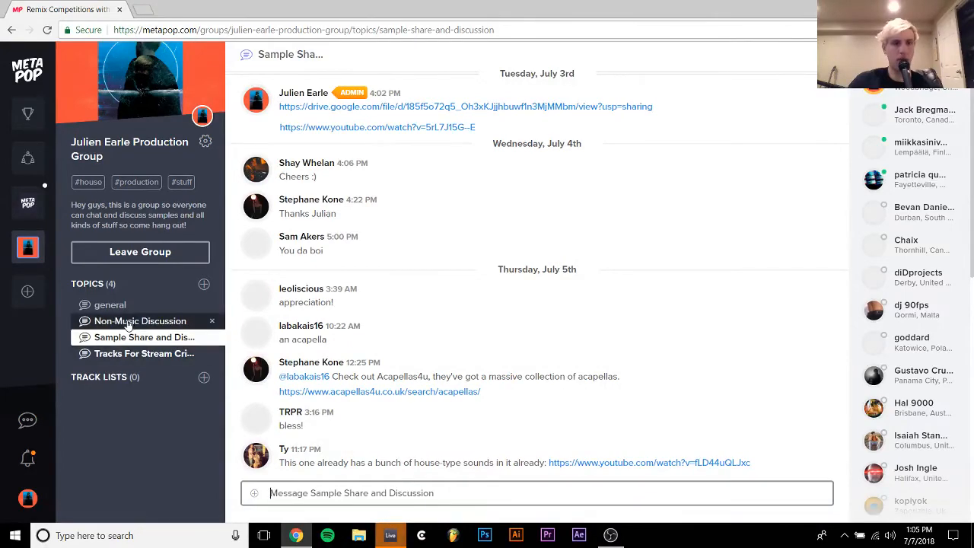
left_click(136, 353)
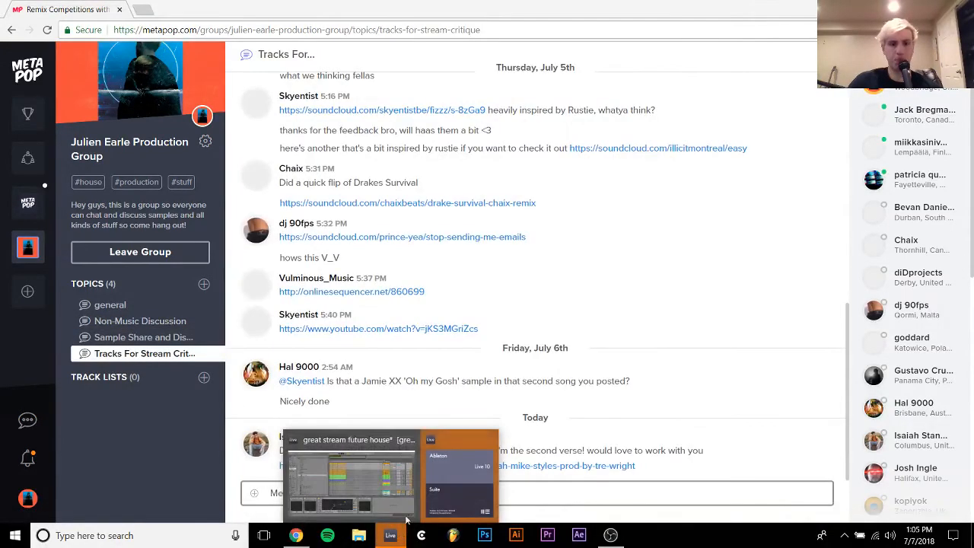
left_click(437, 493)
left_click(587, 320)
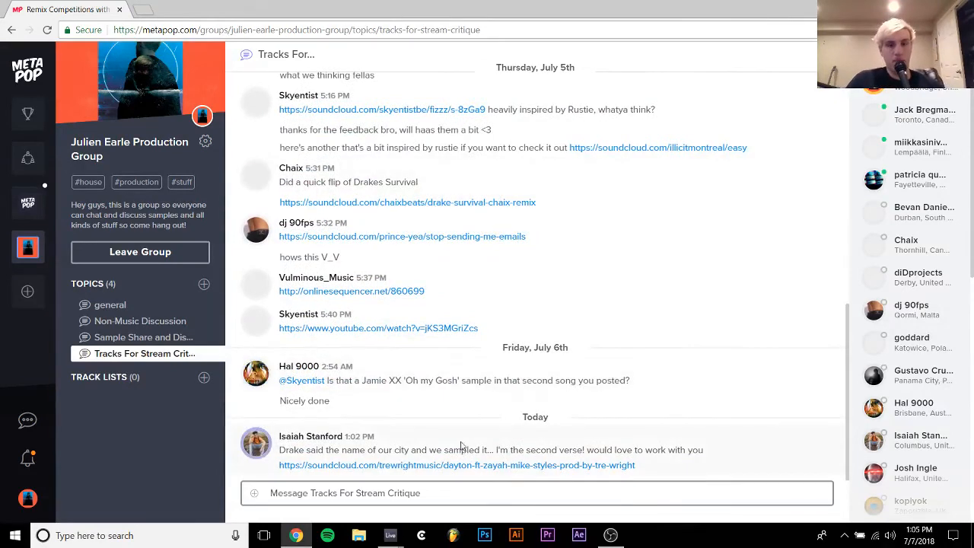
Open Motari Trax - Return_master.mp3 from the general topic's Dropbox link in a new tab and play it at about half volume
left_click(141, 323)
left_click(130, 307)
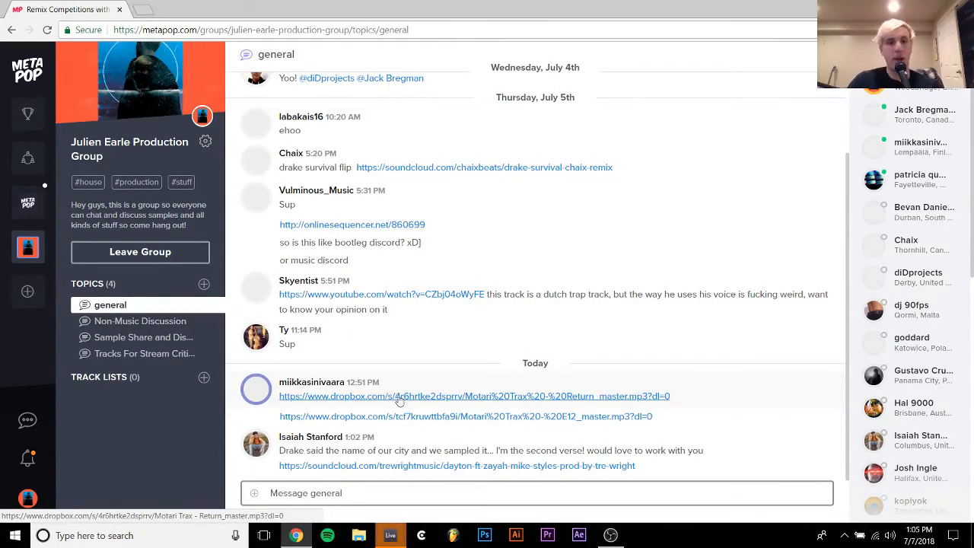
right_click(400, 396)
left_click(417, 406)
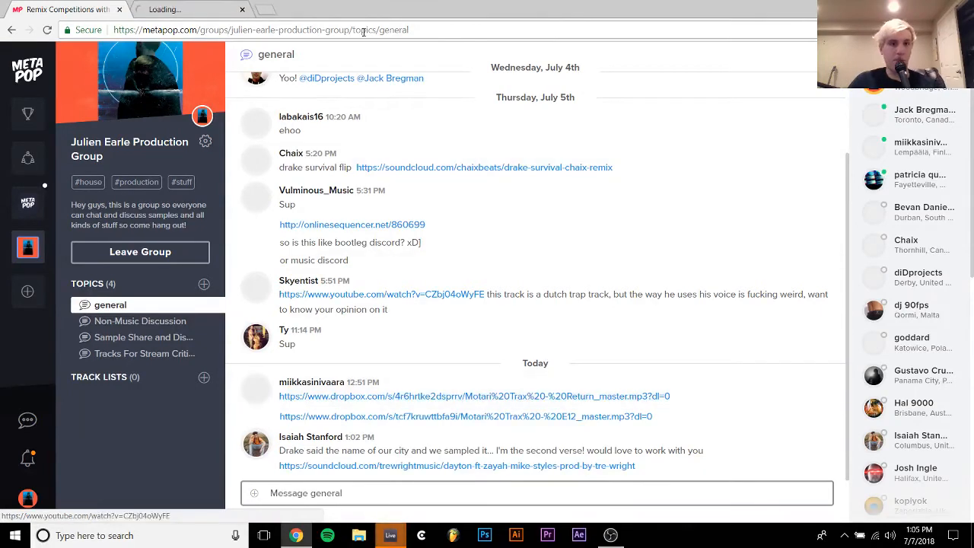
left_click(182, 8)
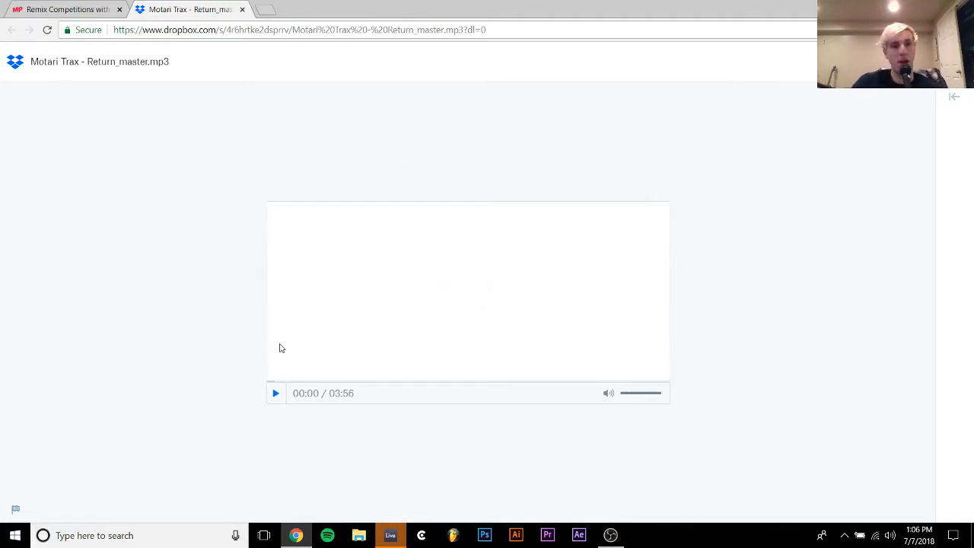
left_click(276, 394)
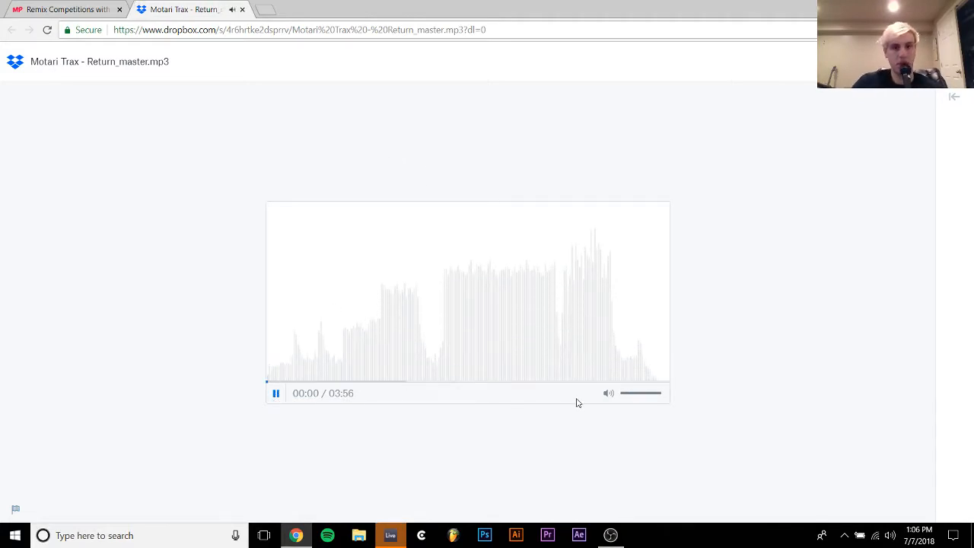
left_click(639, 393)
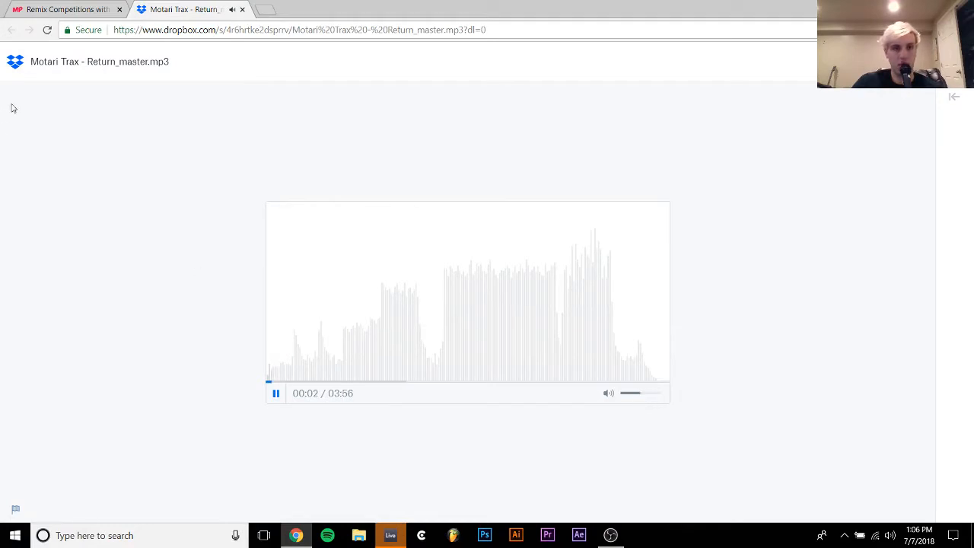
Pause and resume the Return track, check the meters in the streamingandvideo Live set and go back to the Dropbox player in Chrome
left_click(276, 394)
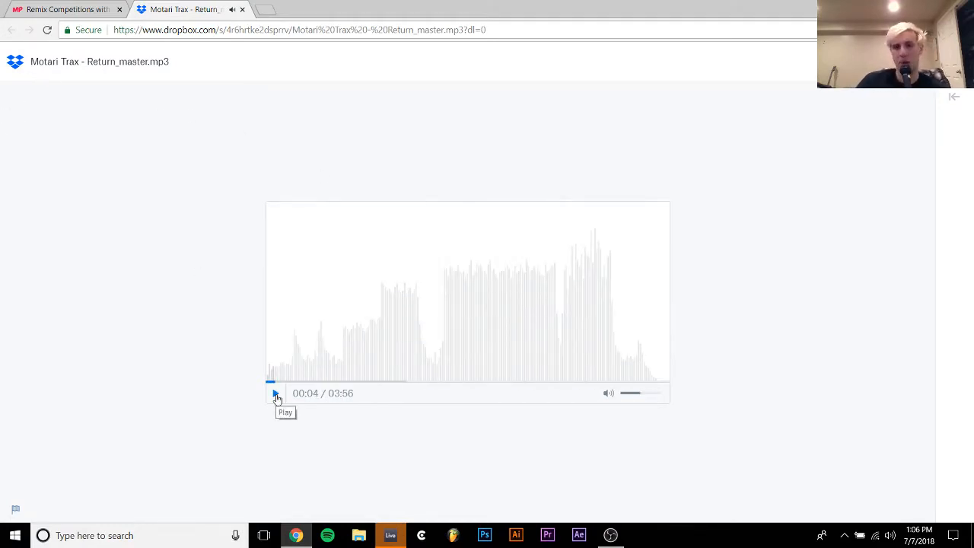
mouse_move(391, 534)
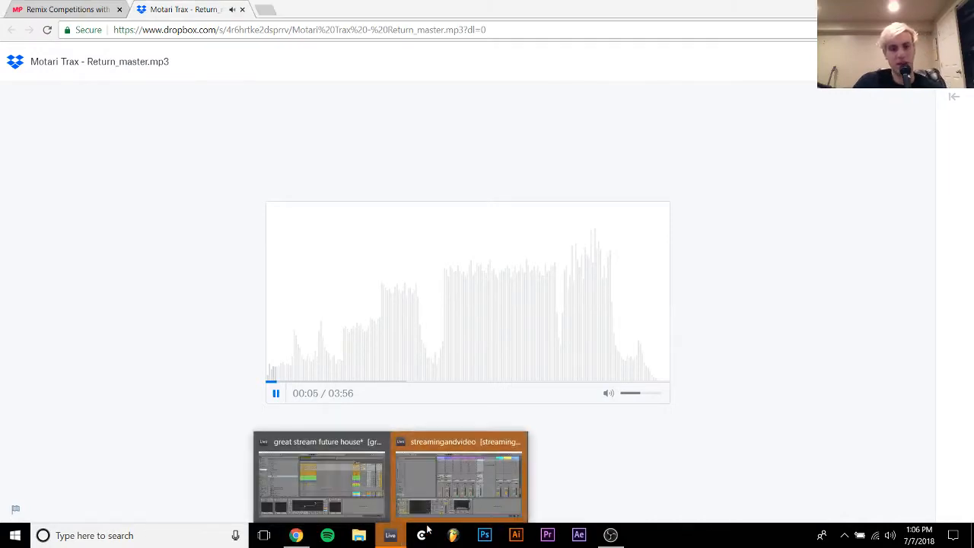
left_click(464, 472)
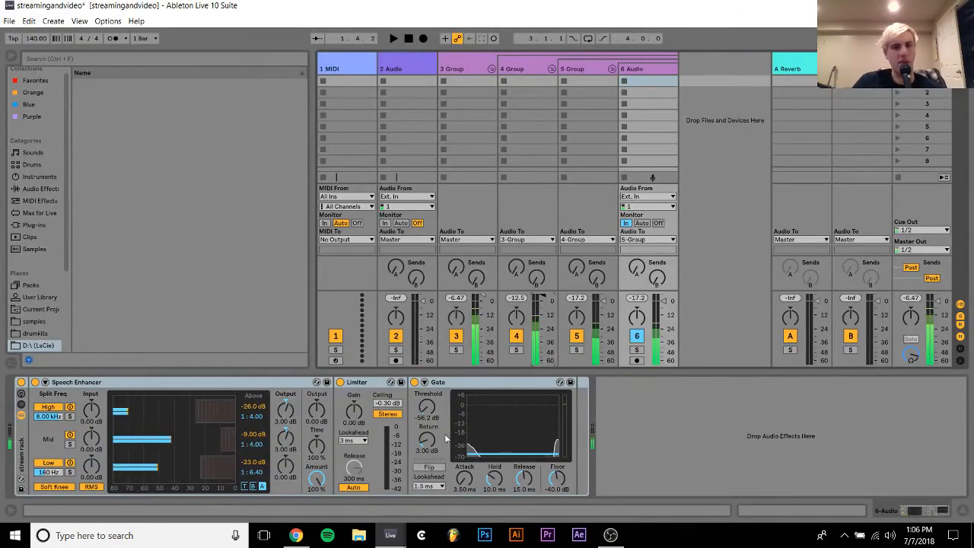
left_click(308, 540)
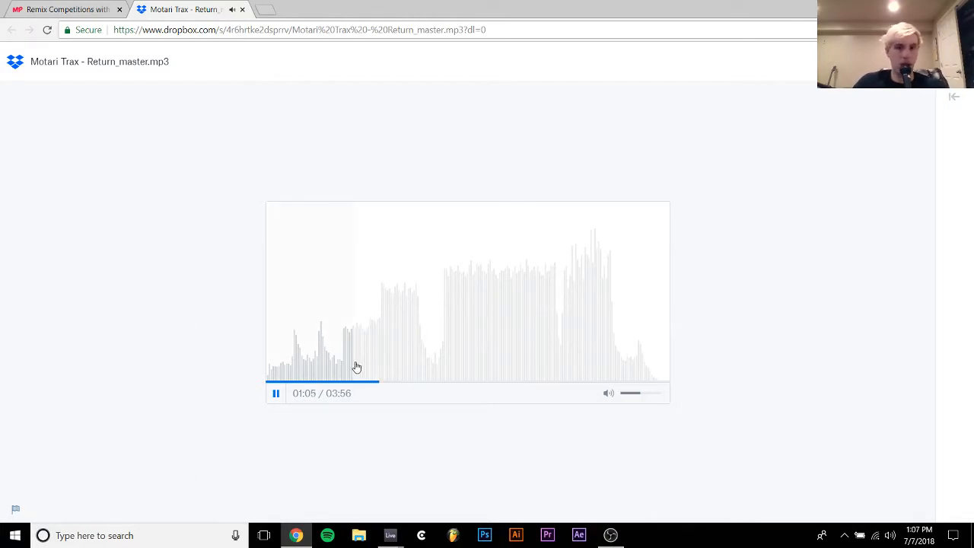
Try to skip ahead in the Return track to where its first loud section begins
left_click(384, 359)
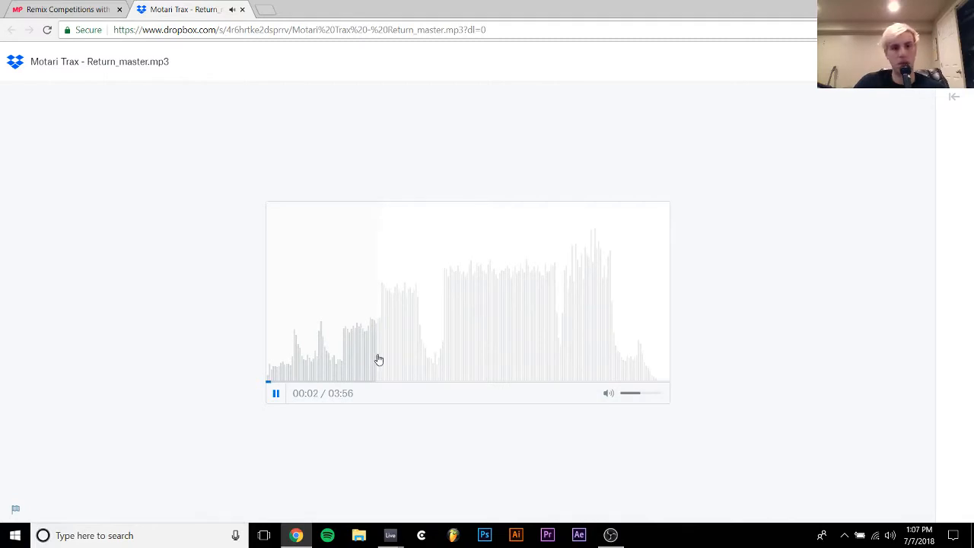
left_click(393, 360)
left_click(276, 393)
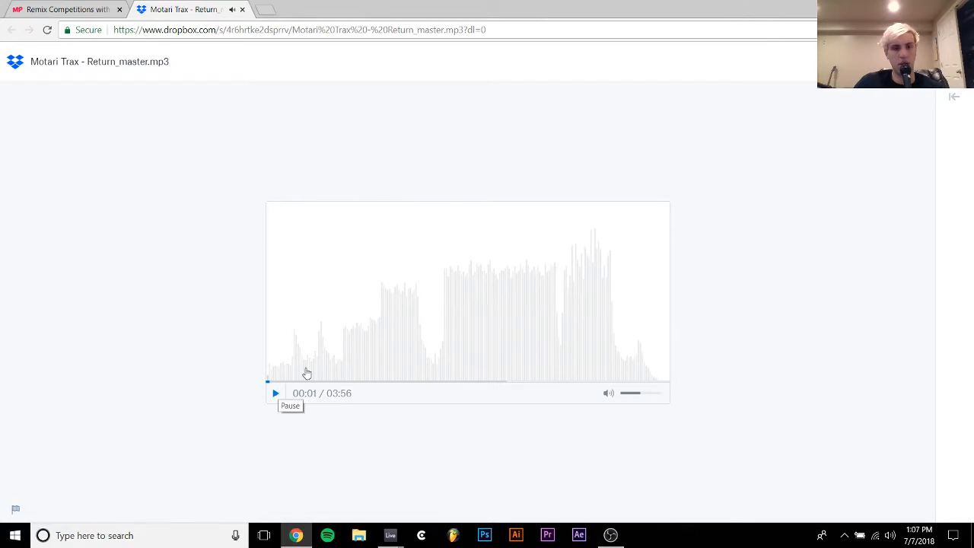
left_click(336, 357)
Reload the Dropbox page and play the Return track from the beginning, pausing briefly around 00:40 before resuming
left_click(47, 30)
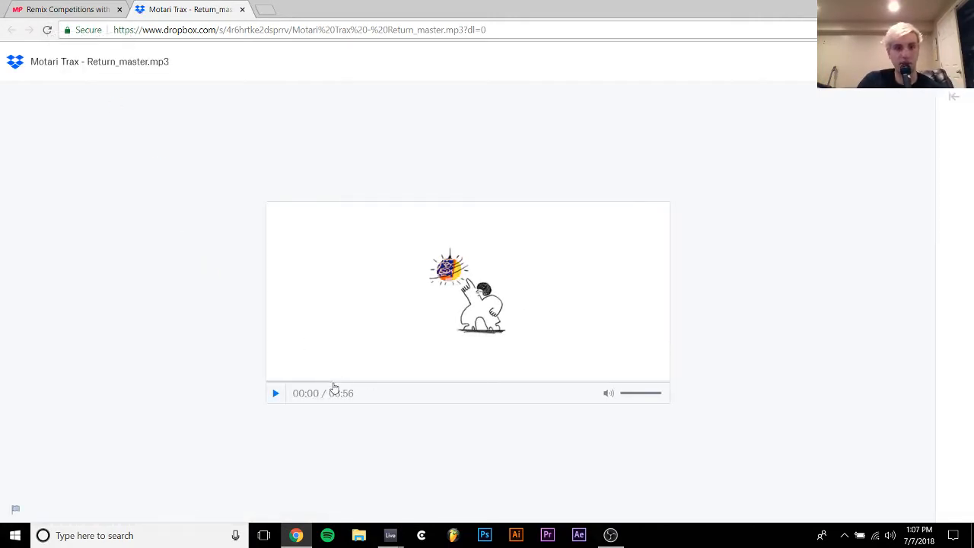
left_click(276, 394)
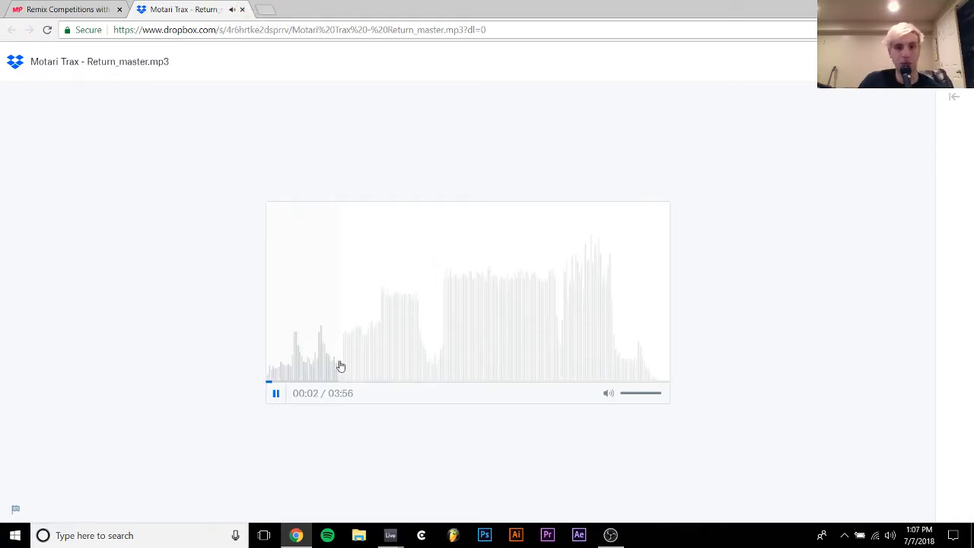
left_click(381, 355)
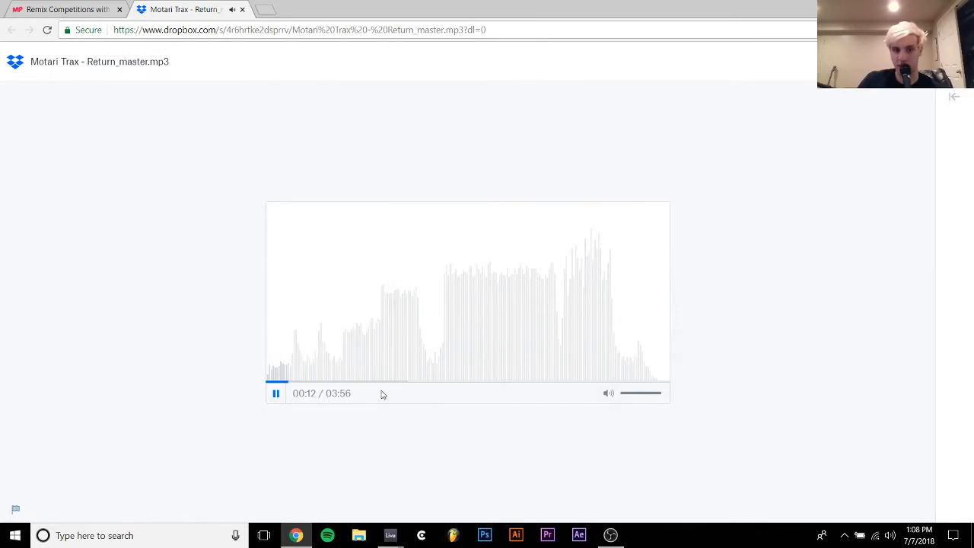
left_click(276, 396)
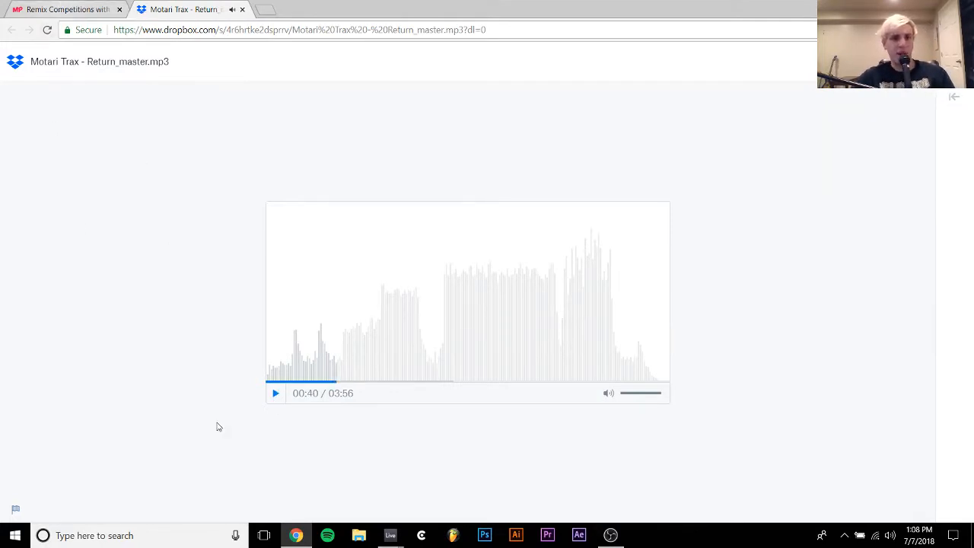
left_click(275, 393)
Open the file attachment dialog for a message in MetaPop's general topic, cancel it and return to the Return track
left_click(88, 6)
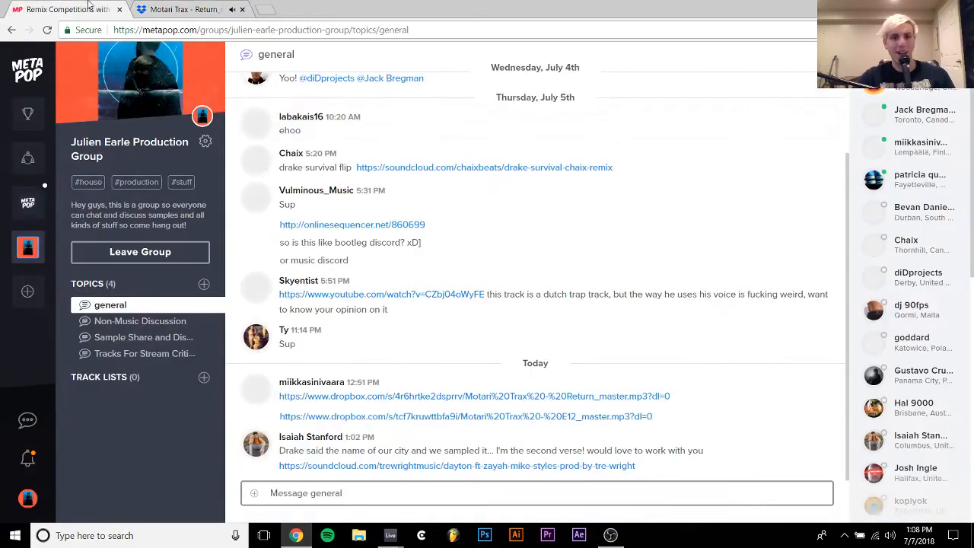
left_click(254, 493)
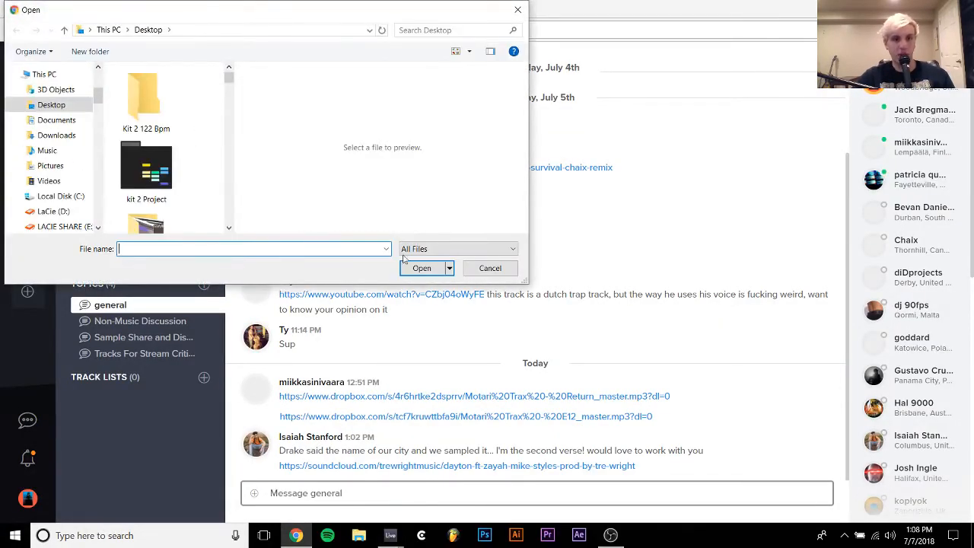
left_click(482, 270)
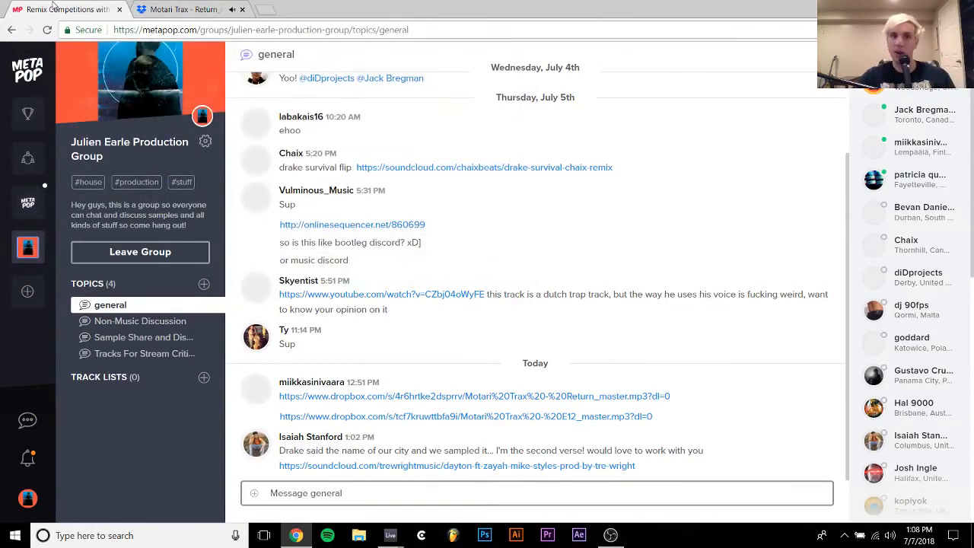
left_click(185, 9)
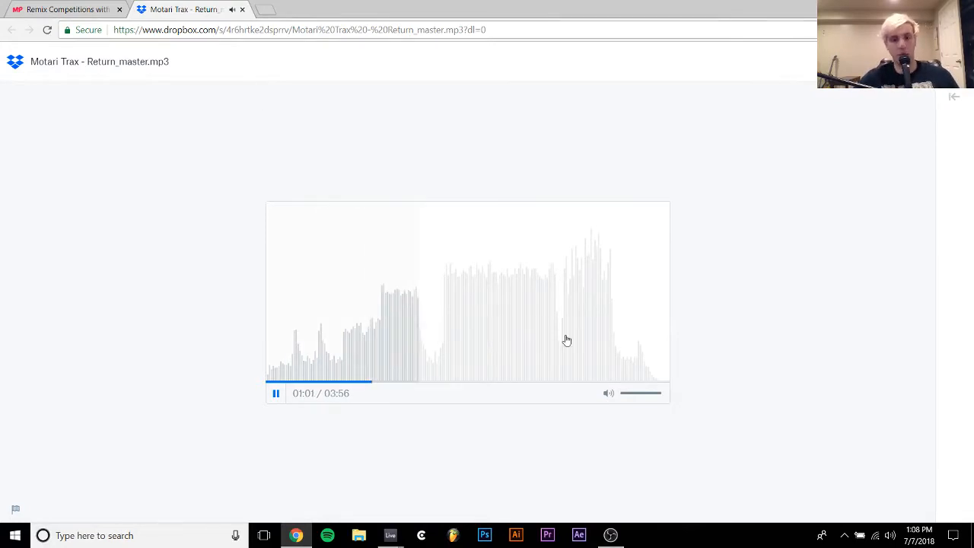
Lower the Return track's volume to just under half, listen through to about 03:16 and close its tab
left_click_drag(647, 389, 639, 396)
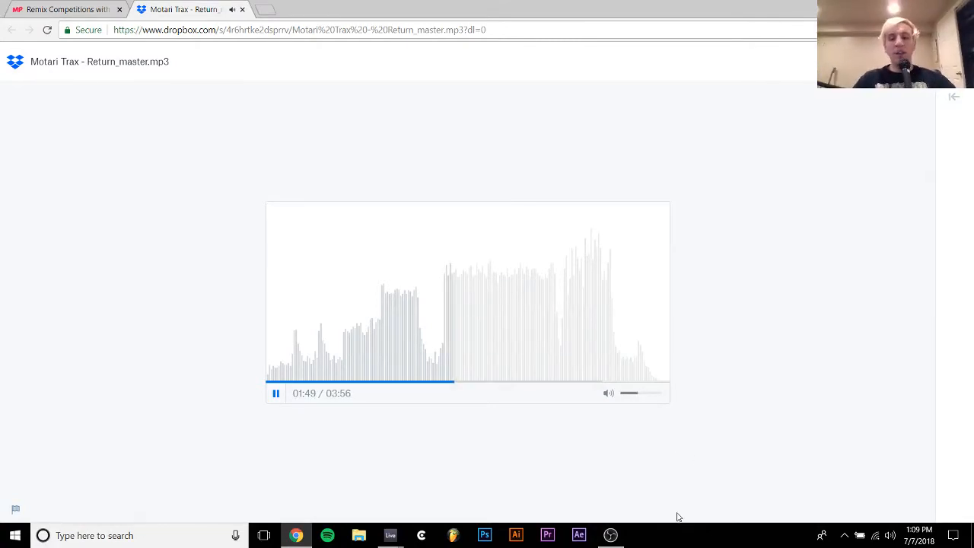
left_click(618, 535)
left_click(622, 535)
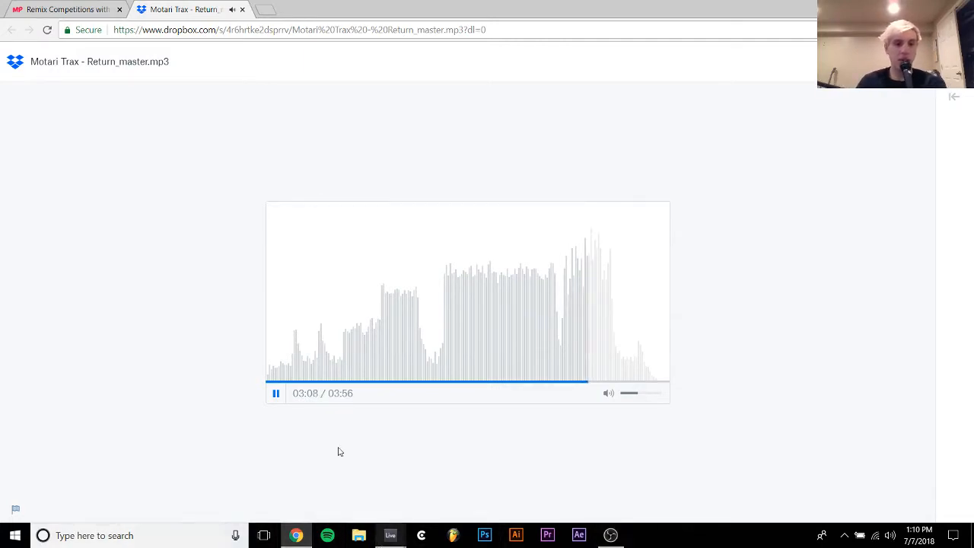
left_click(277, 394)
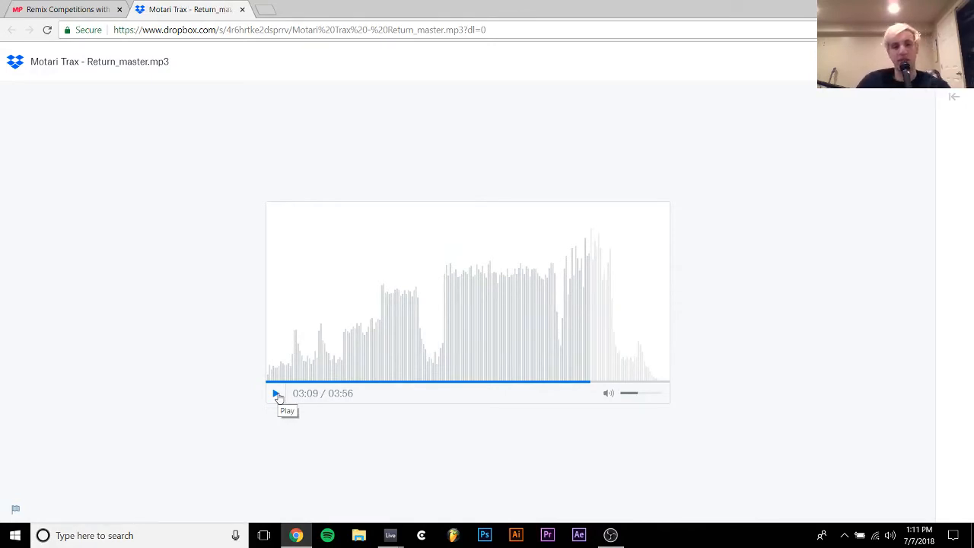
left_click(277, 394)
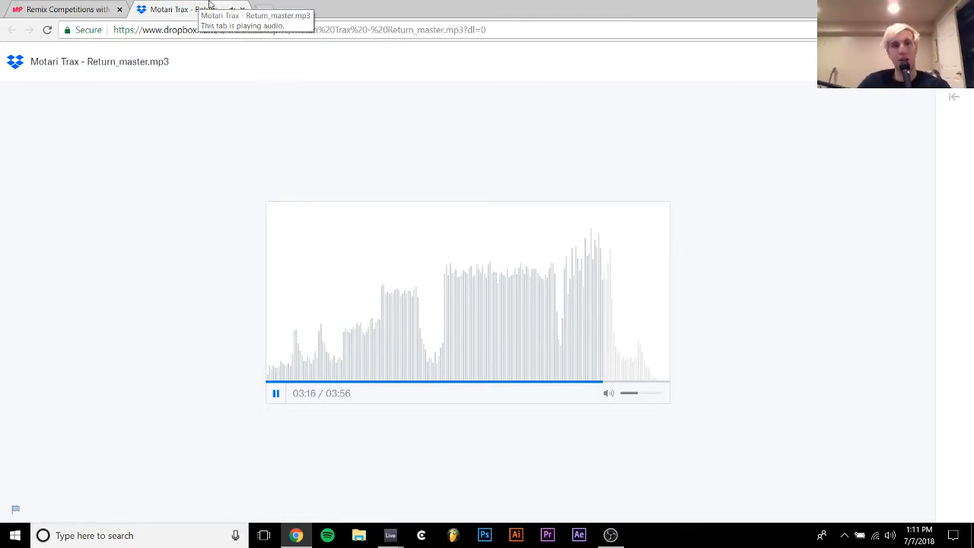
left_click(243, 9)
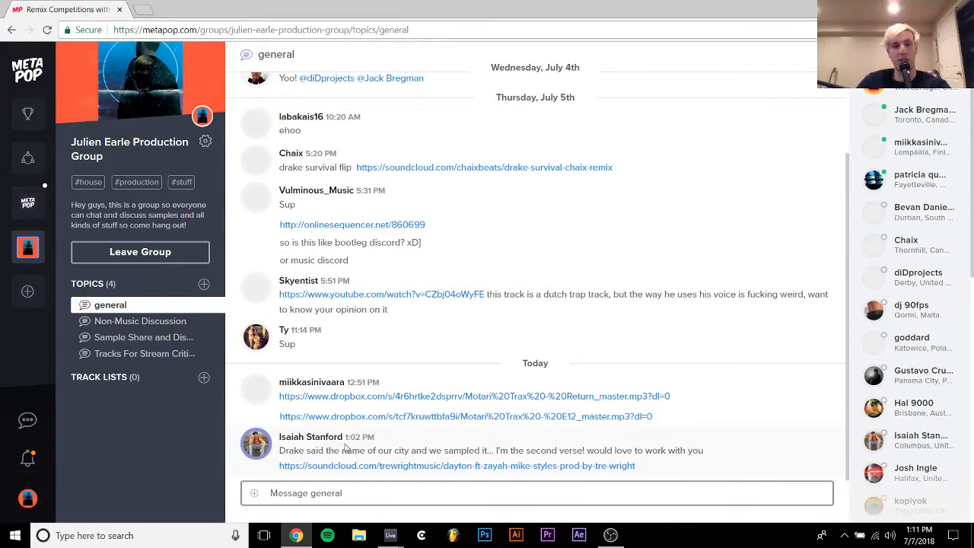
Open the Back to Dayton track from the general topic's SoundCloud link and play it at very low volume
left_click(394, 465)
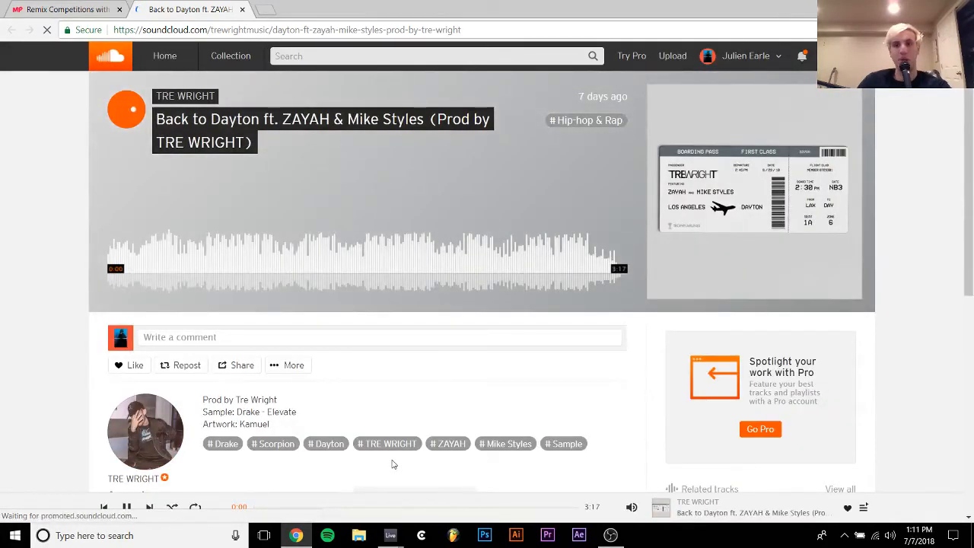
key("space")
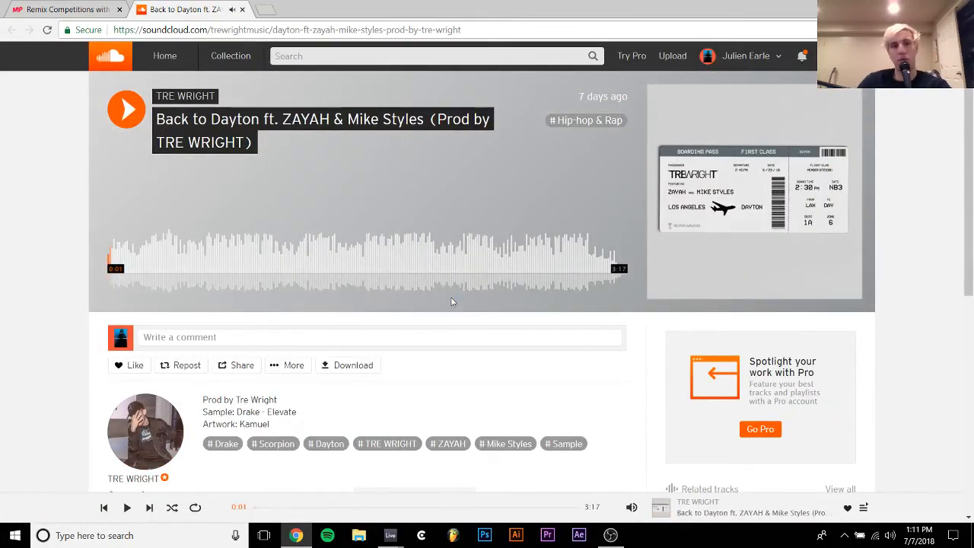
key("space")
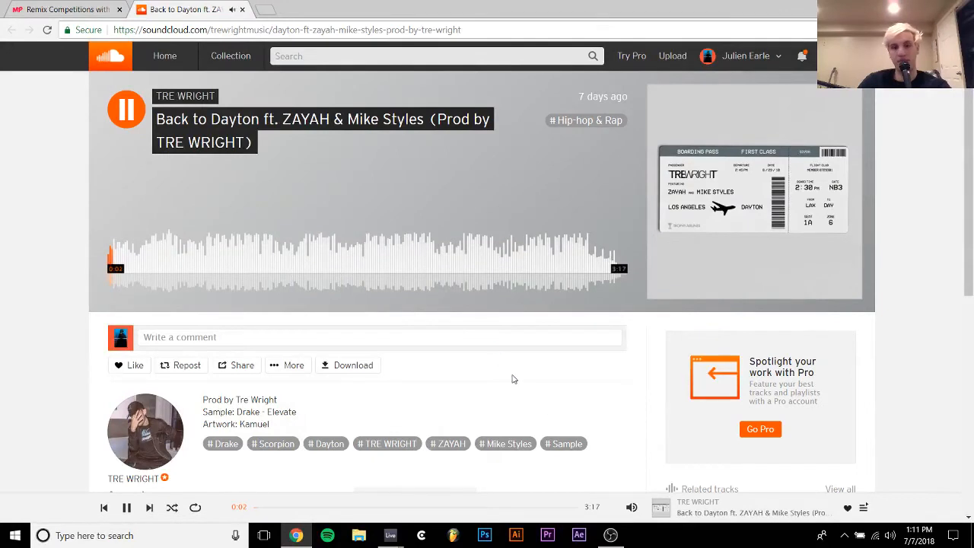
mouse_move(631, 507)
left_click(632, 486)
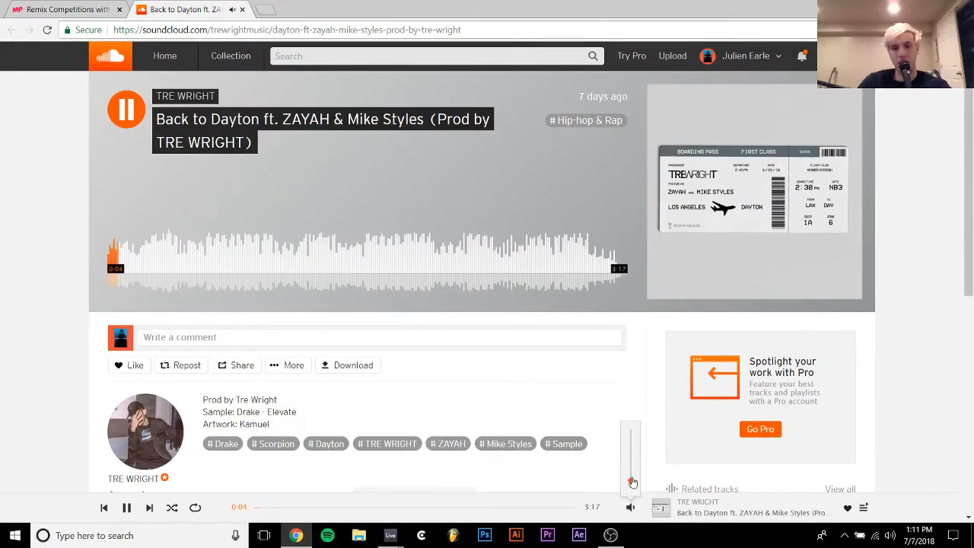
Skip forward through Back to Dayton in several jumps, sampling it near 0:18, 0:43 and further in
left_click(156, 253)
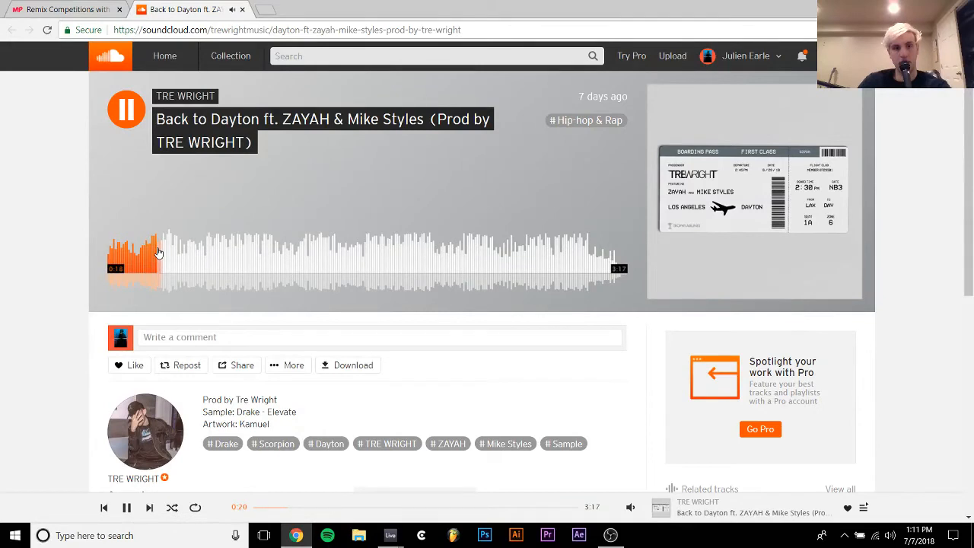
left_click(222, 252)
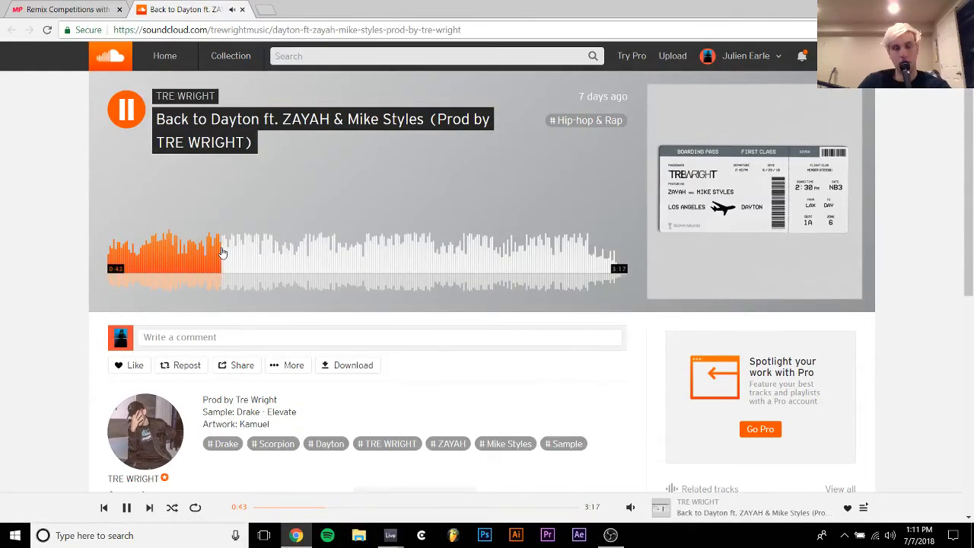
left_click(270, 252)
left_click(311, 253)
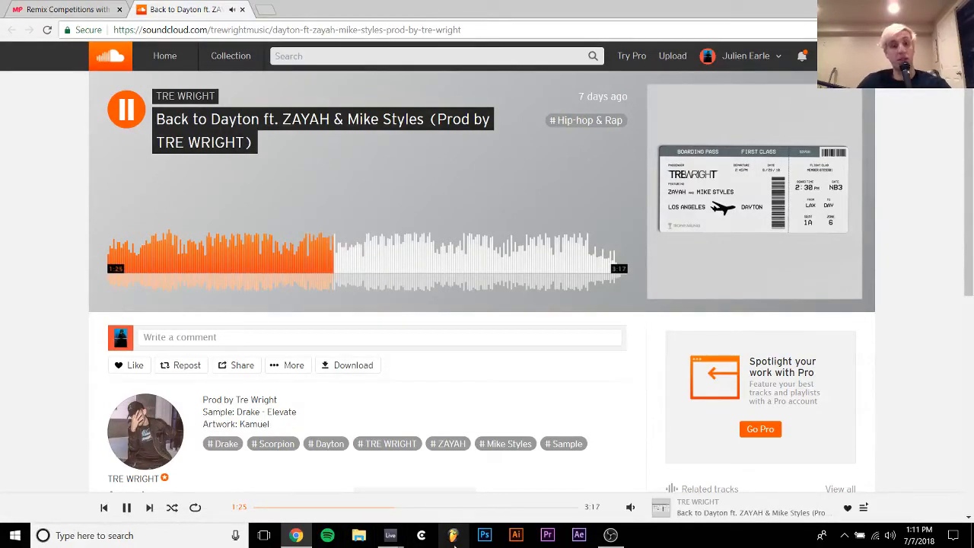
Pause and resume Back to Dayton, replay it from about 1:32 and close the SoundCloud tab
mouse_move(633, 504)
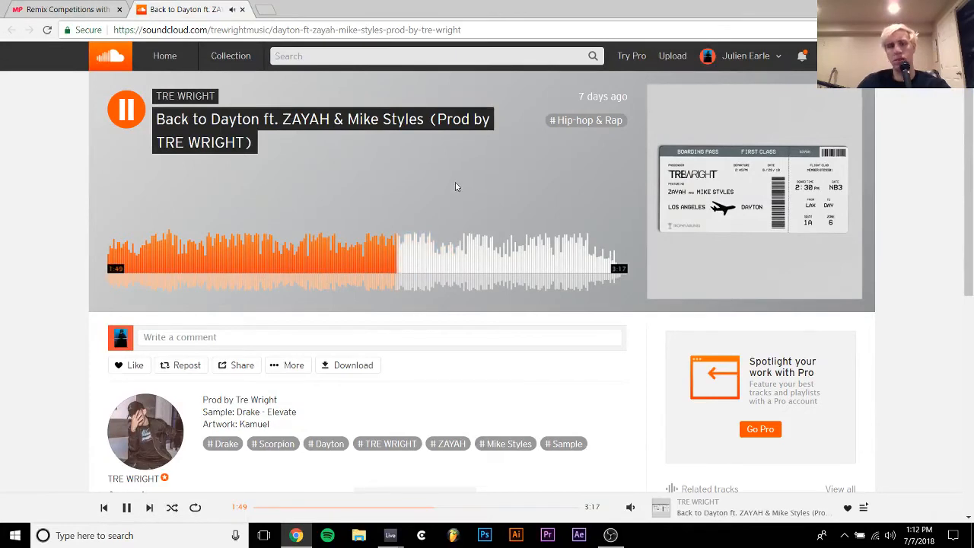
key("space")
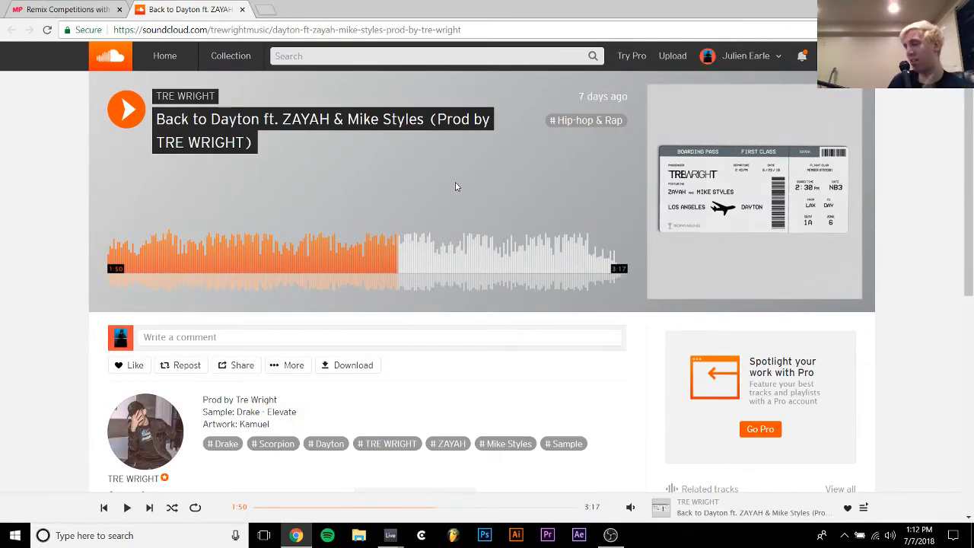
key("space")
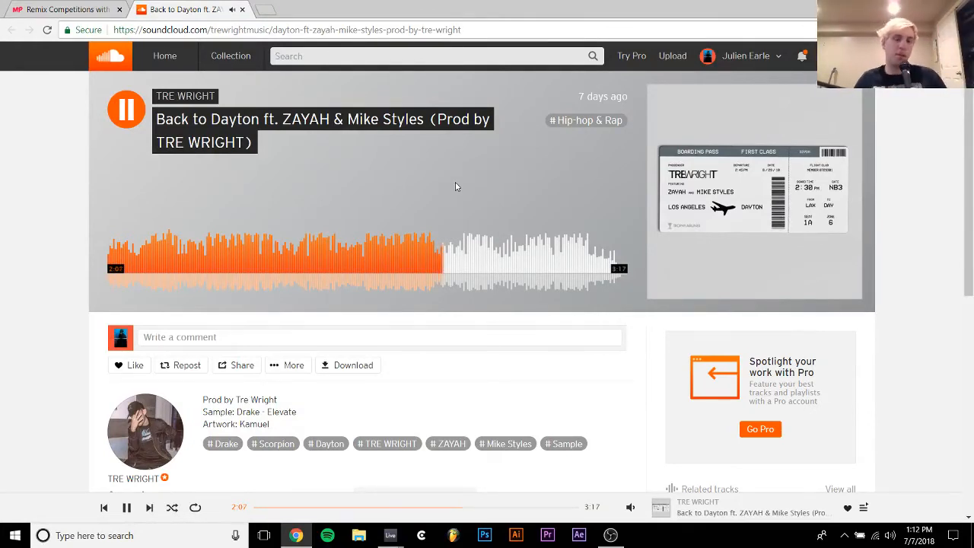
key("space")
left_click(346, 265)
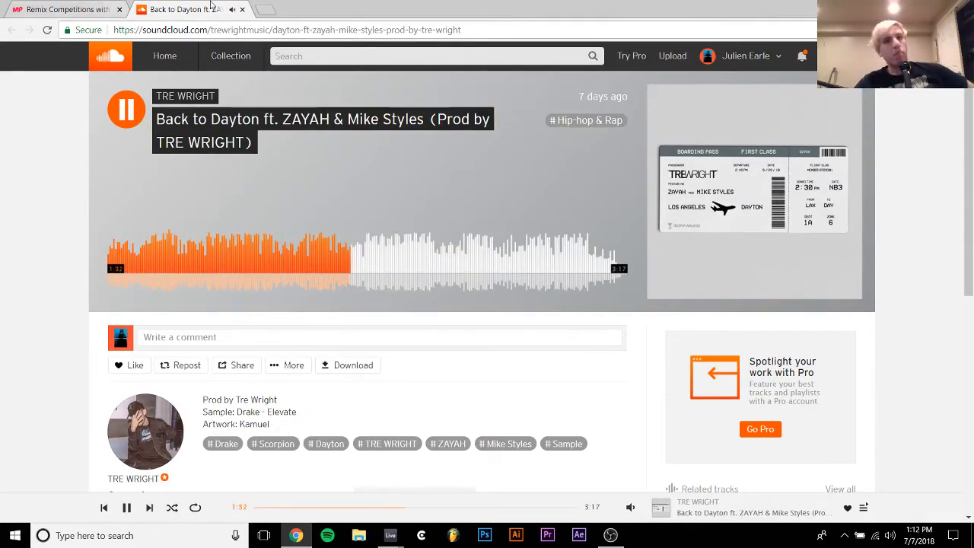
left_click(242, 9)
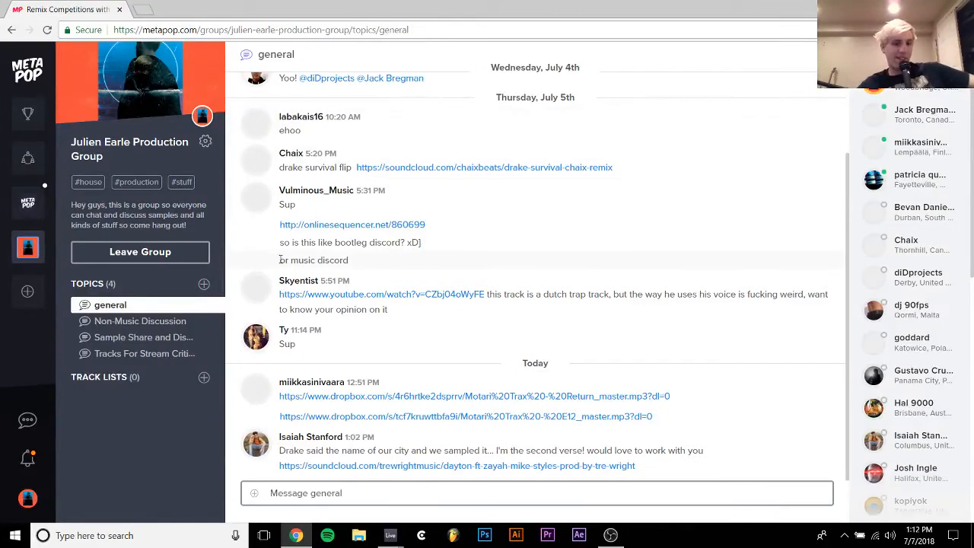
Open Motari Trax - E12_master.mp3 from the general topic's Dropbox link, play it at about a quarter volume and pause at 00:19
left_click(381, 417)
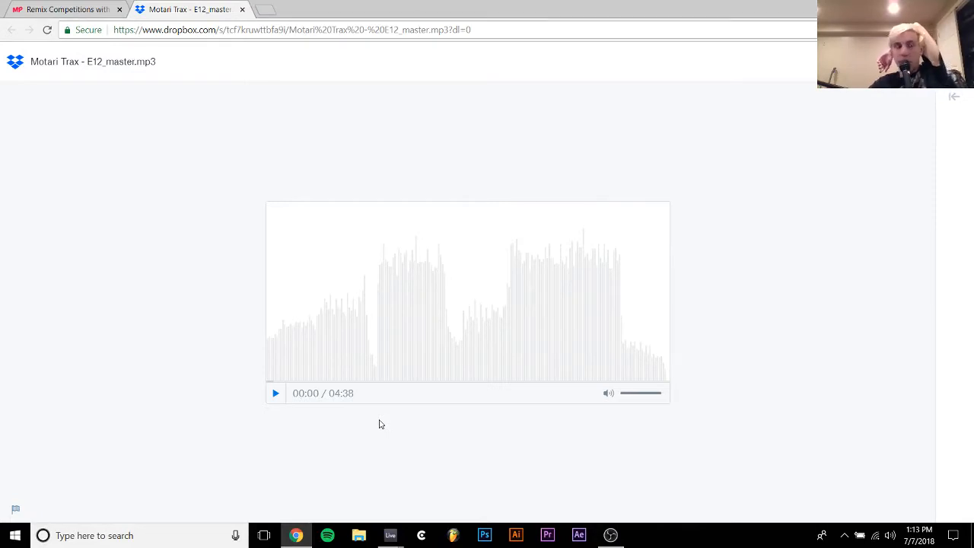
left_click(275, 393)
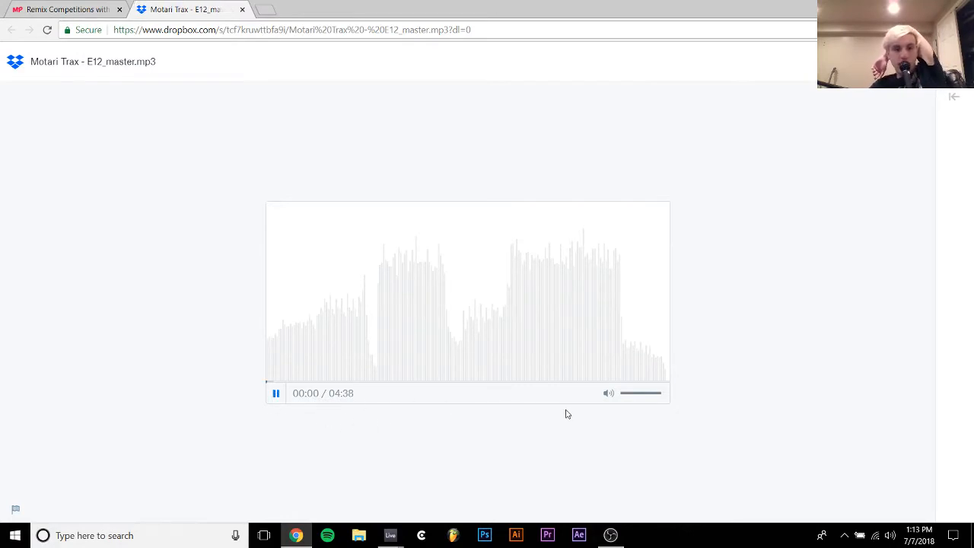
left_click(633, 395)
left_click_drag(631, 396, 632, 399)
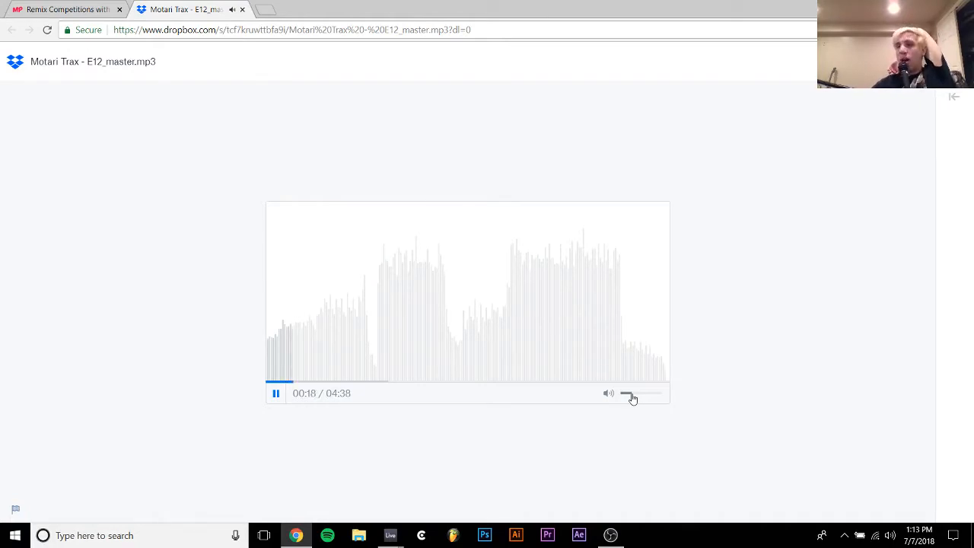
left_click(275, 401)
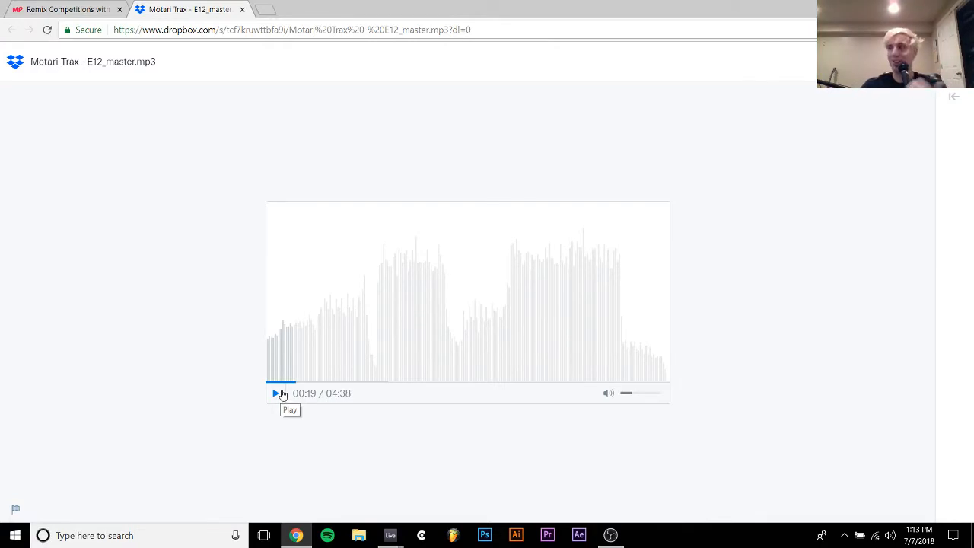
Resume Motari Trax - E12_master.mp3, pausing at 01:38 and 02:05 along the way, and close its Dropbox tab
left_click(279, 392)
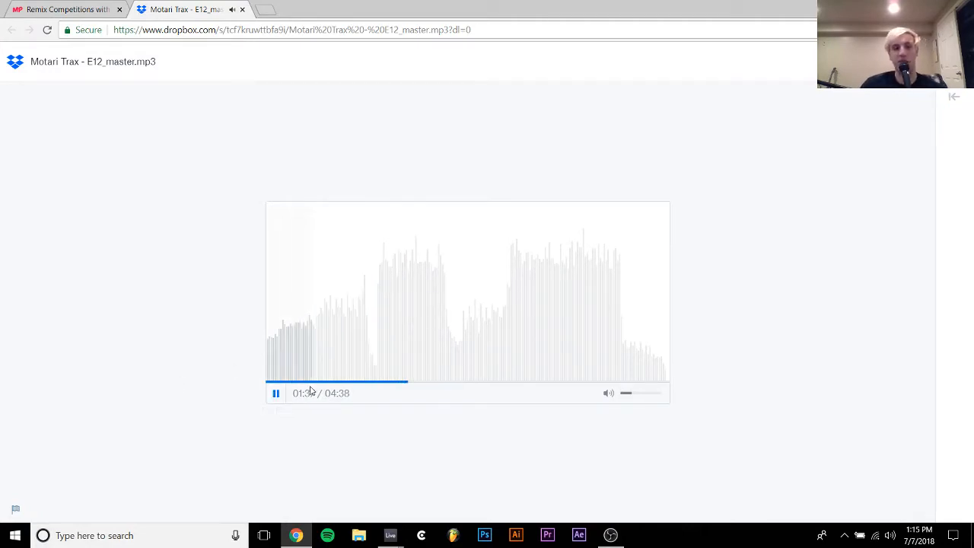
left_click(278, 397)
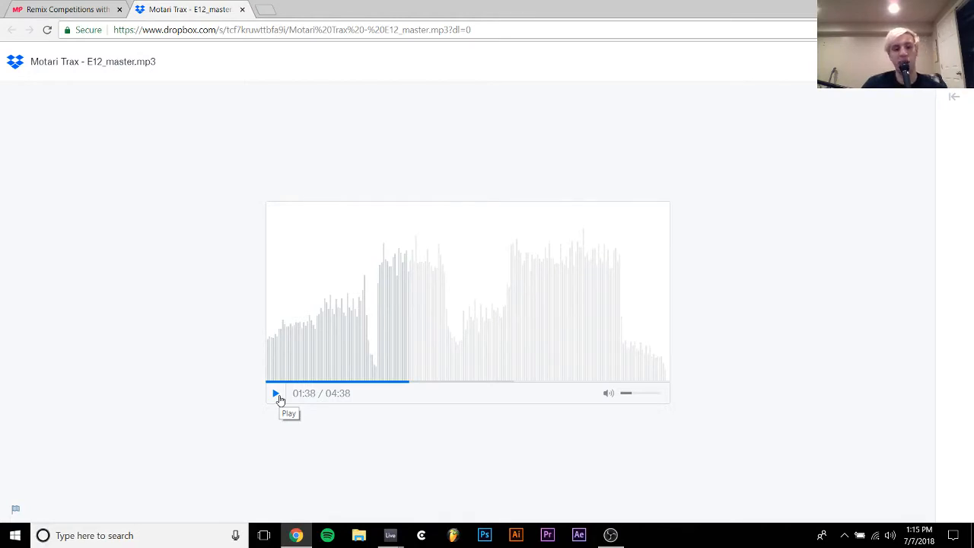
left_click(278, 396)
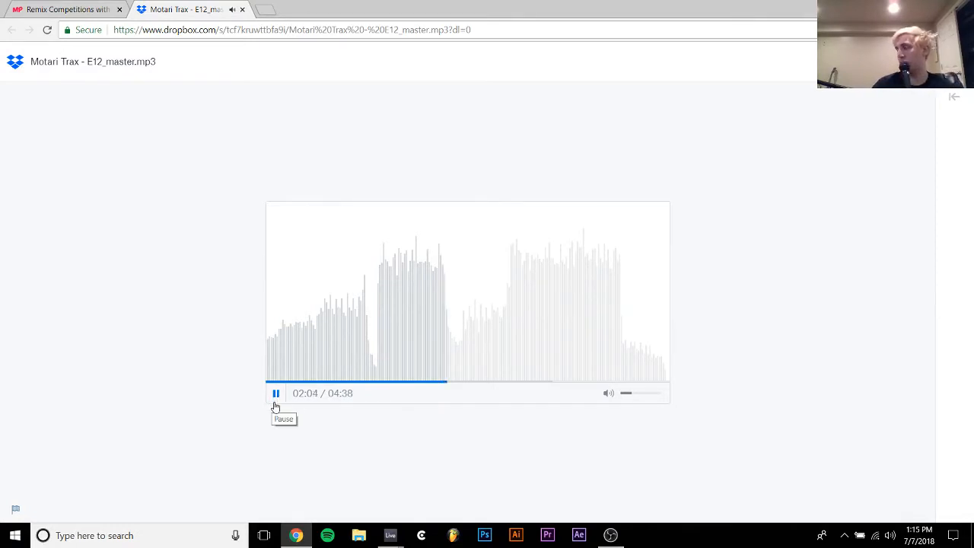
left_click(274, 404)
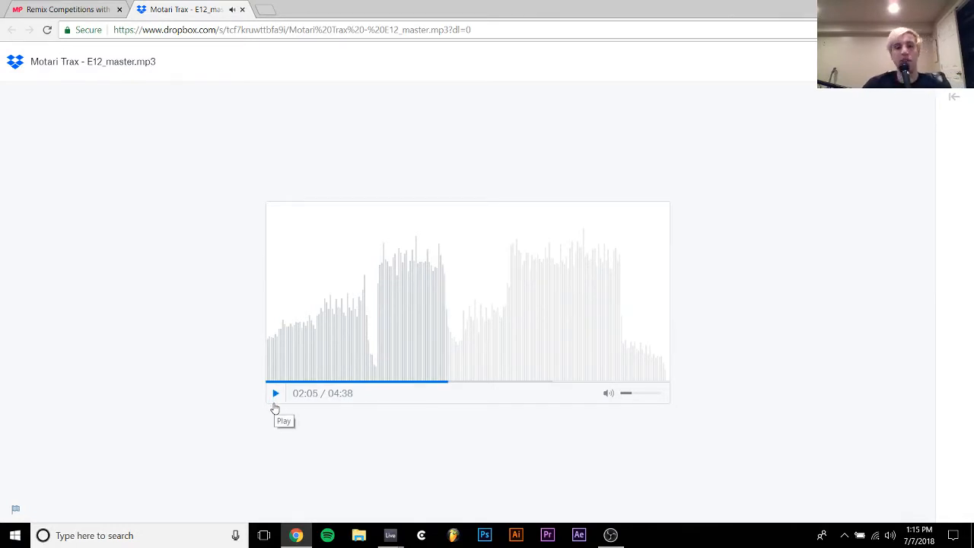
left_click(275, 396)
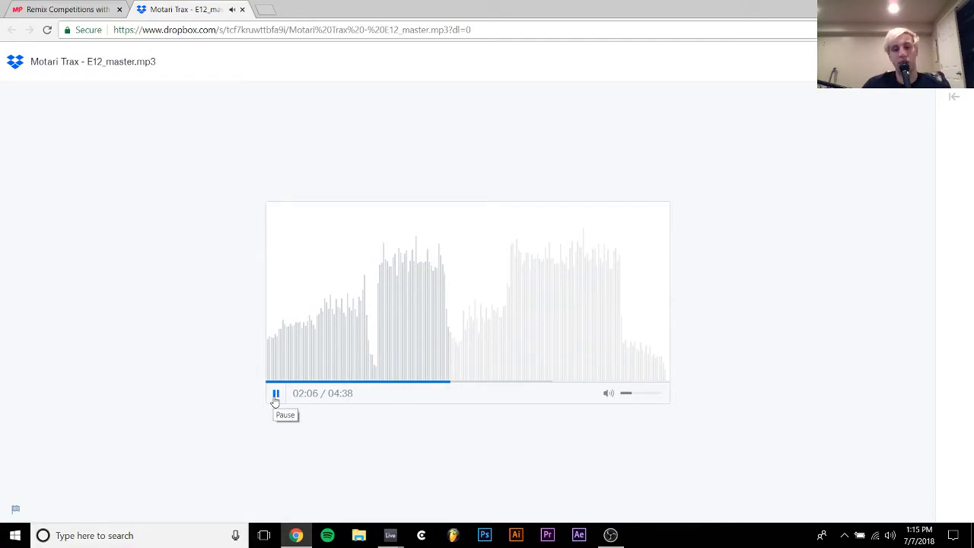
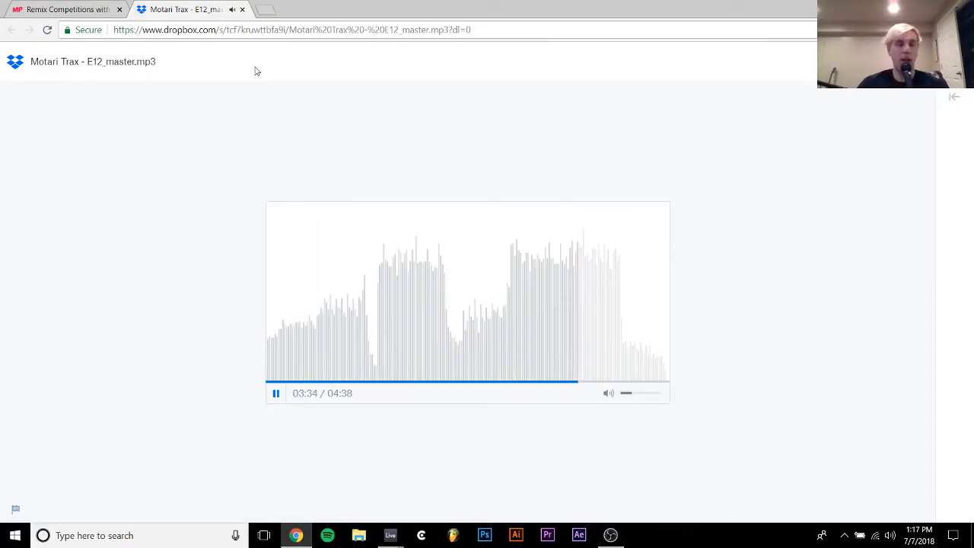
left_click(242, 10)
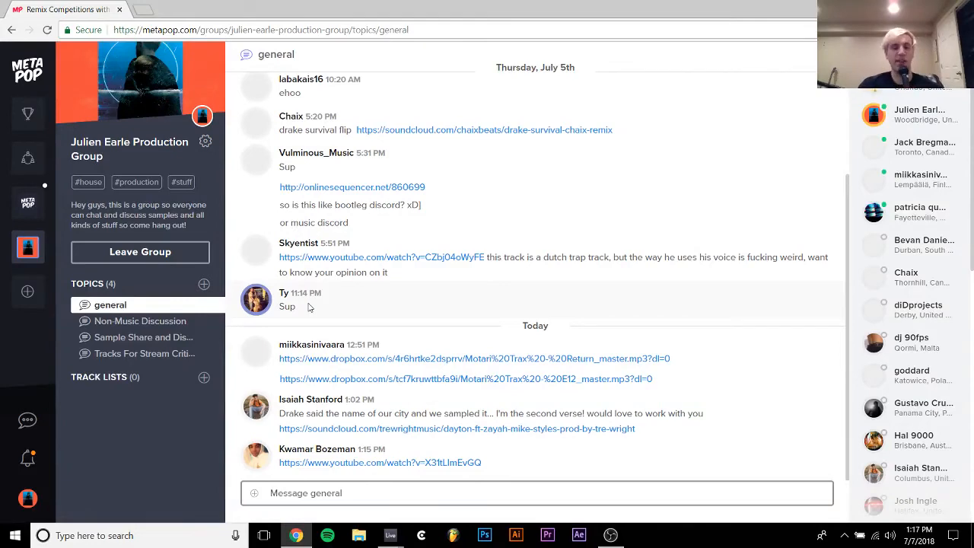
Open the Kehlani Type Beat - Good Love video from the general topic's YouTube link and lower its volume to about a third
scroll(469, 219, "up", 2)
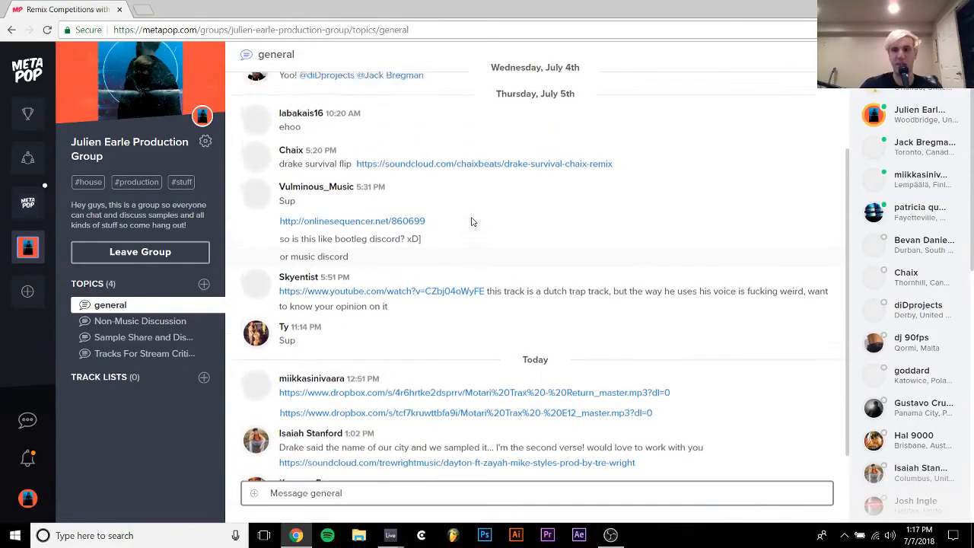
scroll(471, 222, "down", 2)
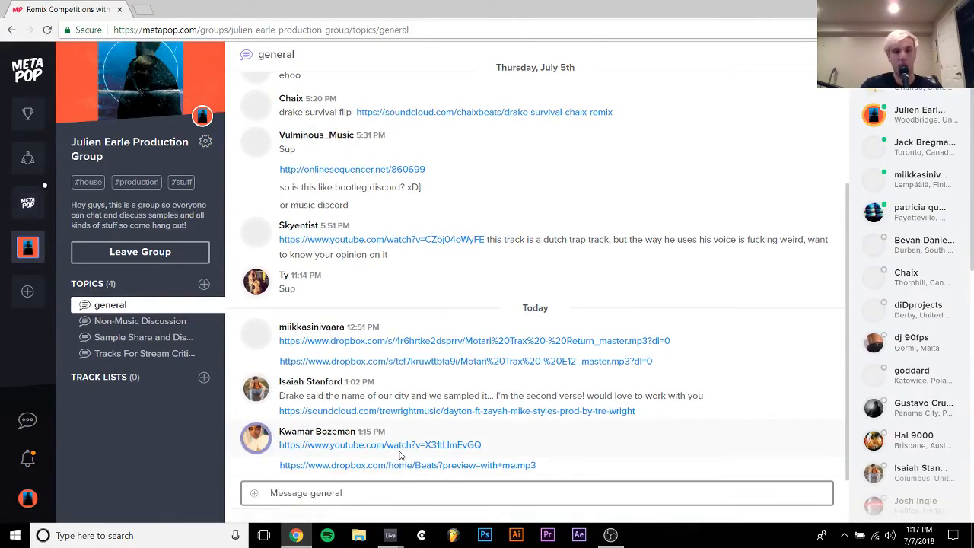
left_click(401, 447)
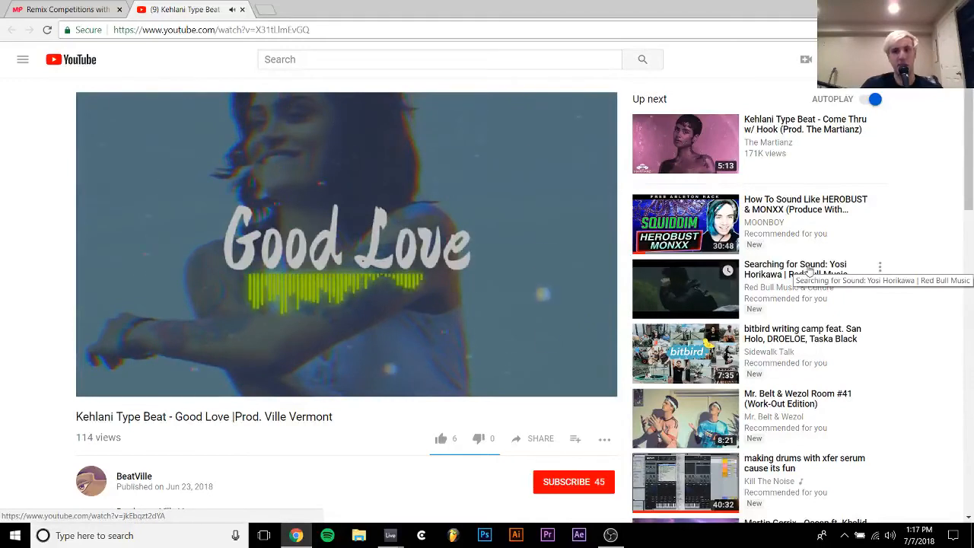
mouse_move(382, 307)
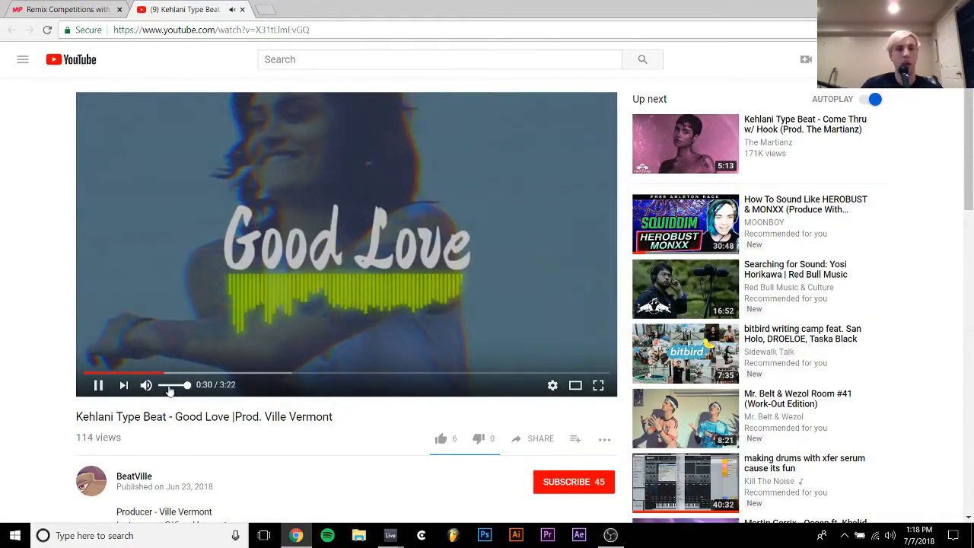
left_click(170, 387)
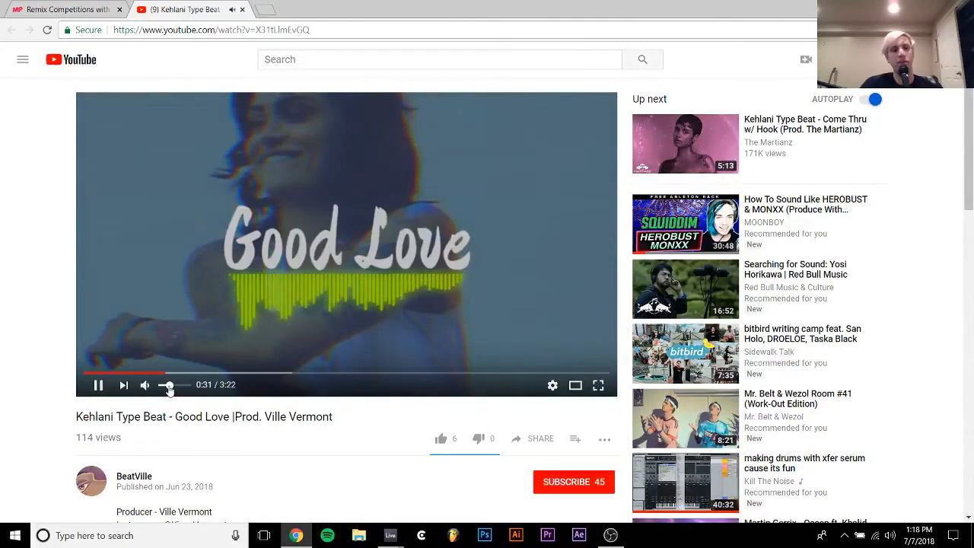
Subscribe to the BeatVille channel and like the Good Love video
left_click(578, 482)
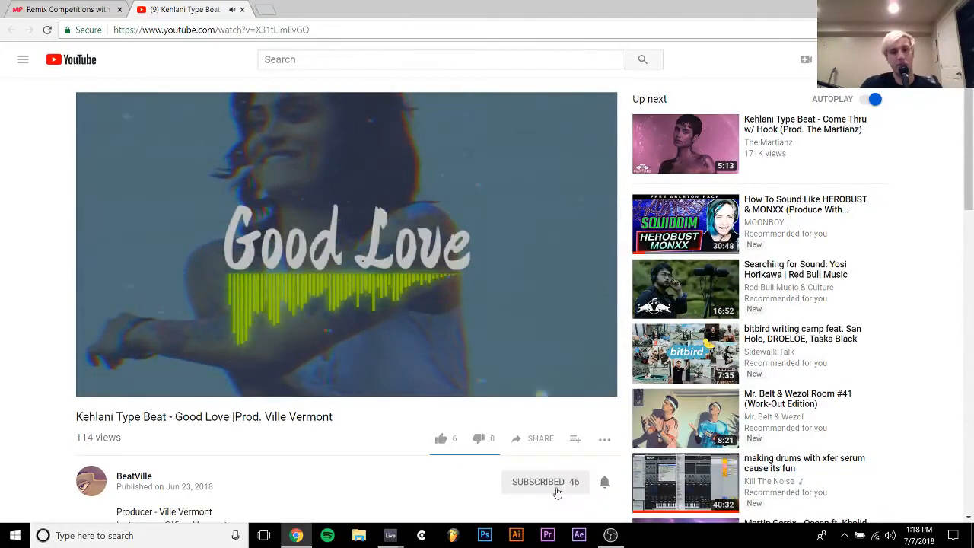
left_click(441, 438)
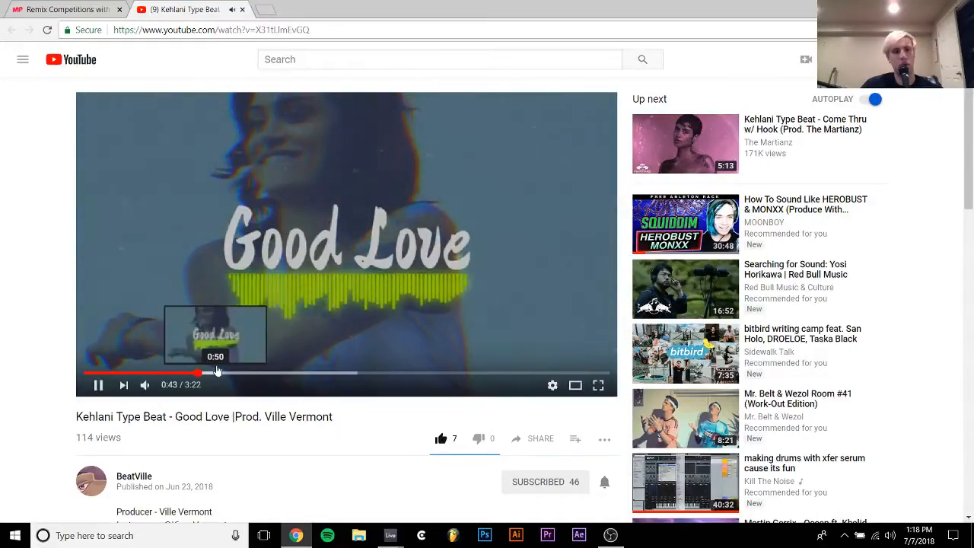
Skip the Good Love video to about 1:12, pause and resume it several times, and close its tab
left_click(273, 374)
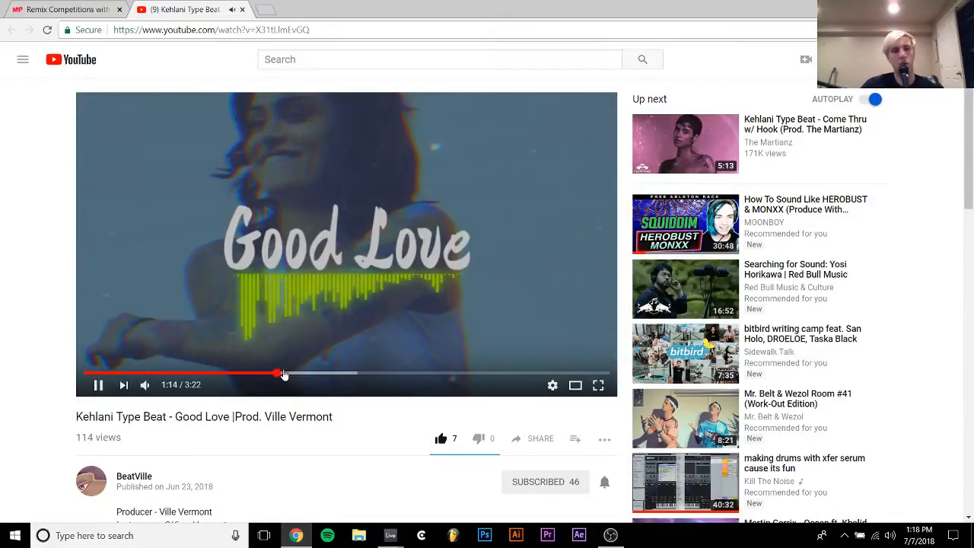
left_click(322, 266)
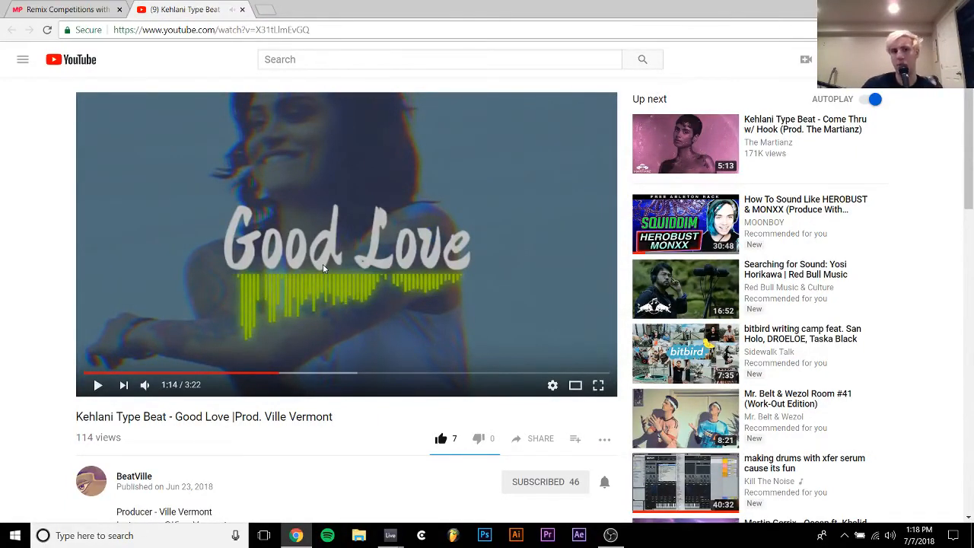
left_click(323, 264)
left_click(323, 264)
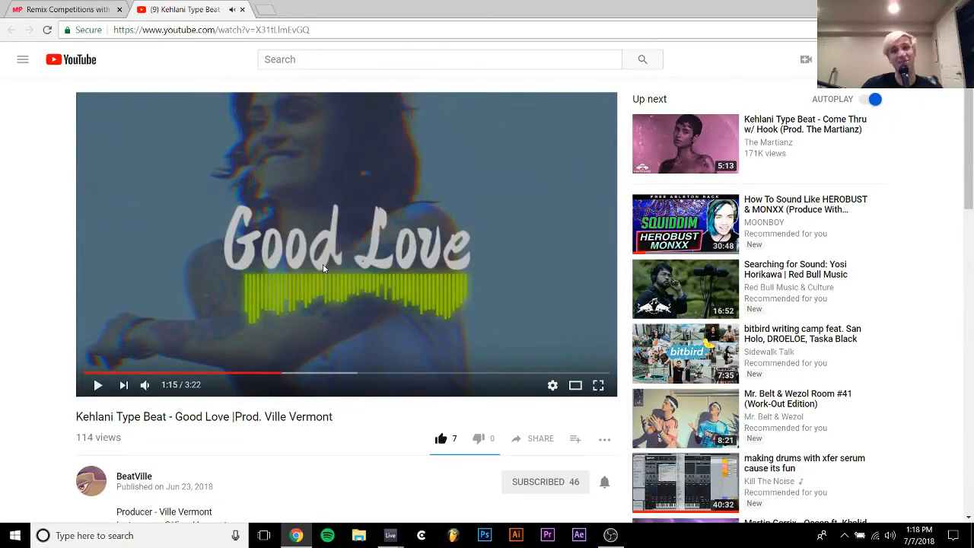
left_click(323, 264)
left_click(322, 264)
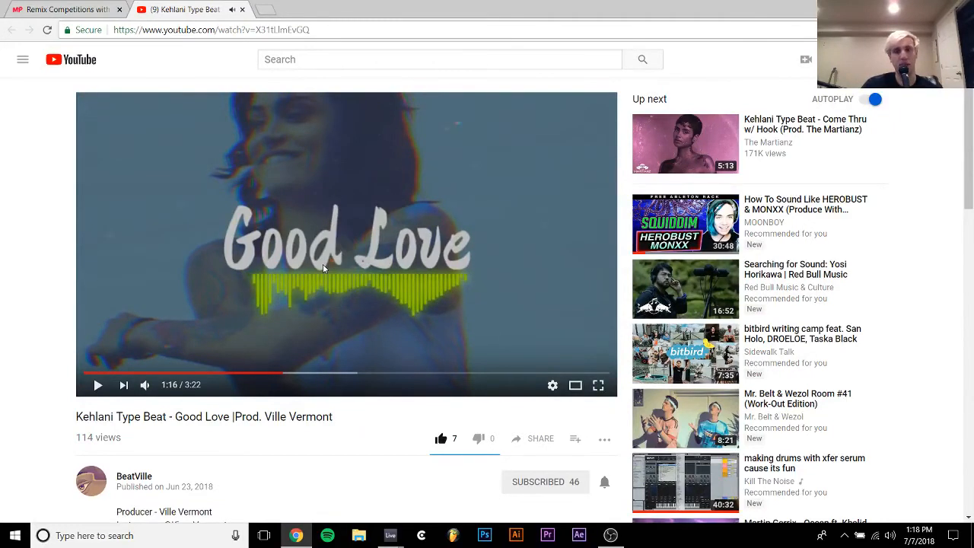
left_click(322, 264)
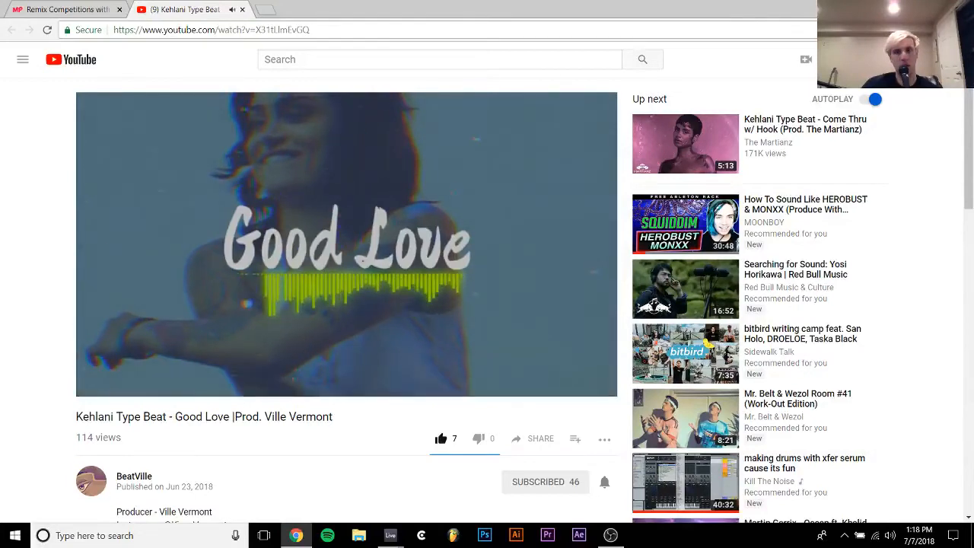
left_click(243, 9)
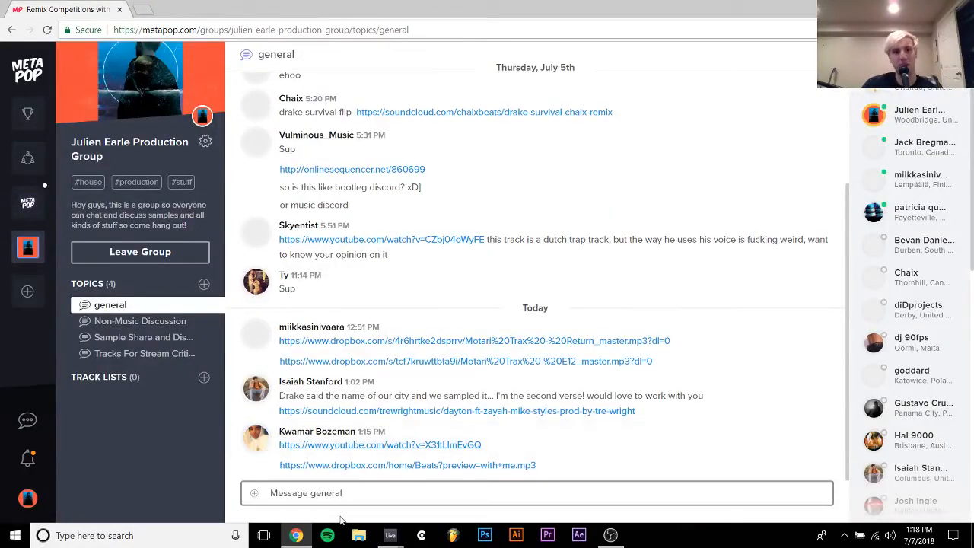
Try to open with+me.mp3 from the general topic's Dropbox link, return to MetaPop and close the Dropbox tab
left_click(371, 466)
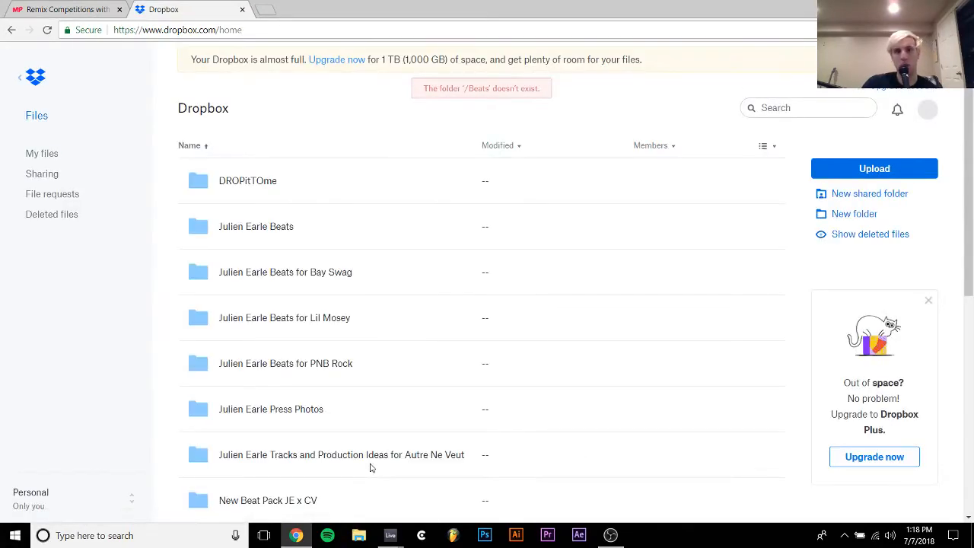
left_click(85, 9)
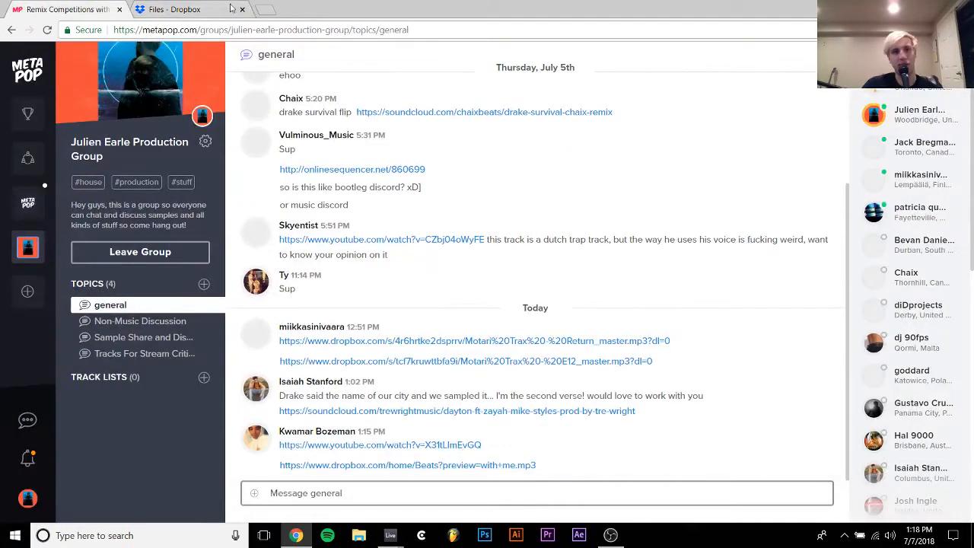
left_click(242, 9)
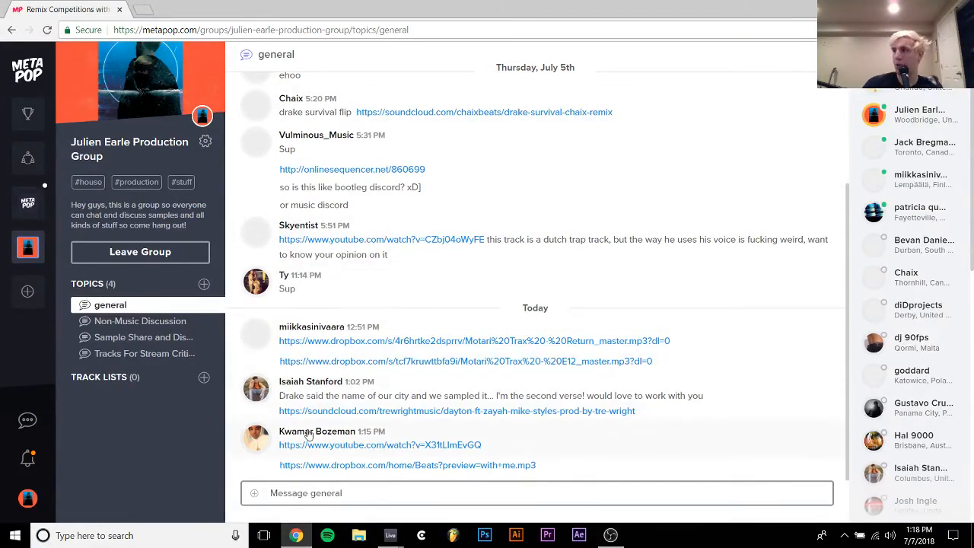
Check the MetaPop notifications and dismiss the list
mouse_move(308, 434)
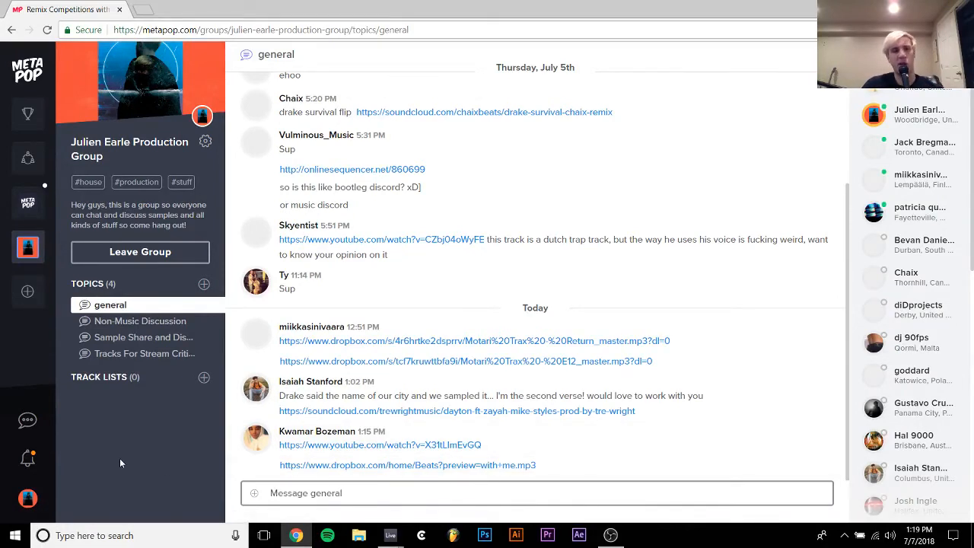
left_click(28, 457)
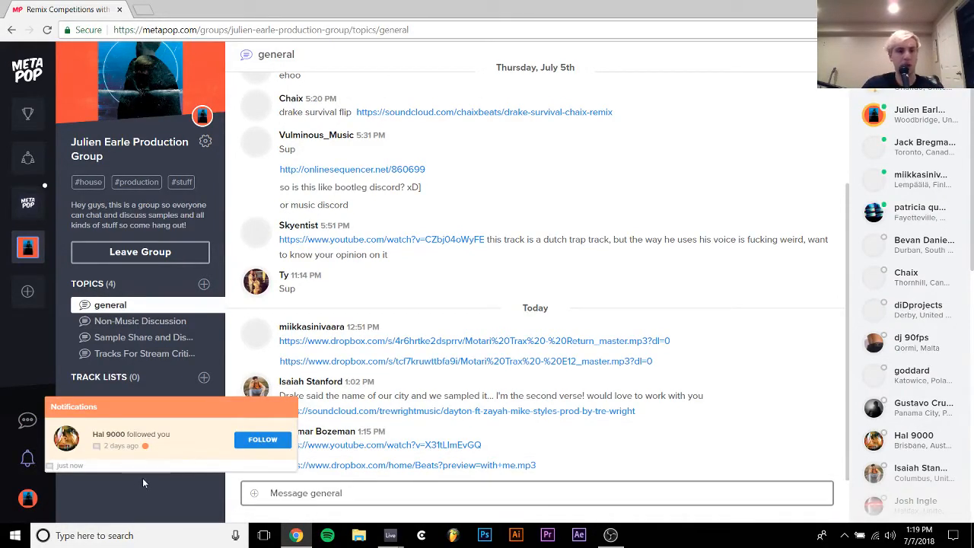
left_click(166, 482)
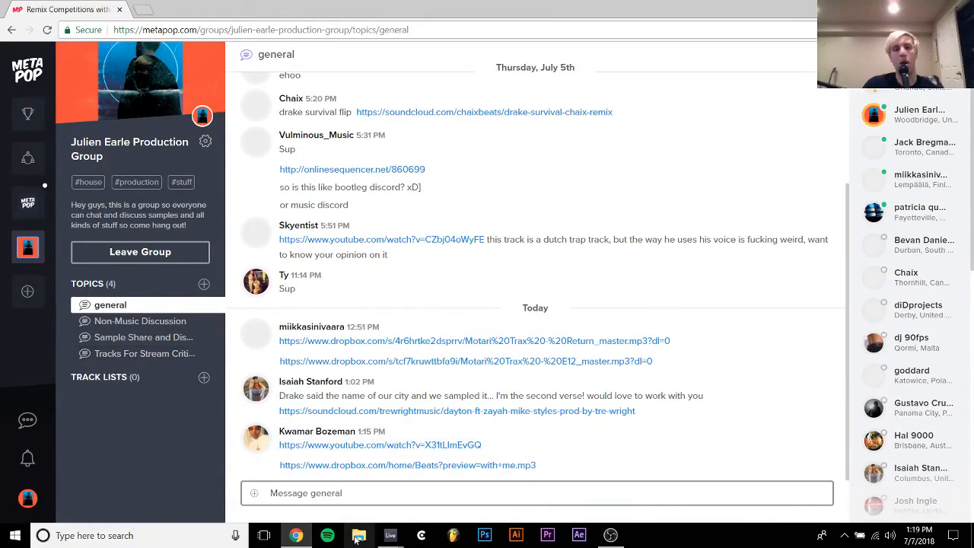
Switch to the great stream future house set in Ableton Live, start playback, and unsolo and fold track 1 Kontakt 5
mouse_move(391, 536)
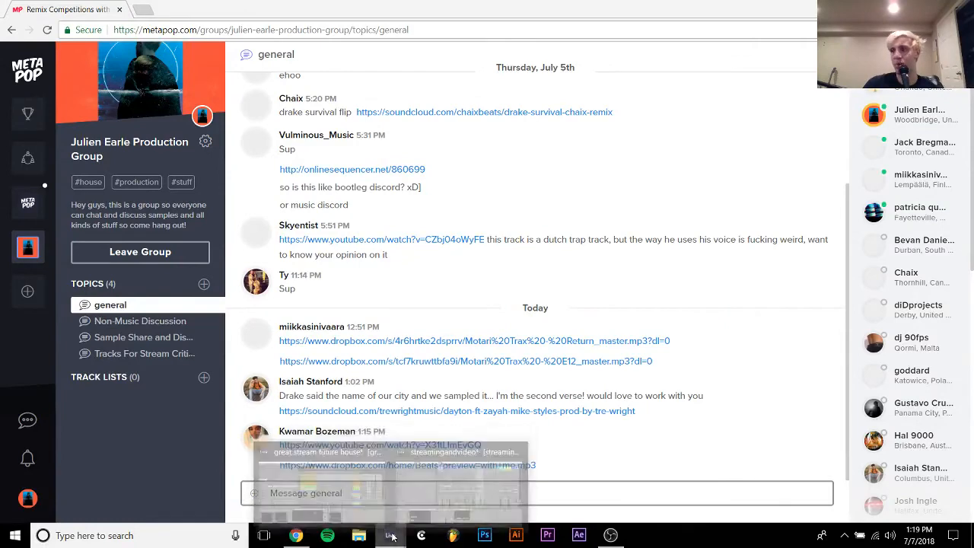
left_click(391, 534)
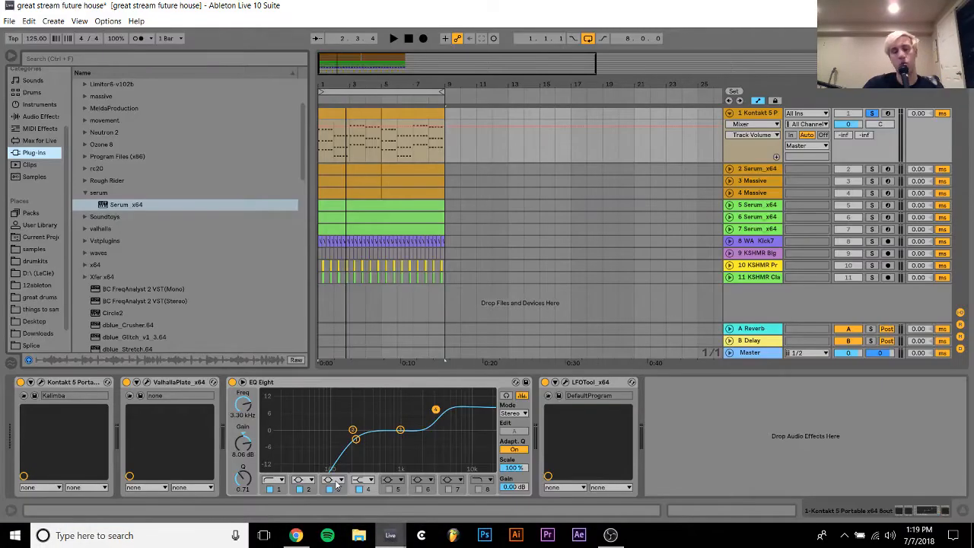
key("space")
left_click(871, 113)
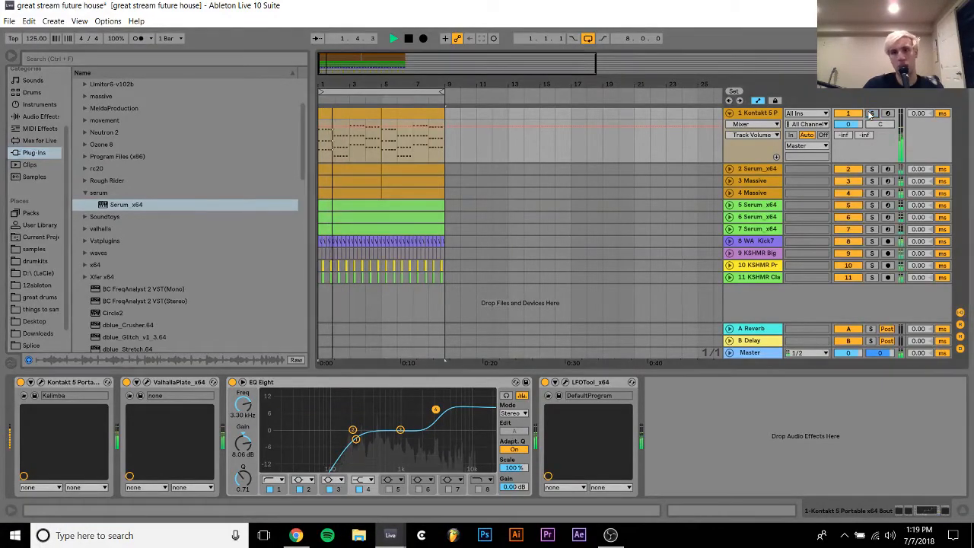
left_click(729, 112)
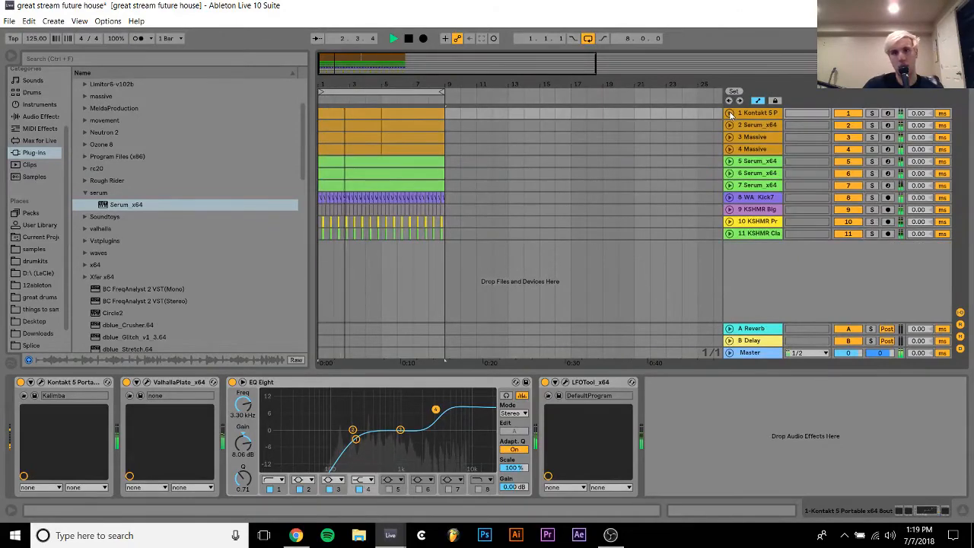
Unfold KSHMR clap tracks 10 and 11 together and raise their volumes to -18.7 dB and -14.0 dB while auditioning the loop
left_click(769, 233)
left_click(746, 221)
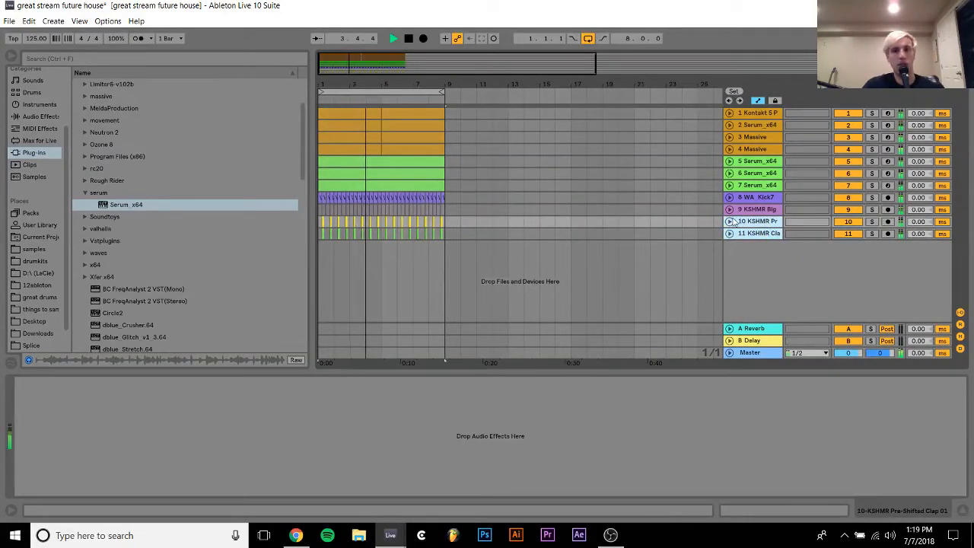
left_click(729, 222)
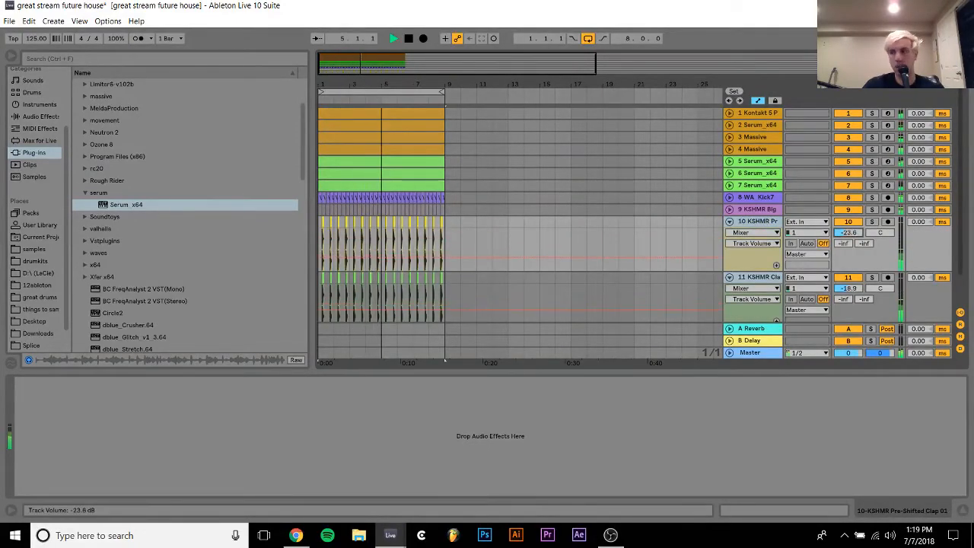
left_click_drag(847, 232, 847, 220)
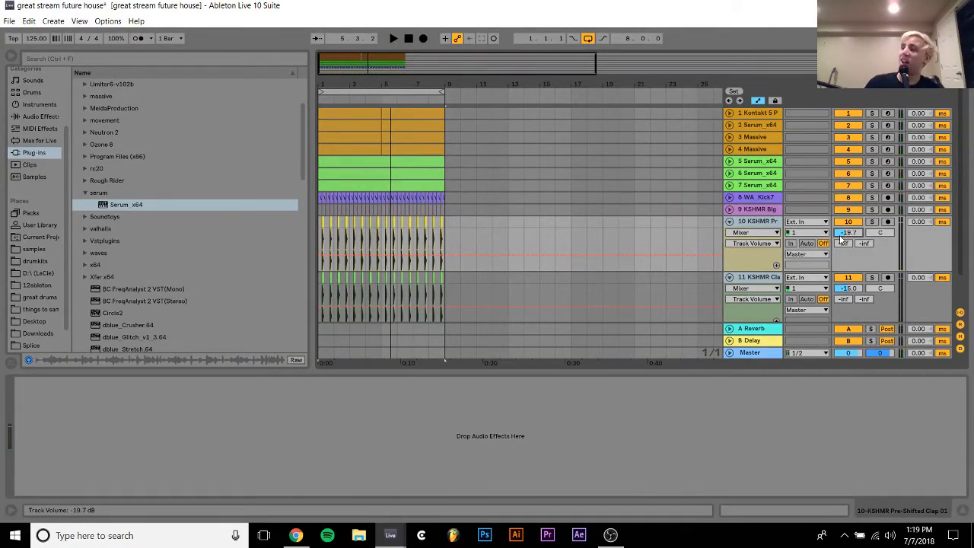
key("space")
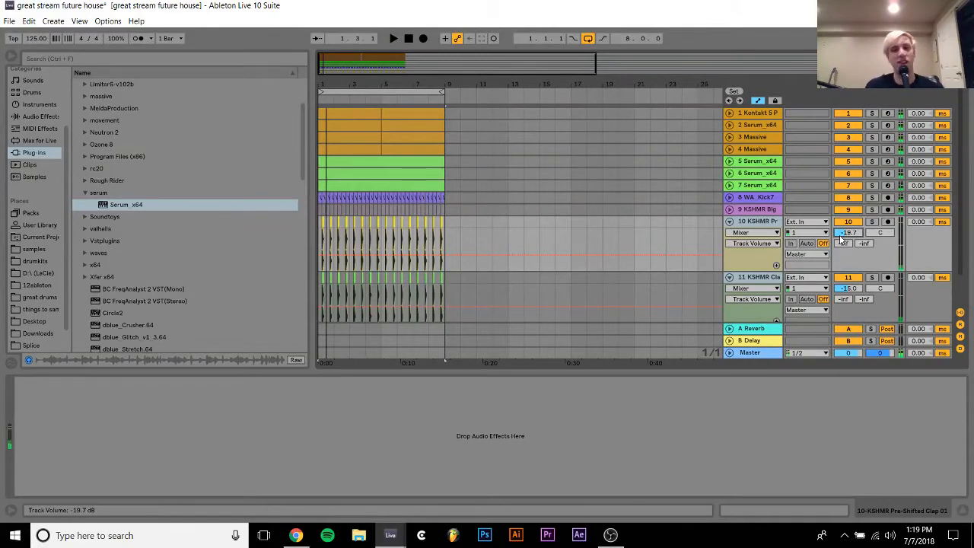
key("space")
left_click_drag(840, 235, 840, 233)
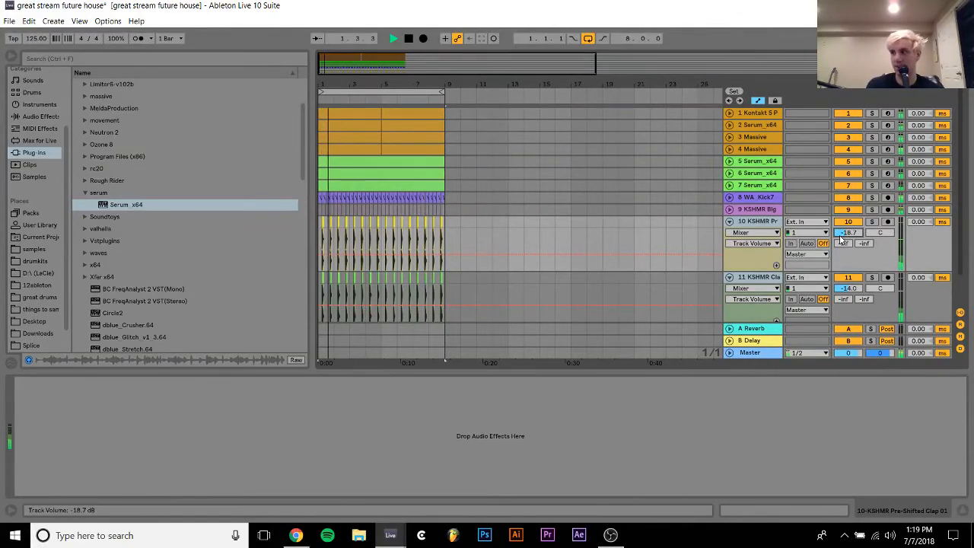
Stop the loop, solo track 2 Serum_x64 and restart playback to hear it alone
key("alt+space")
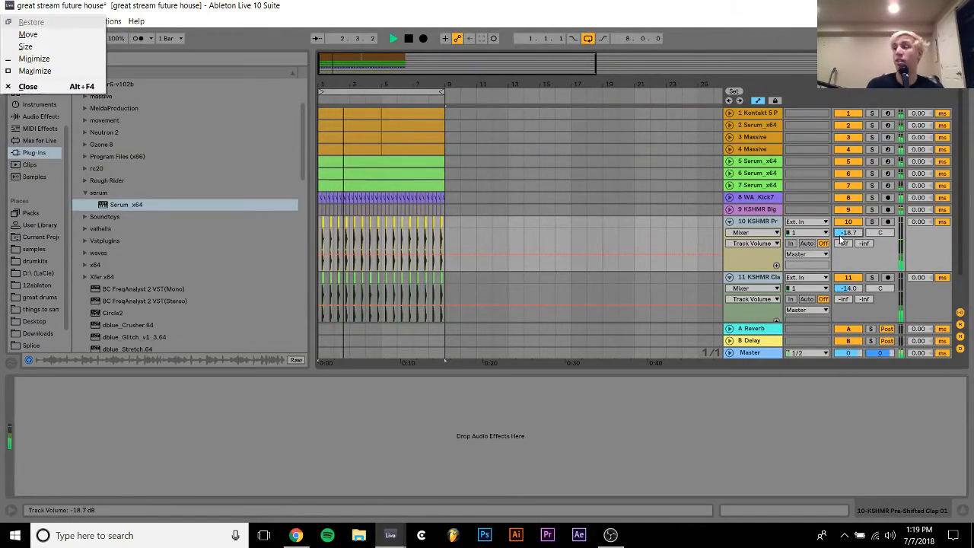
key("Escape")
key("space")
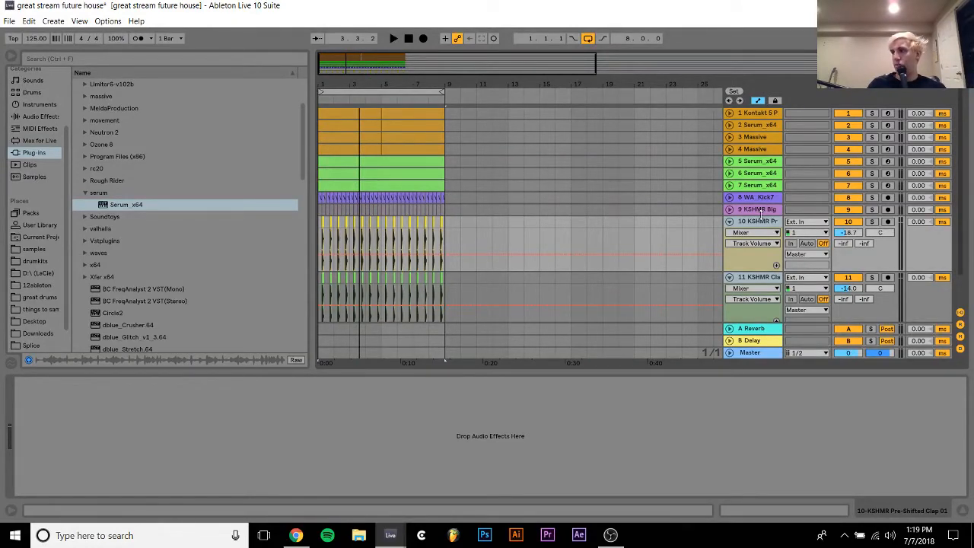
left_click(871, 124)
key("space")
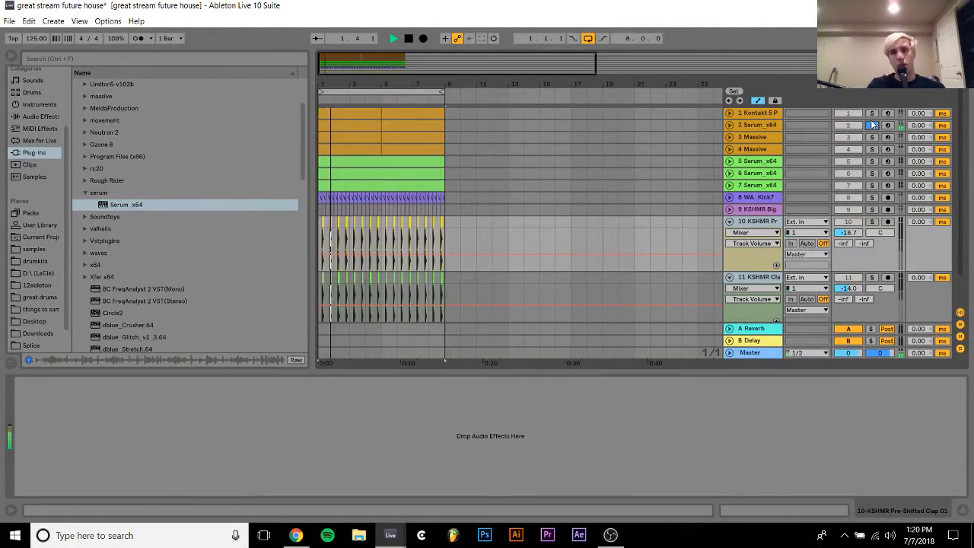
Solo track 1 Kontakt 5 and audition it while viewing its Kalimba instrument, closing the plug-in window and stopping playback
left_click(872, 113)
left_click(749, 113)
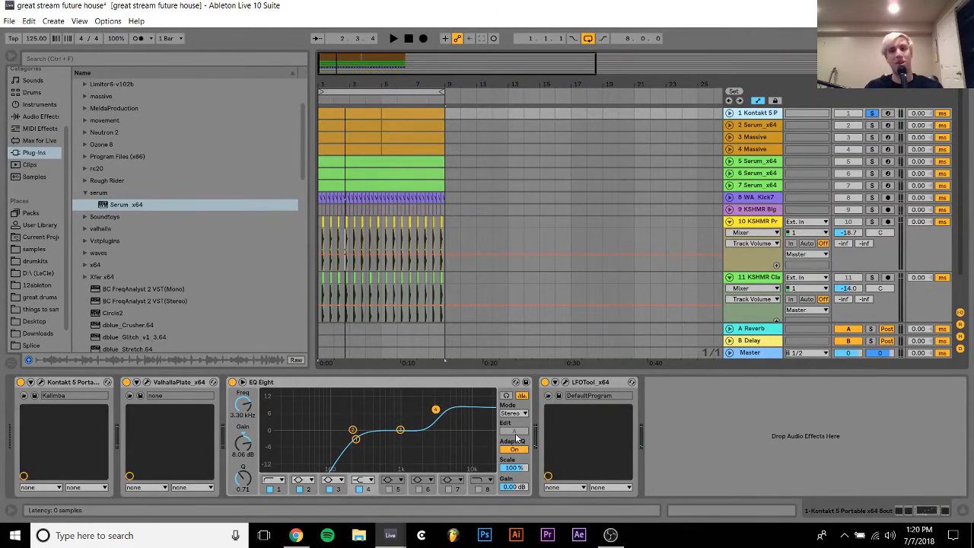
left_click(41, 382)
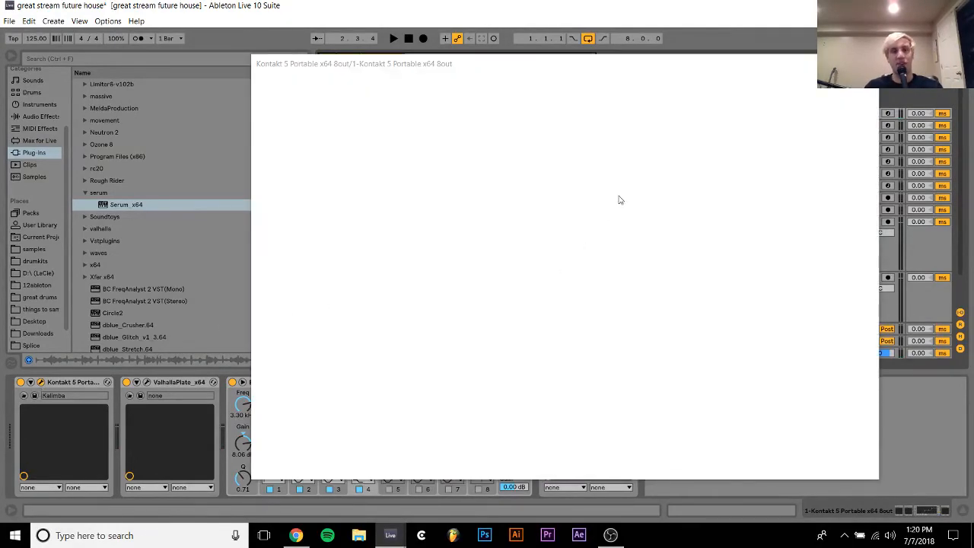
key("space")
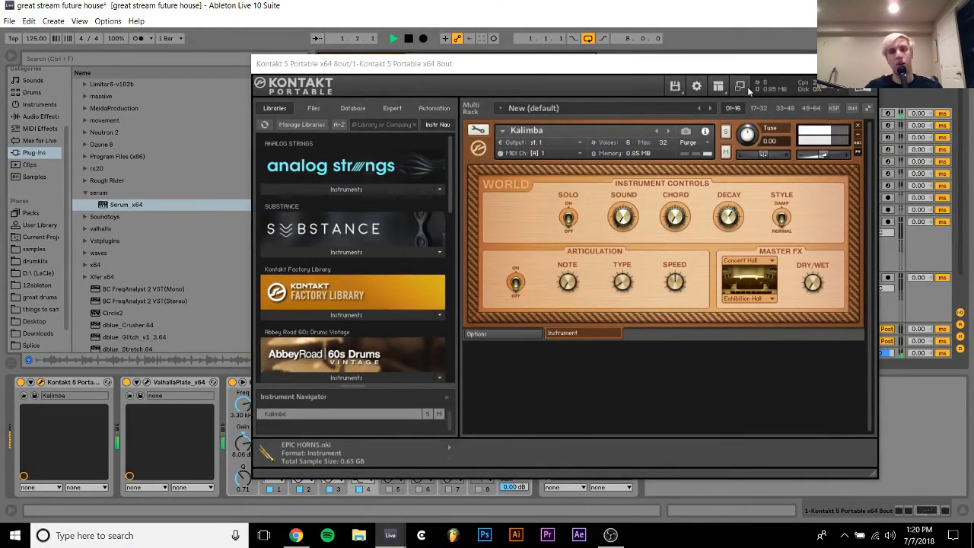
left_click(865, 64)
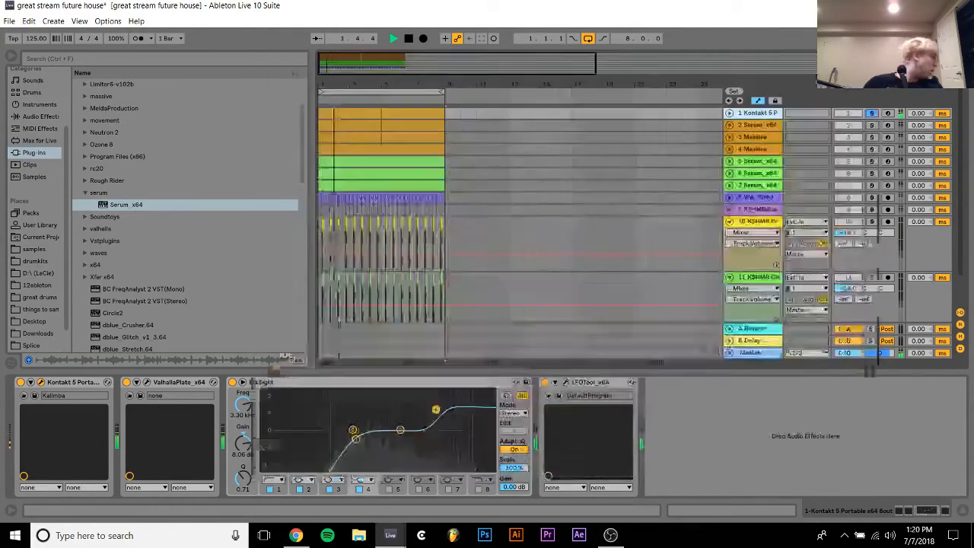
key("space")
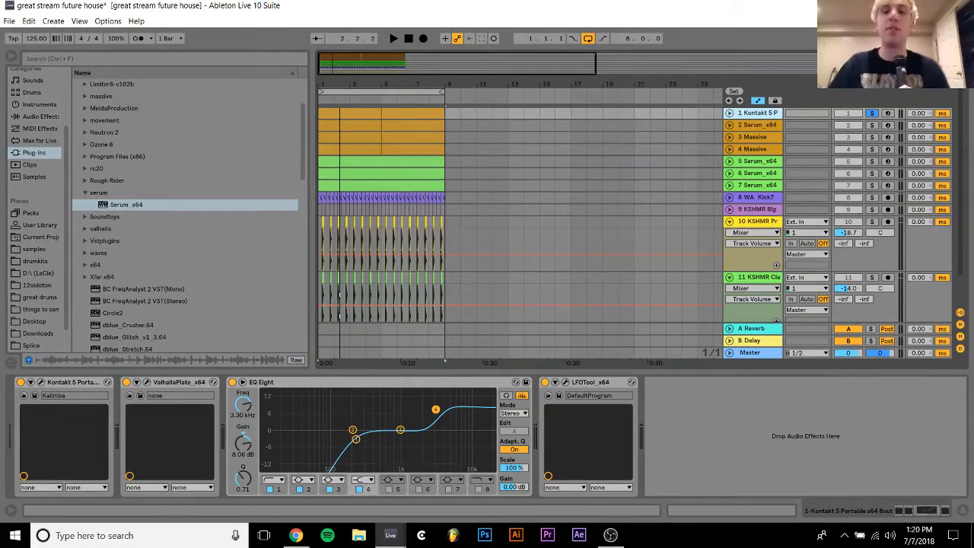
Save the changes to great stream future house and create a new Live set
key("space")
key("ctrl+n")
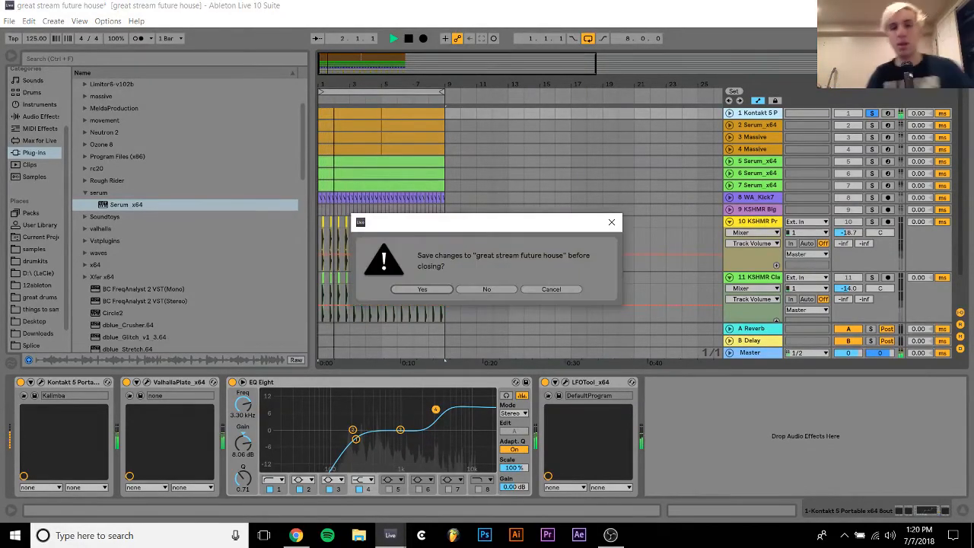
key("Return")
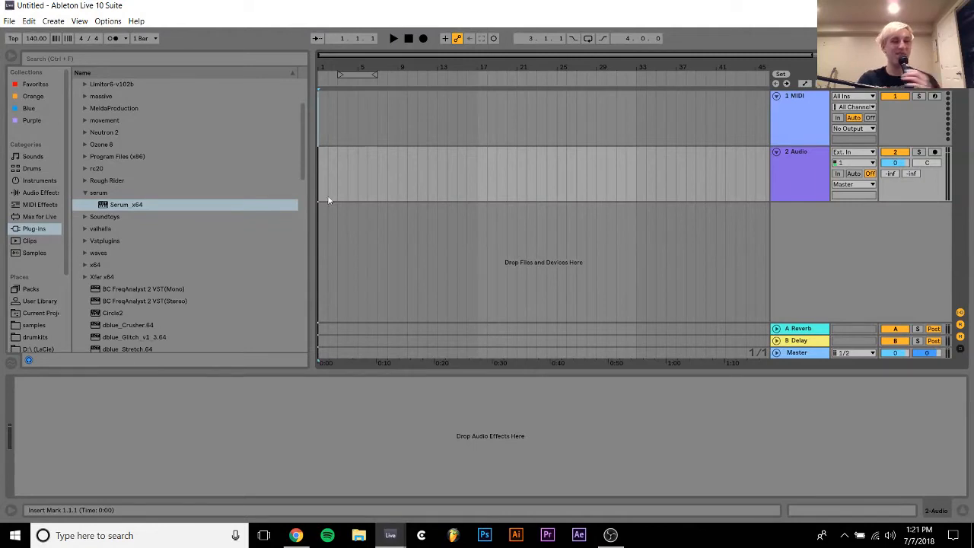
Place pyongyang to beijing 1.wav from D:\ (LaCie) at the start of track 1 and rename the clip kalimba 1
left_click(46, 349)
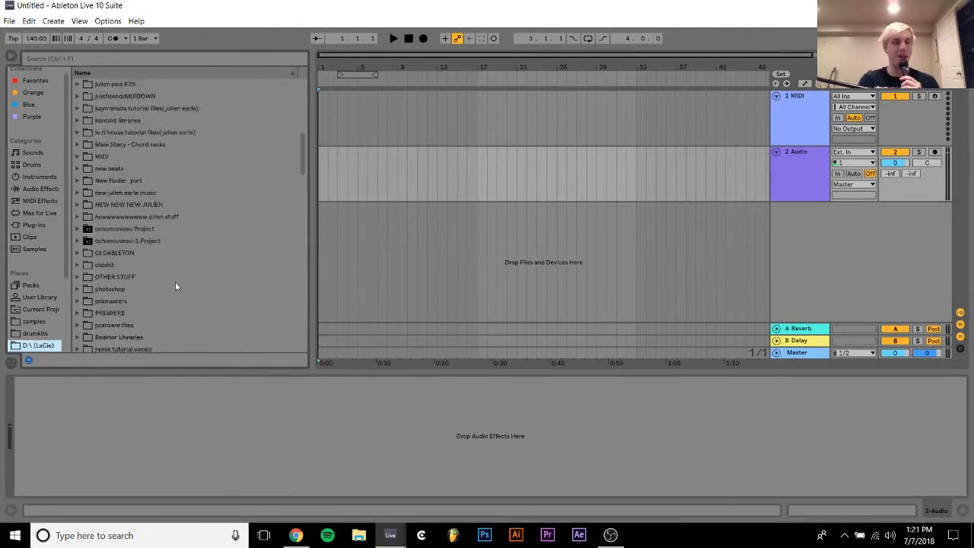
scroll(175, 286, "down", 10)
scroll(194, 284, "down", 10)
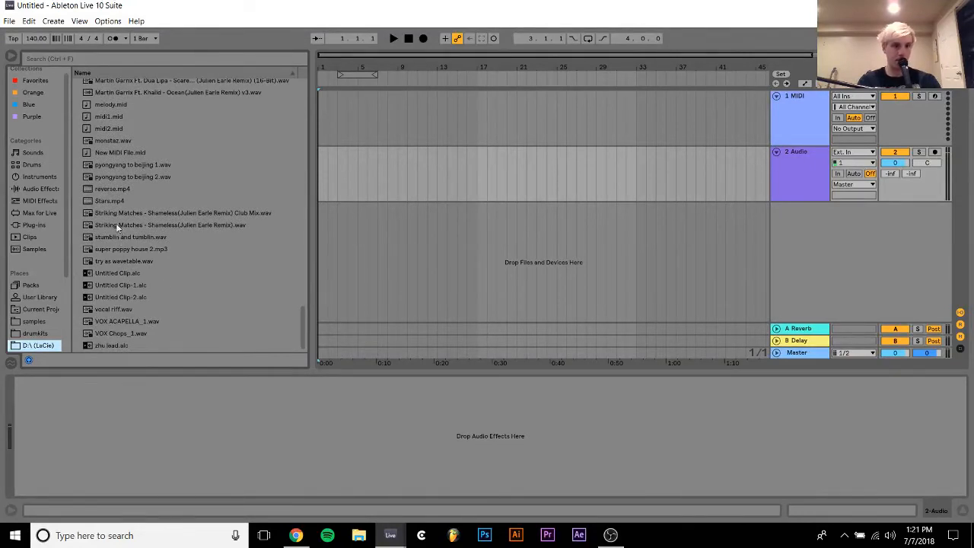
left_click_drag(118, 166, 320, 111)
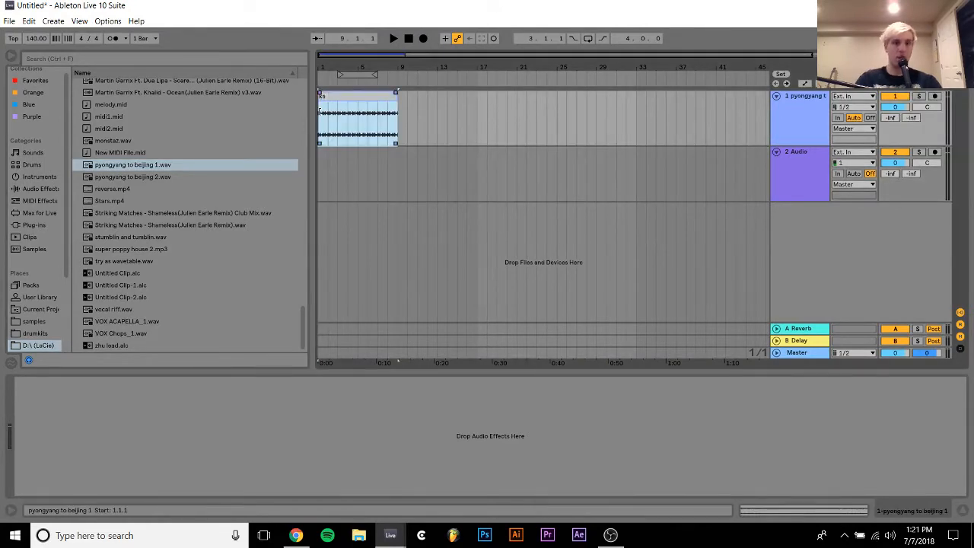
key("Return")
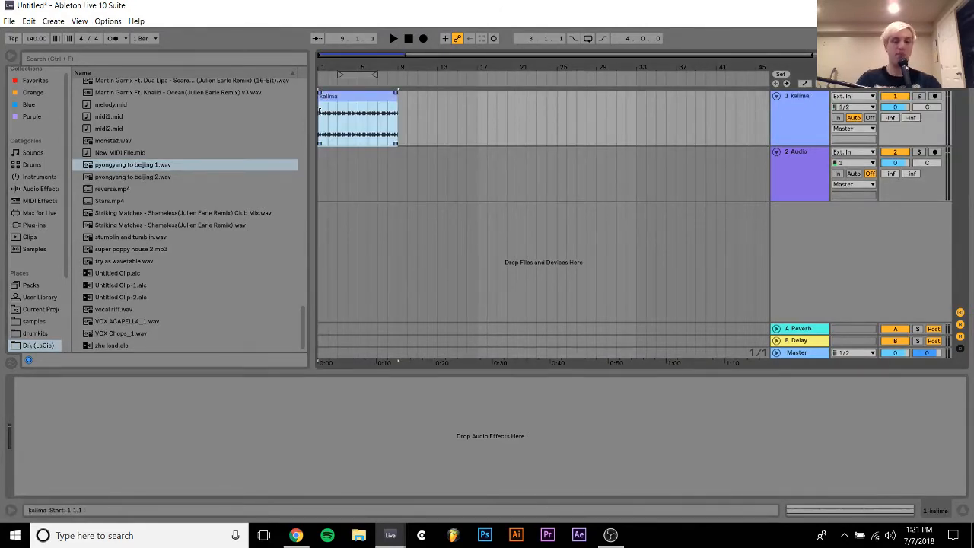
key("ctrl+r")
type("kalimba 1")
key("Return")
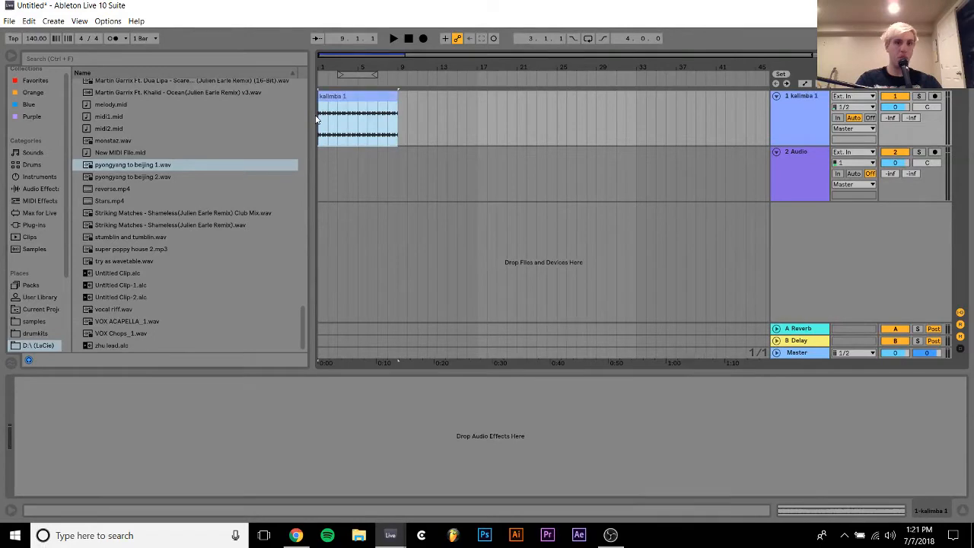
Add pyongyang to beijing 2.wav at bar 9 on track 1 and rename the clip kalimba 2
left_click_drag(114, 178, 397, 110)
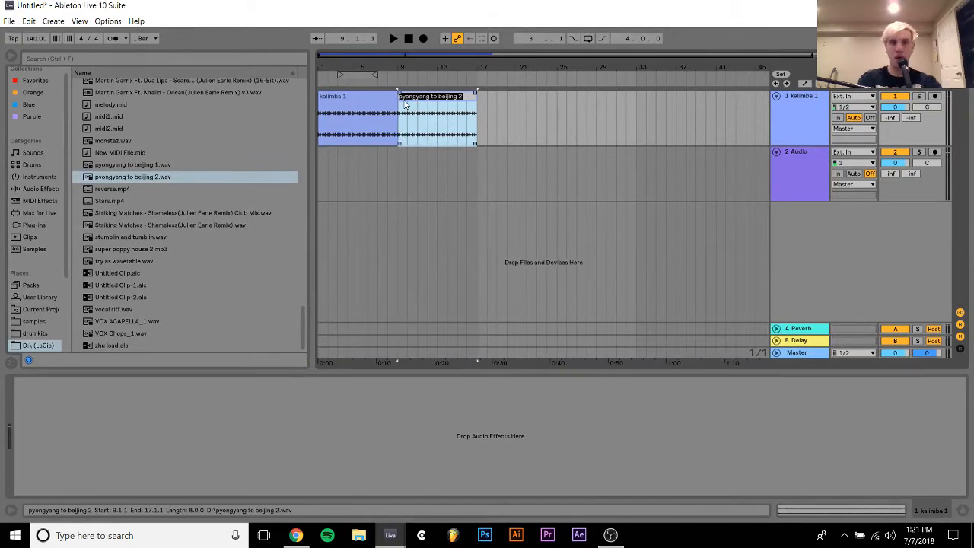
type("kalimba")
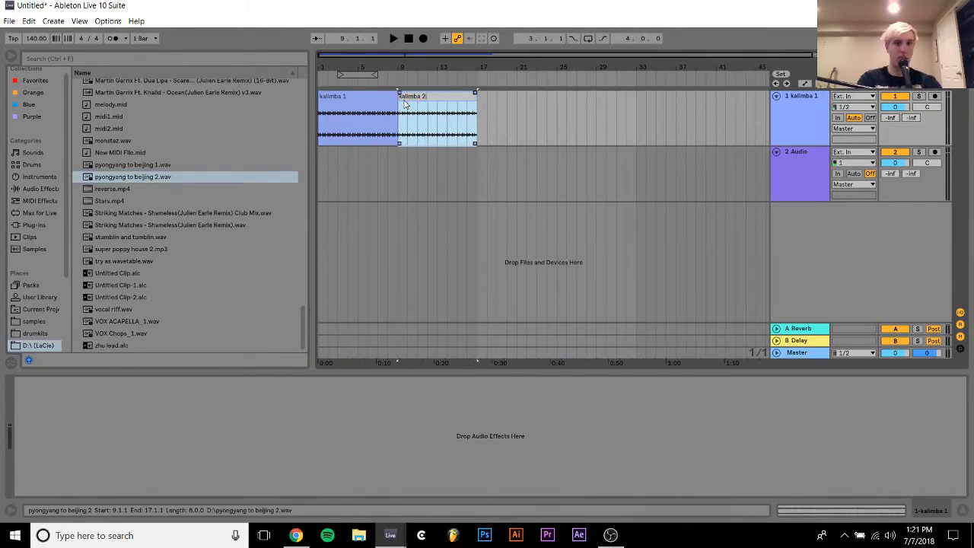
key("Return")
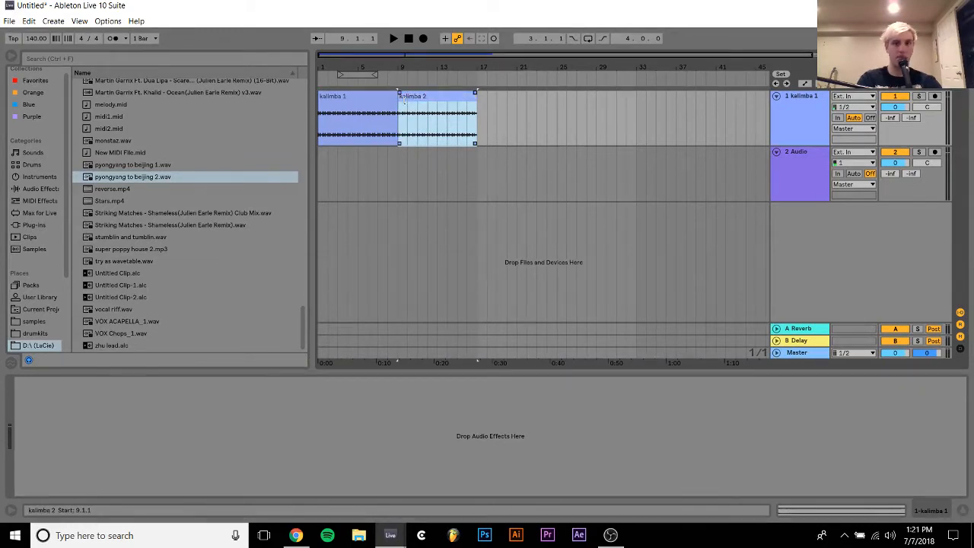
Check kalimba 1's clip details, set the project tempo to match at 121 BPM and restart playback
double_click(344, 107)
key("space")
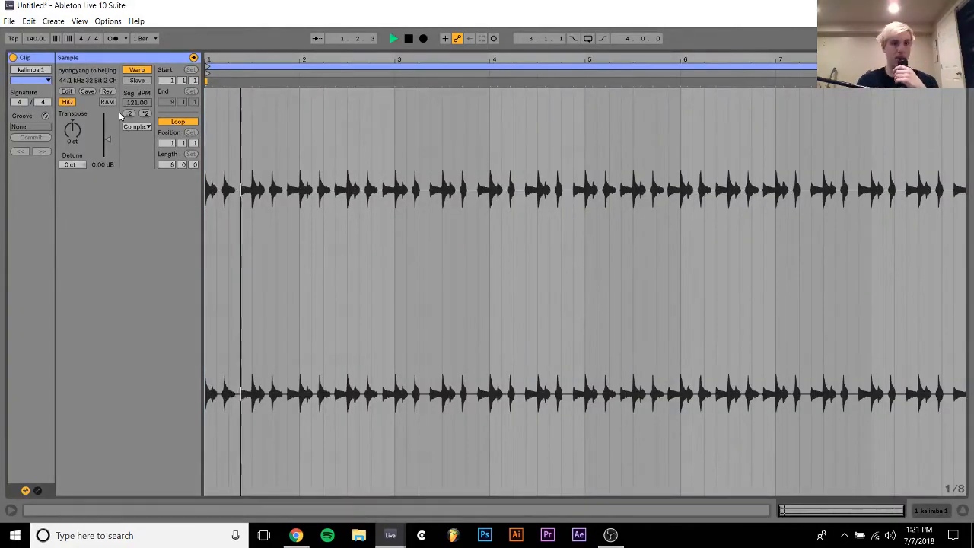
key("space")
left_click(39, 38)
type("2")
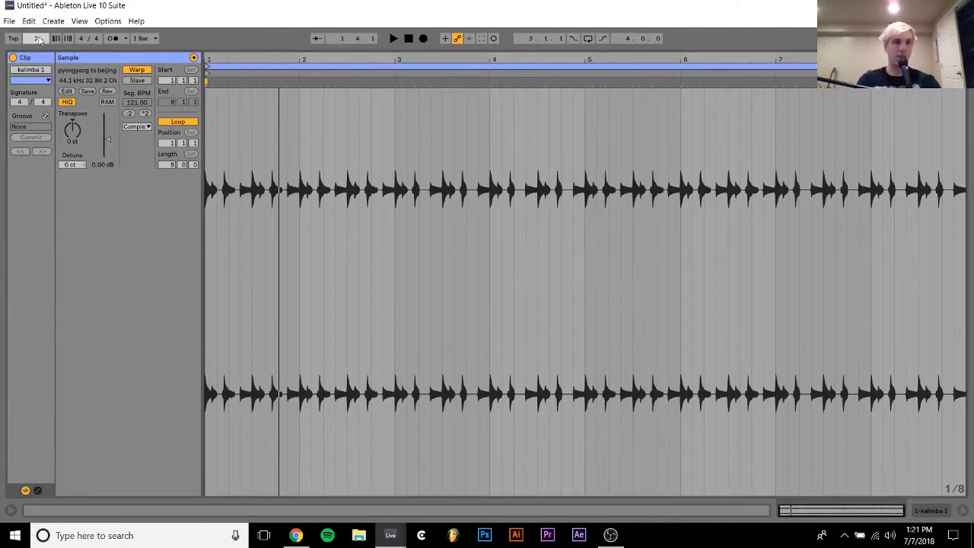
type("1")
key("Return")
key("space")
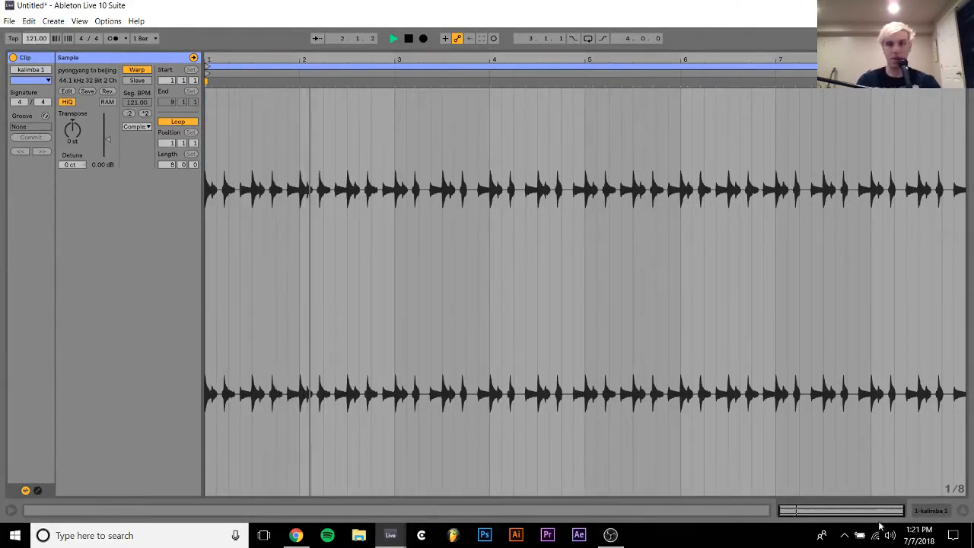
Move the kalimba 2 clip to the start of track 2 and loop its eight-bar span
left_click(930, 512)
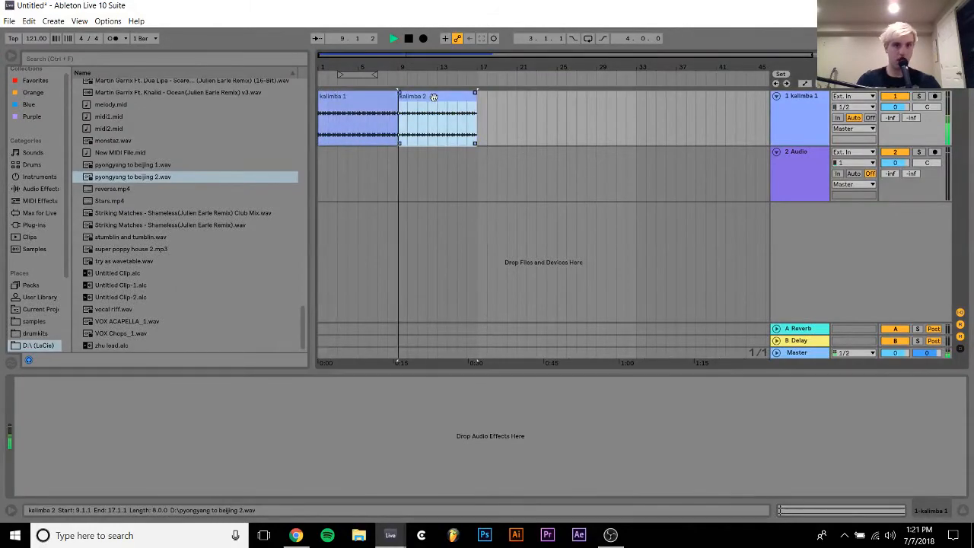
left_click_drag(433, 97, 346, 173)
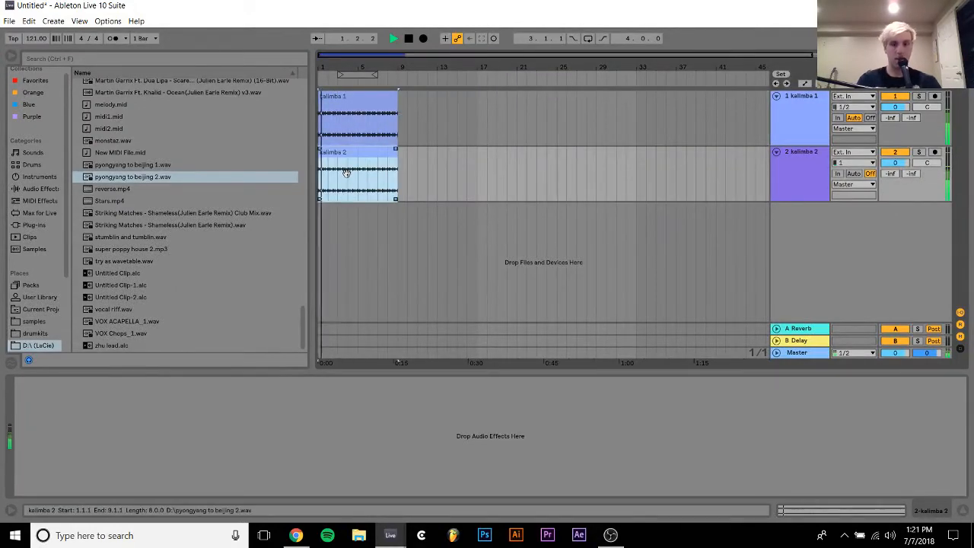
key("ctrl+l")
Deactivate track 2 and lower track 1 kalimba 1 to -2.0 dB
left_click(894, 153)
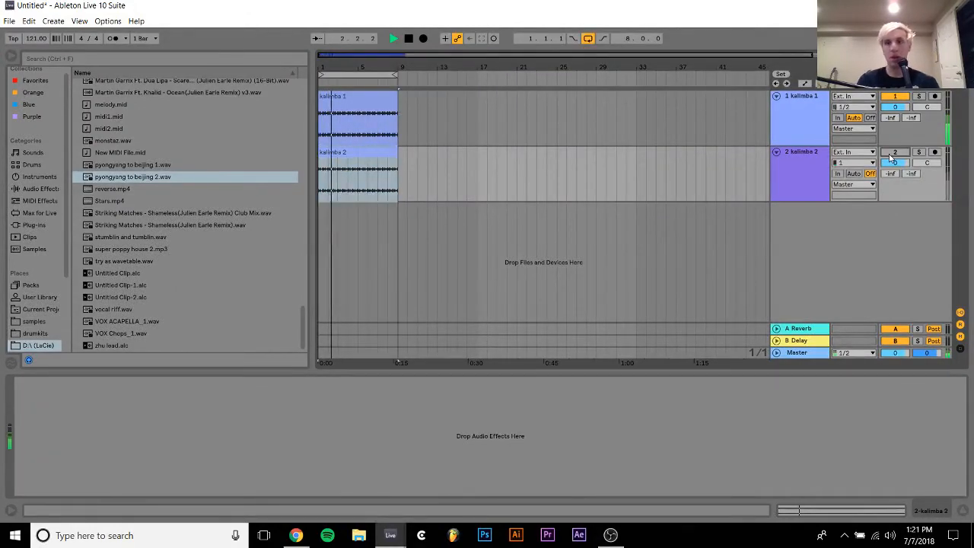
left_click_drag(895, 107, 896, 113)
left_click(824, 104)
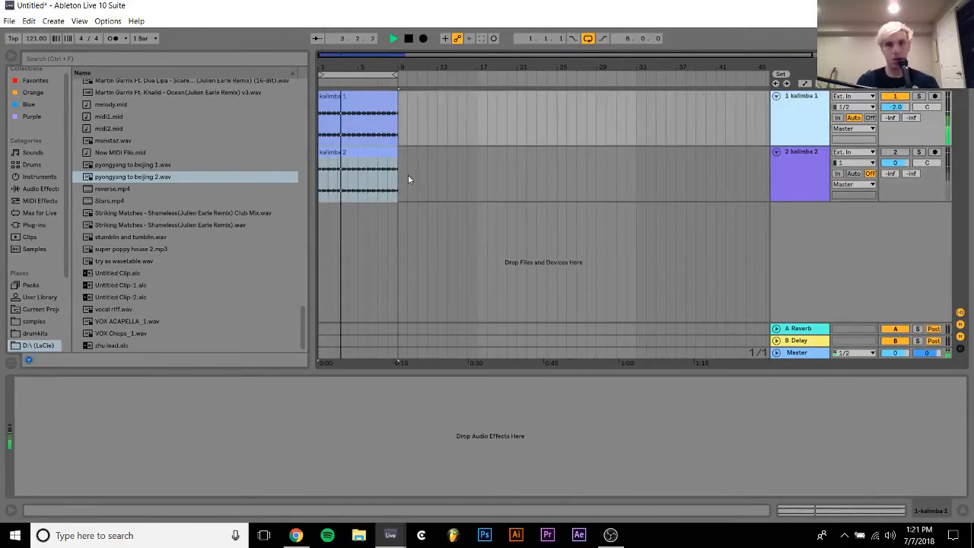
Load the RC-20 Retro Color plug-in on track 1 kalimba 1 and switch off its Noise module
left_click(34, 224)
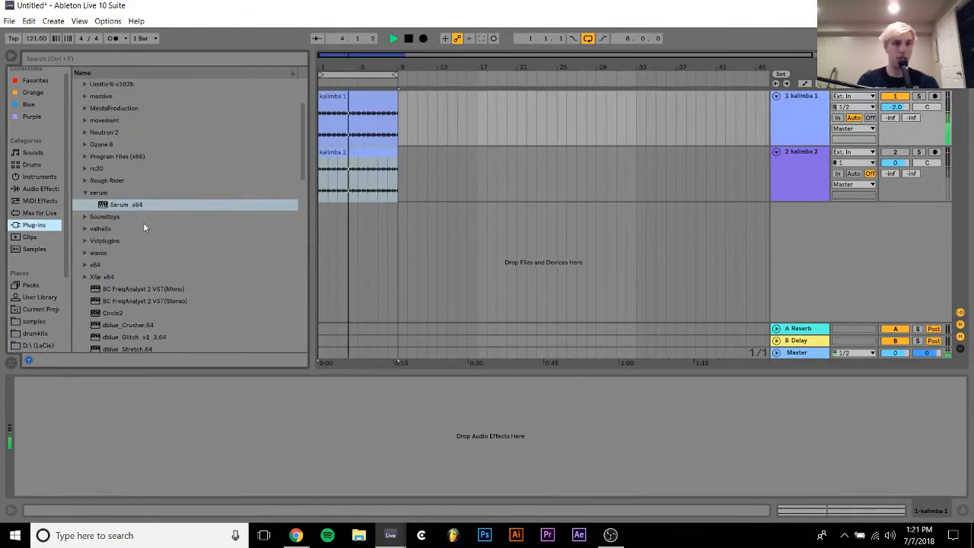
left_click(83, 168)
key("Down")
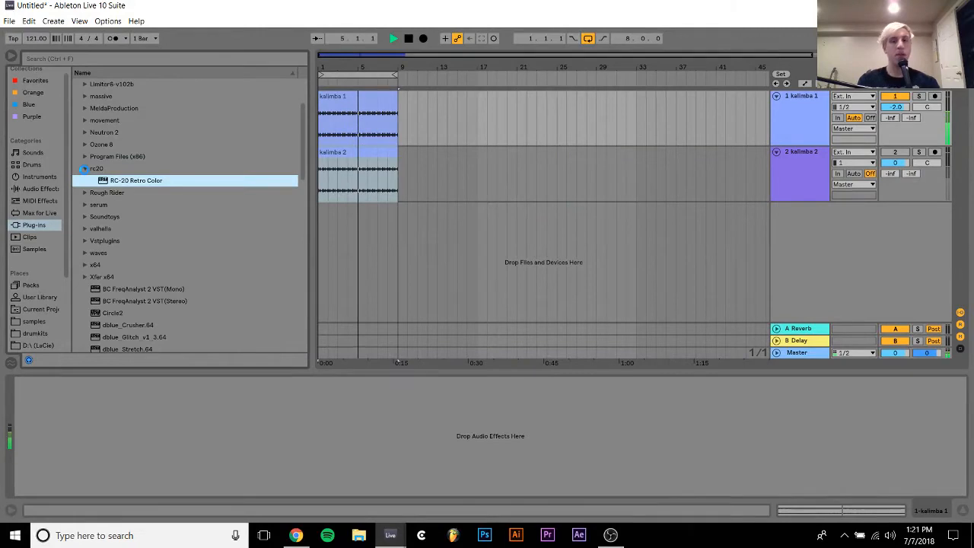
key("Return")
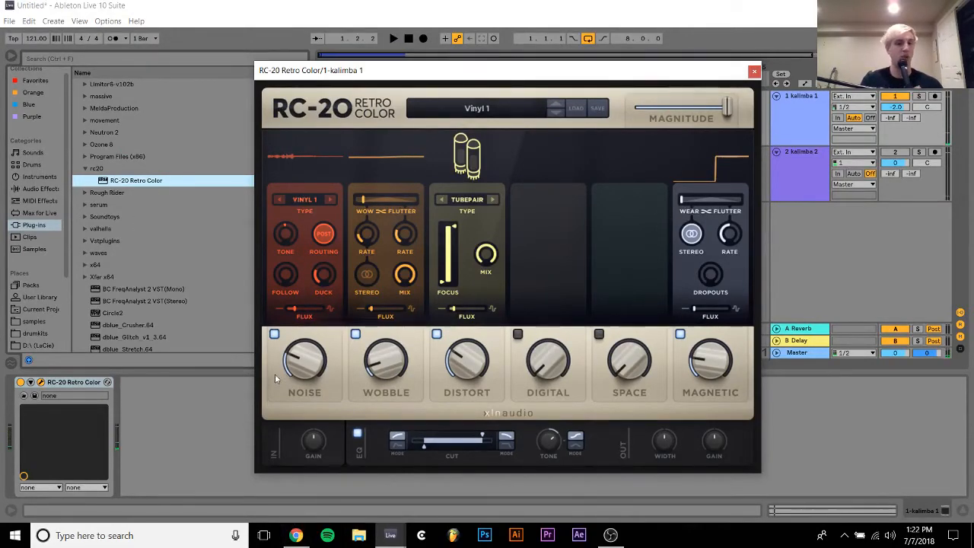
left_click(274, 333)
Switch to MetaPop in Chrome, open the shared with me.mp3 Dropbox link, and listen at reduced volume, seeking through the track
left_click(296, 535)
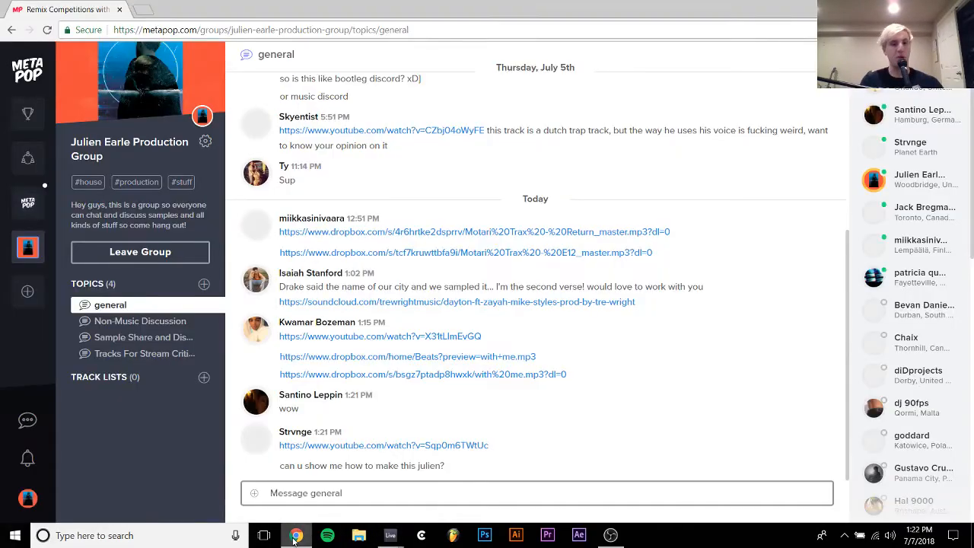
left_click(405, 375)
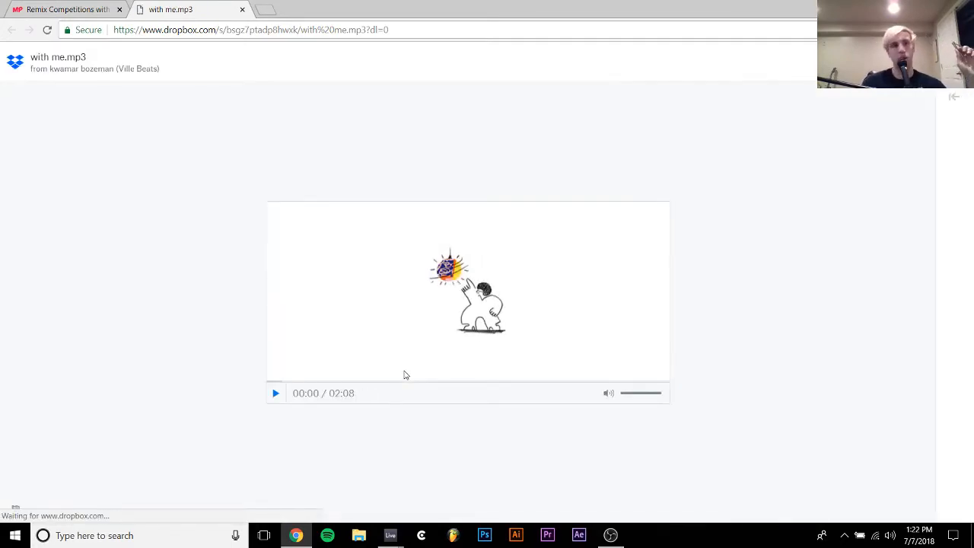
left_click(275, 393)
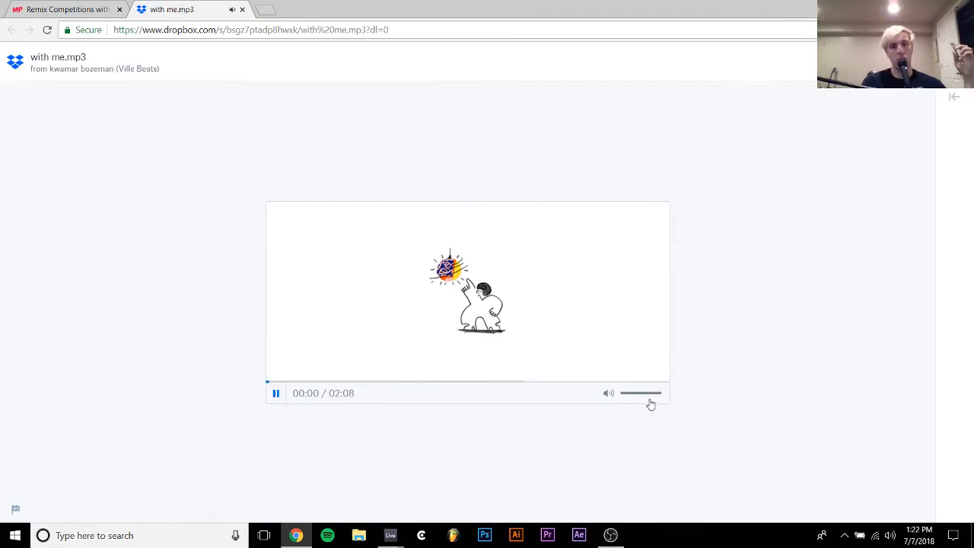
left_click(645, 394)
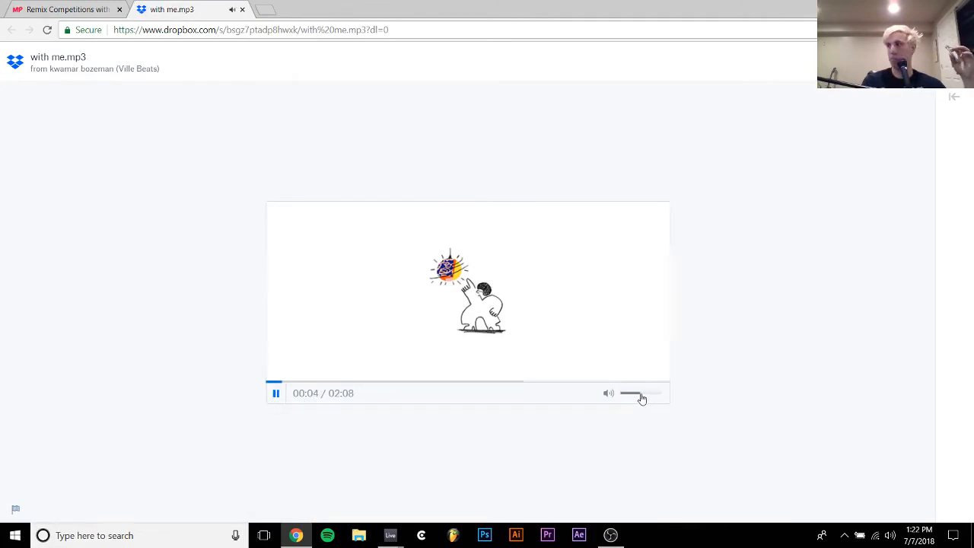
left_click_drag(642, 399, 630, 397)
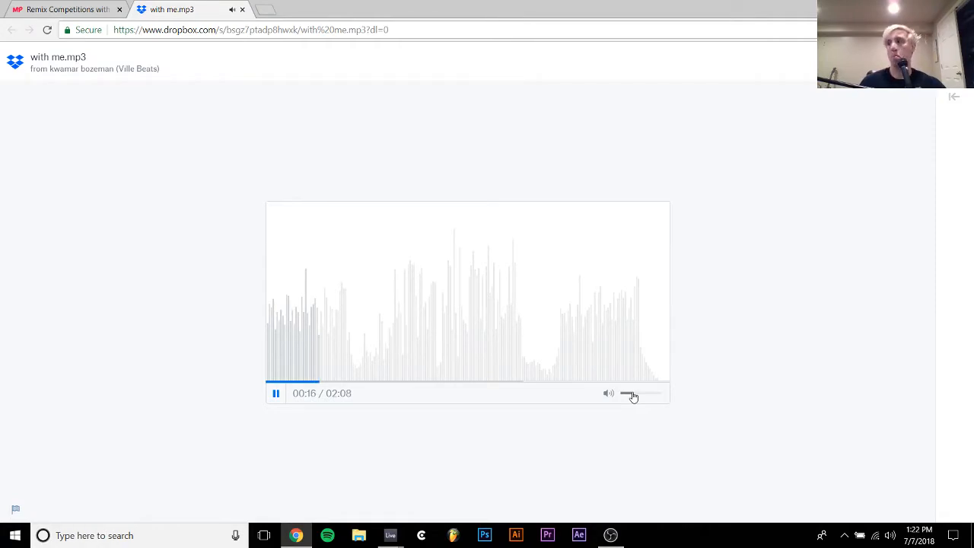
left_click(289, 382)
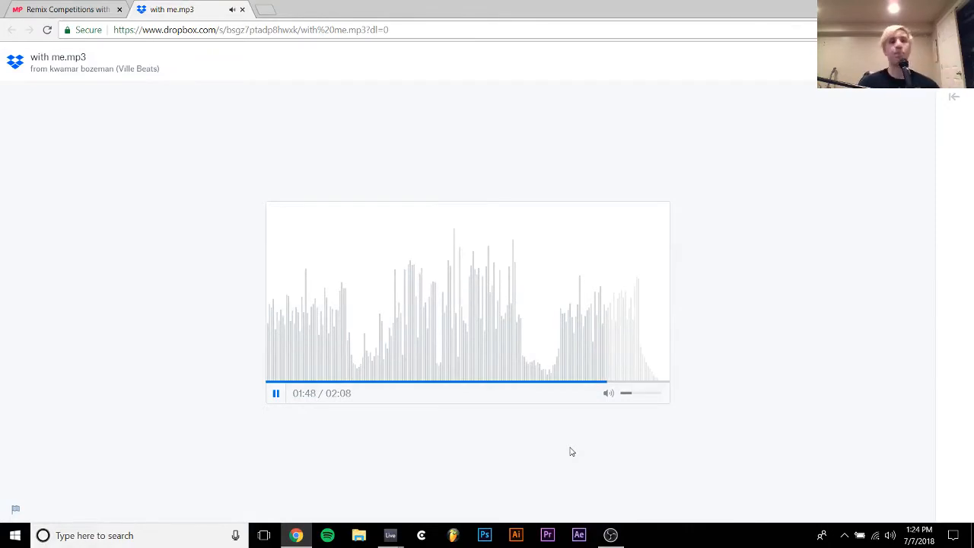
left_click(634, 350)
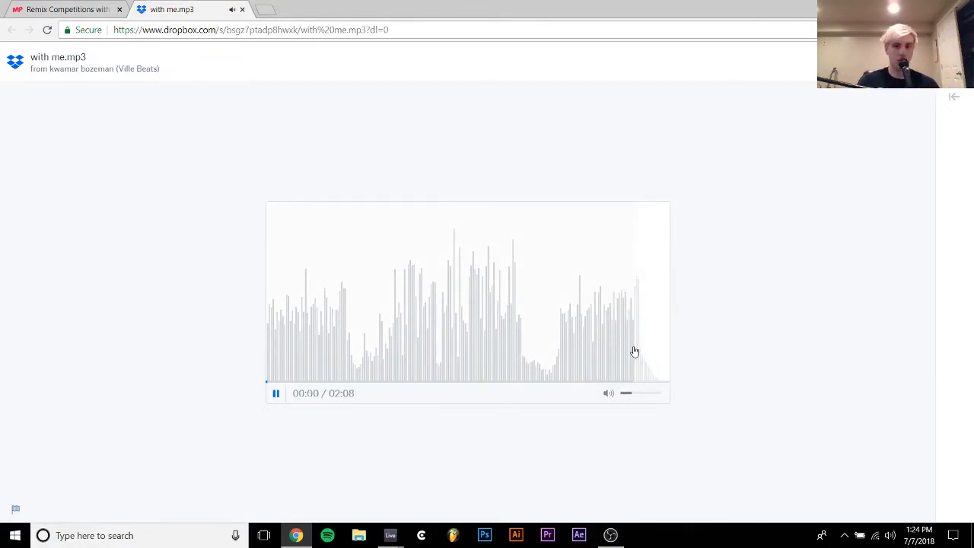
Stop and close the with me.mp3 page, and open the KIMURA - Colder SoundCloud link from the general chat
left_click(275, 397)
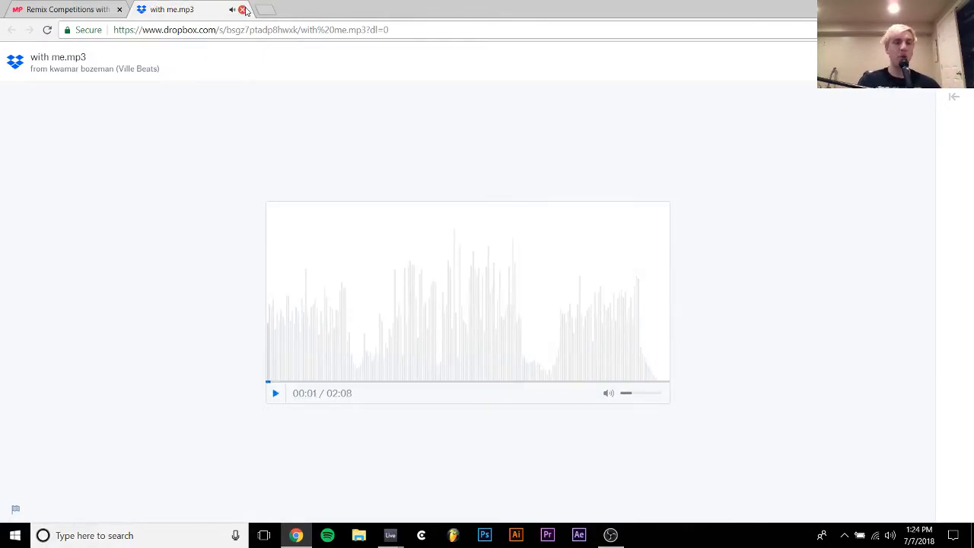
left_click(242, 11)
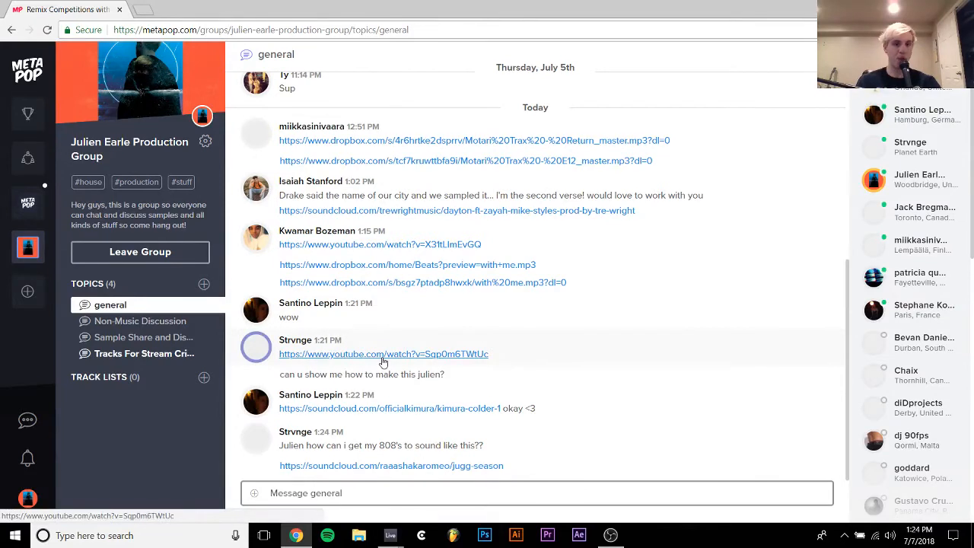
left_click(389, 408)
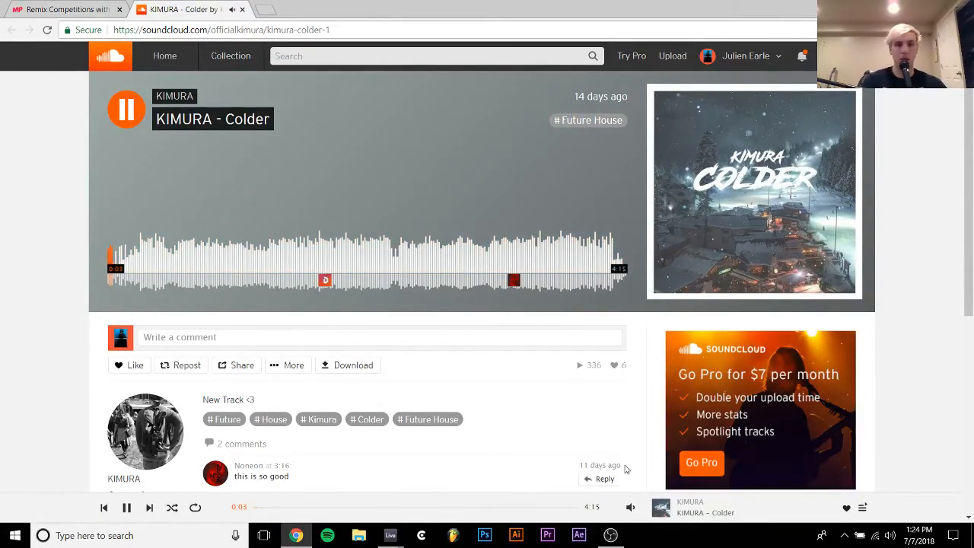
mouse_move(631, 508)
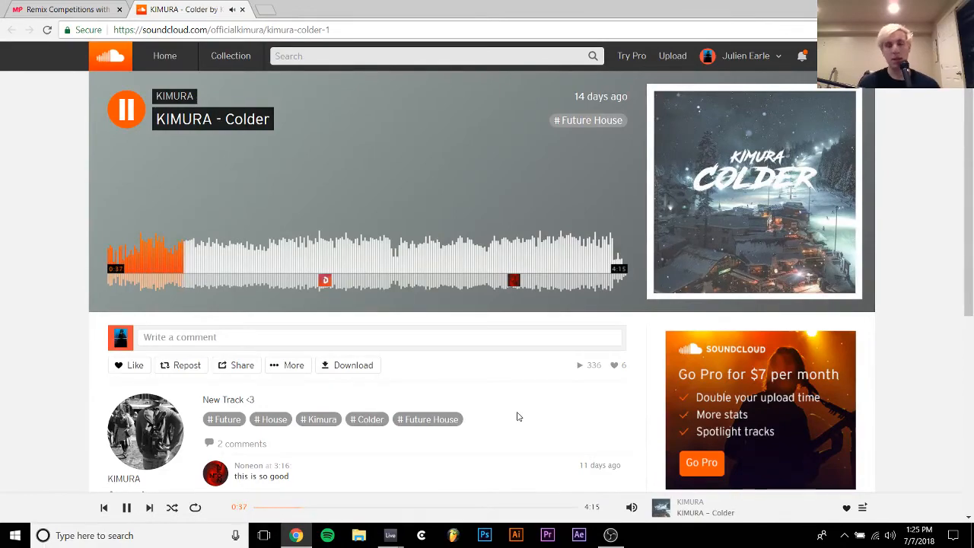
View the enlarged KIMURA - Colder cover art and listen to the track, pausing and resuming around 1:30 to comment
left_click(810, 262)
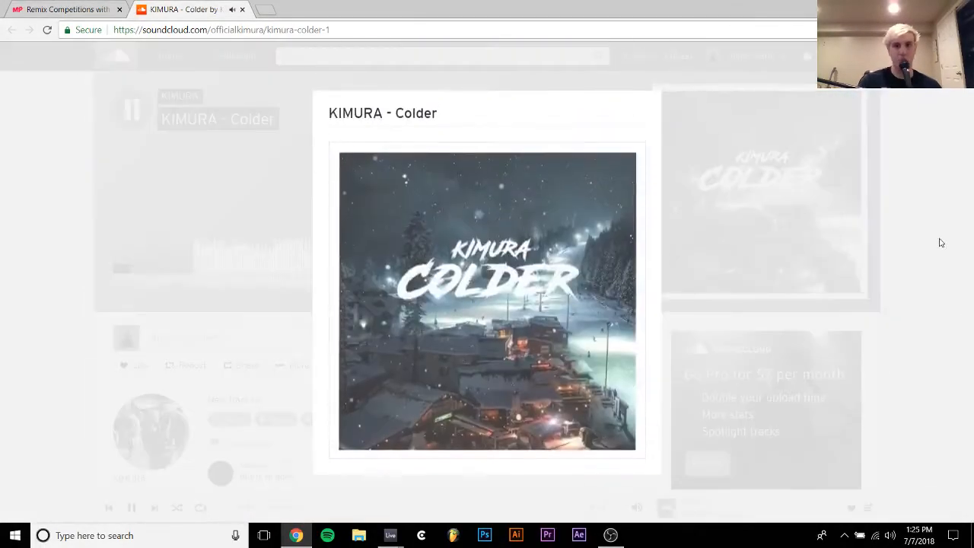
left_click(940, 244)
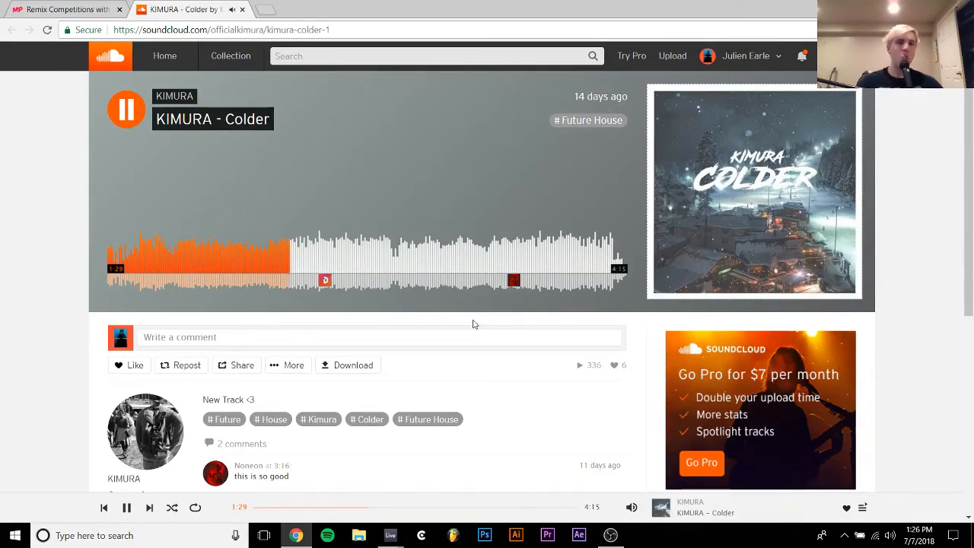
key("space")
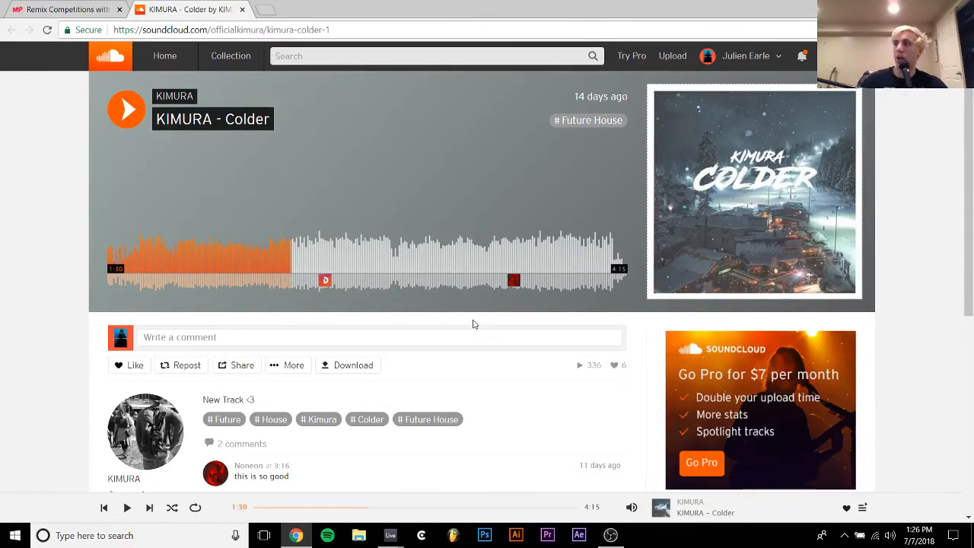
key("space")
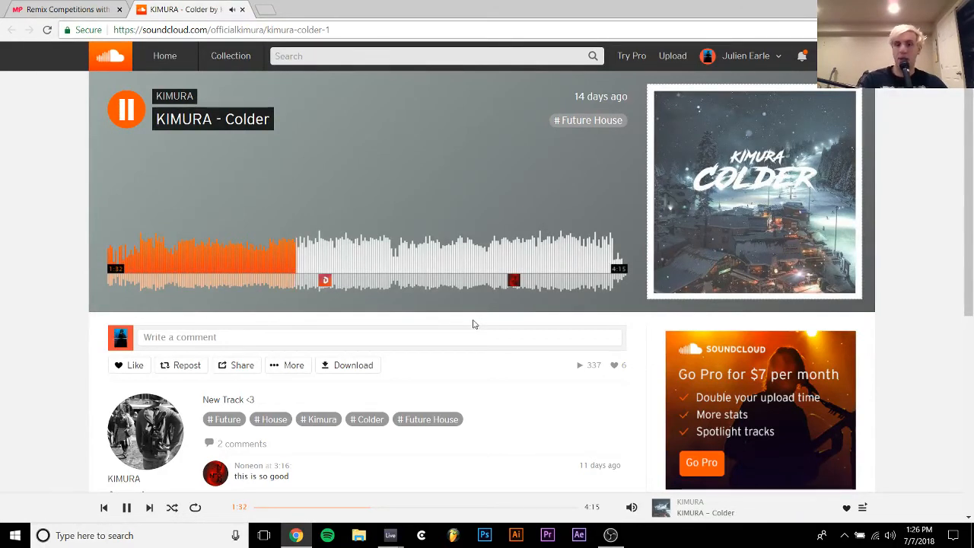
key("space")
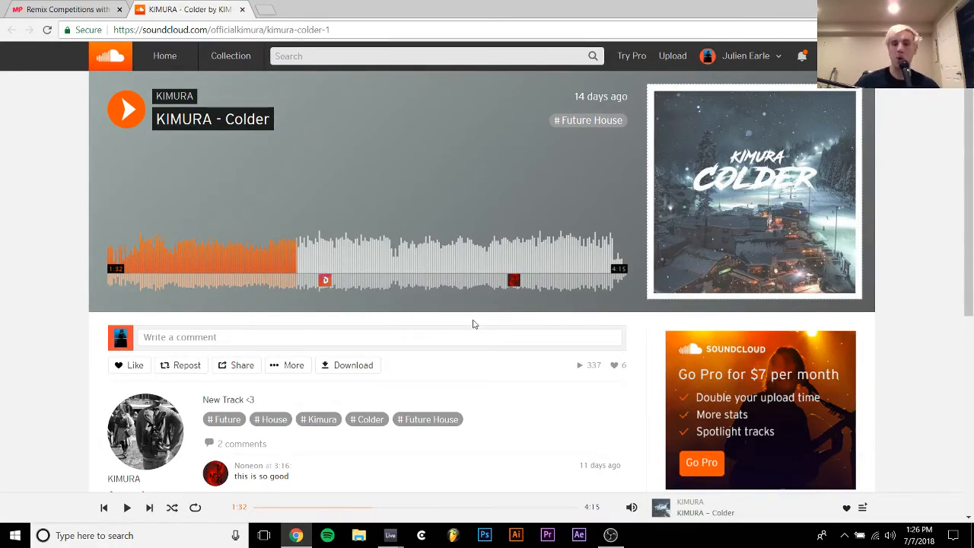
key("space")
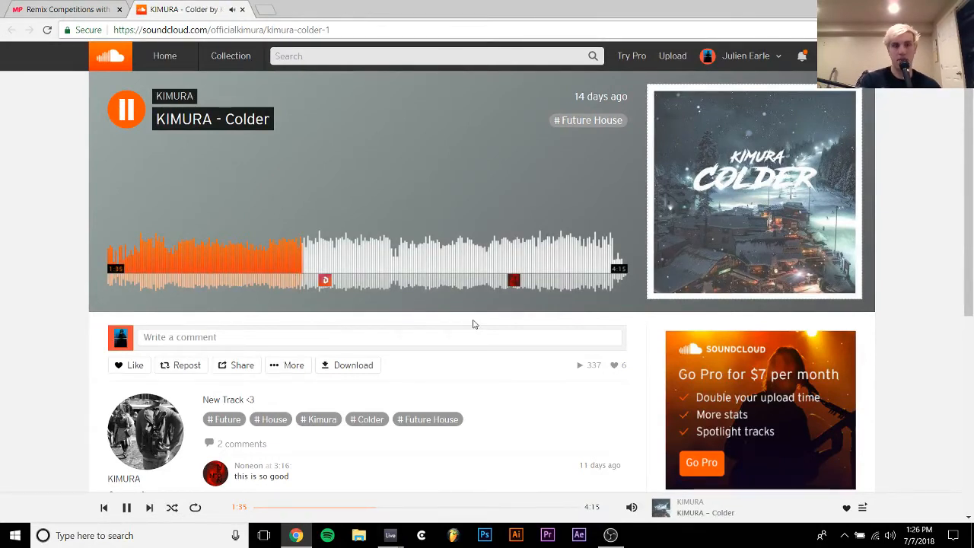
key("space")
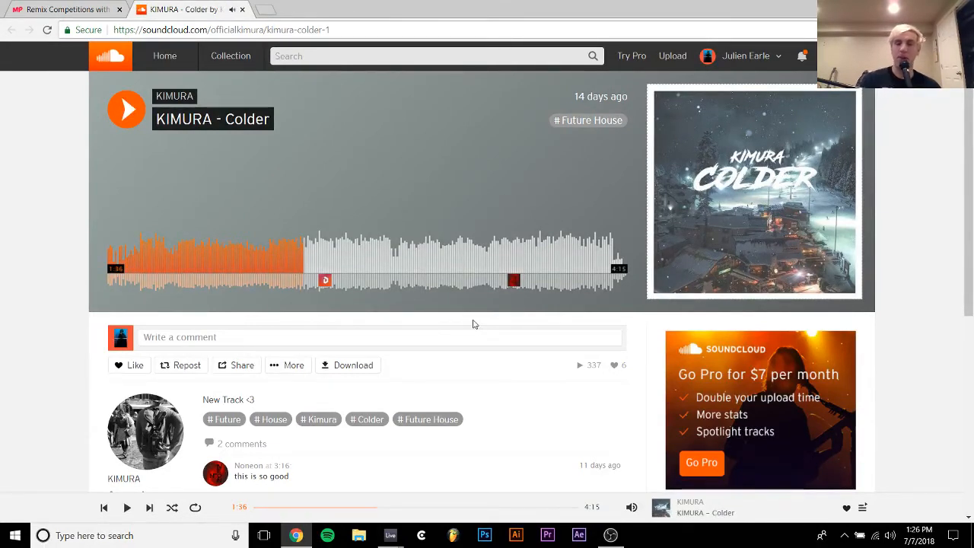
key("space")
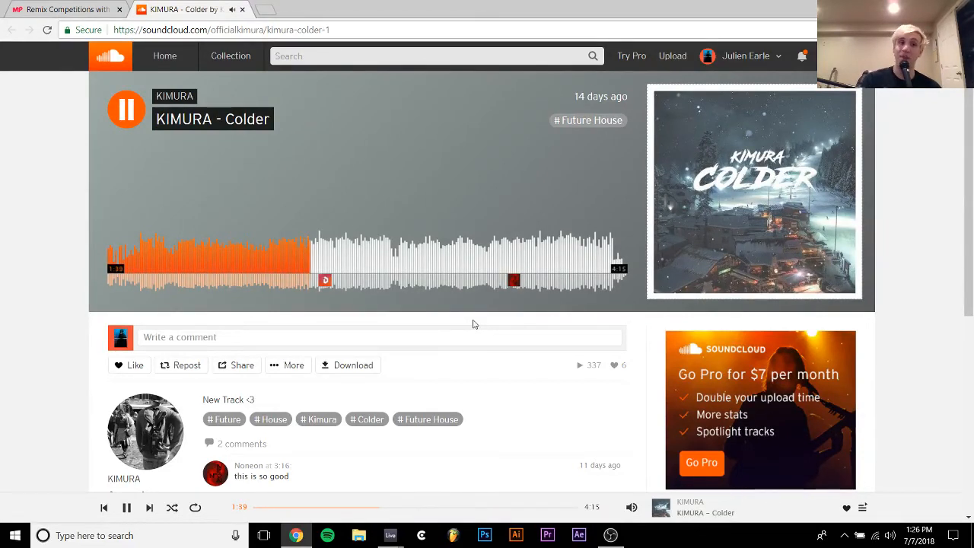
Sample KIMURA - Colder at about 2:07 and 0:41, and replay the section around 0:30 several times with pauses
left_click(368, 262)
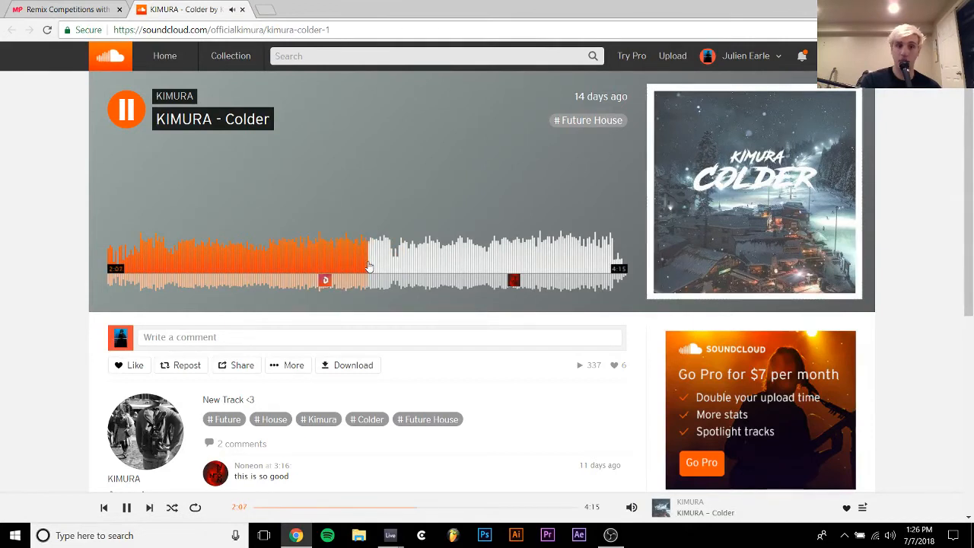
key("space")
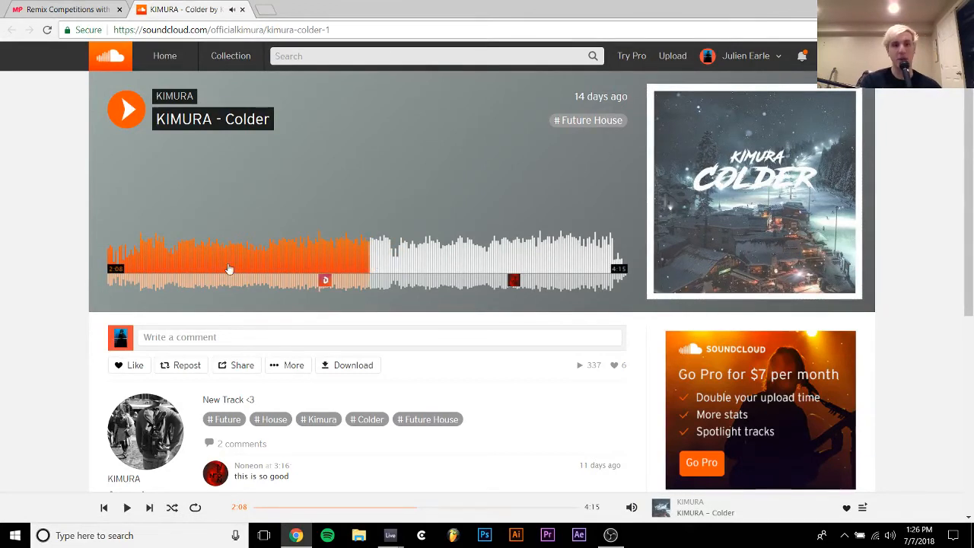
left_click(189, 261)
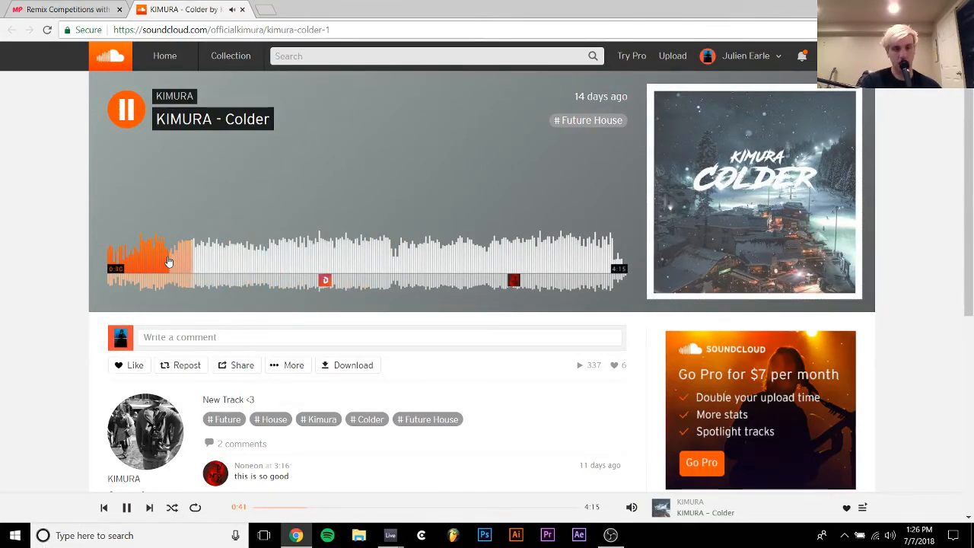
left_click(162, 260)
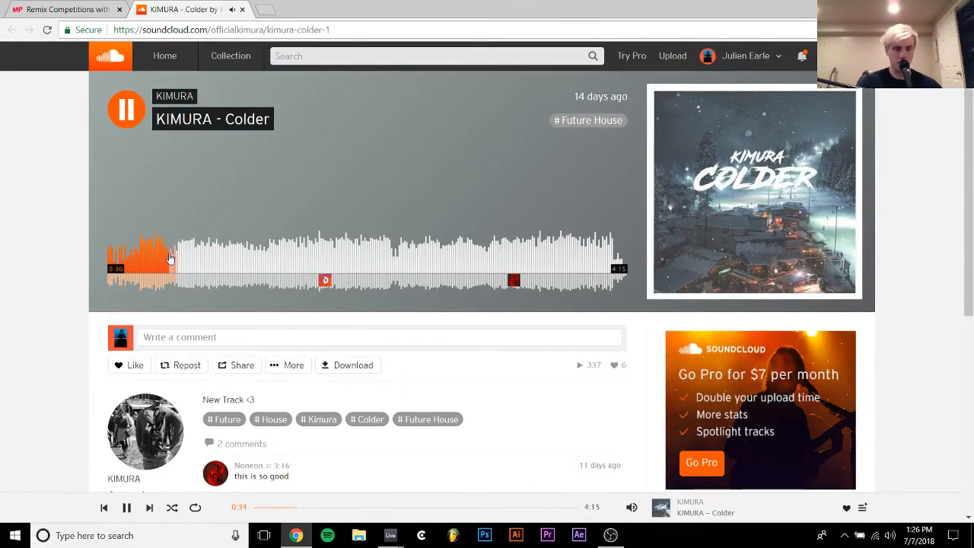
key("space")
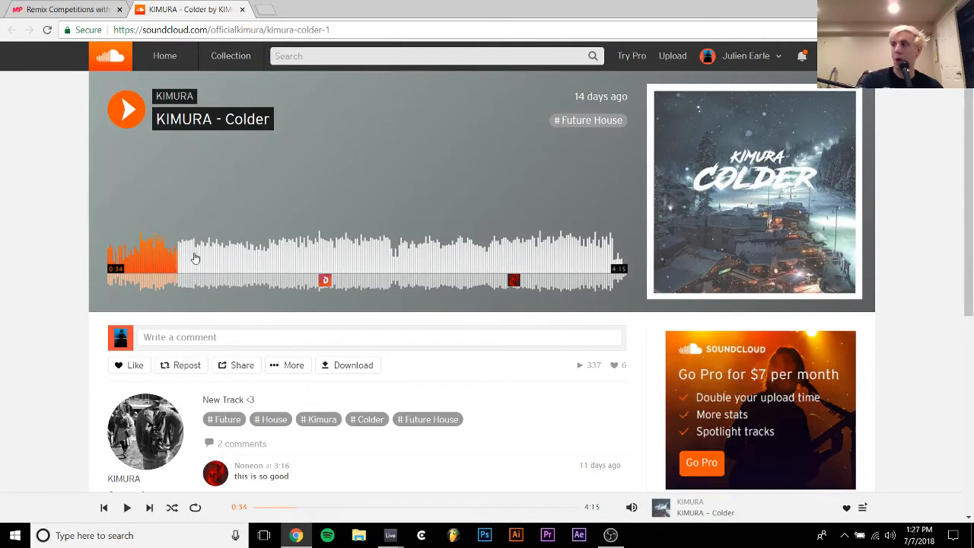
key("Left")
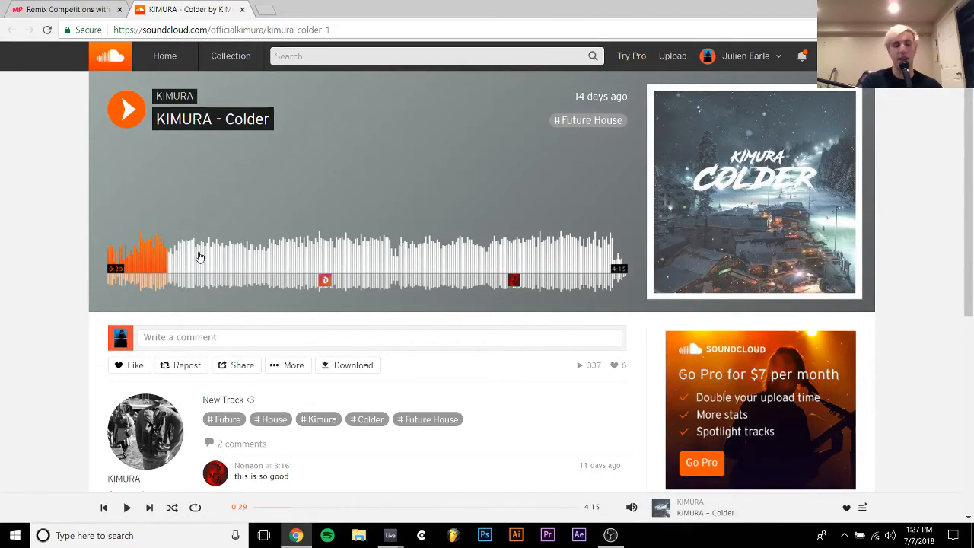
key("space")
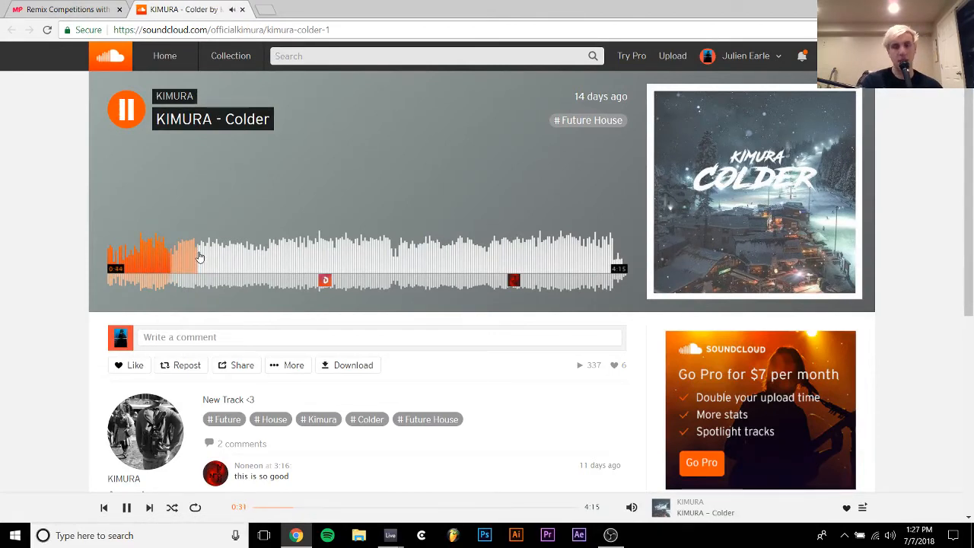
key("space")
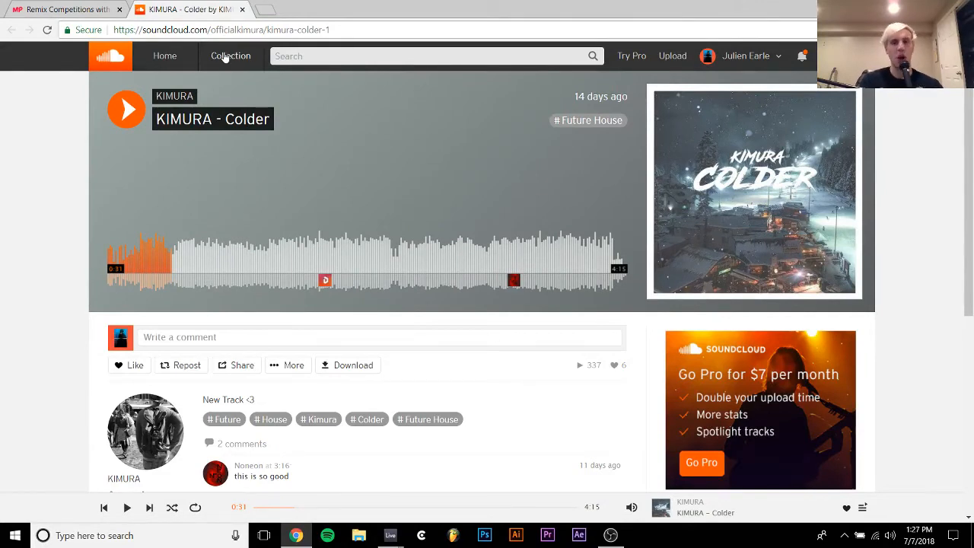
key("Left")
key("Left")
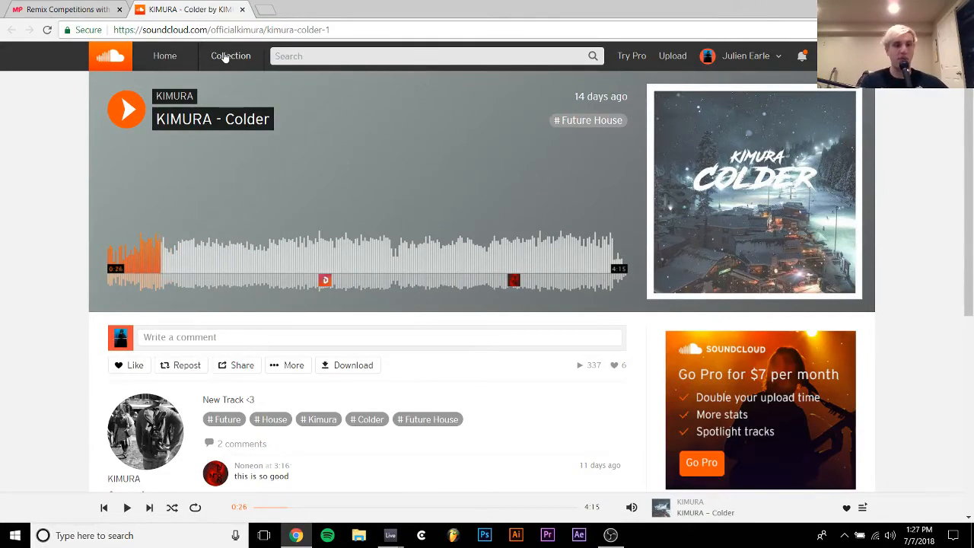
key("space")
key("Right")
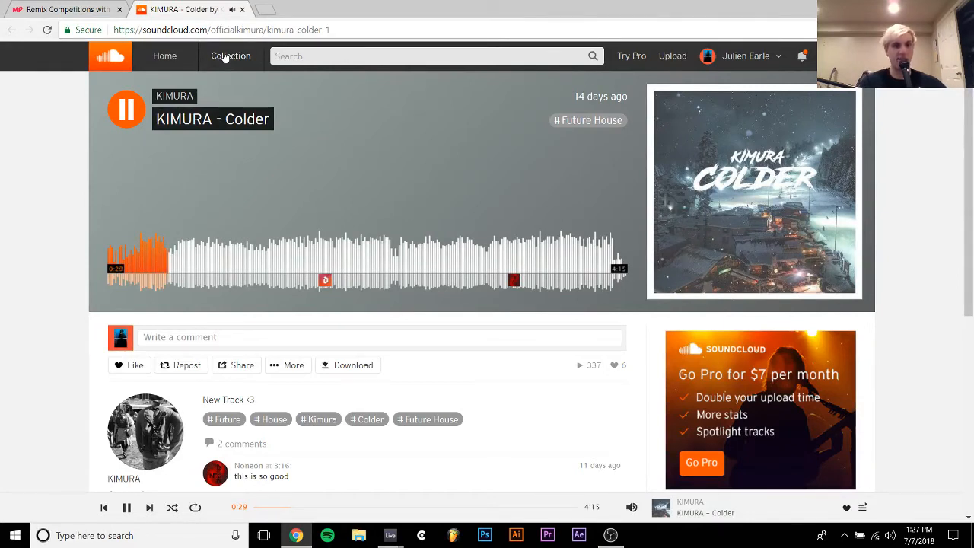
key("space")
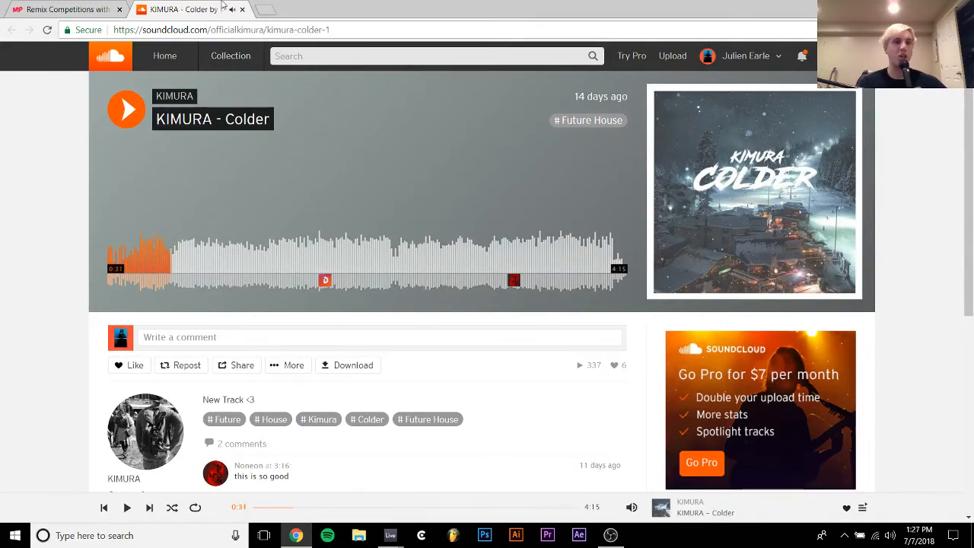
Close the SoundCloud page, open the YouTube link to Headroom - Intern (A3), and listen from about 0:30 before pausing
left_click(241, 10)
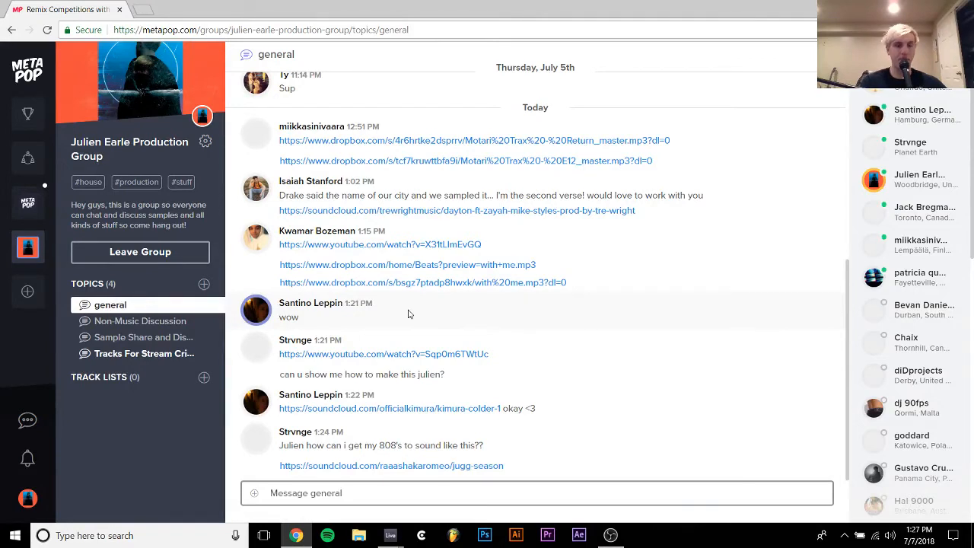
left_click(359, 355)
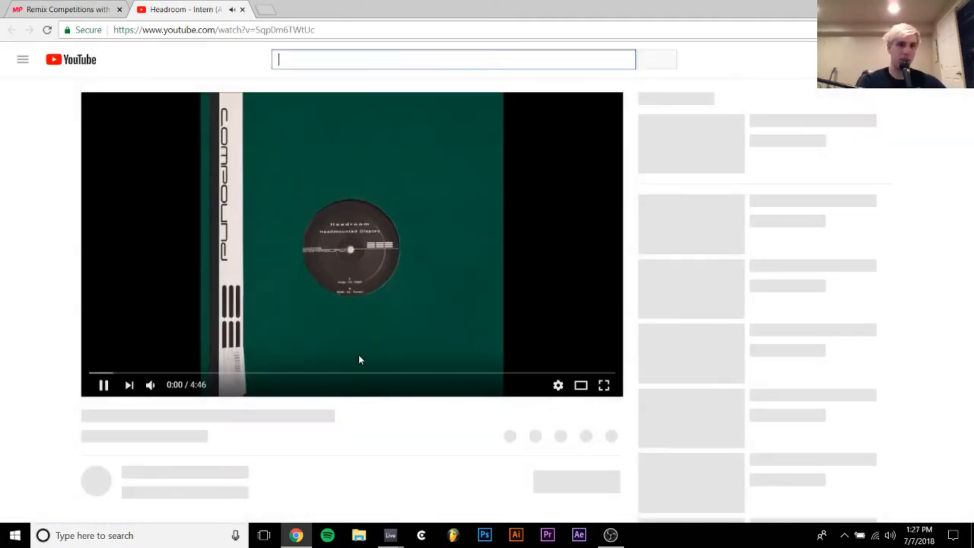
mouse_move(145, 385)
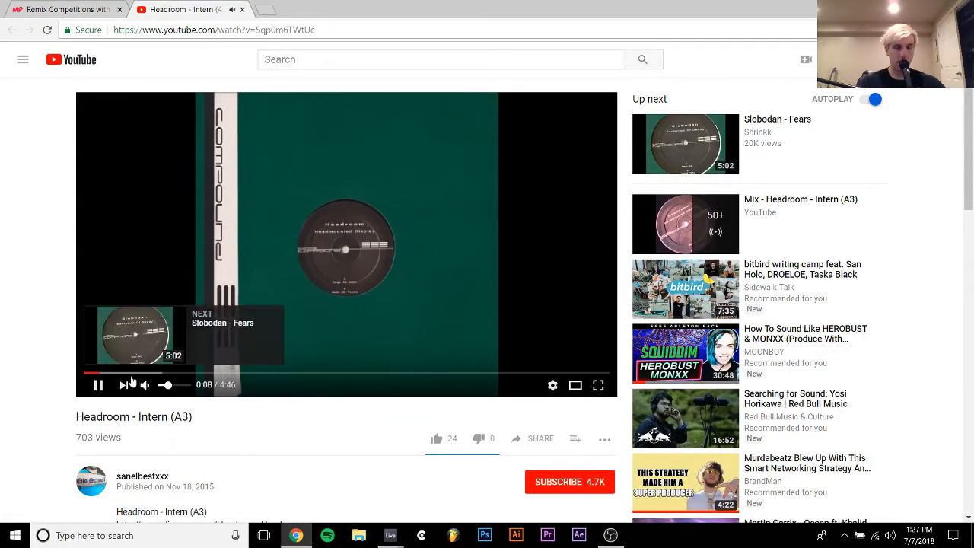
left_click(136, 374)
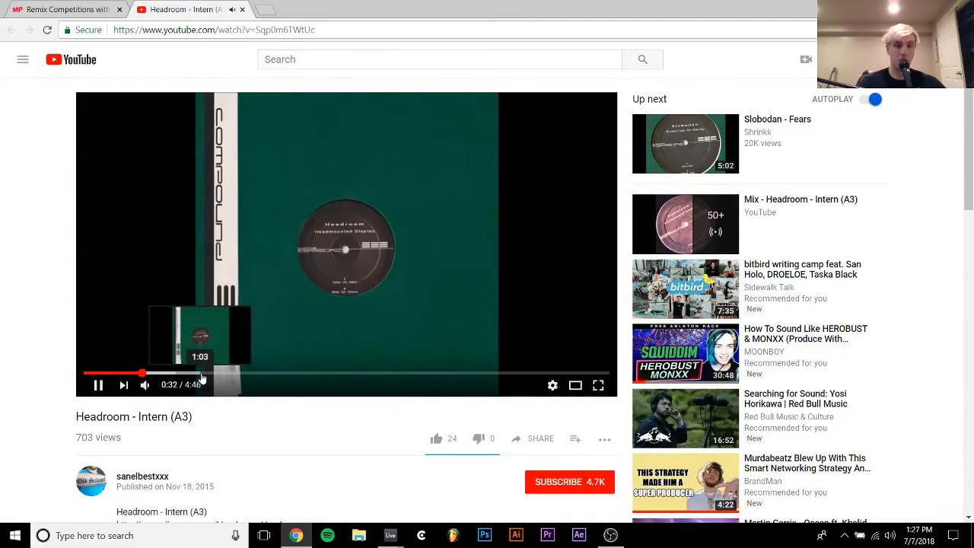
left_click(246, 303)
Switch to the Untitled Ableton Live set, close the RC-20 Retro Color window, and insert a MIDI track below kalimba 1
mouse_move(392, 537)
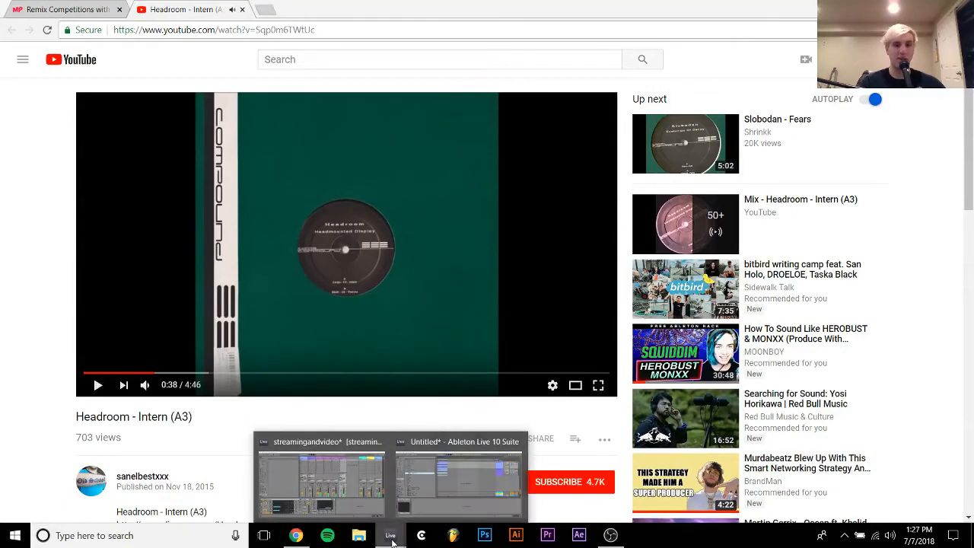
left_click(457, 475)
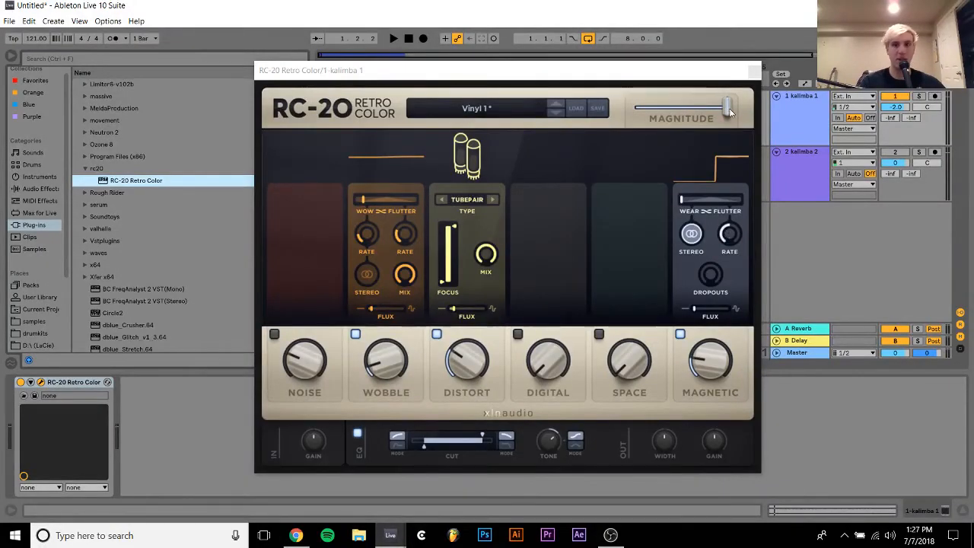
left_click(754, 71)
key("ctrl+shift+t")
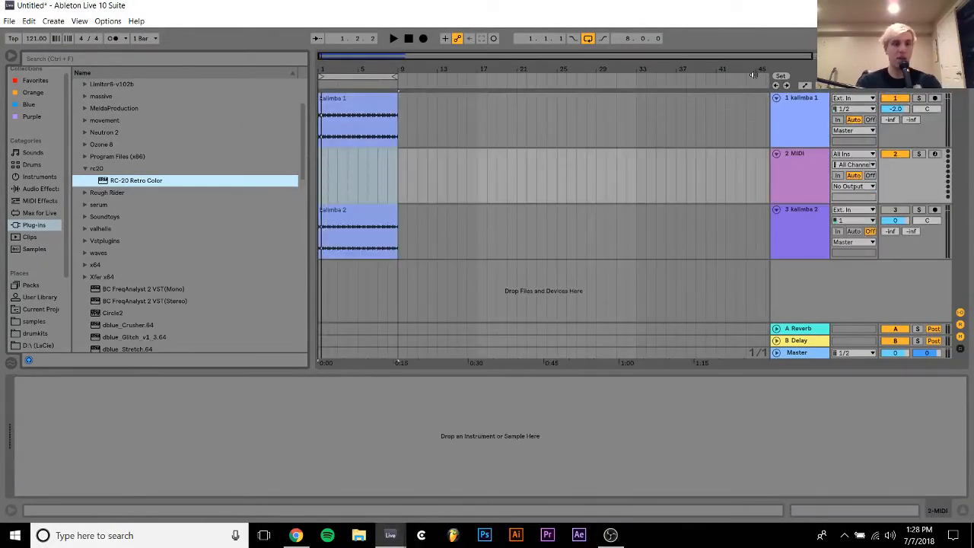
Load the Operator instrument onto the new MIDI track 2
left_click(40, 188)
left_click(37, 168)
left_click(40, 176)
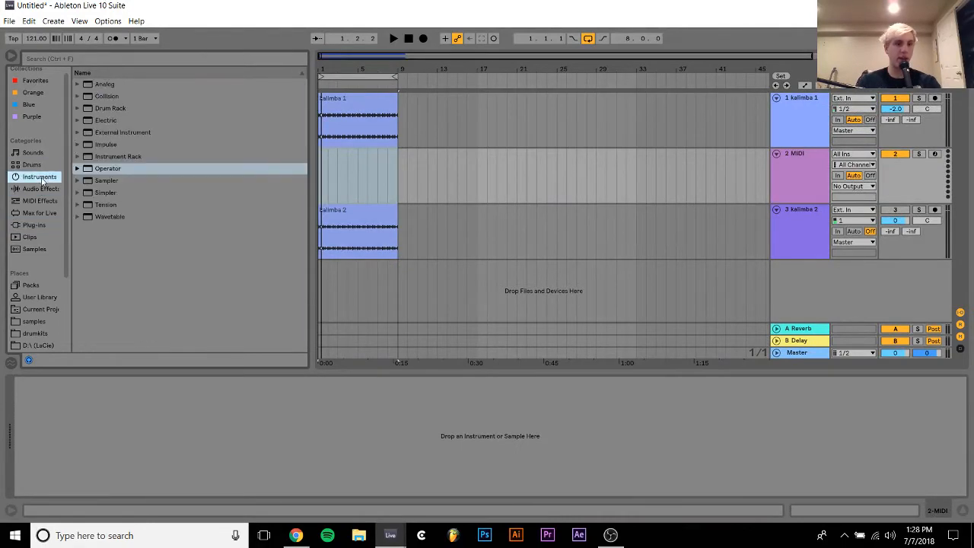
double_click(105, 171)
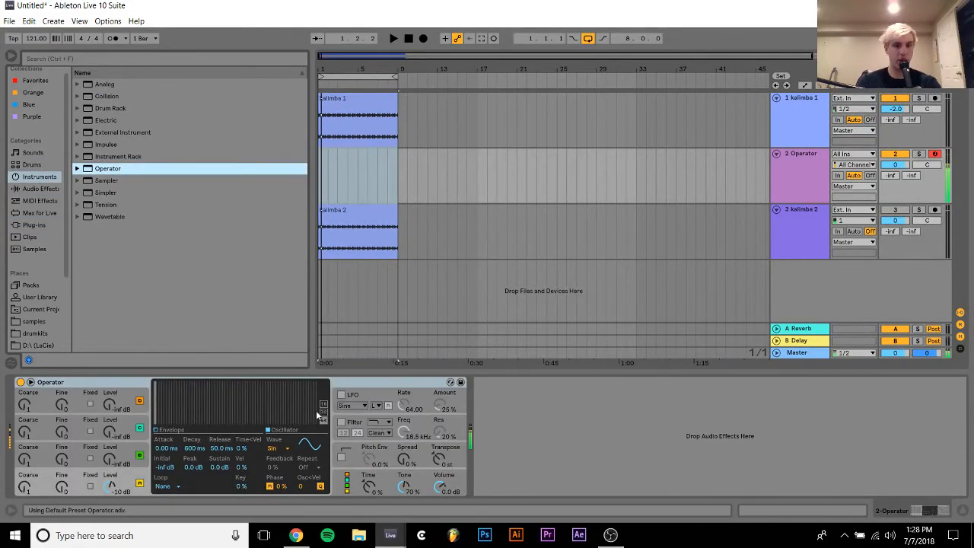
Set Operator's oscillator waveform to Noise White with its filter enabled, and lower track 2 to -8.4 dB
left_click(275, 449)
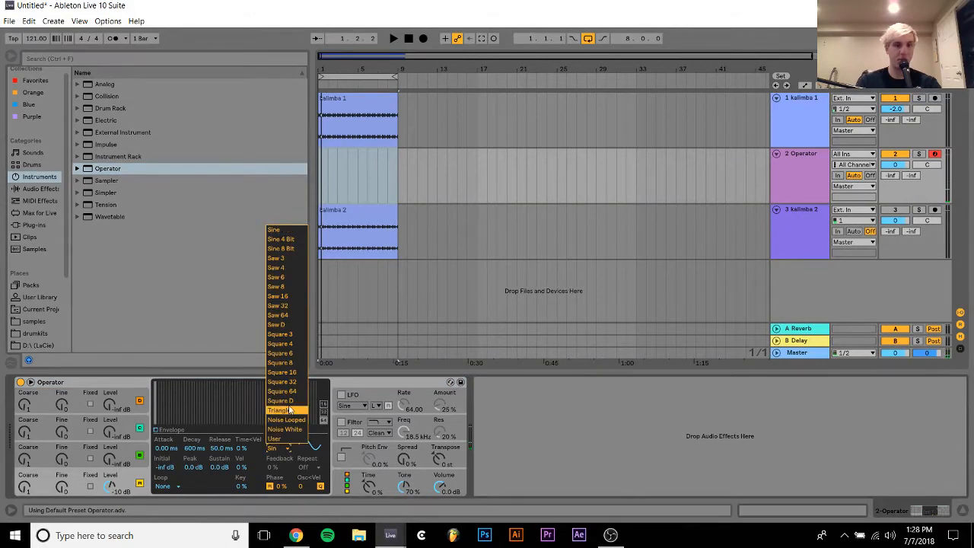
left_click(294, 430)
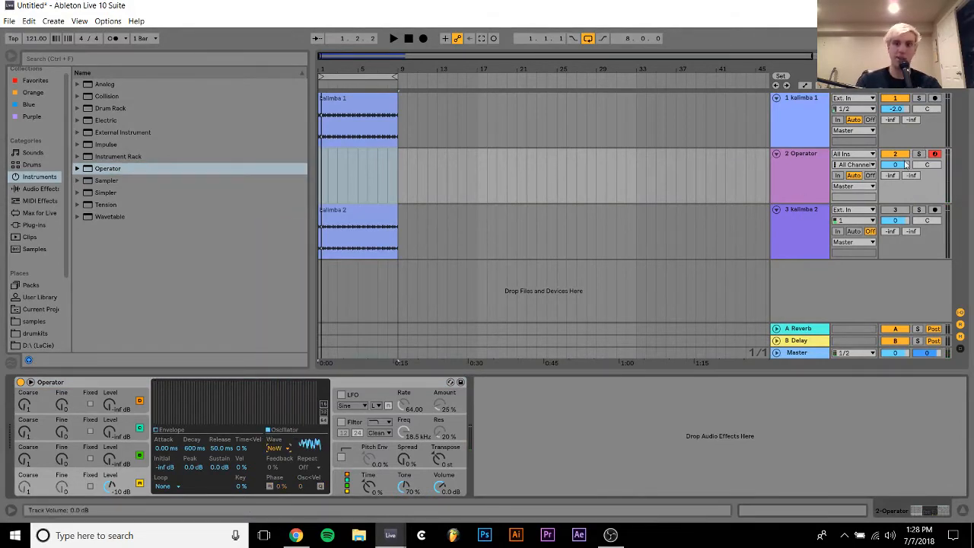
left_click_drag(896, 164, 896, 184)
left_click(341, 423)
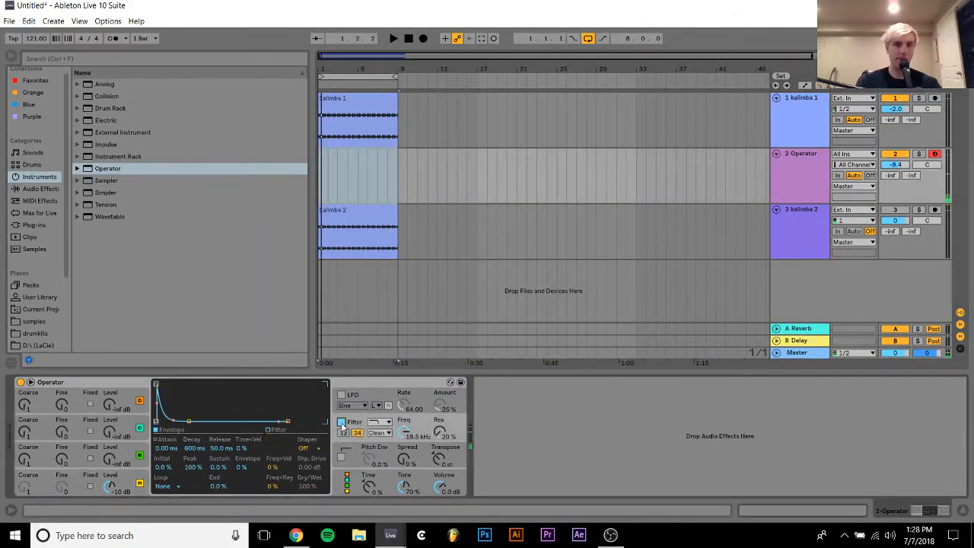
Switch Operator's filter to band-pass, with its frequency around 1.06 kHz and resonance at 55%
left_click(381, 422)
left_click(380, 453)
left_click_drag(403, 432, 403, 470)
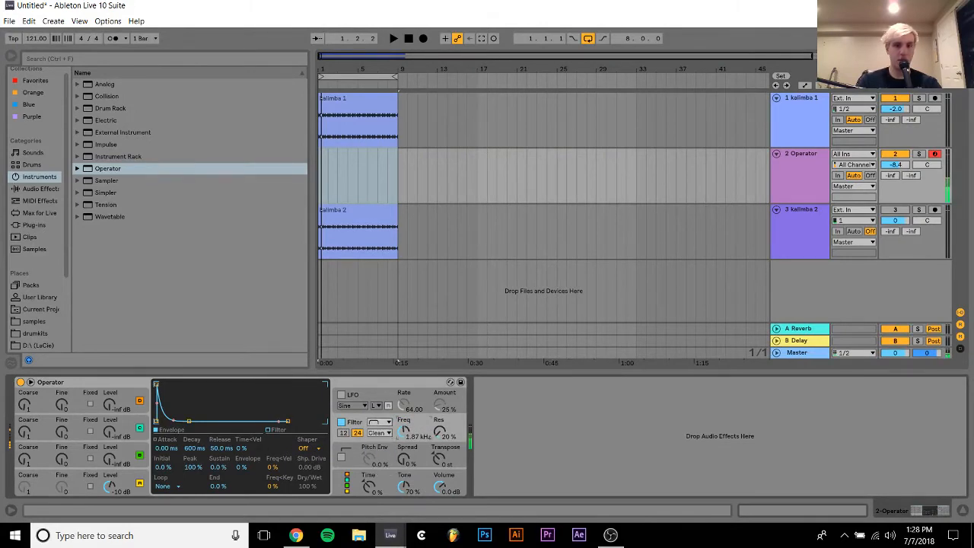
left_click_drag(439, 433, 404, 417)
Set the tempo to 140 BPM and create a looped four-bar MIDI clip at bar 9 on the Operator track
left_click(40, 46)
type("140")
key("Return")
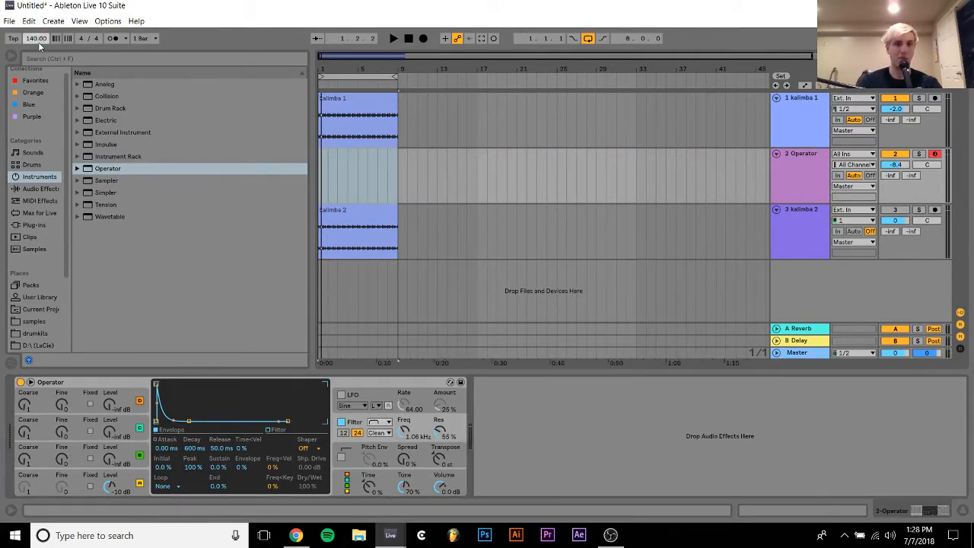
left_click_drag(395, 182, 424, 183)
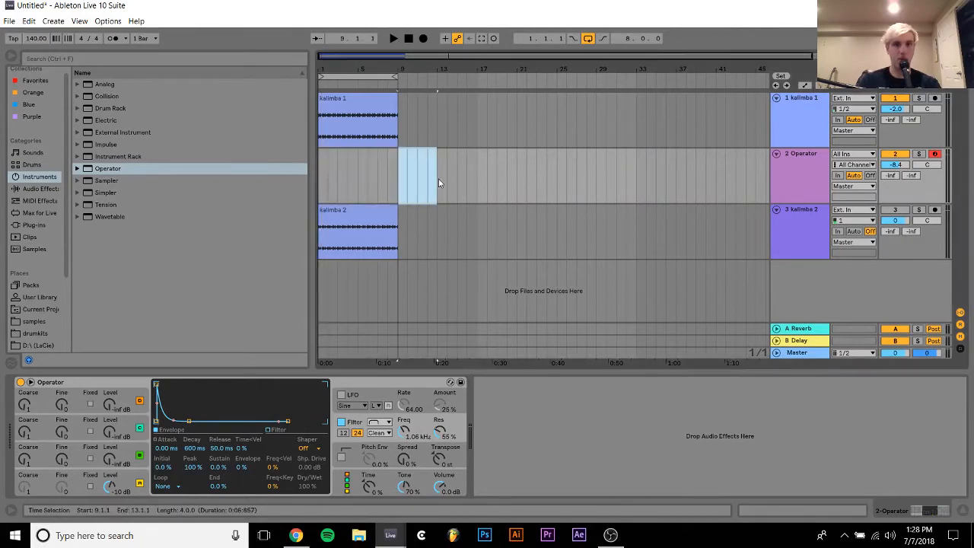
double_click(438, 181)
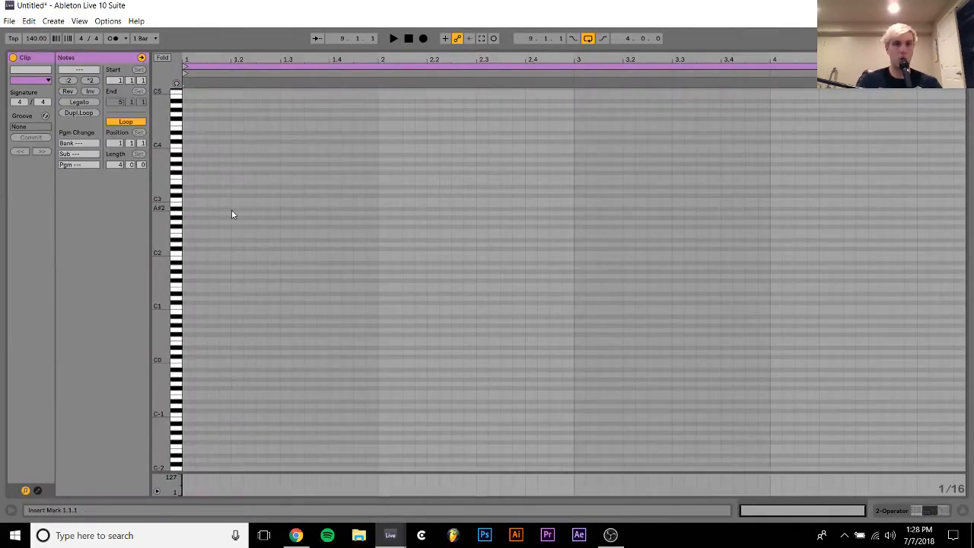
Place two C2 notes in the clip, at 1.1.2 and 1.2.1, making the second one longer while auditioning the rhythm
double_click(200, 254)
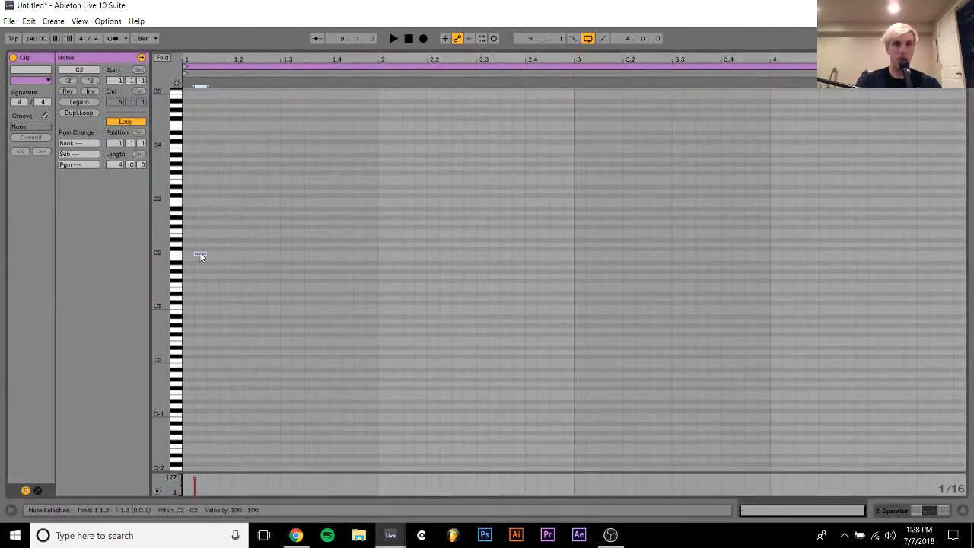
key("ctrl+d")
key("space")
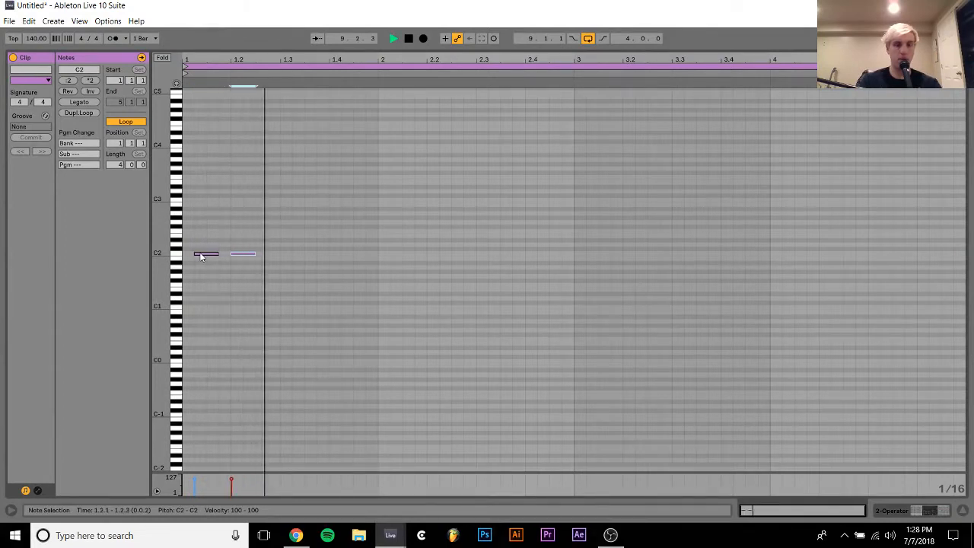
key("space")
key("shift+Right")
key("shift+Right")
key("space")
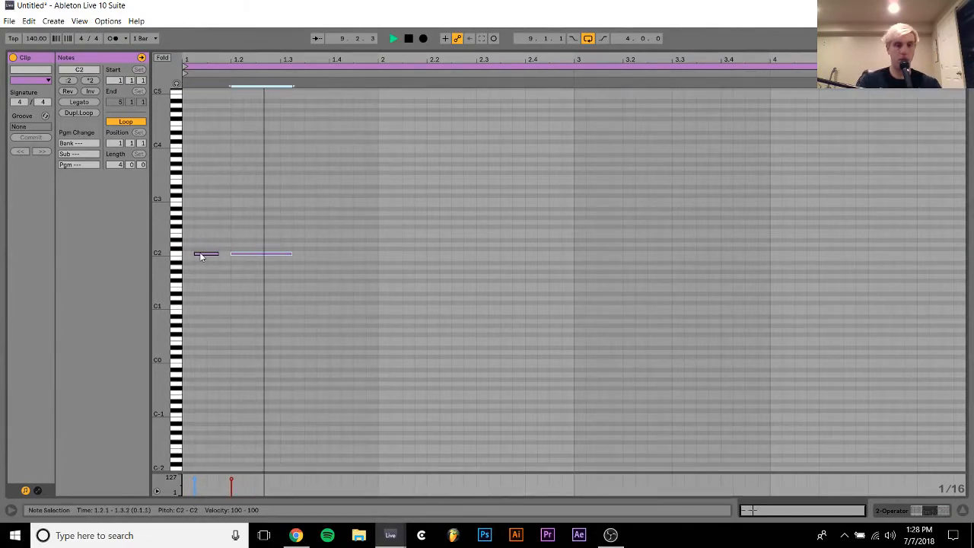
Duplicate the two-note C2 rhythm repeatedly until it fills all four bars of the clip
key("space")
key("ctrl+a")
key("ctrl+d")
key("space")
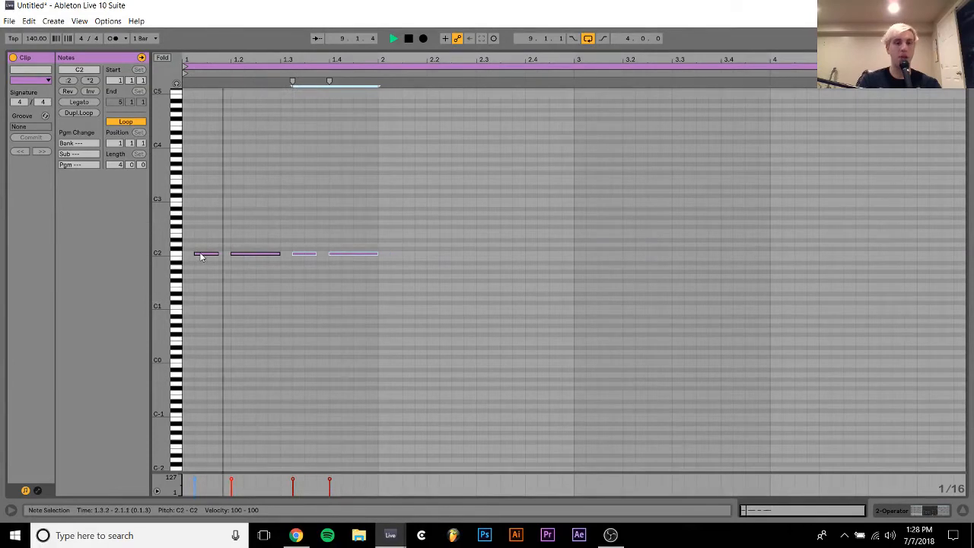
key("space")
key("ctrl+a")
key("ctrl+d")
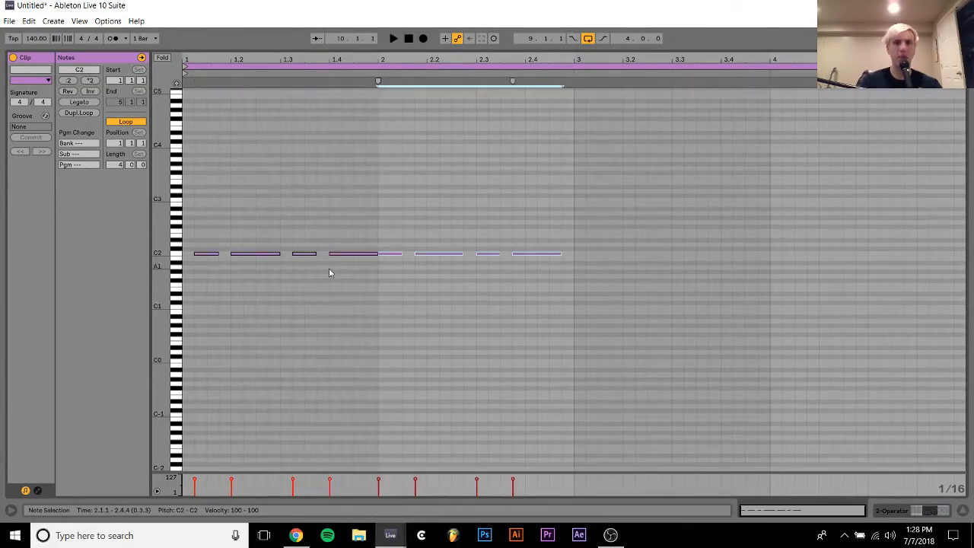
key("ctrl+a")
key("ctrl+d")
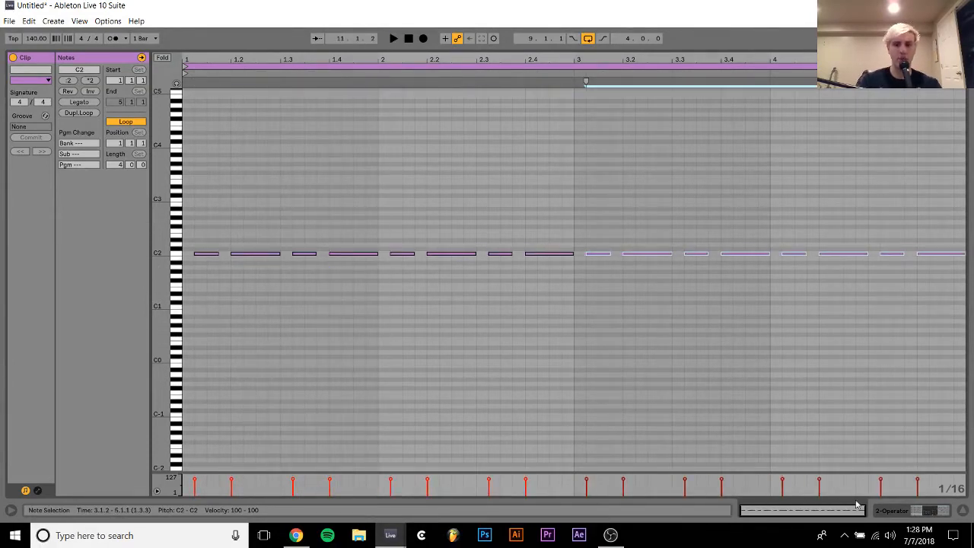
Return to the Operator device and play the loop while sweeping its filter frequency
left_click(897, 511)
key("space")
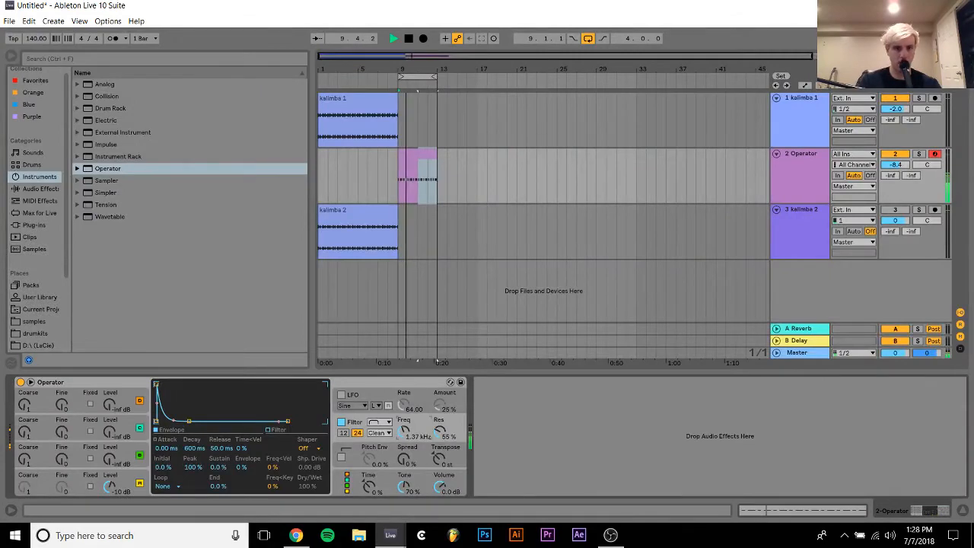
key("space")
Add the RC-20 Retro Color plug-in to the Operator track
left_click(35, 226)
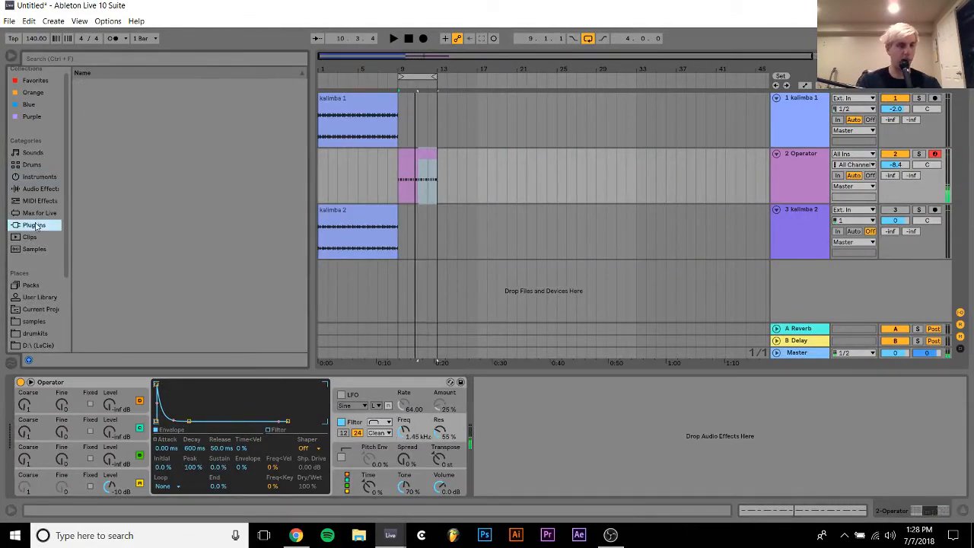
left_click(131, 180)
double_click(132, 180)
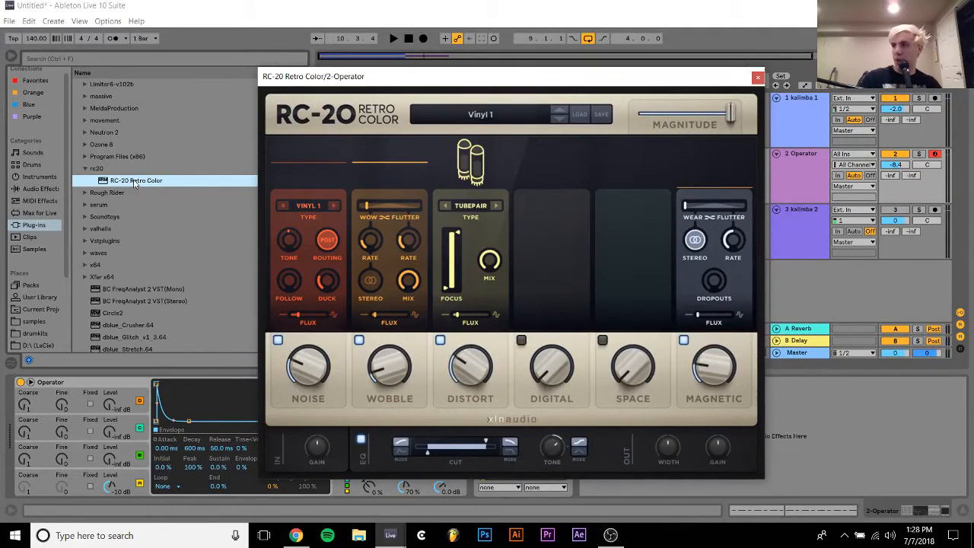
Audition RC-20's Short Slap Back and Sampler 8-bit presets, choose Sampler 8-bit, and play the loop while sweeping Operator's filter
left_click(490, 114)
left_click(388, 189)
key("space")
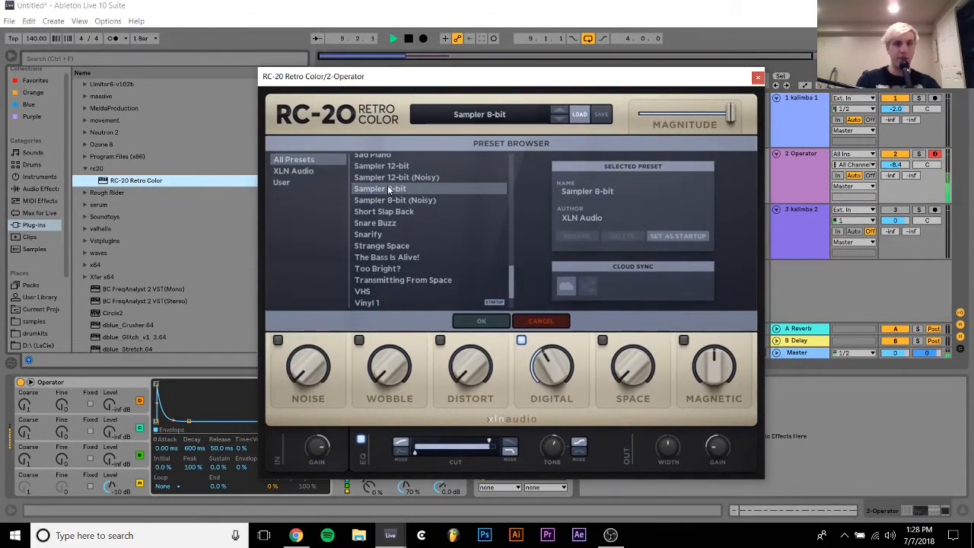
left_click(395, 211)
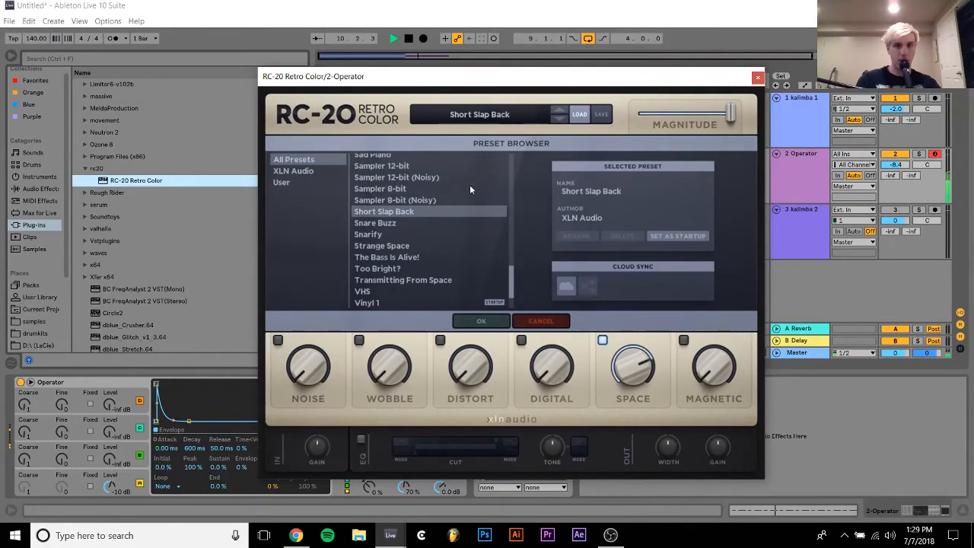
left_click(398, 190)
left_click(757, 78)
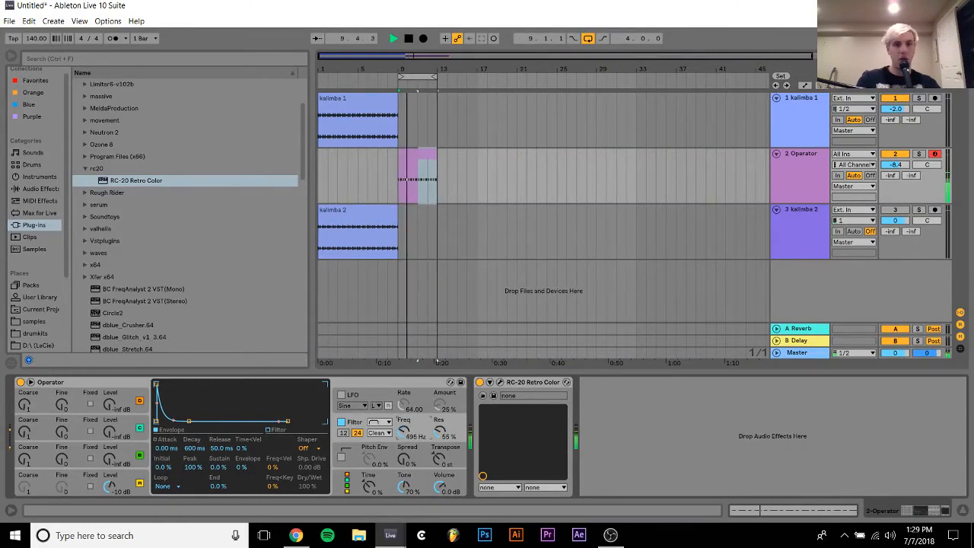
key("space")
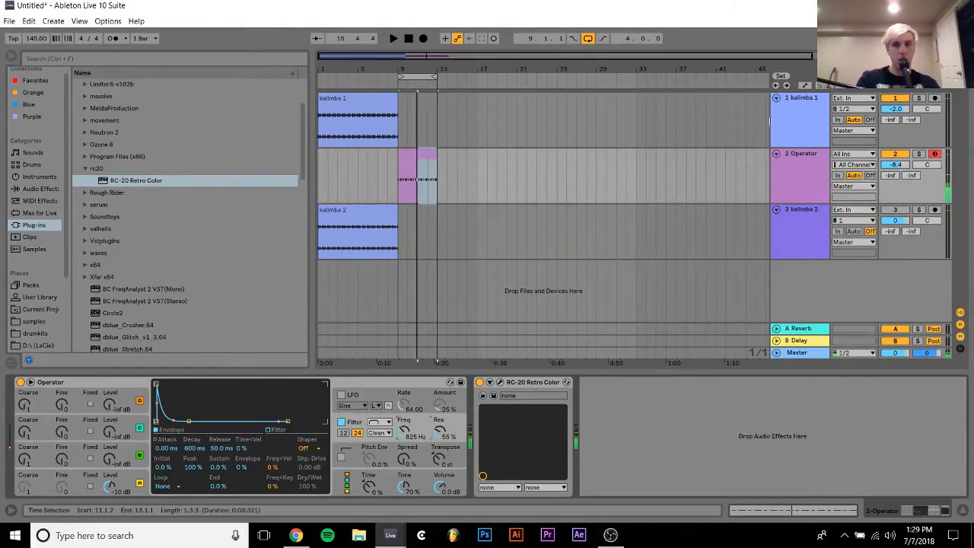
Return the tempo to 121 BPM, delete the Operator track, and select the kalimba 2 clip
left_click(811, 167)
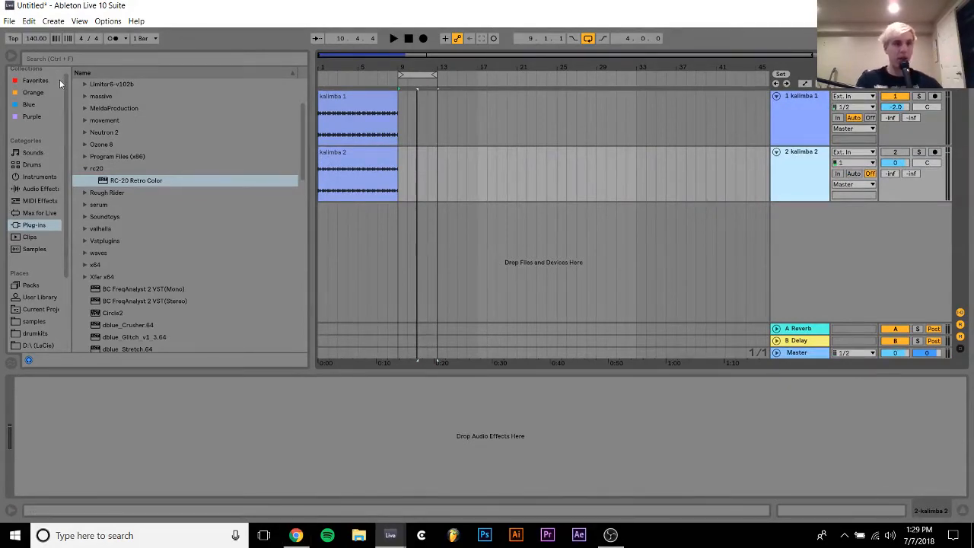
key("ctrl+z")
left_click_drag(40, 43, 39, 57)
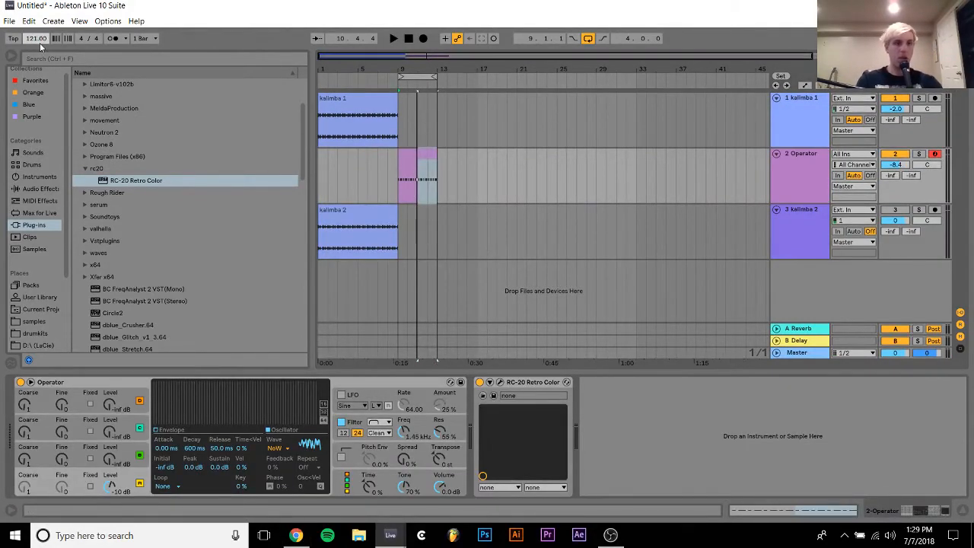
left_click(798, 200)
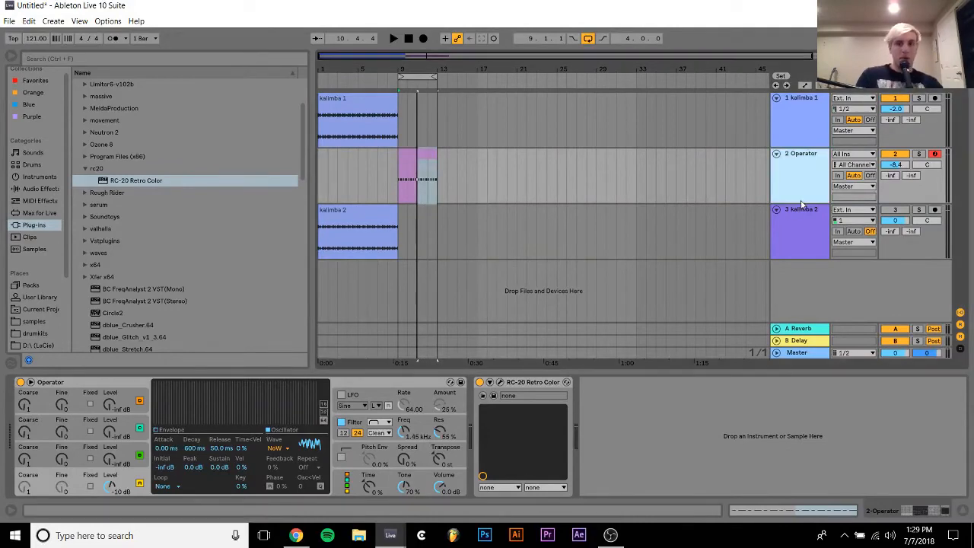
key("Delete")
left_click(343, 155)
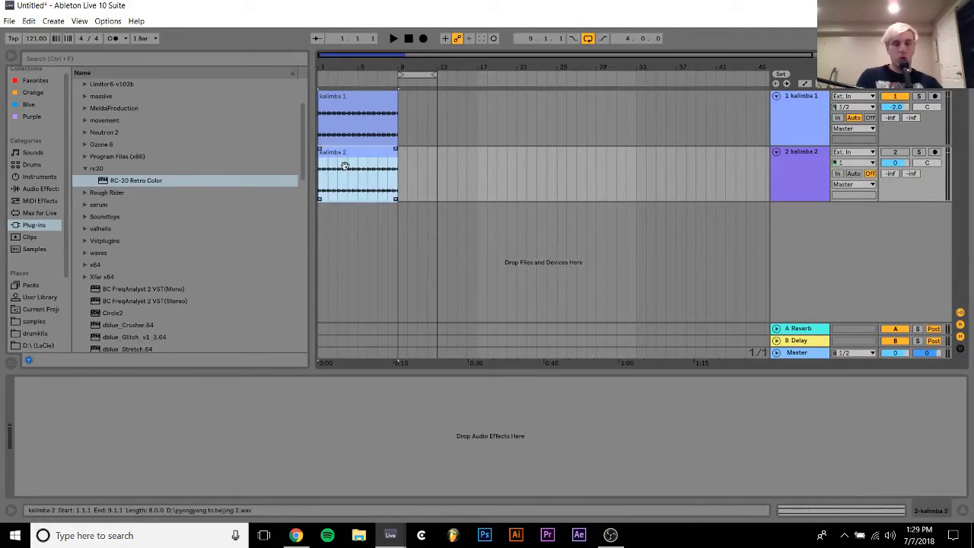
Switch to Chrome, briefly resume the Headroom - Intern (A3) video, and close its page
left_click(296, 535)
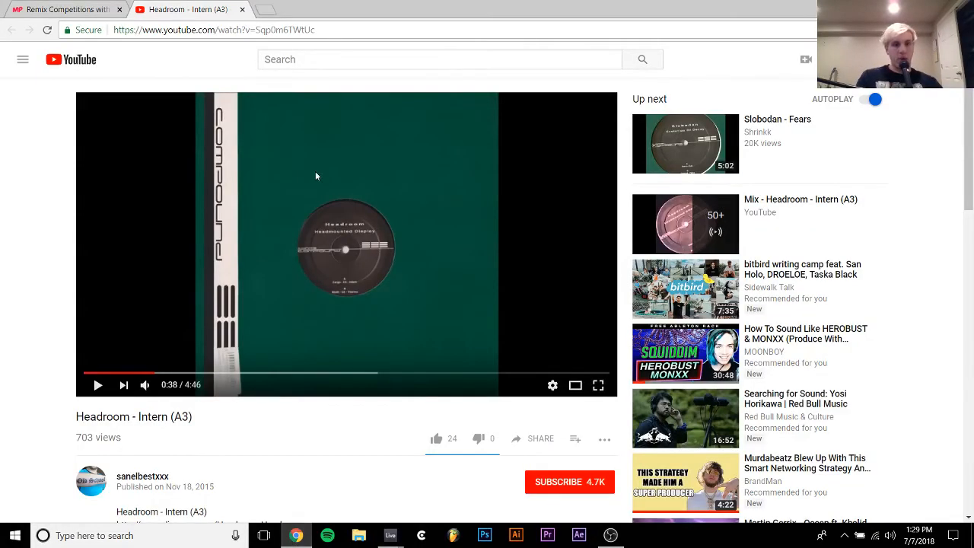
key("space")
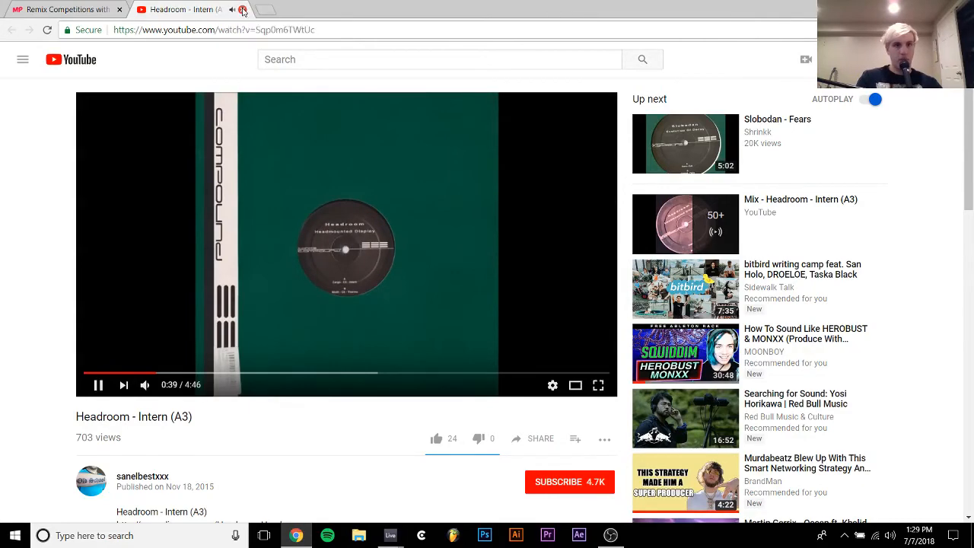
left_click(242, 10)
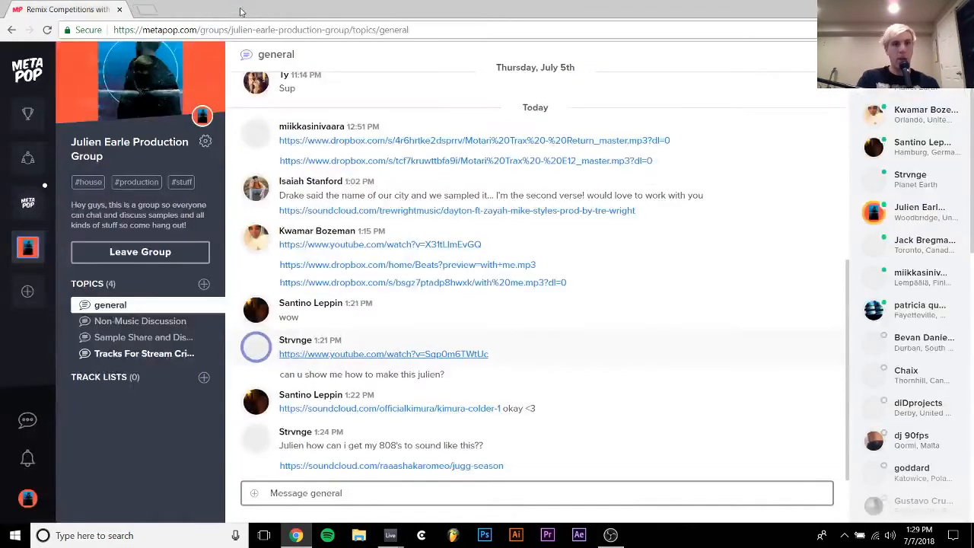
Open the SoundCloud jugg-season link from the general chat, listen until about 0:28, pause it, and close the page
left_click(395, 466)
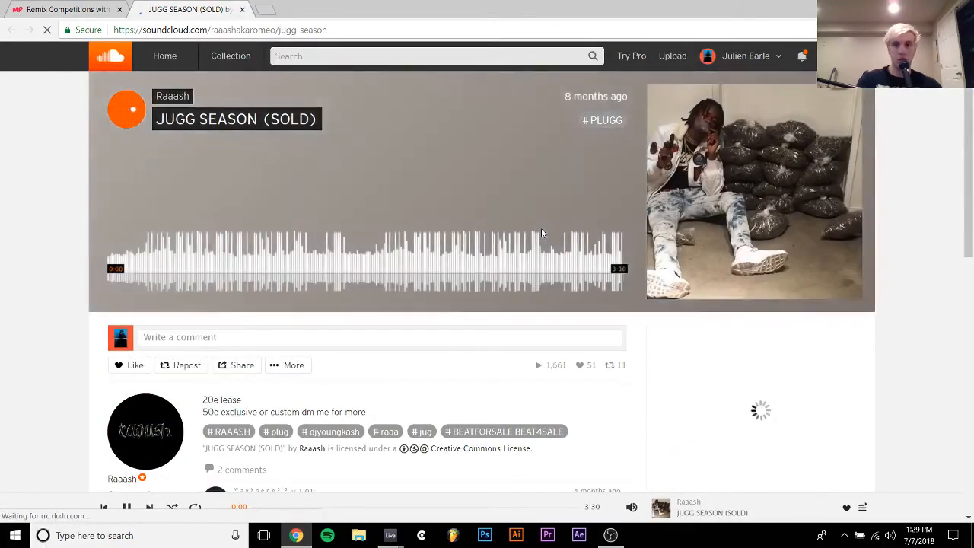
left_click(139, 266)
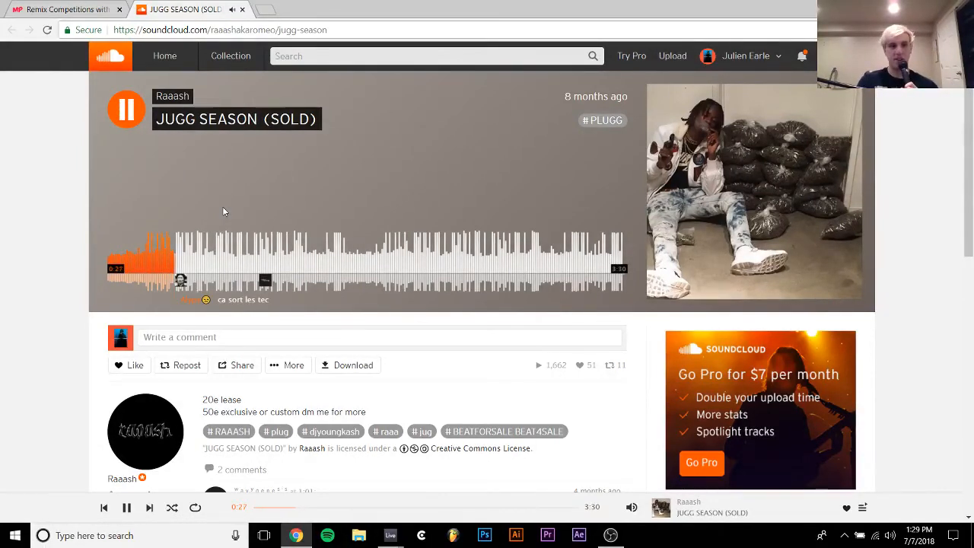
key("space")
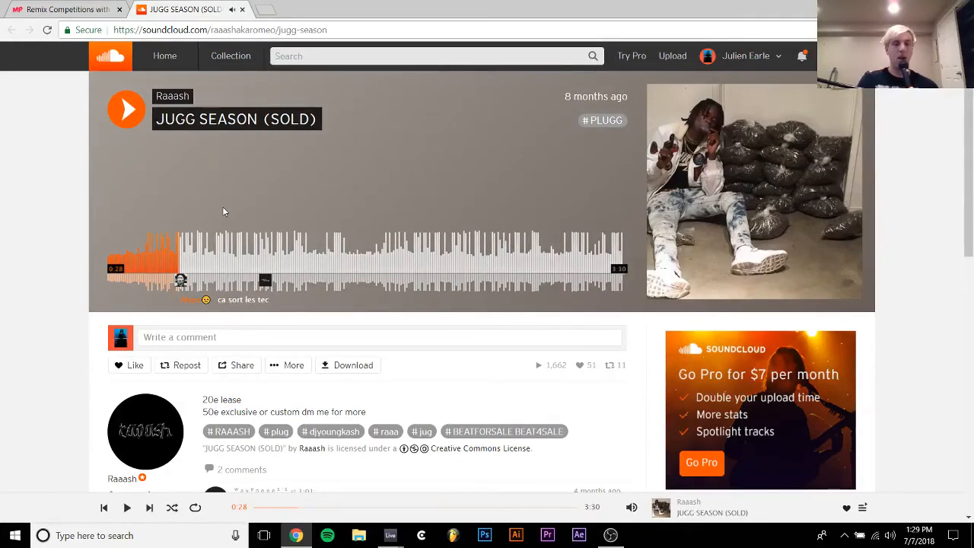
left_click(242, 9)
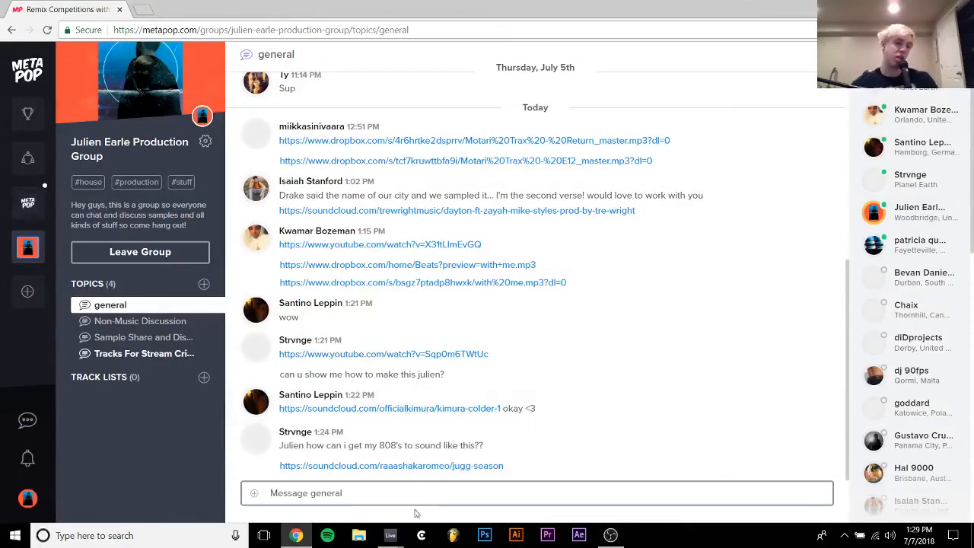
Switch to the Untitled Ableton Live set and open the drumkits folder in the browser
mouse_move(389, 535)
left_click(363, 483)
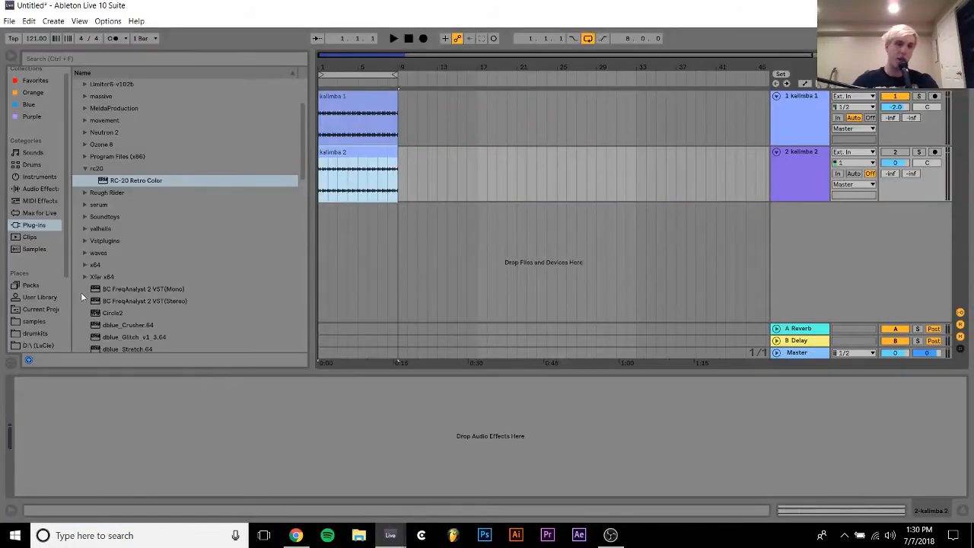
left_click(30, 225)
scroll(30, 227, "down", 3)
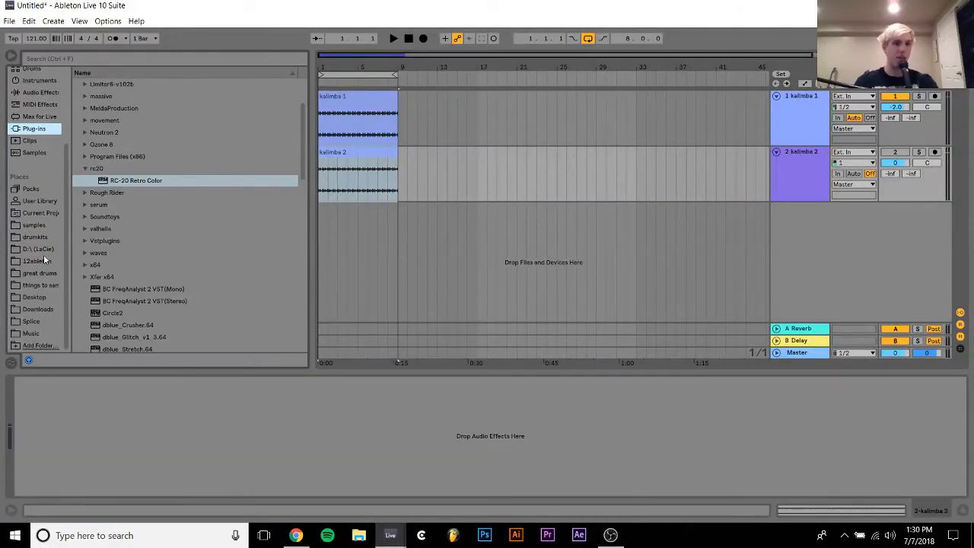
left_click(34, 225)
left_click(35, 237)
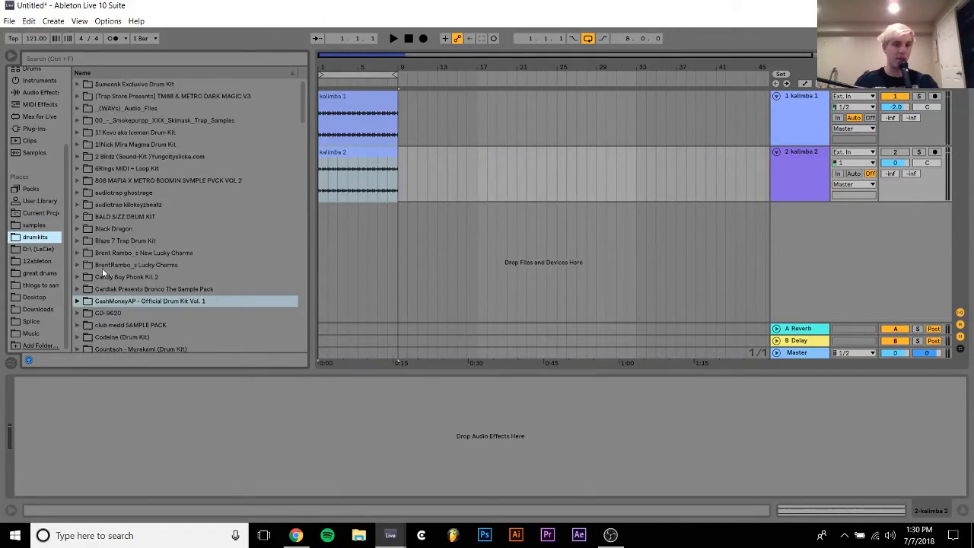
Find the Lil Fendii Kit among the drum kits and expand its 808's folder
scroll(100, 271, "down", 10)
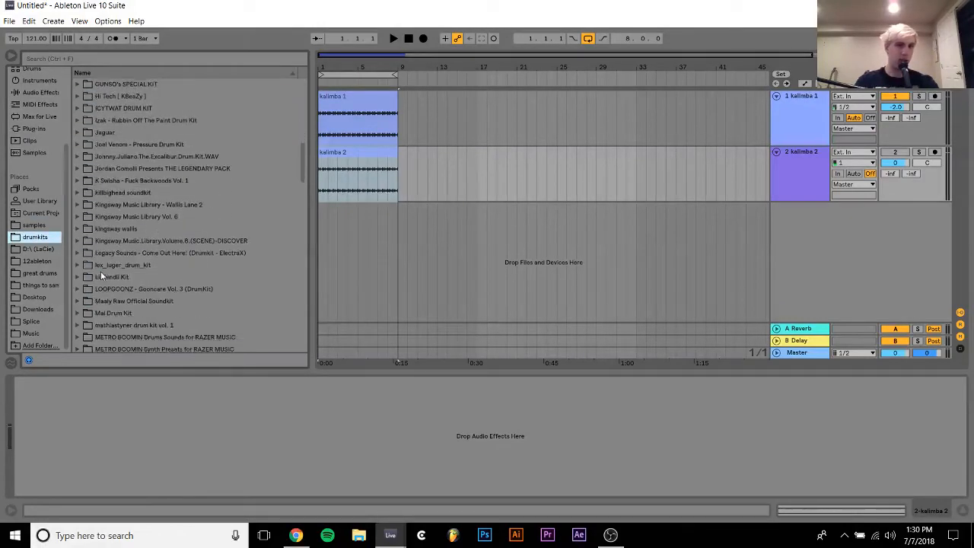
scroll(100, 271, "up", 1)
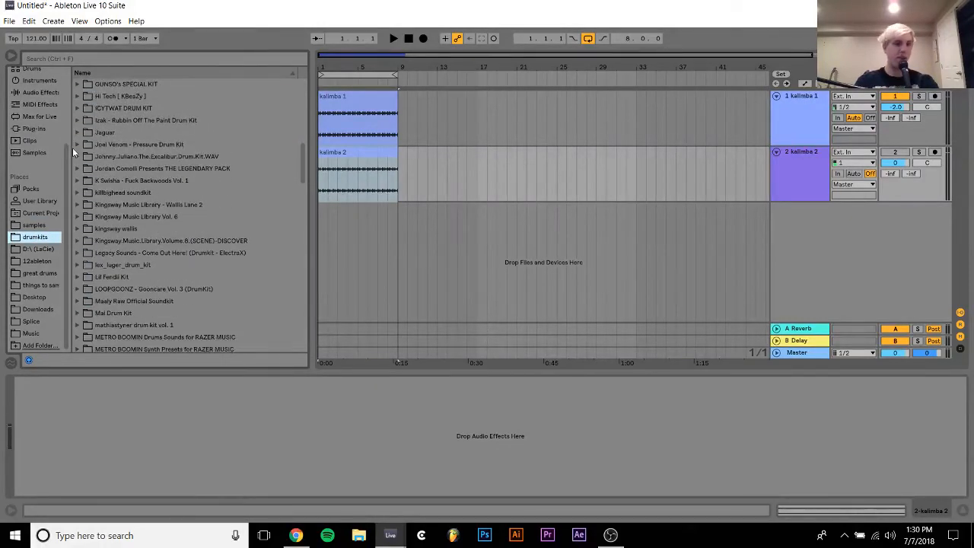
scroll(72, 147, "down", 5)
left_click(77, 156)
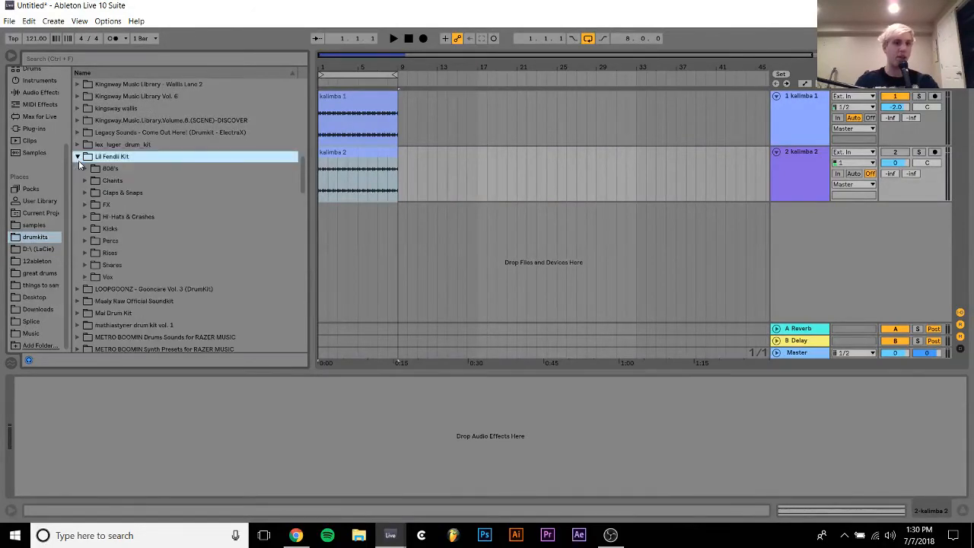
left_click(84, 168)
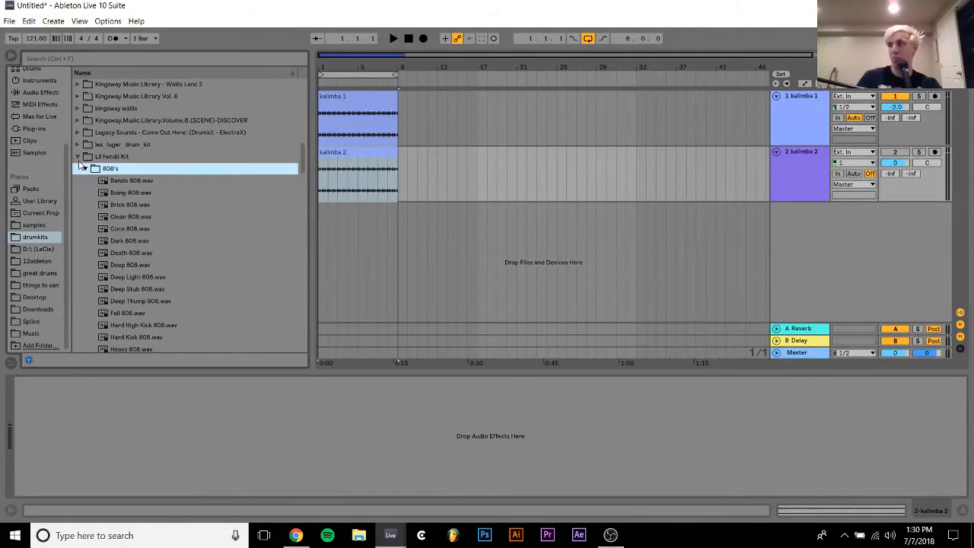
Audition the 808 samples in the Lil Fendii Kit, starting with Bando 808.wav, and back out of its 808's folder
key("Down")
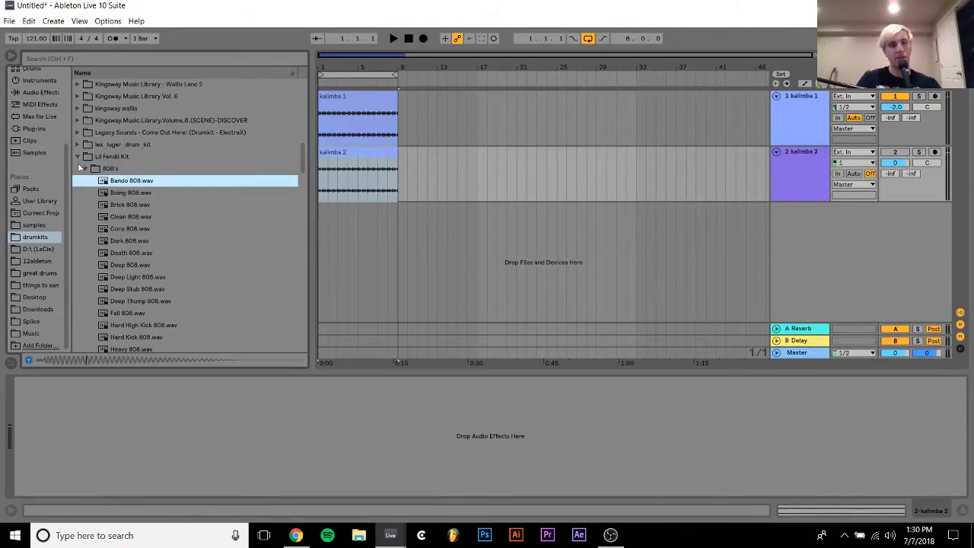
left_click(102, 204)
key("Up")
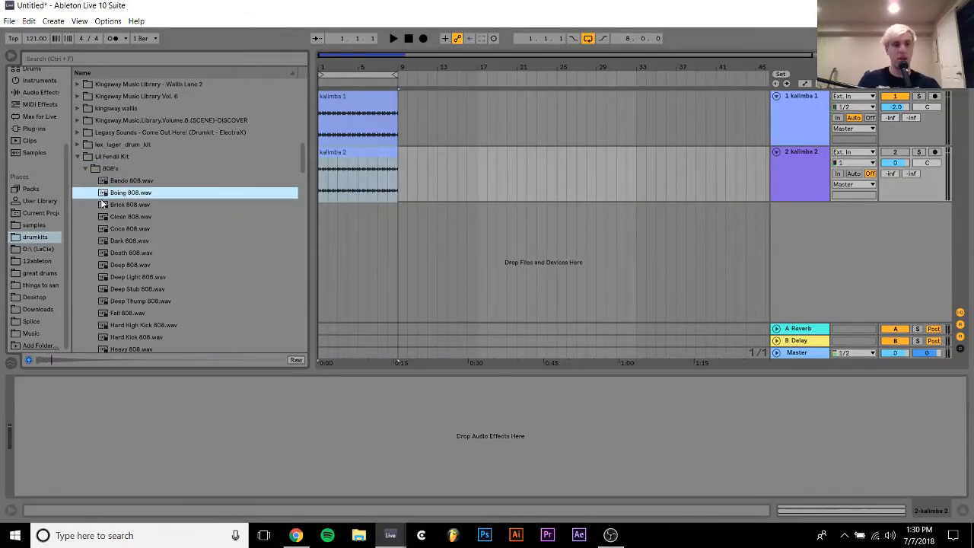
key("Down")
key("Down")
key("Down")
key("Down")
key("Down")
key("Down")
key("Left")
key("Left")
key("Left")
key("Left")
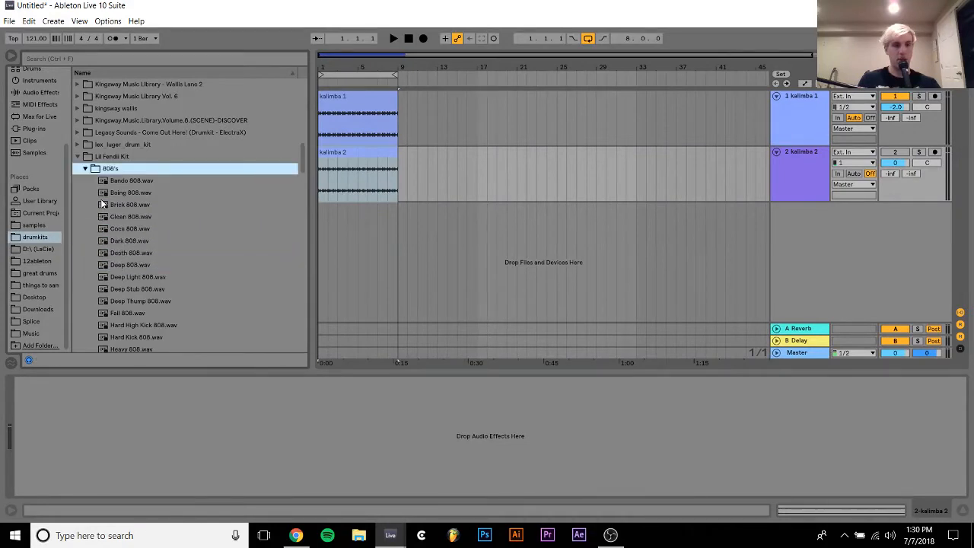
Find the MexikoDro kit among the drum kits and expand its MexikoDro 808's folder
key("Down")
key("Down")
key("Down")
key("Down")
key("Down")
key("Down")
key("Down")
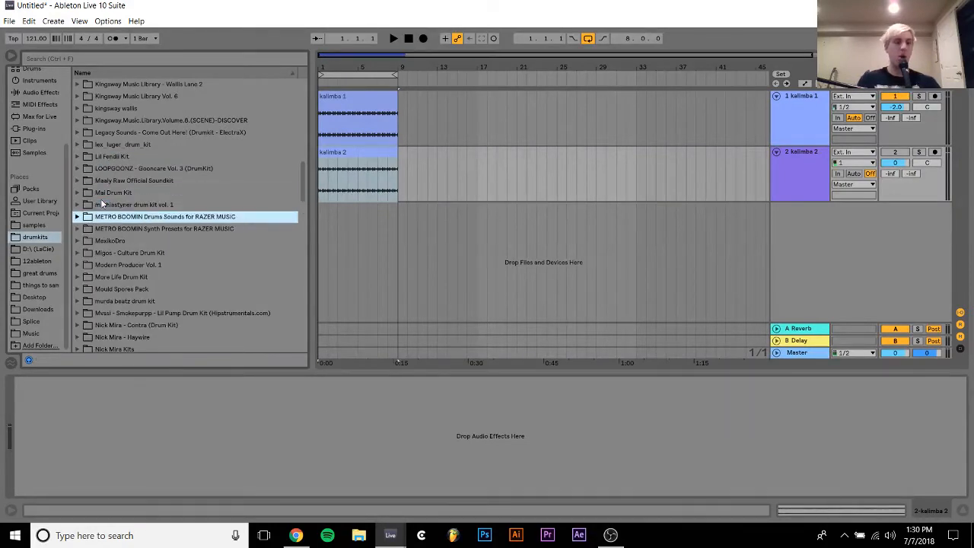
key("Right")
key("Down")
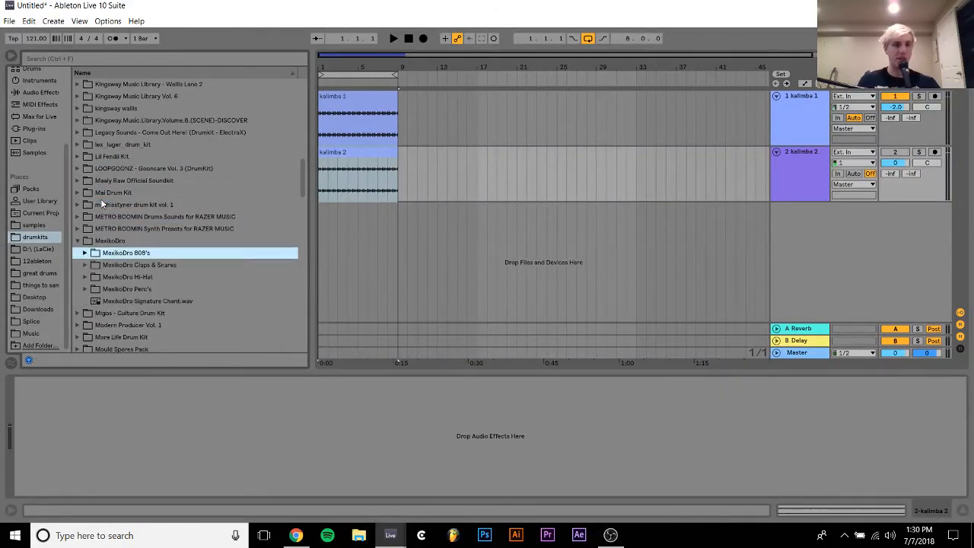
key("Right")
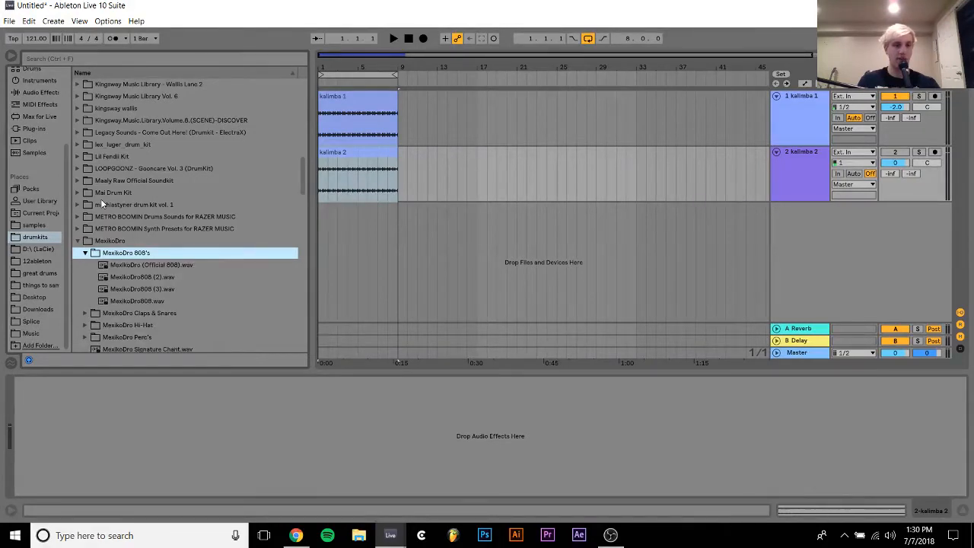
Audition the samples in the MexikoDro 808's folder and collapse that folder
key("Down")
key("Down")
key("Down")
key("Down")
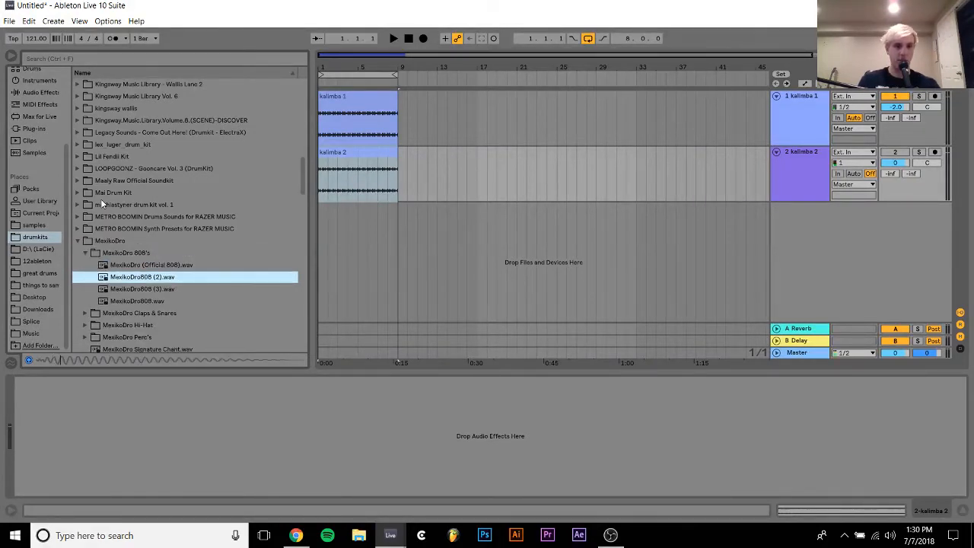
key("Up")
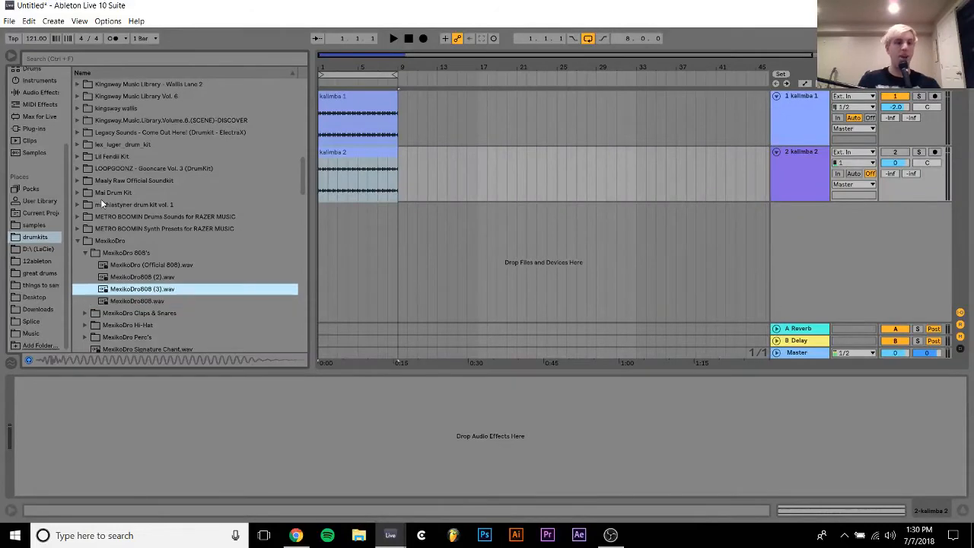
key("Left")
key("Left")
key("Left")
key("Left")
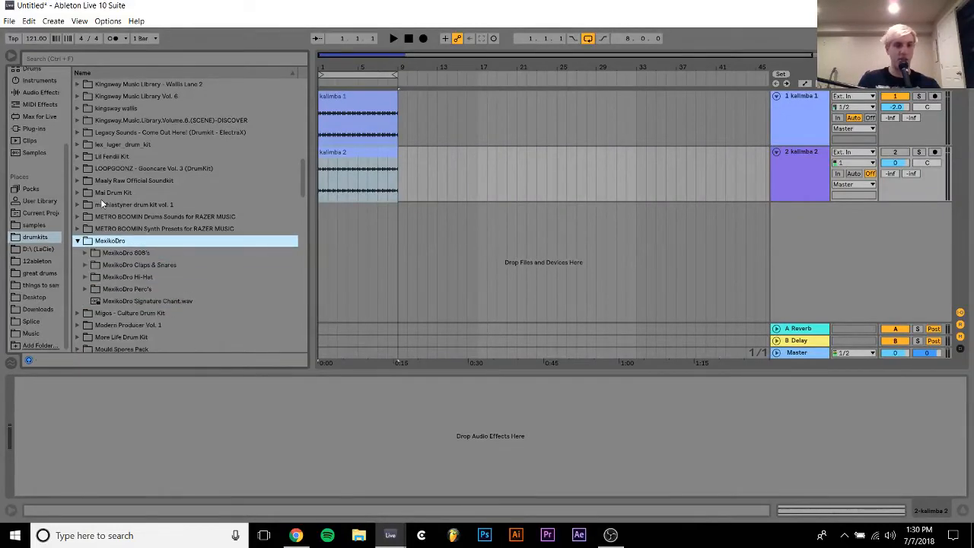
Collapse the MexikoDro kit and expand the 808s folder of the Maaly Raw Official Soundkit
key("Down")
key("Down")
key("Up")
key("Up")
key("Up")
key("Up")
key("Up")
key("Up")
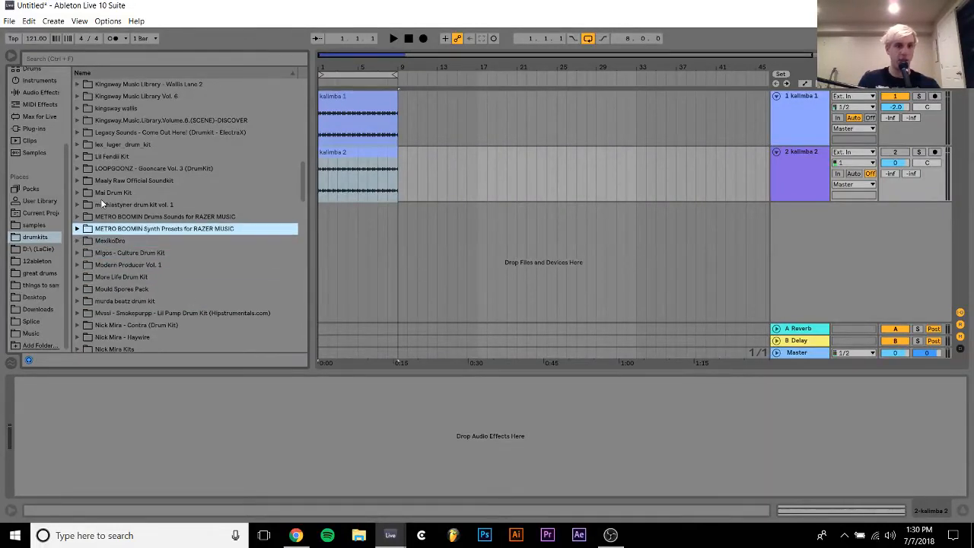
key("Up")
key("Right")
key("Down")
key("Right")
Audition the Maaly Raw 808 samples from 444+222.wav through Maaly Sub.wav, and collapse the kit
key("Down")
key("Down")
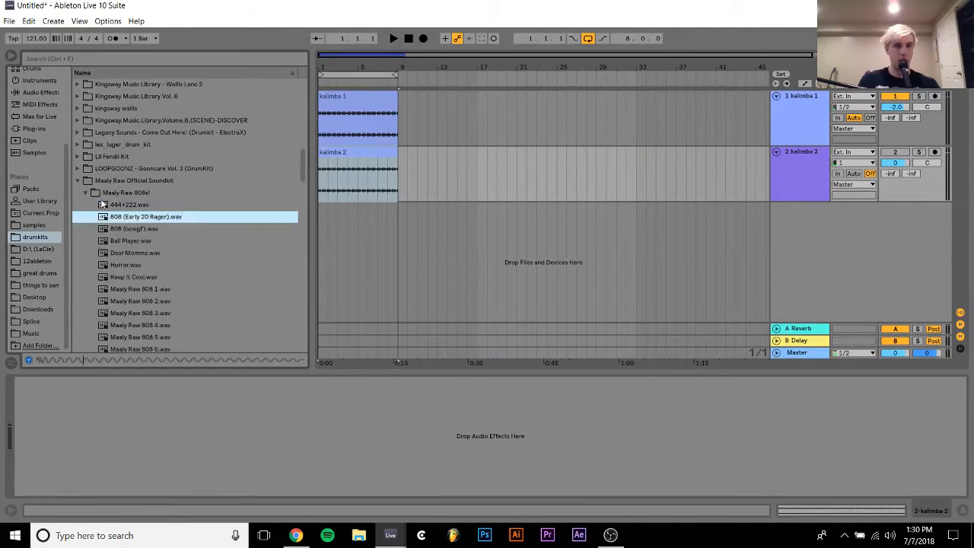
key("Down")
key("Down")
key("Down")
key("Down")
key("Down")
key("Down")
key("Down")
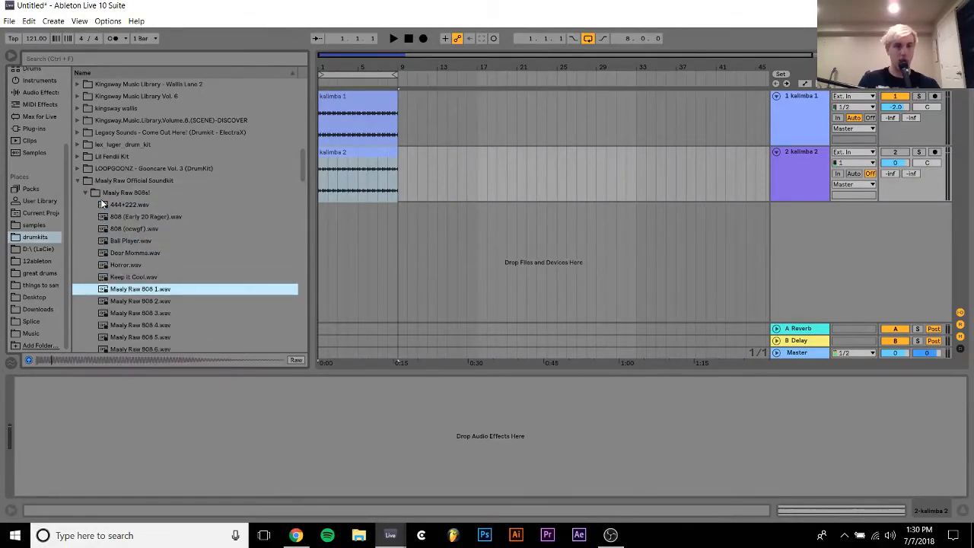
key("Down")
key("Down")
key("Down")
key("Down")
key("Down")
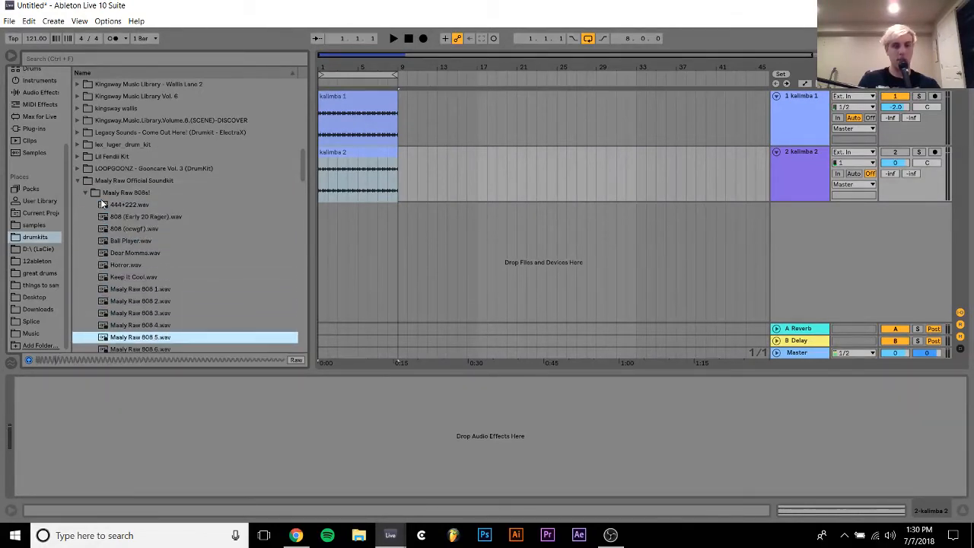
key("Down")
key("Down")
key("Down")
key("Down")
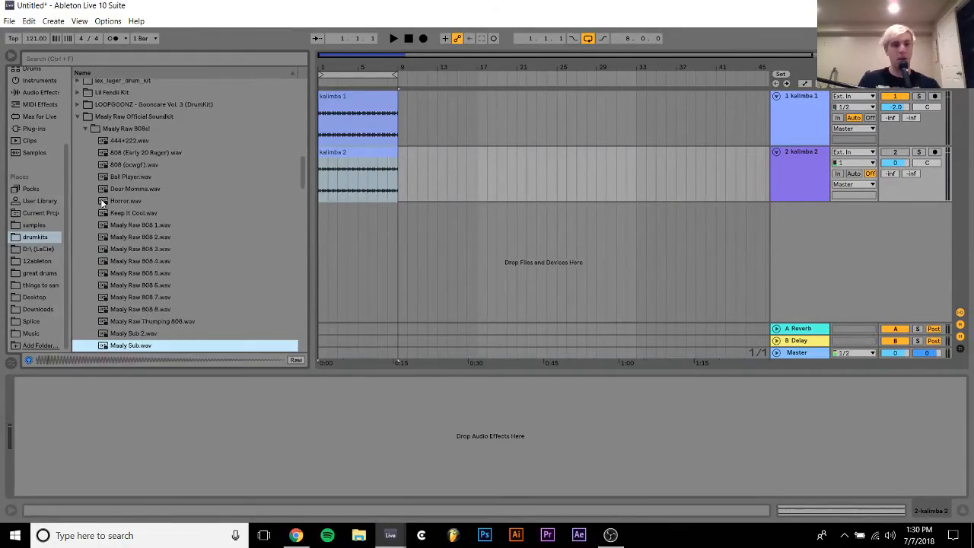
key("Left")
key("Left")
key("Left")
Find the $umeenk Exclusive Drum Kit at the start of the kit list, expand its 808's folder, and preview $umeenk - Bando (808).wav
key("Up")
key("Up")
key("Up")
key("Up")
key("Up")
key("Up")
key("Up")
key("Up")
key("Up")
key("Up")
key("Up")
key("Up")
key("Up")
key("Up")
key("Up")
key("Up")
key("Up")
key("Up")
key("Up")
key("Up")
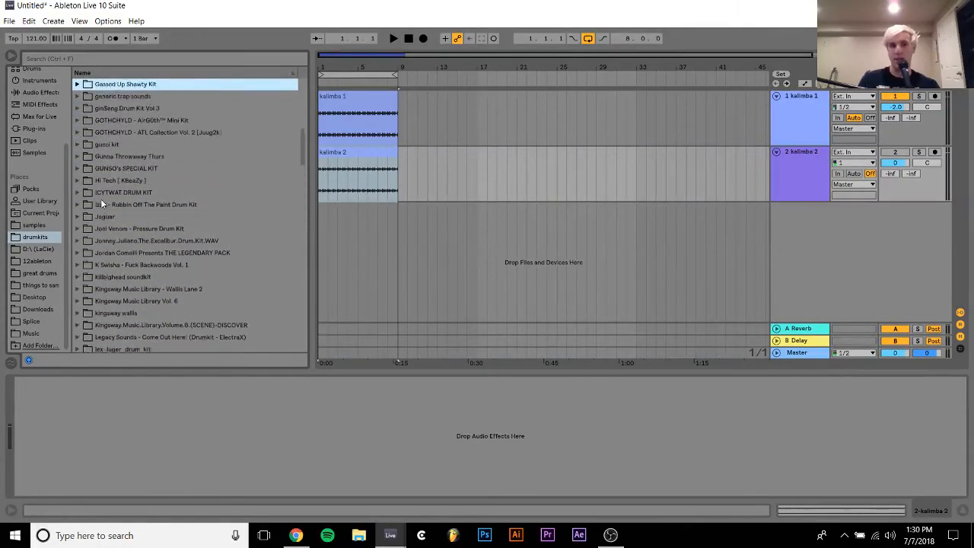
key("Up")
key("Up")
key("Up")
key("Up")
key("Up")
key("Up")
key("Up")
key("Up")
key("Up")
key("Up")
key("Up")
key("Up")
key("Up")
key("Down")
key("Down")
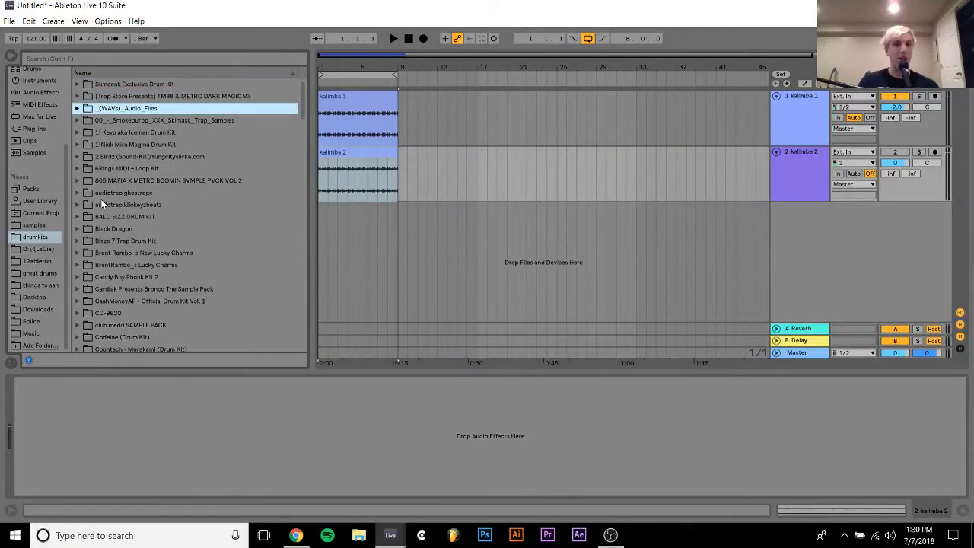
key("Up")
key("Up")
key("Right")
key("Down")
key("Right")
key("Down")
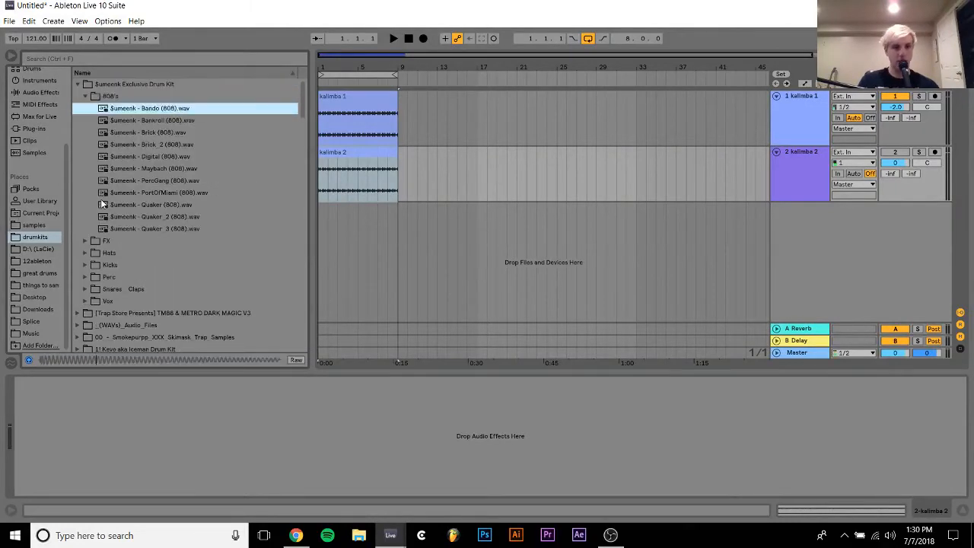
Audition the 808 samples in the $umeenk Exclusive Drum Kit, from Bankroll down through the Quaker samples
key("Down")
key("Down")
key("Down")
key("Down")
key("Down")
key("Down")
key("Down")
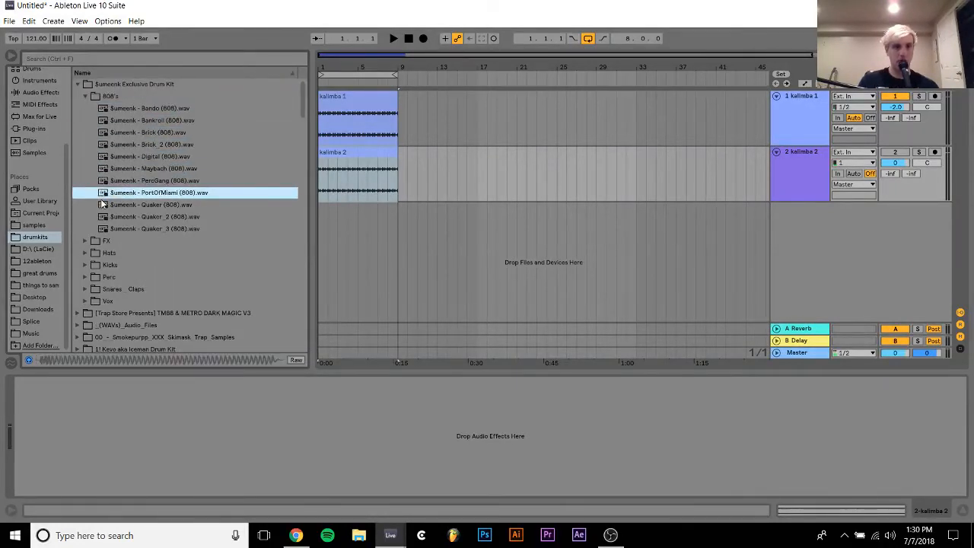
key("Down")
key("Down")
key("Left")
key("Left")
key("Right")
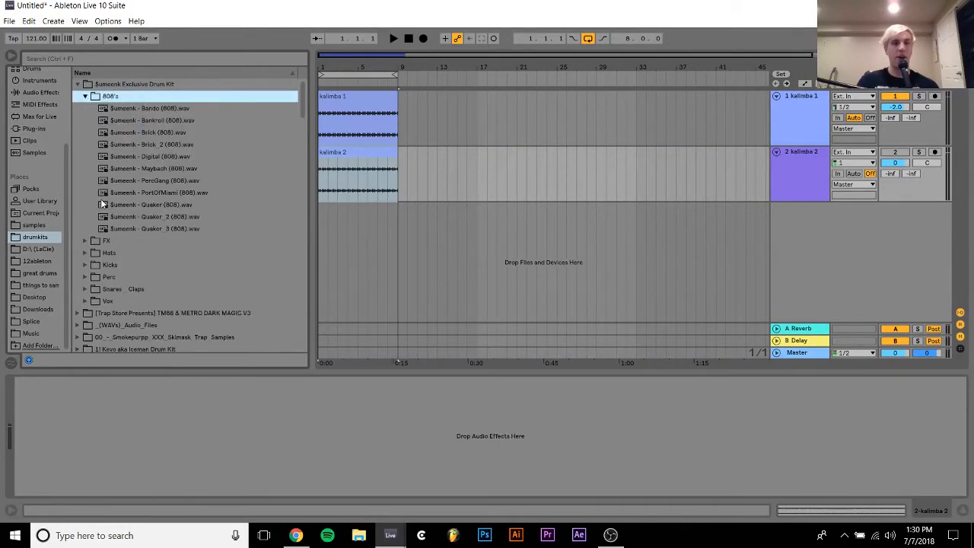
Compare the Quaker, Quaker_2 and Quaker_3 808 samples, ending on Quaker_2
left_click(143, 220)
key("Down")
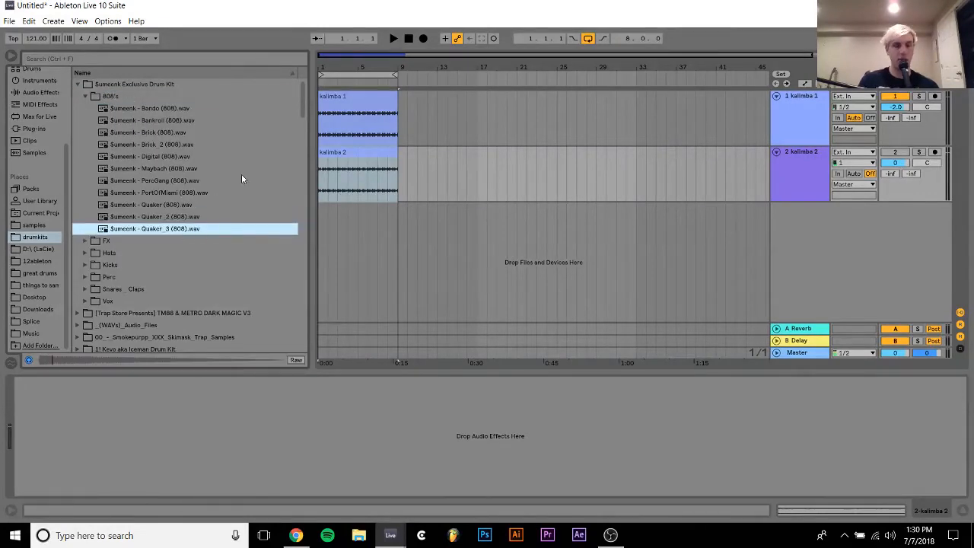
key("Up")
key("Up")
key("Down")
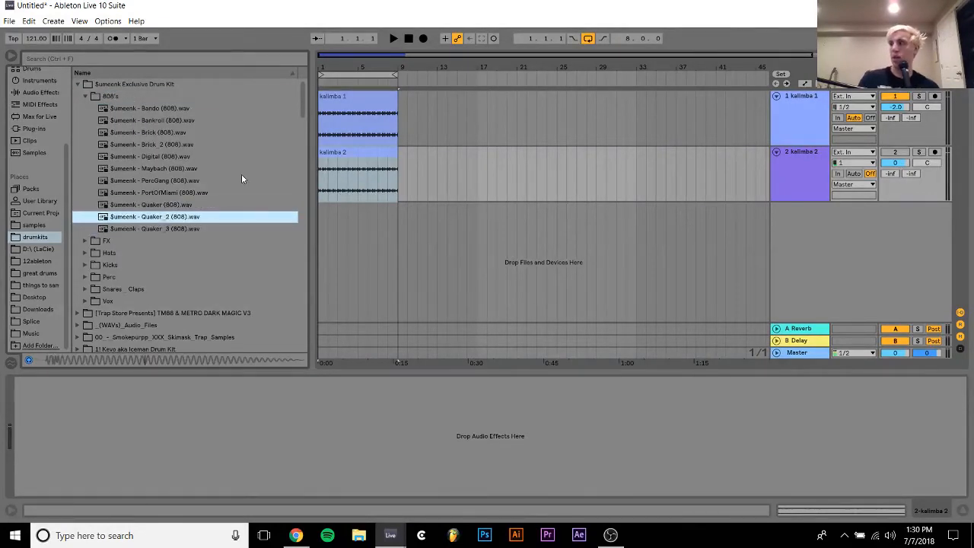
Check the production group's general chat in Chrome and return to the untitled Ableton Live set
left_click(296, 534)
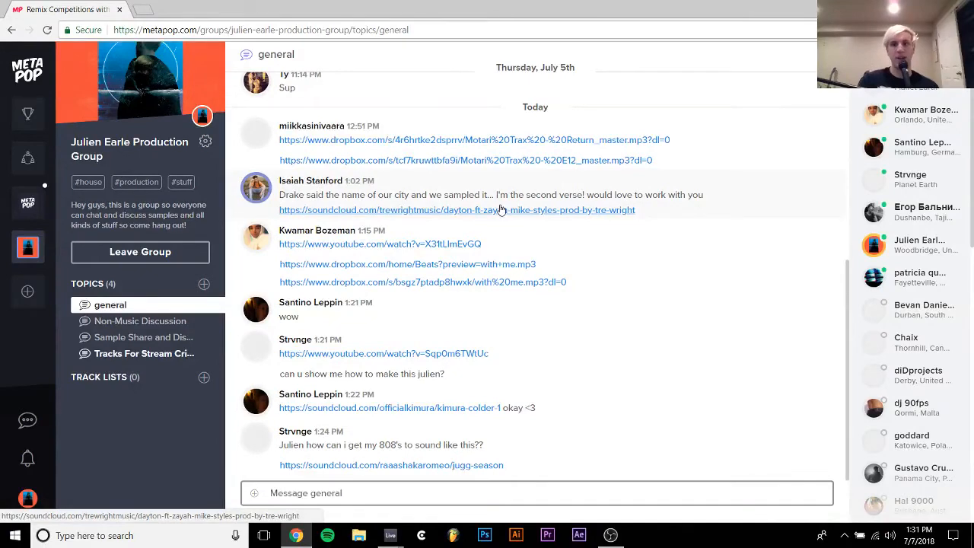
mouse_move(390, 537)
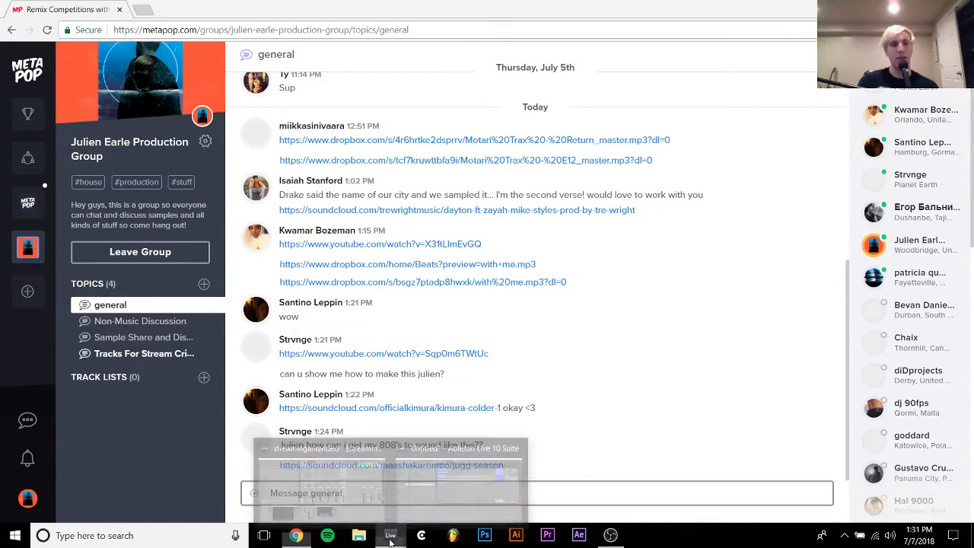
left_click(439, 485)
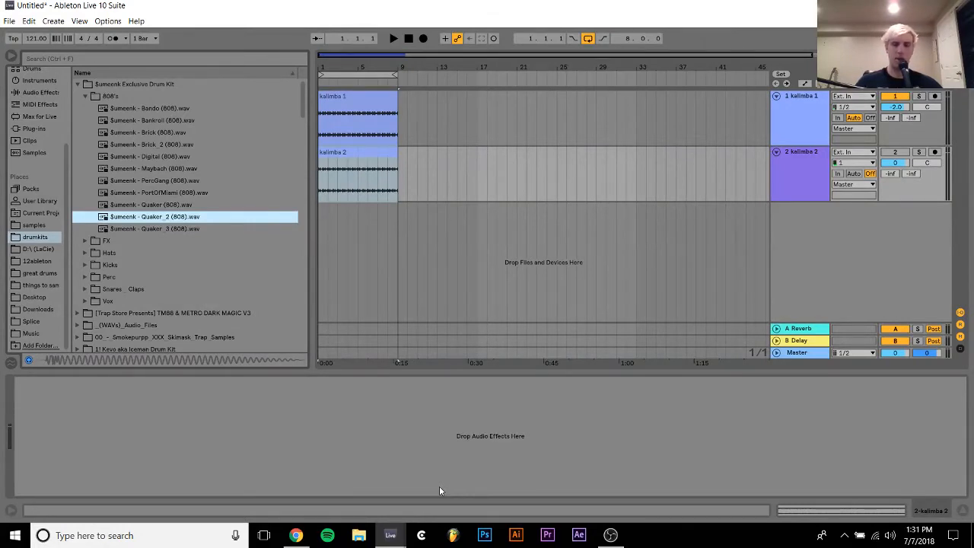
Start loop playback and open the RC-20 Retro Color effect on the kalimba 1 track
key("space")
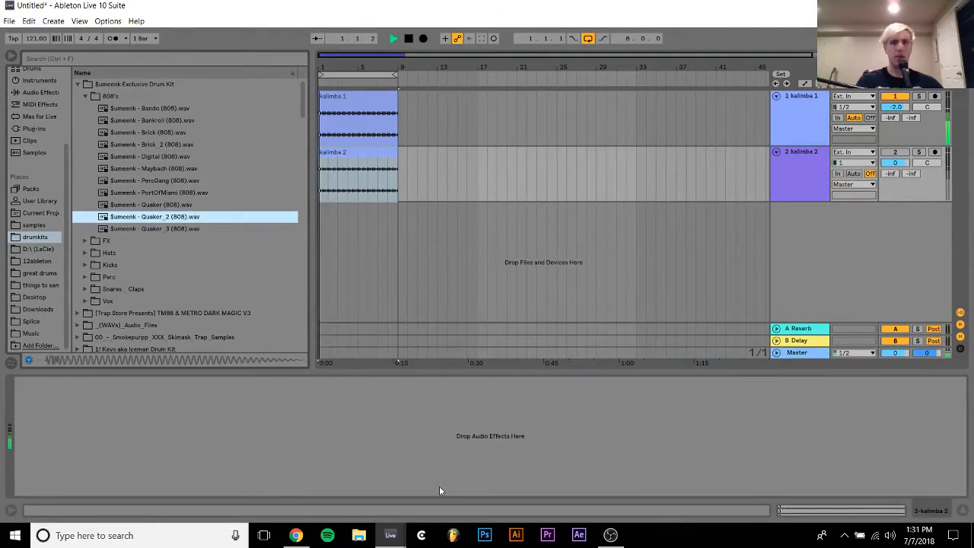
left_click(803, 113)
left_click(42, 382)
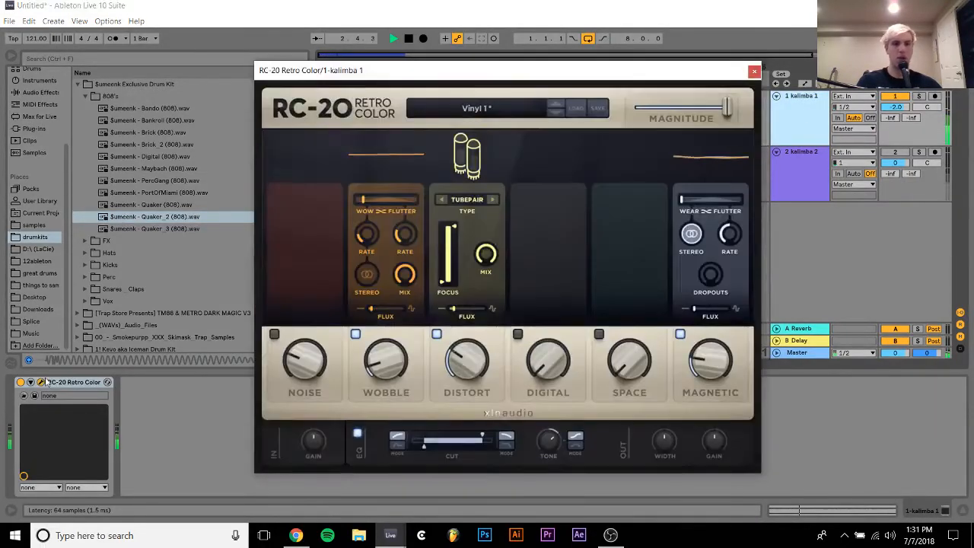
Audition the RC-20 presets The Bass is Alive! and Strange Space on kalimba 1
left_click(502, 105)
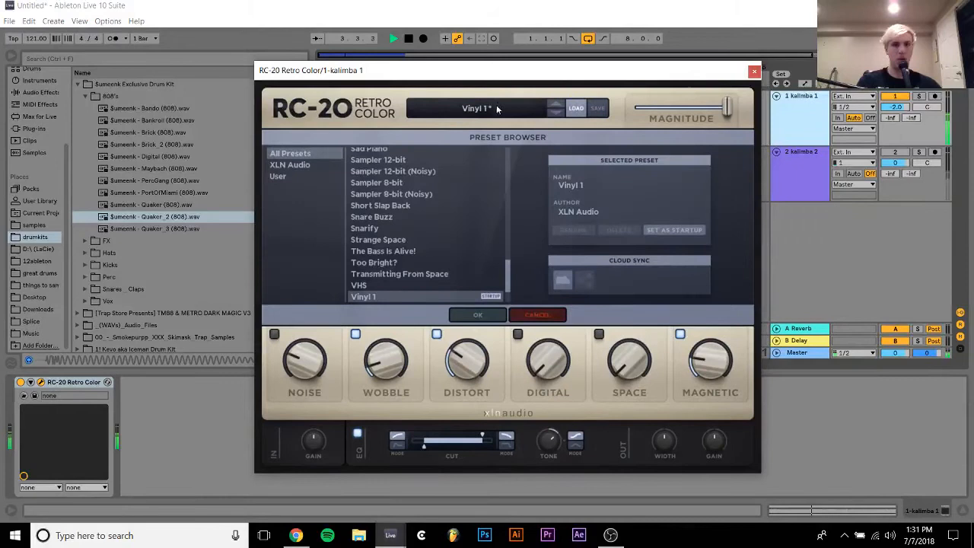
left_click(415, 182)
left_click(384, 250)
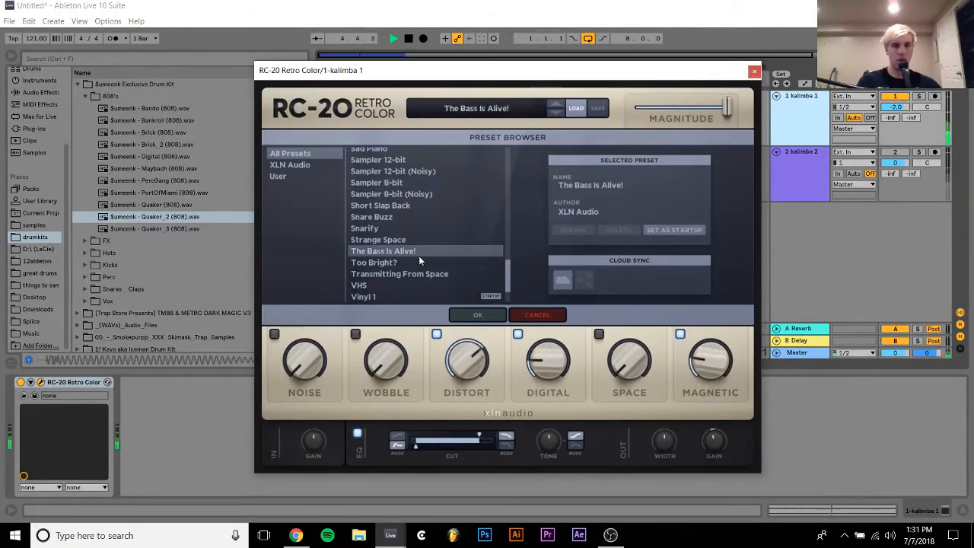
left_click(383, 239)
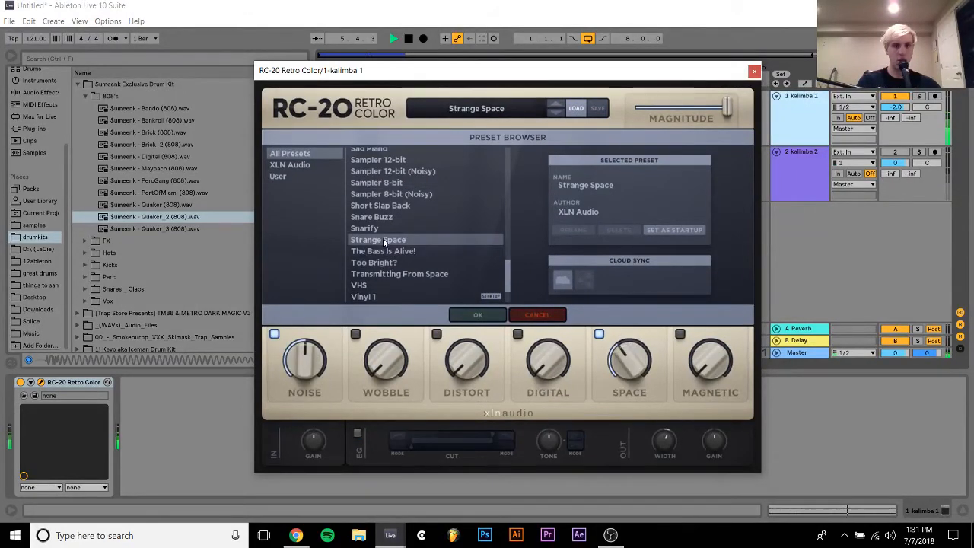
Audition 808 Dirt Punch and the Cassette presets on kalimba 1, settle on Crushed Guitar Fuzz, and close the plugin
left_click_drag(508, 277, 514, 140)
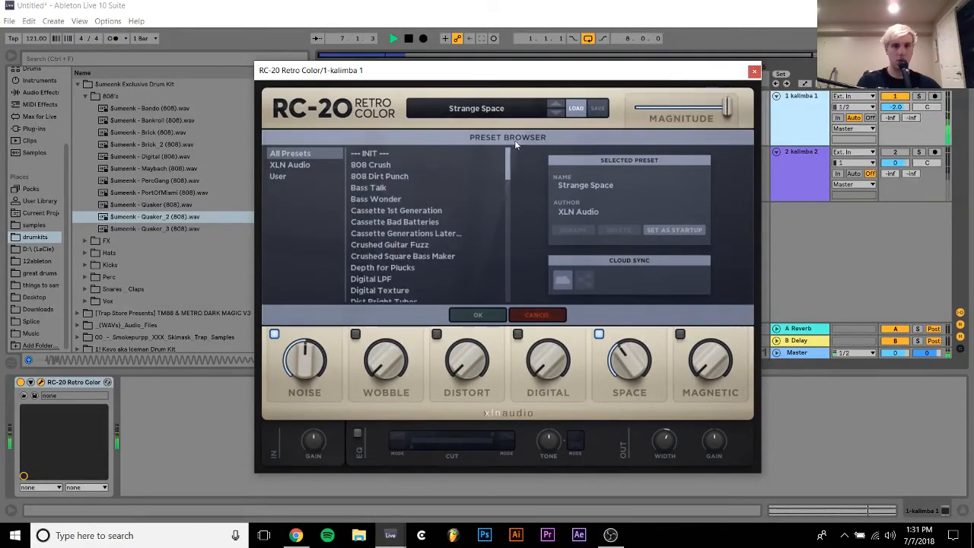
left_click(396, 178)
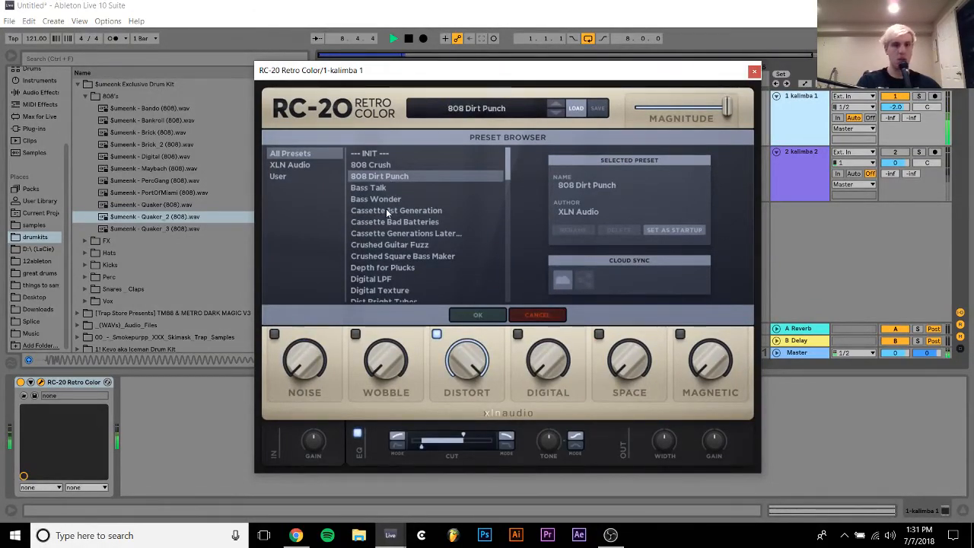
left_click(387, 212)
left_click(393, 222)
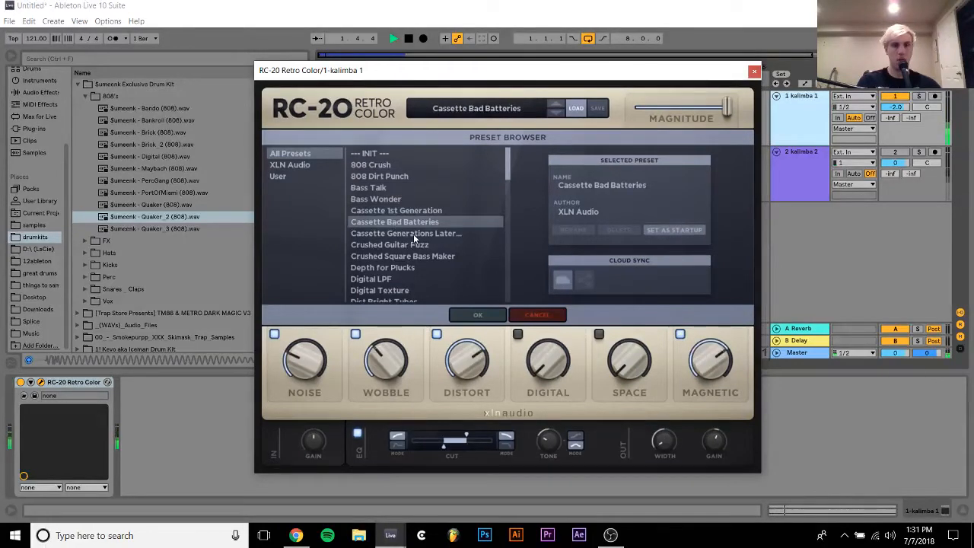
left_click(414, 234)
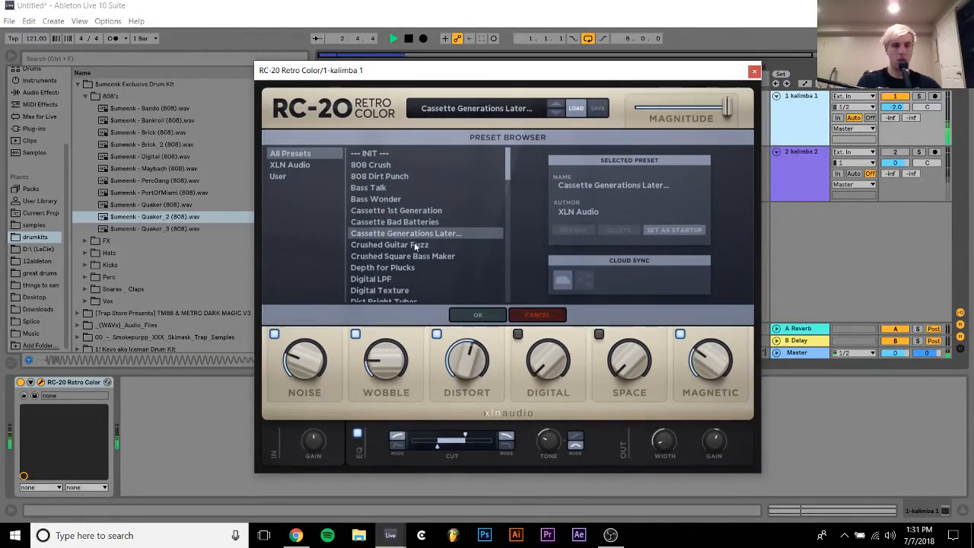
left_click(414, 243)
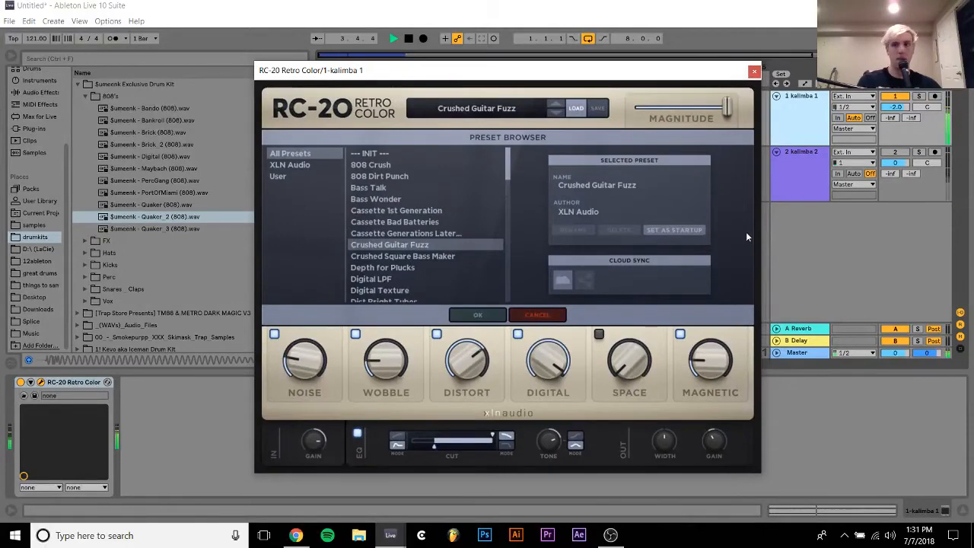
left_click(754, 71)
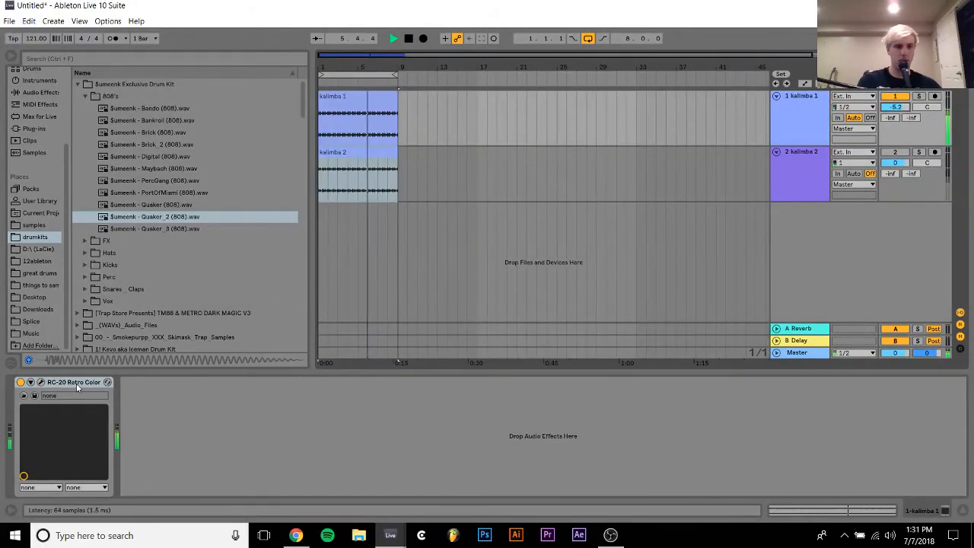
Place RC-20 Retro Color on the kalimba 2 track and activate that track at a volume of -5.4 dB
left_click_drag(78, 382, 637, 180)
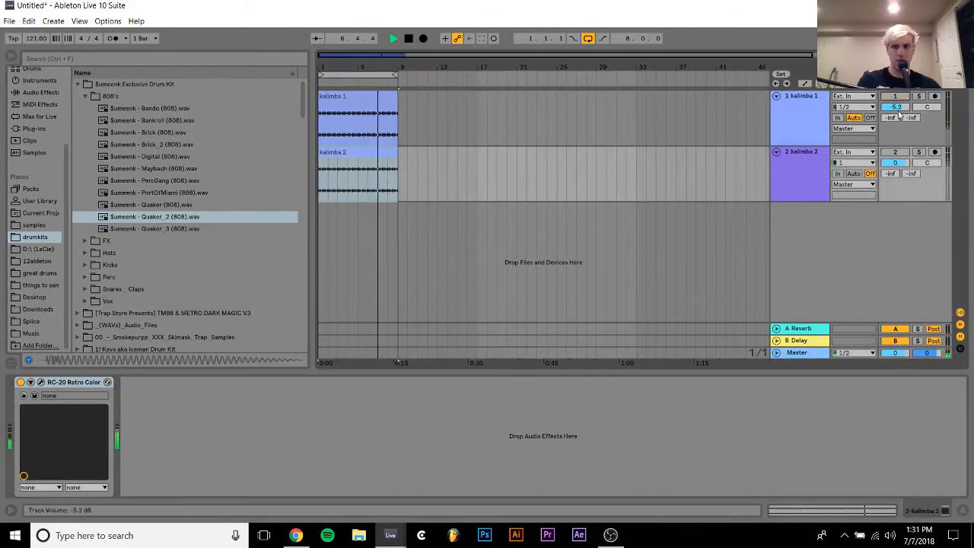
left_click(901, 154)
left_click_drag(896, 162, 896, 167)
Transpose the kalimba 2 clip to 7 st and return to the track's device chain
double_click(355, 148)
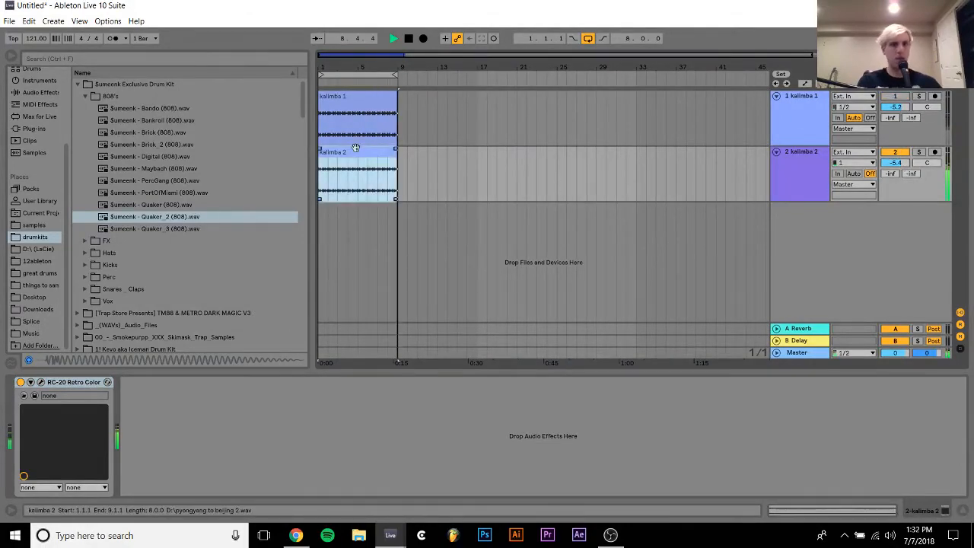
key("space")
left_click_drag(73, 142, 76, 141)
key("space")
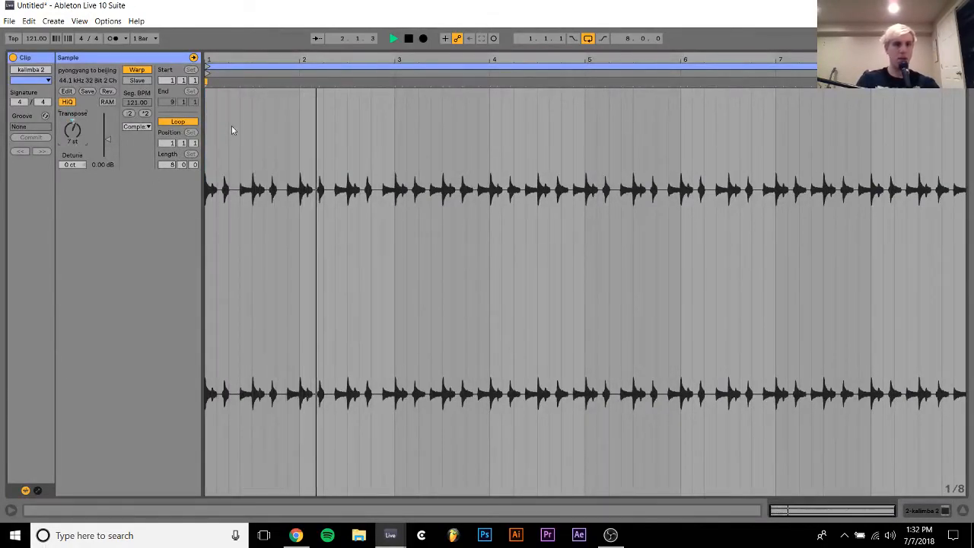
left_click(919, 511)
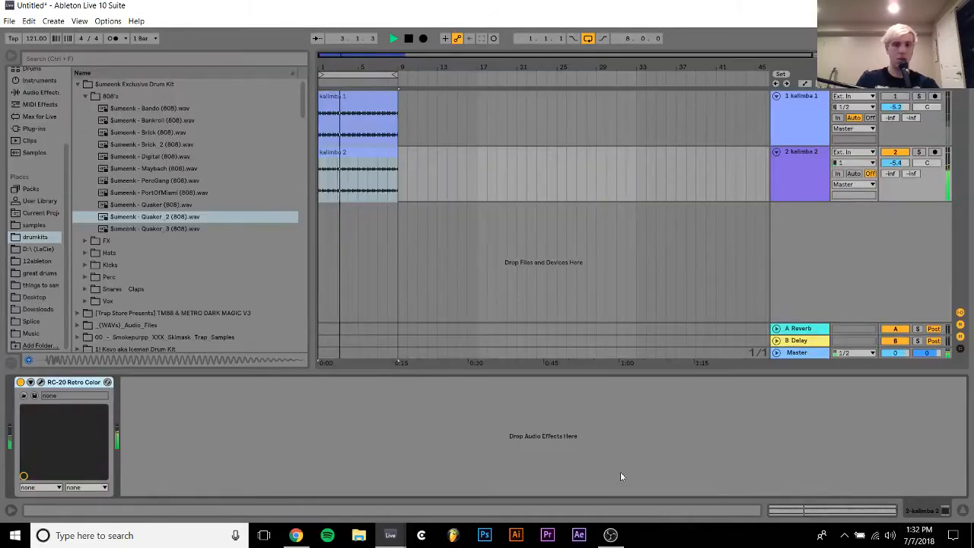
Open RC-20 on kalimba 2 and audition Crushed Square Bass Maker, Depth for Plucks, Digital LPF and Digital Texture
left_click(41, 382)
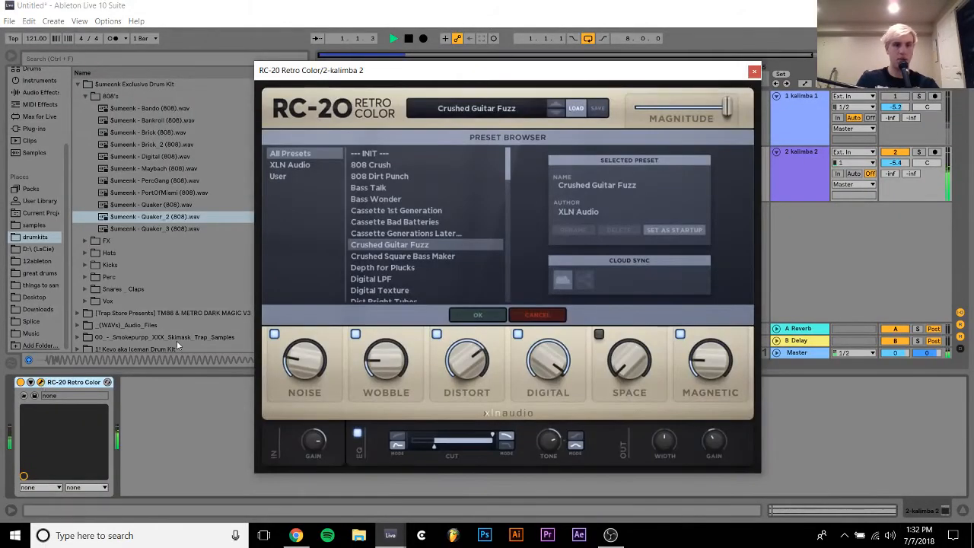
left_click(419, 257)
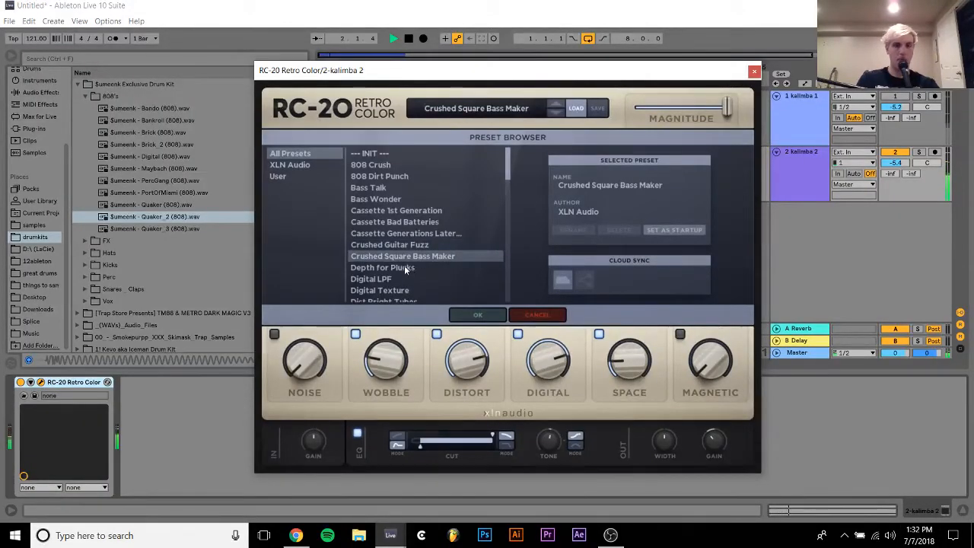
left_click(404, 265)
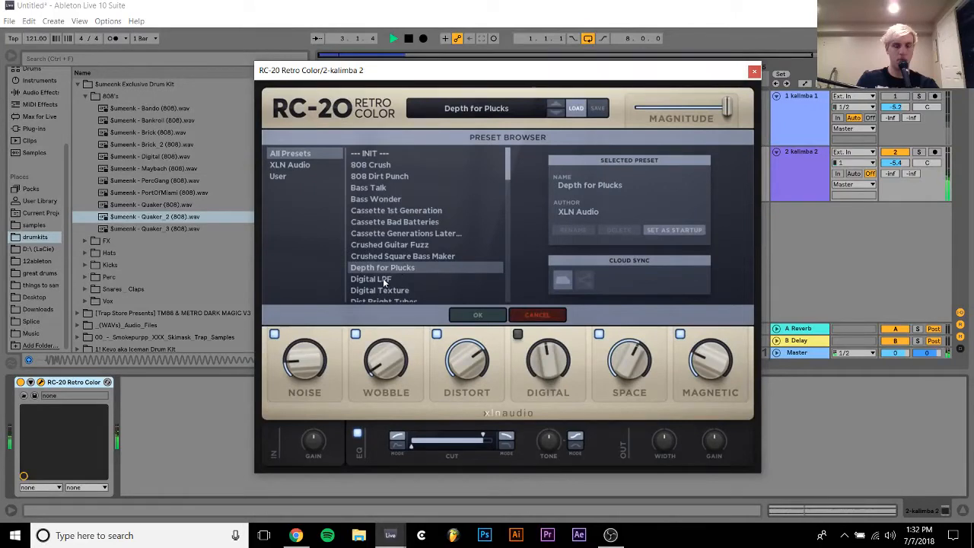
left_click(383, 279)
left_click(392, 290)
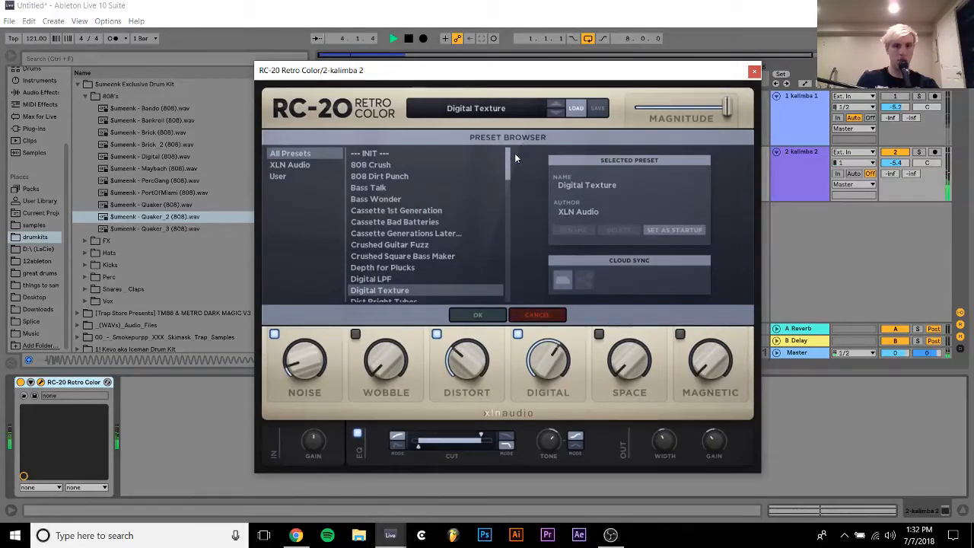
Audition the Dist Bright Tubes, Dist Fat Iron, Double Tracking 1 and Drum Break 1 presets on kalimba 2
scroll(411, 228, "down", 3)
left_click(378, 226)
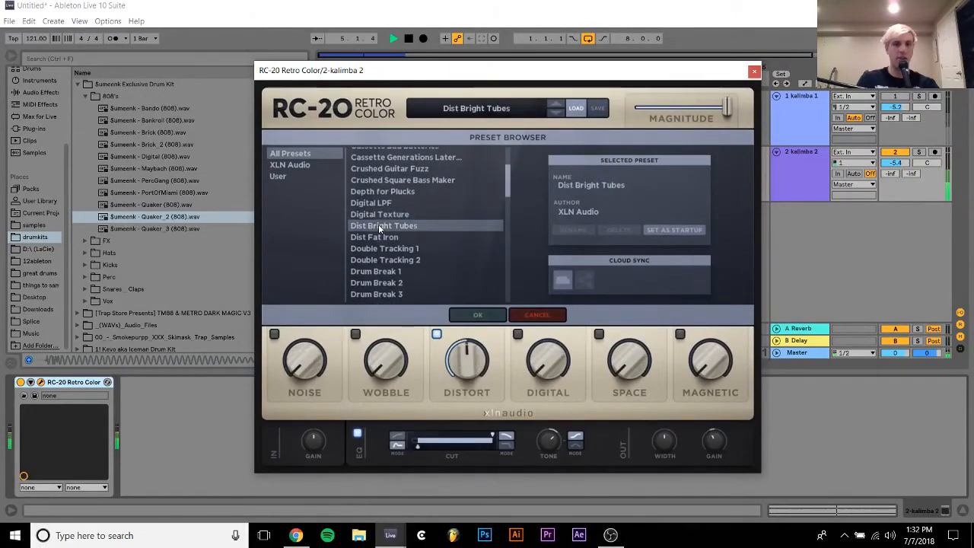
left_click(376, 237)
left_click(386, 249)
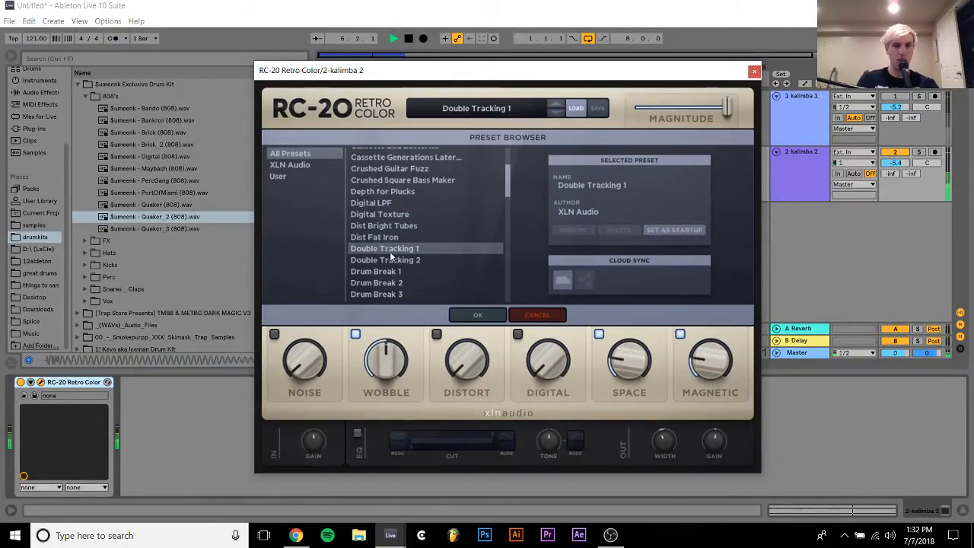
left_click(387, 271)
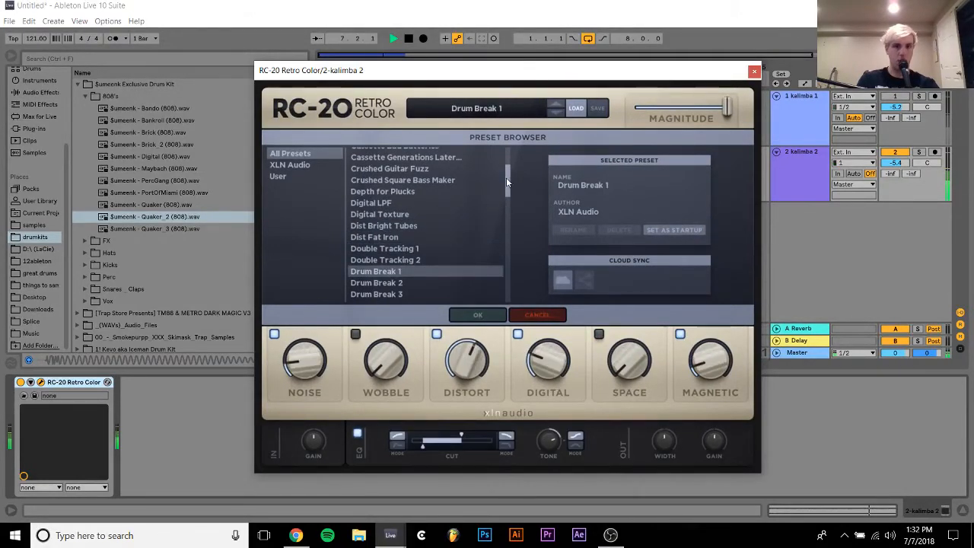
Audition Flutter Vibe and the Flux Chorus, Digital, Pitch, Tremolo and Space presets on kalimba 2
left_click_drag(507, 179, 508, 202)
left_click(373, 214)
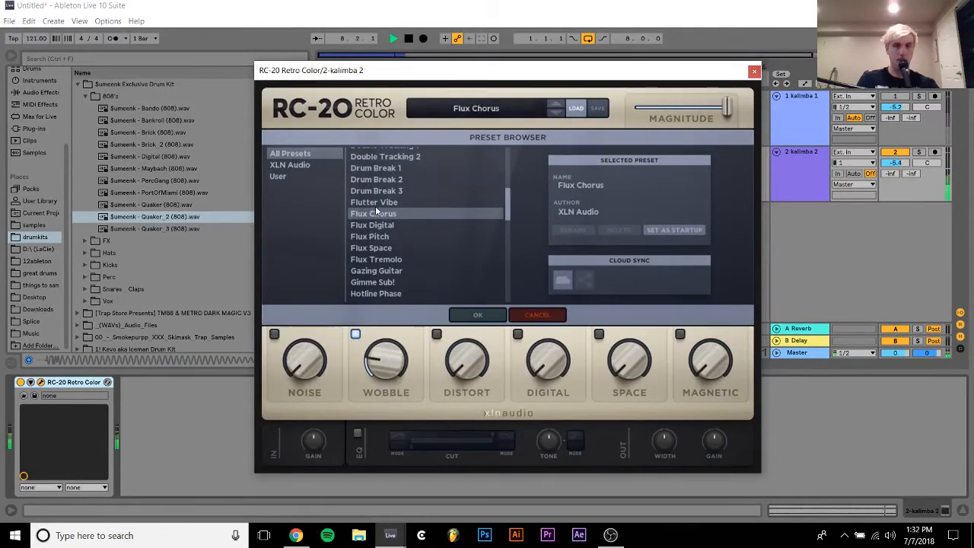
left_click(376, 203)
left_click(378, 225)
left_click(382, 237)
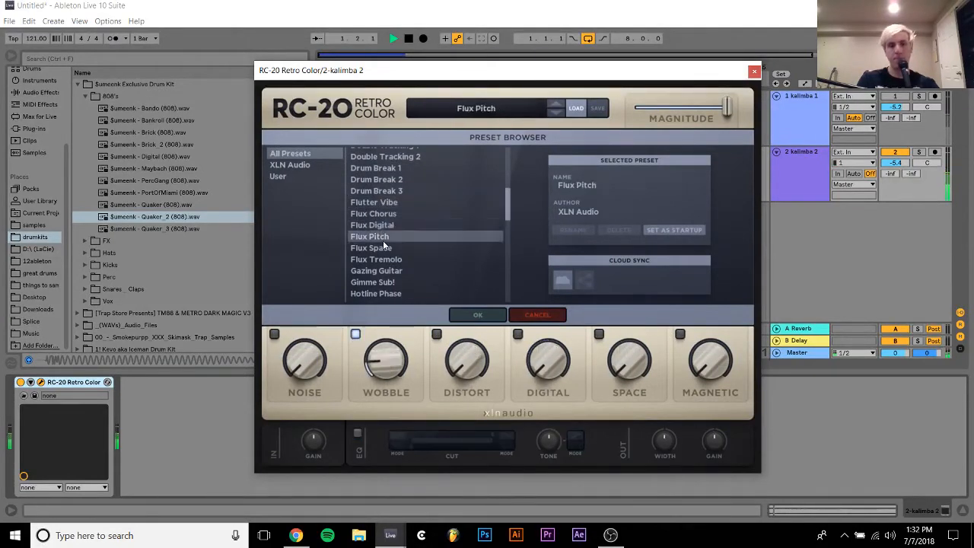
left_click(392, 259)
left_click(371, 248)
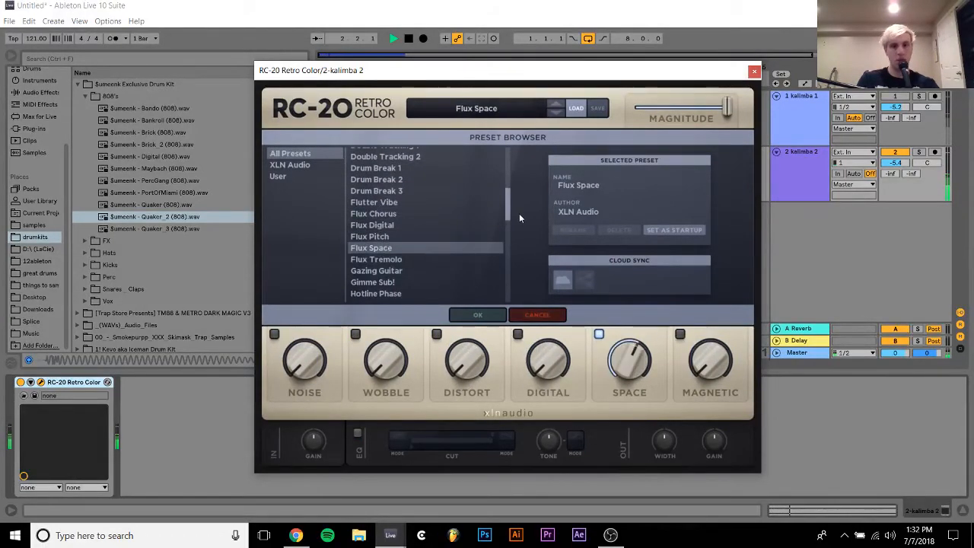
Audition the Hotline Phase, Lush & Crunch Guitar 1 and 2, and Magnitude Transition 2 presets on kalimba 2
scroll(504, 221, "up", 1)
scroll(507, 221, "down", 5)
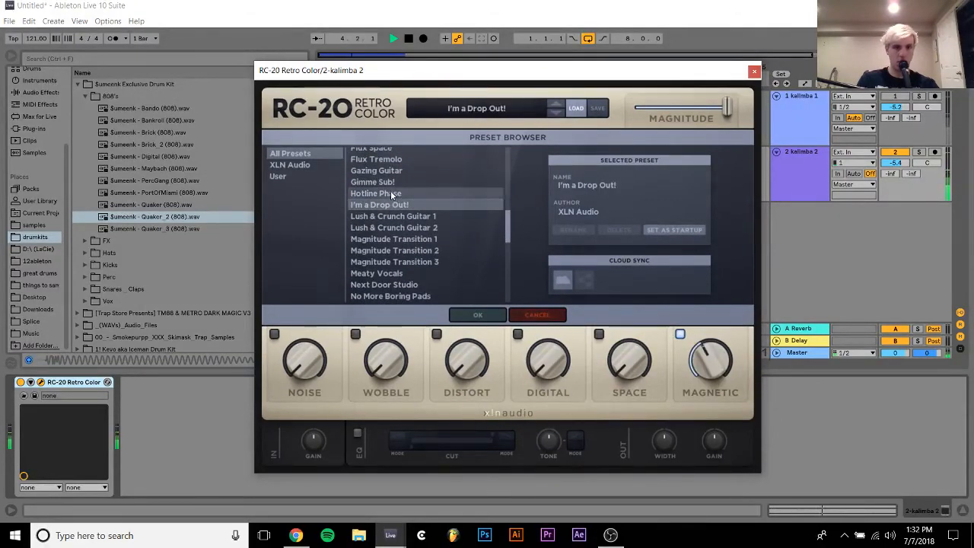
left_click(391, 192)
left_click(438, 230)
left_click(421, 217)
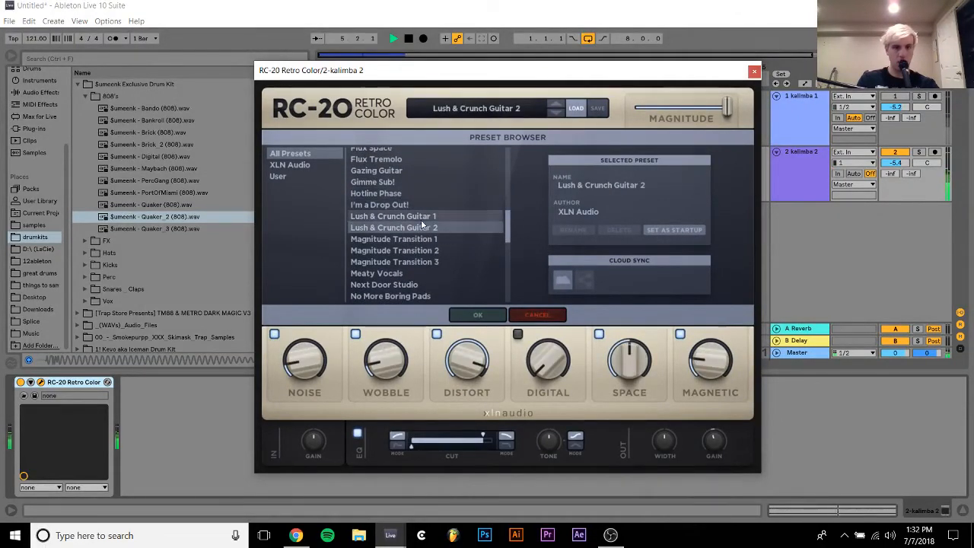
left_click(422, 250)
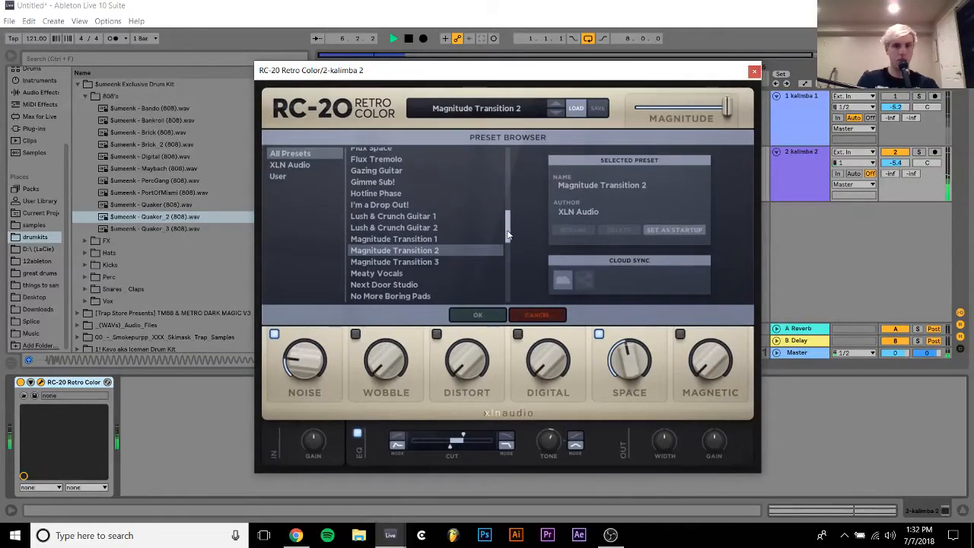
Audition Phasing Fun, No More Boring Pads, Pad Magic, Retro Game (Mono), Retired Amp and Sad Piano on kalimba 2
left_click_drag(509, 234, 507, 262)
left_click(407, 172)
scroll(408, 176, "up", 1)
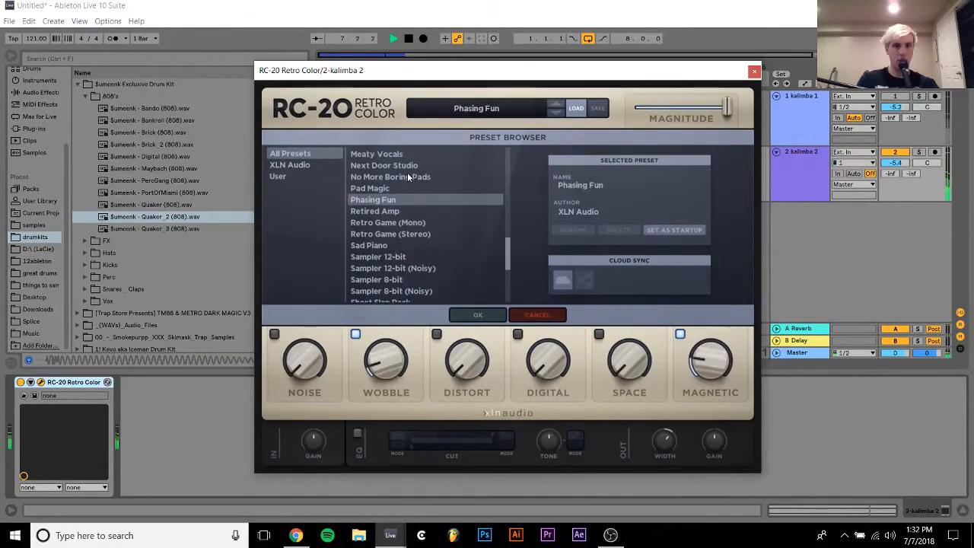
left_click(408, 177)
left_click(401, 189)
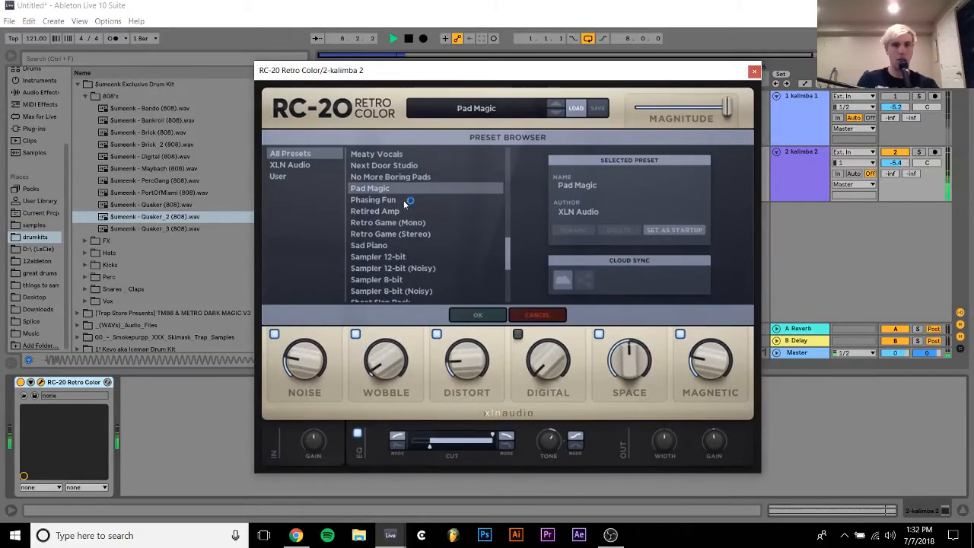
left_click(401, 222)
left_click(400, 213)
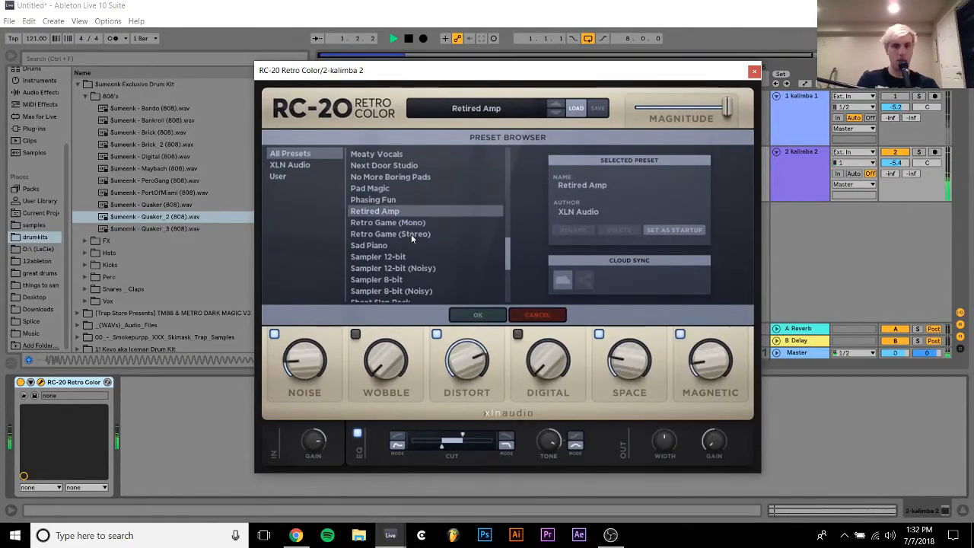
left_click(400, 243)
Try the Wow & Flutter and Transmitting From Space presets, load VHS on kalimba 2 and close RC-20
scroll(400, 239, "down", 4)
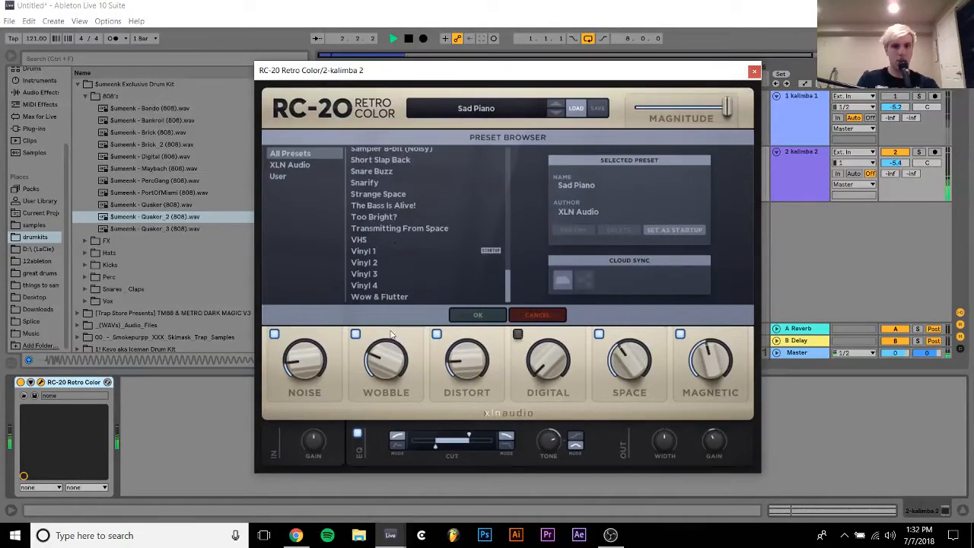
left_click(384, 297)
left_click(373, 229)
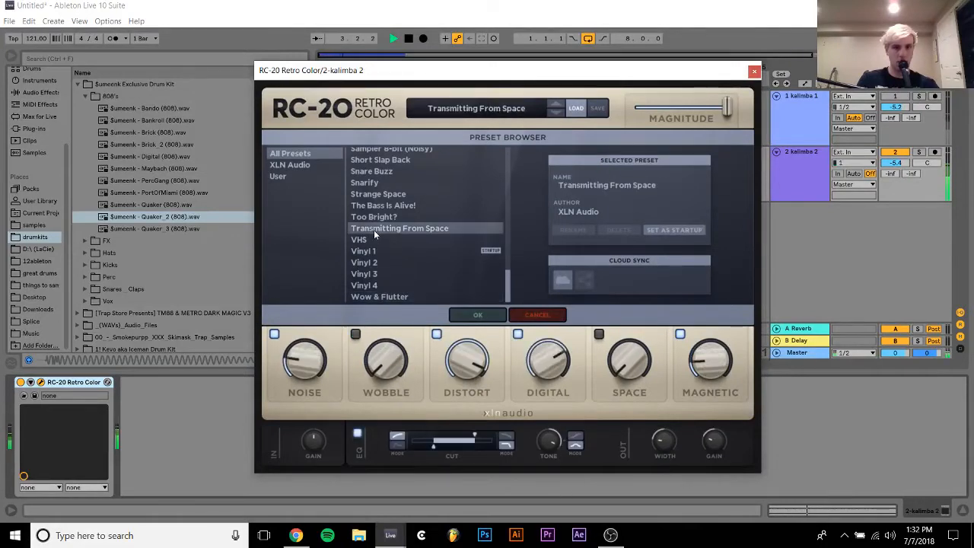
scroll(374, 230, "up", 1)
left_click(374, 258)
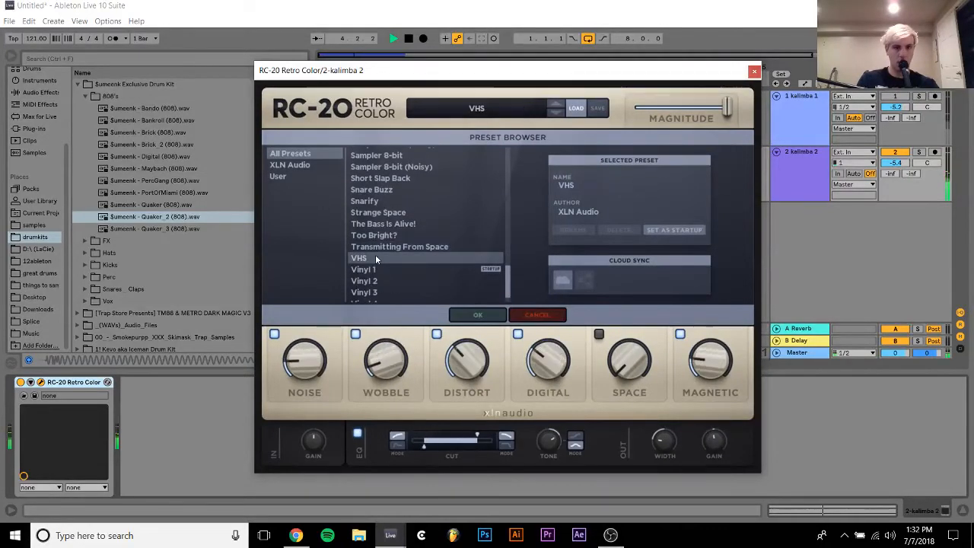
left_click(753, 71)
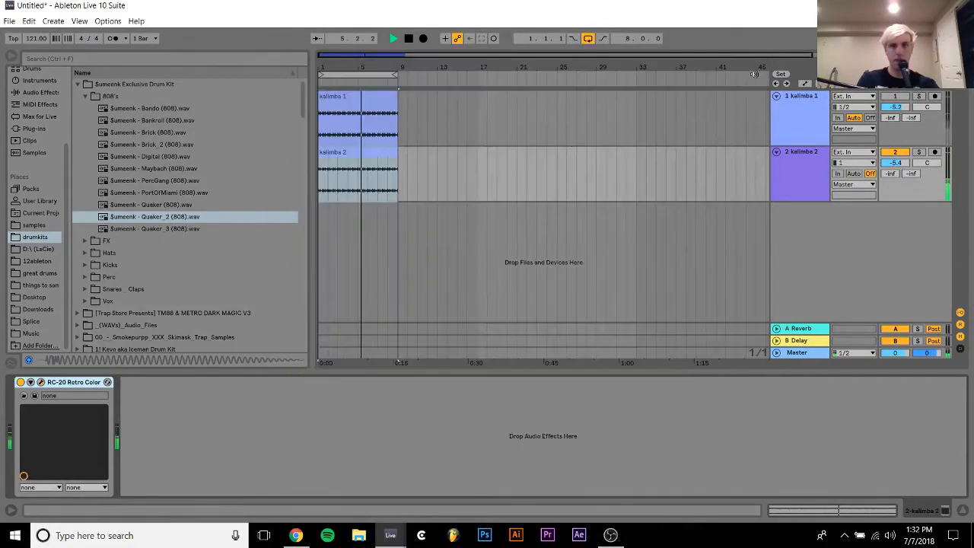
Fold the kalimba 1 and kalimba 2 tracks and stop playback
left_click_drag(438, 233, 439, 233)
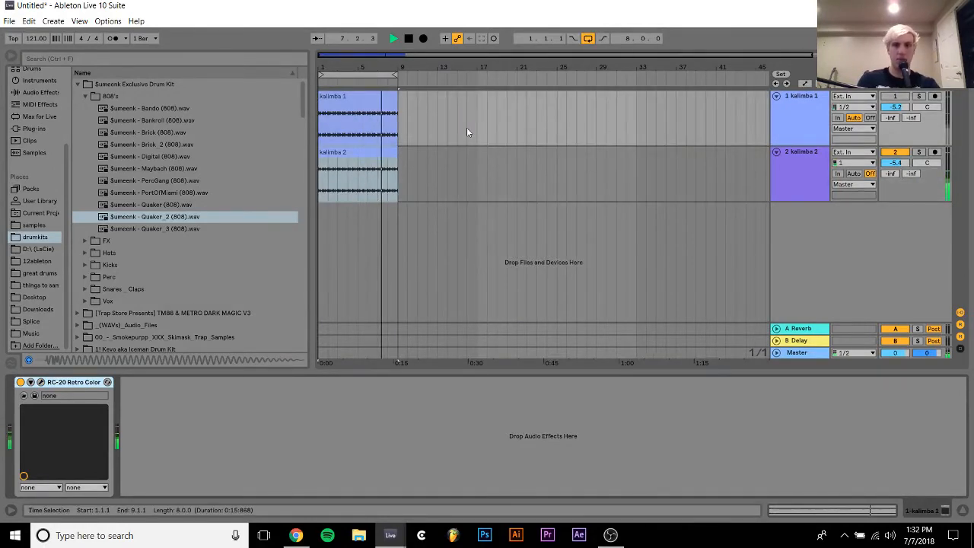
left_click(776, 95, "alt")
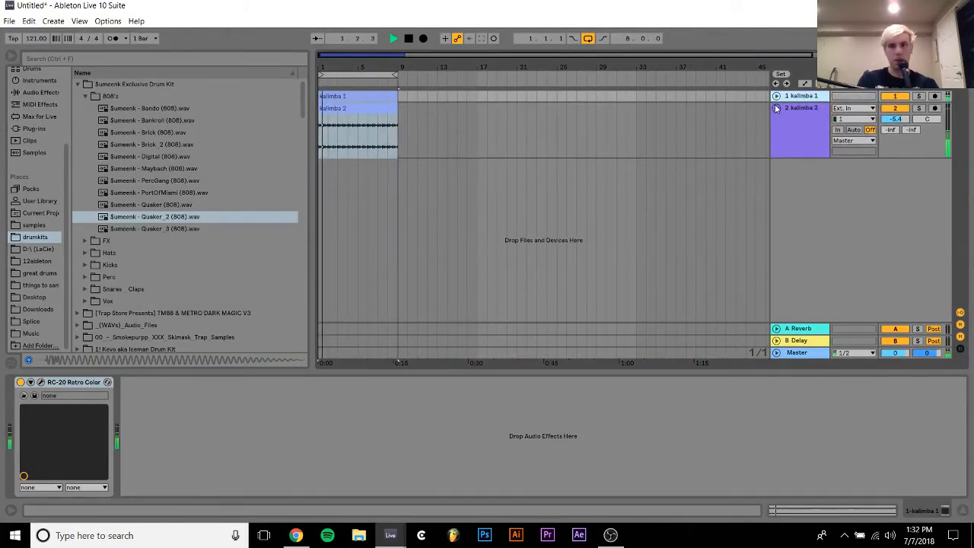
key("space")
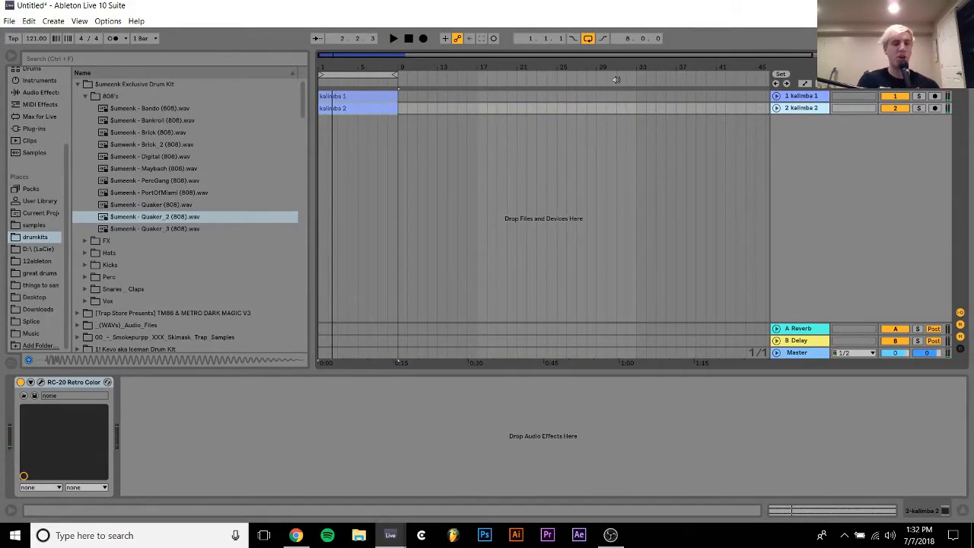
Open the great drums folder and preview the san holo snare and san holo kick samples
left_click(147, 264)
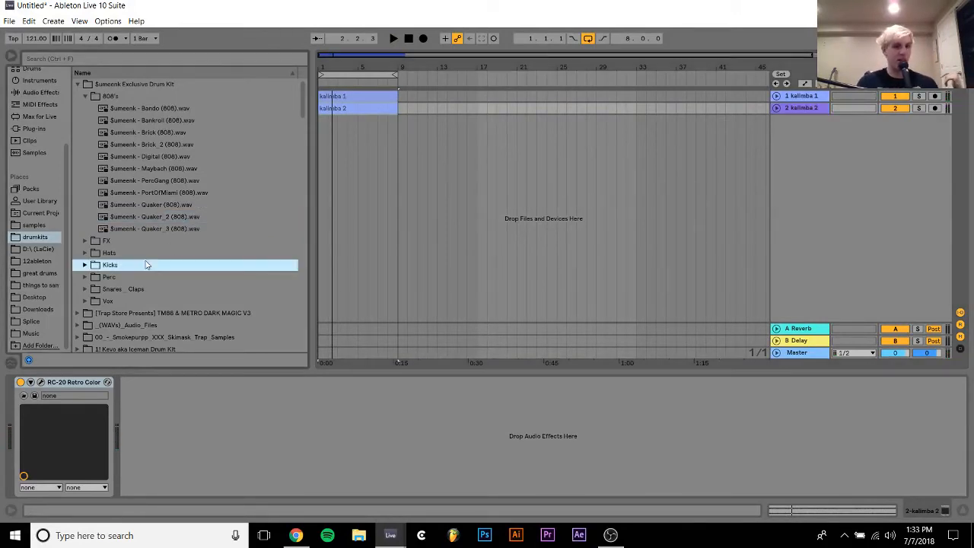
left_click(38, 272)
scroll(231, 294, "down", 8)
left_click(231, 295)
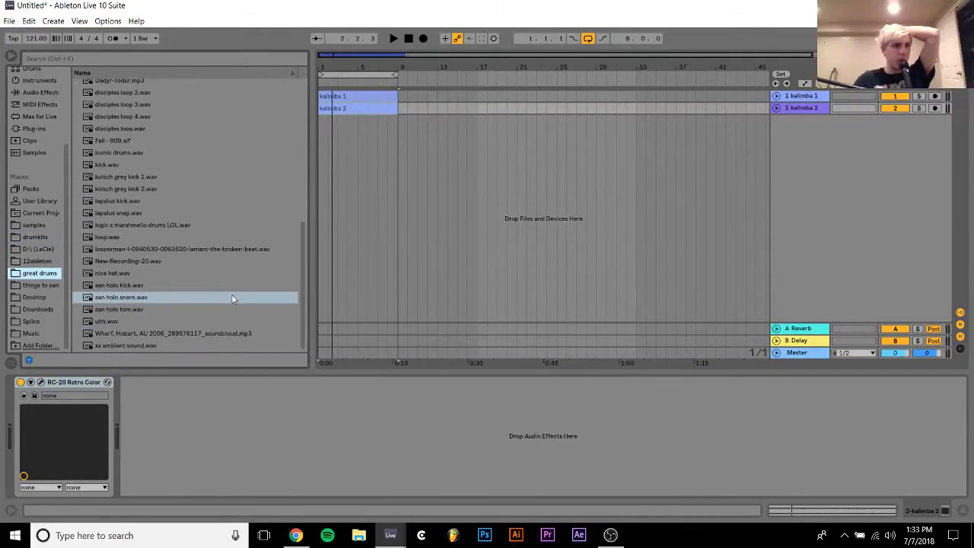
left_click(121, 299)
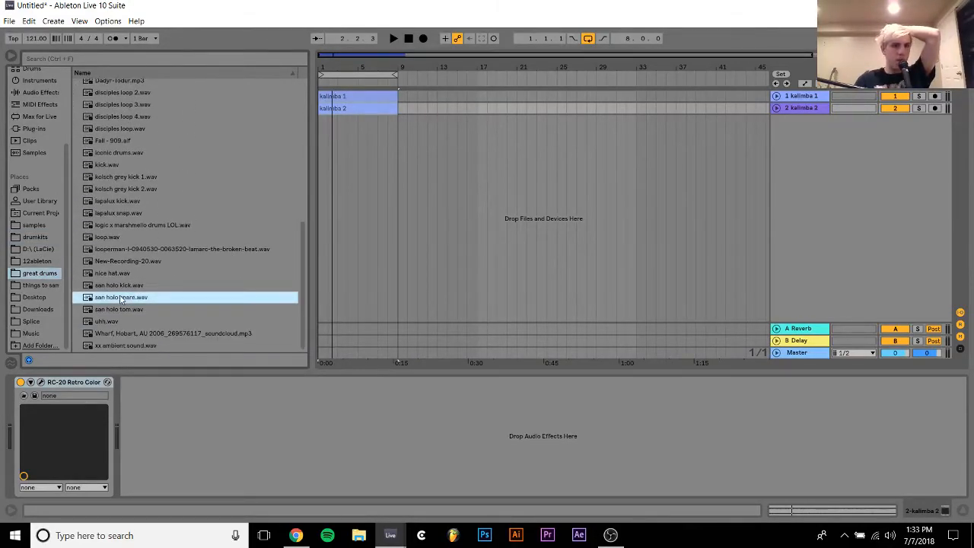
key("Up")
Compare the kolsch grey kick 1 and kolsch grey kick 2 samples by previewing them repeatedly
left_click(123, 193)
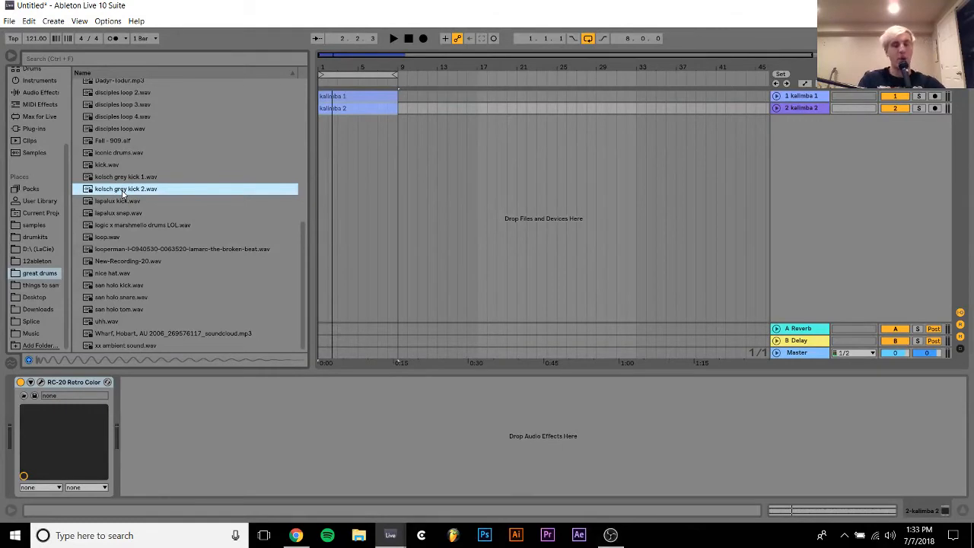
key("Up")
key("Down")
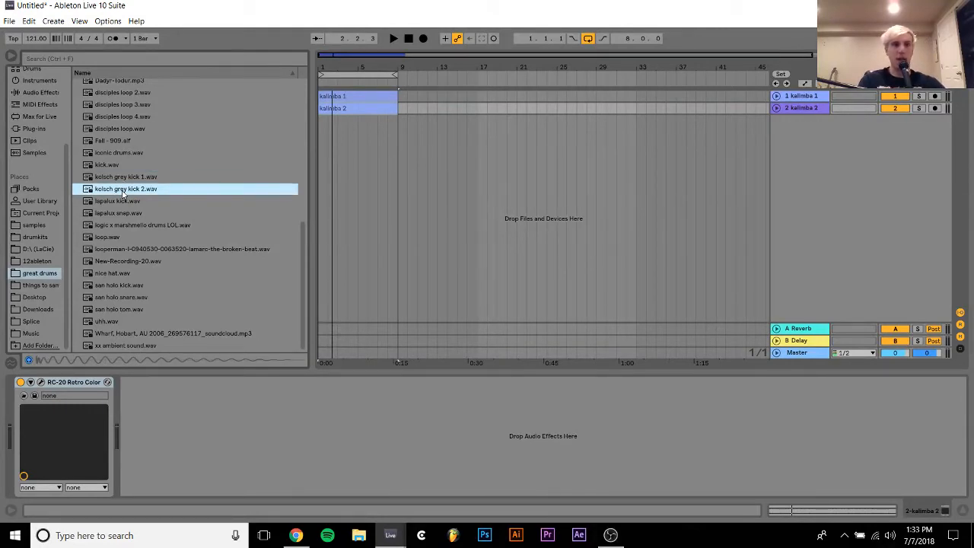
key("Down")
key("Up")
key("Up")
key("Up")
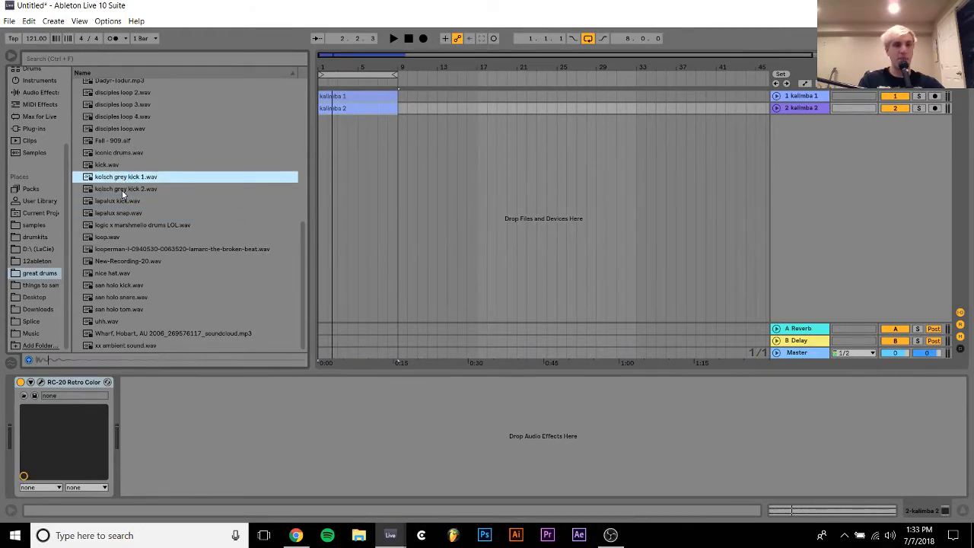
Preview the great drums samples upward in the list from kick.wav to disciples loop 2.wav
key("Up")
key("Up")
key("Up")
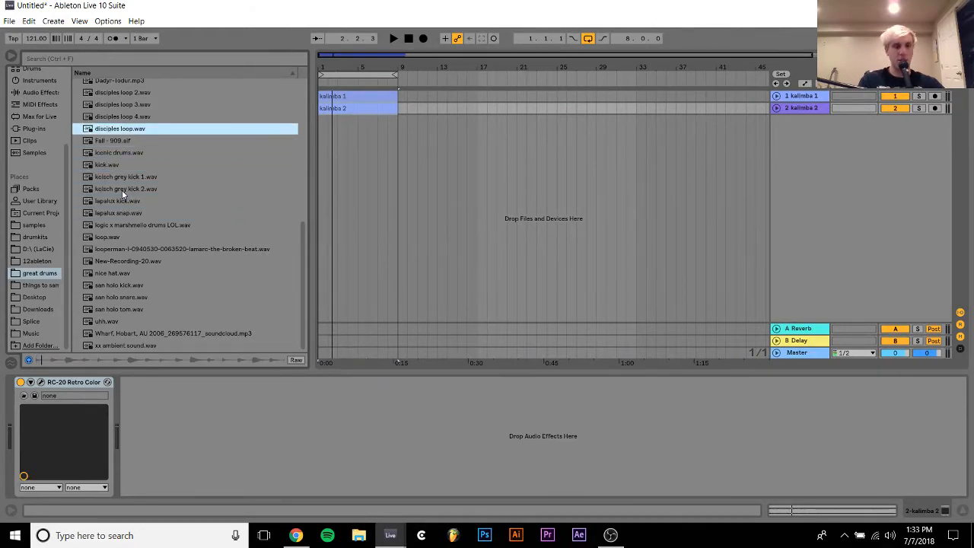
key("Up")
key("Up")
key("Up")
key("Up")
key("Up")
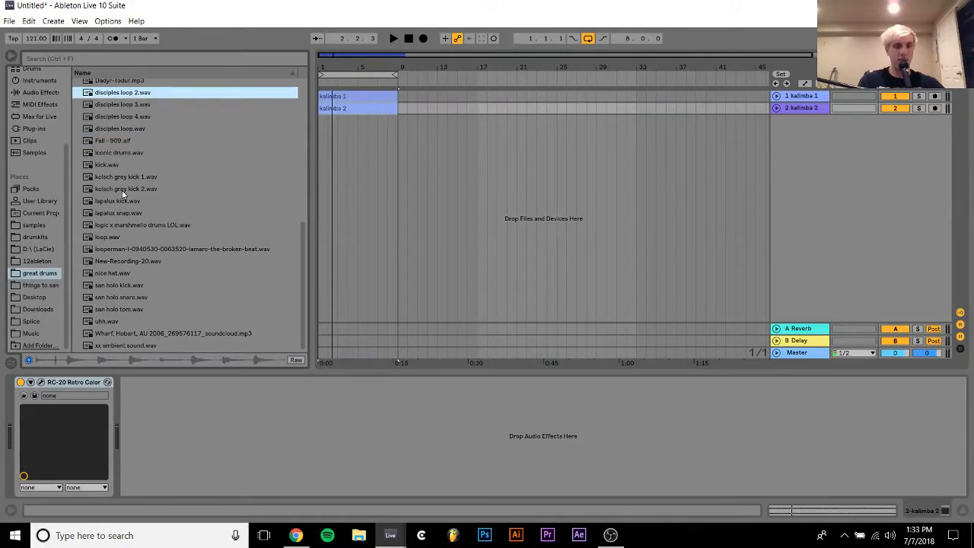
Expand the Starkey_Battery4_KIT folder and its Starkey_Battery4_DrumKit Samples subfolder in great drums
key("Down")
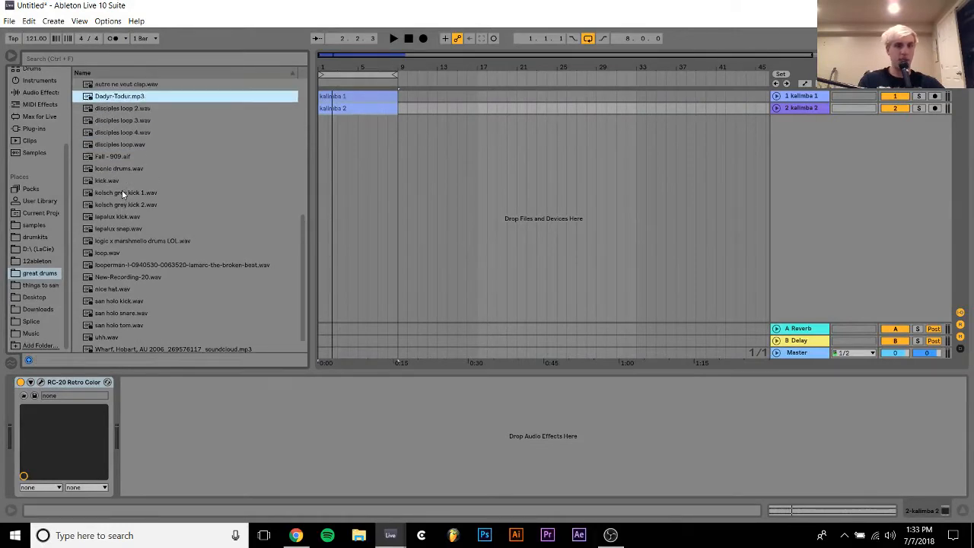
key("Up")
key("Up")
key("Up")
key("Up")
key("Up")
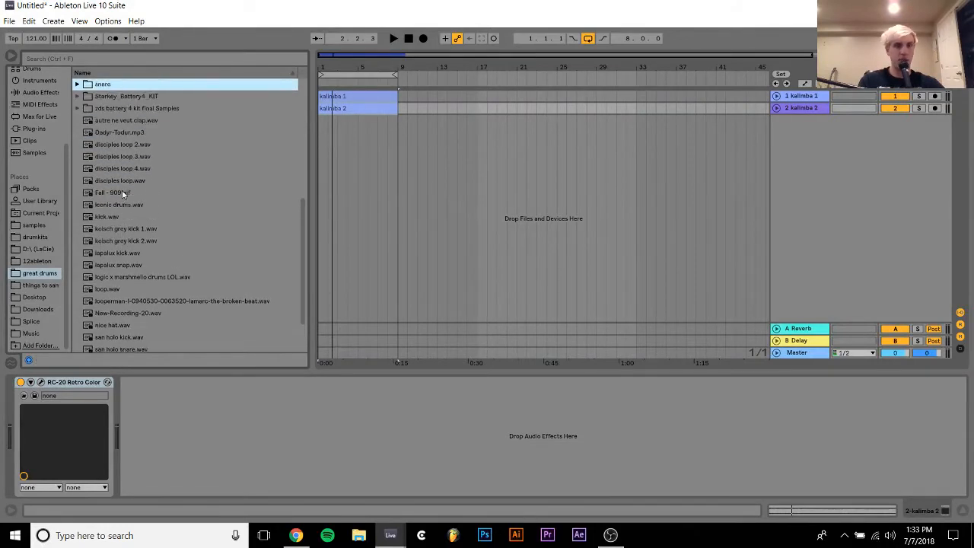
key("Down")
key("Down")
key("Right")
key("Down")
key("Right")
Preview the Starkey kit samples in order from A#1_Bot_OpHat.wav through B2_Bot_RdCym2.wav
key("Down")
key("Down")
key("Down")
key("Down")
key("Down")
key("Down")
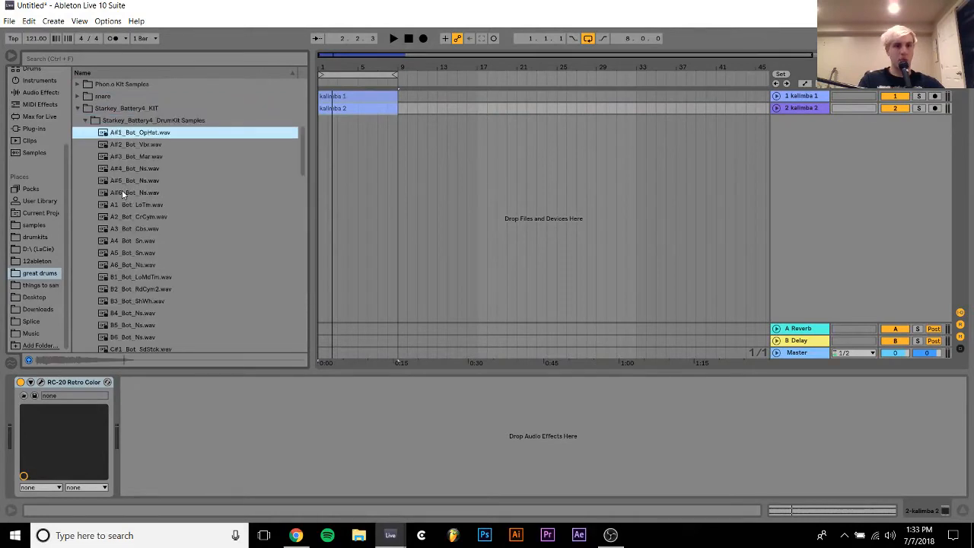
key("Down")
key("Down")
key("Down")
key("Down")
key("Down")
key("Down")
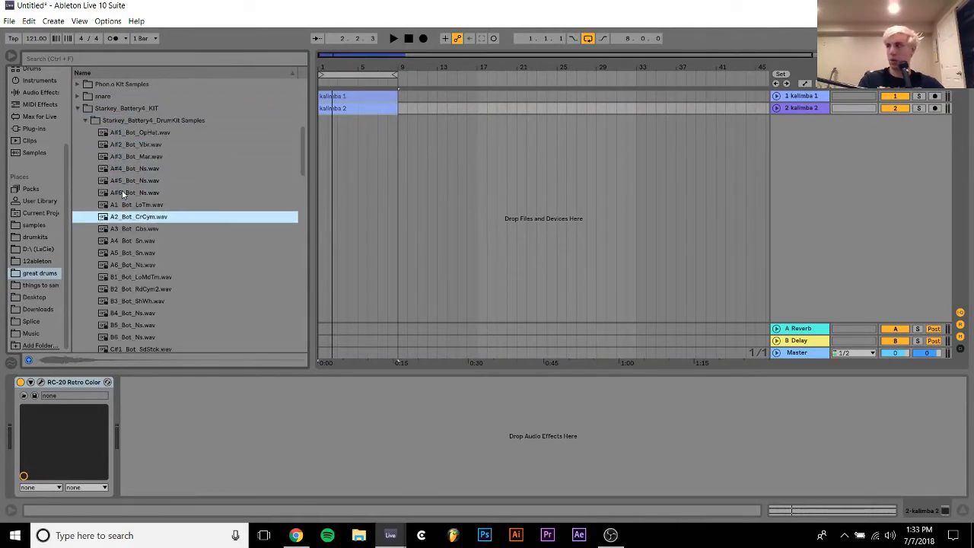
key("Down")
key("Down")
key("Down")
key("Down")
key("Down")
key("Down")
key("Down")
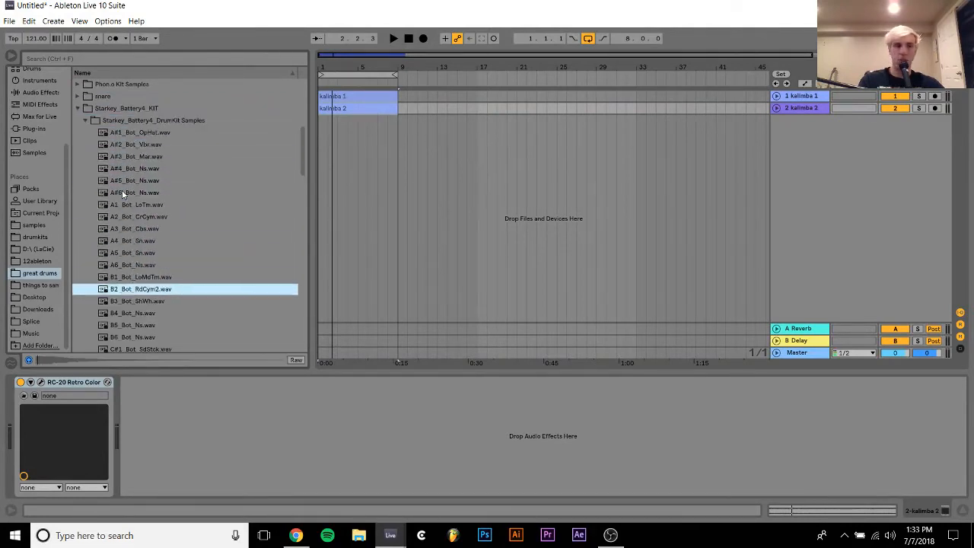
Continue previewing the Starkey kit samples from B3_Bot_ShWh.wav through C2_Bot_HMdTm.wav
key("Down")
key("Down")
key("Down")
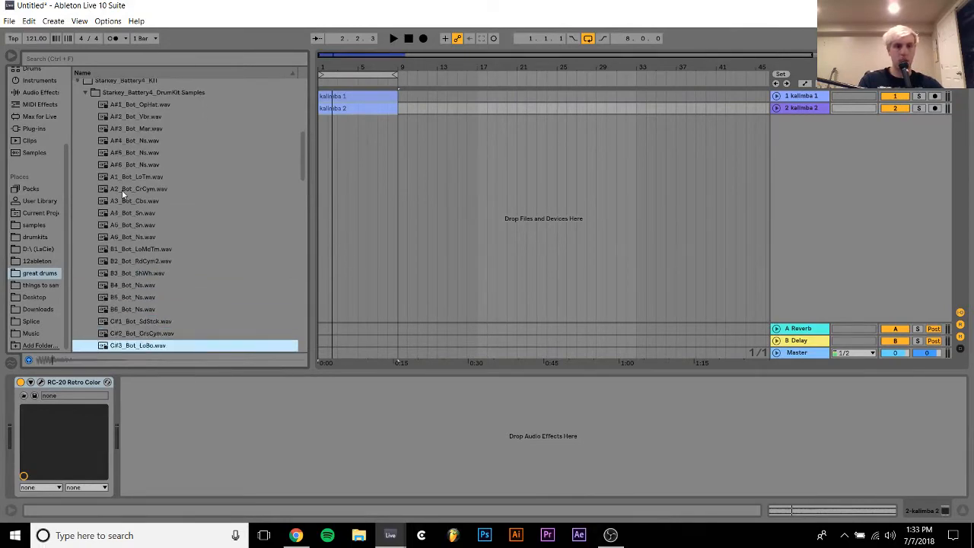
key("Down")
key("Down")
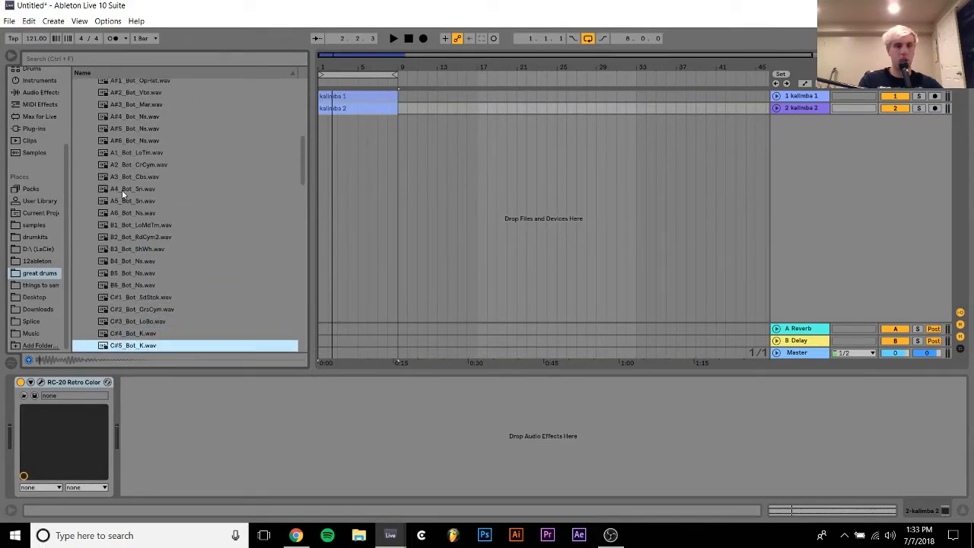
key("Down")
key("Down")
key("Down")
key("Down")
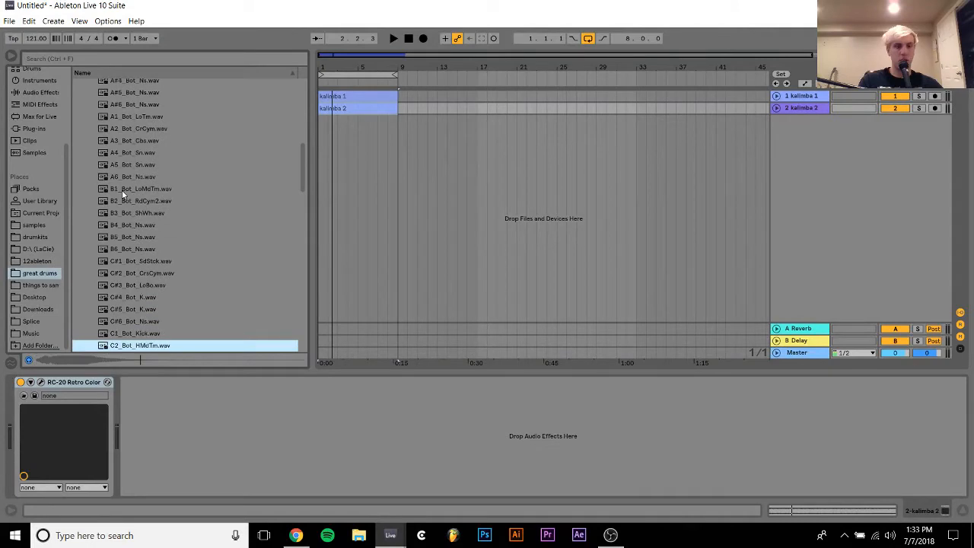
Preview the Starkey kit's samples from C3_Bot_HiBo.wav through E2_Bot_ChCym.wav, including the C, D# and D kicks
key("Down")
key("Down")
key("Down")
key("Down")
key("Down")
key("Down")
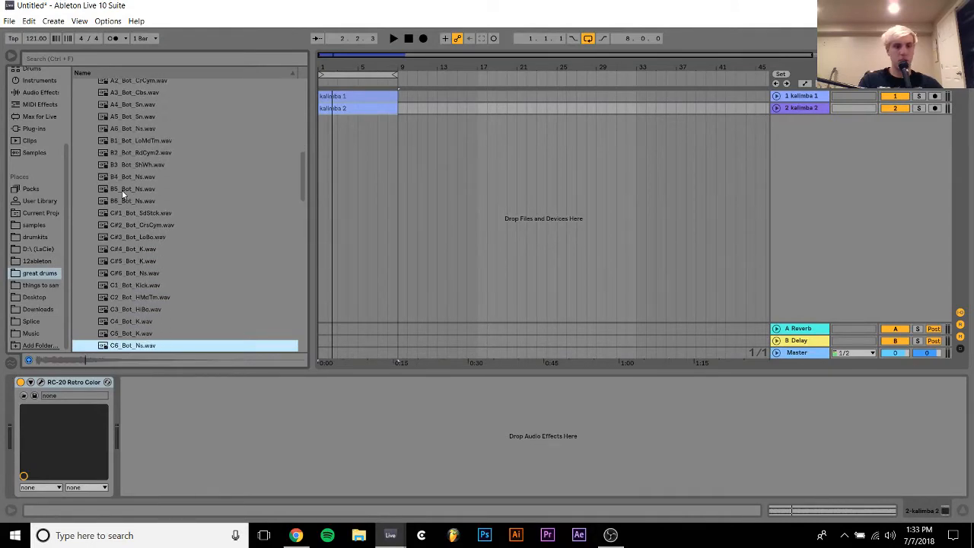
key("Down")
key("Down")
key("Down")
key("Down")
key("Down")
key("Down")
key("Down")
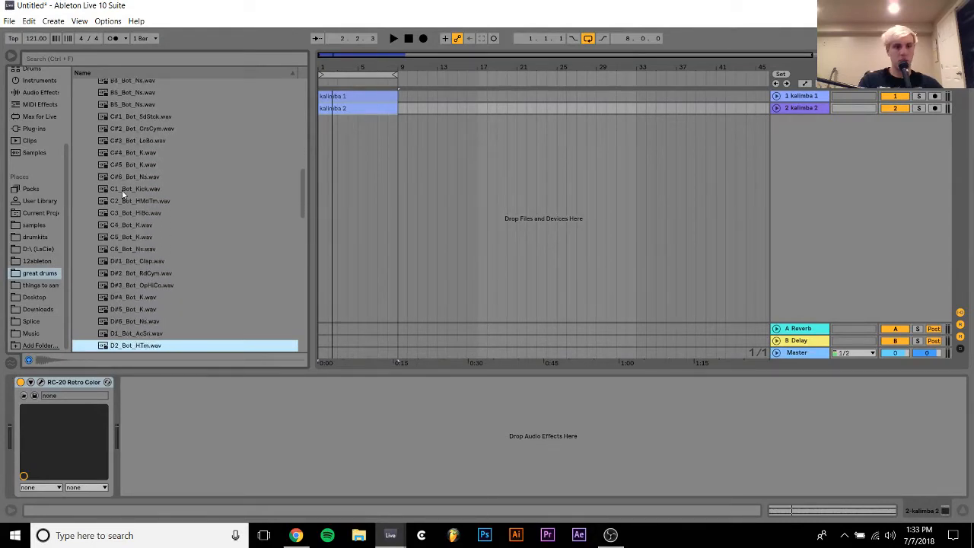
key("Down")
key("Down")
key("Down")
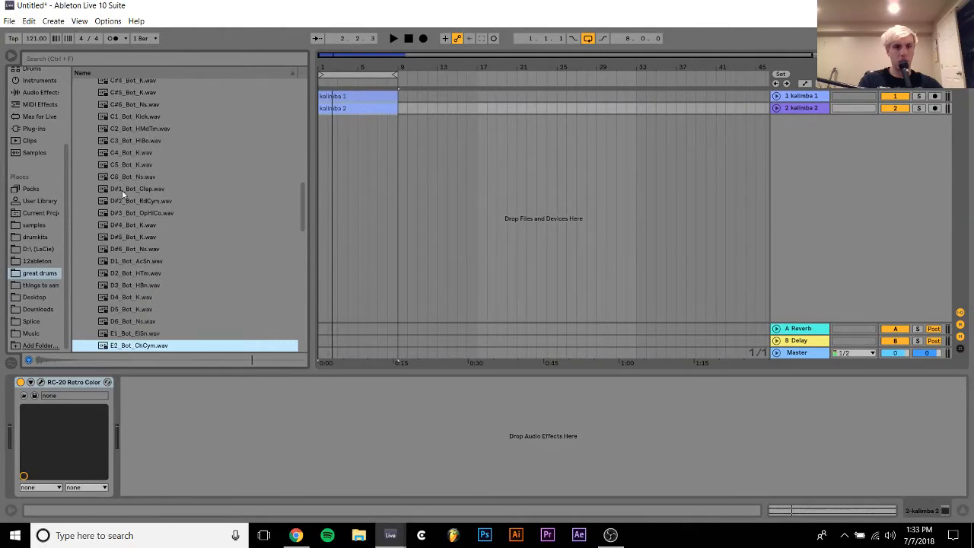
Go back up through the Starkey kit samples from E2_Bot_ChCym.wav to C#6_Bot_Ns.wav, previewing them again
key("Up")
key("Up")
key("Up")
key("Up")
key("Up")
key("Up")
key("Up")
key("Up")
key("Up")
key("Up")
key("Up")
key("Up")
key("Up")
key("Up")
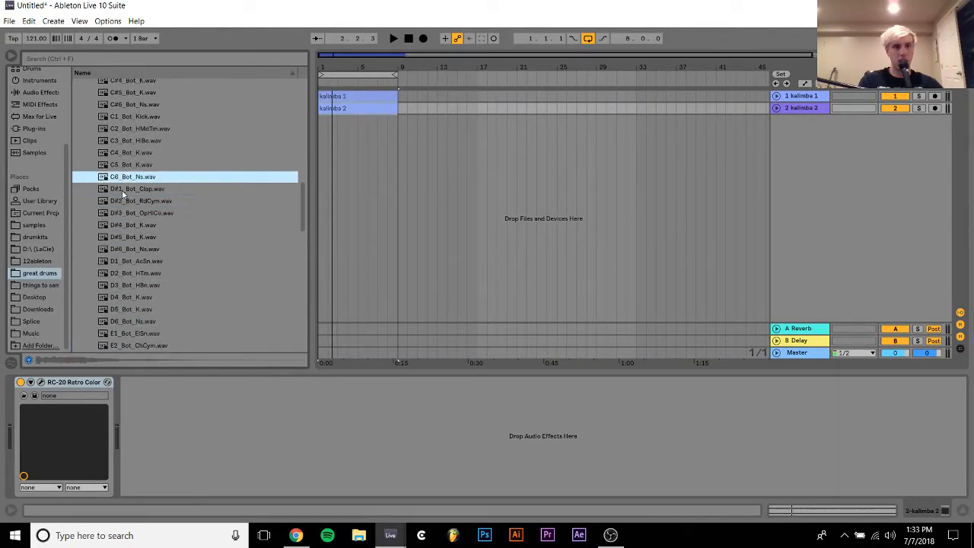
key("Up")
key("Up")
key("Up")
key("Up")
key("Up")
key("Up")
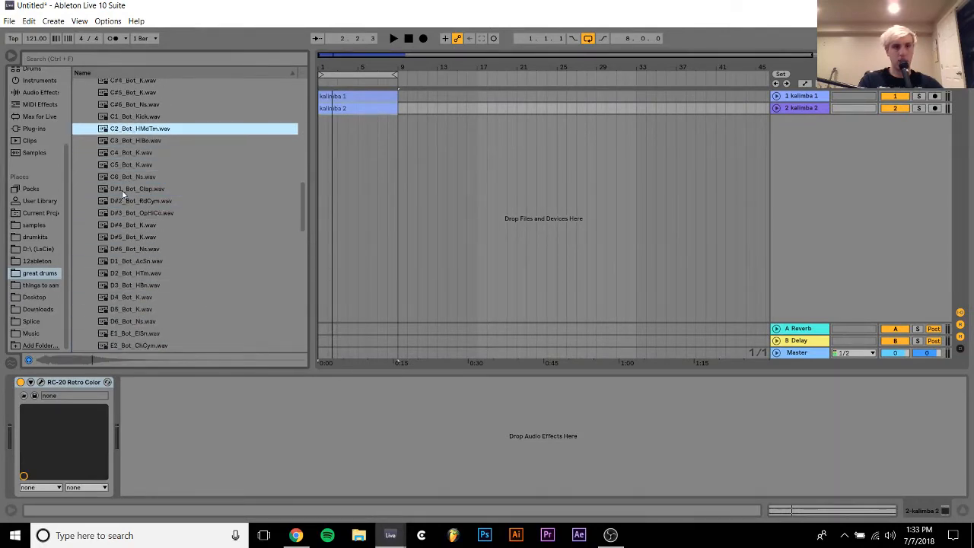
key("Up")
key("Down")
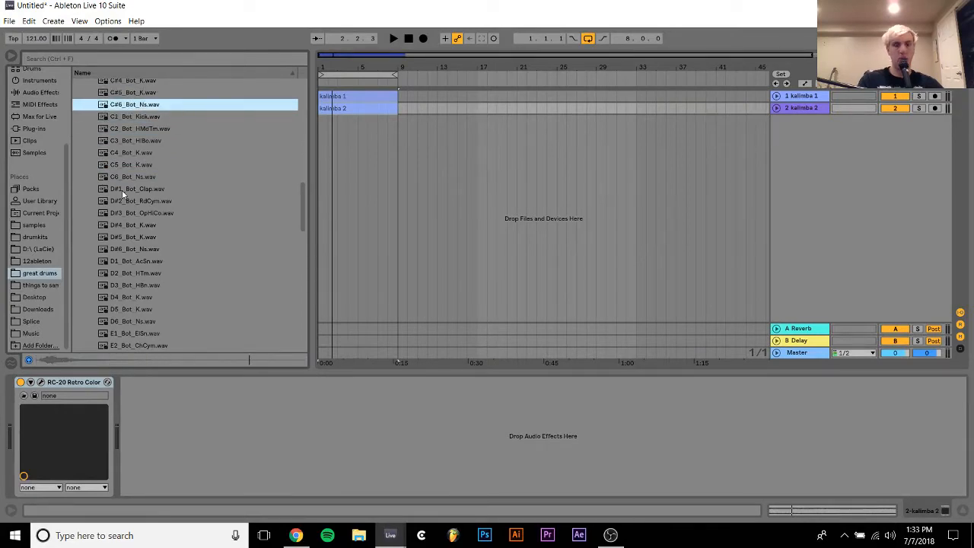
Play the kalimba loops briefly and collapse the Starkey kit samples folder
key("space")
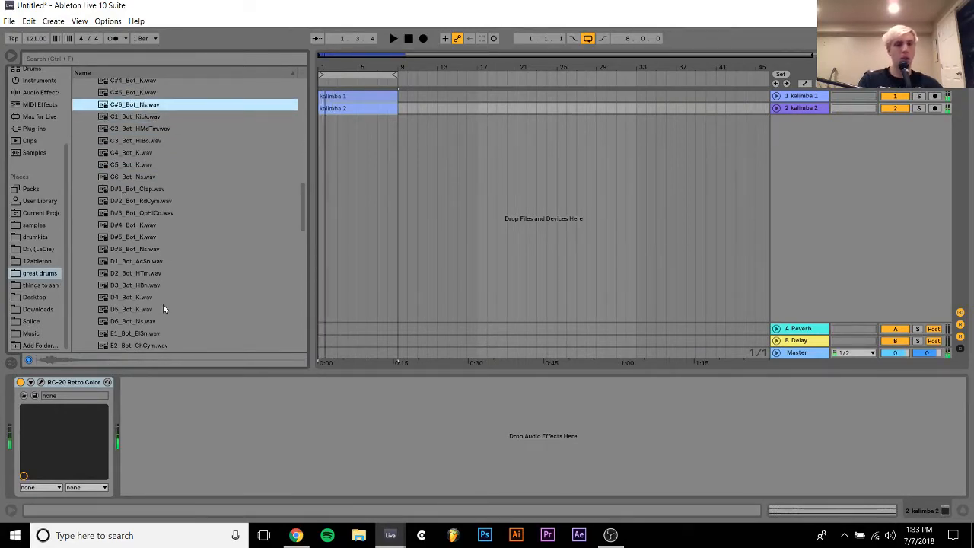
left_click(145, 302)
key("Left")
key("Left")
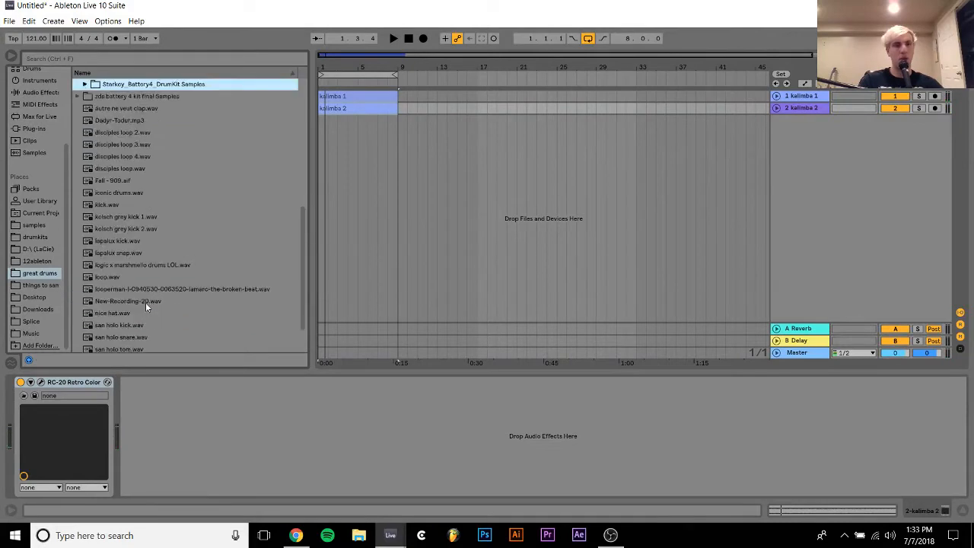
Open the Phon.o Kit Samples folder and start previewing its clap samples
key("Up")
key("Up")
key("Up")
key("Up")
key("Down")
key("Right")
key("Down")
key("Down")
key("Down")
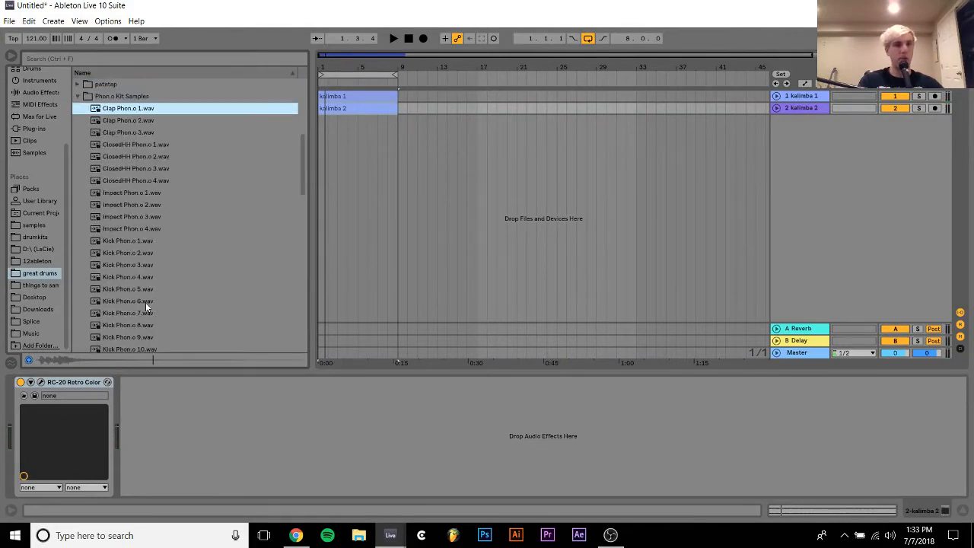
Preview the remaining Phon.o claps, the closed hi-hats and the impacts, down to Kick Phon.o 1.wav
key("Down")
key("Down")
key("Down")
key("Down")
key("Down")
key("Down")
key("Down")
key("Down")
key("Down")
key("Down")
key("Down")
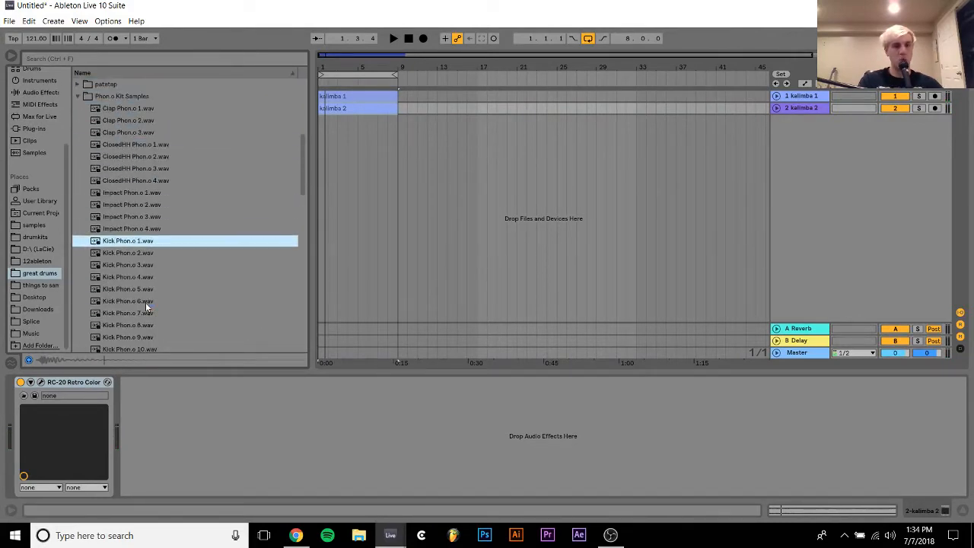
Preview the Phon.o kicks from Kick Phon.o 2.wav through Kick Phon.o 10.wav
key("Down")
key("Down")
key("Down")
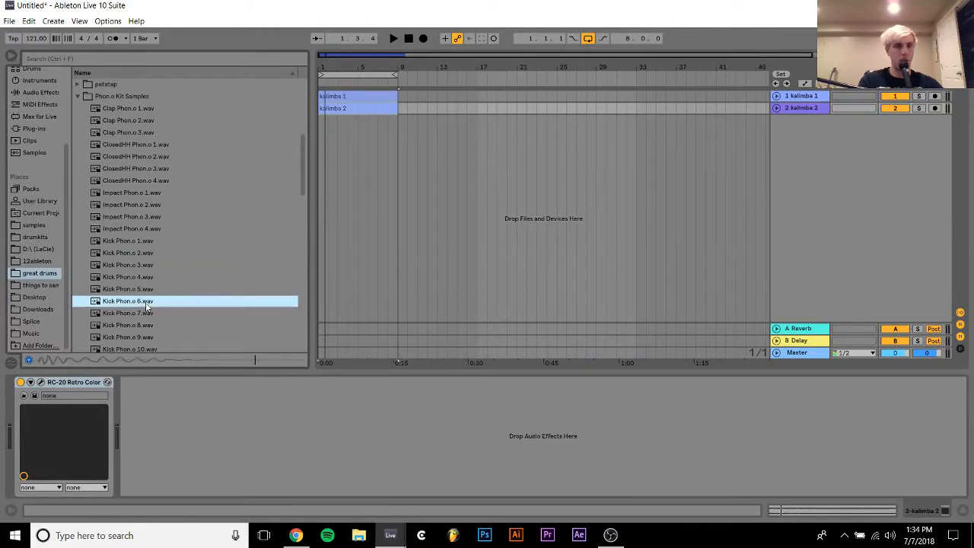
key("Down")
key("Down")
key("Down")
key("Down")
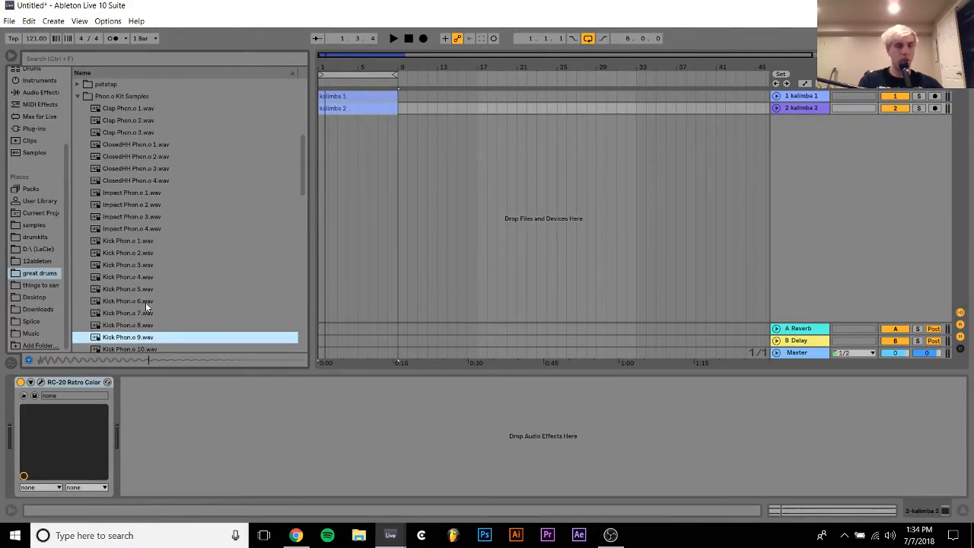
key("Down")
key("Up")
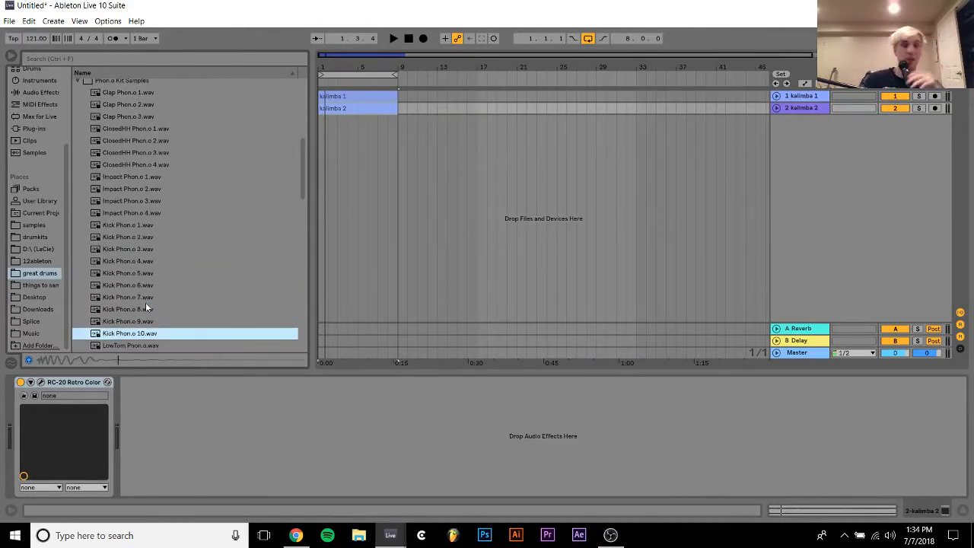
Place Kick Phon.o 10.wav at bar 1 on a new track and duplicate it on every beat for two bars during playback
left_click_drag(129, 336, 321, 128)
left_click_drag(320, 75, 320, 144)
key("space")
key("ctrl+d")
key("ctrl+d")
key("ctrl+d")
key("ctrl+d")
key("ctrl+d")
key("ctrl+d")
key("ctrl+d")
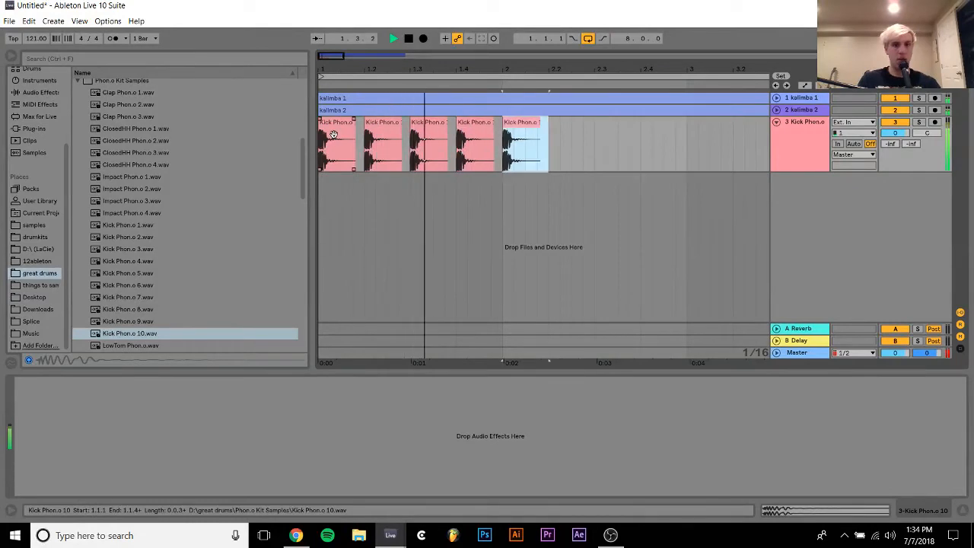
Stop playback and delete all the Kick Phon.o 10 clips from the third track
left_click(331, 135, "shift")
key("space")
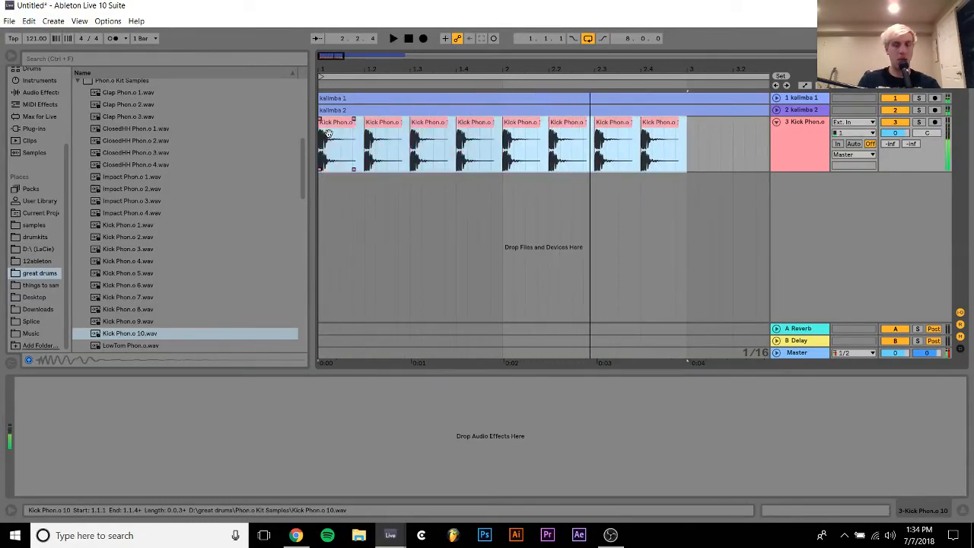
key("Delete")
Preview Kick Phon.o 4.wav and Kick Phon.o 3.wav again, and collapse the Phon.o Kit Samples folder
left_click(102, 259)
key("Up")
key("Up")
key("Up")
key("Up")
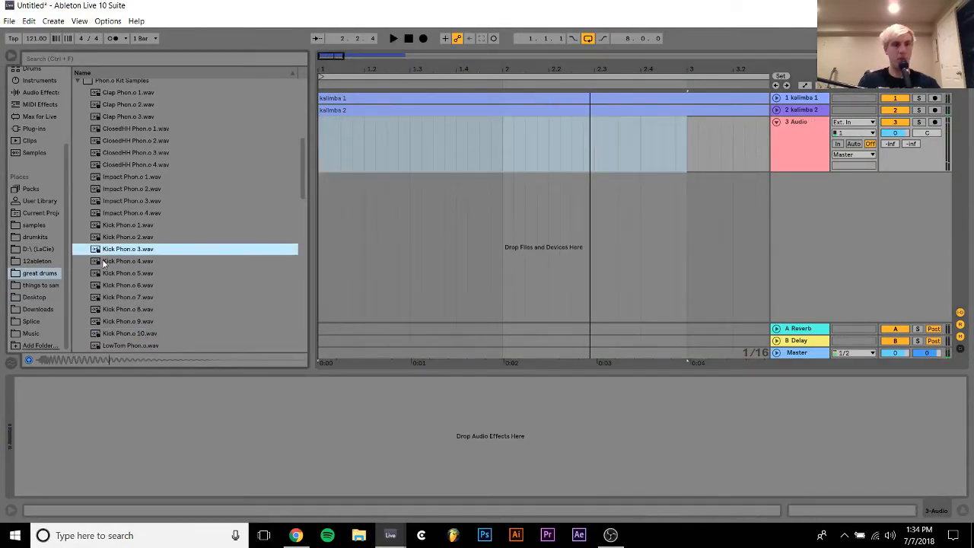
key("Left")
key("Up")
key("Up")
key("Up")
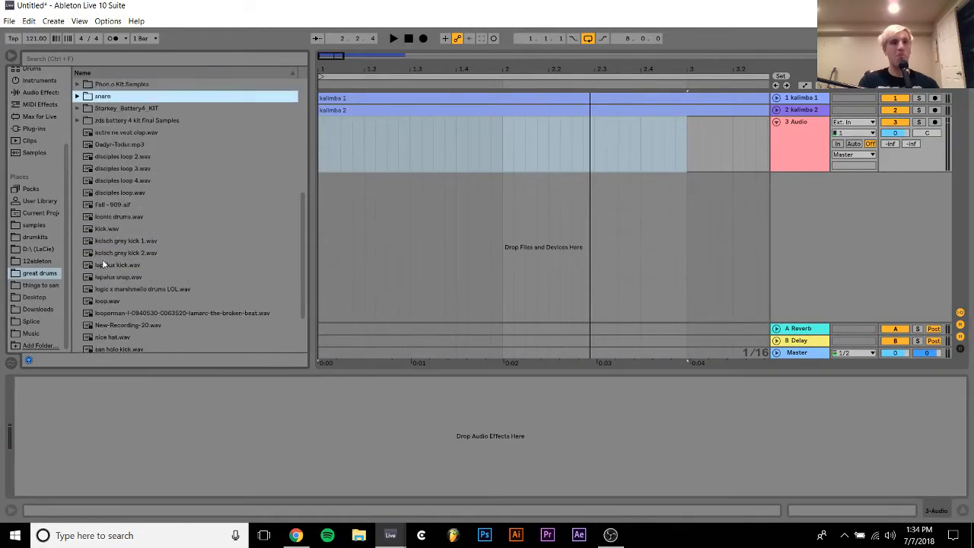
Open the Om Unit - Battery 4 Kit Samples folder and preview its samples from cym_chinasplash.wav down through the kicks
key("Down")
key("Right")
key("Down")
key("Down")
key("Down")
key("Down")
key("Down")
key("Down")
key("Down")
key("Down")
key("Down")
key("Down")
key("Down")
key("Down")
key("Down")
key("Down")
key("Down")
key("Down")
key("Down")
key("Down")
key("Down")
key("Down")
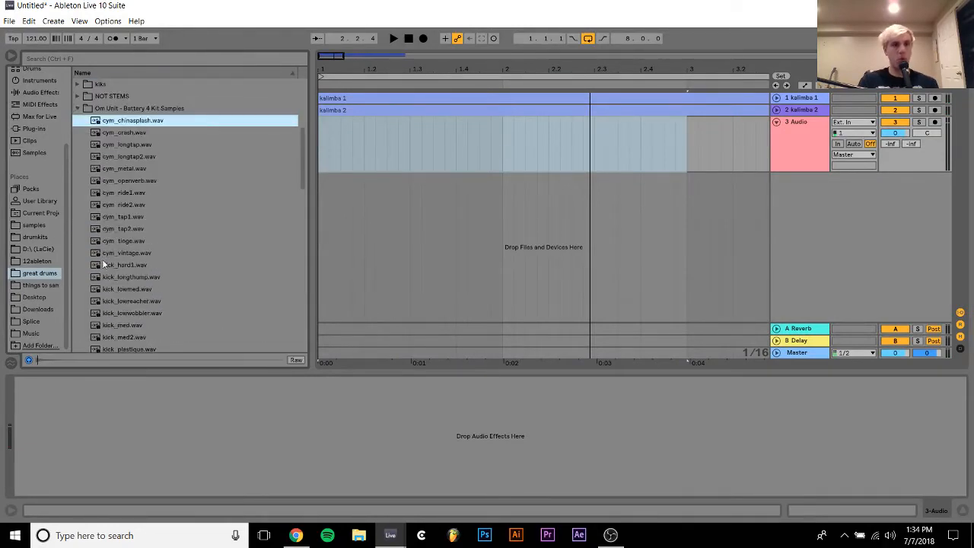
Go back up through the Om Unit kick samples, previewing kick_lowreacher.wav again
key("Up")
key("Up")
key("Up")
key("Up")
key("Up")
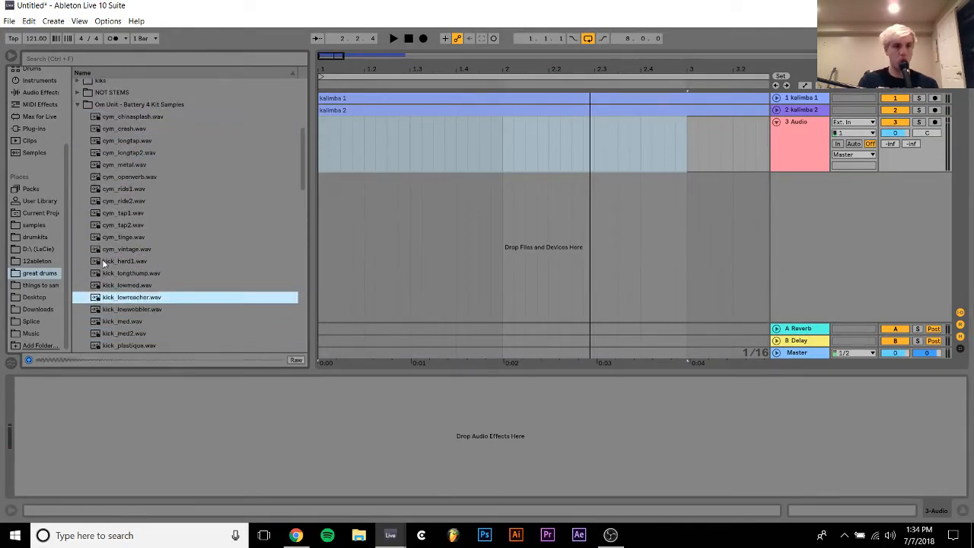
Place kick_lowmed.wav at bar 1 on the third track and duplicate it on every beat of the first bar
left_click_drag(254, 288, 328, 156)
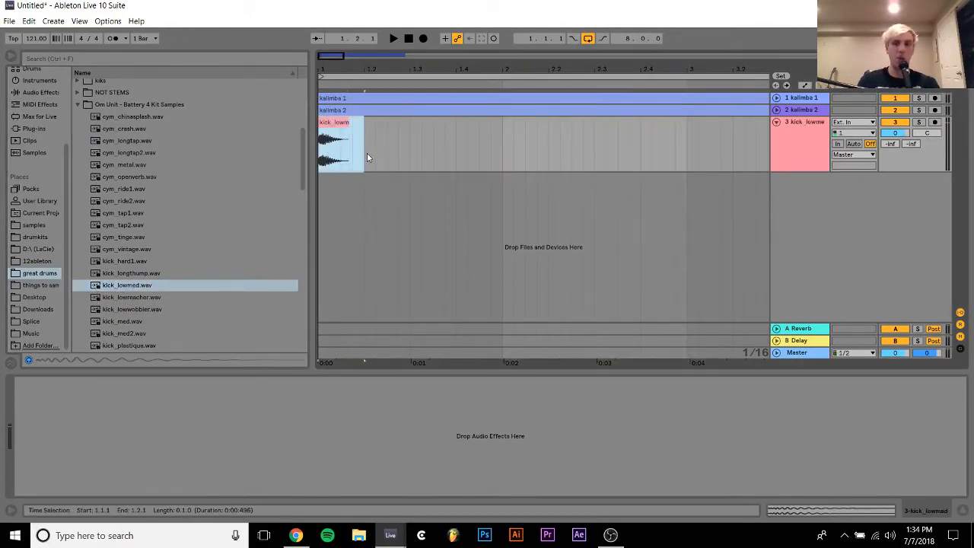
key("ctrl+d")
key("ctrl+d")
key("ctrl+d")
Duplicate the kick_lowmed pattern to cover all eight bars of the kalimba loops
left_click(330, 130, "shift")
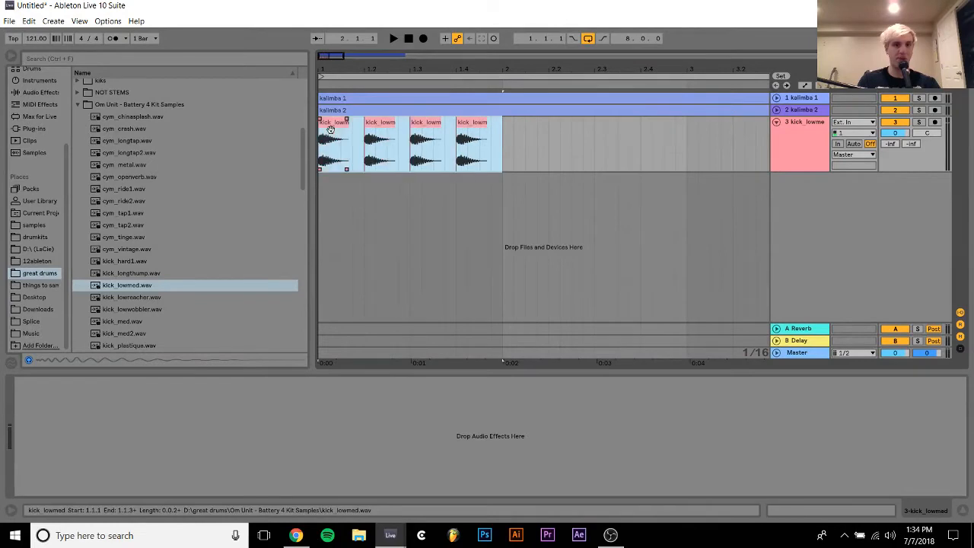
key("ctrl+d")
left_click(330, 129, "shift")
key("ctrl+d")
key("ctrl+d")
key("ctrl+d")
left_click_drag(380, 69, 326, 66)
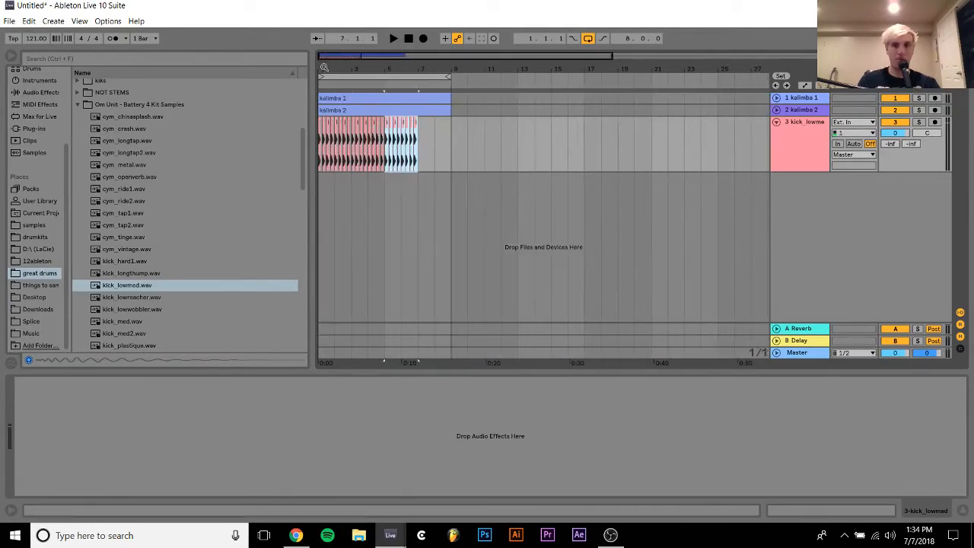
Set the kick_lowmed track's volume to -4.0 dB and play the loop from bar 1
left_click(321, 122)
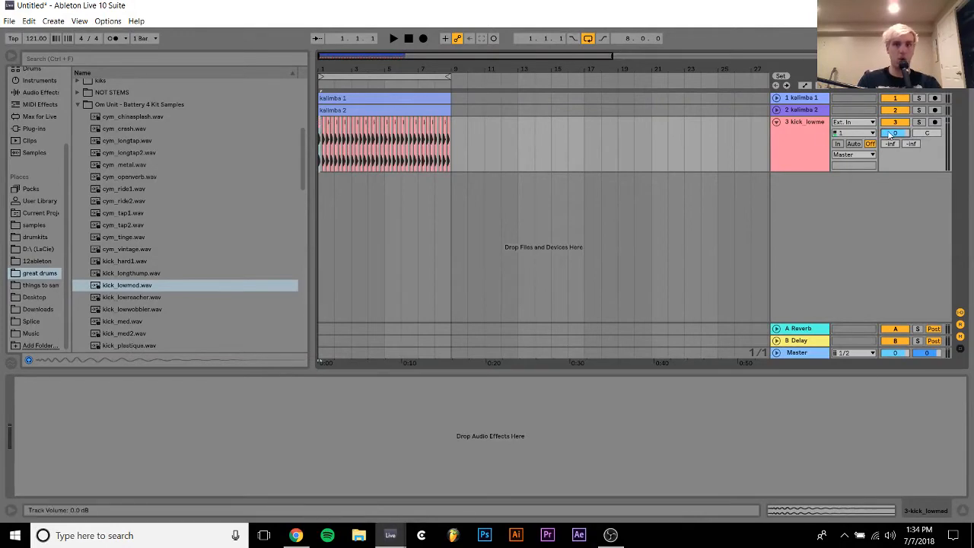
scroll(892, 135, "up", 3)
key("space")
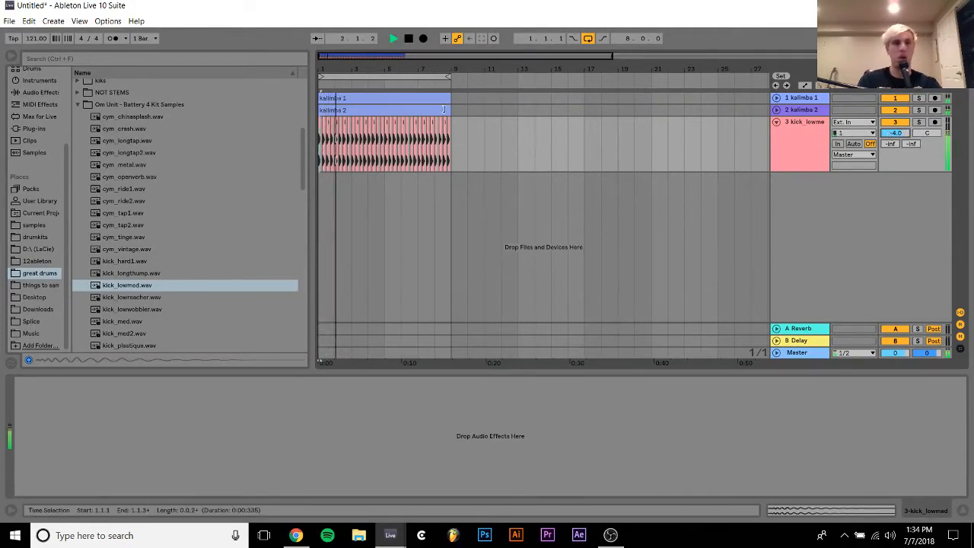
Collapse the Om Unit folder, stop playback, and preview bubbles.mp3 and the clay sample in patatap folder A
left_click(77, 104)
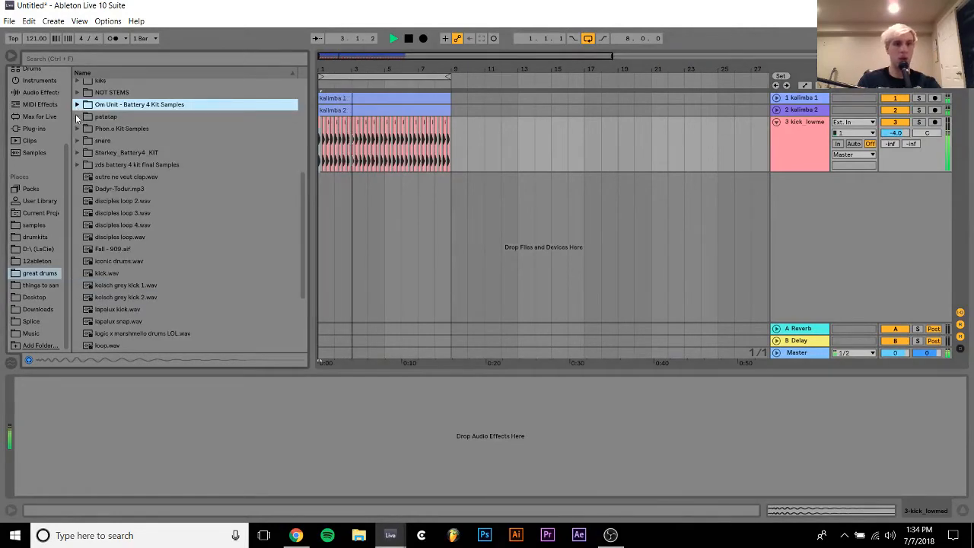
left_click(77, 116)
key("space")
key("Down")
key("Right")
key("Down")
key("Down")
key("Down")
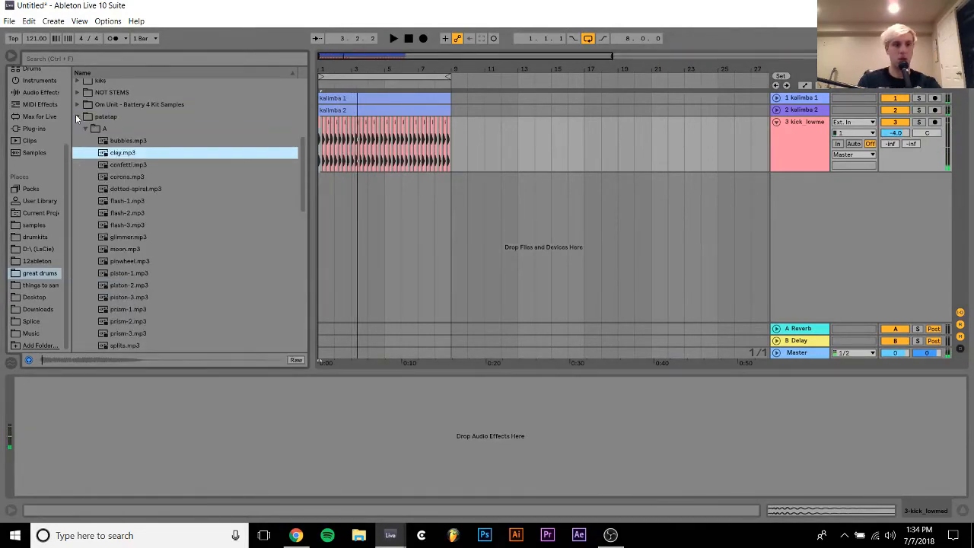
Collapse patatap folder A, open the kiks folder and preview kick 8.wav and kick 9.wav
key("Left")
key("Left")
key("Left")
key("Up")
key("Up")
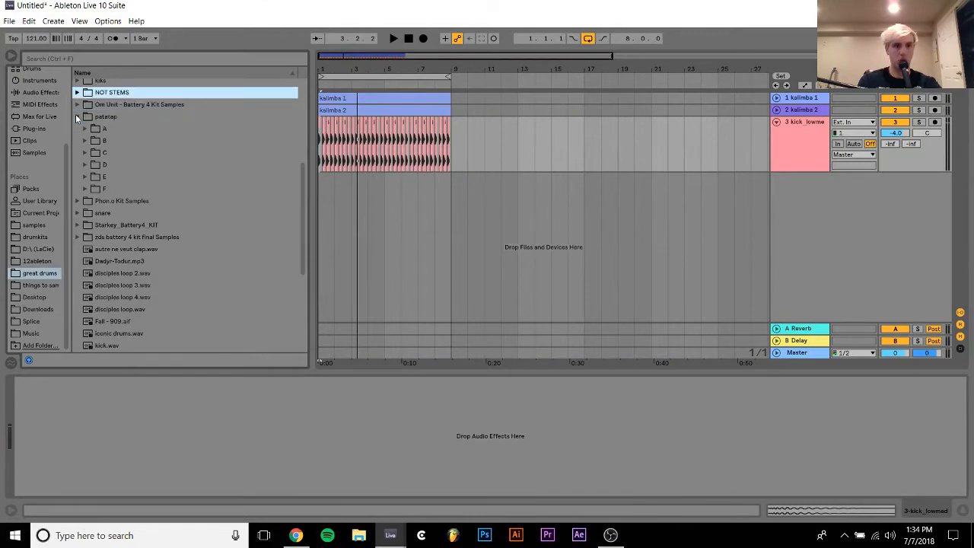
key("Up")
key("Right")
key("Down")
key("Down")
key("Up")
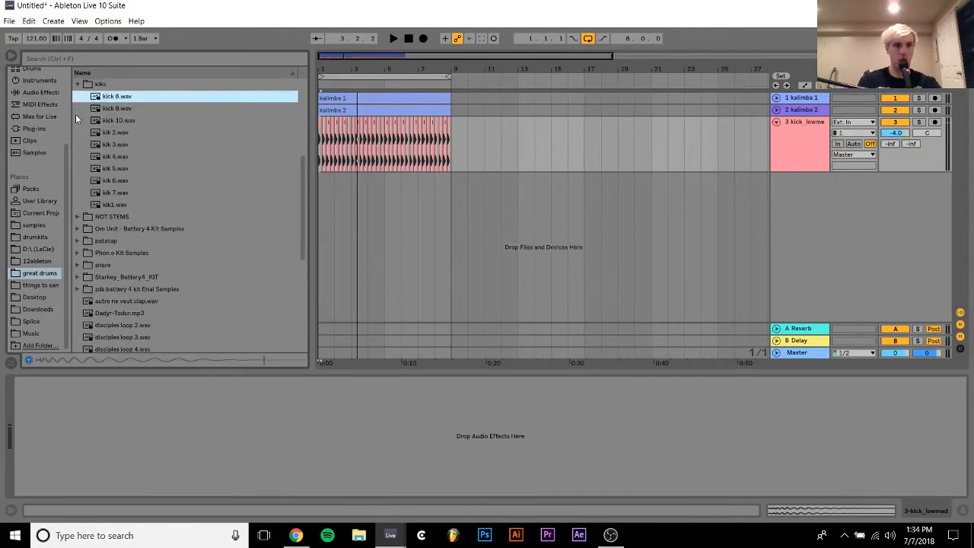
Preview the kiks samples from kick 9.wav through kik 4.wav, repeating kik 2.wav and kik 3.wav
key("Down")
key("Down")
key("Down")
key("Down")
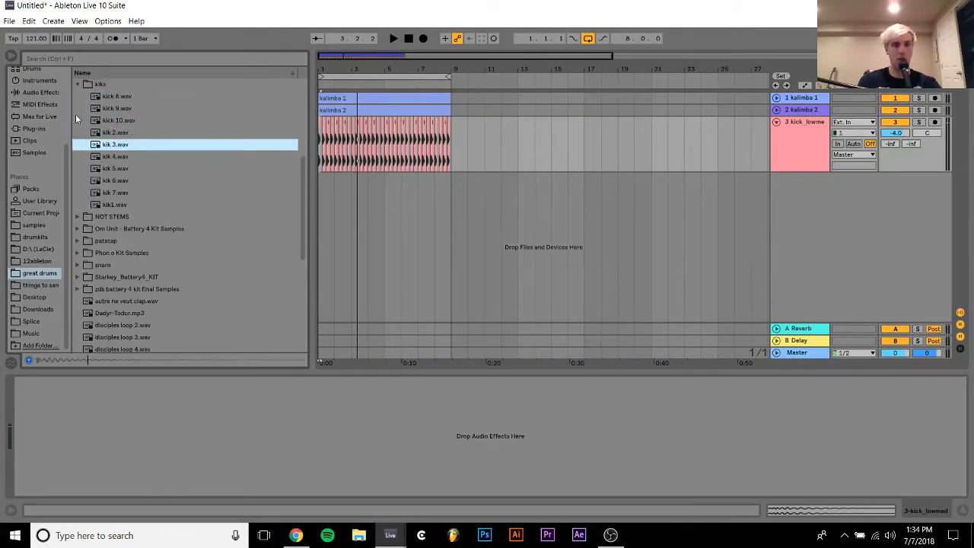
key("Up")
key("Down")
key("Down")
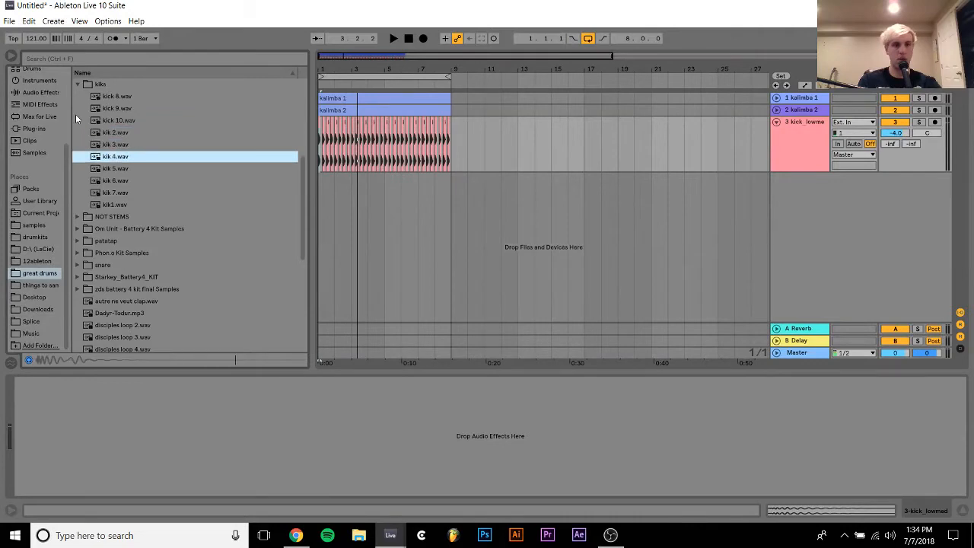
Compare the neighbouring samples in the kiks folder and settle on kik 5.wav
key("Up")
key("Down")
key("Down")
key("Down")
key("Down")
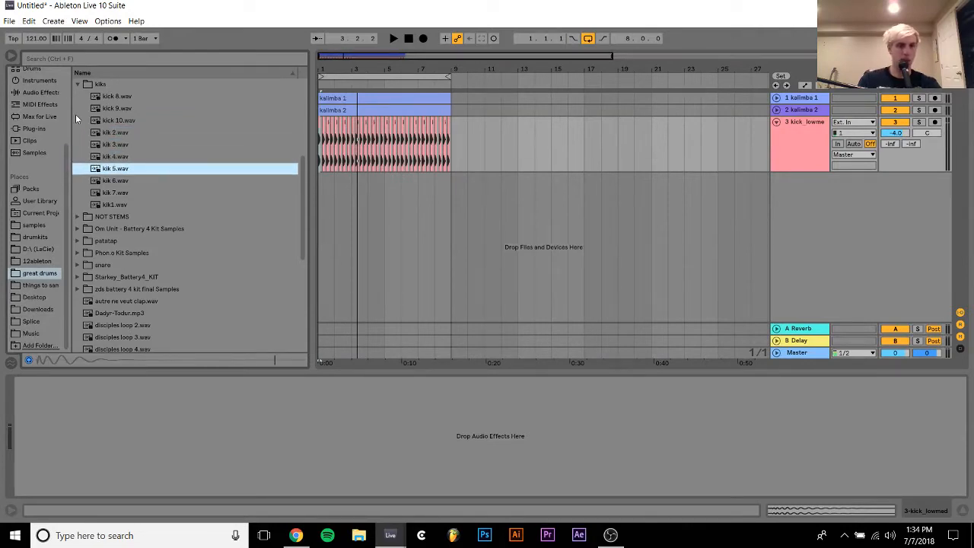
key("Up")
key("Up")
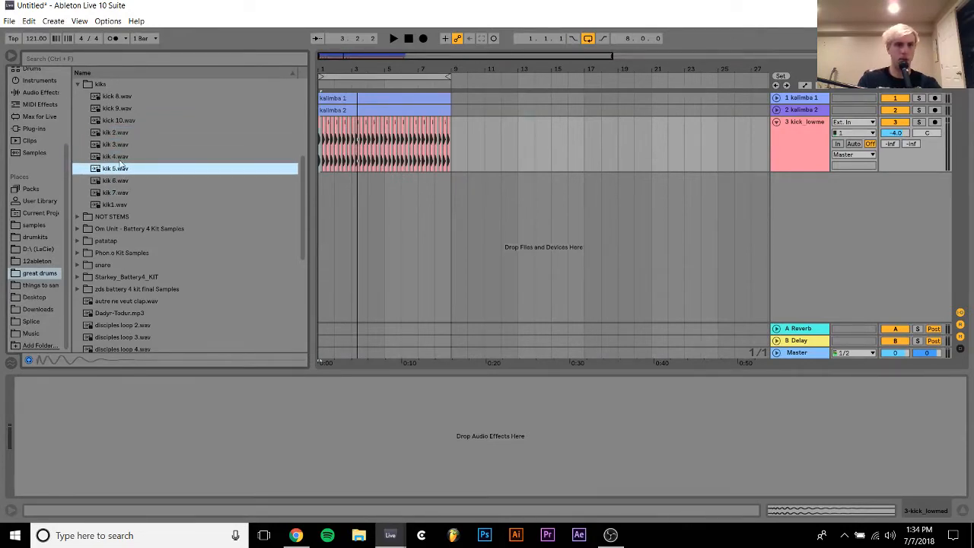
Replace the kick_lowmed track with kik 5.wav on a new track at bar 1, duplicating it on every beat of the first bar
left_click(320, 185)
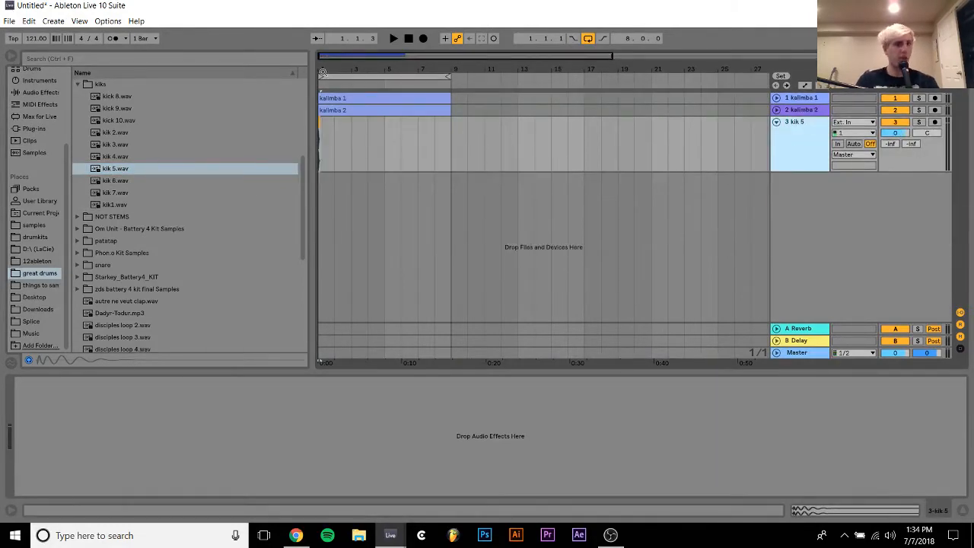
left_click_drag(324, 72, 325, 156)
key("ctrl+d")
key("ctrl+d")
key("ctrl+d")
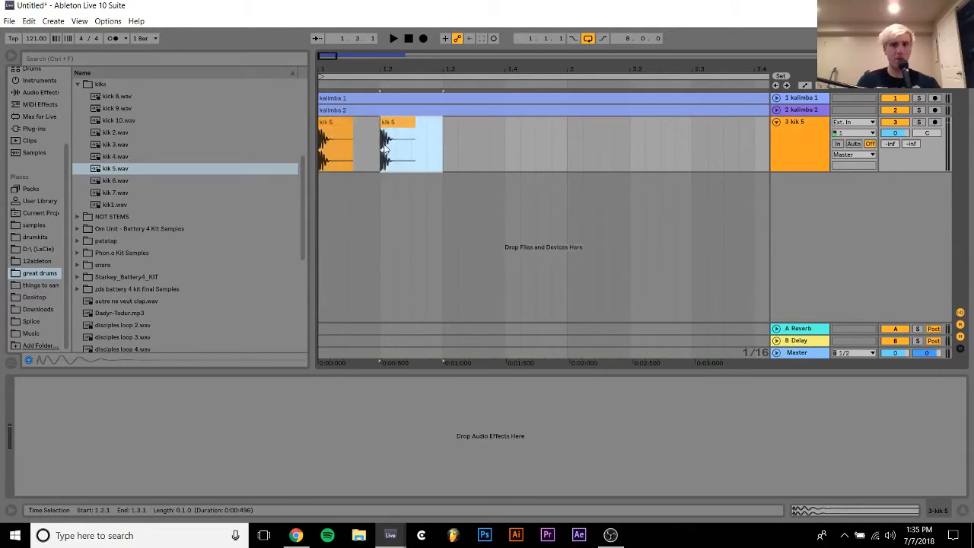
Duplicate the one-bar kik 5 pattern to cover all eight bars of the kalimba loops
left_click(335, 124)
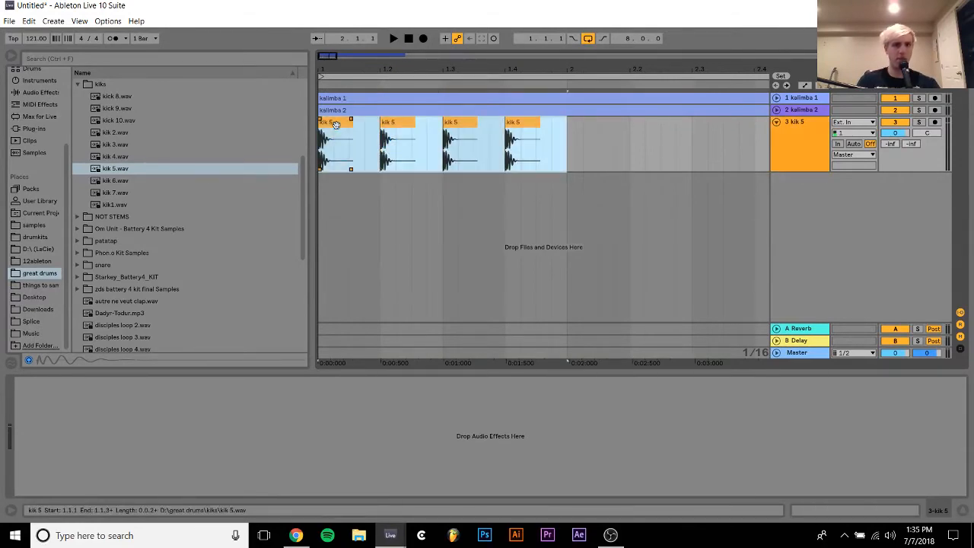
left_click_drag(367, 68, 322, 71)
key("ctrl+d")
key("ctrl+d")
key("ctrl+d")
key("ctrl+d")
key("ctrl+d")
key("ctrl+d")
key("ctrl+d")
Play the beat from bar 1 and set the kik 5 track's volume to -7.8 dB
left_click(321, 124)
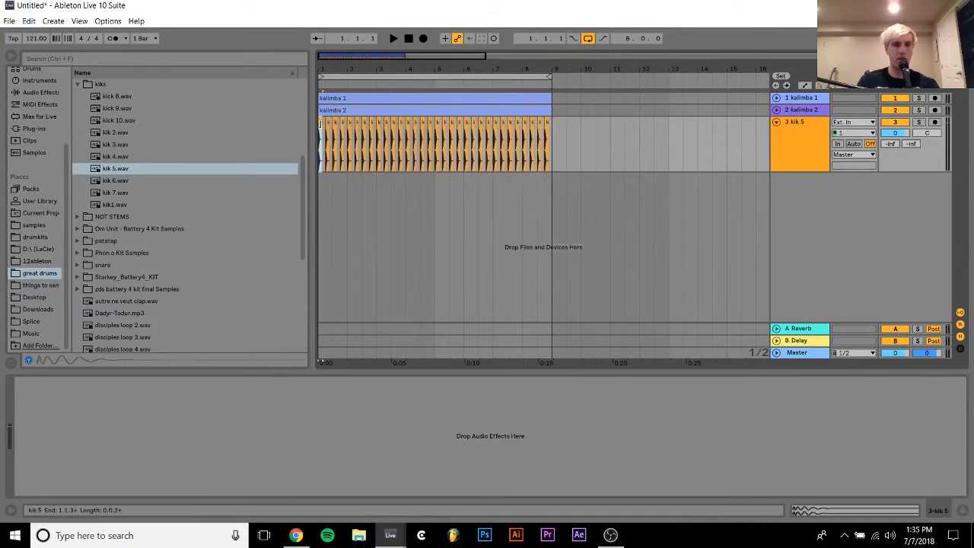
key("space")
left_click_drag(901, 136, 901, 158)
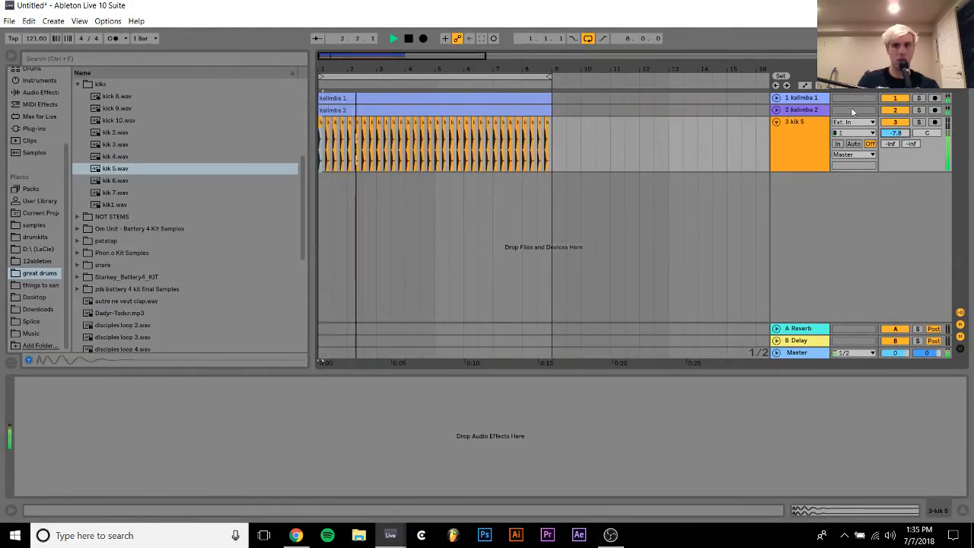
Deactivate the kalimba 2 track and open the RC-20 Retro Color preset browser on kalimba 1
left_click(778, 99)
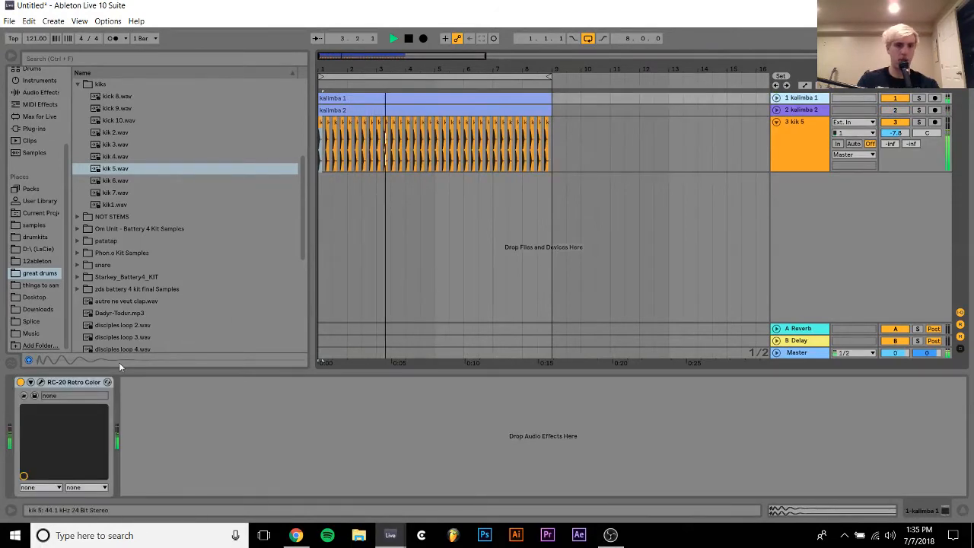
left_click(42, 383)
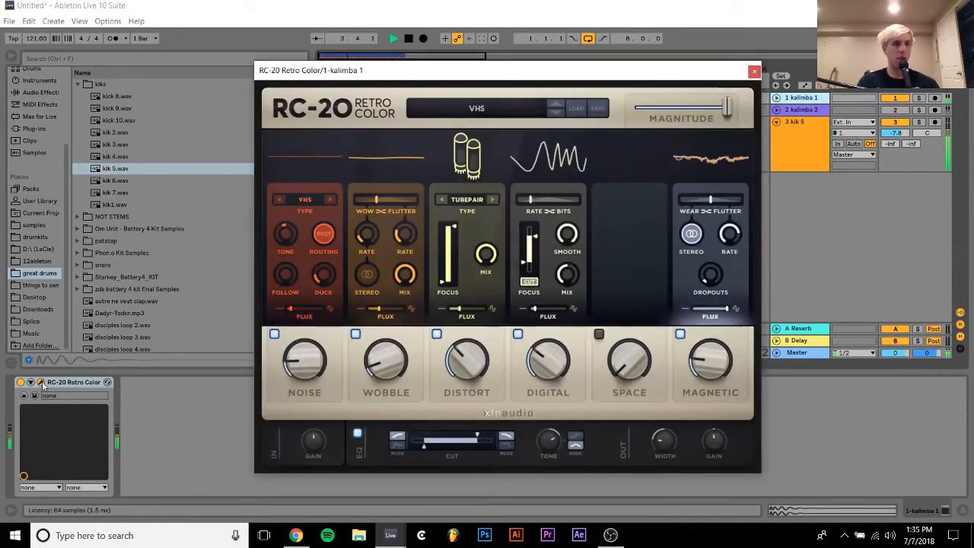
left_click(476, 108)
Audition RC-20 Retro Color presets on kalimba 1, including Phasing Fun, Cassette Generations Later..., Crushed Square Bass Maker, Depth for Plucks and Digital Texture
left_click(445, 154)
scroll(435, 159, "up", 3)
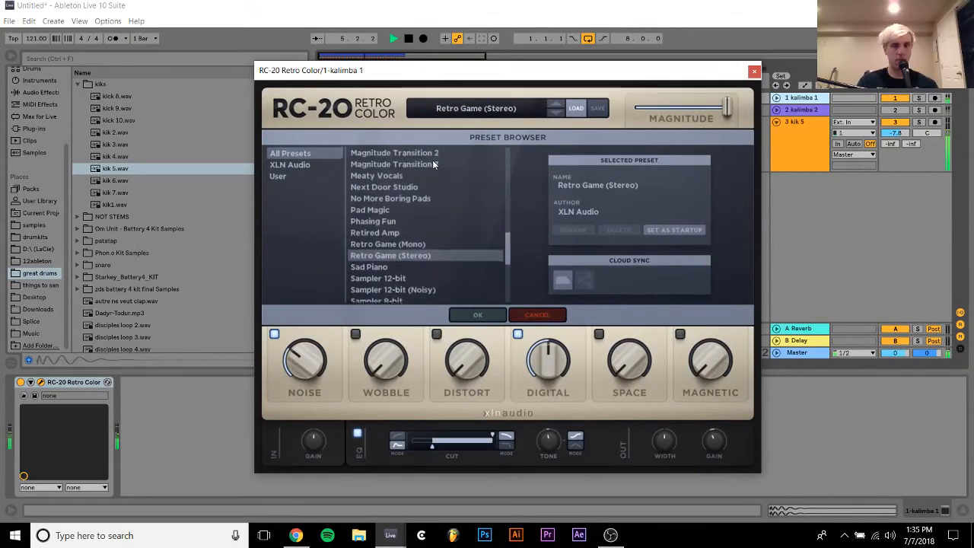
left_click(434, 164)
left_click(414, 221)
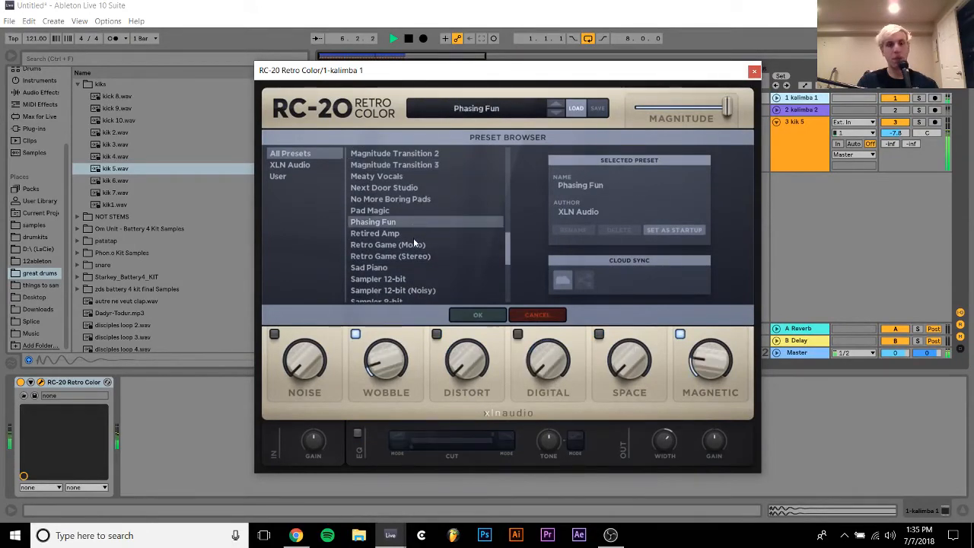
left_click(413, 234)
scroll(413, 236, "up", 12)
left_click(413, 235)
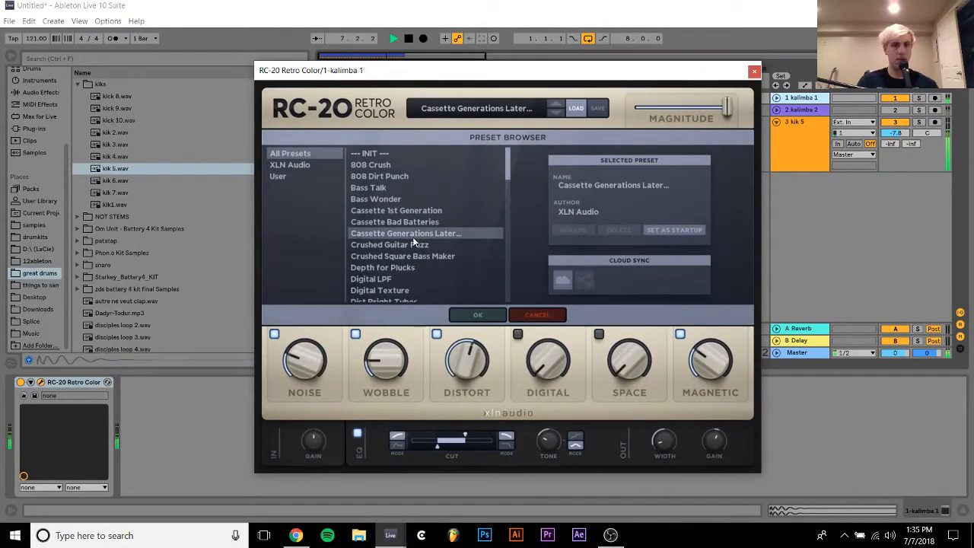
left_click(411, 245)
left_click(411, 257)
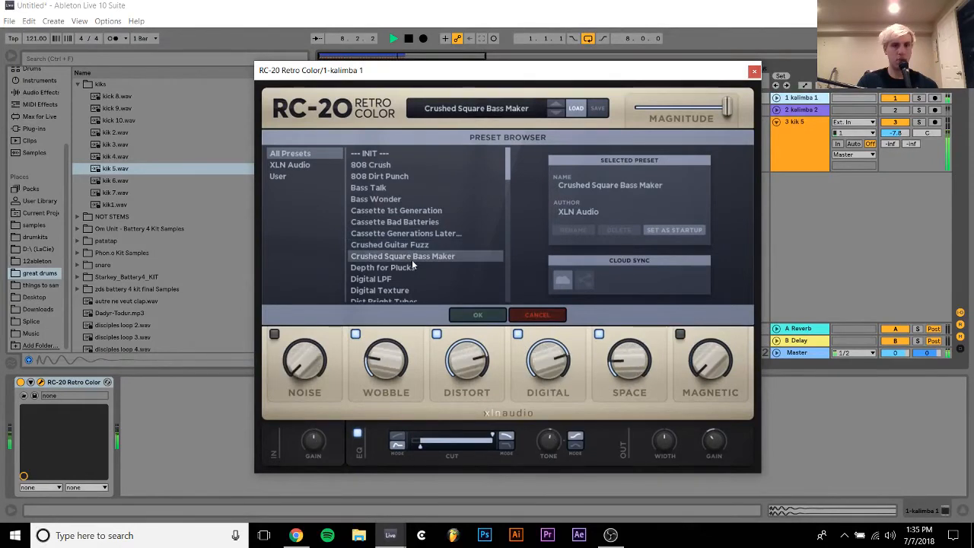
left_click(409, 269)
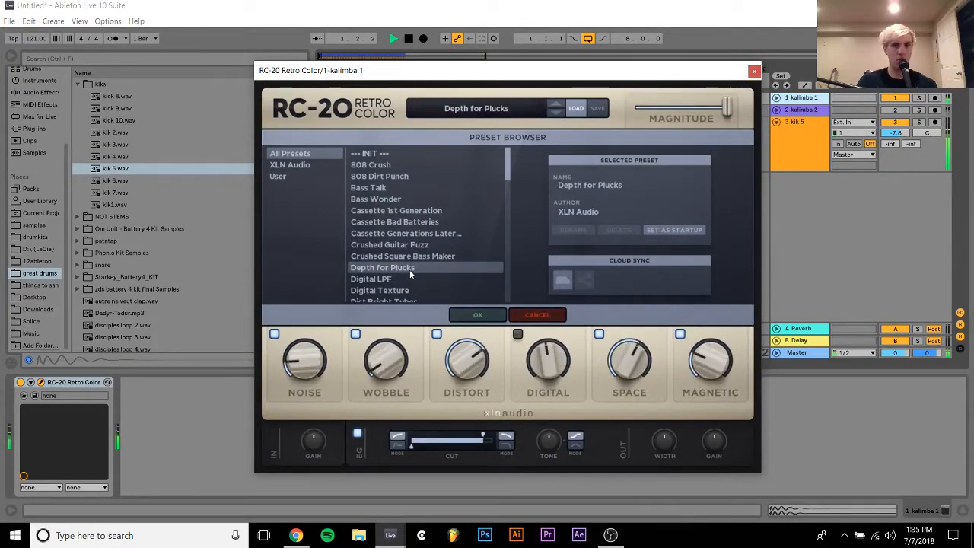
left_click(405, 293)
Browse the XLN Audio presets, load Retired Amp on kalimba 1 and close the RC-20 Retro Color window
left_click(291, 165)
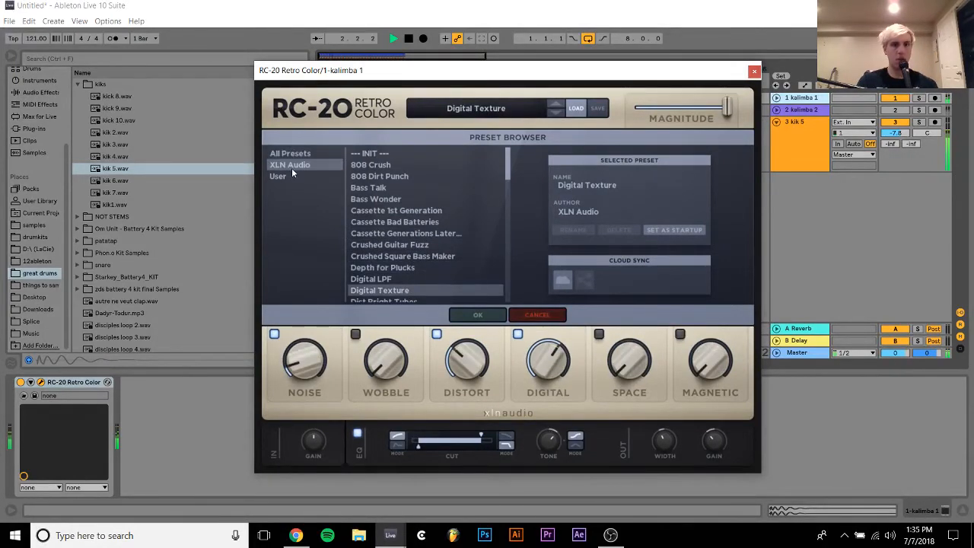
left_click(418, 244)
scroll(419, 247, "down", 3)
scroll(418, 248, "down", 10)
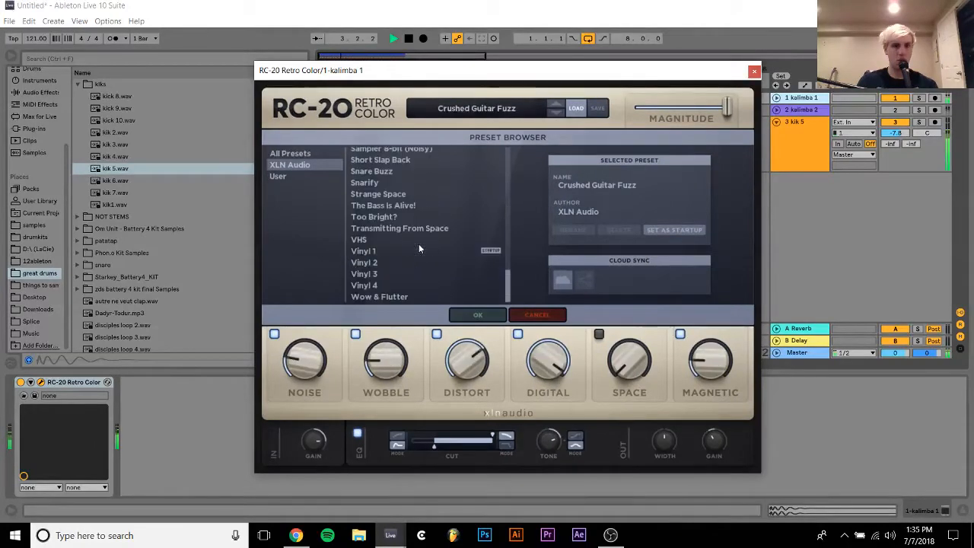
left_click(418, 244)
scroll(418, 248, "up", 1)
left_click(419, 241)
scroll(418, 243, "up", 2)
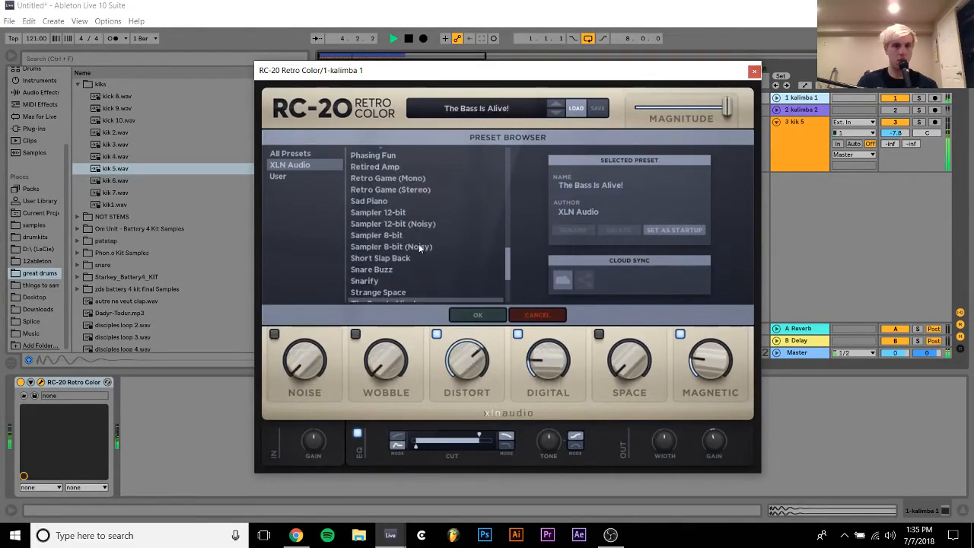
left_click(418, 245)
left_click(381, 189)
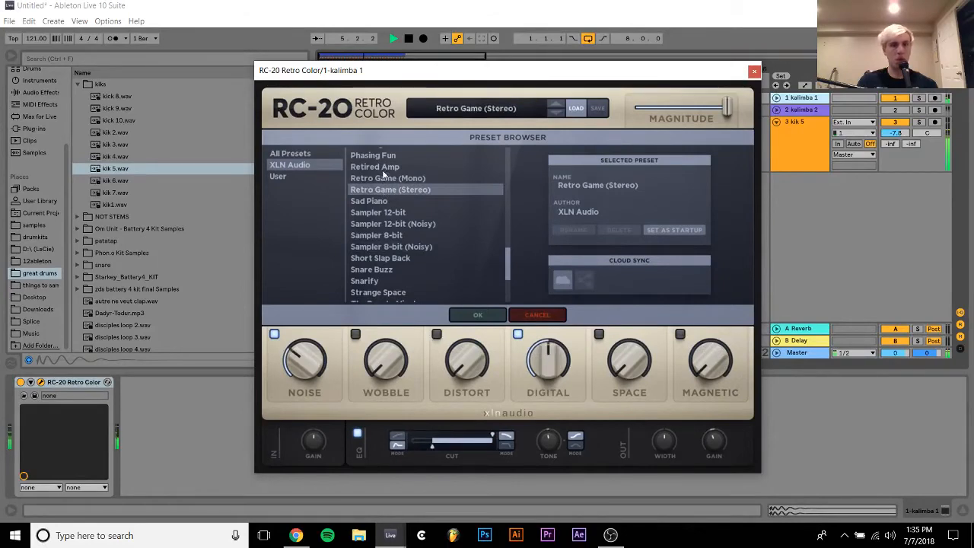
left_click(382, 168)
left_click(753, 73)
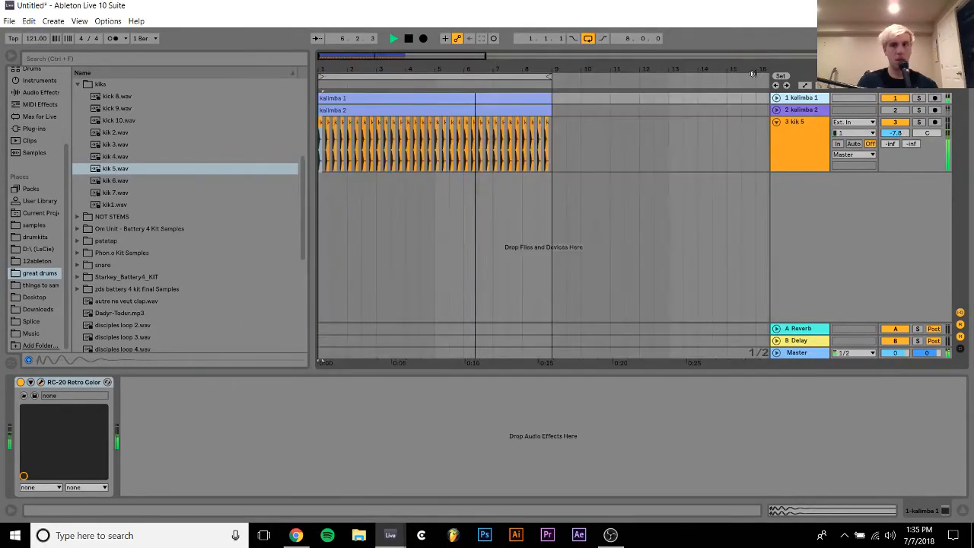
Stop playback, insert a MIDI track below kalimba 1 and load Kontakt 5 Portable x64 8out on it
key("space")
key("ctrl+shift+t")
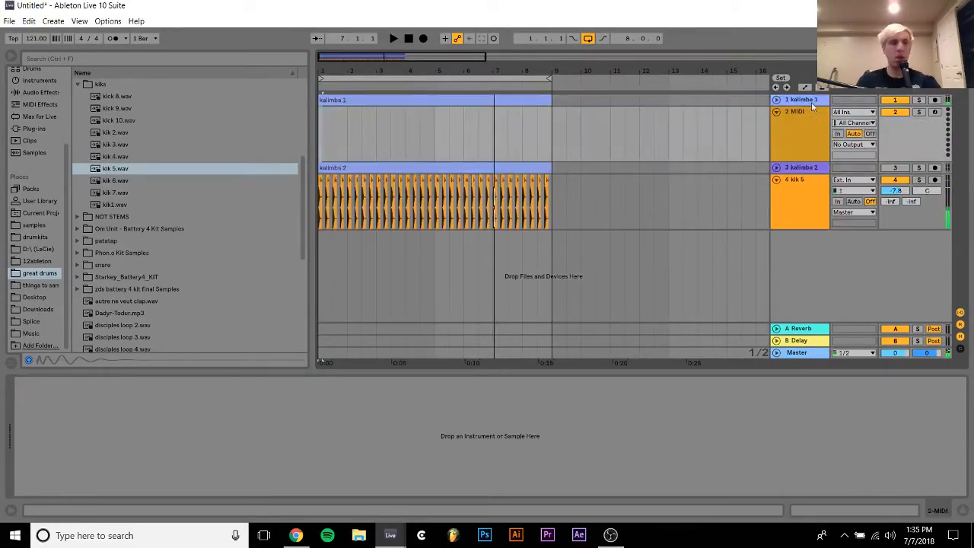
left_click(34, 129)
scroll(179, 178, "down", 15)
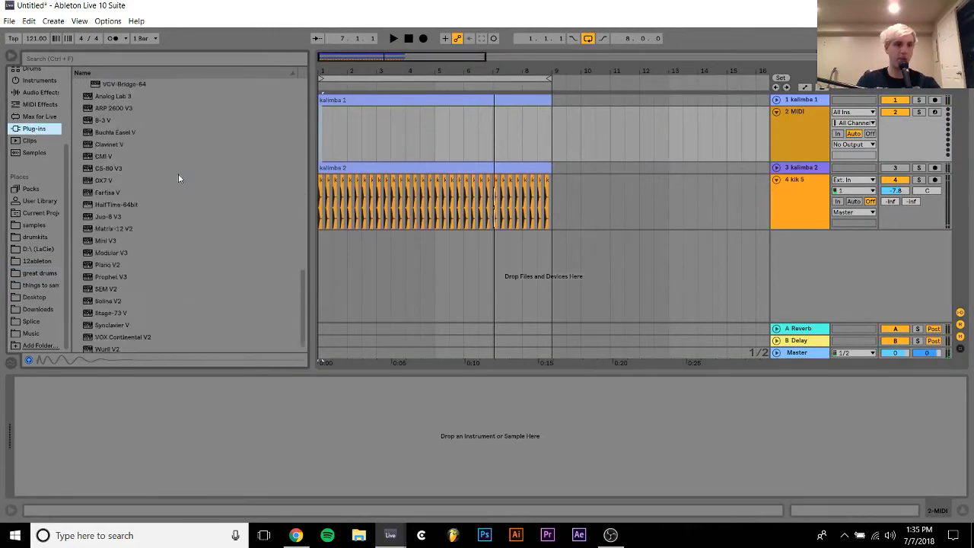
scroll(178, 178, "up", 17)
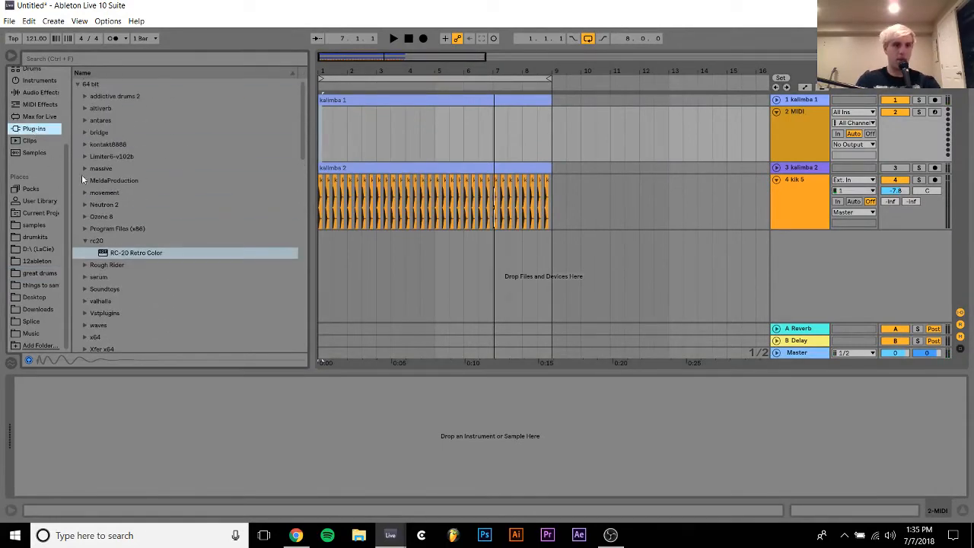
left_click(94, 145)
left_click(116, 169)
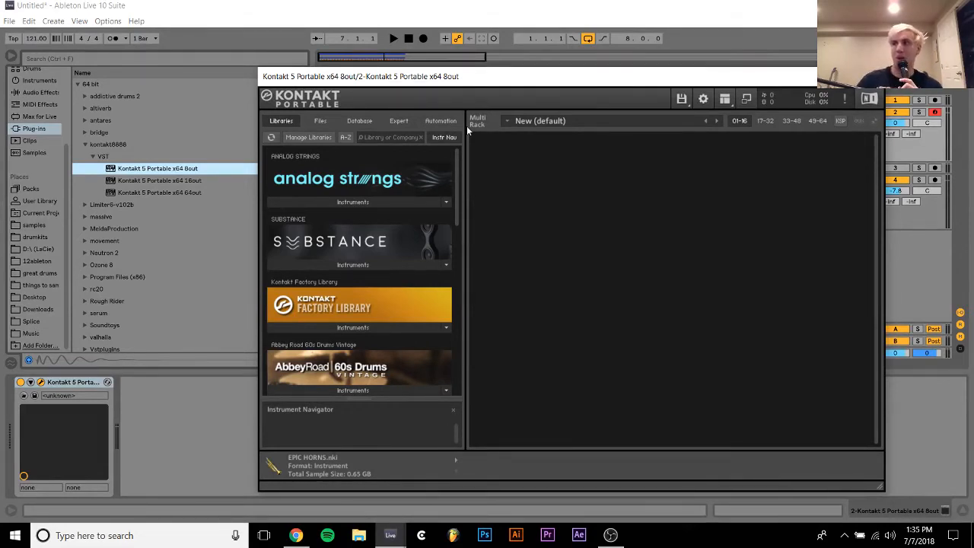
Load the Una Corda Felt instrument from the Una Corda library into Kontakt and close its window
scroll(314, 213, "down", 8)
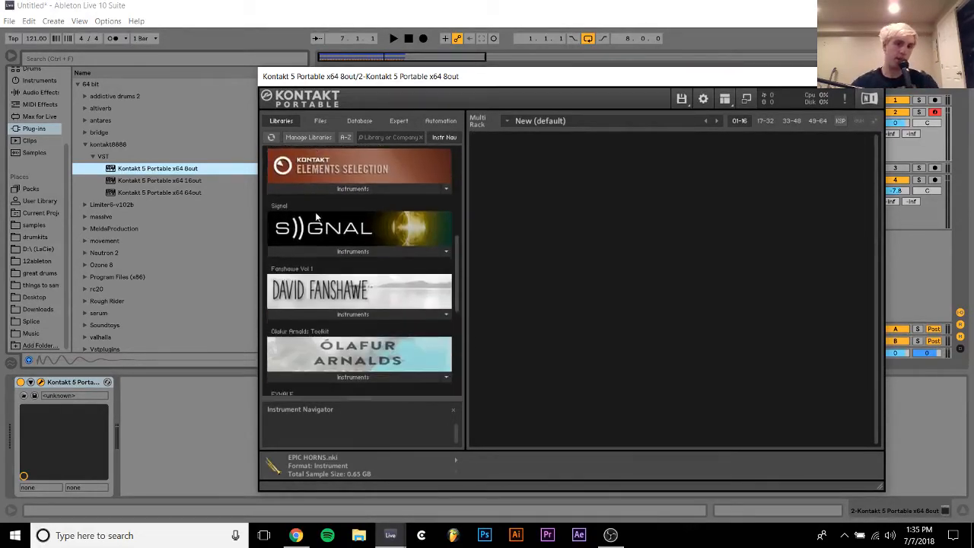
left_click(335, 358)
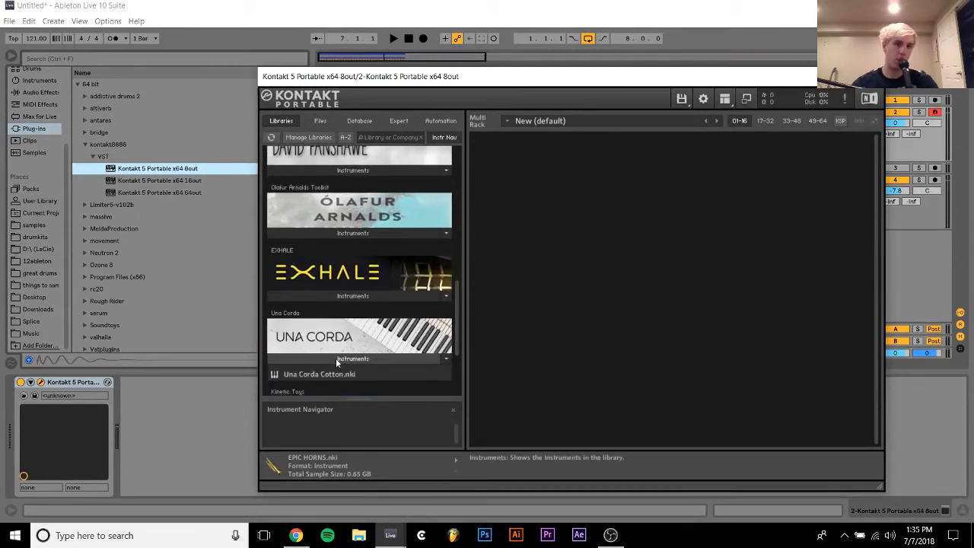
left_click_drag(307, 381, 557, 284)
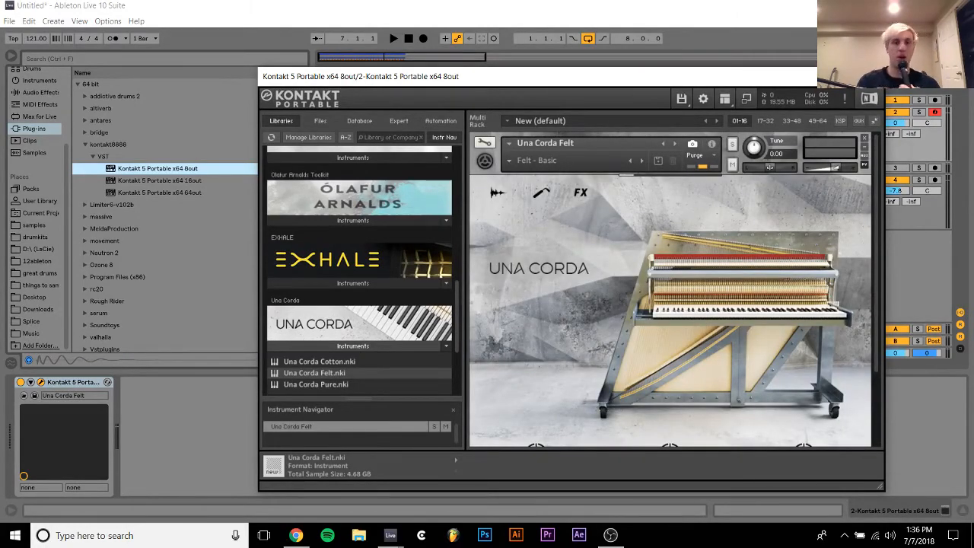
left_click(868, 76)
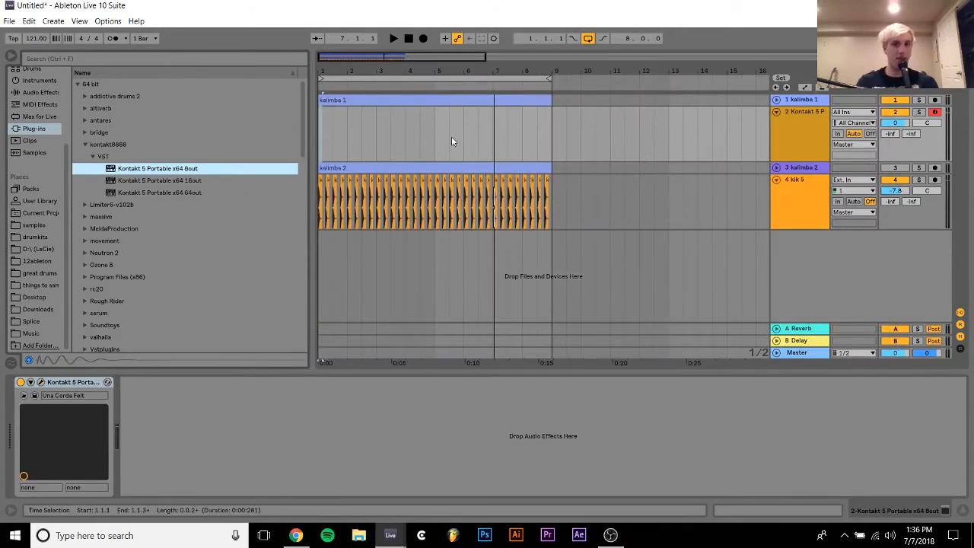
Create a four-bar MIDI clip at bar 1 on the Kontakt track and add a C#2 note at its start
left_click_drag(438, 135, 318, 135)
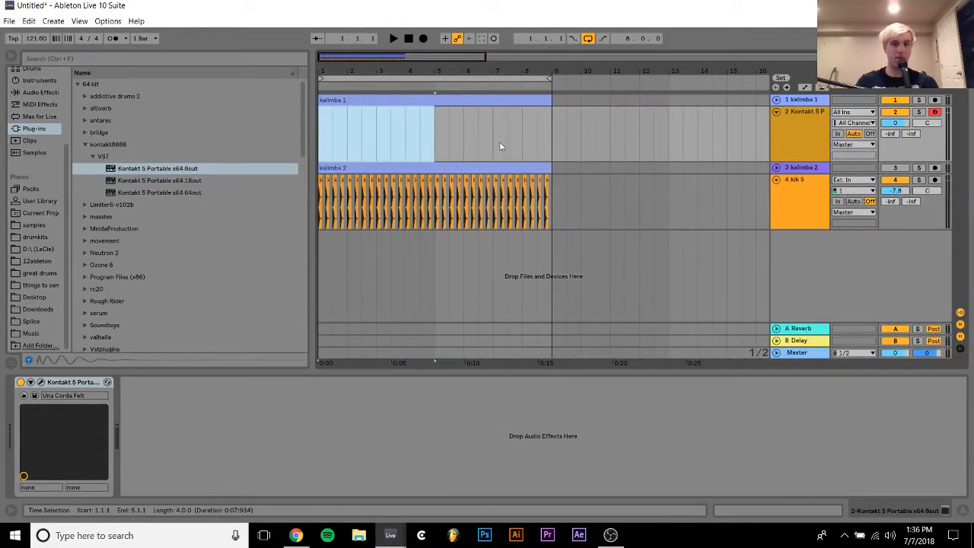
key("ctrl+shift+m")
double_click(186, 249)
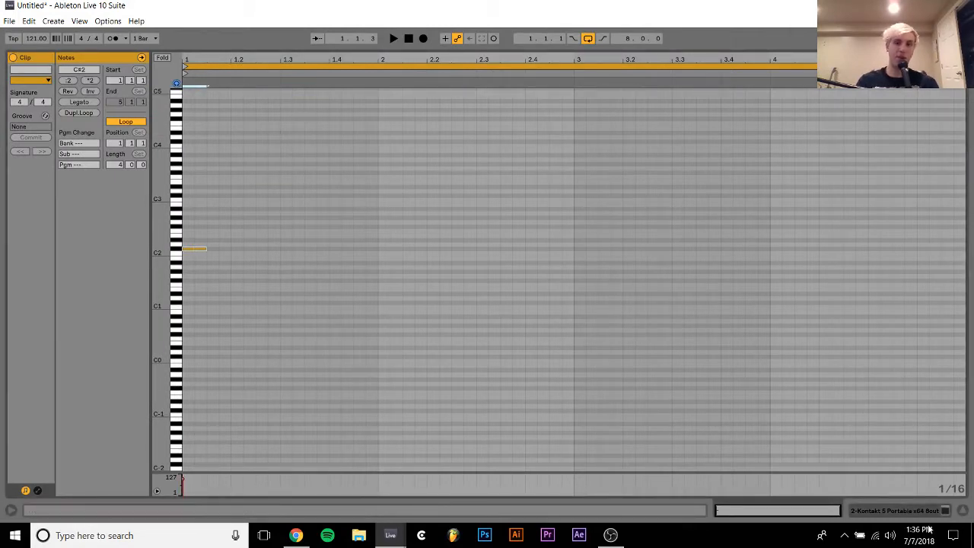
left_click(903, 504)
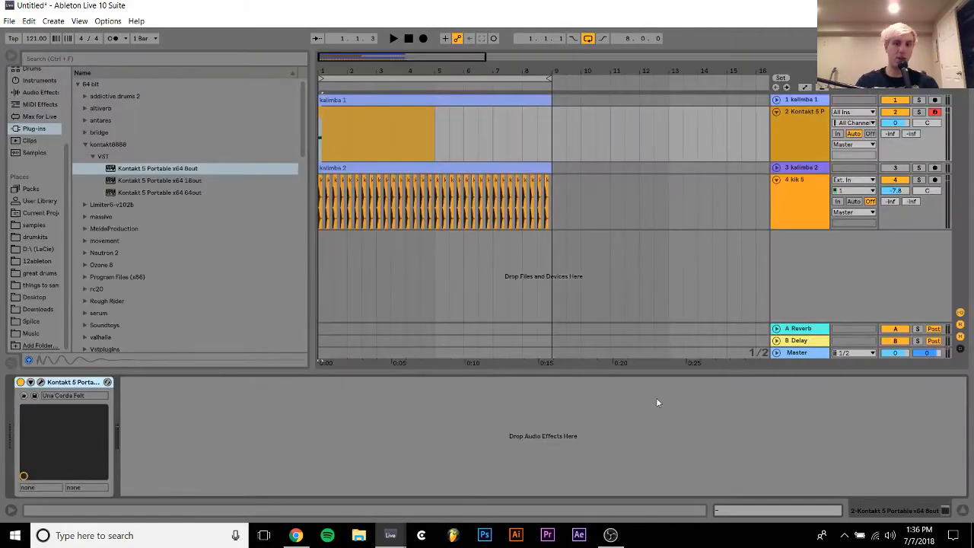
Convert the harmony of the kalimba 1 clip to a new MIDI track
left_click(438, 102)
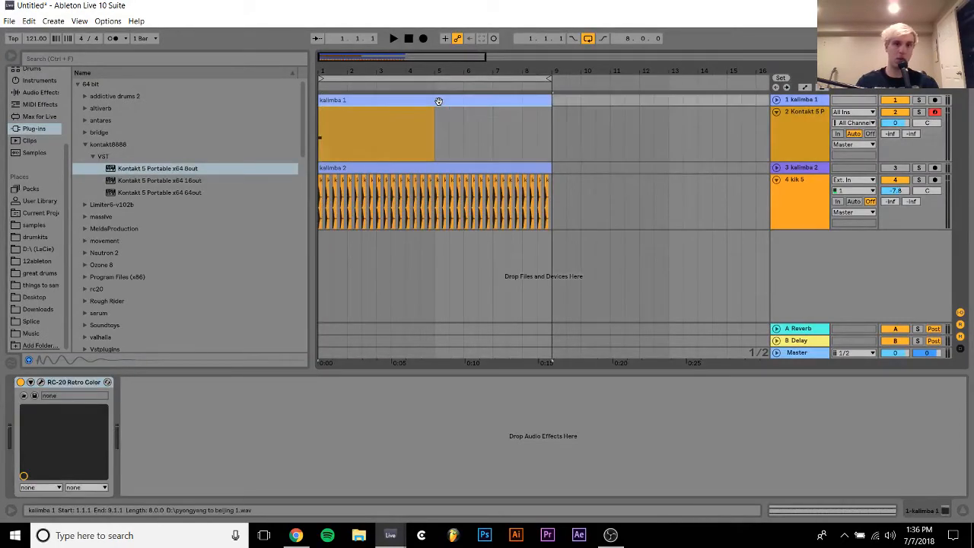
right_click(440, 102)
left_click(532, 352)
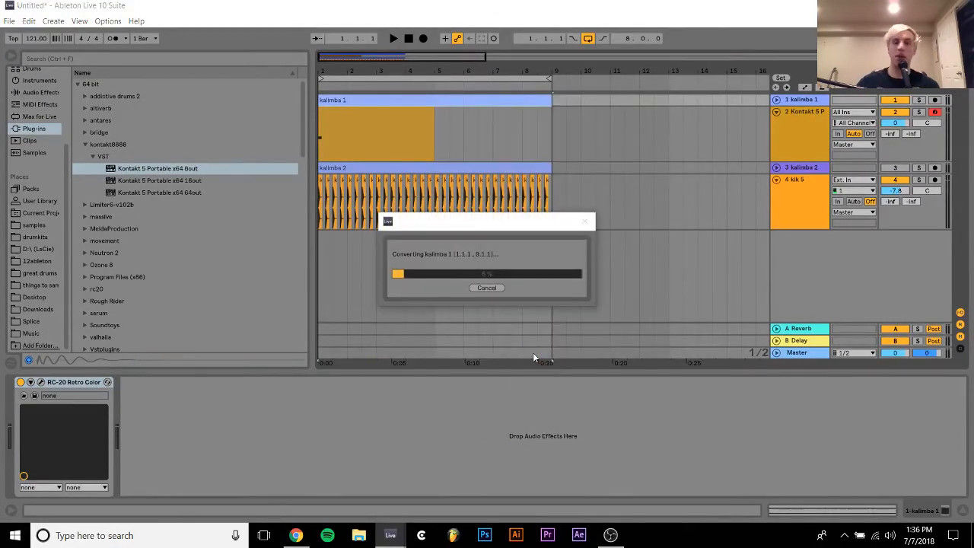
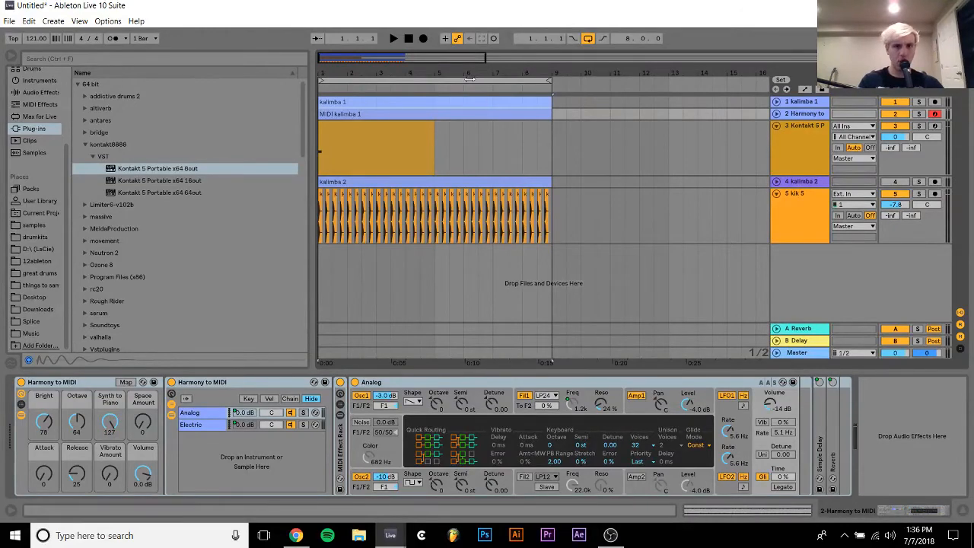
Inspect the opening notes of the converted MIDI kalimba 1 clip and delete the Harmony to MIDI track
double_click(448, 114)
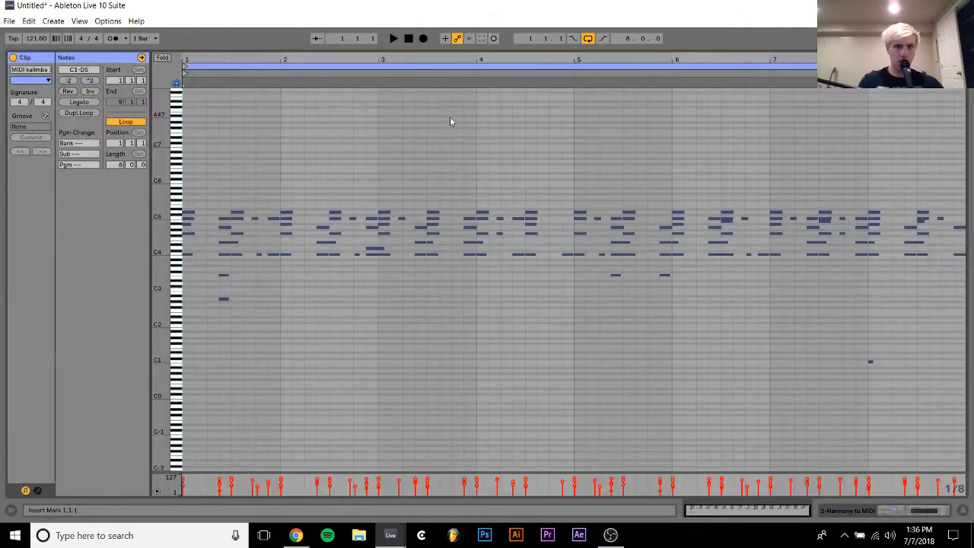
left_click(193, 255)
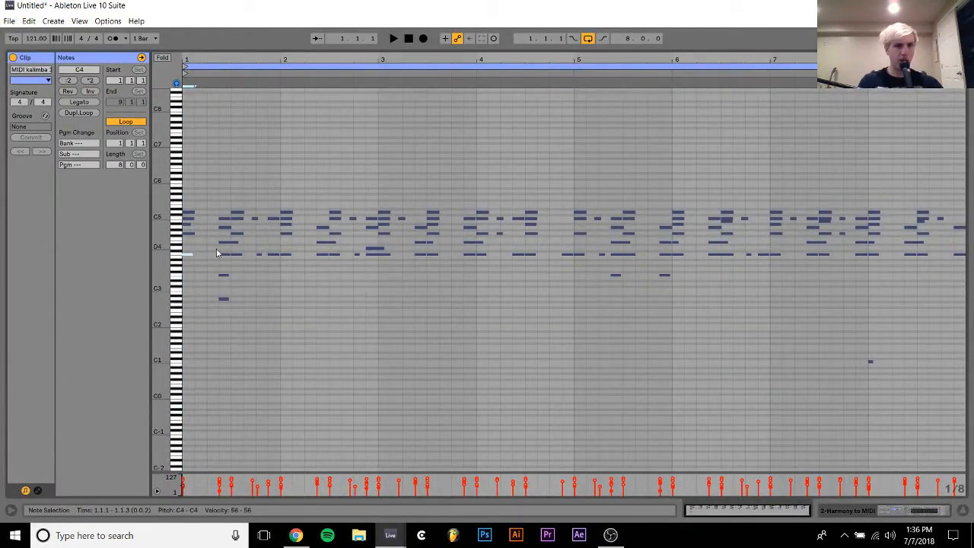
left_click(222, 242)
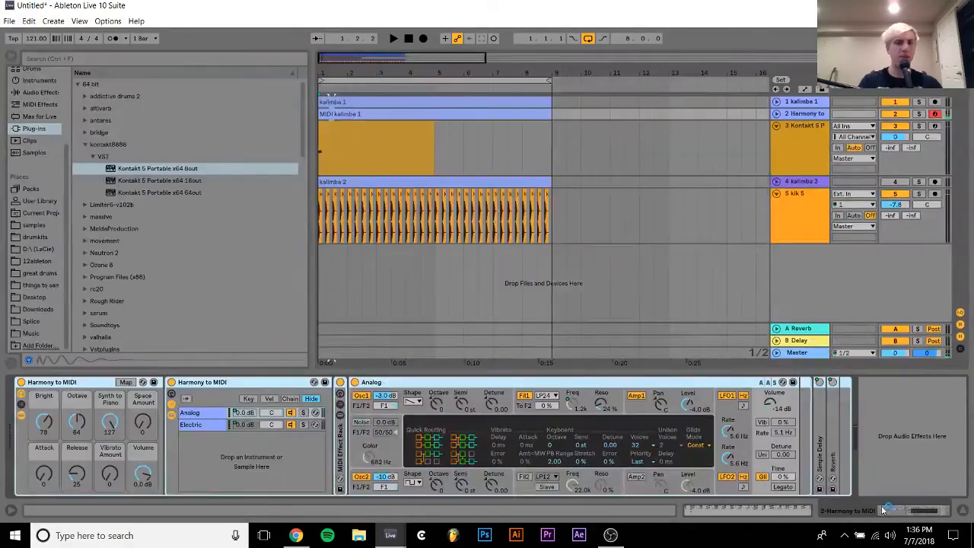
left_click(797, 115)
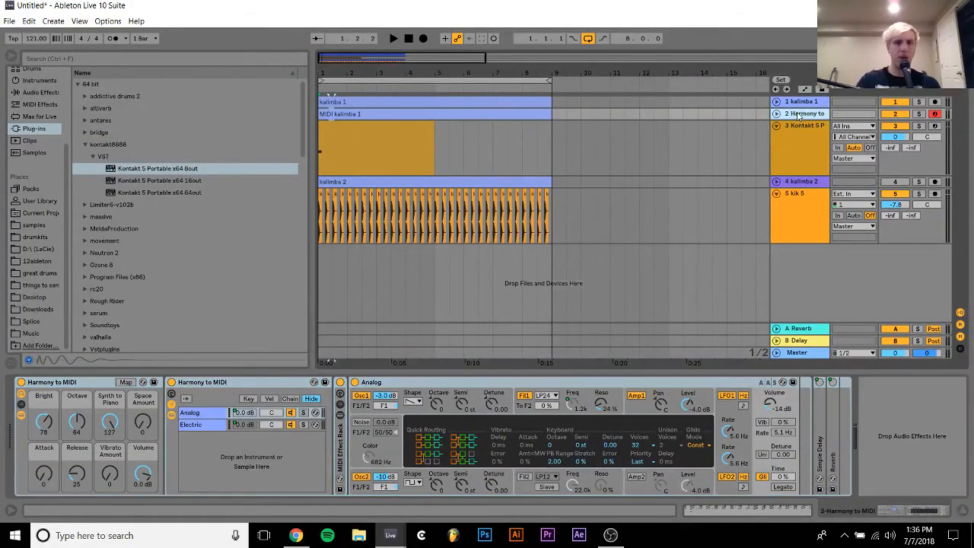
key("Delete")
In the Kontakt clip, raise the first note to E2 and add B2 and G3 notes at bar 1 to form a chord
double_click(354, 116)
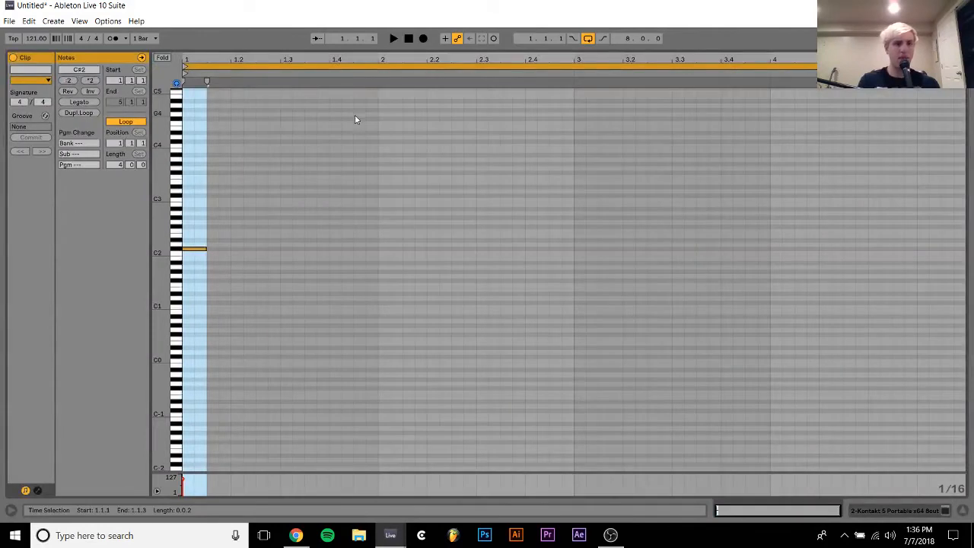
key("Up")
key("Up")
key("Up")
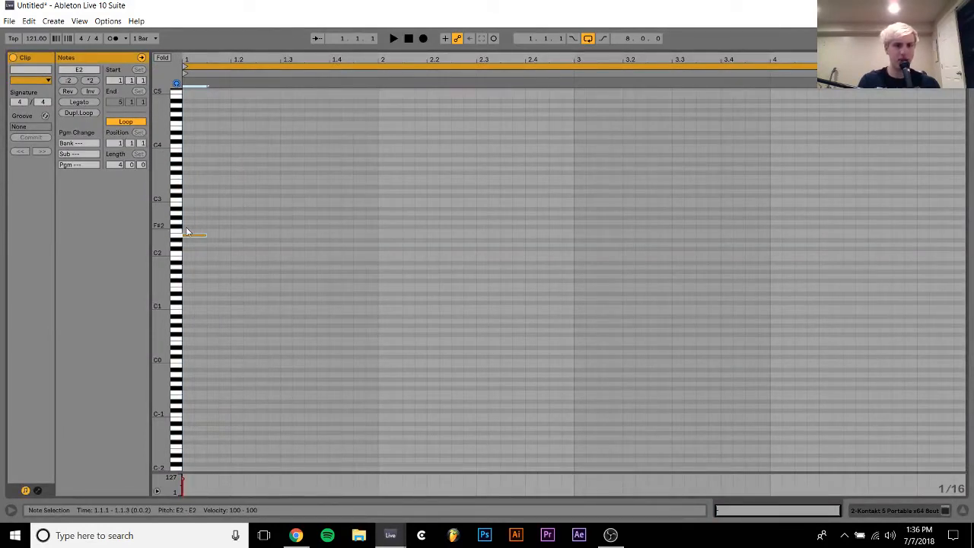
double_click(186, 225)
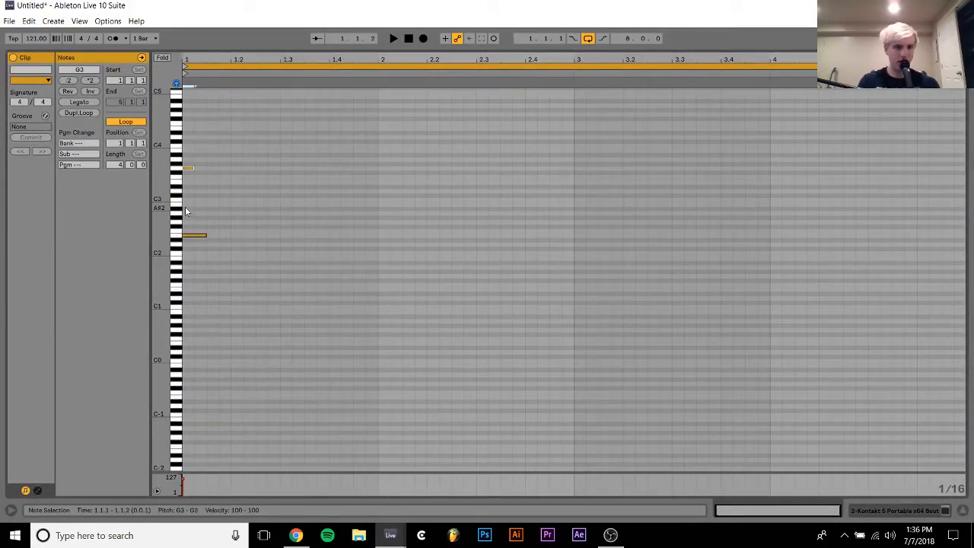
double_click(187, 205)
Apply Legato to all three chord notes and shorten them to exactly two bars, ending at bar 3
key("ctrl+a")
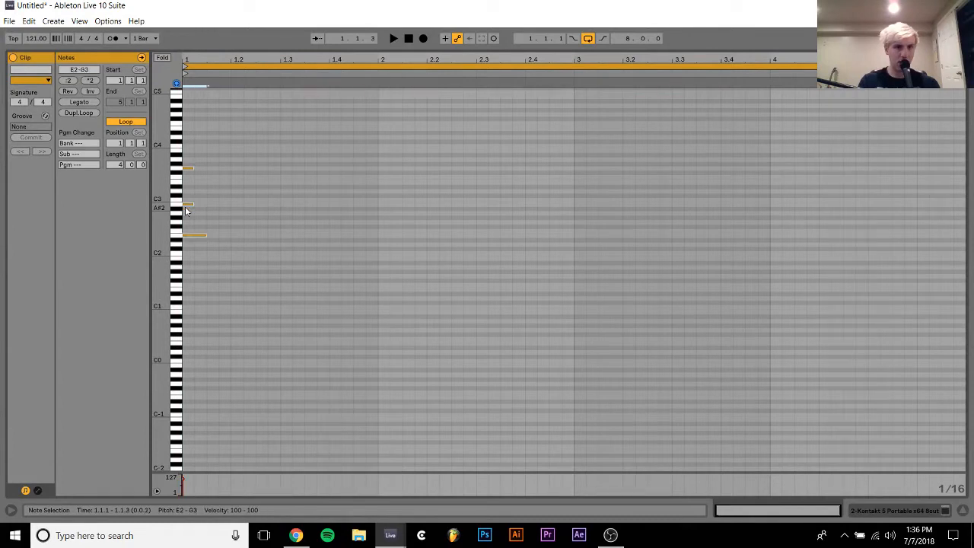
left_click(77, 102)
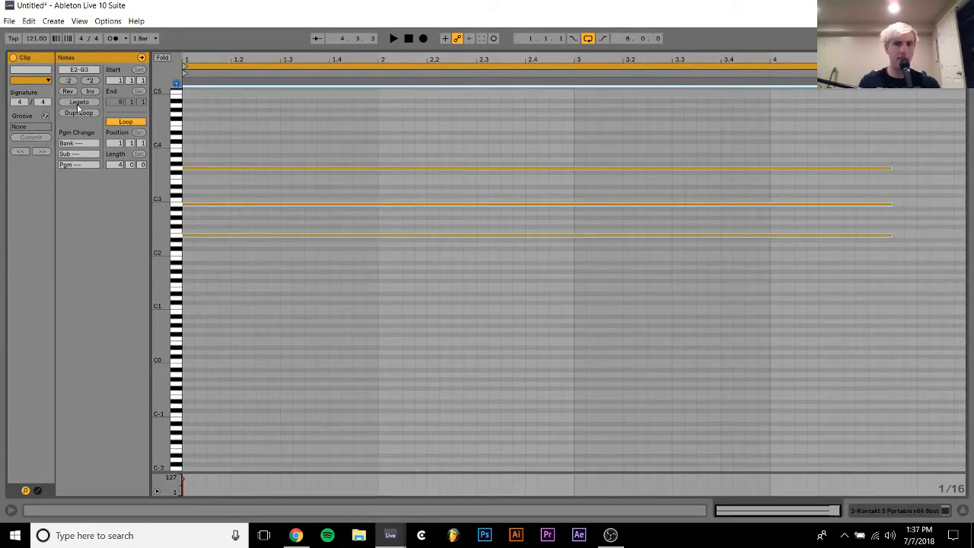
key("shift+Left")
key("shift+Left")
key("shift+Left")
key("shift+Left")
key("shift+Left")
key("shift+Left")
key("shift+Left")
key("shift+Left")
key("shift+Left")
key("shift+Left")
key("shift+Left")
key("shift+Left")
key("shift+Left")
key("shift+Left")
key("shift+Left")
key("shift+Left")
key("shift+Left")
key("shift+Left")
key("shift+Left")
key("shift+Left")
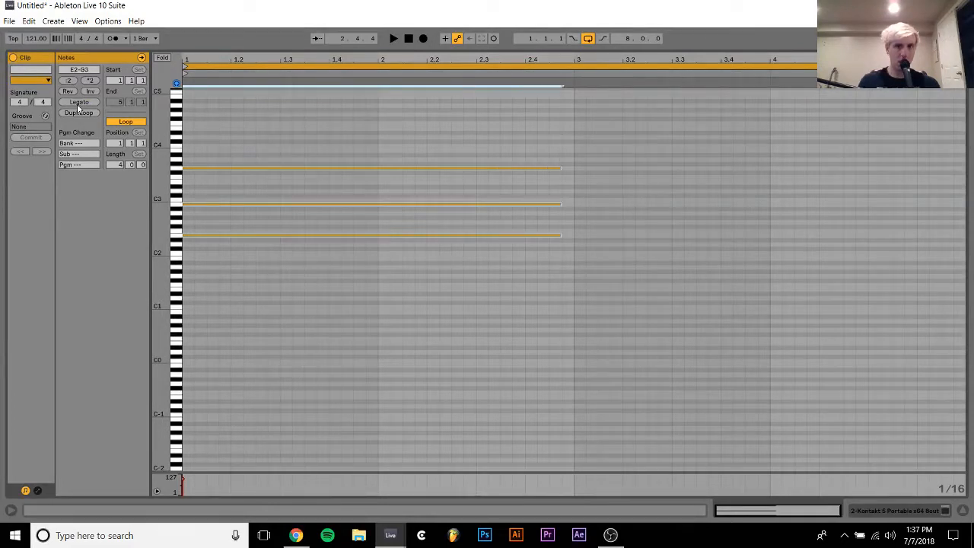
key("shift+Right")
Transpose the Kontakt chord down to start on C2, then raise its top note to E3
key("space")
key("Down")
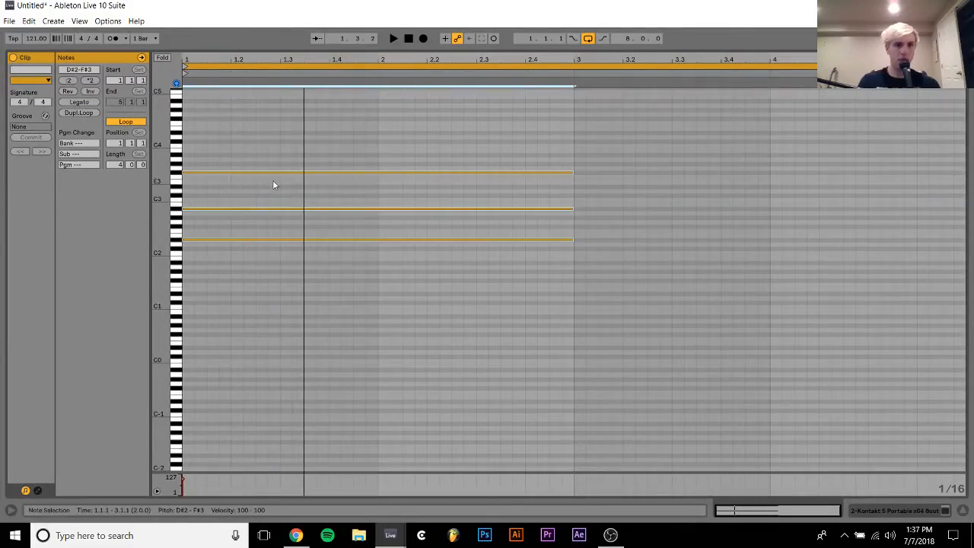
key("Down")
key("Down")
key("Down")
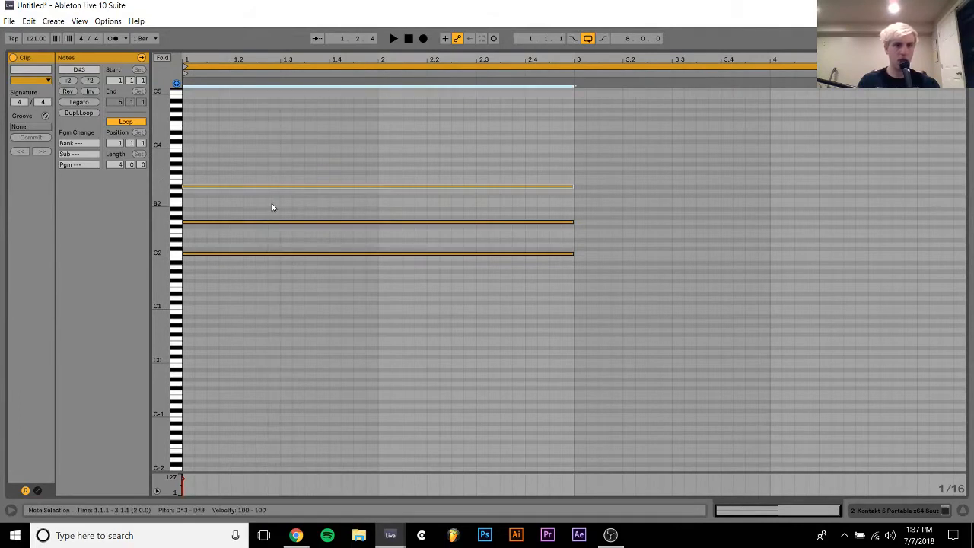
key("Up")
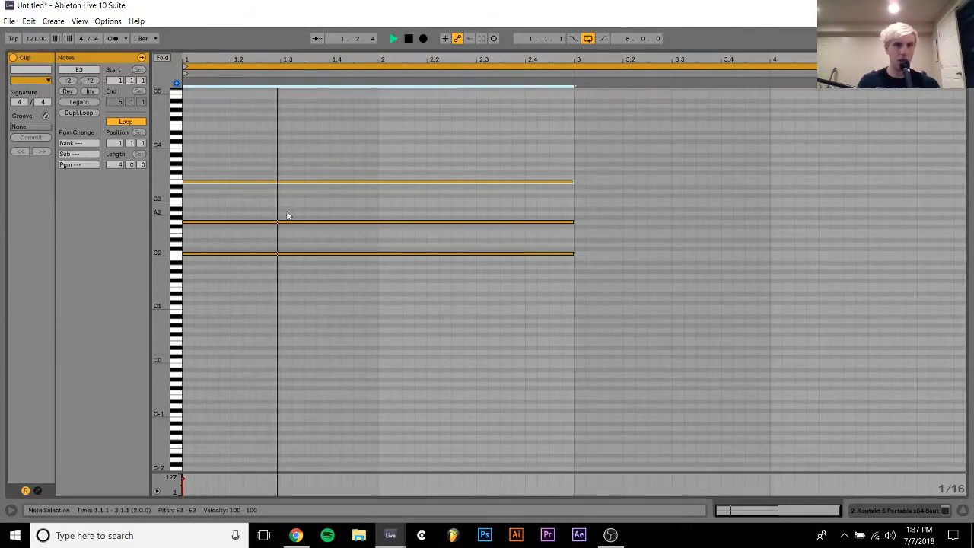
Shorten all three chord notes to end at 2.3.2, transpose them down to span G1 to B2, and play the chord
key("ctrl+a")
key("shift+Left")
key("shift+Left")
key("shift+Left")
key("shift+Left")
key("shift+Left")
key("shift+Left")
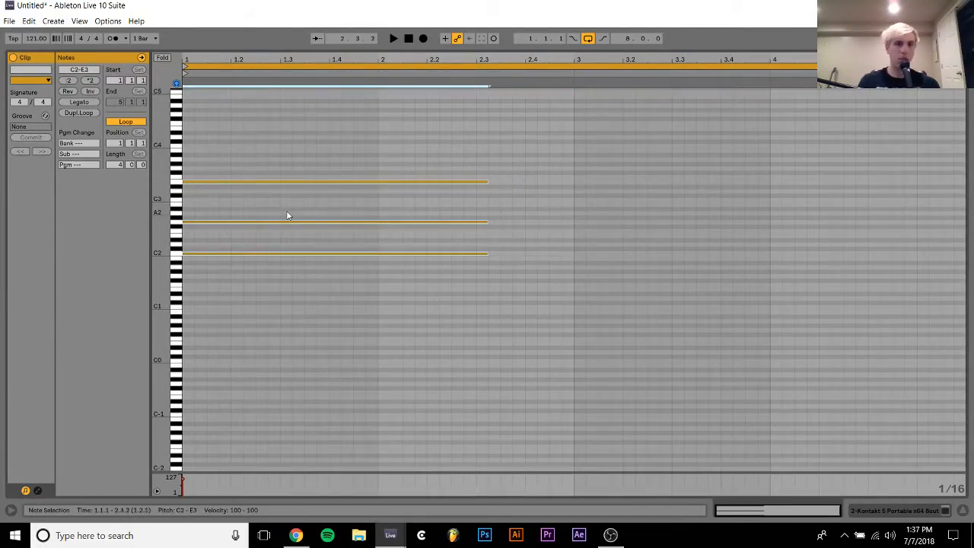
key("Down")
key("Down")
key("Down")
key("Down")
key("Down")
key("space")
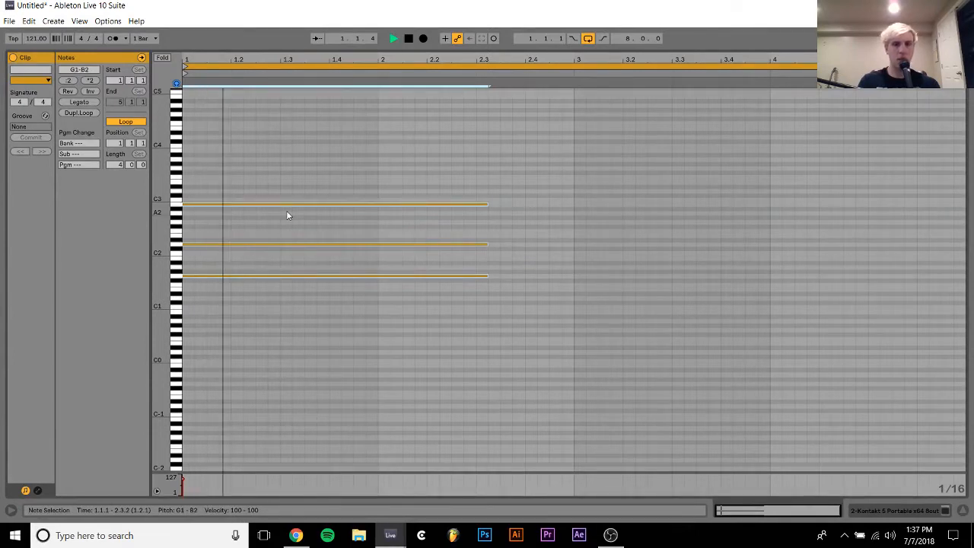
Transpose the chord down to span F1 to A2 and shorten its notes to end at 2.2.1
key("shift+Left")
key("Down")
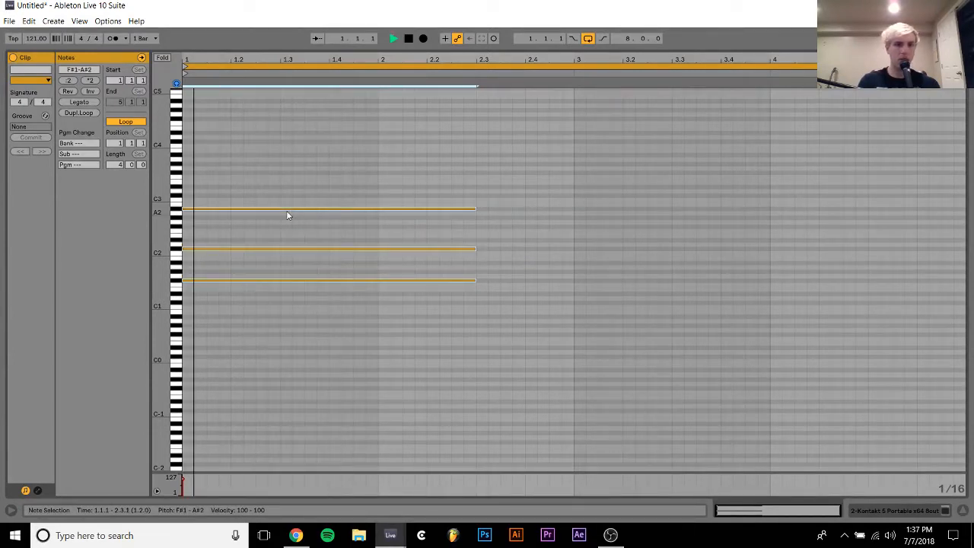
key("Down")
key("shift+Left")
key("shift+Left")
key("shift+Left")
key("shift+Left")
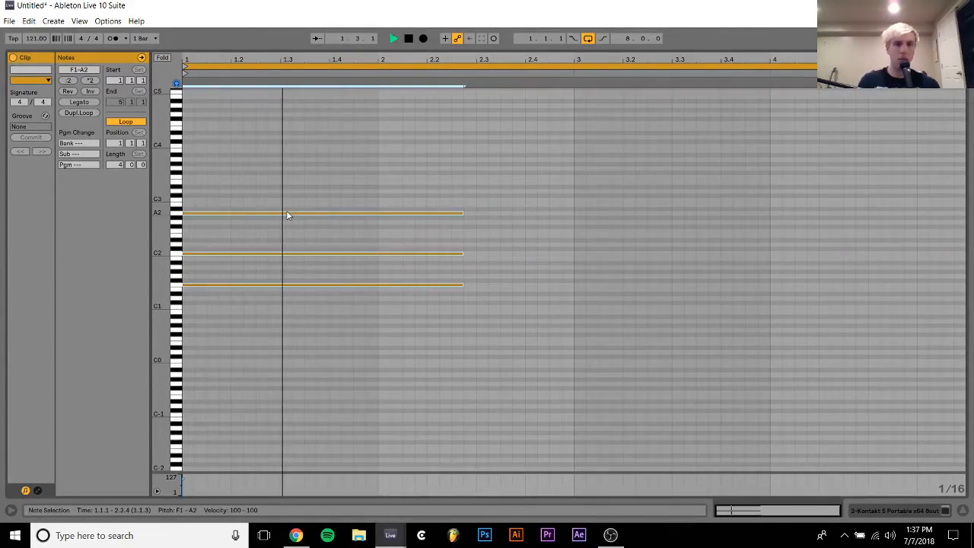
Transpose the chord up to start on E2, lower its top note to G3, and play it
key("Up")
key("Up")
key("Up")
key("Up")
key("Up")
key("Up")
key("Up")
key("Up")
key("Up")
key("Up")
key("Up")
key("Up")
key("Up")
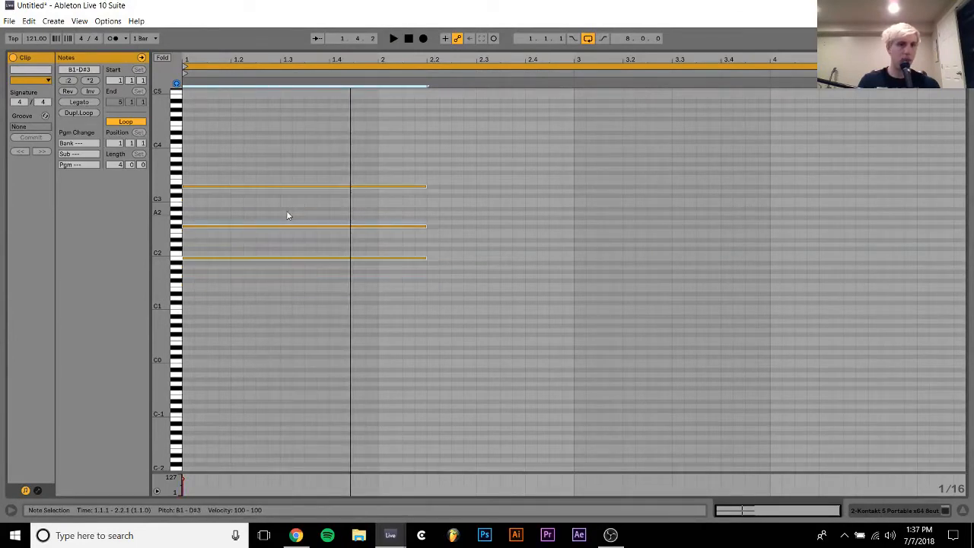
key("Down")
key("Down")
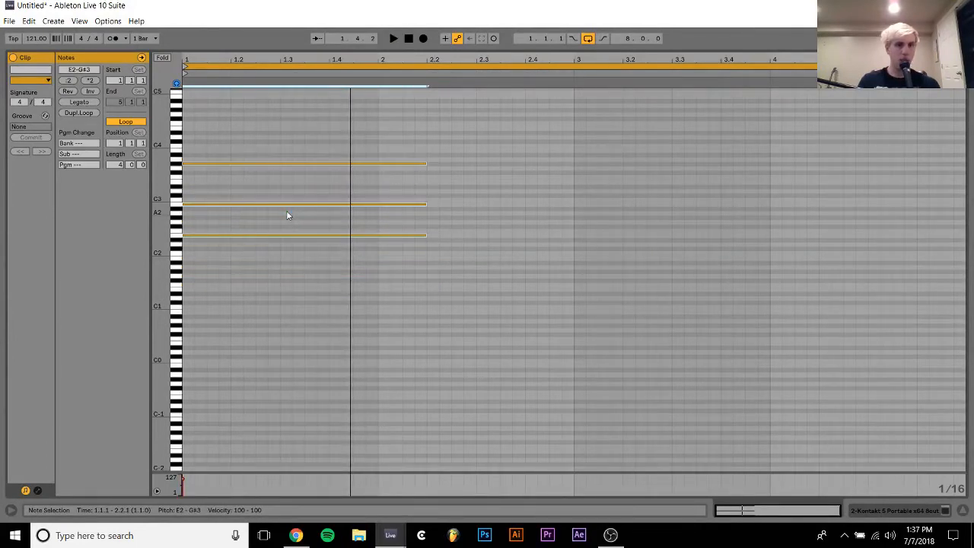
left_click(266, 178)
left_click(260, 163)
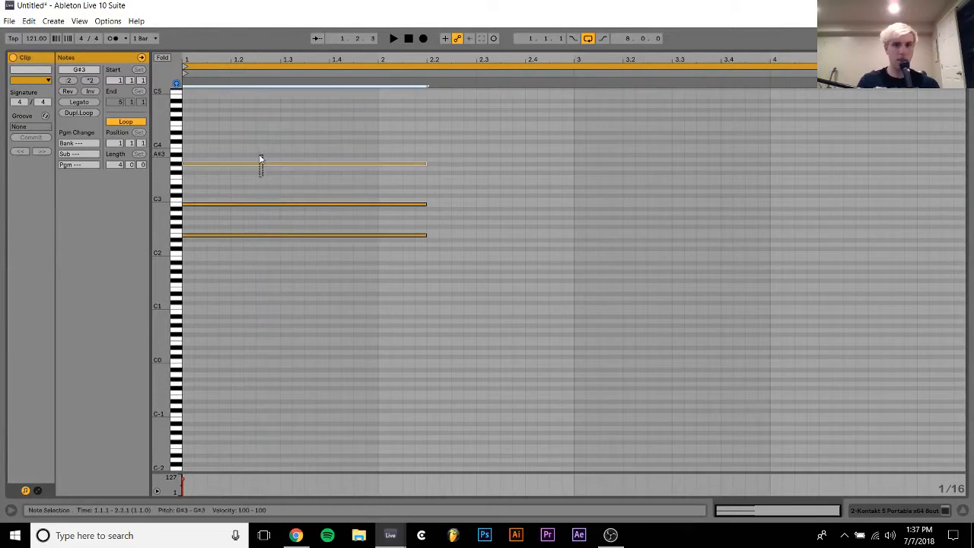
key("Down")
key("space")
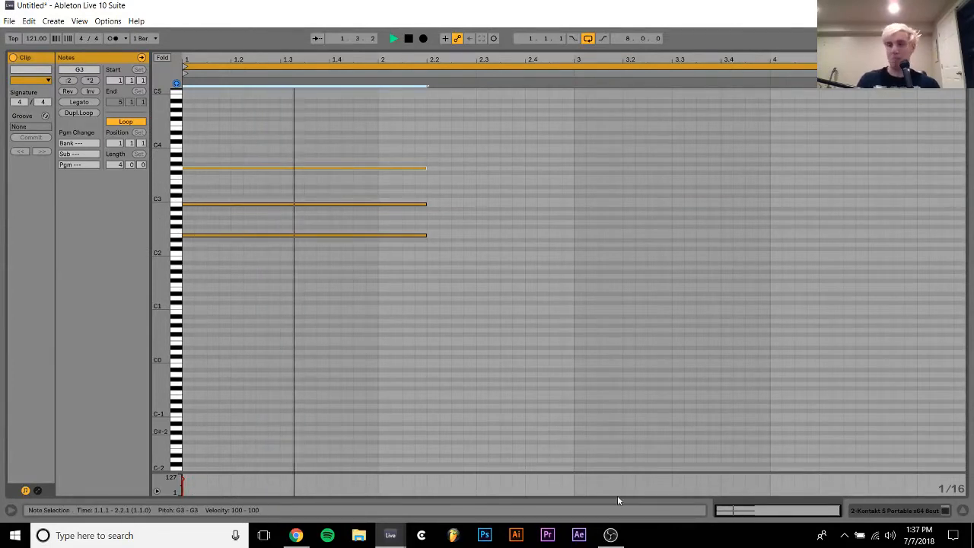
Mute the kalimba 1 track, reactivate the kalimba 2 track, and play the arrangement
left_click(891, 508)
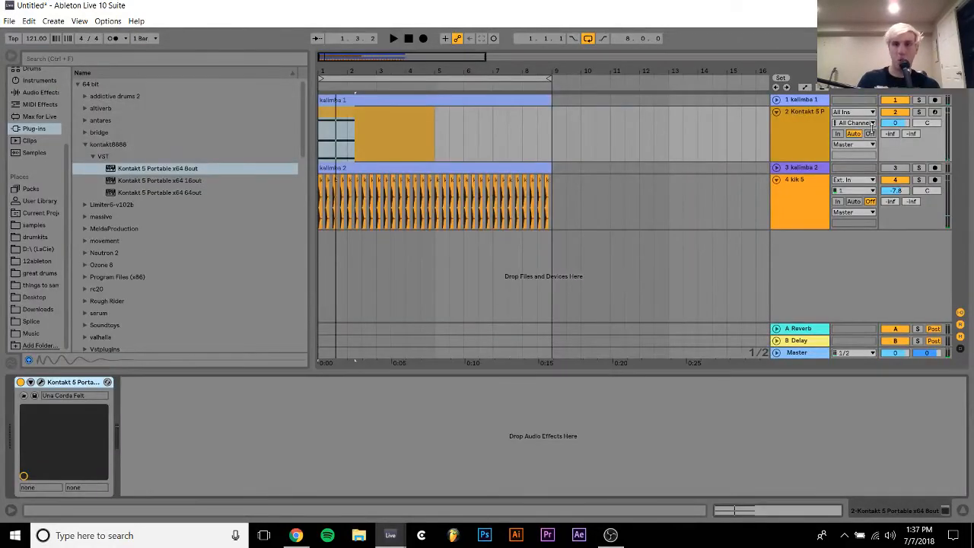
left_click(896, 101)
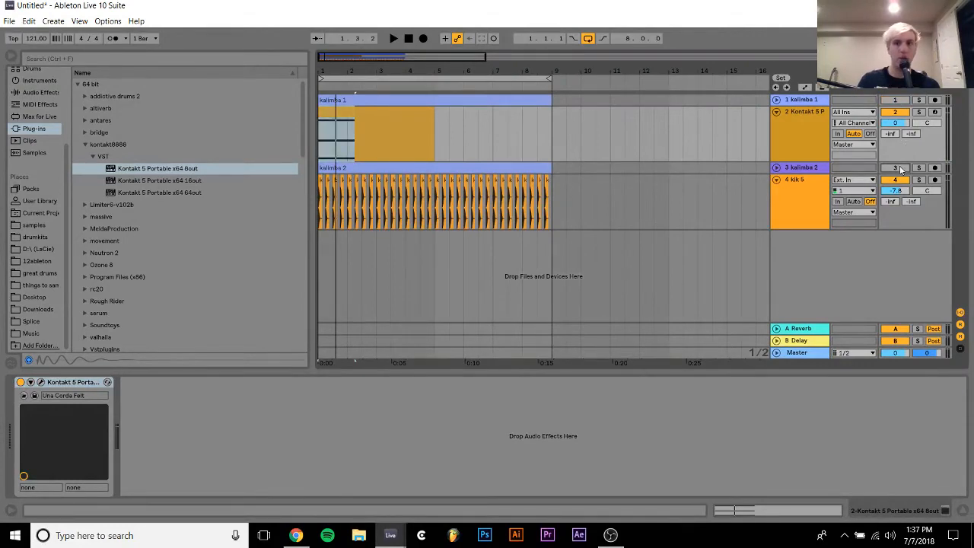
left_click(899, 169)
key("space")
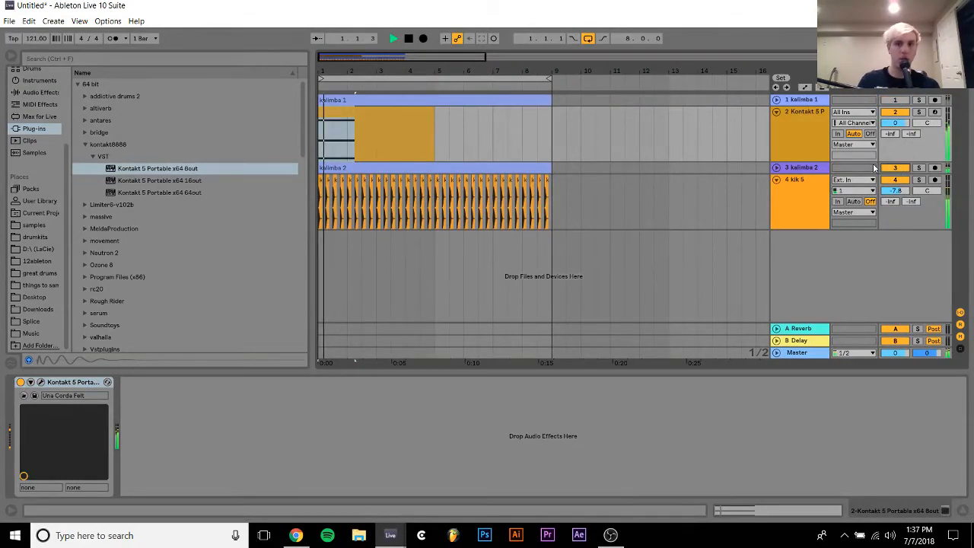
Reset the kalimba 2 clip's transposition to 0 semitones and play it back
double_click(538, 170)
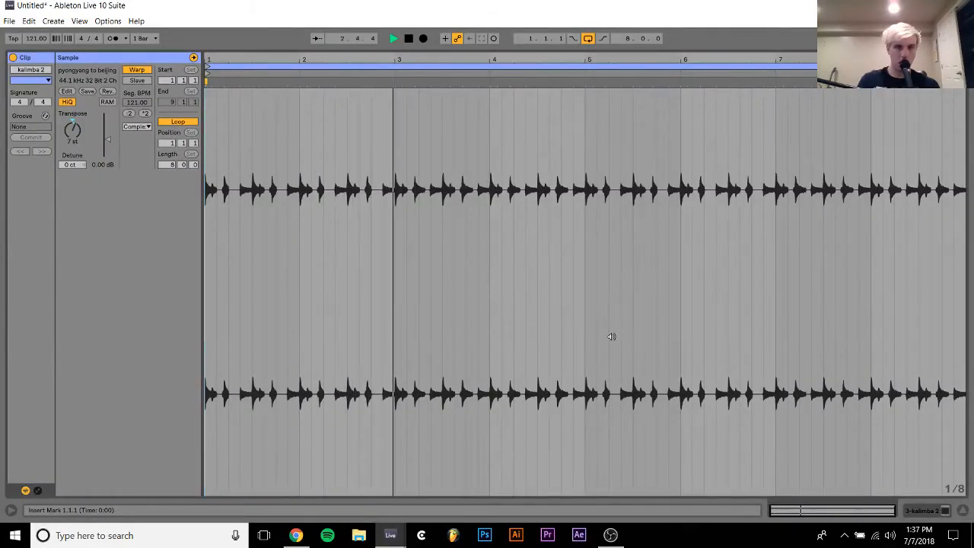
key("space")
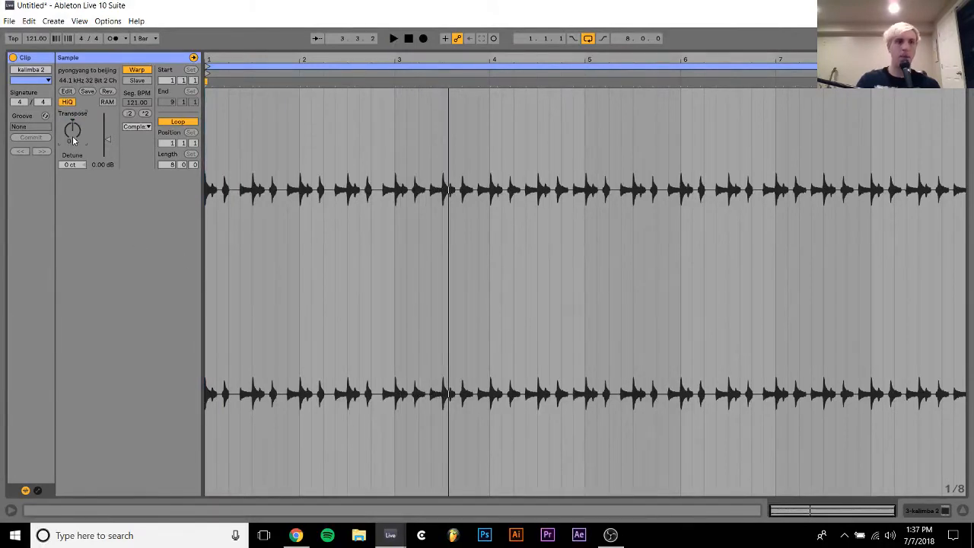
key("space")
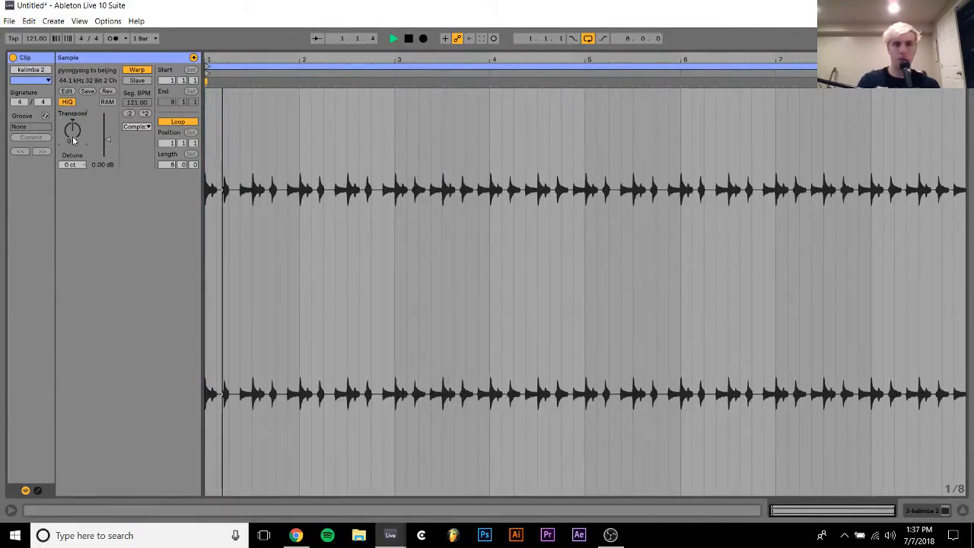
Clear the notes in the Kontakt clip and add C2, A1 and E2 notes at the start of bar 1
left_click(943, 511)
double_click(390, 103)
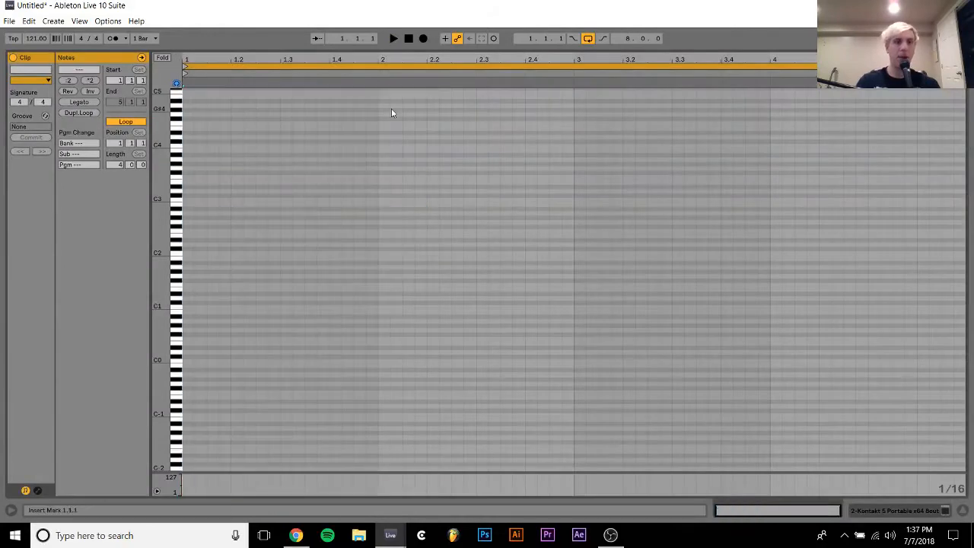
double_click(189, 255)
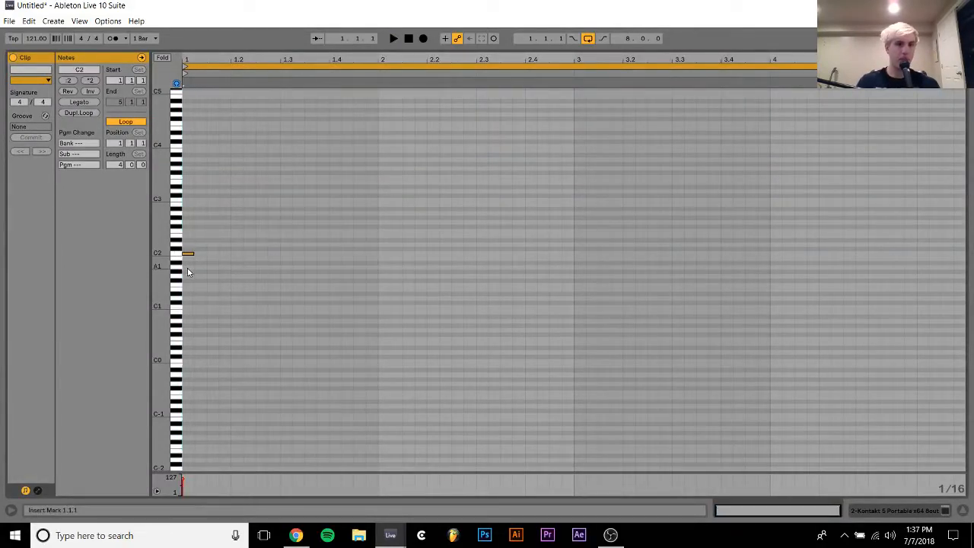
double_click(187, 267)
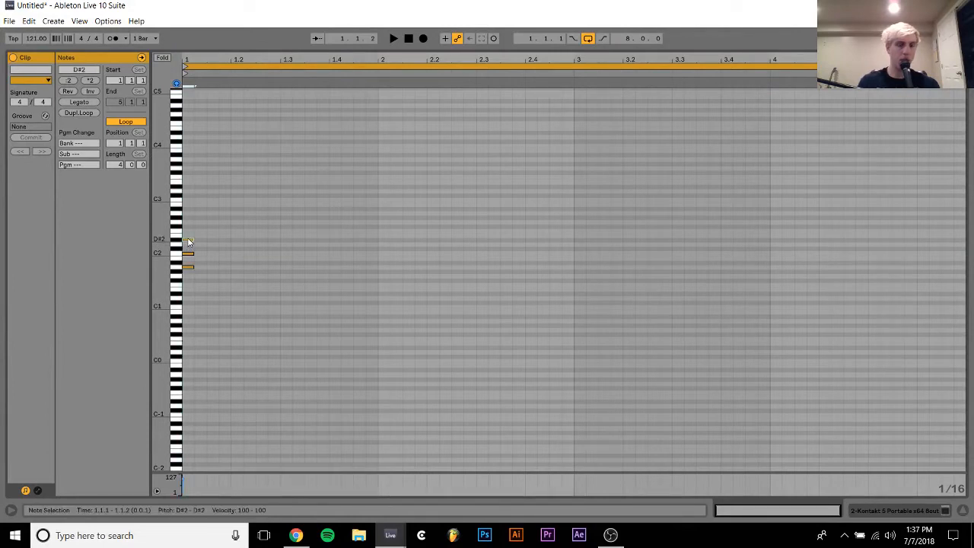
double_click(189, 238)
Lengthen the three chord notes together to end at 1.4.4 and play the chord
key("shift+Right")
key("shift+Right")
key("shift+Right")
key("shift+Right")
key("shift+Right")
key("shift+Right")
key("shift+Right")
key("shift+Right")
key("shift+Right")
key("shift+Right")
key("shift+Right")
key("shift+Right")
key("shift+Right")
key("space")
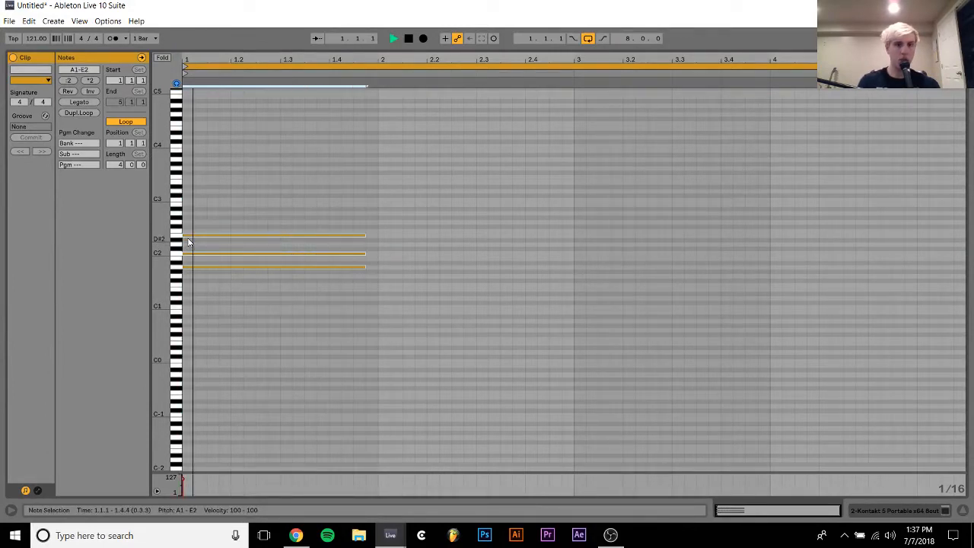
Raise the C2 note an octave to C3, extend all three notes to exactly one bar, and play the chord
left_click_drag(218, 247, 253, 255)
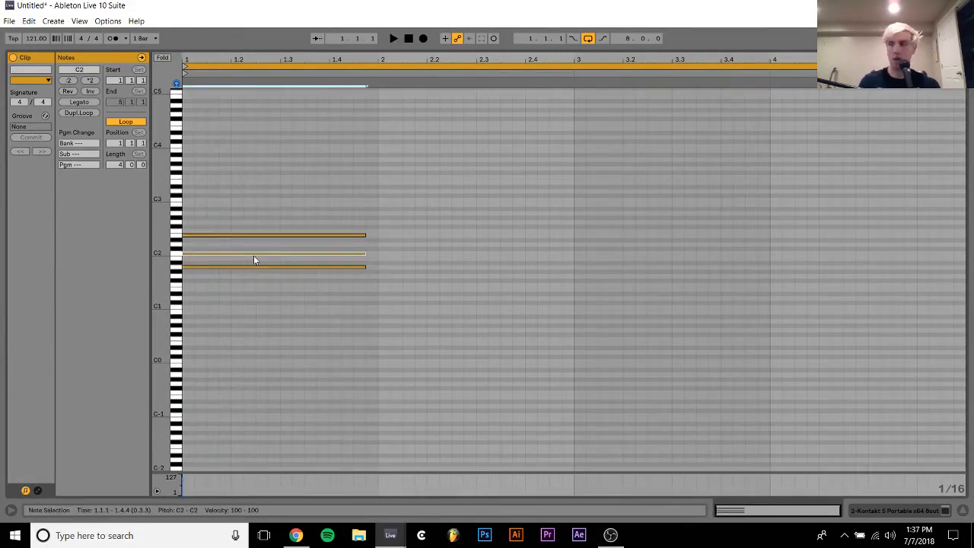
key("shift+Up")
key("ctrl+a")
key("shift+Right")
key("space")
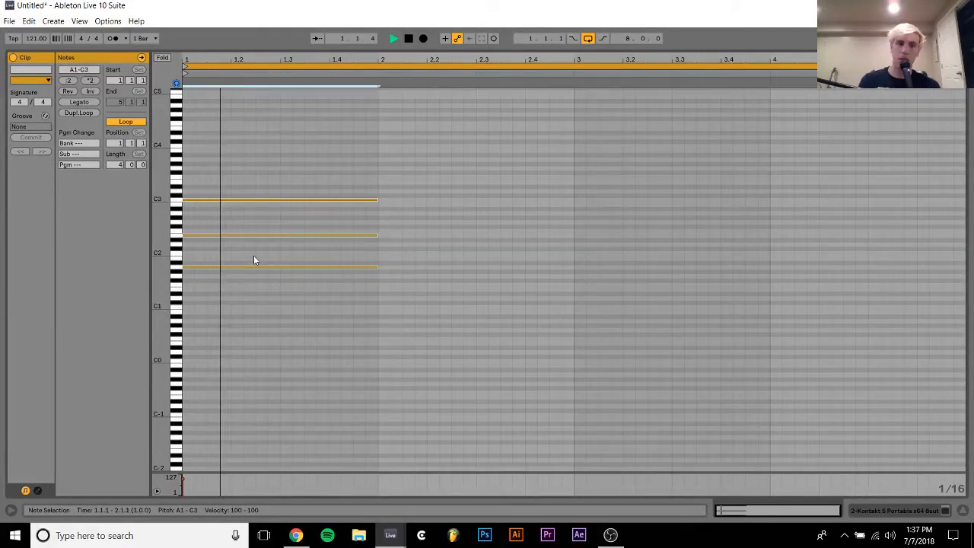
key("space")
Duplicate the chord into bar 2, transpose the copy up to start on C2, and raise its top note to E3
key("ctrl+d")
key("Up")
key("Up")
key("Up")
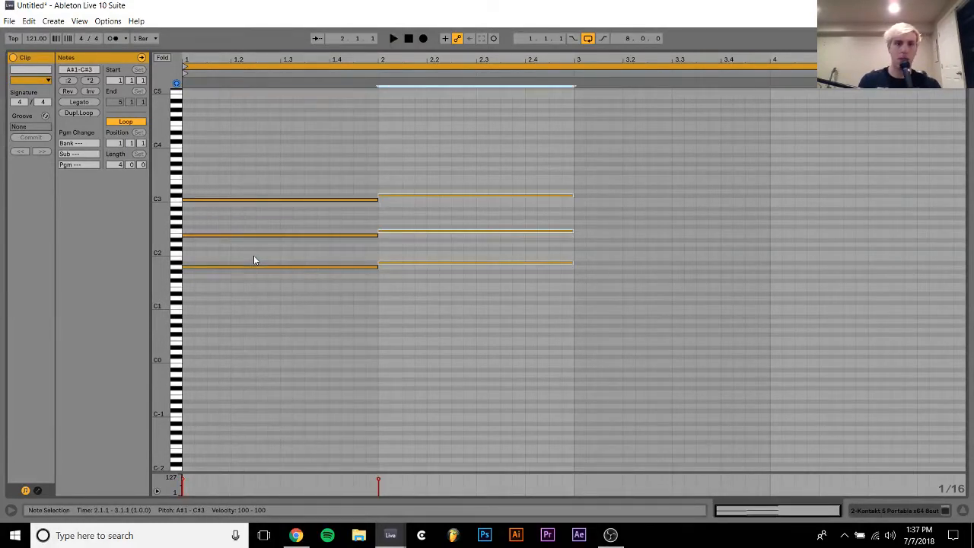
left_click(415, 186)
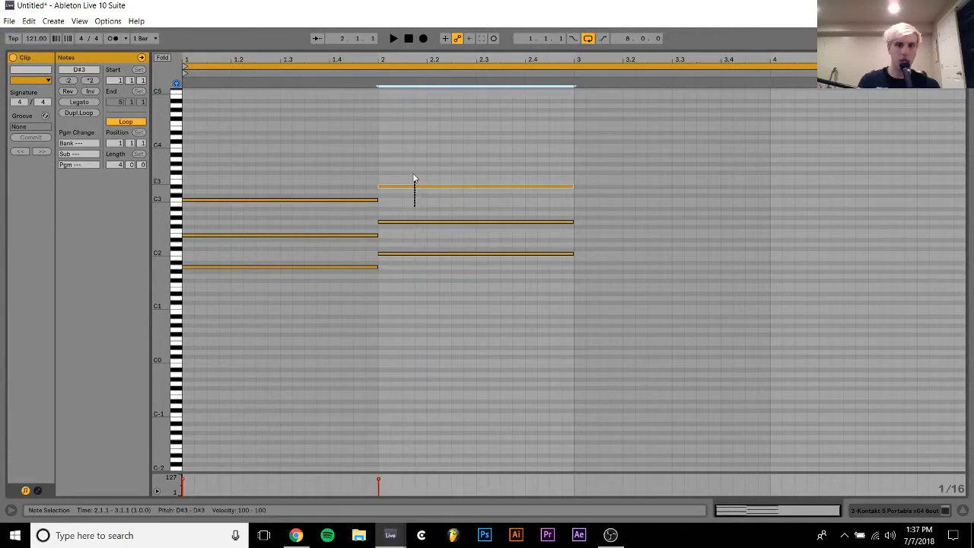
left_click_drag(413, 185, 414, 178)
key("space")
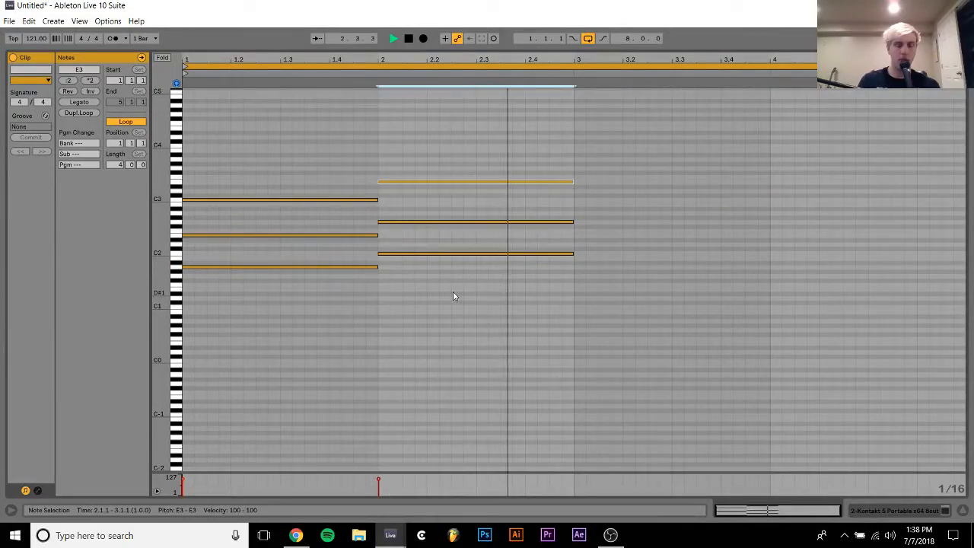
Lower the bar 2 chord two semitones to span A#1 to D3, and set the Kontakt track's volume to -7.8 dB
key("space")
left_click_drag(453, 292, 430, 94)
key("Down")
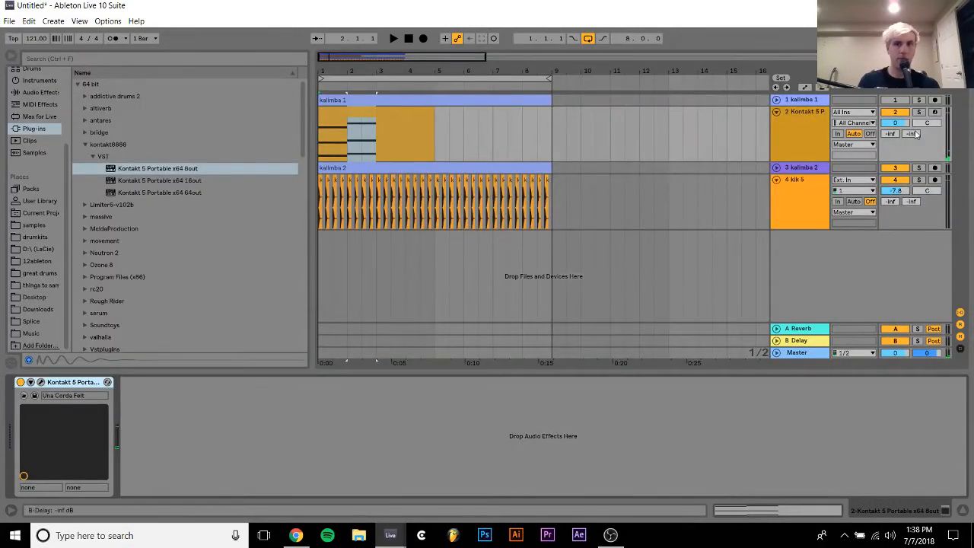
left_click_drag(895, 123, 895, 142)
key("space")
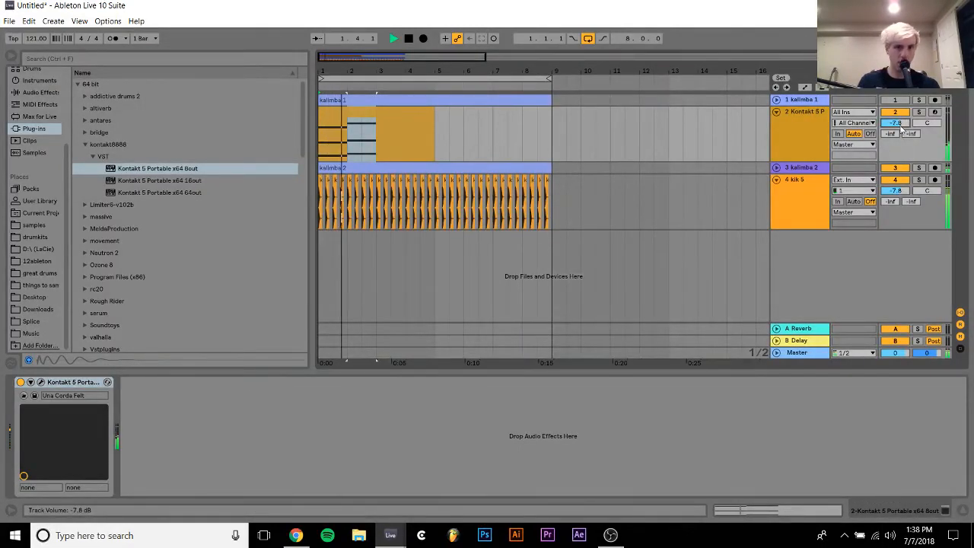
Duplicate the bar 2 chord into bar 3 and transpose the copy up seven semitones to span F2 to A3
double_click(363, 112)
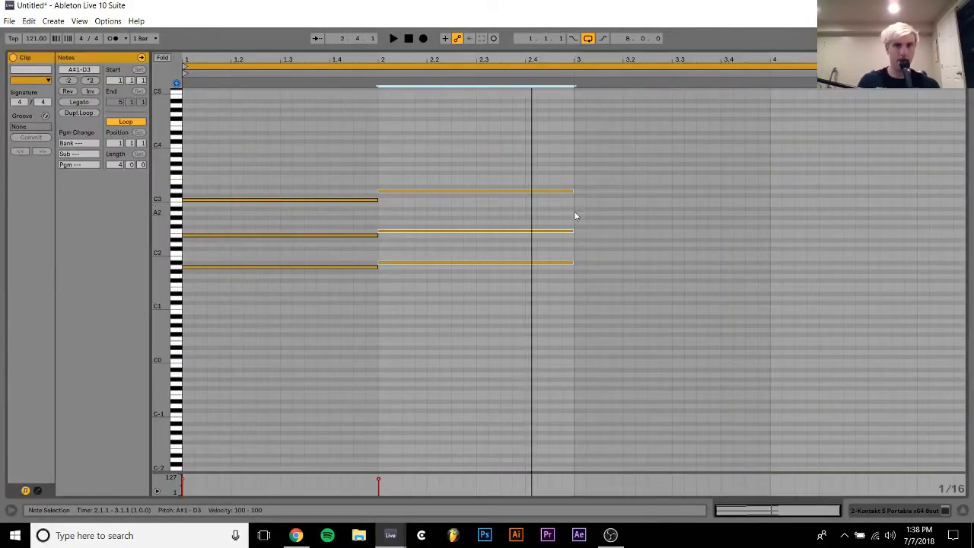
key("space")
key("ctrl+d")
key("Up")
key("Up")
key("Up")
key("Up")
key("Up")
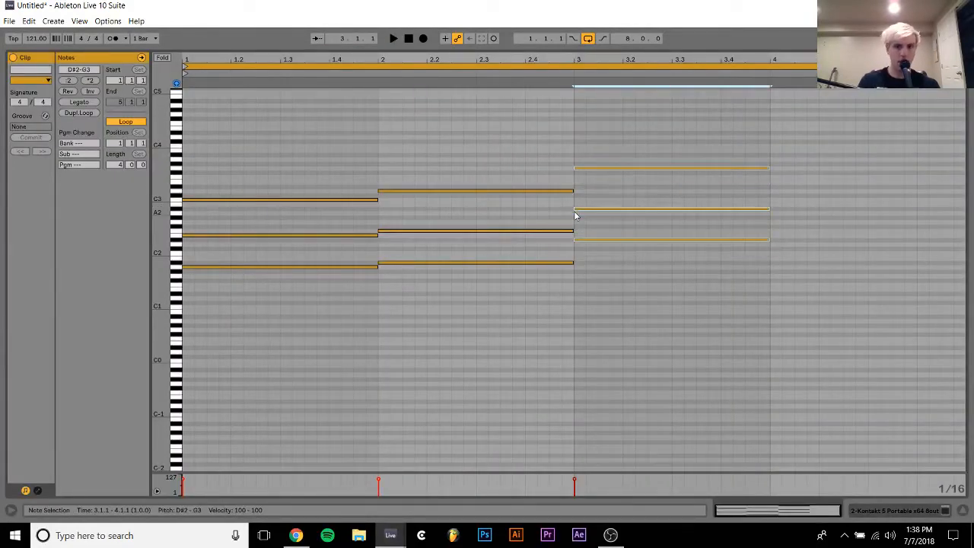
key("Up")
key("Up")
key("space")
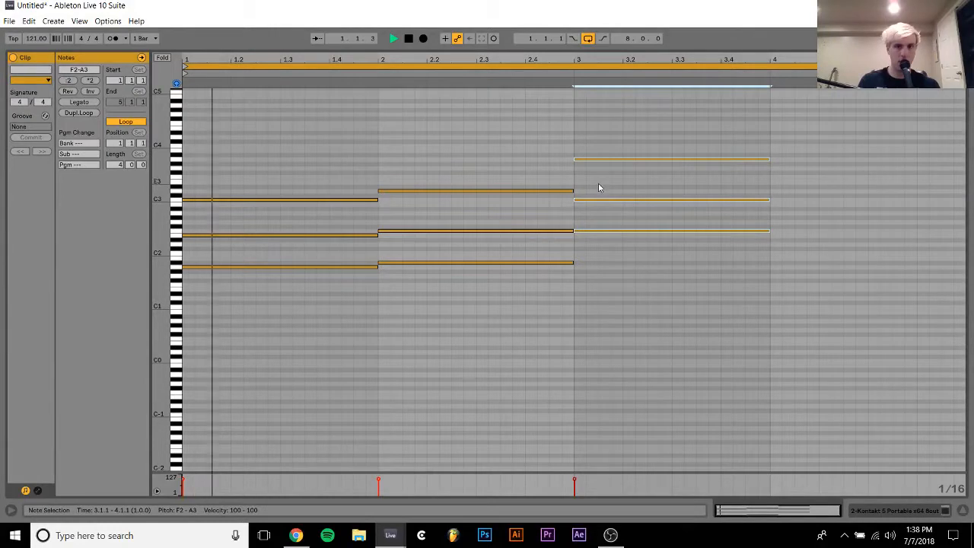
Duplicate the bar 3 chord into bar 4, transpose the copy down three semitones to start on D2, and lower its top note to F3
left_click(603, 159)
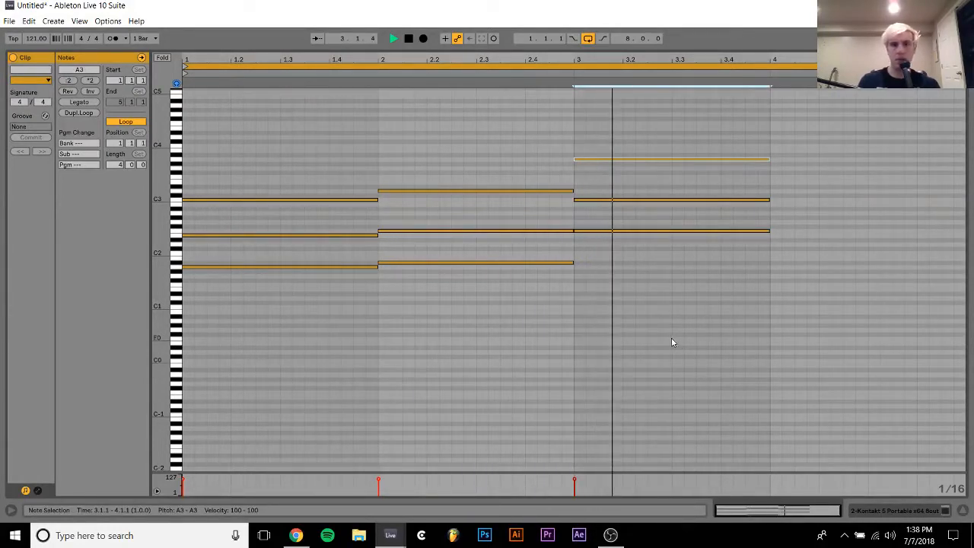
left_click_drag(654, 320, 674, 90)
key("ctrl+d")
key("space")
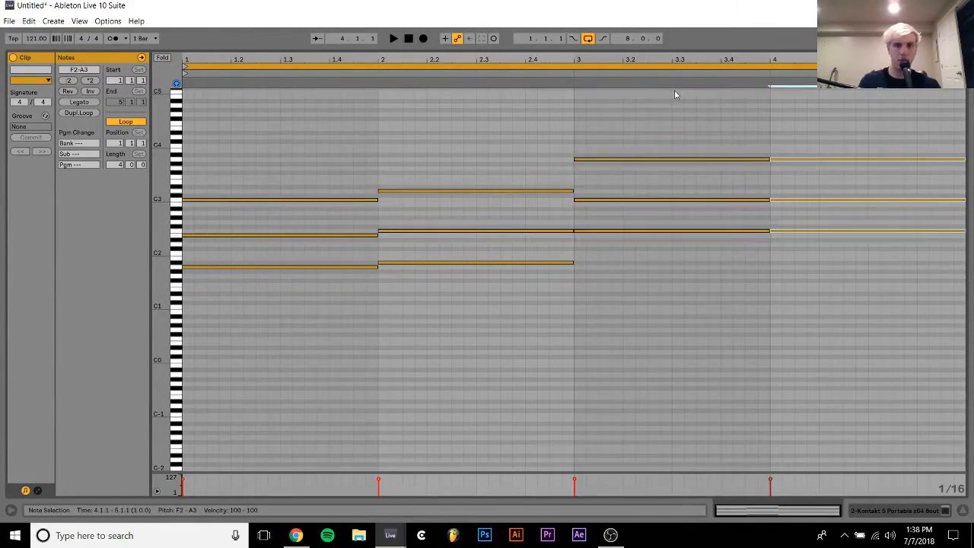
key("Down")
key("Down")
key("Down")
left_click_drag(770, 131, 813, 184)
key("Down")
Select the chords in bars 2 to 4, play the progression, and return to the arrangement with the Kontakt device shown
left_click_drag(469, 333, 840, 98)
key("space")
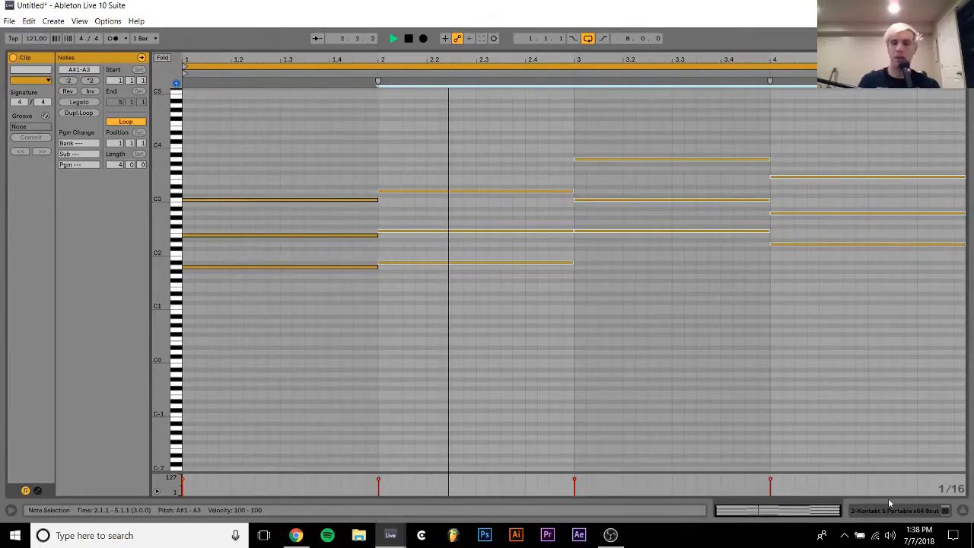
left_click(904, 510)
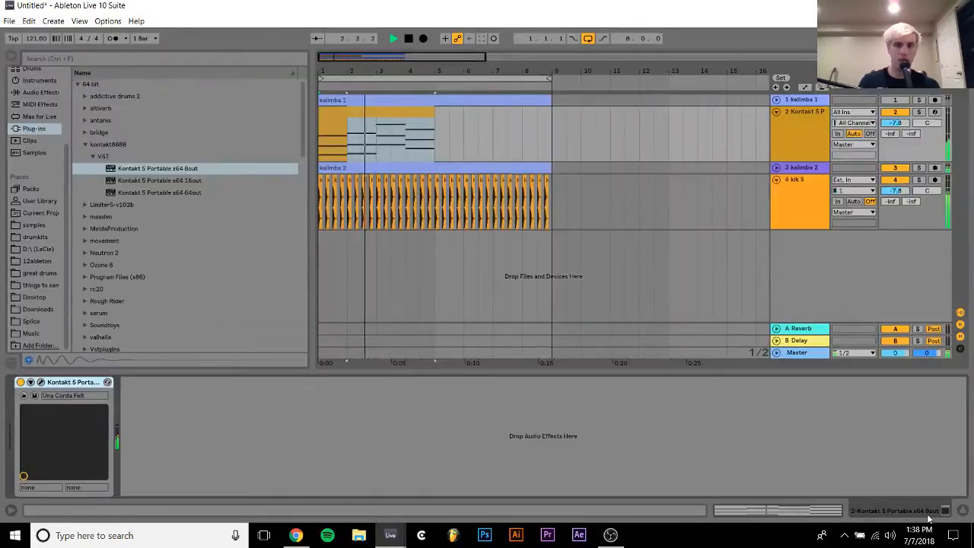
Delete the desktop icons in the four columns from ODESZA through THUMBNAIL, and switch back to the untitled Ableton Live set
double_click(420, 111)
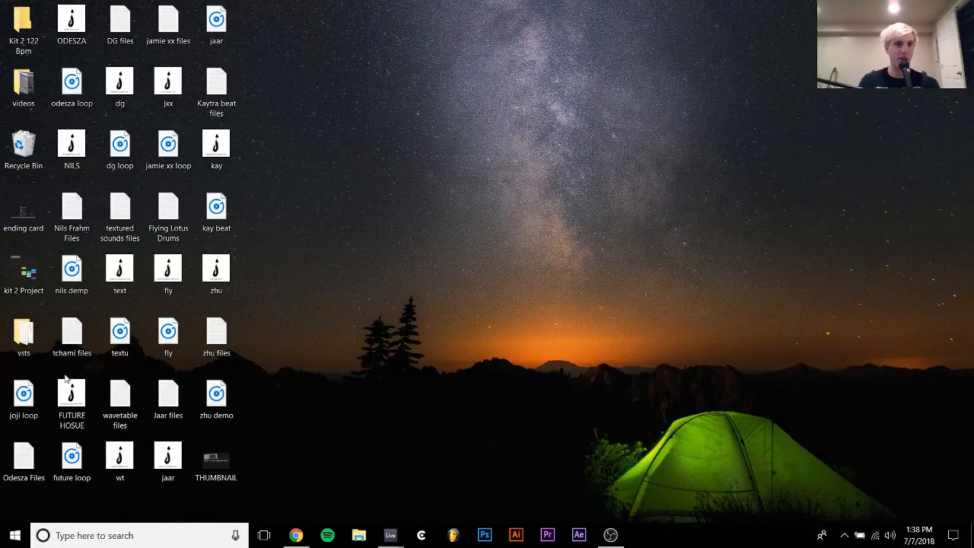
left_click_drag(395, 5, 66, 463)
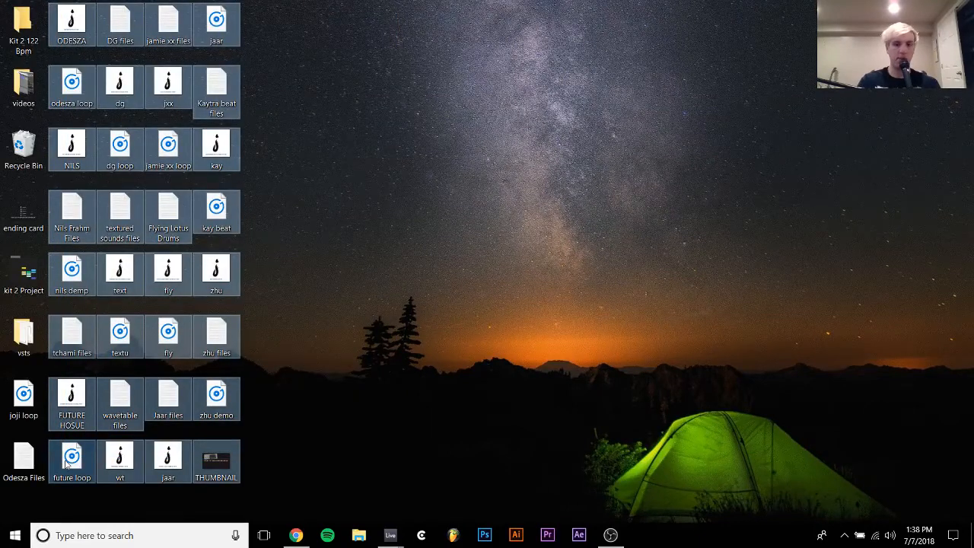
key("Delete")
mouse_move(391, 535)
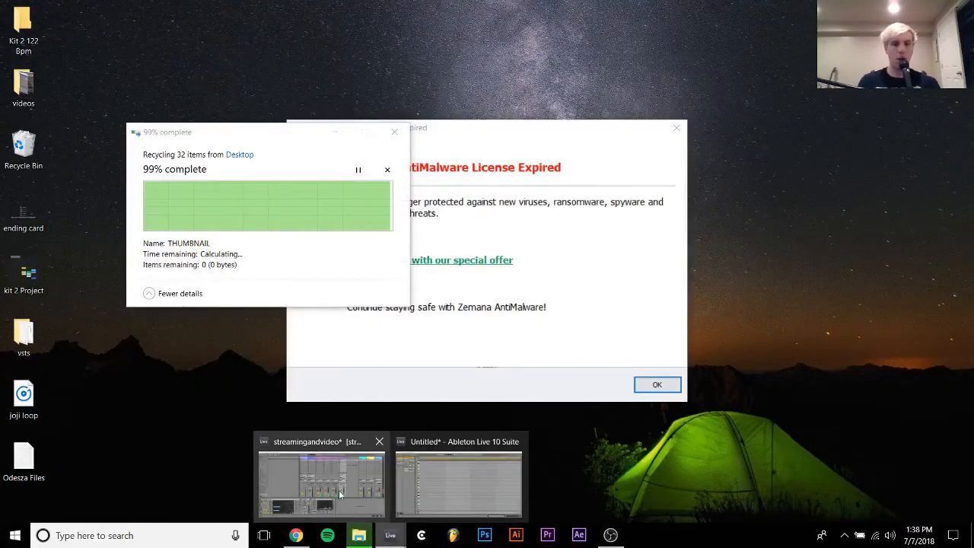
left_click(433, 485)
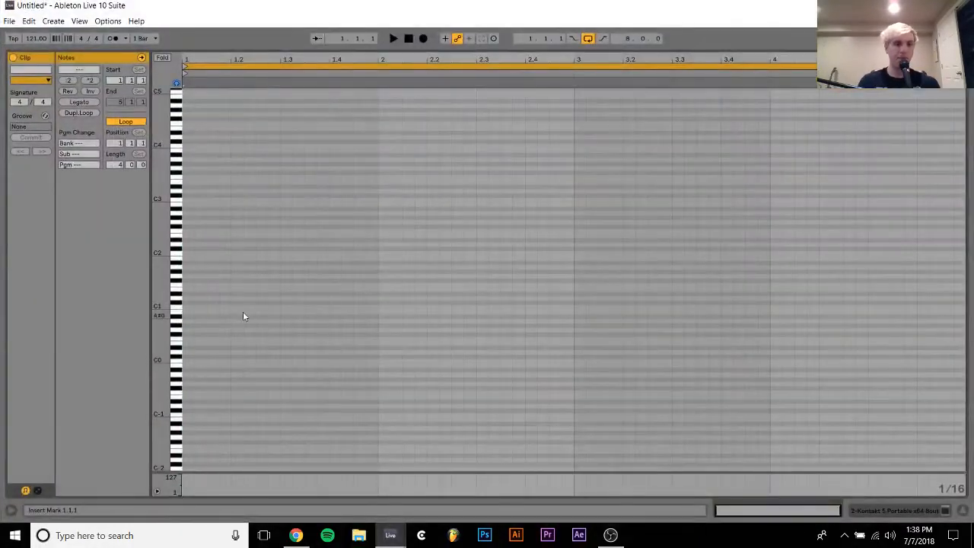
Draw notes A1 and C3 at the start of the empty four-bar clip, extend both to one full bar, and play them
double_click(188, 253)
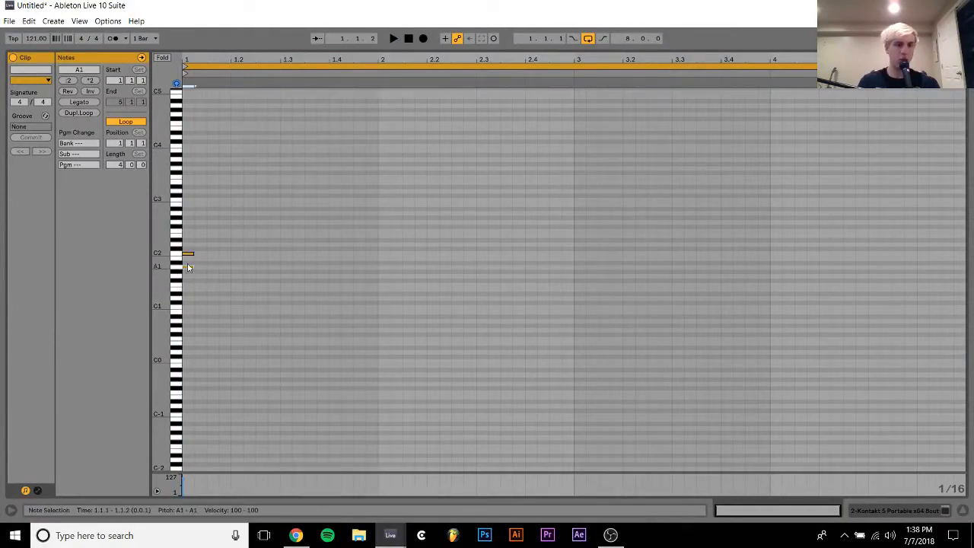
left_click_drag(190, 268, 189, 257)
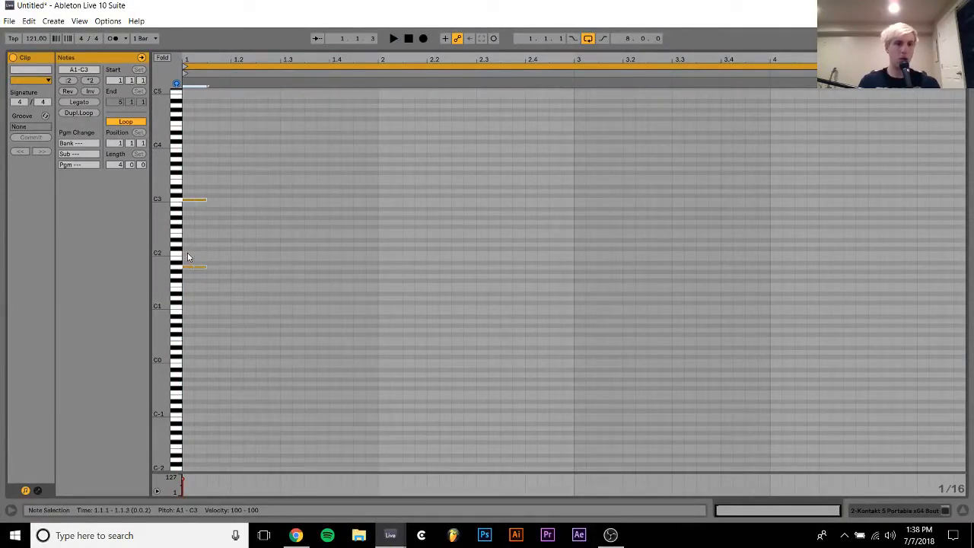
key("shift+Right")
key("shift+Right")
key("shift+Right")
key("shift+Right")
key("shift+Right")
key("shift+Right")
key("shift+Right")
key("shift+Right")
key("shift+Right")
key("shift+Right")
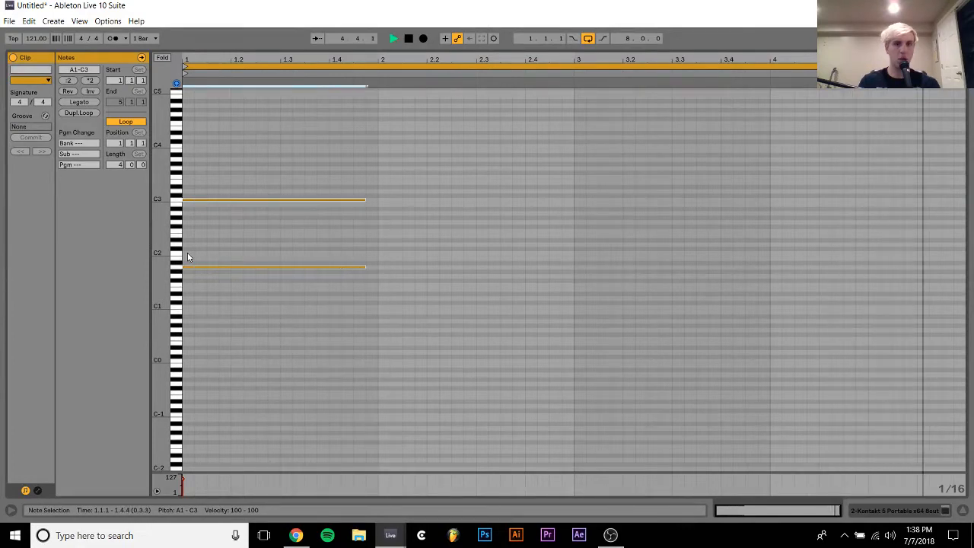
key("space")
key("shift+Right")
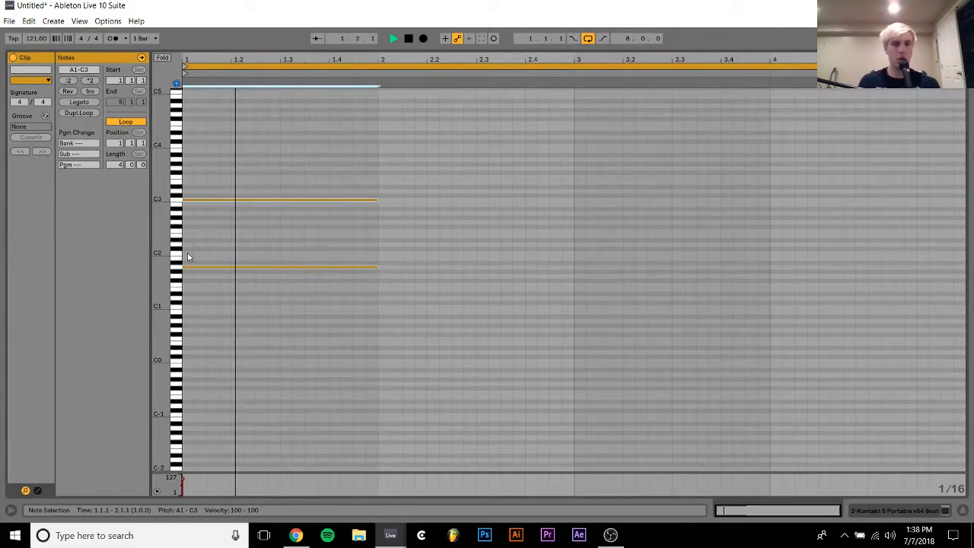
key("space")
Duplicate the C3 note, raise the copy an octave to C4, and move it back to the start of bar 1
left_click_drag(294, 241, 287, 164)
key("ctrl+d")
key("shift+Up")
key("Left")
key("Left")
key("Left")
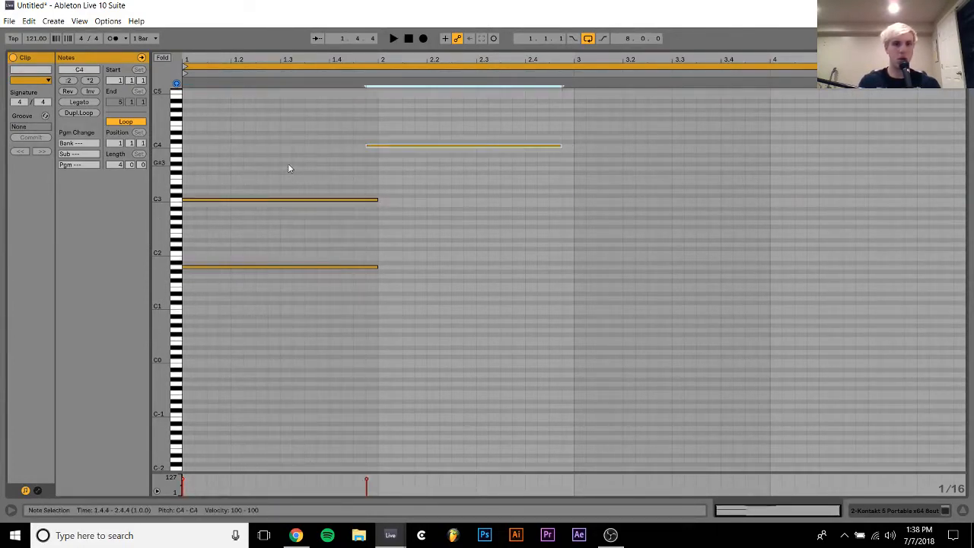
key("Left")
key("Left")
key("Left")
key("Left")
key("Left")
key("Left")
key("Left")
key("Left")
key("Left")
key("Left")
key("Left")
key("Left")
key("Left")
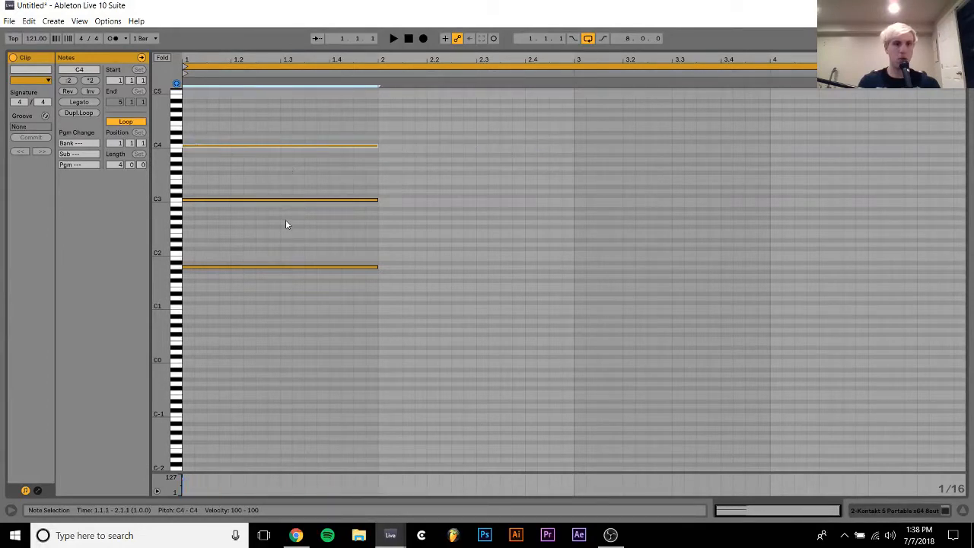
Duplicate the A1 note, raise the copy to E2, align it with the start of bar 1, and play the chord
left_click(294, 267)
key("ctrl+d")
key("Up")
key("Up")
key("Up")
key("Up")
key("Up")
key("Up")
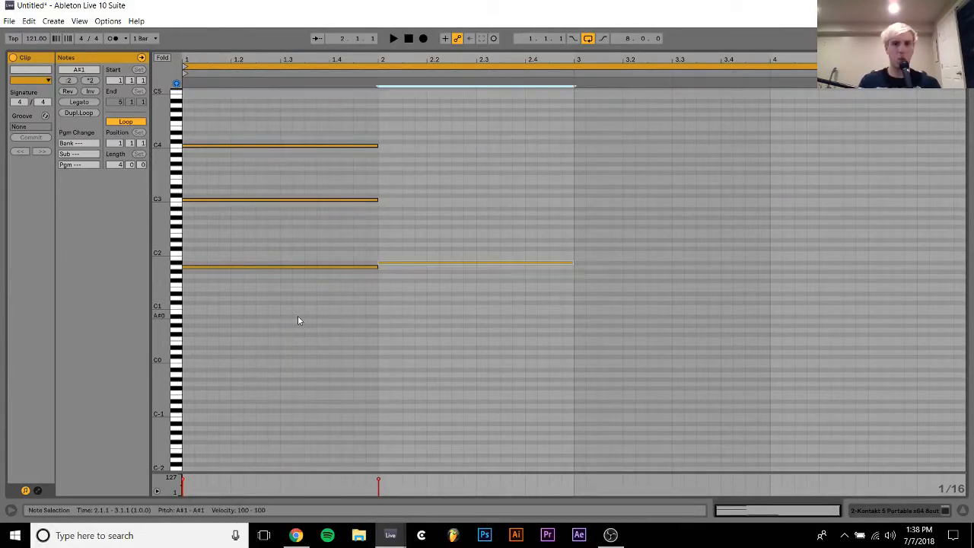
key("Up")
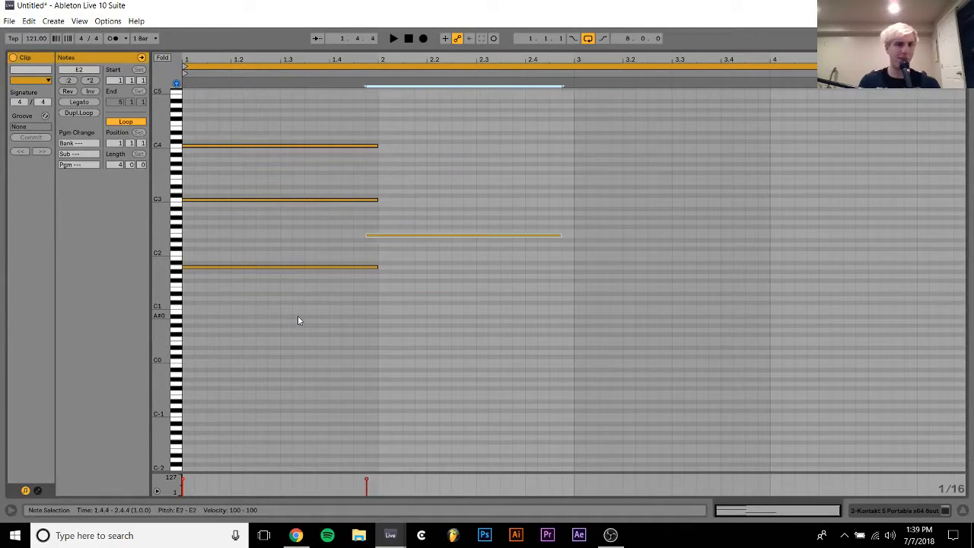
key("Left")
key("Left")
key("Left")
key("Left")
key("Left")
key("Left")
key("Left")
key("Left")
key("Left")
key("Left")
key("Left")
key("Left")
key("Left")
key("Left")
key("Left")
key("Left")
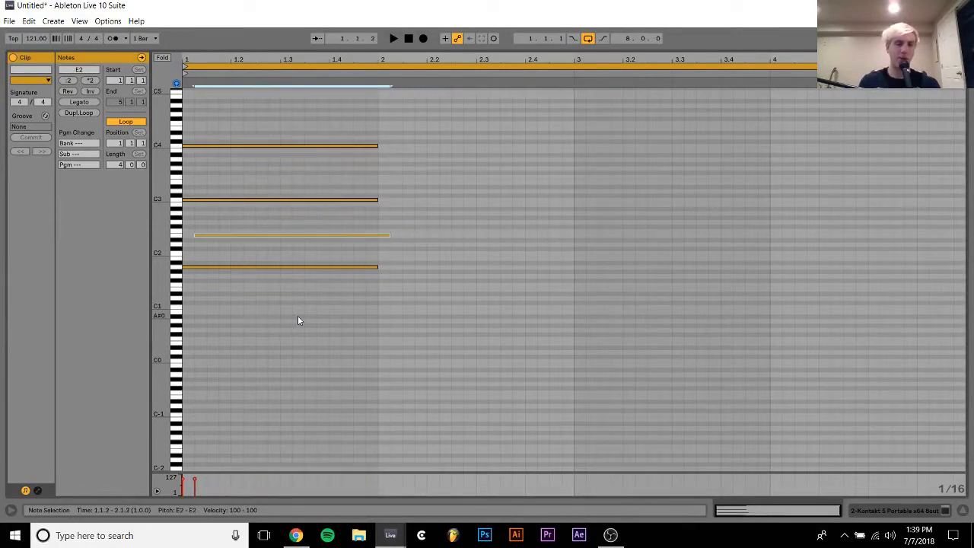
key("space")
Shorten all four chord notes to two sixteenths, ending at 1.1.3, and audition the result
key("ctrl+a")
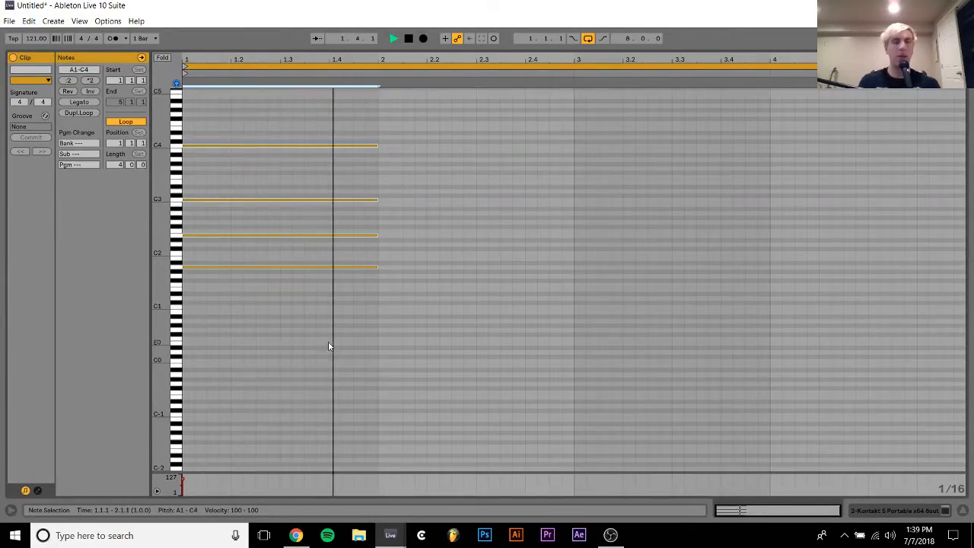
key("space")
key("shift+Left")
key("shift+Left")
key("shift+Left")
key("shift+Left")
key("shift+Left")
key("shift+Left")
key("shift+Left")
key("shift+Left")
key("shift+Left")
key("shift+Left")
key("shift+Left")
key("shift+Left")
key("shift+Left")
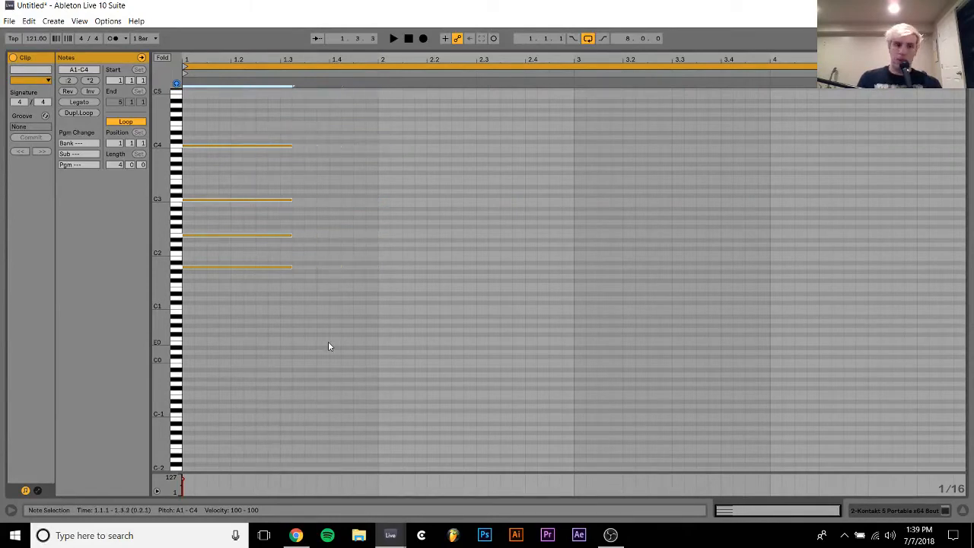
key("space")
key("space")
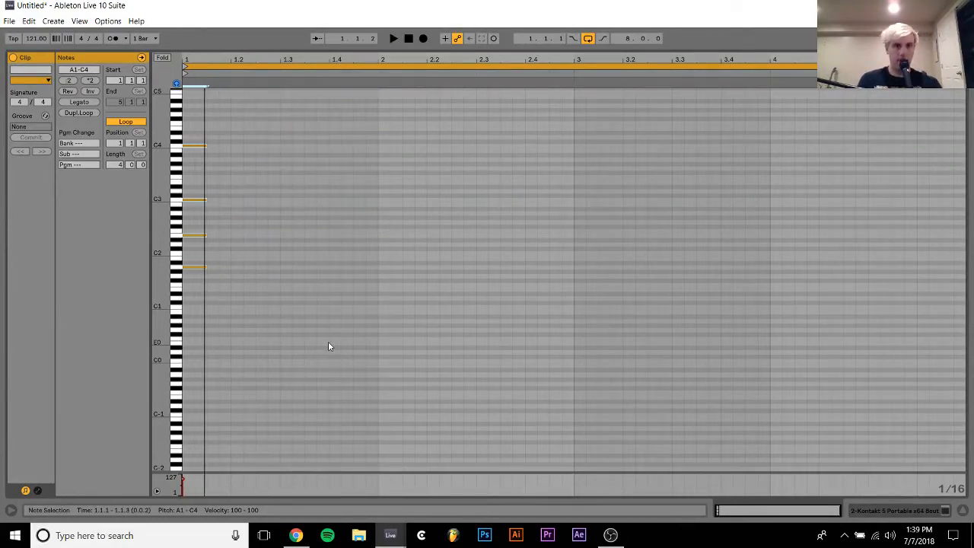
key("space")
Duplicate the chord to 1.1.4, transpose the copy down four semitones to span F1 to G#3, and play it
key("ctrl+d")
key("Right")
key("Down")
key("Down")
key("Down")
key("Down")
key("space")
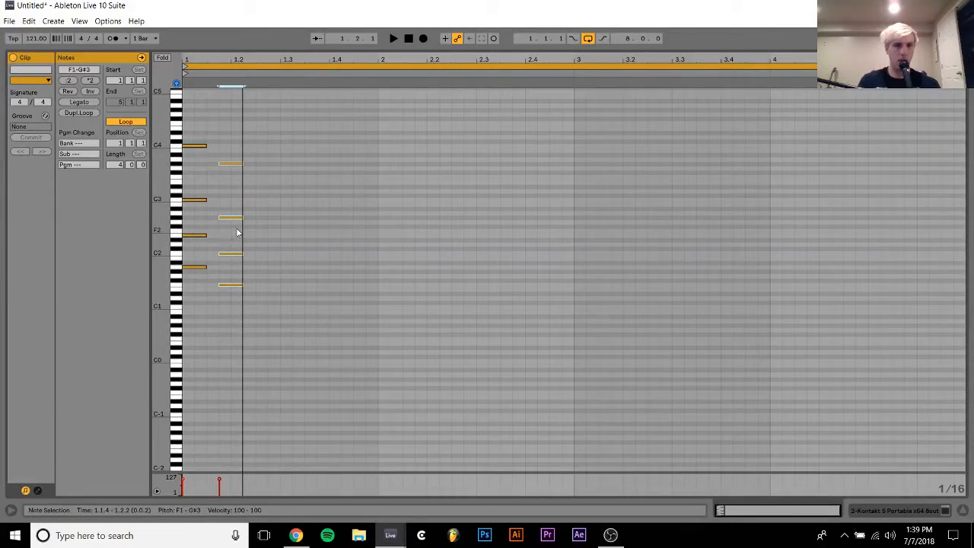
Raise the second chord's two upper notes one semitone to A2 and A3, and play both chords
left_click_drag(236, 229, 254, 356)
key("Up")
key("space")
key("space")
key("space")
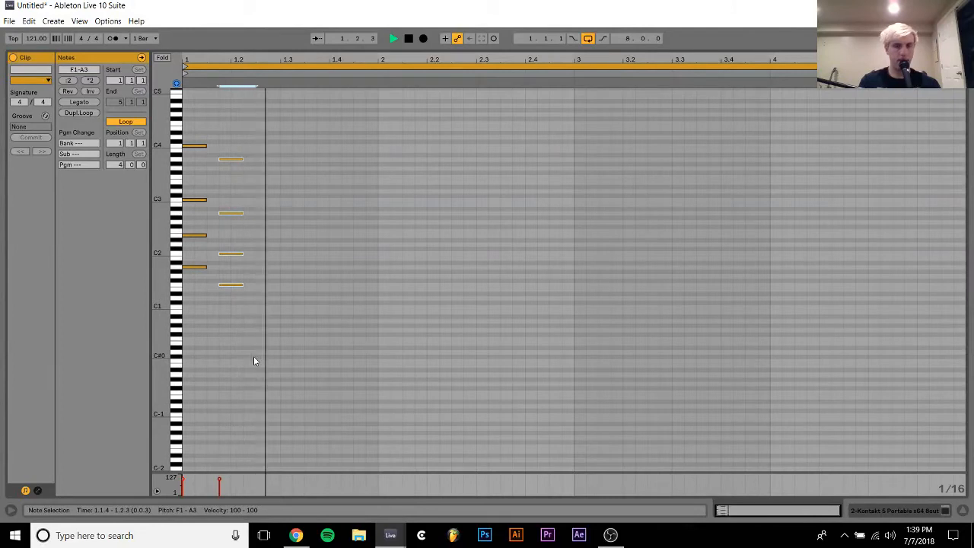
Stop playback and delete the Kontakt 5 track from the arrangement
left_click(933, 509)
key("space")
left_click(816, 137)
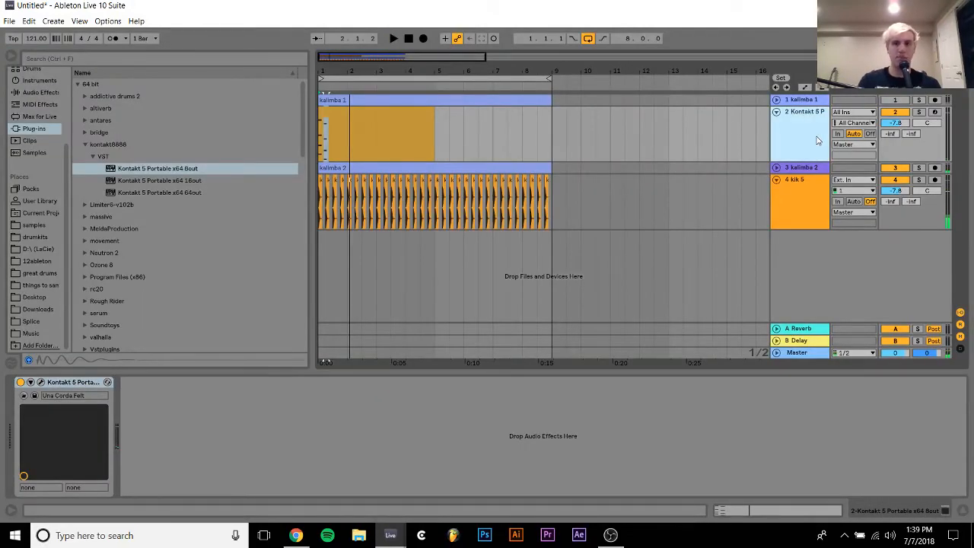
key("Delete")
Unfold the kalimba 2 track and raise its volume to -1.2 dB while the loop plays
key("space")
left_click(776, 111)
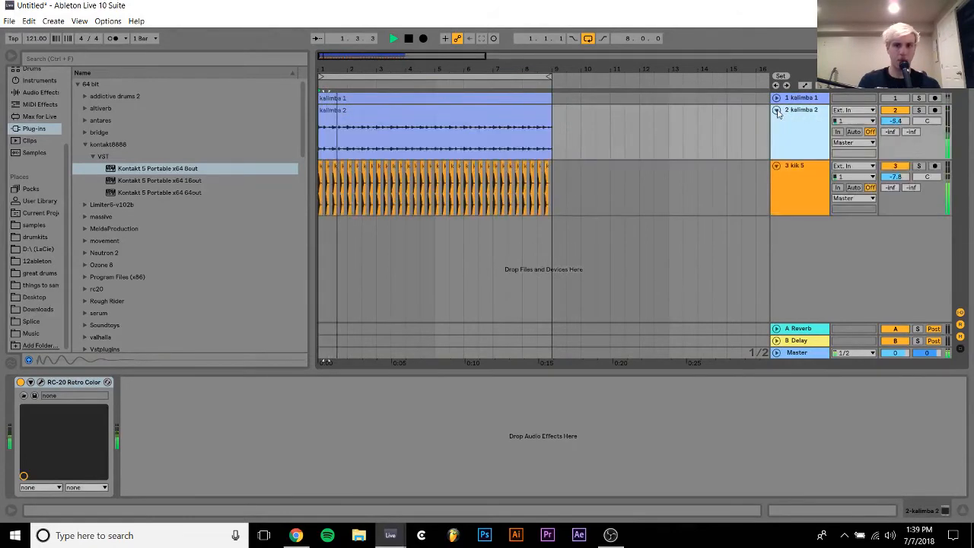
mouse_move(886, 122)
left_mouse_down()
mouse_move(886, 110)
mouse_move(888, 130)
left_mouse_up()
left_click(810, 114)
key("space")
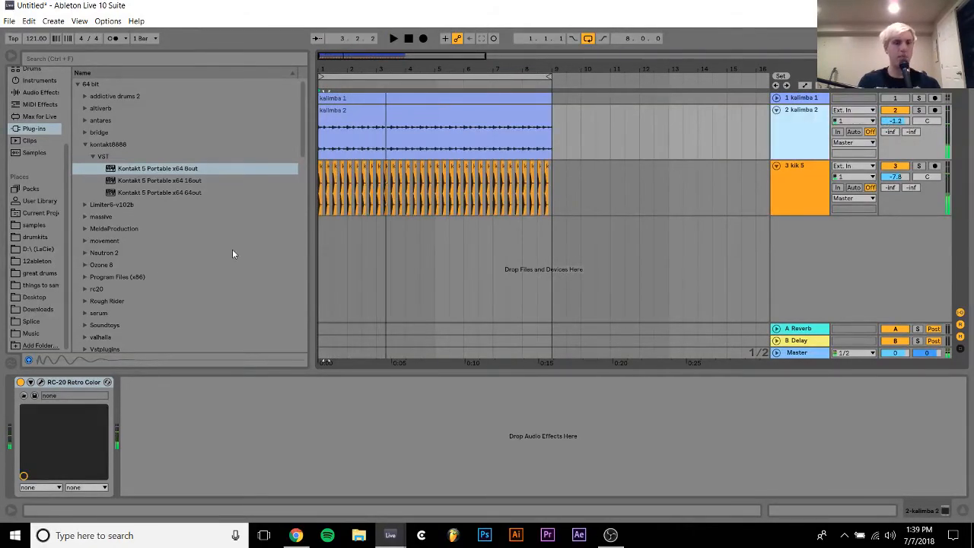
Add Guitar Rig 5 to the kalimba 2 track and filter its presets to Effects, Animated
scroll(158, 277, "down", 10)
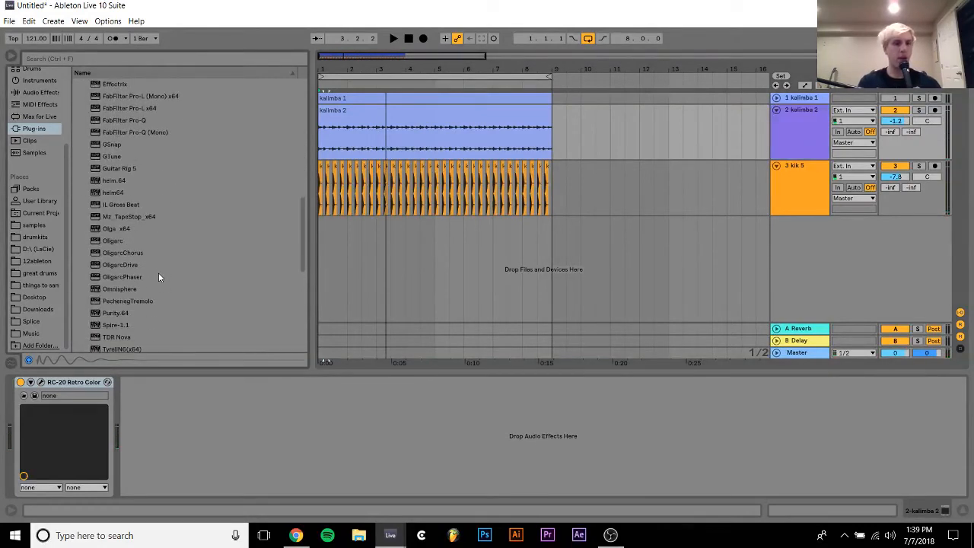
left_click(110, 172)
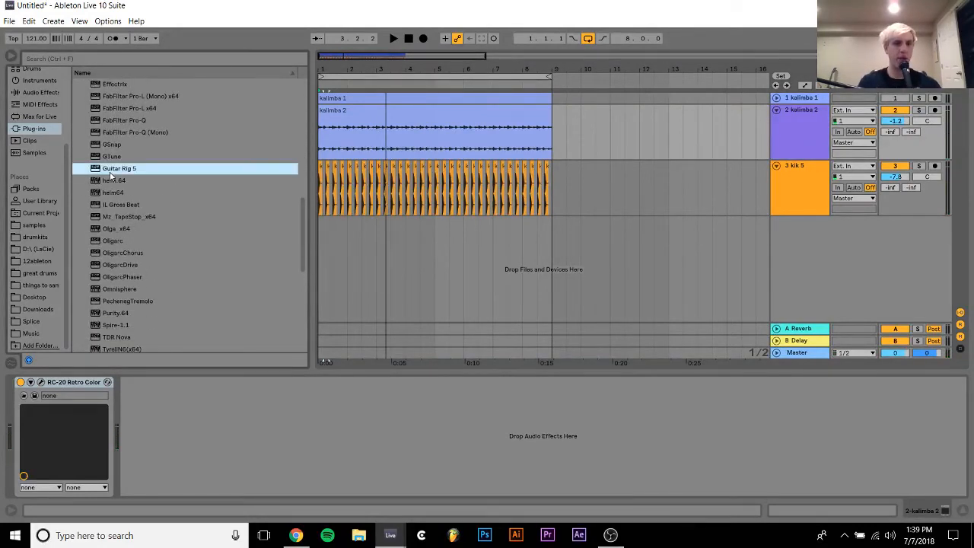
double_click(110, 172)
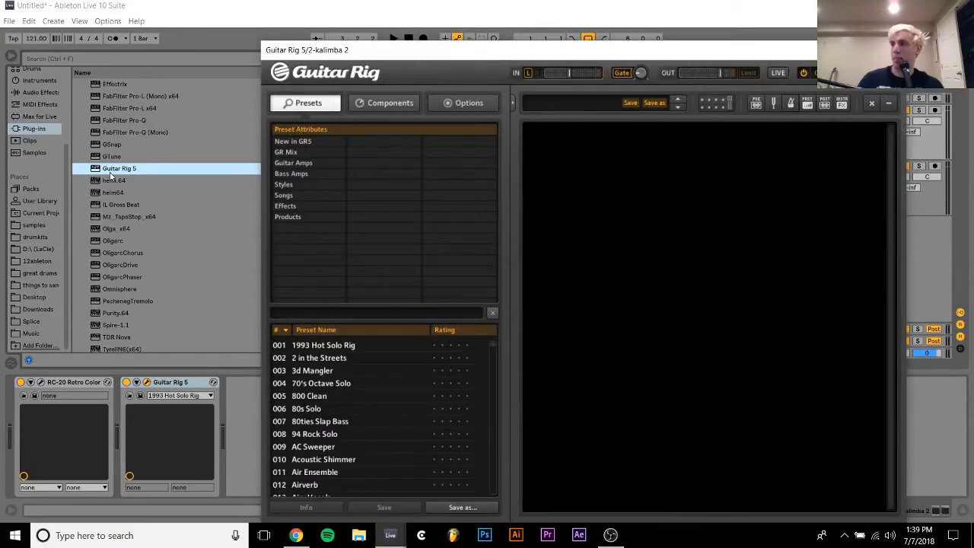
left_click(286, 207)
left_click(384, 164)
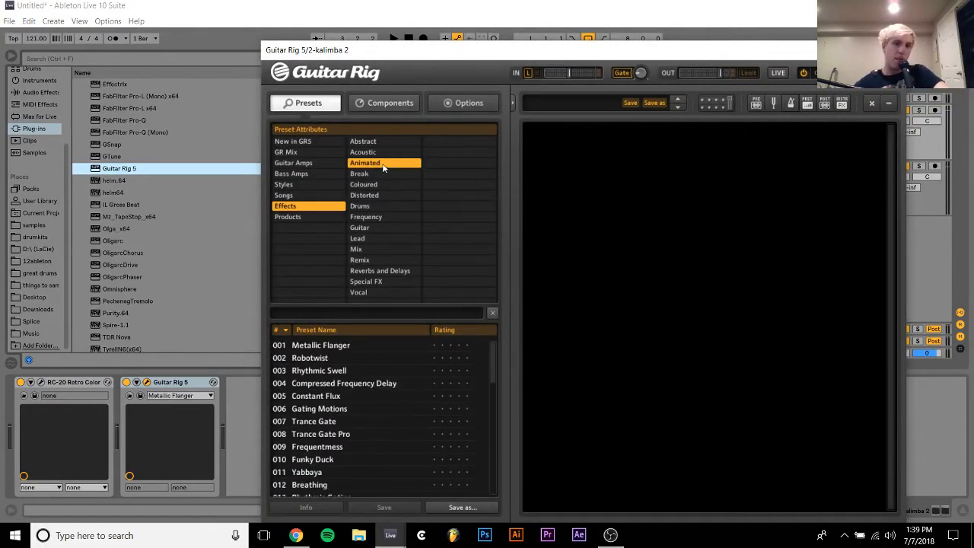
Audition the Animated presets on the kalimba 2 loop one after another, from Robotwist through EpicTexture
left_click(345, 358)
key("Down")
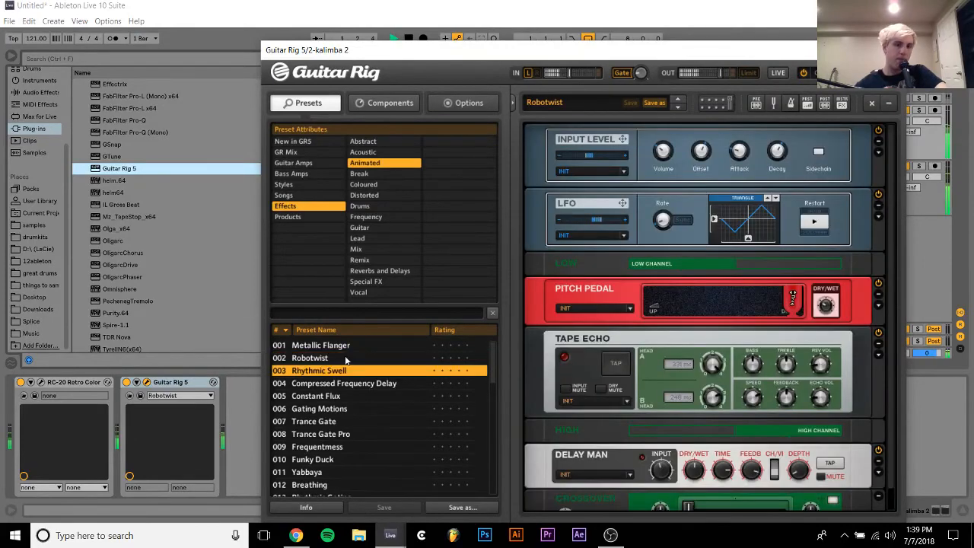
key("Down")
key("Down")
key("Down")
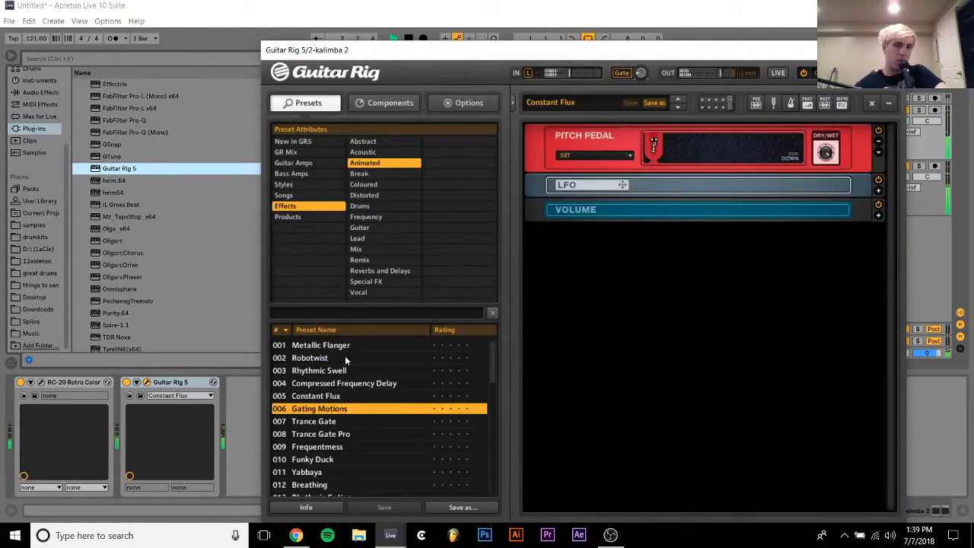
key("Down")
key("Down")
key("Down")
key("Down")
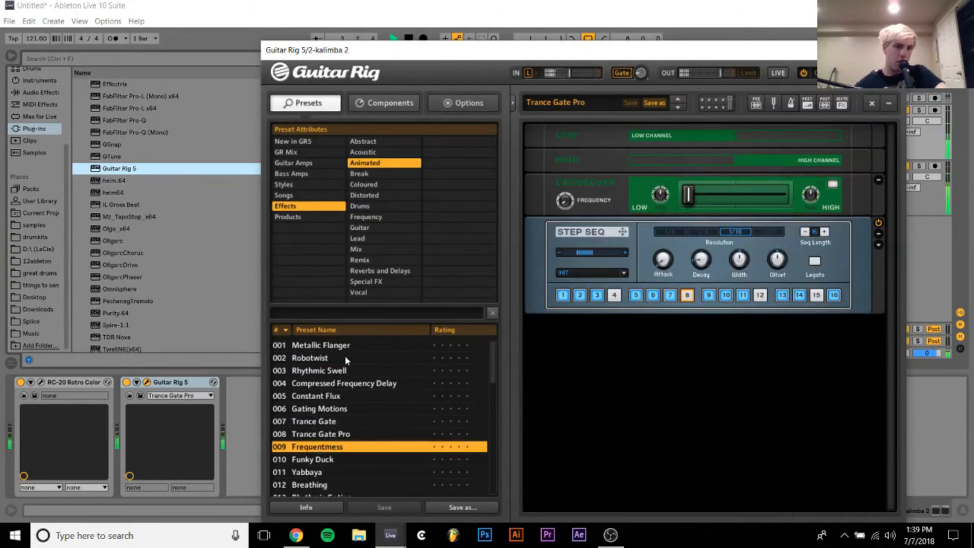
key("Down")
key("Down")
key("Down")
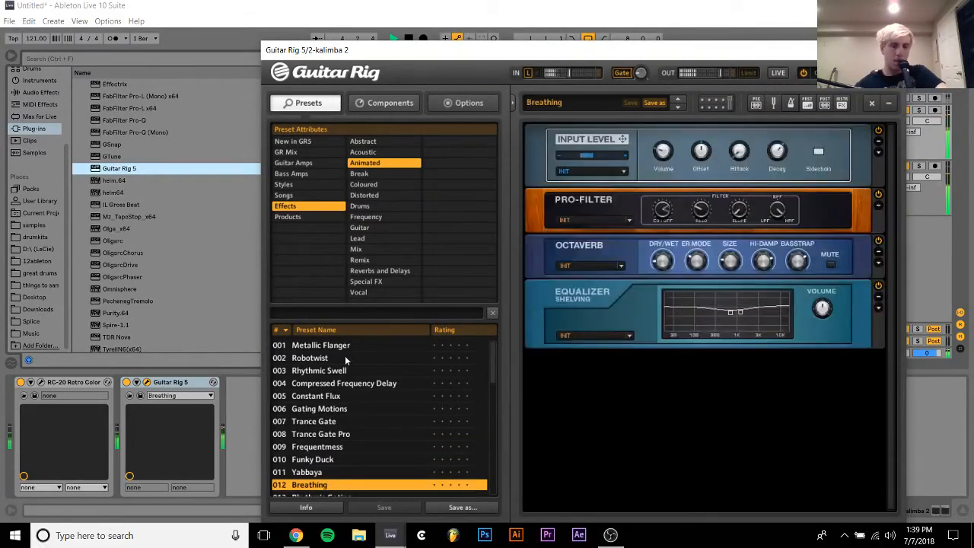
key("Down")
key("Down")
key("Down")
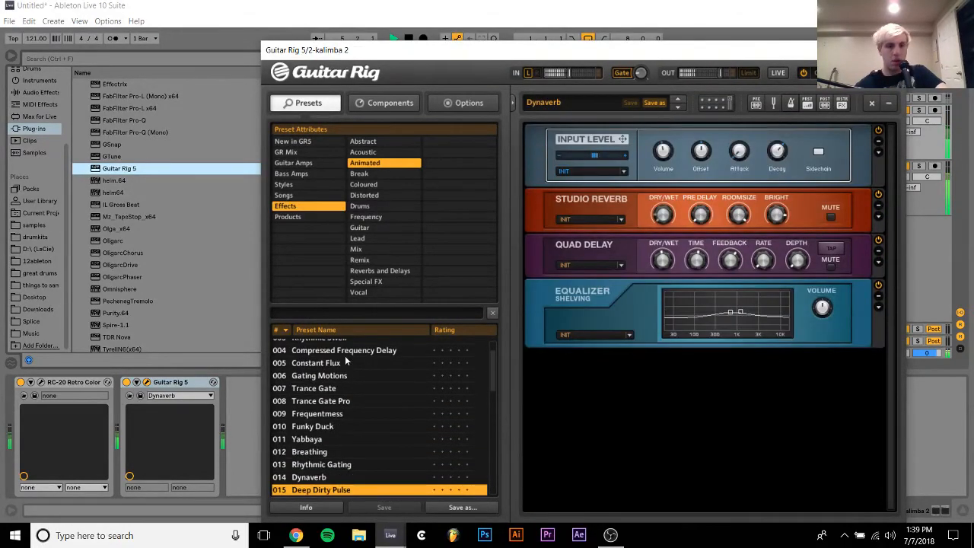
key("Down")
key("Up")
key("Up")
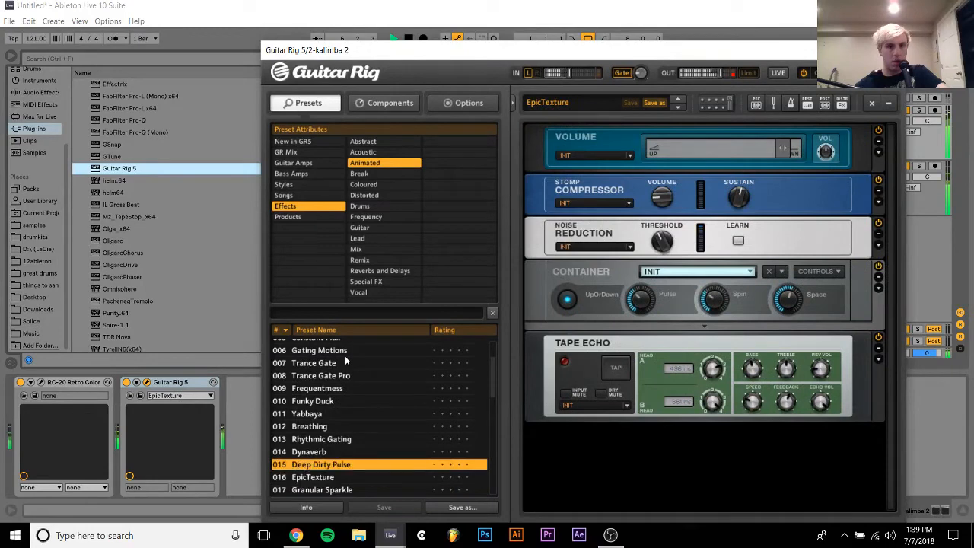
Move the Guitar Rig window fully into view, compare the presets around EpicTexture, and load Granular Sparkle
left_click_drag(691, 51, 598, 22)
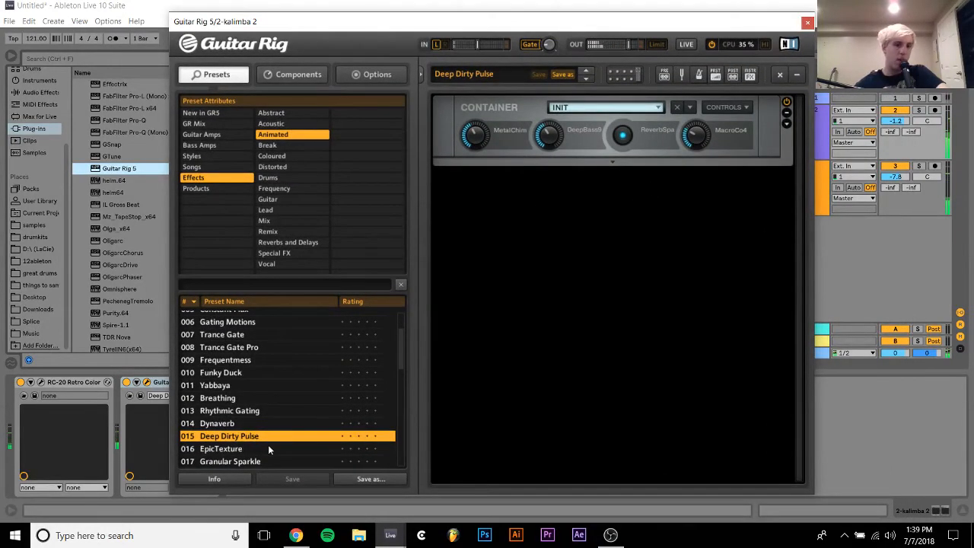
key("Down")
key("Down")
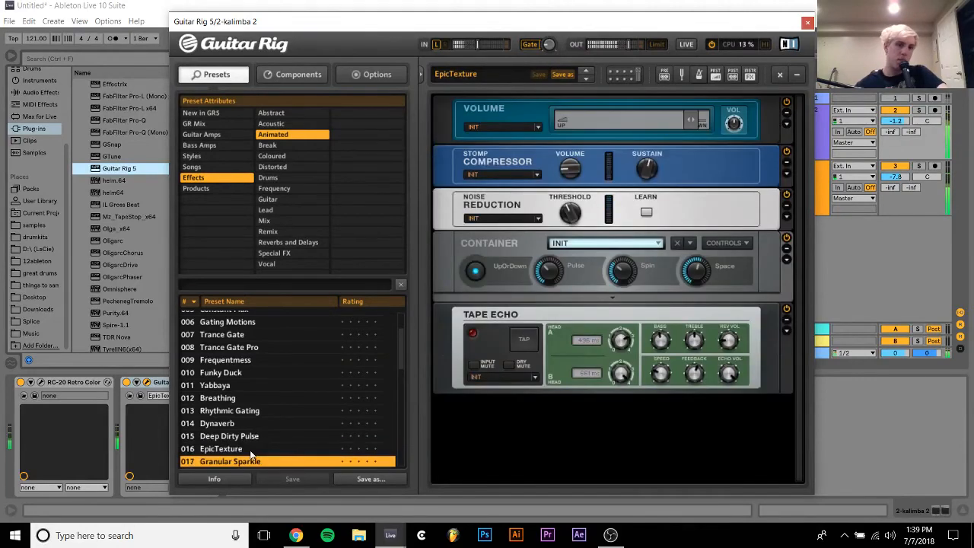
key("Down")
key("Up")
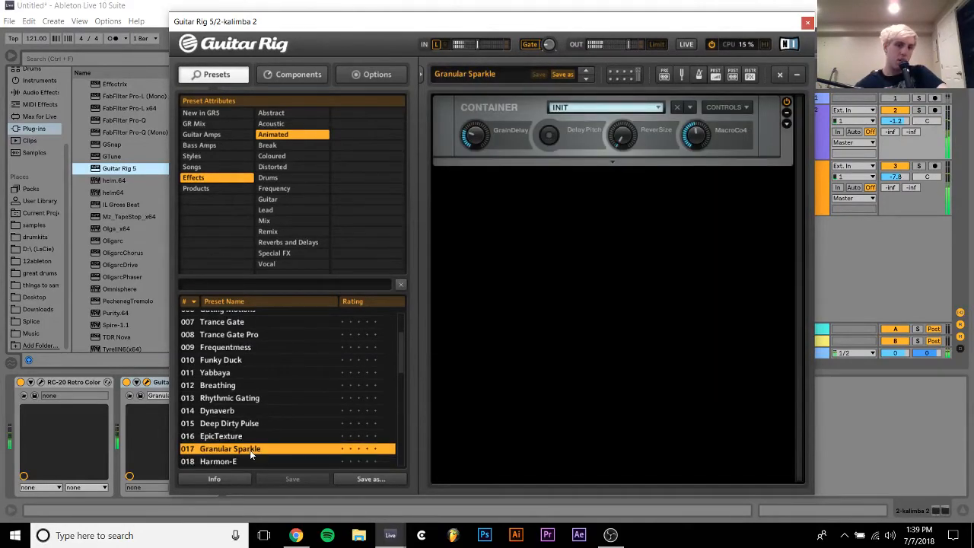
key("Up")
key("Down")
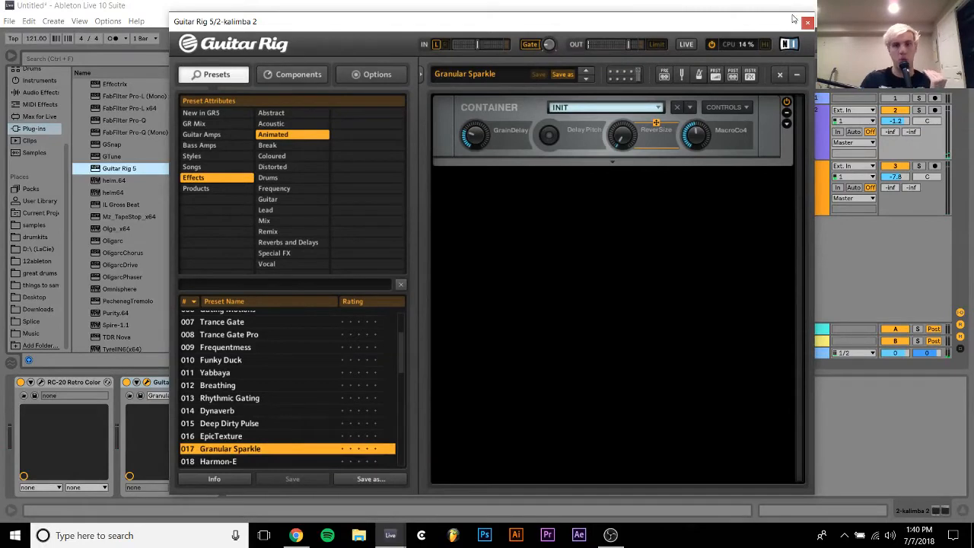
Compare the EpicTexture and Harmon-E presets with Granular Sparkle on the kalimba 2 loop and close Guitar Rig
left_click(247, 437)
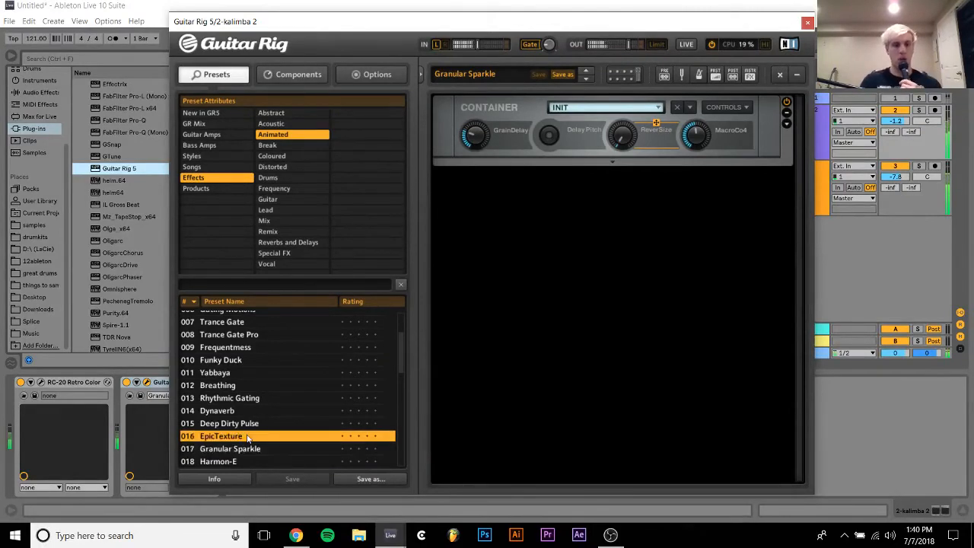
left_click(236, 461)
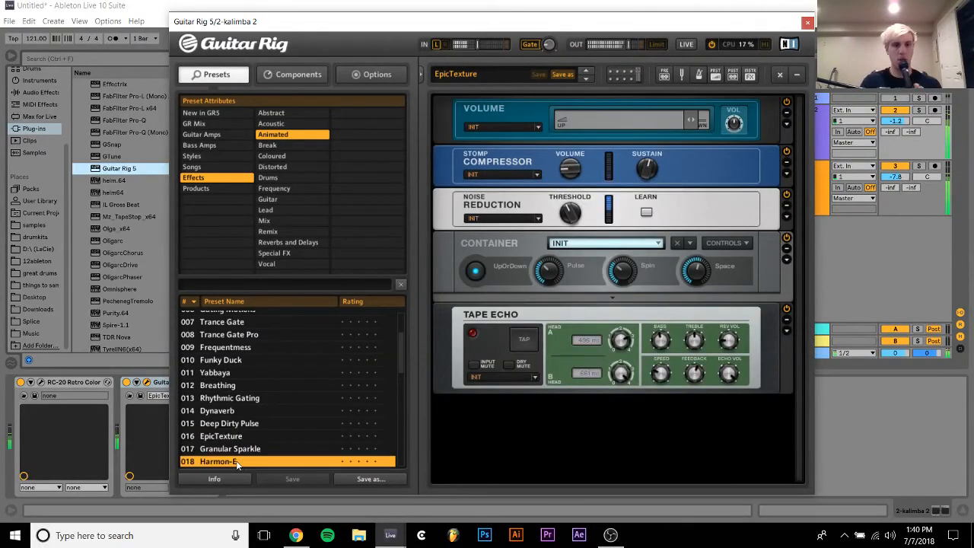
left_click(221, 448)
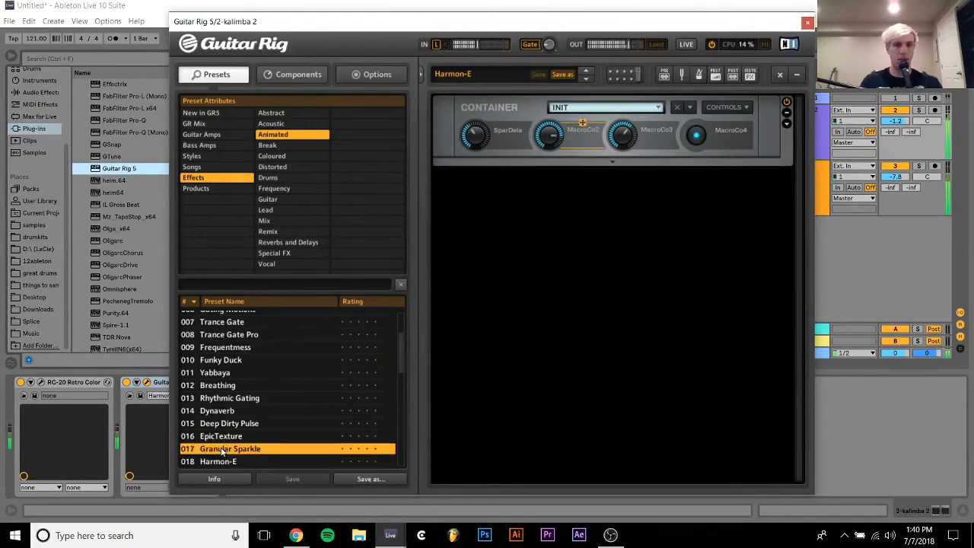
left_click(808, 22)
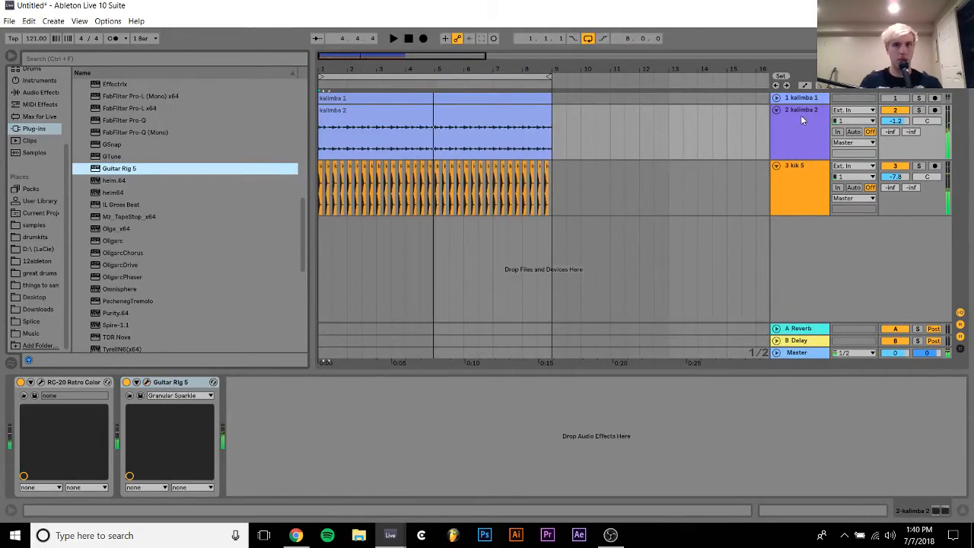
key("ctrl+shift+t")
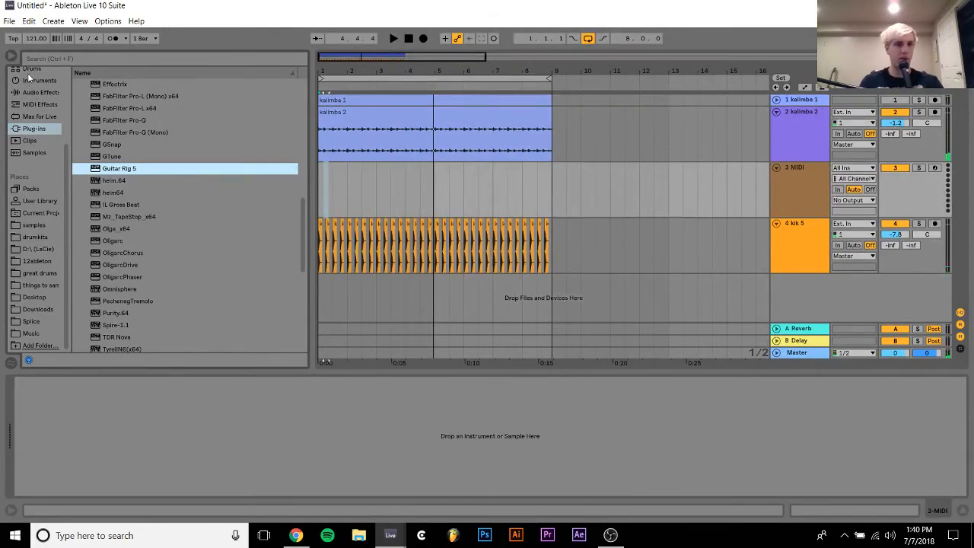
scroll(149, 227, "up", 10)
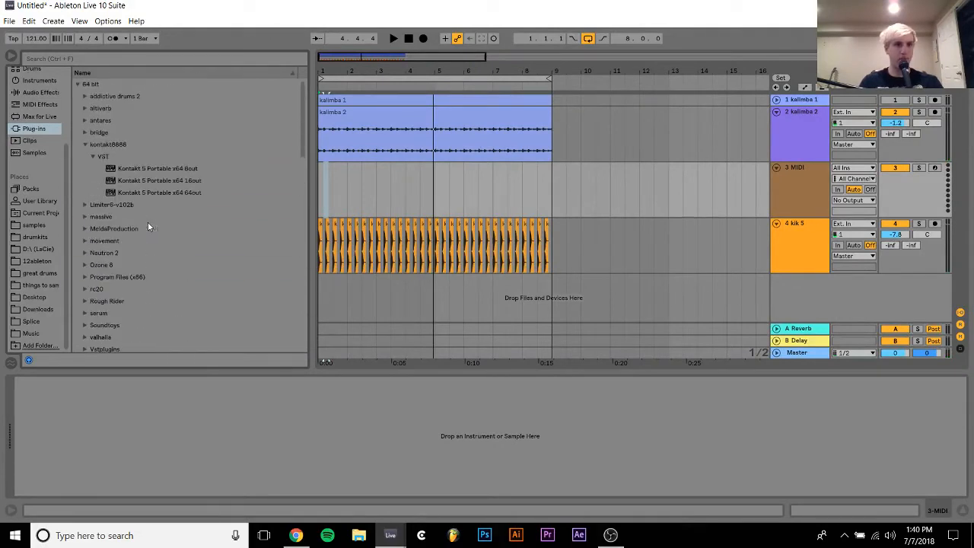
left_click_drag(119, 171, 450, 201)
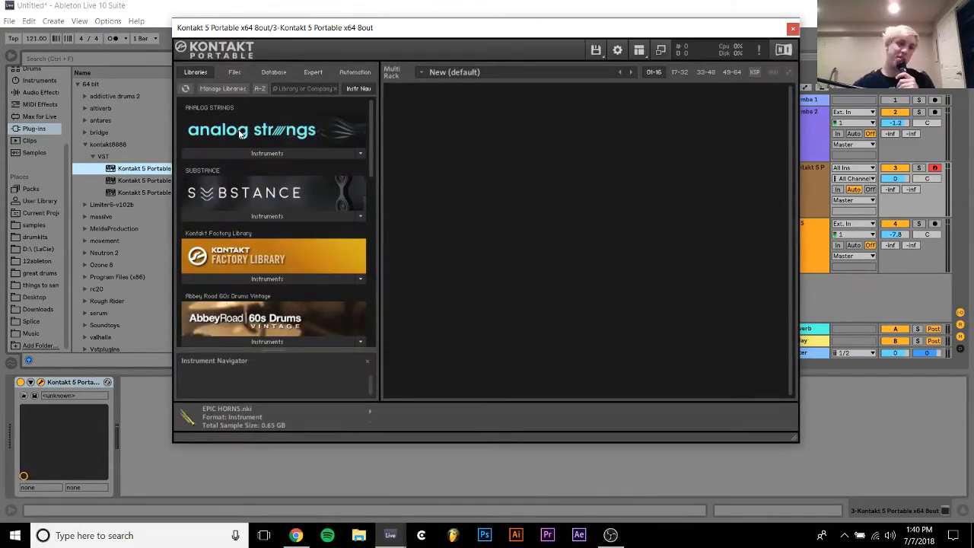
scroll(238, 151, "down", 3)
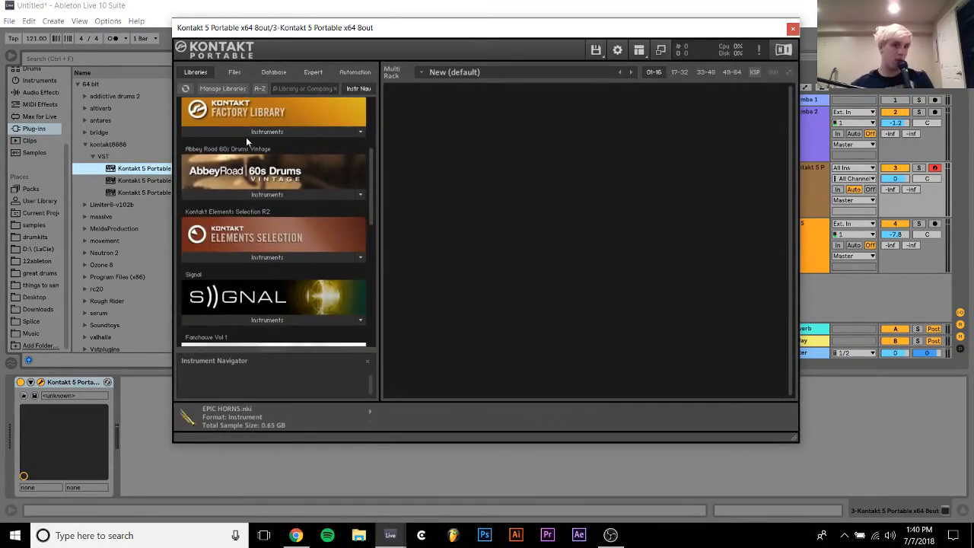
left_click(244, 133)
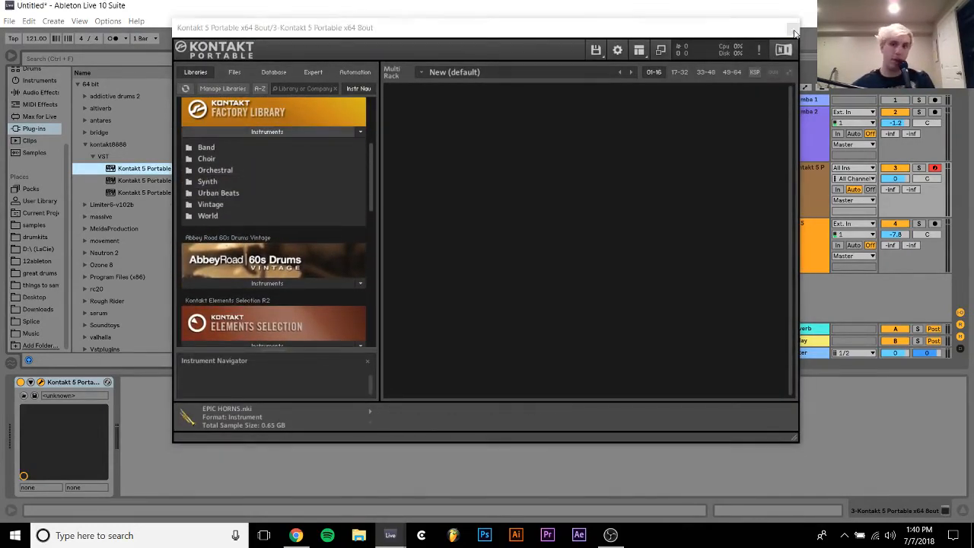
left_click(791, 28)
key("Delete")
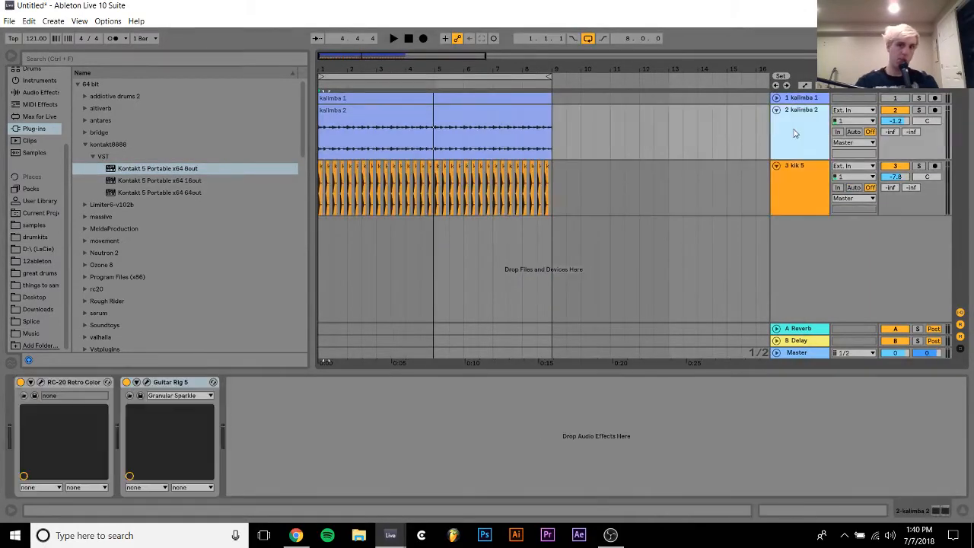
Load the Robot Plays Guitar! preset on kalimba 2 after trying Harmon-E, and lower the track volume to -8.8 dB
key("space")
left_click(147, 382)
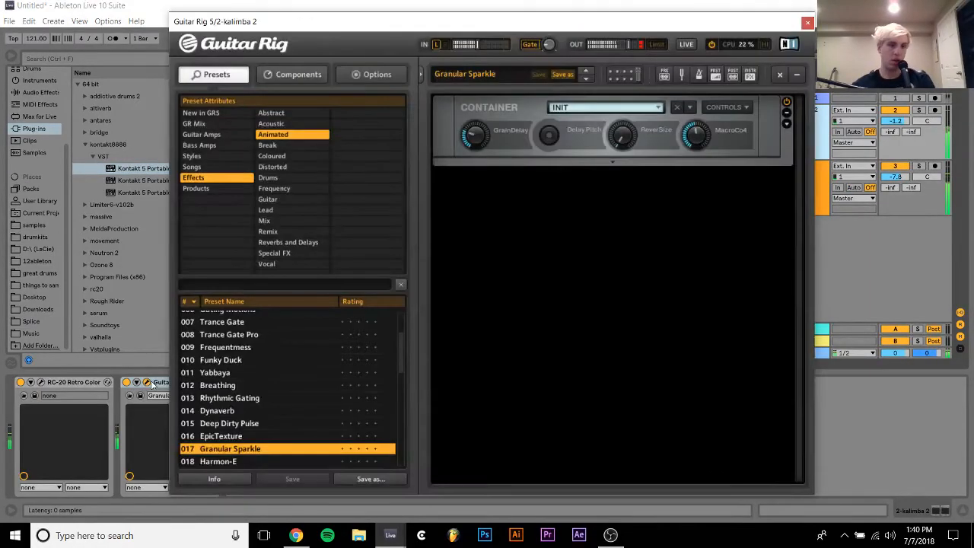
double_click(250, 462)
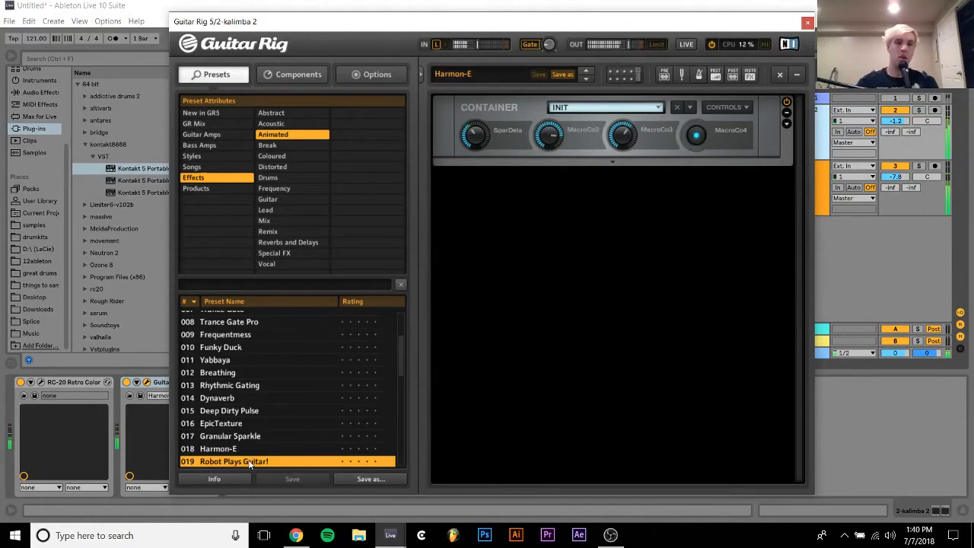
double_click(249, 461)
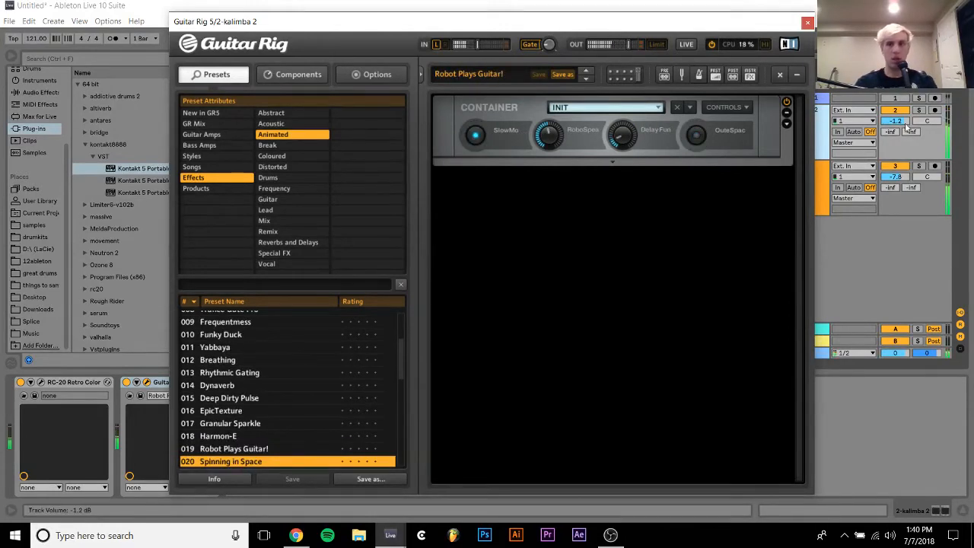
left_click_drag(901, 122, 901, 152)
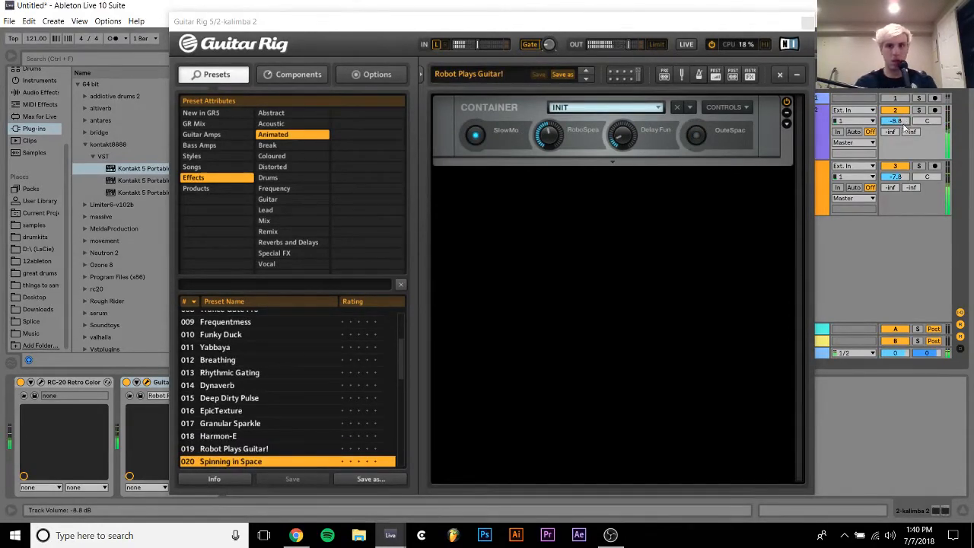
left_click(240, 464)
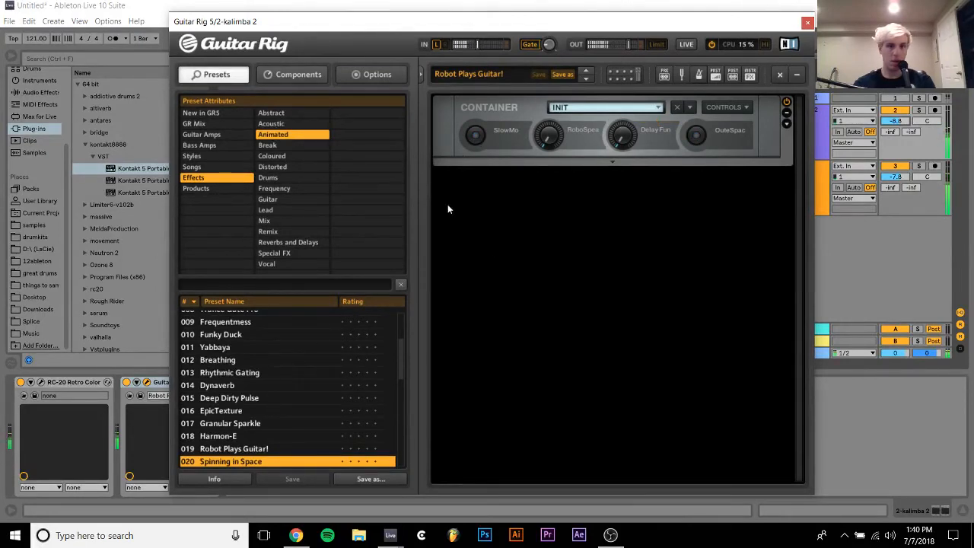
scroll(313, 347, "down", 3)
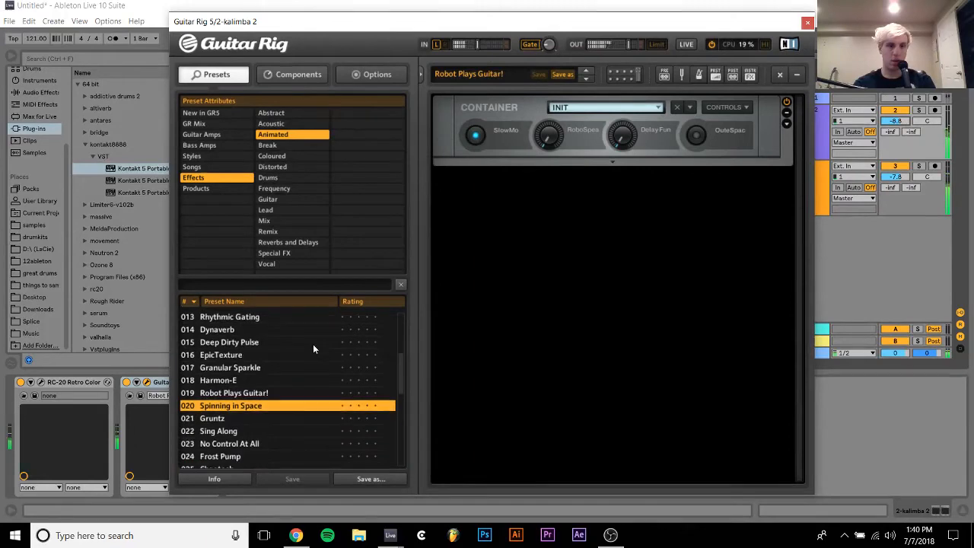
Solo the kalimba 2 track, transpose its clip to -28 st, and listen to it before returning to the arrangement
left_click(919, 110)
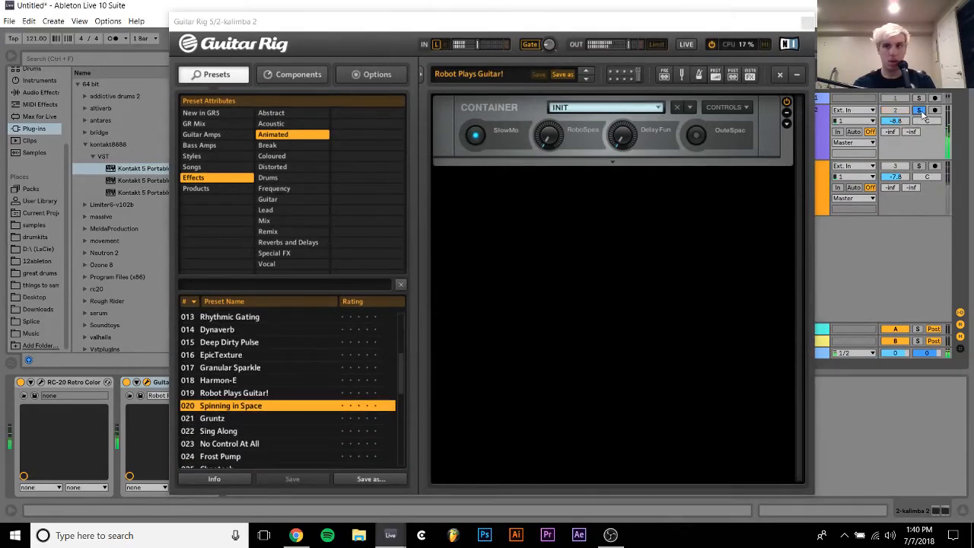
left_click(807, 22)
double_click(382, 124)
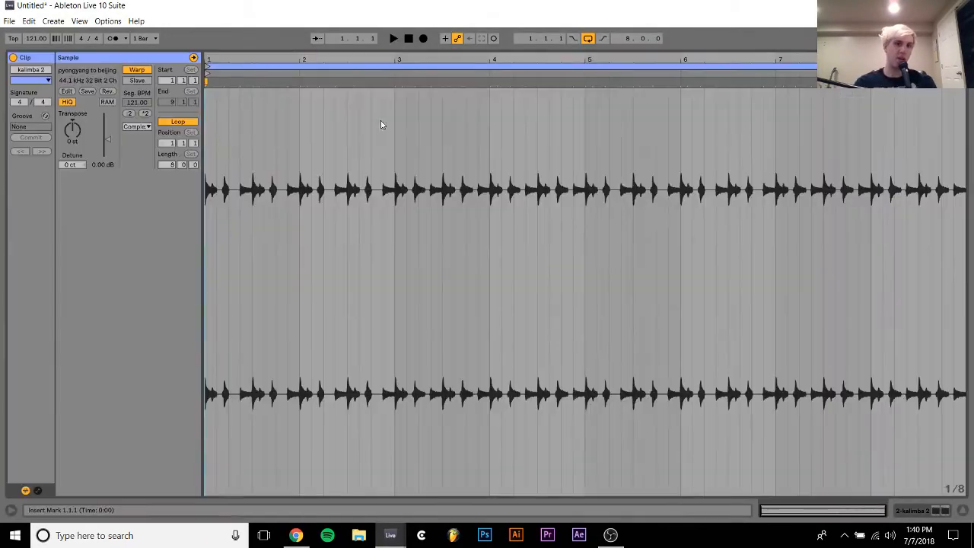
left_click_drag(72, 129, 76, 137)
key("space")
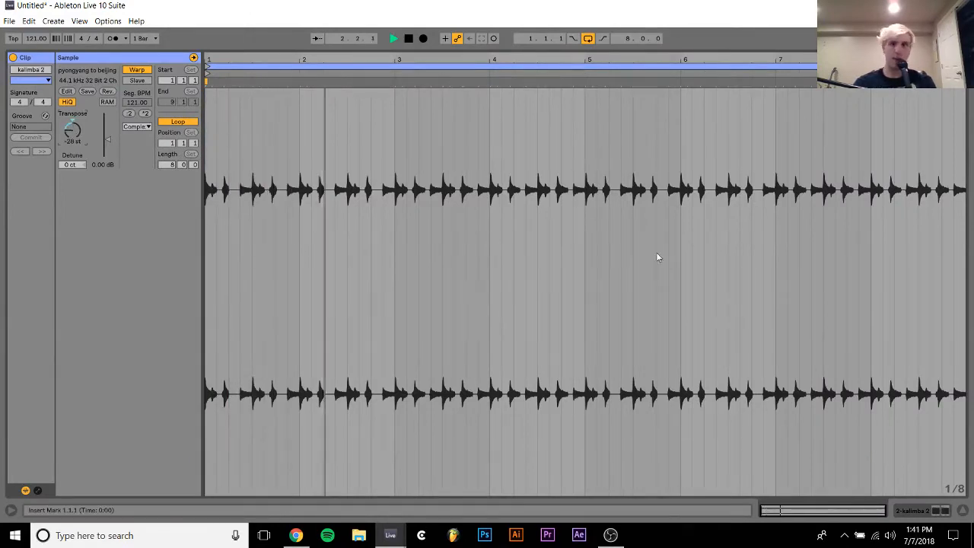
left_click(935, 510)
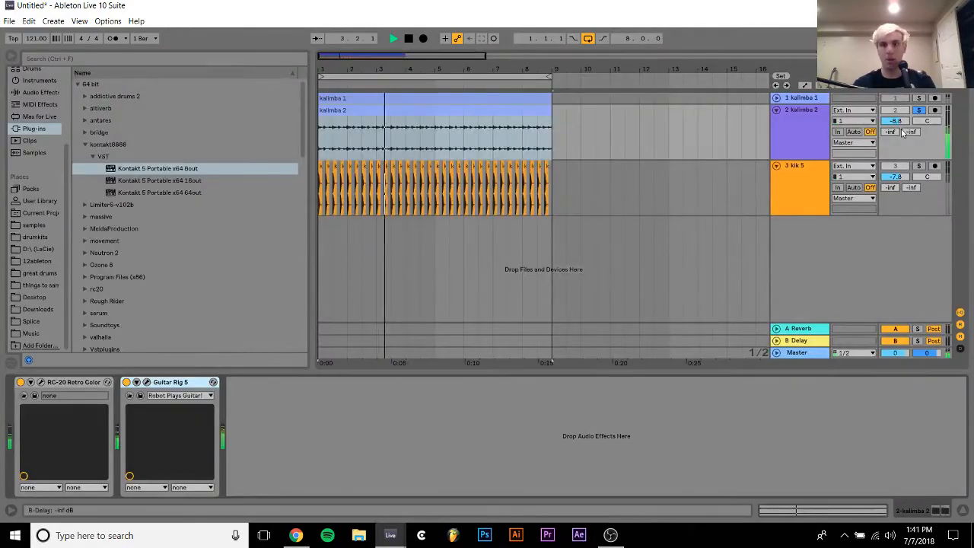
Unsolo the kalimba 2 track and set its volume to -6.3 dB against the kick
left_click(919, 111)
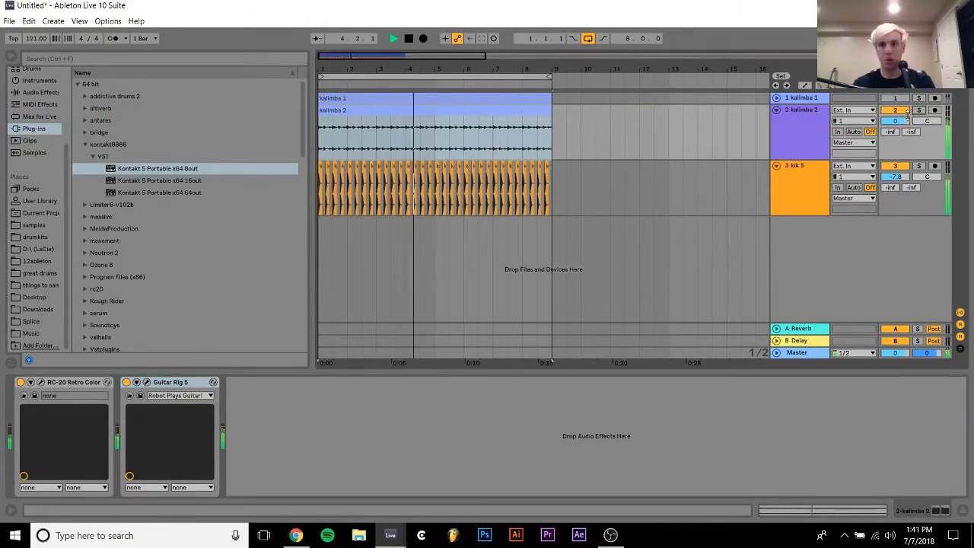
left_click_drag(898, 122, 898, 144)
key("space")
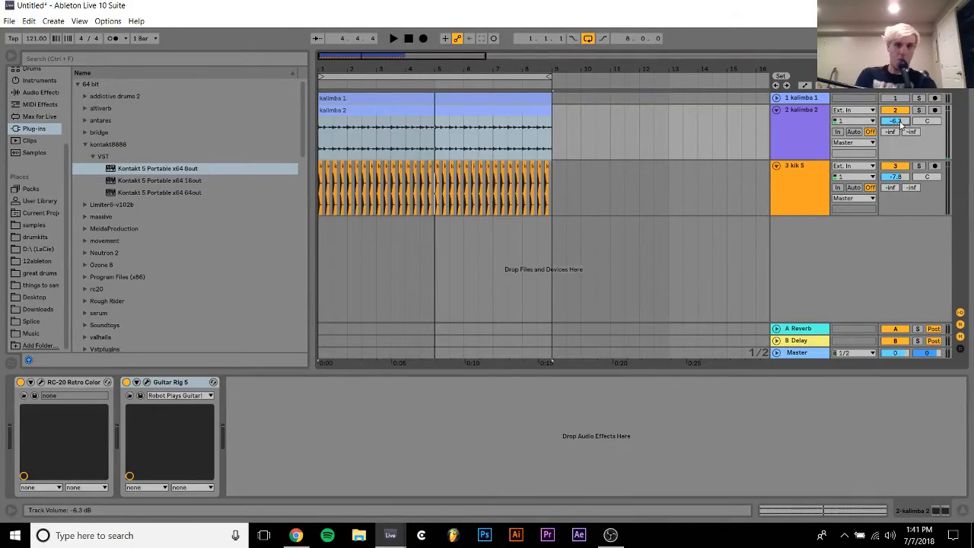
Readjust the transposition of the kalimba 2 clip while the loop plays
key("space")
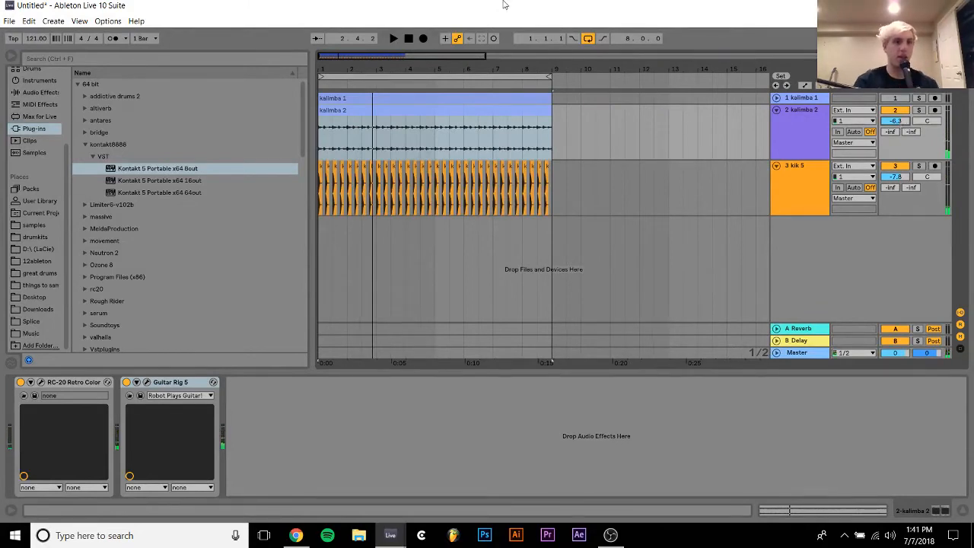
double_click(358, 109)
mouse_move(77, 137)
left_mouse_down()
mouse_move(77, 171)
mouse_move(77, 140)
left_mouse_up()
key("space")
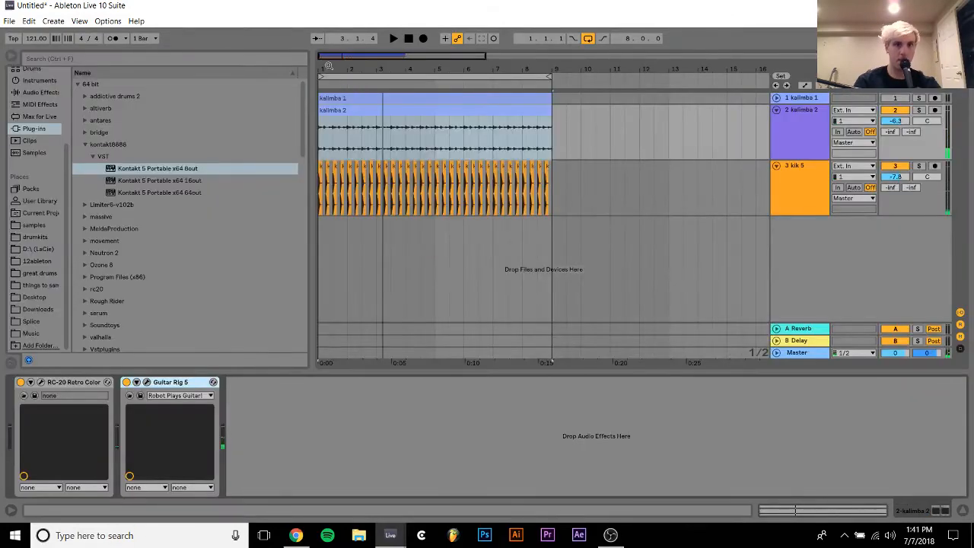
Copy a sixteenth-note slice of the kalimba 2 clip to 1.2.2 in the first bar and play back the edit
left_click_drag(329, 67, 368, 141)
key("space")
key("space")
left_click(374, 146)
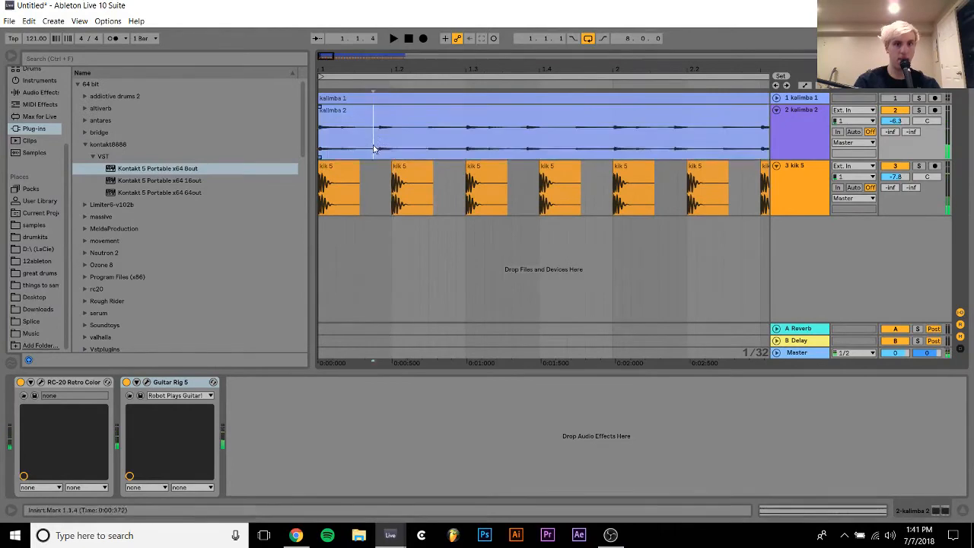
left_click_drag(329, 141, 423, 112)
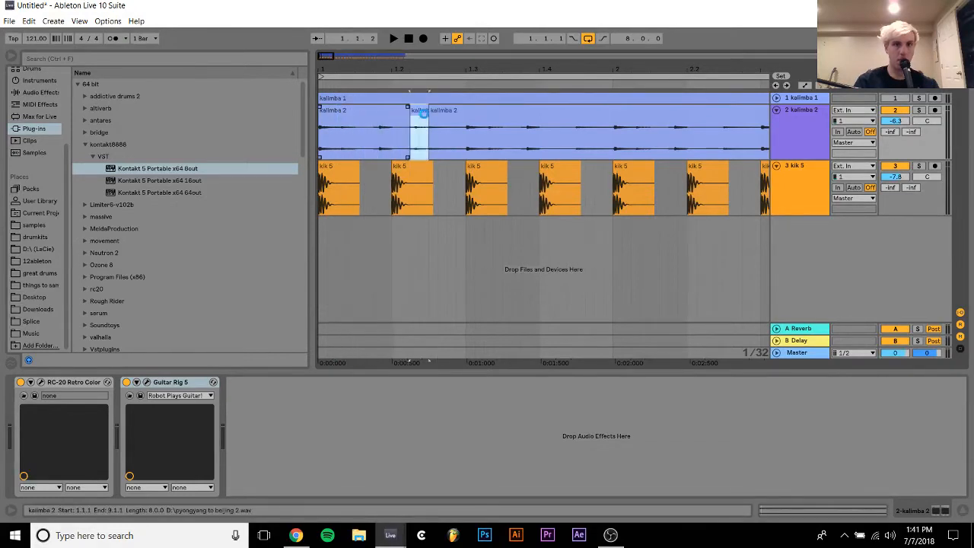
left_click(363, 109)
key("space")
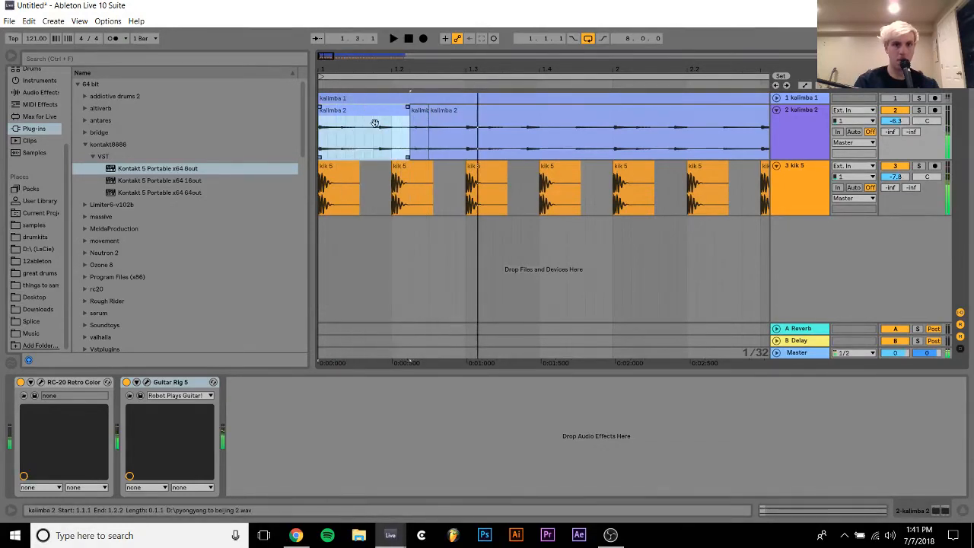
key("space")
Copy the kalimba 2 slice between 1.1.4 and 1.2.1 to 1.2.4 and play back the pattern
left_click(384, 140)
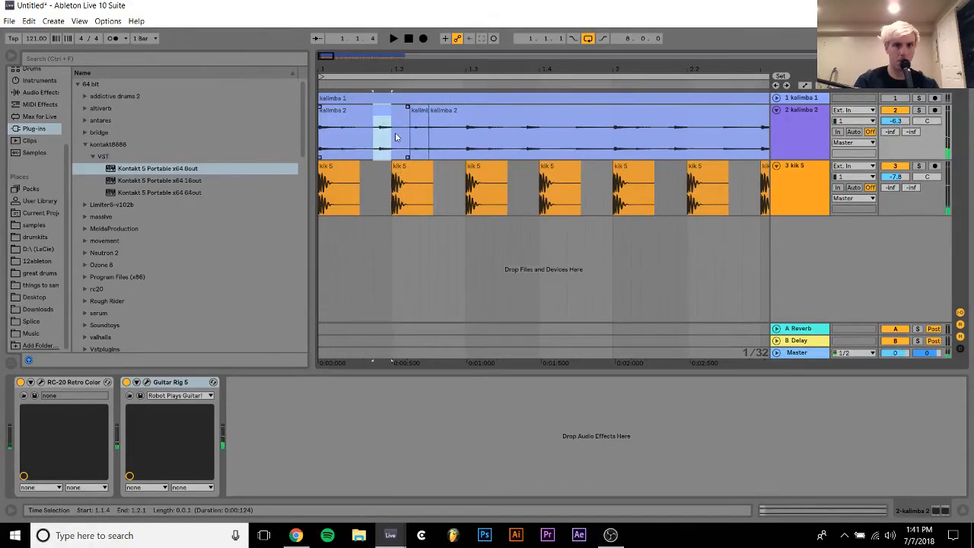
left_click_drag(386, 118, 456, 118)
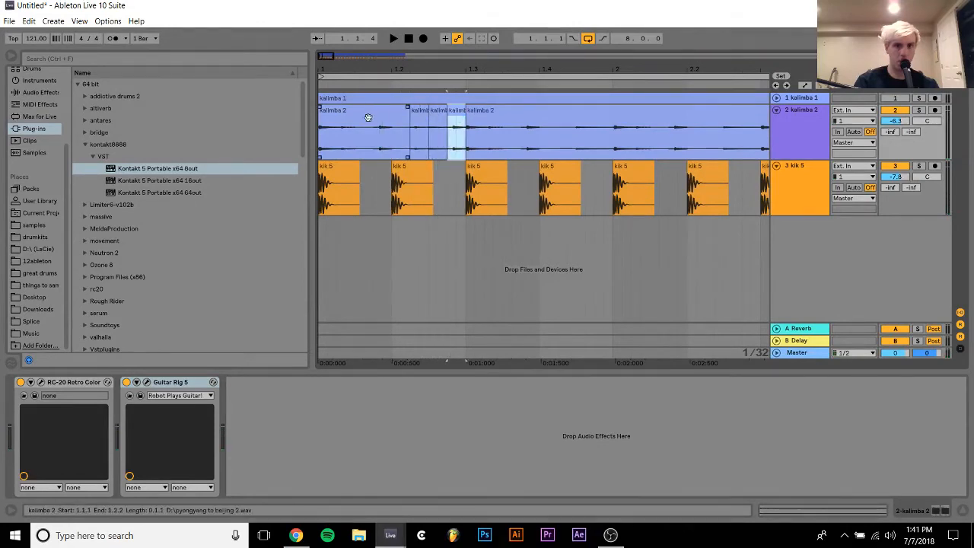
left_click(367, 118)
key("space")
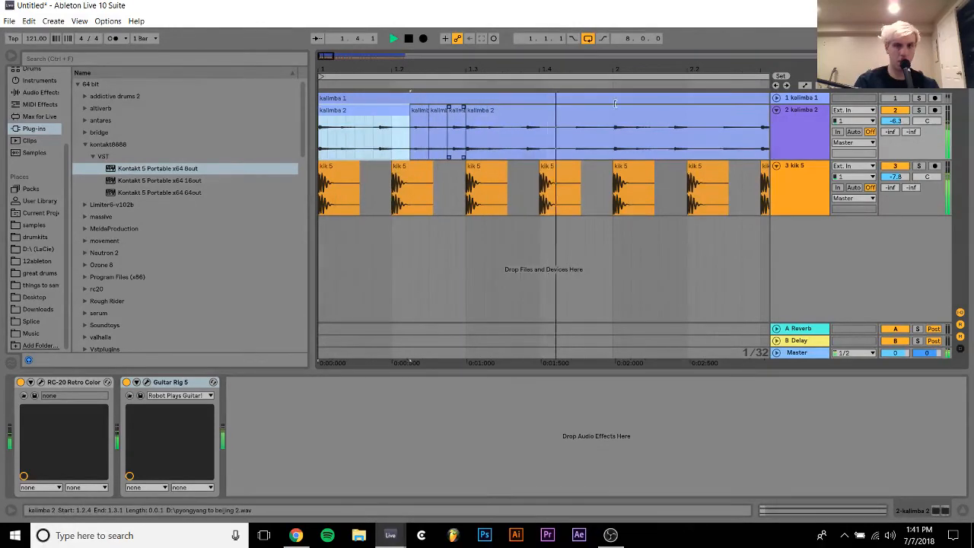
key("space")
Unfold the kalimba 1 track and move short slices of its clip onto the kalimba 2 track within beat 1.2
left_click(780, 100)
left_click(777, 98)
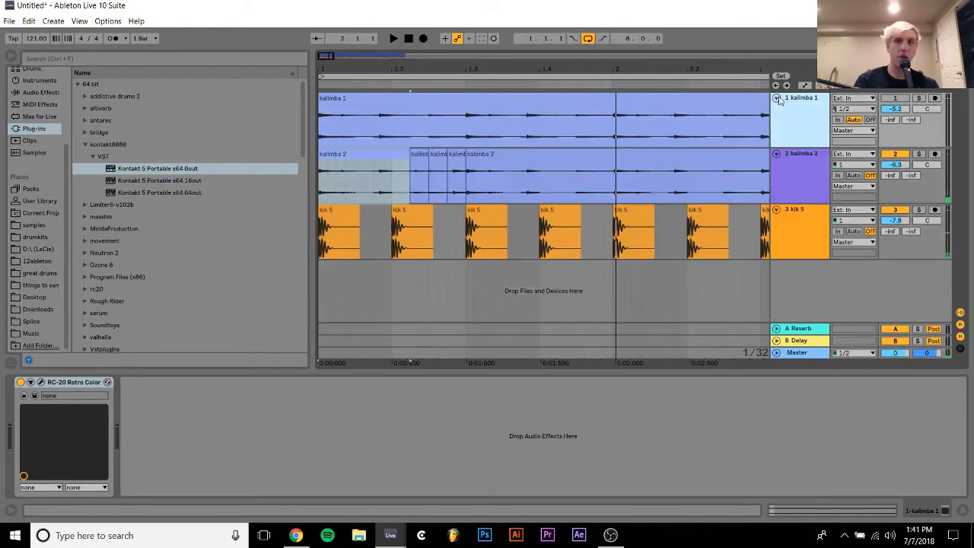
left_click(411, 152)
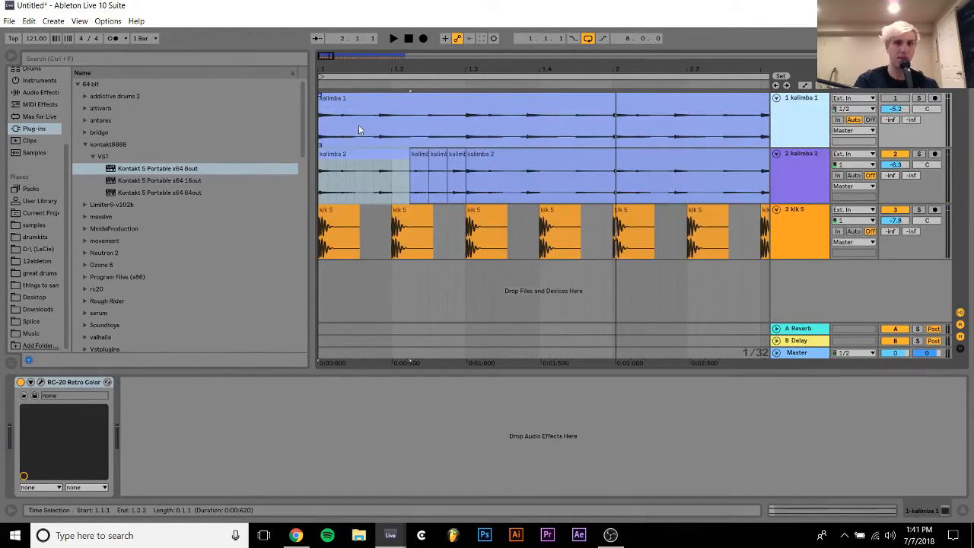
left_click_drag(359, 129, 420, 168)
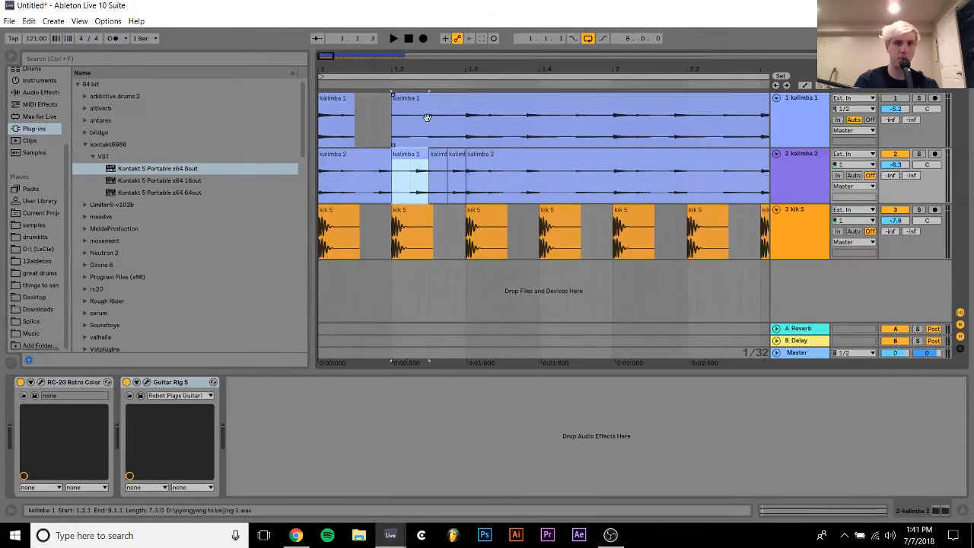
left_click_drag(428, 128, 457, 163)
Play back the rearranged pattern and select the kalimba 2 slices from 1.1.1 to 1.3.1
left_click(339, 156)
key("space")
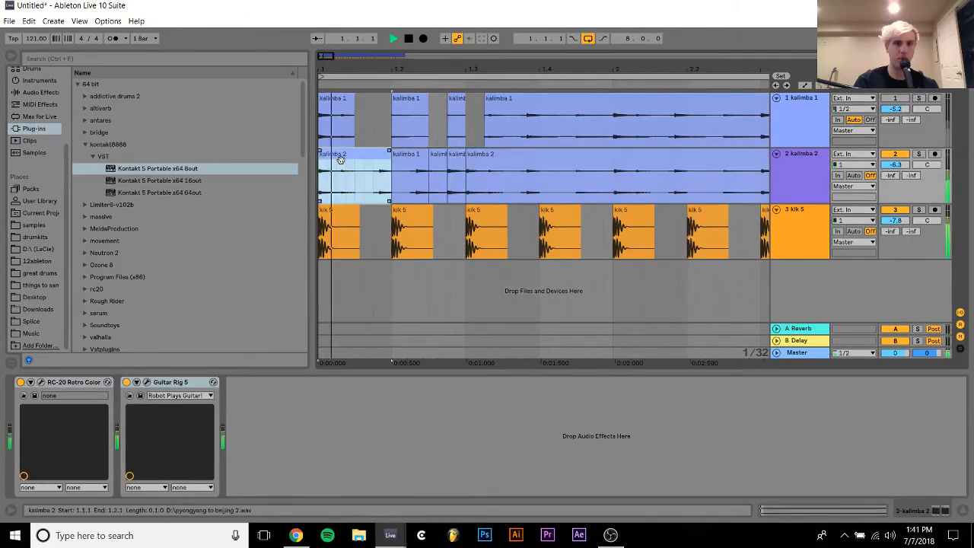
key("space")
left_click(456, 153, "shift")
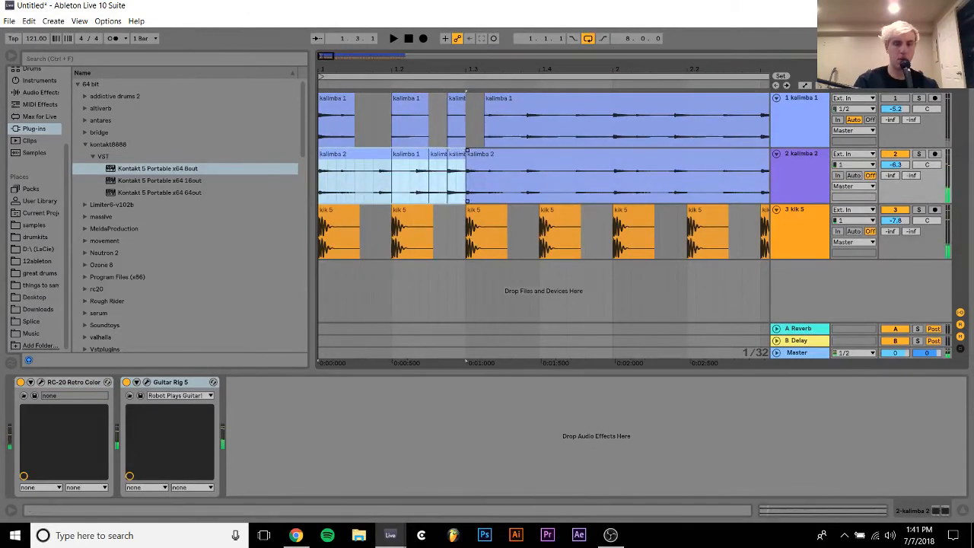
left_click(789, 515)
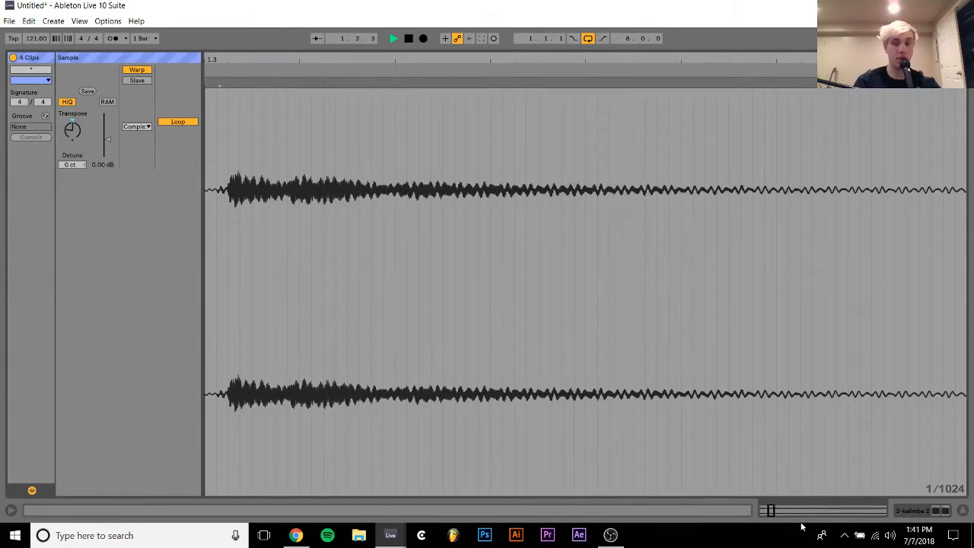
left_click(963, 512)
key("space")
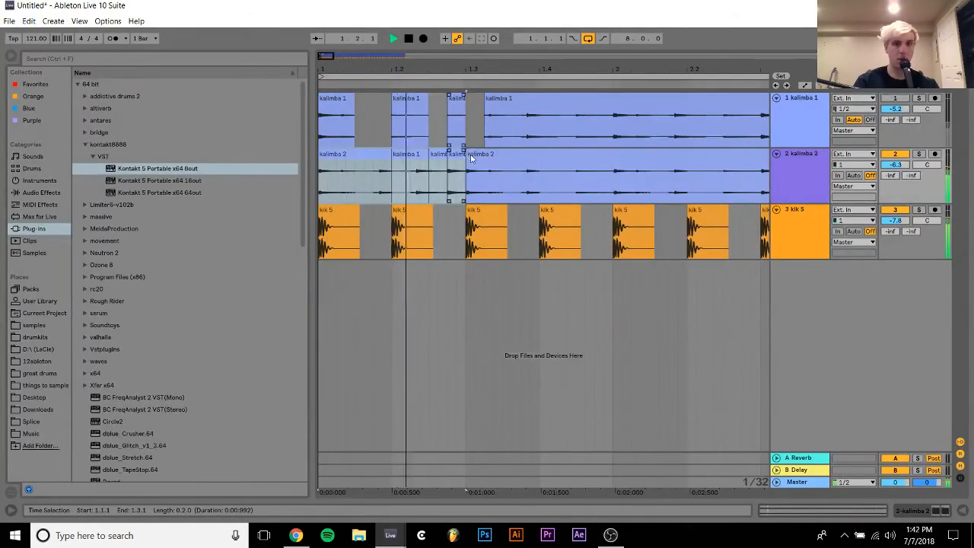
left_click(456, 154, "shift")
key("space")
key("space")
Try repeating the half-bar slice pattern along the kalimba 2 track and undo the copies
key("ctrl+d")
key("ctrl+d")
key("ctrl+d")
key("ctrl+d")
key("ctrl+d")
key("ctrl+d")
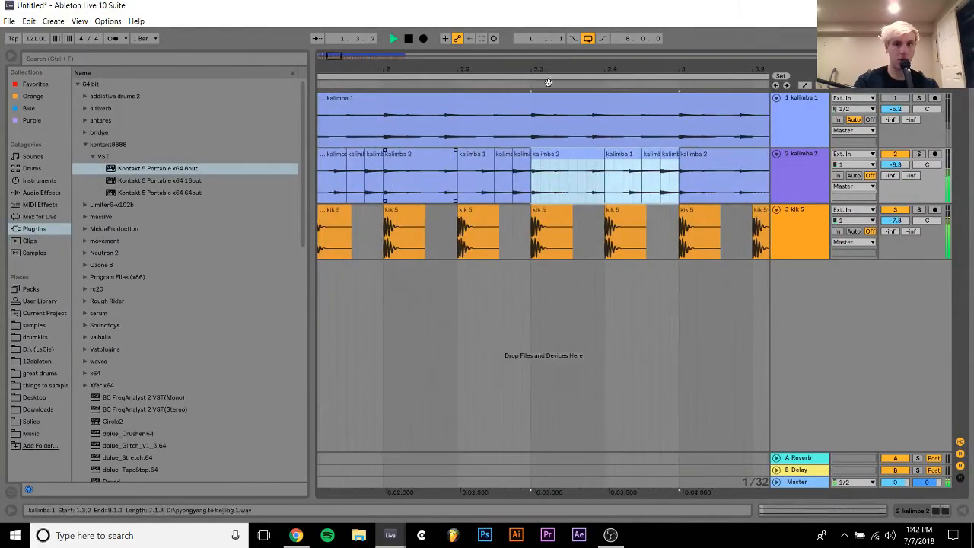
left_click_drag(558, 67, 583, 46)
key("ctrl+z")
key("ctrl+z")
key("ctrl+z")
key("ctrl+z")
key("ctrl+z")
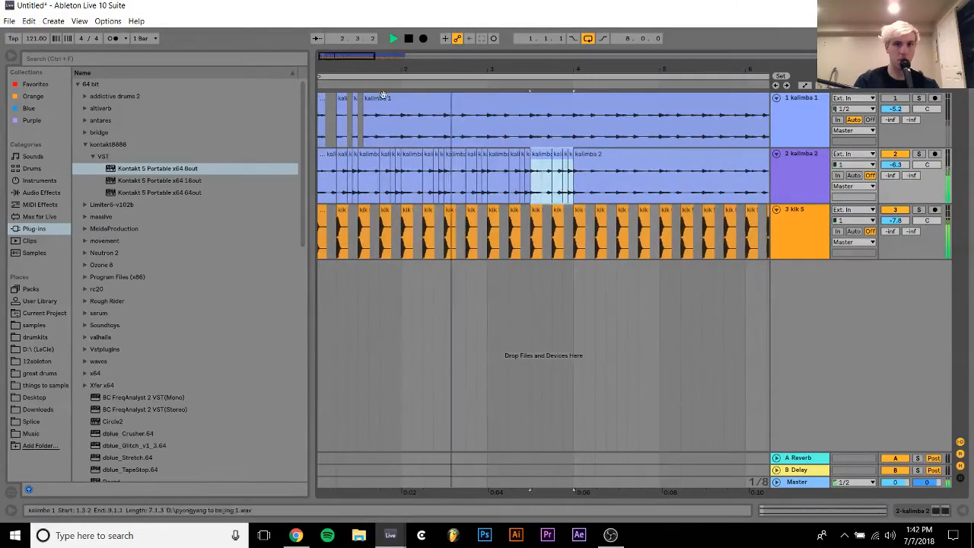
key("ctrl+z")
Duplicate the half-bar kalimba 2 pattern once and replace its last short slice by extending the neighbouring slice to 2.1.1
key("space")
key("space")
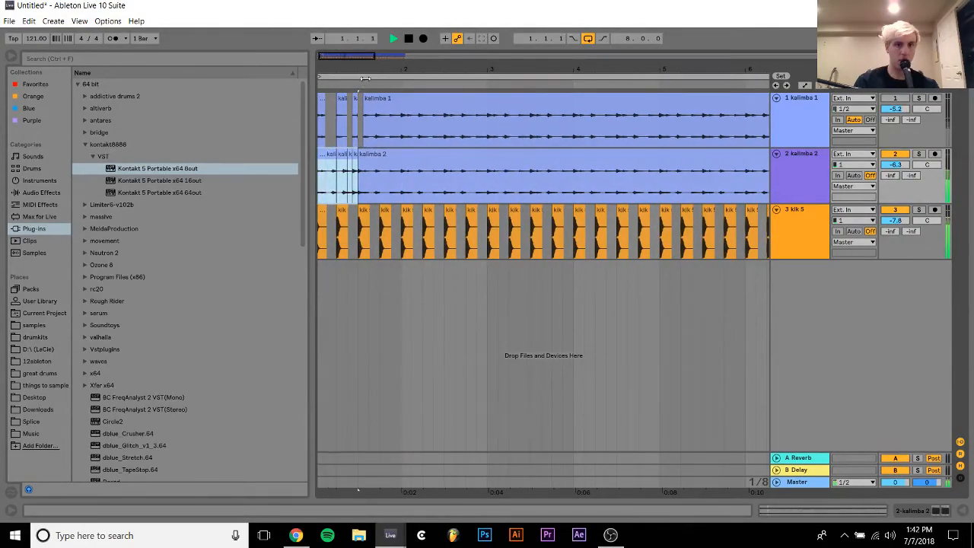
key("ctrl+d")
key("space")
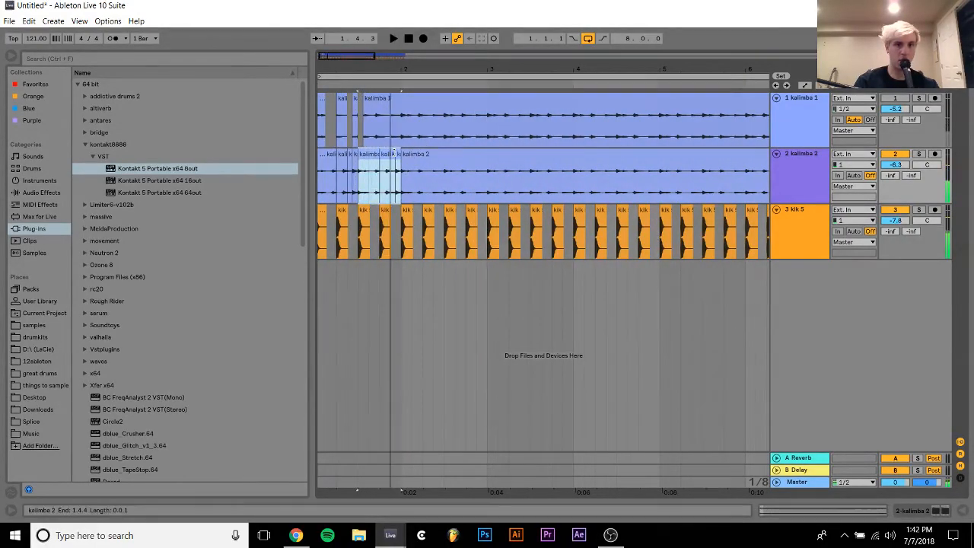
left_click(397, 154)
key("Delete")
left_click_drag(394, 153, 401, 154)
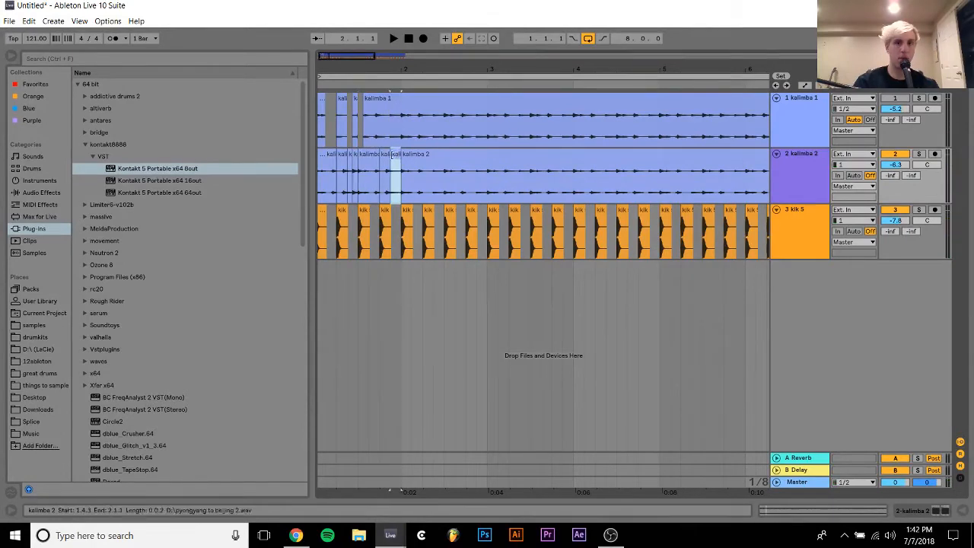
Repeat the edited first bar of the kalimba 2 track through bar 8 while playing it back
left_click(327, 158, "shift")
key("space")
key("ctrl+d")
key("ctrl+d")
key("ctrl+d")
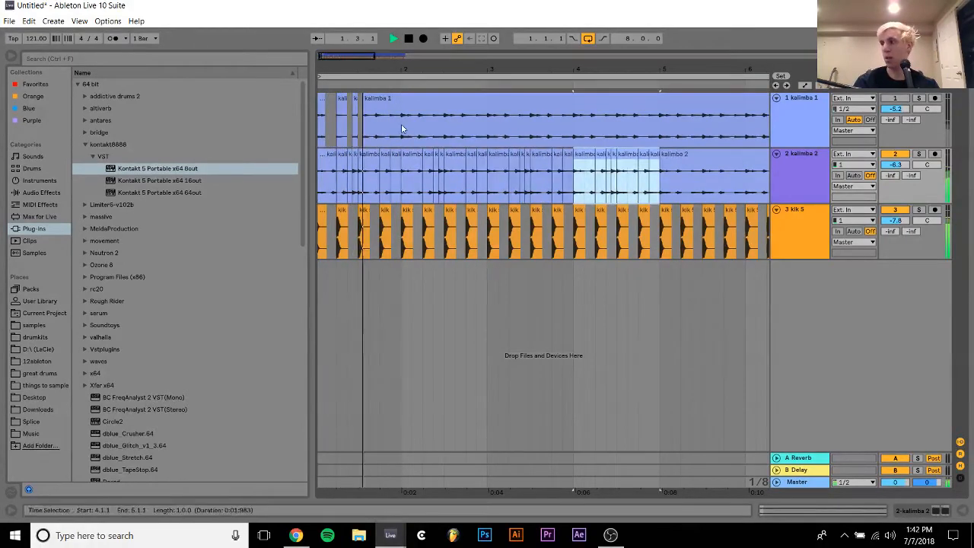
key("ctrl+d")
key("ctrl+d")
left_click_drag(508, 69, 331, 155)
key("ctrl+d")
key("ctrl+d")
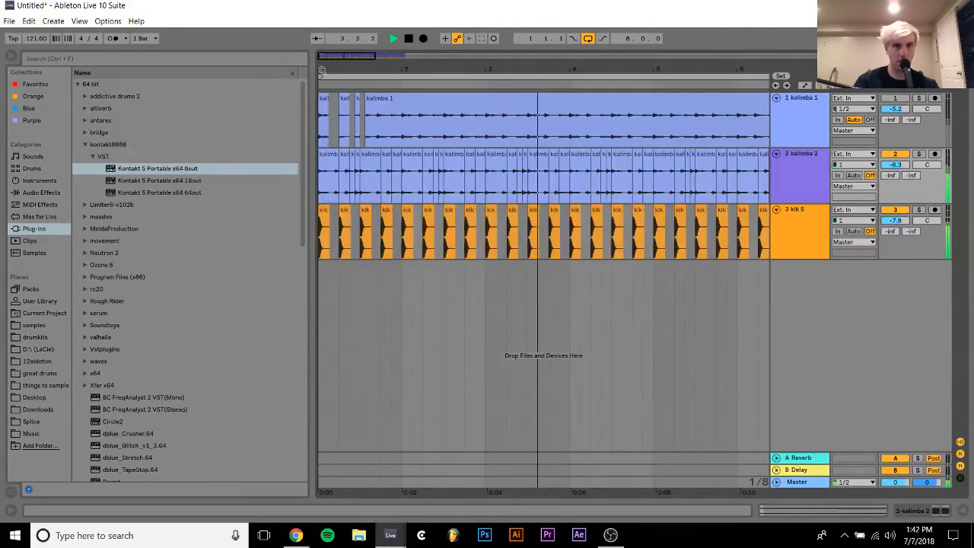
Delete the kik 5 track and set the kalimba 2 track volume to -5.1 dB
left_click(817, 219)
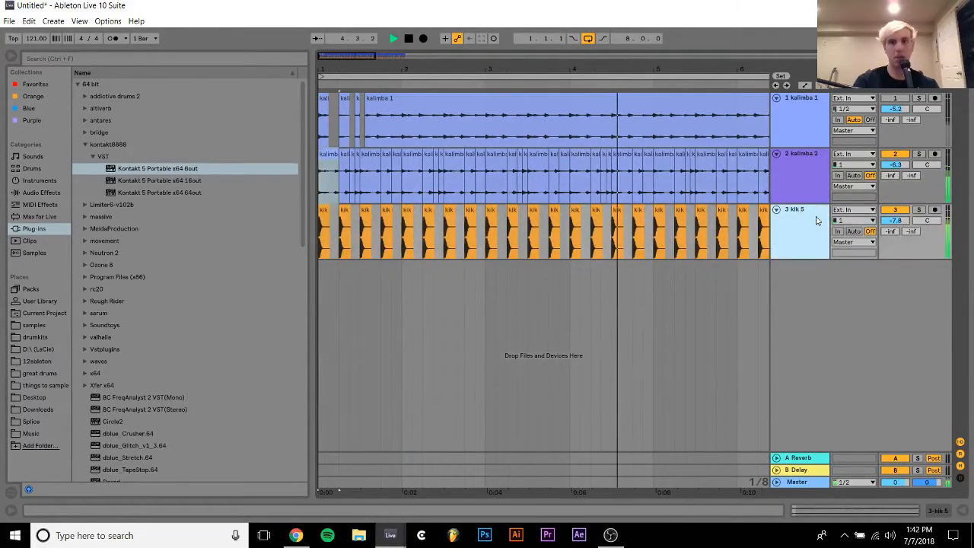
key("Delete")
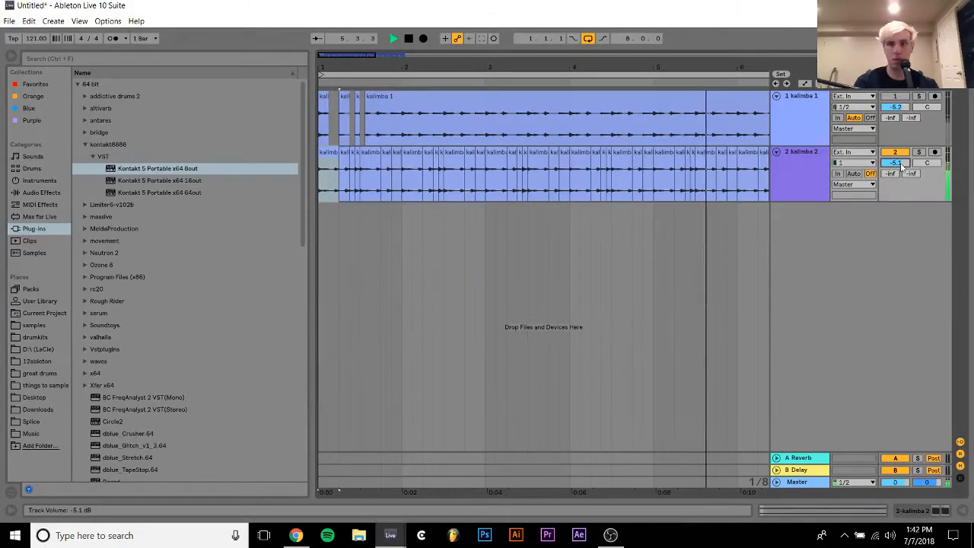
left_click(800, 162)
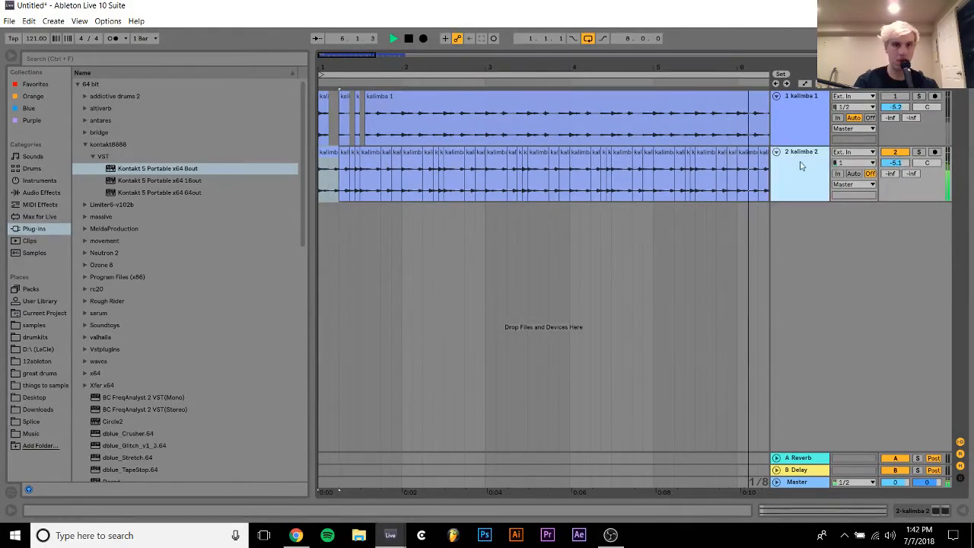
Stop playback and open the Marinus Music Kicks folder in the samples library
left_click(24, 324)
key("space")
scroll(118, 309, "down", 20)
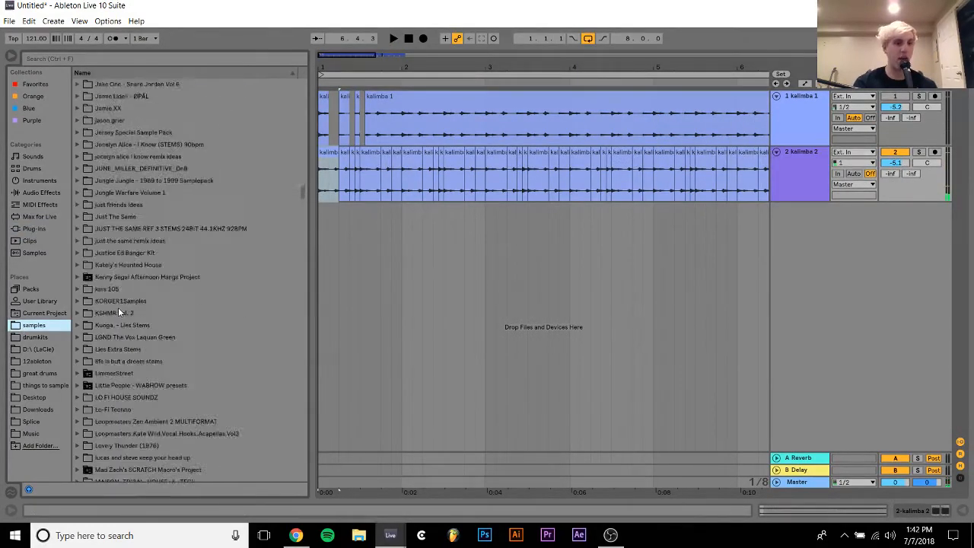
scroll(118, 307, "down", 2)
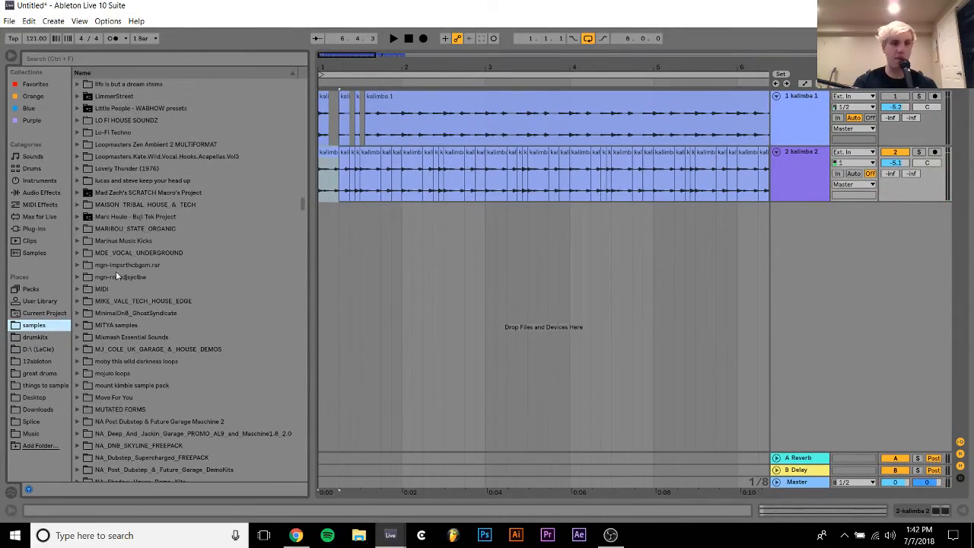
double_click(118, 240)
scroll(118, 242, "down", 5)
Audition the kick samples and place 04 - Kick - Fjaak.wav on a new audio track at 1.1.1
key("Down")
key("Down")
key("Down")
key("Down")
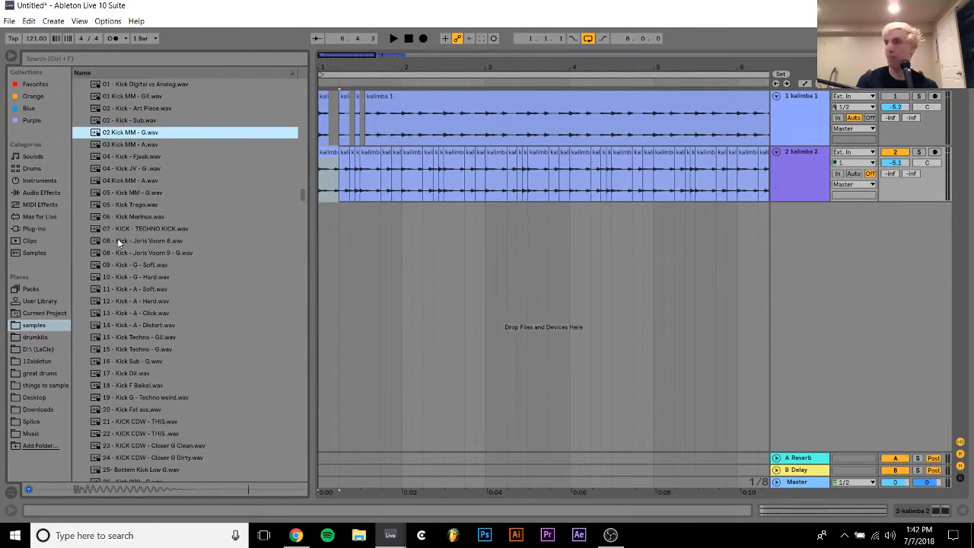
key("Down")
key("Down")
key("Down")
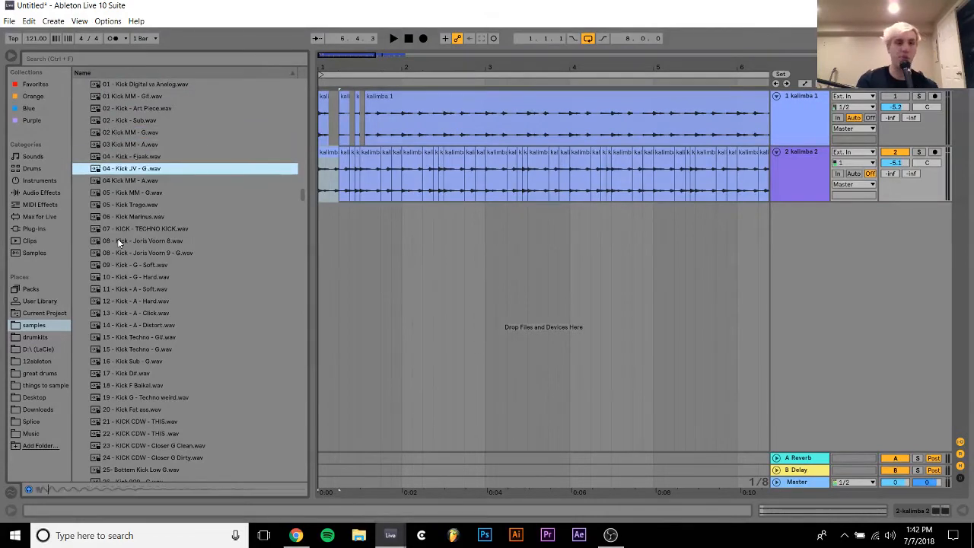
key("Up")
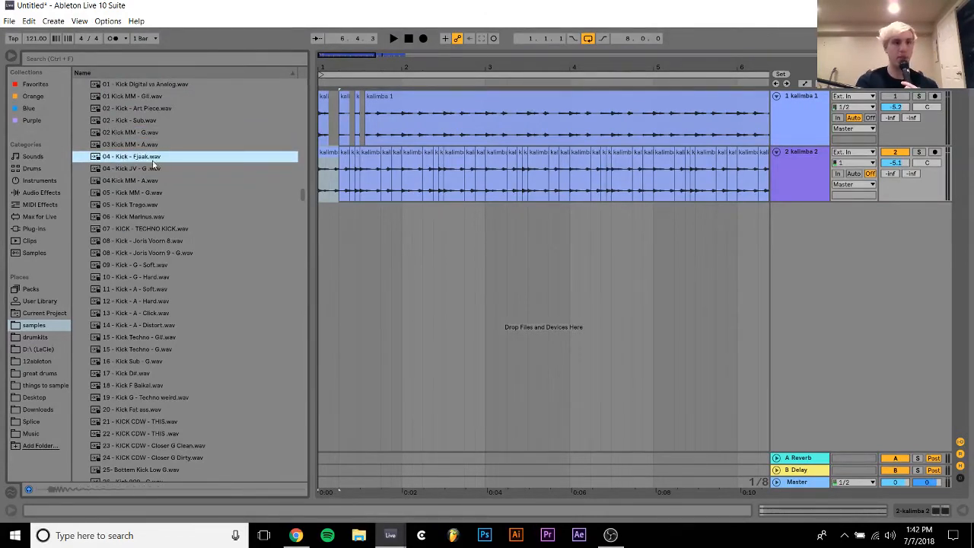
left_click_drag(314, 240, 325, 228)
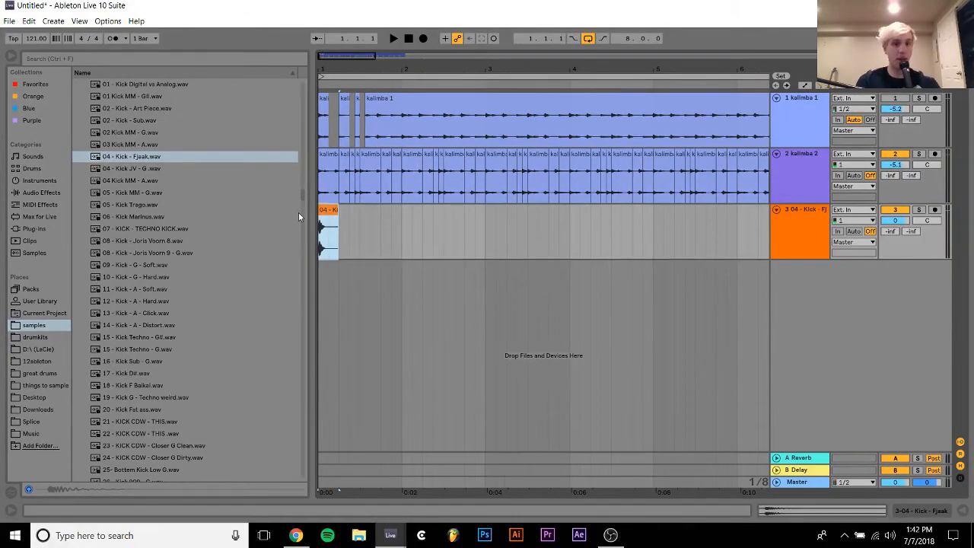
Repeat the Fjaak kick clip on every beat through bar 8
key("ctrl+d")
key("ctrl+d")
key("ctrl+d")
key("ctrl+d")
key("ctrl+d")
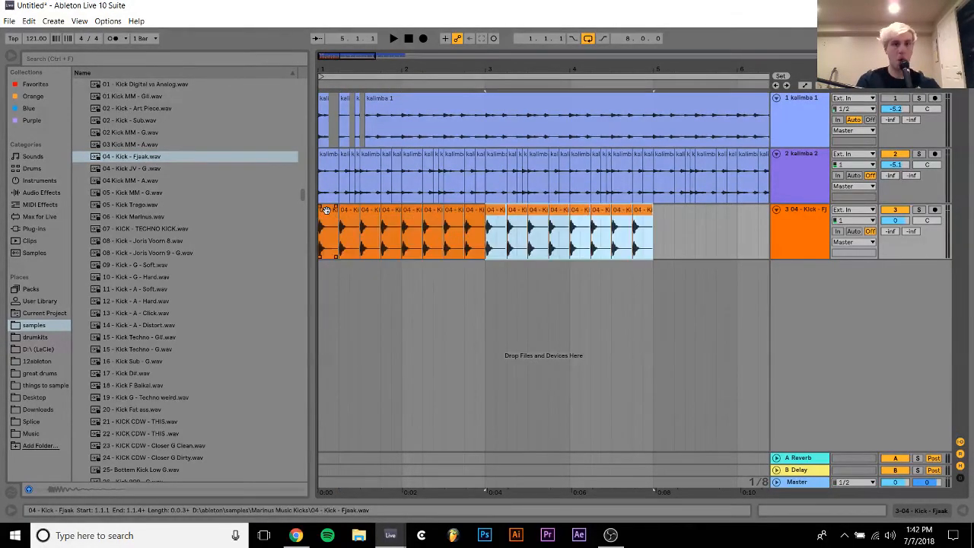
left_click_drag(351, 69, 789, 71)
key("ctrl+d")
key("ctrl+d")
key("ctrl+z")
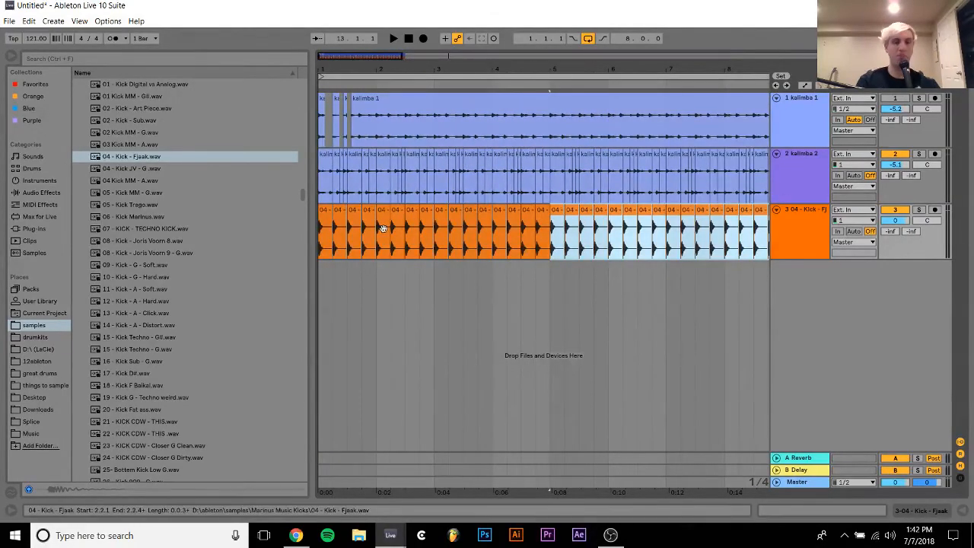
Balance the levels during playback, setting the Fjaak kick track to -6.4 dB and the kalimba 2 track to -6.3 dB
left_click(323, 213)
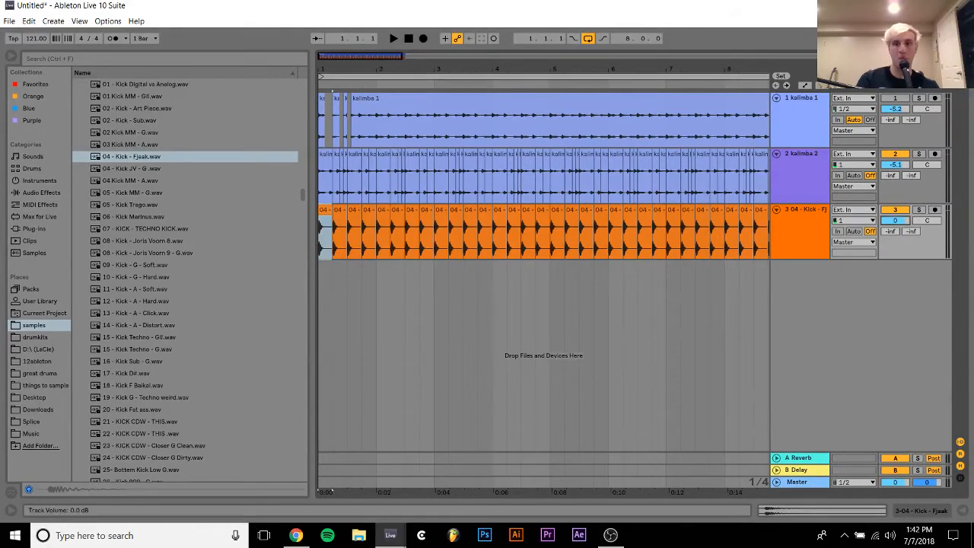
left_click_drag(903, 223, 903, 227)
left_click(804, 175)
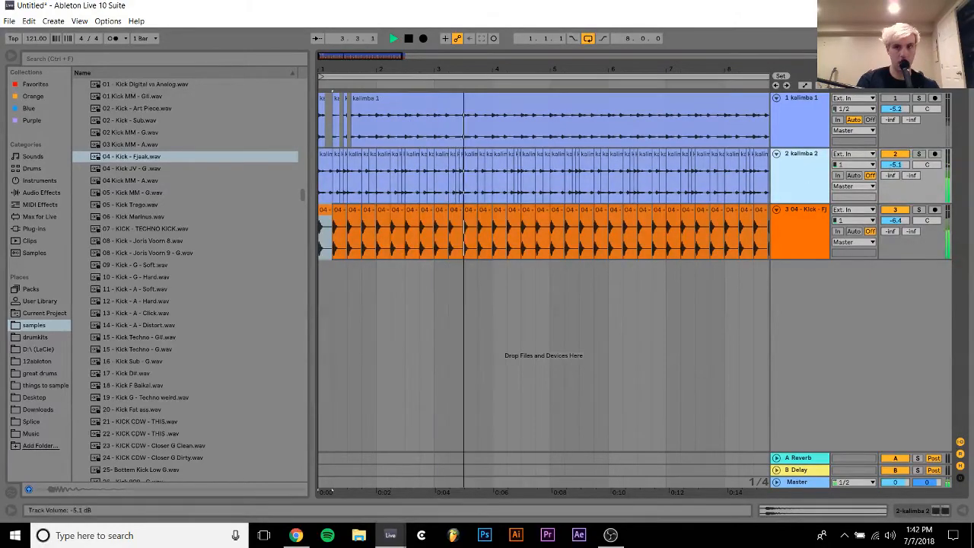
left_click_drag(895, 165, 883, 169)
Insert an empty MIDI track directly below the kalimba 2 track
left_click(806, 162)
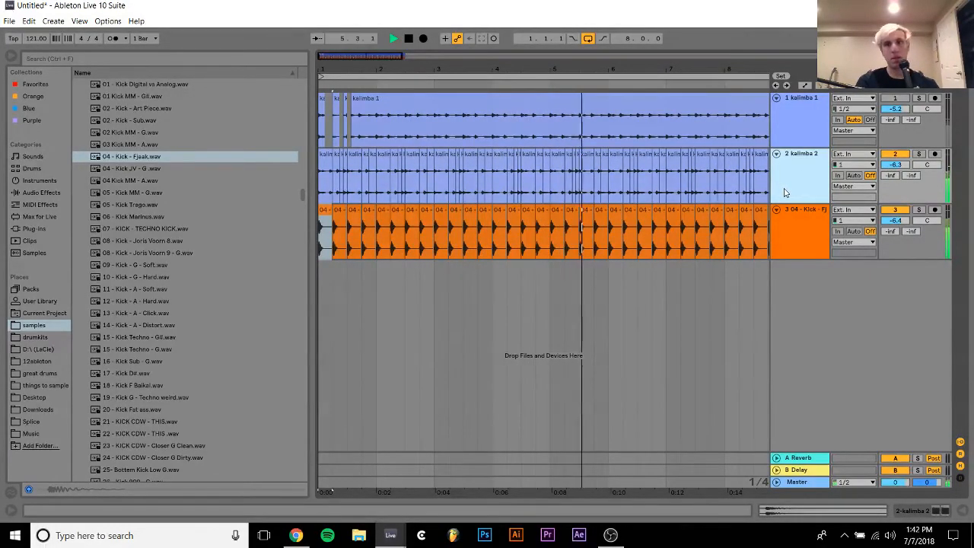
key("ctrl+shift+t")
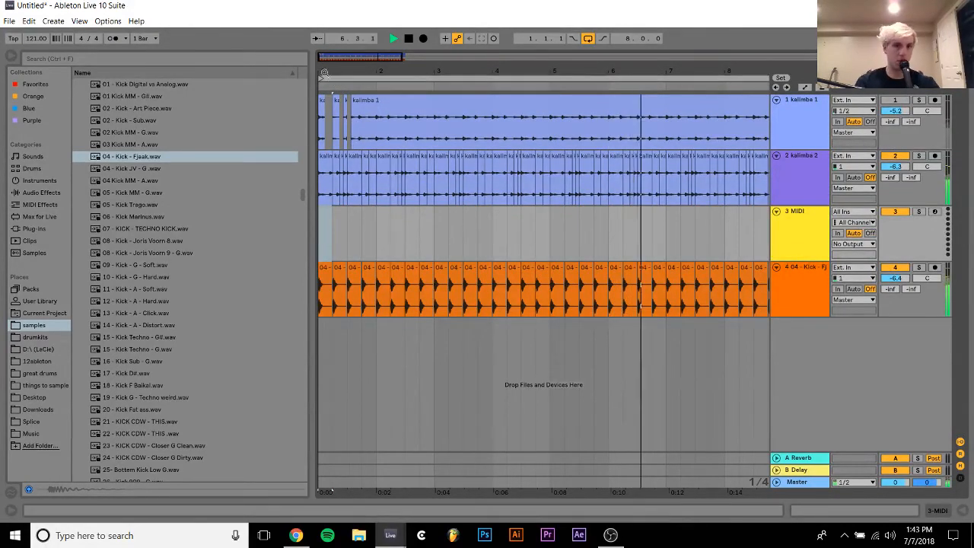
left_click_drag(322, 71, 323, 137)
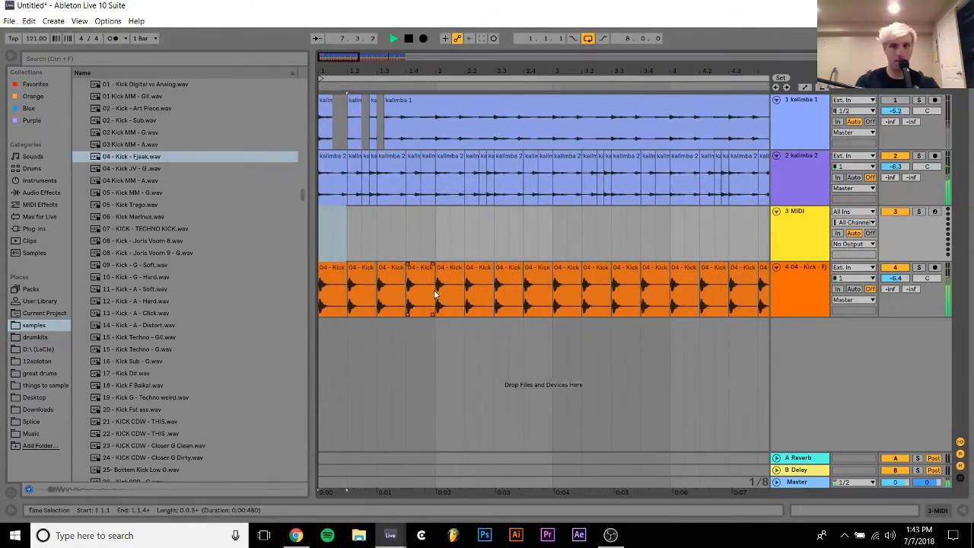
Try an Auto Filter low-pass at 3.24 kHz on the Fjaak kick track and remove it
left_click(814, 304)
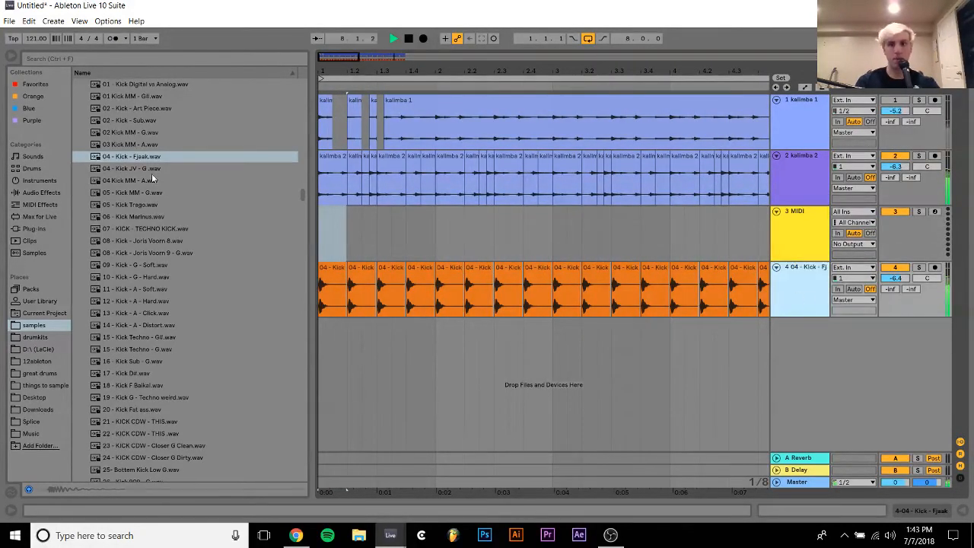
left_click(40, 192)
double_click(110, 108)
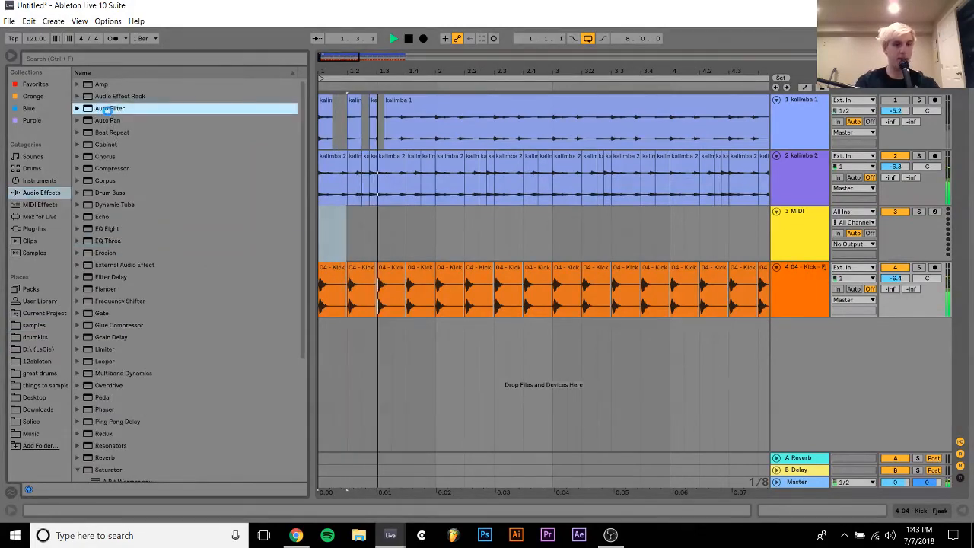
left_click_drag(111, 454, 140, 454)
left_click(106, 383)
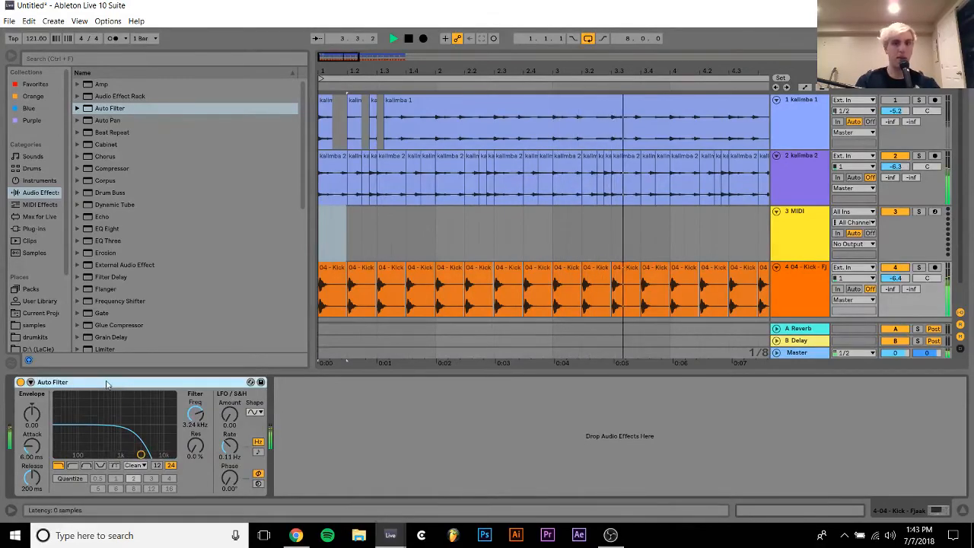
key("Delete")
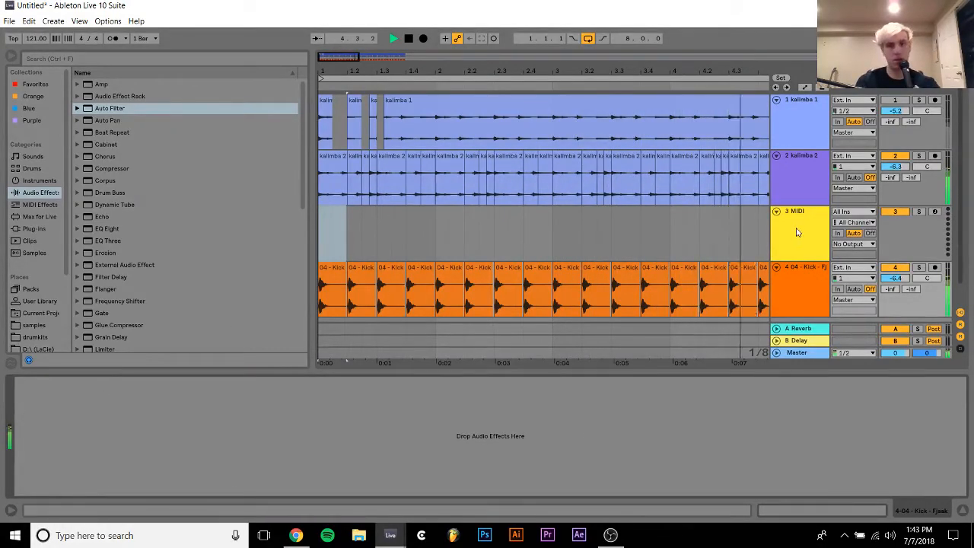
left_click(796, 231)
left_click(38, 325)
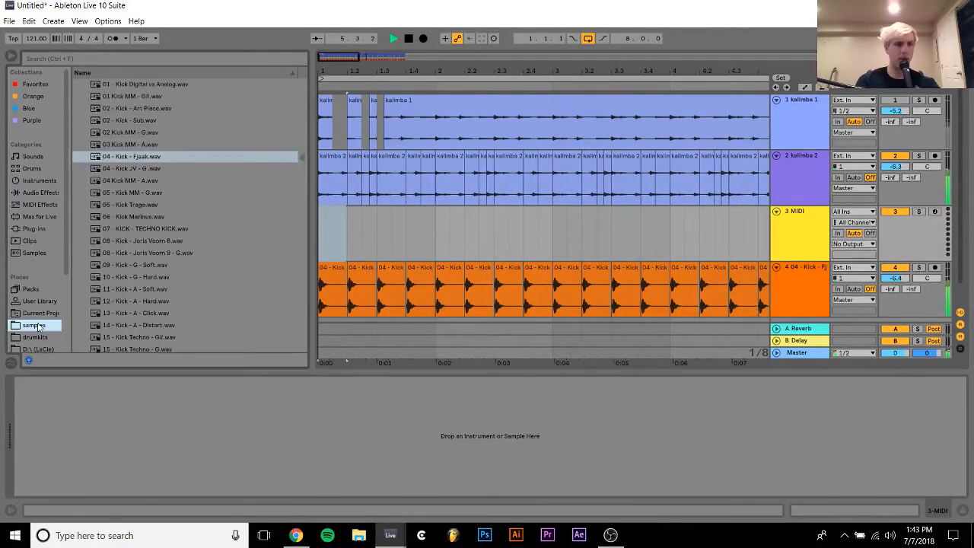
Duplicate the kalimba 2 track with the original muted and solo the copy for playback
key("space")
left_click(786, 177)
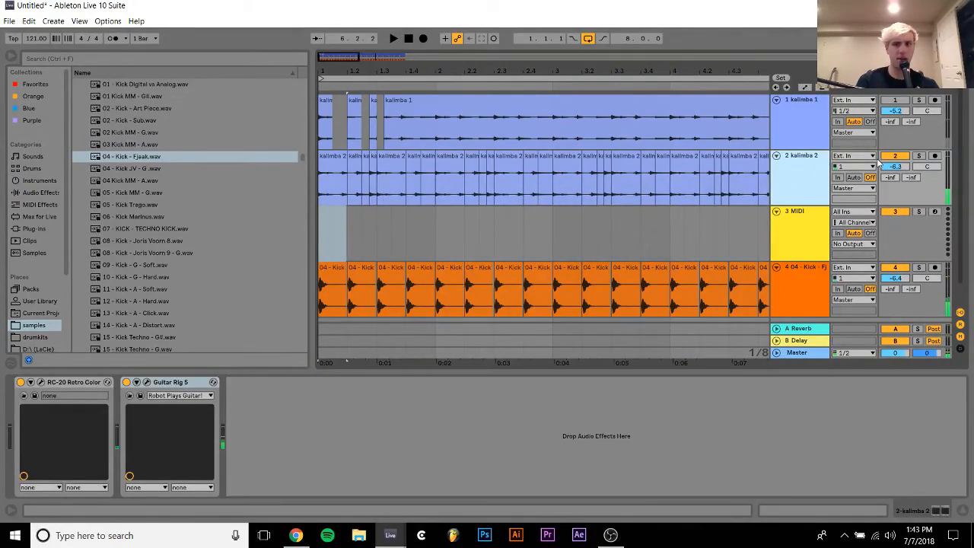
key("ctrl+d")
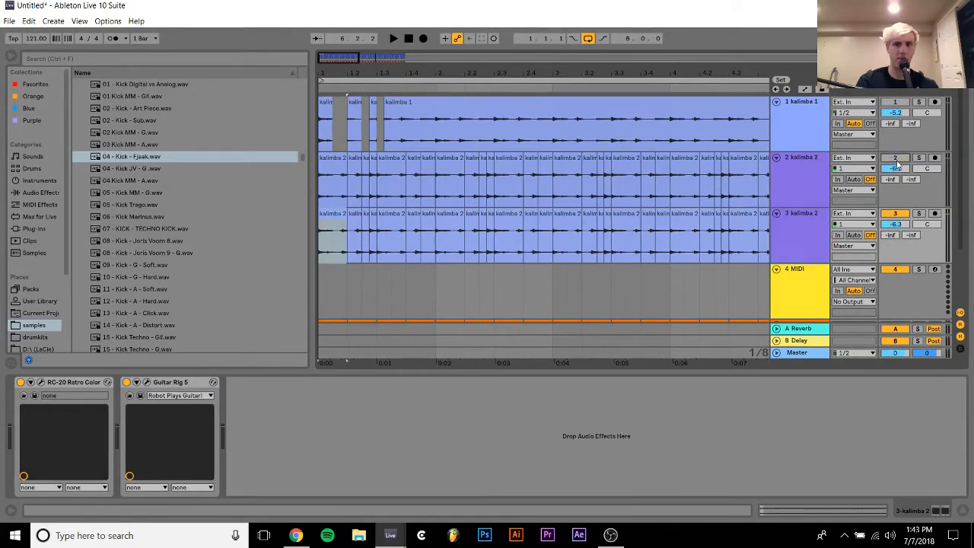
left_click(919, 214)
key("space")
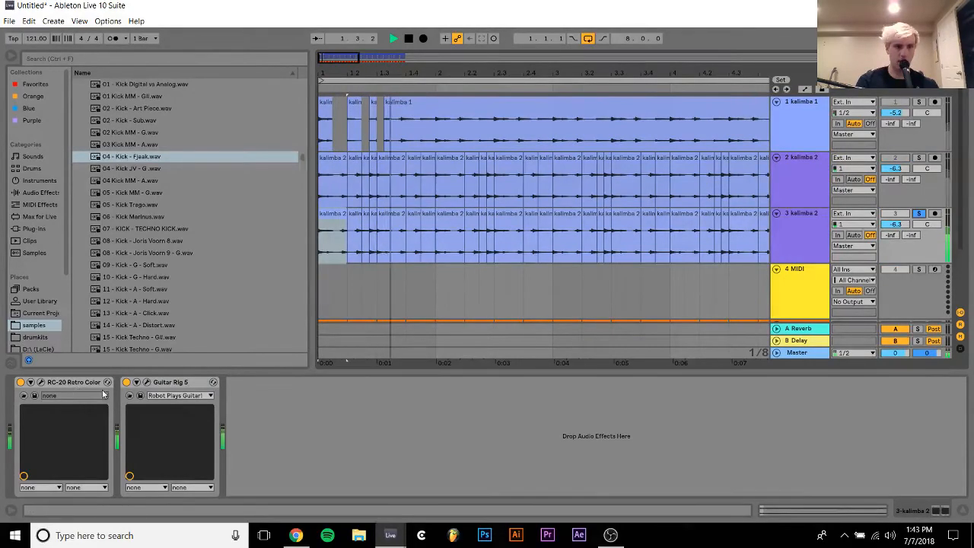
Try the Guitar Rig 5 presets Spinning in Space and Gruntz on the copied kalimba 2 track
left_click(146, 381)
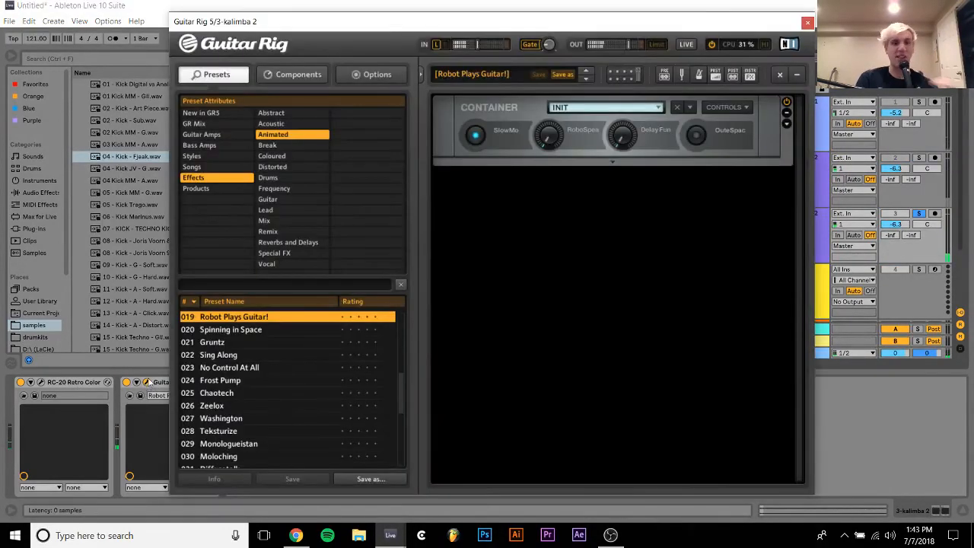
left_click(248, 331)
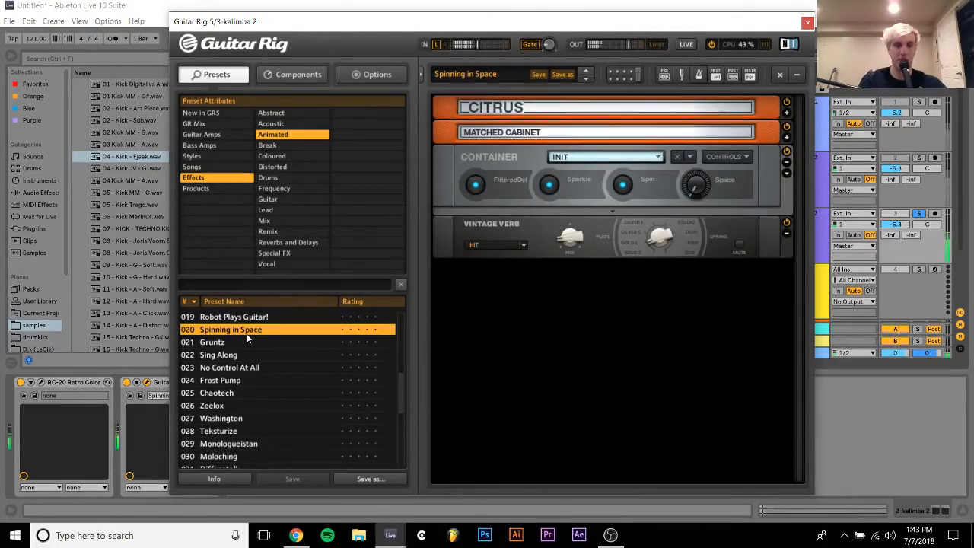
left_click(248, 341)
key("Down")
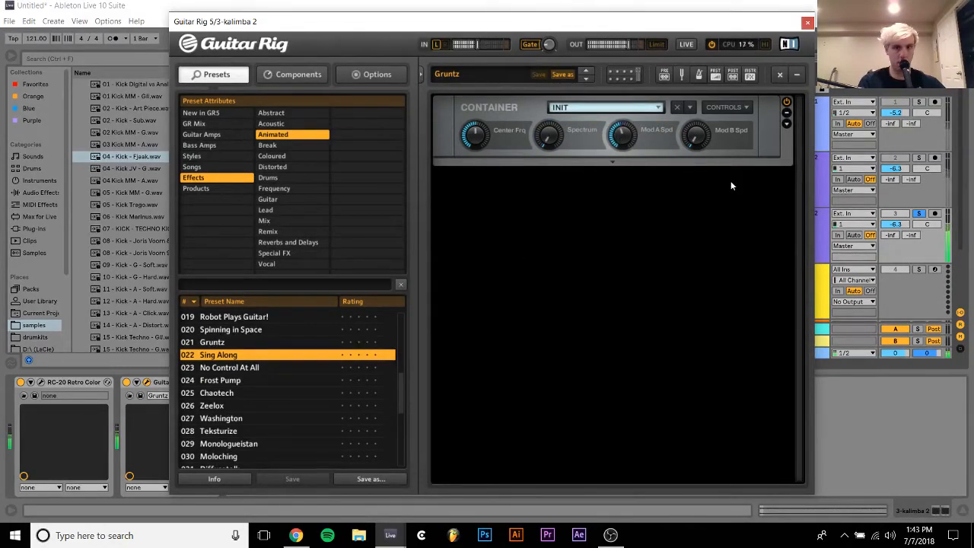
Unsolo the copied kalimba 2 track, set its volume to -12.6 dB and raise the Spectrum control of the Gruntz preset
left_click(919, 214)
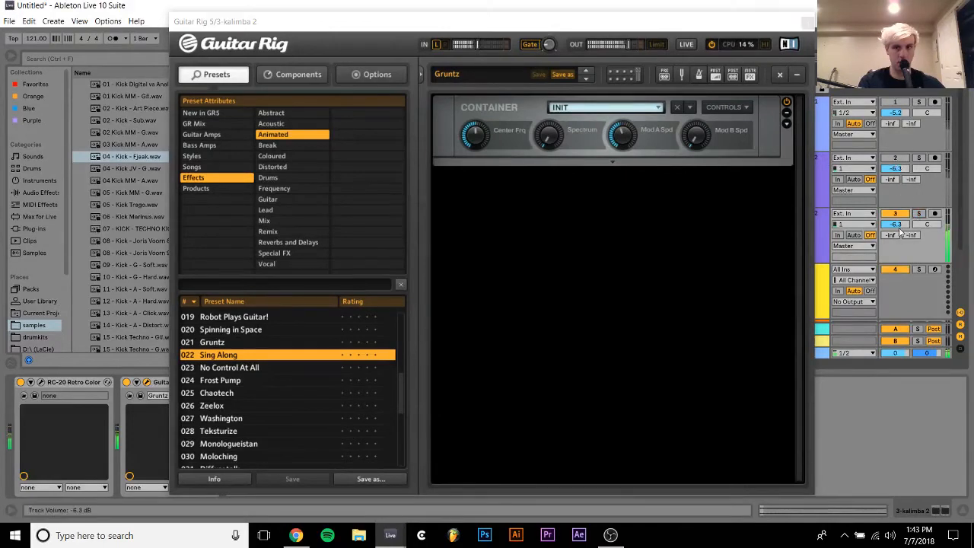
left_click_drag(898, 225, 898, 242)
left_click_drag(564, 139, 564, 106)
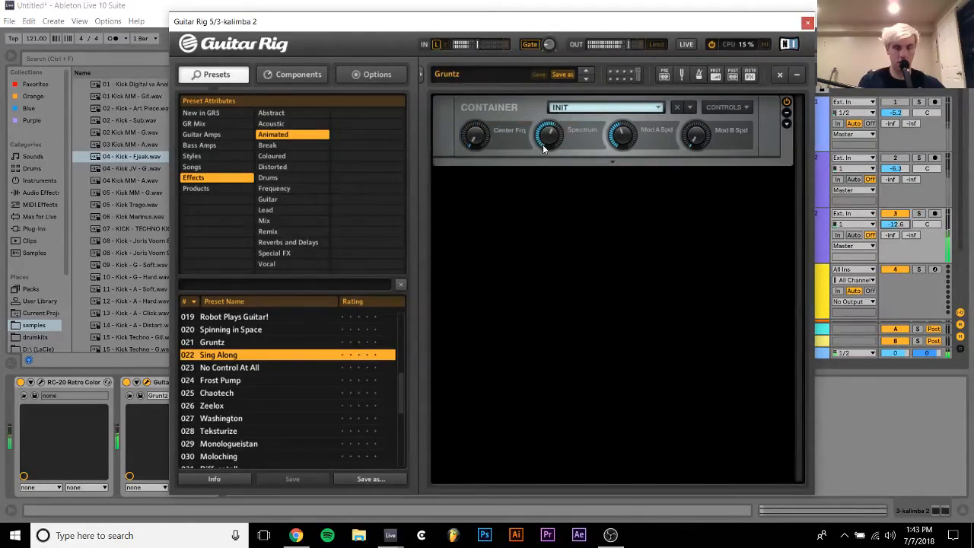
Try the No Control At All and Frost Pump presets on the copied kalimba 2 track and close Guitar Rig
left_click(239, 368)
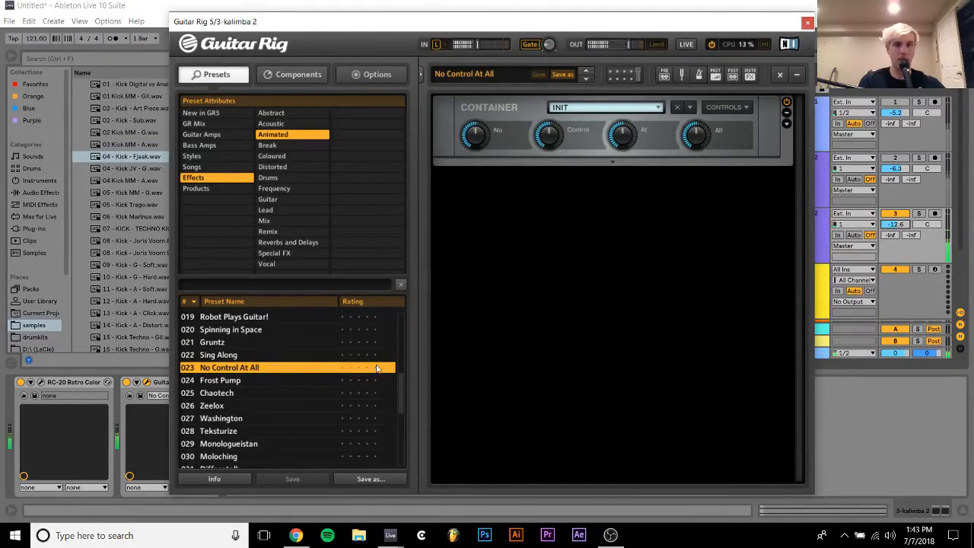
key("Down")
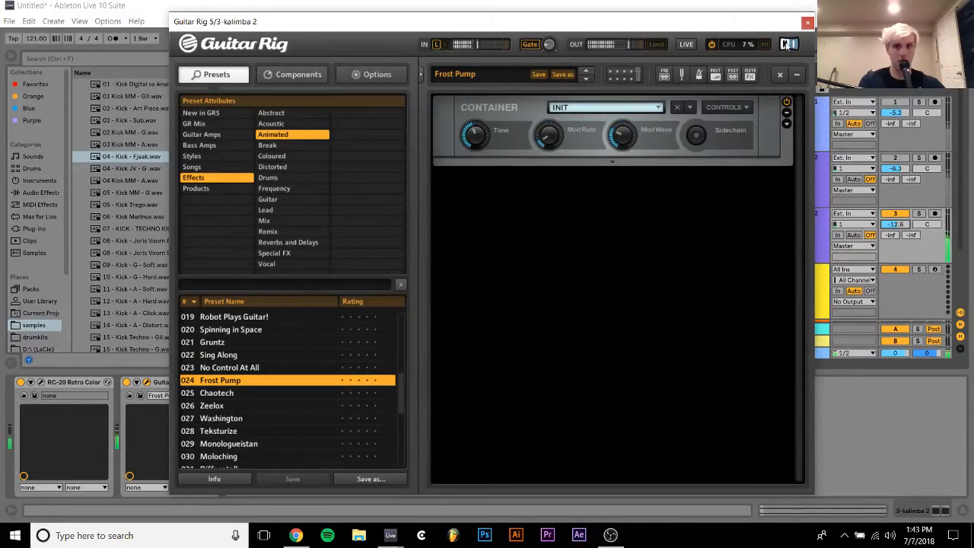
left_click(805, 23)
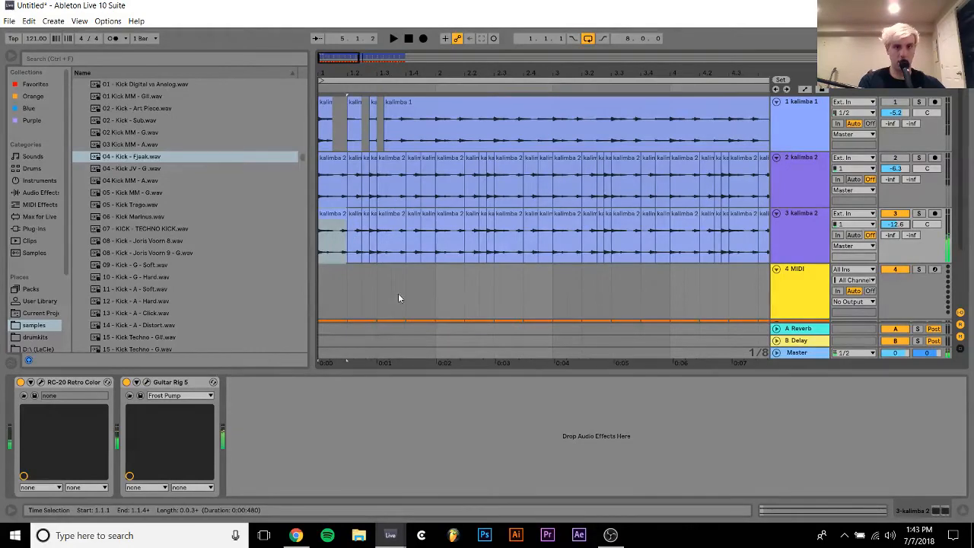
Replace the copied kalimba 2 clips on track 3 with pyongyang to beijing 2.wav from the D: drive, starting at bar 1
left_click_drag(478, 71, 320, 121)
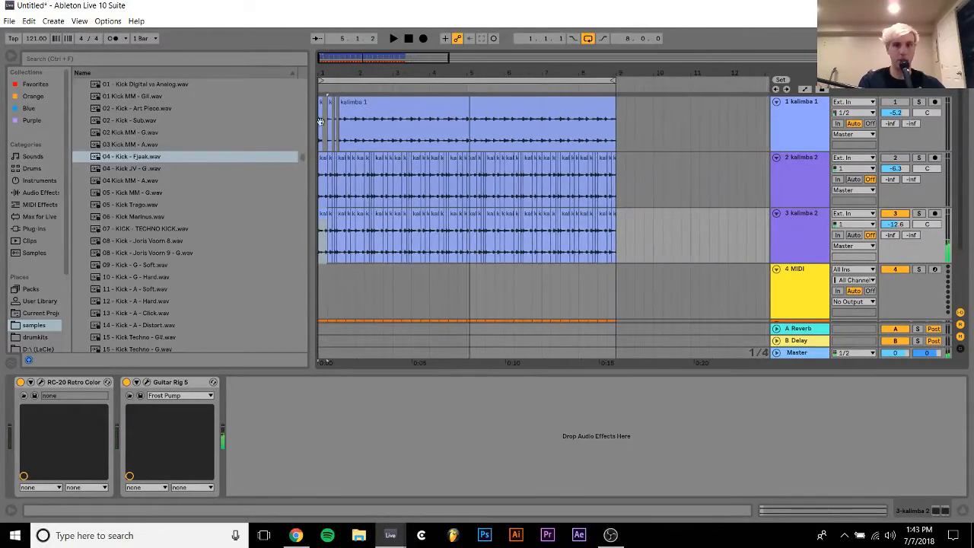
left_click(40, 348)
left_click_drag(112, 183, 320, 233)
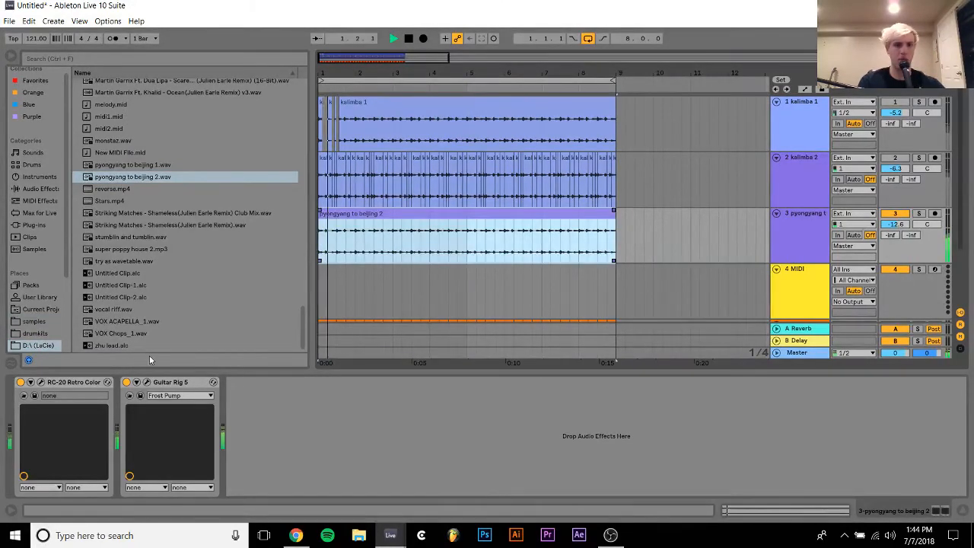
Try the Guitar Rig presets Chaotech, Zeelox and Washington on the pyongyang to beijing 2 track, briefly unmuting kalimba 2 to compare
left_click(146, 382)
scroll(263, 329, "down", 1)
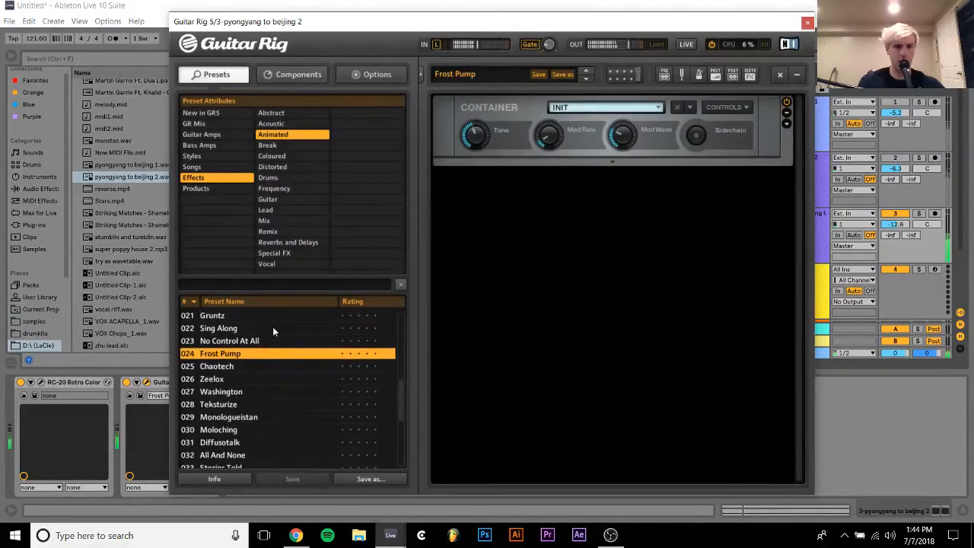
left_click(240, 367)
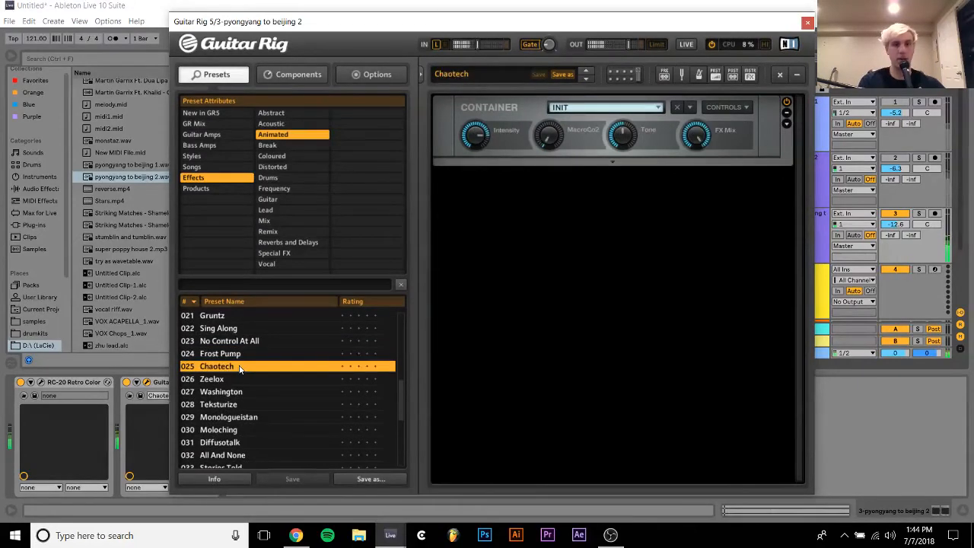
key("Down")
key("Down")
key("Down")
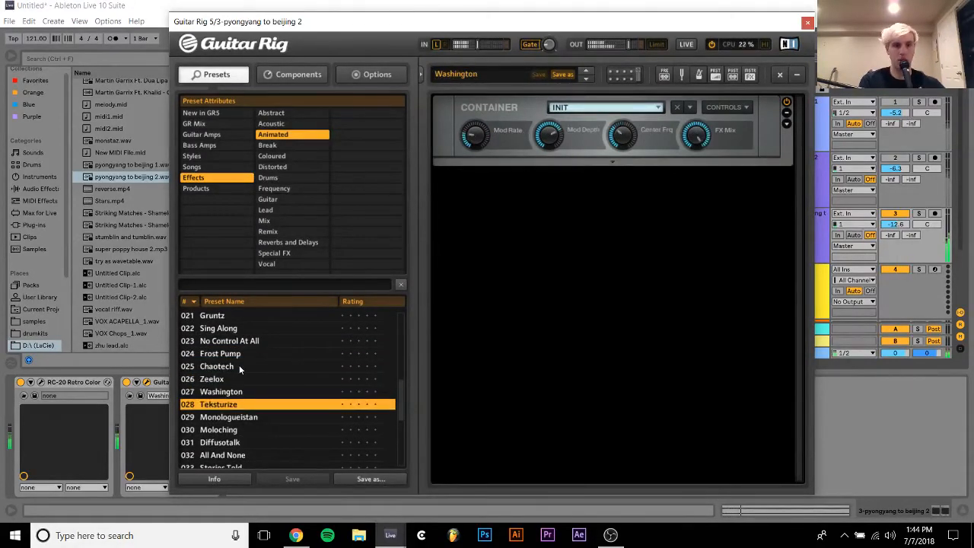
key("Up")
key("Up")
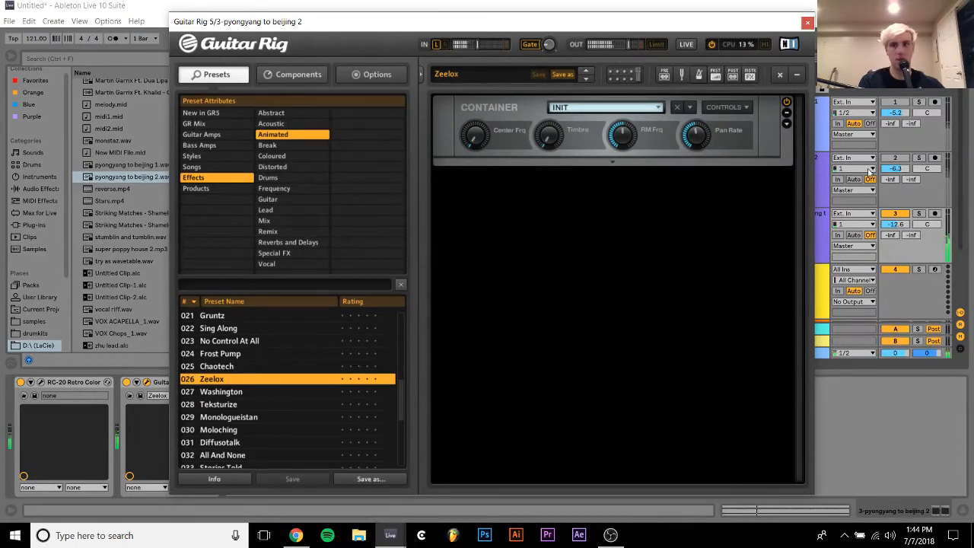
left_click(897, 158)
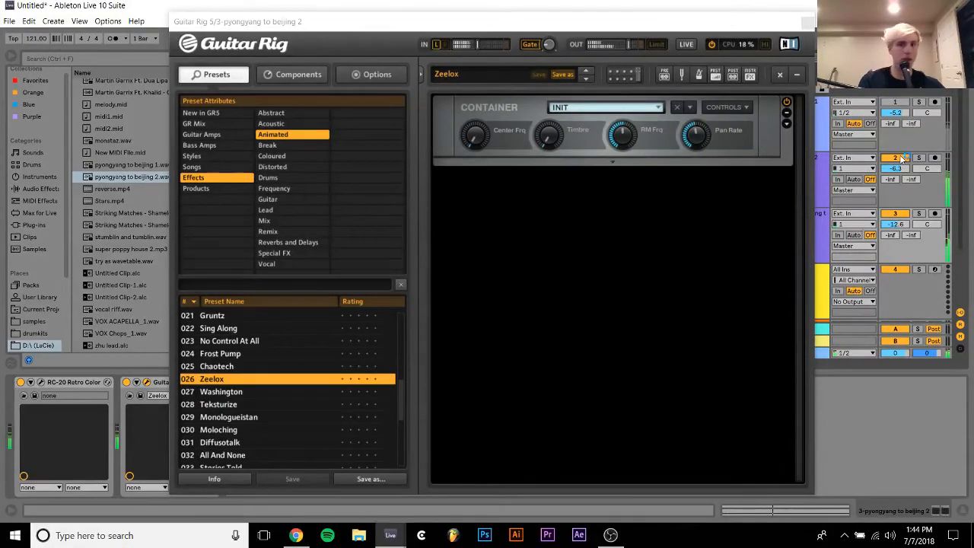
left_click(899, 158)
Try the Guitar Rig presets from Washington to Stories Told on the pyongyang to beijing 2 track
left_click(303, 393)
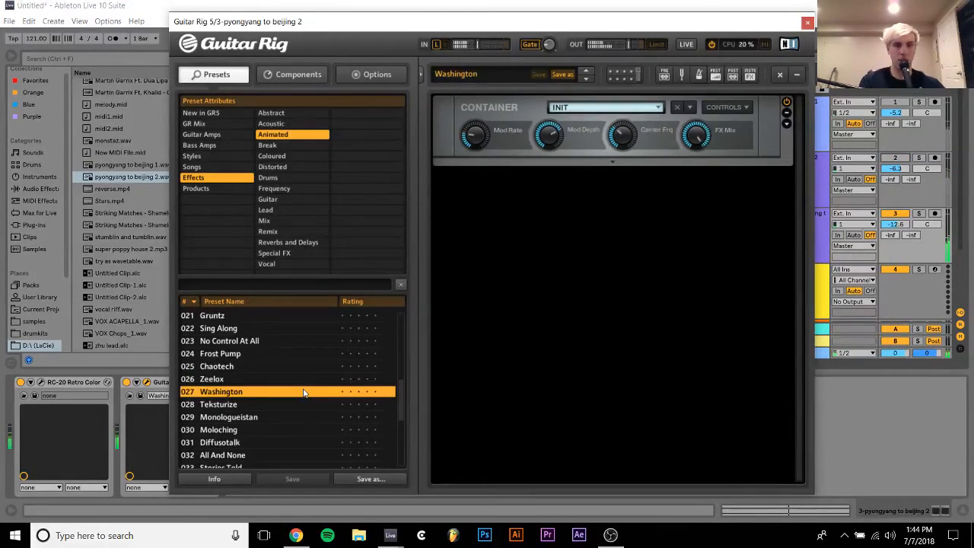
key("Down")
key("Down")
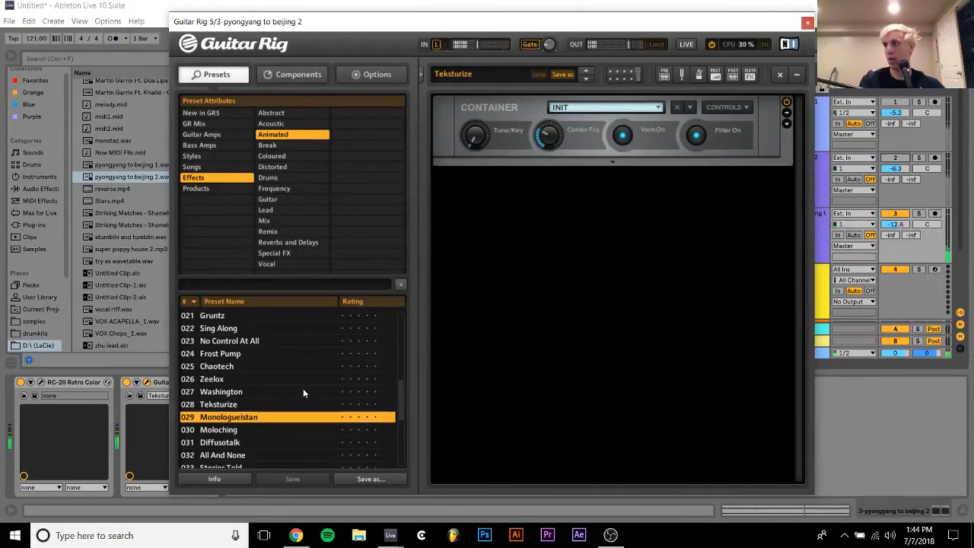
key("Down")
key("Up")
key("Down")
key("Down")
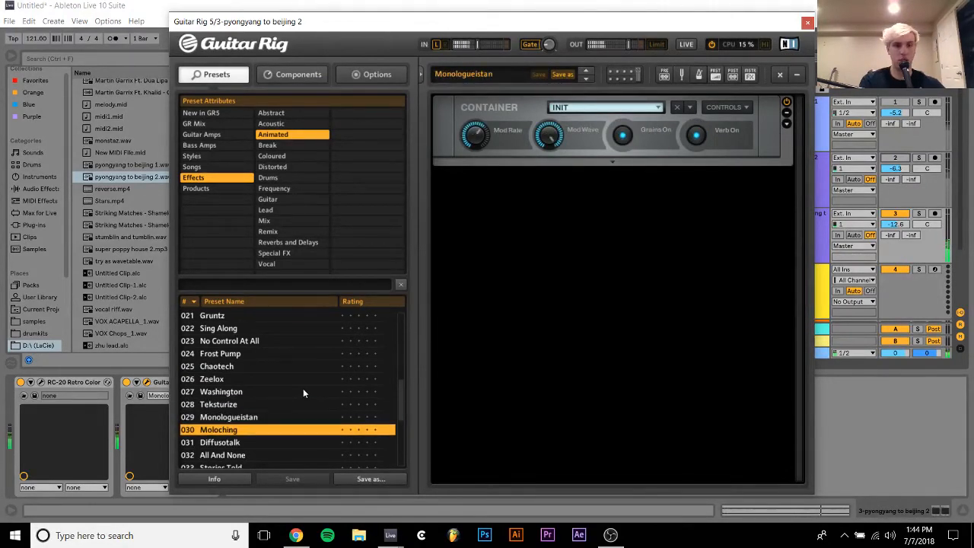
key("Down")
key("Down")
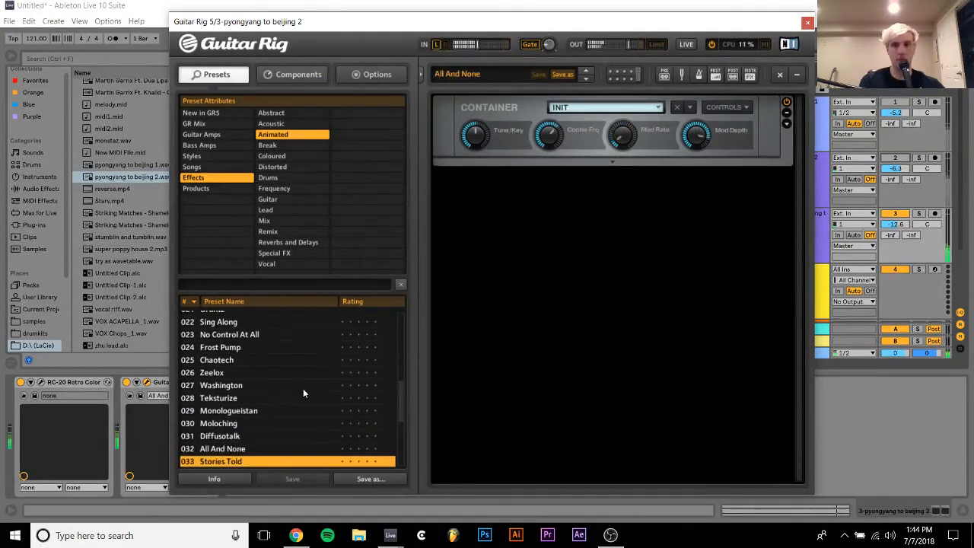
scroll(211, 459, "down", 2)
scroll(210, 459, "down", 1)
Try the Guitar Rig presets from Something Is to 3d Mangler on the pyongyang to beijing 2 track
left_click(219, 423)
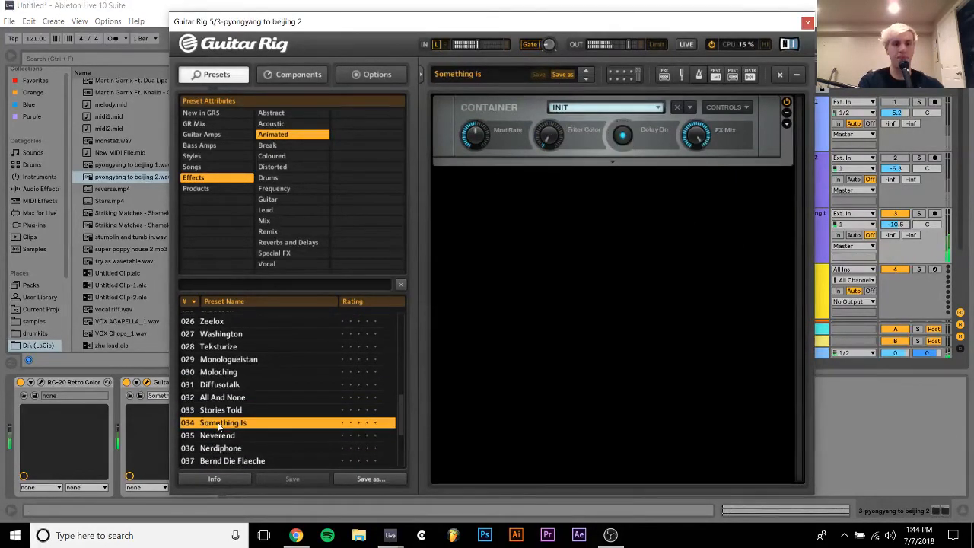
key("Down")
key("Down")
key("Down")
key("Down")
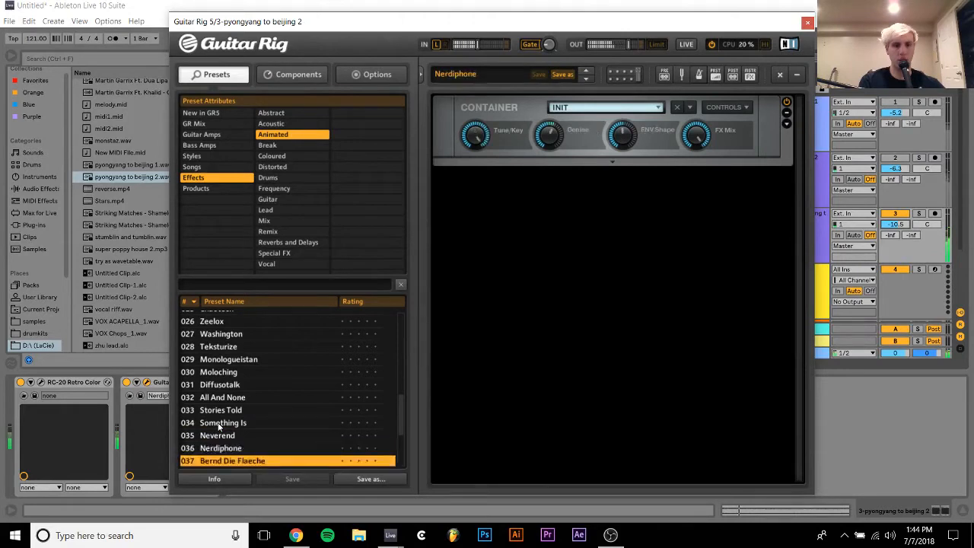
key("Up")
key("Down")
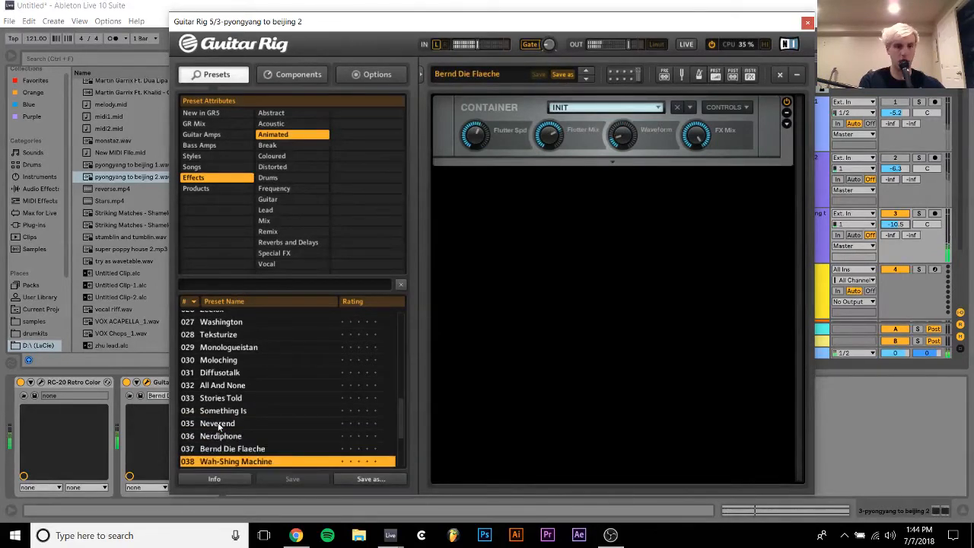
key("Down")
key("Down")
key("Up")
key("Up")
key("Down")
key("Down")
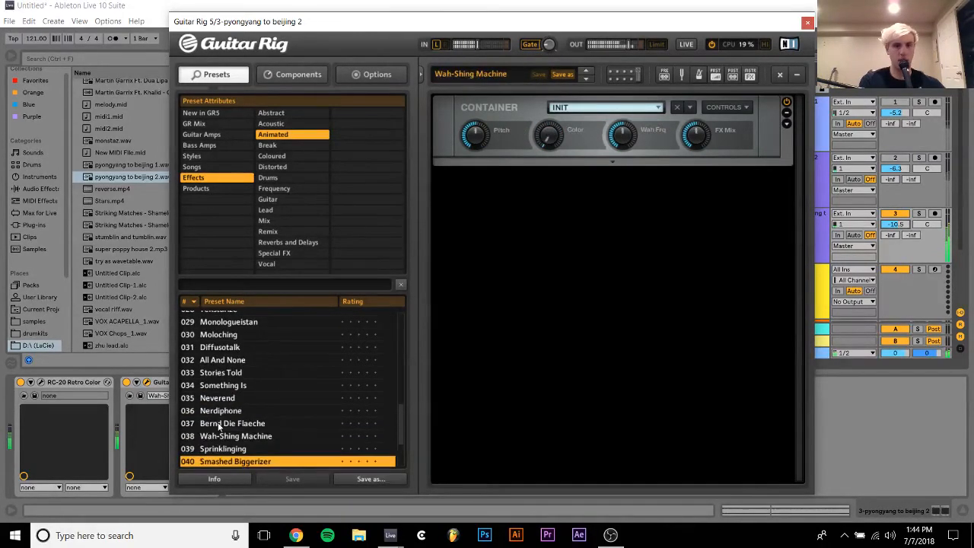
key("Up")
key("Down")
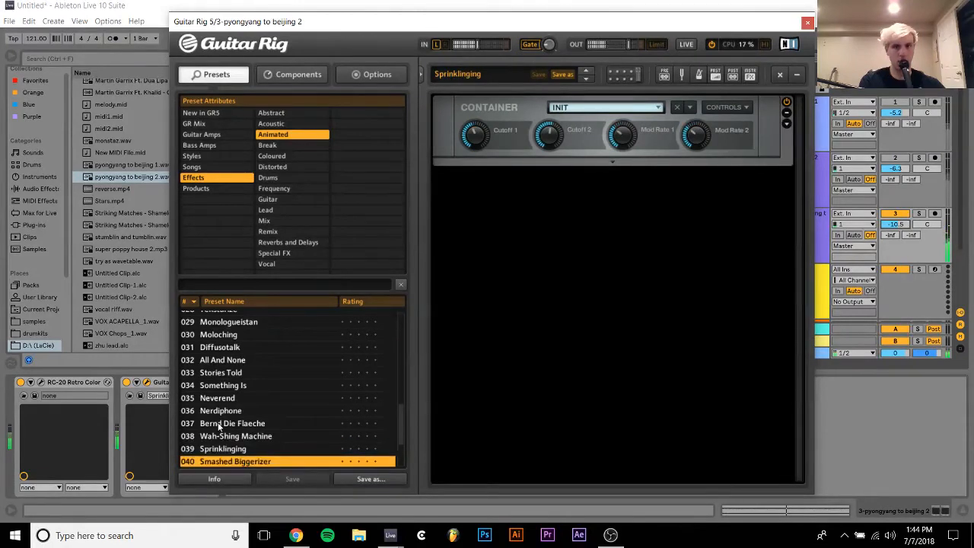
key("Down")
key("Down")
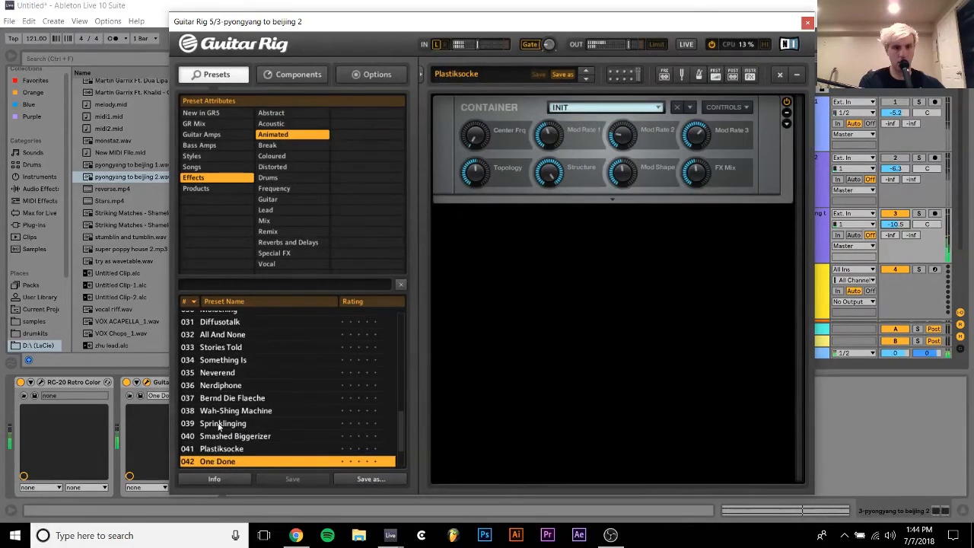
key("Down")
key("Down")
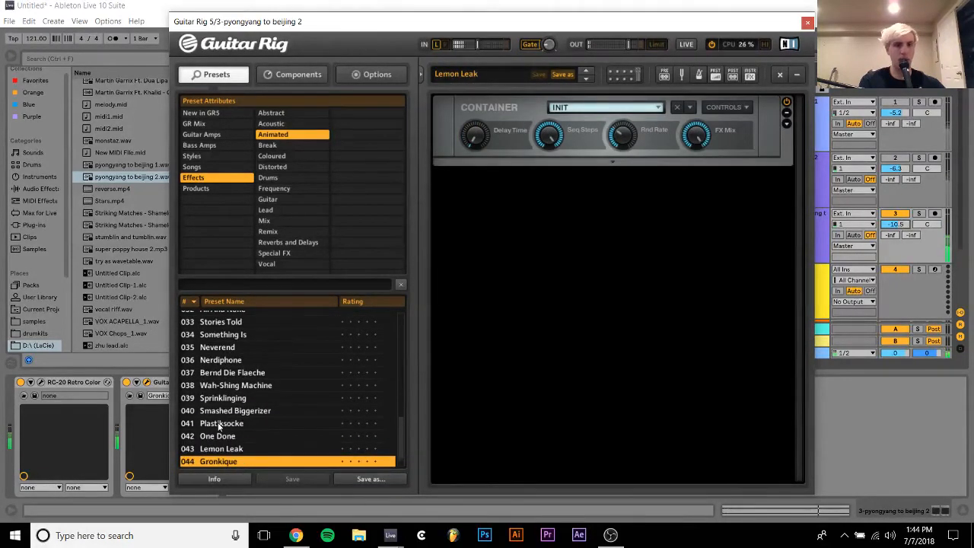
key("Down")
key("Down")
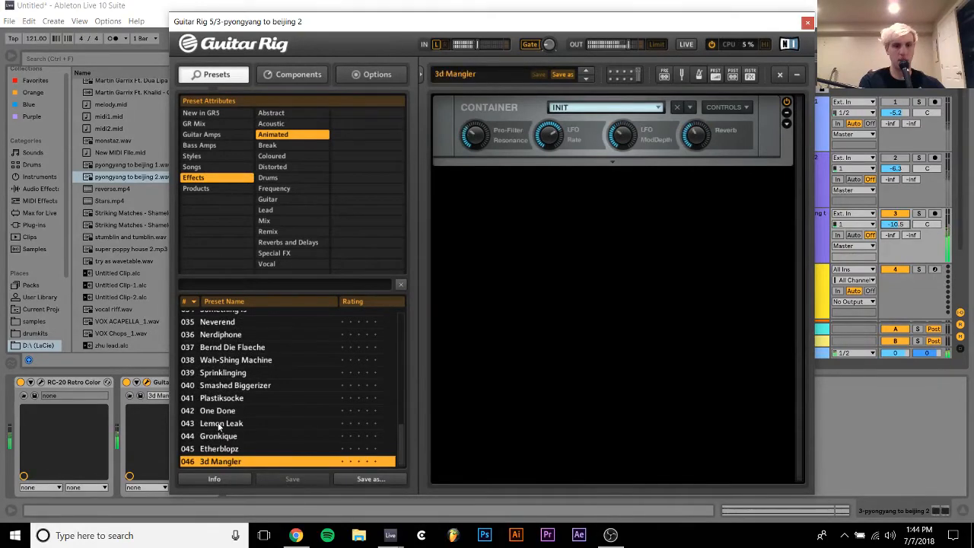
Load the Guitar Rig preset Frequentness on the pyongyang to beijing 2 track, mute that track and unmute kalimba 2
scroll(245, 338, "up", 9)
left_click(226, 332)
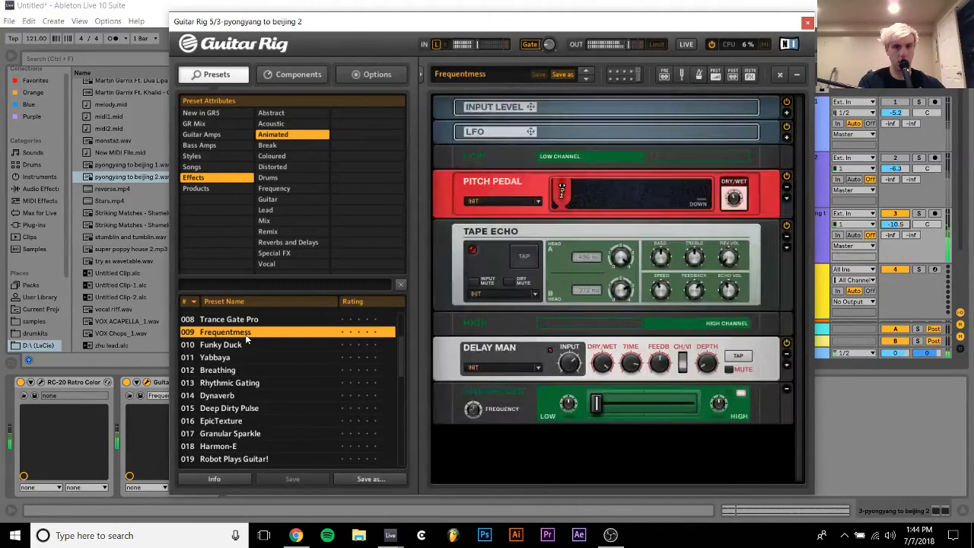
left_click(894, 213)
left_click(895, 159)
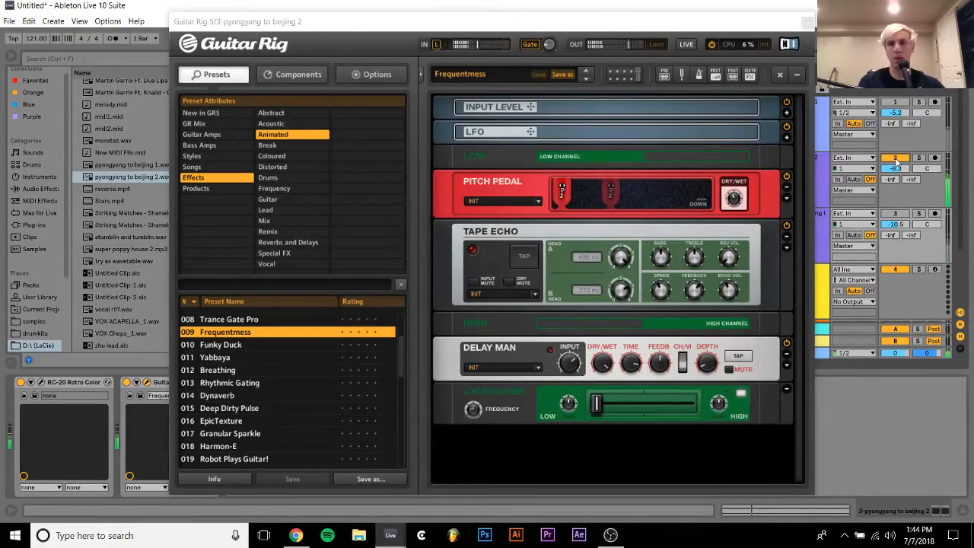
left_click(808, 24)
left_click(804, 181)
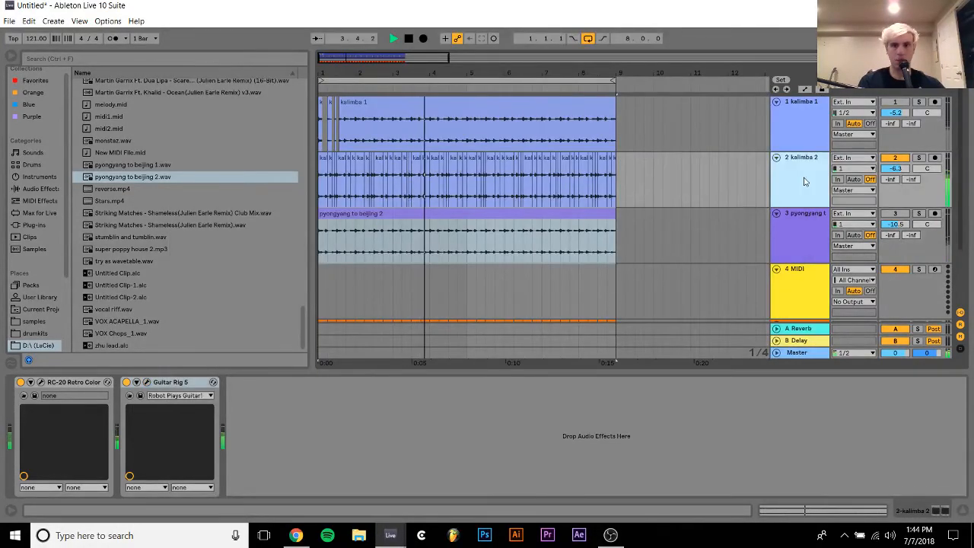
Stop playback, delete the empty MIDI track and the Fjaak kick track, and insert a new MIDI track at the end
left_click(798, 296)
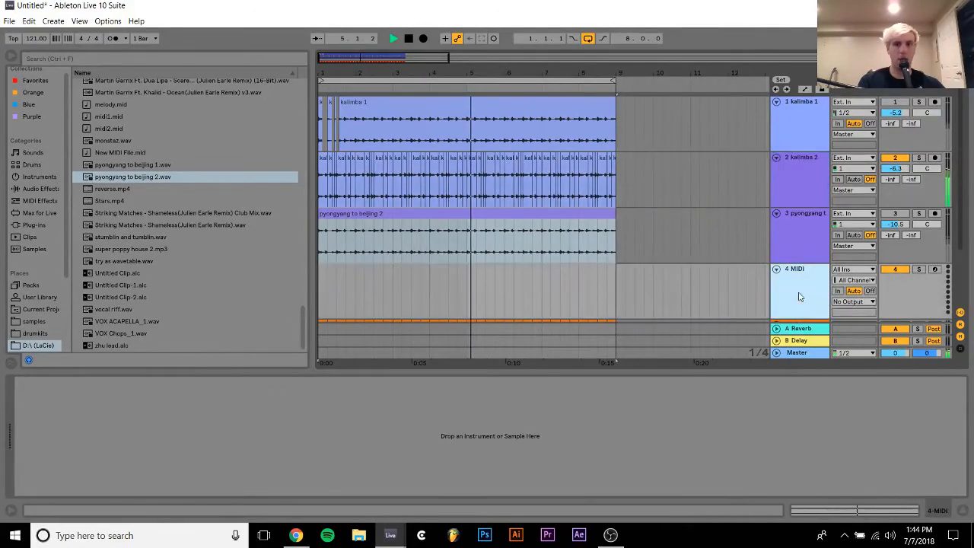
key("space")
key("Delete")
key("Delete")
key("ctrl+shift+t")
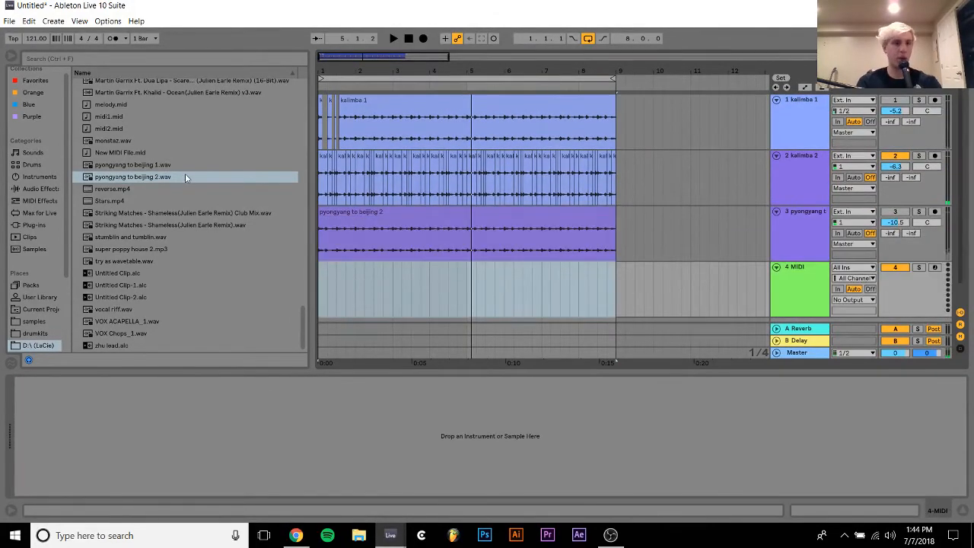
Audition the kicks in the samples folder from 10 - Kick - G - Hard.wav to 16 - Kick Sub - G.wav
left_click(33, 322)
left_click(133, 279)
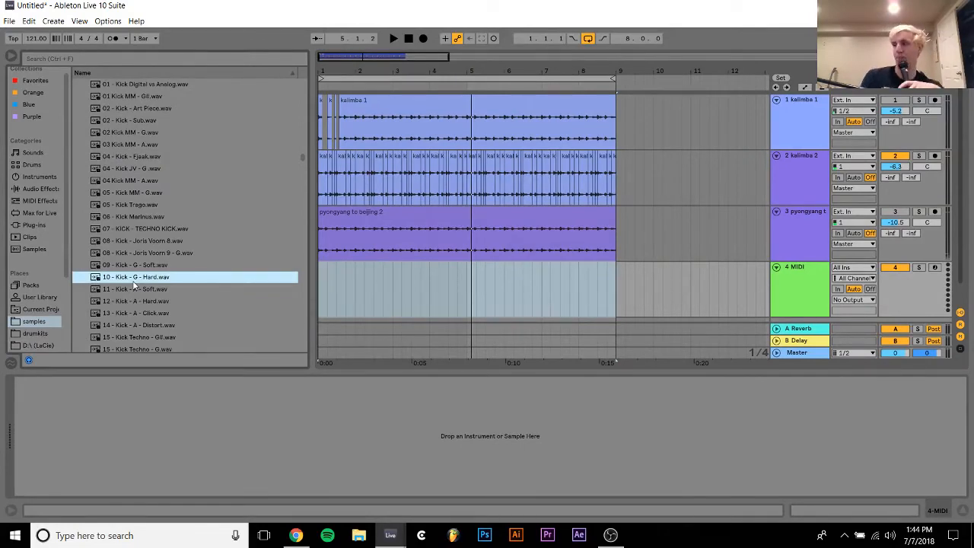
left_click(296, 534)
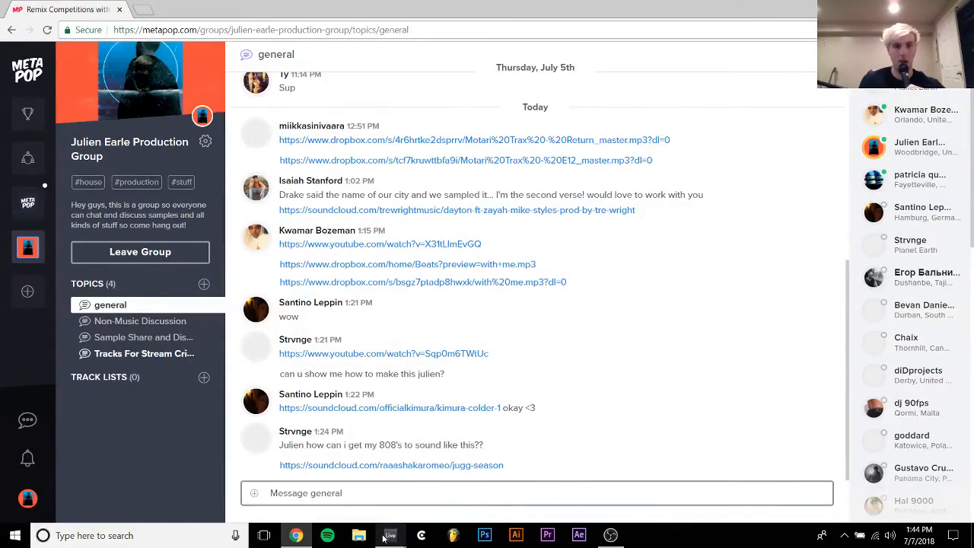
left_click(320, 479)
key("Down")
key("Down")
key("Down")
key("Down")
key("Down")
key("Down")
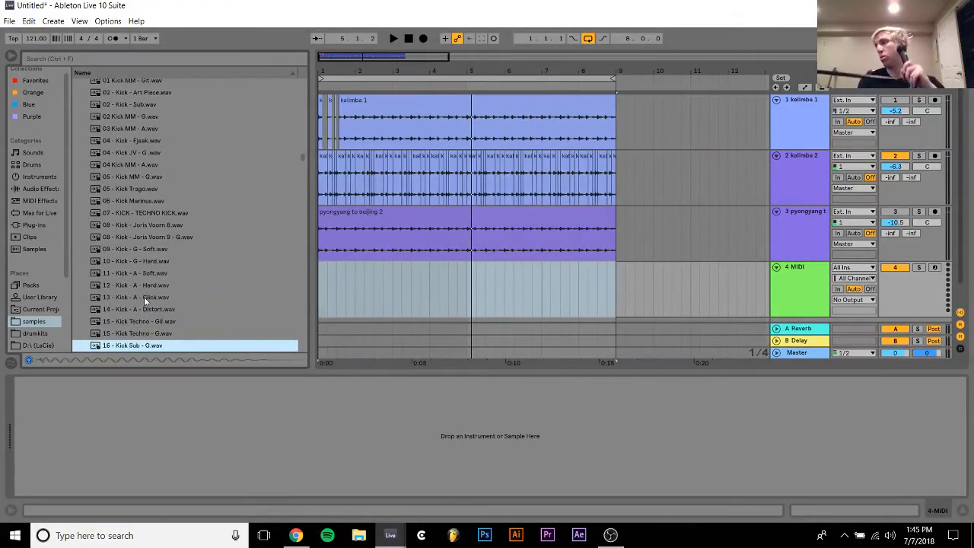
key("Down")
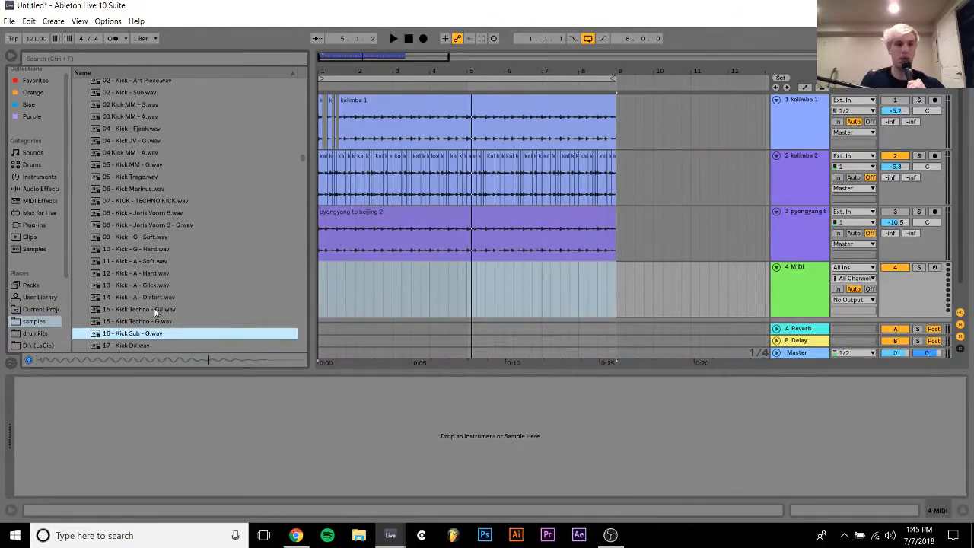
Audition the kick samples from 17 - Kick D#.wav to 27 - Kick 909 - G.wav
key("Down")
key("Down")
key("Down")
key("Down")
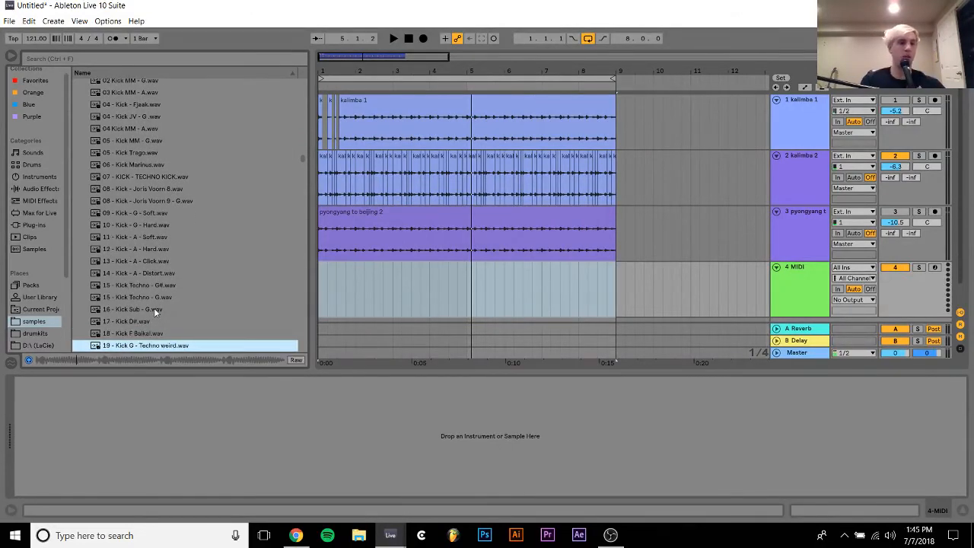
key("Down")
key("Down")
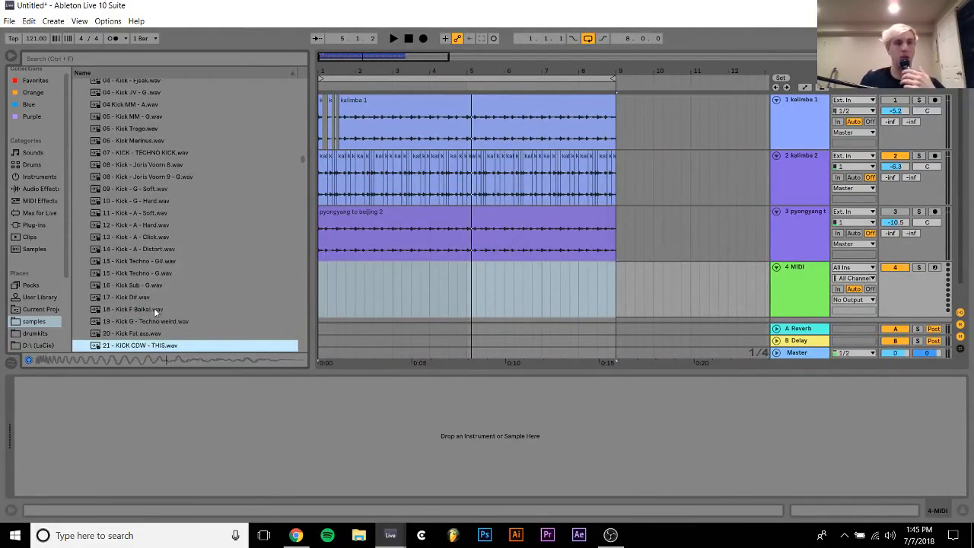
key("Down")
key("Down")
key("Down")
key("Down")
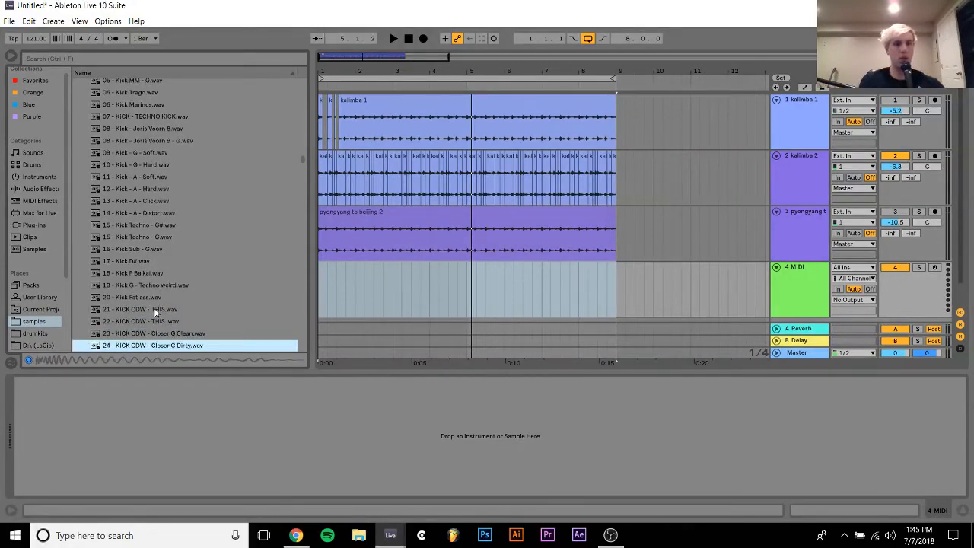
key("Down")
key("Down")
key("Down")
key("Down")
key("Down")
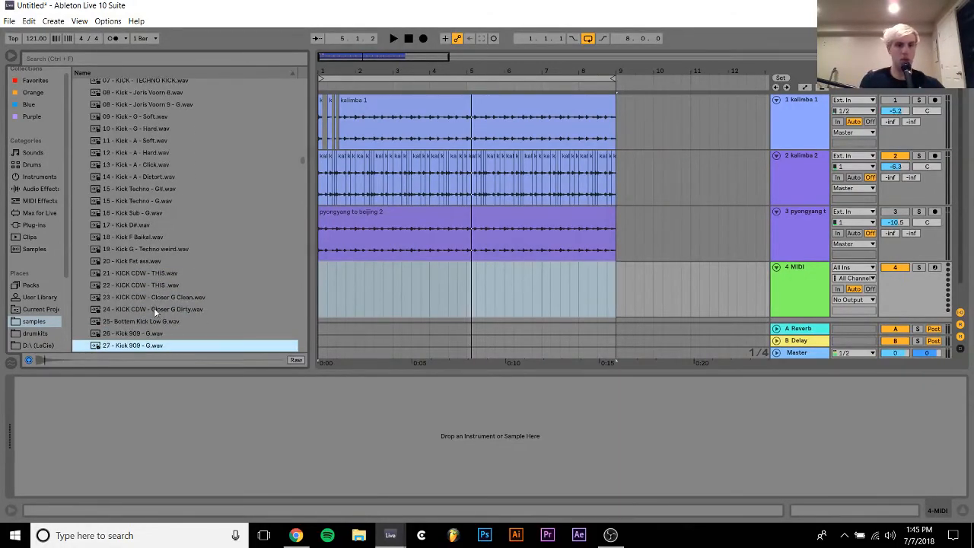
Set the project tempo to 130 BPM
left_click(32, 42)
type("130")
key("Return")
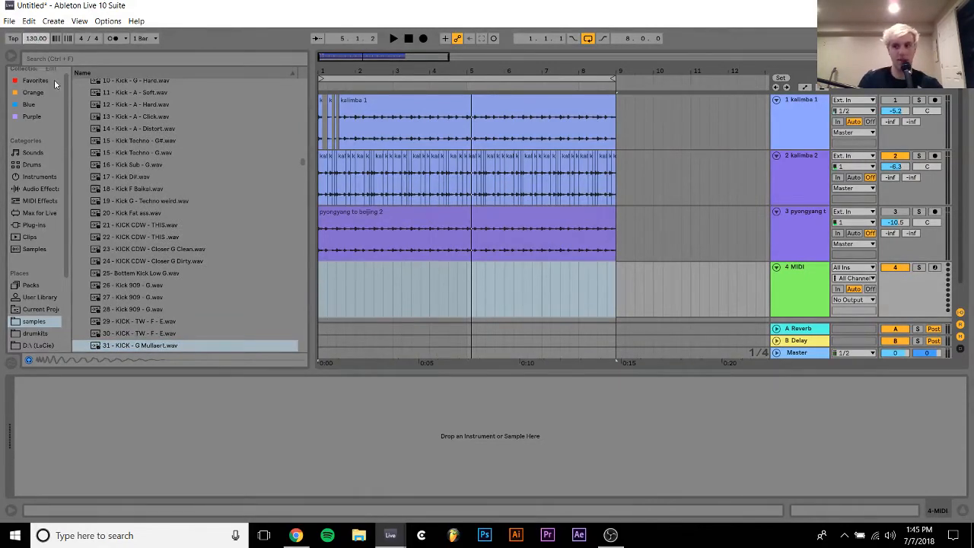
Audition the kick samples from 31 - KICK - G Mullaert.wav to 909 Filtered kick.wav
left_click(141, 346)
key("Down")
key("Down")
key("Down")
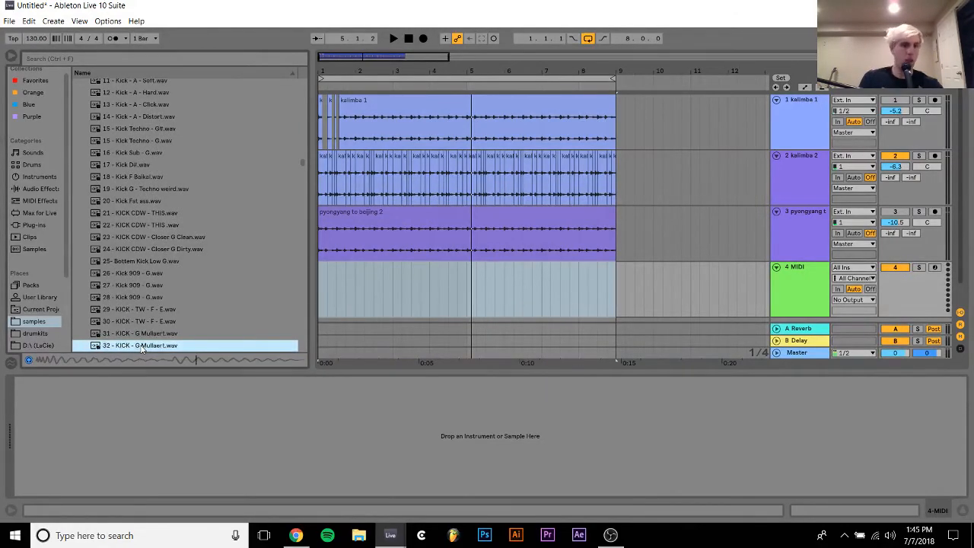
key("Down")
key("Down")
key("Down")
key("Down")
key("Down")
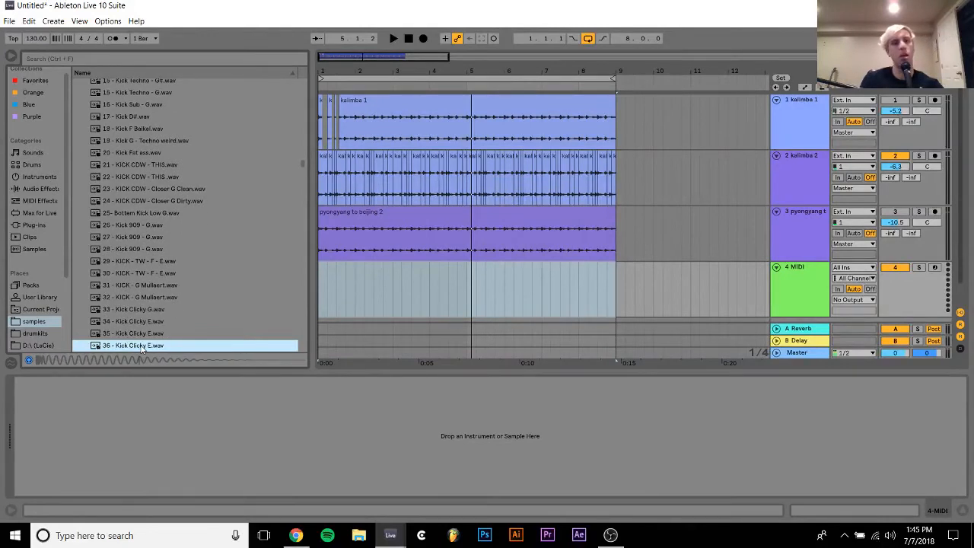
key("Down")
key("Down")
key("Down")
key("Down")
key("Down")
key("Down")
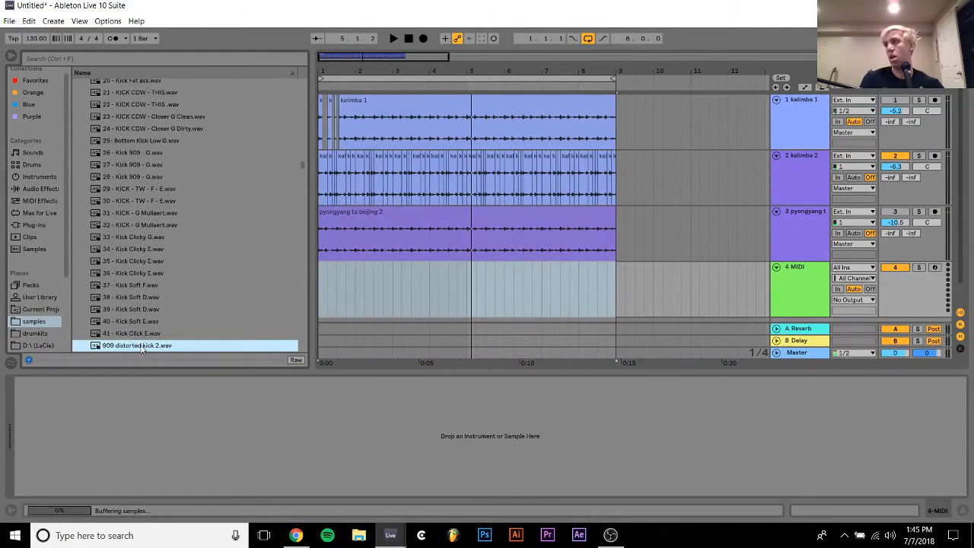
key("Down")
key("Right")
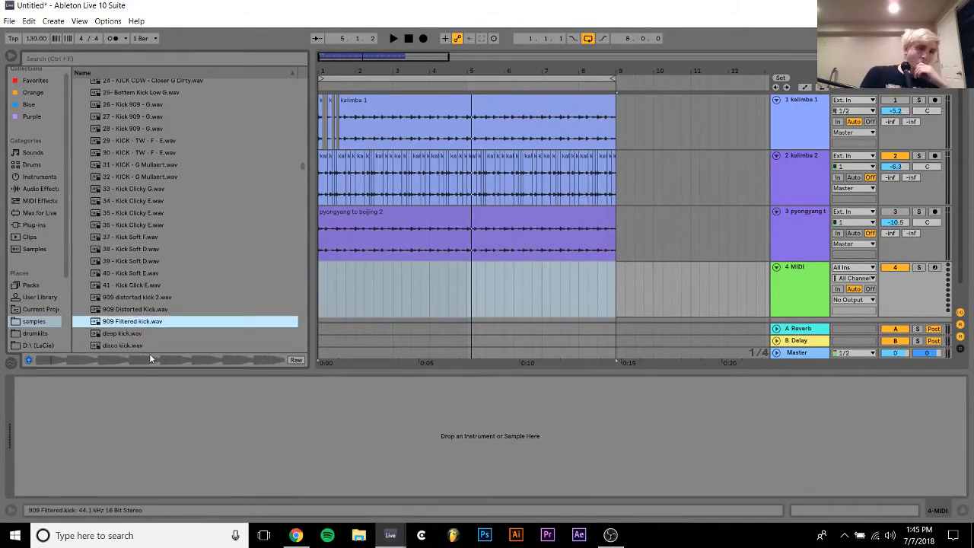
Return to the start of the Marinus Music Kicks folder and audition its kicks up to 05 - Kick MM - G.wav
key("Down")
key("Down")
key("Down")
key("Down")
key("Down")
key("Down")
key("Down")
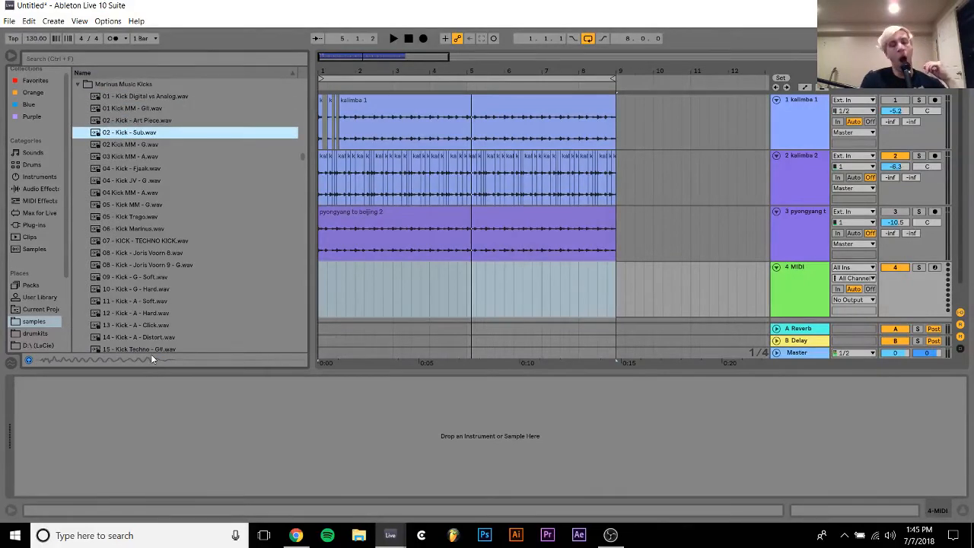
key("Down")
key("Down")
key("Down")
key("Down")
key("Down")
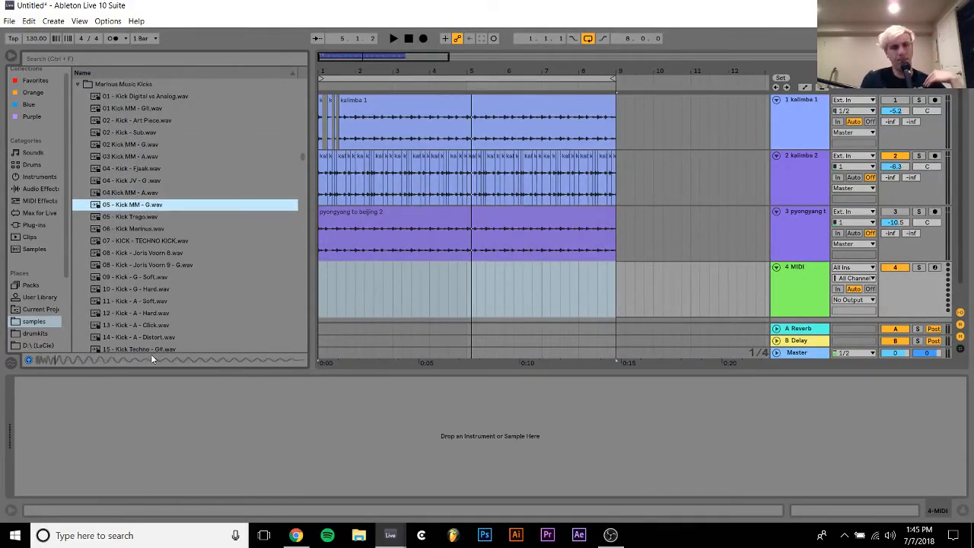
Audition the Marinus Music Kicks from 05 - Kick Trago.wav to 17 - Kick D#.wav
key("Down")
key("Down")
key("Down")
key("Down")
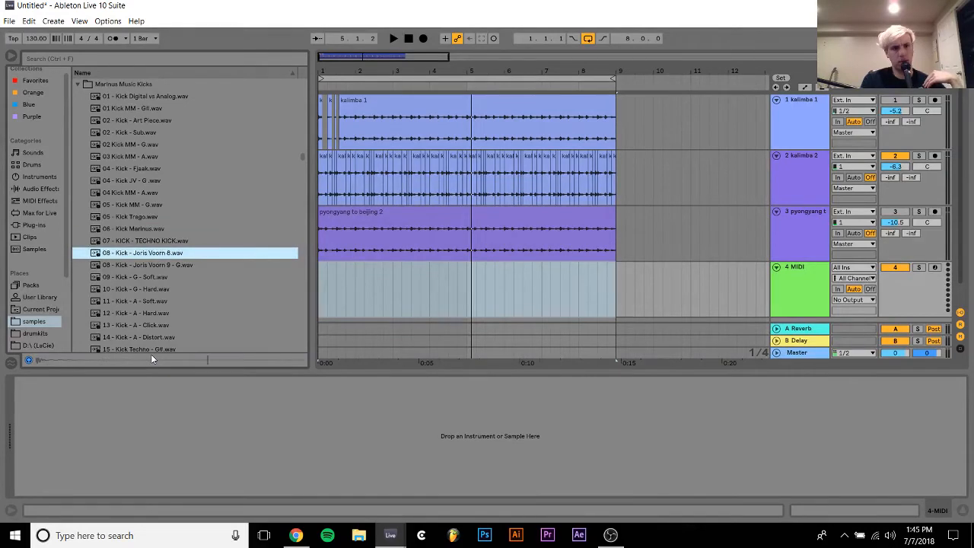
key("Down")
key("Down")
key("Down")
key("Down")
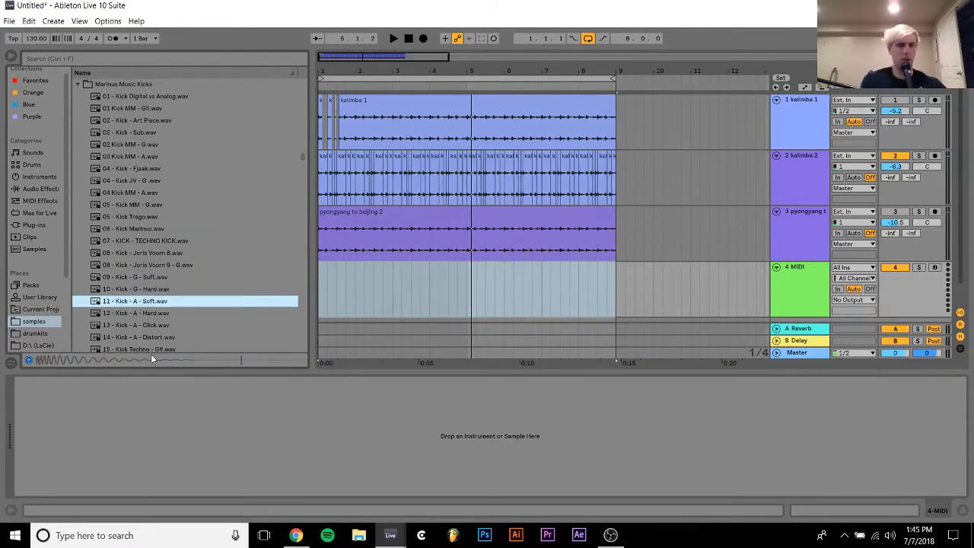
key("Down")
key("Down")
key("Down")
key("Down")
key("Down")
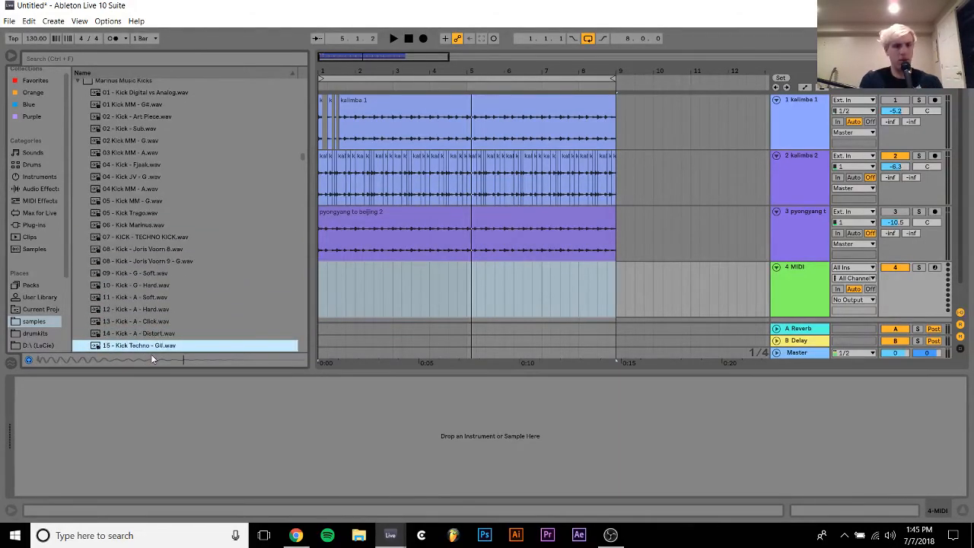
key("Down")
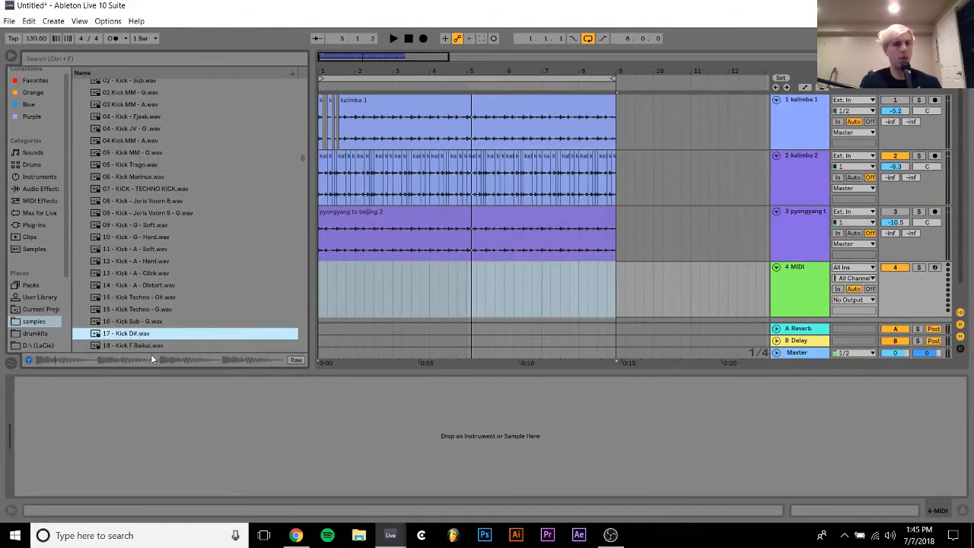
key("Up")
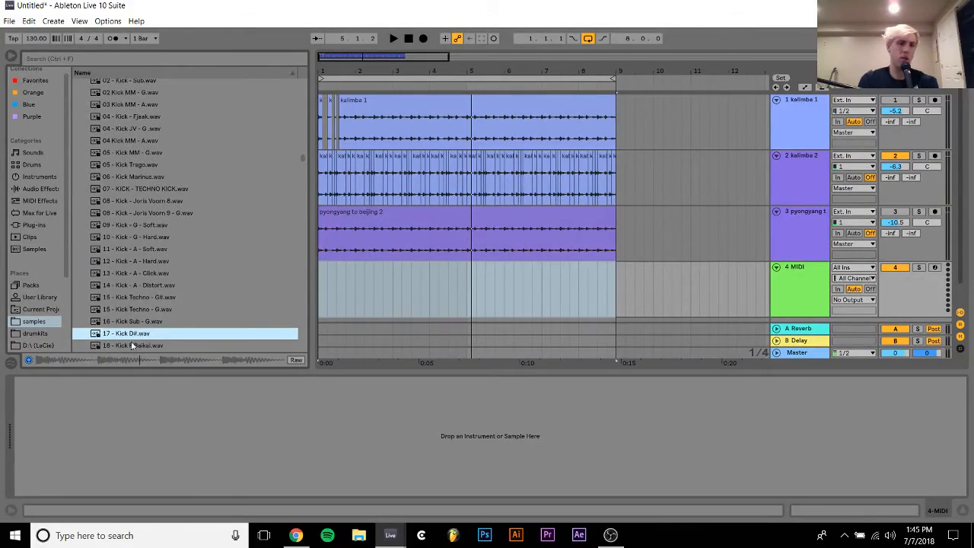
Load 17 - Kick D#.wav into Simpler on the MIDI track and shorten the sample to its first kick hit
left_click_drag(130, 335, 121, 383)
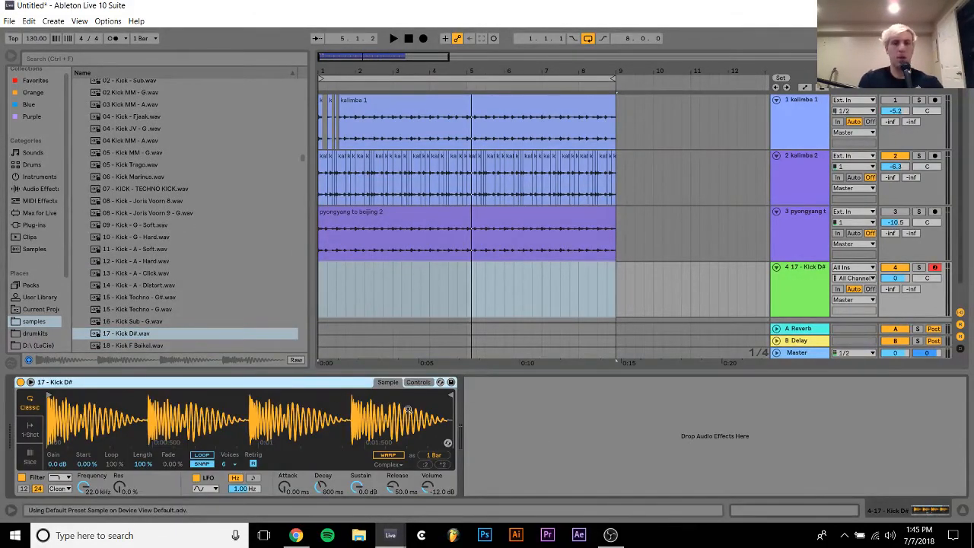
left_click_drag(449, 403, 139, 420)
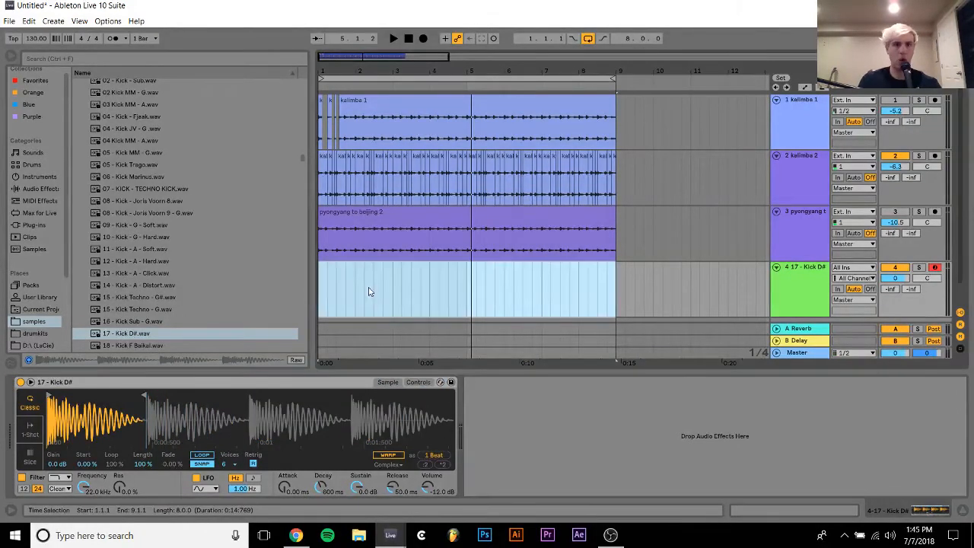
Insert a one-bar MIDI clip on the kick track and add a C3 note at its start
left_click_drag(367, 290, 327, 292)
key("ctrl+shift+m")
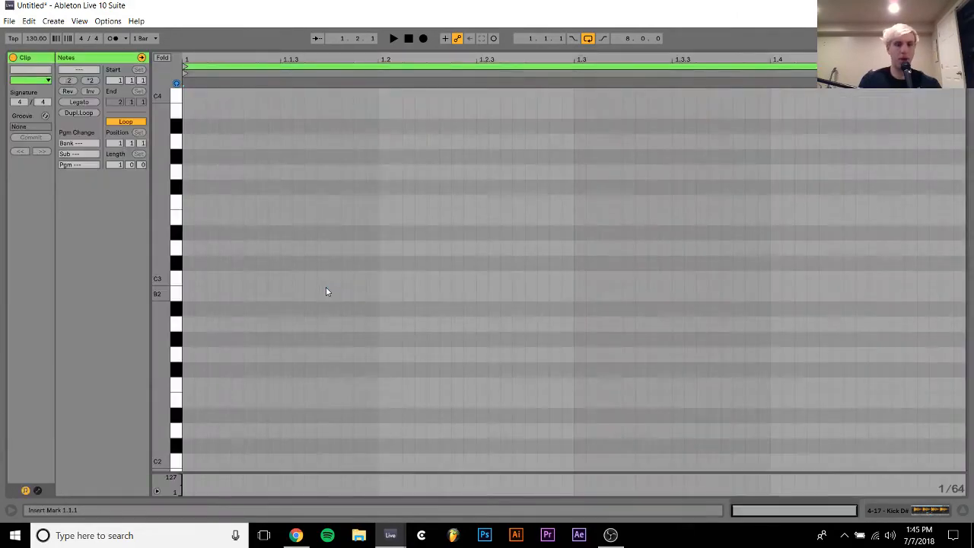
left_click(192, 282)
double_click(192, 280)
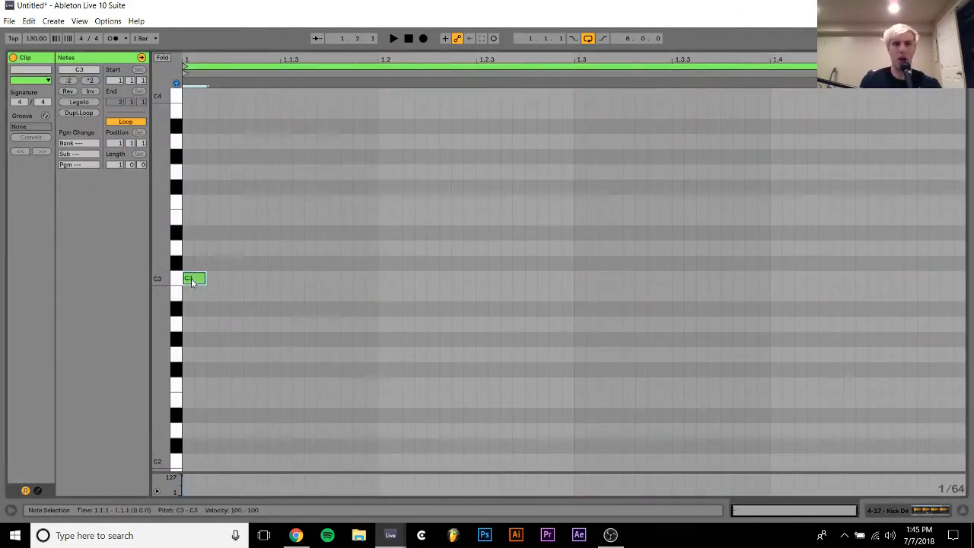
Lengthen the C3 note to about one beat and duplicate it three times to fill the bar
key("shift+Right")
key("shift+Right")
key("shift+Right")
key("shift+Right")
key("shift+Right")
key("shift+Right")
key("shift+Right")
key("shift+Right")
key("shift+Right")
key("shift+Right")
key("shift+Right")
key("shift+Right")
key("shift+Right")
key("shift+Right")
key("shift+Left")
key("ctrl+d")
key("ctrl+d")
key("ctrl+d")
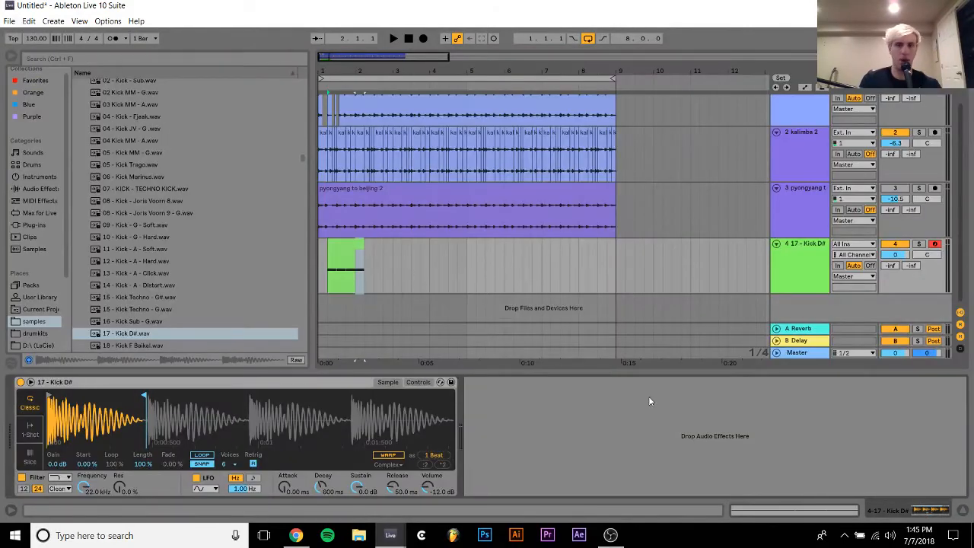
Extend the kick pattern across the whole eight-bar loop and lower the kick track's volume to -6.4 dB during playback
left_click(351, 245)
left_click_drag(350, 246, 619, 237)
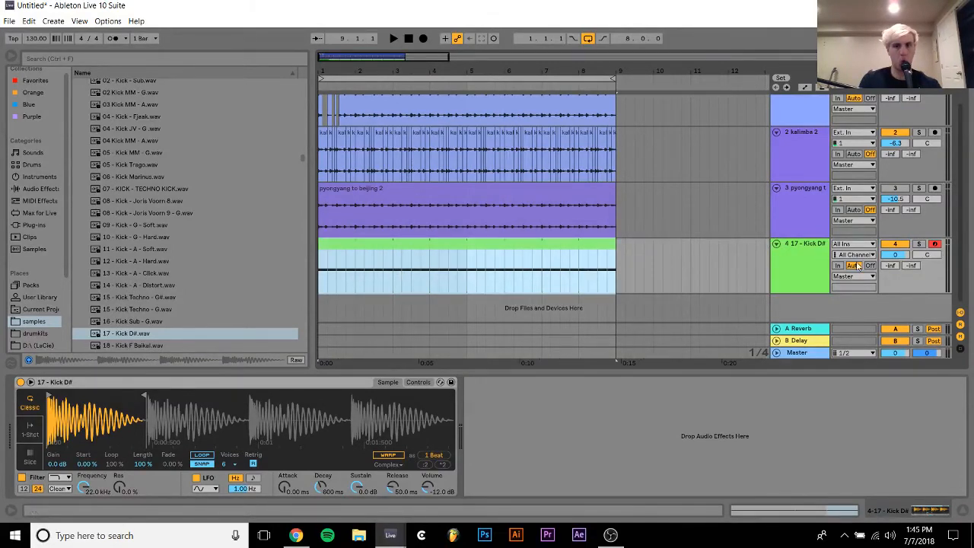
key("space")
left_click_drag(896, 255, 898, 261)
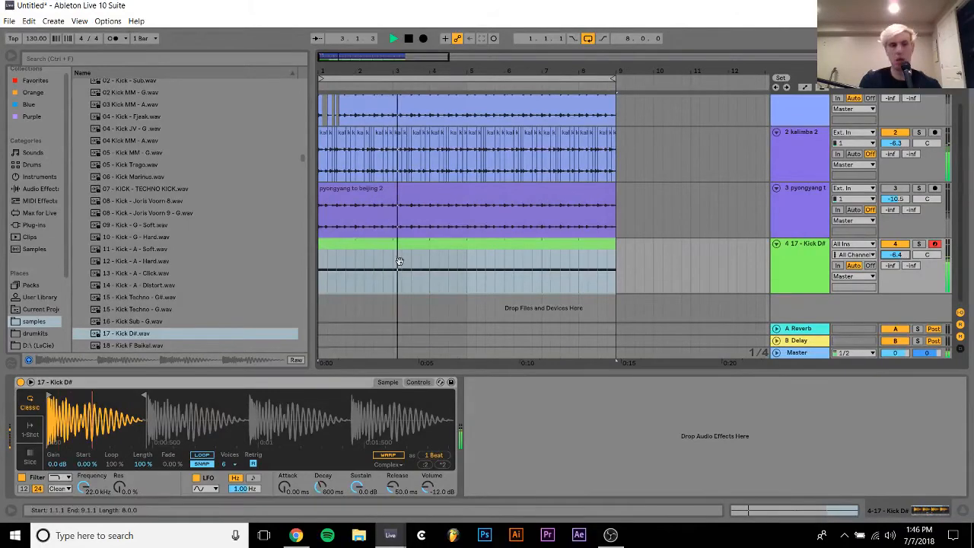
Stop playback and replace the kick track's sample with 39 - Kick Soft D.wav
left_click(120, 334)
scroll(122, 335, "down", 7)
key("space")
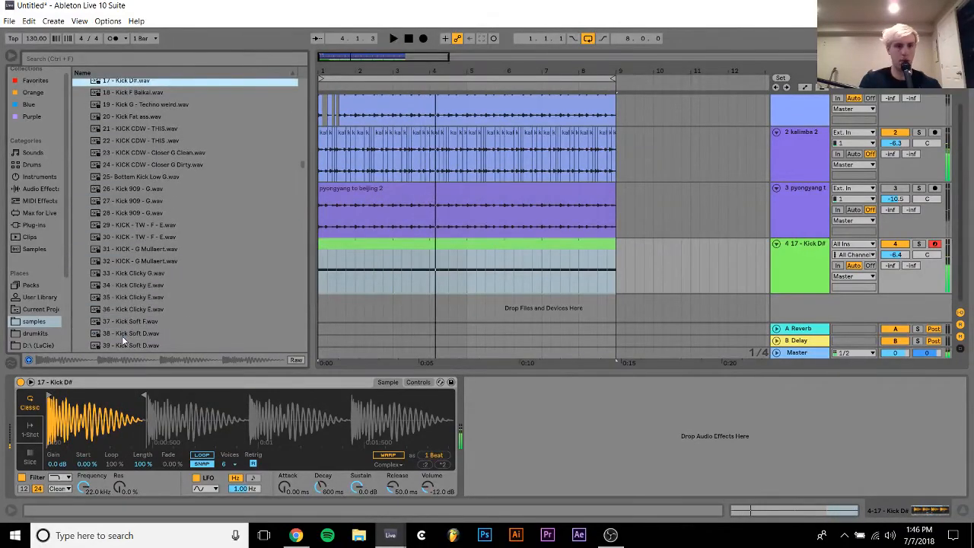
left_click(122, 335)
key("Down")
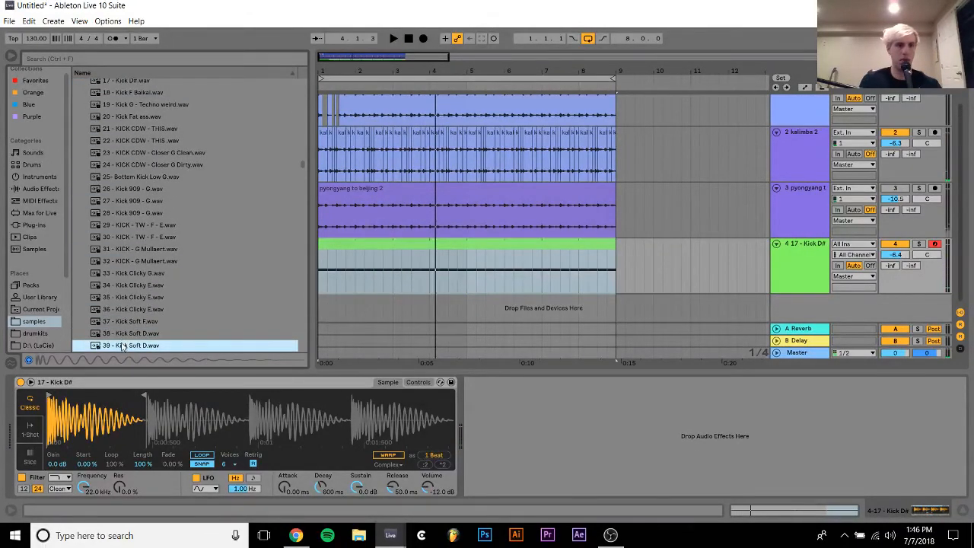
key("Return")
Balance the levels against playback, setting the kick track to -7.0 dB and kalimba 2 to -11.1 dB
key("space")
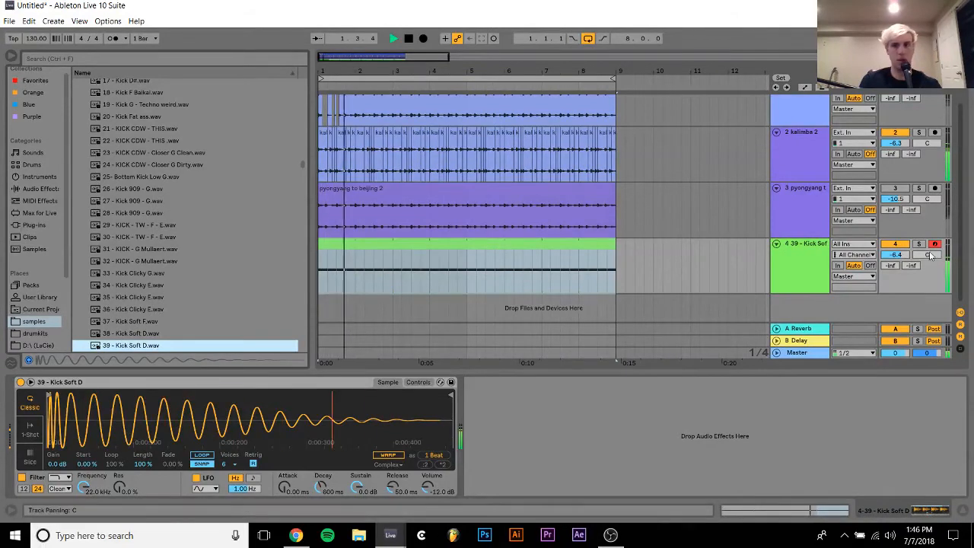
left_click(903, 259)
double_click(902, 256)
mouse_move(898, 144)
left_mouse_down()
mouse_move(898, 174)
mouse_move(897, 159)
left_mouse_up()
left_click_drag(899, 255, 900, 257)
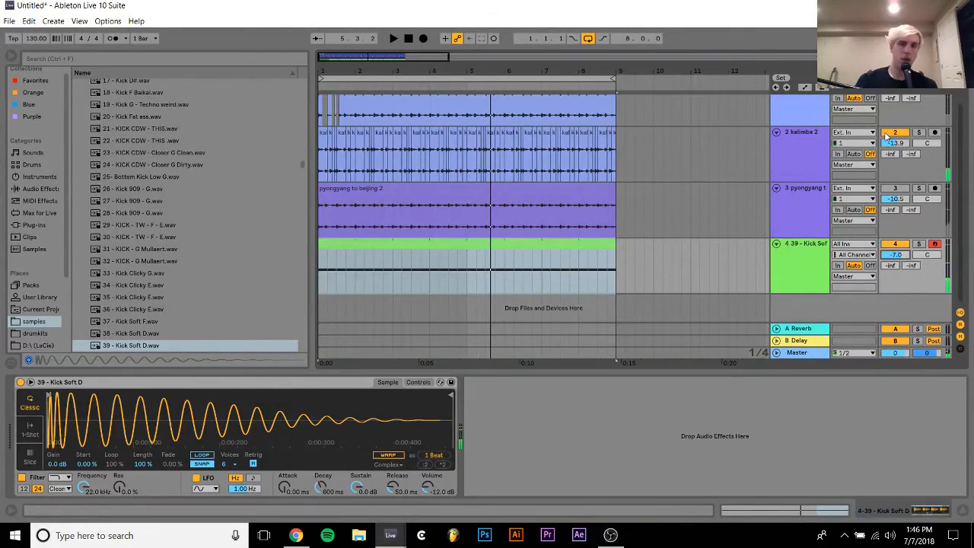
key("space")
left_click_drag(890, 145, 890, 143)
key("space")
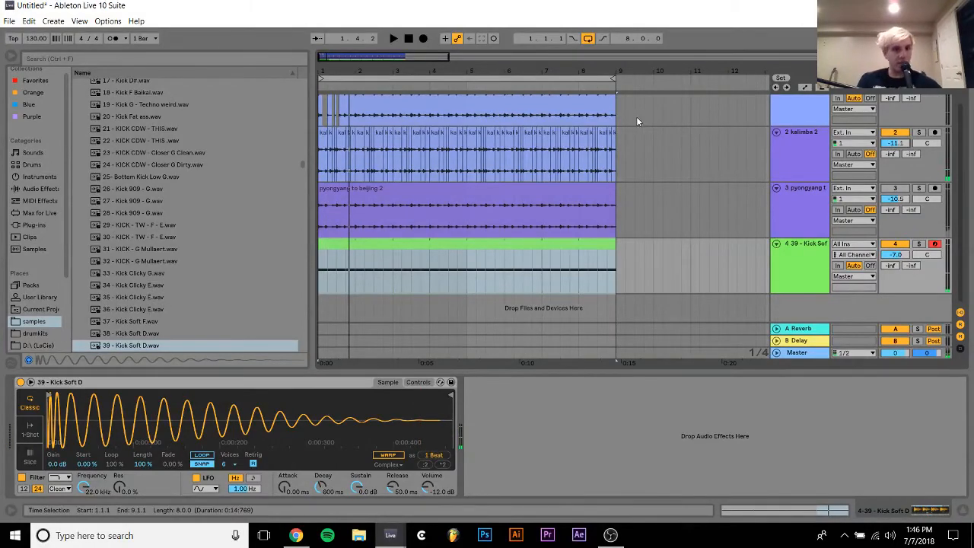
Open the recent set distance.als without saving the current set
left_click(9, 21)
mouse_move(55, 60)
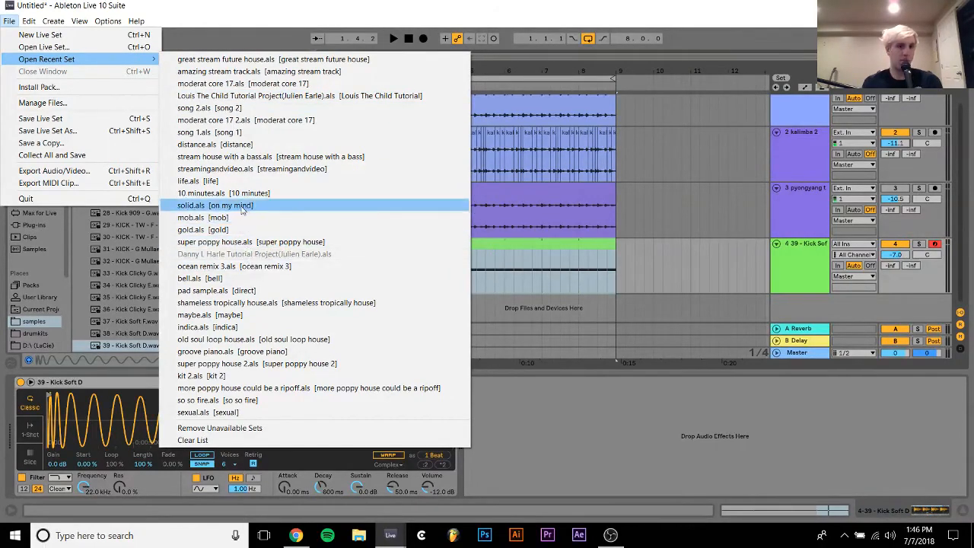
left_click(233, 144)
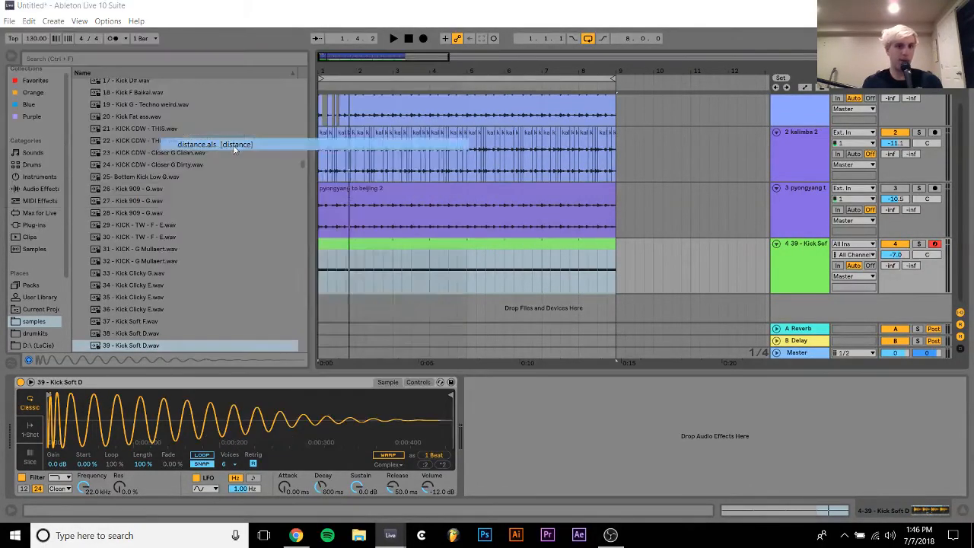
key("Right")
key("Return")
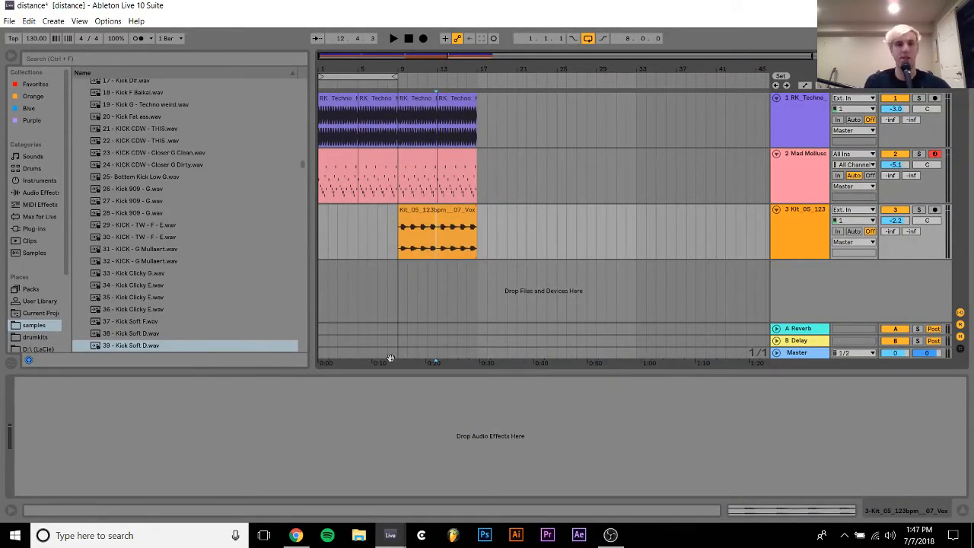
Set the Mad Mollusc track's volume to -5.2 dB and its Audio Effect Rack's Con.Control 2 to 47 during playback
left_click(343, 150)
key("space")
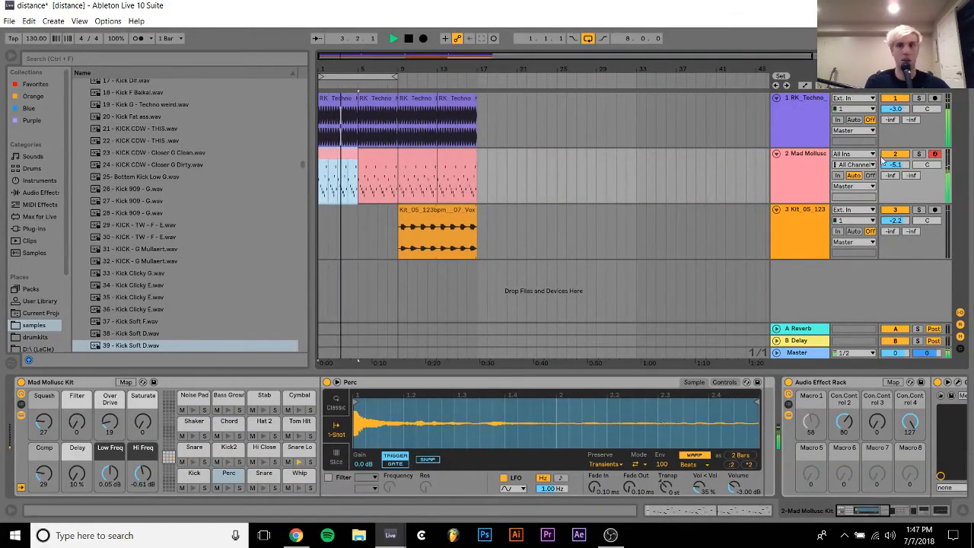
left_click_drag(888, 163, 888, 165)
mouse_move(843, 427)
left_mouse_down()
mouse_move(843, 490)
mouse_move(842, 435)
left_mouse_up()
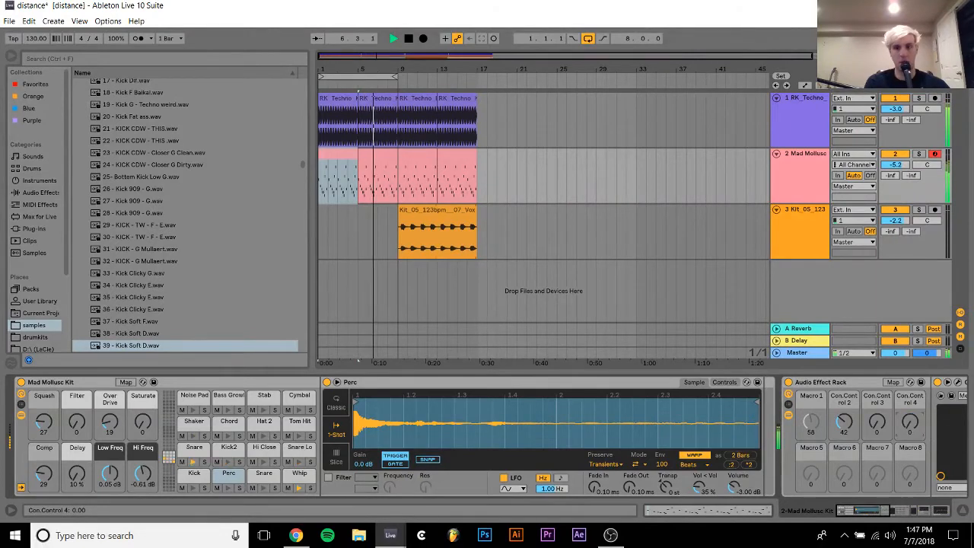
mouse_move(909, 422)
left_mouse_down()
mouse_move(915, 499)
mouse_move(915, 424)
left_mouse_up()
mouse_move(841, 434)
left_mouse_down()
mouse_move(842, 412)
mouse_move(842, 430)
mouse_move(875, 388)
mouse_move(875, 359)
mouse_move(875, 424)
mouse_move(842, 388)
mouse_move(843, 450)
mouse_move(843, 373)
mouse_move(844, 428)
left_mouse_up()
key("space")
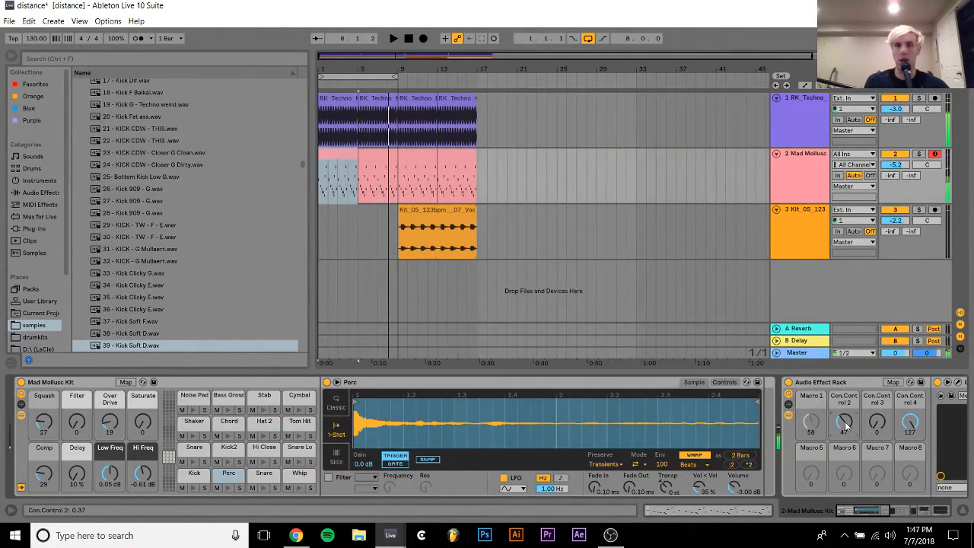
Duplicate the Mad Mollusc track and audition the copy soloed with its Audio Effect Rack switched off
left_click(819, 183)
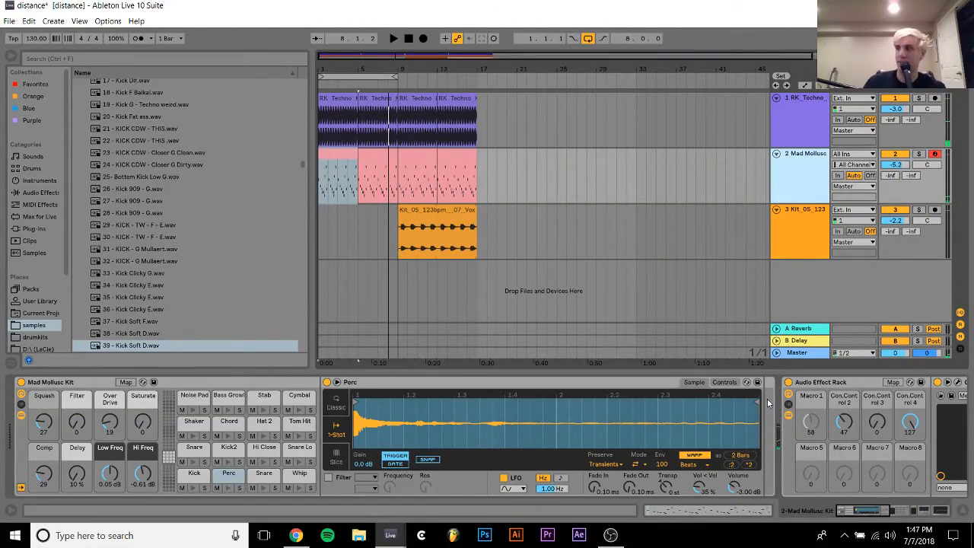
key("ctrl+d")
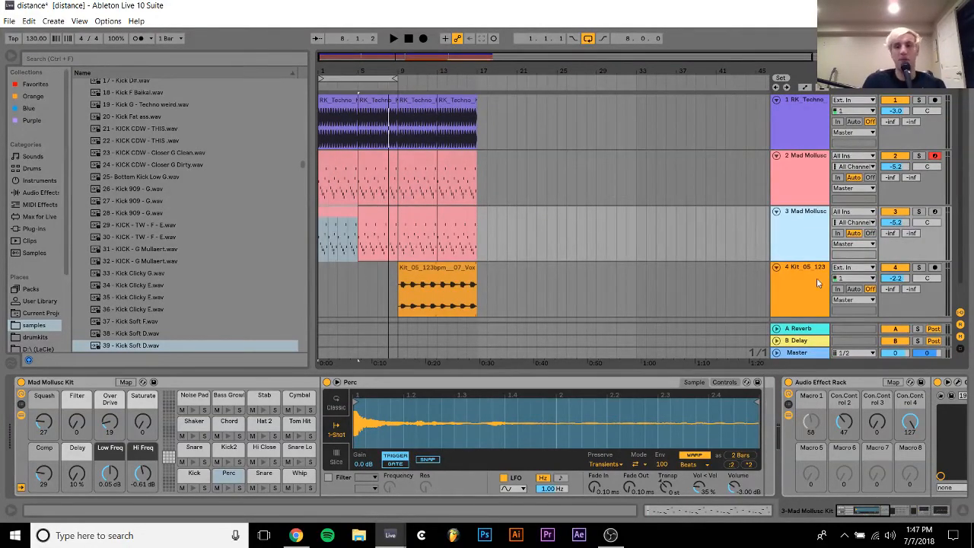
left_click(918, 211)
key("space")
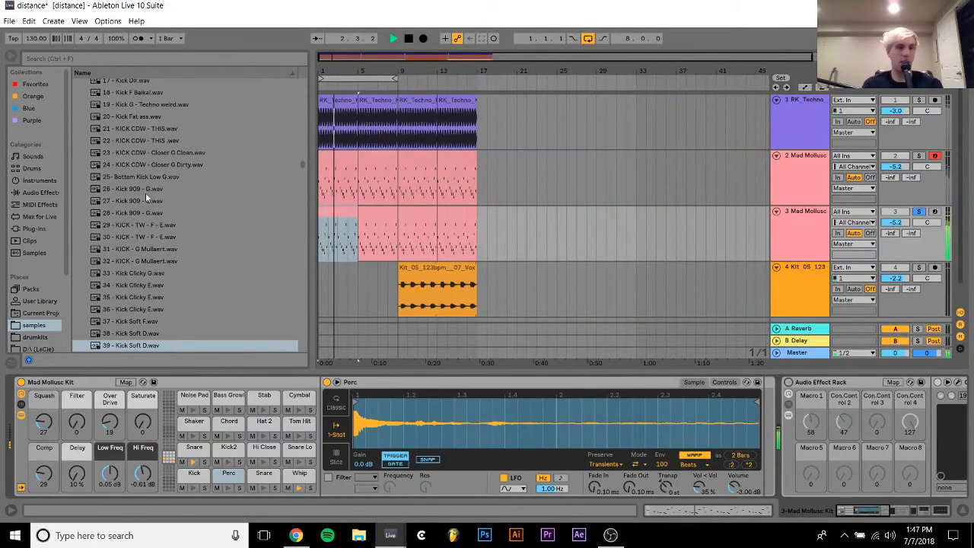
left_click(31, 156)
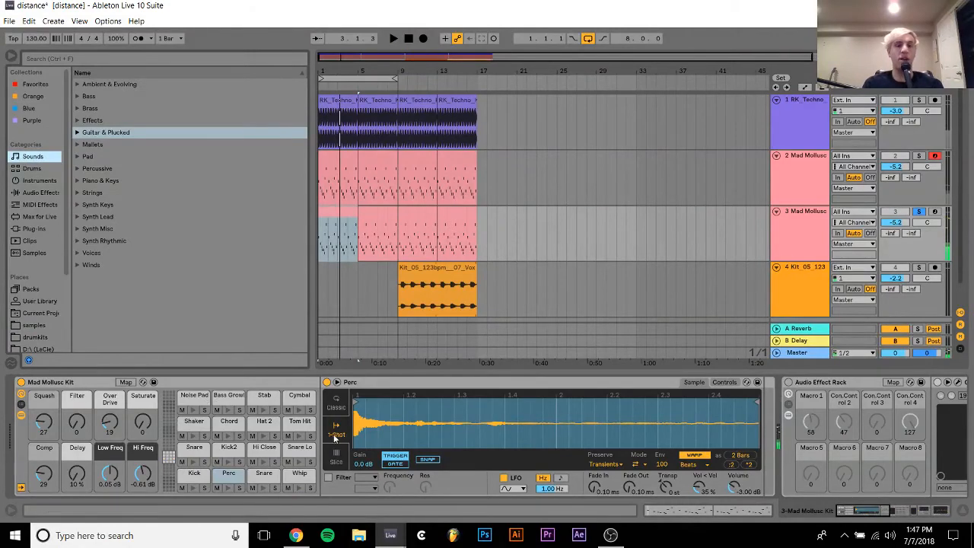
key("space")
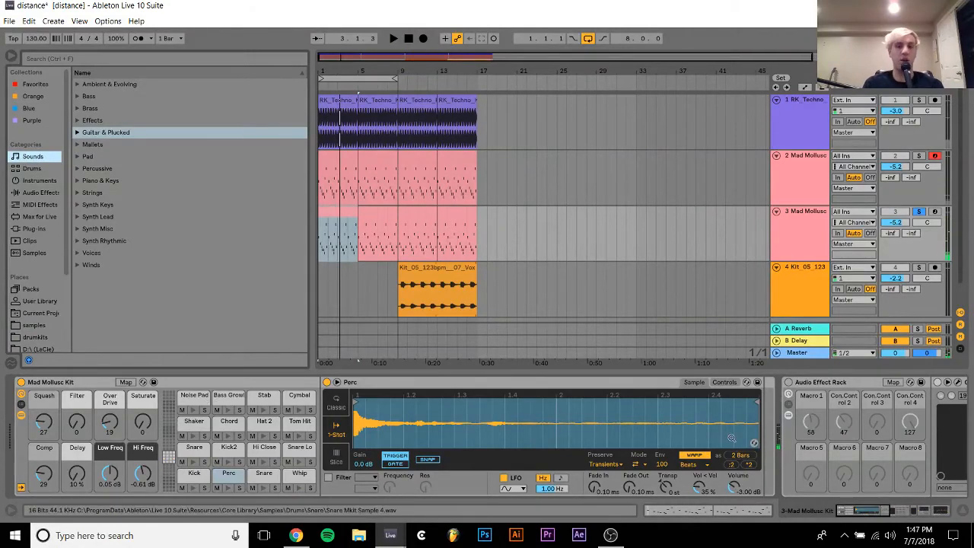
Re-enable the copied track's Audio Effect Rack, check its Guitar Rig 5 preset, and set Con.Control 2 to 43
left_click(789, 383)
left_click(840, 405)
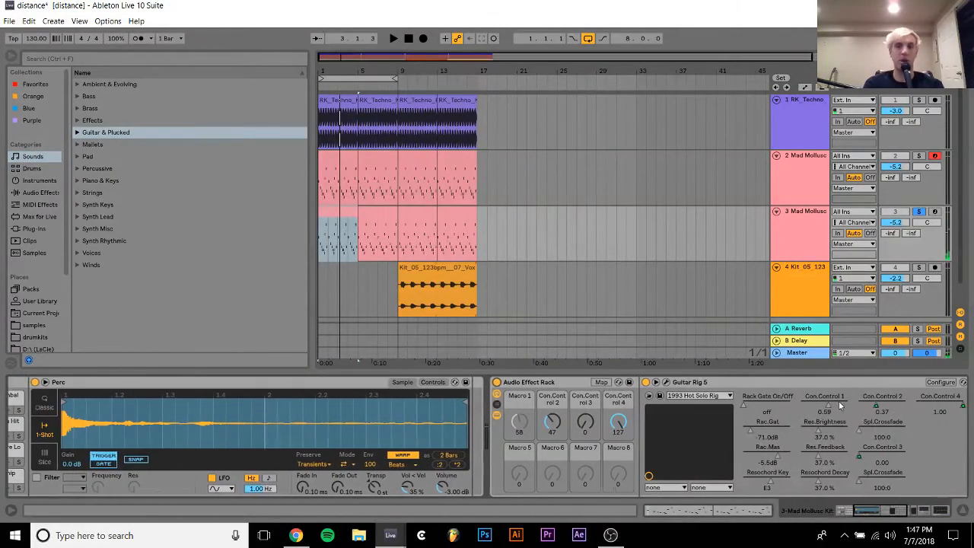
left_click(667, 382)
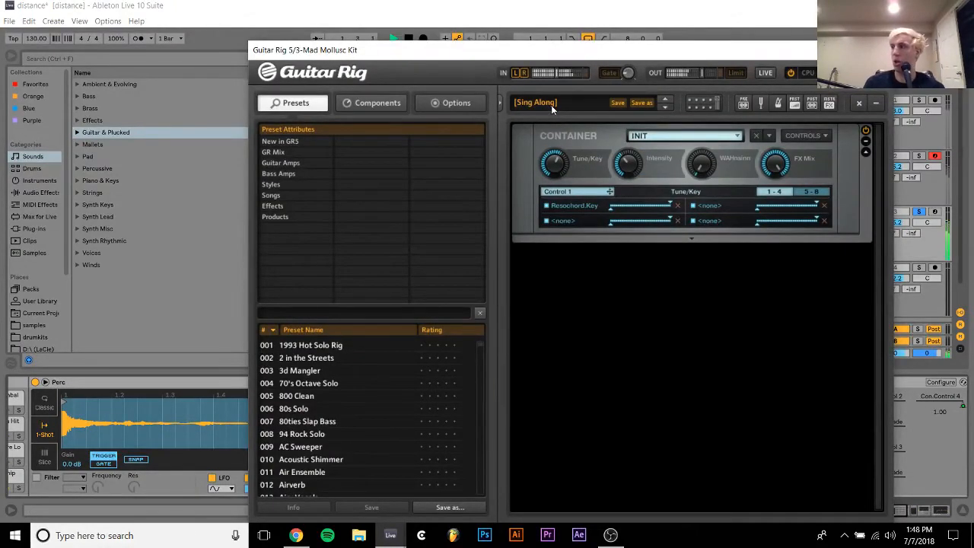
left_click(875, 49)
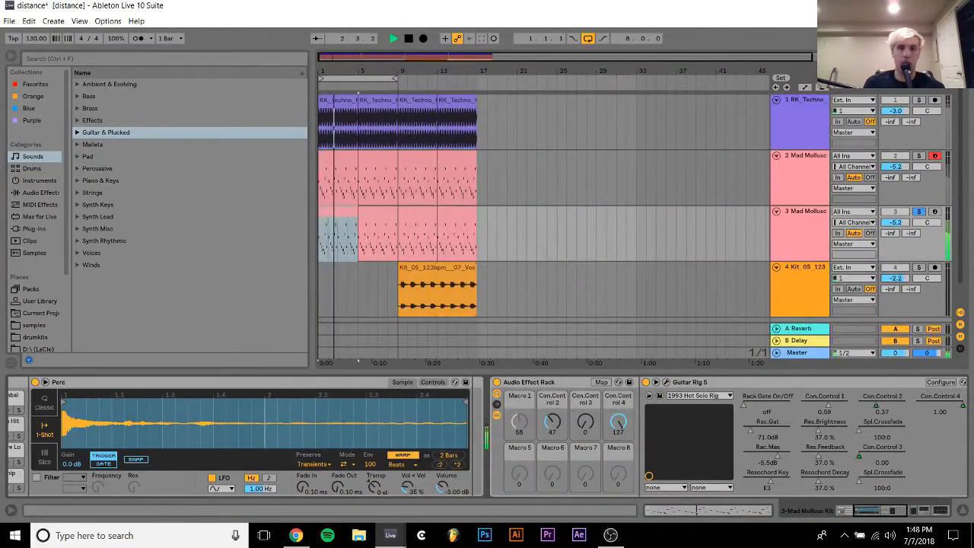
left_click_drag(552, 421, 552, 399)
key("space")
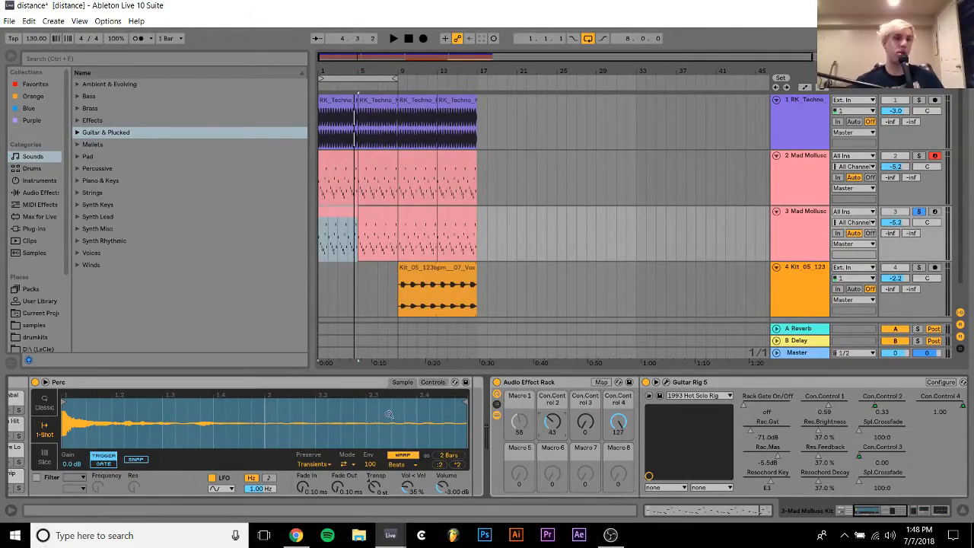
Replace the copied track's drum kit with Stratus Rise Kit.adg and play the set
left_click(14, 170)
scroll(173, 212, "down", 10)
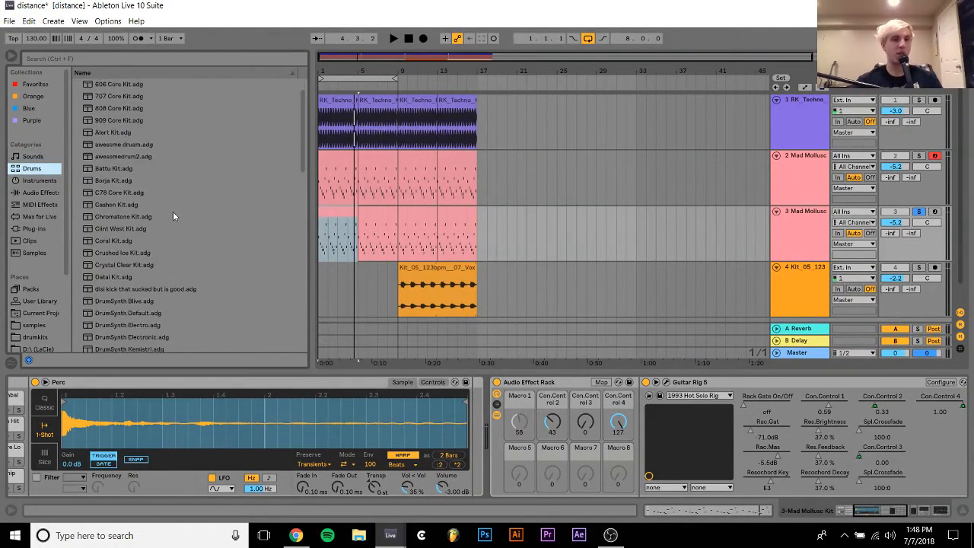
scroll(140, 265, "down", 5)
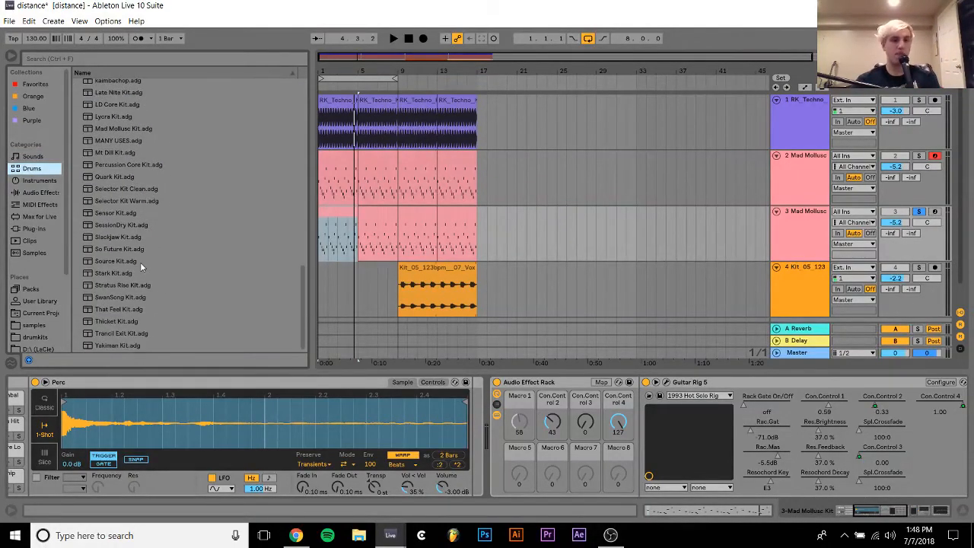
left_click(134, 286)
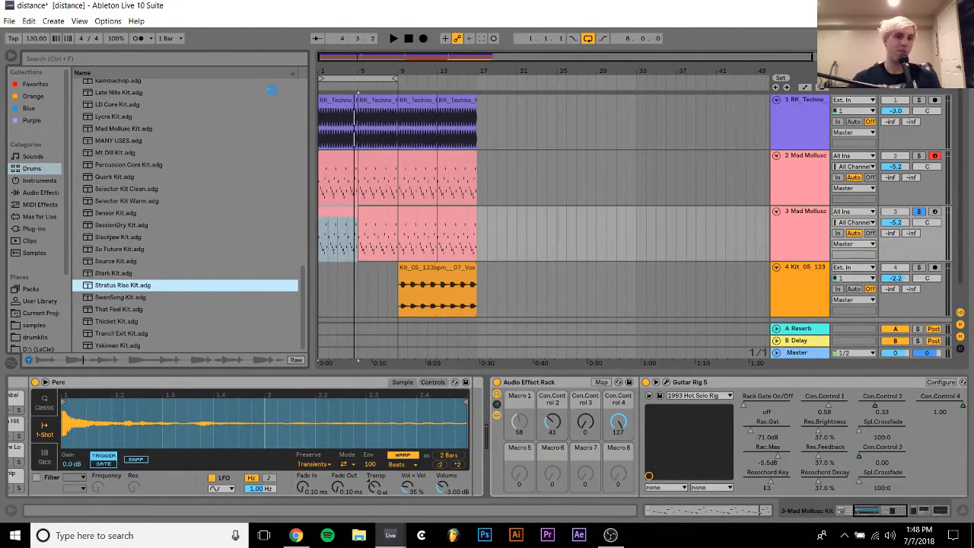
key("space")
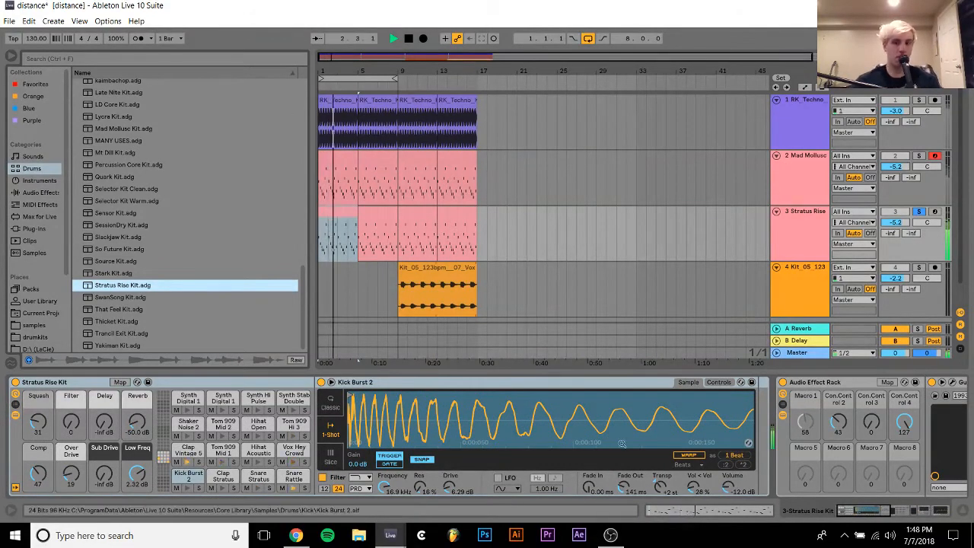
Set track 3's Con.Control 2 to 52 and volume to -5.5 dB, and play it unsoloed with the Mad Mollusc track muted
left_click_drag(842, 437, 841, 424)
left_click(919, 212)
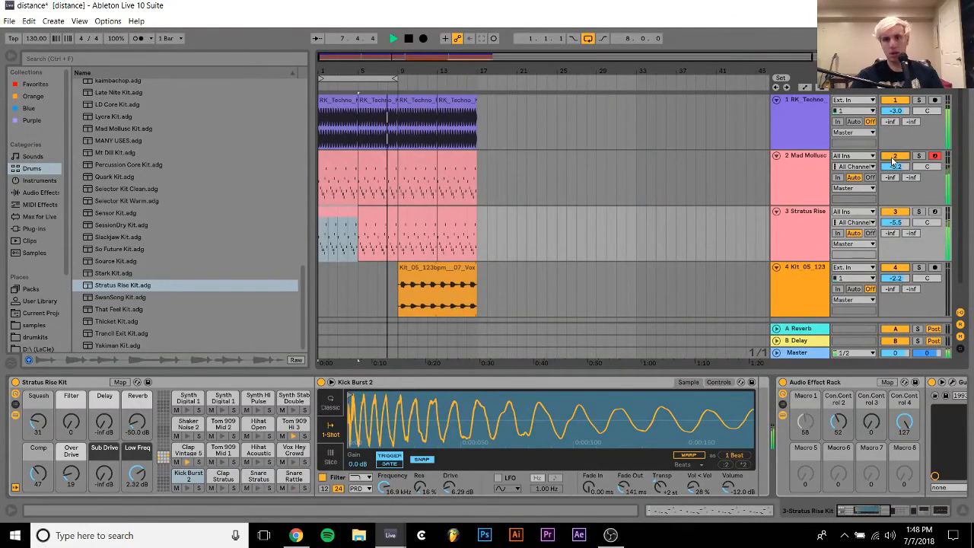
left_click(808, 159)
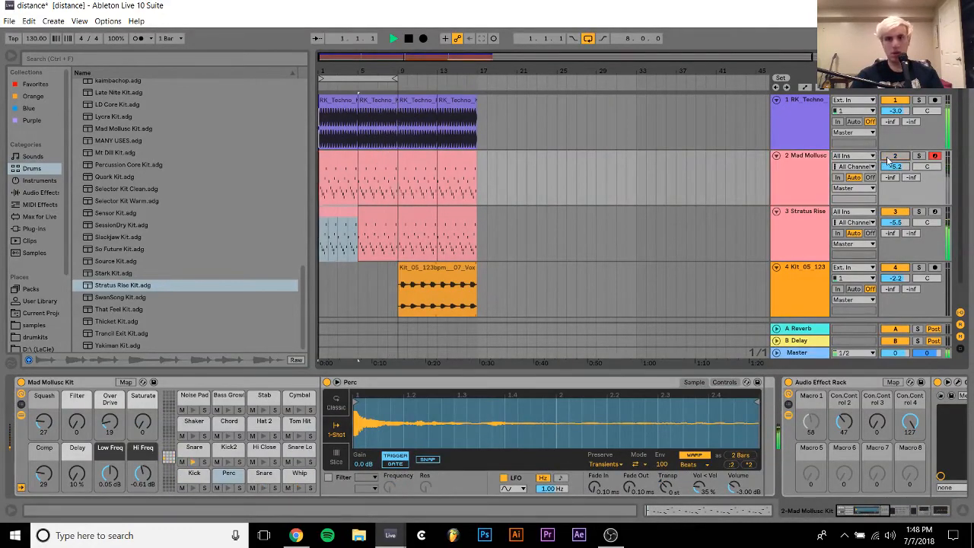
left_click(814, 226)
key("space")
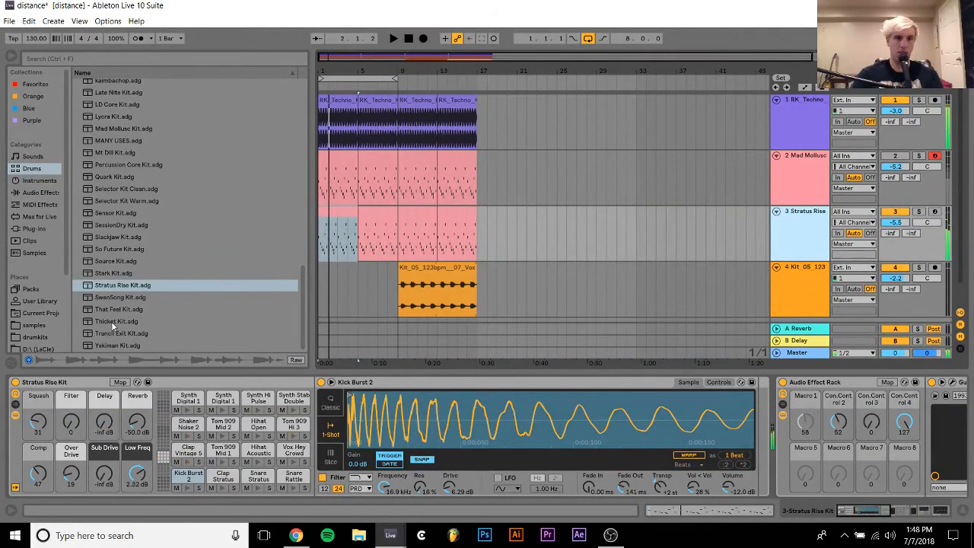
Replace track 3's drum kit with SwanSong Kit.adg and audition it against the techno loop
left_click(116, 300)
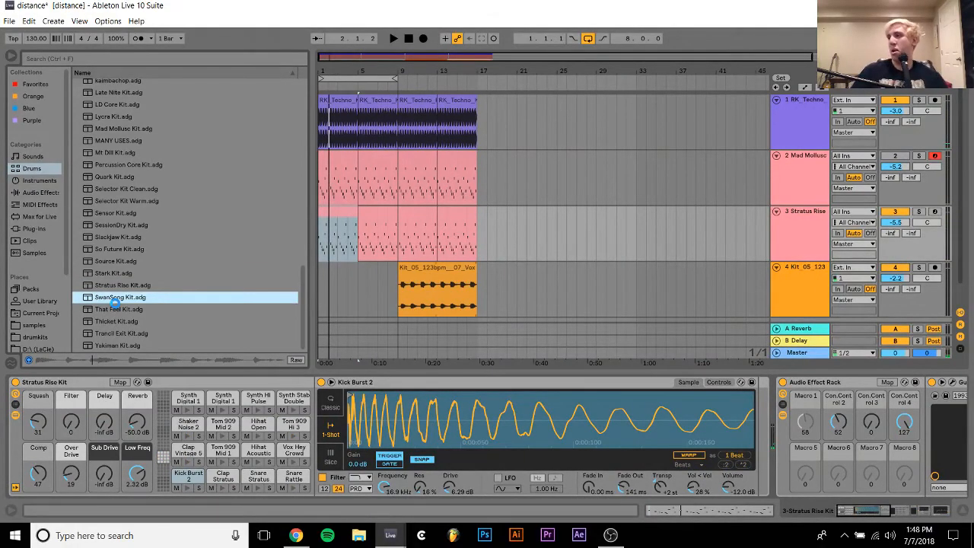
double_click(118, 298)
key("space")
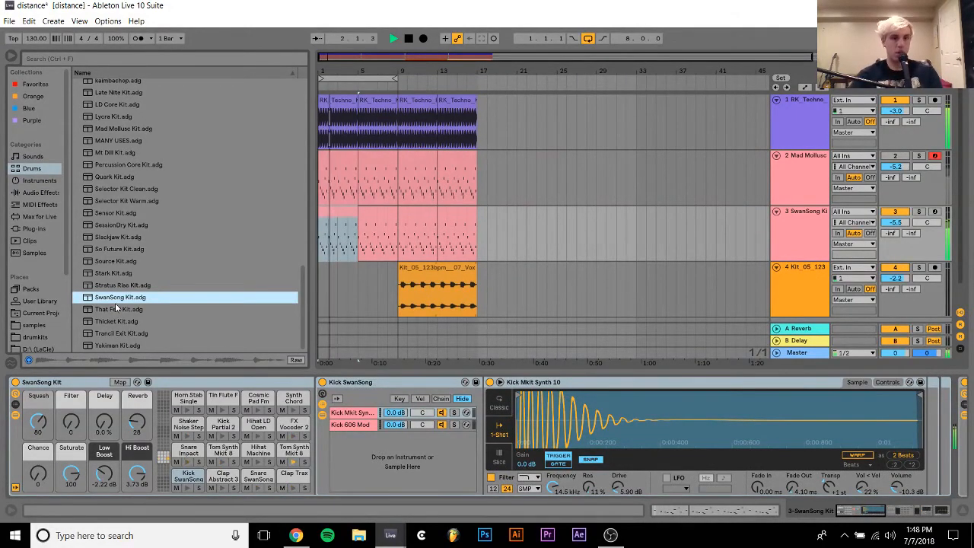
left_click(354, 212)
key("space")
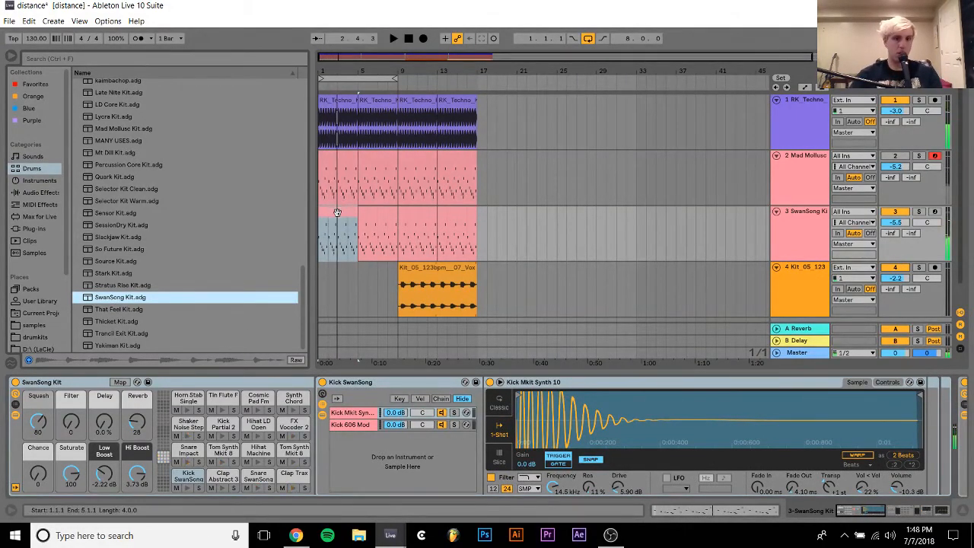
In track 3's first clip, move all Snare SwanSong notes down to the Kick SwanSong row and audition the change
double_click(339, 217)
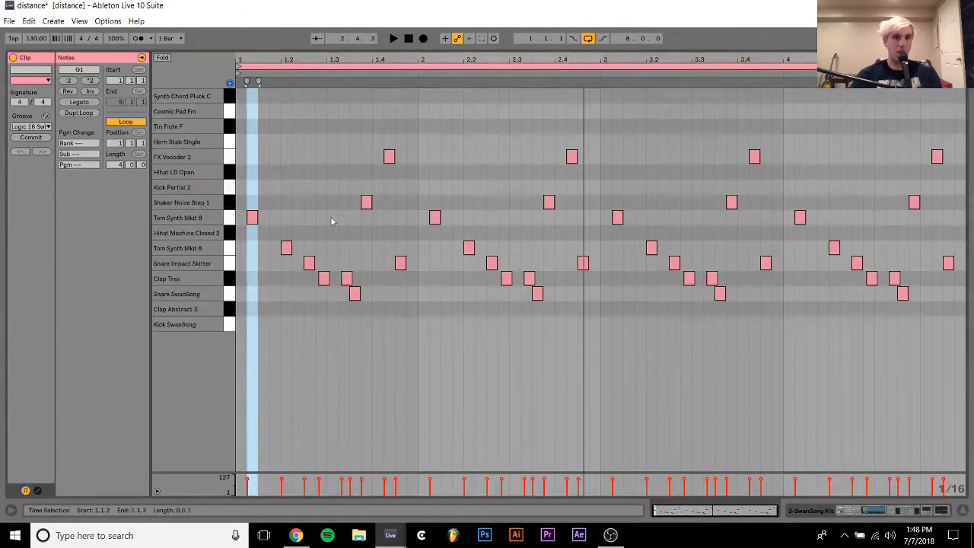
left_click(230, 297)
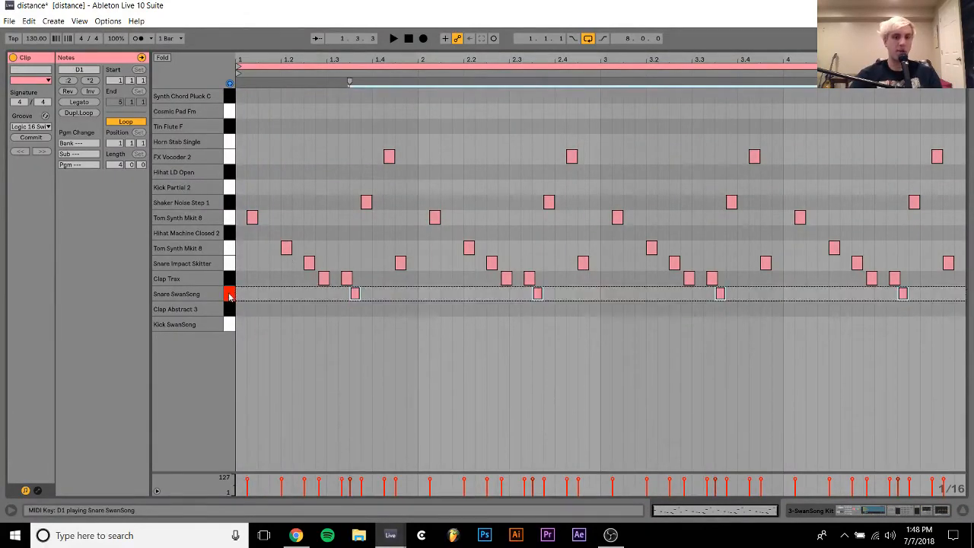
key("Down")
key("Down")
key("space")
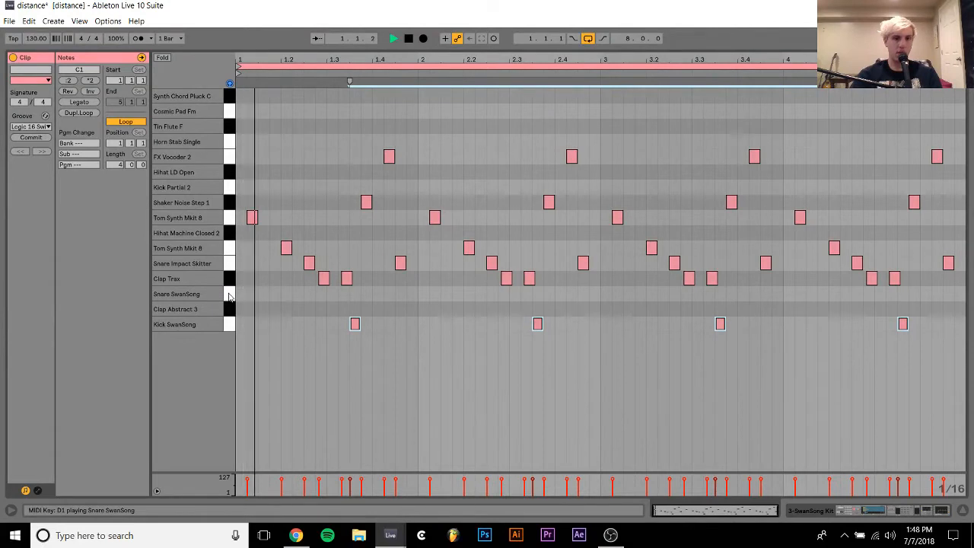
key("space")
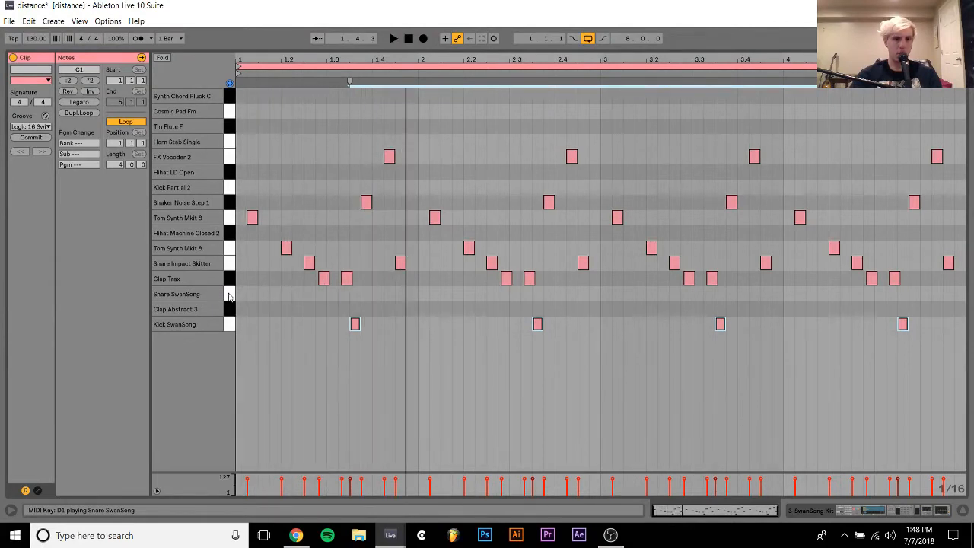
Move all Clap Trax notes up to the Synth Chord Pluck C row, auditioning the pattern along the way
left_click(230, 280)
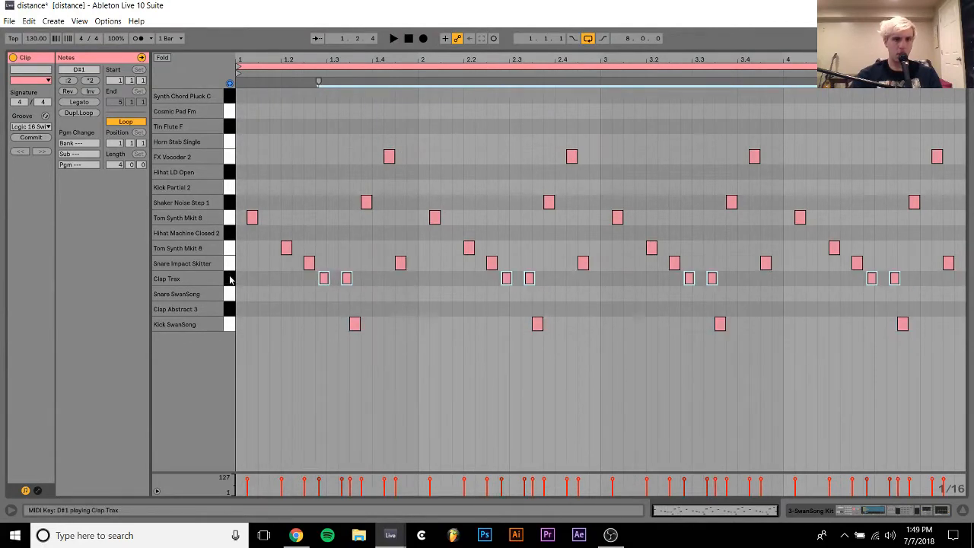
key("Up")
key("Up")
key("Up")
key("Up")
key("Up")
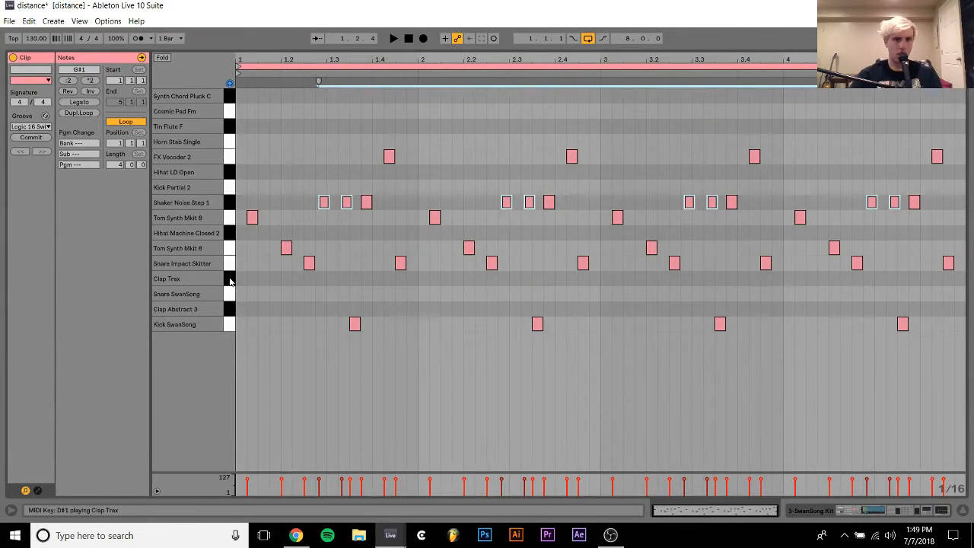
key("Up")
key("Up")
key("Down")
key("Up")
key("Up")
key("Up")
key("Up")
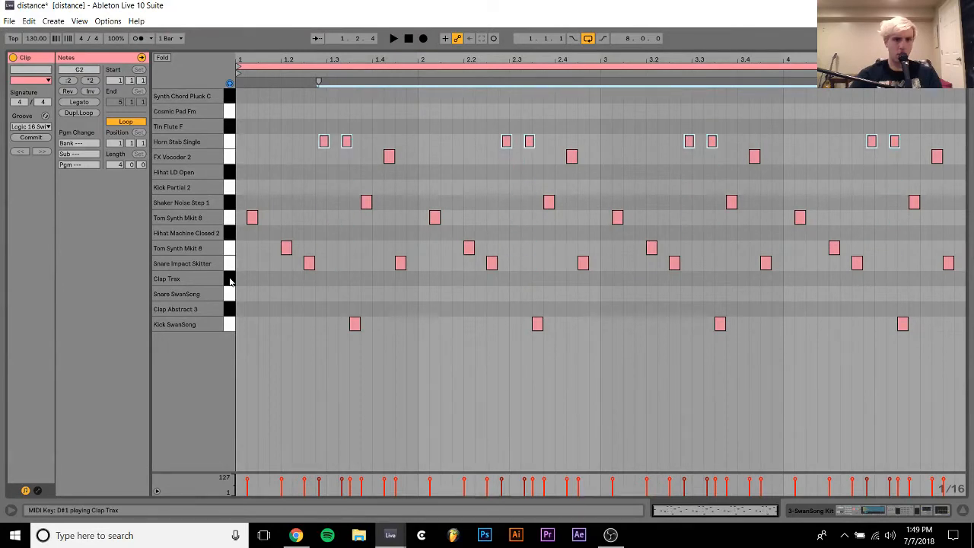
key("Down")
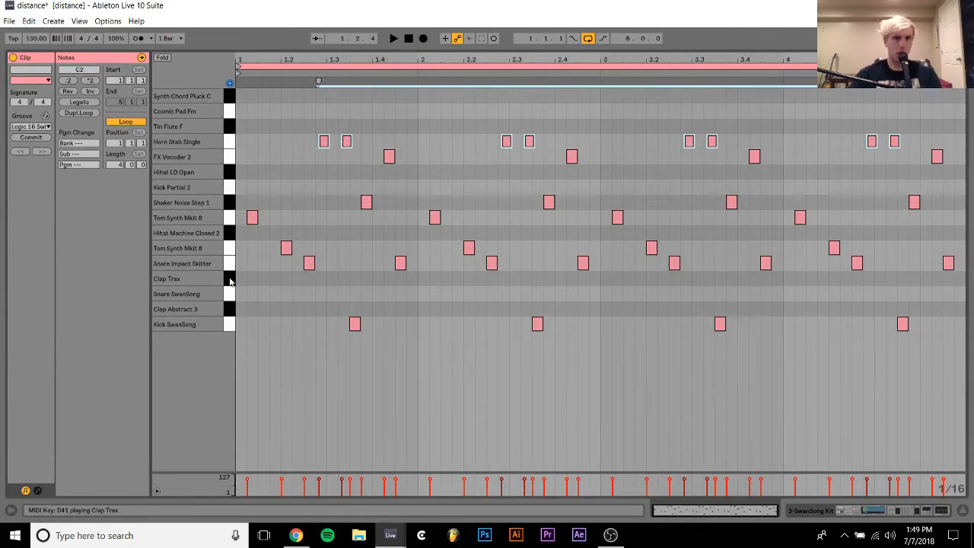
key("space")
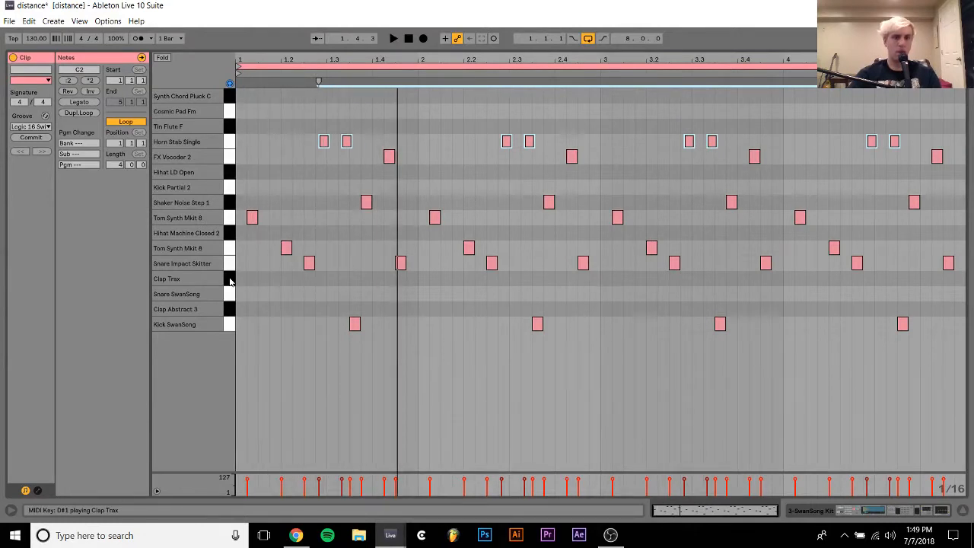
key("Up")
key("Up")
key("Up")
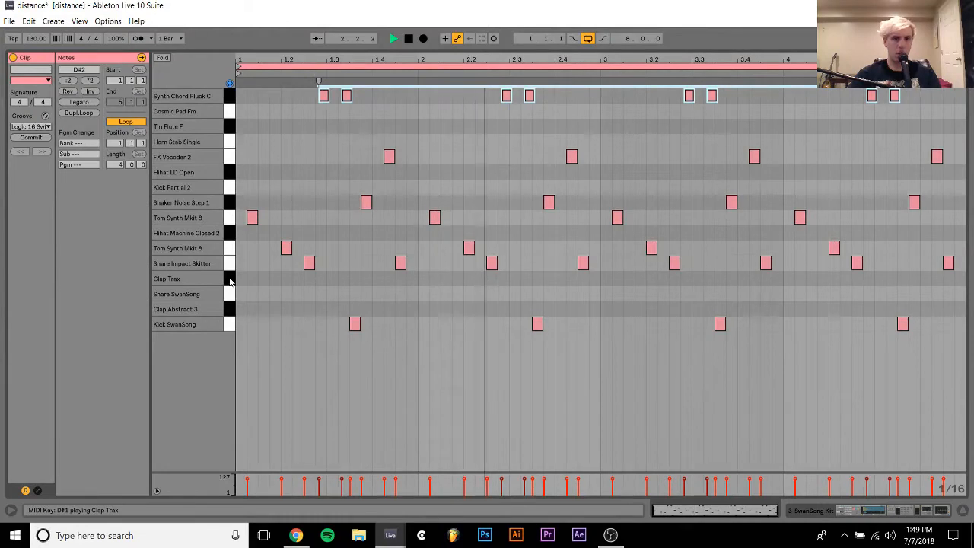
key("space")
Move the notes on the upper Tom Synth Mkit 8 row (G1) down to Snare Impact Skitter and audition the pattern
left_click(228, 218)
key("Up")
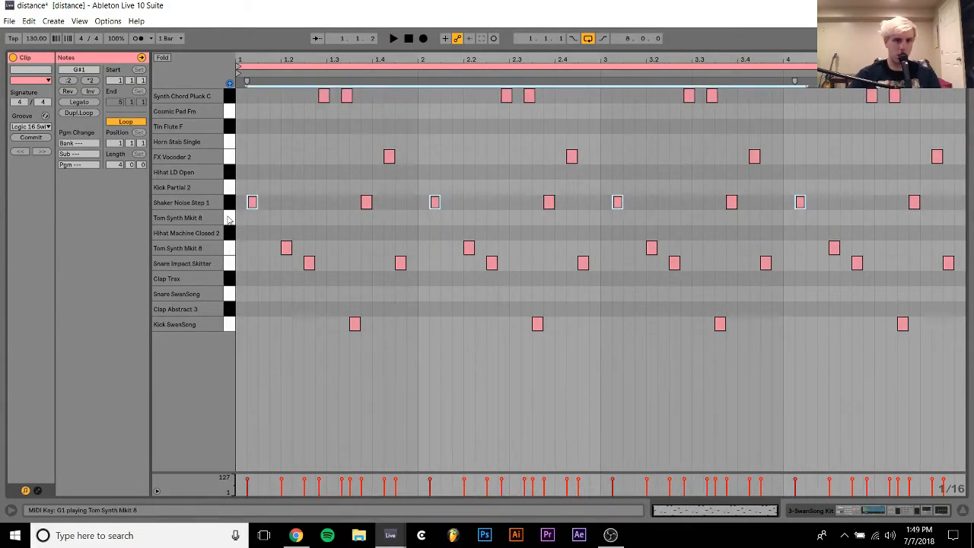
key("Down")
key("Down")
key("Down")
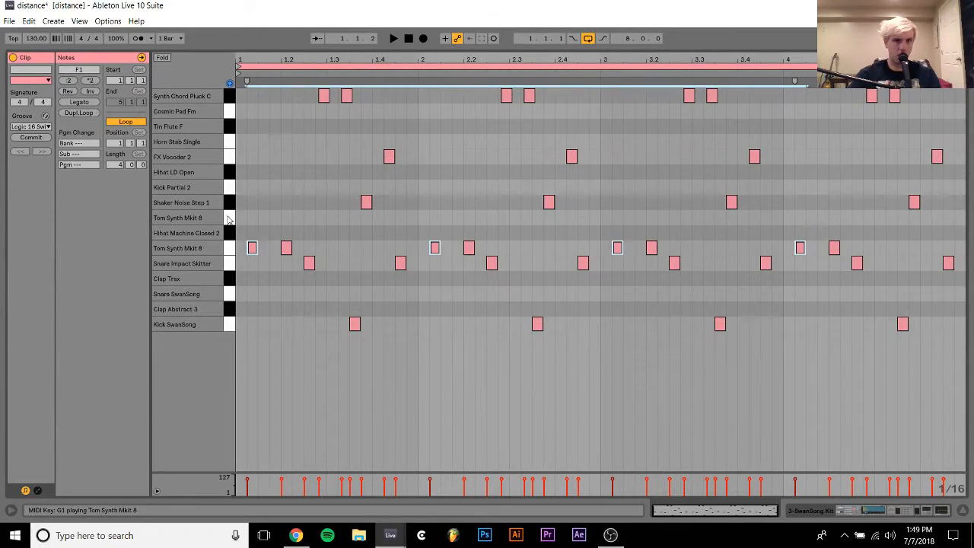
key("Up")
key("space")
key("Down")
key("Down")
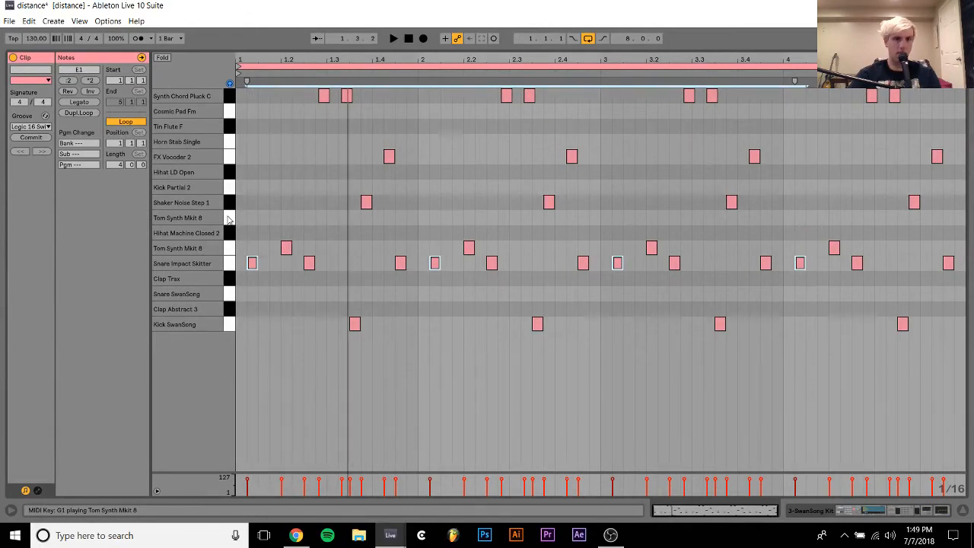
Move the selected Snare Impact Skitter notes down to the Snare SwanSong row, auditioning the pattern along the way
key("Down")
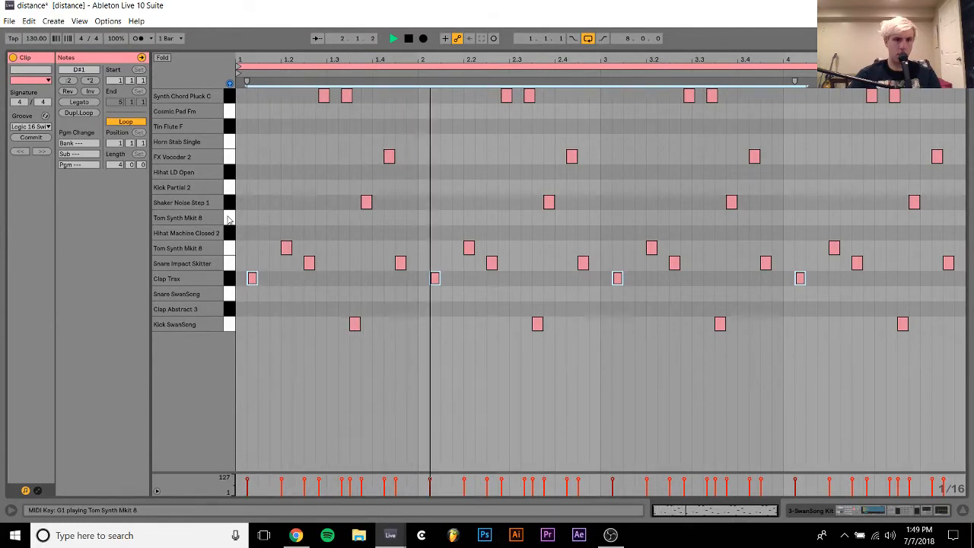
key("space")
key("Down")
key("Down")
key("space")
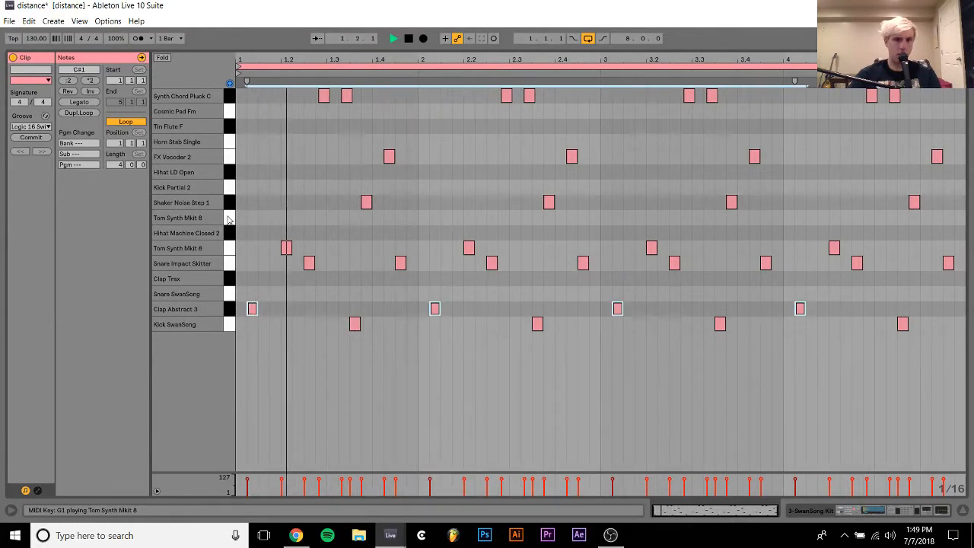
key("Up")
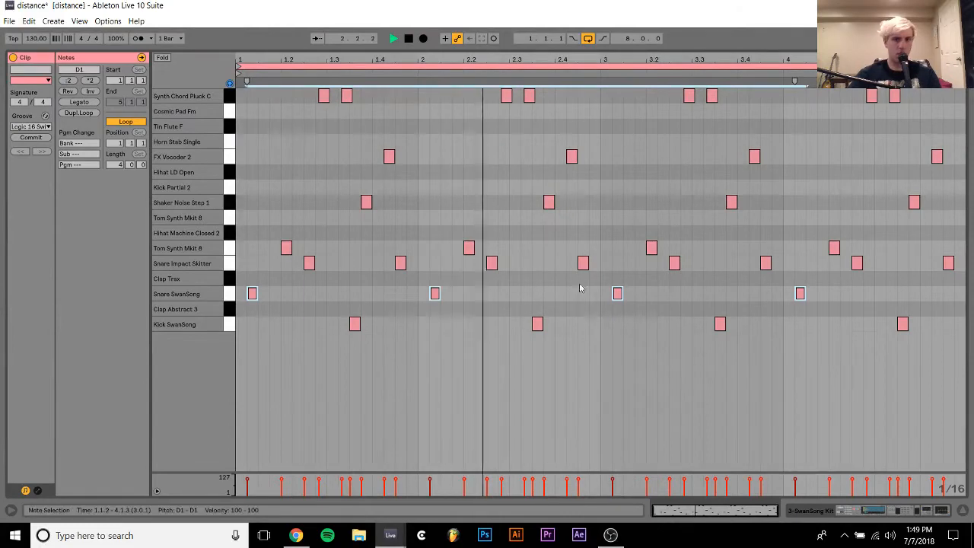
Sweep Con.Control 2 in track 3's Audio Effect Rack up to 127 and down to 0 while auditioning the sound
left_click(858, 513)
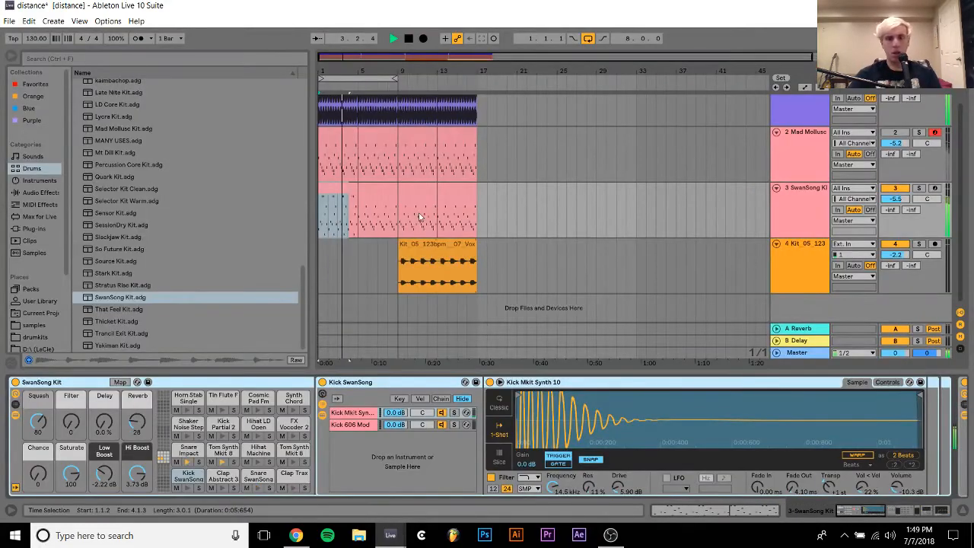
scroll(836, 465, "down", 3)
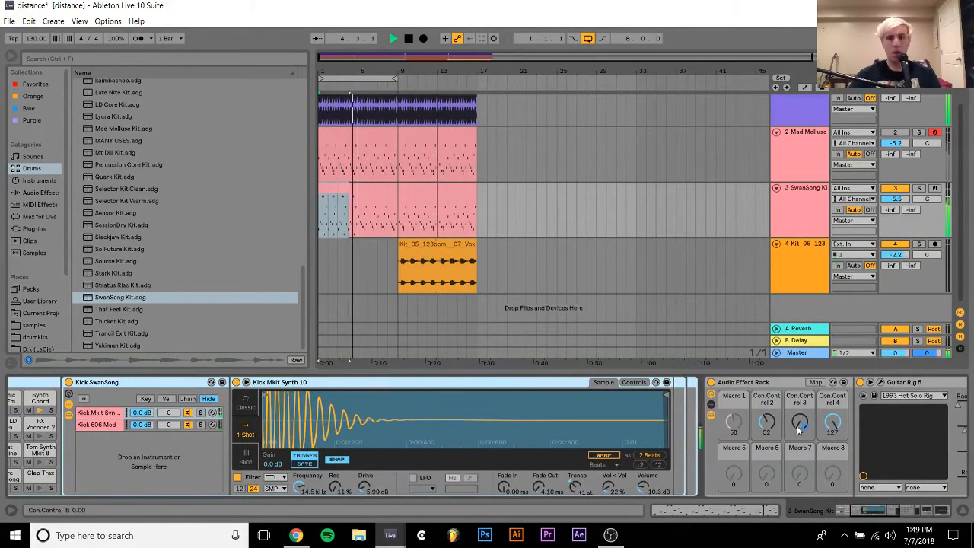
left_click_drag(766, 422, 766, 366)
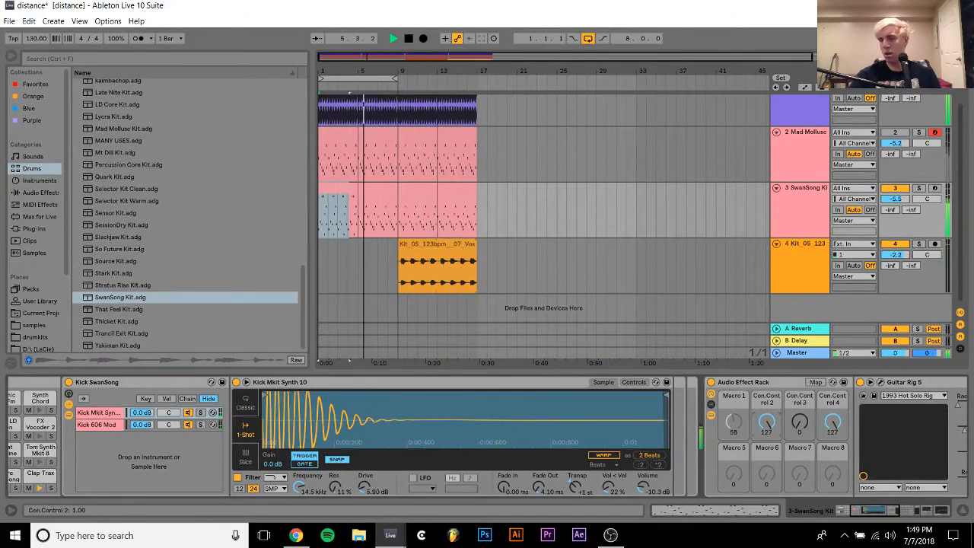
left_click_drag(766, 423, 766, 472)
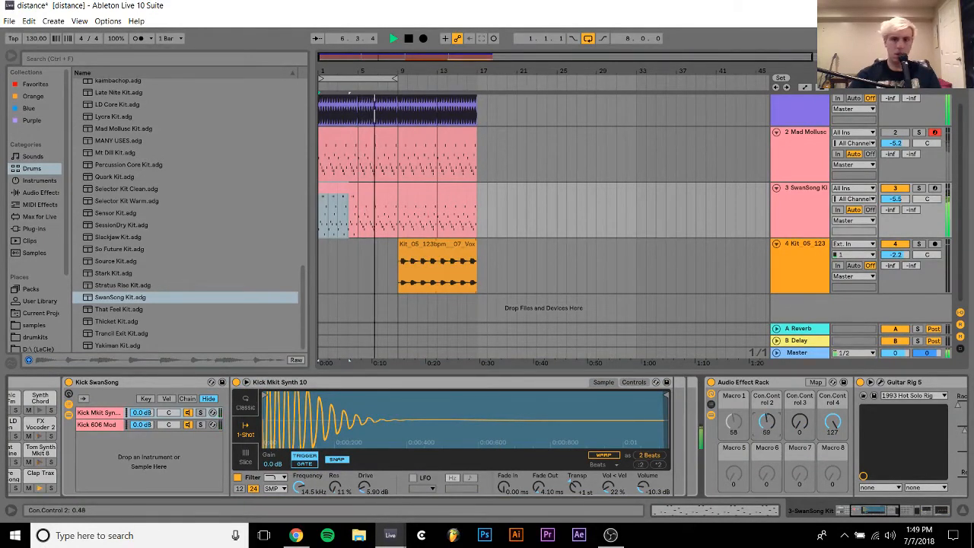
mouse_move(766, 422)
left_mouse_down()
mouse_move(766, 434)
mouse_move(770, 426)
left_mouse_up()
key("space")
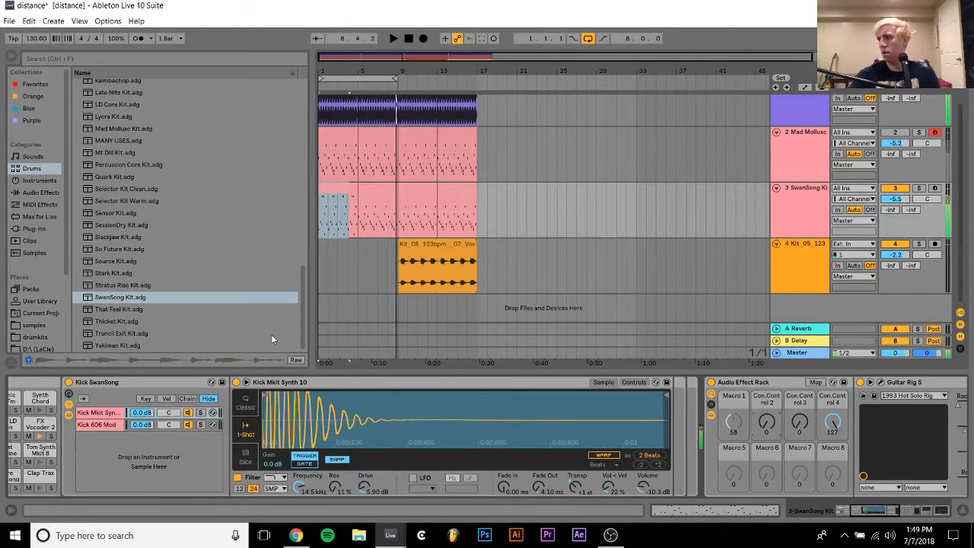
Replace track 3's drum kit with That Feel Kit.adg and audition it with the Audio Effect Rack's Con.Control 2 at 64
left_click(100, 309)
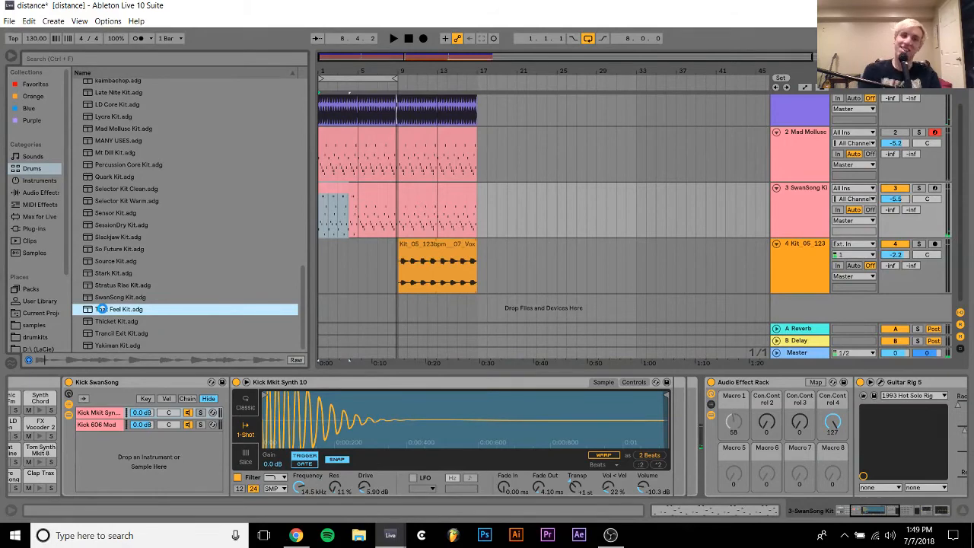
double_click(100, 309)
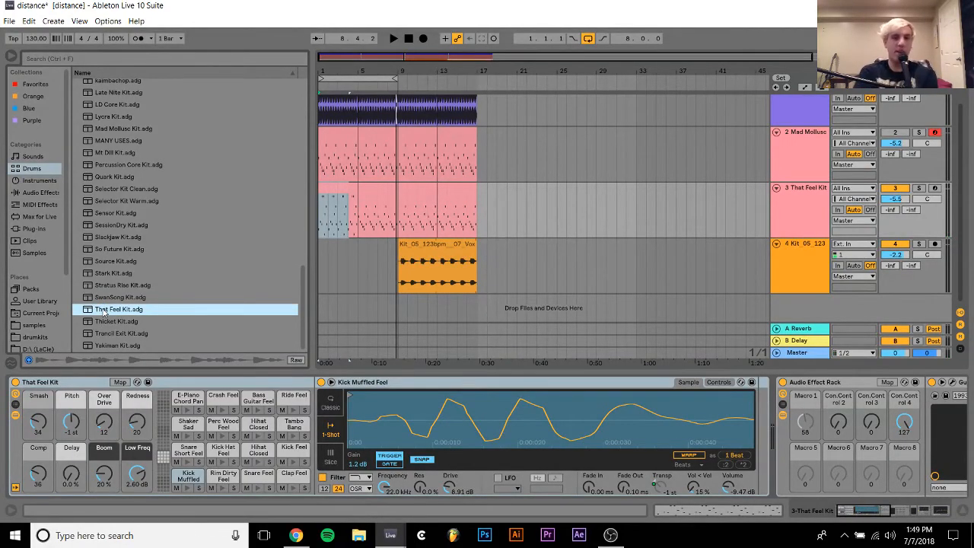
key("space")
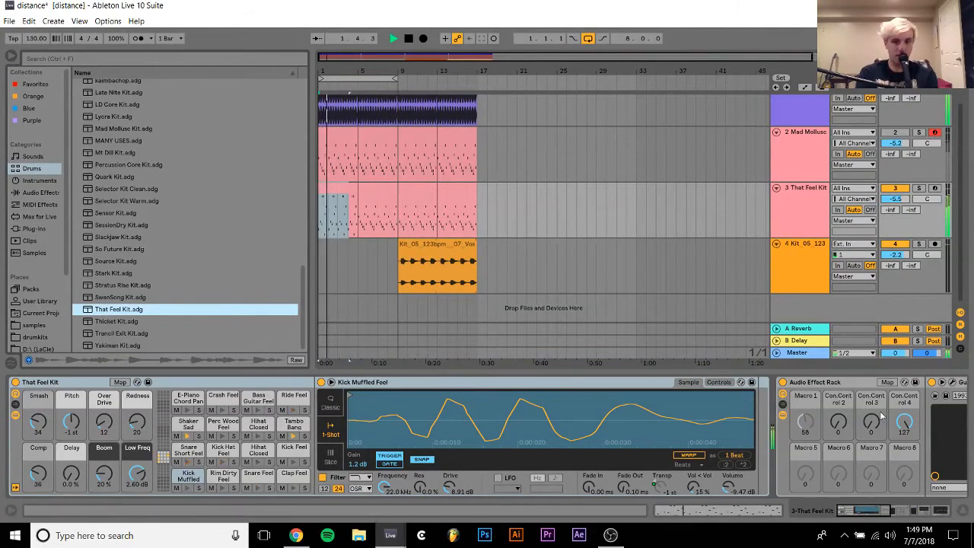
left_click_drag(838, 422, 838, 374)
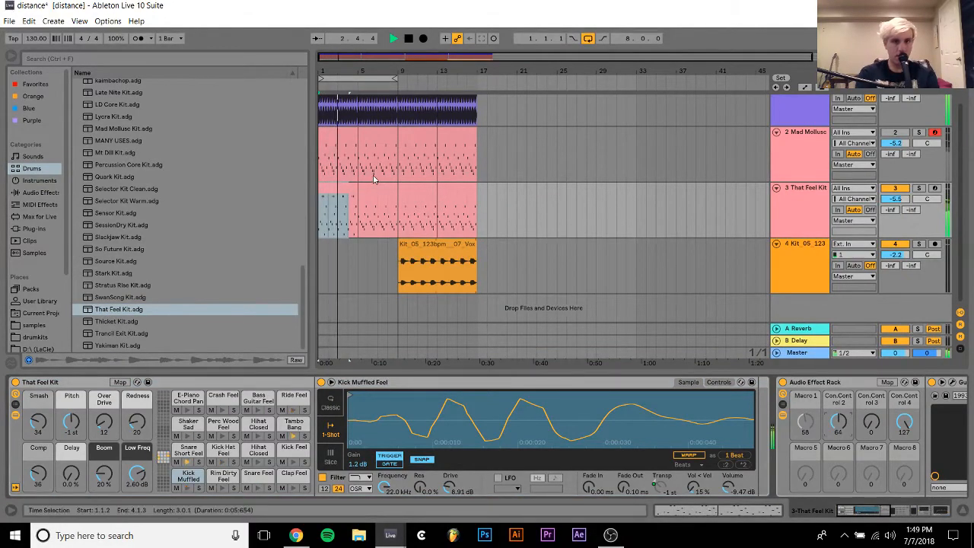
Copy the first two Mad Mollusc clips from track 2 over track 3's clips in bars 1 to 9
left_click(341, 134)
left_click(378, 135, "shift")
left_click_drag(378, 135, 378, 217)
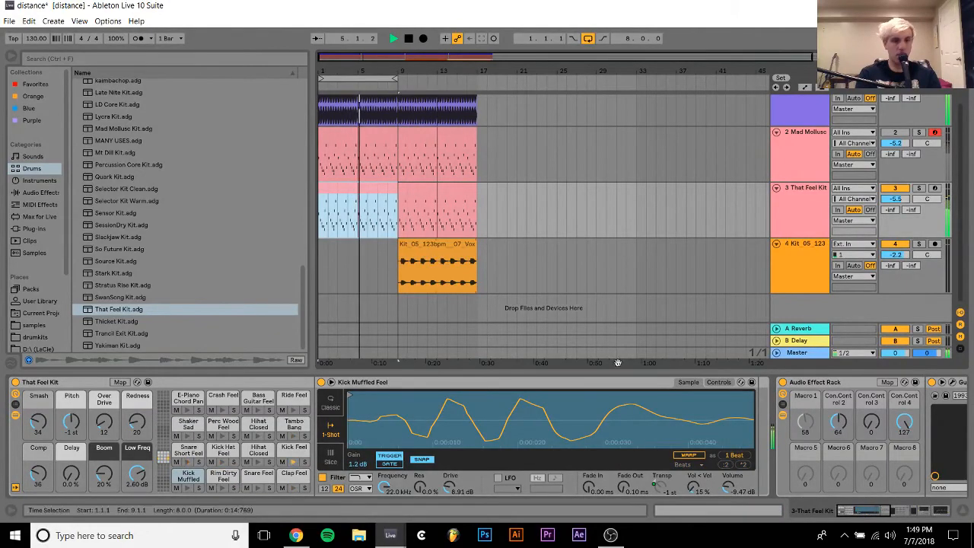
In track 3's Audio Effect Rack, set Con.Control 3 to 73 and Con.Control 2 to 57 during playback
left_click(839, 423)
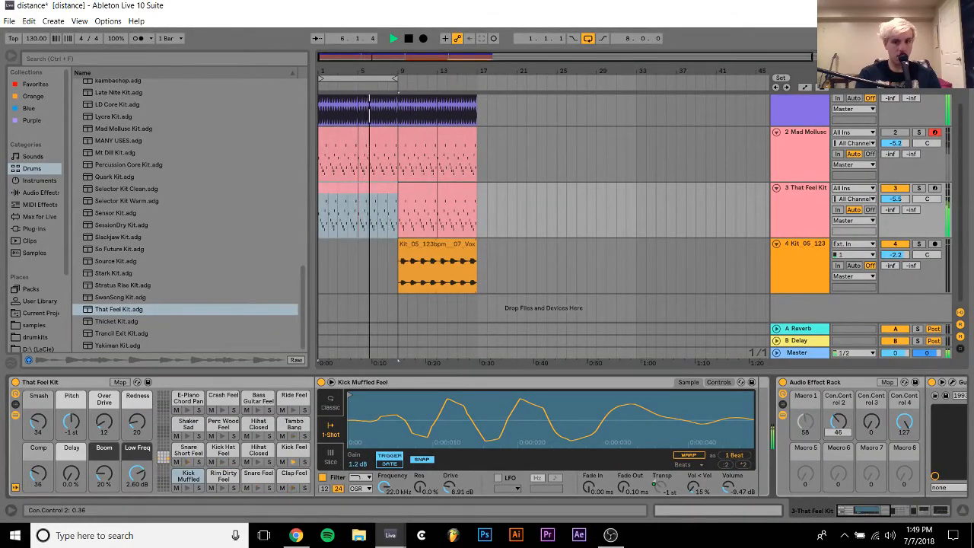
left_click_drag(838, 423, 877, 372)
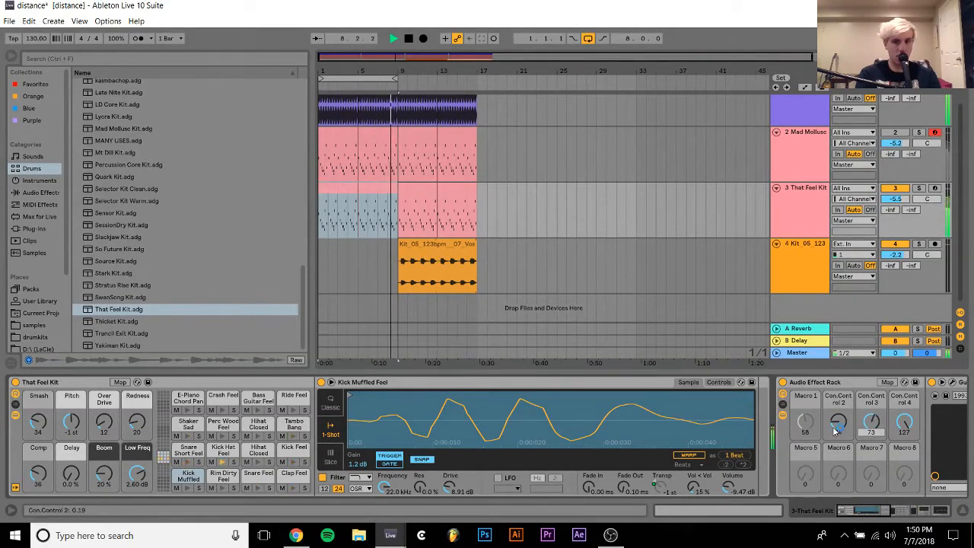
left_click_drag(838, 423, 839, 397)
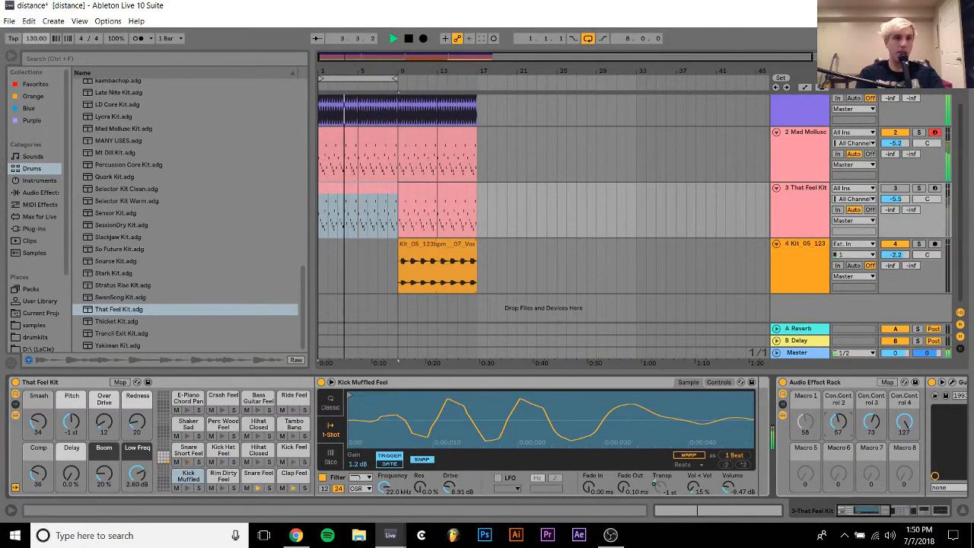
Set the song tempo to 124 BPM
left_click(32, 38)
type("124")
key("Return")
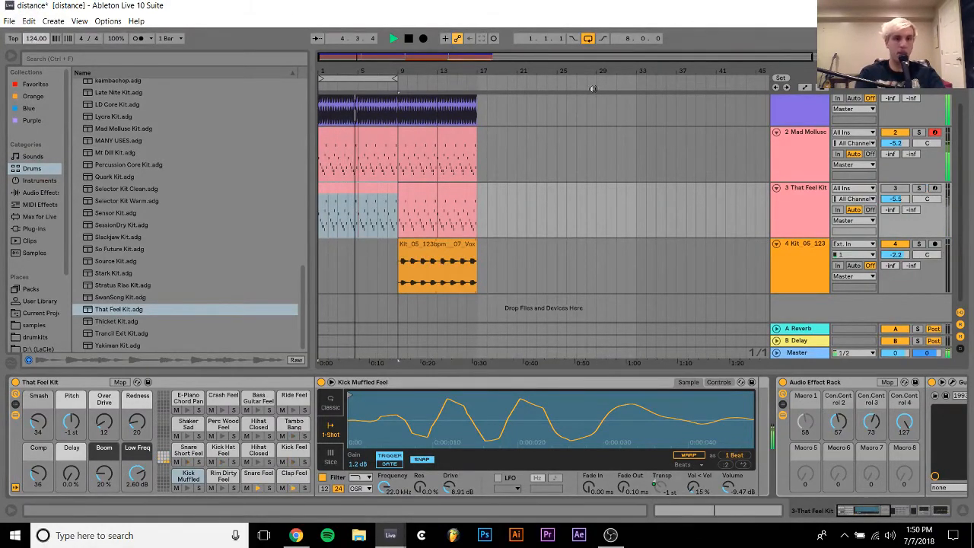
Set the project tempo to 130 BPM
scroll(742, 179, "up", 1)
left_click(34, 39)
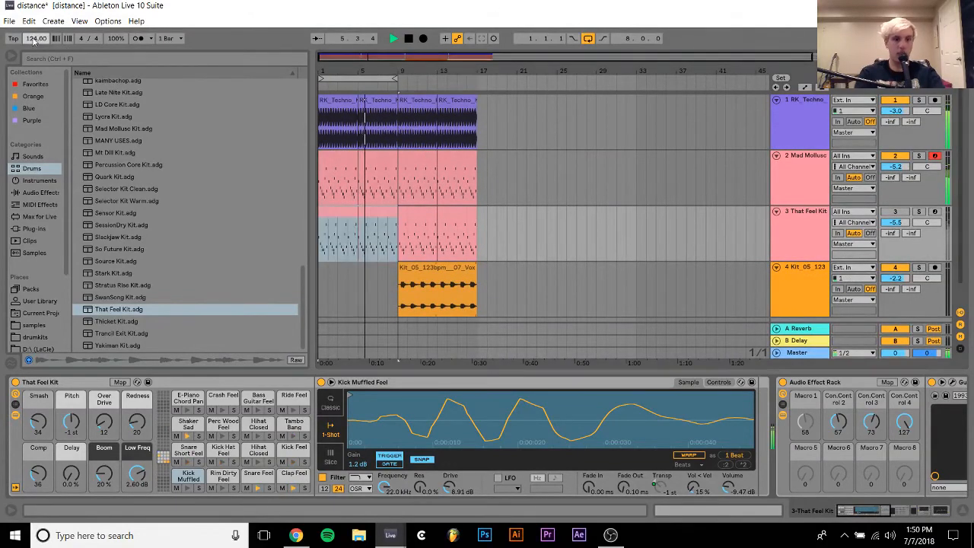
type("30")
key("Return")
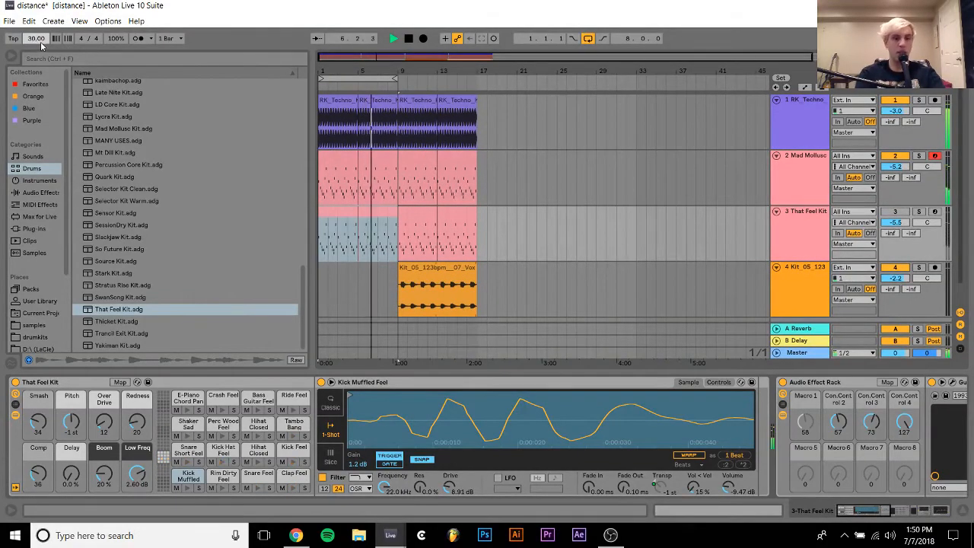
type("130")
key("Return")
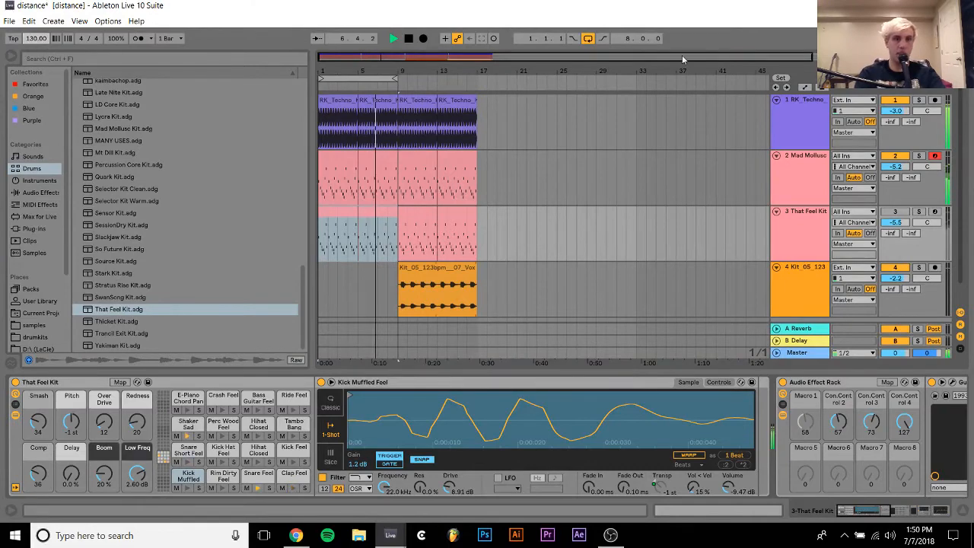
Insert a new MIDI track below the Mad Mollusc drum track and play the arrangement
left_click(798, 177)
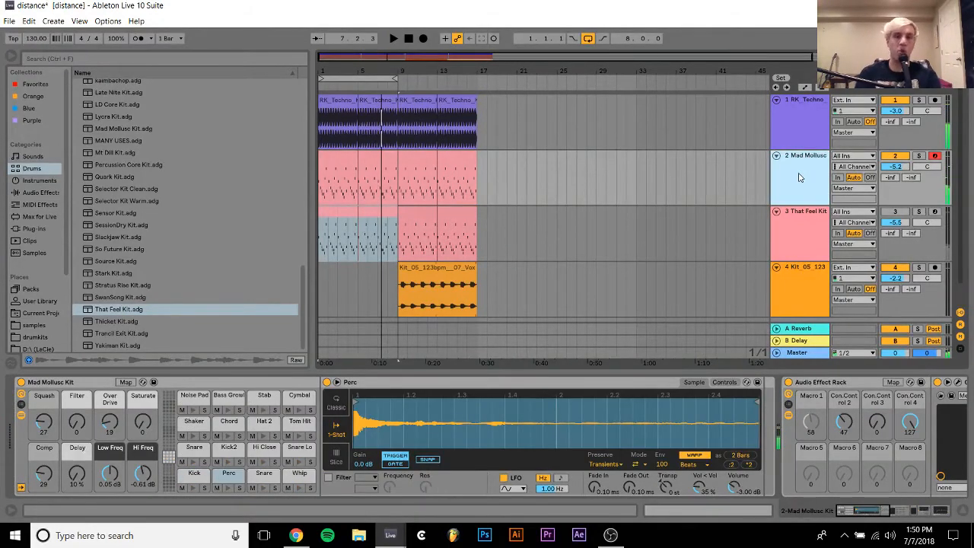
key("ctrl+shift+t")
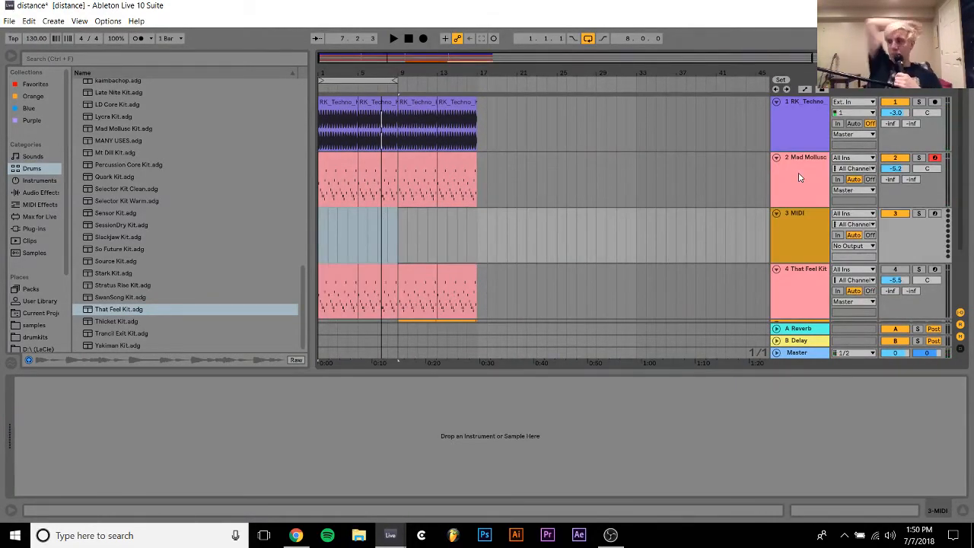
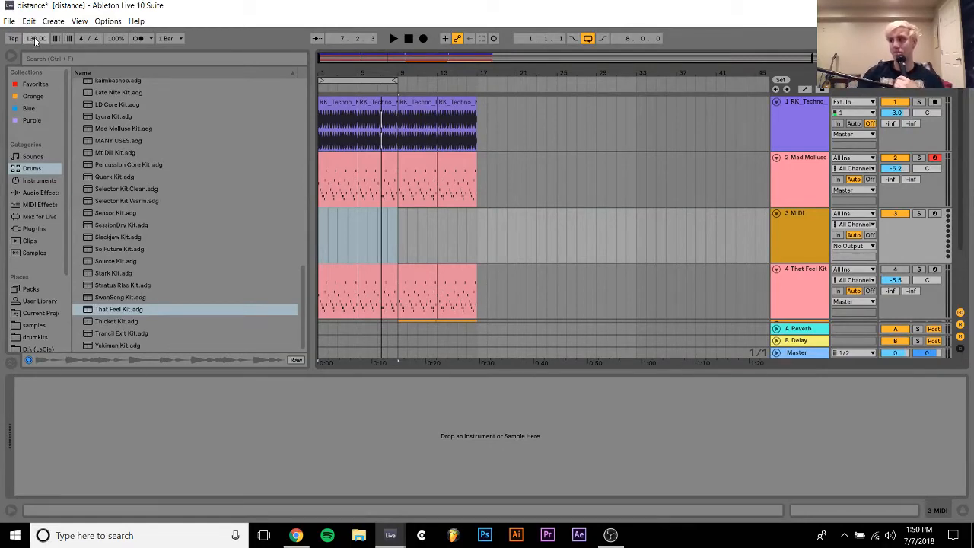
key("space")
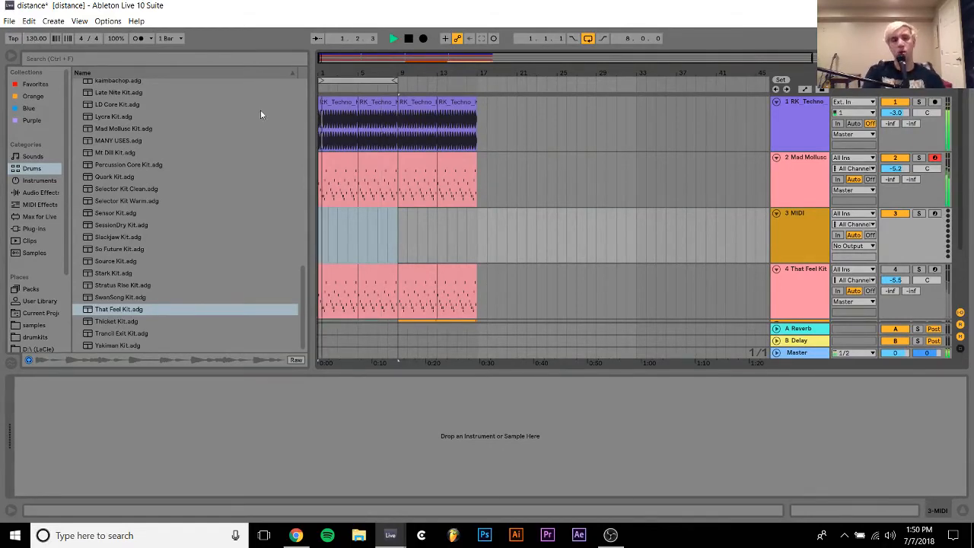
left_click(801, 213)
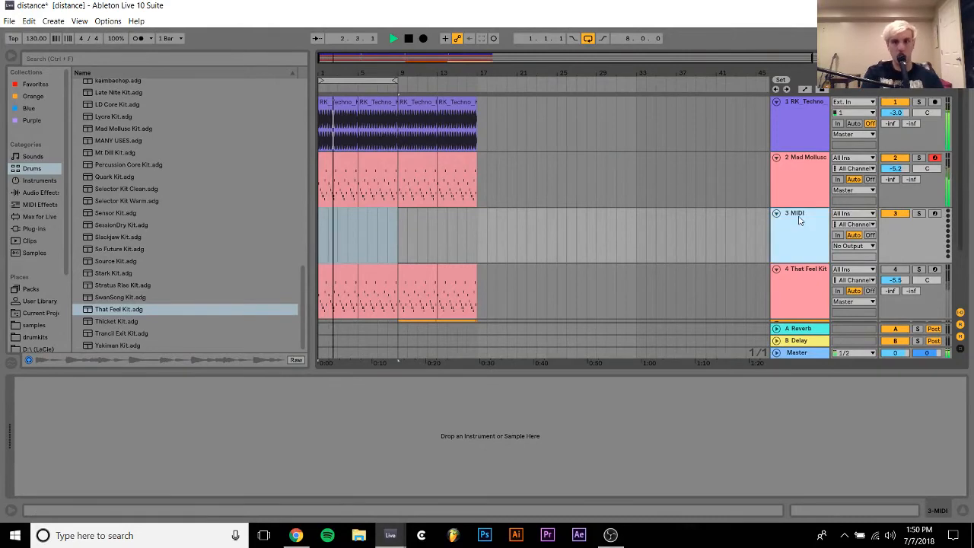
Find the Lo-Fi Techno pack in the samples folder, expand it and stop playback
left_click(33, 325)
scroll(186, 240, "up", 5)
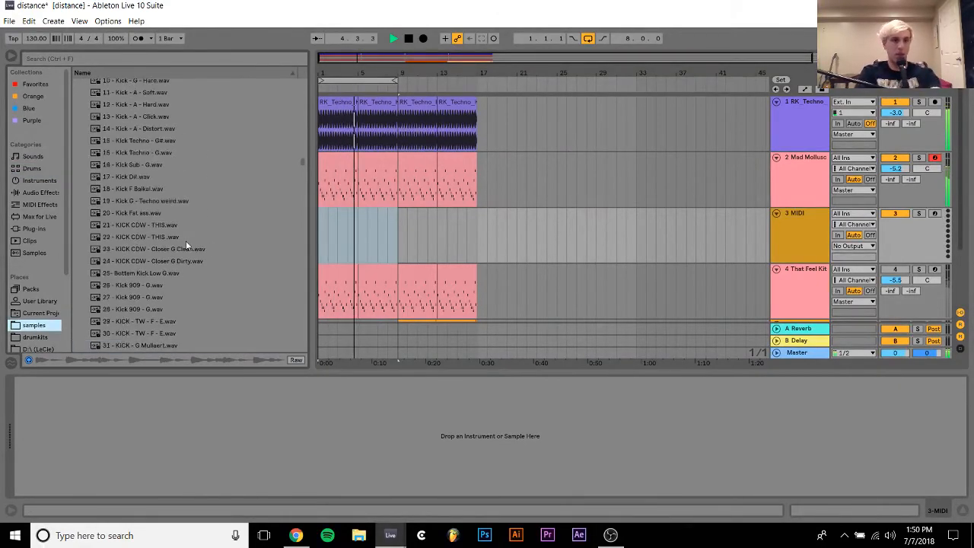
scroll(185, 240, "up", 3)
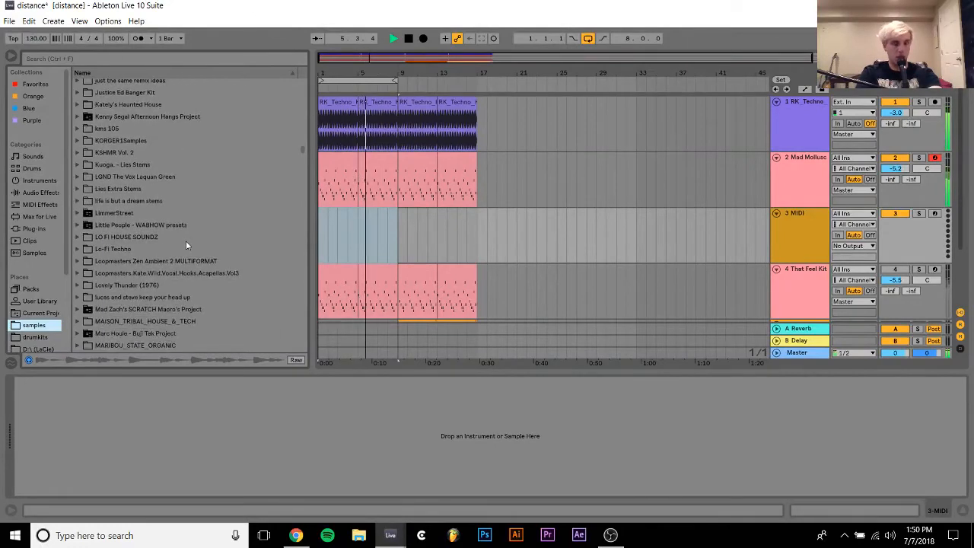
scroll(186, 241, "up", 10)
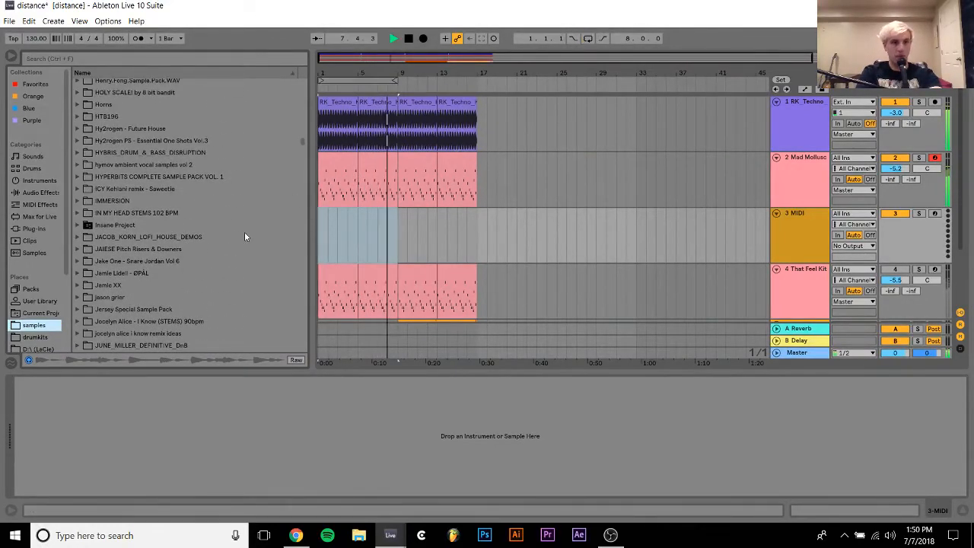
scroll(235, 243, "down", 6)
scroll(235, 245, "down", 4)
left_click(125, 226)
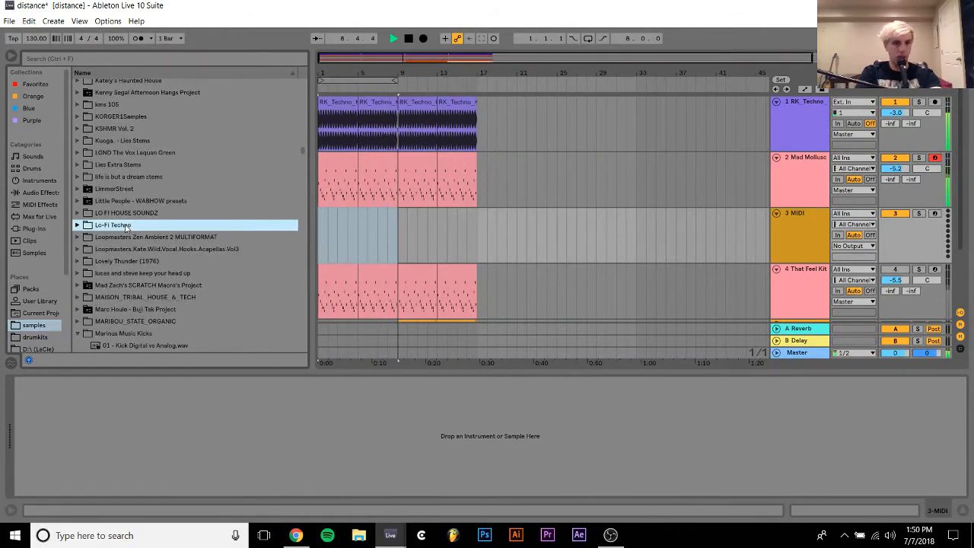
key("space")
key("Right")
key("Right")
key("Left")
key("Down")
key("Down")
key("Down")
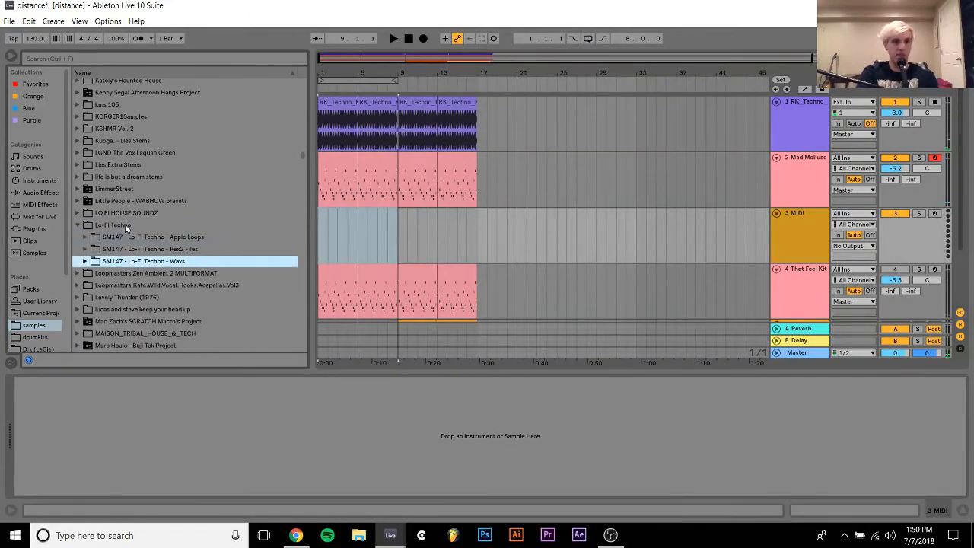
Expand the SM147 - Lo-Fi Techno - Wavs folder and go to its drum loops folder
key("Right")
key("Up")
key("Up")
key("Right")
key("Down")
key("Down")
key("Right")
key("Down")
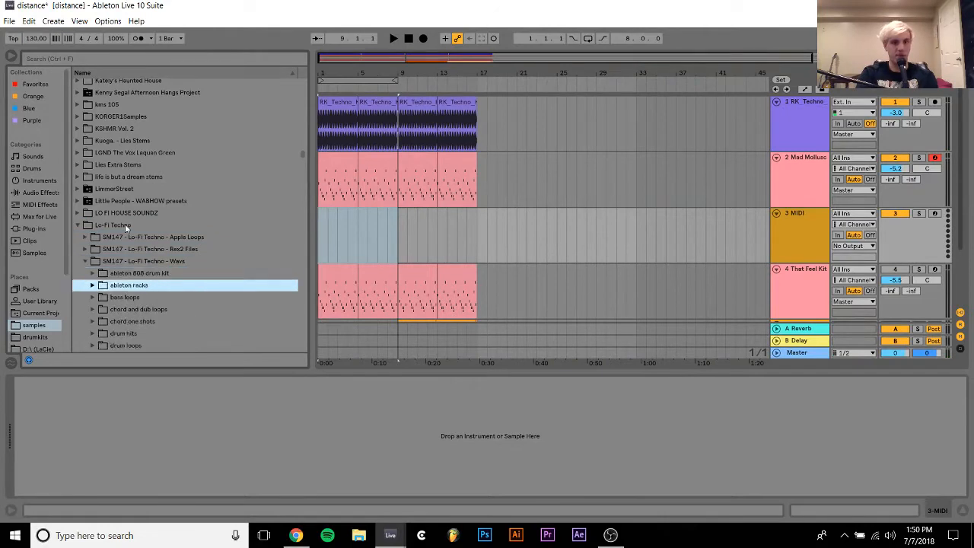
key("Down")
key("Down")
key("Down")
key("Down")
key("Down")
key("Down")
key("Down")
key("Down")
key("Up")
key("Up")
key("Up")
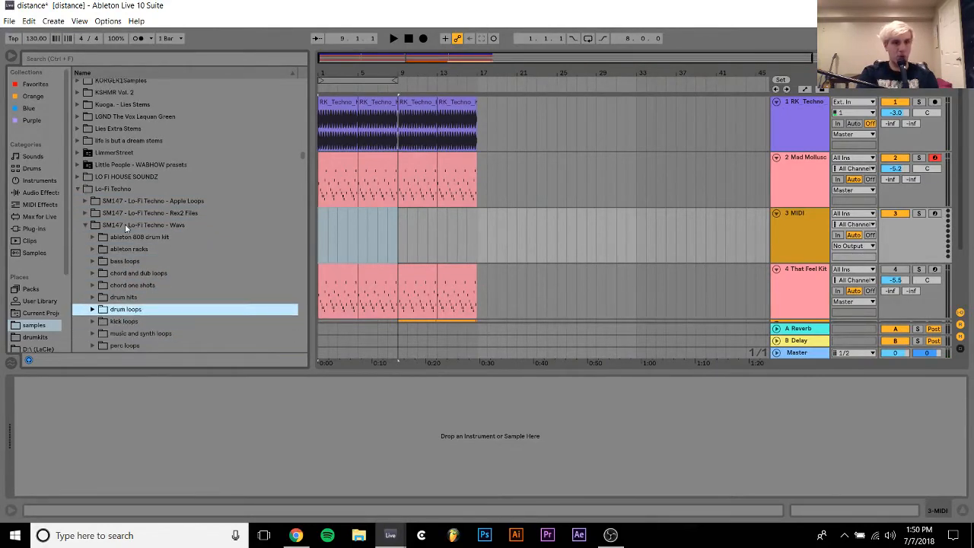
Look into the drum loops folder, close it again and expand the top loops folder
key("Right")
key("Down")
key("Down")
key("Down")
key("Left")
key("Down")
key("Down")
key("Down")
key("Down")
key("Down")
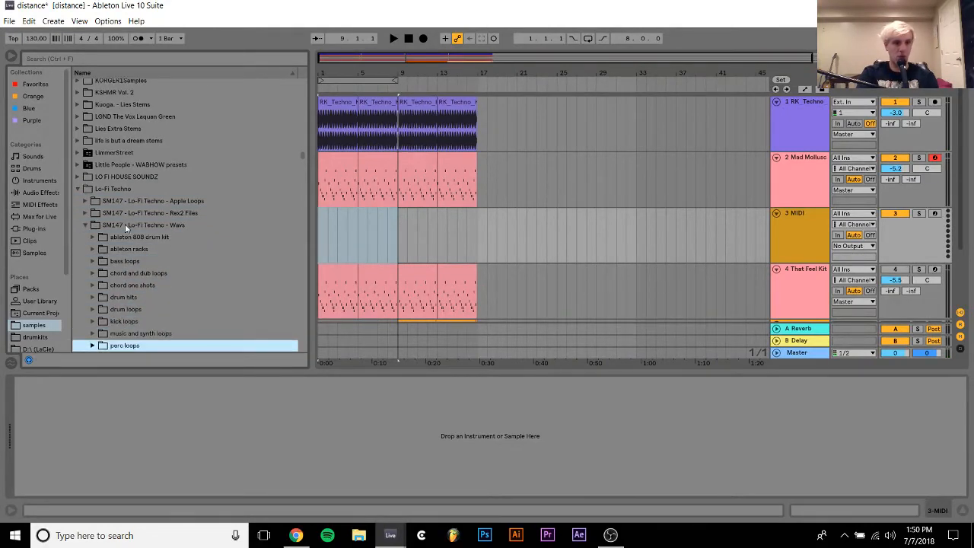
key("Up")
key("Right")
Audition the top loops from lft_top126_airlok.wav through lft_top126_snaker.wav
key("Down")
key("Down")
key("Down")
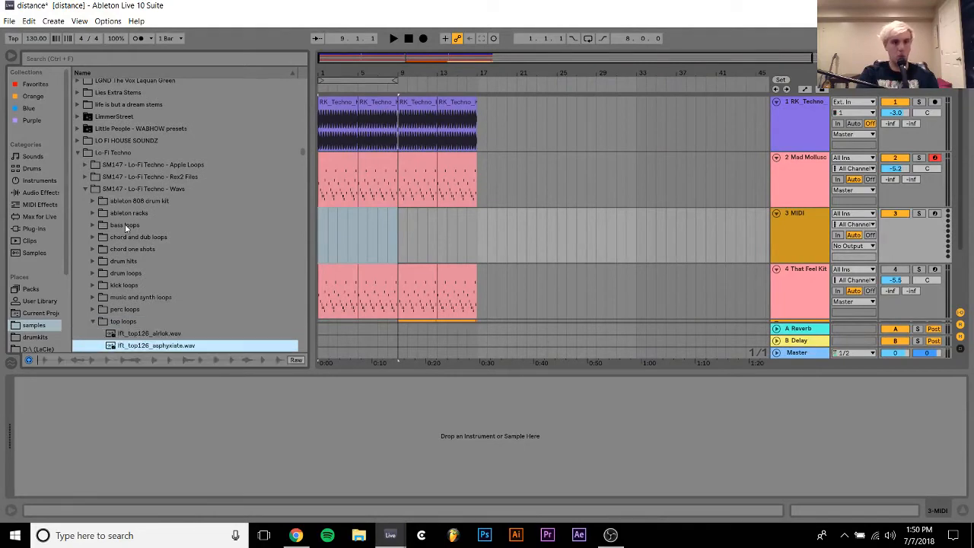
key("Down")
key("Down")
key("Down")
key("Down")
key("Down")
key("Down")
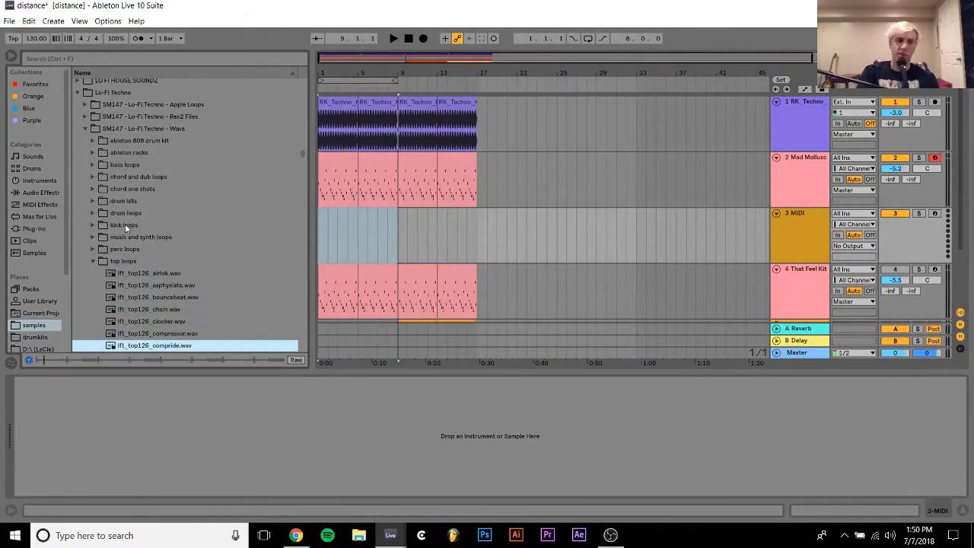
key("Down")
key("Down")
key("Down")
key("Down")
key("Down")
key("Down")
key("Down")
key("Down")
key("Down")
key("Down")
key("Down")
key("Down")
key("Down")
key("Down")
key("Down")
key("Down")
key("Down")
key("Down")
key("Down")
key("Down")
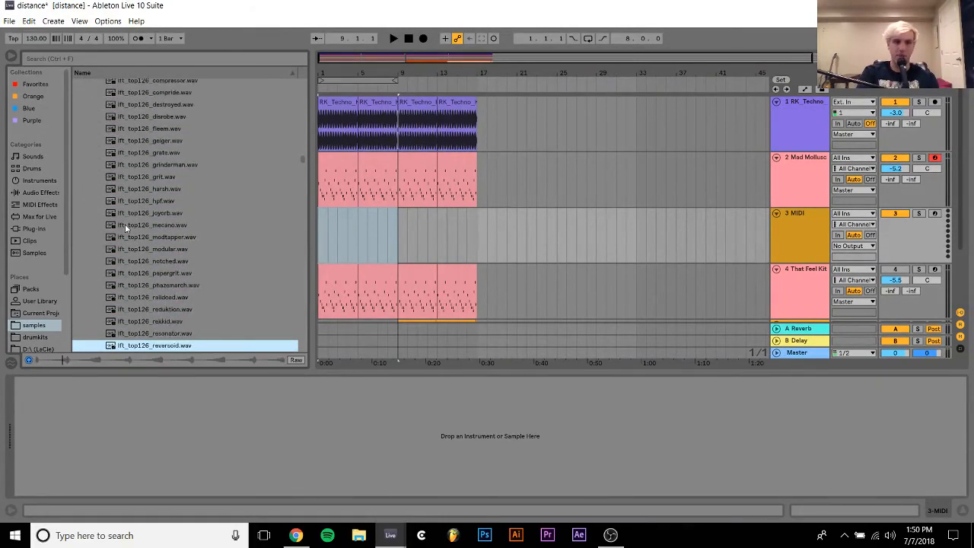
key("Down")
key("Down")
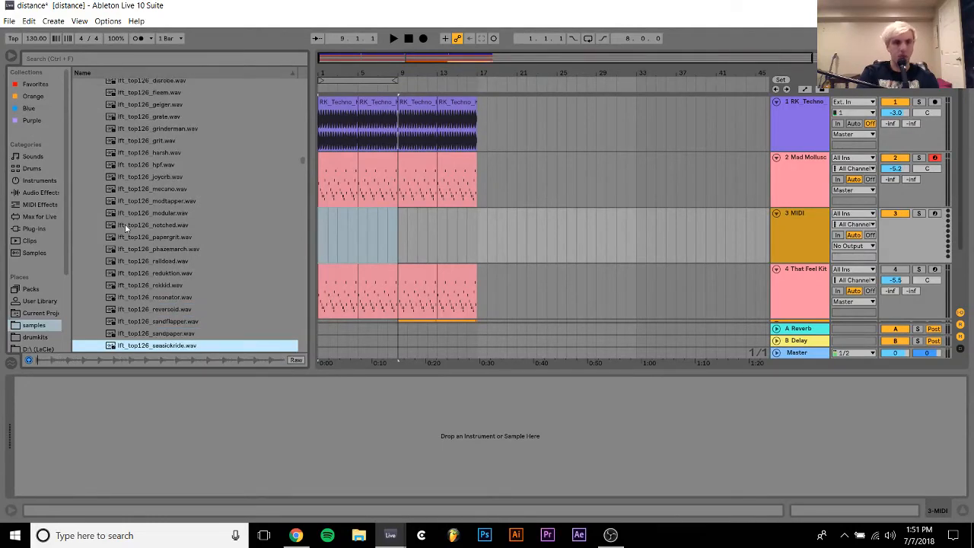
key("Down")
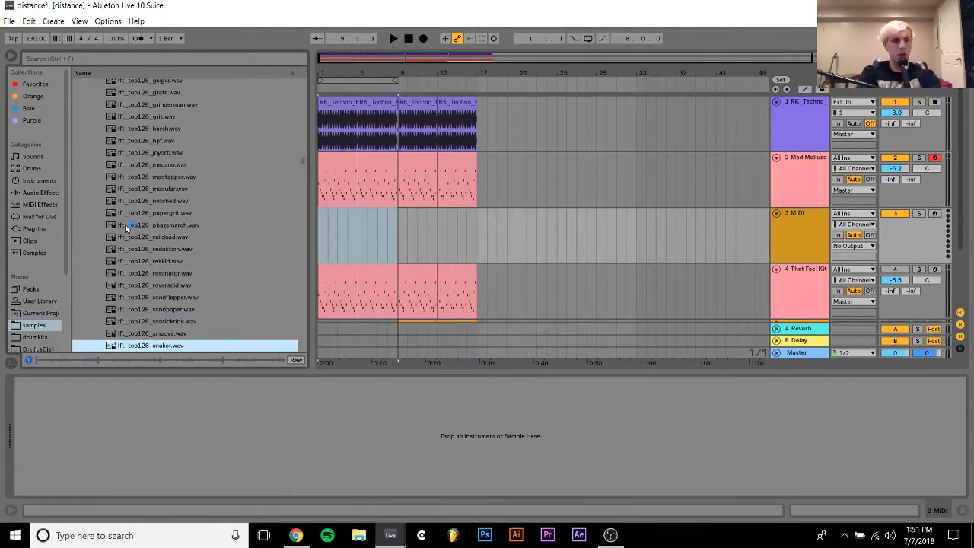
Place lft_top126_smoove.wav at bar 9 on the new track and lower the track volume to -12.6 dB during playback
left_click_drag(160, 335, 400, 226)
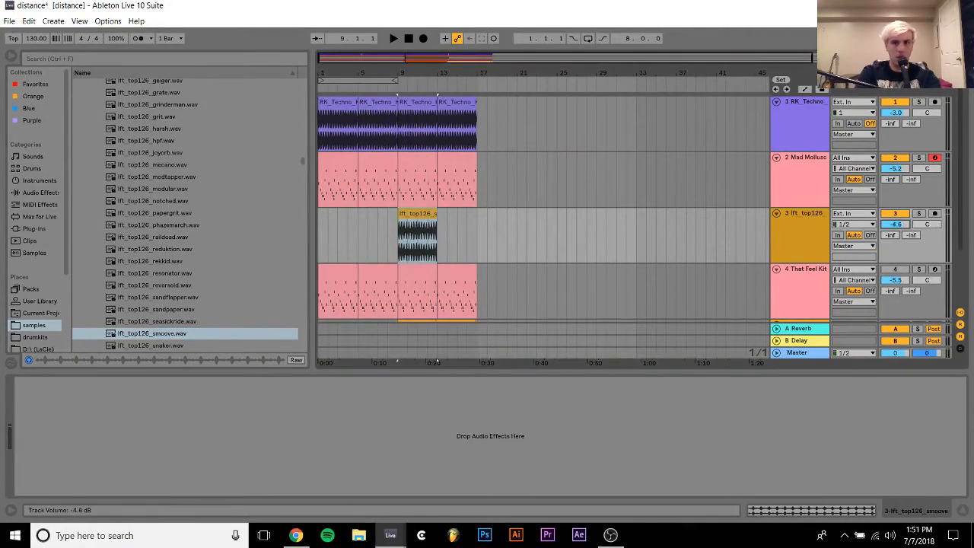
key("space")
left_click_drag(900, 224, 899, 230)
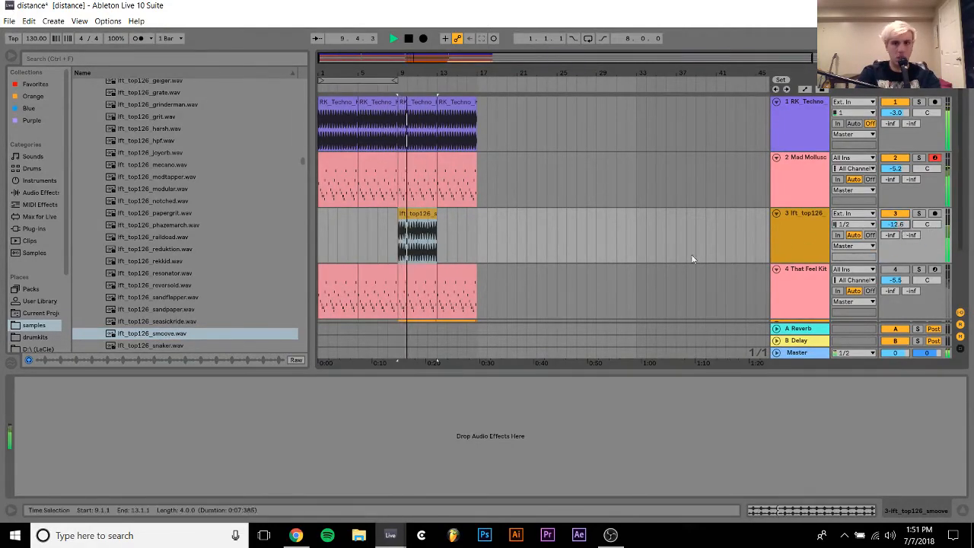
Preview the snaker loop, then extend the smoove clip to bar 17 while the arrangement plays
left_click(159, 345)
key("space")
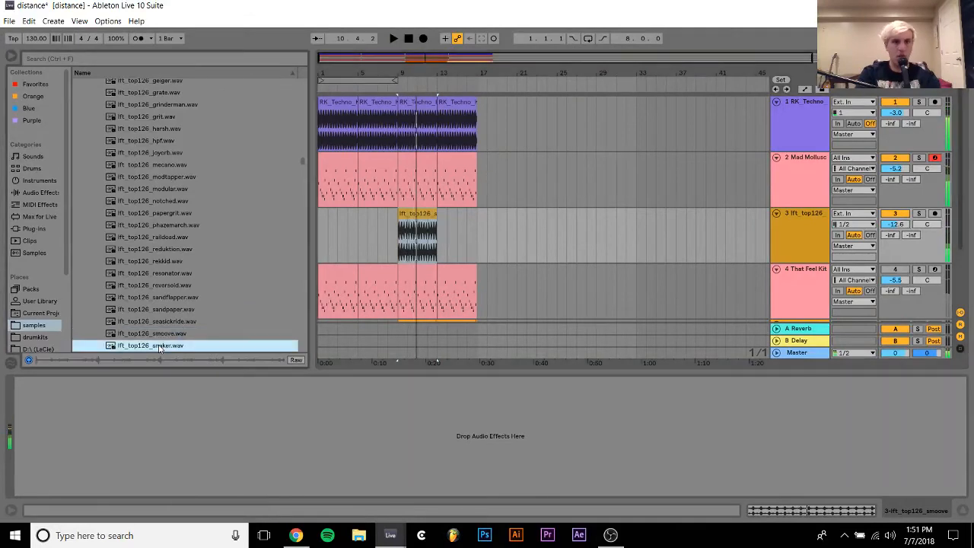
left_click_drag(340, 271, 391, 262)
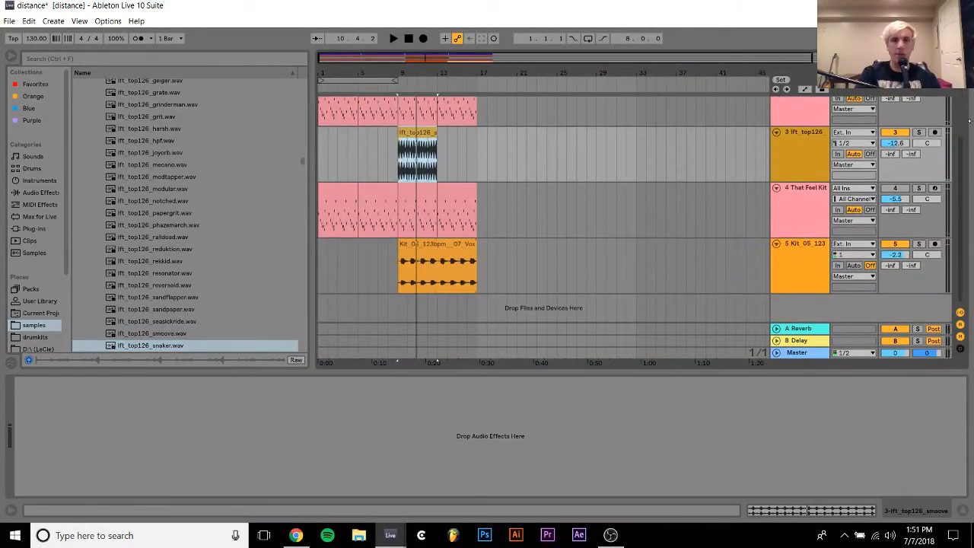
key("space")
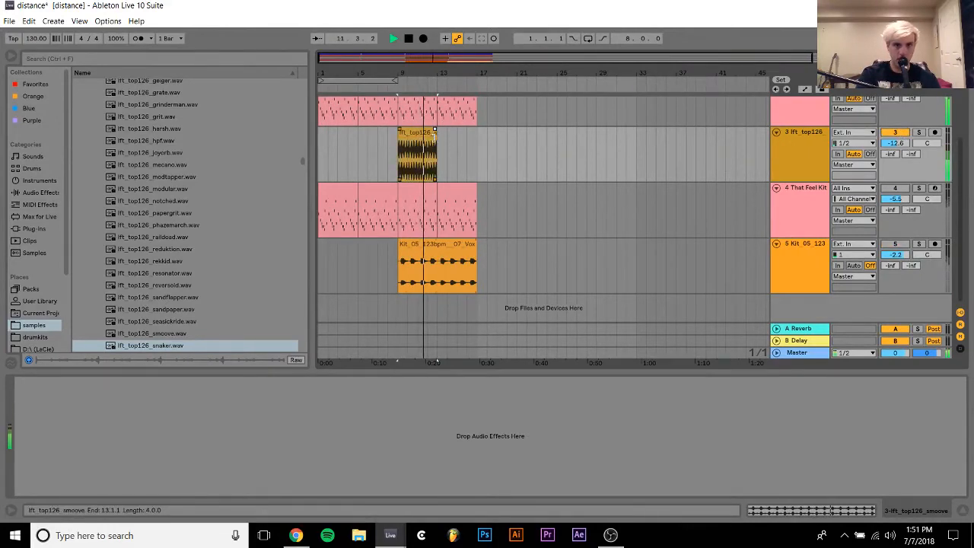
left_click_drag(437, 136, 475, 141)
key("space")
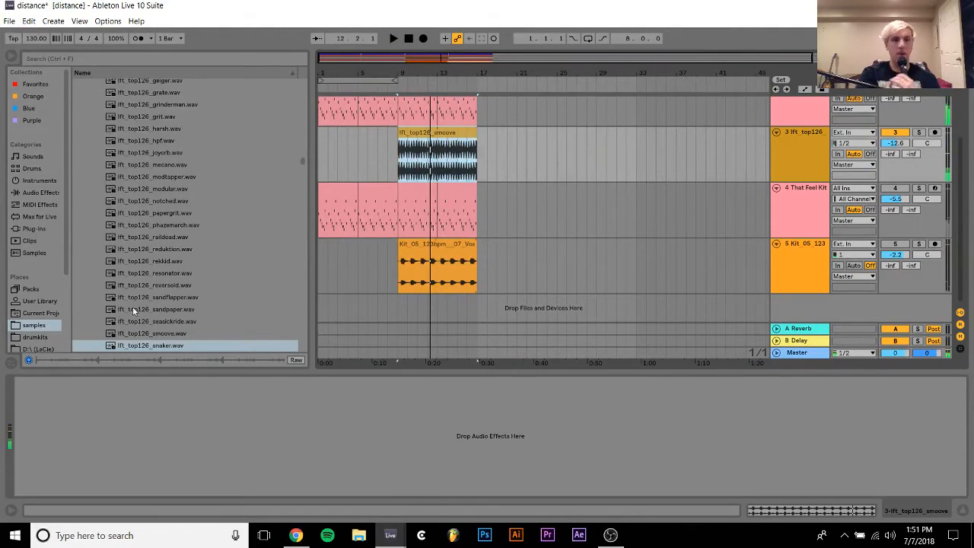
Audition the following top loops, replace the smoove clip with lft_top126_spacepan.wav and set the track volume to -14.7 dB
key("Down")
key("Down")
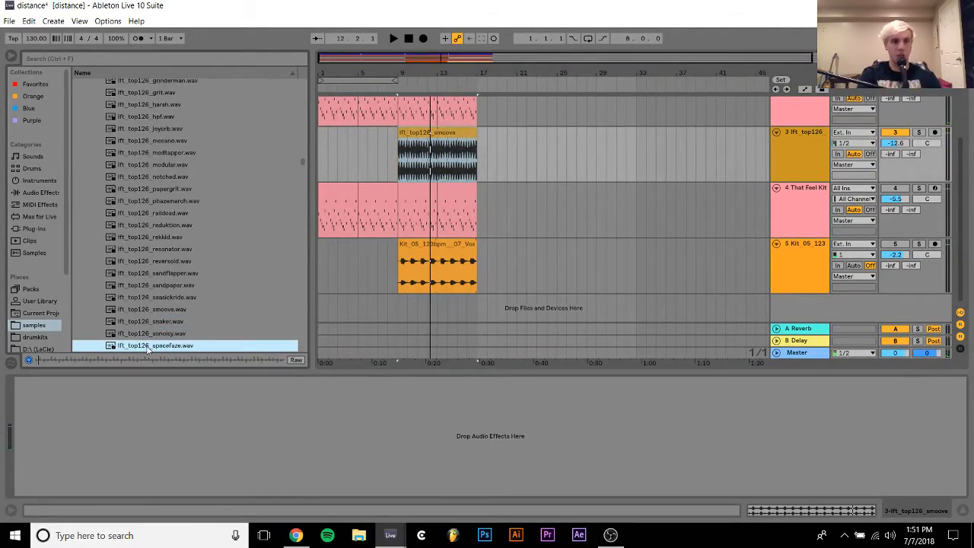
key("Down")
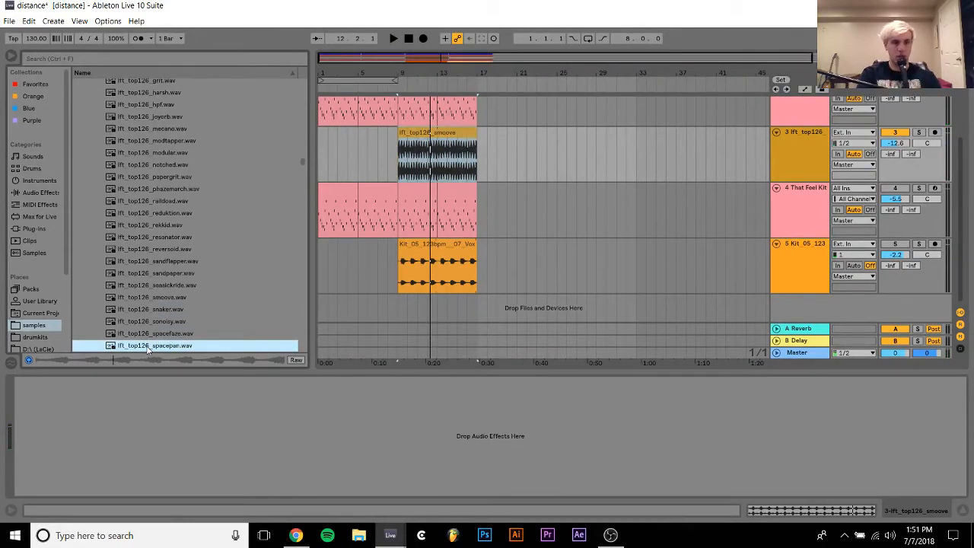
key("Down")
key("Up")
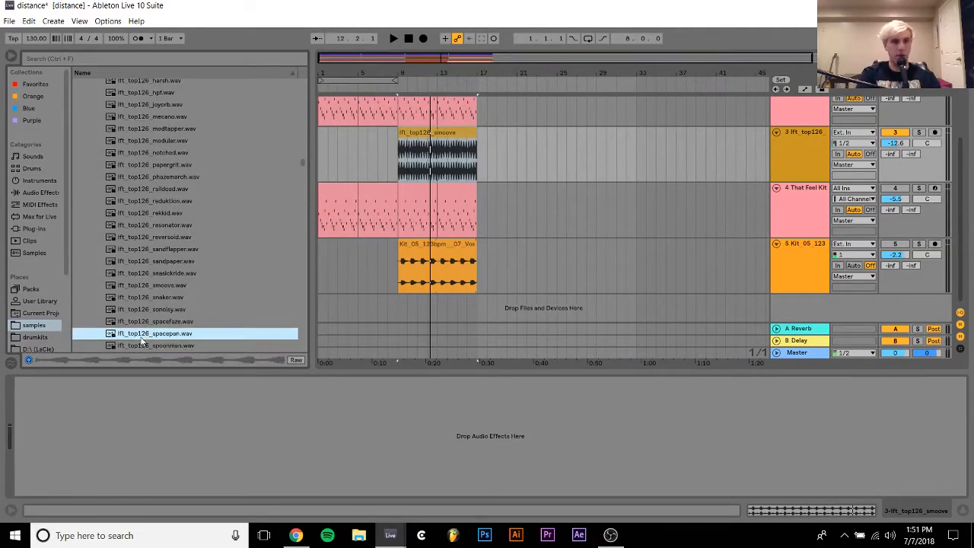
left_click_drag(140, 342, 477, 143)
key("space")
left_click_drag(895, 143, 895, 149)
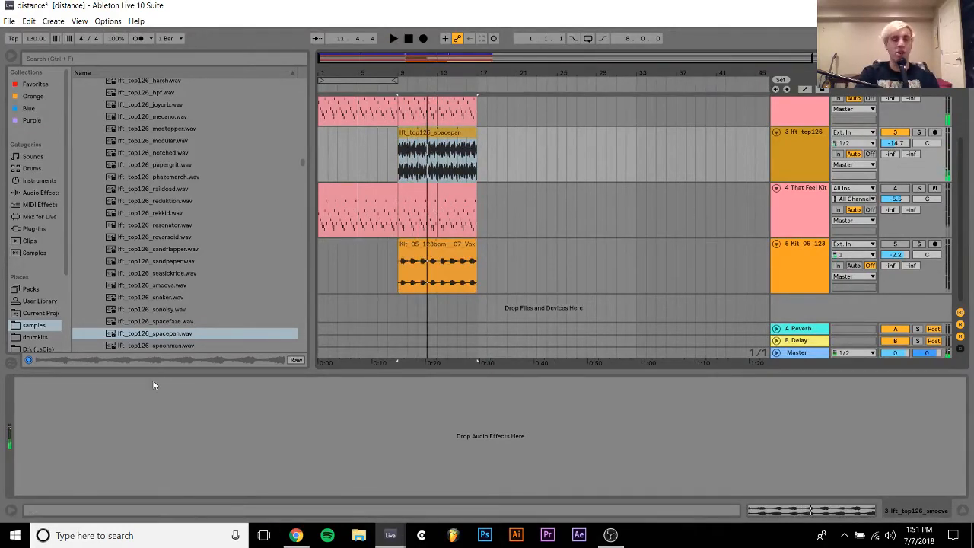
Play the arrangement from bar 9 to check the spacepan loop, then audition the spoonman and statik loops
scroll(459, 228, "up", 2)
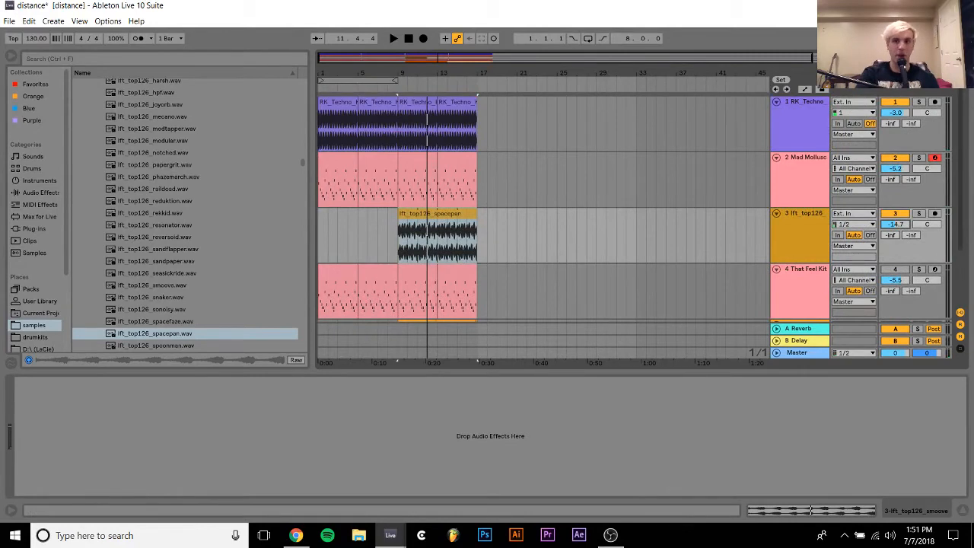
key("space")
left_click(917, 103)
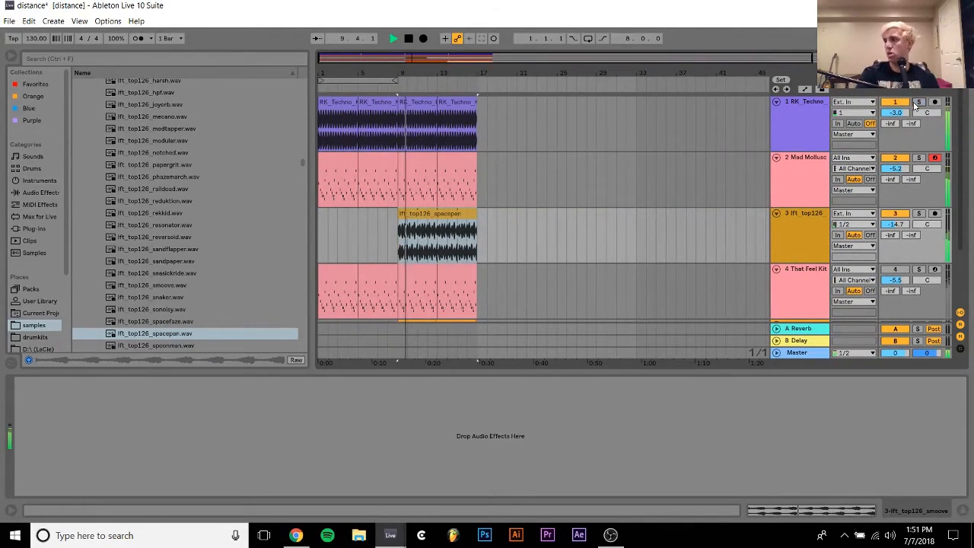
key("Down")
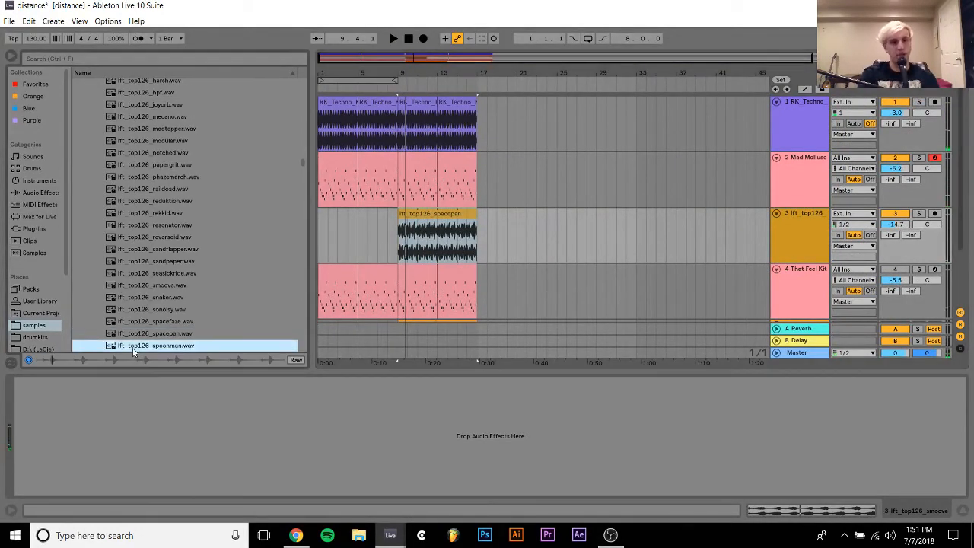
key("Down")
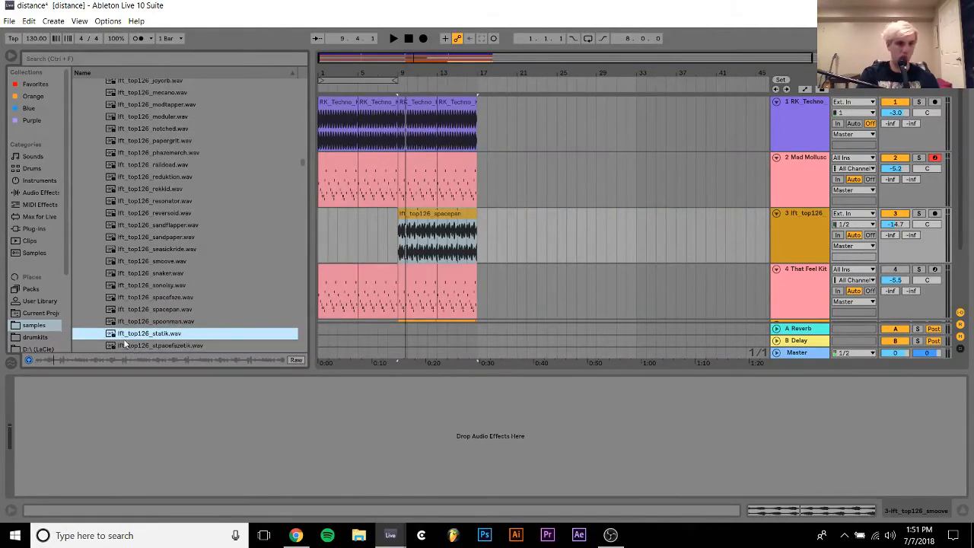
Replace the spacepan clip at bars 9 to 17 with lft_top126_statik.wav and set the track volume to -13.8 dB
left_click_drag(130, 335, 474, 219)
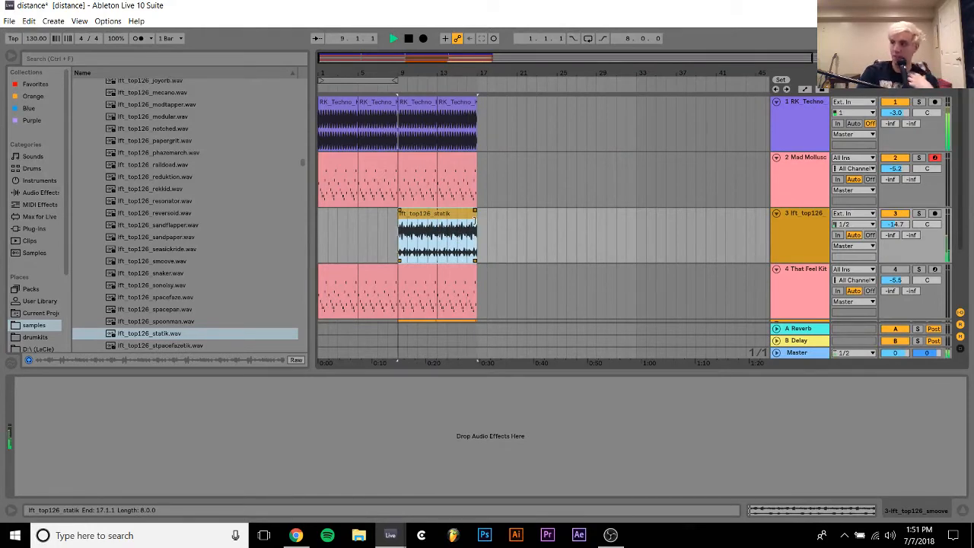
left_click(895, 225)
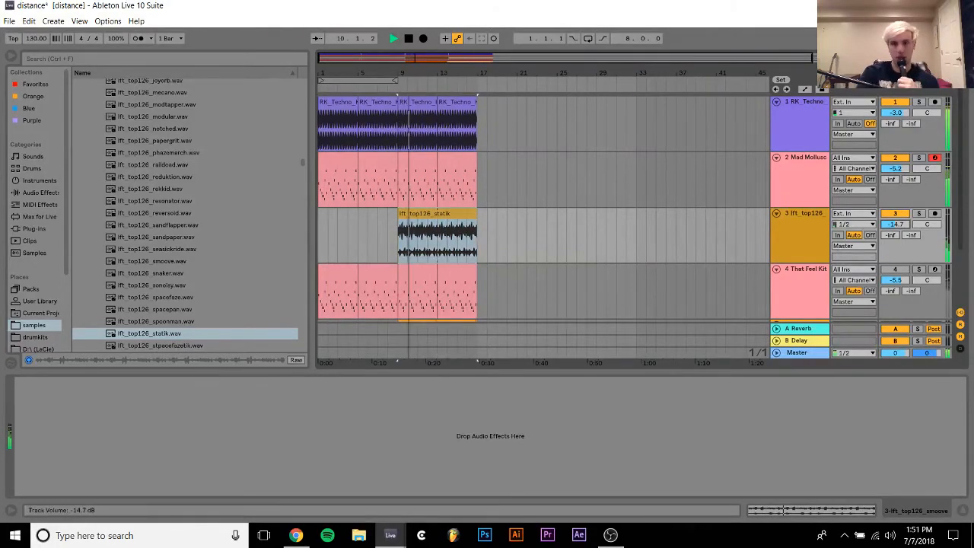
Set the statik clip's warp mode to Re-Pitch while the arrangement plays, and return to the arrangement
left_click(432, 216)
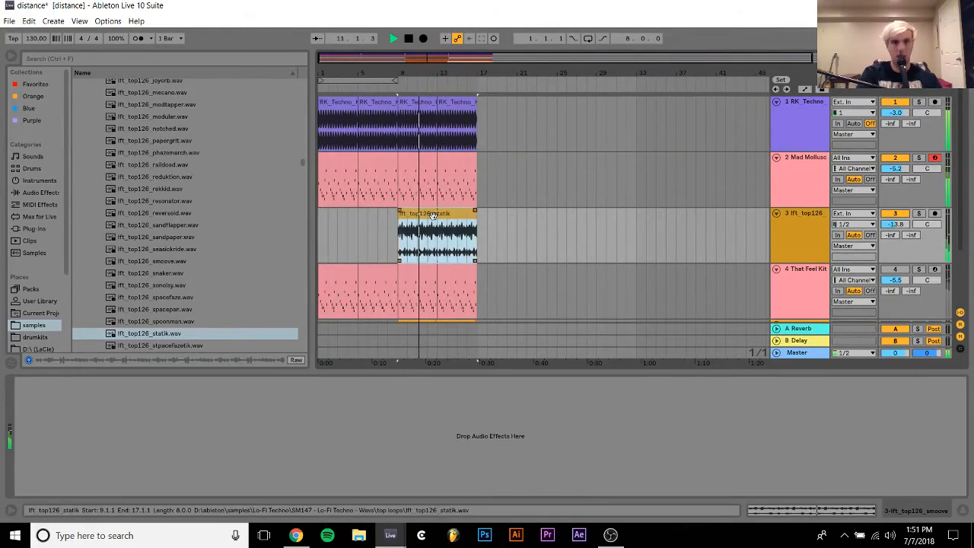
double_click(433, 216)
left_click(137, 127)
left_click(137, 163)
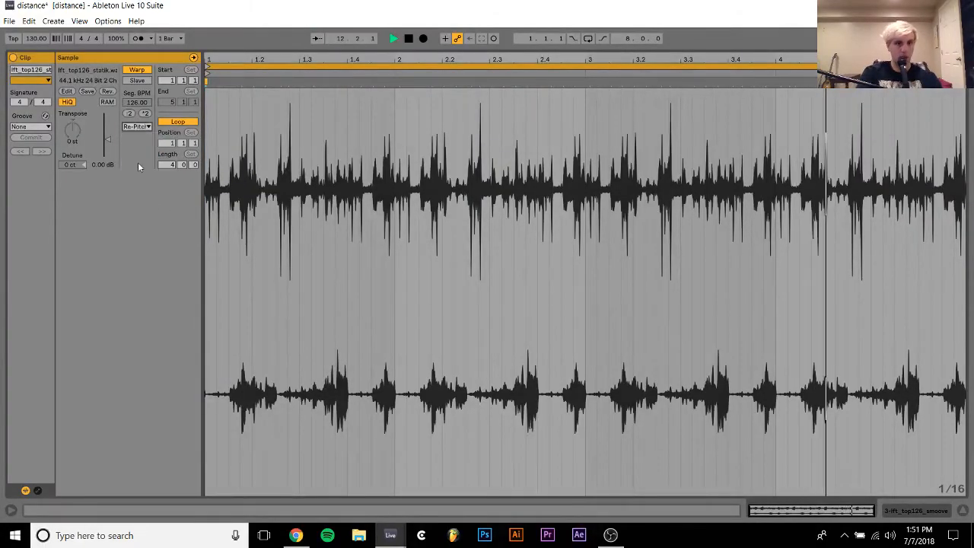
left_click(895, 513)
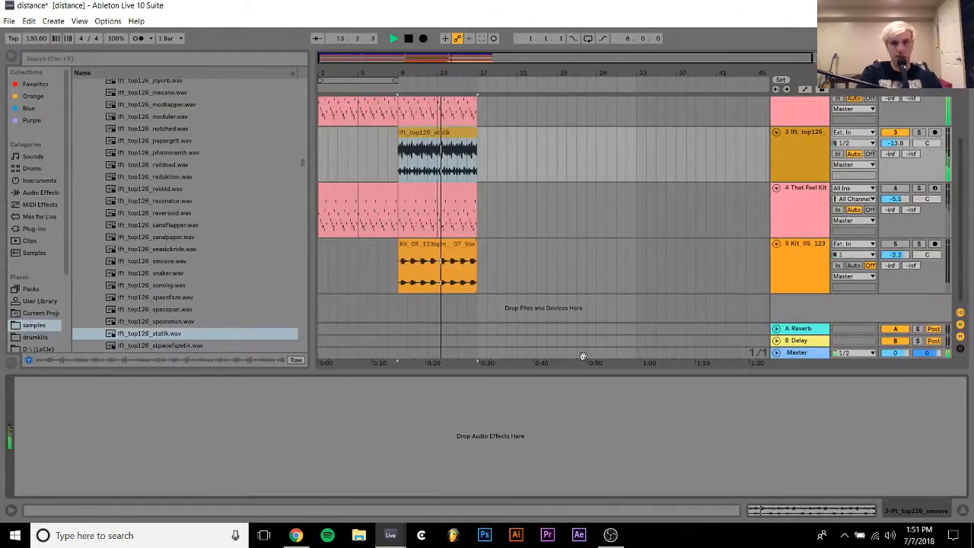
Play briefly from bar 1, stop playback and audition the top loops from lft_top126_stpacefazetik.wav through lft_top126_toytap.wav
left_click(320, 142)
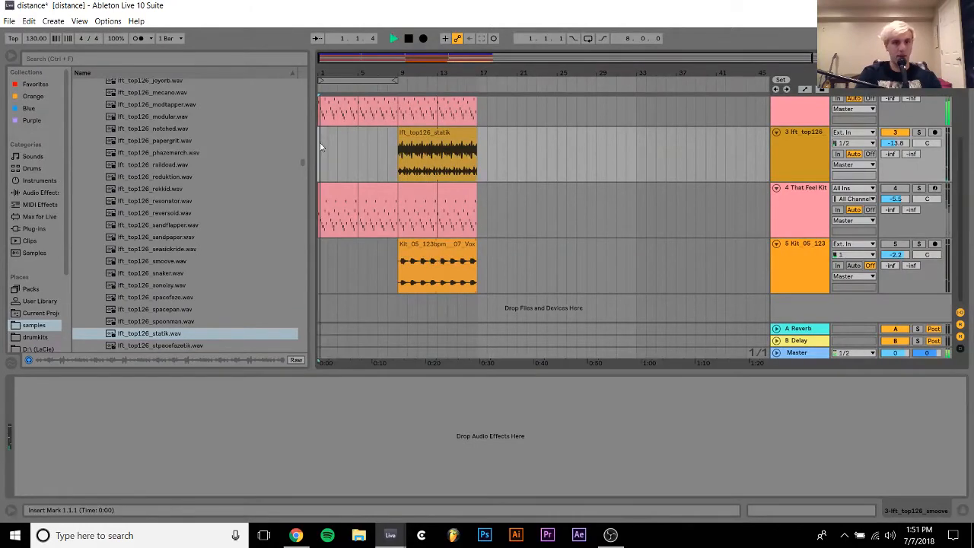
key("space")
left_click(174, 346)
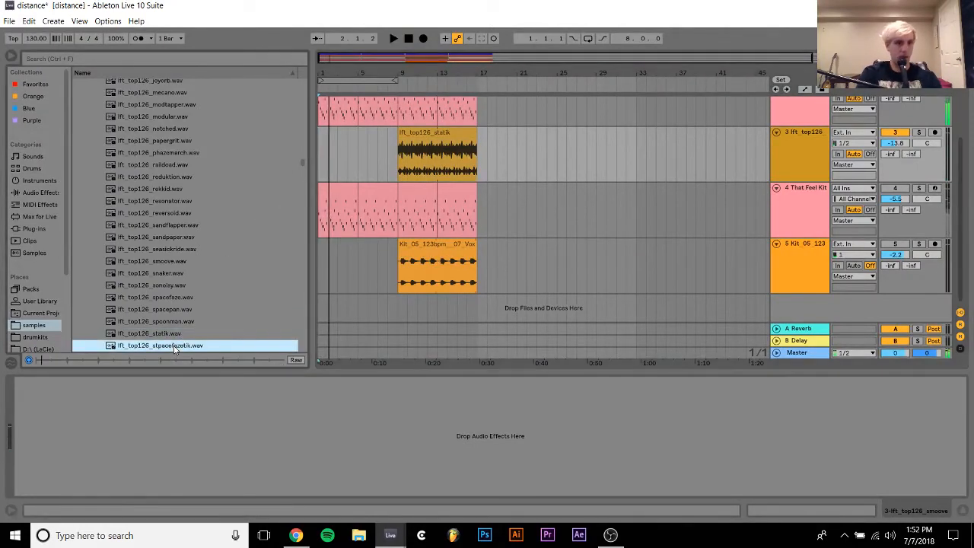
key("Down")
key("Down")
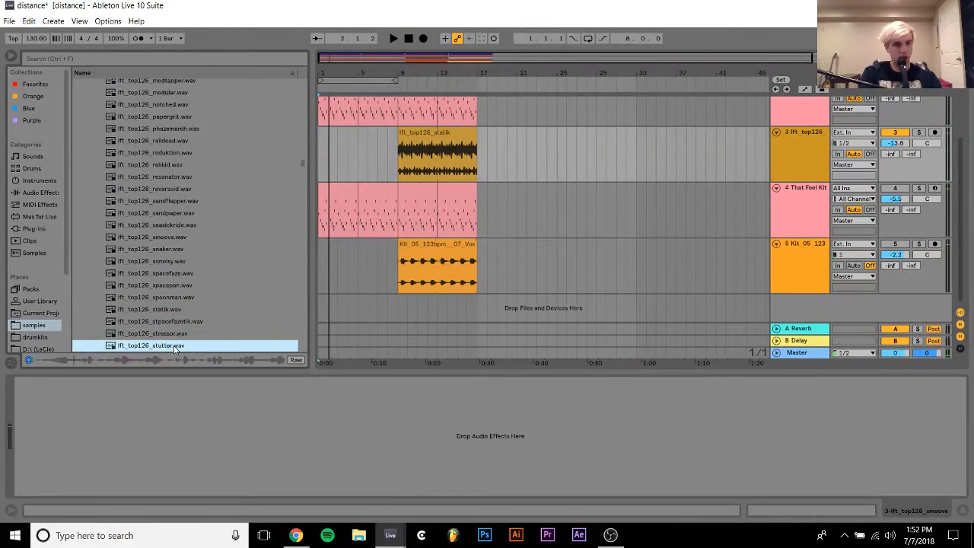
key("Down")
key("Down")
key("Down")
key("Down")
key("Down")
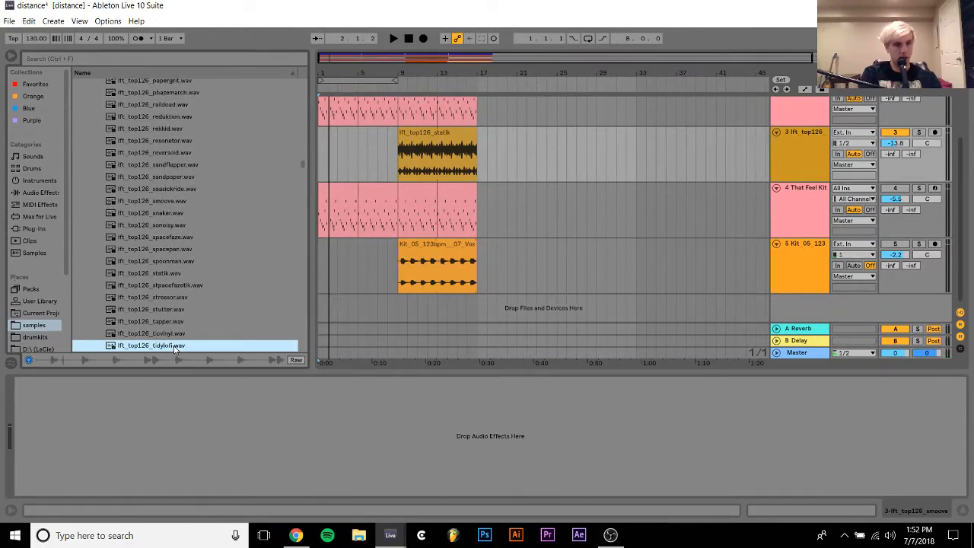
key("Down")
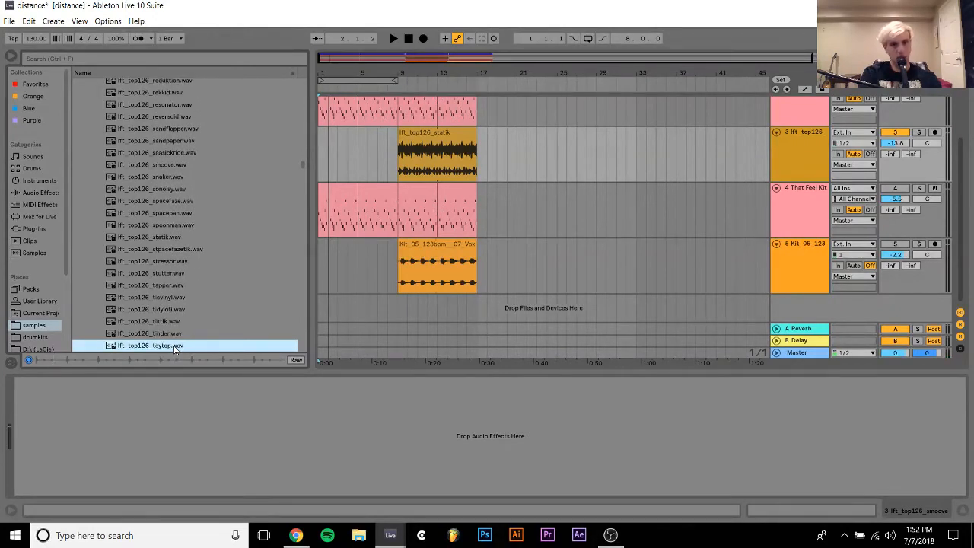
Try lft_top126_tinder.wav at bar 9 over the statik clip during playback, and undo the placement
key("Up")
left_click_drag(157, 336, 412, 156)
key("space")
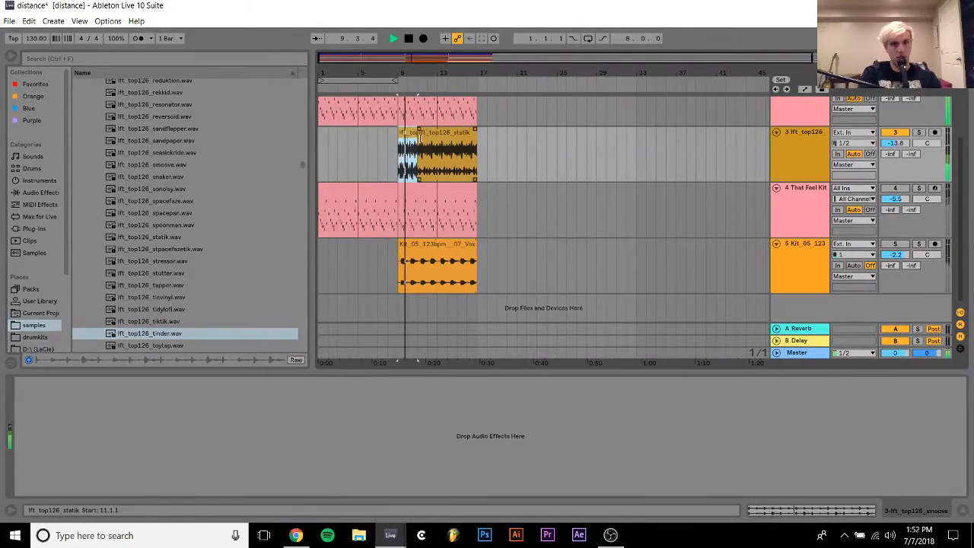
left_click(417, 134)
key("ctrl+z")
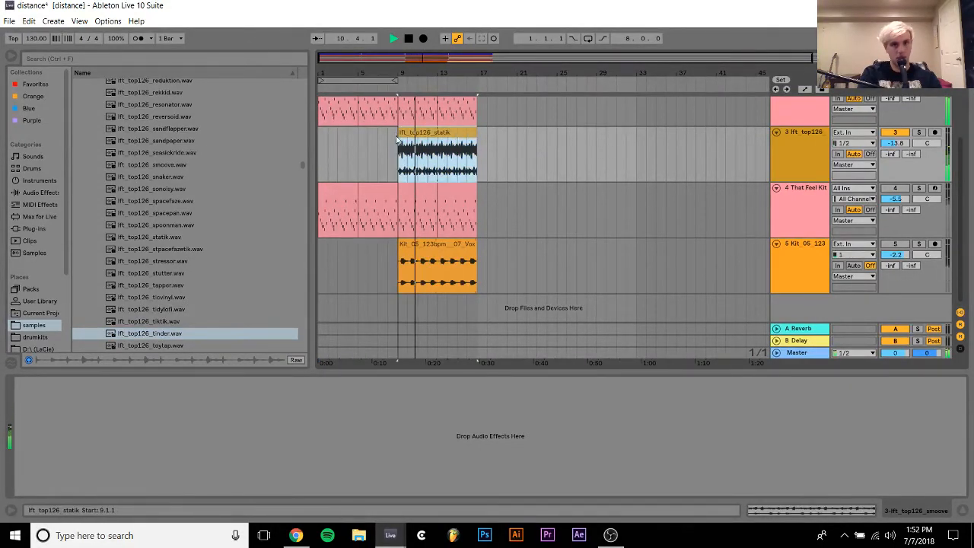
key("space")
Audition the remaining top loops from lft_top126_toytap.wav through lft_top126_ukhum.wav
left_click(158, 346)
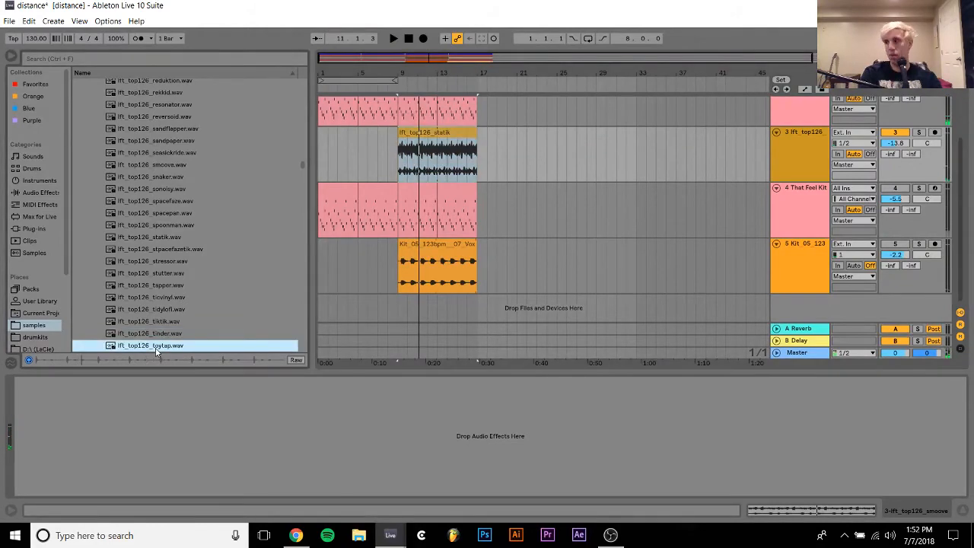
key("Down")
key("Down")
key("Down")
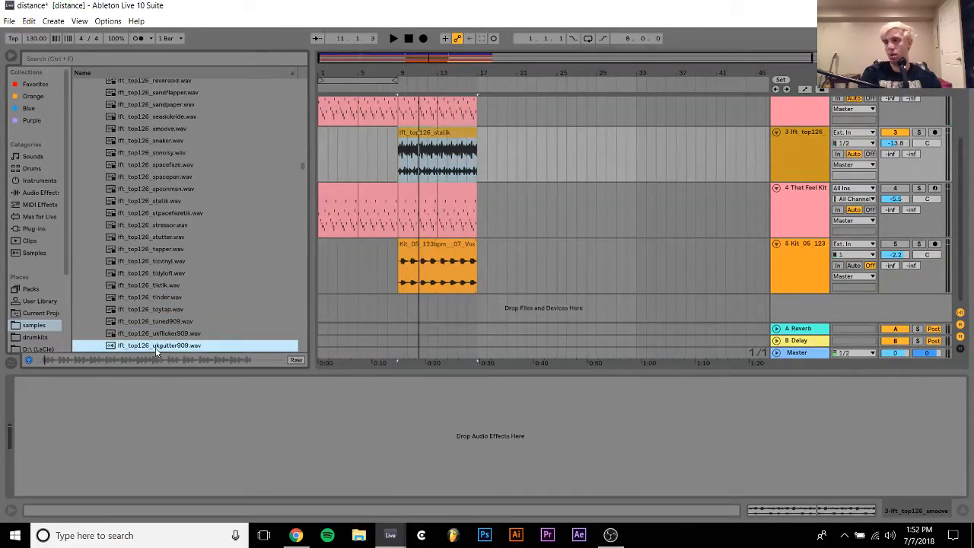
key("Down")
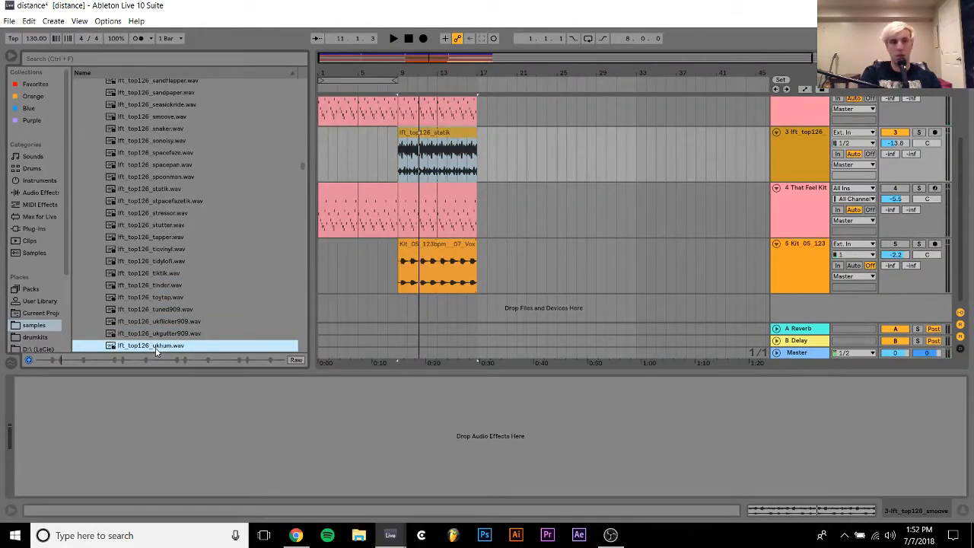
Browse the Splice folder and expand the Claude VonStroke Sample Pack down to its CVS_clap_loops folder
scroll(33, 337, "down", 3)
left_click(32, 323)
scroll(160, 220, "up", 3)
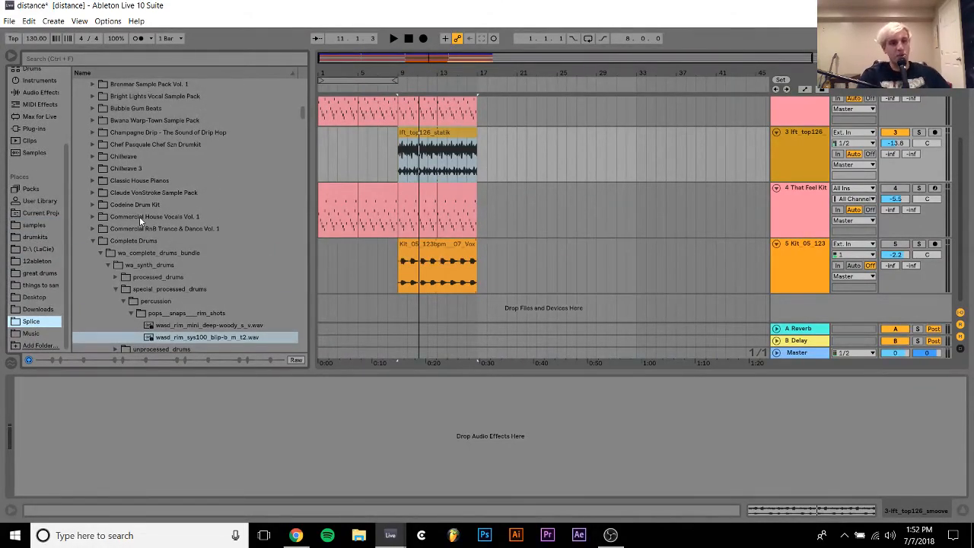
left_click(139, 216)
key("Up")
key("Up")
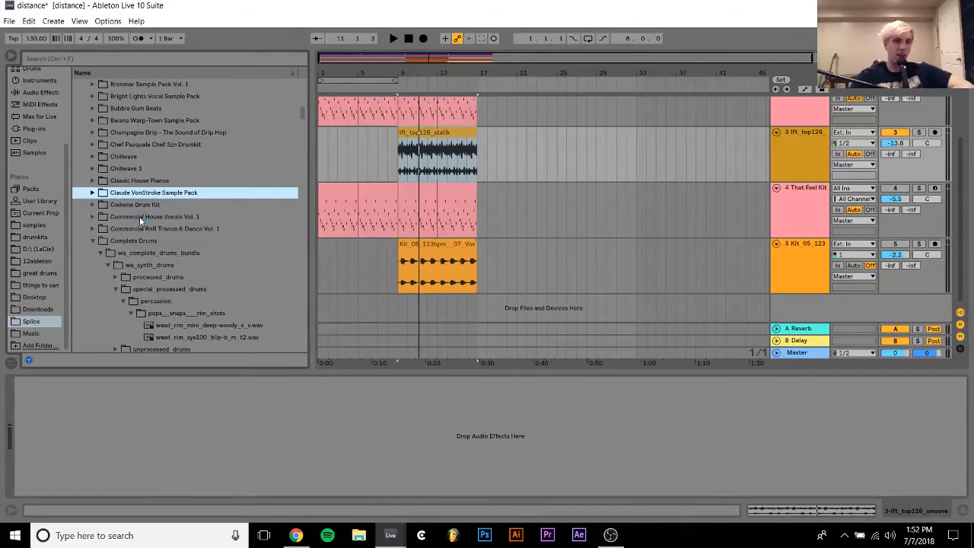
key("Right")
key("Right")
key("Right")
key("Right")
key("Right")
key("Right")
key("Right")
key("Down")
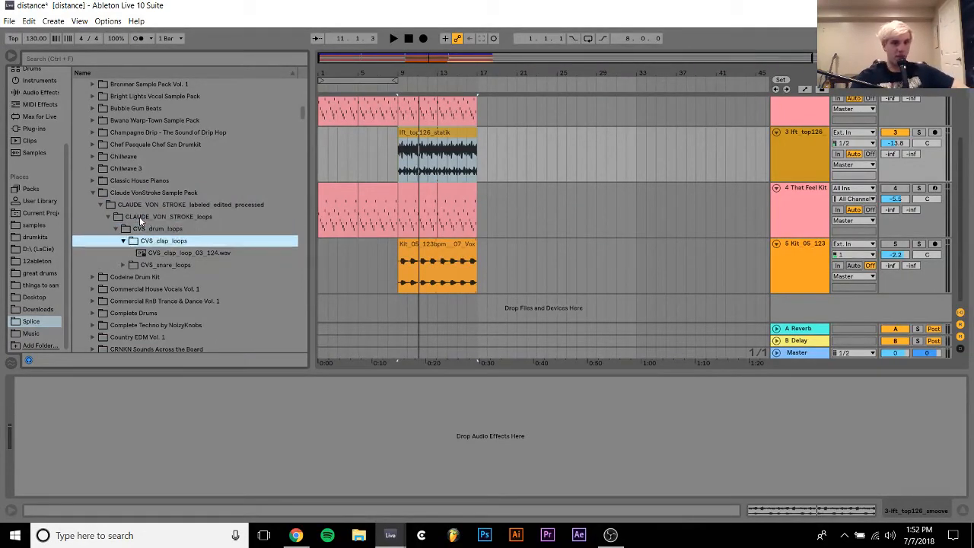
Audition CVS_snare_loop_build_01_124.wav and CVS_clap_loop_03_124.wav from the pack's drum loops
key("Up")
key("Down")
key("Down")
key("Down")
key("Right")
key("Down")
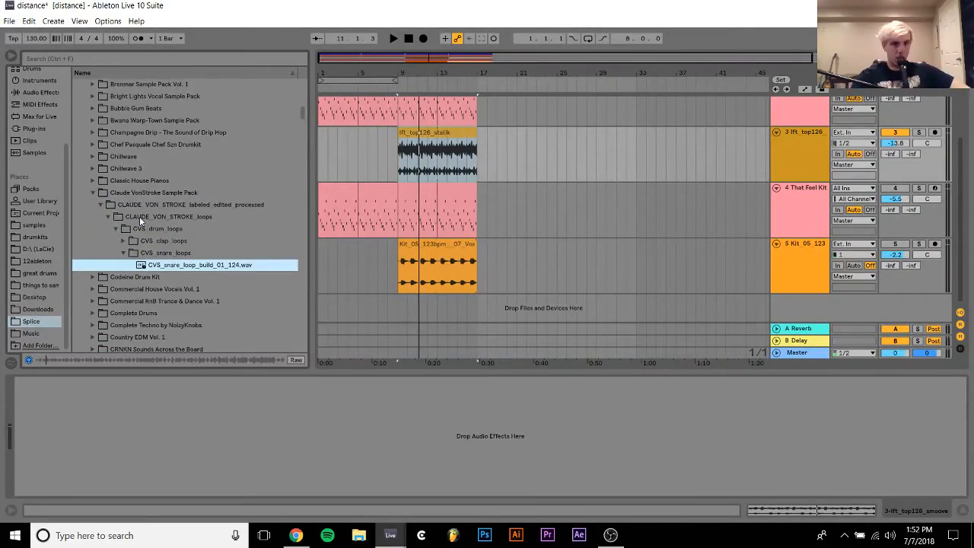
key("Up")
key("Up")
key("Right")
key("Down")
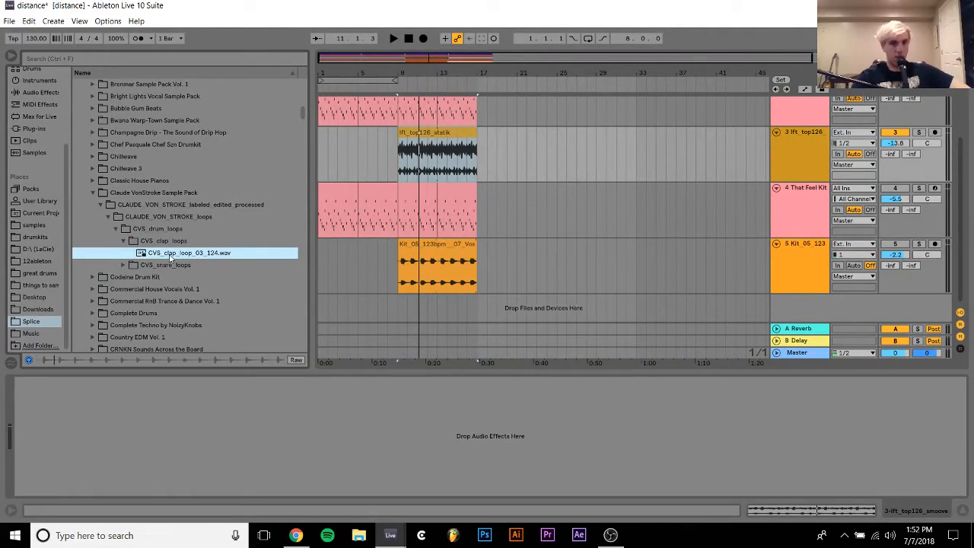
Replace the statik clip at bars 9 to 17 with CVS_clap_loop_03_124.wav and set its warp mode to Re-Pitch
left_click_drag(172, 255, 396, 157)
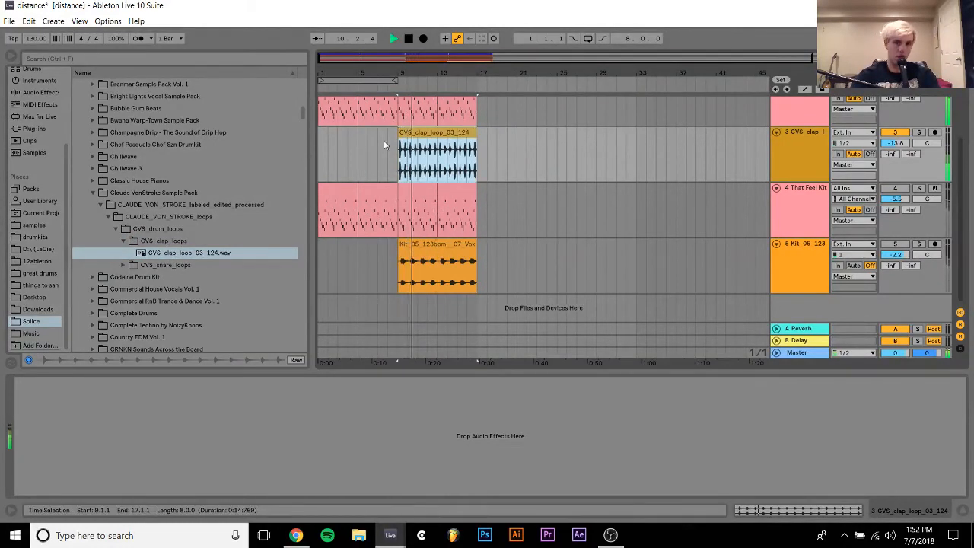
double_click(419, 133)
left_click(125, 126)
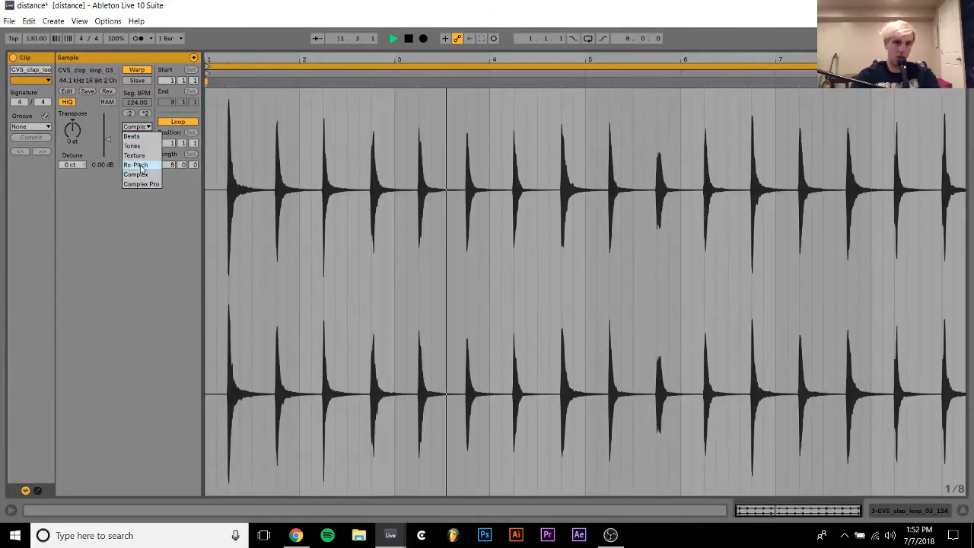
left_click(137, 160)
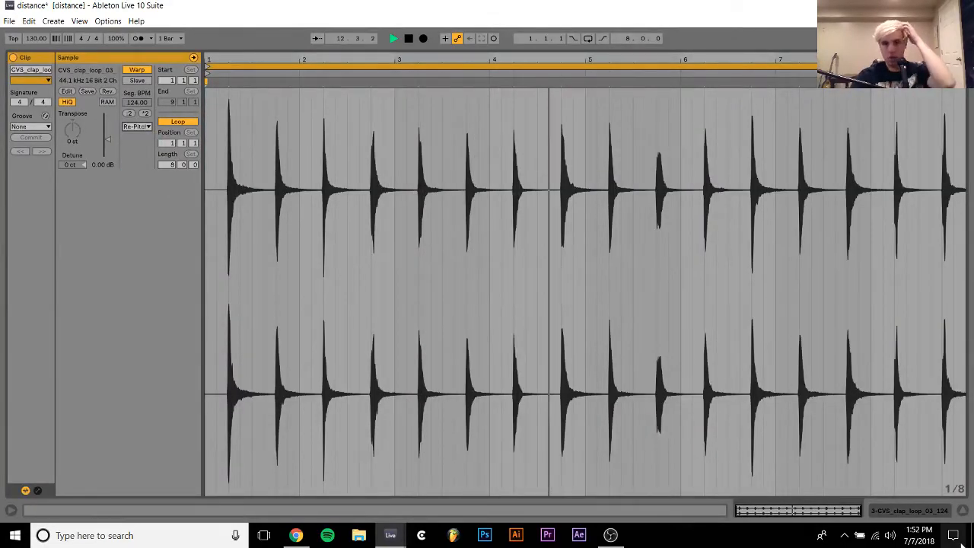
left_click(921, 511)
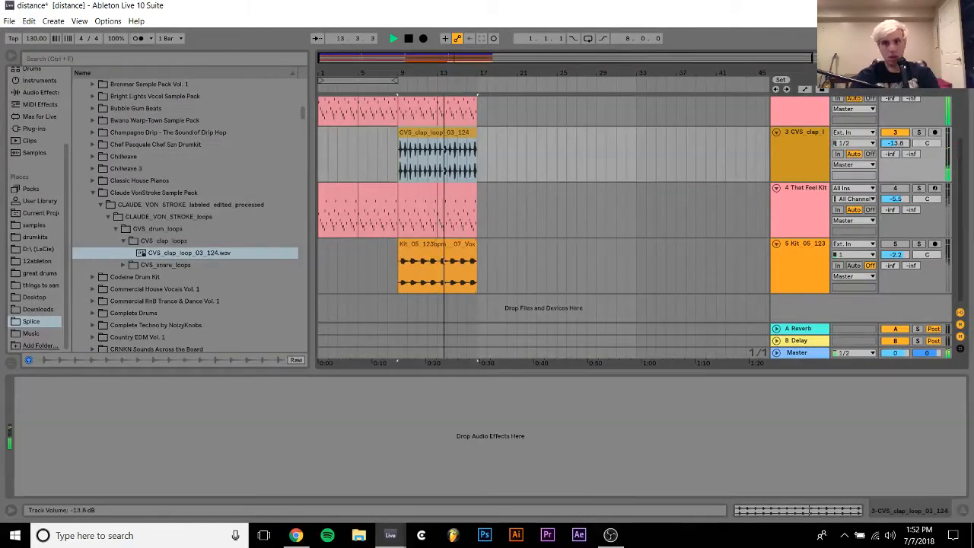
Set the clap loop track's volume to -12.9 dB and loop the arrangement over the clip from bar 9 to 17
left_click(456, 133)
key("ctrl+l")
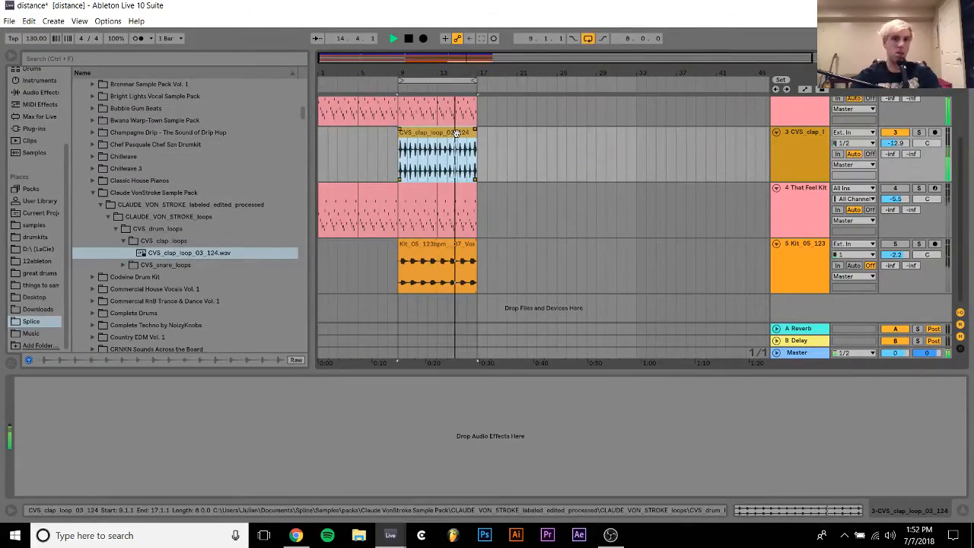
Insert a MIDI track below the clap loop, stop playback and load 808 Core Kit.adg on the new track
key("ctrl+shift+t")
key("space")
left_click(41, 92)
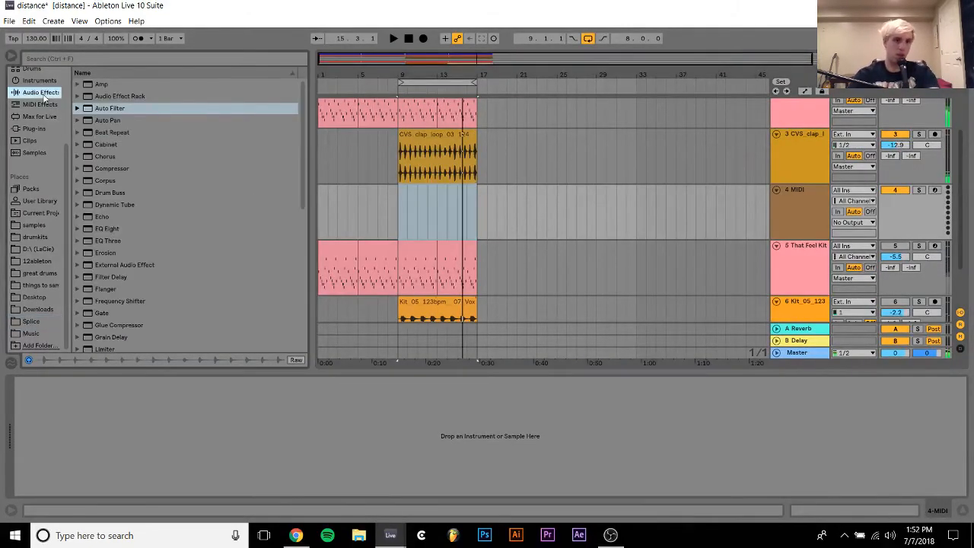
left_click(38, 80)
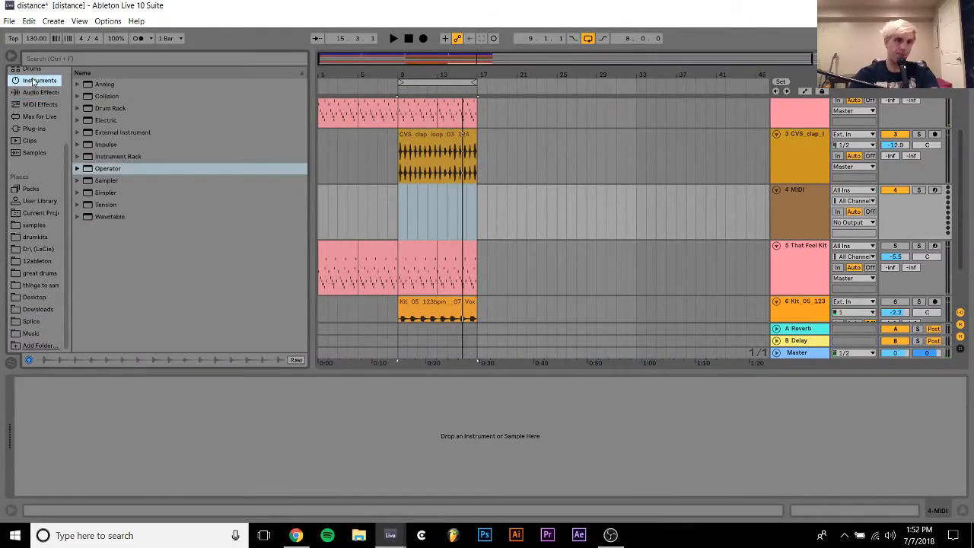
left_click(30, 70)
scroll(135, 127, "up", 5)
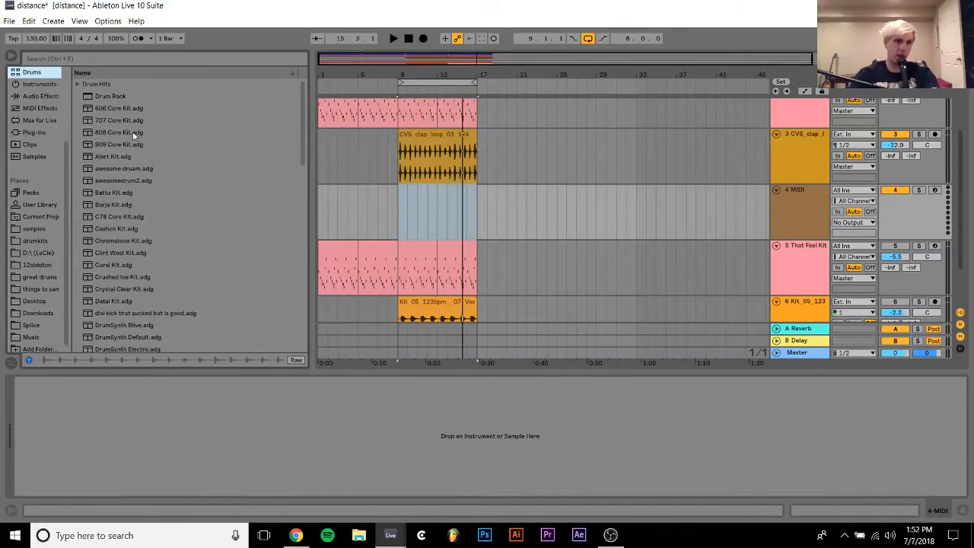
left_click(120, 133)
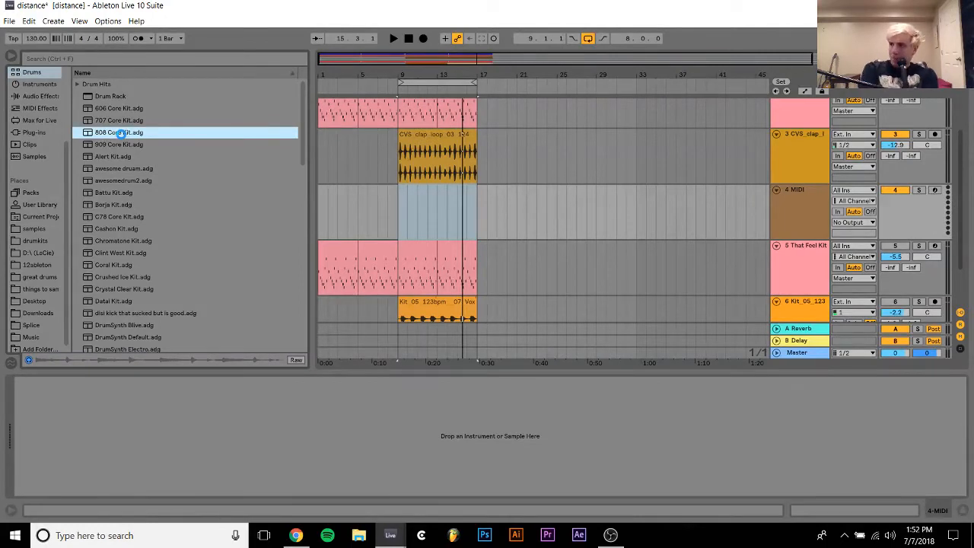
double_click(120, 132)
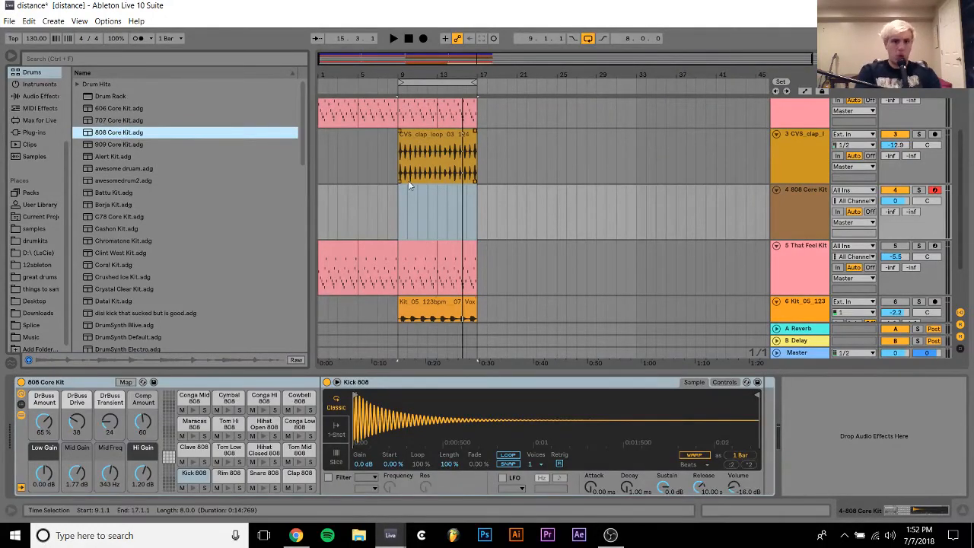
Create a four-bar MIDI clip at bar 9 on the 808 kit track and place a Clap 808 note on its first beat
left_click_drag(398, 197, 417, 197)
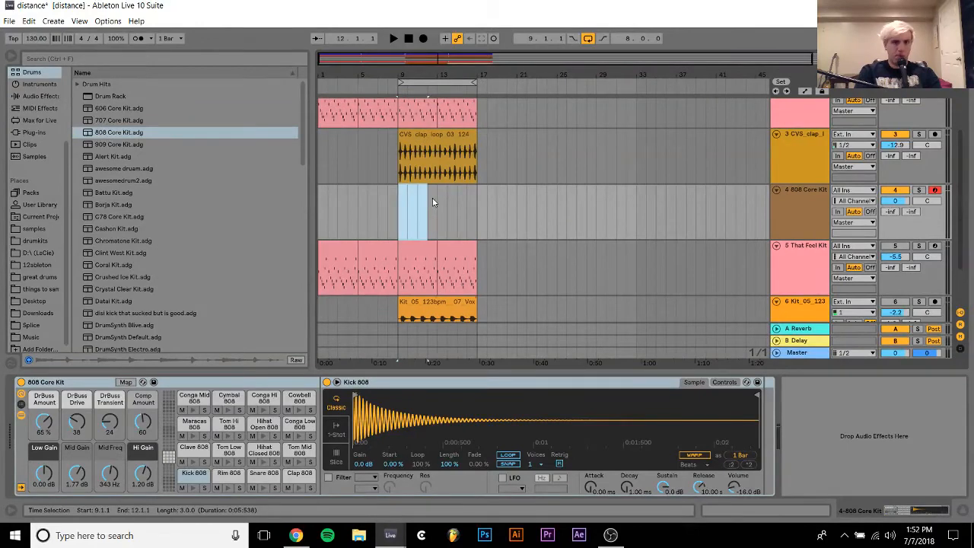
double_click(433, 202)
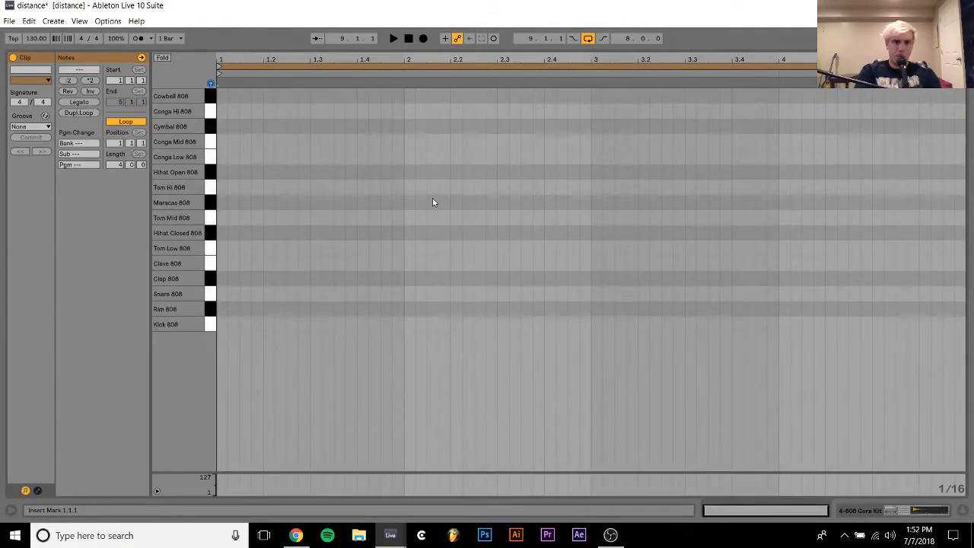
double_click(222, 218)
key("Down")
key("Down")
key("Down")
key("Down")
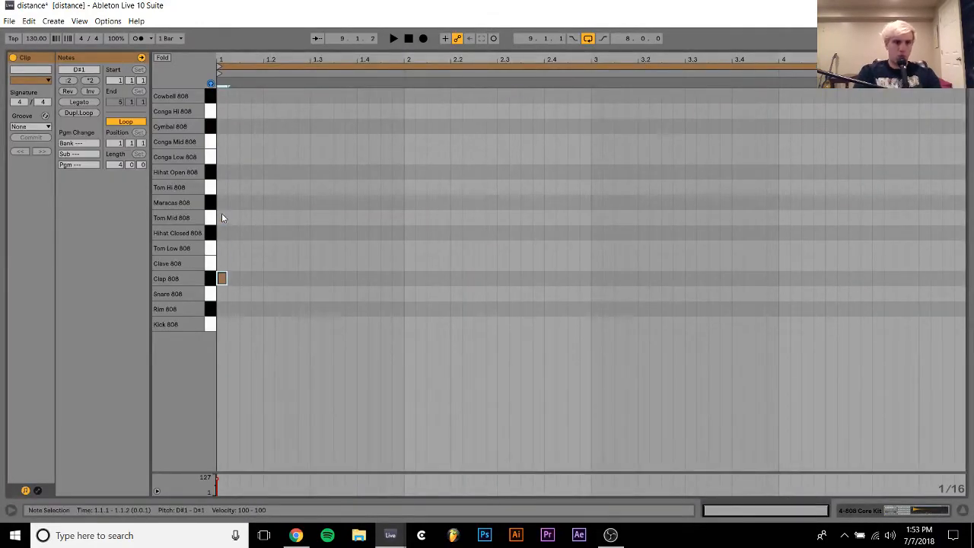
Lengthen the Clap 808 note to one beat and duplicate it onto every beat of the four-bar clip
key("shift+Right")
key("shift+Right")
key("shift+Right")
key("ctrl+d")
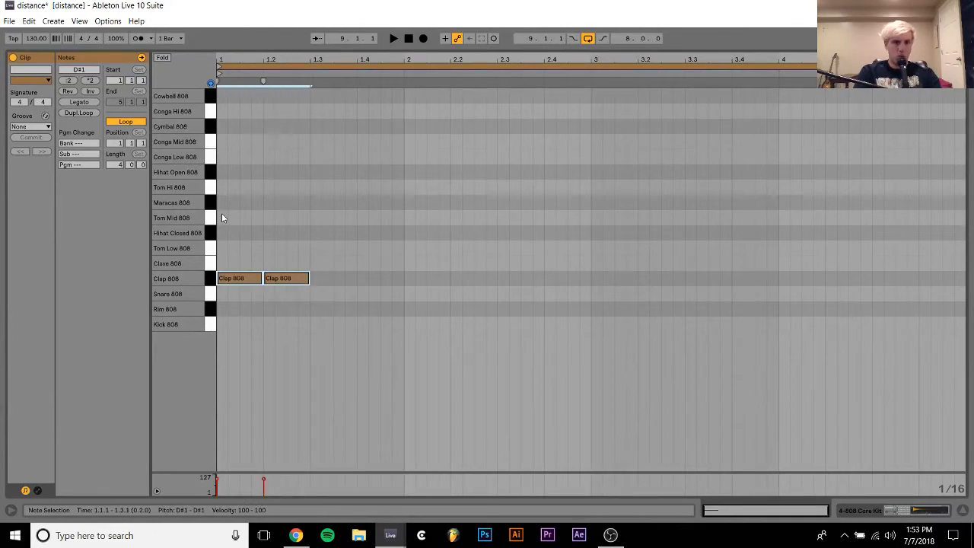
key("ctrl+d")
key("ctrl+d")
key("ctrl+d")
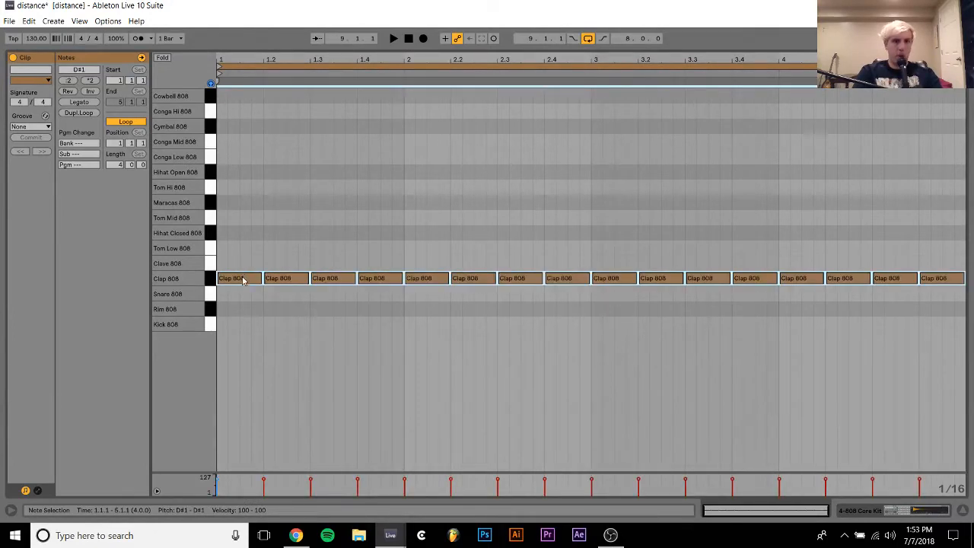
Add Hihat Closed 808 notes on the first, second and fourth sixteenths of every beat and Hihat Open 808 on the third, and play the clip
left_click_drag(241, 283, 259, 236)
key("shift+Left")
key("shift+Left")
key("shift+Left")
key("space")
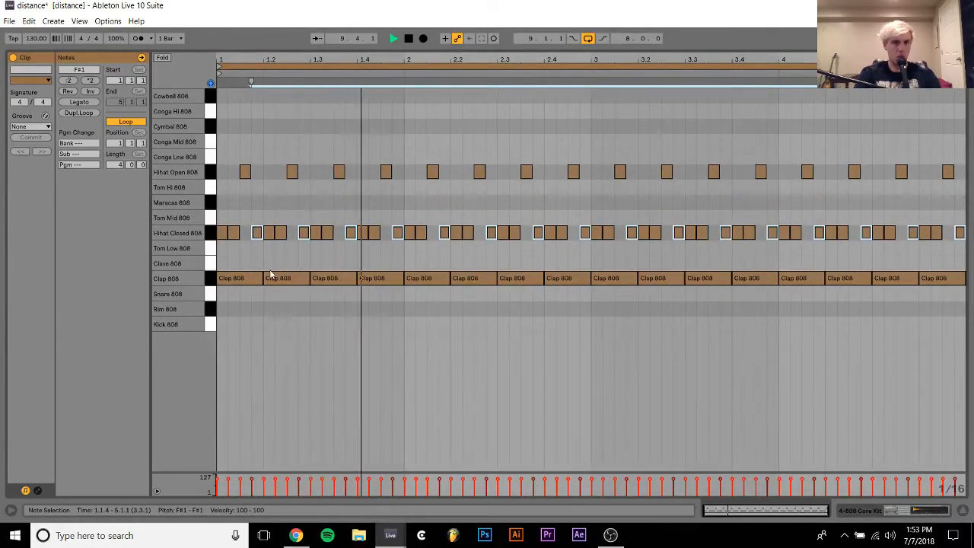
Set the 808 Core Kit track's volume to -13.9 dB and extend its clip from bar 13 to bar 17
left_click(872, 511)
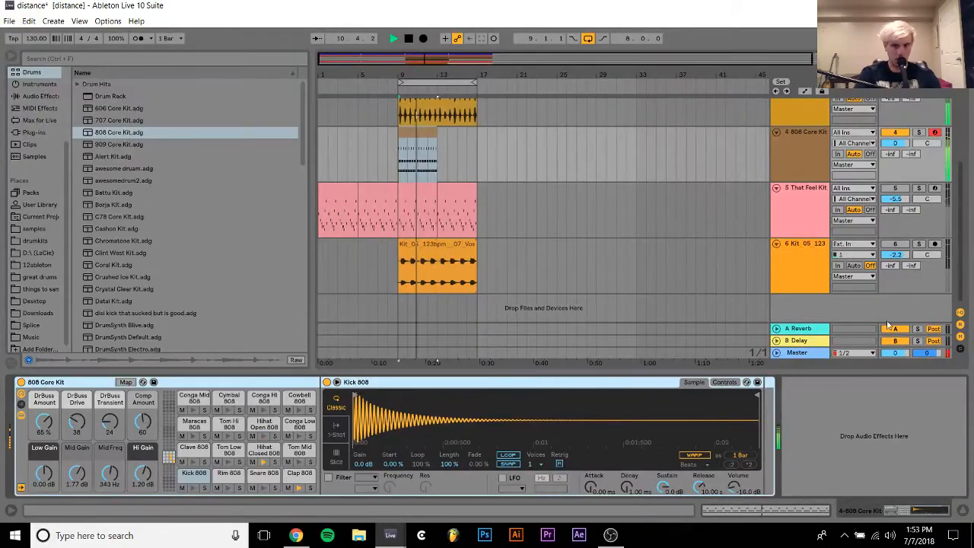
left_click_drag(905, 147, 906, 176)
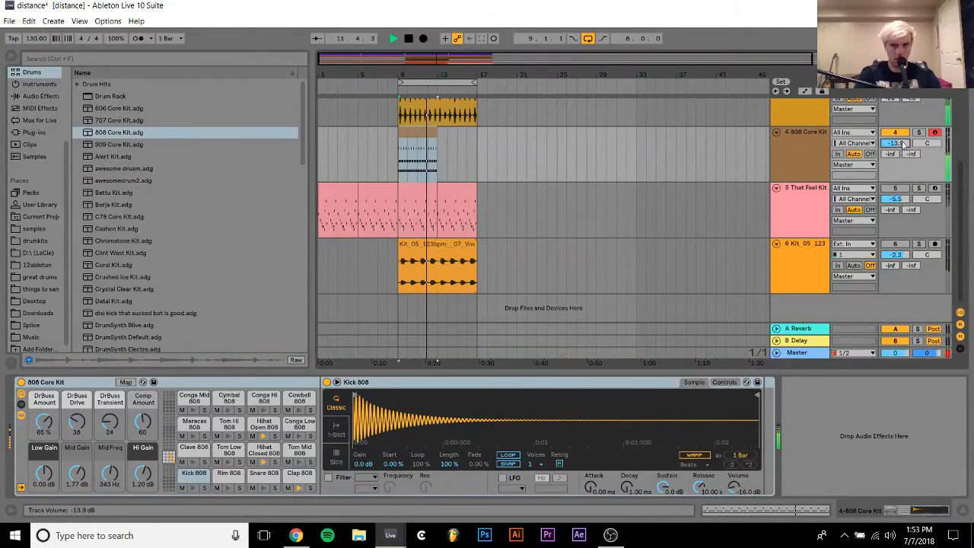
left_click_drag(431, 141, 481, 146)
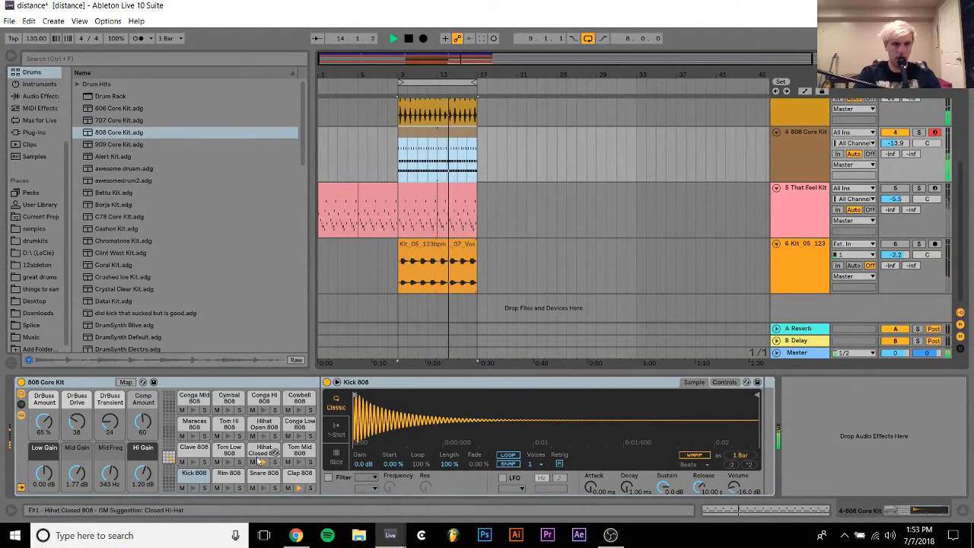
Mute the Clap 808 pad during playback to compare the beat without it, and unmute the pad again
left_click(288, 488)
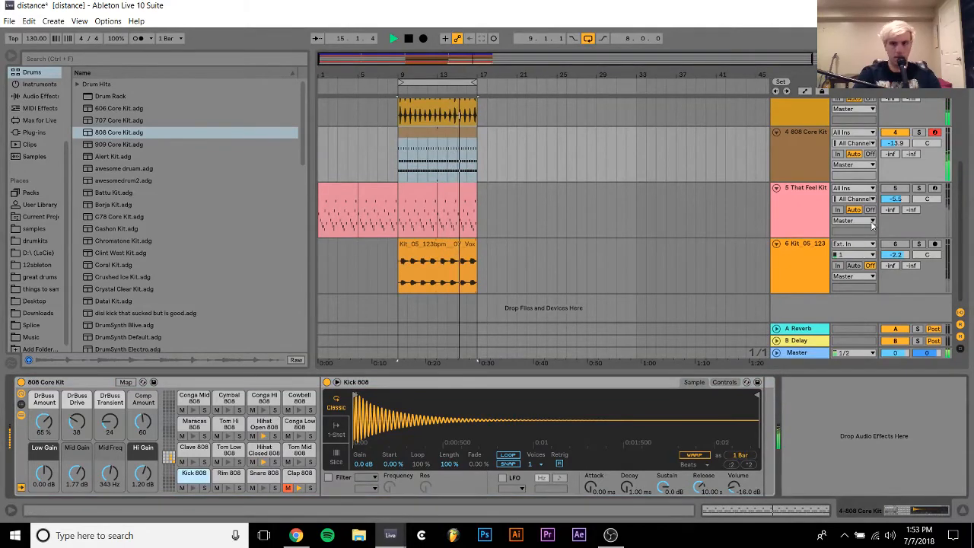
scroll(905, 128, "up", 2)
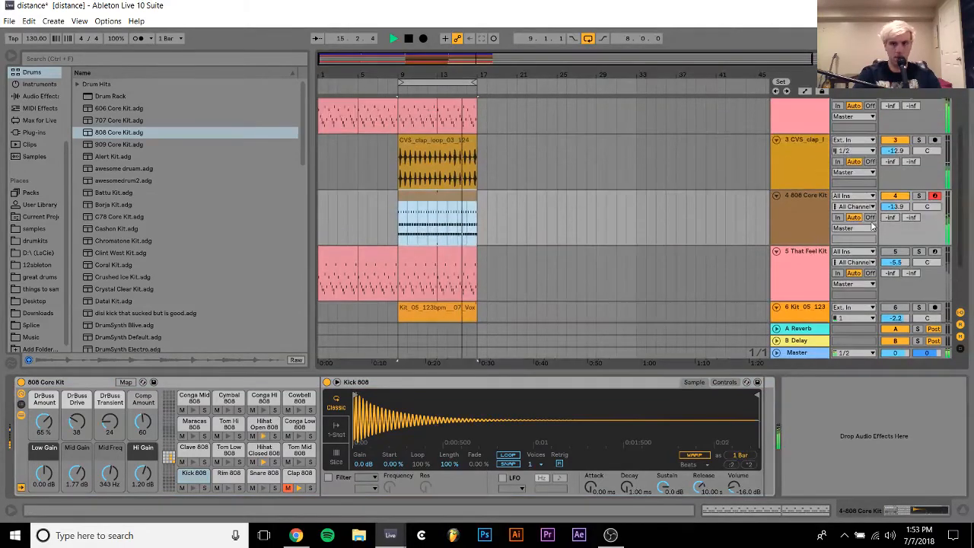
left_click(783, 204)
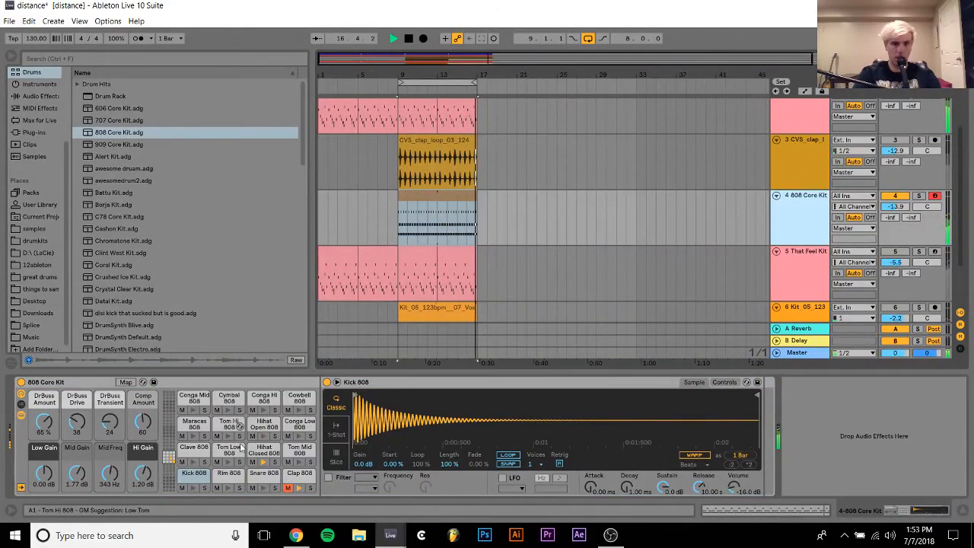
left_click(287, 489)
Stop playback and delete the 808 Core Kit track
left_click(800, 237)
key("space")
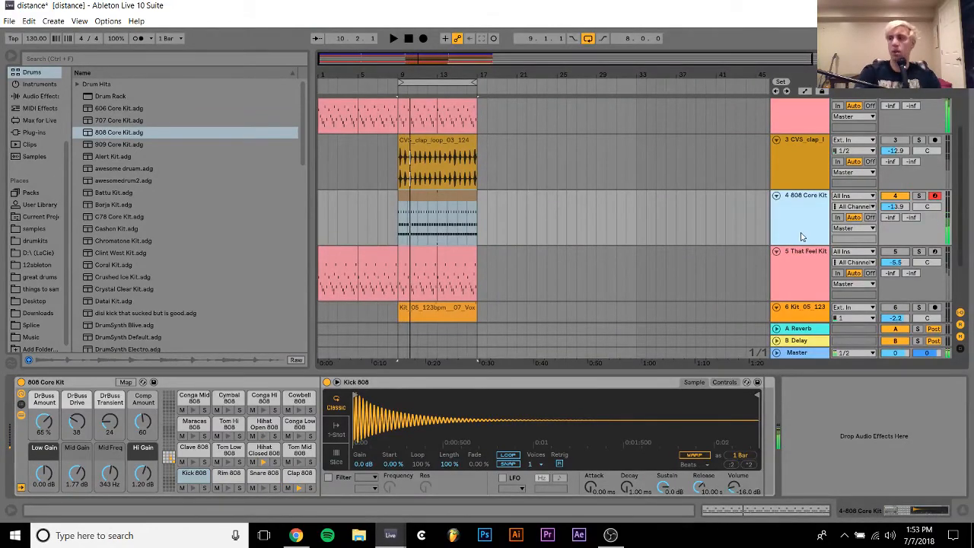
key("Delete")
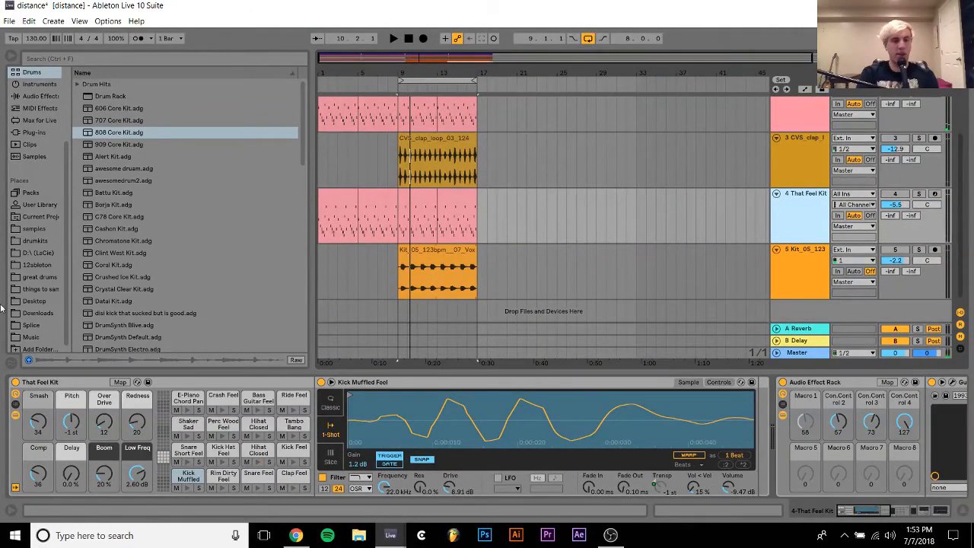
Place lft_top126_ukswank.wav from the samples folder at bar 9 on the clap loop track and activate that track
left_click(33, 230)
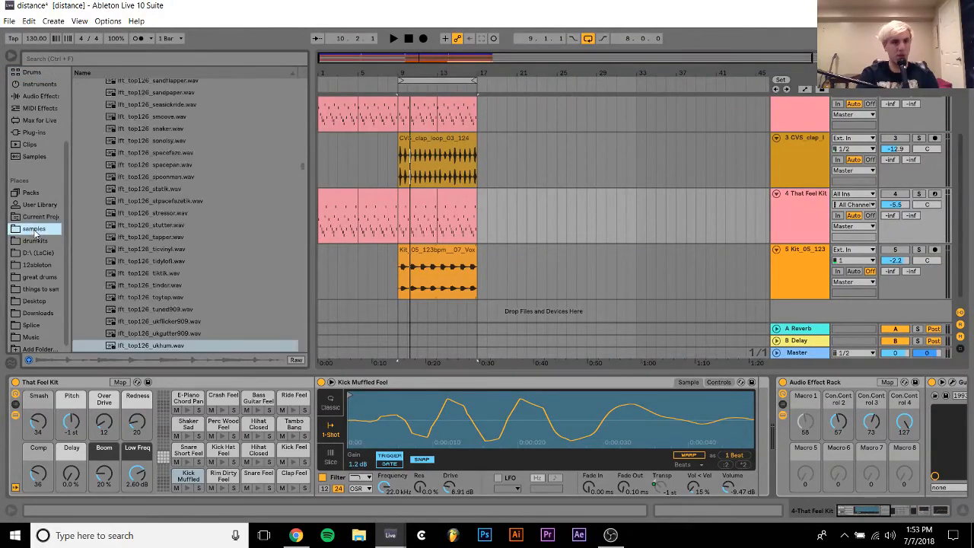
scroll(159, 284, "down", 7)
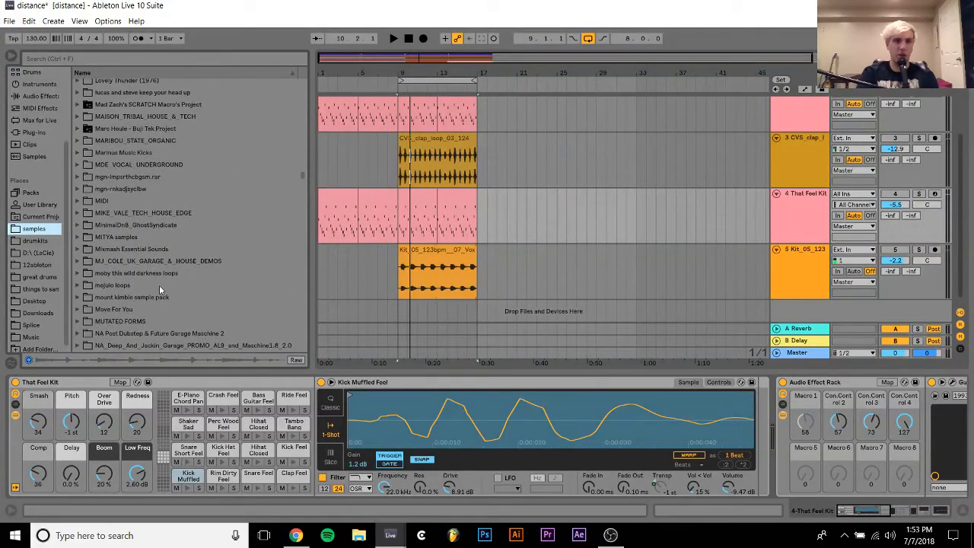
scroll(159, 284, "up", 1)
left_click(158, 105)
left_click(157, 129)
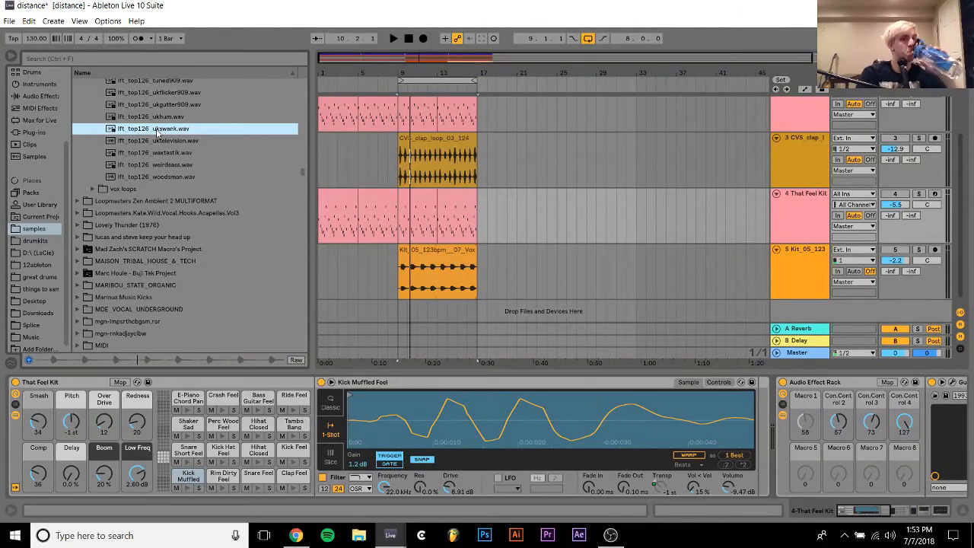
left_click_drag(373, 134, 397, 151)
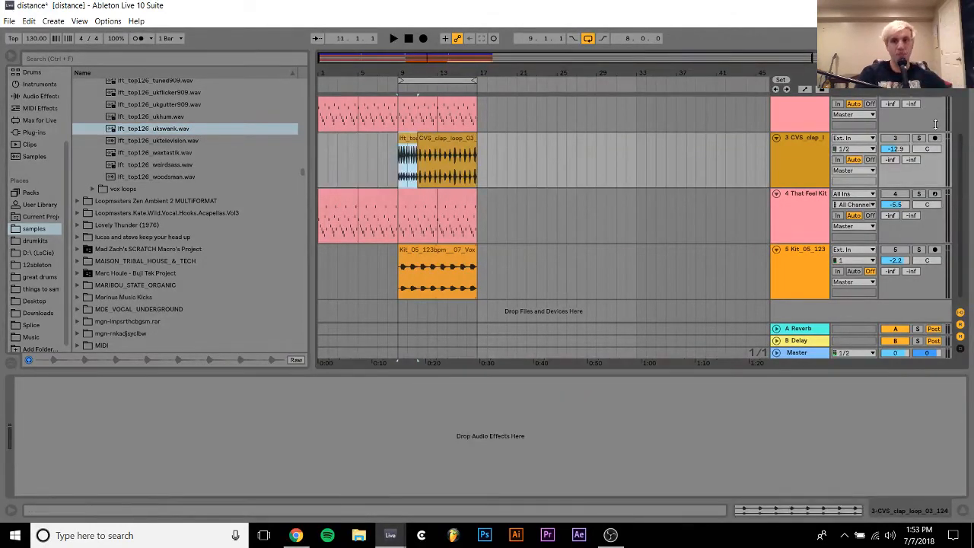
left_click(894, 140)
left_click(895, 140)
During playback, extend the ukswank clip over the clap loop to bar 17 and set the track's volume to -11.0 dB
key("space")
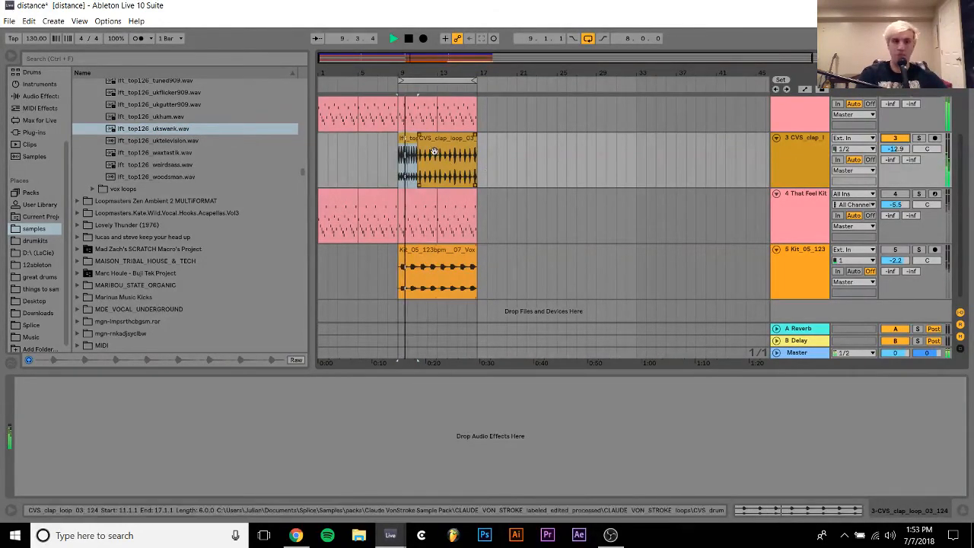
left_click_drag(418, 144, 478, 142)
left_click_drag(895, 149, 895, 150)
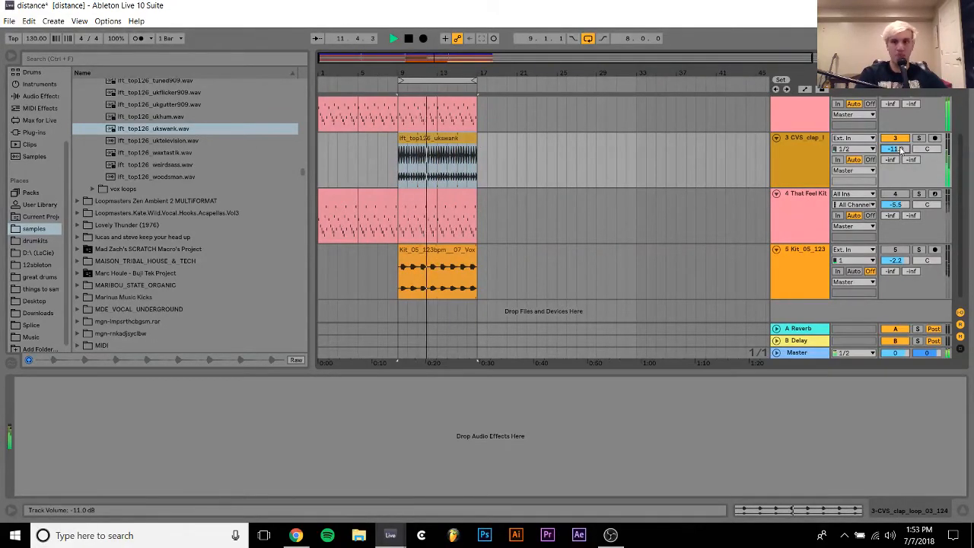
Set the ukswank clip's warp mode to Re-Pitch and return to the arrangement with the track's devices
left_click(797, 510)
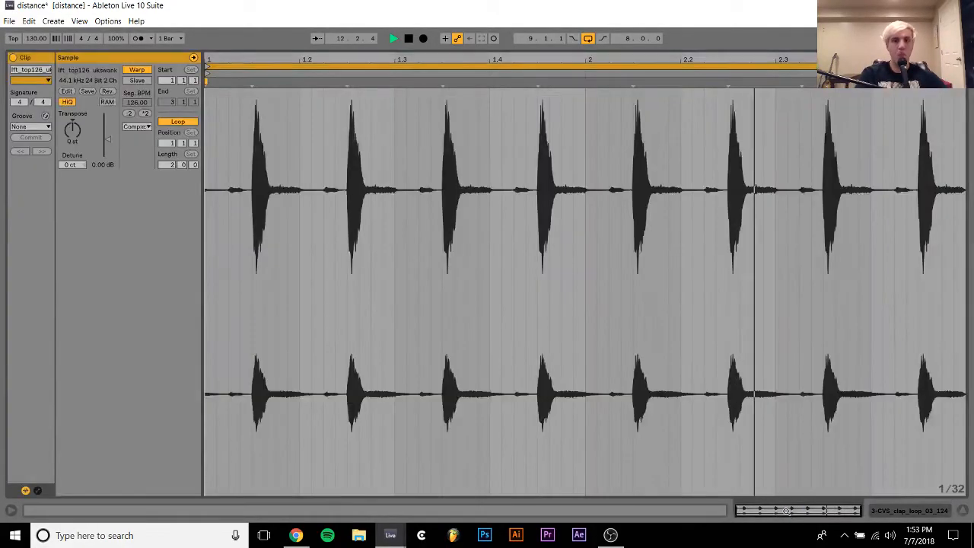
left_click(146, 135)
left_click(151, 164)
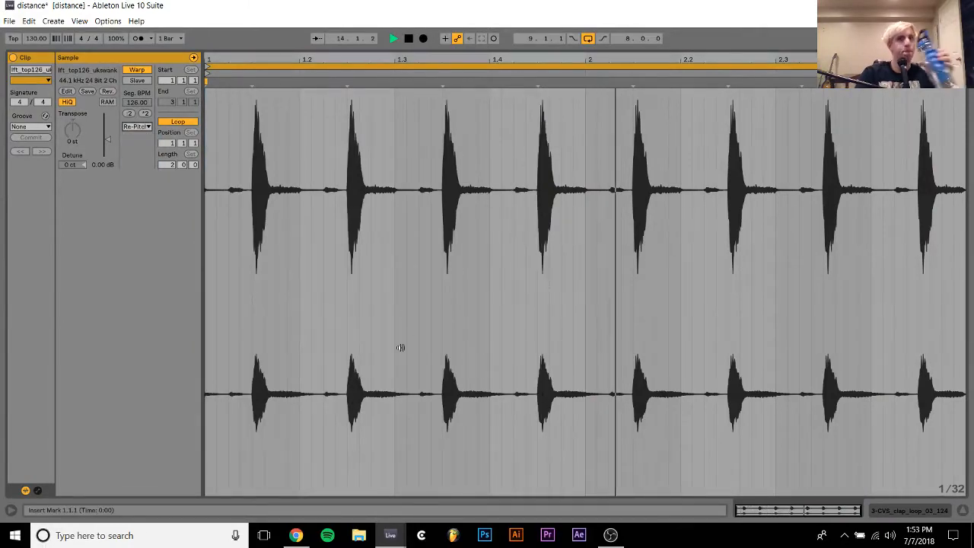
left_click(915, 512)
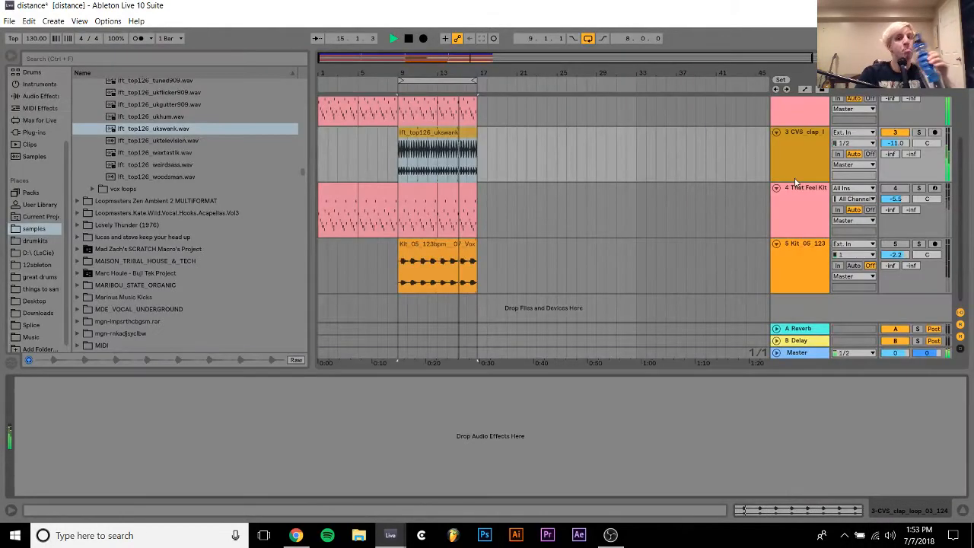
Activate the Kit_05_123 vox loop track and set its volume to -4.0 dB
left_click(898, 245)
left_click_drag(899, 253, 898, 260)
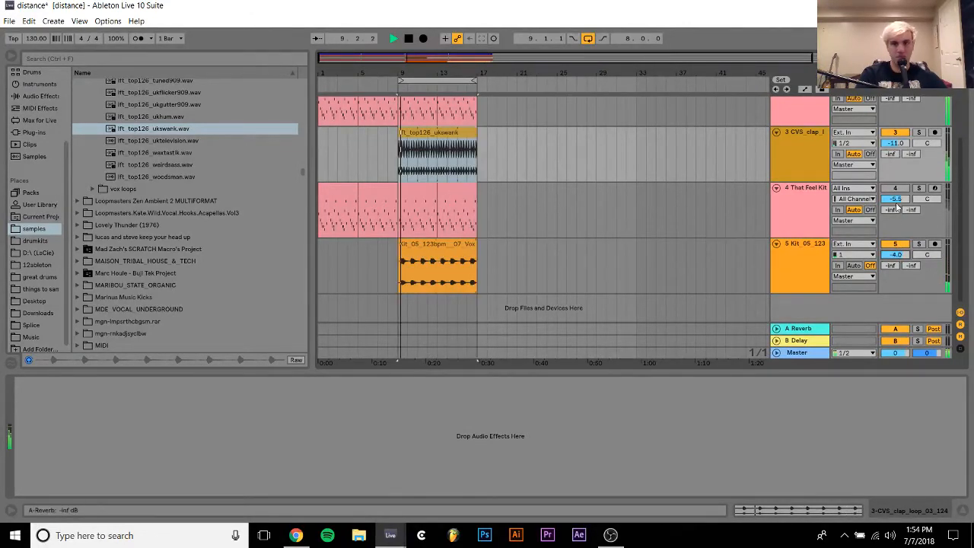
left_click(816, 202)
scroll(848, 181, "up", 3)
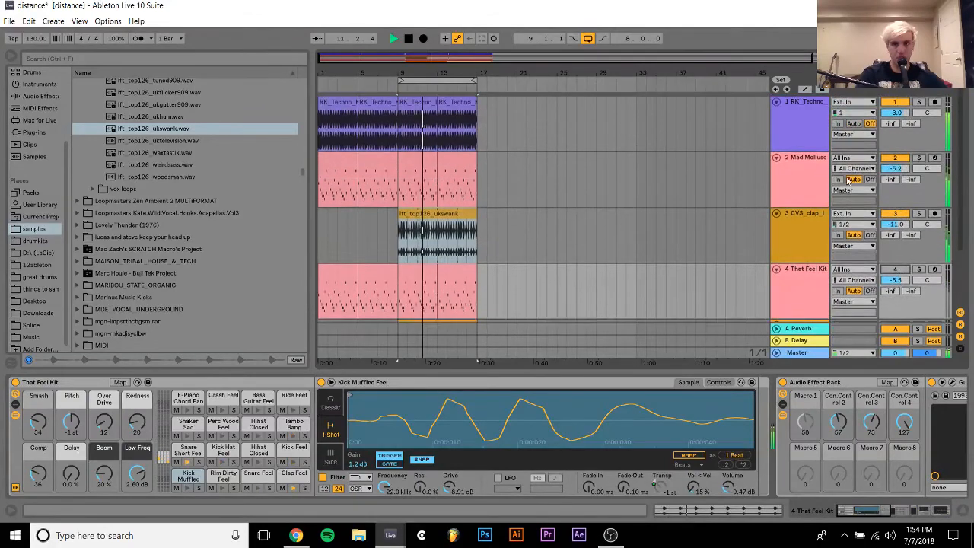
Set Con.Control 2 in the Mad Mollusc track's effect rack to 58 and the ukswank track's volume to -9.7 dB
left_click(848, 180)
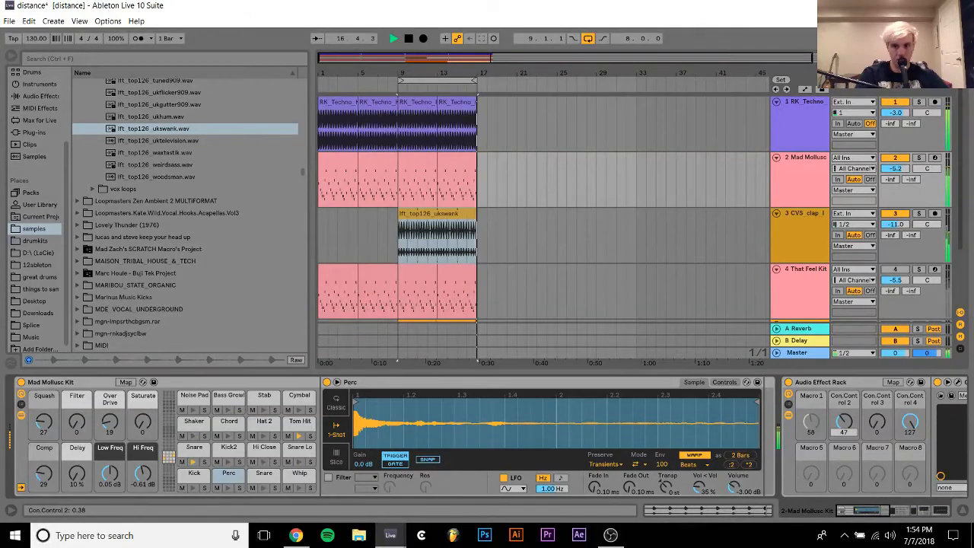
left_click_drag(830, 431, 834, 420)
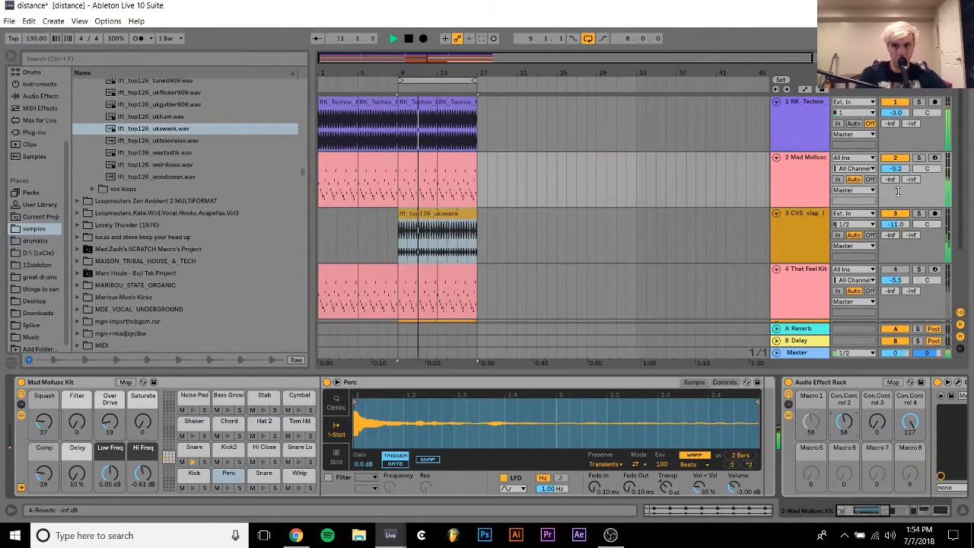
key("space")
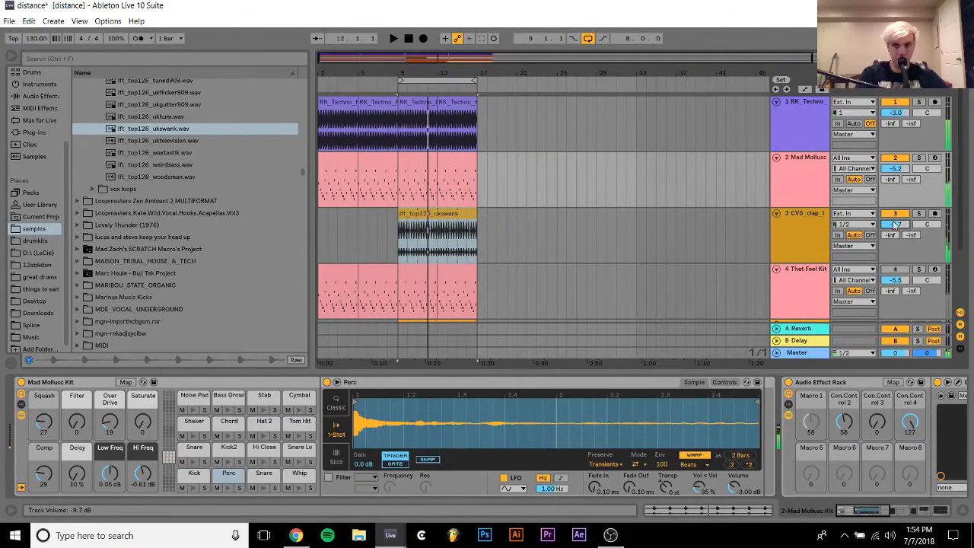
Play the arrangement from the first Mad Mollusc clip and set the effect rack's Con.Control 2 to 53
left_click(330, 168)
key("space")
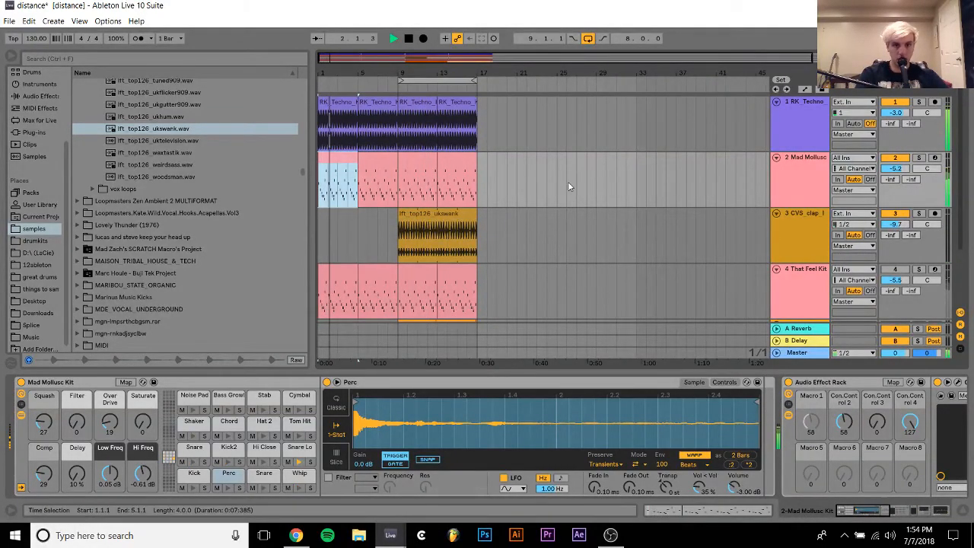
left_click(844, 422)
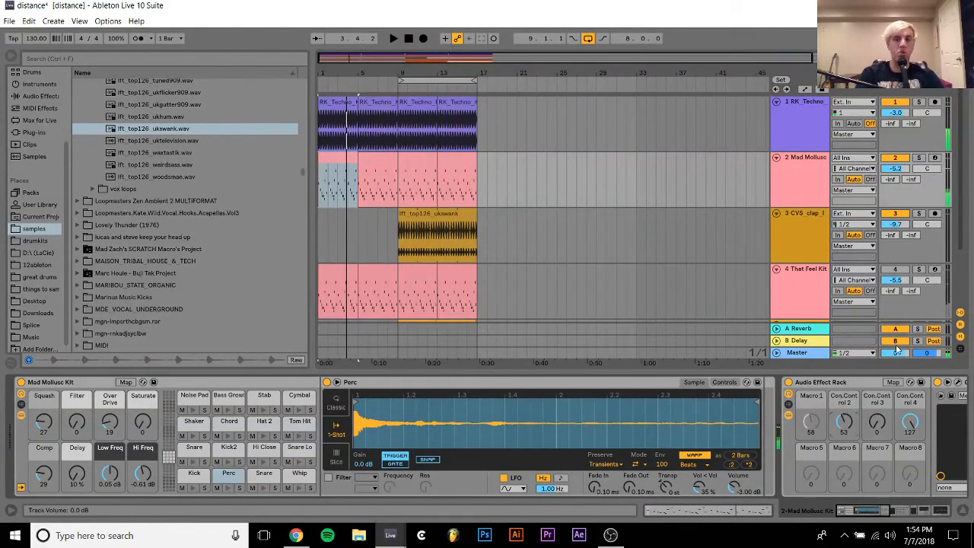
Solo the Mad Mollusc track and add the RC-20 Retro Color plug-in at the end of its effect chain
left_click(918, 157)
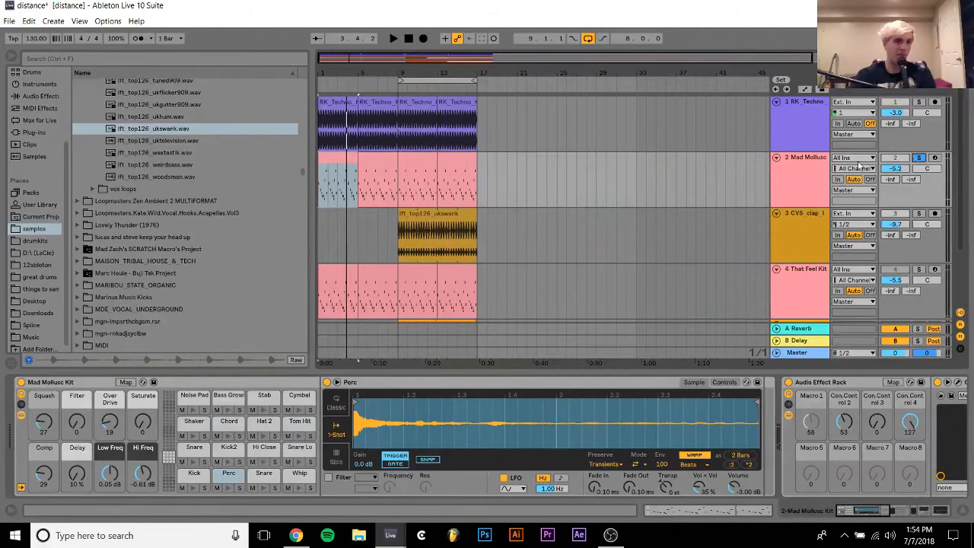
left_click(22, 134)
scroll(160, 330, "down", 1)
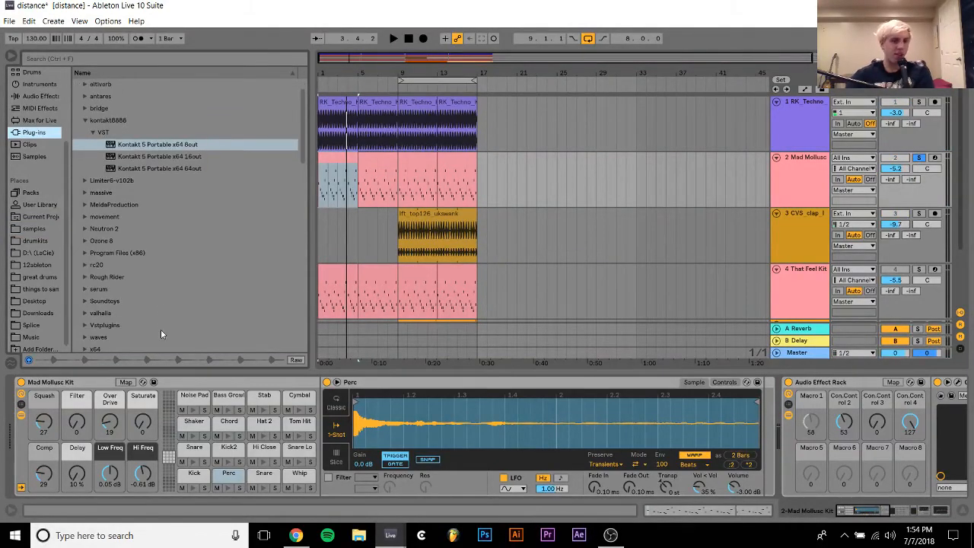
left_click(92, 266)
key("Right")
key("Down")
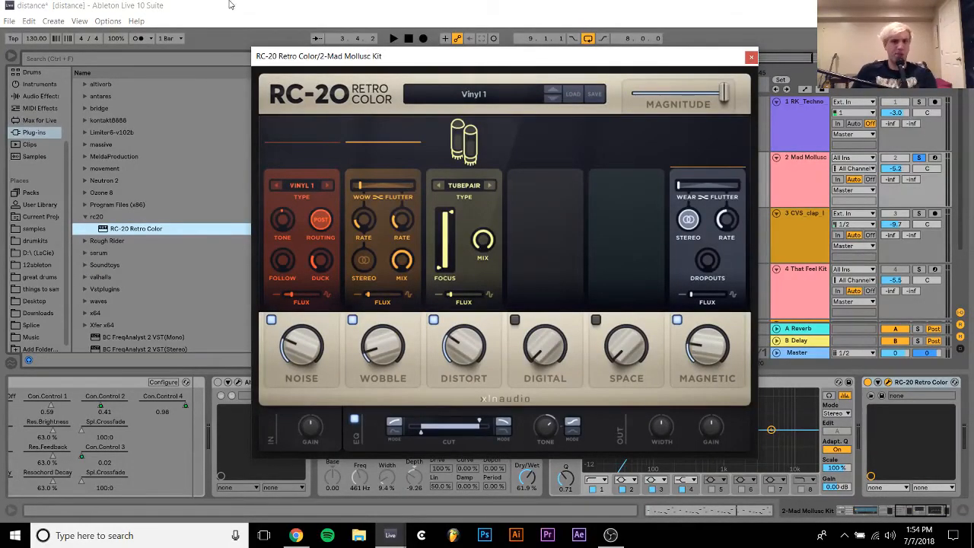
Load the Cassette 1st Generation preset in RC-20 Retro Color, listen to it and close the plug-in window
left_click(453, 92)
scroll(387, 177, "up", 10)
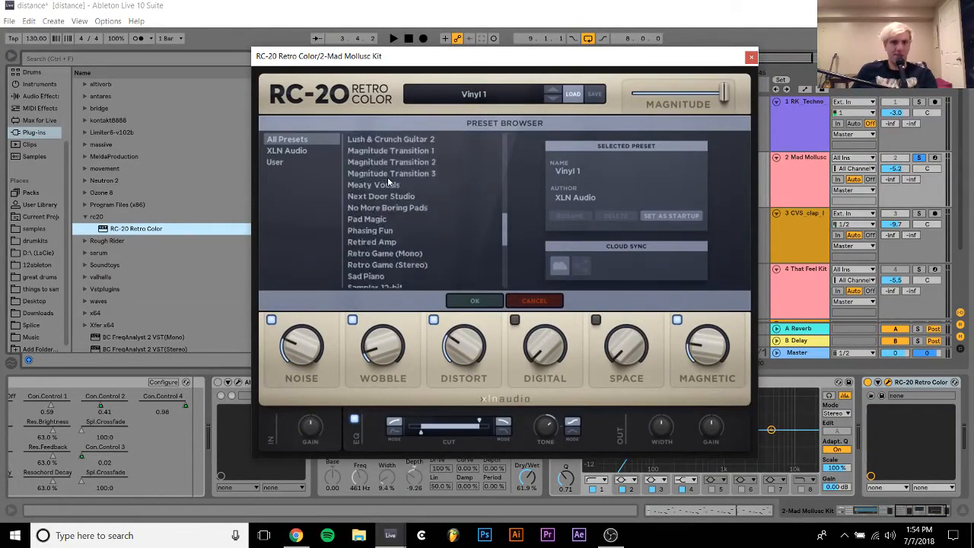
scroll(387, 176, "up", 2)
left_click(388, 197)
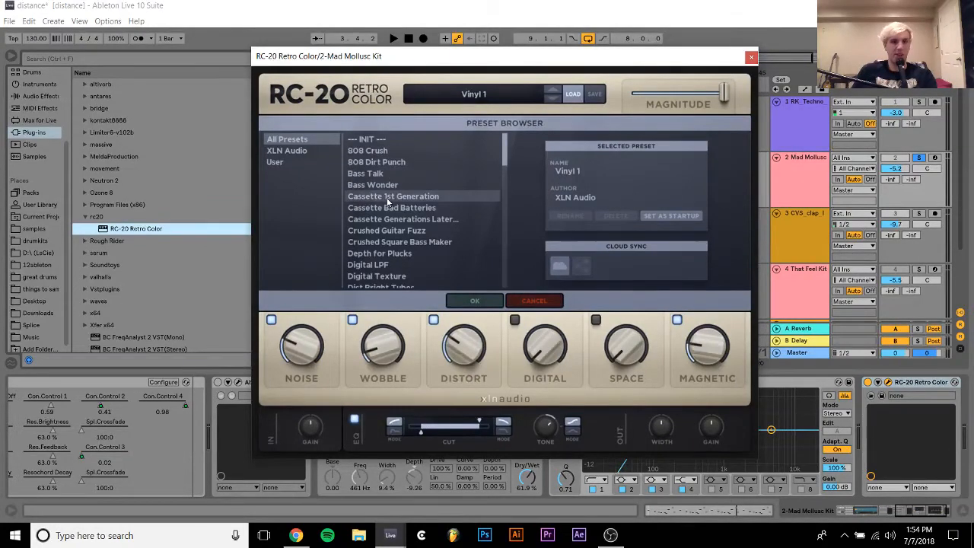
key("space")
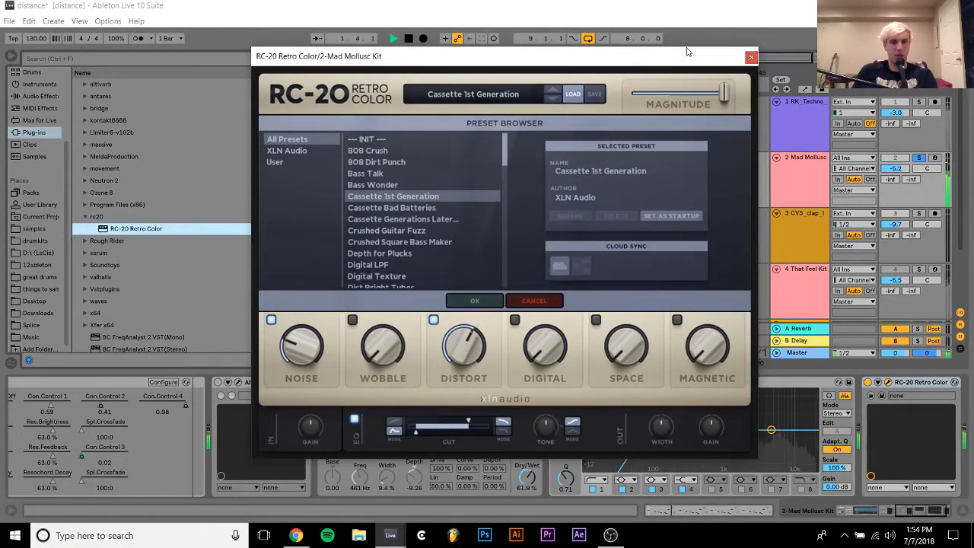
left_click(752, 58)
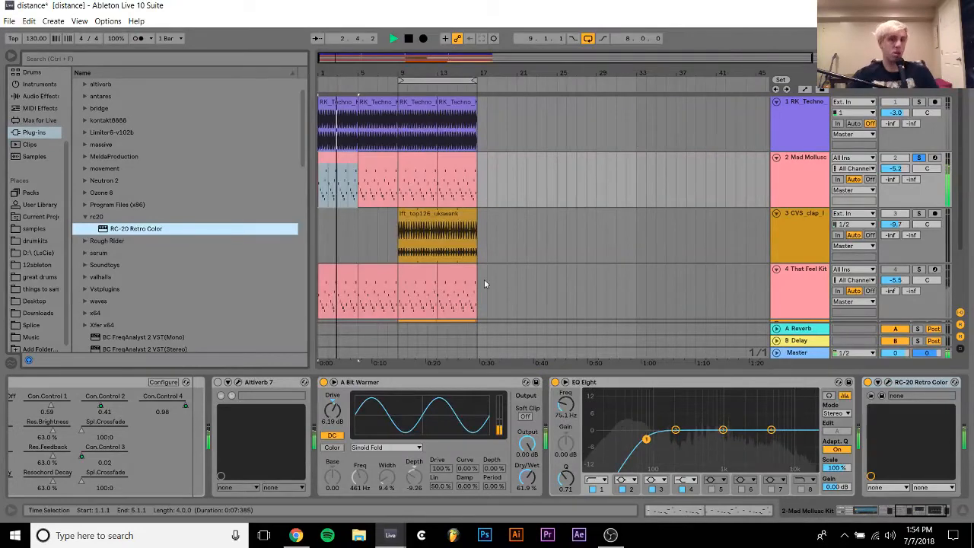
Set Con.Control 2 in the Mad Mollusc track's effect rack to 50 and switch off the A Bit Warmer device
left_click(757, 408)
scroll(759, 412, "left", 5)
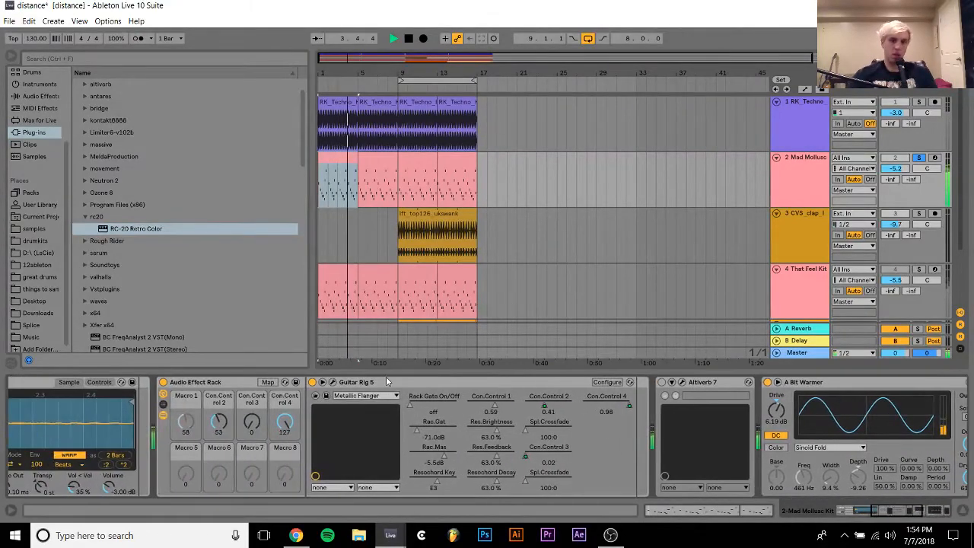
left_click_drag(219, 424, 219, 395)
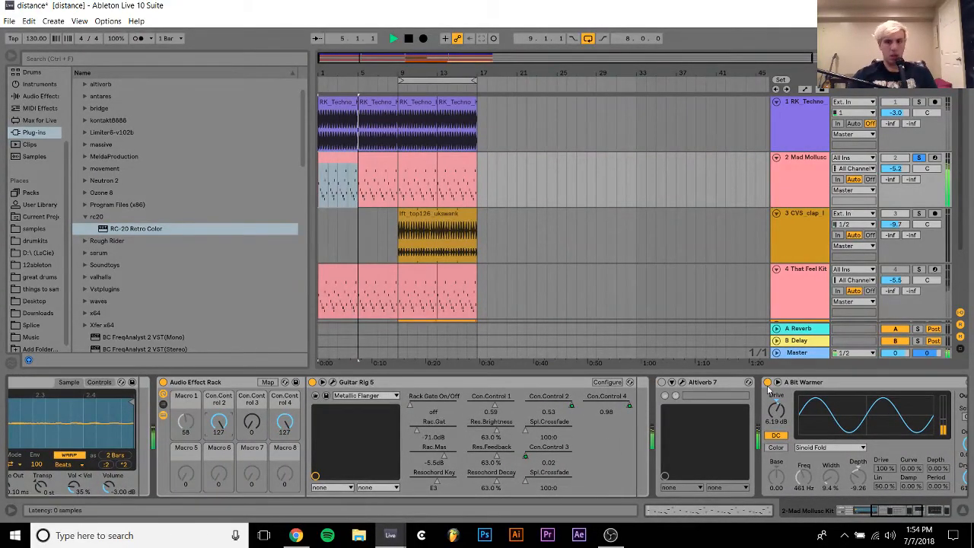
left_click_drag(220, 433, 219, 431)
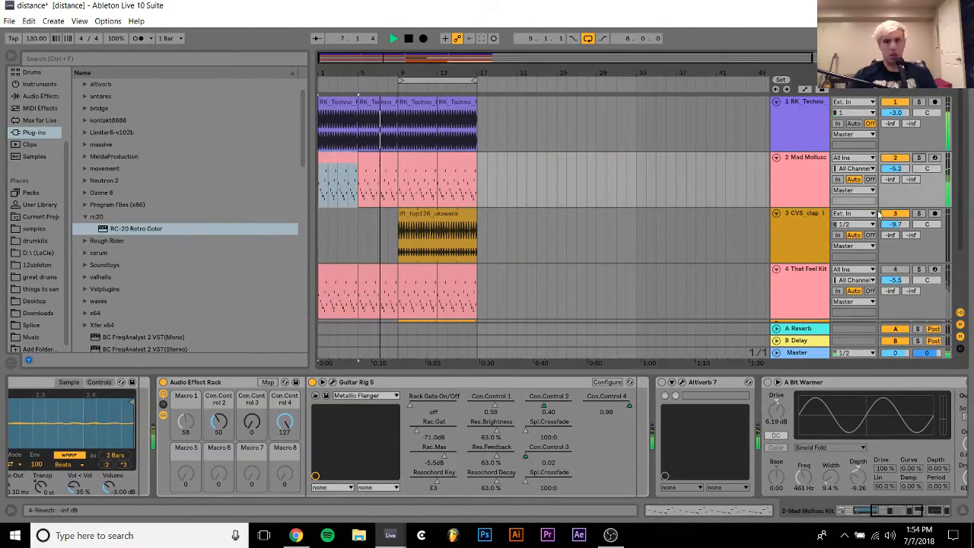
Switch the A Bit Warmer device back on and set Con.Control 2 in the effect rack to 41
left_click(767, 382)
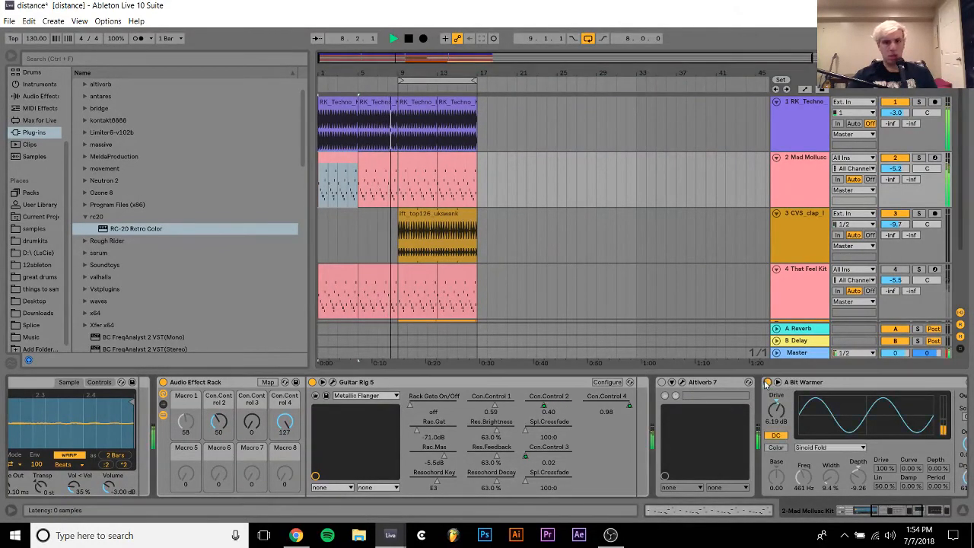
left_click_drag(218, 423, 219, 407)
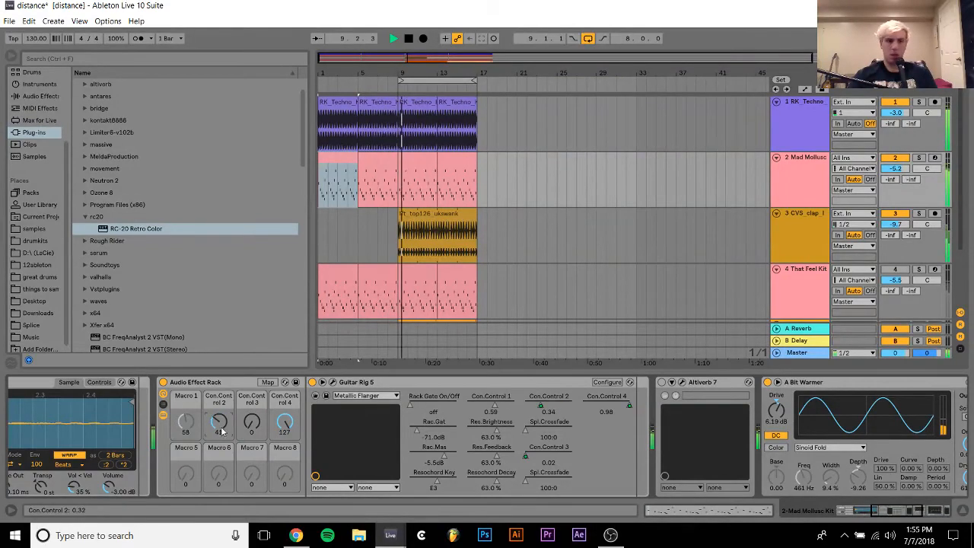
Open the RC-20 Retro Color plug-in window at the end of the Mad Mollusc track's effect chain
scroll(595, 413, "right", 5)
scroll(595, 413, "right", 3)
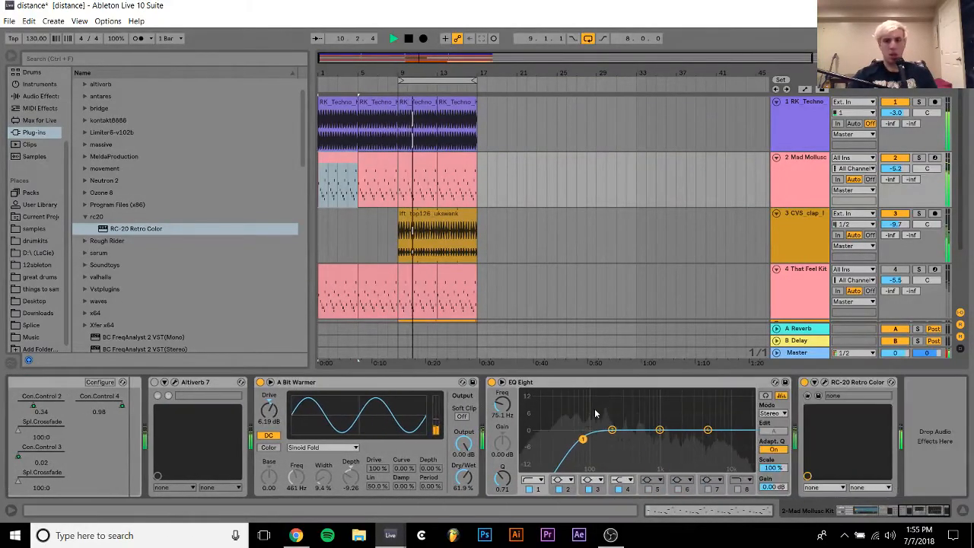
left_click(826, 384)
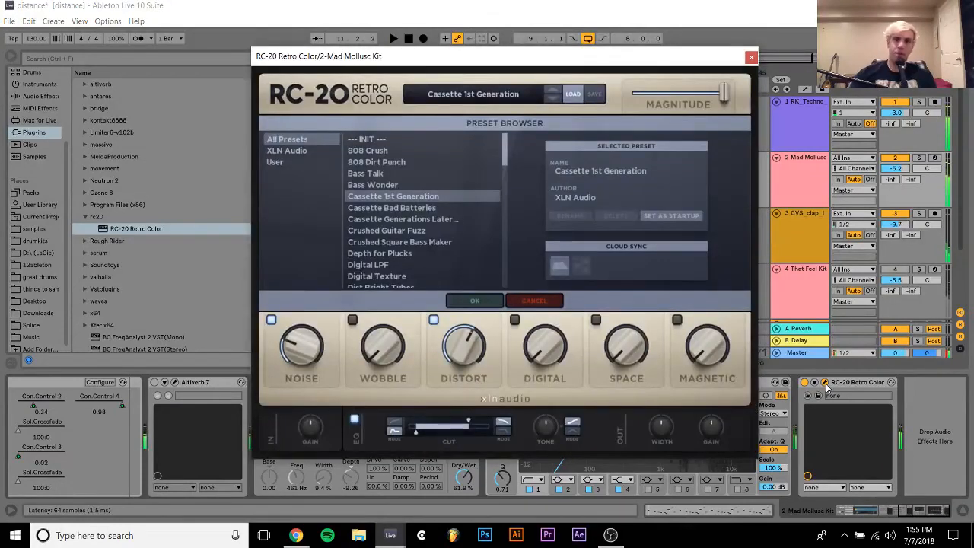
Try the RC-20 presets Cassette Generations Later..., Depth for Plucks, Digital LPF and Dist Bright Tubes on the playing kit
left_click(387, 220)
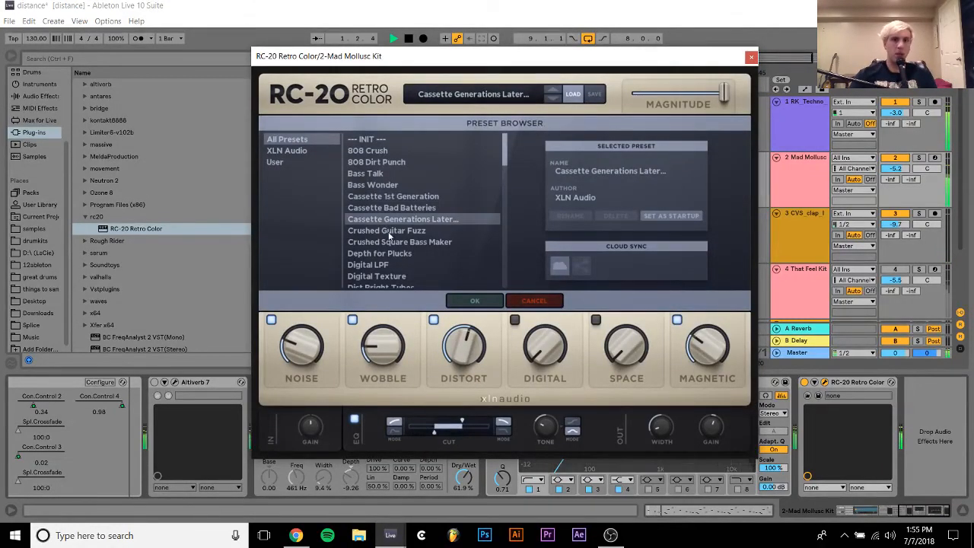
left_click(391, 254)
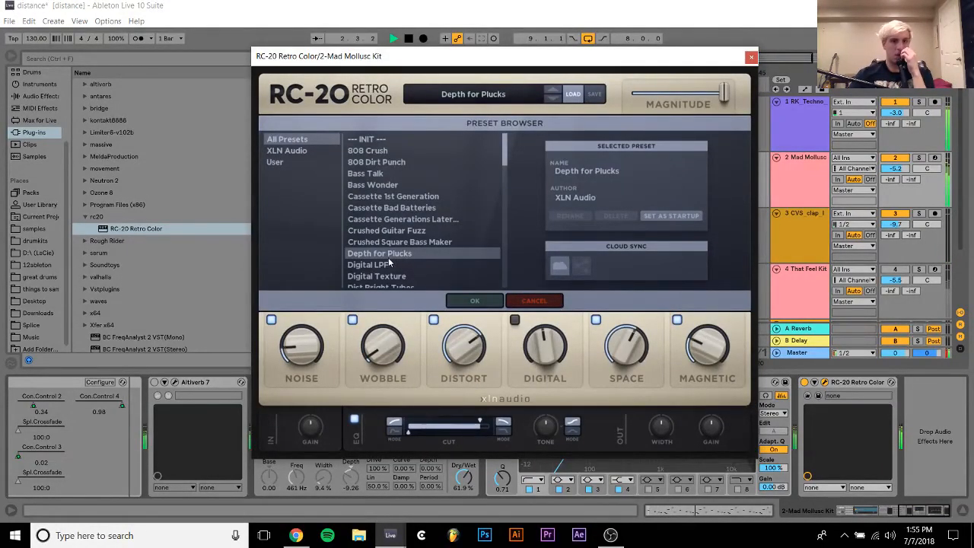
left_click(381, 264)
left_click(389, 286)
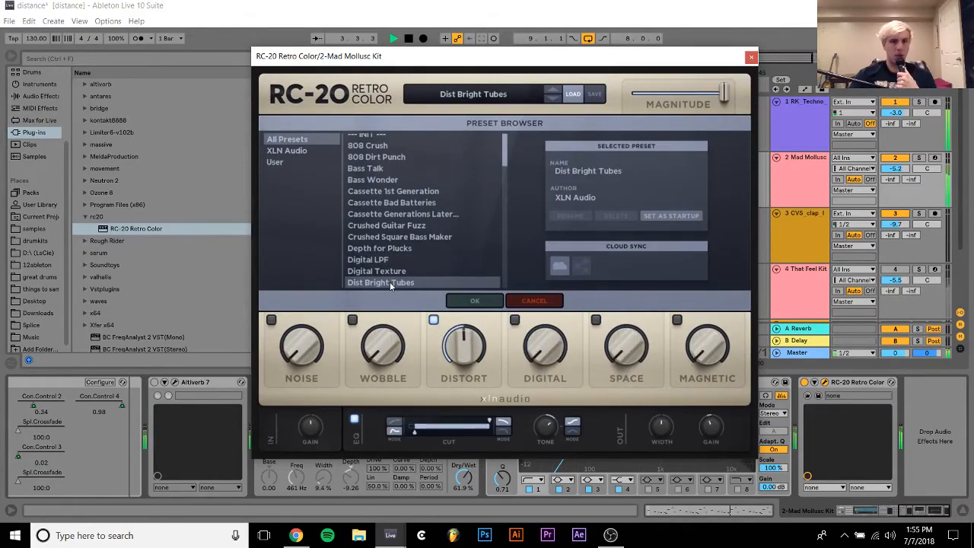
scroll(389, 285, "down", 5)
scroll(390, 285, "up", 5)
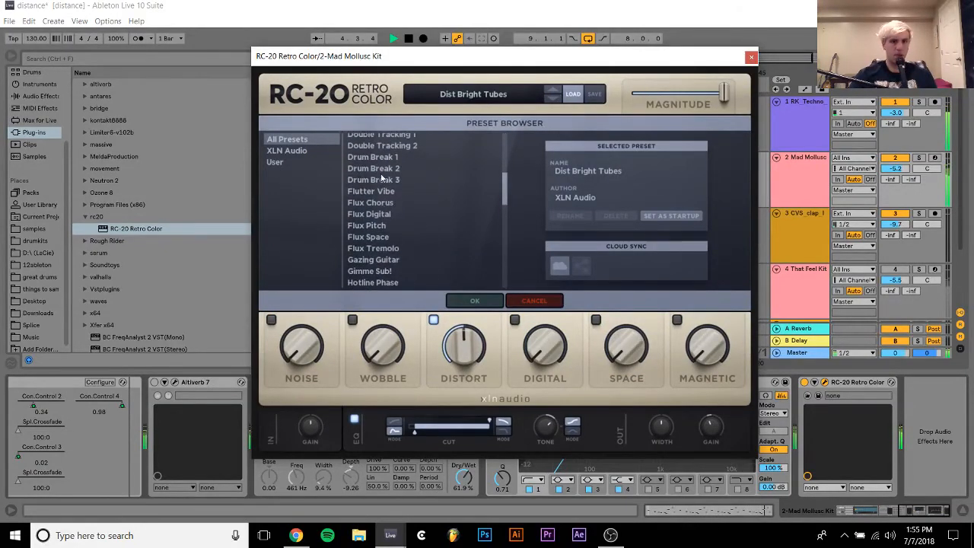
Try the Drum Break 2 and Double Tracking 2 presets and set the effect rack's Con.Control 2 to 67
left_click(377, 166)
left_click(376, 148)
scroll(376, 150, "up", 1)
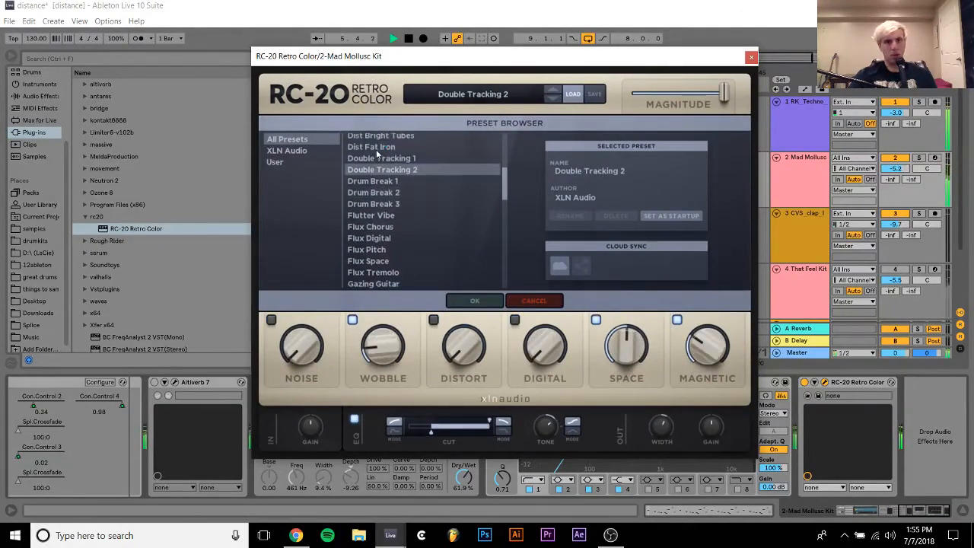
scroll(376, 153, "up", 1)
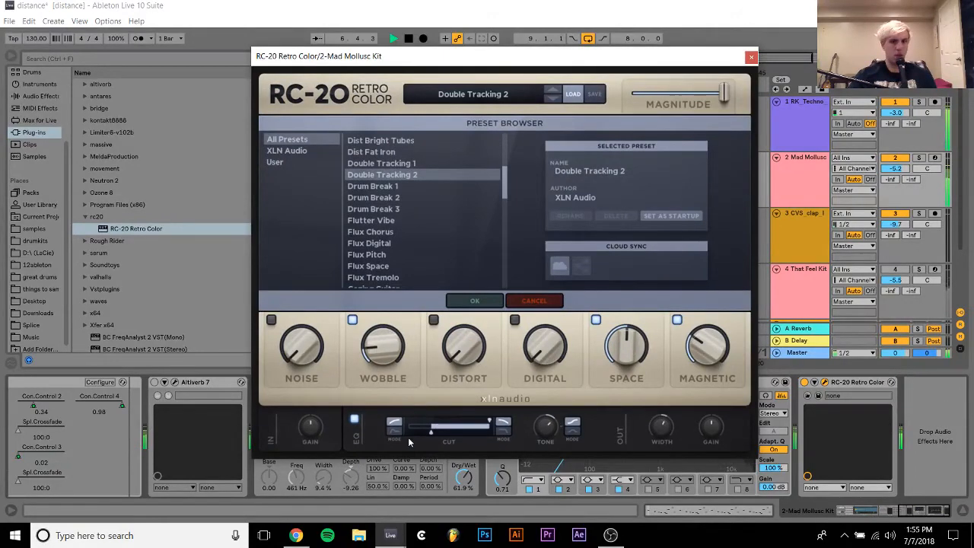
scroll(131, 423, "left", 3)
scroll(131, 424, "left", 3)
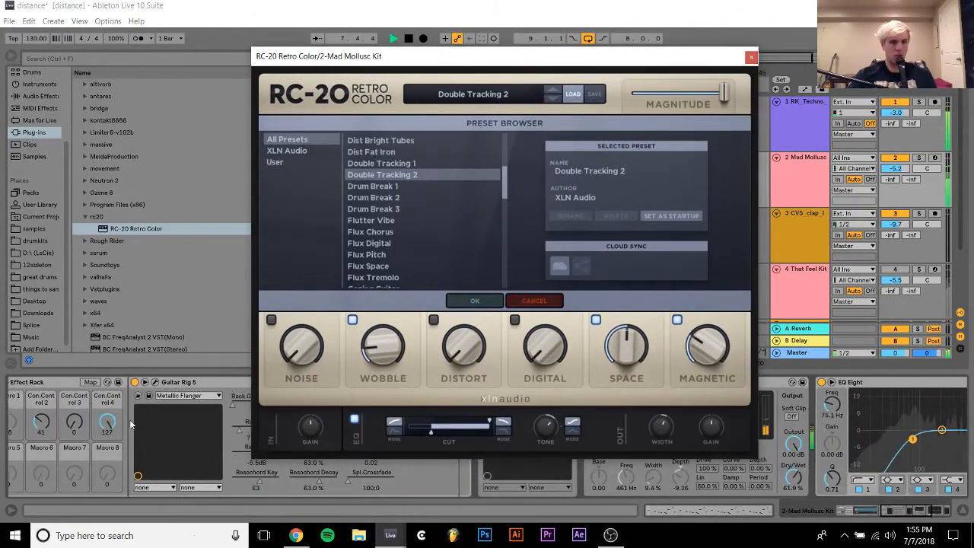
left_click_drag(92, 422, 92, 419)
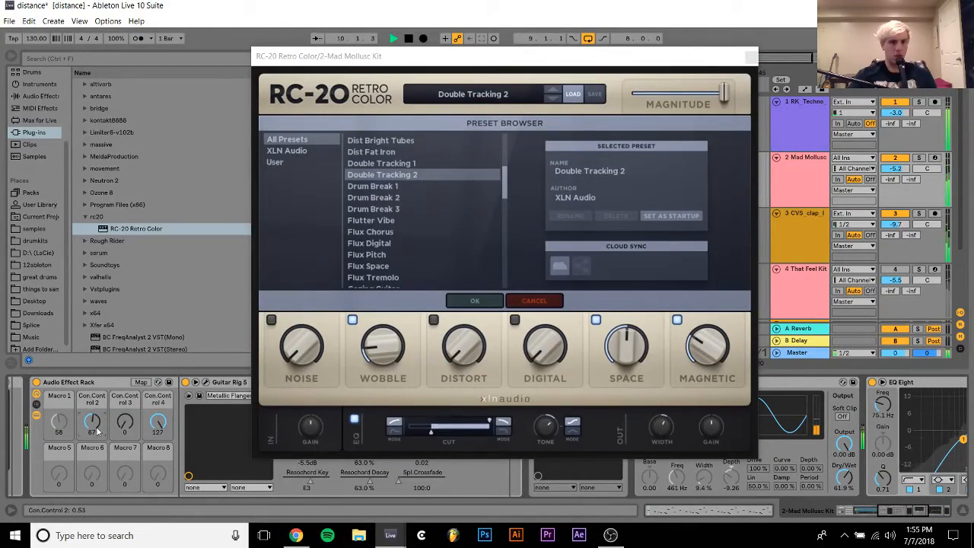
Try the Flux Pitch, No More Boring Pads, Meaty Vocals, Magnitude Transition 3, Sampler 12-bit and Sad Piano presets in RC-20
left_click(395, 253)
scroll(395, 252, "down", 10)
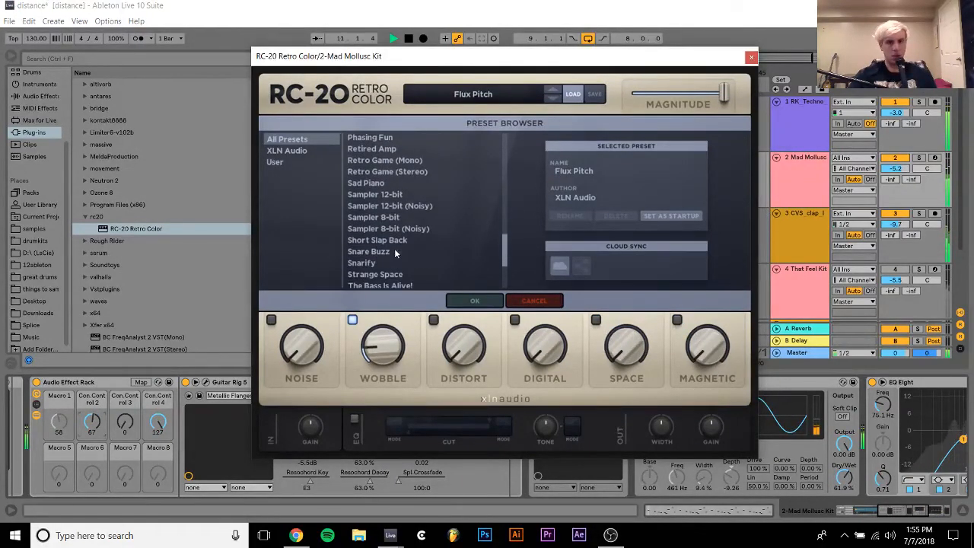
scroll(401, 187, "up", 3)
left_click(401, 189)
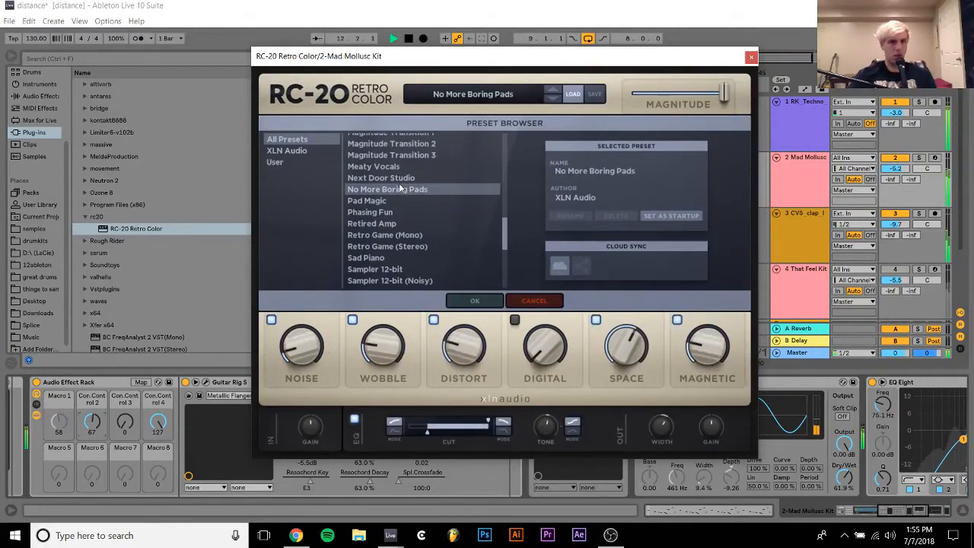
left_click(387, 166)
left_click(393, 156)
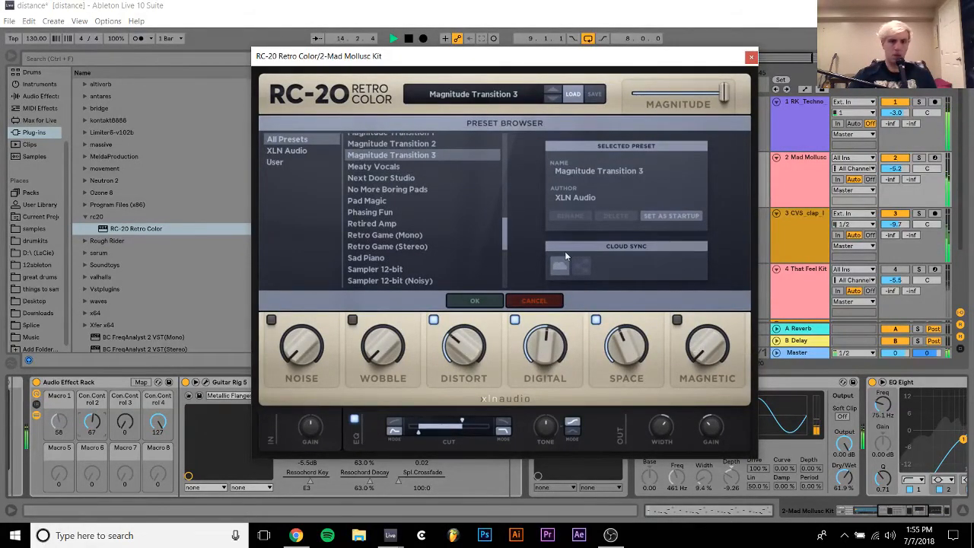
left_click(392, 268)
left_click(376, 257)
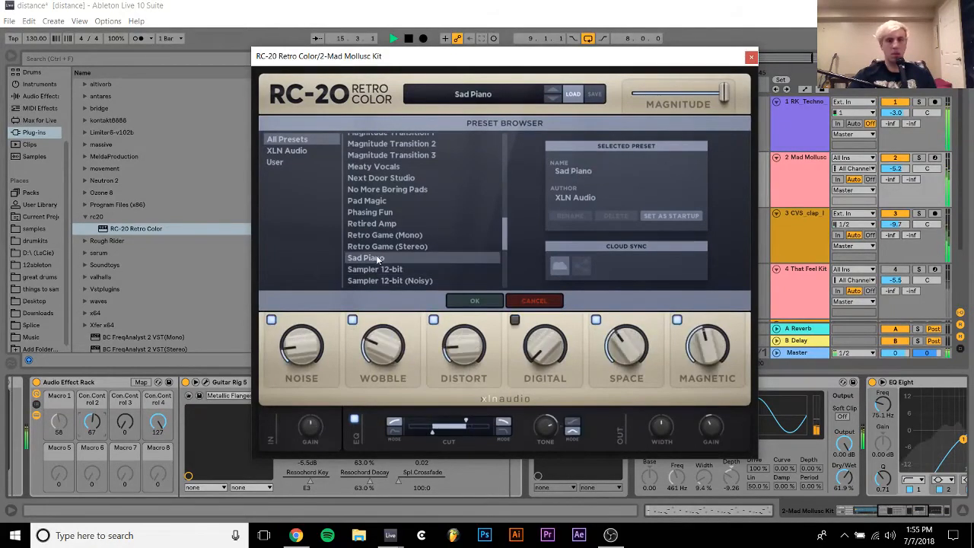
Try the Too Bright? preset with Con.Control 2 at 49 and the VHS preset with it at 127
scroll(375, 256, "down", 3)
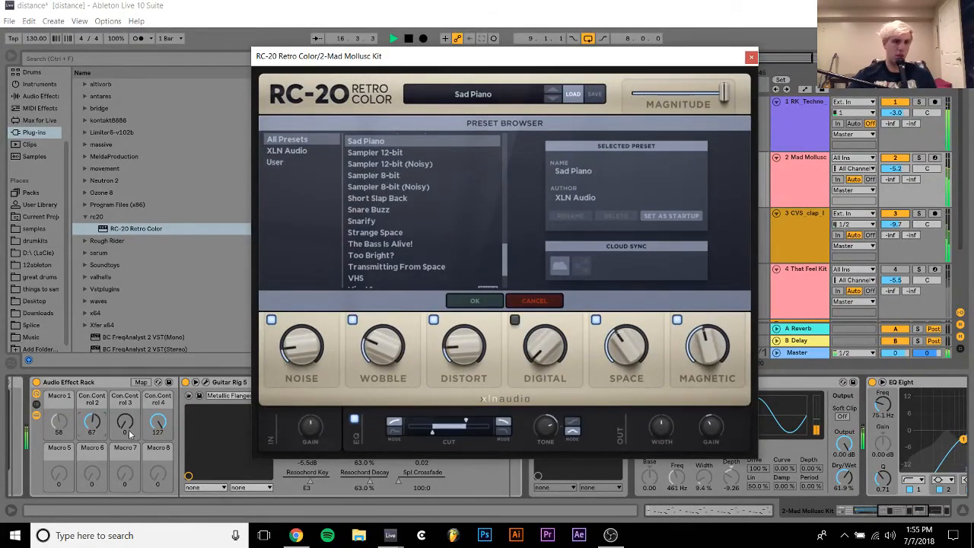
left_click_drag(91, 422, 91, 463)
left_click(381, 256)
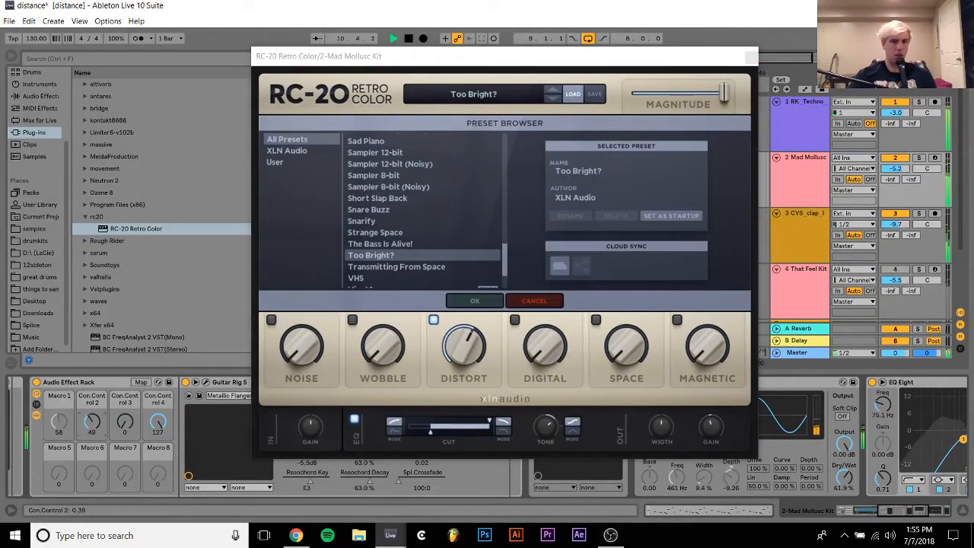
left_click(392, 278)
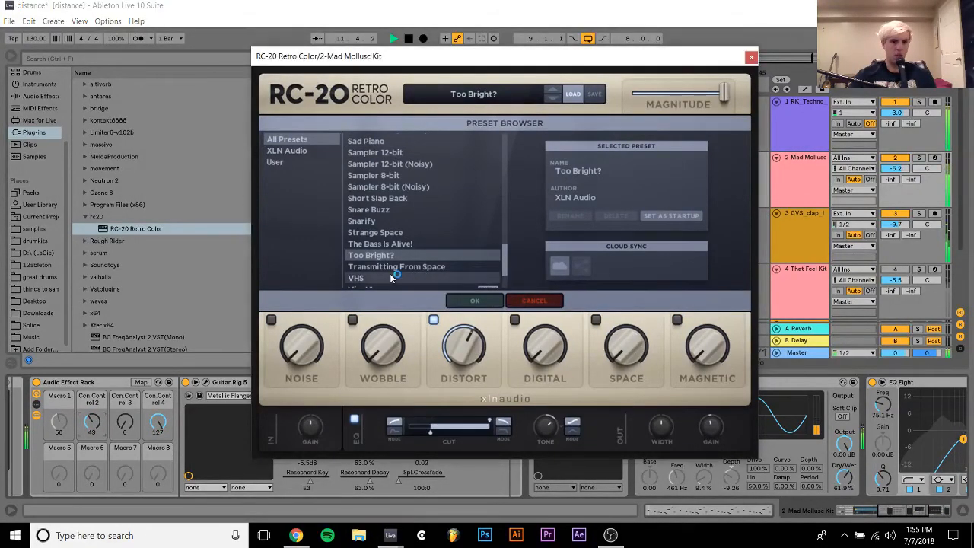
left_click_drag(88, 430, 87, 394)
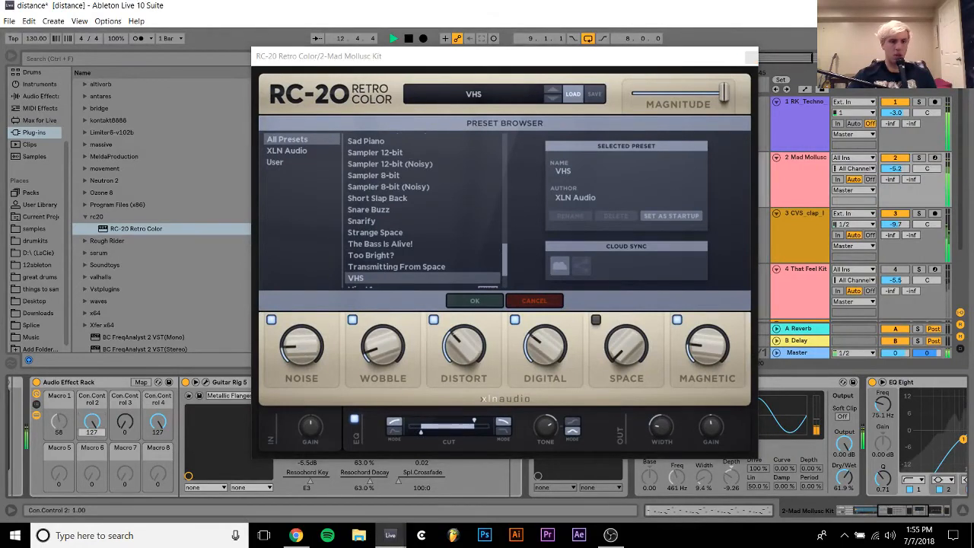
Try The Bass Is Alive! preset with Con.Control 2 at 63 and the Magnetic amount at 22%
left_click(399, 242)
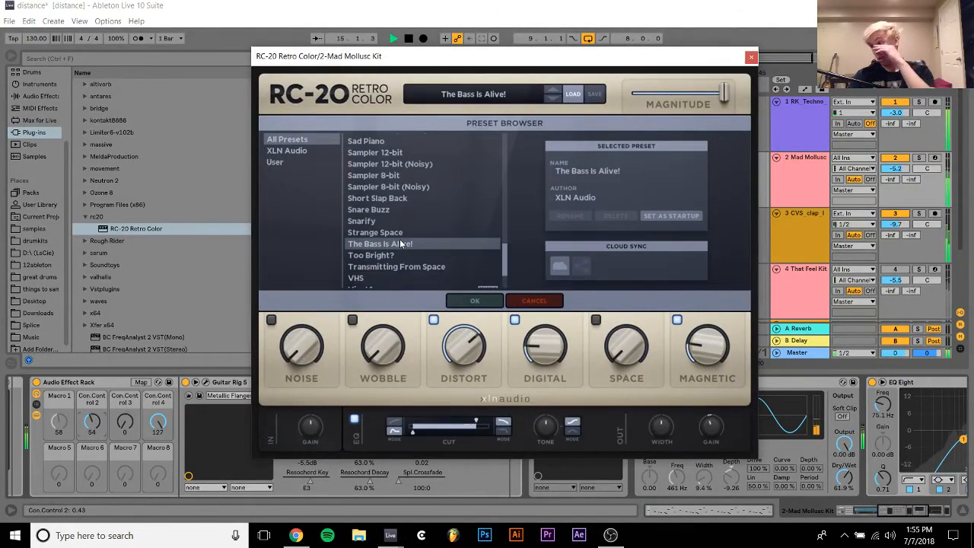
left_click_drag(94, 431, 93, 396)
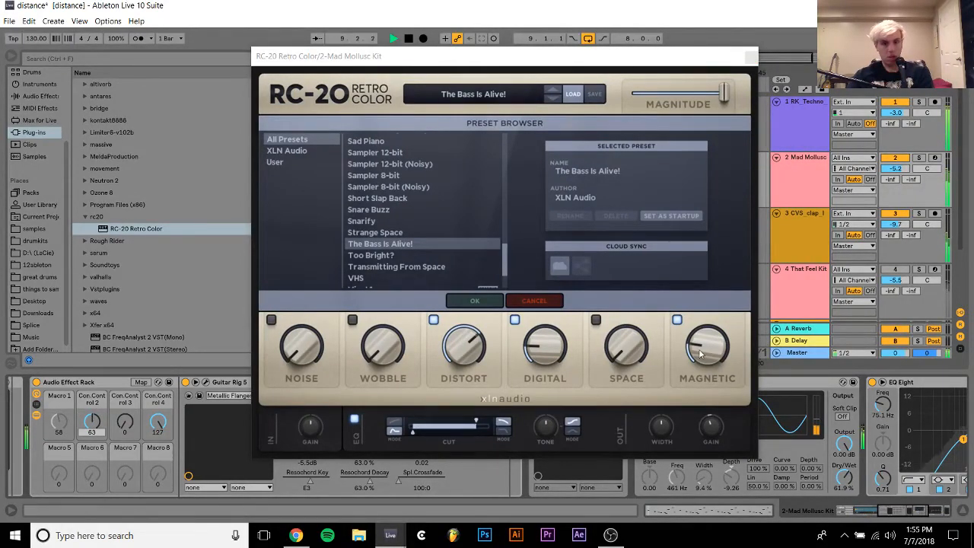
left_click_drag(699, 352, 714, 312)
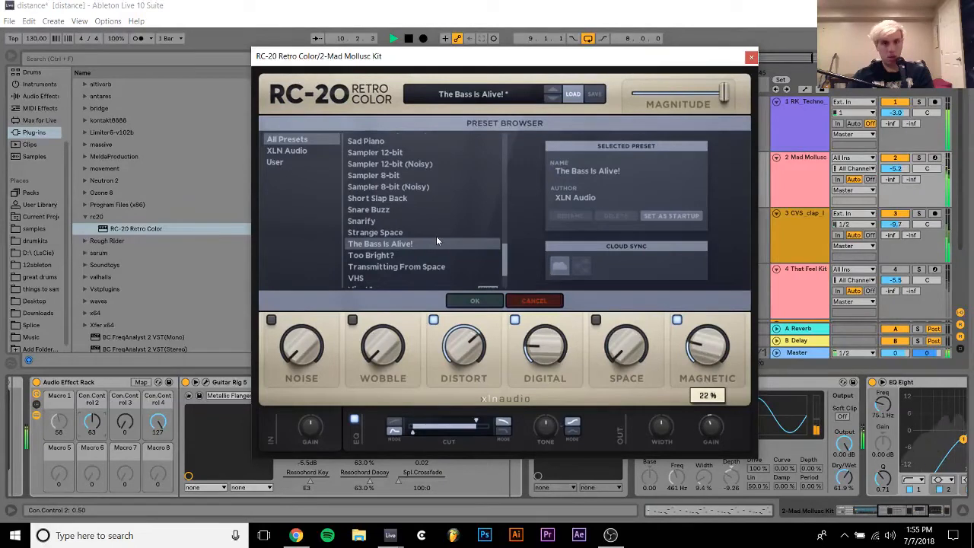
Try the Too Bright? preset with Con.Control 2 at 33 and Transmitting From Space with it at 67
left_click(422, 257)
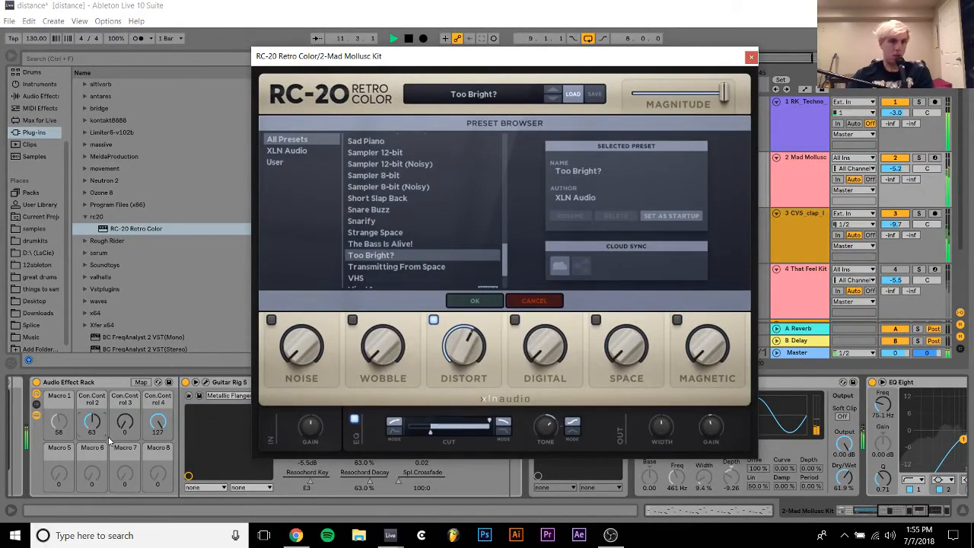
left_click_drag(92, 423, 92, 399)
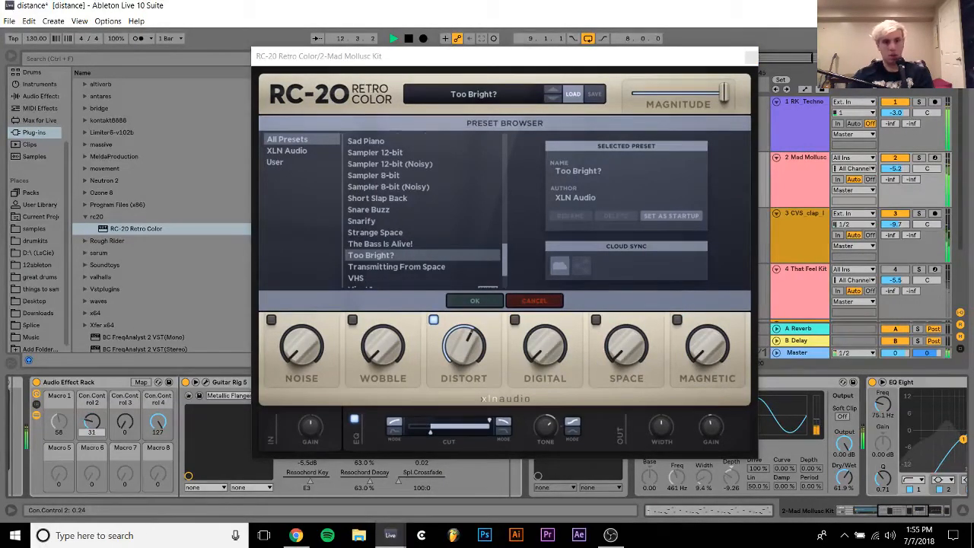
scroll(414, 210, "down", 3)
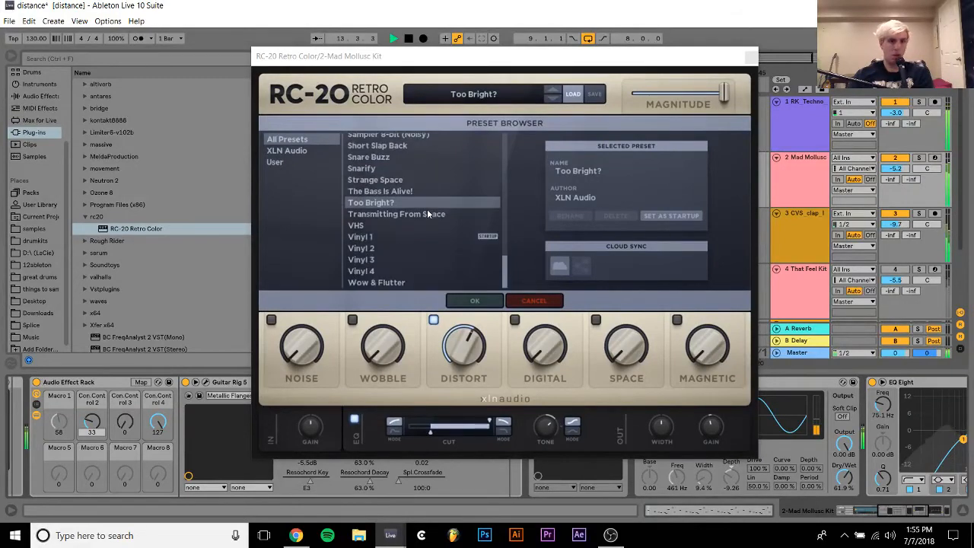
left_click(411, 217)
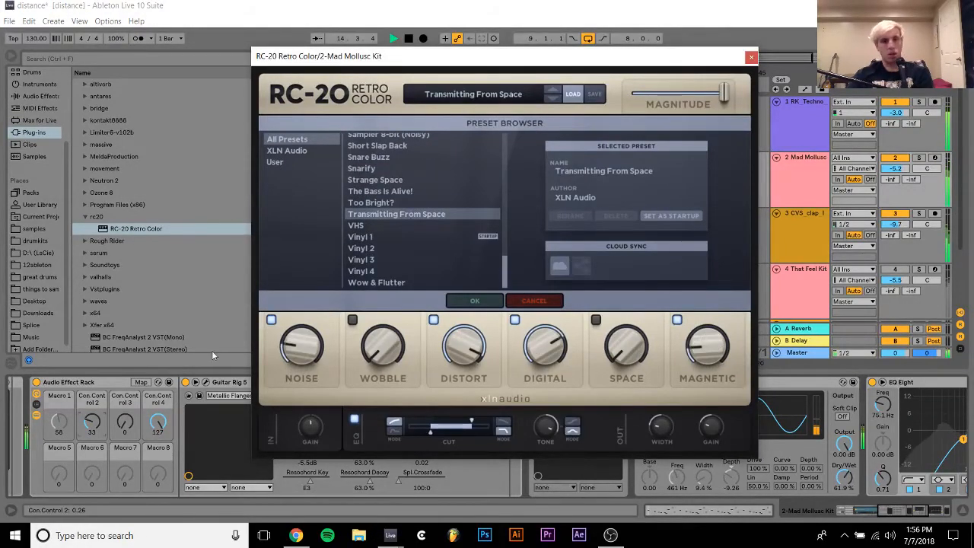
left_click_drag(96, 426, 93, 380)
Try the VHS and Wow & Flutter presets in RC-20 and set the effect rack's Con.Control 2 to 46
left_click(387, 226)
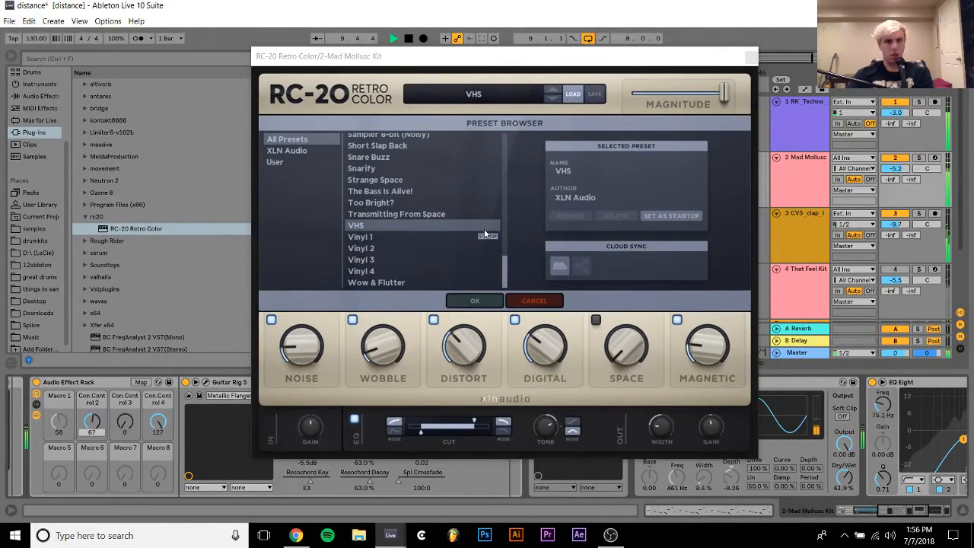
left_click(393, 282)
scroll(393, 251, "up", 3)
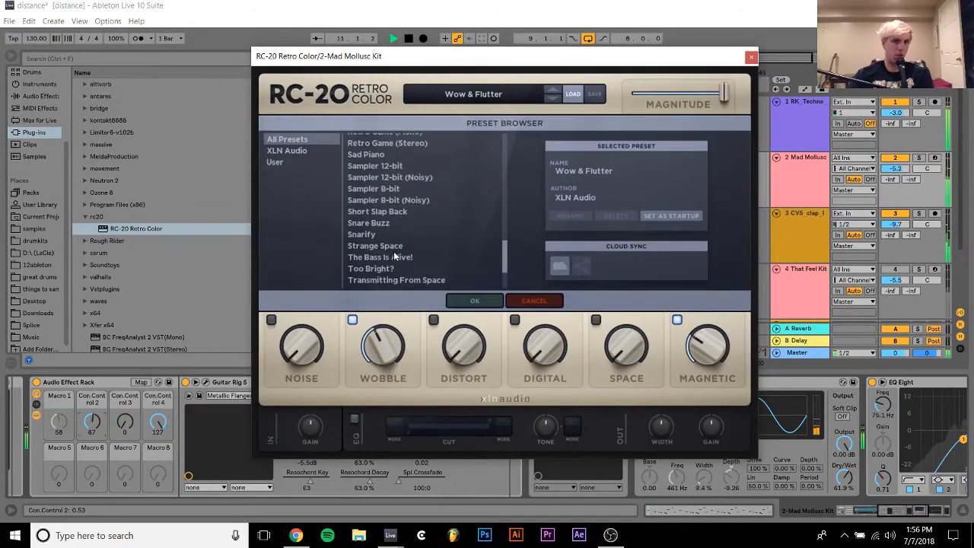
left_click_drag(93, 424, 92, 372)
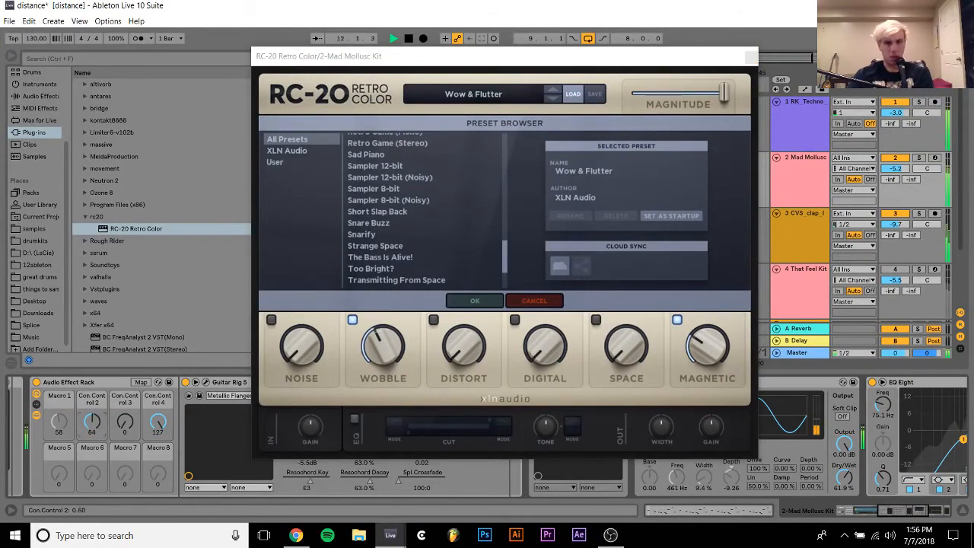
Load the Sad Piano preset in RC-20 Retro Color, close the plug-in window and play the arrangement
scroll(424, 218, "up", 5)
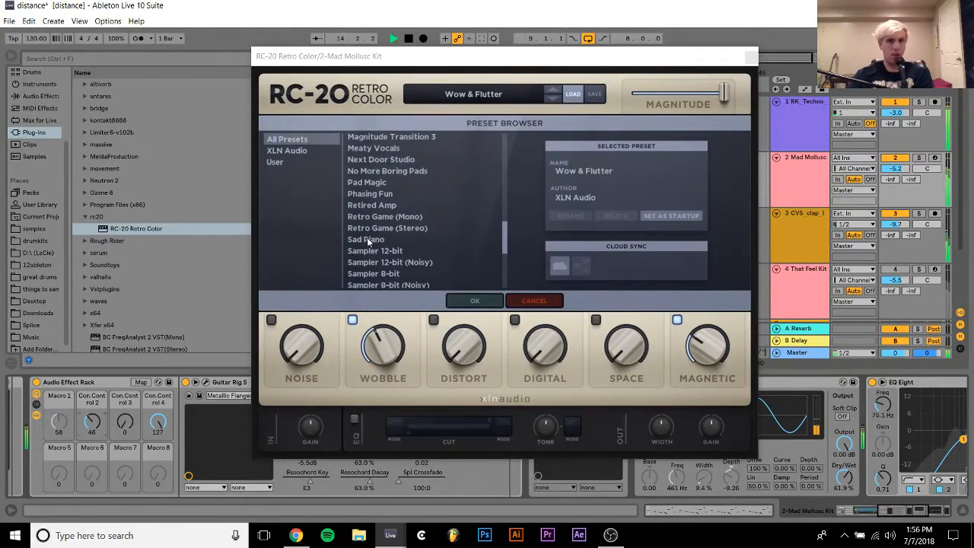
left_click(368, 241)
left_click(751, 56)
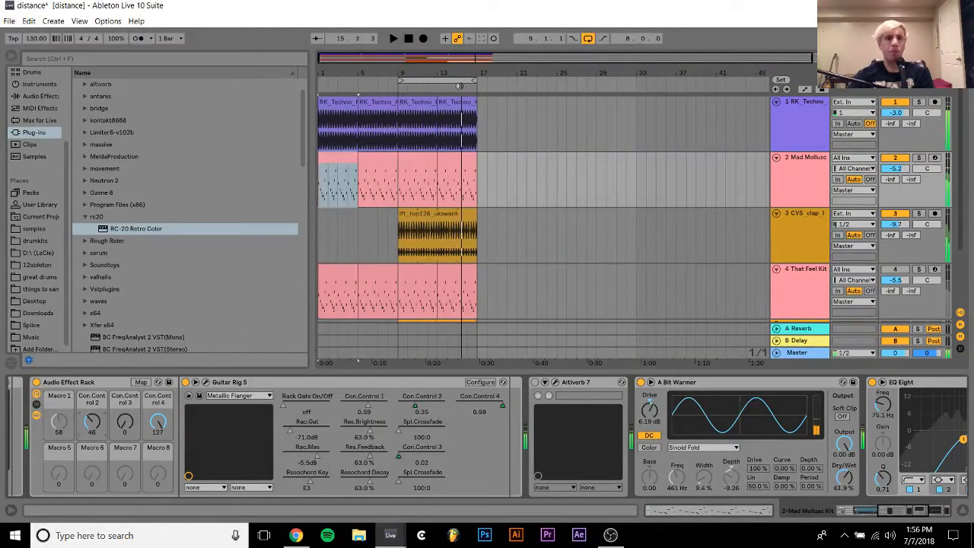
key("space")
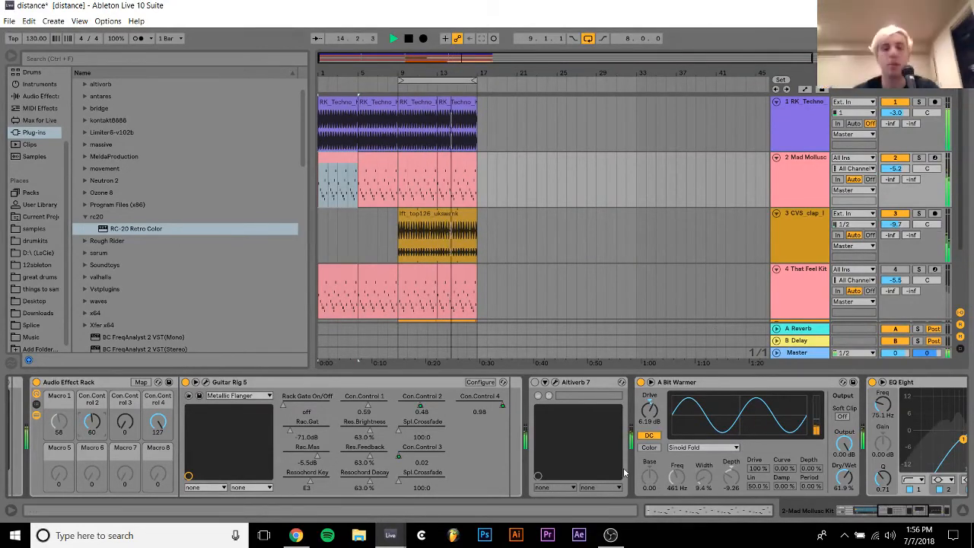
Switch to OBS and start recording
left_click(610, 535)
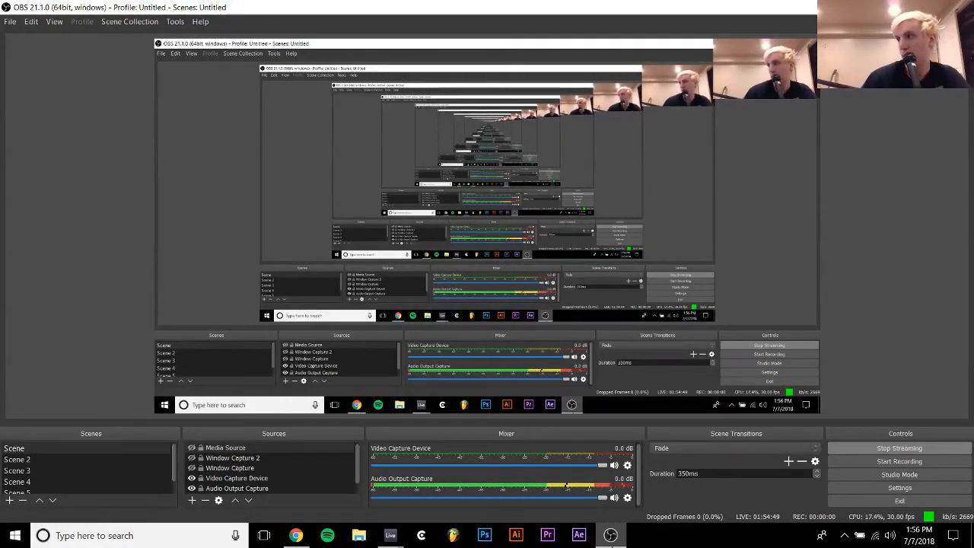
left_click(899, 461)
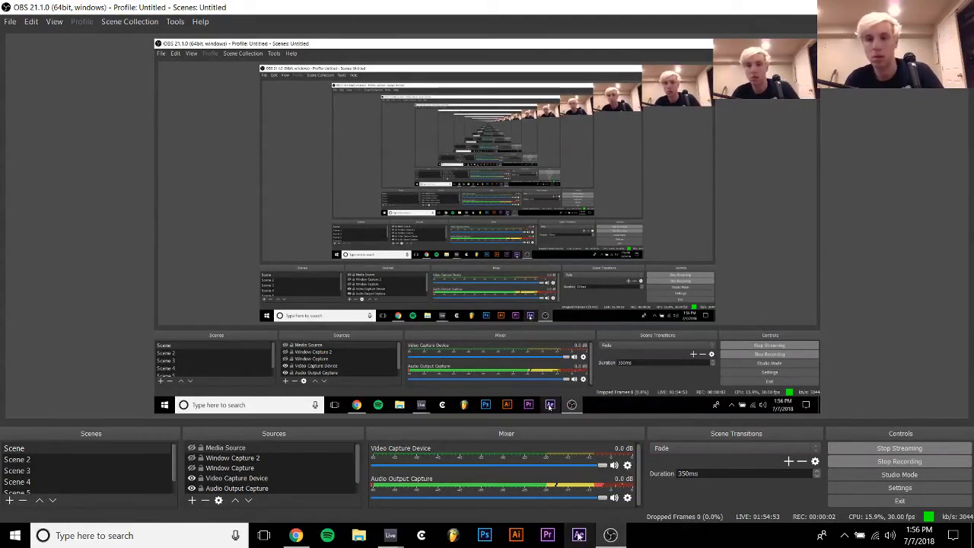
Stop the recording, switch to the distance set in Ableton Live and play back the arrangement
left_click(871, 462)
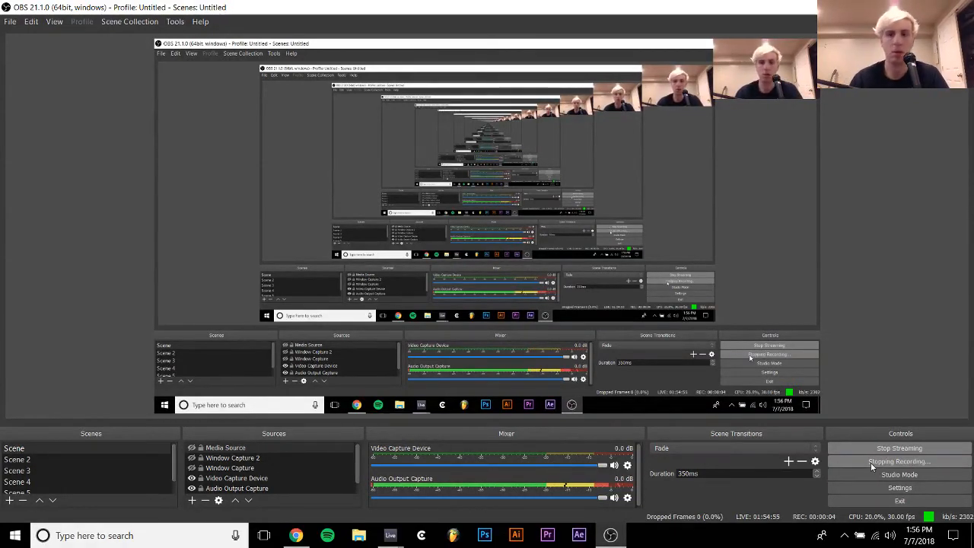
mouse_move(390, 534)
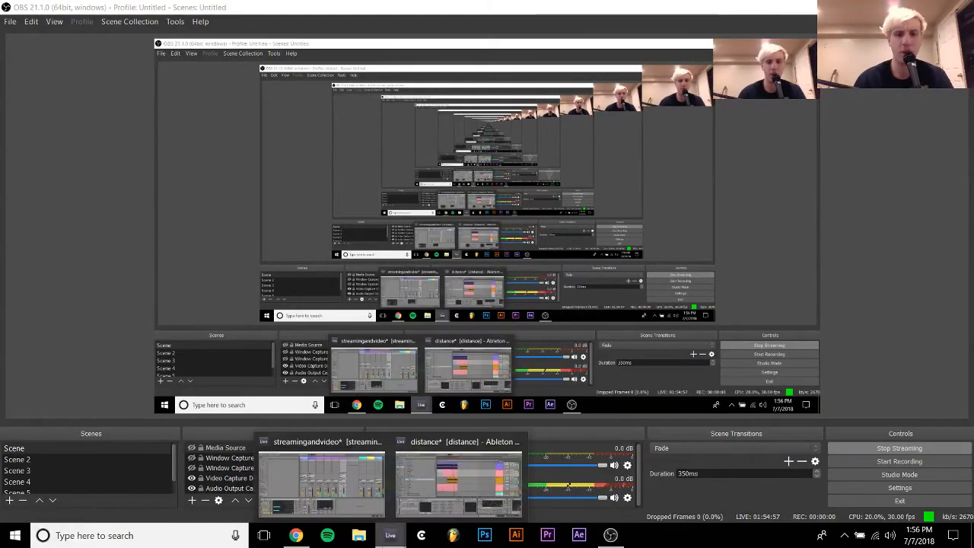
left_click(454, 490)
key("space")
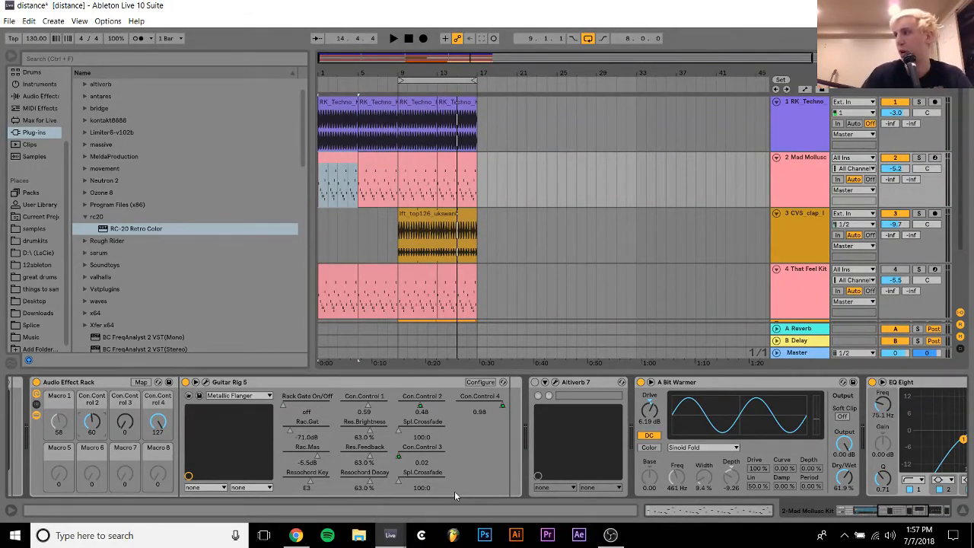
key("space")
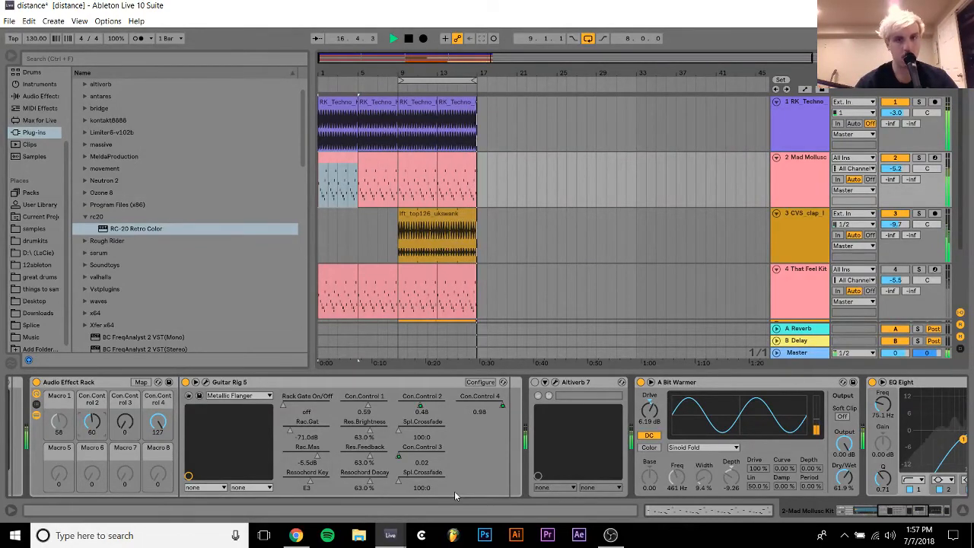
Turn off the arrangement loop and duplicate bars 9 to 17 across all tracks so the arrangement extends to bar 25
left_click(587, 40)
left_click(413, 102)
scroll(464, 264, "down", 3)
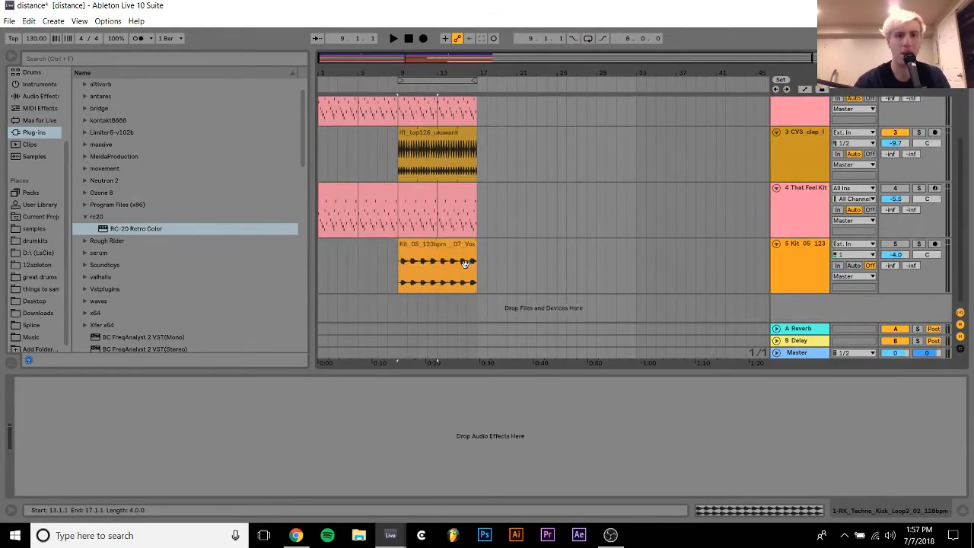
left_click(463, 244, "shift")
key("ctrl+d")
key("space")
left_click(434, 244, "shift")
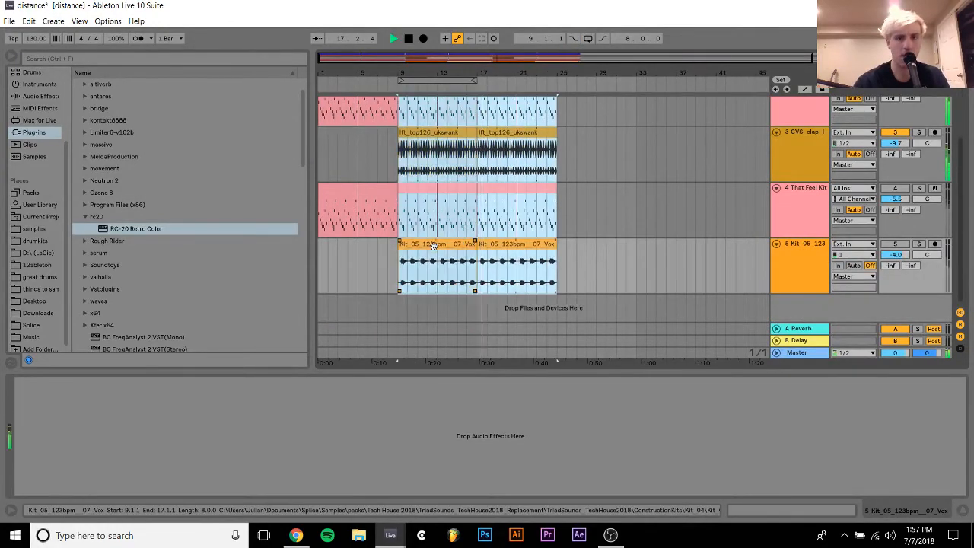
scroll(414, 209, "up", 2)
key("space")
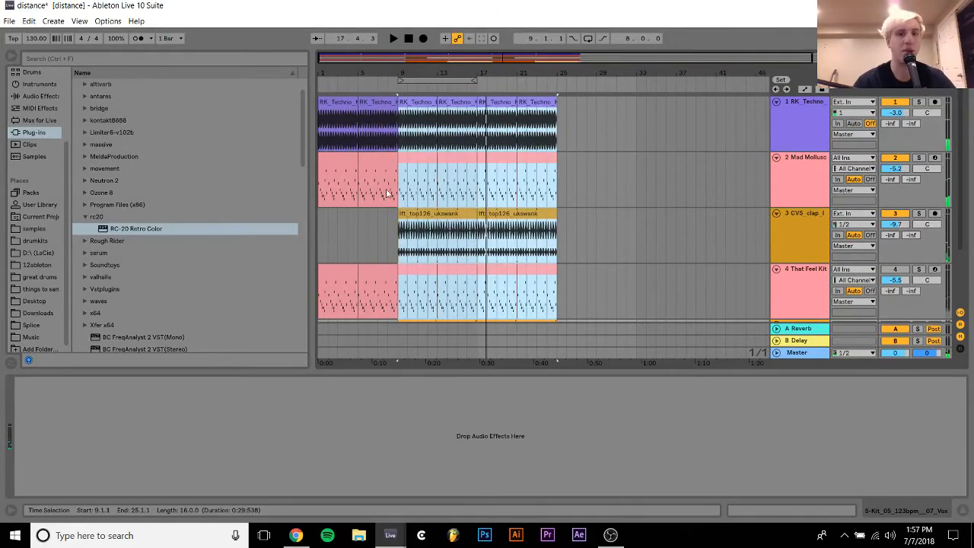
Play from the start of the Mad Mollusc track and adjust its effect rack to Con.Control 2 at 78 and Con.Control 3 at 0
left_click(338, 181)
key("space")
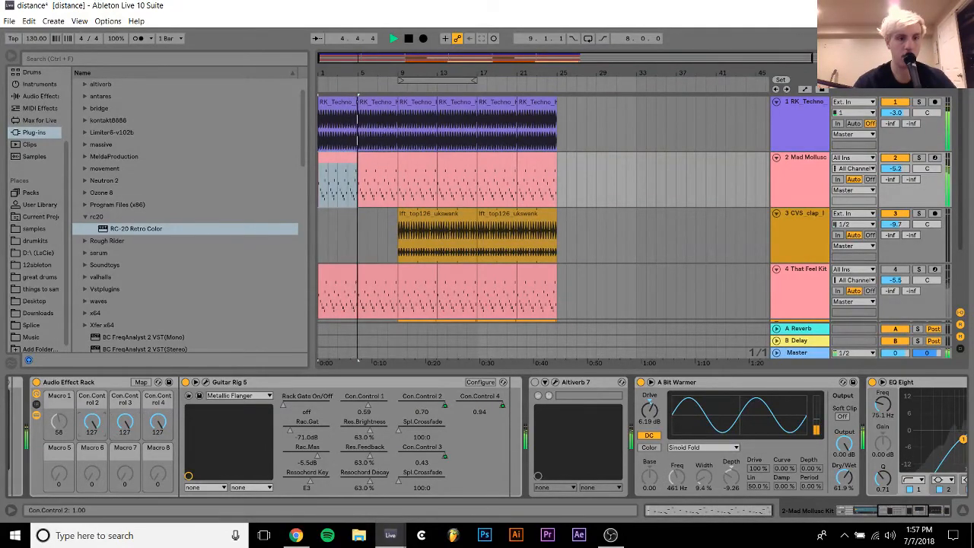
left_click_drag(92, 423, 92, 478)
left_click_drag(125, 423, 125, 505)
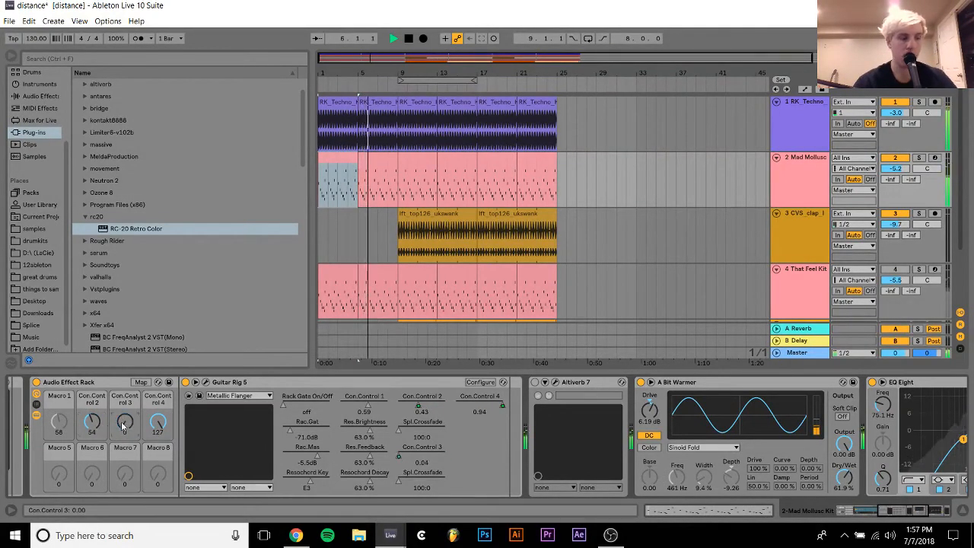
left_click_drag(125, 423, 124, 398)
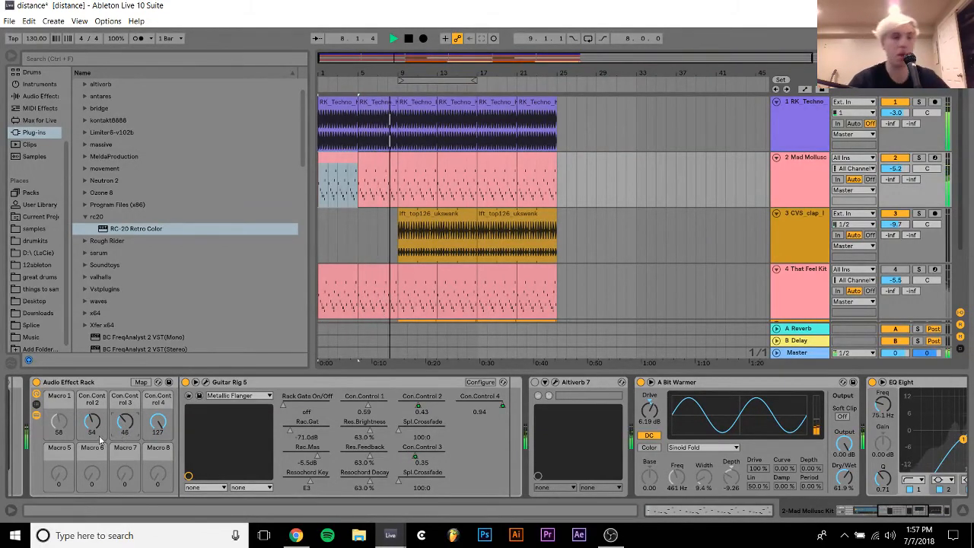
left_click_drag(93, 428, 124, 463)
left_click_drag(93, 424, 92, 463)
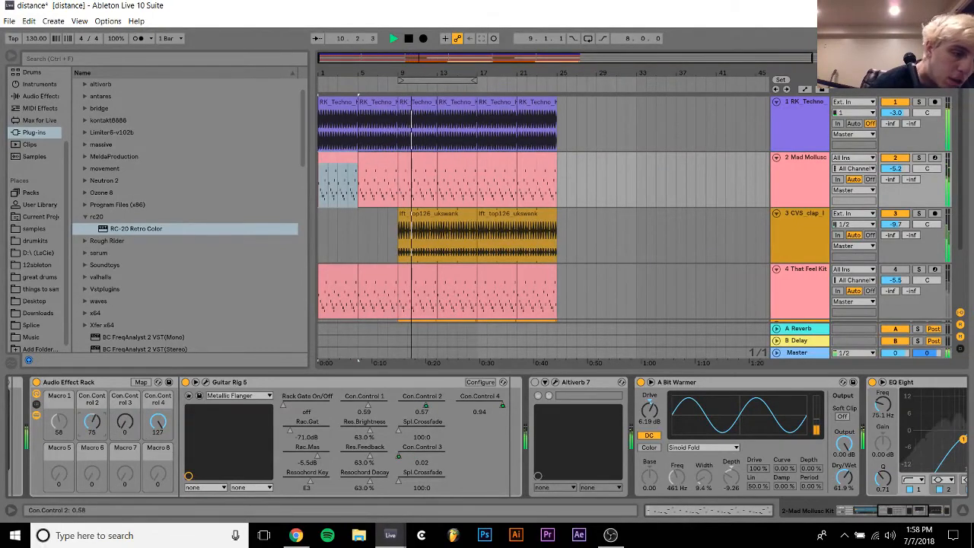
left_click_drag(93, 428, 92, 401)
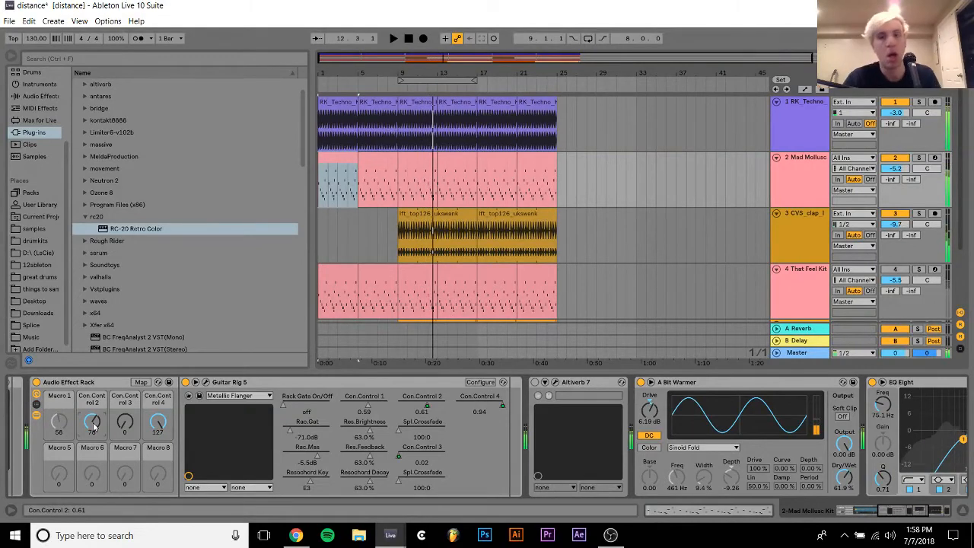
key("space")
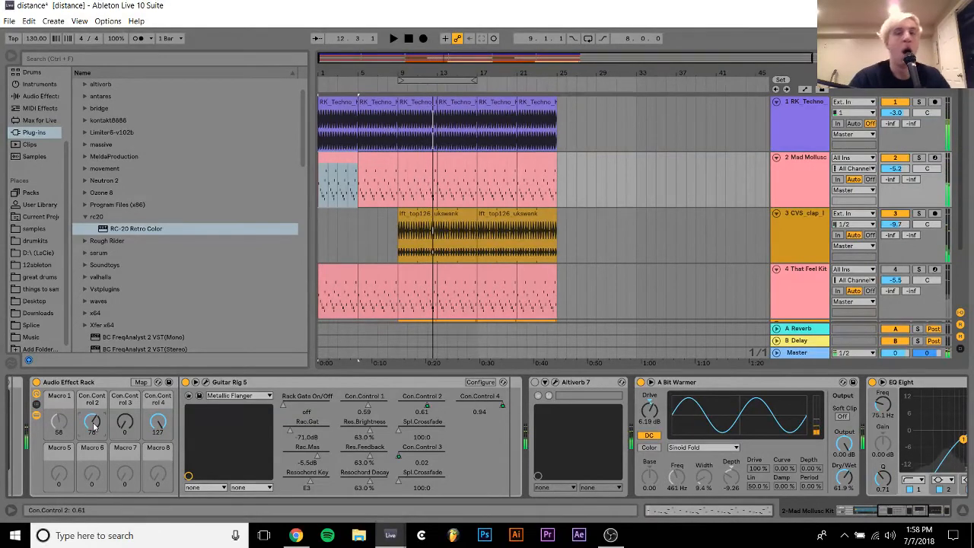
Duplicate the Mad Mollusc track, deactivate the original and solo the duplicate
left_click(802, 189)
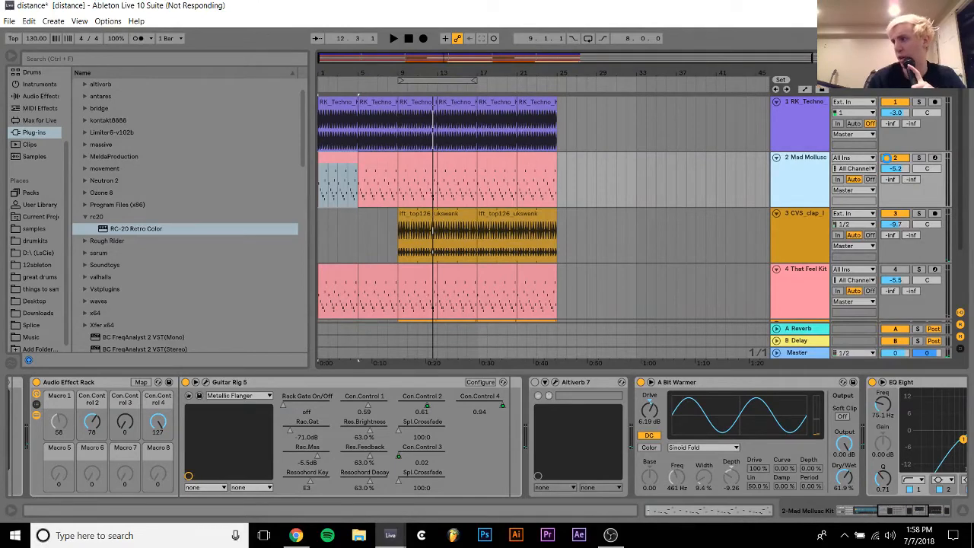
key("ctrl+d")
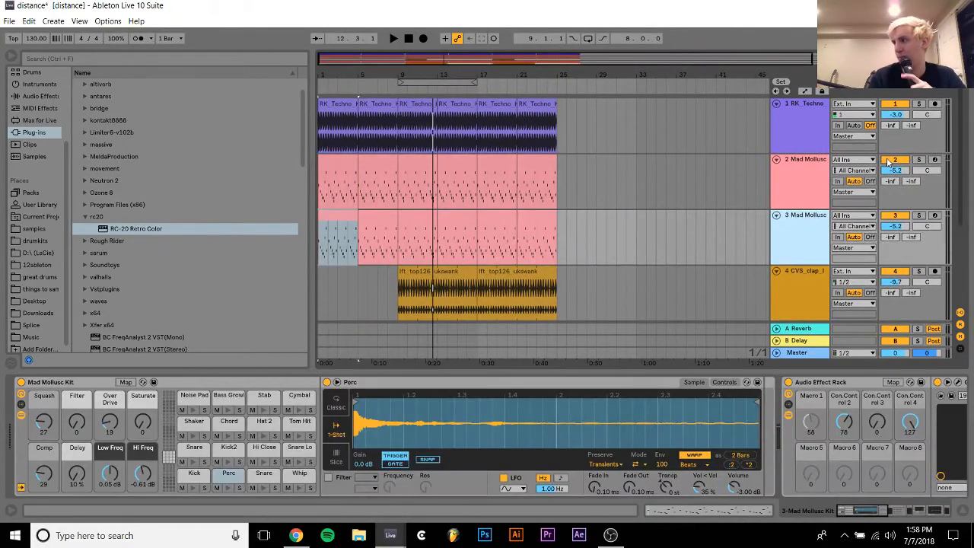
left_click(887, 164)
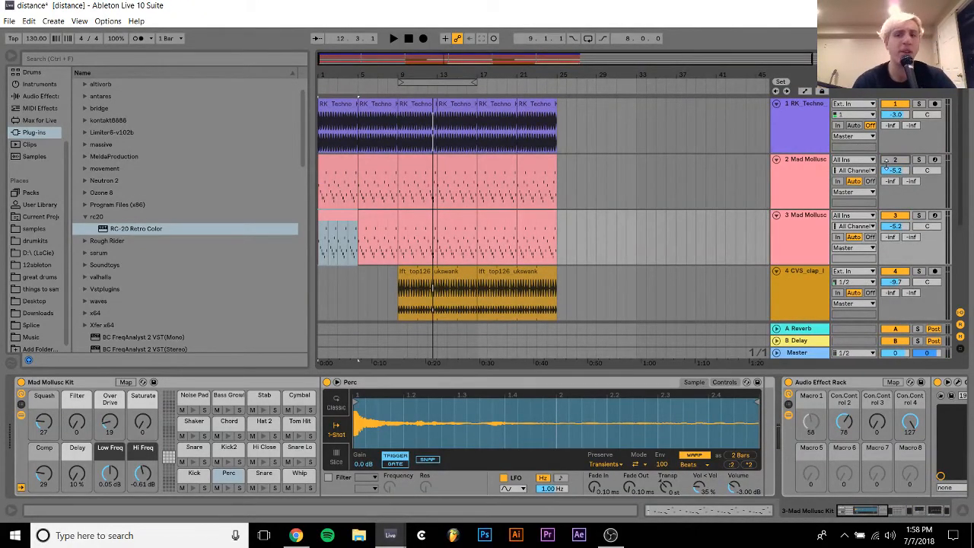
left_click(790, 219)
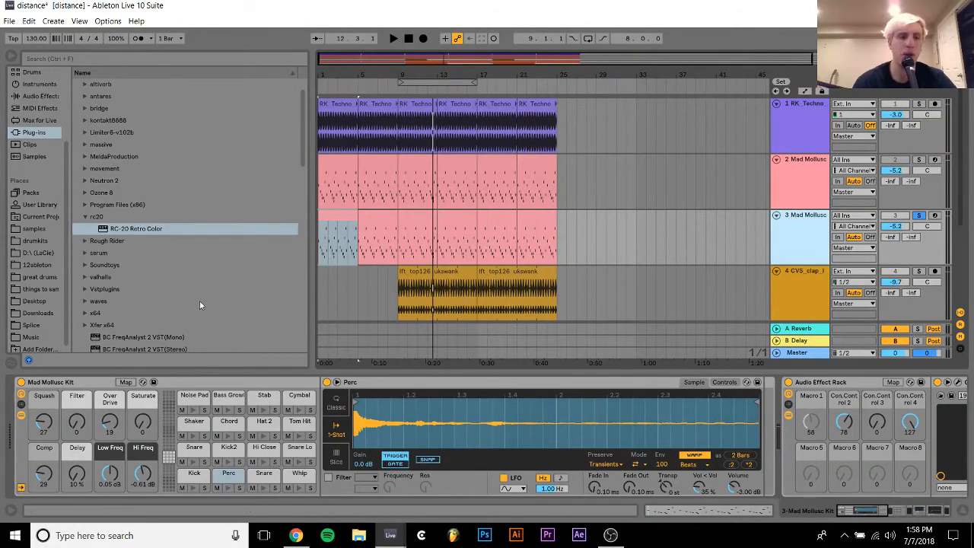
Replace the duplicate's drum kit with Operator, using -inf dB sustain, 687 ms release and the SwD wave
left_click(34, 86)
left_click(112, 169)
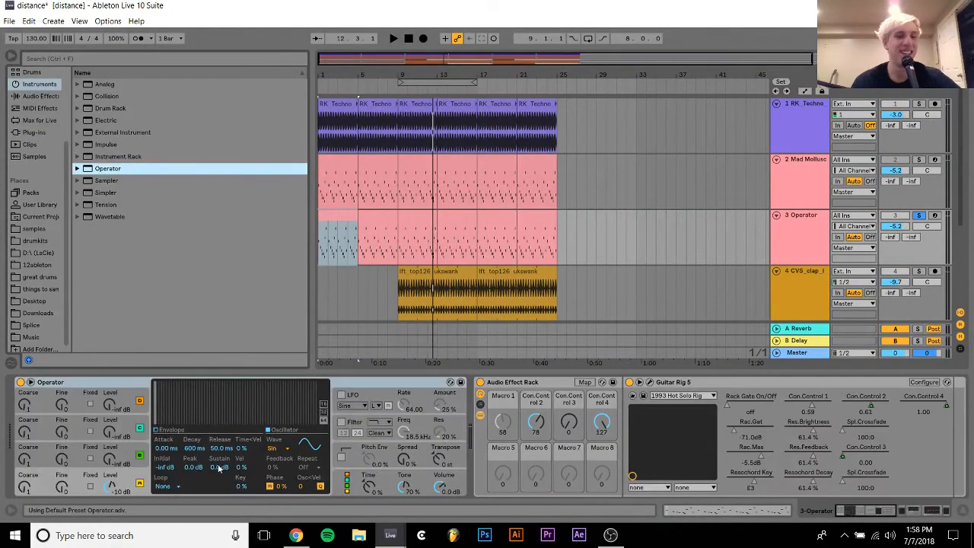
left_click_drag(220, 467, 219, 474)
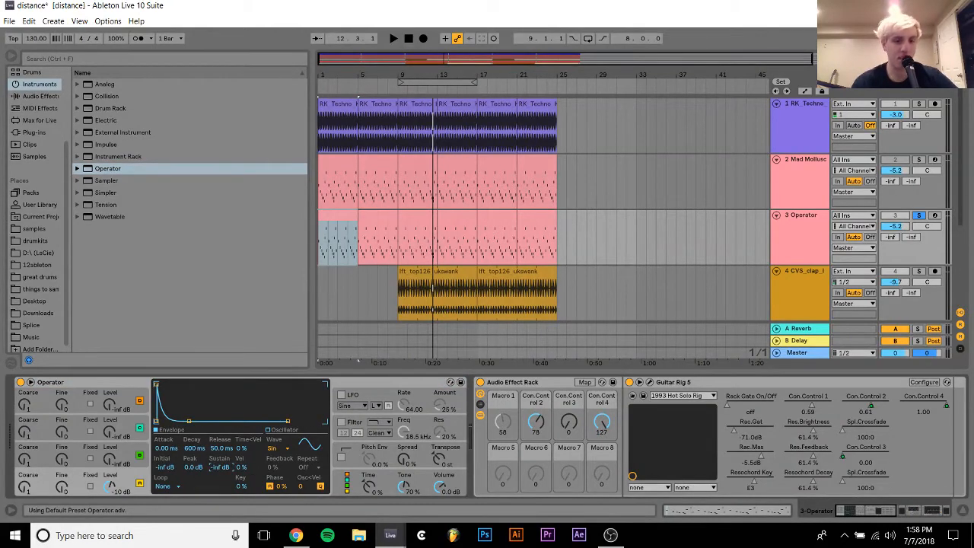
key("space")
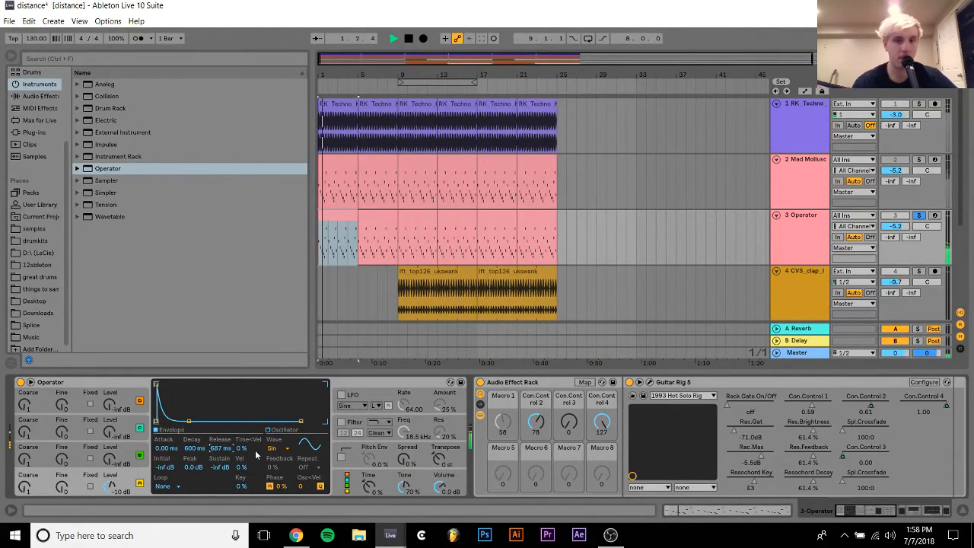
left_click(287, 449)
left_click(286, 325)
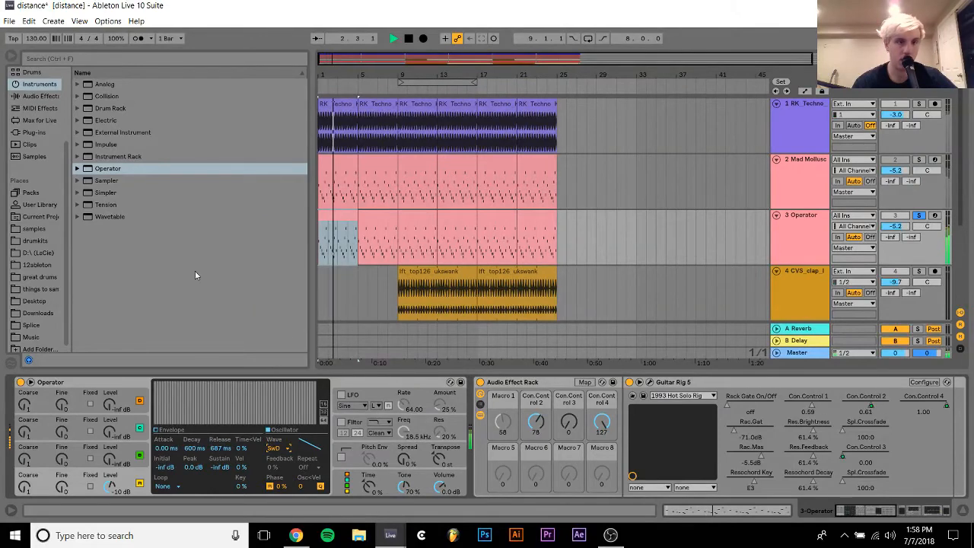
Try lowering all G1 notes in the Operator track's first clip to D#1, auditioning the pattern between changes
double_click(335, 217)
key("space")
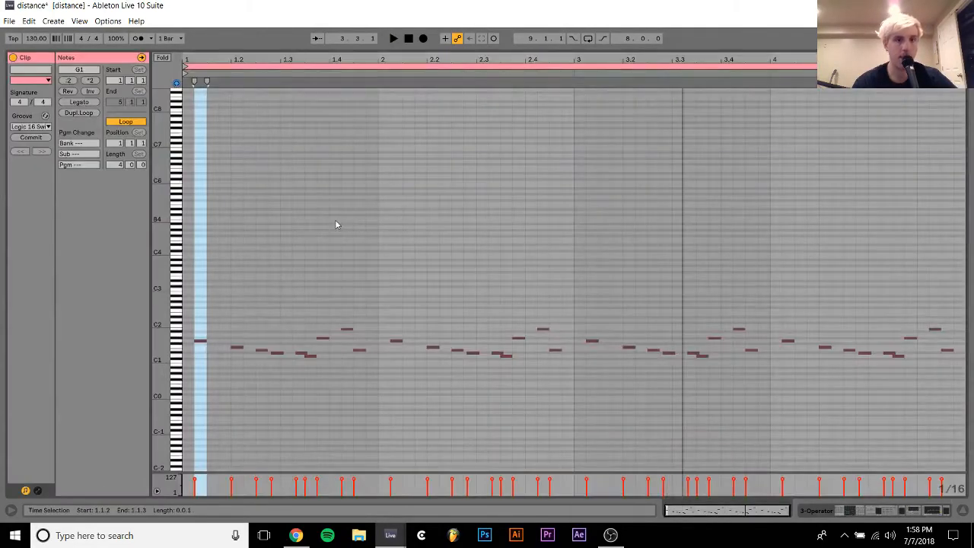
key("space")
key("space")
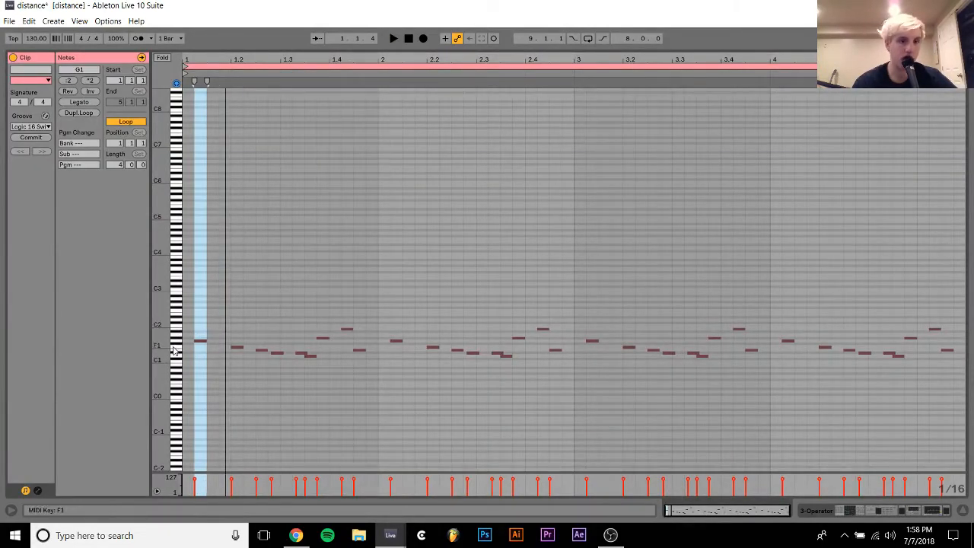
left_click(176, 343)
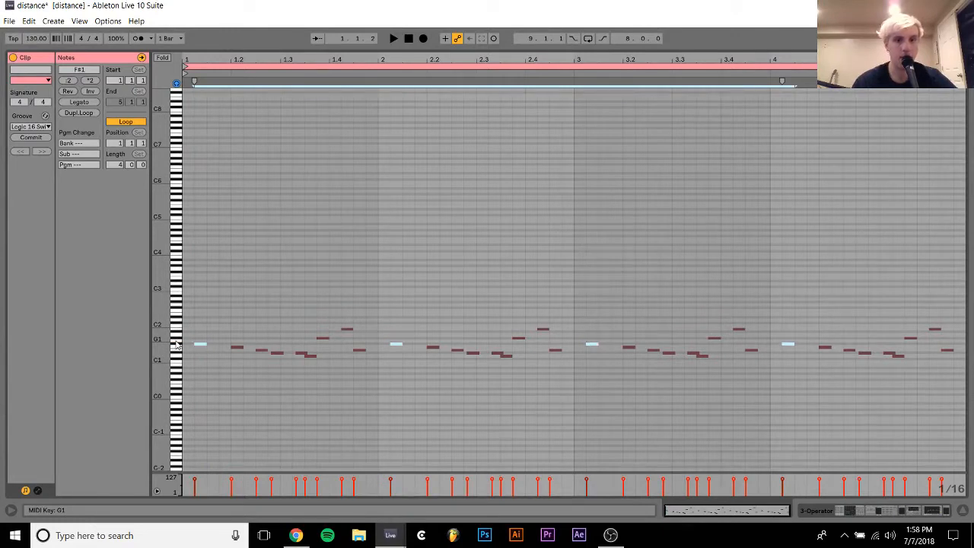
key("space")
key("Down")
key("Down")
key("space")
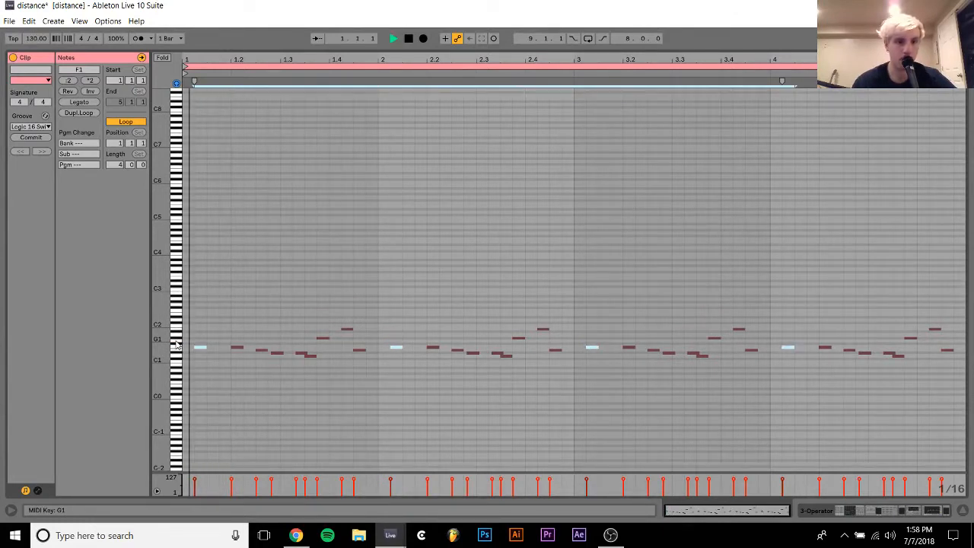
key("space")
key("space")
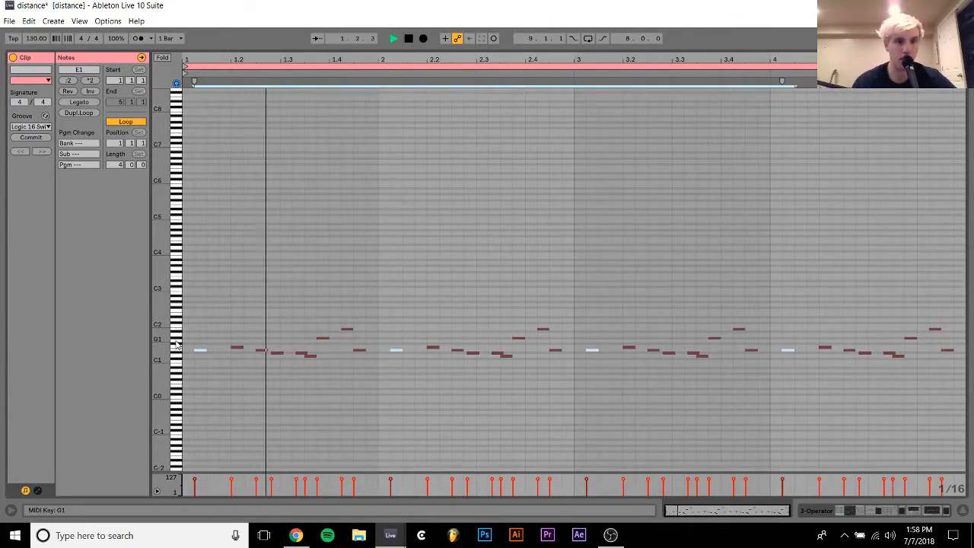
key("space")
key("Down")
key("space")
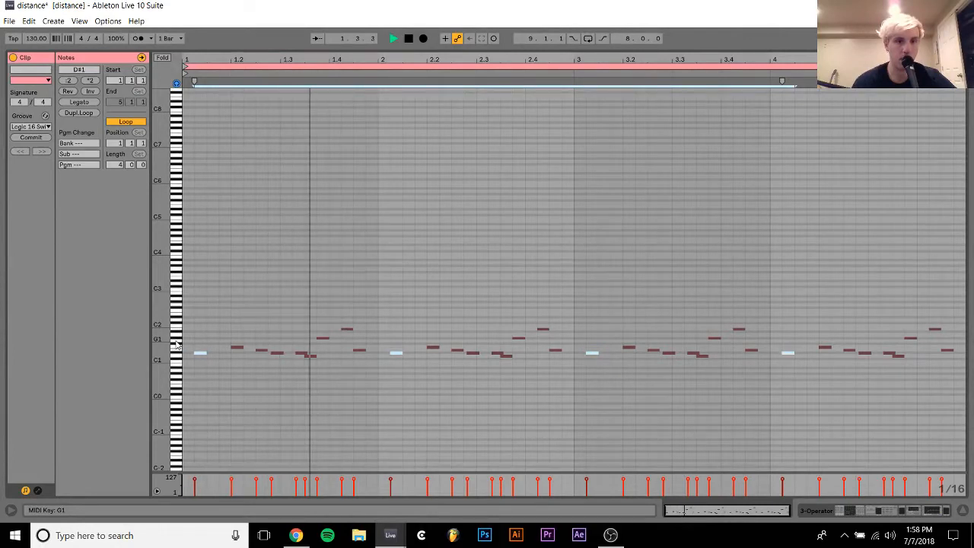
Return to the device view, stop playback and delete the Operator track
left_click(937, 511)
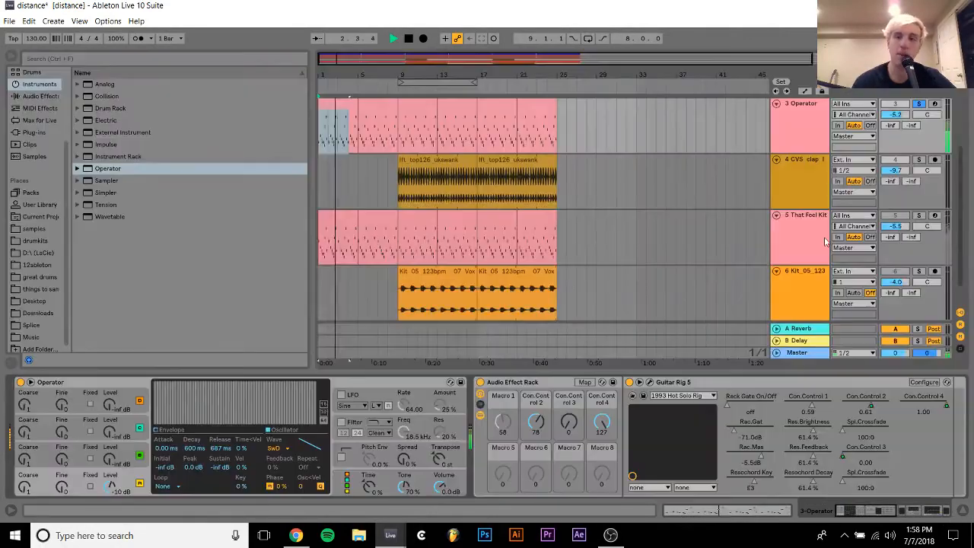
left_click(789, 139)
key("space")
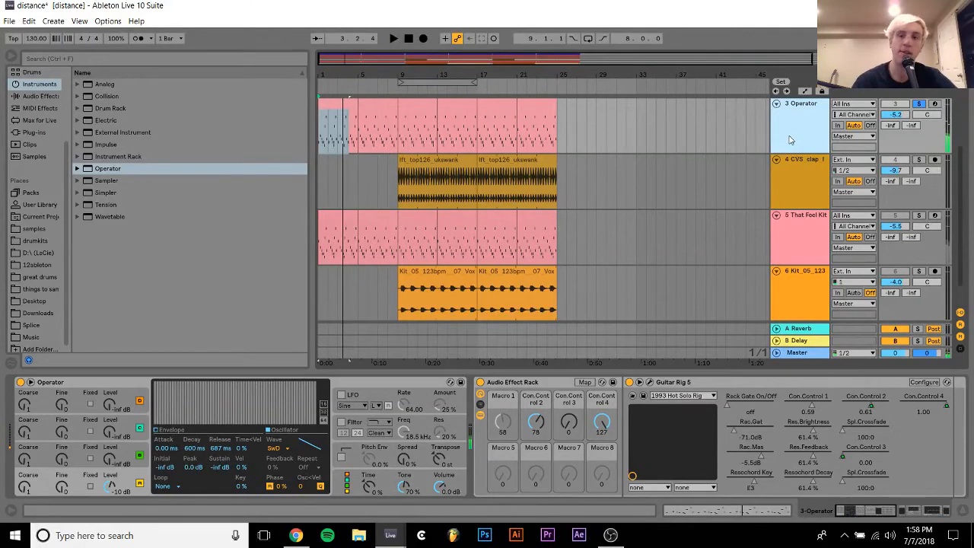
key("Delete")
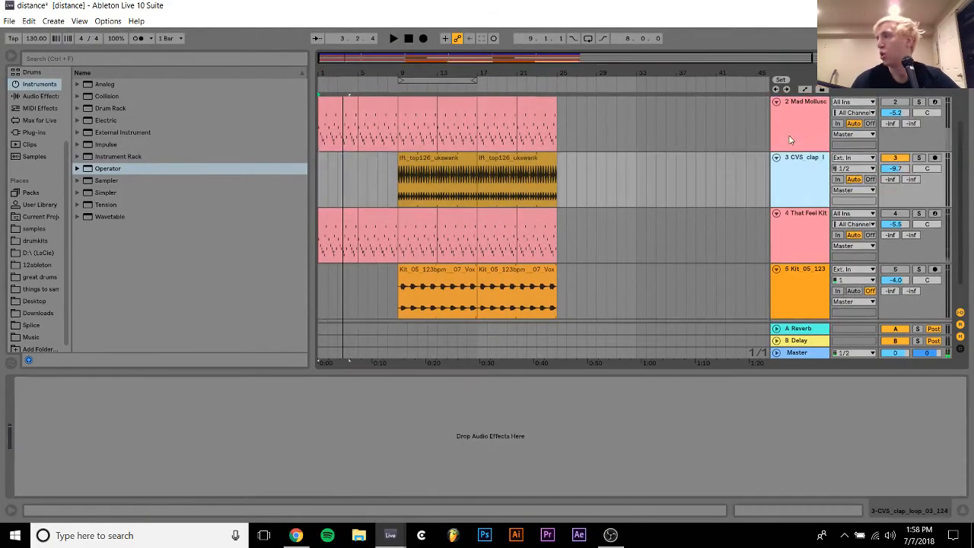
Reactivate the Mad Mollusc track during playback and set its effect rack's Con.Control 2 to 61
key("space")
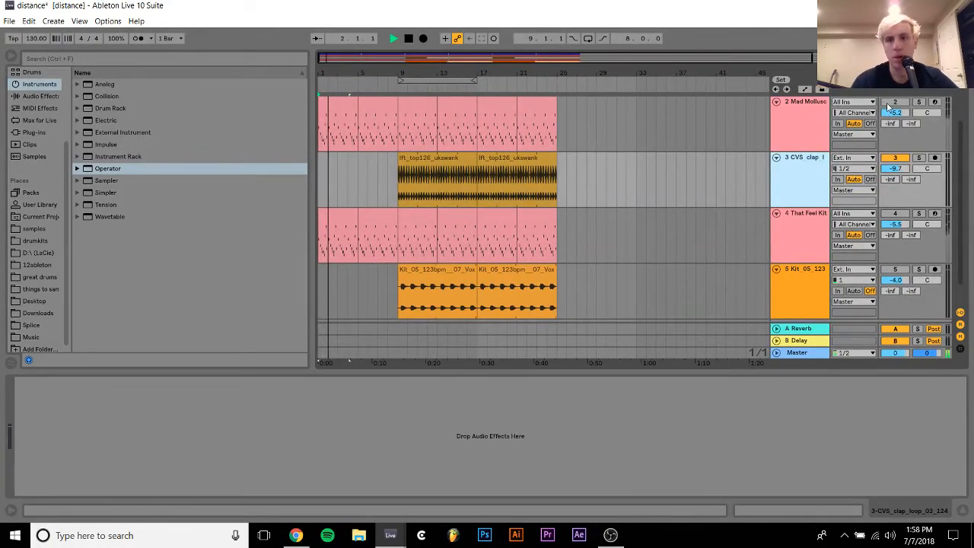
left_click(894, 102)
scroll(890, 107, "up", 2)
left_click(818, 154)
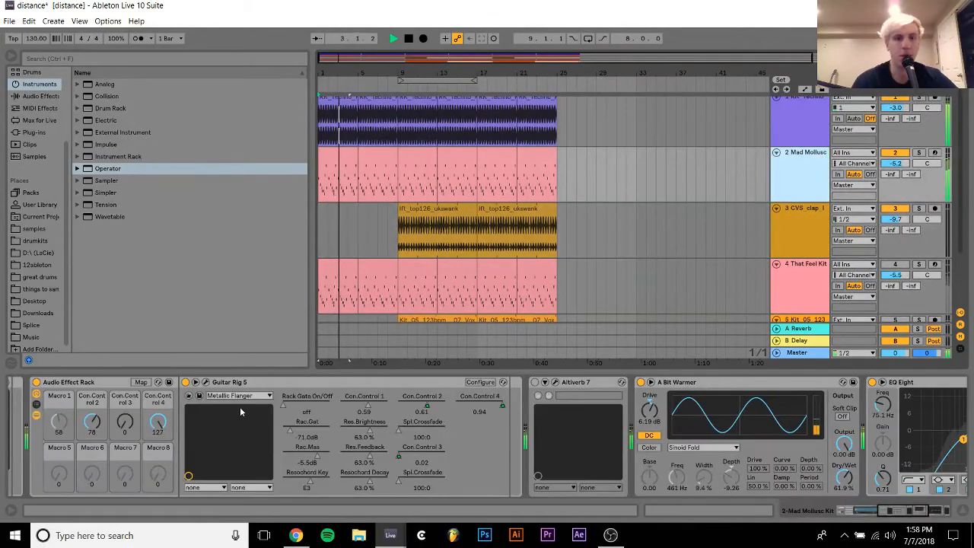
mouse_move(92, 422)
left_mouse_down()
mouse_move(92, 475)
mouse_move(92, 433)
left_mouse_up()
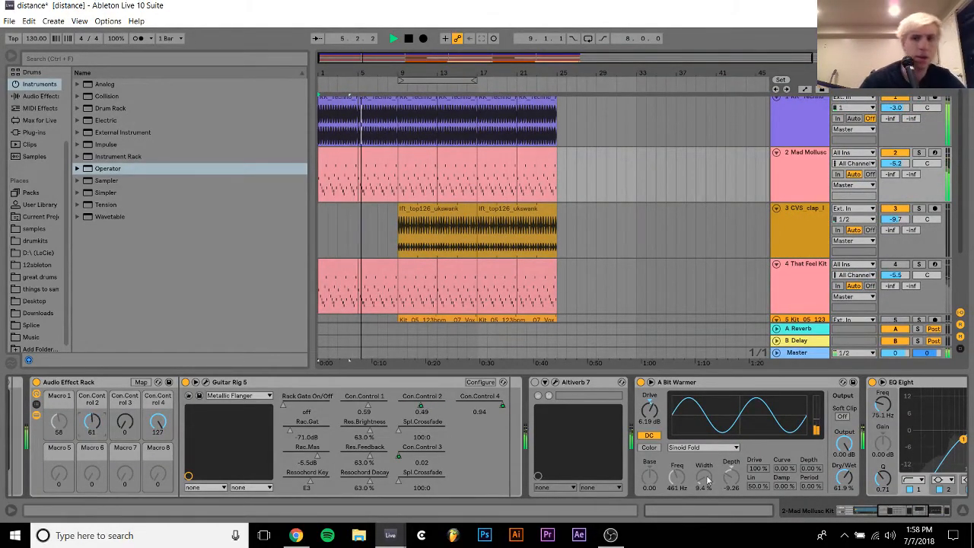
scroll(745, 382, "right", 5)
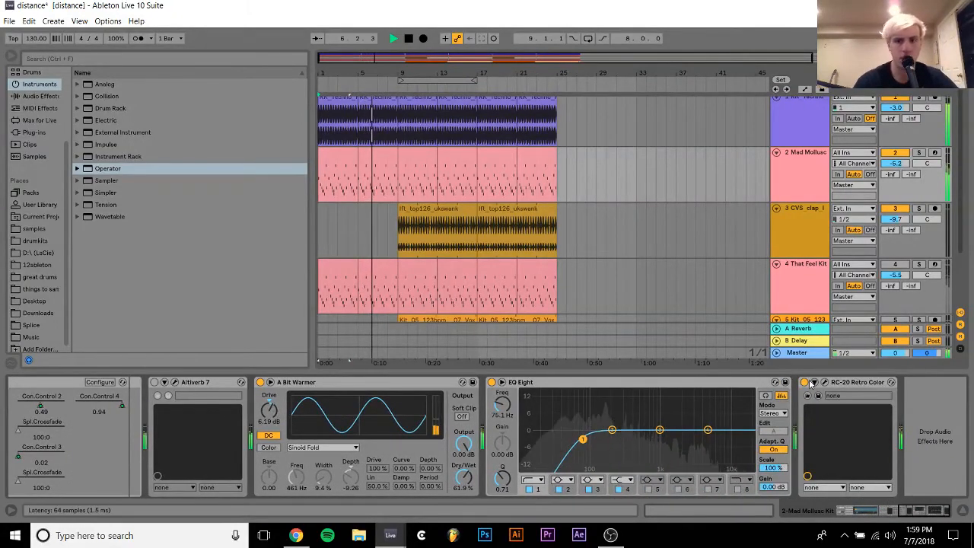
scroll(745, 382, "left", 8)
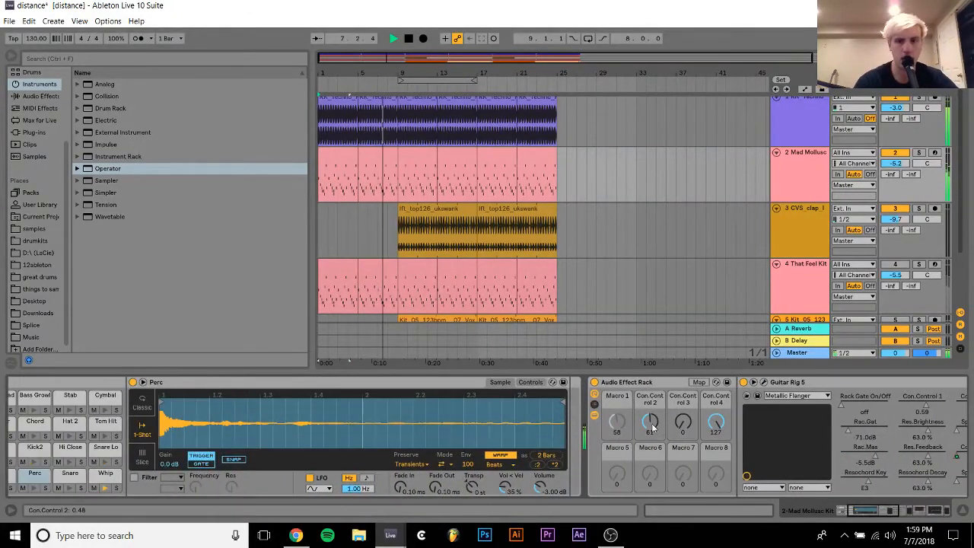
Try lower Con.Control 2 values during playback, down to 47, ending on 58
mouse_move(649, 423)
left_mouse_down()
mouse_move(650, 391)
mouse_move(649, 433)
left_mouse_up()
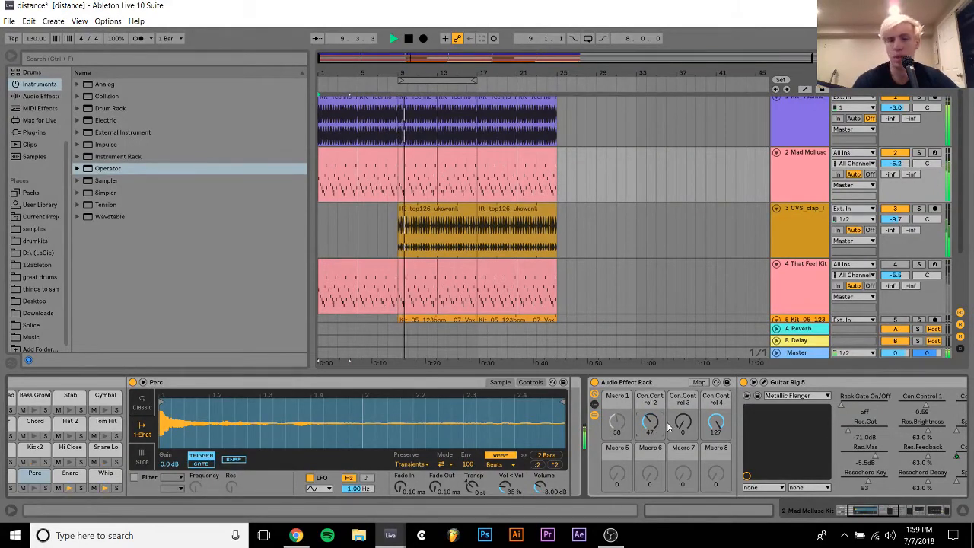
left_click(682, 422)
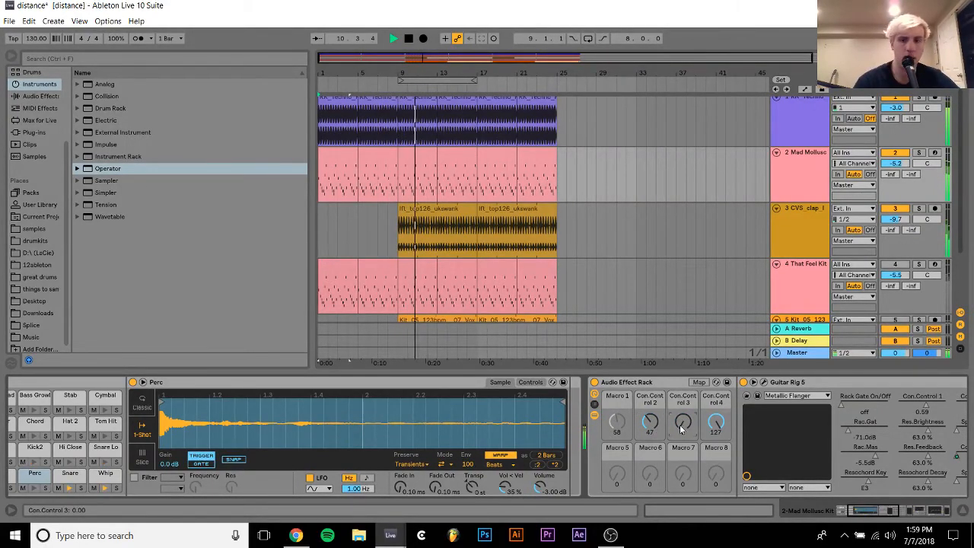
mouse_move(650, 422)
left_mouse_down()
mouse_move(649, 389)
mouse_move(650, 409)
left_mouse_up()
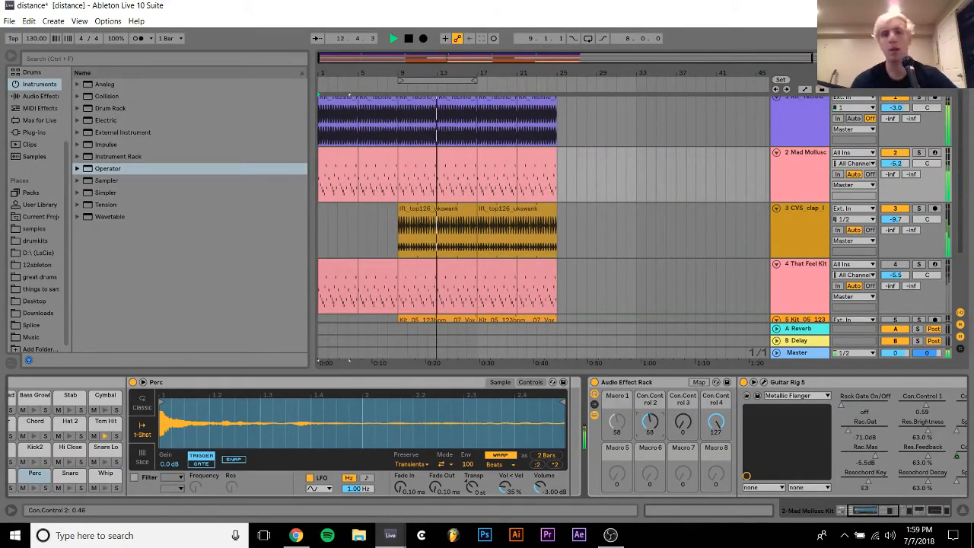
Hide the device view and insert a new MIDI track below the Mad Mollusc track
left_click(963, 513)
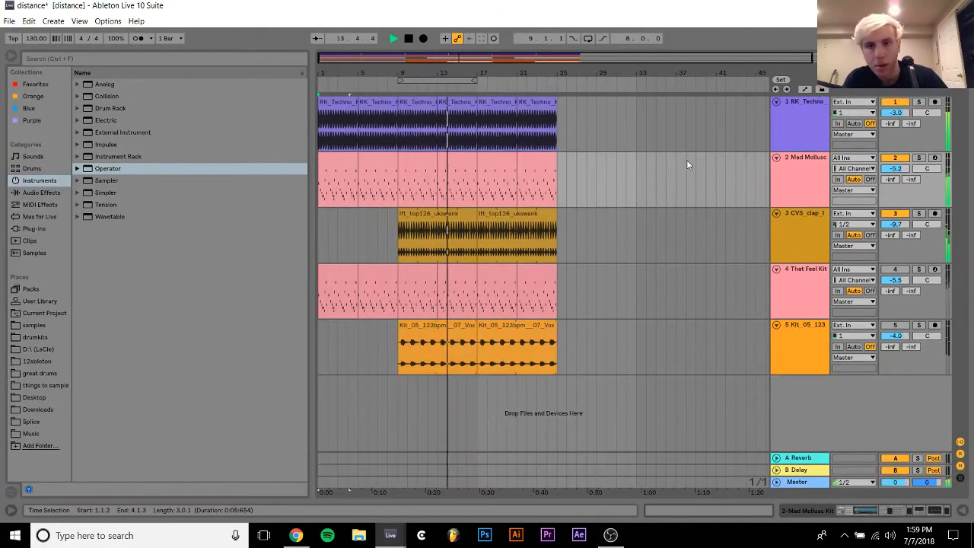
left_click(777, 179)
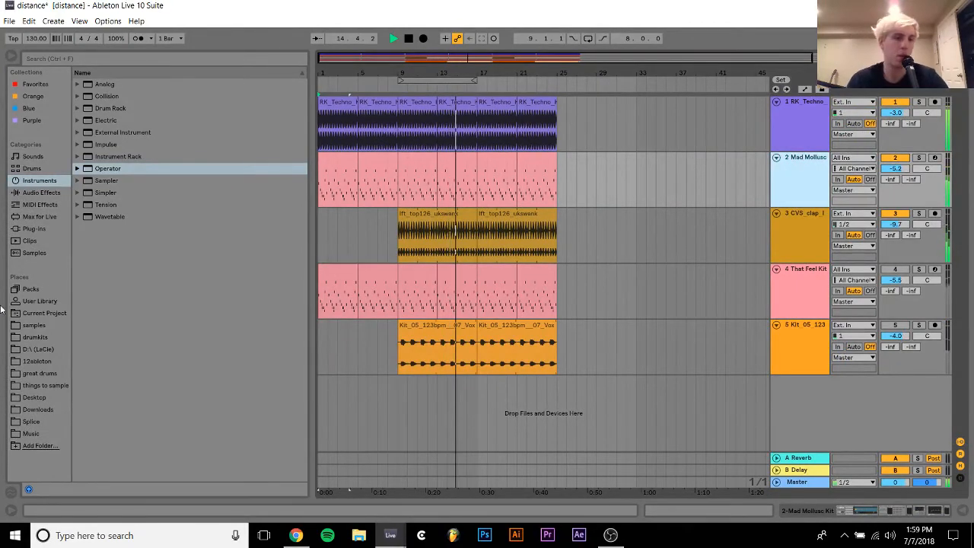
key("ctrl+shift+t")
Browse the samples folder, collapse the top loops and expand the Lo-Fi Techno perc loops folder, stopping playback
left_click(35, 325)
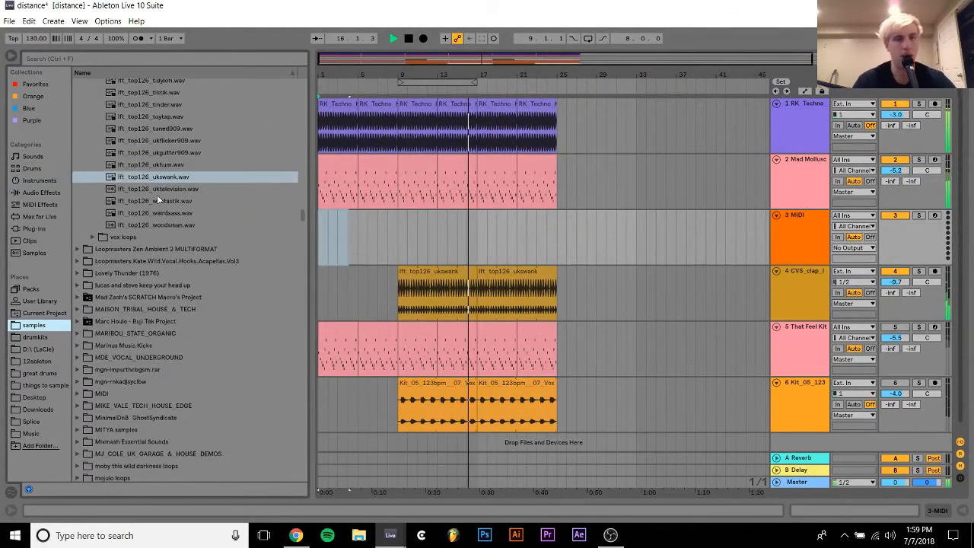
scroll(157, 194, "up", 10)
left_click(90, 226)
key("space")
key("Up")
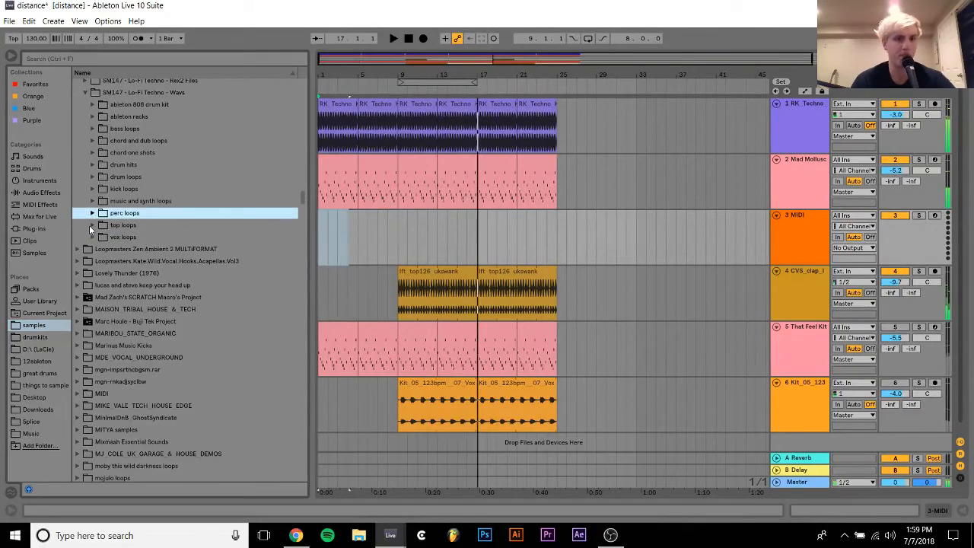
key("Right")
Audition the perc loops one after another from lft_prc126_1950toms.wav through lft_prc126_blunt.wav
key("Down")
key("Down")
key("Down")
key("Down")
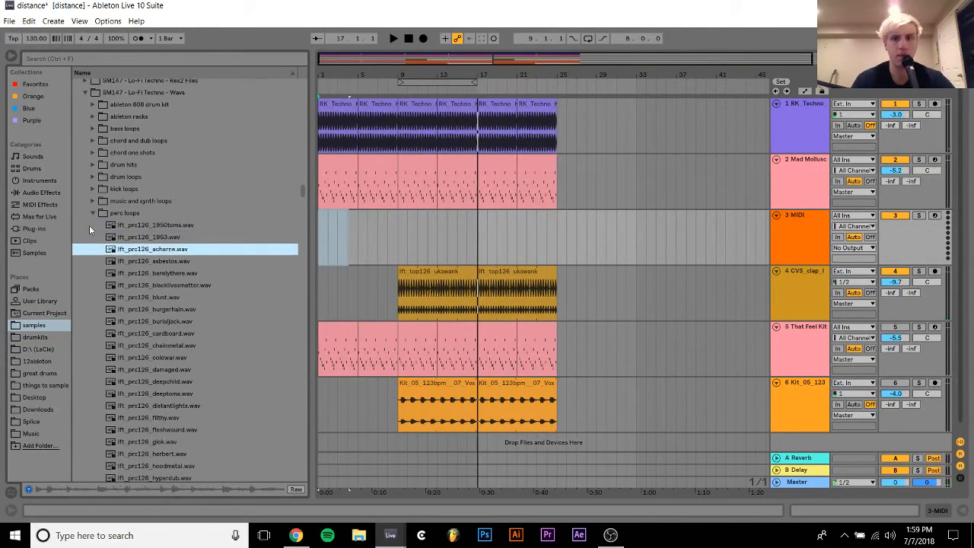
key("Down")
key("Down")
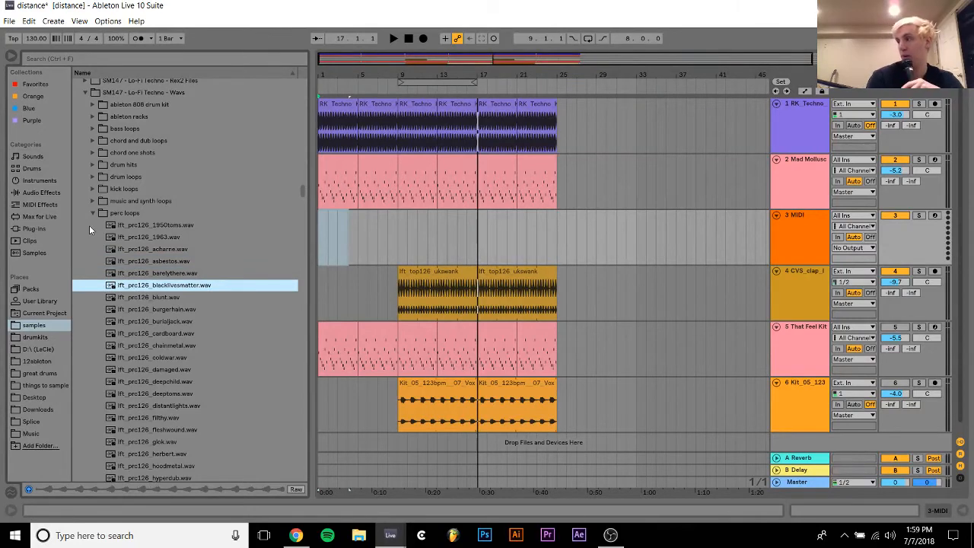
key("Down")
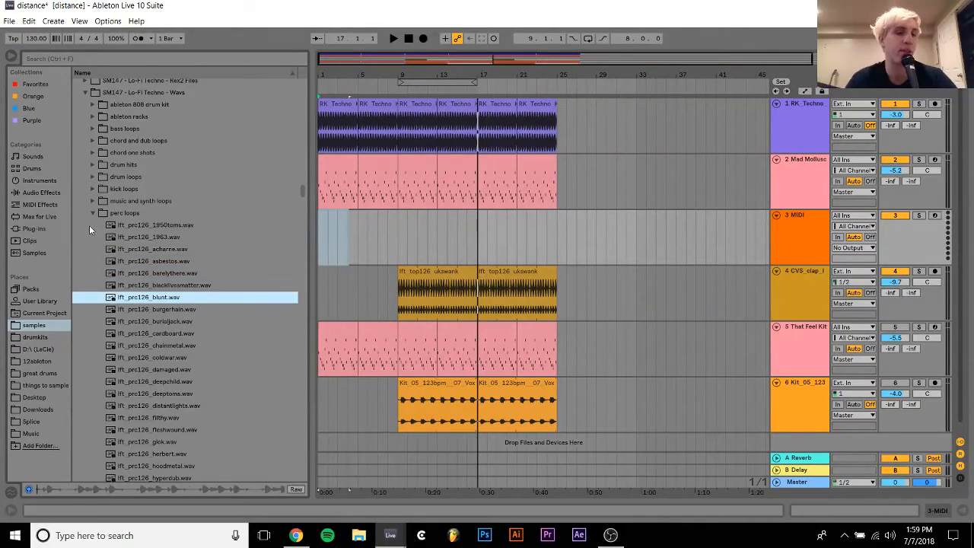
key("Up")
key("Down")
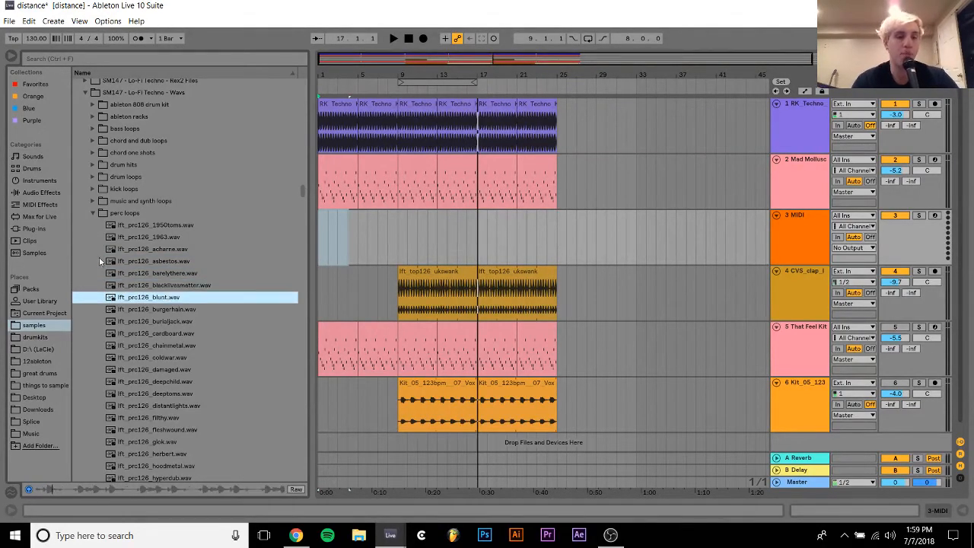
Place lft_prc126_blunt.wav on the new track, set the track volume to -14.0 dB and trim the clip's start to bar 17
left_click_drag(161, 297, 566, 224)
key("space")
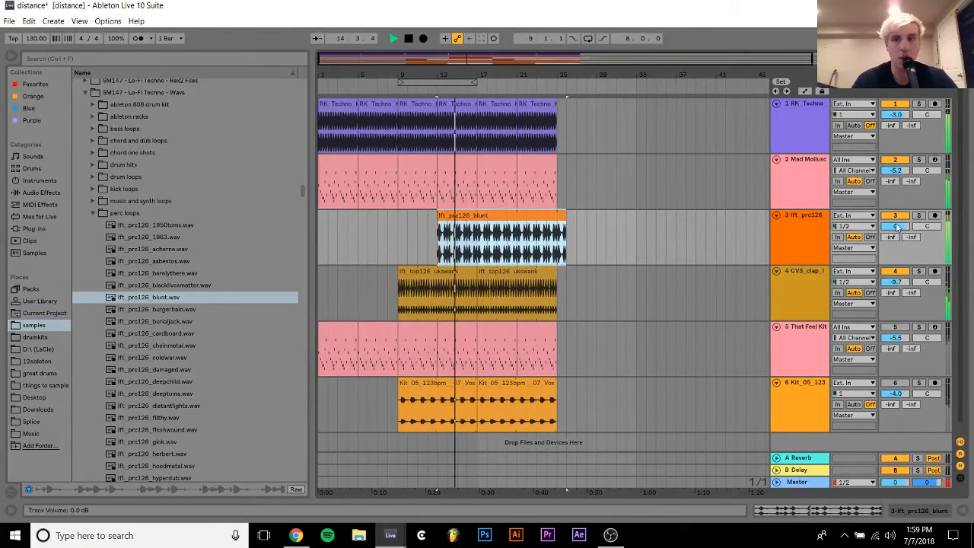
left_click_drag(895, 226, 894, 252)
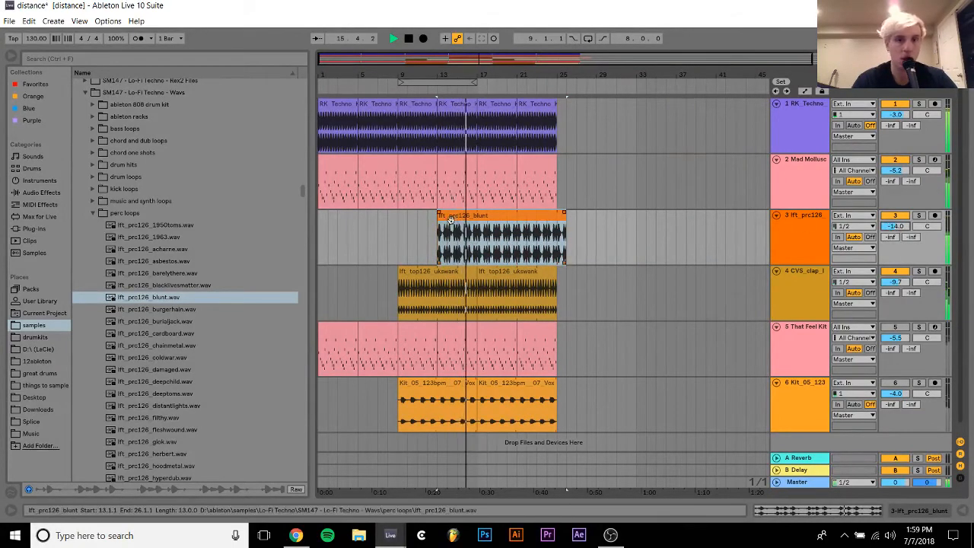
left_click_drag(439, 216, 478, 216)
key("space")
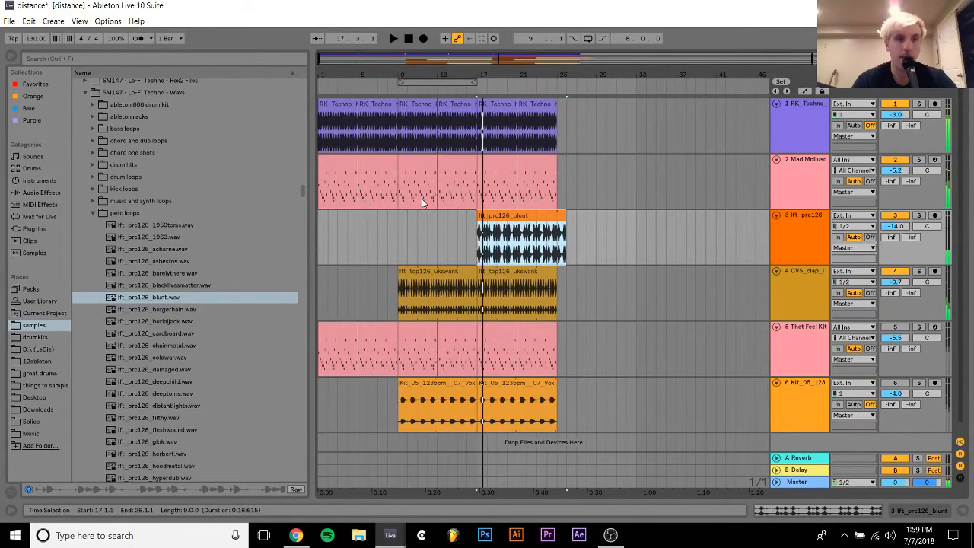
Audition the perc loops burgerhain to chainmetal, place lft_prc126_cardboard.wav at bar 17 on the third track and play it
left_click(162, 309)
key("Down")
key("Down")
key("Down")
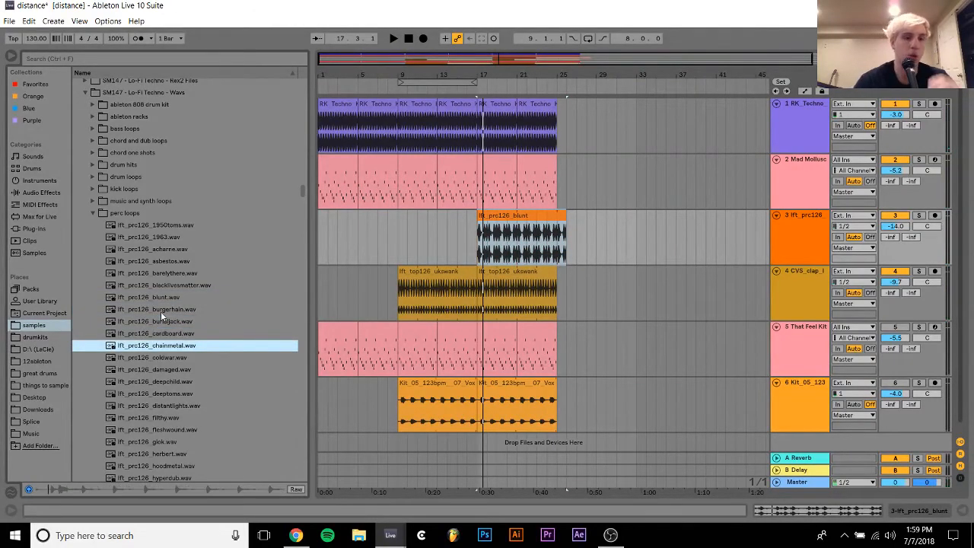
key("Up")
left_click_drag(168, 334, 494, 241)
key("space")
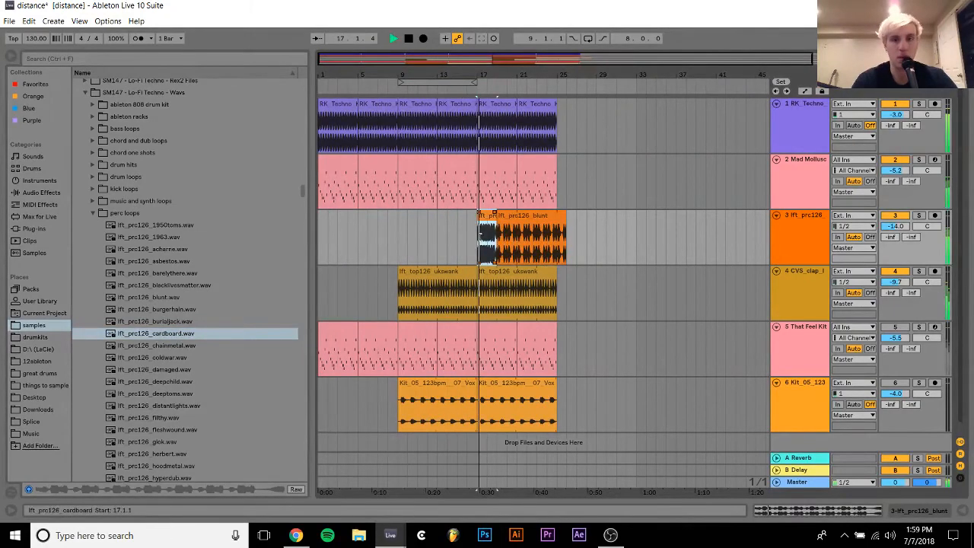
Delete the cardboard and blunt clips from the third track and stop playback
left_click(518, 221, "shift")
key("Delete")
key("space")
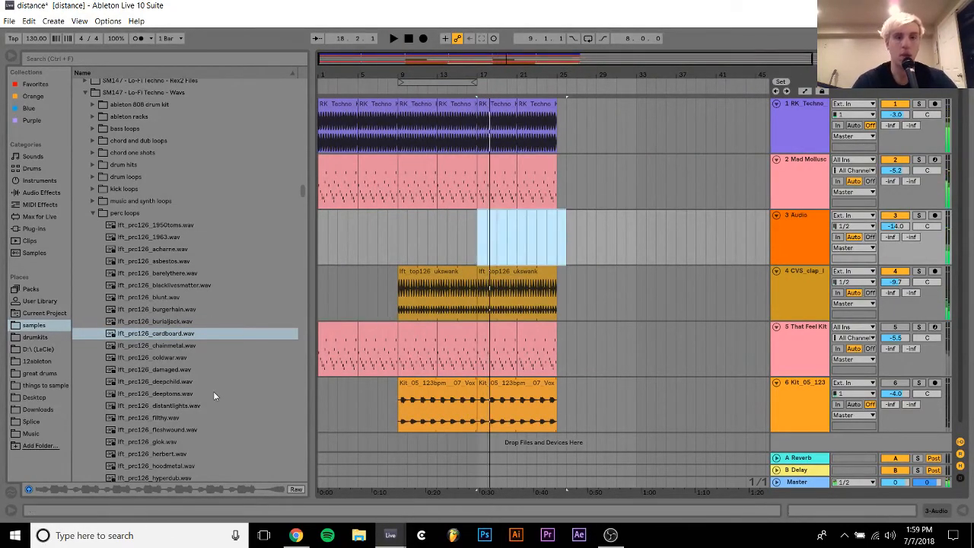
Audition the coldwar and damaged loops, place lft_prc126_damaged.wav across bars 17 to 25 and loop that section during playback
left_click(166, 359)
key("Down")
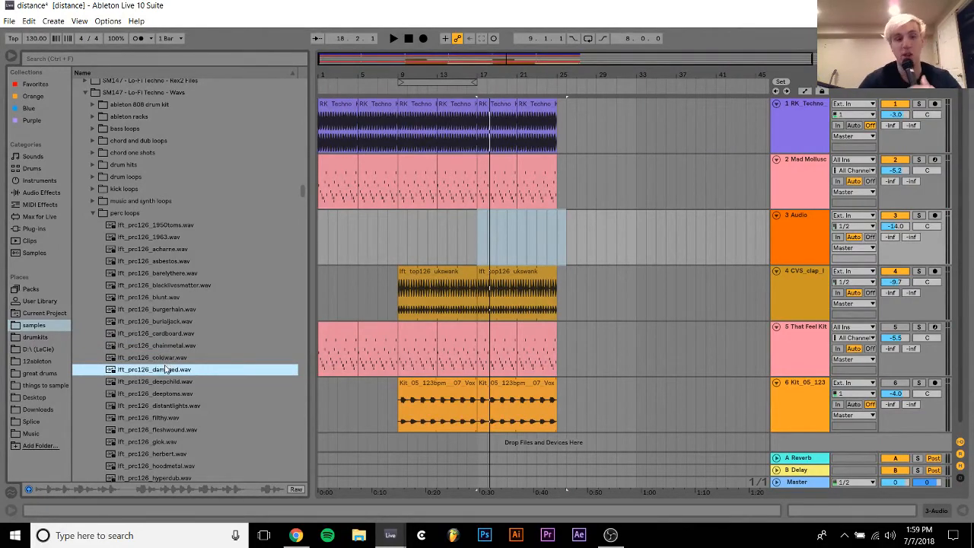
left_click_drag(152, 372, 560, 222)
key("space")
key("ctrl+l")
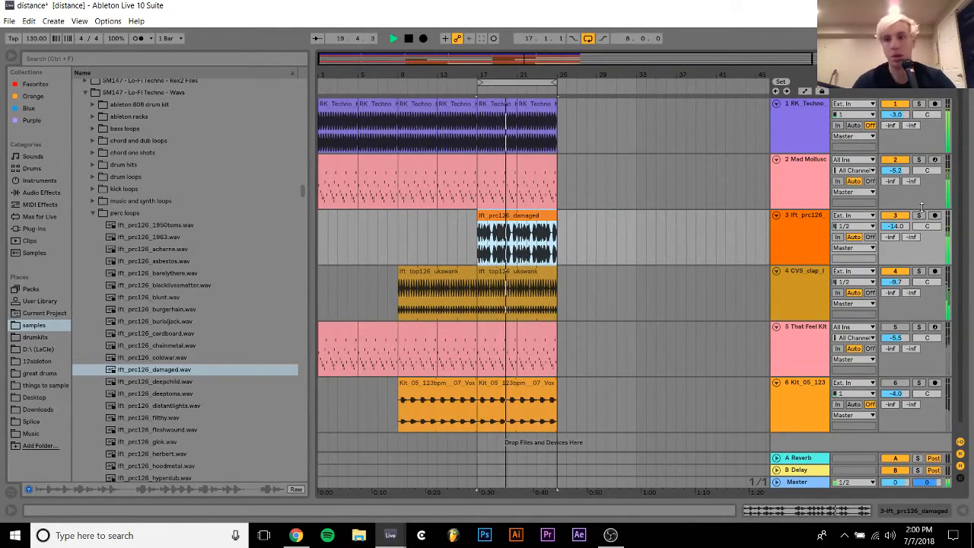
Solo the damaged loop's track and set its clip's warp mode to Re-Pitch
left_click(919, 216)
double_click(523, 217)
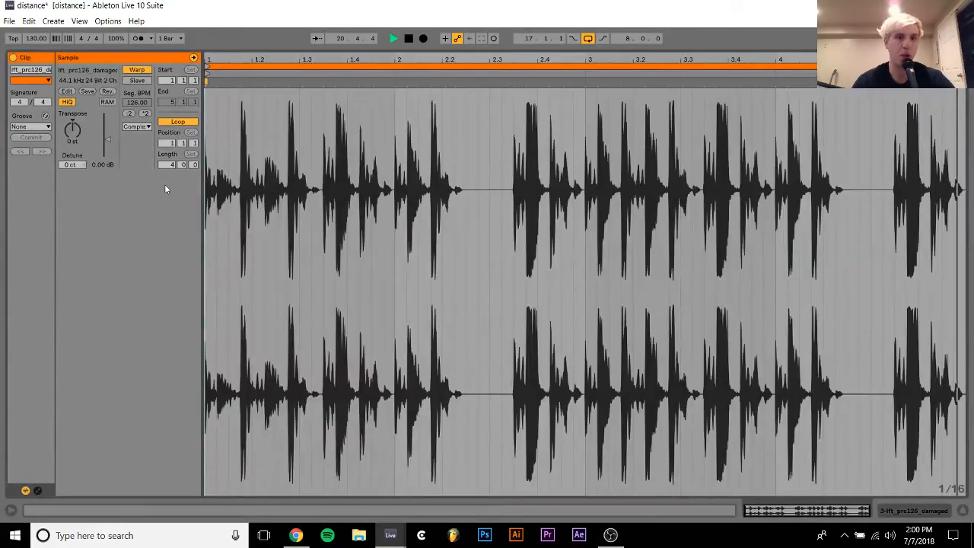
left_click(136, 126)
left_click(138, 161)
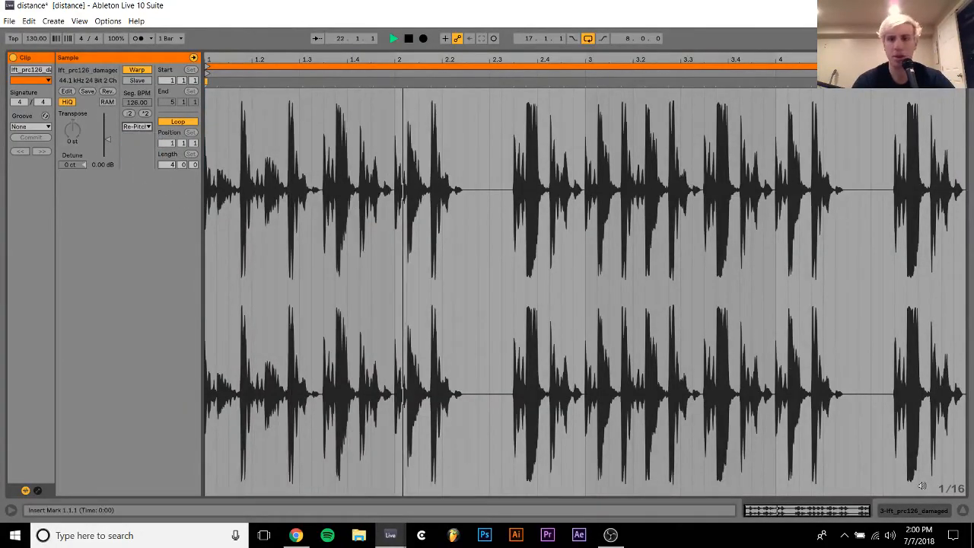
Add EQ Eight to the damaged loop's track, set band 1 as a low cut at 306 Hz and restart playback
left_click(942, 513)
key("space")
left_click(46, 194)
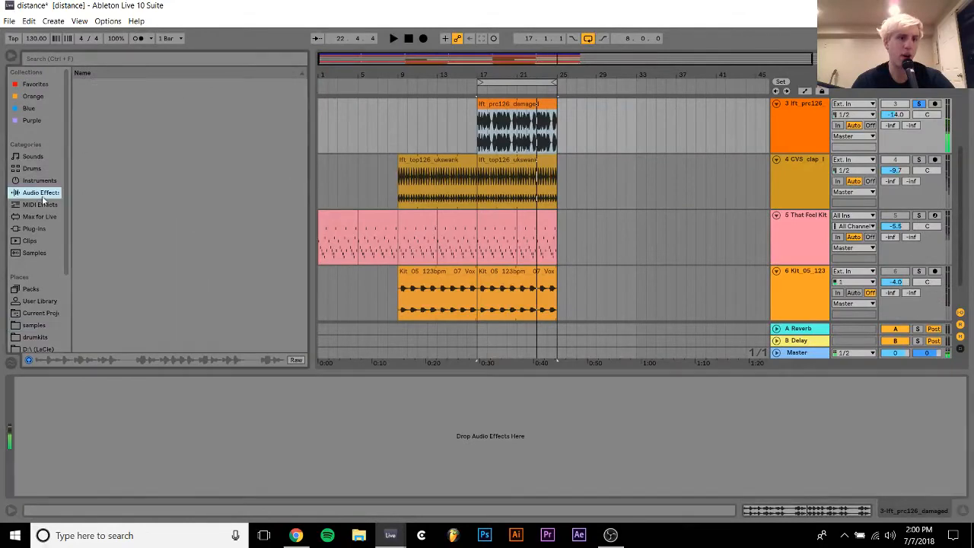
left_click(106, 228)
left_click_drag(107, 228, 152, 439)
left_click(61, 479)
left_click(65, 414)
key("space")
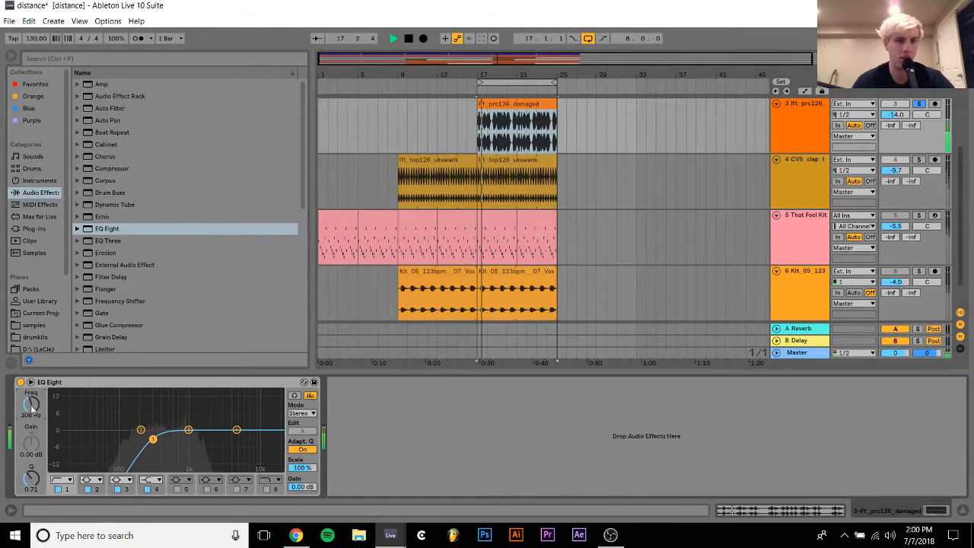
Unsolo the damaged loop's track and audition it with the full mix, stopping playback at the end
left_click(918, 104)
scroll(905, 153, "up", 2)
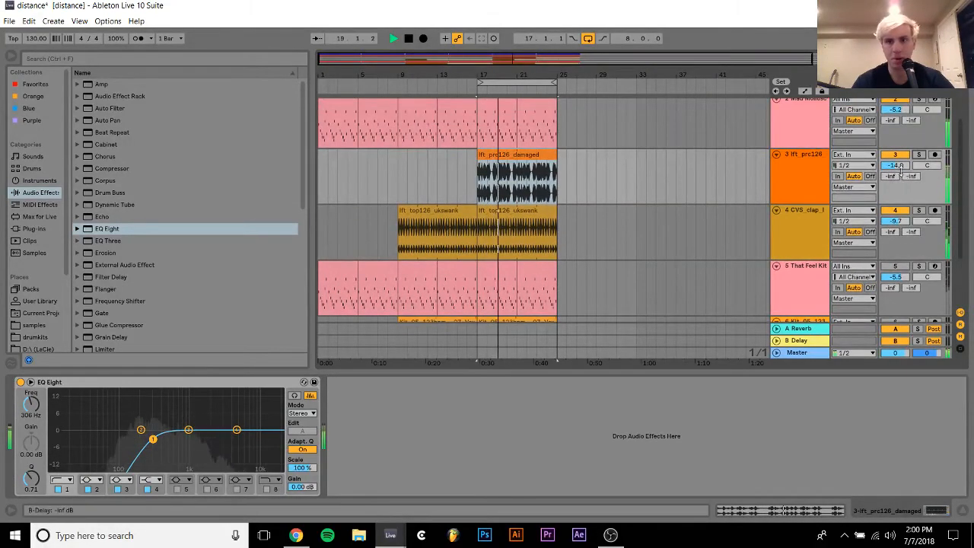
key("space")
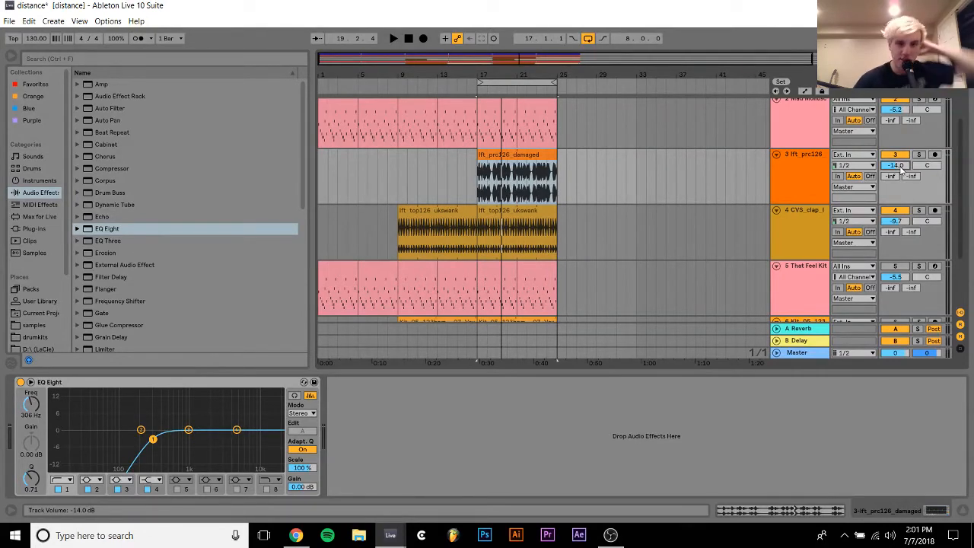
key("space")
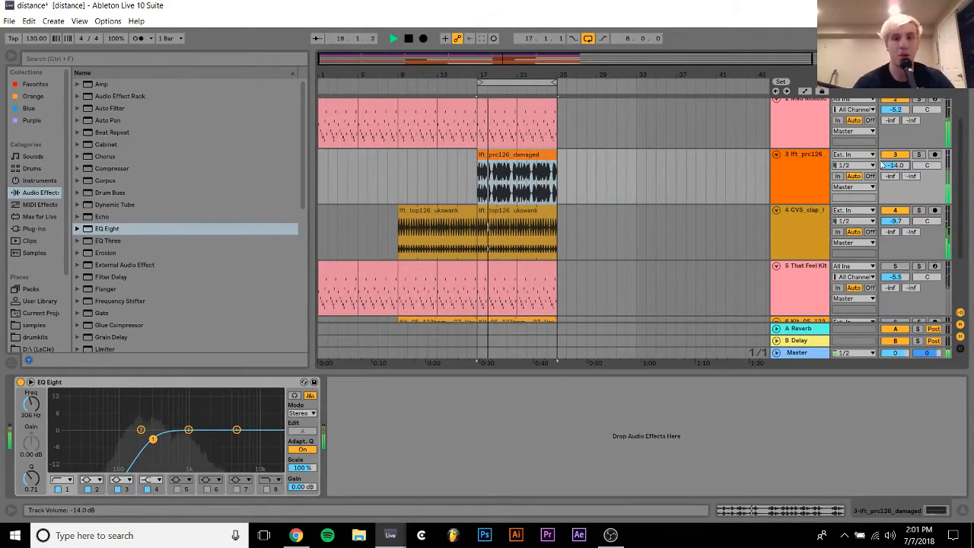
scroll(820, 238, "up", 2)
key("space")
Select the Mad Mollusc track and set its effect rack's Con.Control 2 to 57 during playback
left_click(803, 195)
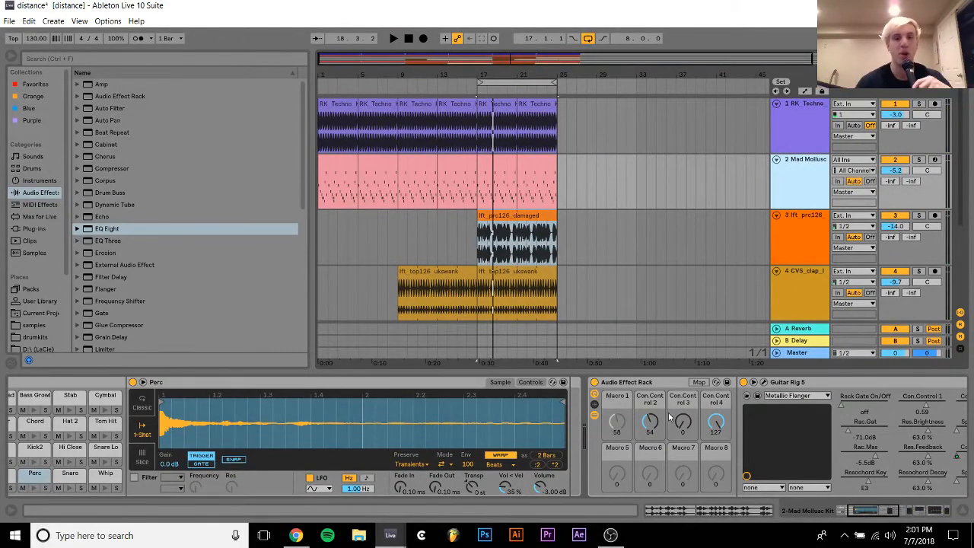
key("space")
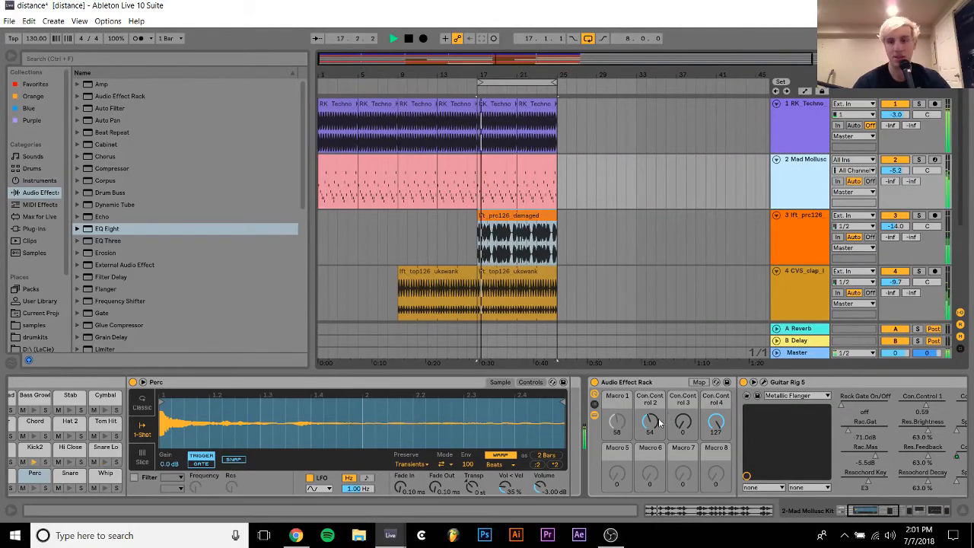
left_click_drag(650, 420, 650, 444)
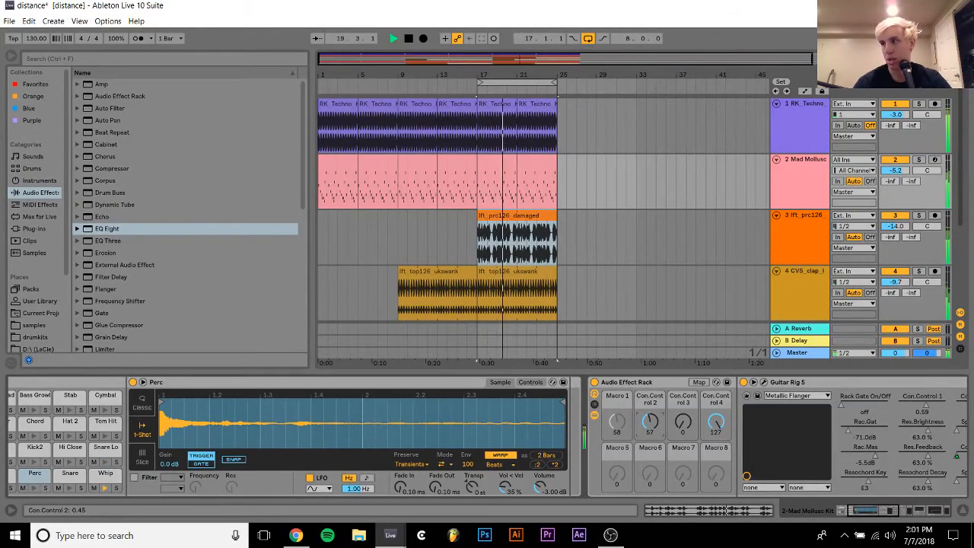
left_click_drag(651, 417, 651, 407)
Fold the four tracks below Mad Mollusc and stop playback
left_click(777, 215)
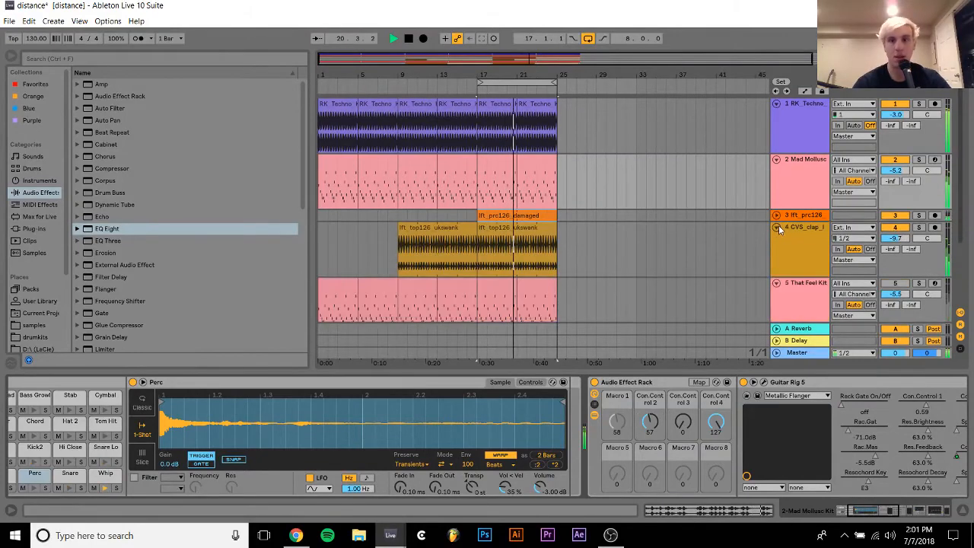
left_click(777, 227)
left_click(777, 239)
left_click(776, 251)
key("space")
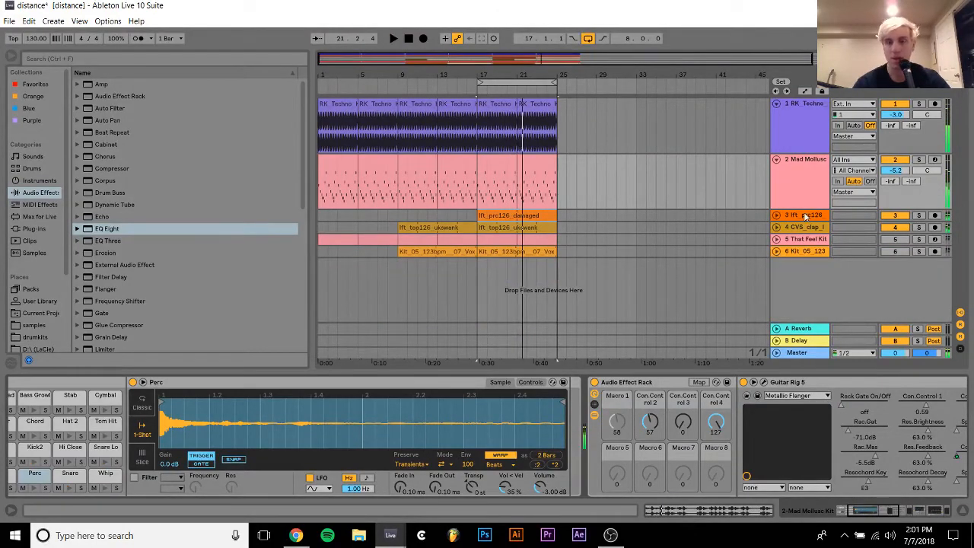
Insert a track below the damaged loop and place CVS_clap_loop_03_124.wav from the Splice folder on it across bars 17 to 25
left_click(809, 217)
key("ctrl+shift+t")
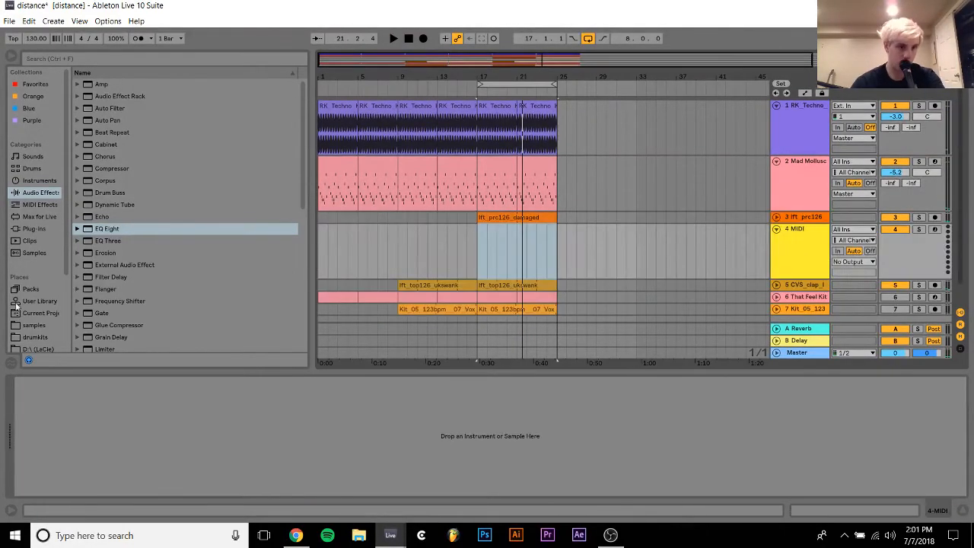
scroll(38, 343, "down", 3)
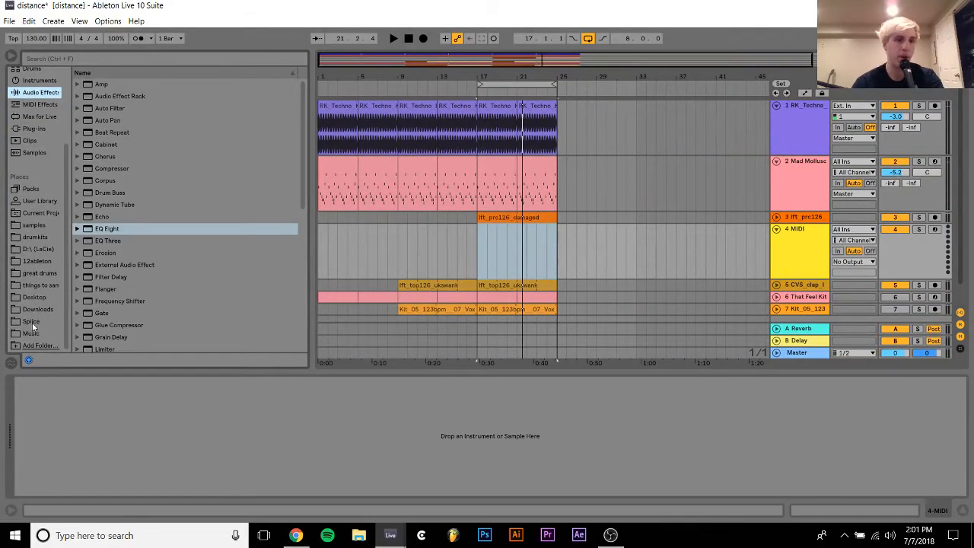
left_click(31, 321)
left_click(134, 257)
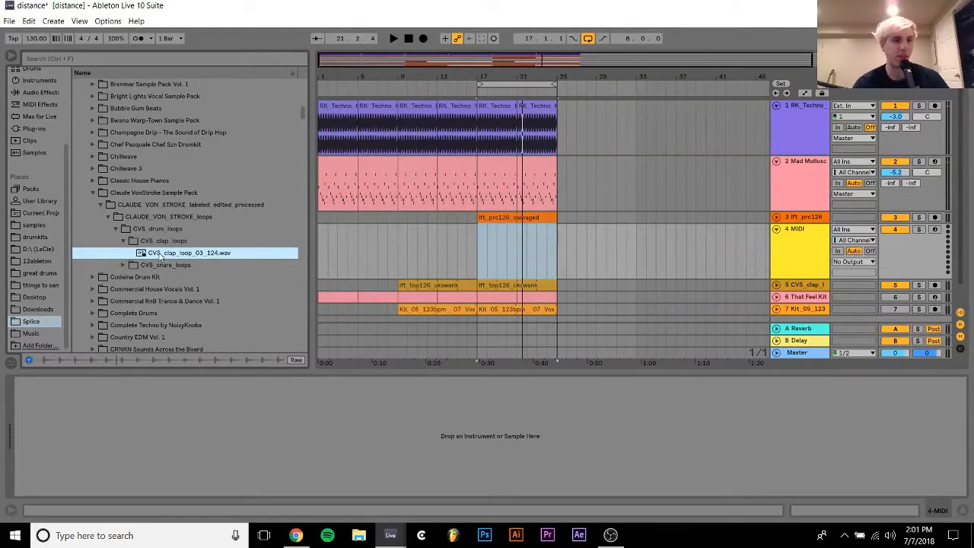
left_click_drag(160, 257, 481, 254)
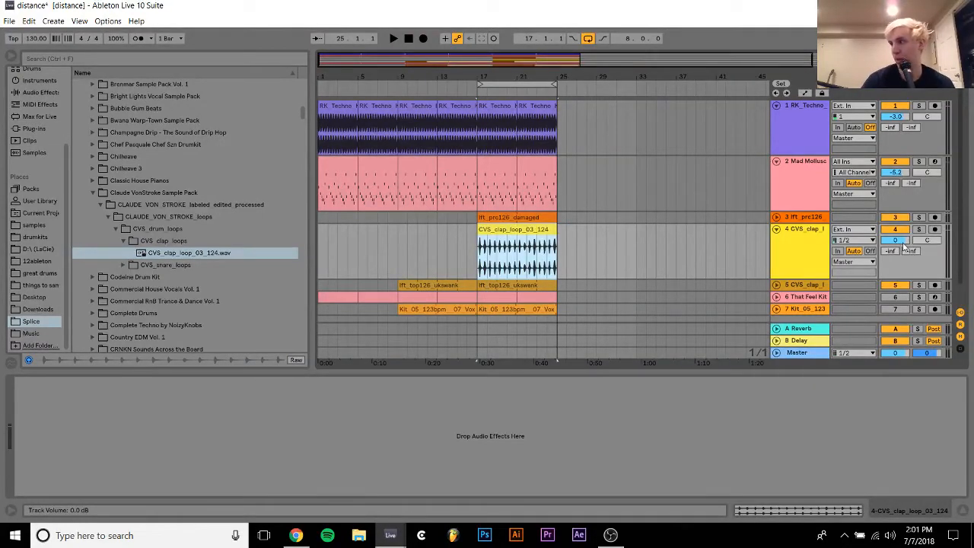
Lower the new clap loop track's volume to -3.3 dB and set the clip's warp mode to Re-Pitch
left_click_drag(899, 239, 900, 248)
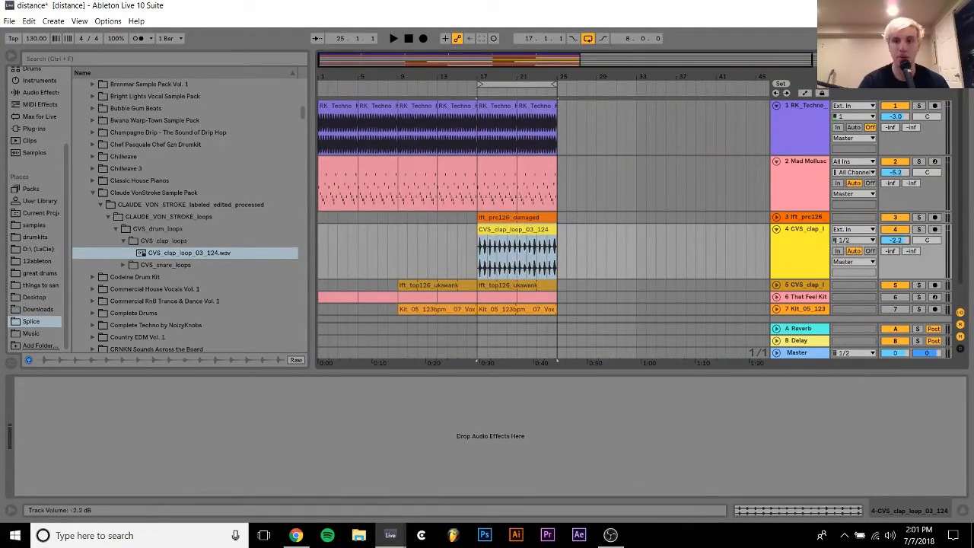
left_click(525, 229)
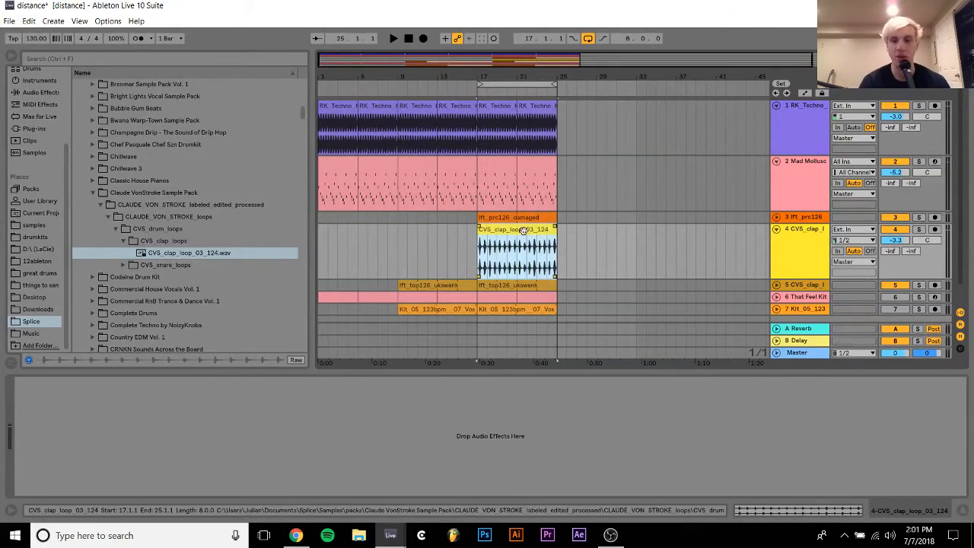
left_click(792, 513)
left_click(140, 127)
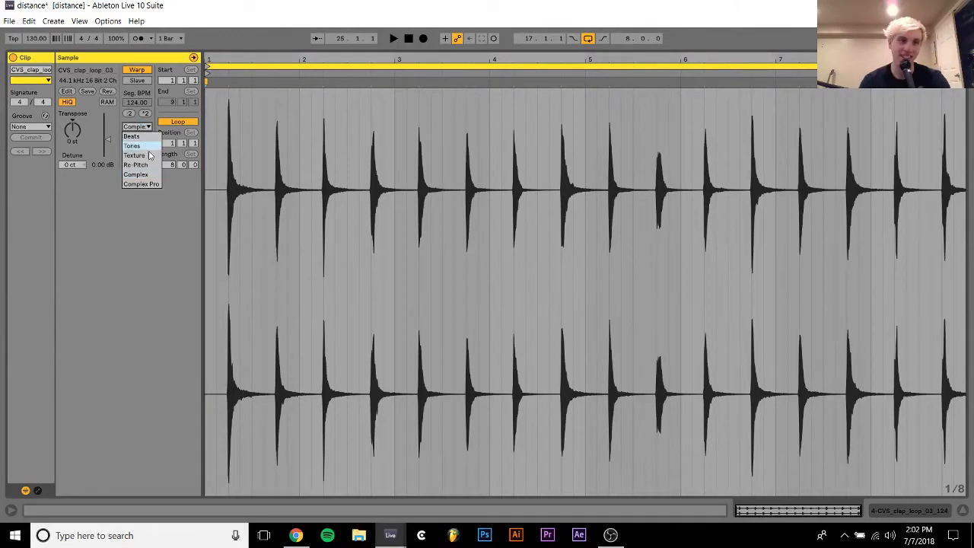
left_click(151, 165)
Audition the clap loop in the mix and lower its track volume to -12 dB
key("space")
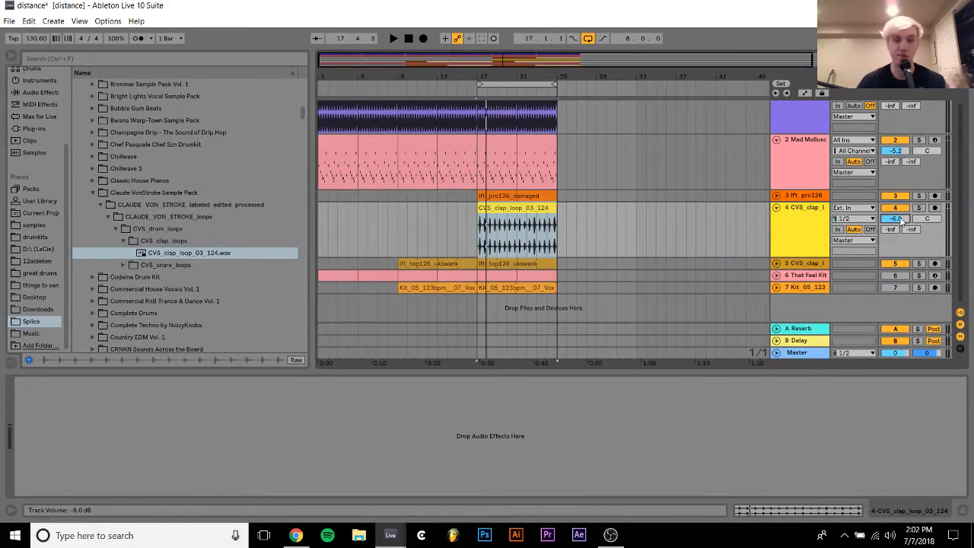
key("space")
scroll(902, 221, "down", 7)
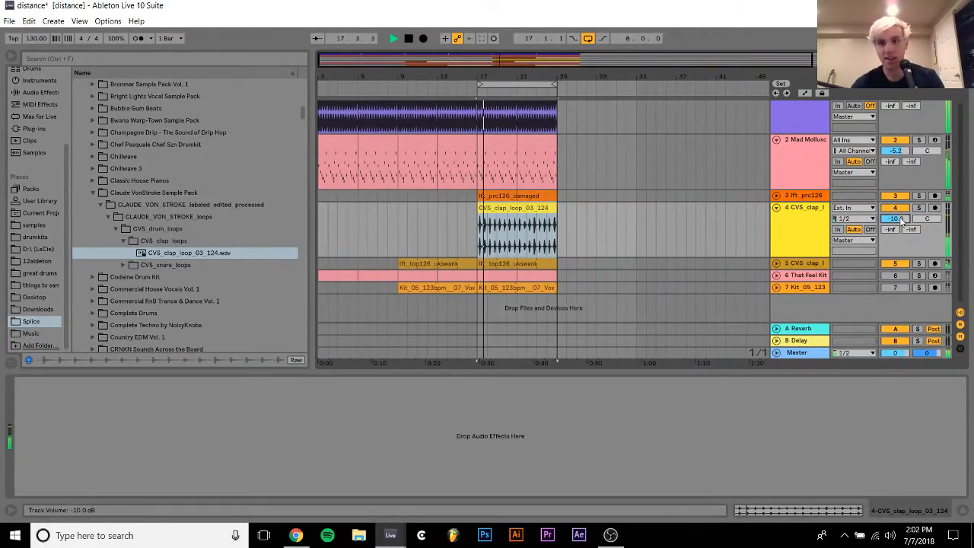
scroll(903, 220, "up", 1)
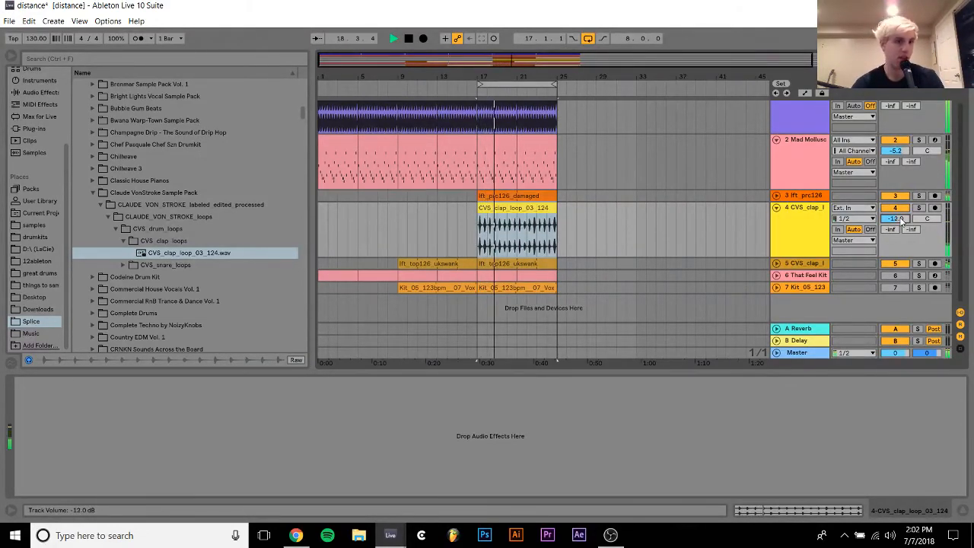
key("space")
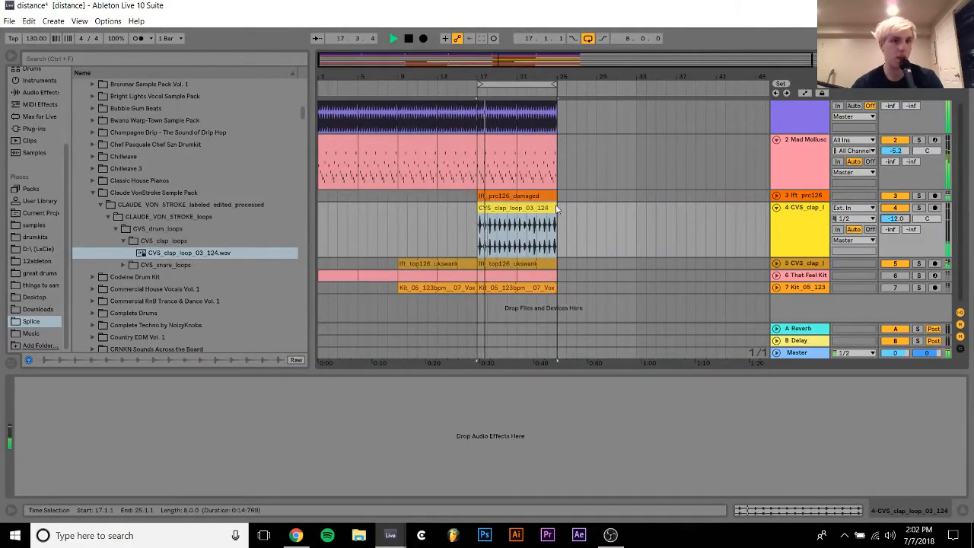
Delete the CVS_clap_loop_03_124 clip at bars 17 to 25 and remove its track
key("Delete")
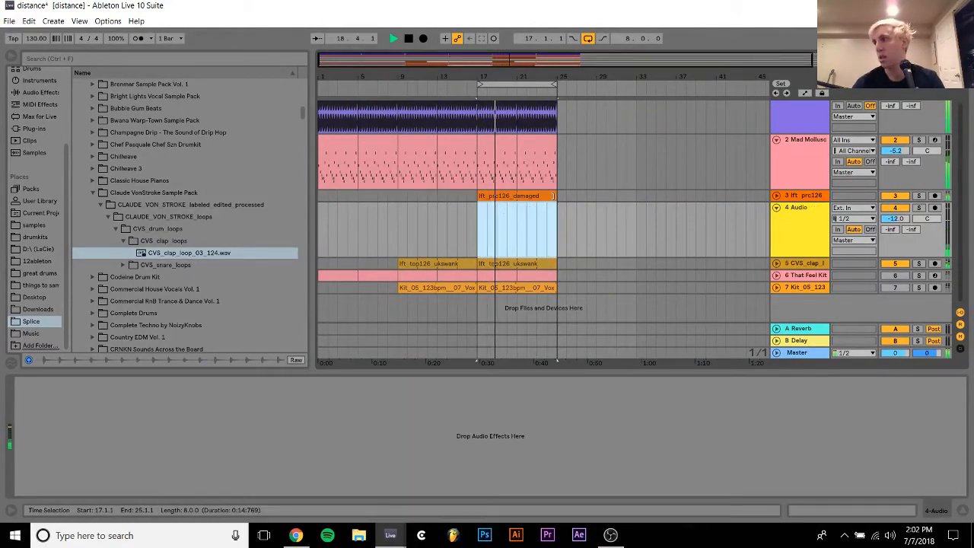
left_click(800, 225)
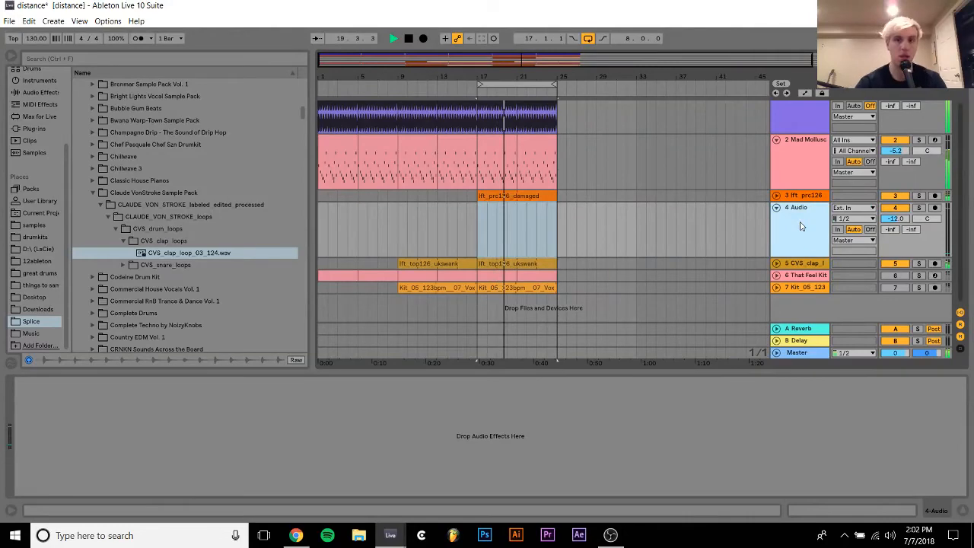
key("Delete")
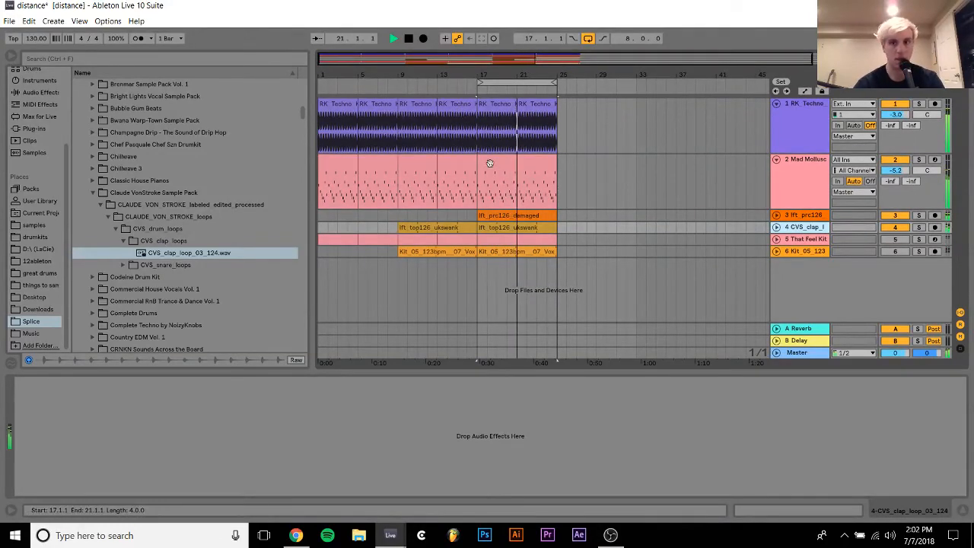
Turn off arrangement looping and duplicate the bars 17 to 25 clips from Mad Mollusc through Kit_05_123 to bar 25
left_click(489, 163)
left_click(559, 253, "shift")
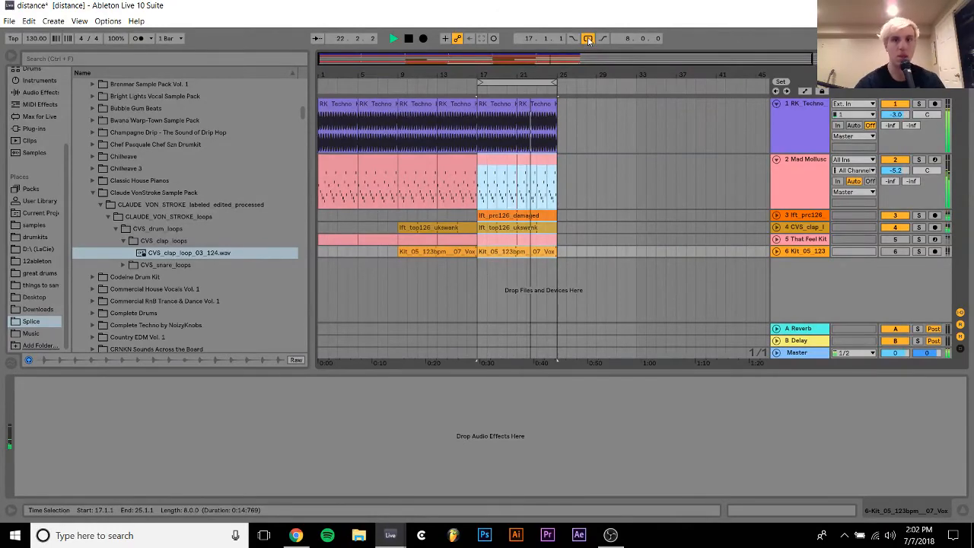
key("ctrl+d")
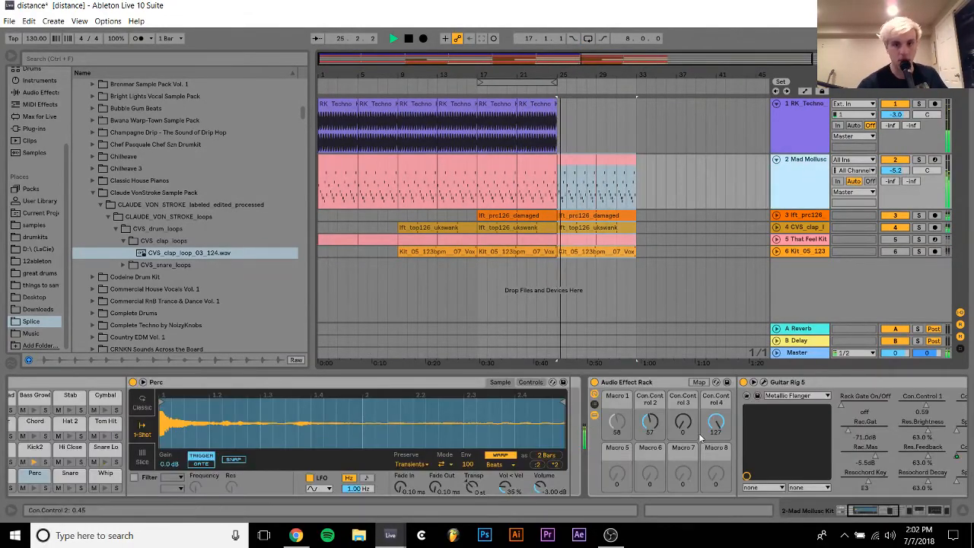
Adjust Mad Mollusc's effect rack during playback, setting Con.Control 2 to 53, Con.Control 3 to 0 and Con.Control 4 to 127
mouse_move(651, 422)
left_mouse_down()
mouse_move(651, 396)
mouse_move(650, 451)
mouse_move(651, 441)
left_mouse_up()
left_click_drag(685, 430, 685, 457)
left_click_drag(719, 422, 719, 319)
mouse_move(649, 422)
left_mouse_down()
mouse_move(649, 384)
mouse_move(652, 431)
left_mouse_up()
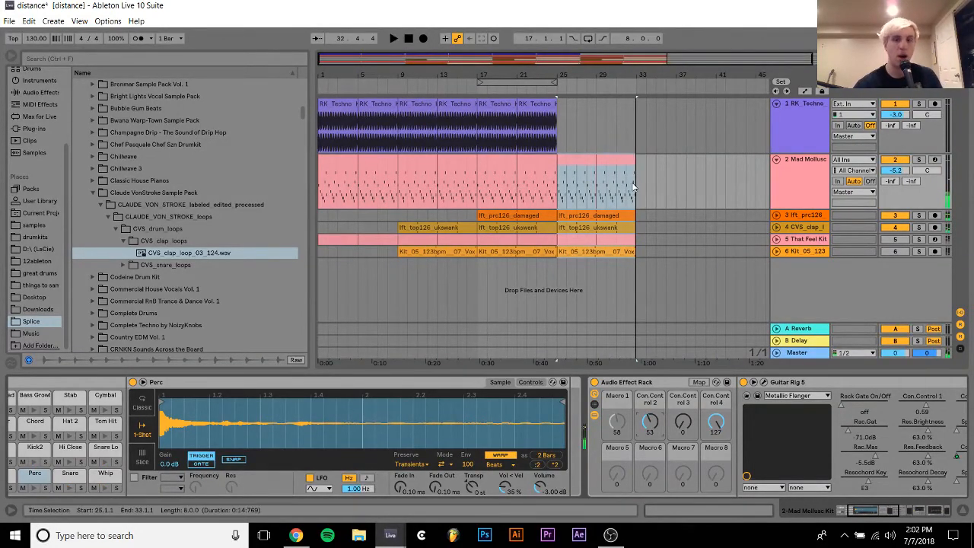
Duplicate the selected clips from bars 25 to 33 onward to bar 41, undoing the extra copy beyond it
left_click(602, 253)
key("ctrl+d")
key("ctrl+d")
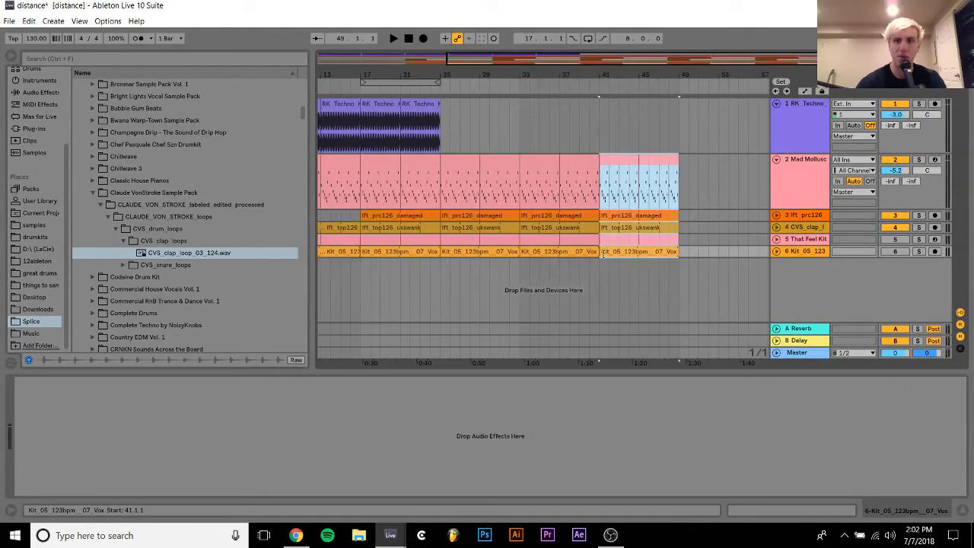
key("ctrl+z")
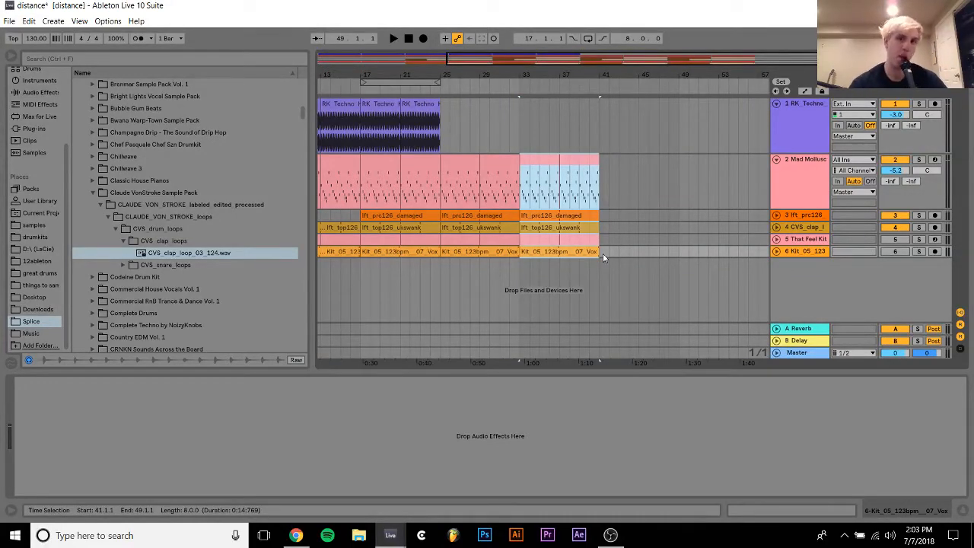
Return the playhead to the start of the arrangement and select the Mad Mollusc track
left_click(409, 37)
left_click_drag(415, 76, 485, 75)
left_click(819, 167)
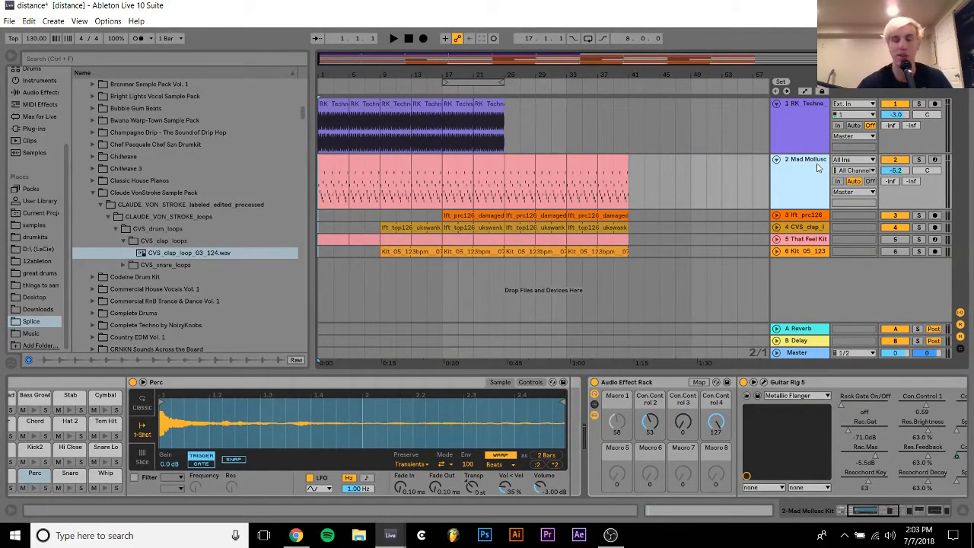
Switch to Chrome, open the curry-demo SoundCloud link from the group chat in a new tab, and lower the player's volume to about half
left_click(295, 536)
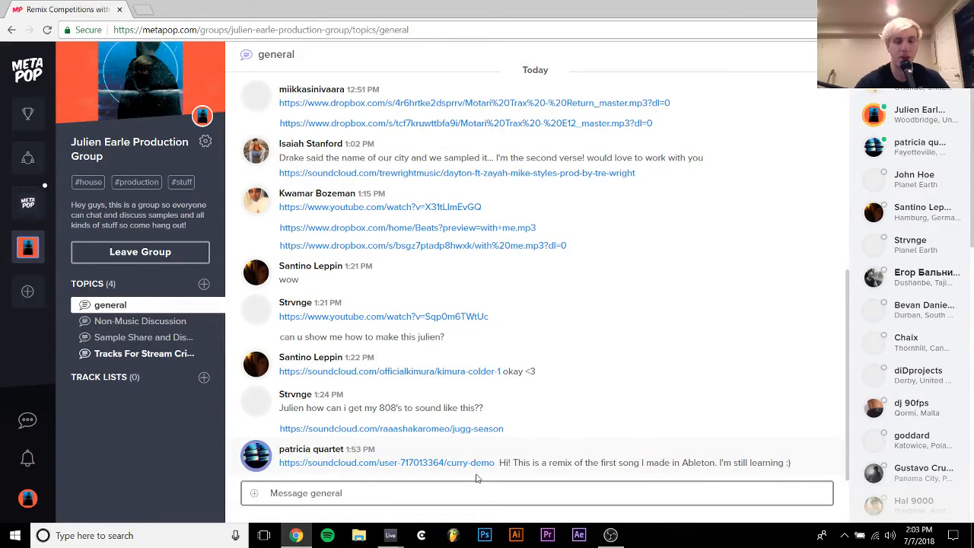
right_click(419, 465)
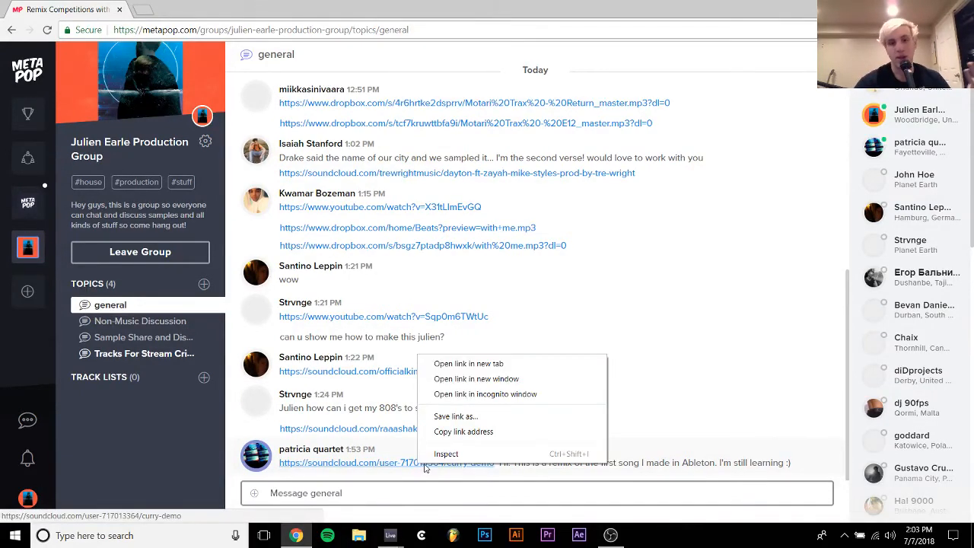
left_click(469, 363)
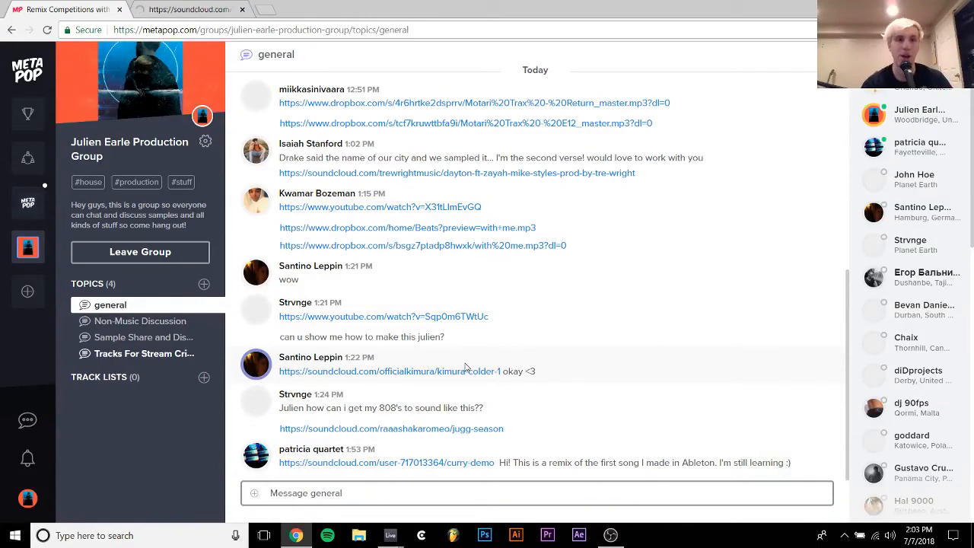
left_click(163, 7)
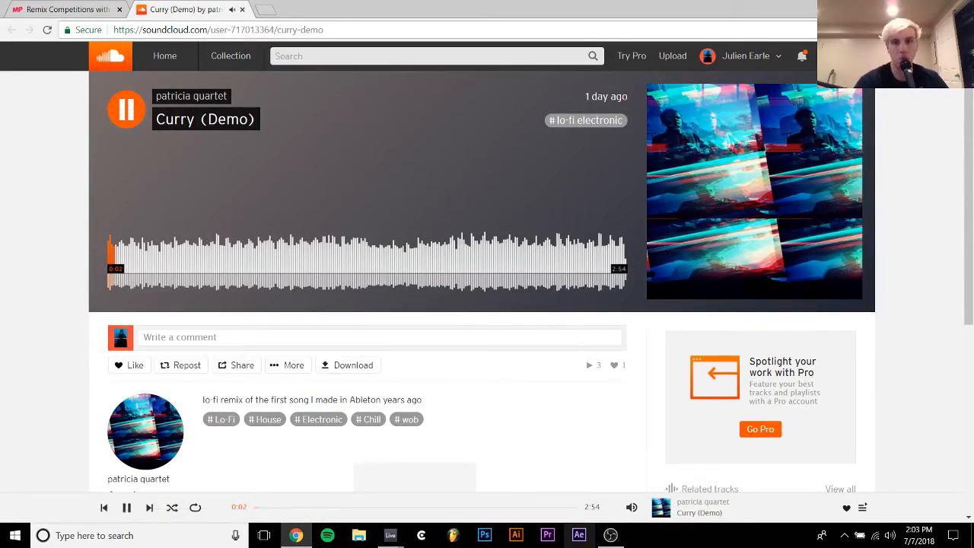
mouse_move(631, 508)
left_click(630, 468)
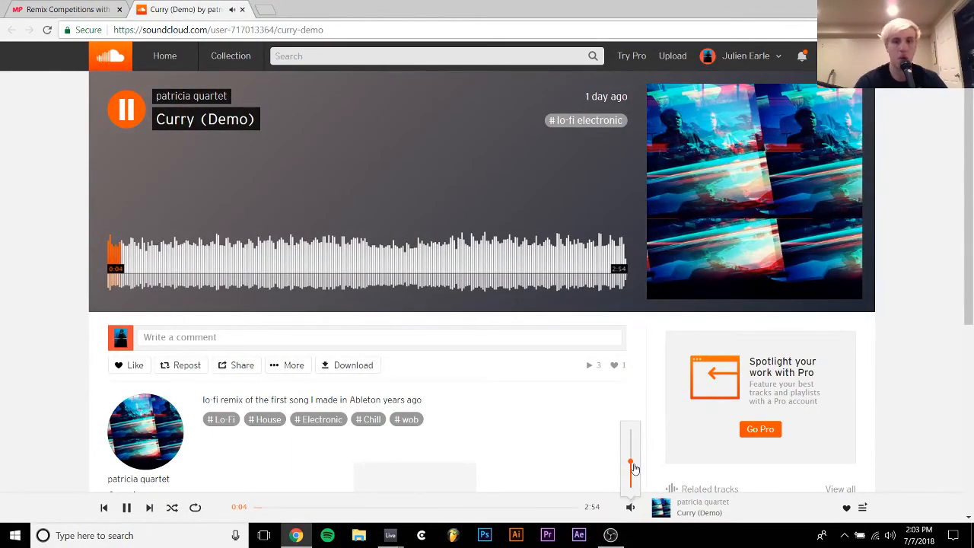
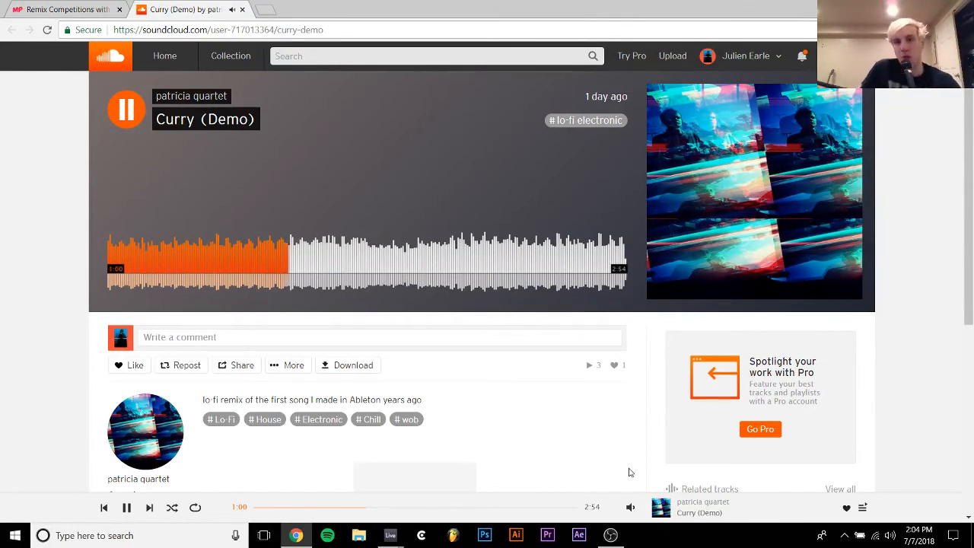
Listen to Curry (Demo) in sections, pausing and resuming playback to comment on it
key("space")
key("space")
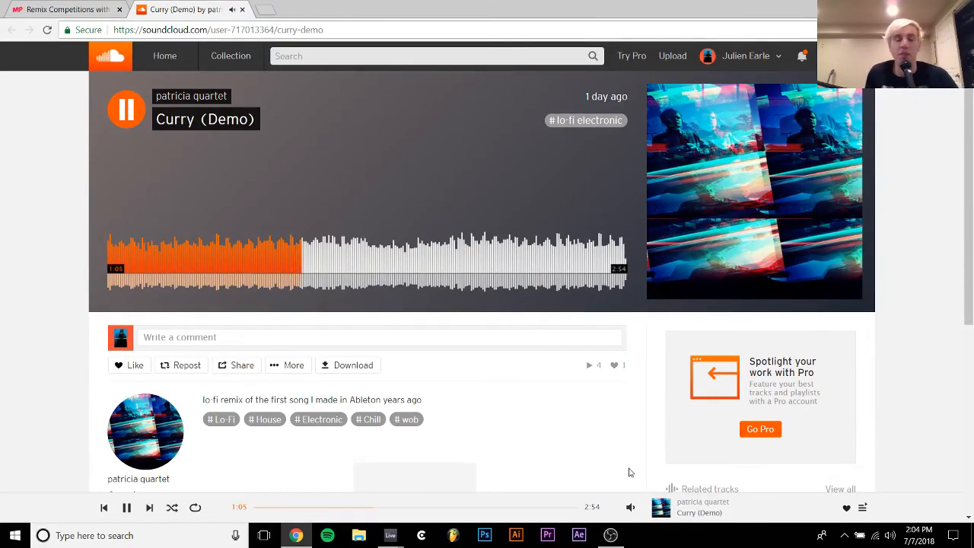
key("space")
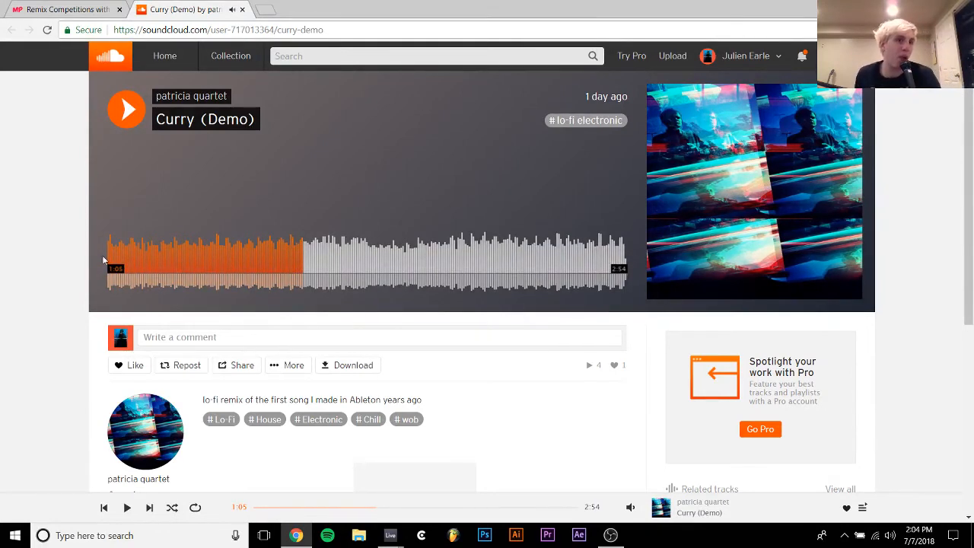
left_click(29, 8)
left_click(169, 9)
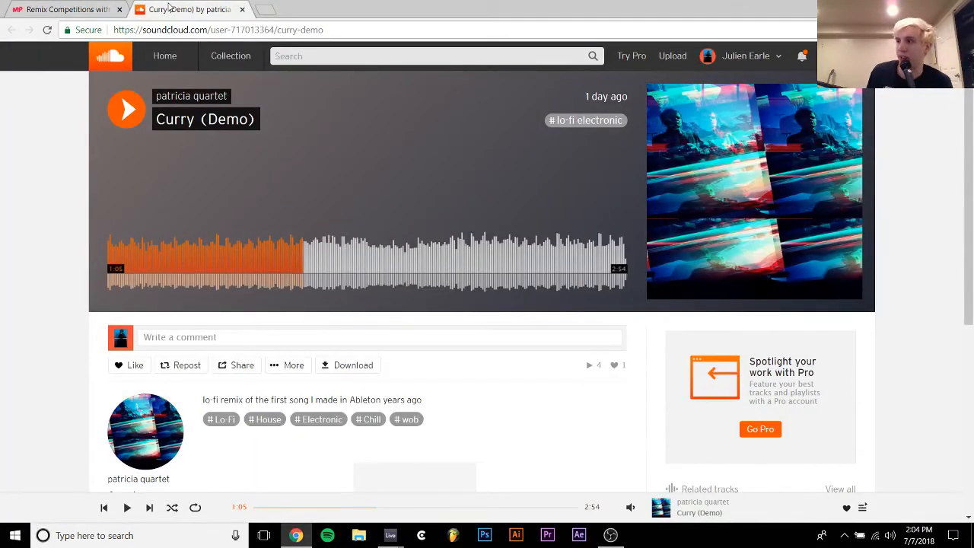
key("space")
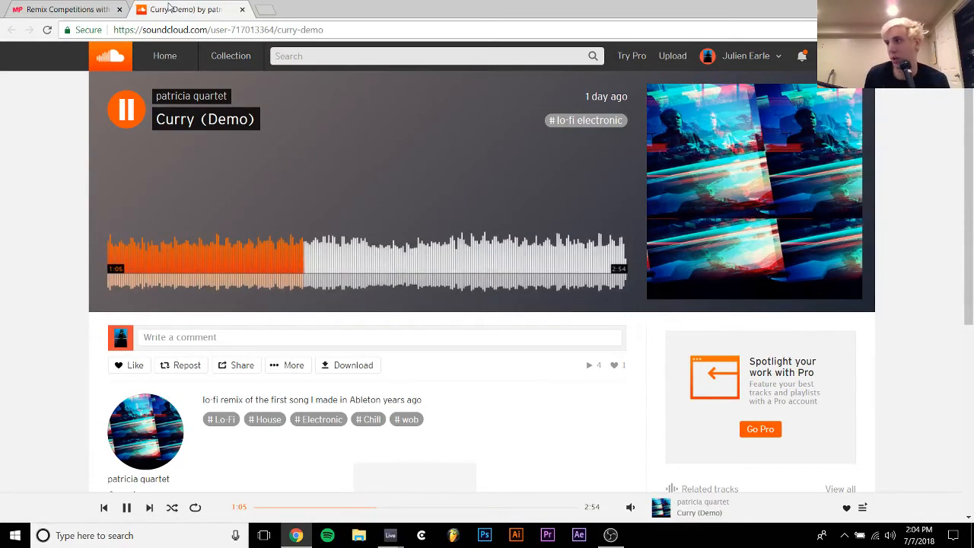
key("space")
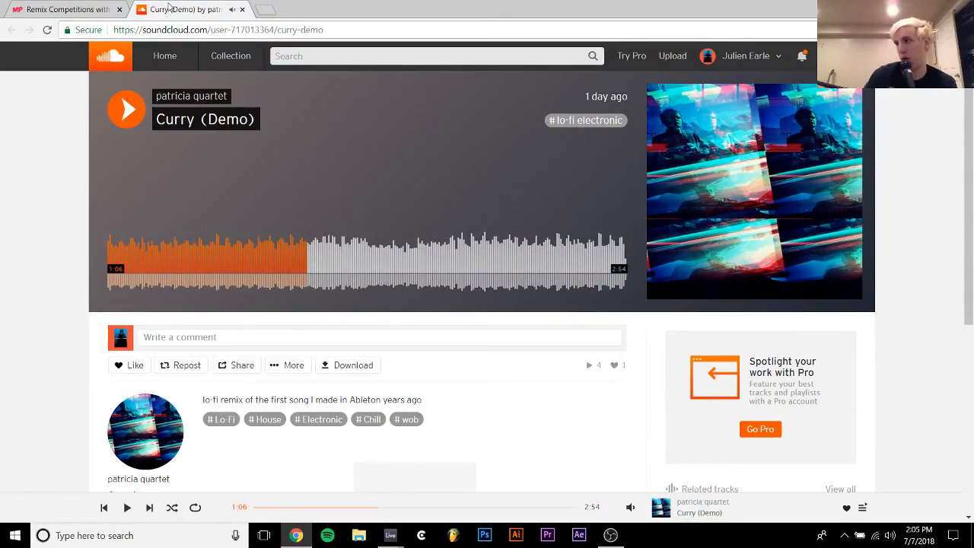
key("space")
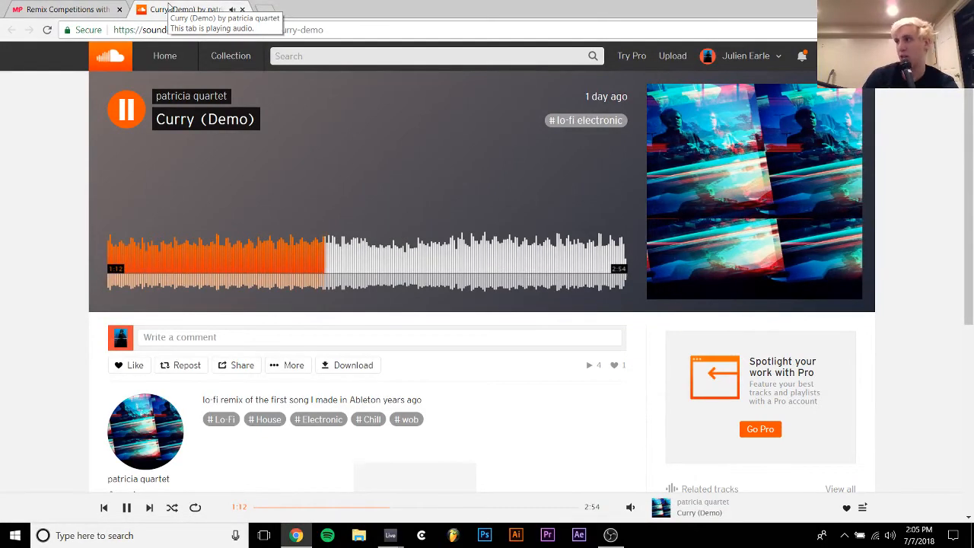
key("space")
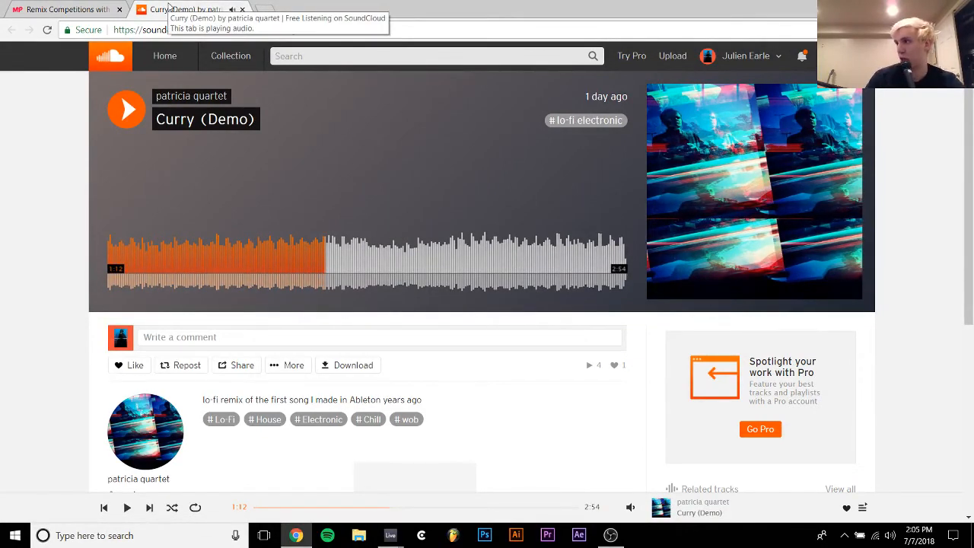
key("space")
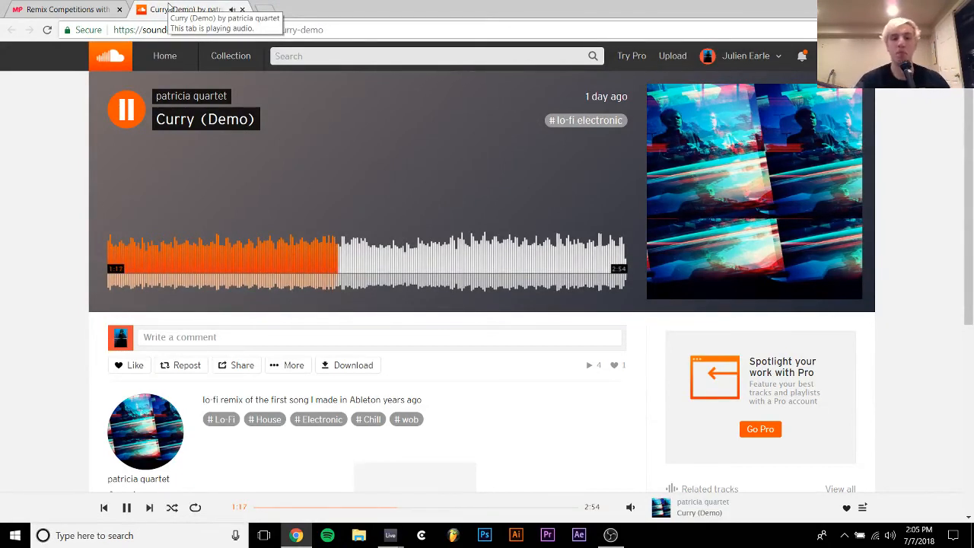
key("alt+f")
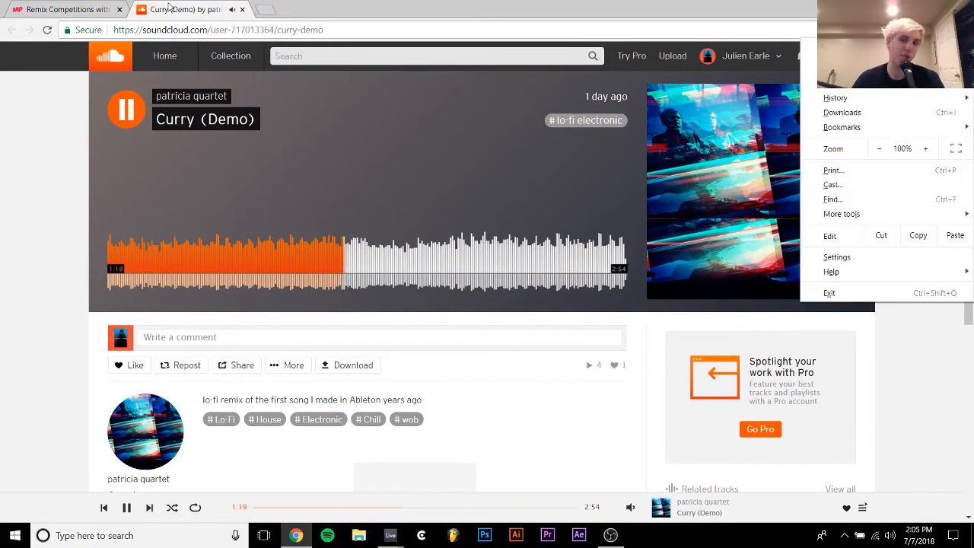
left_click(238, 175)
key("space")
key("space")
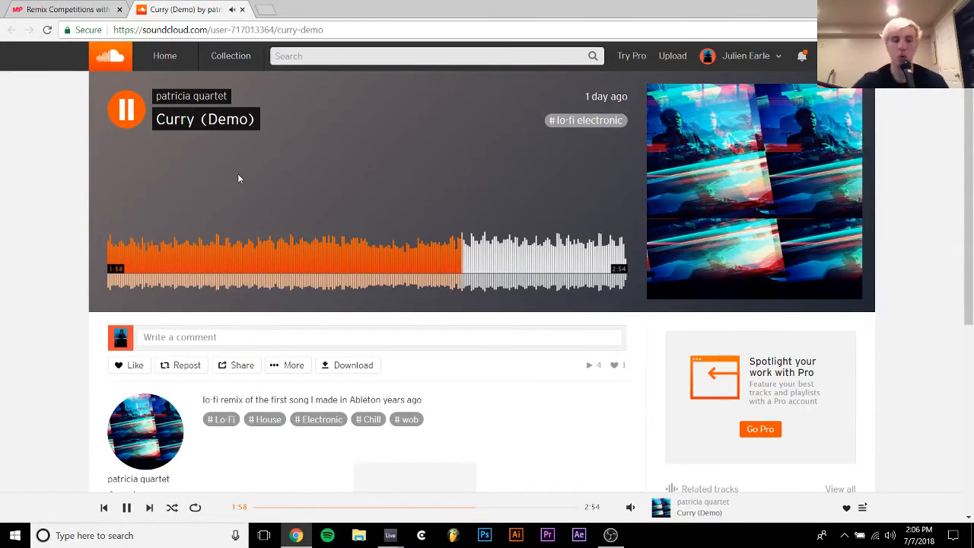
Check the group's general chat, return to the Curry (Demo) page and pause the track
left_click(44, 6)
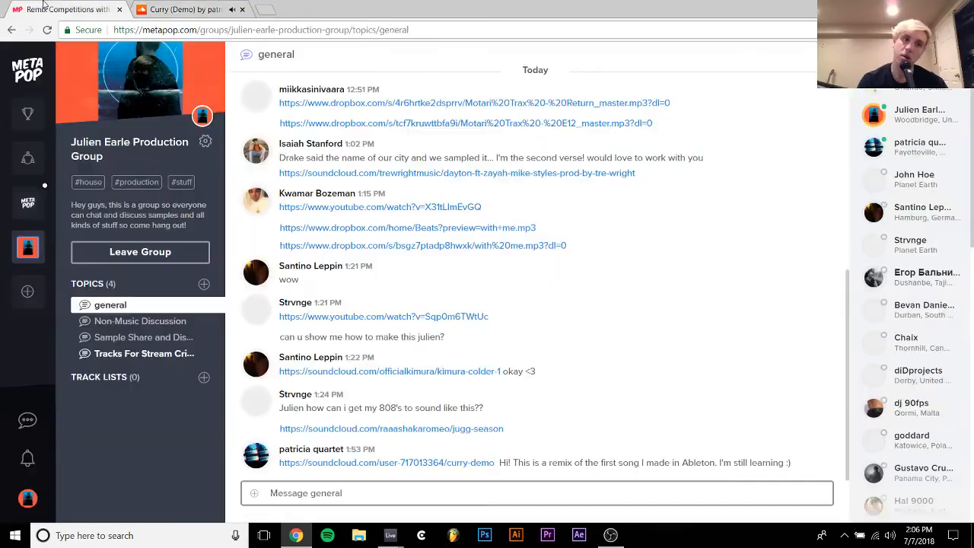
left_click(135, 7)
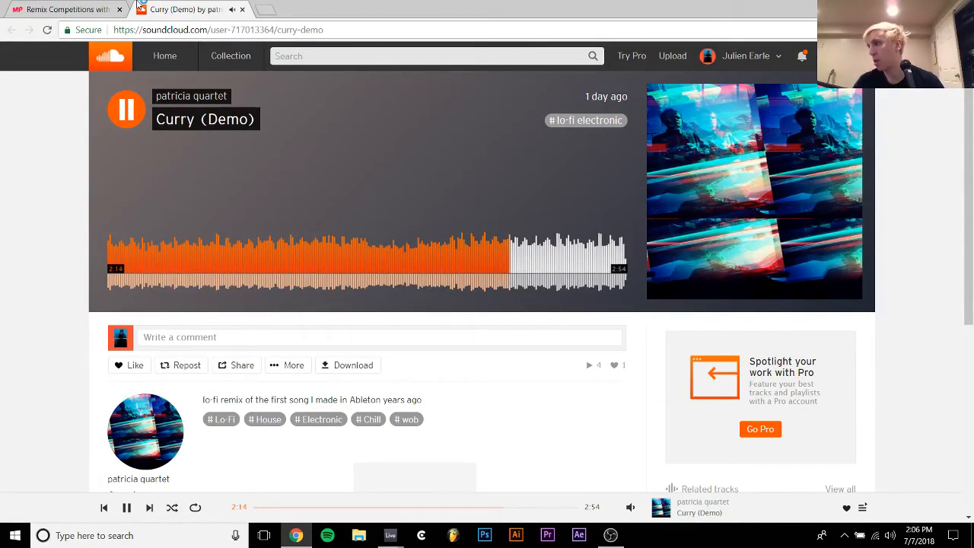
key("space")
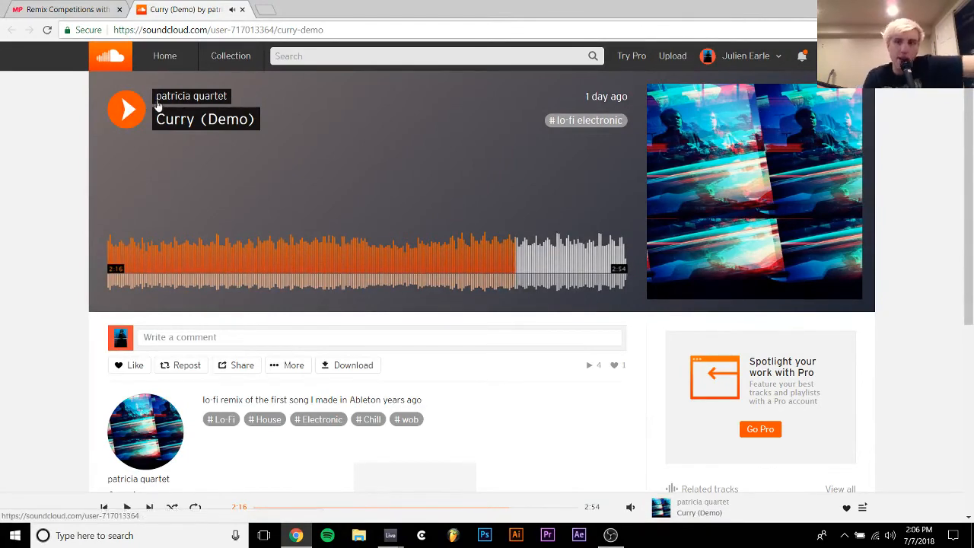
Close the Curry (Demo) page and switch to the distance set in Ableton Live
left_click(242, 10)
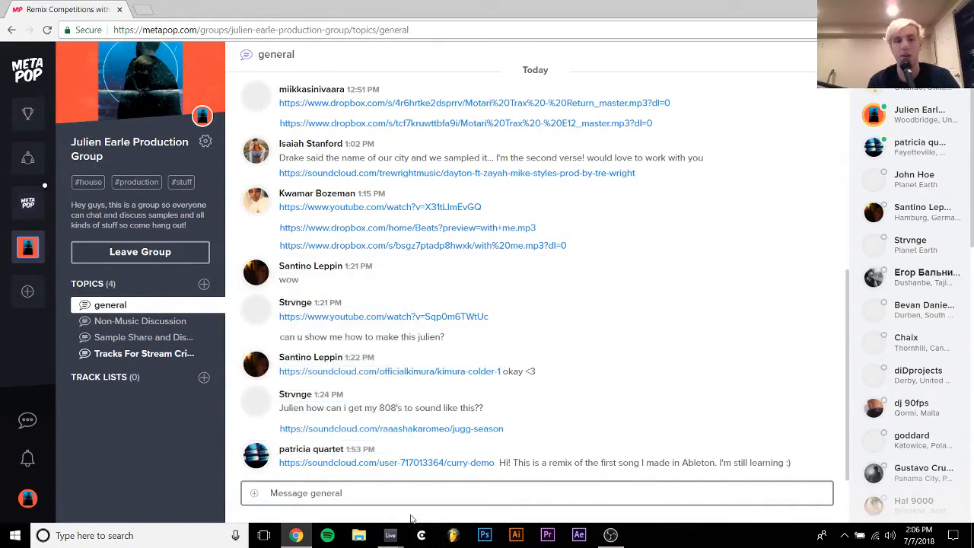
mouse_move(394, 535)
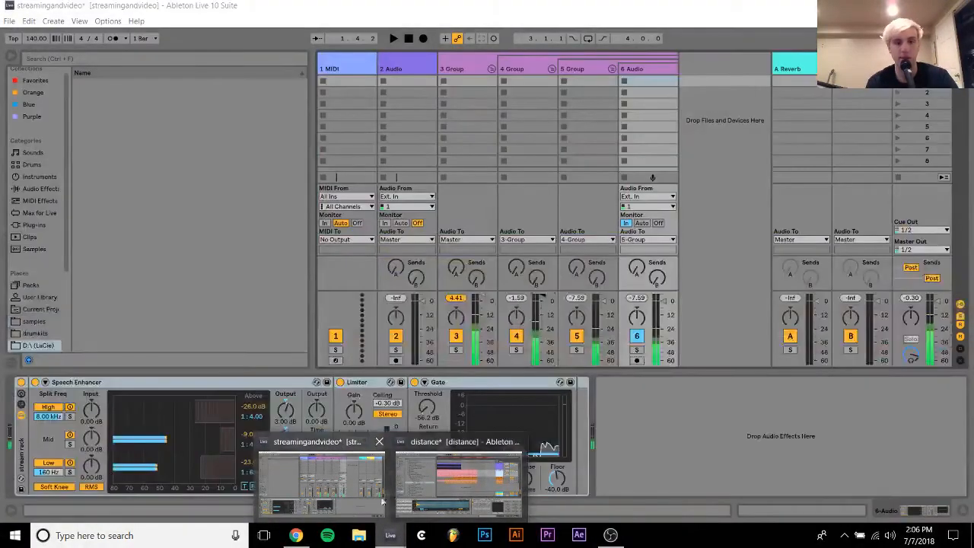
left_click(407, 496)
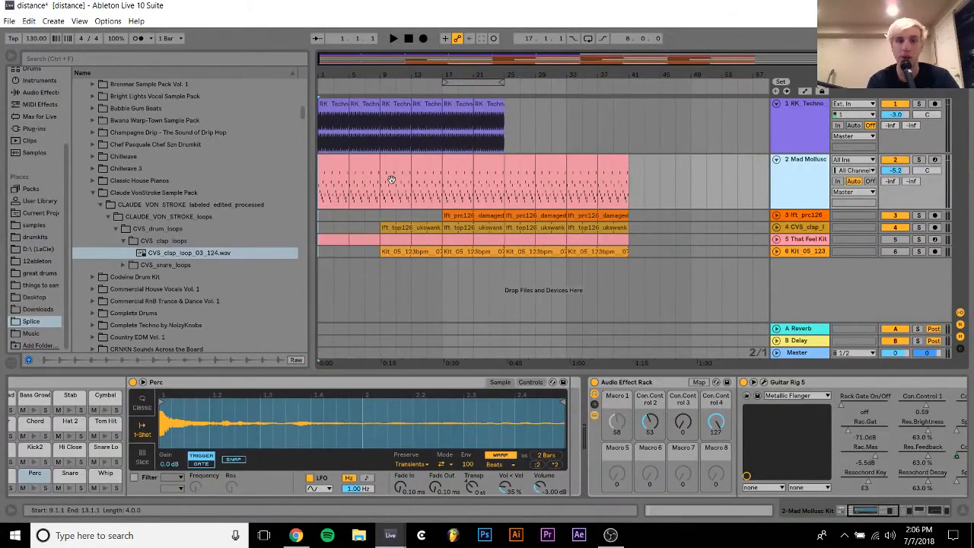
Play the arrangement from the start while sweeping the Mad Mollusc effect rack's Con.Control 2 and 3 macros, leaving Con.Control 2 at 60
key("space")
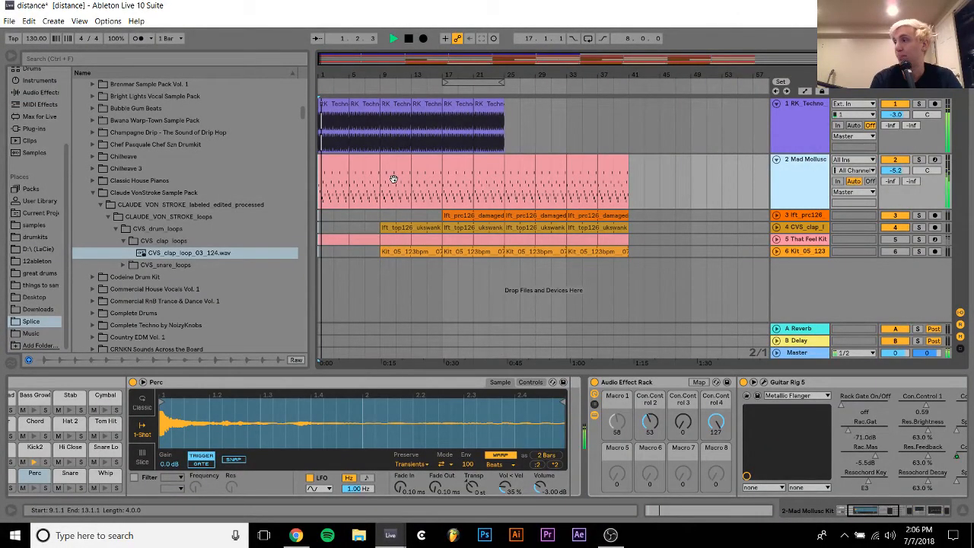
key("space")
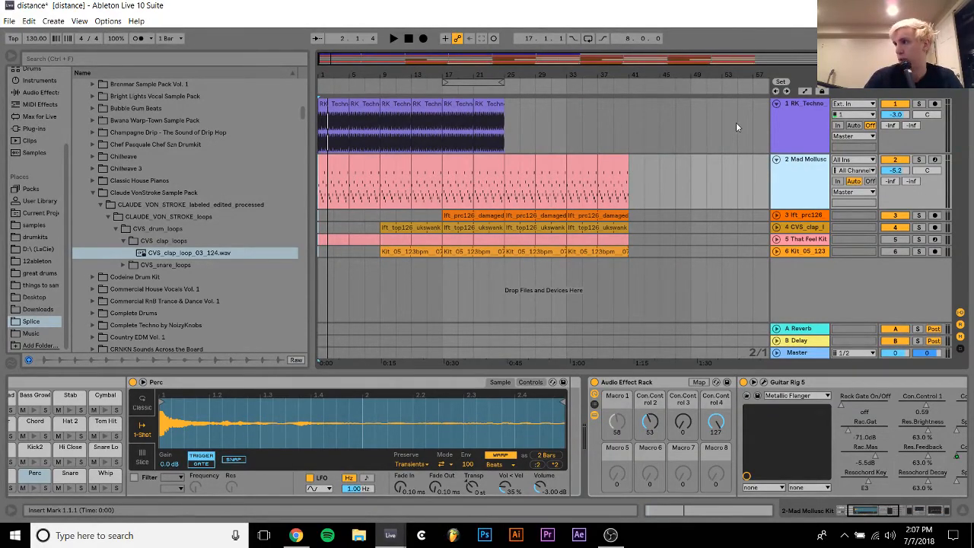
key("space")
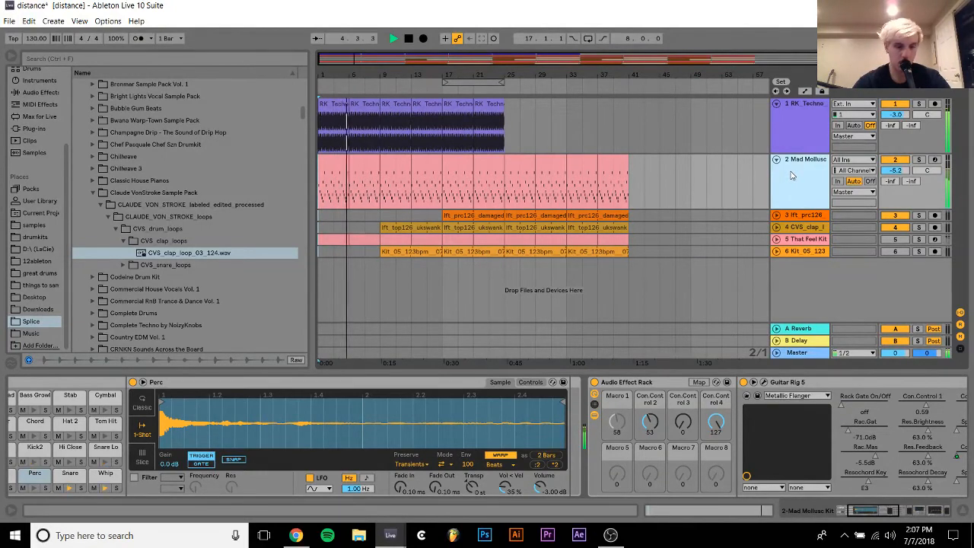
left_click_drag(654, 421, 673, 410)
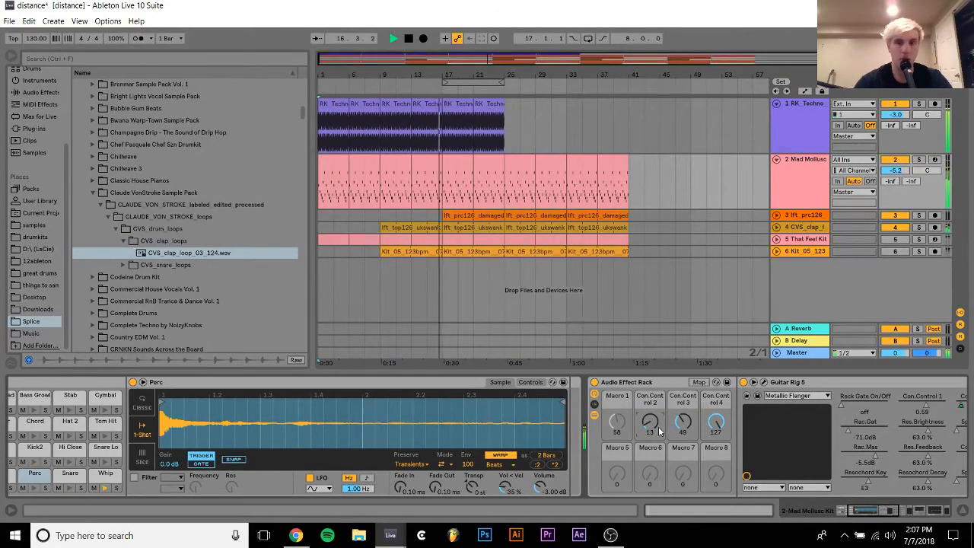
left_click_drag(659, 430, 659, 407)
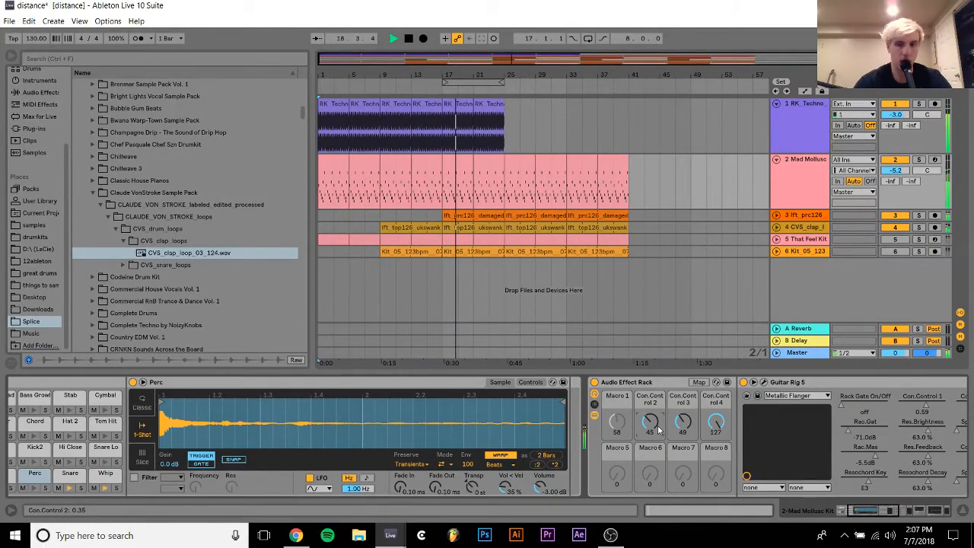
left_click_drag(659, 429, 688, 469)
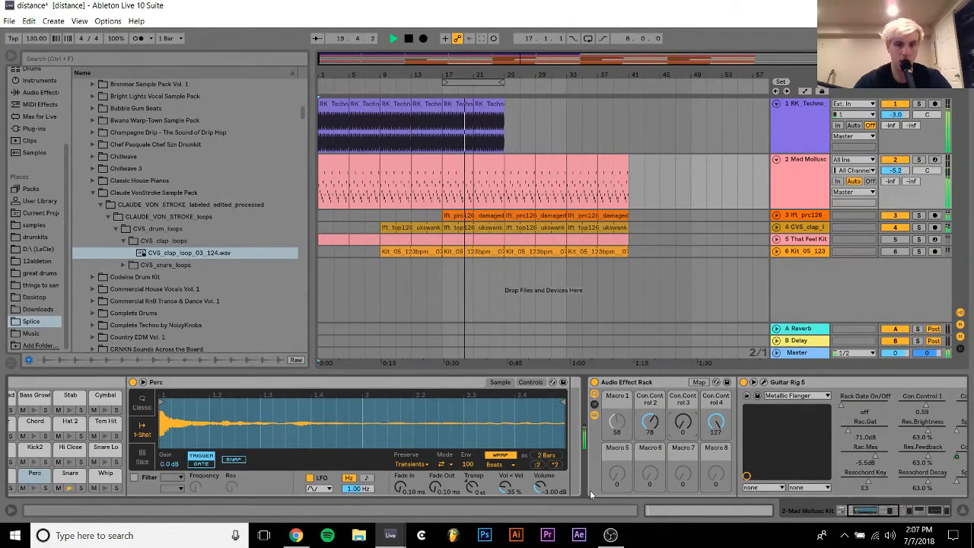
left_click_drag(650, 422, 649, 437)
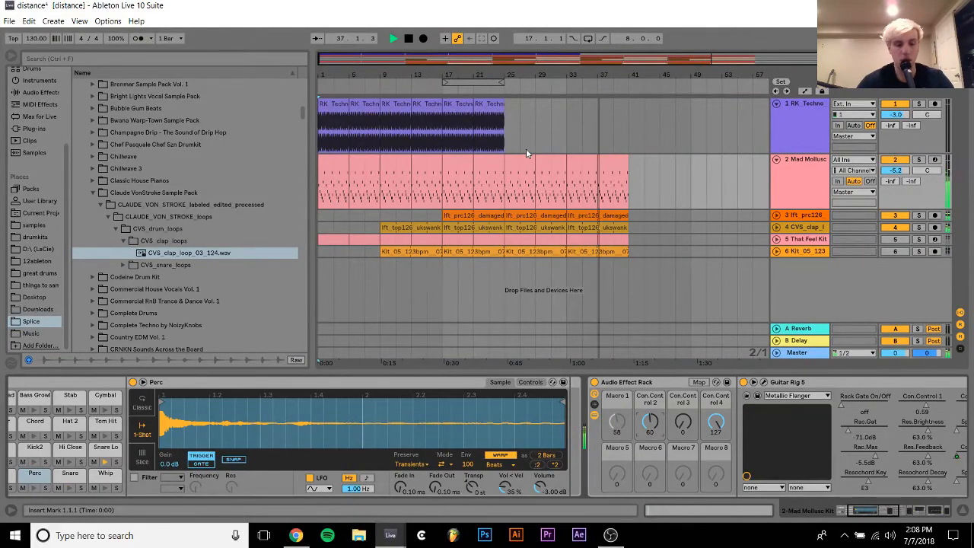
key("space")
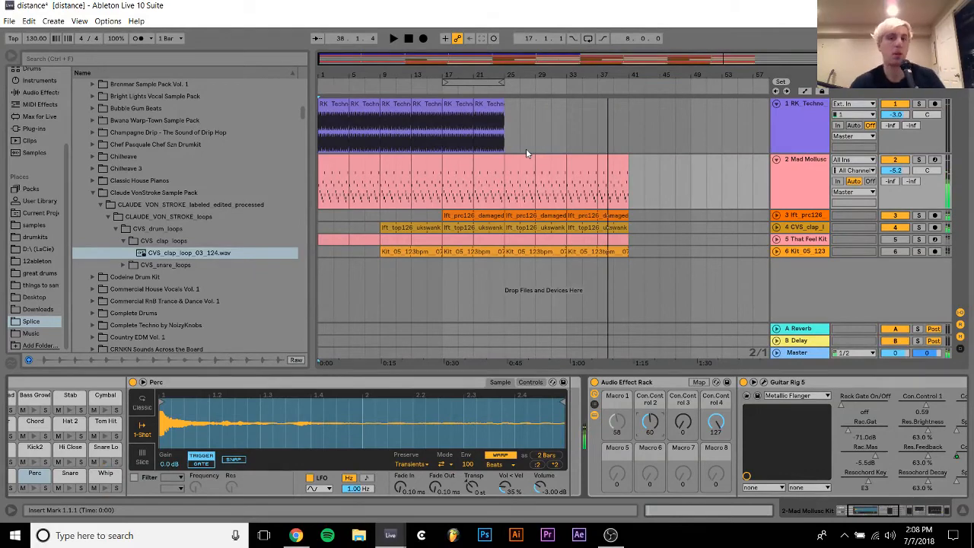
key("space")
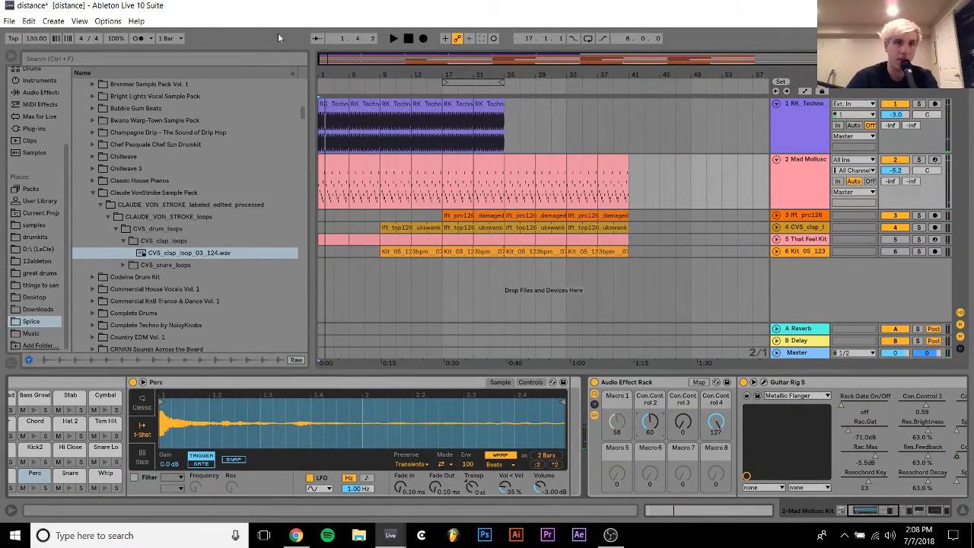
Open housetape.als from the housetape Project in the 12ableton folder
left_click(36, 261)
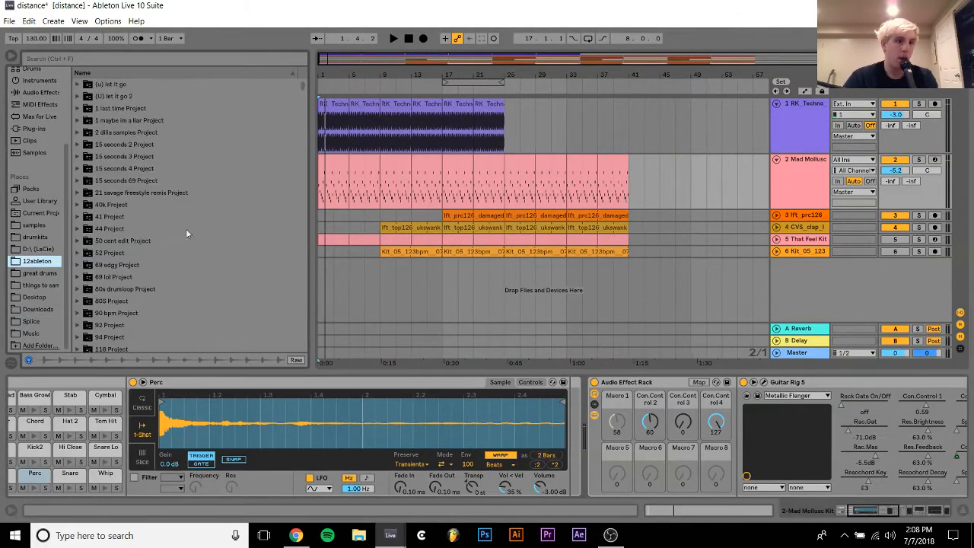
left_click_drag(301, 90, 340, 199)
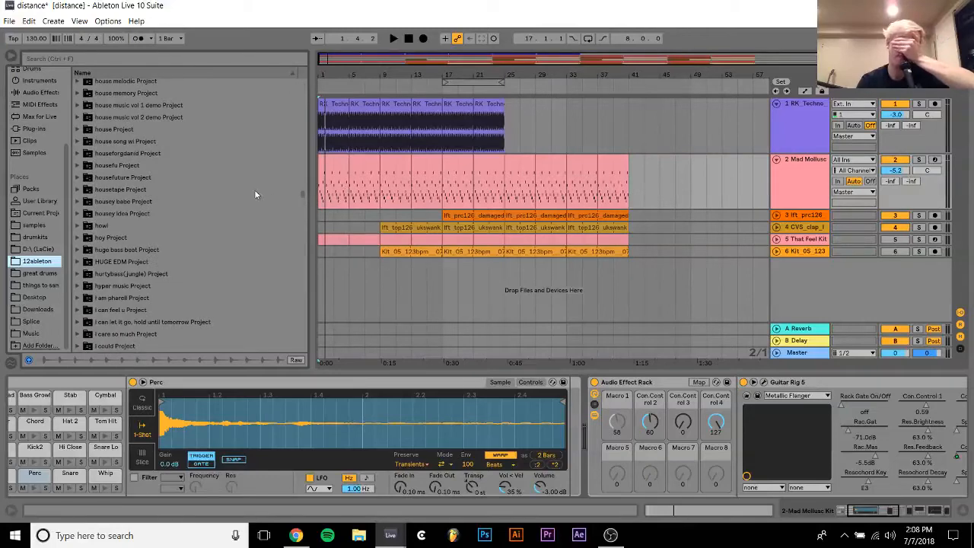
double_click(254, 190)
key("Down")
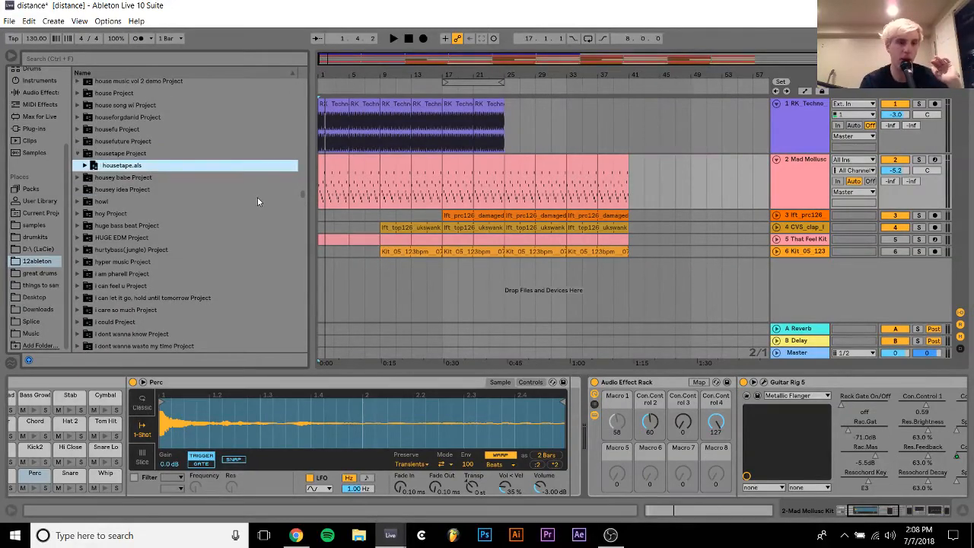
key("Return")
key("Return")
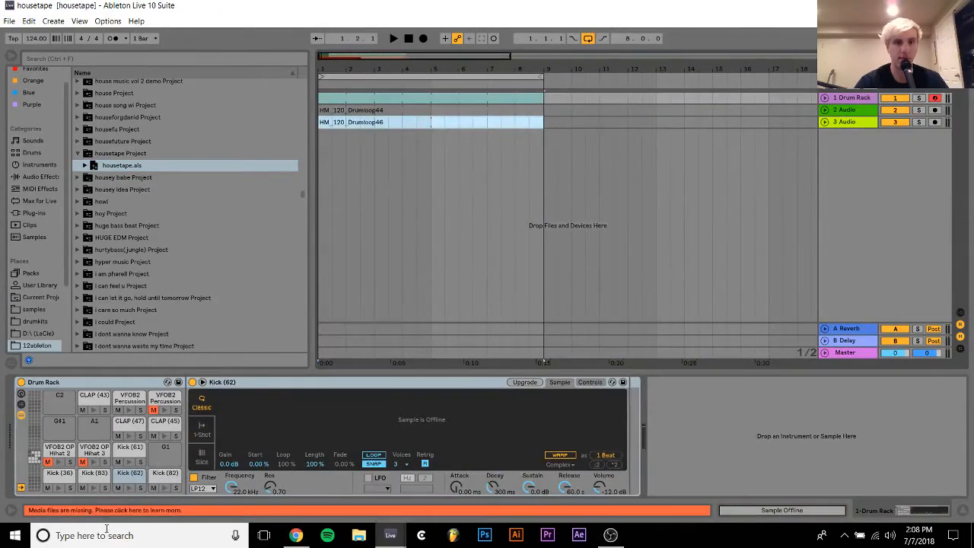
Audition replacement candidates for the missing CLAP (43).wav, then close the search and the missing files list
left_click(79, 509)
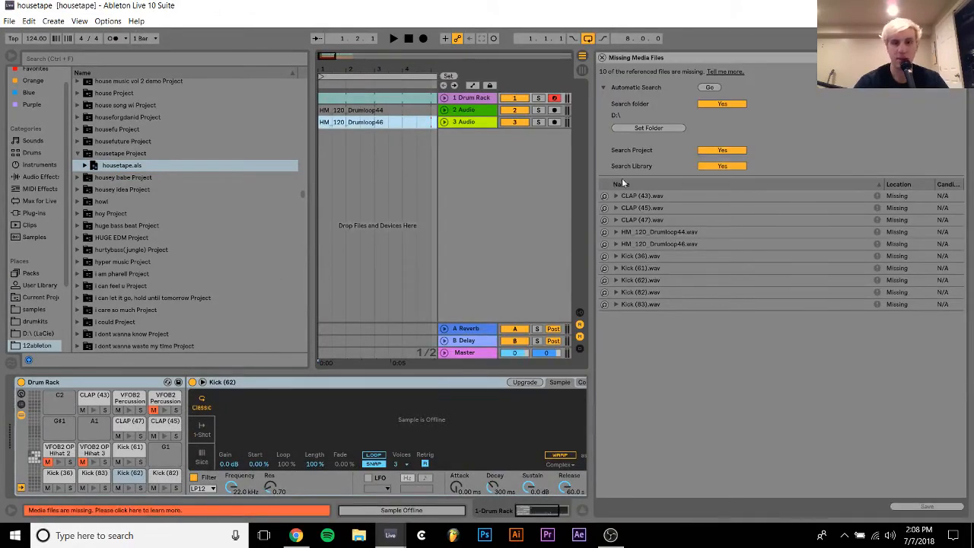
left_click(605, 196)
left_click(604, 196)
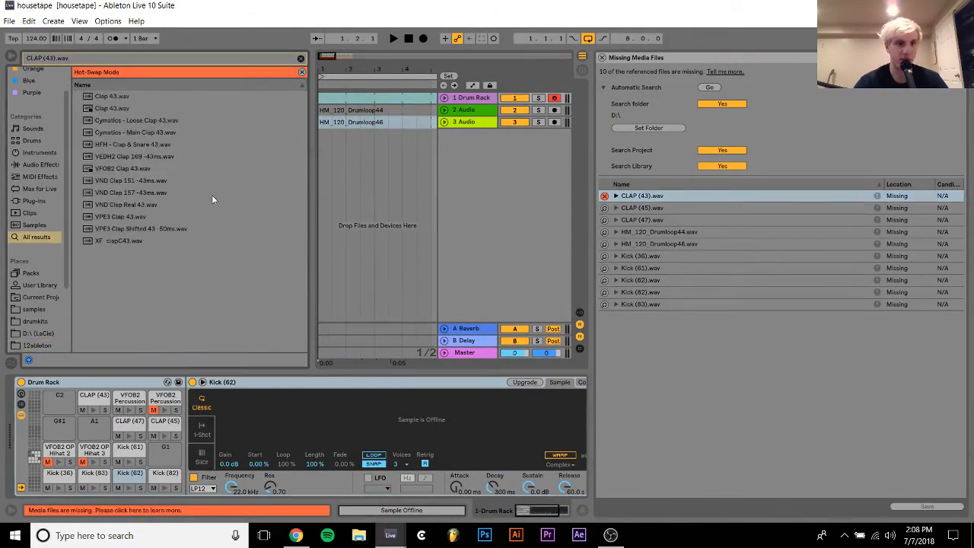
left_click(106, 97)
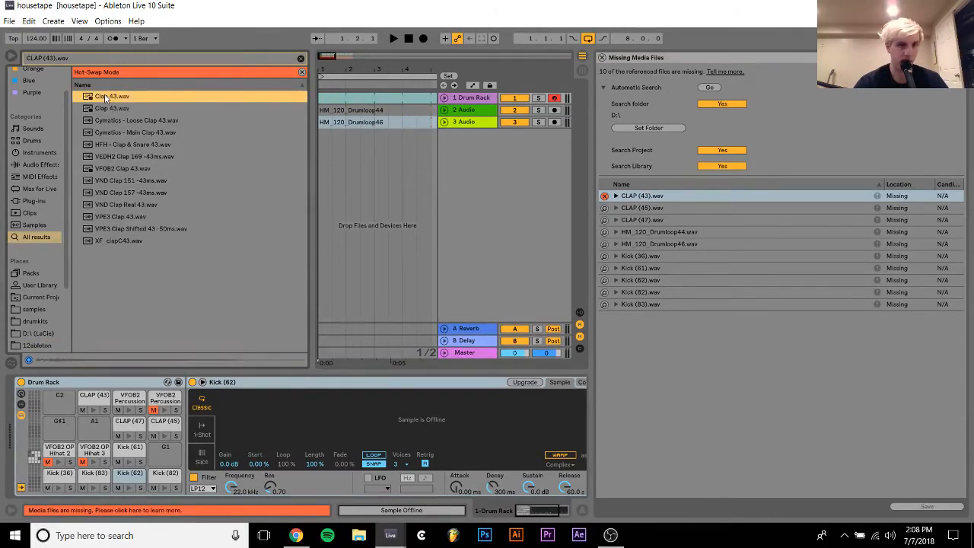
key("Down")
key("Down")
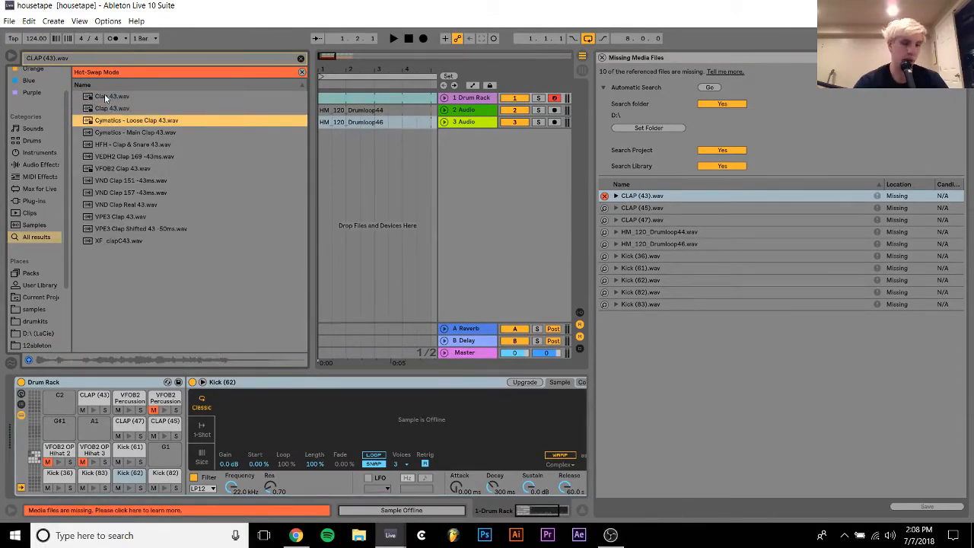
key("Down")
key("Down")
key("Down")
key("Down")
key("Down")
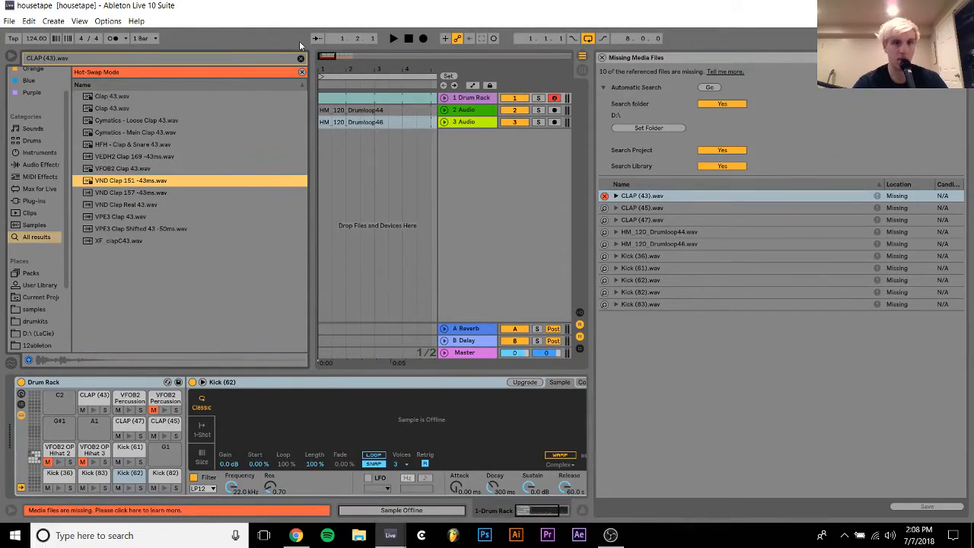
left_click(301, 58)
left_click(601, 57)
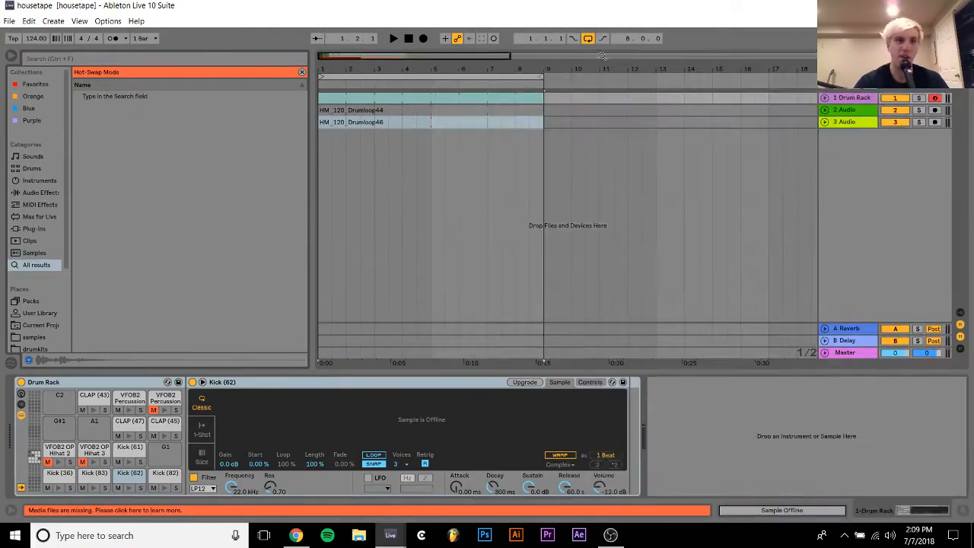
left_click(301, 72)
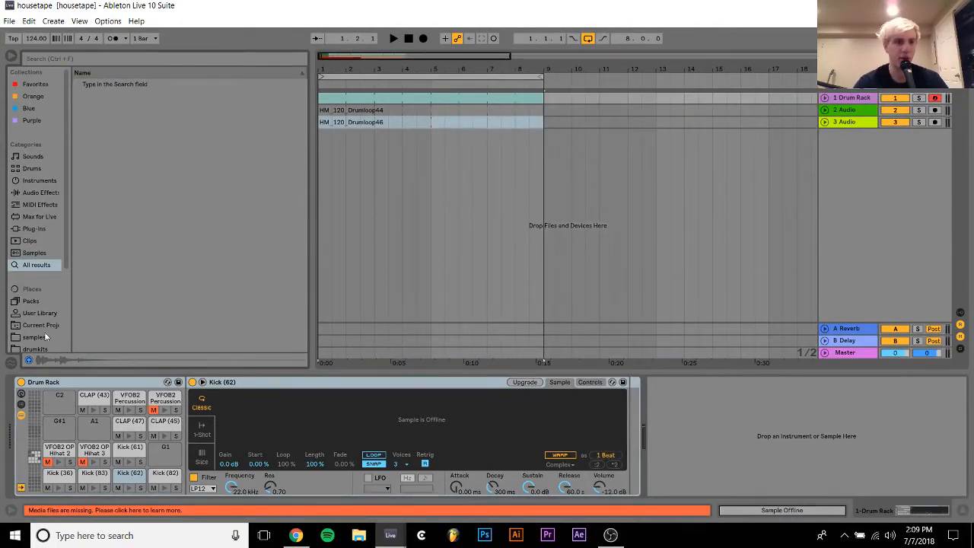
Browse the 12ableton folder's projects and open jack remix.als from the jack remix Project
scroll(46, 336, "down", 3)
left_click(31, 263)
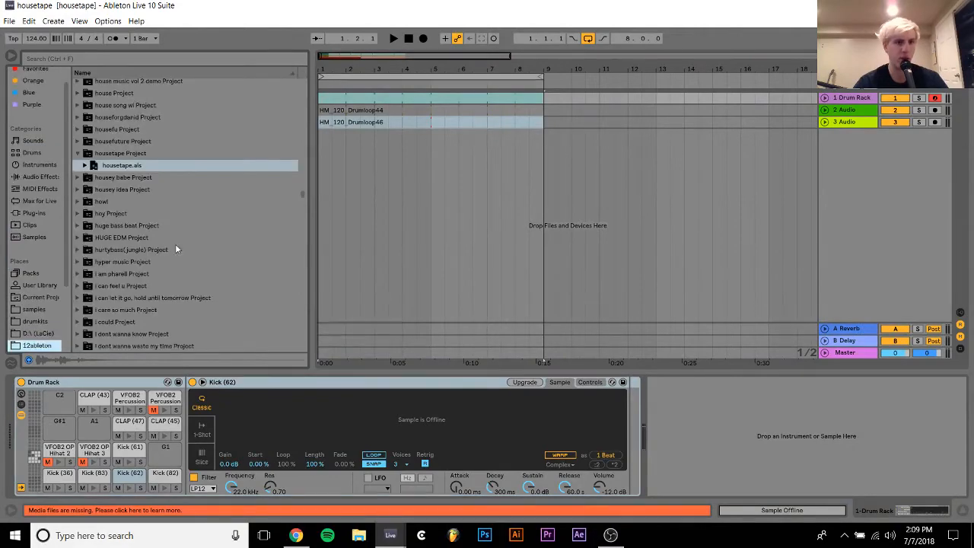
scroll(175, 248, "down", 15)
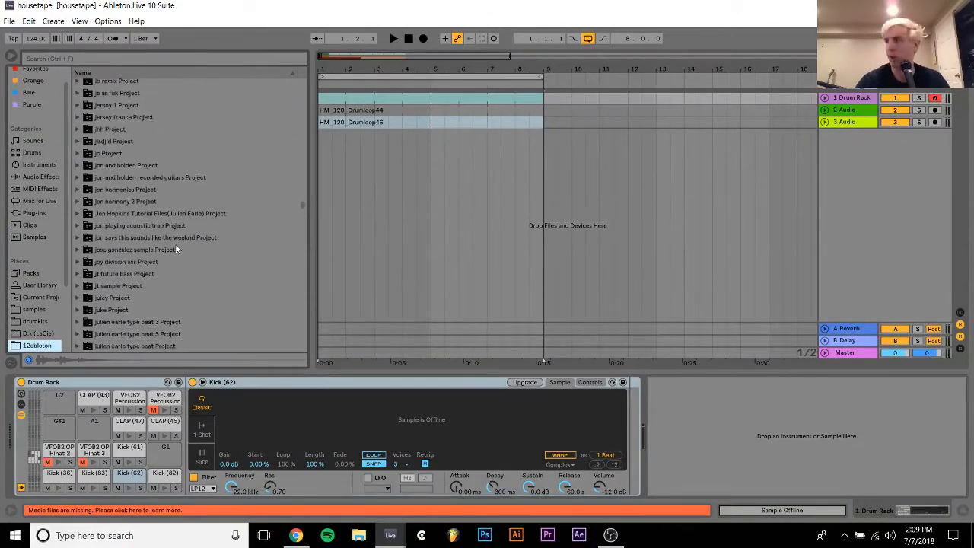
scroll(175, 248, "up", 15)
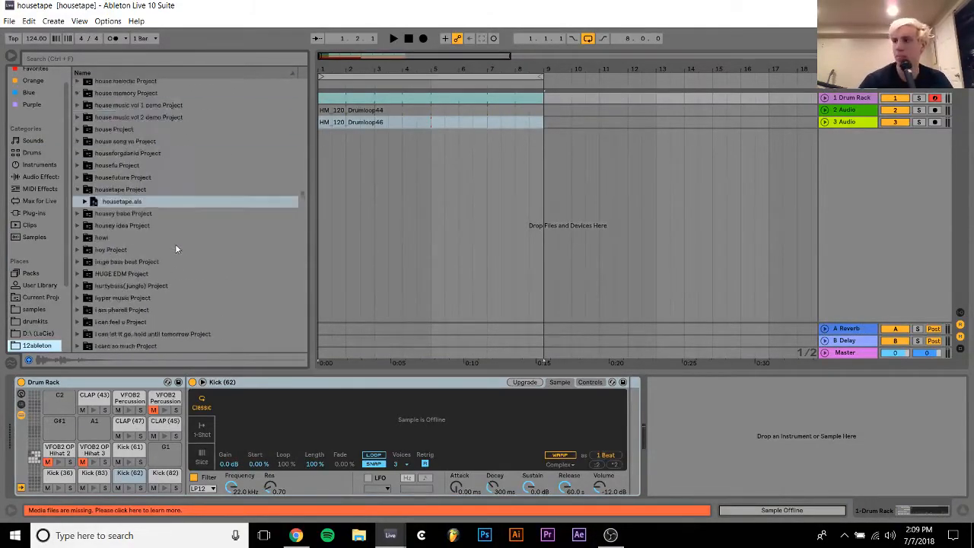
scroll(175, 249, "down", 15)
left_click(175, 248)
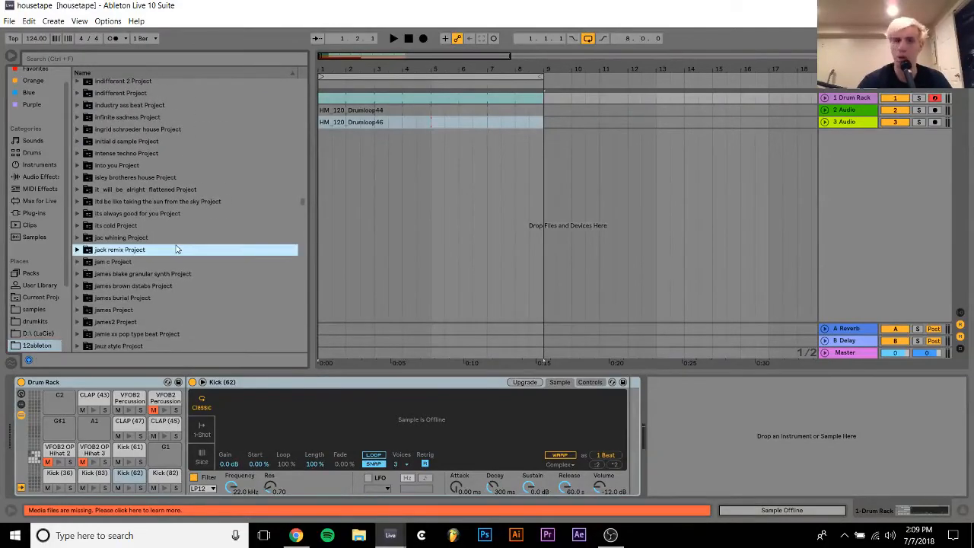
key("Right")
key("Down")
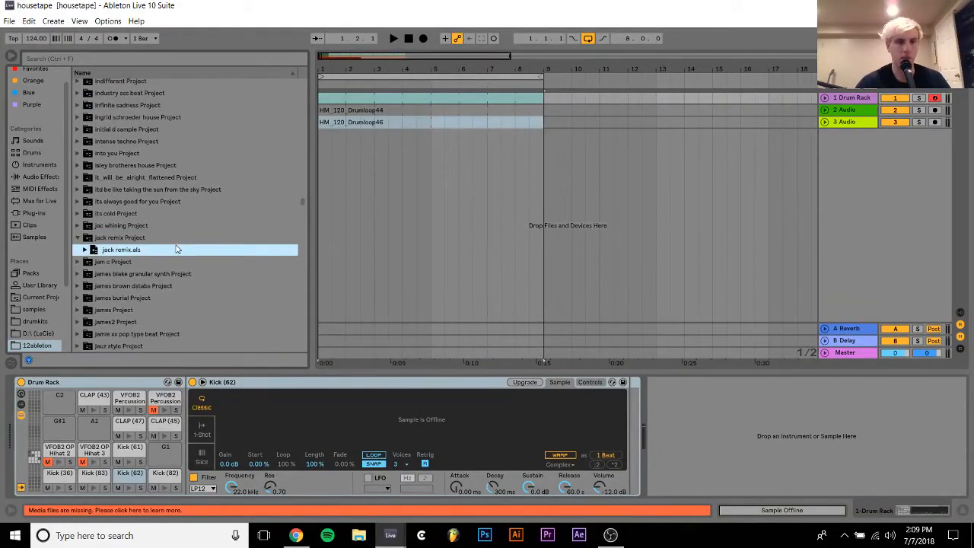
key("Return")
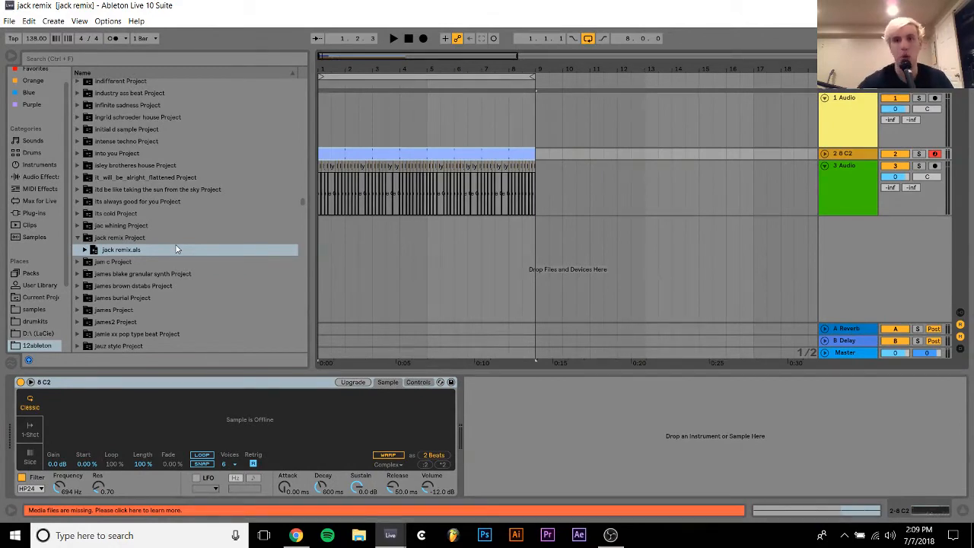
Replace the missing 8 C2.wav with the library's 8 C2.wav and try to resolve the remaining missing file from the same location
left_click(67, 510)
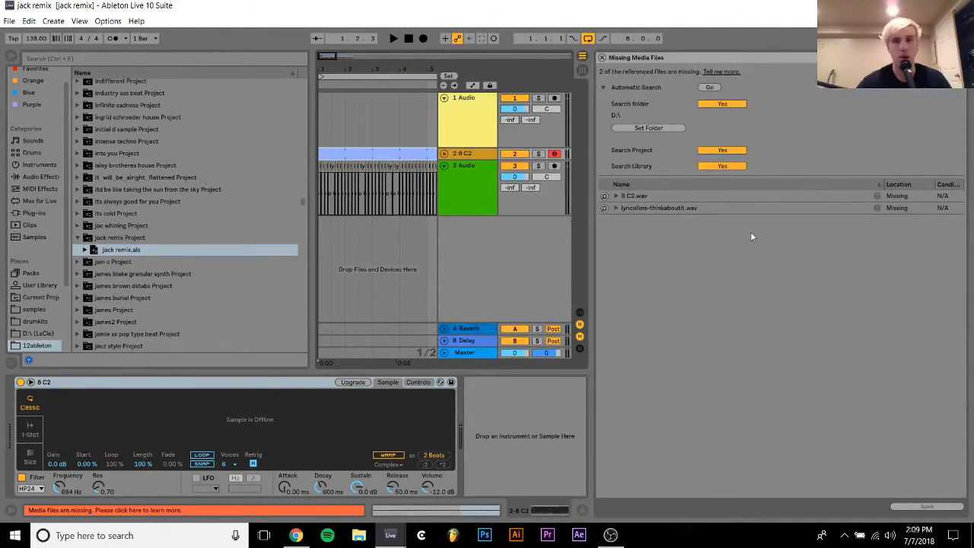
left_click(604, 196)
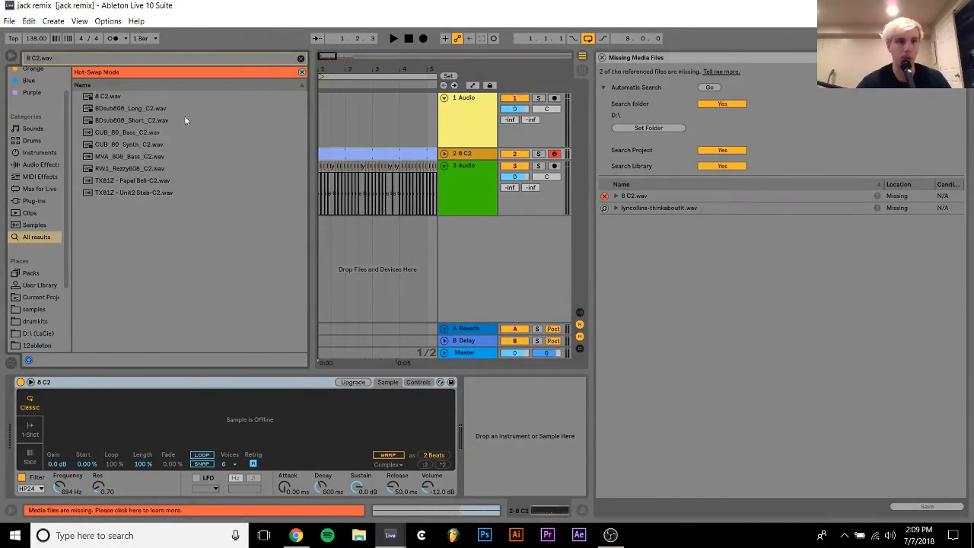
left_click(125, 98)
double_click(126, 97)
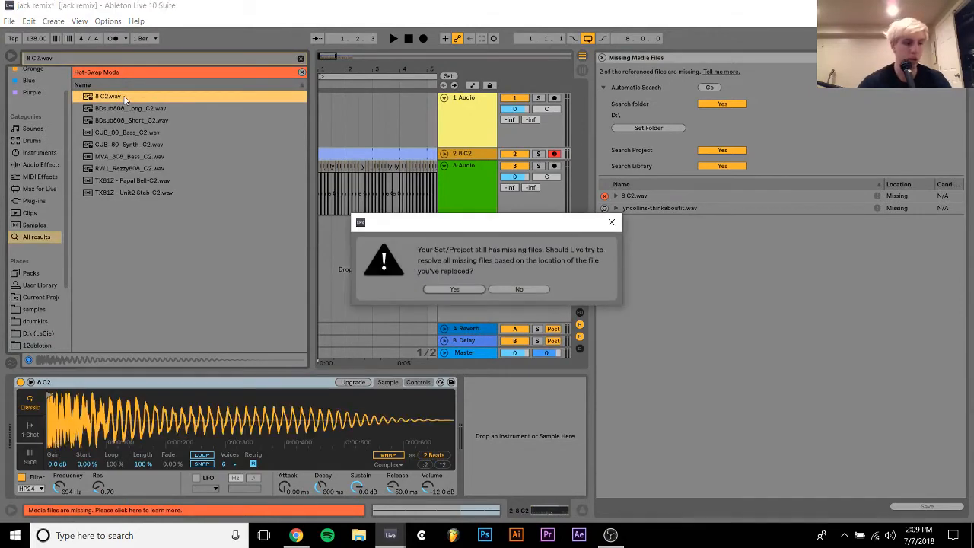
left_click(471, 289)
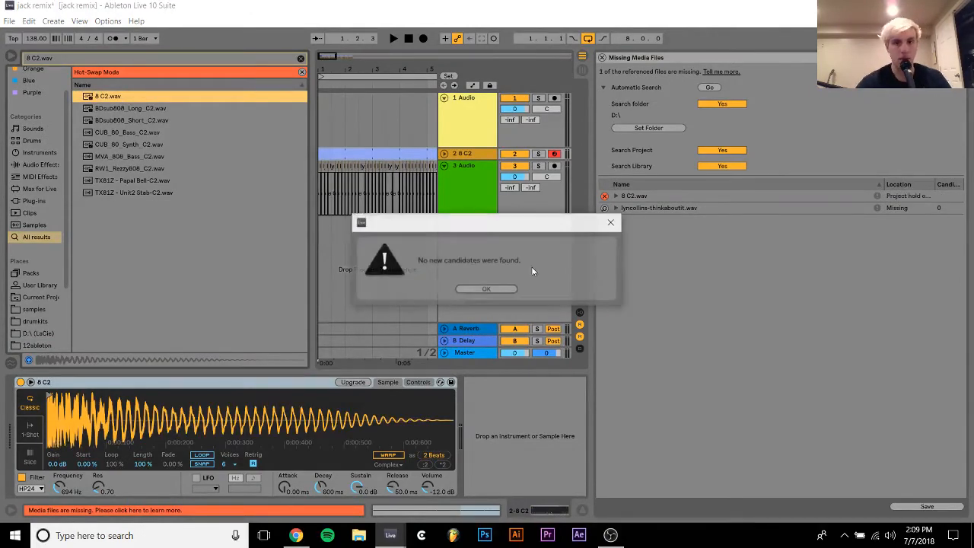
left_click(472, 289)
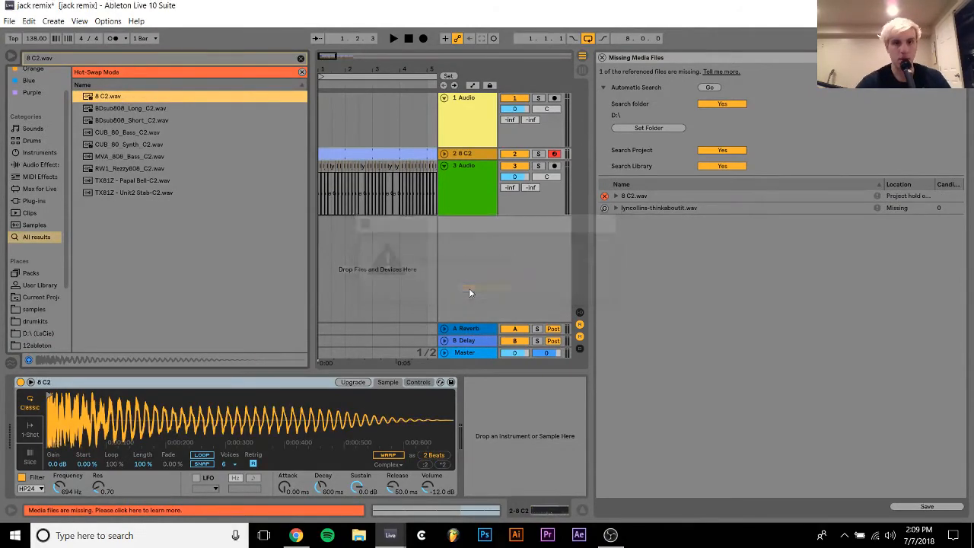
Search the library for the missing lyncollins-thinkaboutit.wav, then close the missing files list while auditioning the arrangement
left_click(604, 207)
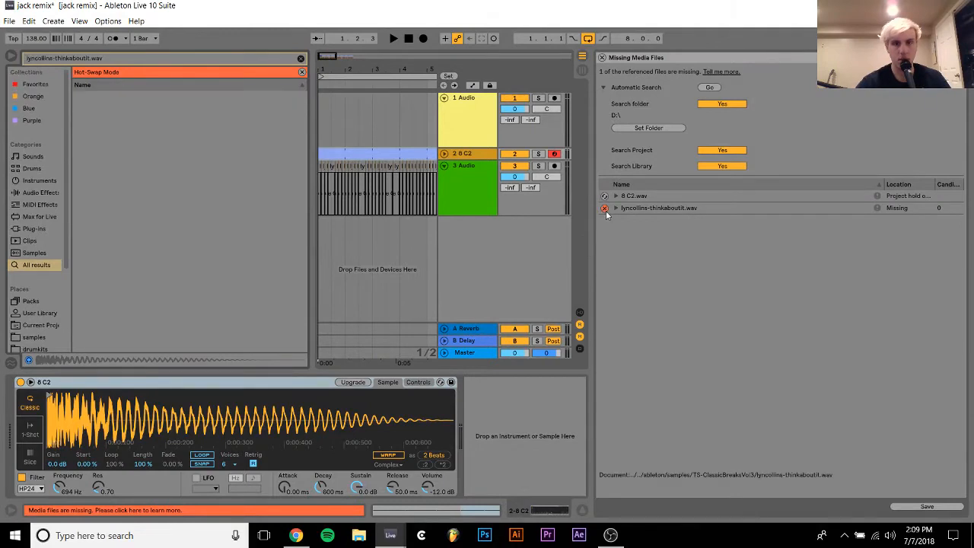
left_click(302, 73)
left_click(452, 155)
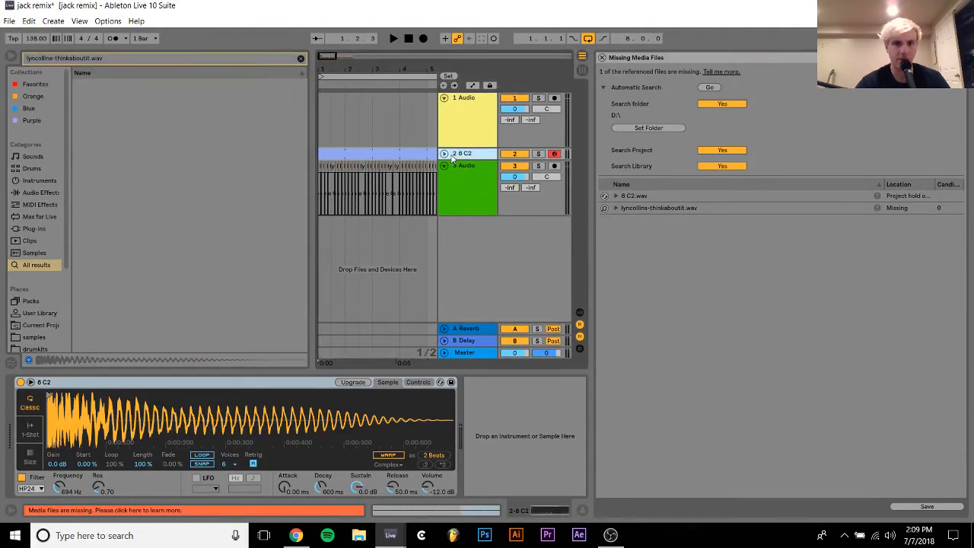
key("space")
left_click(601, 57)
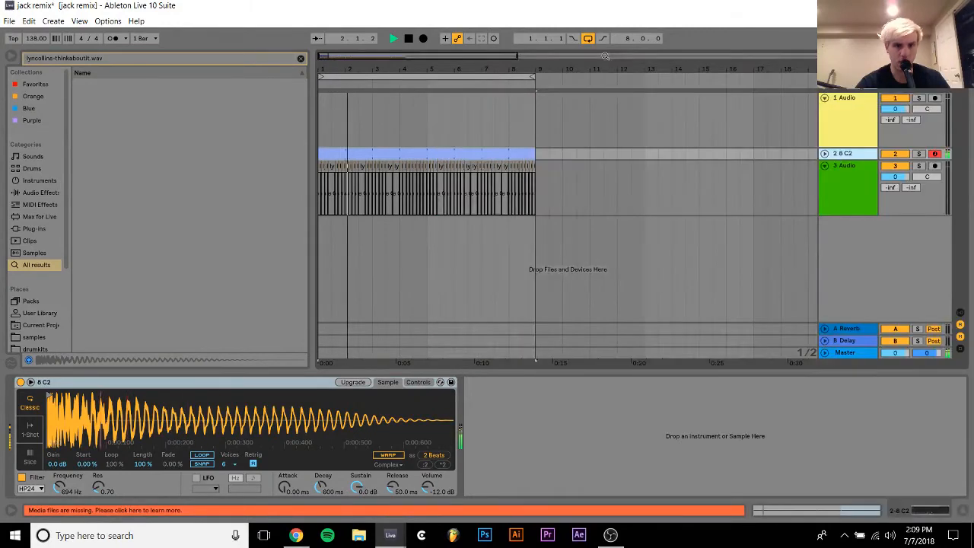
key("space")
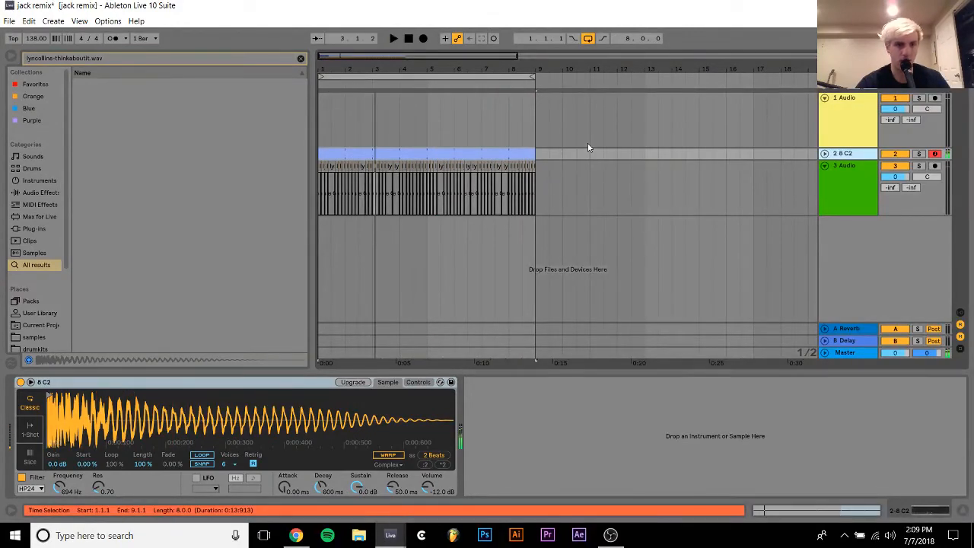
left_click(511, 152)
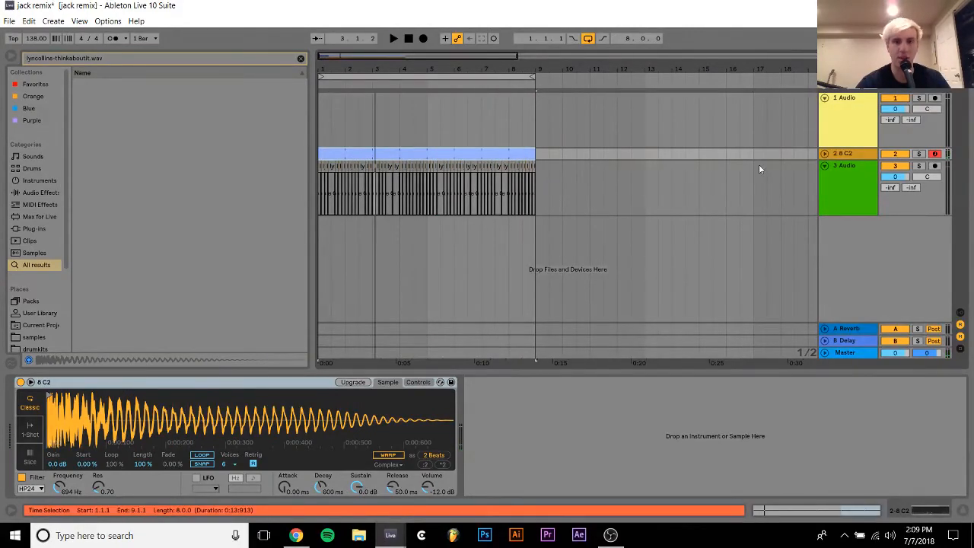
left_click(825, 165)
left_click(825, 166)
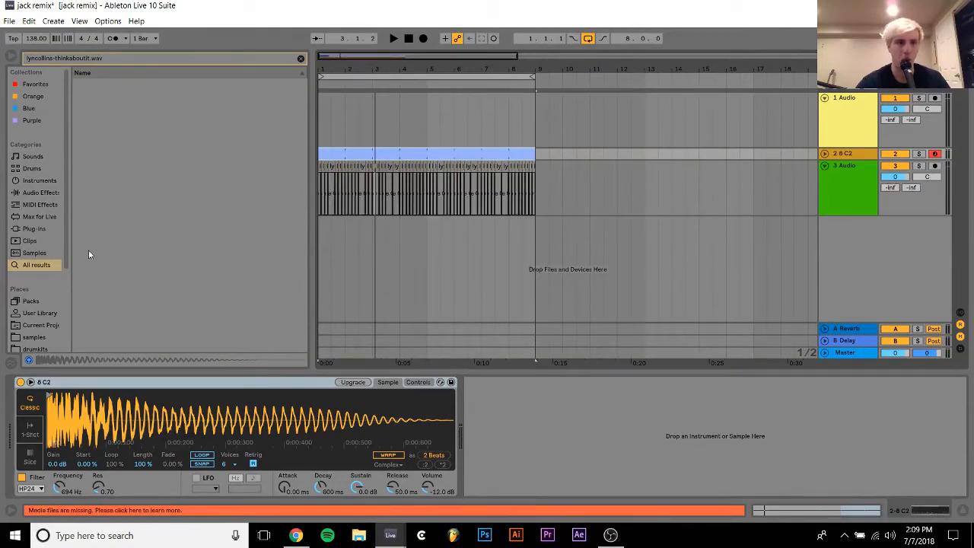
Clear the sample search and browse the 12ableton folder's projects, checking the contents of the lean off Project
left_click(301, 60)
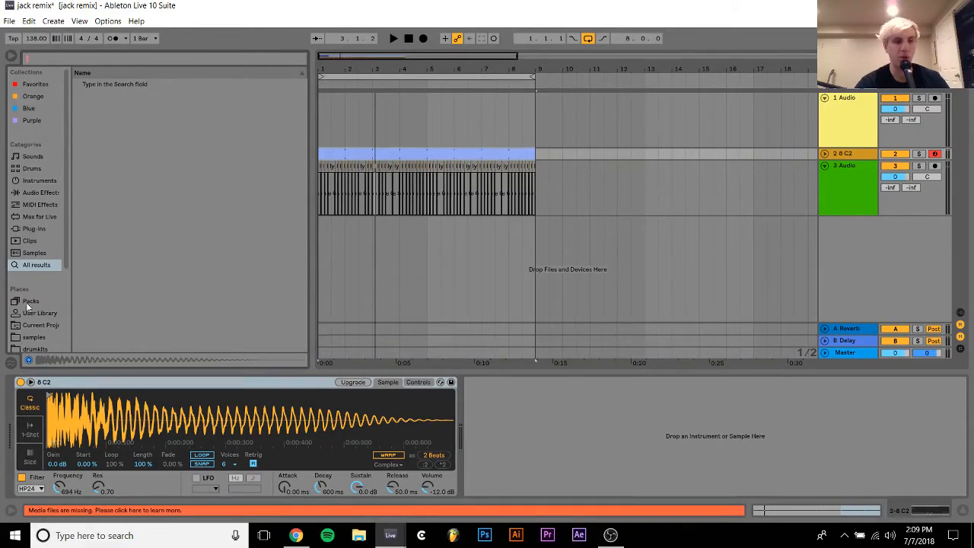
scroll(44, 334, "down", 3)
left_click(32, 263)
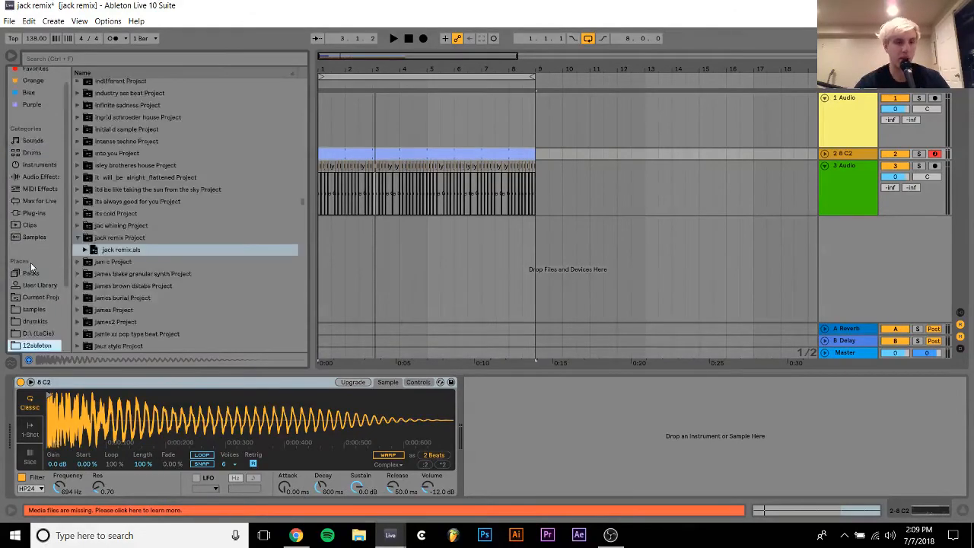
scroll(140, 286, "down", 5)
left_click(140, 286)
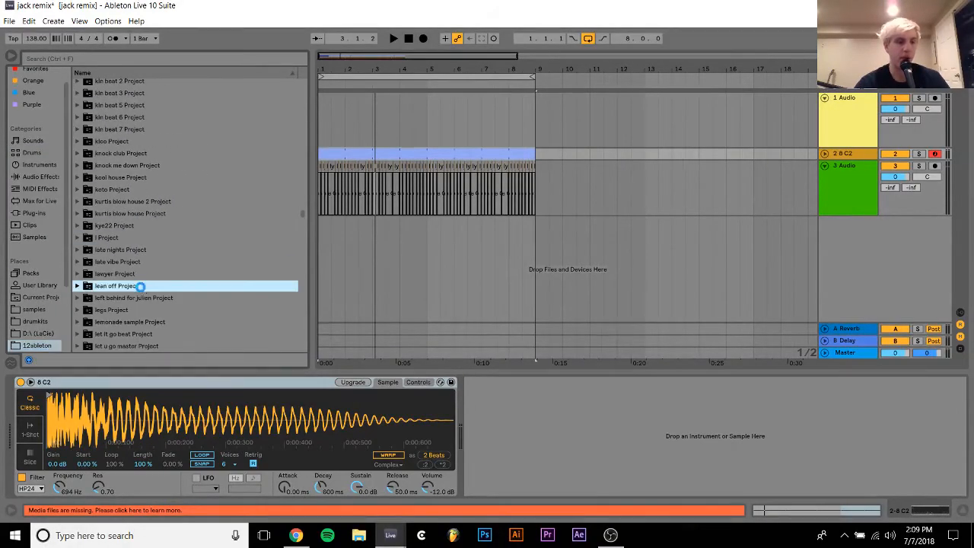
key("Right")
key("Down")
key("Down")
key("Down")
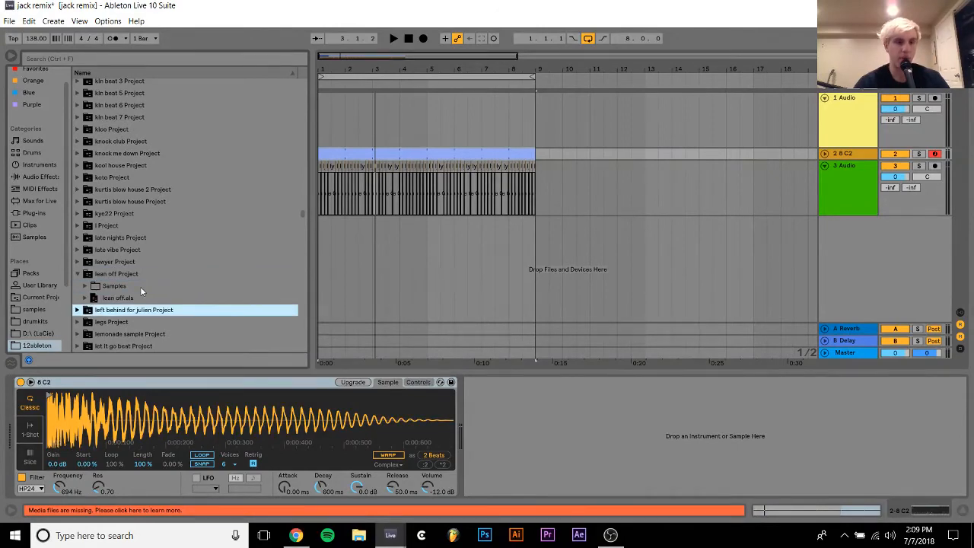
key("Down")
scroll(140, 292, "down", 10)
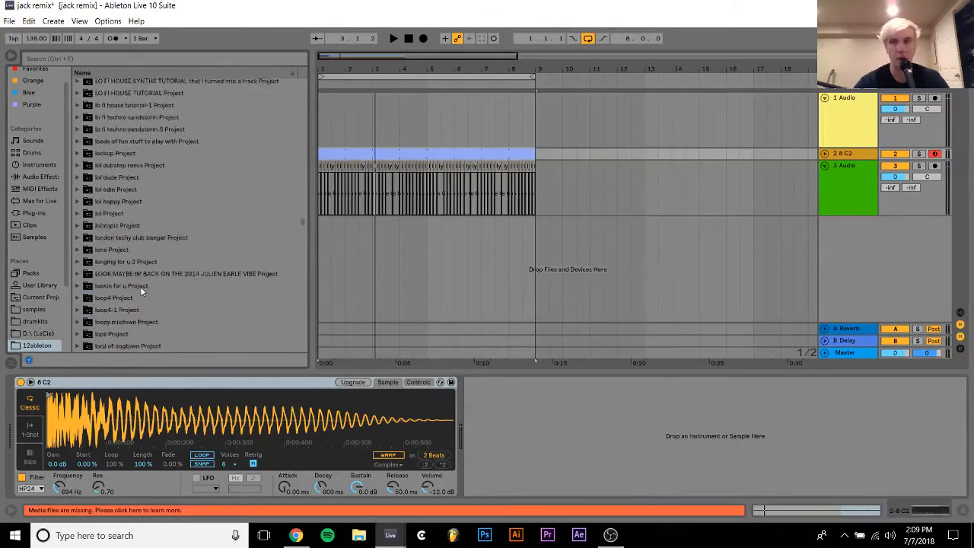
scroll(140, 286, "down", 10)
Open melodic bassline house.als from the melodic bassline house Project and dismiss the missing plug-in notice
left_click(140, 286)
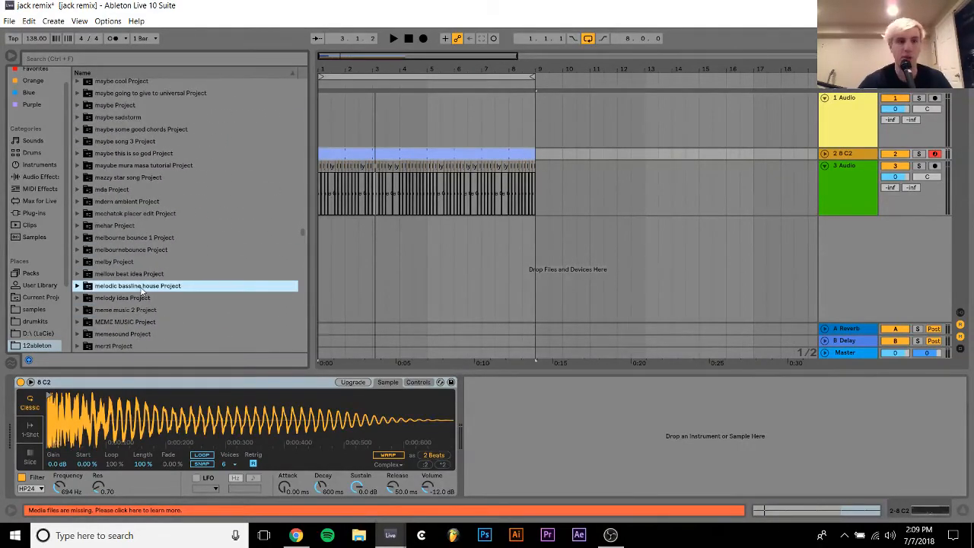
key("Right")
key("Down")
key("Return")
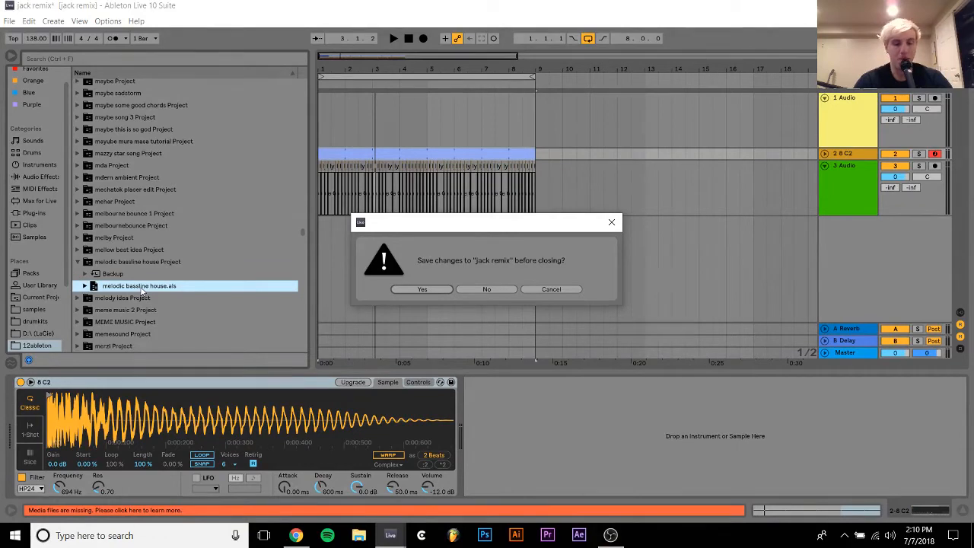
key("Return")
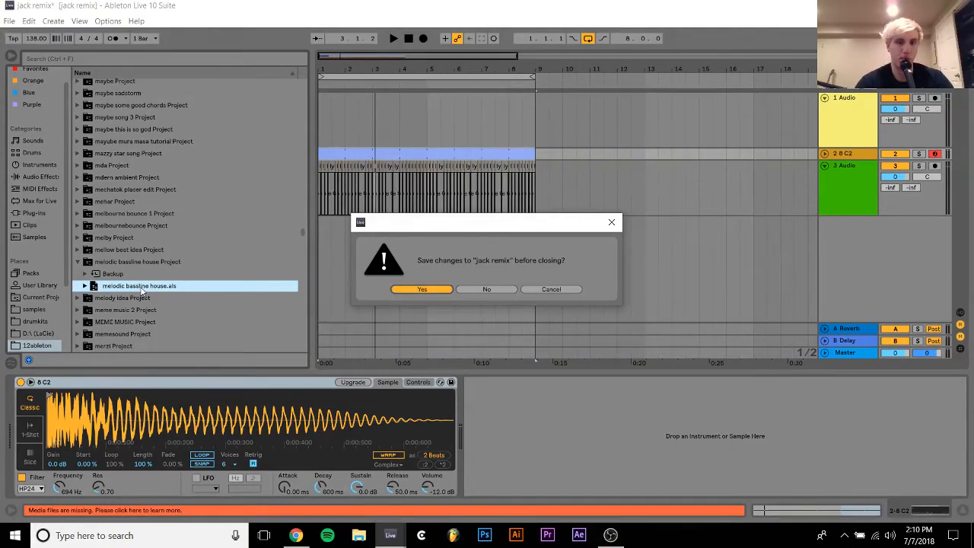
key("Return")
double_click(141, 288)
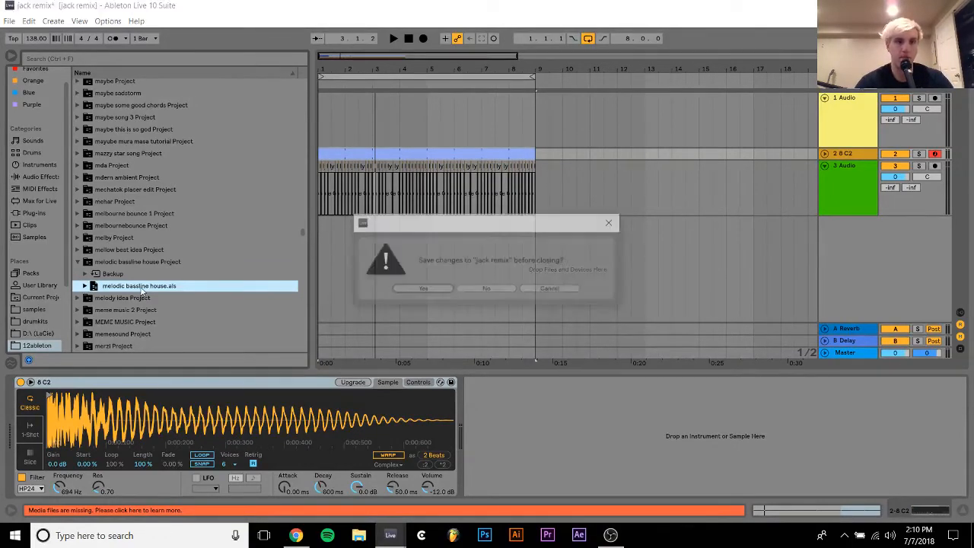
key("Right")
key("Return")
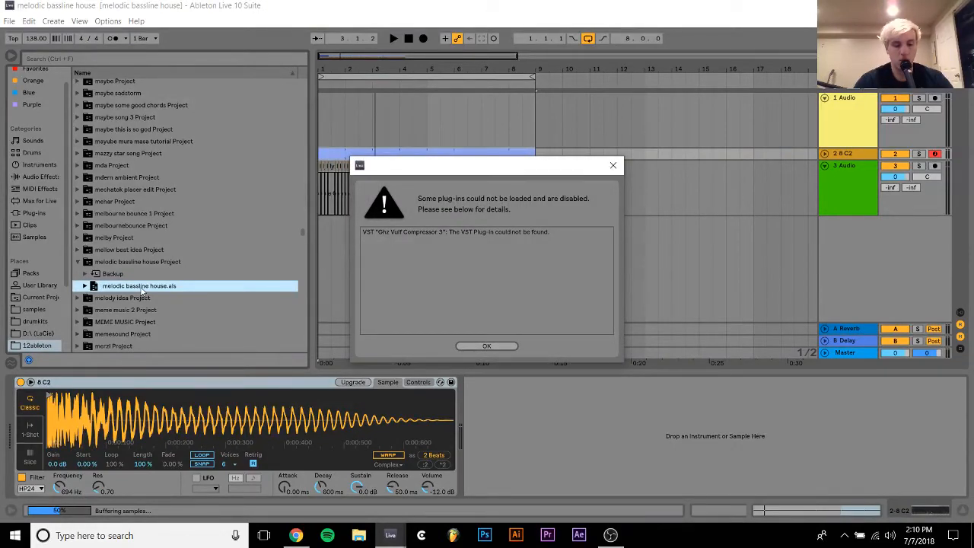
key("Return")
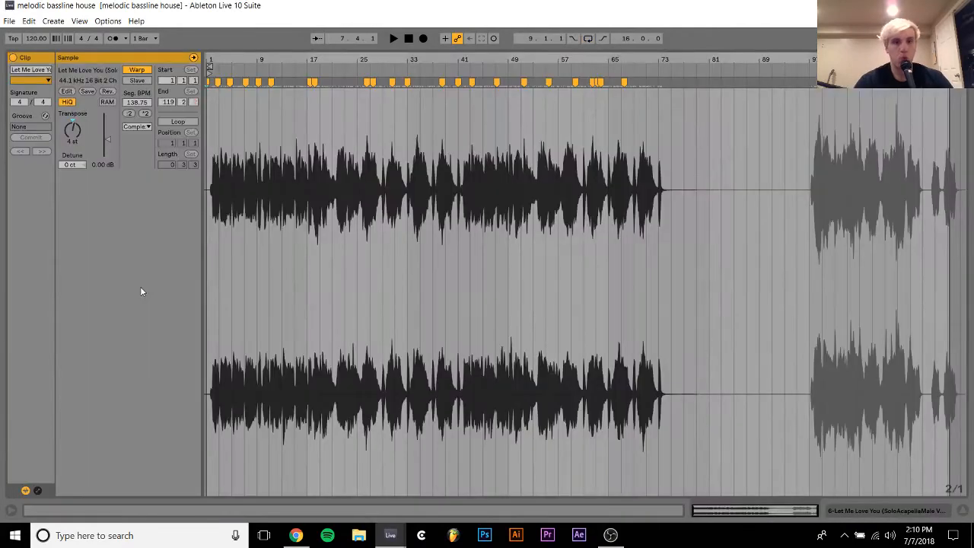
Play the set and take the Let Me Love vocal track out of solo to hear the other tracks
key("space")
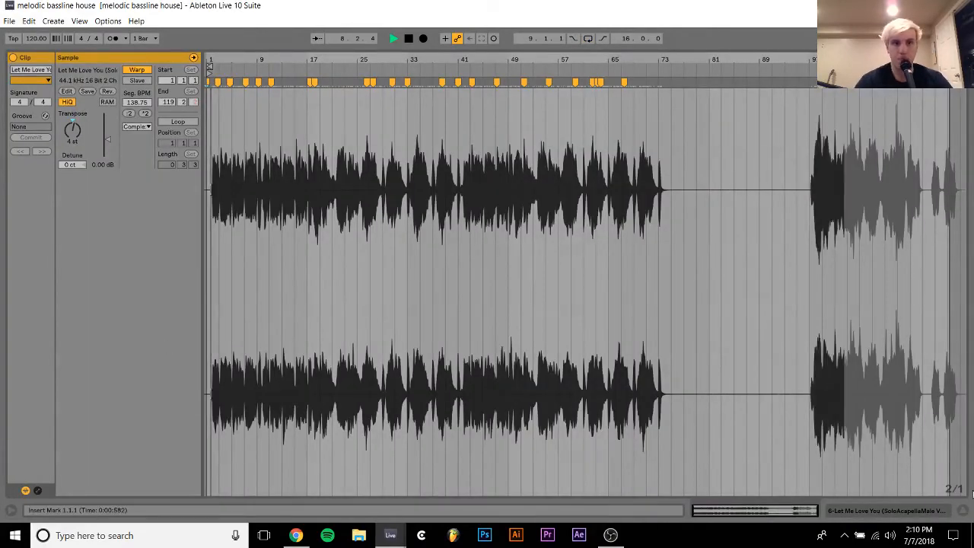
left_click(926, 514)
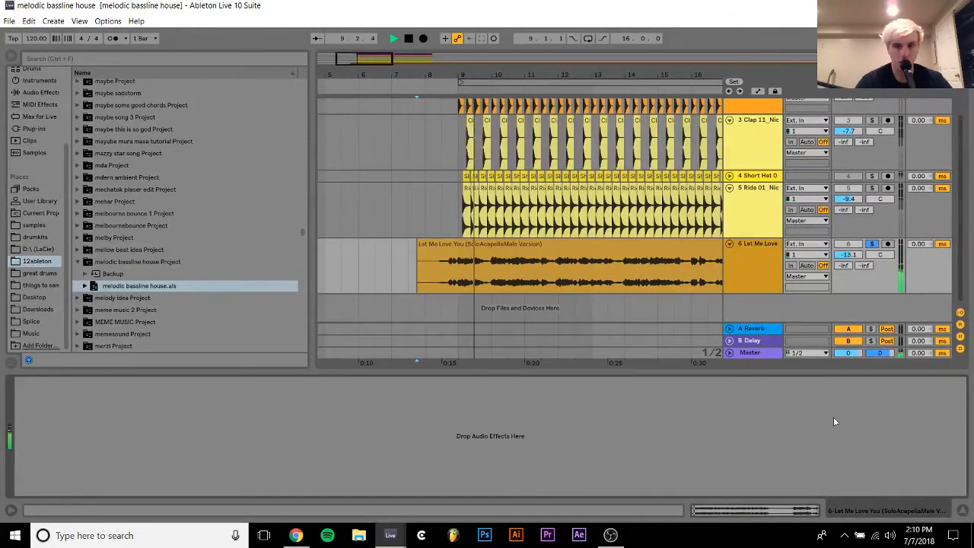
left_click(769, 270)
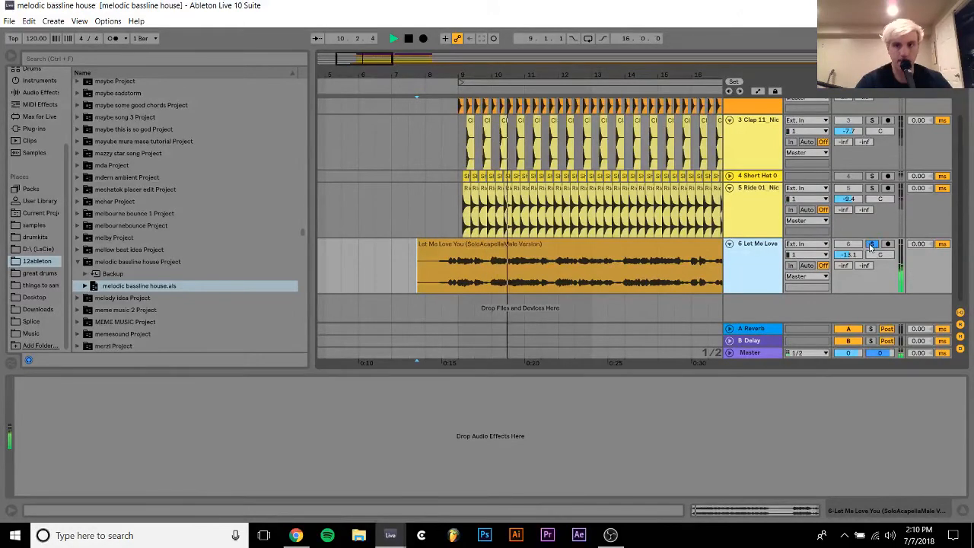
left_click(872, 244)
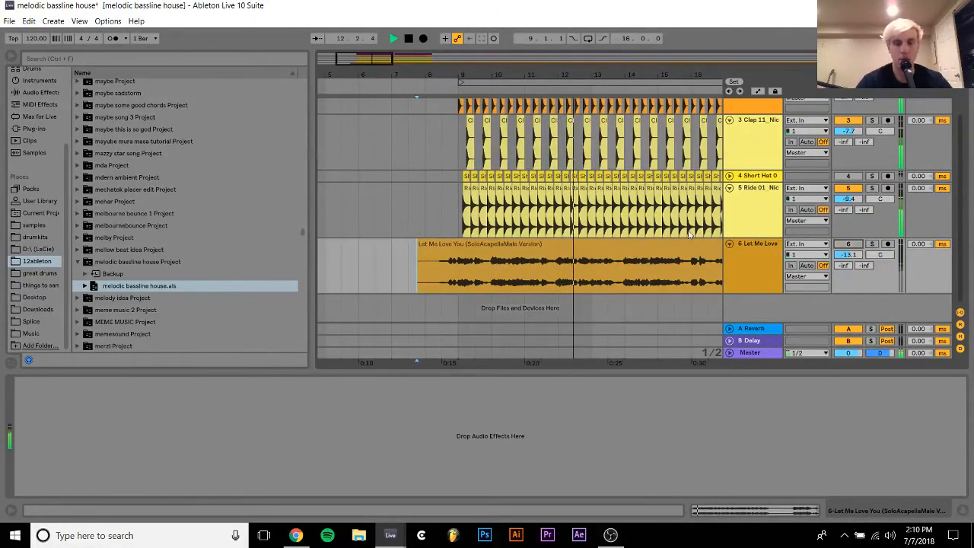
left_click_drag(599, 71, 420, 32)
scroll(430, 199, "up", 2)
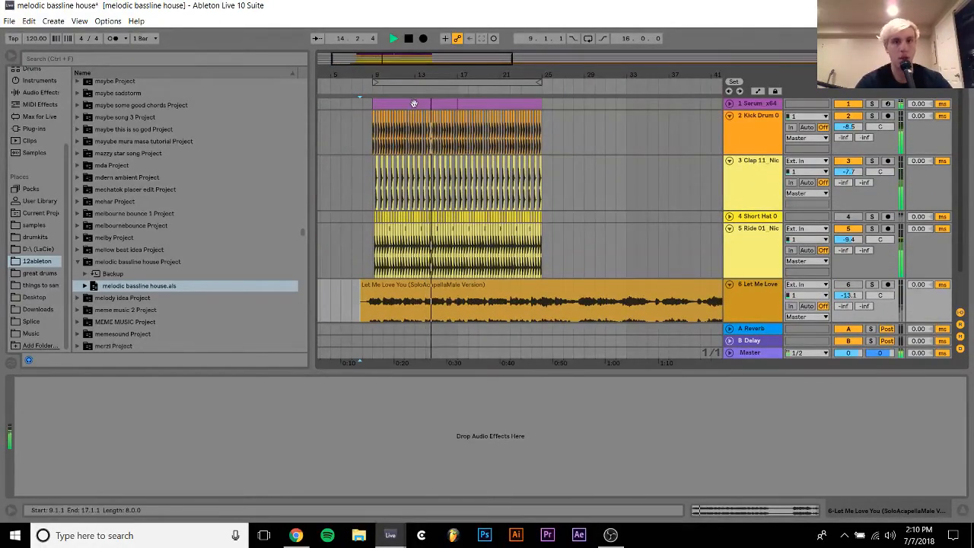
Loop the Serum_x64 clips from bar 9 to bar 25 and solo the Serum_x64 track
left_click(462, 103)
key("ctrl+l")
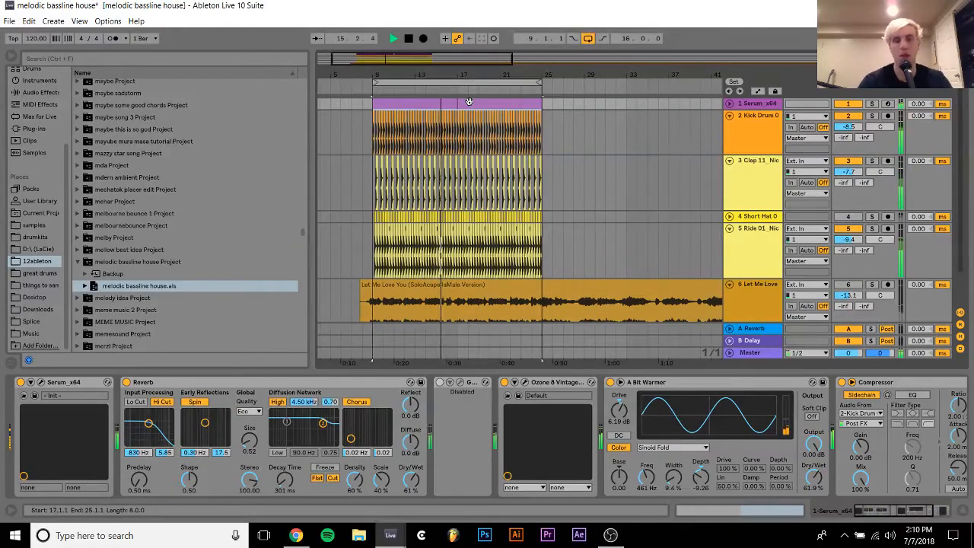
left_click(872, 103)
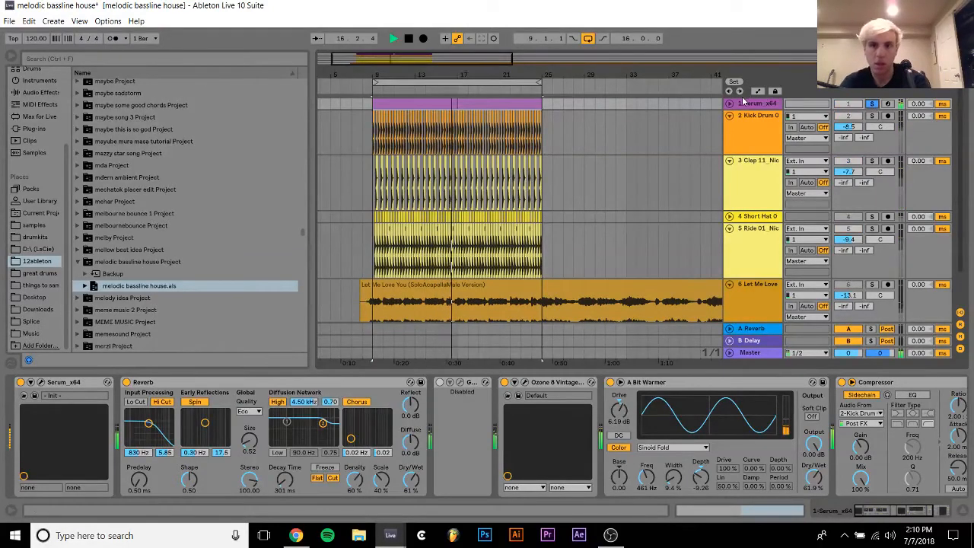
left_click(748, 104)
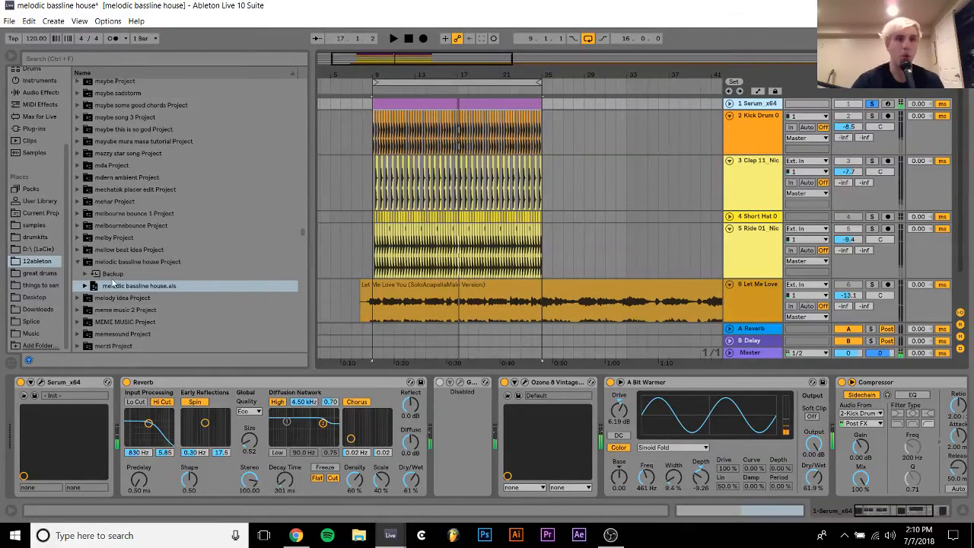
key("space")
Add the -12 preset of the Pitch MIDI effect to the Serum_x64 track and audition the loop
left_click(37, 106)
double_click(95, 146)
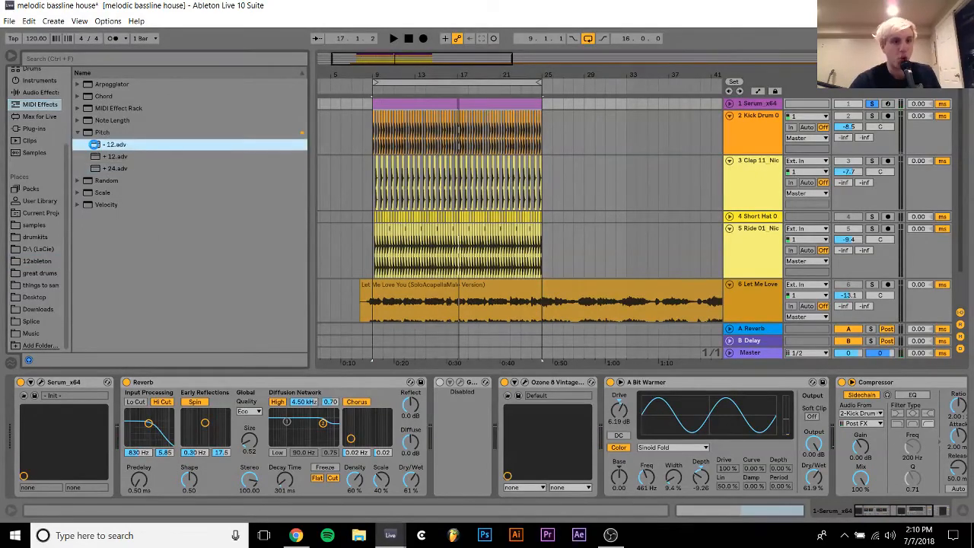
key("space")
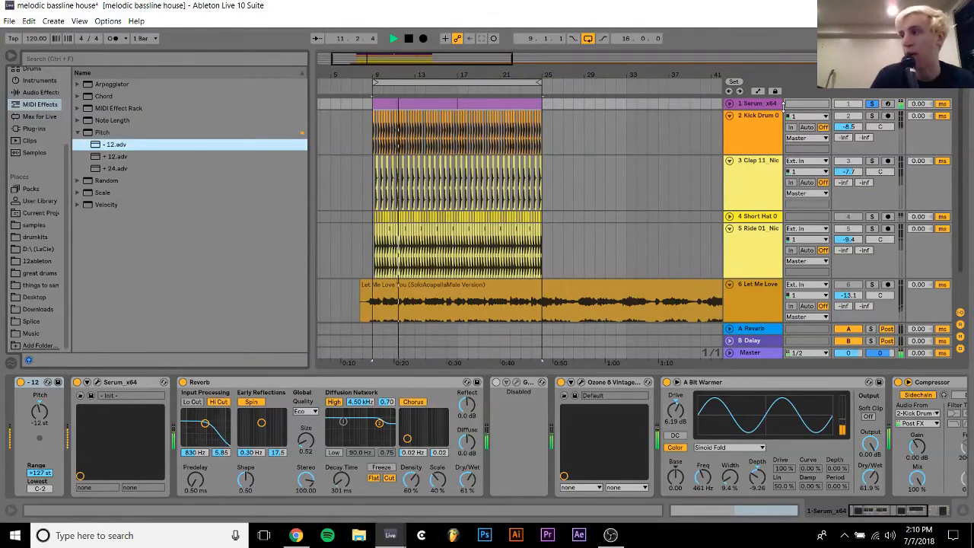
key("space")
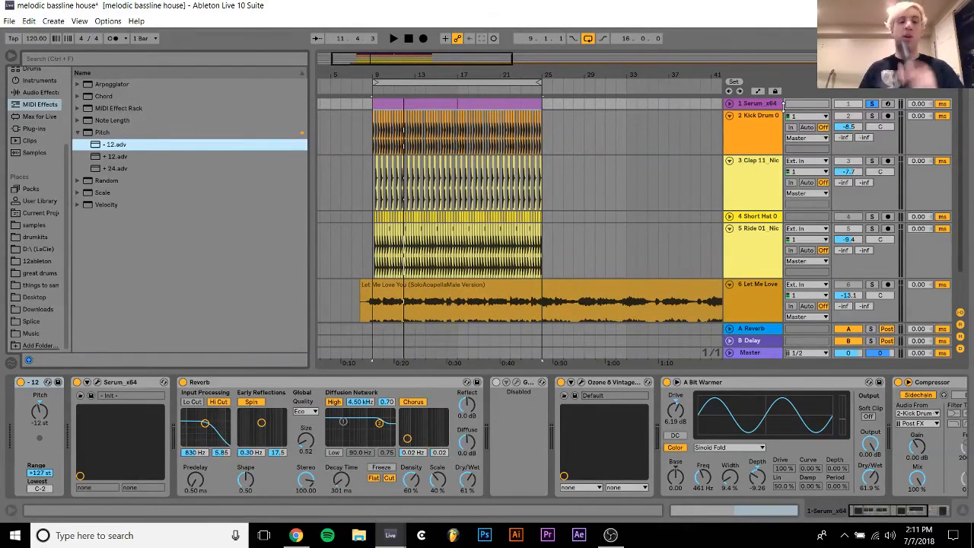
key("space")
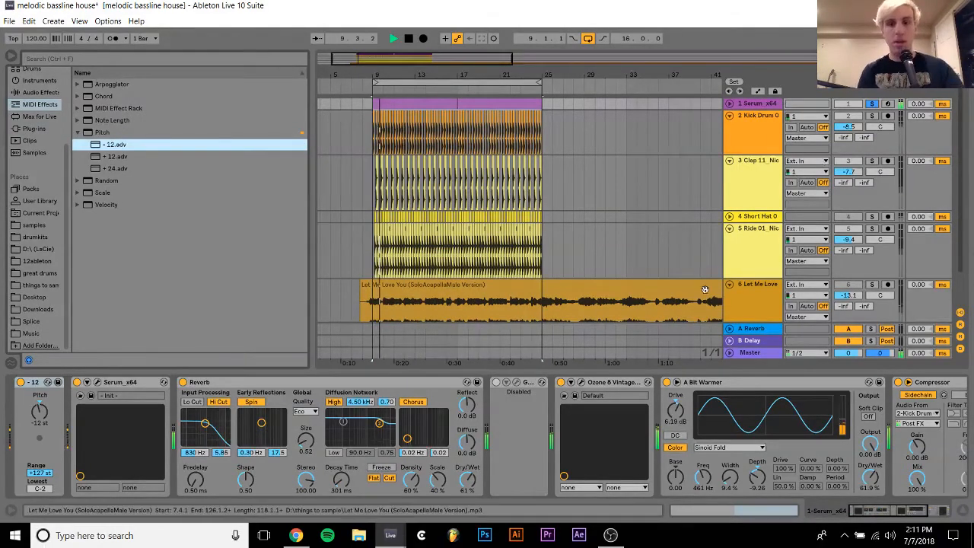
key("space")
Duplicate the Serum_x64 track and solo the copy instead of the original
left_click(521, 383)
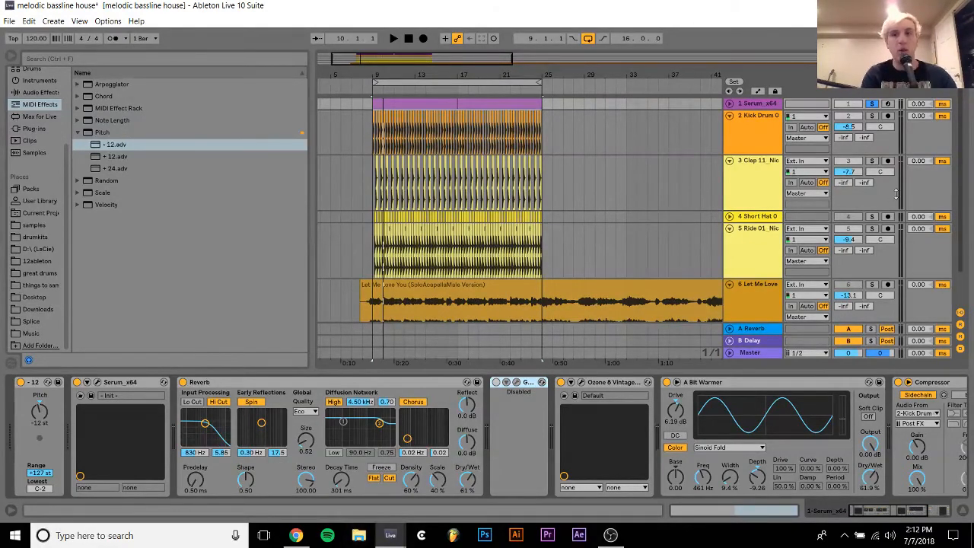
left_click(764, 103)
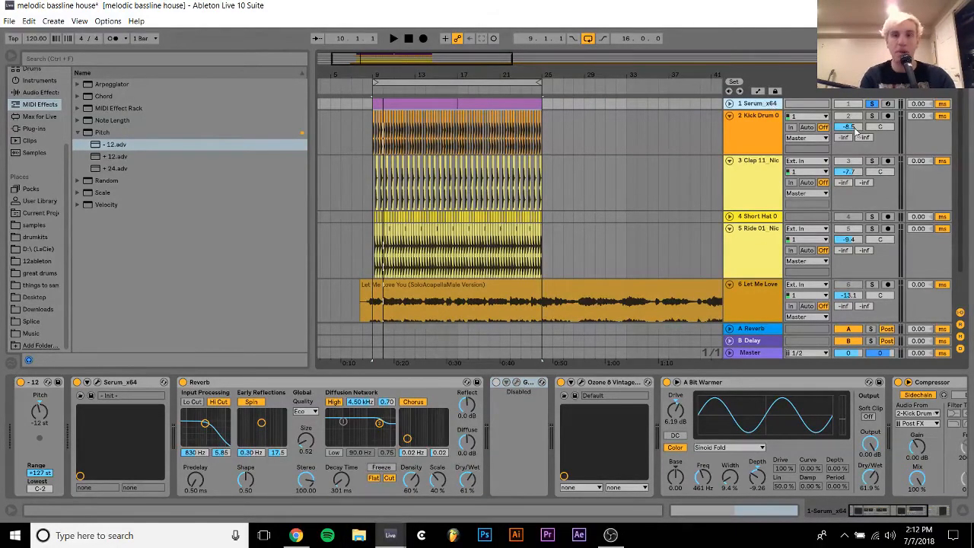
key("ctrl+d")
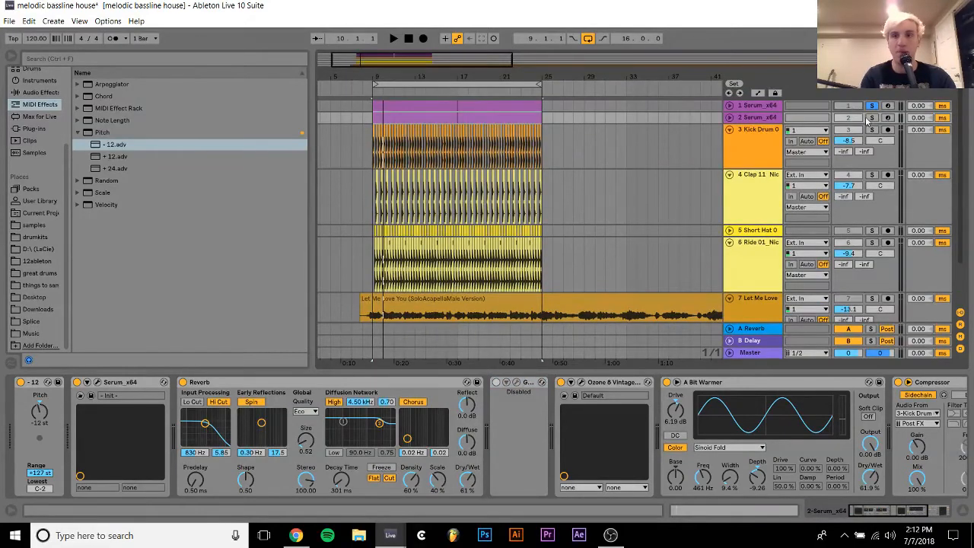
Replace all devices on the duplicated Serum_x64 track with the Mini V3 instrument plug-in
left_click(429, 383)
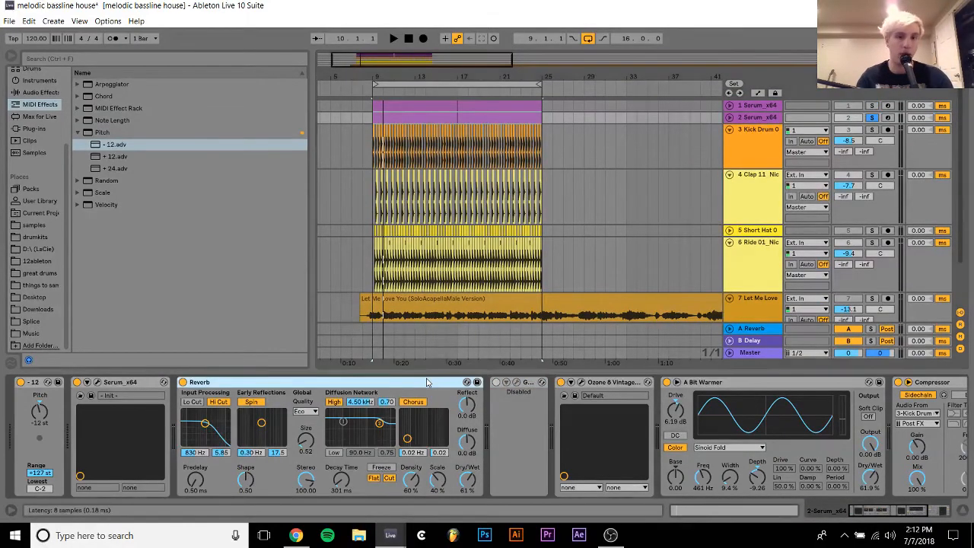
key("ctrl+a")
key("Delete")
left_click(37, 128)
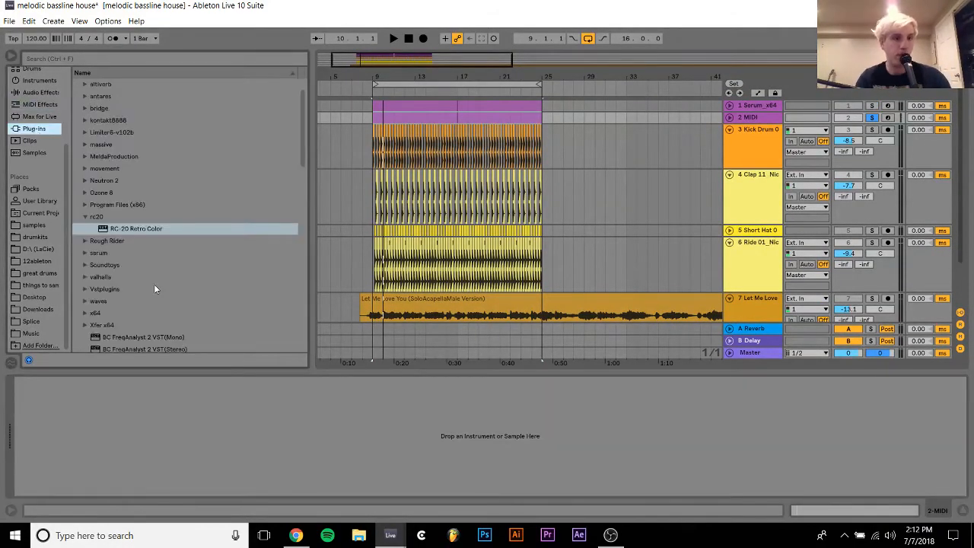
scroll(153, 286, "down", 10)
double_click(111, 236)
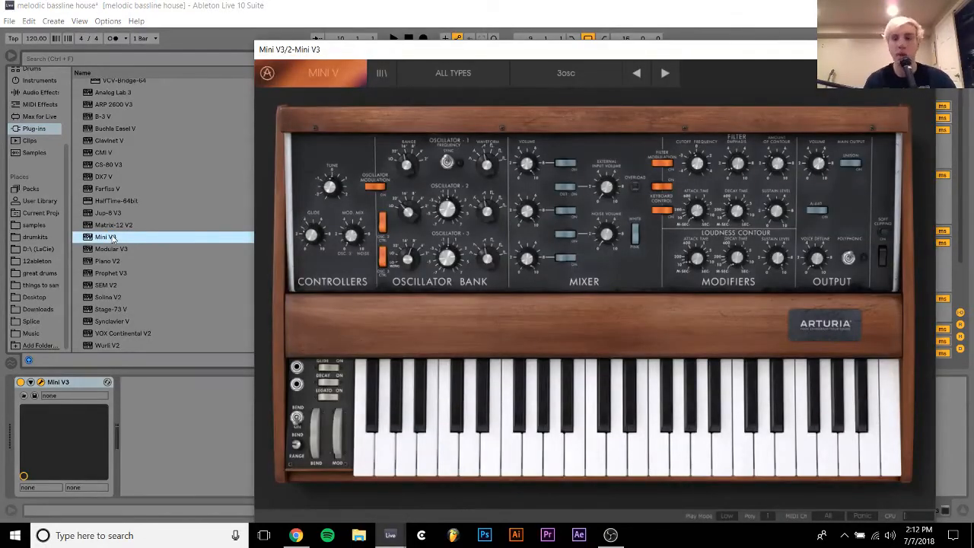
Adjust the second oscillator's mixer volume in Mini V3, unfold its track and set the track volume to -8.0 dB
left_click(534, 212)
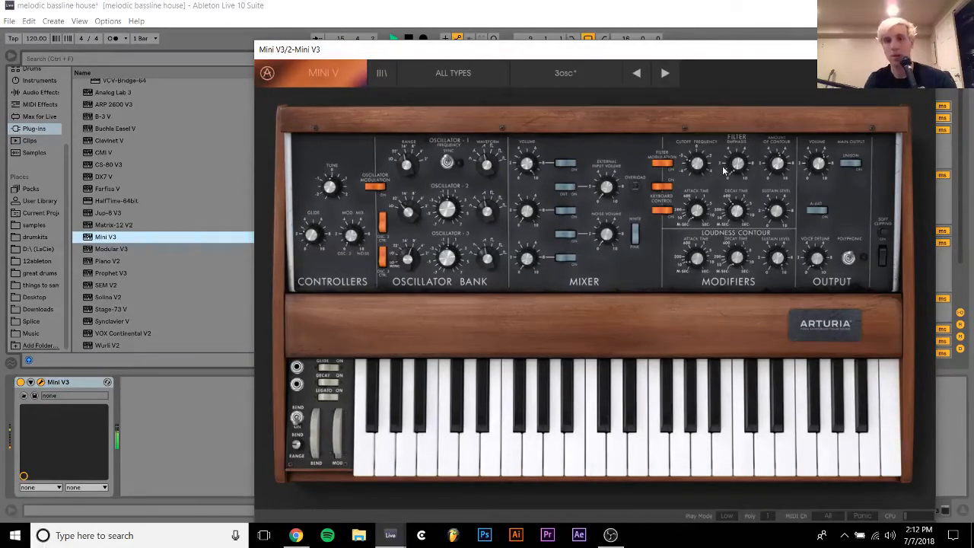
left_click(923, 49)
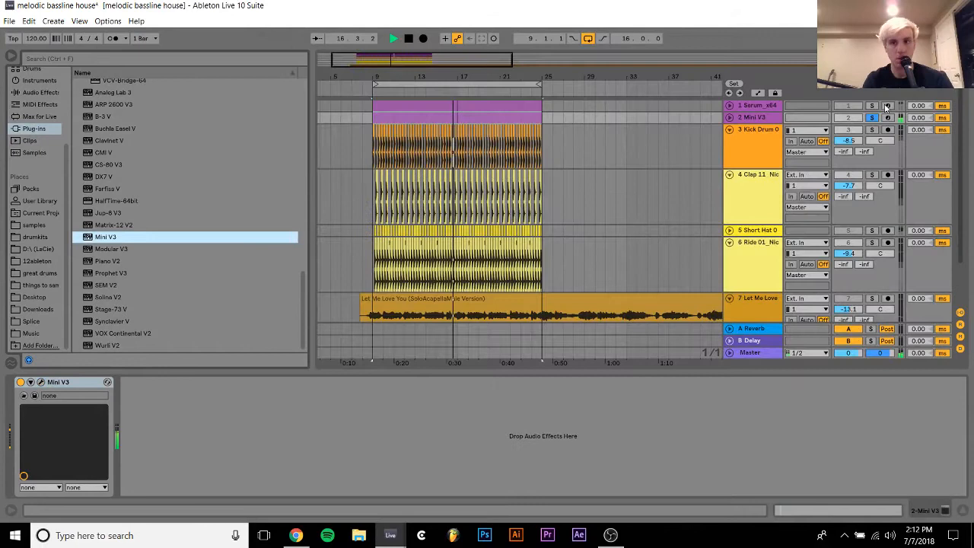
left_click(729, 118)
left_click_drag(847, 130, 846, 138)
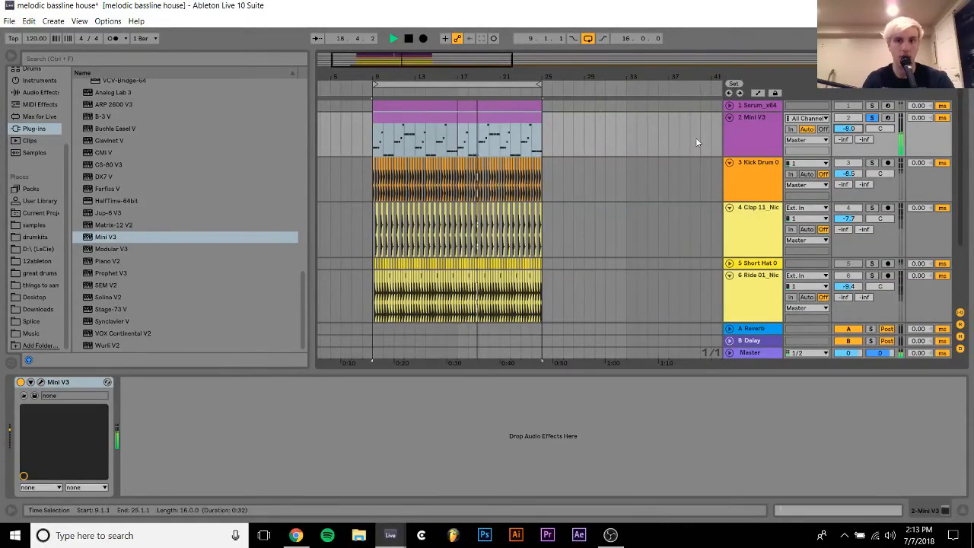
Recheck the Mini V3 settings, unsolo its track and add the -12 preset of the Pitch MIDI effect to it
left_click(41, 381)
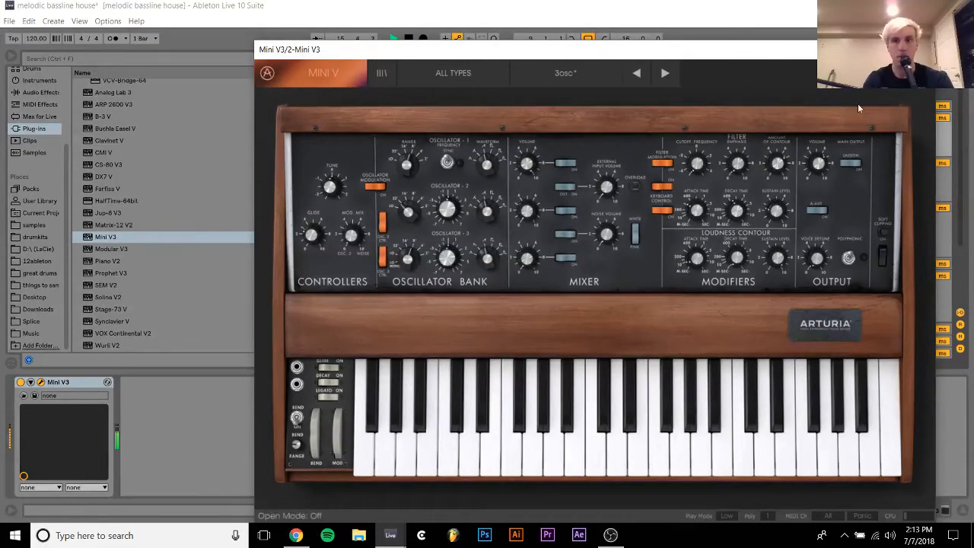
left_click(923, 49)
left_click(870, 118)
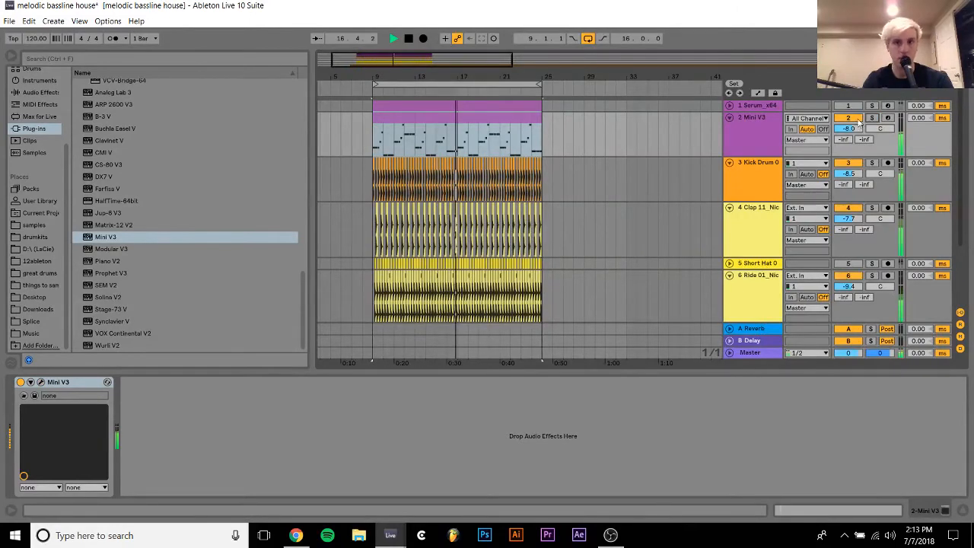
left_click(40, 104)
double_click(110, 143)
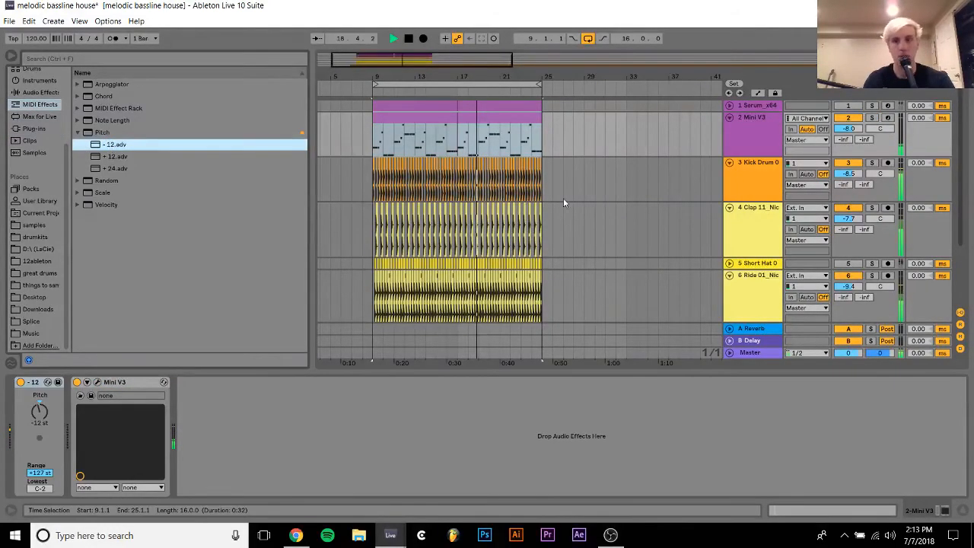
Set the Mini V3 track volume to -7.3 dB and compare it soloed and in the full mix
left_click(738, 169)
left_click(750, 128)
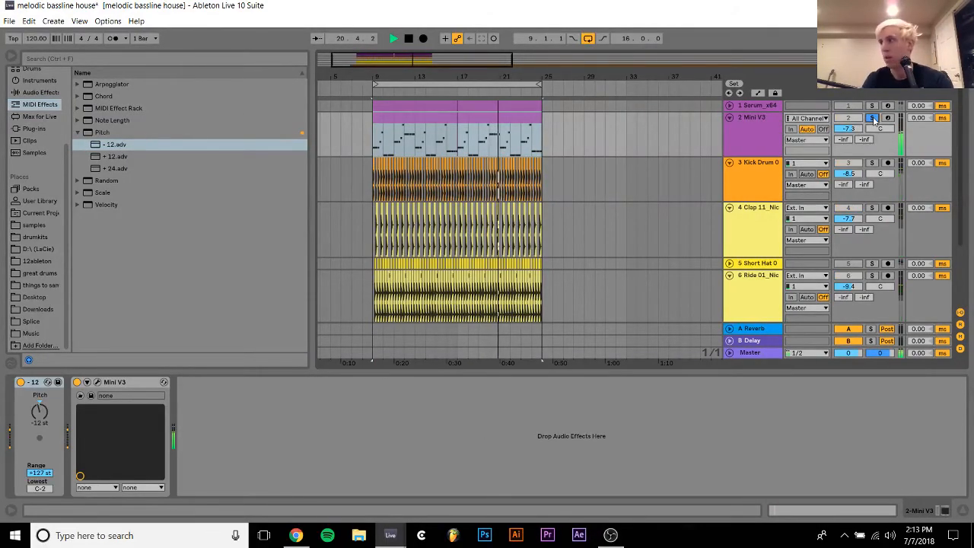
left_click(871, 118)
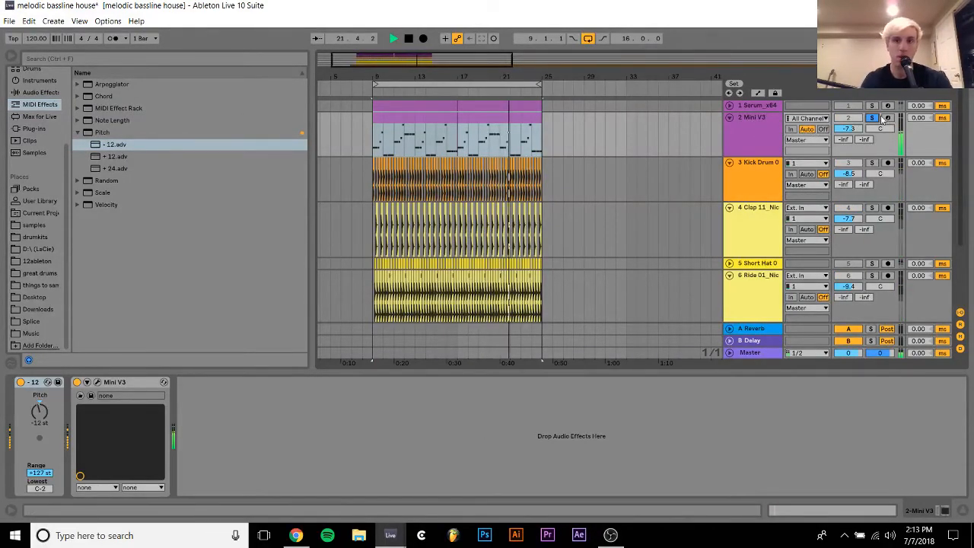
left_click(886, 118)
left_click(872, 118)
left_click(887, 118)
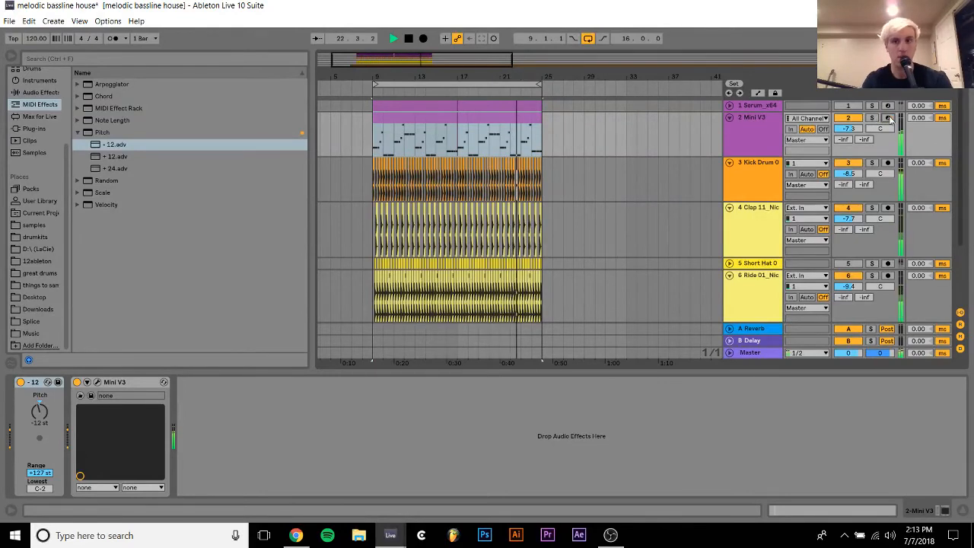
left_click(753, 126)
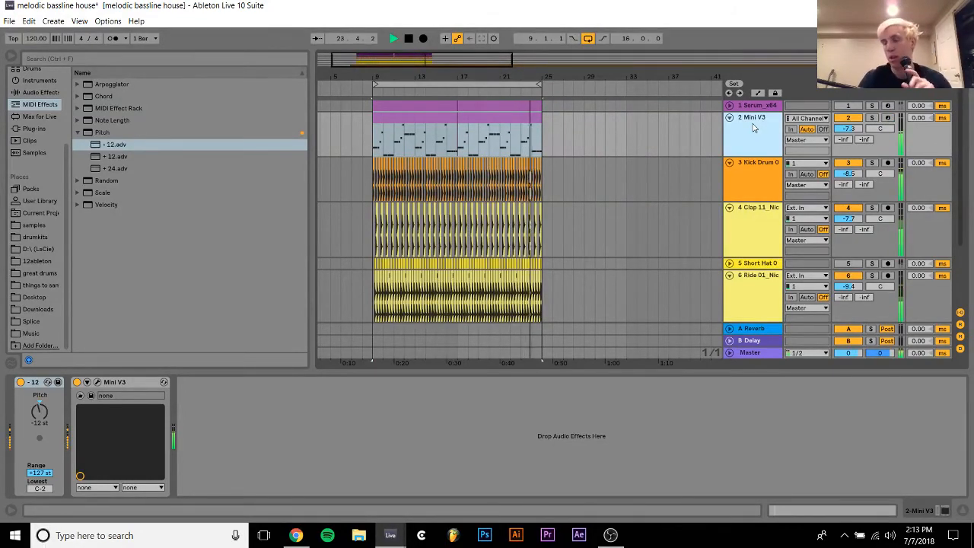
Add EQ Eight to the soloed Ride 01 track, cut band 3 by 15 dB at 7.91 kHz with Q 2.70, and unsolo it
left_click(758, 168)
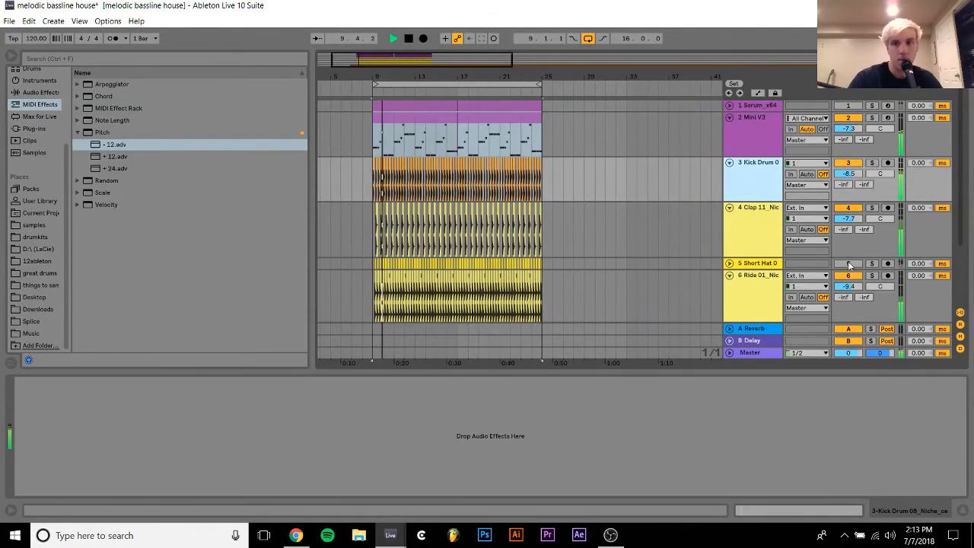
left_click(871, 276)
left_click(768, 286)
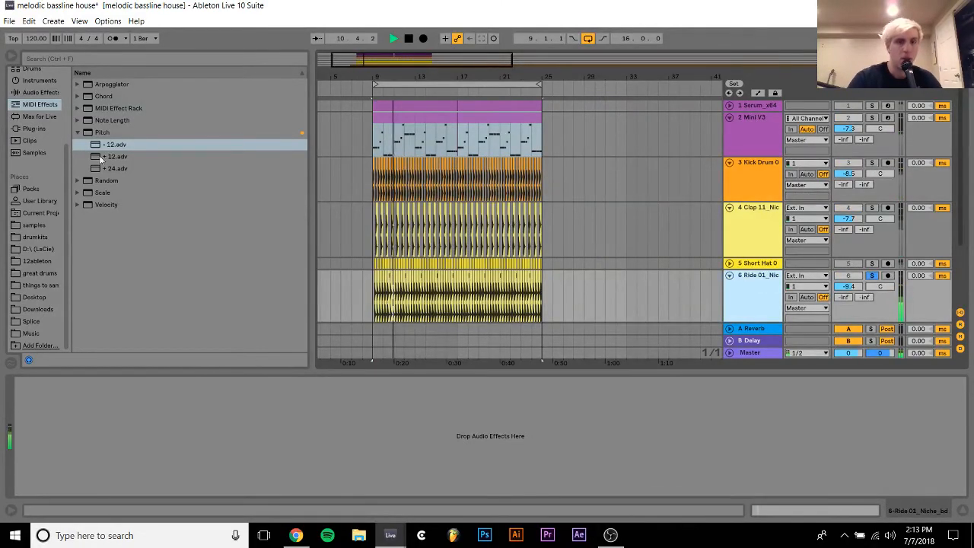
left_click(38, 92)
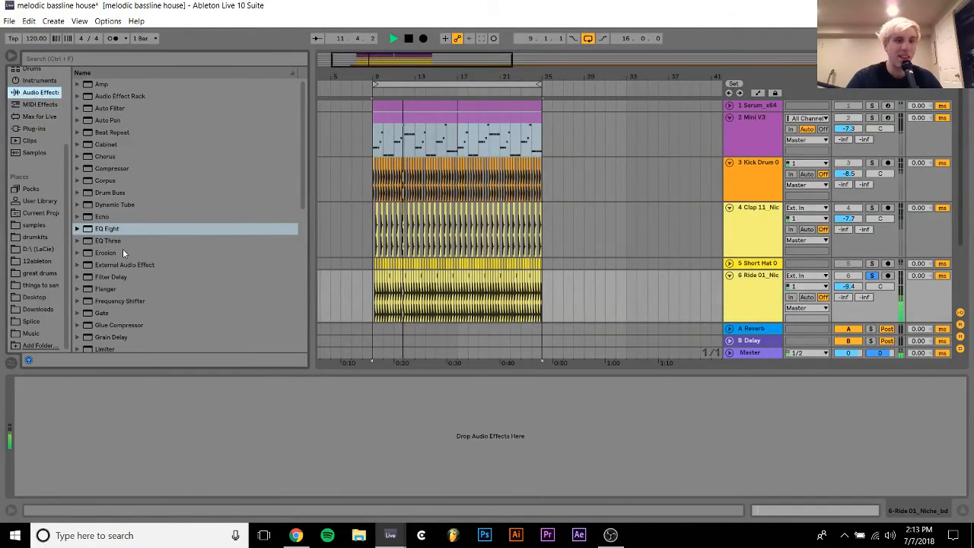
left_click(88, 229)
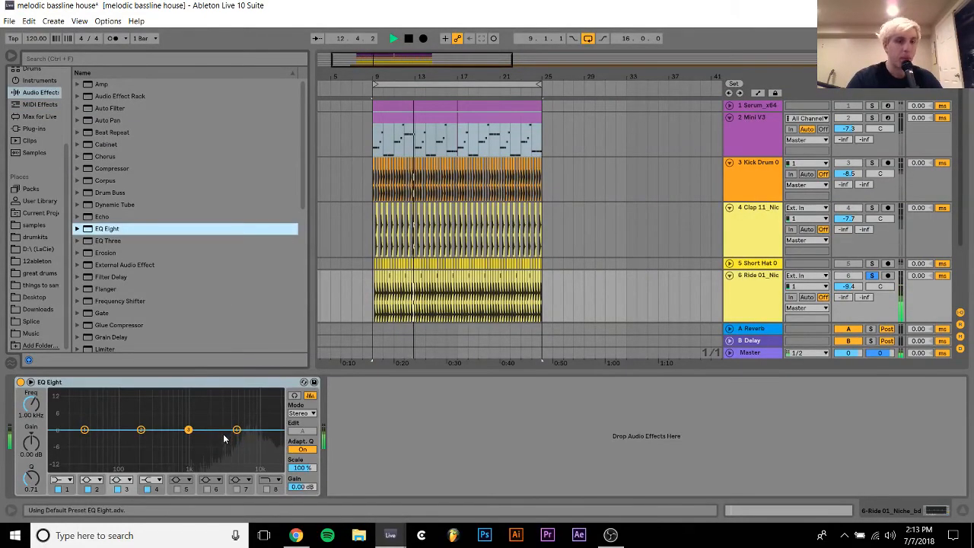
left_click_drag(190, 430, 249, 468)
left_click_drag(32, 477, 31, 447)
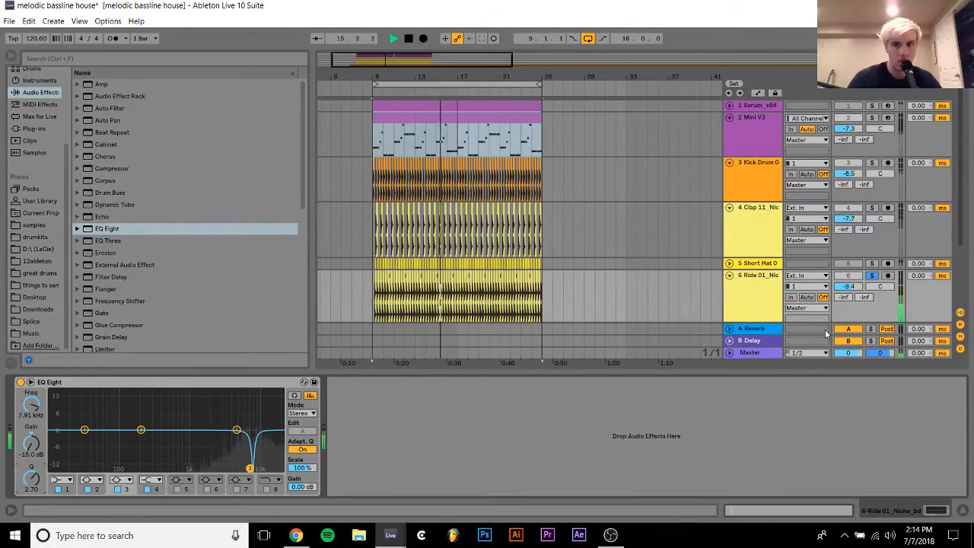
left_click(871, 276)
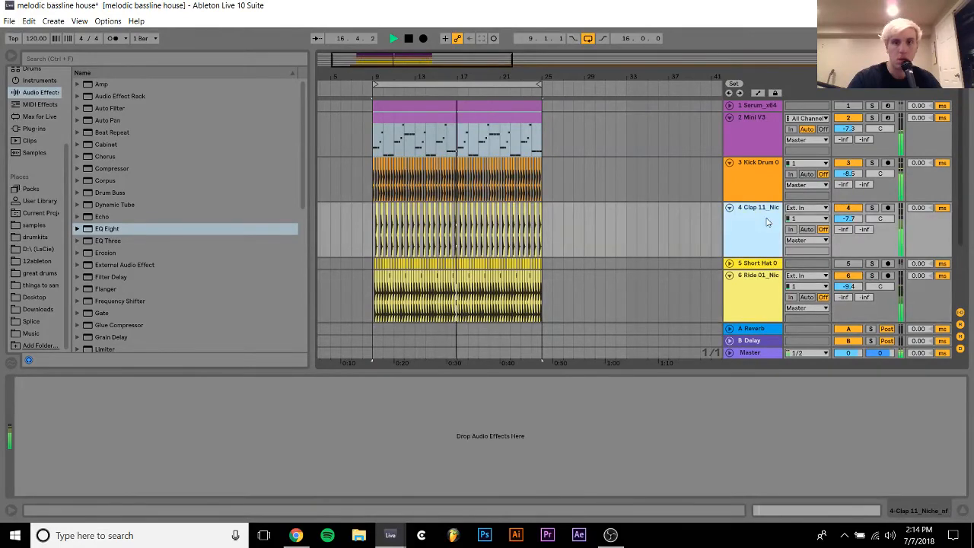
Stop playback, delete the Kick Drum track and insert a new MIDI track below the Clap 11 track
left_click(757, 229)
left_click(769, 180)
key("space")
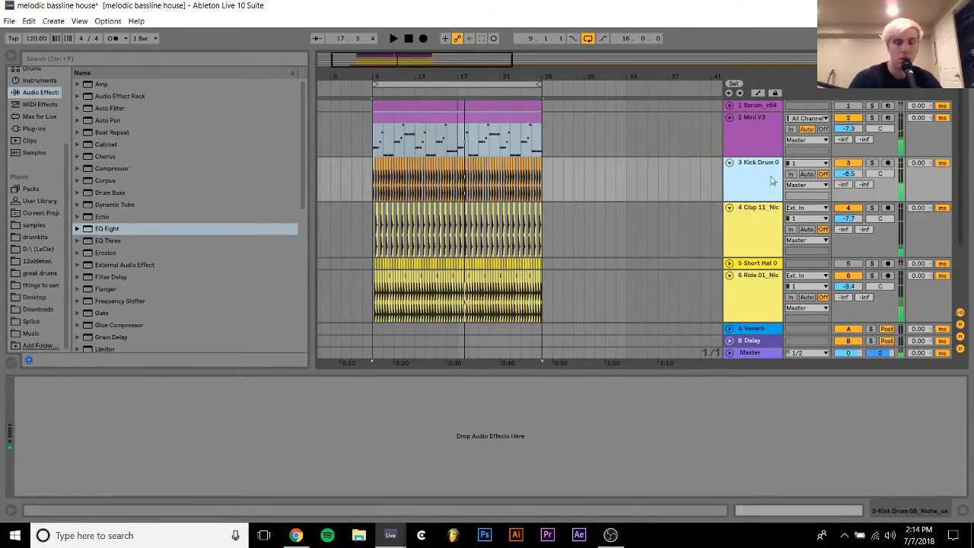
key("Delete")
key("ctrl+shift+t")
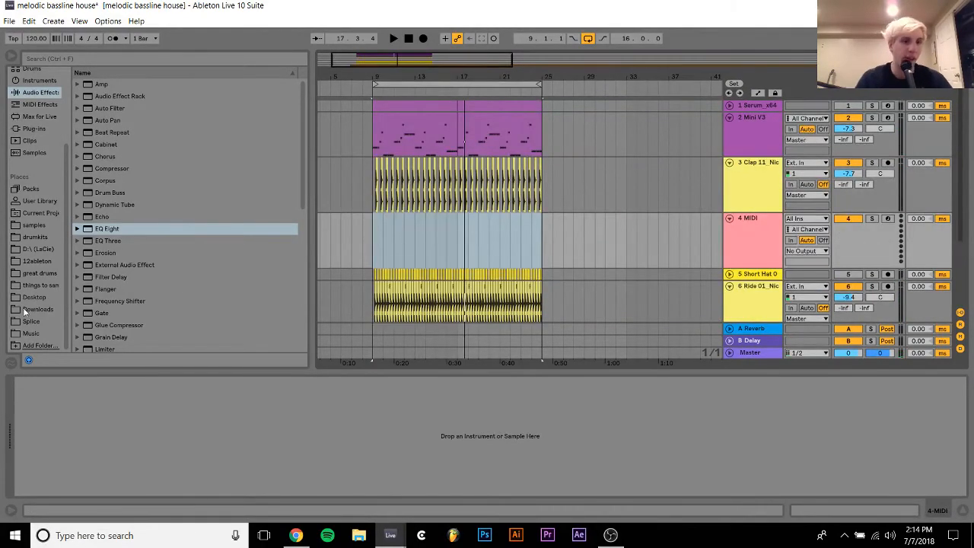
Place kolsch grey kick 2.wav from the great drums folder at bar 9 on the new track and audition it soloed
left_click(38, 272)
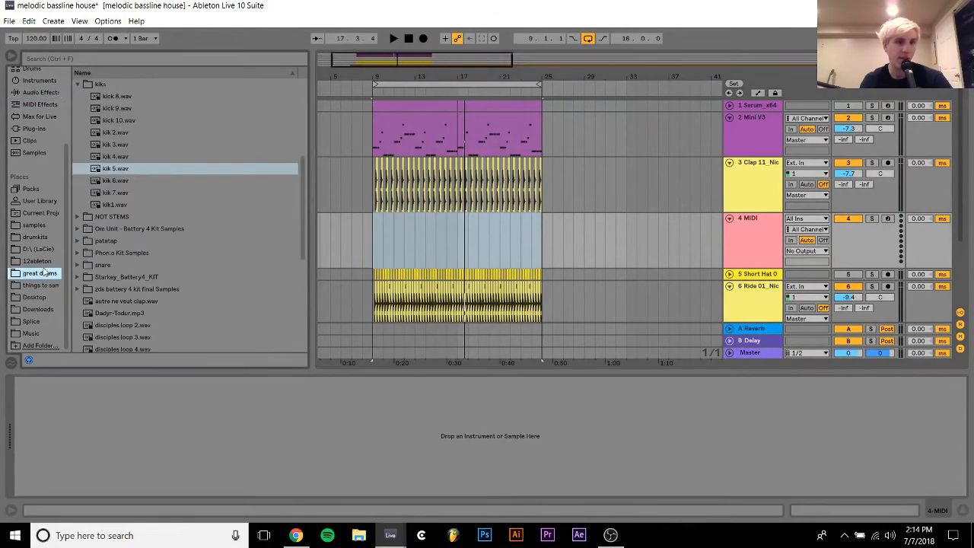
scroll(96, 223, "down", 10)
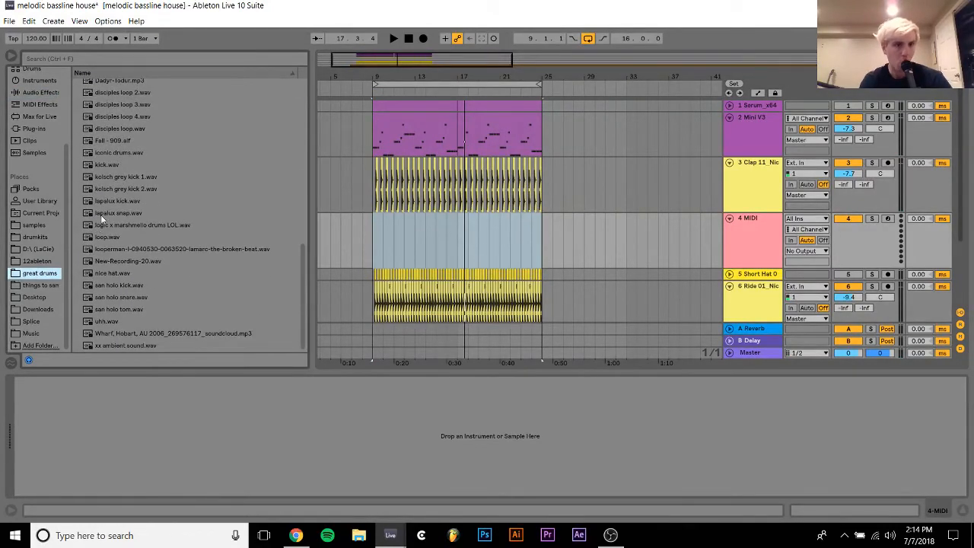
left_click(115, 190)
left_click(393, 236)
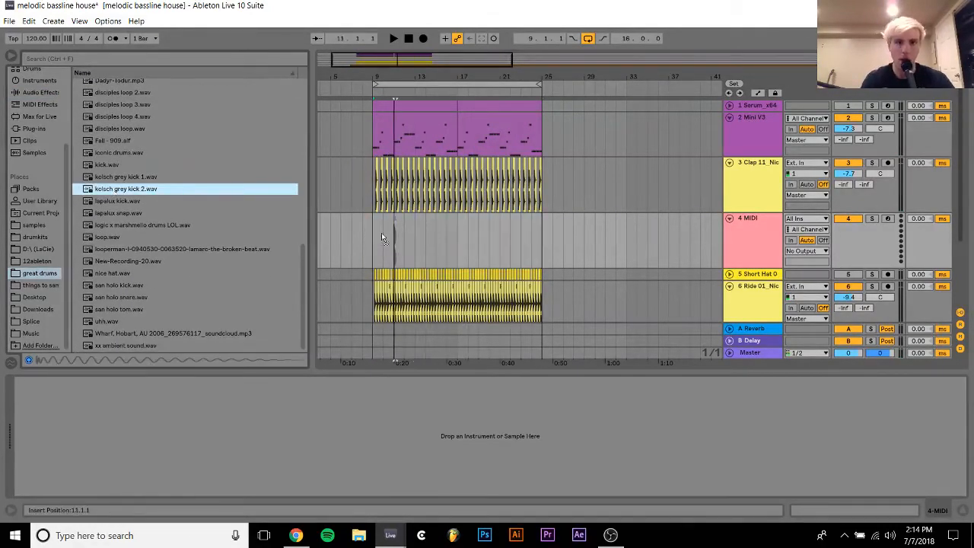
left_click_drag(380, 72, 666, 71)
left_click(874, 219)
key("space")
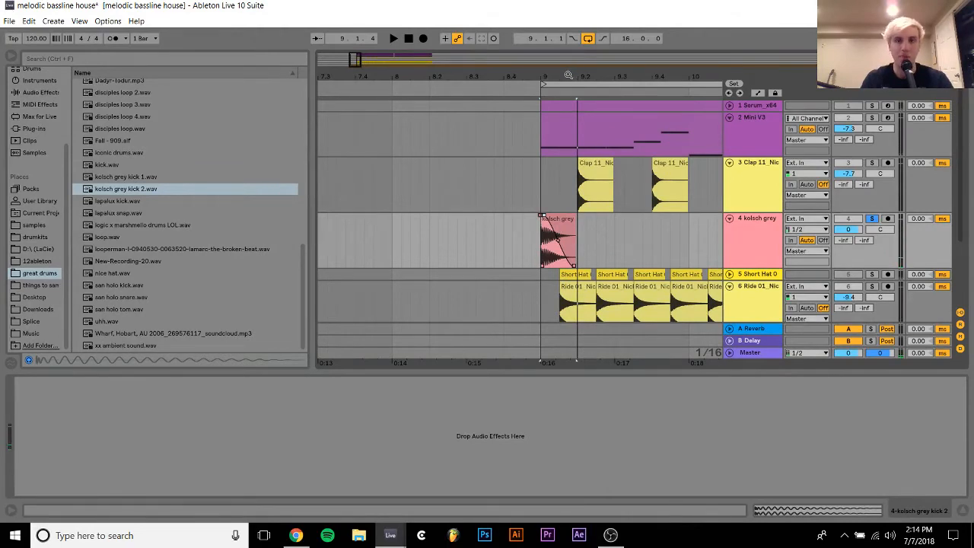
Trim the end of the kolsch grey kick 2 clip to a length of about 0.230 seconds
left_click_drag(567, 73, 565, 76)
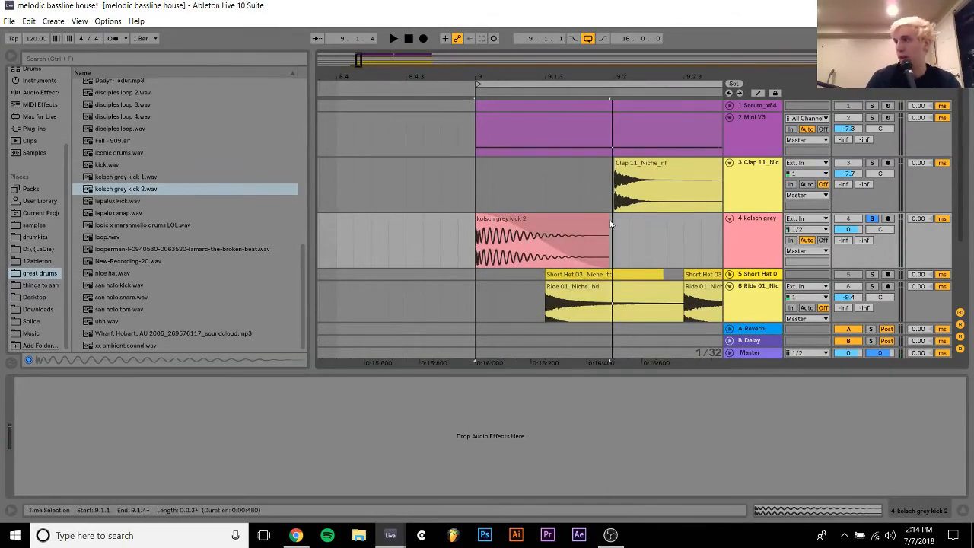
left_click_drag(609, 226, 556, 224)
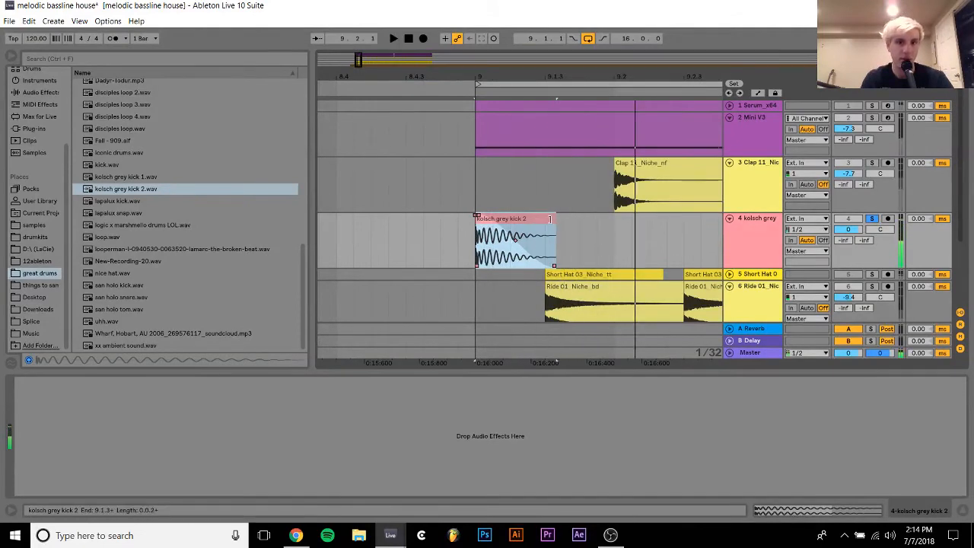
left_click_drag(554, 220, 538, 218)
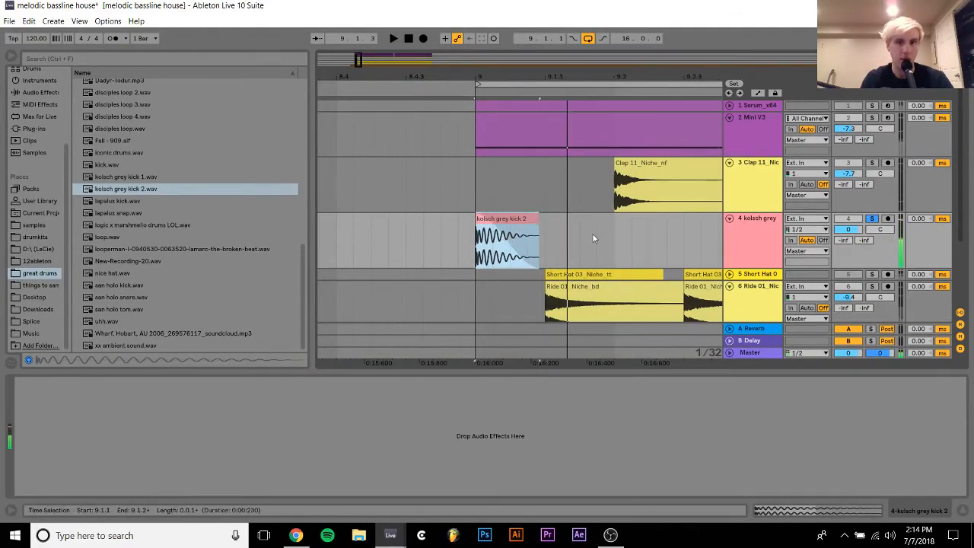
Repeat the trimmed kick clip on every beat from bar 9 to bar 17 and duplicate those eight bars up to bar 25
left_click(614, 238, "shift")
key("ctrl+d")
key("ctrl+d")
key("ctrl+d")
key("ctrl+d")
key("ctrl+d")
key("ctrl+d")
key("ctrl+d")
key("ctrl+d")
key("ctrl+d")
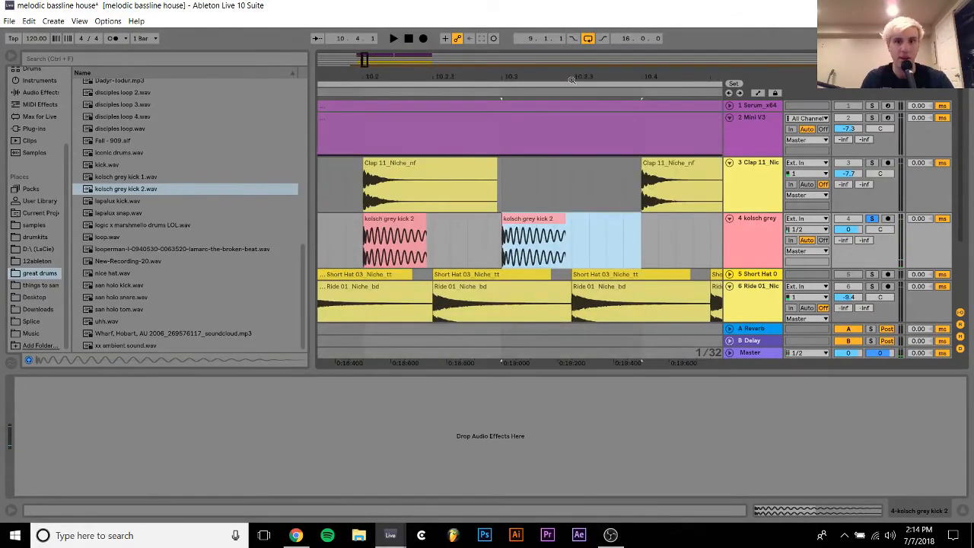
left_click_drag(572, 78, 437, 77)
key("ctrl+d")
key("ctrl+d")
key("ctrl+d")
key("ctrl+d")
key("ctrl+d")
key("ctrl+d")
key("ctrl+d")
key("ctrl+d")
key("ctrl+d")
key("ctrl+d")
key("ctrl+d")
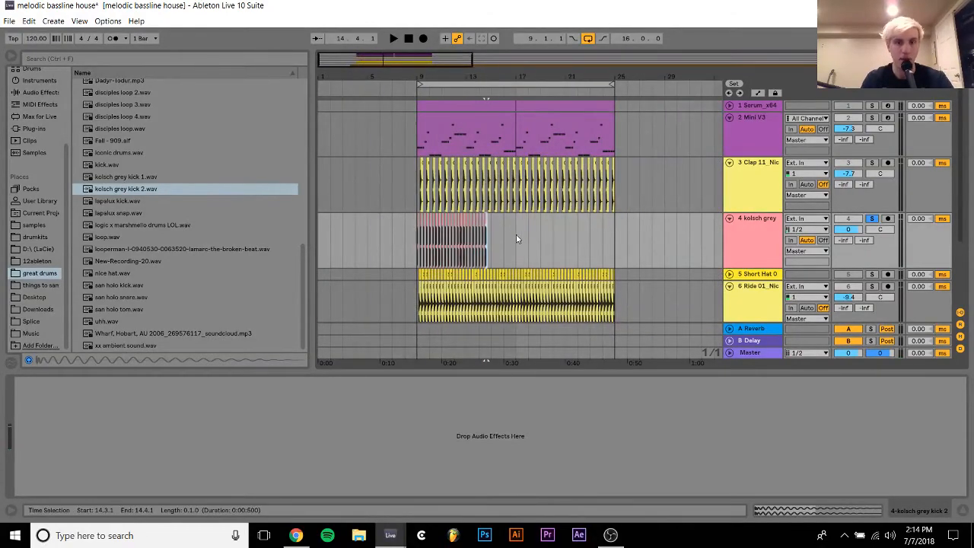
key("ctrl+d")
key("ctrl+d")
key("ctrl+d")
key("ctrl+d")
key("ctrl+d")
key("ctrl+d")
key("ctrl+d")
key("ctrl+d")
key("ctrl+d")
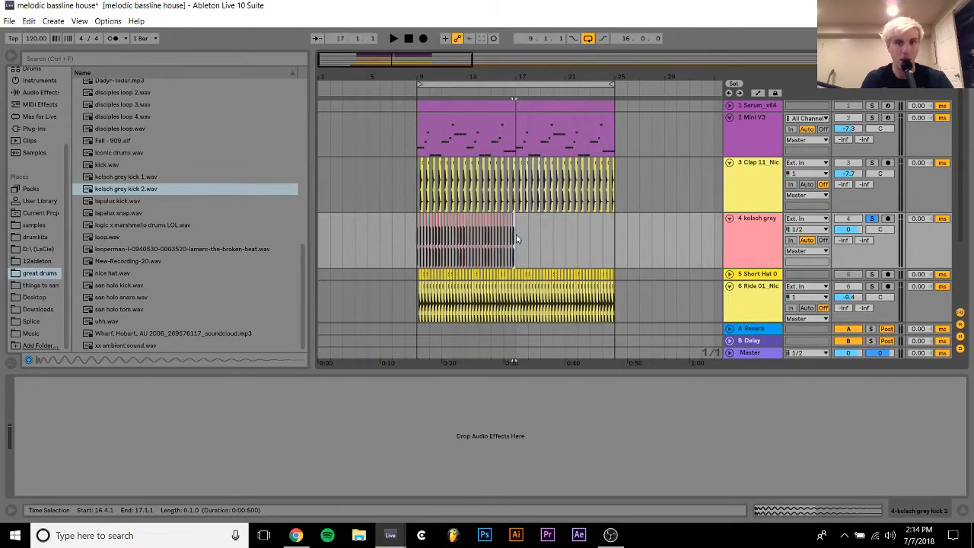
left_click_drag(516, 240, 417, 240)
key("ctrl+d")
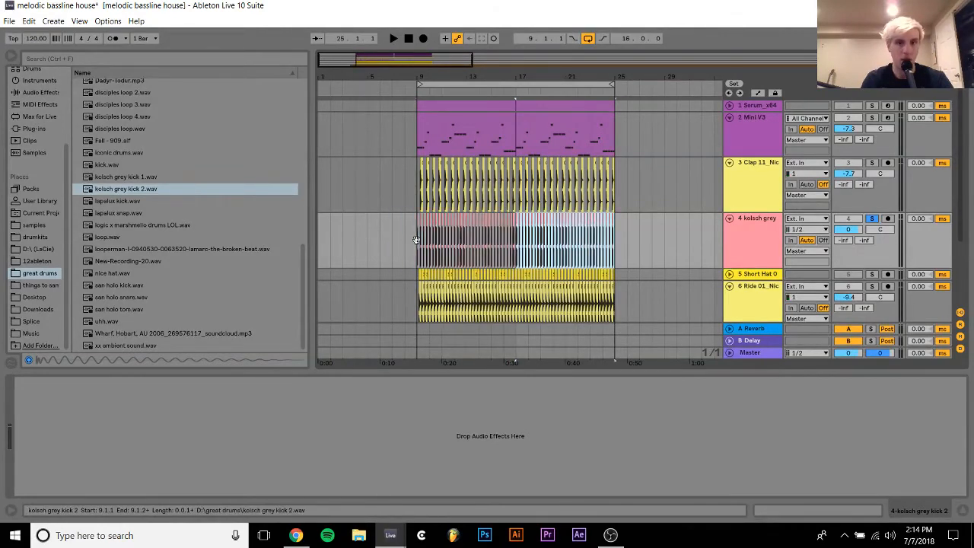
Unsolo the kolsch grey kick track, play the mix from bar 9 and set the kick's volume to -7.4 dB
left_click(416, 241)
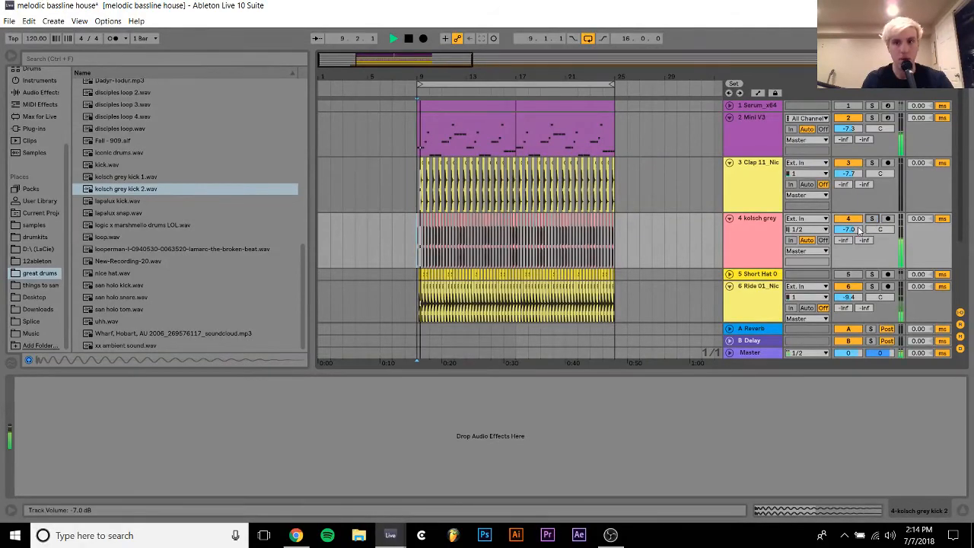
left_click(762, 188)
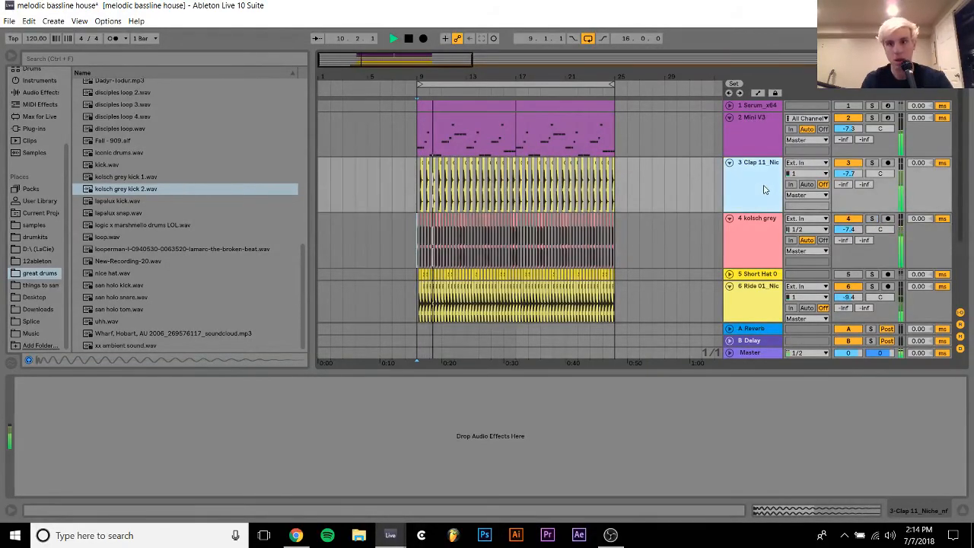
left_click(764, 145)
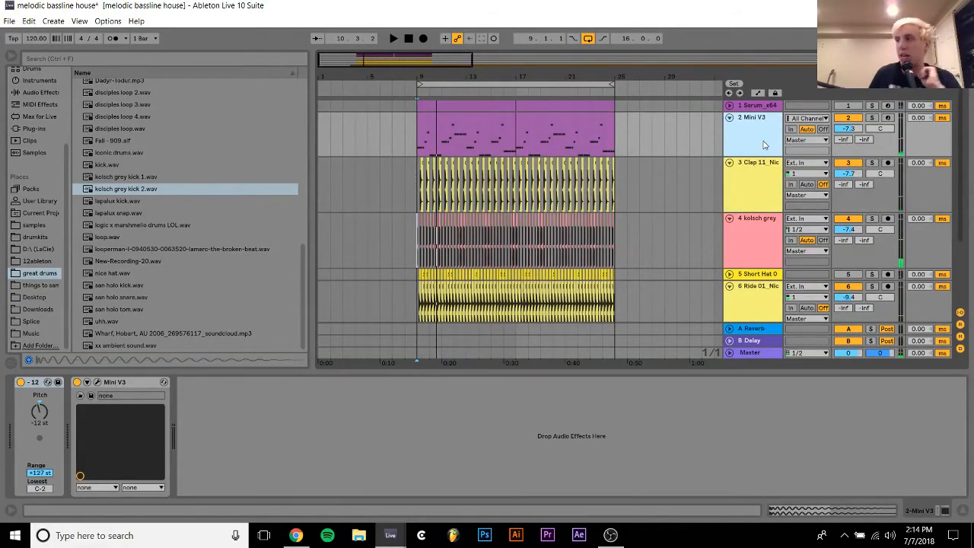
Solo the kolsch grey kick track and play the loop from bar 9
left_click(751, 240)
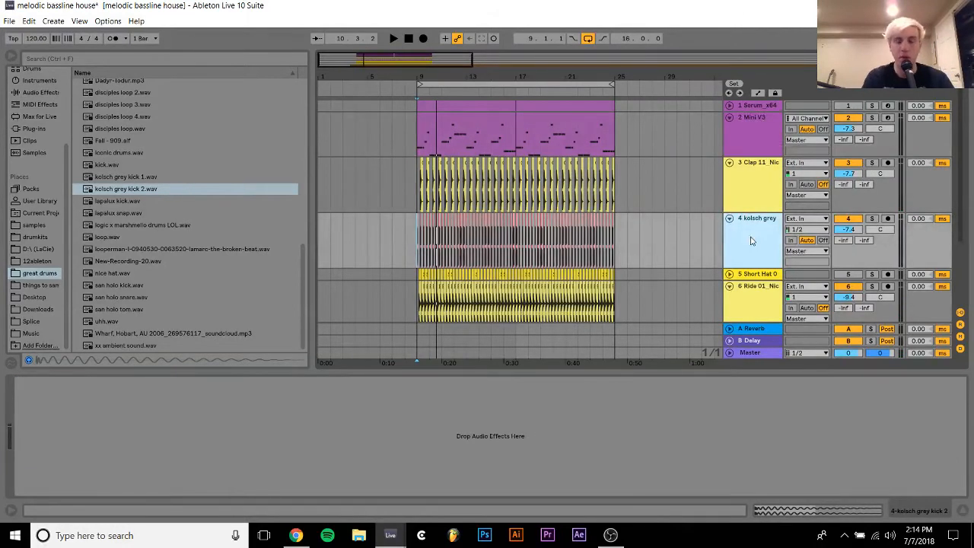
left_click(872, 219)
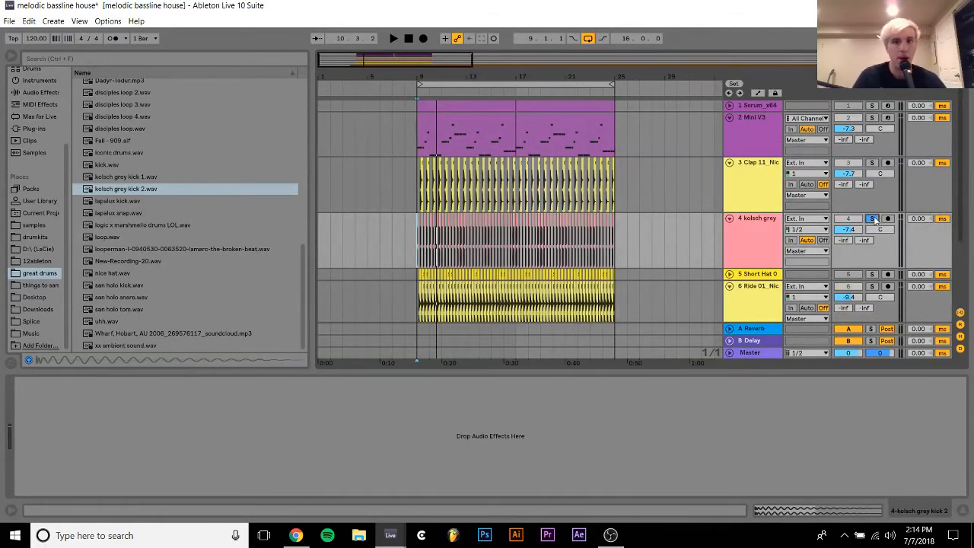
key("space")
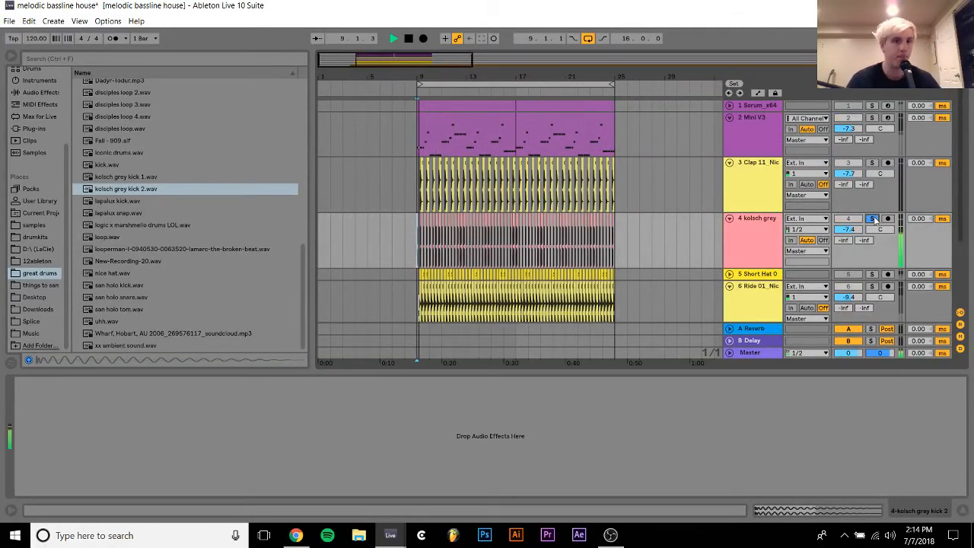
Add an EQ Eight to the kolsch grey kick track and stop playback
left_click(38, 93)
left_click(100, 229)
double_click(101, 230)
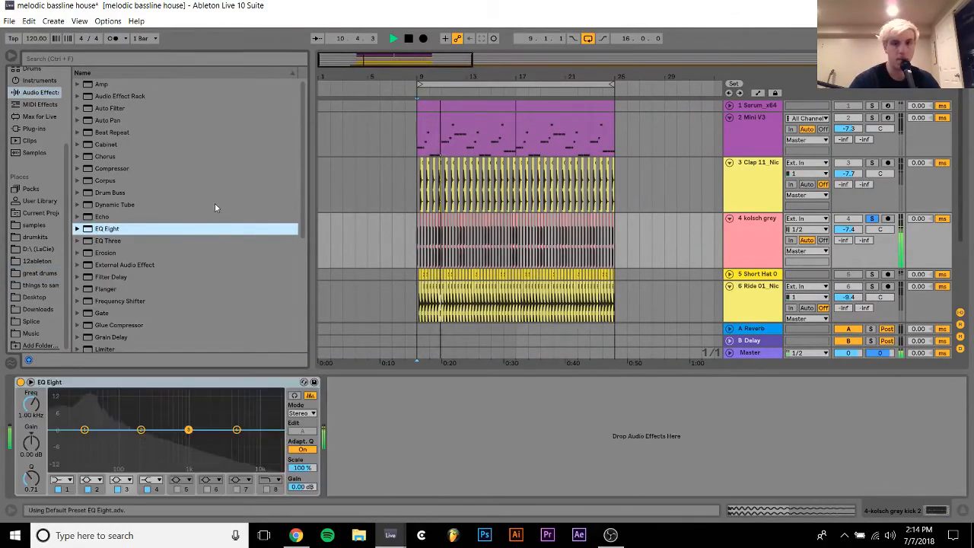
key("space")
Consolidate the first kick clip at bar 9 into a new sample and turn off its warping
left_click_drag(419, 75, 417, 167)
left_click(497, 251)
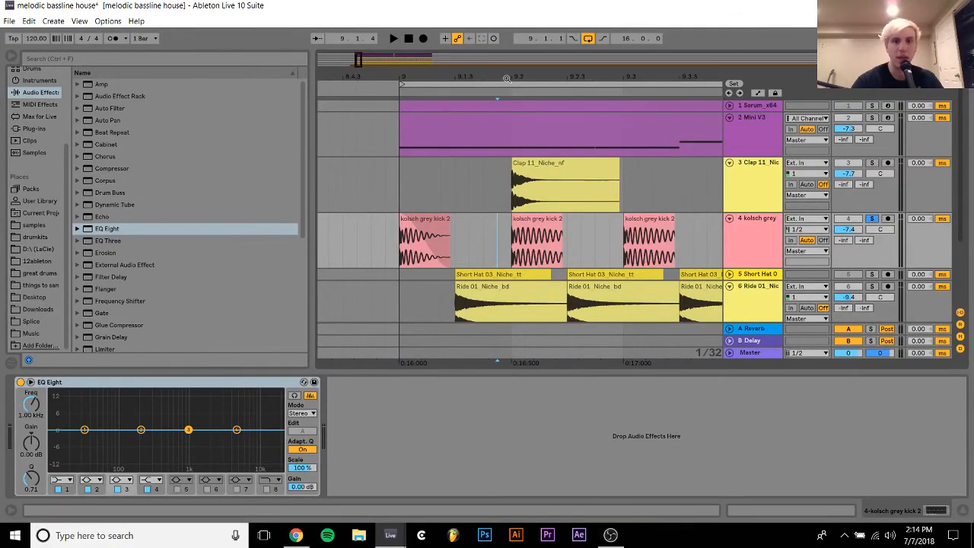
left_click_drag(506, 79, 672, 70)
left_click(679, 242, "shift")
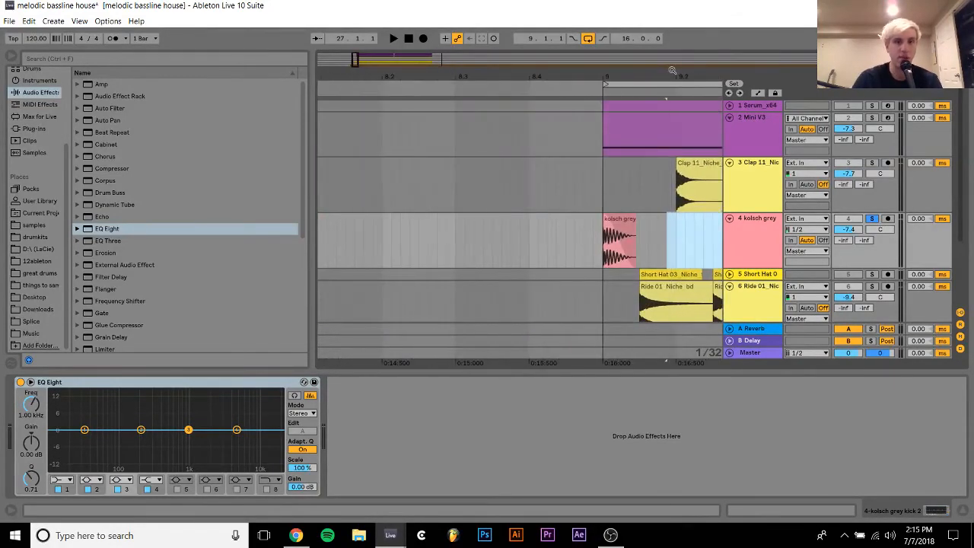
left_click(623, 219)
key("space")
key("ctrl+j")
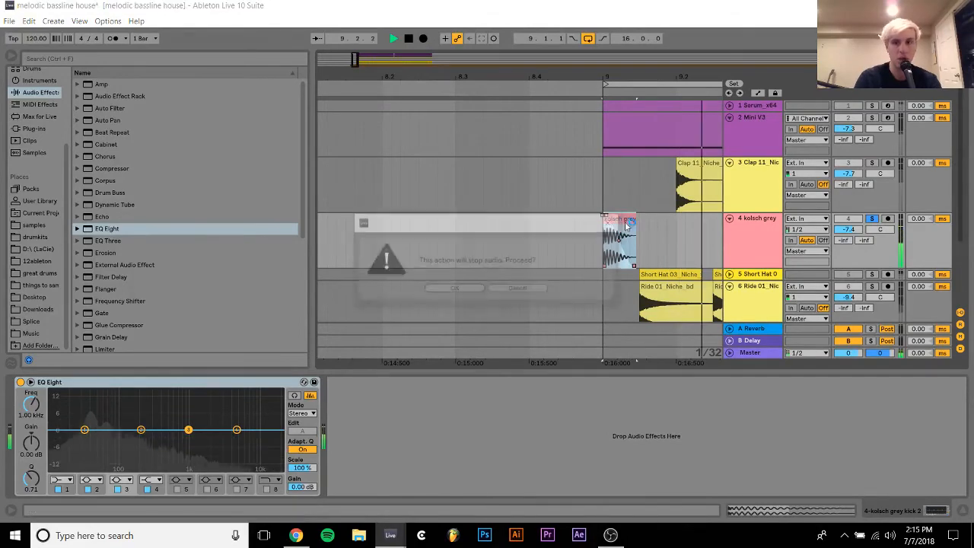
key("Return")
double_click(625, 222)
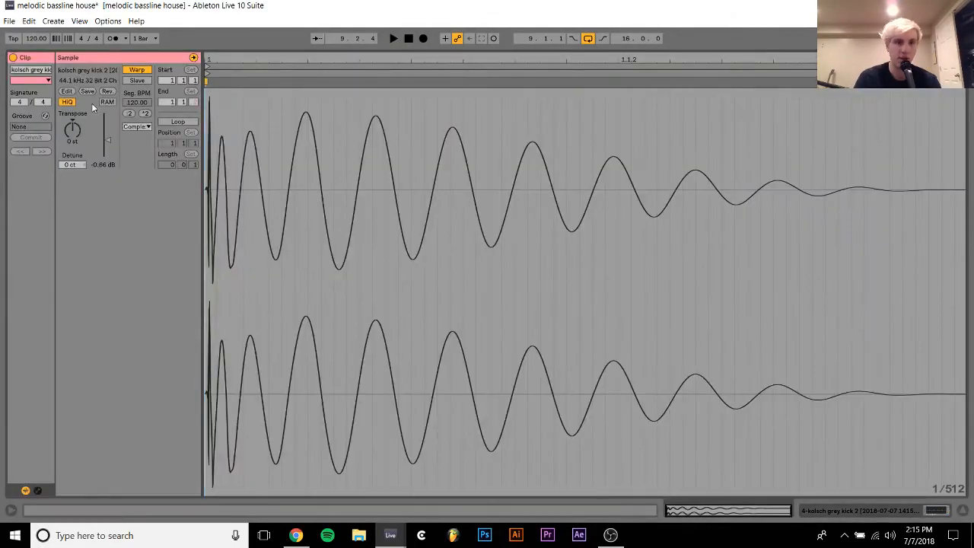
left_click(137, 70)
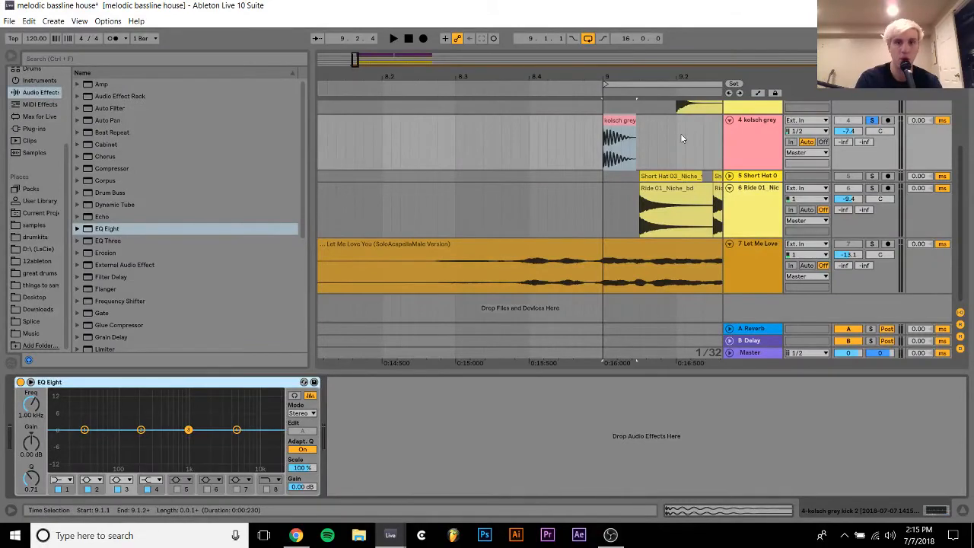
Repeat the consolidated kick clip on every beat from bar 9 up to bar 13
left_click(681, 138, "shift")
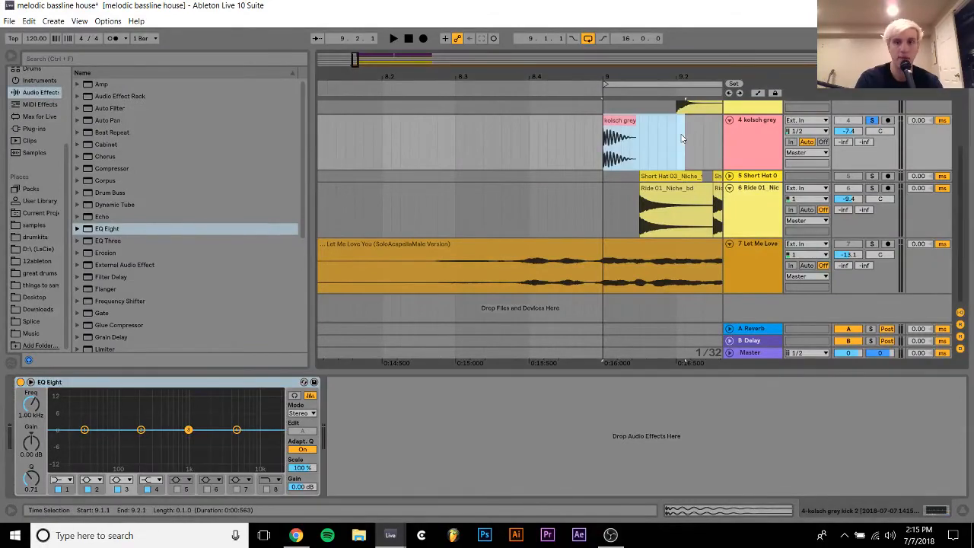
key("ctrl+d")
key("ctrl+d")
key("ctrl+d")
key("ctrl+d")
key("ctrl+d")
key("ctrl+d")
key("ctrl+d")
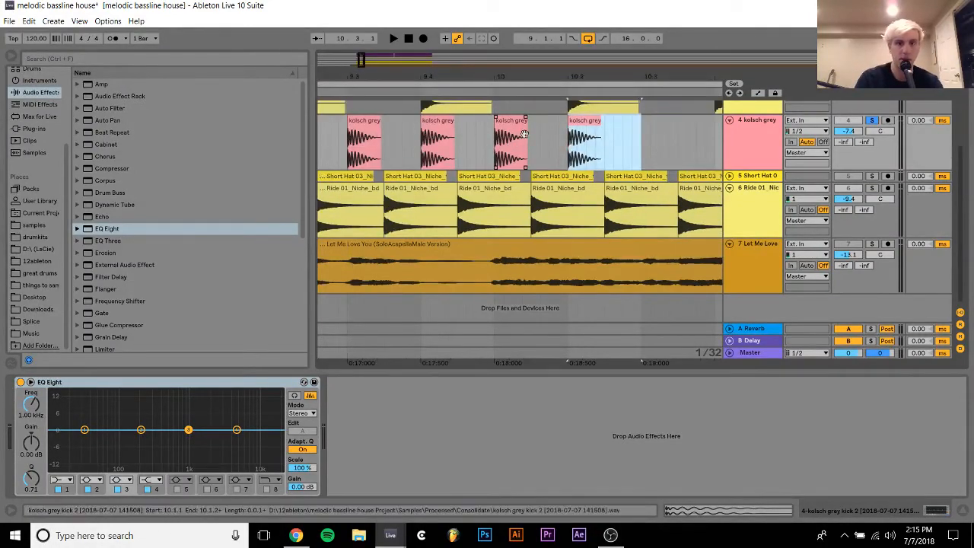
left_click_drag(588, 79, 588, 15)
key("ctrl+d")
key("ctrl+d")
key("ctrl+d")
key("ctrl+d")
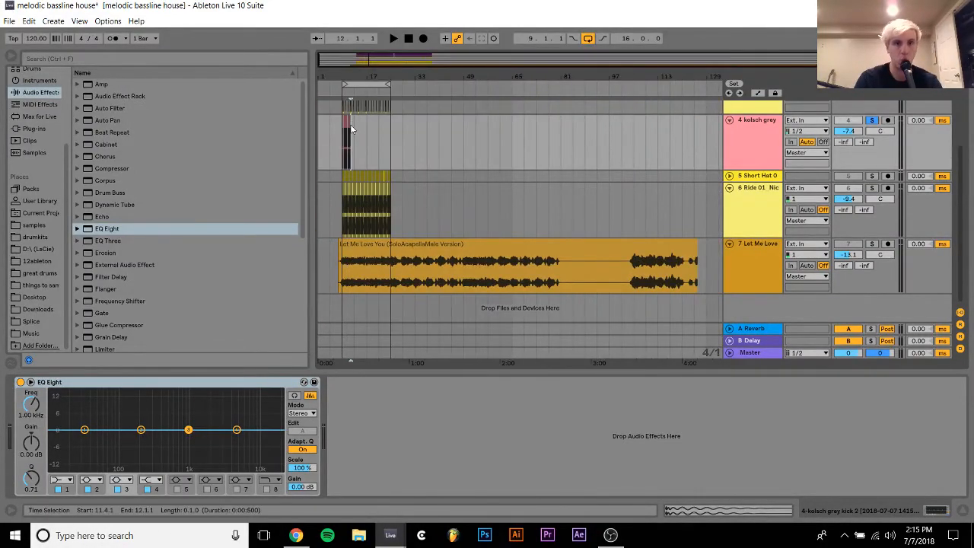
key("ctrl+d")
left_click_drag(353, 79, 536, 132)
key("space")
key("space")
key("ctrl+d")
left_click_drag(548, 76, 544, 90)
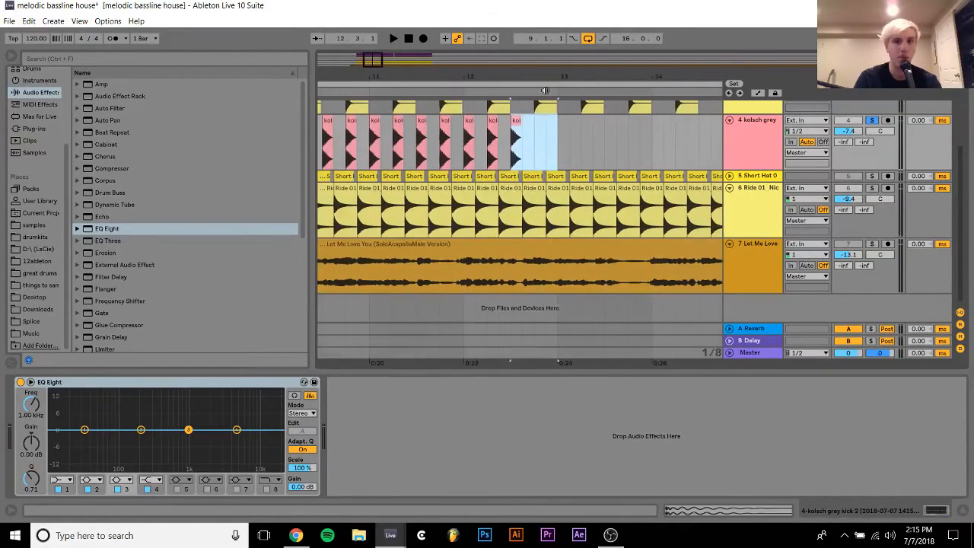
left_click_drag(535, 155, 508, 156)
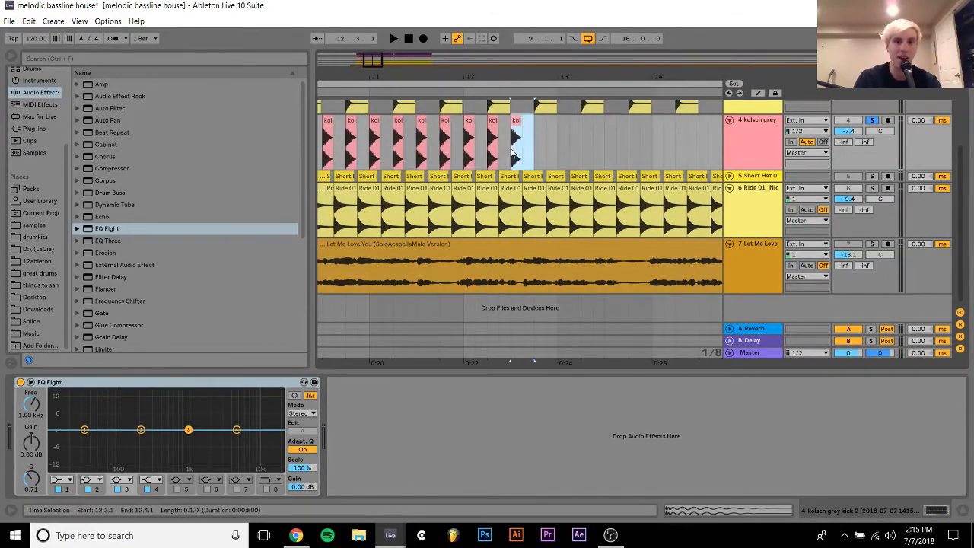
key("ctrl+d")
Duplicate the four bars of kick clips from bar 9 until they fill the track up to bar 25
left_click_drag(496, 76, 496, 63)
left_click_drag(515, 131, 408, 139)
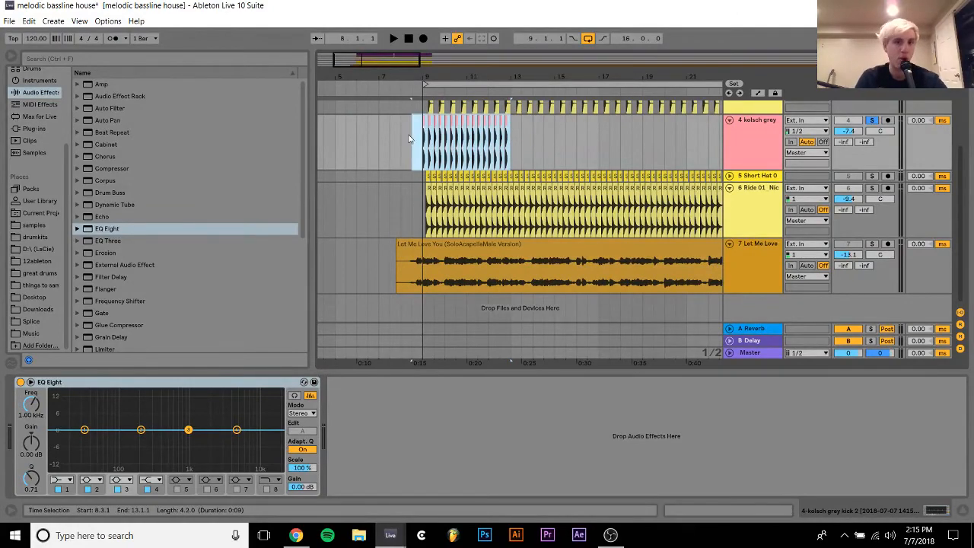
key("ctrl+d")
key("ctrl+d")
key("ctrl+d")
key("ctrl+d")
key("ctrl+d")
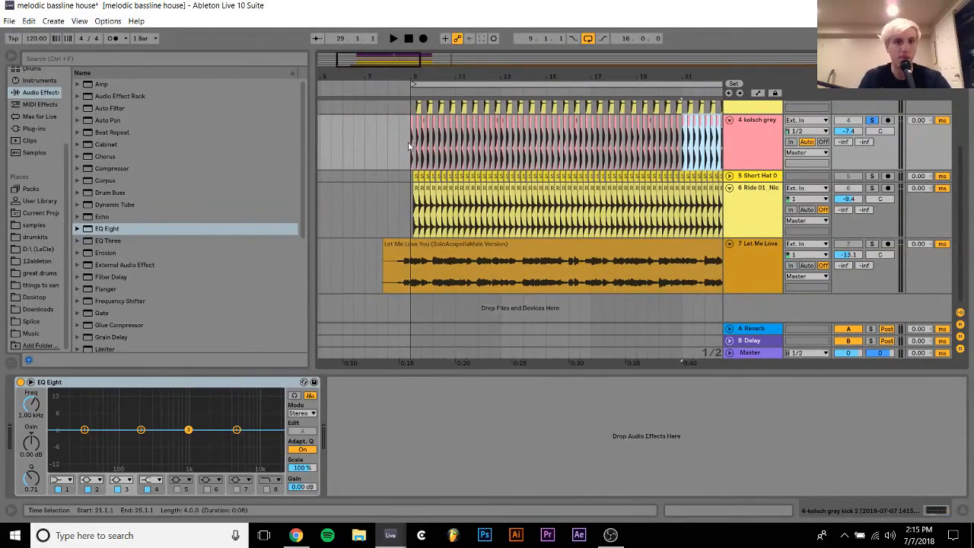
Play the soloed kick from bar 9 and set EQ Eight band 1 to a low cut at 79.8 Hz
left_click(409, 146)
key("space")
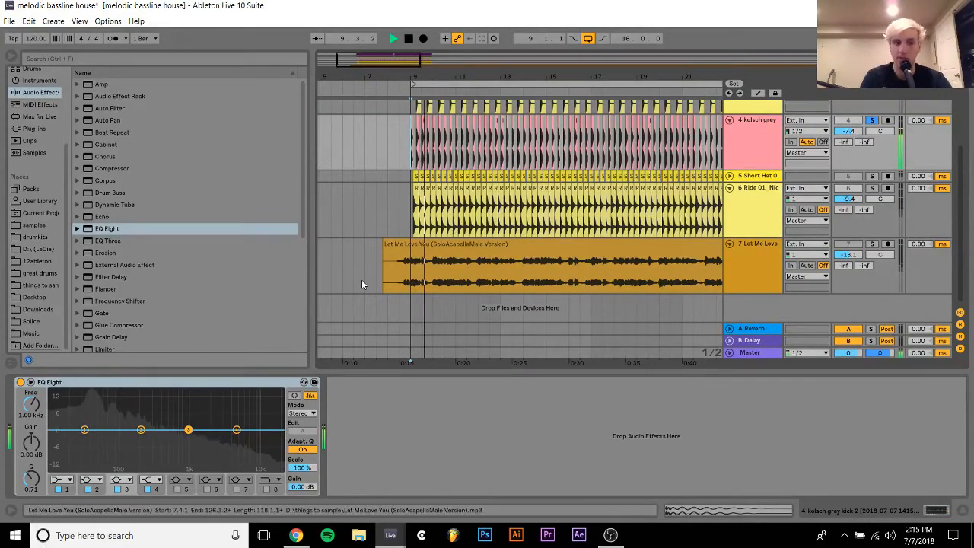
key("space")
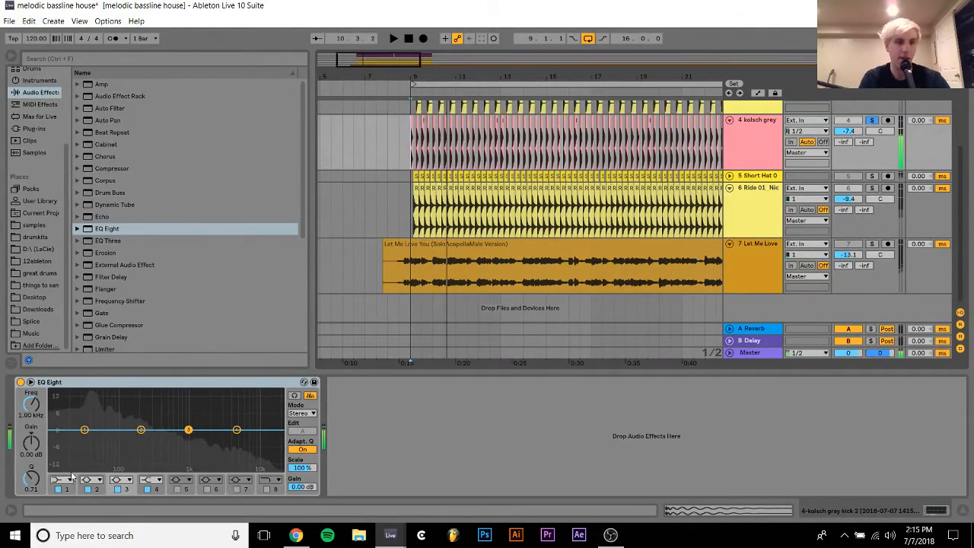
left_click(69, 479)
left_click(65, 416)
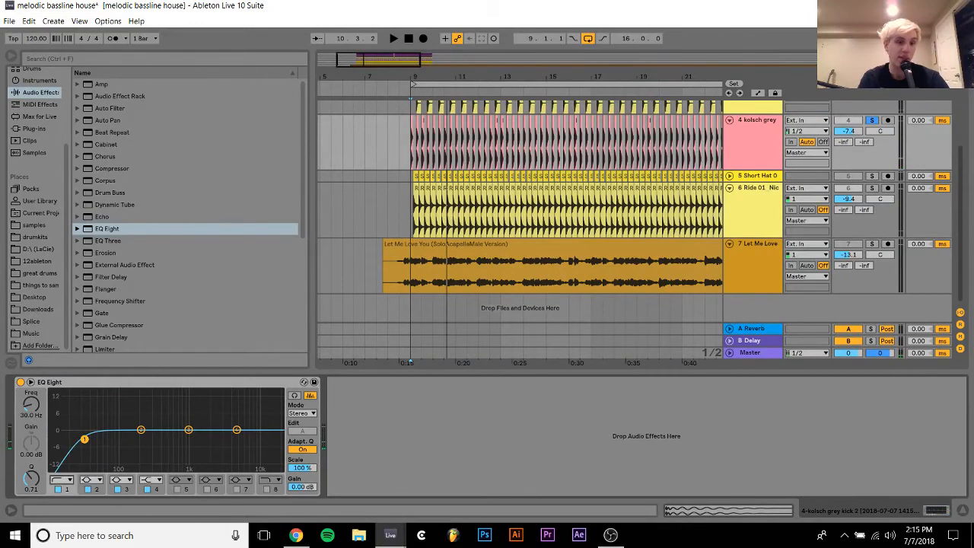
left_click_drag(32, 405, 31, 394)
key("space")
key("space")
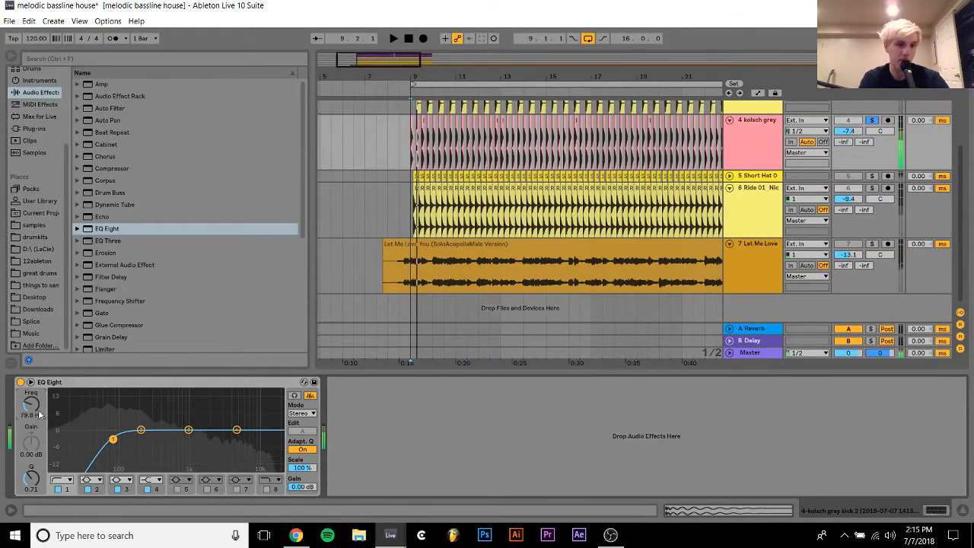
Boost the kick with EQ Eight band 2 by 3.10 dB at 107 Hz while it plays
left_click(142, 431)
key("space")
left_click_drag(123, 411, 122, 422)
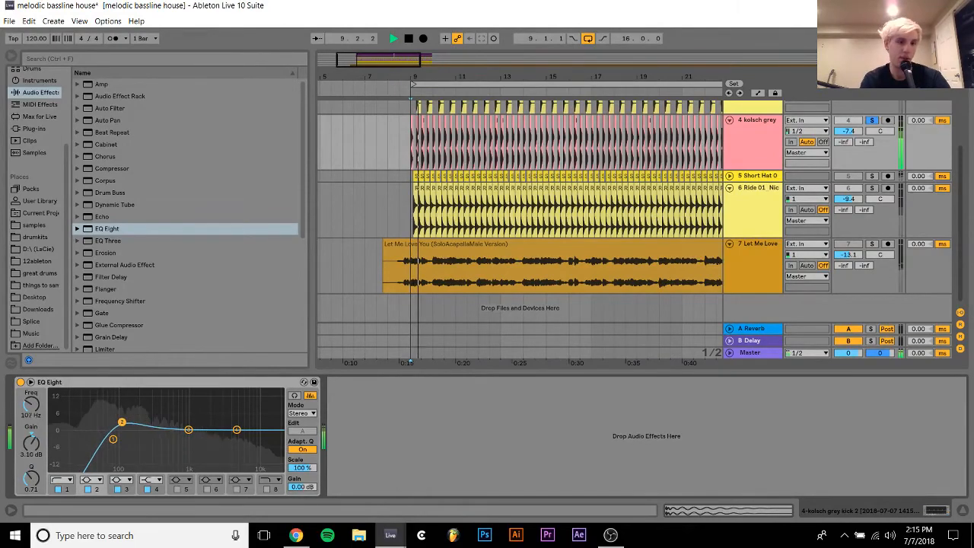
Delete the kolsch grey kick track and insert an empty MIDI track below the Clap 11 track
scroll(793, 219, "up", 3)
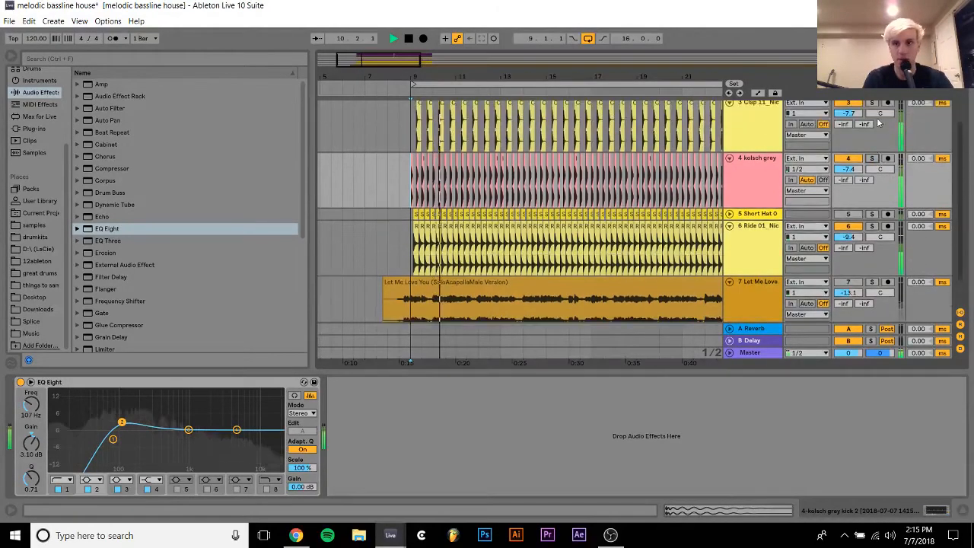
left_click(759, 214)
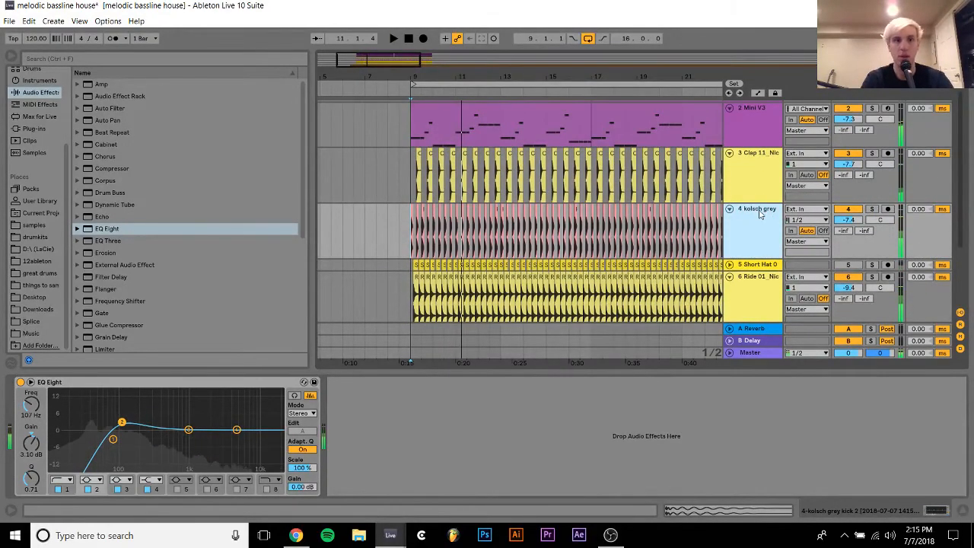
key("Delete")
left_click(755, 193)
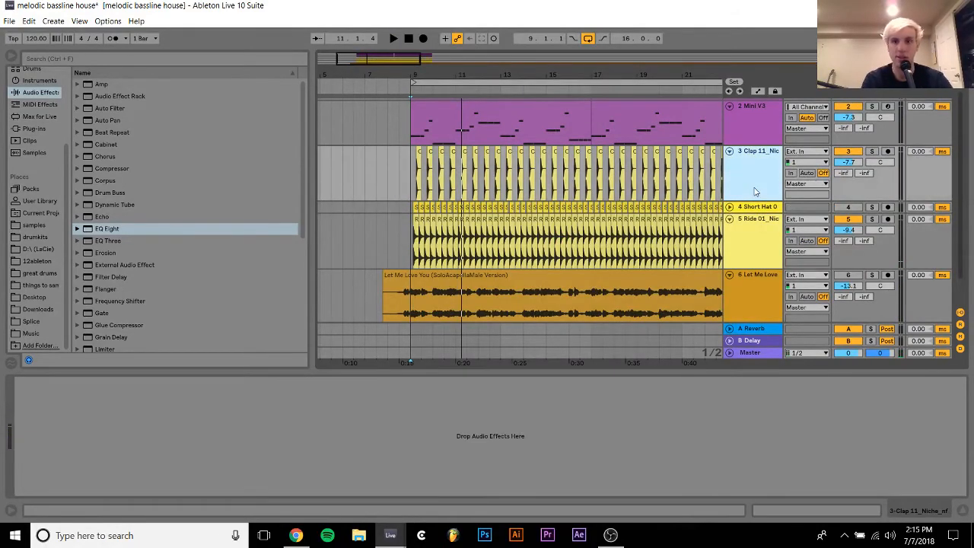
key("ctrl+shift+t")
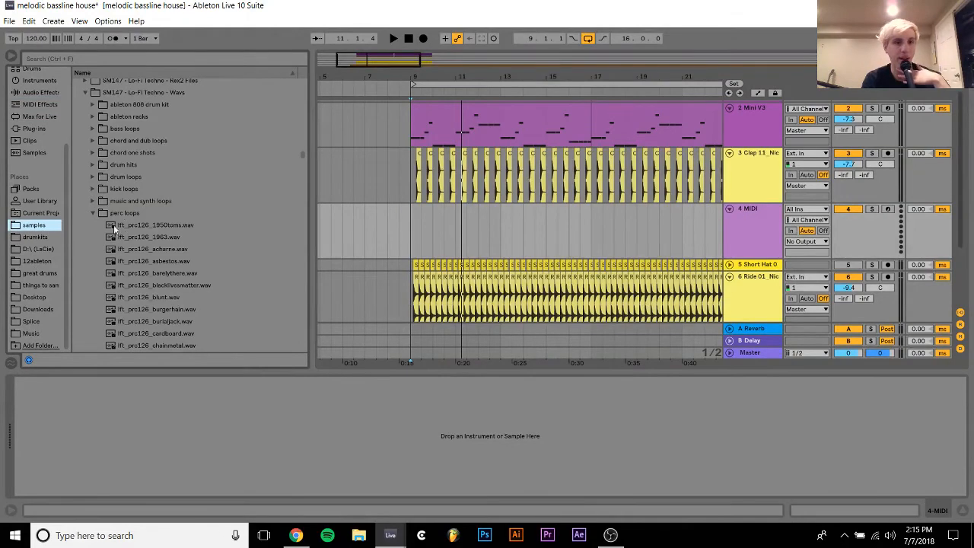
Audition the first kicks in the drum hits folder of SM147 - Lo-Fi Techno - Wavs, then collapse the pack's folders
left_click(94, 213)
key("Left")
key("Left")
key("Right")
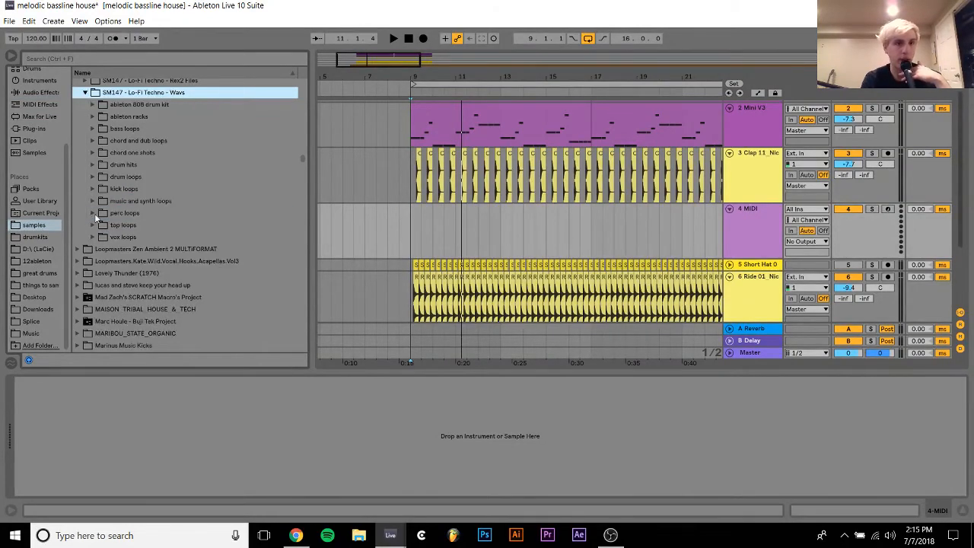
key("Down")
key("Down")
key("Down")
key("Down")
key("Down")
key("Down")
key("Right")
key("Down")
key("Down")
key("Down")
key("Down")
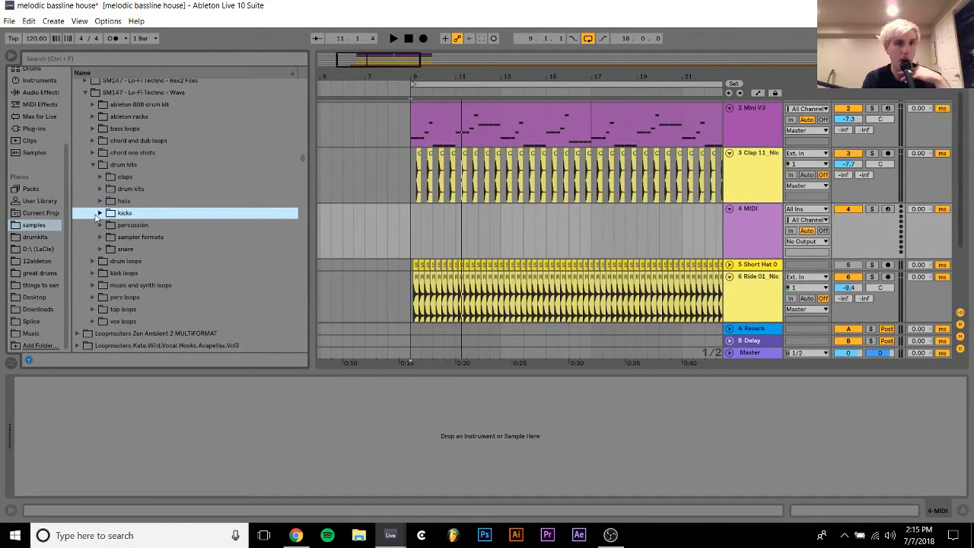
key("Right")
key("Down")
key("Down")
key("Down")
key("Down")
key("Down")
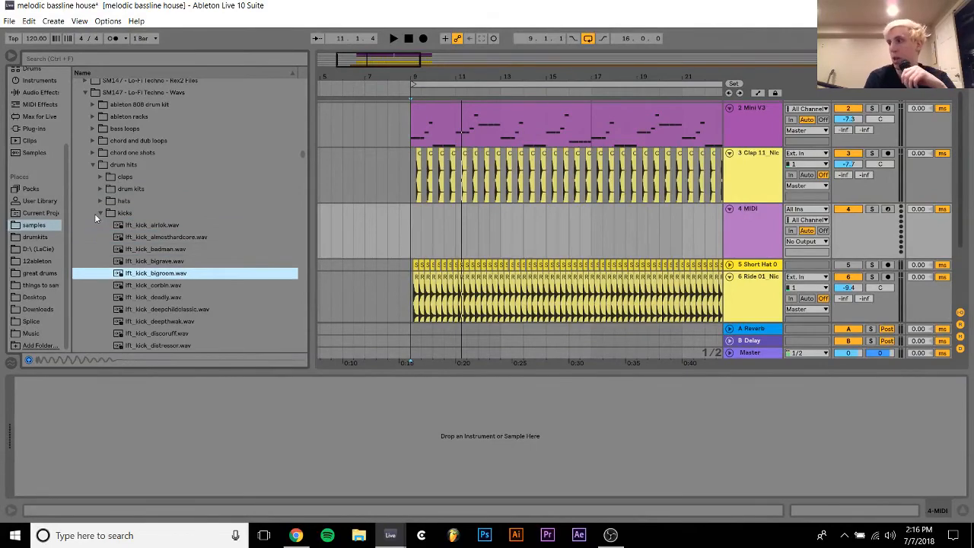
key("Up")
key("Up")
key("Left")
key("Left")
key("Left")
key("Left")
key("Left")
key("Left")
key("Left")
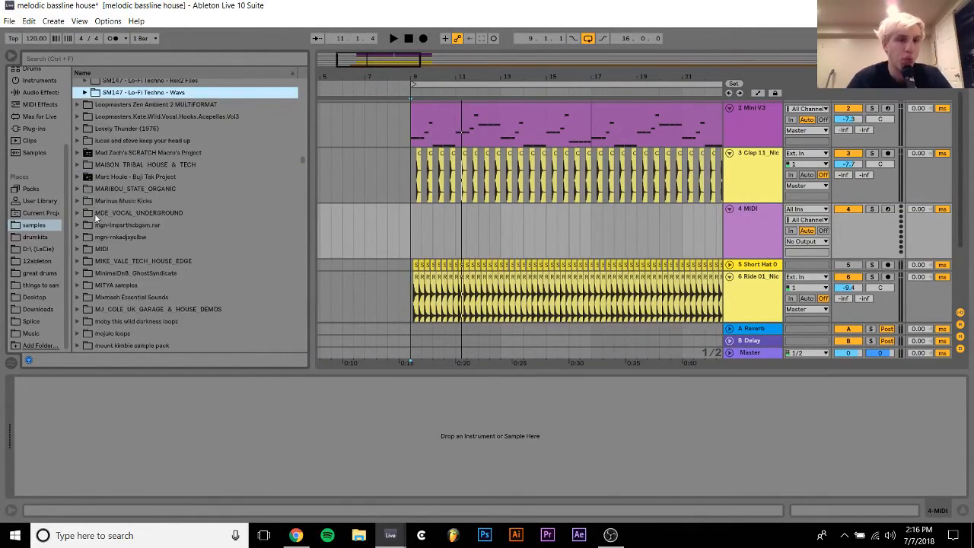
Look through the samples folder list past the Niche Audio packs to PBP, and return to Niche Audio - Deep And Jackin Garage
key("Down")
key("Down")
key("Down")
key("Down")
key("Down")
key("Down")
key("Down")
key("Down")
key("Down")
key("Down")
key("Down")
key("Down")
key("Down")
key("Down")
key("Down")
key("Down")
key("Down")
key("Down")
key("Down")
key("Down")
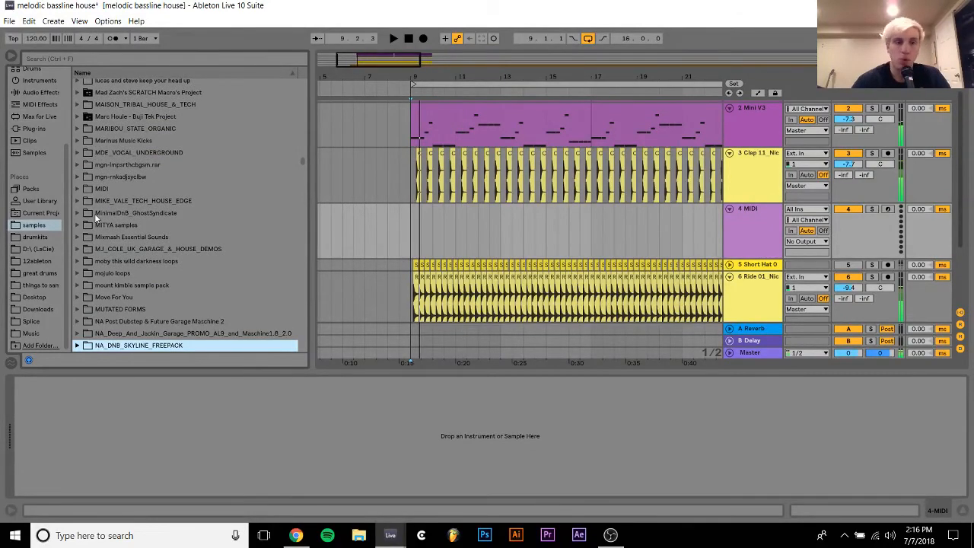
key("Down")
key("Down")
key("Down")
key("Down")
key("Down")
key("Down")
key("Down")
key("Down")
key("Down")
key("Down")
key("Down")
key("Down")
key("Down")
key("Down")
key("Down")
key("Down")
key("Down")
key("Down")
key("Down")
key("Down")
key("Down")
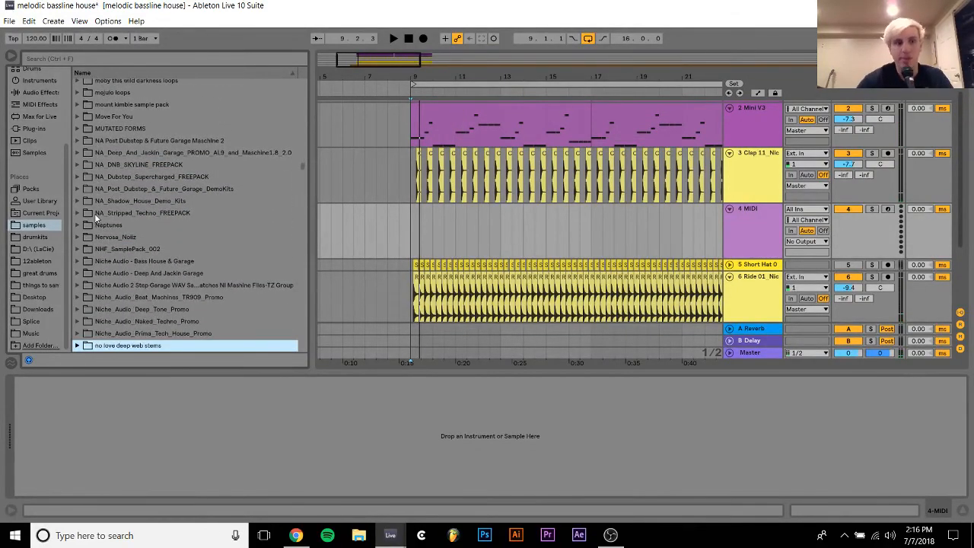
key("Down")
key("Down")
key("Down")
key("Down")
key("Down")
key("Down")
key("Down")
key("Down")
key("Up")
key("Up")
key("Up")
key("Up")
key("Up")
key("Up")
key("Up")
key("Up")
key("Up")
key("Up")
key("Up")
key("Up")
key("Up")
key("Up")
key("Up")
key("Up")
key("Up")
key("Up")
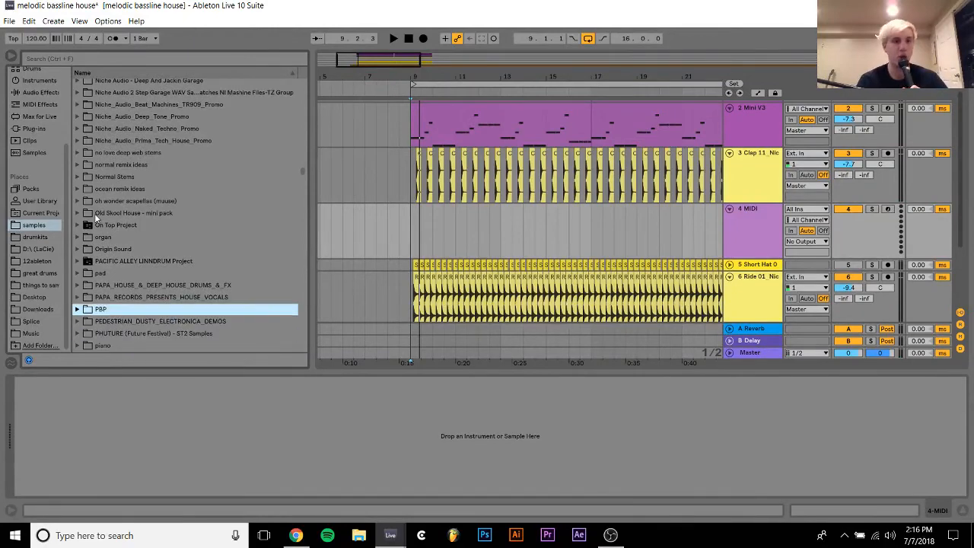
key("Up")
key("Up")
key("Up")
key("Up")
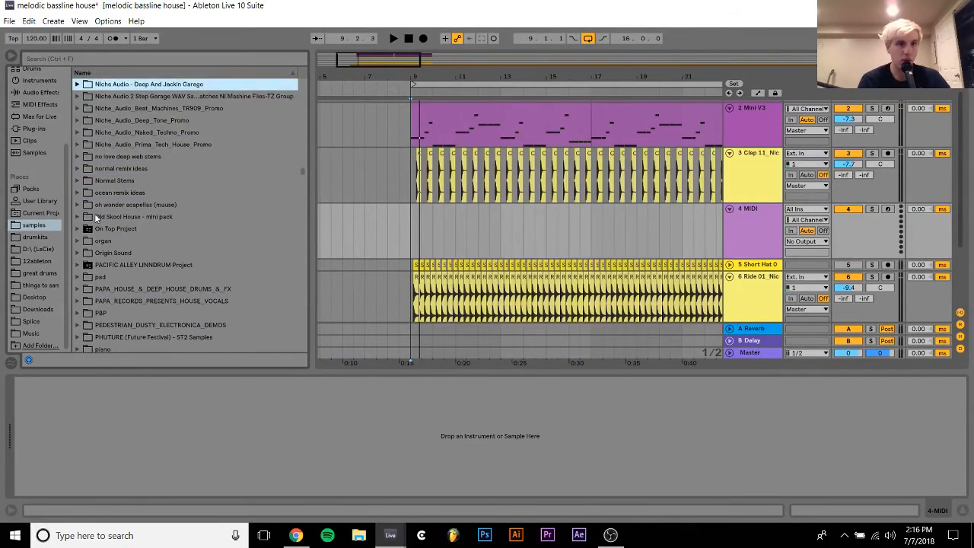
Expand the Niche Audio - Bass House & Garage pack and its Groups folder, and look through the sample folders inside
key("Right")
key("Up")
key("Up")
key("Down")
key("Right")
key("Down")
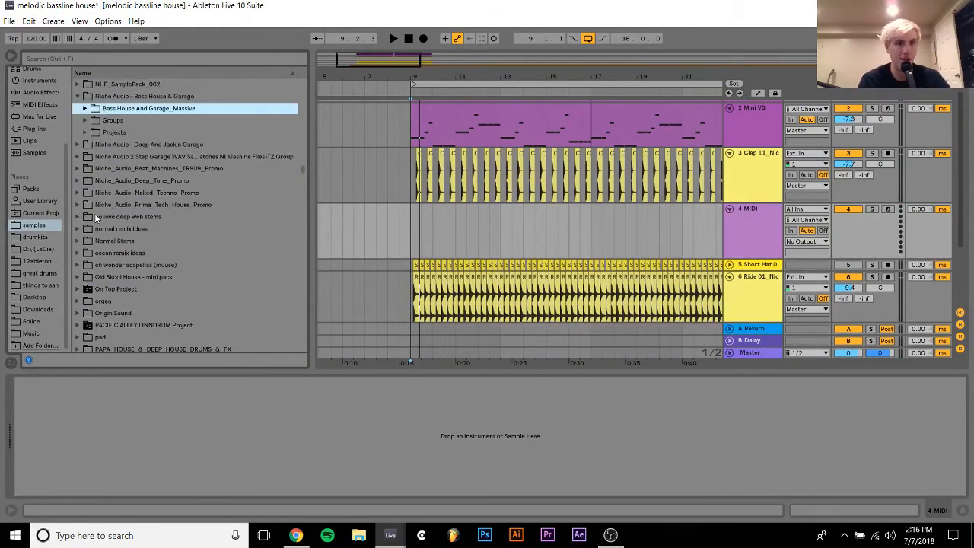
key("Down")
key("Right")
key("Down")
key("Down")
key("Down")
key("Down")
key("Down")
key("Down")
key("Down")
key("Down")
key("Down")
key("Down")
key("Down")
key("Down")
key("Down")
key("Down")
key("Down")
key("Down")
key("Down")
key("Down")
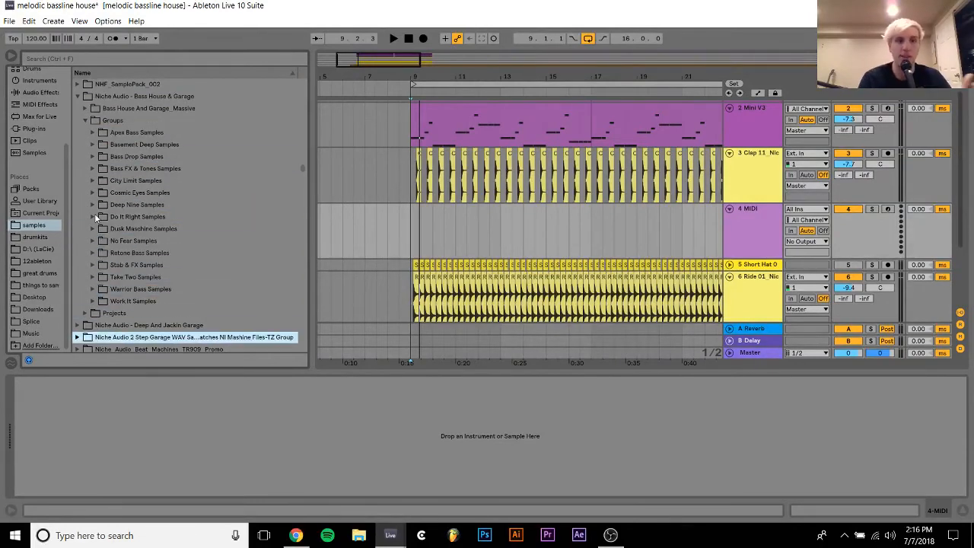
Open the Work It Samples folder and audition its sounds down to Kick 08_Niche_wi.wav
key("Up")
key("Up")
key("Up")
key("Right")
key("Down")
key("Down")
key("Down")
key("Down")
key("Down")
key("Down")
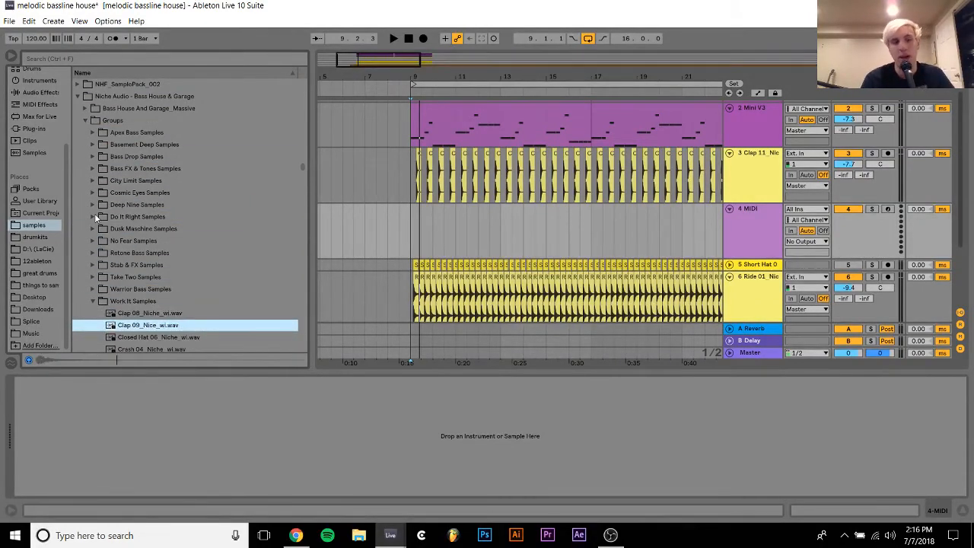
key("Down")
key("Down")
key("Up")
key("Up")
key("Up")
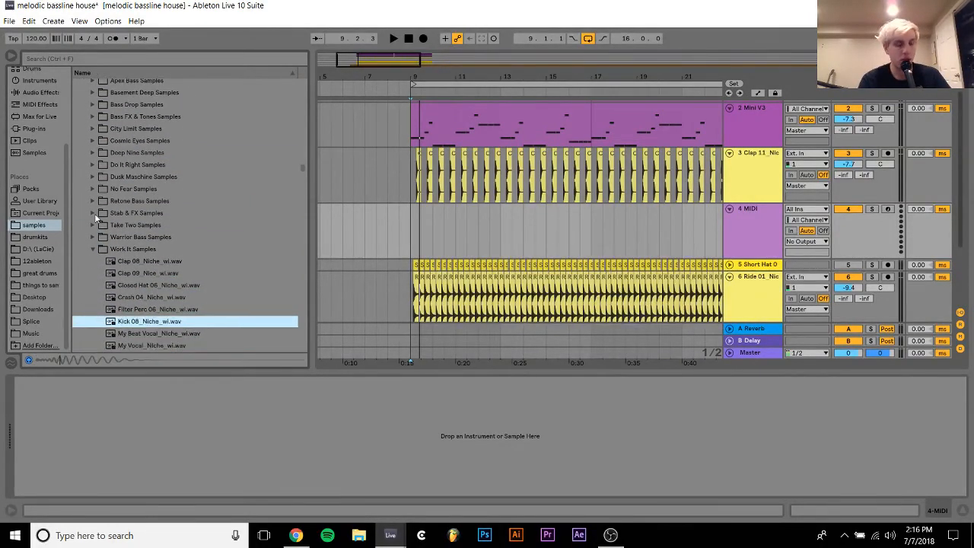
Collapse Work It Samples, open Warrior Bass Samples and audition its sounds down to Kick Drum 1_Niche_wb.wav
key("Left")
key("Up")
key("Right")
key("Down")
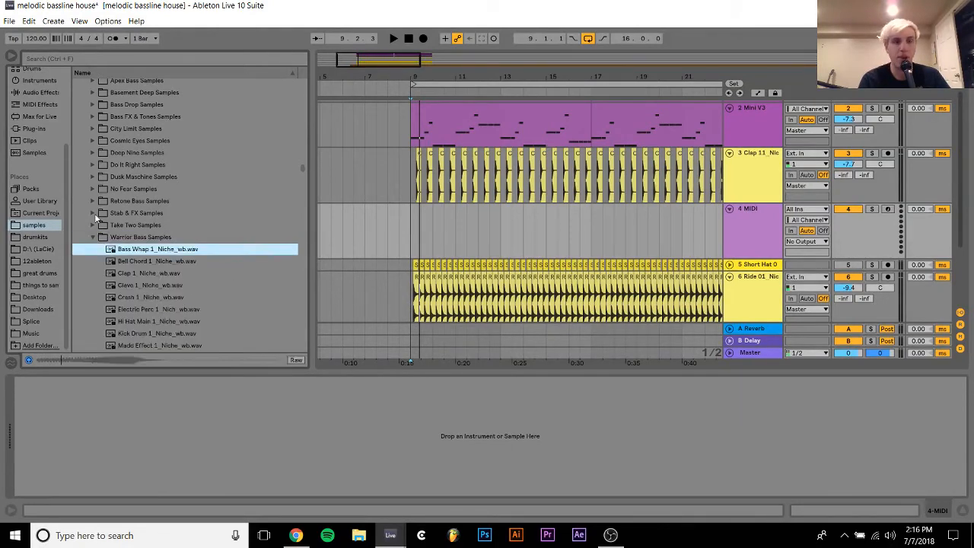
key("Down")
key("Down")
key("Down")
key("Down")
key("Down")
key("Down")
key("Down")
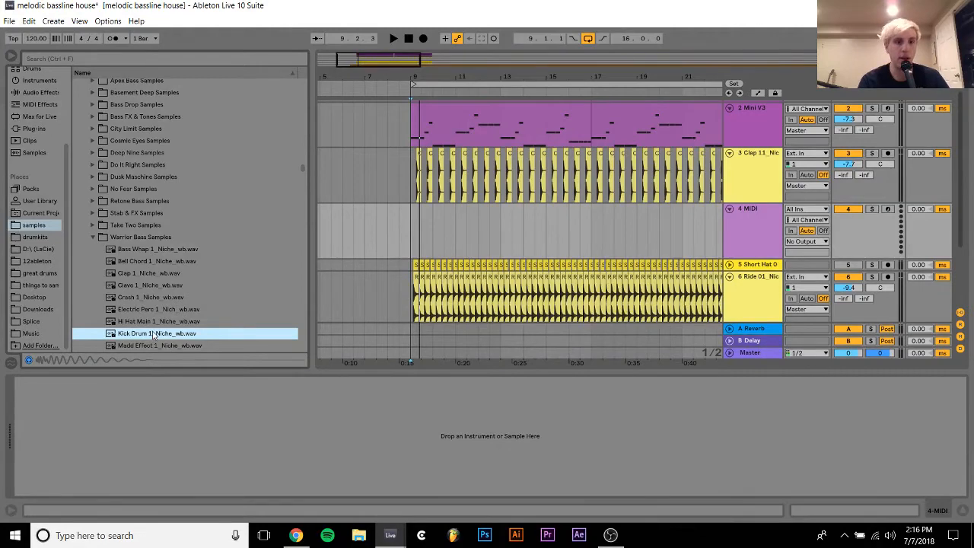
Place Kick Drum 1_Niche_wb.wav at bar 9 on the empty track below the Clap 11 track
left_click_drag(155, 335, 411, 228)
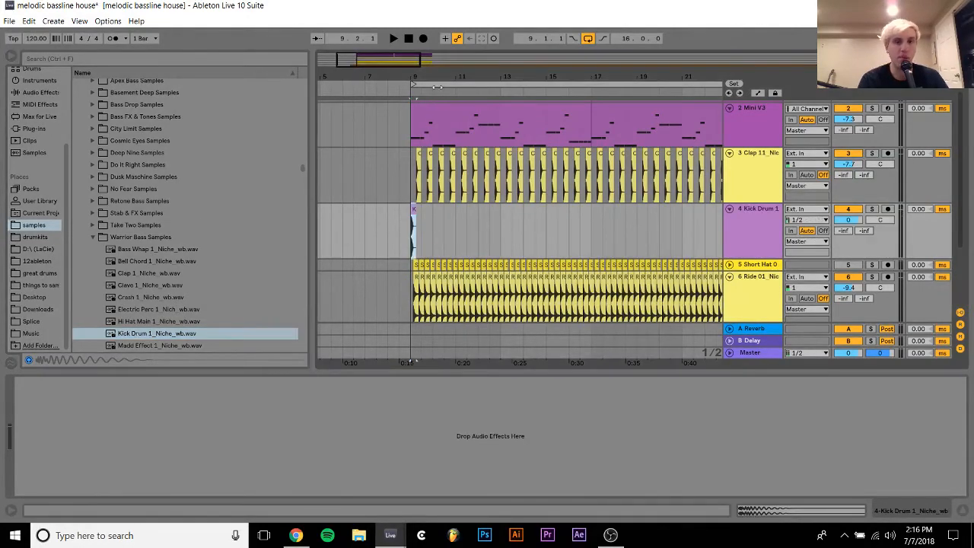
left_click_drag(419, 78, 419, 125)
Duplicate the first one-beat kick until kicks on every beat fill bars 9 through 12, undoing the copy that runs past bar 13
left_click(406, 236)
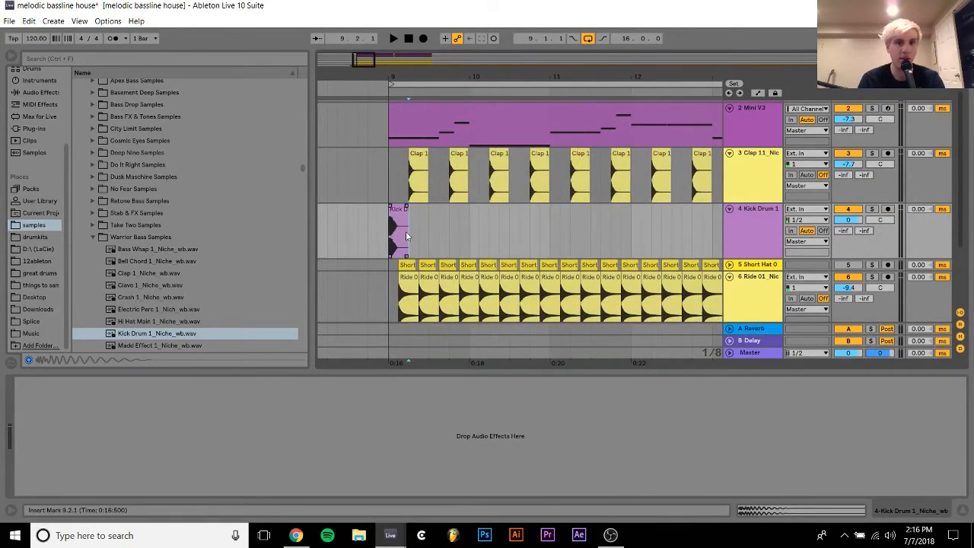
left_click(389, 231)
key("ctrl+d")
key("ctrl+d")
key("ctrl+d")
key("ctrl+d")
key("ctrl+d")
key("ctrl+d")
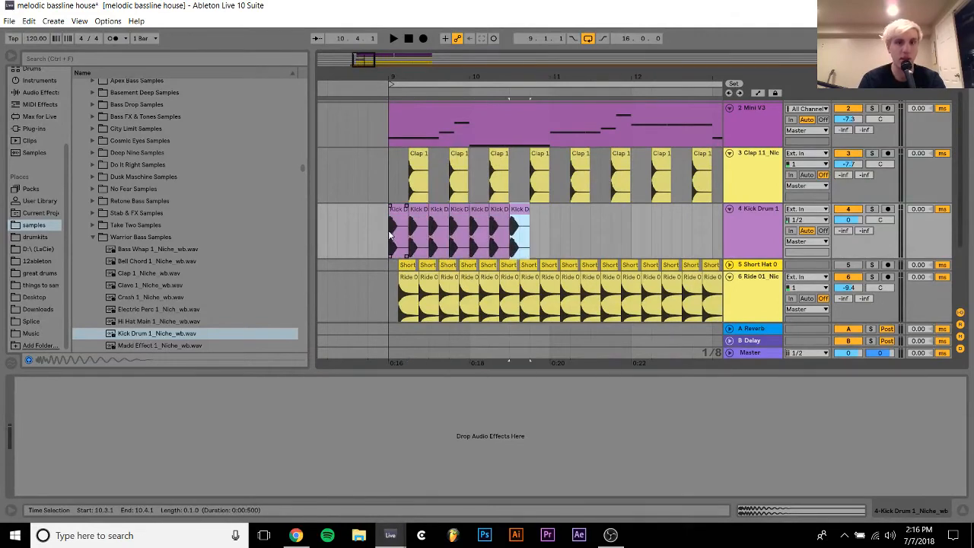
key("ctrl+d")
key("ctrl+d")
key("ctrl+d")
key("ctrl+d")
key("ctrl+d")
key("ctrl+d")
key("ctrl+d")
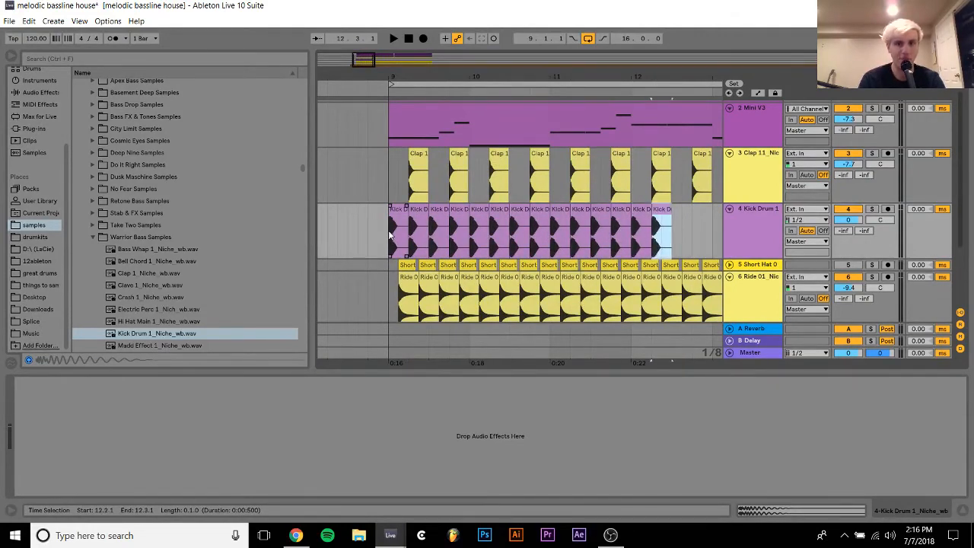
key("ctrl+d")
key("ctrl+d")
key("ctrl+d")
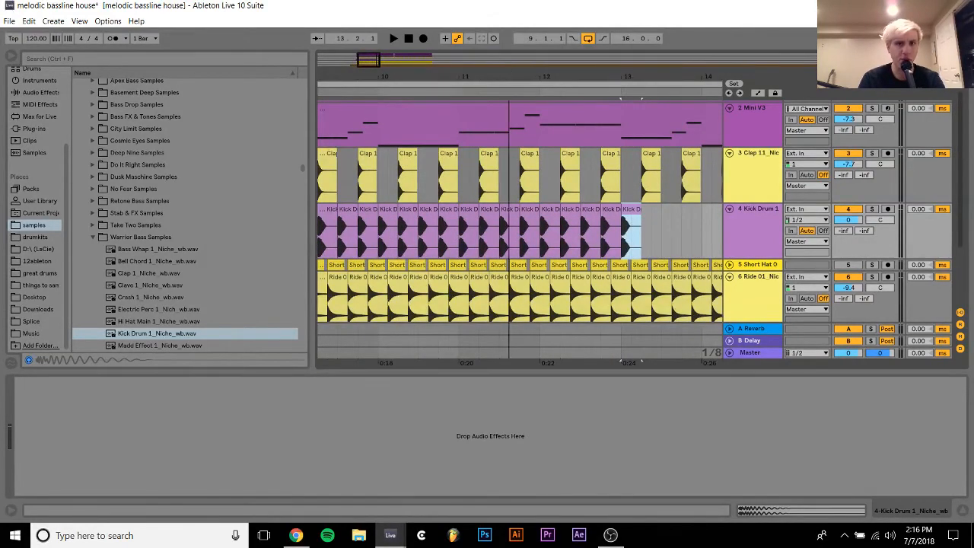
key("ctrl+z")
scroll(388, 264, "down", 5)
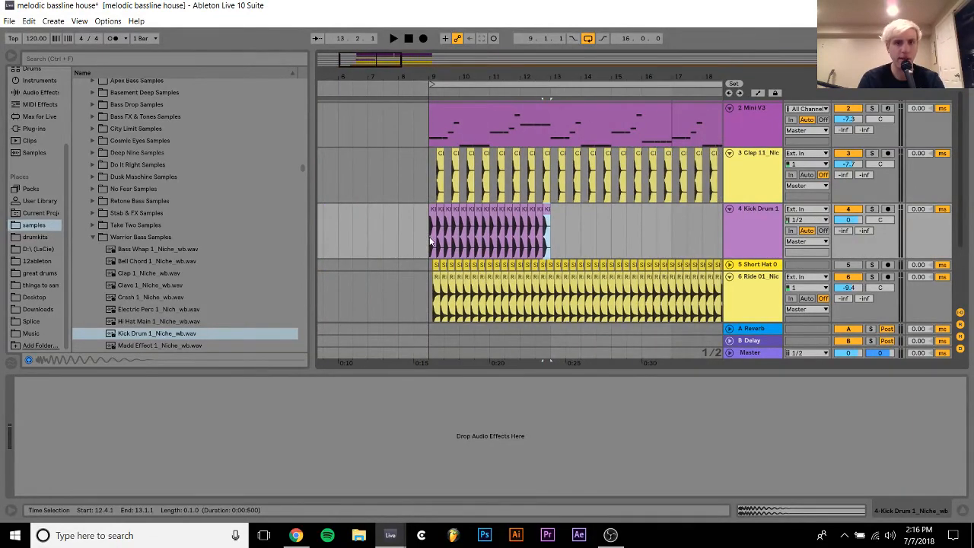
Duplicate the four-bar kick drum pattern starting at bar 9 three times to extend it to bar 25
left_click(430, 242, "shift")
key("ctrl+d")
key("ctrl+d")
key("ctrl+d")
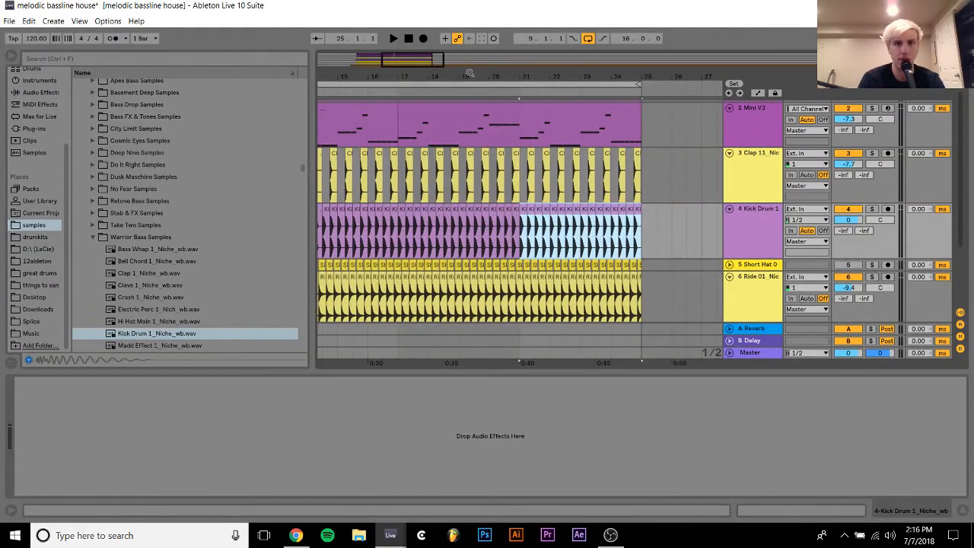
mouse_move(469, 73)
left_mouse_down()
mouse_move(586, 75)
mouse_move(569, 80)
left_mouse_up()
Play the loop from bar 9 and set the Kick Drum track's volume to -8.4 dB
left_click(423, 238)
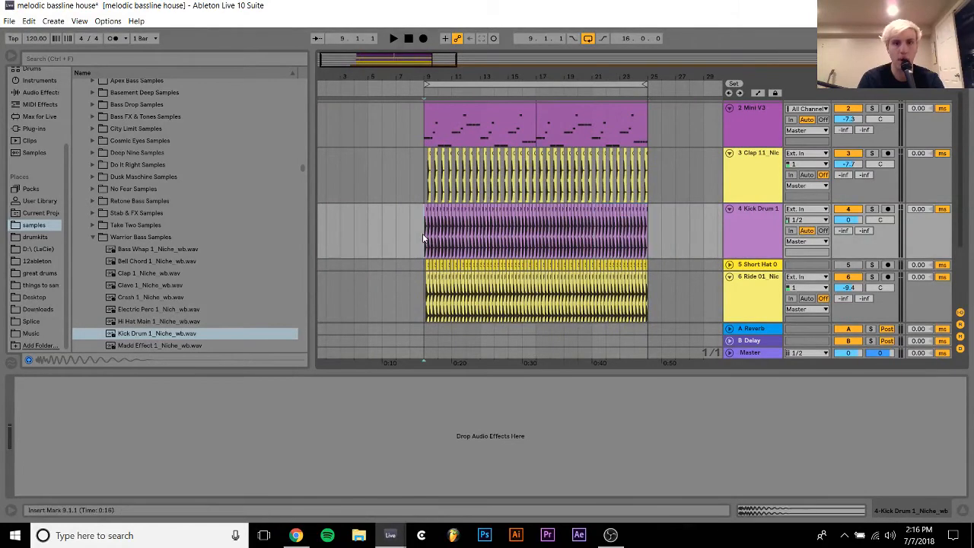
left_click_drag(848, 220, 846, 223)
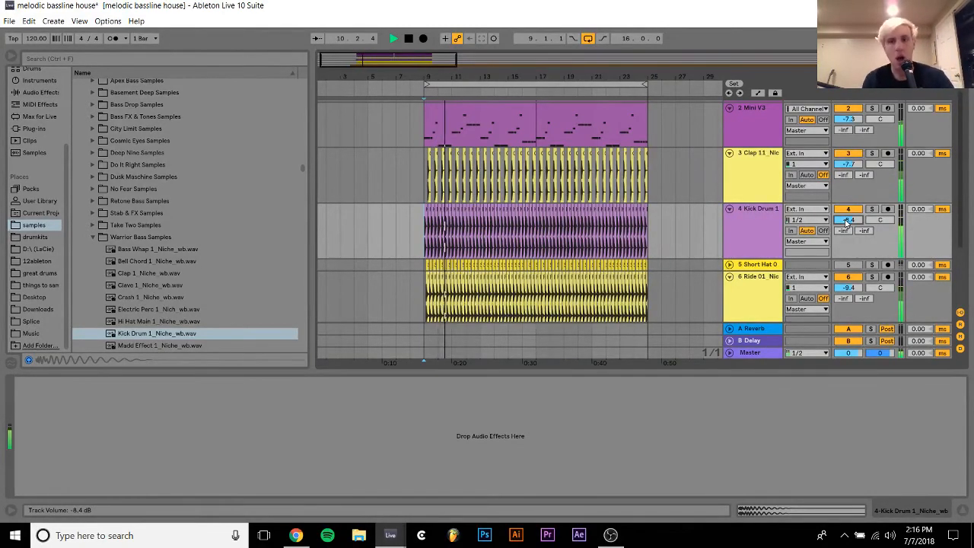
key("space")
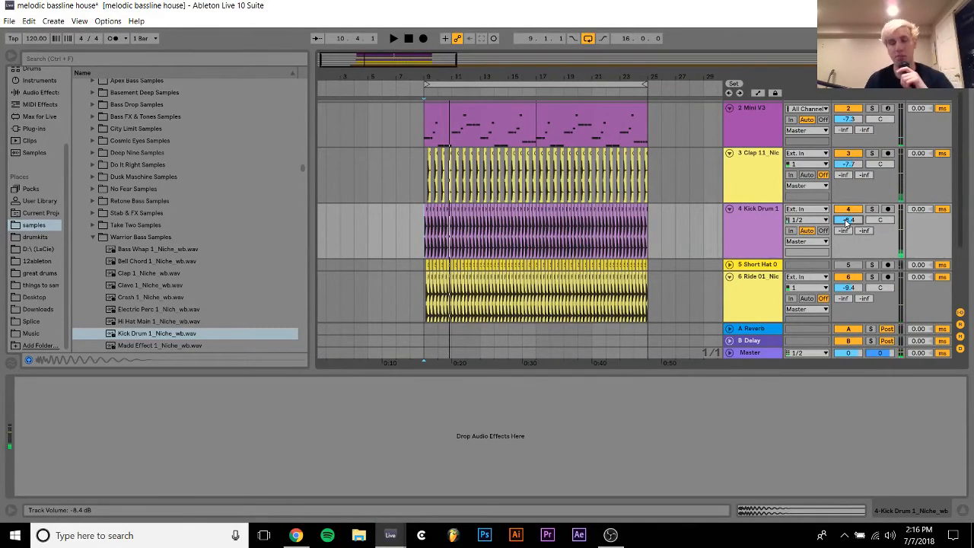
Audition the Mini V3 bass soloed and in the full mix, examining its oscillator settings in the synth window
left_click(760, 109)
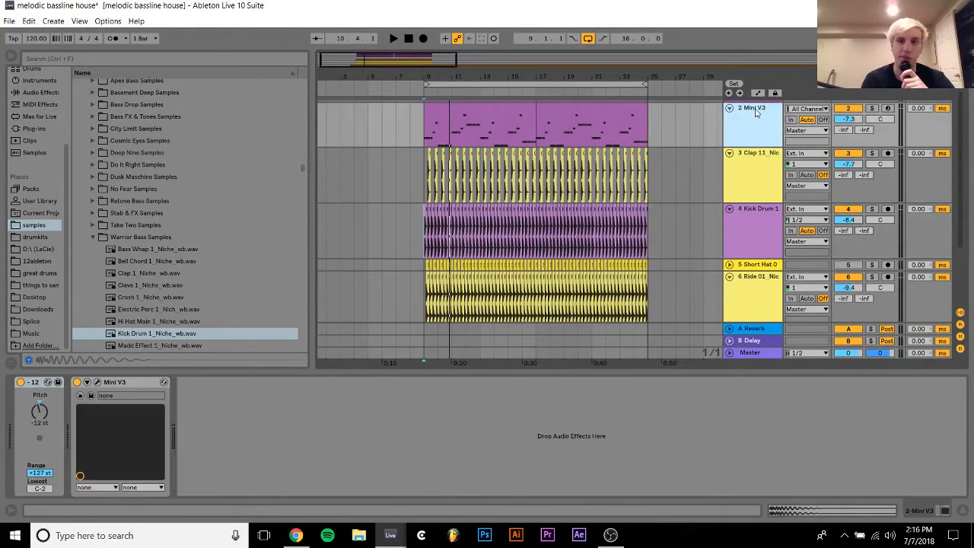
key("space")
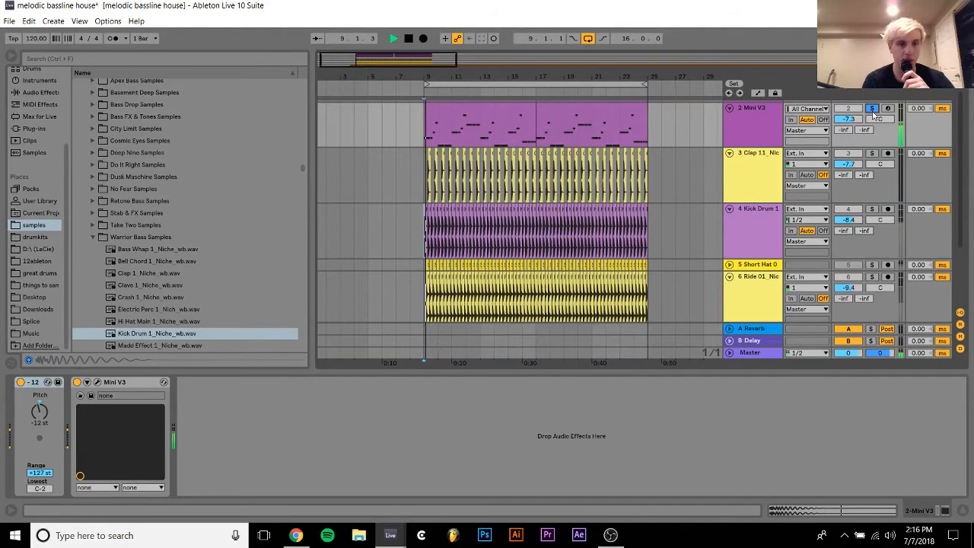
left_click(97, 382)
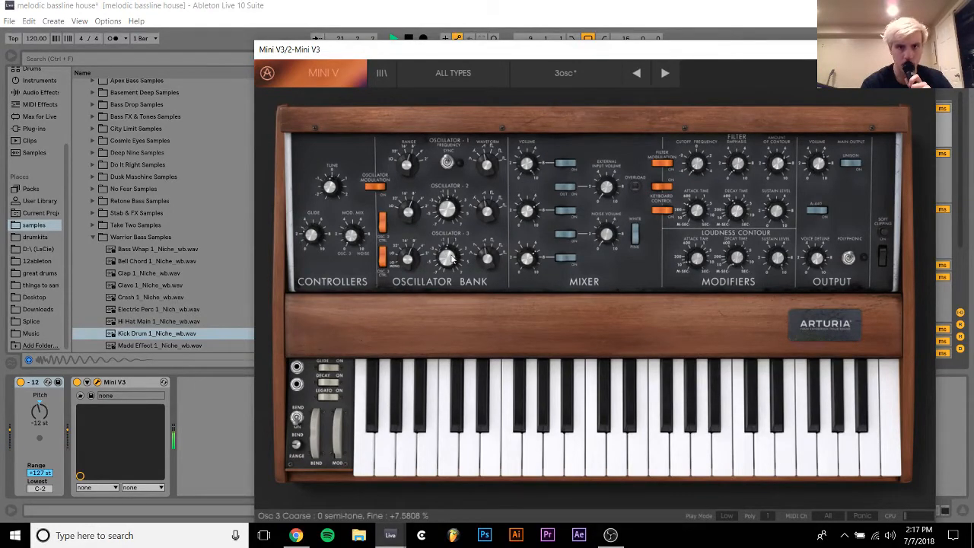
scroll(451, 258, "down", 1)
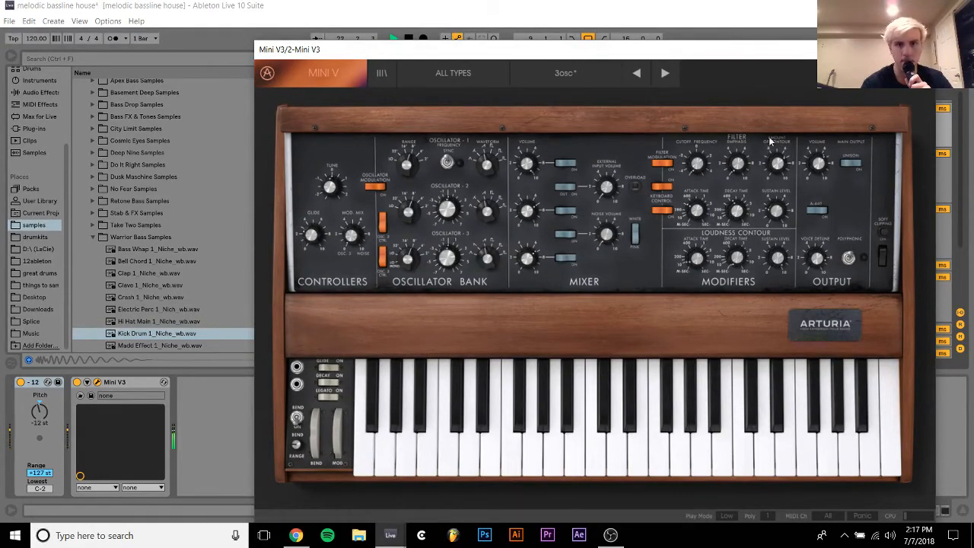
left_click(923, 50)
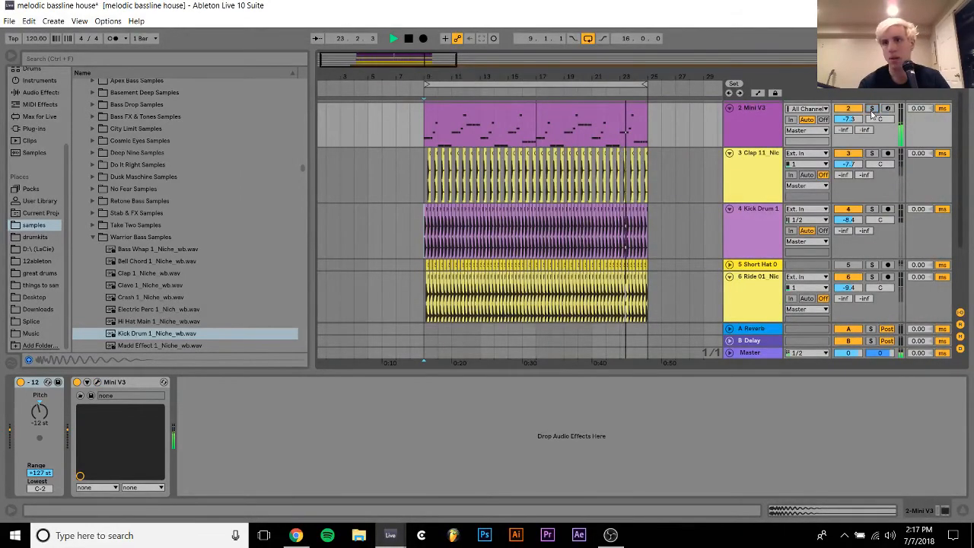
left_click(756, 117)
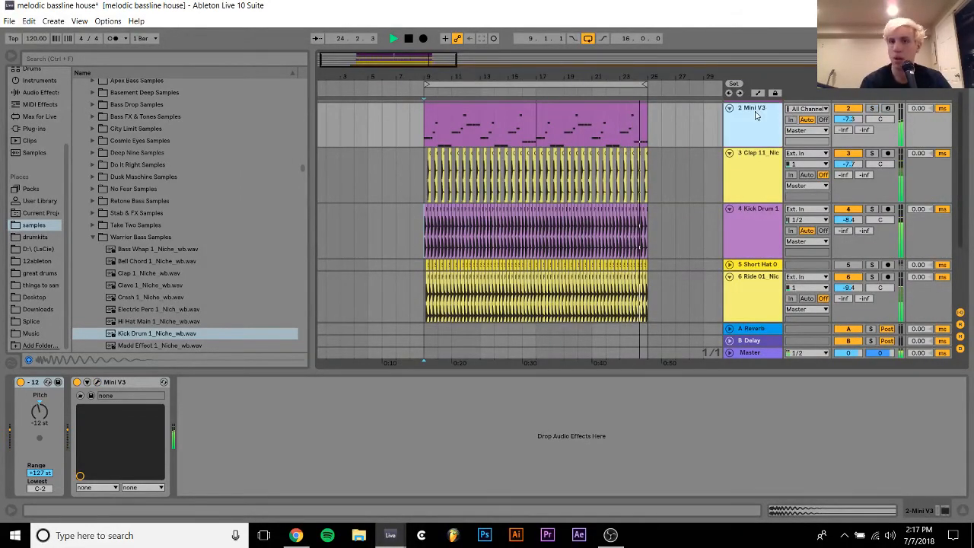
Solo track 2 and replace its Mini V3 instrument with the Prophet V3 plug-in
left_click(24, 140)
left_click(30, 129)
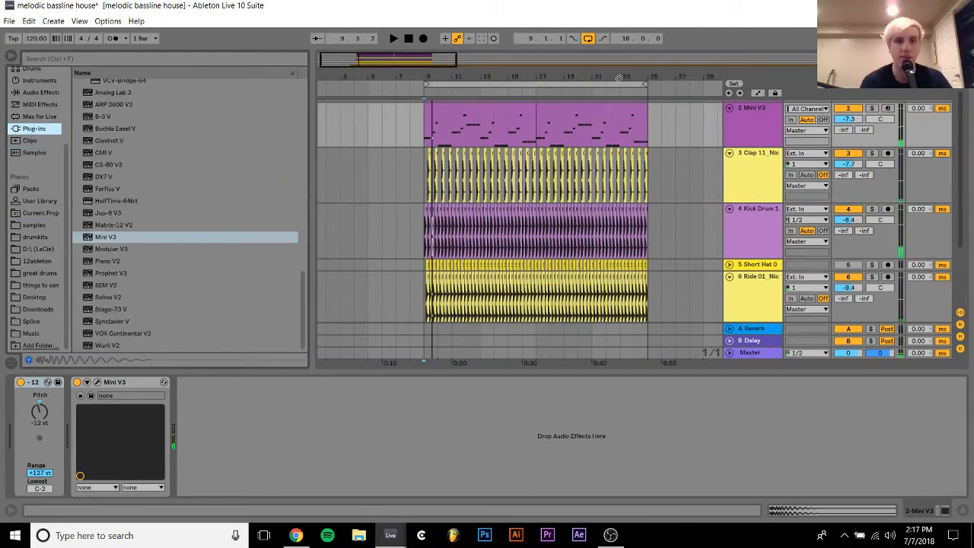
left_click(872, 109)
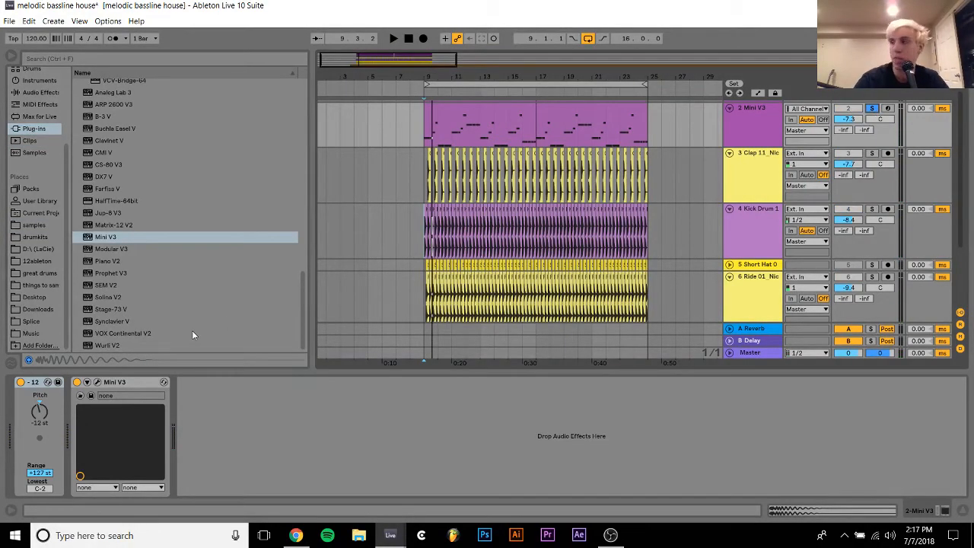
left_click(122, 274)
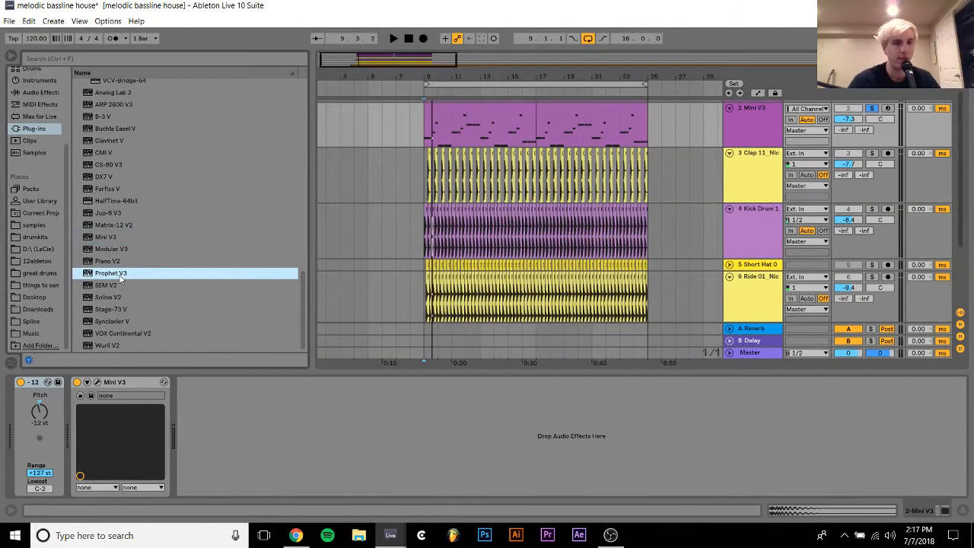
left_click(121, 284)
left_click(119, 275)
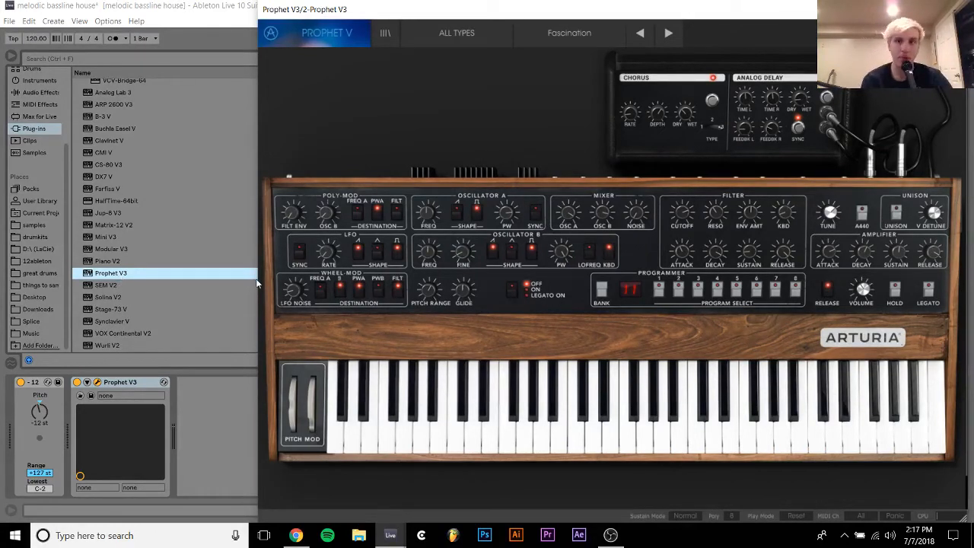
Turn off the Prophet V3's chorus and switch Oscillator A from the pulse to the sawtooth shape
left_click(710, 103)
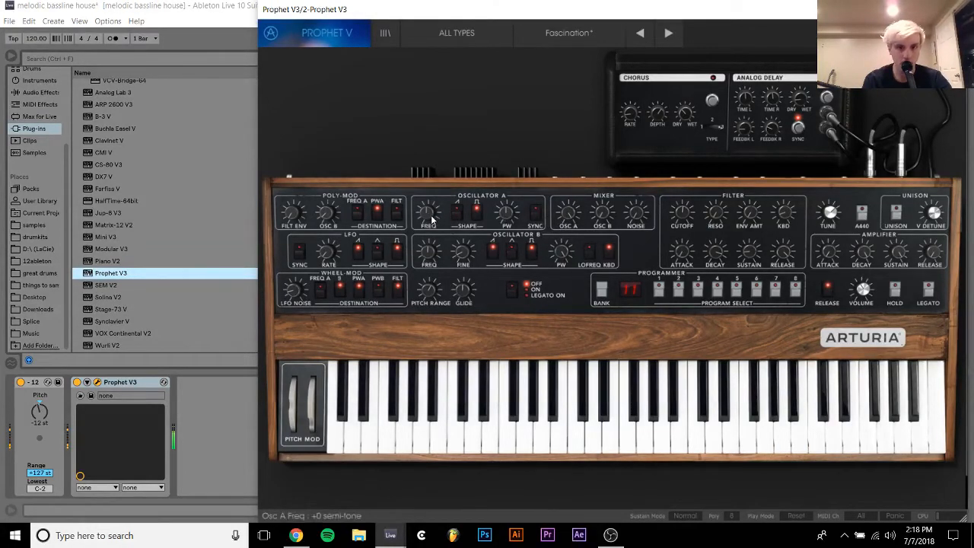
left_click(476, 213)
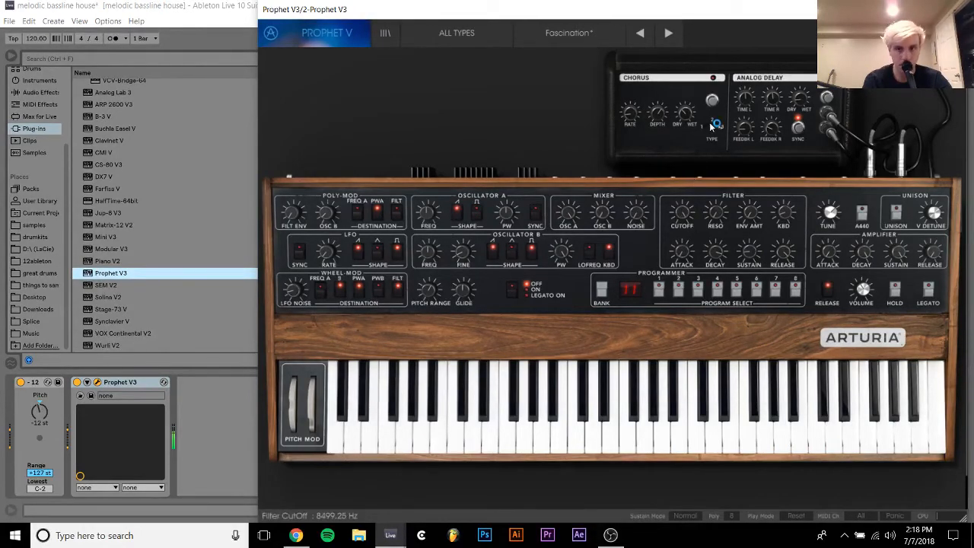
left_click_drag(726, 19, 568, 37)
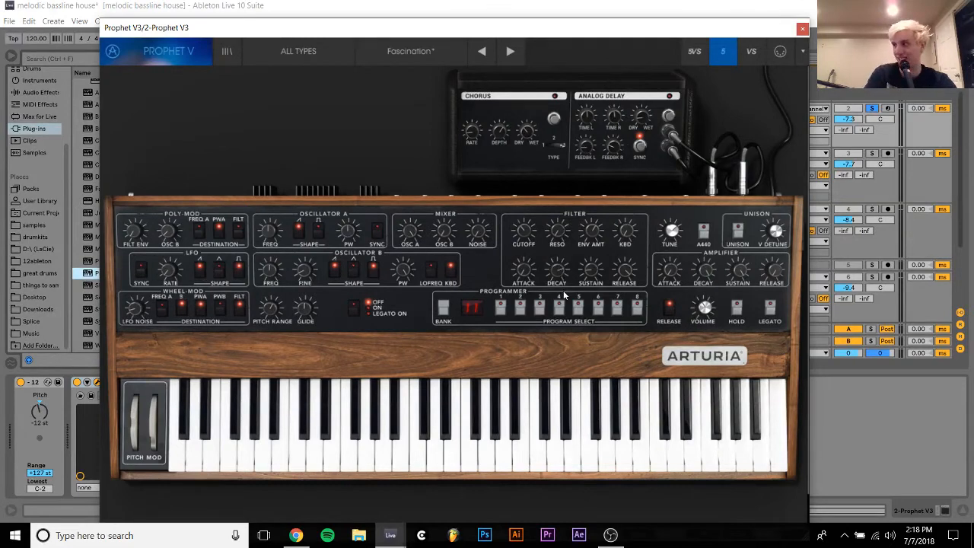
Set the Prophet V3 track's volume to -6.8 dB against the full mix, then solo the track again
left_click(859, 120)
left_click_drag(854, 120, 854, 119)
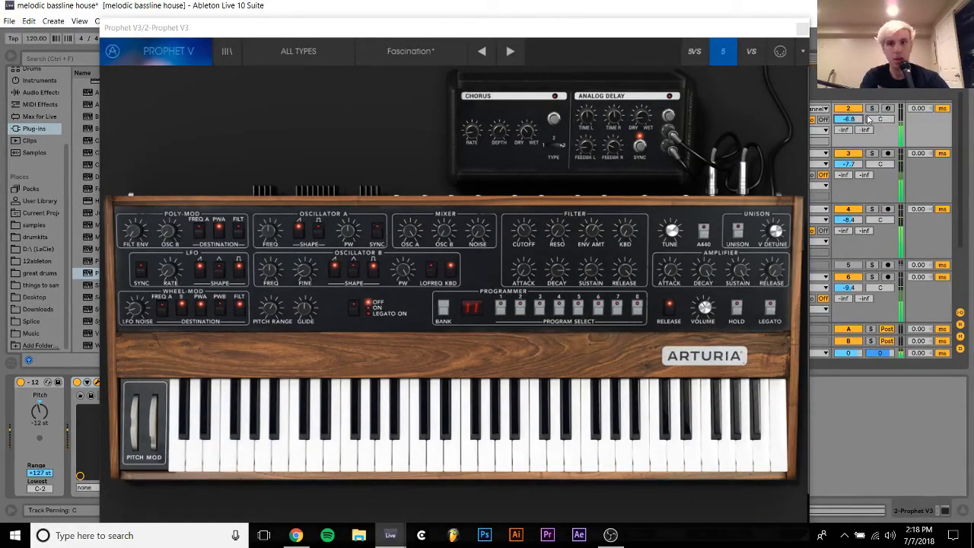
left_click(872, 109)
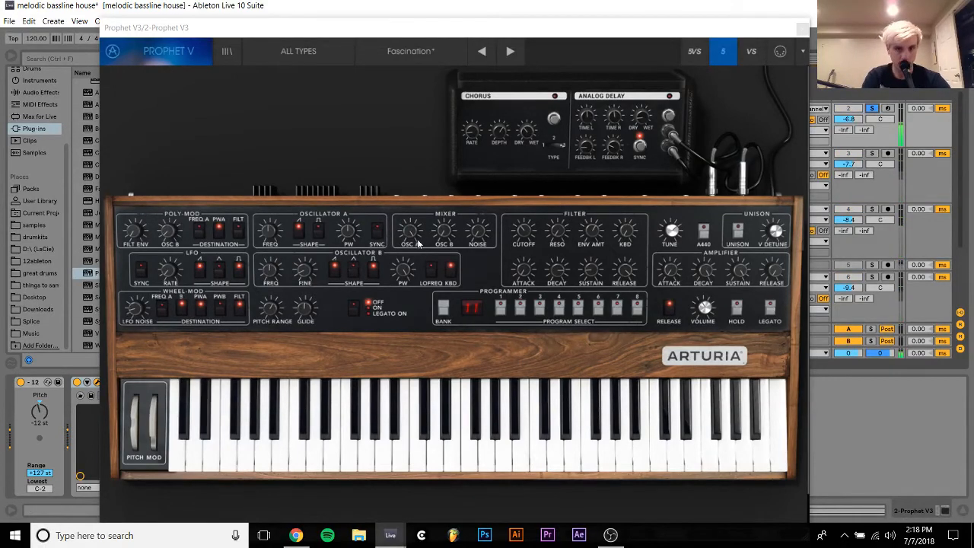
Enable Unison on the Prophet V3 and set its track volume to -9.1 dB
left_click(458, 241)
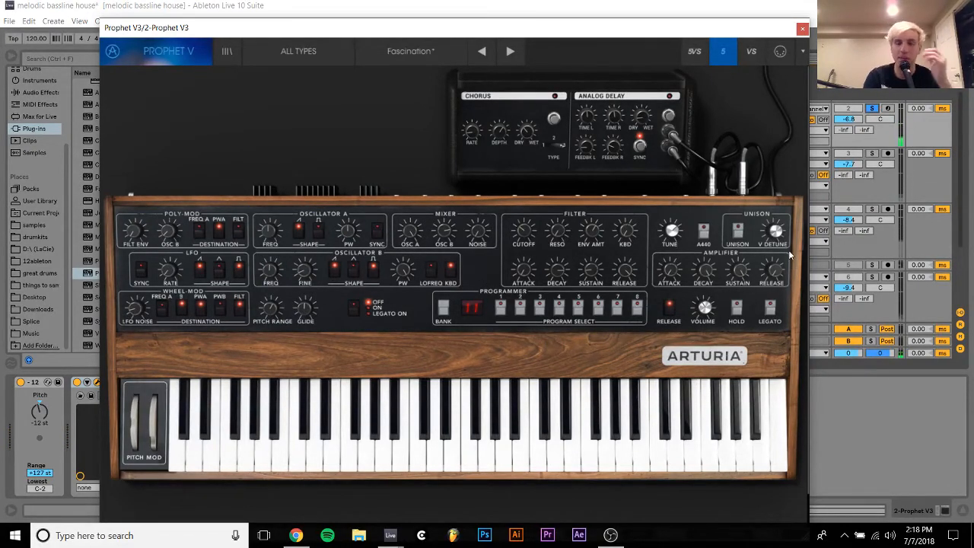
left_click(737, 236)
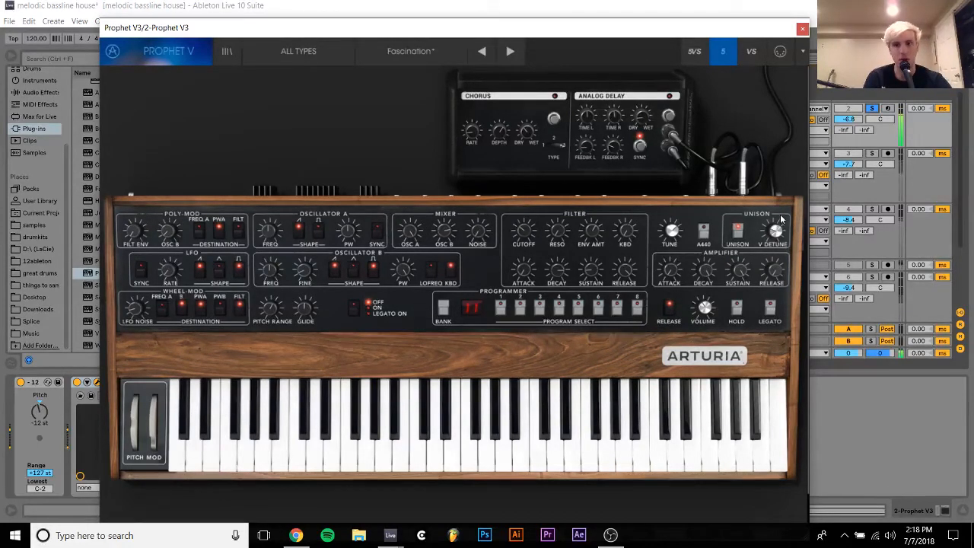
left_click(848, 119)
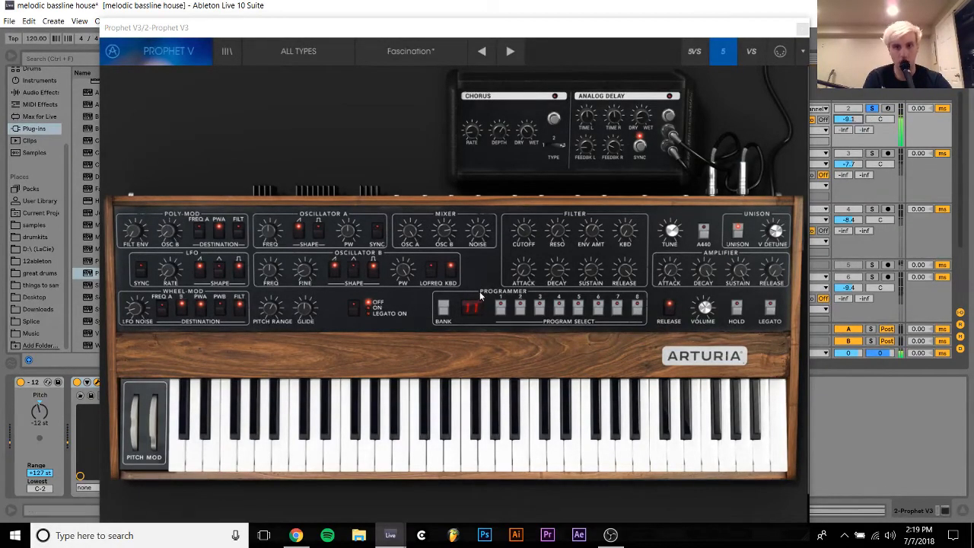
left_click(601, 225)
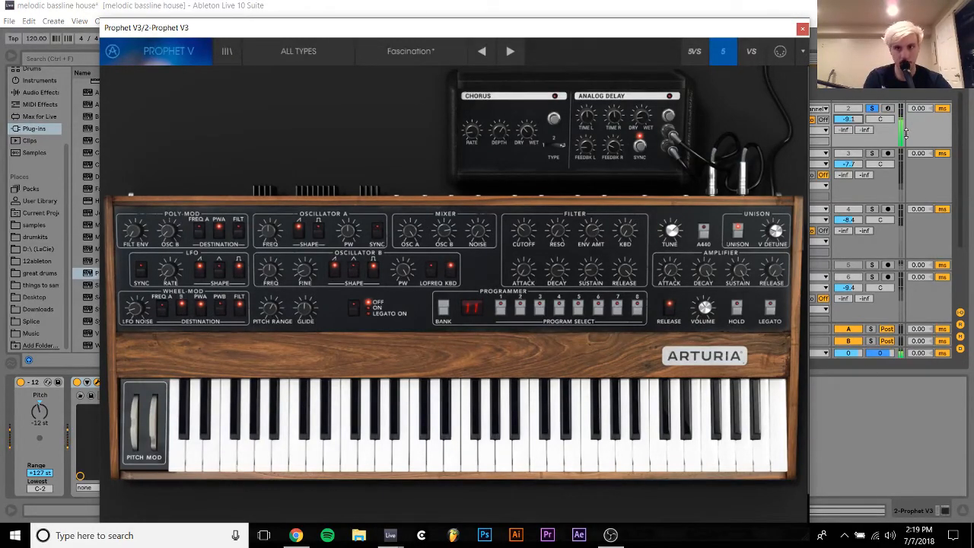
Unsolo the Prophet V3 track and set its volume to -10.3 dB in the full mix
key("Up")
left_click(871, 131)
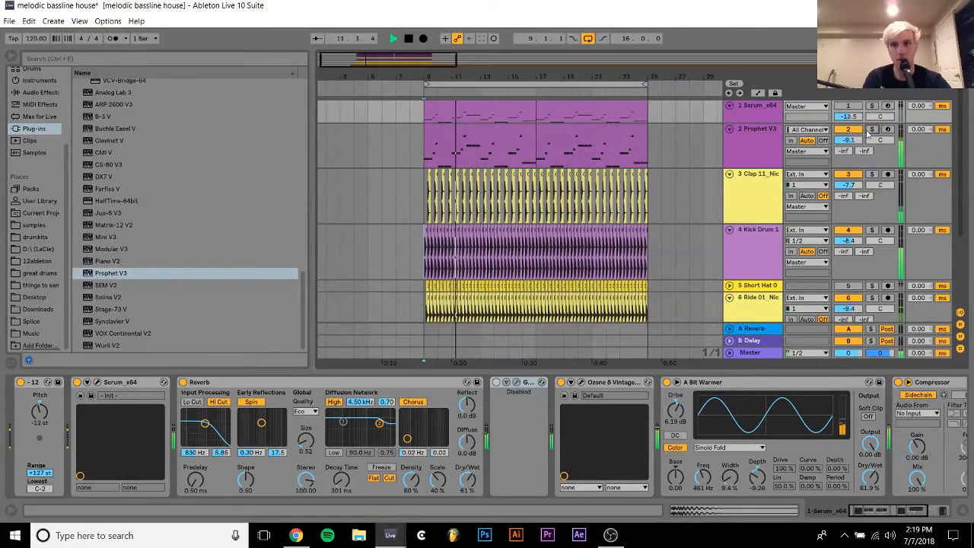
left_click(758, 134)
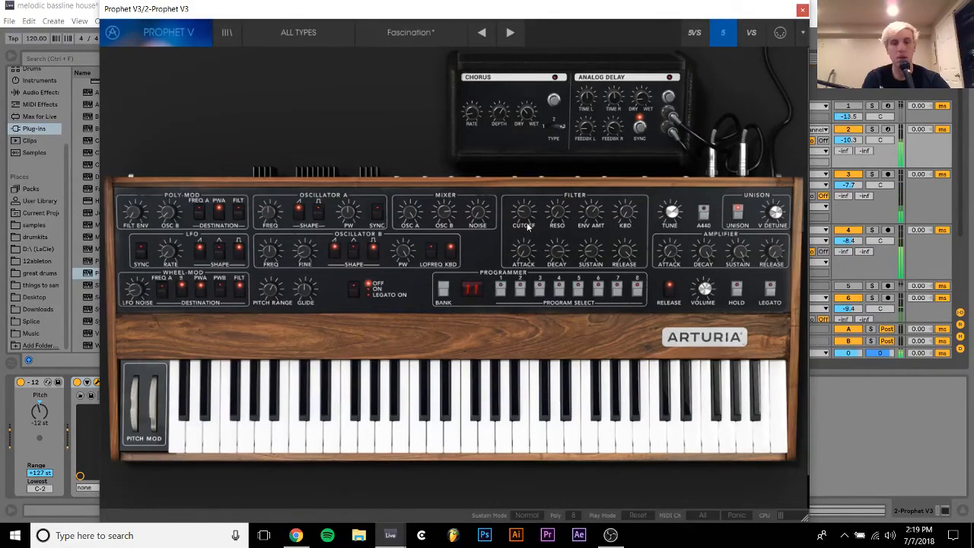
left_click(801, 8)
Reactivate the muted Short Hat track and the Let Me Love You acapella track
left_click(849, 287)
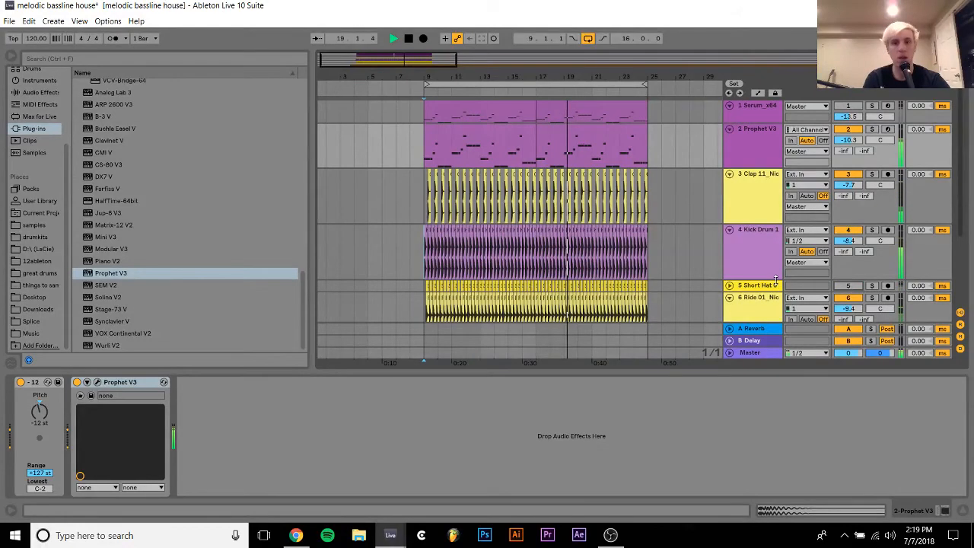
scroll(775, 278, "down", 1)
scroll(854, 261, "down", 1)
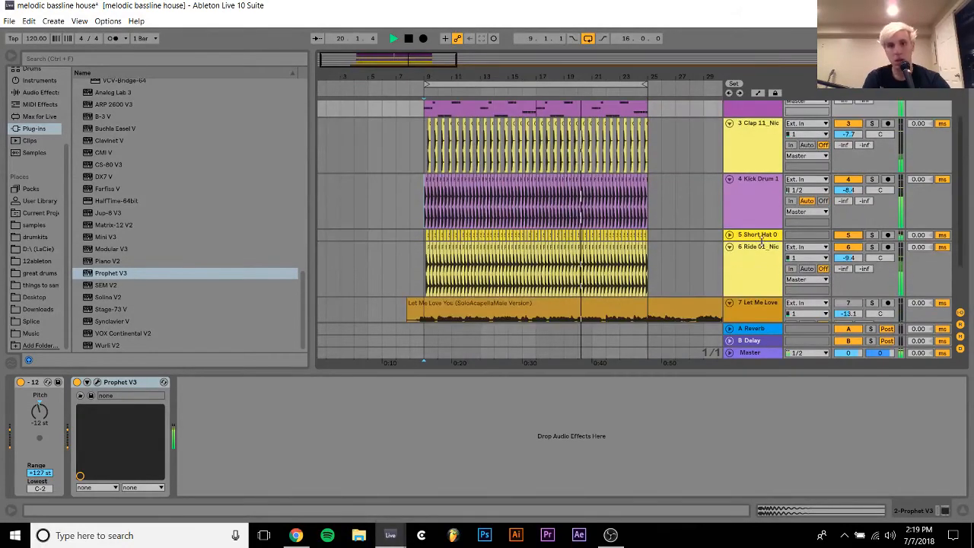
scroll(760, 251, "down", 1)
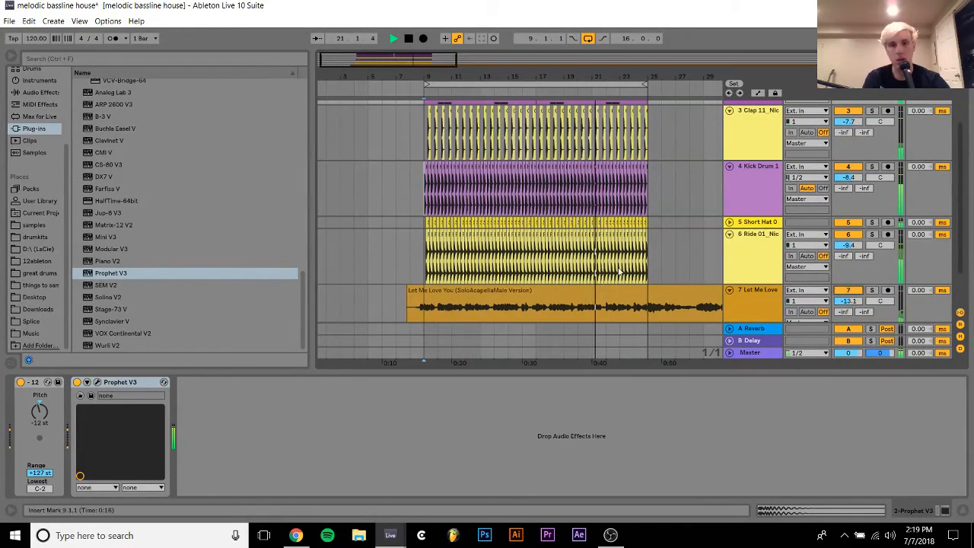
Transpose the Let Me Love You acapella clip to 2 semitones and return to the arrangement
left_click(560, 291)
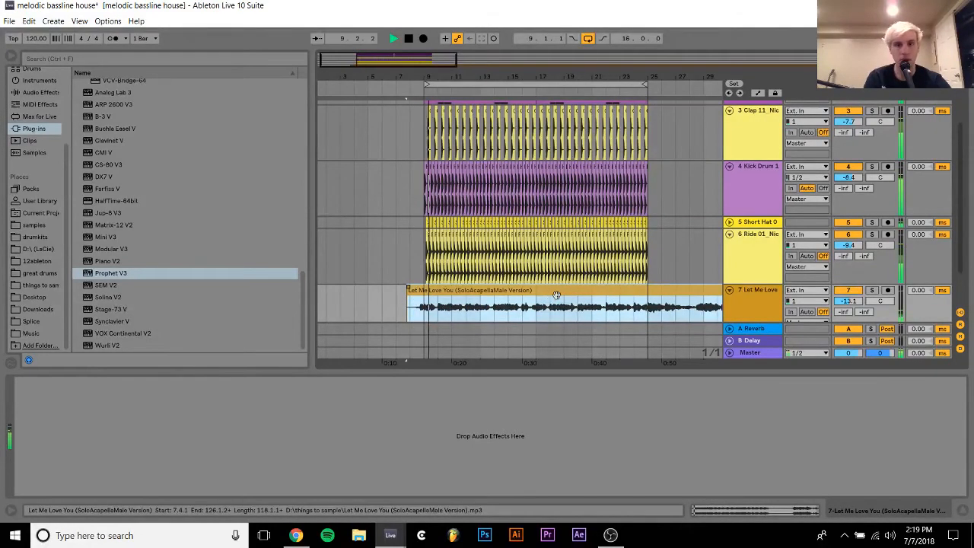
left_click(763, 299)
left_click(863, 300)
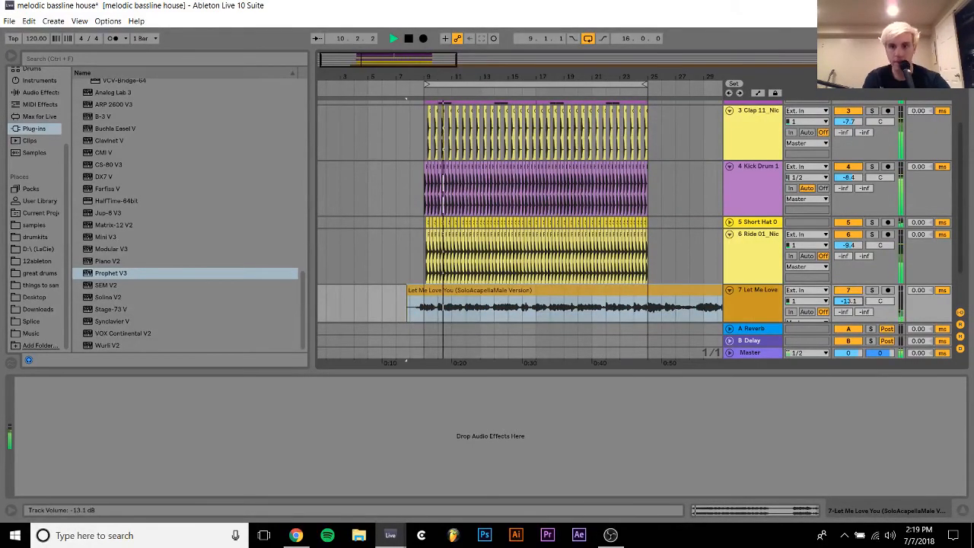
double_click(615, 292)
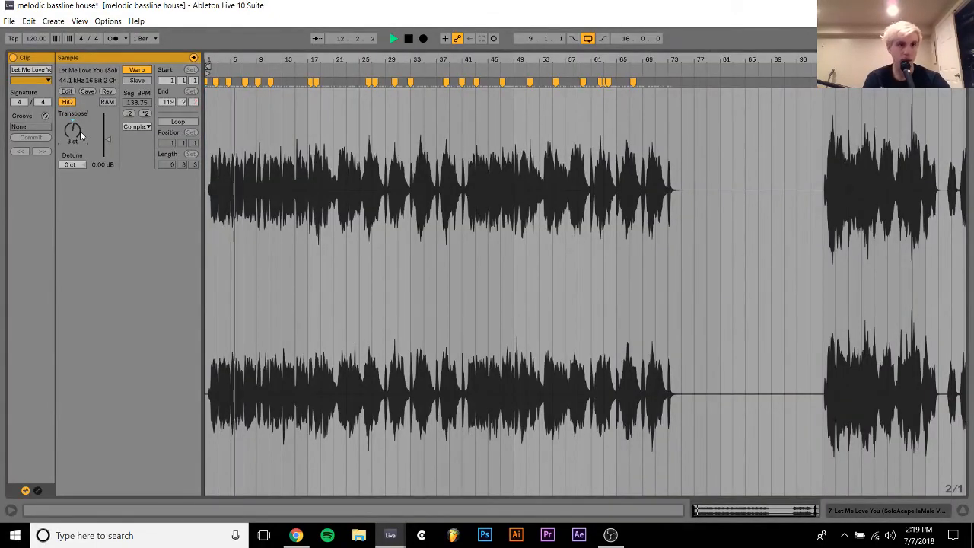
key("Down")
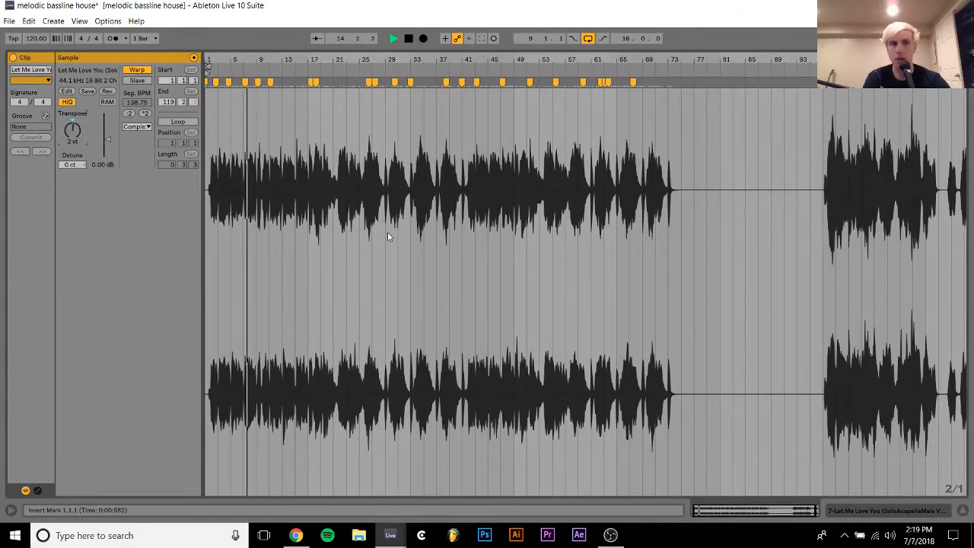
left_click(916, 508)
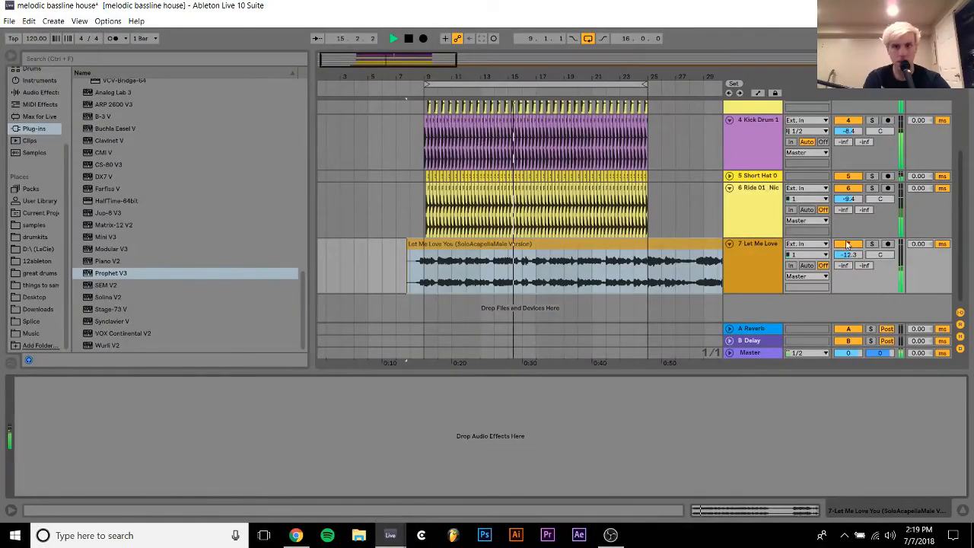
Set the Let Me Love You acapella track's volume to -7.0 dB
scroll(848, 258, "down", 1)
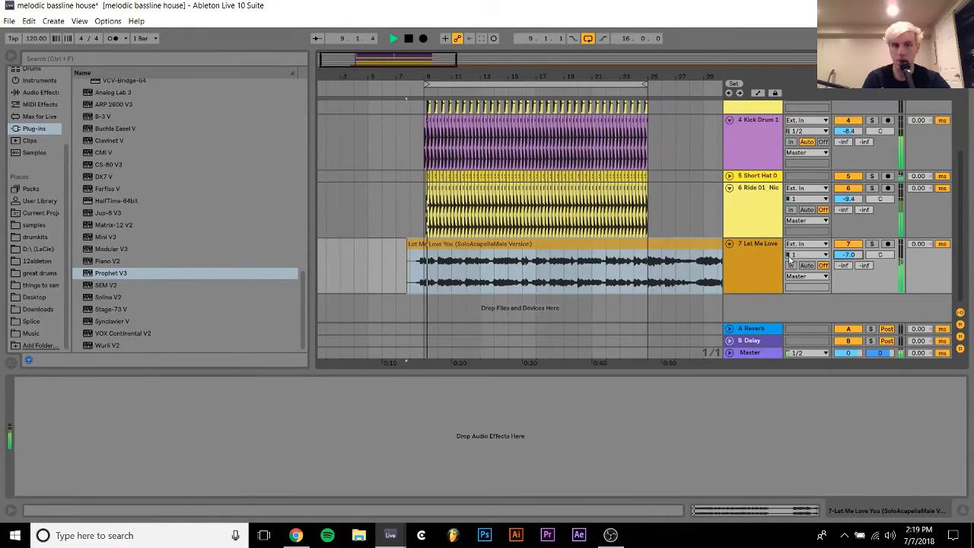
left_click_drag(413, 78, 462, 133)
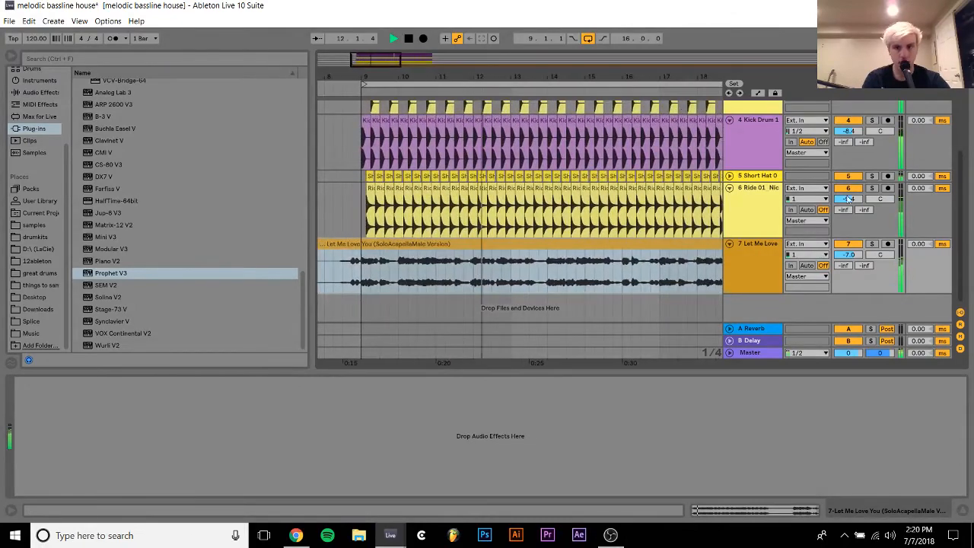
Insert an empty MIDI track below the Ride track and list the built-in instruments in the browser
left_click(777, 196)
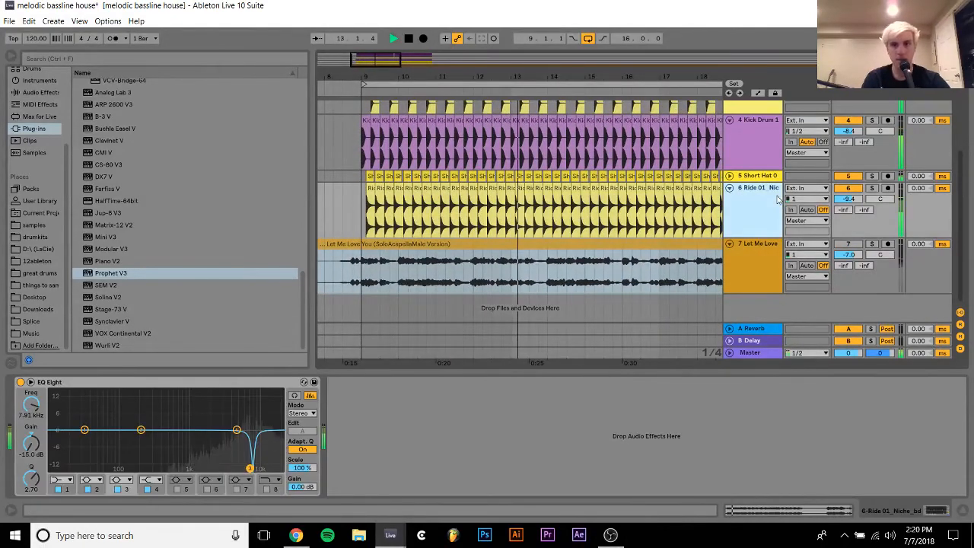
key("ctrl+shift+t")
scroll(182, 171, "up", 3)
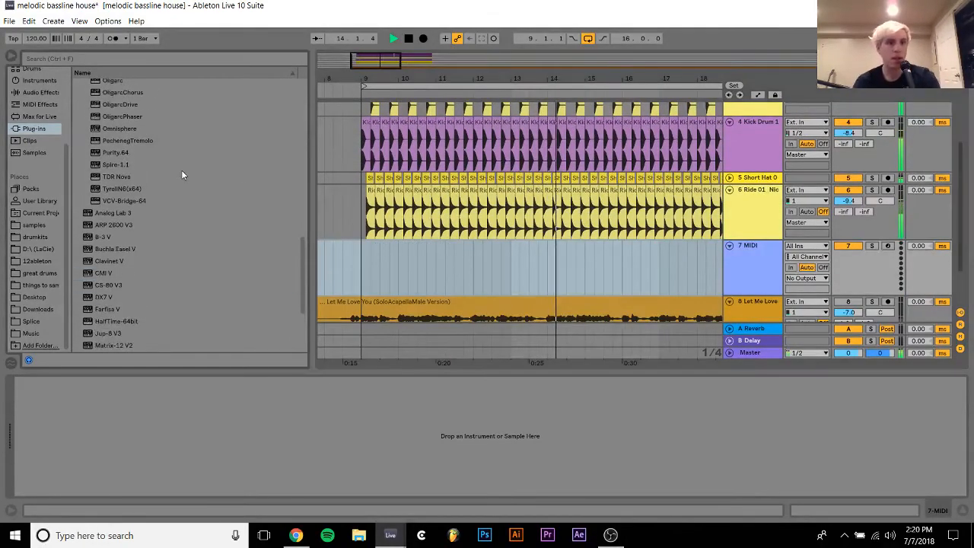
scroll(480, 317, "up", 3)
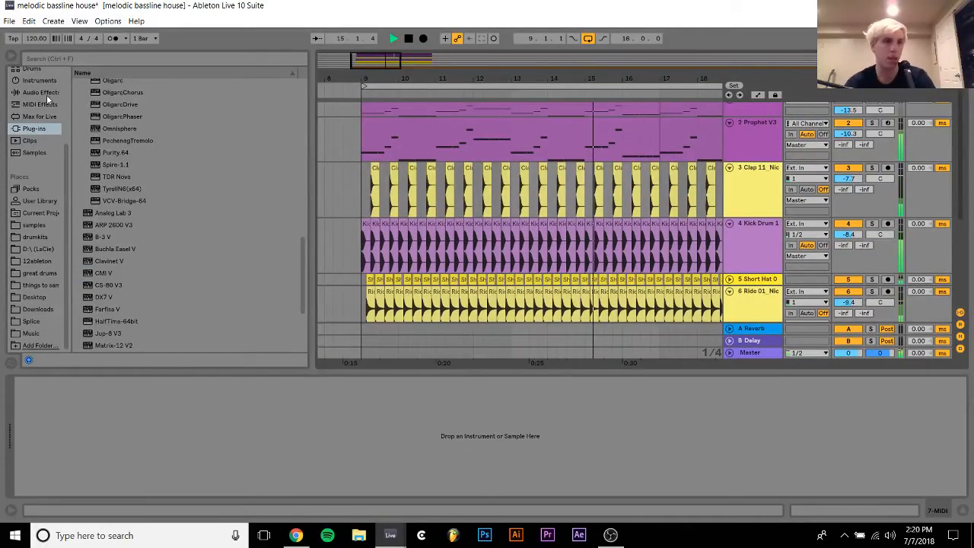
left_click(44, 92)
left_click(42, 81)
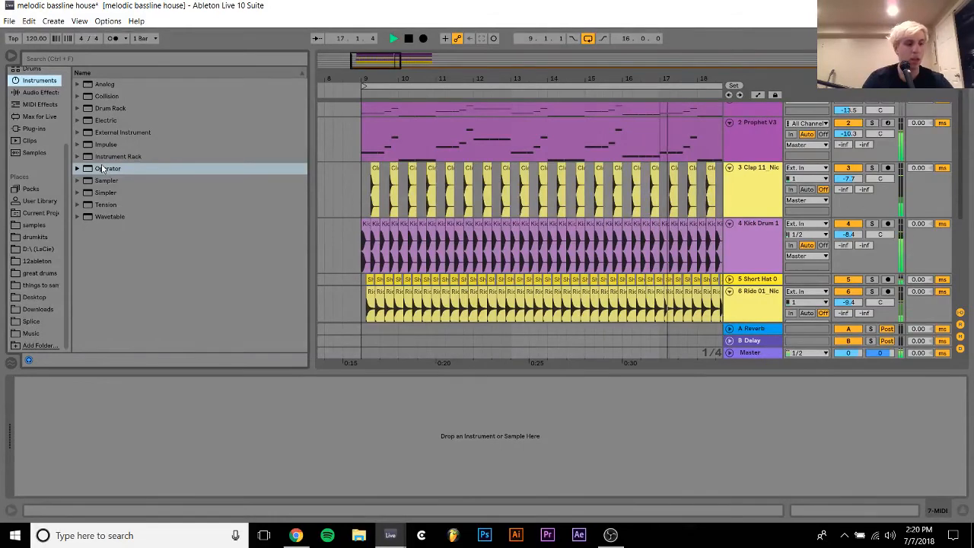
Solo the Clap track and add a default EQ Eight to it
left_click(753, 179)
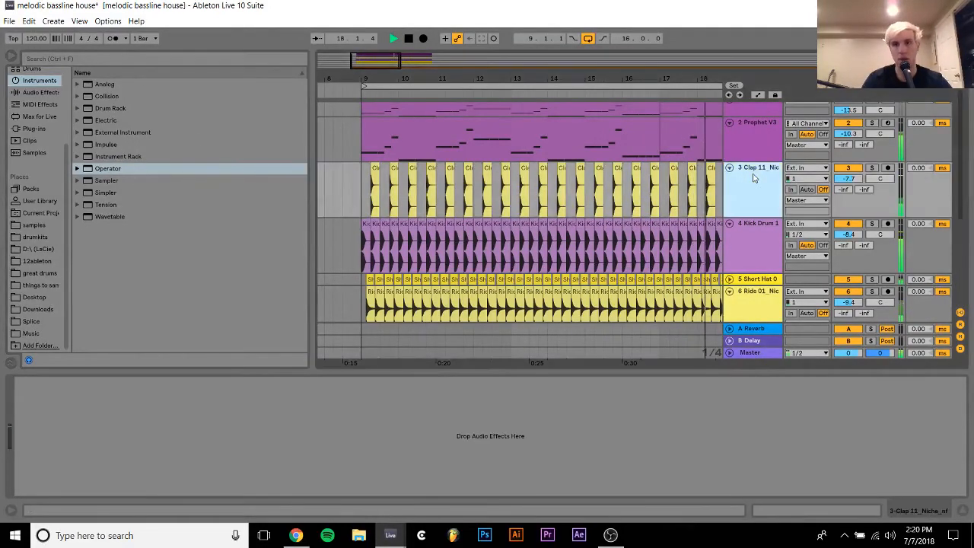
left_click(872, 167)
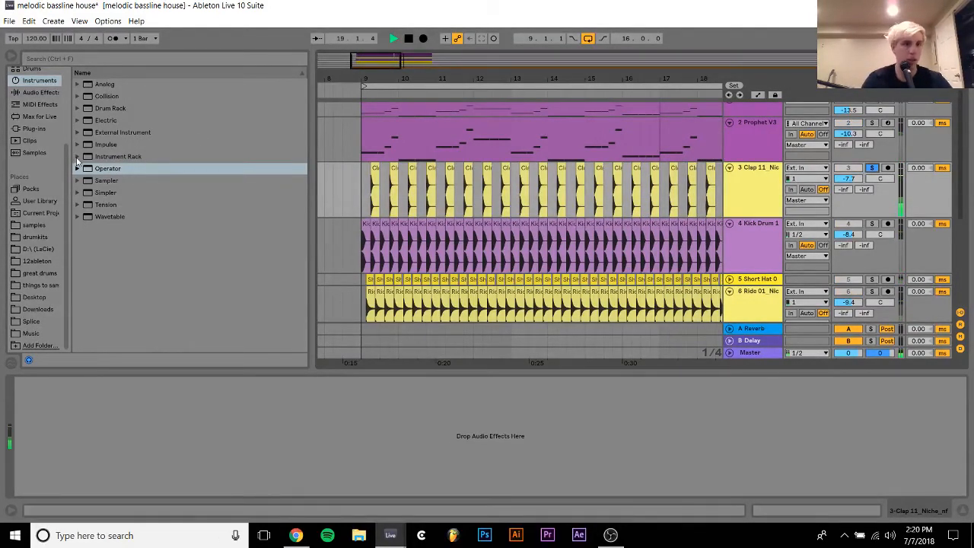
left_click(34, 129)
scroll(141, 177, "up", 10)
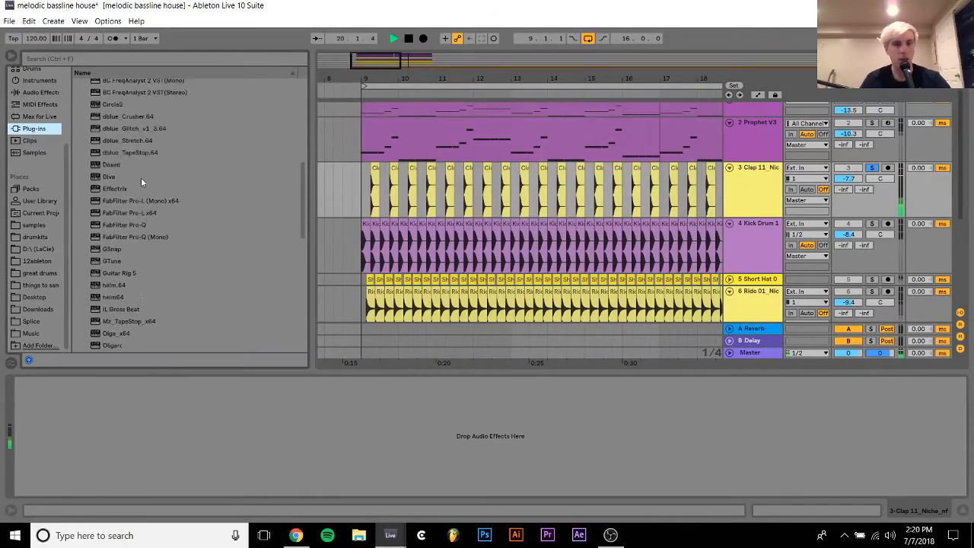
scroll(143, 238, "down", 2)
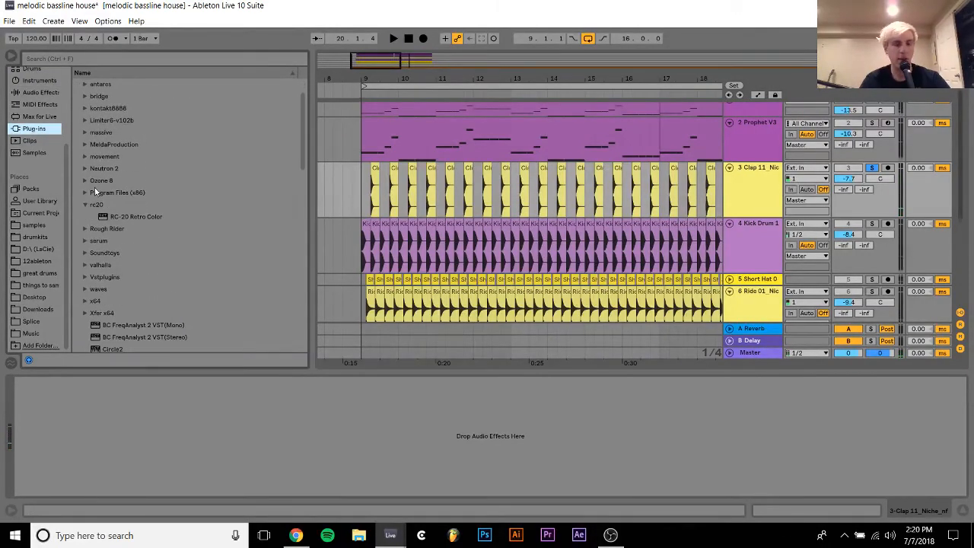
left_click(34, 93)
double_click(110, 230)
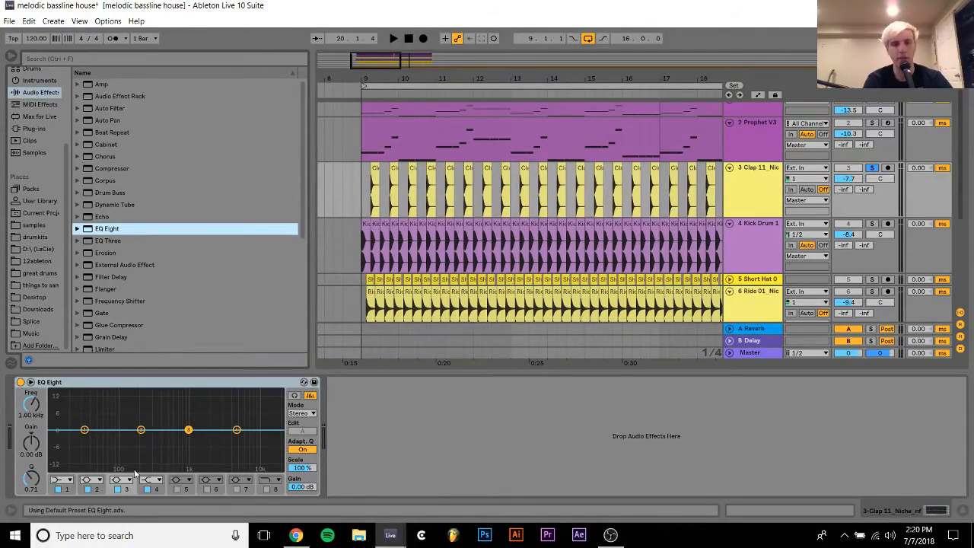
Make band 1 of the Clap's EQ Eight a low-cut filter at 62.5 Hz during playback
left_click(66, 485)
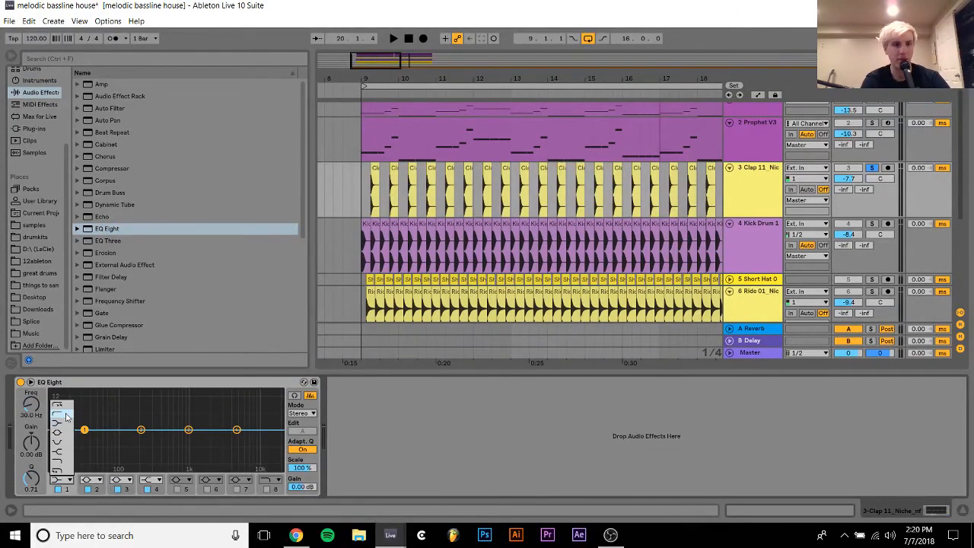
left_click(66, 416)
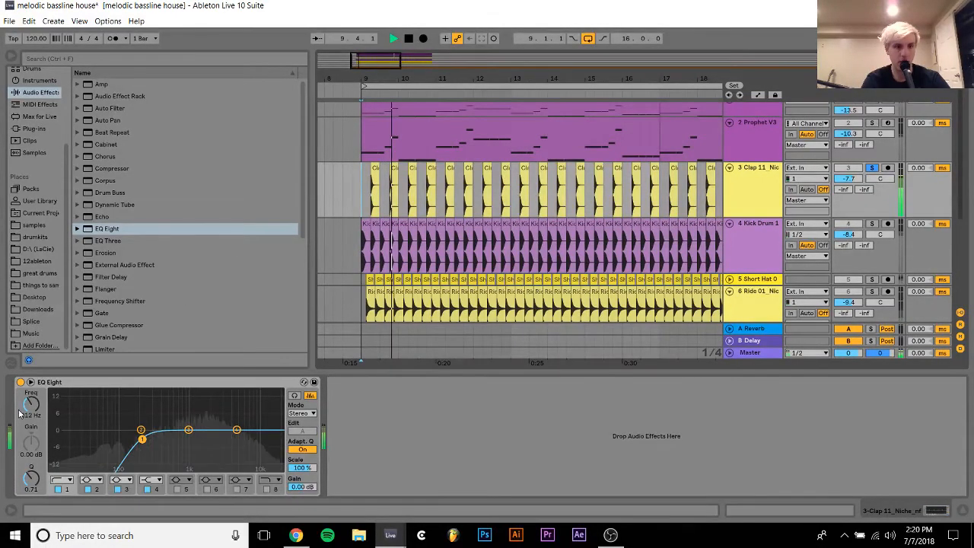
left_click_drag(31, 404, 31, 413)
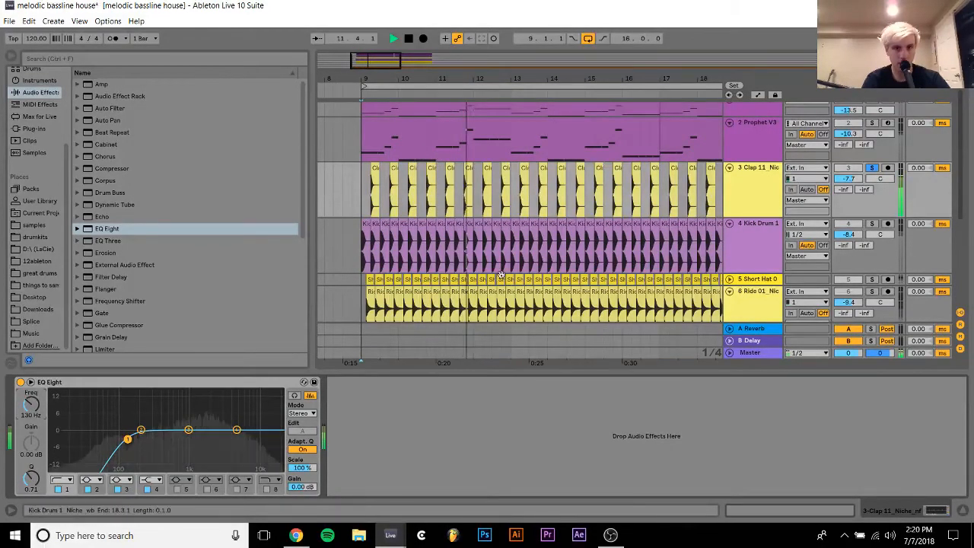
mouse_move(32, 404)
left_mouse_down()
mouse_move(32, 422)
mouse_move(31, 413)
left_mouse_up()
Add a Reverb after the Clap's EQ Eight with Dry/Wet at 26% and Decay Time at 567 ms
scroll(190, 243, "down", 5)
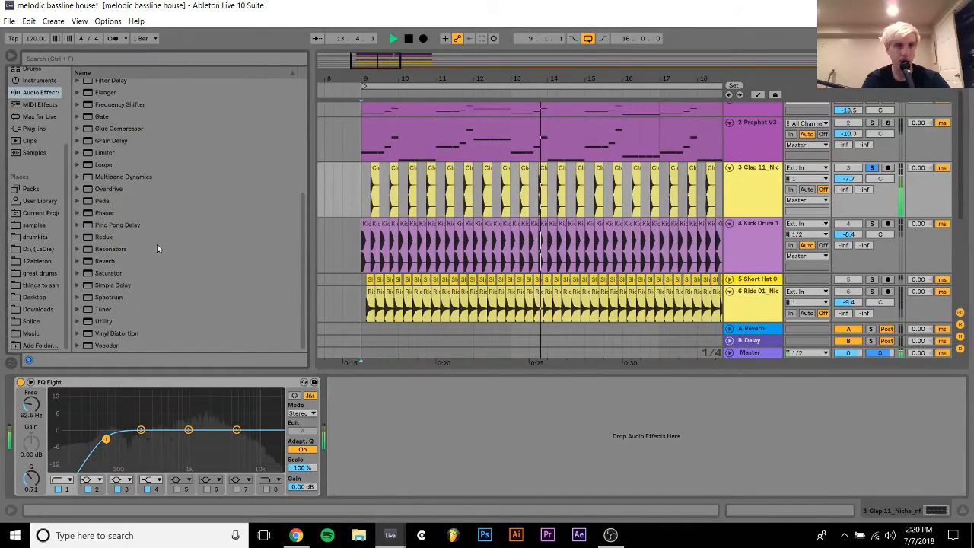
left_click(112, 260)
double_click(112, 260)
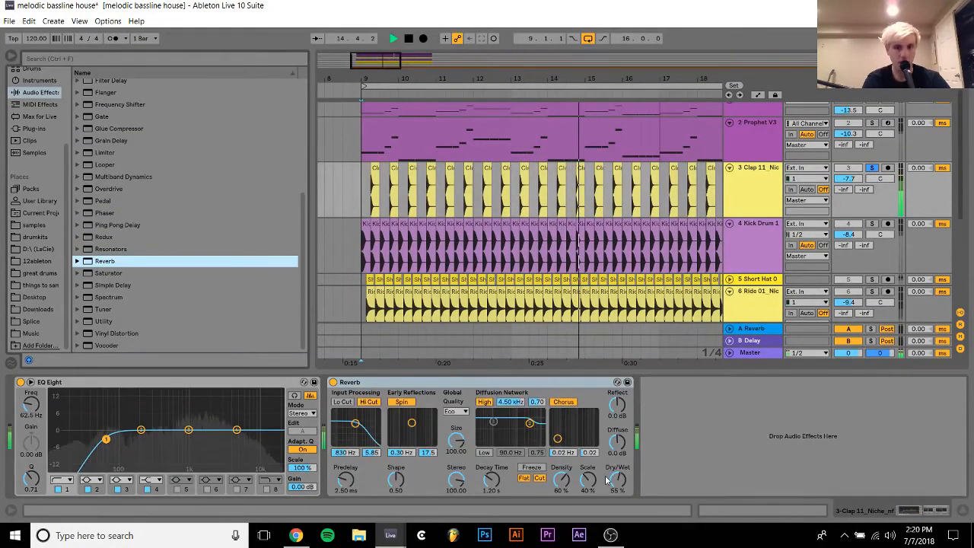
left_click_drag(617, 479, 616, 499)
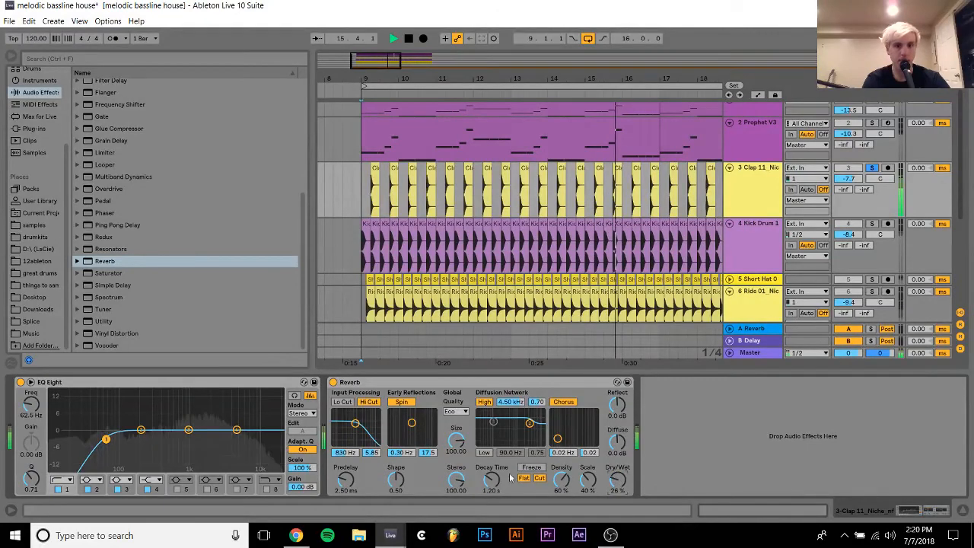
left_click_drag(492, 479, 491, 492)
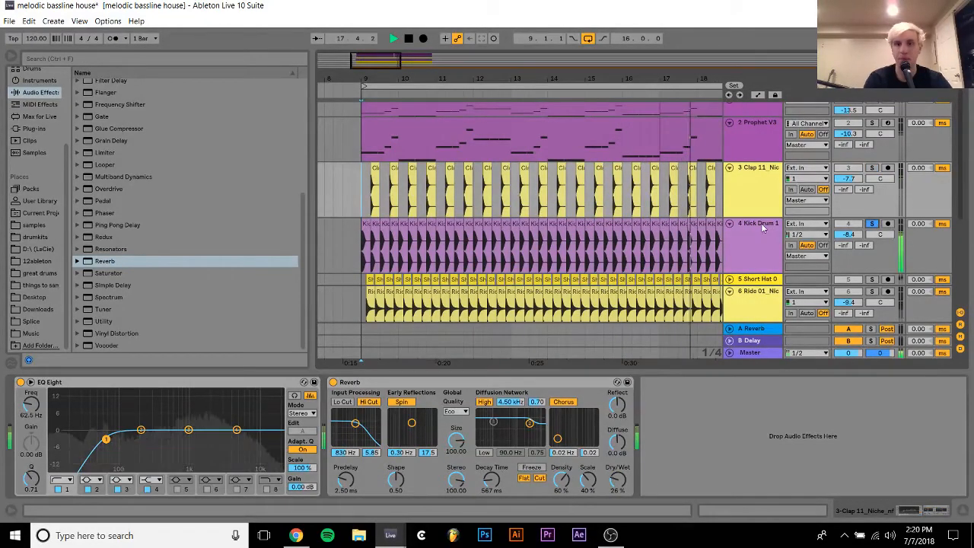
Audition the Kick Drum track alone, and solo the Short Hat track with its effects shown
left_click(871, 223)
key("space")
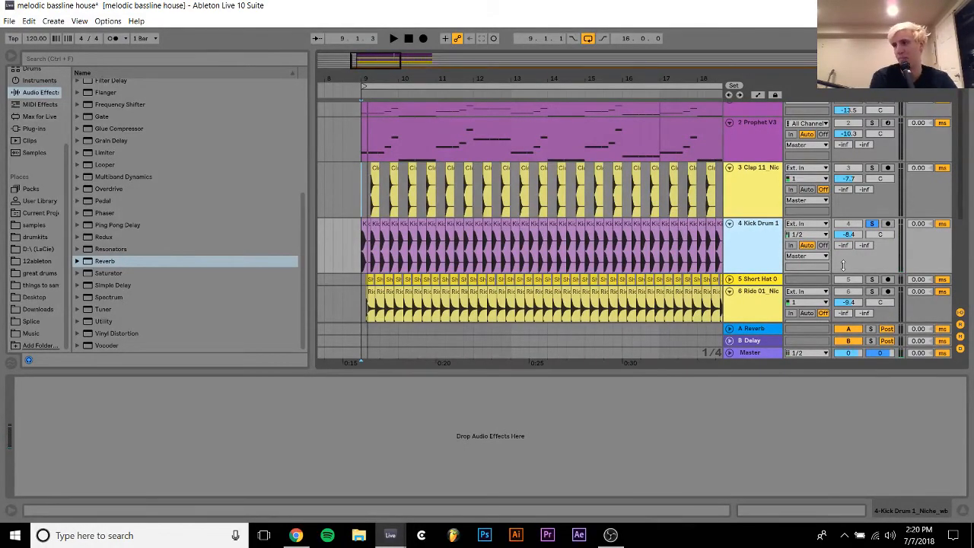
left_click(872, 279)
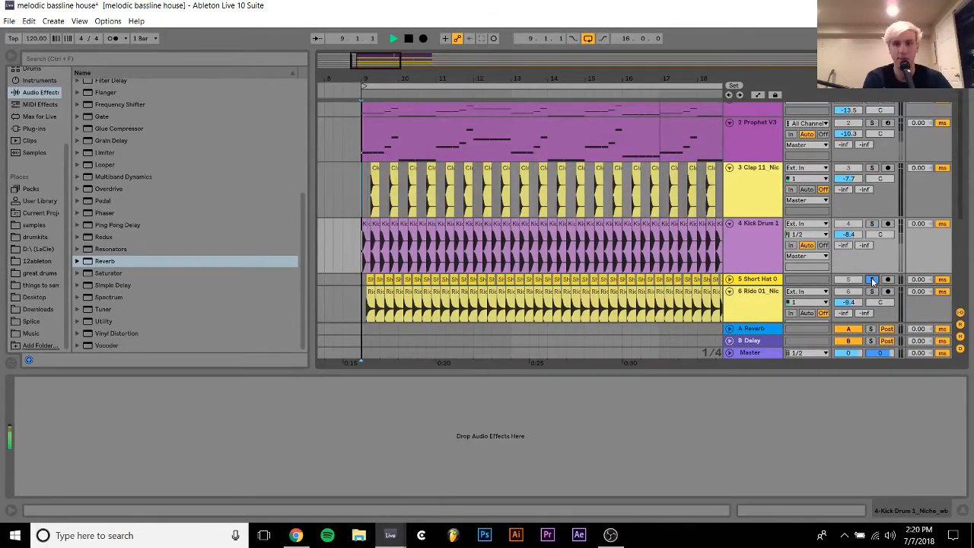
key("space")
left_click(748, 280)
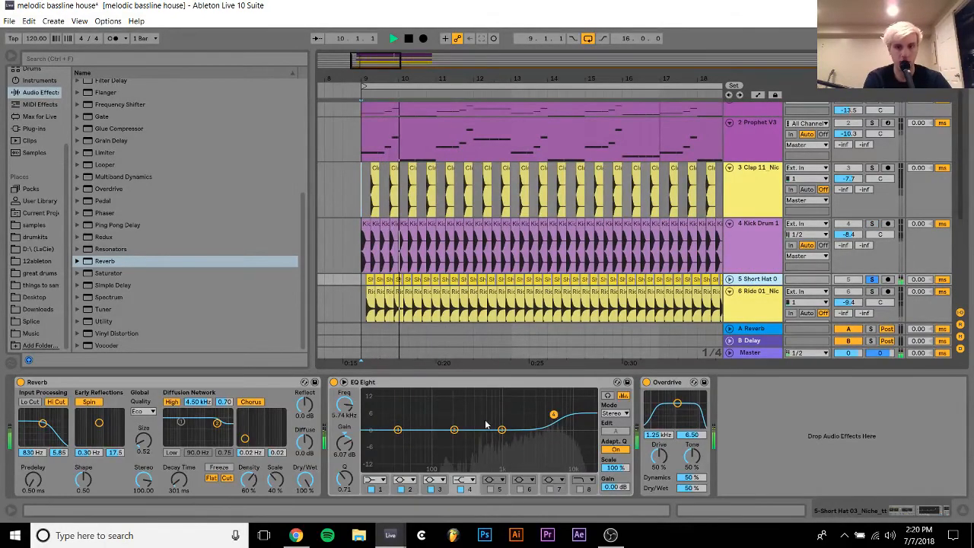
Bypass the Short Hat's Overdrive and Reverb to compare the sound, and switch both back on
left_click(646, 383)
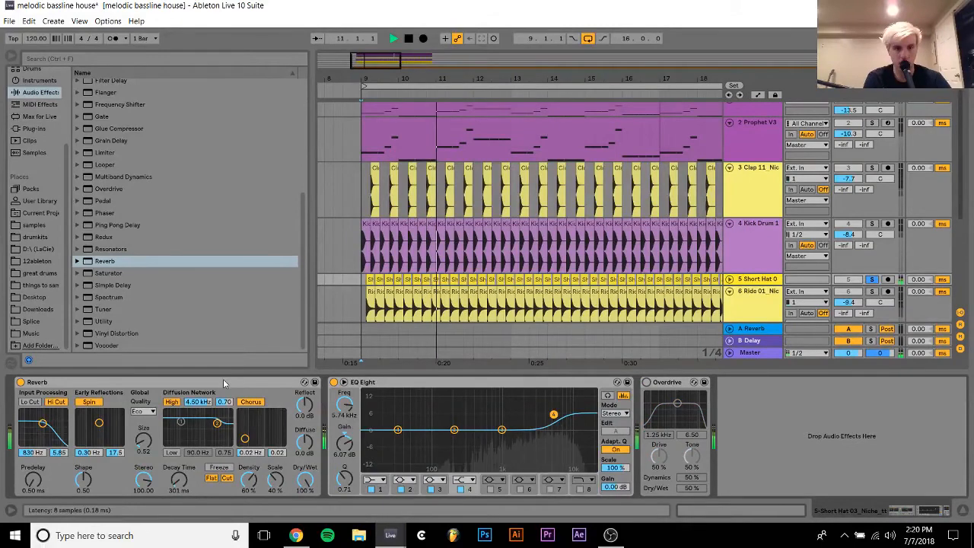
left_click(20, 382)
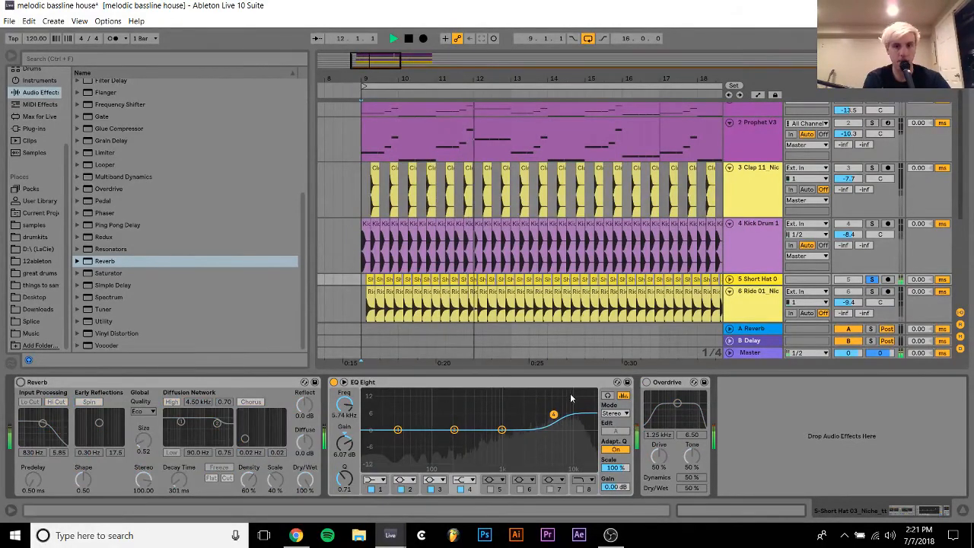
left_click(19, 382)
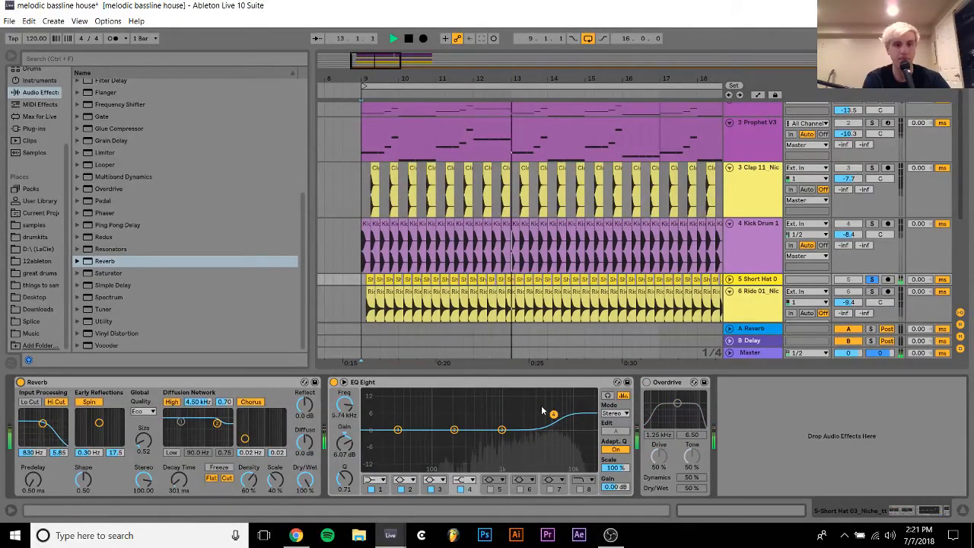
left_click(646, 382)
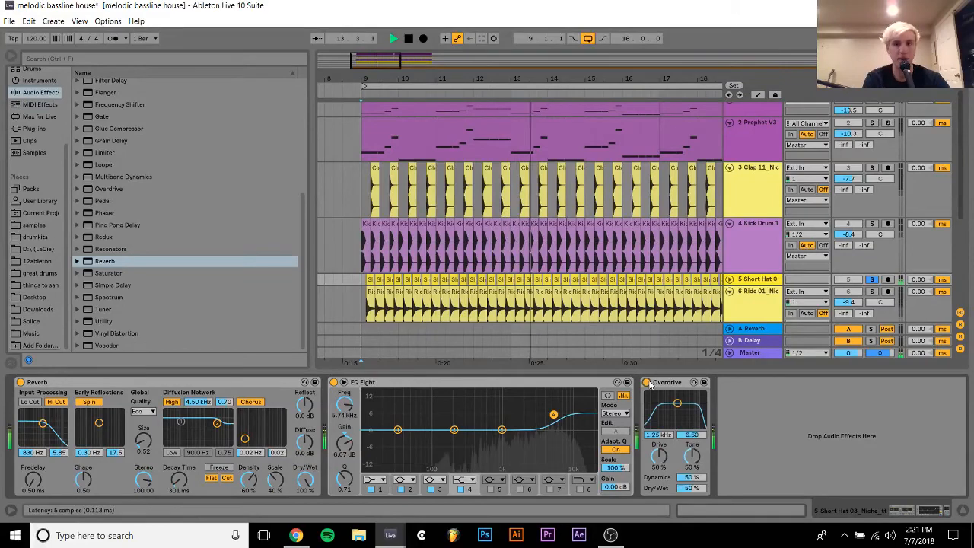
Add a Utility to the end of the Short Hat's effects and unfold the track in the arrangement
double_click(104, 321)
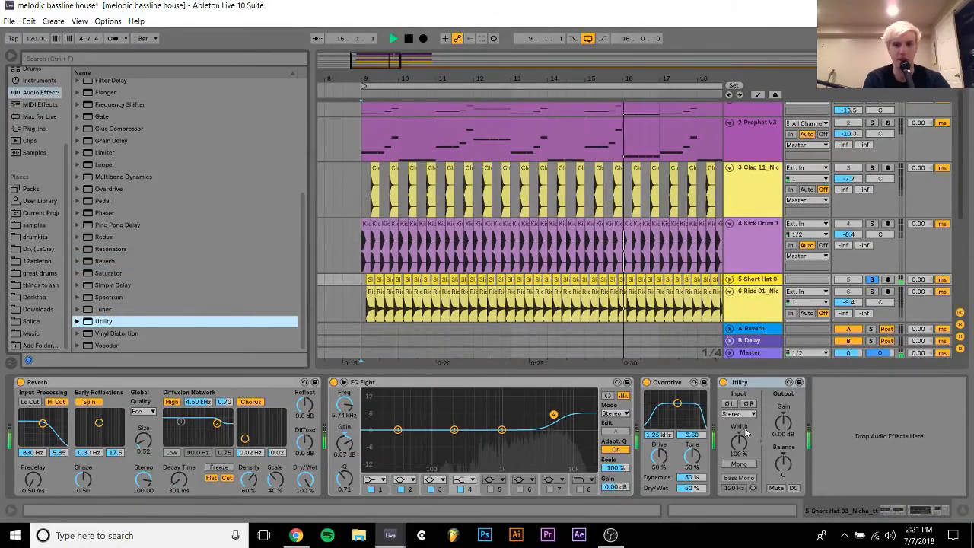
left_click(743, 416)
left_click(816, 446)
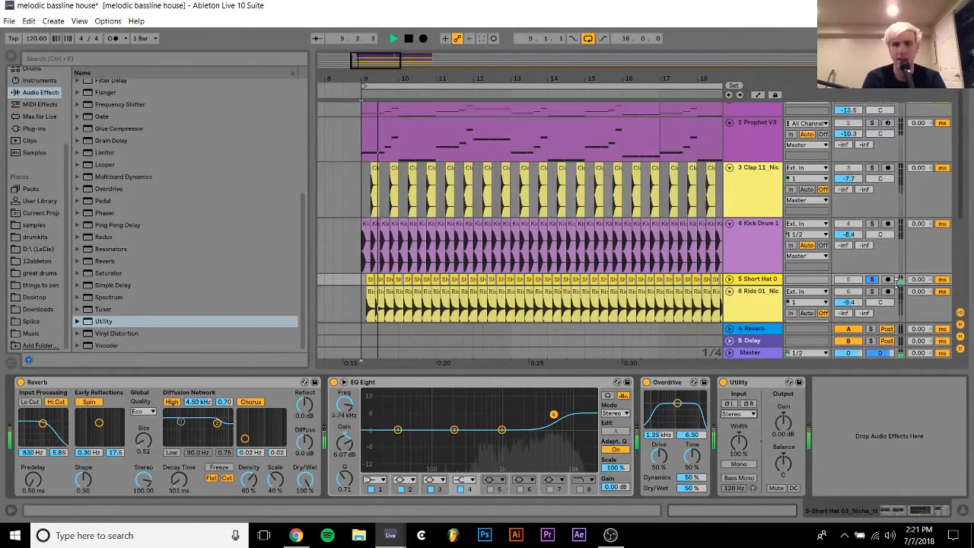
left_click(729, 279)
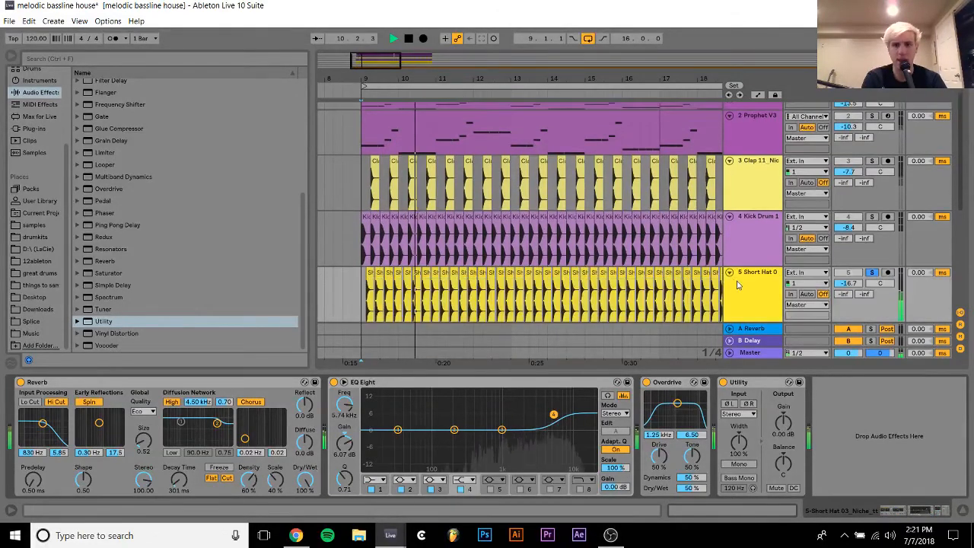
scroll(896, 237, "down", 2)
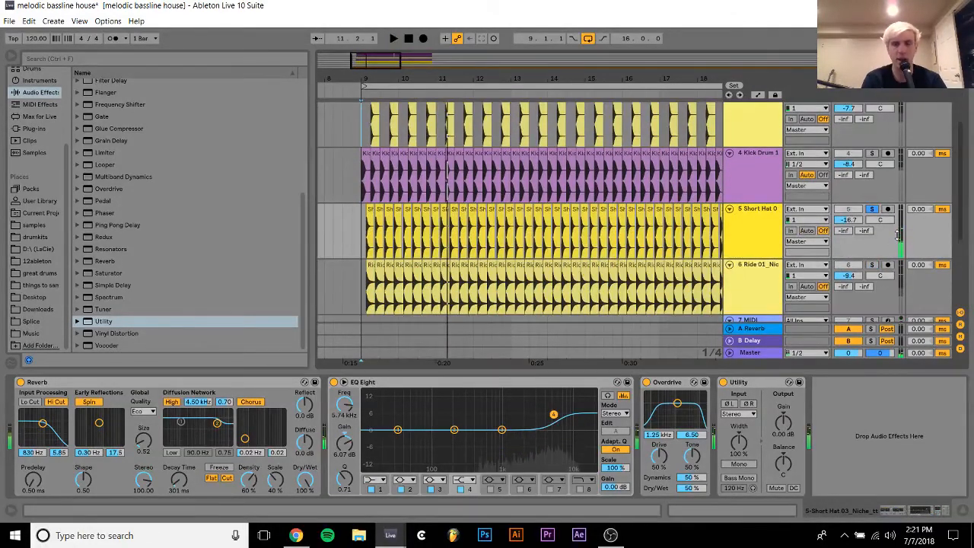
Set the Short Hat Utility's input channel mode to Right while the track plays
key("space")
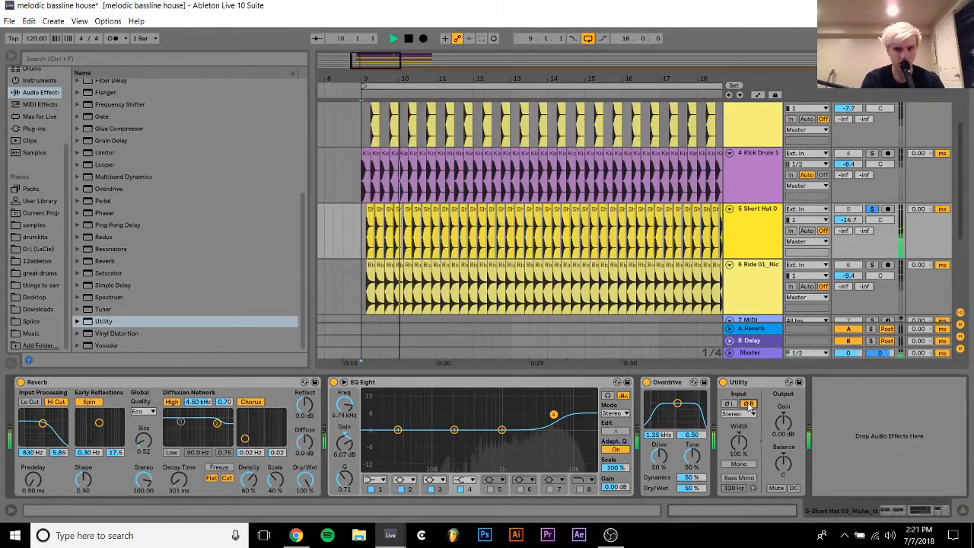
left_click(737, 413)
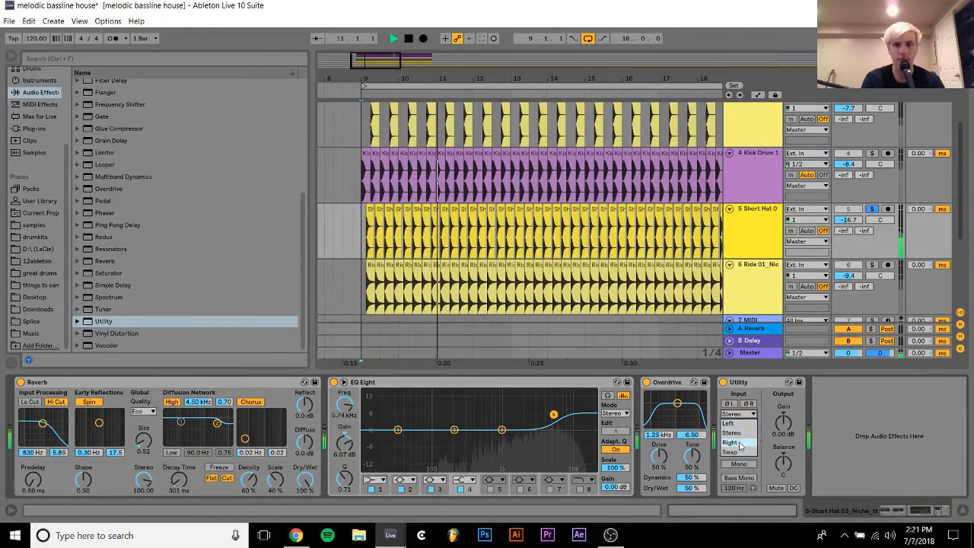
left_click(738, 426)
Unsolo and mute the Short Hat track, and solo the Ride track with its EQ Eight shown
left_click(872, 209)
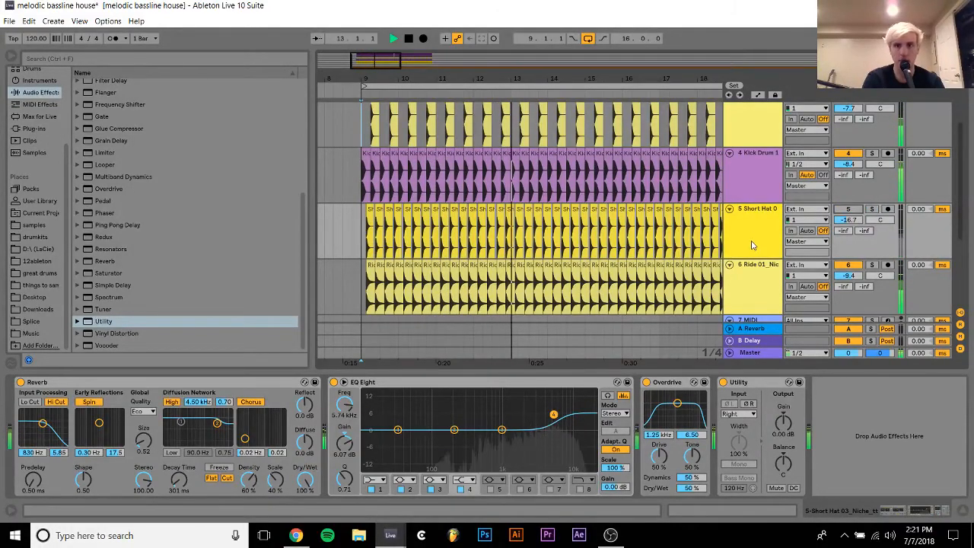
left_click(764, 275)
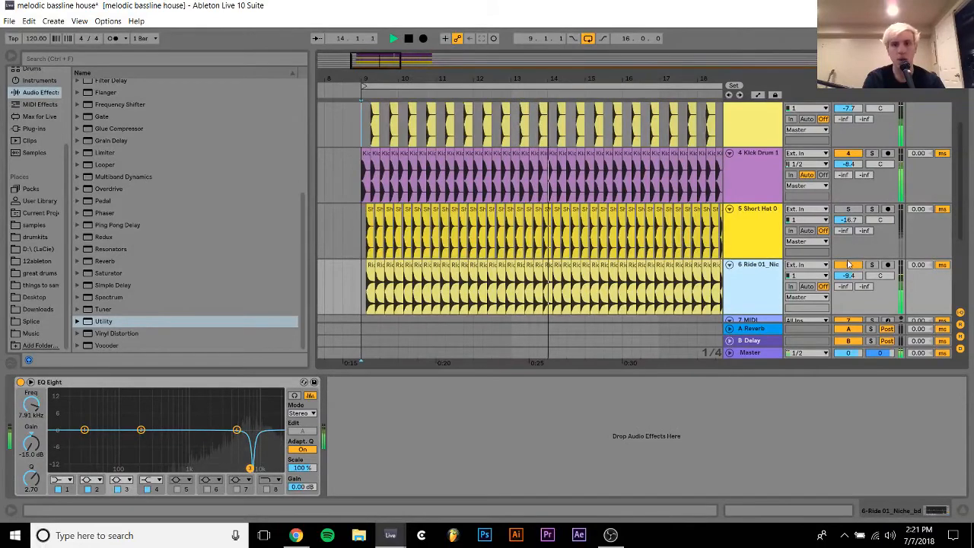
left_click(871, 264)
key("space")
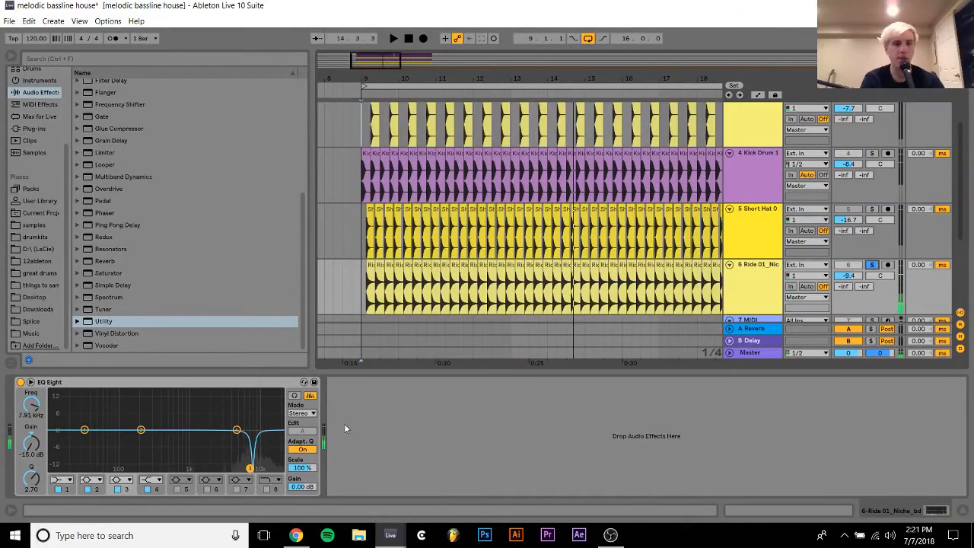
Enlarge the Ride's EQ Eight display and sweep band 3, boosted to 15 dB, down to 1.52 kHz during playback
left_click_drag(250, 468, 246, 424)
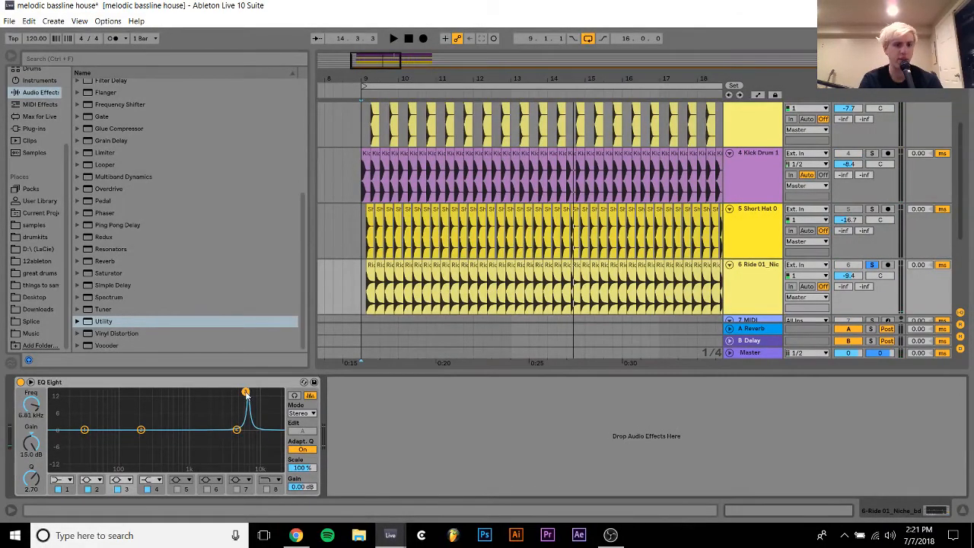
left_click(30, 382)
key("space")
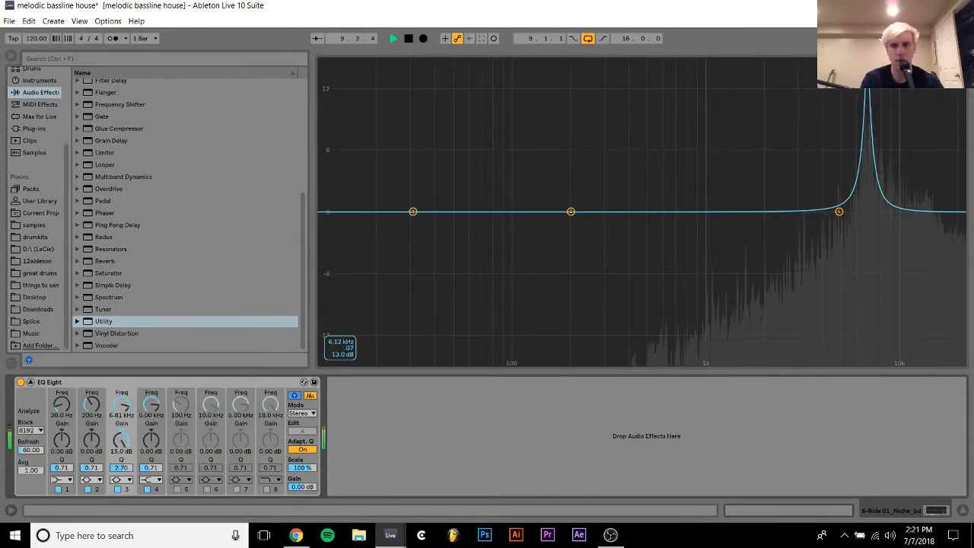
left_click_drag(866, 85, 739, 61)
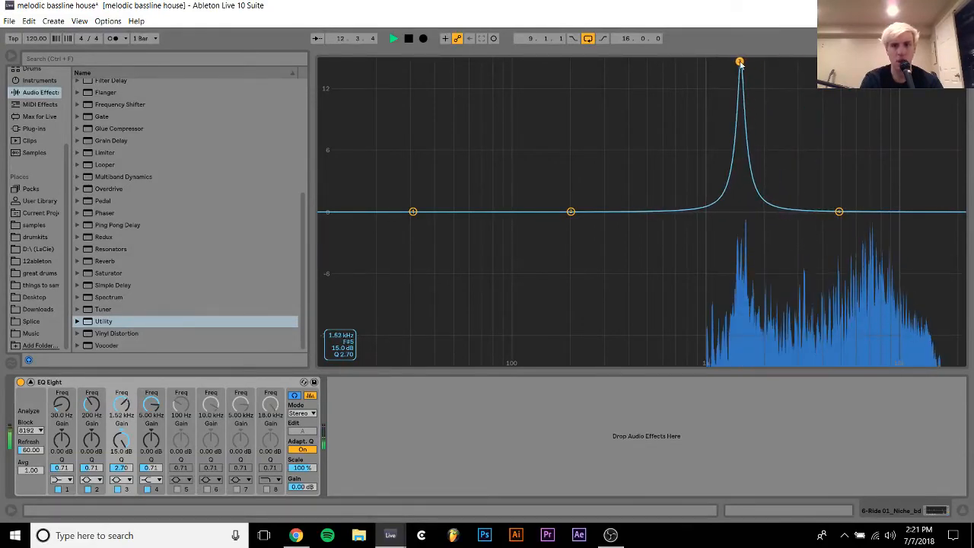
key("space")
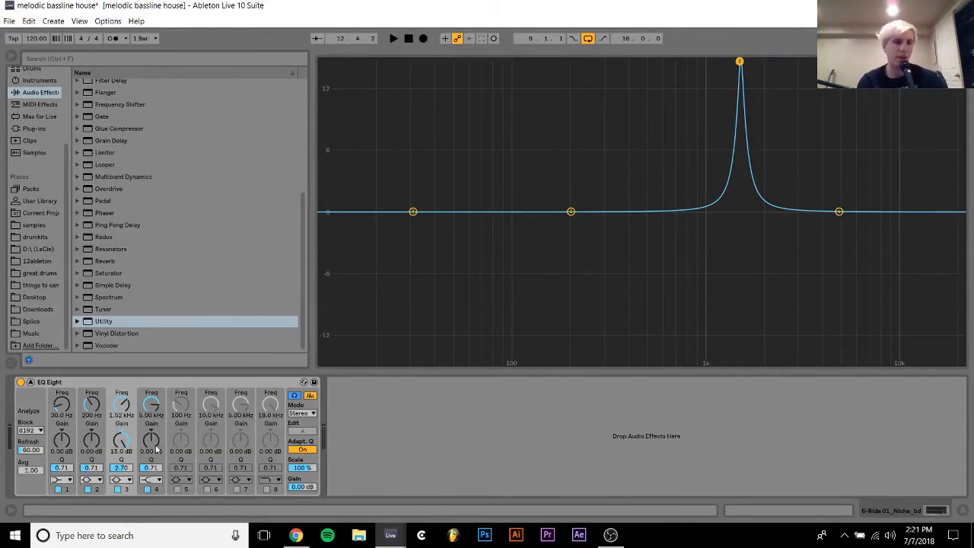
Cut the Ride EQ's band 3 to -14.8 dB at 1.09 kHz and band 2 to -15 dB at 1.59 kHz
left_click_drag(128, 443, 126, 487)
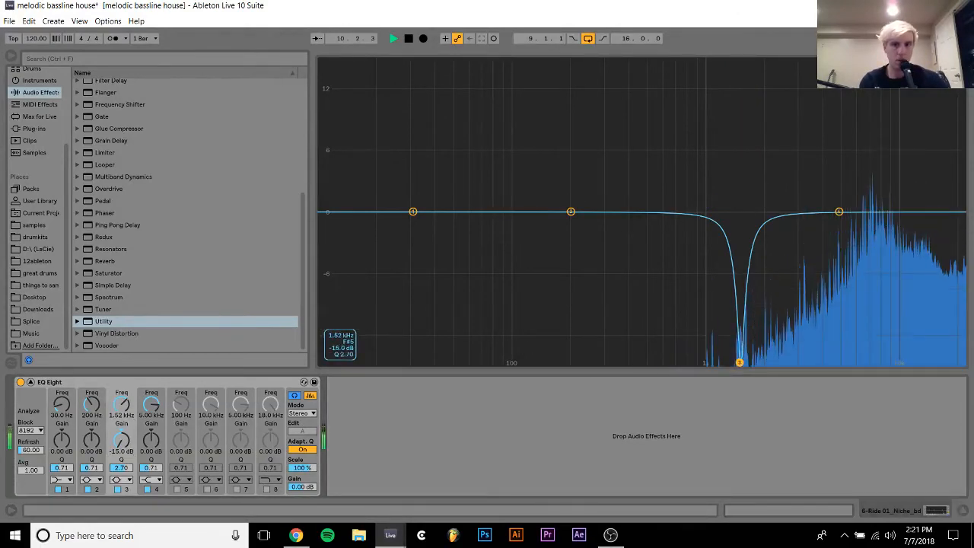
left_click_drag(740, 364, 711, 360)
left_click_drag(571, 213, 742, 362)
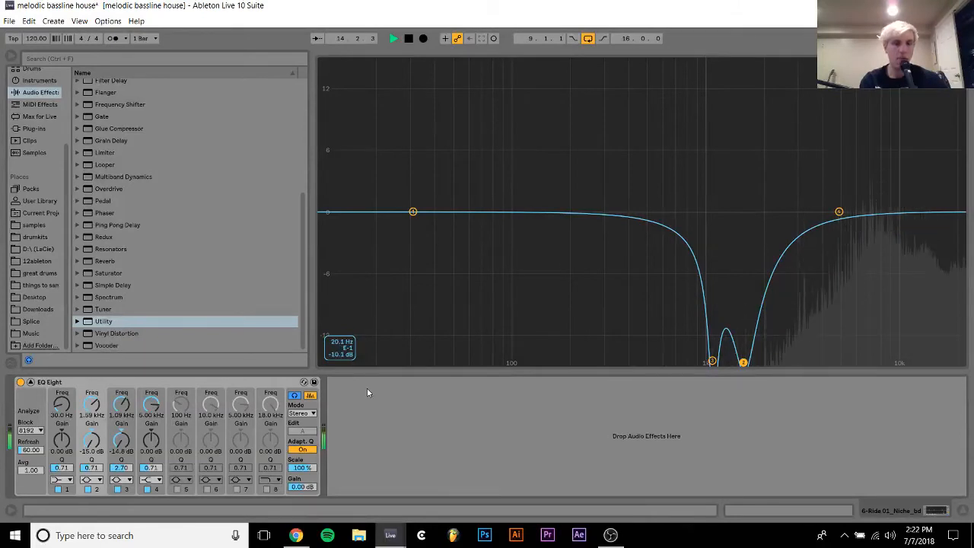
Enable band 5 of the Ride's EQ, boosted 15 dB with Q 1.29, and tune it to 7.12 kHz while listening
left_click(176, 489)
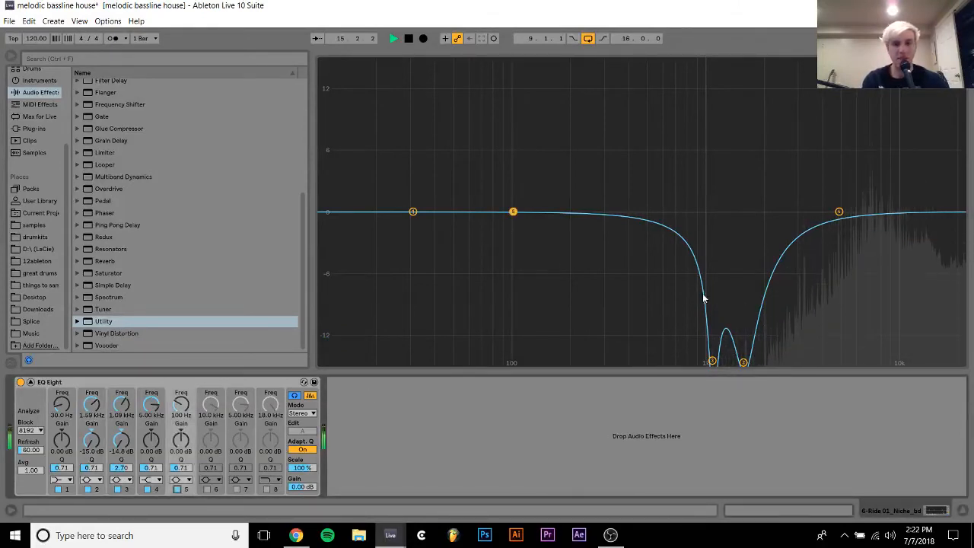
left_click_drag(513, 210, 881, 90)
key("space")
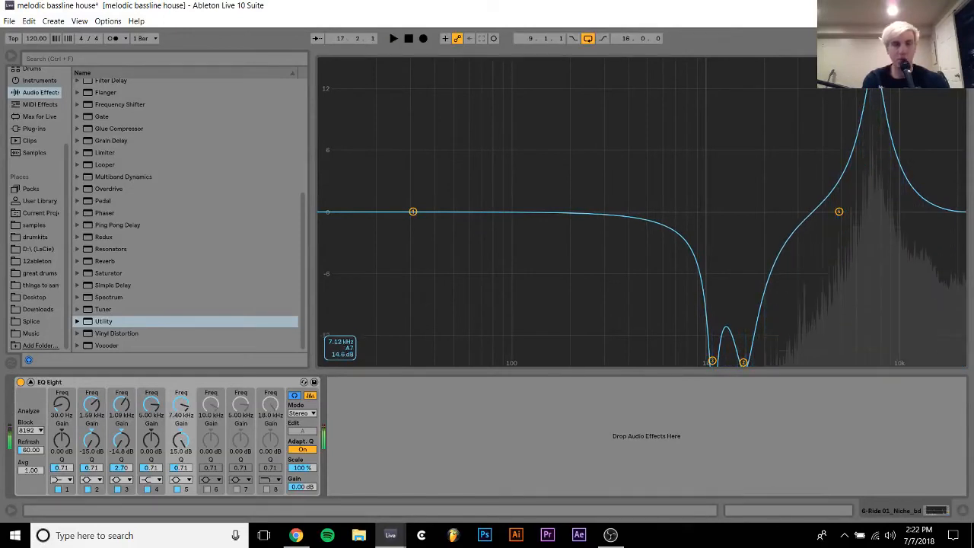
left_click_drag(180, 468, 180, 450)
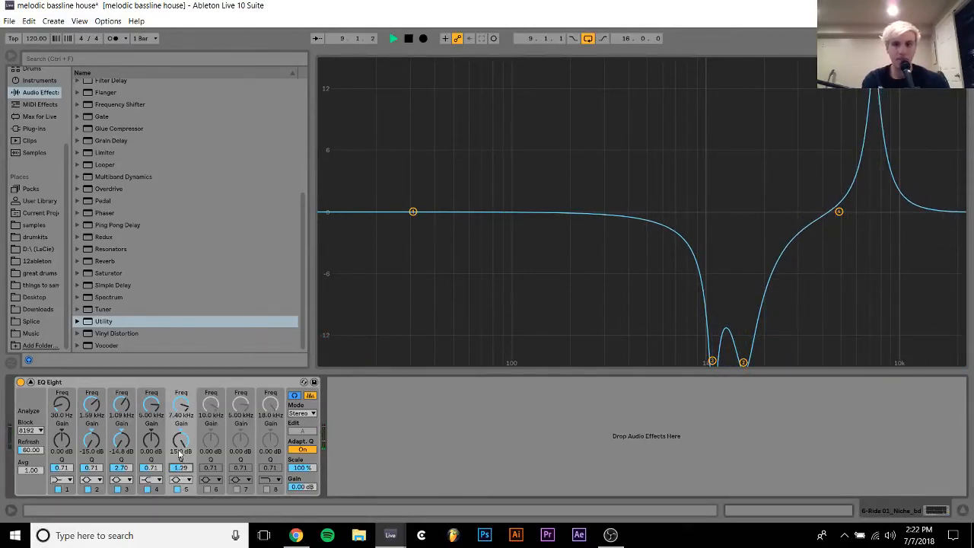
key("space")
left_click_drag(874, 61, 870, 62)
key("space")
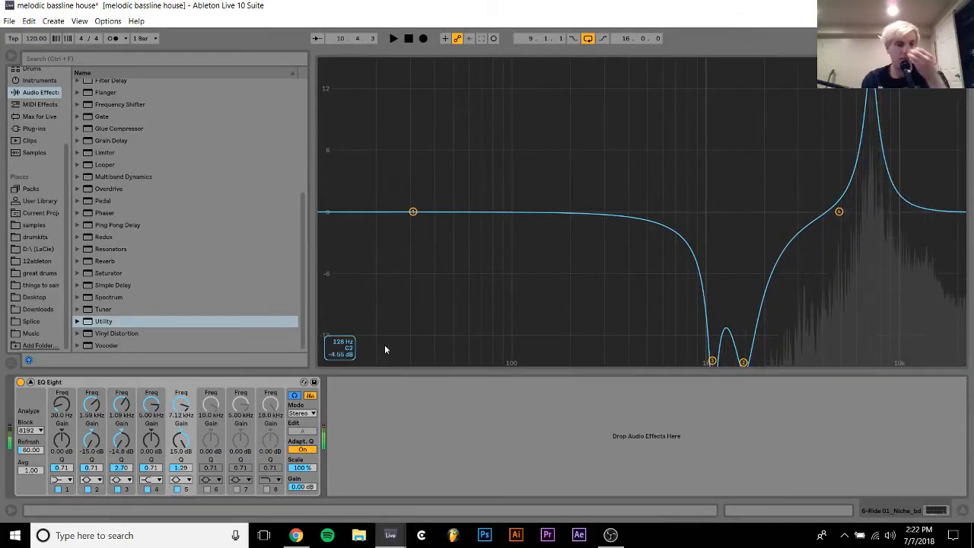
Try a cut on the Ride EQ's band 5, and settle on a gain of 5.48 dB with Q 2.67
left_click_drag(191, 440, 190, 502)
key("space")
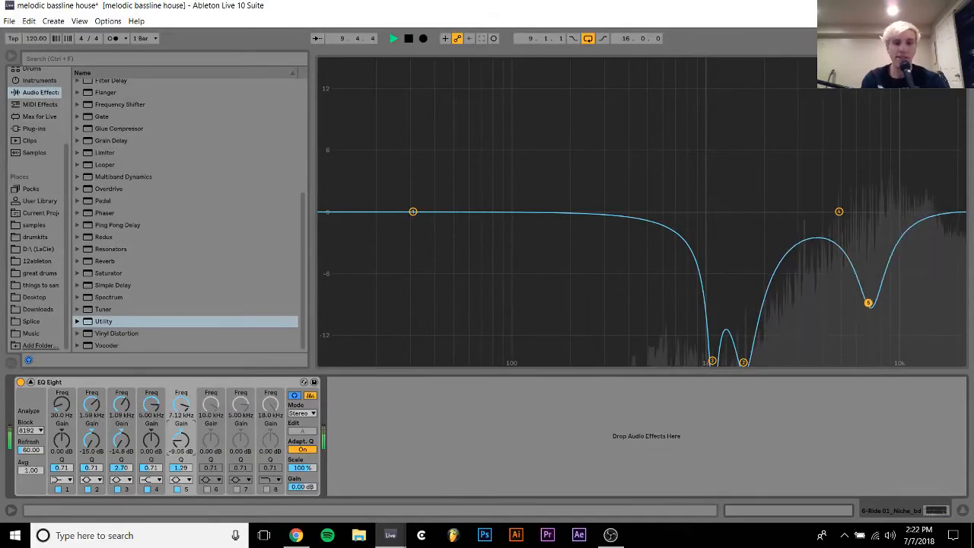
mouse_move(187, 457)
left_mouse_down()
mouse_move(187, 433)
mouse_move(182, 453)
left_mouse_up()
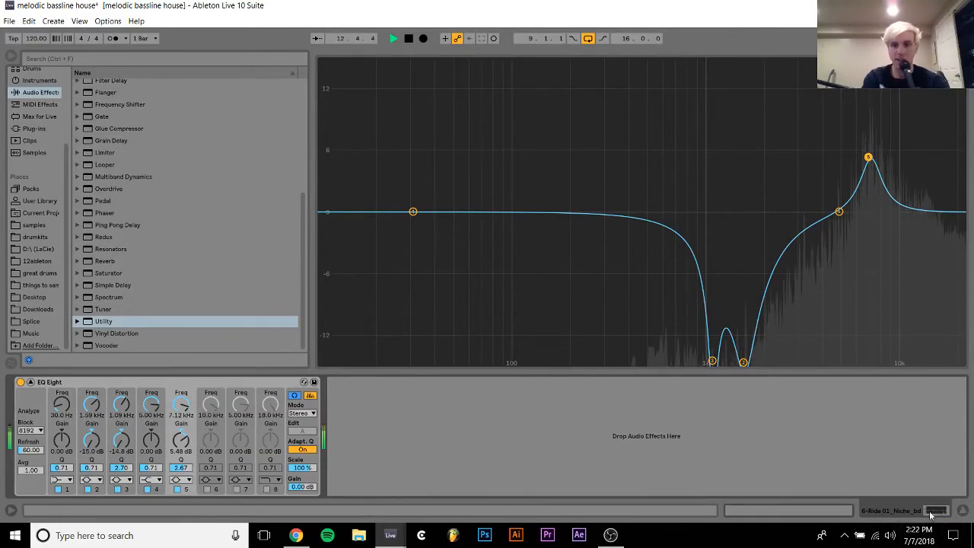
Hide the Ride's EQ display, unsolo the Ride track and unmute the Short Hat to hear the full drums
left_click(960, 511)
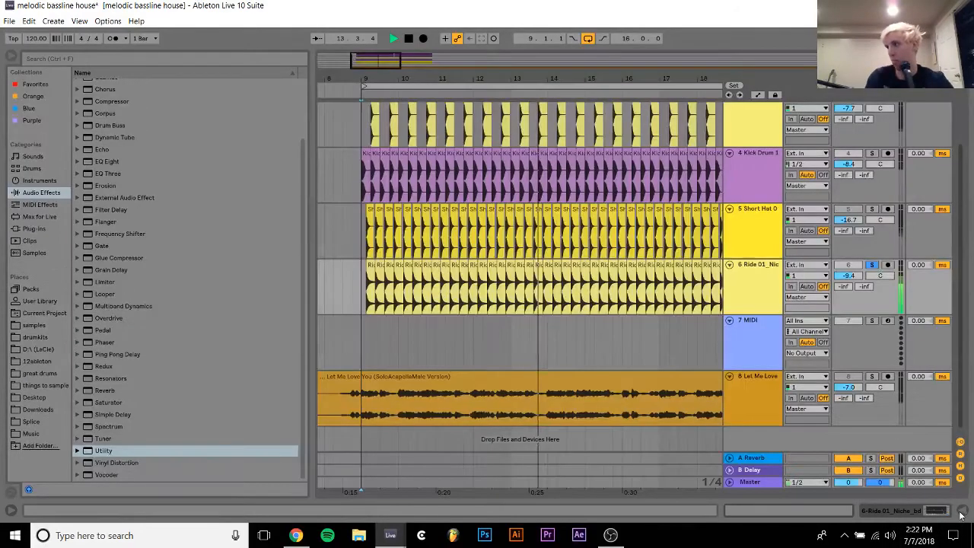
left_click(763, 273)
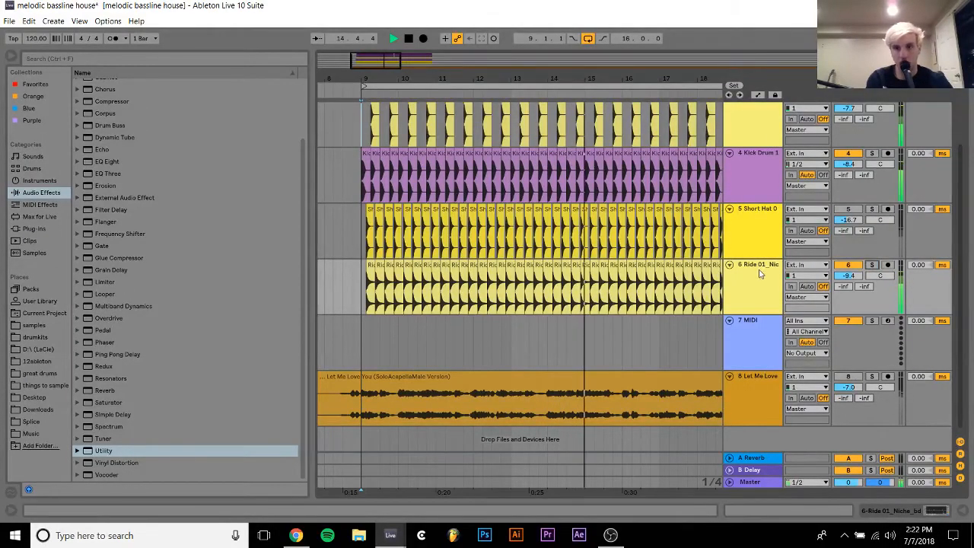
left_click(851, 210)
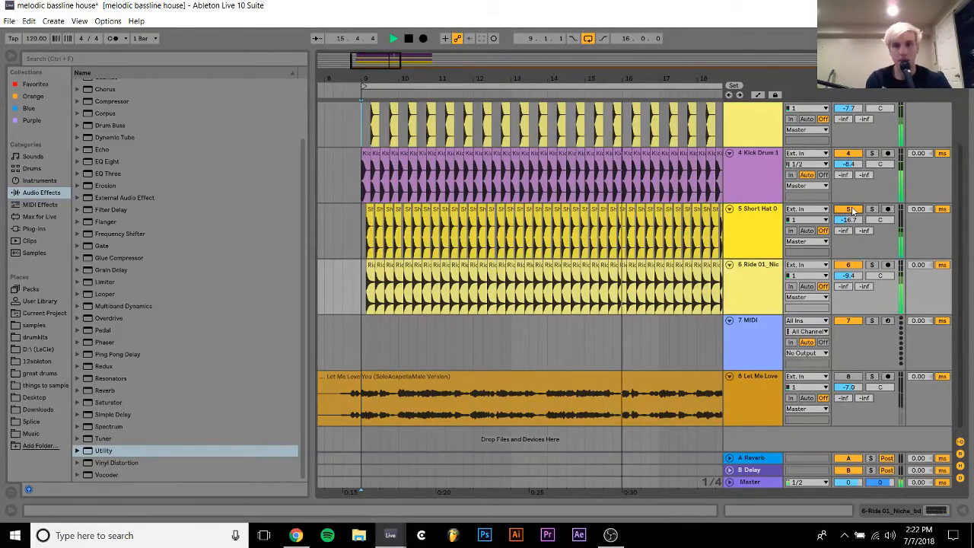
Try loading the 606 Core Kit onto the MIDI track below the Ride, and delete that track
left_click(764, 329)
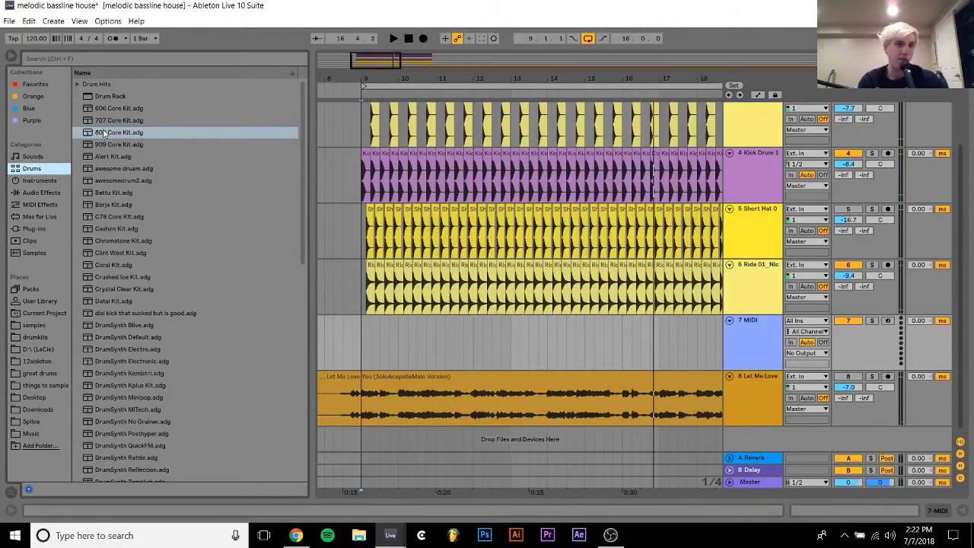
left_click(103, 108)
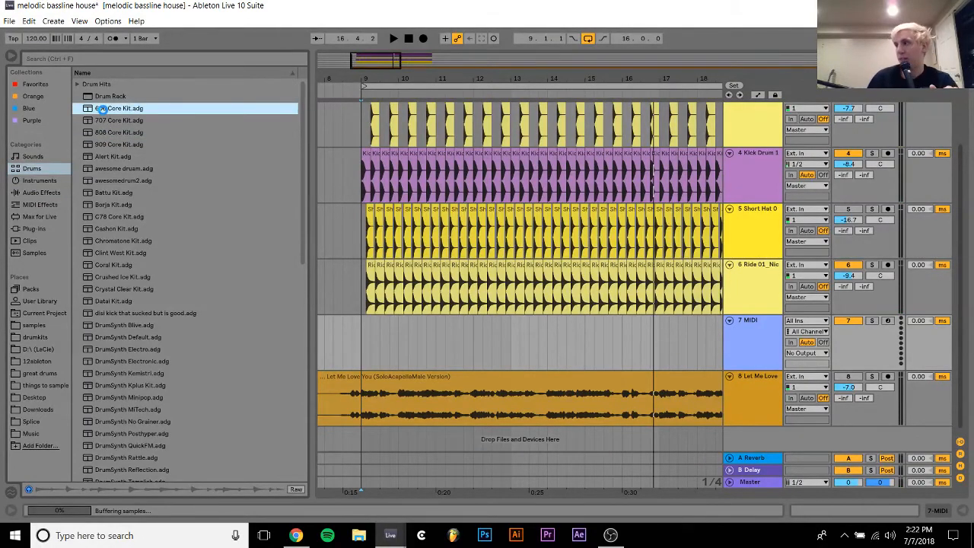
double_click(102, 108)
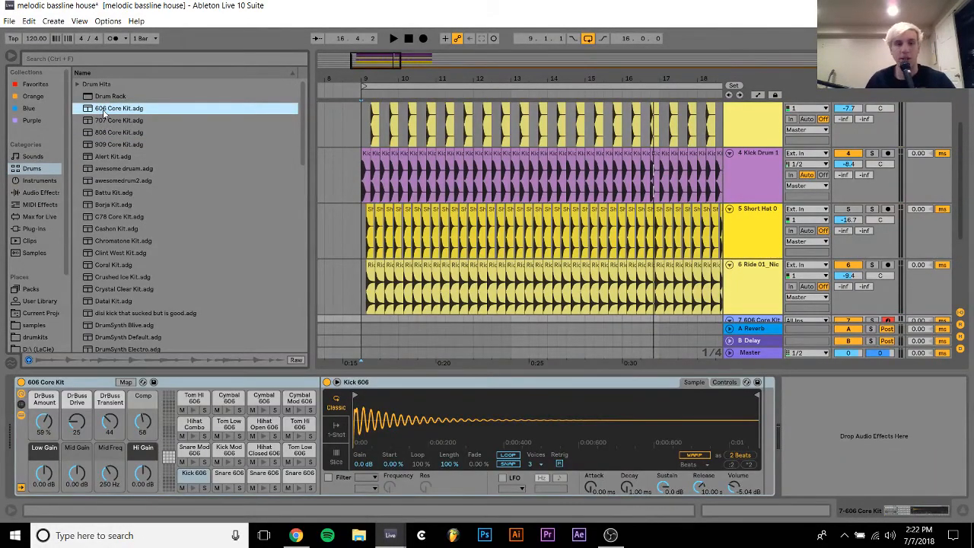
scroll(342, 269, "down", 4)
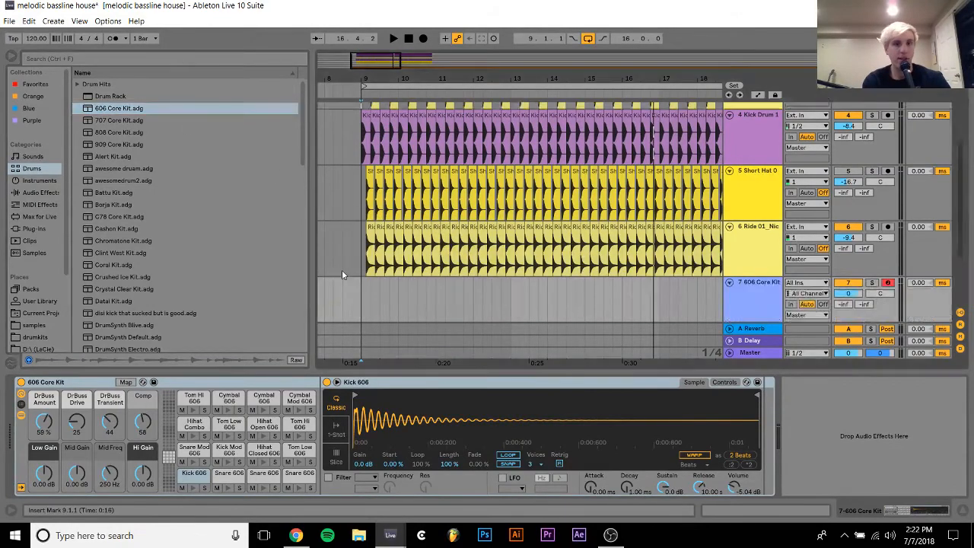
left_click(762, 242)
key("Delete")
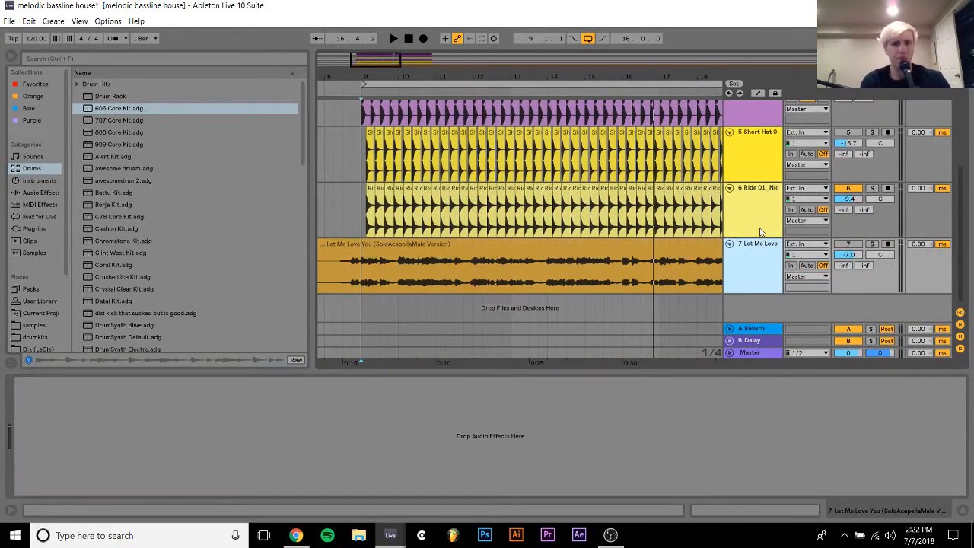
Collapse the Ride's enlarged EQ Eight display and insert a new MIDI track below the Ride
left_click(757, 214)
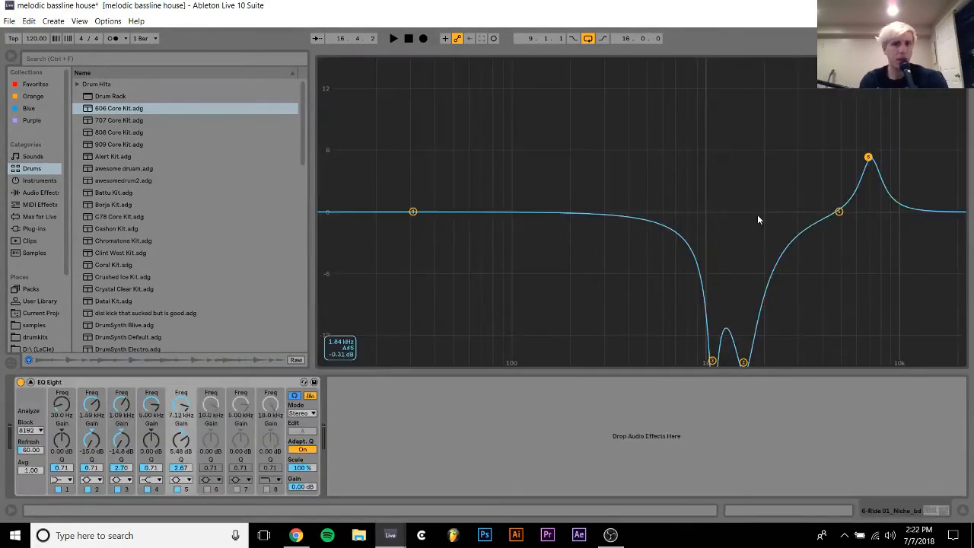
left_click(30, 382)
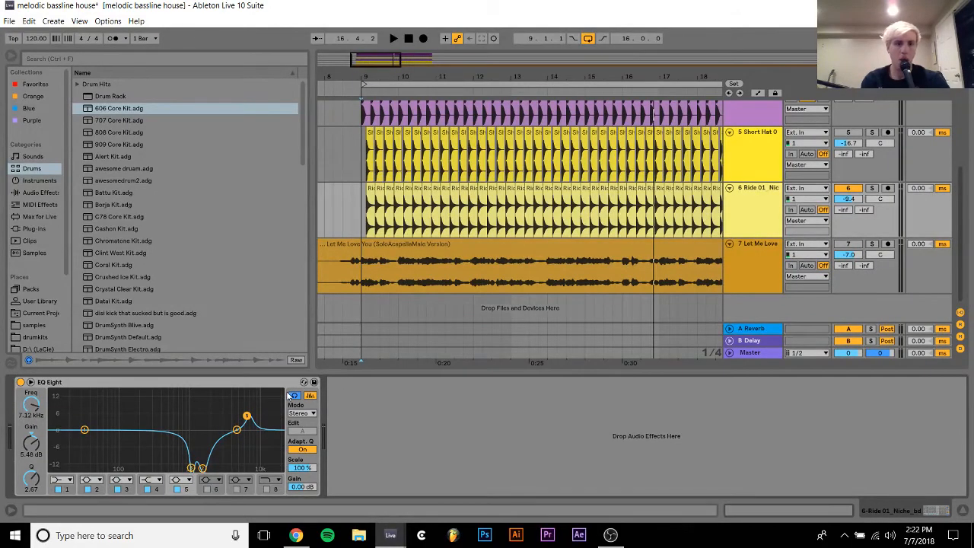
left_click(767, 217)
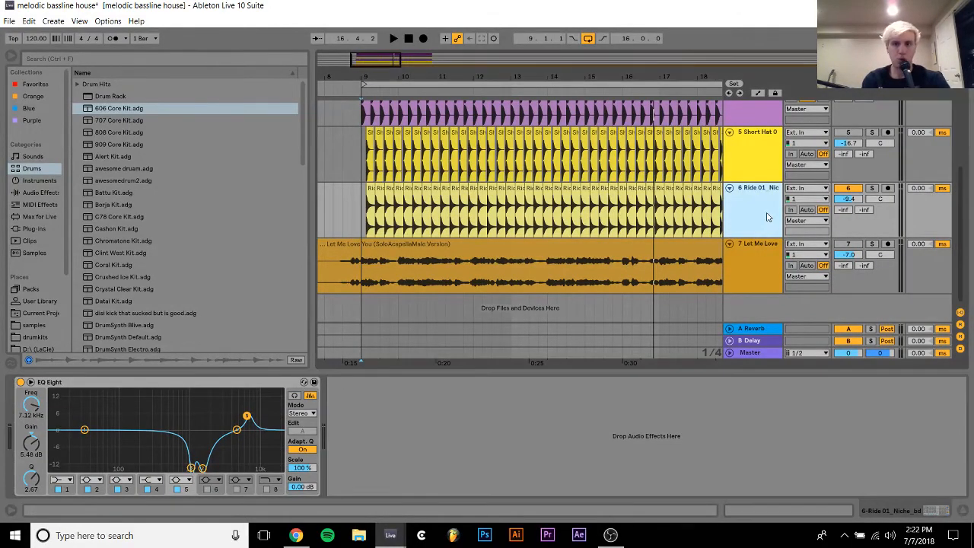
key("ctrl+shift+t")
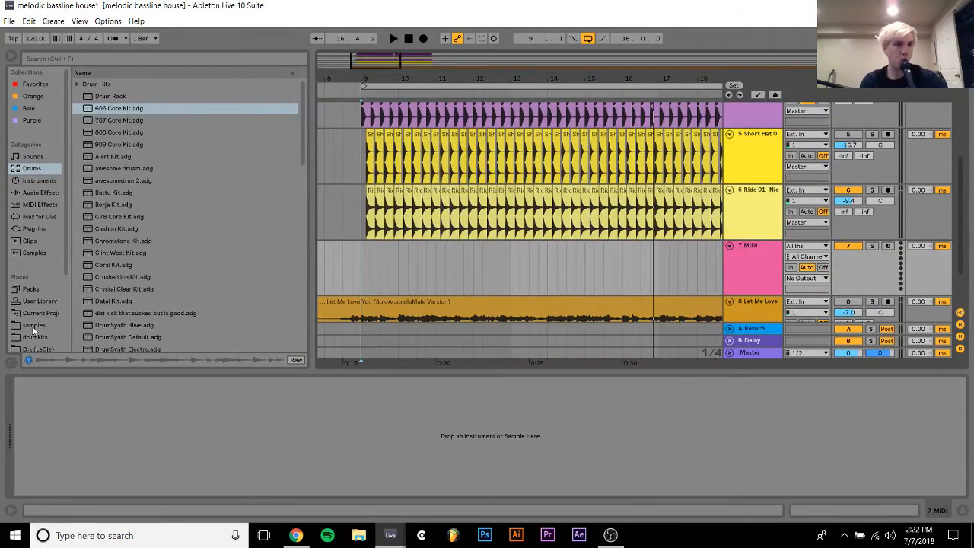
Search the samples folder in the browser for "shaker"
left_click(34, 325)
scroll(129, 274, "down", 5)
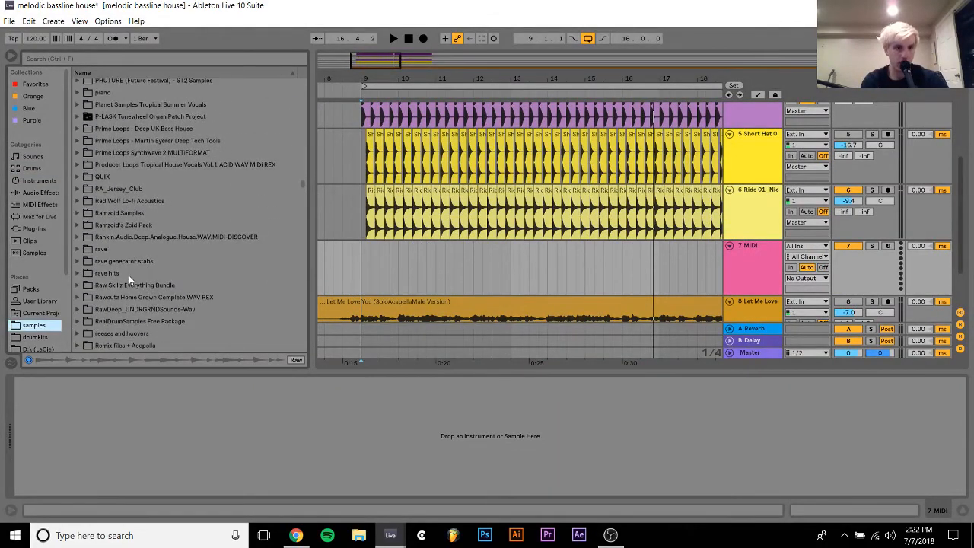
left_click(112, 58)
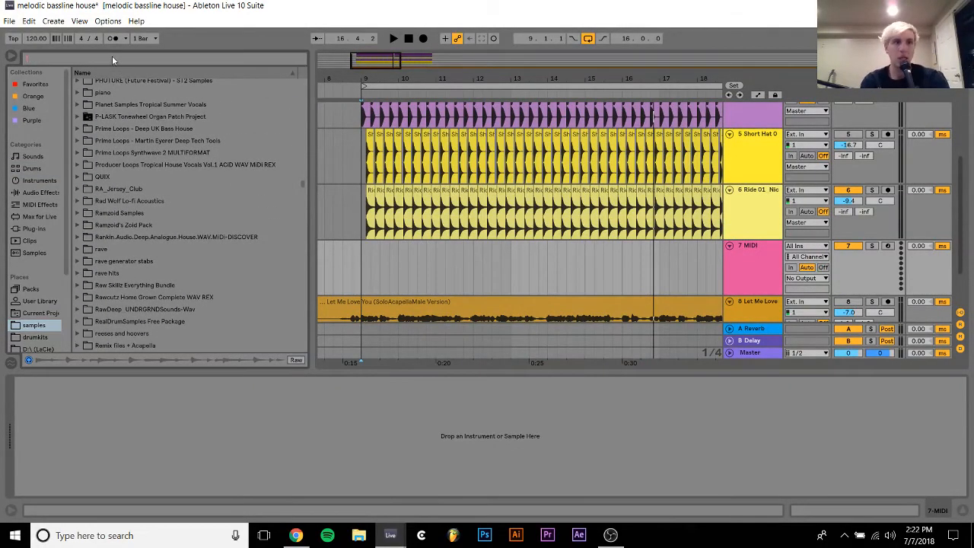
type("sh")
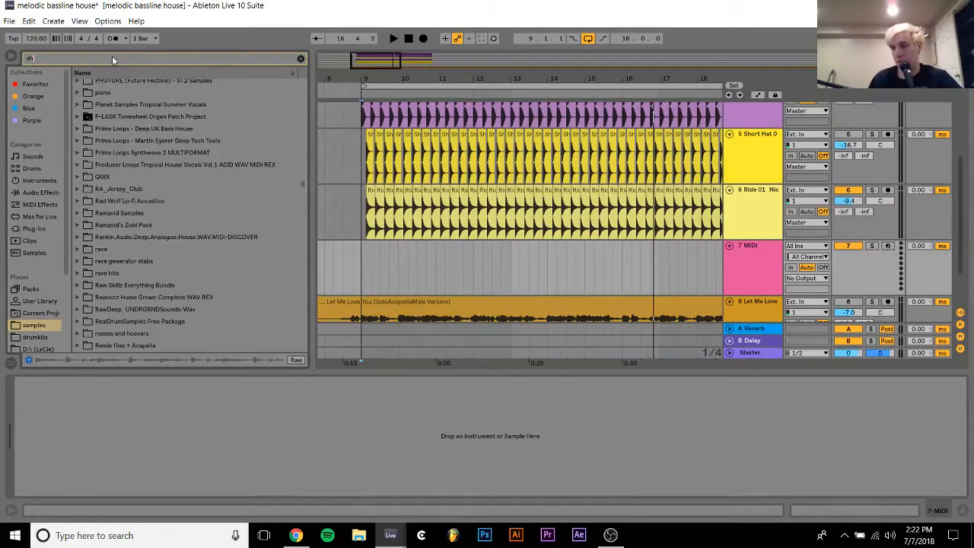
type("aker")
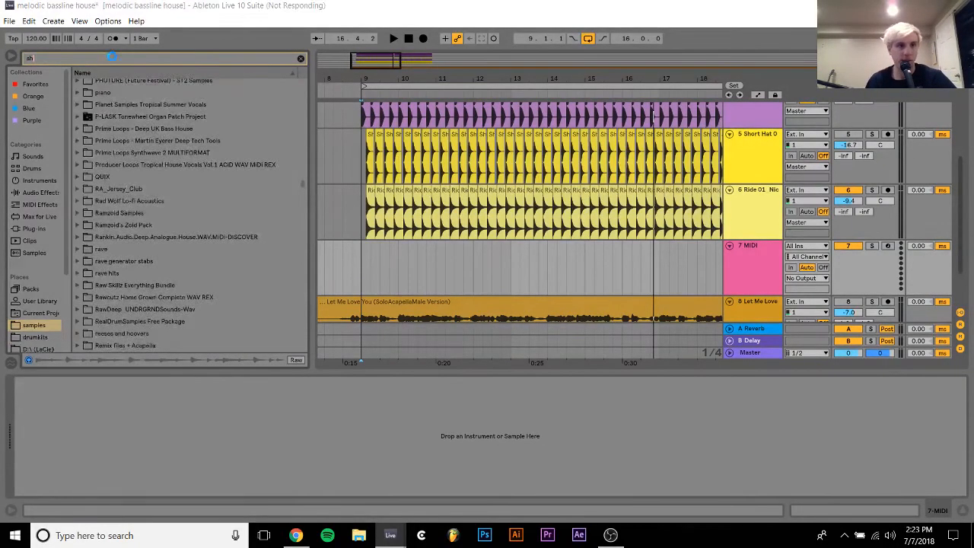
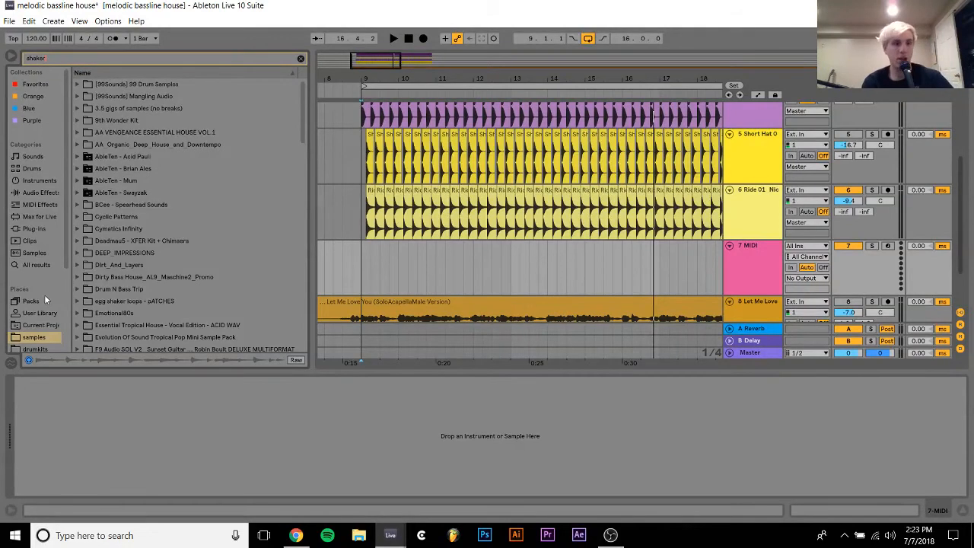
Find RARE_shaker_square_loop_115.wav in the Splice folder, inside the Rhythm Paints pack's DRY loops
scroll(61, 301, "down", 3)
left_click(33, 323)
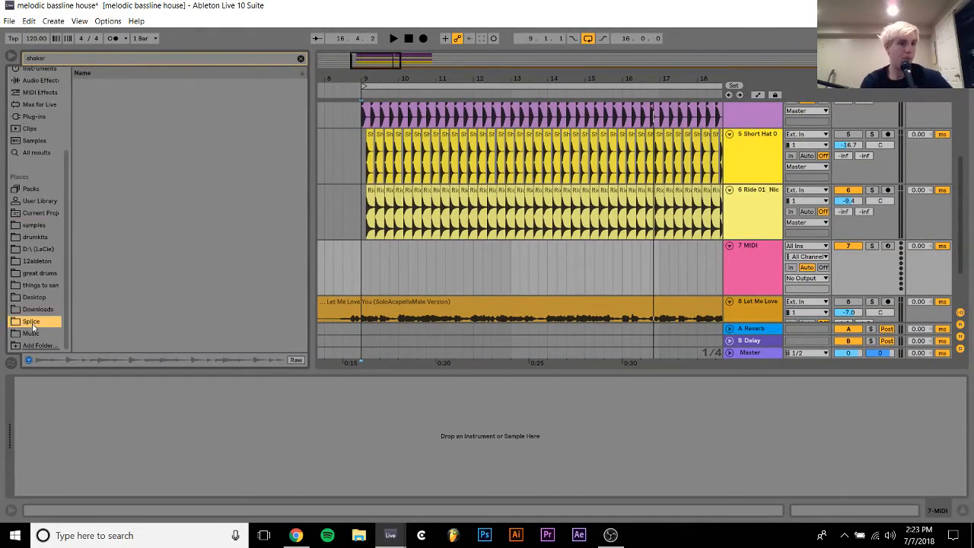
left_click(149, 231)
key("Up")
key("Right")
key("Down")
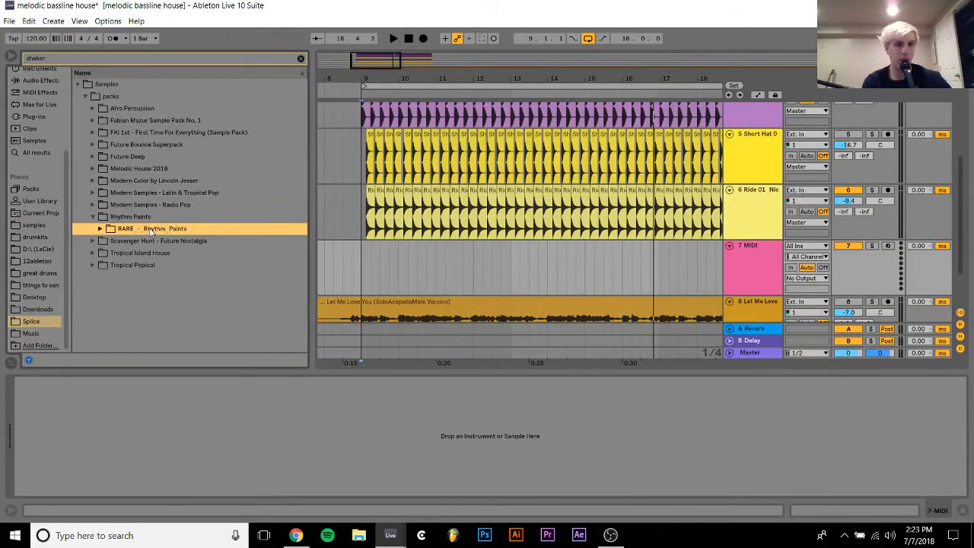
key("Right")
key("Down")
key("Right")
key("Down")
key("Right")
key("Down")
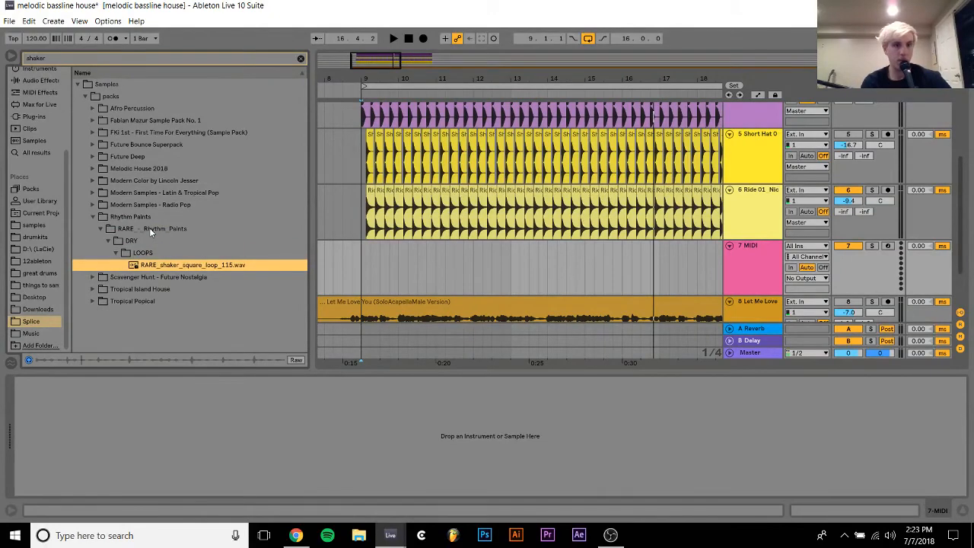
Place the shaker loop at bar 9 on the new track and set the clip's start to 1.1.3
left_click_drag(171, 268, 362, 266)
double_click(397, 252)
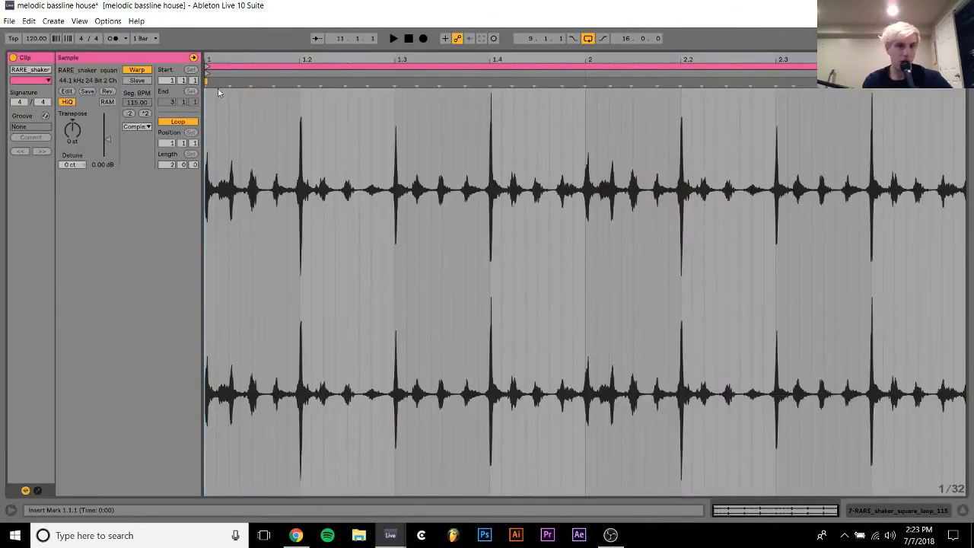
mouse_move(209, 74)
left_mouse_down()
mouse_move(263, 74)
mouse_move(253, 74)
left_mouse_up()
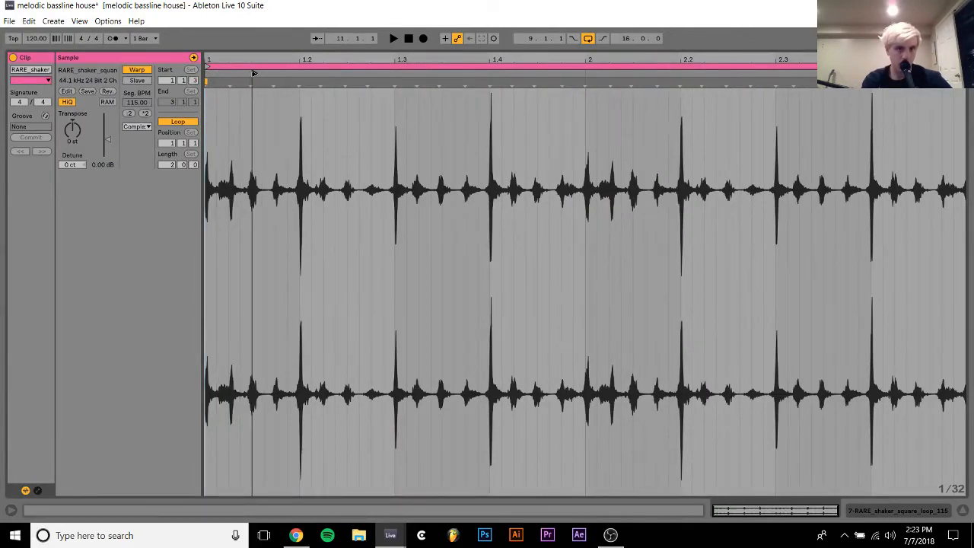
Hide the clip view and lower the shaker track's volume to -4.4 dB during playback
left_click(916, 509)
key("space")
left_click_drag(848, 200, 847, 216)
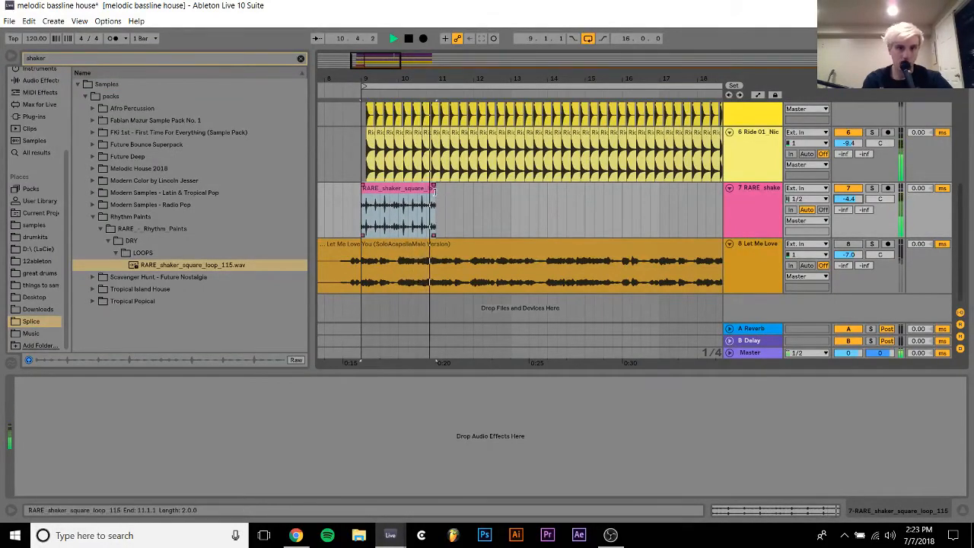
Set the shaker track's delay to 25 ms and play the loop from bar 9
key("space")
key("Delete")
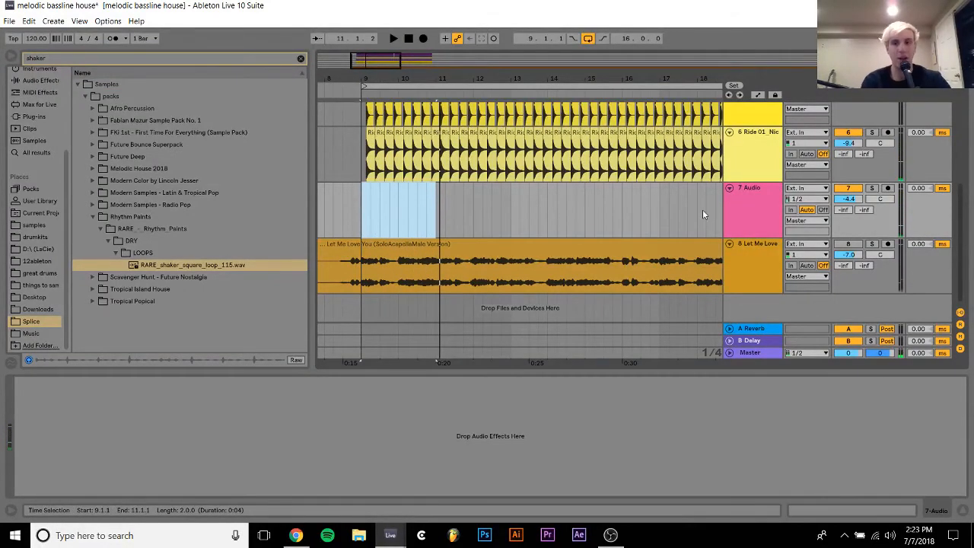
key("ctrl+z")
left_click(919, 191)
type("2")
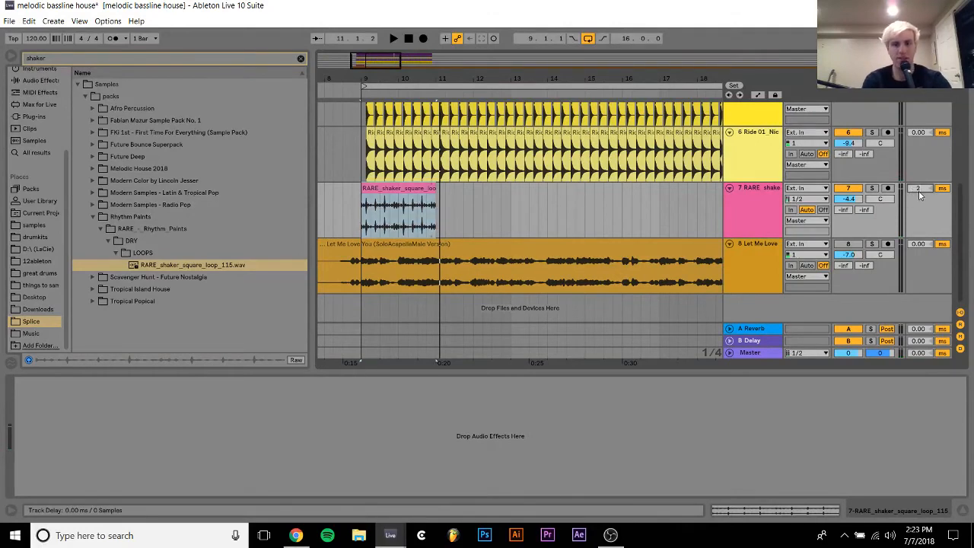
type("5")
key("Return")
key("space")
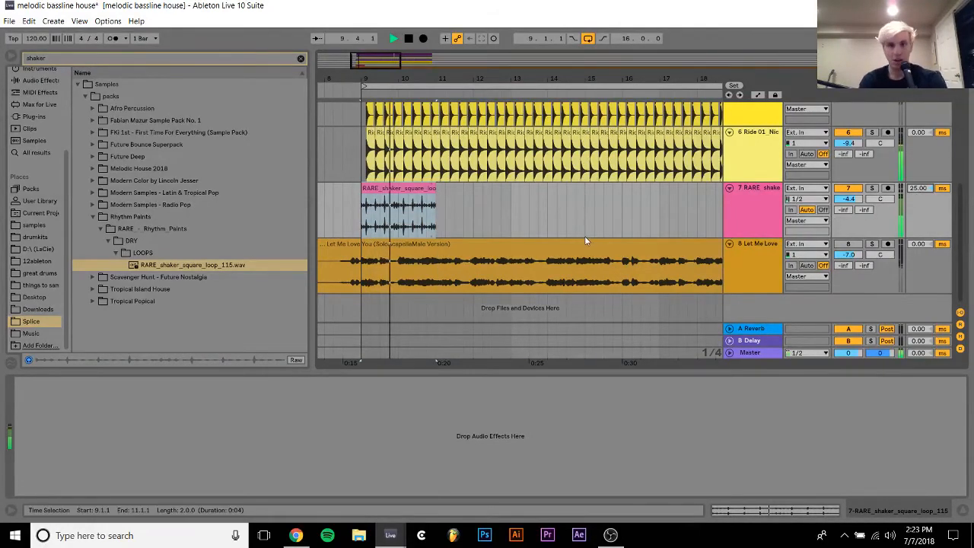
Delete the RARE_shaker_square_loop clip from the shaker track and stop playback
left_click(382, 189)
key("Delete")
key("space")
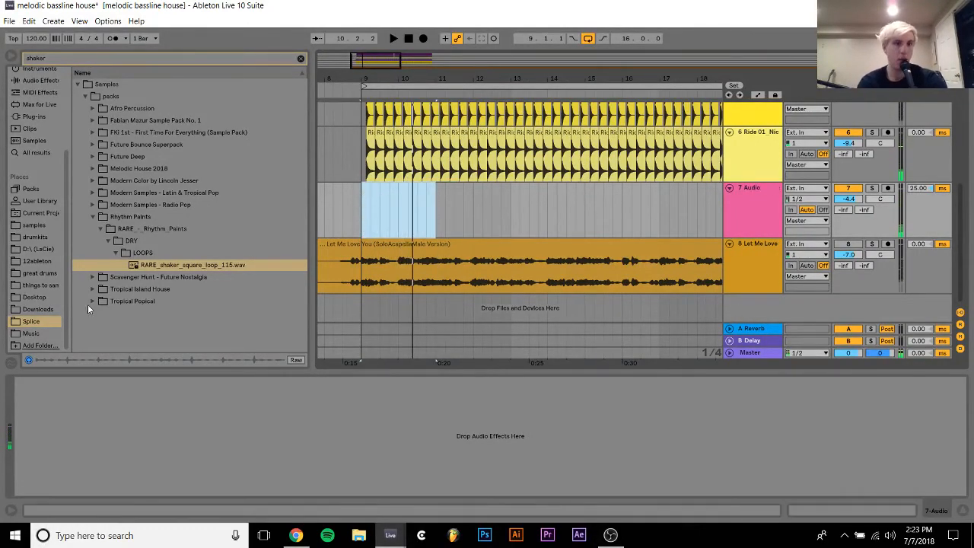
Place THG_114_G_Shell_Shaker.wav from the Tropical Island House single drum loops at bar 9 on the shaker track and audition it
left_click(112, 289)
key("Right")
key("Right")
key("Right")
key("Right")
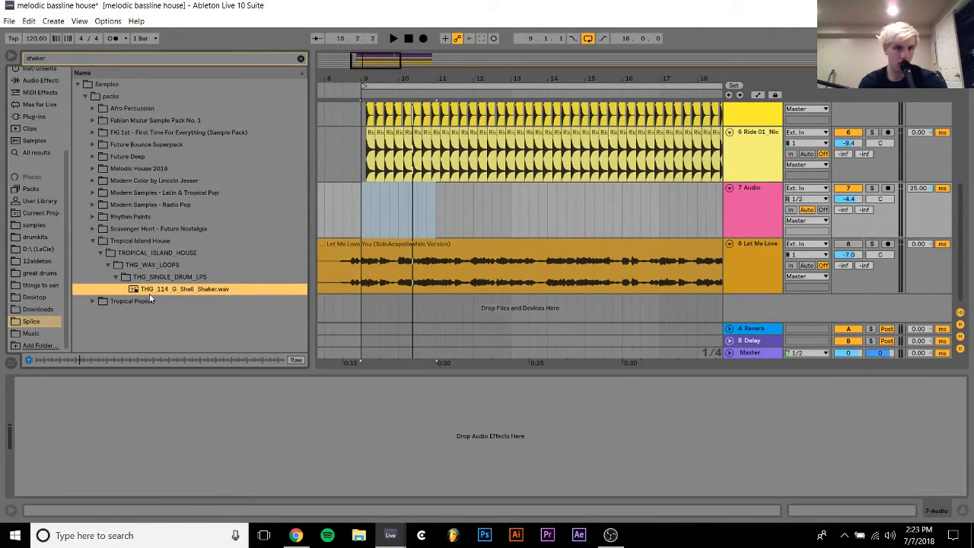
left_click_drag(150, 298, 399, 200)
key("space")
key("space")
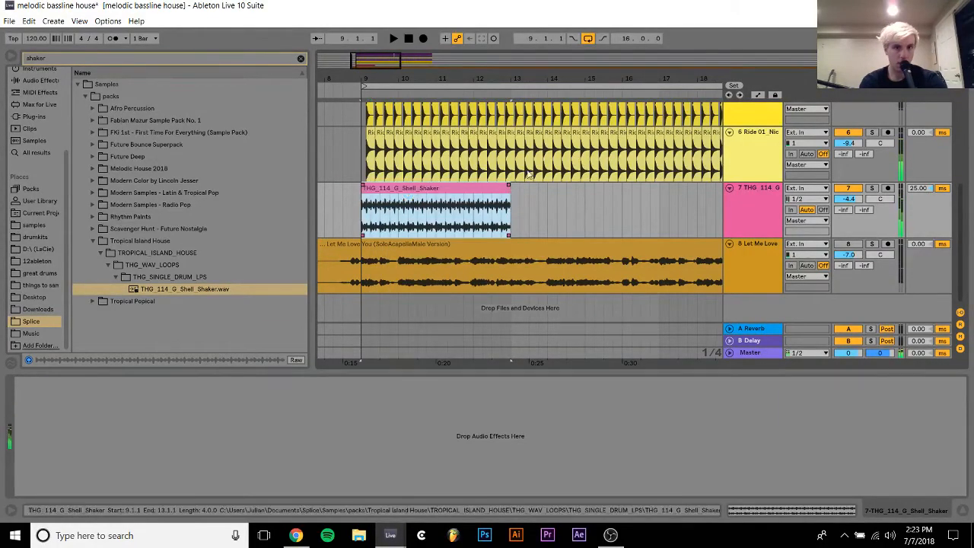
Reset the shaker track's delay to 0 ms and lower its volume to -10.2 dB during playback
left_click(928, 187)
key("space")
left_click_drag(848, 198, 848, 212)
left_click(932, 189)
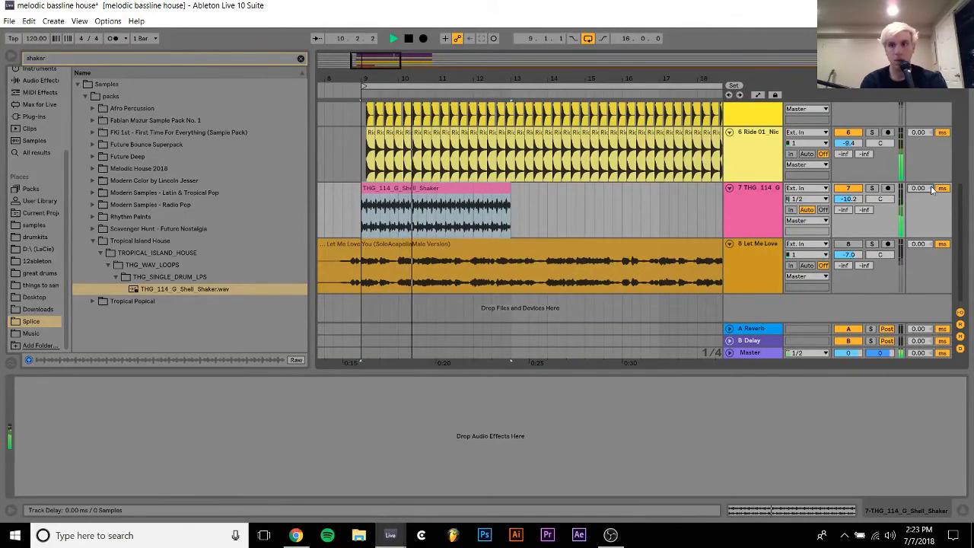
key("space")
Expand the Tropical Popical pack down to its Drums folder and preview both shaker loops
left_click(158, 301)
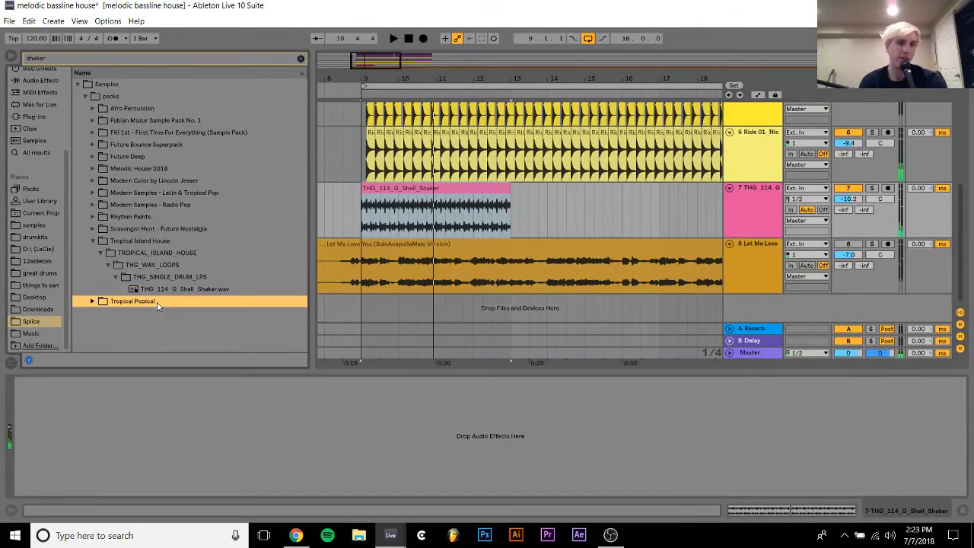
key("Right")
key("Down")
key("Right")
key("Down")
key("Right")
key("Down")
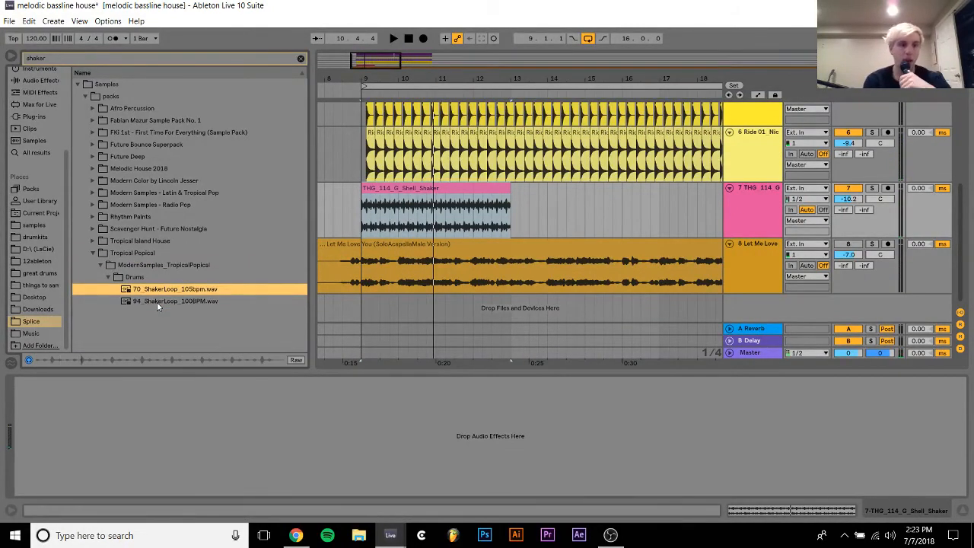
key("Down")
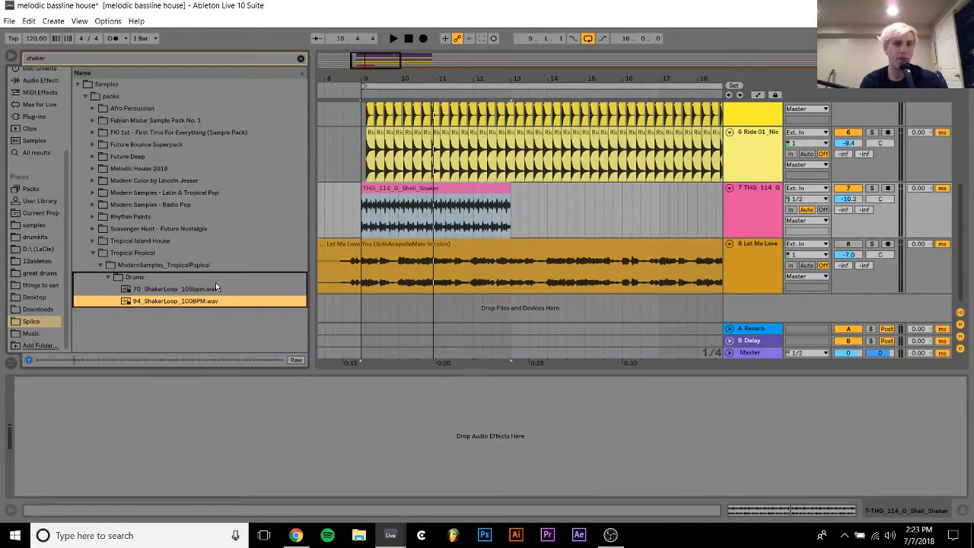
Place 94_ShakerLoop_100BPM.wav at bar 9 on the shaker track, set its warp mode to Re-Pitch and play it
left_click_drag(205, 301, 400, 197)
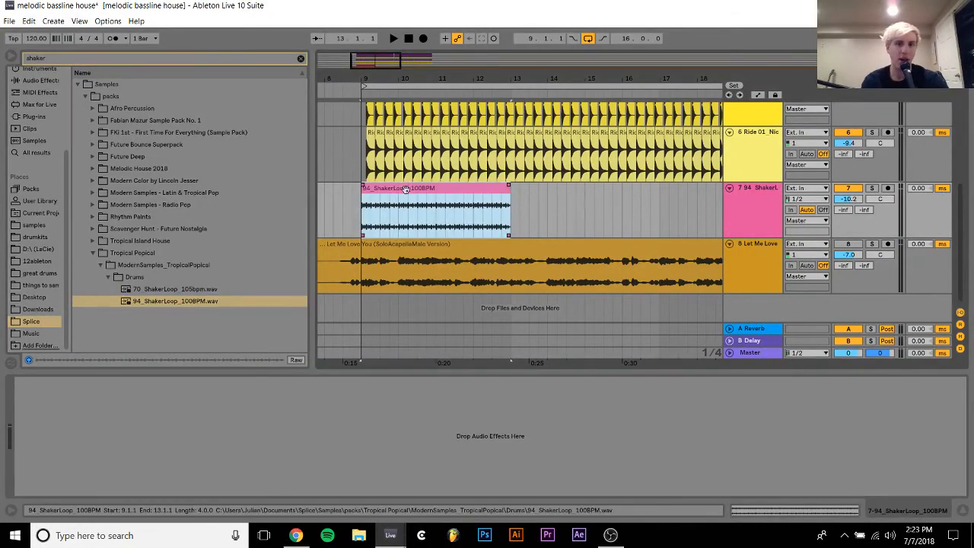
double_click(405, 188)
left_click(137, 126)
left_click(141, 163)
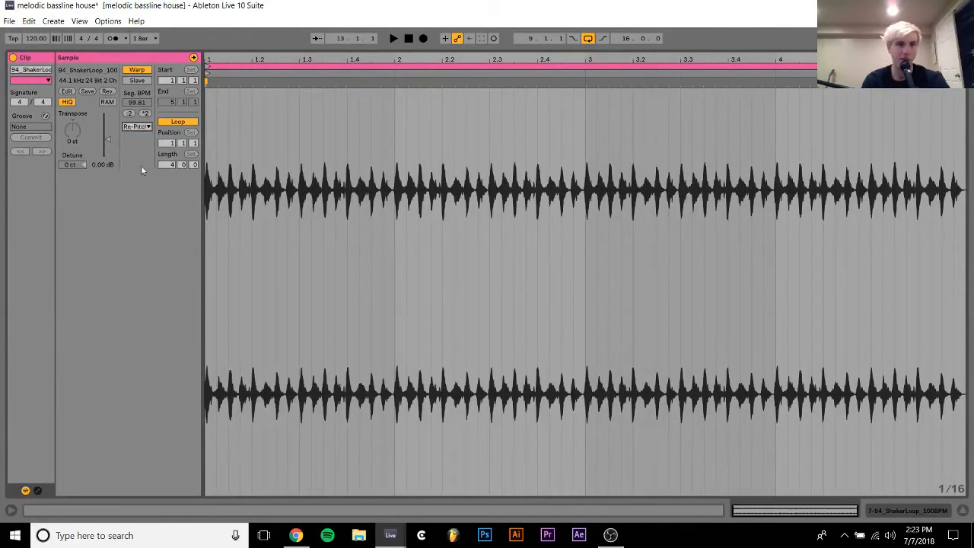
key("space")
left_click(906, 510)
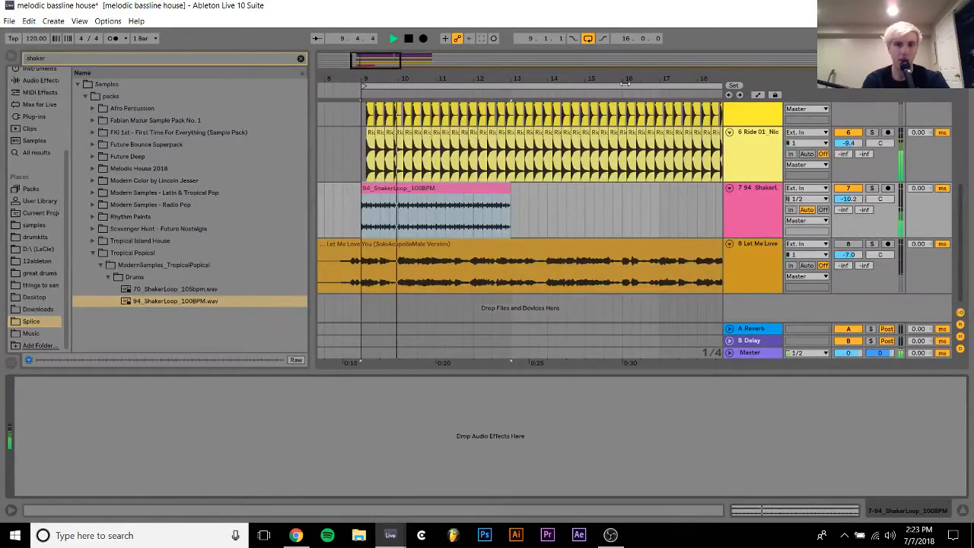
Place 70_ShakerLoop_105bpm.wav at bar 9 on the shaker track, audition it and set its warp mode to Re-Pitch
left_click_drag(190, 289, 372, 199)
key("space")
key("space")
double_click(382, 189)
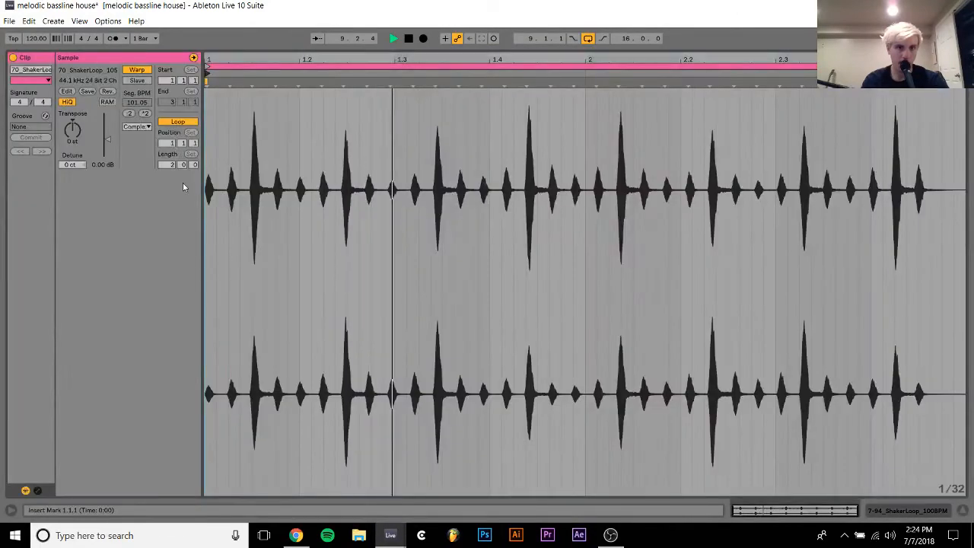
left_click(137, 127)
left_click(142, 168)
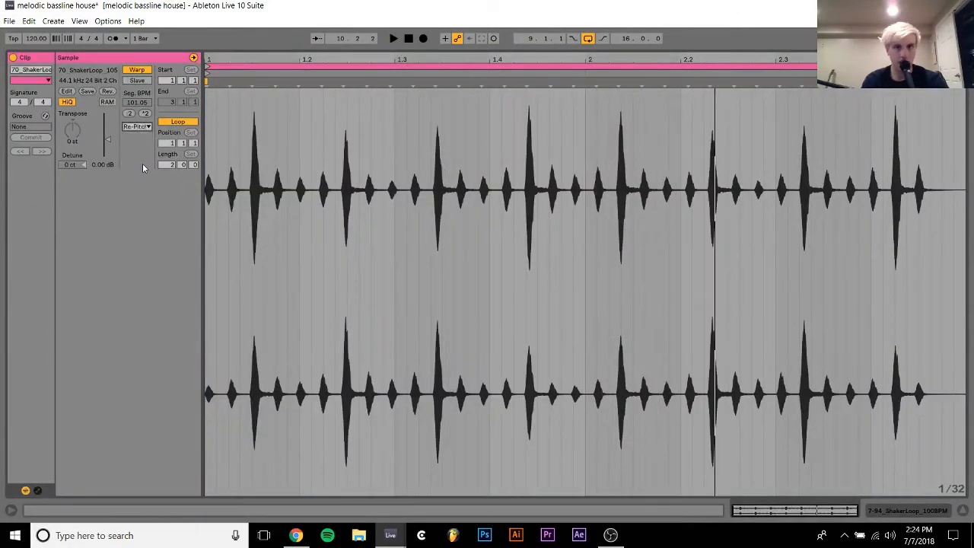
Turn the shaker clip's warping off and back on at a project tempo of 70 BPM, then restore the tempo to 120
left_click(137, 70)
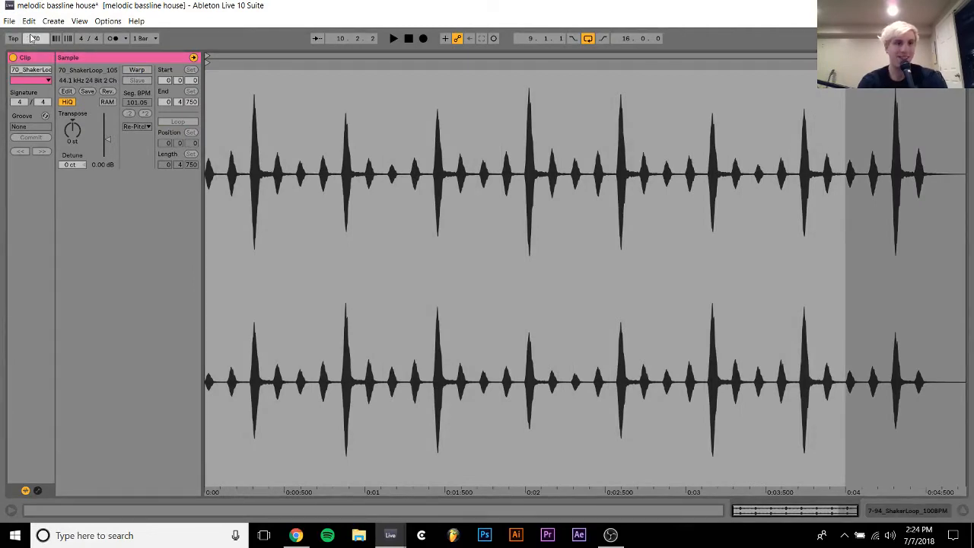
key("Return")
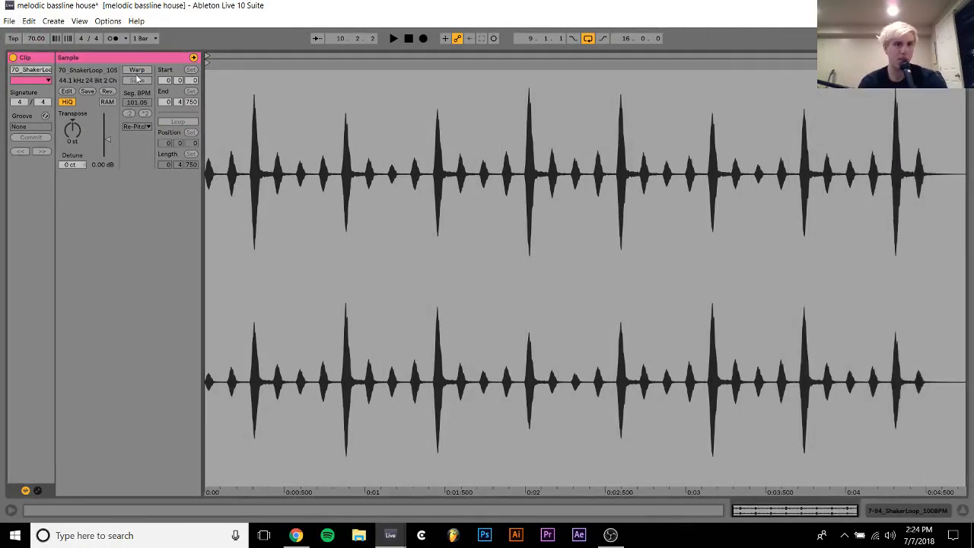
left_click(136, 73)
left_click(38, 38)
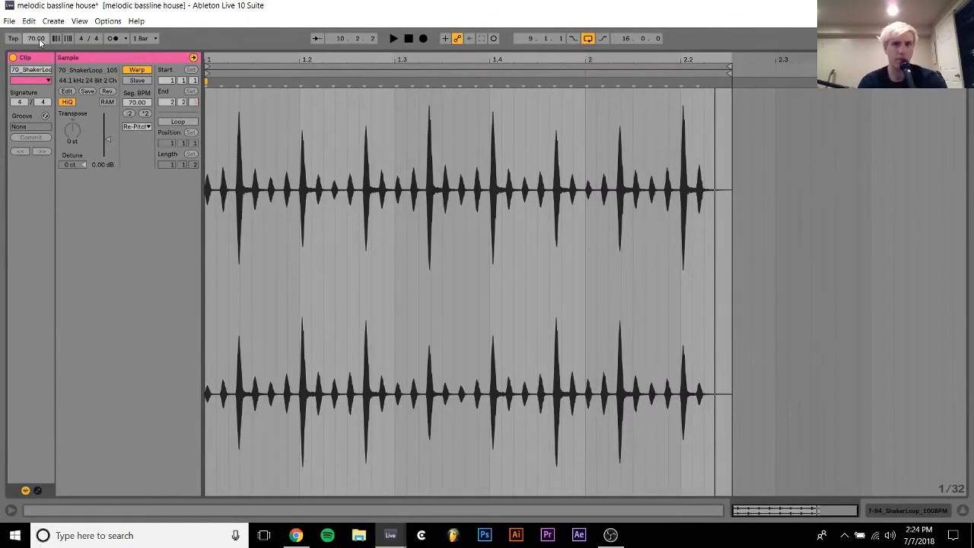
type("12")
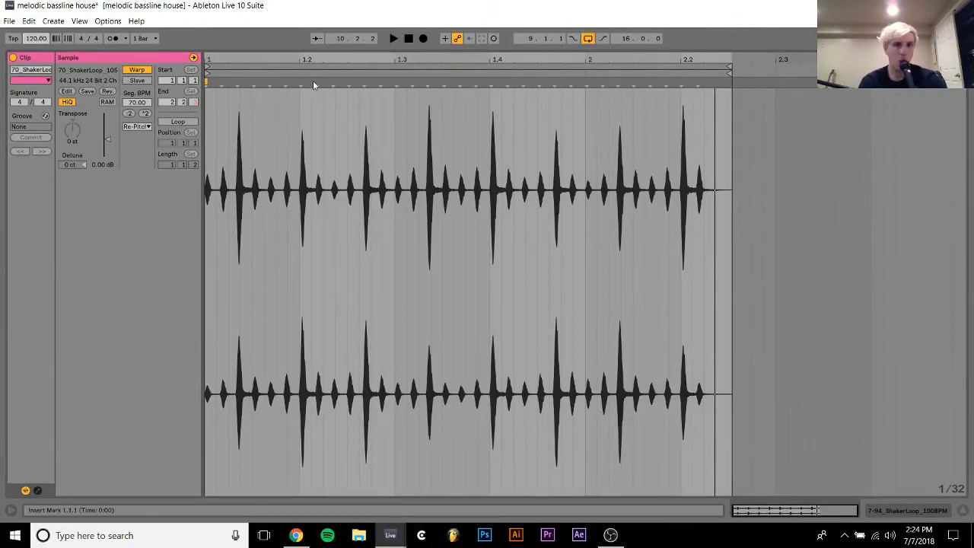
Align the shaker clip's transients to the grid at 1.2.3 and 2.2.3, checking by playback, and close the clip view
left_click_drag(300, 81, 347, 81)
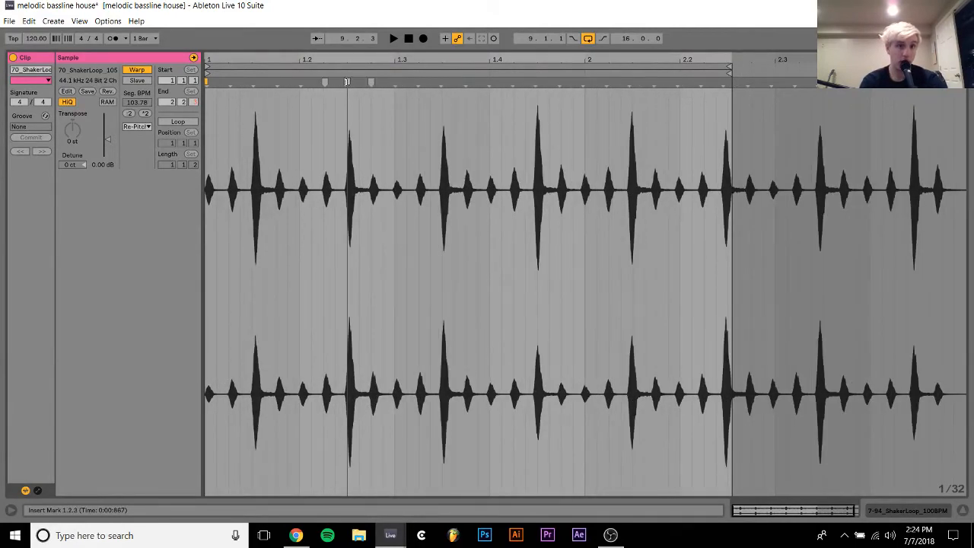
key("space")
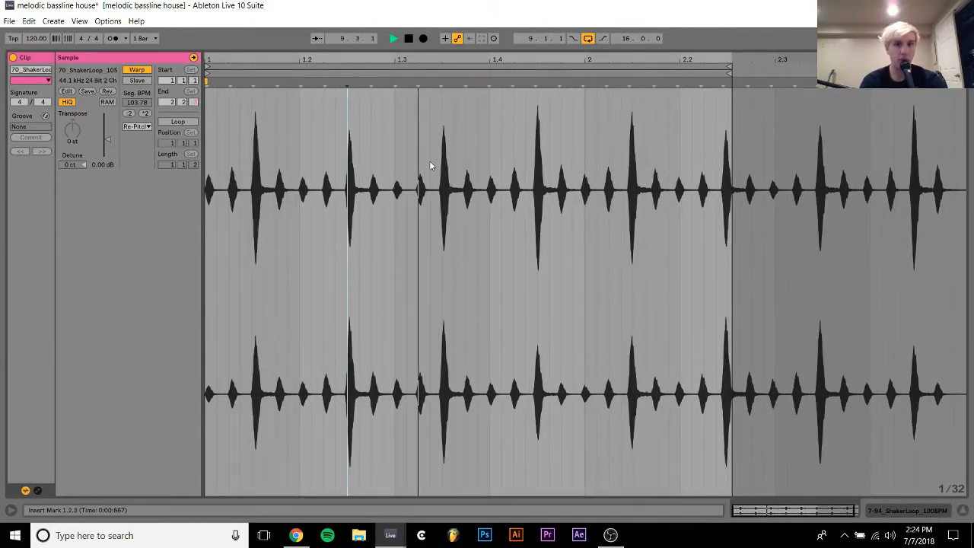
key("space")
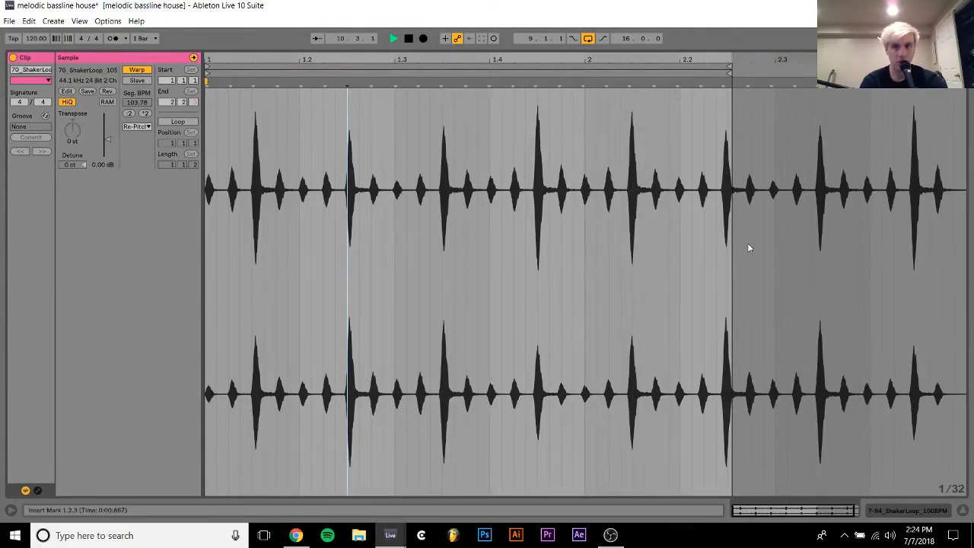
left_click_drag(727, 84, 735, 88)
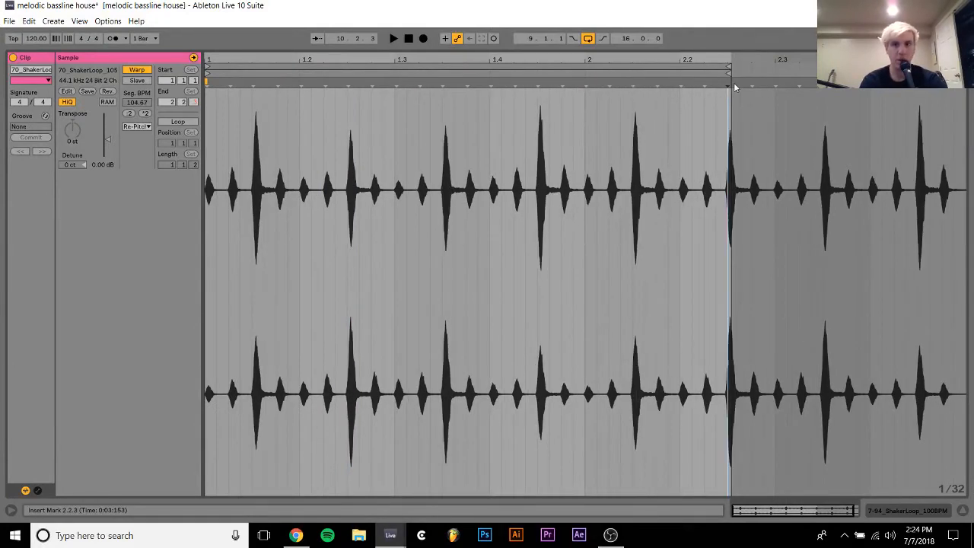
left_click(900, 513)
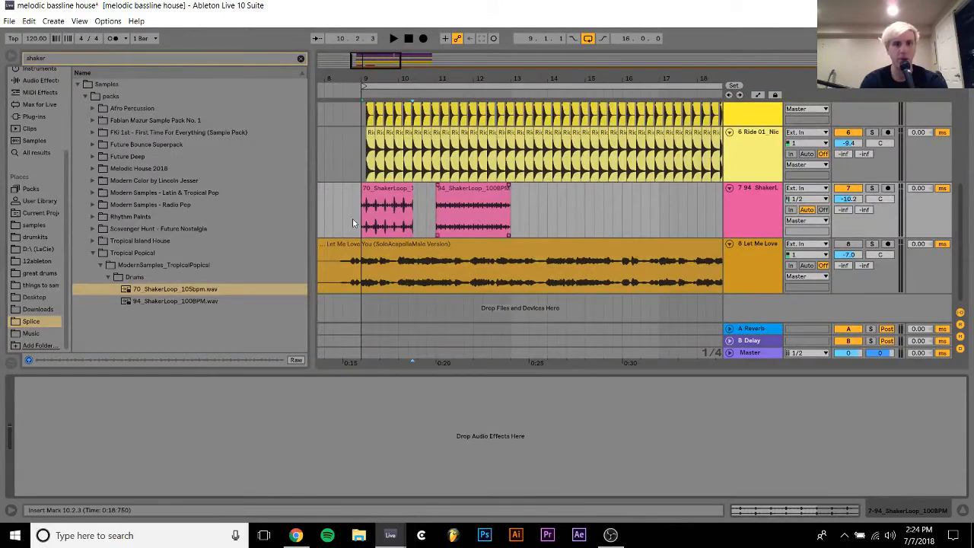
Try to duplicate the first three beats of the 70_ShakerLoop clip
left_click_drag(361, 220, 384, 221)
key("ctrl+d")
key("ctrl+z")
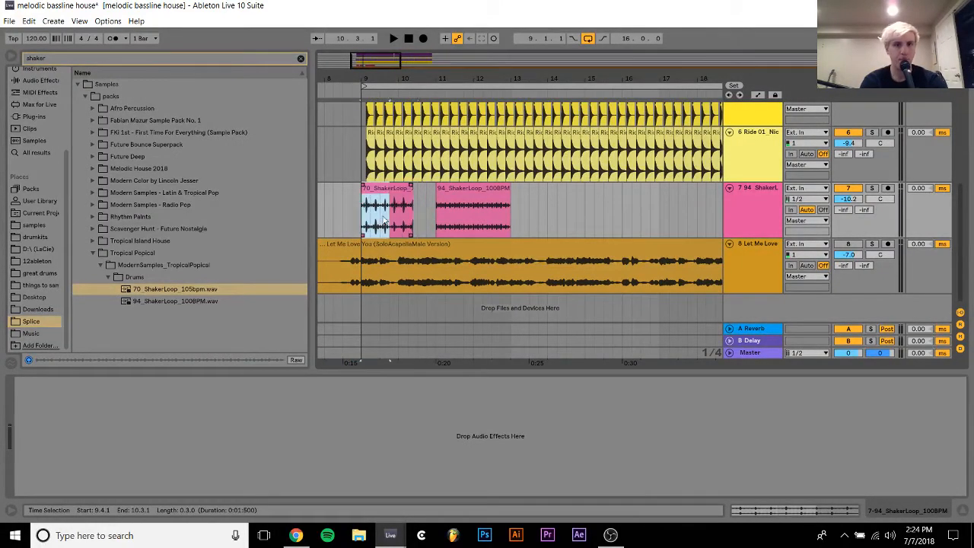
Duplicate the first bar of the 70_ShakerLoop clip repeatedly to fill the track from bar 9 to bar 25
left_click_drag(360, 220, 403, 221)
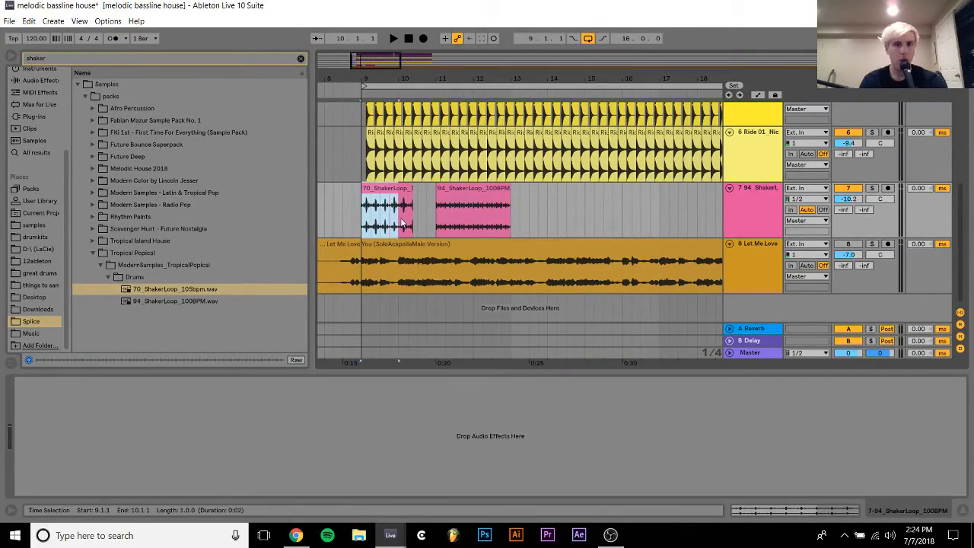
key("space")
key("ctrl+d")
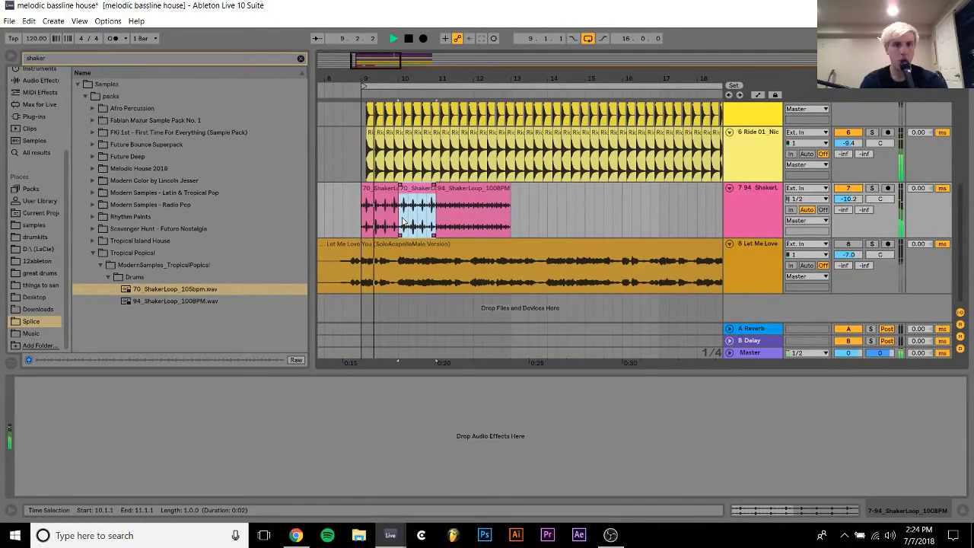
key("ctrl+d")
key("ctrl+d")
left_click(377, 194, "shift")
key("ctrl+d")
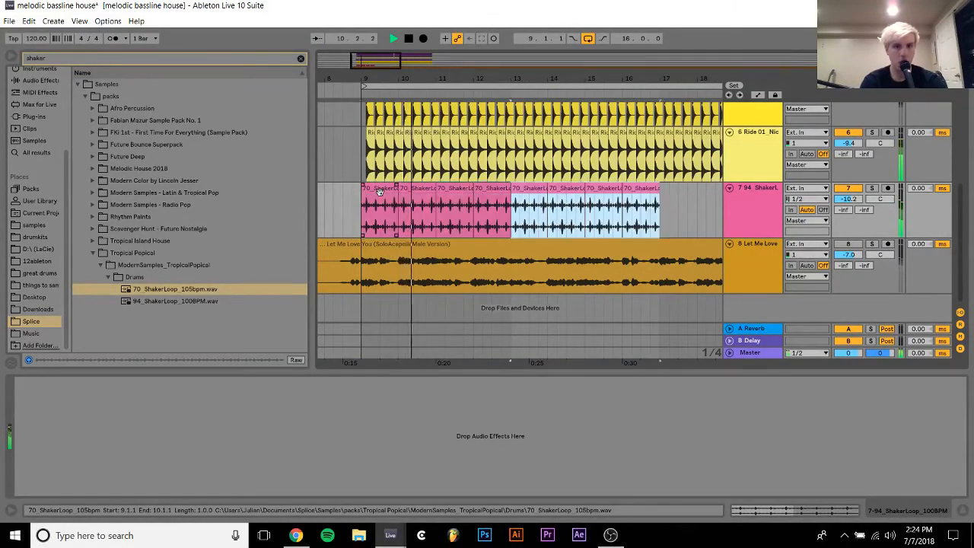
key("ctrl+d")
key("ctrl+d")
Set the warp mode of all 16 shaker clips to Complex and raise the shaker track's volume to -4.5 dB
left_click_drag(848, 198, 848, 183)
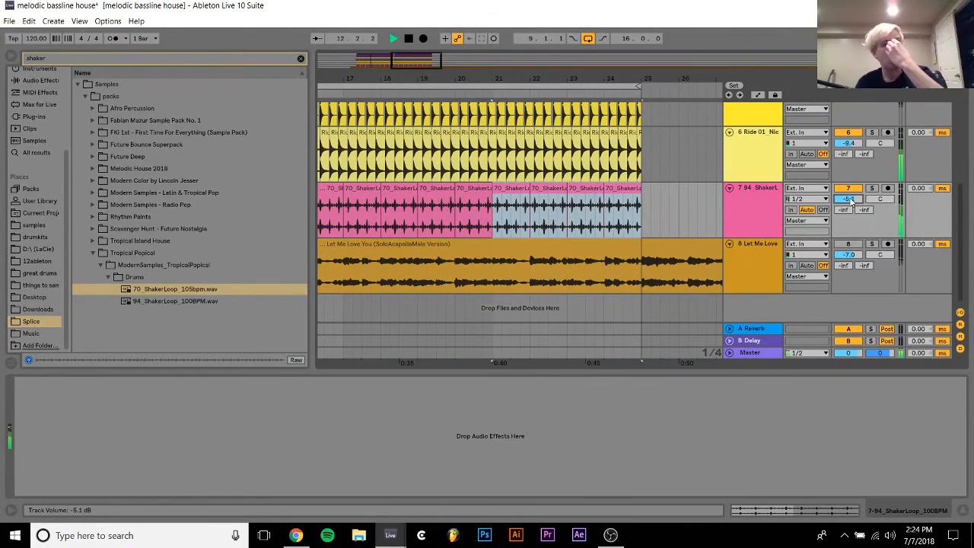
left_click_drag(608, 79, 608, 31)
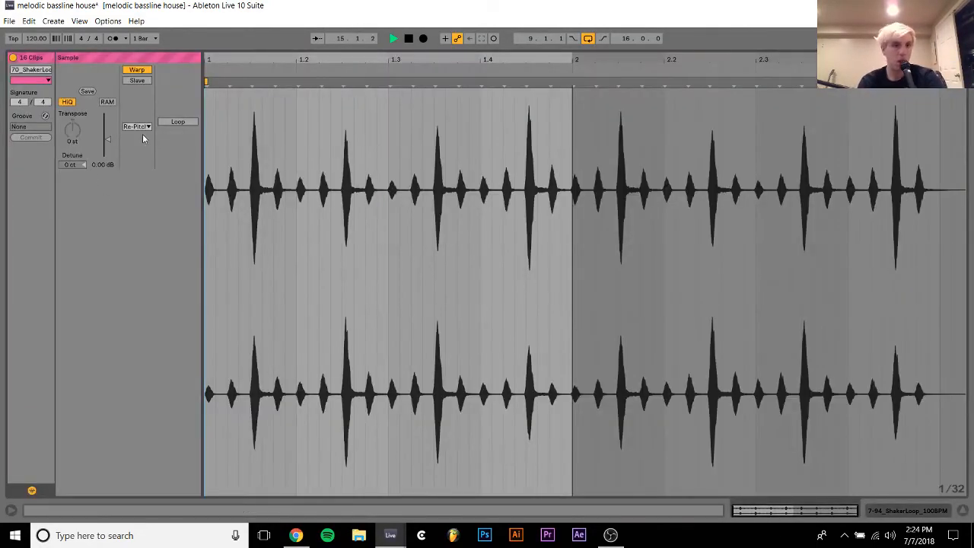
left_click(139, 126)
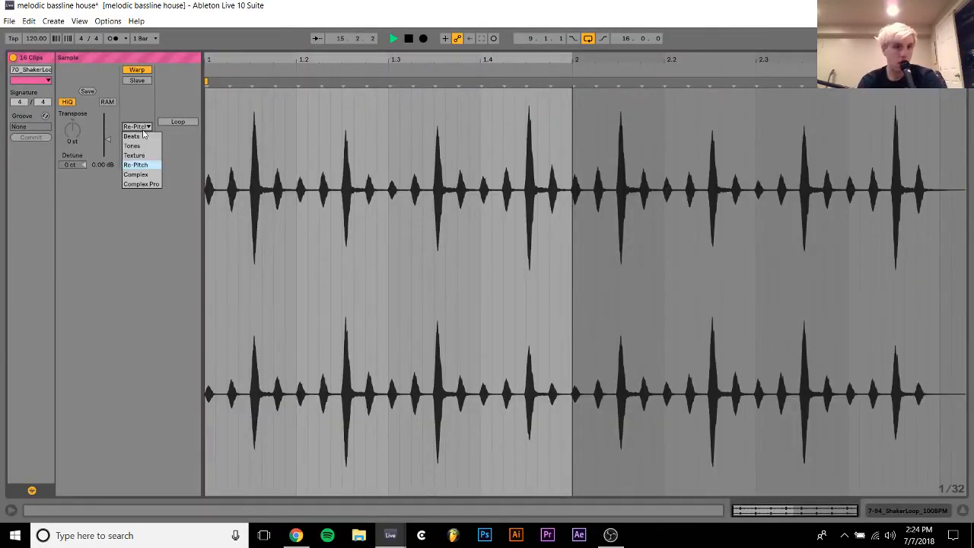
left_click(141, 174)
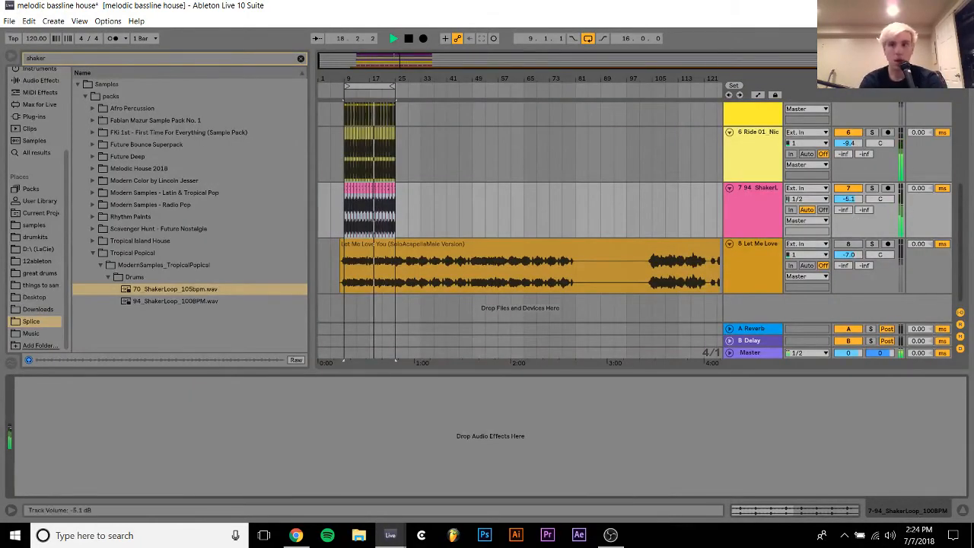
left_click_drag(848, 199, 849, 197)
Unmute the Let Me Love You acapella track and select the shaker track
left_click(850, 245)
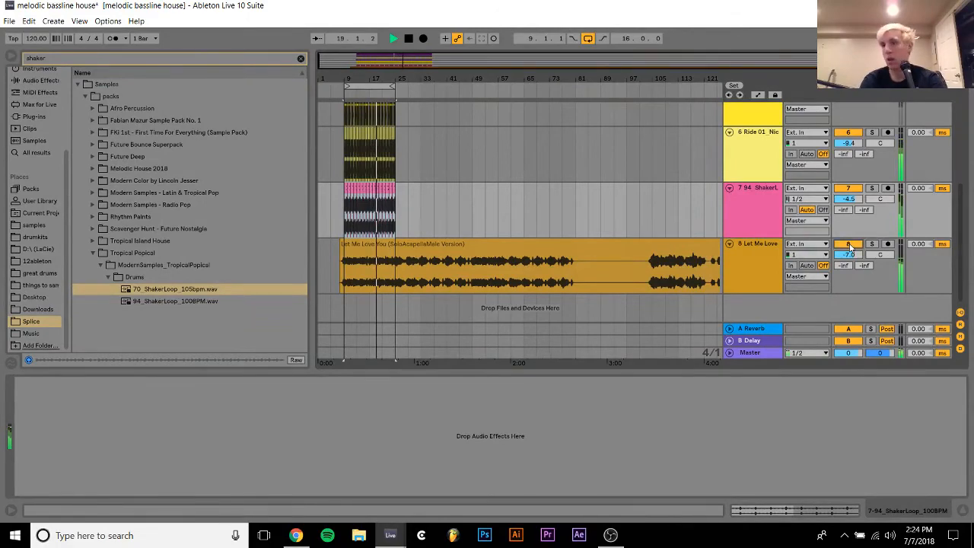
left_click(748, 212)
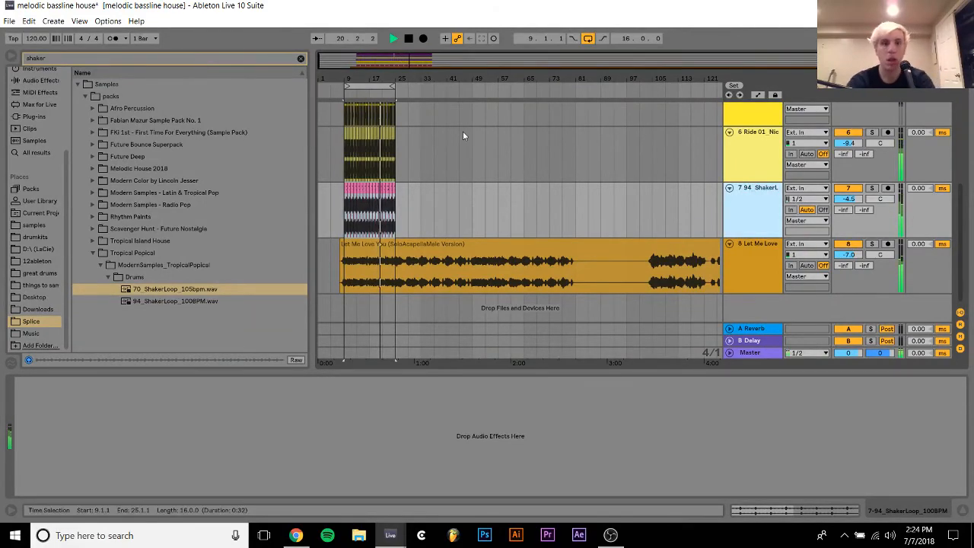
scroll(411, 162, "up", 5)
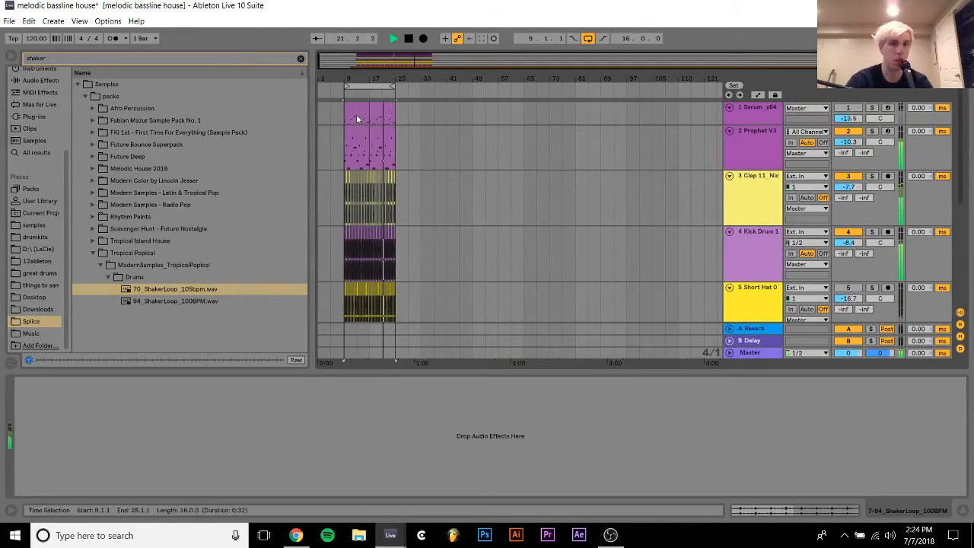
Duplicate the Prophet V3 and clap clips of bars 9–25 so they repeat from bar 25, and turn off the arrangement loop
left_click(356, 114)
scroll(356, 112, "down", 2)
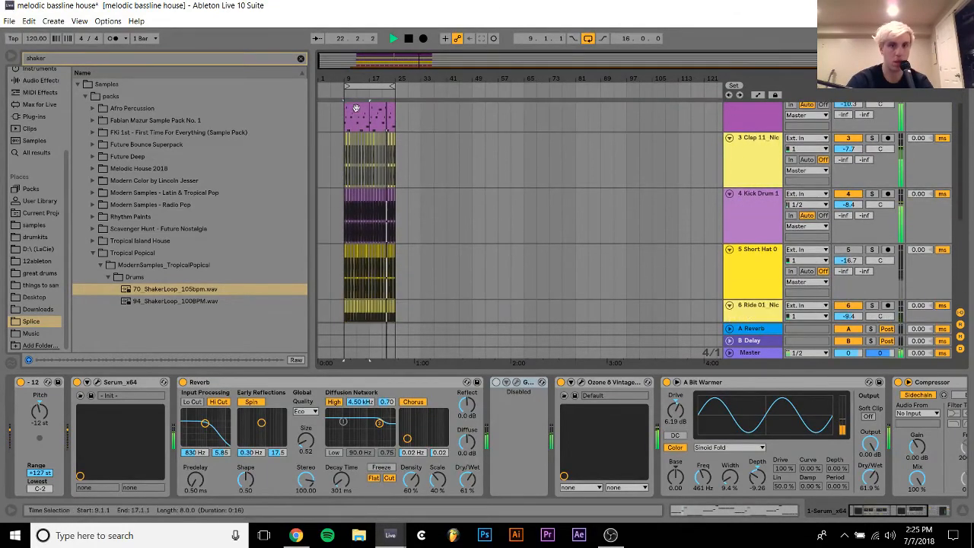
left_click(356, 108)
left_click(397, 145, "shift")
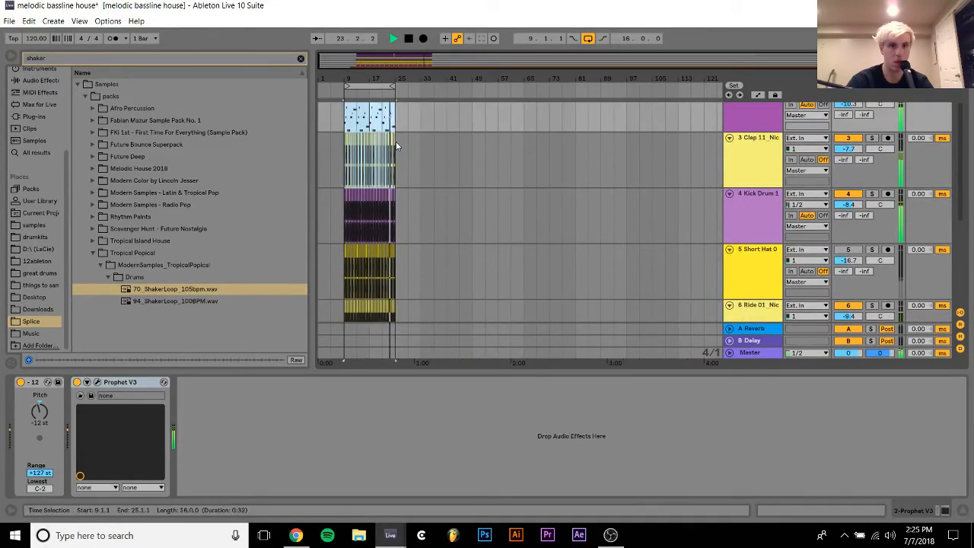
key("ctrl+d")
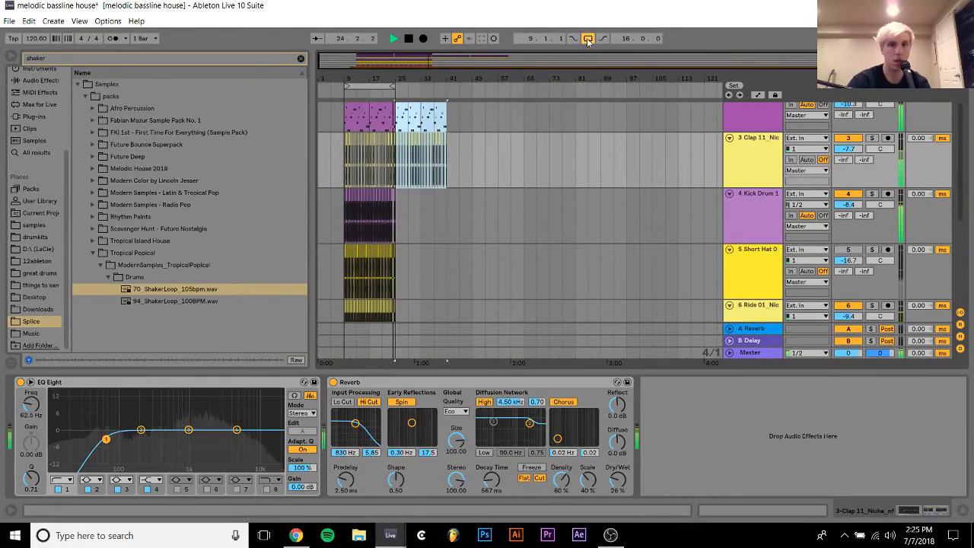
Duplicate the kick drum clips of bars 9–25 to bar 25 and delete the clap copies after bar 25
left_click(396, 249)
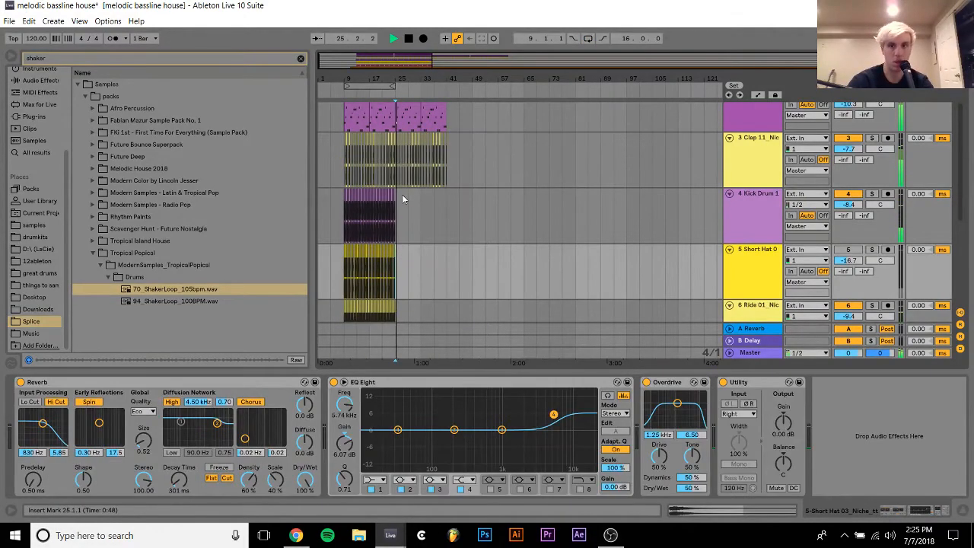
left_click(354, 200)
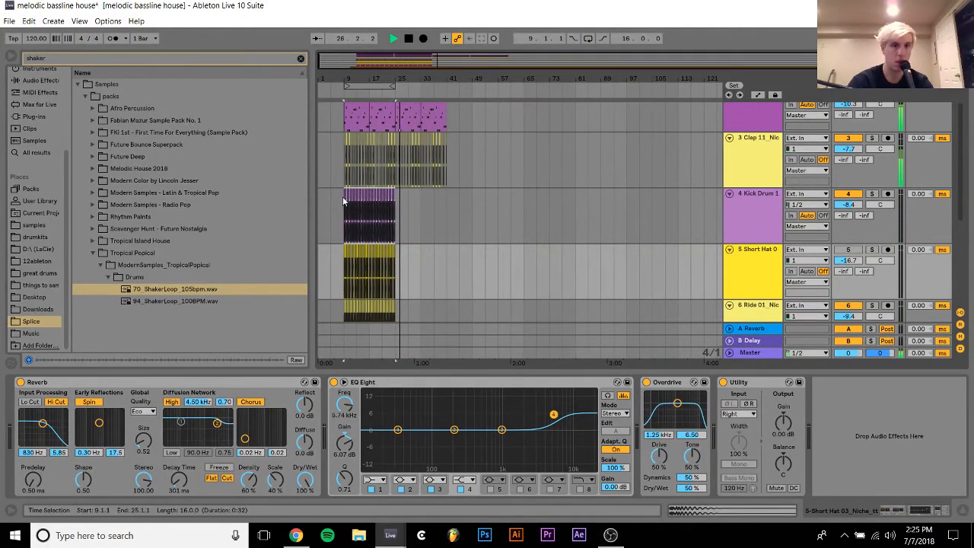
key("ctrl+d")
left_click_drag(472, 142, 396, 144)
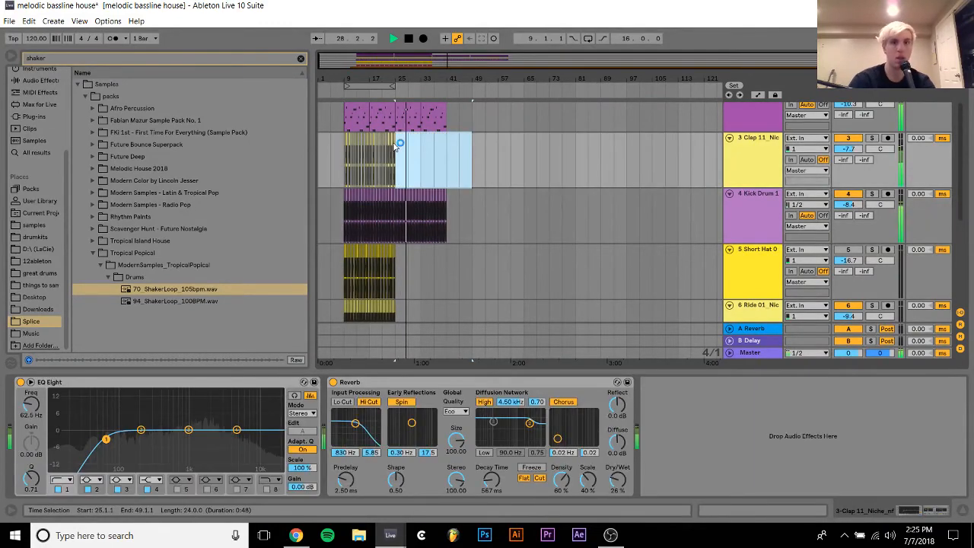
Fold all tracks in the arrangement, play from bar 9 and mute the Let Me Love You acapella track
scroll(787, 149, "up", 2)
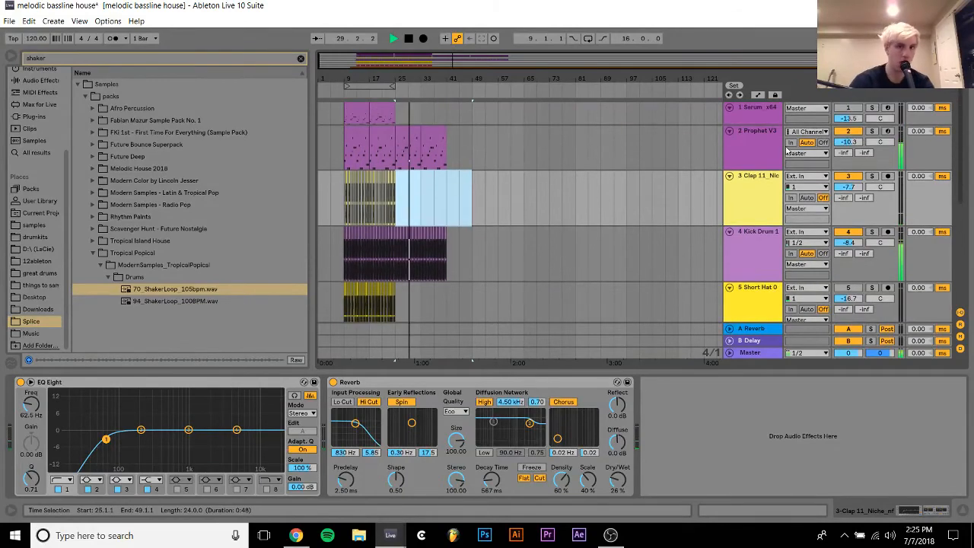
left_click(756, 196)
key("ctrl+a")
left_click(730, 177)
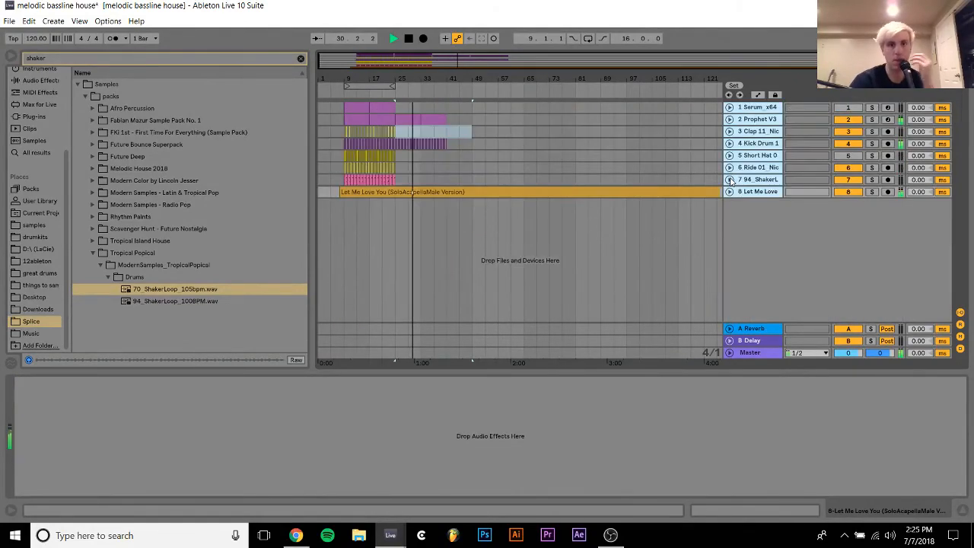
left_click(357, 122)
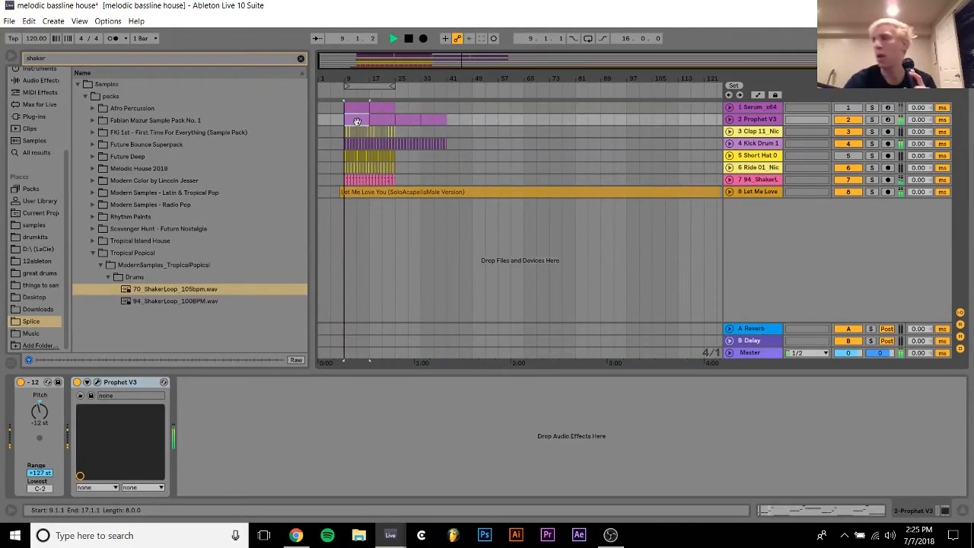
left_click(846, 192)
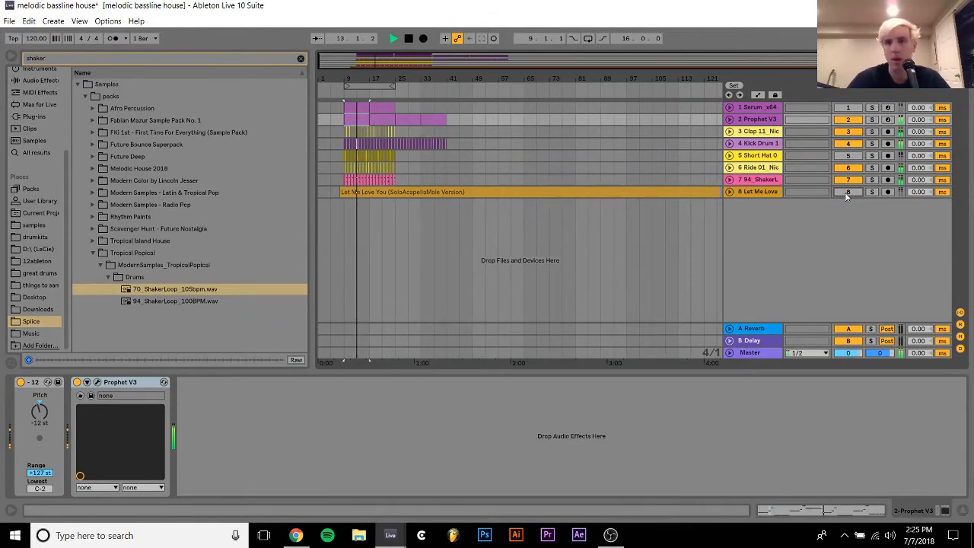
left_click(848, 108)
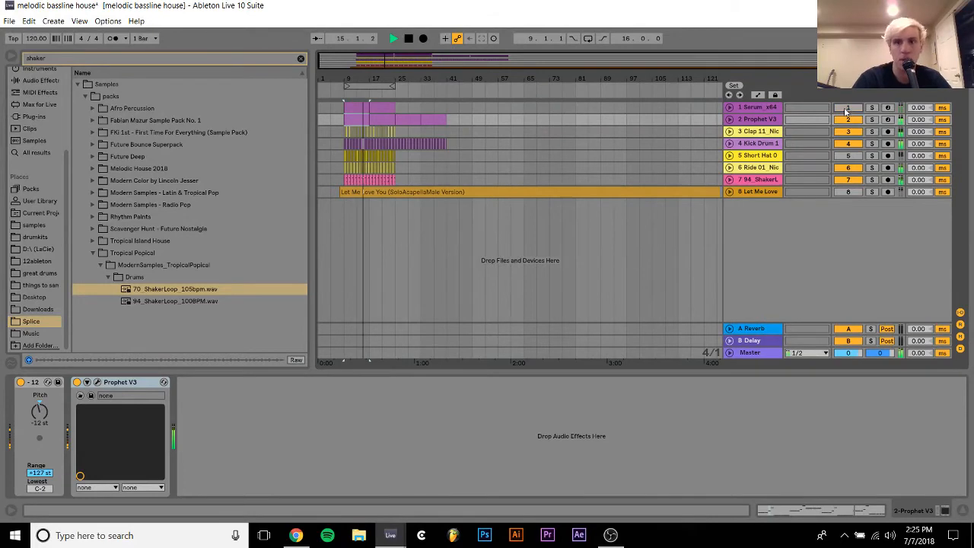
Insert a new MIDI track below Prophet V3 and load the Serum_x64 plug-in on it
left_click(759, 122)
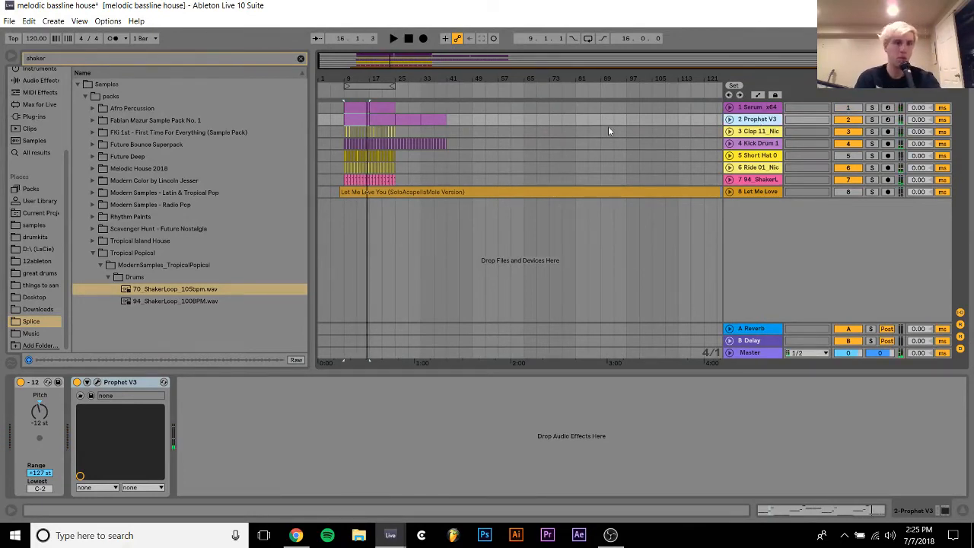
key("ctrl+shift+t")
left_click(301, 60)
left_click(34, 152)
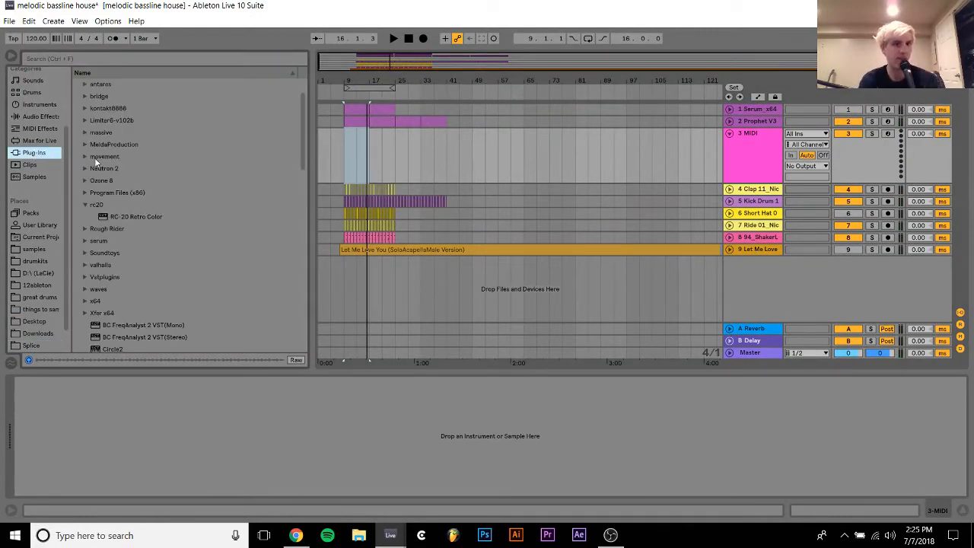
left_click(99, 240)
left_click(103, 241)
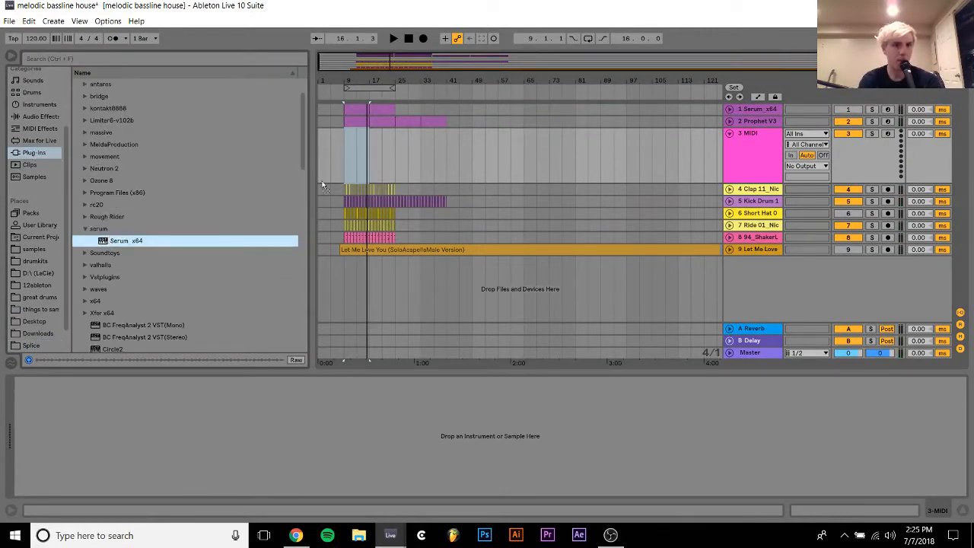
left_click_drag(368, 142, 369, 141)
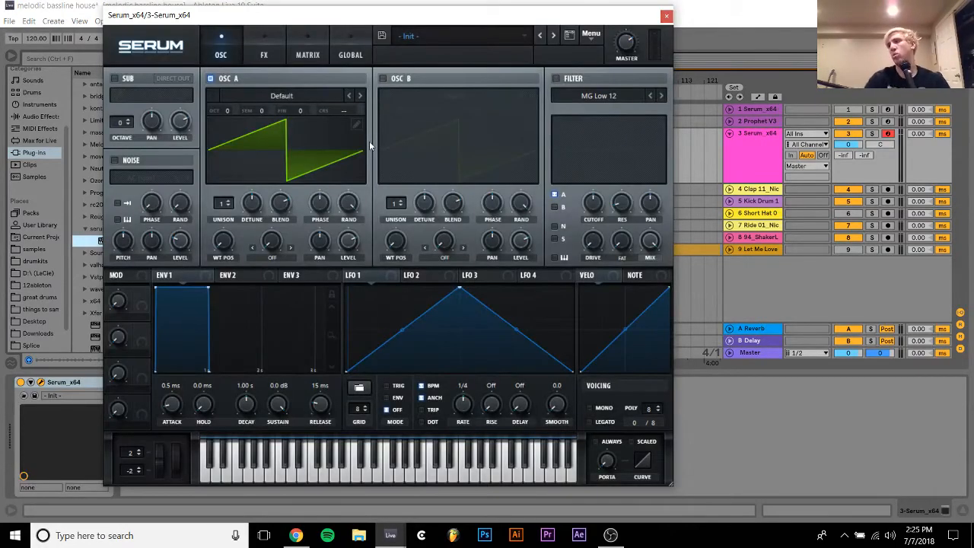
Audition a few notes with the Init patch on the new Serum track and close the plug-in window
key("f")
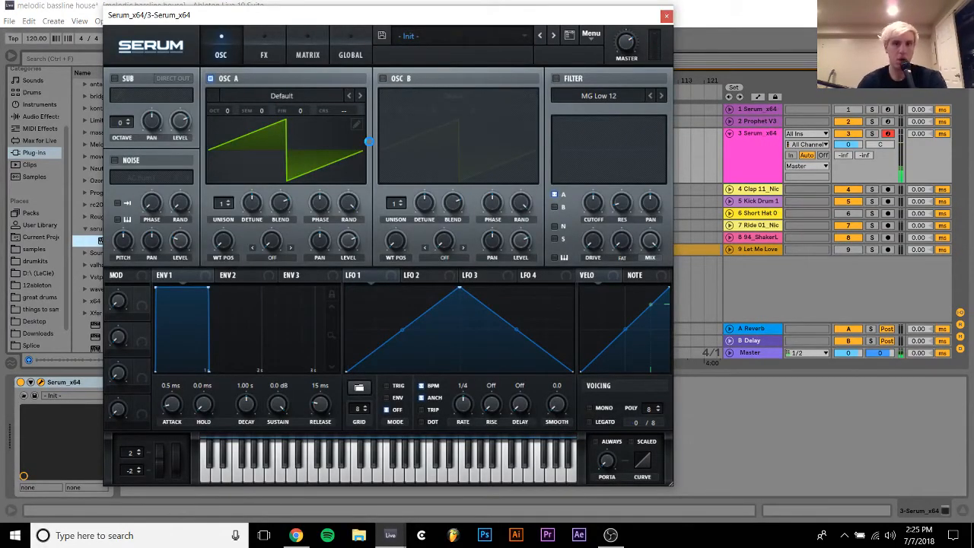
key("d")
key("t")
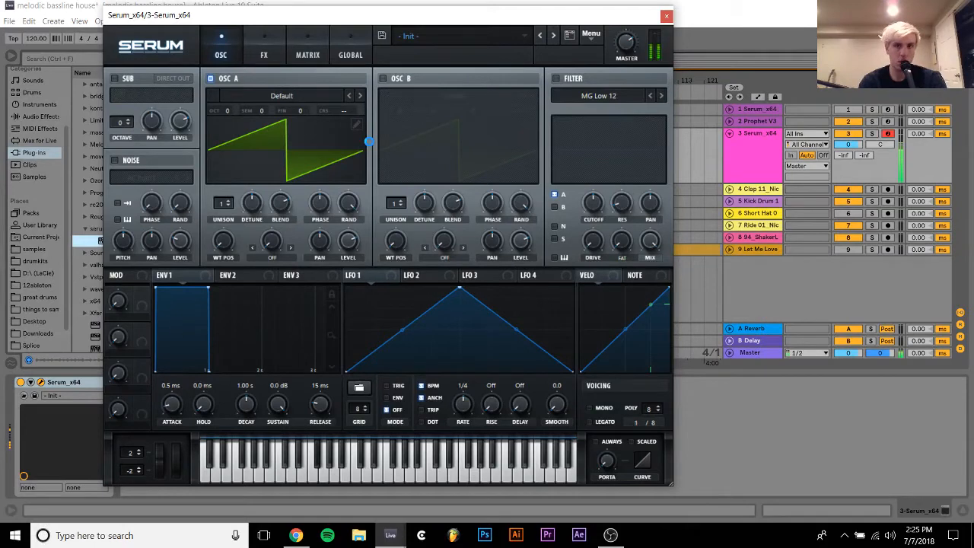
left_click(666, 16)
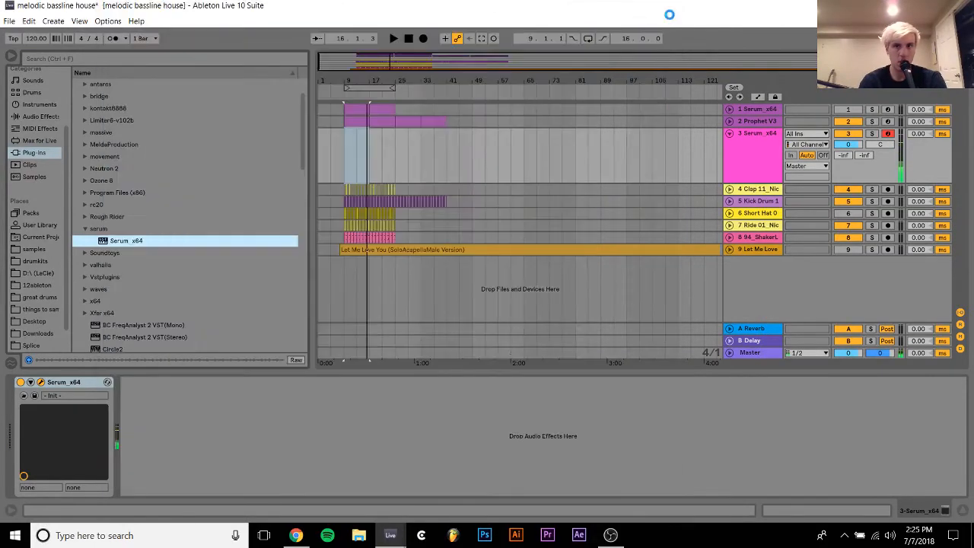
Open the first Prophet V3 clip and check the opening notes of its bassline
double_click(355, 122)
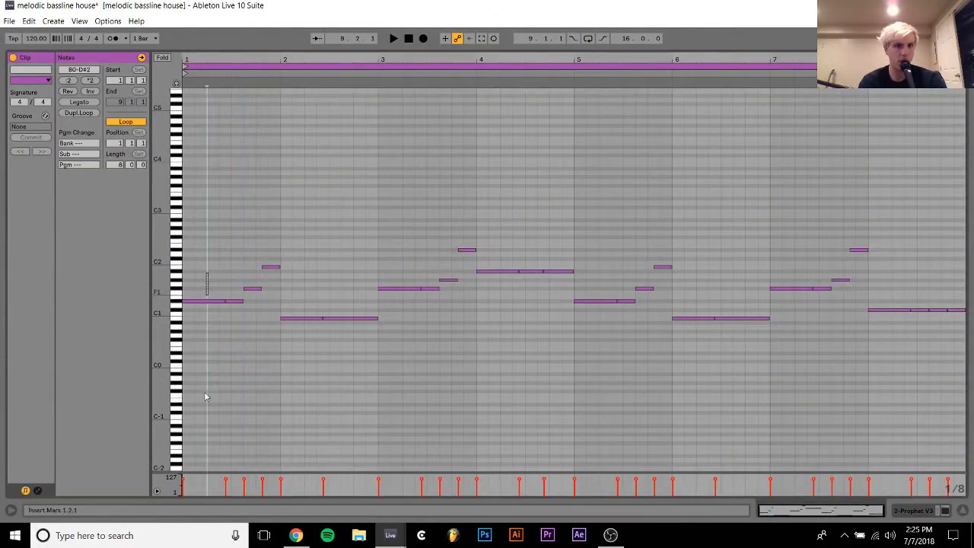
left_click(206, 301)
left_click(251, 289)
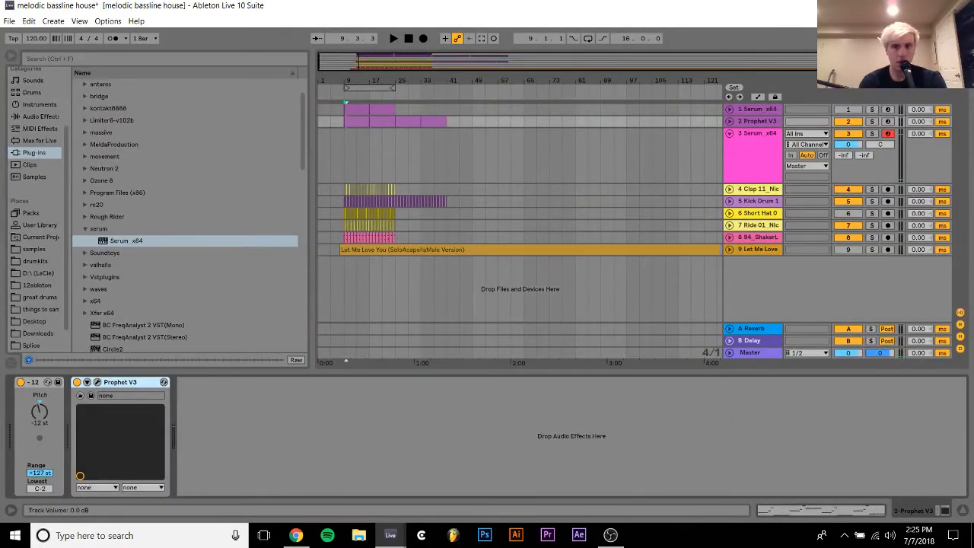
Start playback, set the new Serum track's volume to -10.3 dB and try notes over the beat
key("space")
mouse_move(847, 145)
left_mouse_down()
mouse_move(847, 159)
mouse_move(847, 146)
left_mouse_up()
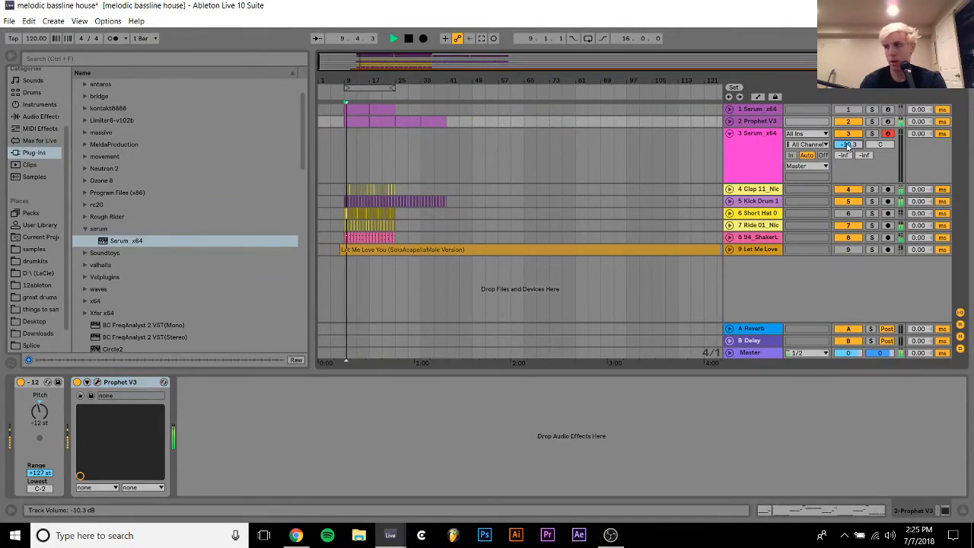
key("x")
key("a")
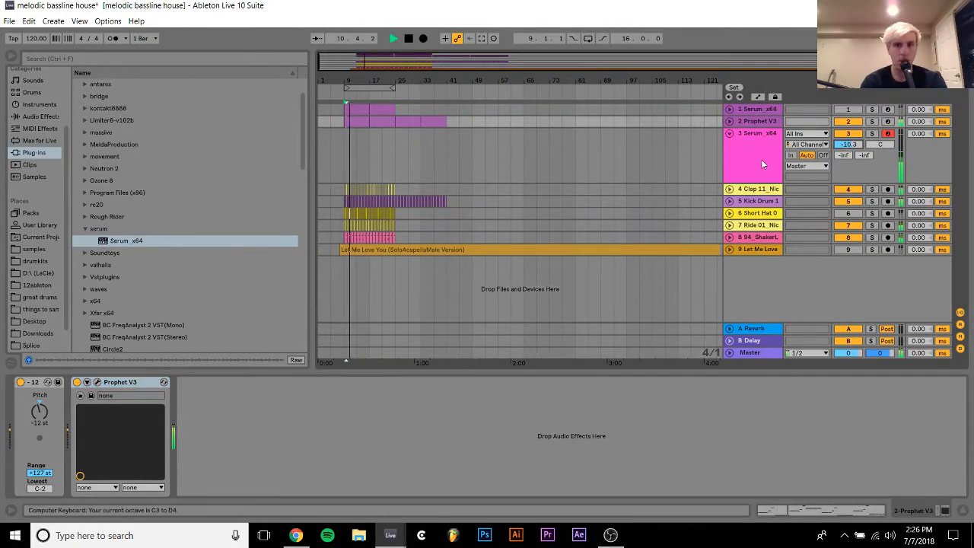
Loop the Prophet V3 clips from bar 9 to bar 25 and solo the Prophet V3 track
left_click_drag(333, 159, 355, 156)
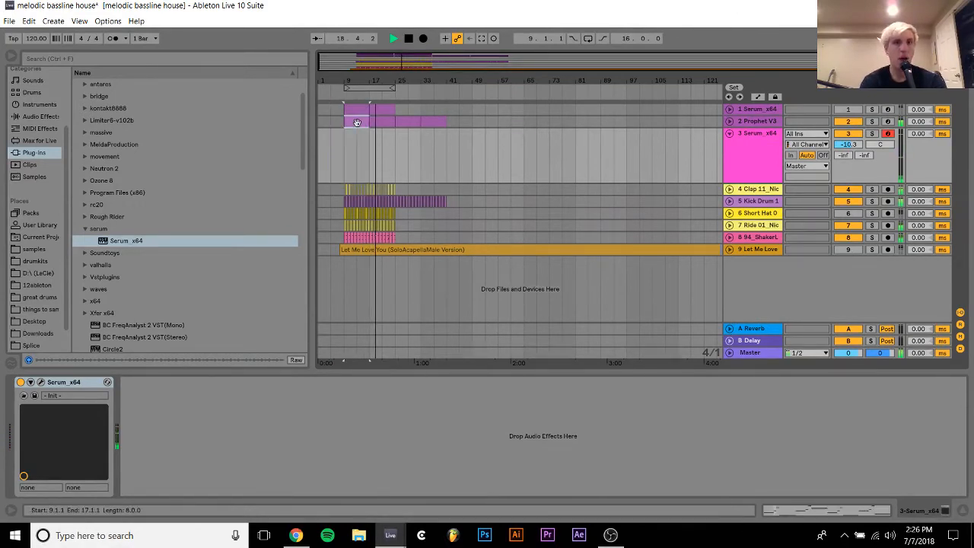
left_click(383, 123)
key("ctrl+l")
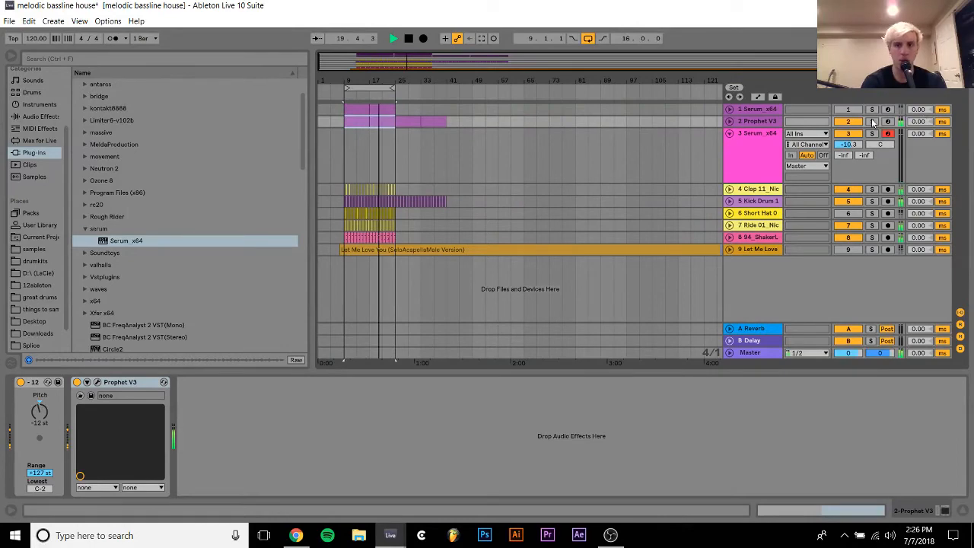
key("space")
Add RC-20 Retro Color to the Prophet V3 track and try its Bass Talk and Bass Wonder presets
left_click(84, 206)
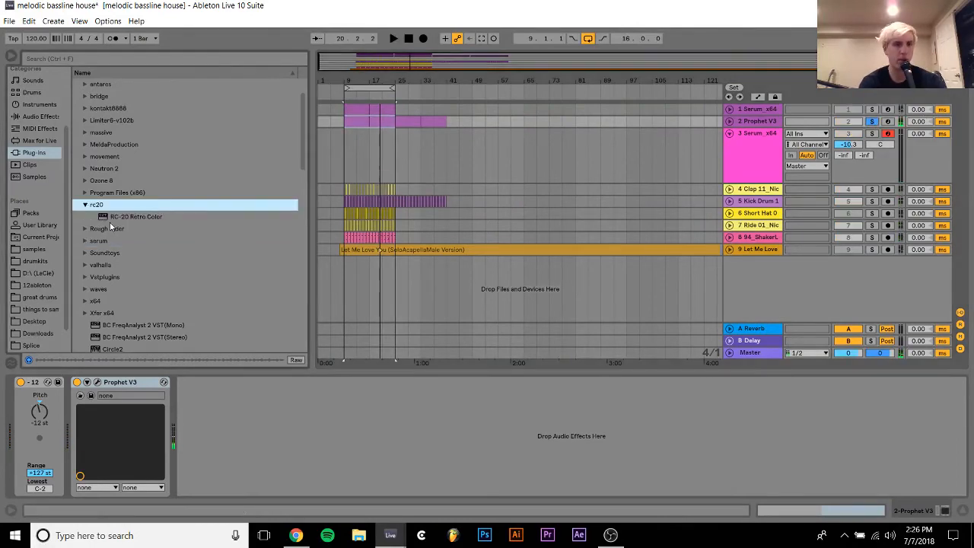
double_click(118, 218)
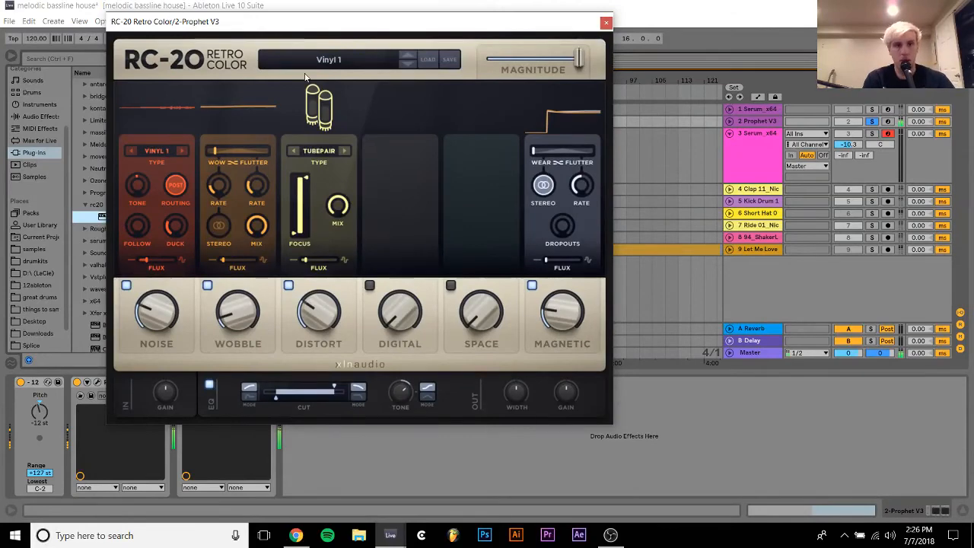
left_click(346, 60)
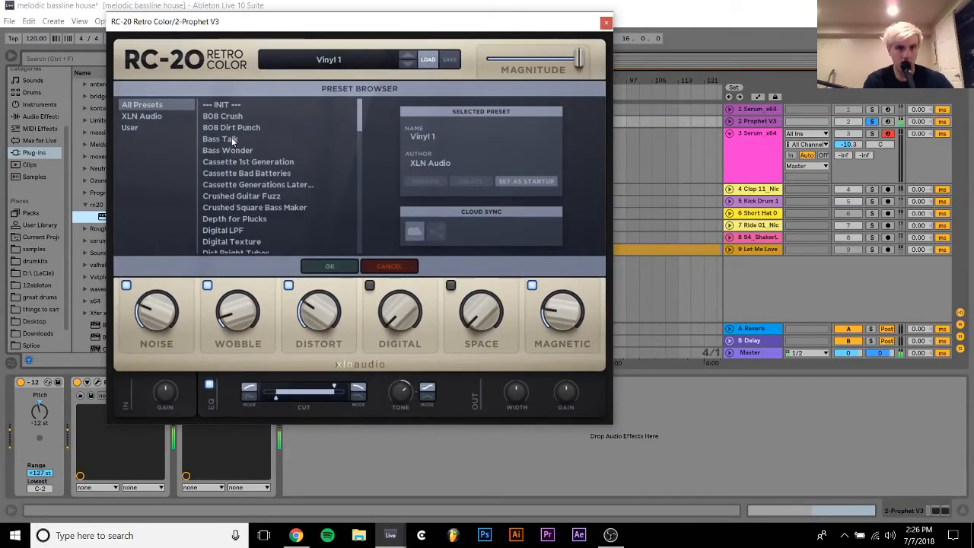
left_click(230, 138)
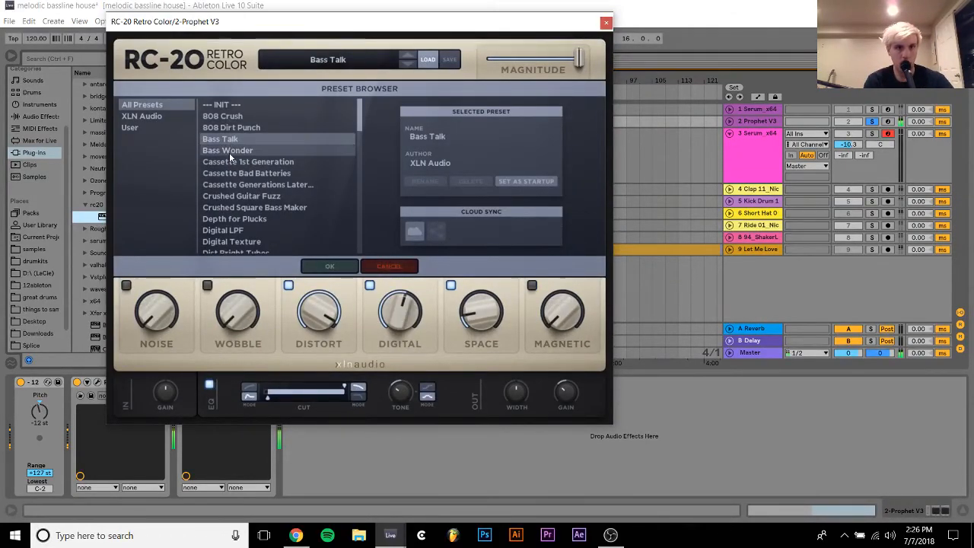
left_click(228, 150)
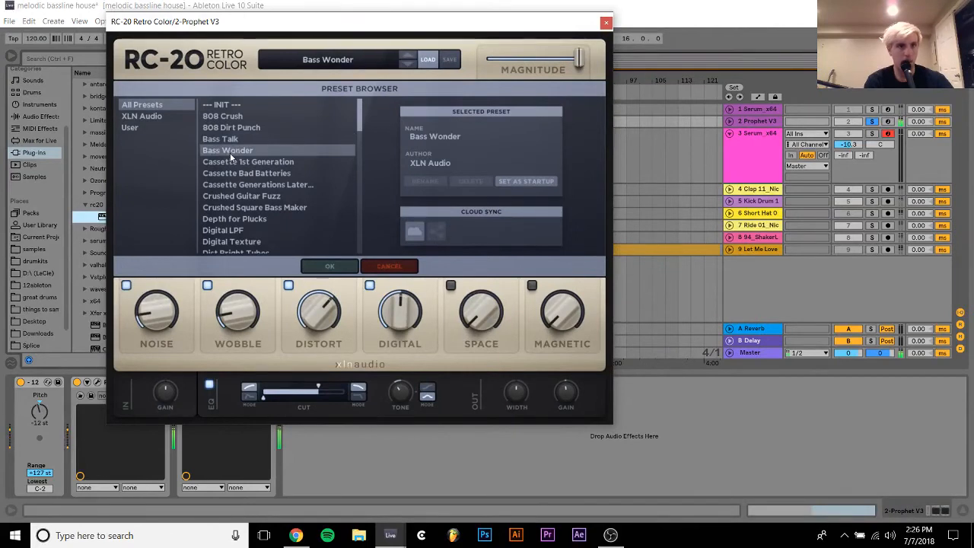
Unsolo the Prophet V3 track and switch RC-20 Retro Color to the 808 Dirt Punch preset
left_click(872, 121)
left_click(763, 124)
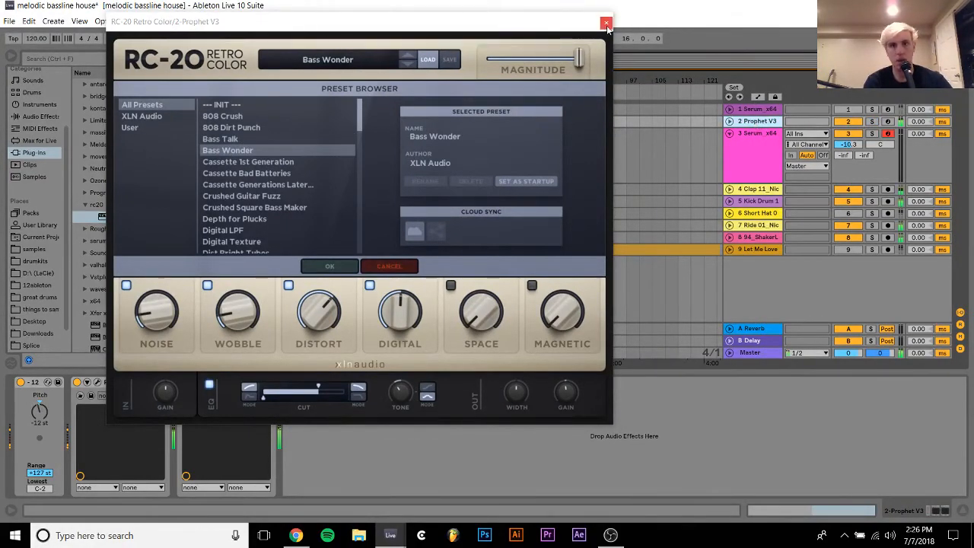
left_click(250, 127)
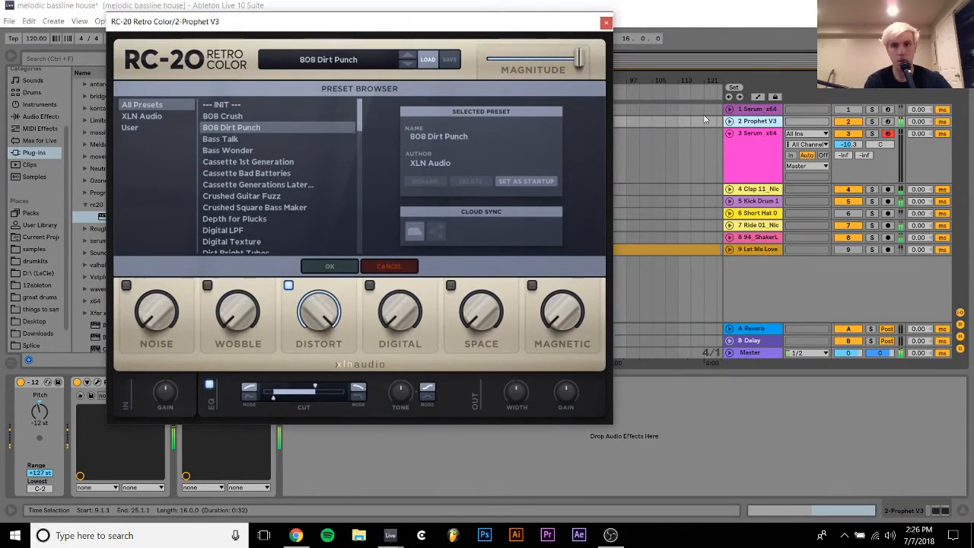
Unfold the Prophet V3 track, lower its volume to -15.0 dB and close the RC-20 window
left_click(729, 121)
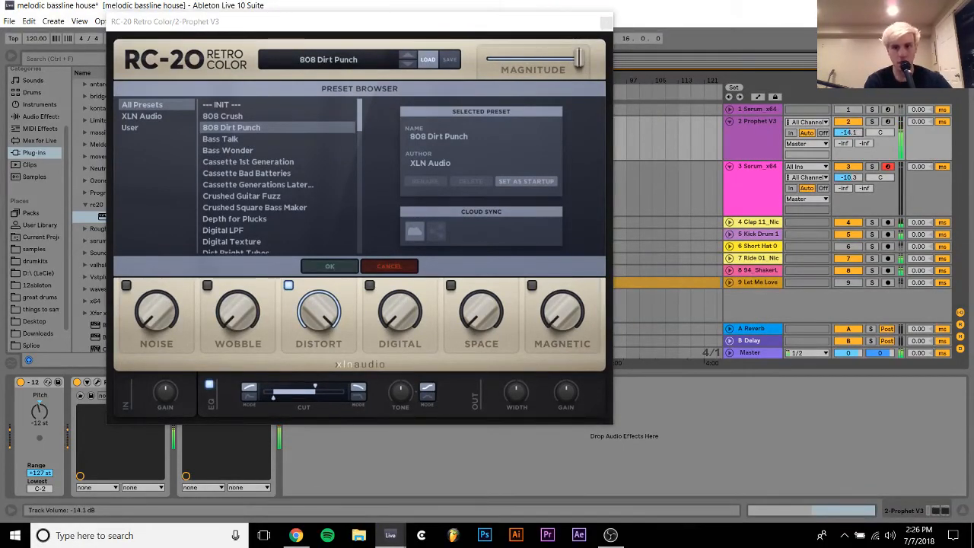
left_click_drag(848, 133, 848, 137)
left_click(606, 23)
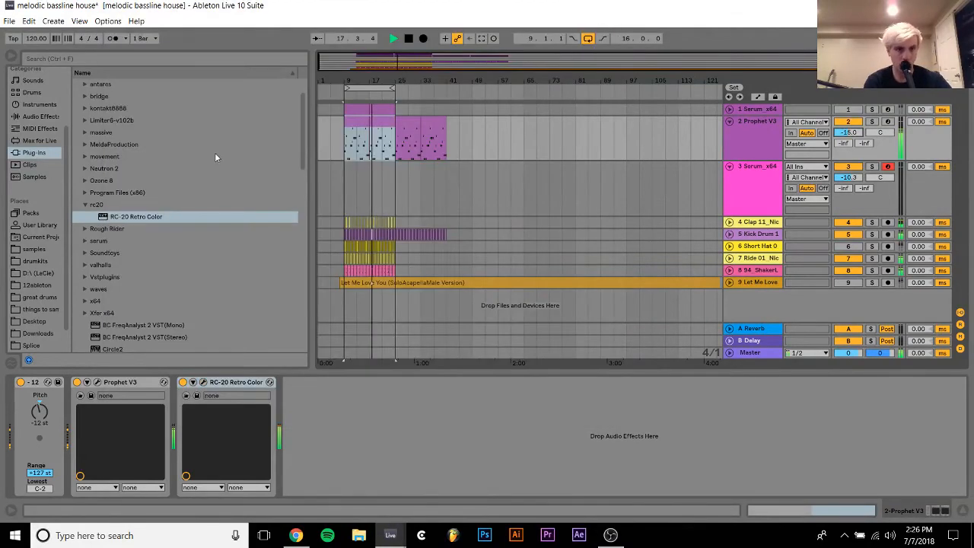
Add the LFOTool_x64 plug-in after RC-20 Retro Color on the Prophet V3 track
left_click(84, 311)
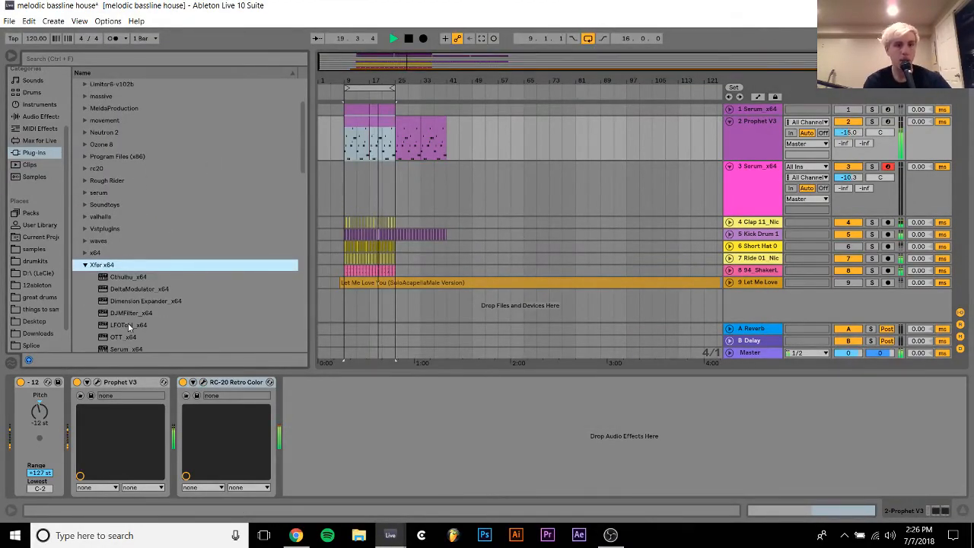
double_click(128, 324)
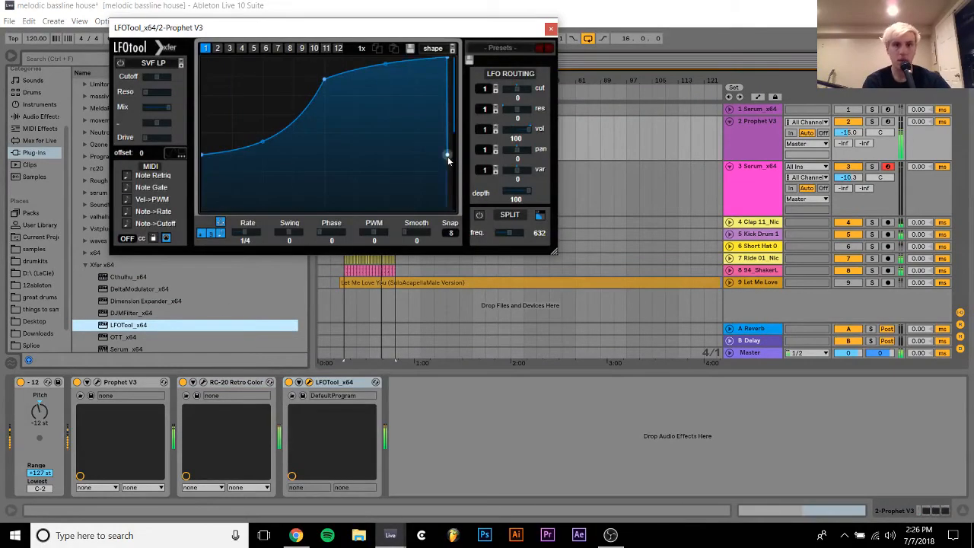
Reshape the LFOTool volume curve with deep dips at both ends and a rounded final drop, and solo the Prophet V3 track
left_click_drag(447, 155, 447, 209)
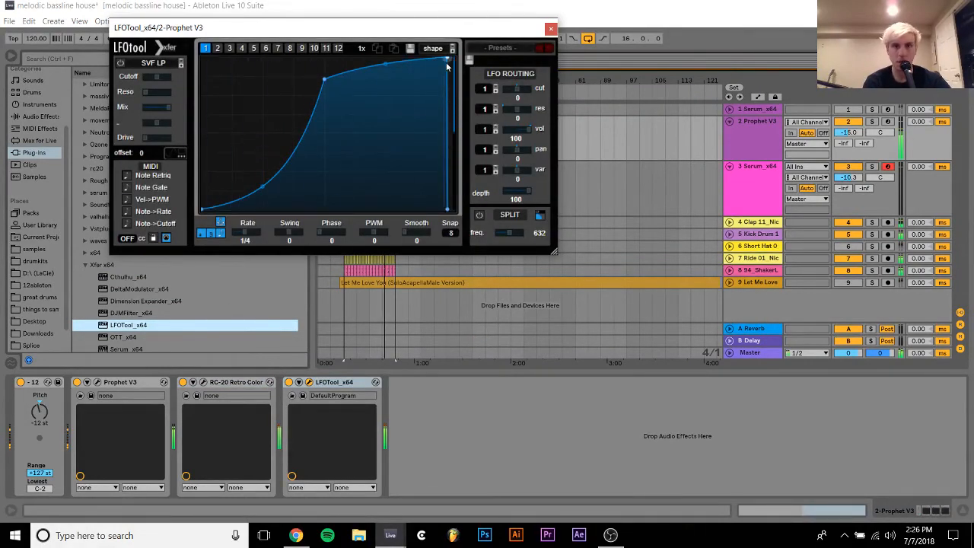
left_click_drag(447, 60, 438, 59)
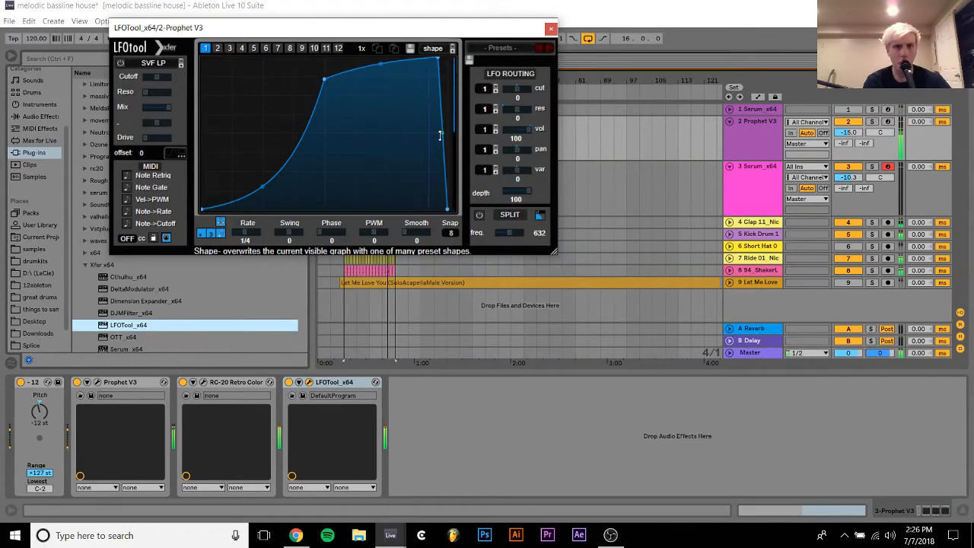
left_click_drag(447, 210, 448, 192)
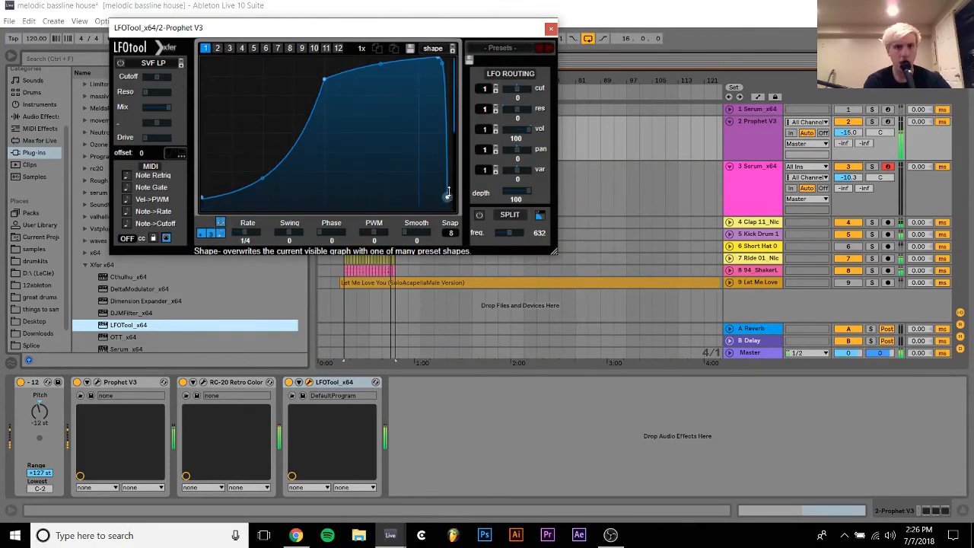
left_click(871, 121)
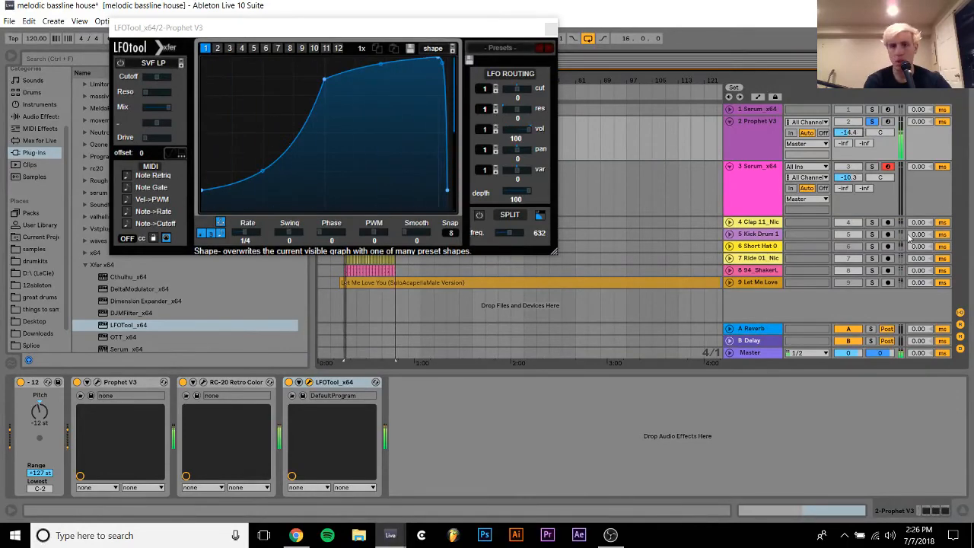
Solo and unfold the Kick Drum 1 track and trim about 2 ms off the start of its first clip at bar 9
left_click(872, 233)
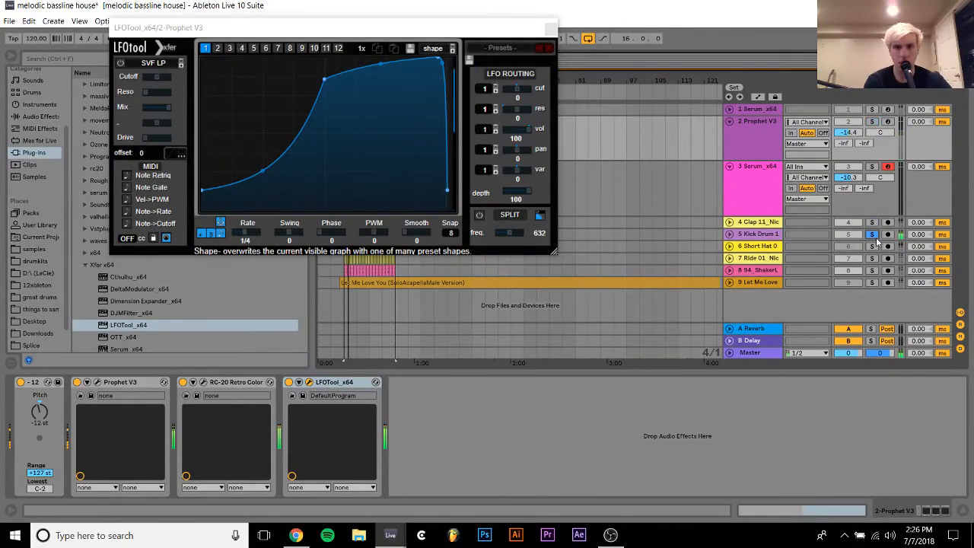
left_click(752, 234)
key("space")
left_click_drag(345, 79, 353, 240)
left_click(728, 235)
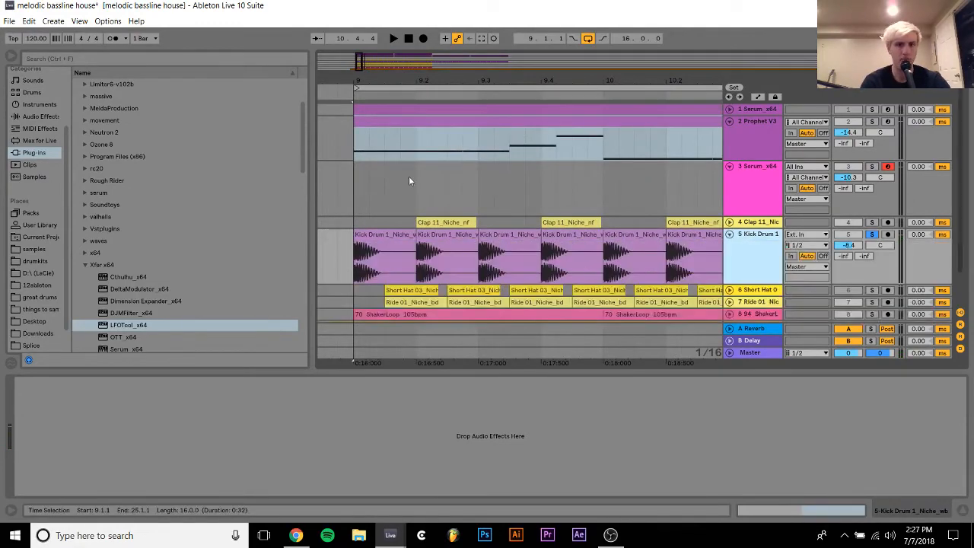
mouse_move(356, 80)
left_mouse_down()
mouse_move(356, 232)
mouse_move(379, 224)
mouse_move(369, 241)
left_mouse_up()
left_click(356, 245)
key("space")
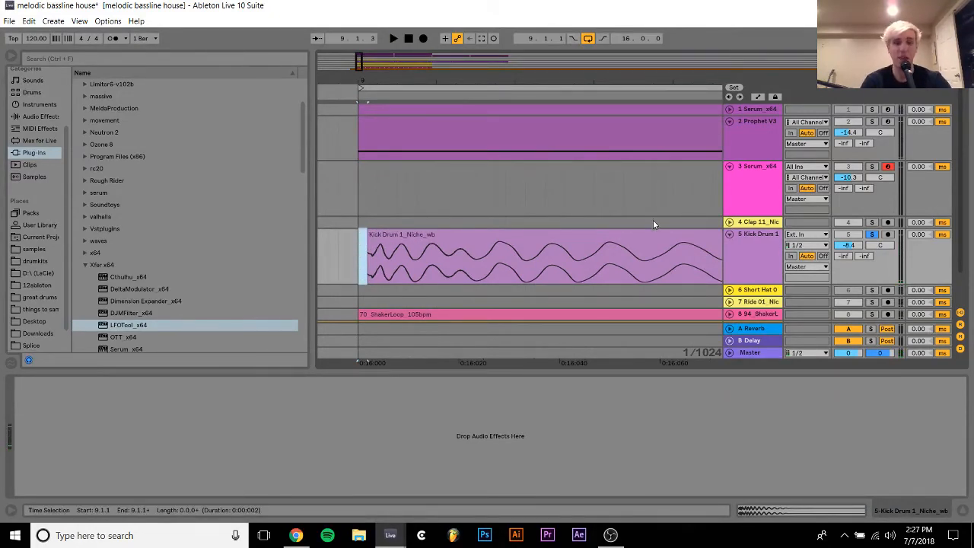
Insert a new MIDI track below Kick Drum 1 and browse the Splice folder for a techno sample pack
key("ctrl+shift+t")
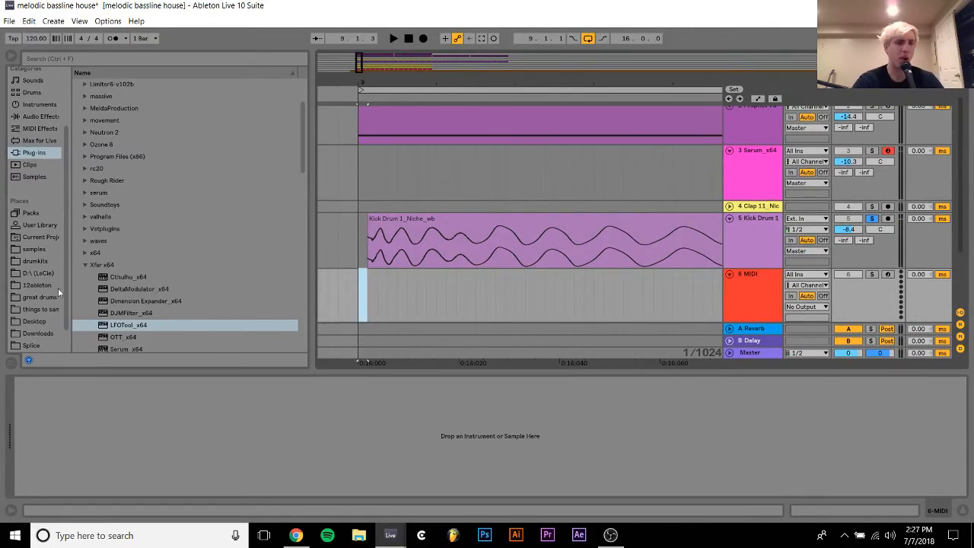
left_click(32, 345)
scroll(105, 265, "down", 4)
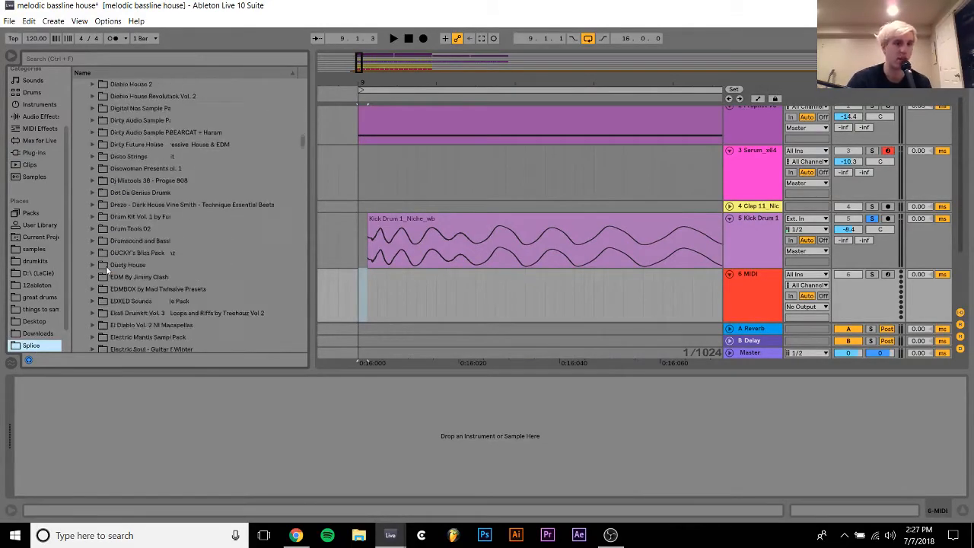
scroll(106, 265, "down", 10)
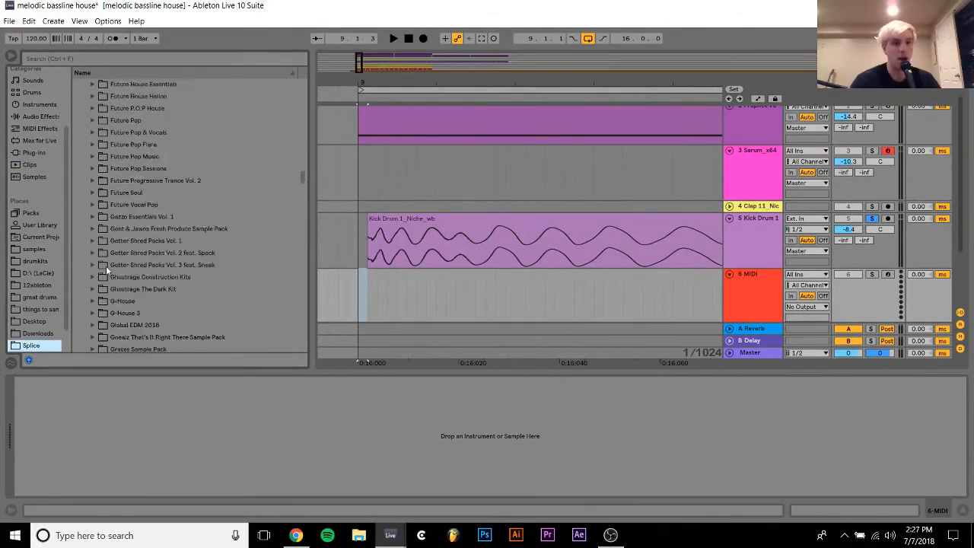
scroll(105, 266, "down", 12)
scroll(192, 136, "down", 15)
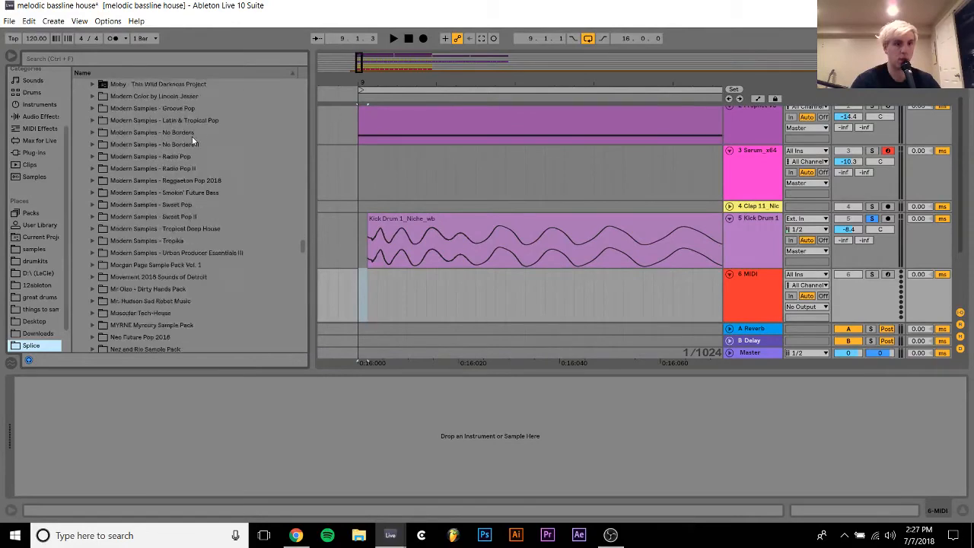
scroll(189, 142, "up", 6)
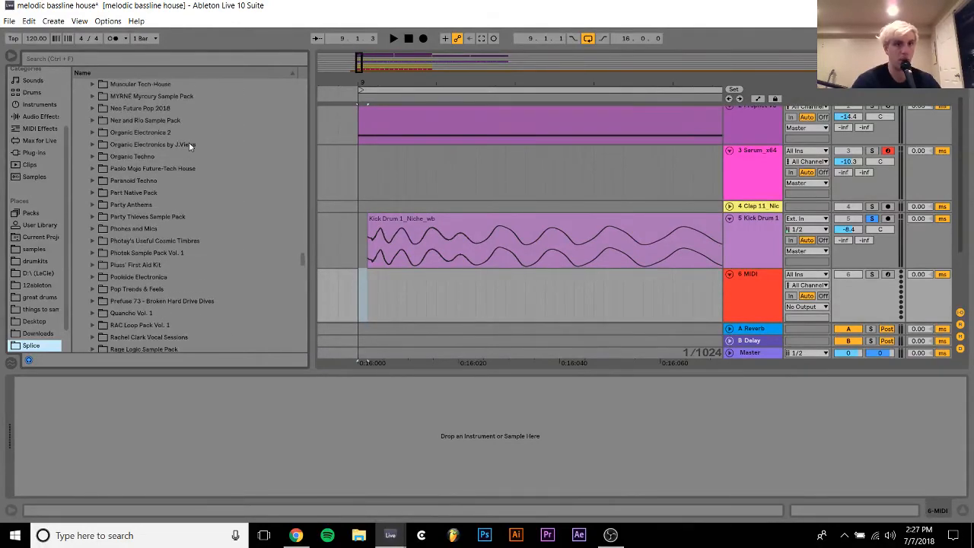
Expand the Organic Techno pack and its SM150 - Organic Techno - Wav folder
left_click(134, 131)
key("Down")
key("Down")
key("Right")
key("Down")
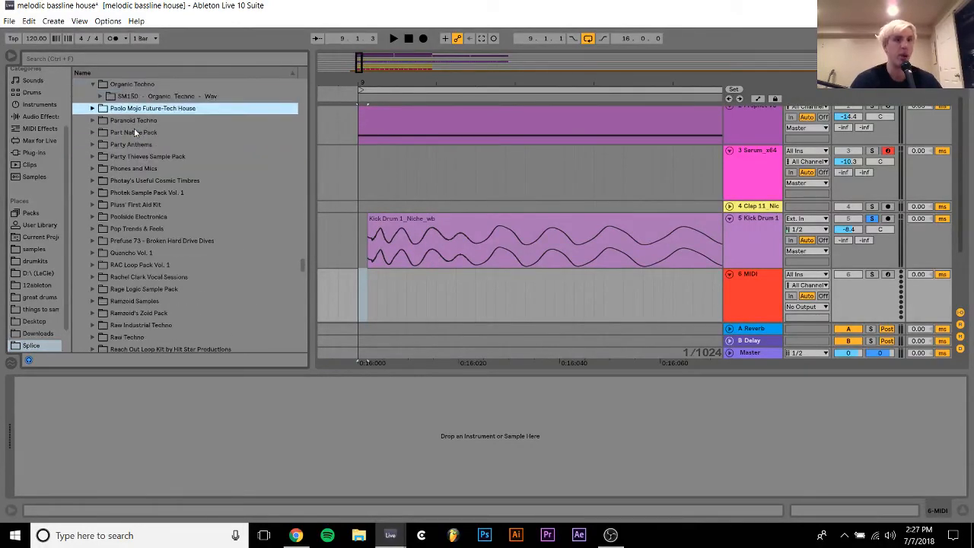
key("Right")
key("Down")
key("Down")
key("Down")
key("Down")
key("Down")
key("Up")
Open the pack's drum_hits folder down to kit4 in custom_kits and preview ot_hh_jazz.wav
key("Right")
key("Down")
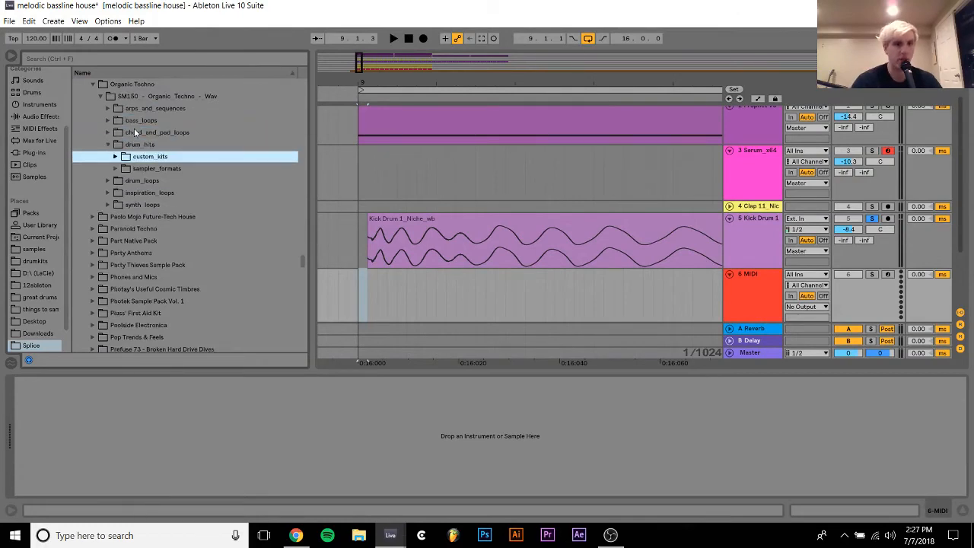
key("Right")
key("Down")
key("Right")
key("Down")
key("Right")
key("Down")
key("Right")
key("Down")
key("Right")
key("Down")
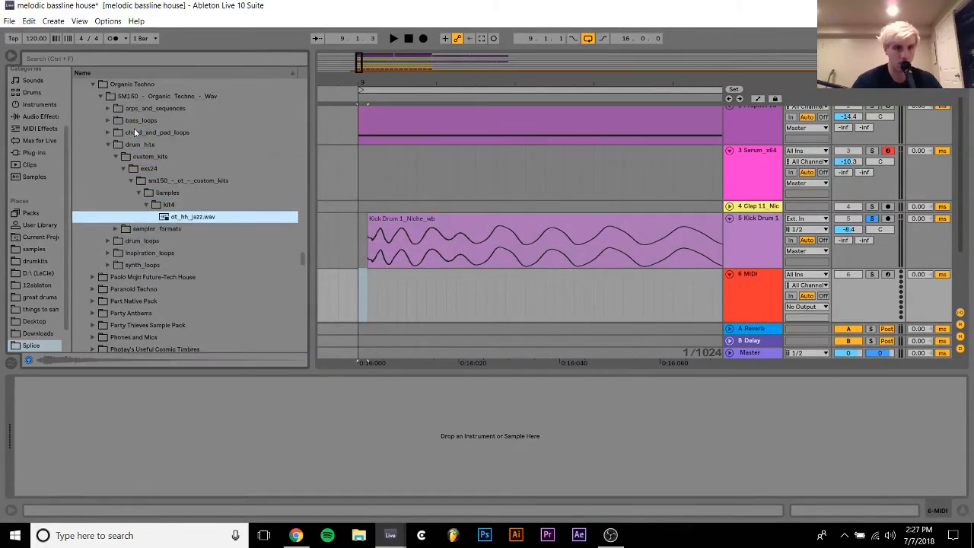
Preview samples in the pack's drum_loops folder and place ot_drm123_fourtet_kick.wav on the new track at bar 9
key("Down")
key("Down")
key("Down")
key("Up")
key("Right")
key("Down")
key("Down")
key("Down")
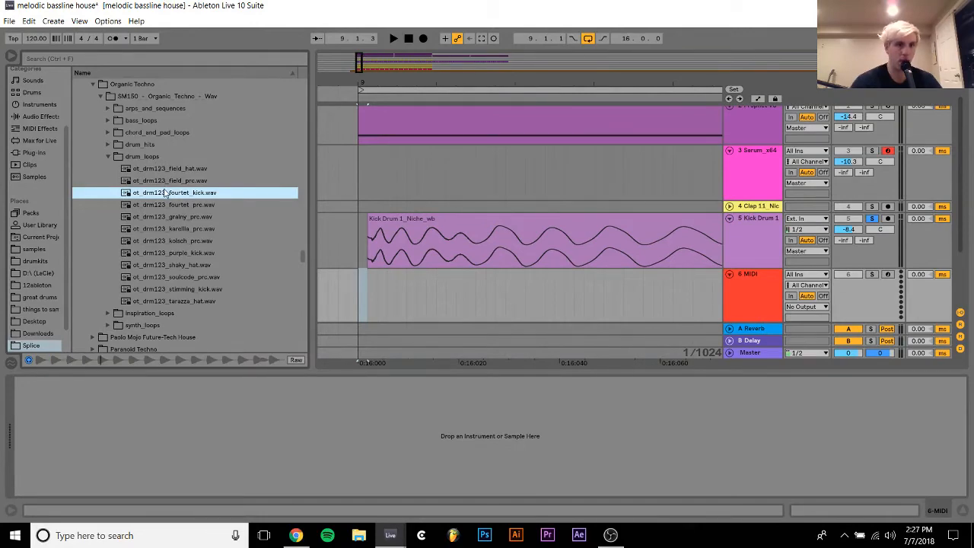
left_click_drag(166, 192, 362, 288)
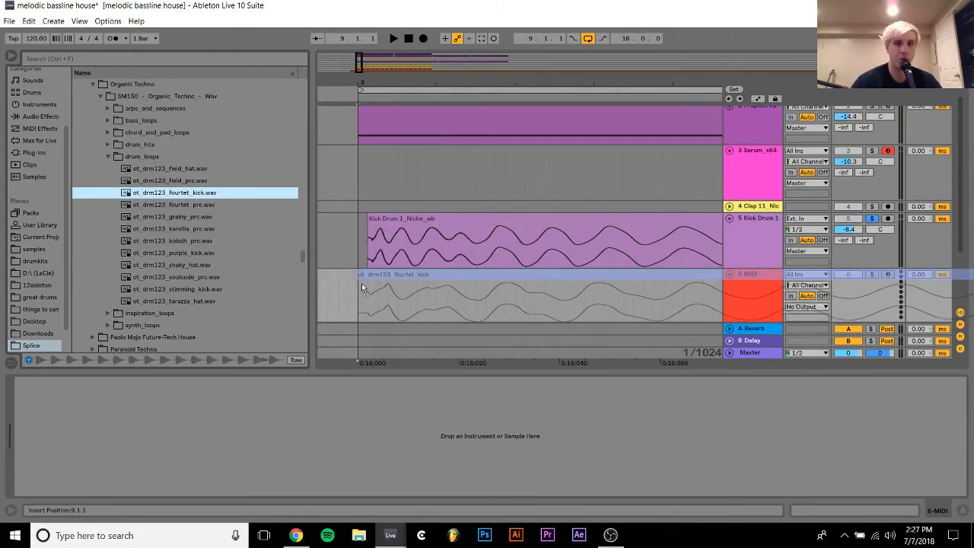
Turn off warping for the fourtet kick clip and move its sample start to 0:02:346, just before a kick hit
double_click(384, 276)
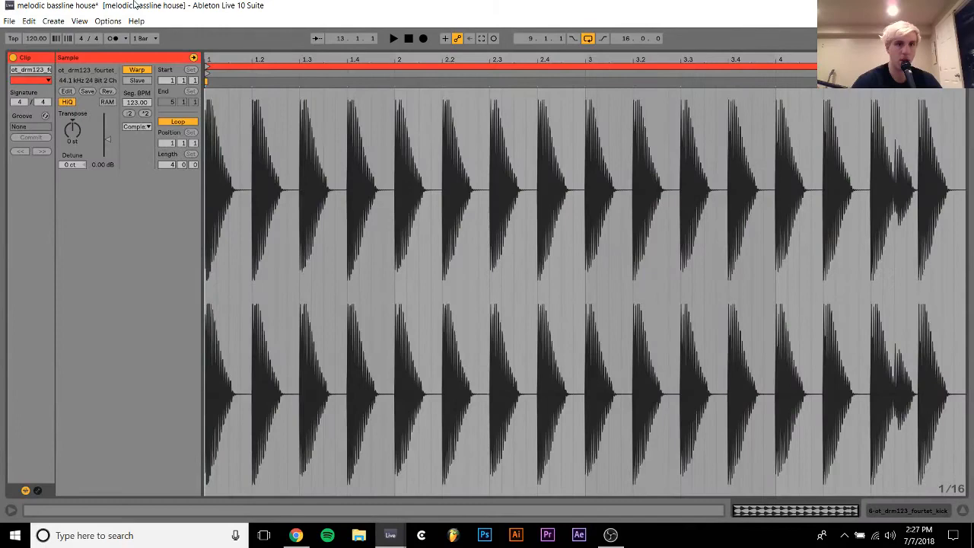
left_click(137, 70)
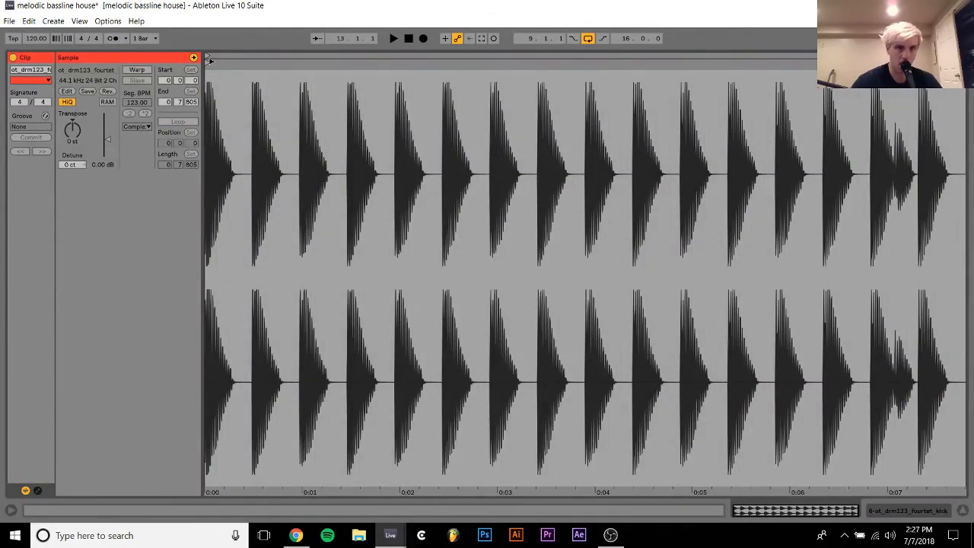
left_click_drag(209, 60, 433, 90)
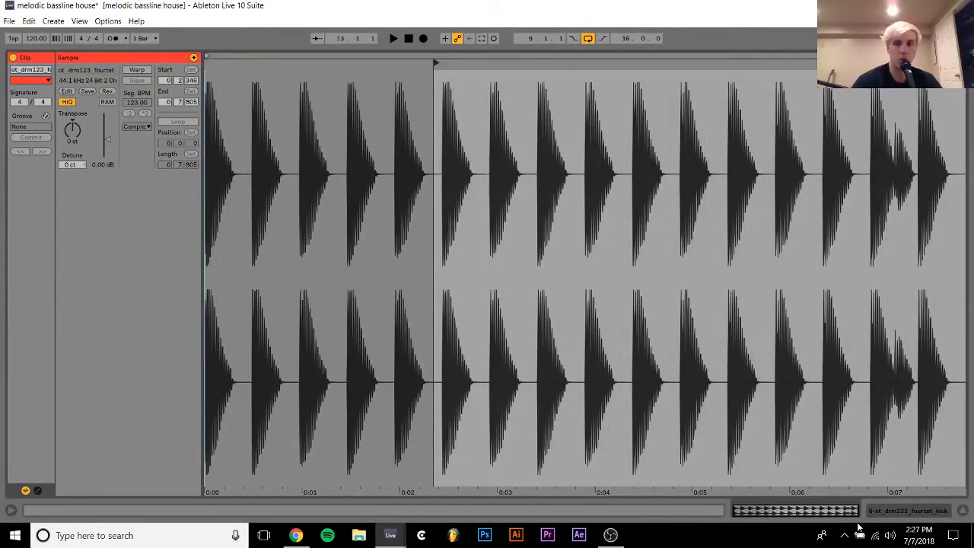
left_click(888, 510)
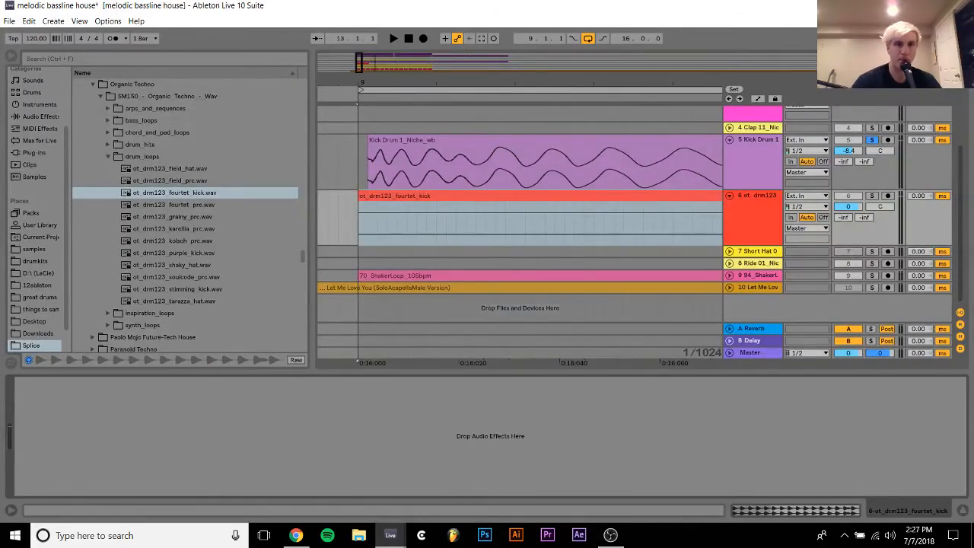
Trim the silence before the first hit of the fourtet kick clip and move the clip back to bar 9
left_click_drag(456, 81, 436, 78)
left_click(576, 225)
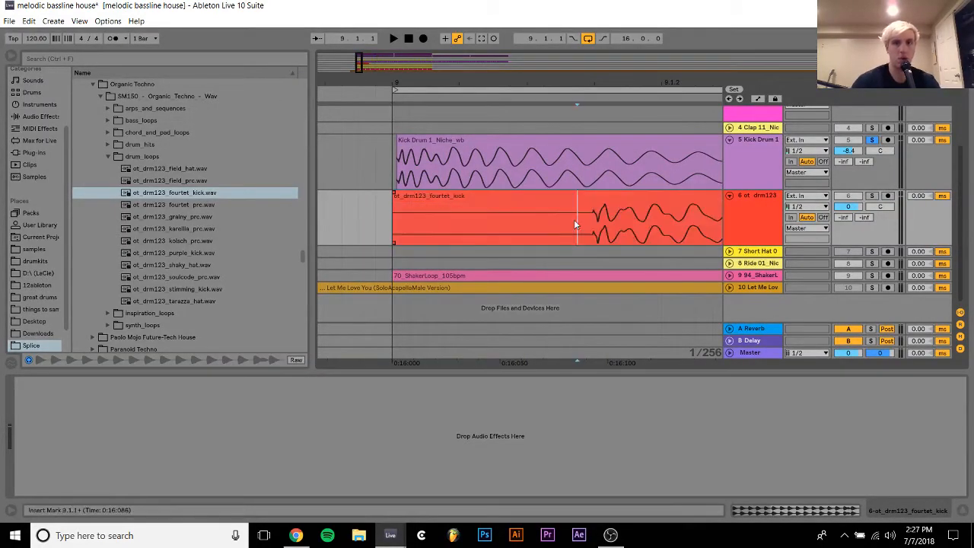
left_click_drag(589, 216, 412, 202)
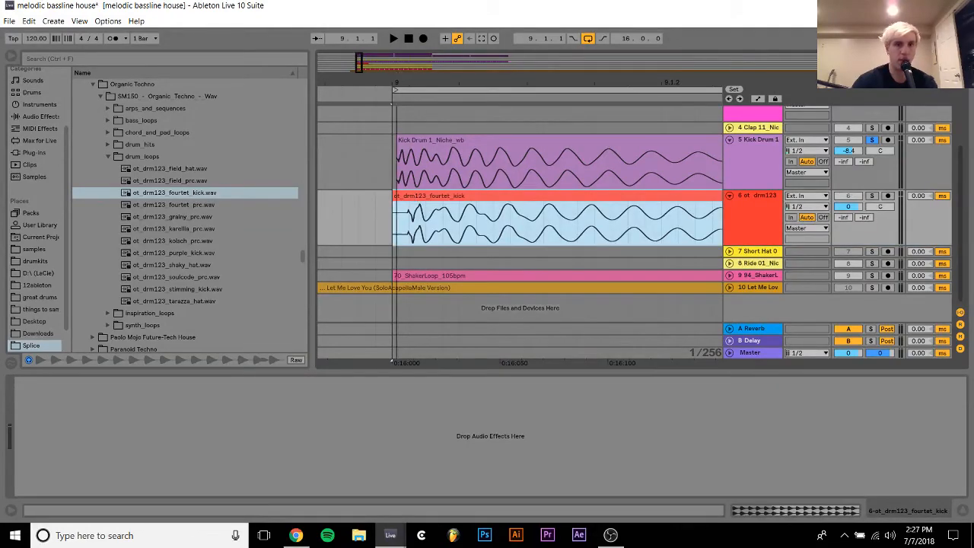
Trim the Kick Drum 1 clip's start to the fourtet kick's transient, and cut more lead-in off the fourtet clip, realigning it to bar 9
left_click_drag(399, 82, 401, 91)
left_click_drag(399, 146, 429, 147)
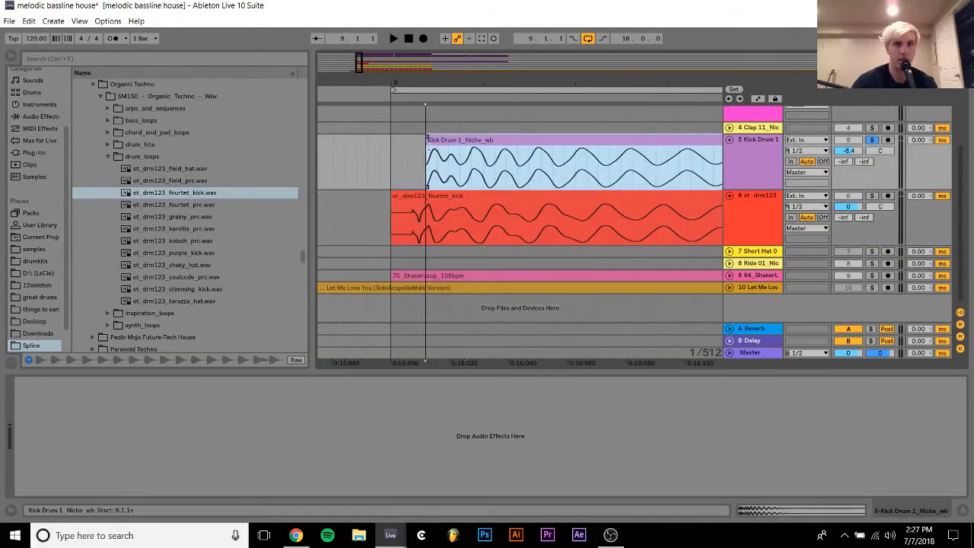
left_click_drag(393, 204, 409, 204)
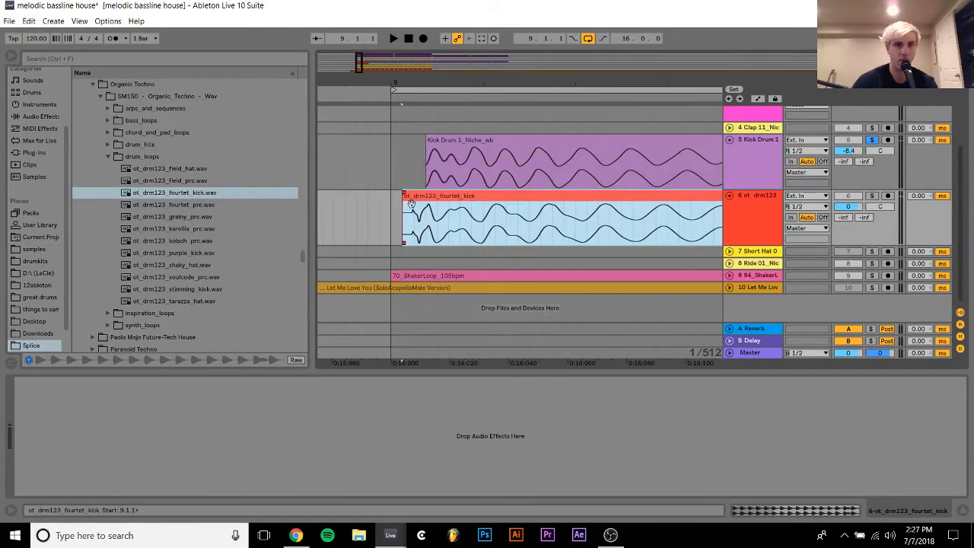
key("ctrl+z")
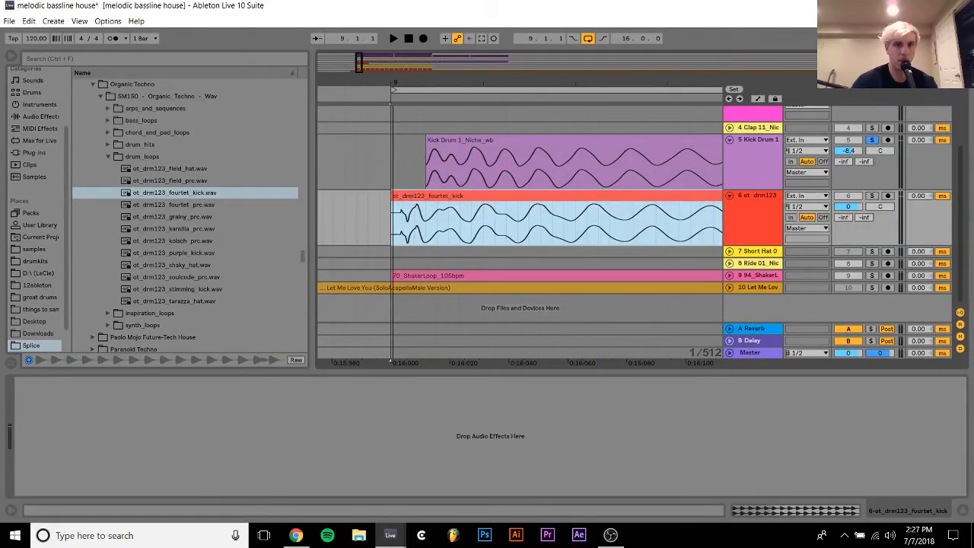
Finely trim the remaining lead-in off the fourtet kick clip so that its transient begins exactly at bar 9
left_click_drag(393, 82, 392, 106)
left_click_drag(451, 196, 302, 220)
key("ctrl+z")
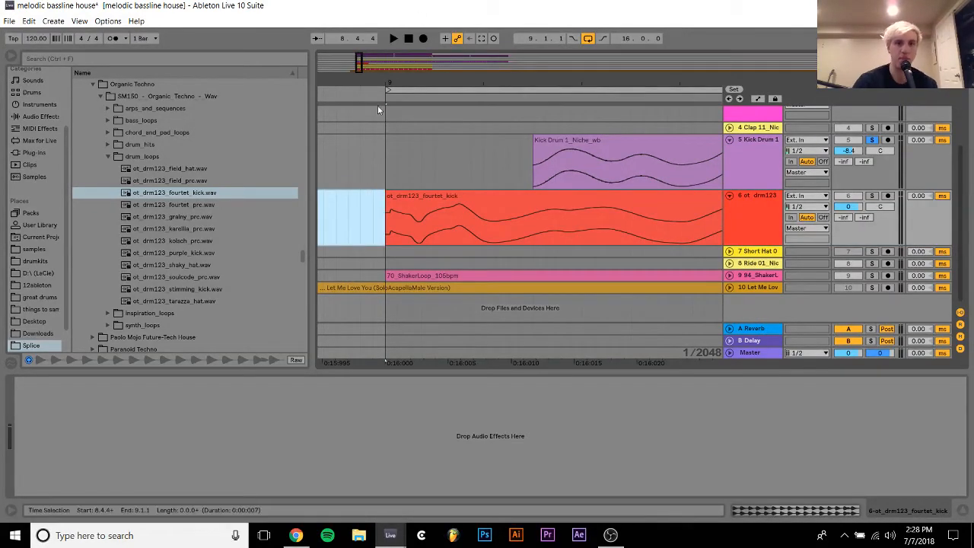
left_click_drag(391, 80, 396, 195)
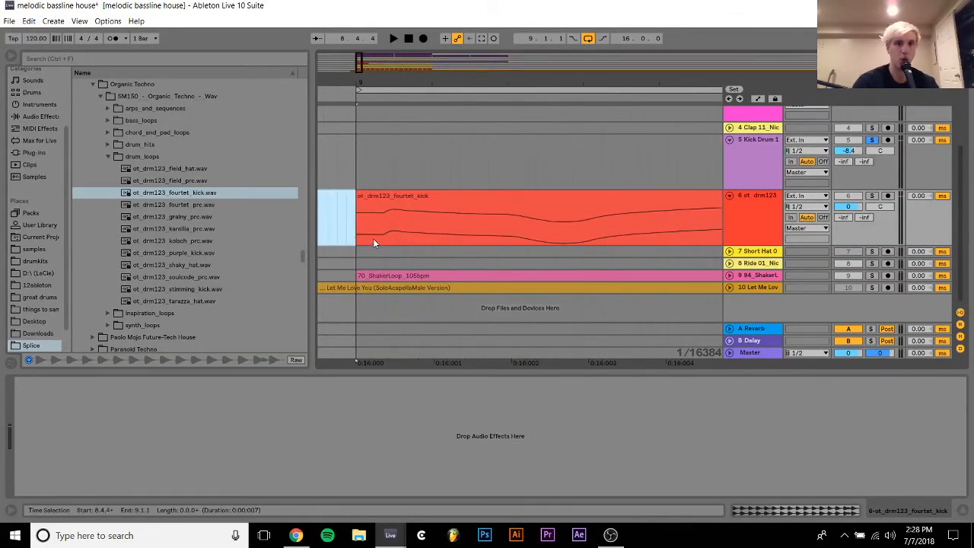
left_click(372, 241)
left_click(392, 199)
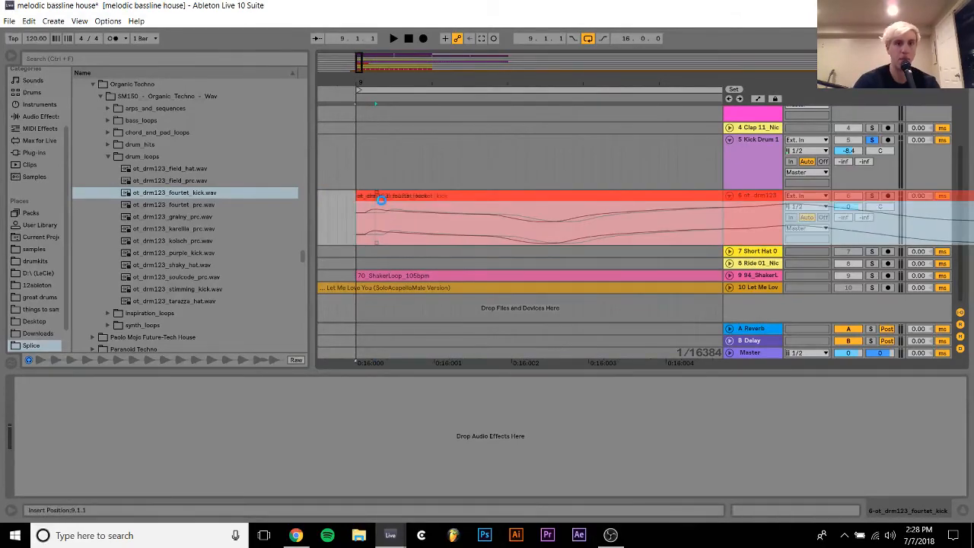
left_click_drag(381, 200, 380, 200)
left_click_drag(421, 80, 418, 32)
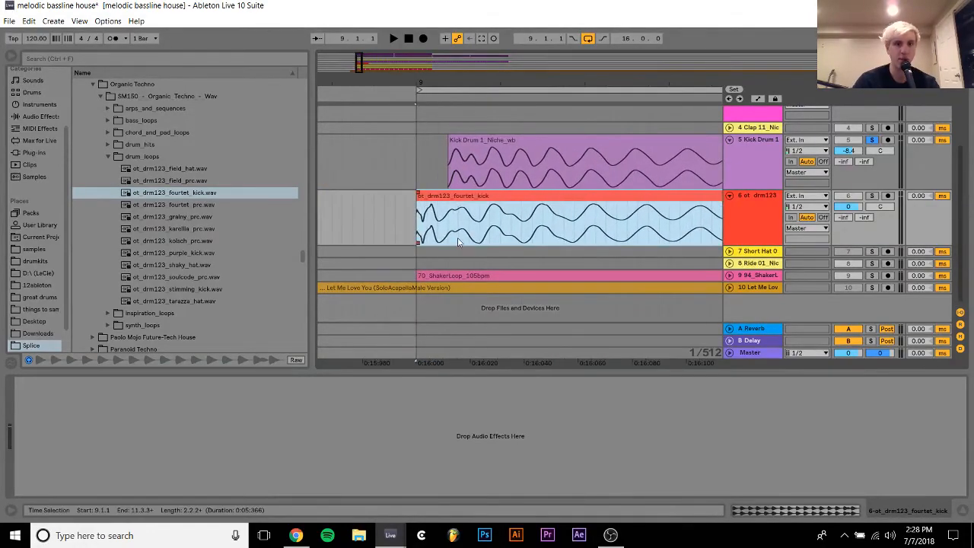
Split the fourtet kick clip where the Kick Drum 1 clip begins and delete the part after the split
left_click(454, 236)
key("ctrl+e")
left_click(481, 199)
key("Delete")
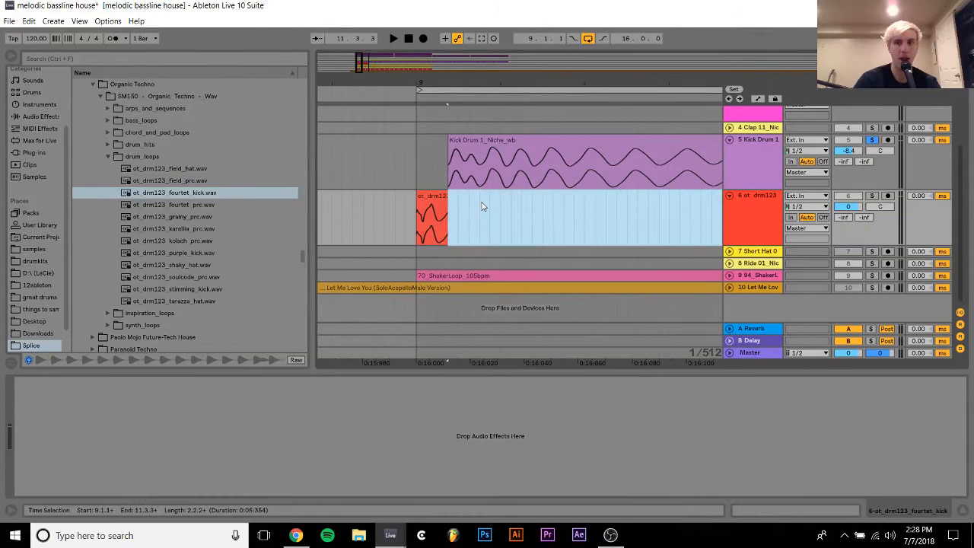
Solo the fourtet kick track, play its short transient clip and lower the track volume to -8.1 dB
left_click(434, 197)
left_click(872, 196)
key("space")
key("space")
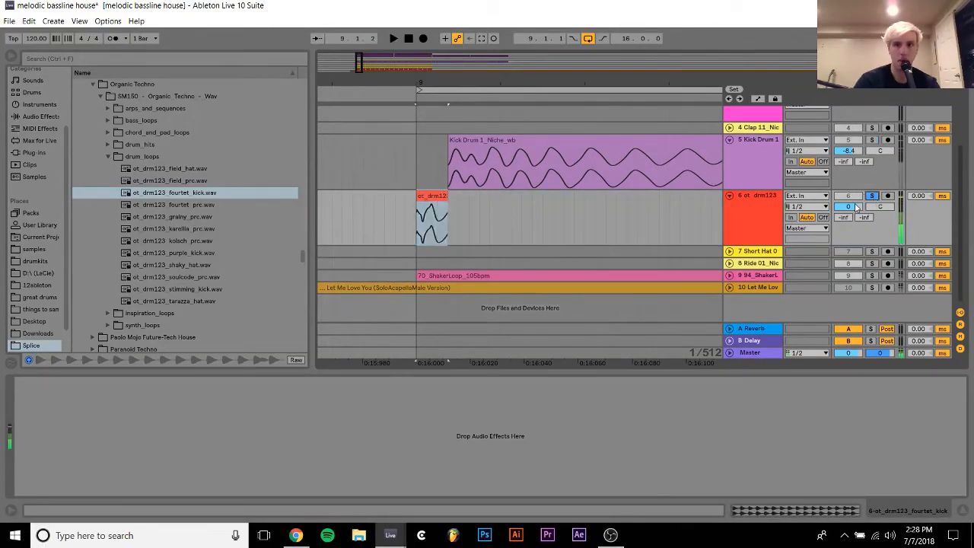
left_click(854, 207)
key("space")
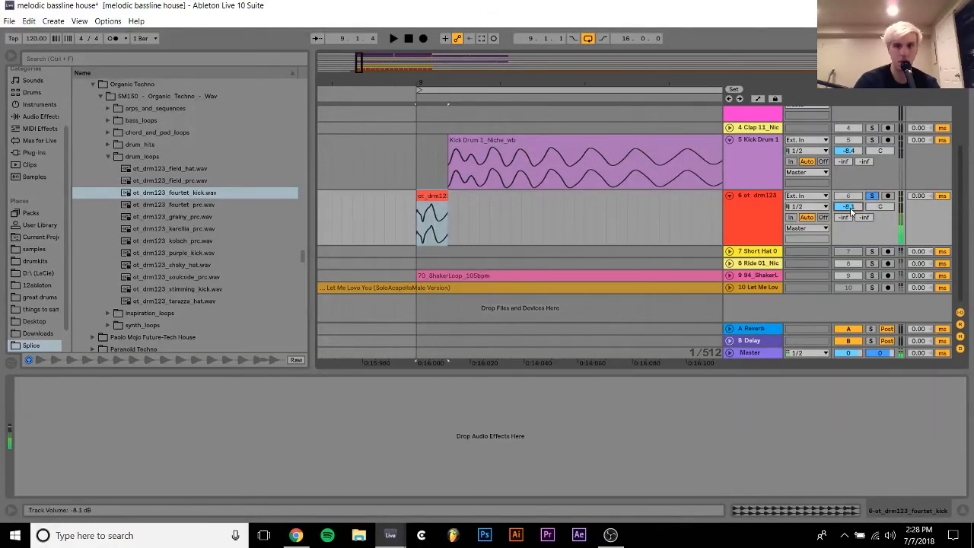
Solo Kick Drum 1 together with the fourtet track, extend the kick clip's start closer to bar 9 and cut the fourtet clip to end there
left_click(871, 140, "ctrl")
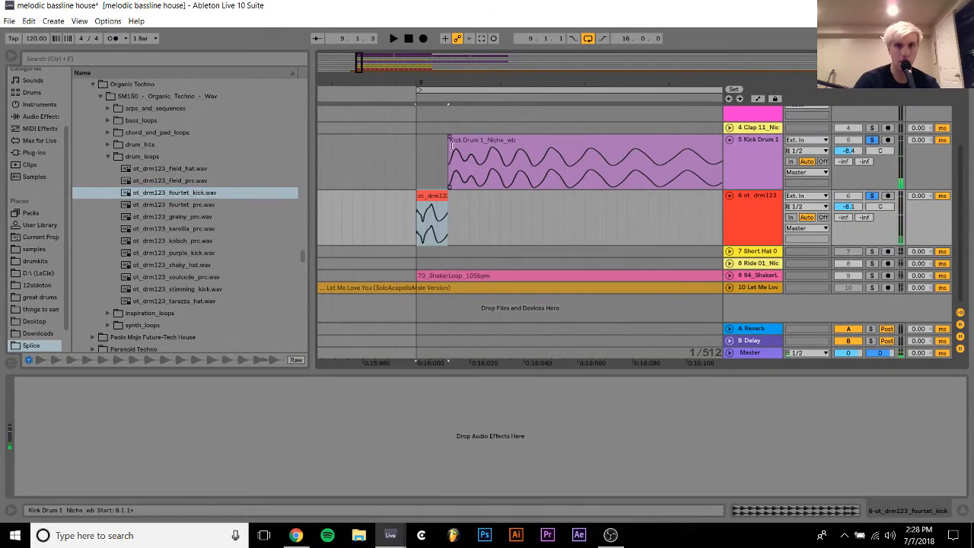
left_click_drag(449, 157, 427, 140)
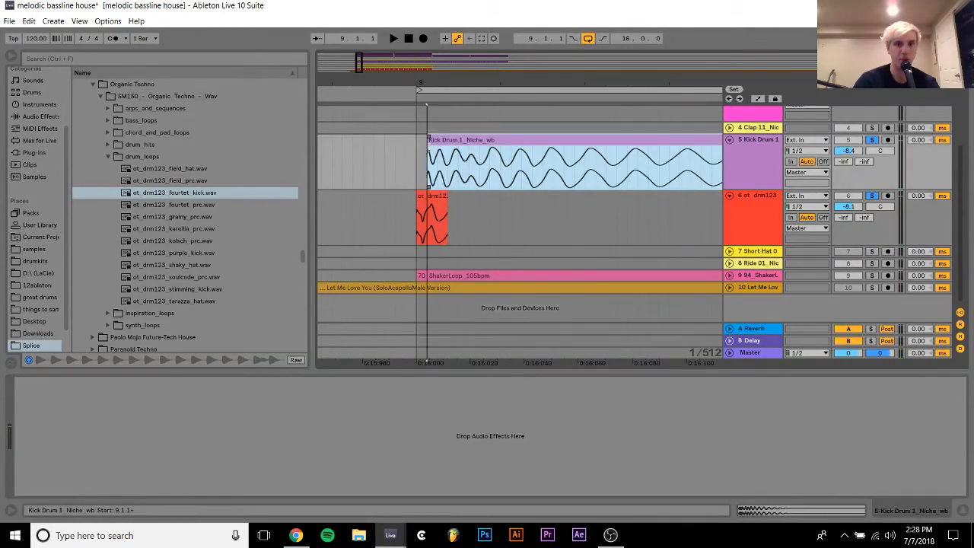
left_click(446, 200)
left_click(446, 199)
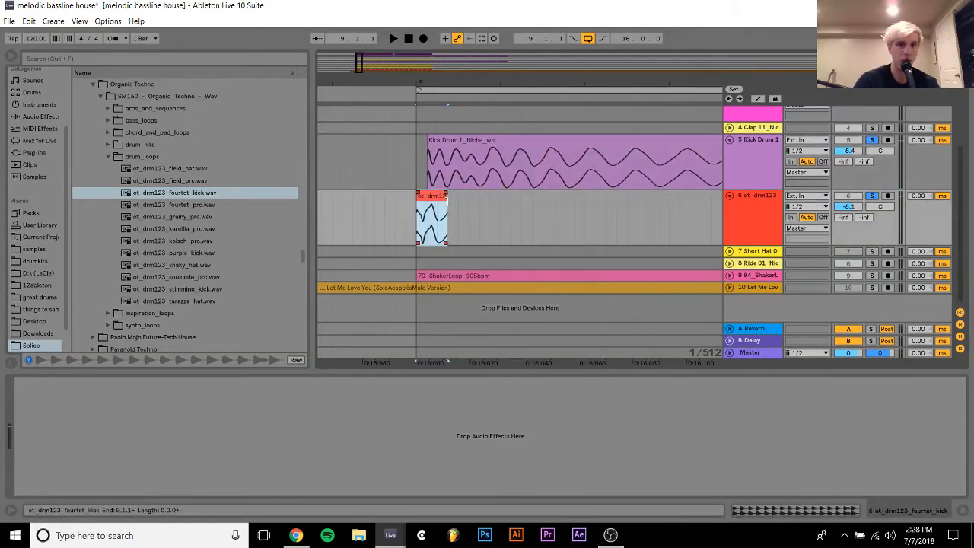
left_click_drag(467, 207, 429, 203)
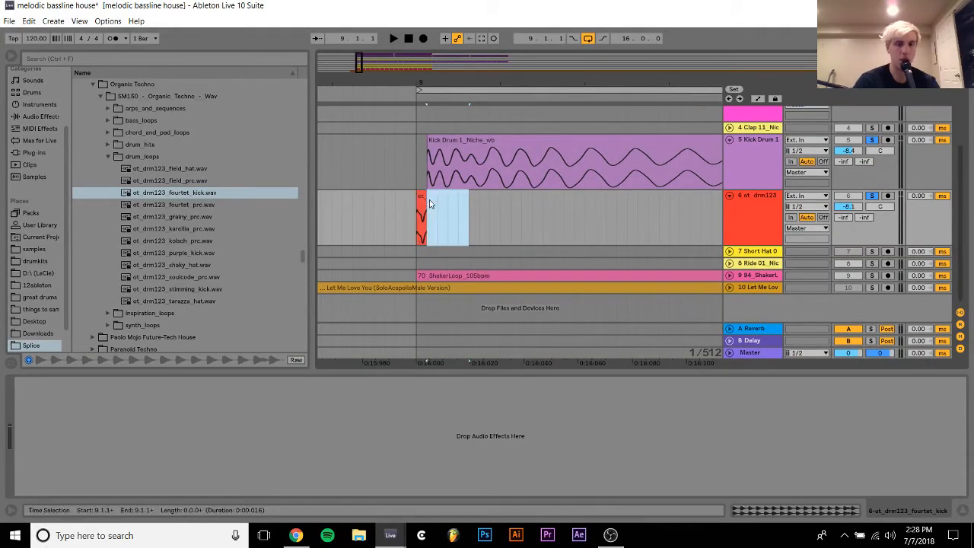
Play both kick layers from bar 9 and raise the fourtet kick track's volume to -4.0 dB
left_click(419, 211)
key("space")
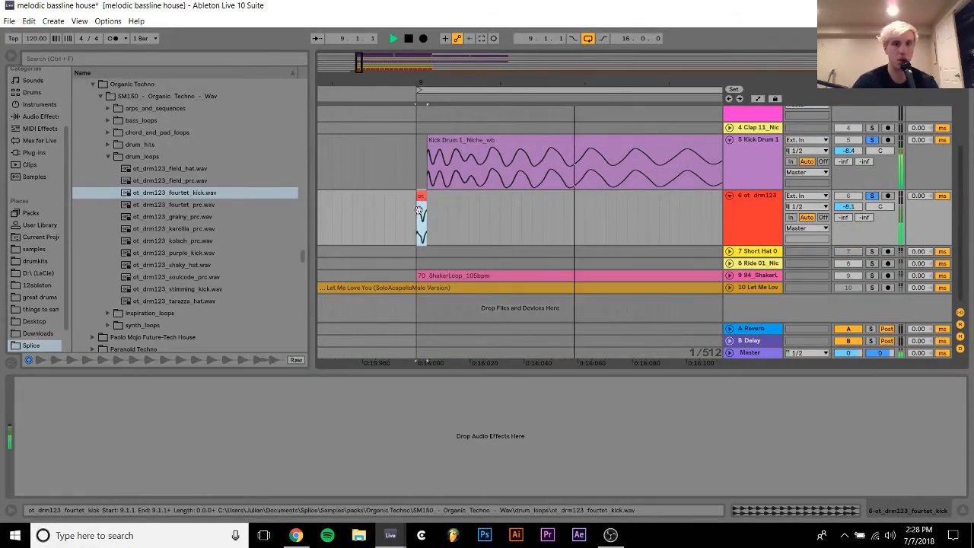
left_click(850, 208)
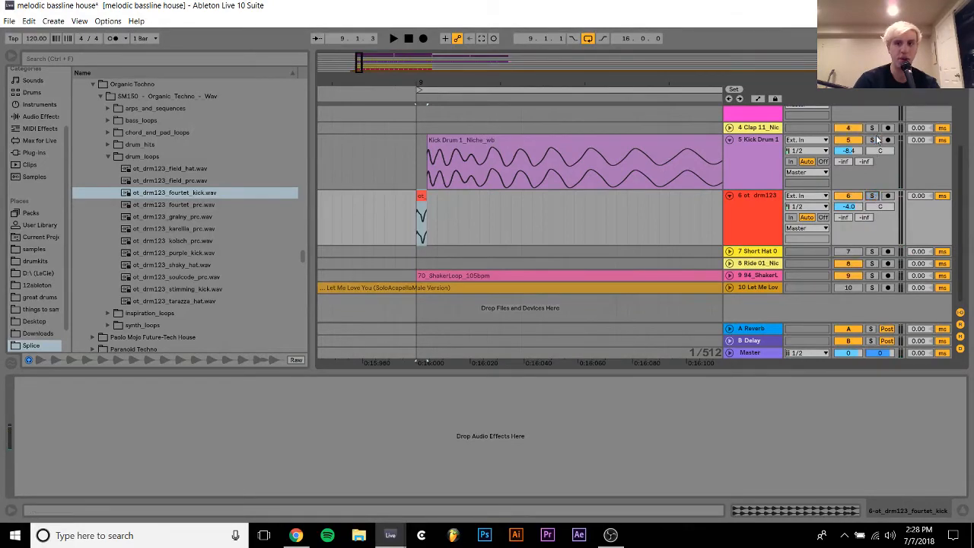
Solo the Kick Drum 1 track, audition its clip extended back to bar 9, and undo that extension
left_click(872, 140)
left_click_drag(440, 144, 413, 150)
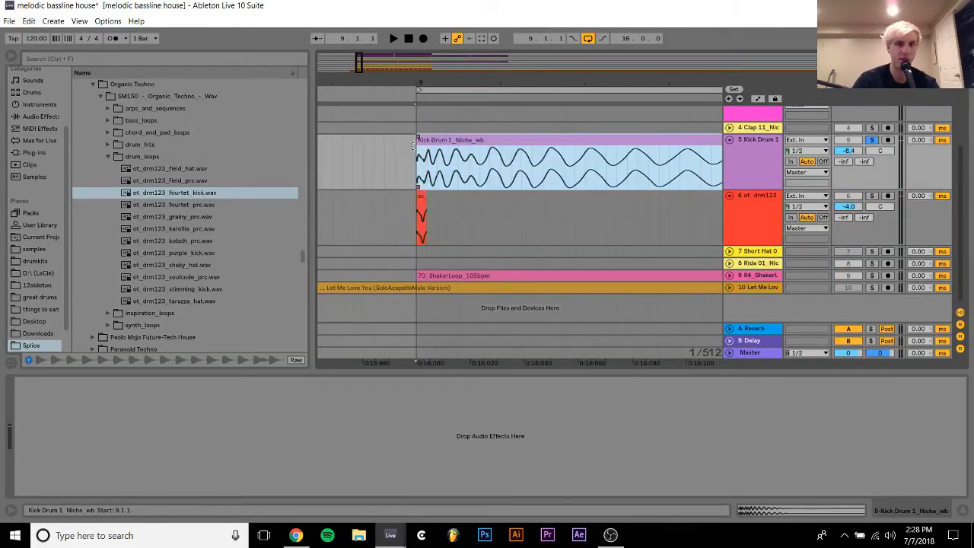
key("space")
key("ctrl+z")
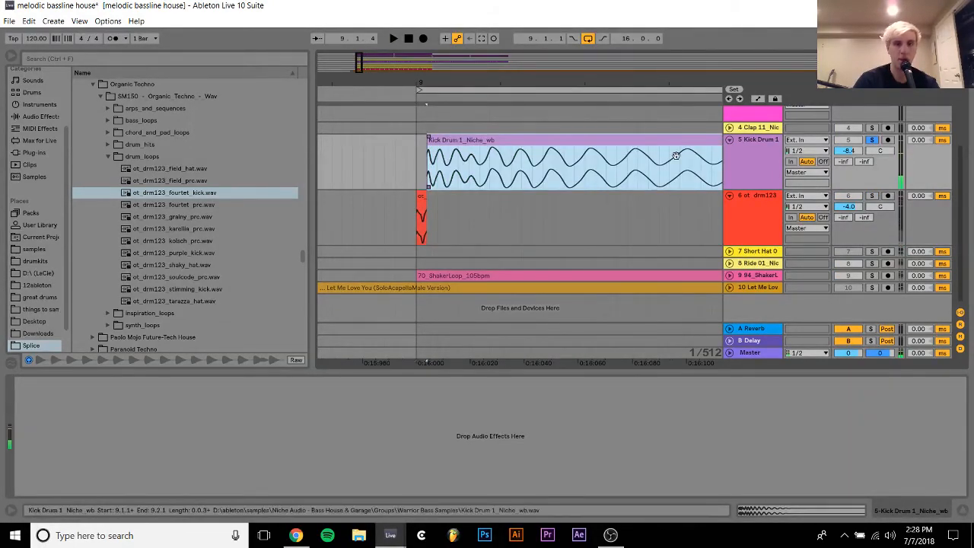
Solo the fourtet kick track along with Kick Drum 1 and play the two layers together from bar 9
left_click(873, 198)
key("space")
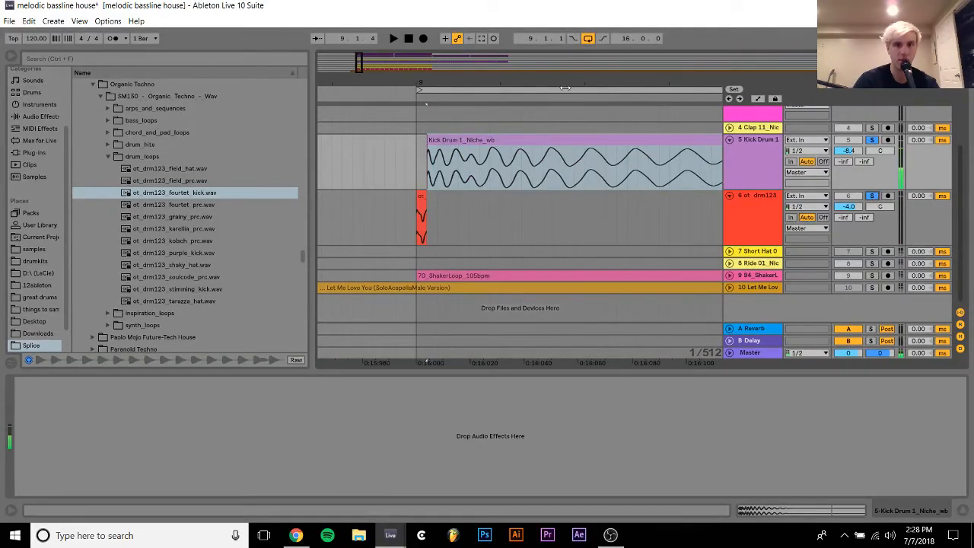
key("space")
left_click(420, 195)
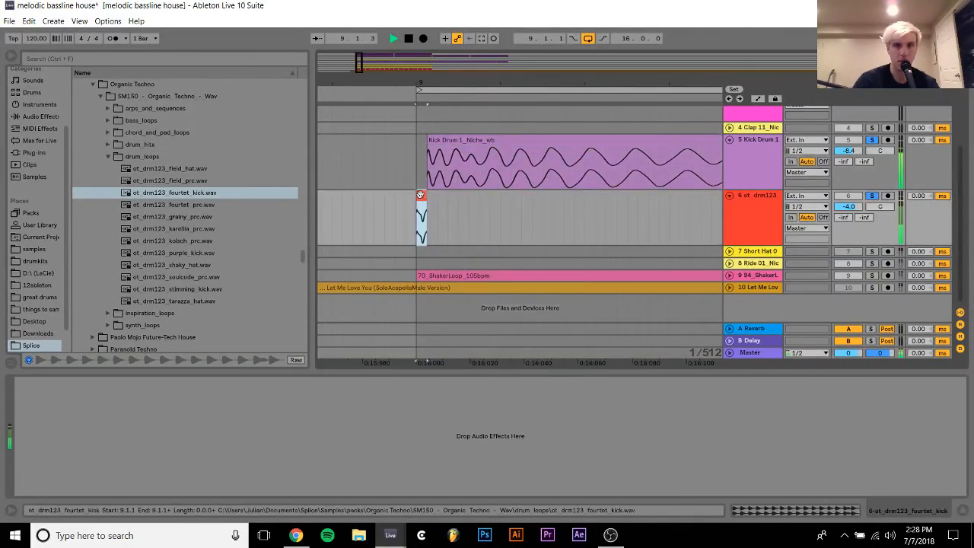
key("space")
key("space")
key("space")
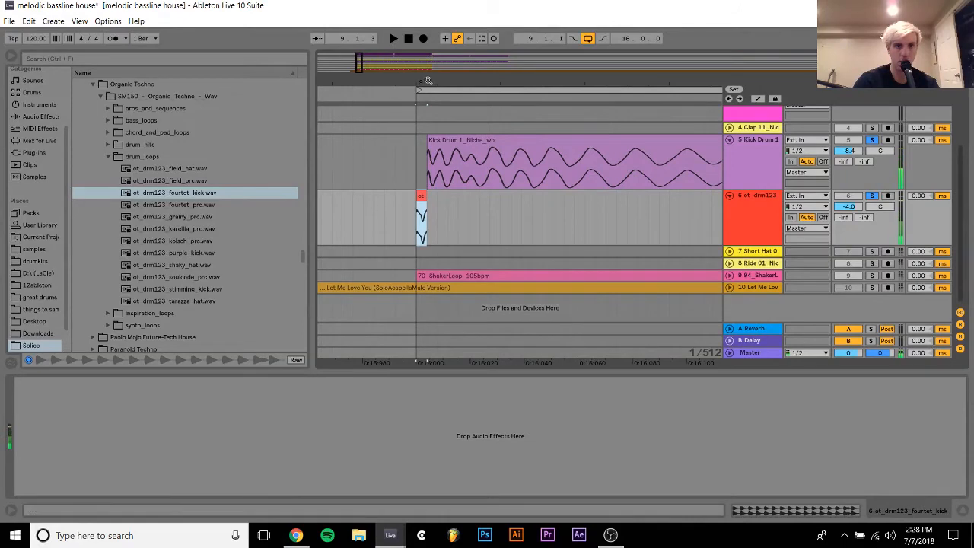
Try the fourtet kick clip at bar 9 on the Kick Drum 1 track, lengthened to meet the kick without a fade, and play it
left_click_drag(426, 81, 420, 126)
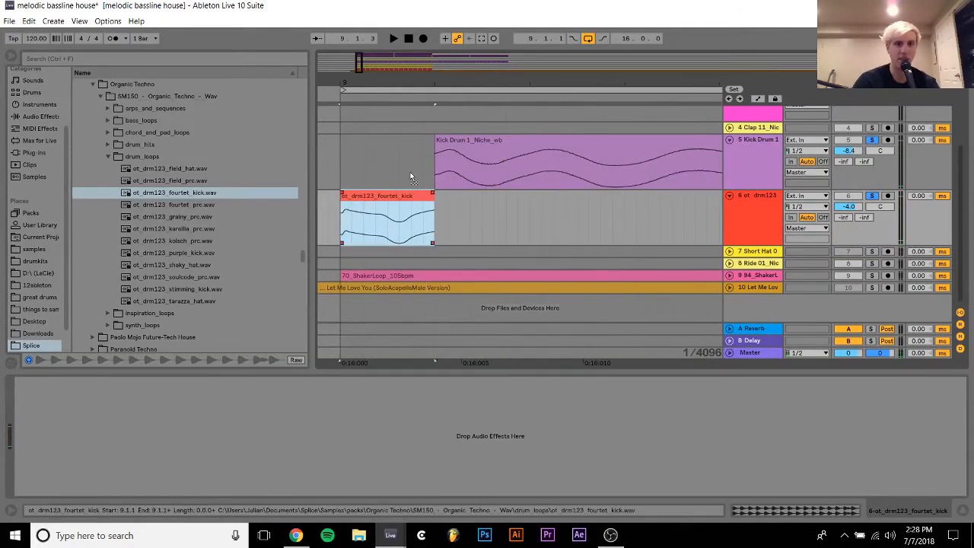
left_click_drag(410, 173, 568, 138)
left_click_drag(534, 82, 532, 63)
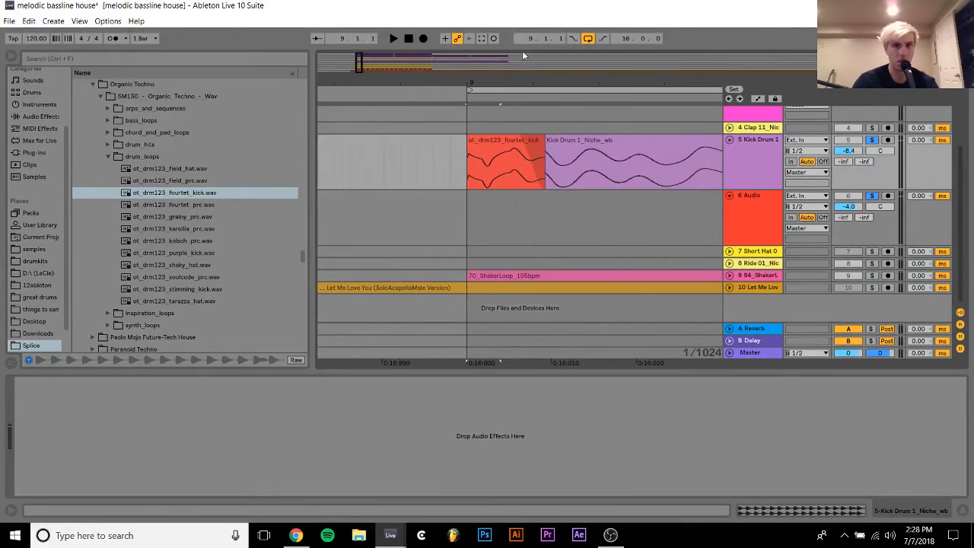
left_click_drag(547, 140, 543, 140)
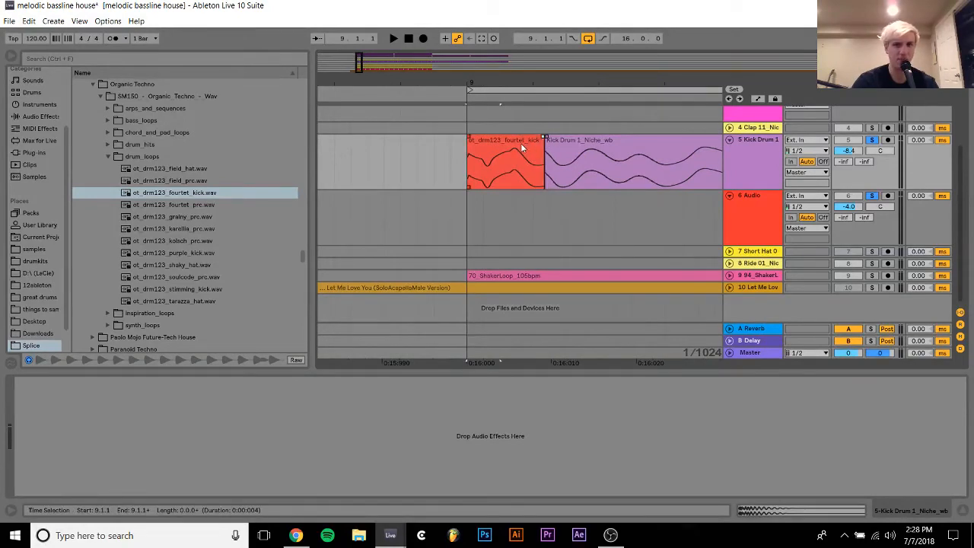
left_click(485, 143)
key("space")
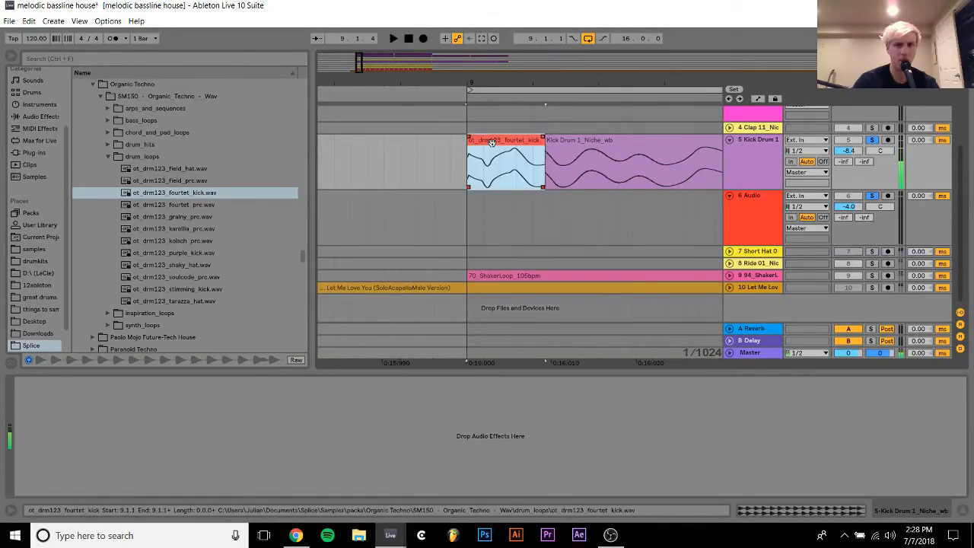
Undo the fourtet clip's move onto the Kick Drum 1 track and the clip edits made there
key("ctrl+z")
key("ctrl+z")
key("ctrl+z")
key("ctrl+z")
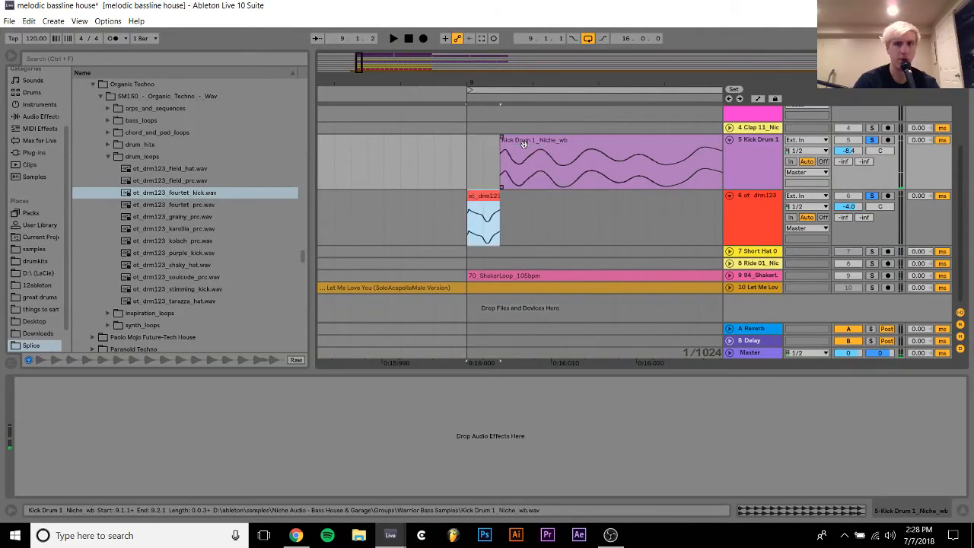
Audition the soulcode_prc, shaky_hat, purple_kick and kolsch_prc drum loops as alternative transient sources
left_click(152, 278)
key("Up")
key("Up")
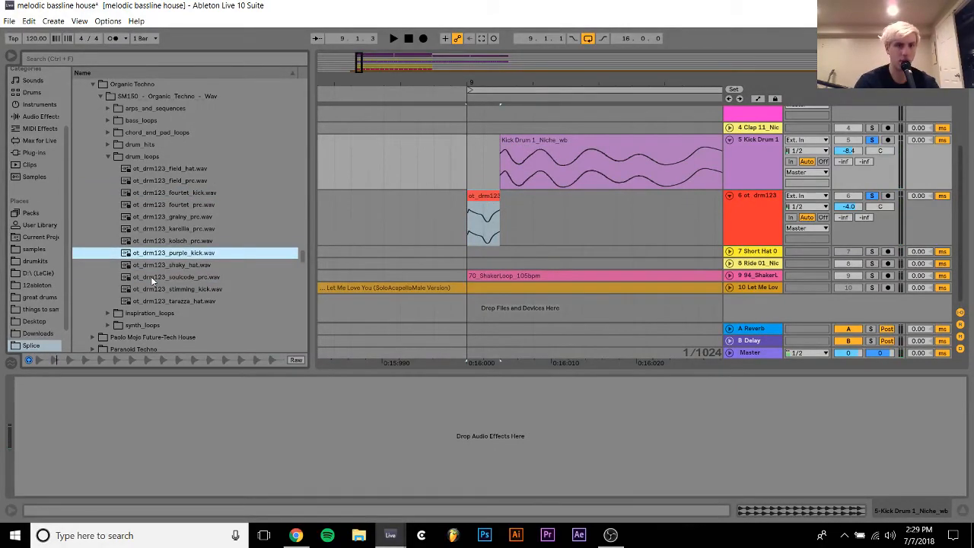
left_click(180, 240)
Switch the browser to the samples folder and delete the fourtet kick clip from its track
left_click(34, 249)
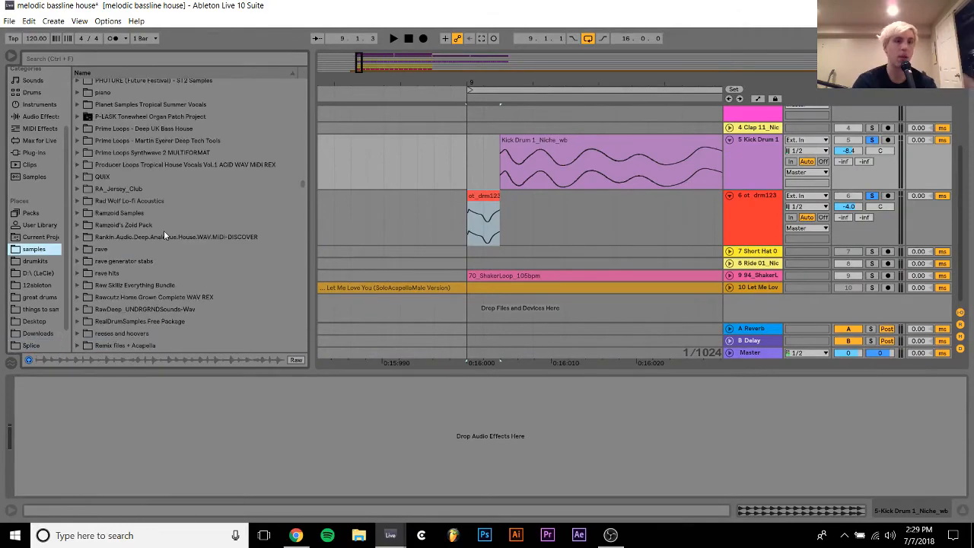
scroll(202, 228, "up", 10)
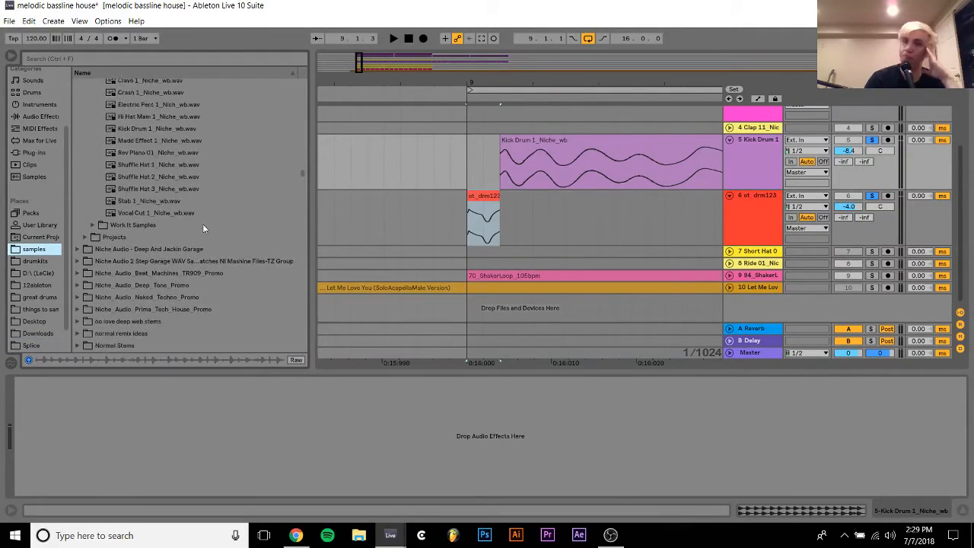
scroll(202, 226, "up", 15)
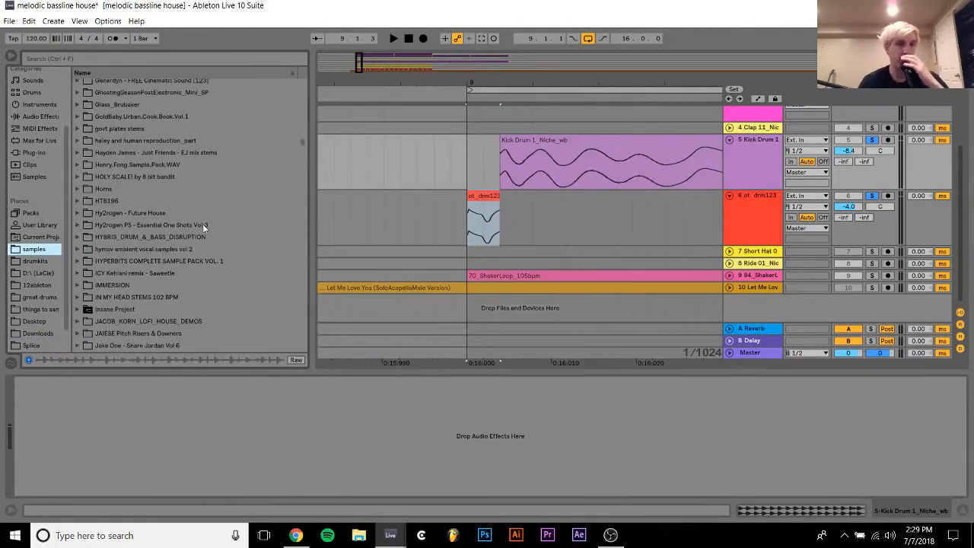
scroll(203, 228, "up", 15)
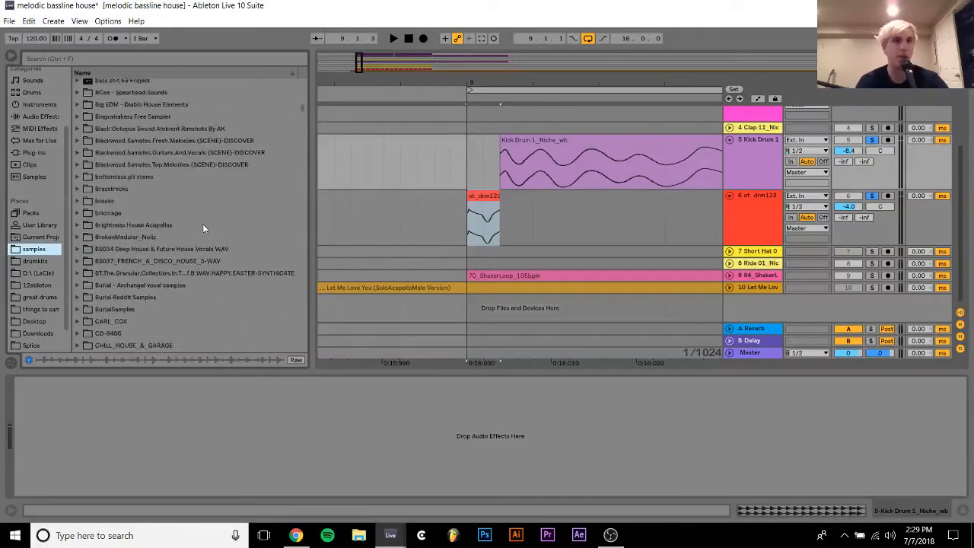
key("Delete")
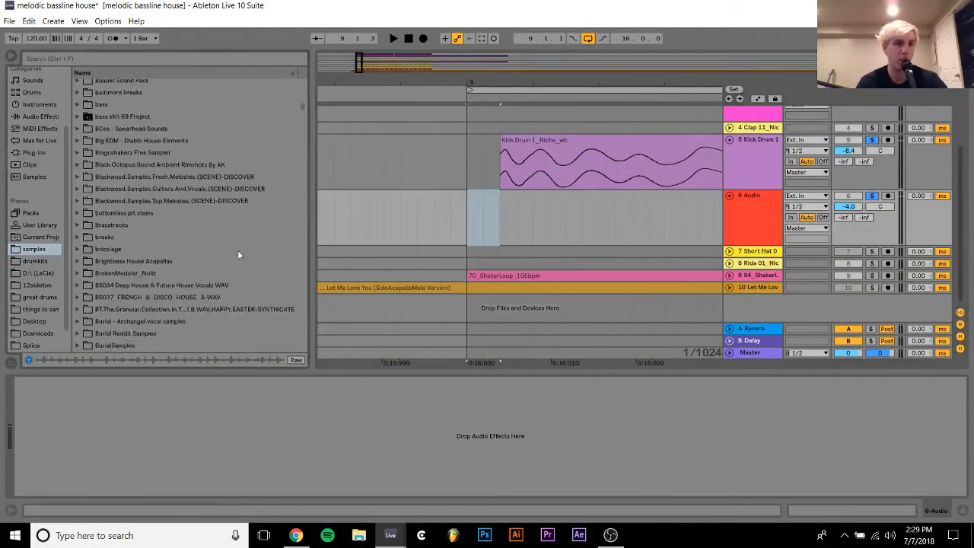
Find the Dirt_And_Layers folder in the samples and expand it and its DrumLayeringTools subfolder
scroll(237, 249, "down", 6)
scroll(237, 256, "down", 1)
scroll(237, 255, "down", 8)
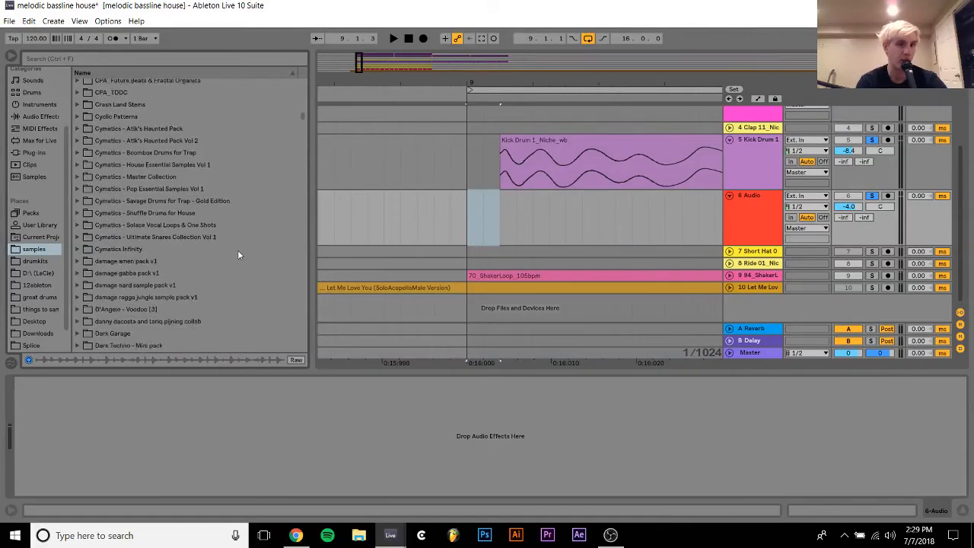
left_click(147, 226)
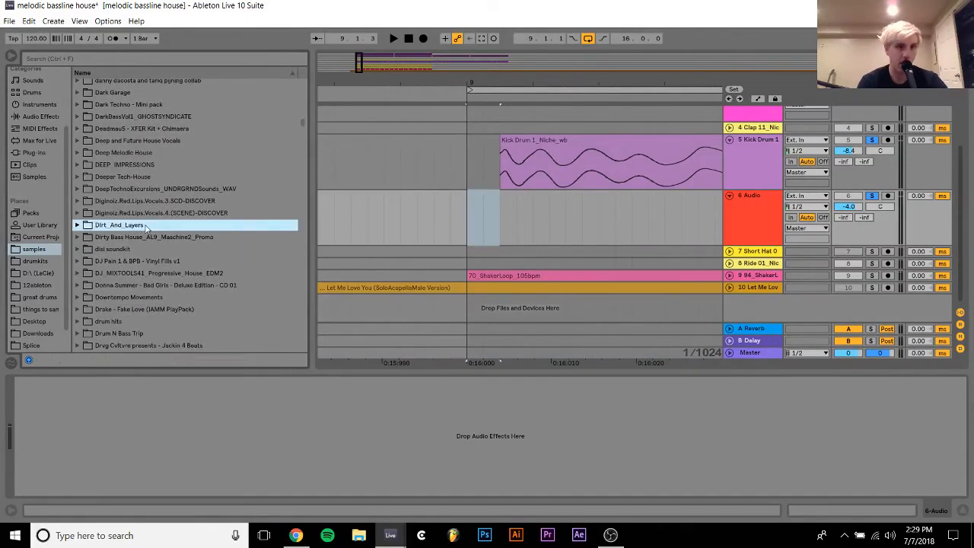
key("Right")
key("Down")
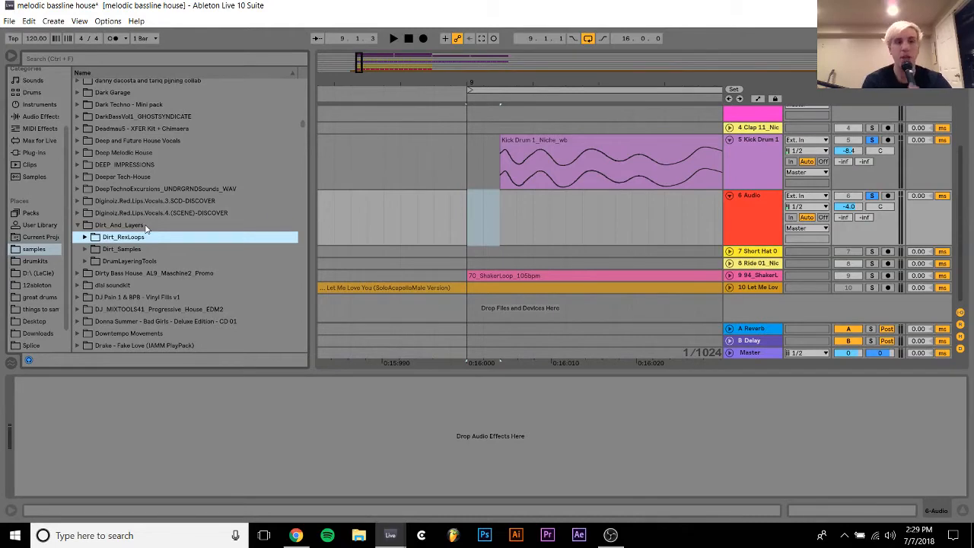
key("Down")
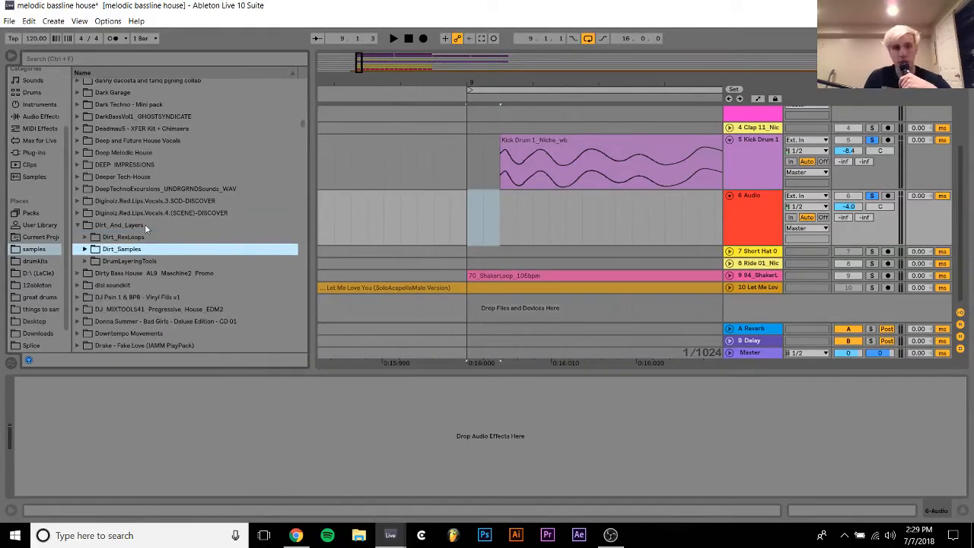
key("Down")
key("Right")
key("Down")
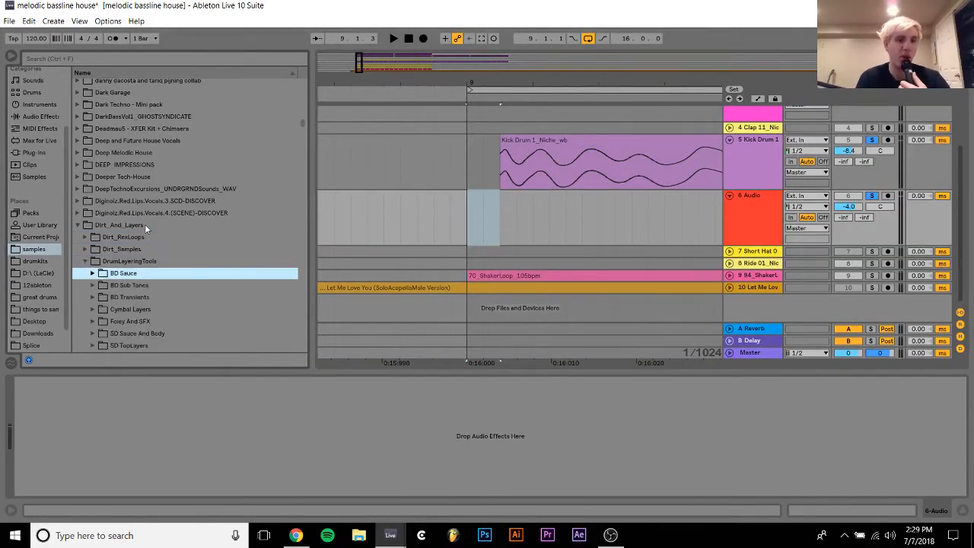
Look through the DrumLayeringTools subfolders and expand BD Transients
key("Down")
key("Down")
key("Down")
key("Down")
key("Down")
key("Up")
key("Up")
key("Up")
key("Right")
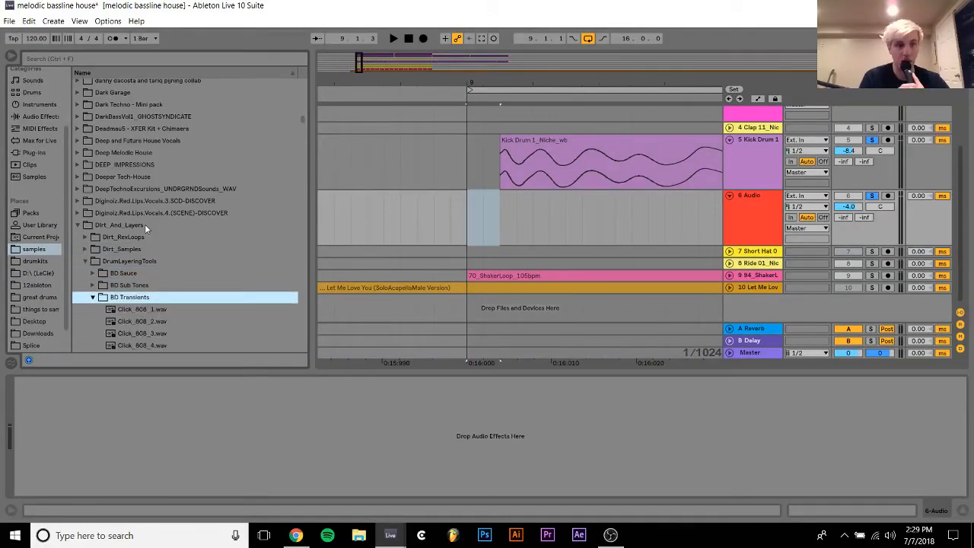
Audition the BD Transients samples from Click_808_1 through Click_909_2, plus Click_Vinyl7 and Click_Vinyl6
key("Down")
key("Down")
key("Down")
key("Down")
key("Down")
key("Down")
key("Down")
key("Down")
key("Down")
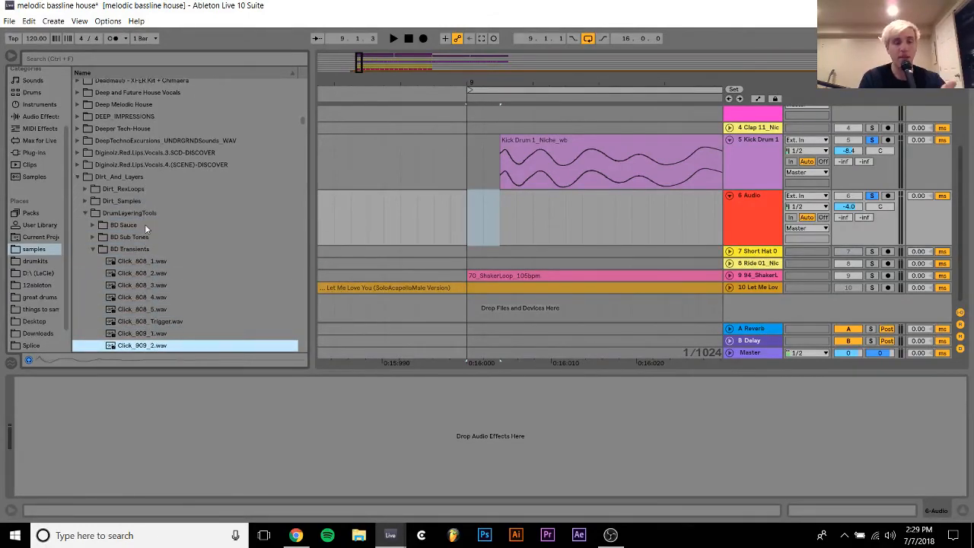
scroll(145, 226, "down", 8)
scroll(144, 223, "down", 2)
left_click(150, 284)
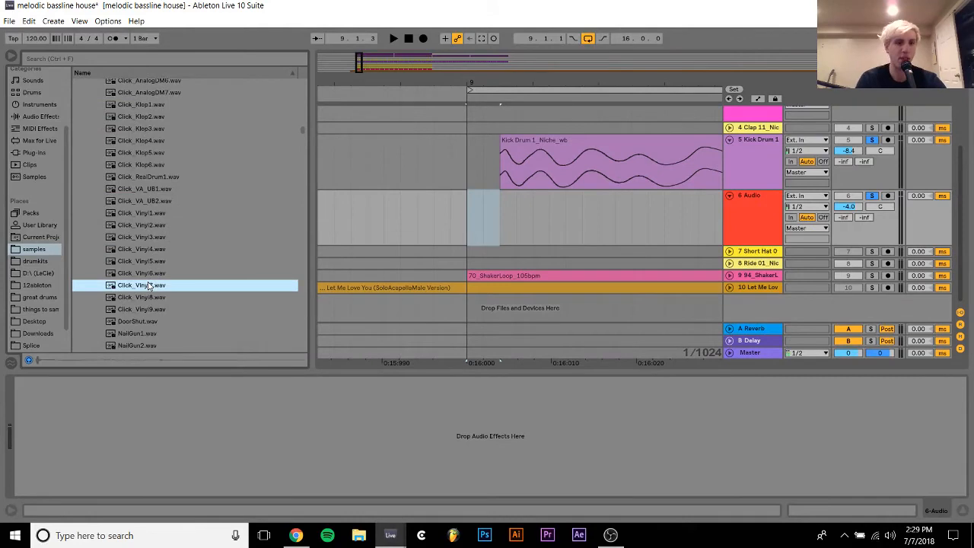
key("Up")
Place Click_Vinyl6.wav at bar 9 on the empty audio track and extend the Kick Drum 1 clip's start back to just after the click's transient
left_click_drag(143, 274, 471, 219)
left_click_drag(502, 162, 485, 162)
left_click_drag(470, 84, 470, 145)
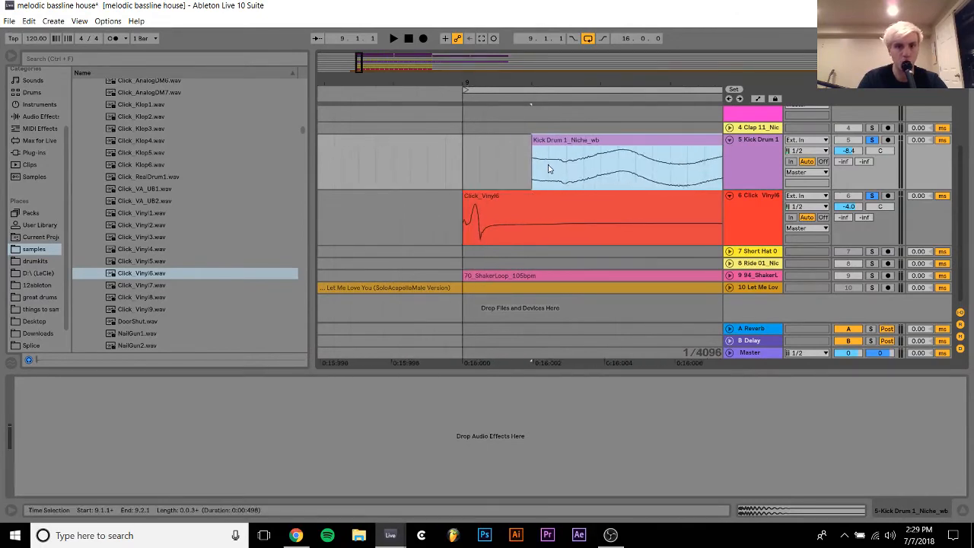
left_click_drag(530, 143, 496, 144)
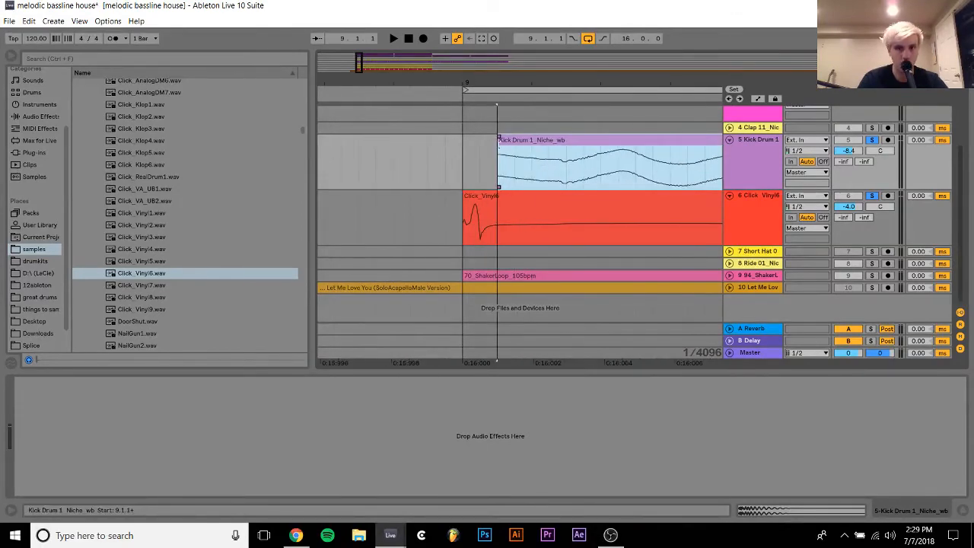
Play the click and kick together from bar 9, lower the click track's volume to -7.3 dB and select the Click_Vinyl6 clip
left_click(462, 156)
key("space")
key("space")
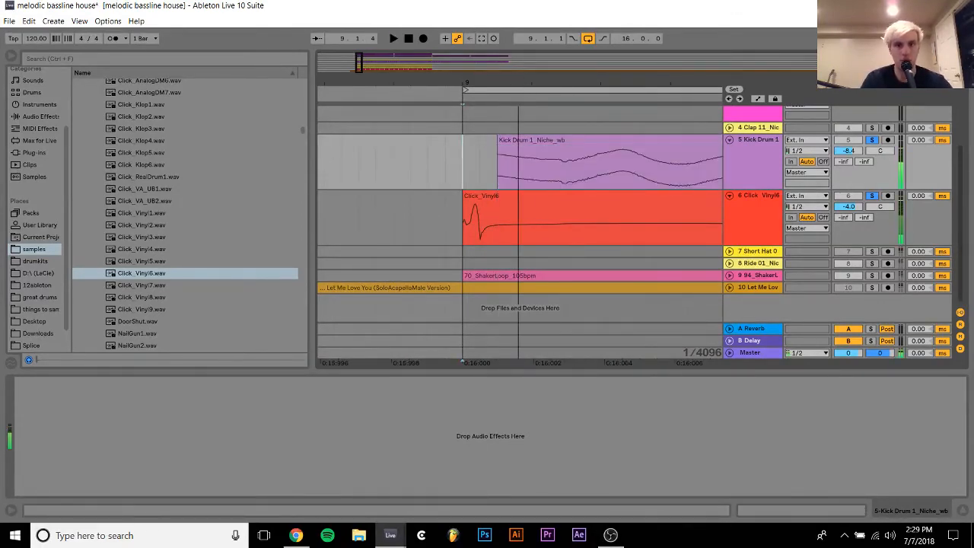
left_click_drag(519, 90, 519, 82)
left_click_drag(857, 211, 857, 222)
key("space")
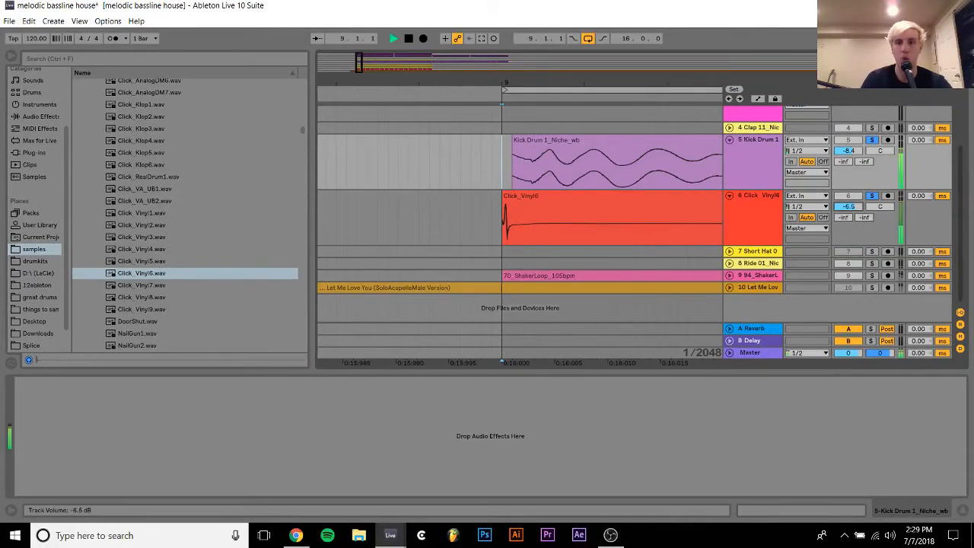
left_click_drag(619, 86, 422, 57)
left_click(469, 196)
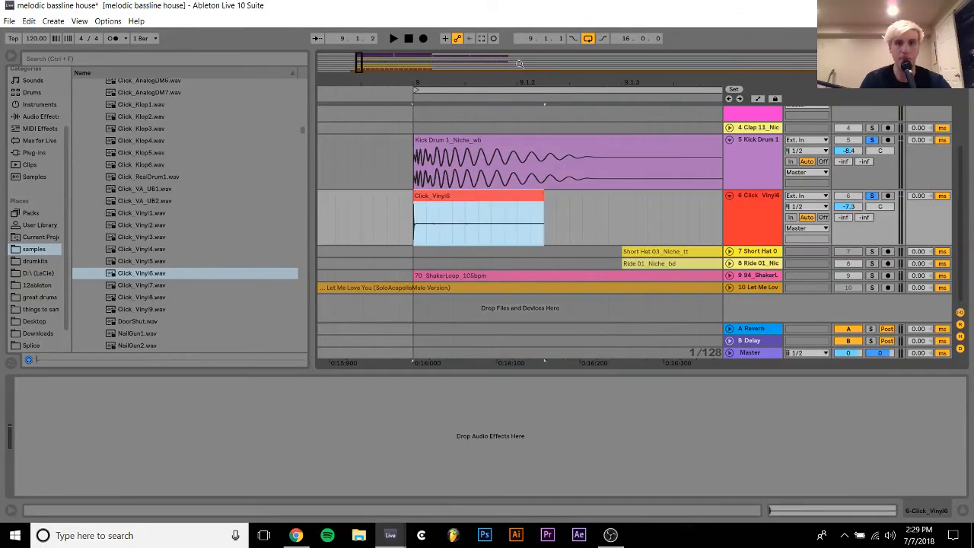
Clear the Kick Drum 1 track from 9.1.3 through 45.1.1, leaving only the first half-beat kick at bar 9
left_click_drag(523, 82, 352, 57)
left_click(395, 140)
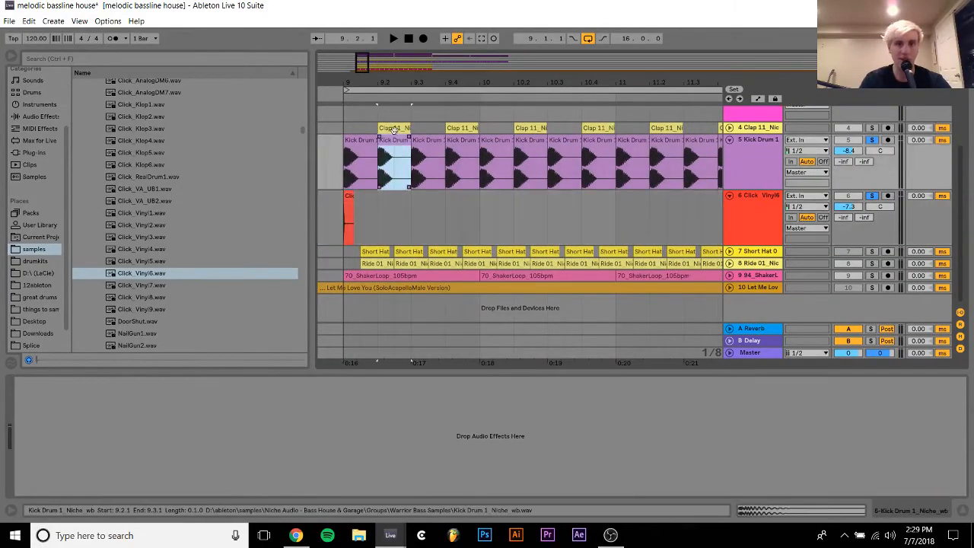
left_click(367, 184)
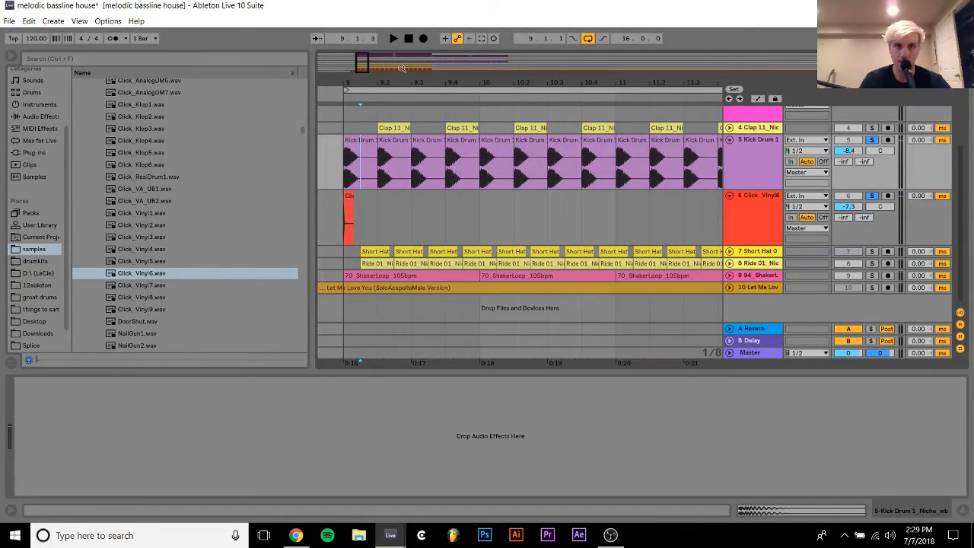
left_click_drag(401, 68, 509, 81)
left_click(691, 164, "shift")
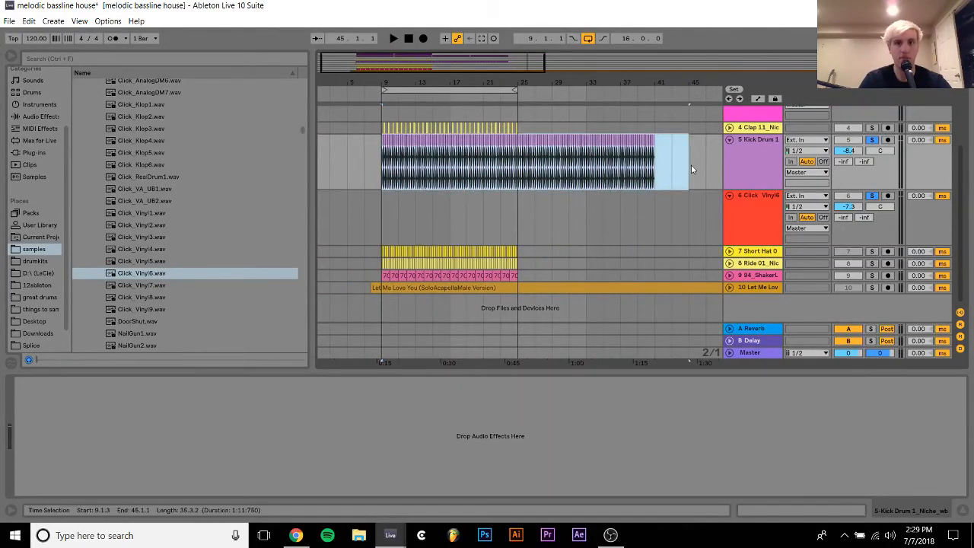
Duplicate the layered kick and click beat from 9.1.1 to 9.2.1 repeatedly on both tracks until bar 17
left_click_drag(390, 78, 501, 78)
left_click(416, 183)
left_click_drag(416, 183, 498, 225)
key("ctrl+d")
key("ctrl+z")
left_click(513, 172, "shift")
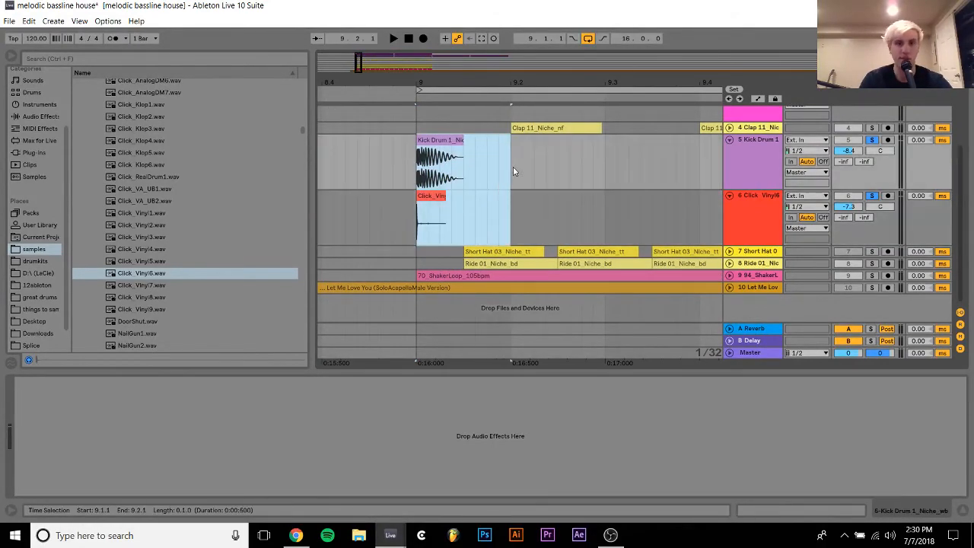
key("ctrl+d")
key("ctrl+d")
key("ctrl+d")
key("ctrl+d")
key("ctrl+d")
key("ctrl+d")
key("ctrl+d")
key("ctrl+d")
key("ctrl+d")
key("ctrl+d")
key("ctrl+d")
key("ctrl+d")
key("ctrl+d")
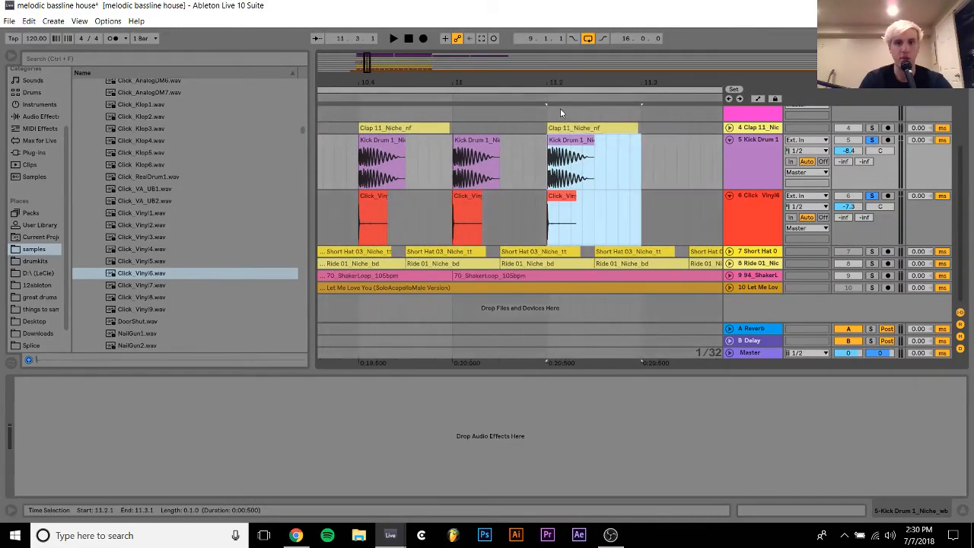
left_click_drag(560, 80, 560, 16)
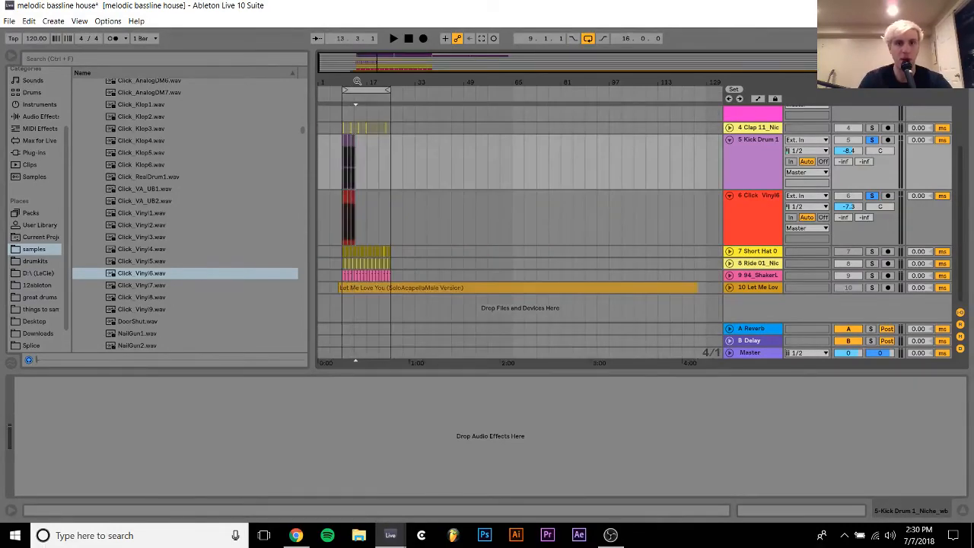
key("ctrl+d")
left_click_drag(358, 81, 486, 103)
key("ctrl+d")
key("ctrl+d")
key("ctrl+d")
key("ctrl+d")
key("ctrl+d")
key("ctrl+d")
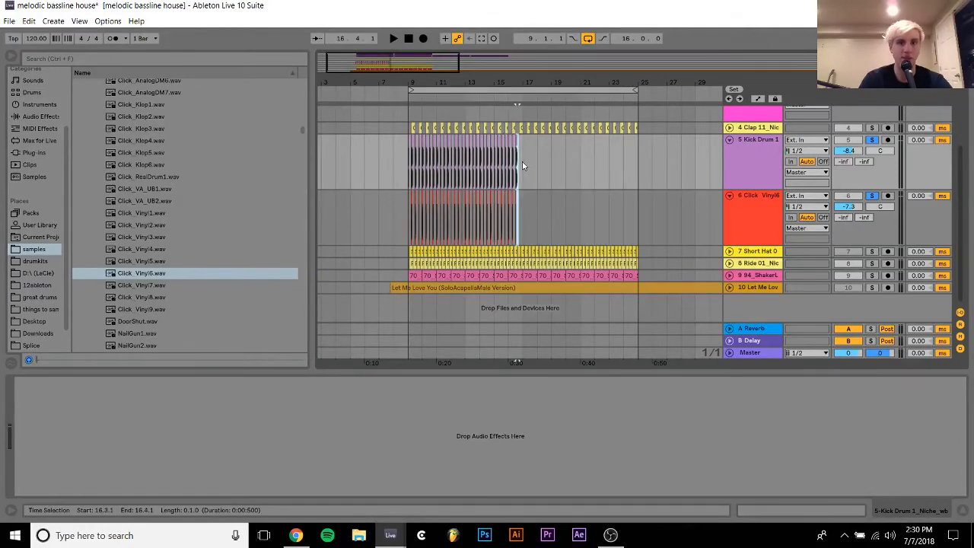
Duplicate the kick and click block from 9.2.1 to 17.1.1 and play the loop from bar 9 with both tracks unsoloed
left_click_drag(522, 165, 411, 226)
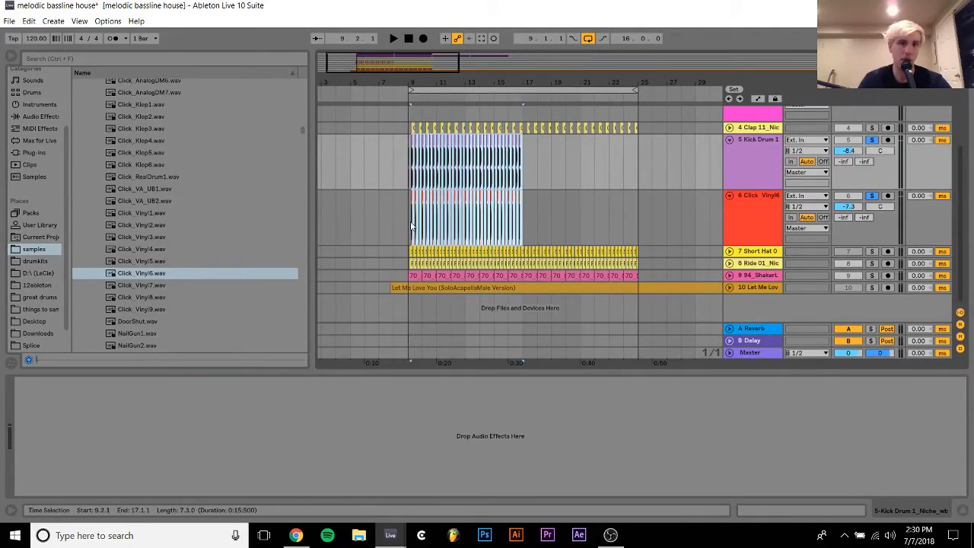
key("ctrl+d")
left_click(404, 219)
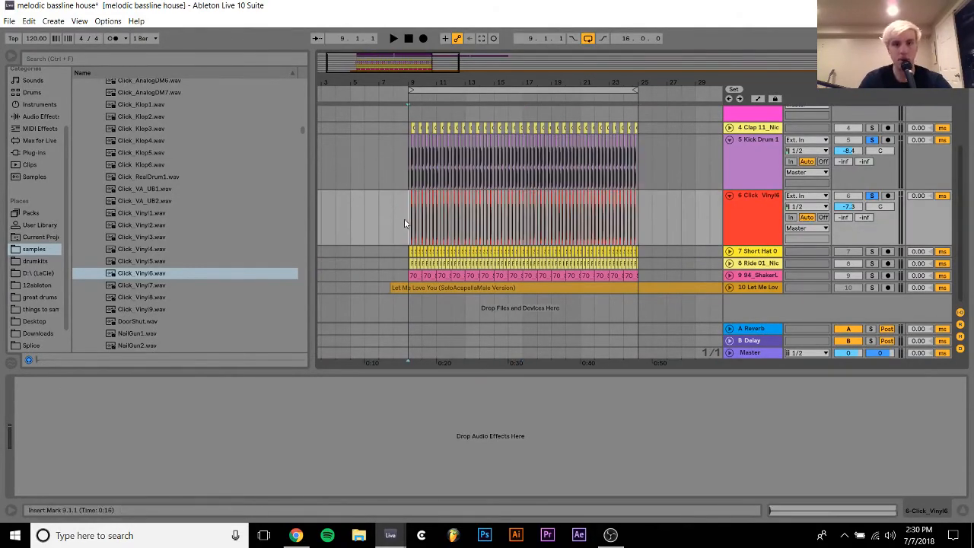
key("space")
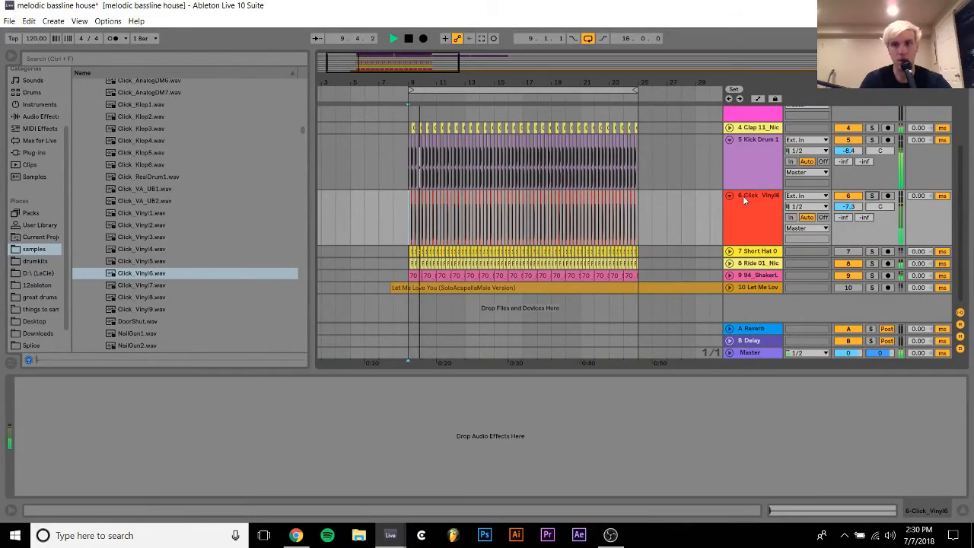
Adjust the kick and click volumes together during playback, settling on -8.2 dB for Kick Drum 1 and -7.1 dB for Click_Vinyl6
left_click(743, 196)
left_click(762, 164, "shift")
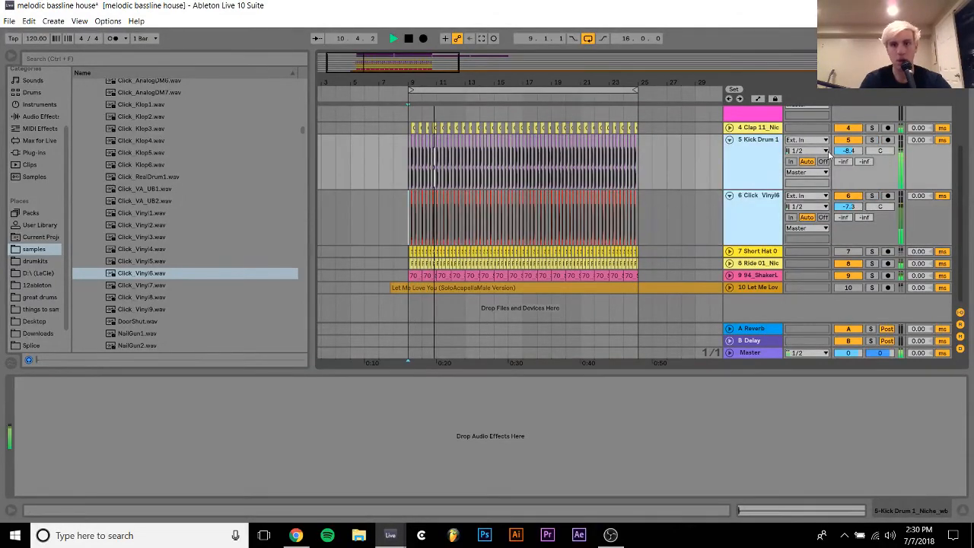
mouse_move(841, 152)
left_mouse_down()
mouse_move(841, 143)
mouse_move(841, 152)
left_mouse_up()
key("Tab")
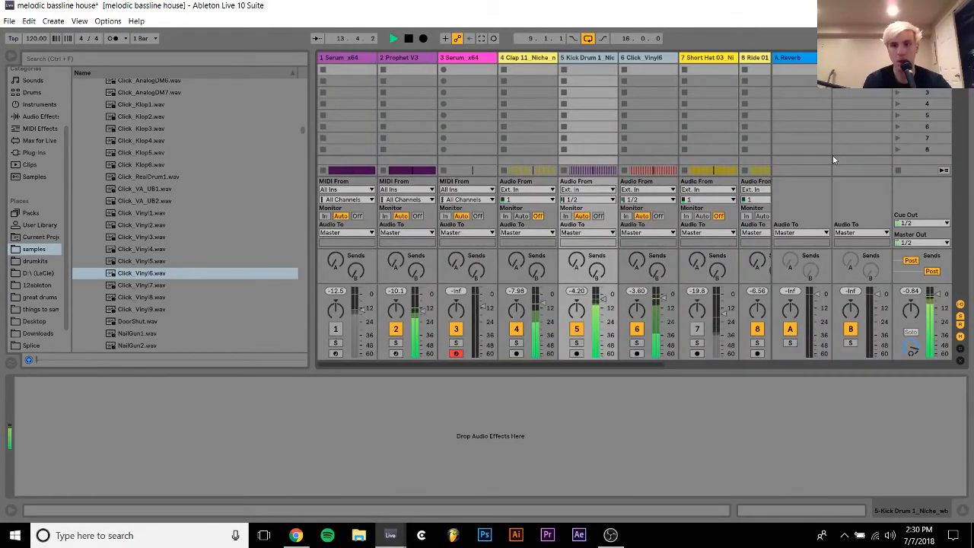
key("Tab")
left_click(757, 212)
key("ctrl+a")
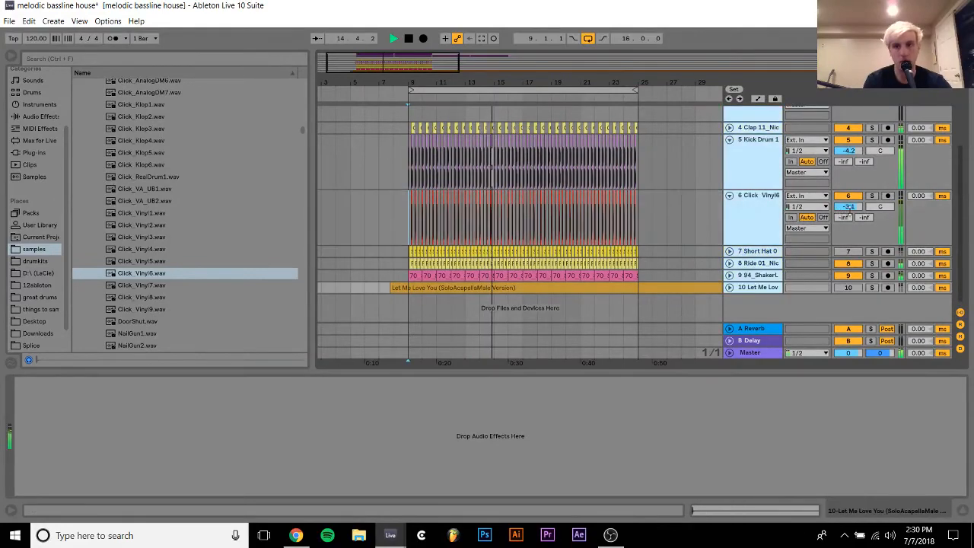
left_click(849, 208)
key("Down")
key("space")
key("space")
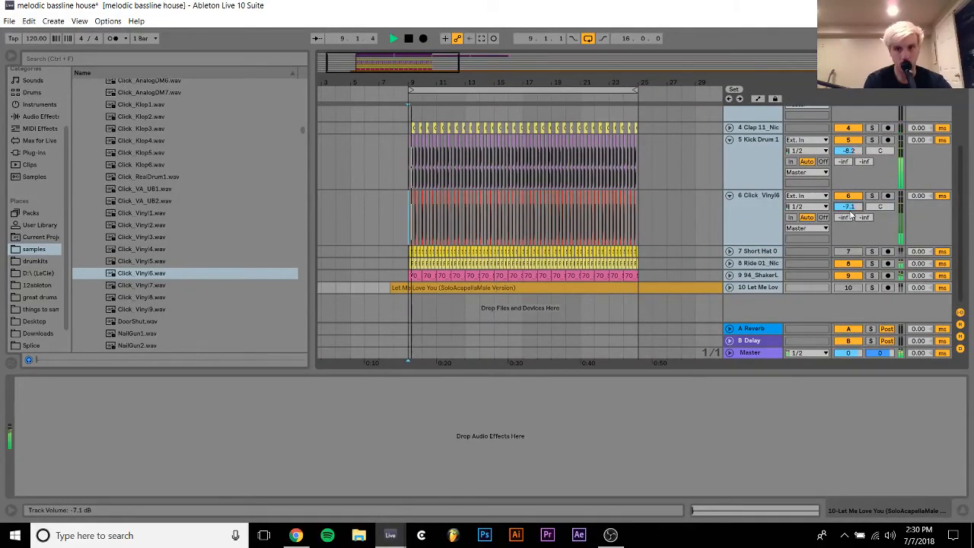
Insert a new MIDI track directly below the Clap 11 track and stop playback
left_click(761, 129)
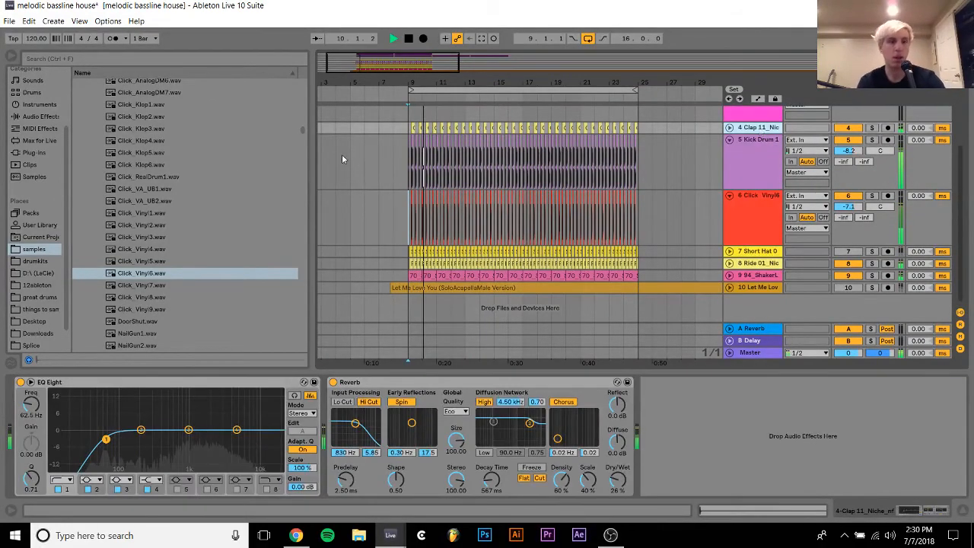
key("ctrl+shift+t")
scroll(143, 173, "up", 5)
scroll(143, 172, "up", 5)
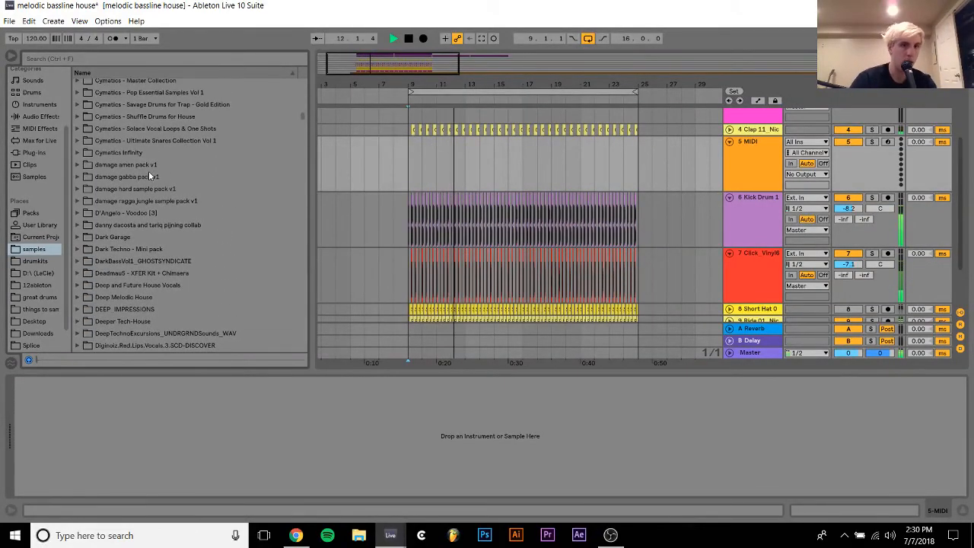
key("space")
Look through the sample packs and the click and transient samples, and return to the BD Transients folder
scroll(163, 140, "up", 10)
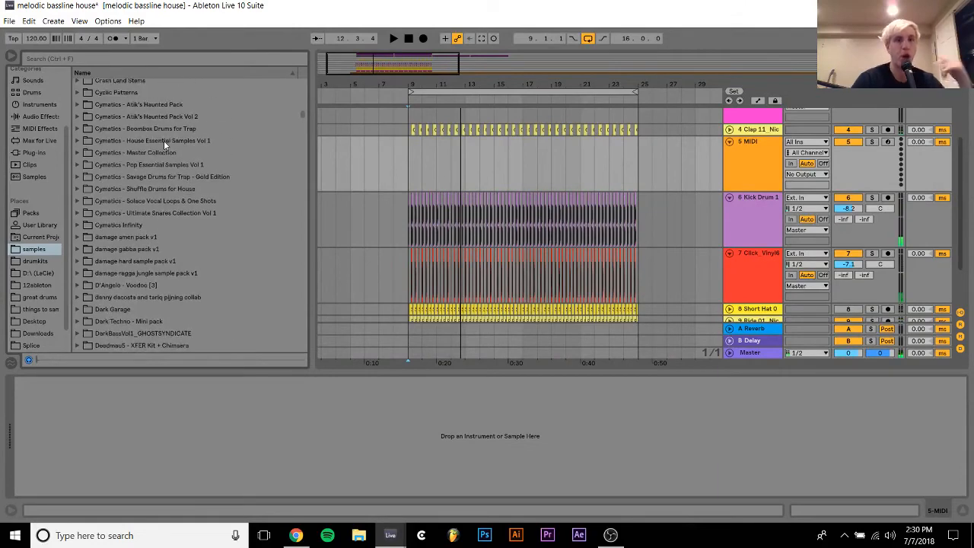
scroll(163, 140, "down", 5)
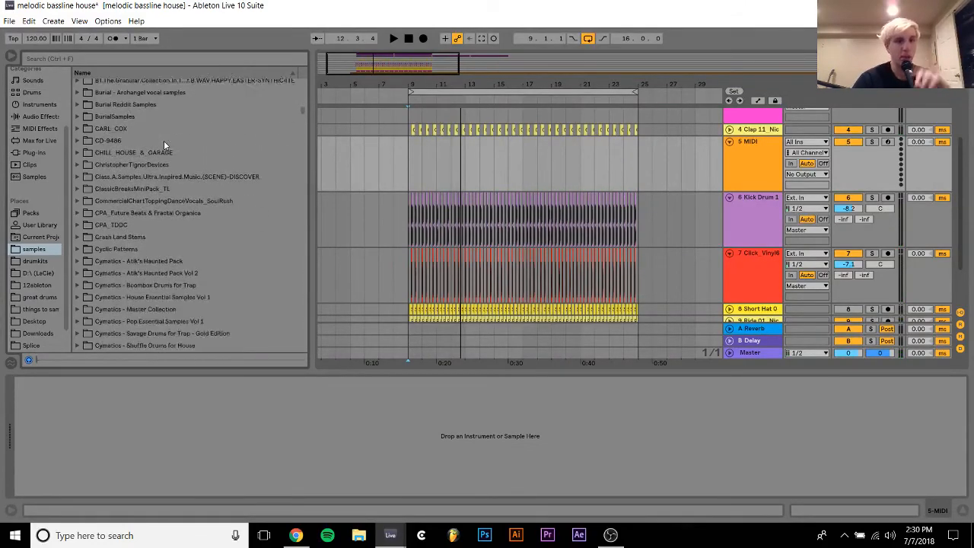
scroll(163, 140, "up", 1)
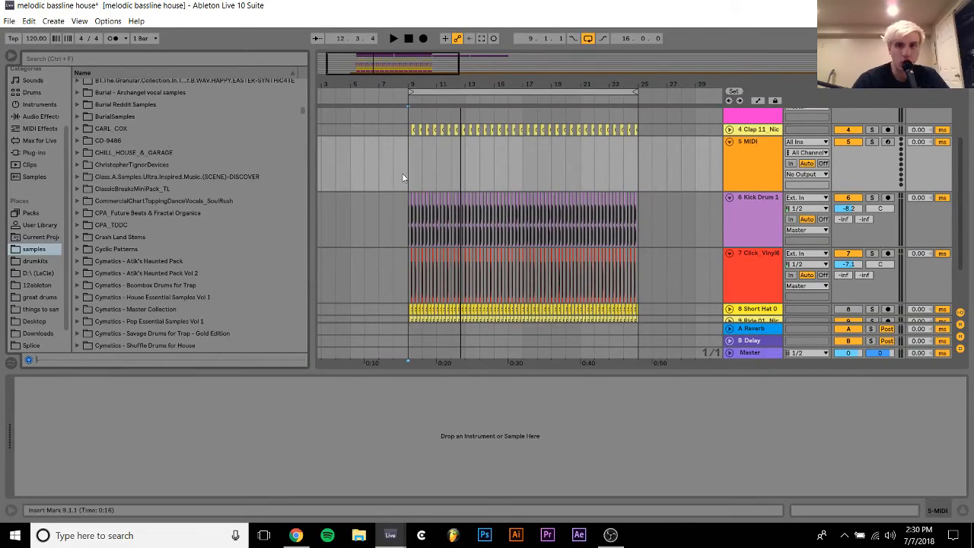
scroll(141, 250, "down", 15)
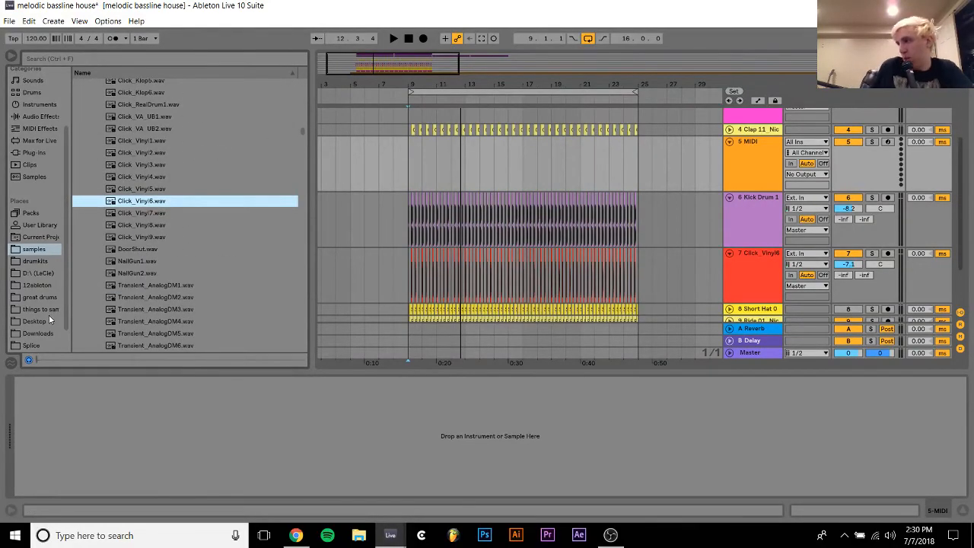
scroll(50, 320, "down", 2)
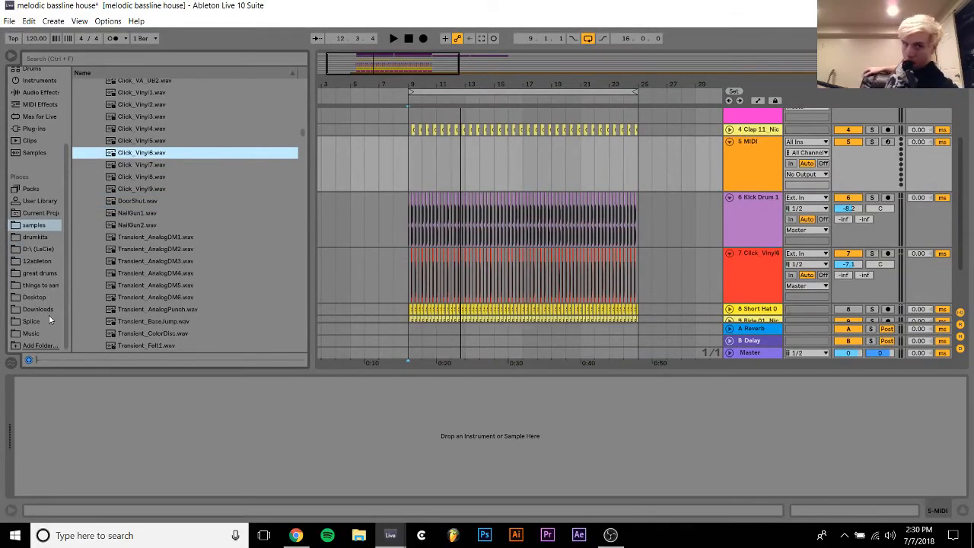
left_click(181, 274)
key("Left")
key("Left")
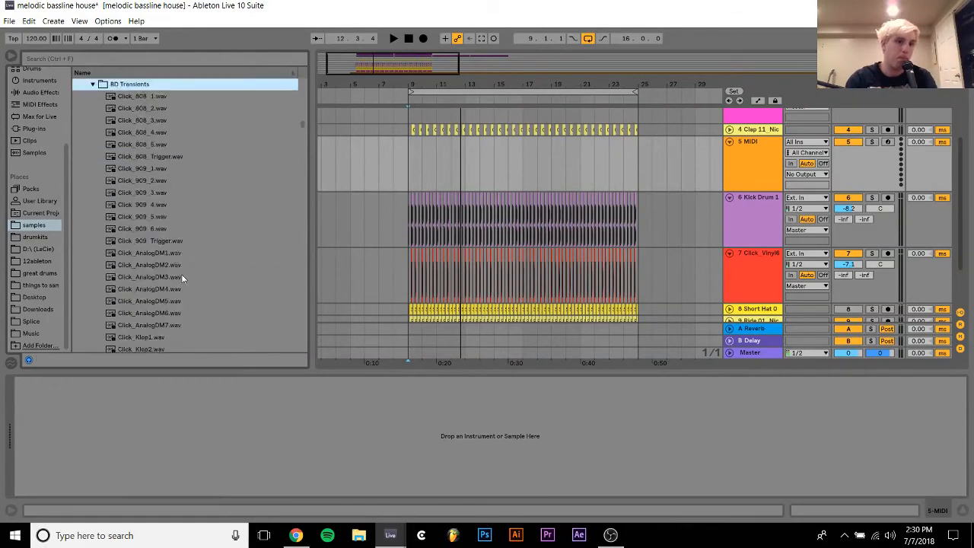
Search the samples folder for "clap" and go through the matching packs down to DYRO - RAZER MUSIC
key("ctrl+f")
type("clap")
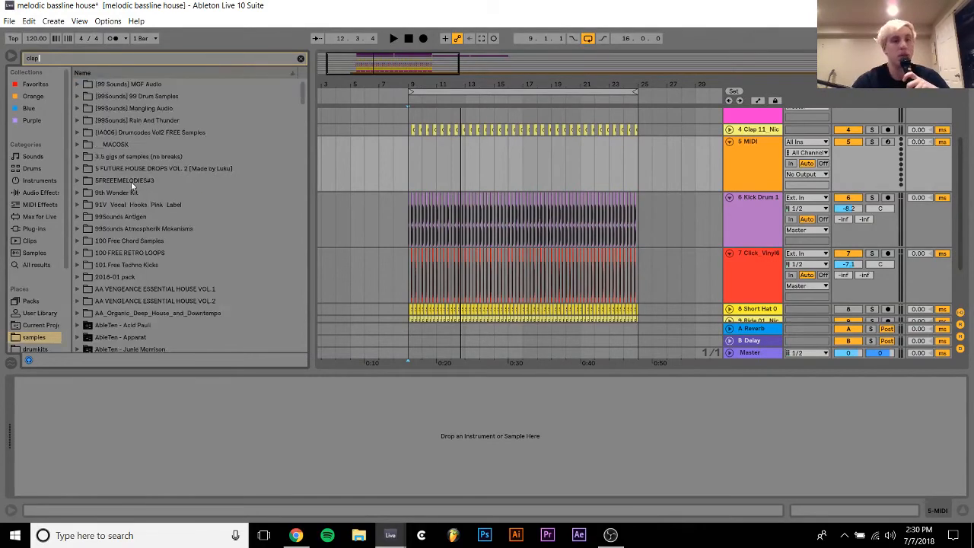
left_click(133, 262)
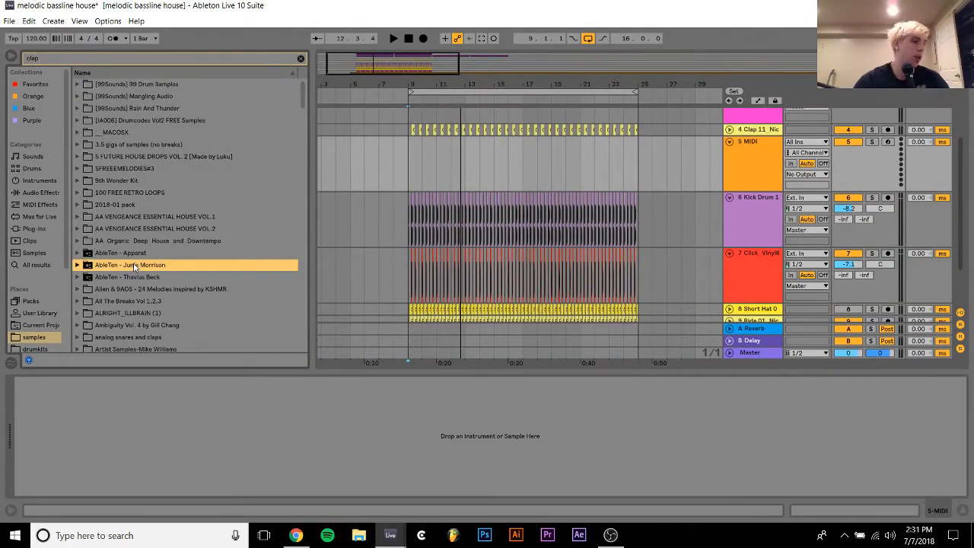
key("Down")
key("Down")
key("Down")
key("Down")
key("Down")
key("Down")
key("Down")
key("Down")
key("Down")
key("Down")
key("Down")
key("Down")
key("Down")
key("Down")
key("Down")
key("Down")
key("Down")
key("Down")
key("Down")
key("Down")
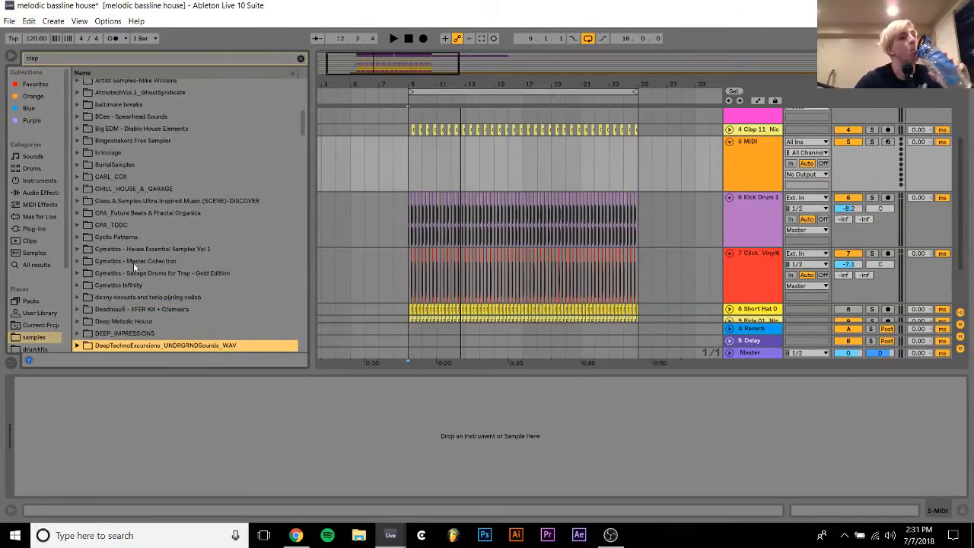
key("Down")
key("Down")
key("Down")
key("Down")
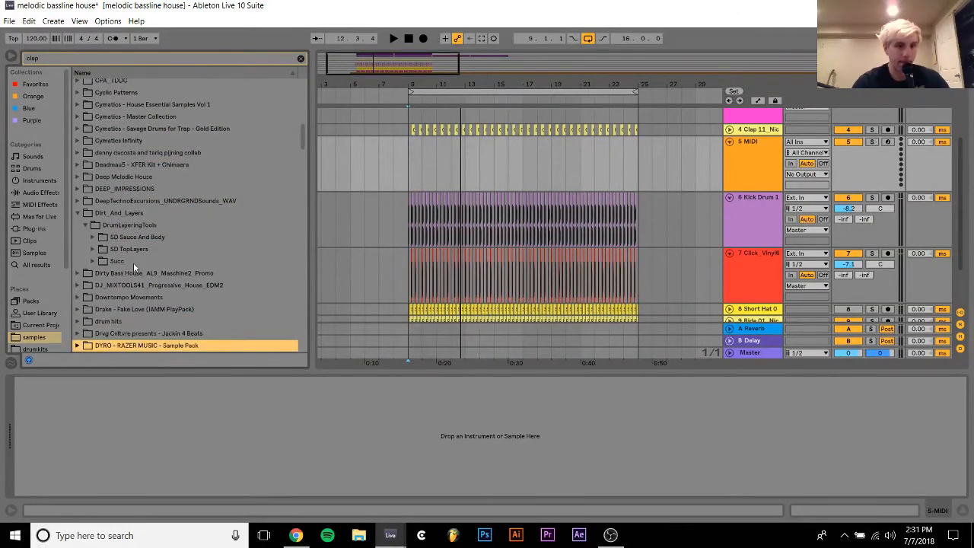
Expand Dirty Bass House_AL9_Maschine2_Promo down to In The Club_promo Samples and audition its Niche clap sample
key("Up")
key("Up")
key("Up")
key("Up")
key("Up")
key("Up")
key("Down")
key("Down")
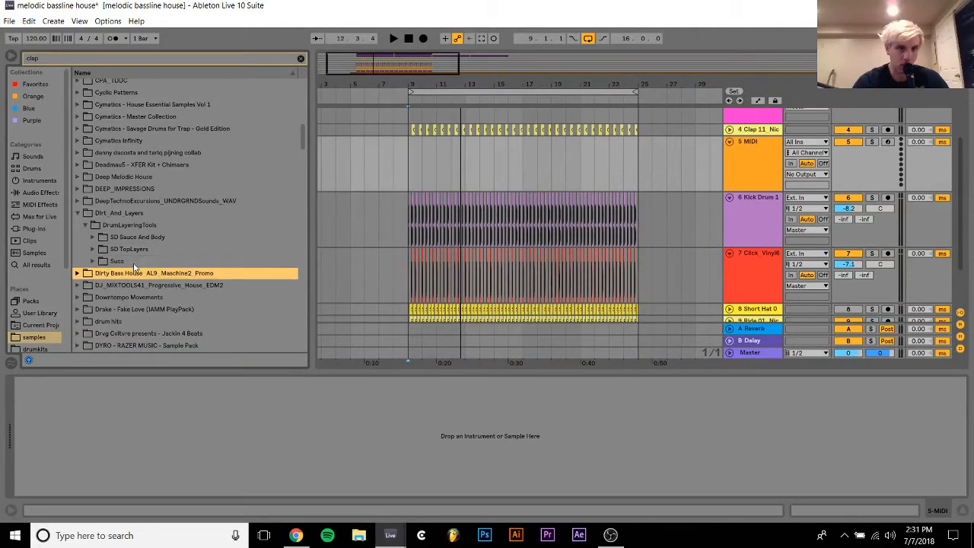
key("Right")
key("Down")
key("Down")
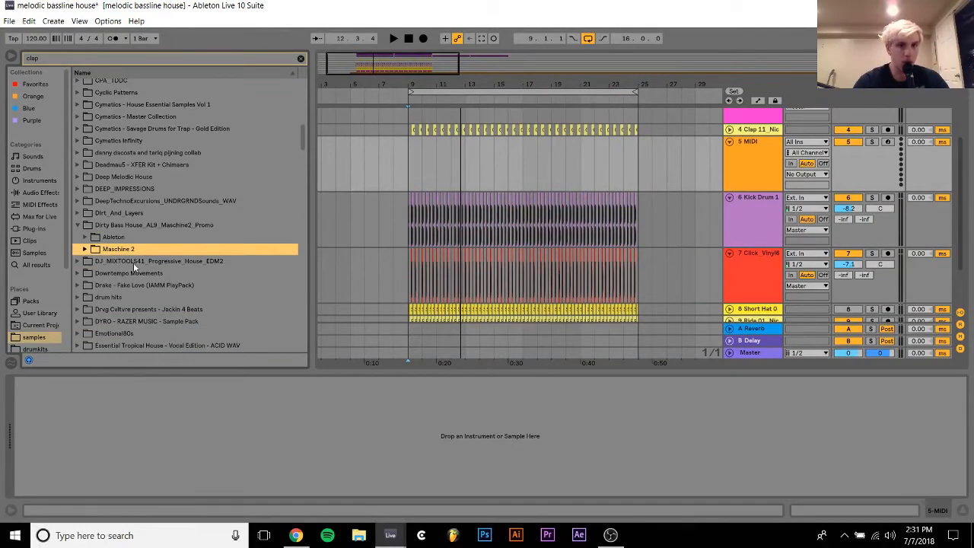
key("Right")
key("Down")
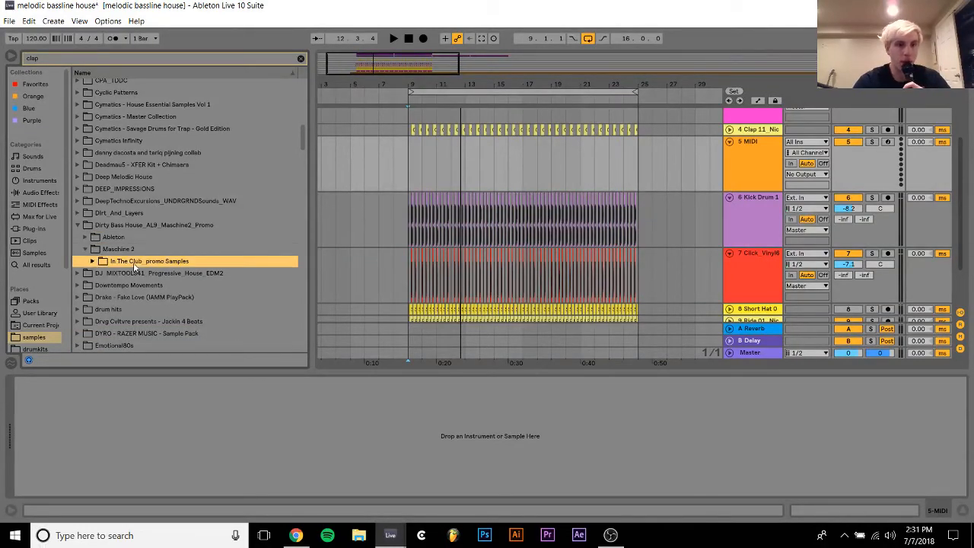
key("Right")
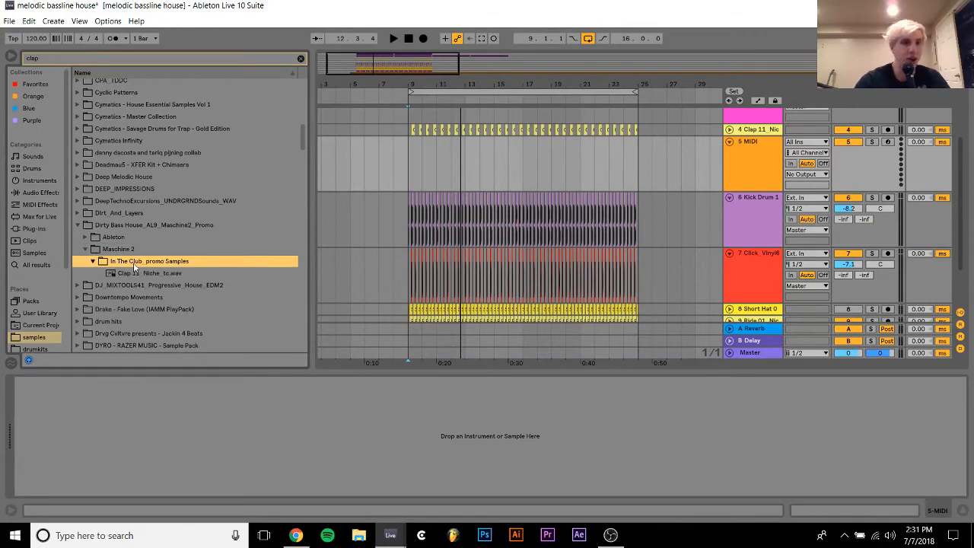
key("Down")
Clear the "clap" search and go through the samples folder down to the Toolroom packs
scroll(137, 274, "down", 15)
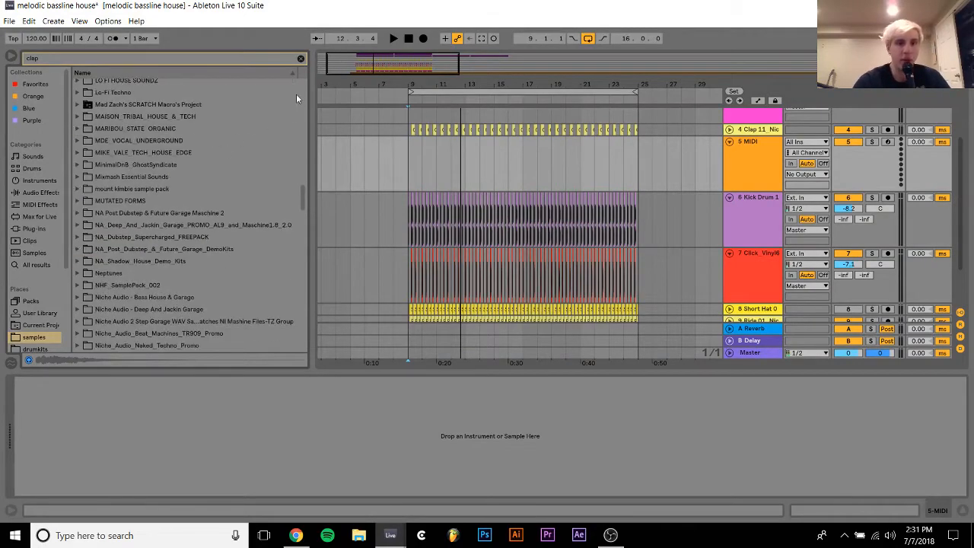
left_click(301, 59)
scroll(148, 314, "down", 10)
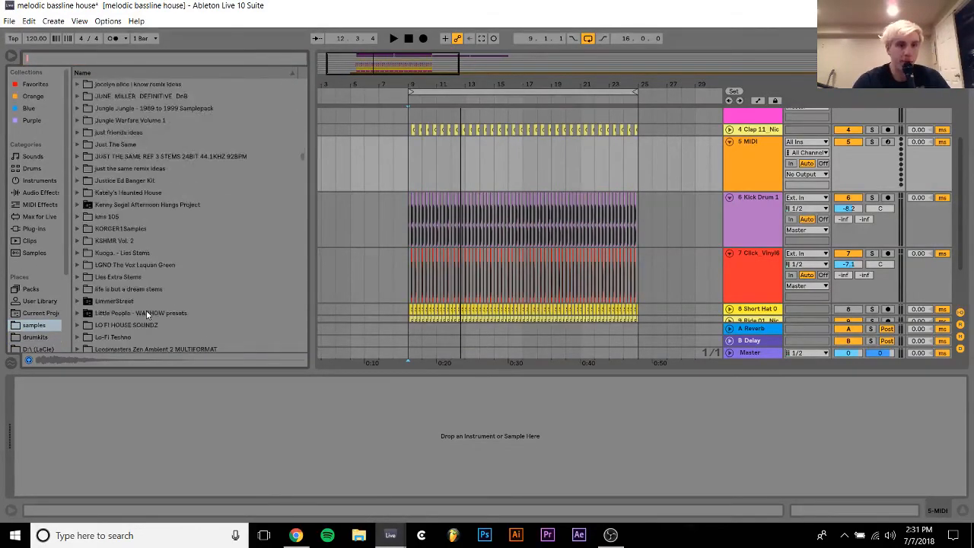
scroll(147, 315, "down", 20)
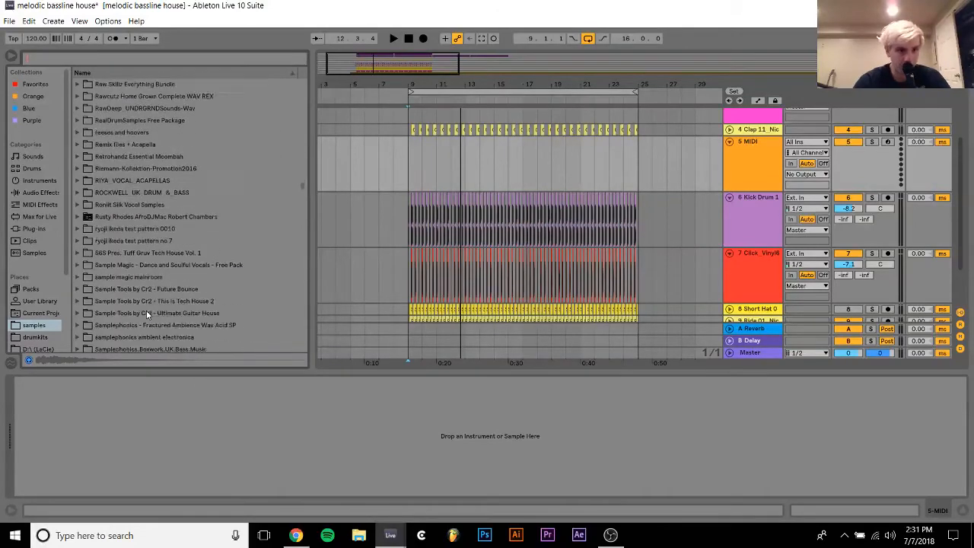
scroll(147, 314, "down", 15)
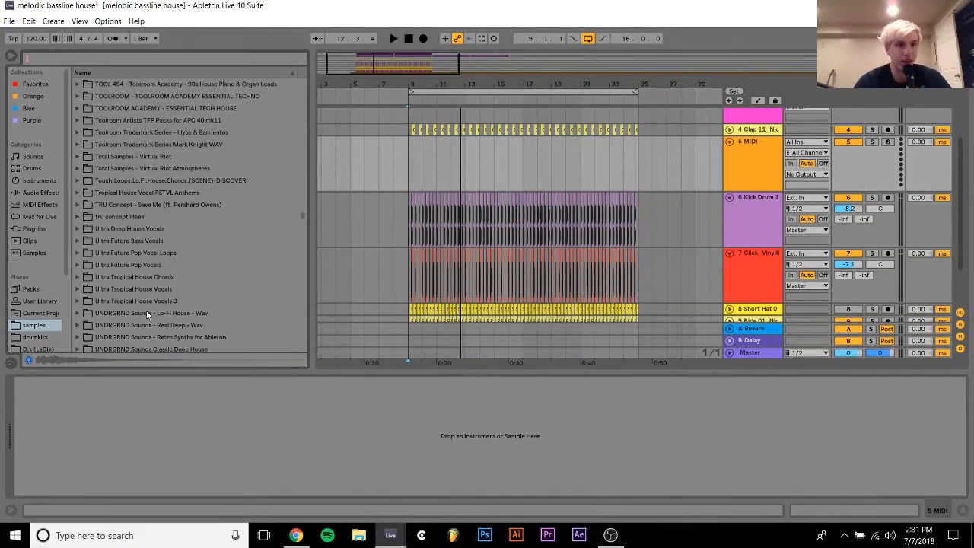
scroll(147, 314, "up", 1)
left_click(156, 132)
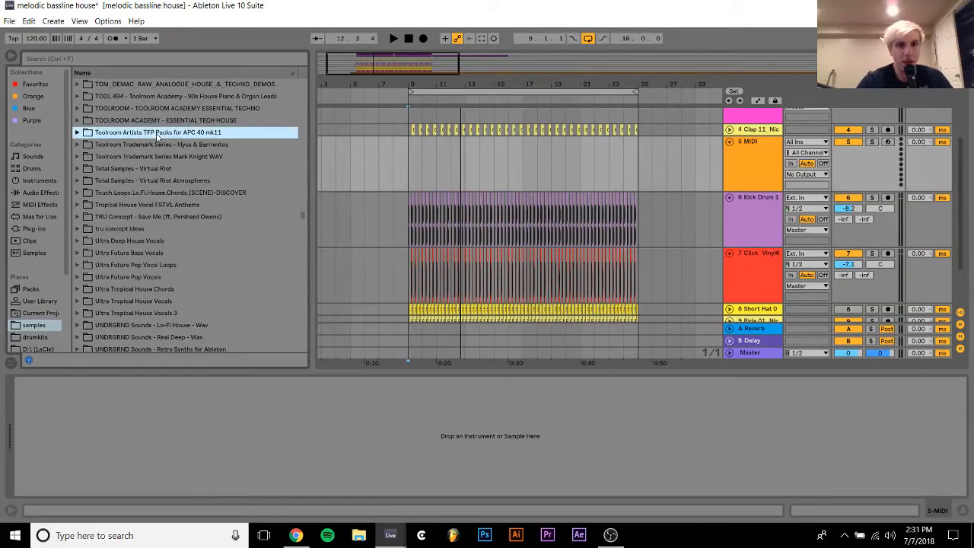
Look into the two Toolroom Academy packs and expand the Essential Techno one down to the CLAPS_SNARES folder in SINGLE_HITS
key("Up")
key("Right")
key("Up")
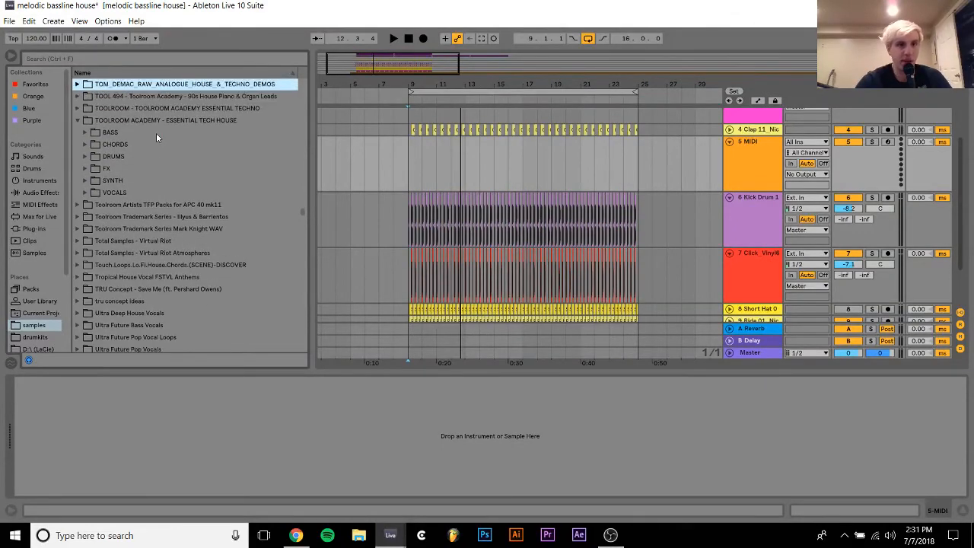
key("Right")
key("Down")
key("Down")
key("Down")
key("Down")
key("Down")
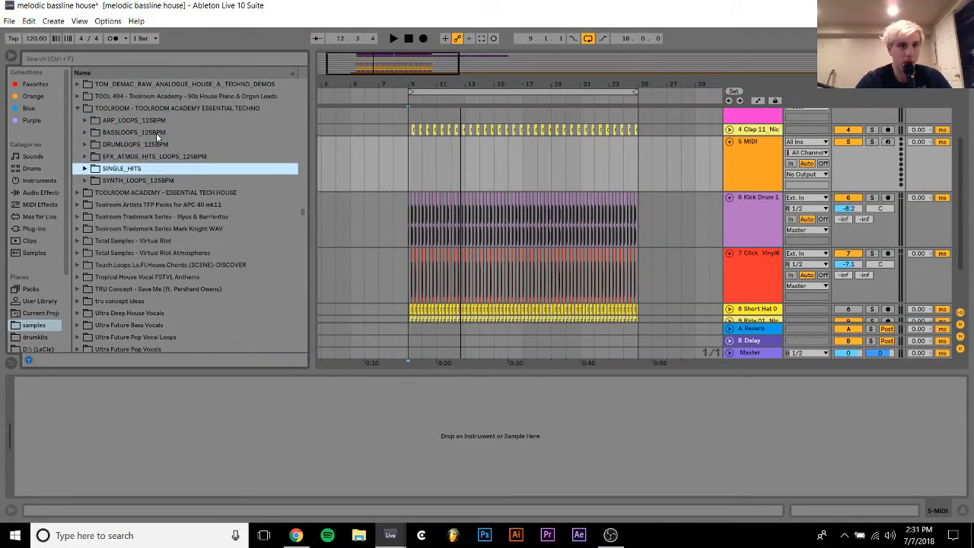
key("Right")
key("Down")
key("Down")
key("Right")
Audition the TA_TECHNO_CLAP samples in CLAPS_SNARES, and collapse the SINGLE_HITS folder
key("Down")
key("Down")
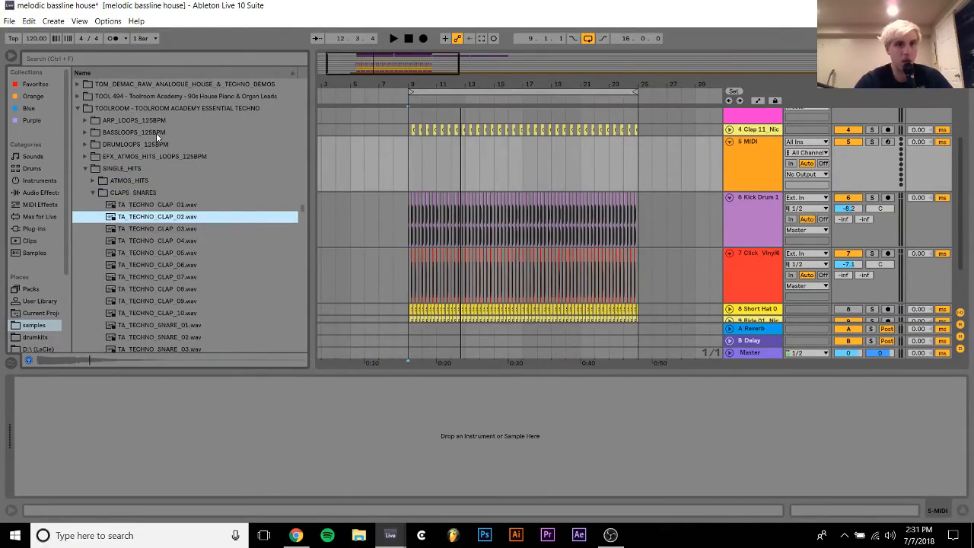
key("Down")
key("Down")
key("Down")
key("Down")
key("Down")
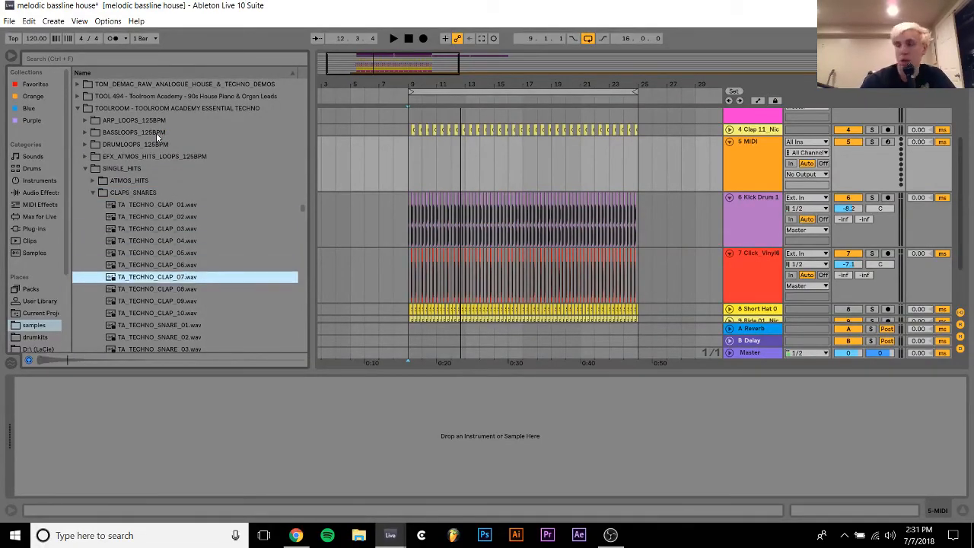
key("Down")
key("Down")
key("Down")
key("Down")
key("Down")
key("Left")
key("Left")
key("Left")
key("Left")
key("Left")
key("Left")
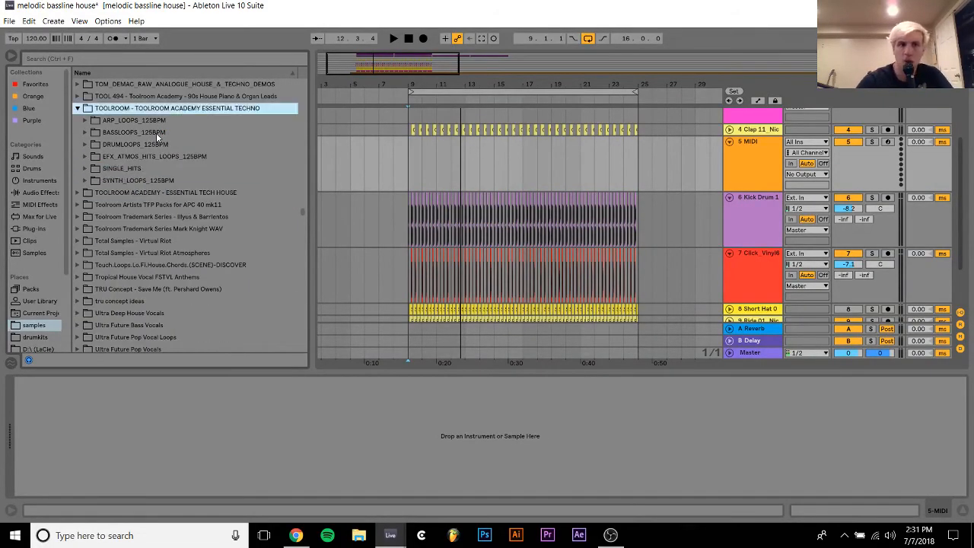
Expand the Toolroom Trademark Series - Illyus & Barrientos drum loops and audition the Baby and Clap loops in BEEEEEEACHES BABY
key("Down")
key("Down")
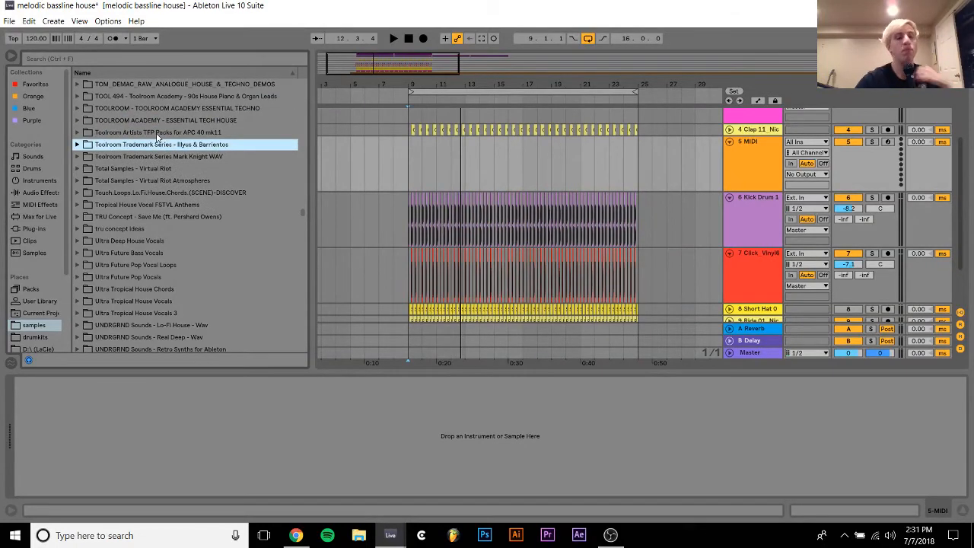
key("Right")
key("Down")
key("Down")
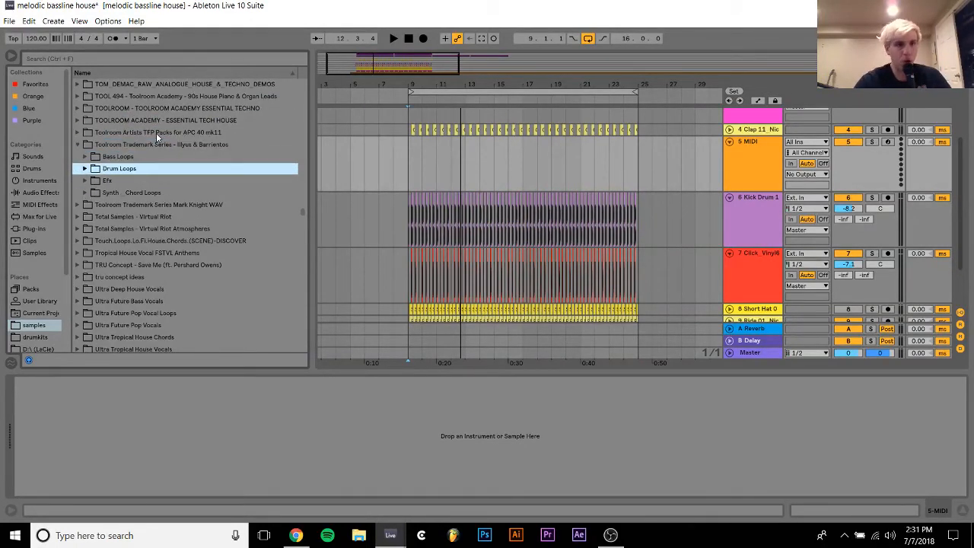
key("Right")
key("Down")
key("Down")
key("Right")
key("Down")
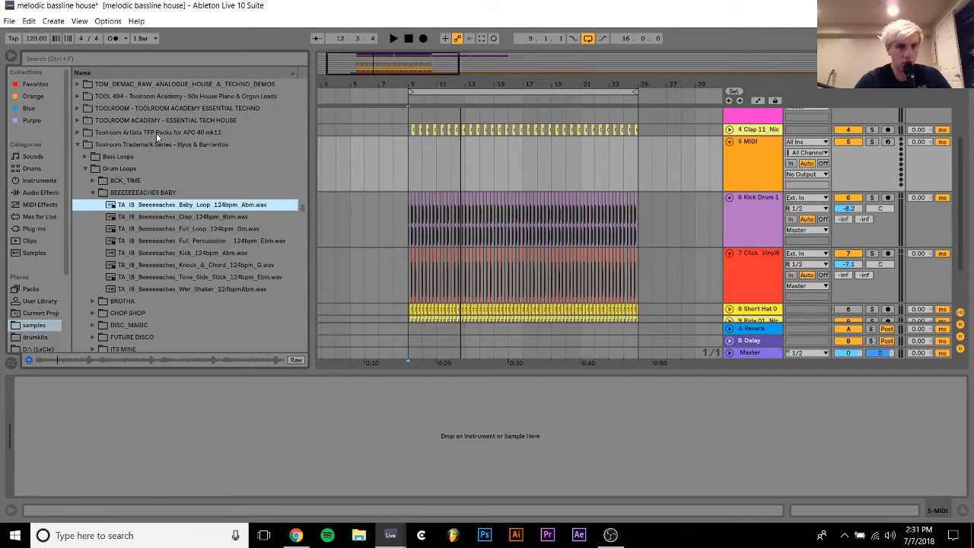
key("Down")
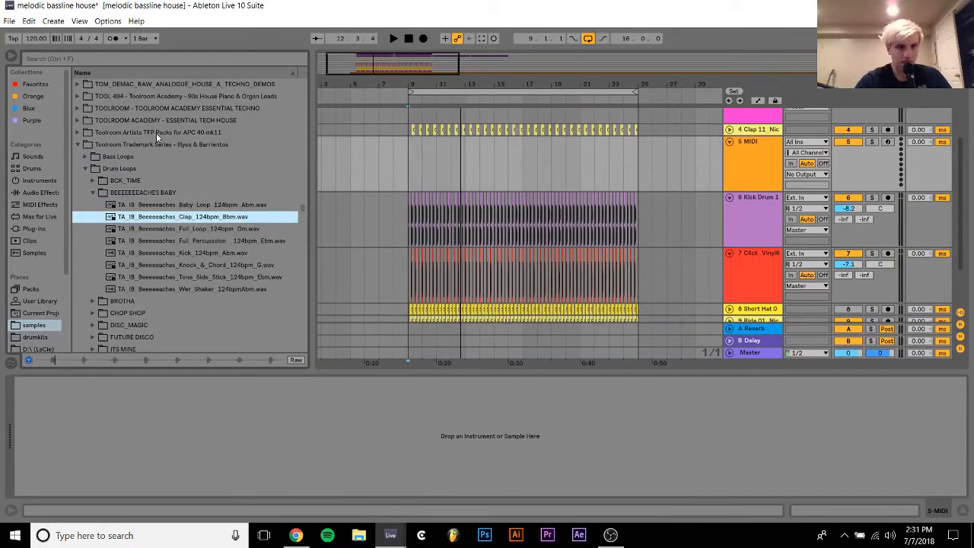
Close the BEEEEEEACHES BABY folder, expand BROTHA and audition its Clap loop
left_click(209, 241)
key("Left")
key("Left")
key("Down")
key("Right")
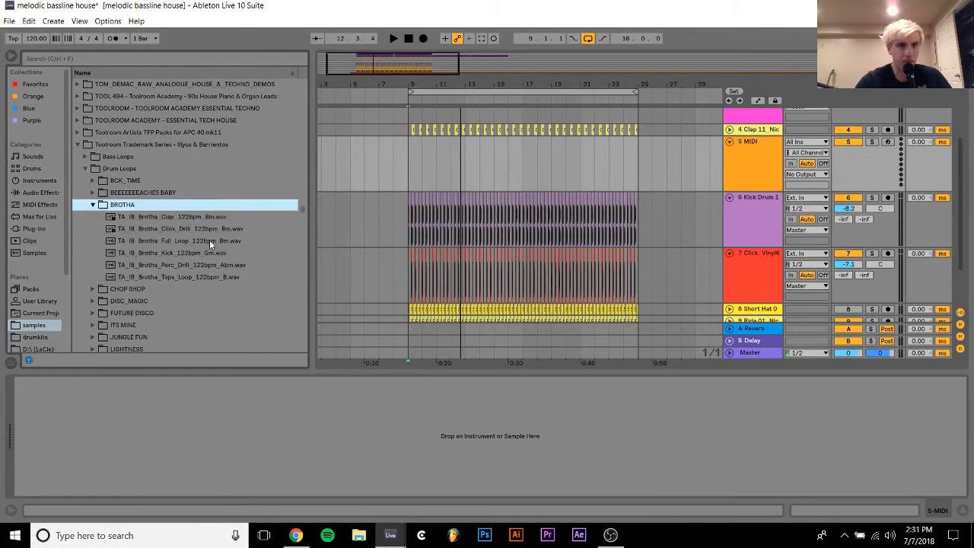
key("Down")
key("Down")
key("Up")
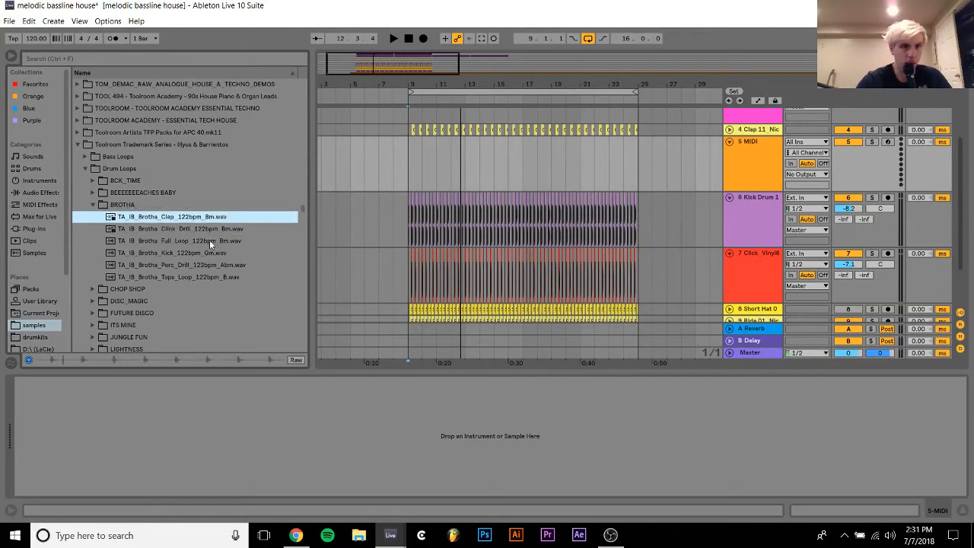
Switch from BROTHA to the CHOP SHOP folder and audition its percussion and snare loops
key("Left")
key("Left")
key("Down")
key("Right")
key("Down")
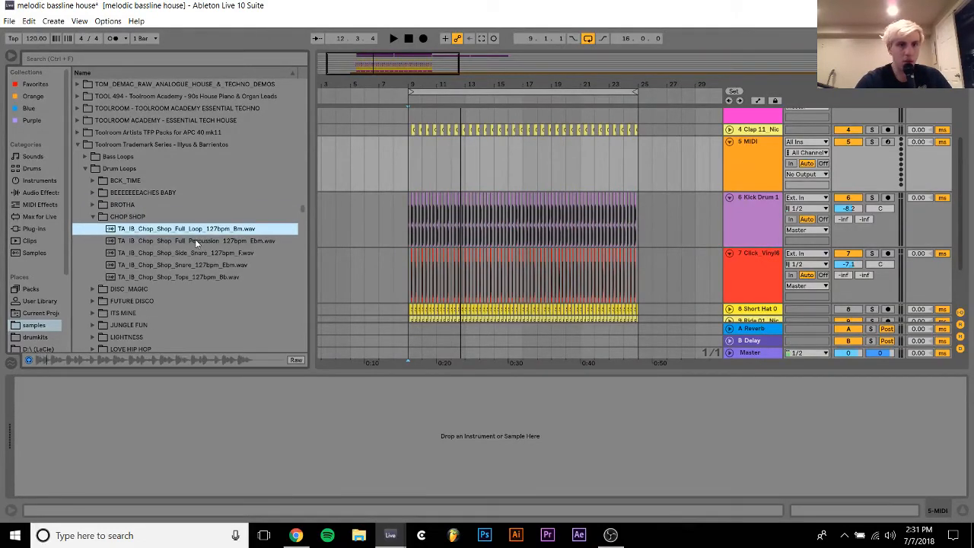
key("Down")
key("Down")
key("Down")
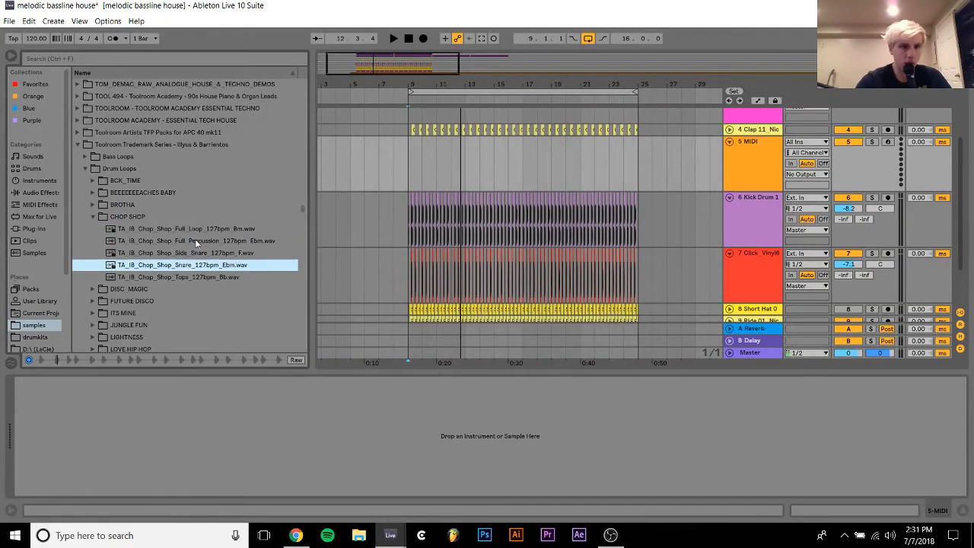
key("Down")
key("Up")
key("Up")
key("Up")
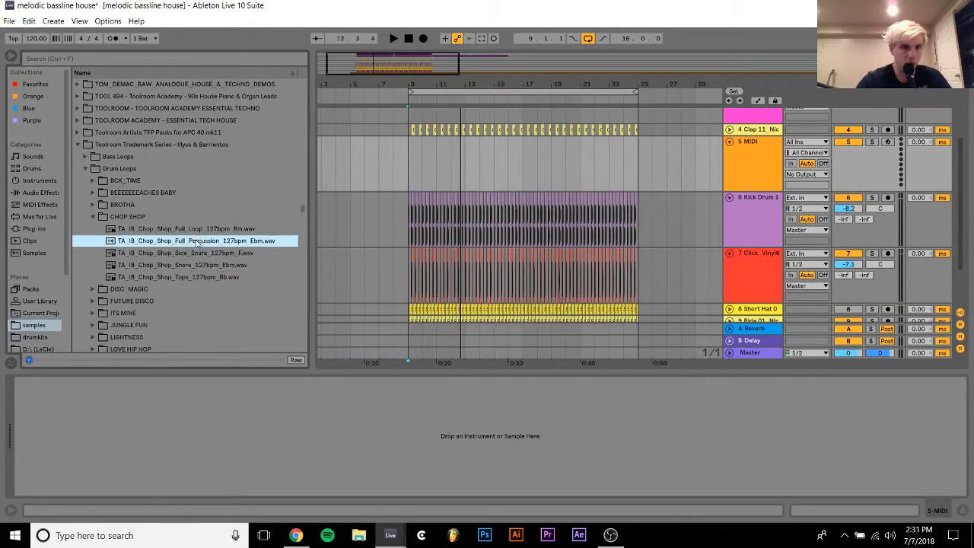
key("Up")
key("Up")
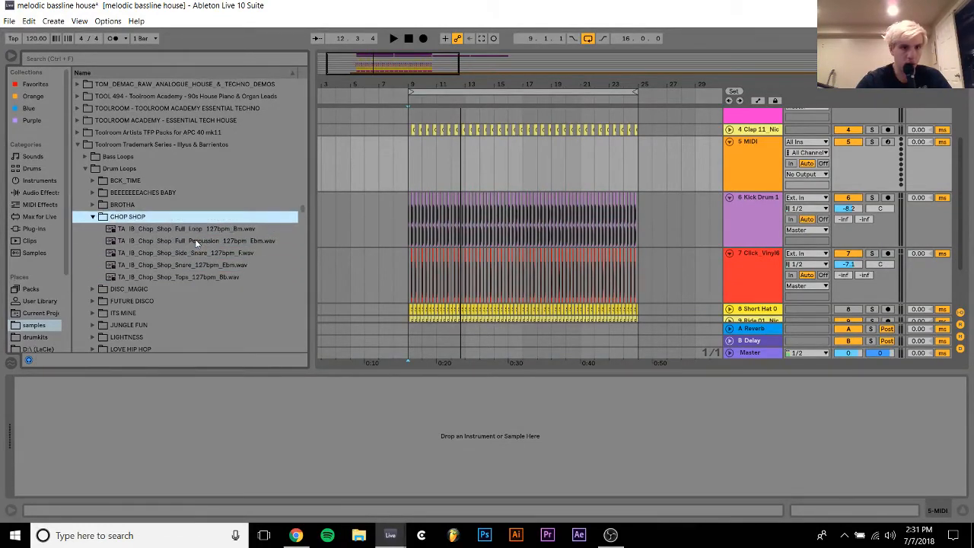
Switch from CHOP SHOP to the DISC_MAGIC folder and go through its loops
key("Left")
key("Down")
key("Right")
key("Down")
key("Down")
key("Down")
key("Down")
key("Down")
key("Down")
key("Down")
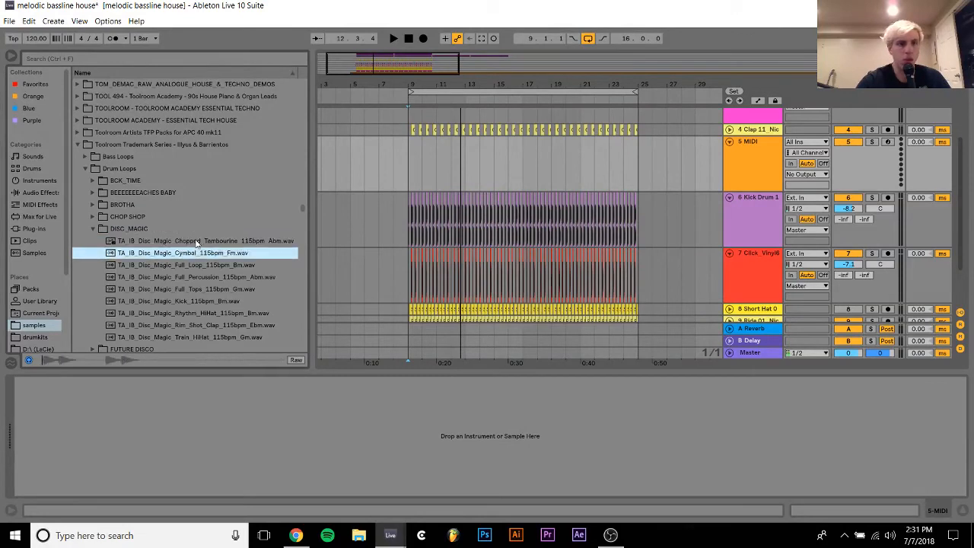
Collapse the Illyus & Barrientos pack and move on to the Toolroom Trademark Series Mark Knight WAV pack
key("Left")
key("Left")
key("Left")
key("Left")
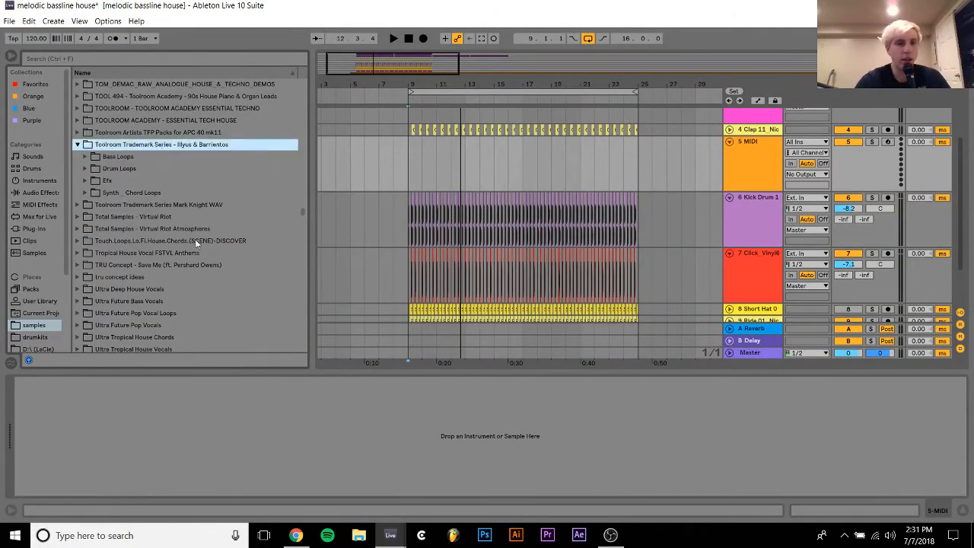
key("Left")
key("Down")
key("Down")
key("Down")
key("Up")
key("Up")
Expand the Toolroom Trademark Series Mark Knight WAV pack and look through its loop folders
key("Right")
key("Down")
key("Down")
key("Down")
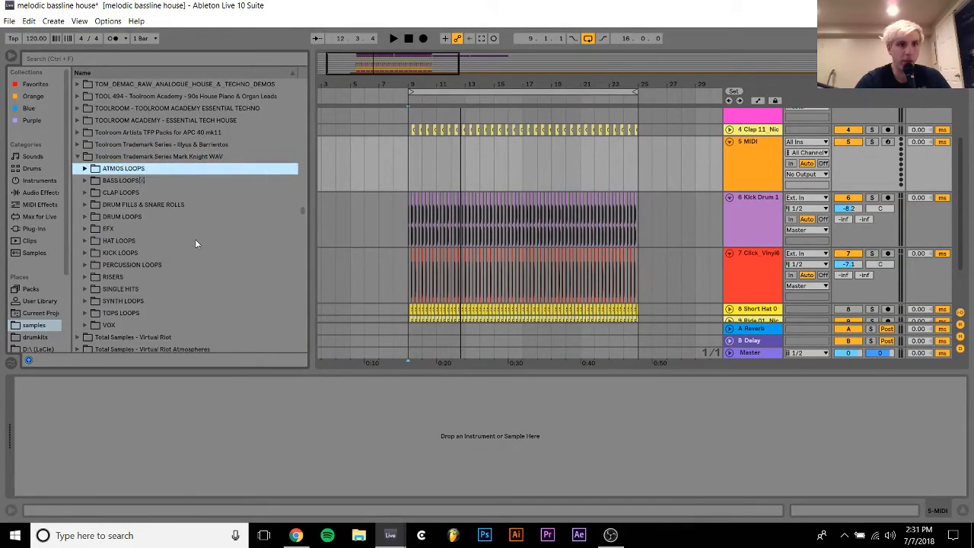
key("Down")
key("Down")
key("Down")
key("Down")
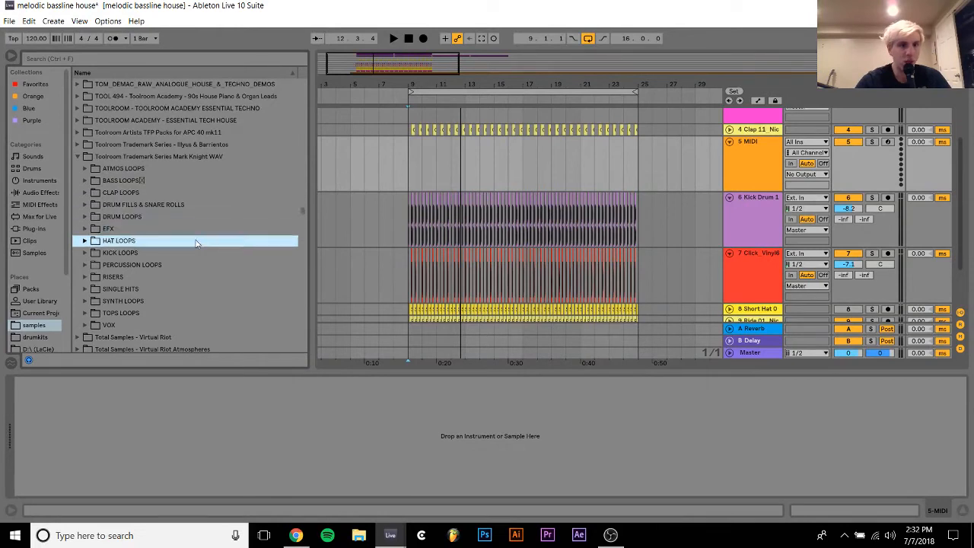
Expand CLAP LOOPS in the Mark Knight pack and audition the loops from TA_MK_CLAPS1 to TA_MK_CLAPS4
key("Up")
key("Up")
key("Up")
key("Up")
key("Right")
key("Down")
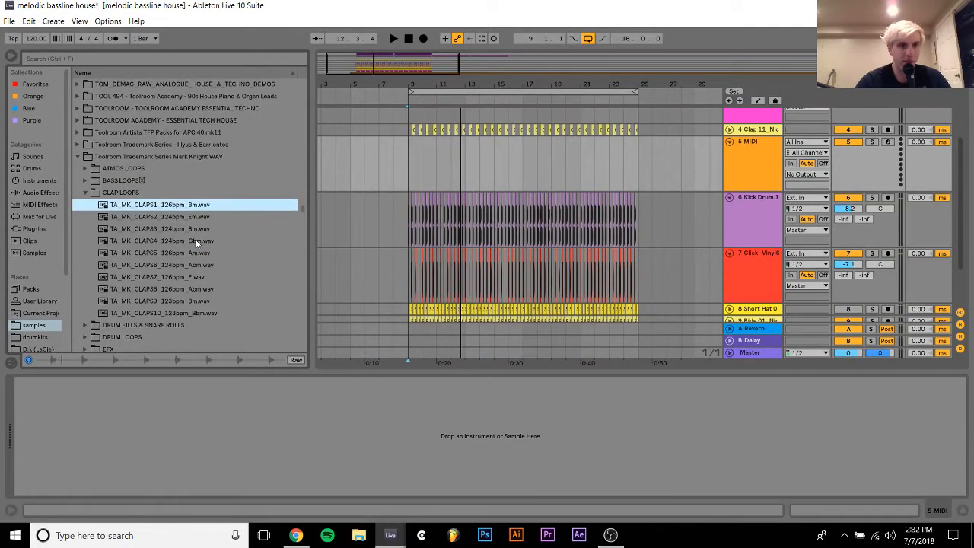
key("Down")
key("Down")
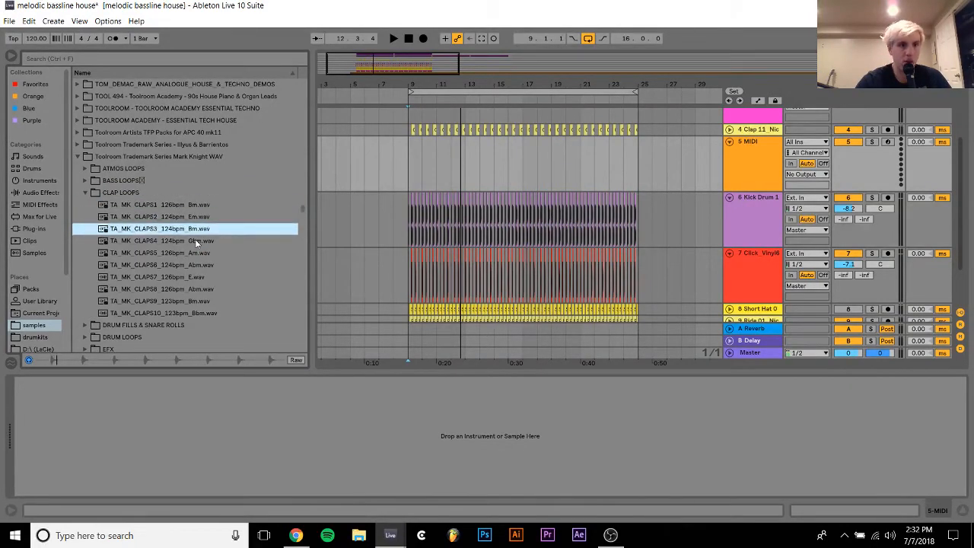
key("Down")
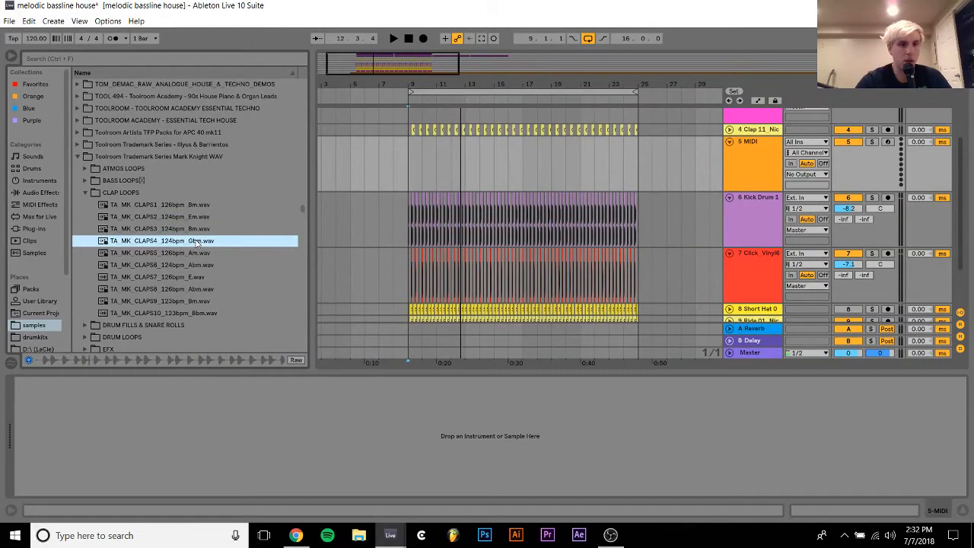
Load TA_MK_CLAPS4_124bpm_Gbm.wav into the empty MIDI track as a Simpler and trim its start and end around the third hit
left_click_drag(189, 243, 169, 417)
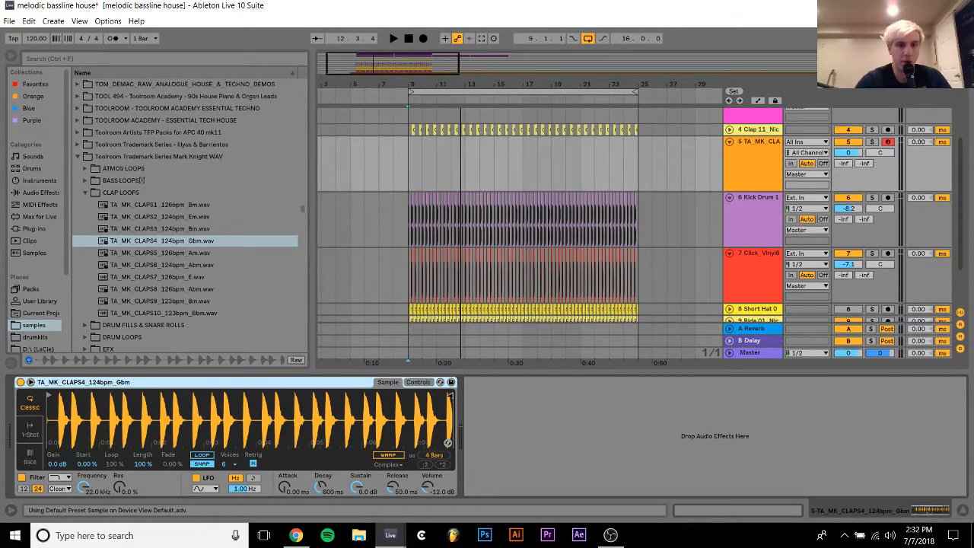
left_click_drag(449, 394, 107, 400)
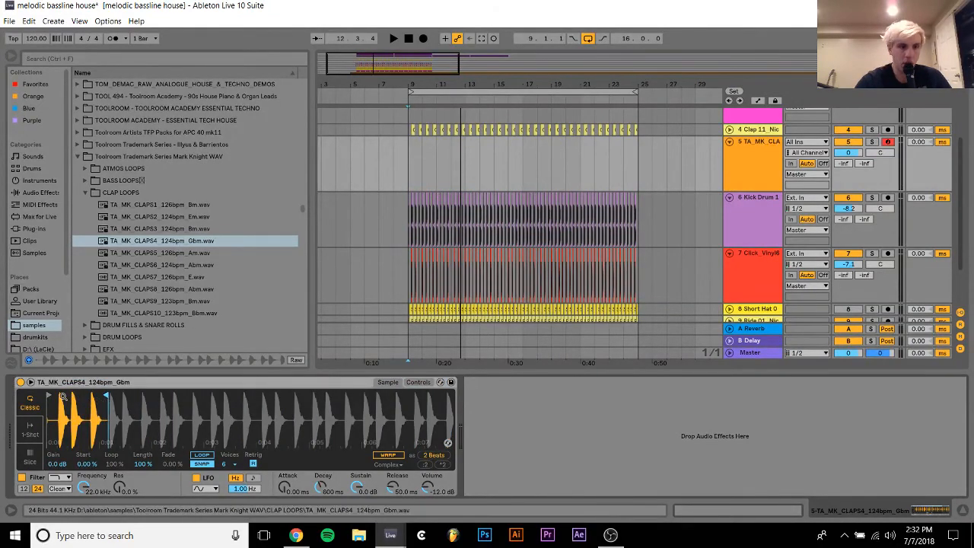
left_click_drag(50, 395, 103, 404)
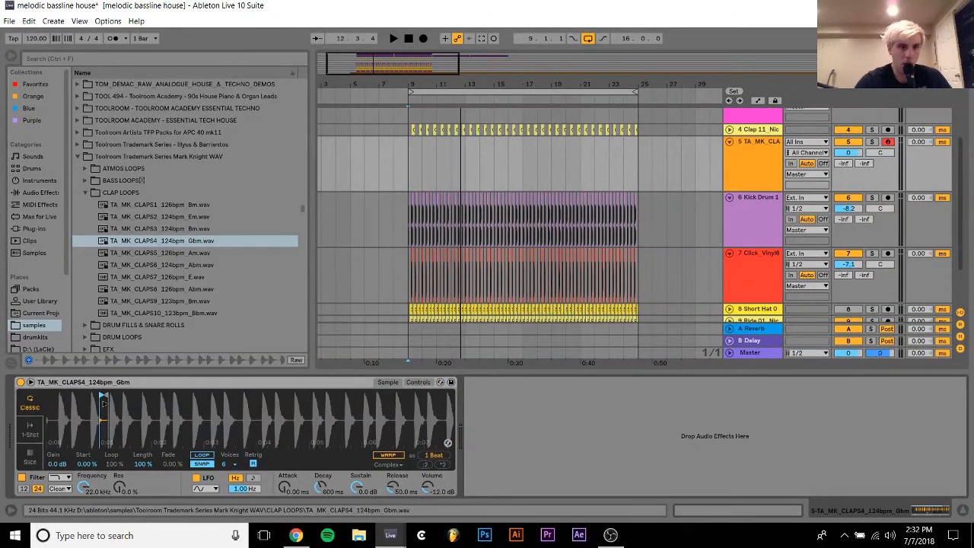
Audition the remaining clap loops in the folder, from TA_MK_CLAPS5 to TA_MK_CLAPS10
left_click(155, 255)
key("Down")
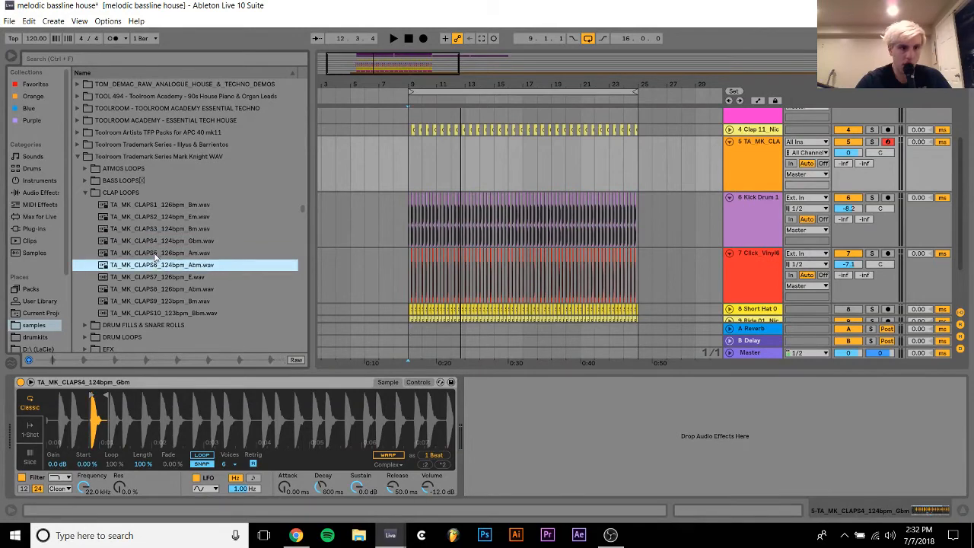
key("Down")
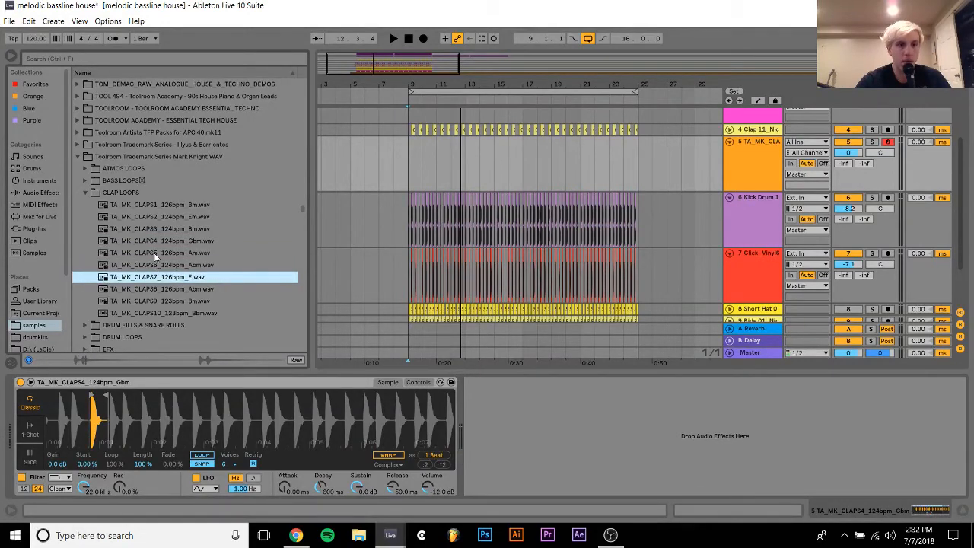
key("Down")
key("Down")
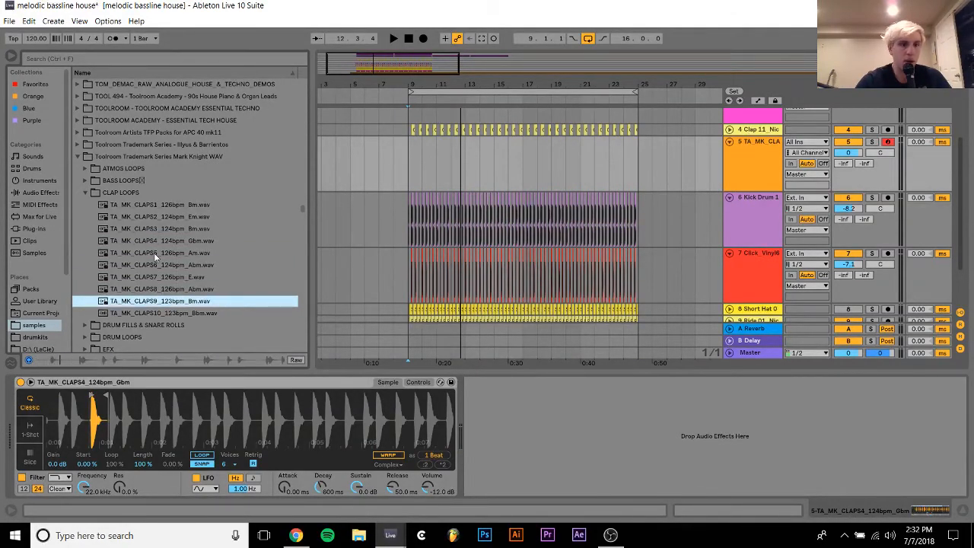
key("Down")
key("Down")
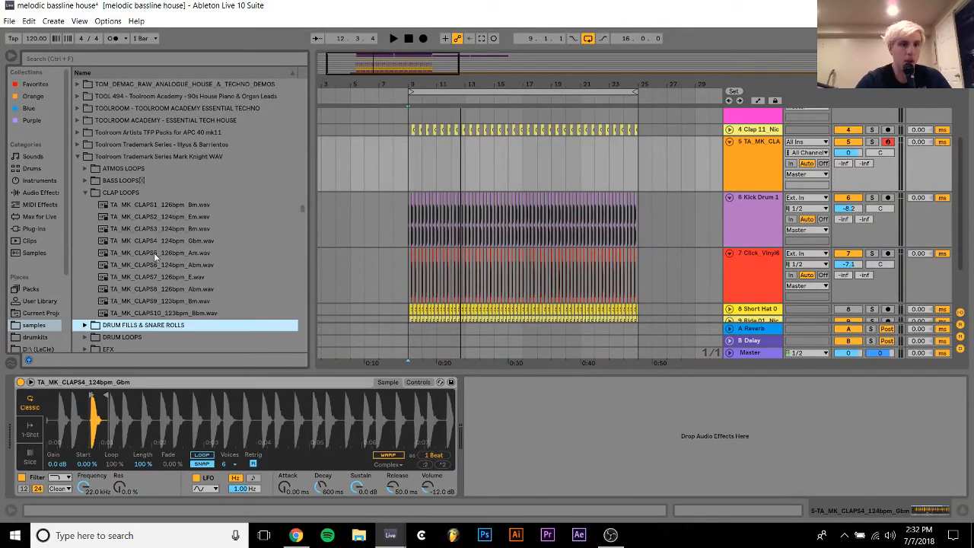
Collapse the CLAP LOOPS folder and the Mark Knight pack, and move down through the packs to TRU Concept - Save Me
key("Left")
key("Left")
key("Down")
key("Down")
key("Down")
key("Down")
key("Down")
key("Down")
key("Down")
key("Down")
key("Down")
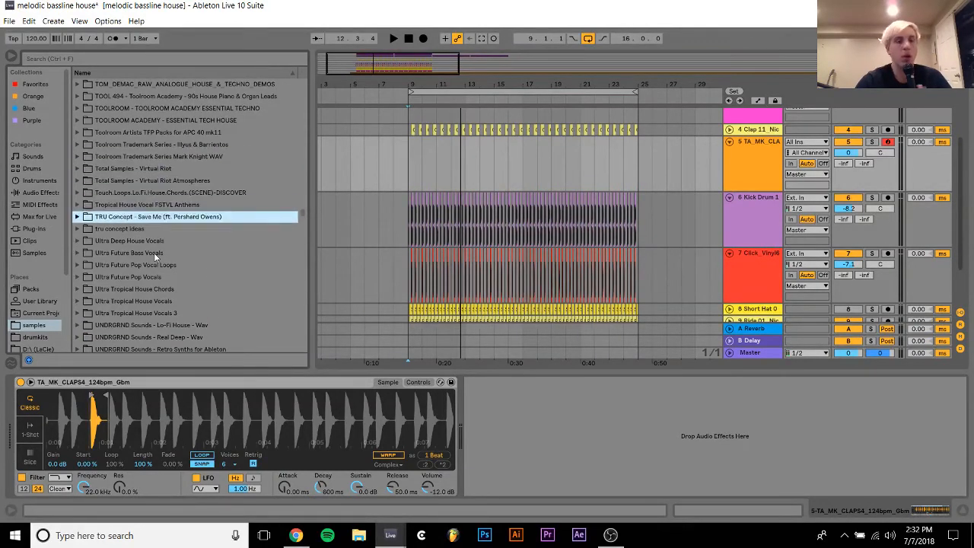
Look through the sample packs below TRU Concept - Save Me, ending on UNDRGRND Sounds Classic Deep House
key("Up")
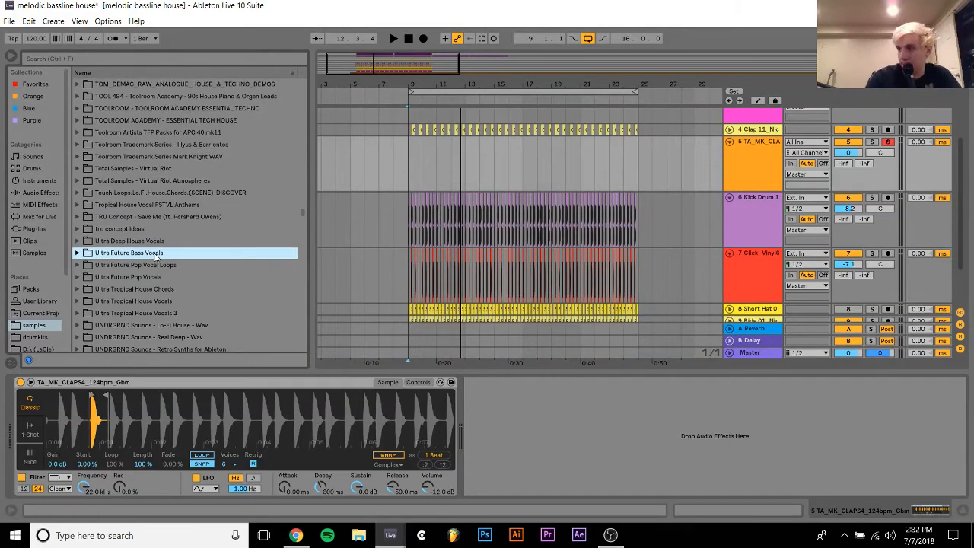
key("Up")
key("Up")
key("Down")
key("Down")
key("Down")
key("Down")
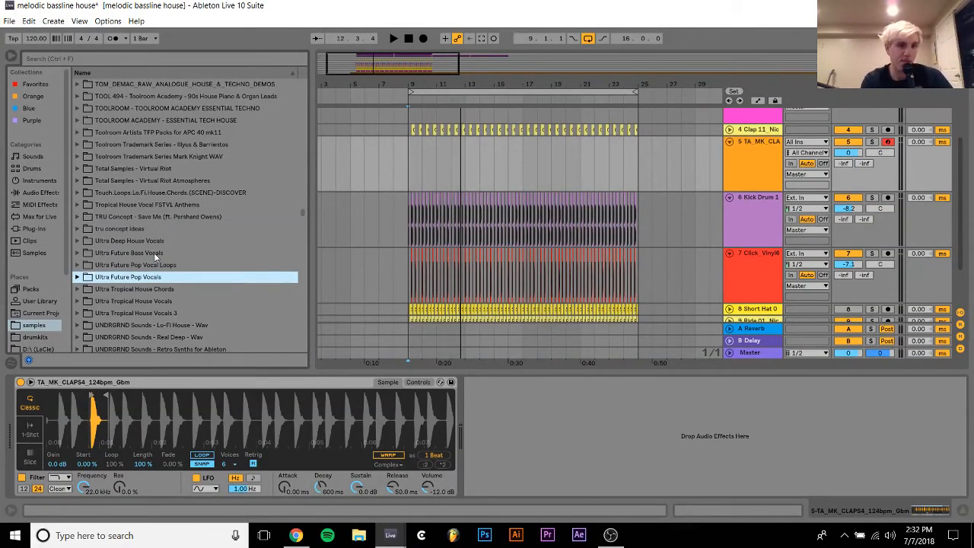
key("Down")
key("Down")
key("Down")
key("Down")
key("Down")
key("Down")
key("Down")
key("Down")
key("Down")
key("Down")
key("Down")
key("Down")
key("Up")
key("Up")
key("Up")
key("Up")
key("Up")
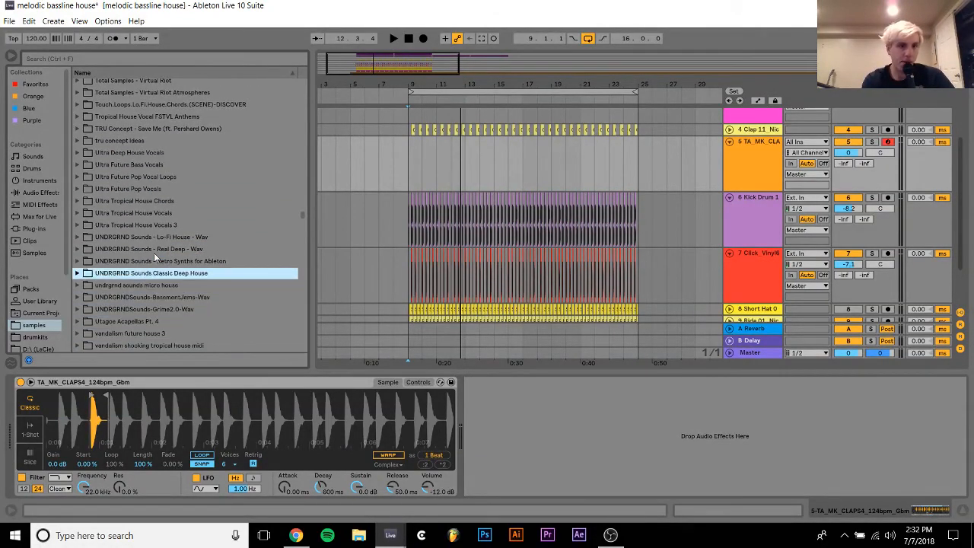
Expand Drum Hits and Claps in the UNDRGRND Sounds Classic Deep House pack and audition the claps up to US_CH_Clap_crisp.wav
key("Right")
key("Down")
key("Down")
key("Down")
key("Down")
key("Right")
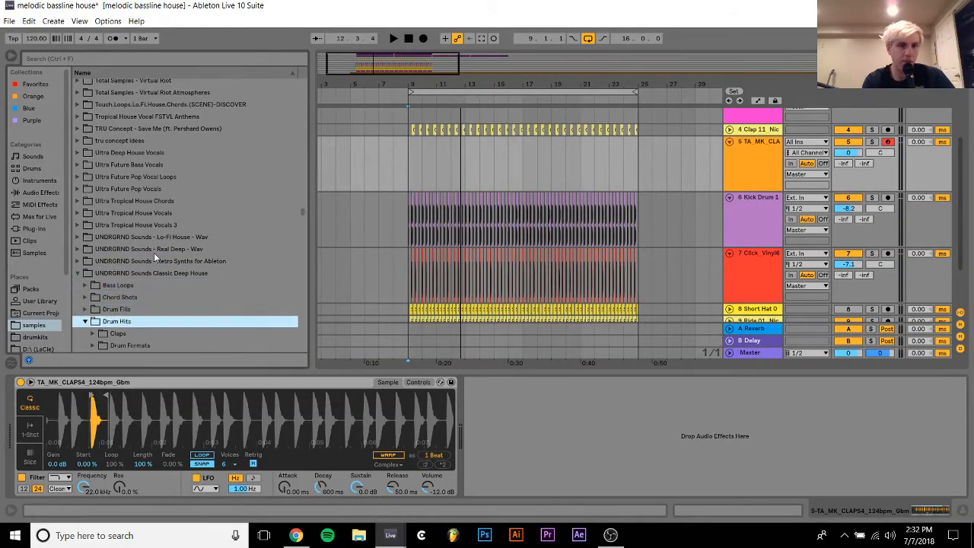
key("Down")
key("Right")
key("Down")
scroll(154, 258, "down", 1)
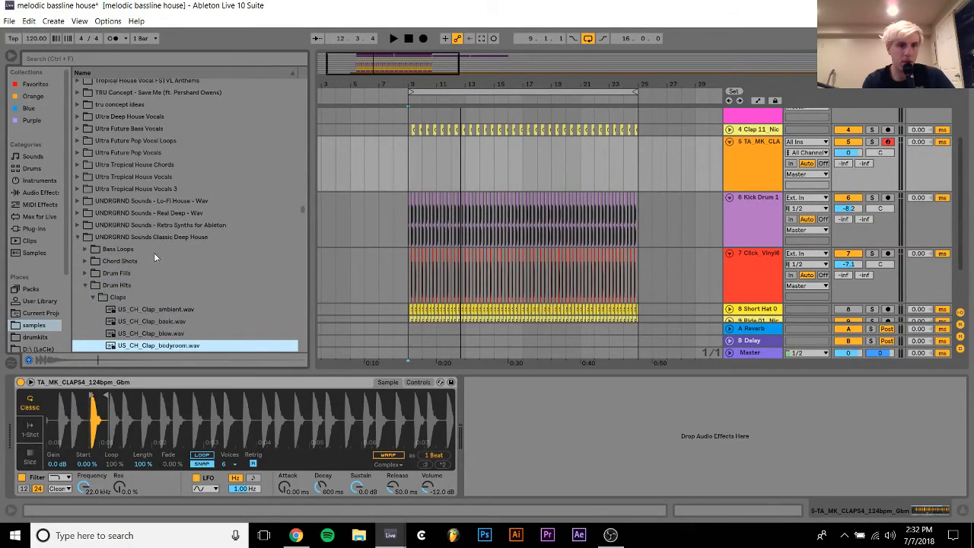
key("Down")
key("Down")
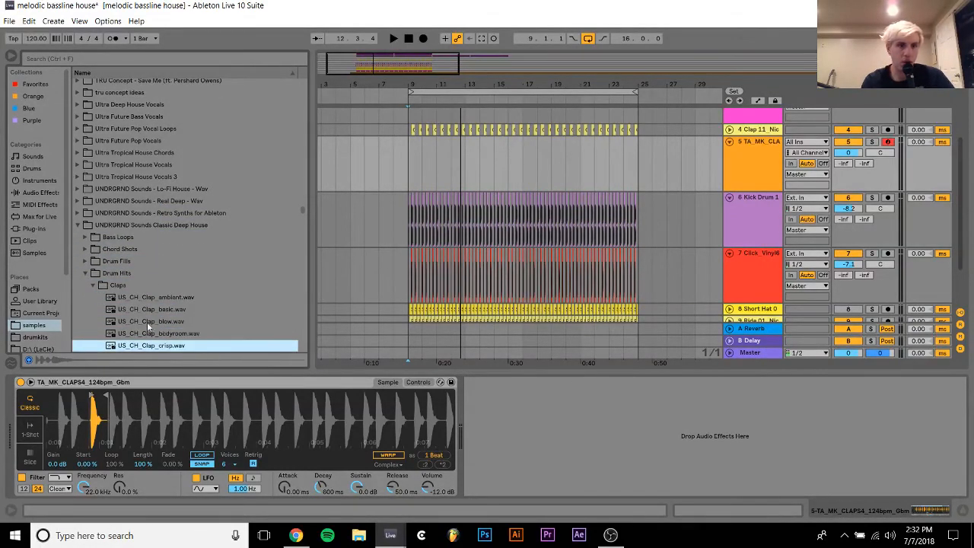
scroll(148, 325, "down", 1)
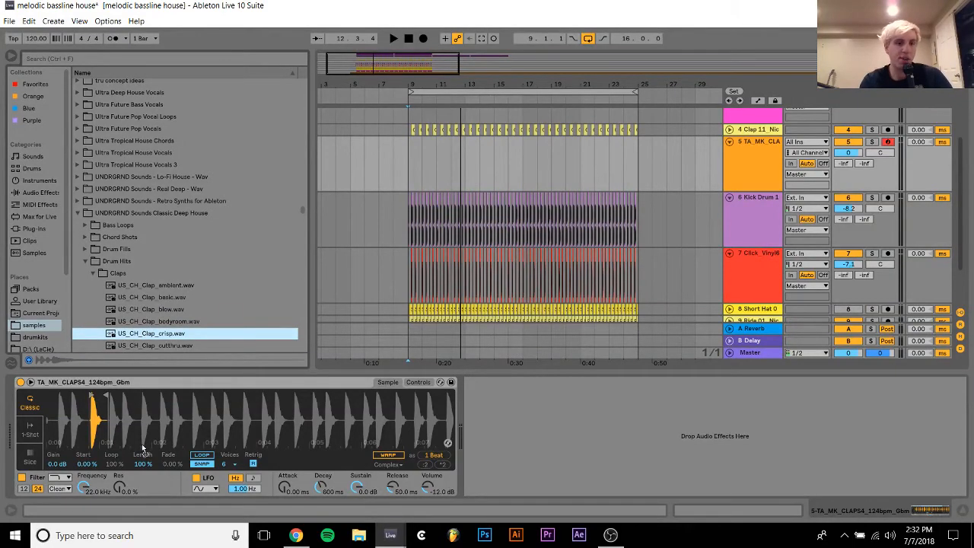
Replace the Simpler sample on track 5 with US_CH_Clap_crisp.wav, shorten its end and switch playback to 1-Shot mode
key("Return")
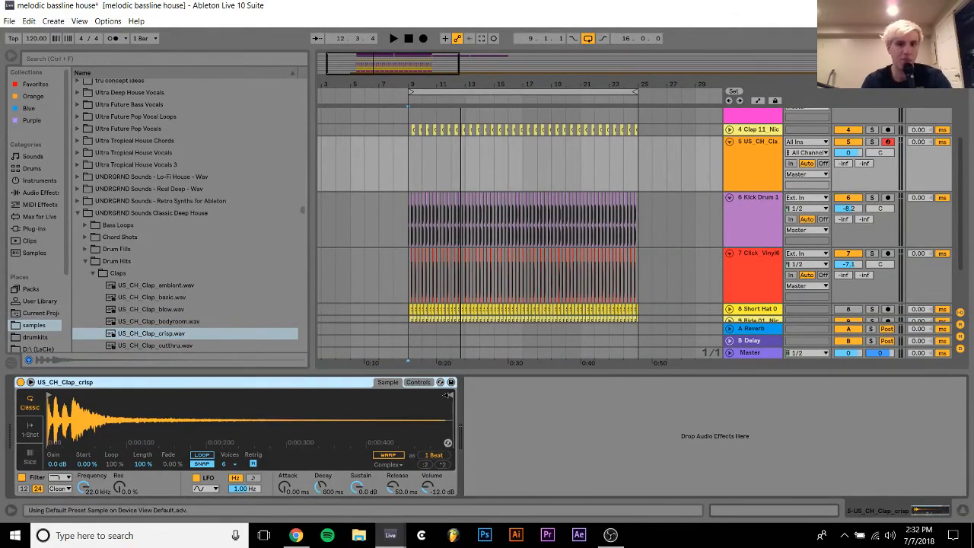
left_click_drag(447, 395, 171, 403)
left_click(30, 430)
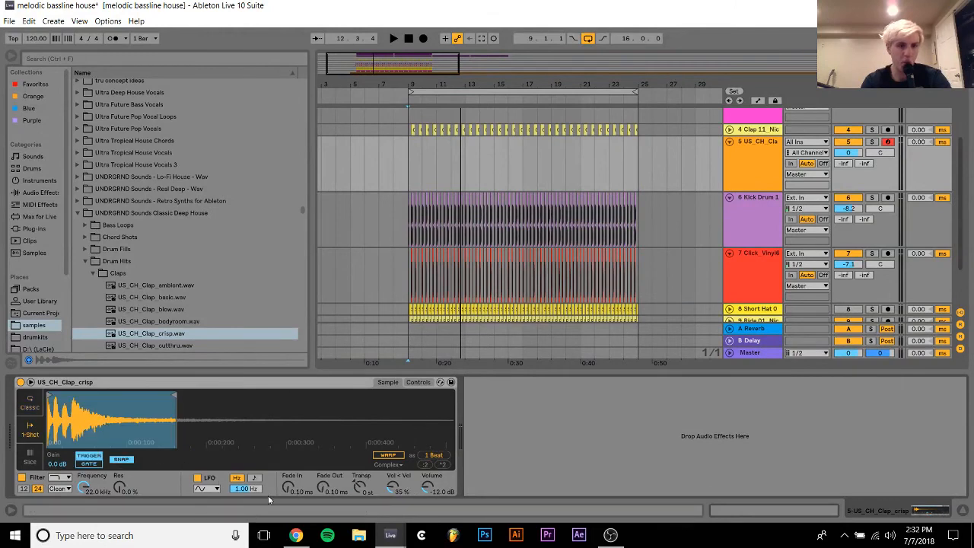
Set the Simpler's fade out to 2.00 s, trim the clap's end further and switch the filter to high-pass at 178 Hz
left_click_drag(326, 489, 326, 464)
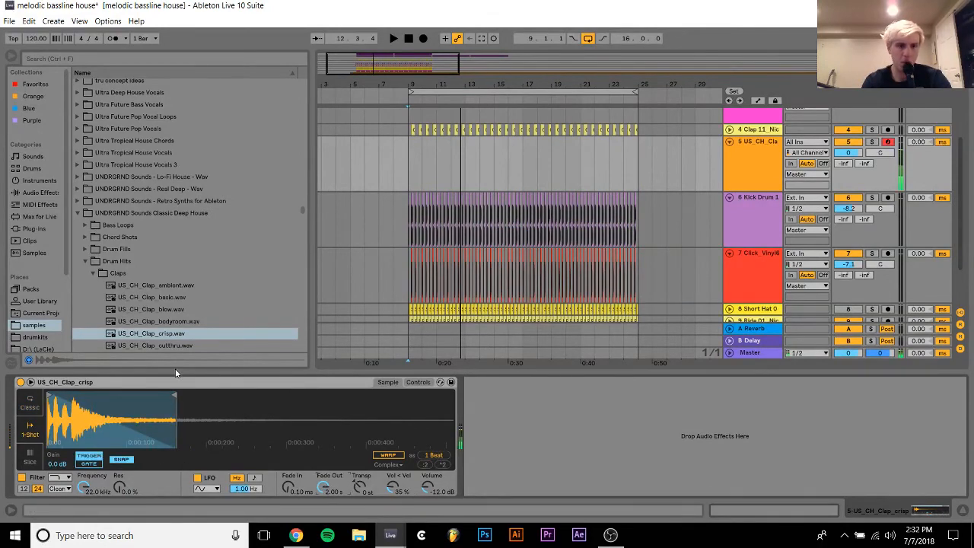
left_click_drag(175, 391, 143, 392)
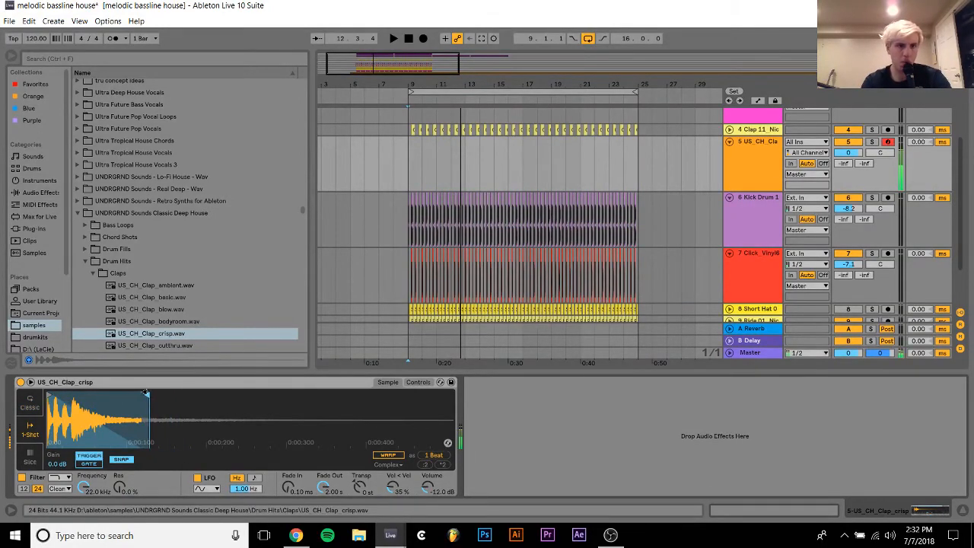
left_click(63, 477)
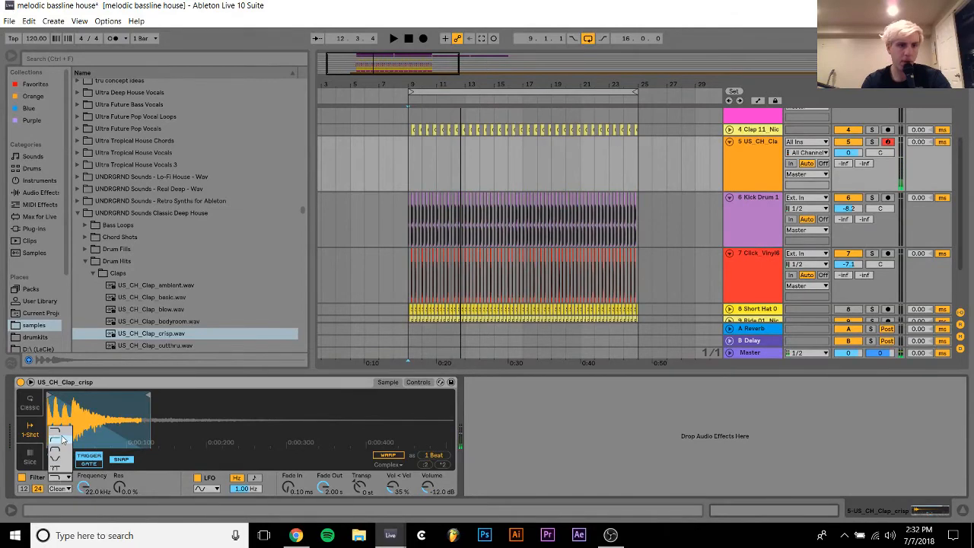
left_click(64, 439)
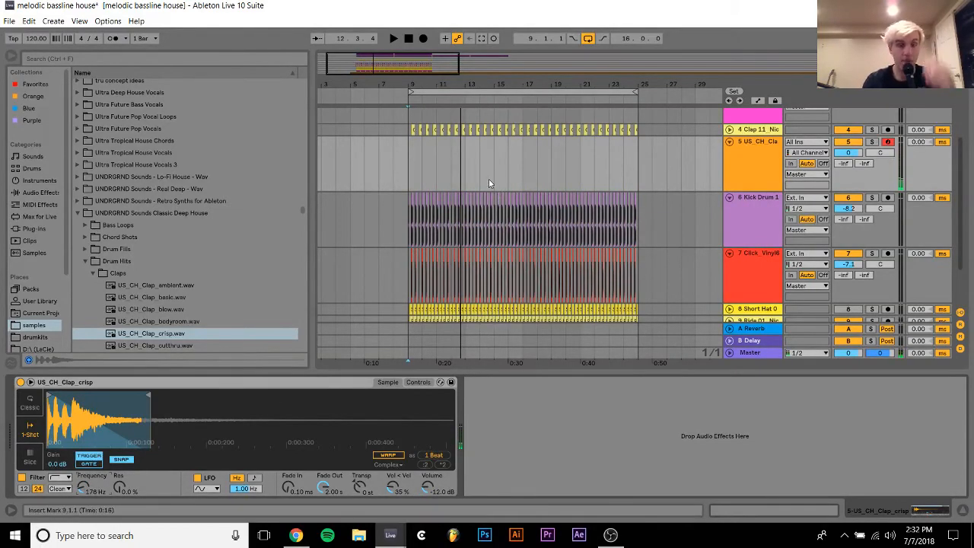
Play the loop and raise the Clap 11 track's volume to -9.2 dB
key("space")
left_click_drag(460, 167, 457, 169)
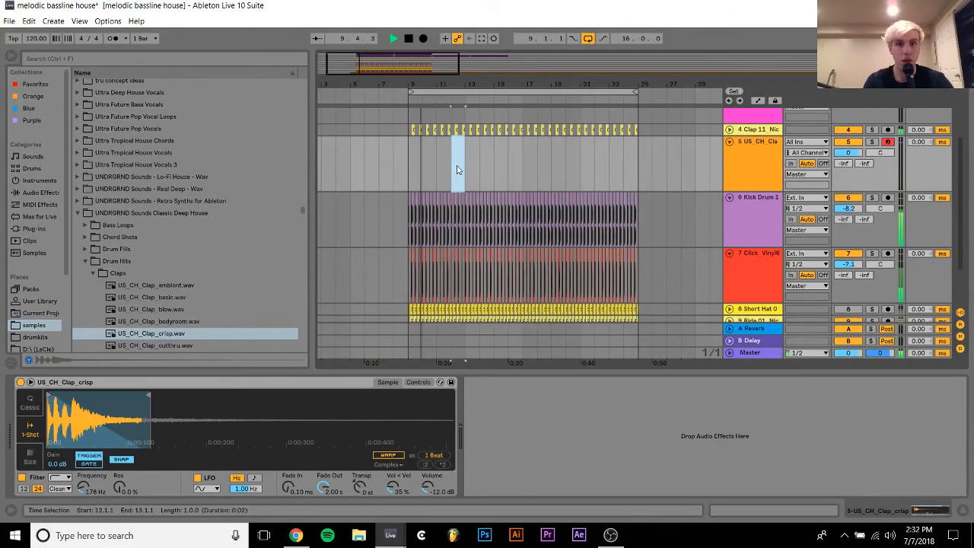
left_click(729, 130)
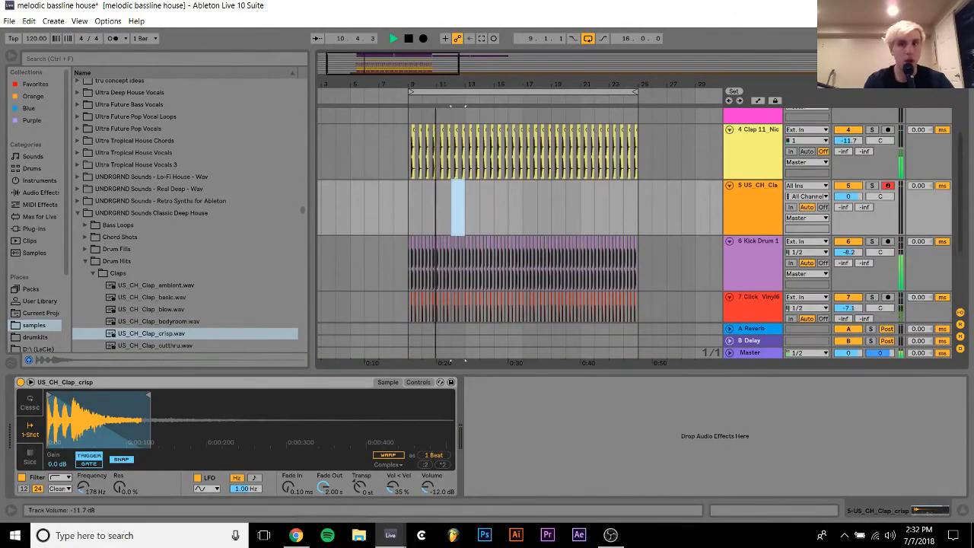
left_click_drag(848, 140, 849, 135)
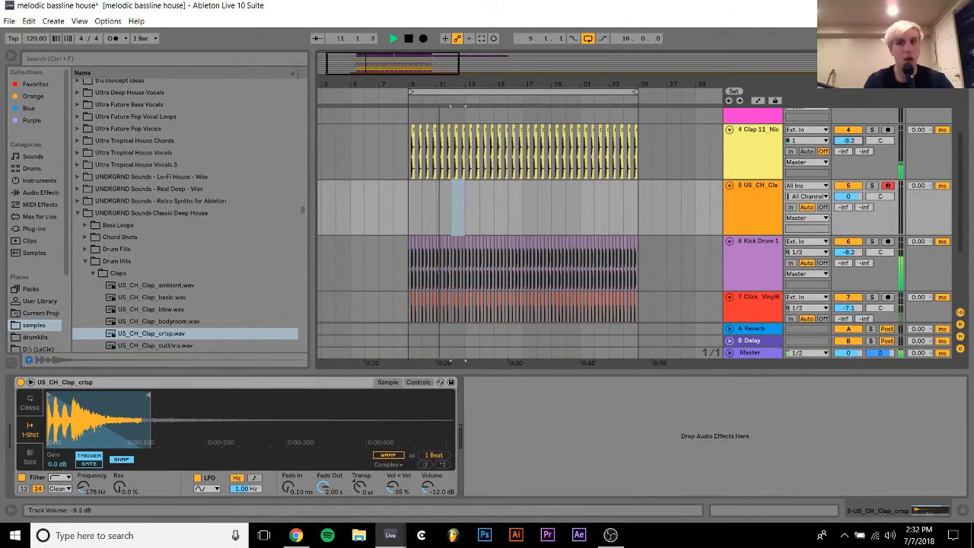
Create a one-bar MIDI clip at bar 12 on the US_CH_Clap track and place C3 notes at 1.3.3 and 1.4.2
double_click(452, 205)
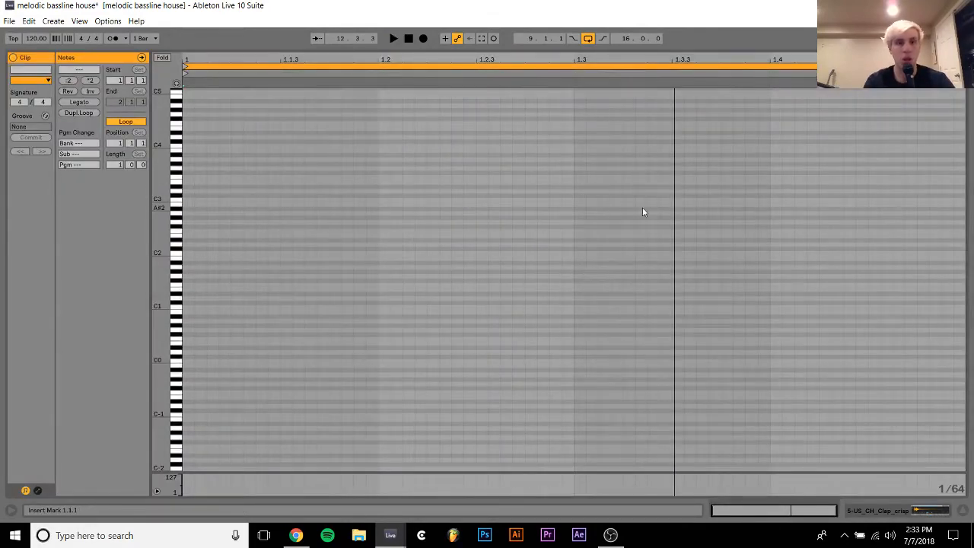
double_click(680, 196)
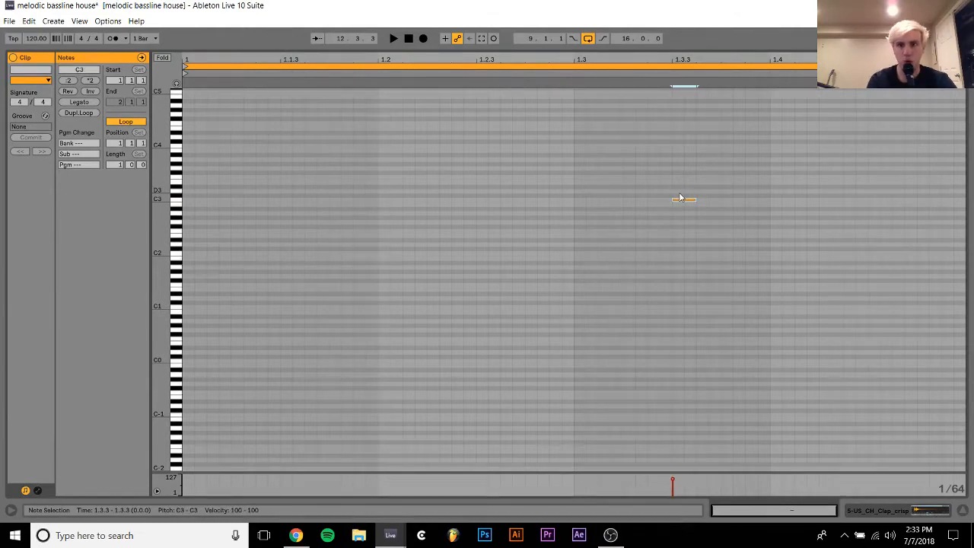
key("ctrl+d")
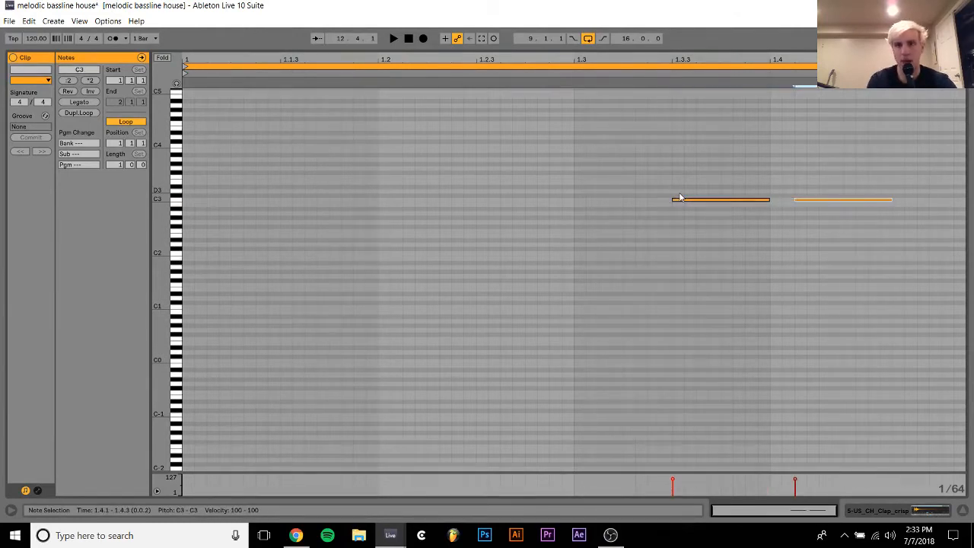
key("space")
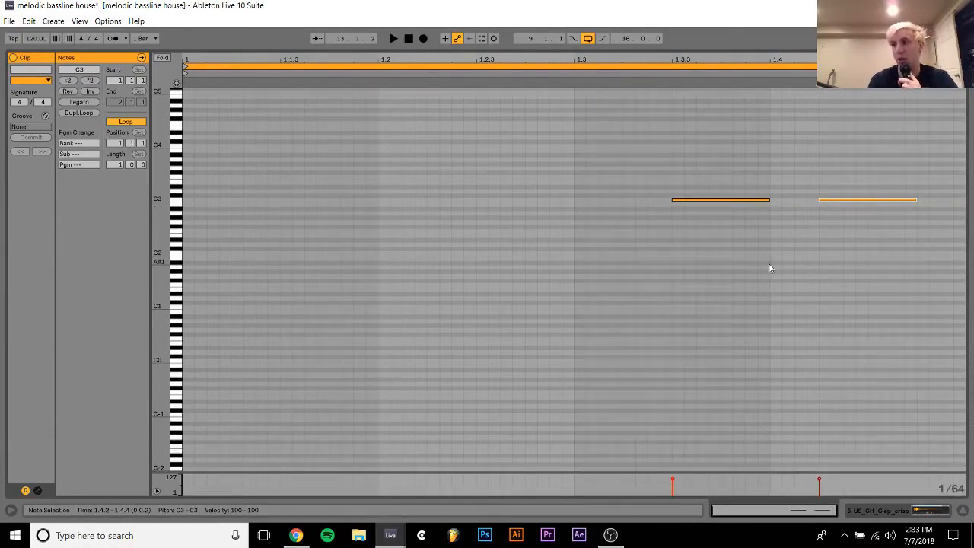
Load the Soundtoys EchoBoy plug-in onto the US_CH_Clap track
left_click(887, 511)
left_click(33, 228)
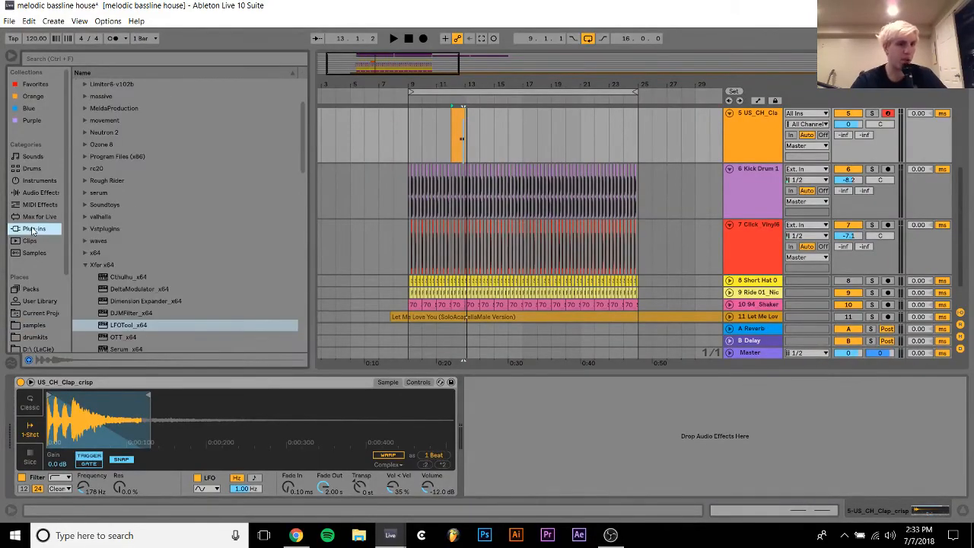
left_click(85, 204)
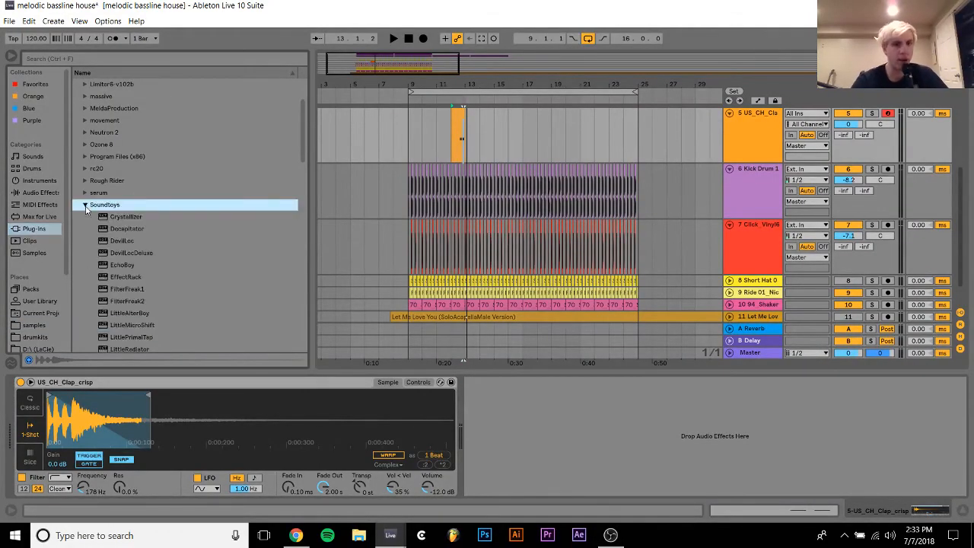
left_click(124, 266)
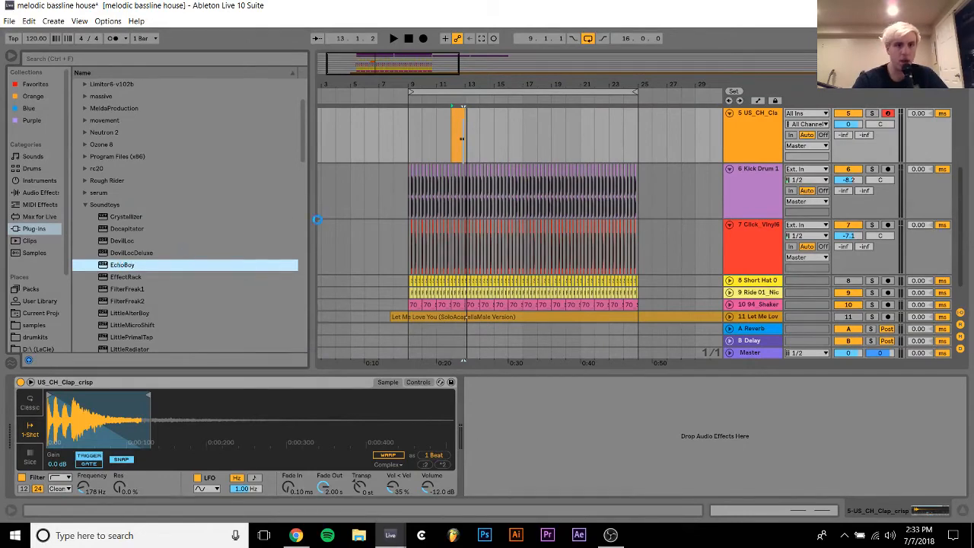
key("Return")
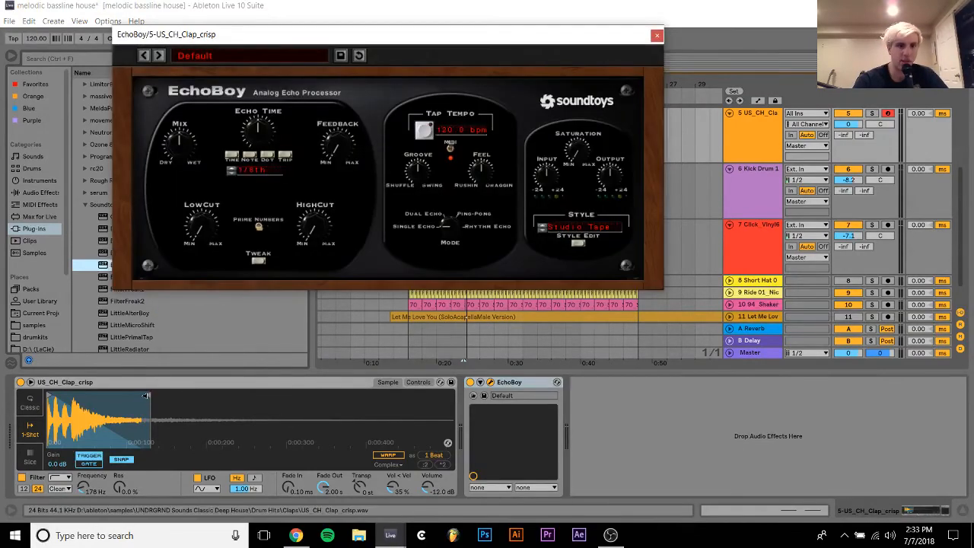
Extend the clap sample's end, set EchoBoy's echo time to 1/16th with more feedback, and lower the track volume to -0.9 dB
left_click_drag(149, 395, 207, 398)
left_click_drag(257, 133, 258, 156)
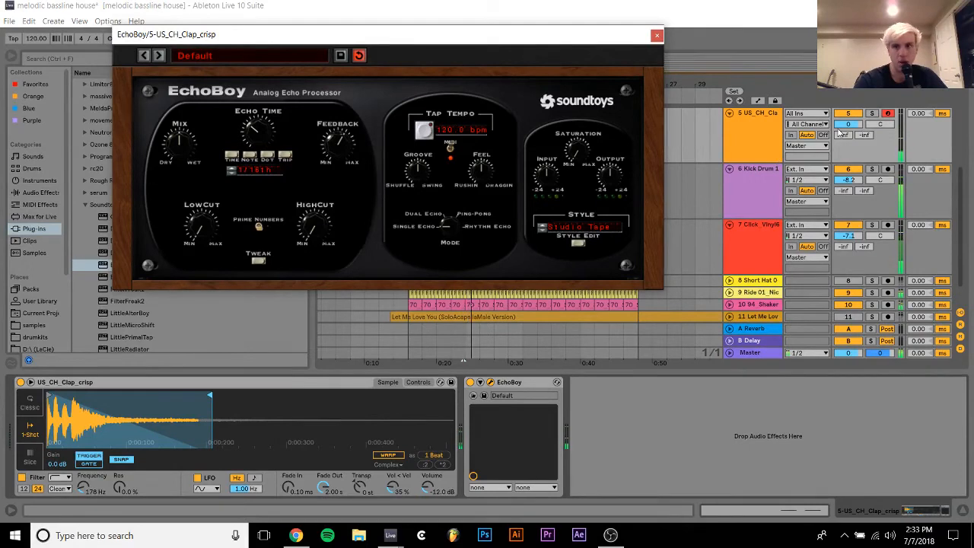
left_click(846, 125)
left_click(341, 148)
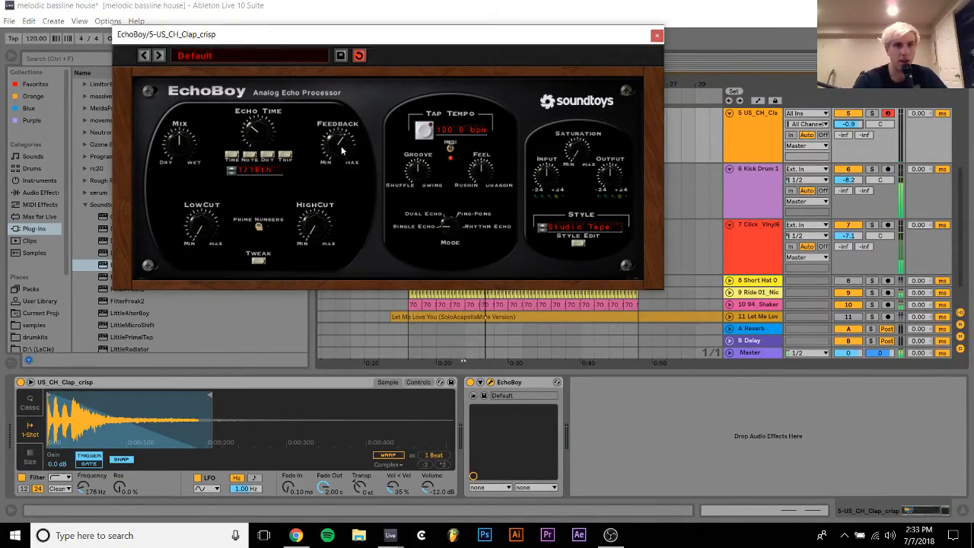
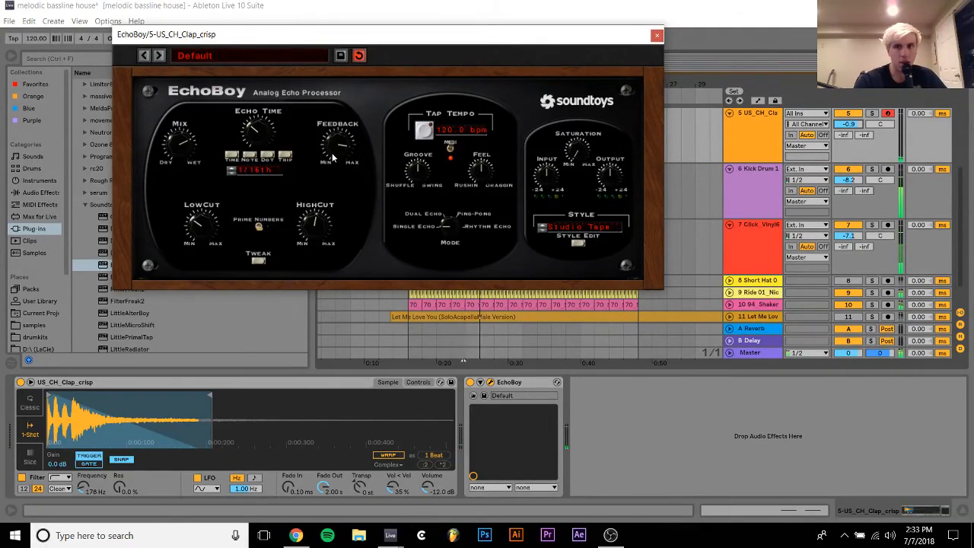
left_click(657, 35)
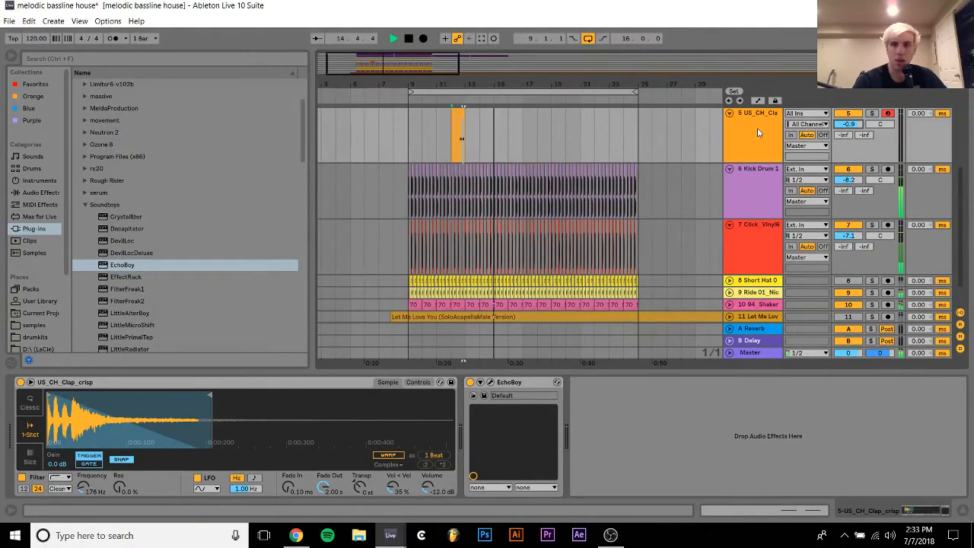
Delete the Kick Drum 1 and Click_Vinyl tracks and insert an empty MIDI track below the US_CH_Clap track
left_click(757, 127)
left_click(761, 183)
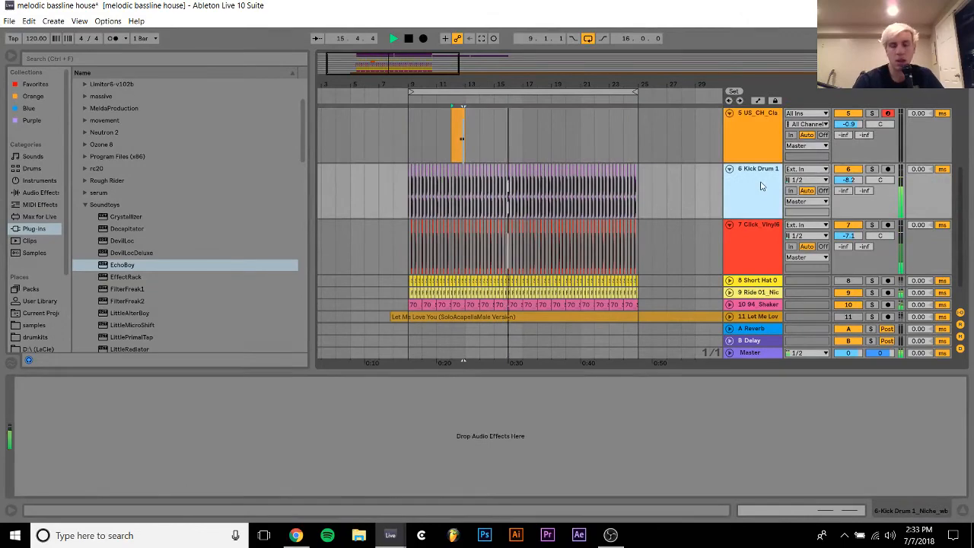
key("Delete")
key("Delete")
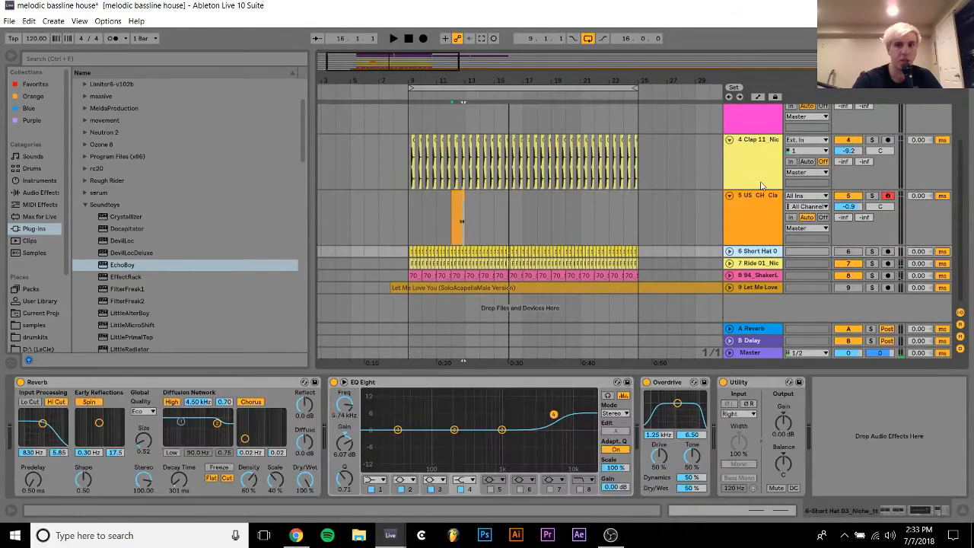
left_click(753, 202)
key("ctrl+shift+t")
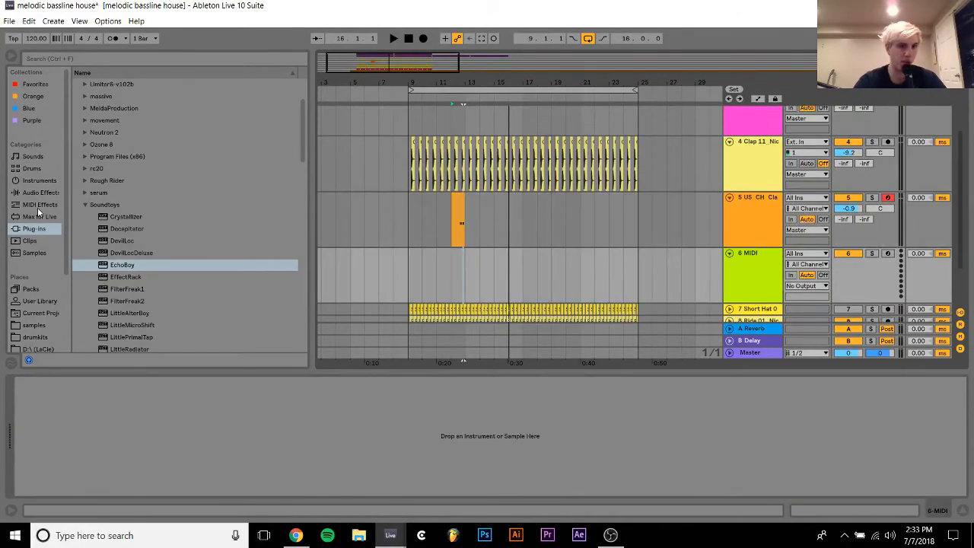
Return to the samples folder, collapse Claps and select the Kicks folder in the Classic Deep House pack's Drum Hits
left_click(30, 336)
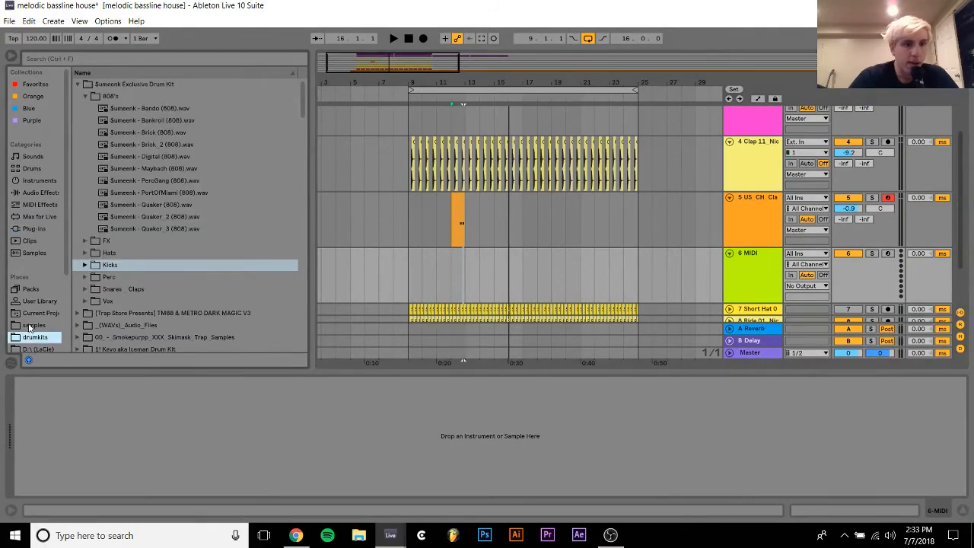
left_click(32, 325)
key("Left")
key("Left")
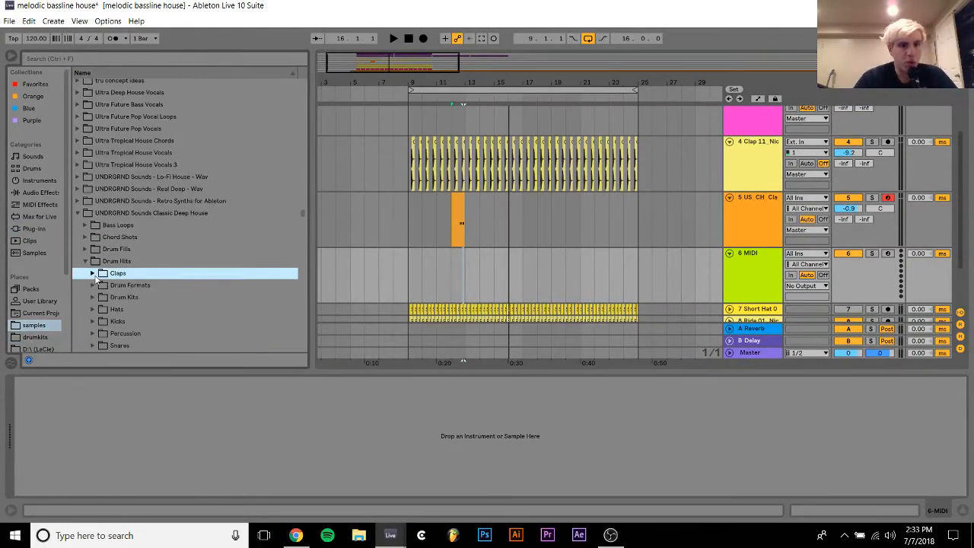
key("Down")
key("Down")
key("Down")
key("Down")
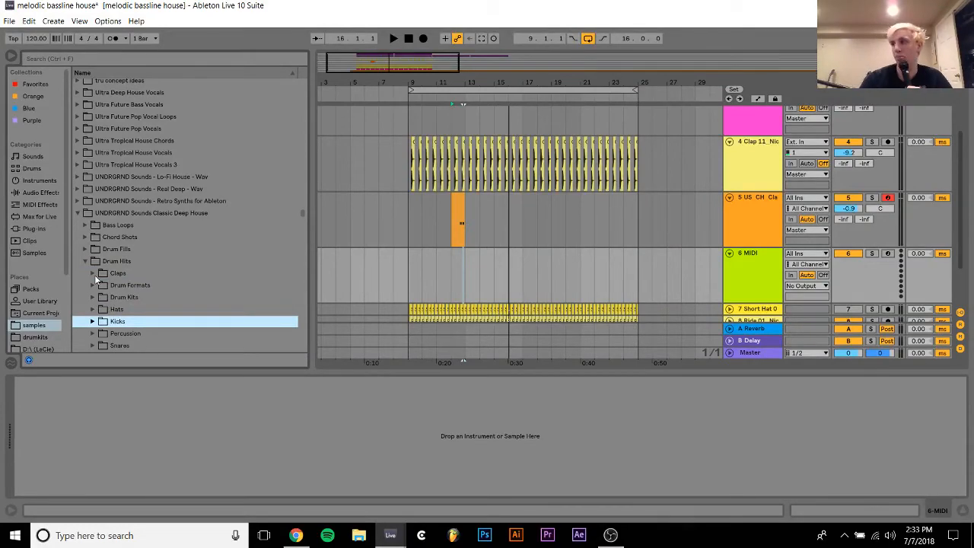
Switch to Chrome and view the MetaPop production group's general chat
left_click(295, 535)
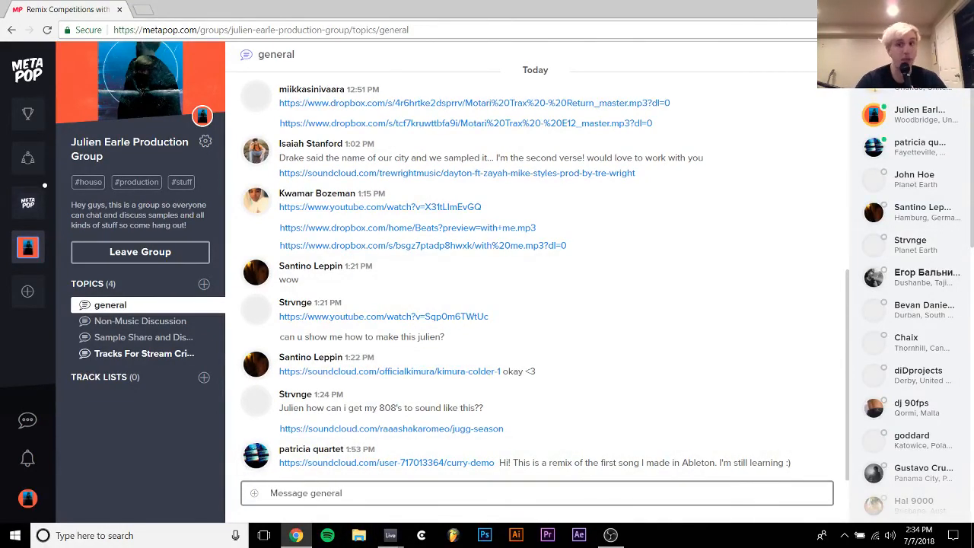
Switch to Ableton Live and audition the Classic Deep House kick samples as far as US_CH_Kick_classic.wav
mouse_move(873, 83)
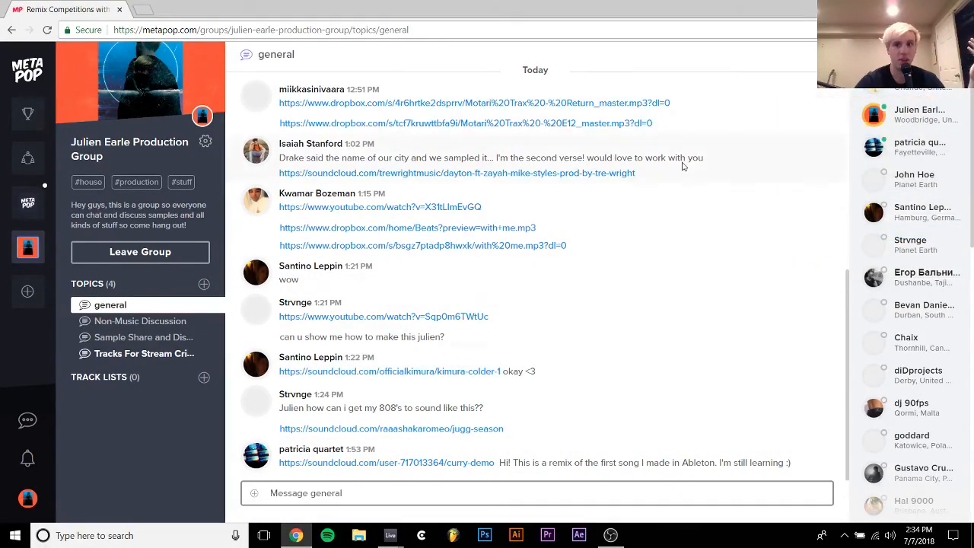
mouse_move(390, 535)
left_click(435, 483)
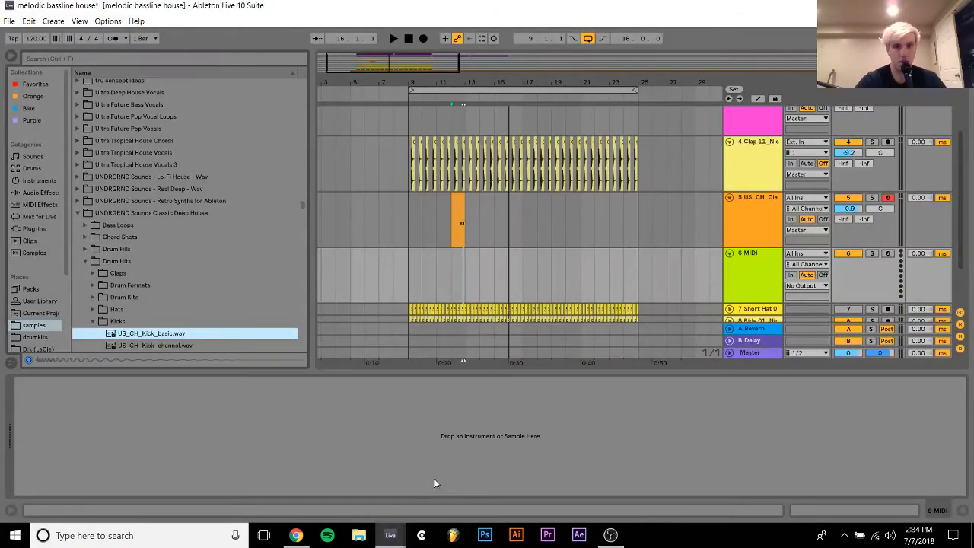
key("Down")
key("Down")
key("Down")
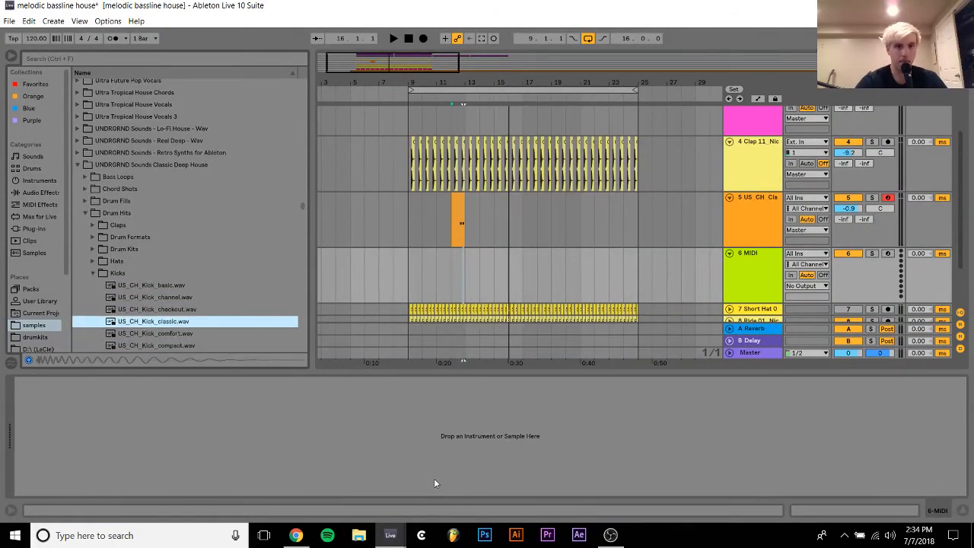
Place US_CH_Kick_classic.wav at bar 9 on the empty track 6 and duplicate it on every beat
left_click(406, 273)
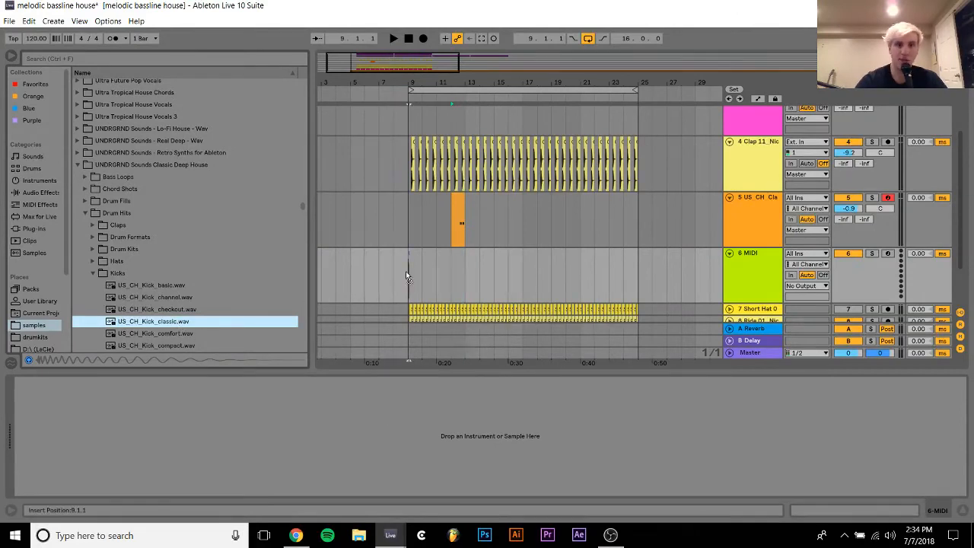
left_click_drag(413, 78, 413, 152)
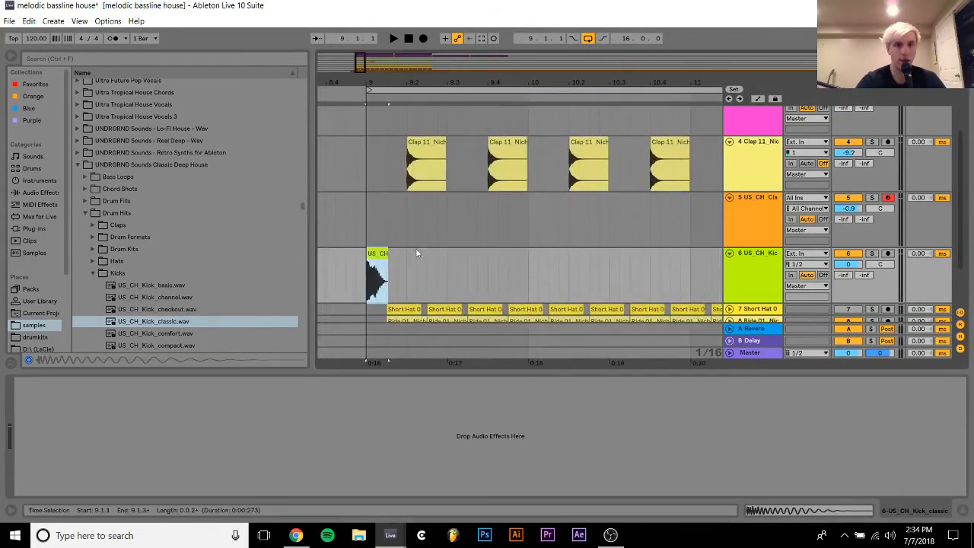
key("ctrl+d")
key("ctrl+d")
key("ctrl+d")
key("ctrl+d")
key("ctrl+d")
key("ctrl+d")
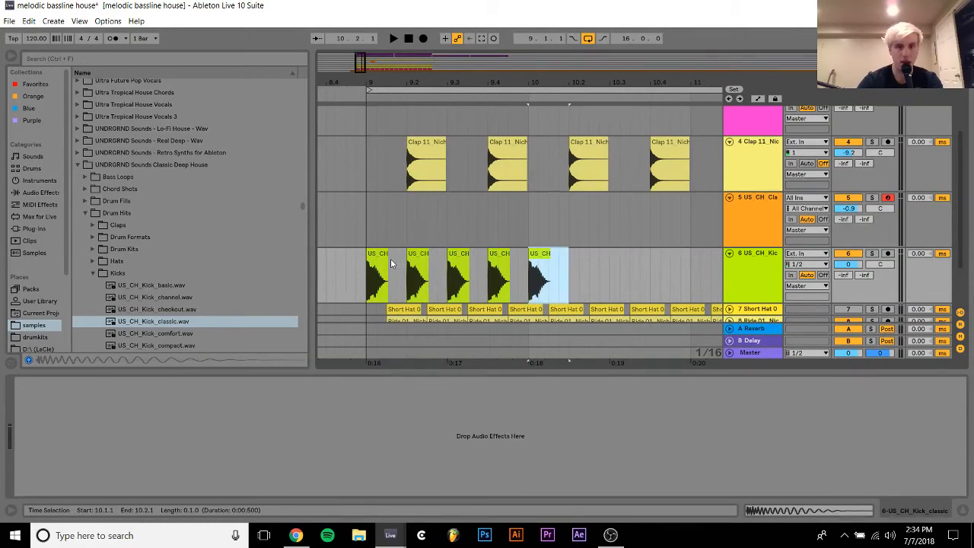
key("ctrl+d")
Duplicate the row of kick clips until it fills the loop up to bar 25, undoing the extra copy
left_click(381, 255, "shift")
key("ctrl+d")
key("ctrl+d")
key("ctrl+d")
key("ctrl+d")
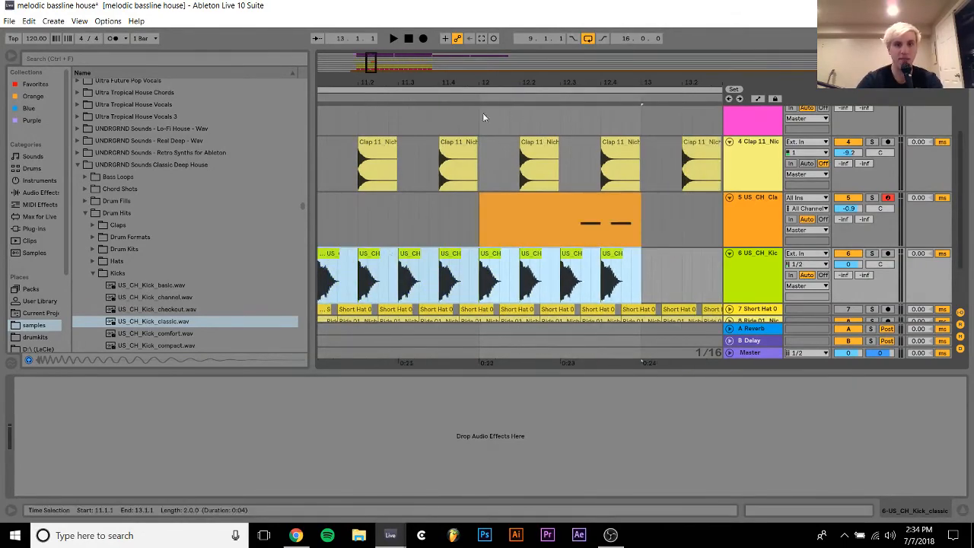
key("ctrl+d")
key("ctrl+d")
key("ctrl+d")
left_click_drag(490, 83, 603, 8)
key("ctrl+d")
key("ctrl+z")
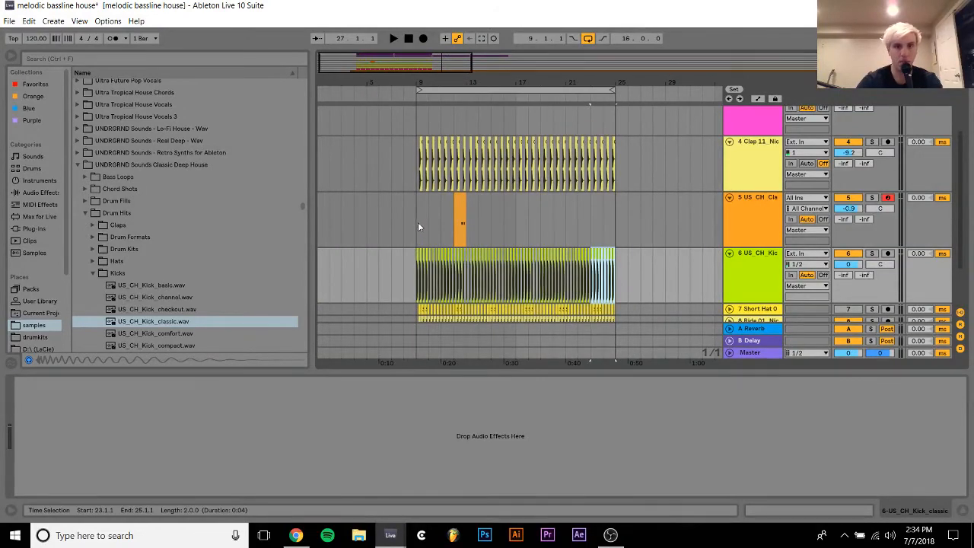
Duplicate bars 9 to 13 of the US_CH_Clap track, including its fill clip, through to bar 25
left_click_drag(418, 226, 448, 226)
key("ctrl+d")
key("ctrl+d")
key("ctrl+d")
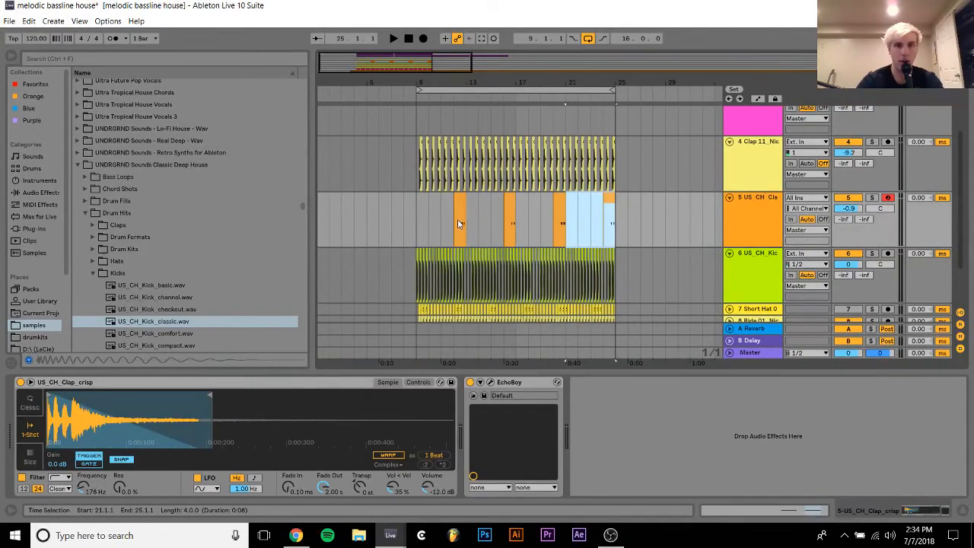
Play the loop from bar 9 and lower the kick track's volume to -8.5 dB
left_click(415, 212)
key("space")
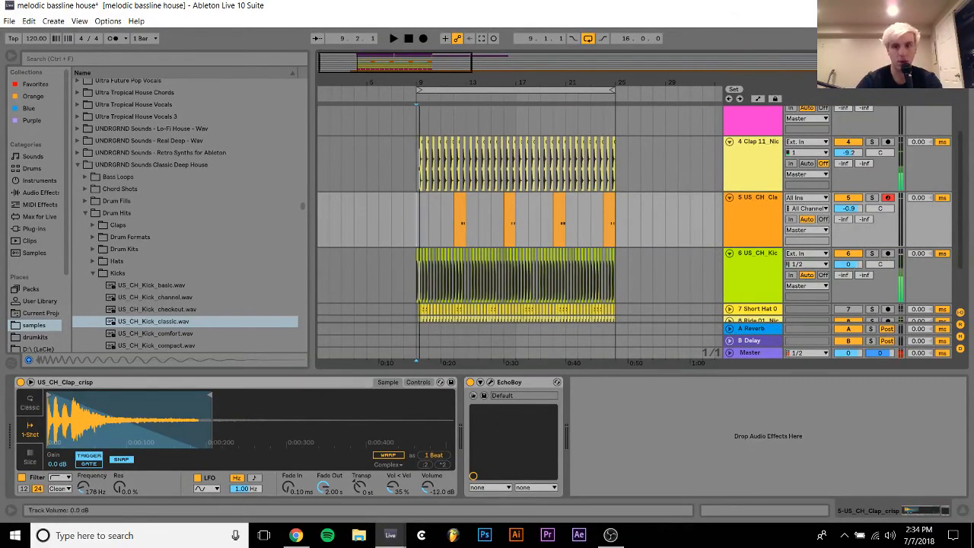
mouse_move(849, 264)
left_mouse_down()
mouse_move(850, 289)
mouse_move(853, 259)
left_mouse_up()
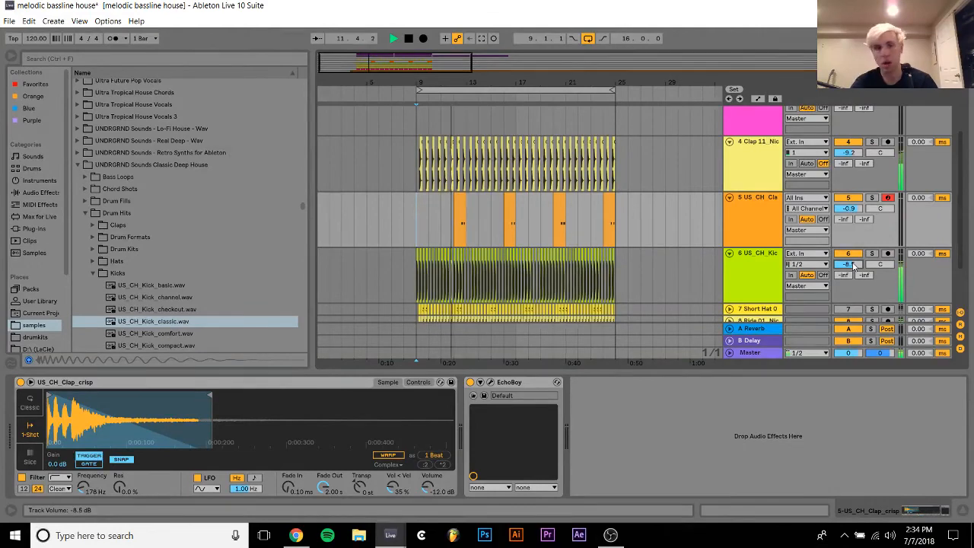
left_click(627, 276)
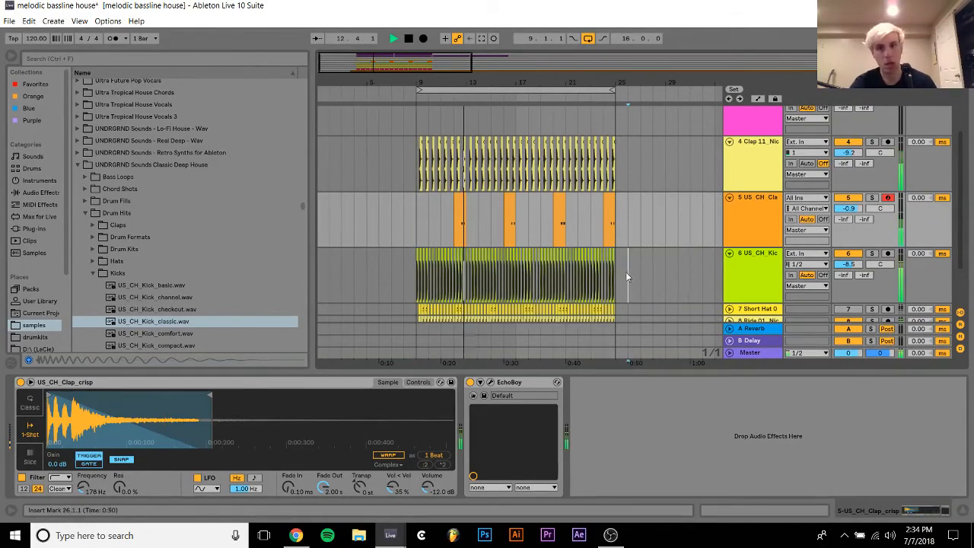
left_click(626, 271)
left_click(749, 162)
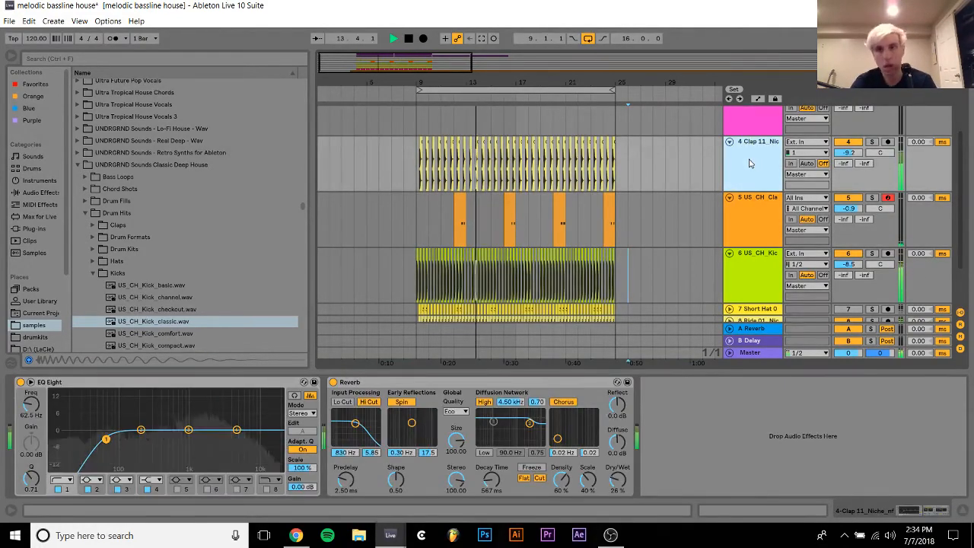
In the bar 16 clap fill clip, duplicate the first C3 note and move the copy earlier to 1.2.4
scroll(481, 270, "up", 2)
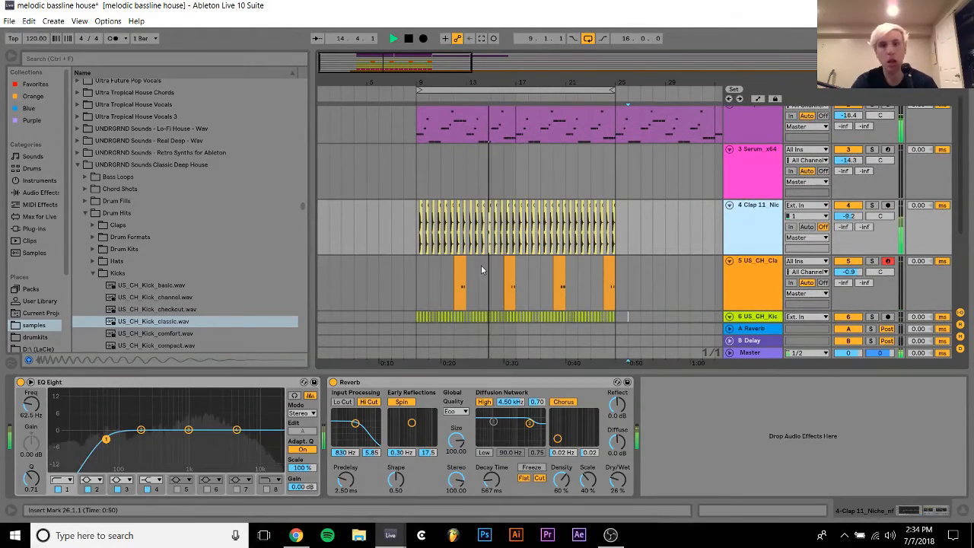
double_click(511, 266)
left_click_drag(730, 157, 828, 278)
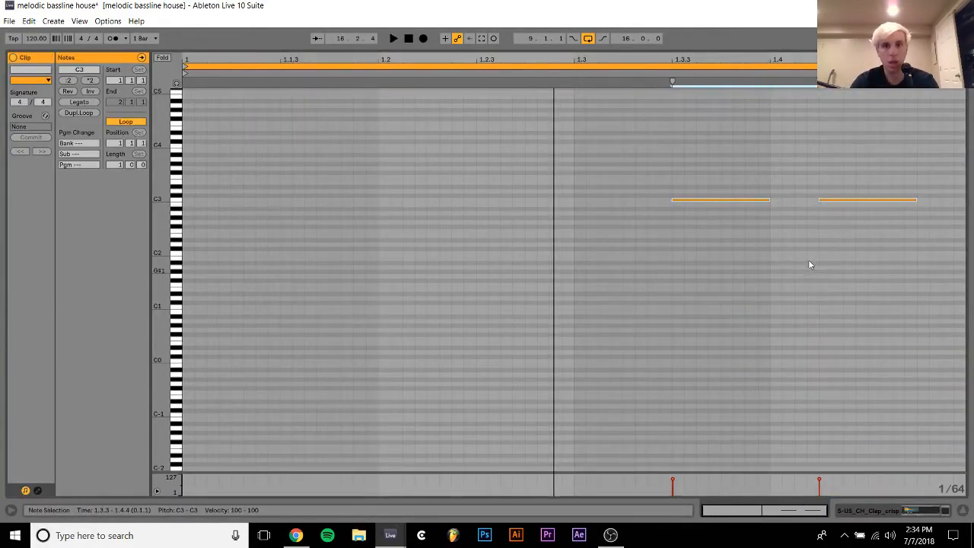
left_click_drag(734, 187, 725, 291)
key("ctrl+d")
key("Left")
key("Left")
key("Left")
key("Left")
key("Left")
key("Left")
key("Left")
key("Left")
key("Left")
key("Left")
key("Left")
key("Left")
key("Left")
key("Left")
key("Left")
key("Left")
key("Left")
key("Left")
key("Left")
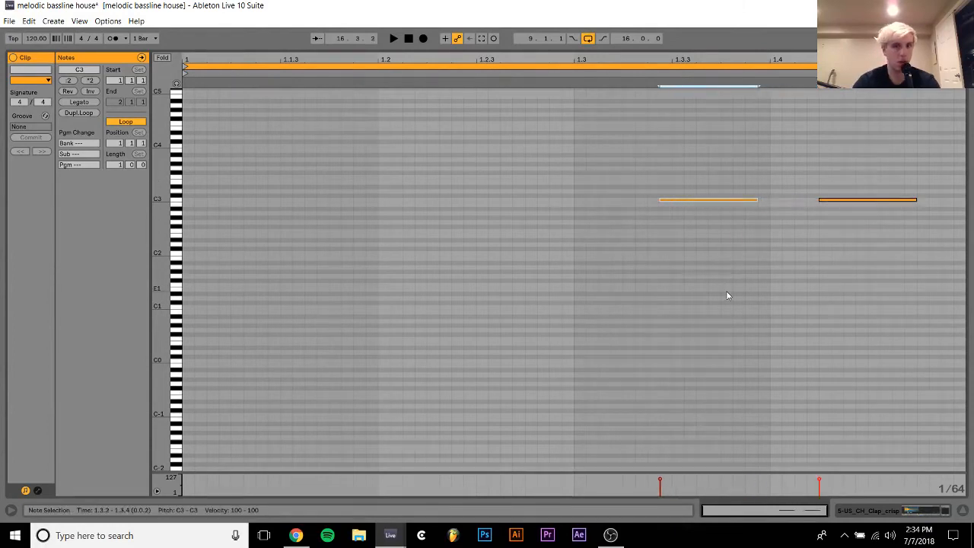
key("Left")
key("space")
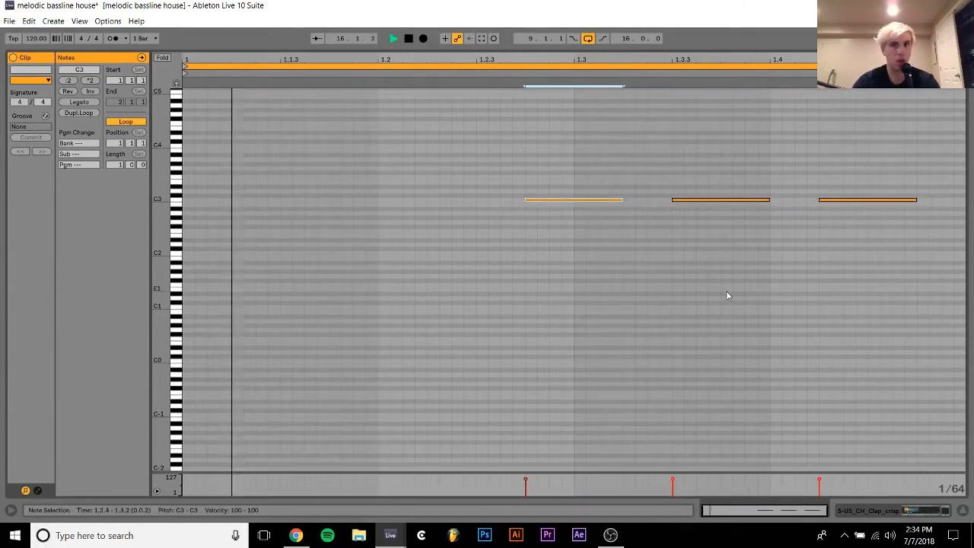
left_click(887, 507)
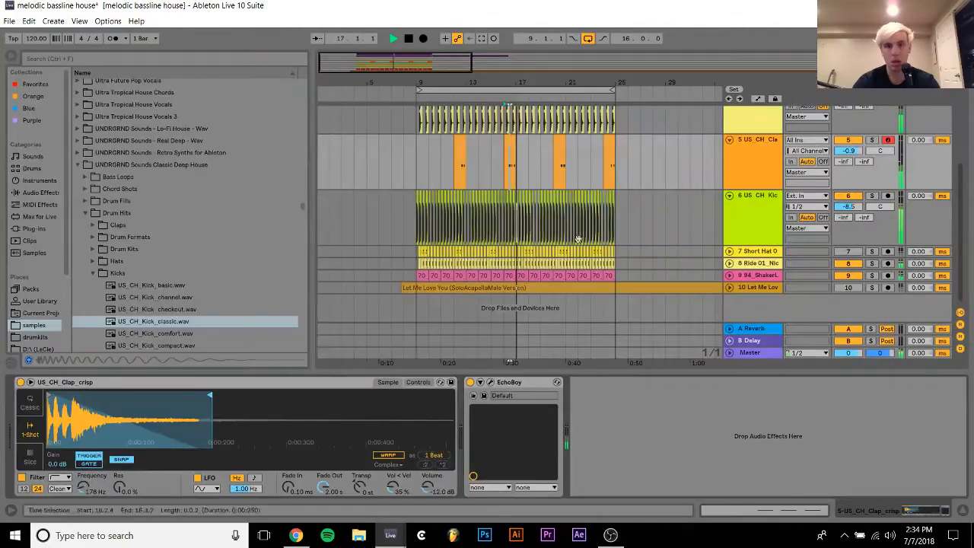
Duplicate the US_CH_Clap track's bars 9 to 17 over bars 17 to 25, then select the whole 16-bar range
left_click(510, 141)
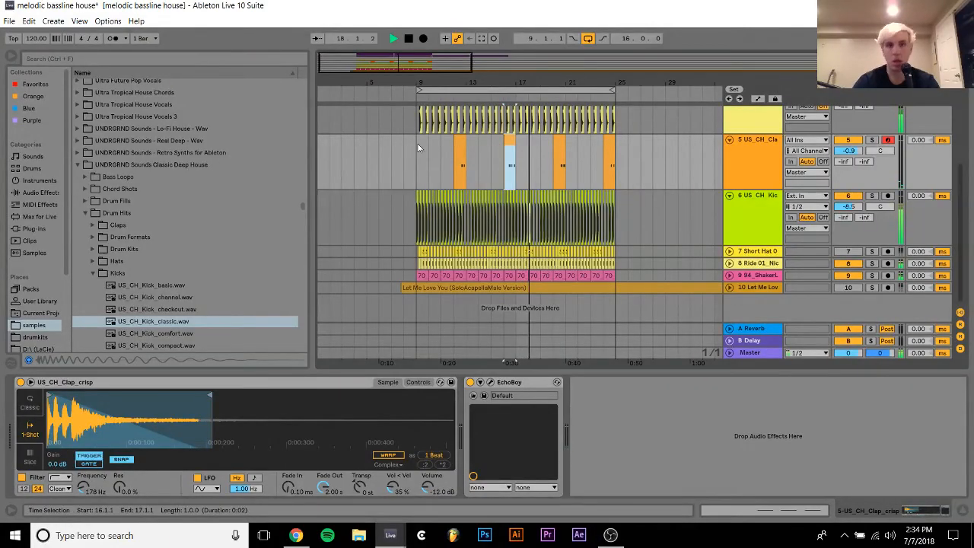
left_click(417, 144, "shift")
key("ctrl+d")
left_click(418, 145, "shift")
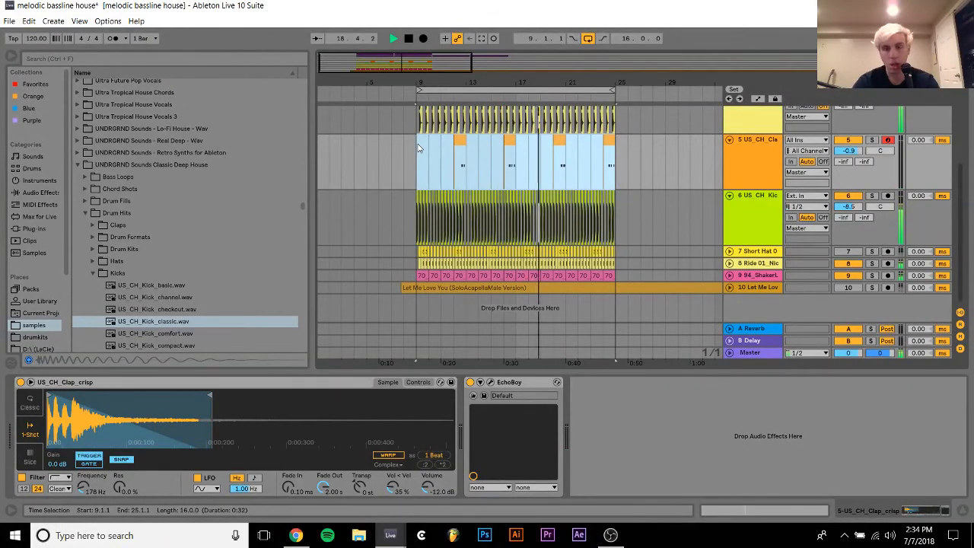
Solo the Prophet V3 track during playback and inspect its synth's settings
scroll(532, 190, "up", 4)
left_click(780, 133)
left_click(775, 111)
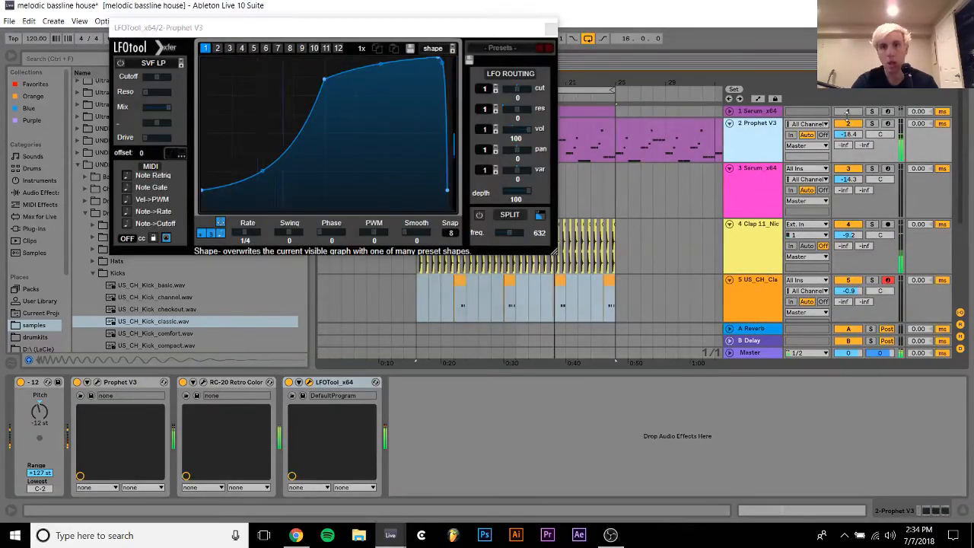
left_click(872, 123)
left_click(765, 125)
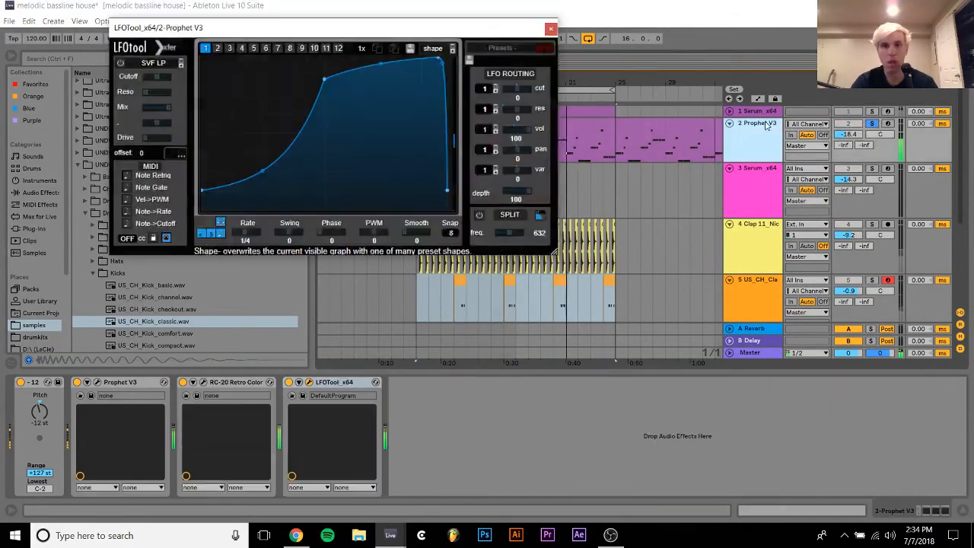
left_click(97, 382)
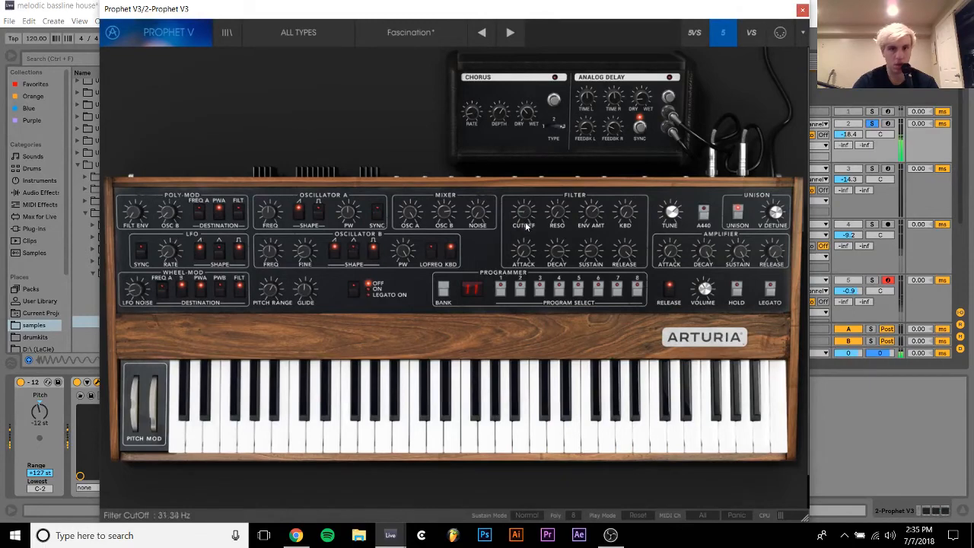
left_click(805, 9)
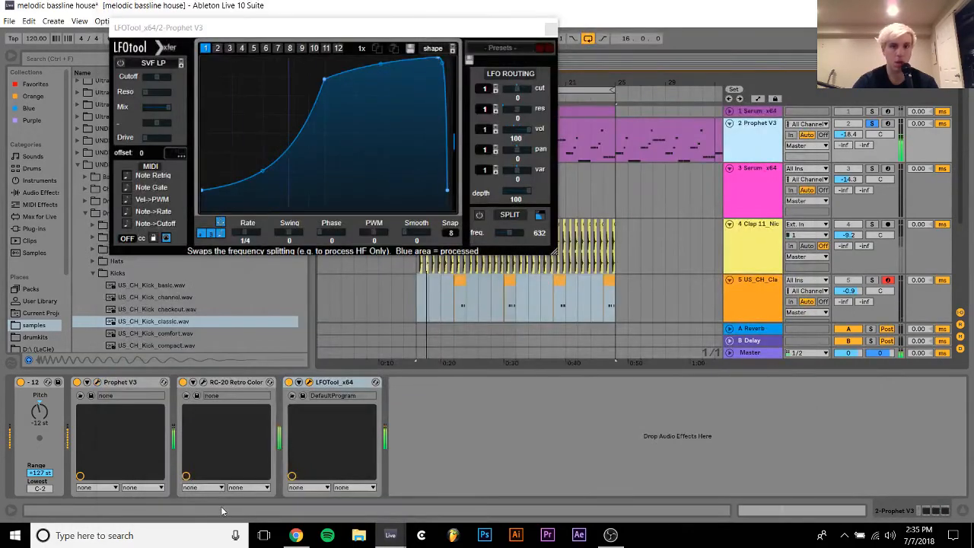
Open RC-20 Retro Color on the Prophet V3 track, try the Bass Talk and Bass Wonder presets, and set the track volume to -15.7 dB
left_click(203, 382)
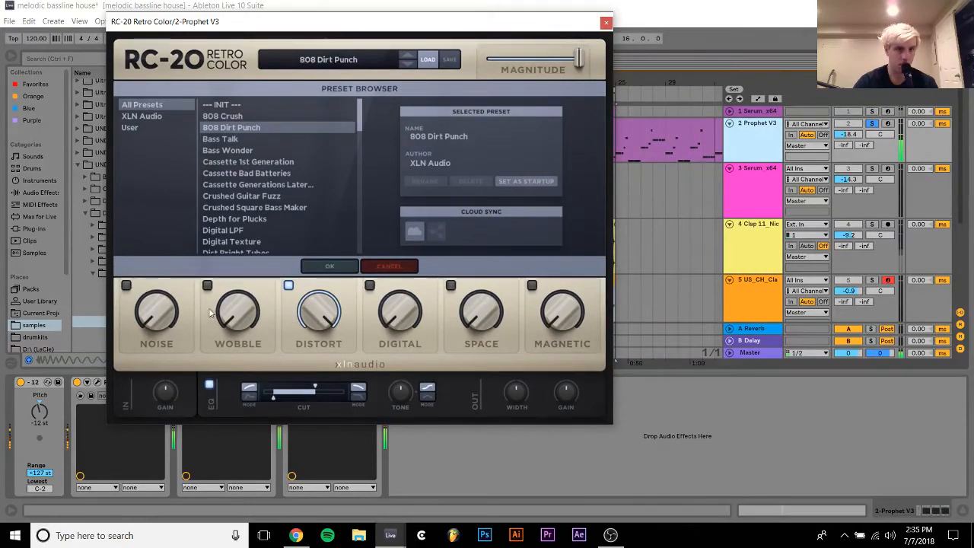
left_click(277, 139)
left_click(276, 150)
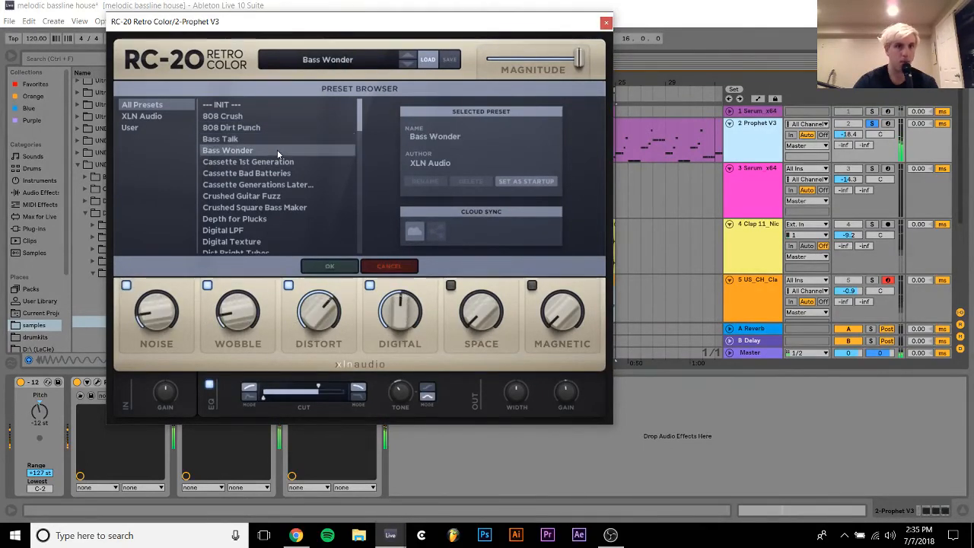
left_click_drag(848, 133, 848, 124)
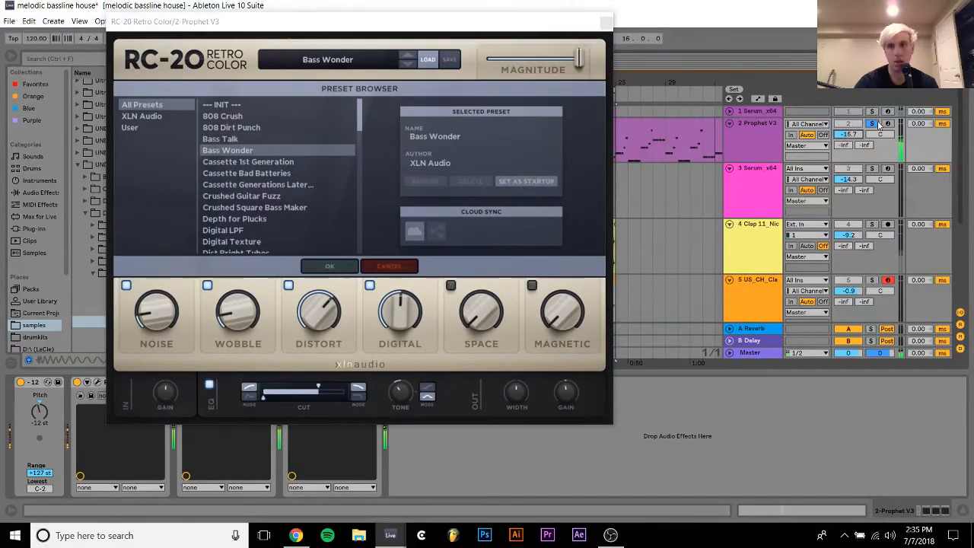
left_click(872, 124)
Audition RC-20's Crushed Square Bass Maker, Digital Texture and Digital LPF presets, raise the Prophet V3 track to -7.2 dB and unsolo it
left_click(282, 207)
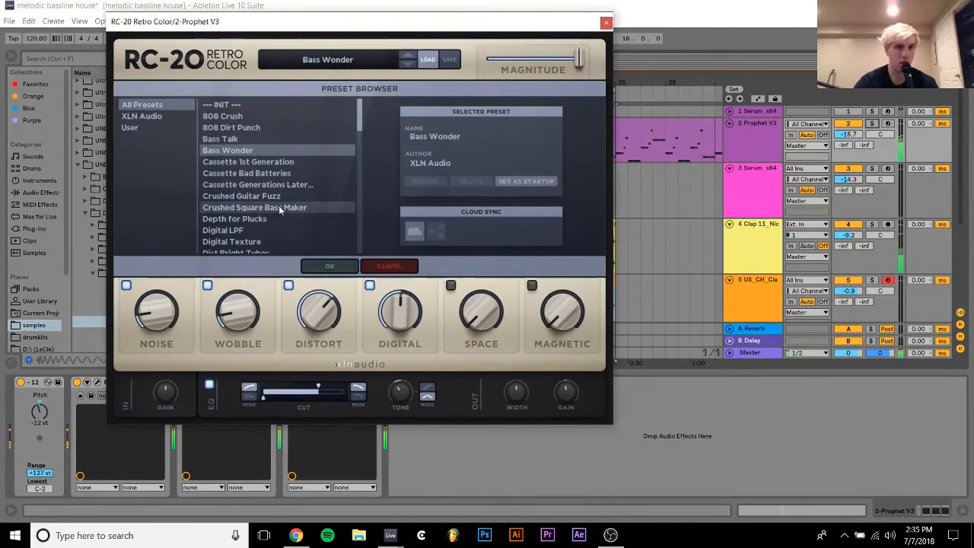
left_click_drag(858, 134, 858, 103)
left_click(224, 230)
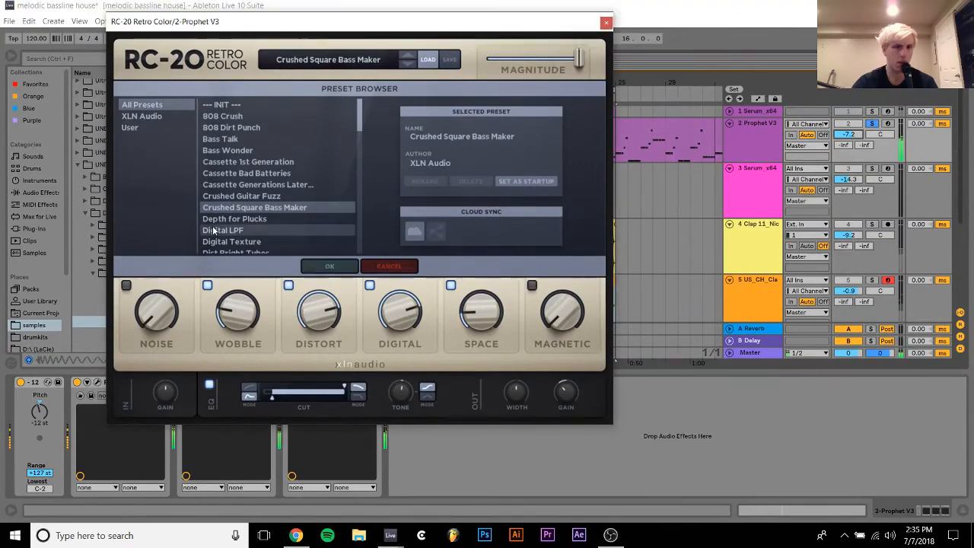
scroll(234, 234, "down", 3)
left_click(241, 131)
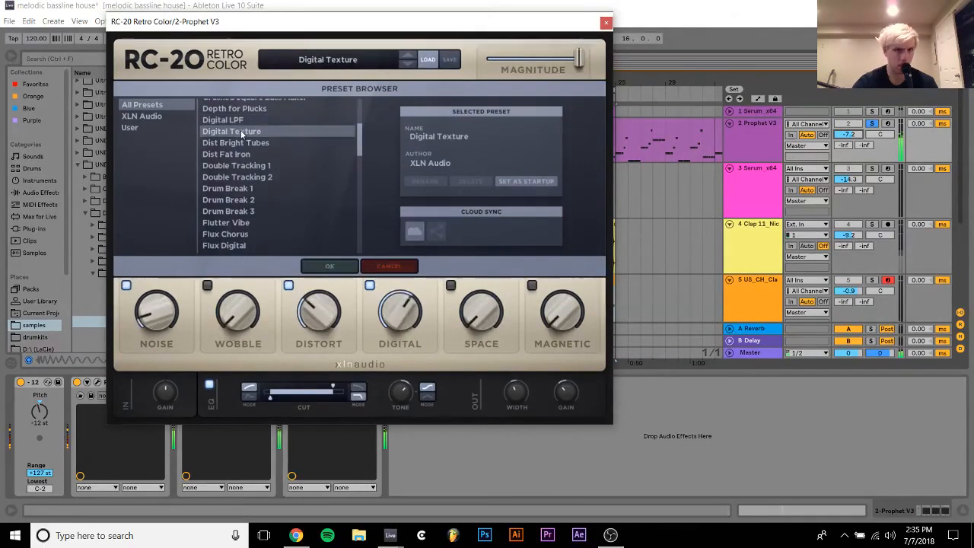
left_click(228, 121)
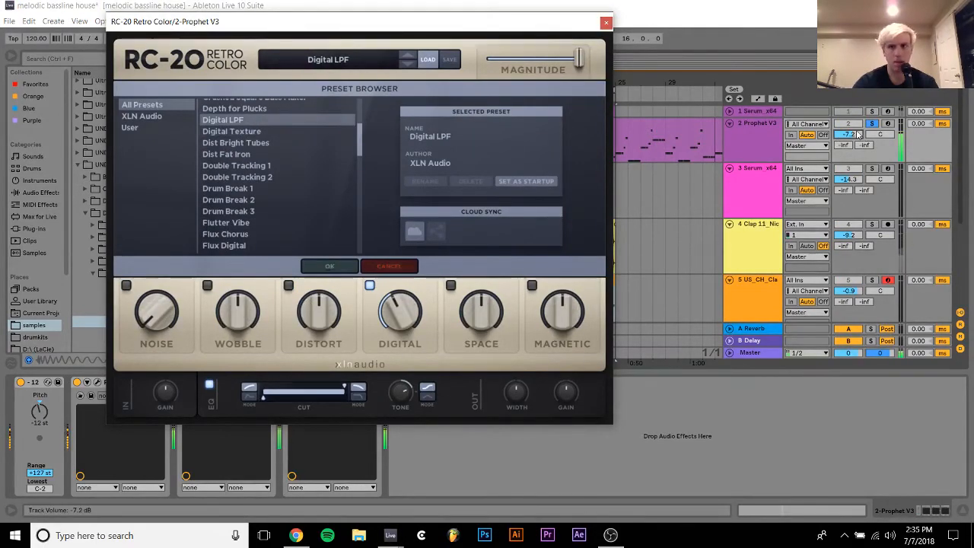
left_click(875, 127)
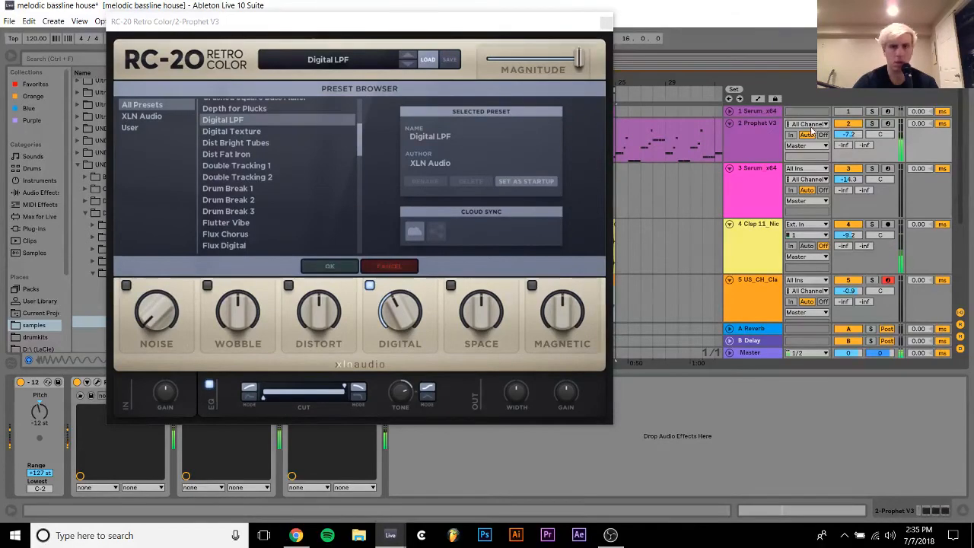
Load the Drum Break 1 preset in RC-20 and close the RC-20 and LFOTool windows
left_click(253, 189)
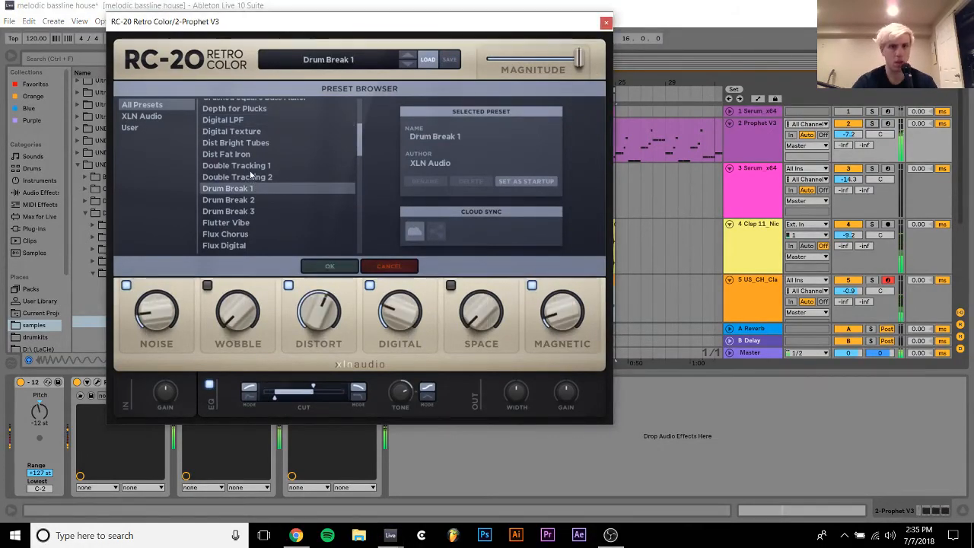
left_click(607, 23)
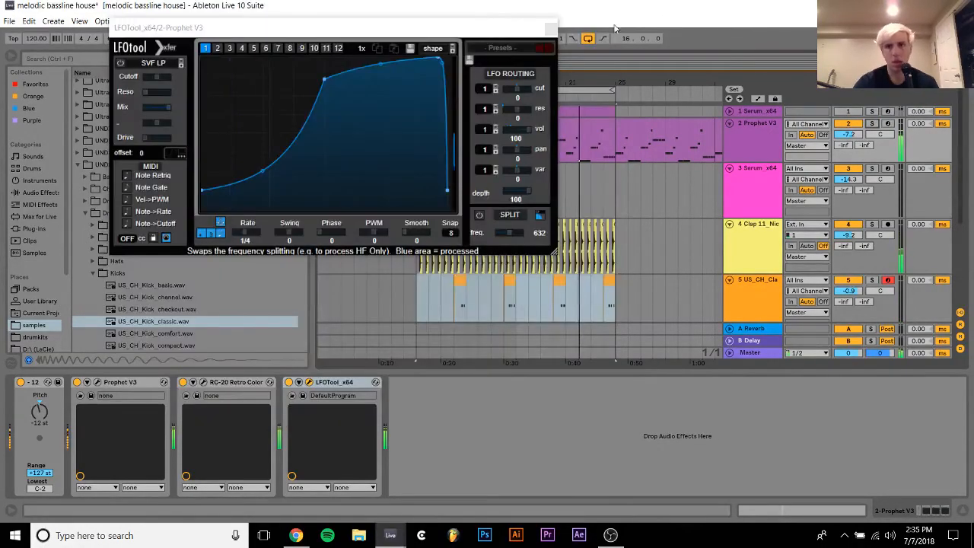
left_click(549, 28)
scroll(768, 215, "down", 5)
scroll(769, 215, "down", 1)
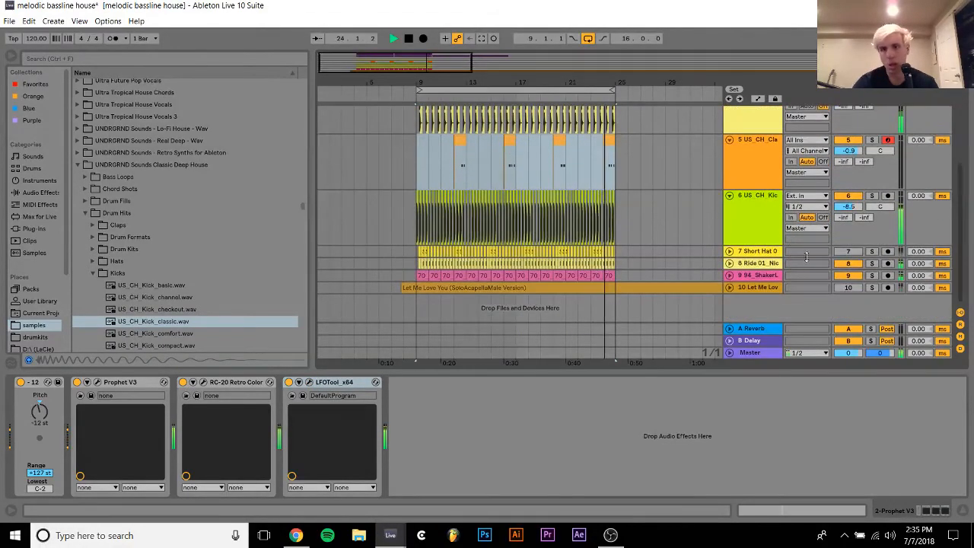
Load the Auto-Tune Evo plug-in from the bridged antares folder onto the Let Me Love You acapella track and close its window
left_click(604, 292)
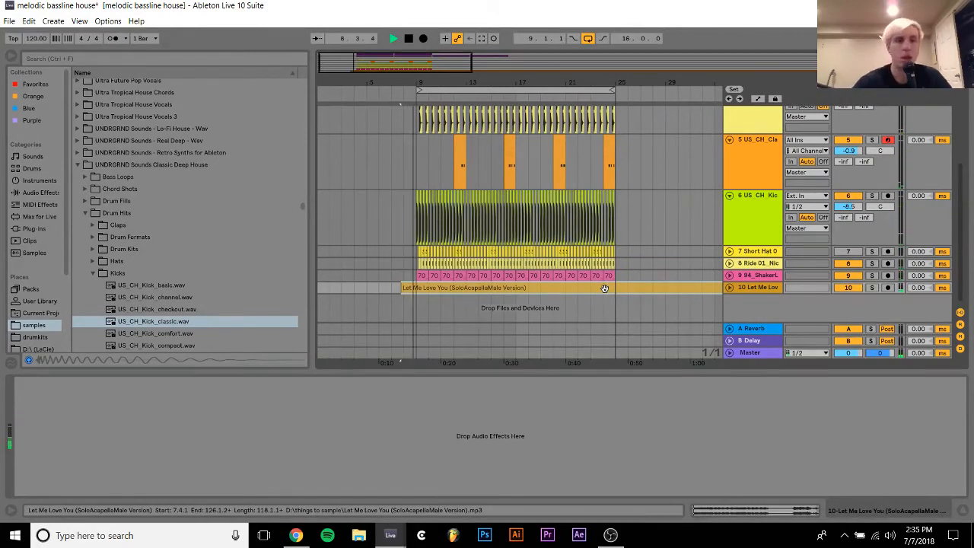
left_click(40, 228)
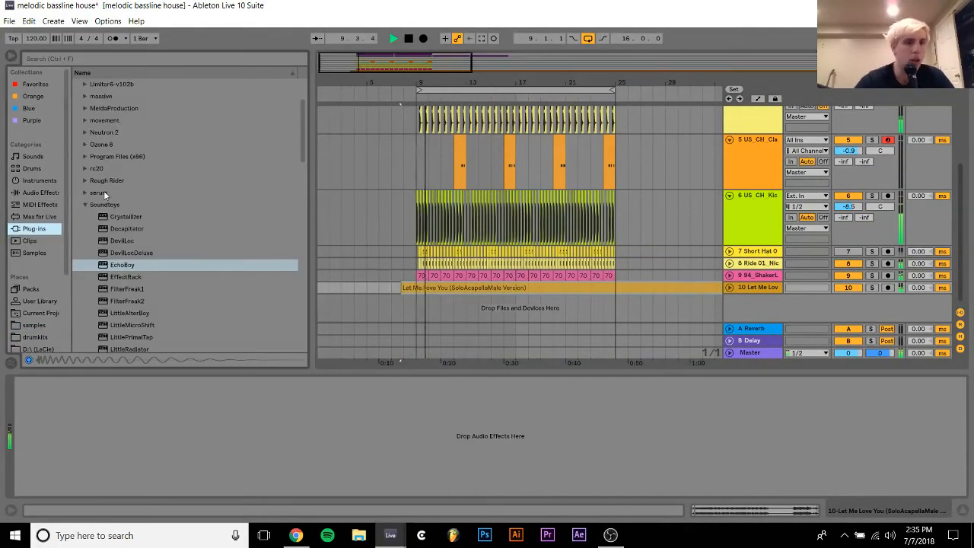
scroll(129, 148, "up", 3)
left_click(84, 133)
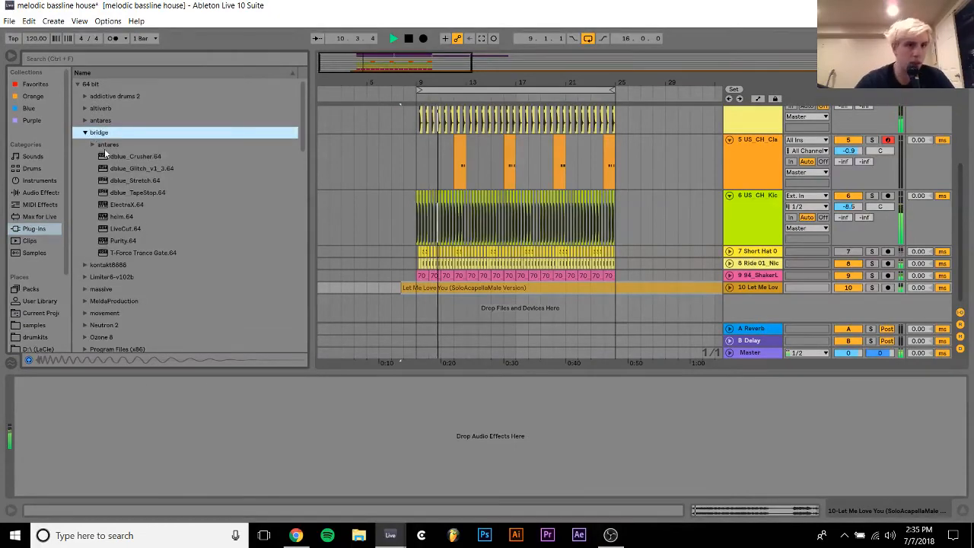
left_click(93, 144)
left_click(122, 159)
double_click(122, 159)
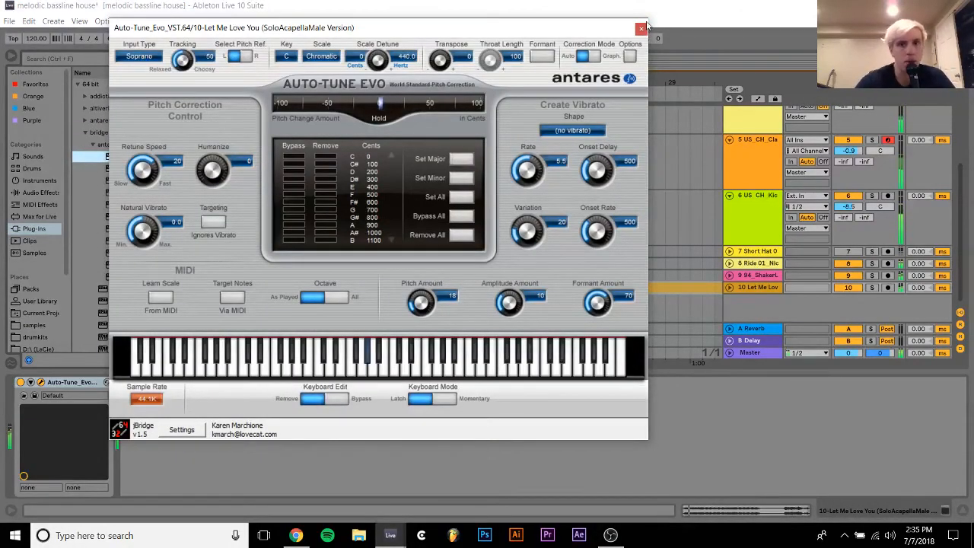
left_click(640, 28)
Examine the opening notes of the Prophet V3 clip to determine the song's key
scroll(628, 152, "up", 5)
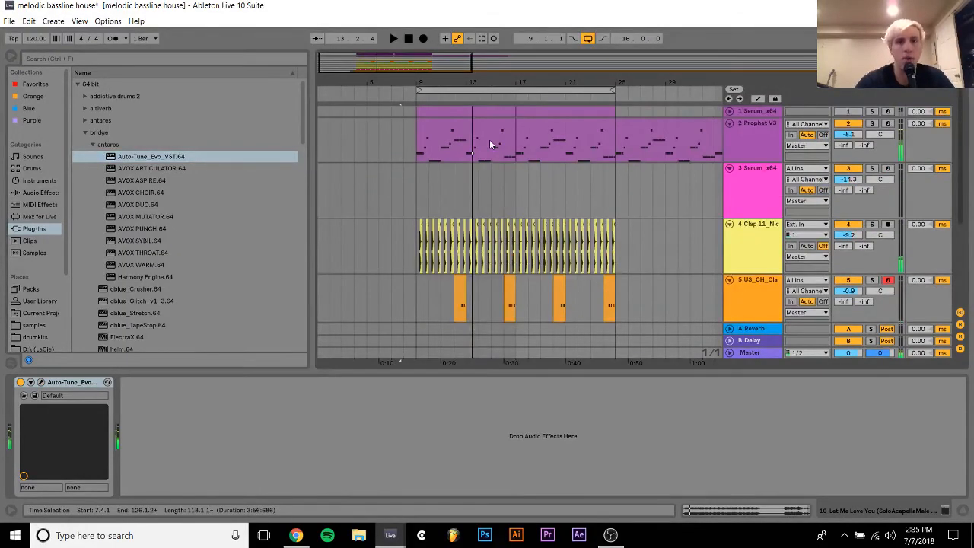
left_click(466, 122)
double_click(467, 122)
left_click(207, 301)
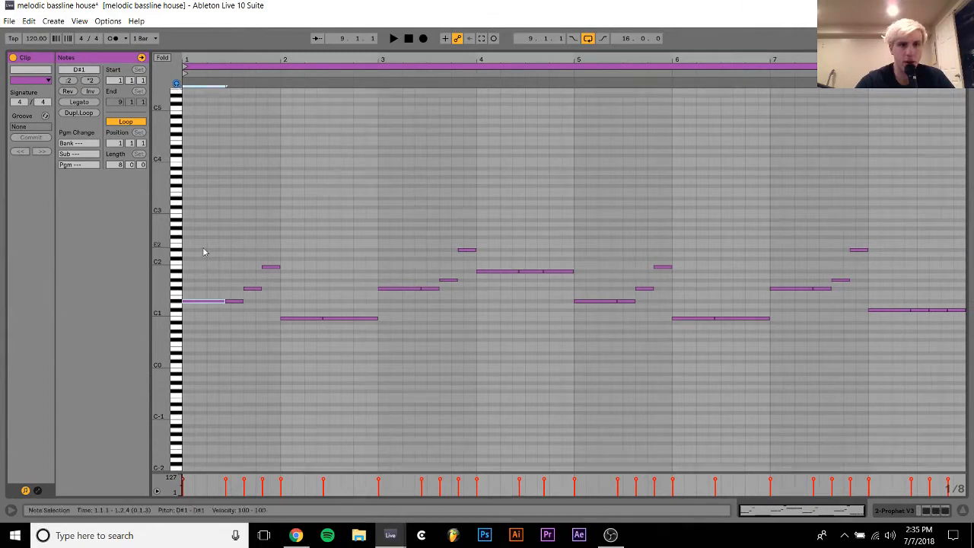
left_click_drag(204, 254, 219, 455)
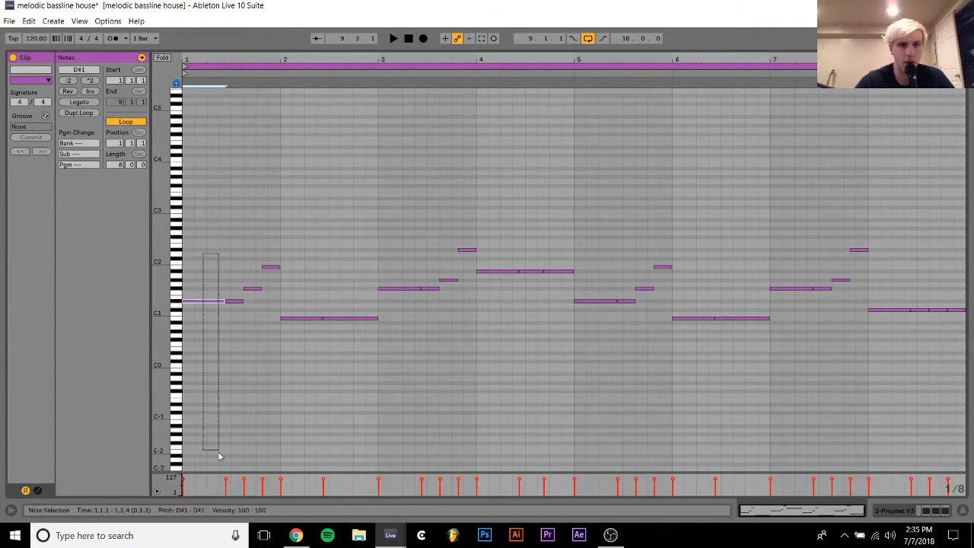
left_click(900, 510)
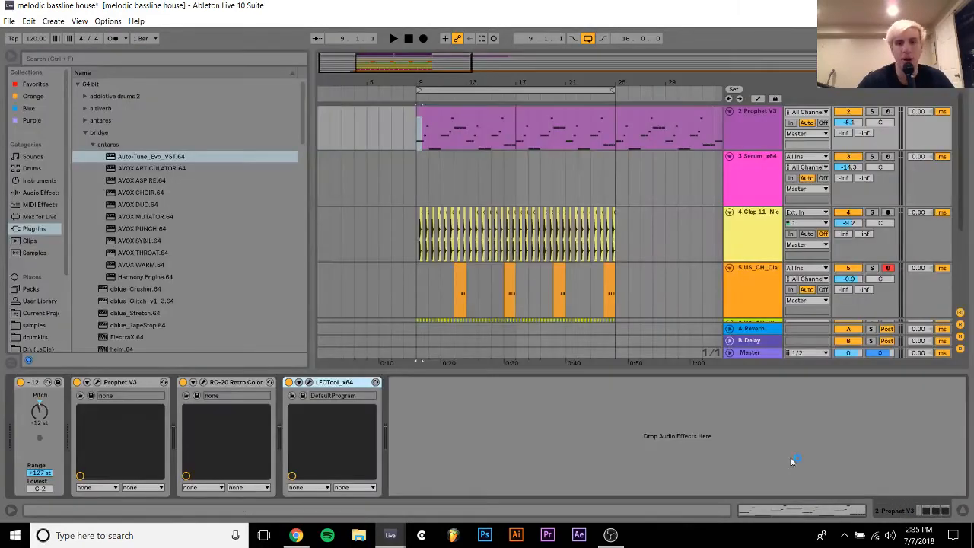
Reopen Auto-Tune Evo on the Let Me Love You track and set its key to Eb (D#) and its scale to Minor
scroll(647, 317, "down", 1)
scroll(646, 320, "down", 2)
left_click(772, 289)
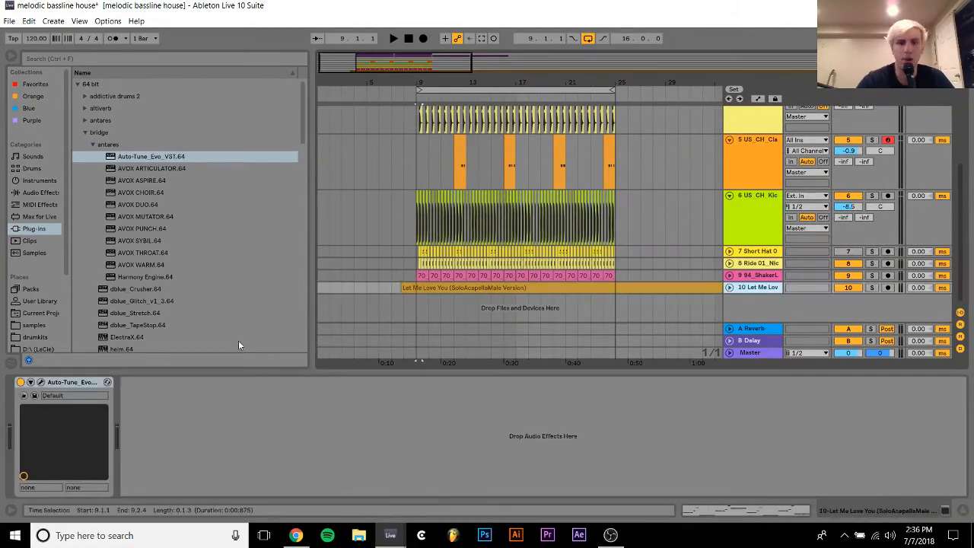
left_click(42, 381)
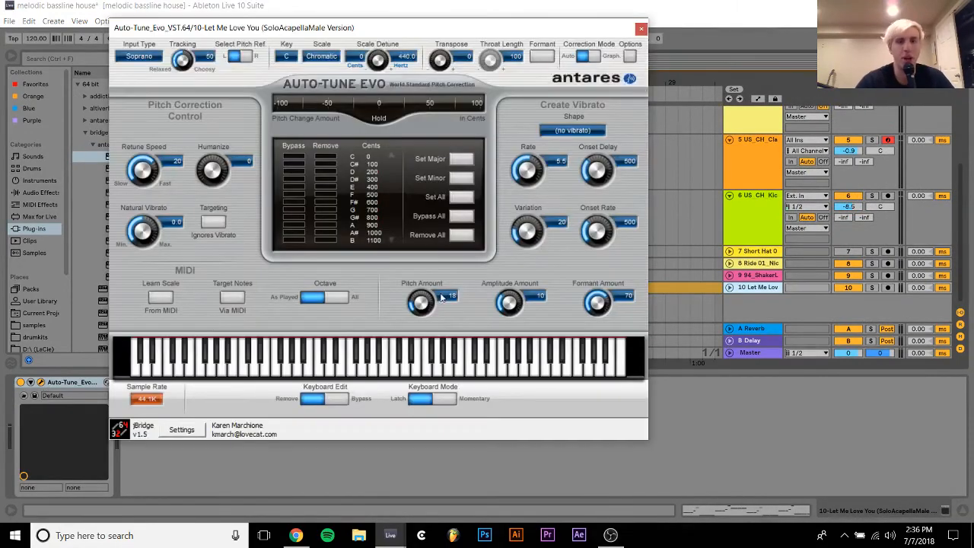
left_click(286, 56)
left_click(304, 118)
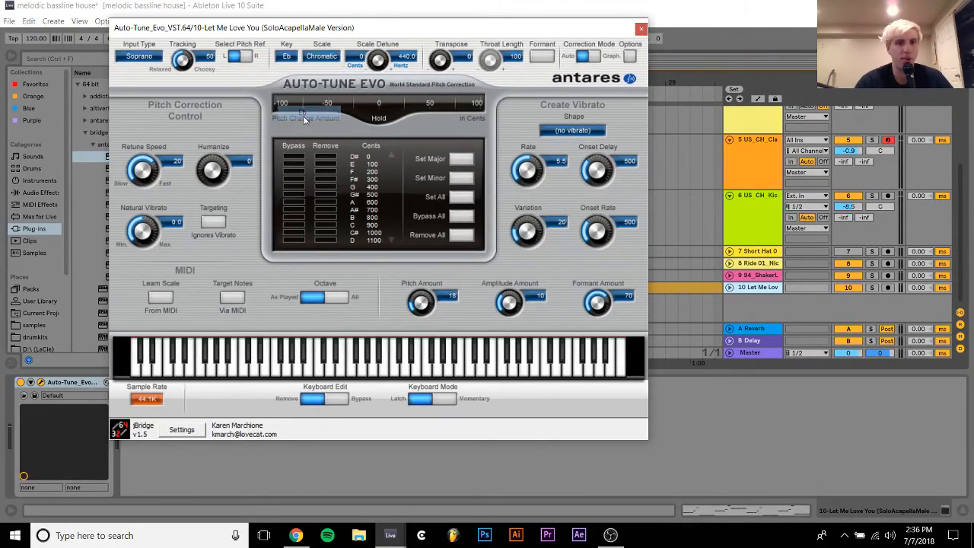
left_click(321, 56)
left_click(335, 89)
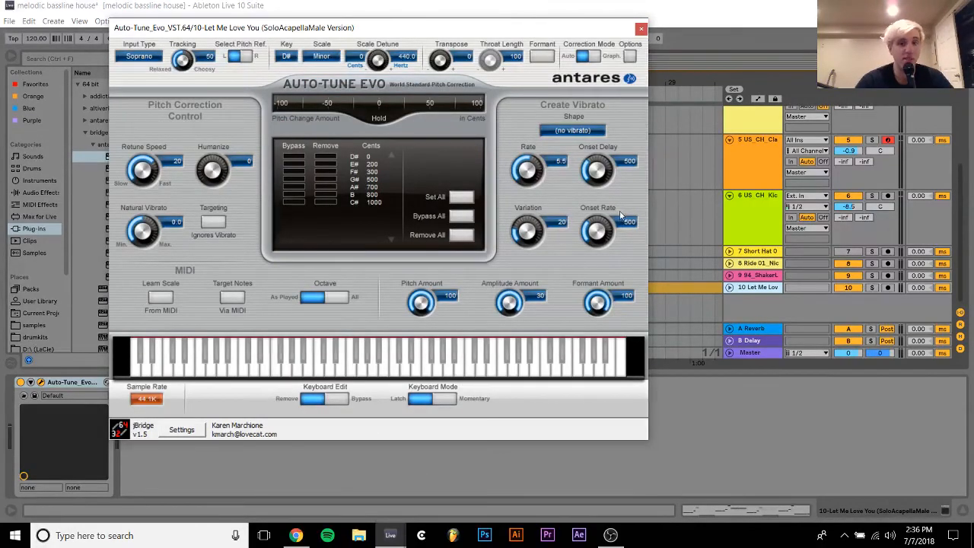
Start playback, close Auto-Tune Evo, expand and solo the Let Me Love You track, and raise its volume to -9.5 dB
left_click(763, 289)
key("space")
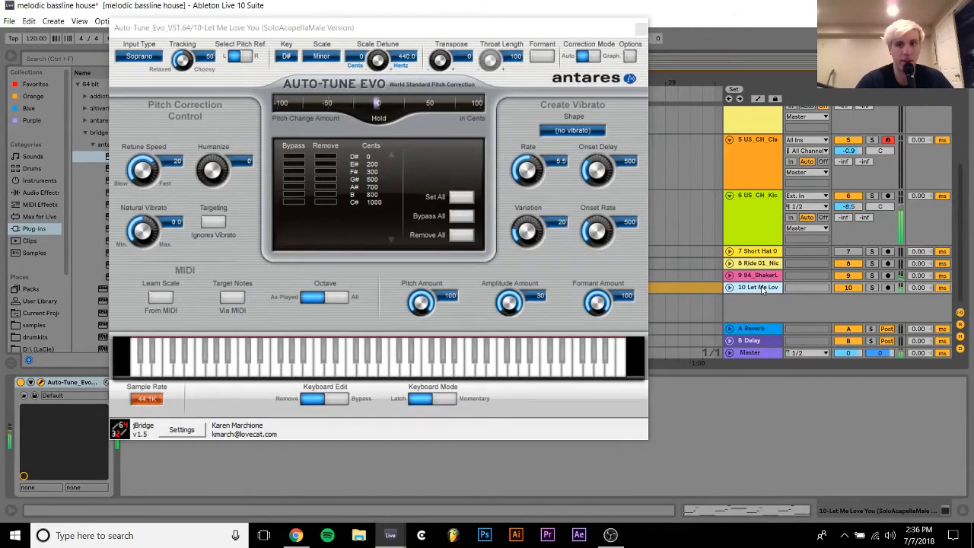
left_click(641, 29)
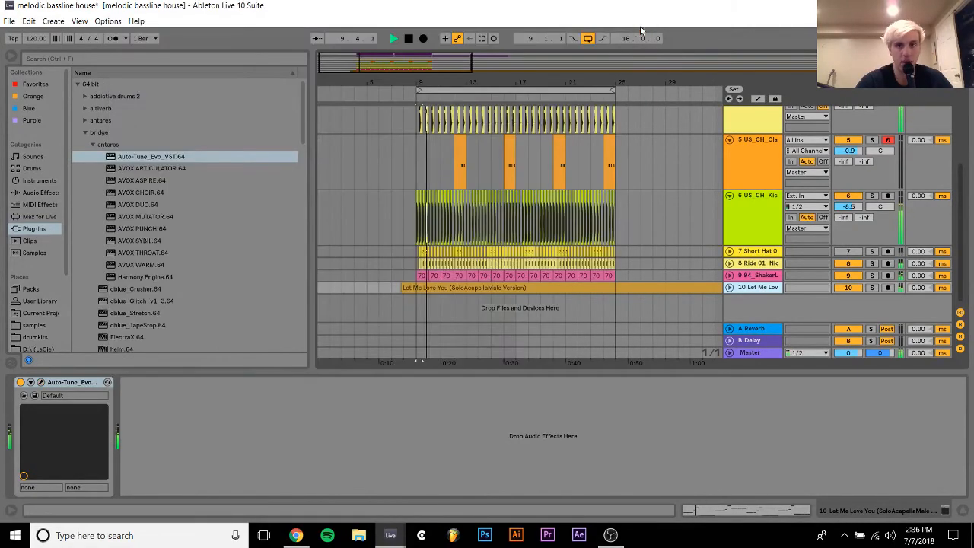
left_click(729, 286)
left_click(872, 272)
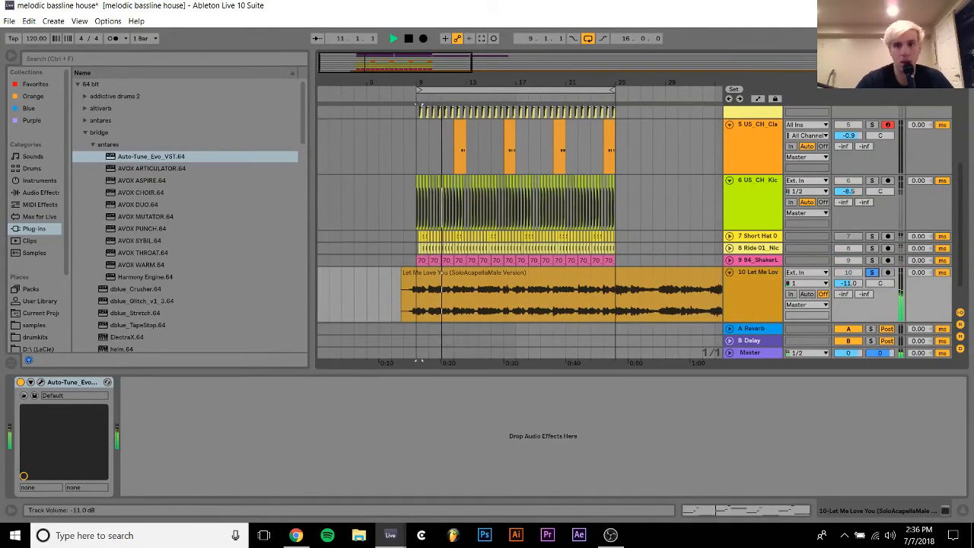
left_click_drag(851, 283, 851, 276)
left_click(764, 274)
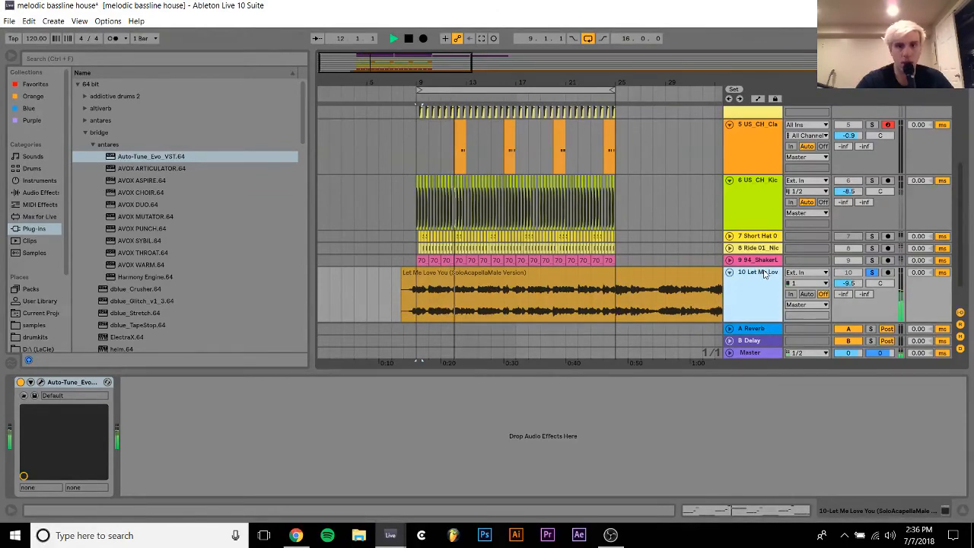
Unsolo the "Let Me Love You" vocal track and hide the device view to enlarge the arrangement
left_click(871, 273)
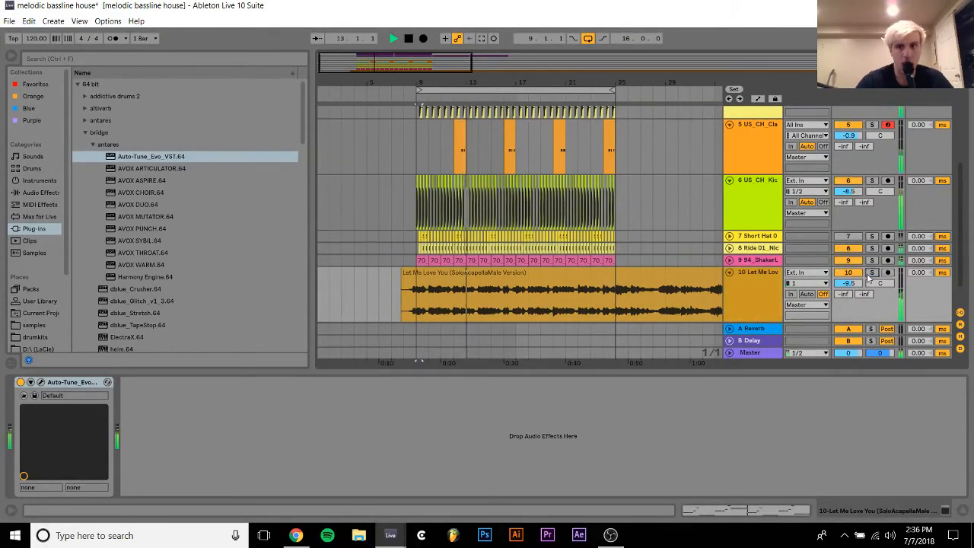
left_click(964, 512)
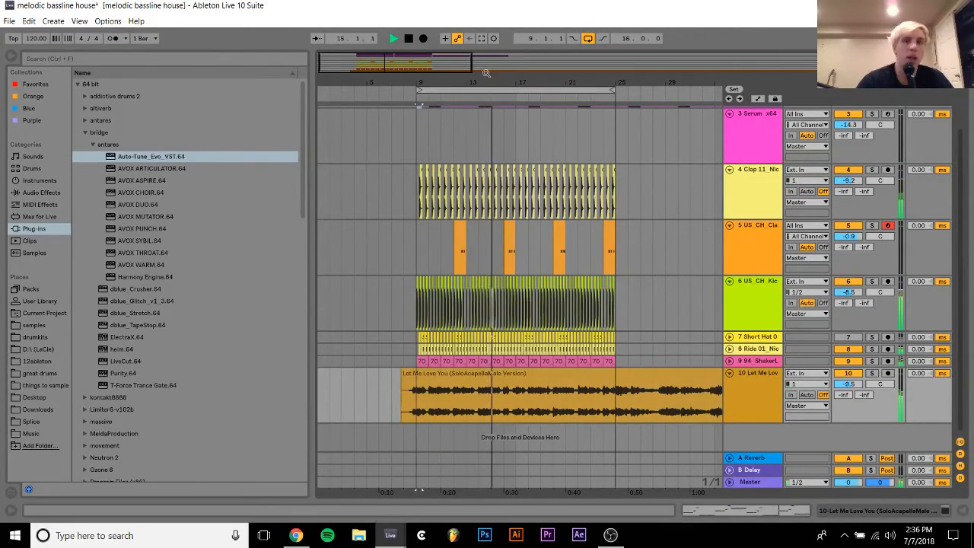
left_click_drag(486, 82, 496, 114)
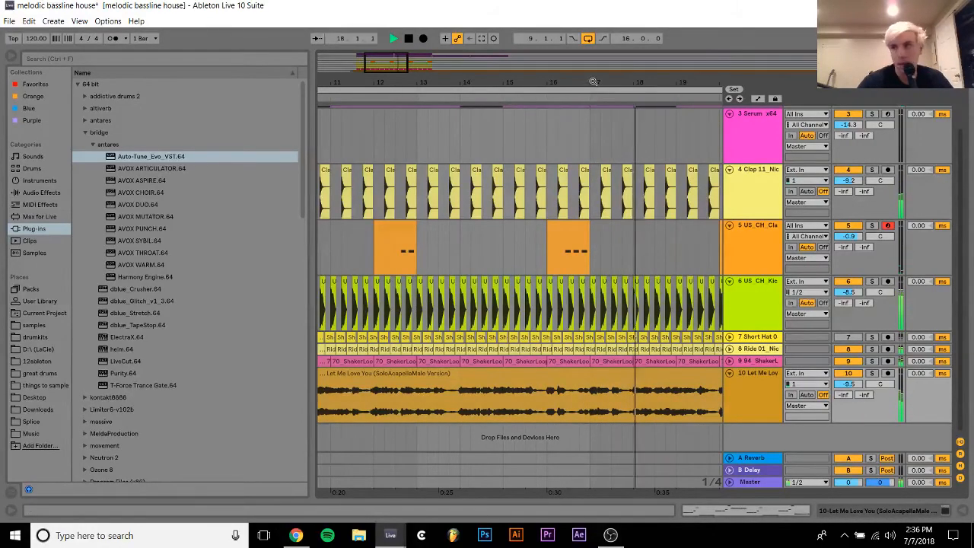
Open the US_CH_Clap track's devices, play from bar 16 and show the automation lane for EchoBoy's Device On
double_click(770, 244)
left_click(407, 382)
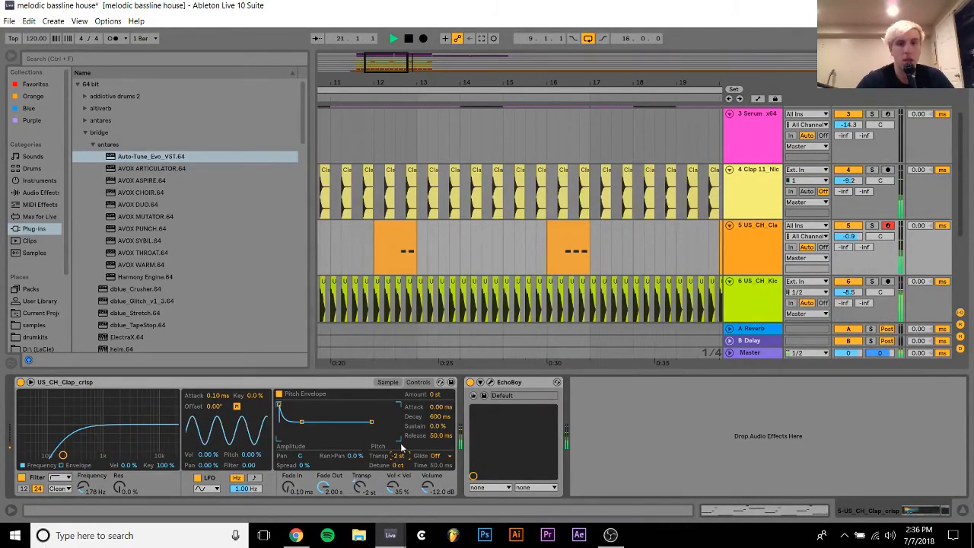
left_click(543, 263)
key("space")
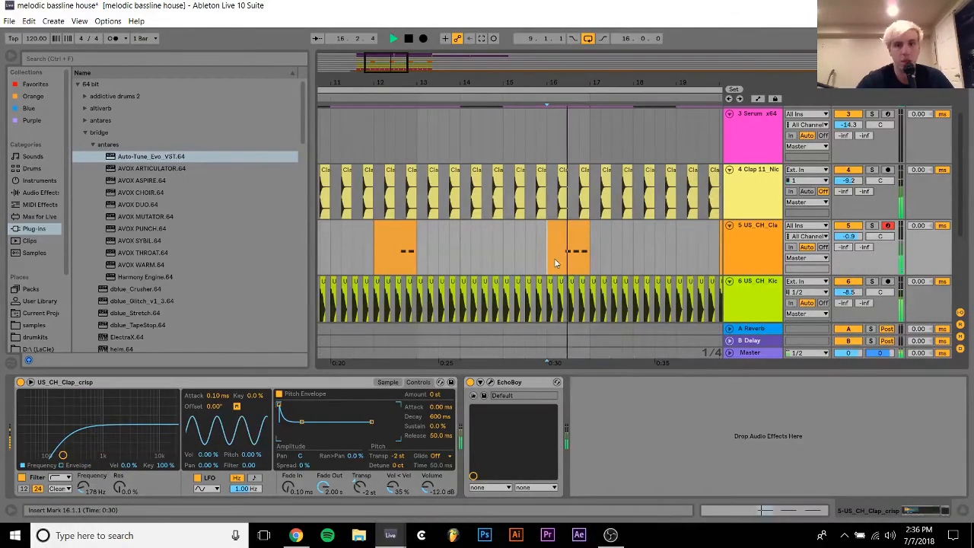
right_click(474, 388)
left_click(502, 390)
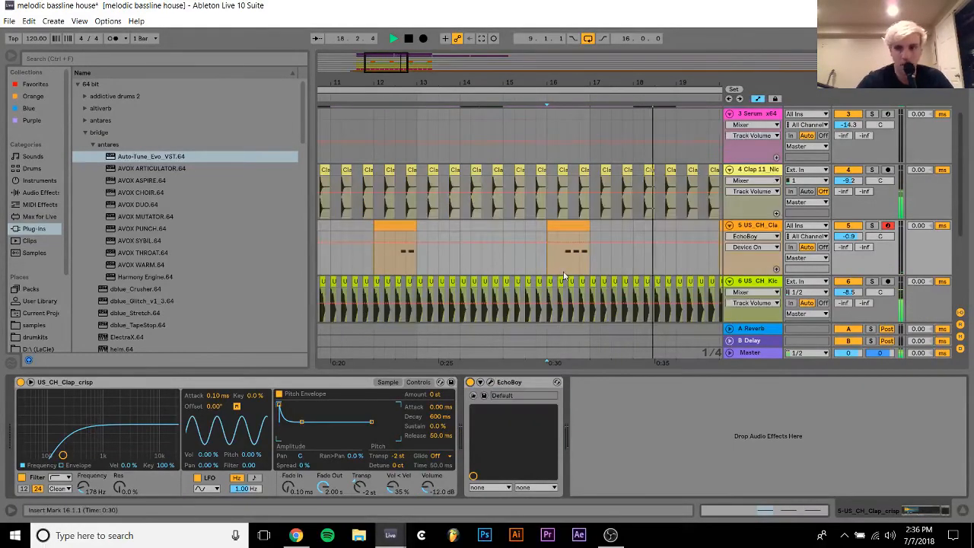
Fold the US_CH_Clap track and duplicate the kick track's bars 9–25 so the pattern continues to bar 41
left_click_drag(569, 70, 470, 80)
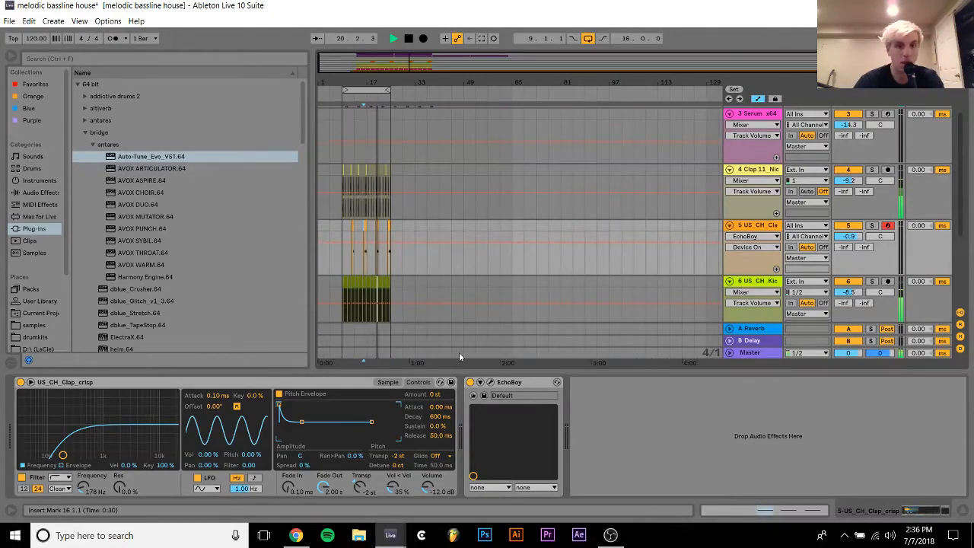
left_click(730, 225)
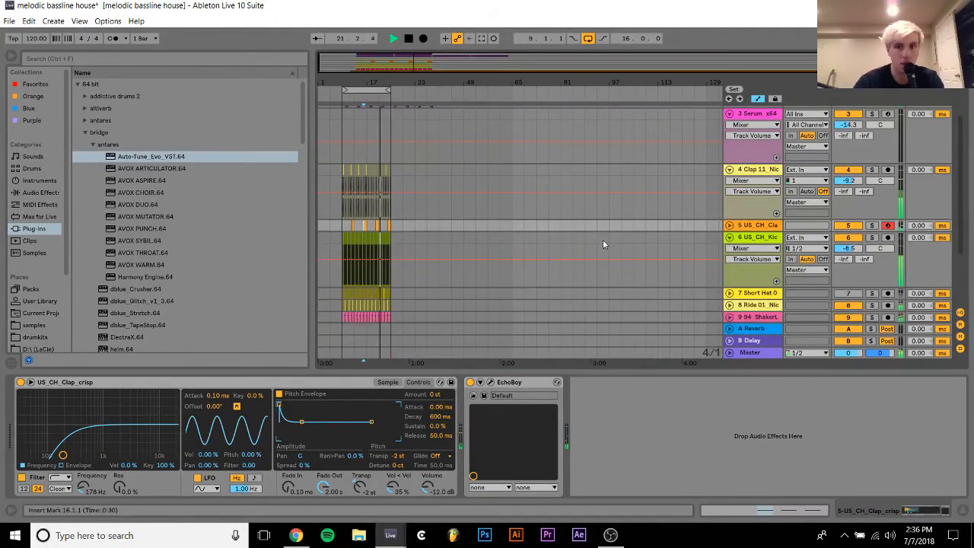
scroll(500, 276, "down", 3)
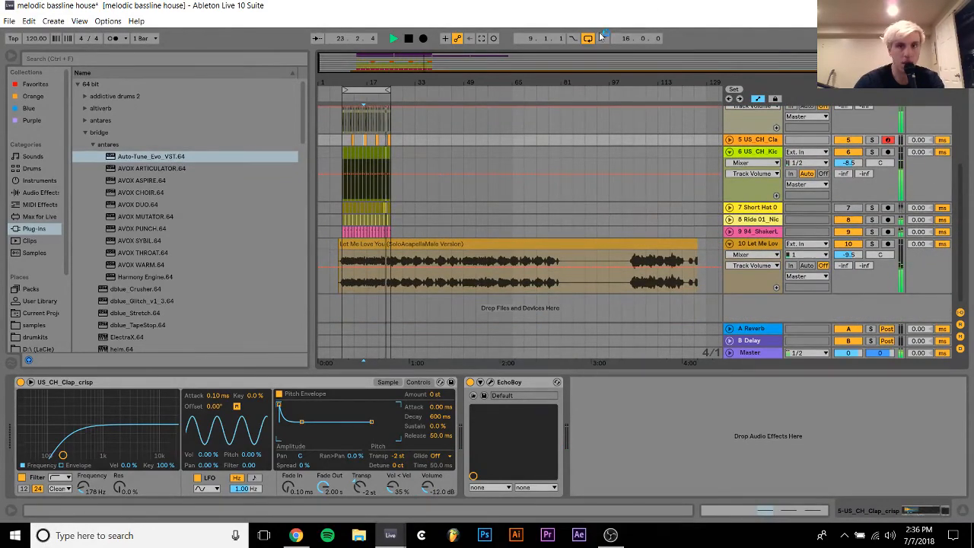
scroll(483, 151, "up", 5)
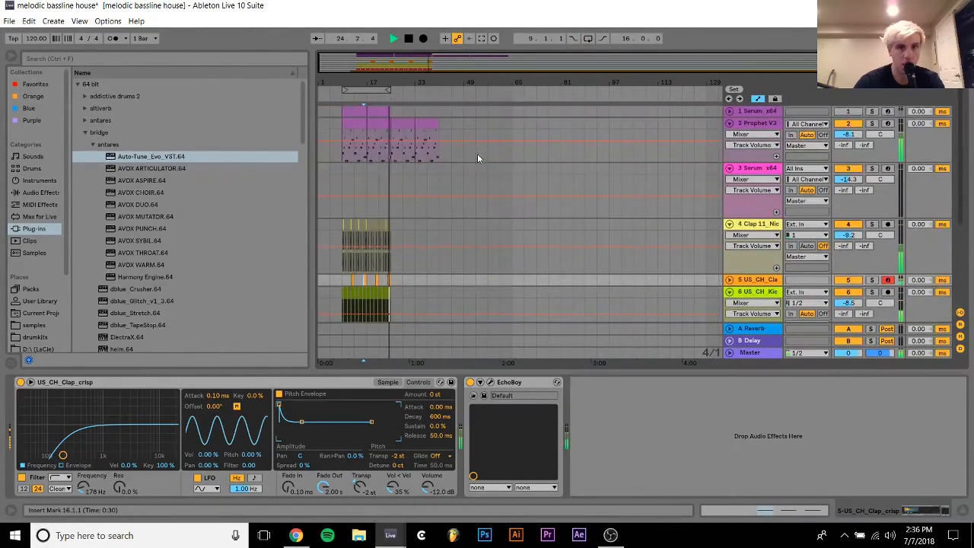
scroll(350, 251, "down", 1)
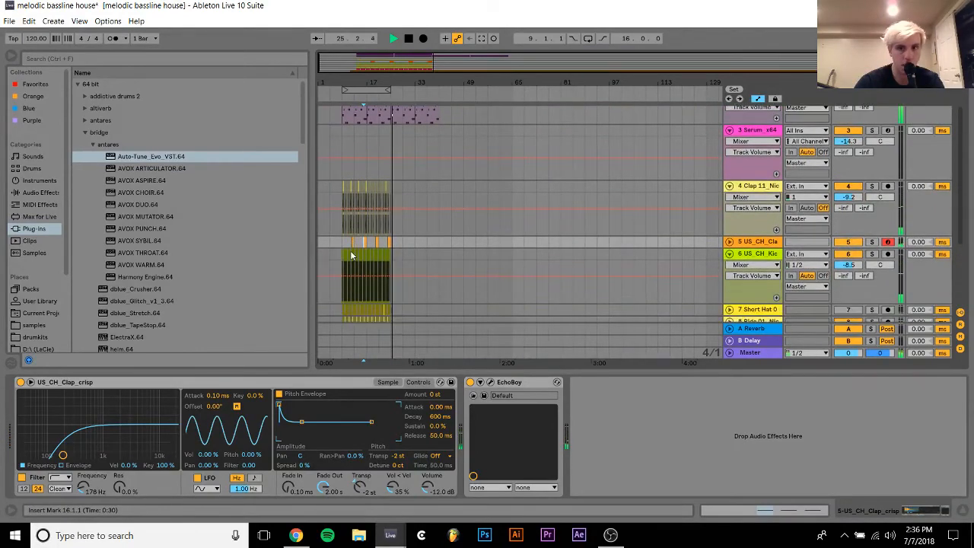
left_click_drag(340, 255, 393, 255)
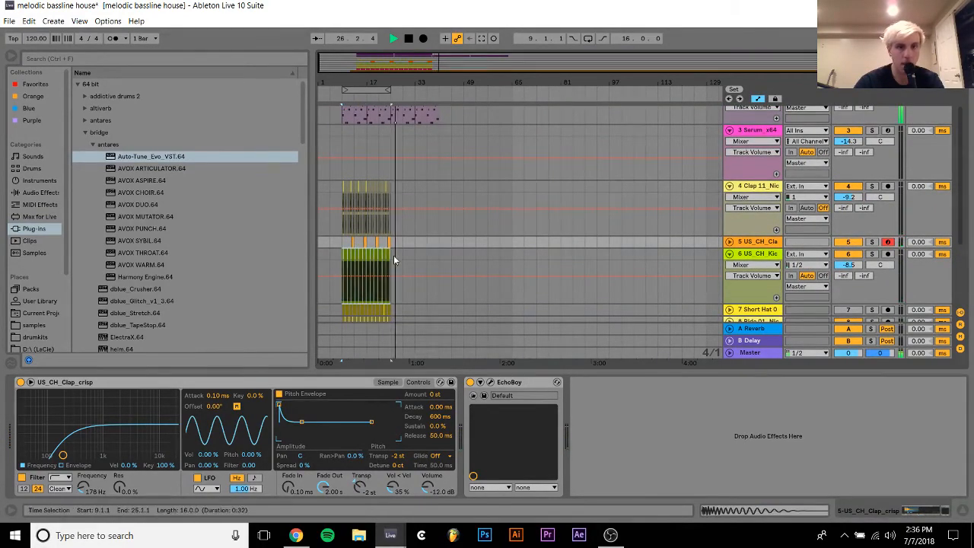
key("ctrl+d")
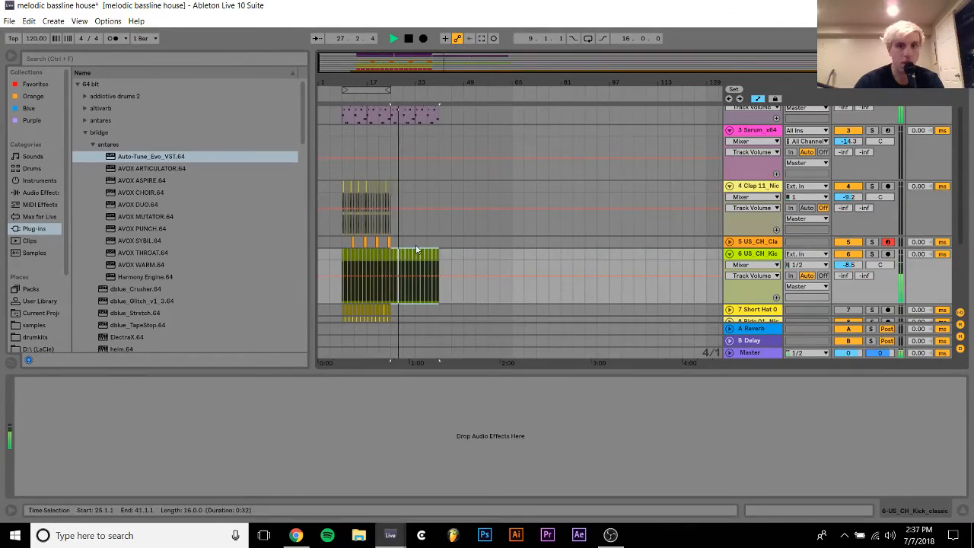
Audition the vocal around bars 41 and 49, and move its 8-bar section from bar 41 to bar 9
scroll(415, 250, "down", 2)
scroll(416, 249, "down", 3)
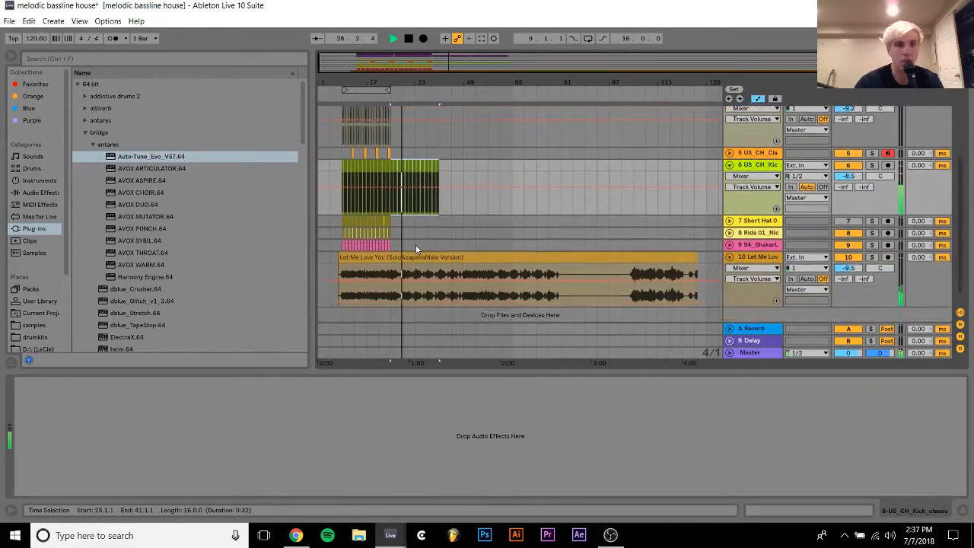
left_click(441, 226)
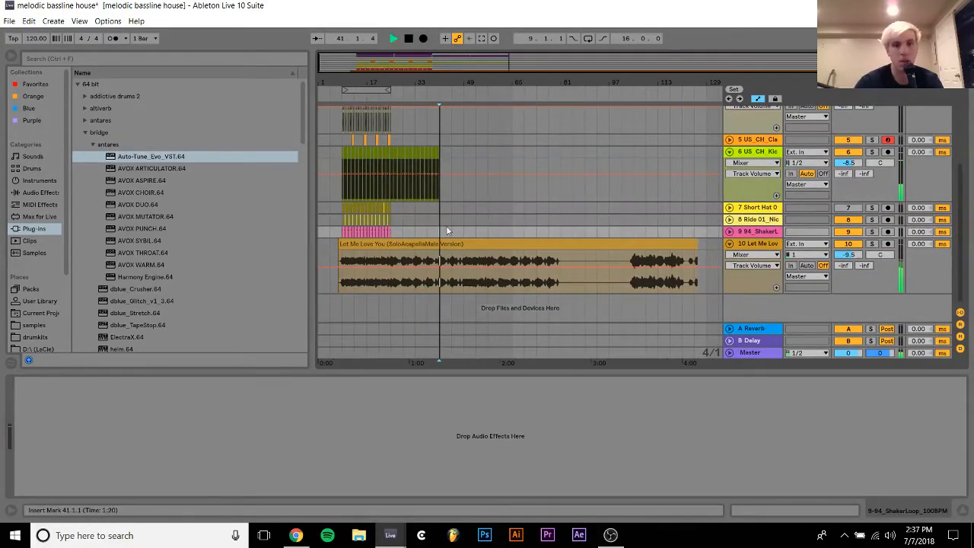
left_click(462, 231)
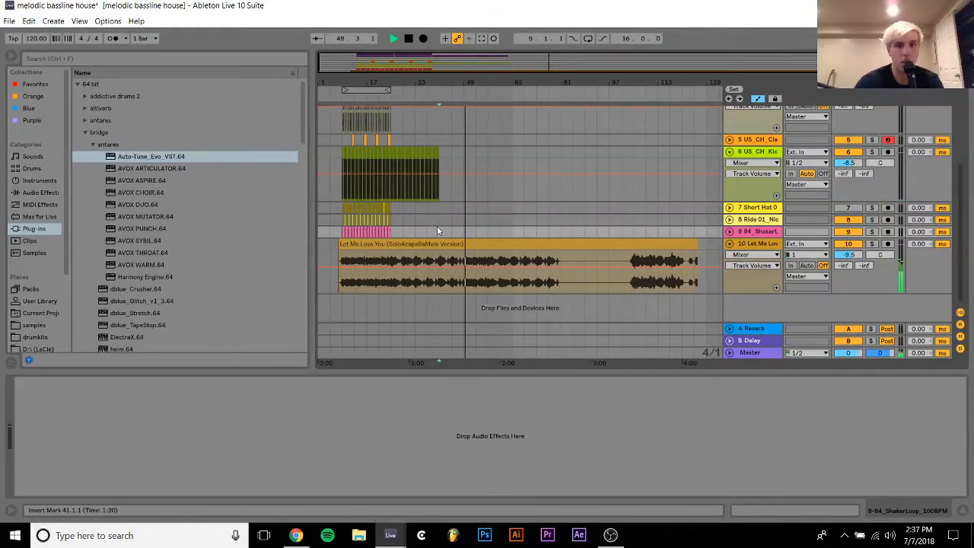
left_click(439, 228)
left_click_drag(440, 232, 457, 244)
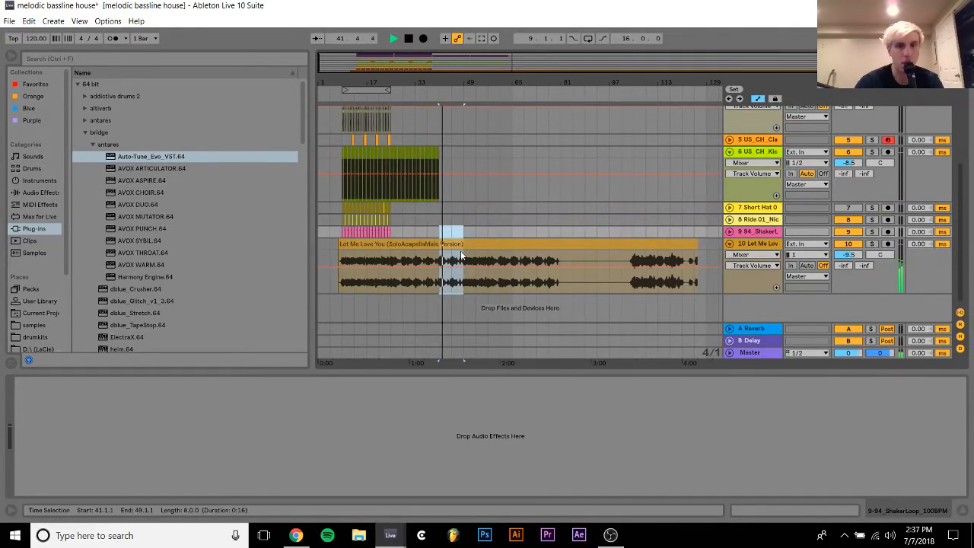
left_click(454, 244)
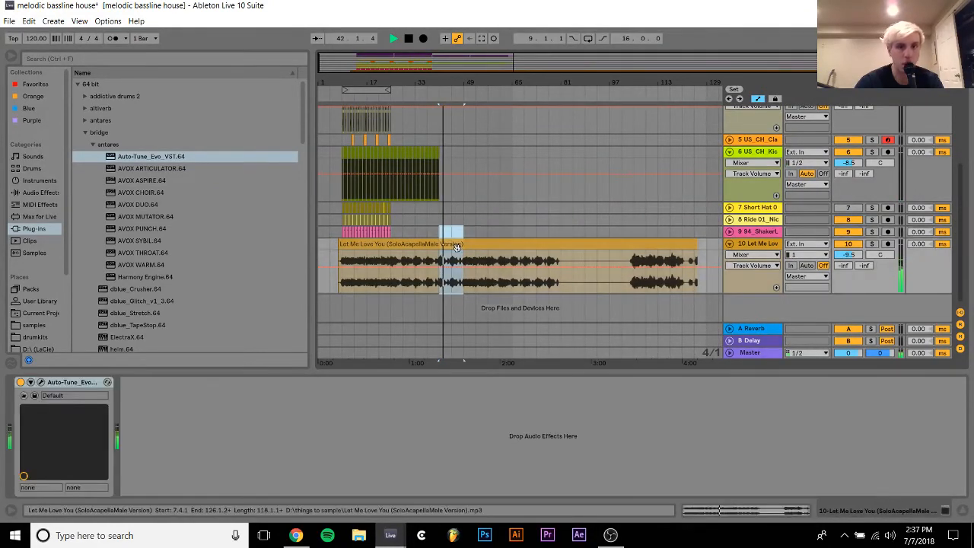
left_click_drag(452, 243, 354, 245)
left_click(355, 245)
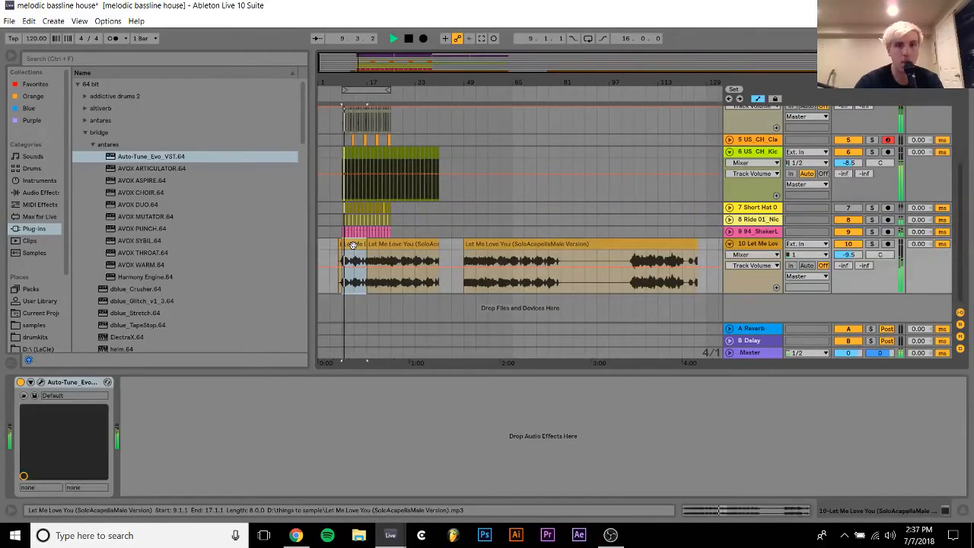
Duplicate the 8-bar vocal section to bars 17–25 and loop bars 9–25
left_click_drag(353, 82, 361, 152)
left_click_drag(402, 84, 446, 100)
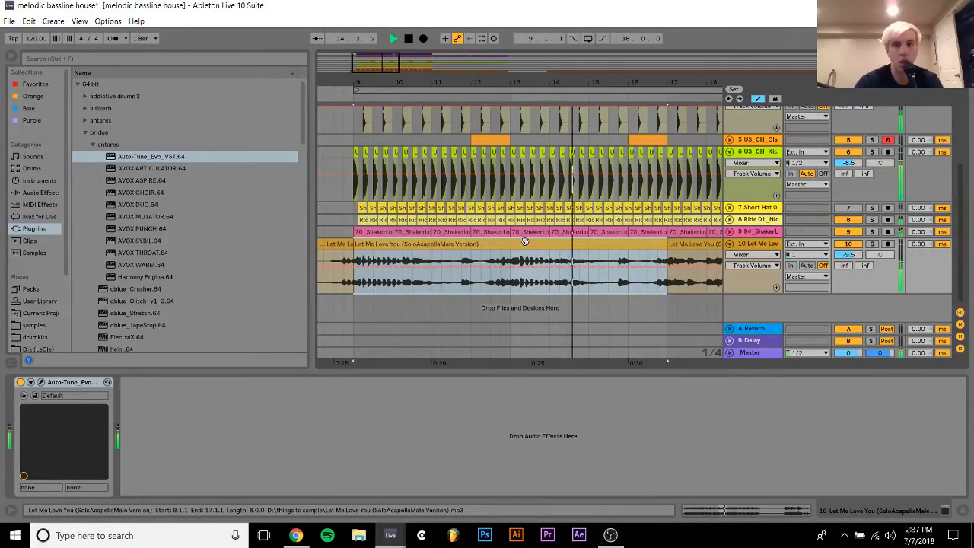
key("ctrl+d")
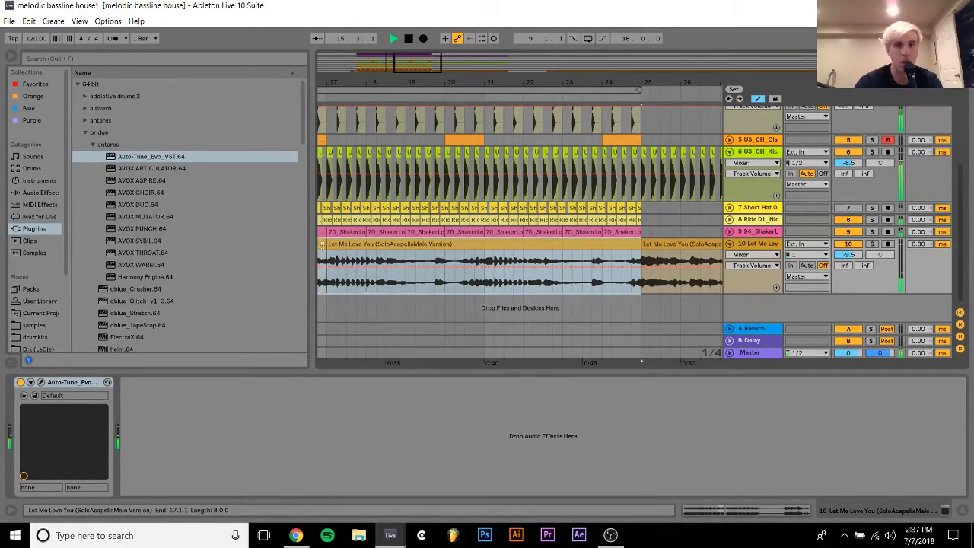
key("ctrl+l")
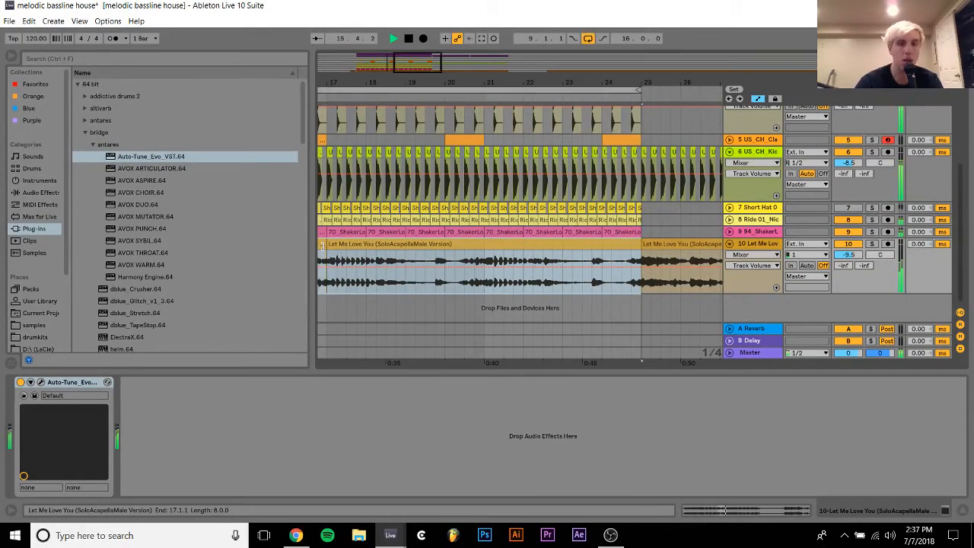
Solo the "Let Me Love You" vocal track and stop playback
left_click(872, 246)
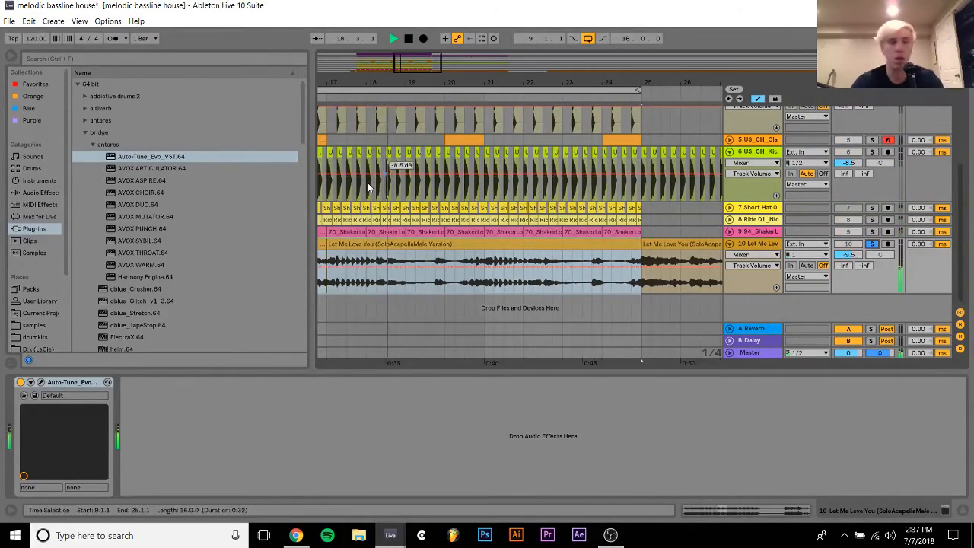
scroll(160, 283, "down", 3)
scroll(159, 283, "up", 3)
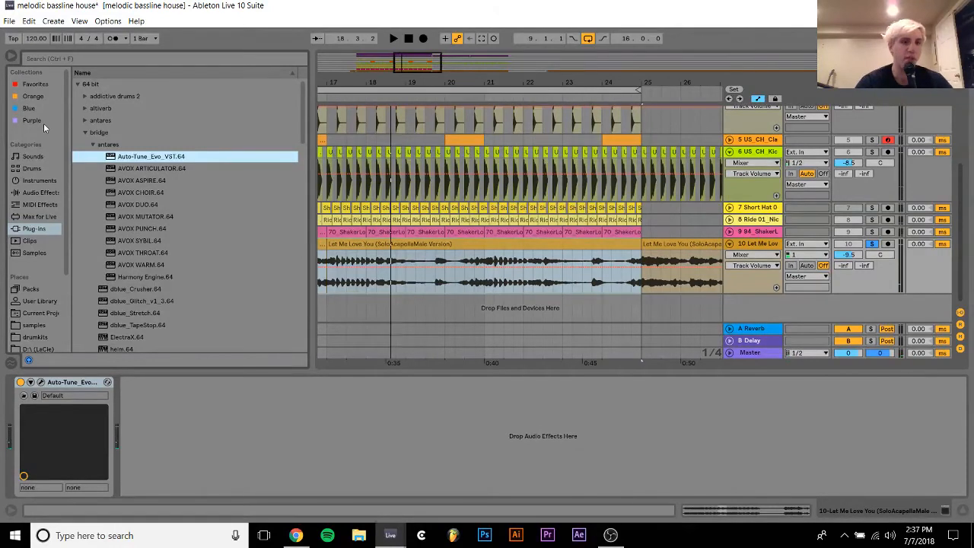
Add the Soundtoys LittleAlterBoy plug-in after Auto-Tune on the vocal track, with pitch 12.0 and formant -12.0
left_click(85, 132)
scroll(85, 132, "down", 5)
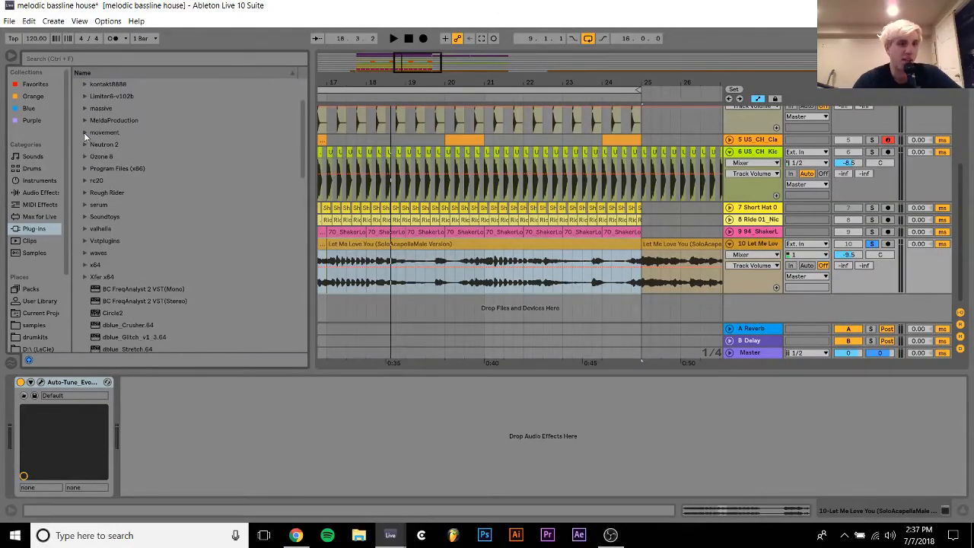
left_click(79, 216)
left_click(85, 217)
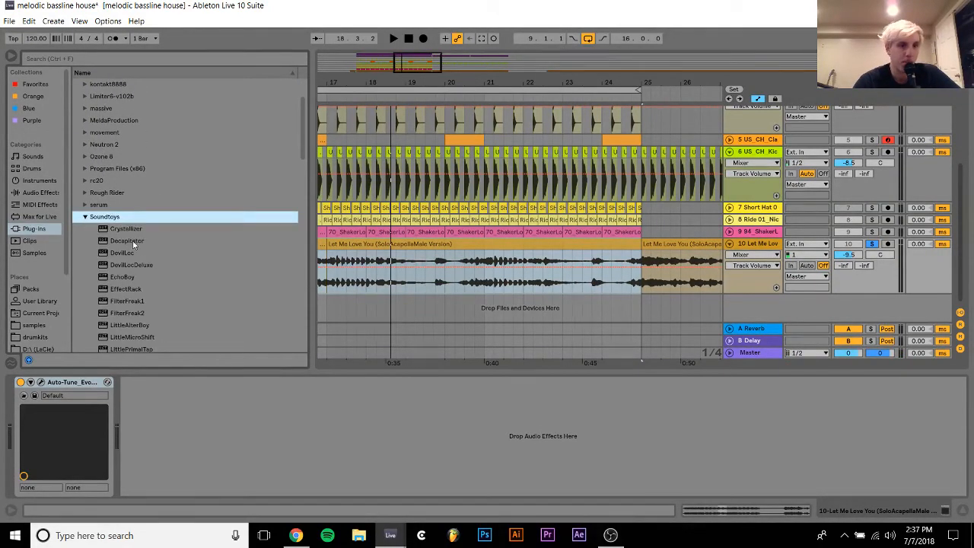
scroll(139, 325, "down", 8)
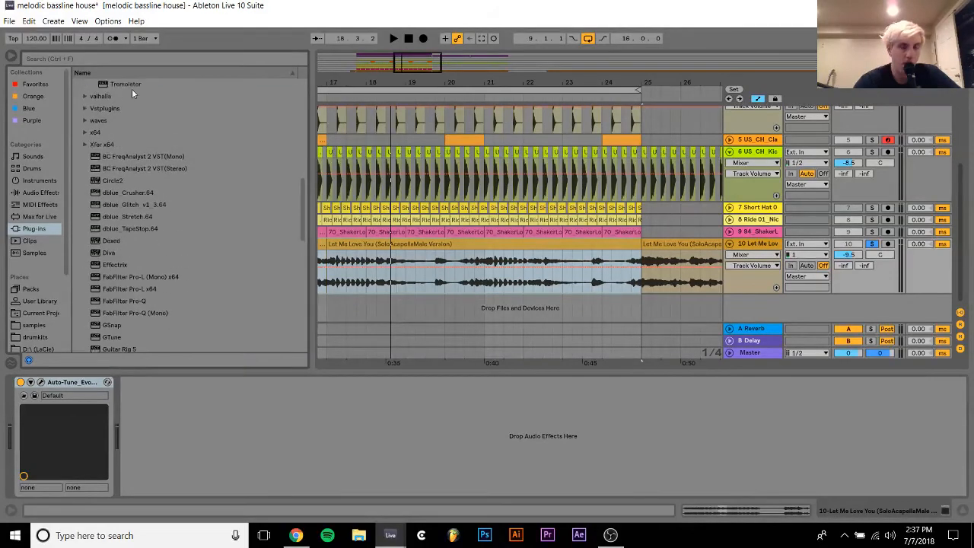
scroll(132, 111, "up", 2)
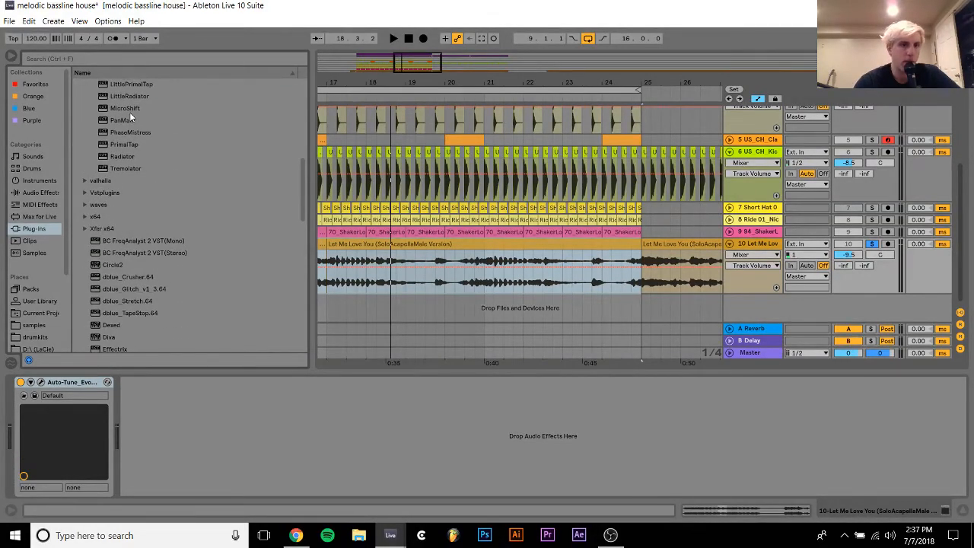
scroll(130, 111, "up", 2)
left_click(129, 97)
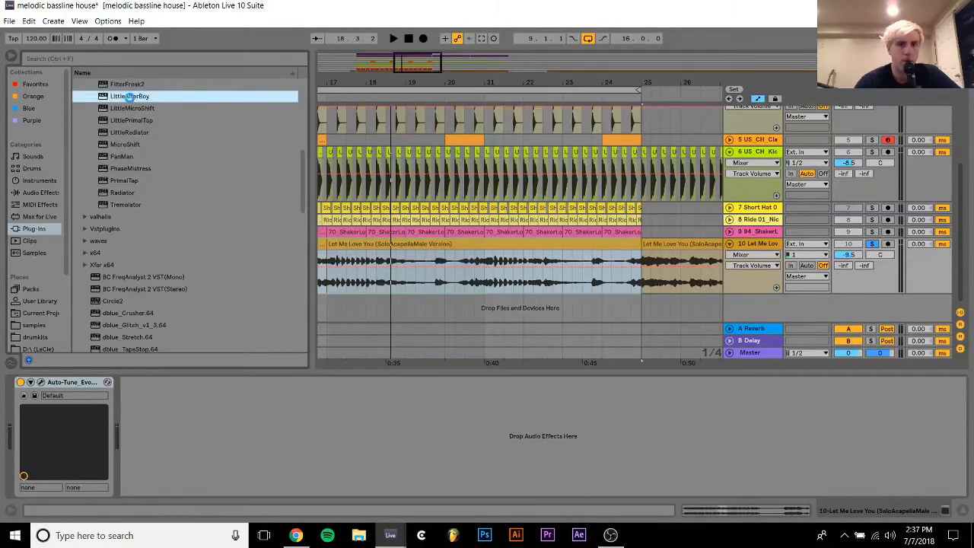
left_click_drag(296, 391, 211, 434)
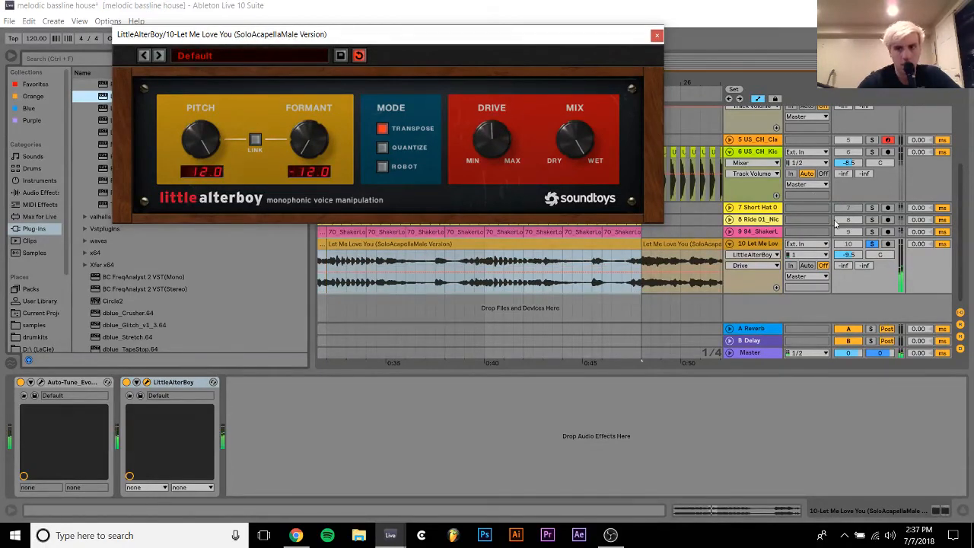
Set the vocal track's volume to -9.3 dB in the full mix and close the LittleAlterBoy window
left_click(853, 256)
left_click_drag(850, 256, 851, 254)
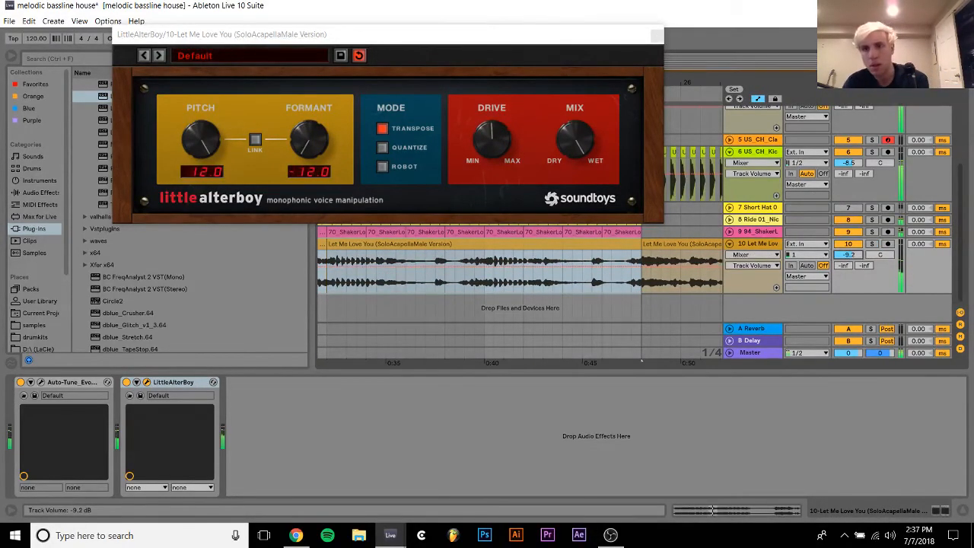
left_click(658, 36)
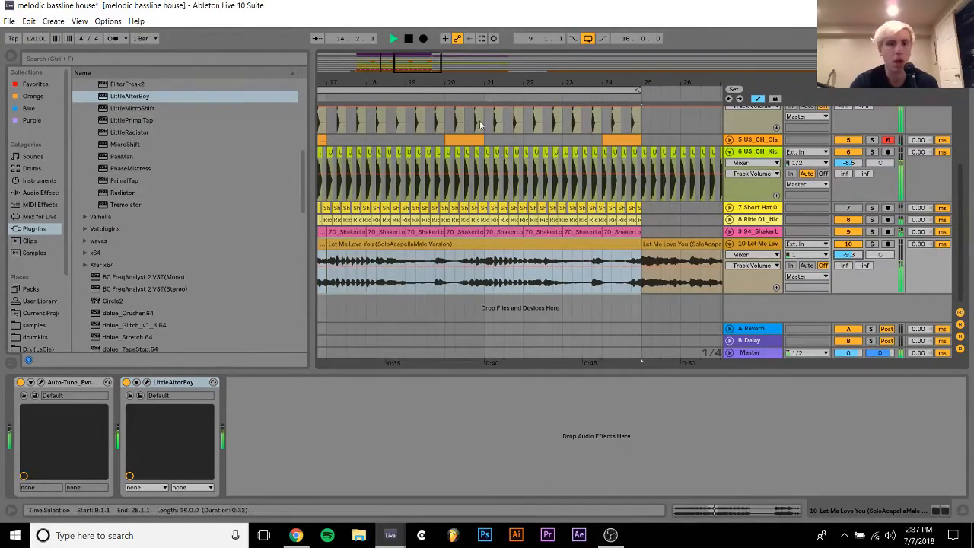
Open the first 8-bar vocal clip's sample and add a warp marker at 38.3.3
left_click_drag(435, 82, 689, 82)
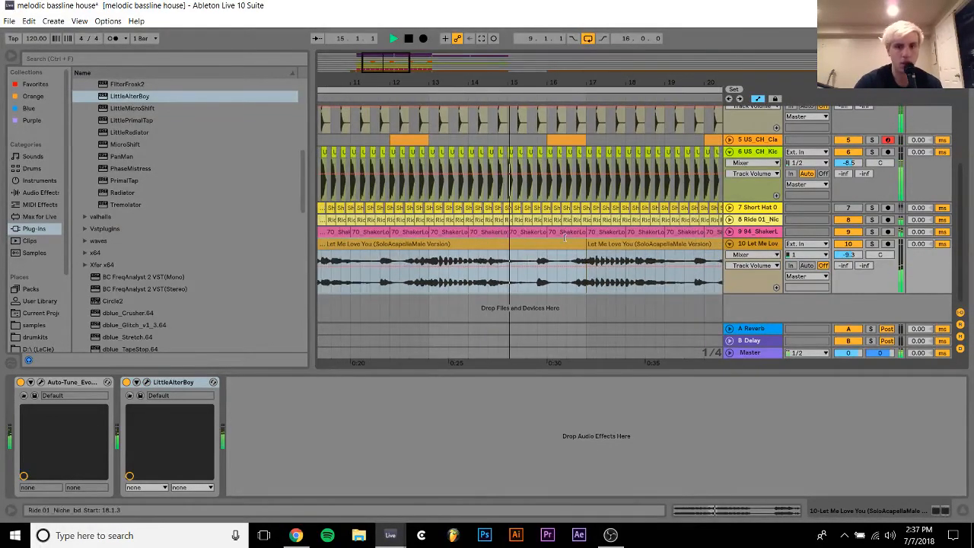
double_click(469, 245)
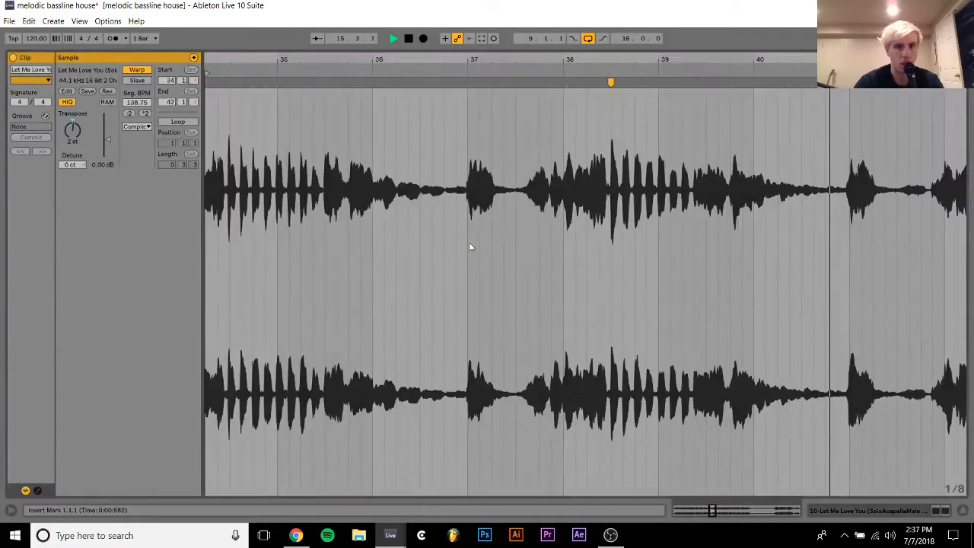
double_click(621, 82)
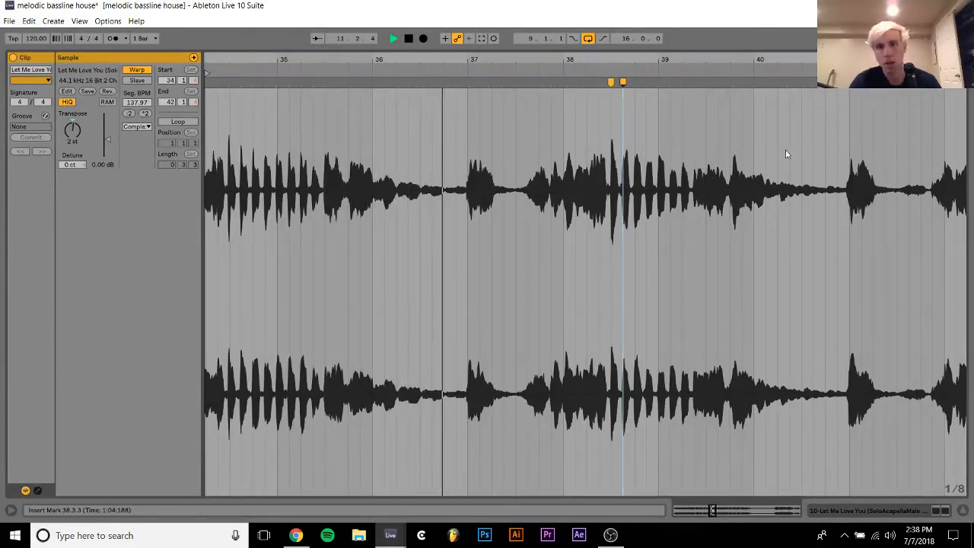
Rework the vocal clip's warp markers: remove the one at 38.3.3, re-place 38.3.1, and add markers at 39.4.1 and 38.1.1
double_click(729, 81)
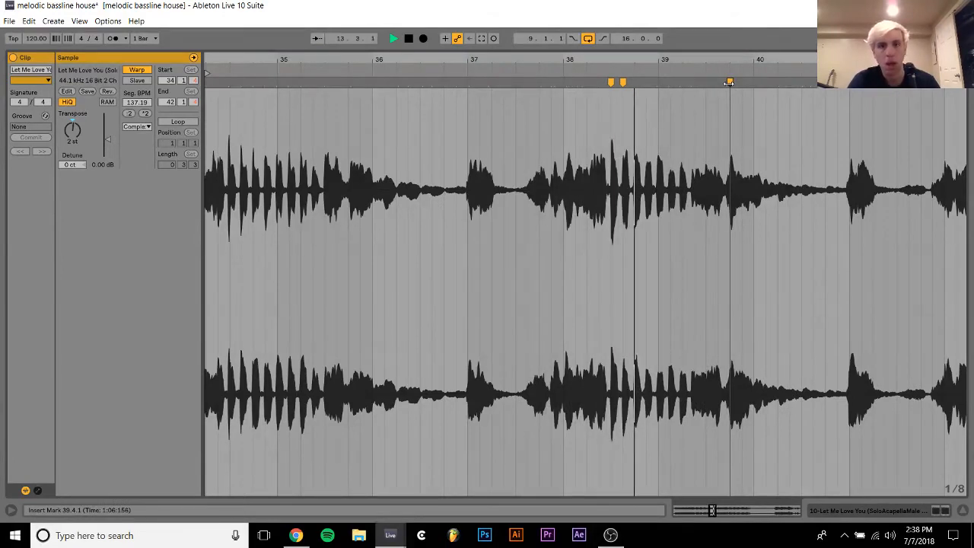
double_click(622, 81)
double_click(612, 81)
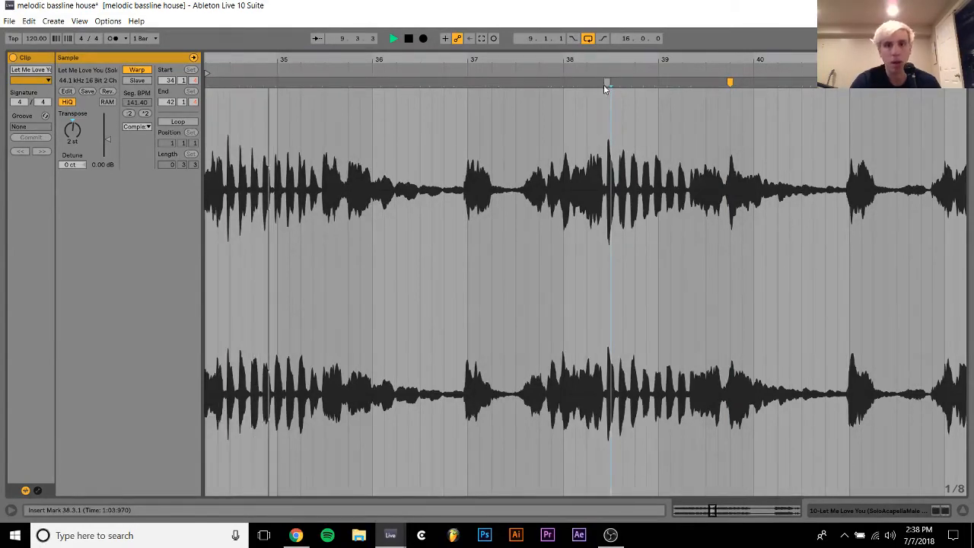
double_click(609, 81)
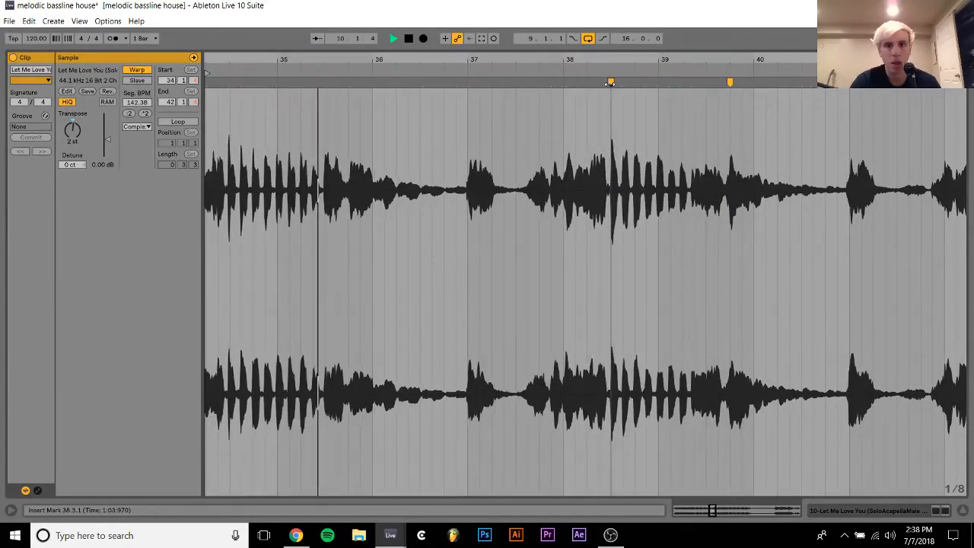
double_click(563, 81)
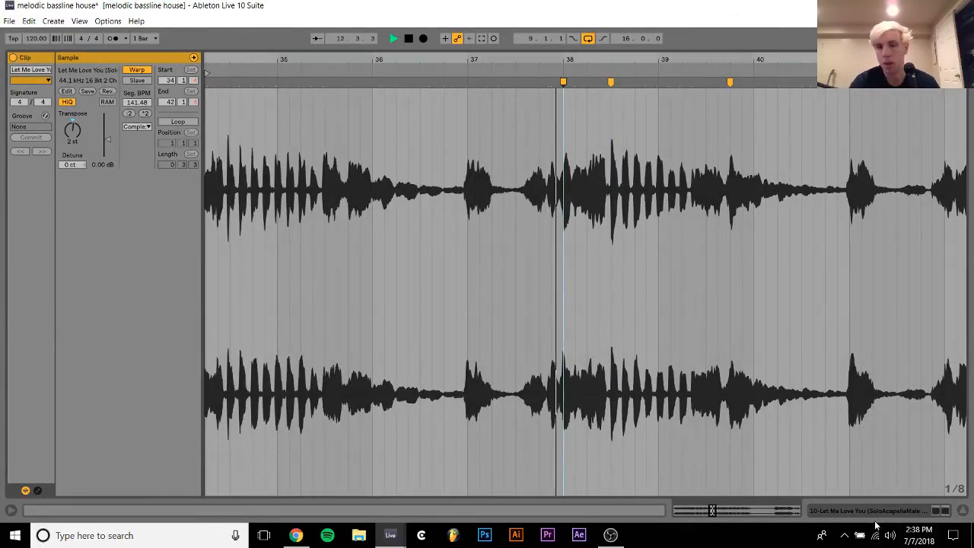
Add the ValhallaVintageVerb plug-in after LittleAlterBoy on the vocal track and set its decay to 1.27 s
left_click(894, 510)
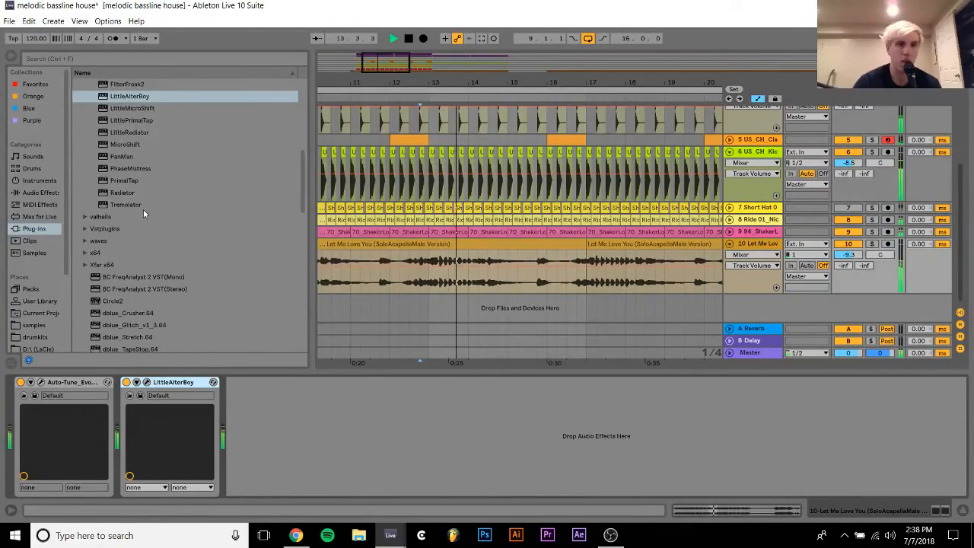
left_click(85, 217)
double_click(129, 168)
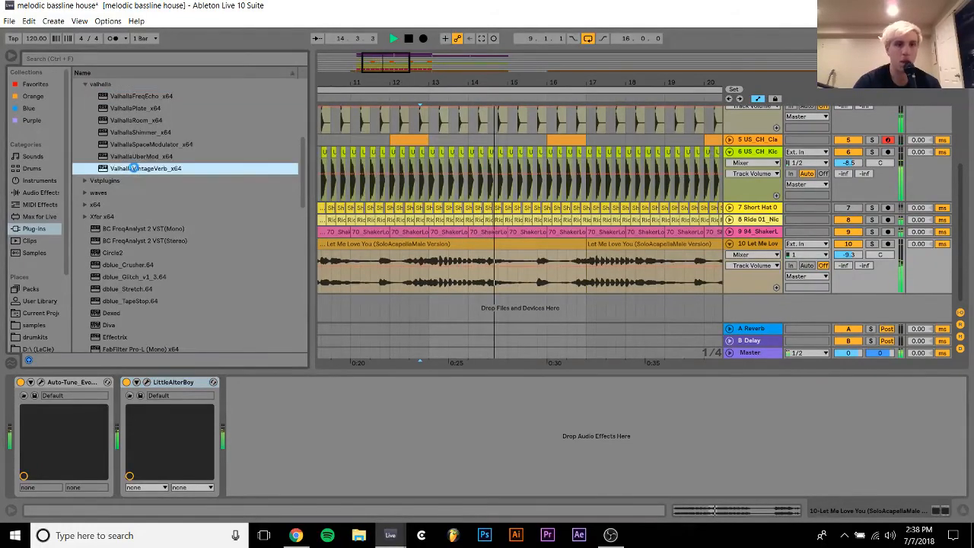
scroll(243, 160, "down", 5)
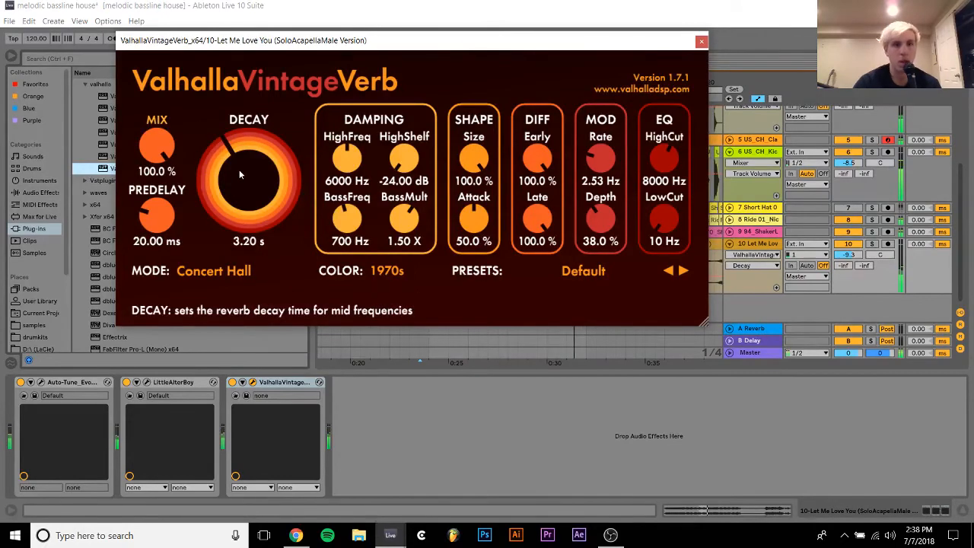
scroll(239, 169, "down", 8)
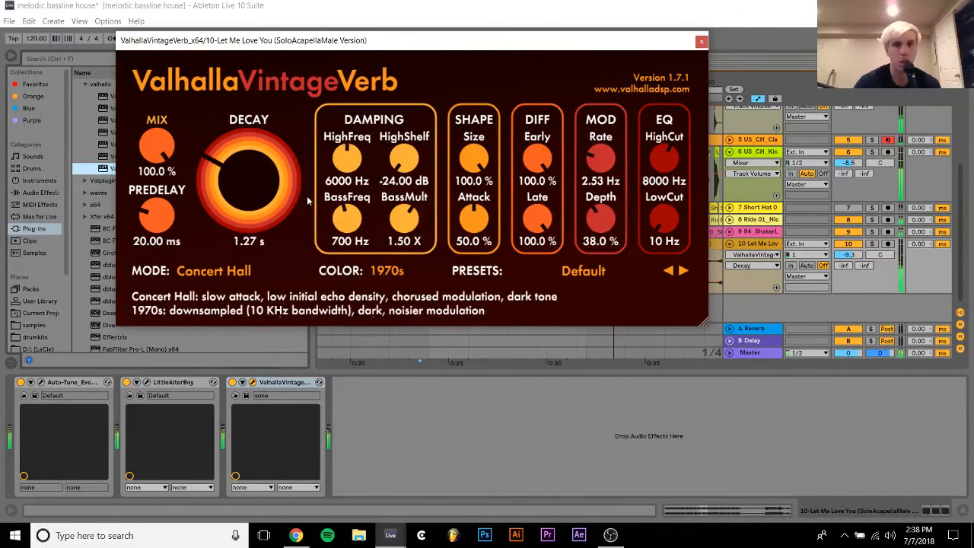
Check the vocal track's Auto-Tune settings and set LittleAlterBoy's pitch to -12.0
left_click(40, 382)
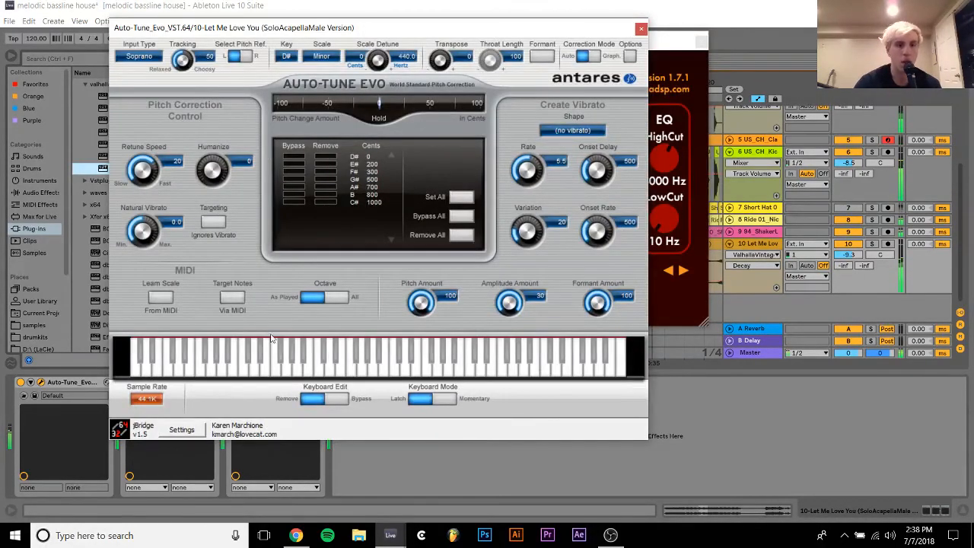
left_click(642, 29)
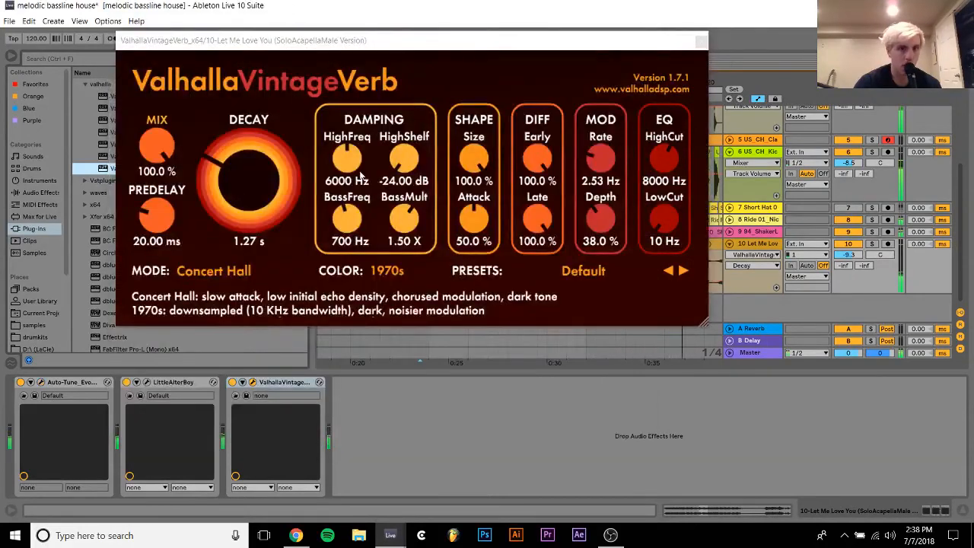
left_click(147, 382)
double_click(189, 157)
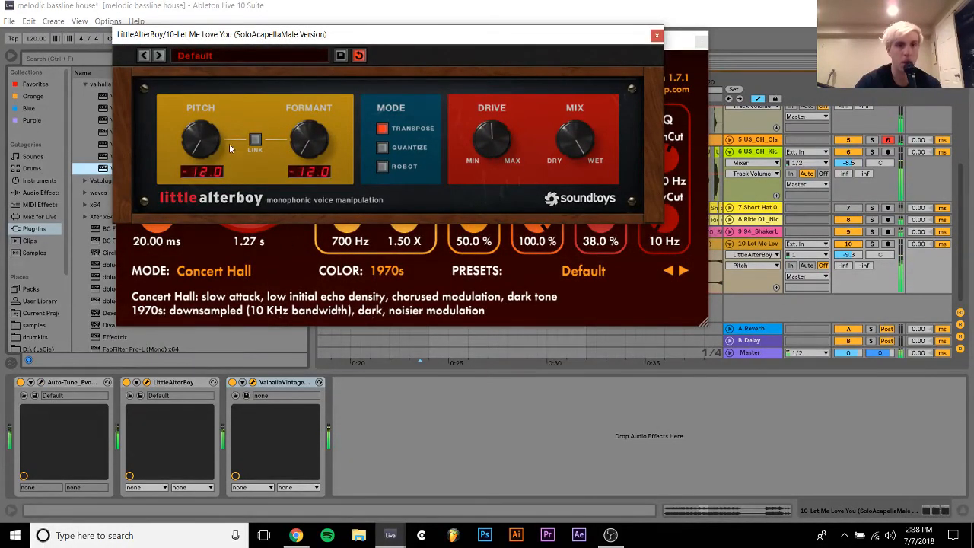
left_click(656, 36)
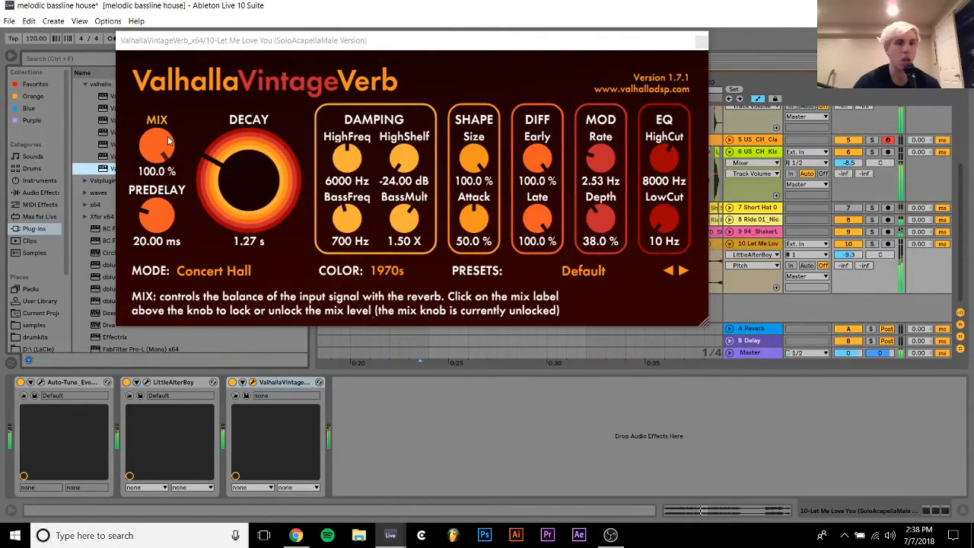
Set the vocal reverb's decay to 0.20 s and its size to 5.2 %
left_click_drag(263, 170, 264, 184)
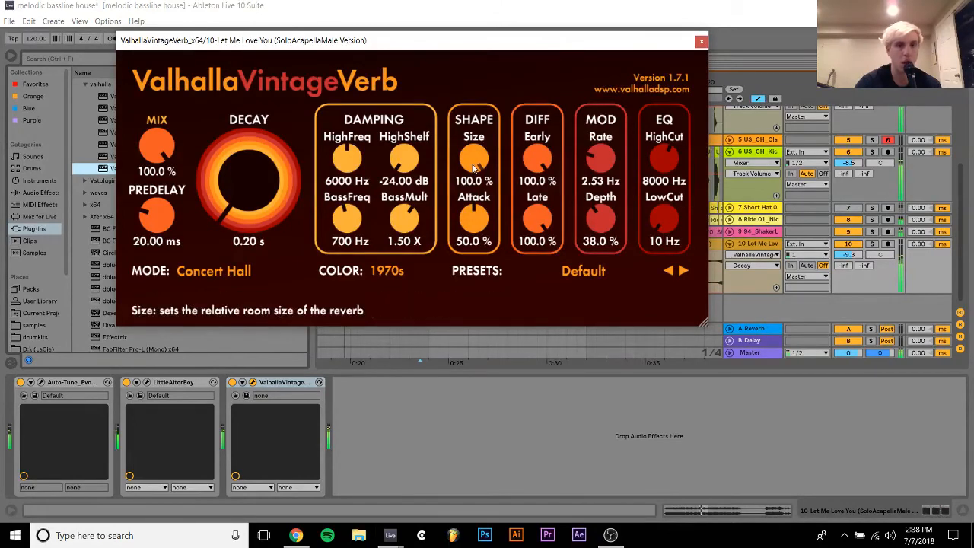
left_click_drag(473, 157, 457, 313)
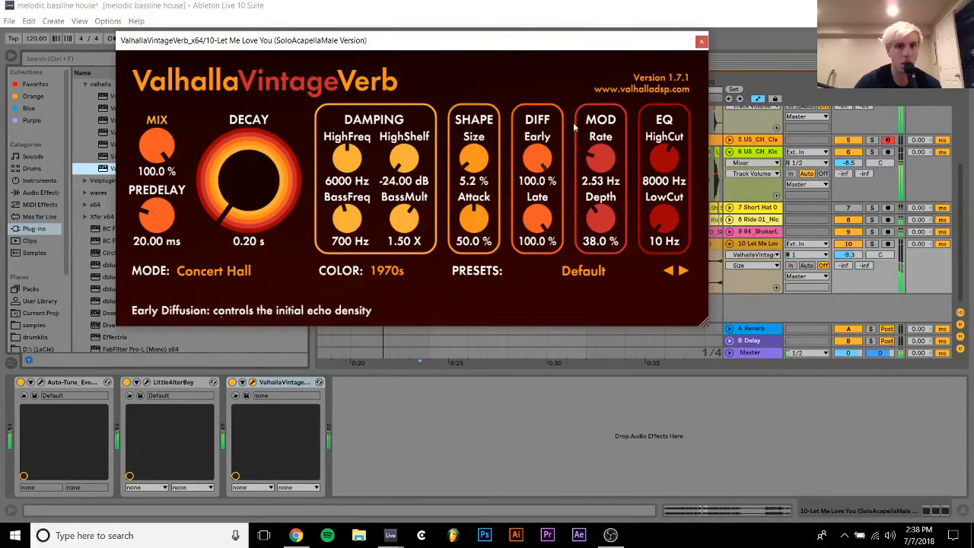
left_click(700, 40)
Solo the vocal track and set the ValhallaVintageVerb predelay to 0.00 ms
left_click(759, 244)
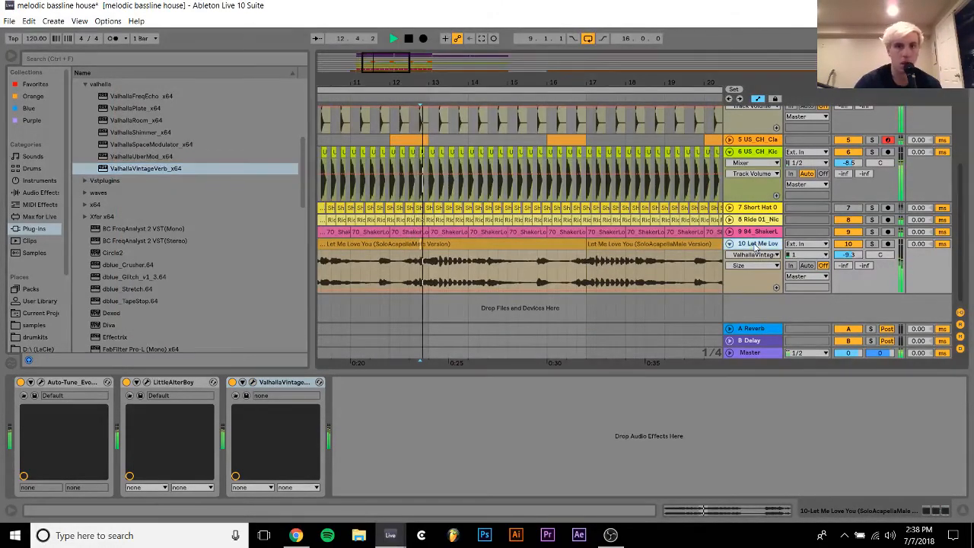
left_click(872, 244)
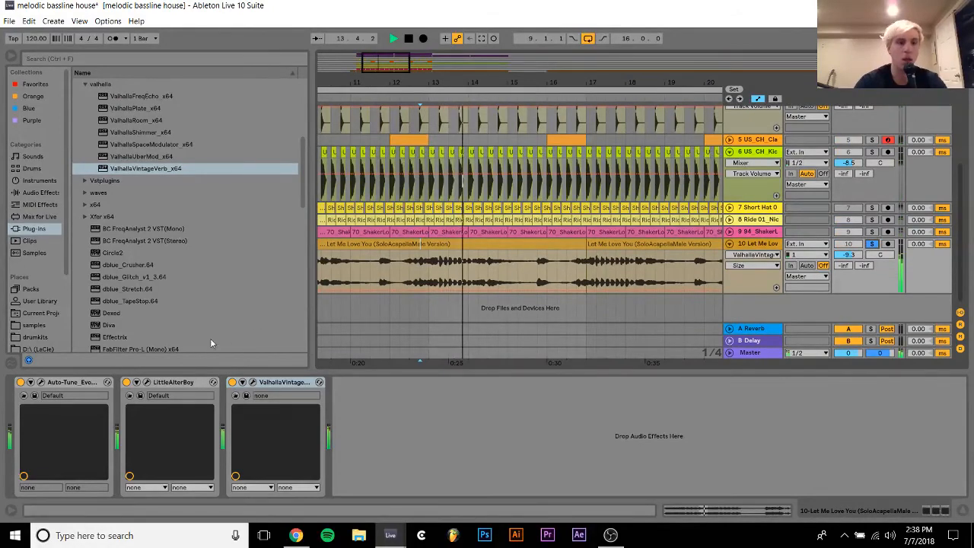
left_click(253, 382)
left_click_drag(150, 211, 150, 257)
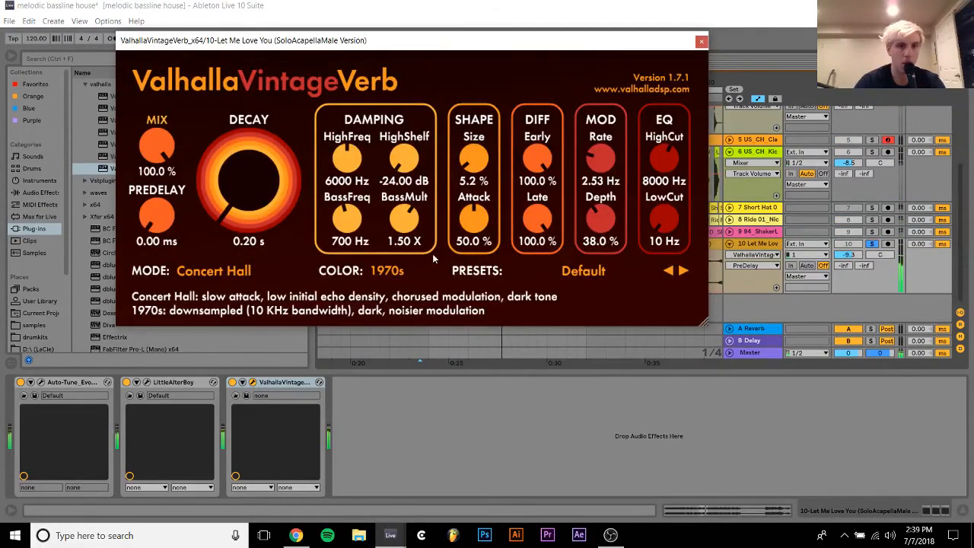
left_click(699, 43)
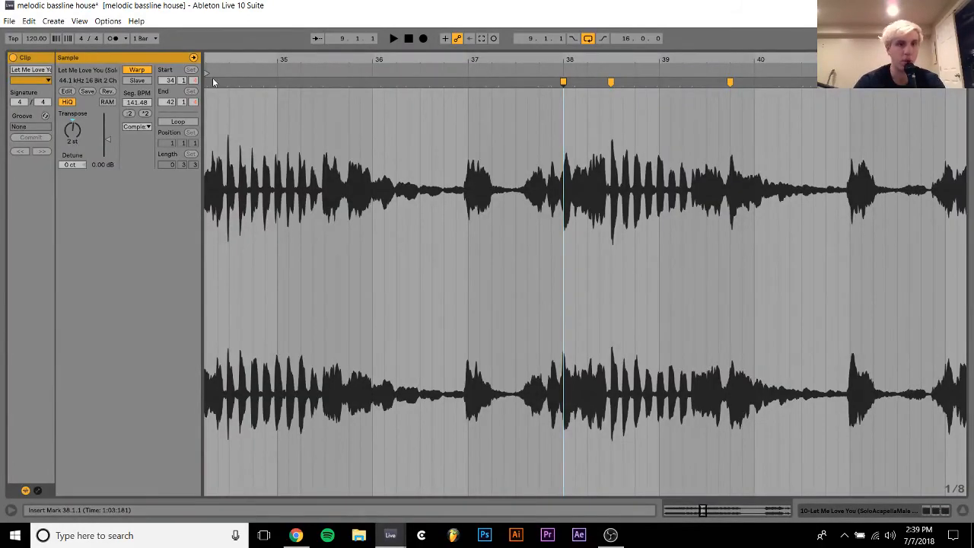
Set 1.1.1 at the vocal clip's start marker and crop the sample to the clip
right_click(208, 72)
left_click(222, 90)
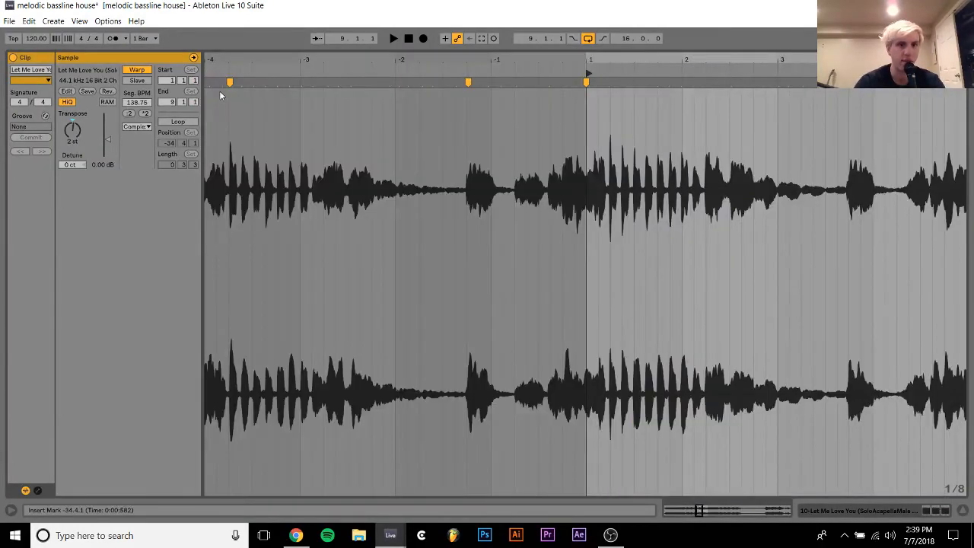
right_click(692, 127)
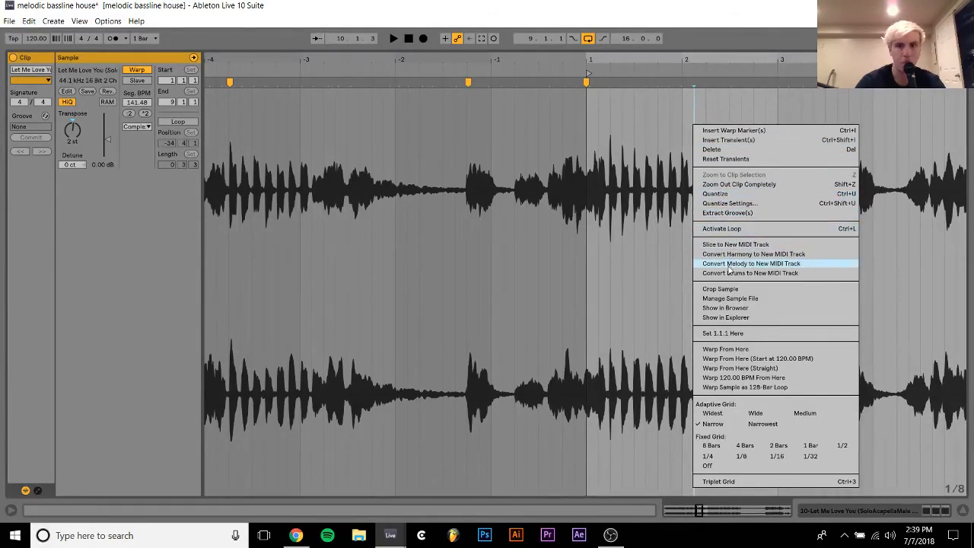
left_click(740, 288)
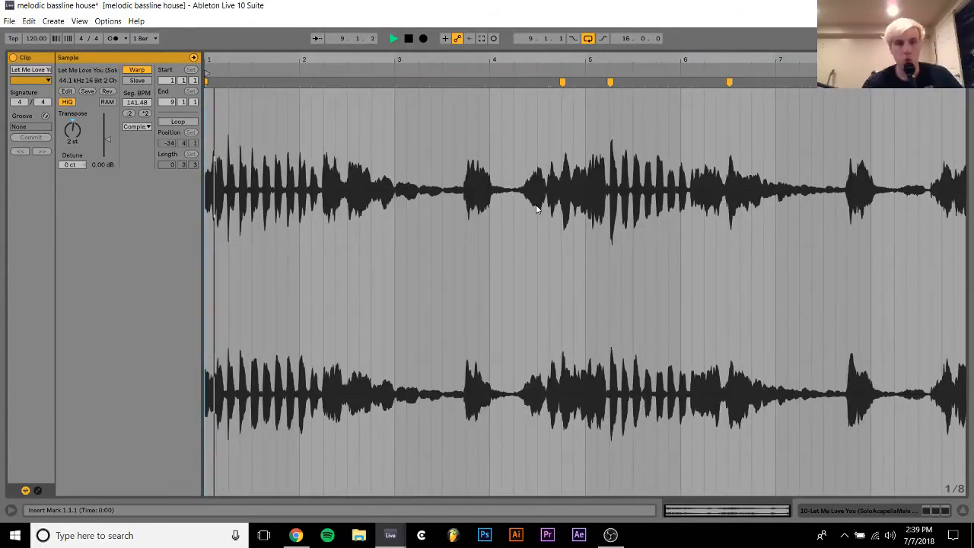
Play the cropped vocal clip against the metronome to check its timing
left_click(114, 38)
key("space")
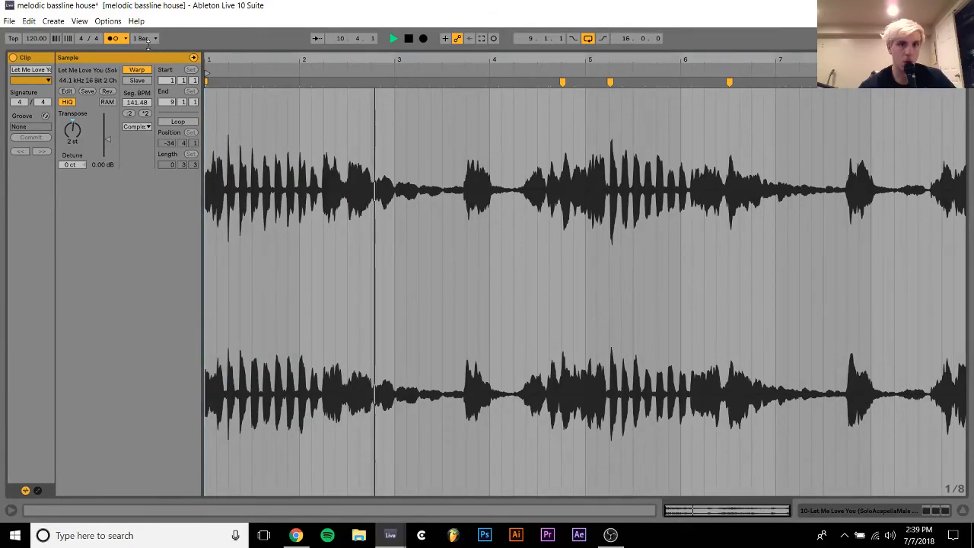
left_click(114, 38)
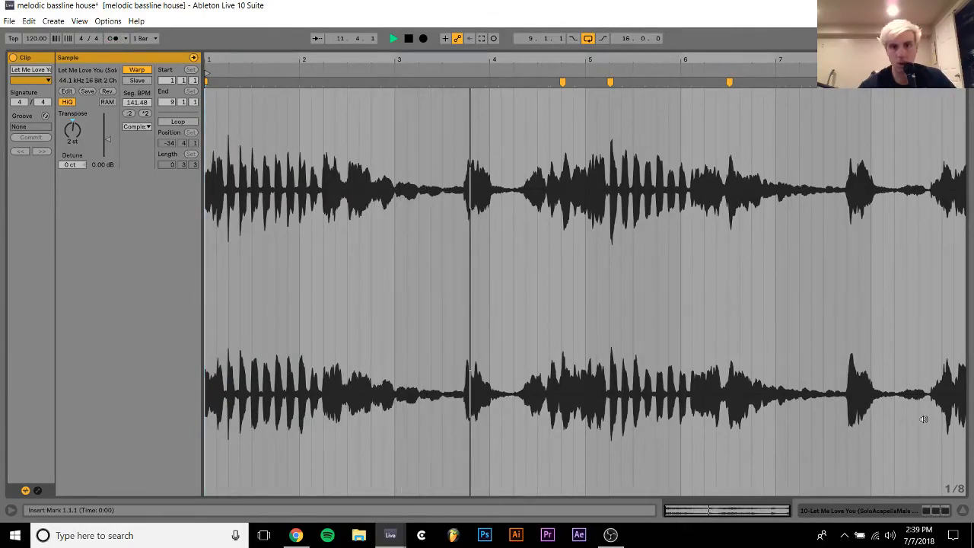
Unsolo the vocal track and replay its clip from the start with the full mix
left_click(911, 511)
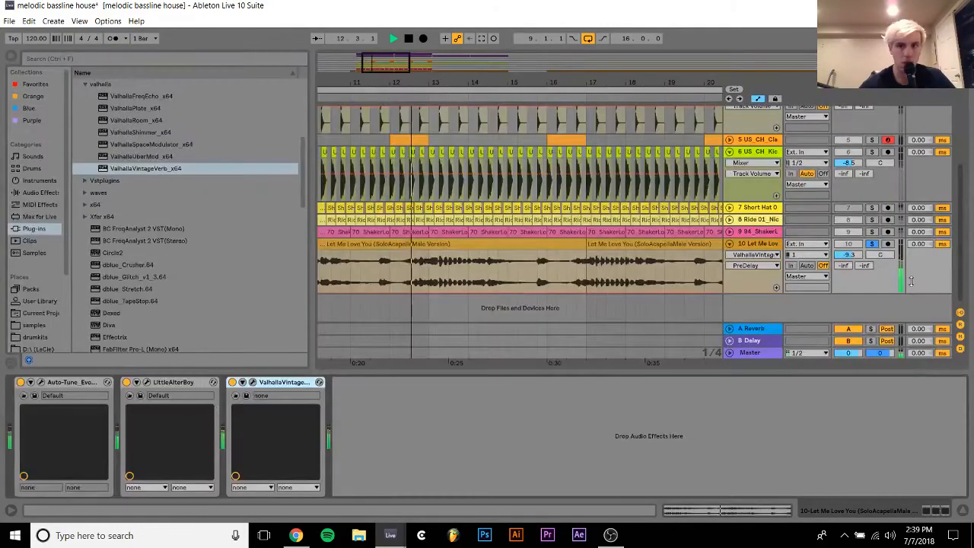
left_click(872, 245)
double_click(571, 244)
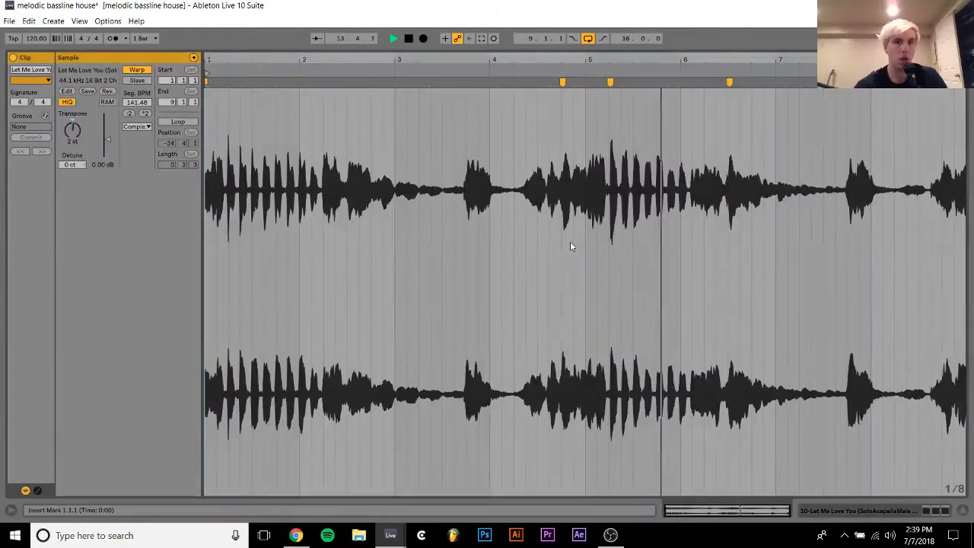
key("space")
key("space")
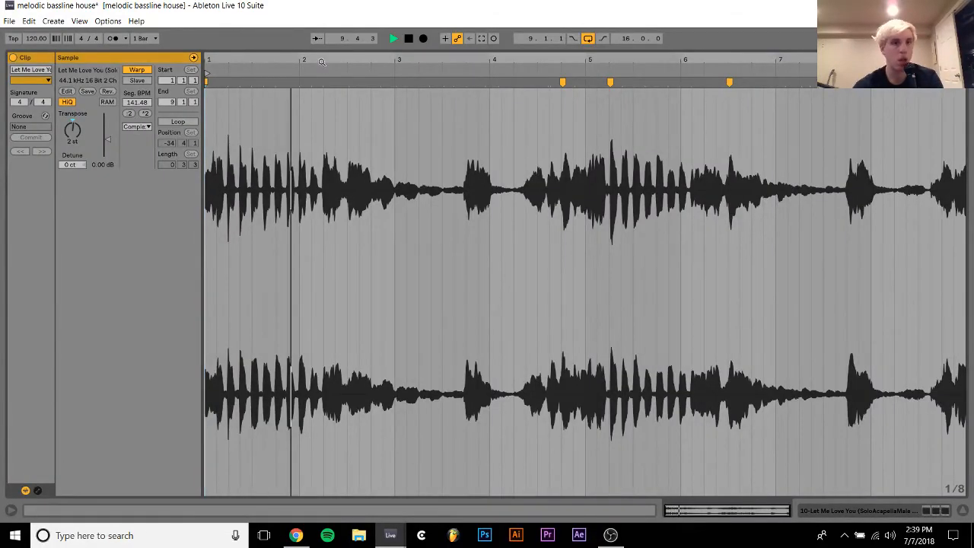
Add a warp marker at 3.3.4+ on the vocal onset and align the transient near 5.2 to 5.2.1
left_click_drag(321, 62, 593, 103)
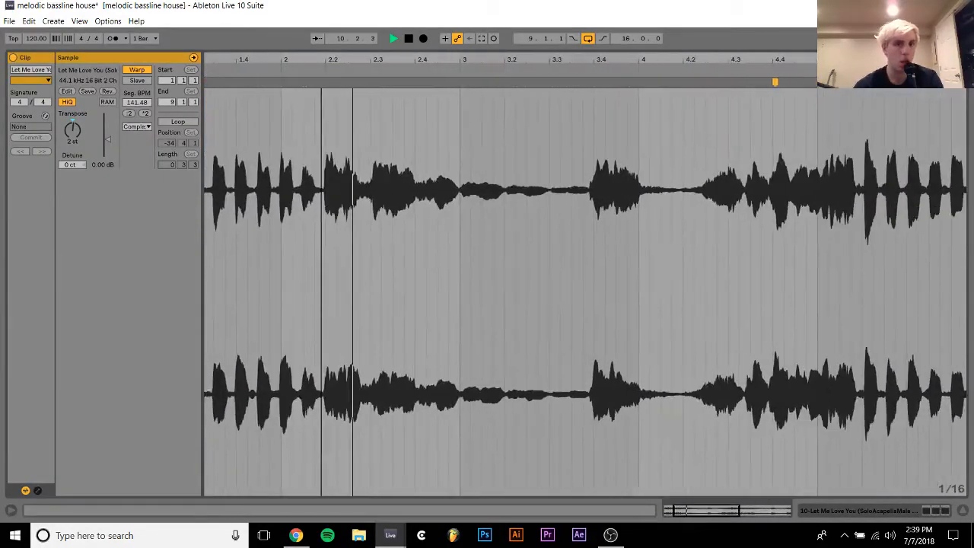
left_click(593, 104)
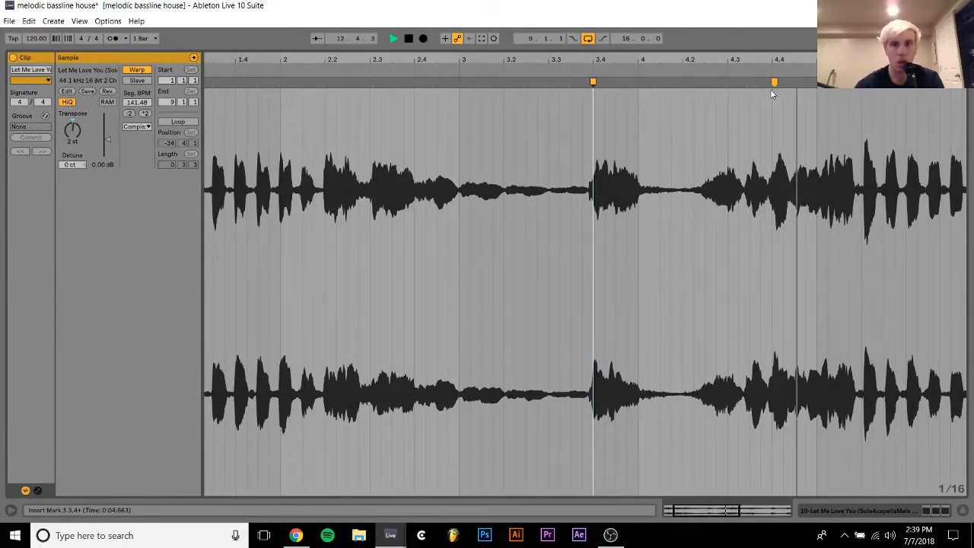
key("space")
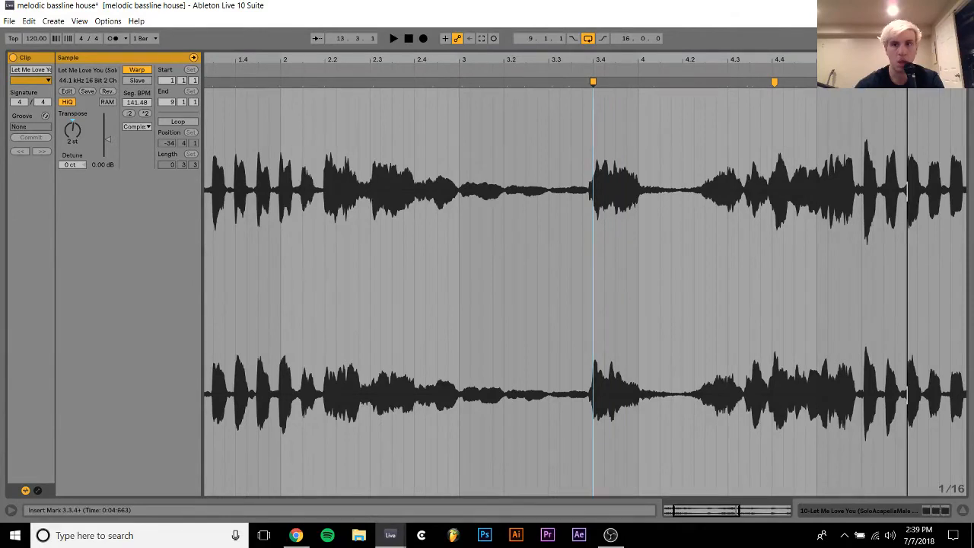
double_click(866, 81)
left_click_drag(865, 82, 861, 82)
left_click(805, 67)
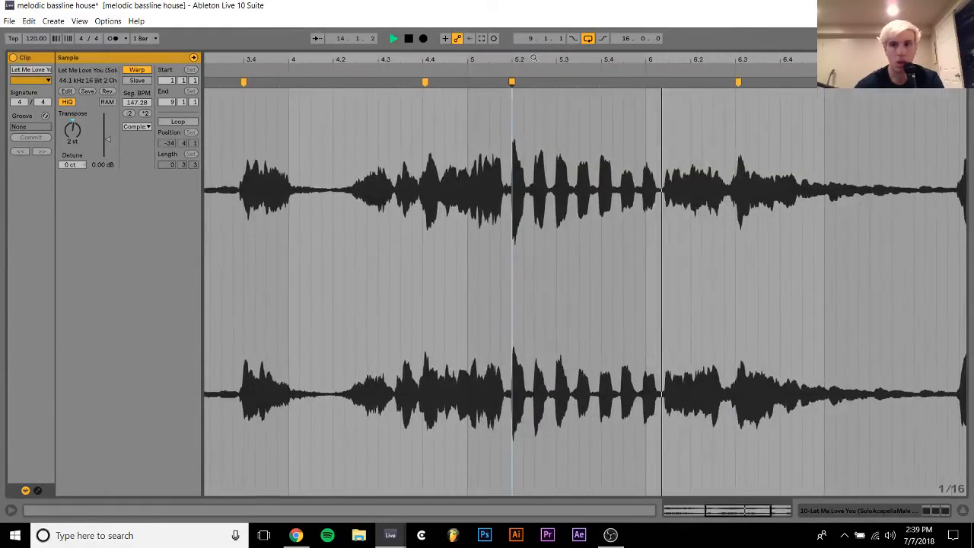
key("space")
Add a warp marker at 5.4.4+ and move it to 6.1.1, and place another marker at 5.4.3
left_click(643, 82)
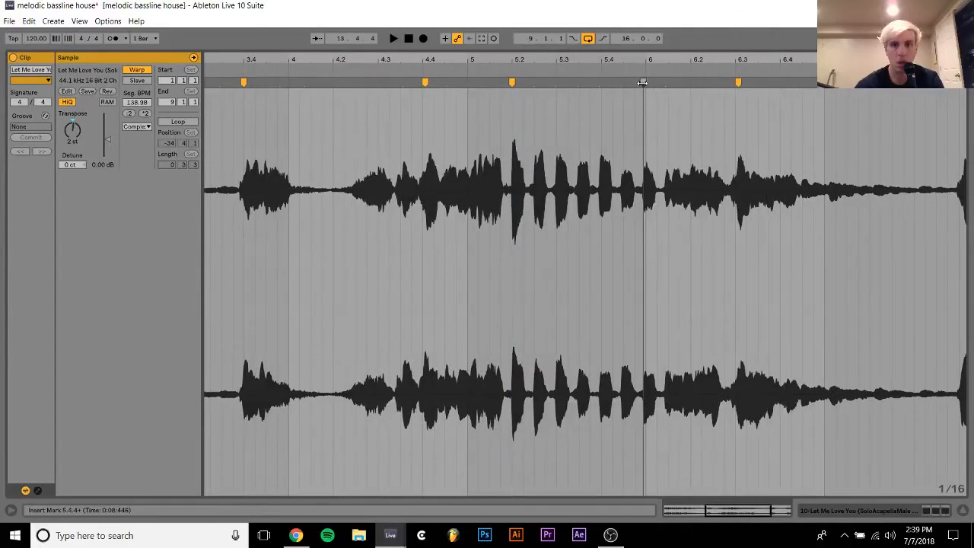
double_click(643, 82)
left_click_drag(643, 82, 646, 82)
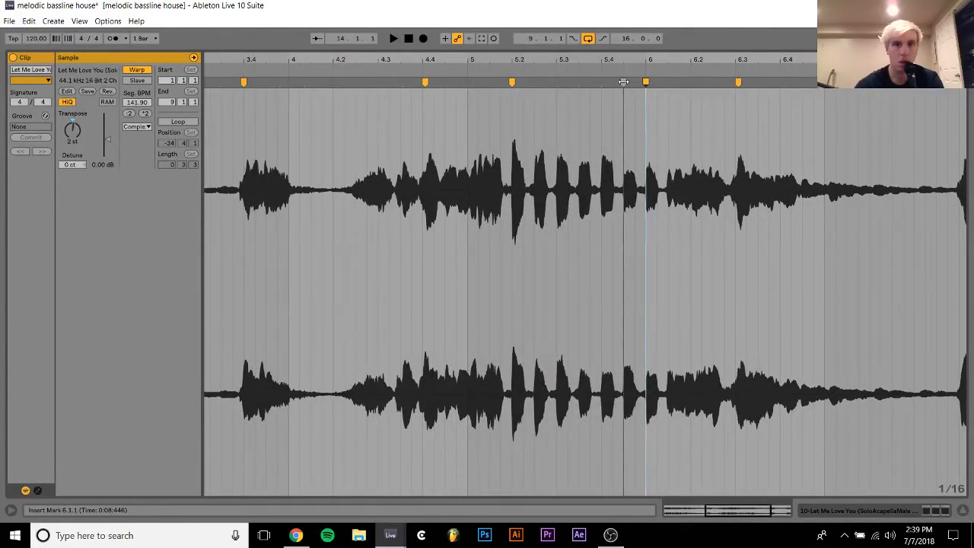
left_click(449, 67)
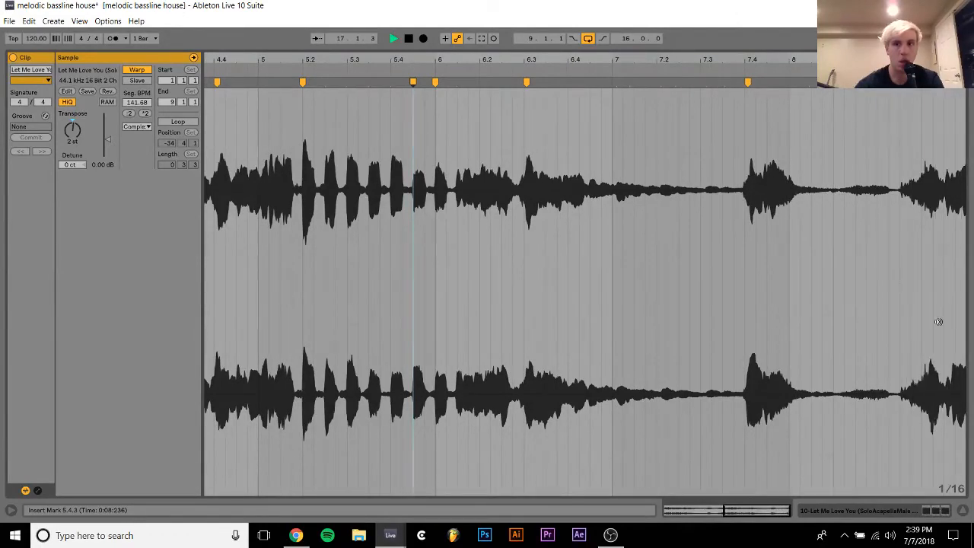
Trim the end of the first vocal clip back to 16.2.1 and restart playback from the loop start
left_click(908, 516)
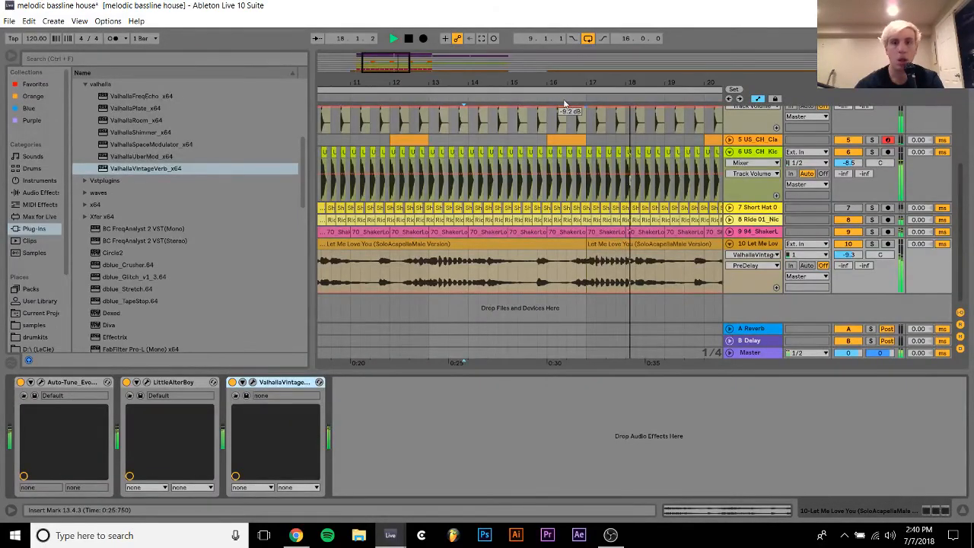
left_click_drag(581, 82, 580, 106)
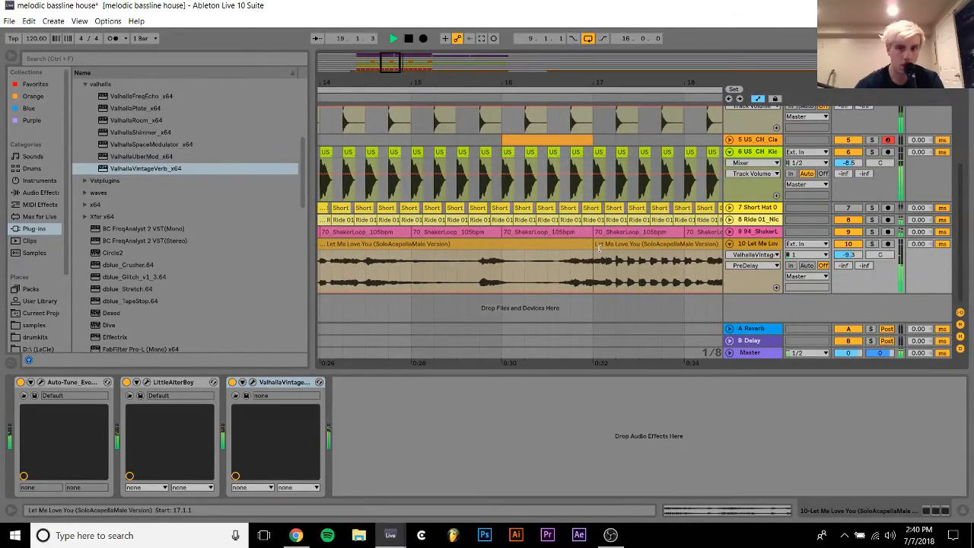
left_click_drag(590, 246, 525, 246)
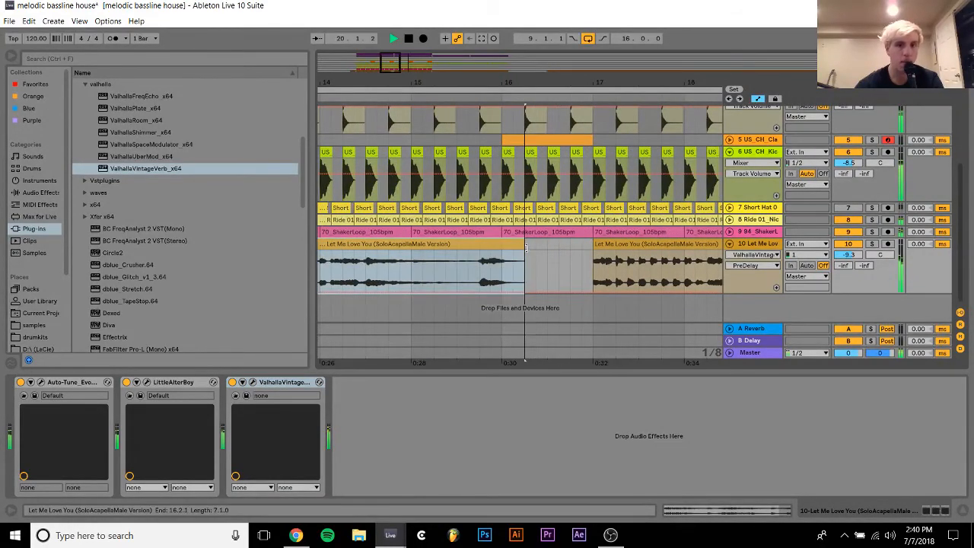
left_click_drag(513, 80, 513, 54)
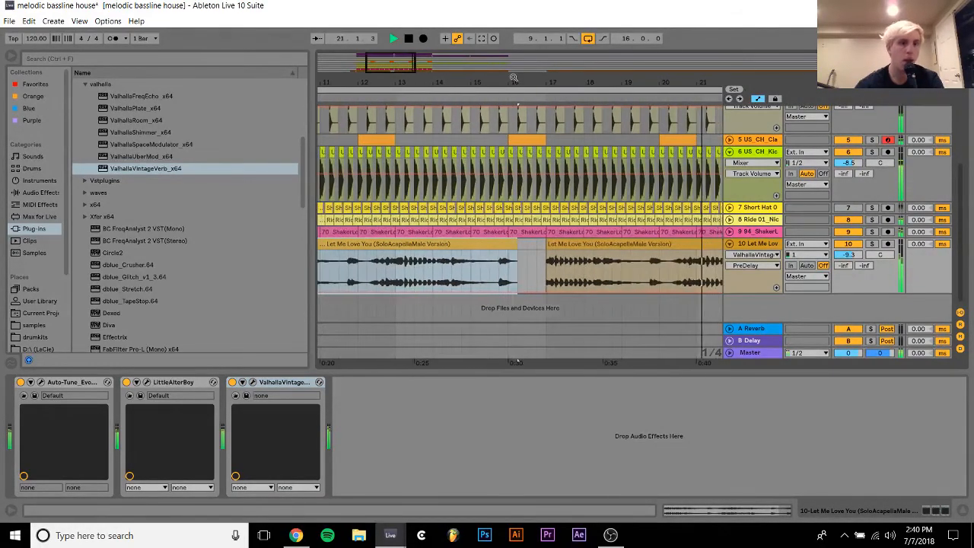
key("space")
key("space")
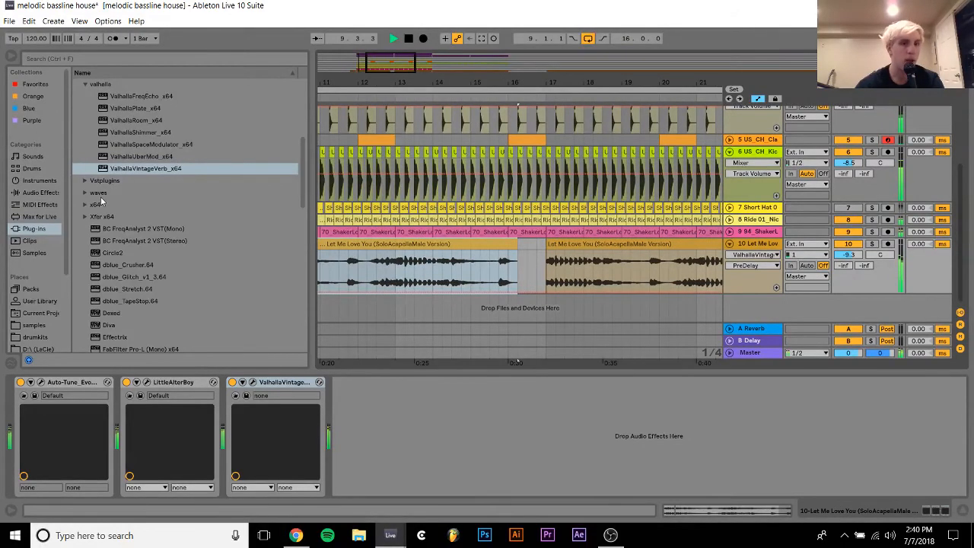
Add Soundtoys EchoBoy after the reverb on the vocal track, adjusting its high cut and slightly raising its low cut
scroll(99, 190, "up", 3)
left_click(86, 145)
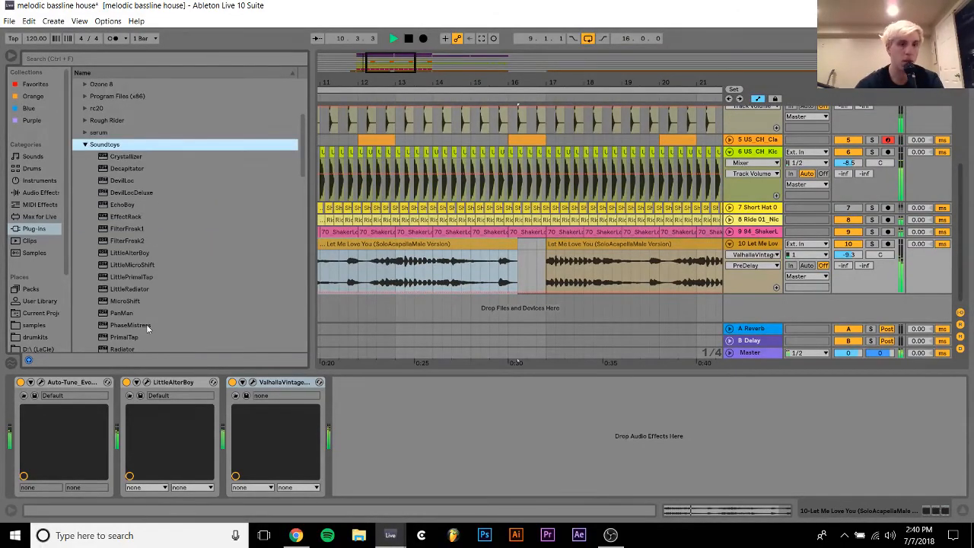
scroll(140, 325, "down", 3)
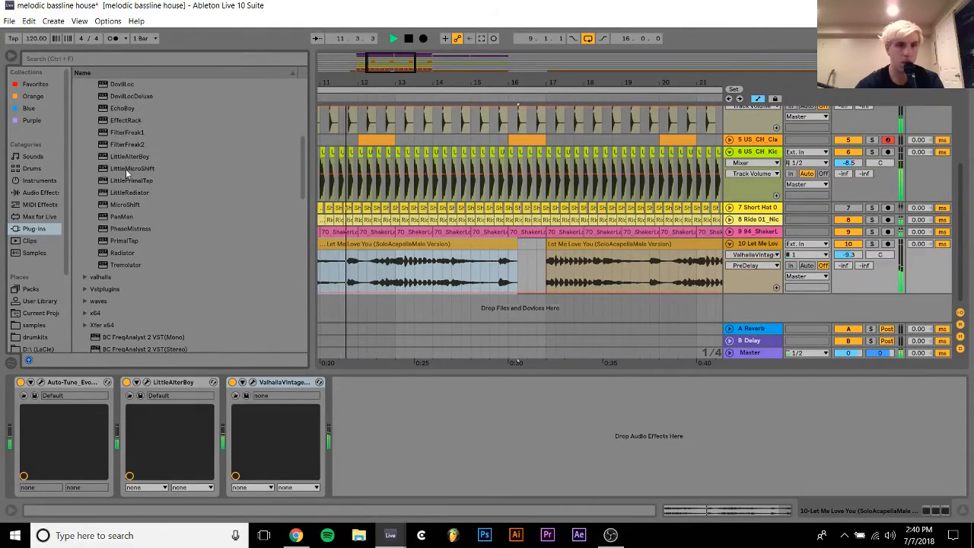
left_click(113, 109)
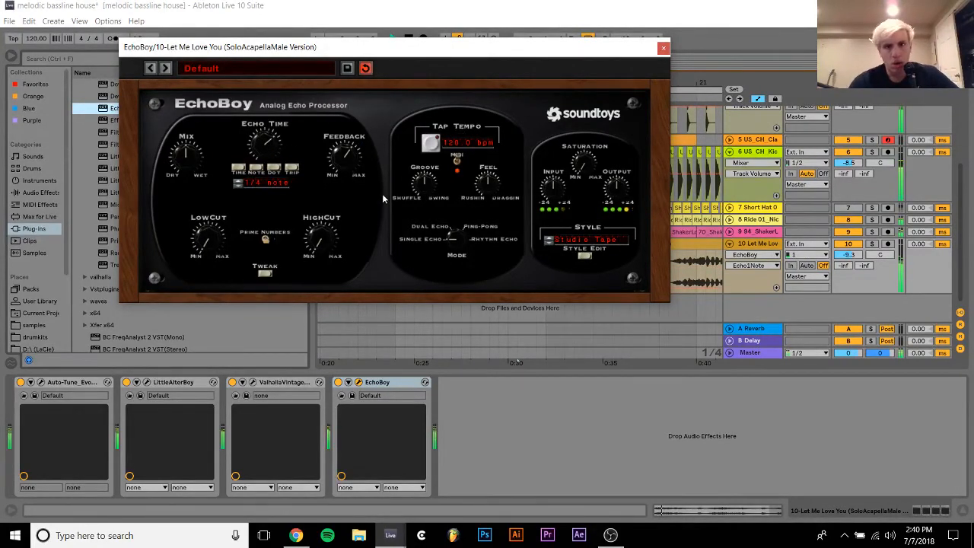
left_click_drag(315, 249, 331, 231)
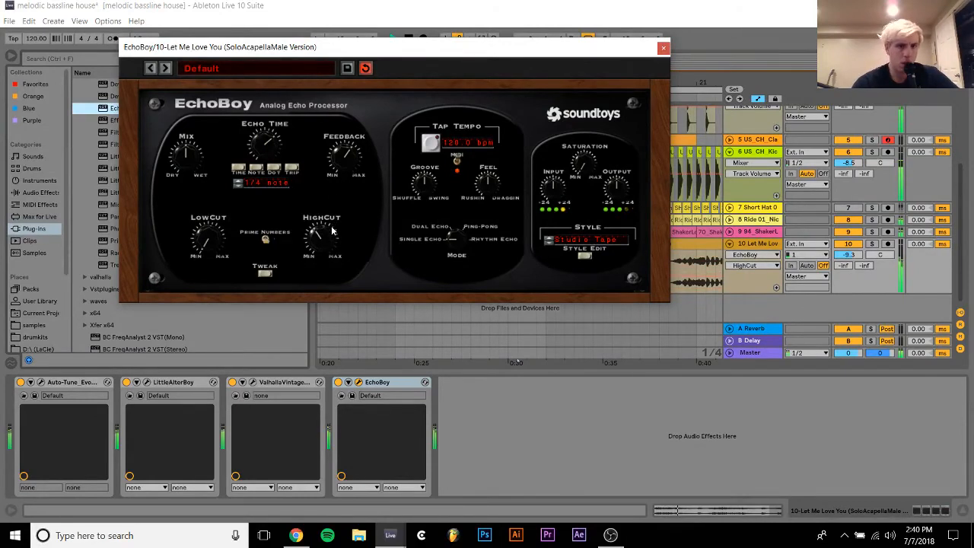
left_click_drag(214, 241, 215, 230)
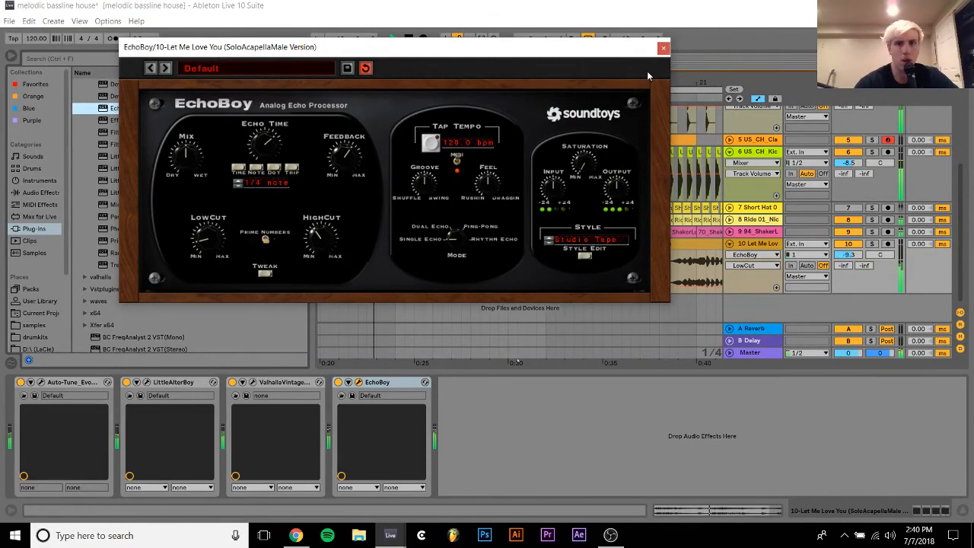
left_click(663, 49)
Copy the LFOTool device from the Prophet V3 track to the end of the vocal track's effect chain
scroll(760, 152, "up", 3)
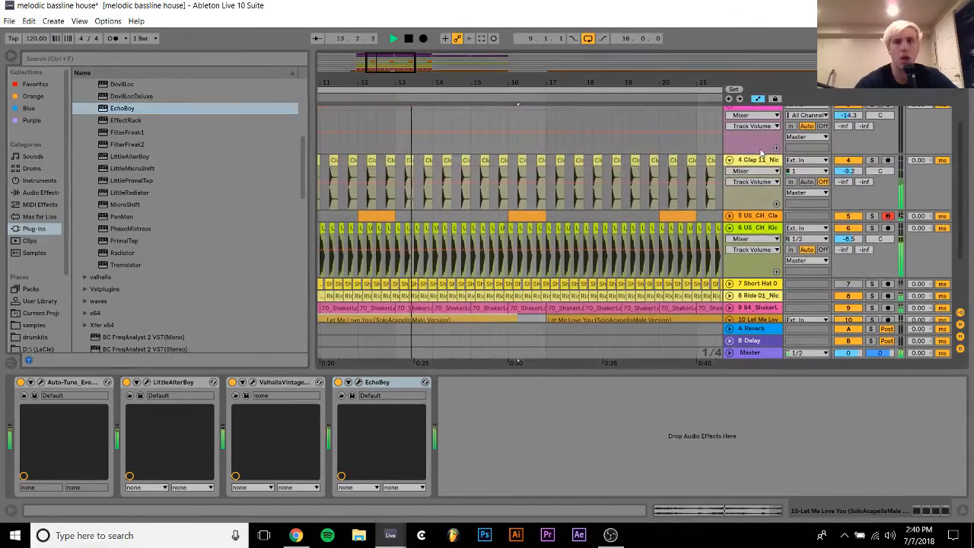
left_click(750, 164)
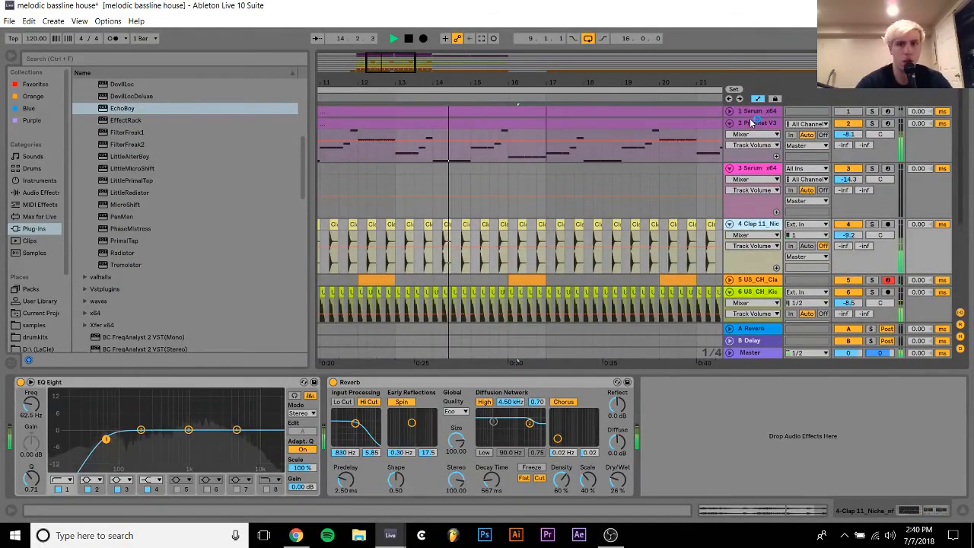
left_click(746, 159)
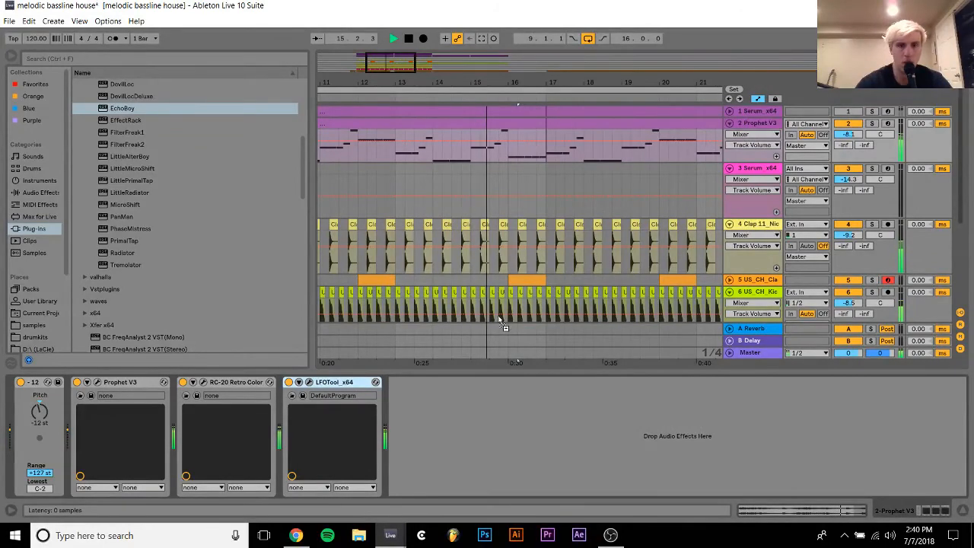
scroll(499, 318, "down", 3)
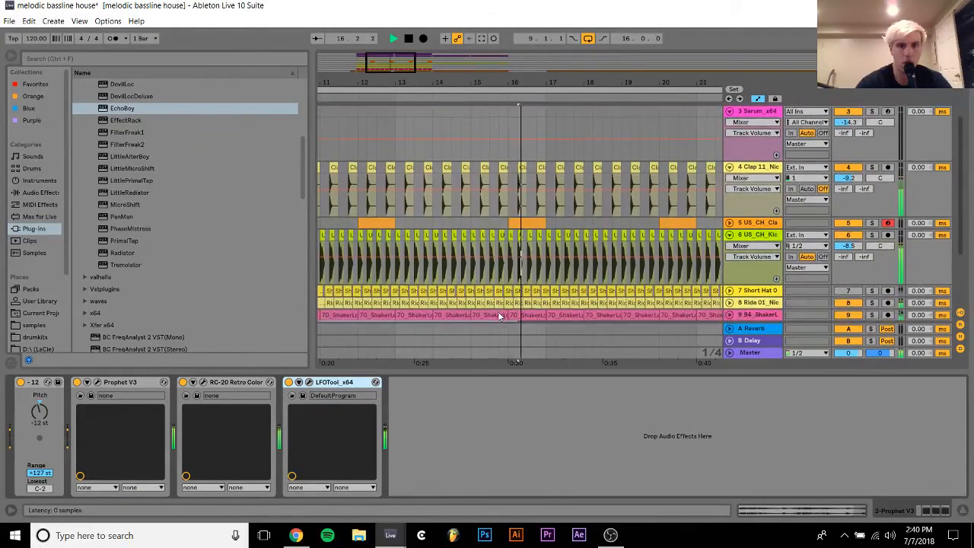
left_click(500, 316)
scroll(498, 312, "down", 2)
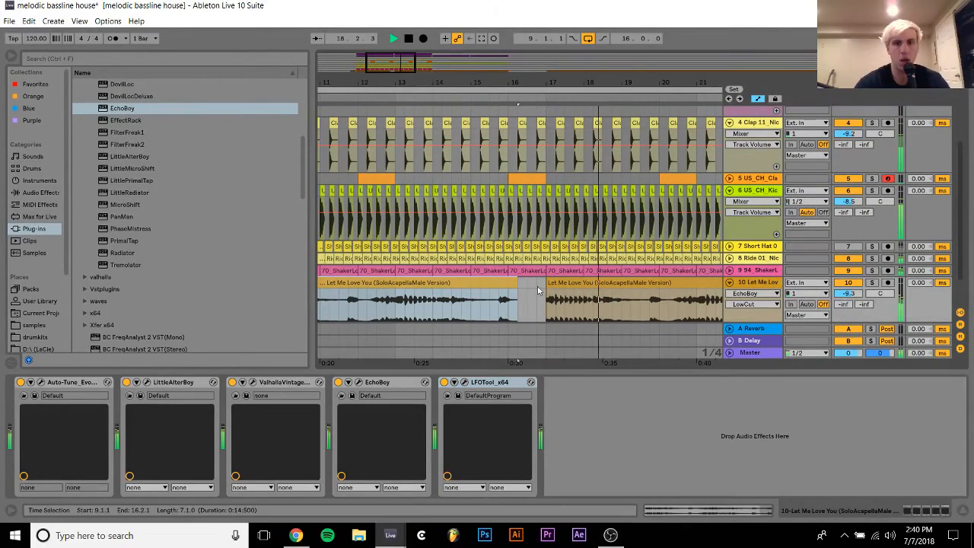
Duplicate the vocal section from bars 9 to 17 into bars 17 to 25, and check the transposition of the short clip at 24.2.1
left_click_drag(517, 284, 545, 287)
key("ctrl+d")
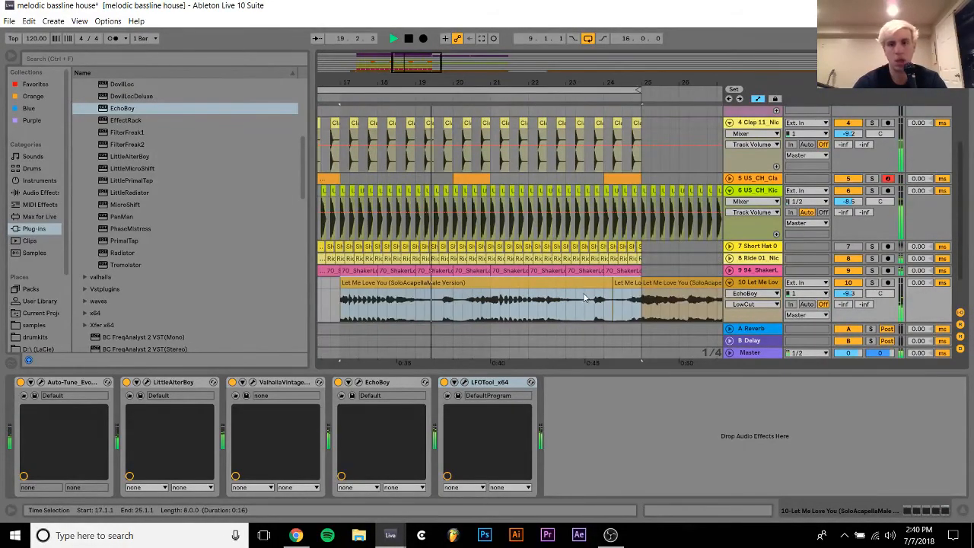
double_click(613, 312)
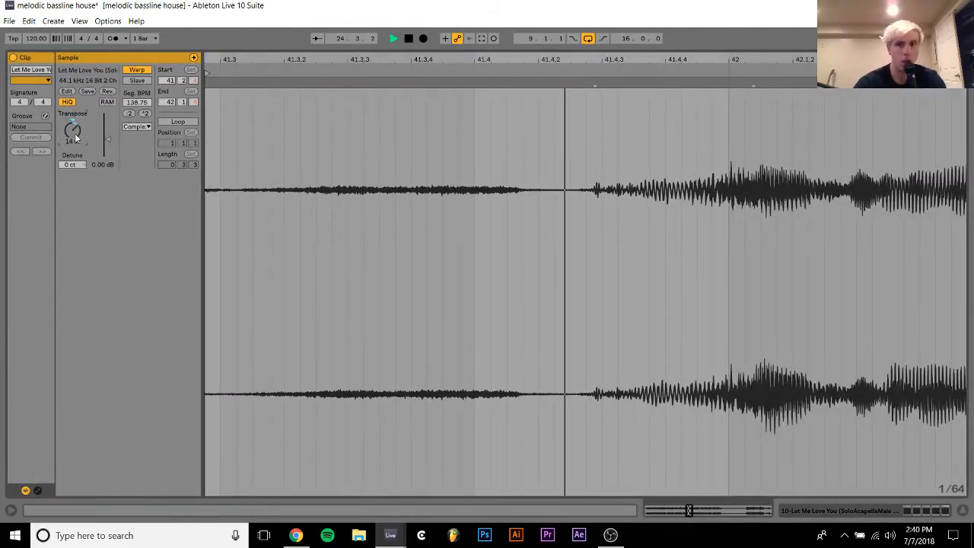
left_click(925, 516)
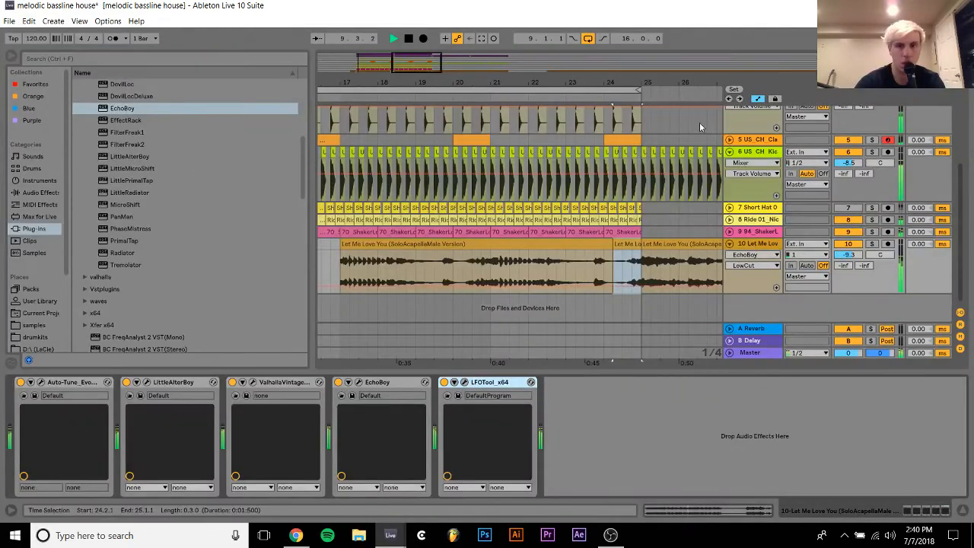
Remove the short lead-in vocal clip just before bar 9
left_click_drag(601, 85, 712, 58)
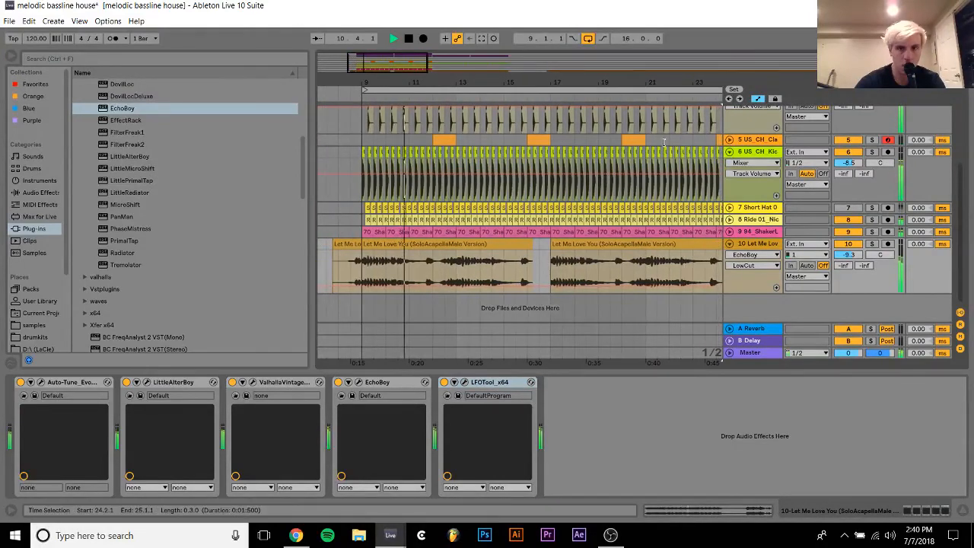
left_click(350, 274)
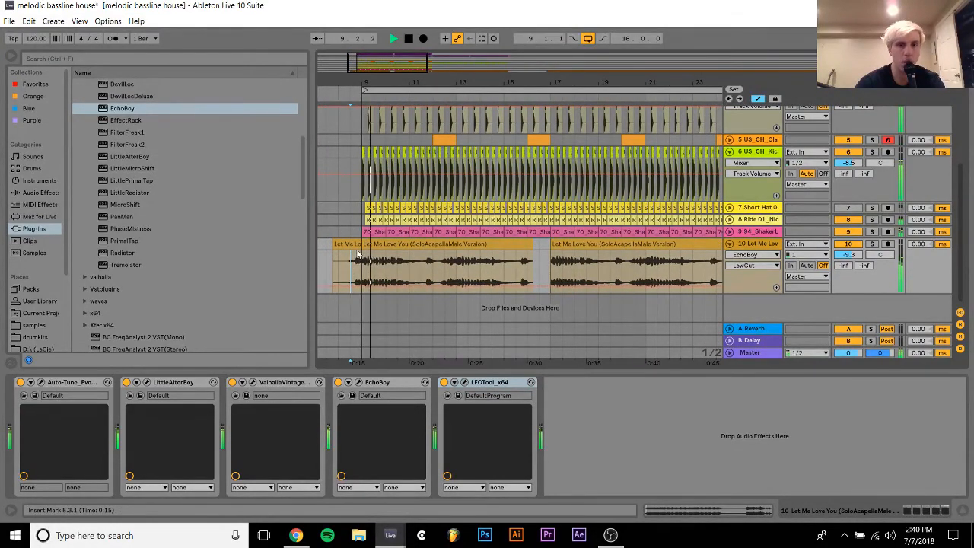
left_click(365, 245)
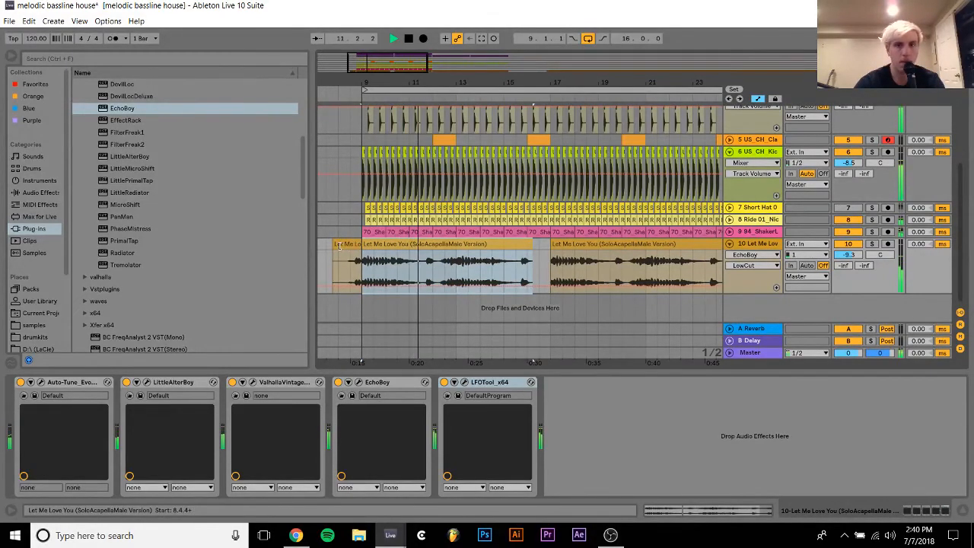
left_click_drag(331, 245, 360, 245)
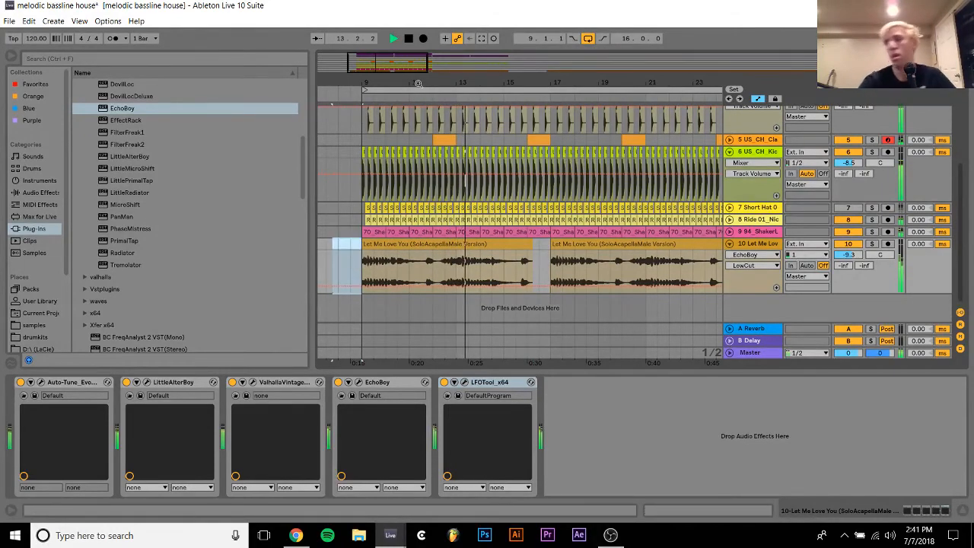
Mute the Let Me Love You vocal track and fold the kick track
left_click(855, 244)
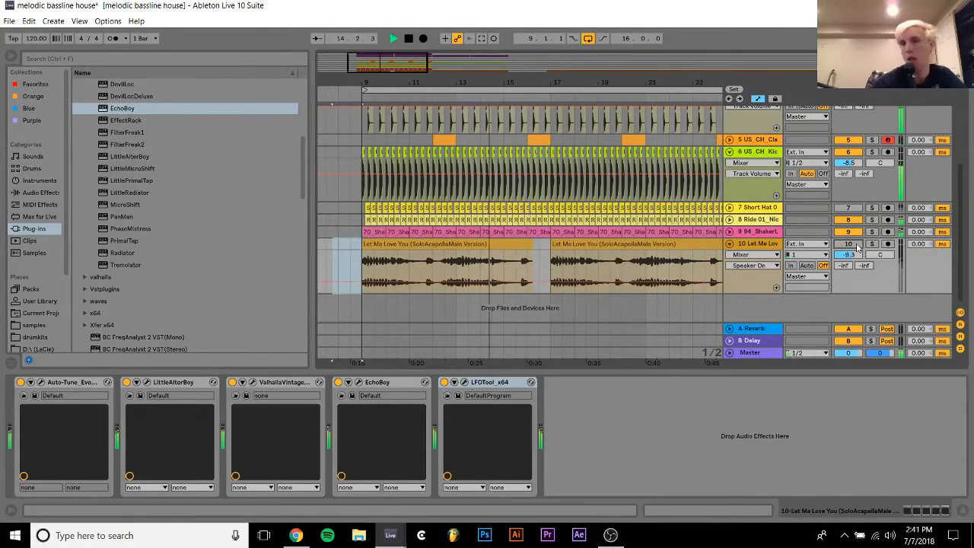
scroll(857, 246, "up", 1)
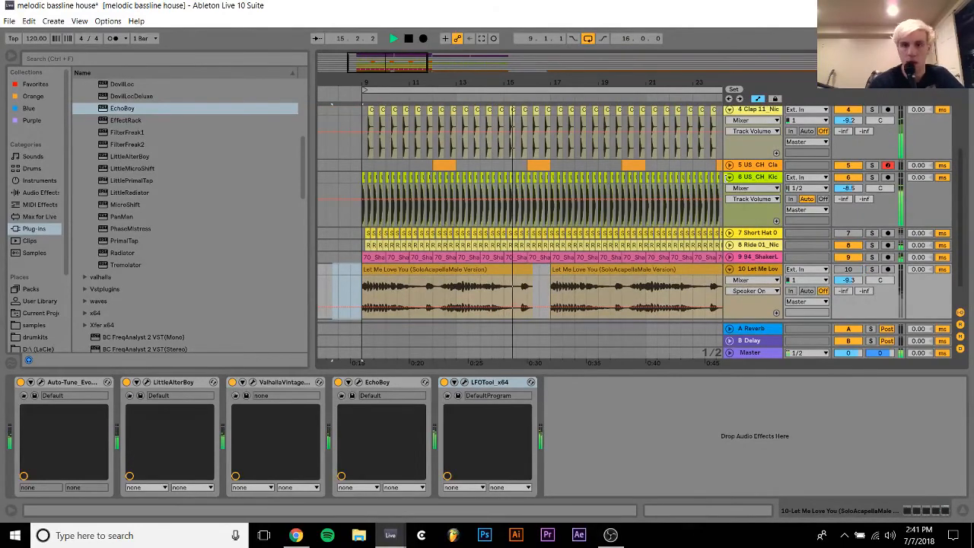
left_click(729, 177)
Insert a new MIDI track directly below the shaker loop track
scroll(732, 182, "up", 1)
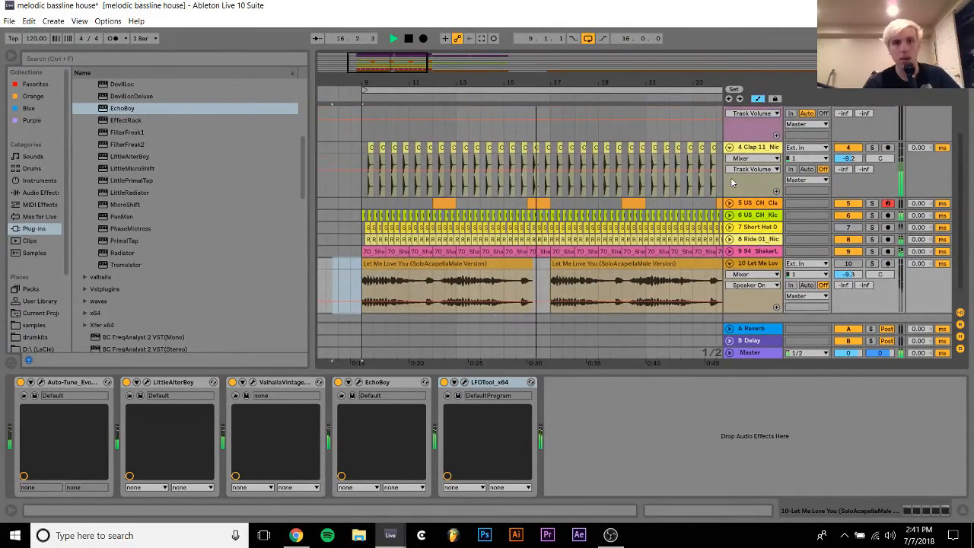
scroll(732, 183, "up", 3)
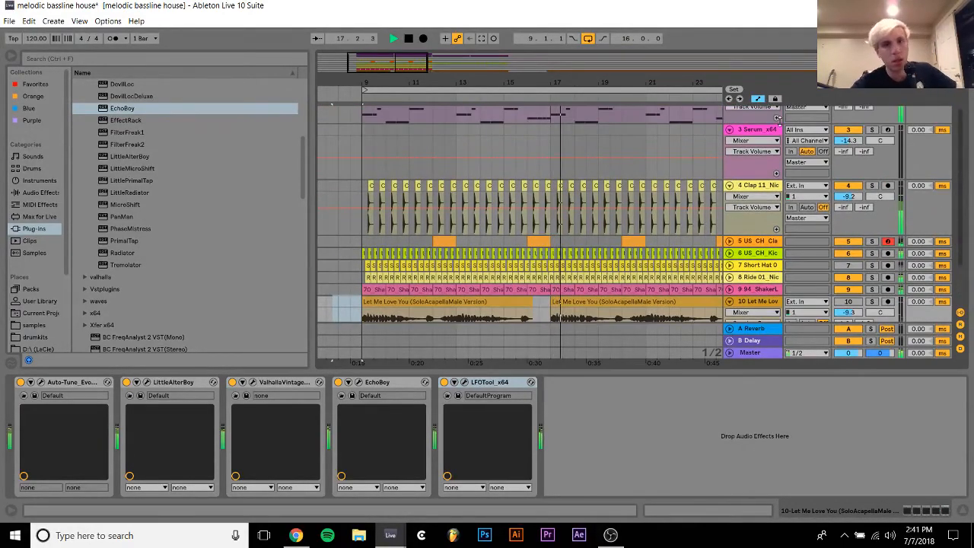
left_click(752, 131)
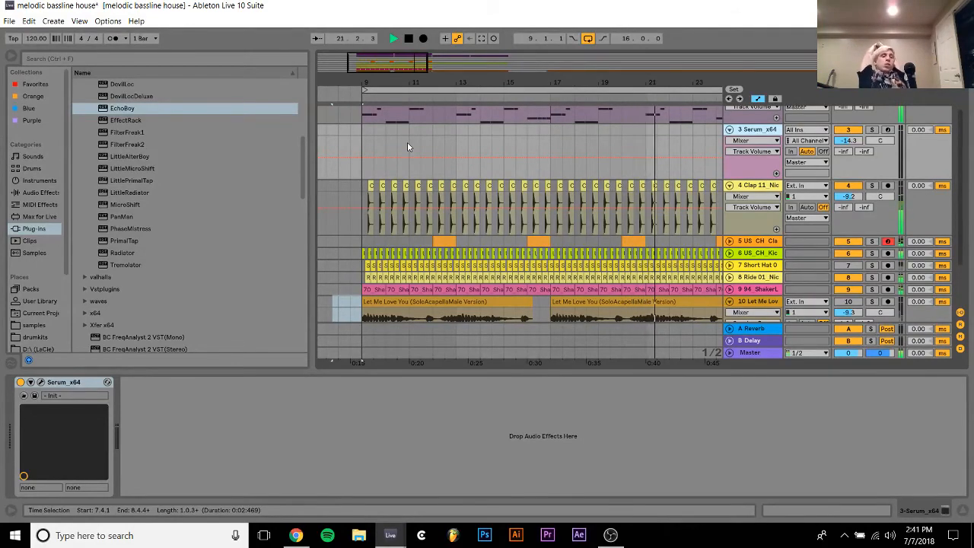
scroll(520, 139, "down", 1)
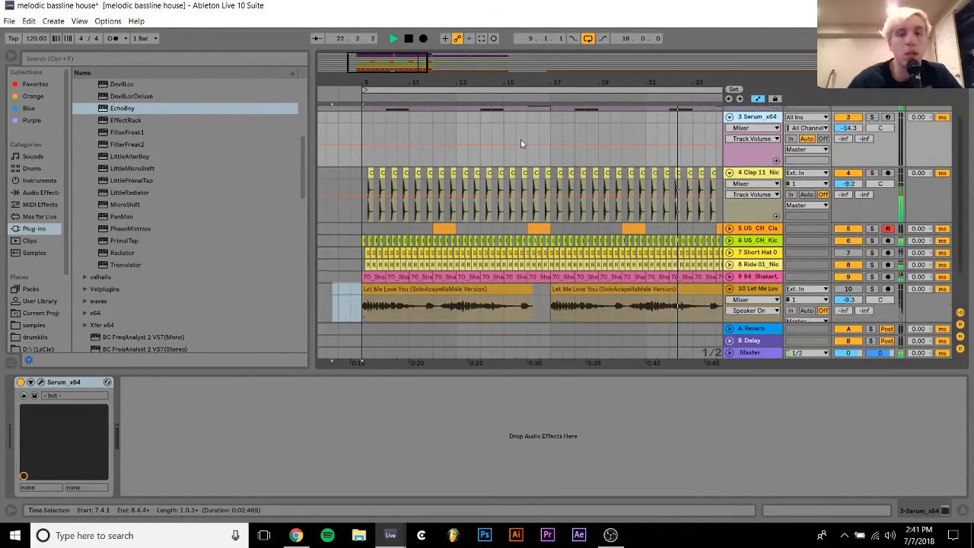
scroll(521, 139, "down", 1)
left_click(763, 263)
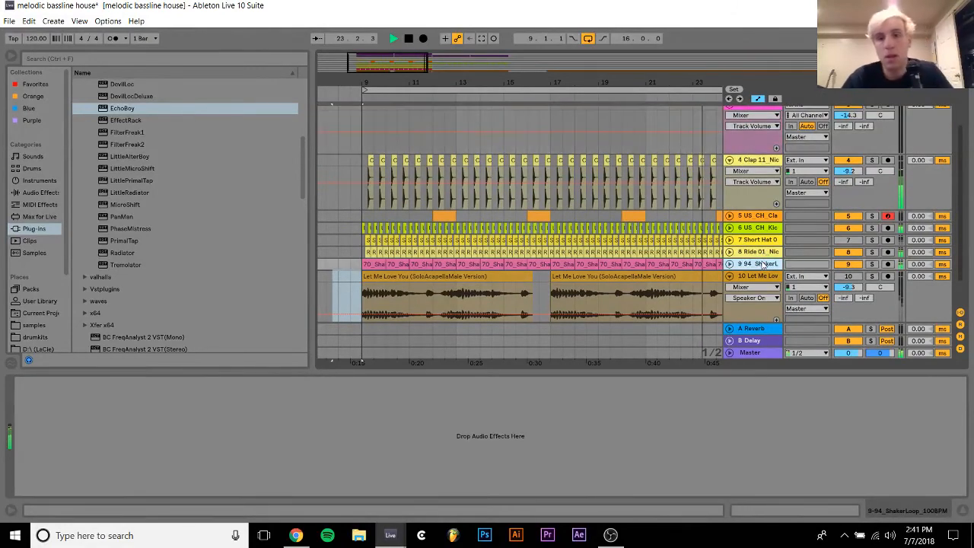
key("ctrl+shift+t")
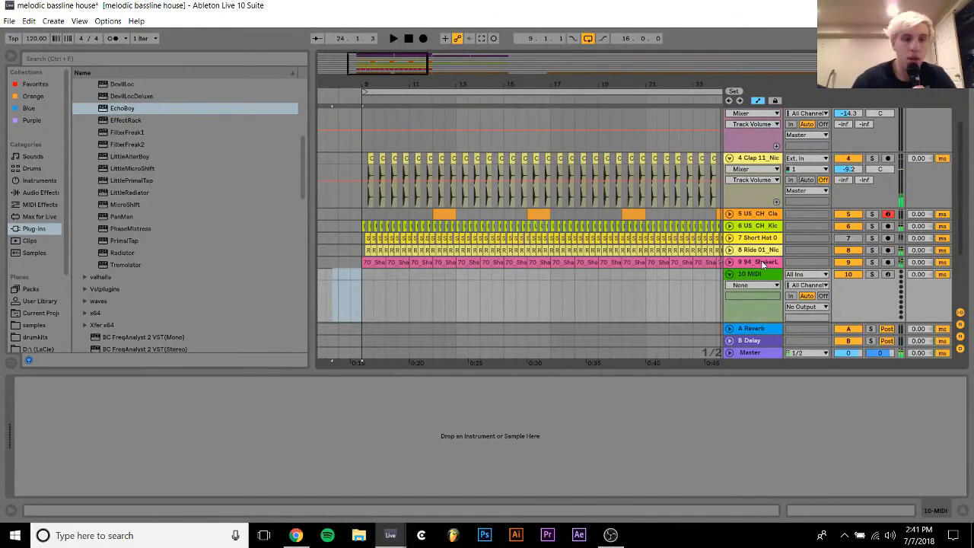
Browse the samples folder to the Niche Audio - Bass House & Garage pack and open its Groups folder
left_click(35, 325)
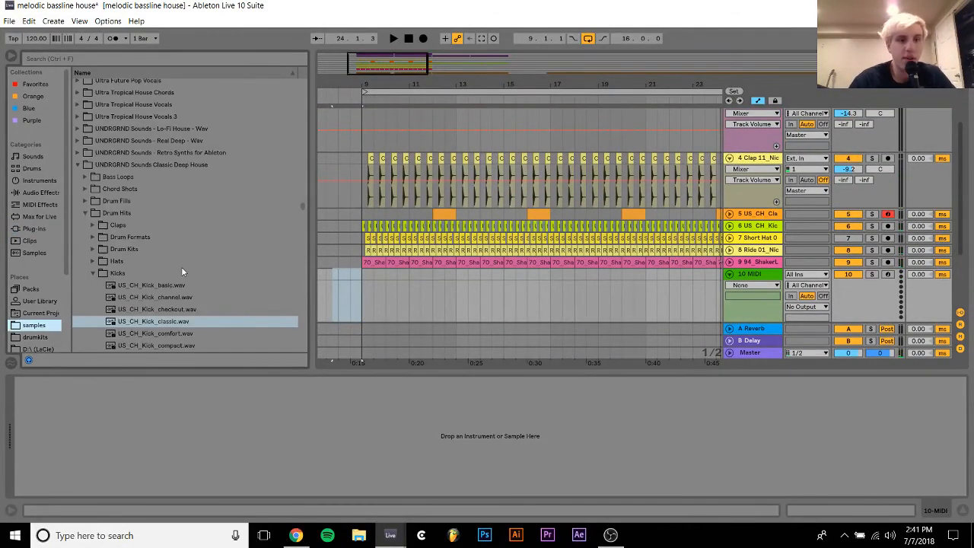
scroll(182, 271, "up", 15)
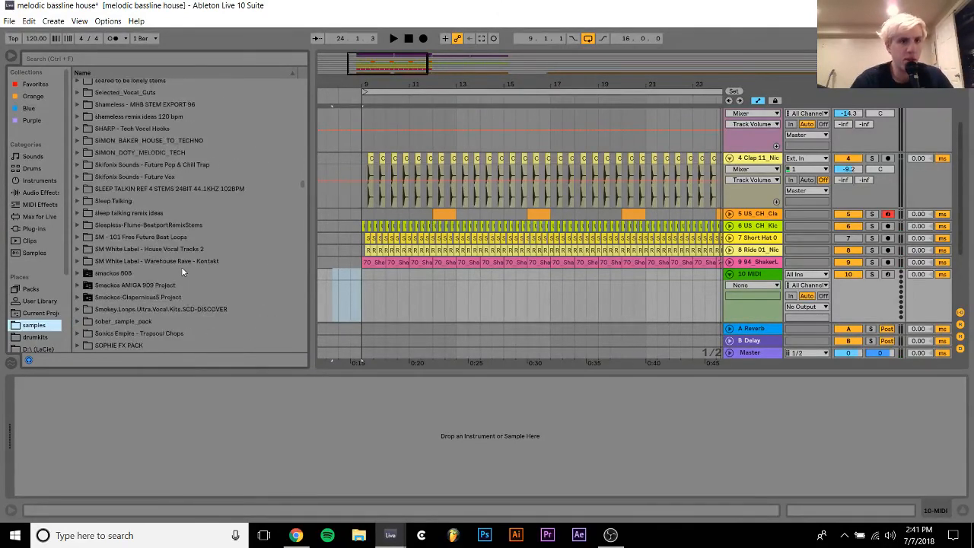
scroll(182, 271, "up", 8)
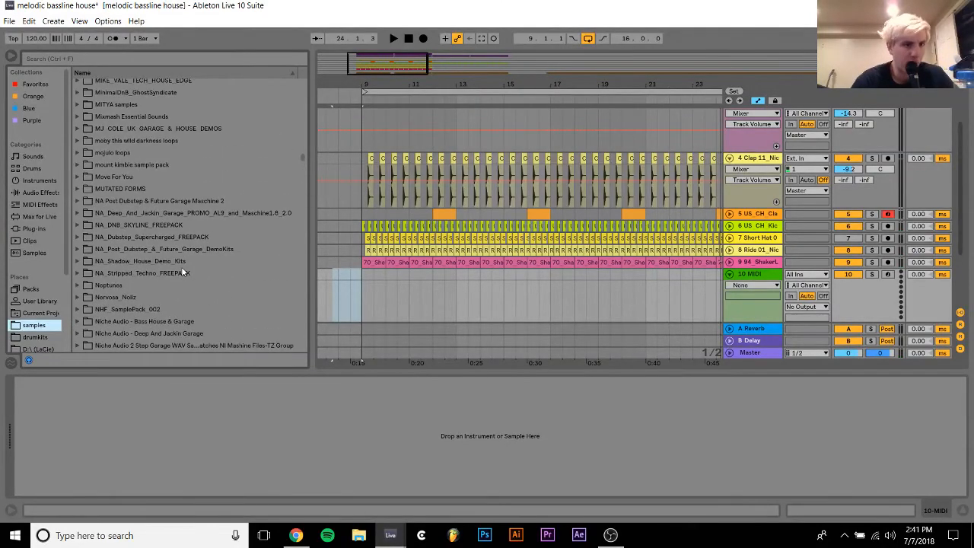
left_click(175, 241)
key("Down")
key("Down")
key("Down")
key("Down")
key("Down")
key("Down")
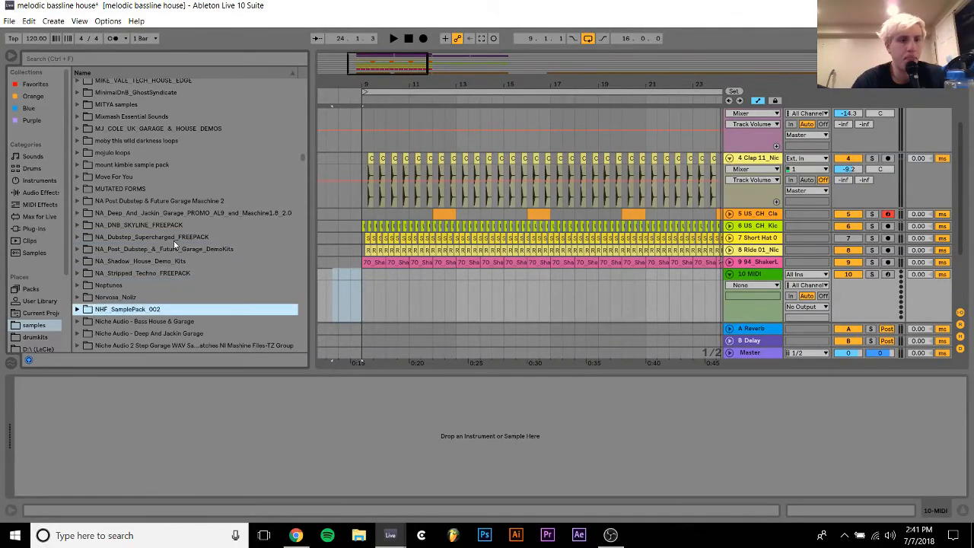
key("Down")
key("Down")
key("Up")
key("Right")
key("Down")
key("Down")
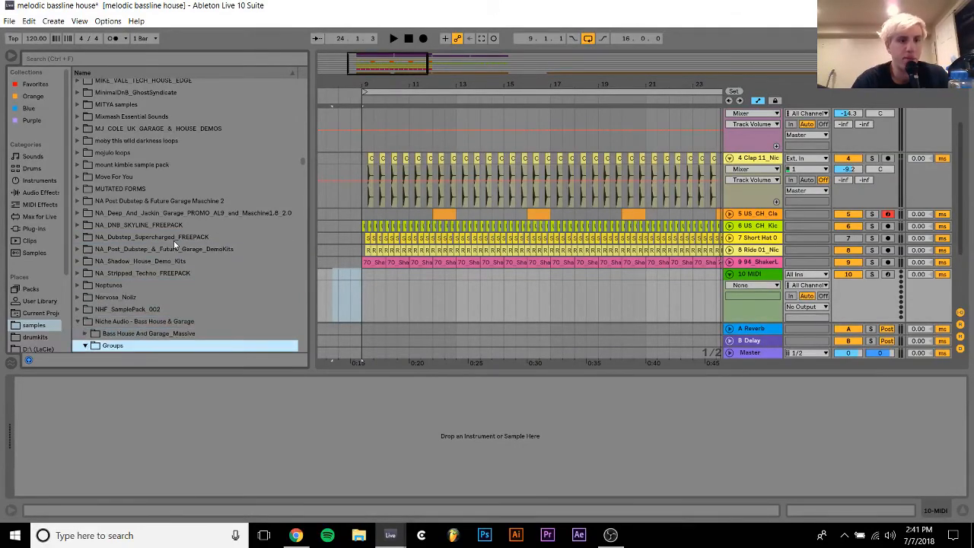
key("Right")
scroll(174, 243, "down", 10)
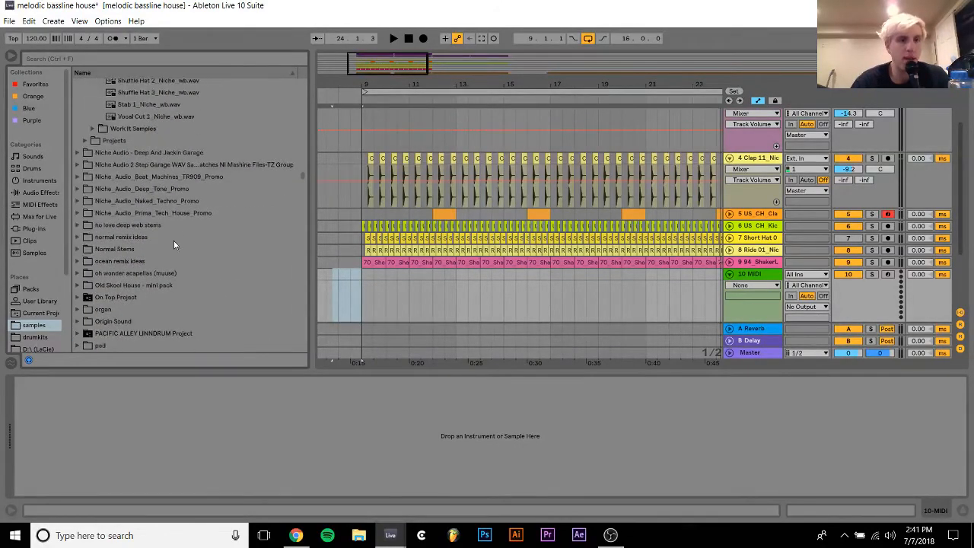
scroll(112, 171, "up", 1)
Audition the Warrior Bass samples, working back from Stab 1_Niche_wb to Bass Whap 1_Niche_wb
left_click(144, 143)
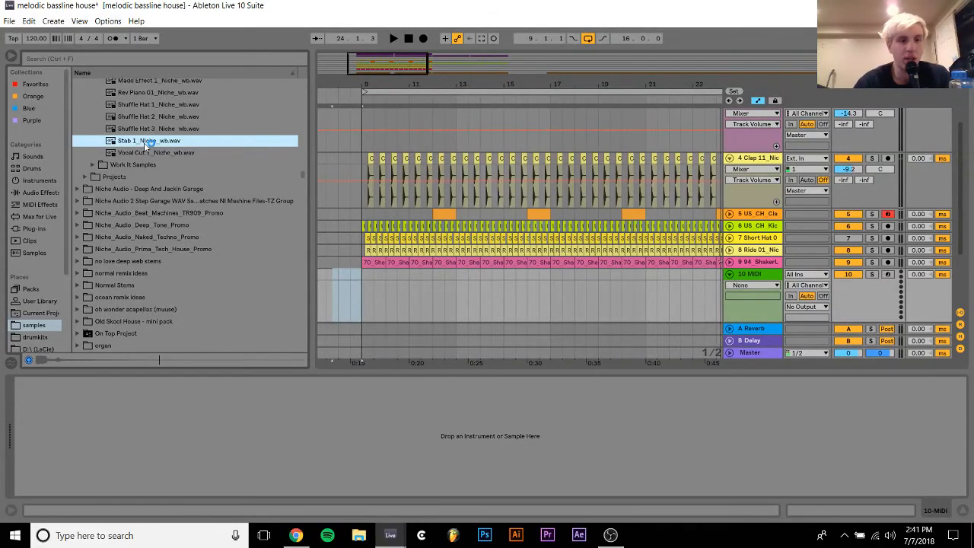
key("Up")
key("Up")
key("Up")
key("Up")
key("Up")
key("Up")
key("Up")
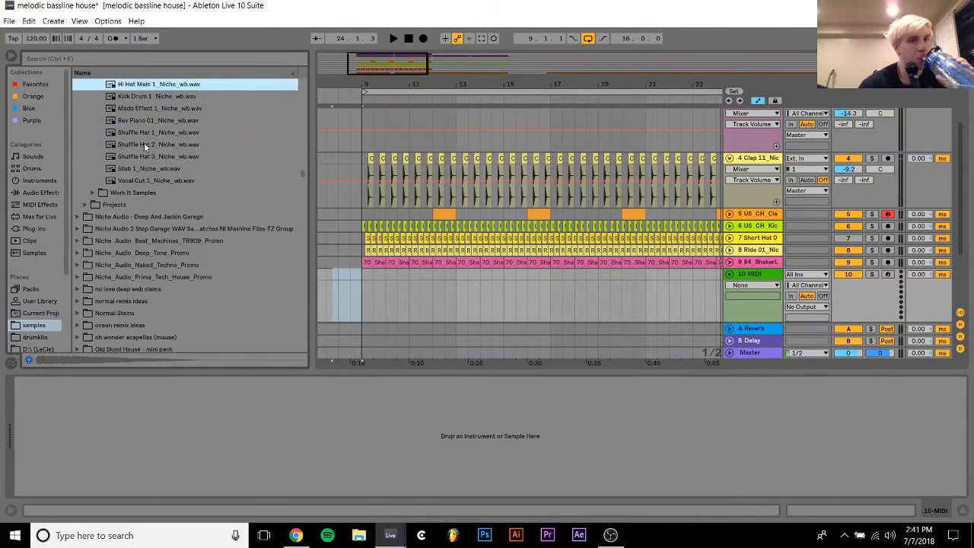
key("Up")
key("Up")
key("Up")
key("Up")
key("Up")
key("Up")
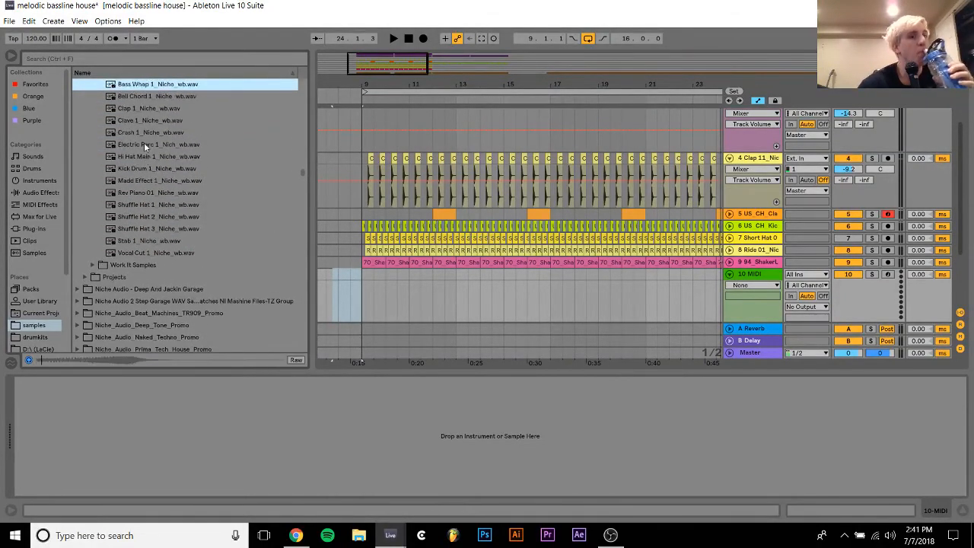
Place the Clave 1_Niche_wb sample at 9.1.4 on the new track and set the track's volume to -10.4 dB
key("Down")
key("Down")
key("Down")
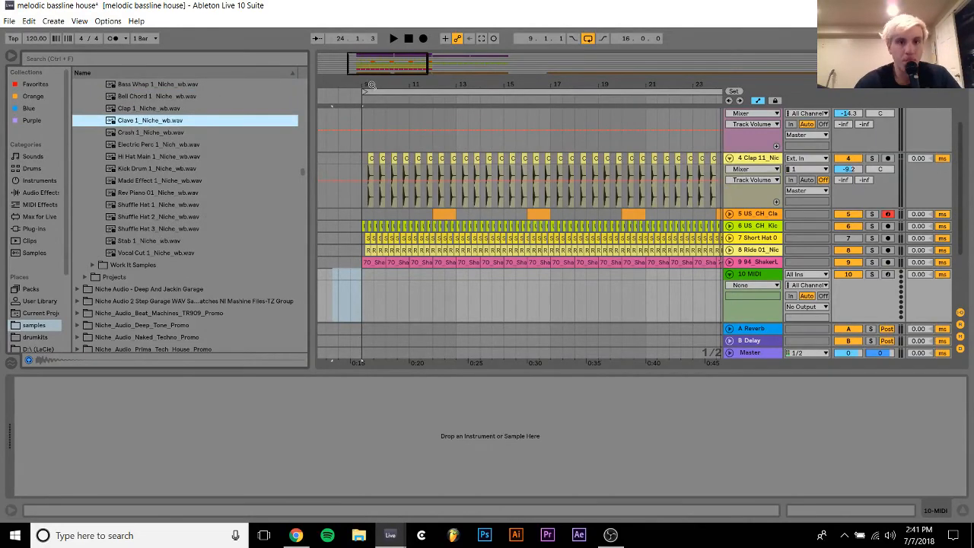
left_click_drag(371, 85, 345, 142)
left_click_drag(349, 78, 545, 79)
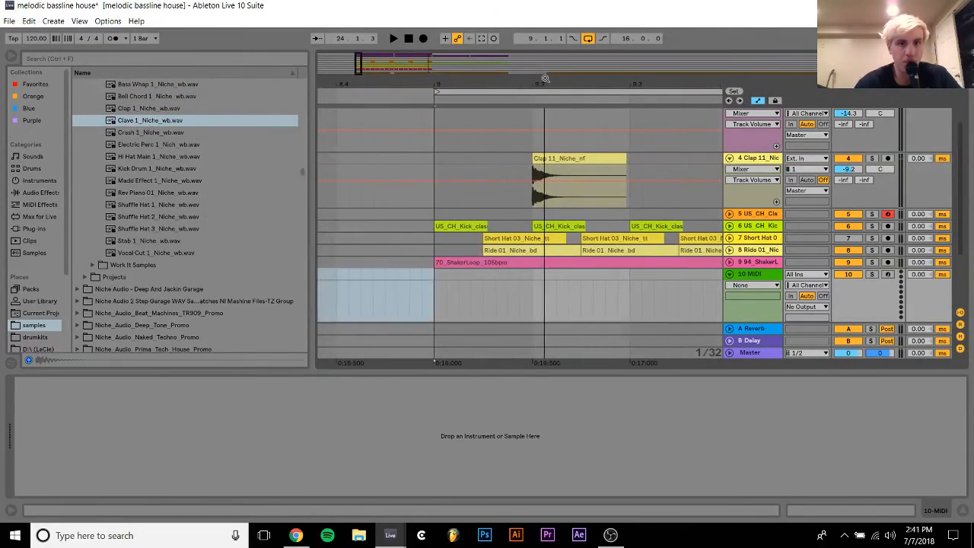
left_click_drag(152, 122, 510, 286)
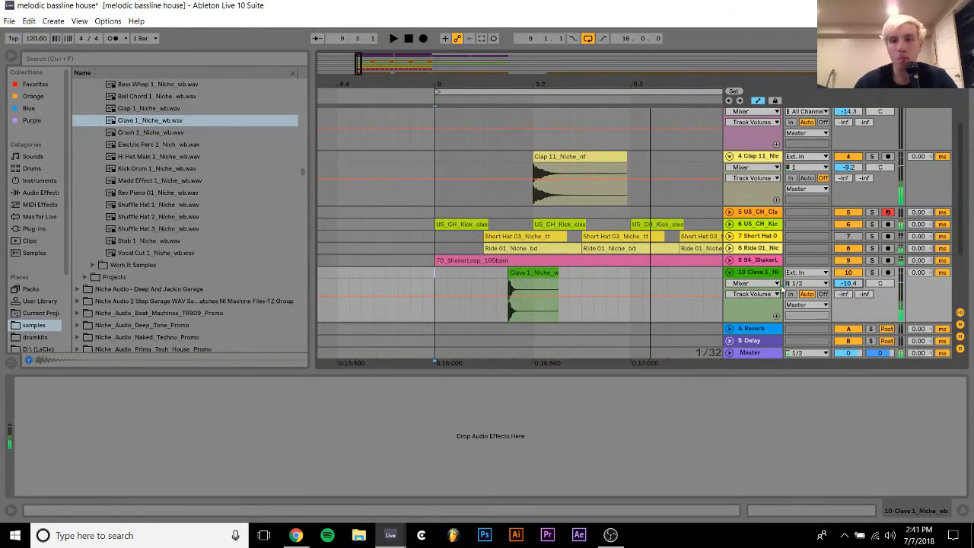
Shift the clave clip slightly later than 9.1.4 and play the groove from bar 9
key("space")
left_click_drag(515, 82, 524, 236)
left_click_drag(520, 272, 561, 273)
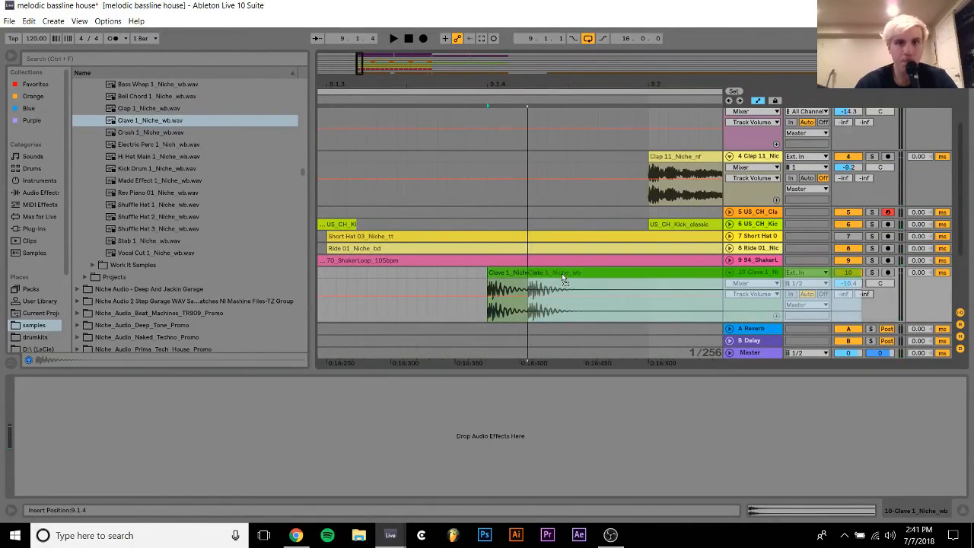
left_click_drag(524, 83, 523, 41)
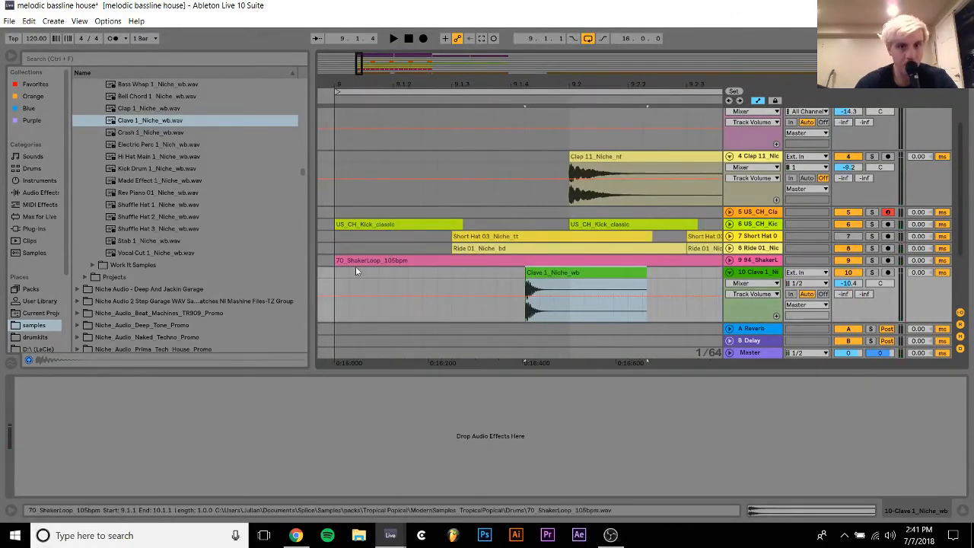
left_click(335, 283)
key("space")
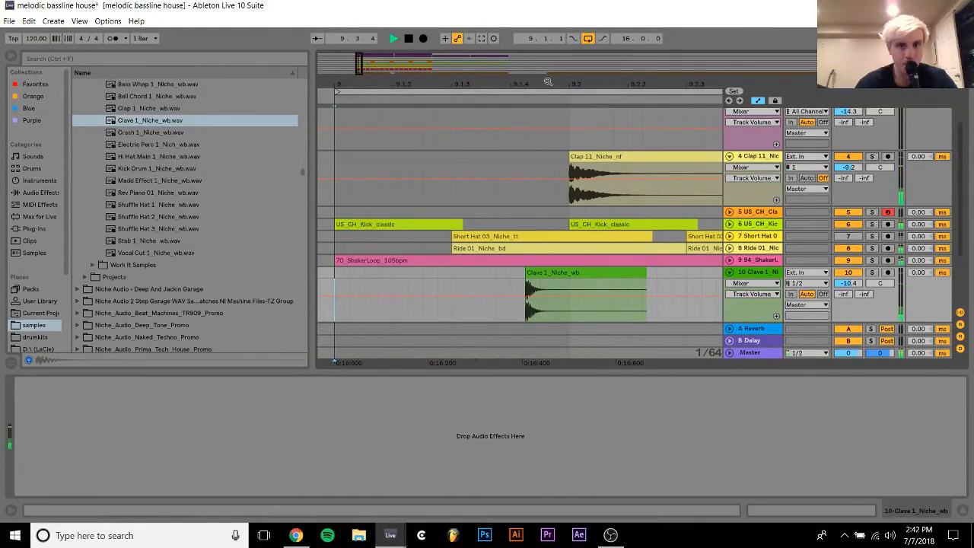
Fine-tune the clave clip's offset by moving it back to 9.1.4 and nudging it slightly past that position
key("space")
left_click_drag(544, 274, 530, 277)
left_click_drag(526, 82, 525, 121)
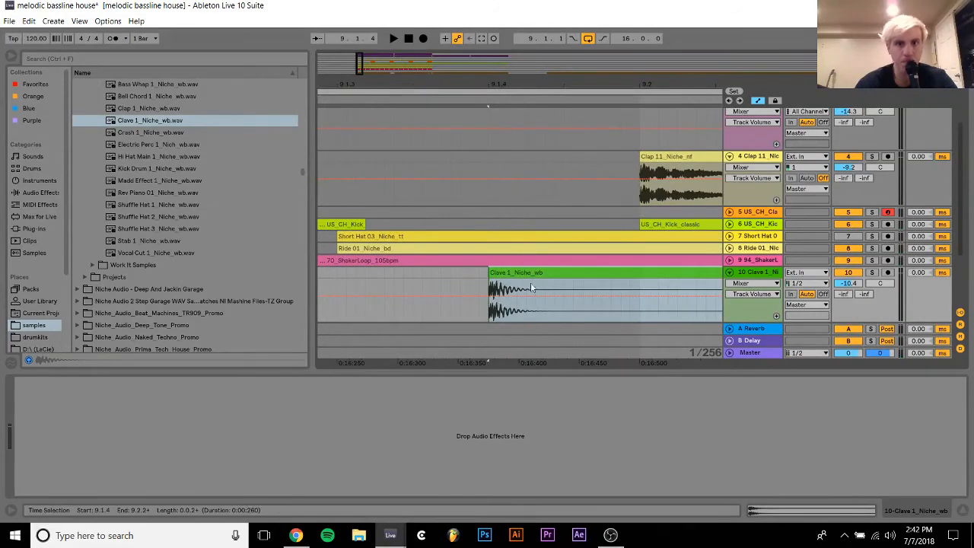
left_click_drag(530, 278, 550, 274)
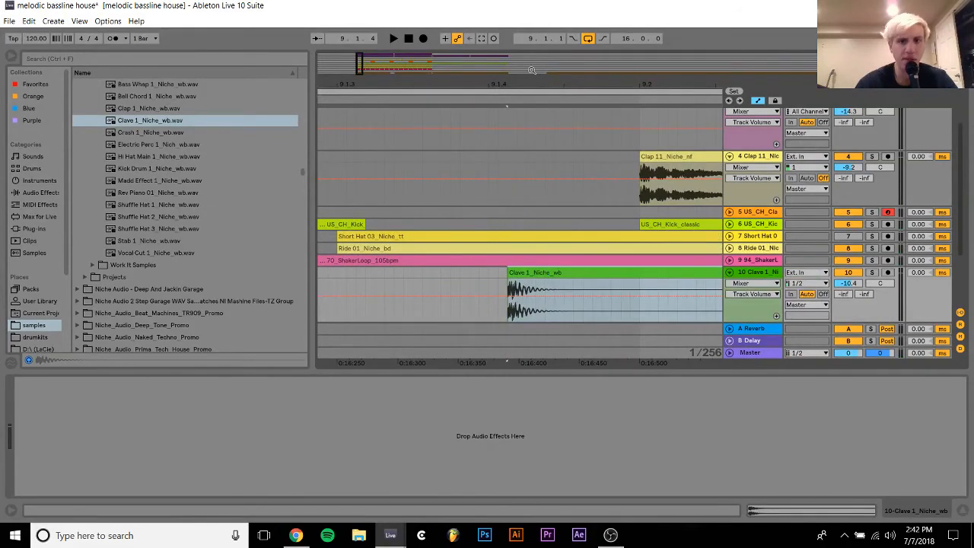
left_click_drag(527, 86, 563, 86)
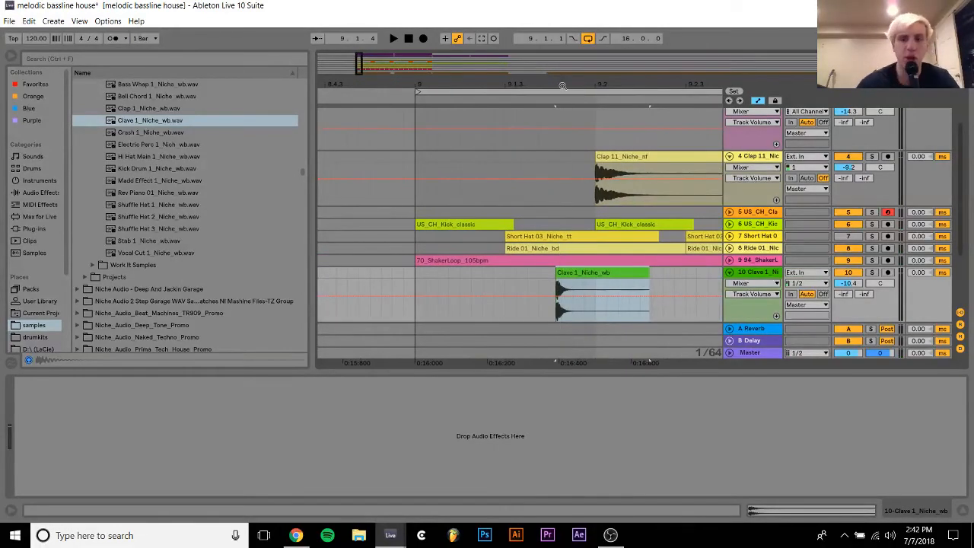
Play the groove with the clave from bar 9 and delete the clave clip
left_click(418, 278)
key("space")
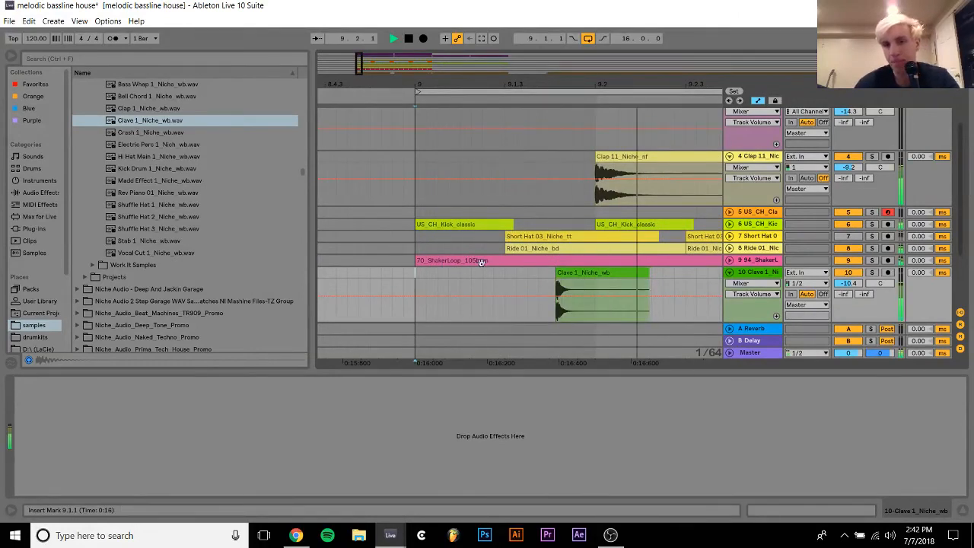
key("space")
left_click(569, 276)
key("Delete")
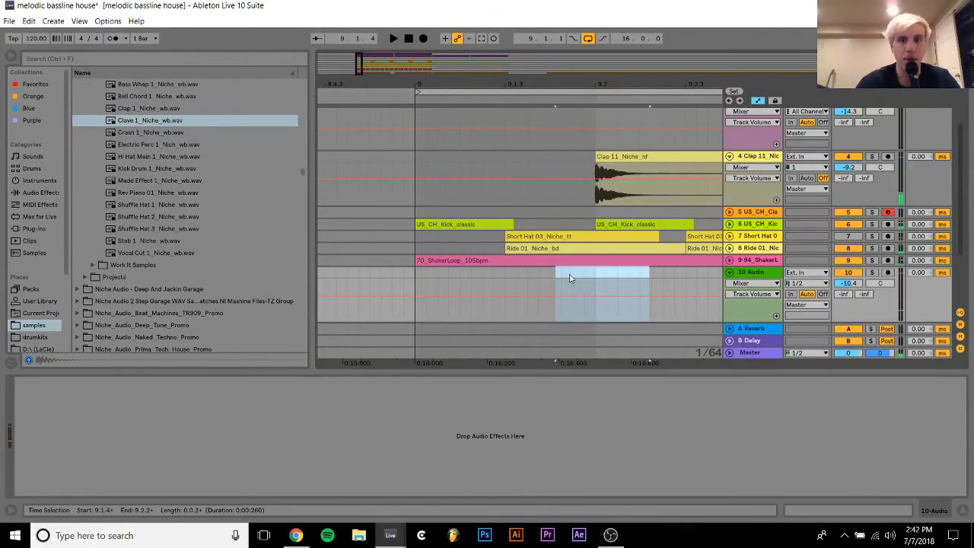
Audition Clap 1_Niche_wb and open the Take Two Samples folder of the same pack
scroll(197, 162, "up", 1)
left_click(141, 135)
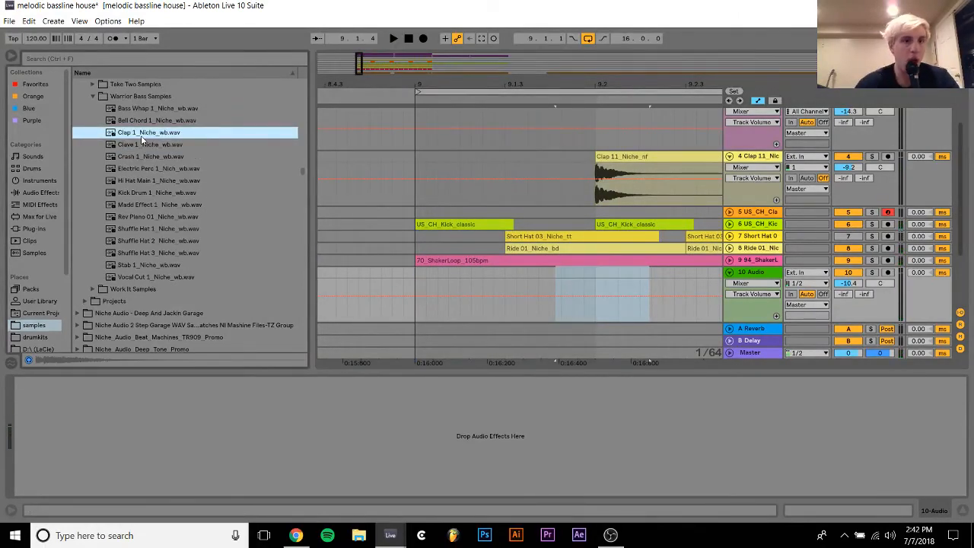
key("Up")
key("Up")
key("Up")
key("Up")
key("Right")
Audition the Take Two samples from Analogue Perc 03 to Noisy Crash 01, settling on Kick 03_Niche_tt
key("Down")
key("Down")
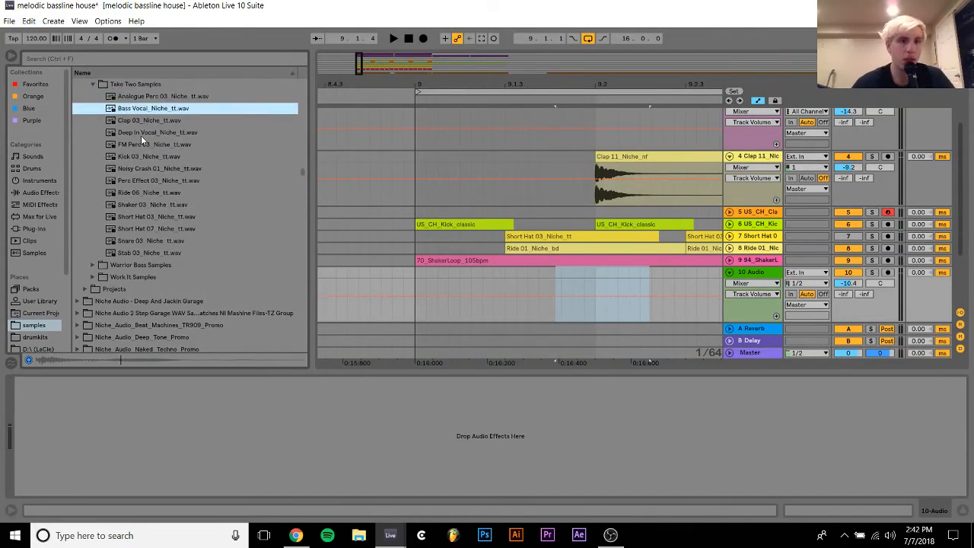
key("Down")
key("Down")
key("Down")
key("Down")
key("Down")
key("Up")
key("Up")
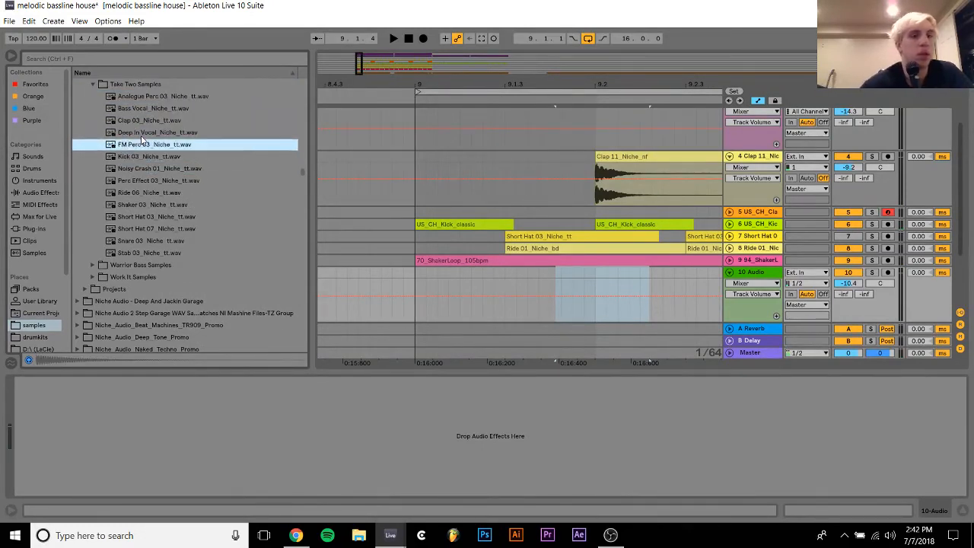
key("Down")
key("Down")
key("Up")
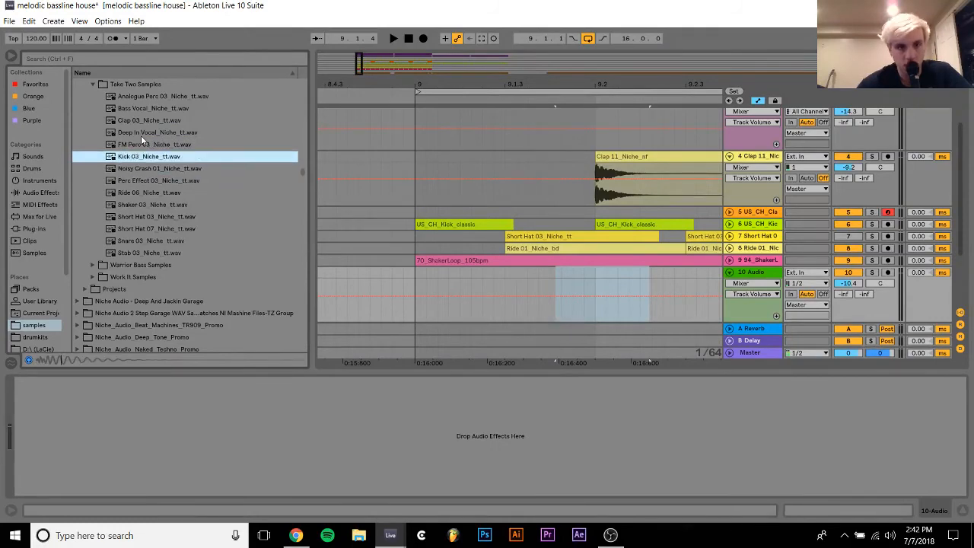
Mute the US_CH kick track and place Kick 03_Niche_tt at bar 9 on a new track directly below it
scroll(403, 301, "down", 3)
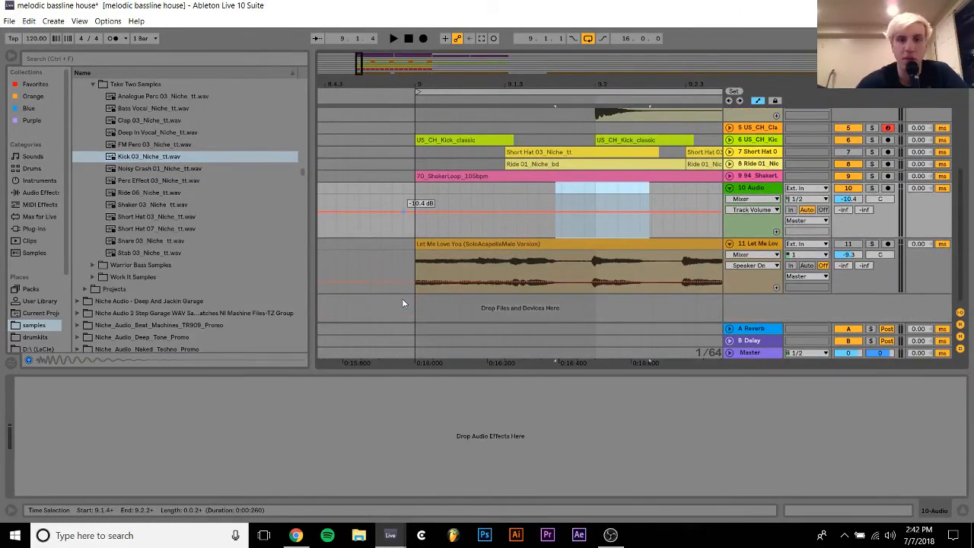
scroll(402, 302, "up", 4)
left_click(840, 259)
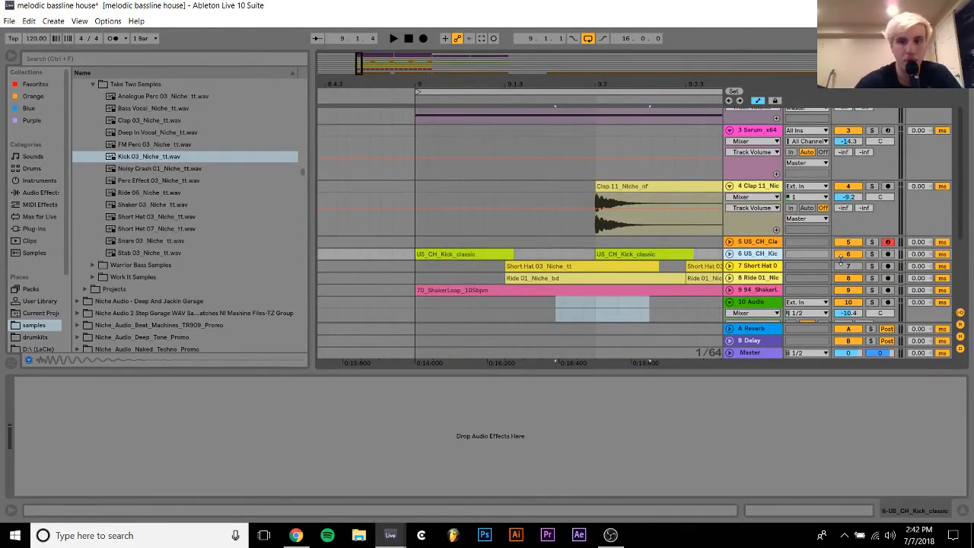
key("ctrl+shift+t")
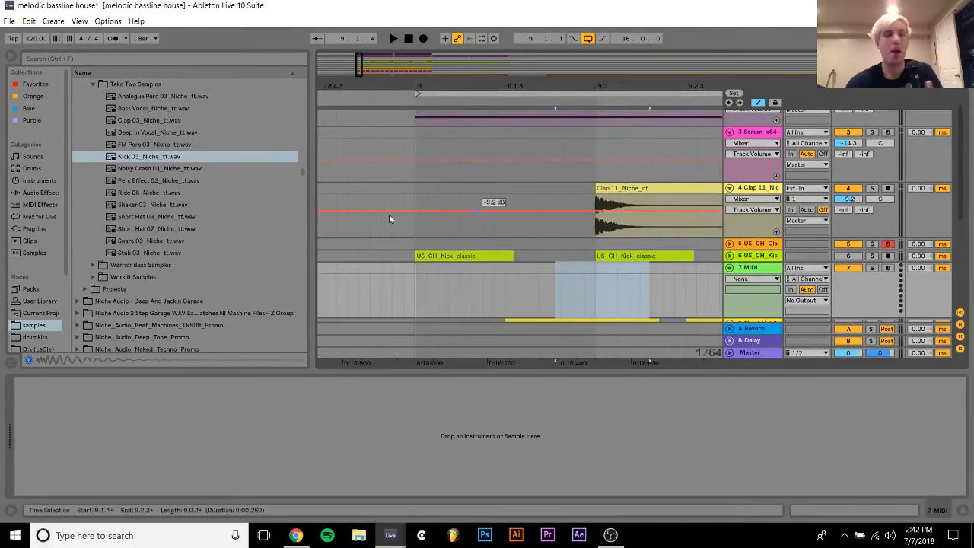
left_click_drag(140, 160, 415, 284)
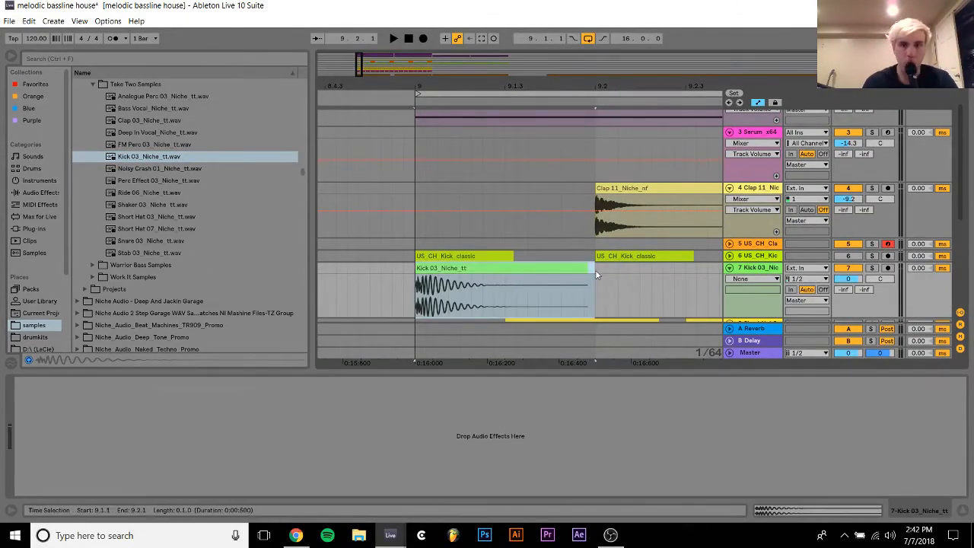
Duplicate the Kick 03 clip on every beat from bar 9 into bar 12 and set its track volume to -4.1 dB
key("space")
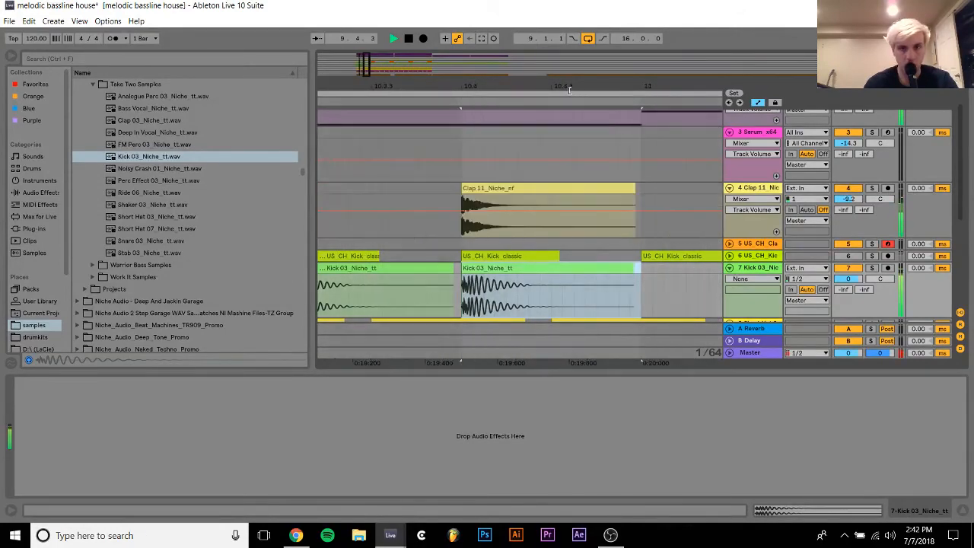
left_click_drag(569, 91, 560, 22)
key("ctrl+d")
key("ctrl+d")
key("ctrl+d")
key("ctrl+d")
key("ctrl+d")
key("ctrl+d")
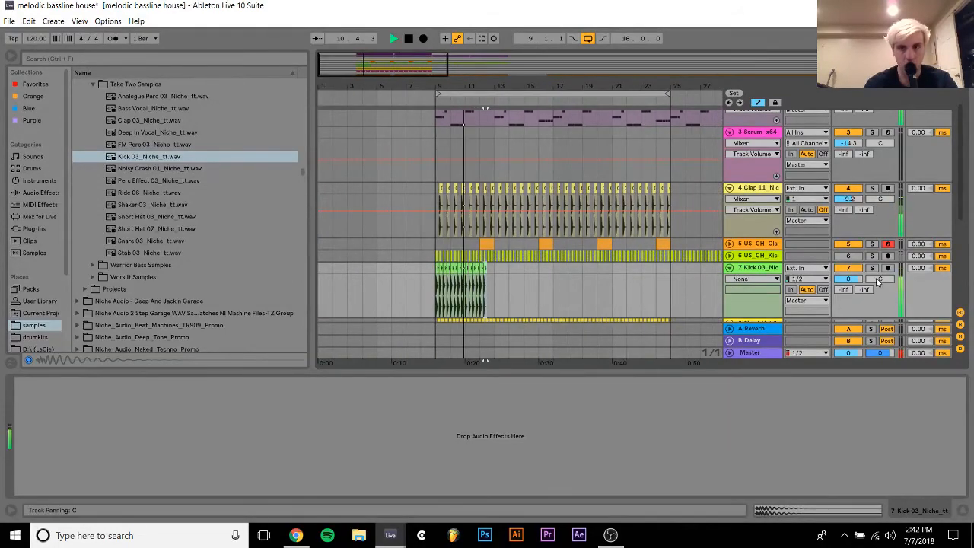
key("ctrl+d")
left_click_drag(851, 279, 853, 283)
Switch back to the US_CH kick for comparison and delete the Kick 03 track
left_click(848, 267)
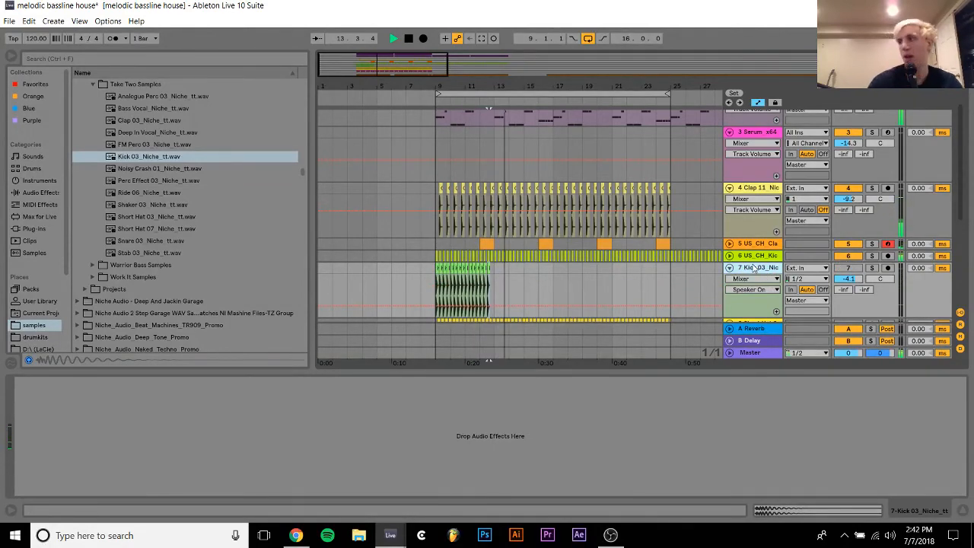
key("Delete")
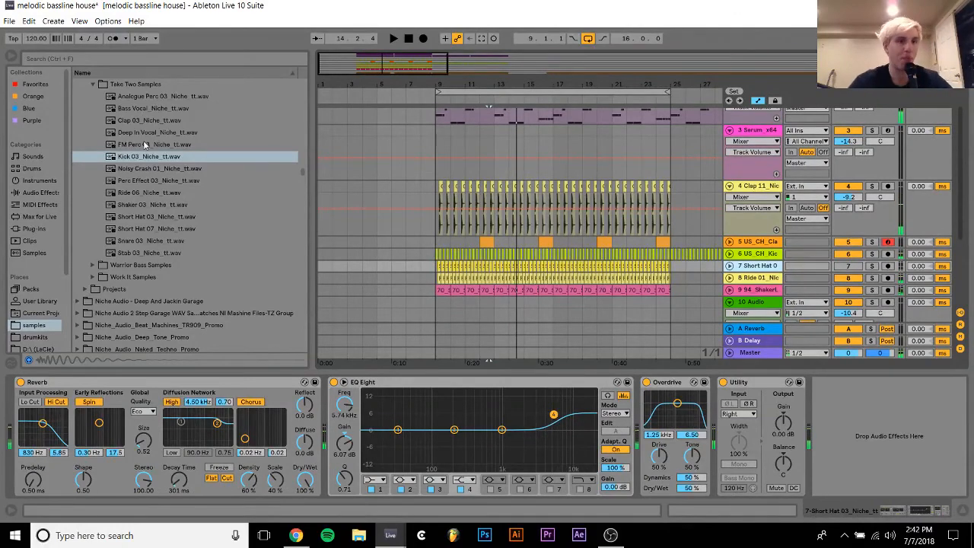
Audition the Take Two samples between FM Perc 03 and Short Hat 03, select Perc Effect 03, and play the arrangement
left_click(144, 145)
key("Down")
key("Down")
key("Down")
key("Down")
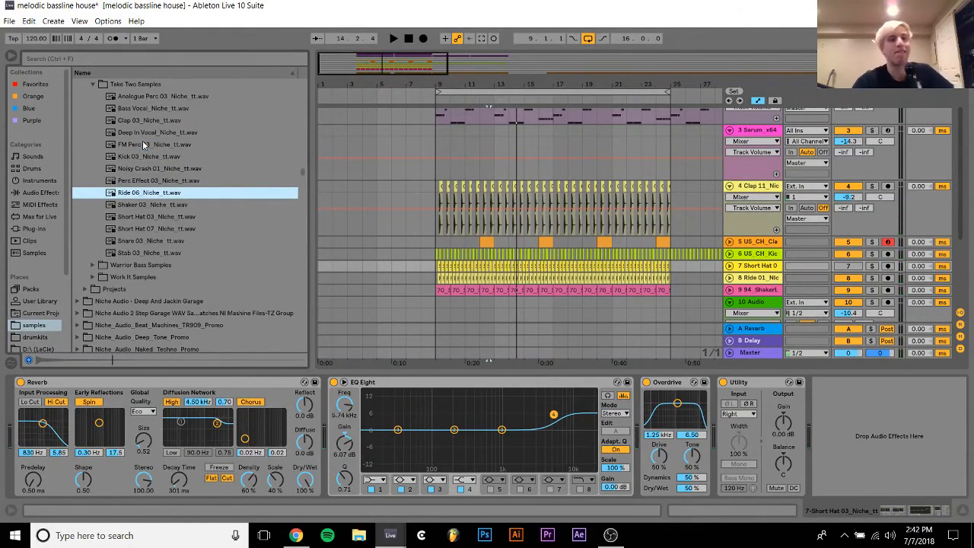
key("Down")
key("Down")
key("Up")
key("Up")
key("Up")
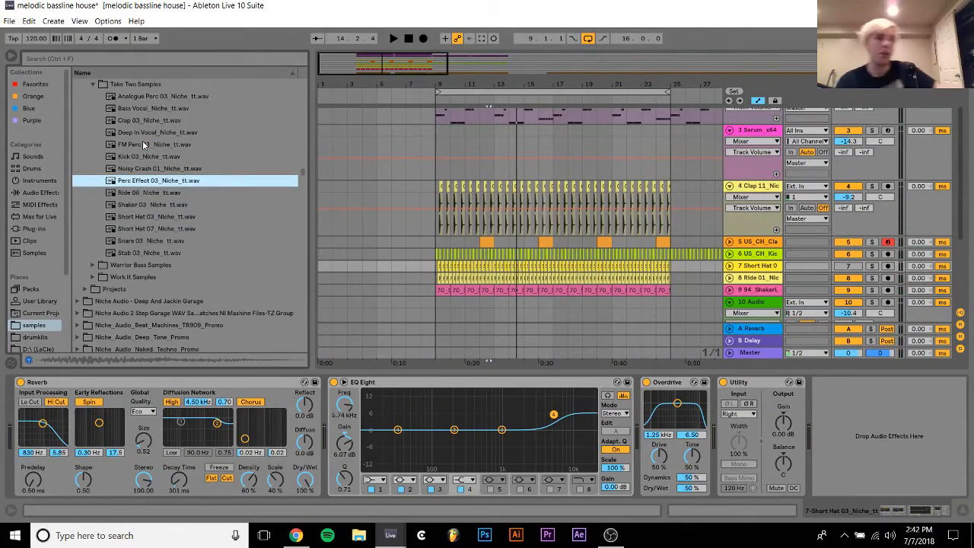
key("space")
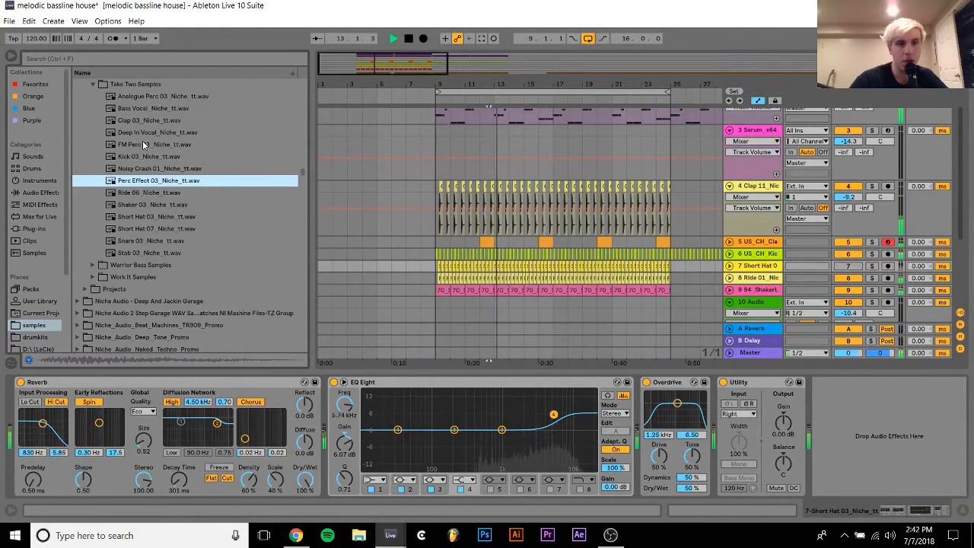
Audition the remaining Take Two samples from Ride 06 through Stab 03 against the playing arrangement
key("Down")
key("Down")
key("Down")
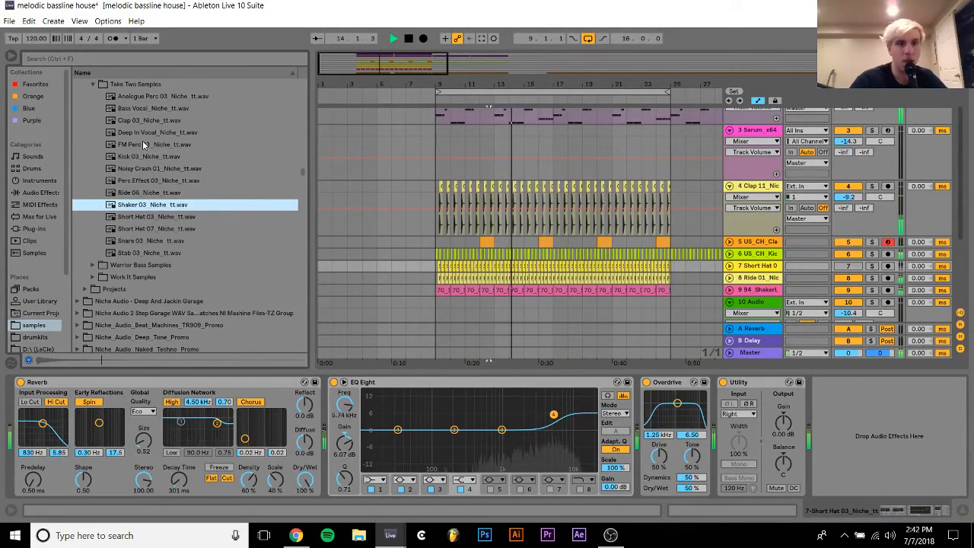
key("Down")
key("Down")
key("Down")
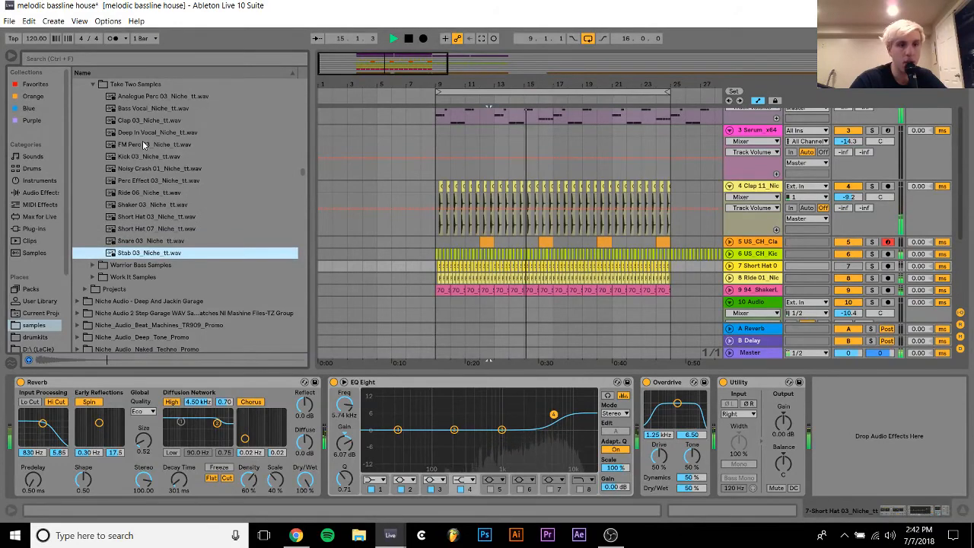
key("Up")
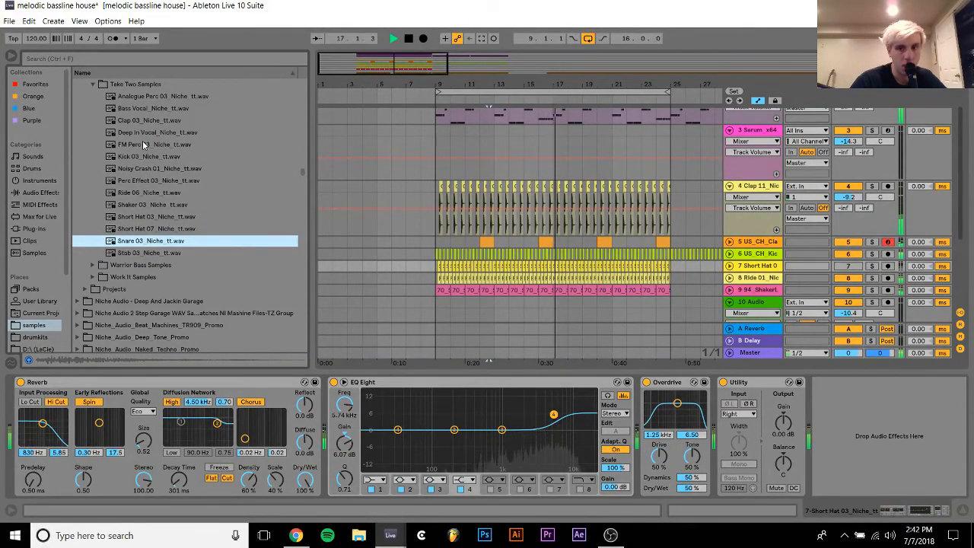
key("Down")
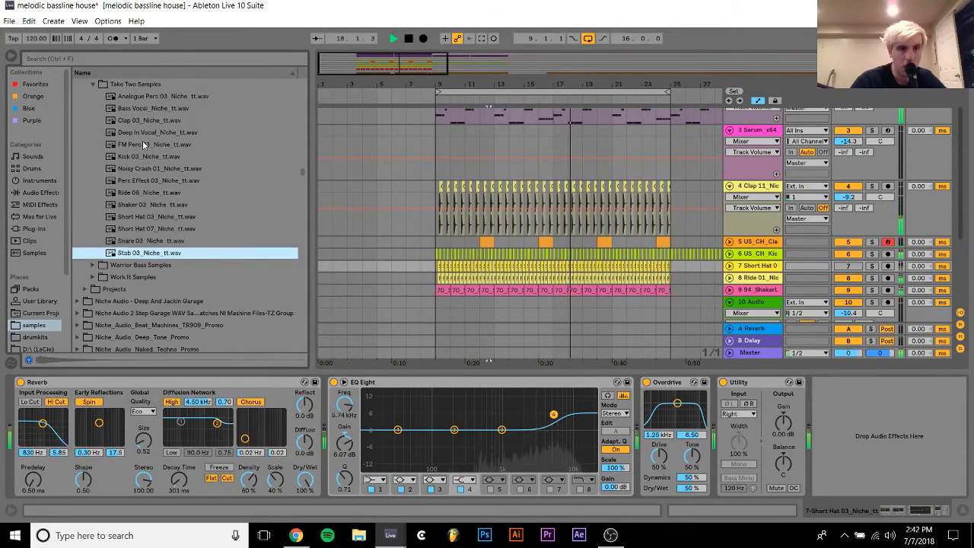
Audition the FX Tone samples up to FX Tone 04 in the Stab & FX Samples folder
key("Left")
key("Left")
key("Up")
key("Right")
key("Down")
key("Down")
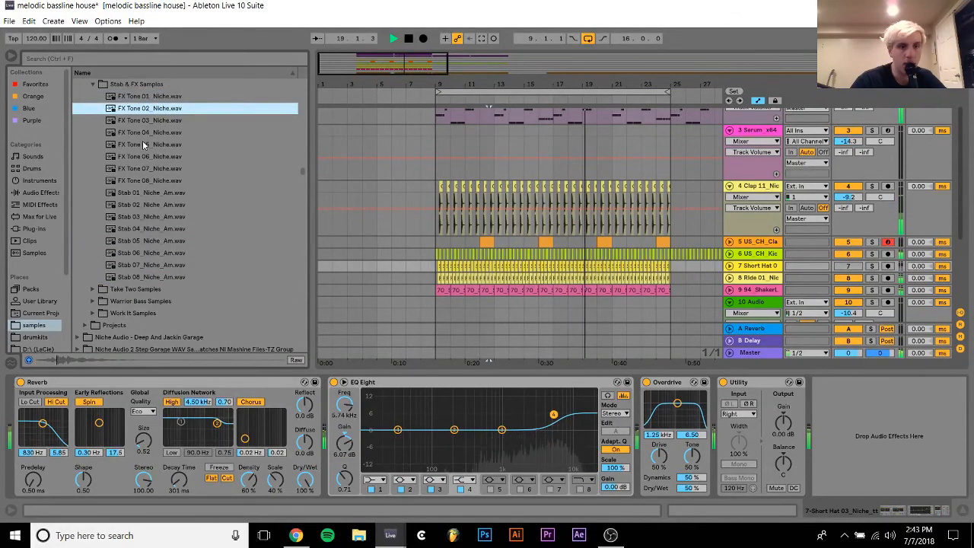
key("Down")
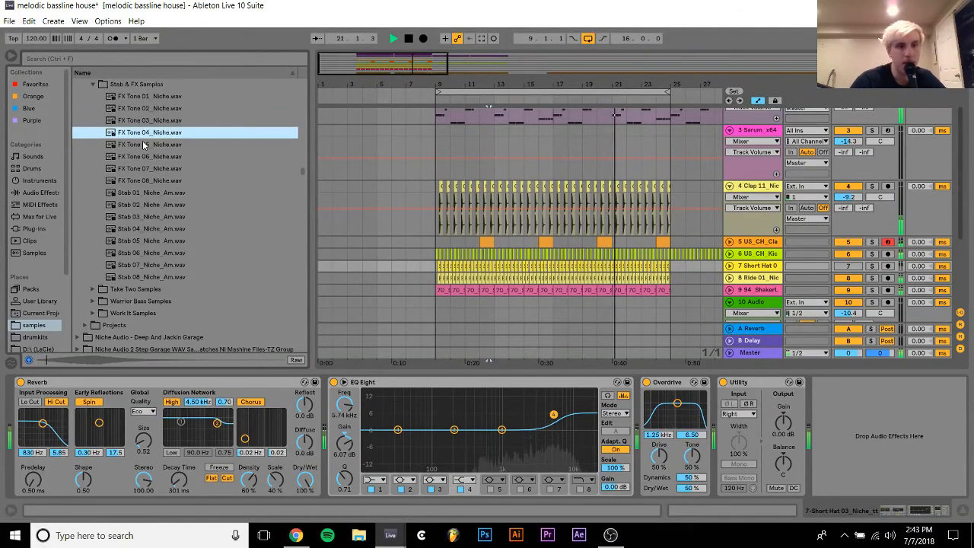
Audition the Retone Bass samples from Analogue Perc onward, ending on Verbatom_Niche_rb
key("Left")
key("Left")
key("Up")
key("Right")
key("Down")
key("Down")
key("Down")
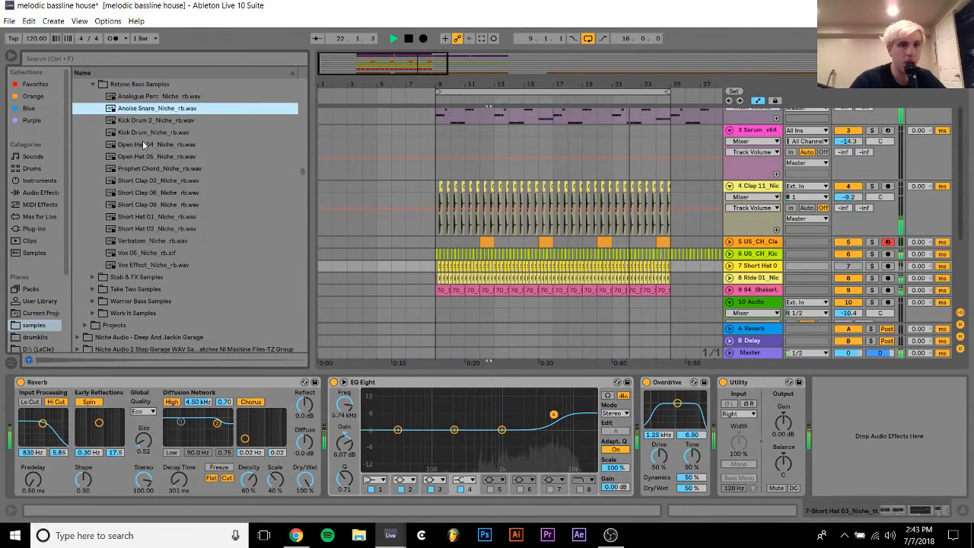
key("Down")
key("Down")
key("Down")
key("Down")
key("Down")
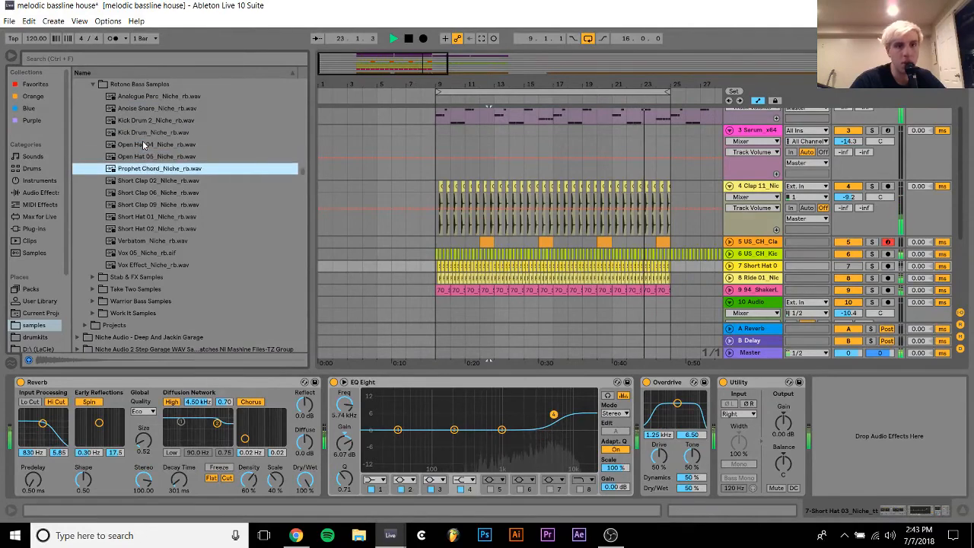
key("Down")
key("Down")
key("Down")
key("Down")
key("Down")
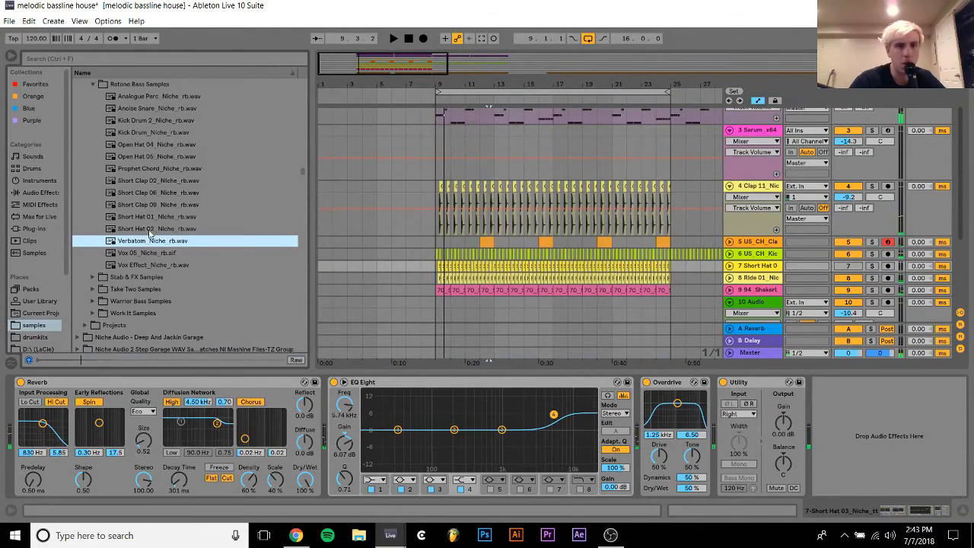
Try Verbatom_Niche_rb at bar 9 on a new track at -0.9 dB, and delete that track
left_click_drag(150, 241, 438, 179)
key("ctrl+shift+t")
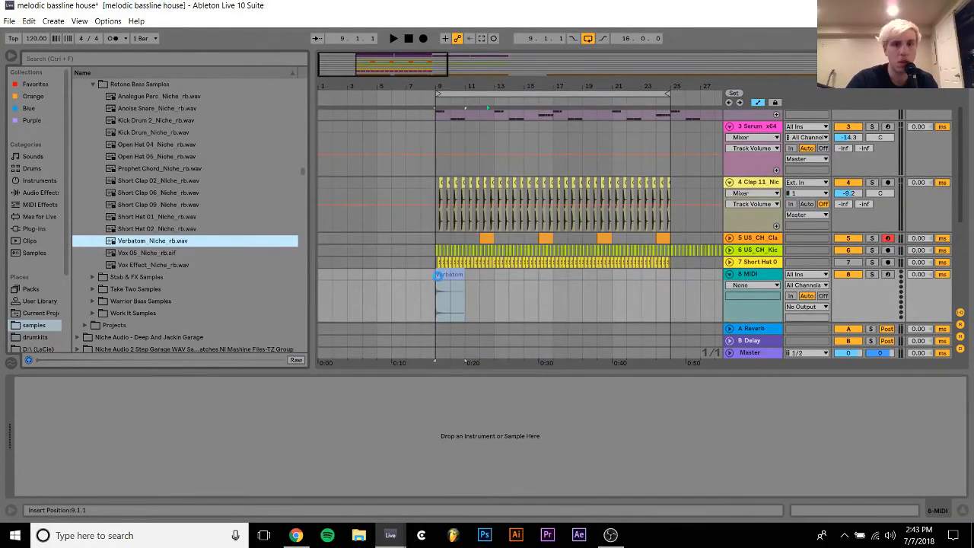
left_click_drag(438, 276, 438, 278)
key("space")
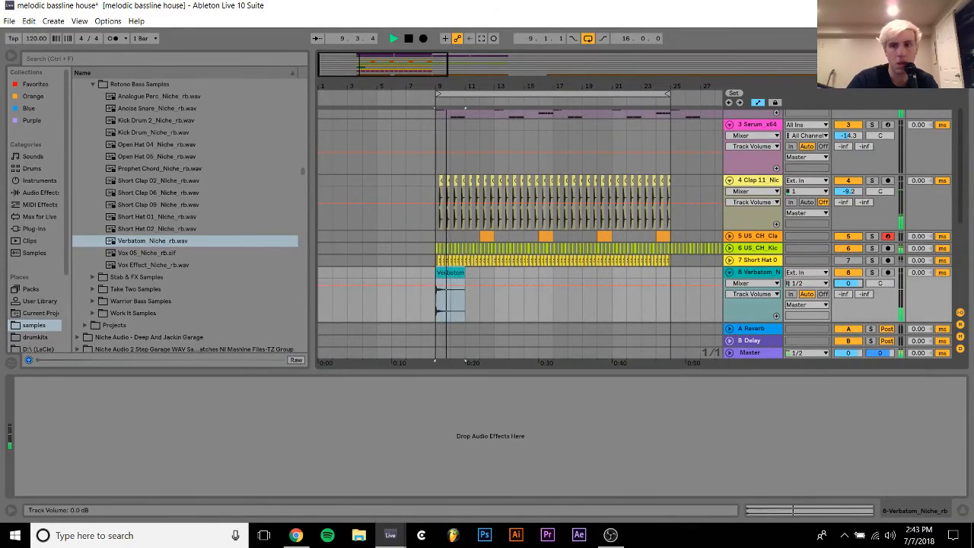
left_click_drag(848, 283, 848, 287)
left_click(753, 275)
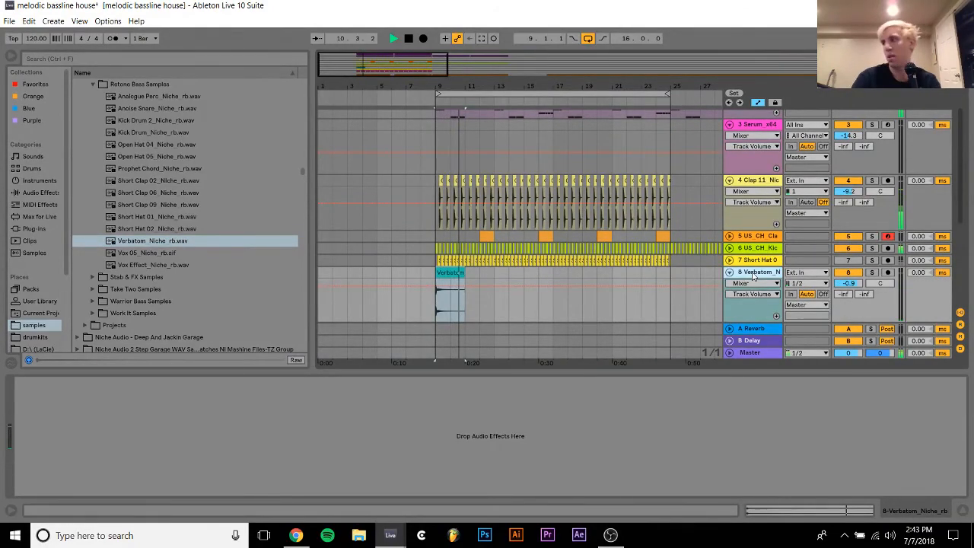
key("Delete")
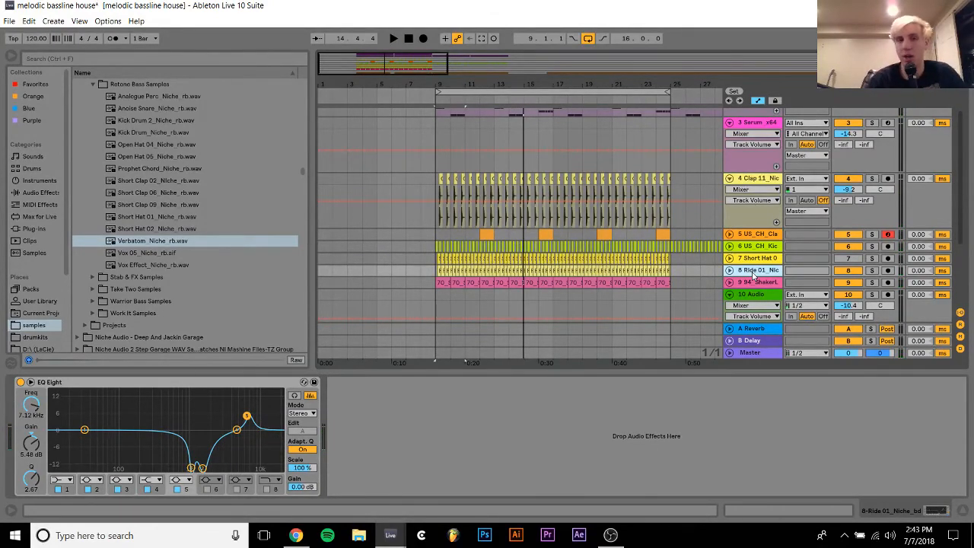
Play the arrangement, solo the Prophet V3 track and switch off the Digital module in its RC-20 Retro Color effect
key("space")
scroll(734, 192, "up", 1)
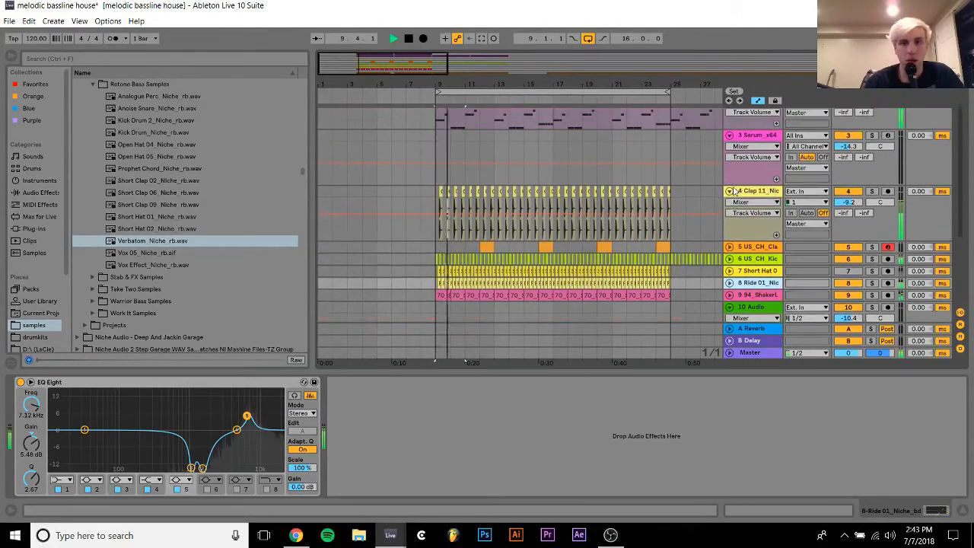
scroll(735, 192, "up", 3)
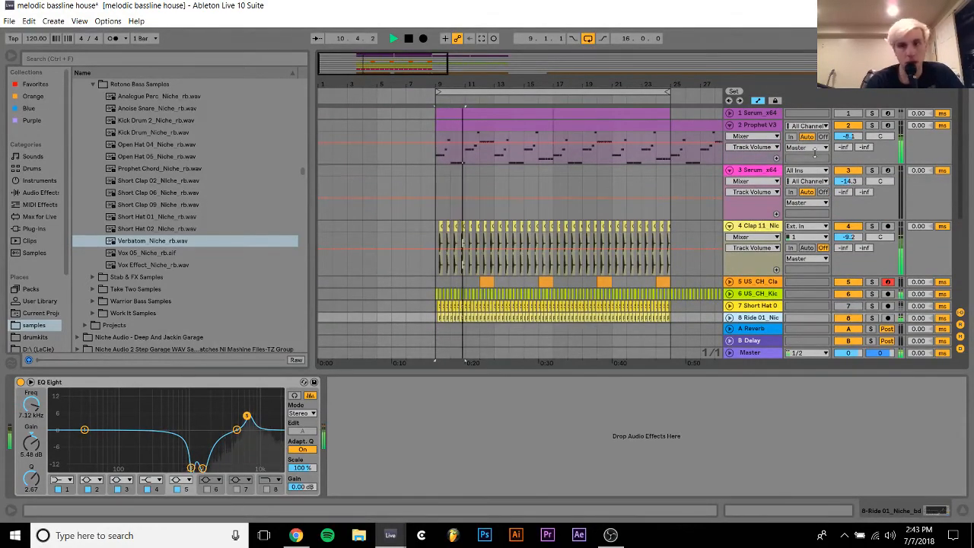
left_click(767, 126)
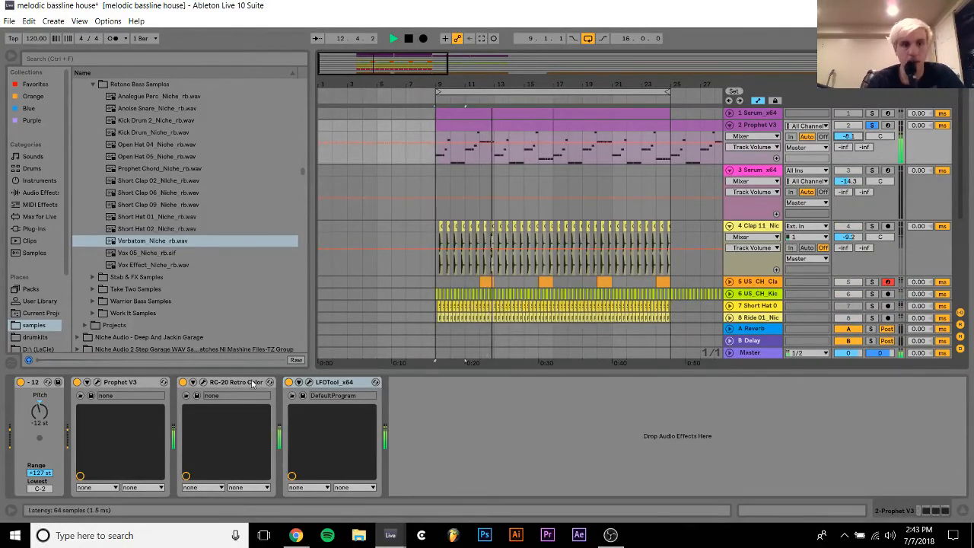
left_click(203, 382)
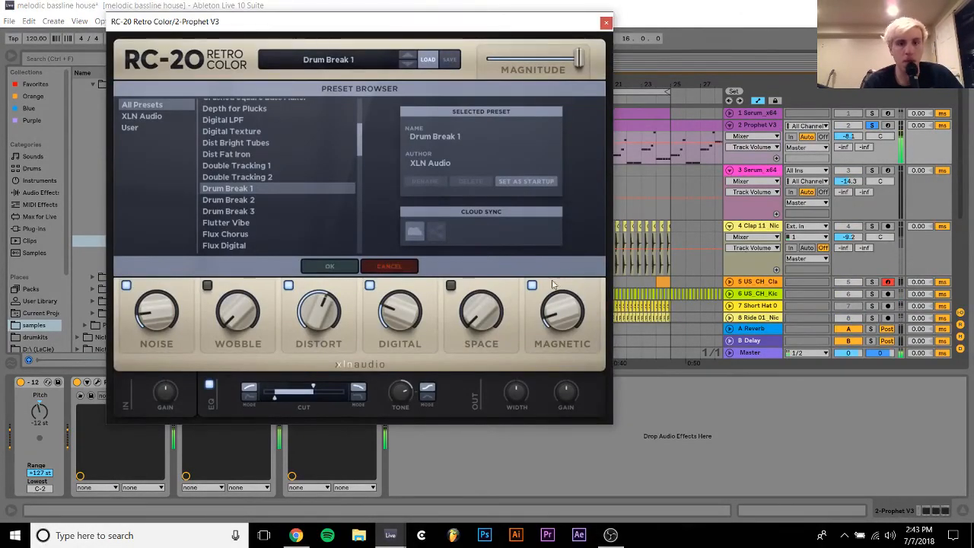
left_click(369, 286)
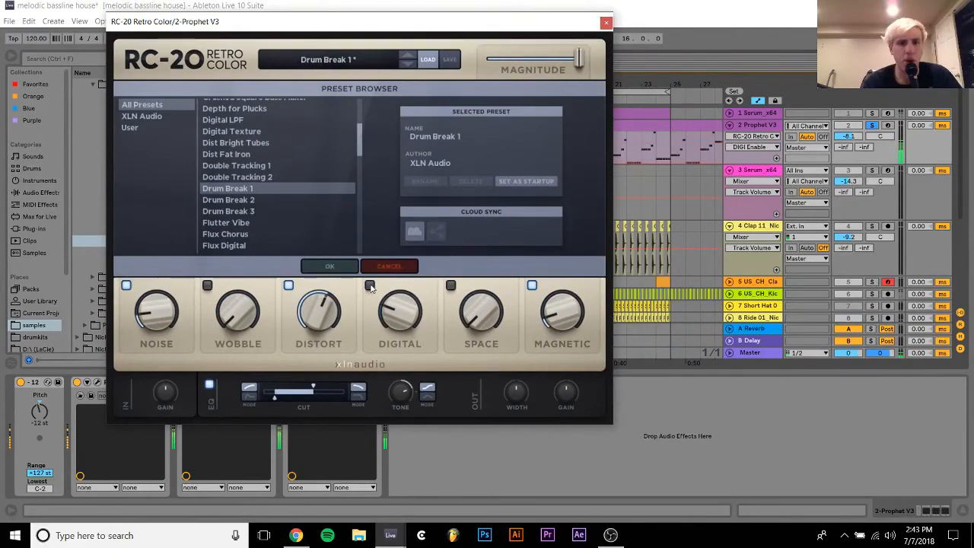
Raise the RC-20 Distort amount, enable Space at 44 % and dismiss the preset browser
left_click_drag(323, 324, 346, 292)
left_click_drag(485, 315, 498, 363)
left_click_drag(495, 327, 508, 221)
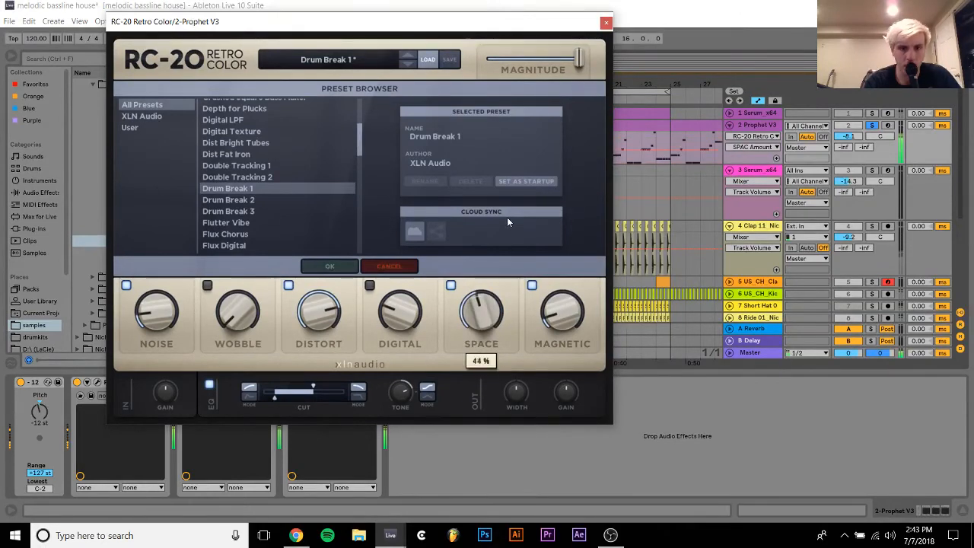
left_click(365, 267)
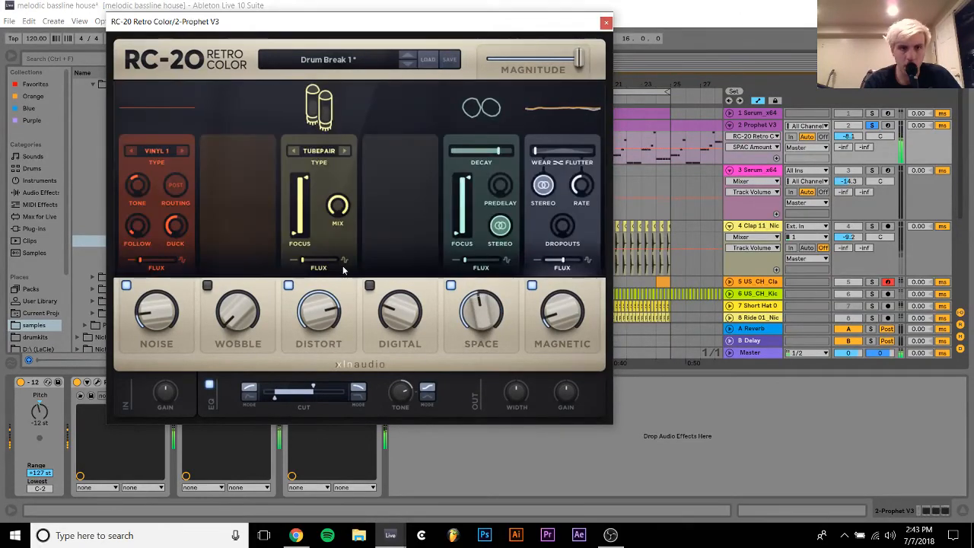
Set the RC-20 Space decay to 0 % and increase the Space amount to slightly above half
left_click_drag(499, 151, 443, 155)
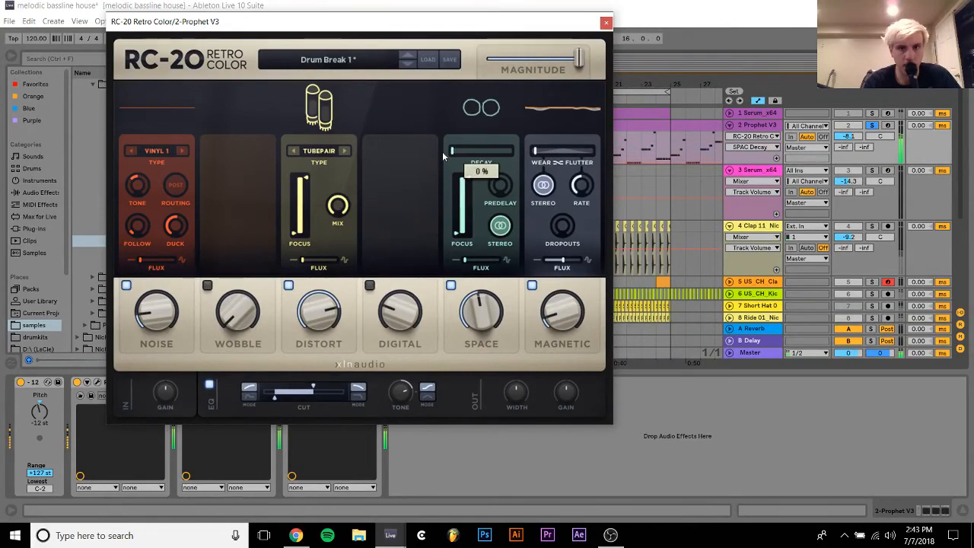
left_click_drag(485, 335, 486, 358)
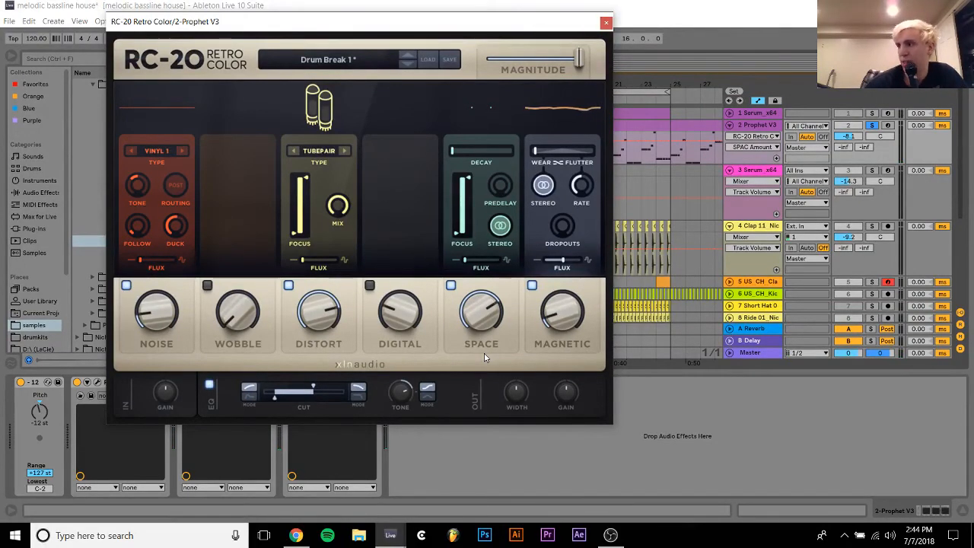
left_click_drag(482, 315, 470, 333)
Try narrowing the RC-20 Space focus range, moving its lower limit up to 16000 Hz
left_click_drag(468, 179, 467, 187)
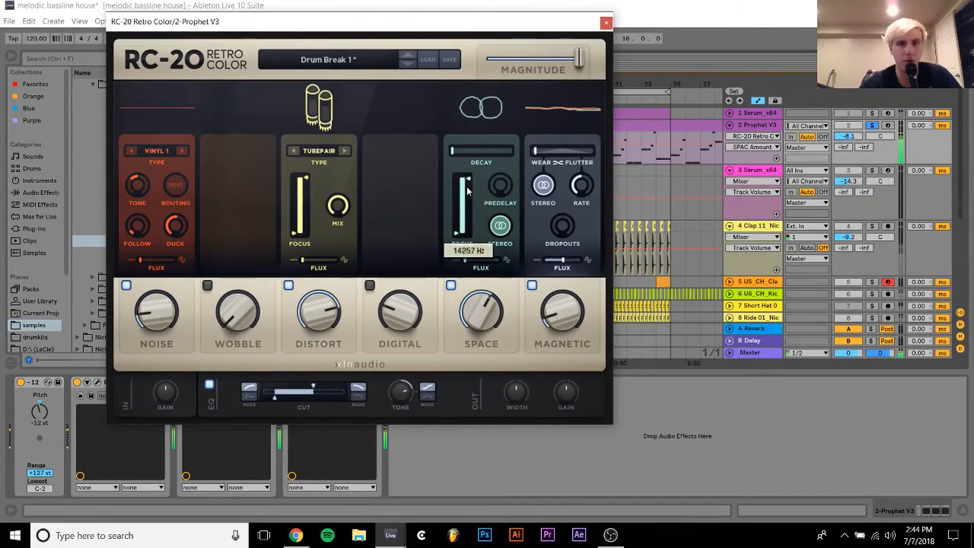
left_click_drag(465, 226, 455, 189)
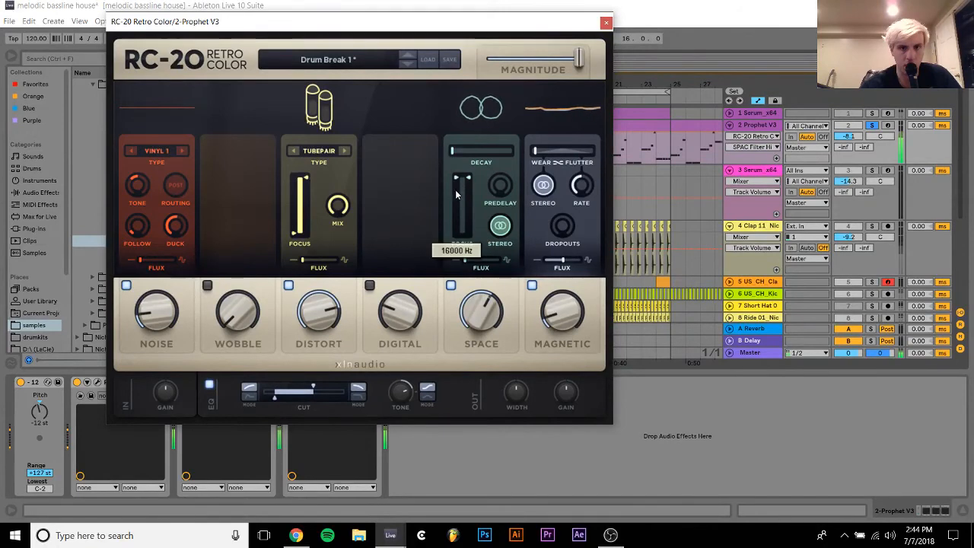
left_click_drag(463, 251, 464, 271)
Lower the Space amount to about half, unsolo the Prophet V3 track and compare the mix with Space off and on
mouse_move(481, 311)
left_mouse_down()
mouse_move(481, 334)
mouse_move(481, 323)
left_mouse_up()
left_click(873, 126)
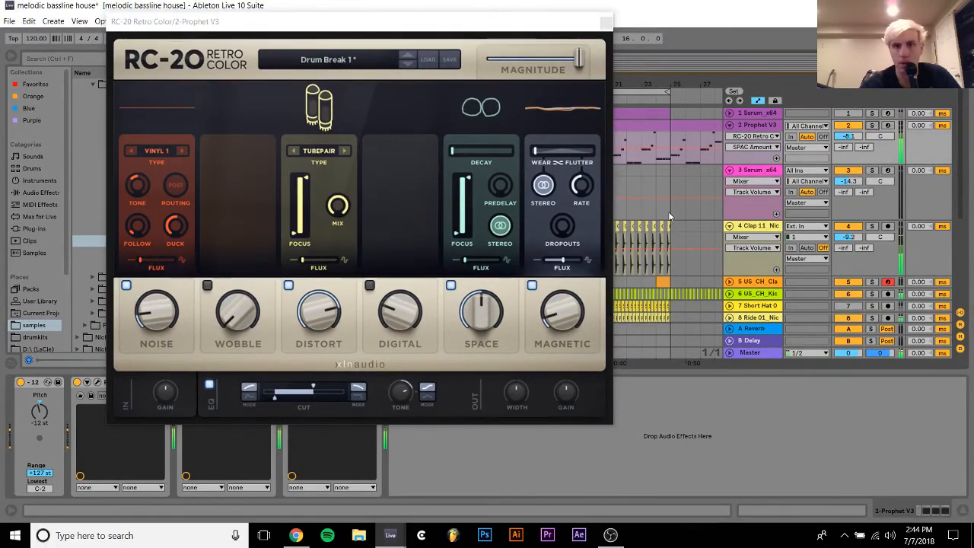
left_click(450, 286)
left_click(450, 286)
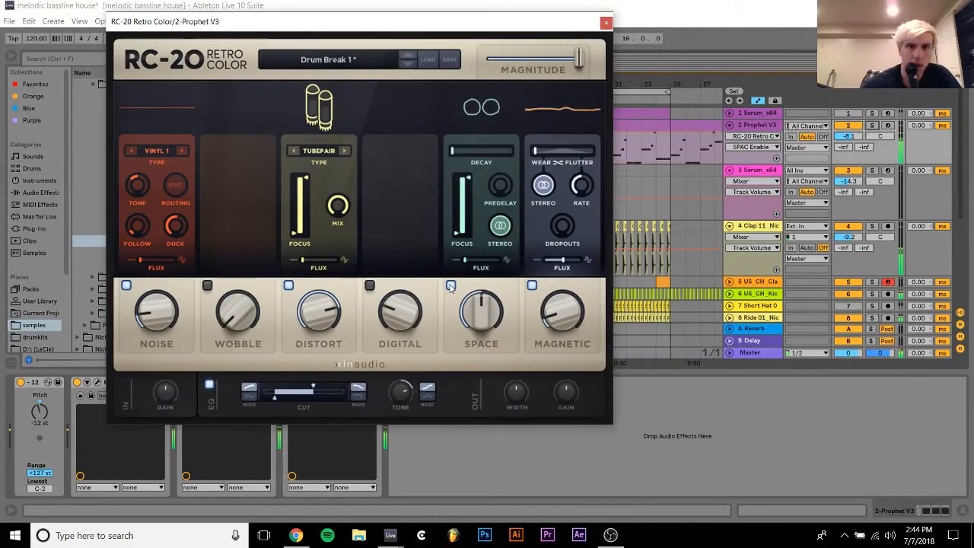
Reduce the Space amount slightly, set its Flux to 75 %, solo Prophet V3 again and close the RC-20 window
mouse_move(478, 295)
left_mouse_down()
mouse_move(478, 323)
mouse_move(477, 308)
left_mouse_up()
left_click_drag(470, 263, 546, 264)
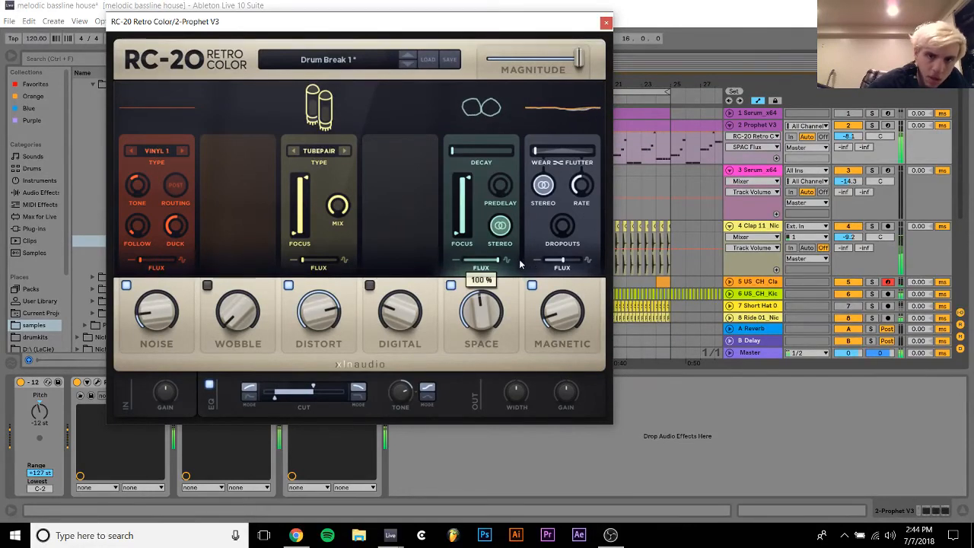
left_click_drag(501, 261, 492, 263)
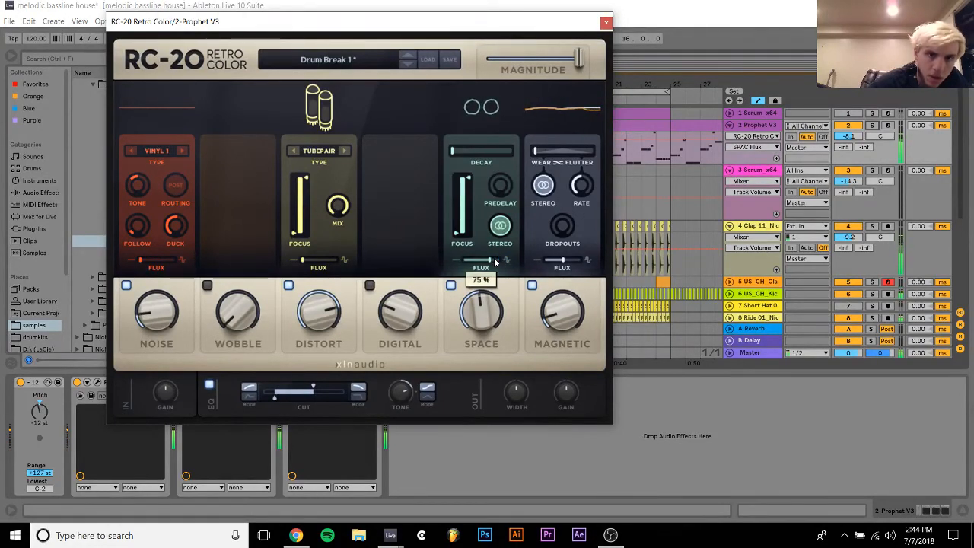
left_click(874, 135)
left_click(871, 126)
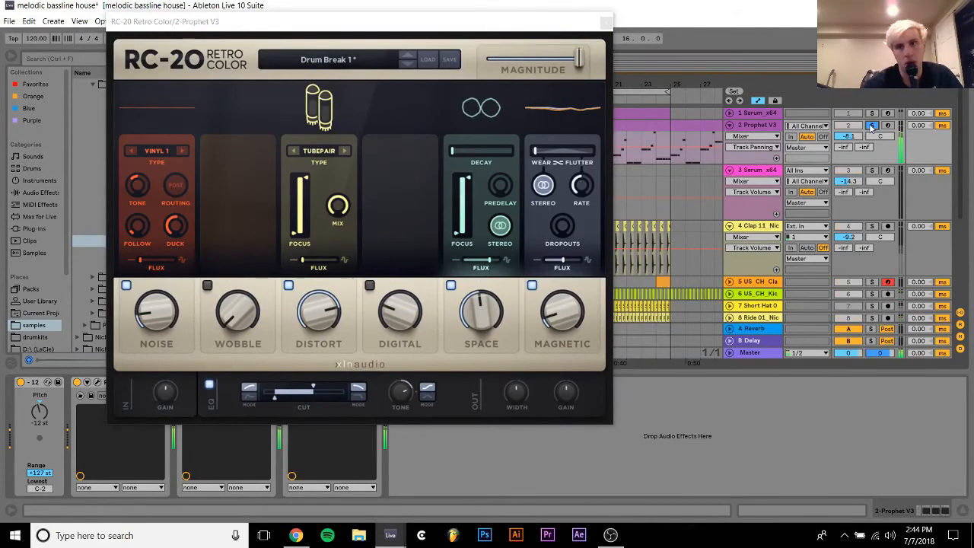
left_click(606, 22)
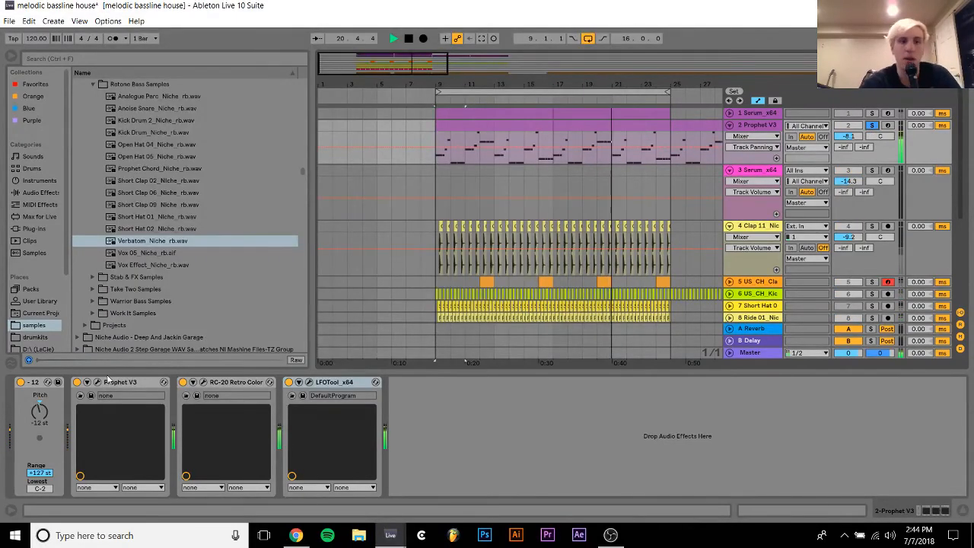
Open the Prophet V synth, adjust its filter cutoff, unsolo the Prophet V3 track and close the synth window
left_click(97, 381)
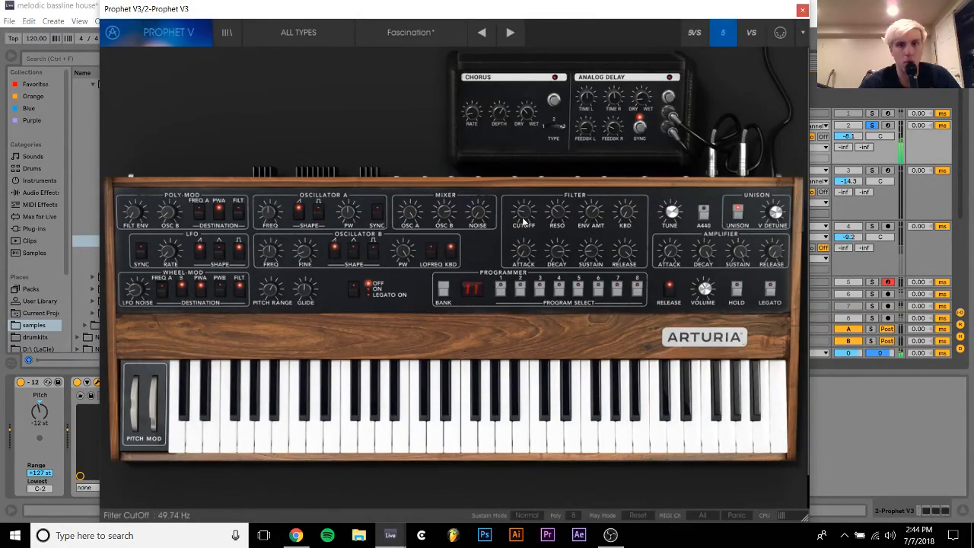
left_click(854, 133)
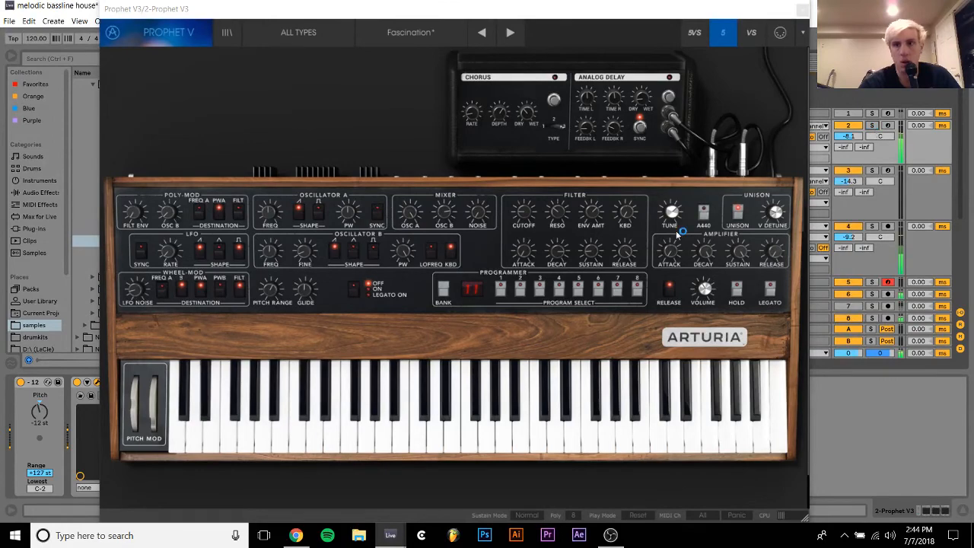
left_click(802, 10)
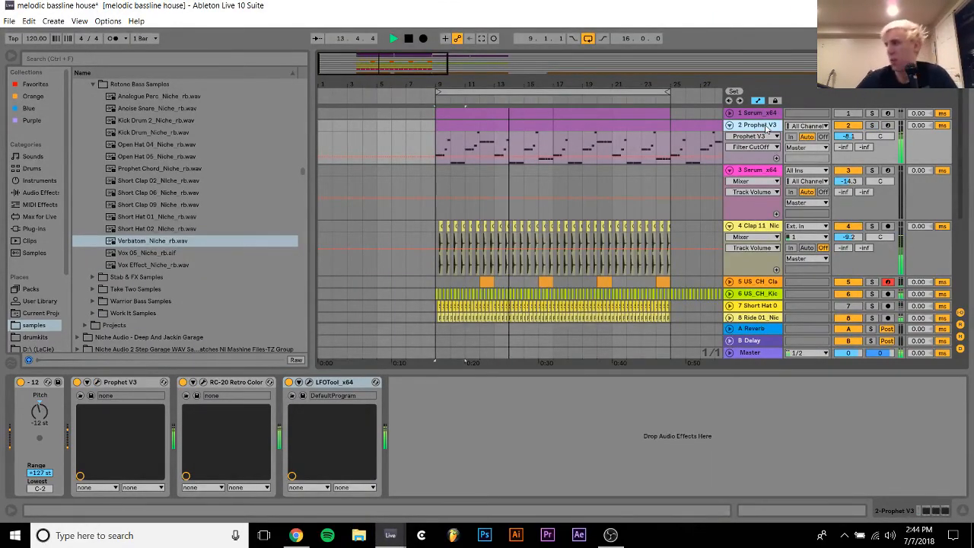
Duplicate the one-beat vocal slice from 15.4.1 to 16.1.1 on the "Let Me Love You" track straight into bar 16
scroll(768, 129, "down", 3)
scroll(843, 263, "down", 1)
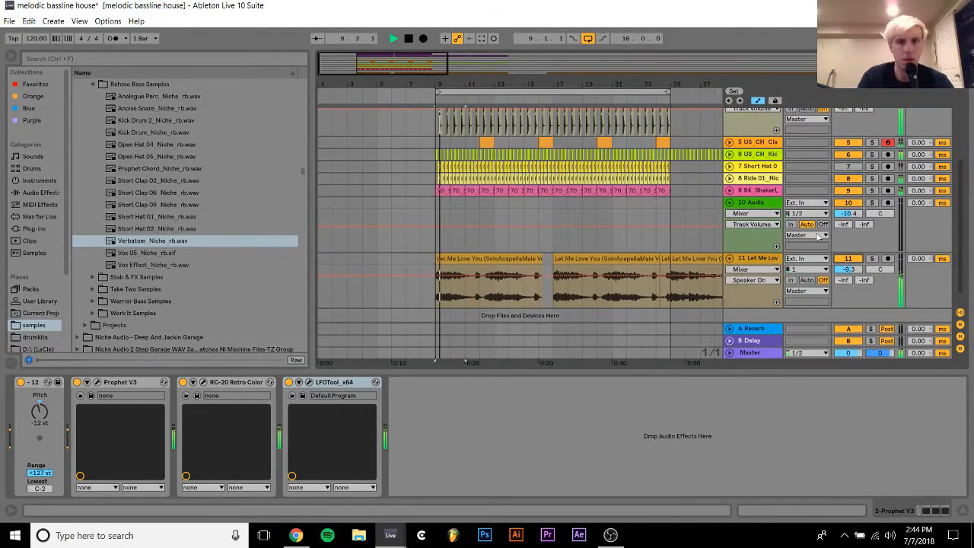
left_click_drag(545, 82, 545, 83)
key("space")
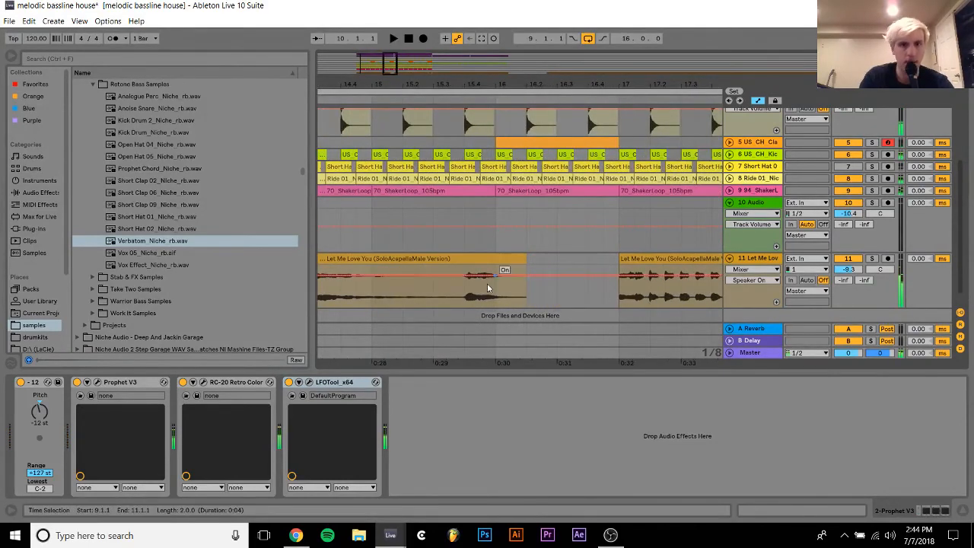
left_click(474, 291)
left_click_drag(473, 290, 493, 260)
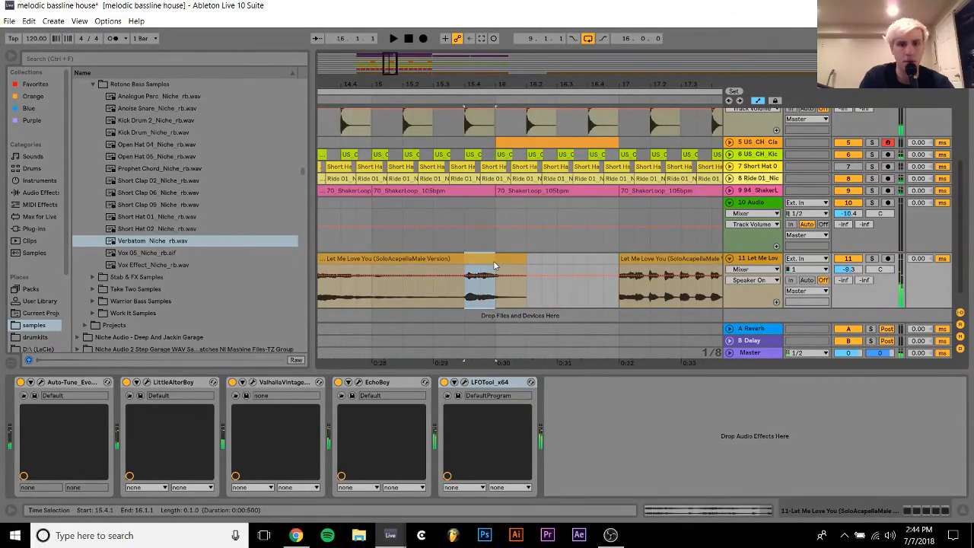
key("ctrl+d")
Reset the duplicated vocal slice's transposition to 0 st and repeat the slice three more times to fill bar 16
double_click(509, 258)
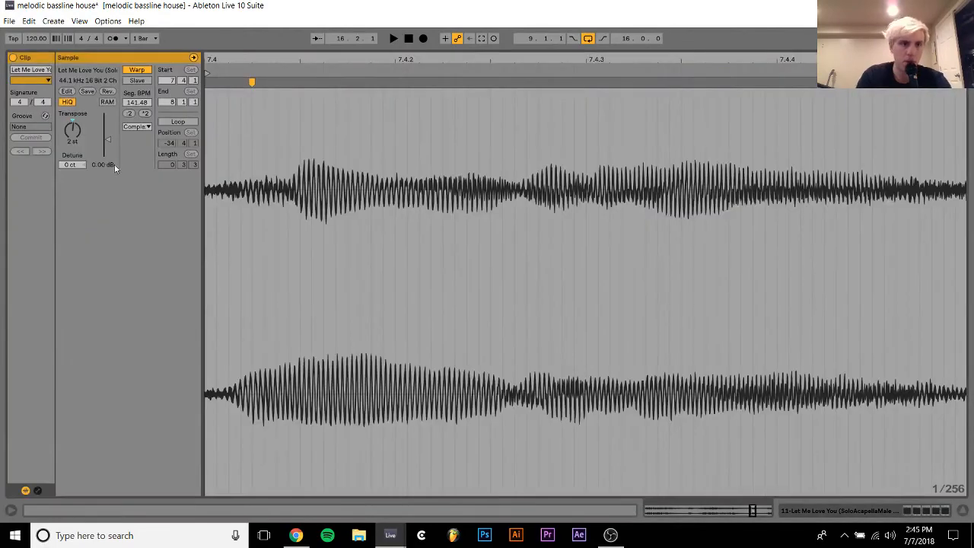
double_click(76, 140)
key("space")
key("space")
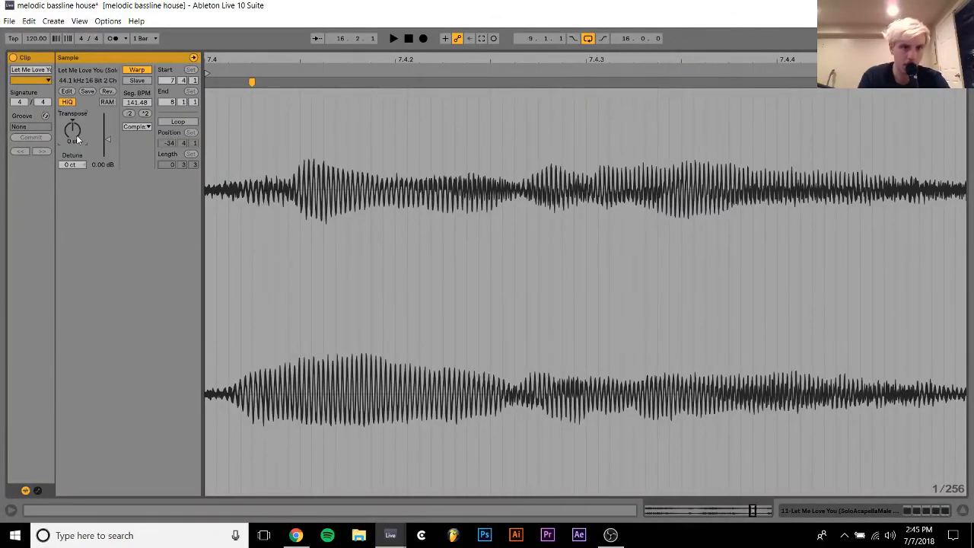
left_click(857, 513)
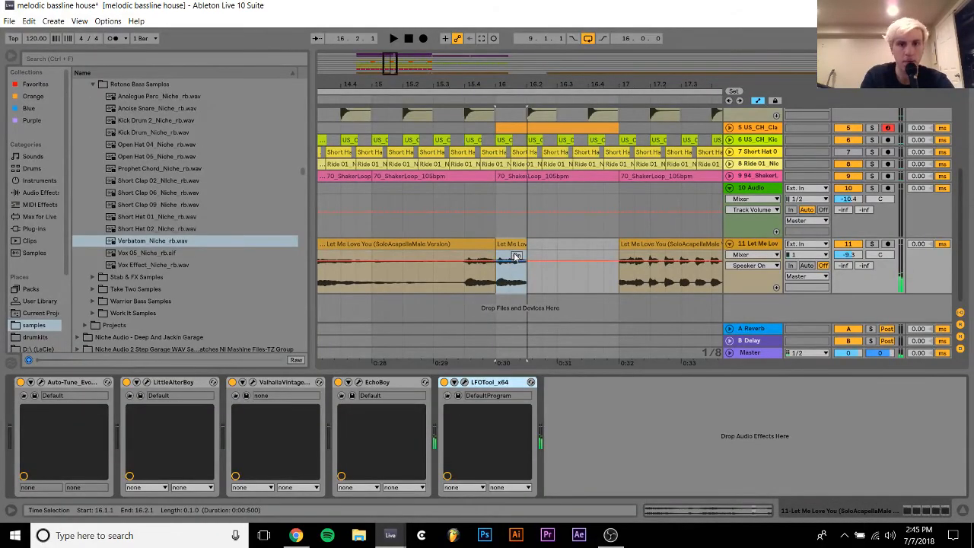
key("ctrl+d")
key("ctrl+d")
key("ctrl+d")
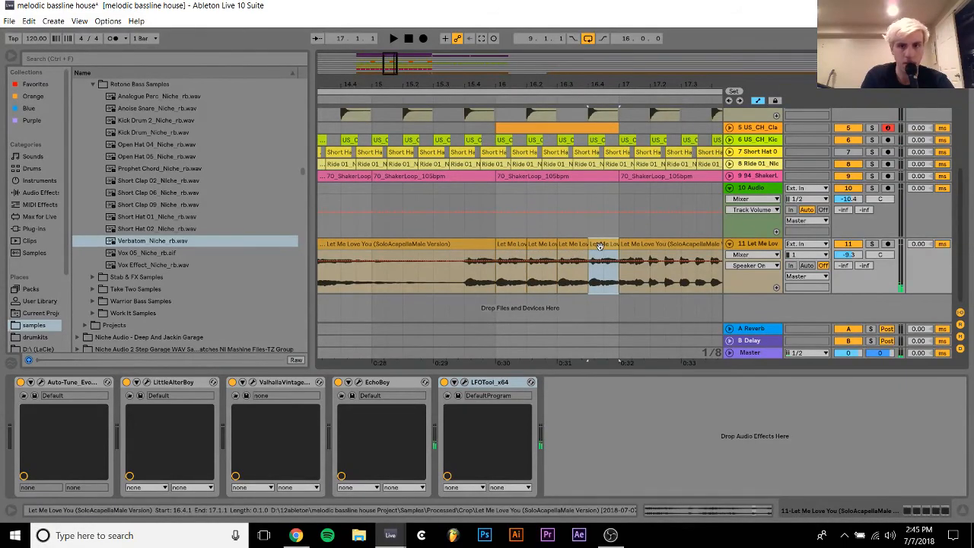
Transpose the last vocal slice of bar 16 to -5 st and play the arrangement from bar 9
double_click(600, 246)
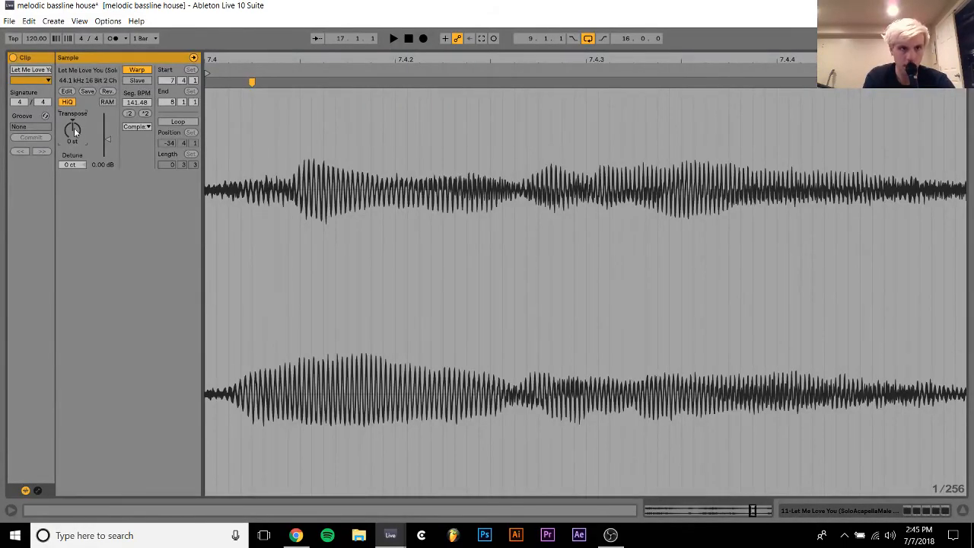
key("space")
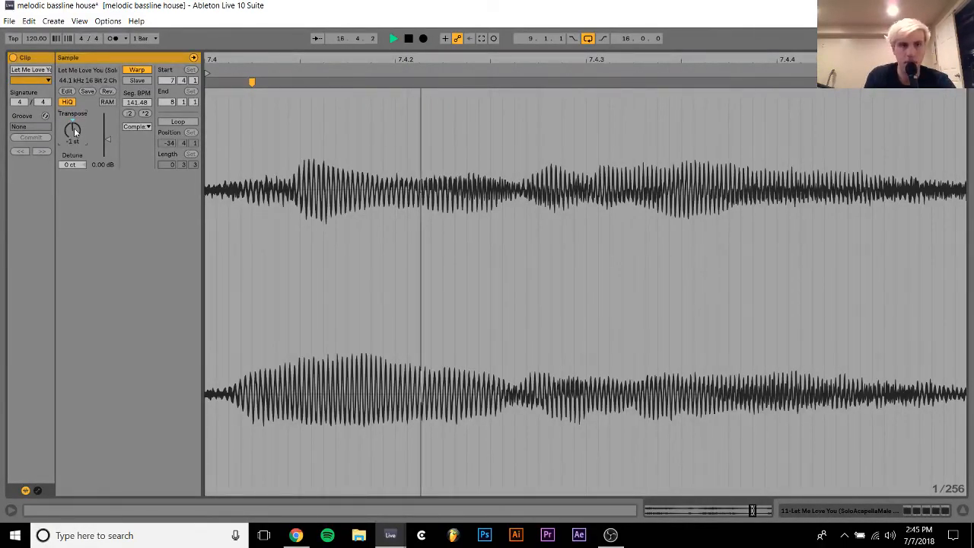
key("space")
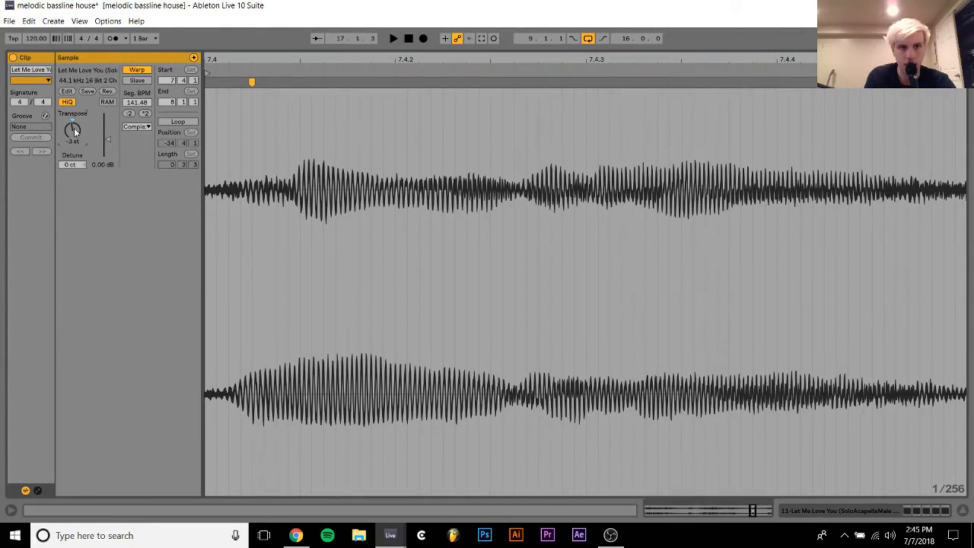
scroll(73, 129, "down", 1)
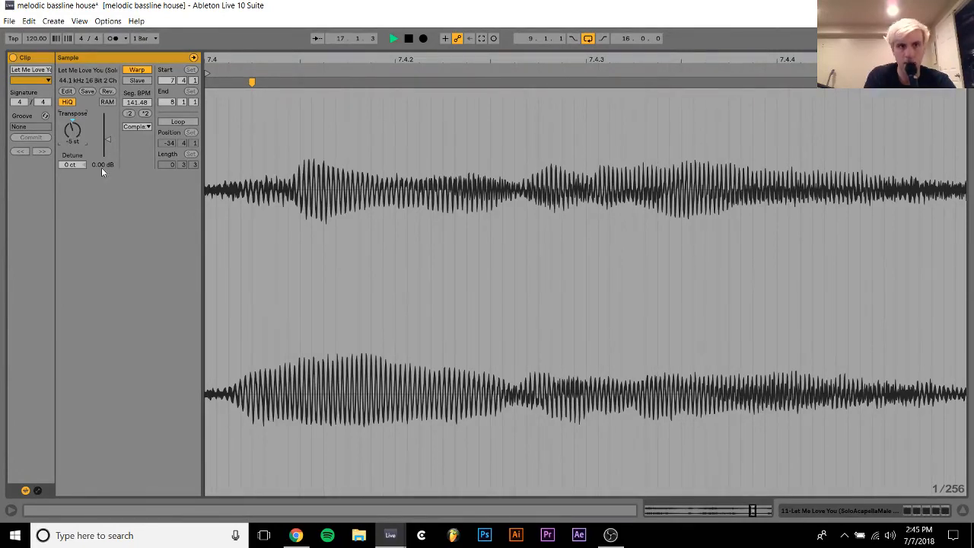
left_click(915, 511)
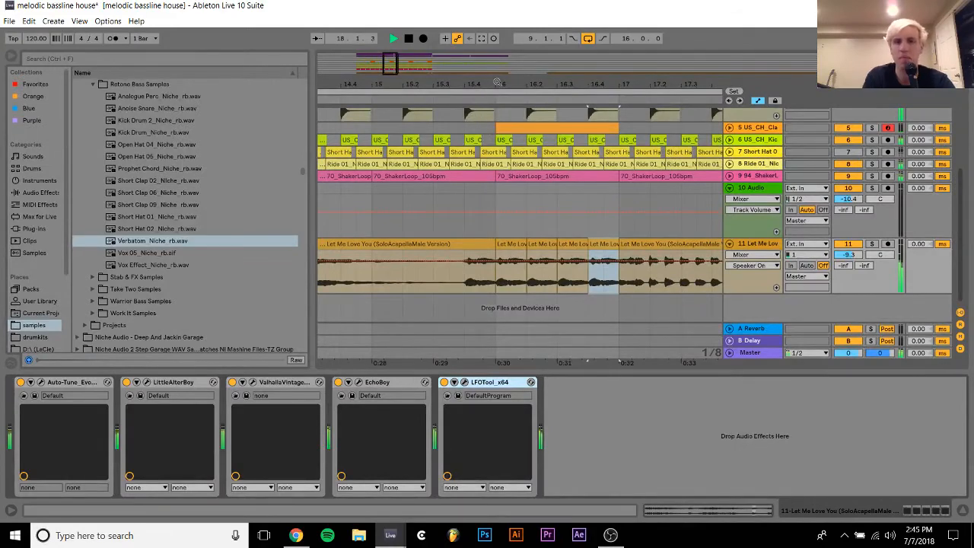
mouse_move(497, 82)
left_mouse_down()
mouse_move(497, 34)
mouse_move(497, 65)
left_mouse_up()
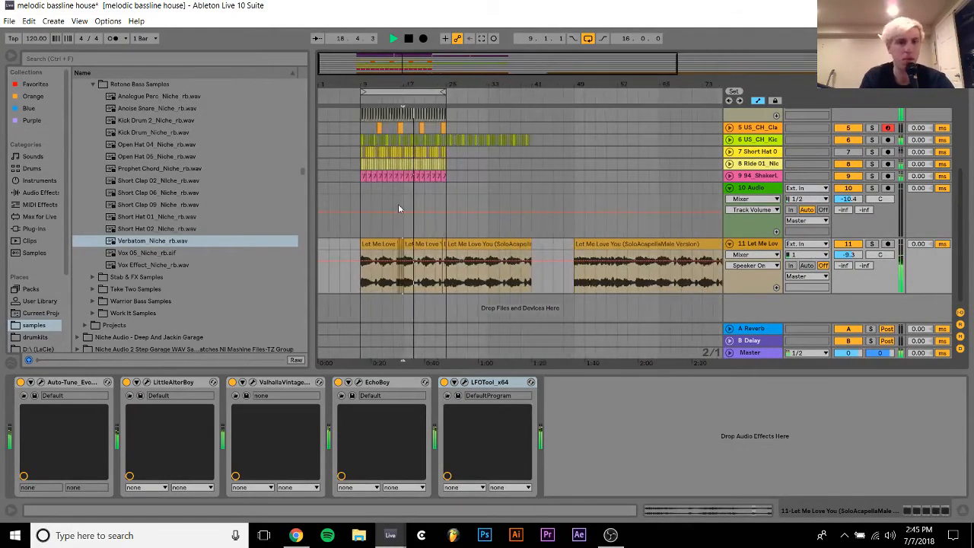
left_click(358, 248)
key("space")
key("space")
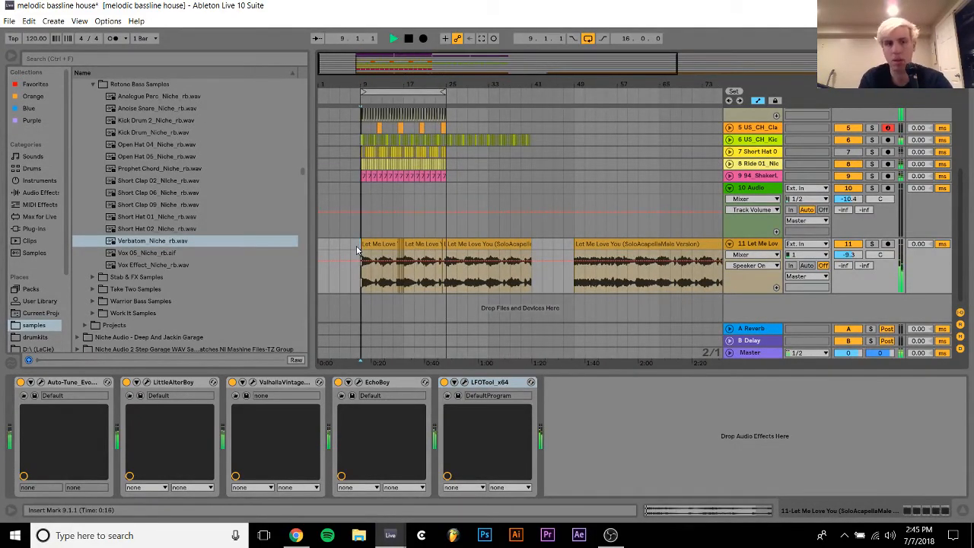
Try the OTT Multiband Dynamics preset on the vocal track before the Valhalla reverb, then delete it
left_click(38, 193)
scroll(119, 231, "down", 6)
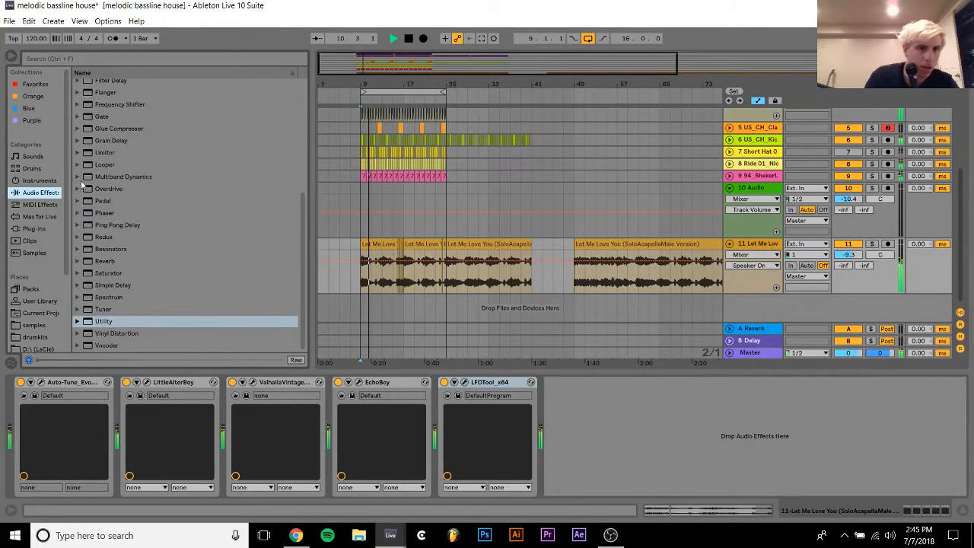
left_click(78, 177)
left_click_drag(114, 261, 352, 434)
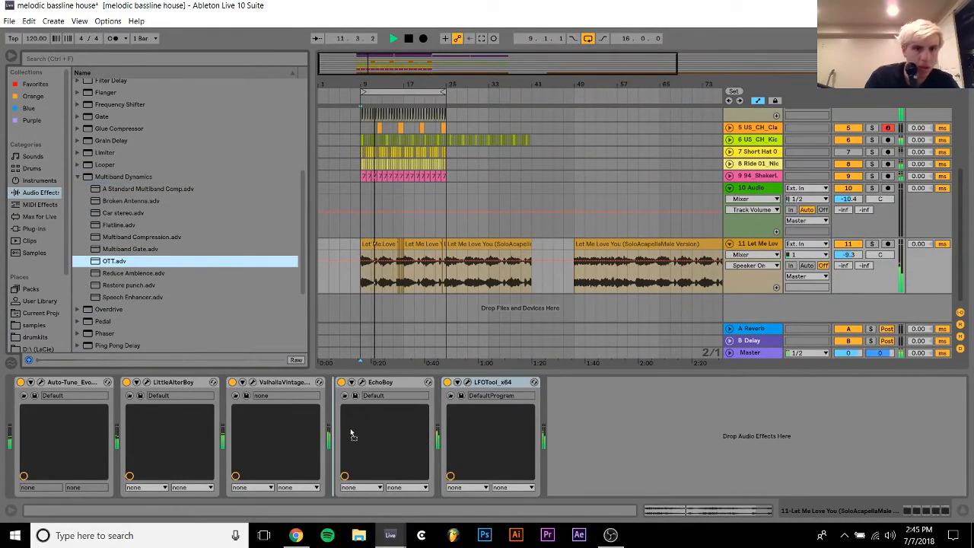
left_click_drag(288, 432, 265, 426)
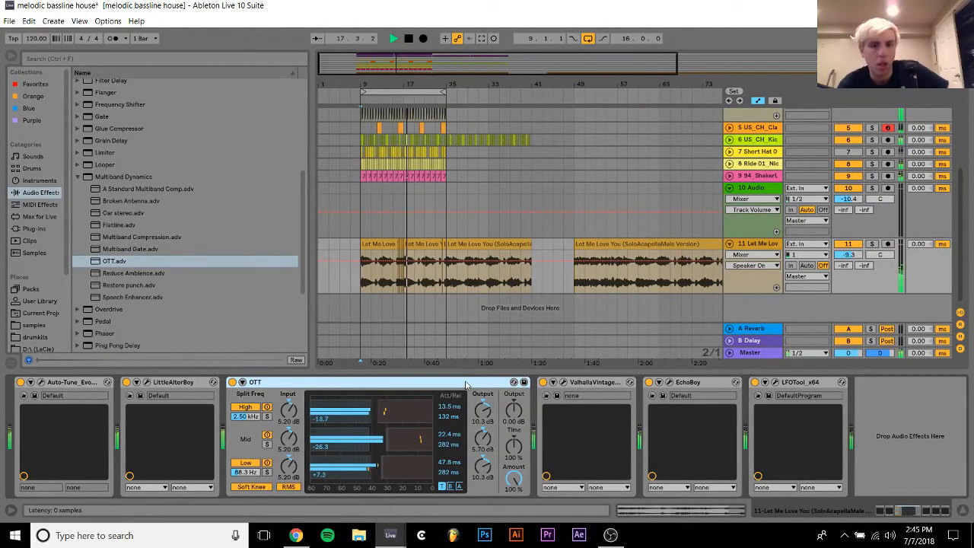
key("Delete")
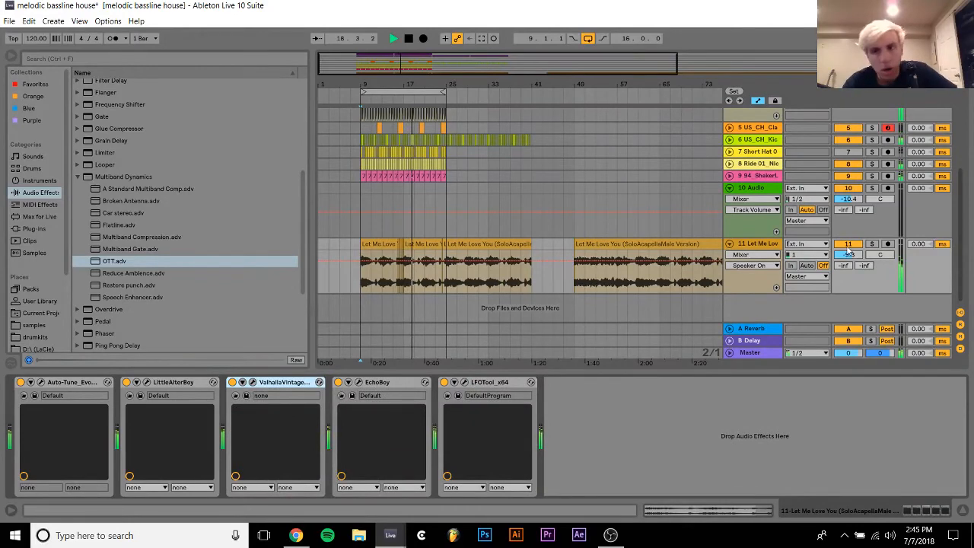
Solo the vocal track and add an EQ Eight at the chain's end, raising band 4 by 13.3 dB at 4.84 kHz
left_click(871, 244)
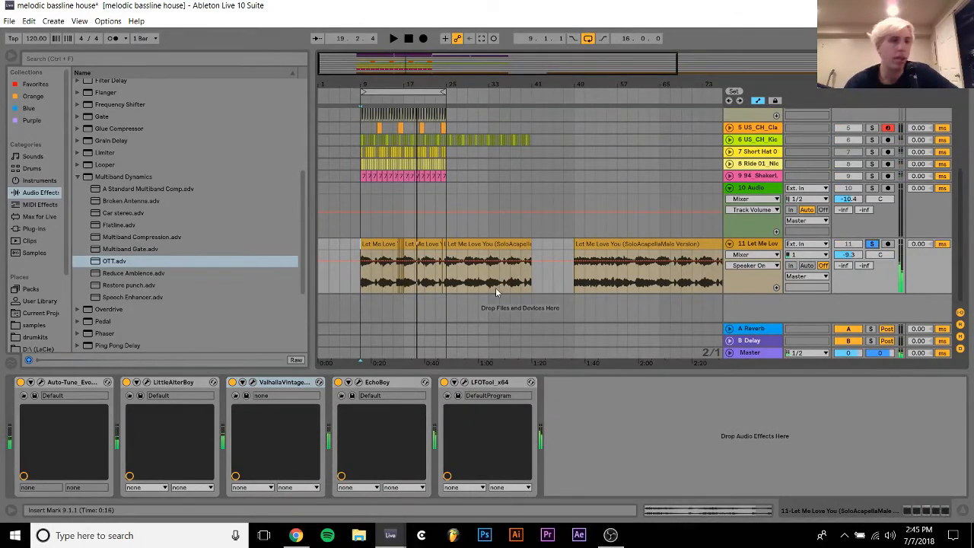
scroll(126, 179, "up", 5)
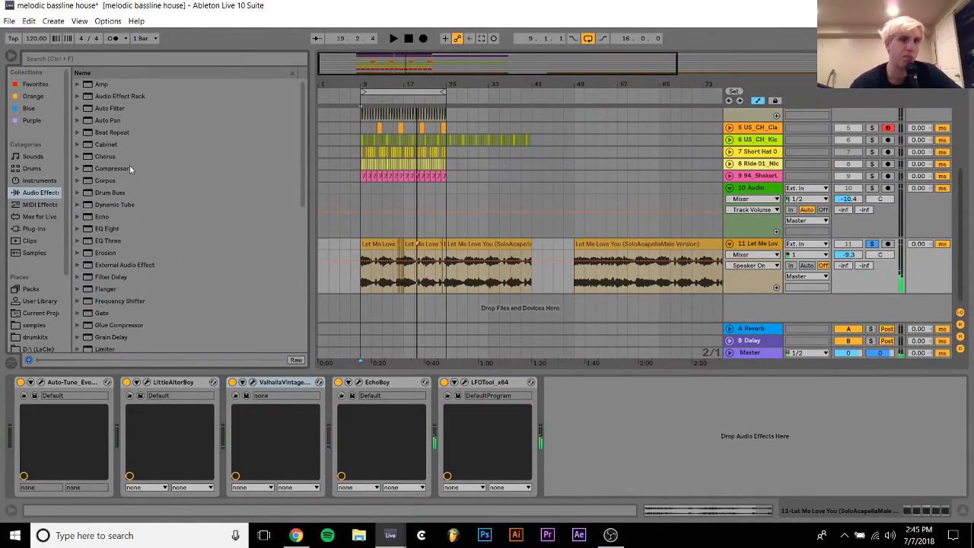
left_click_drag(112, 228, 765, 396)
left_click(765, 430)
key("space")
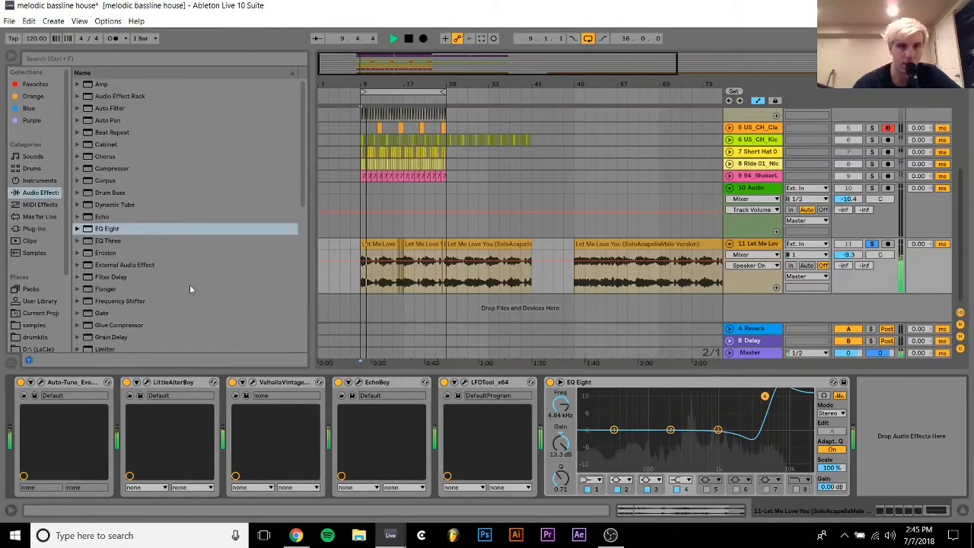
Add a second EQ Eight raising band 4 by 9.30 dB at 3.91 kHz, and set the unsoloed vocal track's volume to -10.6 dB
left_click_drag(109, 228, 869, 405)
left_click(872, 244)
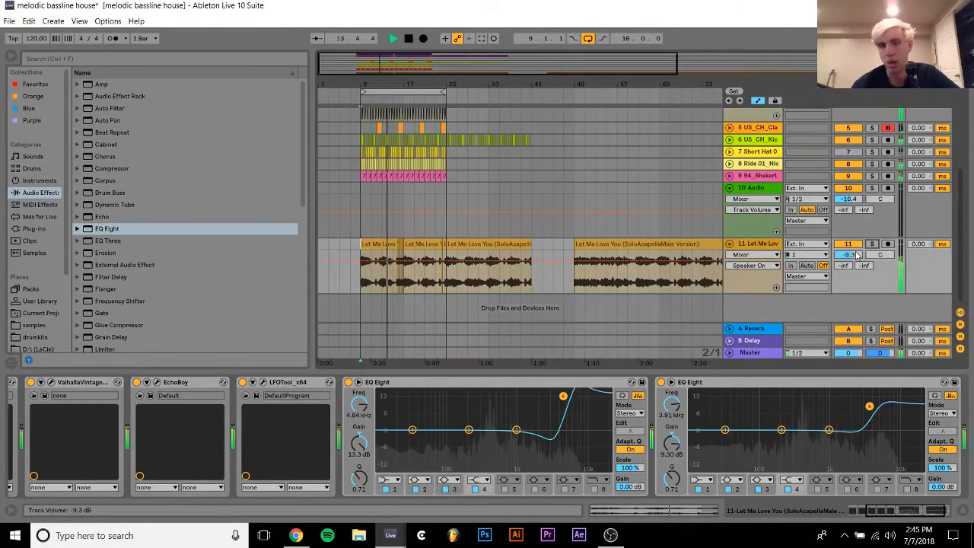
left_click_drag(851, 255, 851, 263)
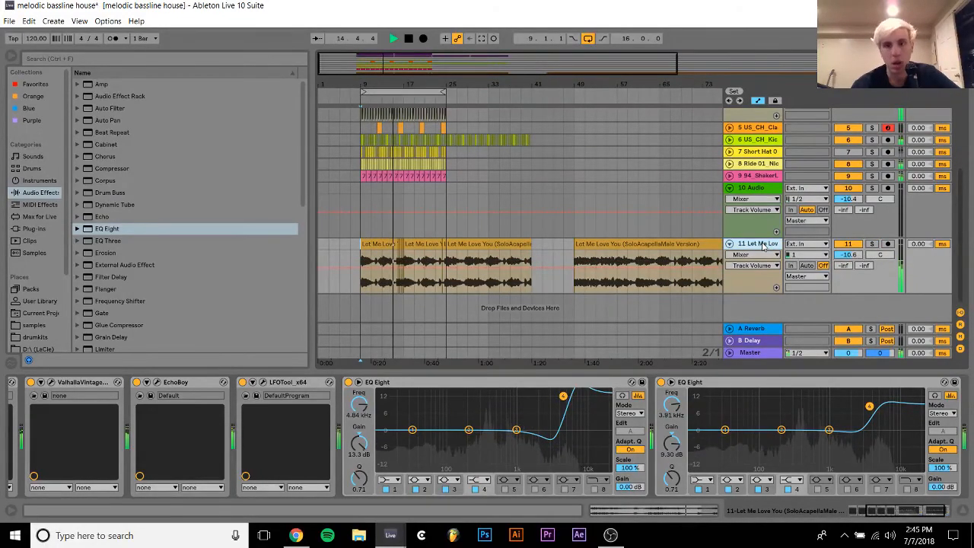
Fold the "Let Me Love You" vocal track and the third track, Serum_x64
left_click(728, 244)
scroll(726, 245, "up", 5)
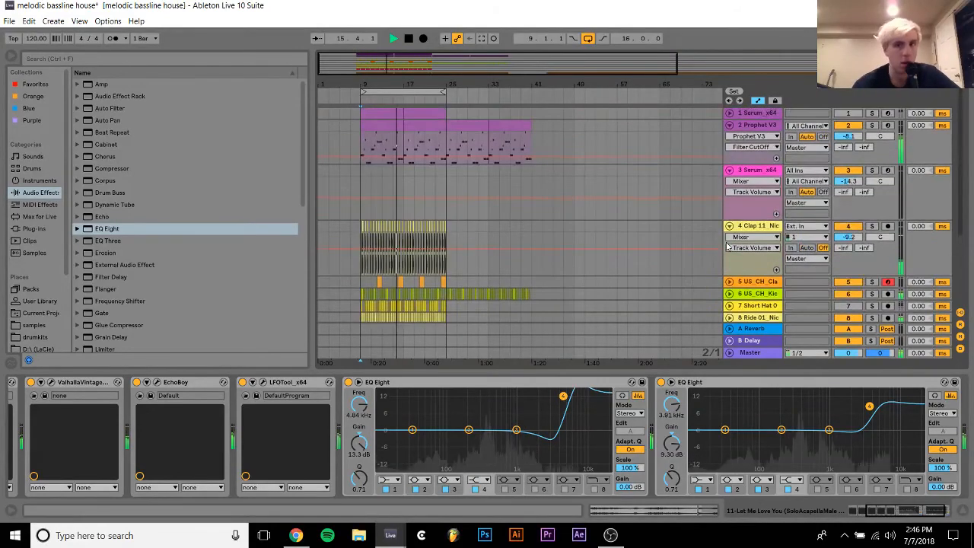
left_click(728, 170)
left_click(758, 172)
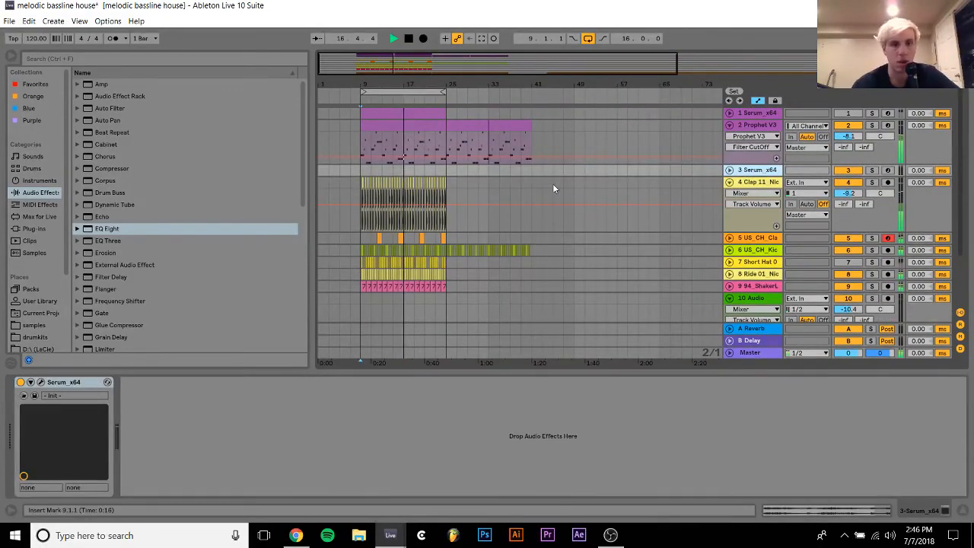
Delete the two middle vocal slices between 16.2.1 and 16.4.1 and play the edit back from bar 15
scroll(553, 184, "down", 4)
left_click_drag(388, 64, 416, 78)
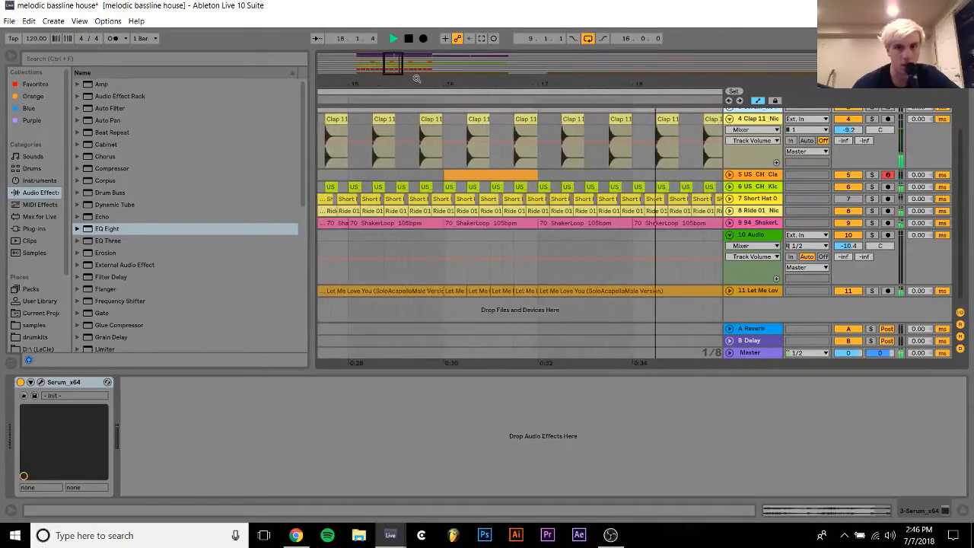
left_click(397, 272)
key("space")
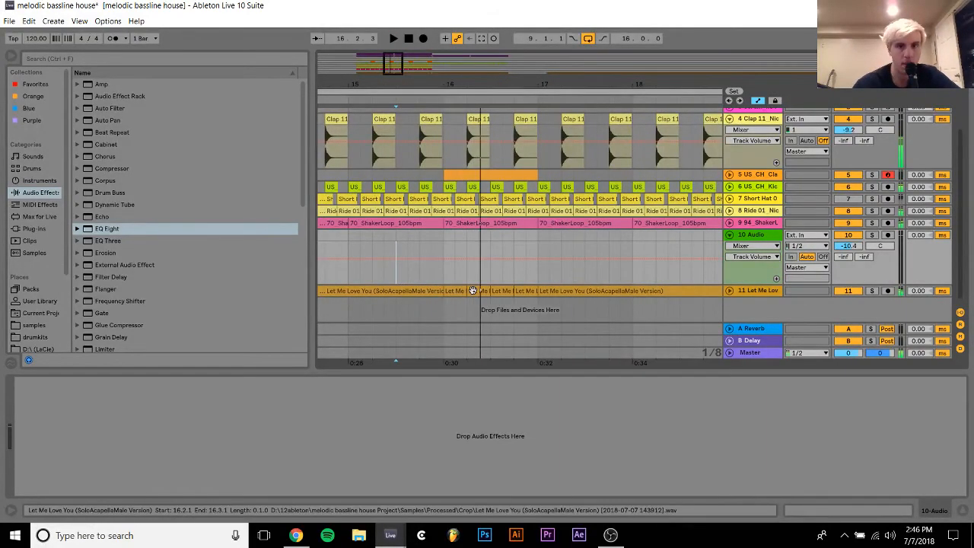
left_click(475, 290)
key("Delete")
left_click(501, 290)
key("Delete")
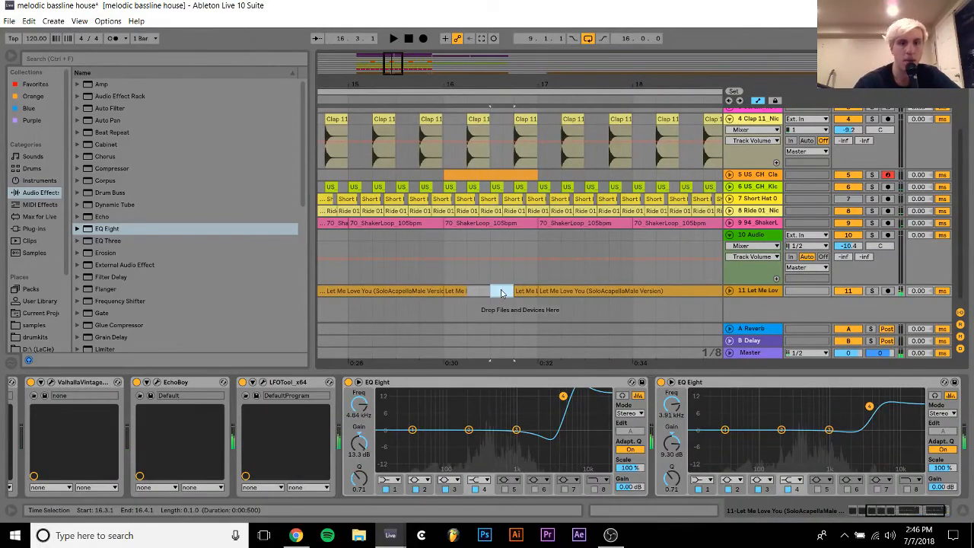
left_click(379, 271)
key("space")
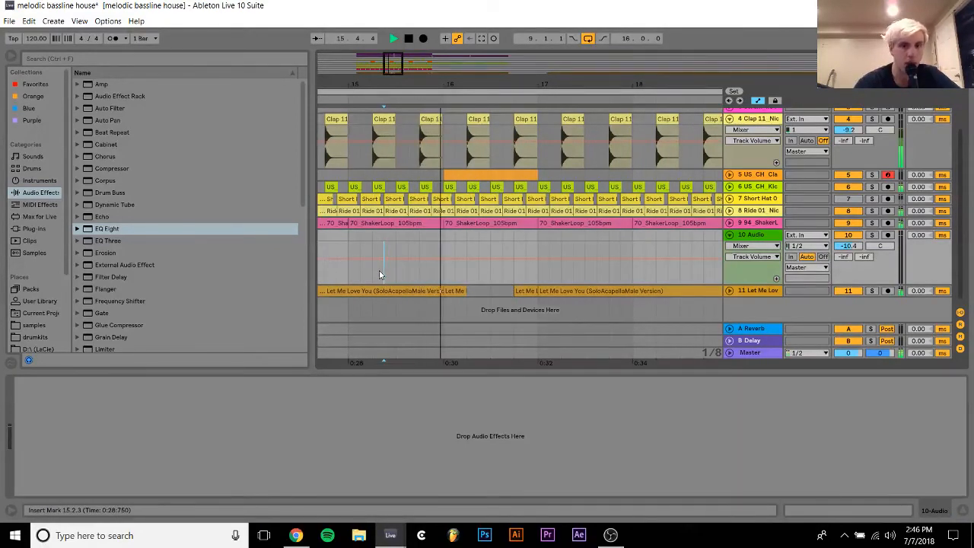
left_click(528, 289)
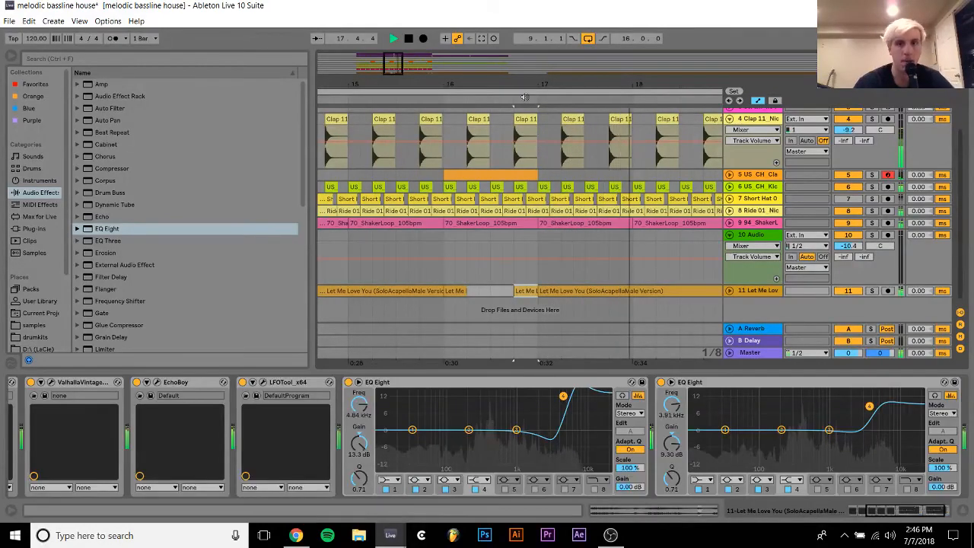
Replace the vocal clips between 17.1.1 and 25.1.1 with a duplicate of the edited vocal from bars 9 to 17
left_click_drag(521, 84, 521, 44)
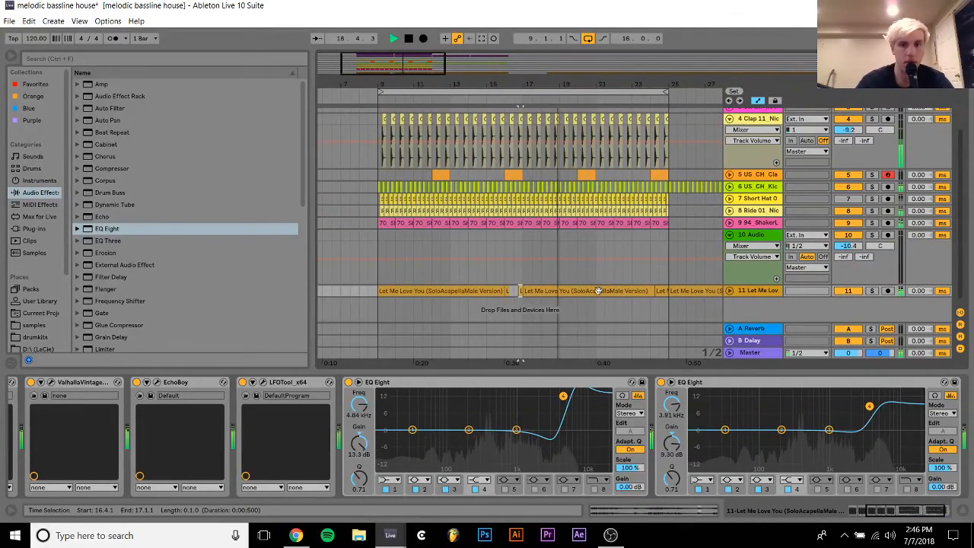
left_click(637, 291)
key("Delete")
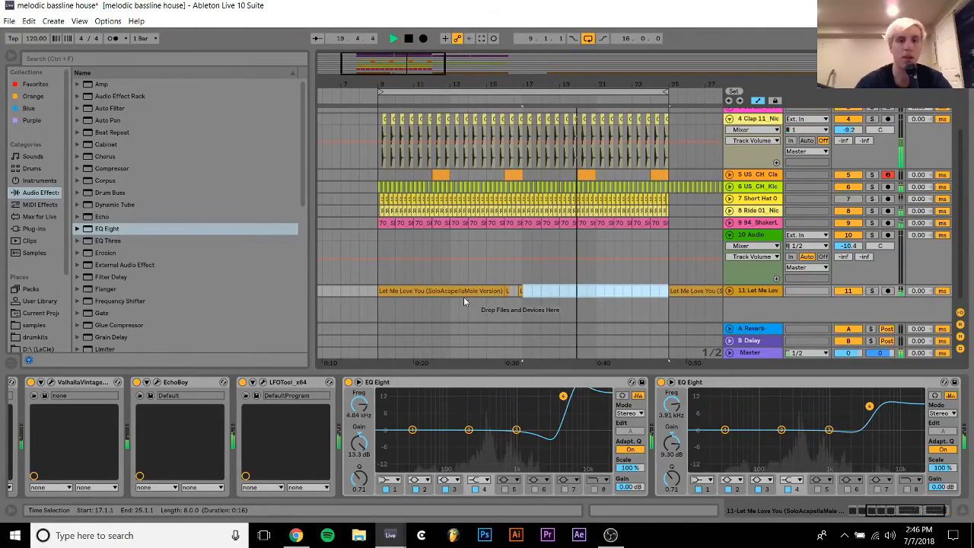
key("ctrl+z")
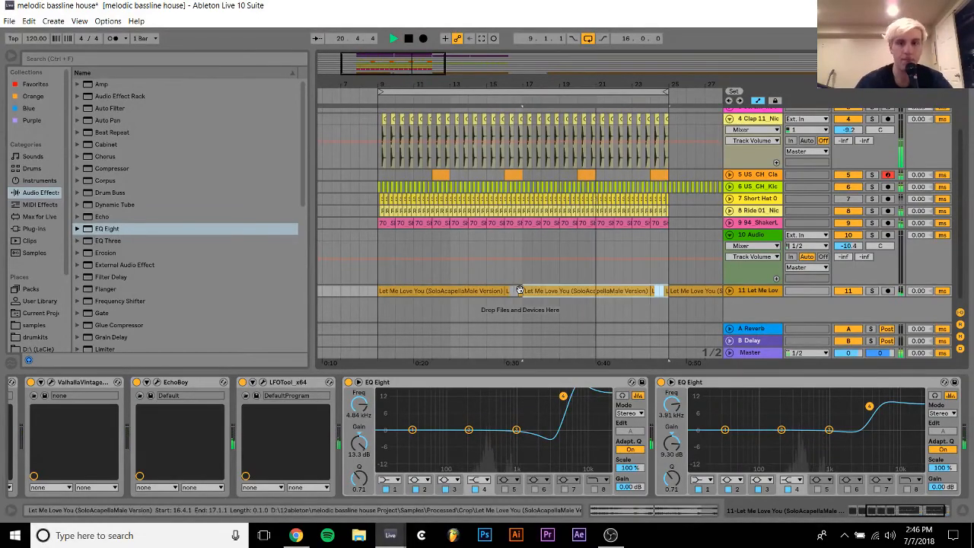
Set the vocal track's delay to -10.00 ms
left_click(460, 289)
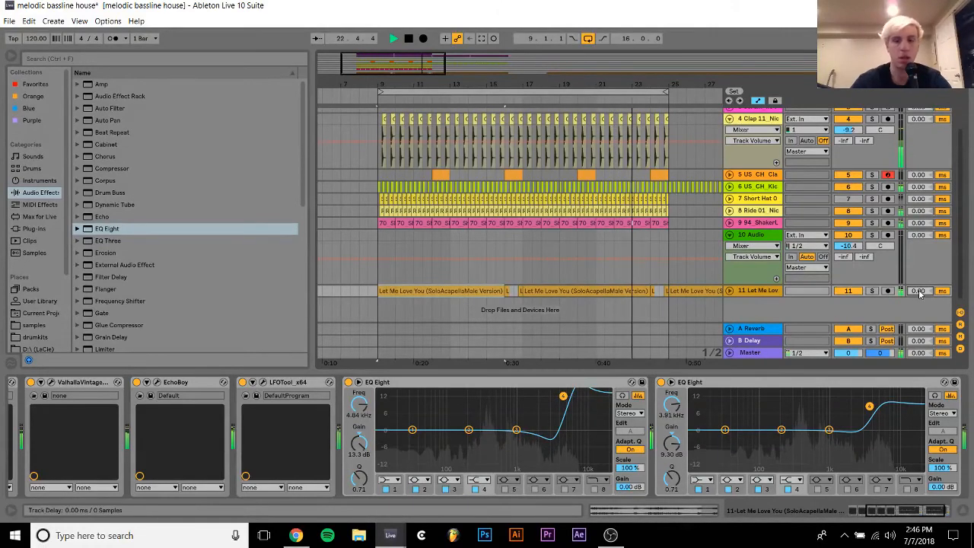
key("Return")
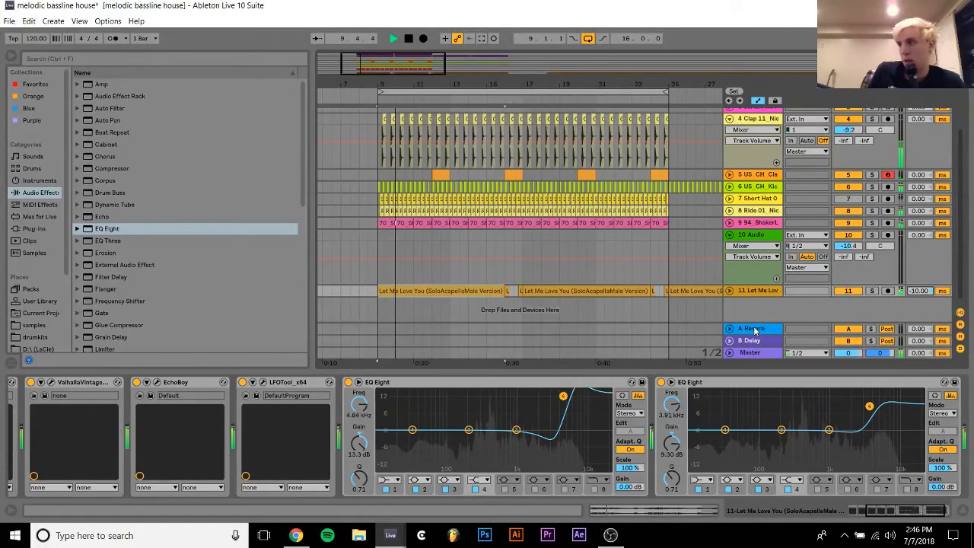
Try the vocal track with a delay of 0.00 ms during playback and undo the change
left_click(931, 291)
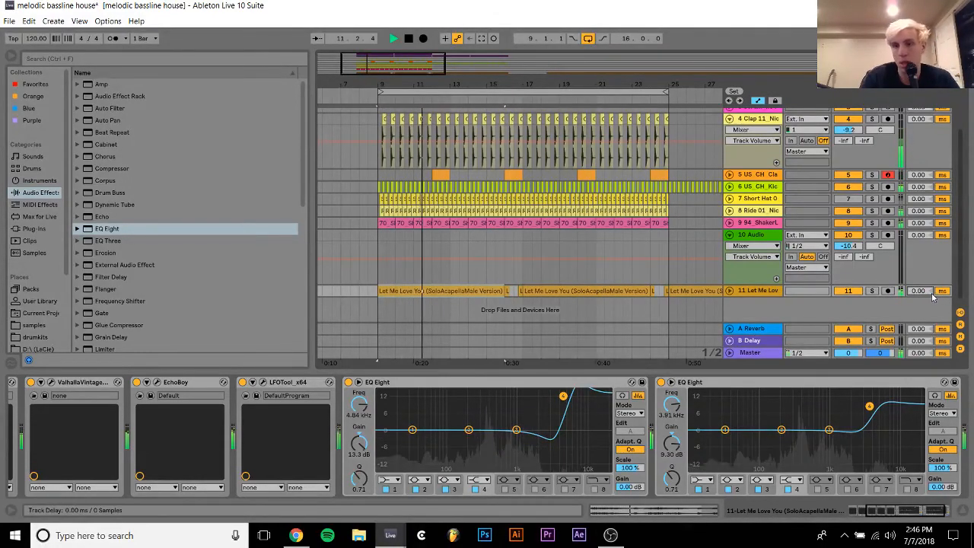
left_click(749, 236)
key("ctrl+z")
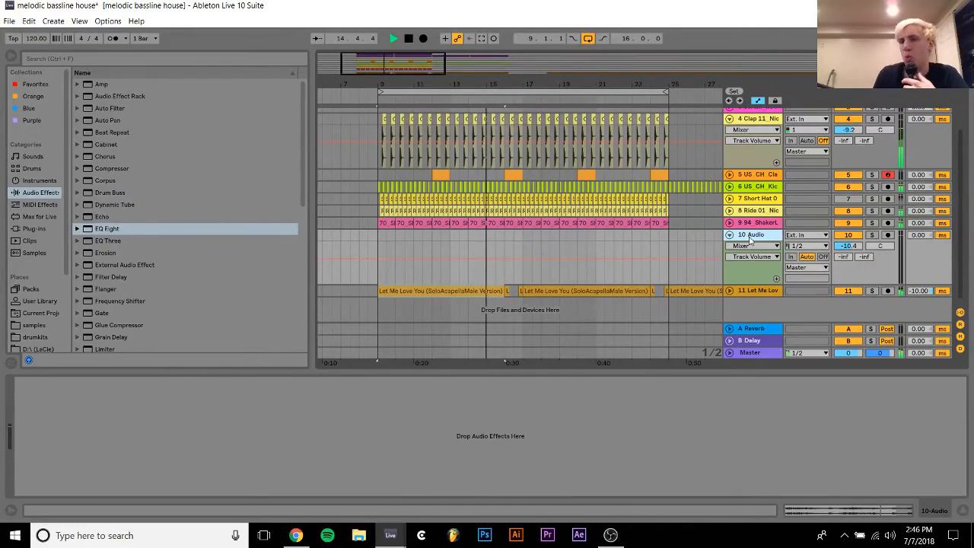
Unfold the "Let Me Love You" vocal track, hide the device chain and stop playback
left_click(730, 291)
left_click_drag(432, 85, 470, 115)
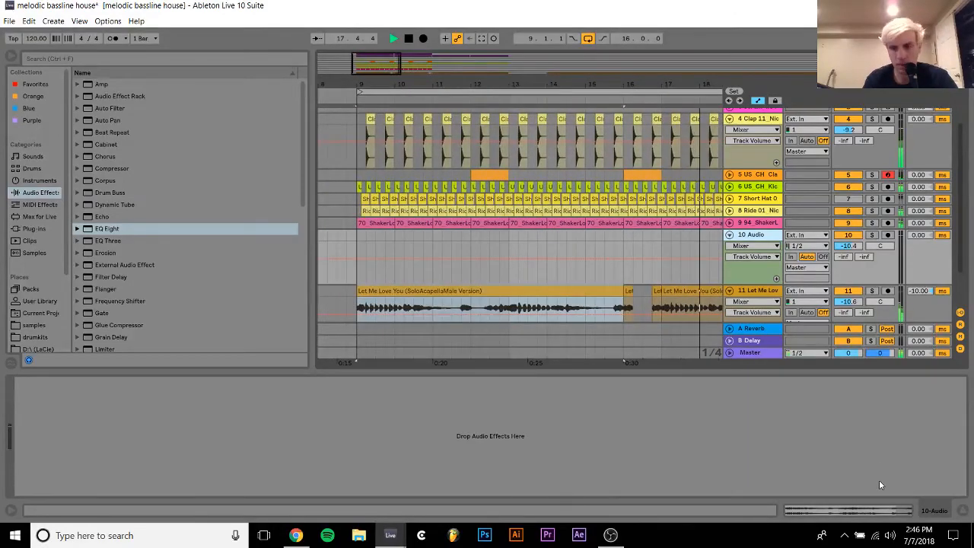
left_click(962, 514)
key("space")
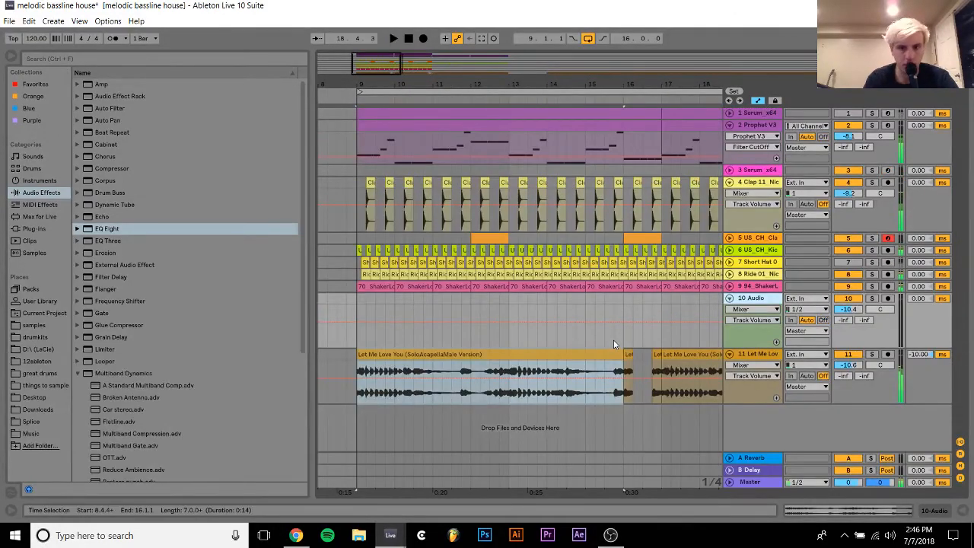
left_click_drag(613, 339, 631, 357)
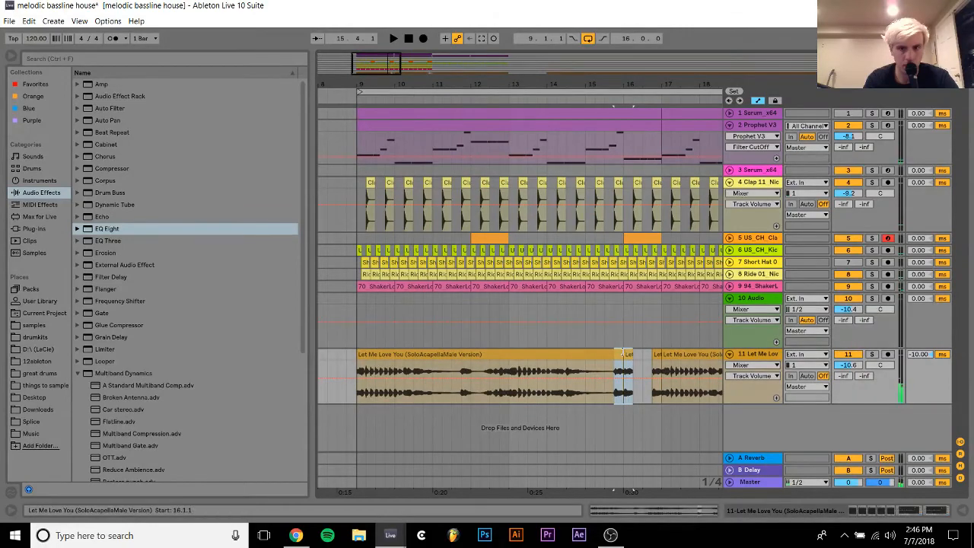
left_click(616, 351)
left_click_drag(622, 352, 489, 321)
key("ctrl+z")
Copy the vocal slices between 15.4.1 and 16.2.1 onto the empty audio track above, starting at 10.4.1
left_click(617, 346)
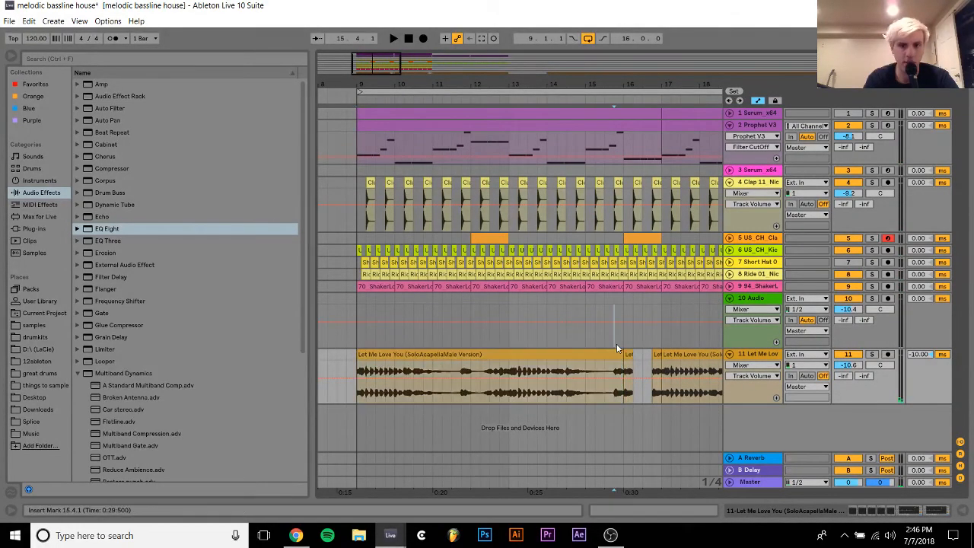
left_click(628, 354)
mouse_move(627, 354)
left_mouse_down()
mouse_move(527, 329)
mouse_move(437, 325)
left_mouse_up()
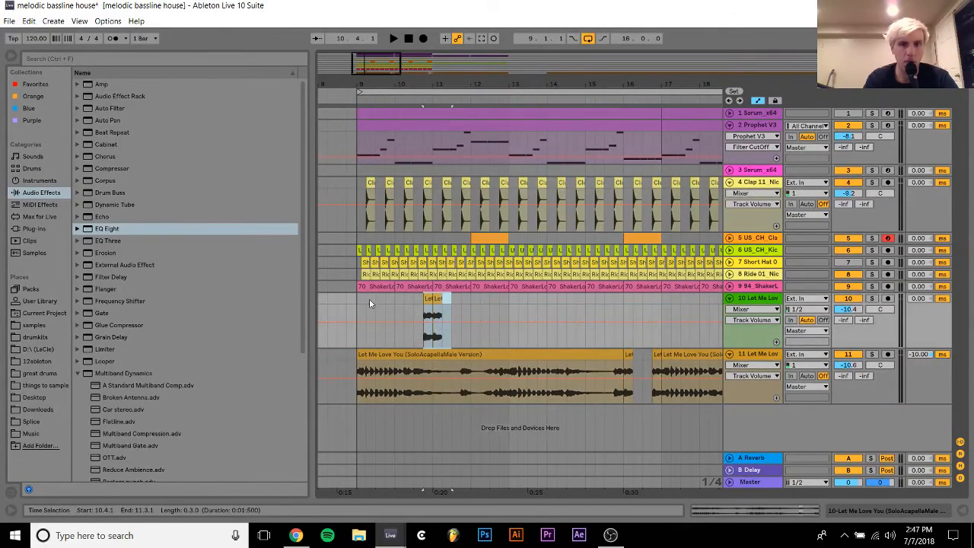
Set the vocal chop track's volume to -12.2 dB and duplicate its bars 9 to 13 into bars 13 to 17
left_click(356, 299)
key("space")
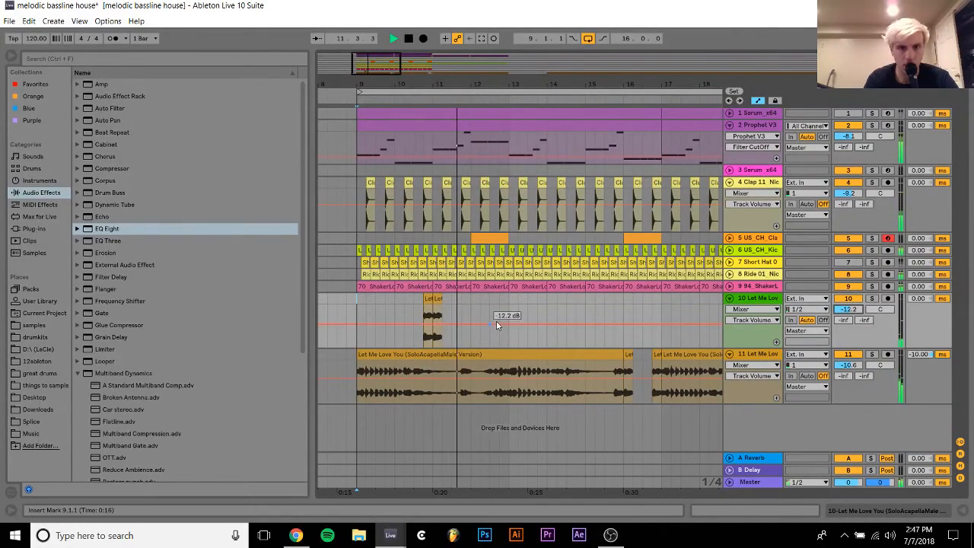
left_click(506, 300, "shift")
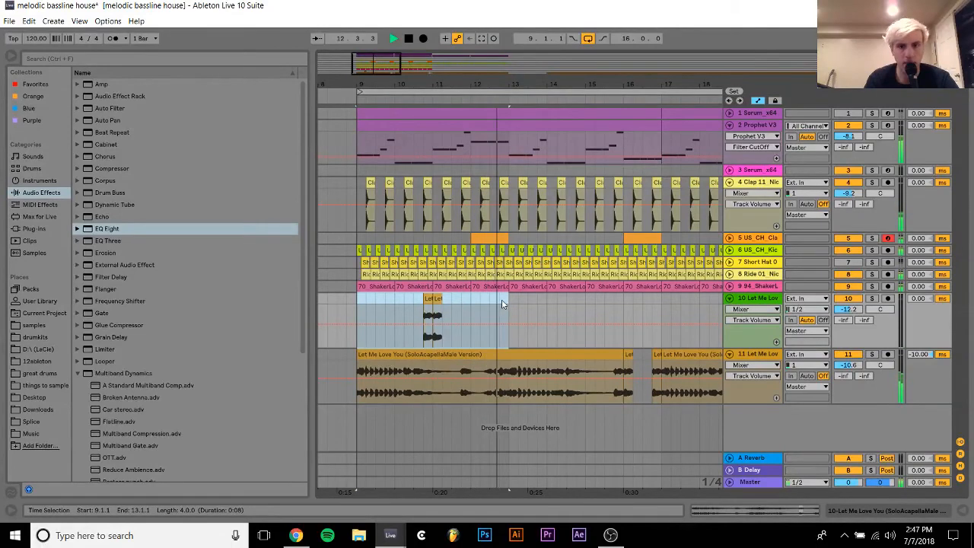
key("ctrl+d")
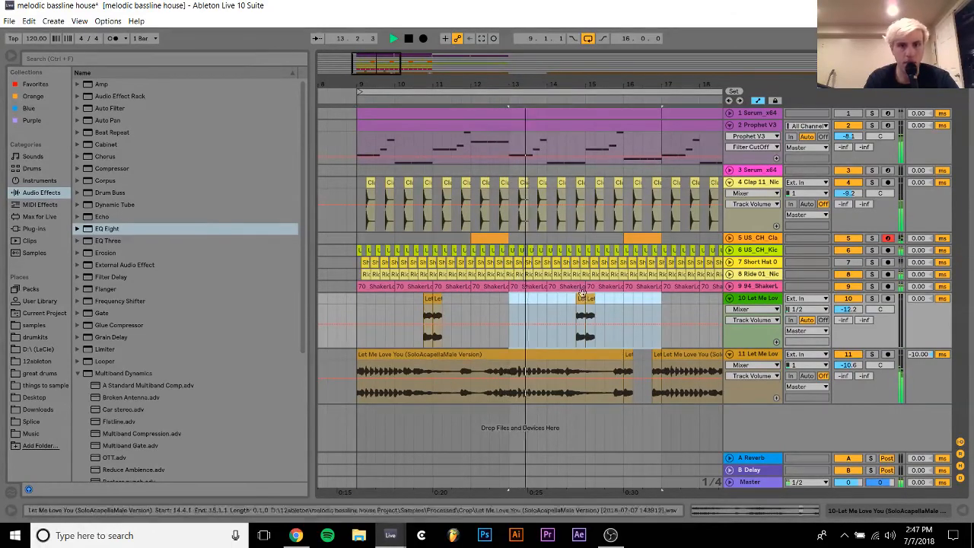
Check the duplicated chop's sample settings and shift both vocal chops one beat later, to 11.1.1 and 15.1.1
double_click(582, 296)
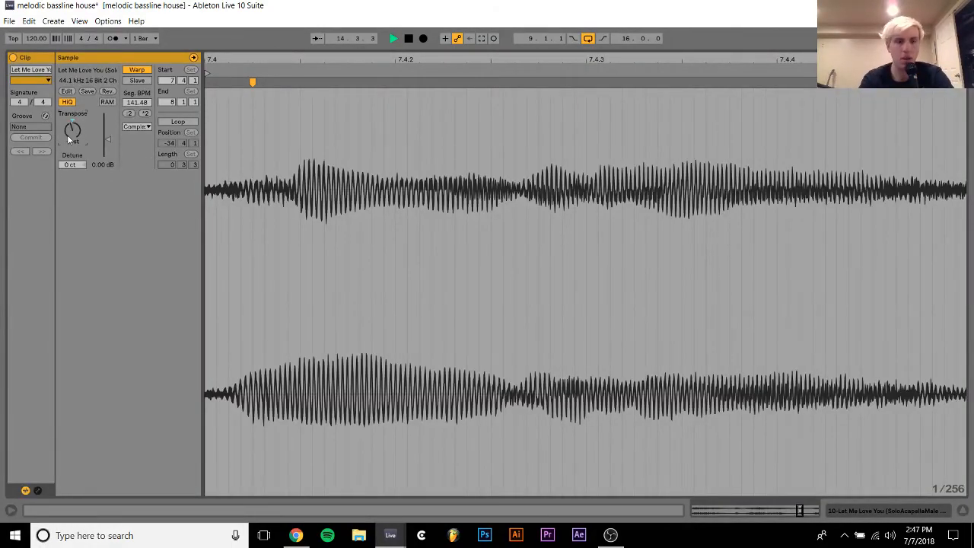
left_click(876, 512)
key("space")
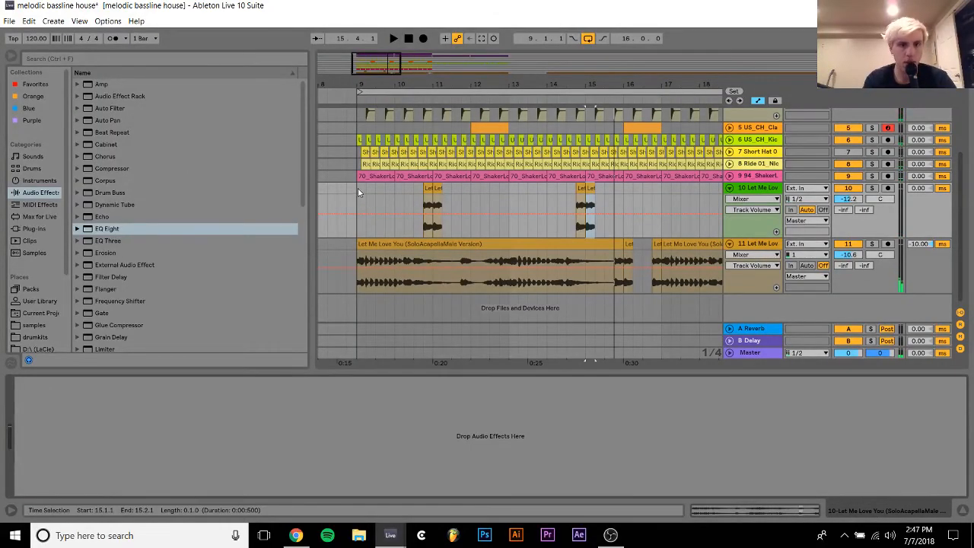
left_click_drag(359, 192, 593, 187)
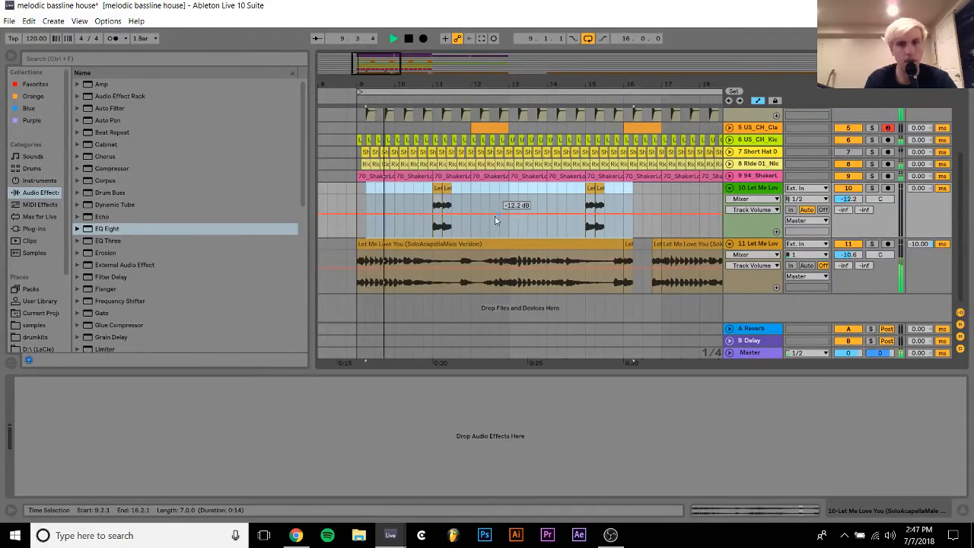
Shift both vocal chops another beat later, to 11.2.1 and 15.2.1
left_click(753, 243)
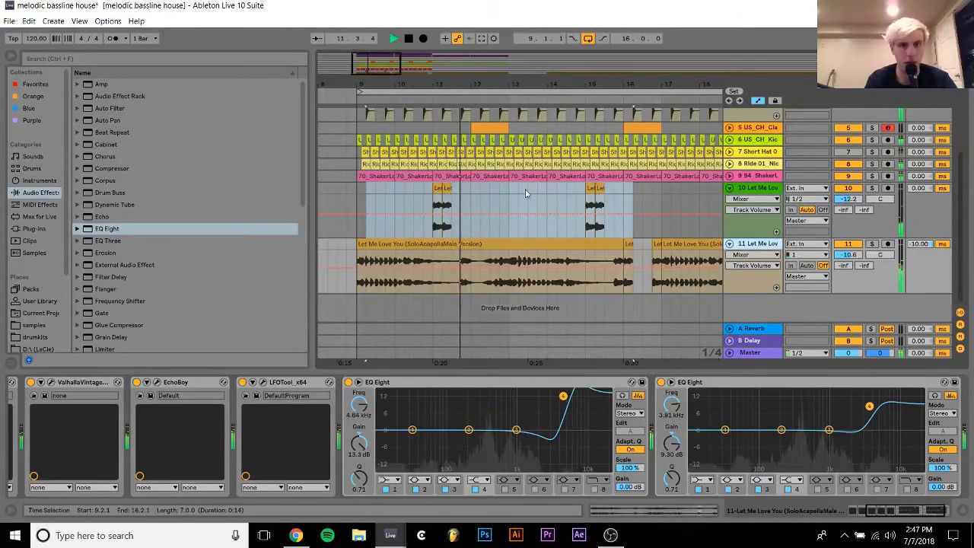
left_click_drag(633, 188, 448, 188)
left_click(439, 188, "shift")
left_click(758, 244)
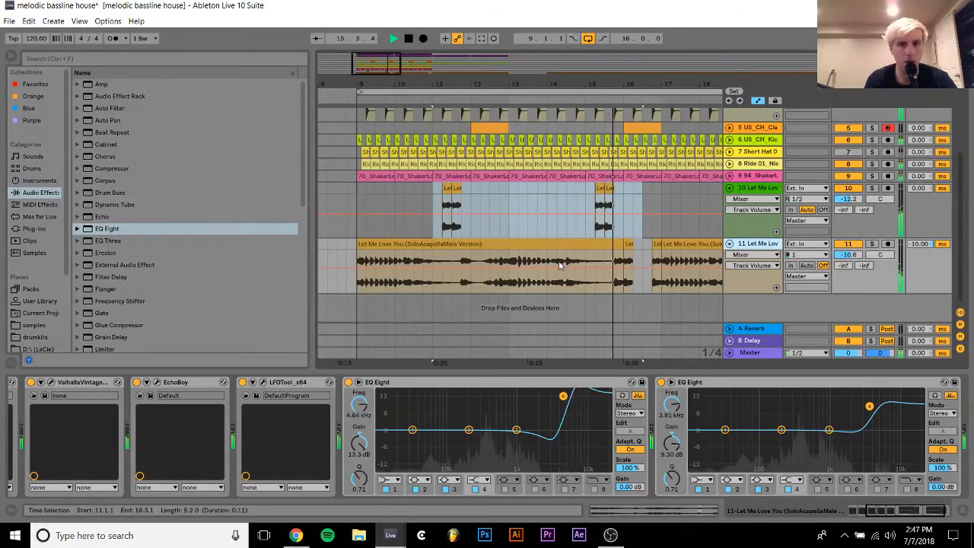
Play back the first chop and clear the main vocal beneath it between 11.2.1 and 12.2.1
left_click_drag(559, 262, 563, 260)
key("space")
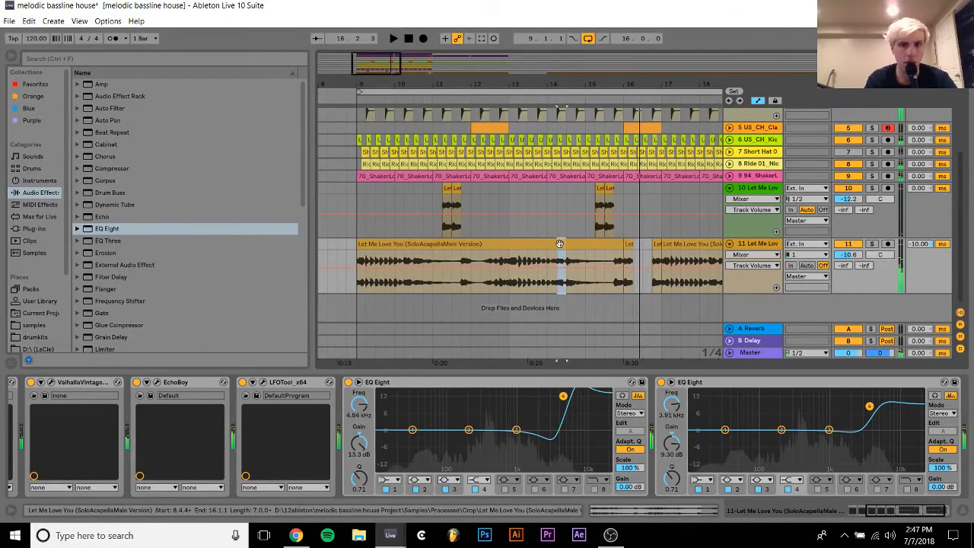
left_click(443, 202)
key("space")
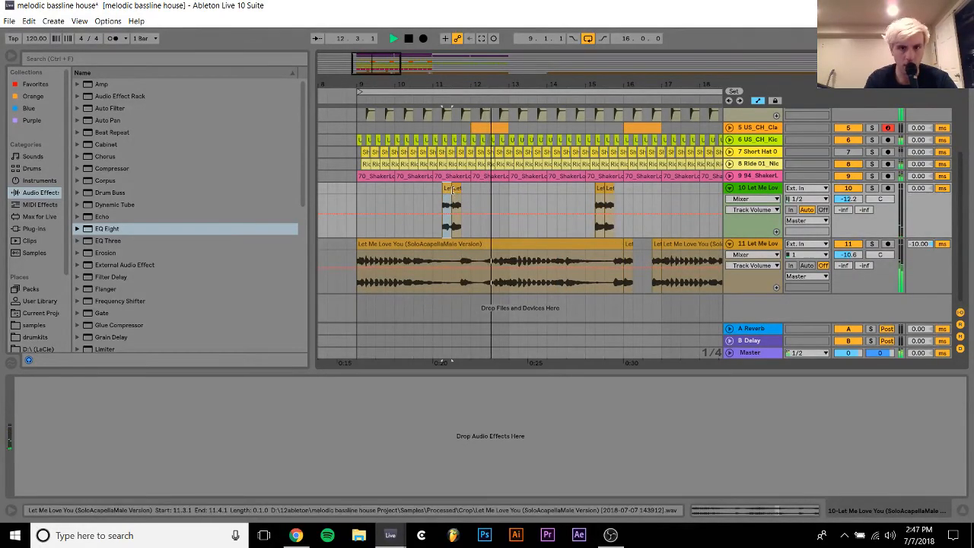
left_click(596, 192)
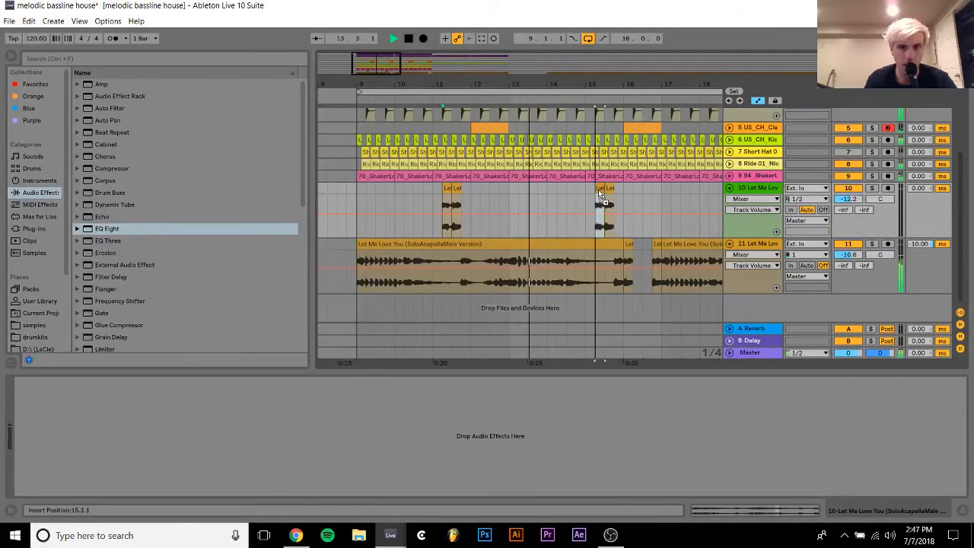
left_click_drag(461, 234, 474, 254)
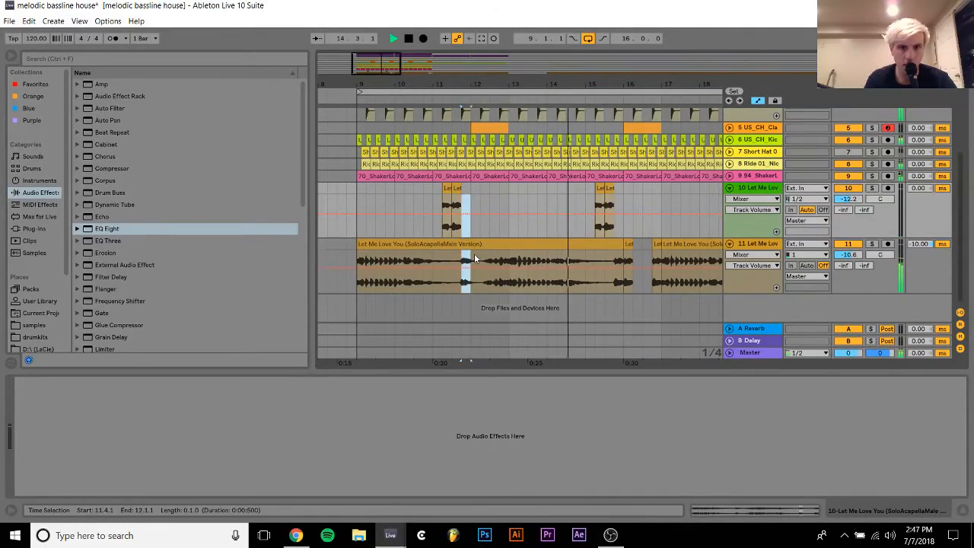
left_click(474, 258)
left_click(481, 244)
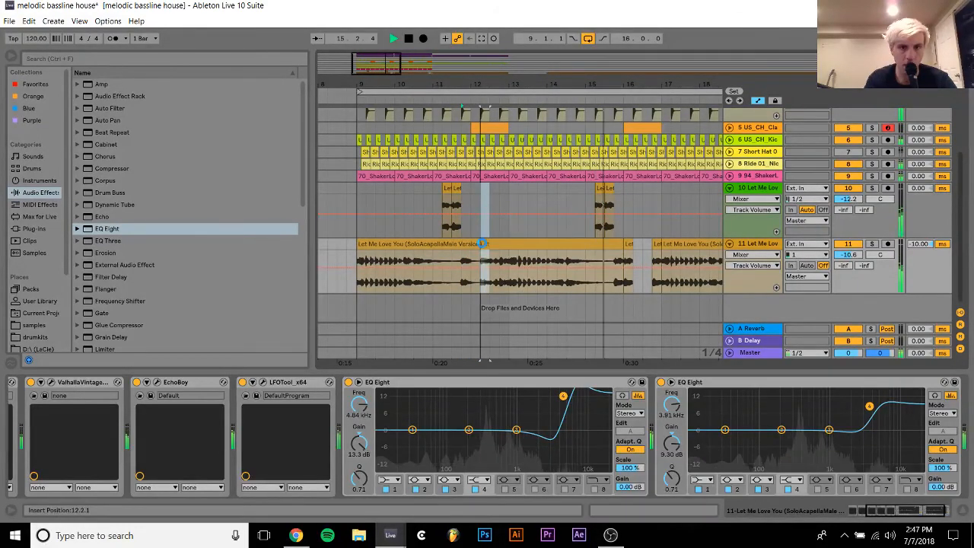
left_click_drag(482, 243, 443, 245)
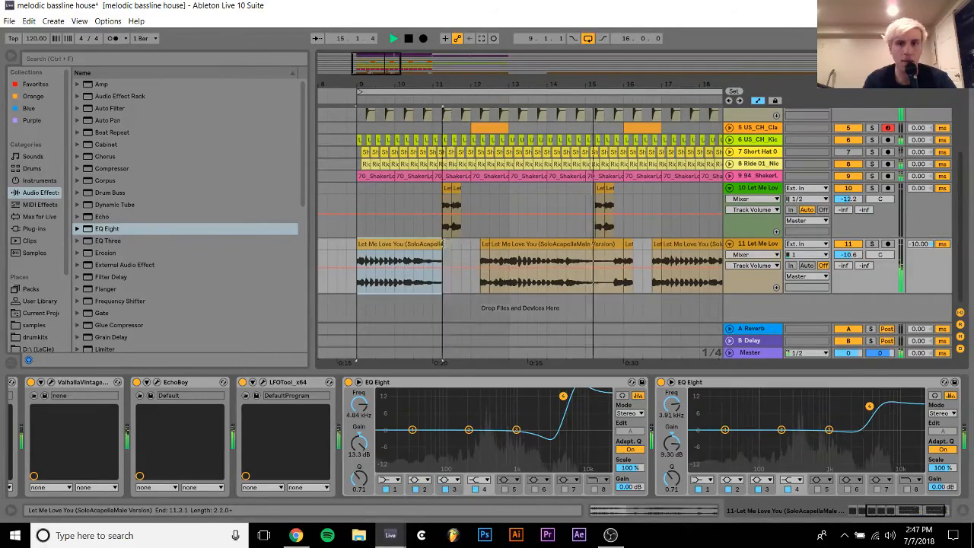
Clear the main vocal between 15.2.1 and 16.2.1 beneath the second chop and play back from bar 9
left_click(613, 265)
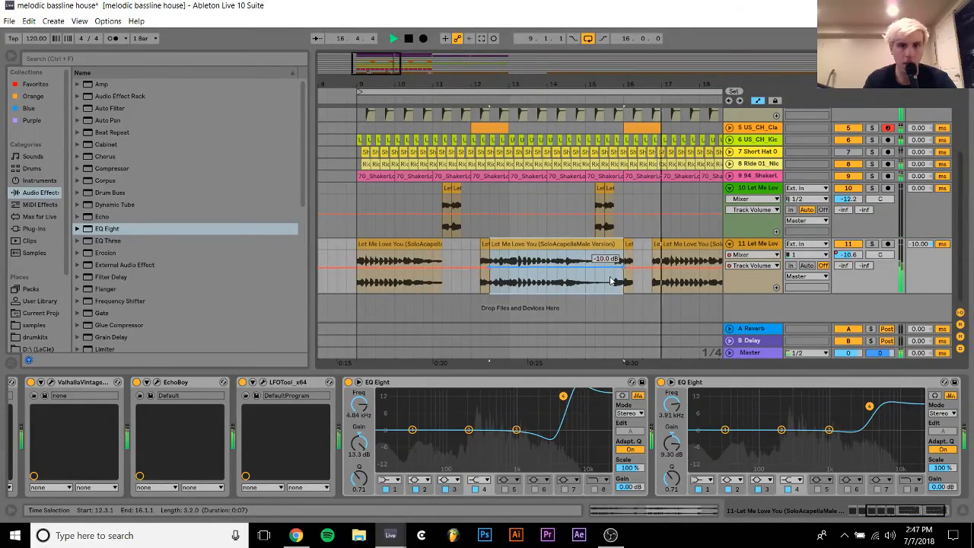
key("space")
left_click_drag(613, 289, 595, 245)
left_click(358, 193)
key("space")
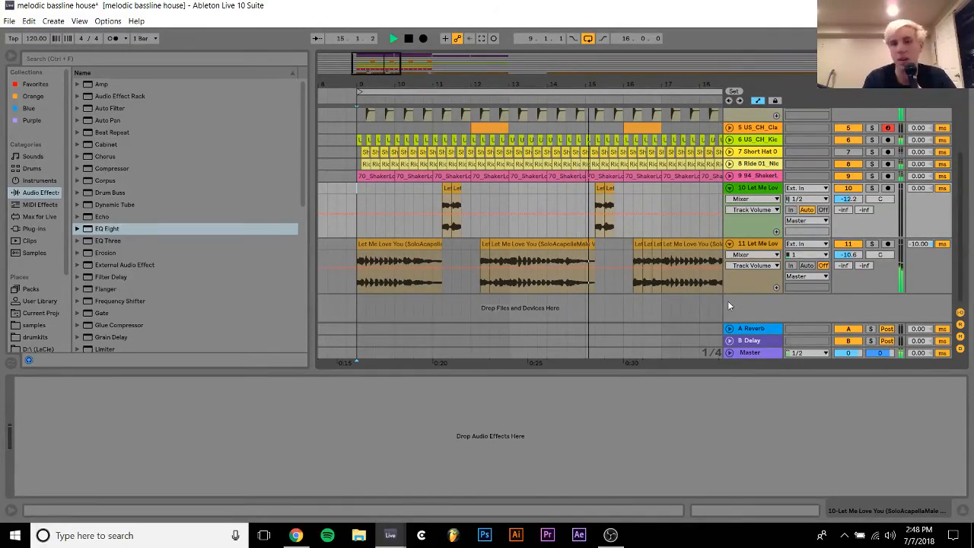
Replace the main vocal between 17.1.1 and 25.1.1 with a duplicate of both vocal tracks' bars 9 to 17
left_click(751, 243)
key("space")
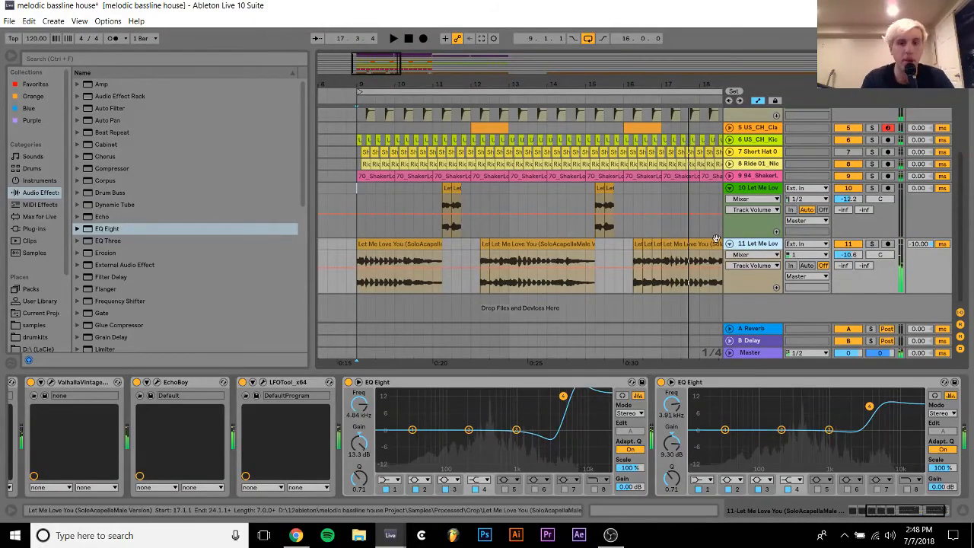
left_click(685, 244)
left_click_drag(679, 86, 515, 41)
left_click(604, 225, "shift")
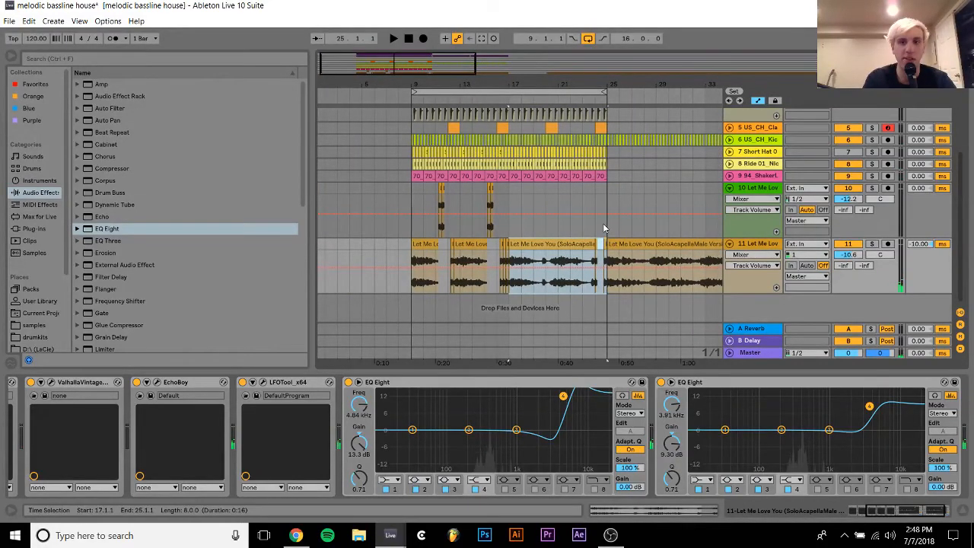
key("Delete")
left_click_drag(511, 247, 412, 189)
key("ctrl+d")
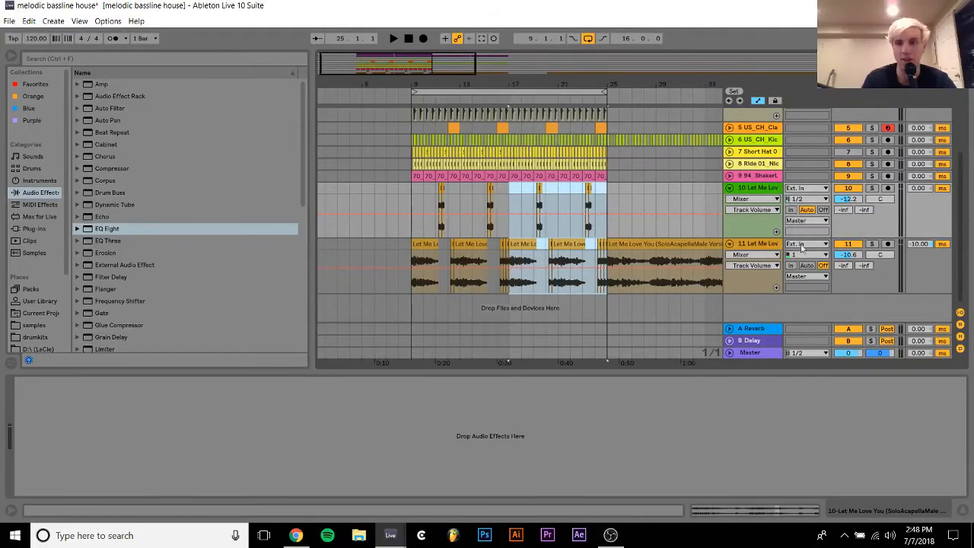
Copy the main vocal's effect chain onto the chop track and set its LittleAlterBoy pitch and formant to 12.0
left_click(748, 249)
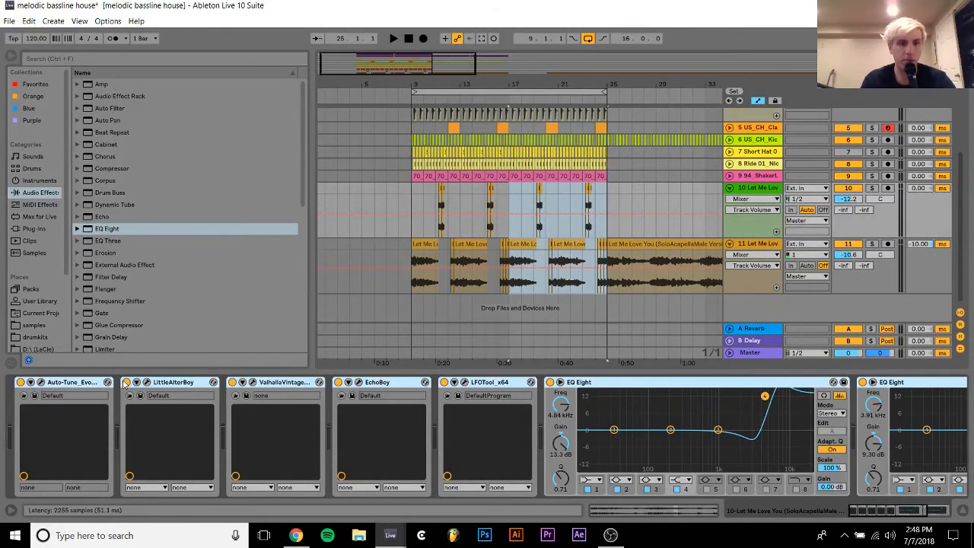
left_click(147, 383)
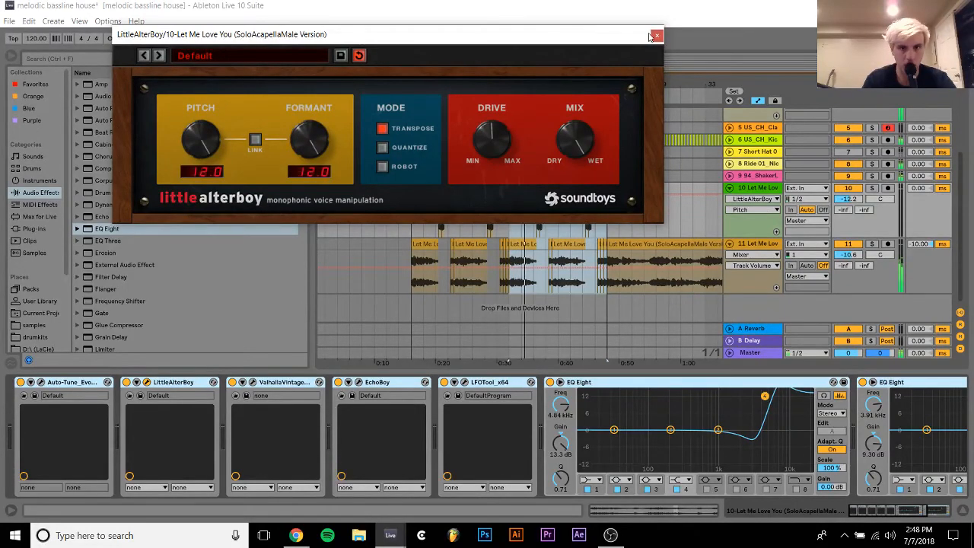
left_click(656, 35)
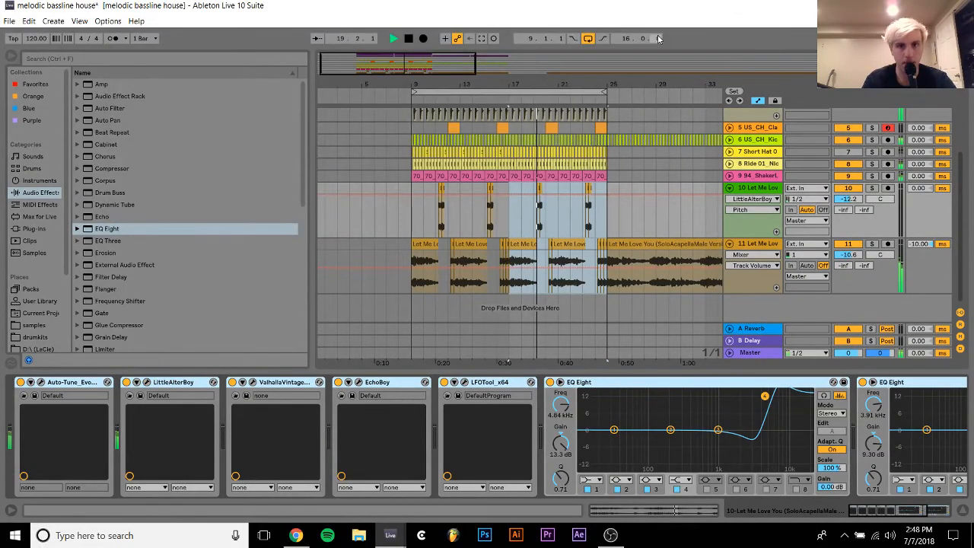
Set the vocal chop track's volume to -12.4 dB and fold both vocal tracks
left_click(856, 198)
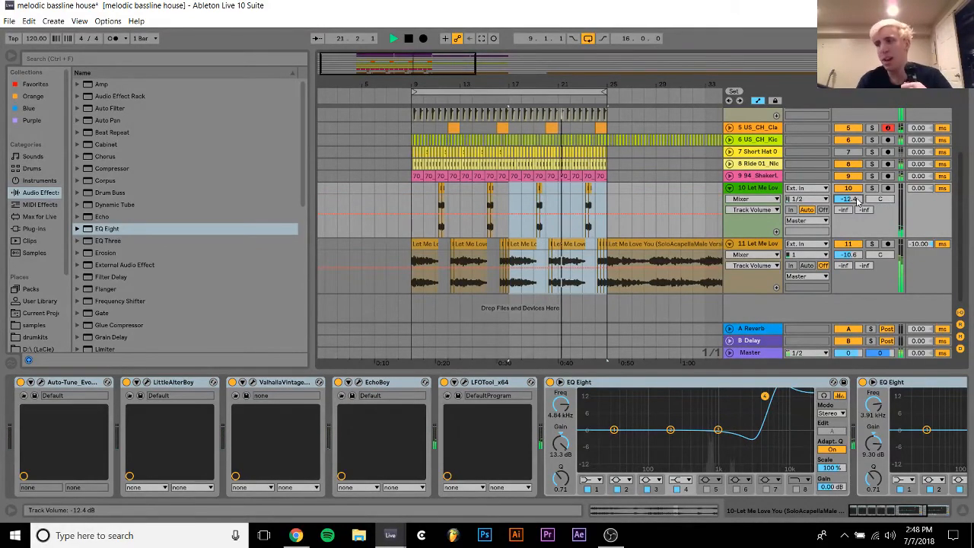
left_click(729, 187)
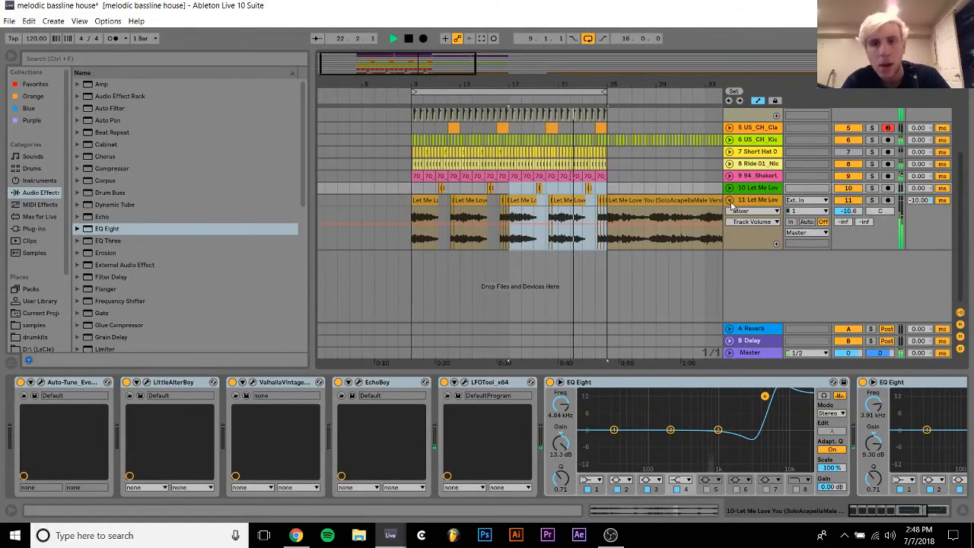
left_click(729, 200)
Lower the Prophet V3 track's volume to -7.3 dB, fold the track and play the arrangement
scroll(799, 175, "up", 5)
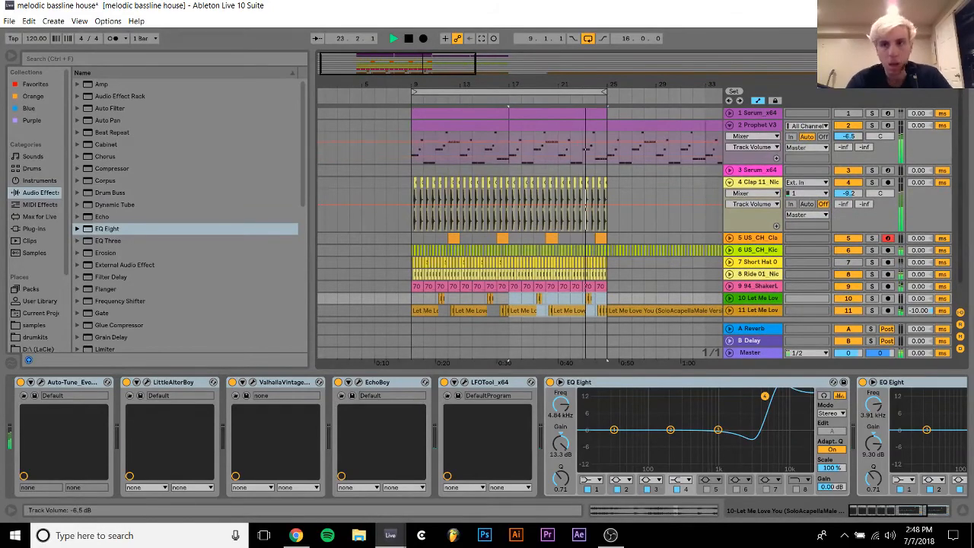
left_click(770, 126)
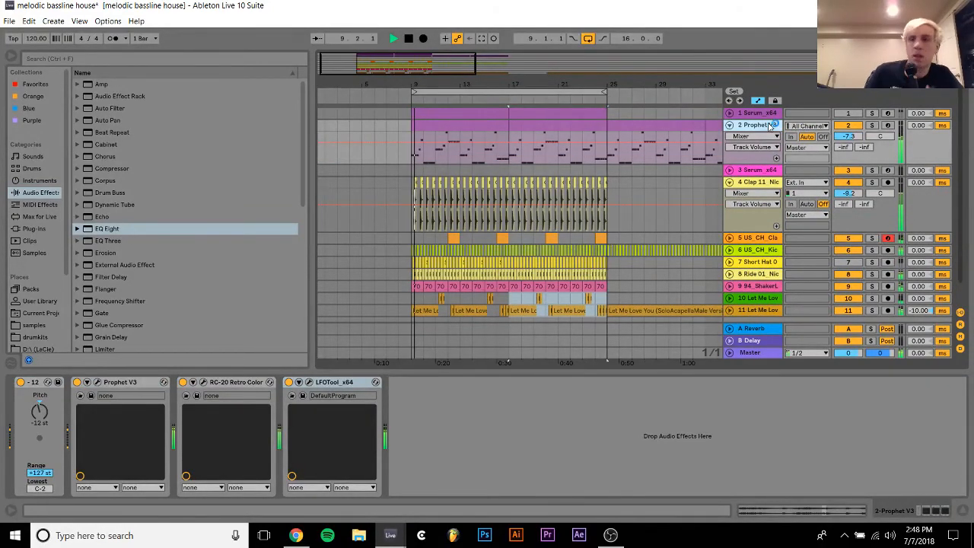
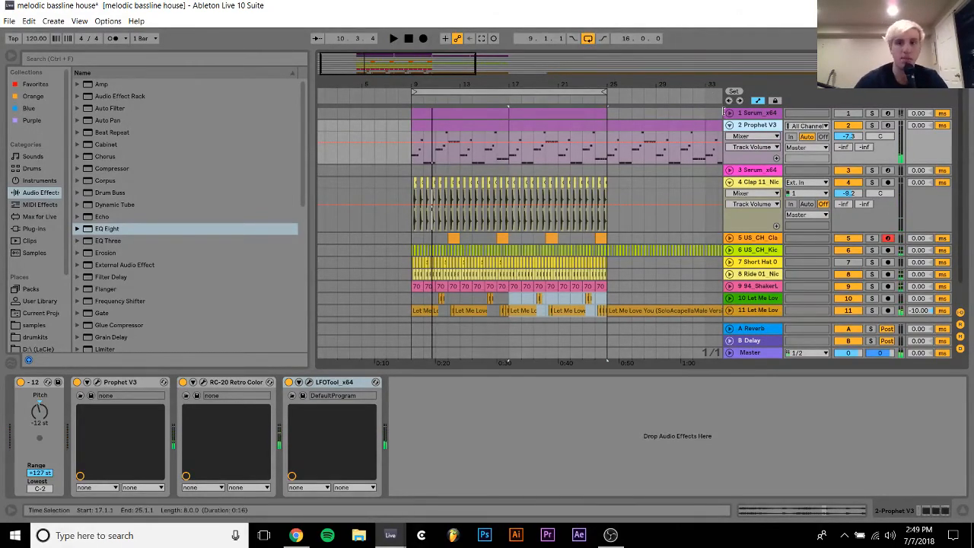
left_click(729, 125)
key("space")
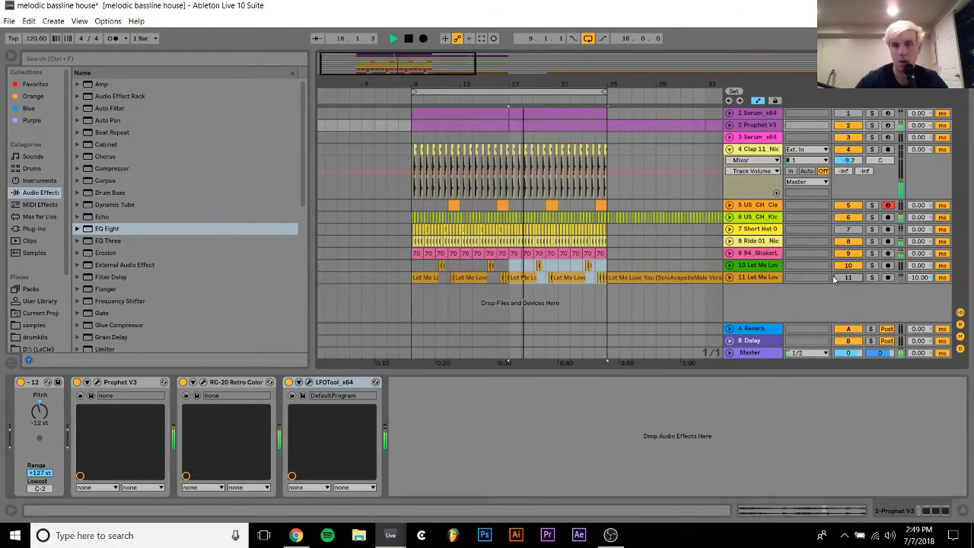
Select the vocal chop clips from 9.1.1 to 25.1.1, view their clip settings and return to the track's effect chain
left_click(705, 267)
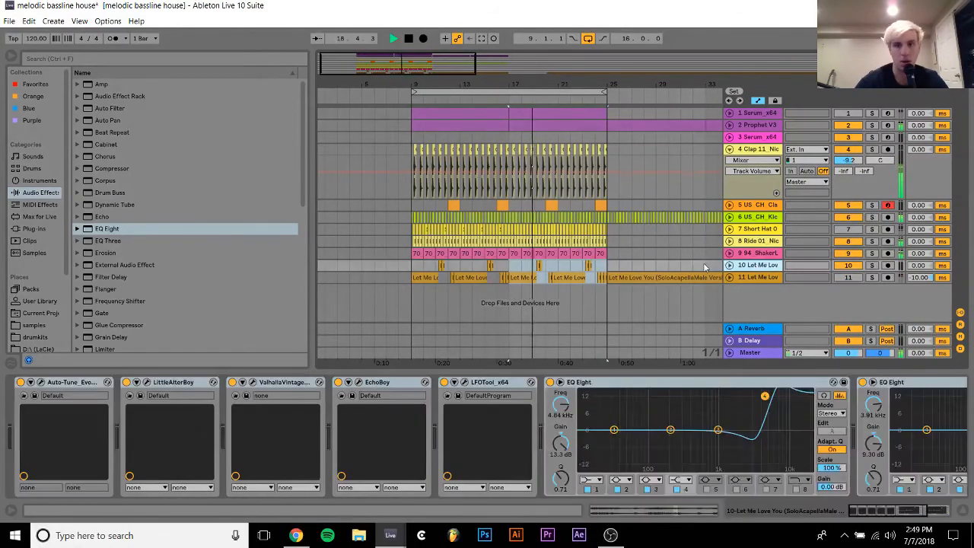
left_click(601, 268)
left_click(415, 267)
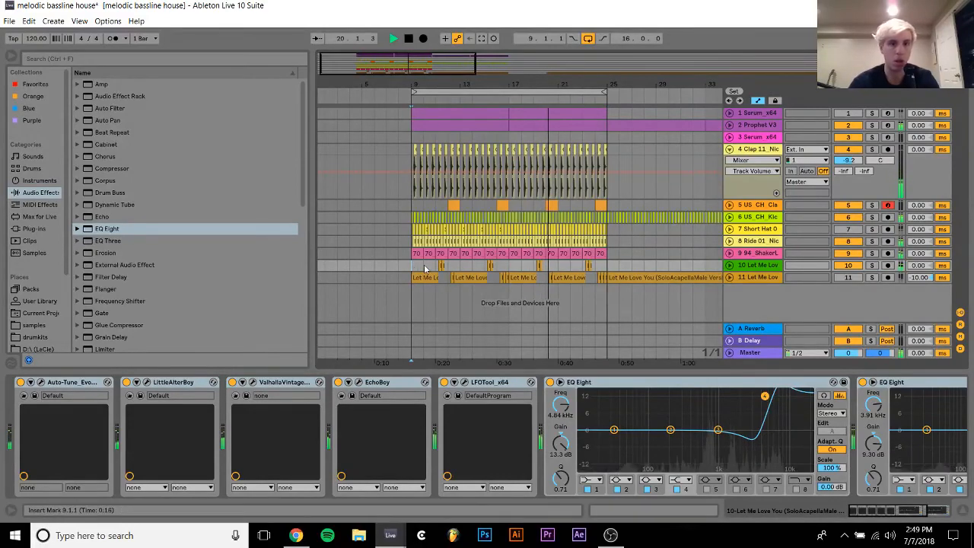
left_click(607, 266, "shift")
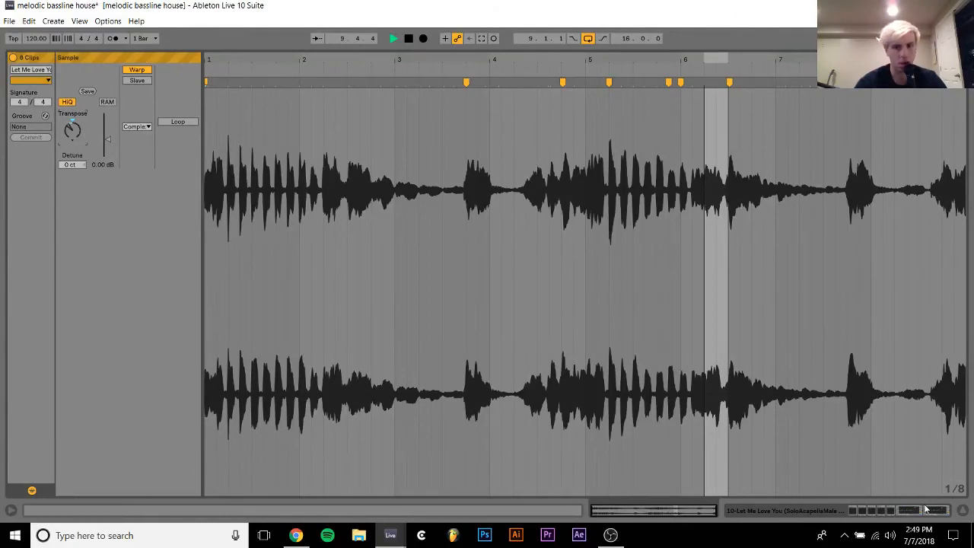
left_click(926, 508)
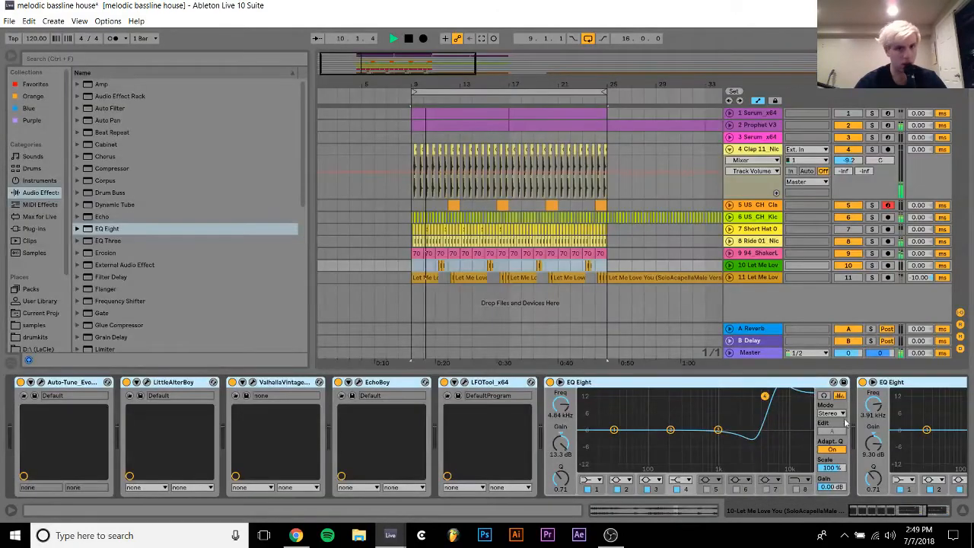
Unfold the vocal chop track, raise its volume to -8.3 dB and stop playback
left_click(750, 268)
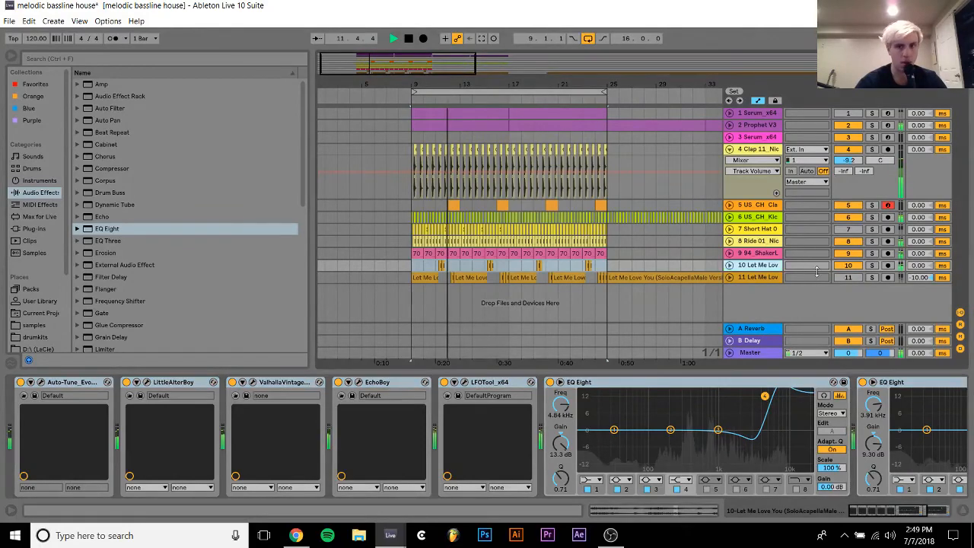
left_click(730, 265)
left_click_drag(854, 279, 855, 270)
key("space")
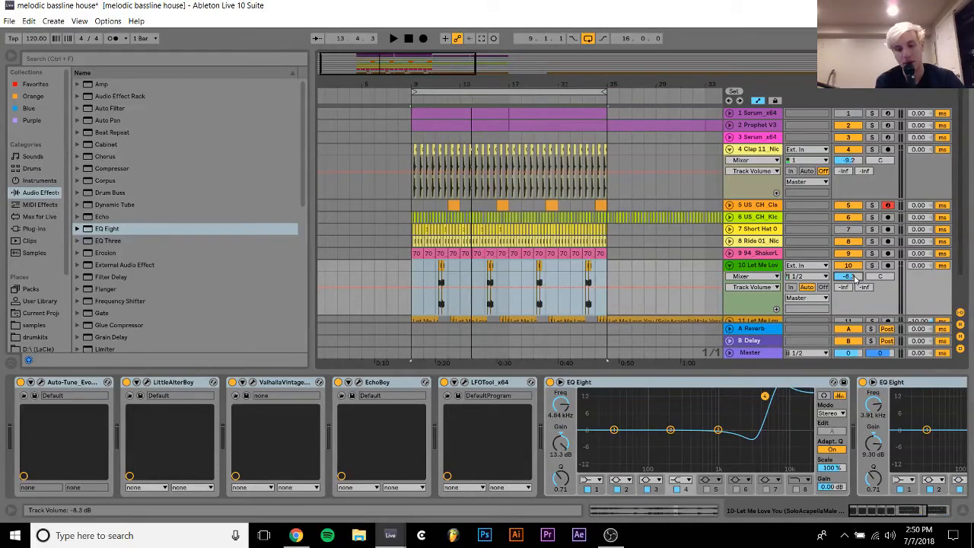
Set the vocal chop track's delay to -10.00 ms to match the main vocal and fold the chop and clap tracks
key("space")
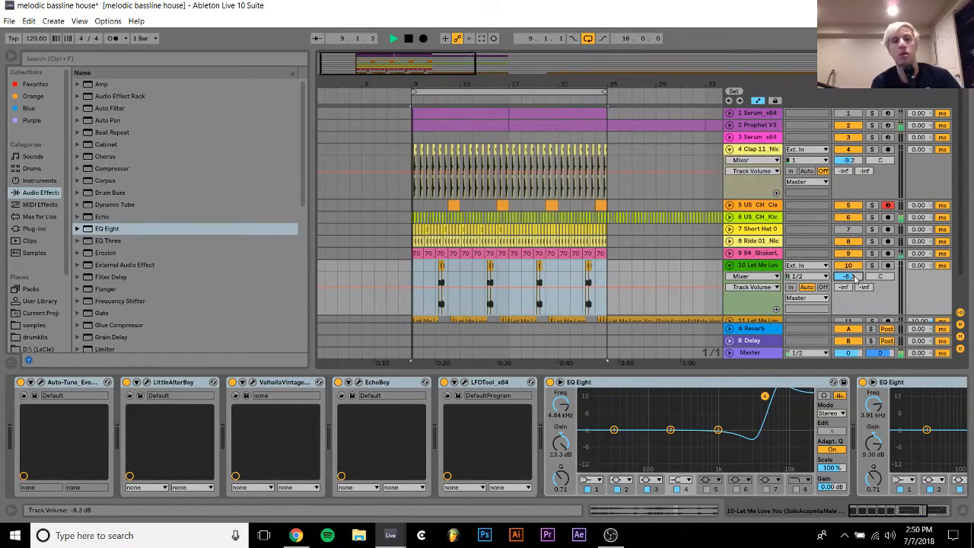
scroll(846, 283, "down", 1)
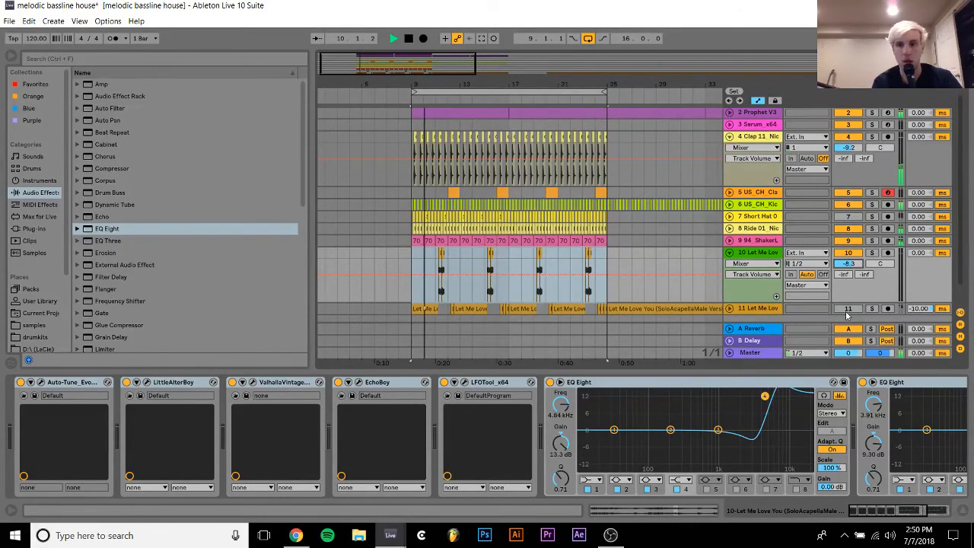
left_click(768, 308)
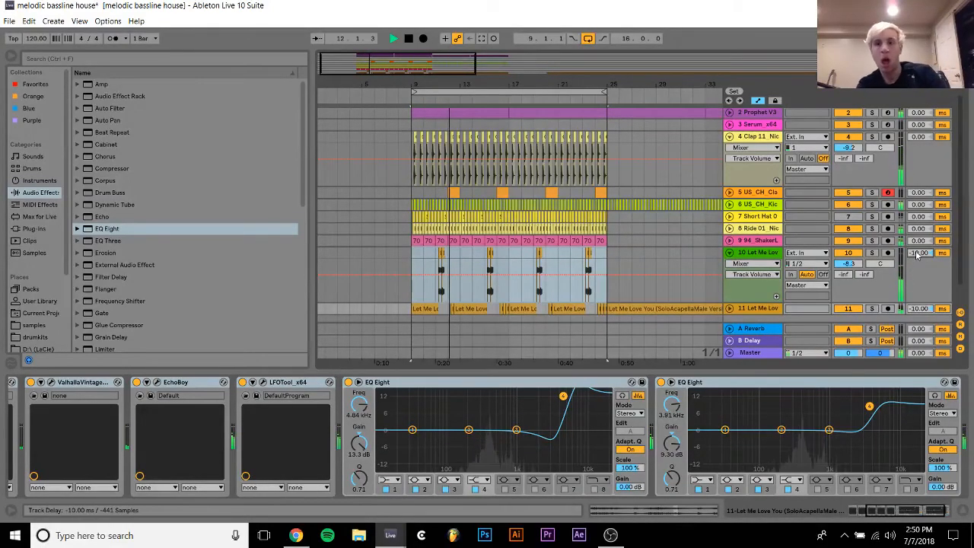
left_click(769, 257)
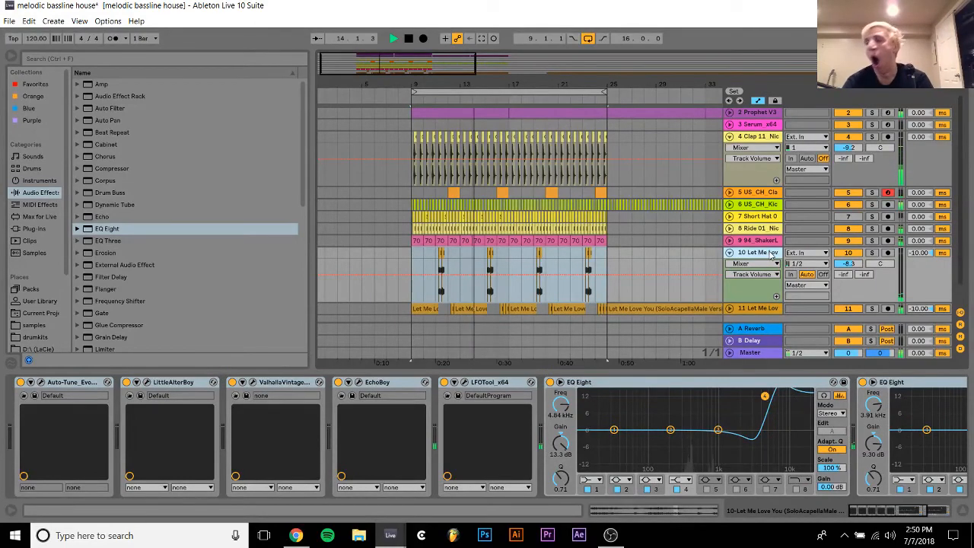
left_click(729, 253)
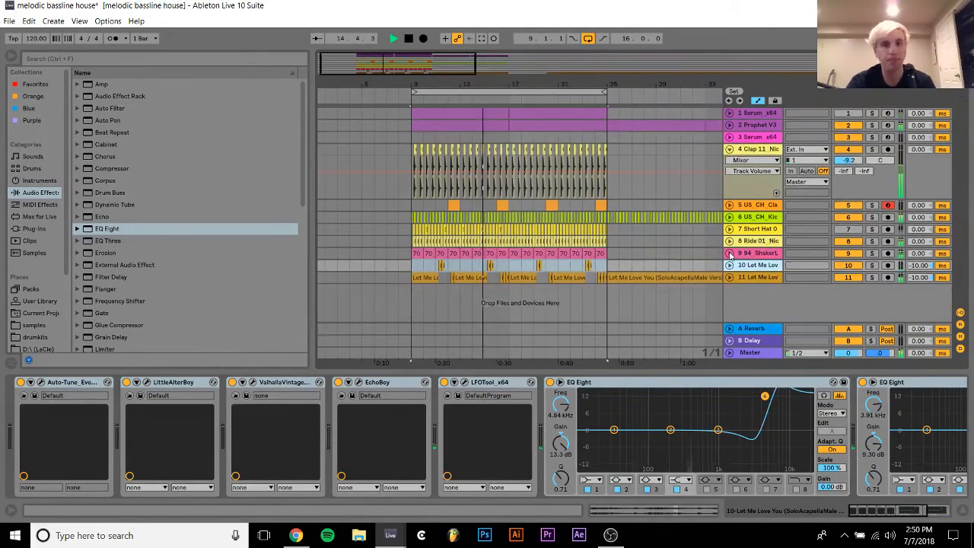
left_click(729, 149)
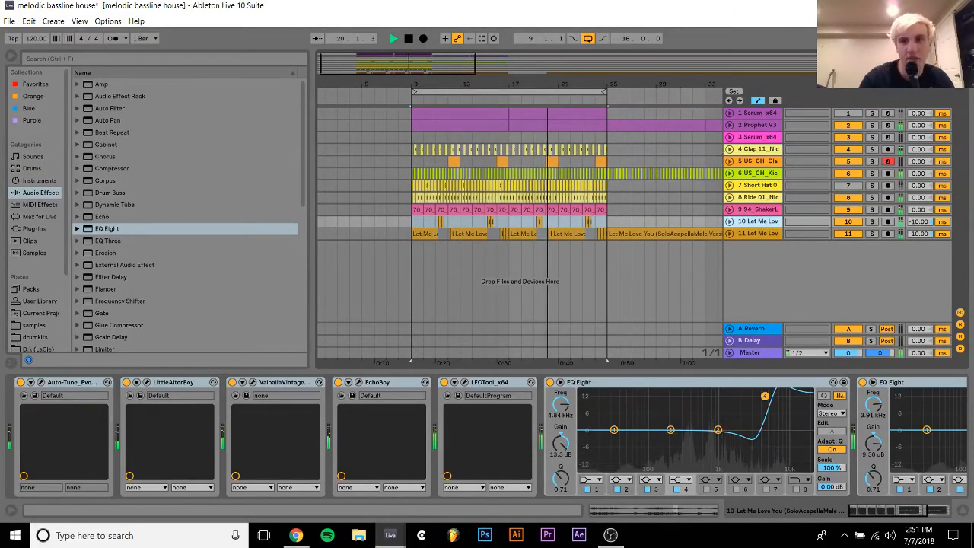
Audition the first Serum track alone, then solo Prophet V3 and switch on its synth's chorus
left_click(871, 113)
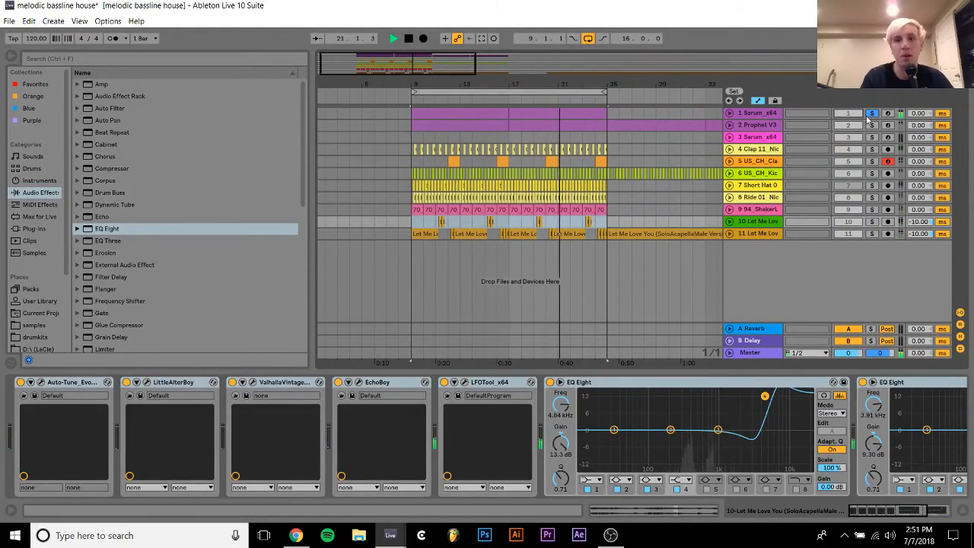
left_click(872, 114)
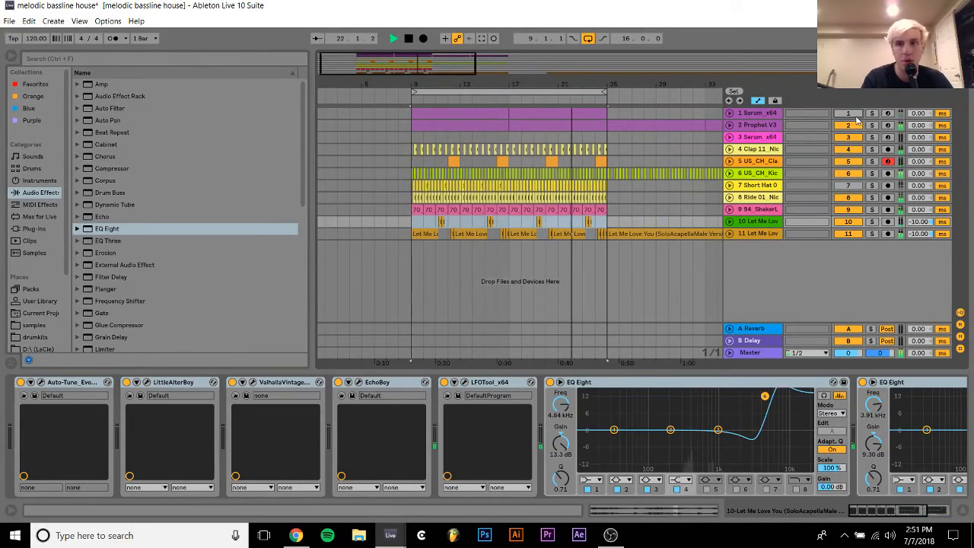
left_click(871, 125)
left_click(758, 126)
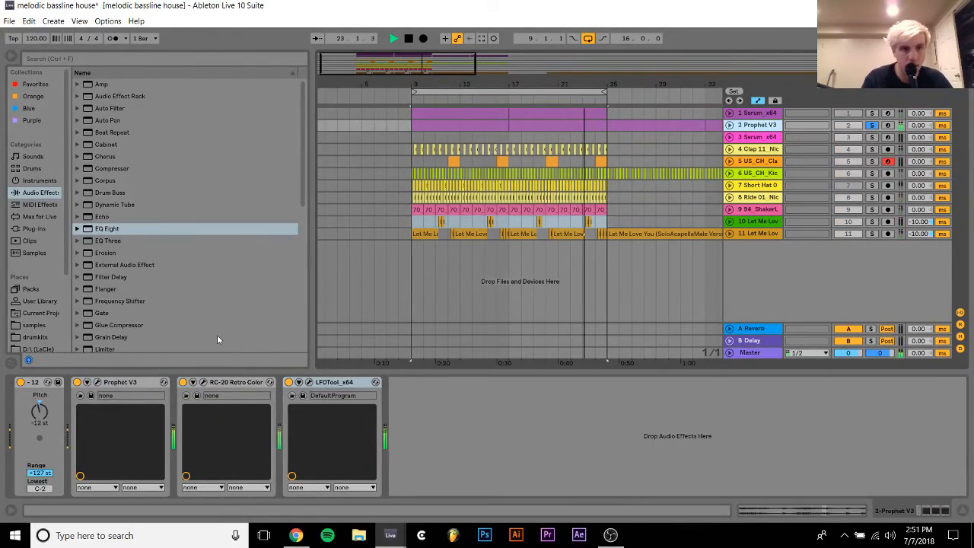
left_click(97, 382)
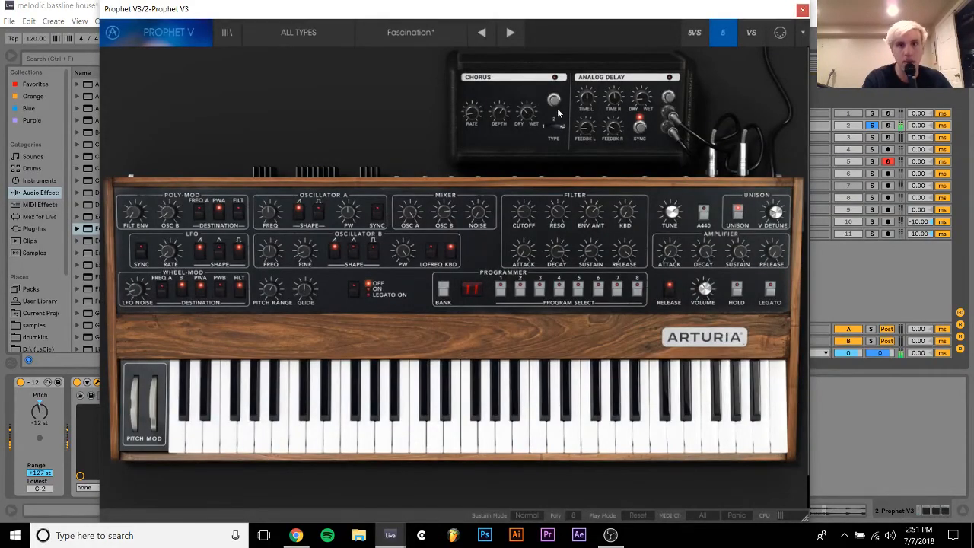
left_click(553, 103)
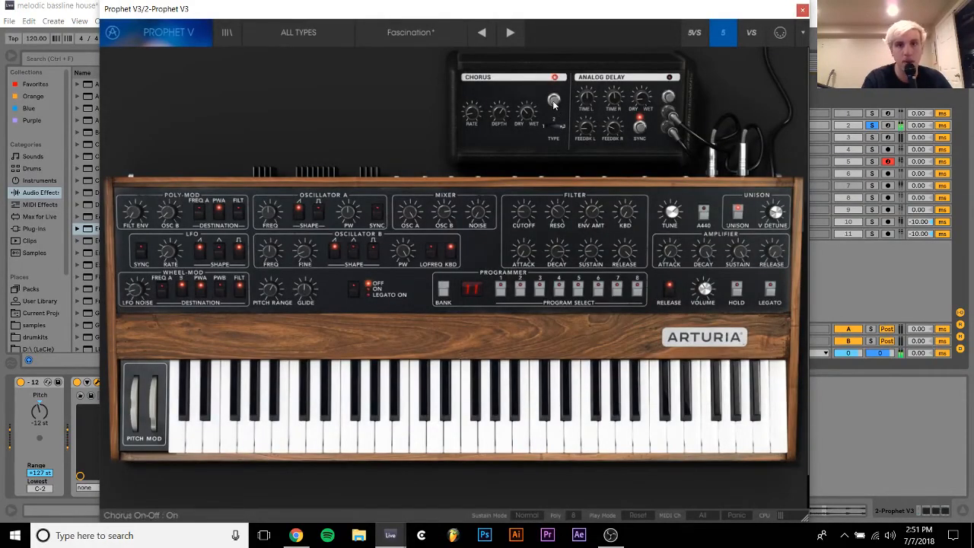
left_click(670, 96)
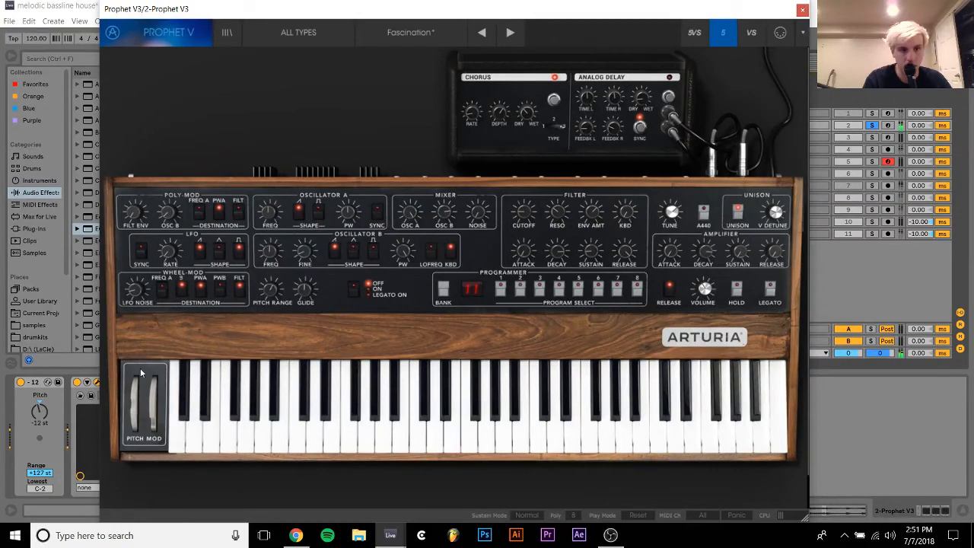
Try the Prophet V's pitch wheel and on-screen keys while the track plays solo
left_click_drag(137, 432, 139, 333)
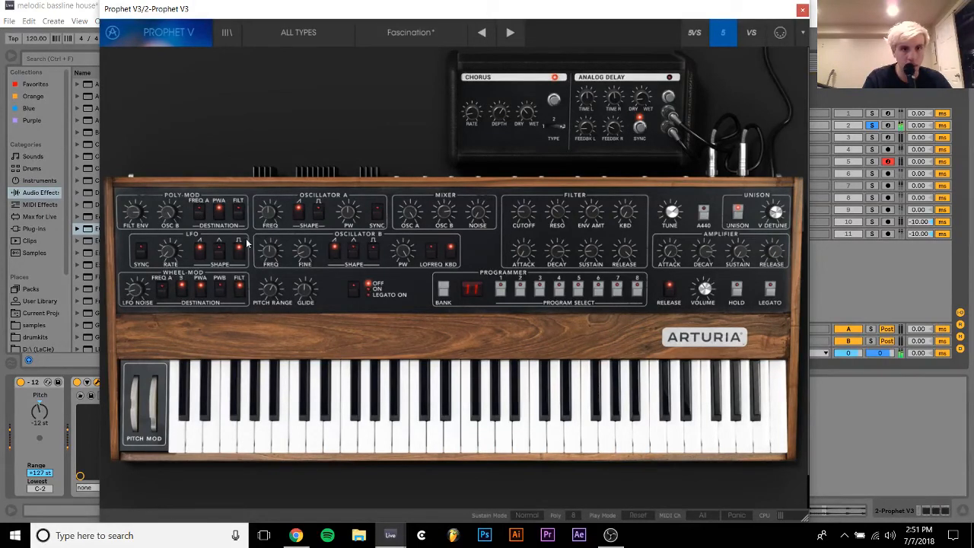
mouse_move(343, 445)
left_mouse_down()
mouse_move(695, 452)
mouse_move(400, 452)
left_mouse_up()
left_click(696, 453)
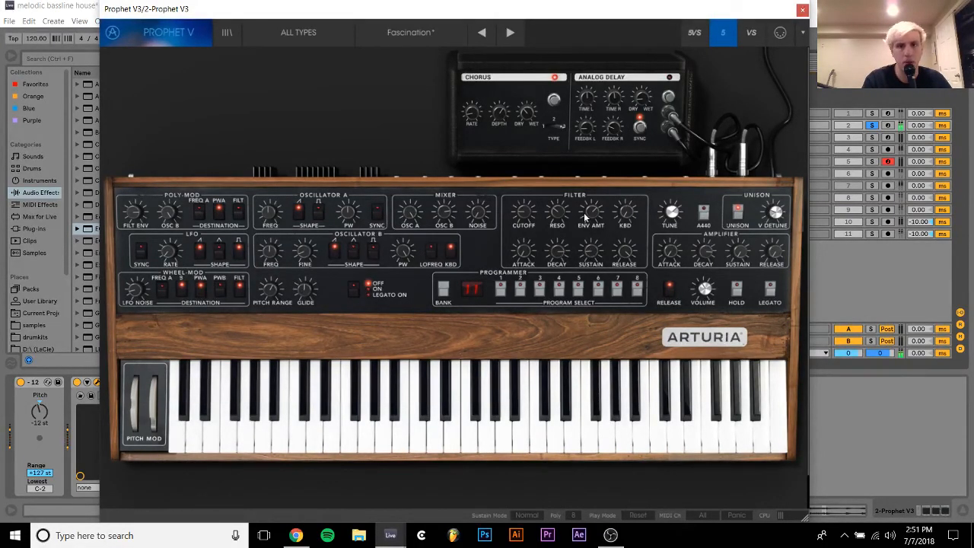
Set the Prophet V's filter cutoff to 55.84 Hz, unsolo the track and close the synth window
left_click_drag(530, 190, 543, 127)
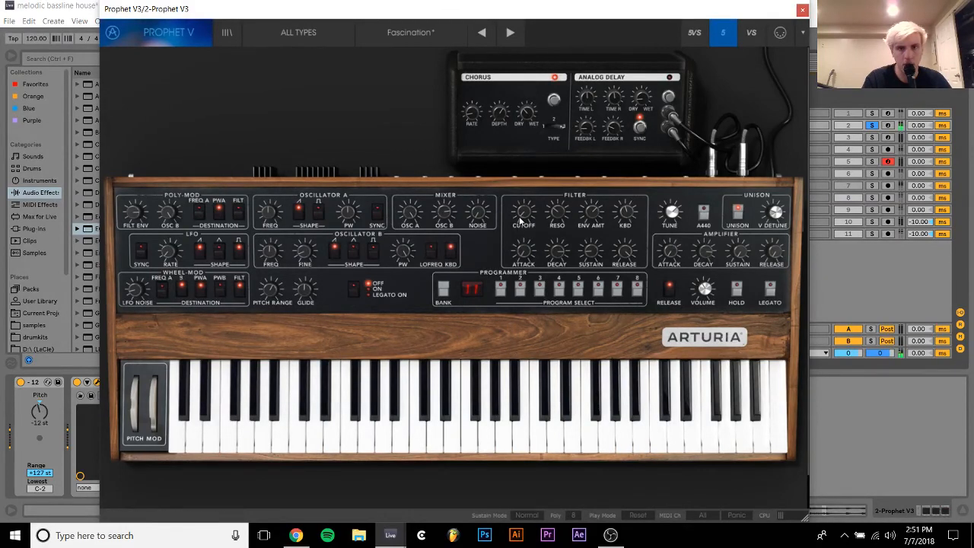
left_click_drag(524, 196, 528, 220)
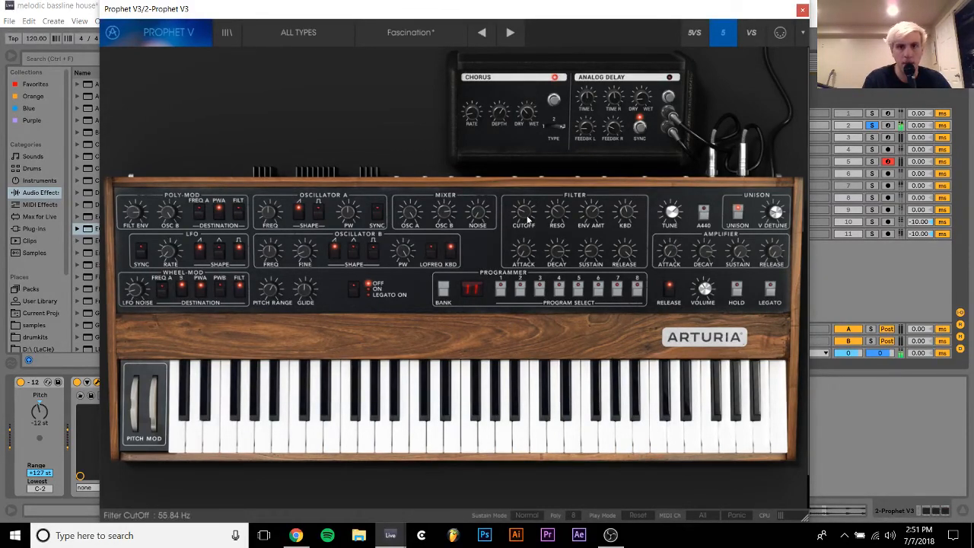
left_click(873, 125)
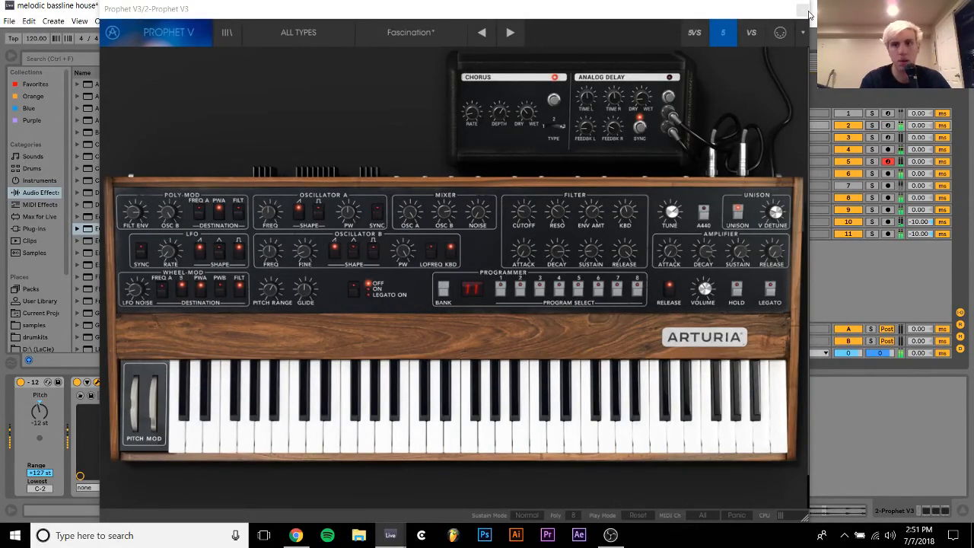
left_click(807, 11)
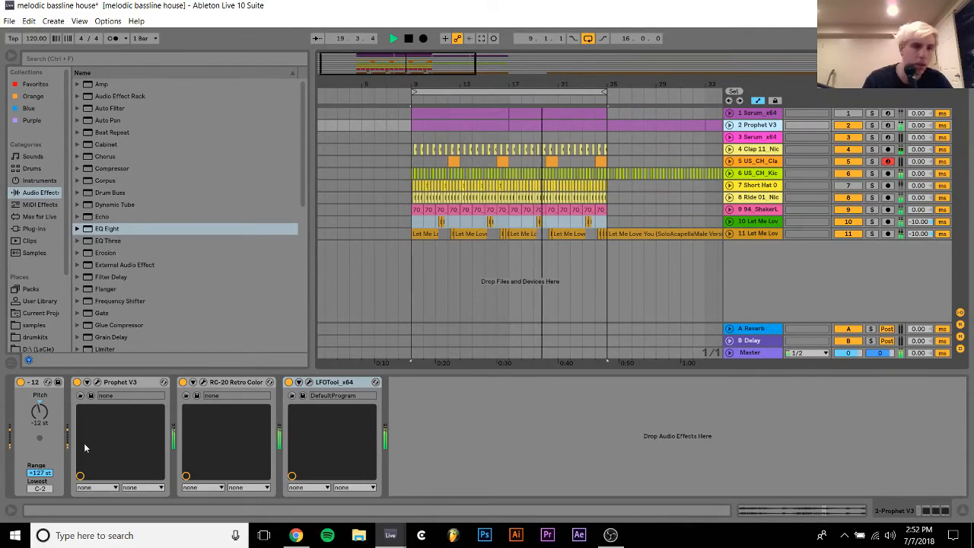
Recheck the Prophet V settings and raise the Prophet V3 track's volume to -6.5 dB
left_click(97, 382)
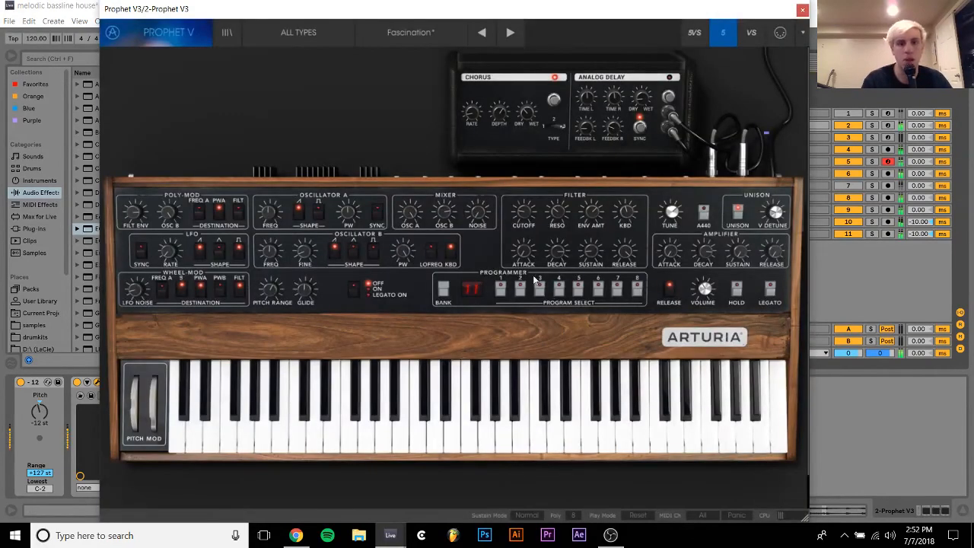
left_click(801, 11)
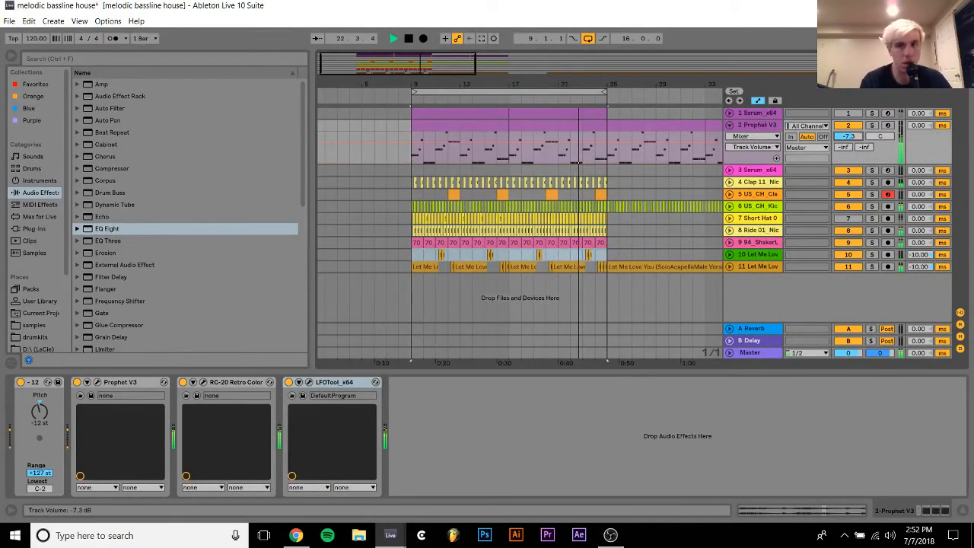
left_click_drag(856, 139, 851, 141)
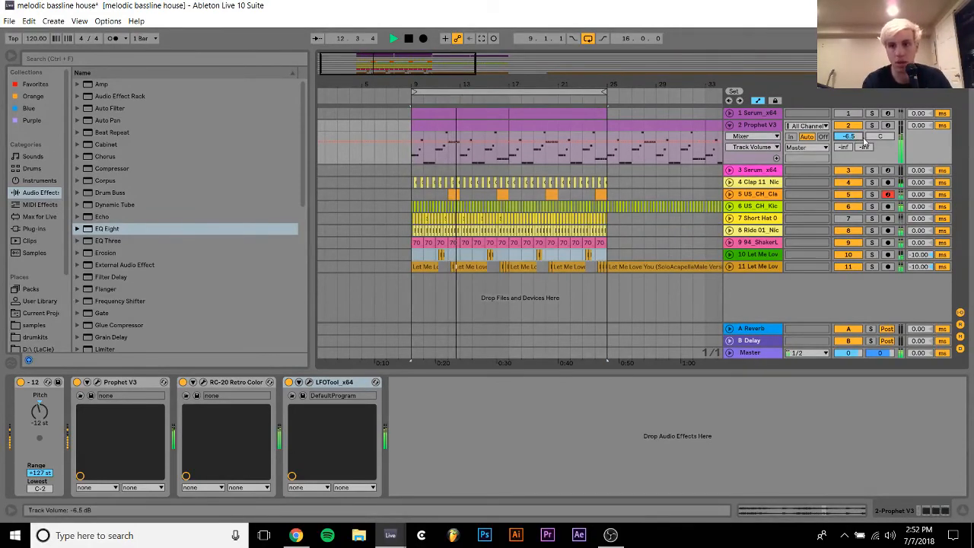
Delete the empty Serum track below Prophet V3 and stop playback
left_click(755, 171)
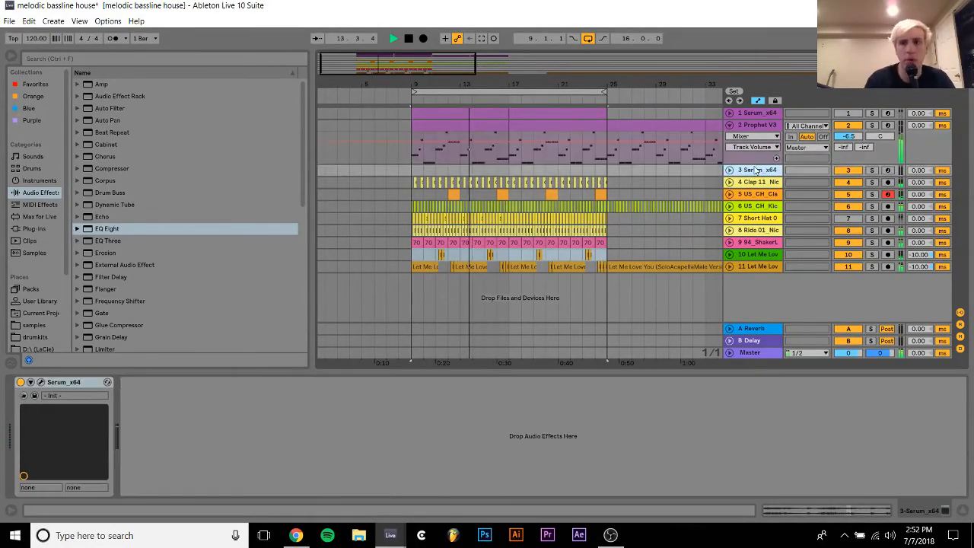
key("Delete")
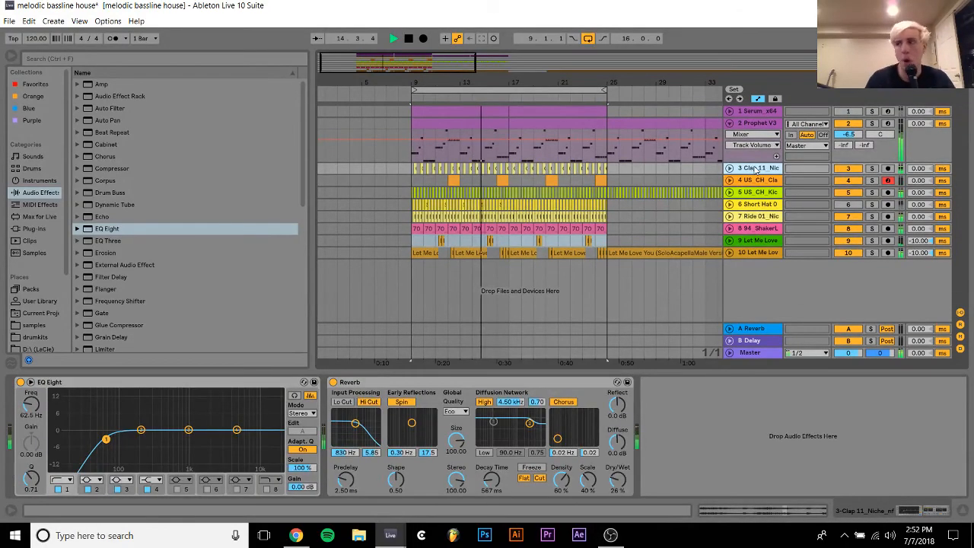
key("space")
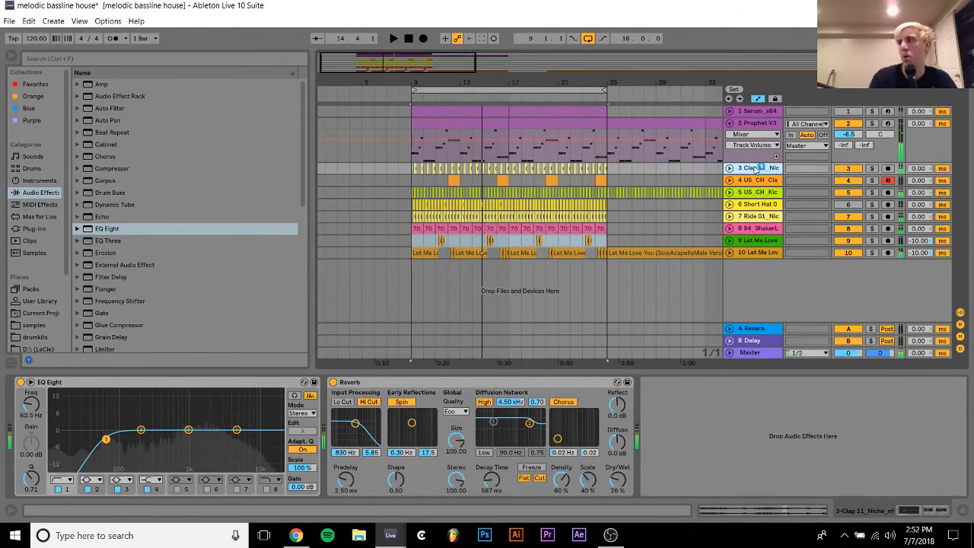
Add a new MIDI track below Prophet V3, load Operator on it and play the arrangement from 9.1.1
left_click(747, 125)
key("ctrl+shift+t")
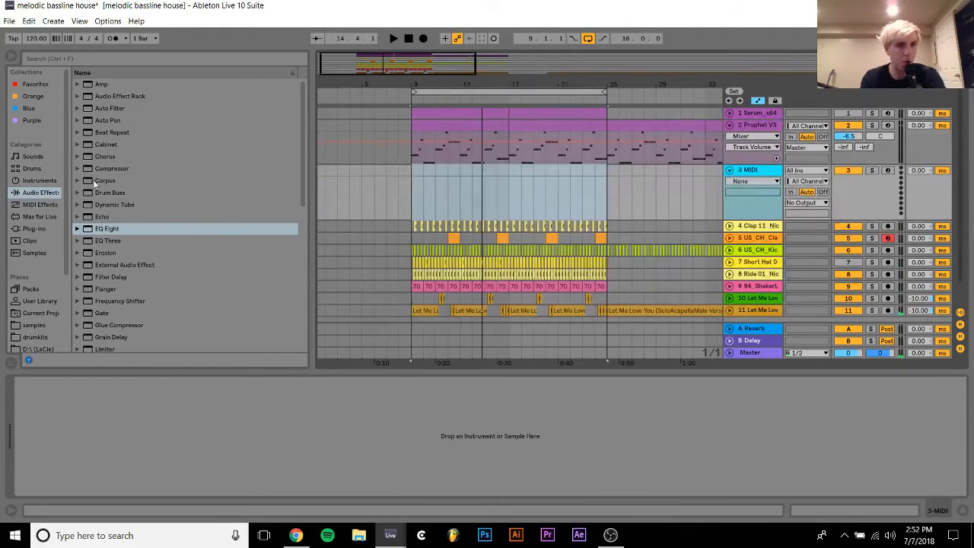
left_click(34, 180)
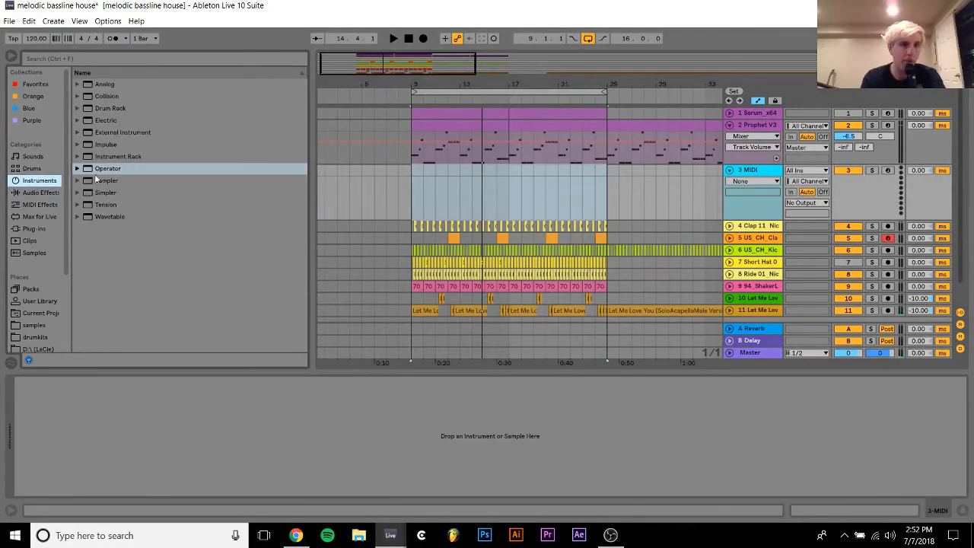
left_click(104, 171)
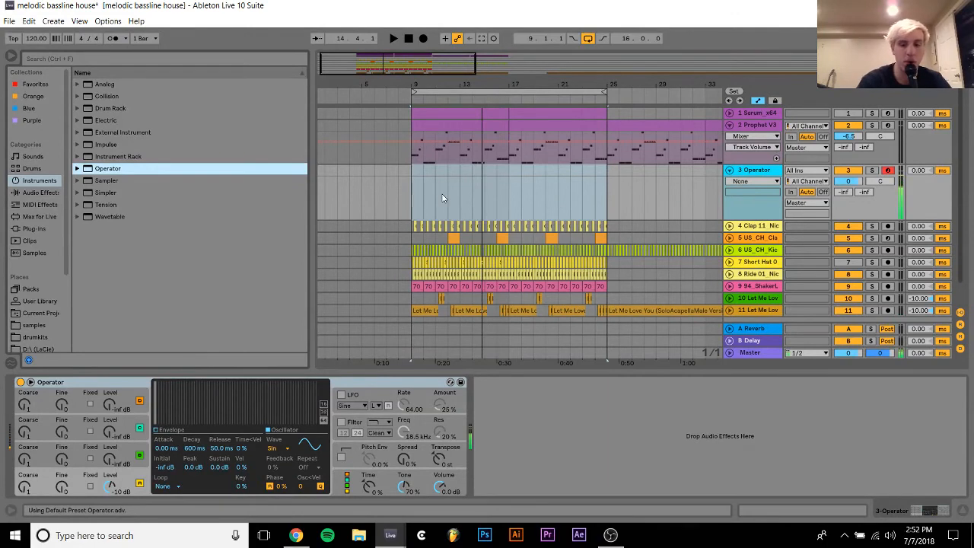
key("space")
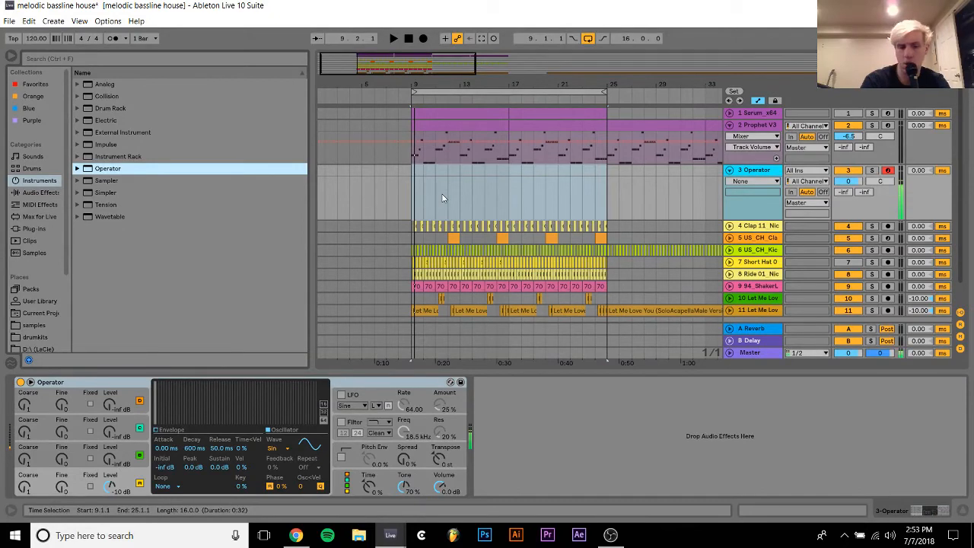
key("space")
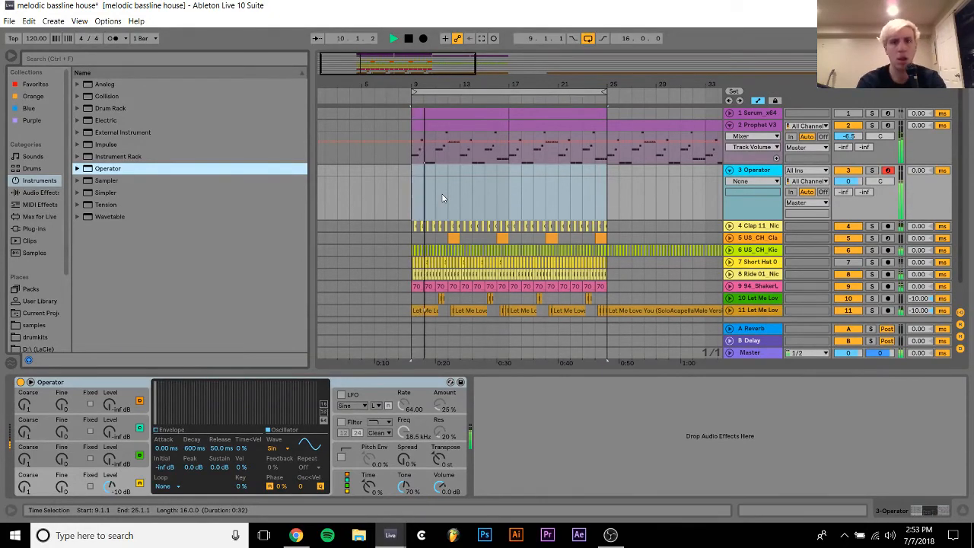
Stop playback and insert an empty four-bar MIDI clip on the Operator track from bar 9
key("space")
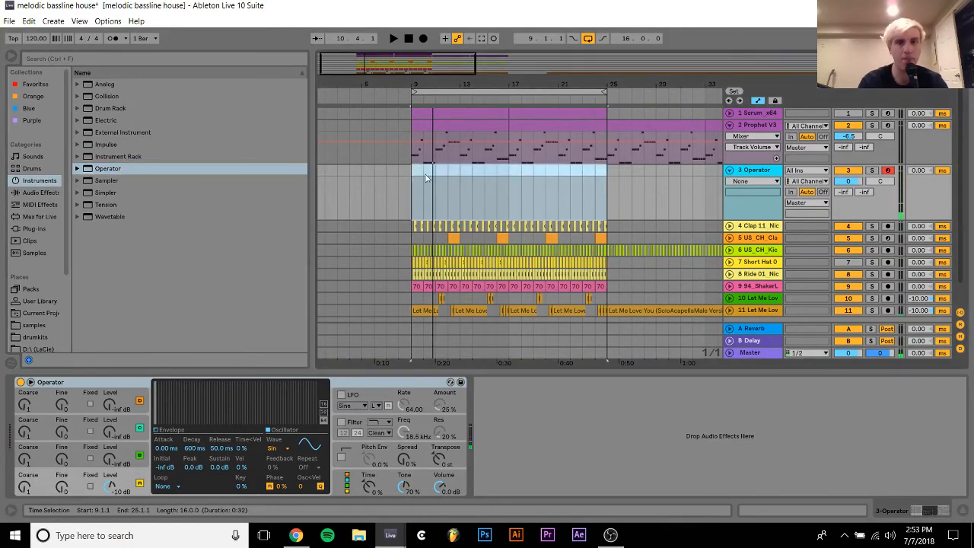
left_click_drag(416, 186, 461, 177)
key("ctrl+shift+m")
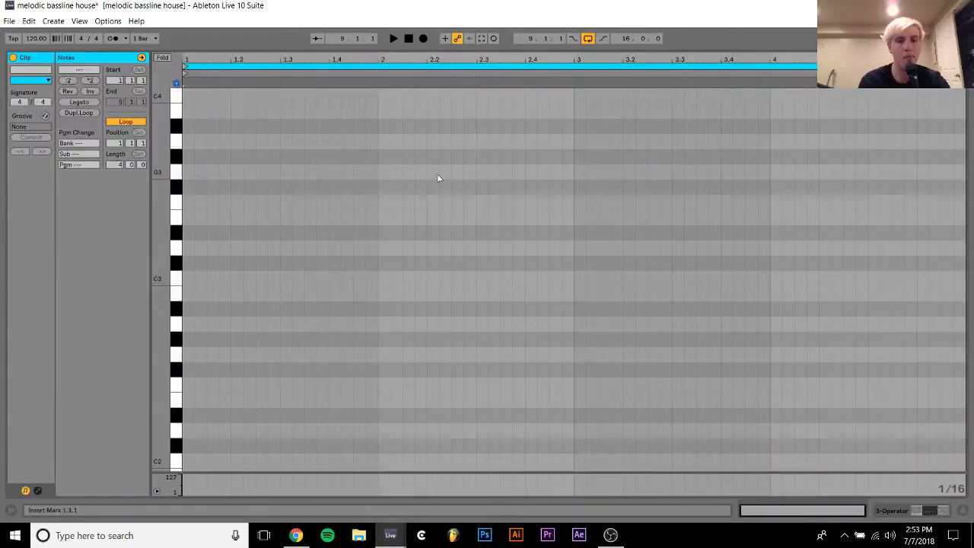
key("t")
key("y")
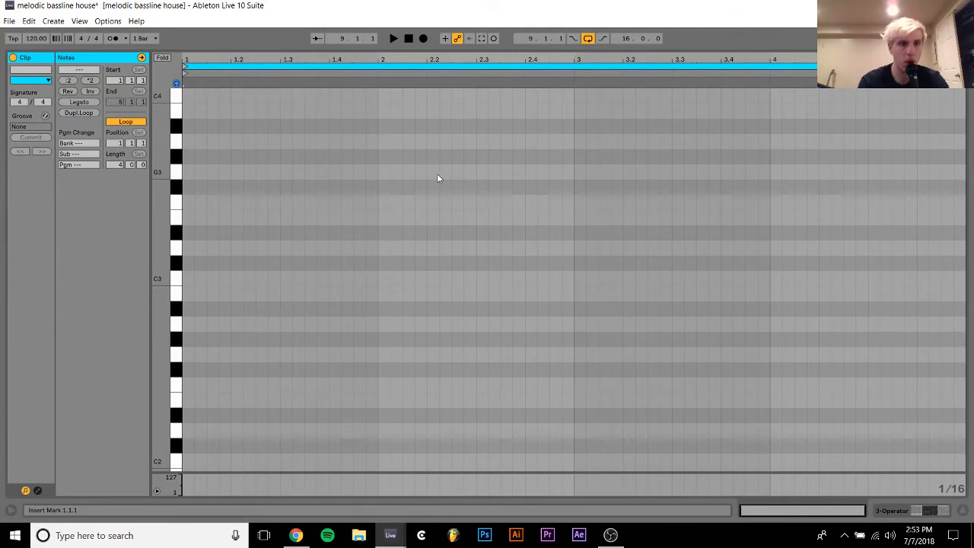
Add a 1/16 G#3 note at the clip's start and an A#3 note starting 1/64 after it
double_click(194, 157)
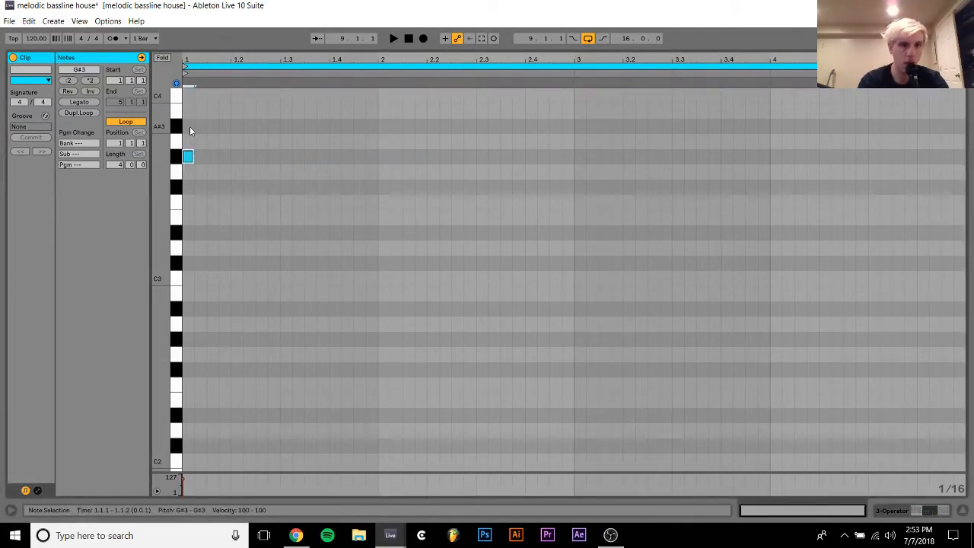
double_click(194, 127)
left_click_drag(193, 129, 200, 128)
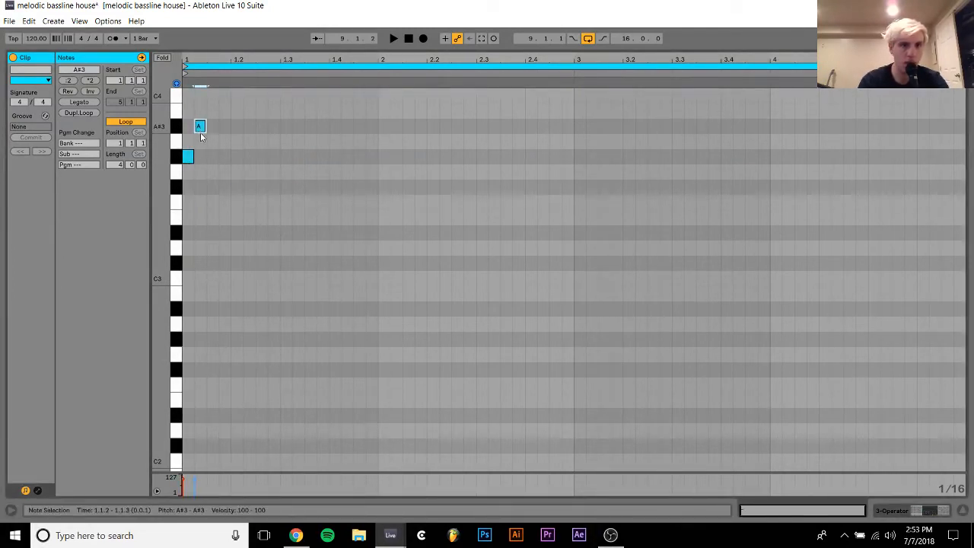
key("space")
left_click_drag(182, 57, 183, 91)
key("Left")
key("Left")
key("Left")
Extend the overlapping A#3 and G#3 notes so both end together 1/64 before 1.1.3
key("shift+Right")
key("shift+Right")
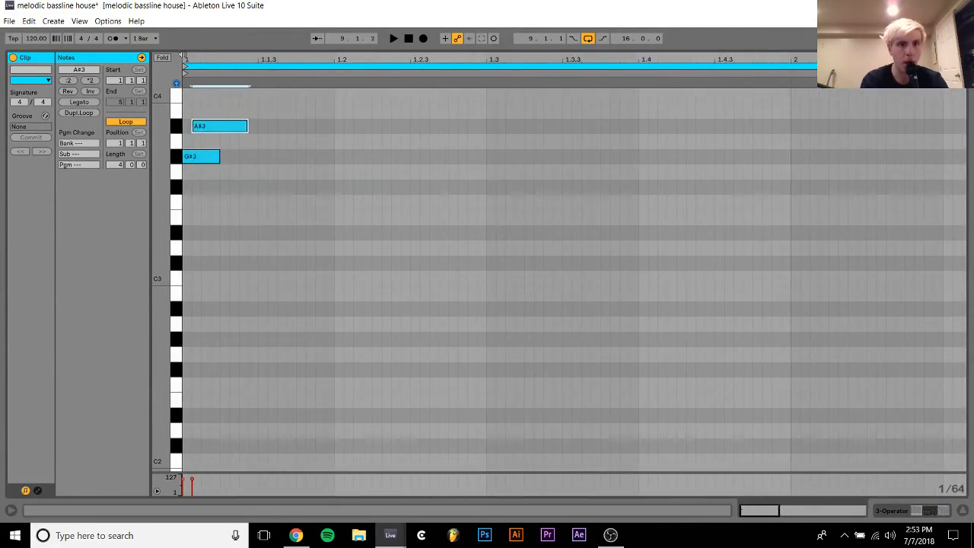
left_click(211, 157)
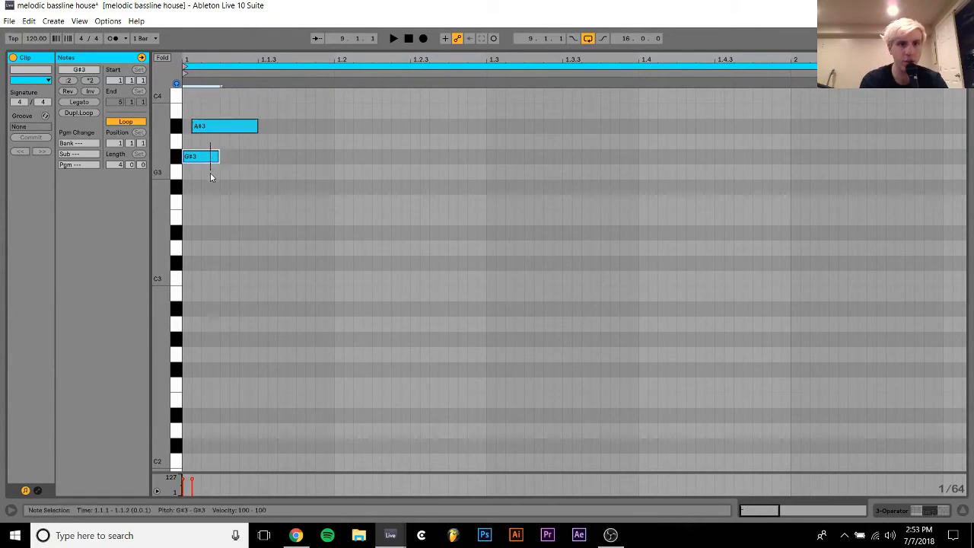
key("shift+Right")
key("shift+Right")
key("shift+Right")
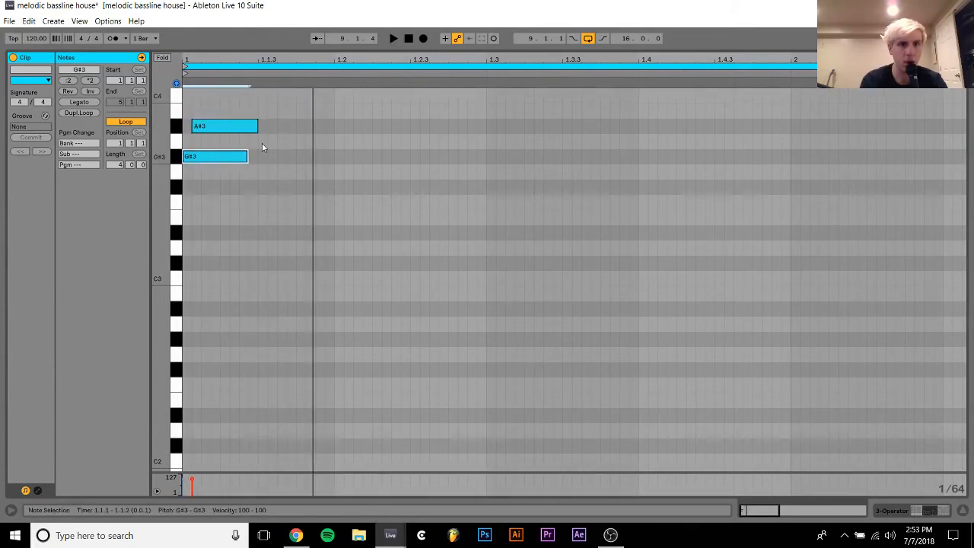
left_click(244, 129)
key("shift+Left")
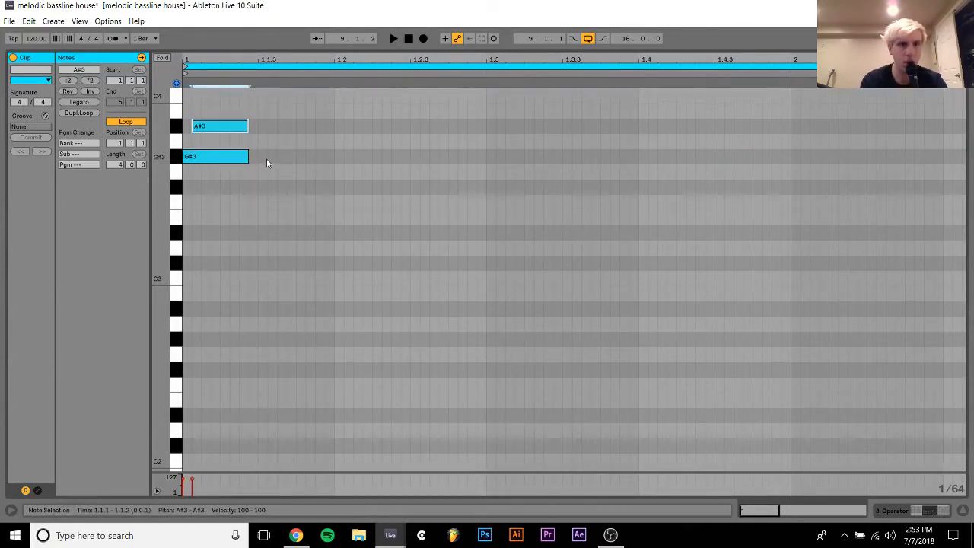
Add a G#3 note at 1.1.3 and lengthen it to five 1/64 steps
double_click(267, 157)
key("shift+Right")
key("shift+Right")
key("shift+Right")
key("shift+Right")
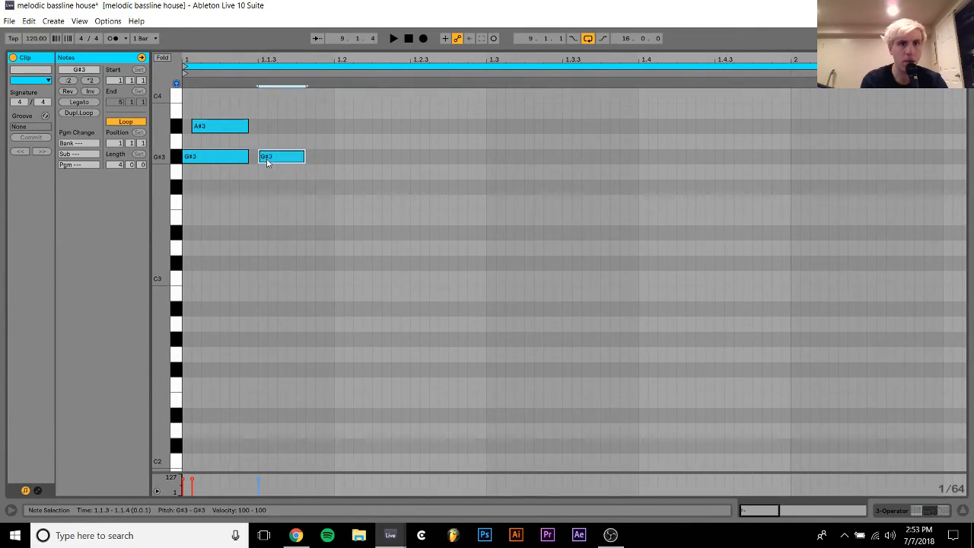
Duplicate the short G#3 note to 1.2, 1.2.3 and 1.3 and play the clip
key("ctrl+d")
key("Right")
key("Right")
key("Right")
key("ctrl+d")
key("Right")
key("Right")
key("Right")
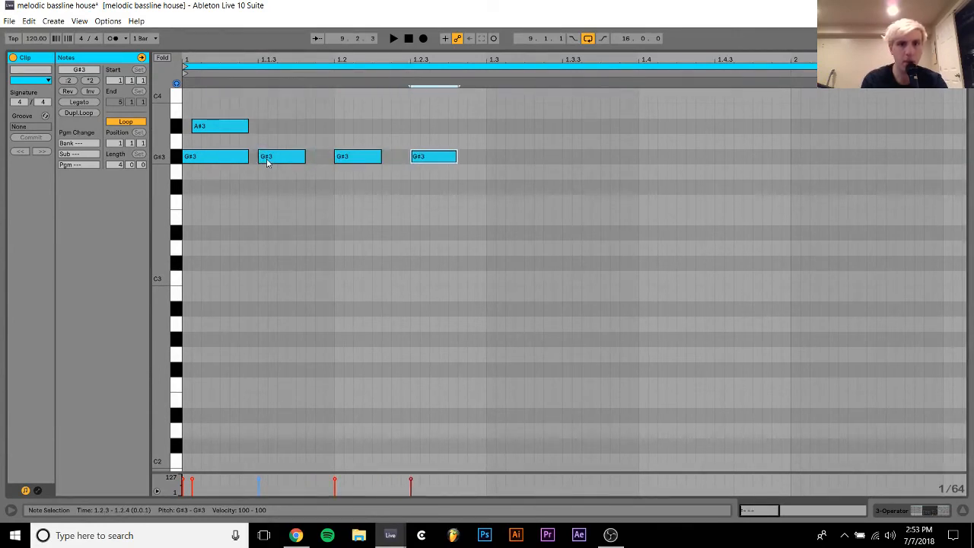
key("ctrl+d")
key("Right")
key("Right")
key("Right")
key("space")
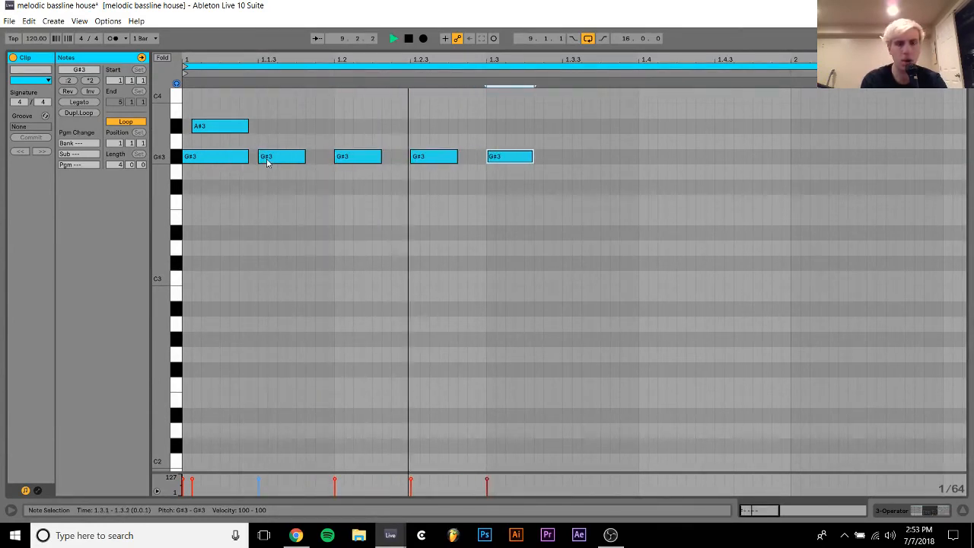
Duplicate the G#3 note to 1.3.3 and 1.4
key("ctrl+d")
key("Right")
key("Right")
key("Right")
key("ctrl+d")
key("Right")
key("Right")
key("Right")
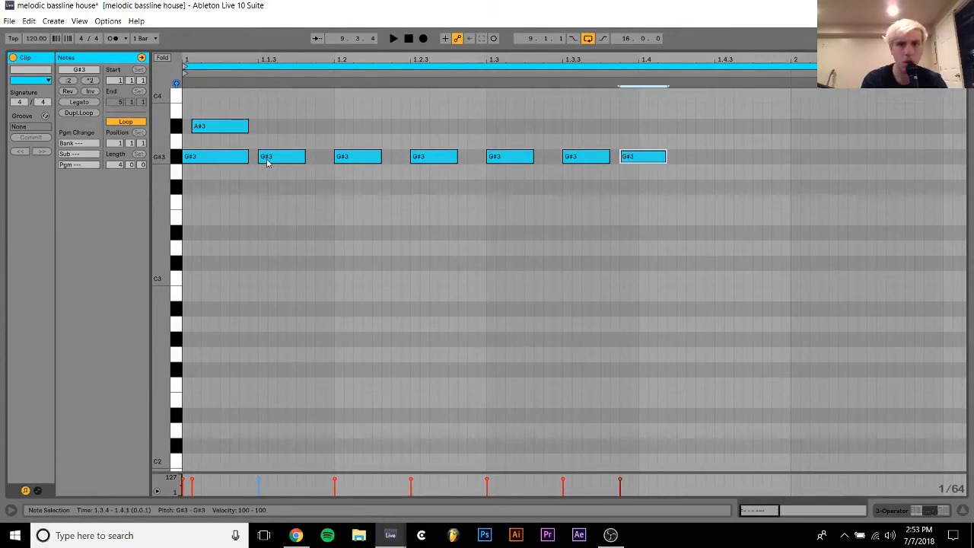
Continue the eighth-note pattern with G#3 duplicates at 1.4.3 and 2
key("ctrl+d")
key("Right")
key("Right")
key("Right")
key("ctrl+d")
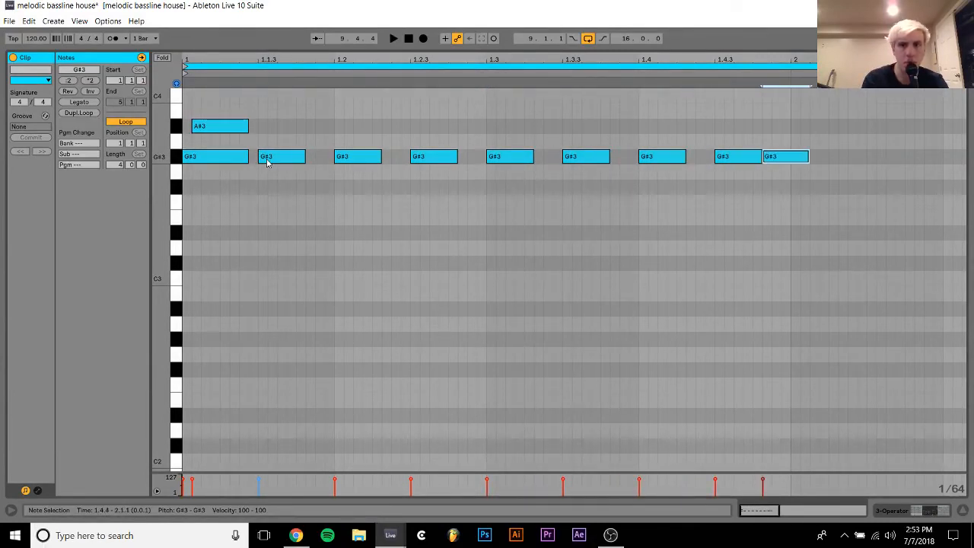
key("Right")
key("Right")
key("Right")
Duplicate the last note to 2.1.3, transpose it down to D#3 and play the clip
key("ctrl+d")
key("Right")
key("Right")
key("Right")
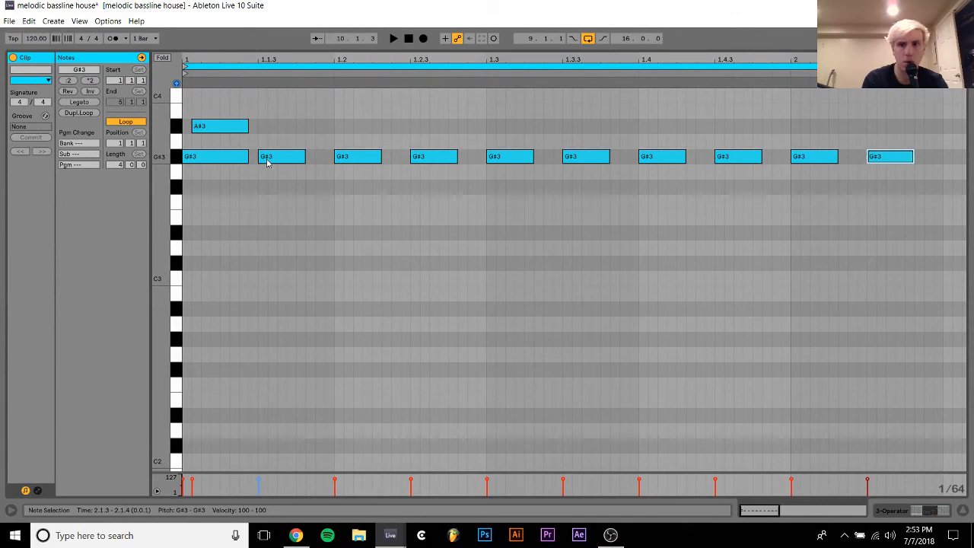
key("Down")
key("Down")
key("Down")
key("Down")
key("Down")
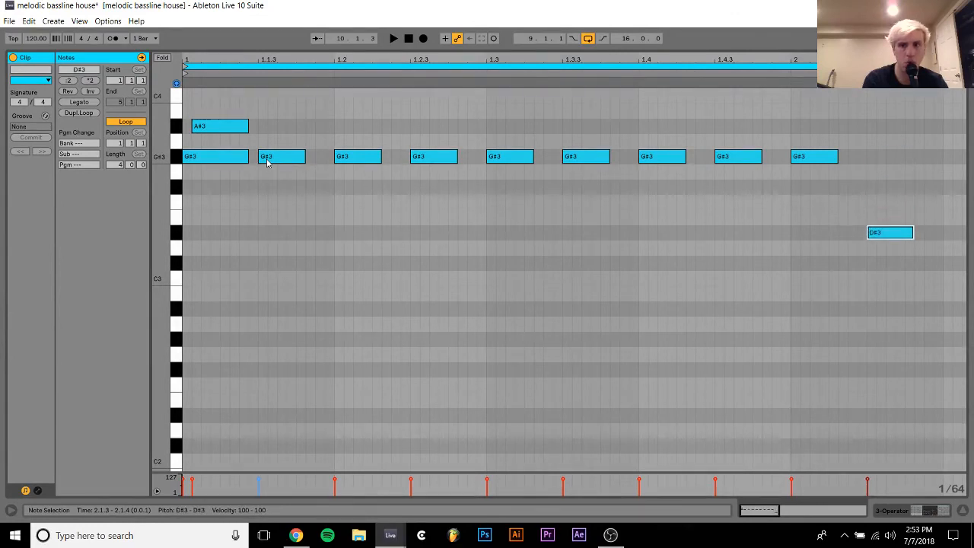
key("space")
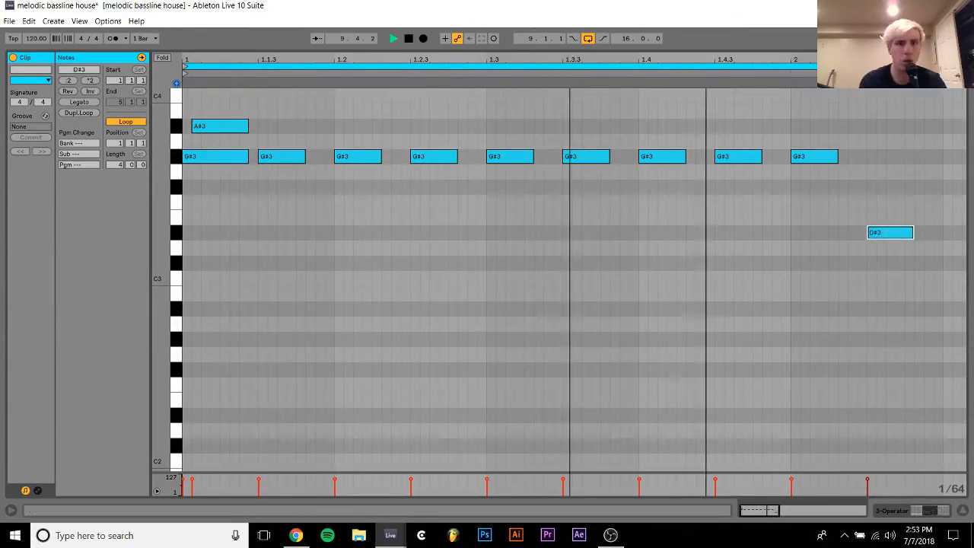
Add an F#3 note at 2.2 and a G#3 note 1/64 after it, extending the F#3 so both end together
left_click_drag(559, 71, 308, 57)
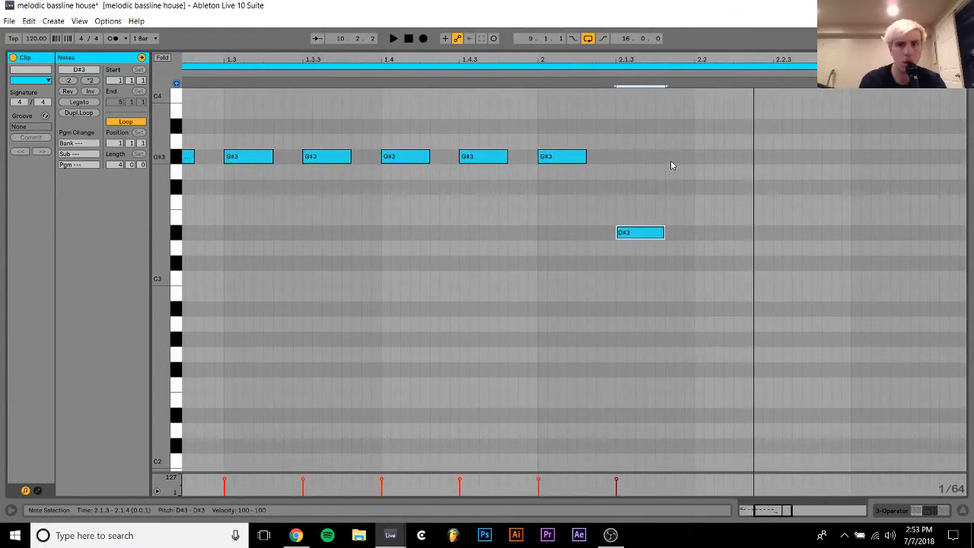
double_click(699, 187)
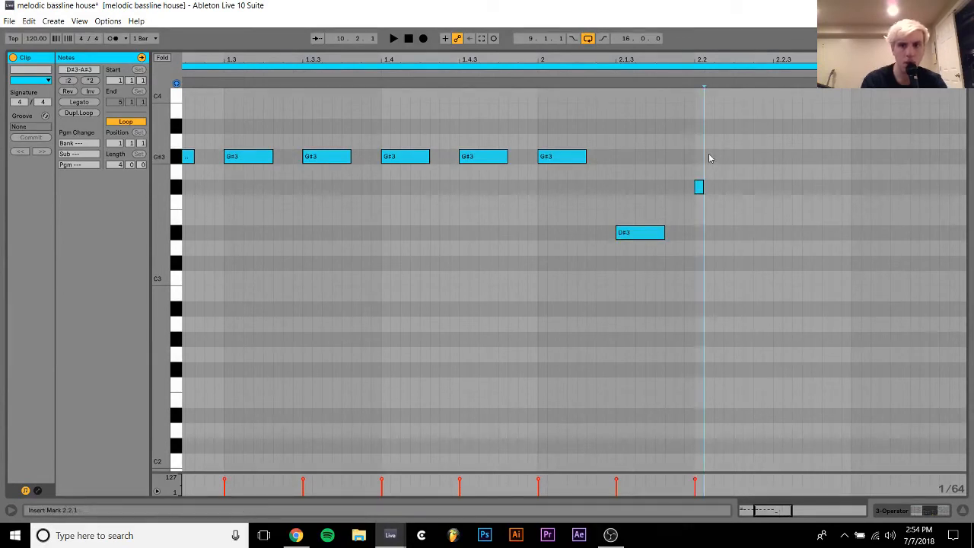
double_click(708, 156)
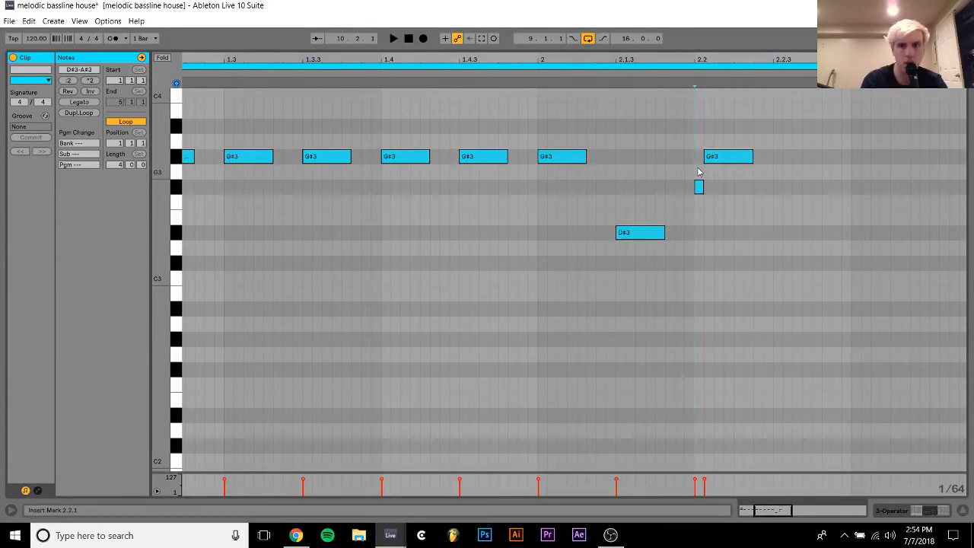
left_click(698, 189)
key("shift+Right")
key("shift+Right")
key("shift+Right")
key("shift+Right")
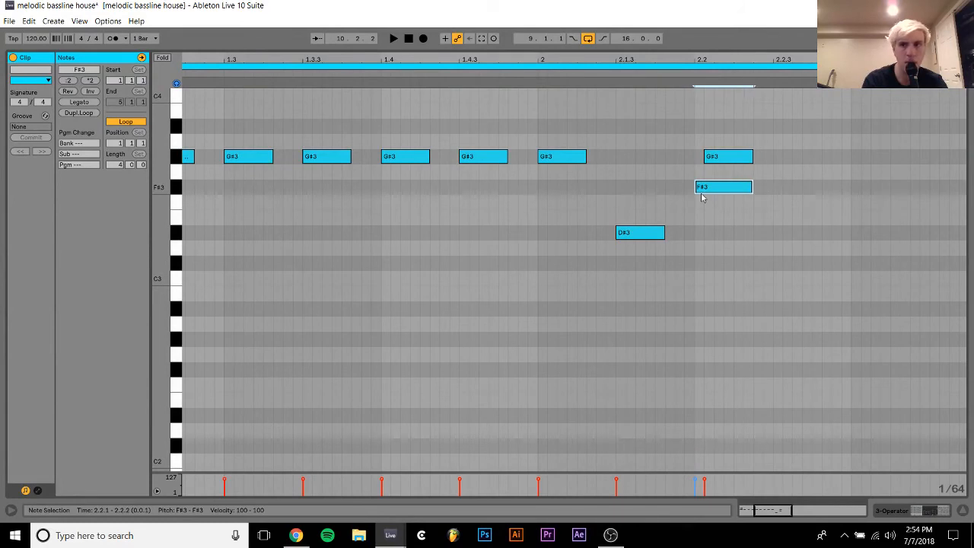
Add a G#3 note after the F#3 and G#3 pair, lengthen it to six 1/64 steps and place it at 2.3
left_click(784, 163)
double_click(782, 157)
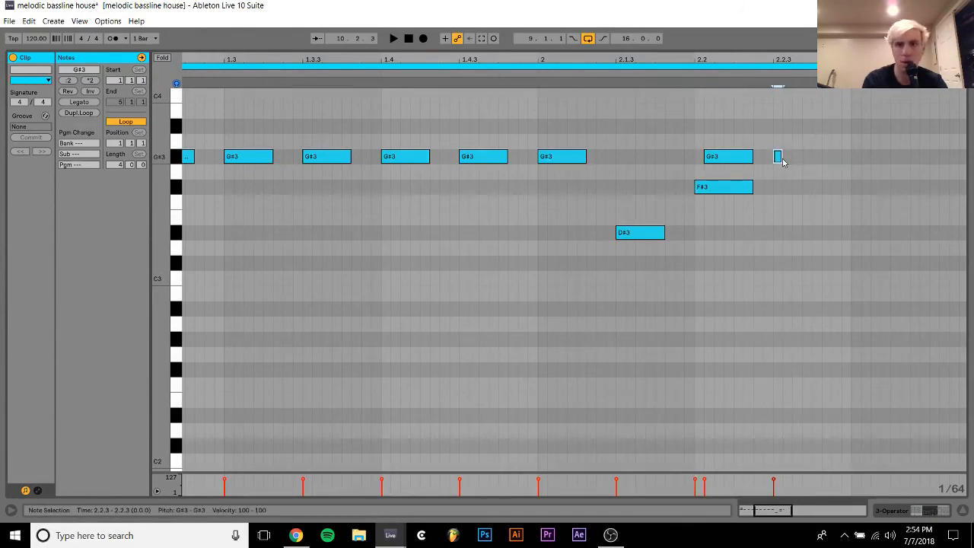
key("shift+Right")
key("shift+Right")
key("shift+Right")
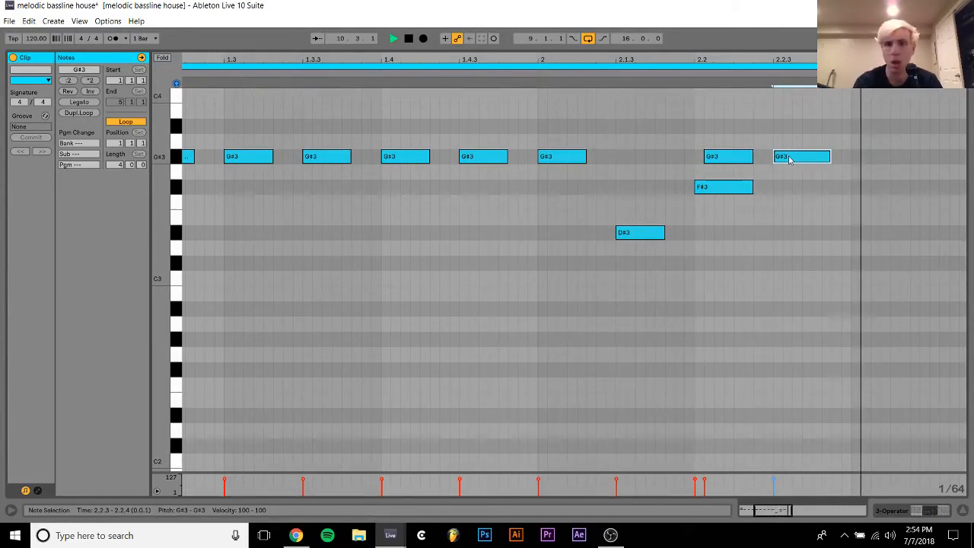
key("space")
left_click_drag(789, 159, 872, 160)
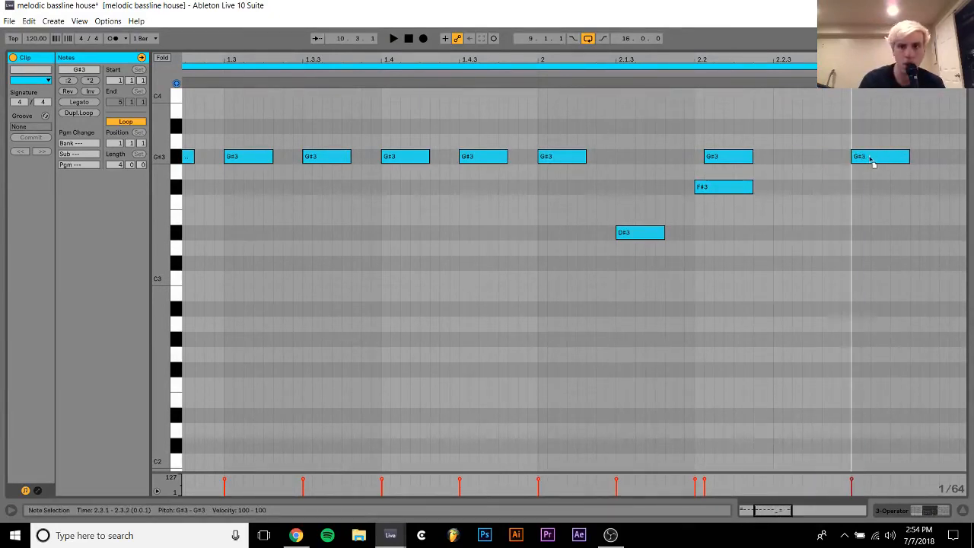
Lengthen the F#3 and G#3 pair to end at 2.2.3 and extend the G#3 at 2.3 by 1/64
left_click(704, 143)
left_click_drag(704, 143, 724, 235)
key("shift+Right")
key("shift+Right")
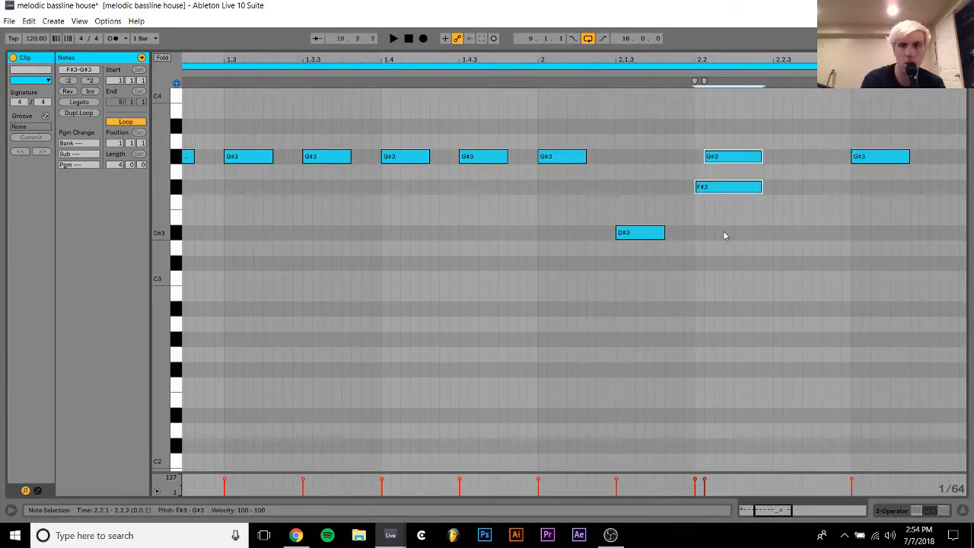
left_click(885, 156)
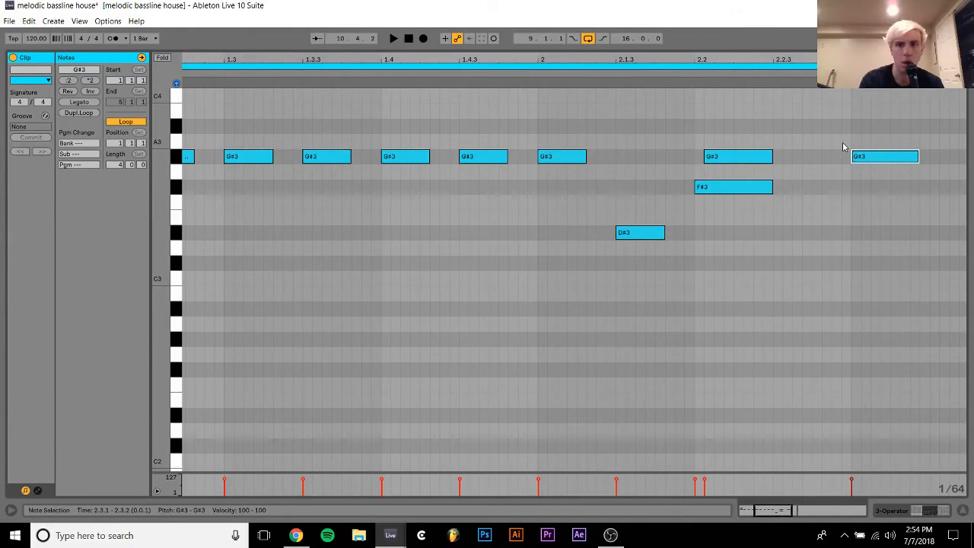
Try a short A#3 note 1/32 after 2.2, remove it and play the clip
left_click_drag(706, 216, 735, 135)
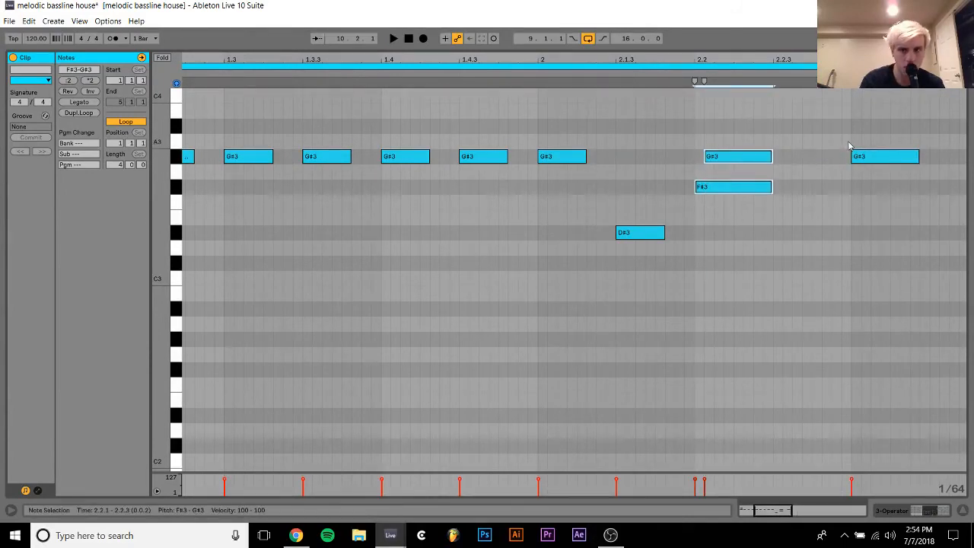
left_click(852, 155)
left_click(718, 133)
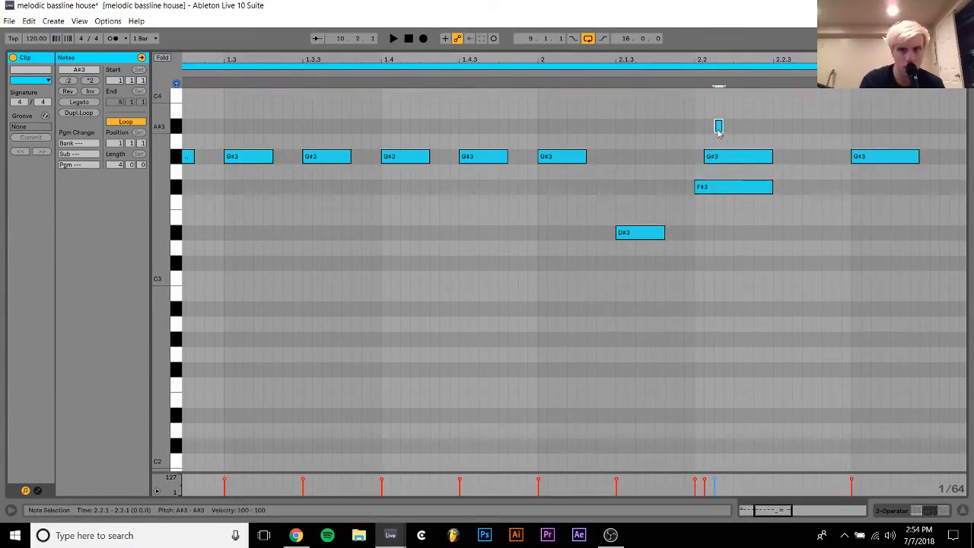
key("space")
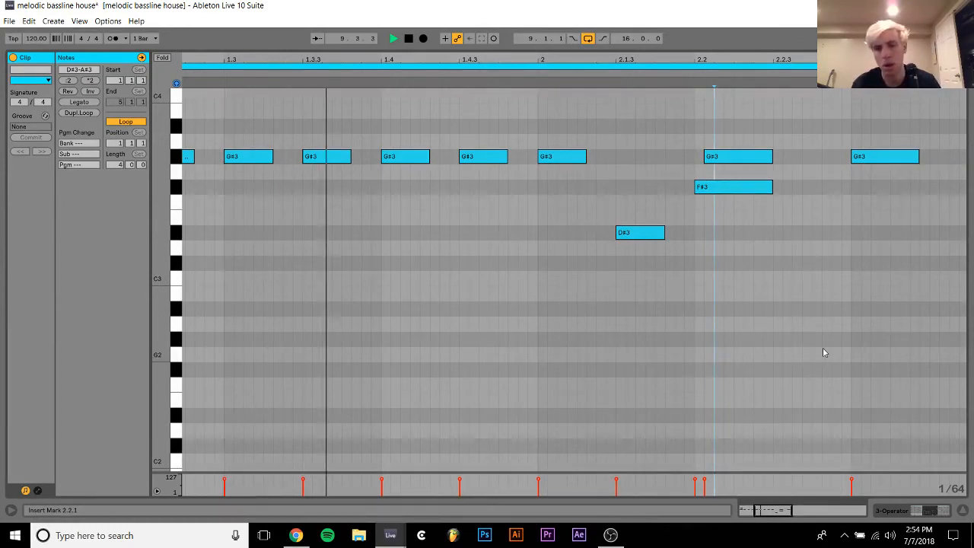
Reopen the Operator clip, try the F#3 note at 2.2 as A#3 during playback and move it back to F#3
left_click(904, 512)
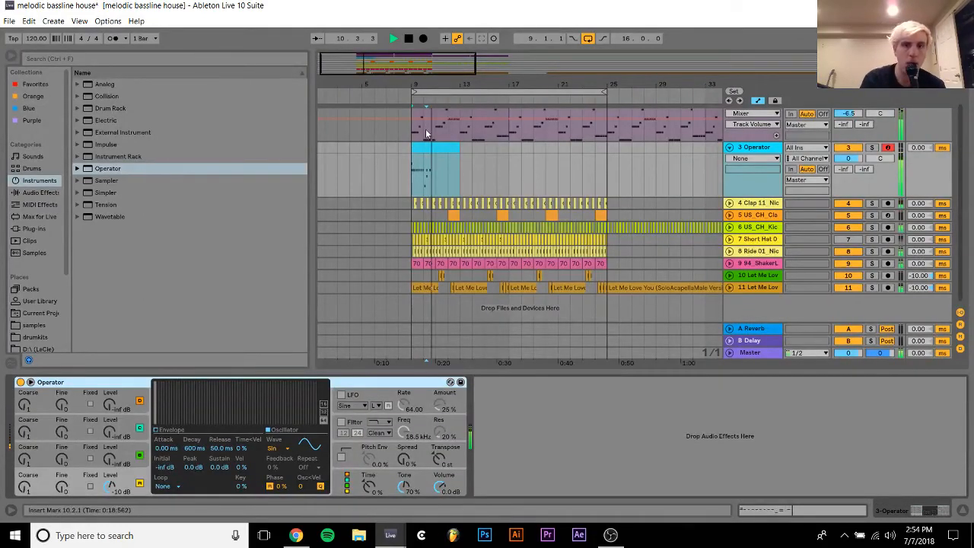
double_click(430, 154)
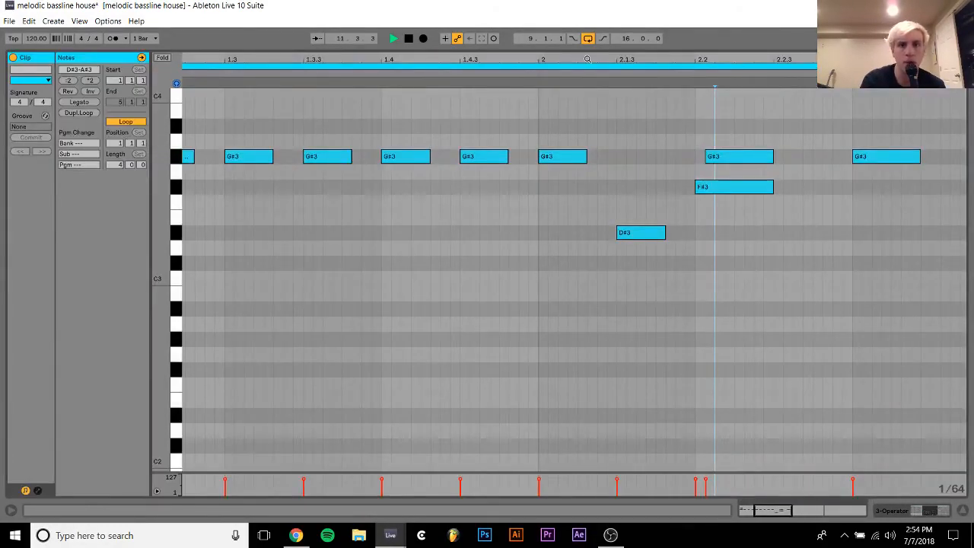
left_click_drag(586, 59, 412, 11)
key("space")
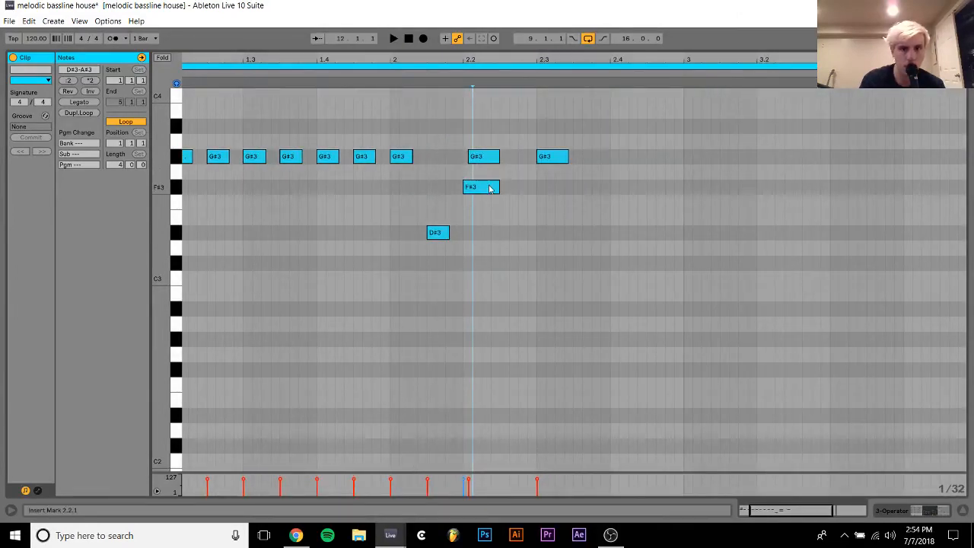
left_click_drag(487, 187, 482, 130)
left_click(461, 214)
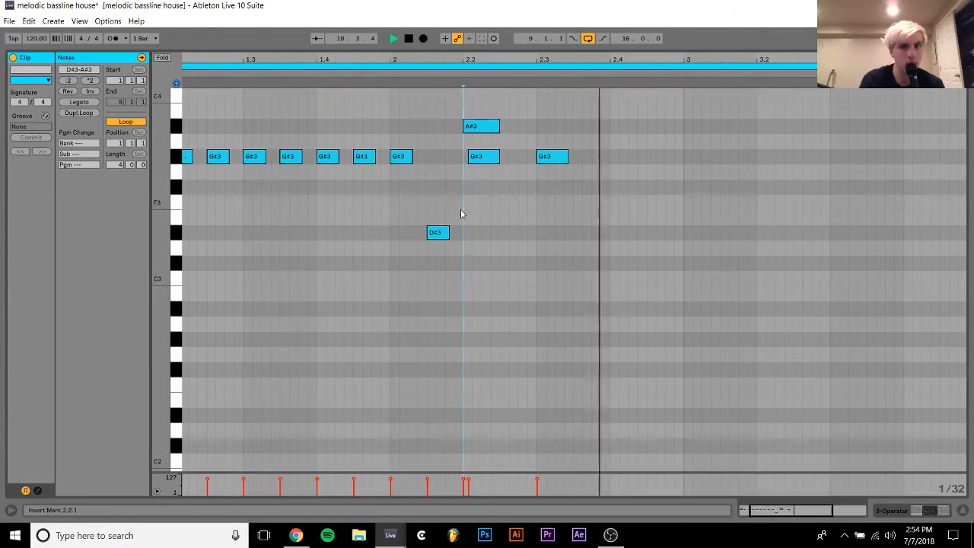
key("space")
left_click_drag(478, 130, 478, 190)
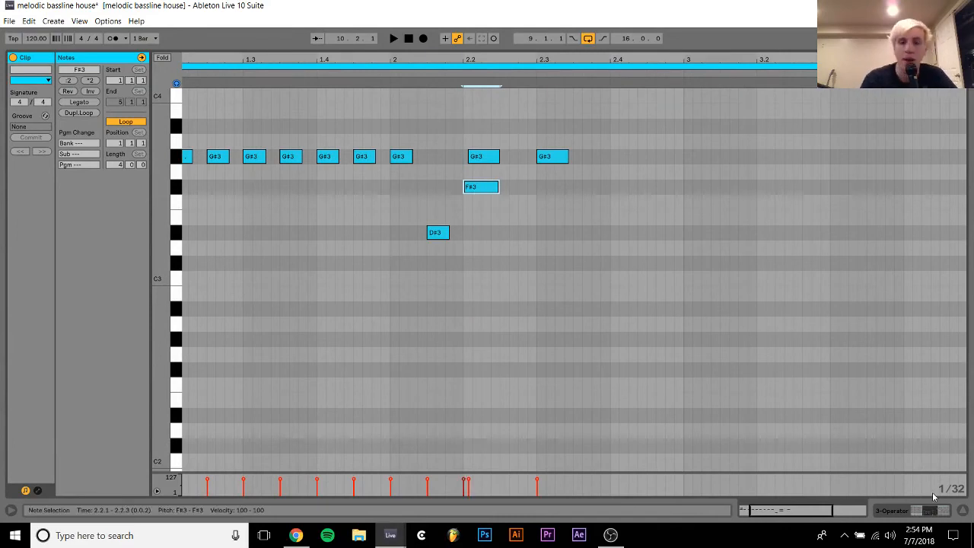
Return to the arrangement, solo the Operator track and play it from bar 9
left_click(923, 516)
left_click(872, 148)
key("space")
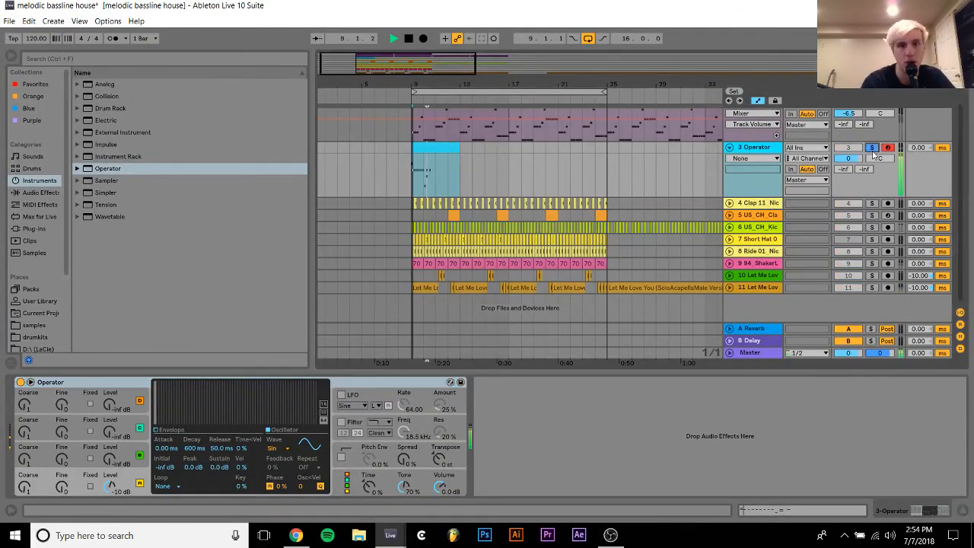
Stop playback and load the SEM V2 plug-in onto track 3 in place of Operator
key("space")
left_click(34, 228)
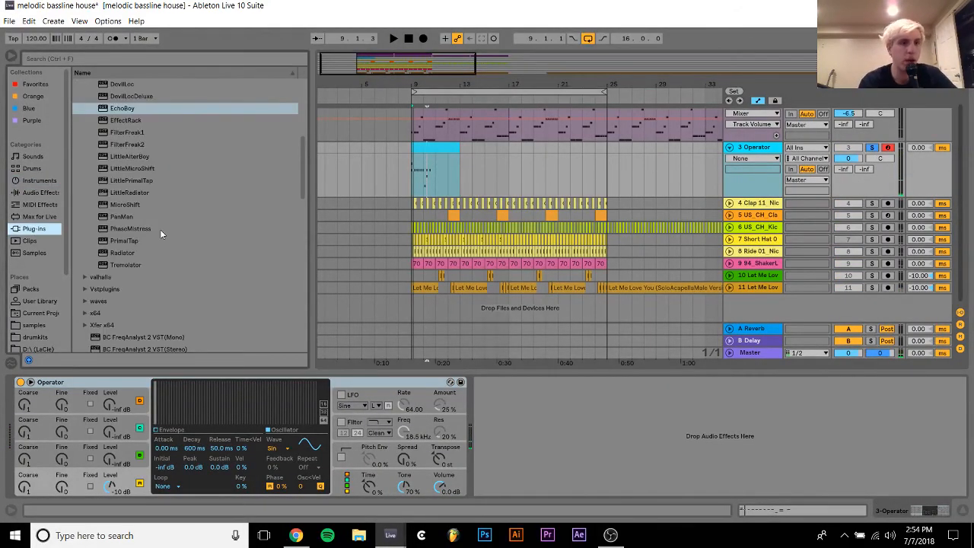
scroll(159, 229, "down", 10)
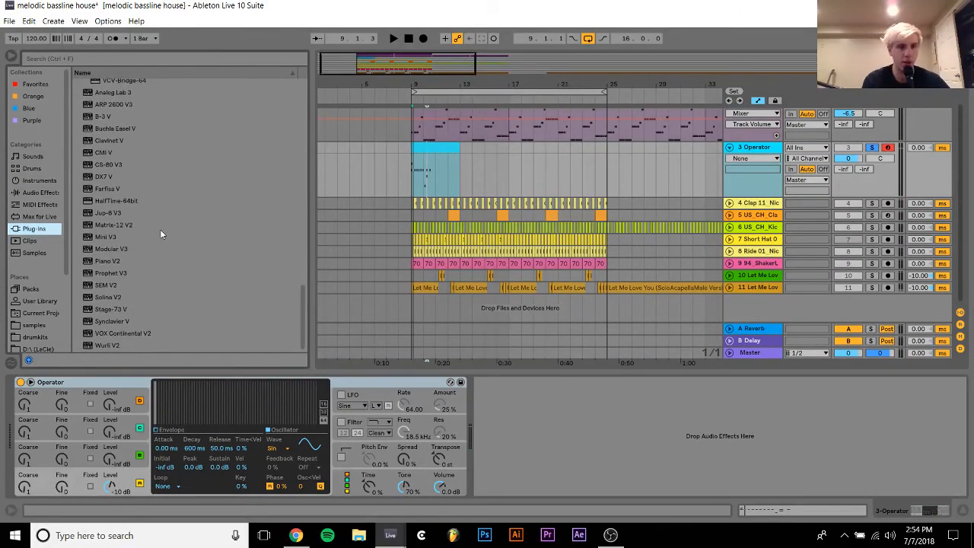
left_click(109, 272)
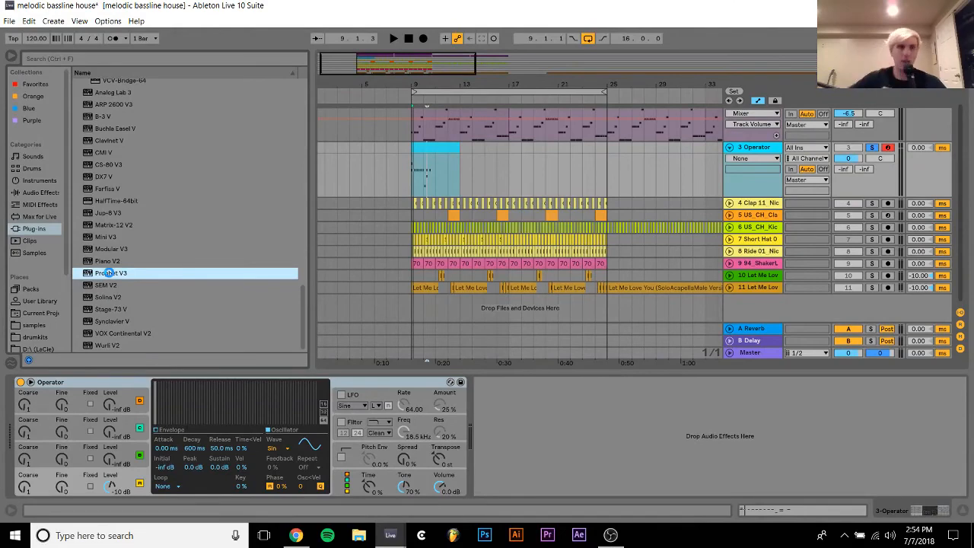
double_click(109, 272)
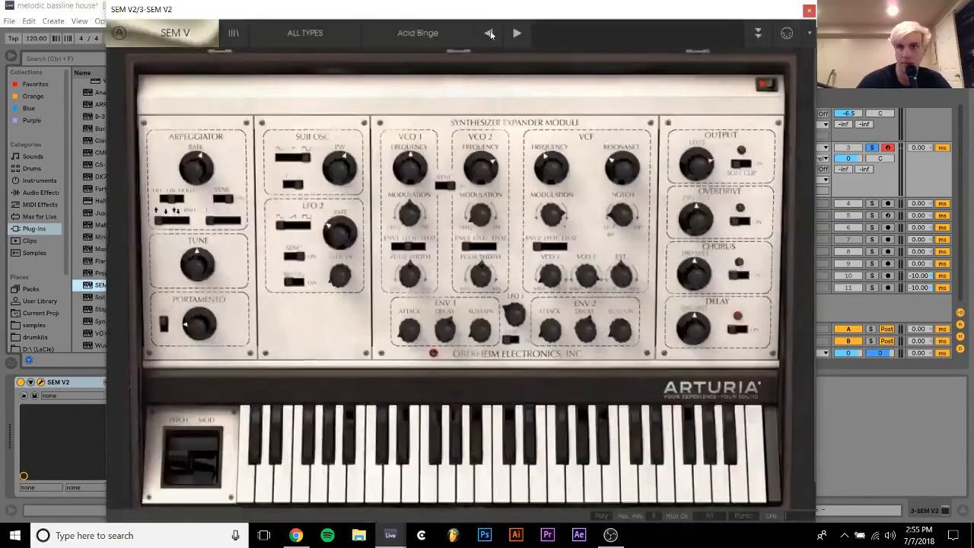
Advance the SEM V2 presets to Age of Solo while lowering the track volume to -6.3 dB and unsoloing the track
left_click(517, 34)
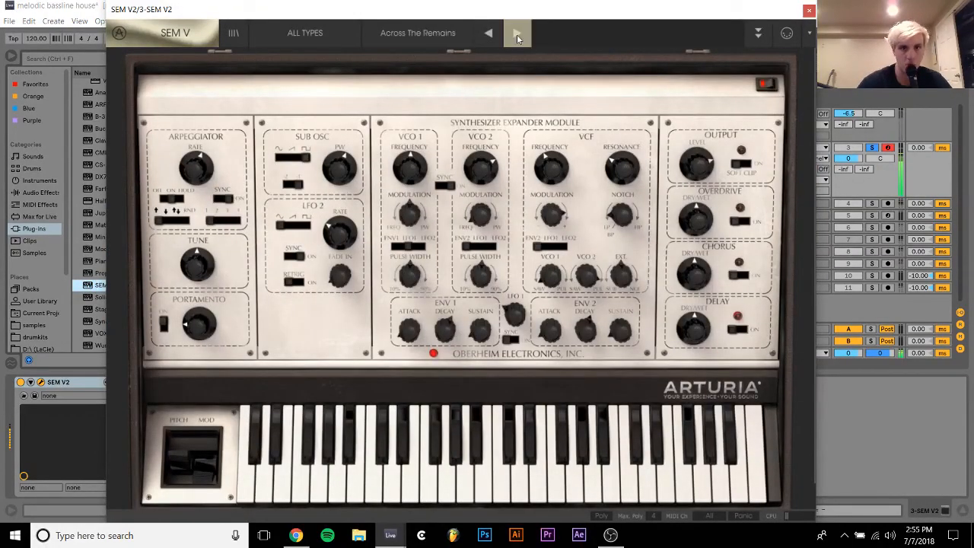
left_click(517, 35)
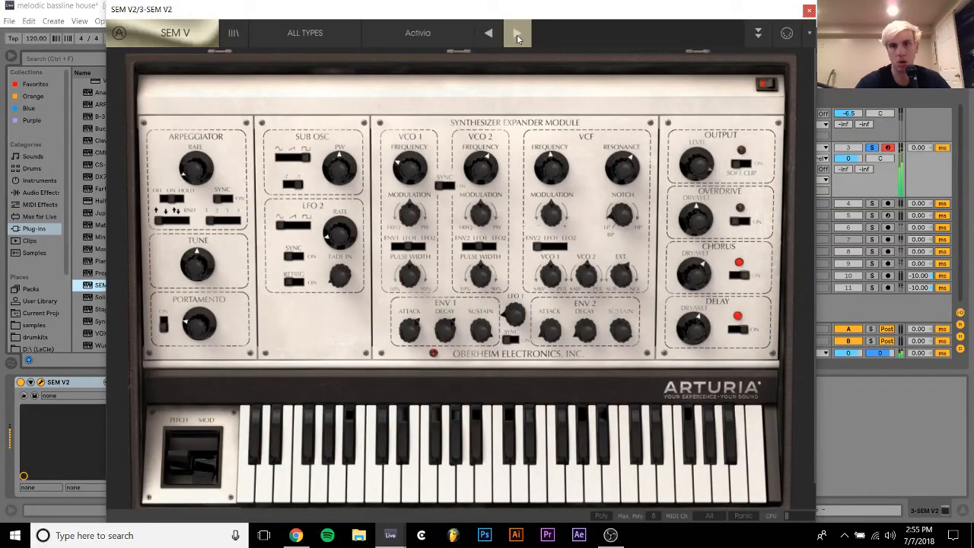
left_click_drag(848, 159, 849, 175)
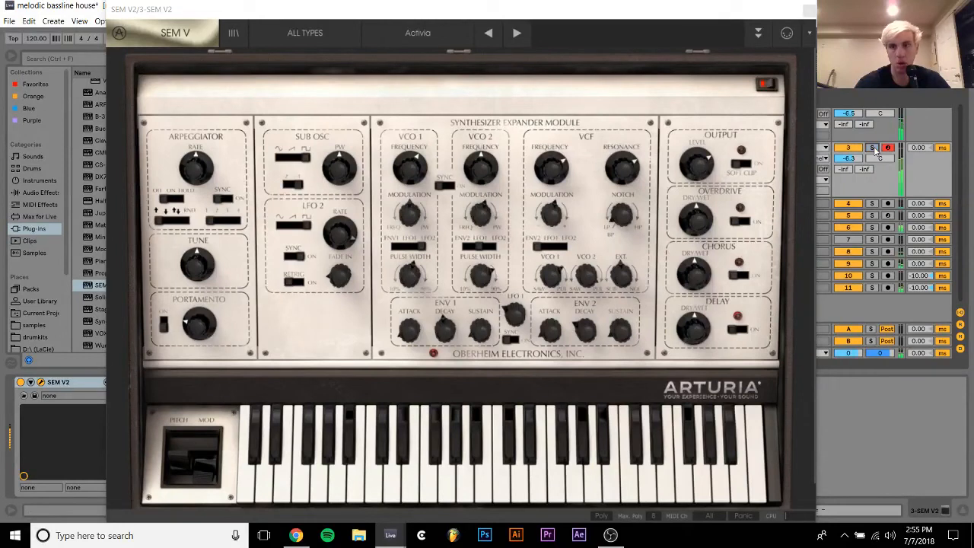
left_click(873, 149)
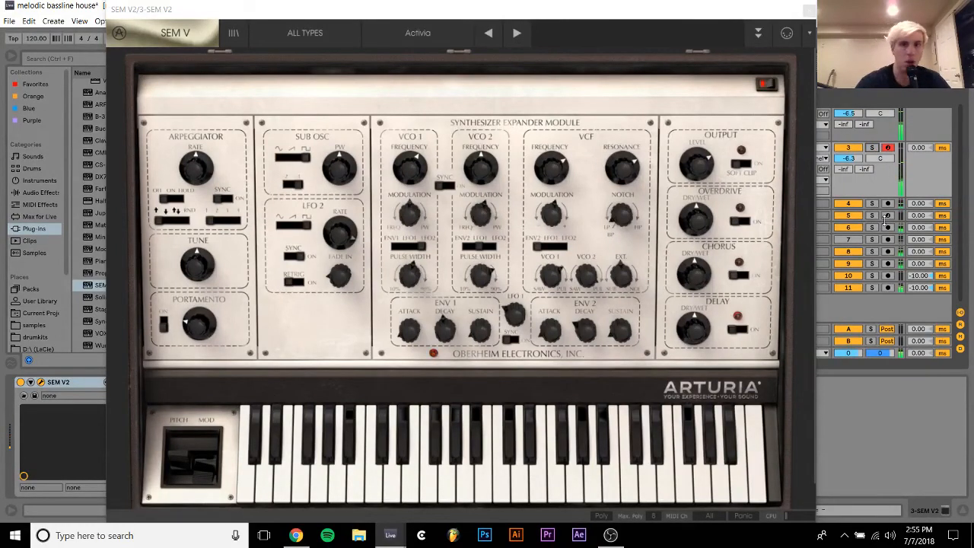
left_click(517, 33)
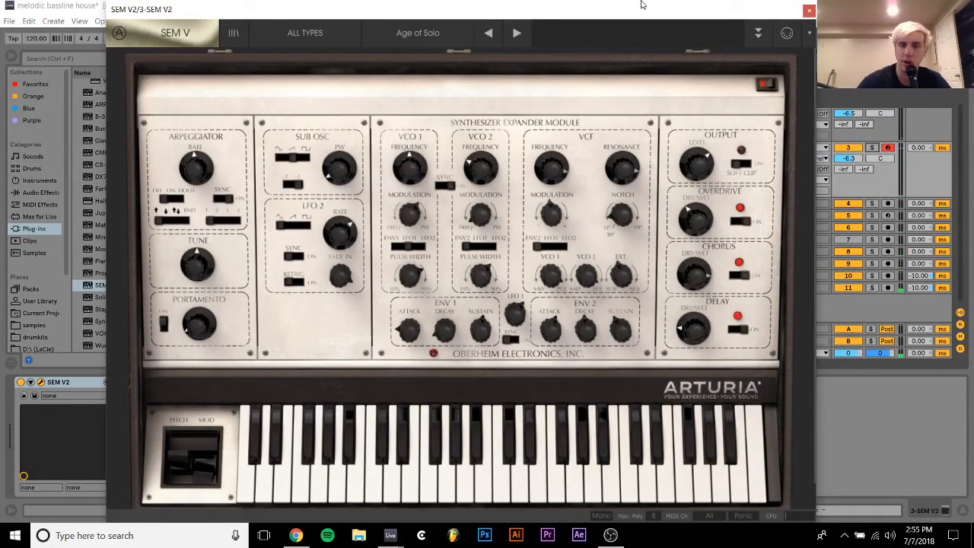
left_click(806, 9)
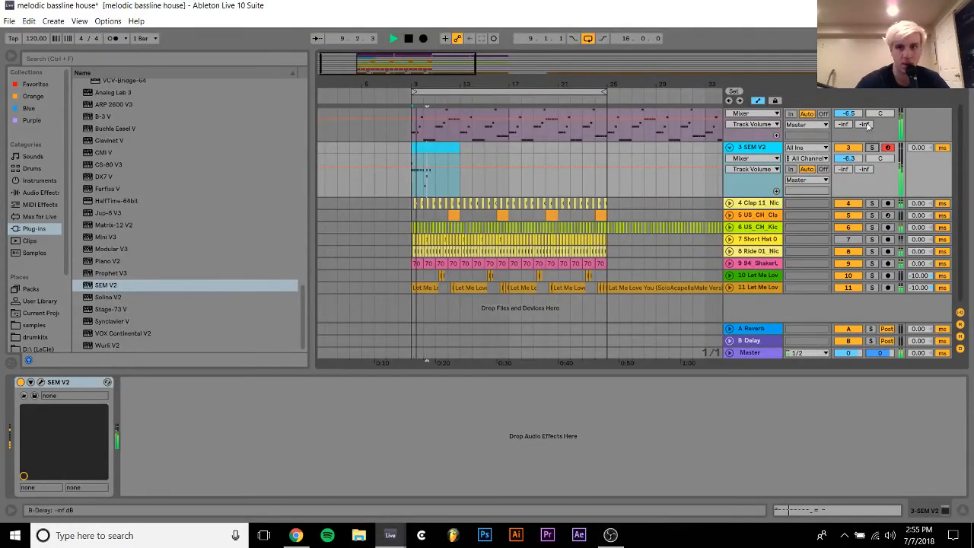
Copy the effects chain from track 11 Let Me Love You onto the SEM V2 track and play it soloed
left_click(872, 148)
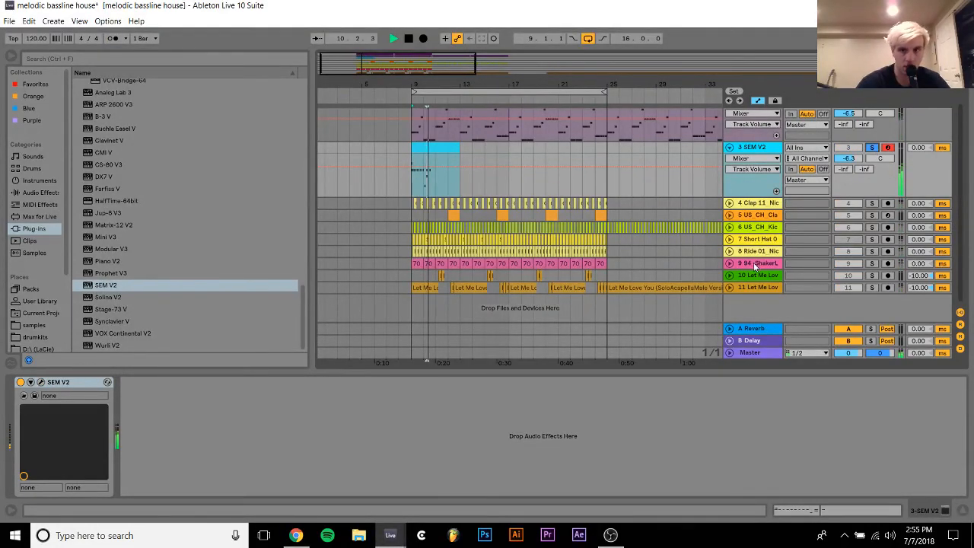
left_click(751, 287)
key("space")
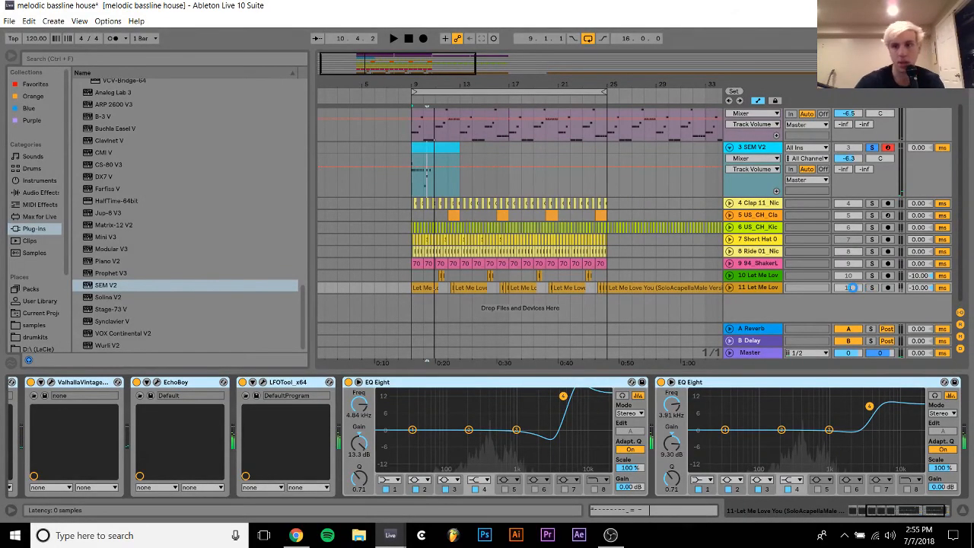
left_click(422, 144)
key("space")
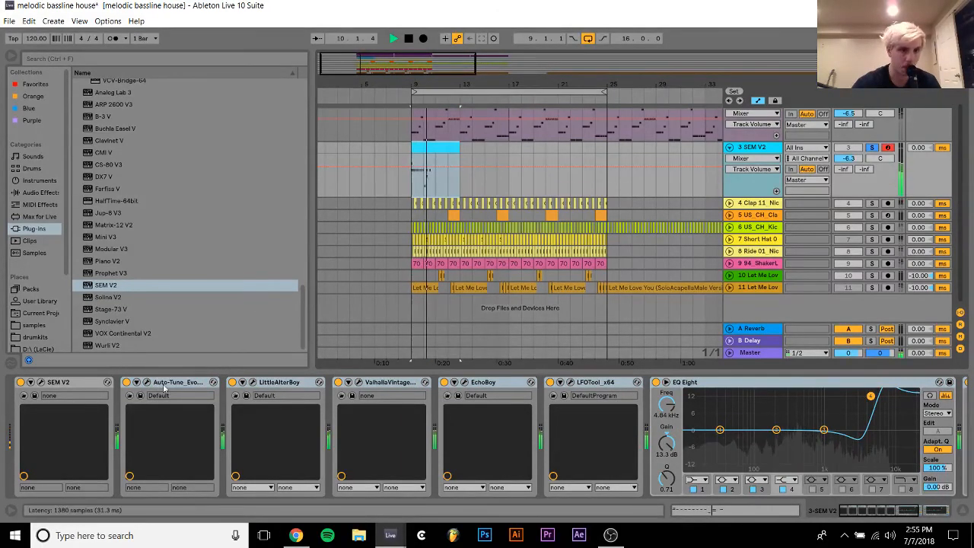
Switch off Auto-Tune, ValhallaVintageVerb and EchoBoy on the SEM V2 track and delete its EQ Eight devices
left_click(127, 382)
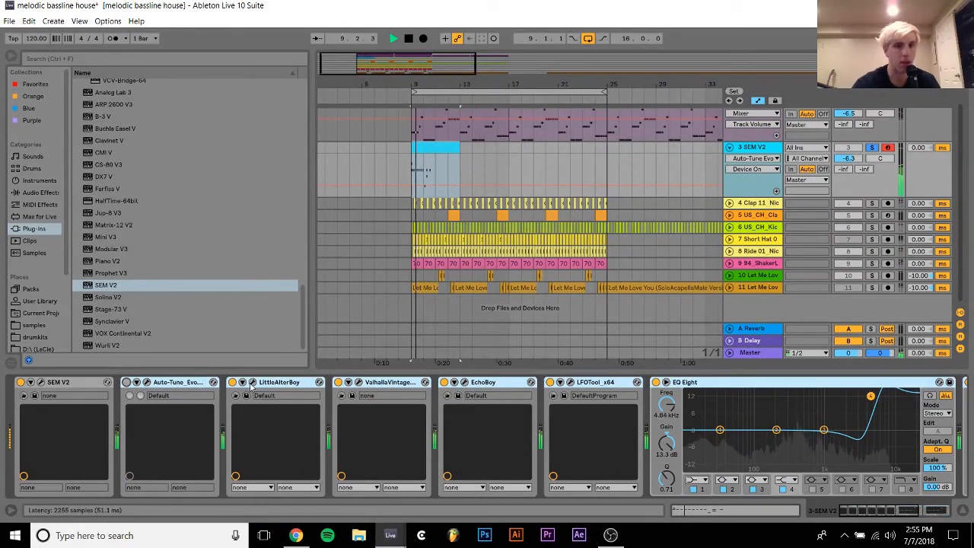
left_click(338, 382)
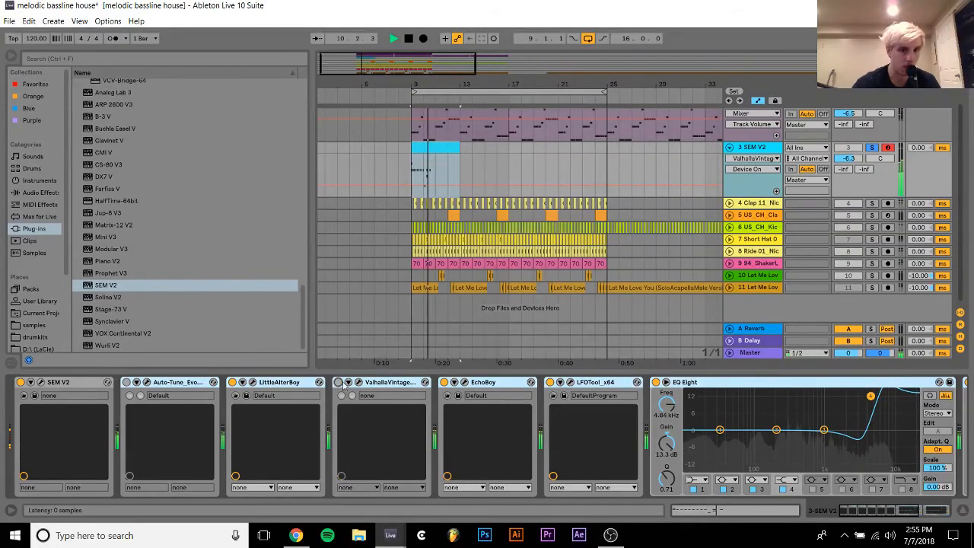
left_click(444, 382)
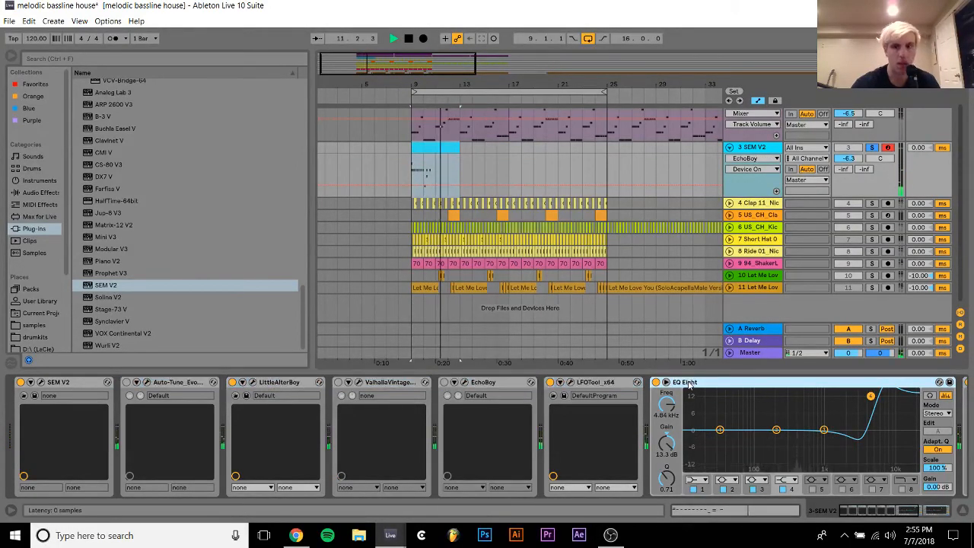
key("Delete")
key("space")
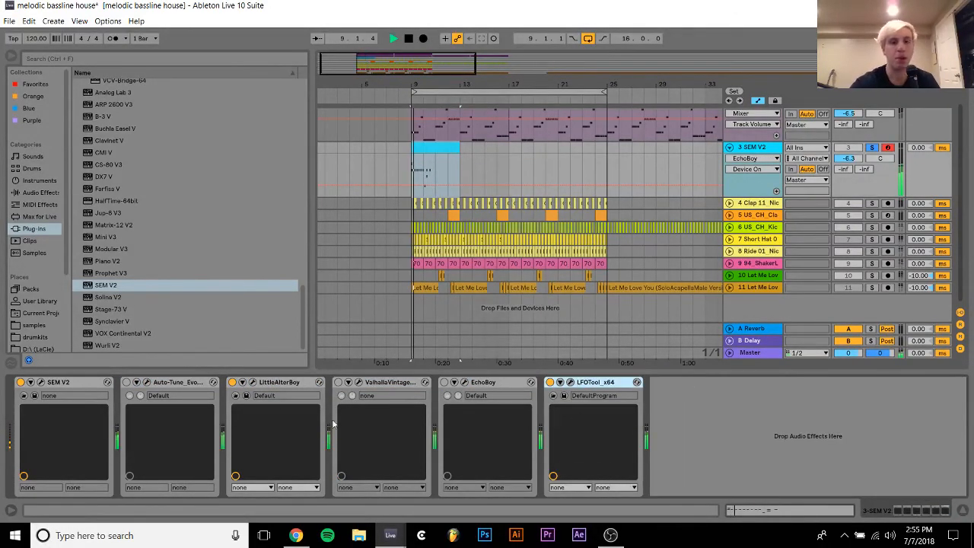
Reset the Drive in LittleAlterBoy on the SEM V2 track and set its Formant to 12.0
left_click(261, 398)
double_click(262, 382)
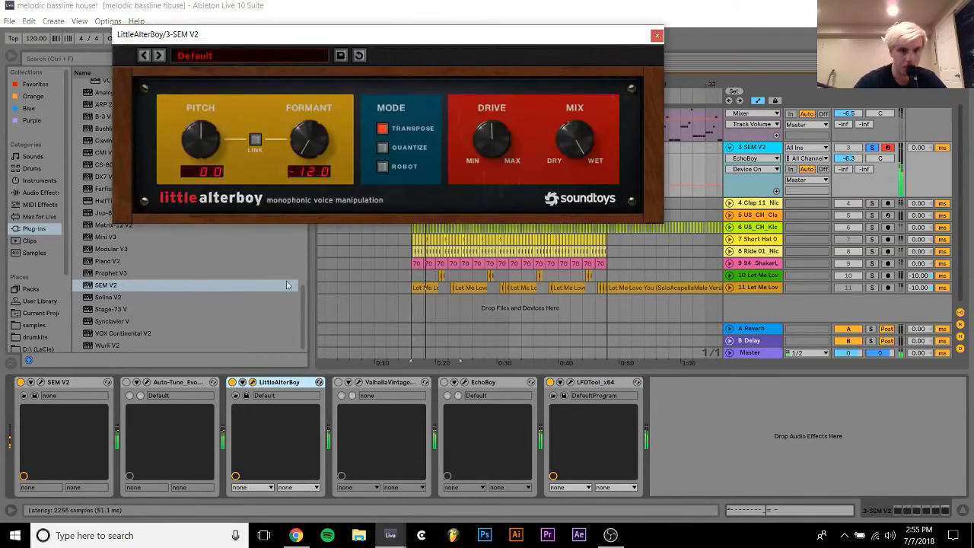
double_click(487, 137)
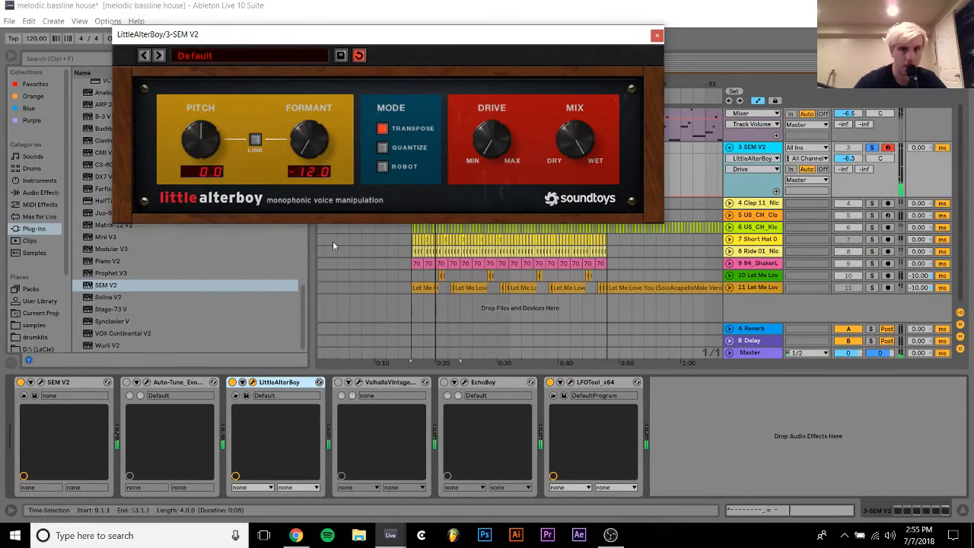
double_click(308, 149)
key("space")
left_click_drag(312, 144, 369, 4)
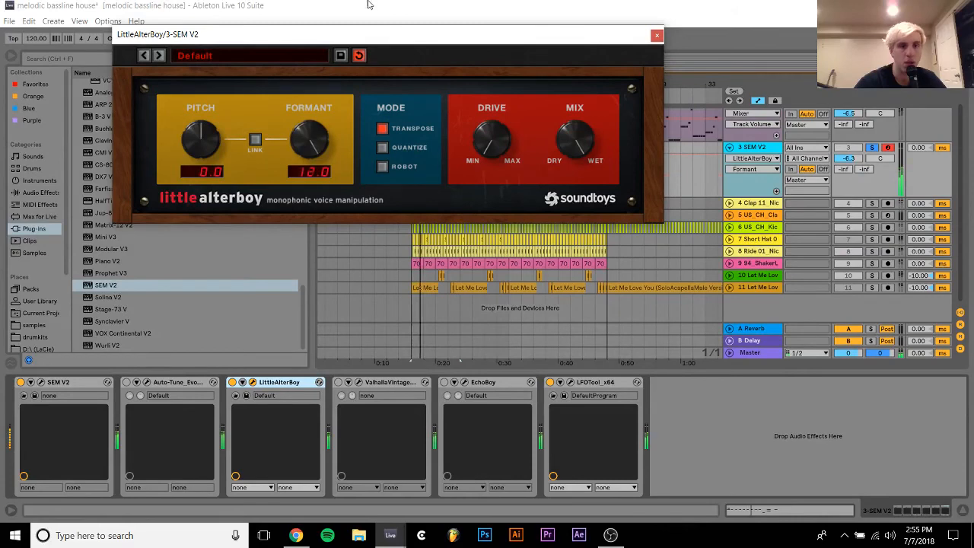
Reopen SEM V2, set its track volume to 0 dB, hear it in the full mix and solo it again
left_click(40, 382)
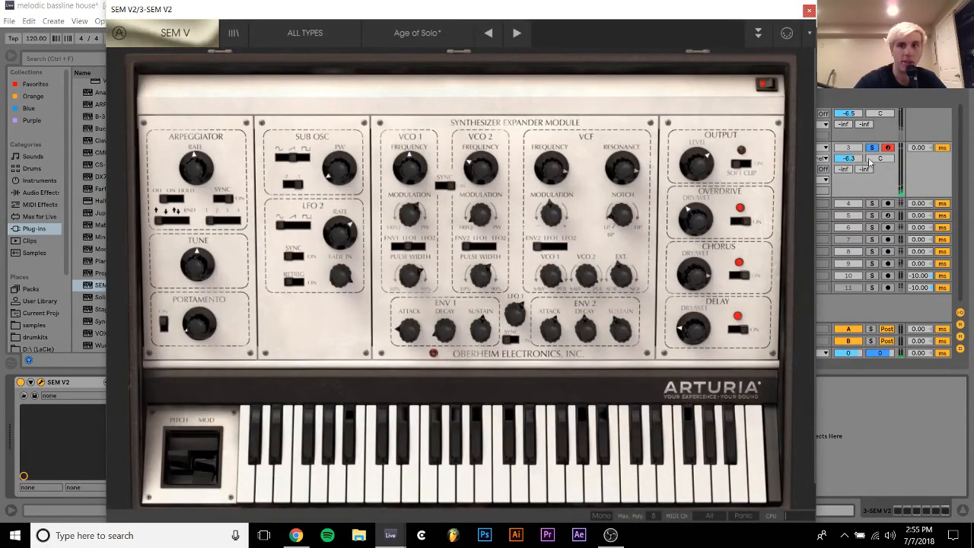
left_click(857, 166)
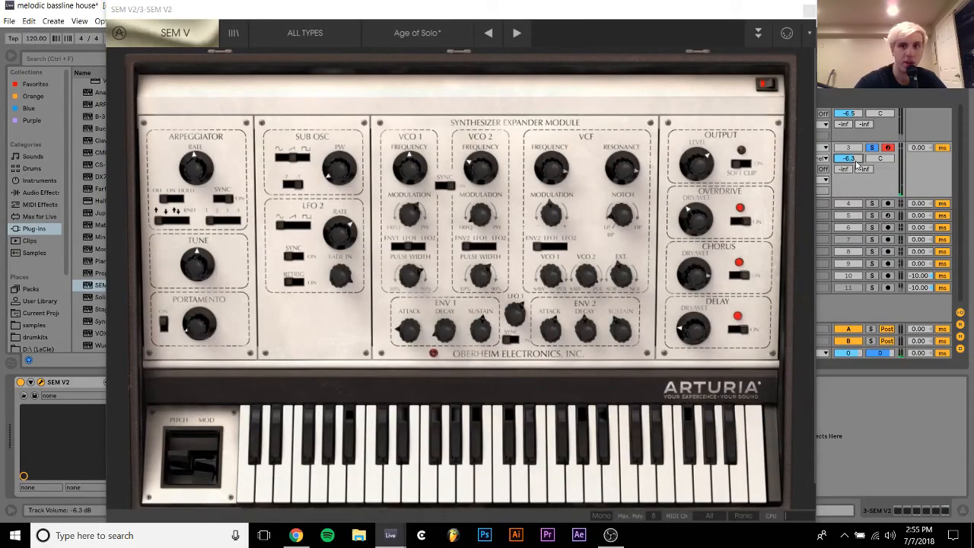
left_click(872, 147)
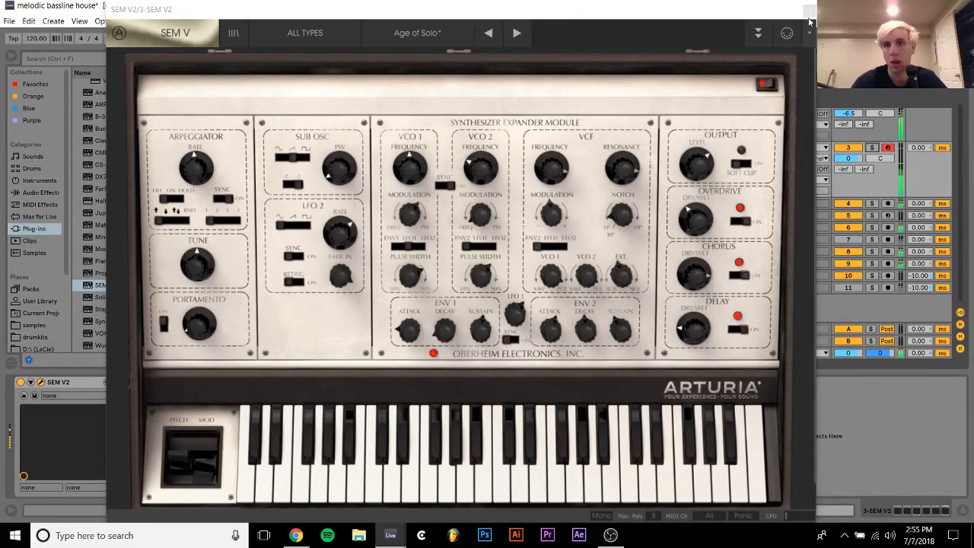
left_click(872, 148)
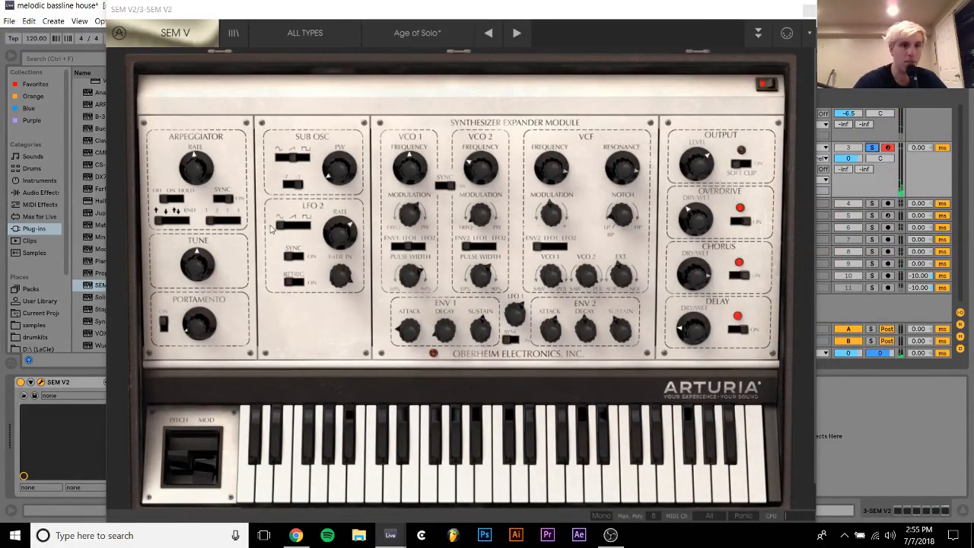
Browse the MIDI effects and try a higher portamento on the Age of Solo preset during playback
left_click(26, 206)
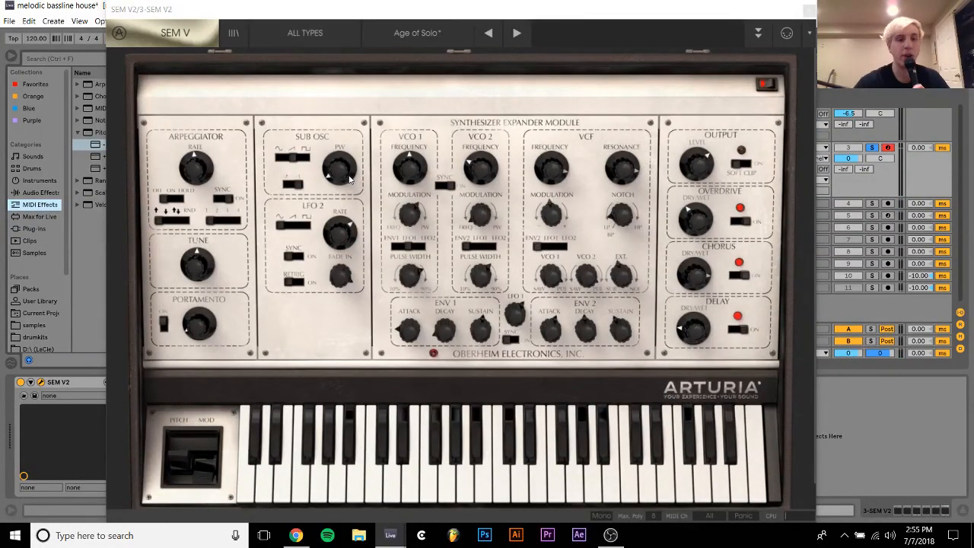
left_click_drag(217, 280, 216, 272)
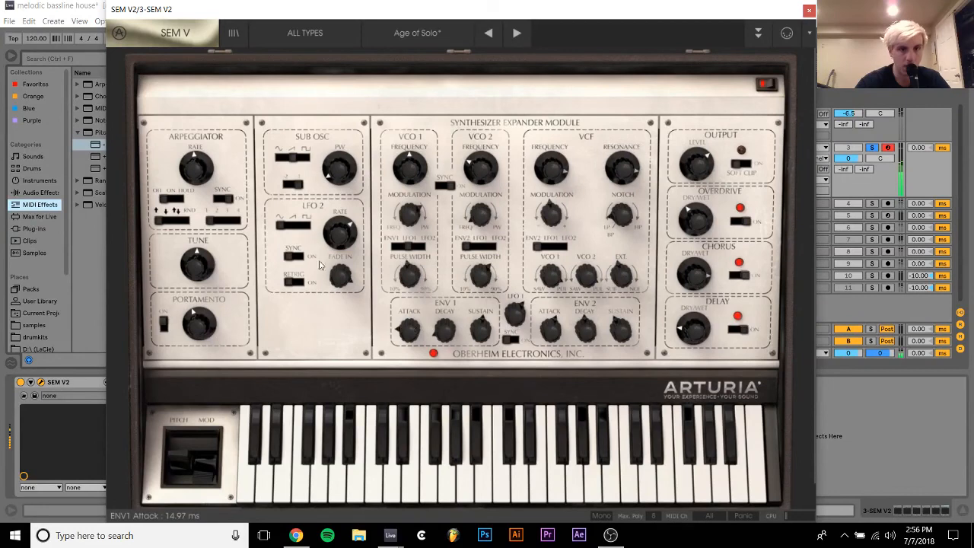
left_click_drag(428, 232, 426, 153)
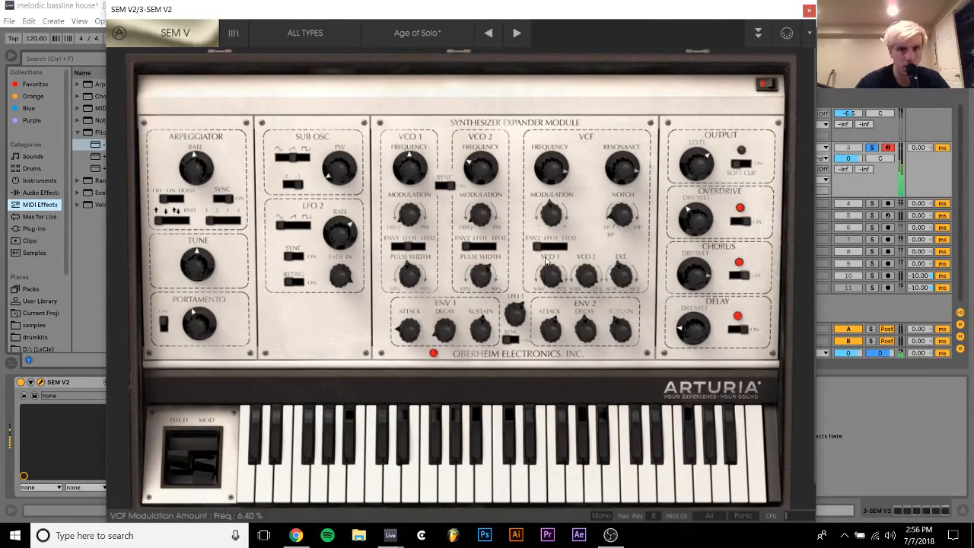
Audition the SEM V2 presets from Agony Arpeggio through Agressive Sky and Airharm to Alarming
left_click(510, 34)
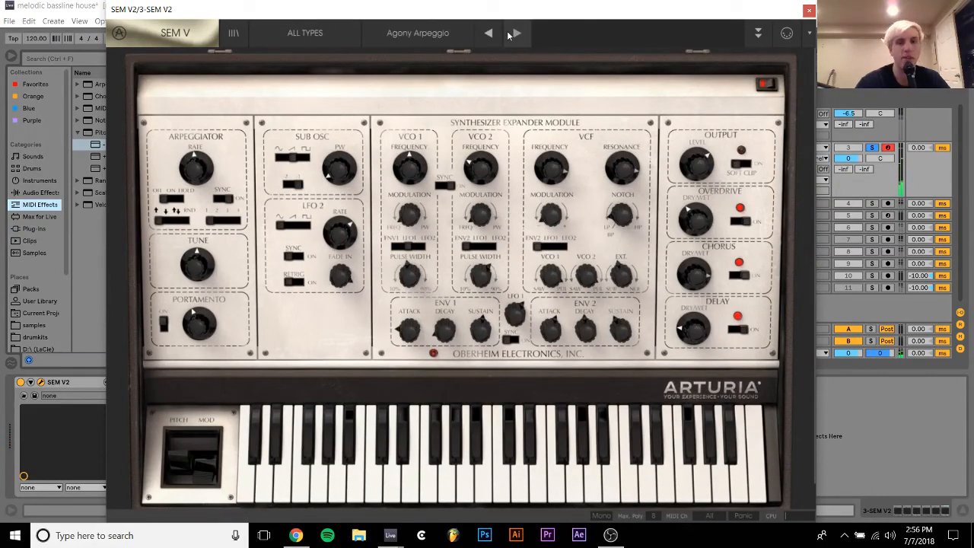
left_click(512, 34)
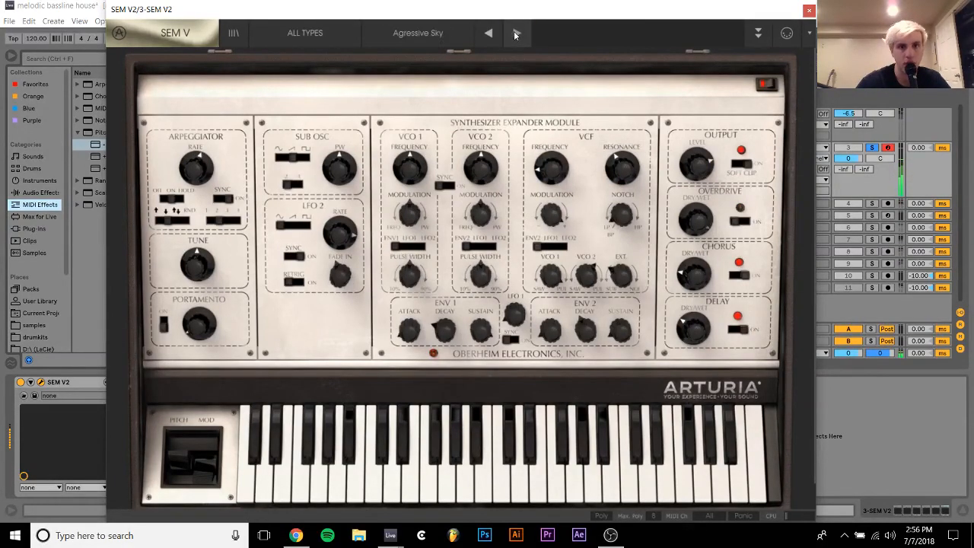
left_click(513, 32)
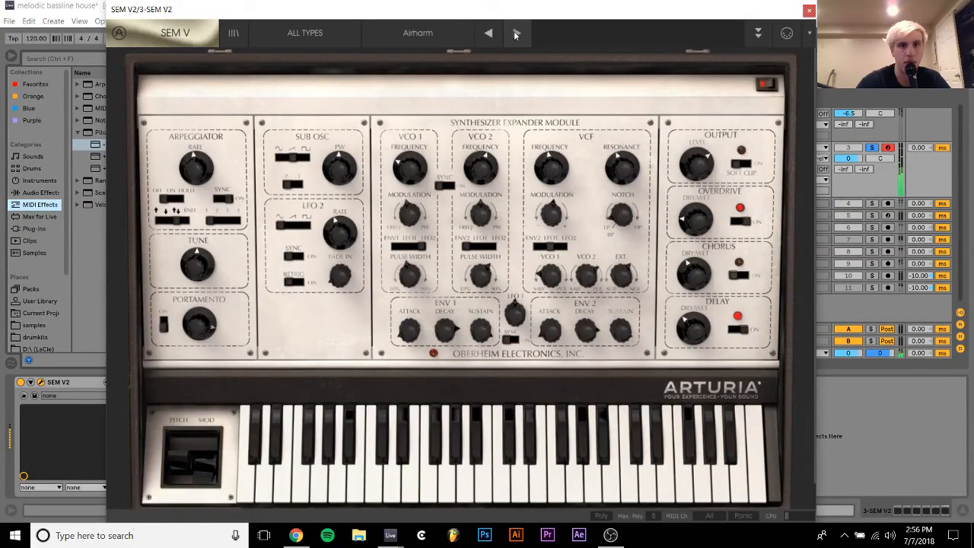
left_click(513, 32)
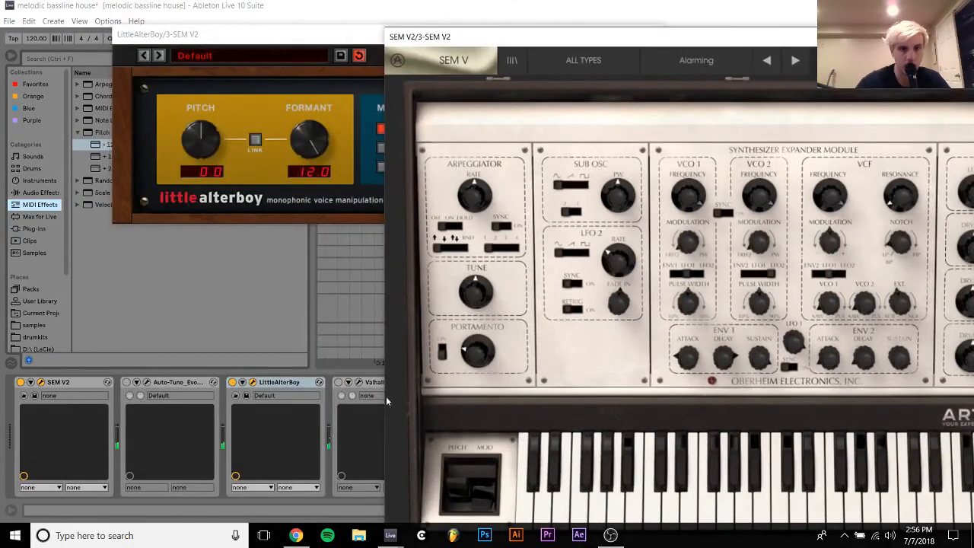
Bypass LittleAlterBoy on the SEM V2 track and advance the synth preset to Alien Scythe
left_click(232, 383)
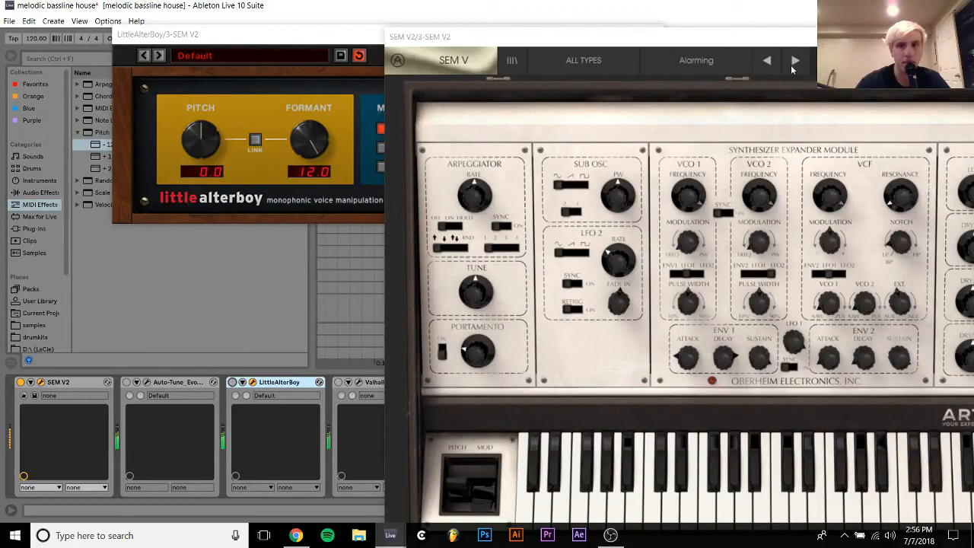
left_click(794, 62)
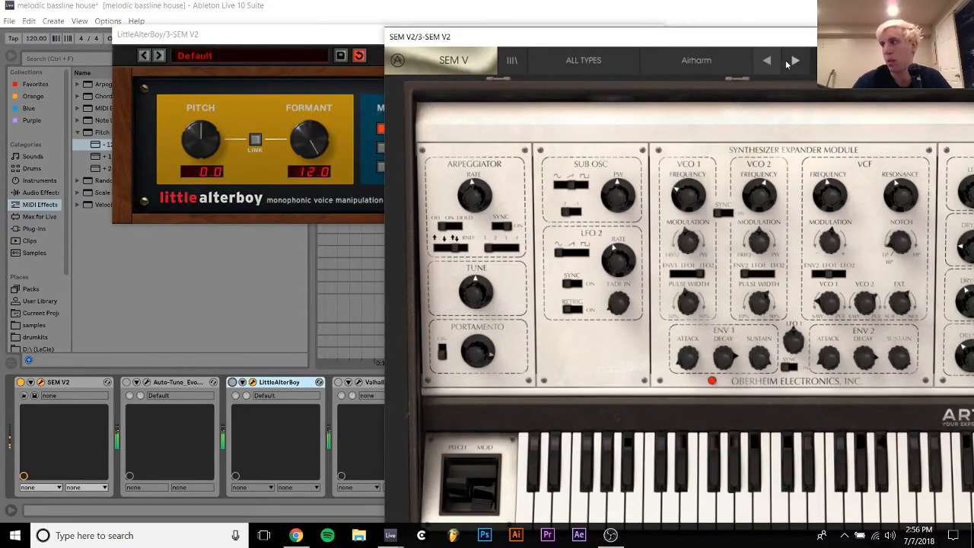
left_click(795, 61)
left_click(795, 61)
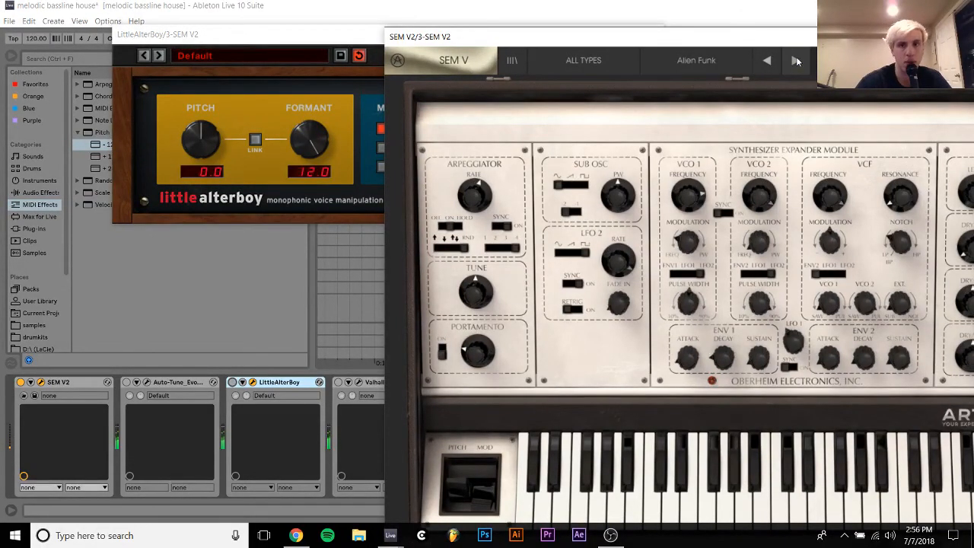
left_click(795, 60)
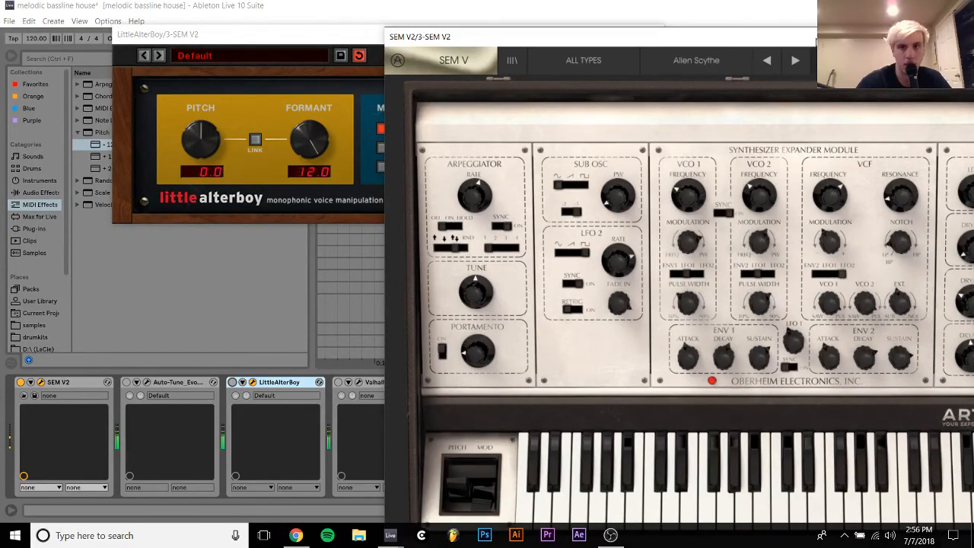
Audition the SEM V2 presets from Alpha Waves through Ambiotica and Angry Robots to Aquatic Daylight
left_click_drag(809, 40, 604, 33)
left_click(595, 54)
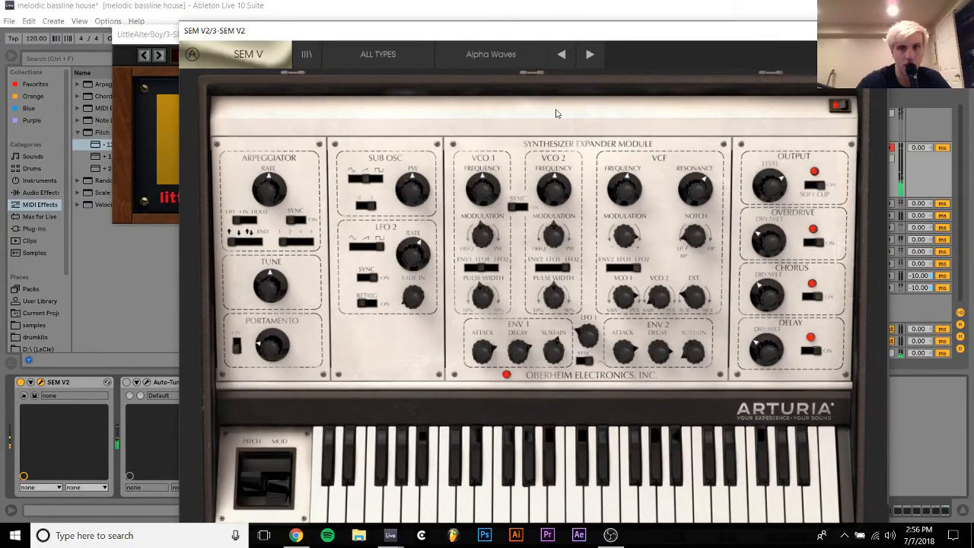
left_click(597, 51)
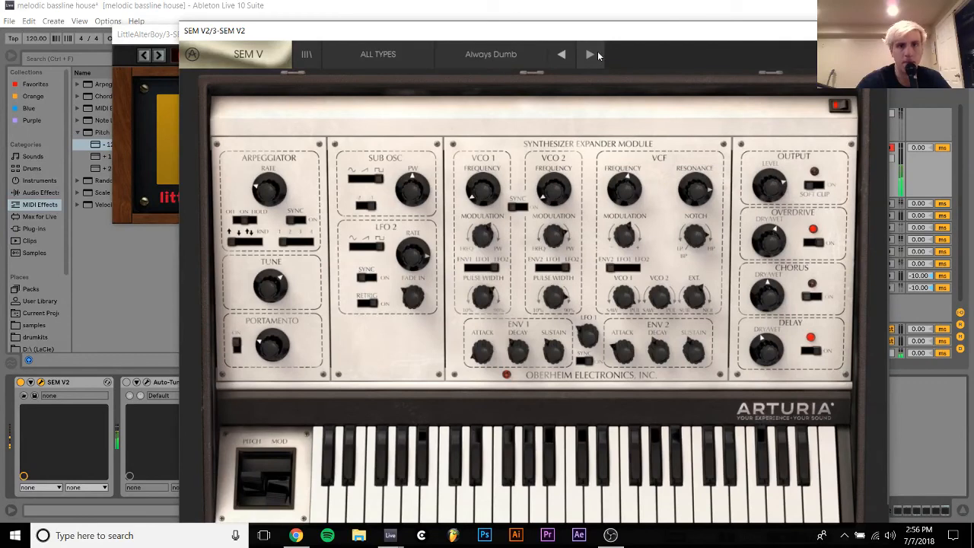
left_click(598, 51)
left_click(598, 53)
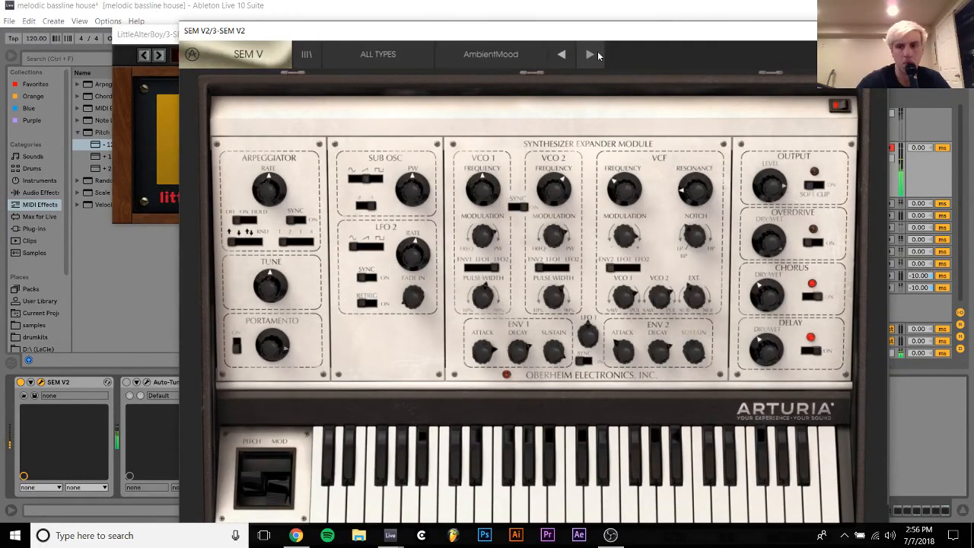
left_click(597, 51)
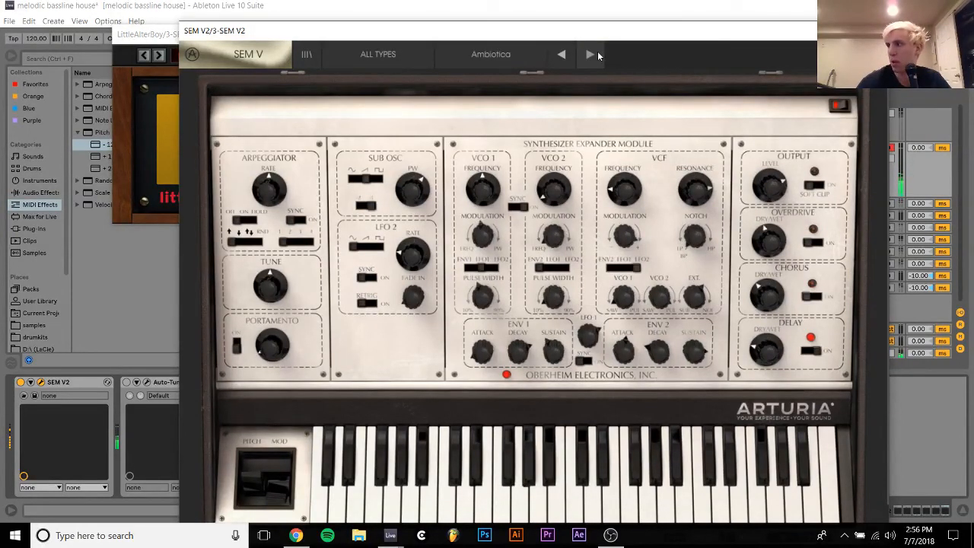
left_click(597, 51)
left_click(598, 51)
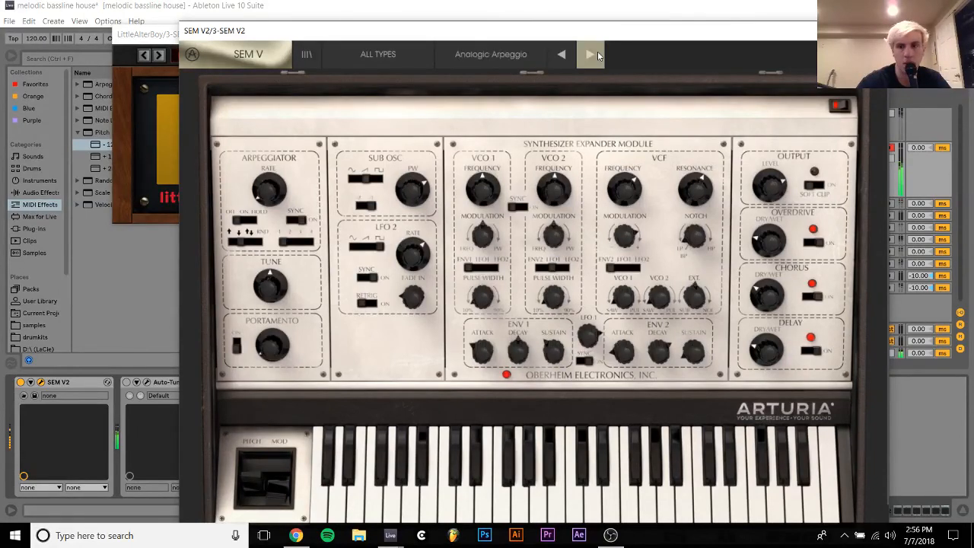
left_click(597, 51)
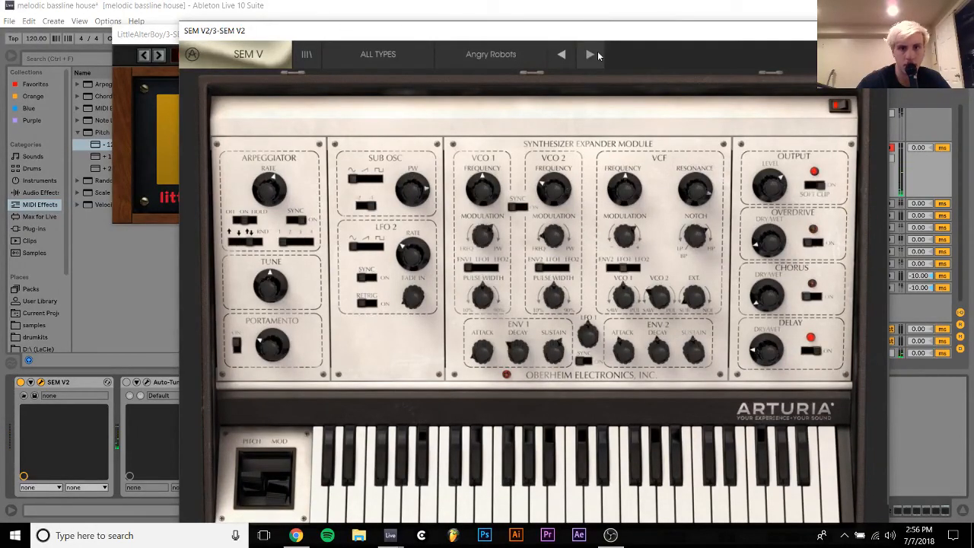
left_click(590, 54)
left_click(590, 54)
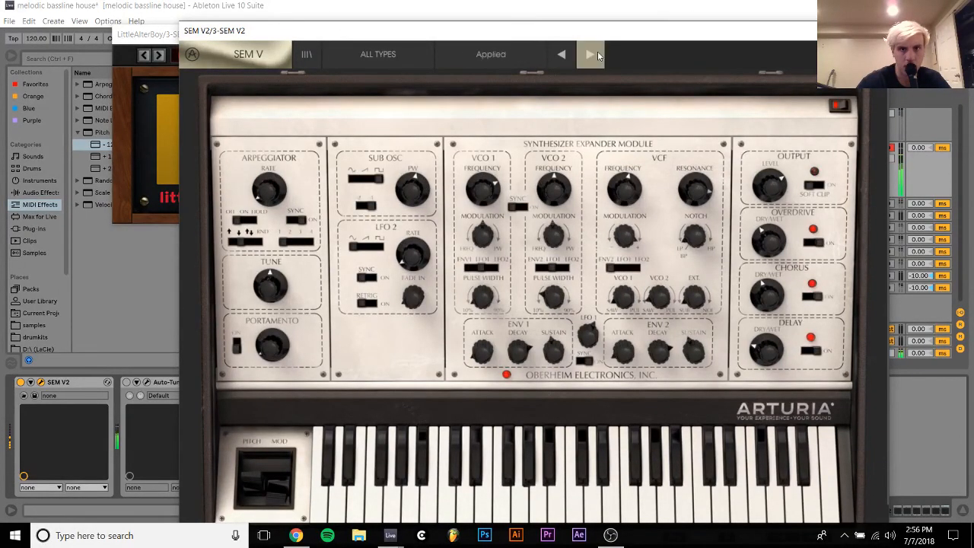
left_click(590, 55)
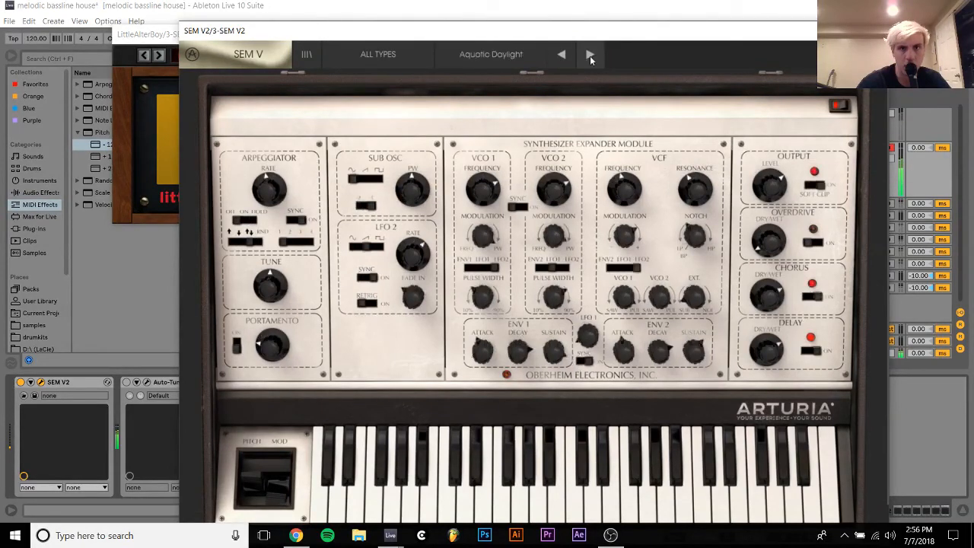
Close the SEM V2 and LittleAlterBoy windows and delete the Serum_x64 track
left_click(874, 31)
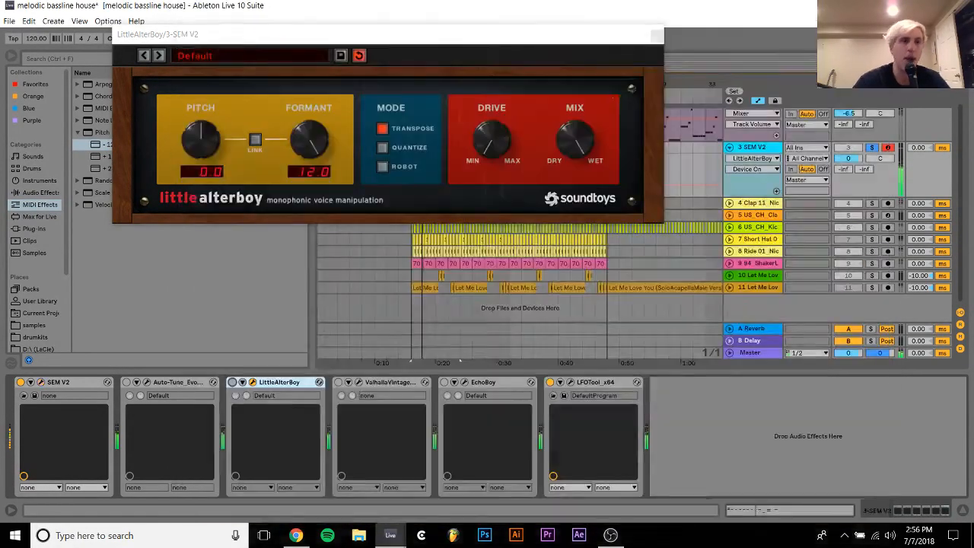
left_click(661, 33)
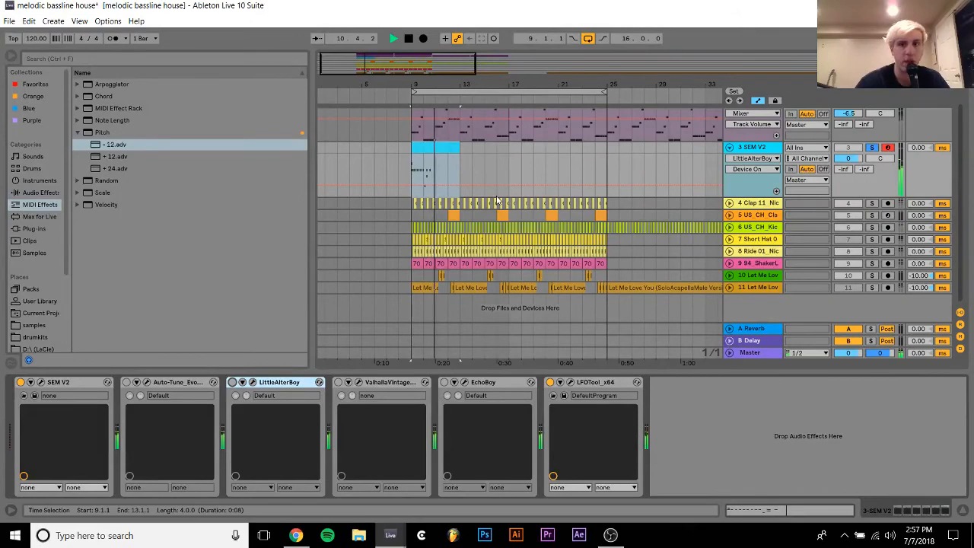
scroll(609, 144, "up", 2)
left_click(757, 113)
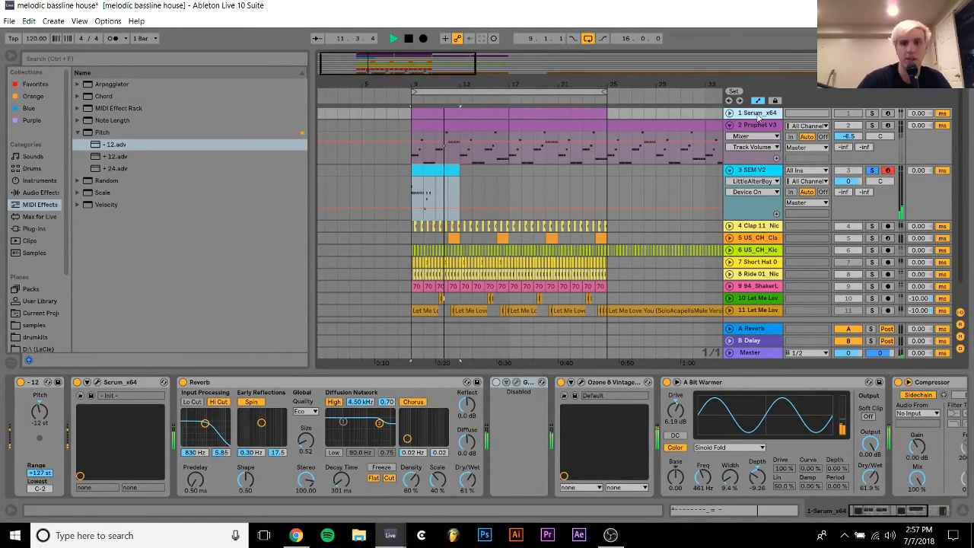
key("Delete")
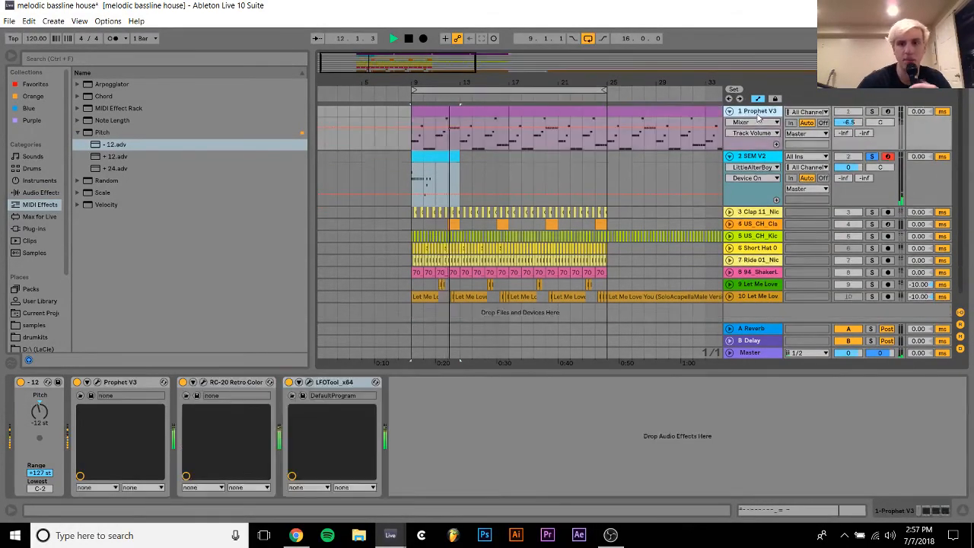
Replace the SEM V2 instrument on track 2 with the Prophet V3 plug-in
left_click(765, 156)
left_click(36, 227)
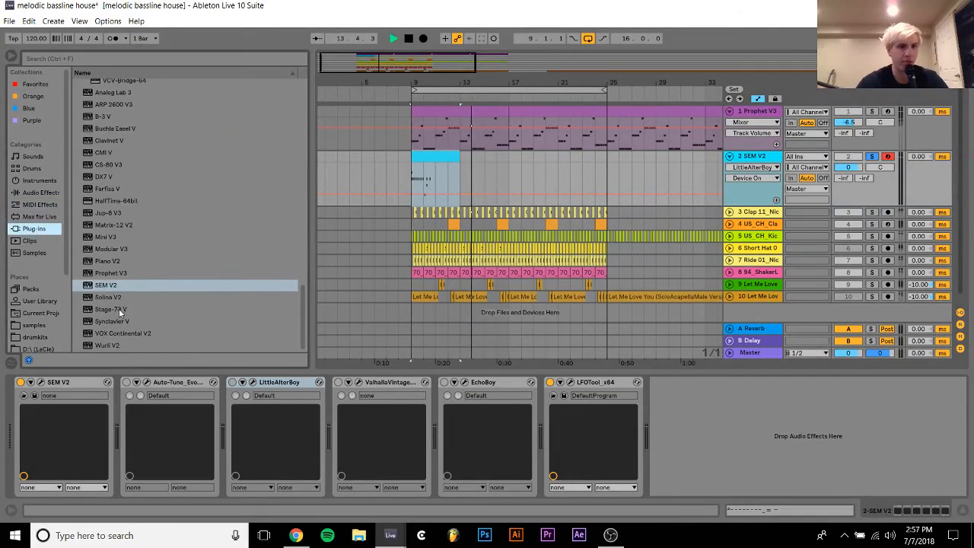
left_click(111, 272)
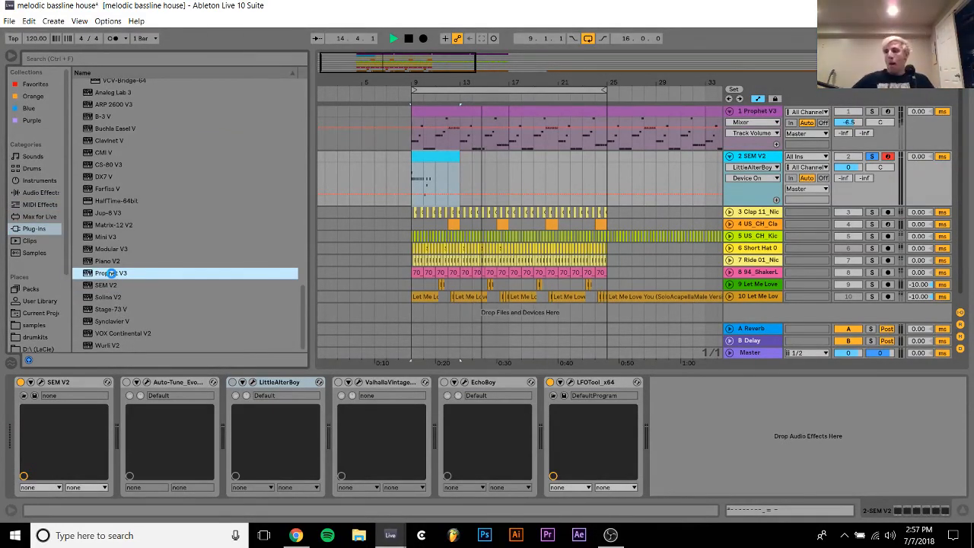
double_click(111, 272)
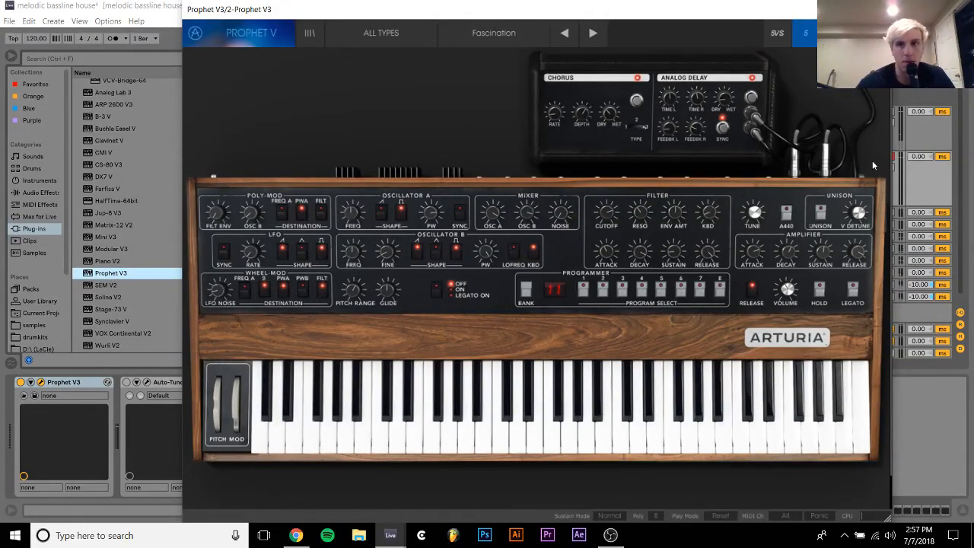
On the Fascination preset, turn off chorus, analog delay and release, enable Legato and Unison, and set the glide to Legato On
left_click(903, 399)
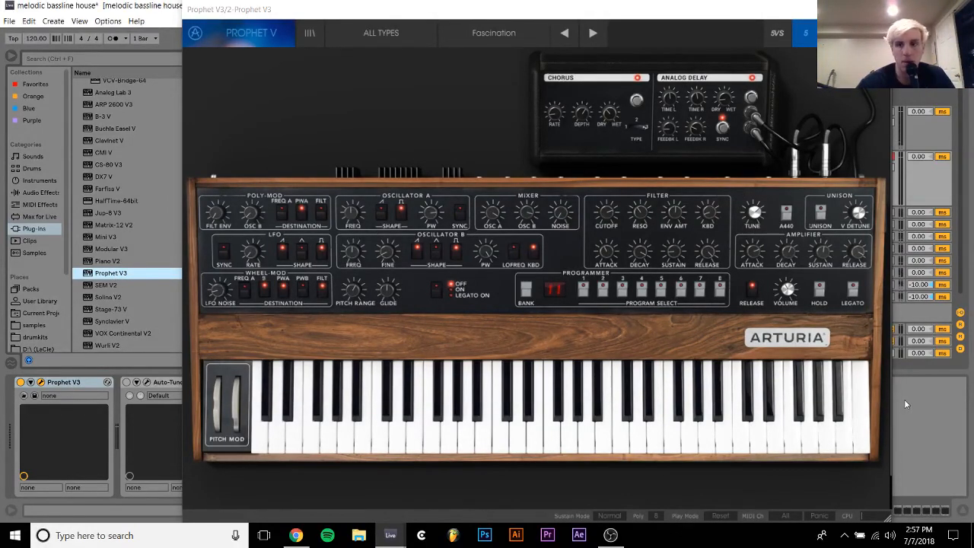
left_click(637, 78)
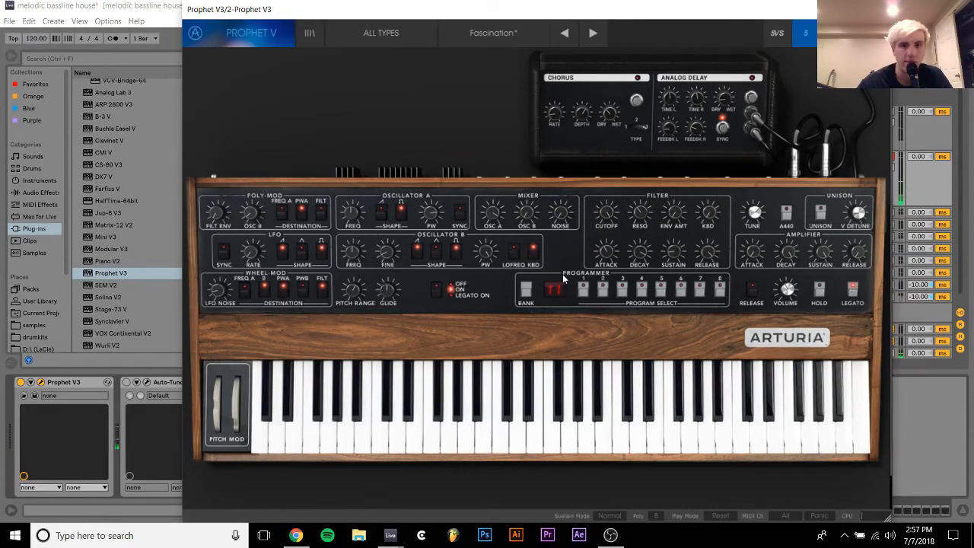
left_click(441, 294)
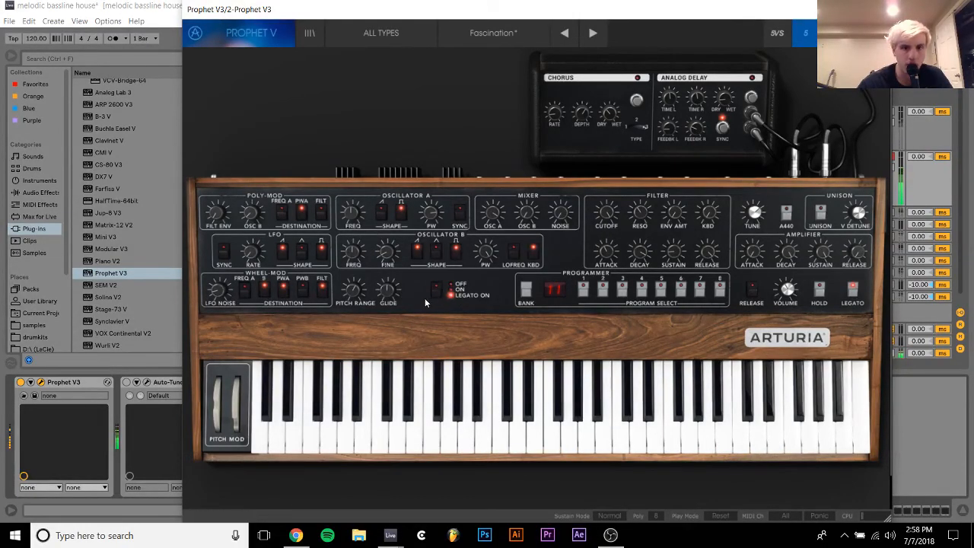
left_click(819, 294)
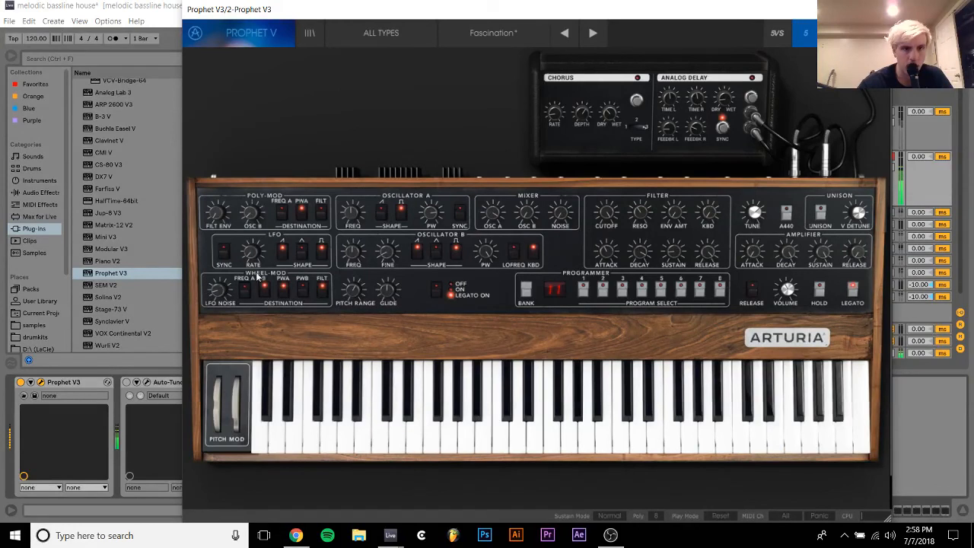
left_click(301, 252)
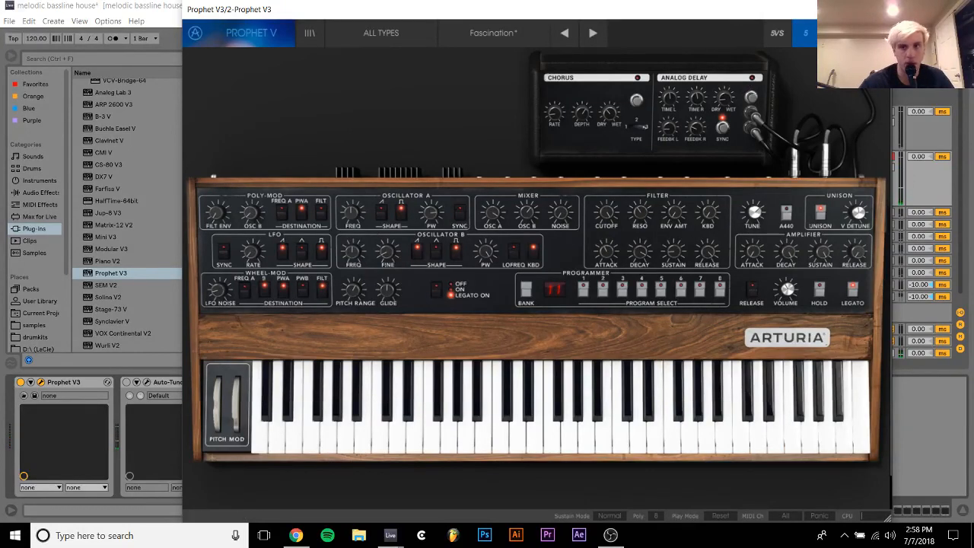
Unsolo the track 2 Prophet V3, set its volume to -5.8 dB against the full mix and mute it
left_click(878, 9)
left_click(872, 156)
key("space")
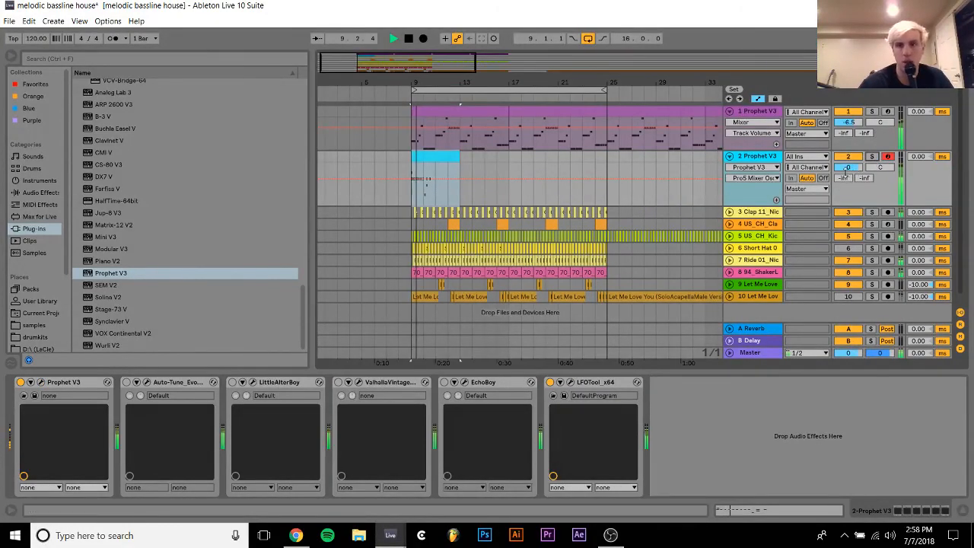
left_click(845, 168)
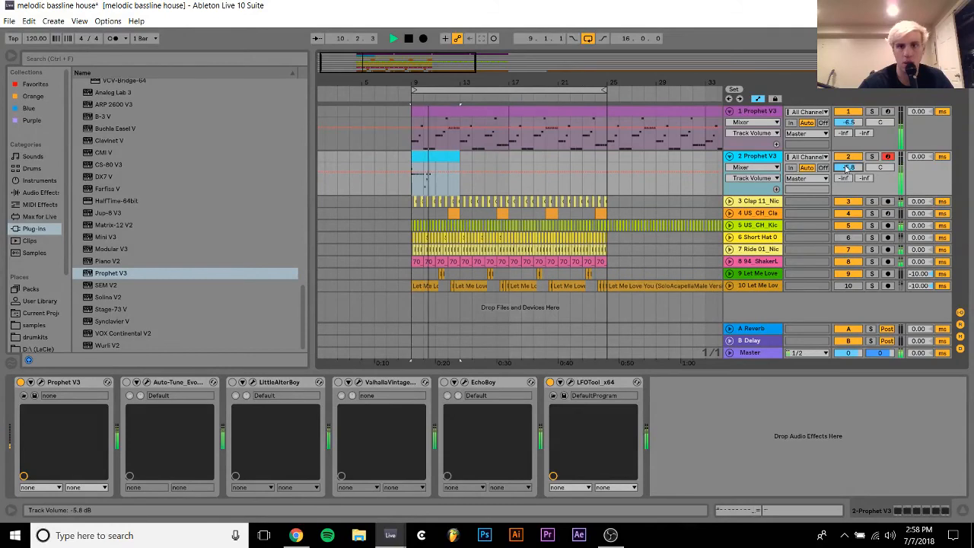
left_click(847, 156)
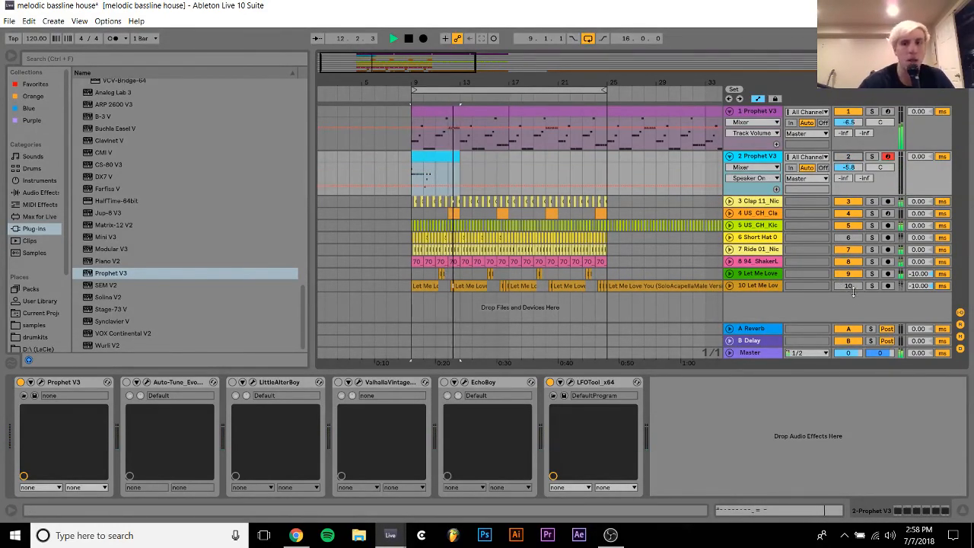
Unmute the Let Me Love You acapella on track 10, turn looping off and unfold the track
left_click(756, 284)
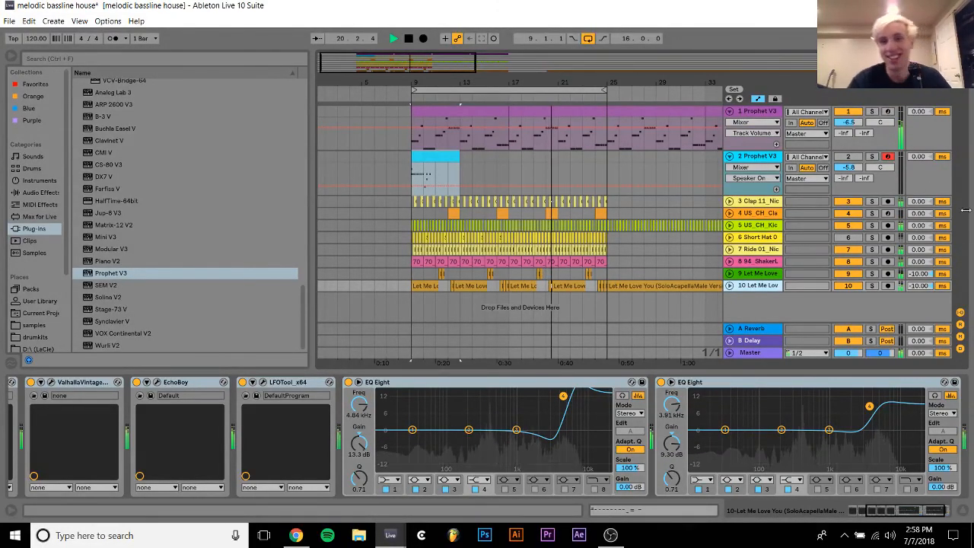
key("ctrl+l")
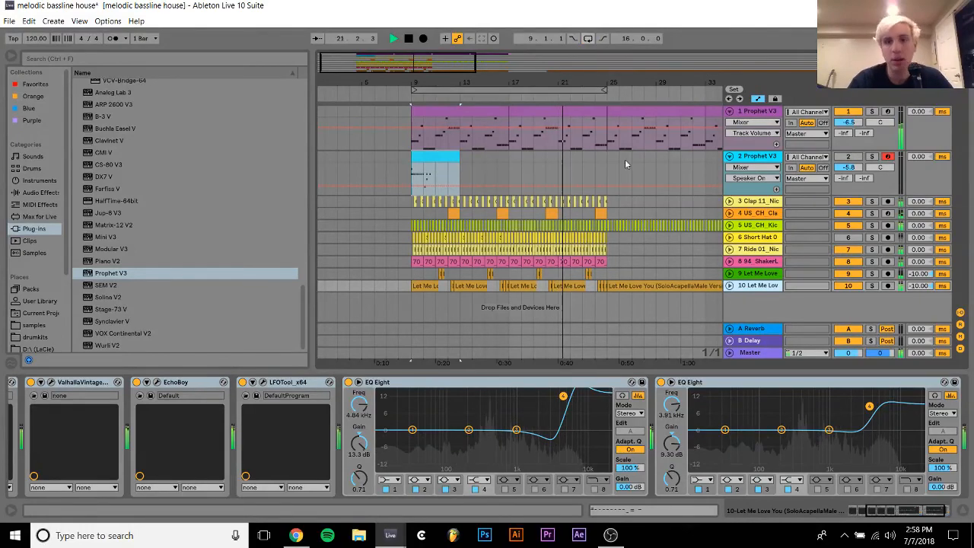
left_click(728, 286)
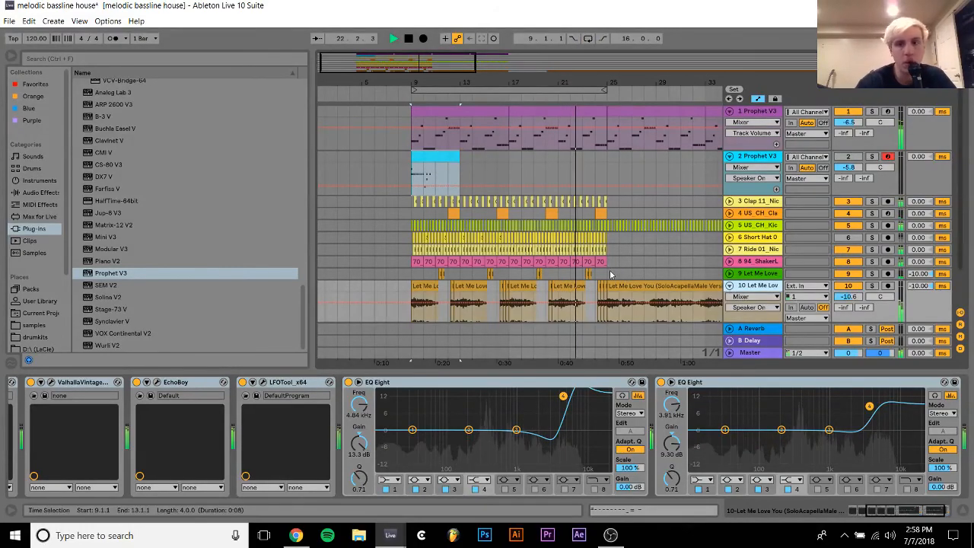
Hide the device view and restart playback from bar 9 with the track 10 acapella muted
left_click(610, 274)
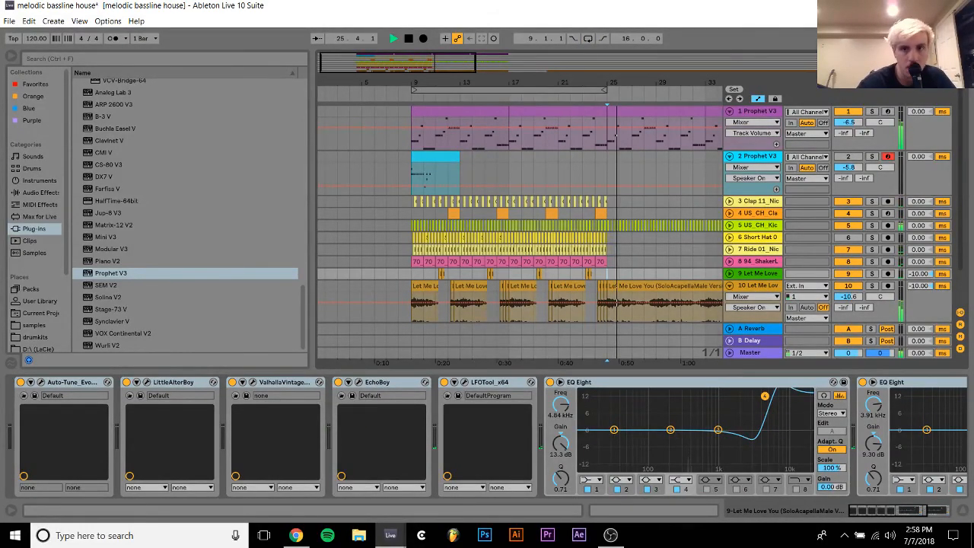
left_click_drag(614, 83, 464, 95)
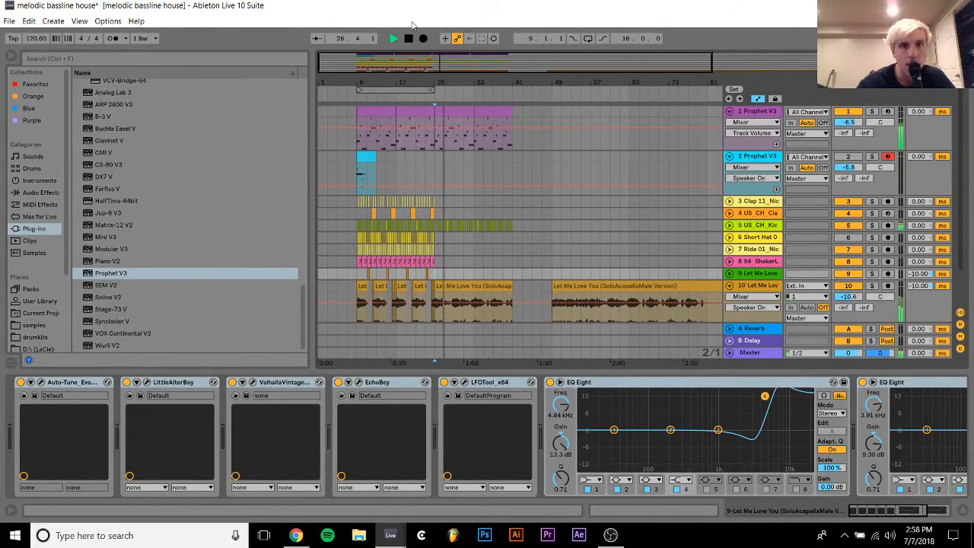
left_click(963, 512)
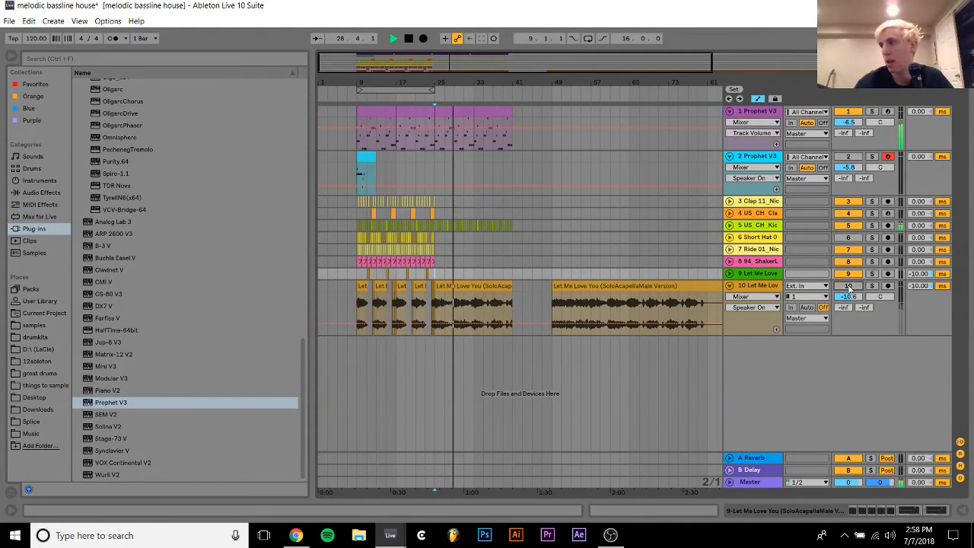
left_click(364, 157)
key("space")
key("space")
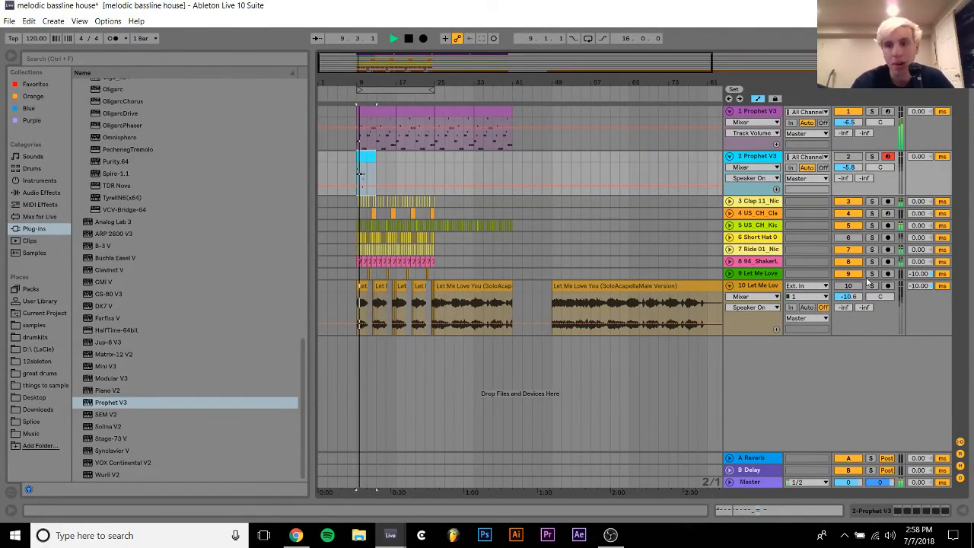
Unmute the track 10 acapella, loop its clips from bar 9 to bar 25 and stop playback
left_click(764, 287)
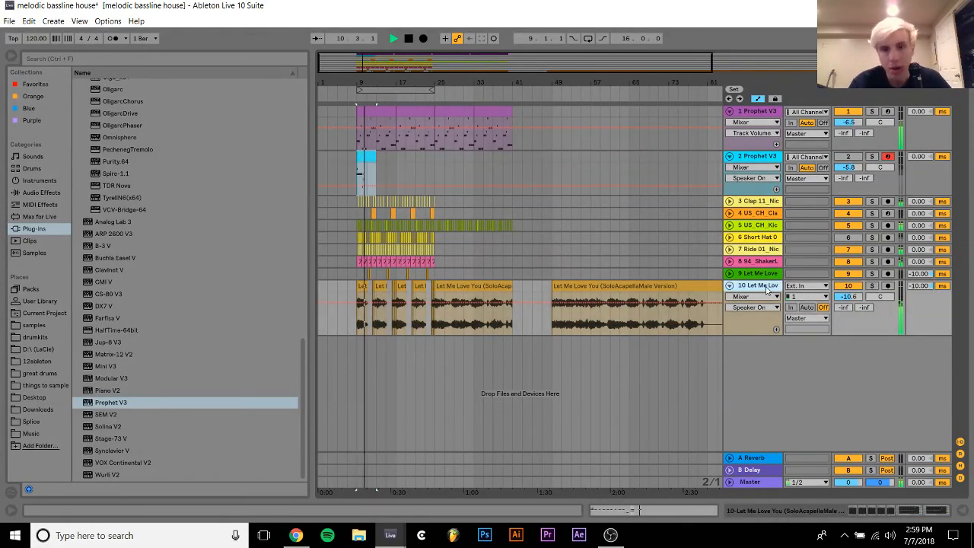
left_click(432, 329)
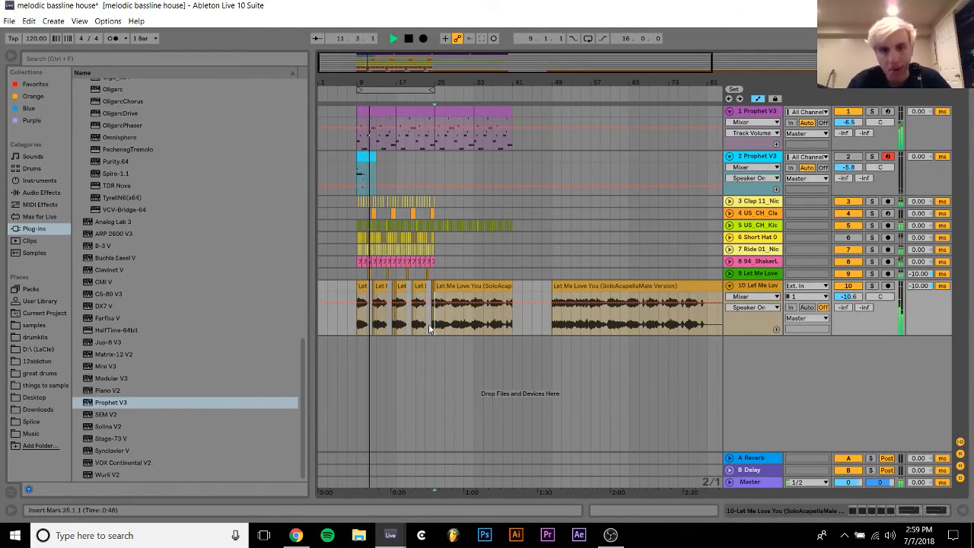
left_click_drag(430, 328, 357, 326)
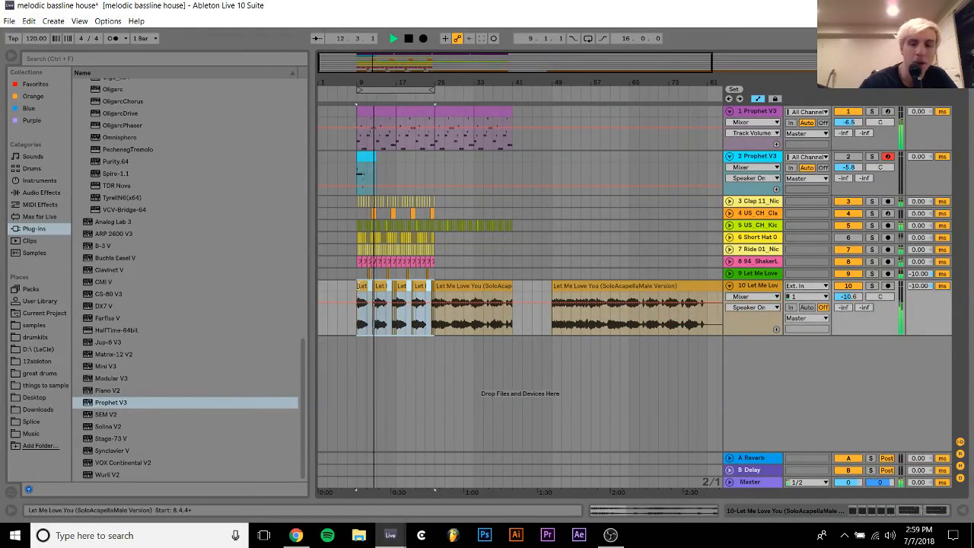
key("ctrl+l")
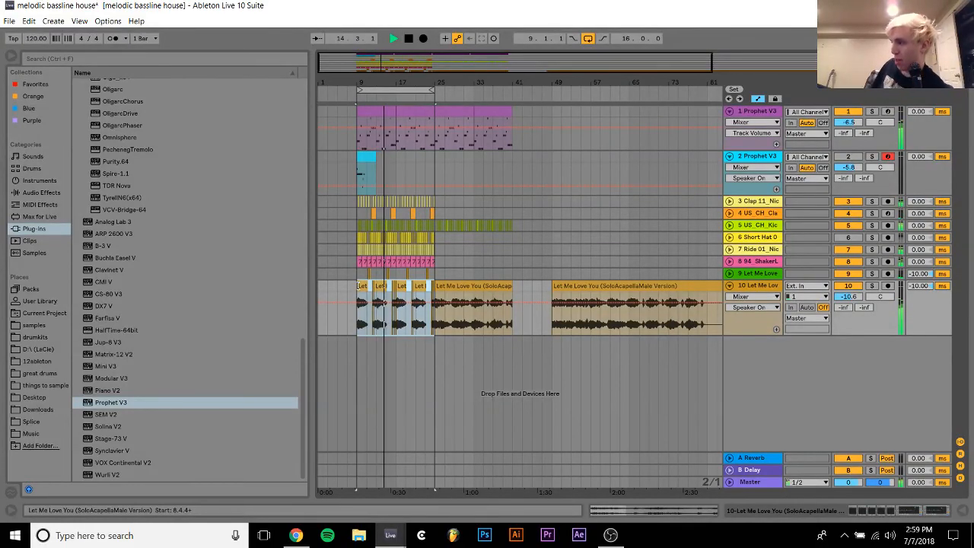
key("space")
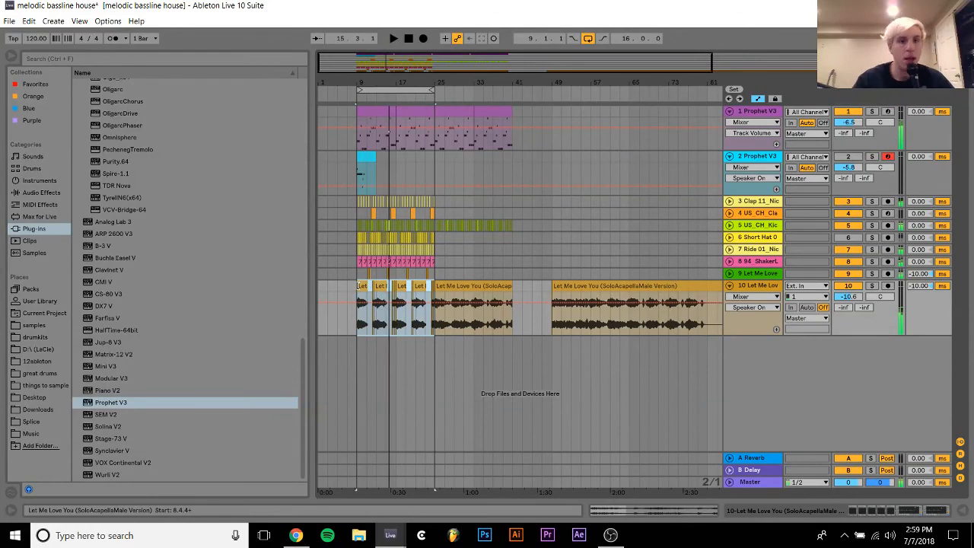
Replace the EchoBoy effect on the track 4 clap with a Simple Delay
left_click(767, 214)
left_click(514, 385)
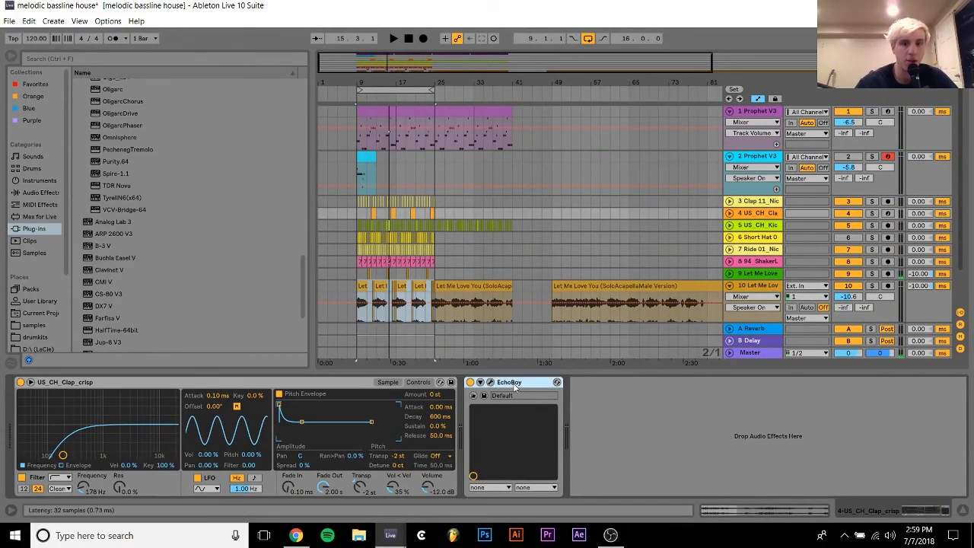
key("Delete")
left_click(40, 192)
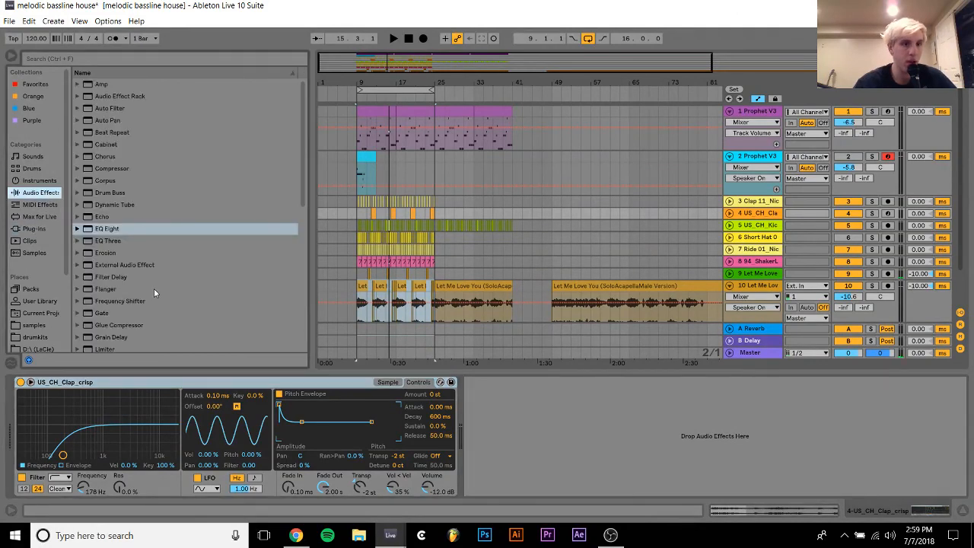
scroll(154, 289, "down", 5)
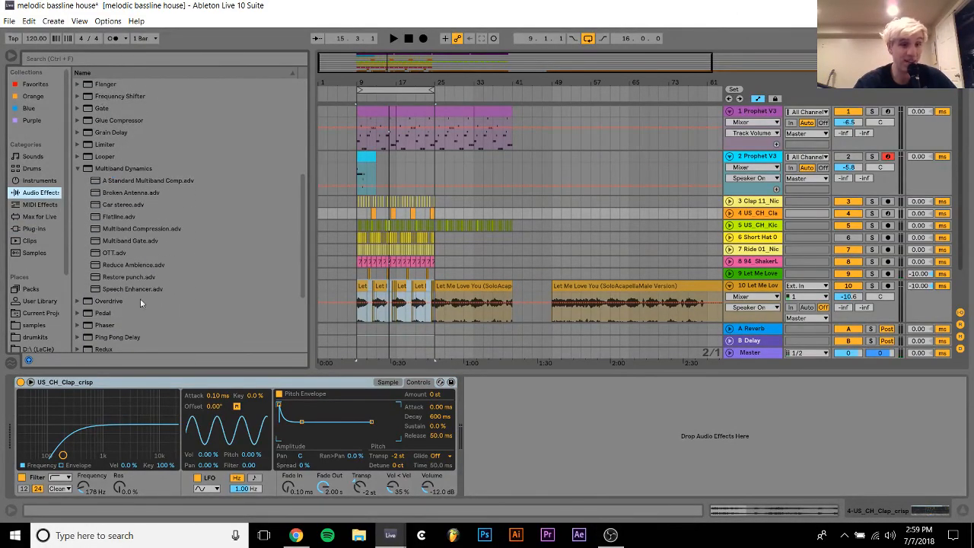
scroll(110, 350, "down", 3)
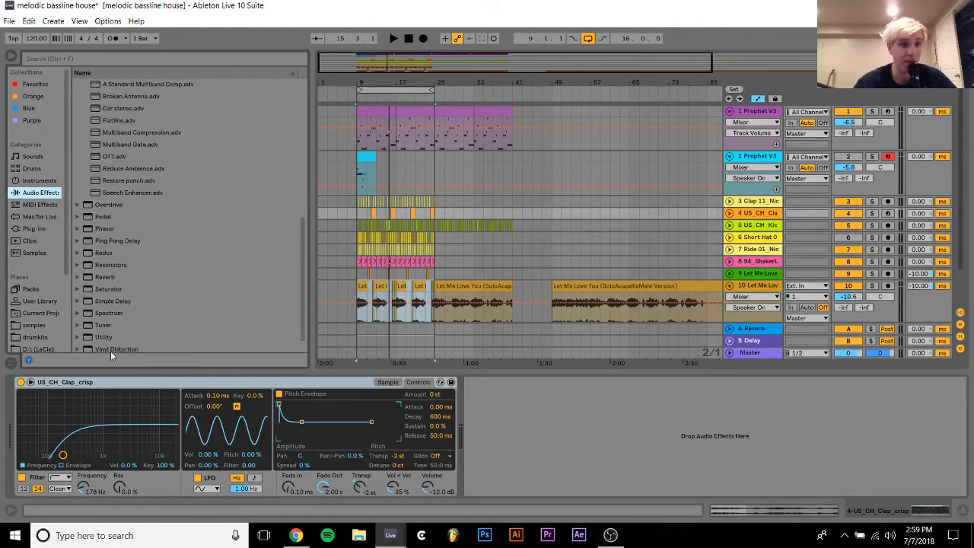
double_click(105, 303)
Set the clap's Simple Delay to a linked delay time of 1, 72% feedback and 43% dry/wet while playing the loop
left_click(483, 405)
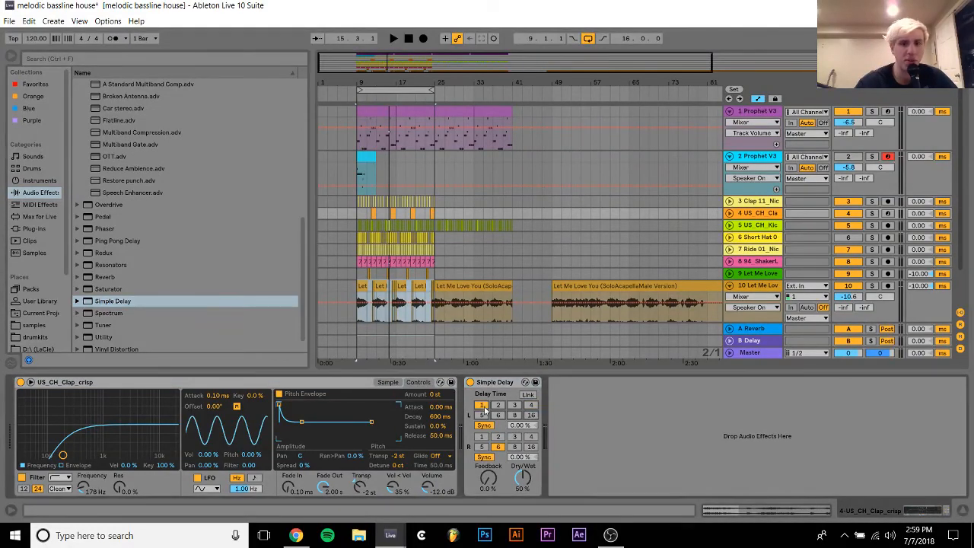
left_click(527, 395)
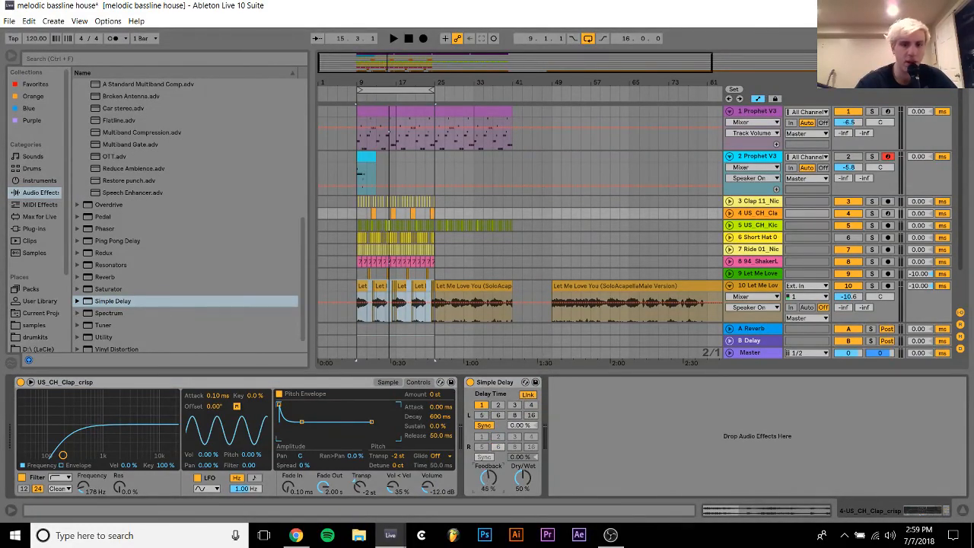
left_click(372, 211)
key("space")
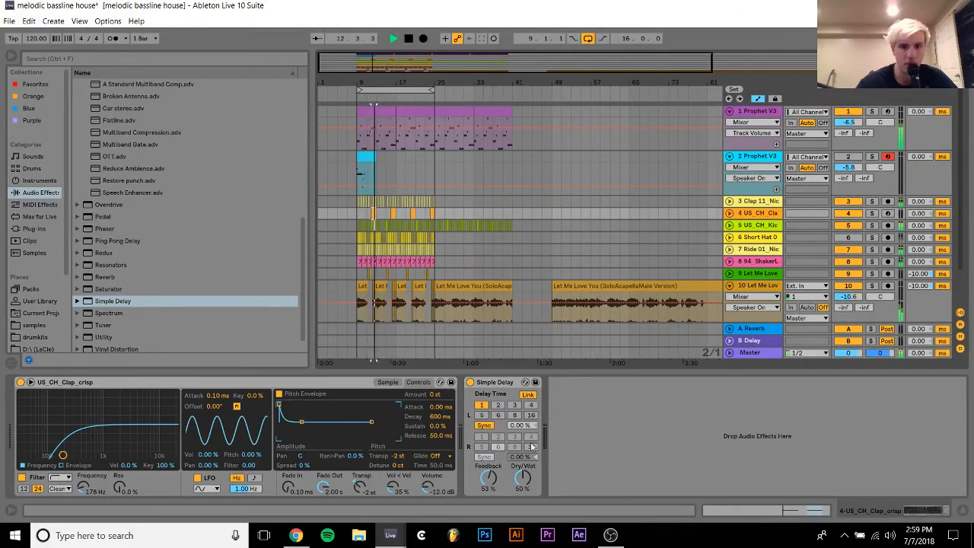
mouse_move(522, 480)
left_mouse_down()
mouse_move(494, 468)
mouse_move(530, 486)
left_mouse_up()
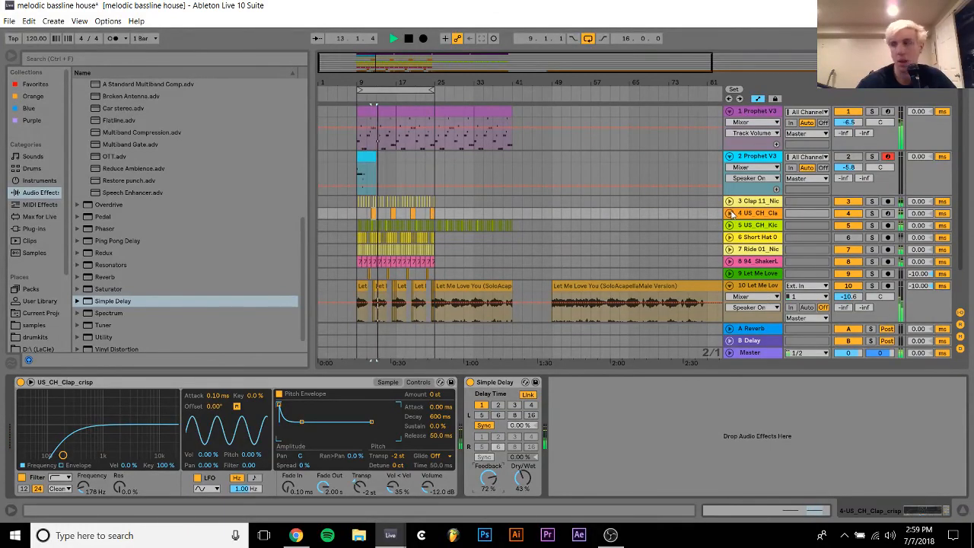
left_click(358, 209)
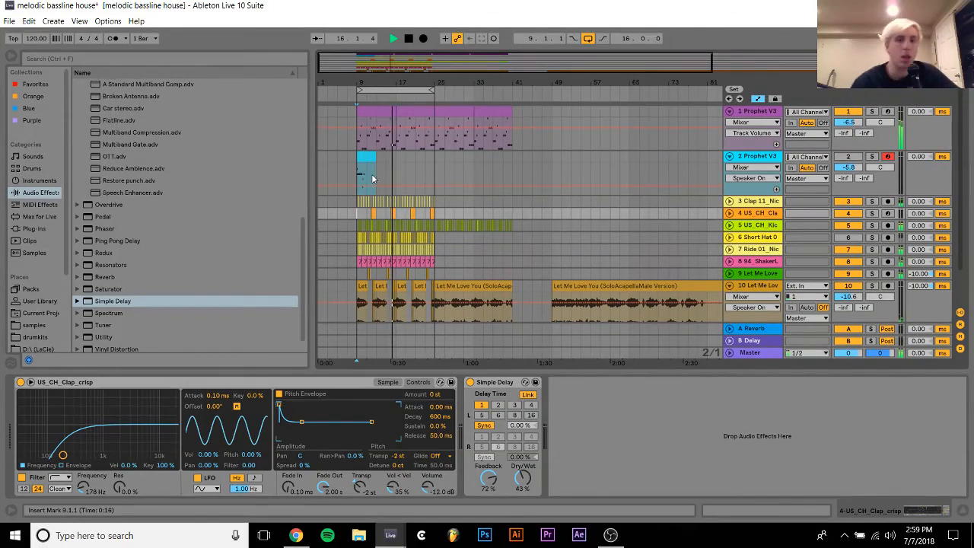
Delete the B Delay and A Reverb return tracks and stop playback
left_click(753, 352)
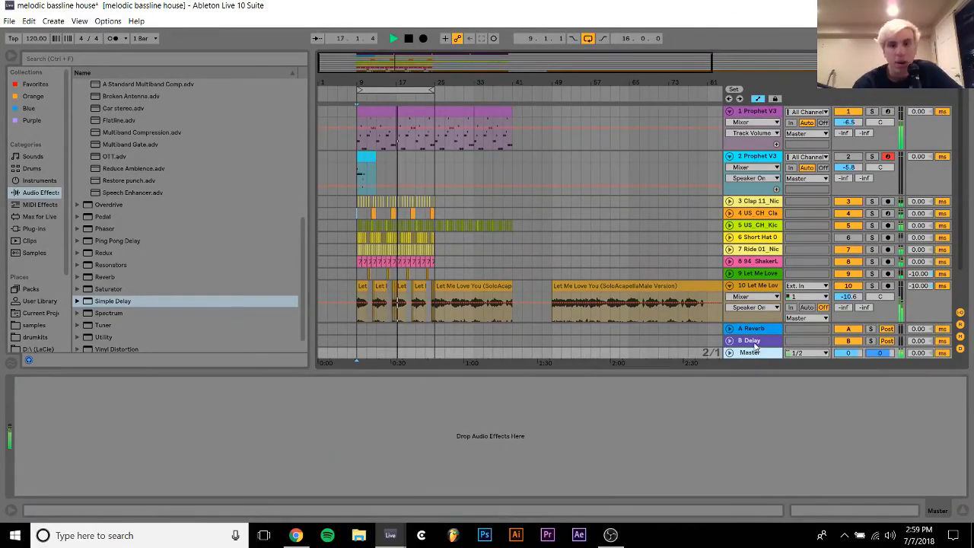
left_click(755, 341)
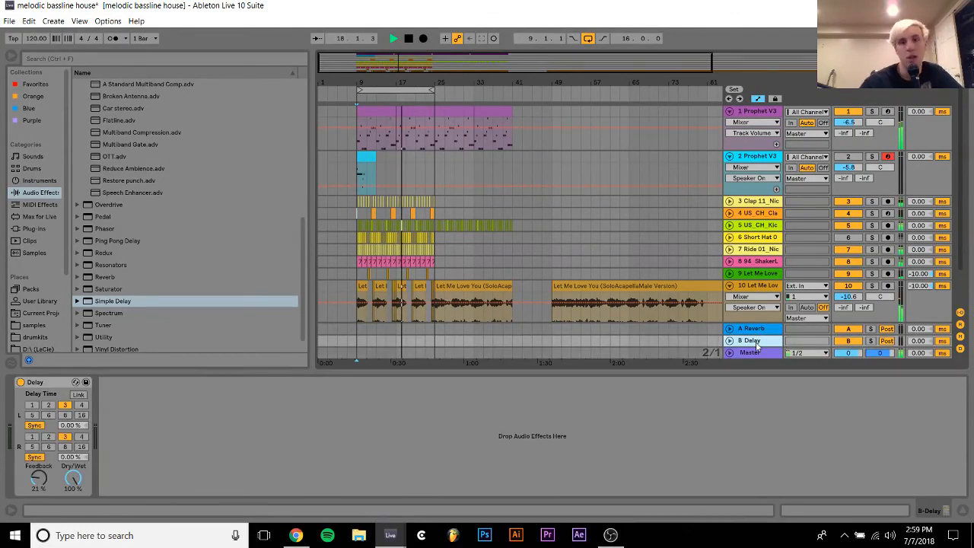
key("Delete")
key("Delete")
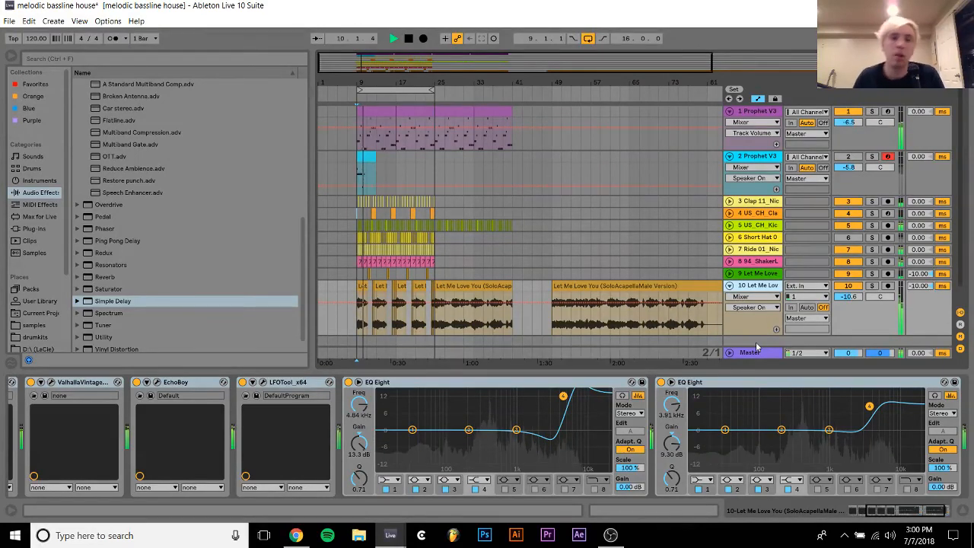
key("space")
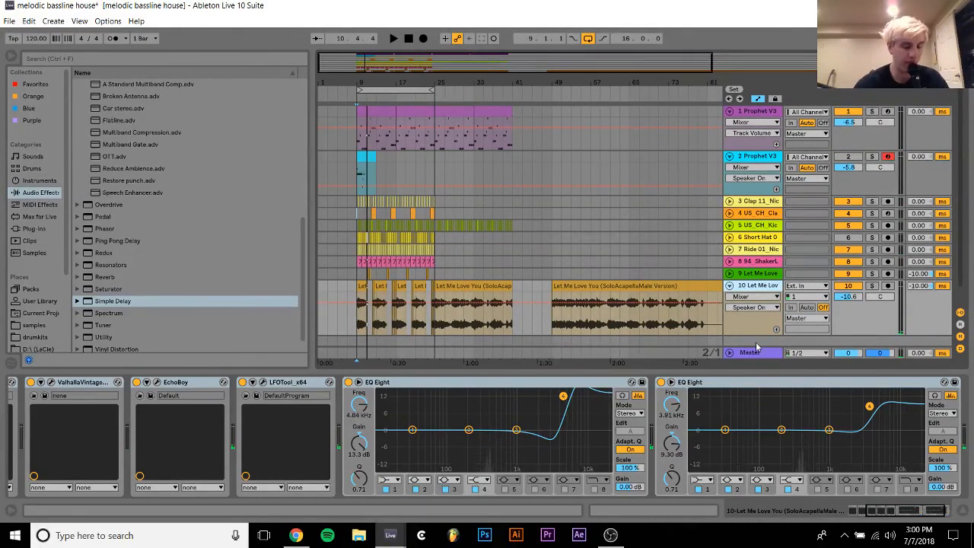
Switch to the Chrome window with the MetaPop production group's general topic
left_click(917, 534)
left_click(755, 545)
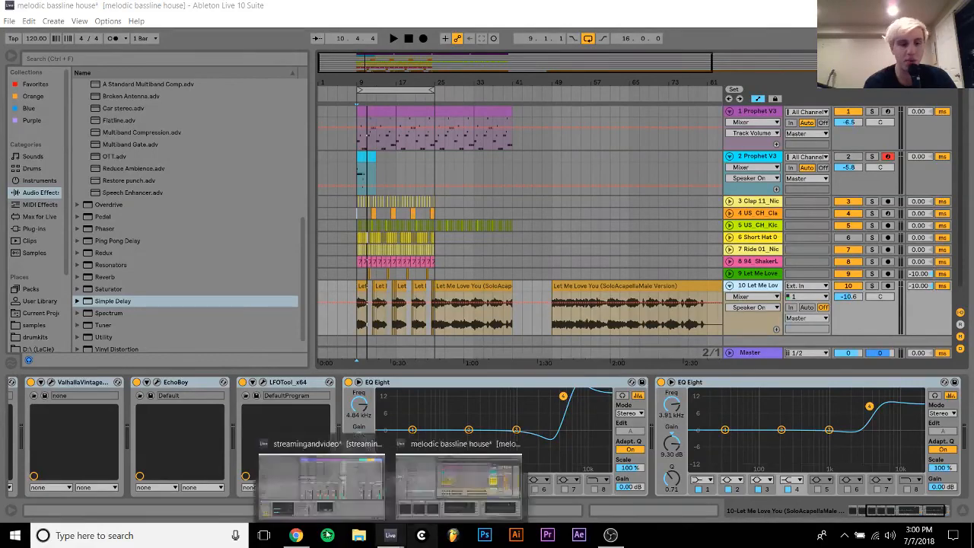
mouse_move(307, 532)
mouse_move(298, 506)
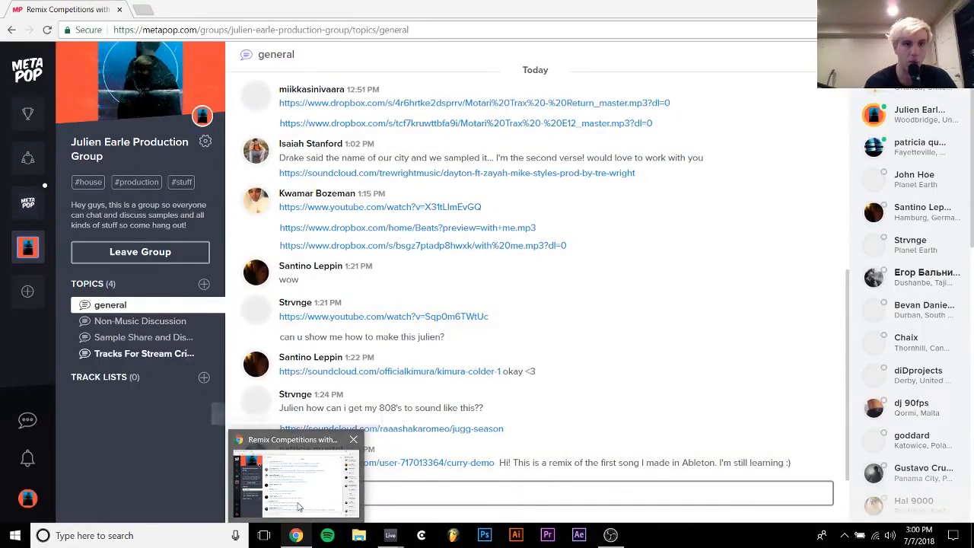